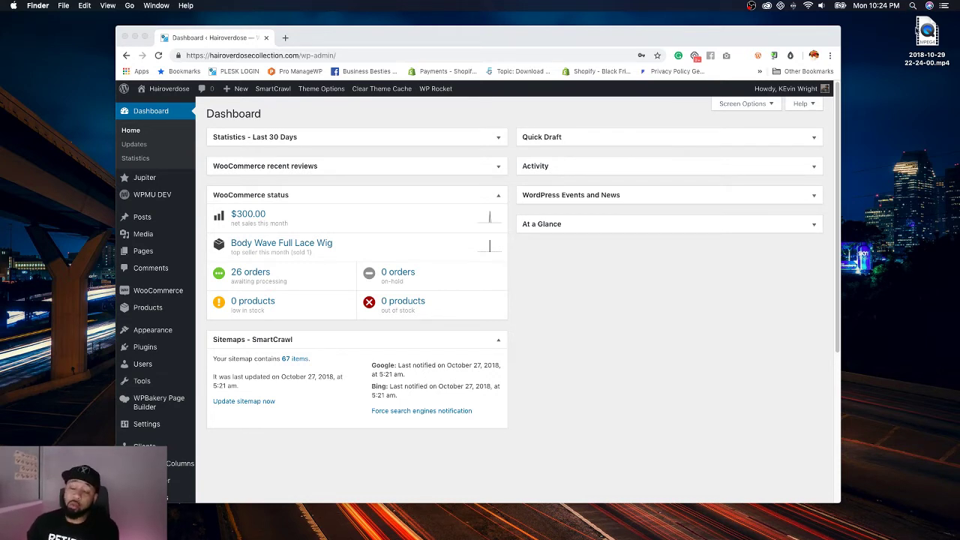
{"action": "left_click", "coordinate": [927, 30]}
{"action": "key", "text": "super+BackSpace"}
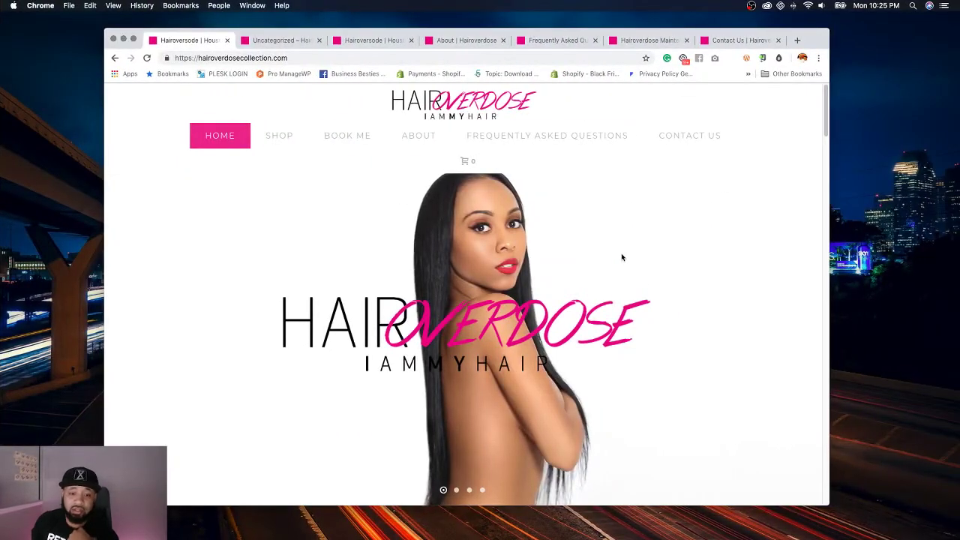
Step: Examine the live Hairoverdose homepage's header, navigation and rotating banner slides
{"action": "scroll", "coordinate": [709, 253], "scroll_direction": "down", "scroll_amount": 5}
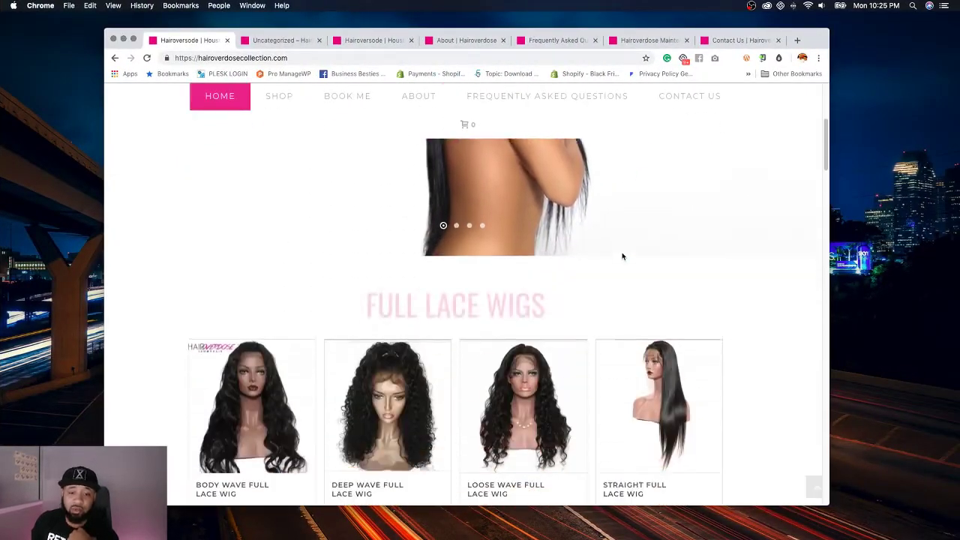
{"action": "scroll", "coordinate": [621, 251], "scroll_direction": "up", "scroll_amount": 10}
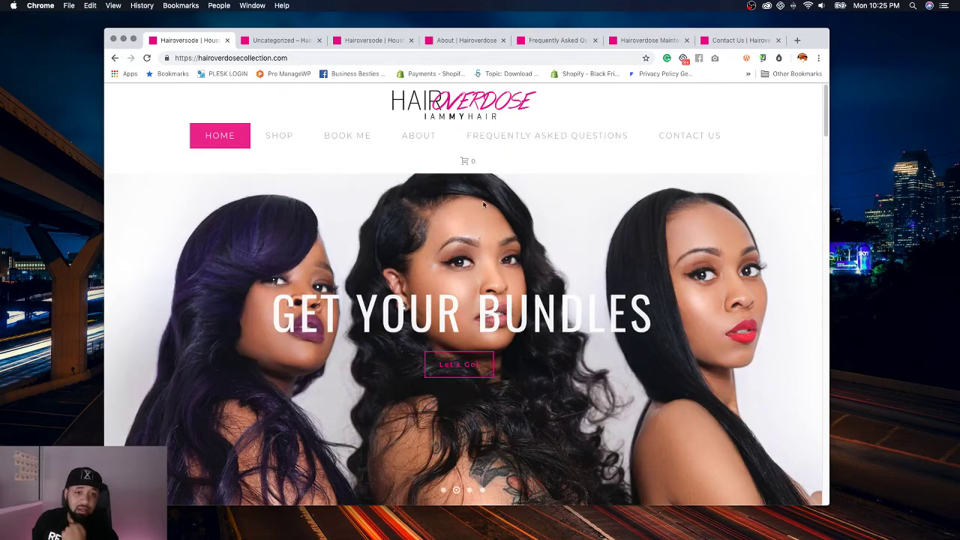
{"action": "scroll", "coordinate": [506, 187], "scroll_direction": "down", "scroll_amount": 3}
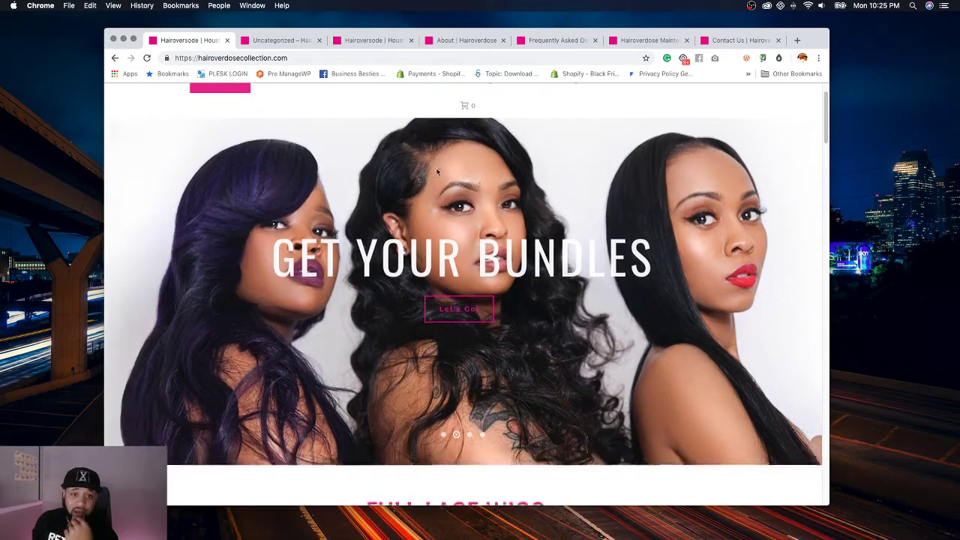
{"action": "scroll", "coordinate": [525, 187], "scroll_direction": "up", "scroll_amount": 3}
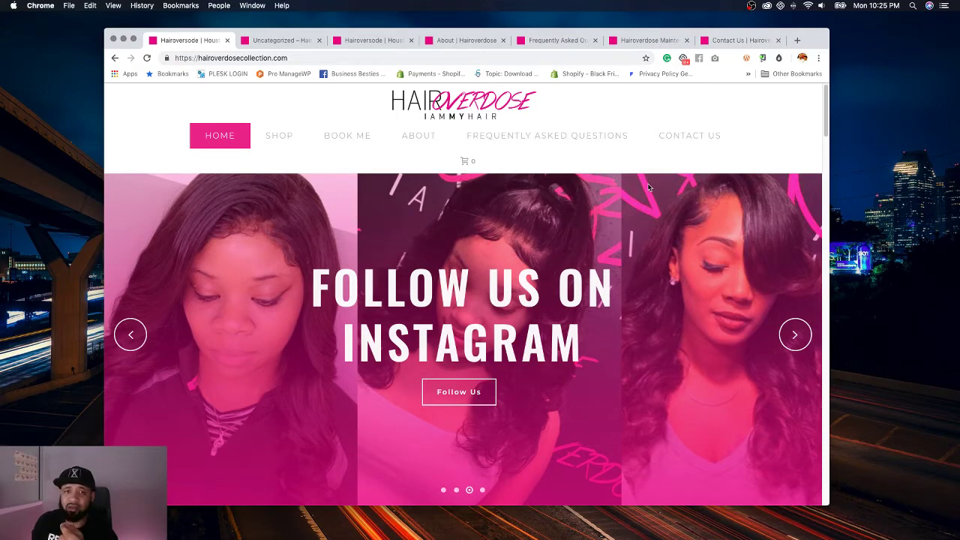
{"action": "left_click", "coordinate": [795, 334]}
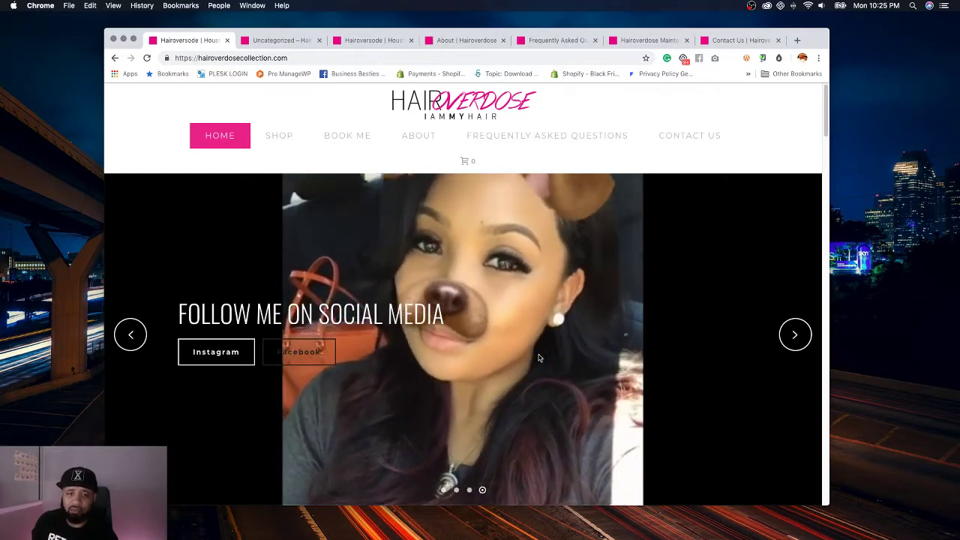
Step: Examine the homepage's Full Lace Wigs products and the Shop by Origin categories
{"action": "scroll", "coordinate": [538, 358], "scroll_direction": "down", "scroll_amount": 10}
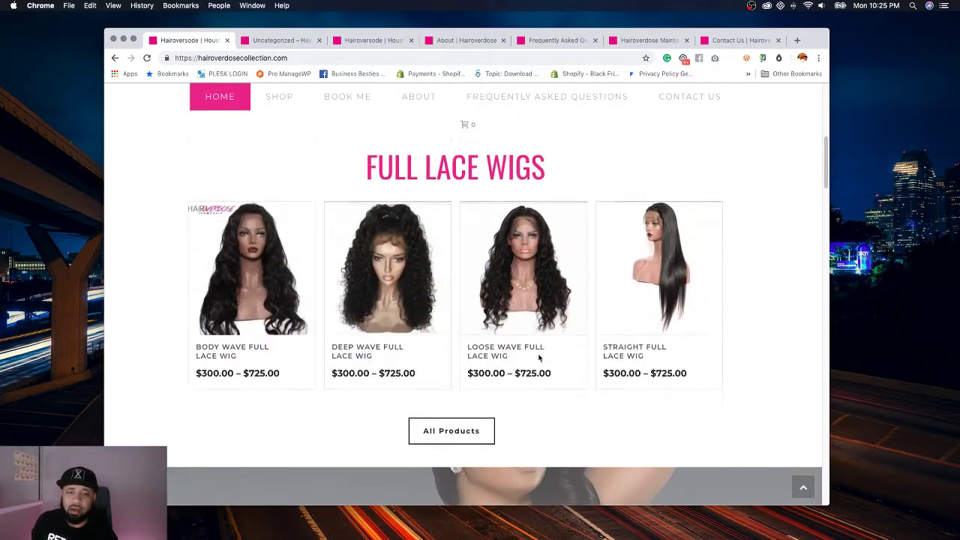
{"action": "scroll", "coordinate": [557, 335], "scroll_direction": "down", "scroll_amount": 6}
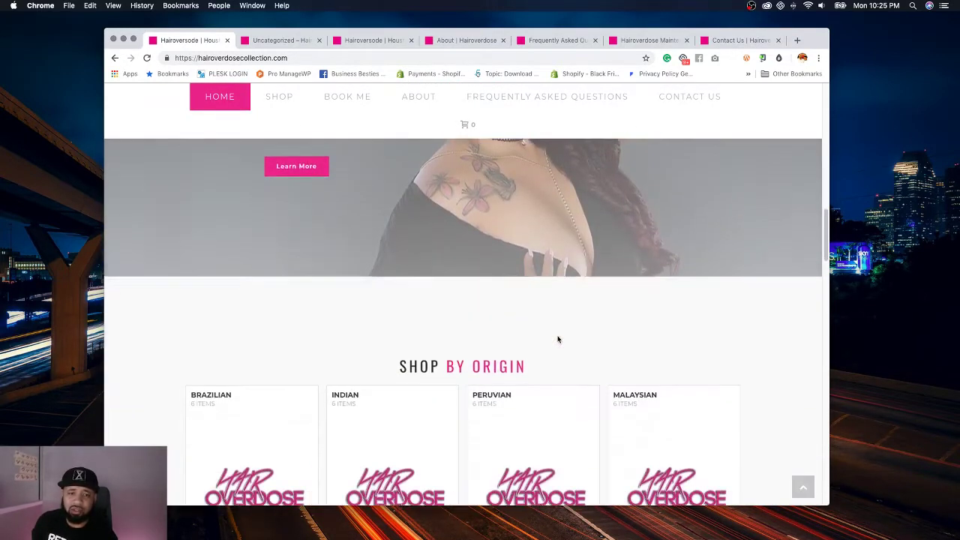
{"action": "scroll", "coordinate": [411, 266], "scroll_direction": "up", "scroll_amount": 2}
{"action": "scroll", "coordinate": [411, 266], "scroll_direction": "up", "scroll_amount": 1}
{"action": "scroll", "coordinate": [529, 259], "scroll_direction": "down", "scroll_amount": 5}
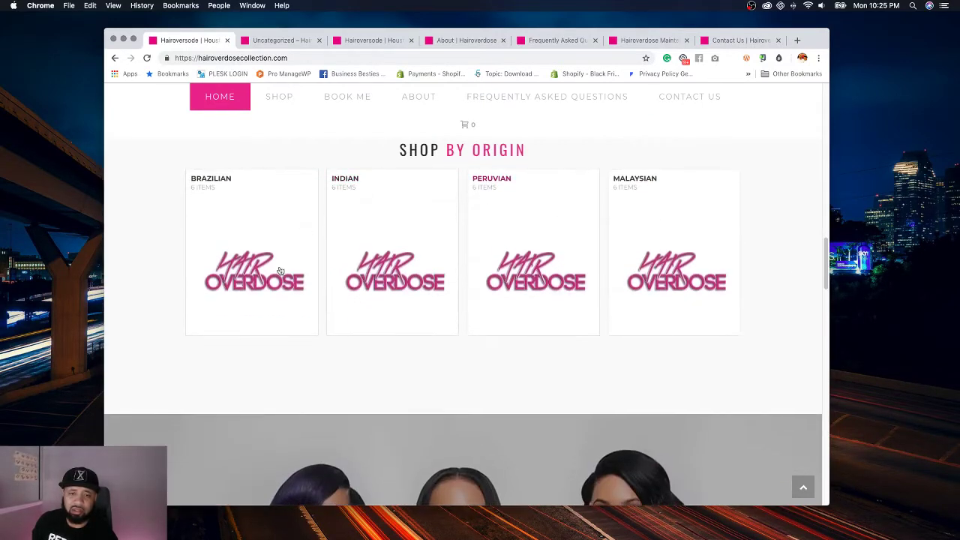
{"action": "scroll", "coordinate": [528, 259], "scroll_direction": "down", "scroll_amount": 4}
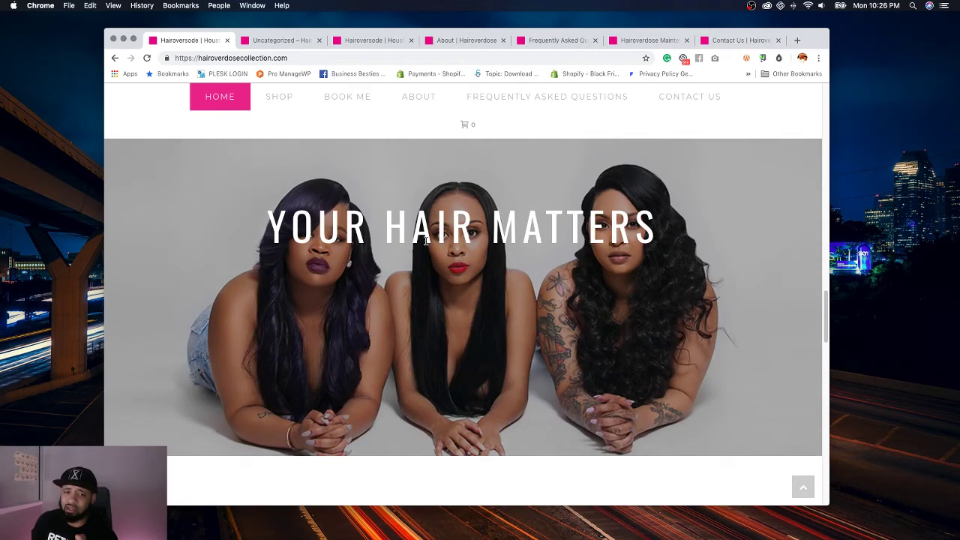
Step: Review the Your Hair Matters banner, the #HAIROVERDOSE gallery and the newsletter sign-up, ending back at the homepage header
{"action": "left_click_drag", "start_coordinate": [266, 225], "coordinate": [641, 221]}
{"action": "left_click", "coordinate": [642, 223]}
{"action": "scroll", "coordinate": [634, 240], "scroll_direction": "down", "scroll_amount": 10}
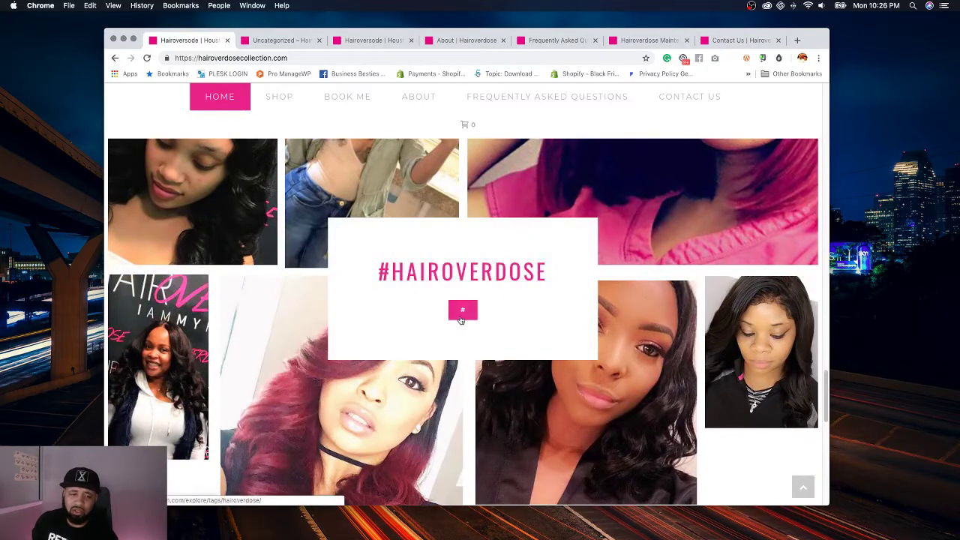
{"action": "scroll", "coordinate": [573, 268], "scroll_direction": "down", "scroll_amount": 8}
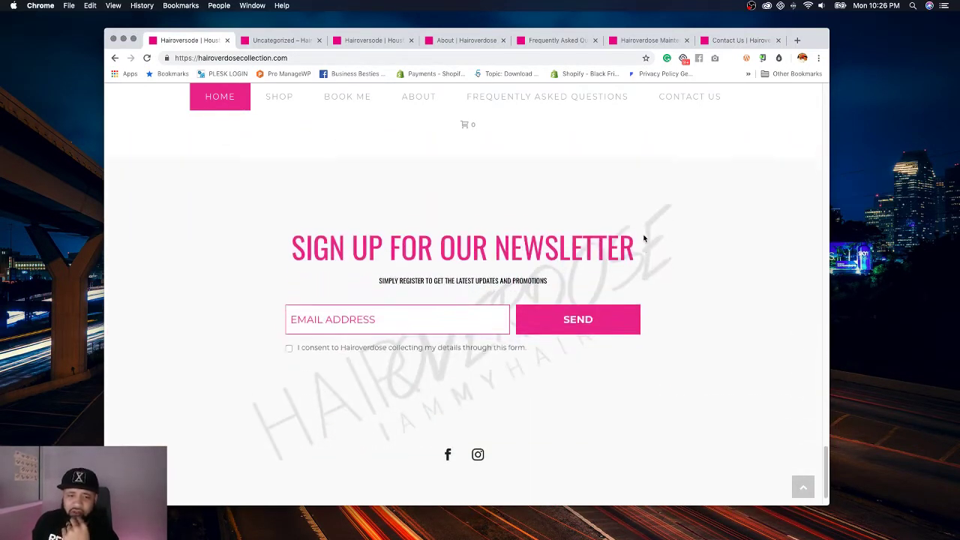
{"action": "scroll", "coordinate": [620, 157], "scroll_direction": "down", "scroll_amount": 1}
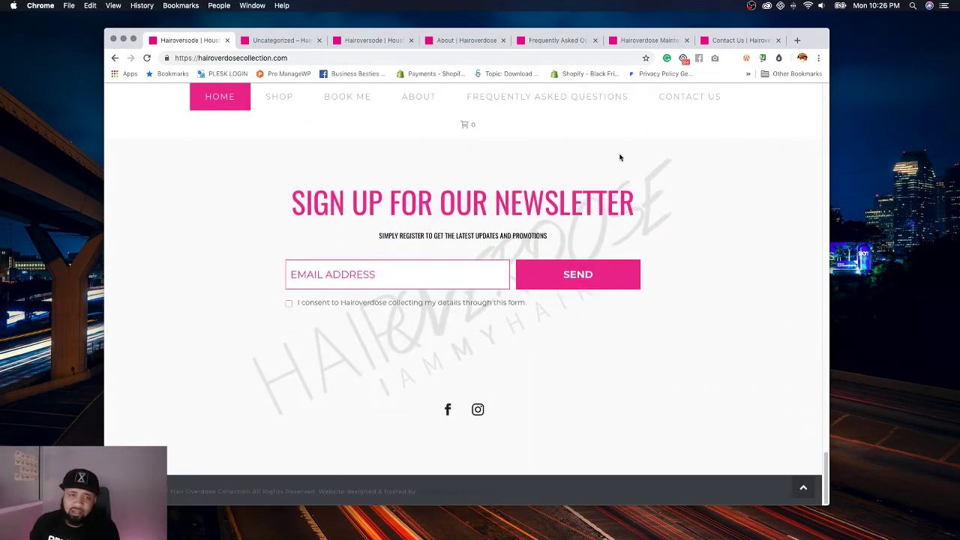
{"action": "scroll", "coordinate": [516, 219], "scroll_direction": "up", "scroll_amount": 8}
{"action": "scroll", "coordinate": [516, 219], "scroll_direction": "up", "scroll_amount": 15}
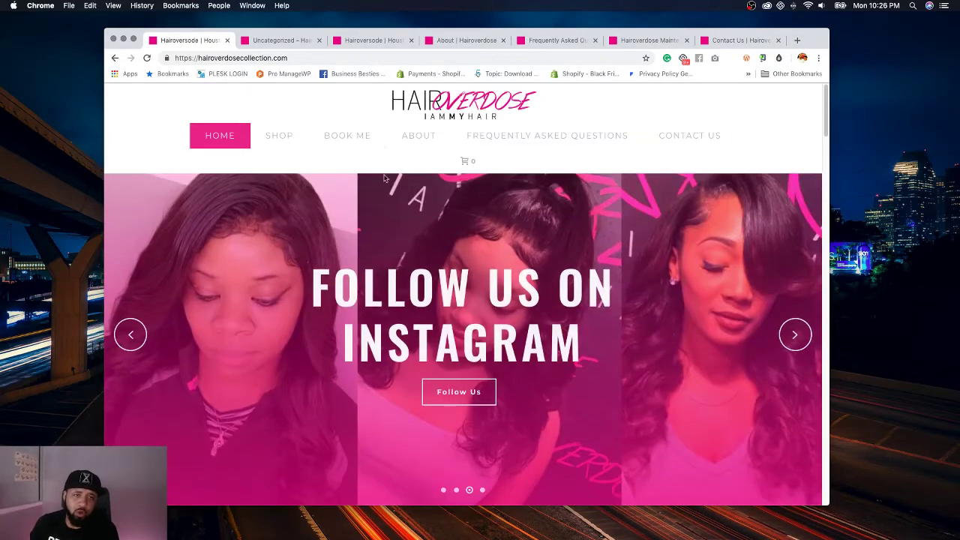
Step: Close the duplicate homepage tab and review the About page from its video banner down to the footer
{"action": "left_click", "coordinate": [369, 40]}
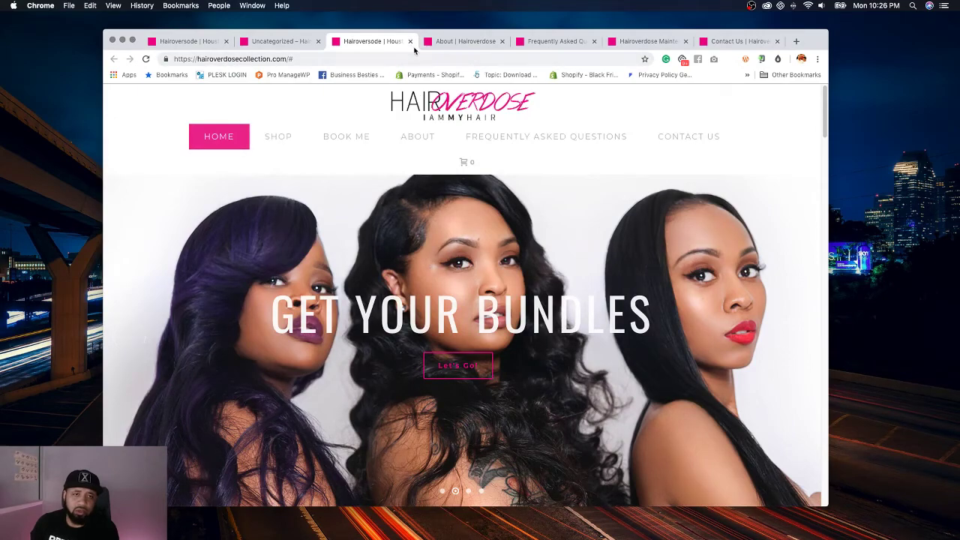
{"action": "left_click", "coordinate": [408, 41]}
{"action": "scroll", "coordinate": [650, 237], "scroll_direction": "down", "scroll_amount": 1}
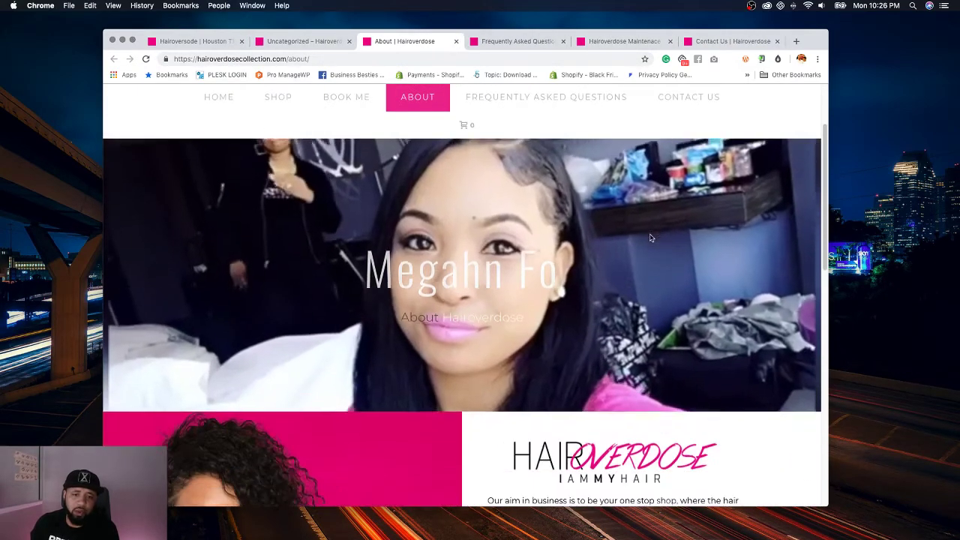
{"action": "scroll", "coordinate": [650, 238], "scroll_direction": "up", "scroll_amount": 1}
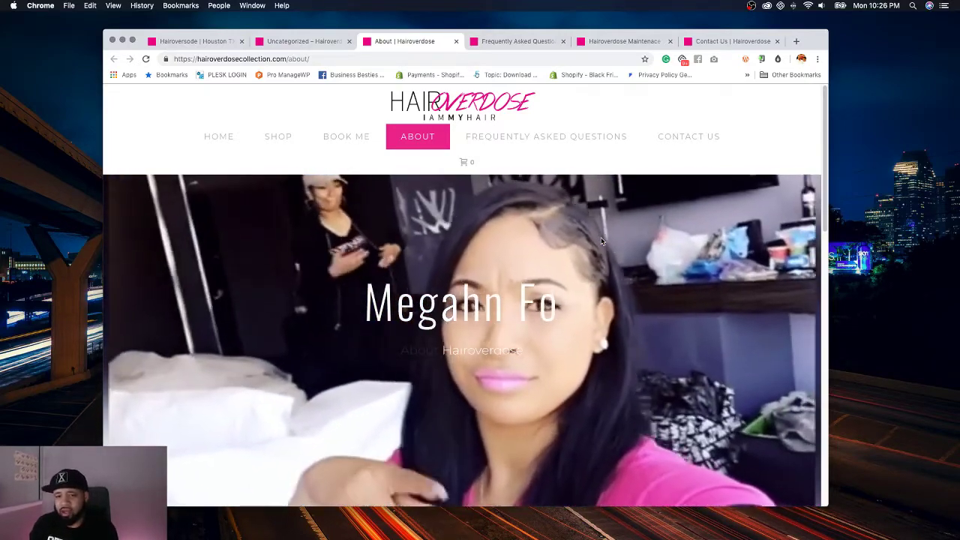
{"action": "scroll", "coordinate": [601, 241], "scroll_direction": "down", "scroll_amount": 5}
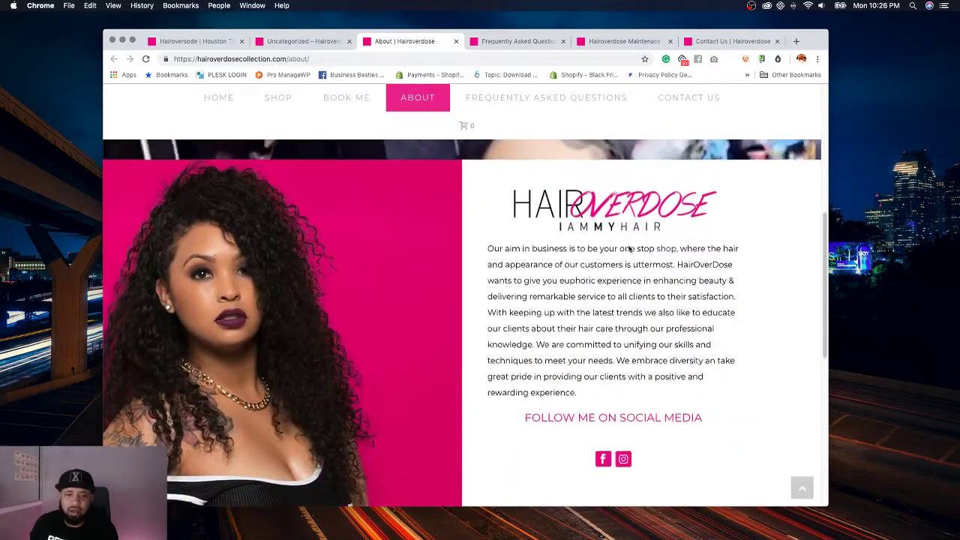
{"action": "scroll", "coordinate": [628, 243], "scroll_direction": "down", "scroll_amount": 6}
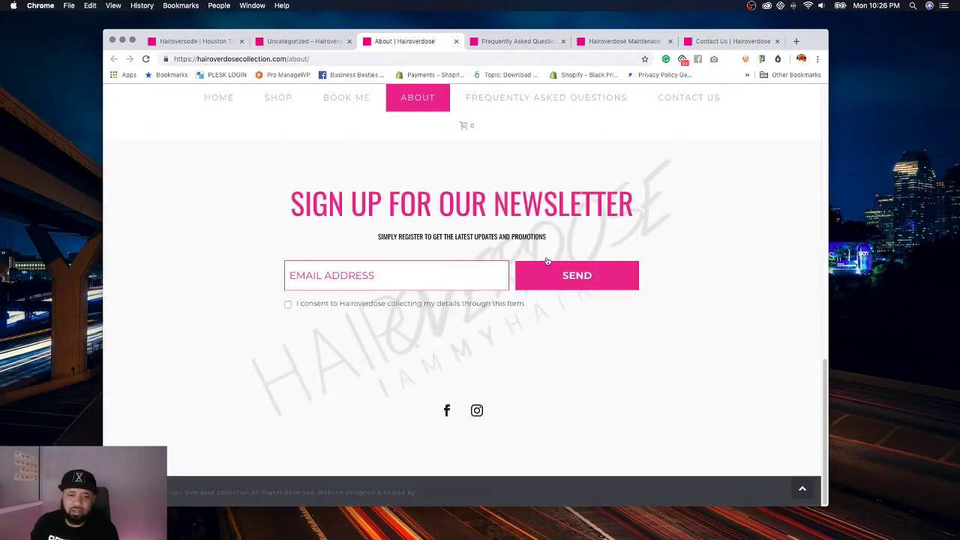
{"action": "scroll", "coordinate": [554, 219], "scroll_direction": "up", "scroll_amount": 10}
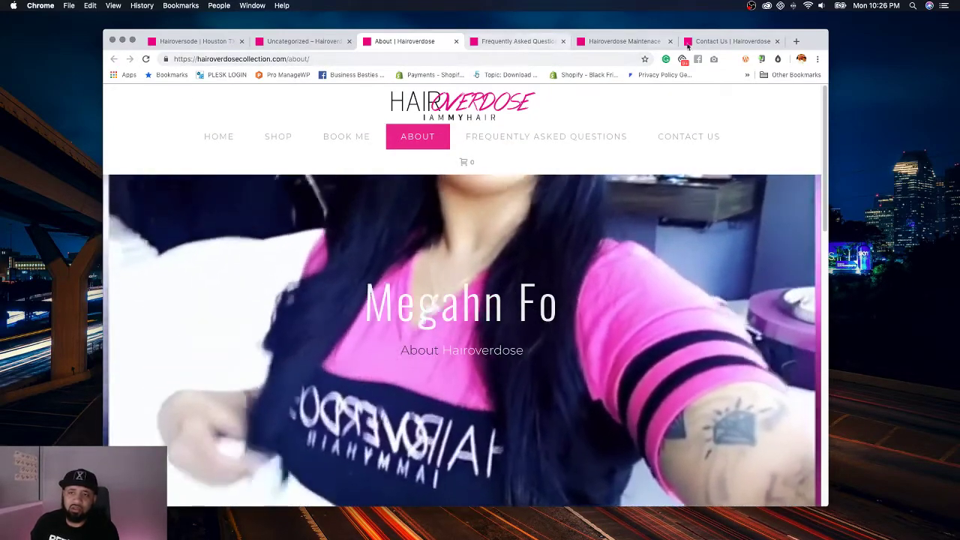
Step: Examine the Contact Us page's Houston location and contact form sections
{"action": "left_click", "coordinate": [688, 46]}
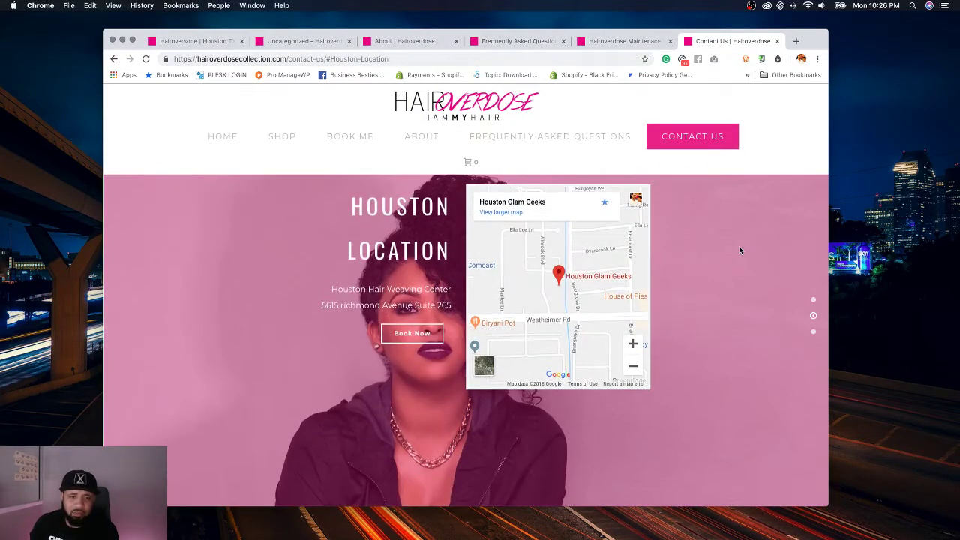
{"action": "scroll", "coordinate": [739, 250], "scroll_direction": "down", "scroll_amount": 2}
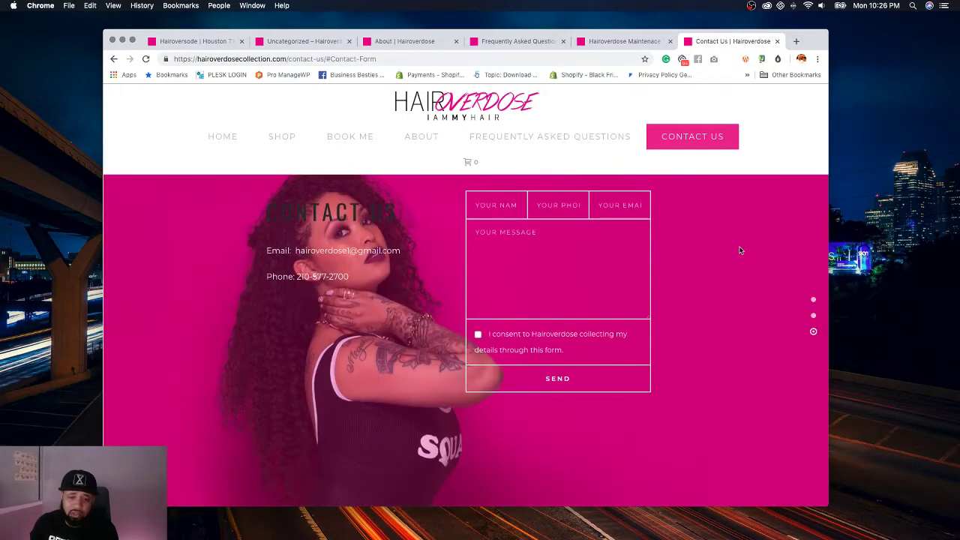
{"action": "scroll", "coordinate": [739, 250], "scroll_direction": "up", "scroll_amount": 2}
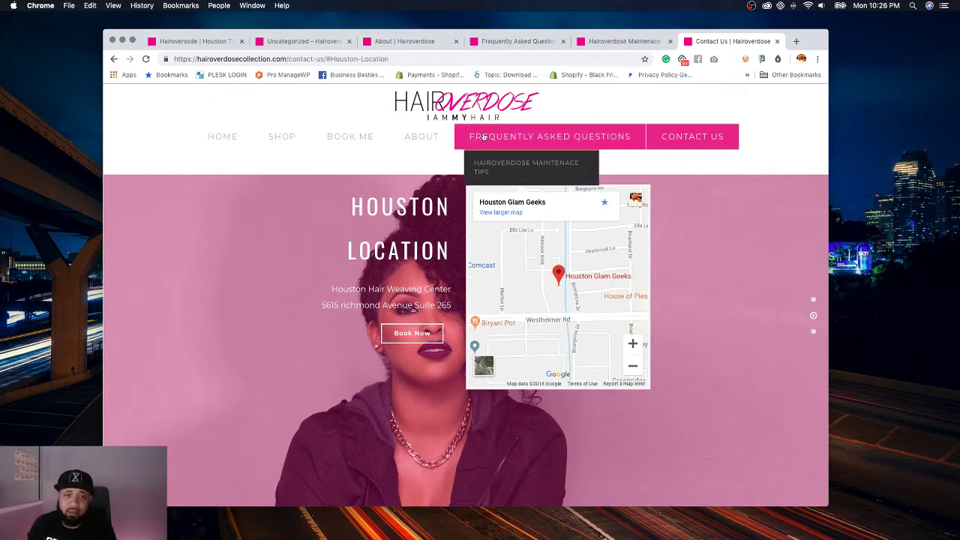
Step: Return from the Contact Us page to the site's homepage
{"action": "left_click", "coordinate": [229, 143]}
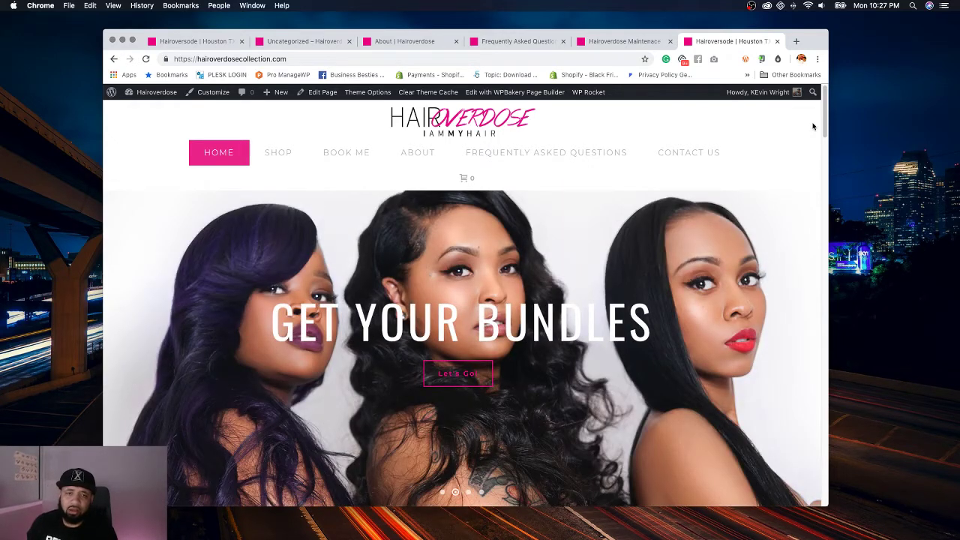
{"action": "scroll", "coordinate": [825, 124], "scroll_direction": "down", "scroll_amount": 1}
{"action": "scroll", "coordinate": [825, 124], "scroll_direction": "up", "scroll_amount": 1}
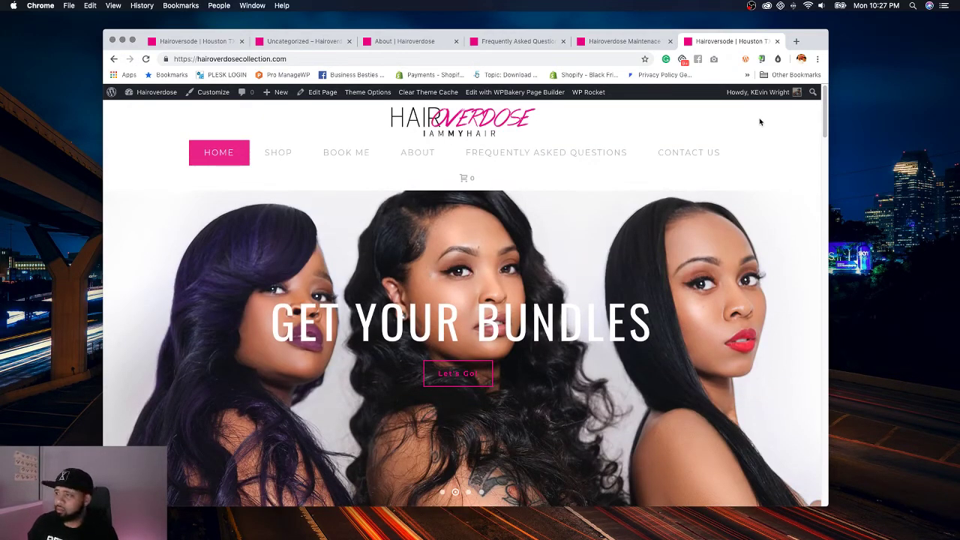
Step: Switch to the hairoverdose-websitemockup file in Adobe XD, briefly preview the home design and return to the artboards overview
{"action": "key", "text": "ctrl+Right"}
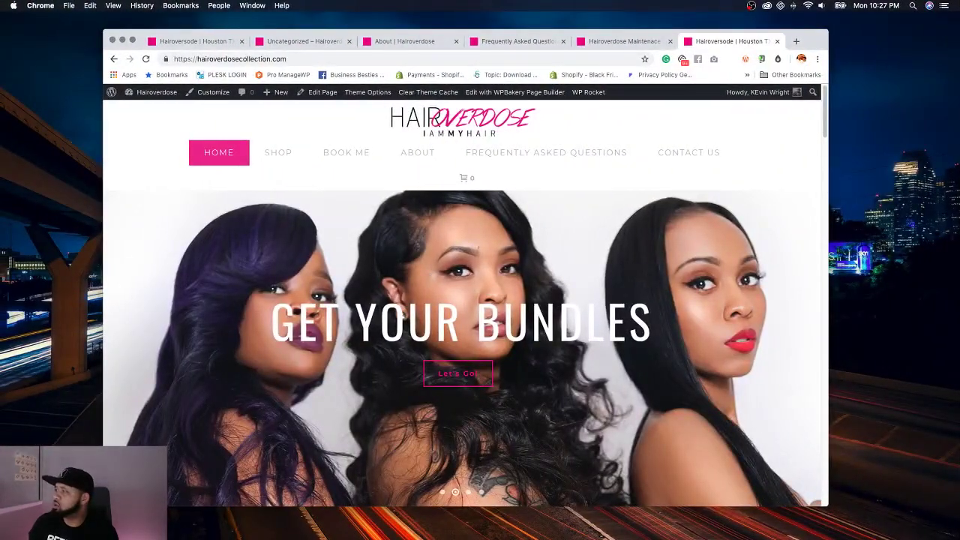
{"action": "key", "text": "ctrl+Right"}
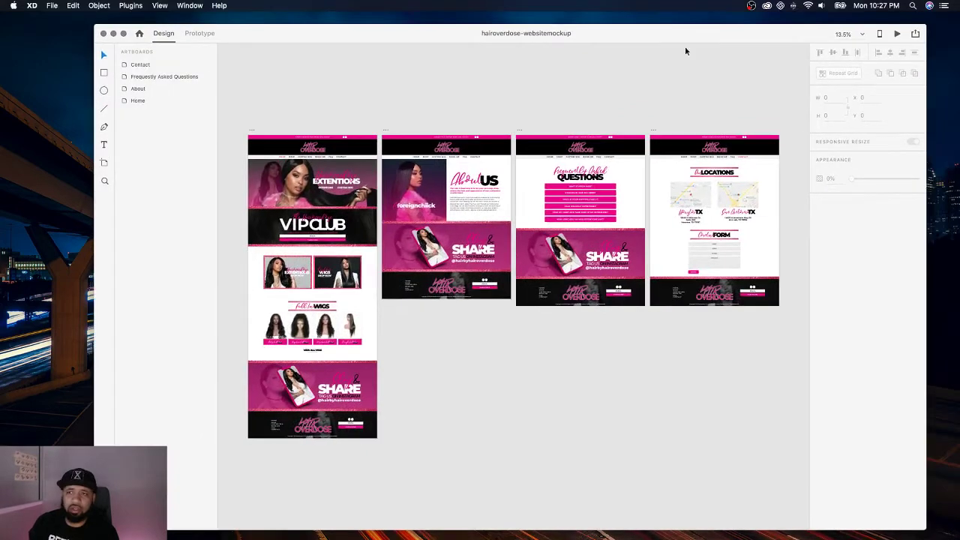
{"action": "left_click", "coordinate": [899, 34]}
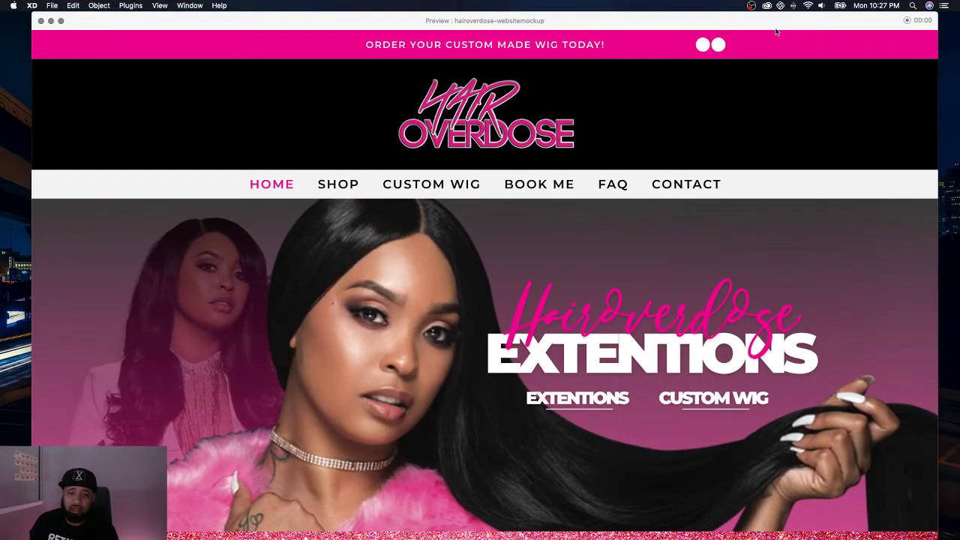
{"action": "left_click", "coordinate": [40, 21]}
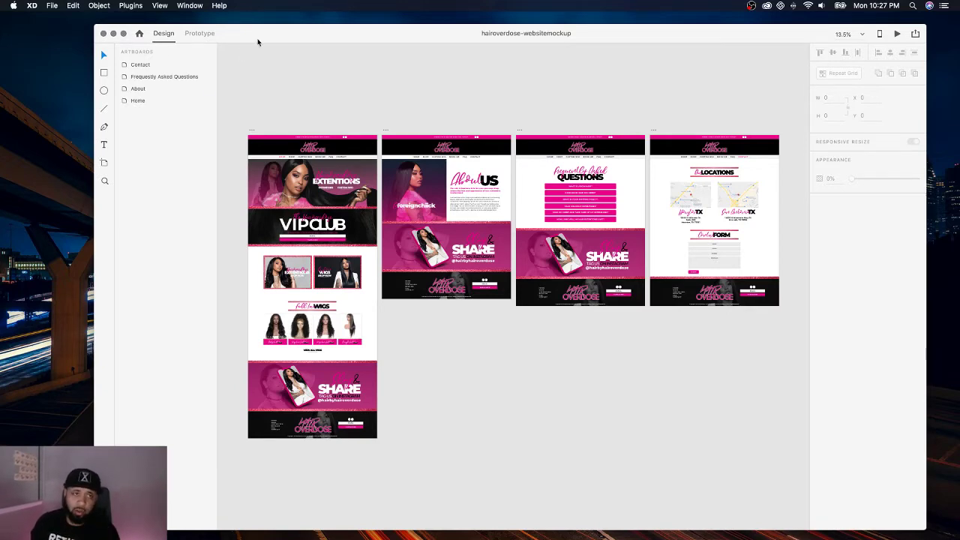
{"action": "left_click_drag", "start_coordinate": [253, 35], "coordinate": [245, 31]}
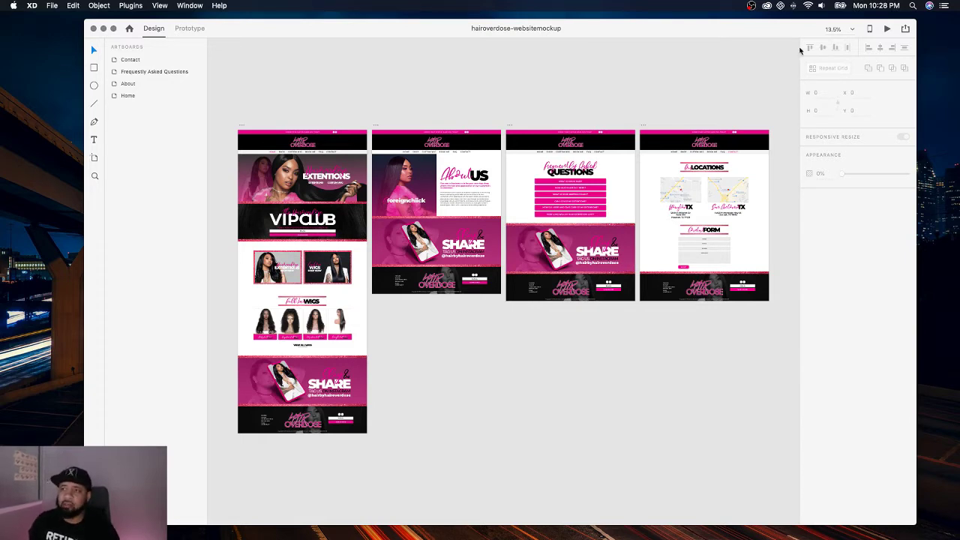
Step: Preview the website mockup and examine the home page's header, navigation bar and Extentions banner
{"action": "left_click", "coordinate": [886, 31]}
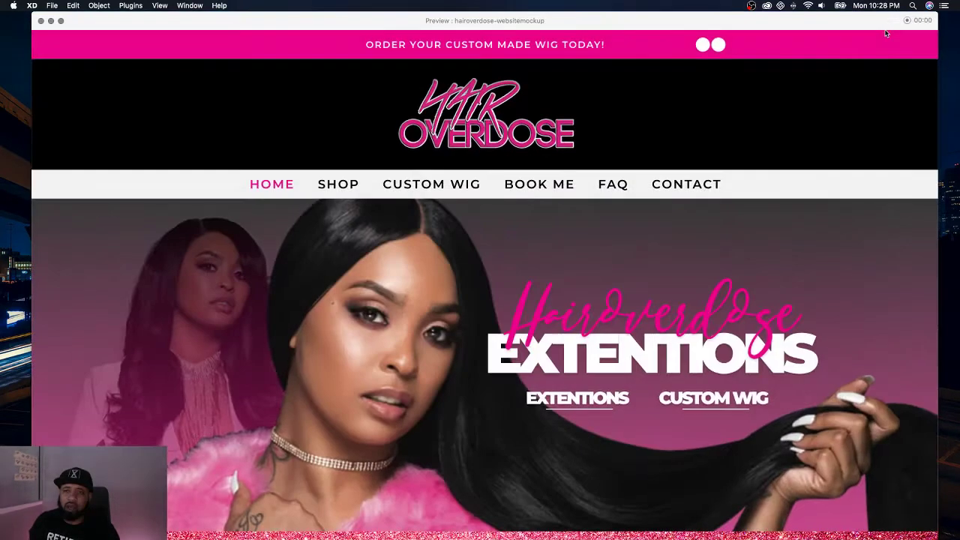
{"action": "left_click_drag", "start_coordinate": [611, 25], "coordinate": [600, 25]}
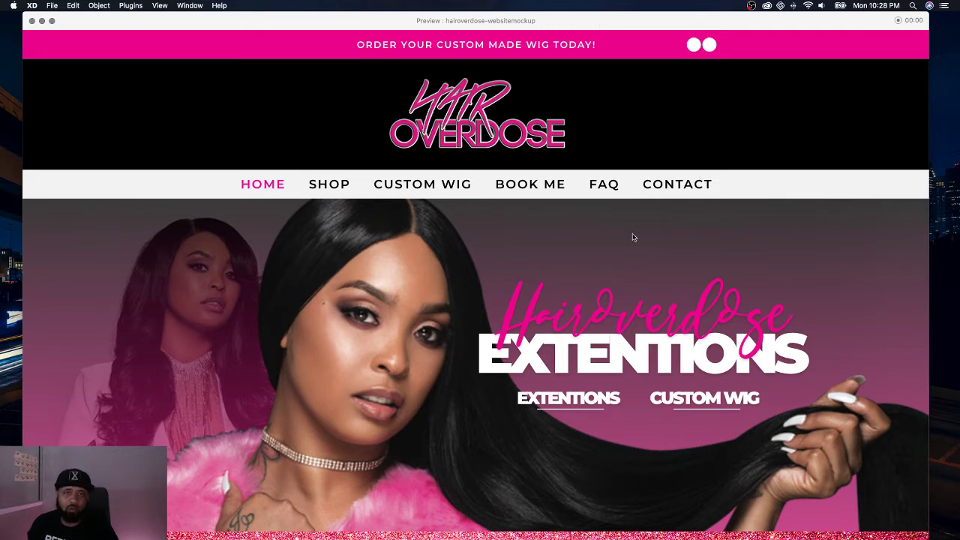
{"action": "scroll", "coordinate": [476, 300], "scroll_direction": "down", "scroll_amount": 1}
{"action": "scroll", "coordinate": [476, 300], "scroll_direction": "up", "scroll_amount": 1}
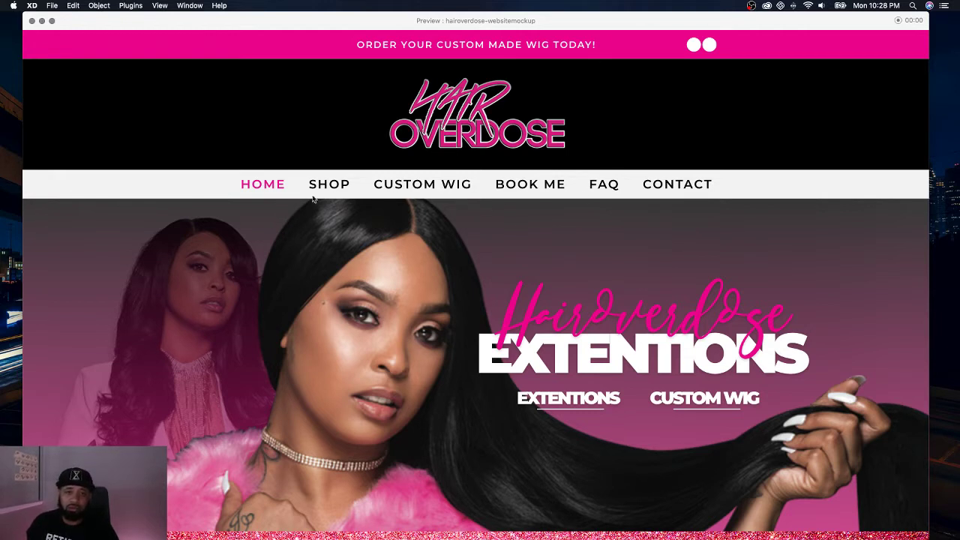
{"action": "scroll", "coordinate": [750, 102], "scroll_direction": "down", "scroll_amount": 1}
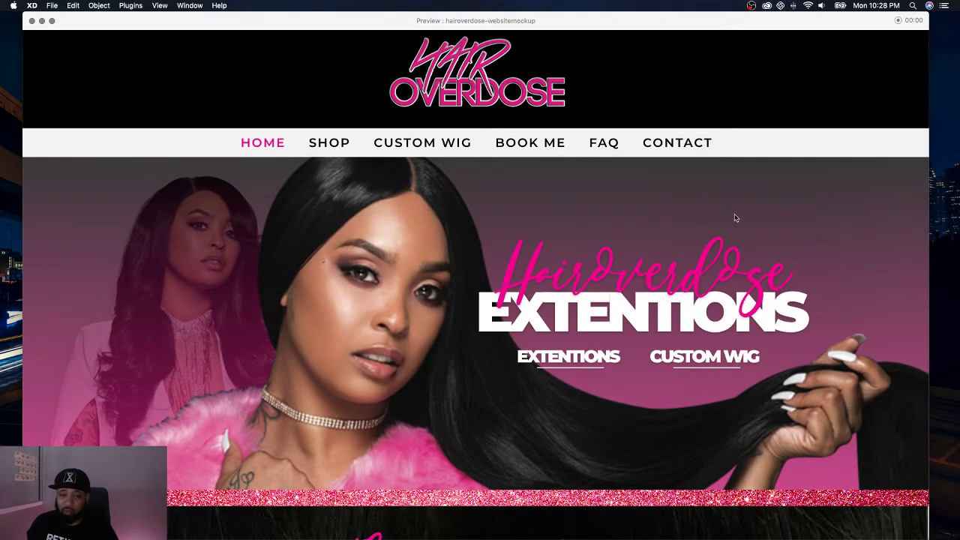
Step: Review the home page mockup from the VIP Club signup through the wig sections and Slay & Share banner to the footer
{"action": "scroll", "coordinate": [733, 214], "scroll_direction": "down", "scroll_amount": 9}
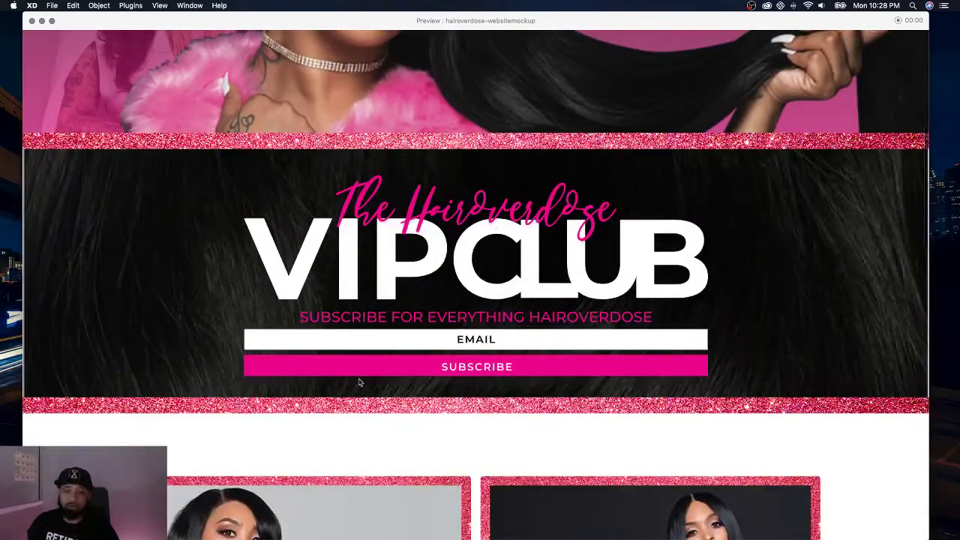
{"action": "scroll", "coordinate": [795, 229], "scroll_direction": "down", "scroll_amount": 8}
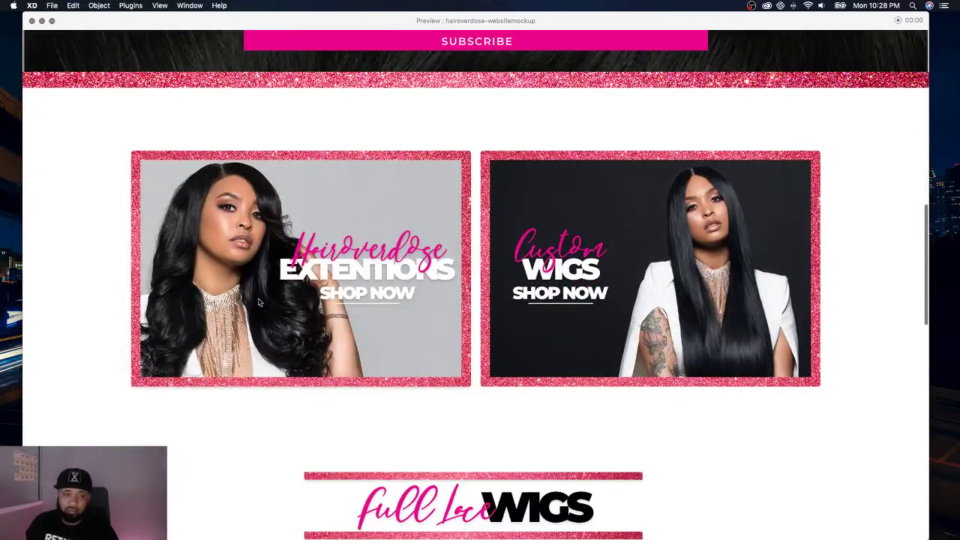
{"action": "scroll", "coordinate": [659, 279], "scroll_direction": "down", "scroll_amount": 9}
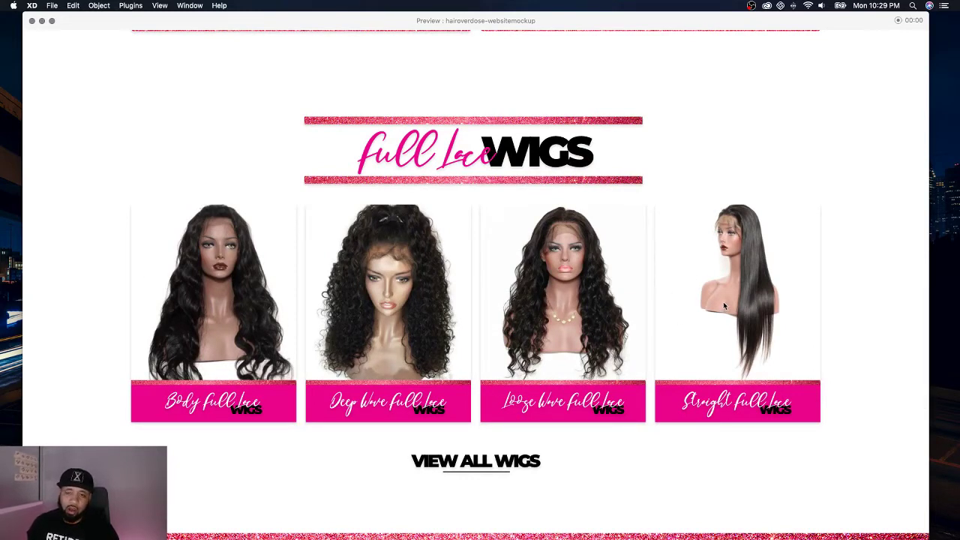
{"action": "scroll", "coordinate": [723, 296], "scroll_direction": "down", "scroll_amount": 10}
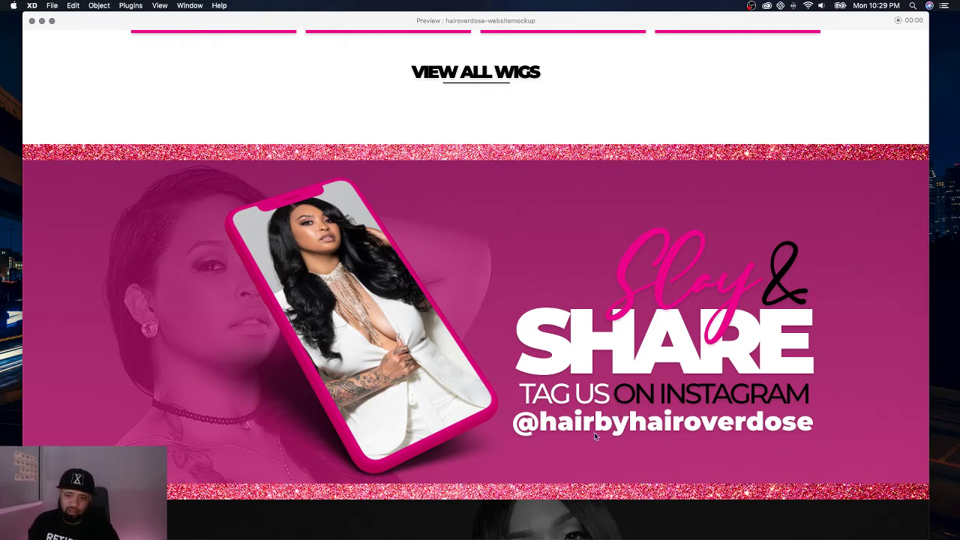
{"action": "scroll", "coordinate": [574, 331], "scroll_direction": "down", "scroll_amount": 5}
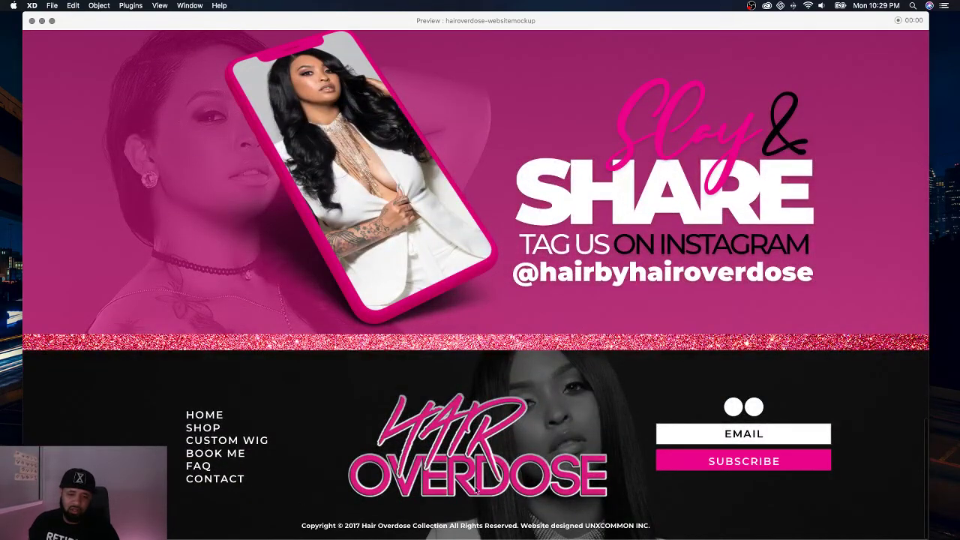
{"action": "scroll", "coordinate": [705, 353], "scroll_direction": "up", "scroll_amount": 20}
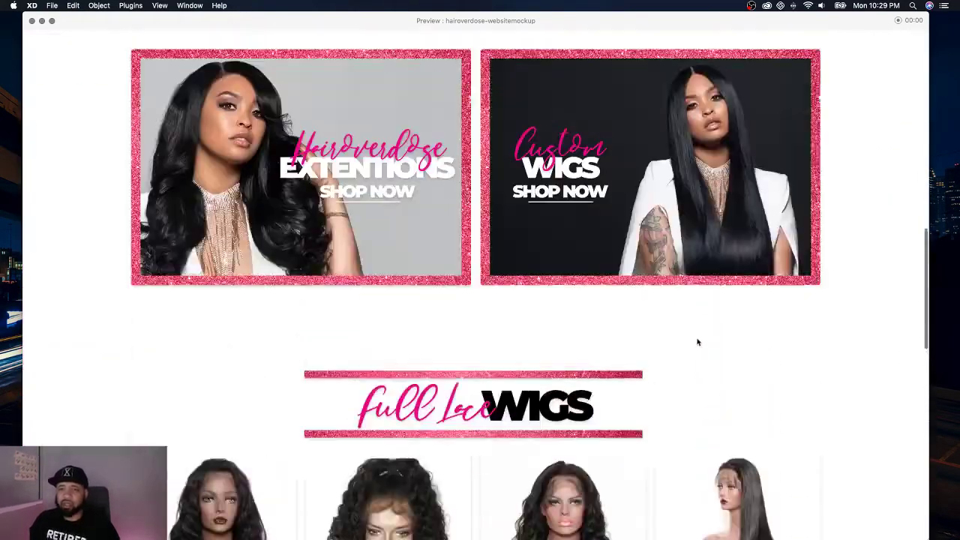
{"action": "scroll", "coordinate": [697, 342], "scroll_direction": "up", "scroll_amount": 15}
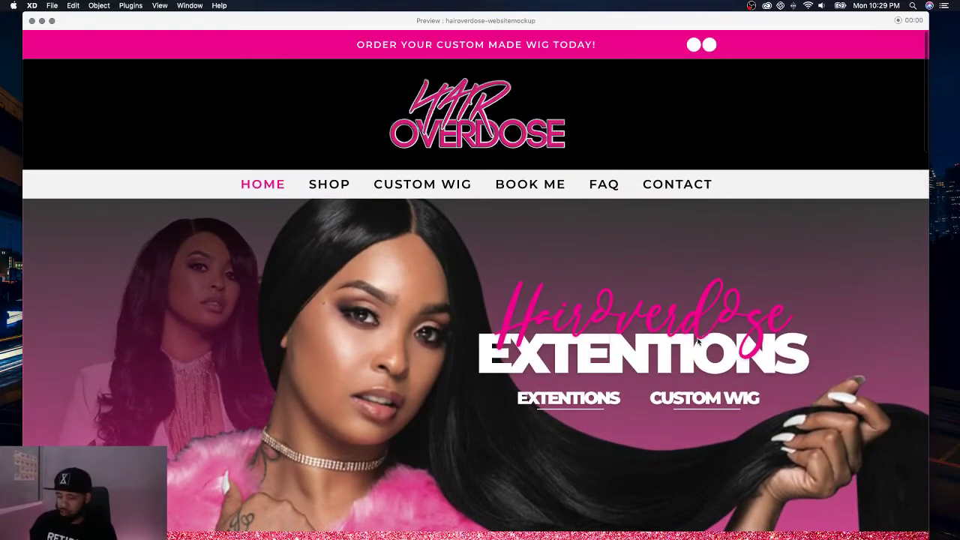
Step: Go to the About page in the mockup preview and examine its portrait and About Us text
{"action": "left_click", "coordinate": [695, 341]}
{"action": "scroll", "coordinate": [598, 254], "scroll_direction": "down", "scroll_amount": 2}
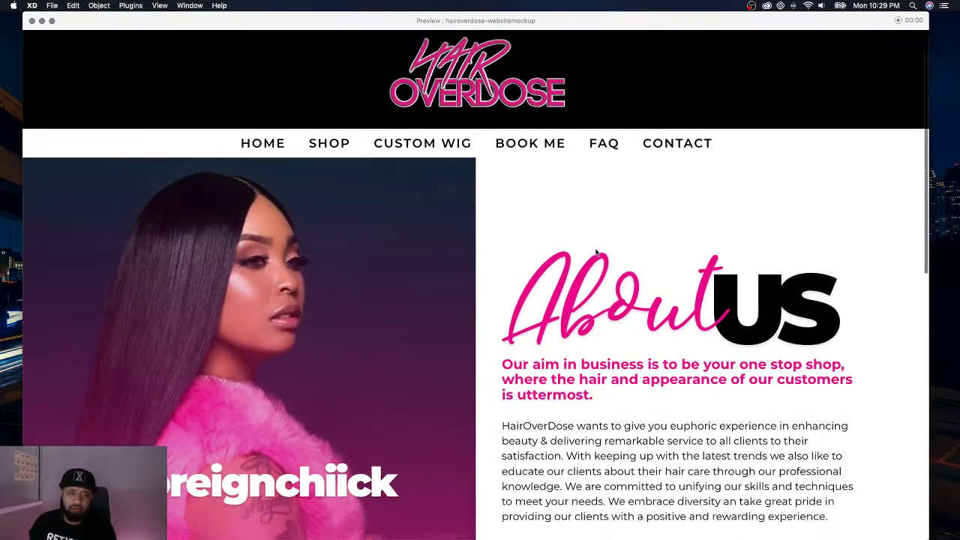
{"action": "scroll", "coordinate": [596, 252], "scroll_direction": "down", "scroll_amount": 3}
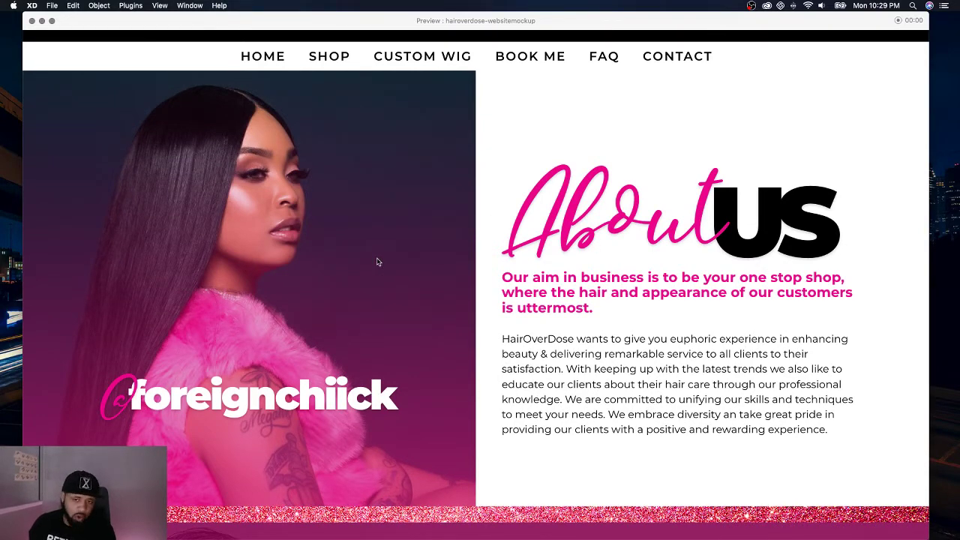
{"action": "scroll", "coordinate": [477, 262], "scroll_direction": "up", "scroll_amount": 4}
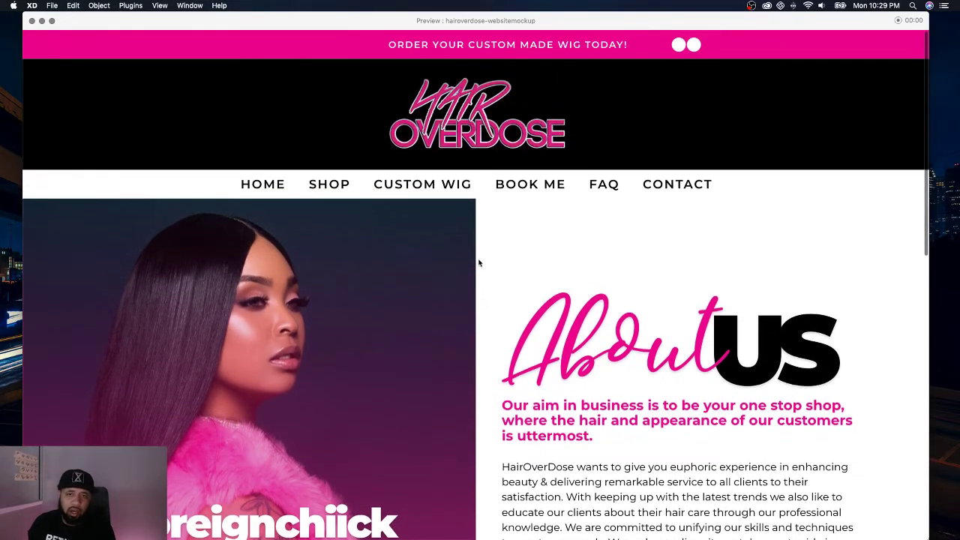
Step: Examine the Frequently Asked Questions page mockup, covering its question list and the Slay & Share banner
{"action": "scroll", "coordinate": [686, 250], "scroll_direction": "down", "scroll_amount": 5}
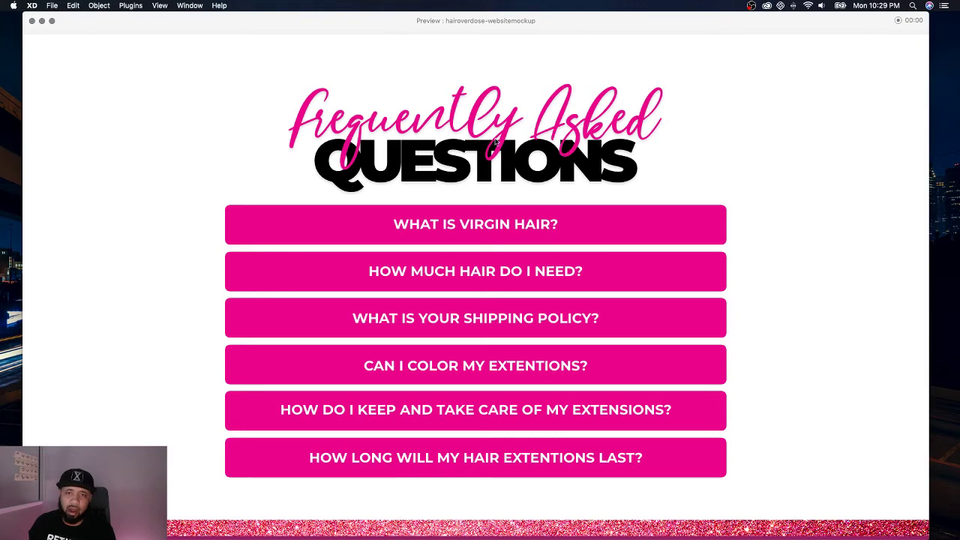
{"action": "scroll", "coordinate": [755, 155], "scroll_direction": "down", "scroll_amount": 5}
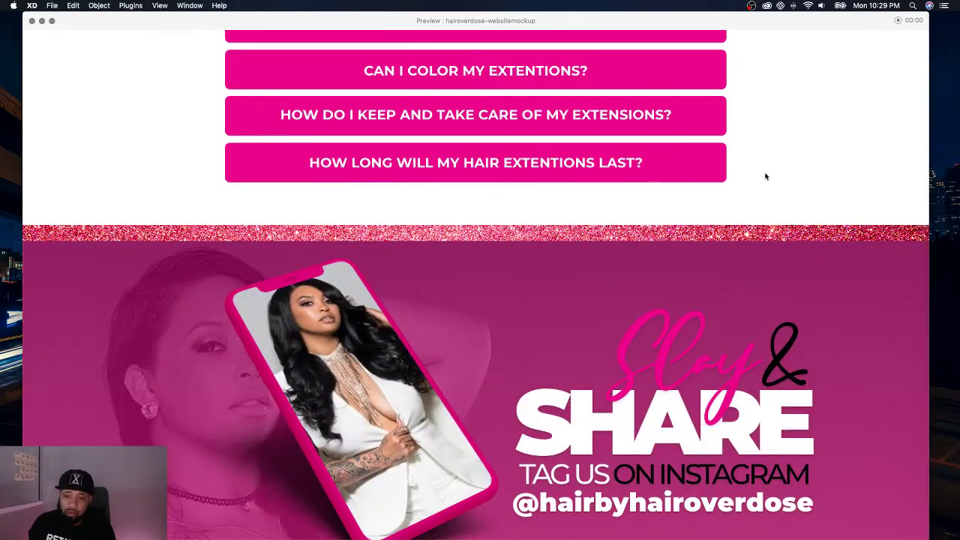
{"action": "scroll", "coordinate": [765, 175], "scroll_direction": "down", "scroll_amount": 2}
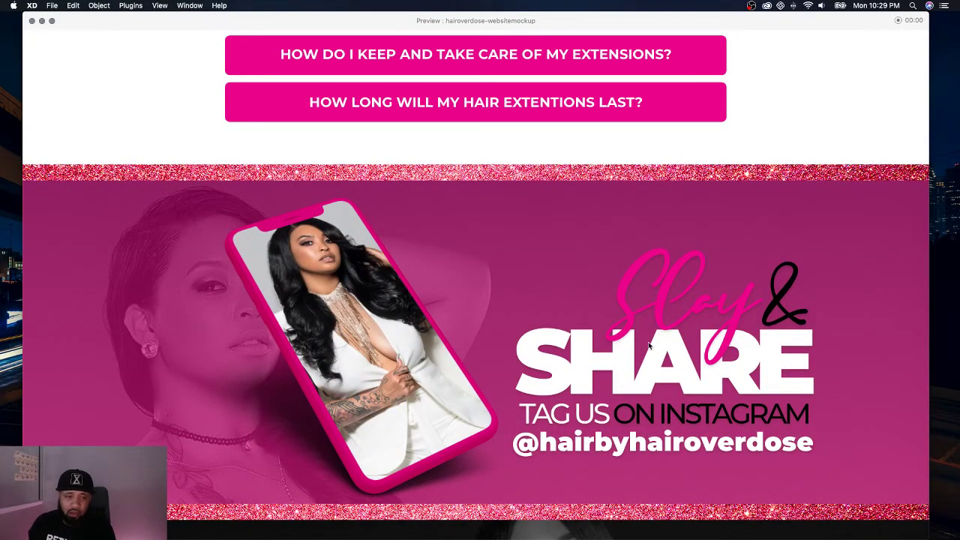
{"action": "scroll", "coordinate": [660, 332], "scroll_direction": "up", "scroll_amount": 7}
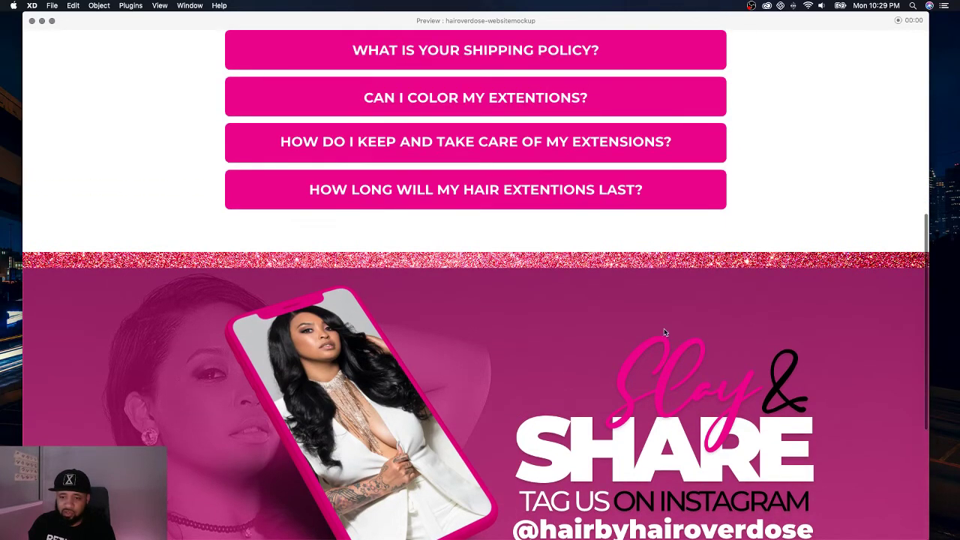
{"action": "scroll", "coordinate": [738, 327], "scroll_direction": "up", "scroll_amount": 2}
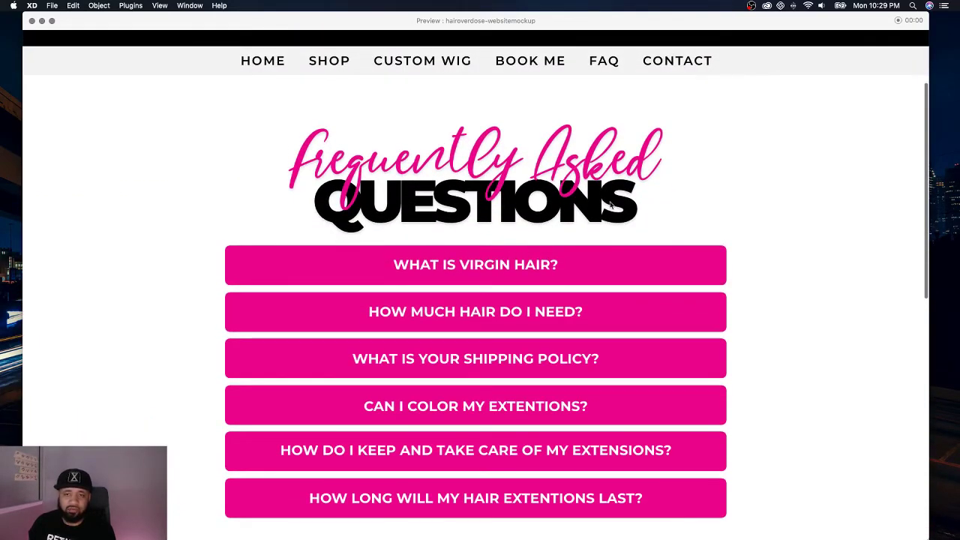
{"action": "scroll", "coordinate": [773, 223], "scroll_direction": "up", "scroll_amount": 3}
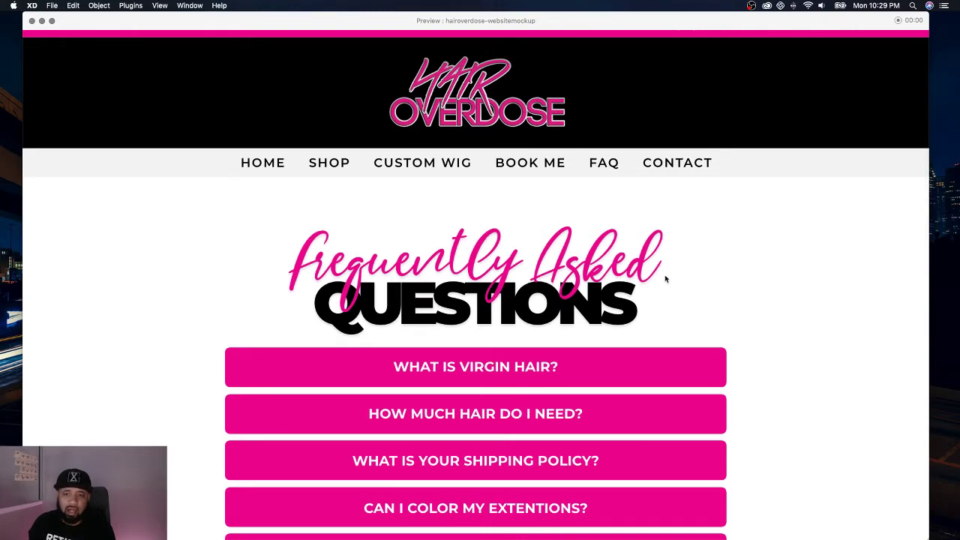
{"action": "scroll", "coordinate": [697, 255], "scroll_direction": "up", "scroll_amount": 1}
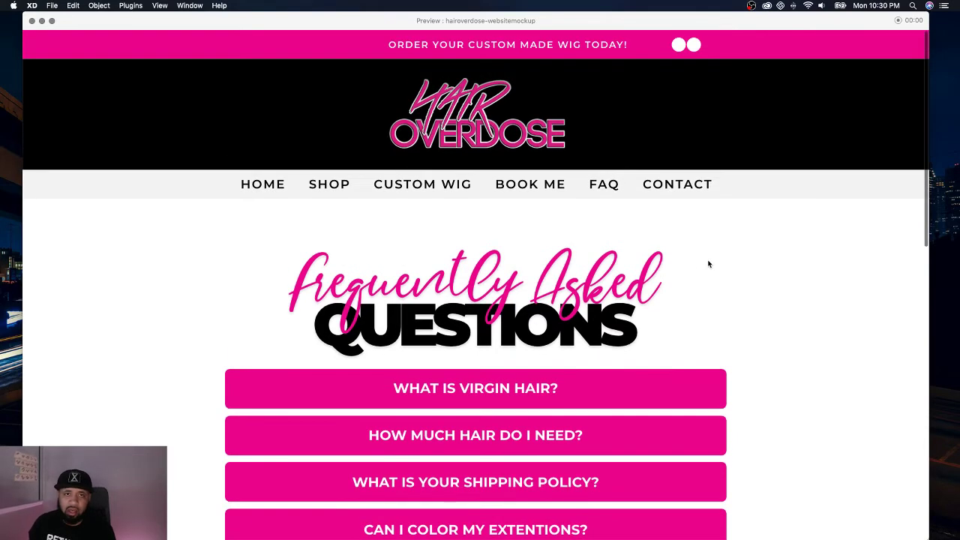
Step: Go to the Contact page in the preview, examine its locations and contact form, and return to the home page mockup
{"action": "key", "text": "Right"}
{"action": "scroll", "coordinate": [420, 234], "scroll_direction": "down", "scroll_amount": 5}
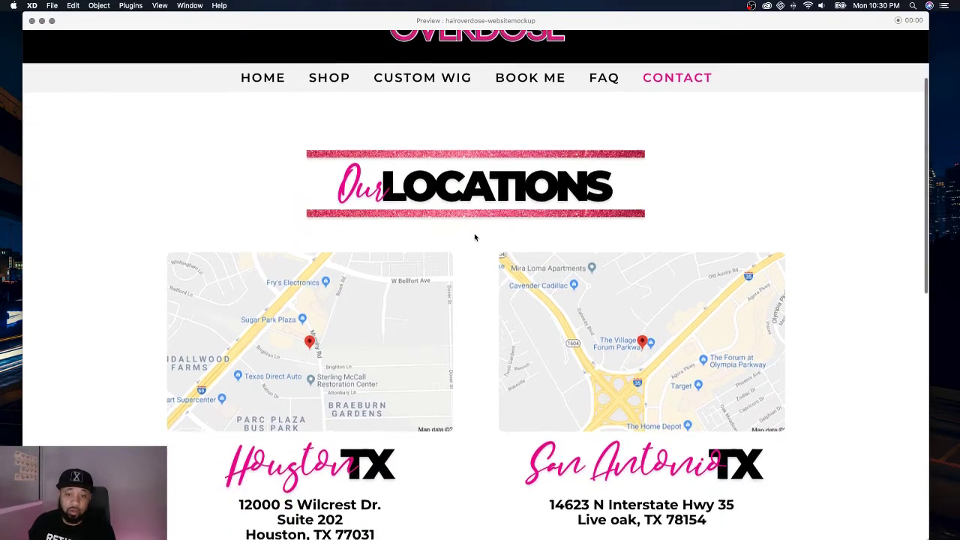
{"action": "scroll", "coordinate": [474, 238], "scroll_direction": "down", "scroll_amount": 8}
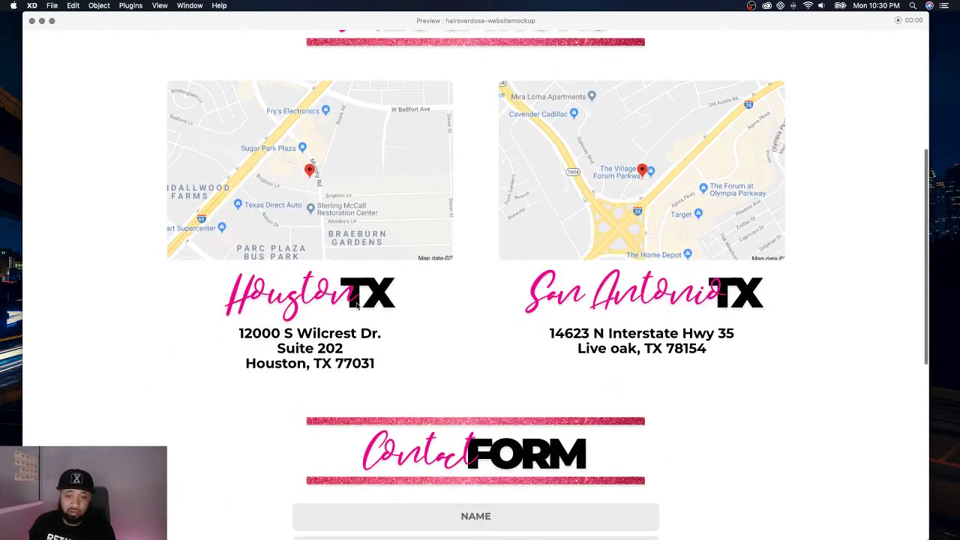
{"action": "scroll", "coordinate": [349, 450], "scroll_direction": "down", "scroll_amount": 7}
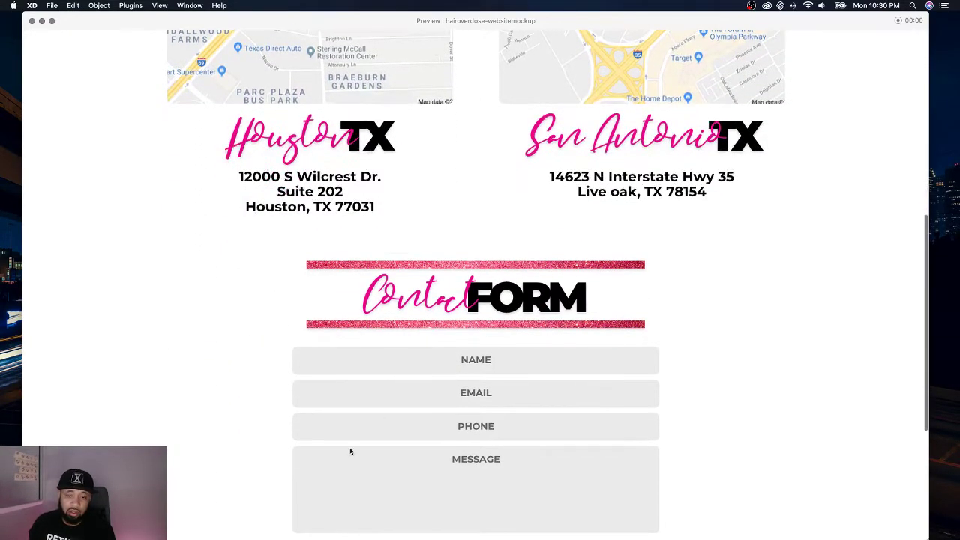
{"action": "scroll", "coordinate": [420, 347], "scroll_direction": "down", "scroll_amount": 5}
{"action": "scroll", "coordinate": [453, 337], "scroll_direction": "up", "scroll_amount": 18}
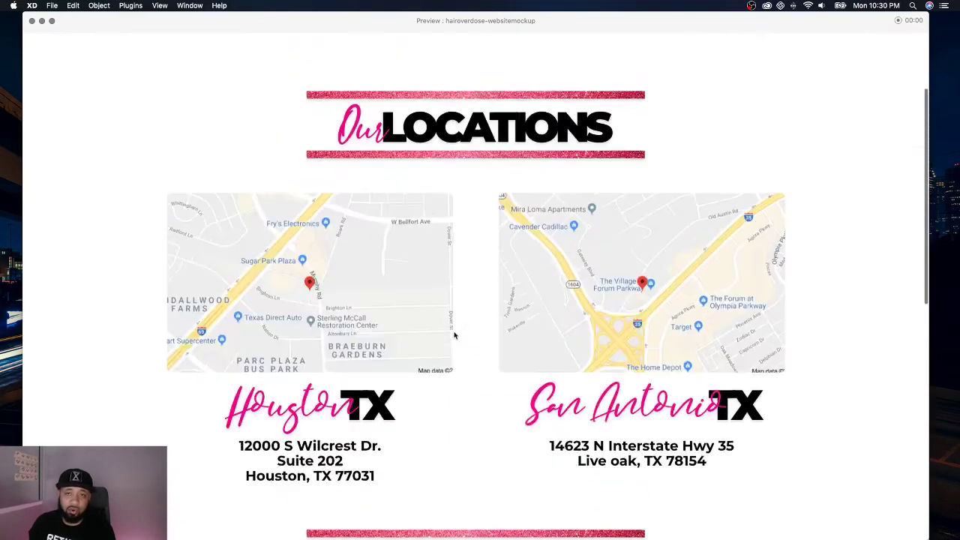
{"action": "scroll", "coordinate": [455, 334], "scroll_direction": "up", "scroll_amount": 20}
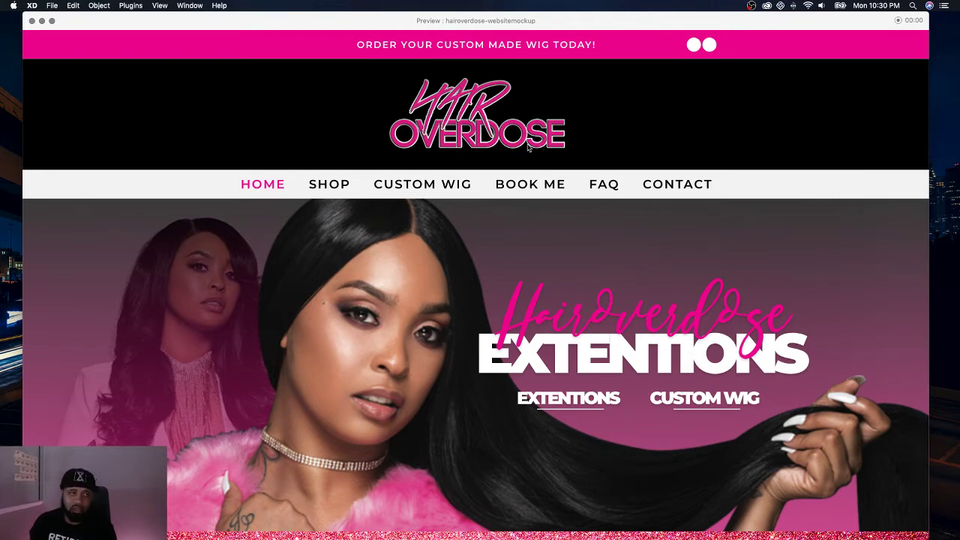
Step: Close the mockup preview and look over the site's WordPress dashboard in Chrome
{"action": "left_click", "coordinate": [32, 21]}
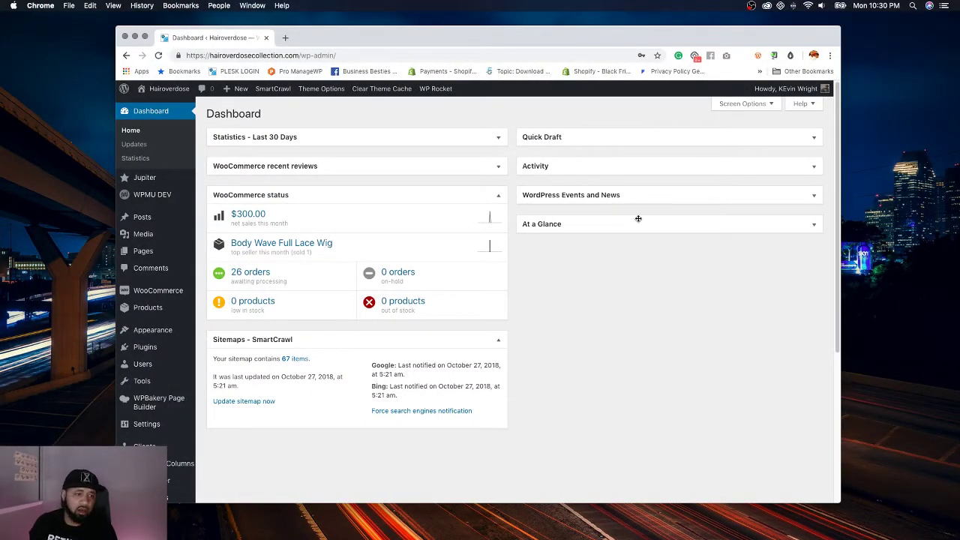
{"action": "scroll", "coordinate": [643, 293], "scroll_direction": "down", "scroll_amount": 5}
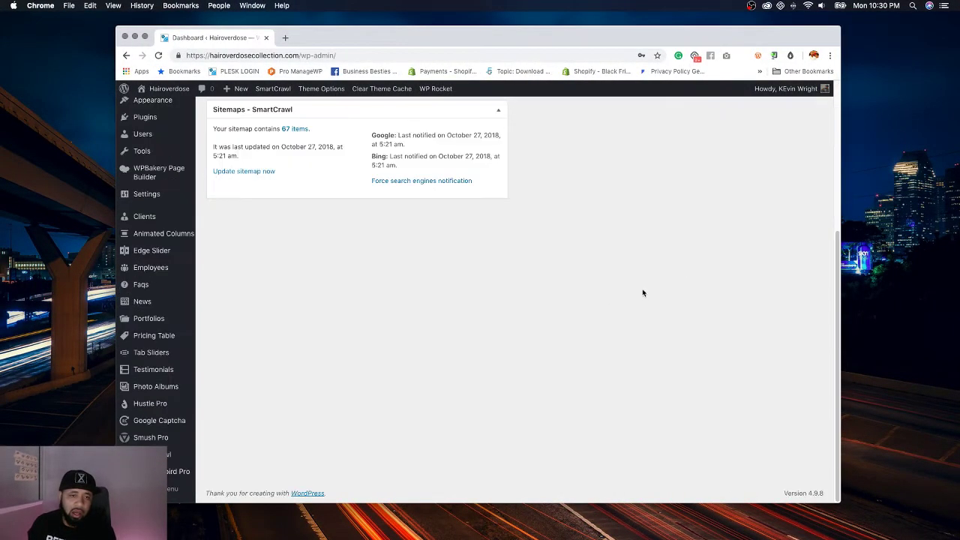
{"action": "scroll", "coordinate": [637, 278], "scroll_direction": "up", "scroll_amount": 5}
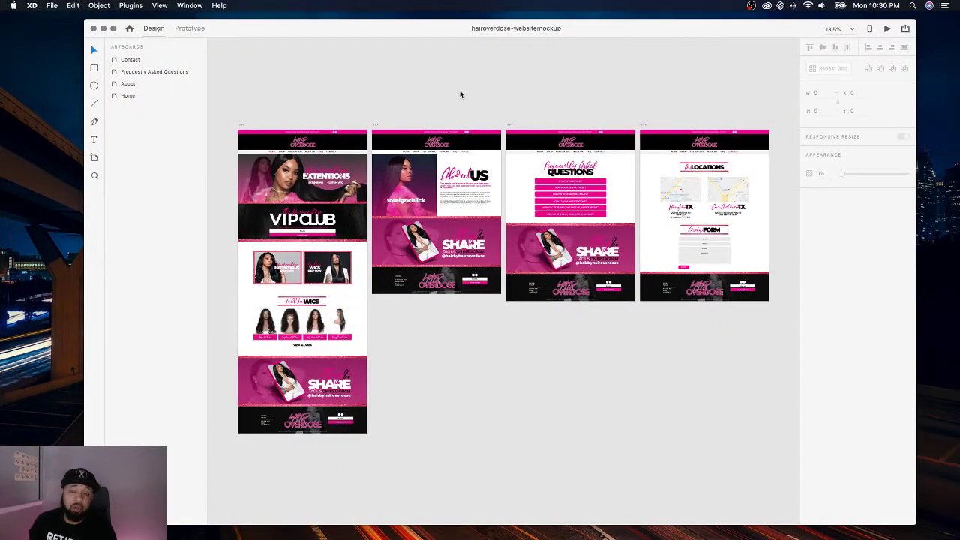
Step: Move the Adobe XD mockup window off Desktop 2 and switch to the live Hairoverdose homepage in Chrome
{"action": "key", "text": "ctrl+Up"}
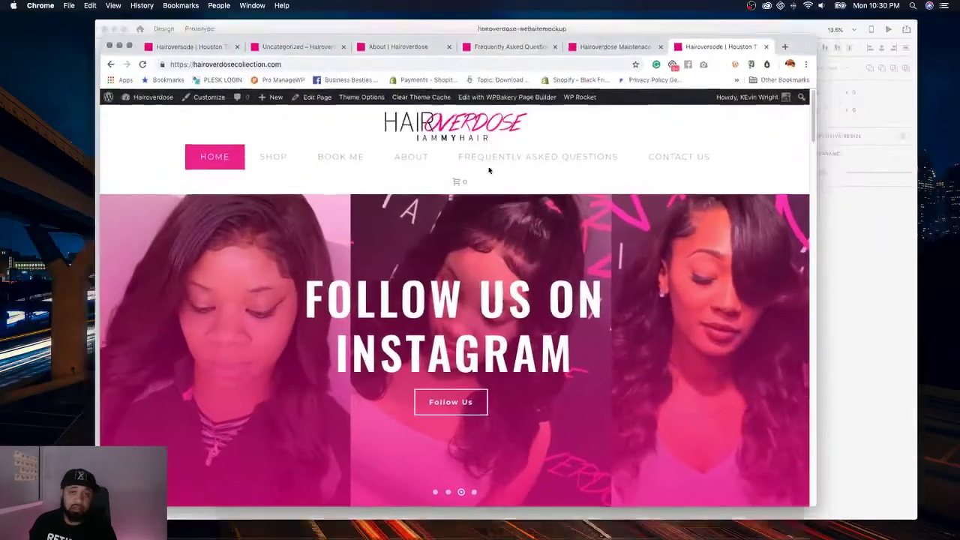
{"action": "mouse_move", "coordinate": [449, 9]}
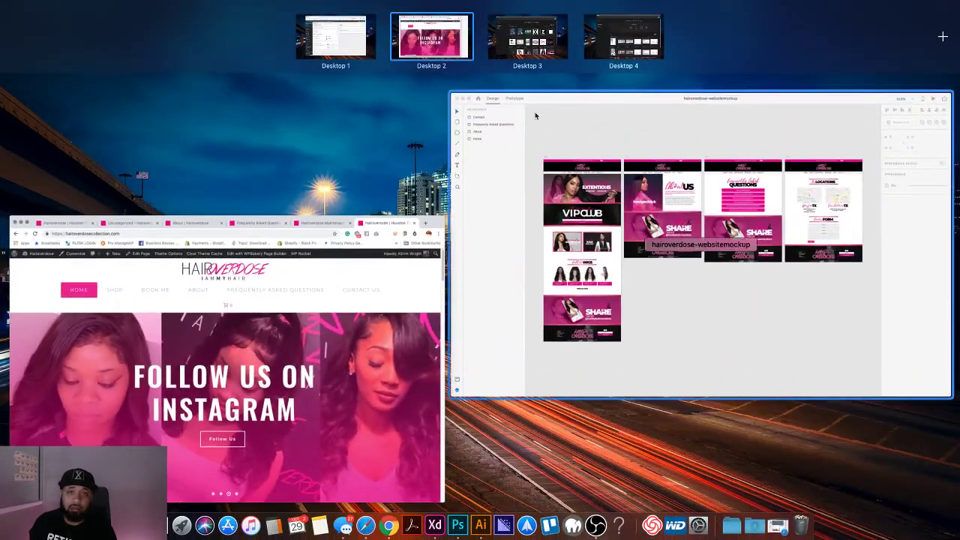
{"action": "left_click", "coordinate": [536, 114]}
{"action": "key", "text": "ctrl+Up"}
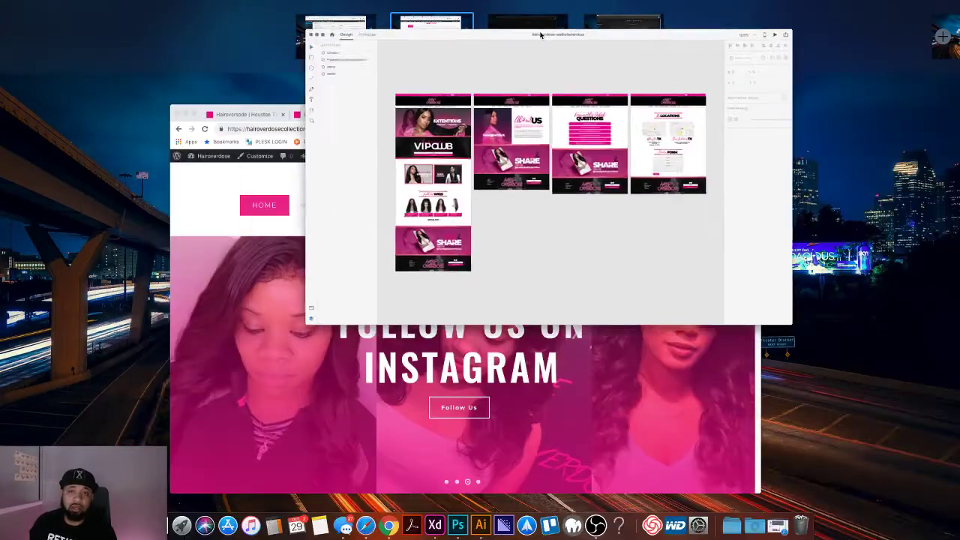
{"action": "left_click", "coordinate": [539, 35]}
{"action": "key", "text": "ctrl+Up"}
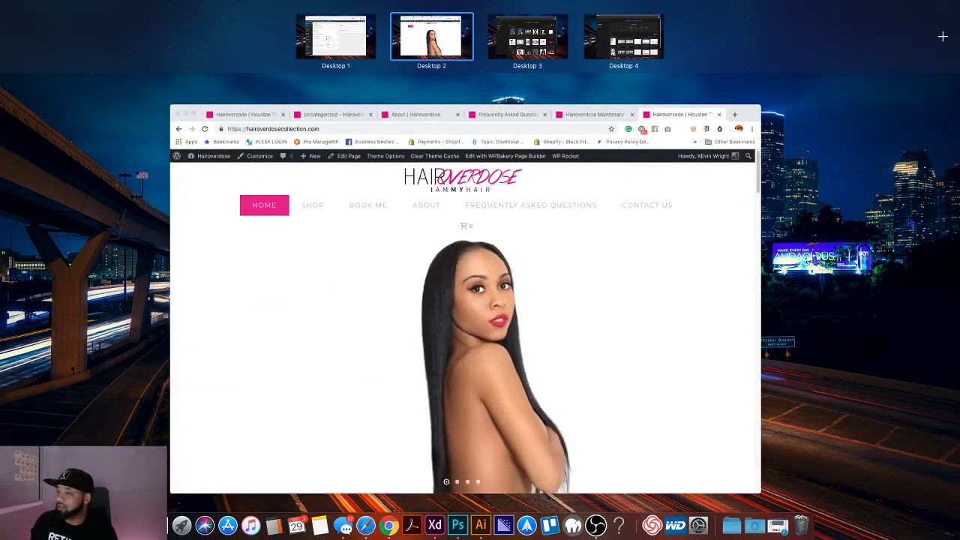
{"action": "left_click", "coordinate": [506, 237]}
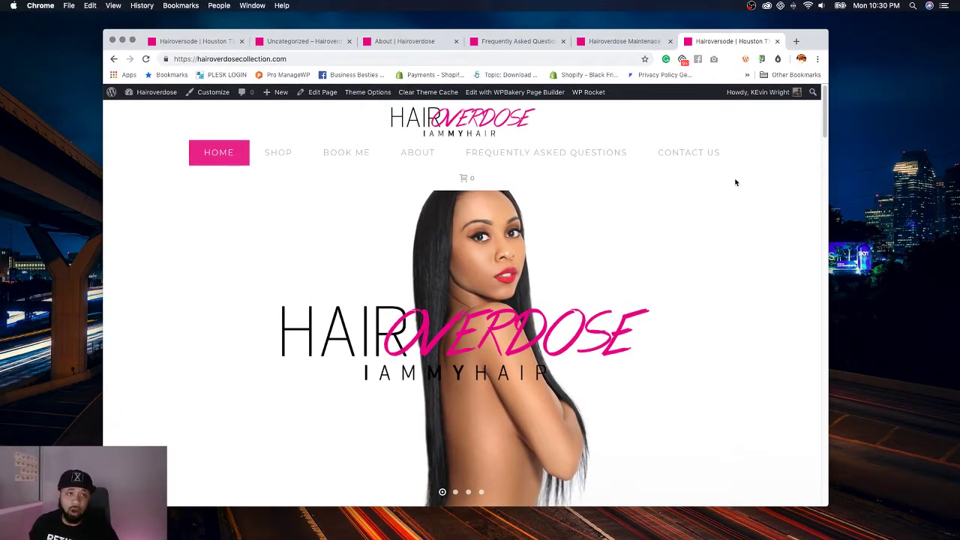
{"action": "scroll", "coordinate": [759, 253], "scroll_direction": "down", "scroll_amount": 1}
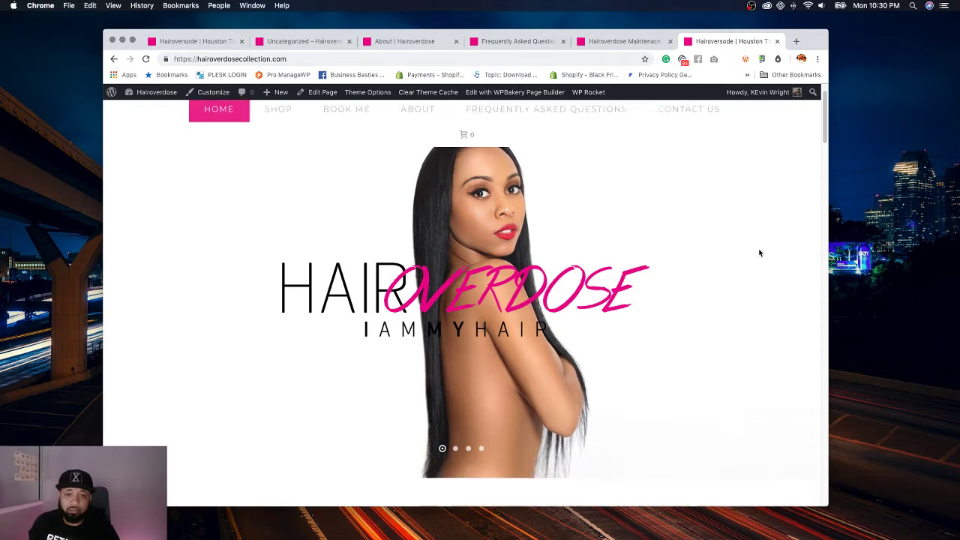
Step: Look over the live Hairoverdose site's open pages, including home, shop category, About, Frequently Asked Questions and Maintenance Tips
{"action": "scroll", "coordinate": [758, 253], "scroll_direction": "up", "scroll_amount": 1}
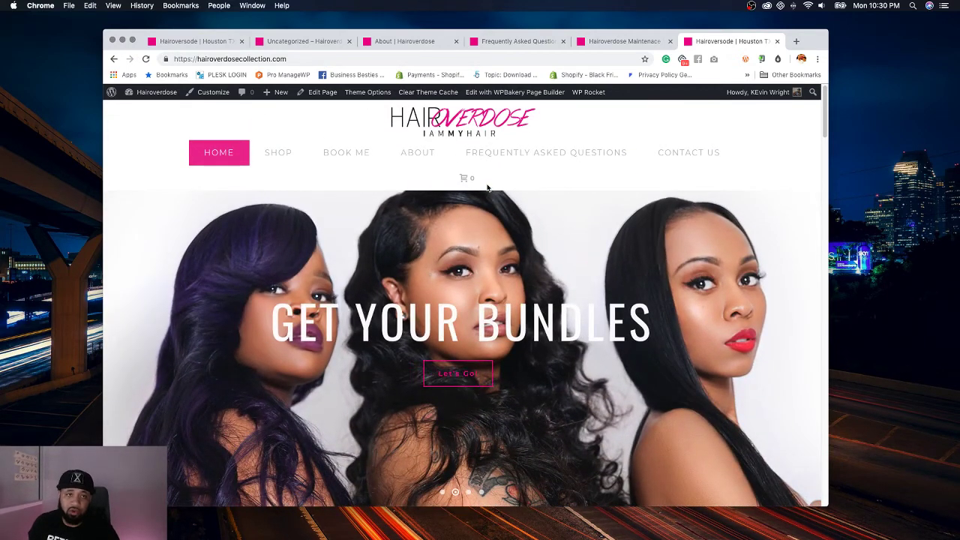
{"action": "left_click", "coordinate": [623, 41]}
{"action": "left_click", "coordinate": [525, 42]}
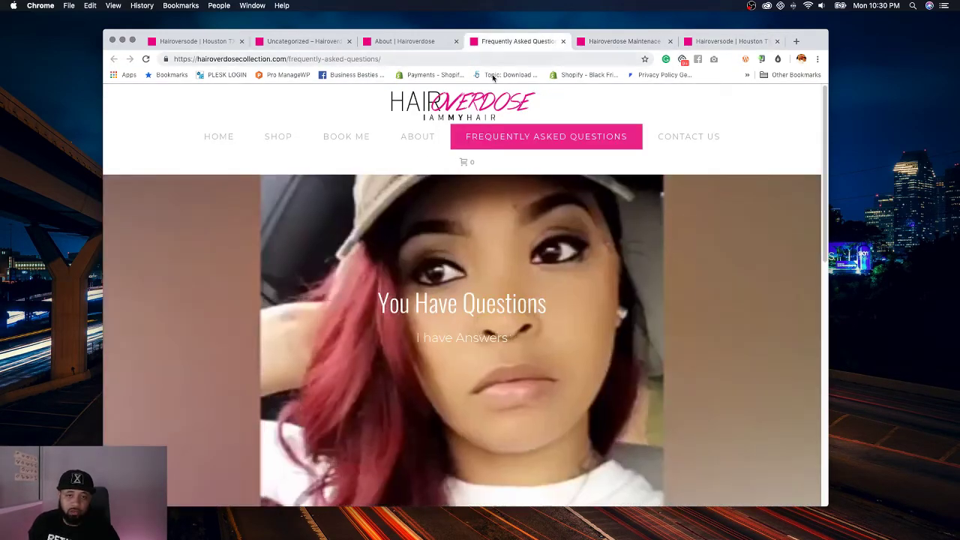
{"action": "scroll", "coordinate": [555, 187], "scroll_direction": "down", "scroll_amount": 15}
{"action": "scroll", "coordinate": [545, 218], "scroll_direction": "up", "scroll_amount": 15}
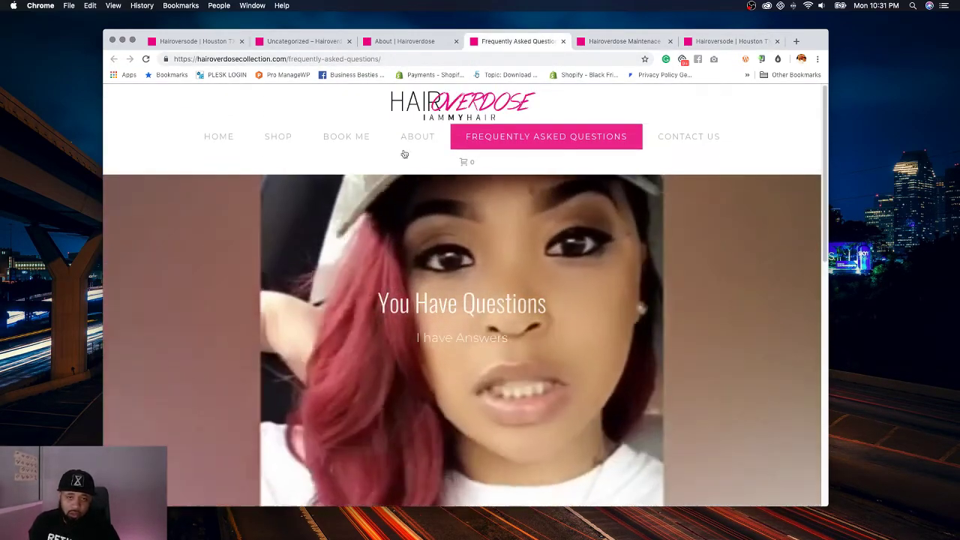
{"action": "left_click", "coordinate": [398, 41]}
{"action": "left_click", "coordinate": [307, 42]}
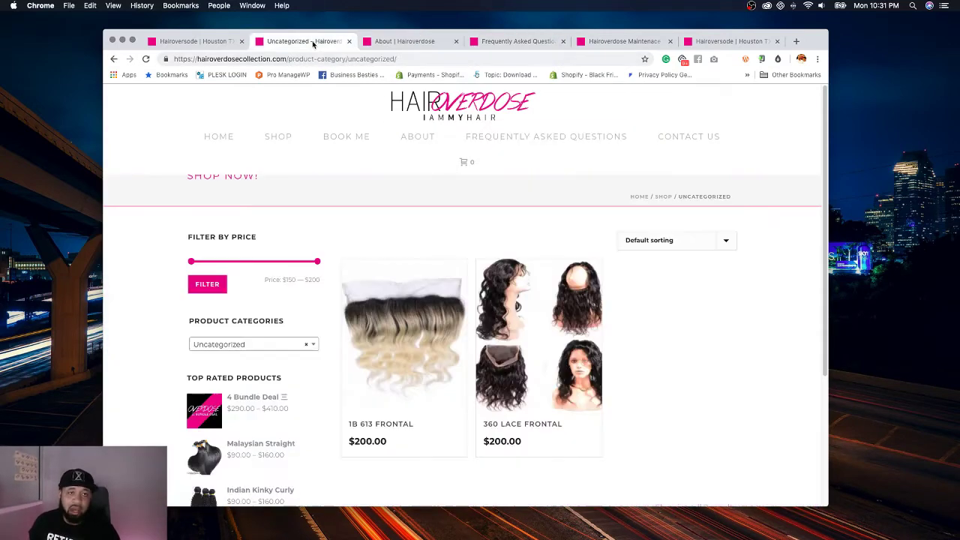
{"action": "left_click", "coordinate": [205, 42]}
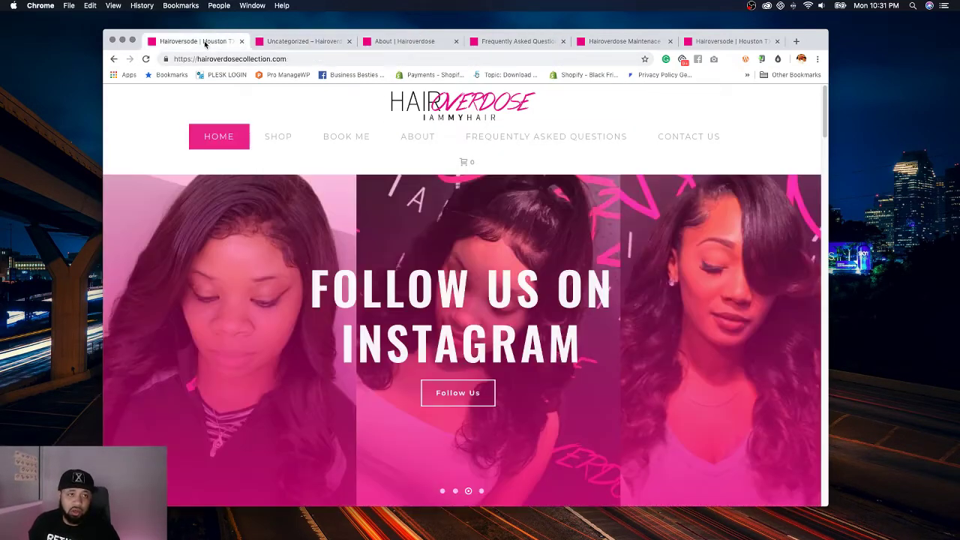
{"action": "left_click", "coordinate": [727, 42]}
Step: Reposition the browser window and open two more pages from the live site's navigation in new tabs, including Exchange & Return Policy
{"action": "left_click_drag", "start_coordinate": [813, 41], "coordinate": [820, 24]}
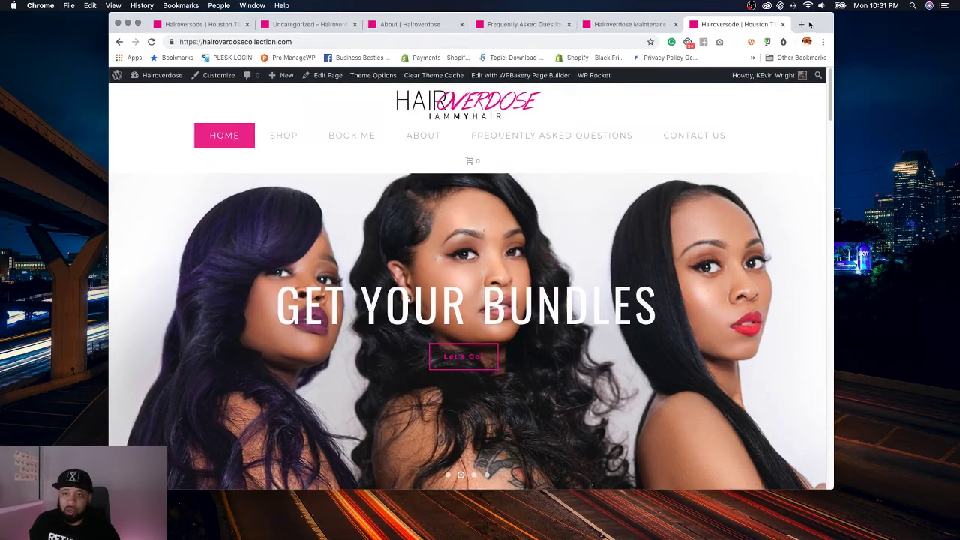
{"action": "mouse_move", "coordinate": [551, 137]}
{"action": "left_click", "coordinate": [547, 162], "text": "super"}
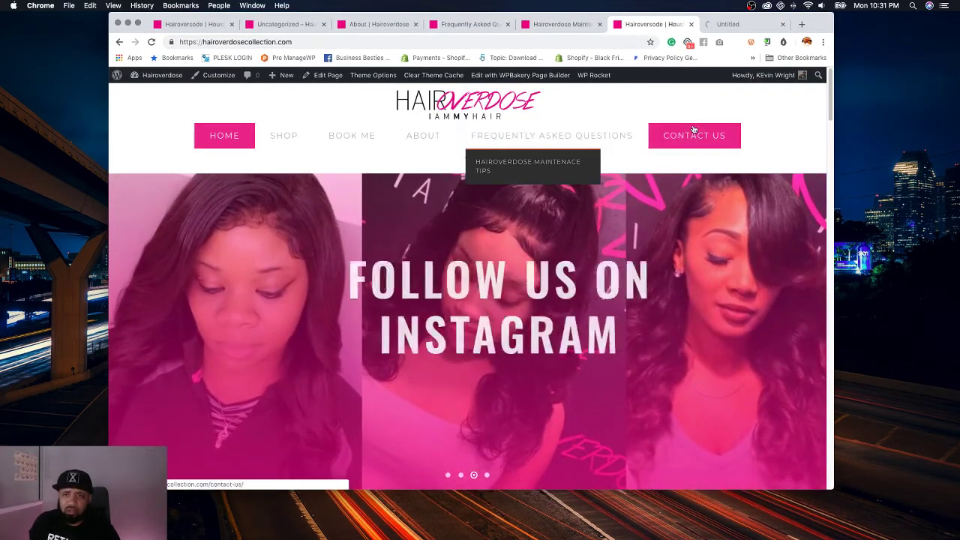
{"action": "mouse_move", "coordinate": [302, 147]}
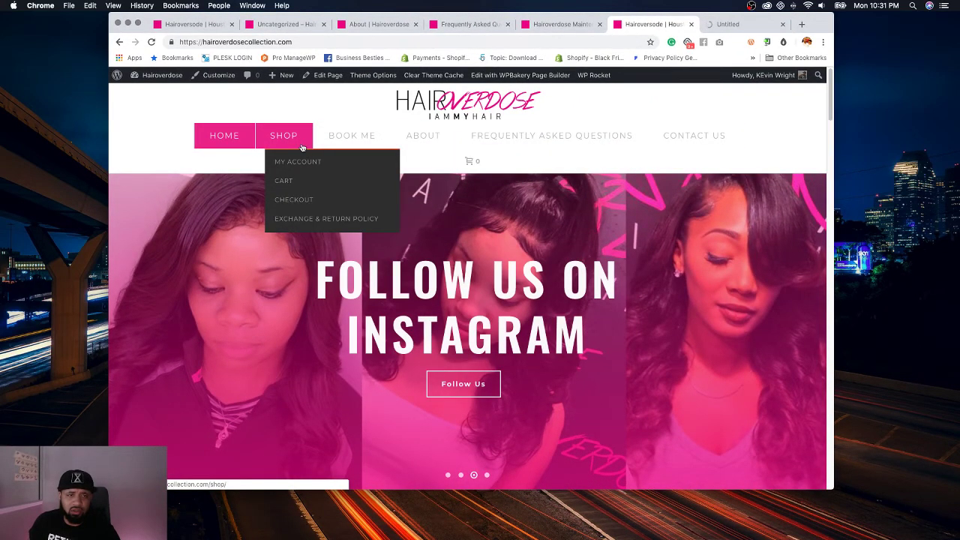
{"action": "left_click", "coordinate": [290, 226], "text": "super"}
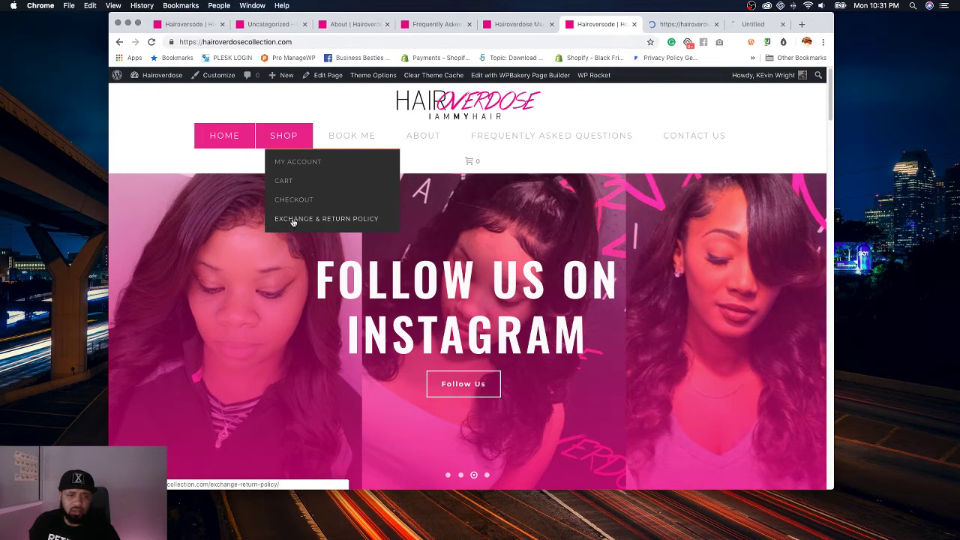
Step: Return to the WordPress dashboard on the neighbouring desktop and activate the Beaver Builder Child Theme
{"action": "key", "text": "ctrl+Left"}
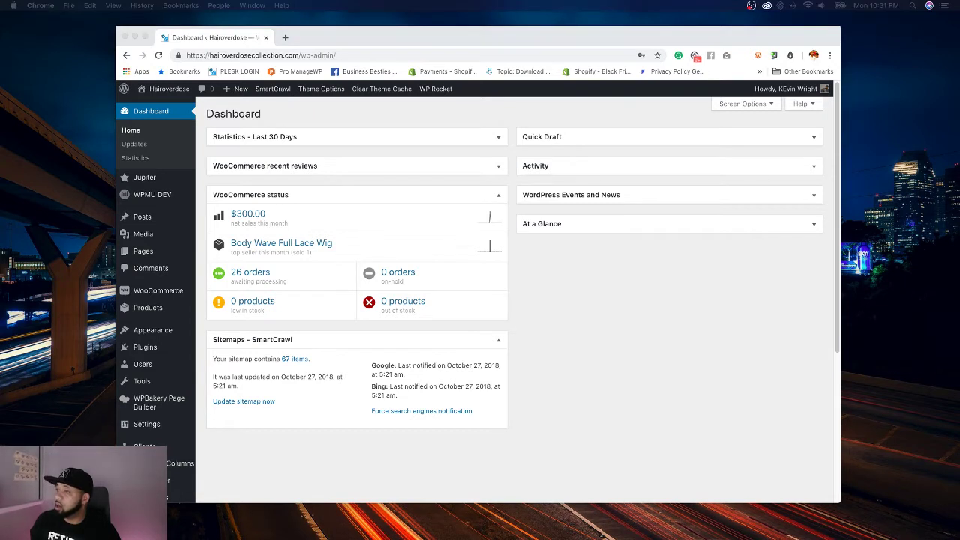
{"action": "left_click", "coordinate": [613, 282]}
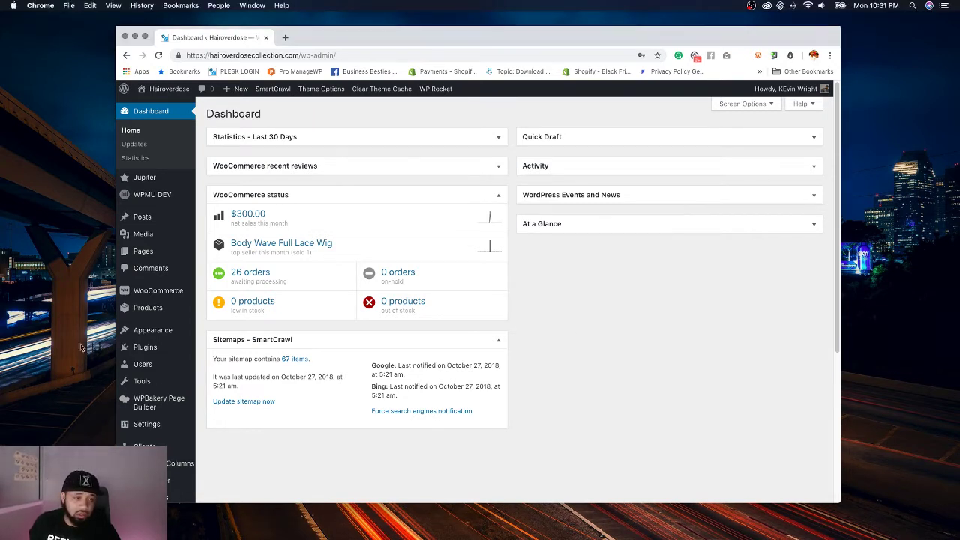
{"action": "mouse_move", "coordinate": [144, 331]}
{"action": "left_click", "coordinate": [215, 335]}
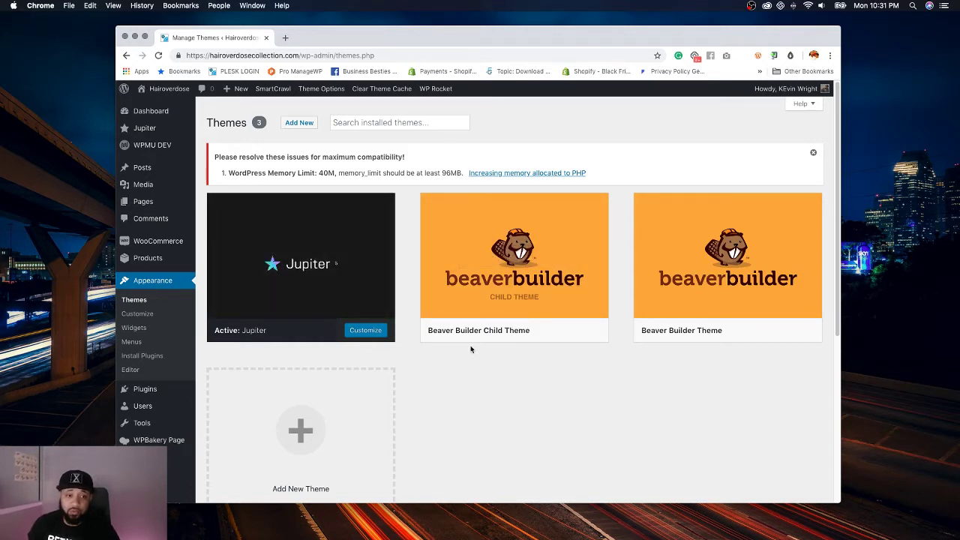
{"action": "mouse_move", "coordinate": [300, 260]}
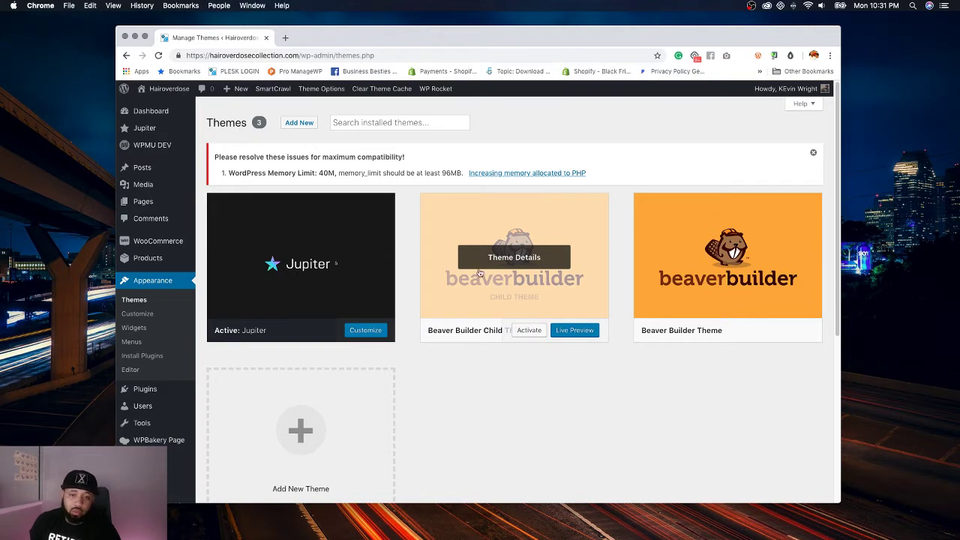
{"action": "left_click", "coordinate": [527, 330]}
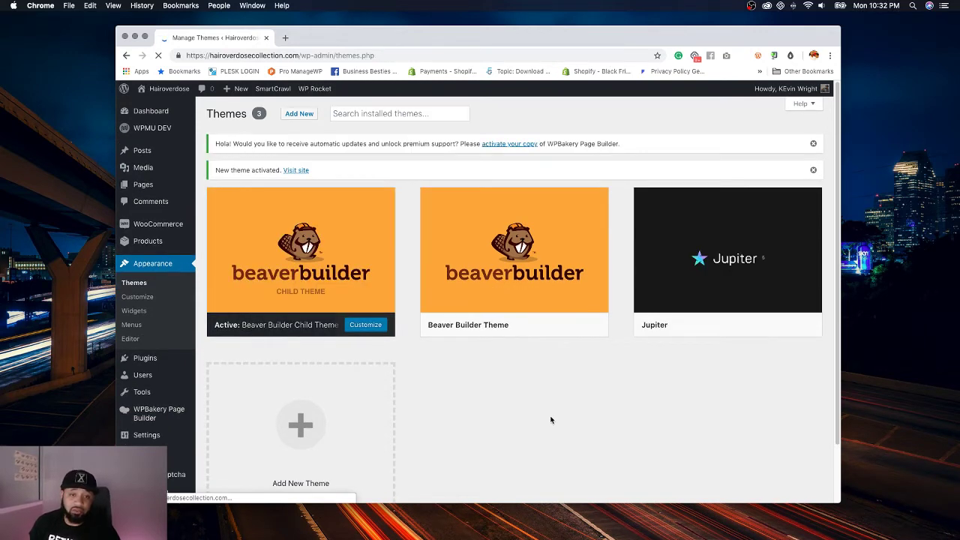
Step: Delete the Jupiter theme from the installed themes and confirm the deletion
{"action": "left_click", "coordinate": [674, 239]}
{"action": "scroll", "coordinate": [707, 411], "scroll_direction": "down", "scroll_amount": 2}
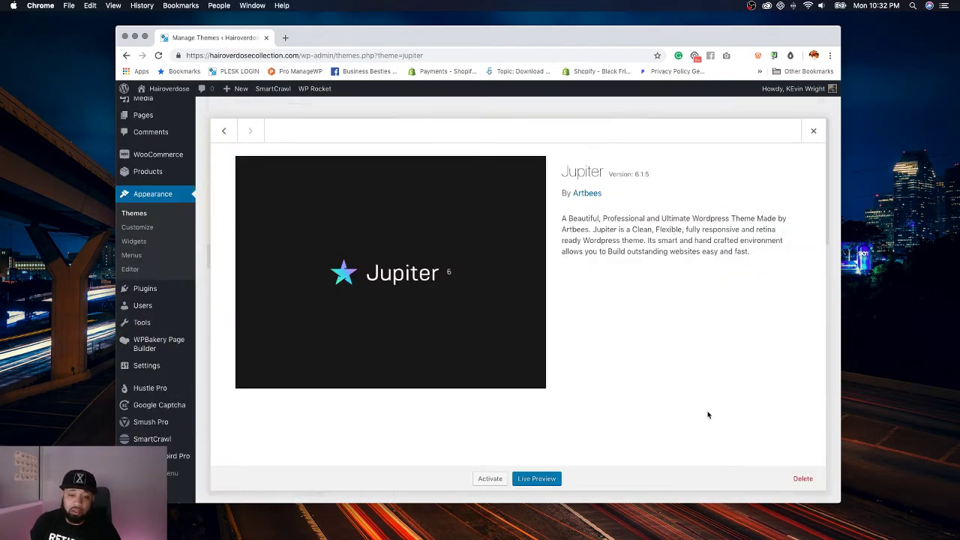
{"action": "left_click", "coordinate": [802, 478]}
{"action": "left_click", "coordinate": [563, 132]}
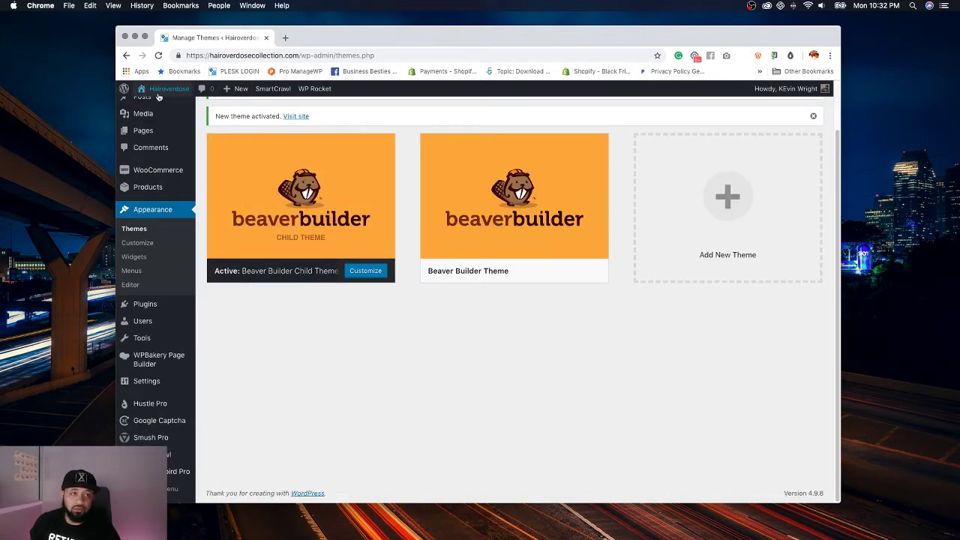
Step: Open the site's homepage in a new tab and examine its content under the new theme, including the text above the products
{"action": "left_click", "coordinate": [159, 101], "text": "super"}
{"action": "left_click", "coordinate": [305, 39]}
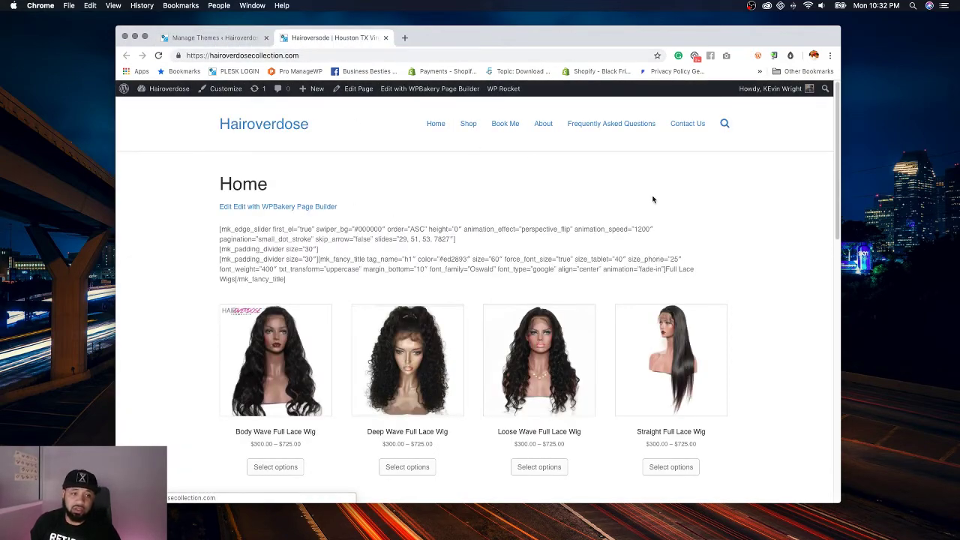
{"action": "scroll", "coordinate": [711, 186], "scroll_direction": "down", "scroll_amount": 15}
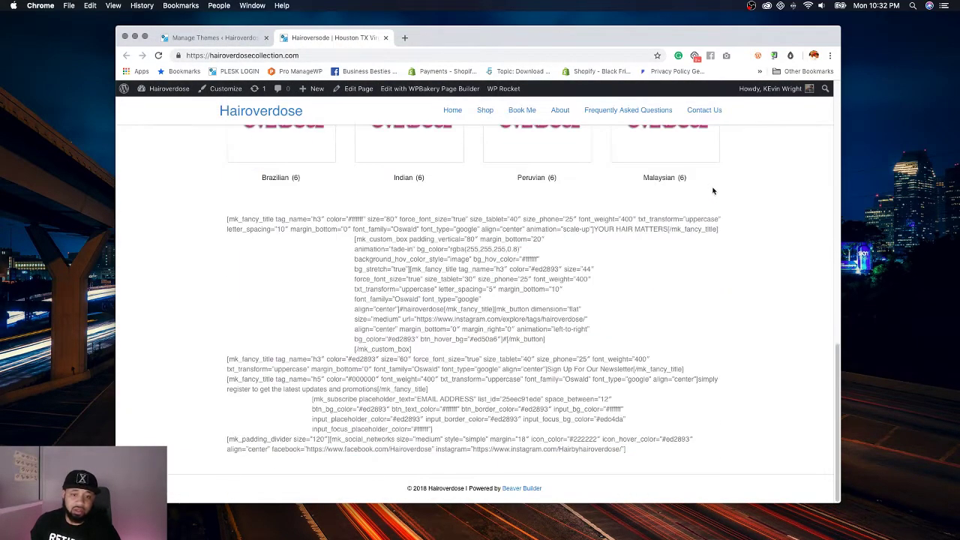
{"action": "scroll", "coordinate": [760, 310], "scroll_direction": "up", "scroll_amount": 15}
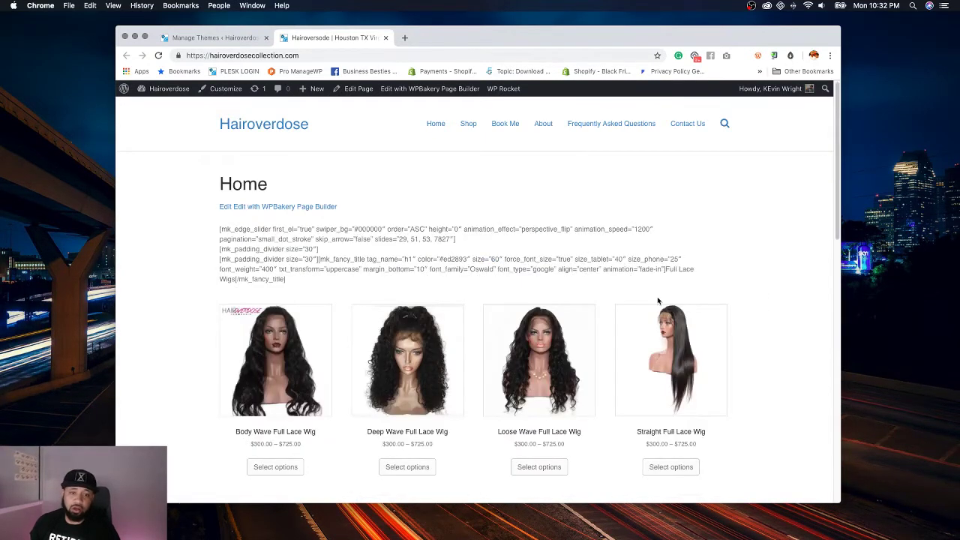
{"action": "left_click_drag", "start_coordinate": [217, 231], "coordinate": [314, 283]}
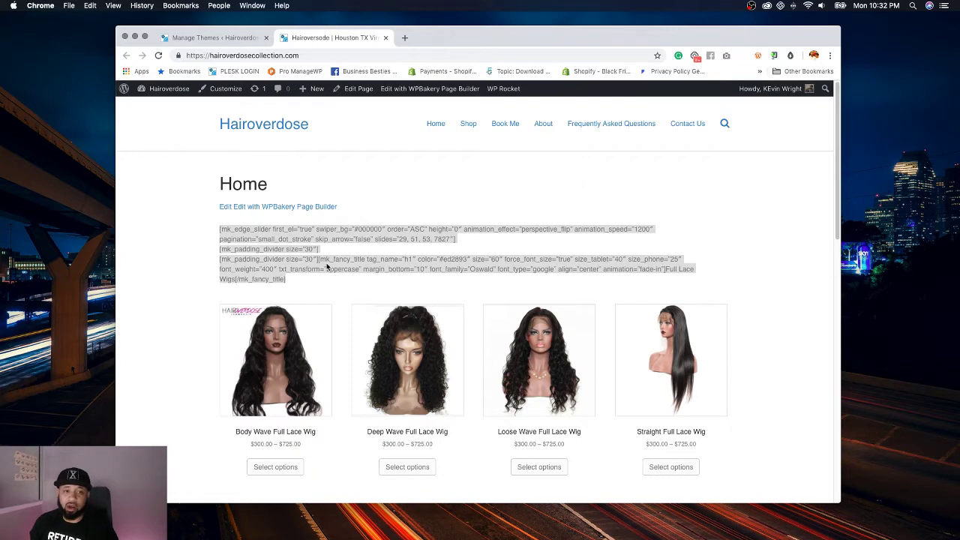
Step: Return to the theme management page, check the installed themes, and open the list of installed plugins
{"action": "left_click", "coordinate": [214, 37]}
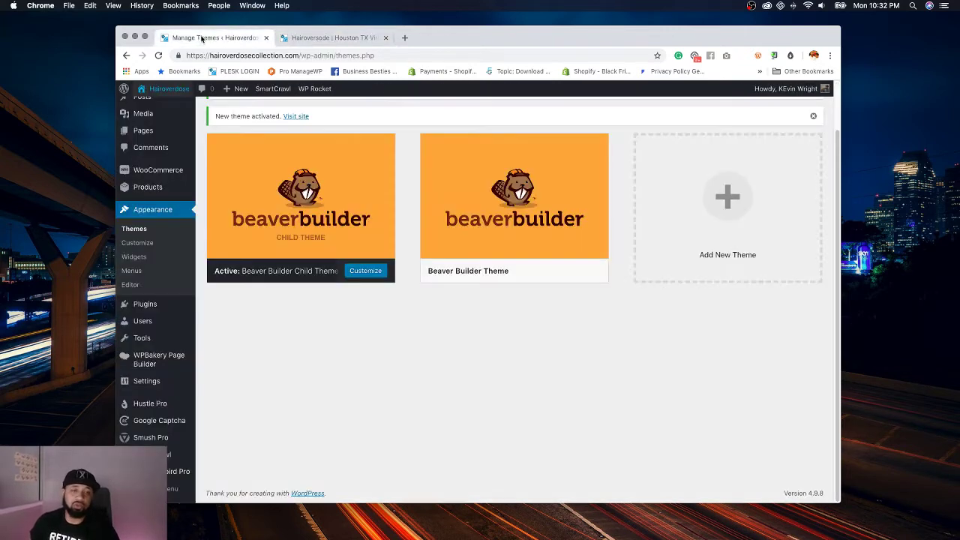
{"action": "scroll", "coordinate": [372, 359], "scroll_direction": "up", "scroll_amount": 2}
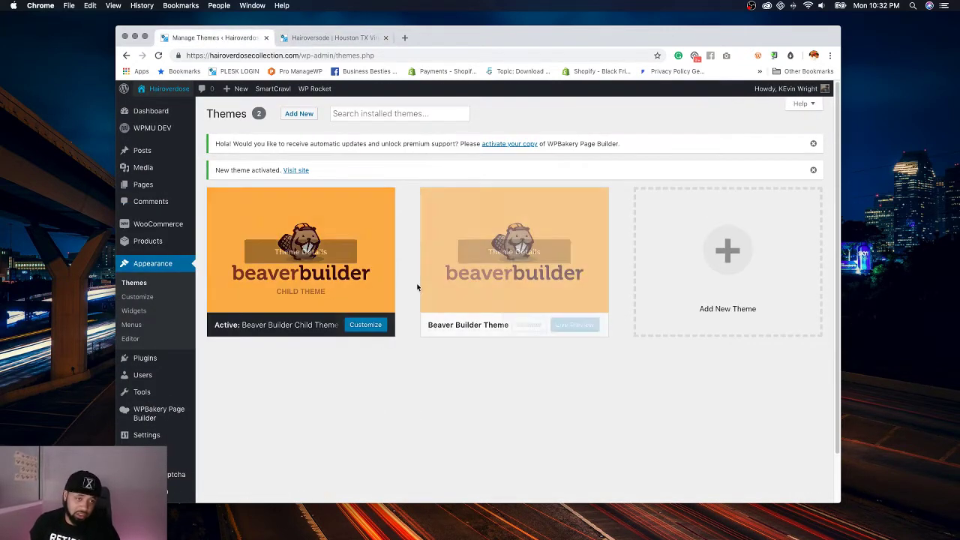
{"action": "scroll", "coordinate": [428, 360], "scroll_direction": "down", "scroll_amount": 2}
{"action": "left_click", "coordinate": [143, 304]}
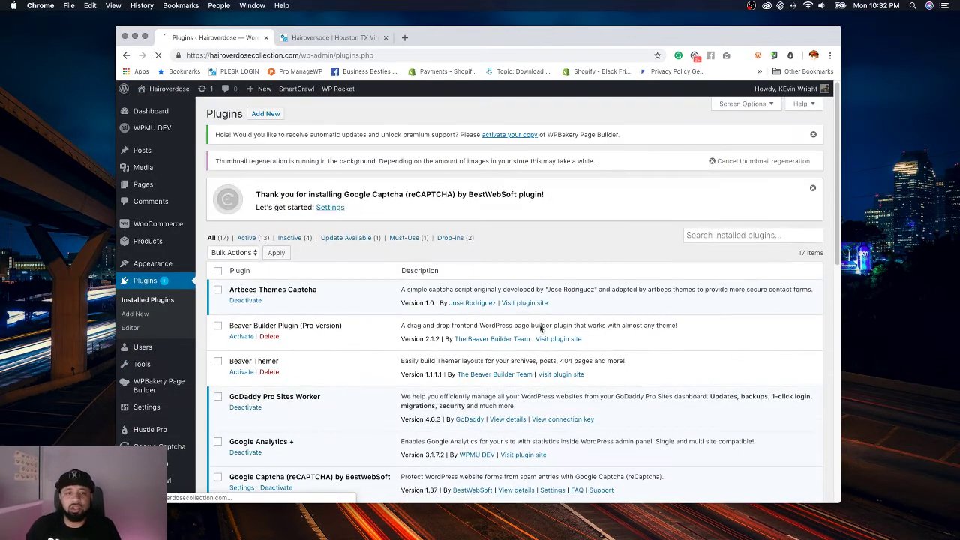
Step: Bulk deactivate the Artbees Themes Captcha, Hustle Pro, Woocommerce Products Per Page and WPBakery Page Builder plugins
{"action": "scroll", "coordinate": [250, 326], "scroll_direction": "down", "scroll_amount": 3}
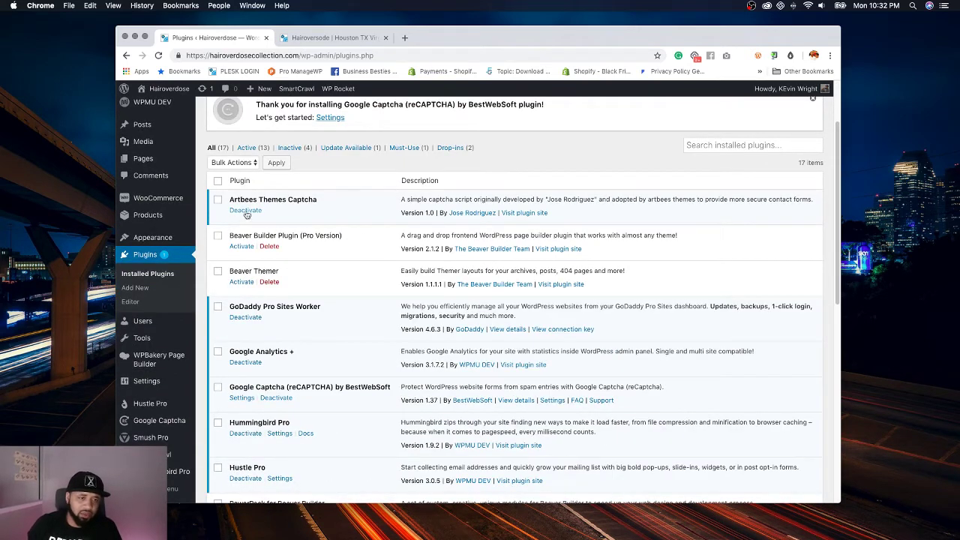
{"action": "left_click", "coordinate": [218, 201]}
{"action": "scroll", "coordinate": [296, 231], "scroll_direction": "down", "scroll_amount": 2}
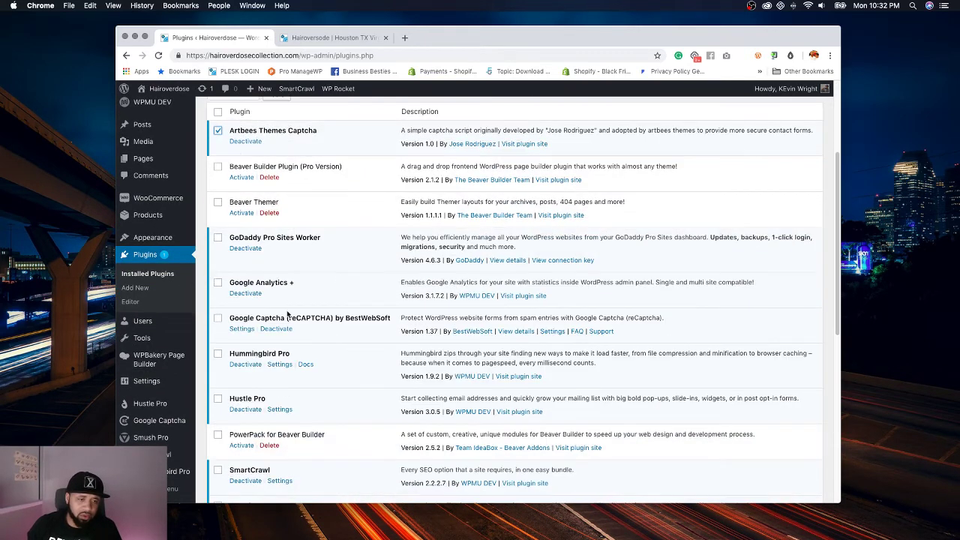
{"action": "scroll", "coordinate": [241, 279], "scroll_direction": "down", "scroll_amount": 1}
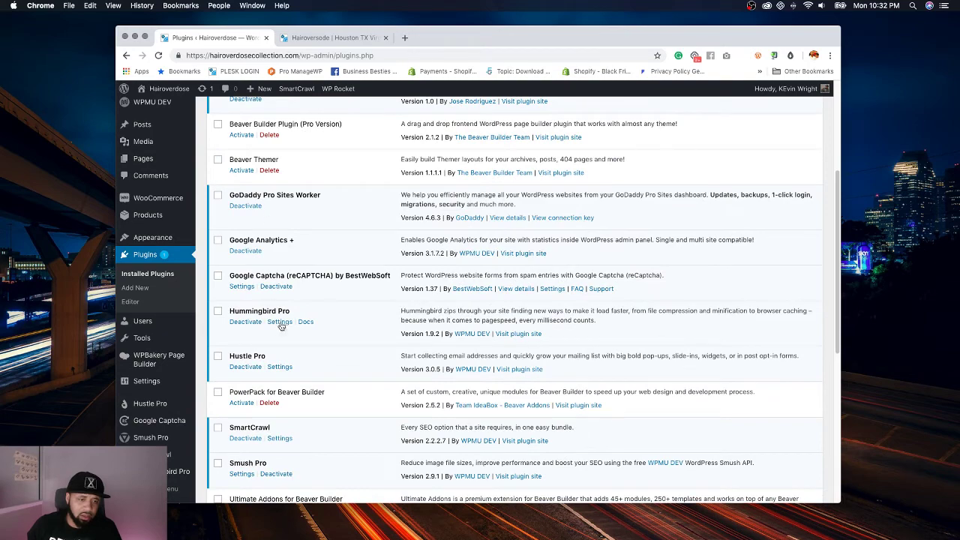
{"action": "scroll", "coordinate": [290, 313], "scroll_direction": "down", "scroll_amount": 1}
{"action": "left_click", "coordinate": [219, 339]}
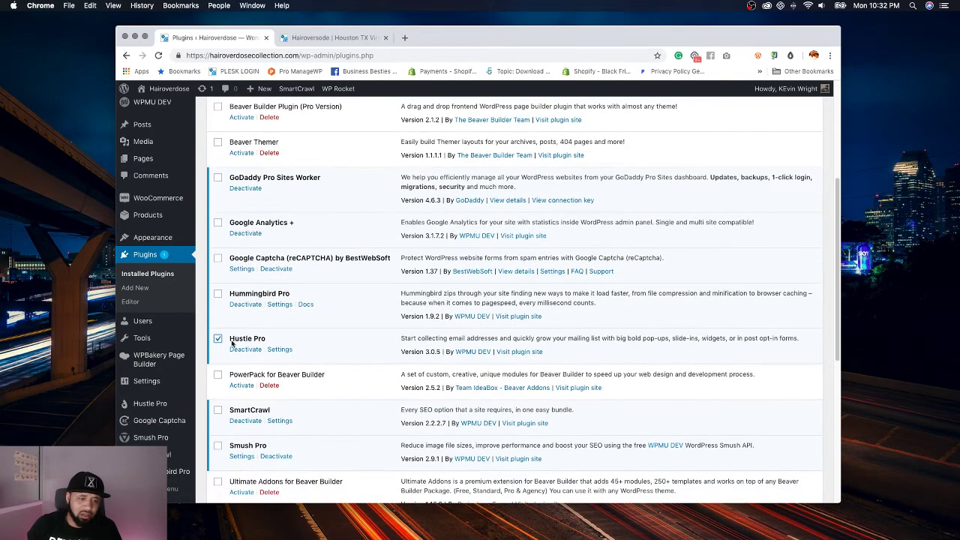
{"action": "scroll", "coordinate": [308, 335], "scroll_direction": "down", "scroll_amount": 5}
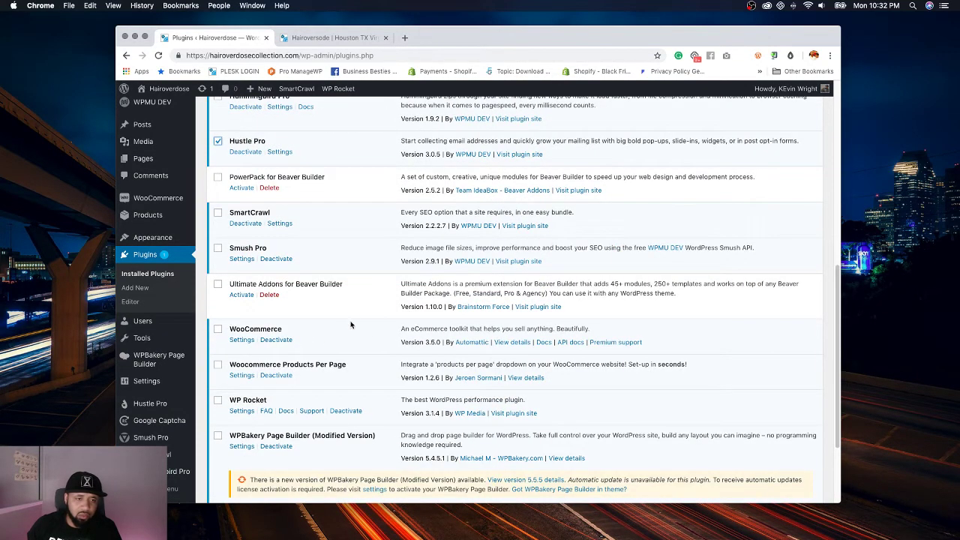
{"action": "scroll", "coordinate": [336, 298], "scroll_direction": "down", "scroll_amount": 1}
{"action": "scroll", "coordinate": [285, 285], "scroll_direction": "down", "scroll_amount": 2}
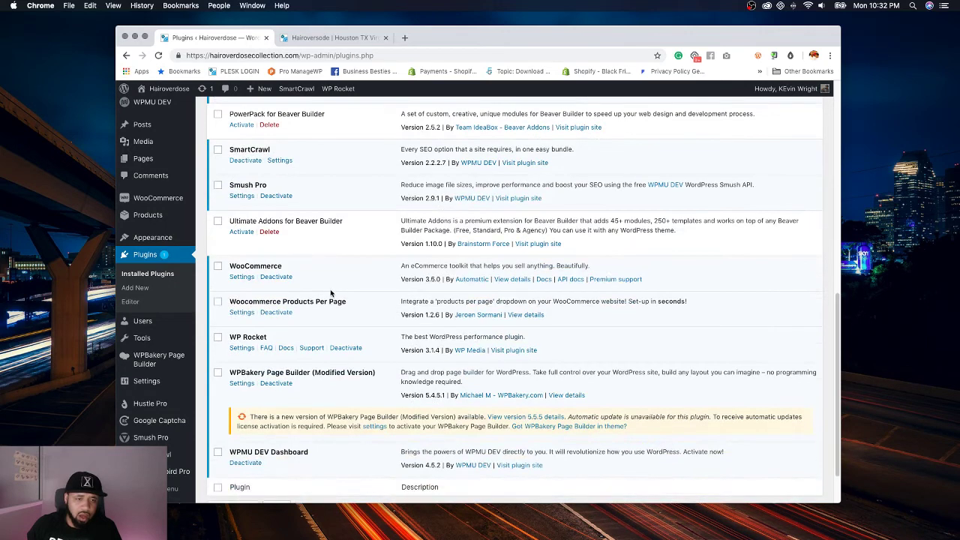
{"action": "left_click", "coordinate": [217, 283]}
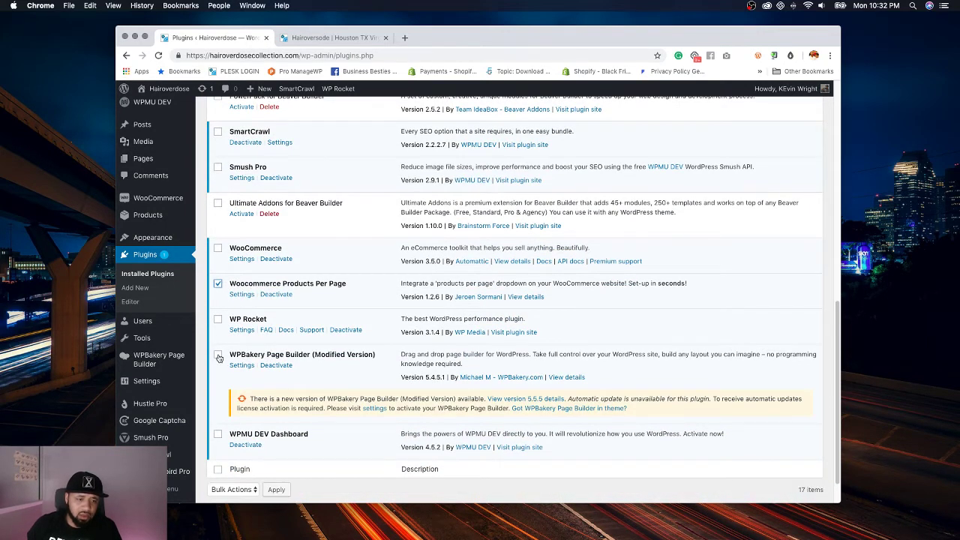
{"action": "left_click", "coordinate": [217, 354]}
{"action": "scroll", "coordinate": [221, 358], "scroll_direction": "down", "scroll_amount": 1}
{"action": "left_click", "coordinate": [241, 450]}
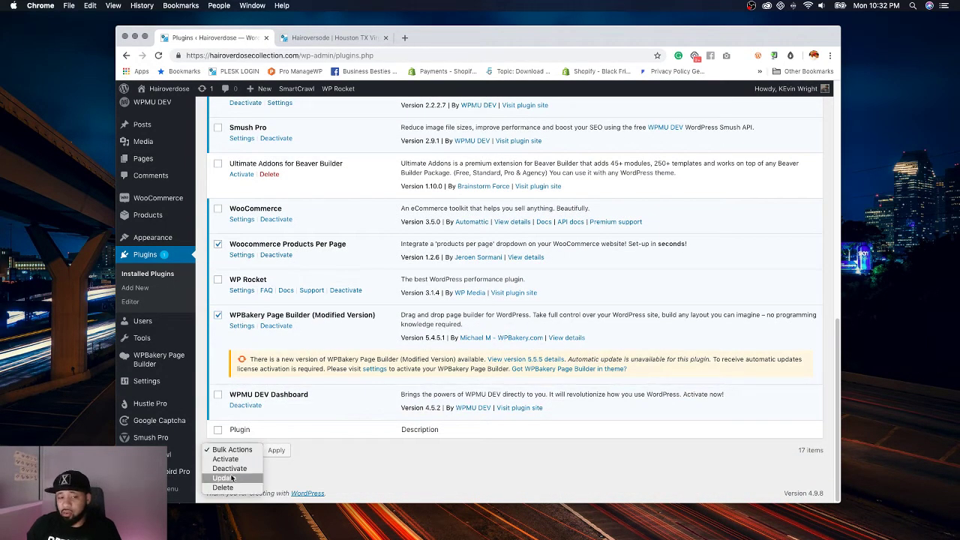
{"action": "left_click", "coordinate": [231, 469]}
{"action": "left_click", "coordinate": [275, 450]}
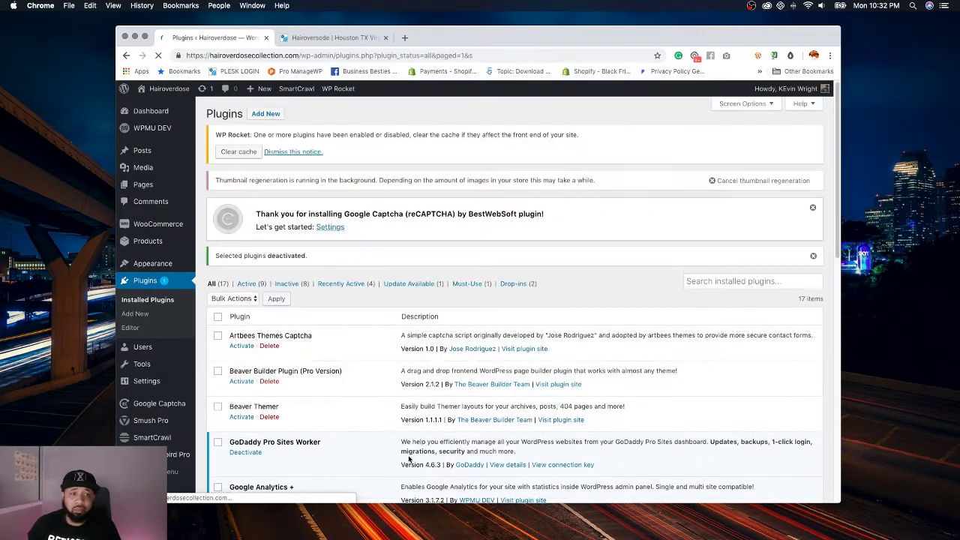
Step: Bulk activate the Beaver Builder Plugin (Pro Version) and Beaver Themer plugins
{"action": "scroll", "coordinate": [330, 381], "scroll_direction": "down", "scroll_amount": 1}
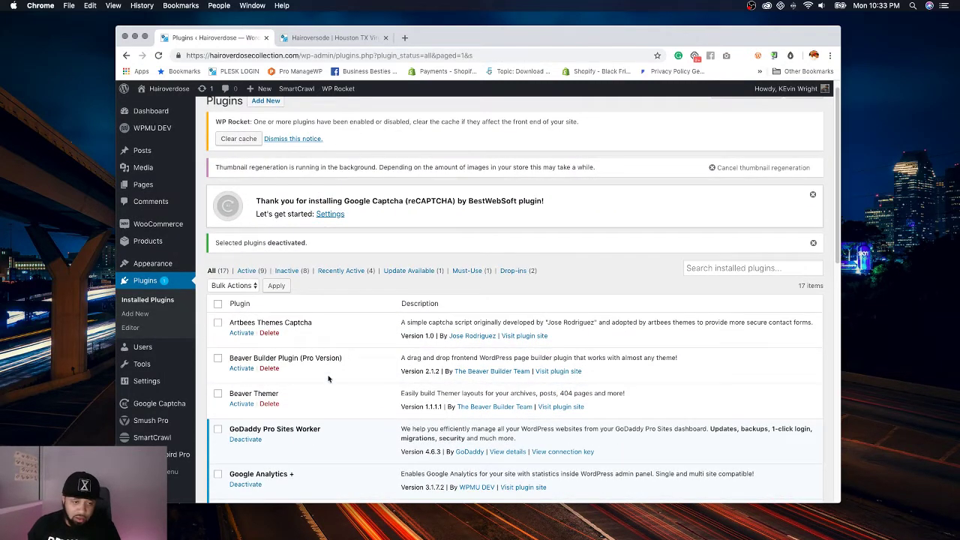
{"action": "left_click", "coordinate": [217, 358]}
{"action": "left_click", "coordinate": [218, 395]}
{"action": "left_click", "coordinate": [235, 289]}
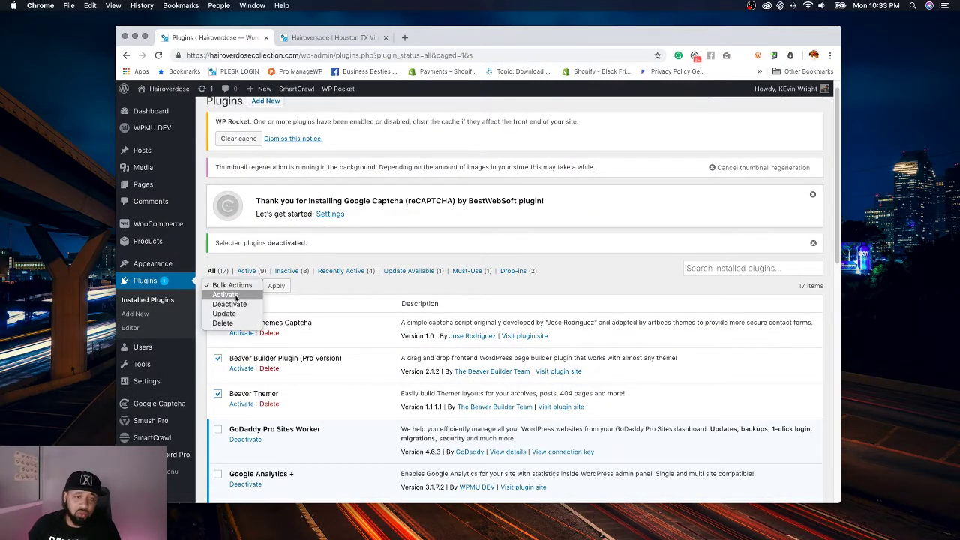
{"action": "left_click", "coordinate": [238, 299]}
{"action": "left_click", "coordinate": [275, 287]}
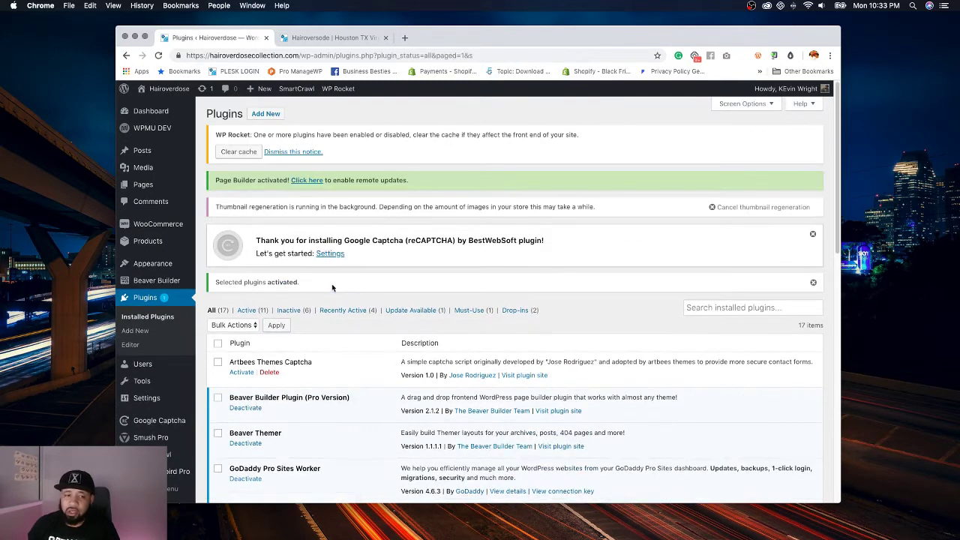
Step: Delete the inactive Artbees Themes Captcha and Hustle Pro plugins, confirming each deletion
{"action": "left_click", "coordinate": [269, 372]}
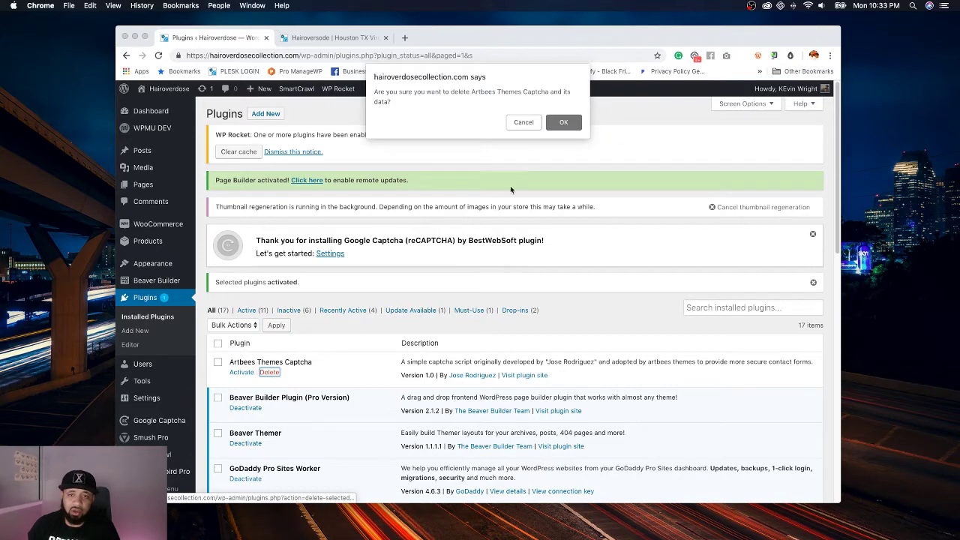
{"action": "left_click", "coordinate": [558, 123]}
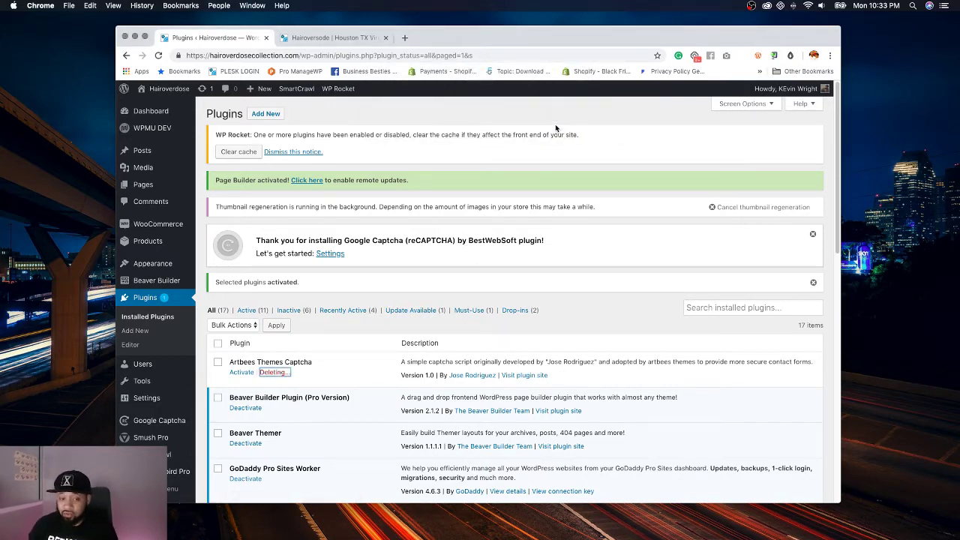
{"action": "scroll", "coordinate": [502, 141], "scroll_direction": "down", "scroll_amount": 5}
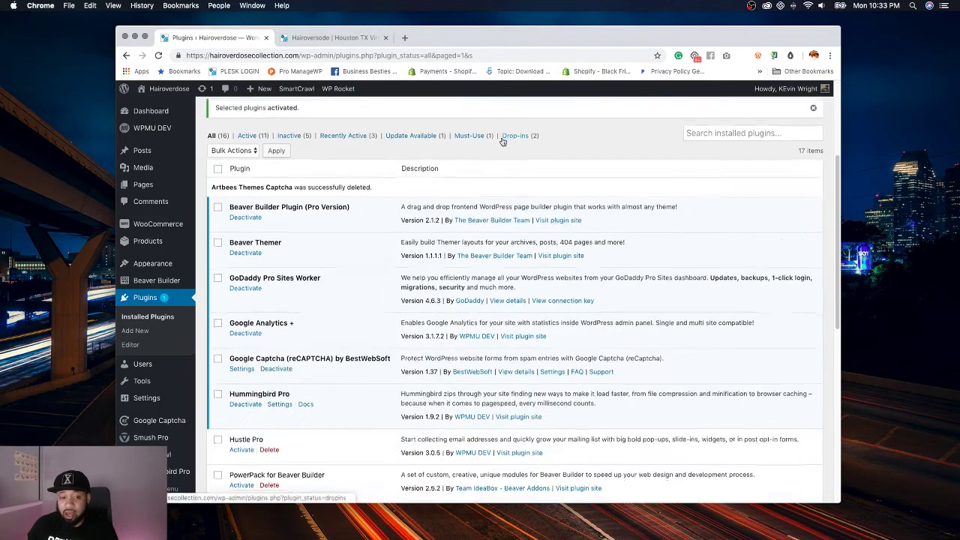
{"action": "scroll", "coordinate": [503, 141], "scroll_direction": "down", "scroll_amount": 2}
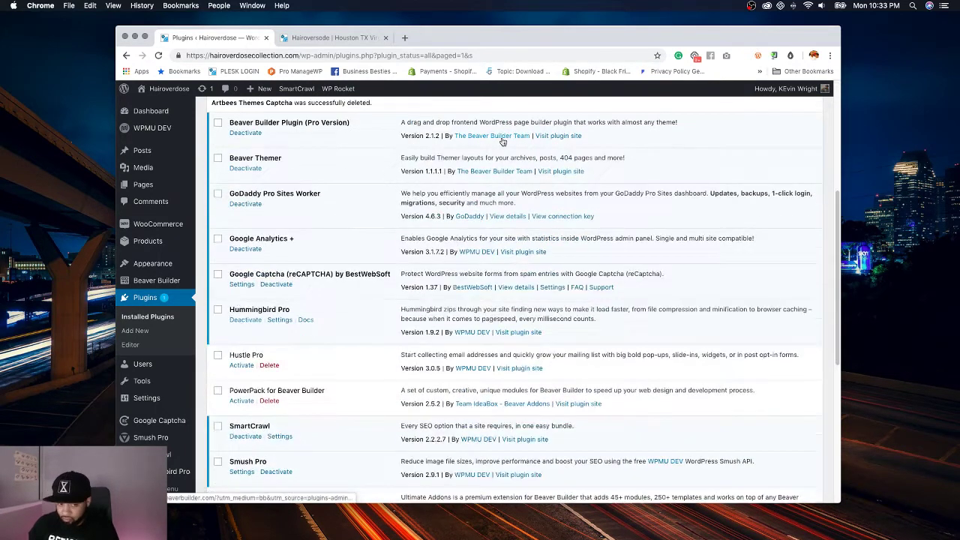
{"action": "left_click", "coordinate": [269, 366]}
{"action": "left_click", "coordinate": [563, 112]}
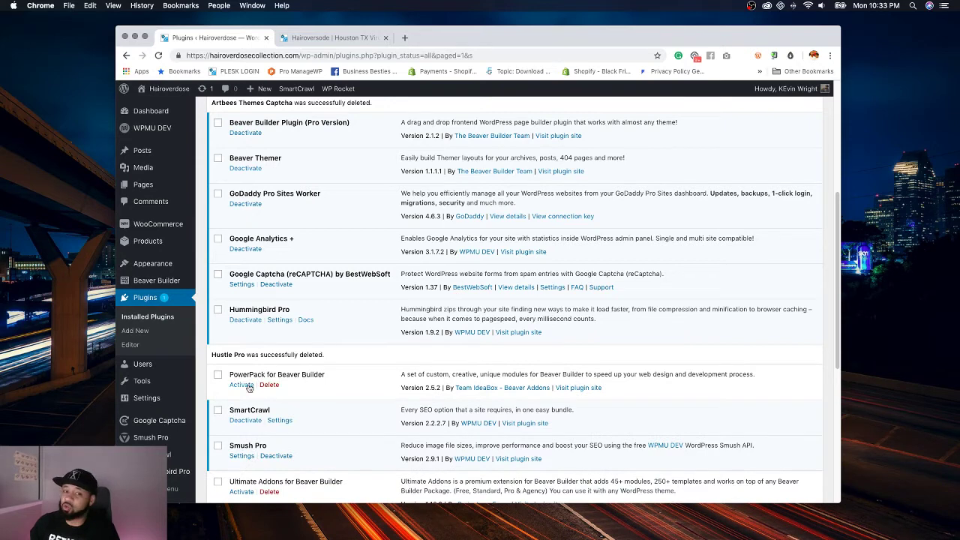
Step: Bulk activate the PowerPack for Beaver Builder and Ultimate Addons for Beaver Builder plugins
{"action": "left_click", "coordinate": [217, 374]}
{"action": "scroll", "coordinate": [225, 367], "scroll_direction": "down", "scroll_amount": 5}
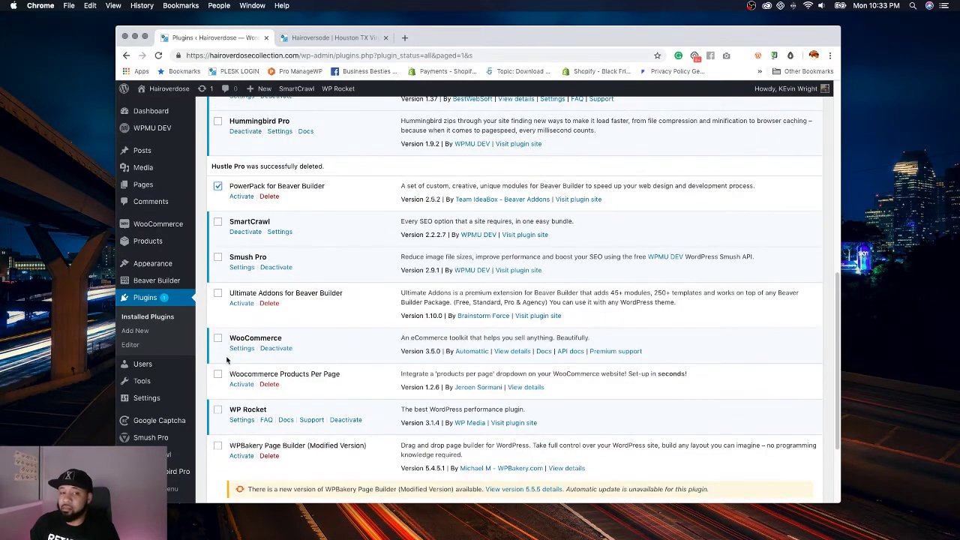
{"action": "left_click", "coordinate": [218, 293]}
{"action": "scroll", "coordinate": [304, 308], "scroll_direction": "down", "scroll_amount": 3}
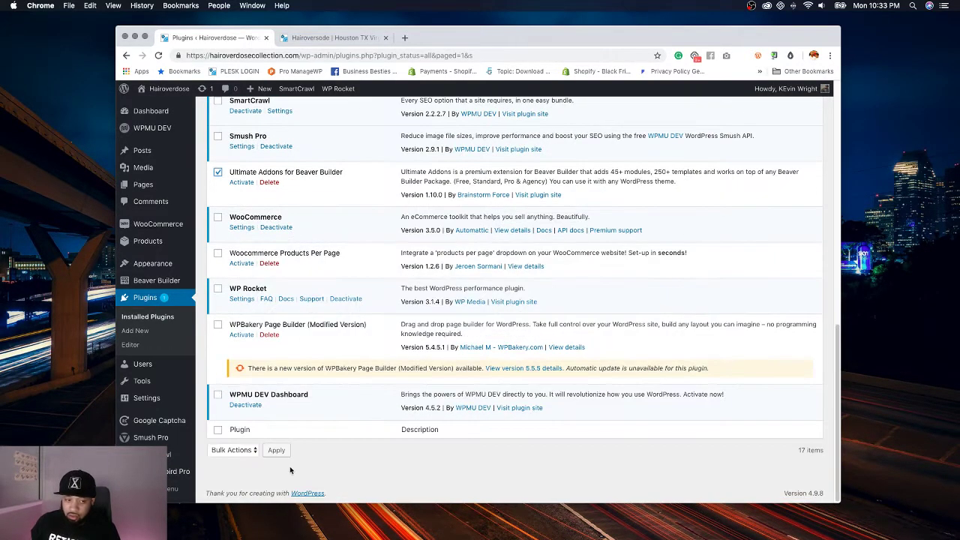
{"action": "left_click", "coordinate": [234, 450]}
{"action": "left_click", "coordinate": [225, 461]}
{"action": "left_click", "coordinate": [276, 450]}
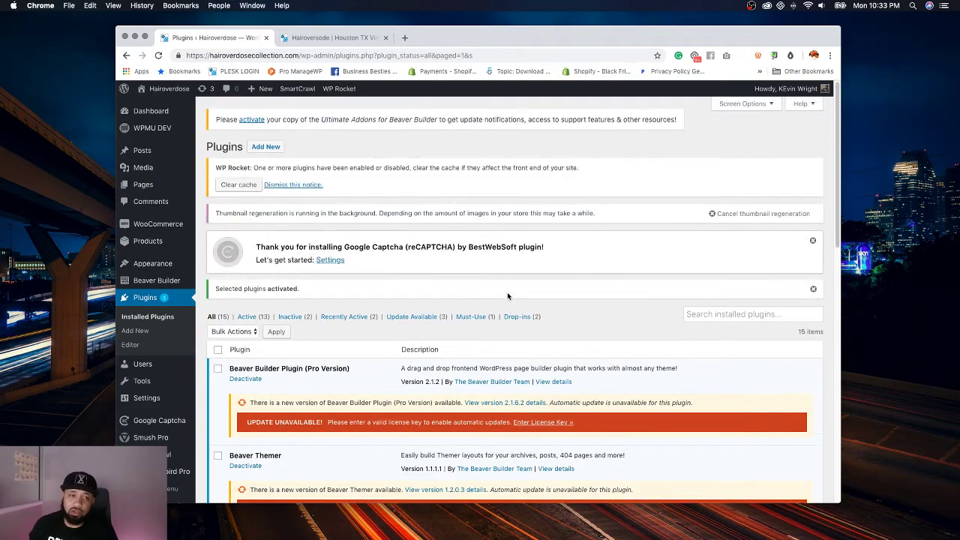
Step: Bulk delete the Woocommerce Products Per Page and WPBakery Page Builder (Modified Version) plugins, then review the remaining plugin list
{"action": "scroll", "coordinate": [465, 276], "scroll_direction": "down", "scroll_amount": 15}
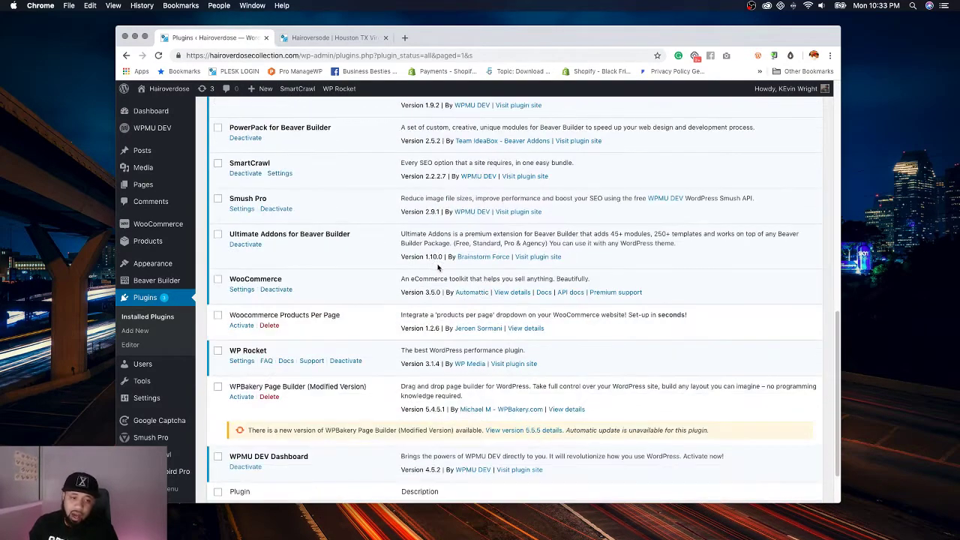
{"action": "left_click", "coordinate": [217, 315]}
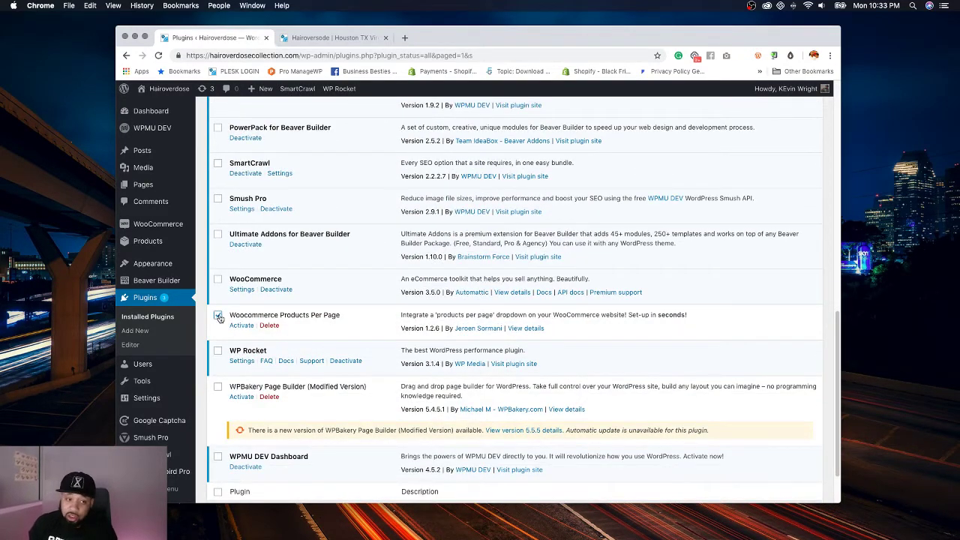
{"action": "left_click", "coordinate": [217, 387]}
{"action": "scroll", "coordinate": [241, 388], "scroll_direction": "down", "scroll_amount": 2}
{"action": "left_click", "coordinate": [246, 447]}
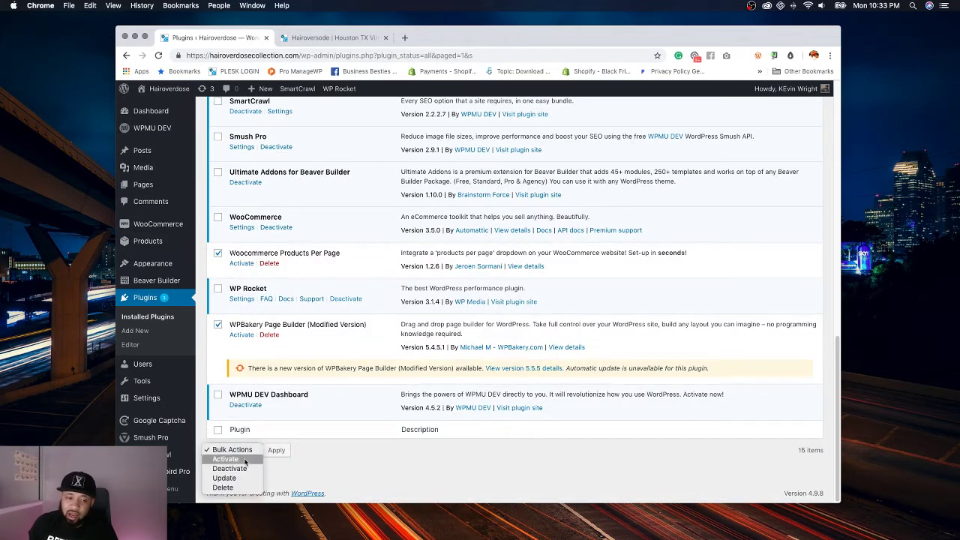
{"action": "left_click", "coordinate": [237, 488]}
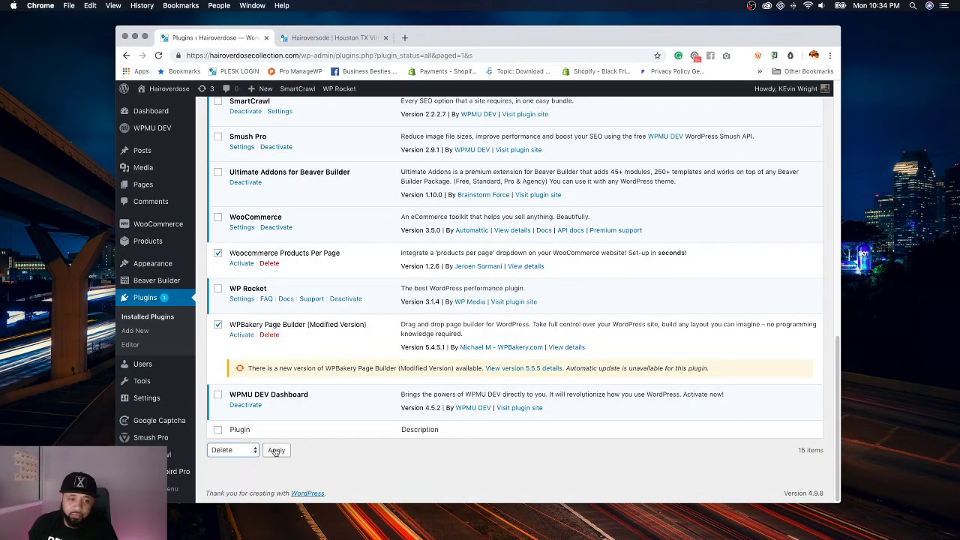
{"action": "left_click", "coordinate": [276, 450]}
{"action": "left_click", "coordinate": [563, 123]}
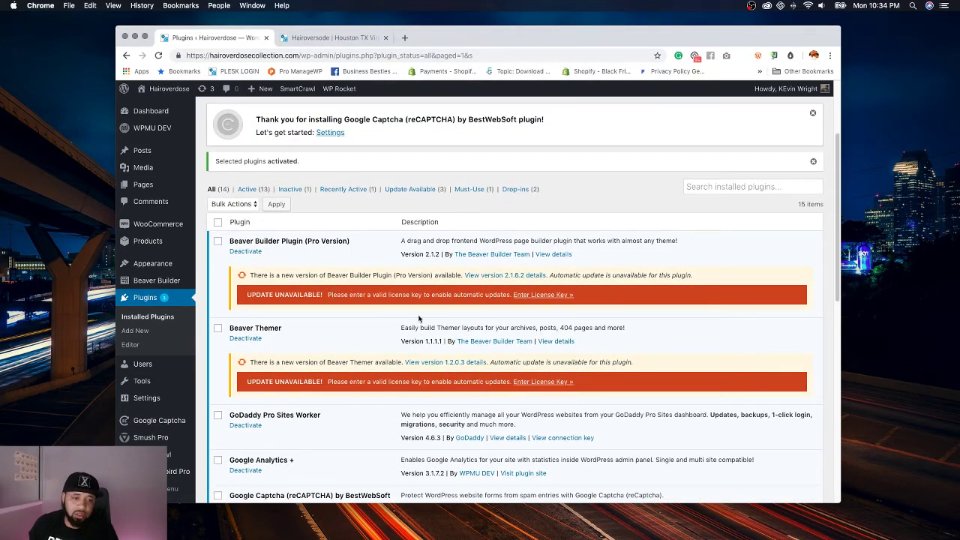
{"action": "scroll", "coordinate": [393, 324], "scroll_direction": "down", "scroll_amount": 10}
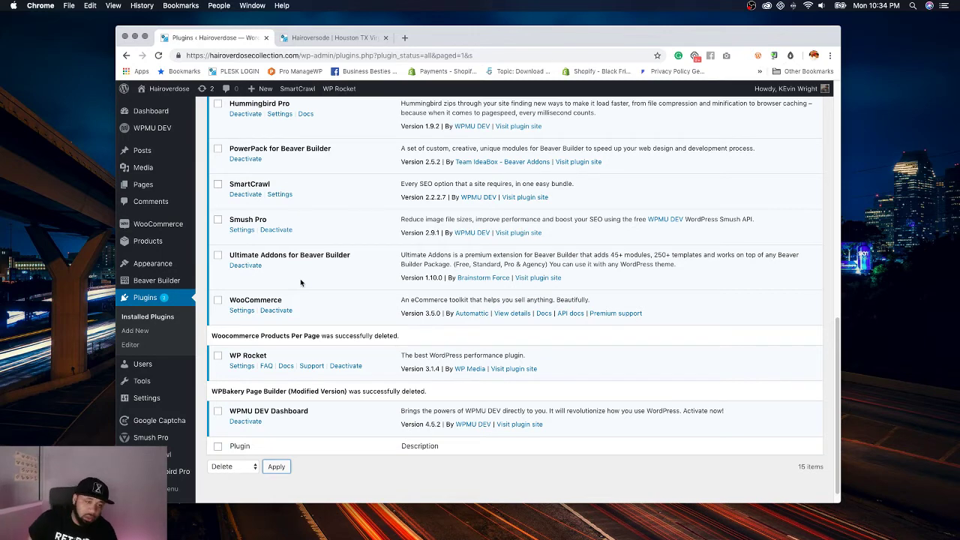
{"action": "scroll", "coordinate": [303, 283], "scroll_direction": "up", "scroll_amount": 10}
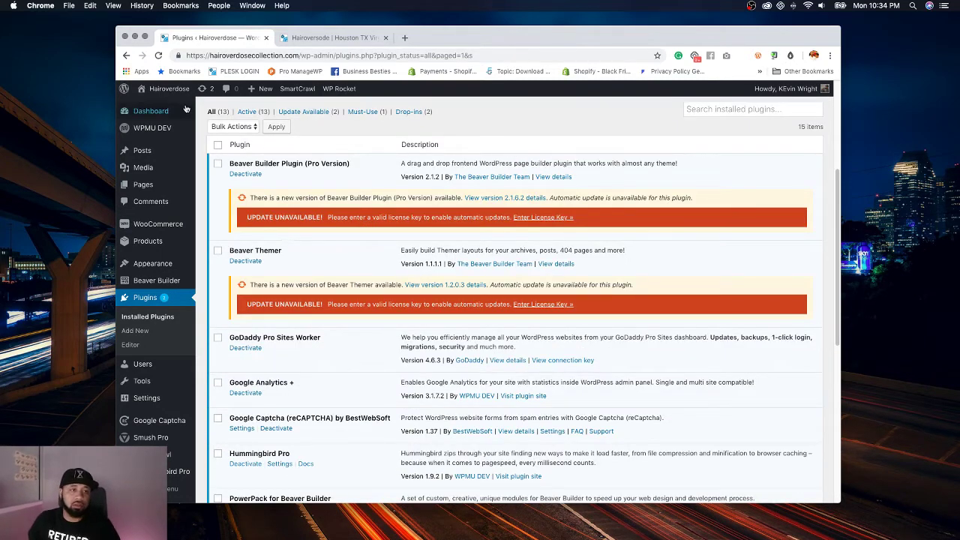
Step: Open the Beaver Builder settings, split the two browser tabs into separate windows, and consult the Beaver Builder Codes note in Notes
{"action": "mouse_move", "coordinate": [146, 399]}
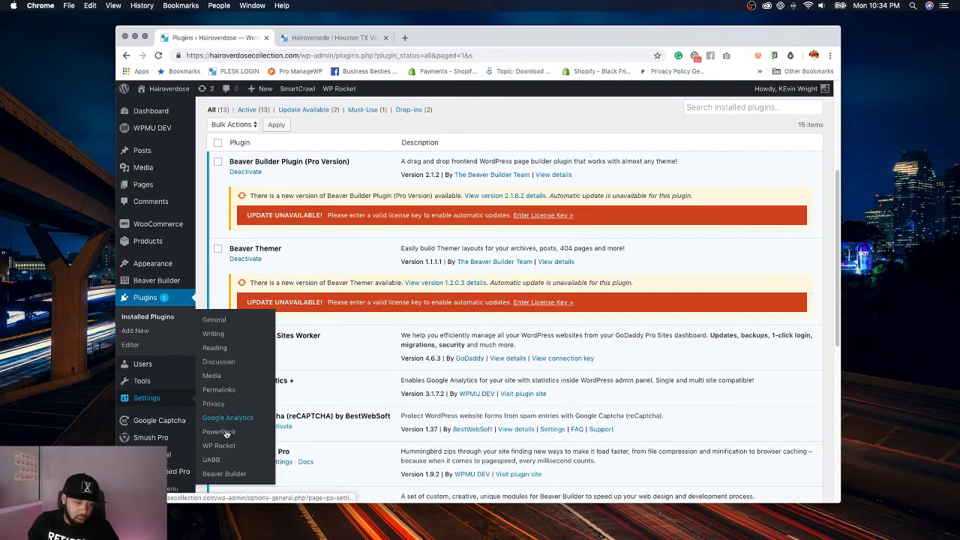
{"action": "left_click", "coordinate": [223, 474]}
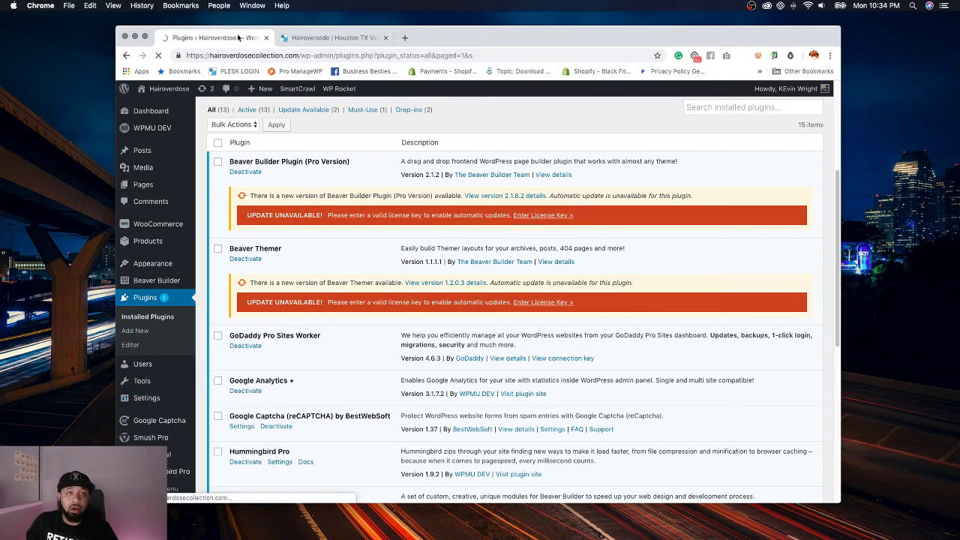
{"action": "left_click_drag", "start_coordinate": [342, 38], "coordinate": [342, 120]}
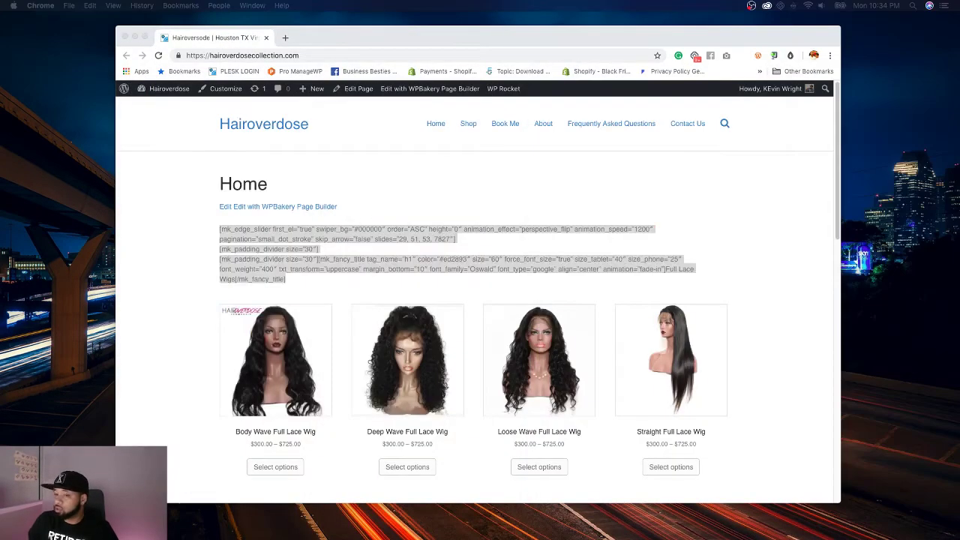
{"action": "mouse_move", "coordinate": [466, 535]}
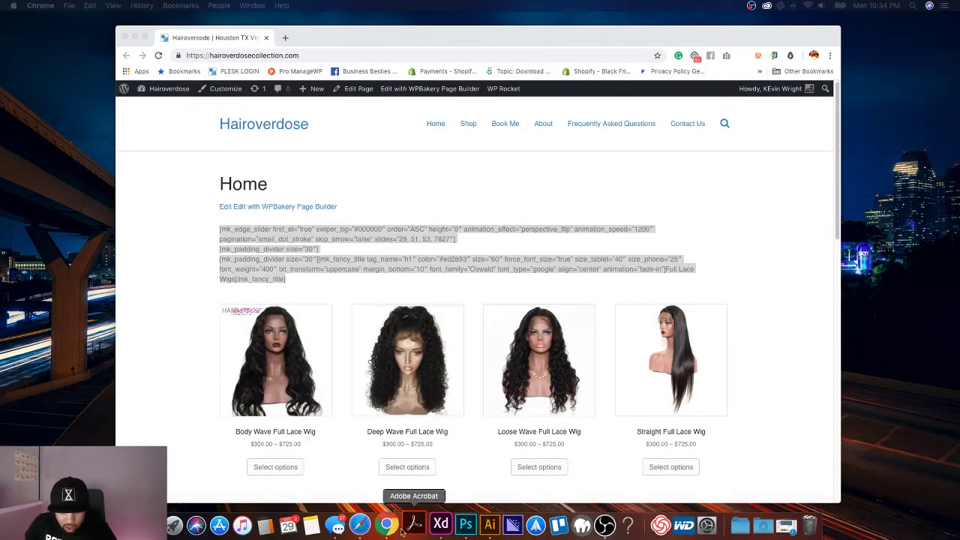
{"action": "key", "text": "super+Tab"}
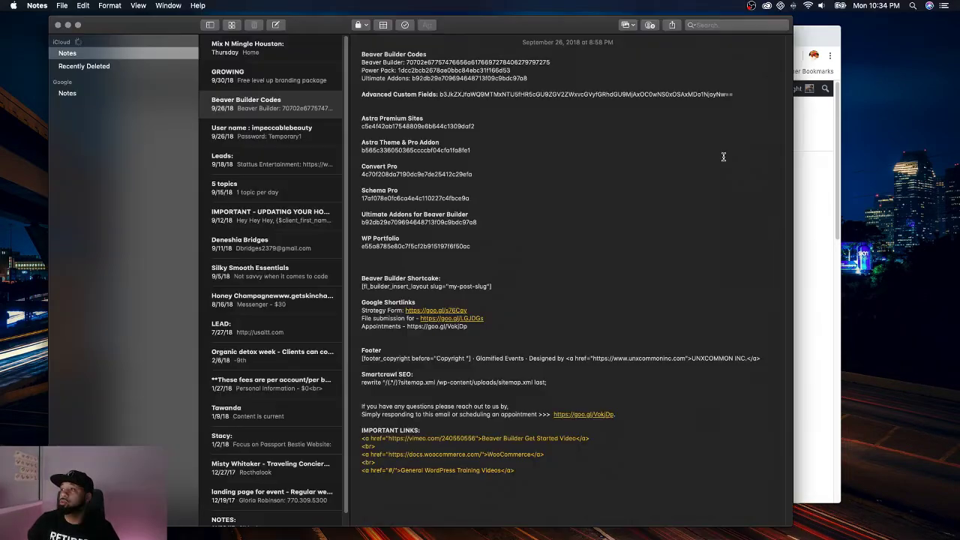
{"action": "key", "text": "super+m"}
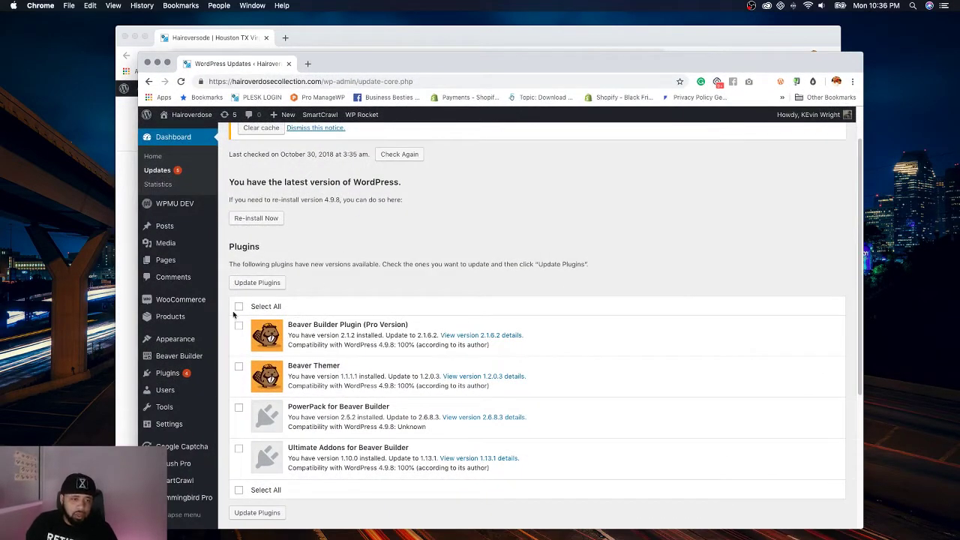
Step: Update all four listed plugins: Beaver Builder Plugin (Pro Version), Beaver Themer, PowerPack and Ultimate Addons for Beaver Builder
{"action": "left_click", "coordinate": [238, 306]}
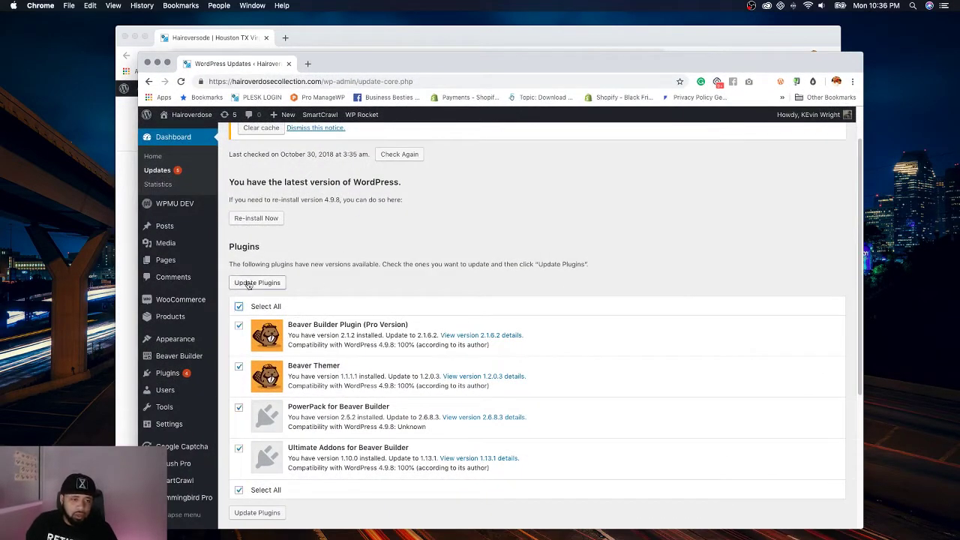
{"action": "left_click", "coordinate": [258, 282]}
{"action": "scroll", "coordinate": [568, 230], "scroll_direction": "down", "scroll_amount": 5}
{"action": "left_click_drag", "start_coordinate": [558, 65], "coordinate": [559, 49]}
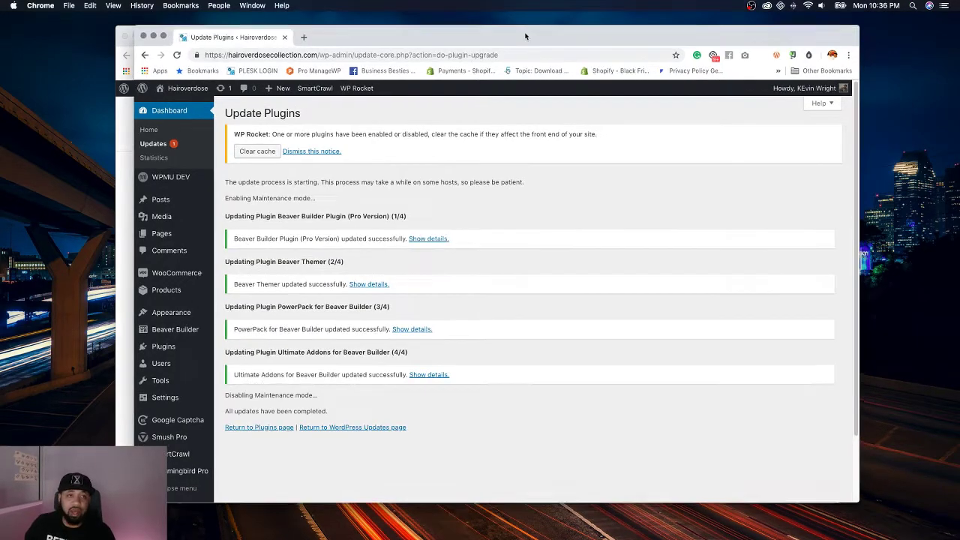
Step: Update the Beaver Builder Theme to version 1.7.0.3 from the WordPress updates page
{"action": "scroll", "coordinate": [428, 232], "scroll_direction": "down", "scroll_amount": 3}
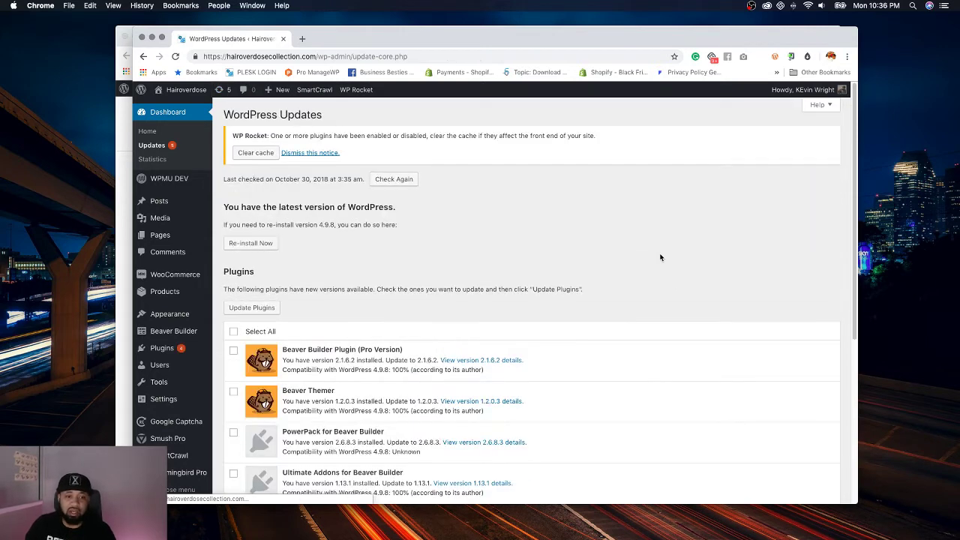
{"action": "scroll", "coordinate": [281, 409], "scroll_direction": "down", "scroll_amount": 5}
{"action": "left_click", "coordinate": [233, 375]}
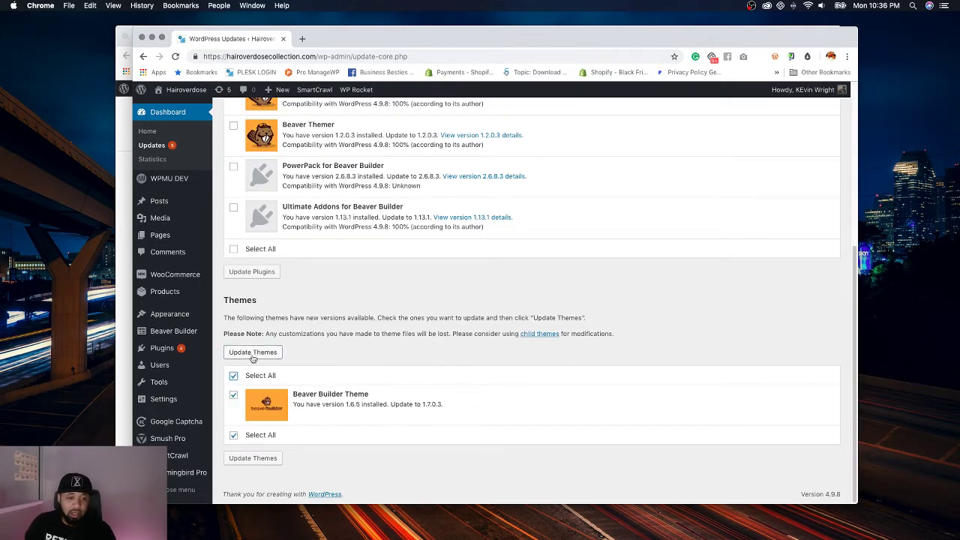
{"action": "left_click", "coordinate": [253, 352]}
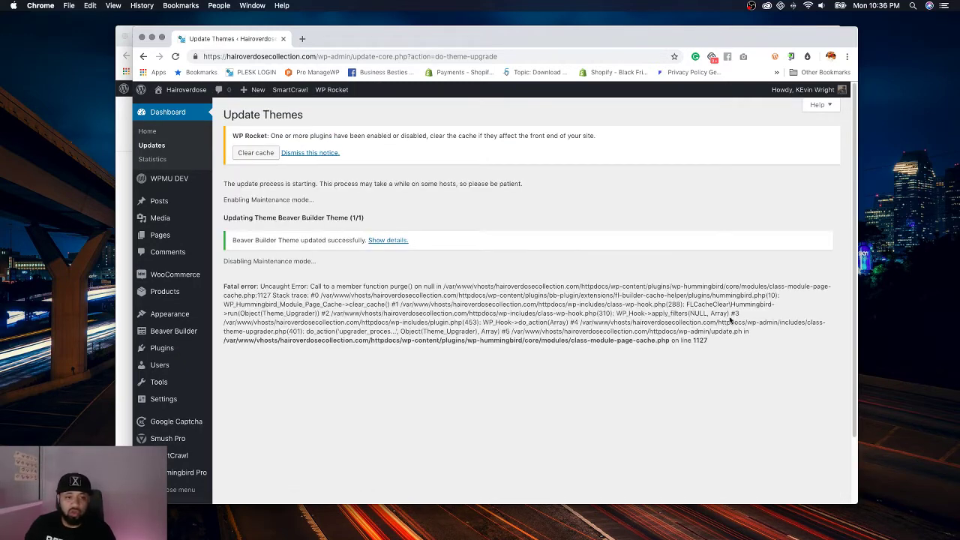
Step: Clear the WP Rocket cache, merge the admin tab back into the homepage's browser window, and close the homepage tab
{"action": "left_click", "coordinate": [268, 154]}
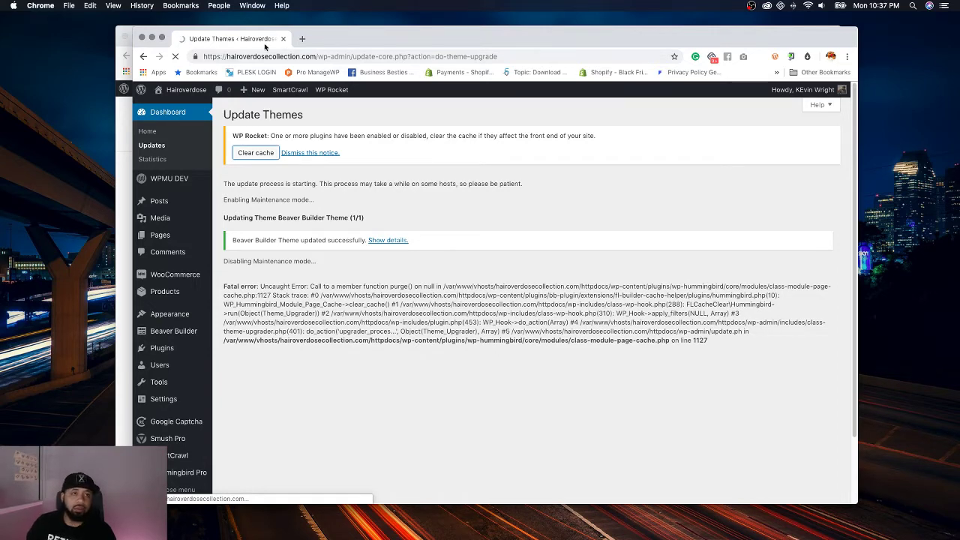
{"action": "mouse_move", "coordinate": [279, 42]}
{"action": "left_mouse_down"}
{"action": "mouse_move", "coordinate": [274, 82]}
{"action": "mouse_move", "coordinate": [259, 58]}
{"action": "mouse_move", "coordinate": [280, 52]}
{"action": "left_mouse_up"}
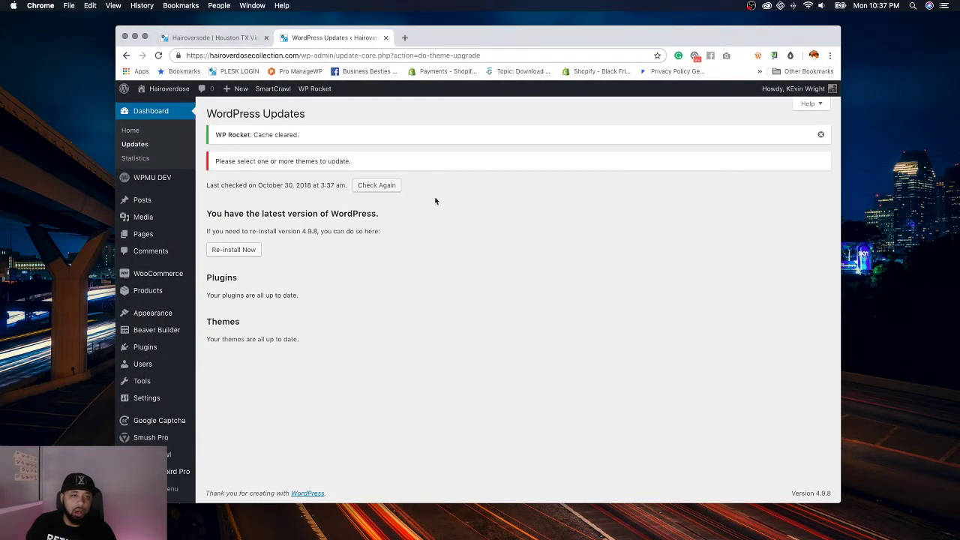
{"action": "left_click", "coordinate": [247, 44]}
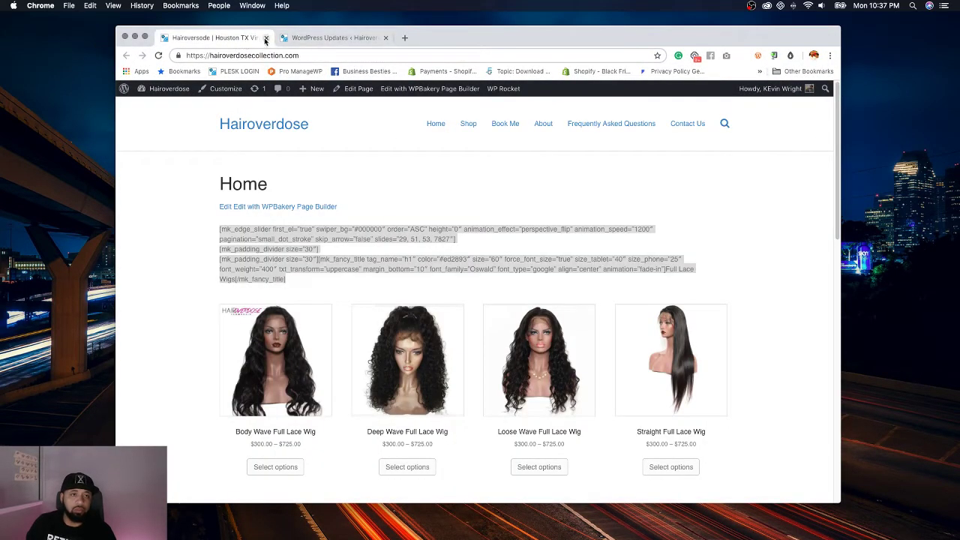
{"action": "left_click", "coordinate": [266, 39]}
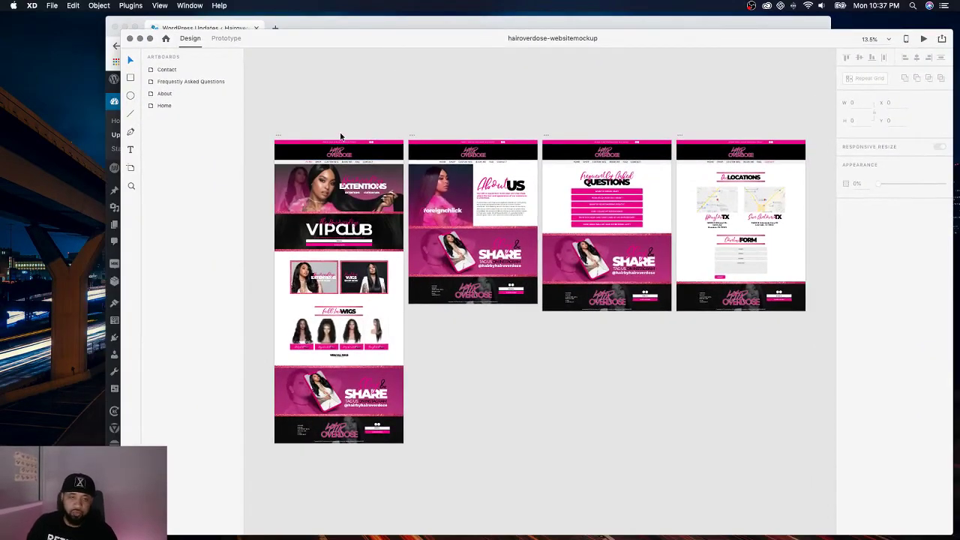
Step: Examine the header, navigation and hero section of the Home artboard in the website mockup
{"action": "scroll", "coordinate": [339, 135], "scroll_direction": "up", "scroll_amount": 5}
{"action": "scroll", "coordinate": [579, 132], "scroll_direction": "down", "scroll_amount": 2}
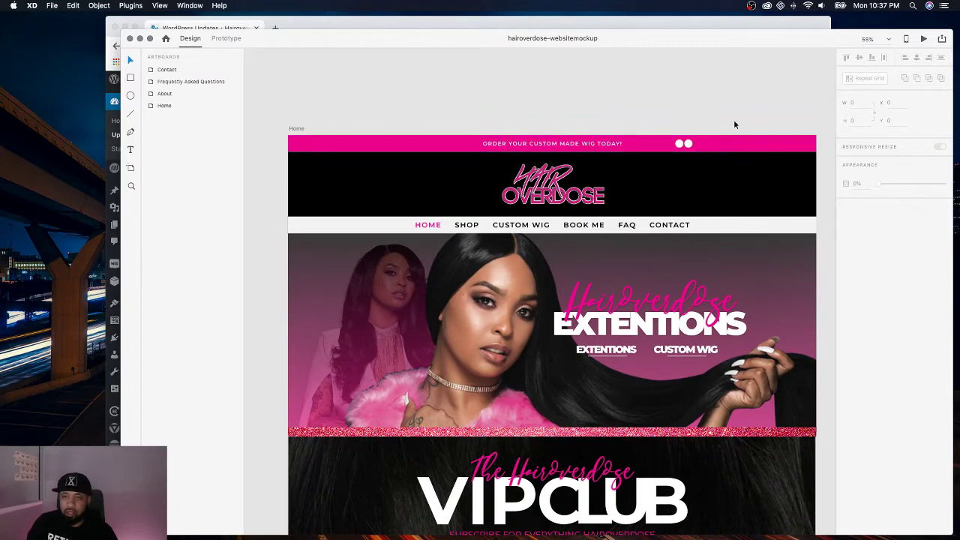
{"action": "scroll", "coordinate": [525, 162], "scroll_direction": "down", "scroll_amount": 2}
{"action": "scroll", "coordinate": [524, 161], "scroll_direction": "right", "scroll_amount": 2}
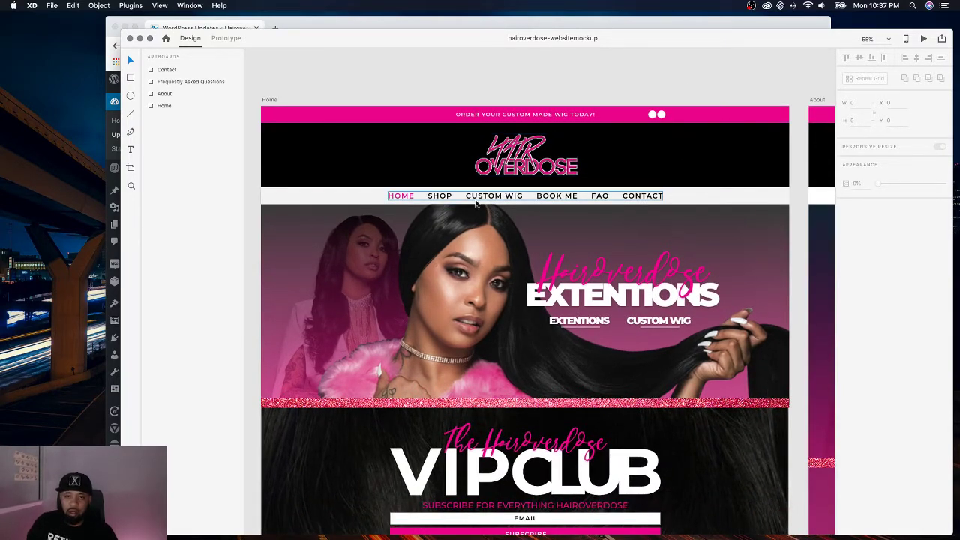
Step: Switch to the WordPress admin in Chrome and add a Themer Layout titled "header" with the Header layout
{"action": "left_click", "coordinate": [399, 25]}
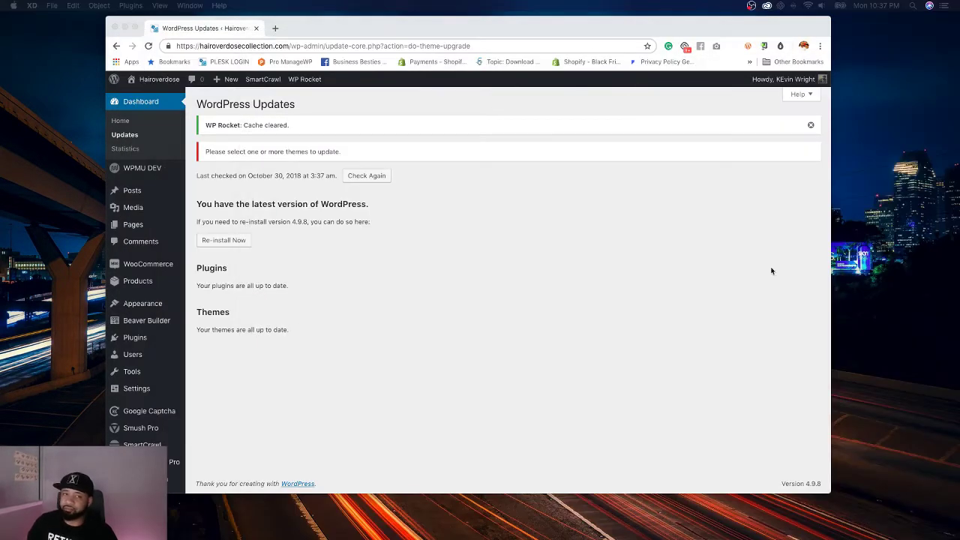
{"action": "mouse_move", "coordinate": [164, 327]}
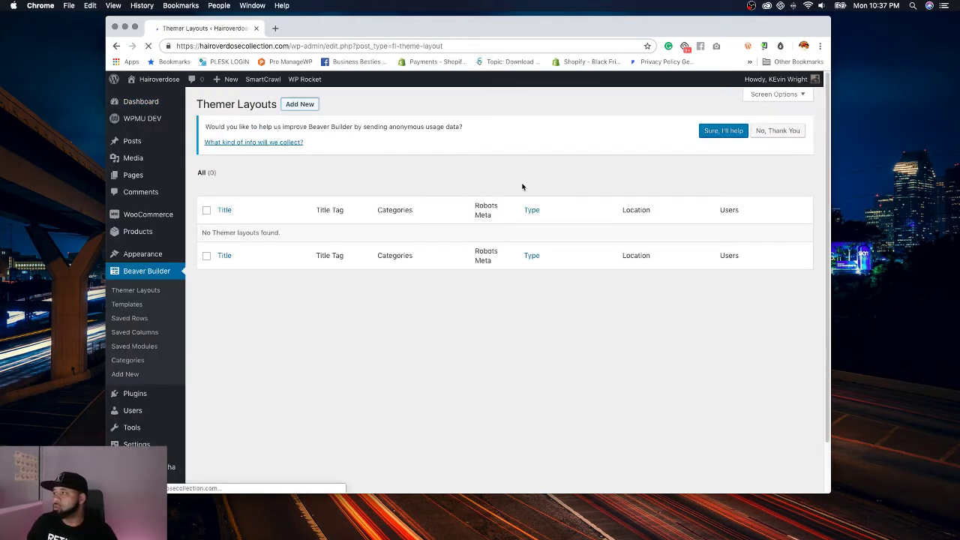
{"action": "left_click", "coordinate": [341, 193]}
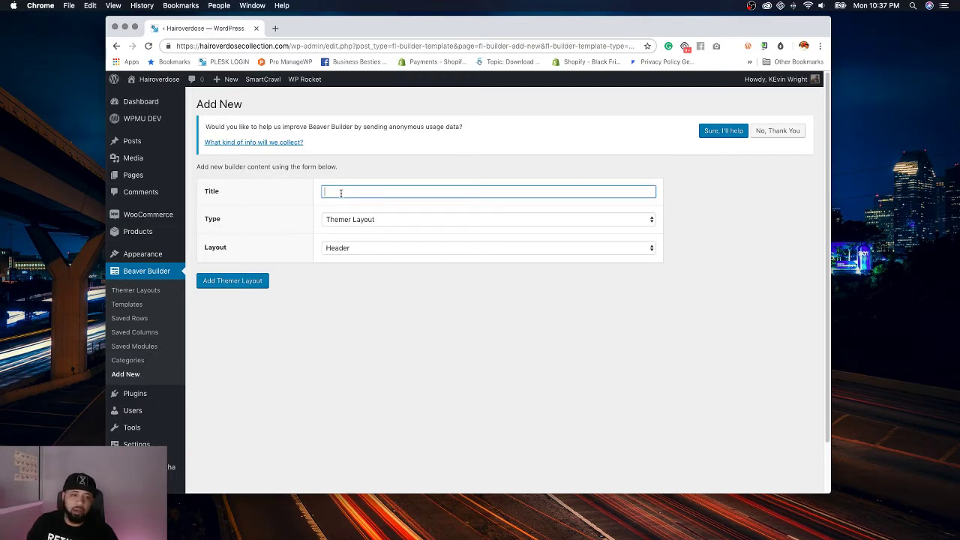
{"action": "left_click", "coordinate": [242, 285]}
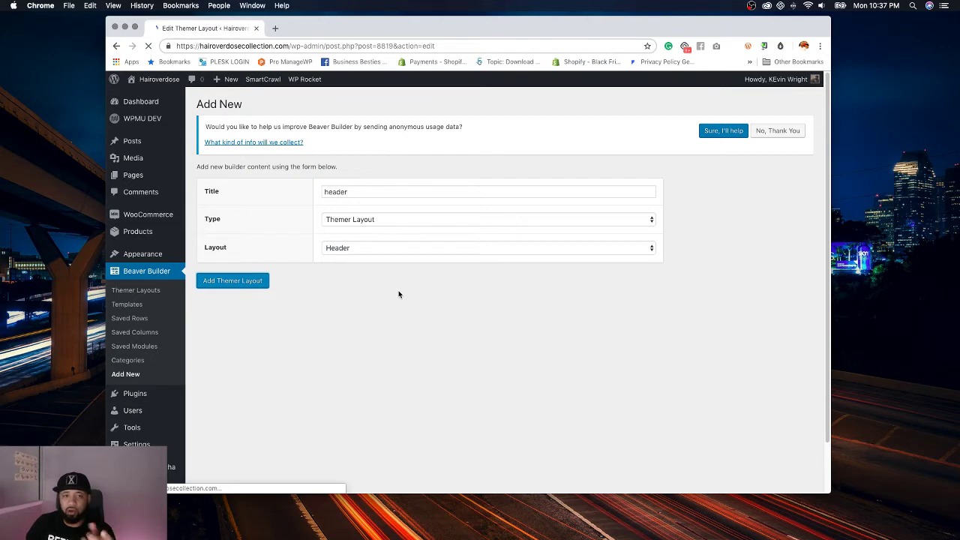
Step: Set the header Themer layout's location to Entire Site
{"action": "scroll", "coordinate": [516, 306], "scroll_direction": "down", "scroll_amount": 2}
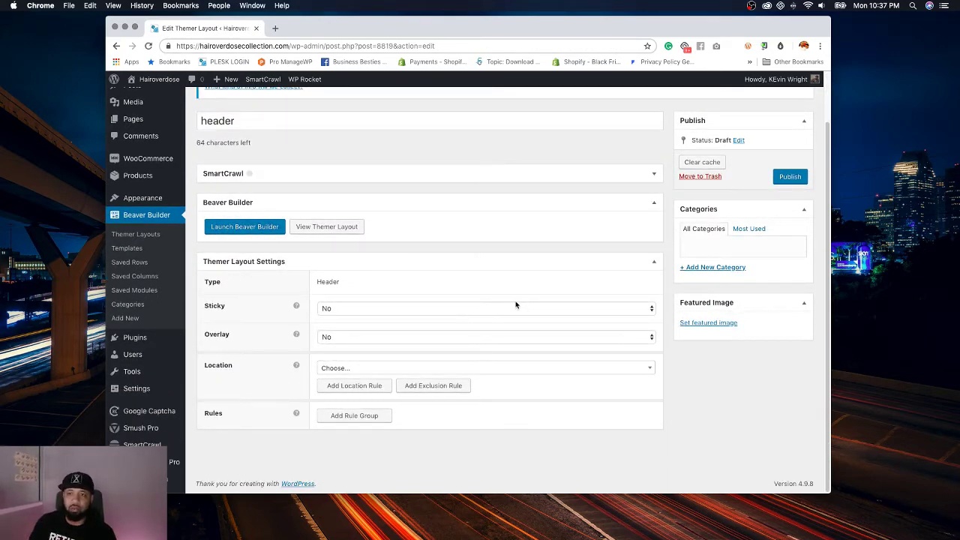
{"action": "left_click", "coordinate": [483, 368]}
{"action": "left_click", "coordinate": [391, 426]}
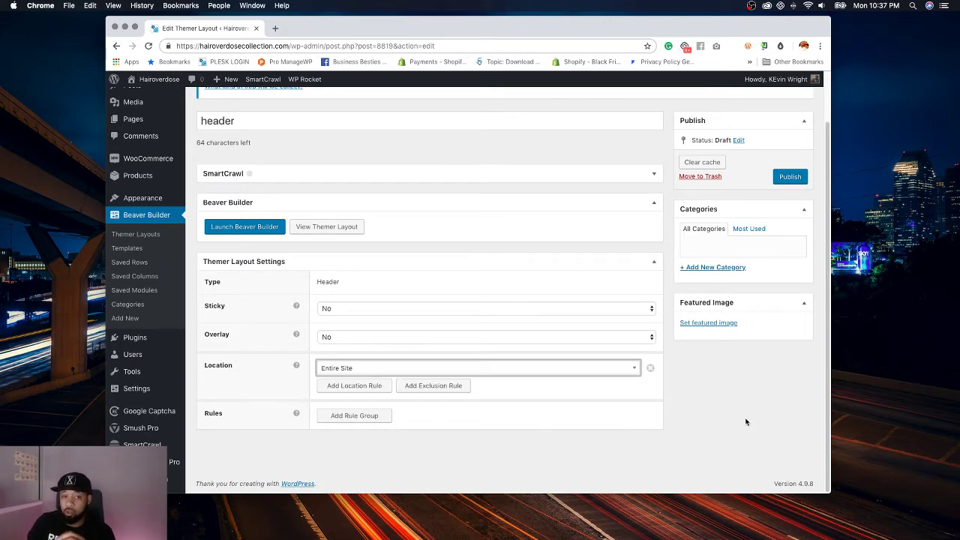
{"action": "scroll", "coordinate": [720, 396], "scroll_direction": "up", "scroll_amount": 1}
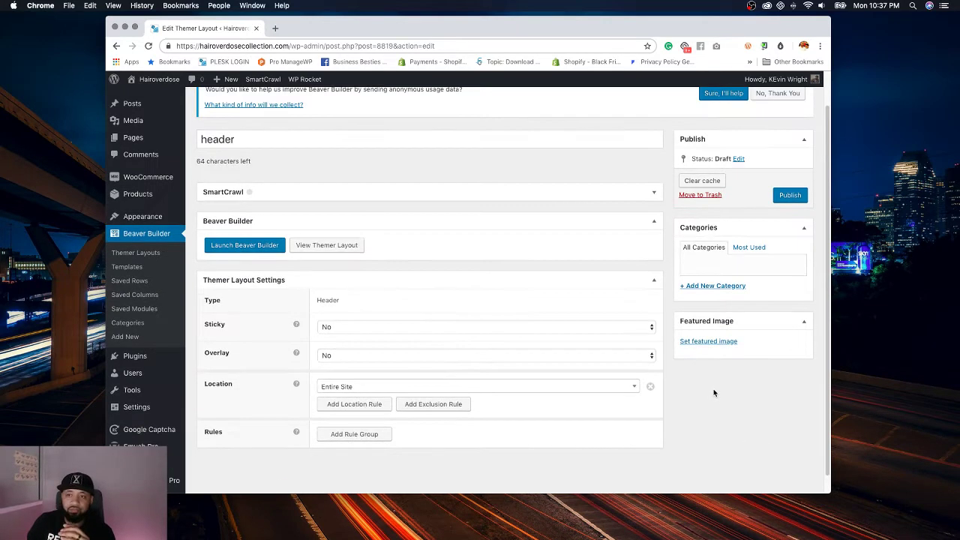
Step: Launch Beaver Builder for the header layout, decline the tour, and delete both default header rows
{"action": "left_click", "coordinate": [247, 246]}
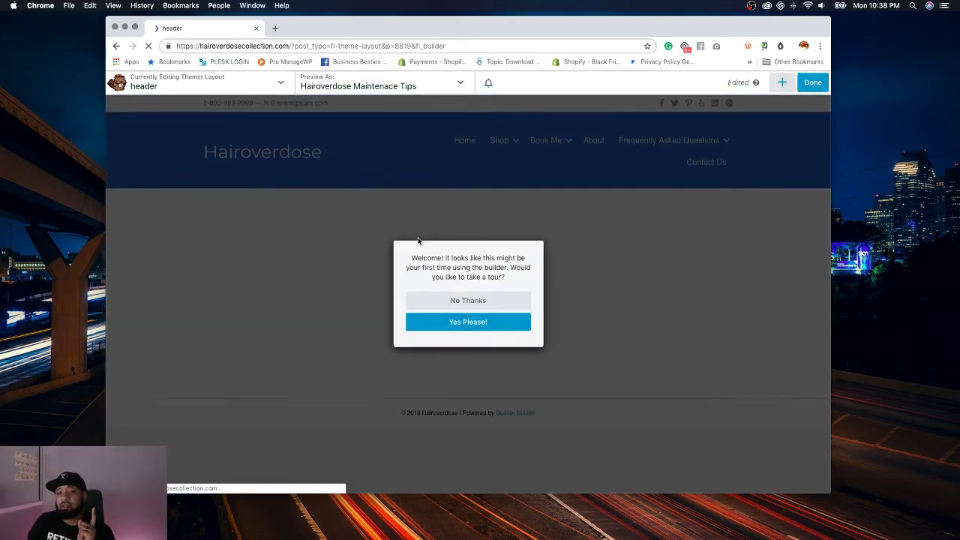
{"action": "left_click", "coordinate": [468, 300]}
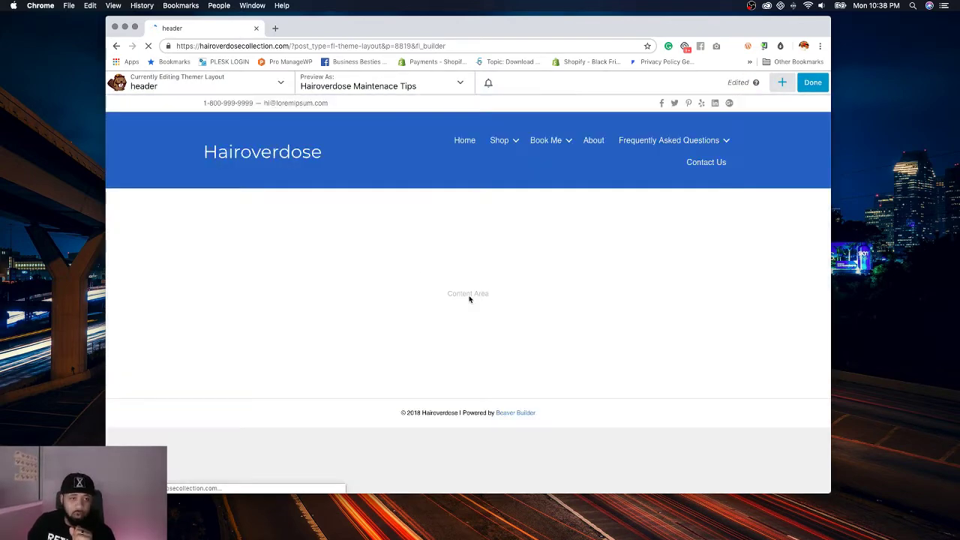
{"action": "left_click", "coordinate": [181, 103]}
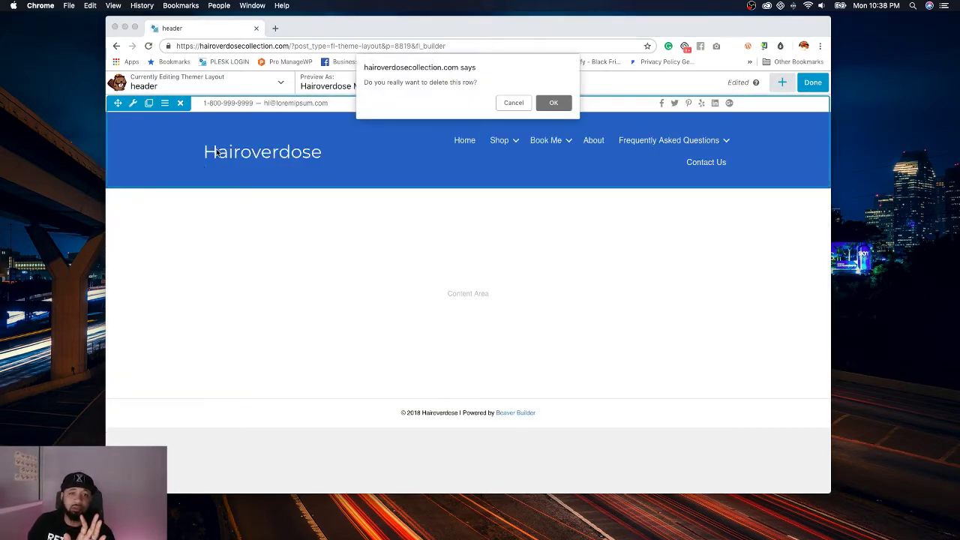
{"action": "key", "text": "Return"}
{"action": "left_click", "coordinate": [182, 118]}
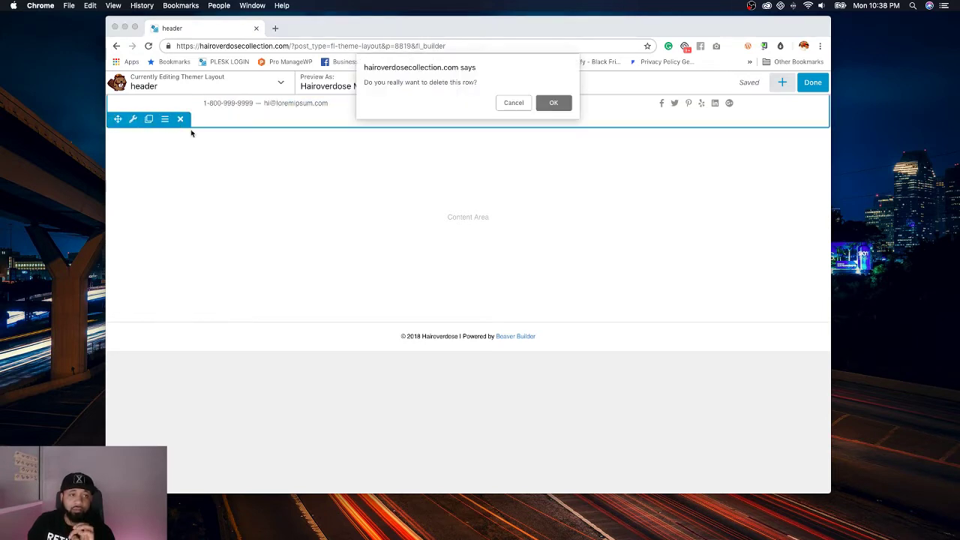
{"action": "key", "text": "Return"}
Step: Add a one-column row to the empty header layout and set the row's width to Full Width
{"action": "left_click", "coordinate": [774, 82]}
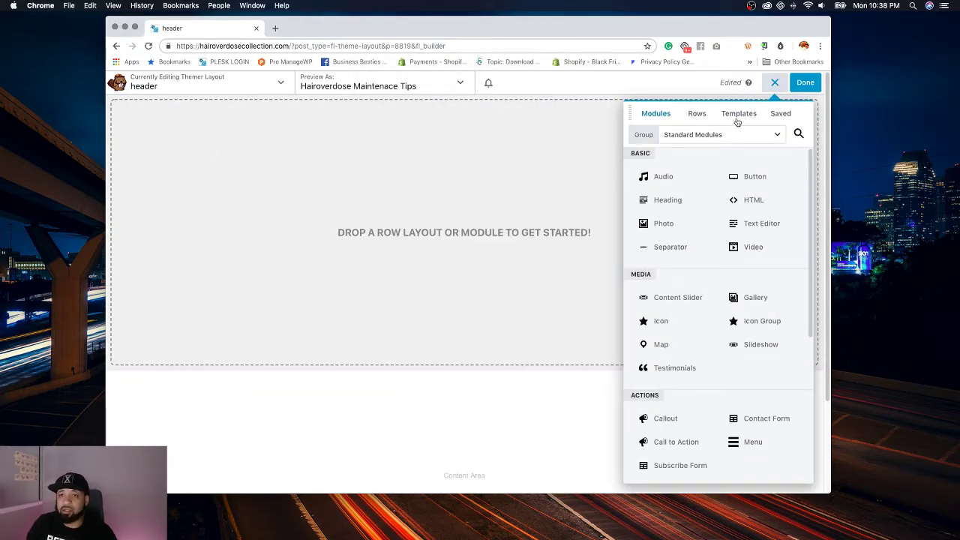
{"action": "left_click", "coordinate": [697, 114]}
{"action": "left_click_drag", "start_coordinate": [681, 171], "coordinate": [499, 117]}
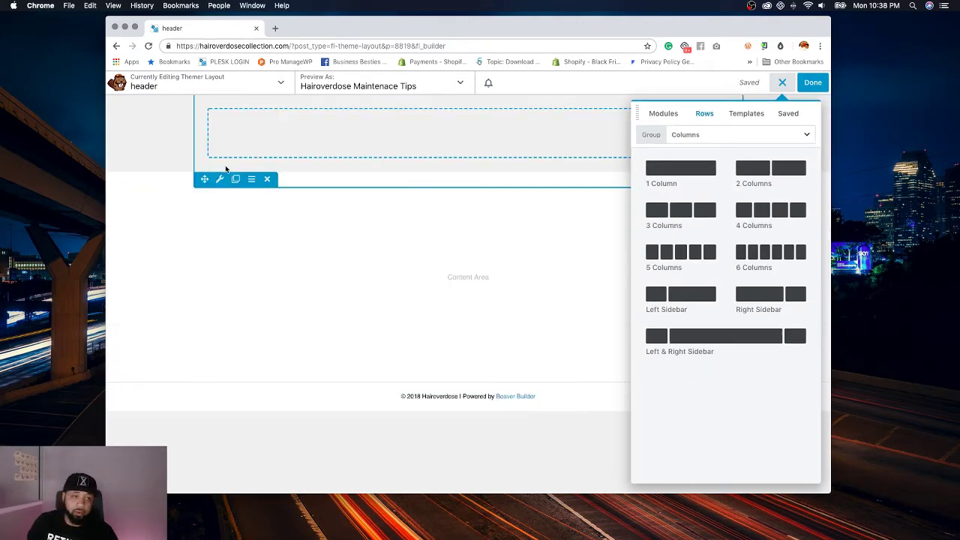
{"action": "left_click", "coordinate": [220, 179]}
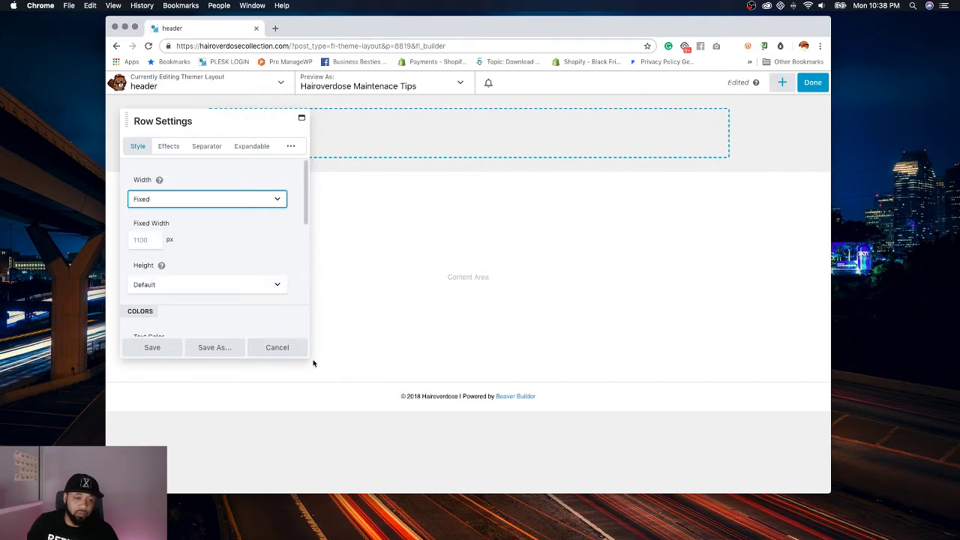
{"action": "left_click_drag", "start_coordinate": [309, 359], "coordinate": [429, 442]}
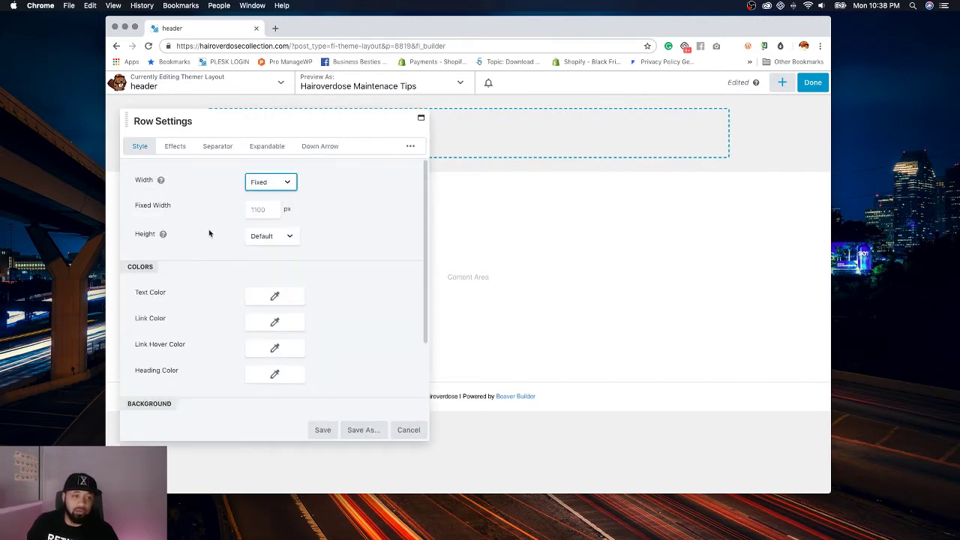
{"action": "left_click", "coordinate": [292, 189]}
{"action": "left_click", "coordinate": [295, 189]}
Step: Set the row's desktop padding to 8 px on the top, right, bottom and left sides
{"action": "left_click", "coordinate": [336, 147]}
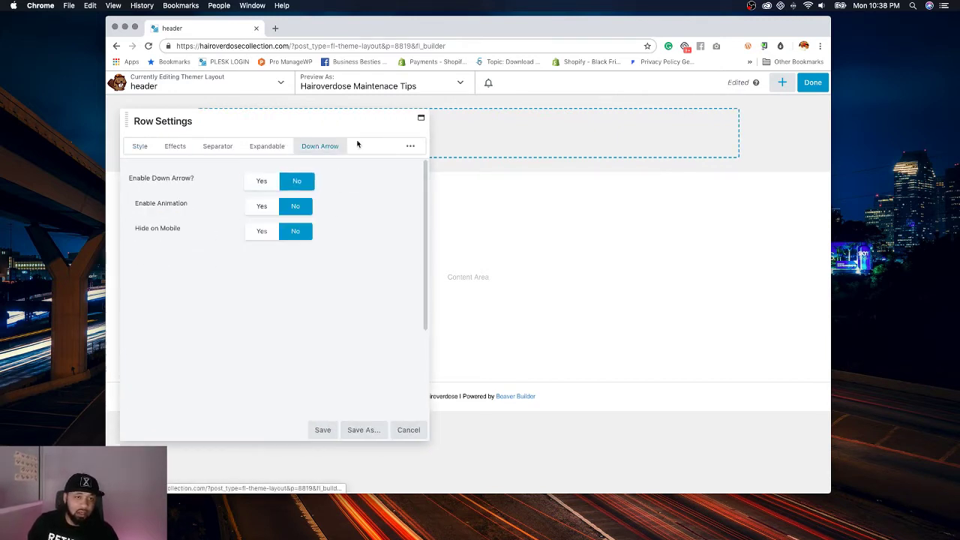
{"action": "left_click", "coordinate": [407, 146]}
{"action": "left_click", "coordinate": [245, 174]}
{"action": "left_click", "coordinate": [273, 194]}
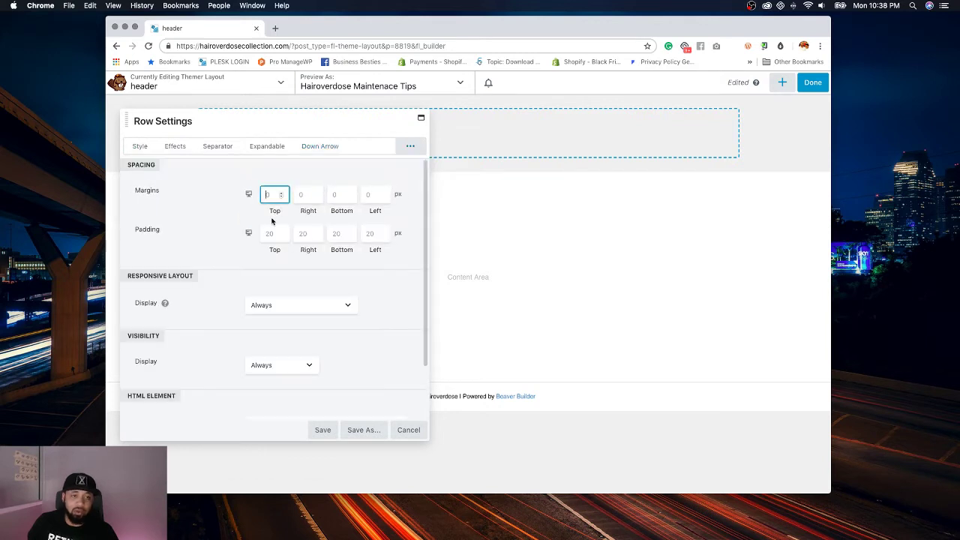
{"action": "left_click", "coordinate": [270, 234]}
{"action": "type", "text": "8"}
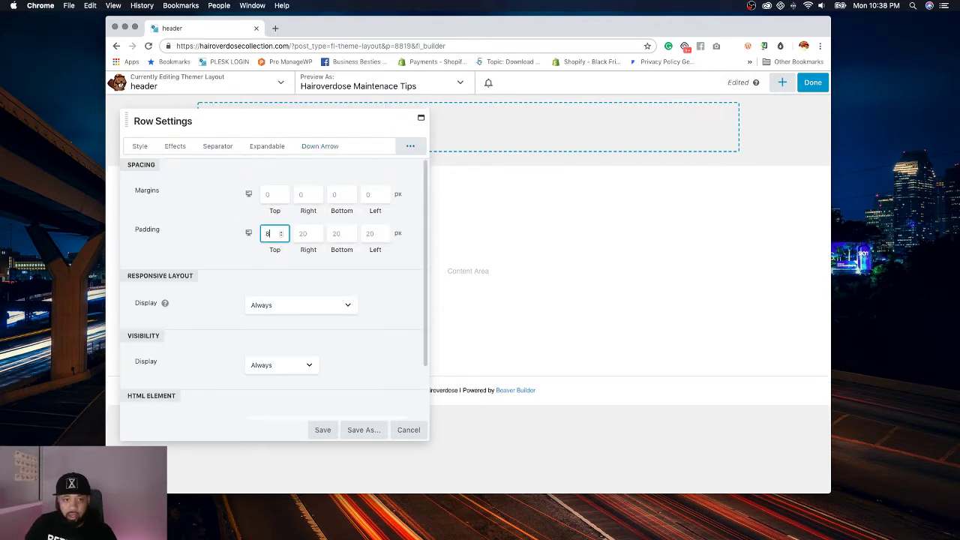
{"action": "key", "text": "Tab"}
{"action": "type", "text": "8"}
{"action": "key", "text": "Tab"}
{"action": "type", "text": "8"}
{"action": "key", "text": "Tab"}
{"action": "type", "text": "8"}
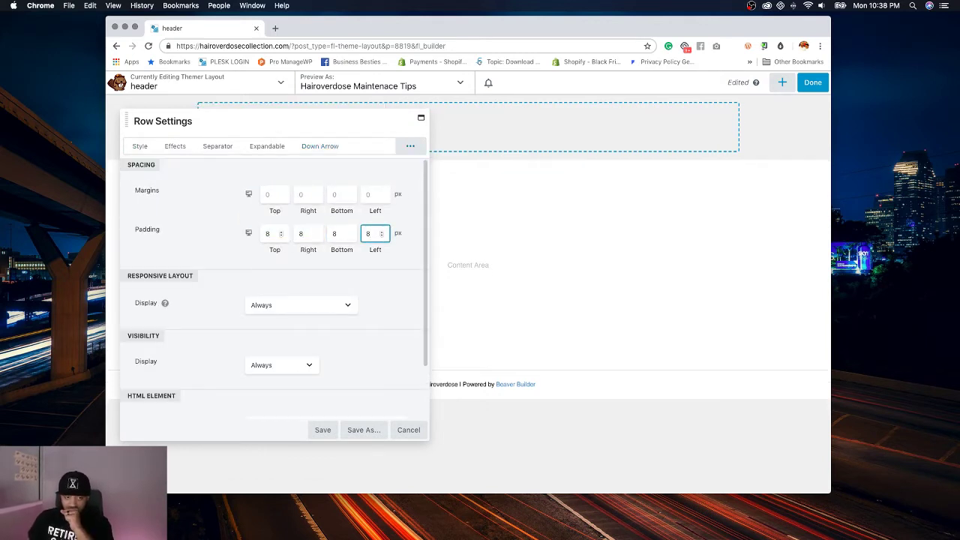
Step: Set the row's mobile padding to 8 px on the right and left sides and save the row settings
{"action": "left_click", "coordinate": [248, 194]}
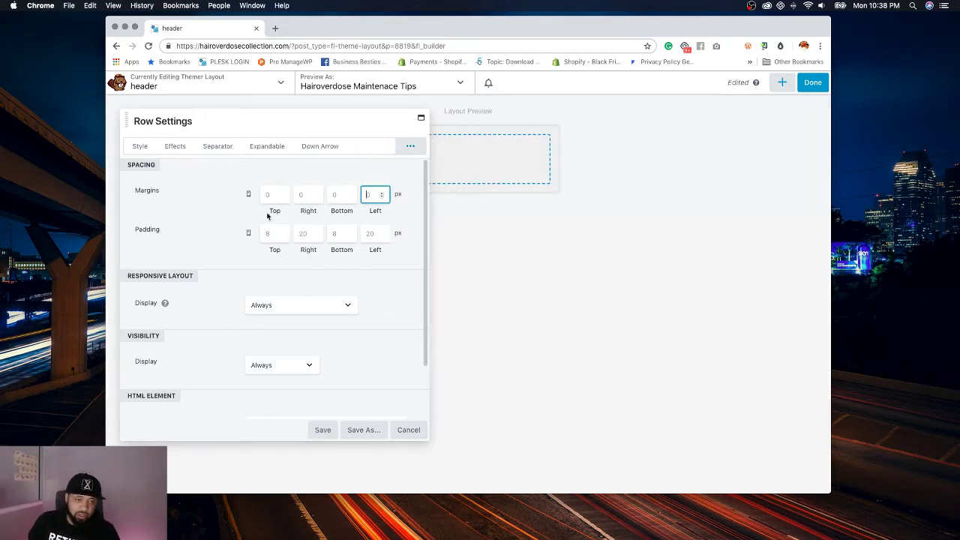
{"action": "left_click", "coordinate": [307, 233]}
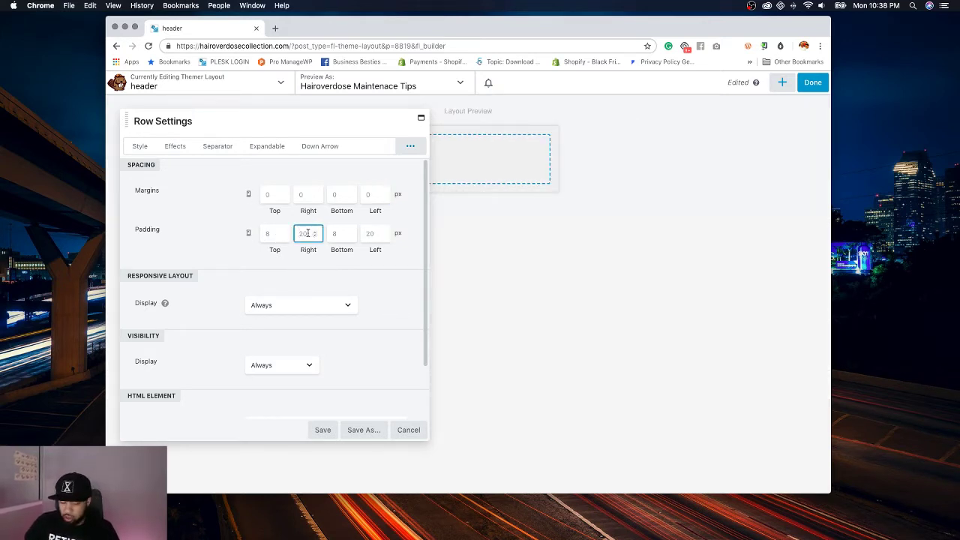
{"action": "type", "text": "8"}
{"action": "key", "text": "Tab"}
{"action": "key", "text": "Tab"}
{"action": "type", "text": "8"}
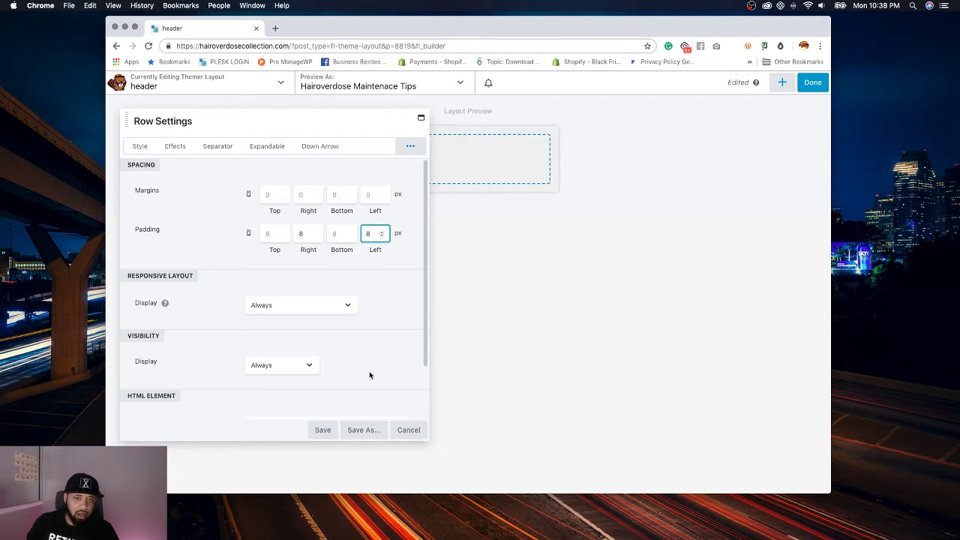
{"action": "left_click", "coordinate": [323, 429]}
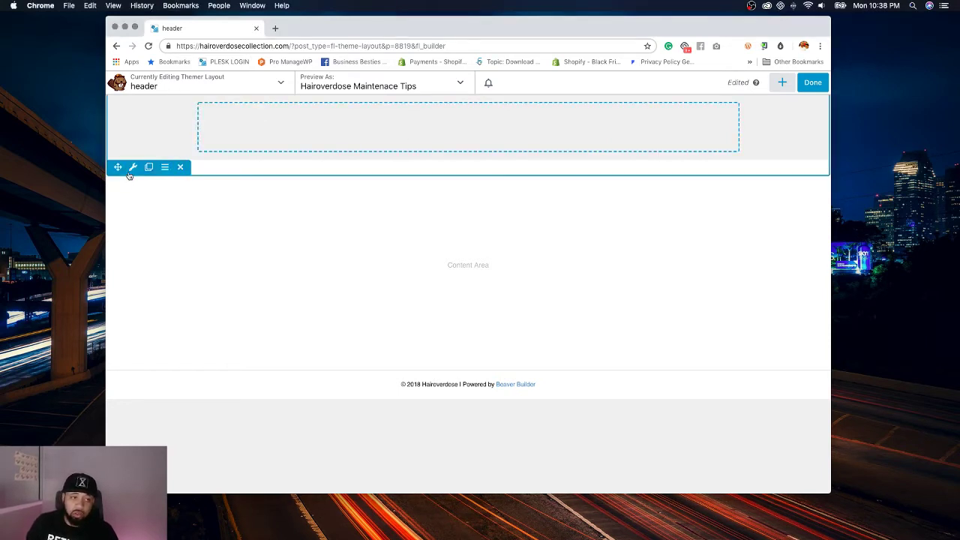
Step: Give the header row a solid color background using #EA028A
{"action": "left_click", "coordinate": [129, 170]}
{"action": "scroll", "coordinate": [285, 310], "scroll_direction": "down", "scroll_amount": 2}
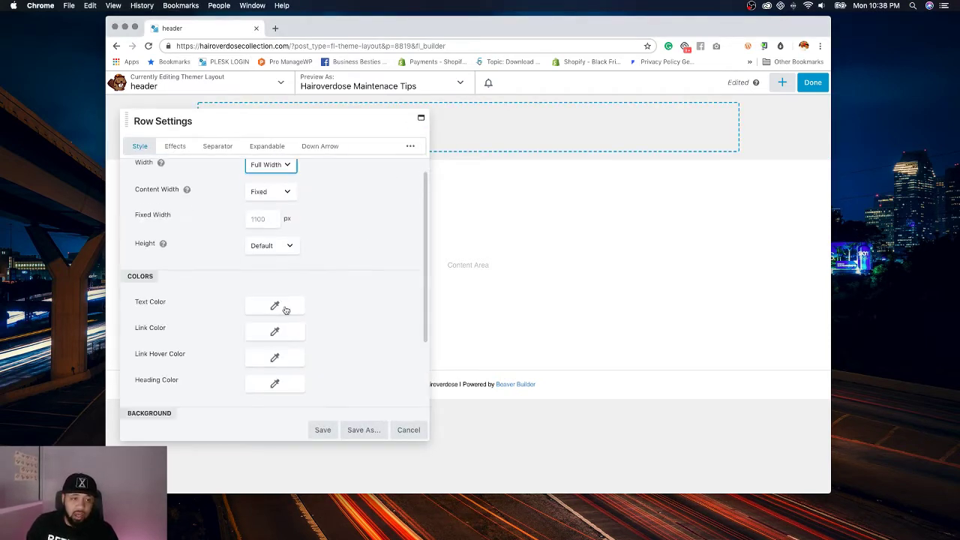
{"action": "scroll", "coordinate": [315, 315], "scroll_direction": "down", "scroll_amount": 2}
{"action": "left_click", "coordinate": [265, 341]}
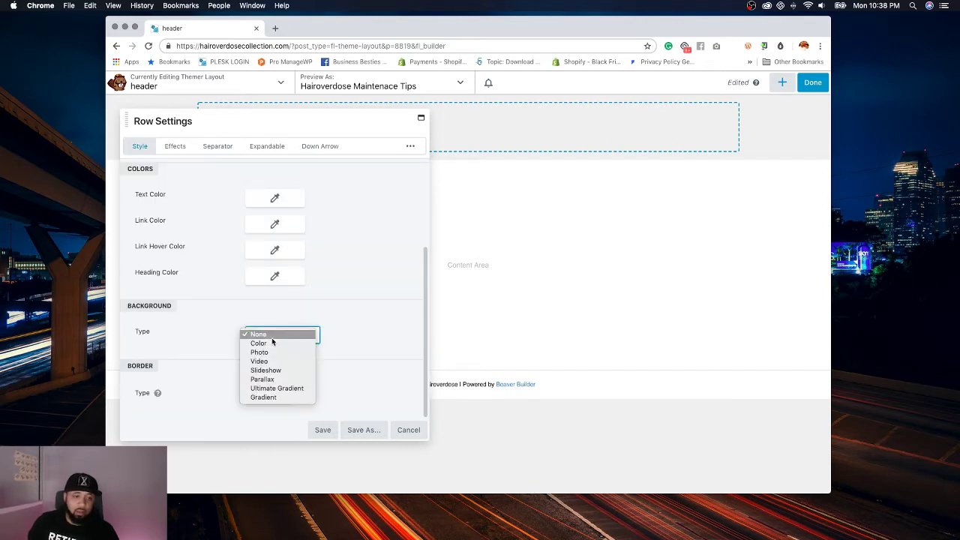
{"action": "left_click", "coordinate": [273, 344]}
{"action": "scroll", "coordinate": [300, 358], "scroll_direction": "down", "scroll_amount": 1}
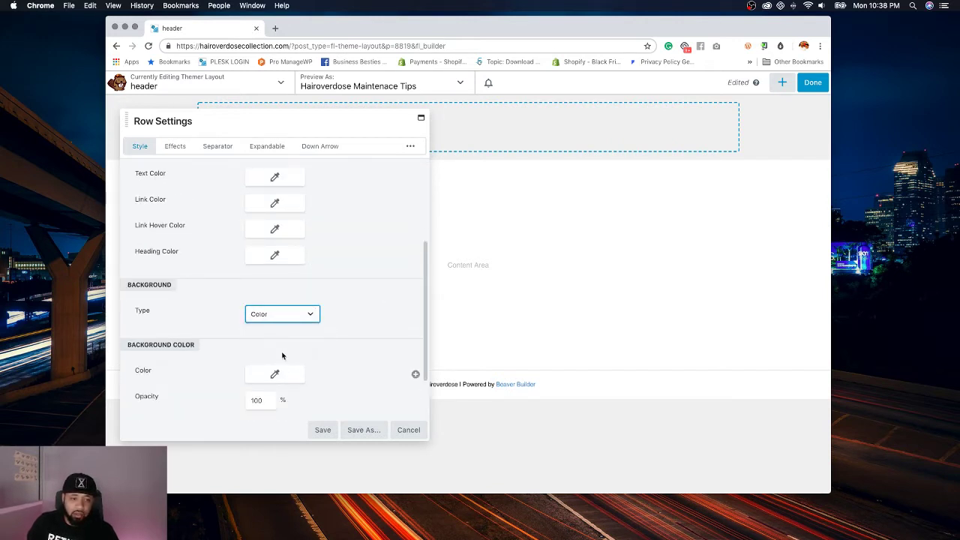
{"action": "left_click", "coordinate": [298, 373]}
{"action": "left_click", "coordinate": [293, 222]}
{"action": "key", "text": "super+v"}
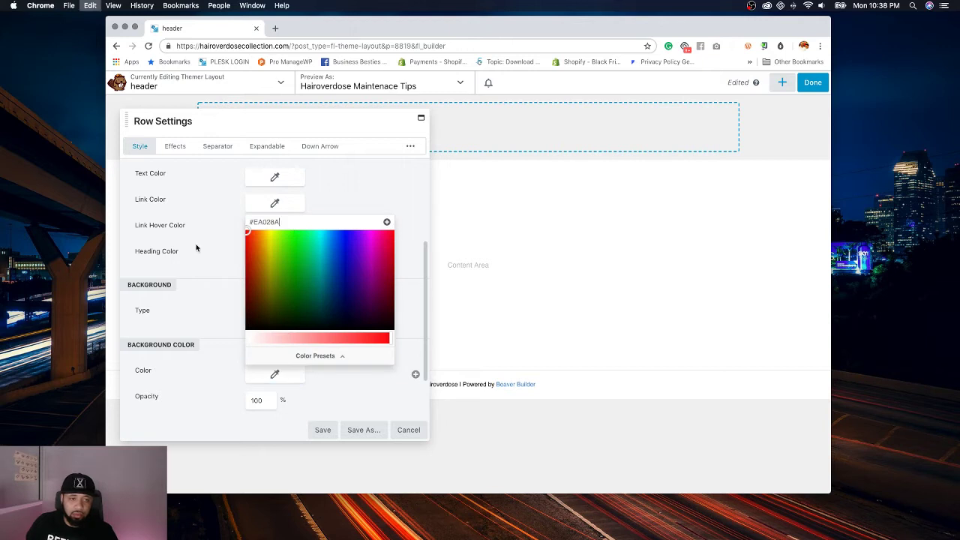
{"action": "left_click", "coordinate": [197, 247]}
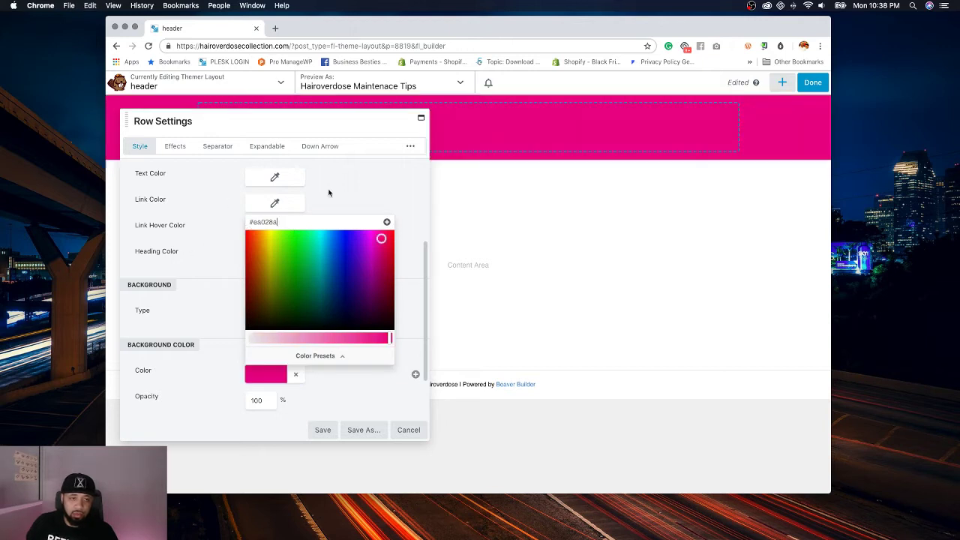
Step: Add the pink background color to the color presets and save the row settings
{"action": "left_click", "coordinate": [267, 372]}
{"action": "left_click", "coordinate": [387, 222]}
{"action": "left_click", "coordinate": [412, 240]}
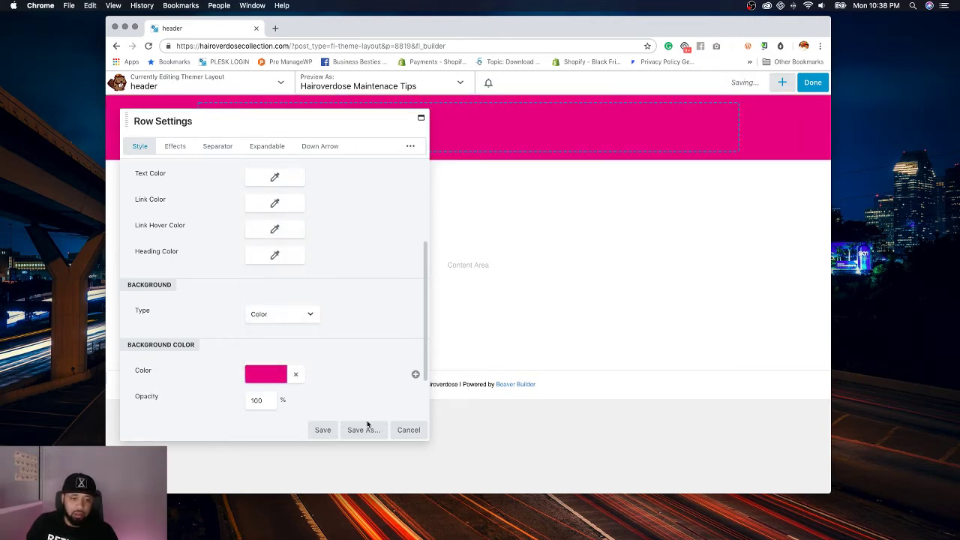
{"action": "left_click", "coordinate": [325, 431]}
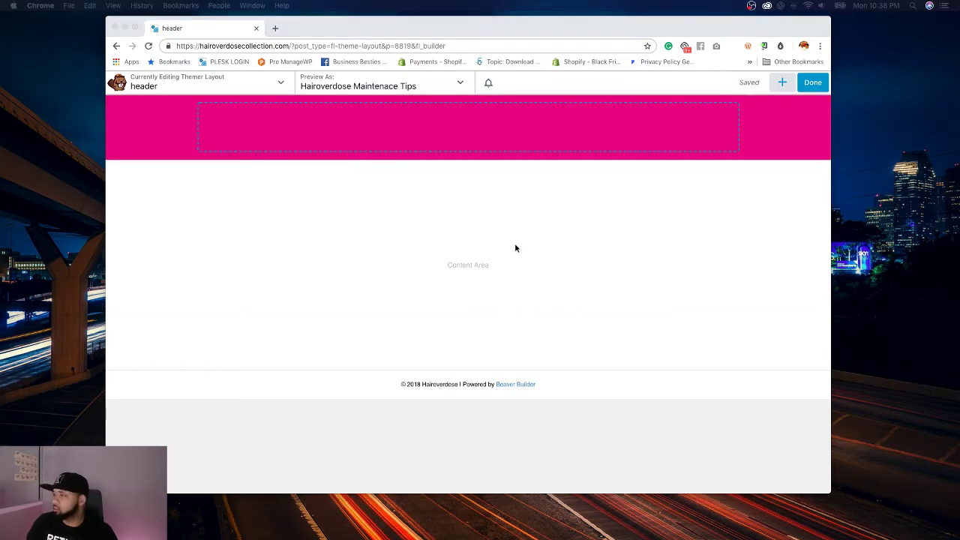
Step: Add a second column on the right side of the pink row and narrow it, leaving the left column wide
{"action": "left_click", "coordinate": [785, 81]}
{"action": "left_click", "coordinate": [782, 83]}
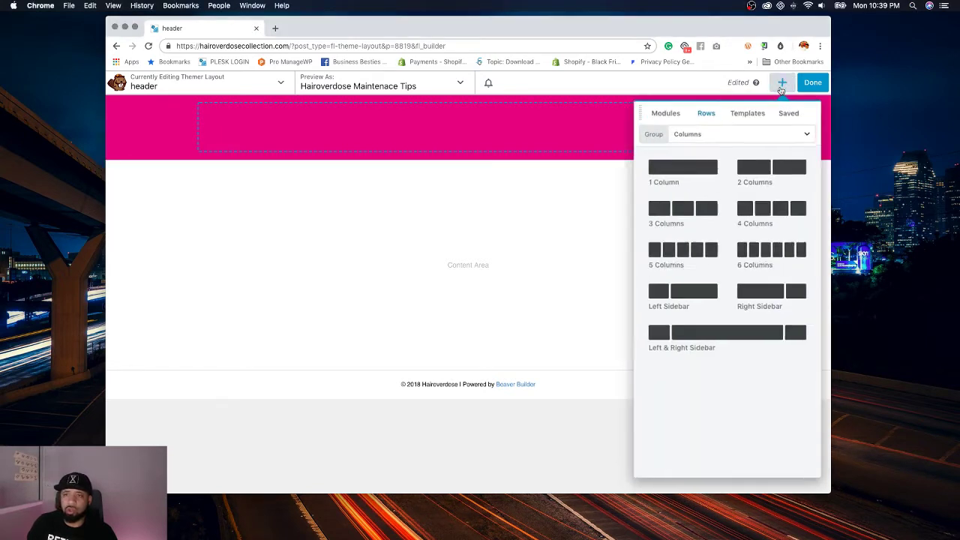
{"action": "left_click_drag", "start_coordinate": [683, 169], "coordinate": [738, 154]}
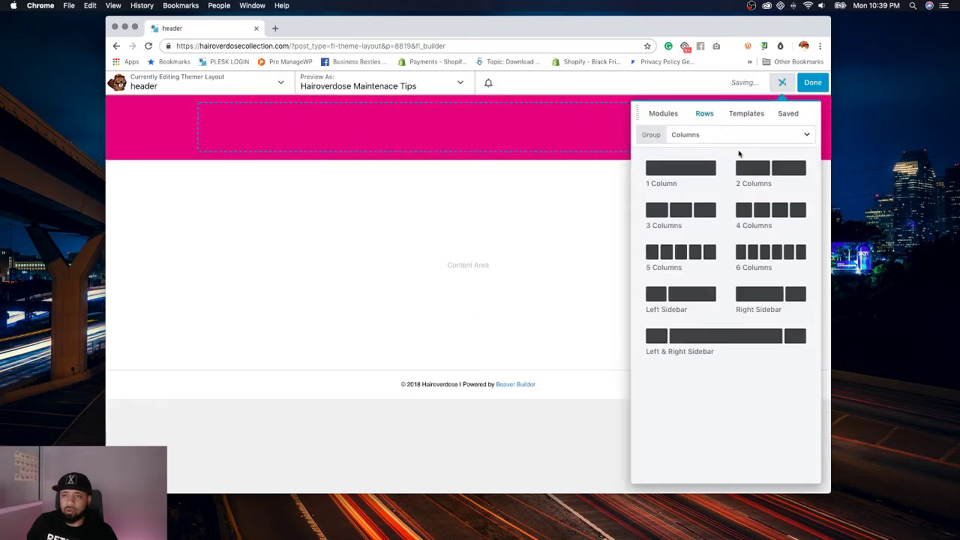
{"action": "left_click", "coordinate": [782, 84]}
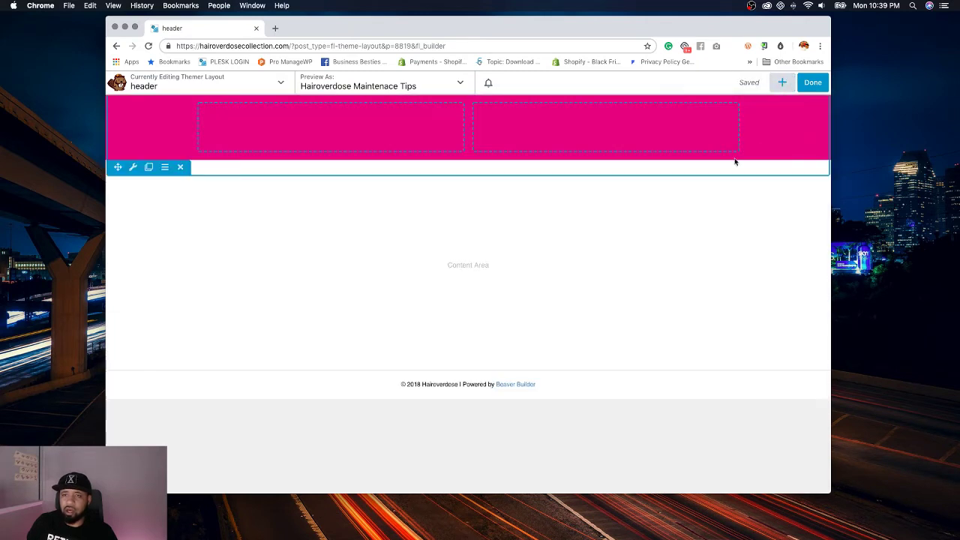
{"action": "left_click_drag", "start_coordinate": [473, 128], "coordinate": [664, 128]}
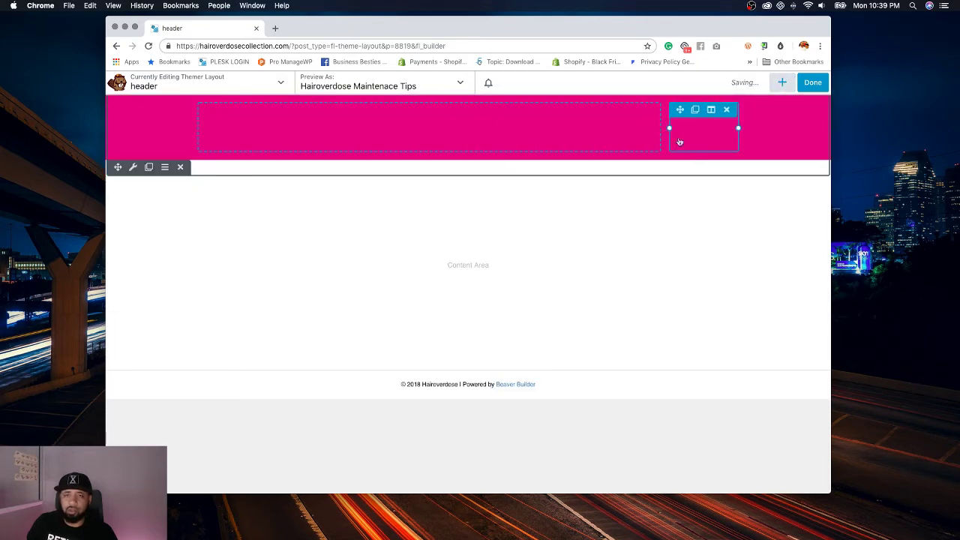
Step: Add a new column at the left edge of the pink row and narrow both outer columns, leaving the middle column wide
{"action": "left_click", "coordinate": [780, 84]}
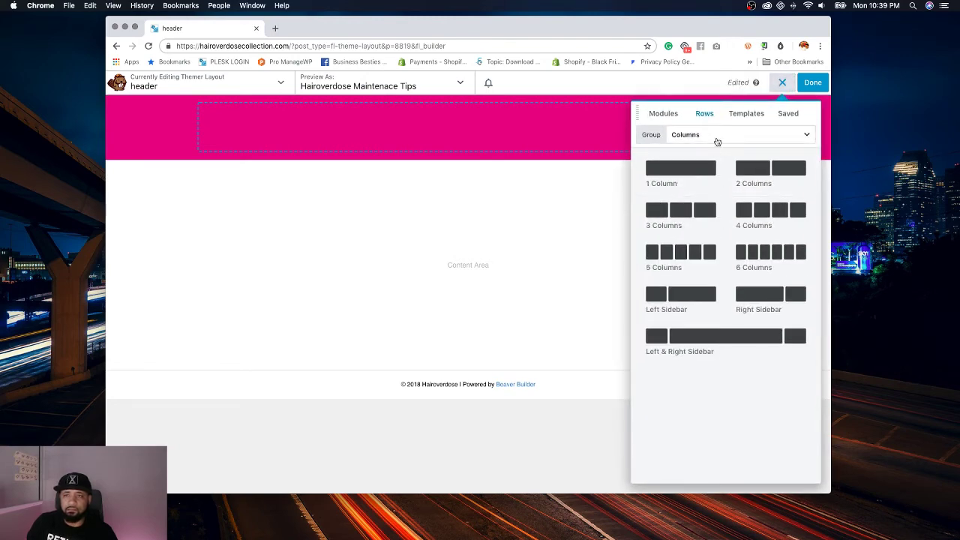
{"action": "left_click_drag", "start_coordinate": [678, 164], "coordinate": [197, 154]}
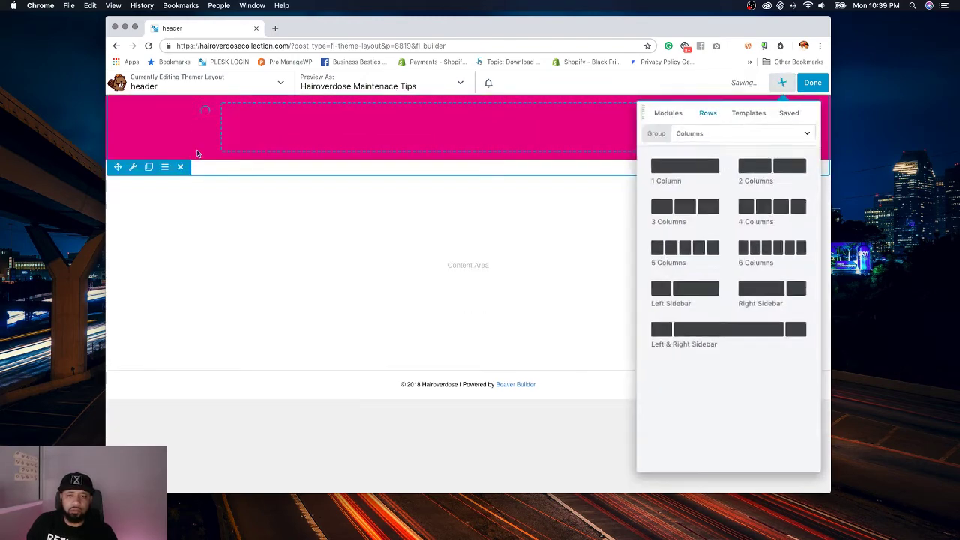
{"action": "left_click", "coordinate": [780, 84]}
{"action": "left_click_drag", "start_coordinate": [371, 128], "coordinate": [245, 127]}
{"action": "left_click_drag", "start_coordinate": [552, 129], "coordinate": [671, 118]}
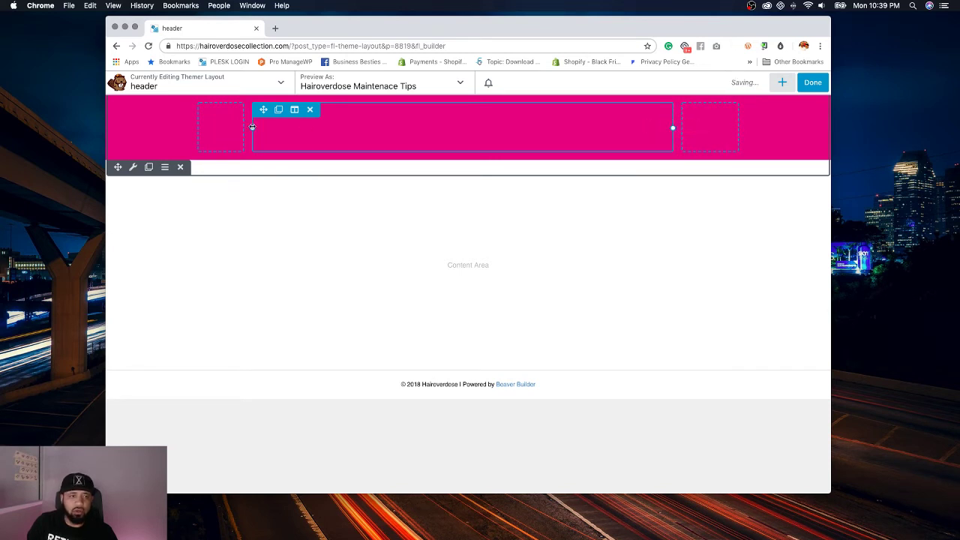
{"action": "left_click_drag", "start_coordinate": [252, 127], "coordinate": [262, 127]}
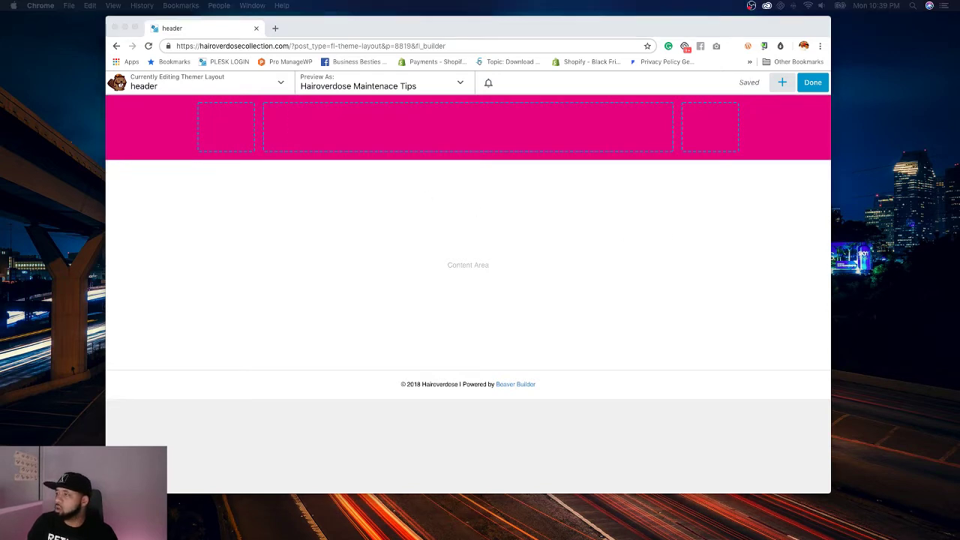
Step: Search the modules for "text" and place a Text Editor module in the pink row's middle column
{"action": "left_click", "coordinate": [780, 86]}
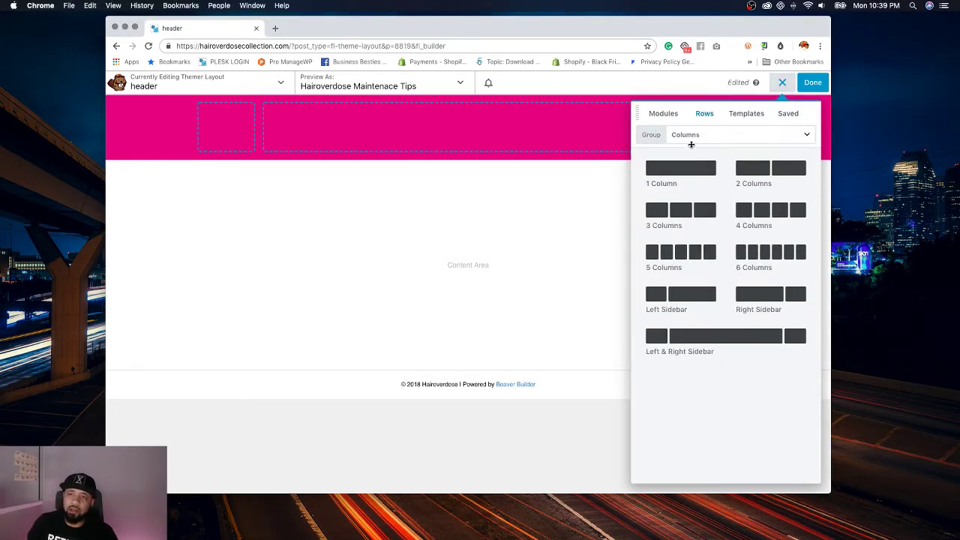
{"action": "left_click", "coordinate": [664, 114]}
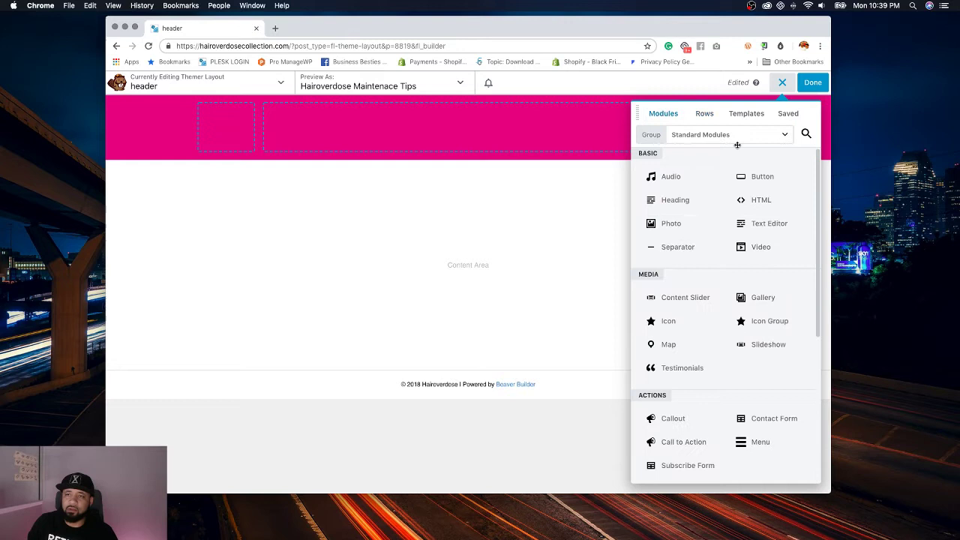
{"action": "left_click", "coordinate": [805, 133]}
{"action": "type", "text": "tes"}
{"action": "key", "text": "BackSpace"}
{"action": "key", "text": "BackSpace"}
{"action": "key", "text": "BackSpace"}
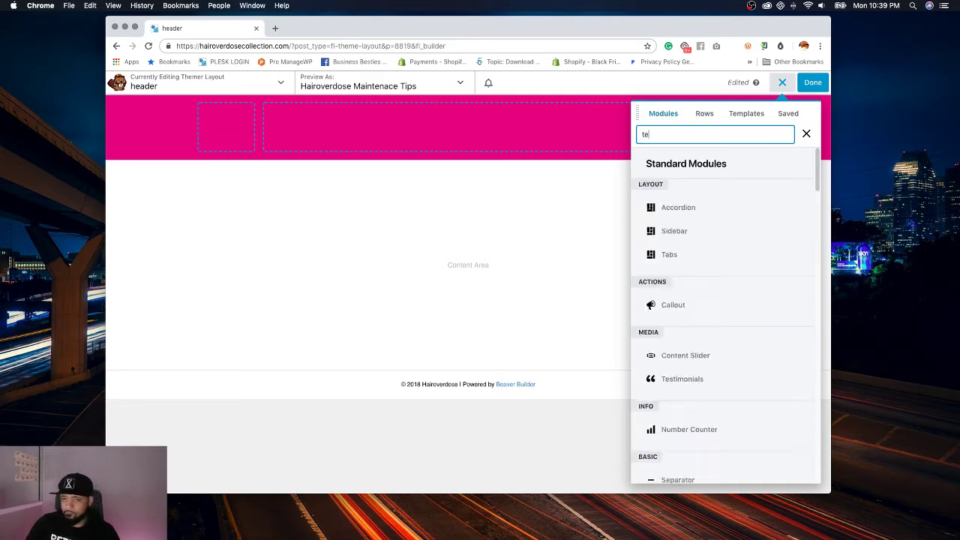
{"action": "type", "text": "text"}
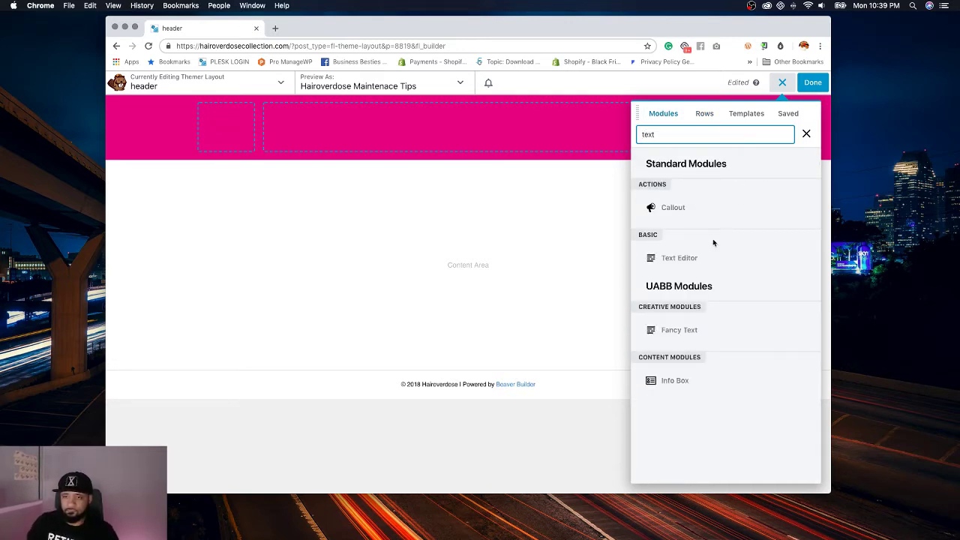
{"action": "left_click_drag", "start_coordinate": [709, 264], "coordinate": [454, 174]}
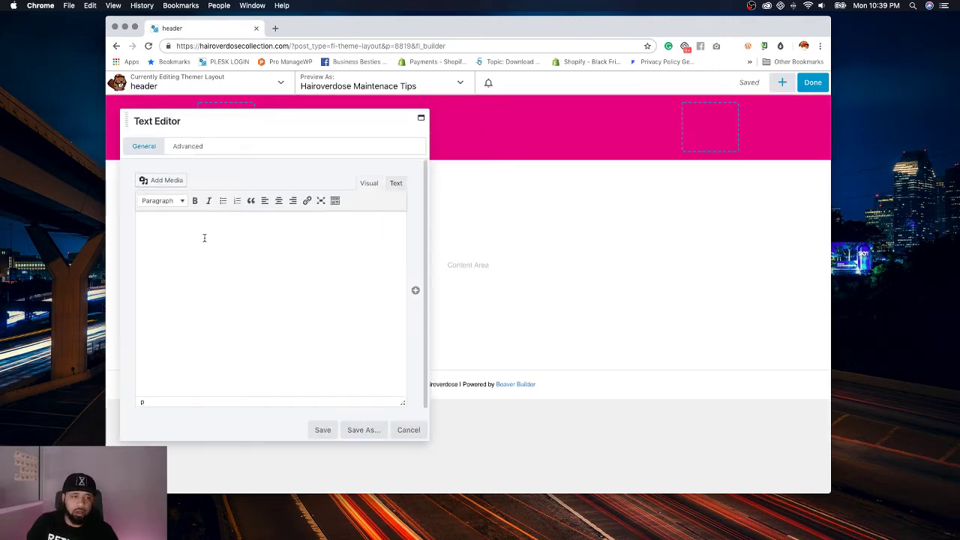
Step: Enter "ORDER YOUR CUSTOM MADE WIG TODAY!" as the module's text and center it
{"action": "type", "text": "ORDER YOUR CUSTOM MADE WIG TODAY!"}
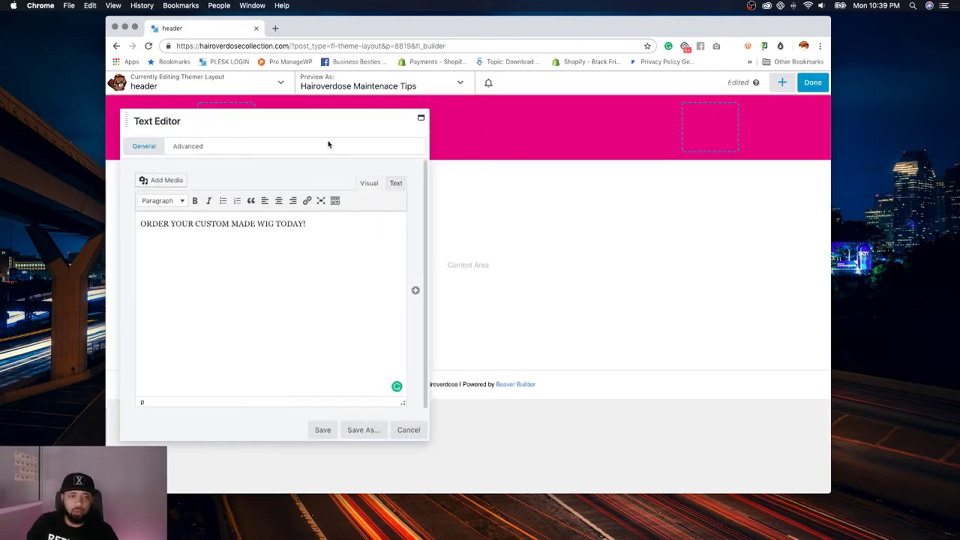
{"action": "left_click_drag", "start_coordinate": [285, 122], "coordinate": [426, 155]}
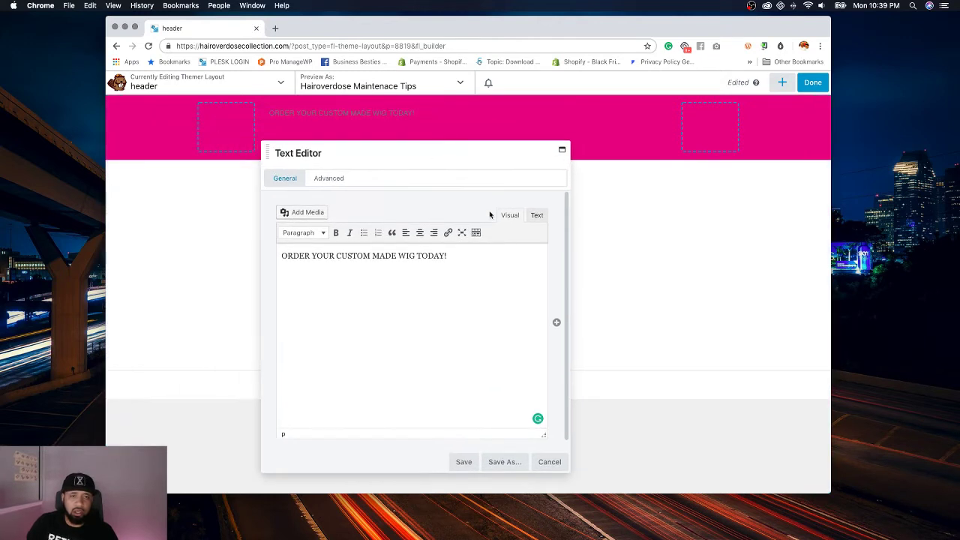
{"action": "left_click_drag", "start_coordinate": [455, 255], "coordinate": [382, 243]}
{"action": "left_click", "coordinate": [420, 232]}
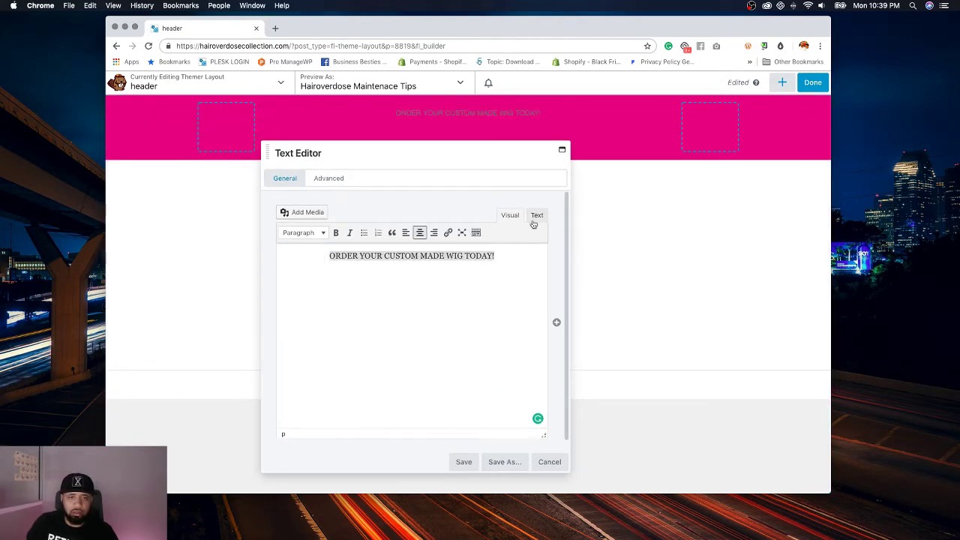
Step: Set the text module's top, right, bottom and left margins to 0 px and save the module
{"action": "left_click", "coordinate": [329, 179]}
{"action": "left_click", "coordinate": [416, 227]}
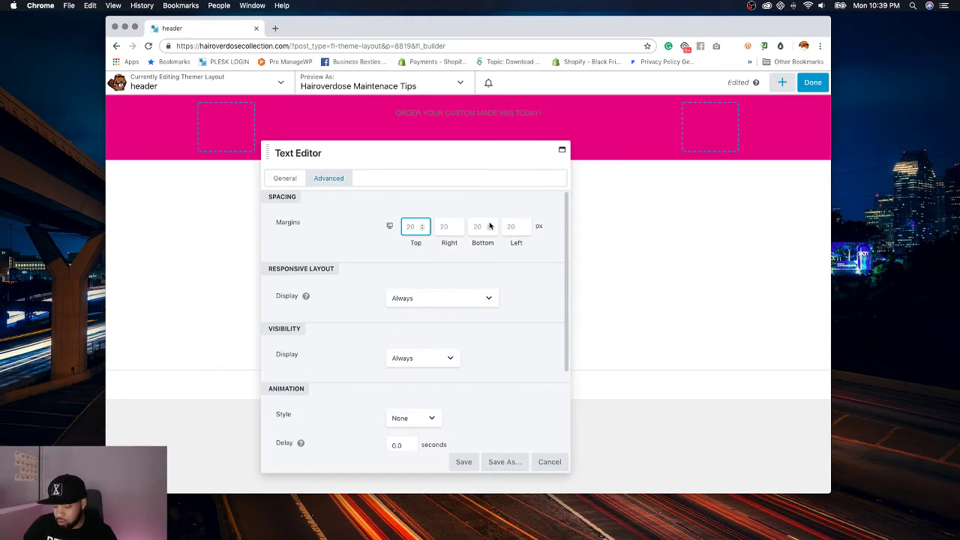
{"action": "type", "text": "0"}
{"action": "key", "text": "Tab"}
{"action": "type", "text": "0"}
{"action": "key", "text": "Tab"}
{"action": "type", "text": "0"}
{"action": "key", "text": "Tab"}
{"action": "type", "text": "0"}
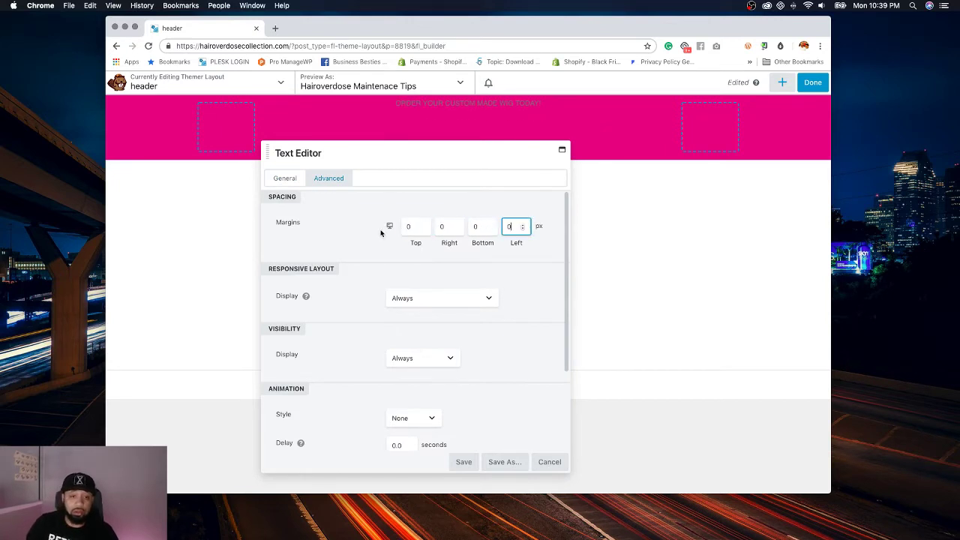
{"action": "left_click", "coordinate": [389, 227]}
{"action": "left_click", "coordinate": [389, 226]}
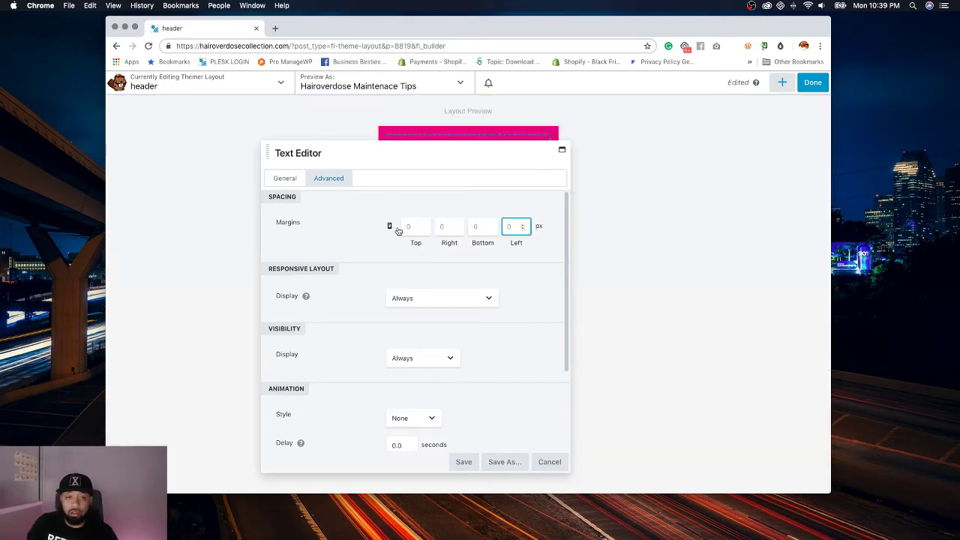
{"action": "left_click", "coordinate": [391, 228]}
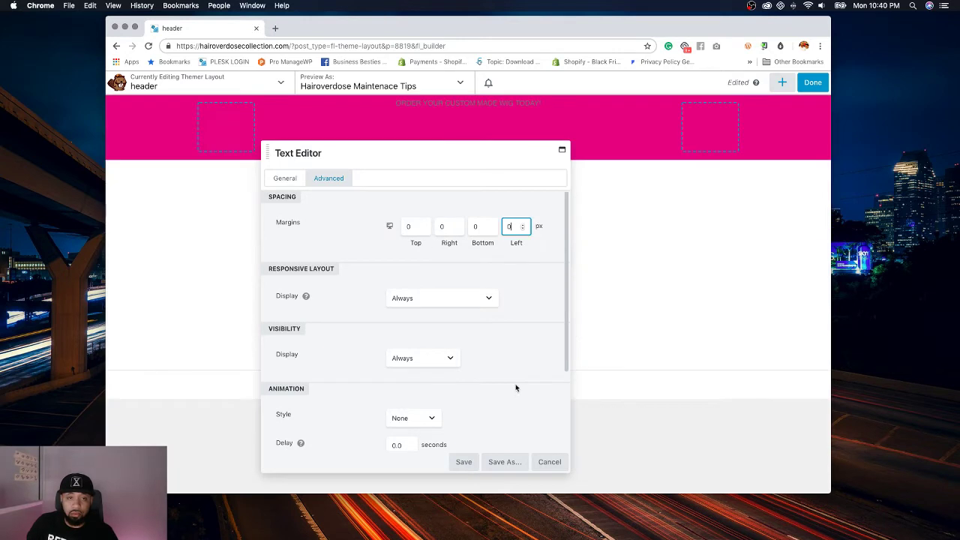
{"action": "left_click", "coordinate": [466, 462]}
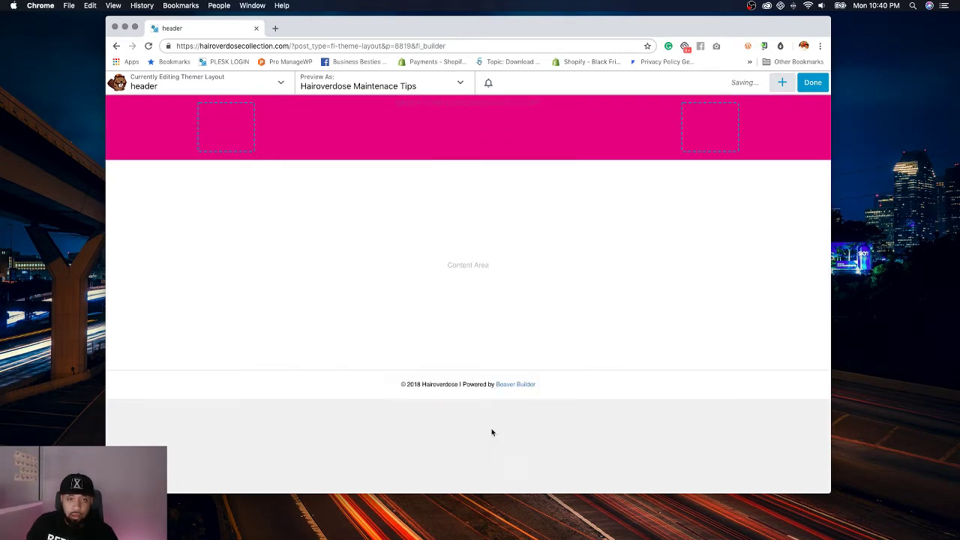
Step: Set the middle column to equalize column heights with content alignment Center, and save the column settings
{"action": "left_click", "coordinate": [317, 107]}
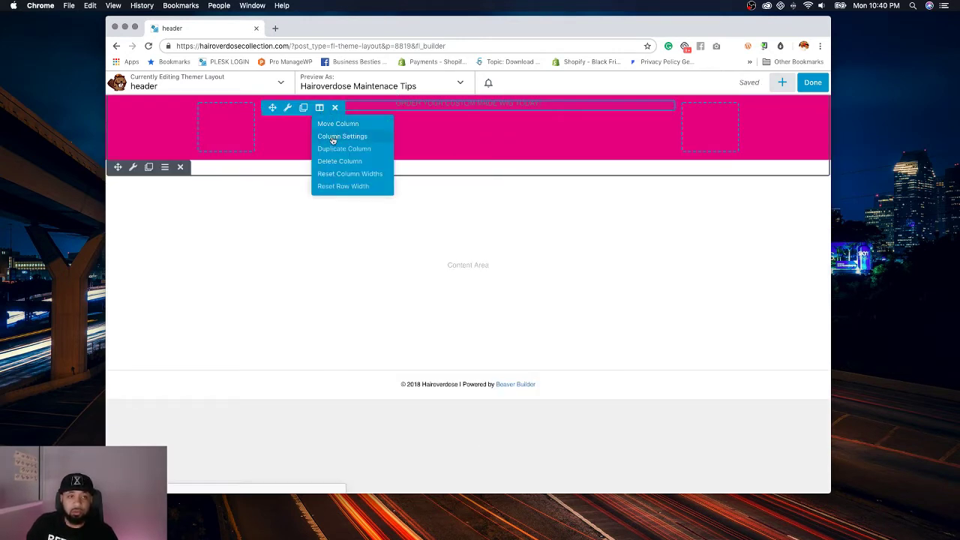
{"action": "left_click", "coordinate": [332, 135]}
{"action": "left_click", "coordinate": [399, 240]}
{"action": "left_click", "coordinate": [401, 252]}
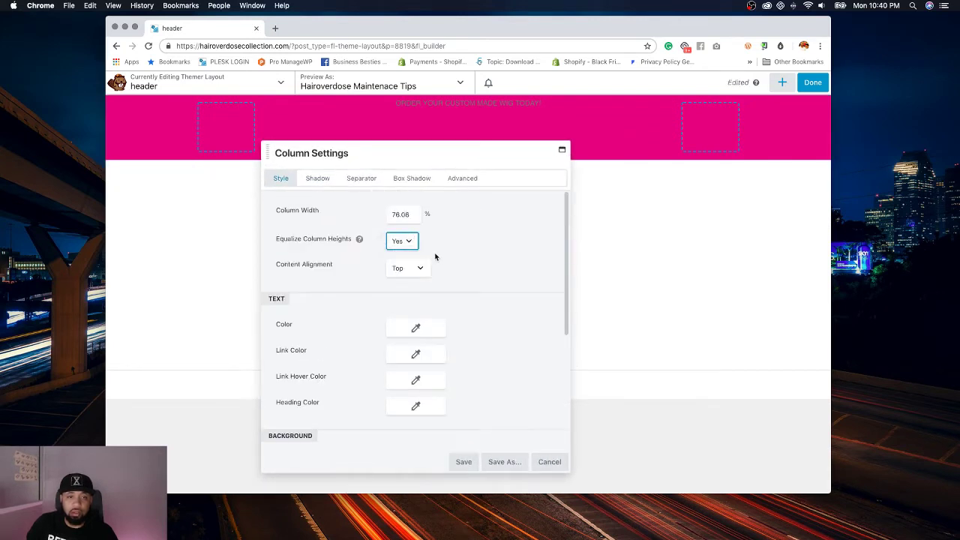
{"action": "left_click", "coordinate": [414, 268]}
{"action": "left_click", "coordinate": [401, 276]}
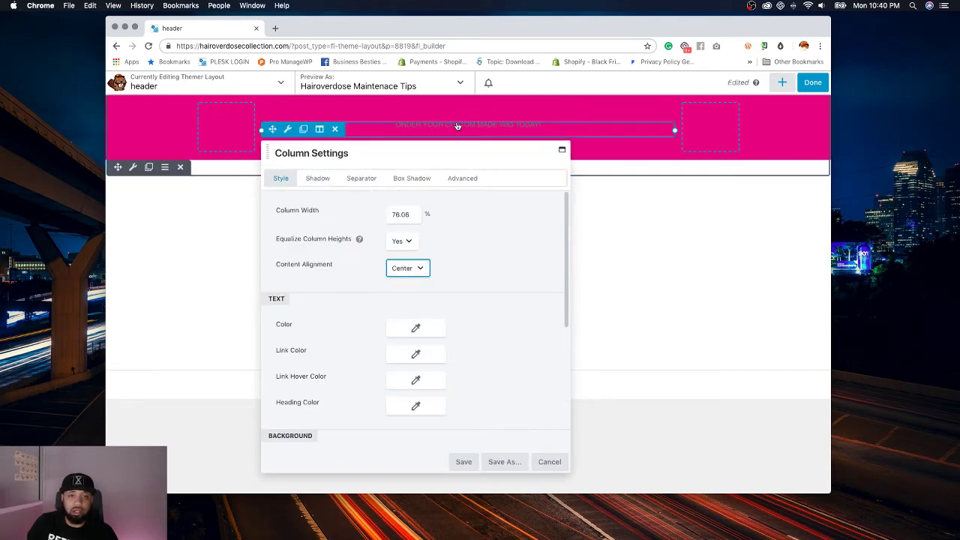
{"action": "left_click", "coordinate": [460, 461]}
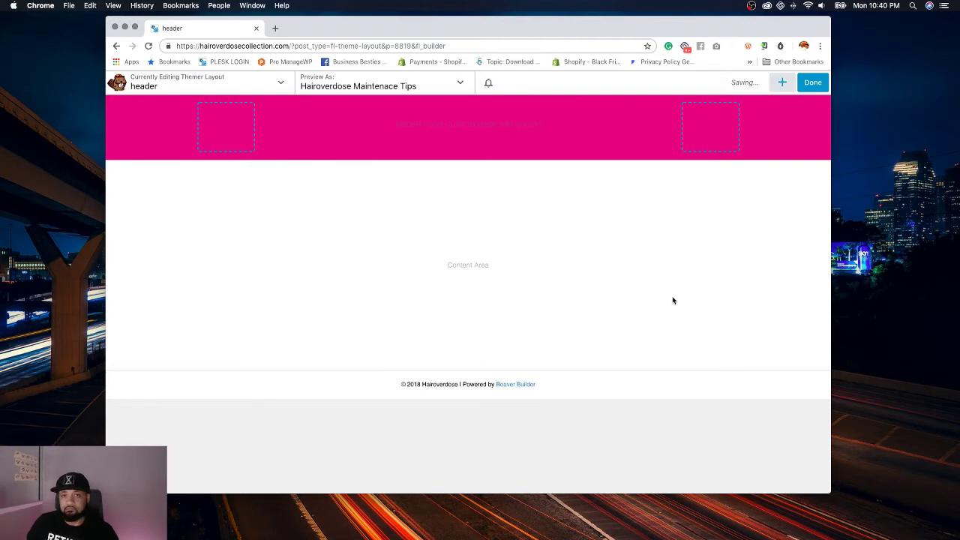
Step: Search the modules for "social" and place the PowerPack Social Icons module in the pink row's right column
{"action": "left_click", "coordinate": [782, 83]}
{"action": "left_click", "coordinate": [805, 132]}
{"action": "type", "text": "social"}
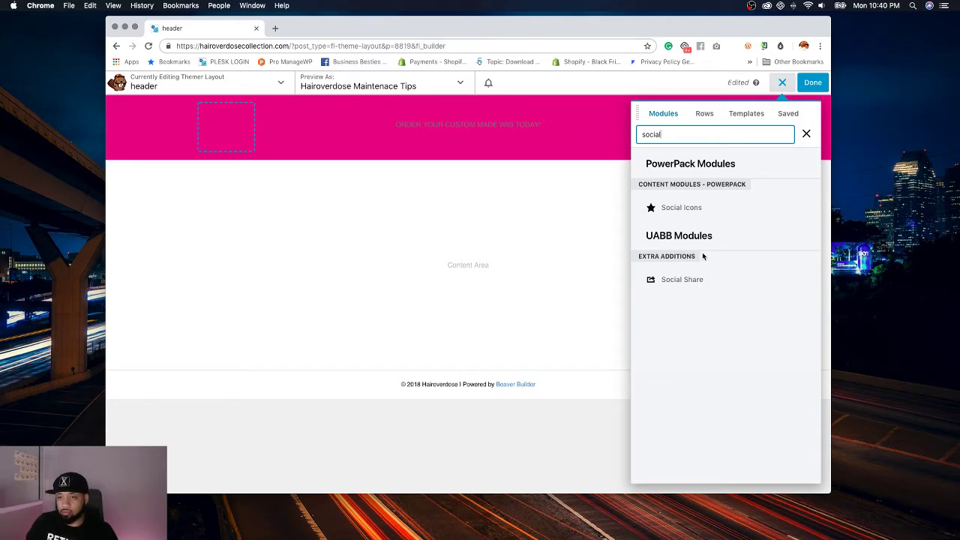
{"action": "left_click_drag", "start_coordinate": [681, 207], "coordinate": [705, 150]}
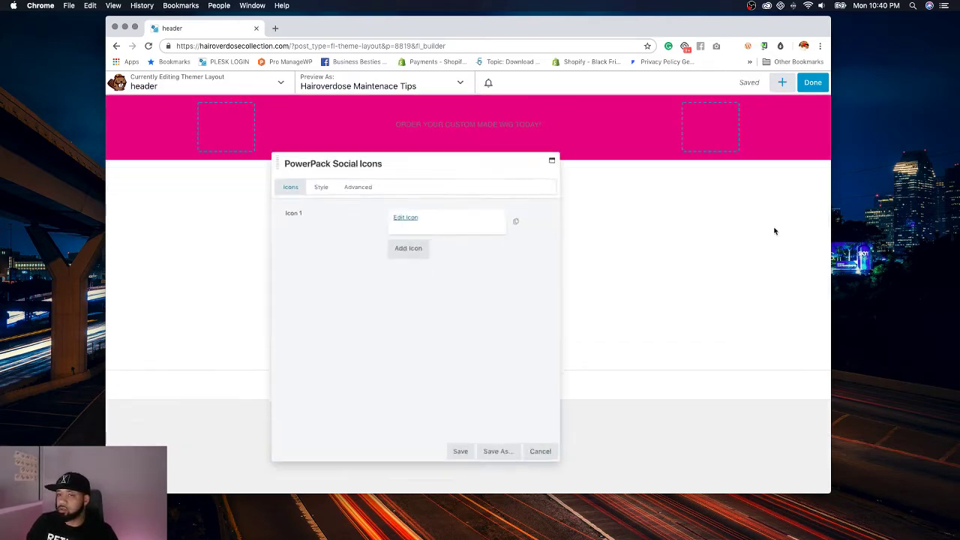
Step: Edit the first social icon and set its icon type to Instagram
{"action": "left_click", "coordinate": [398, 213]}
{"action": "left_click", "coordinate": [440, 214]}
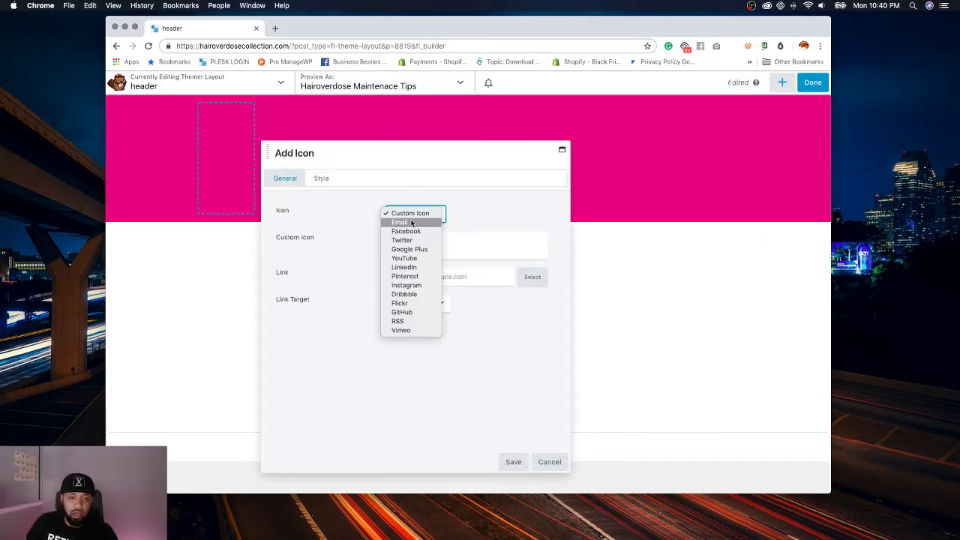
{"action": "left_click", "coordinate": [431, 232]}
{"action": "left_click", "coordinate": [424, 214]}
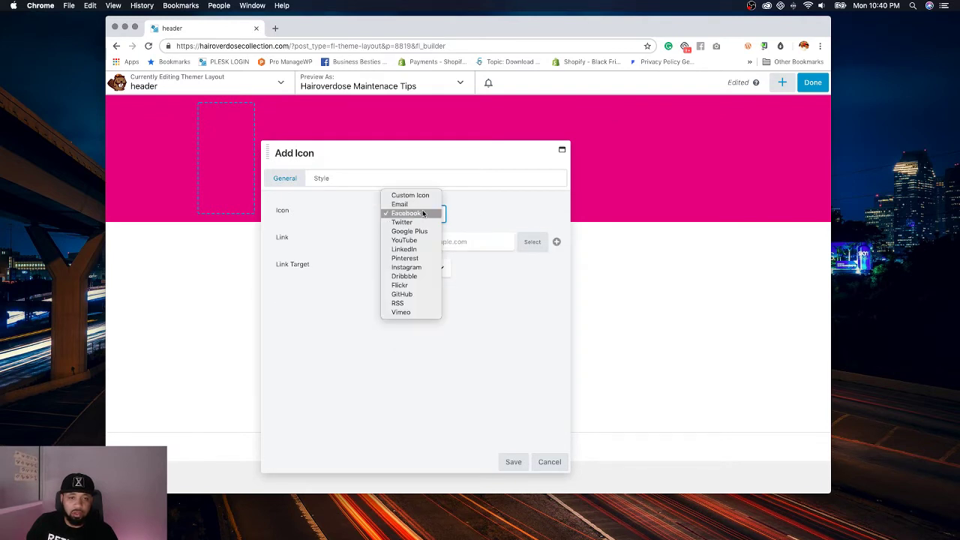
{"action": "left_click", "coordinate": [419, 267]}
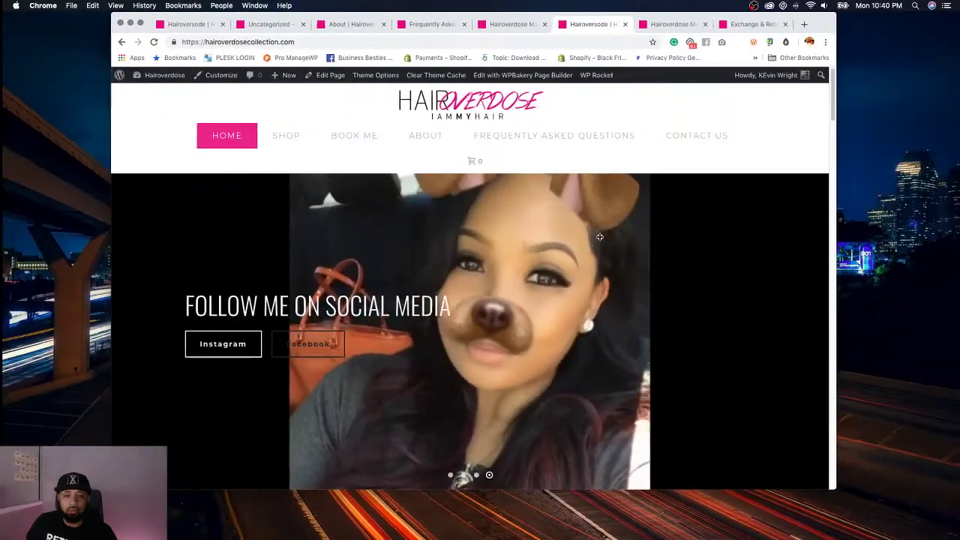
Step: Open the Instagram and Facebook links from the live site's footer and copy the Instagram profile's address
{"action": "scroll", "coordinate": [597, 256], "scroll_direction": "down", "scroll_amount": 10}
{"action": "scroll", "coordinate": [597, 255], "scroll_direction": "down", "scroll_amount": 15}
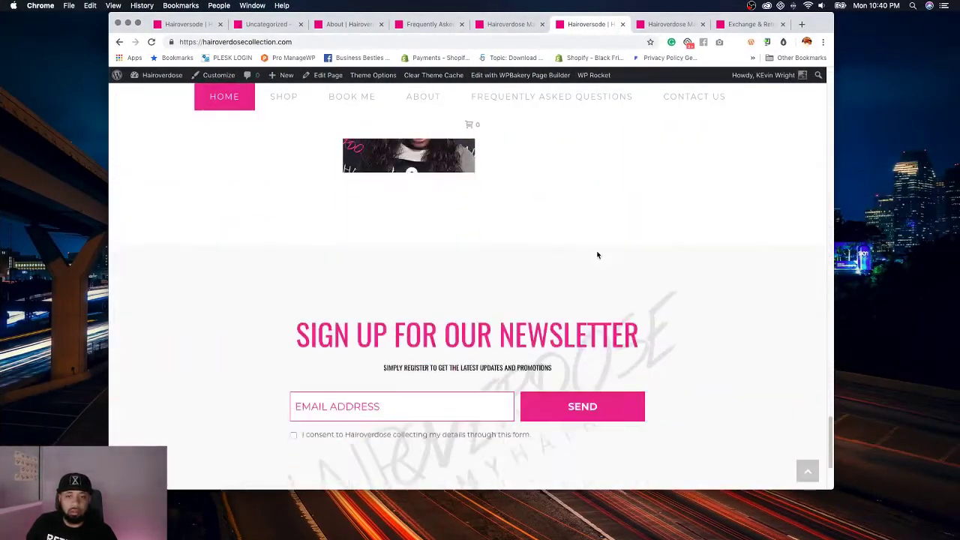
{"action": "scroll", "coordinate": [472, 398], "scroll_direction": "up", "scroll_amount": 1}
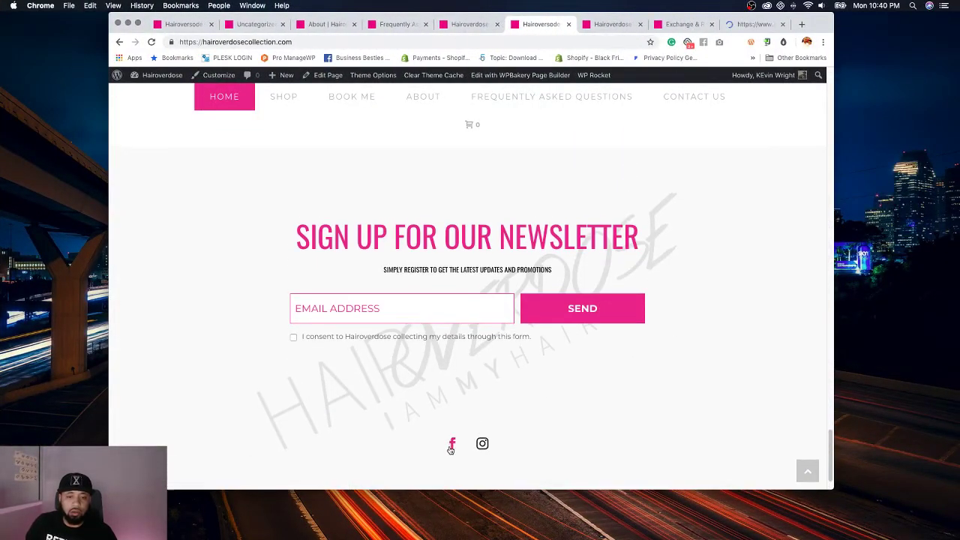
{"action": "left_click", "coordinate": [453, 444]}
{"action": "left_click", "coordinate": [684, 30]}
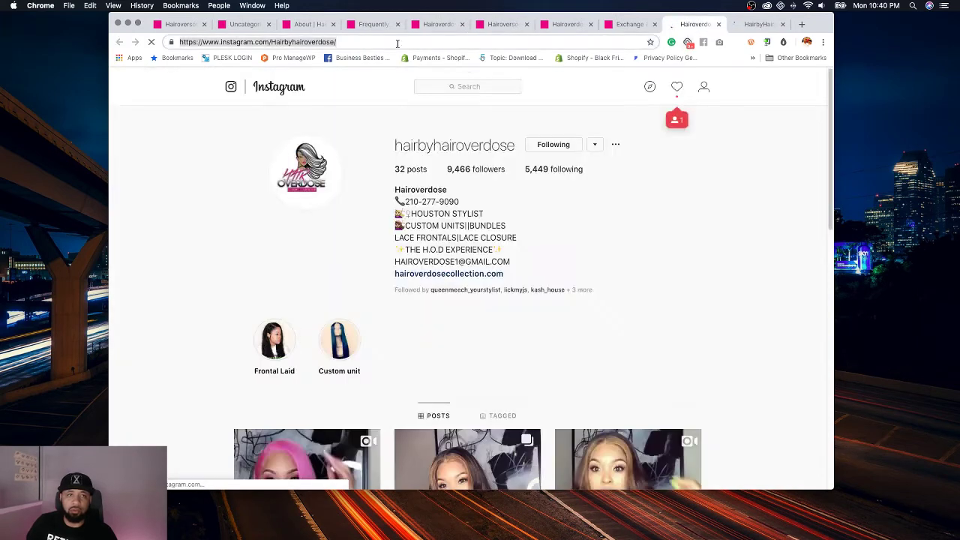
{"action": "key", "text": "ctrl+Left"}
{"action": "left_click", "coordinate": [444, 242]}
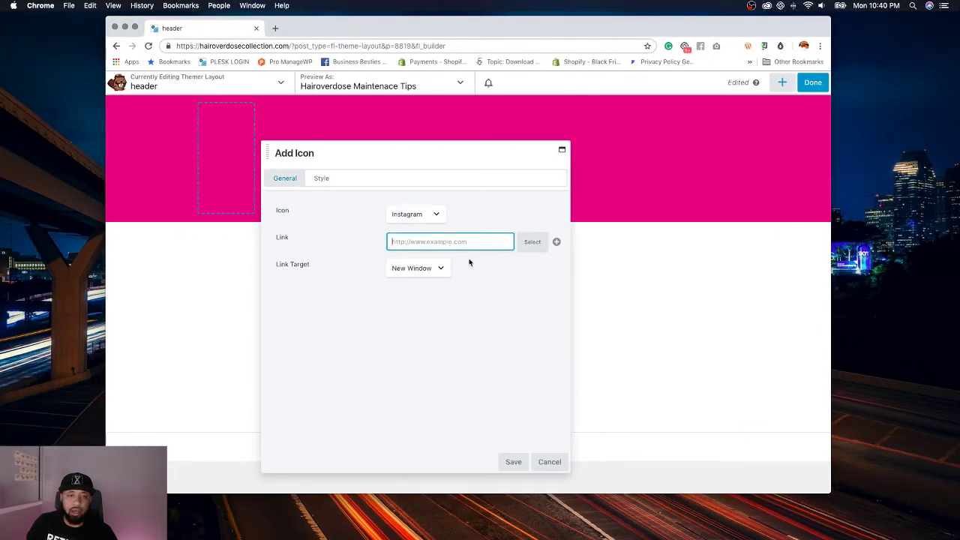
{"action": "type", "text": "https://www.instagram.com/Hairbyhairoverdose"}
{"action": "left_click", "coordinate": [520, 463]}
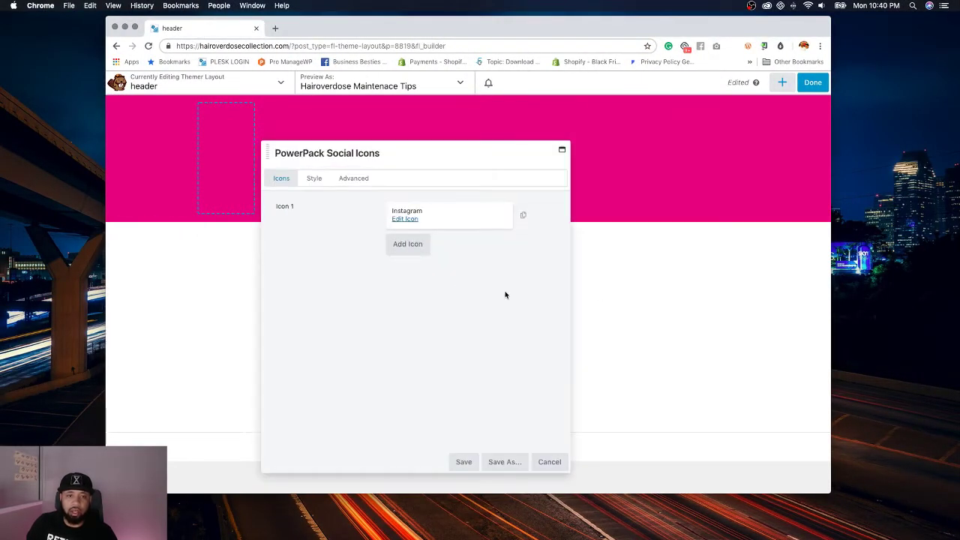
Step: Add a second icon to the social icons module and set its type to Facebook
{"action": "left_click", "coordinate": [412, 247]}
{"action": "left_click", "coordinate": [415, 242]}
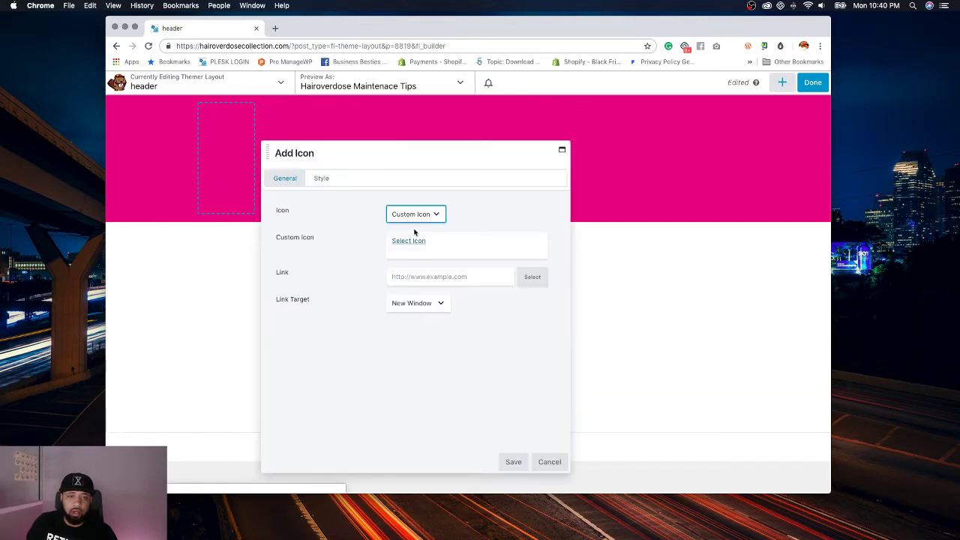
{"action": "left_click", "coordinate": [414, 215]}
{"action": "left_click", "coordinate": [409, 231]}
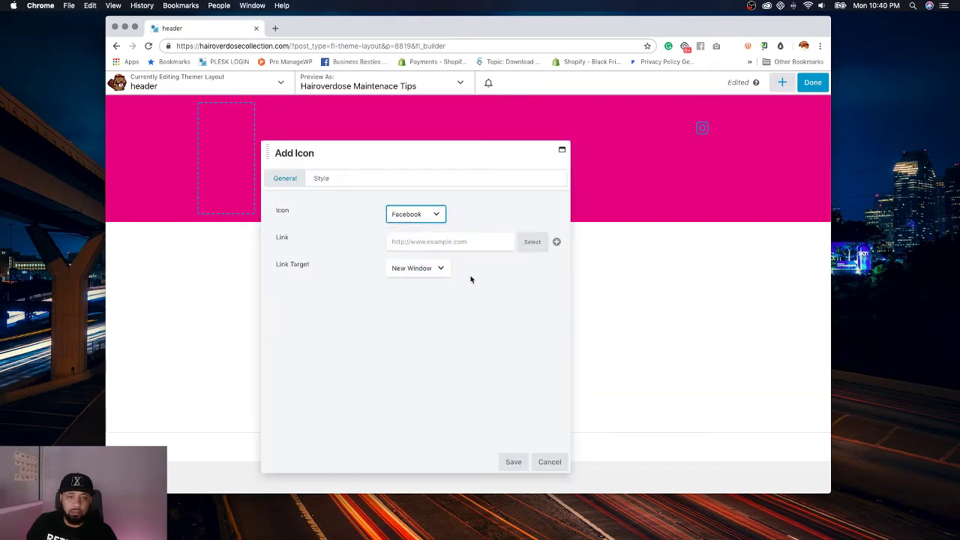
{"action": "key", "text": "ctrl+Right"}
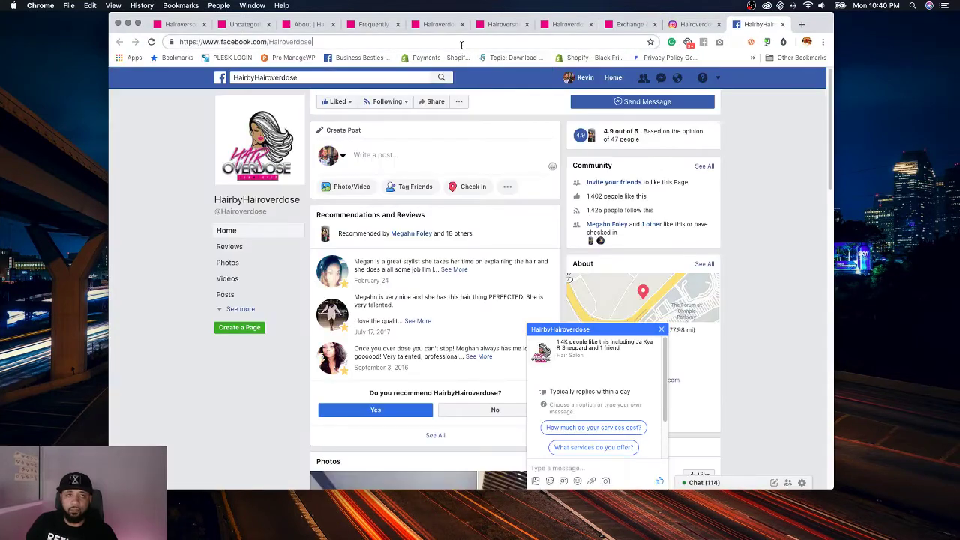
{"action": "left_click", "coordinate": [461, 42]}
{"action": "key", "text": "ctrl+Left"}
{"action": "left_click", "coordinate": [448, 241]}
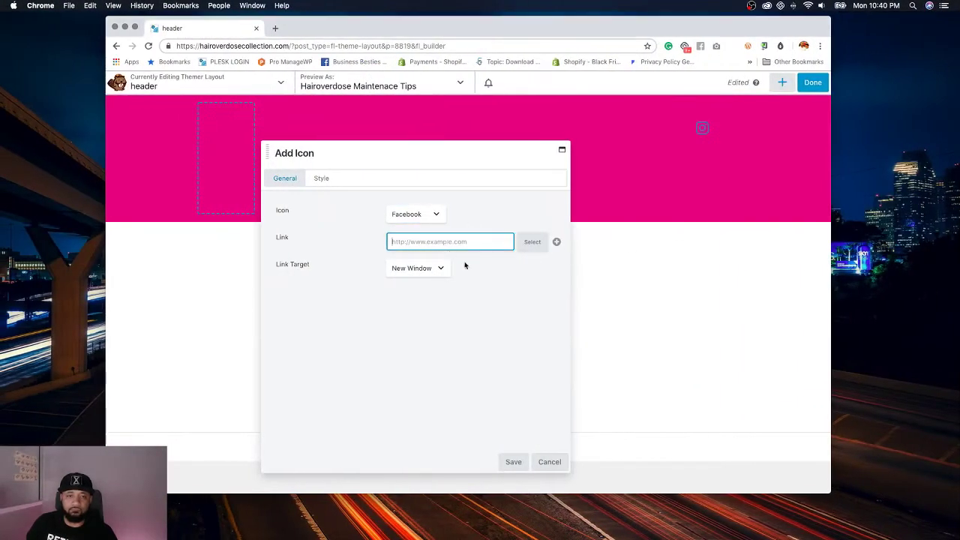
{"action": "key", "text": "super+v"}
{"action": "left_click", "coordinate": [513, 462]}
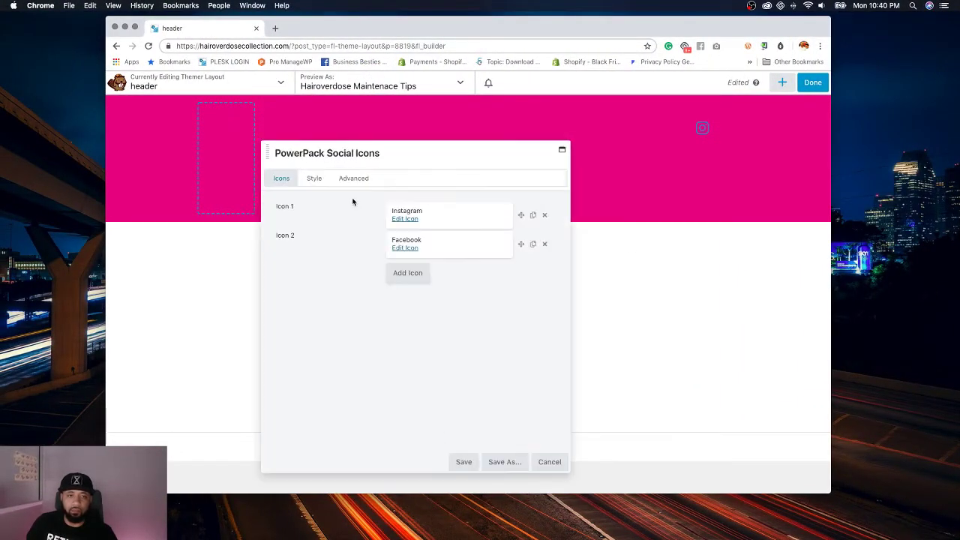
Step: Set the color of the social icons to #ffffff in the module's style settings
{"action": "left_click", "coordinate": [313, 178]}
{"action": "left_click", "coordinate": [431, 231]}
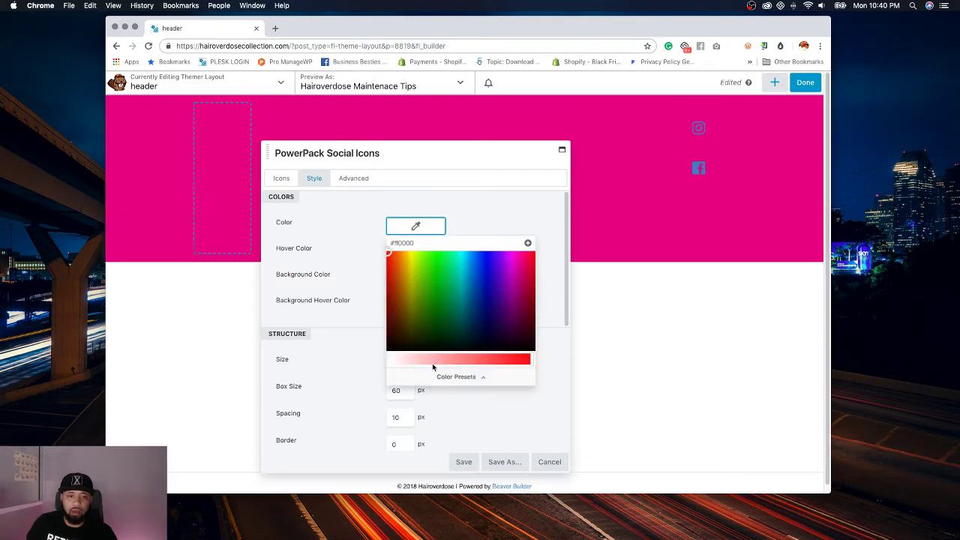
{"action": "left_click", "coordinate": [429, 373]}
{"action": "left_click", "coordinate": [461, 246]}
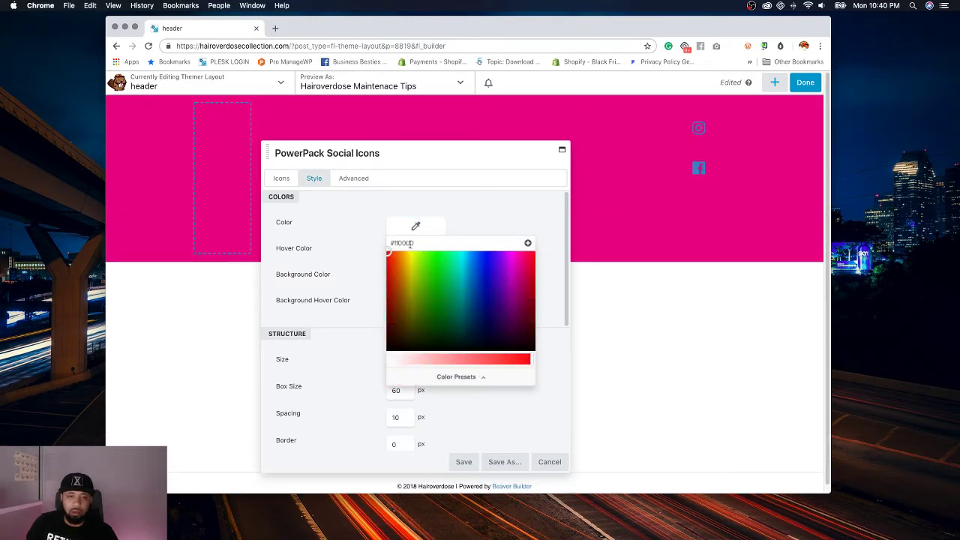
{"action": "key", "text": "BackSpace"}
{"action": "key", "text": "BackSpace"}
{"action": "key", "text": "BackSpace"}
{"action": "key", "text": "BackSpace"}
{"action": "type", "text": "ffffff"}
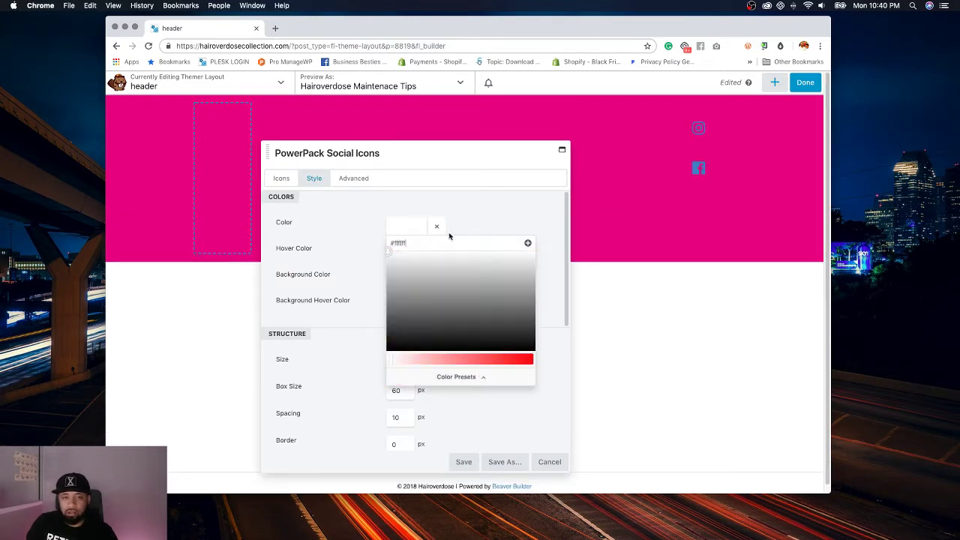
{"action": "key", "text": "Return"}
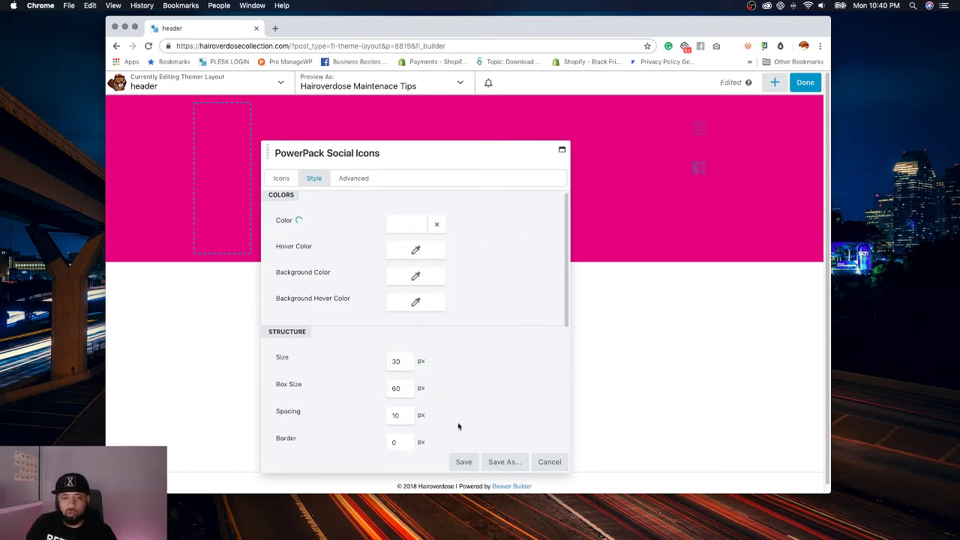
Step: Set the social icons' size to 18 px and box size to 22 px, and save the module
{"action": "double_click", "coordinate": [401, 362]}
{"action": "type", "text": "018"}
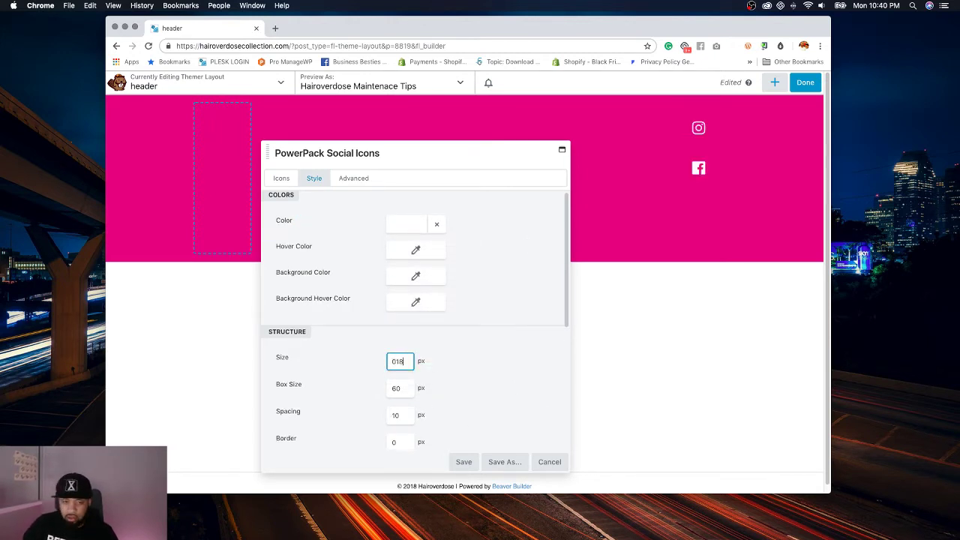
{"action": "key", "text": "BackSpace"}
{"action": "key", "text": "BackSpace"}
{"action": "key", "text": "BackSpace"}
{"action": "type", "text": "18"}
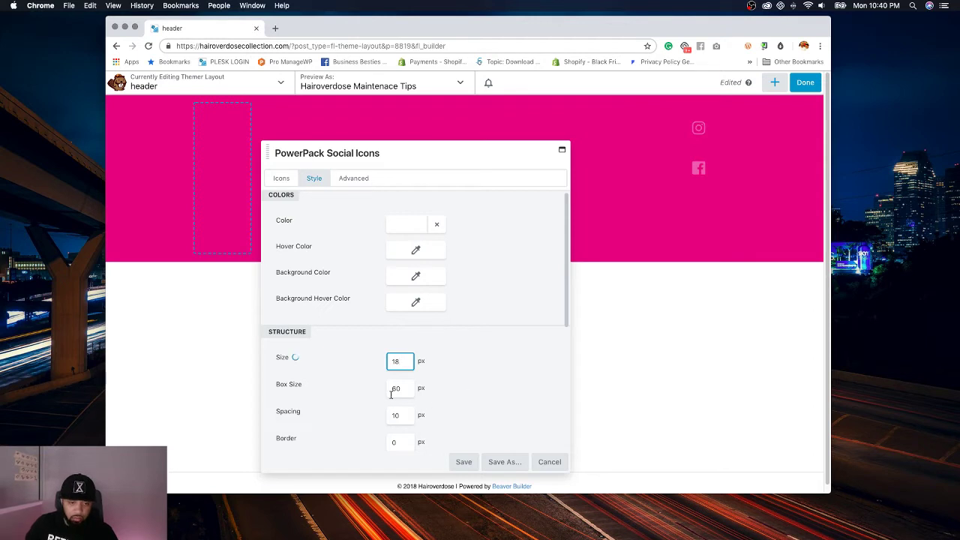
{"action": "left_click", "coordinate": [388, 389]}
{"action": "type", "text": "22"}
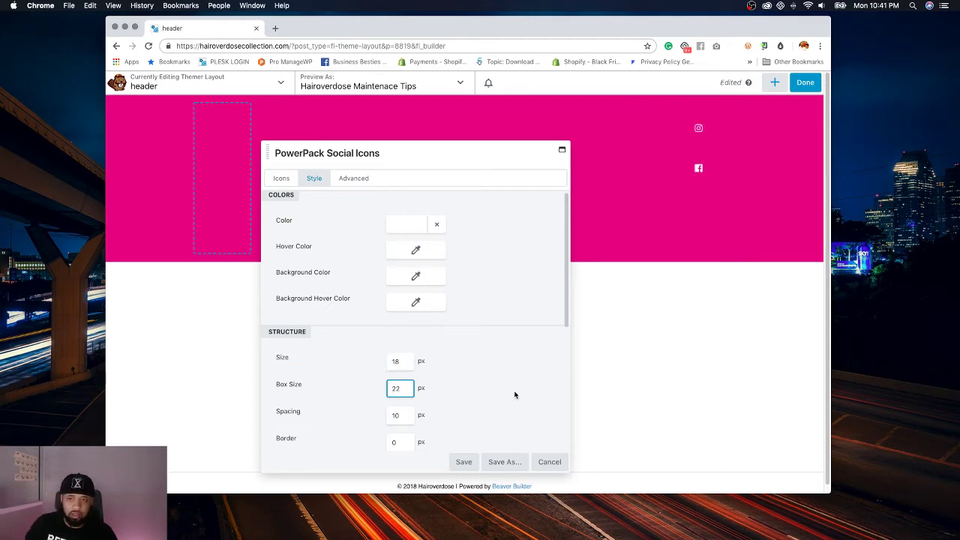
{"action": "left_click", "coordinate": [515, 394]}
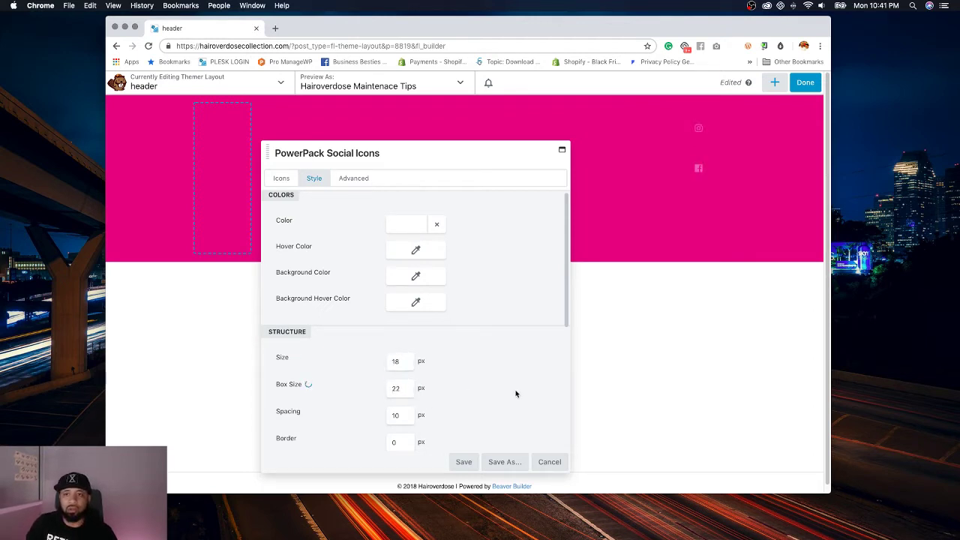
{"action": "left_click_drag", "start_coordinate": [463, 148], "coordinate": [496, 150]}
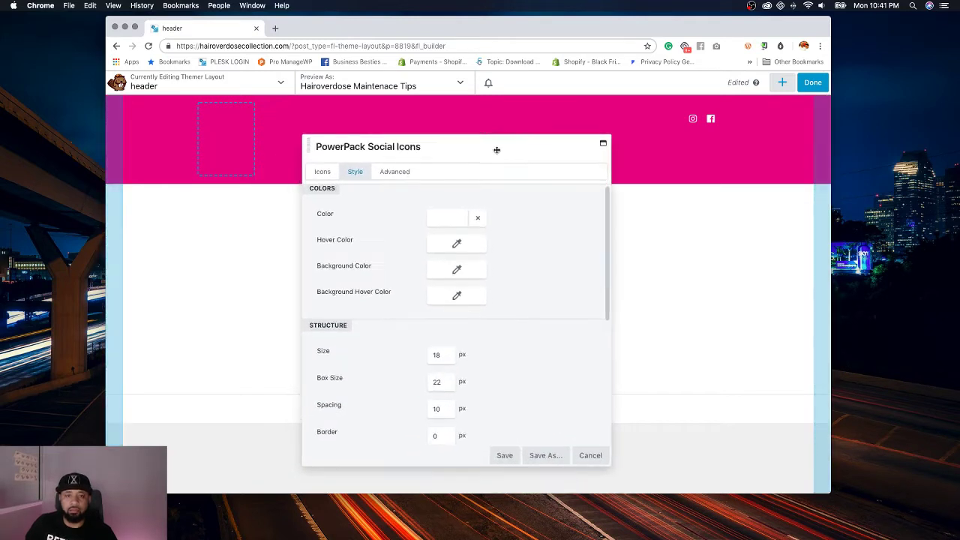
{"action": "left_click", "coordinate": [504, 455]}
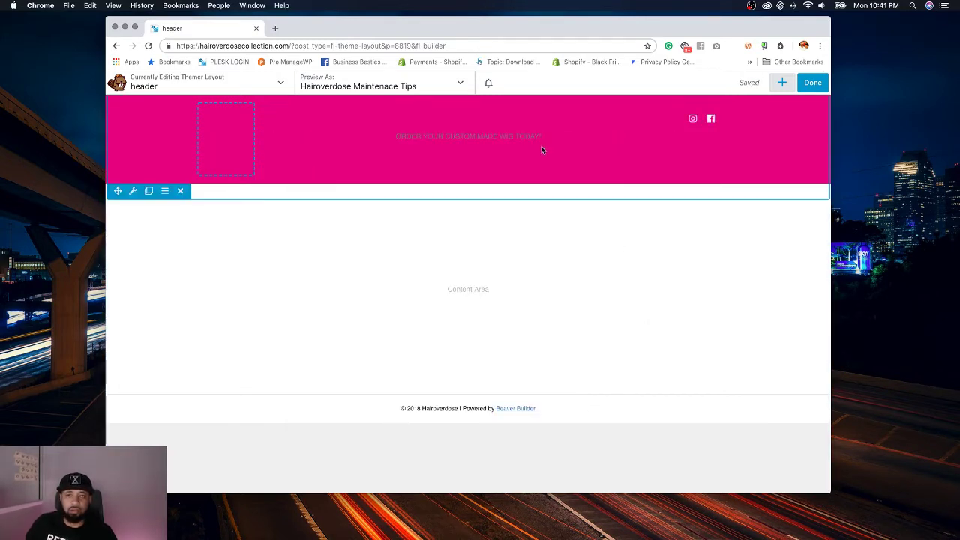
{"action": "mouse_move", "coordinate": [321, 144]}
{"action": "left_click", "coordinate": [338, 169]}
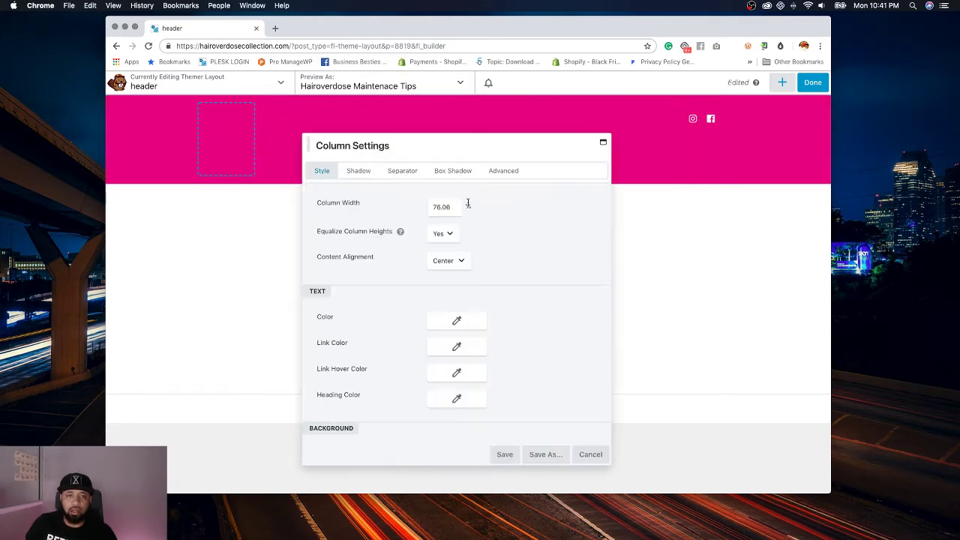
{"action": "left_click", "coordinate": [504, 456]}
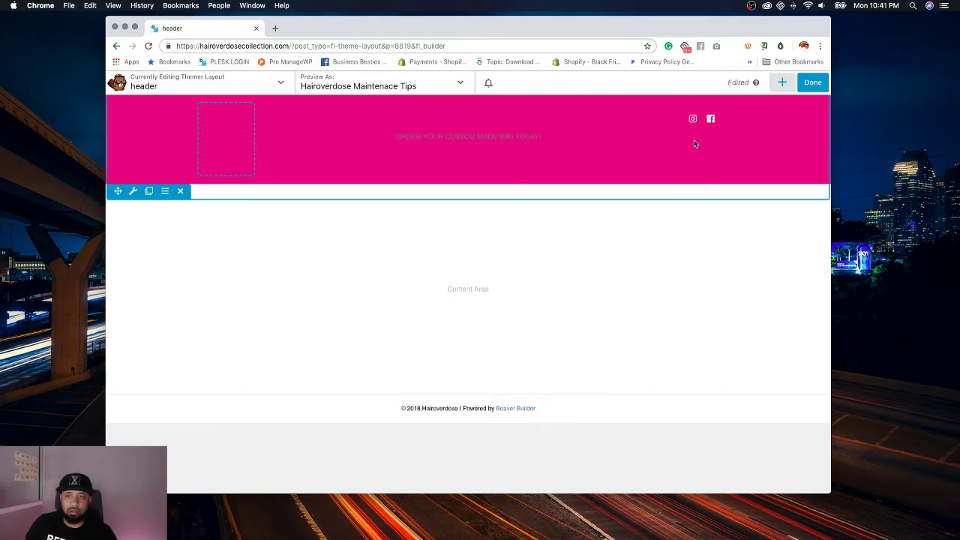
Step: Set the promo column's text color to #ffffff, stored as a color preset, and preview the saved header
{"action": "mouse_move", "coordinate": [319, 141]}
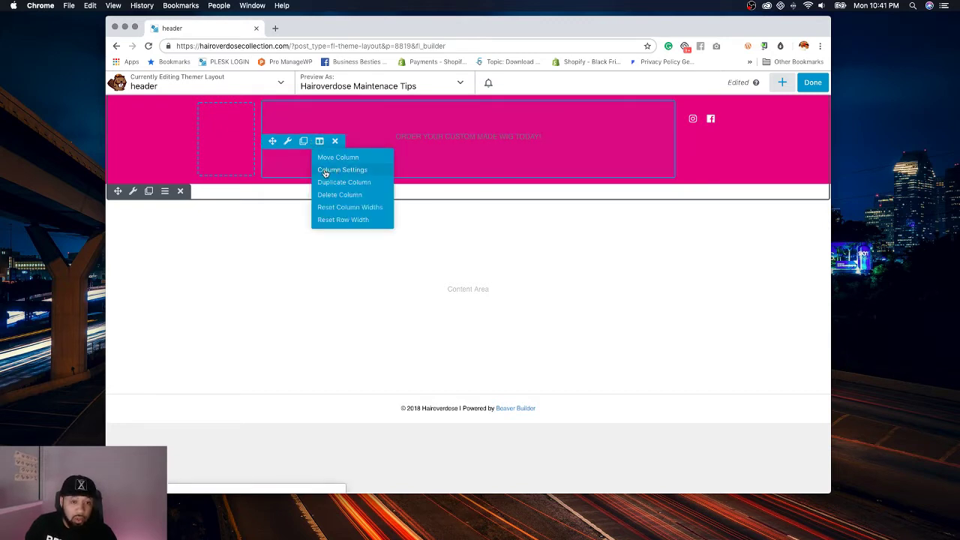
{"action": "left_click", "coordinate": [325, 172]}
{"action": "left_click", "coordinate": [456, 319]}
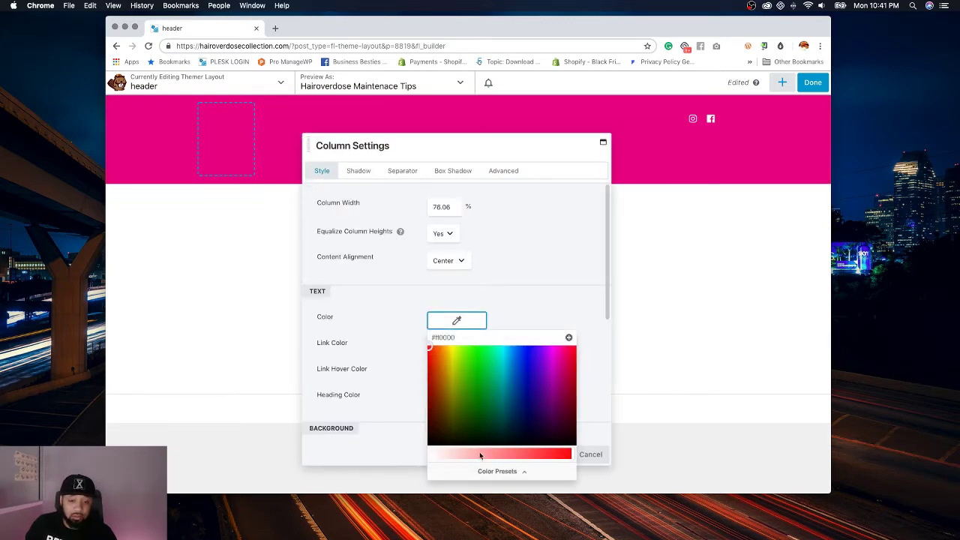
{"action": "left_click", "coordinate": [495, 471]}
{"action": "scroll", "coordinate": [445, 367], "scroll_direction": "down", "scroll_amount": 2}
{"action": "scroll", "coordinate": [491, 337], "scroll_direction": "up", "scroll_amount": 2}
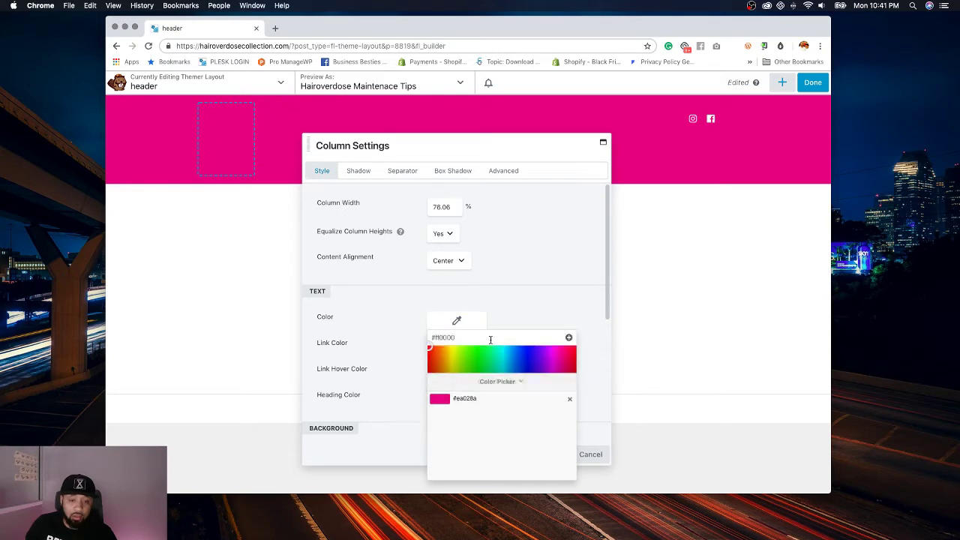
{"action": "triple_click", "coordinate": [449, 337]}
{"action": "type", "text": "#f"}
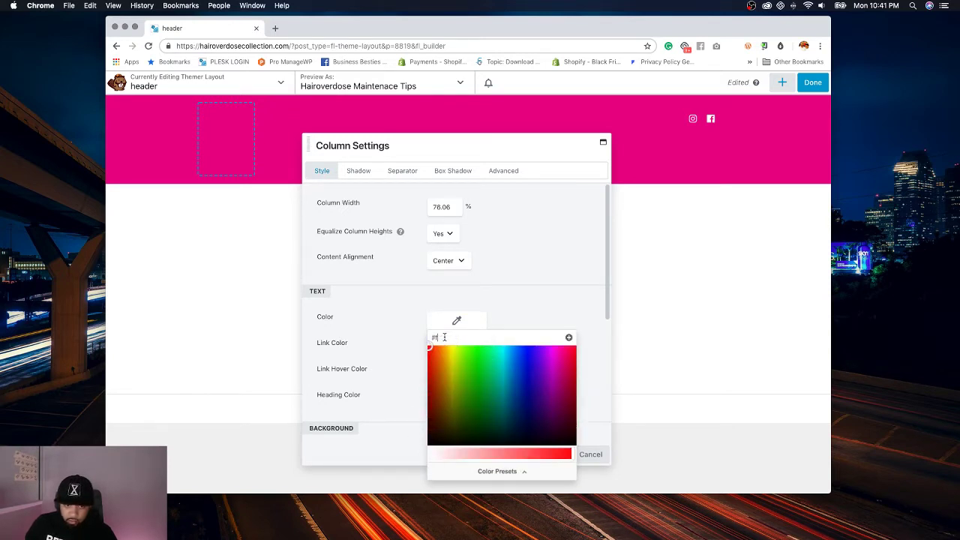
{"action": "type", "text": "fffff"}
{"action": "left_click", "coordinate": [568, 338]}
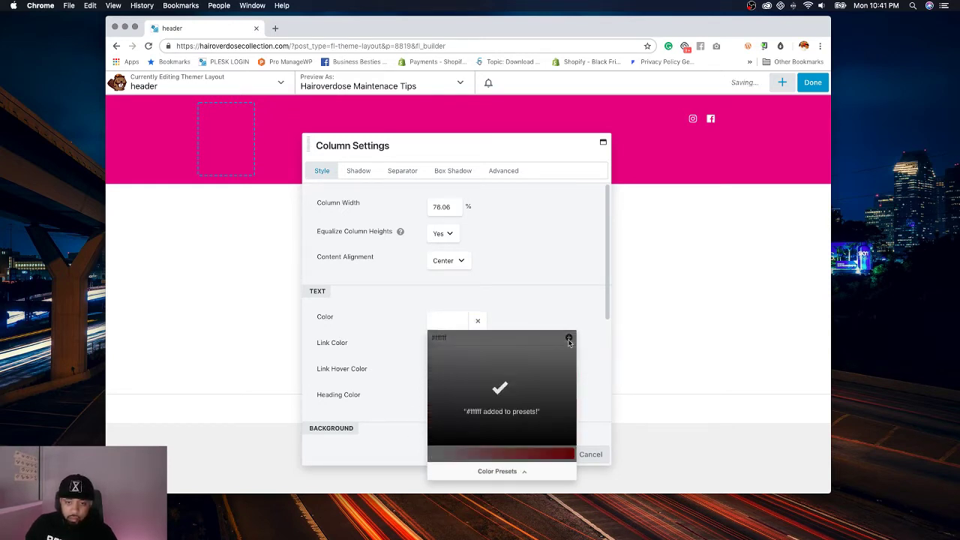
{"action": "left_click", "coordinate": [572, 310]}
{"action": "left_click", "coordinate": [505, 453]}
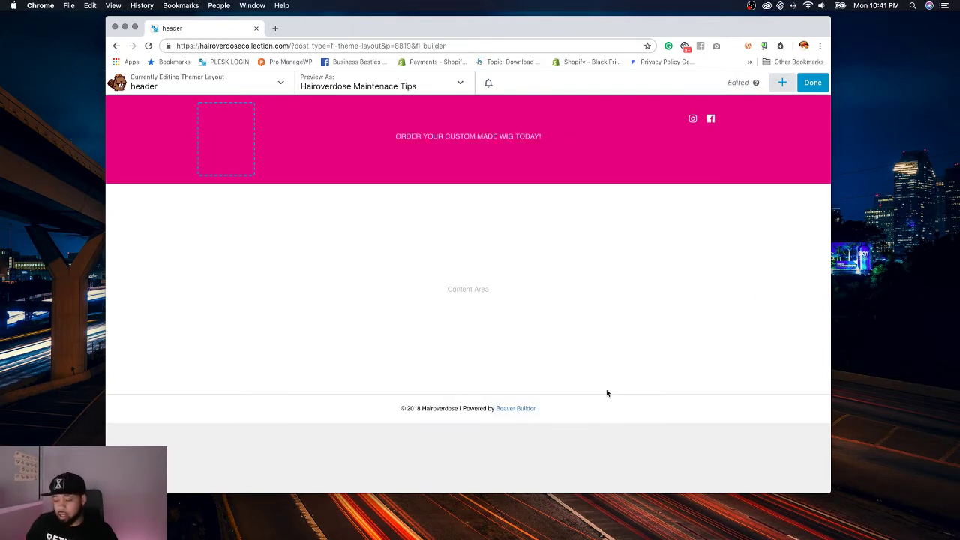
{"action": "key", "text": "p"}
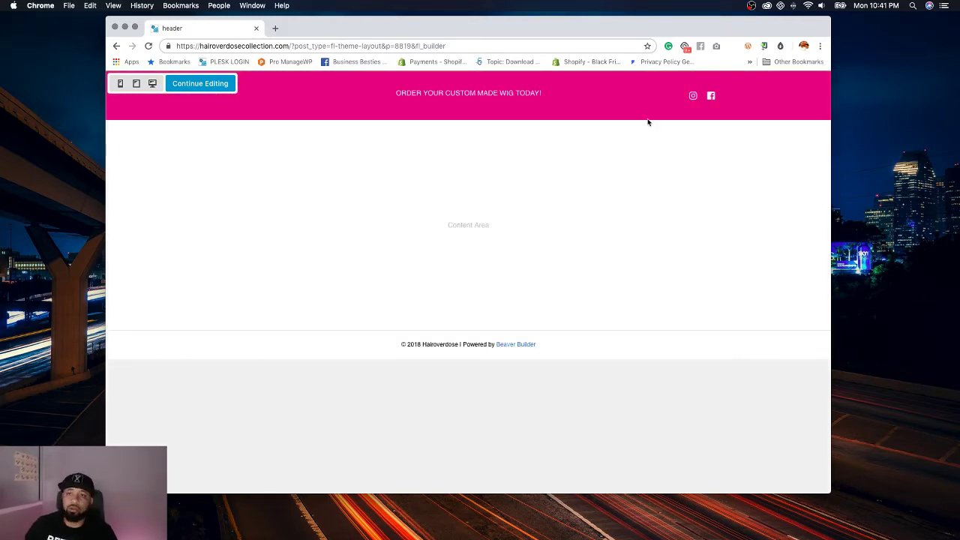
{"action": "left_click", "coordinate": [197, 84]}
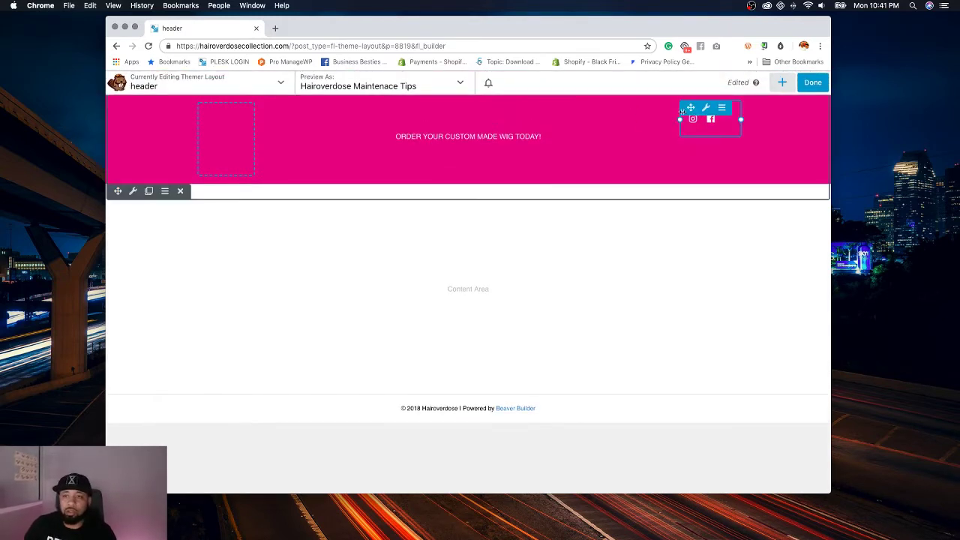
Step: Set all four margins of the social icons module to 0 px, save it, and preview the header
{"action": "left_click", "coordinate": [706, 107]}
{"action": "left_click", "coordinate": [401, 171]}
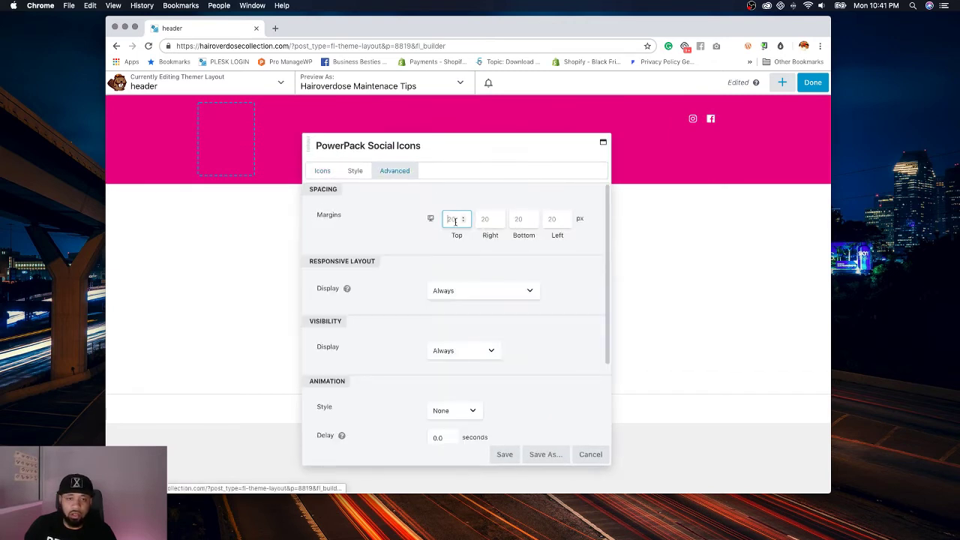
{"action": "left_click", "coordinate": [454, 220]}
{"action": "type", "text": "0"}
{"action": "key", "text": "Tab"}
{"action": "type", "text": "0"}
{"action": "key", "text": "Tab"}
{"action": "type", "text": "0"}
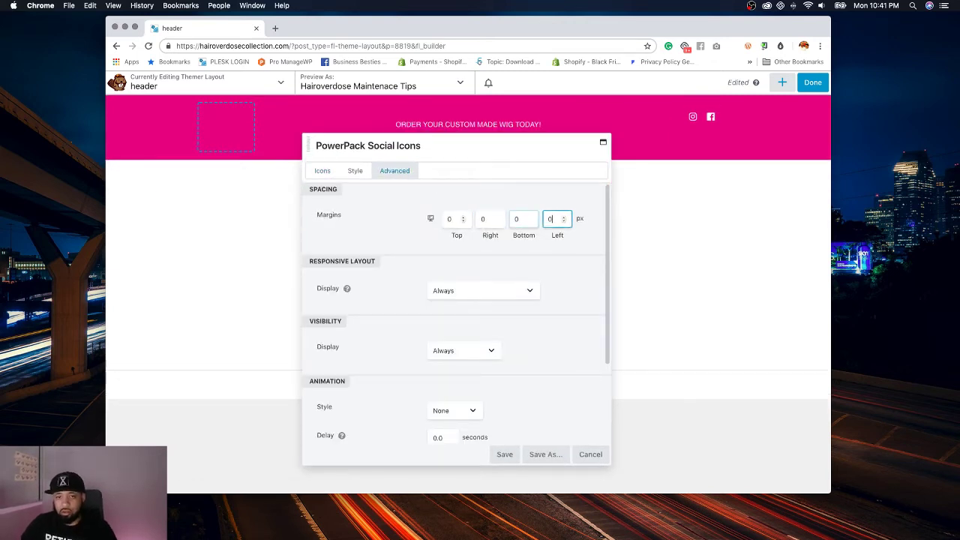
{"action": "key", "text": "Tab"}
{"action": "type", "text": "0"}
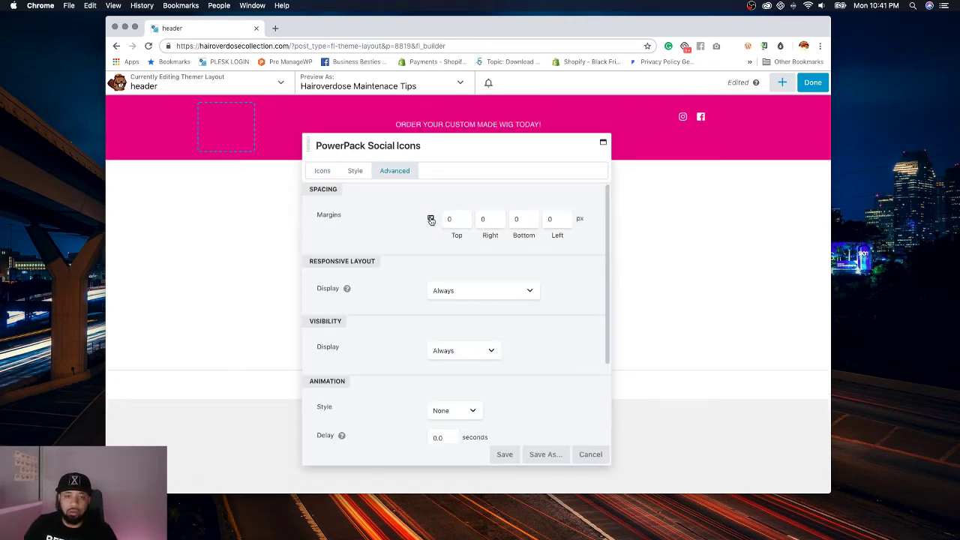
{"action": "left_click", "coordinate": [429, 219]}
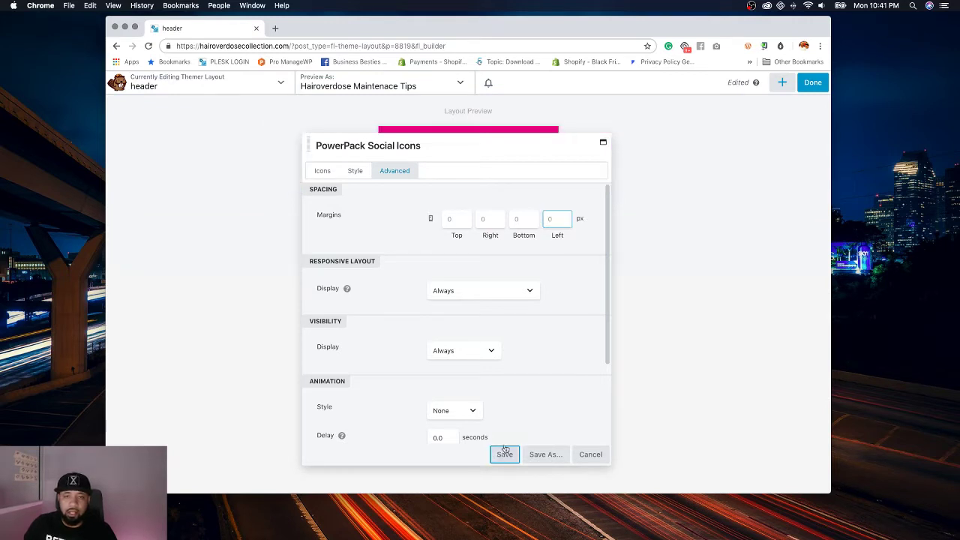
{"action": "left_click", "coordinate": [504, 454]}
{"action": "key", "text": "p"}
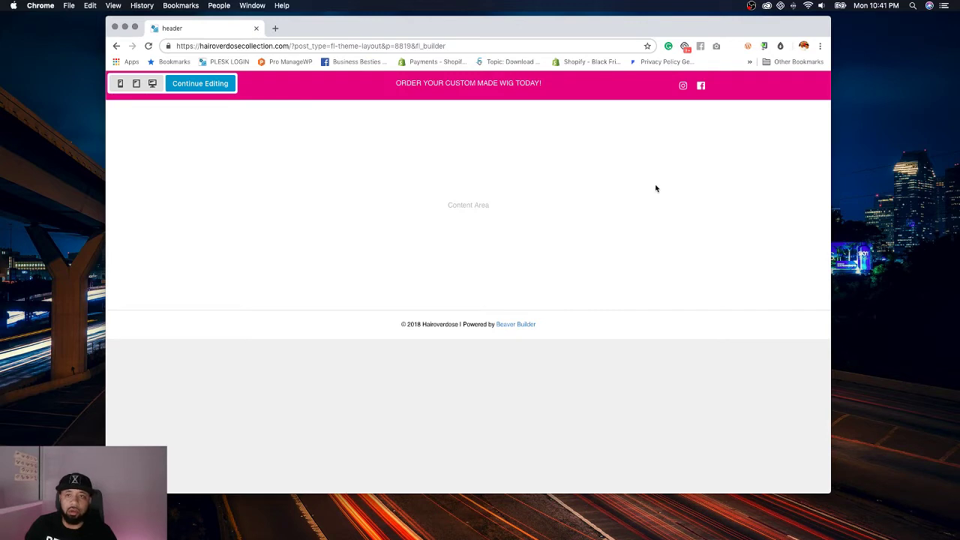
{"action": "left_click", "coordinate": [203, 86]}
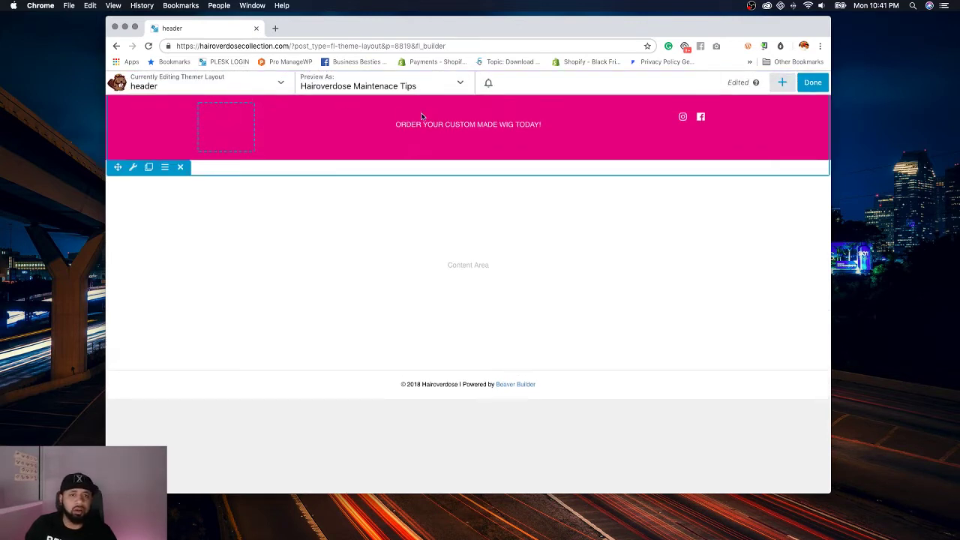
Step: Check the pink row's margins and padding for desktop and smaller devices in the row's advanced settings
{"action": "left_click", "coordinate": [132, 166]}
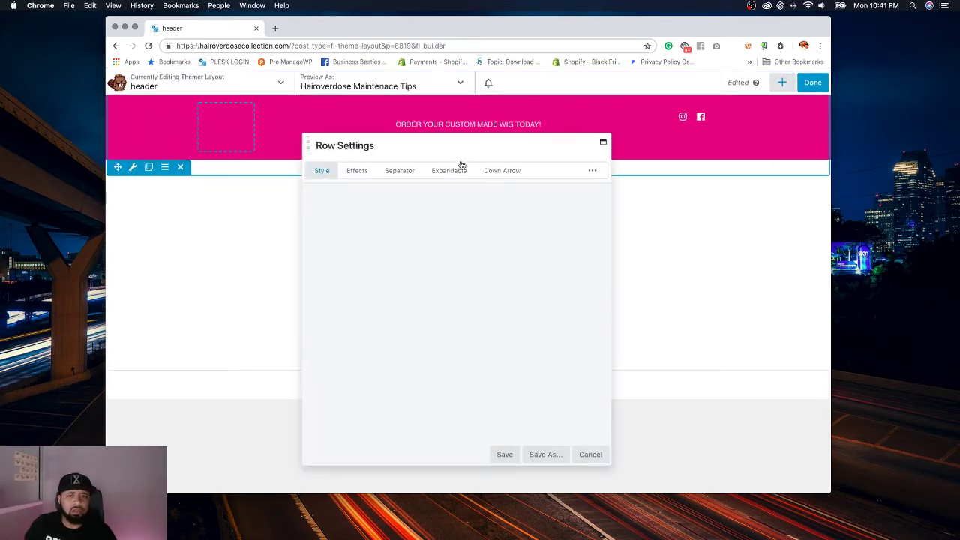
{"action": "left_click", "coordinate": [592, 171]}
{"action": "left_click", "coordinate": [559, 201]}
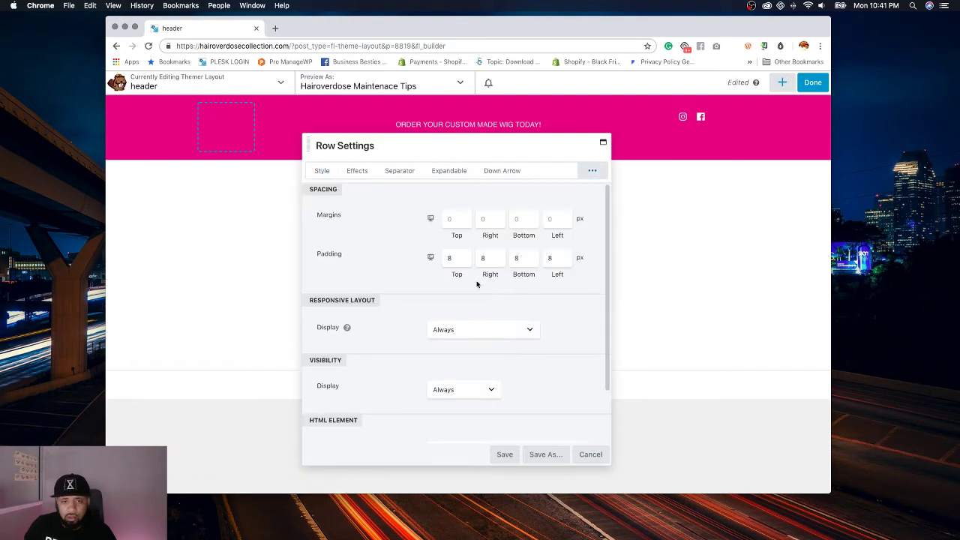
{"action": "left_click", "coordinate": [431, 258]}
{"action": "left_click", "coordinate": [431, 257]}
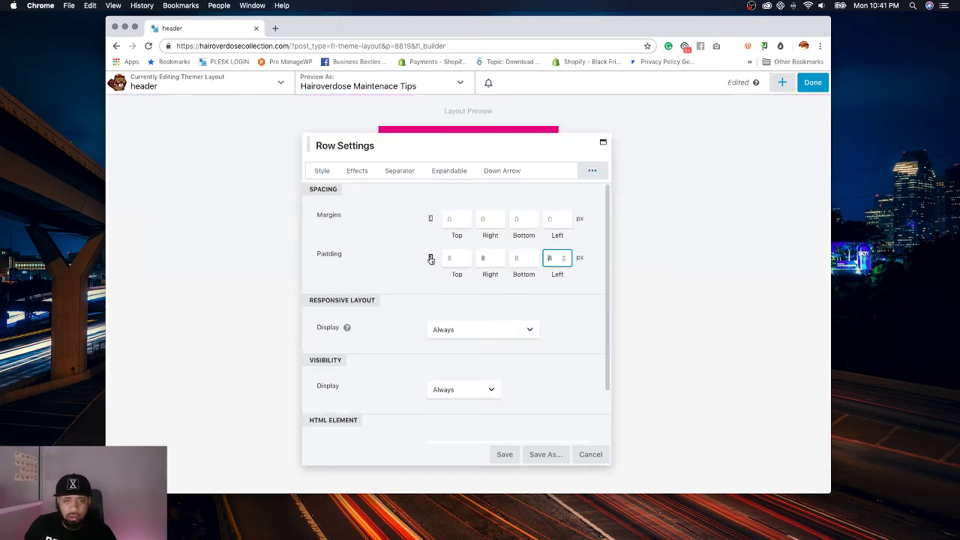
{"action": "left_click", "coordinate": [506, 455]}
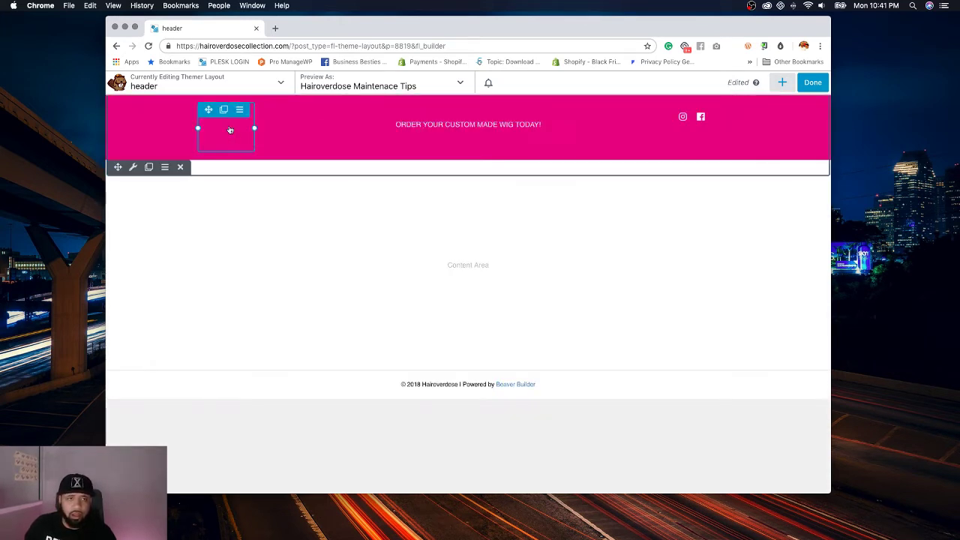
Step: Check the margins and padding of the pink row's empty column in its advanced column settings
{"action": "mouse_move", "coordinate": [239, 110]}
{"action": "mouse_move", "coordinate": [252, 125]}
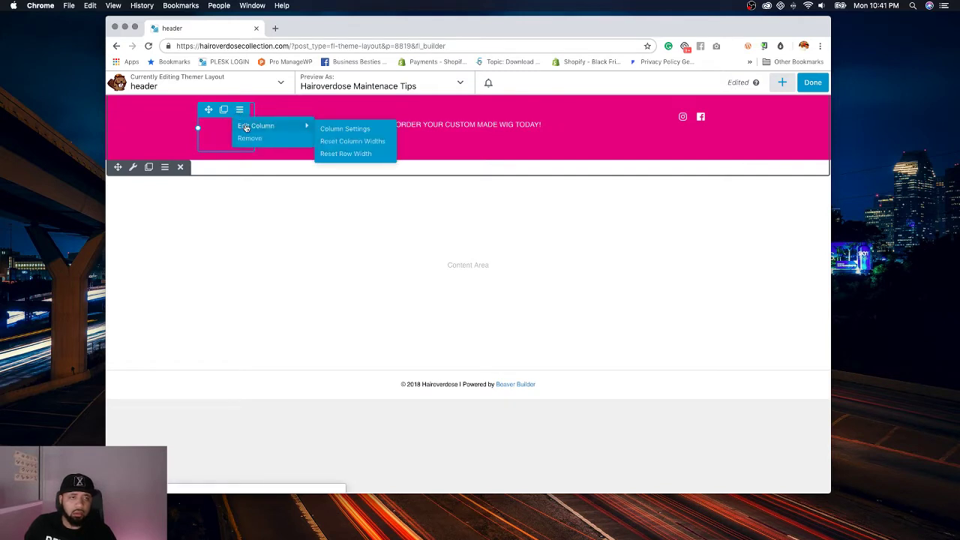
{"action": "left_click", "coordinate": [344, 128]}
{"action": "left_click", "coordinate": [512, 172]}
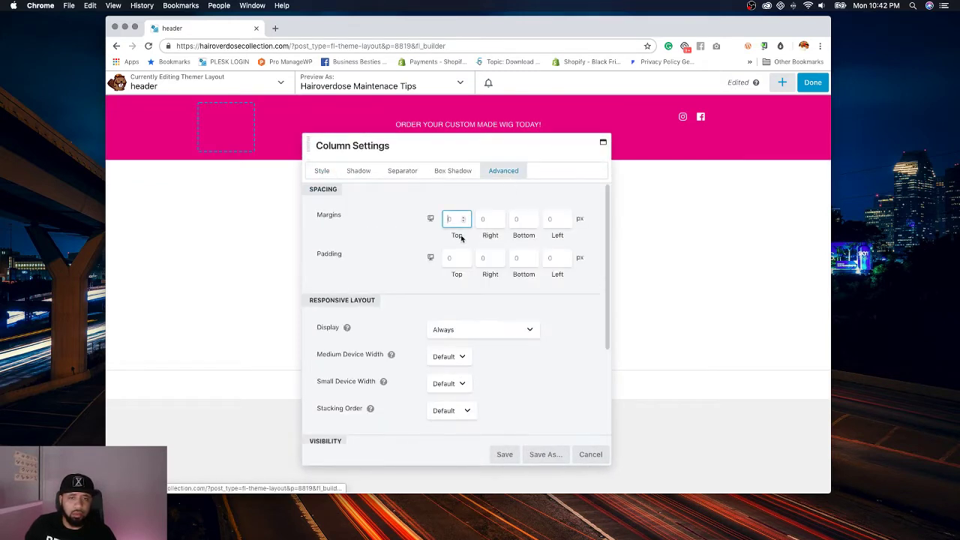
{"action": "left_click", "coordinate": [433, 259]}
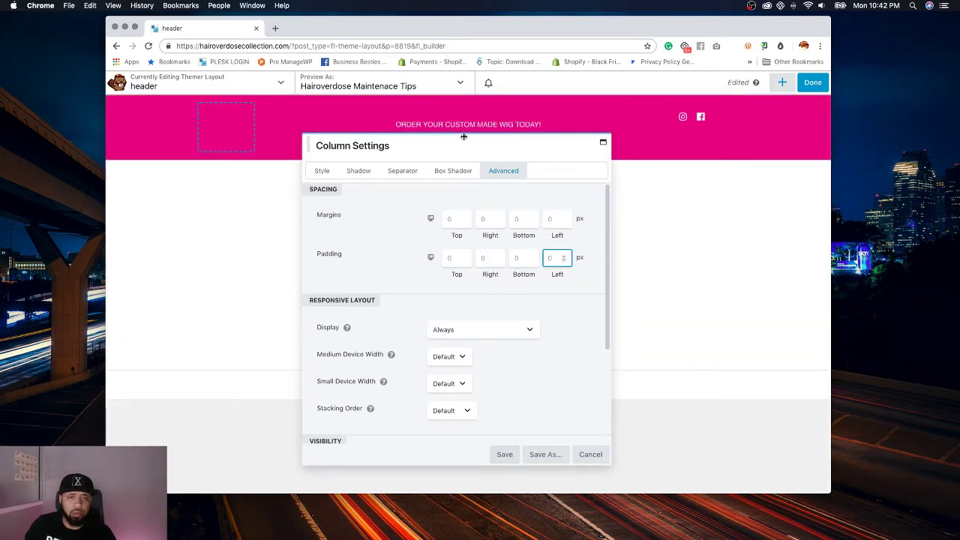
Step: Check the promo text module's margins for desktop and smaller devices in its advanced settings
{"action": "left_click", "coordinate": [287, 129]}
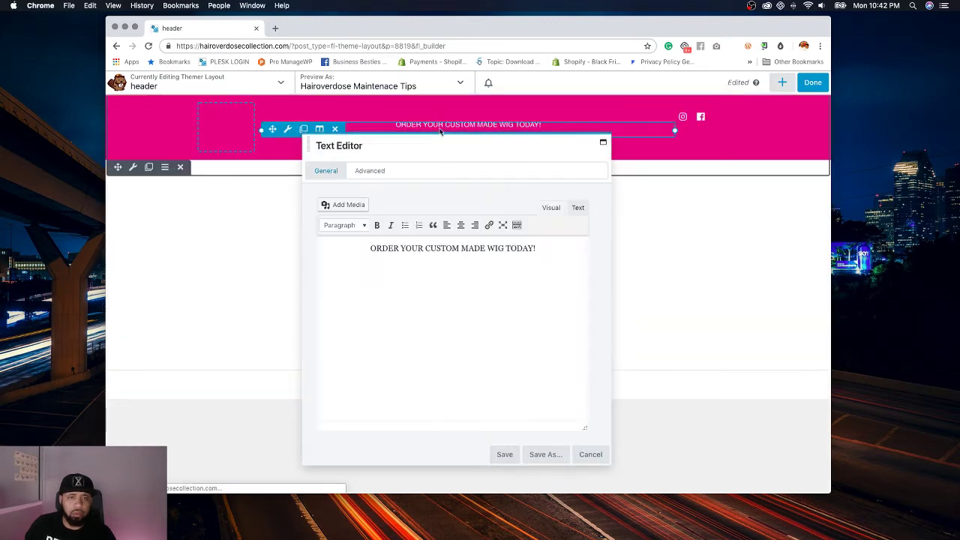
{"action": "left_click", "coordinate": [381, 174]}
{"action": "left_click", "coordinate": [430, 218]}
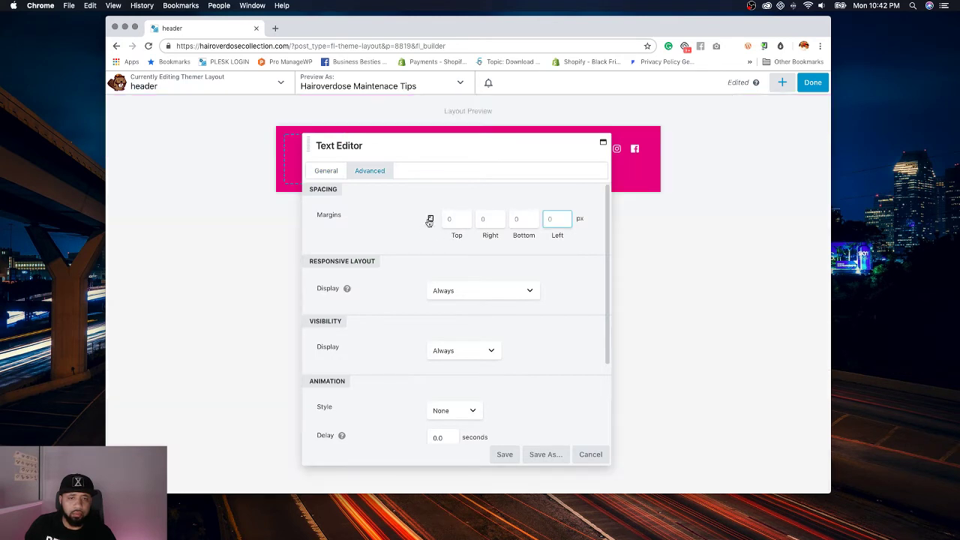
{"action": "left_click", "coordinate": [429, 219]}
{"action": "left_click", "coordinate": [430, 219]}
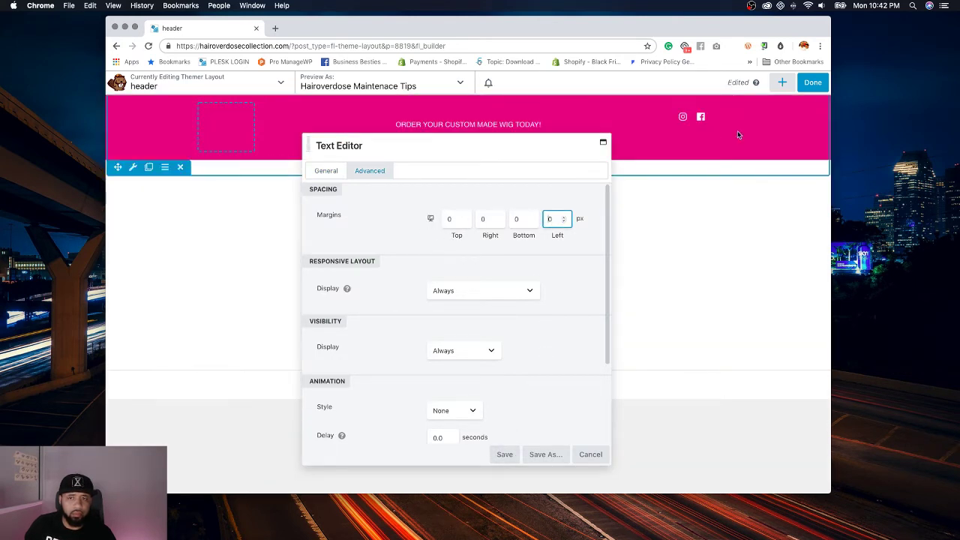
Step: Check the social icons module's margins across device sizes, save the module, and preview the header before resuming editing
{"action": "left_click", "coordinate": [687, 116]}
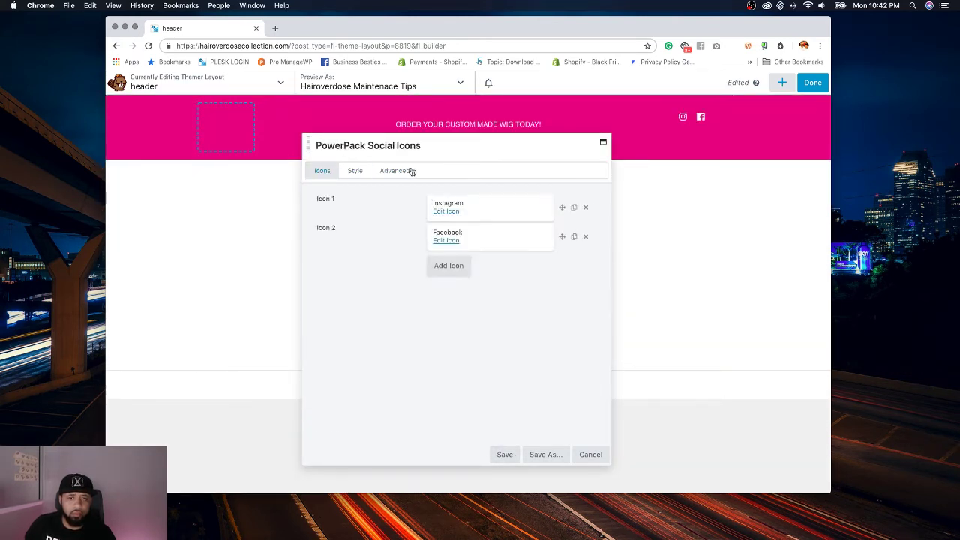
{"action": "left_click", "coordinate": [405, 172]}
{"action": "left_click", "coordinate": [429, 218]}
{"action": "left_click", "coordinate": [430, 218]}
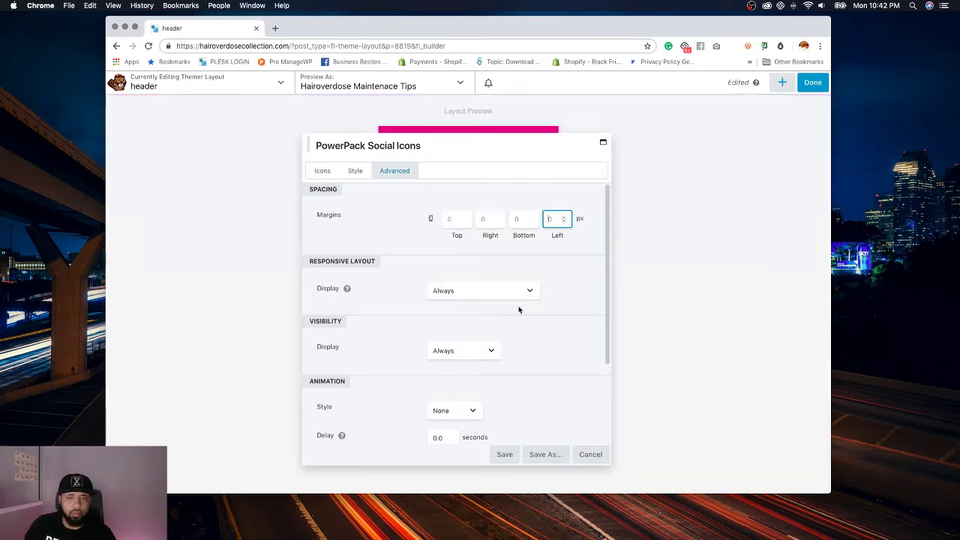
{"action": "left_click", "coordinate": [504, 457]}
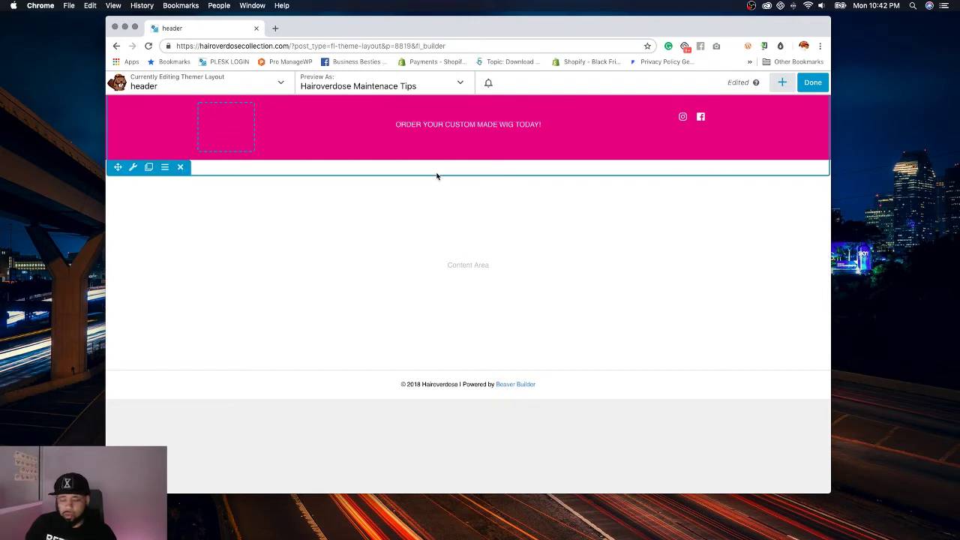
{"action": "key", "text": "p"}
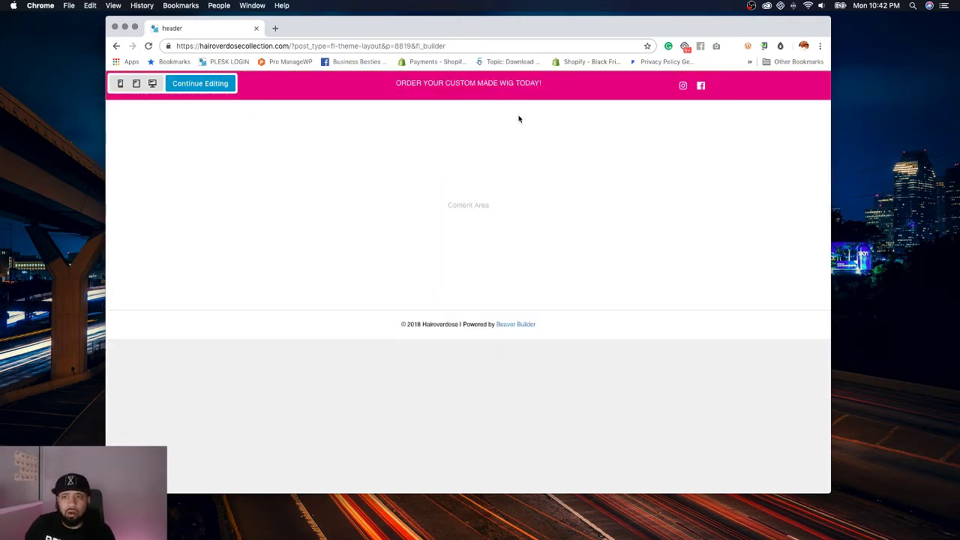
{"action": "left_click", "coordinate": [201, 87]}
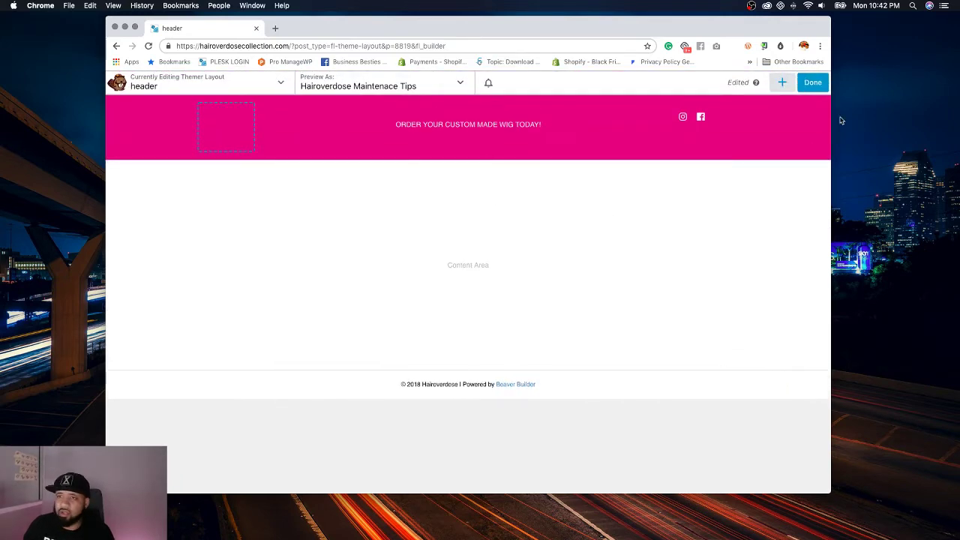
Step: Add a one-column row below the pink promo row
{"action": "left_click", "coordinate": [782, 82]}
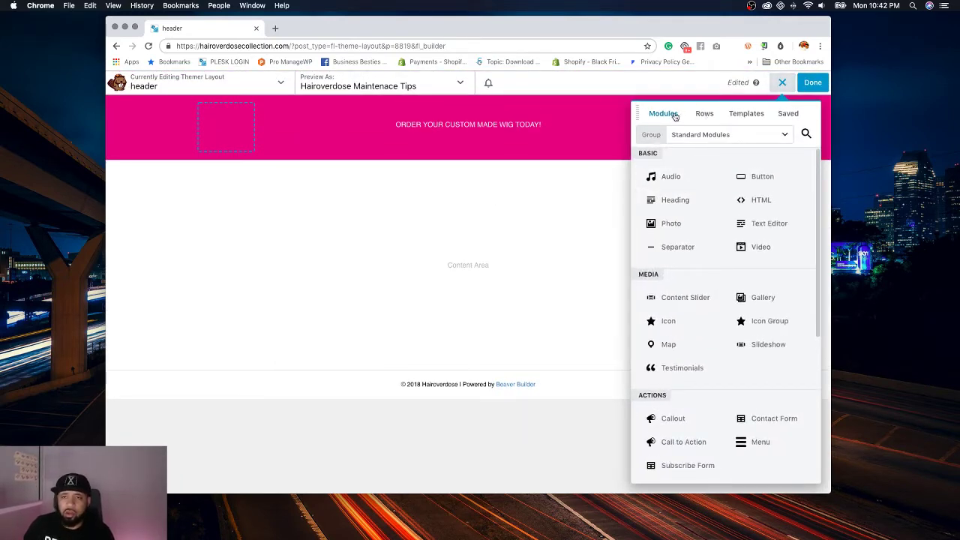
{"action": "left_click", "coordinate": [702, 114]}
{"action": "left_click_drag", "start_coordinate": [679, 161], "coordinate": [548, 255]}
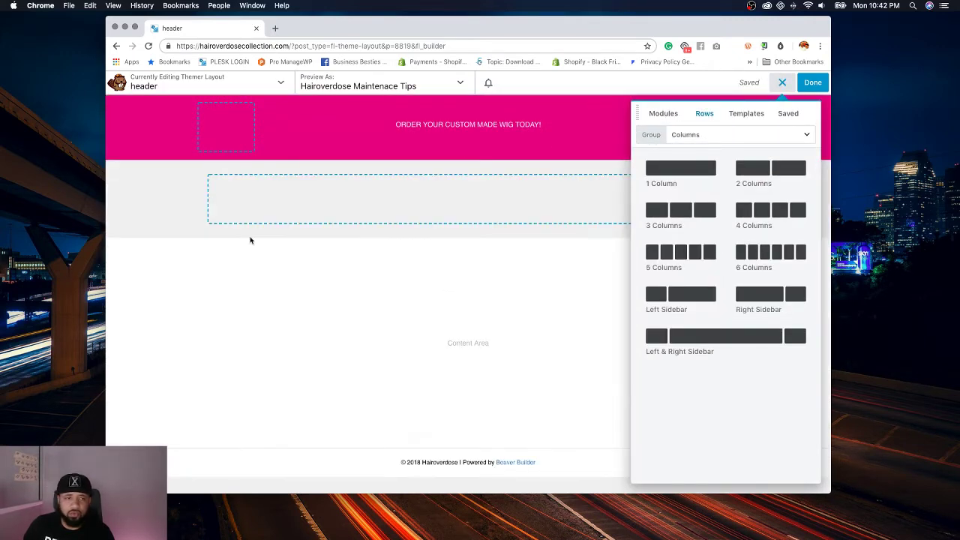
Step: Set the new row's width to Full Width with Fixed content width, and check its margins and padding
{"action": "left_click", "coordinate": [219, 150]}
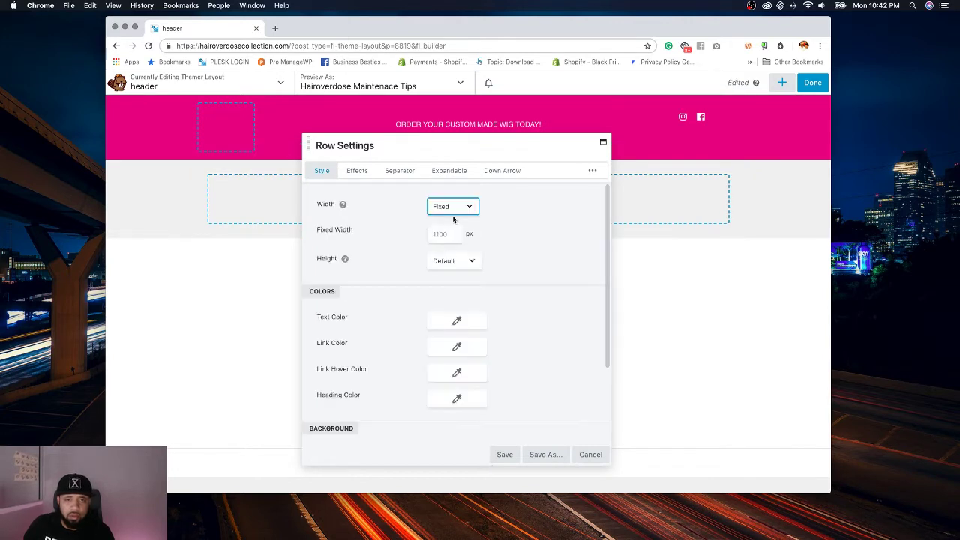
{"action": "left_click", "coordinate": [453, 205]}
{"action": "left_click", "coordinate": [461, 210]}
{"action": "left_click", "coordinate": [463, 213]}
{"action": "left_click", "coordinate": [459, 216]}
{"action": "left_click", "coordinate": [454, 234]}
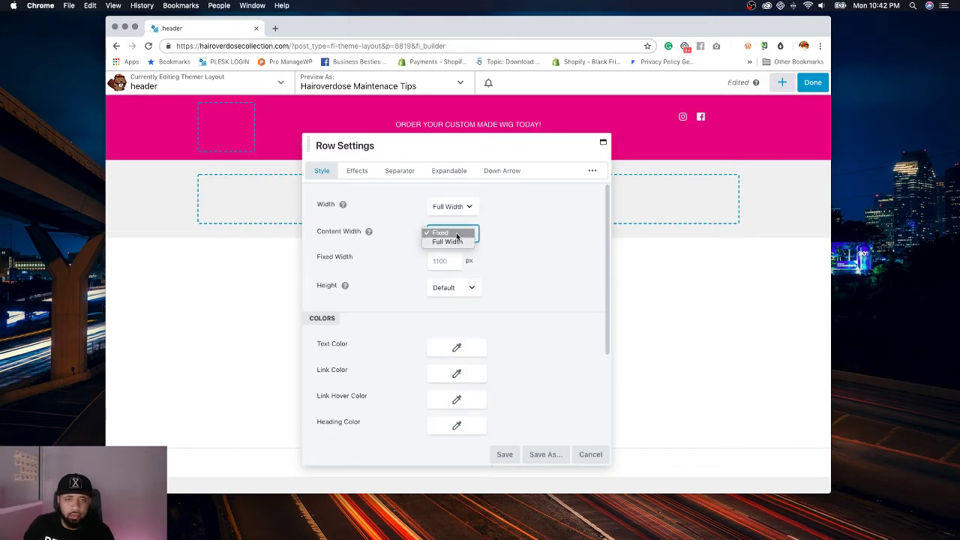
{"action": "left_click", "coordinate": [537, 251]}
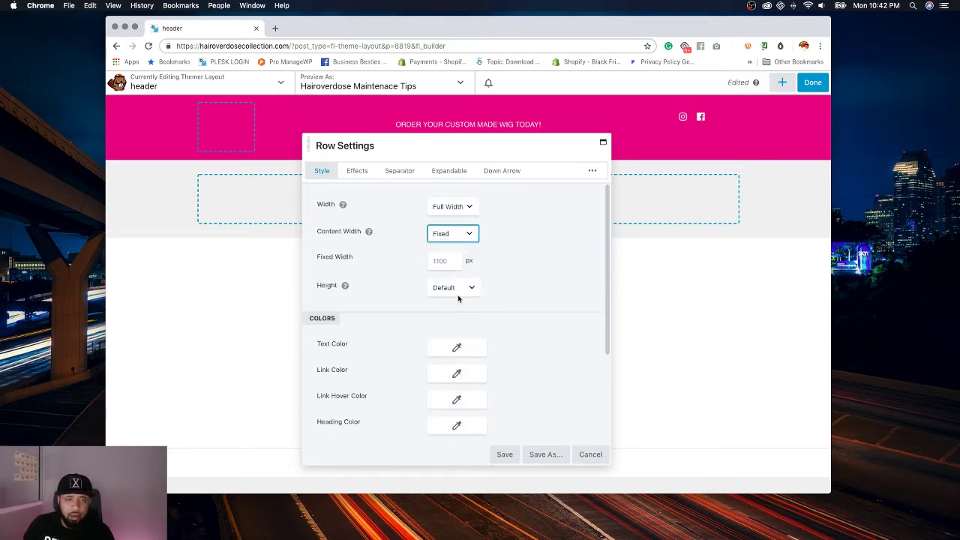
{"action": "left_click", "coordinate": [592, 171]}
{"action": "left_click", "coordinate": [540, 195]}
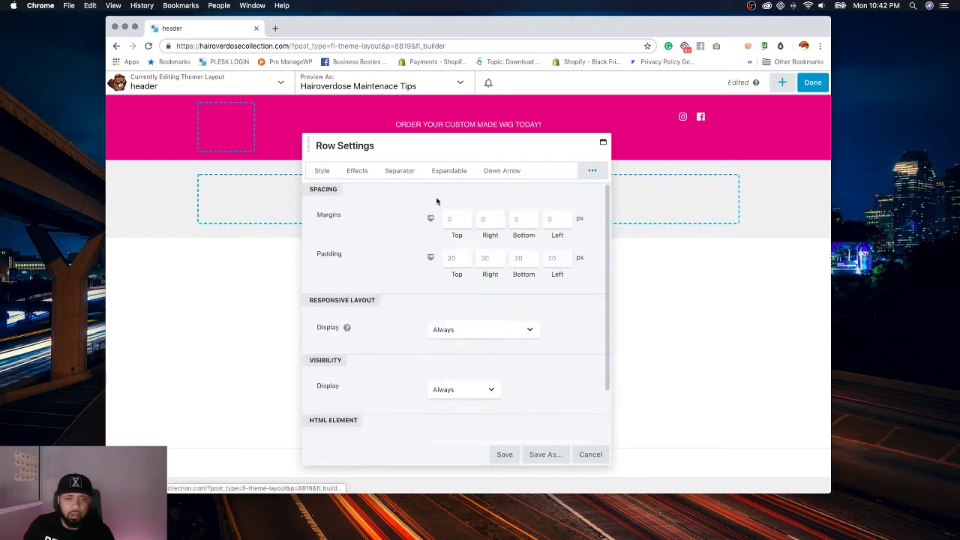
Step: Set the new row's background type to Color
{"action": "left_click", "coordinate": [321, 170]}
{"action": "scroll", "coordinate": [471, 321], "scroll_direction": "down", "scroll_amount": 5}
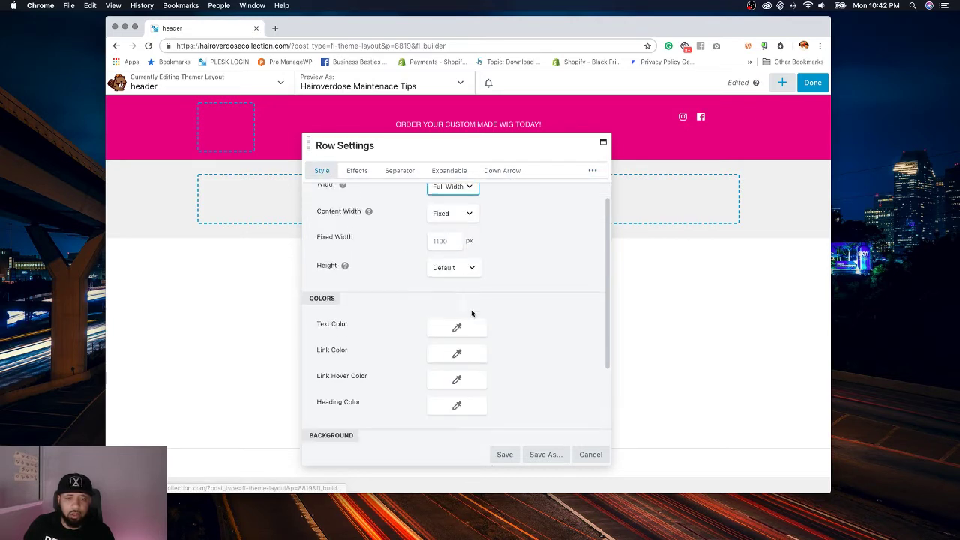
{"action": "left_click", "coordinate": [471, 361]}
{"action": "left_click", "coordinate": [467, 376]}
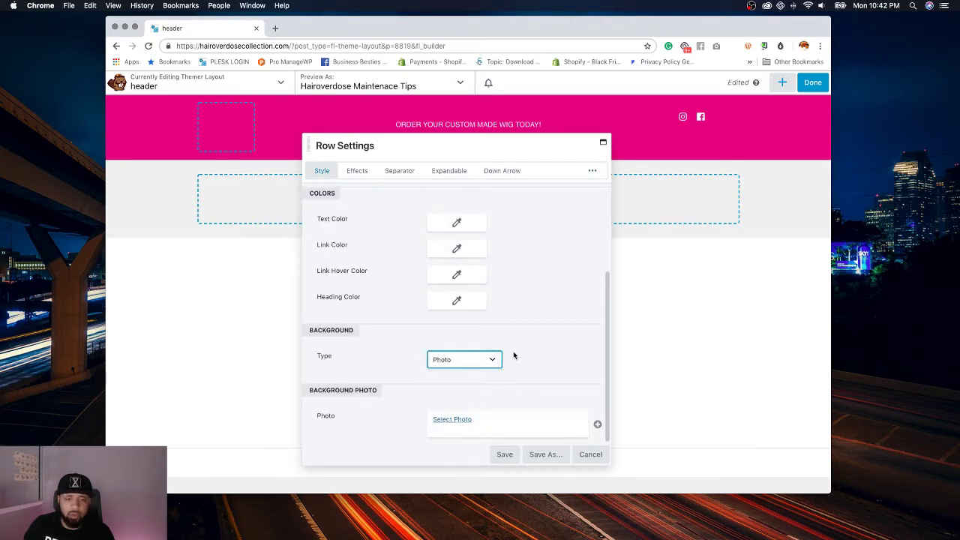
{"action": "left_click", "coordinate": [473, 360]}
{"action": "left_click", "coordinate": [475, 350]}
{"action": "scroll", "coordinate": [557, 344], "scroll_direction": "down", "scroll_amount": 2}
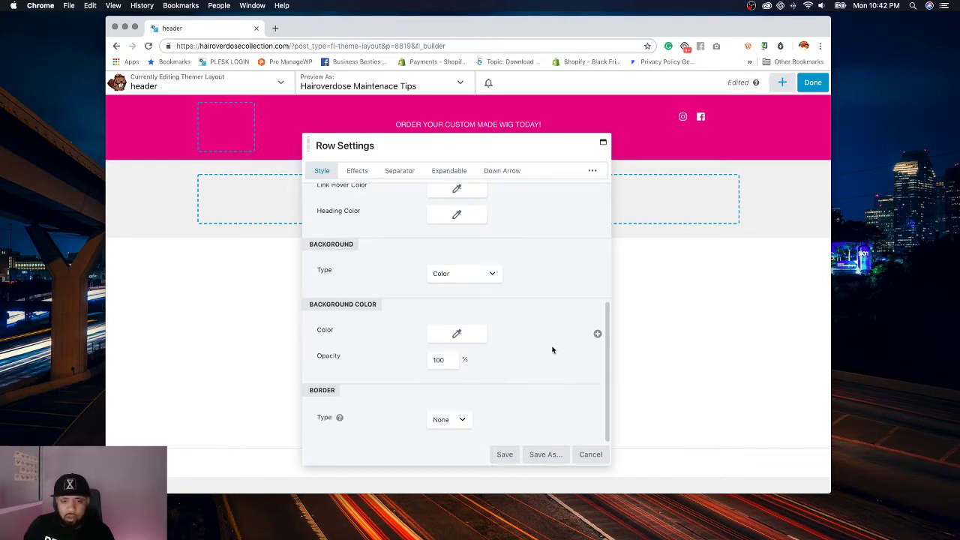
Step: Set the new row's background color to #000000 and save the row settings
{"action": "left_click", "coordinate": [467, 336]}
{"action": "left_click", "coordinate": [480, 484]}
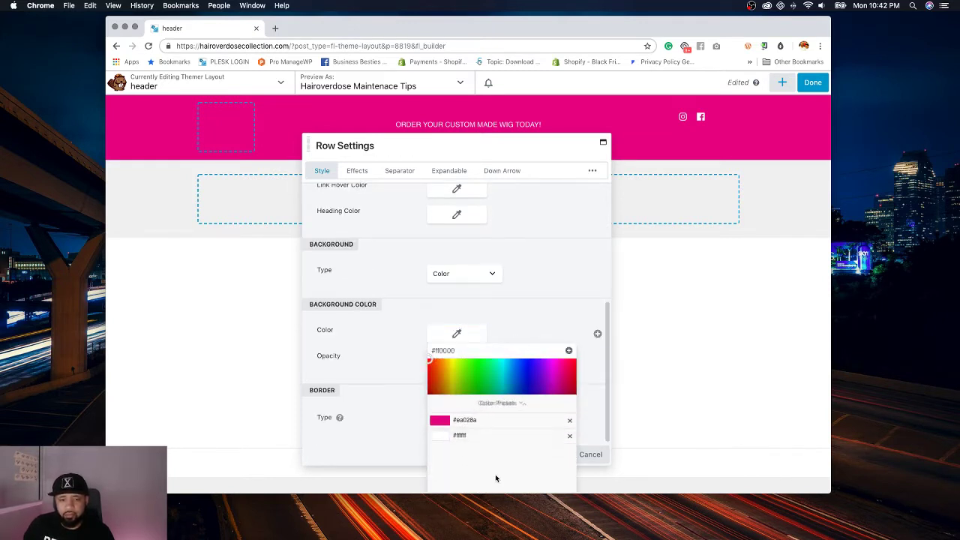
{"action": "left_click", "coordinate": [480, 366]}
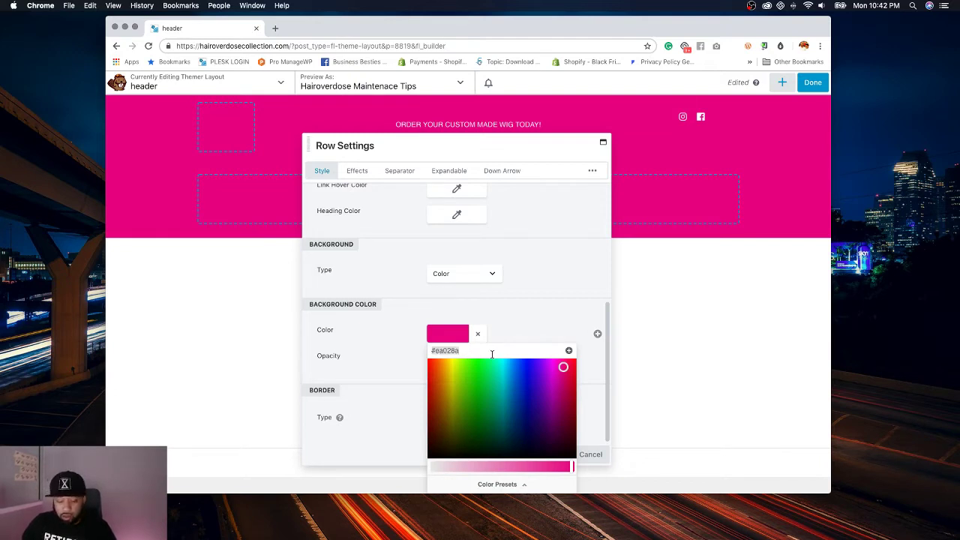
{"action": "type", "text": "#000000"}
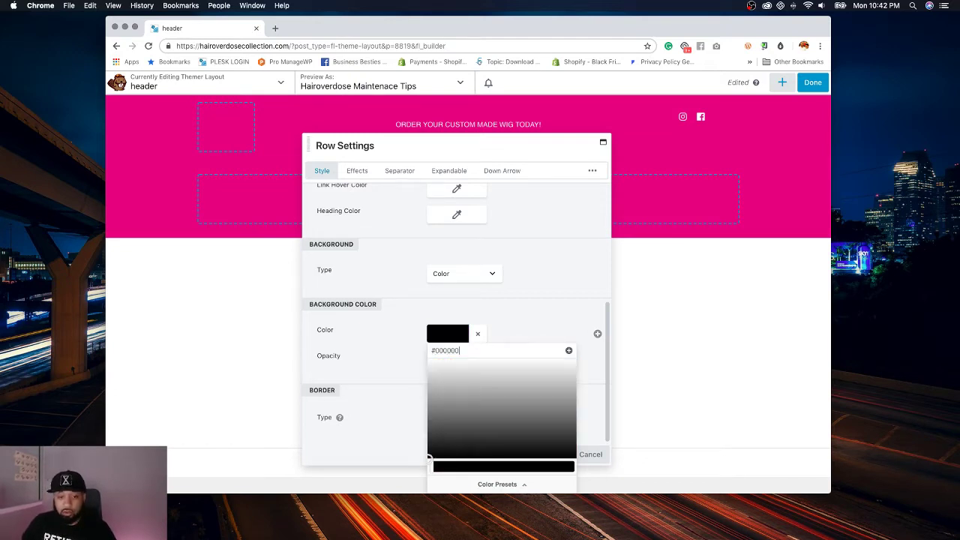
{"action": "left_click", "coordinate": [529, 322]}
{"action": "left_click", "coordinate": [504, 454]}
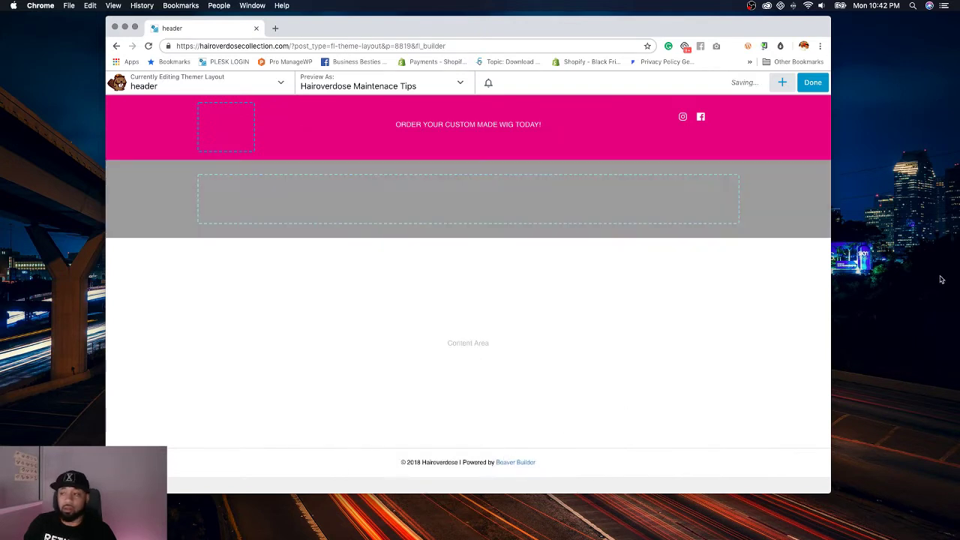
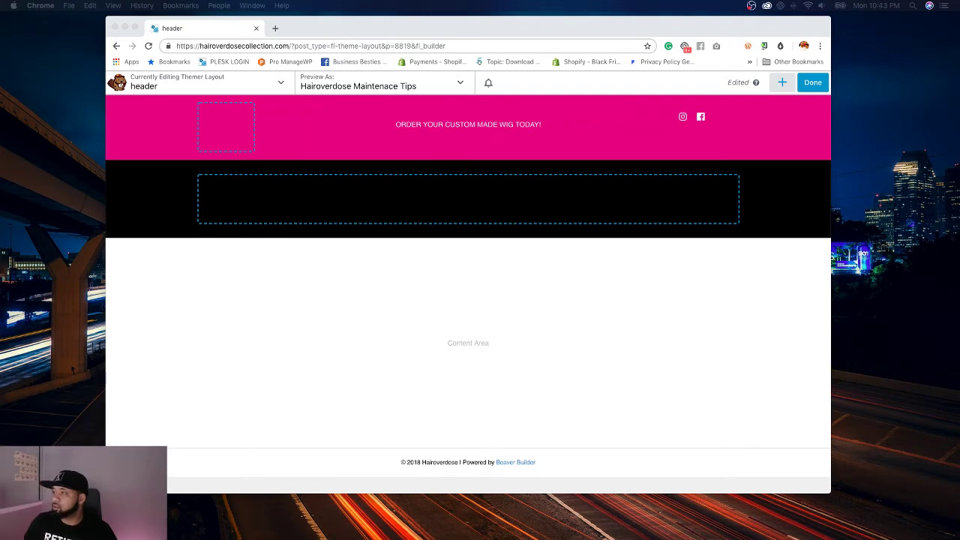
Step: Search the modules for "image" and place a PowerPack Image module in the black row
{"action": "left_click", "coordinate": [605, 252]}
{"action": "left_click", "coordinate": [782, 82]}
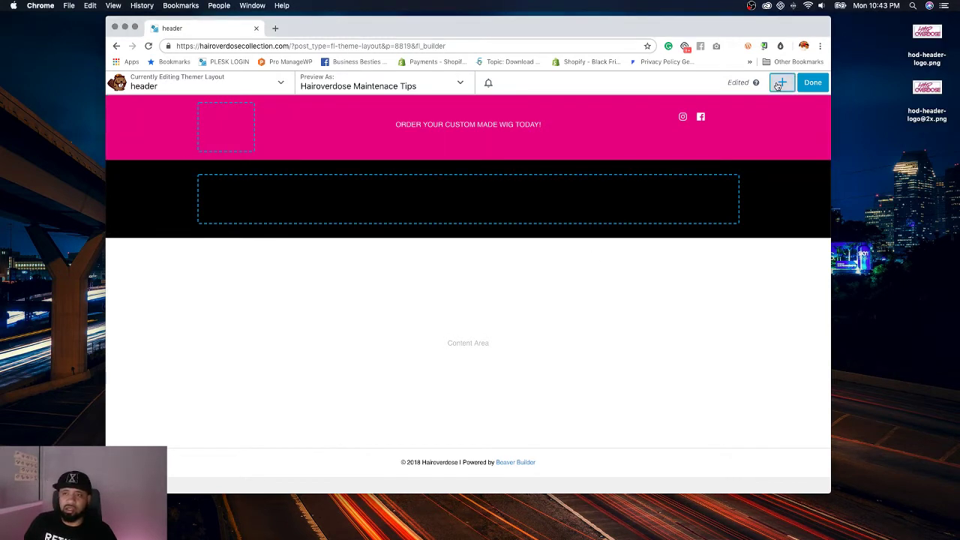
{"action": "left_click", "coordinate": [680, 117]}
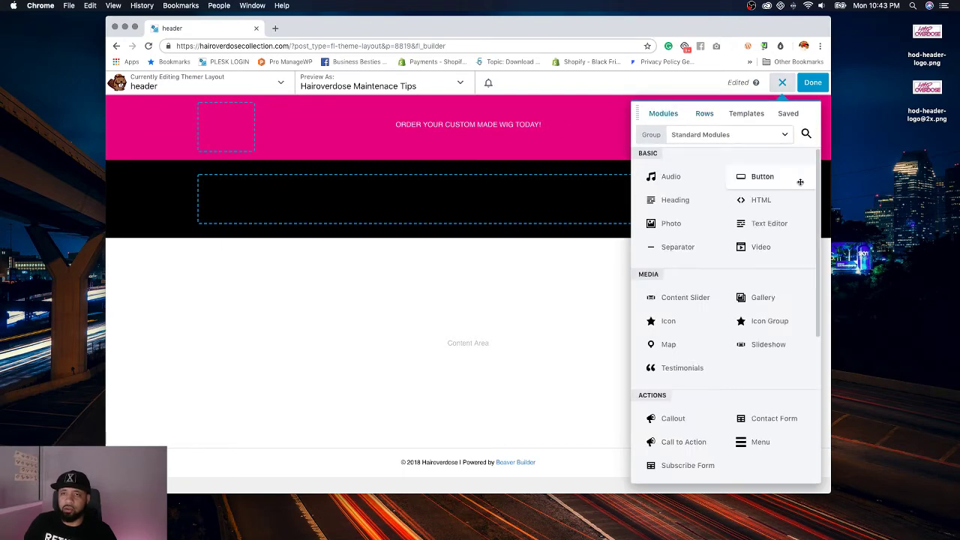
{"action": "left_click", "coordinate": [807, 134]}
{"action": "type", "text": "image"}
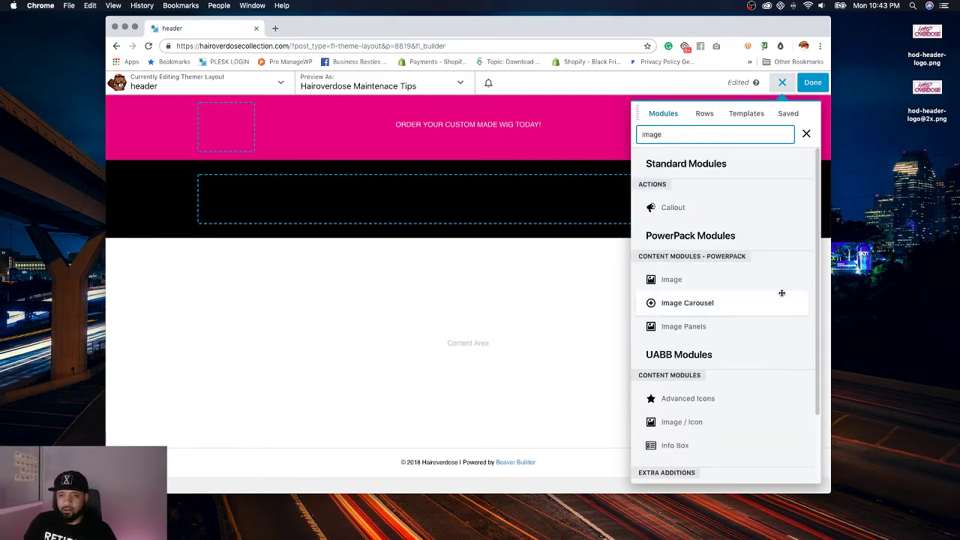
{"action": "left_click_drag", "start_coordinate": [765, 284], "coordinate": [486, 260]}
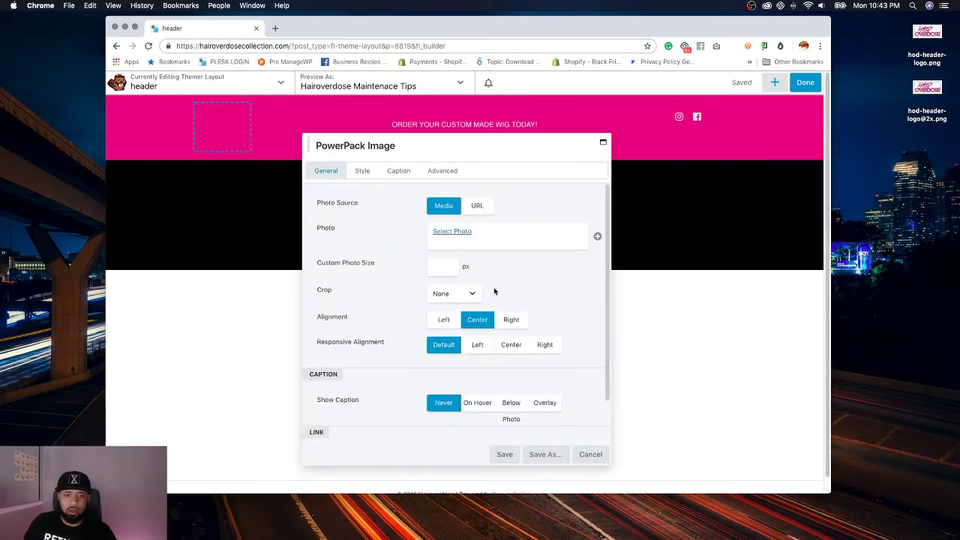
Step: Set the image's responsive alignment to Center, then upload hod-header-logo.png from the desktop and select it as the photo
{"action": "left_click", "coordinate": [510, 347]}
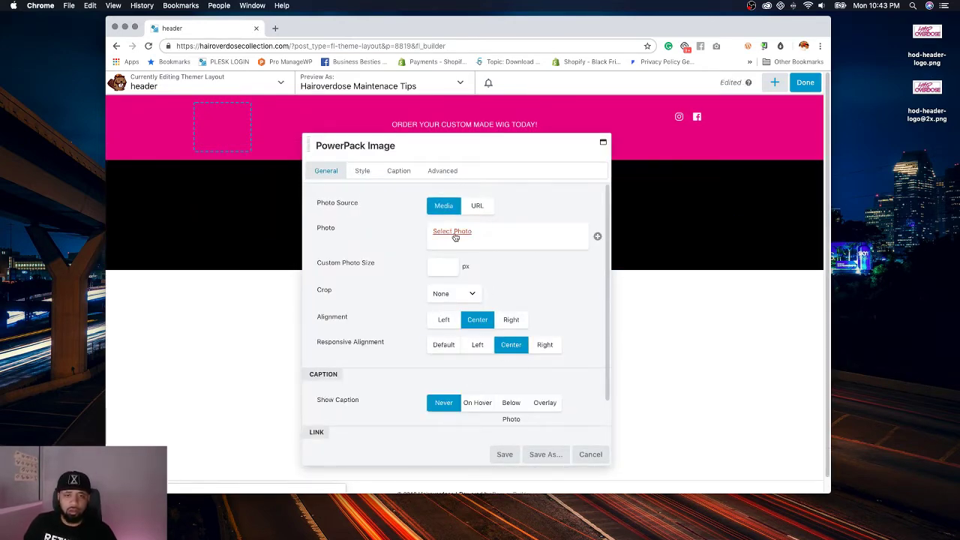
{"action": "left_click", "coordinate": [452, 231]}
{"action": "left_click_drag", "start_coordinate": [927, 33], "coordinate": [585, 232]}
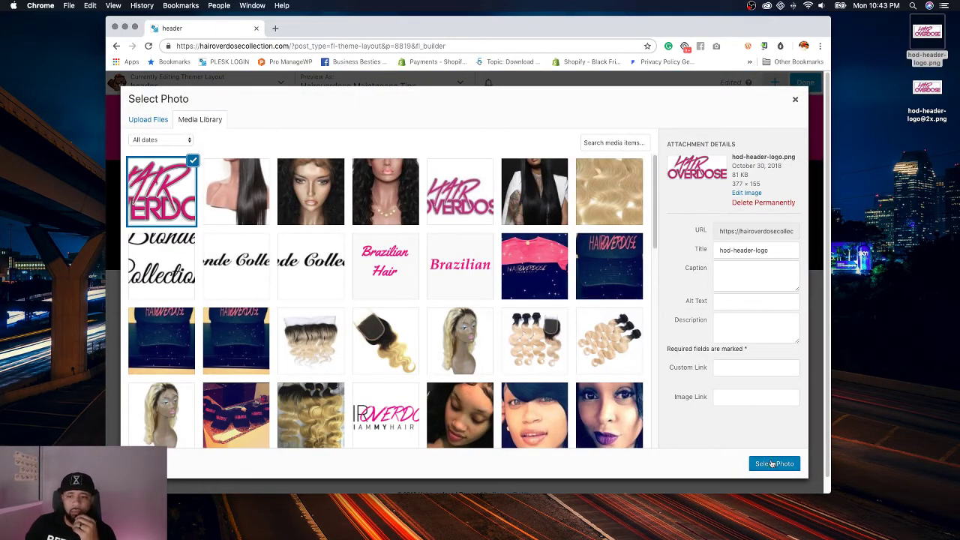
{"action": "left_click", "coordinate": [772, 464]}
Step: Save the logo image module, preview the header, and return to editing
{"action": "left_click_drag", "start_coordinate": [496, 146], "coordinate": [585, 263]}
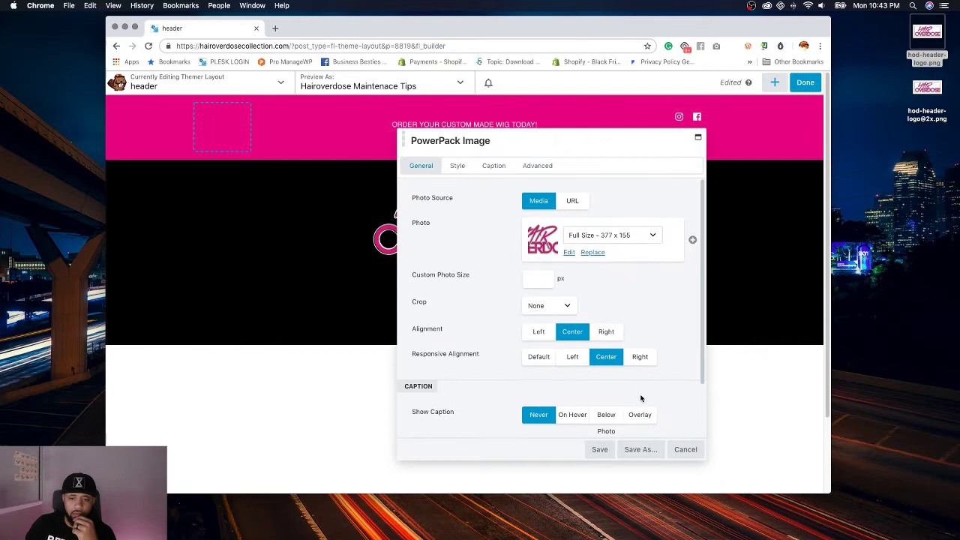
{"action": "left_click", "coordinate": [601, 449]}
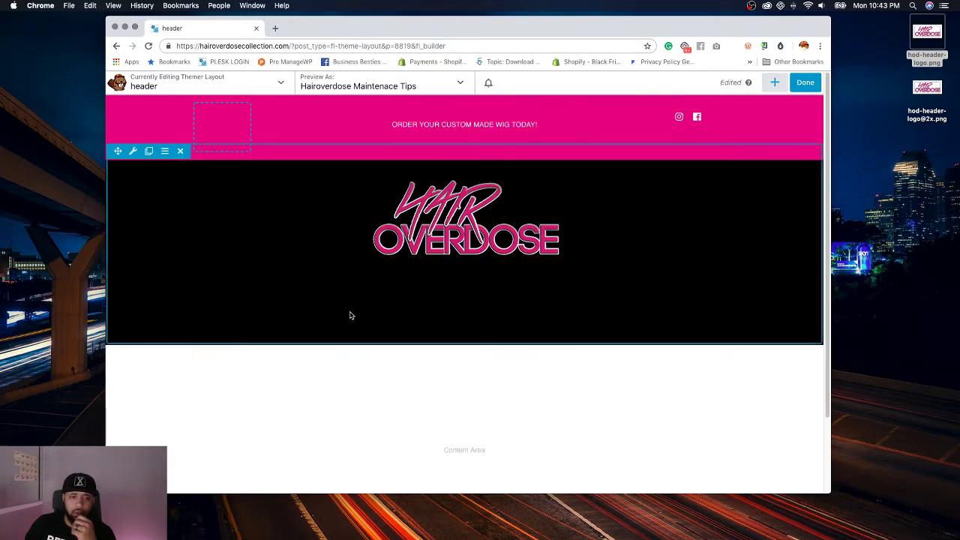
{"action": "key", "text": "p"}
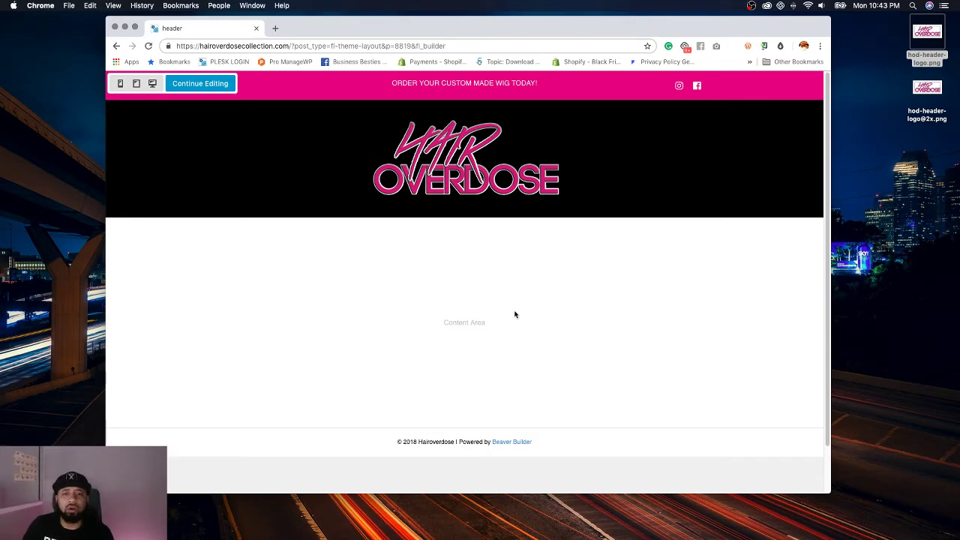
{"action": "key", "text": "p"}
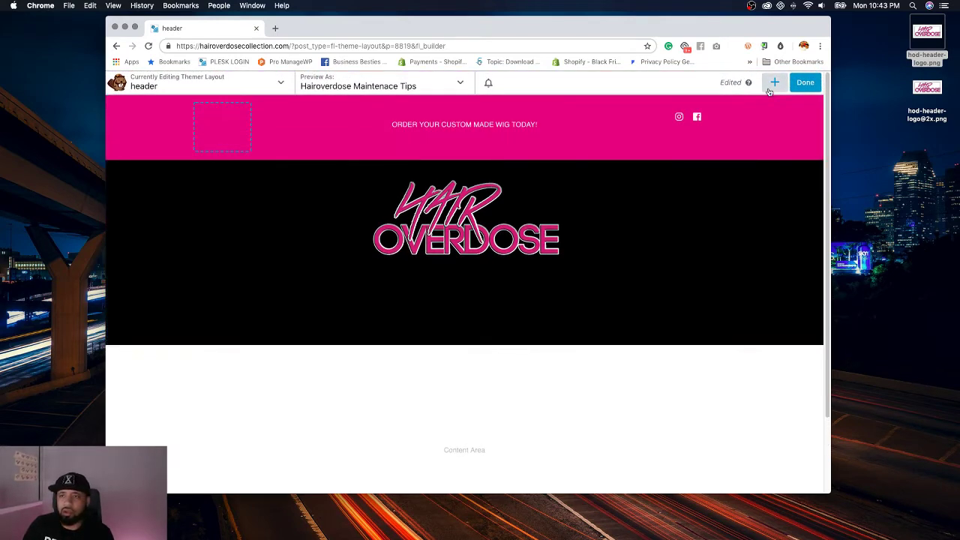
Step: Narrow the black logo row's content width to shrink the centered logo, preview the header, and return to editing
{"action": "left_click_drag", "start_coordinate": [737, 222], "coordinate": [533, 246]}
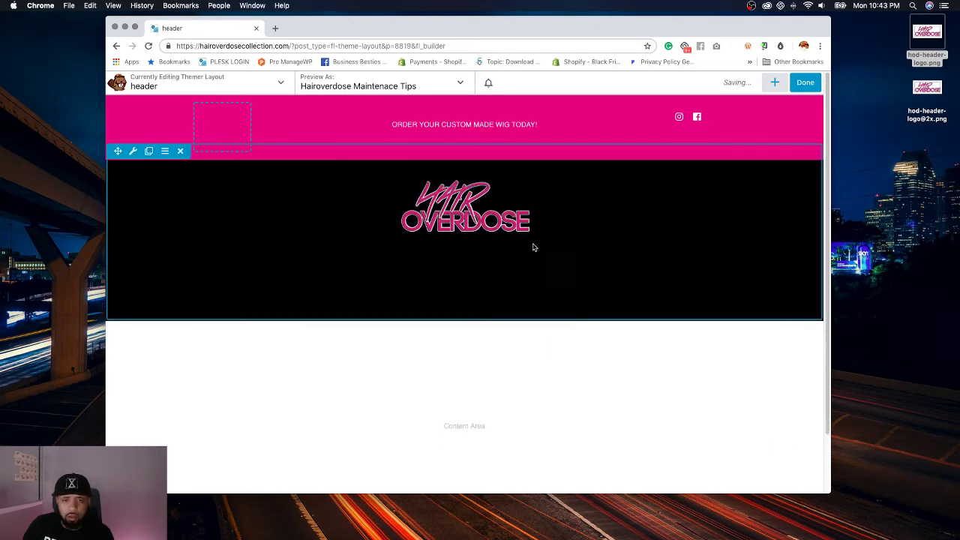
{"action": "key", "text": "p"}
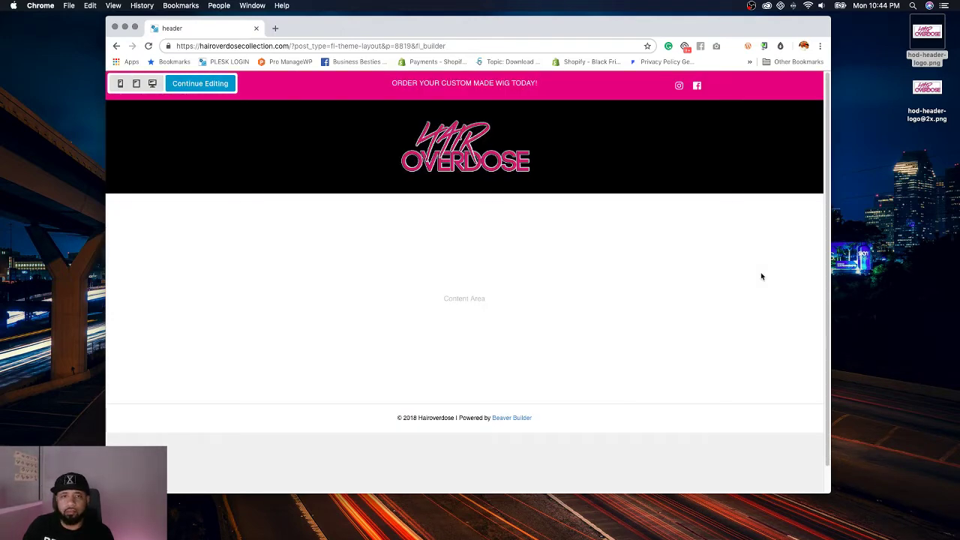
{"action": "key", "text": "p"}
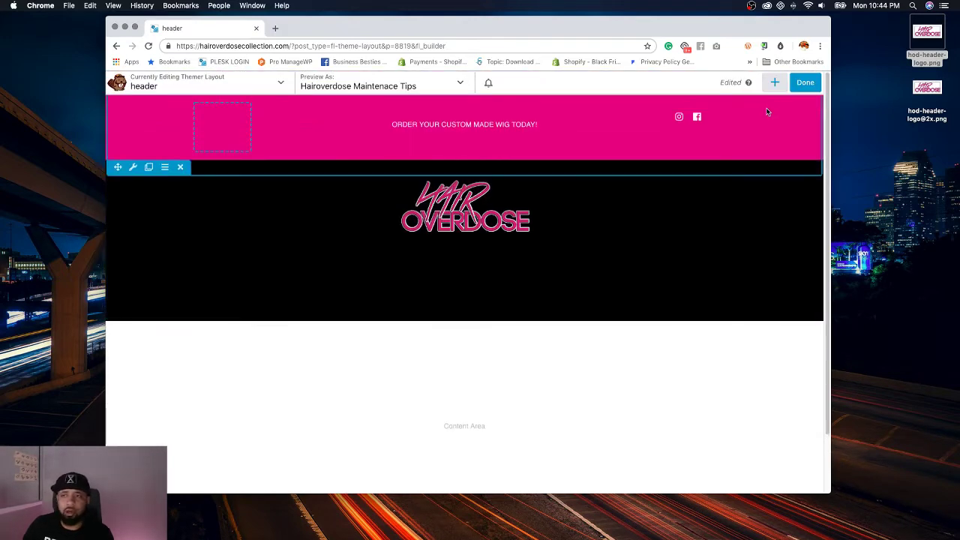
Step: Add a 1 Column row beneath the black logo row and set its width to Full Width
{"action": "left_click", "coordinate": [774, 82]}
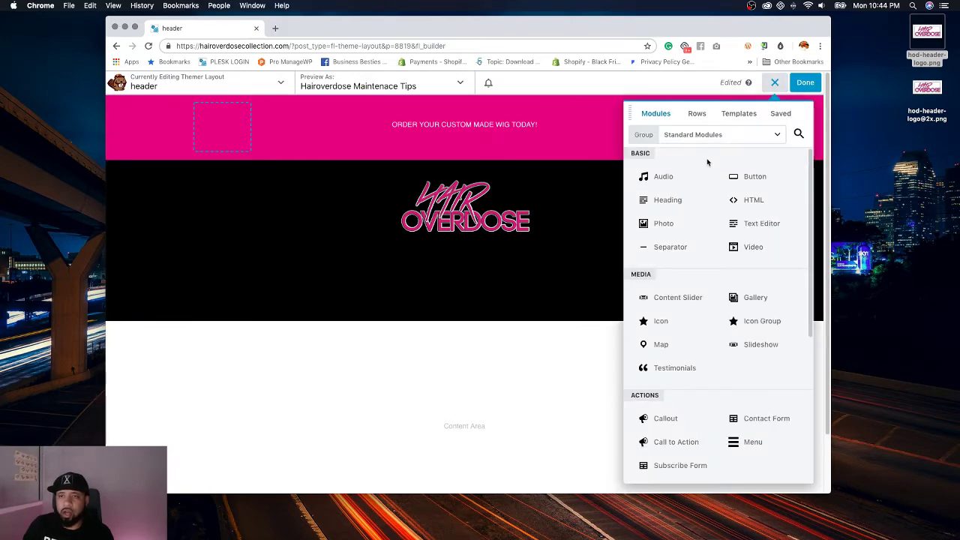
{"action": "left_click", "coordinate": [696, 113]}
{"action": "left_click_drag", "start_coordinate": [672, 168], "coordinate": [536, 426]}
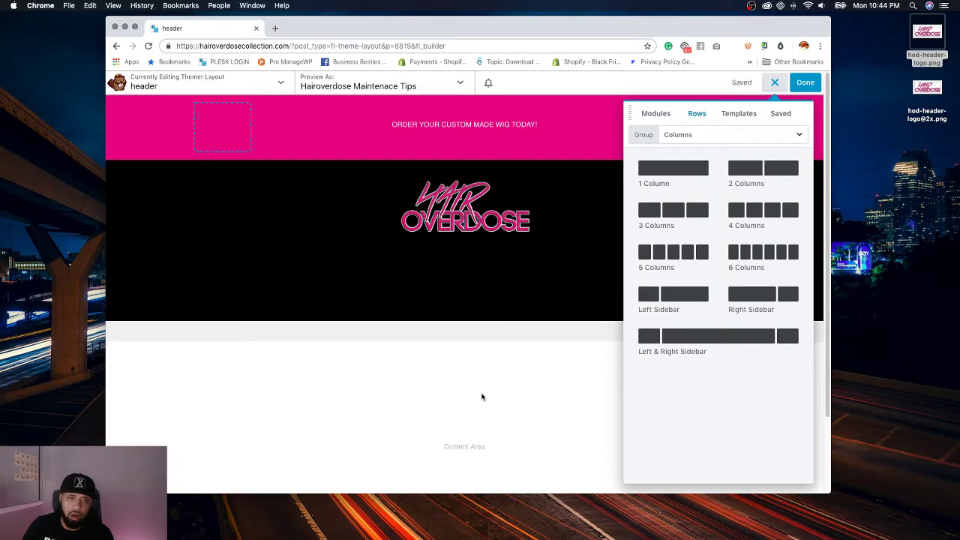
{"action": "left_click", "coordinate": [216, 312]}
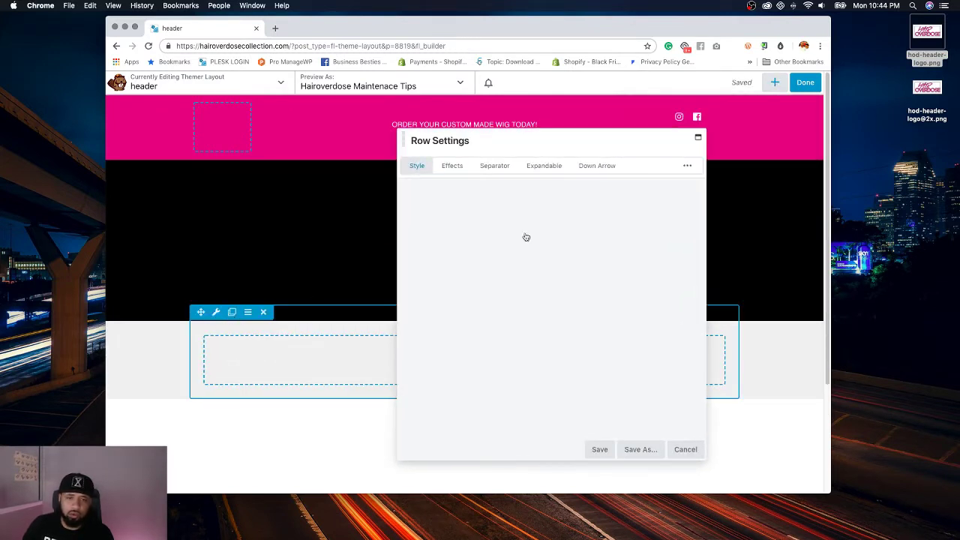
{"action": "left_click", "coordinate": [560, 212]}
{"action": "left_click", "coordinate": [542, 209]}
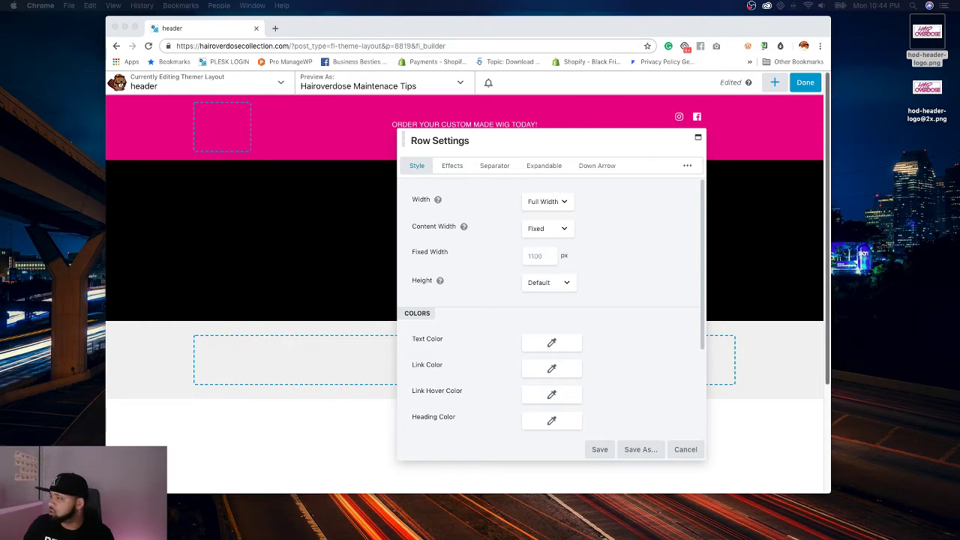
Step: Give the new row a #f2f2f2 color background, add that color to the presets, and save the row settings
{"action": "scroll", "coordinate": [593, 322], "scroll_direction": "down", "scroll_amount": 4}
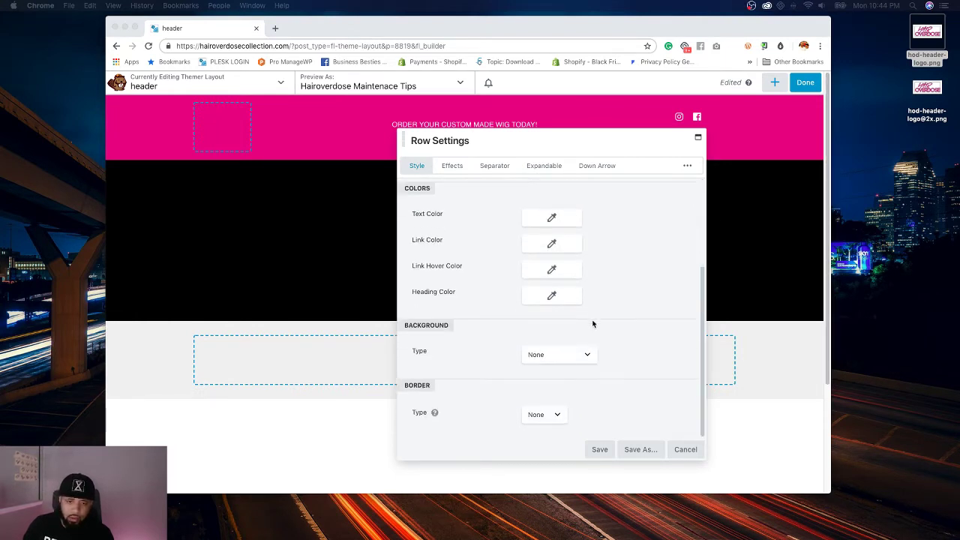
{"action": "left_click", "coordinate": [539, 362]}
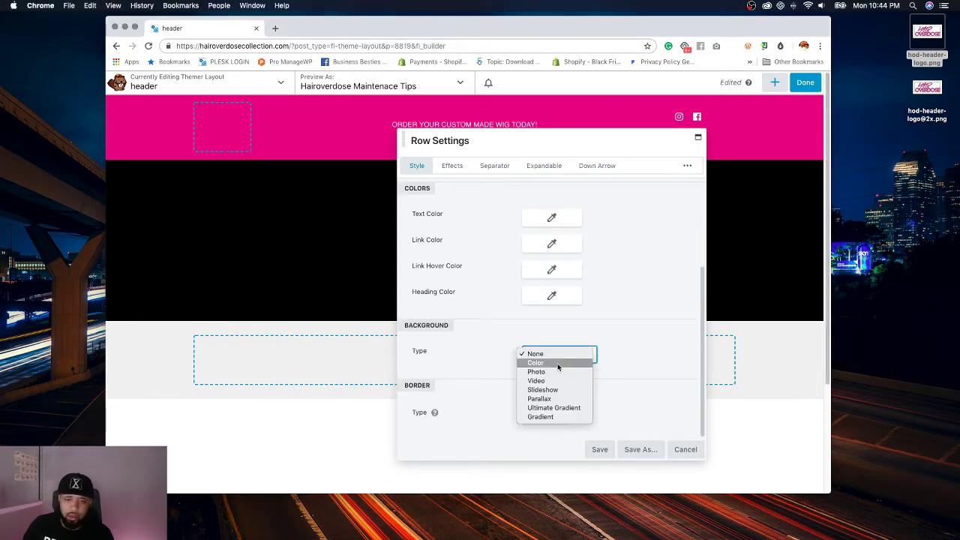
{"action": "left_click", "coordinate": [600, 370]}
{"action": "left_click", "coordinate": [562, 333]}
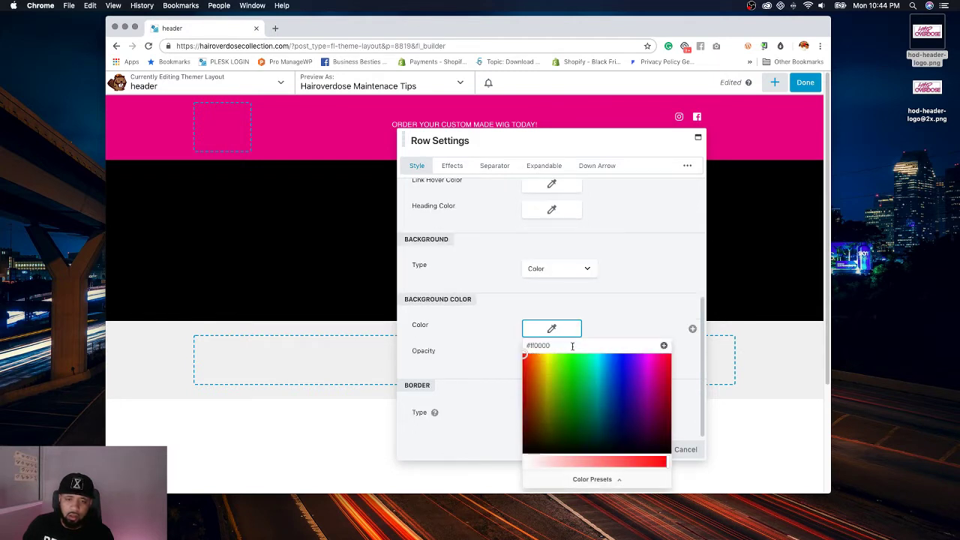
{"action": "type", "text": "#f2f2f2"}
{"action": "left_click", "coordinate": [664, 346]}
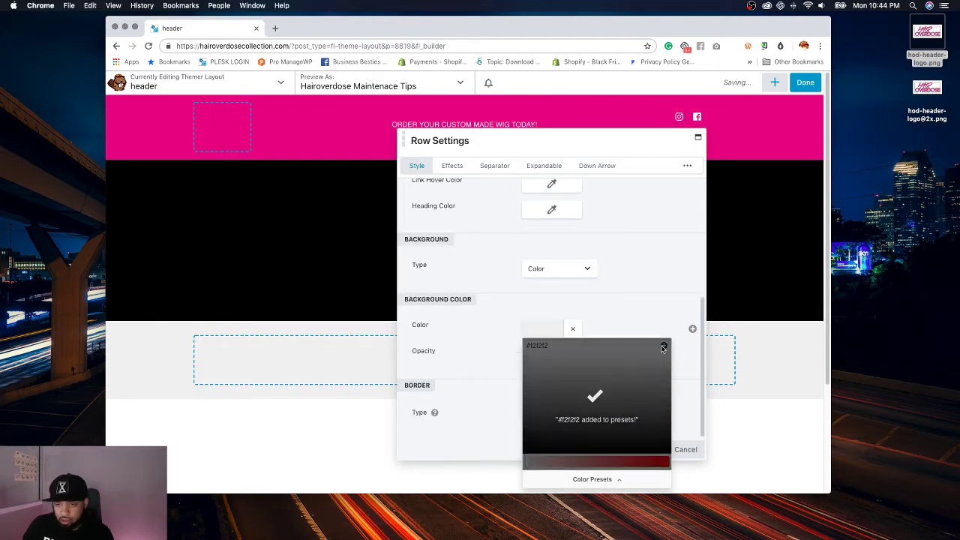
{"action": "left_click", "coordinate": [600, 448]}
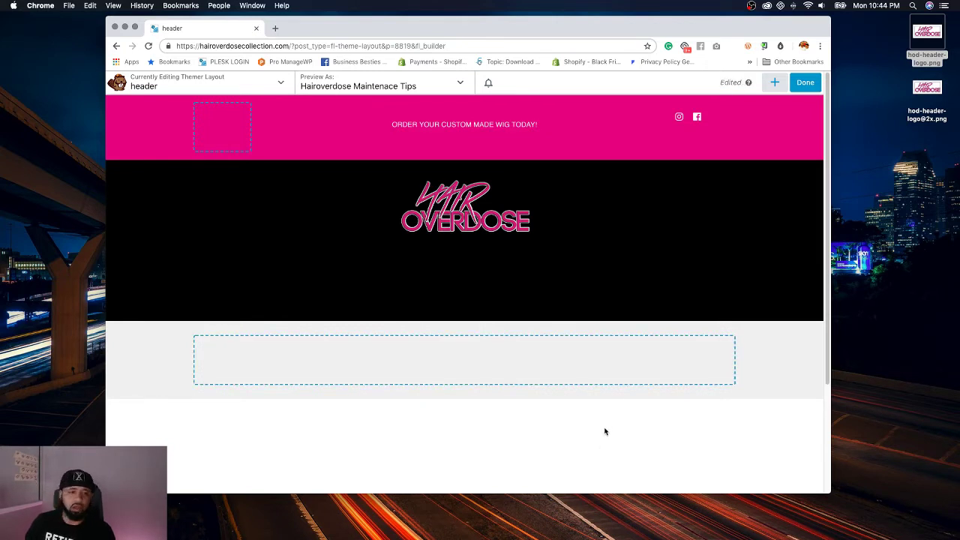
Step: Search the modules for "menu" and place a UABB Advanced Menu module in the light grey row
{"action": "left_click", "coordinate": [774, 82]}
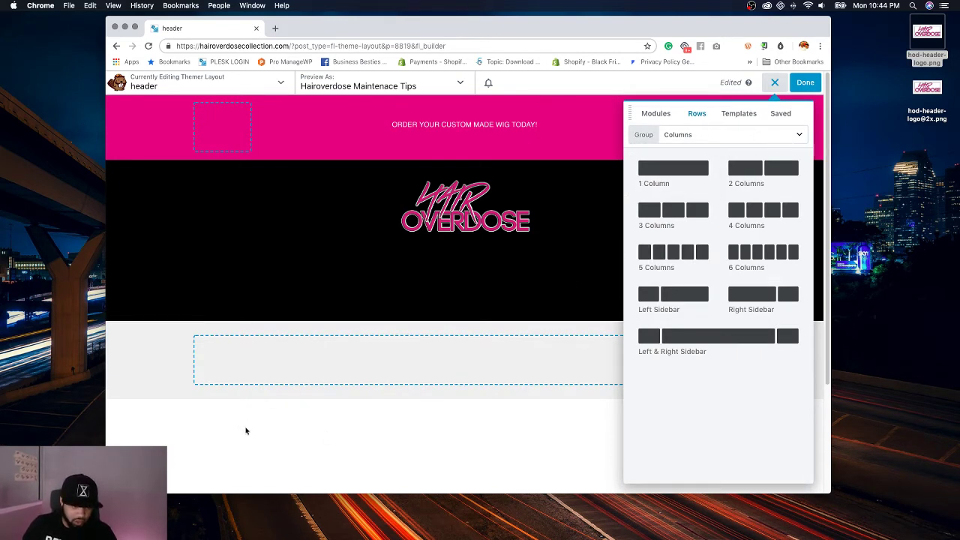
{"action": "left_click", "coordinate": [655, 113]}
{"action": "left_click", "coordinate": [798, 136]}
{"action": "type", "text": "mon"}
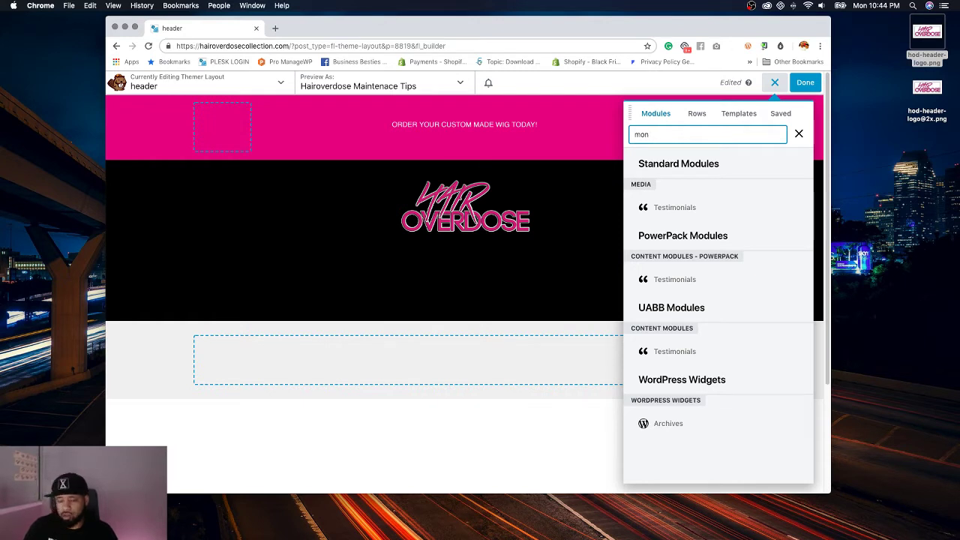
{"action": "key", "text": "BackSpace"}
{"action": "key", "text": "BackSpace"}
{"action": "key", "text": "BackSpace"}
{"action": "type", "text": "menu"}
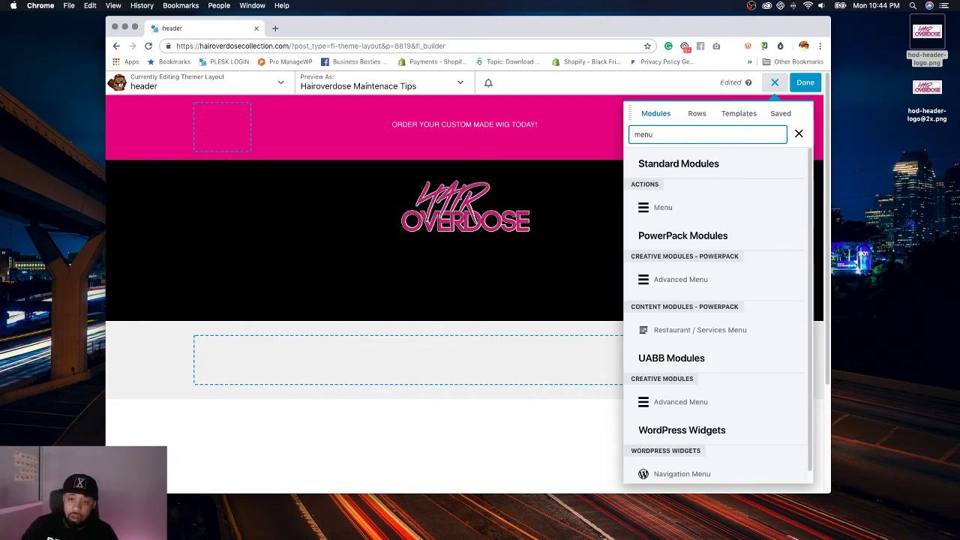
{"action": "left_click_drag", "start_coordinate": [679, 403], "coordinate": [532, 477]}
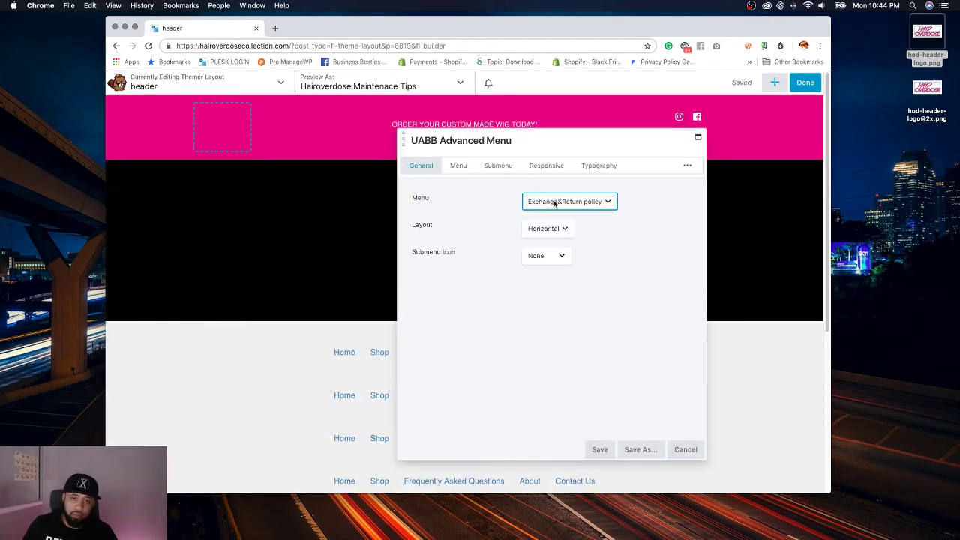
Step: Choose "main menu" as the menu shown by the module and open its menu style settings
{"action": "left_click", "coordinate": [555, 204]}
{"action": "left_click", "coordinate": [567, 211]}
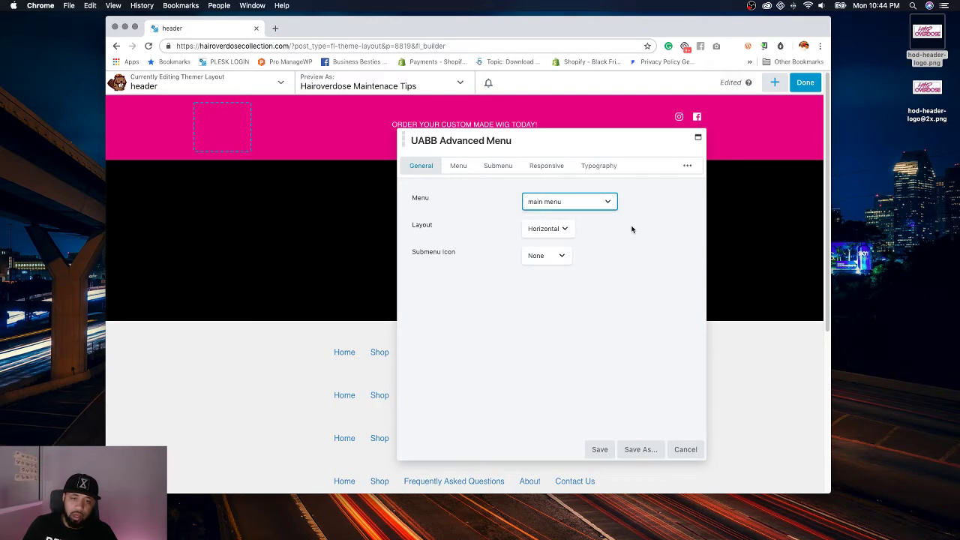
{"action": "left_click_drag", "start_coordinate": [539, 143], "coordinate": [604, 120]}
{"action": "left_click", "coordinate": [522, 142]}
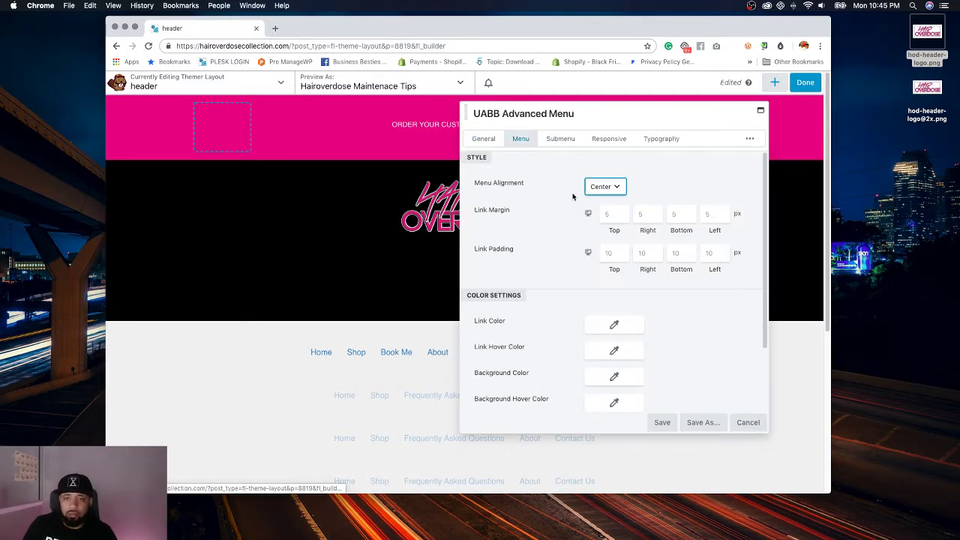
Step: Set the menu typography's font family to Montserrat
{"action": "left_click", "coordinate": [662, 141]}
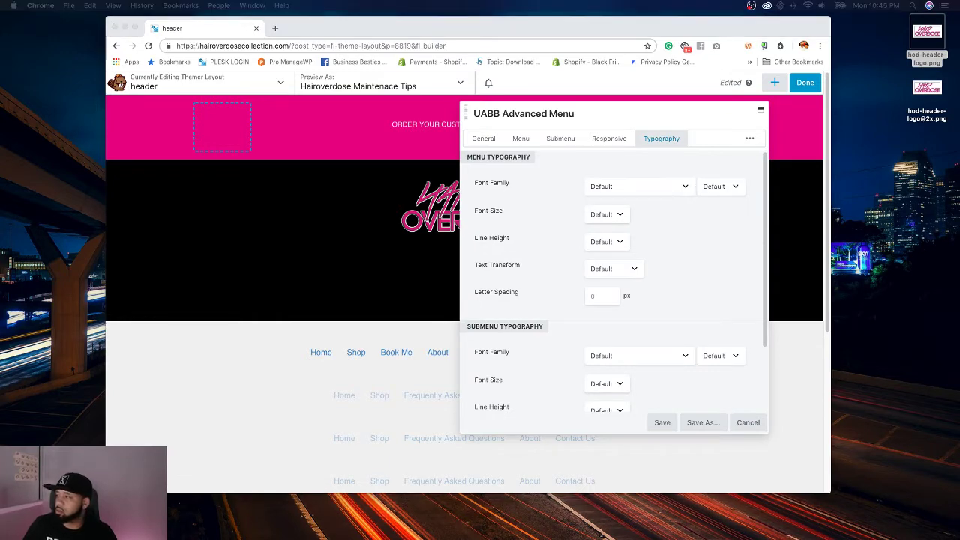
{"action": "left_click", "coordinate": [637, 197]}
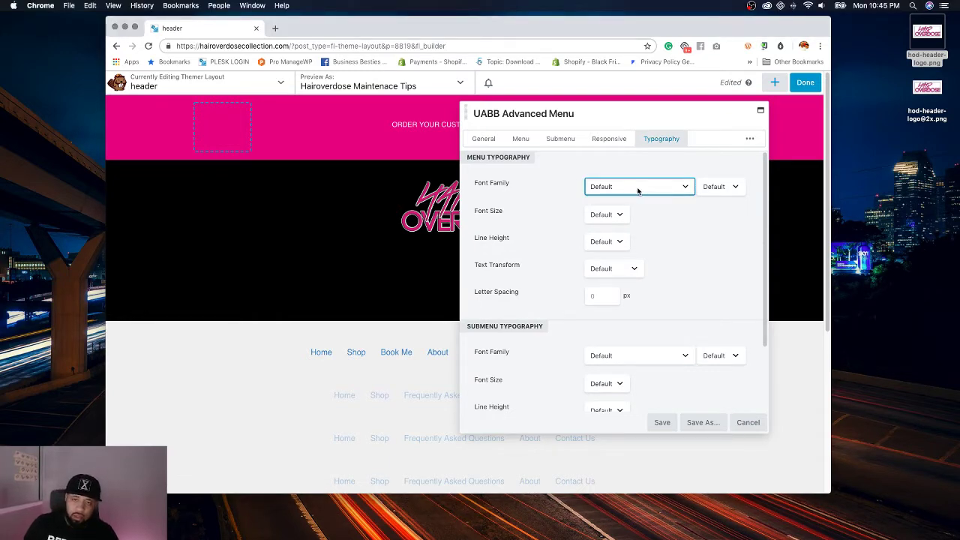
{"action": "left_click", "coordinate": [637, 190]}
{"action": "scroll", "coordinate": [637, 190], "scroll_direction": "down", "scroll_amount": 15}
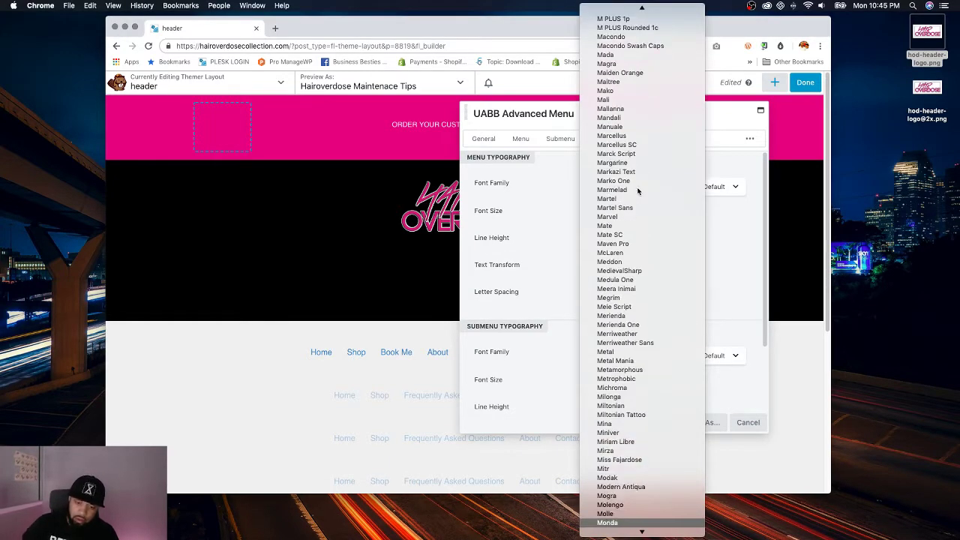
{"action": "key", "text": "Down"}
{"action": "key", "text": "Down"}
{"action": "key", "text": "Down"}
{"action": "key", "text": "Down"}
{"action": "key", "text": "Down"}
{"action": "key", "text": "Down"}
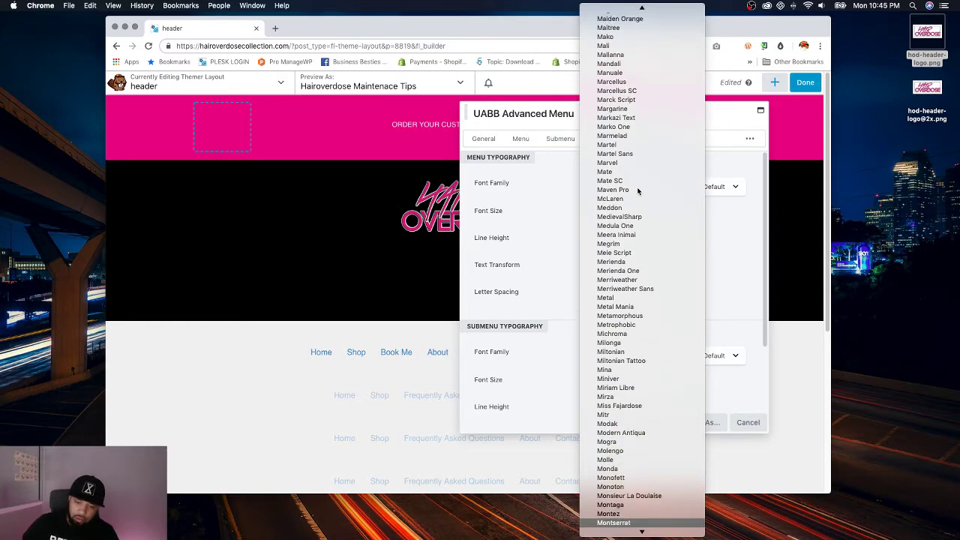
{"action": "key", "text": "Return"}
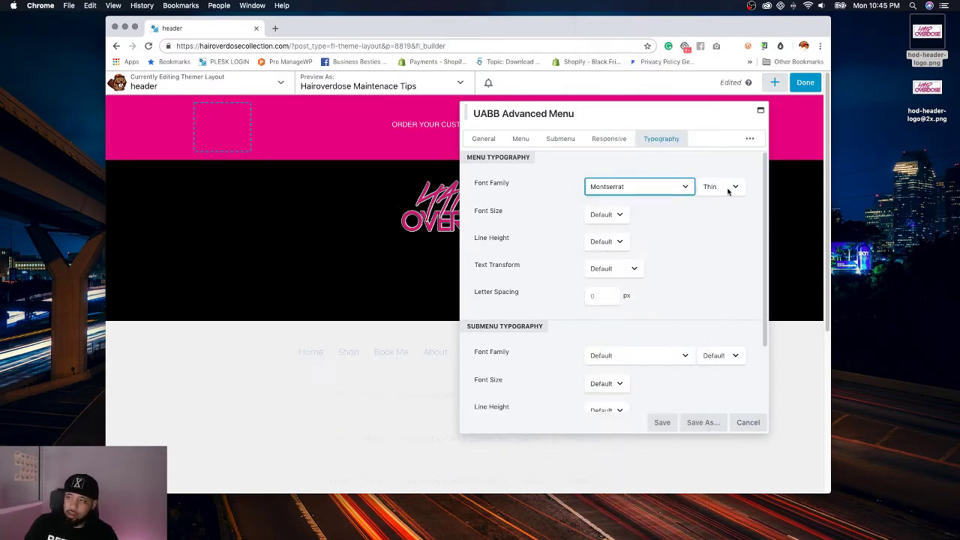
Step: Set the menu font weight to Semi-Bold and its text transform to UPPERCASE
{"action": "left_click", "coordinate": [724, 189]}
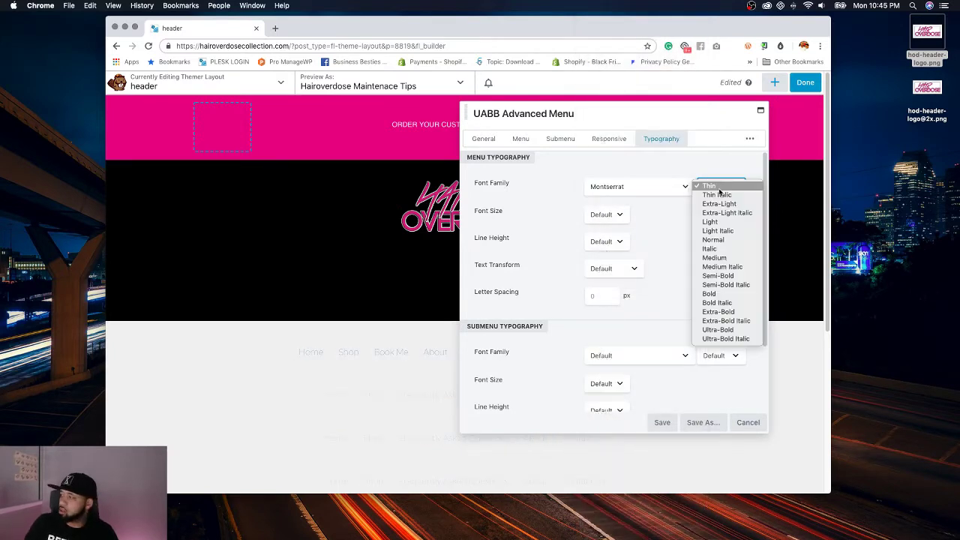
{"action": "left_click", "coordinate": [724, 277]}
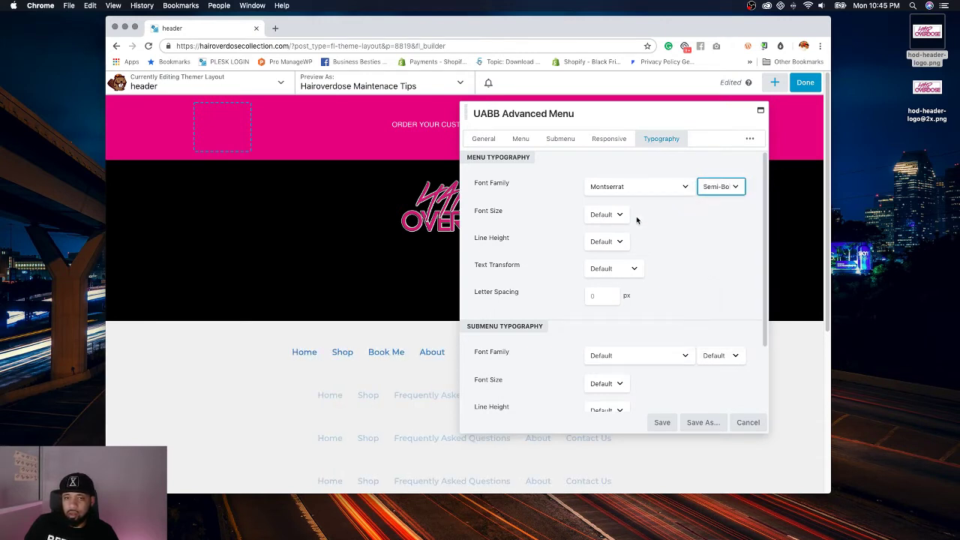
{"action": "left_click", "coordinate": [627, 268]}
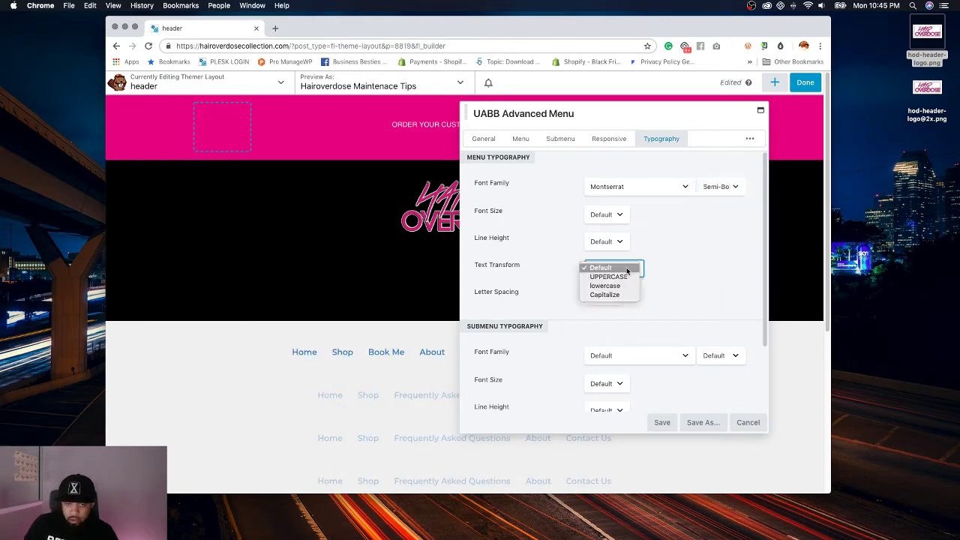
{"action": "left_click", "coordinate": [608, 276]}
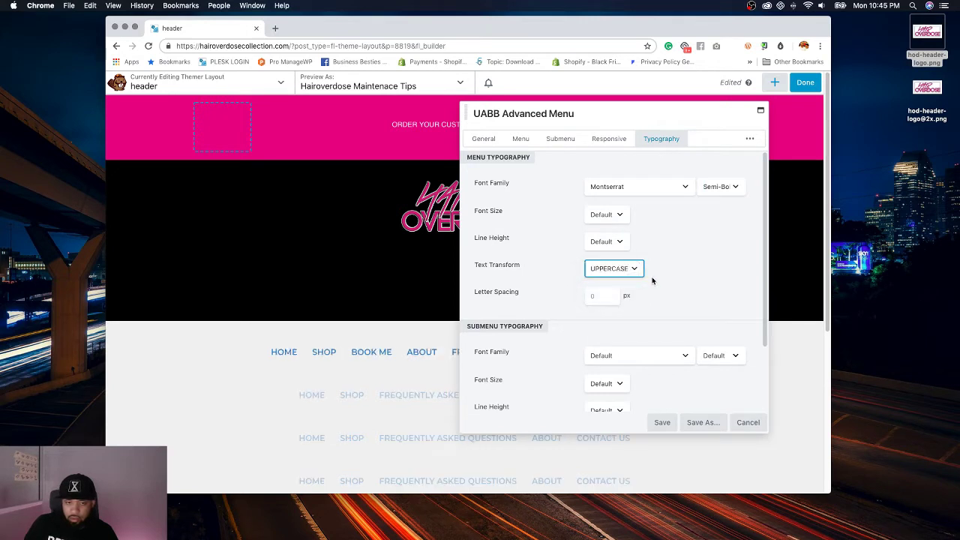
Step: Set the menu's link color to #000000 and add that color to the presets
{"action": "left_click", "coordinate": [525, 139]}
{"action": "left_click", "coordinate": [480, 141]}
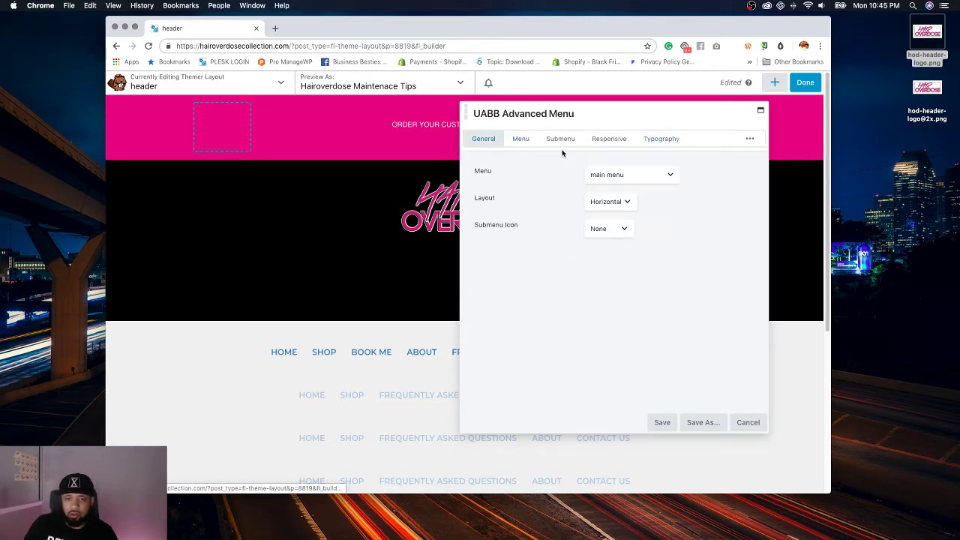
{"action": "left_click", "coordinate": [522, 139]}
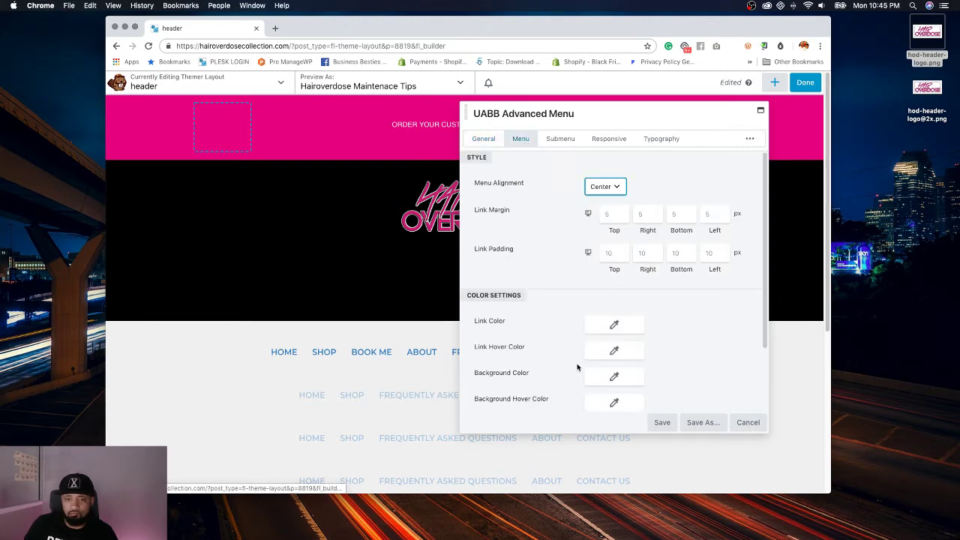
{"action": "scroll", "coordinate": [577, 360], "scroll_direction": "down", "scroll_amount": 1}
{"action": "left_click", "coordinate": [621, 305]}
{"action": "left_click", "coordinate": [642, 456]}
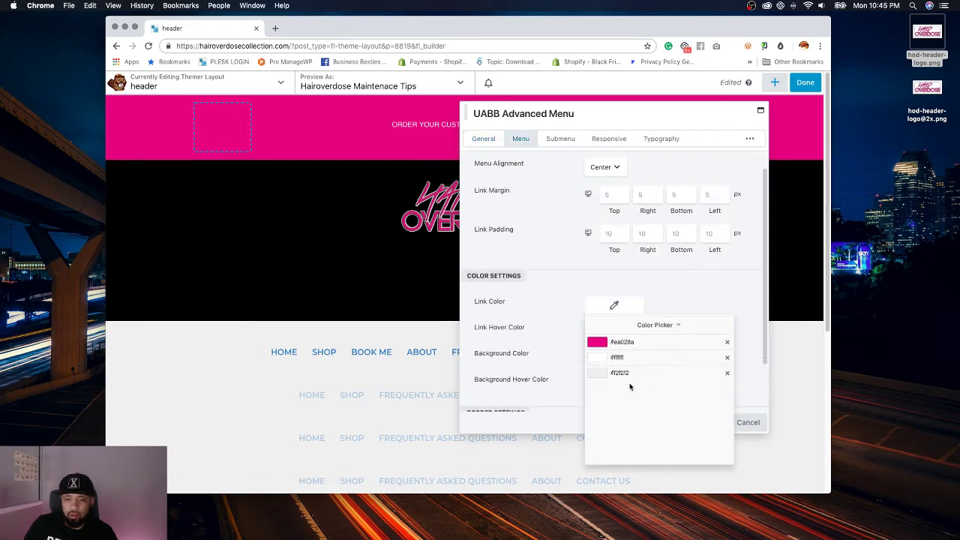
{"action": "scroll", "coordinate": [627, 386], "scroll_direction": "up", "scroll_amount": 2}
{"action": "double_click", "coordinate": [609, 321]}
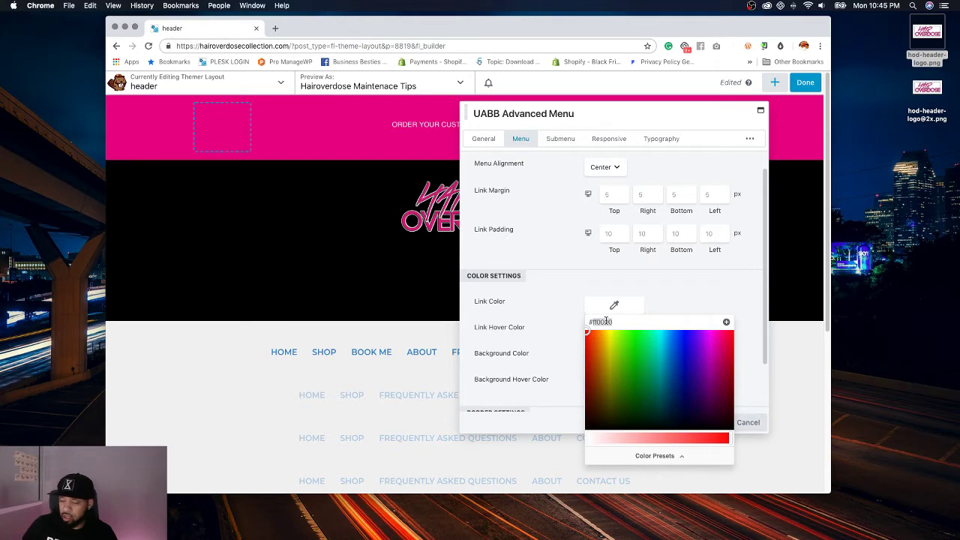
{"action": "type", "text": "000000"}
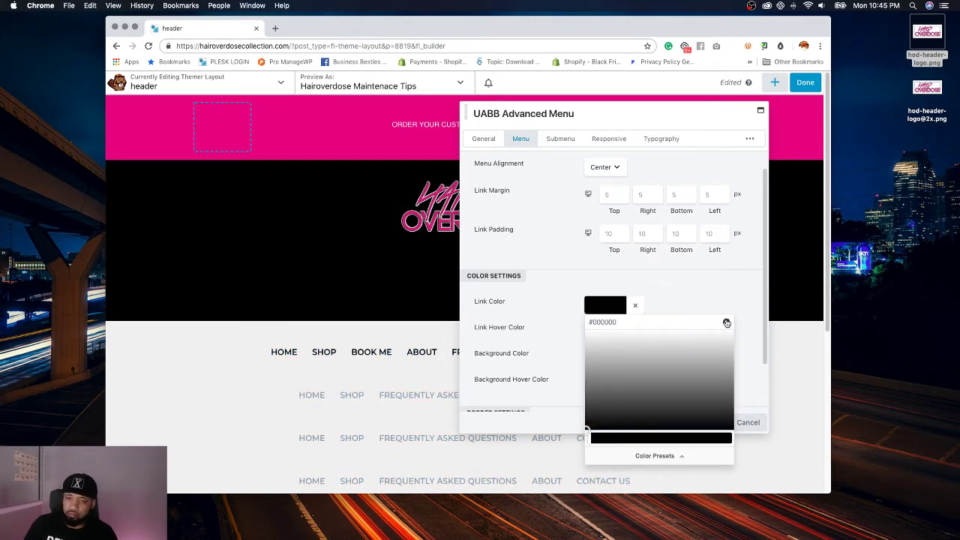
{"action": "left_click", "coordinate": [727, 322]}
Step: Set the menu's link hover color to the pink preset #ea028a
{"action": "left_click", "coordinate": [614, 331]}
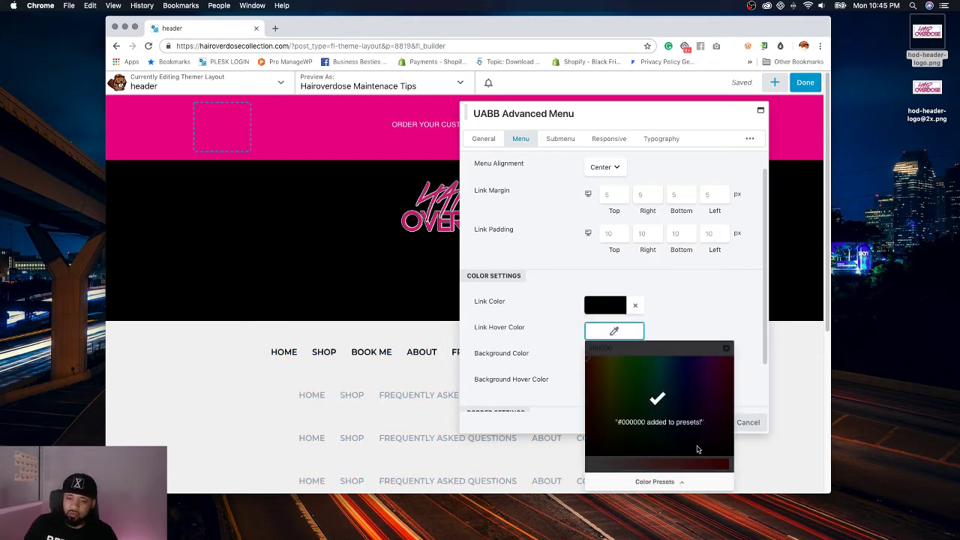
{"action": "left_click", "coordinate": [660, 482]}
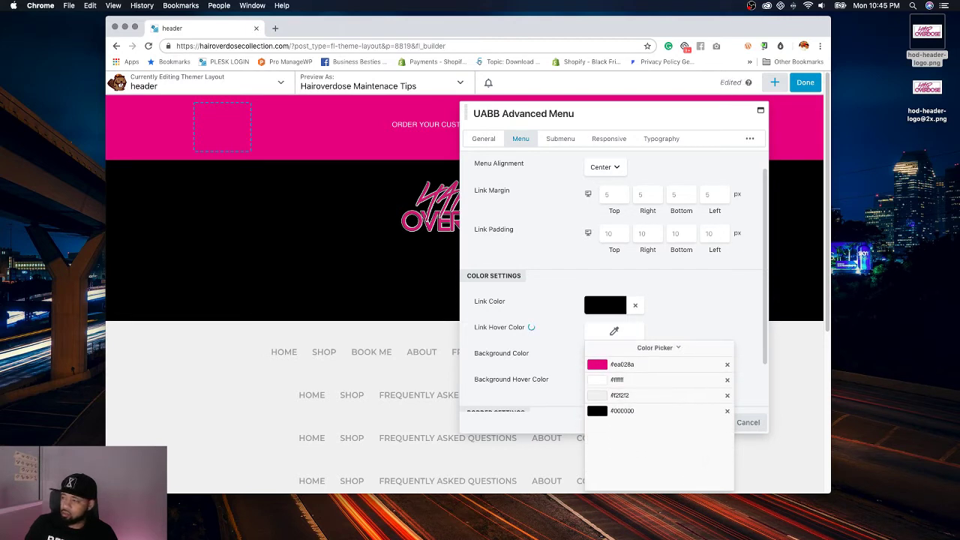
{"action": "left_click", "coordinate": [619, 366]}
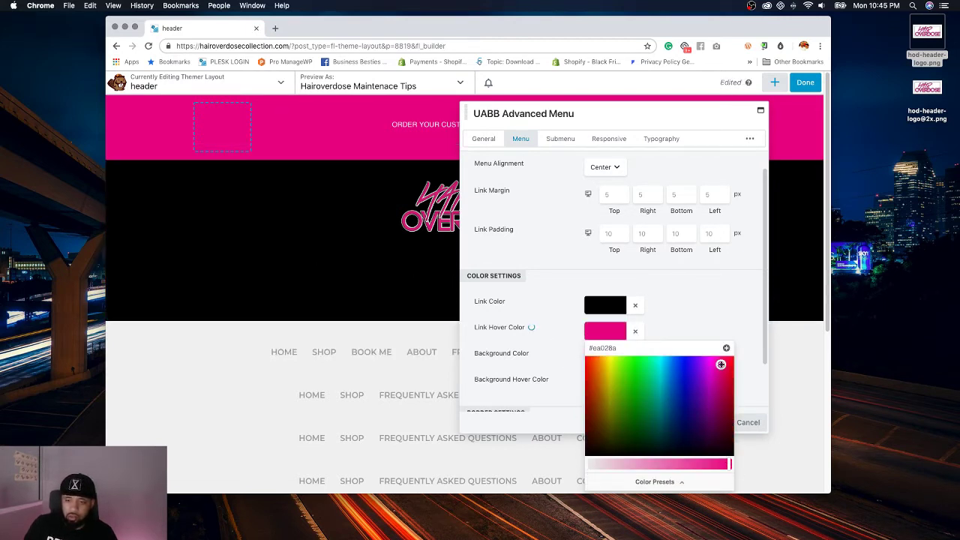
Step: Darken the menu's link hover color to the deeper pink #c60176 and add that color to the presets
{"action": "left_click_drag", "start_coordinate": [720, 364], "coordinate": [720, 378]}
{"action": "left_click", "coordinate": [681, 223]}
{"action": "left_click", "coordinate": [613, 331]}
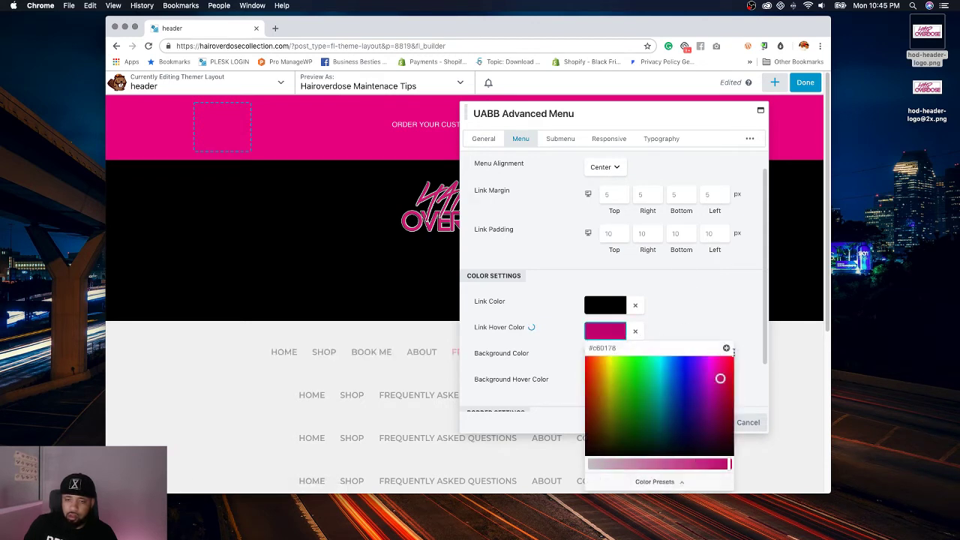
{"action": "left_click", "coordinate": [726, 348]}
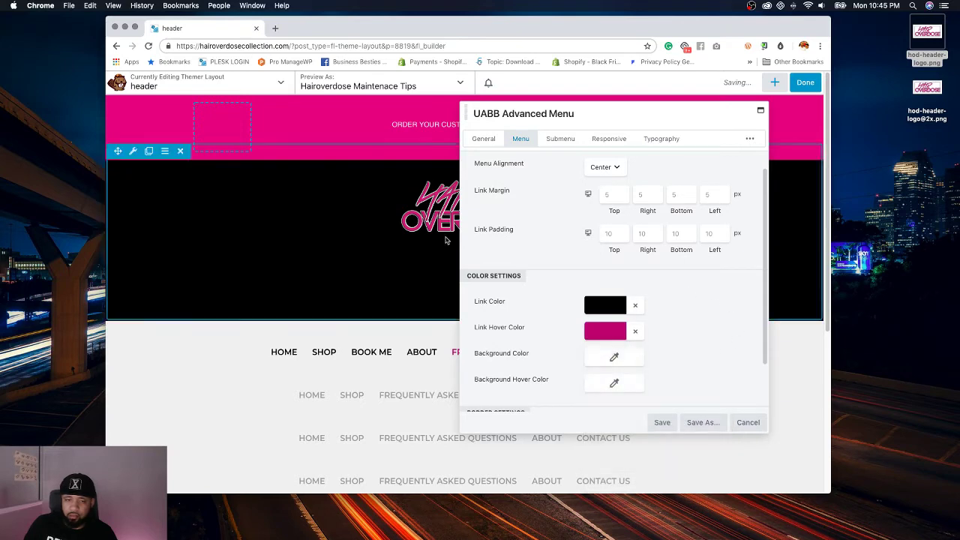
Step: Give the menu typography a custom font size of 22 px and save the menu module's settings
{"action": "left_click_drag", "start_coordinate": [589, 111], "coordinate": [564, 111]}
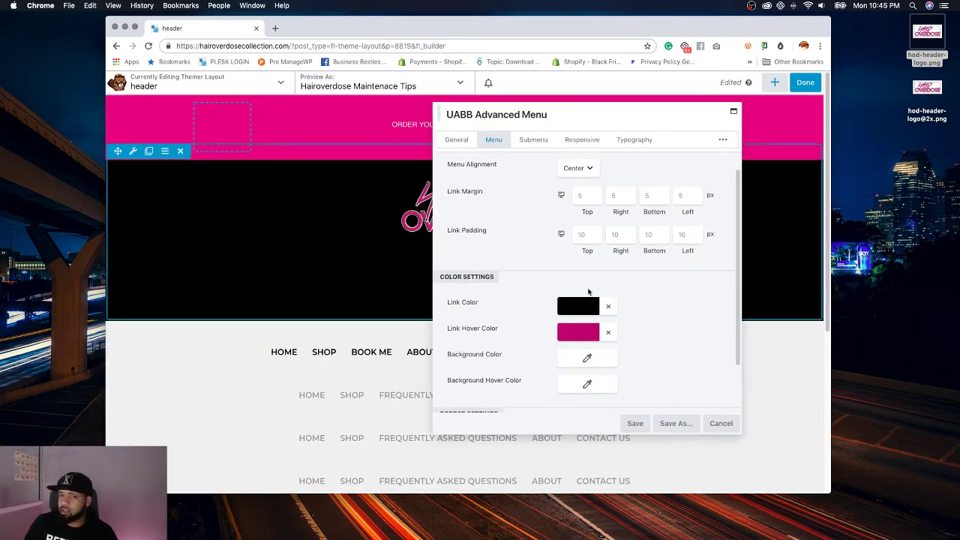
{"action": "left_click", "coordinate": [640, 143]}
{"action": "left_click", "coordinate": [588, 200]}
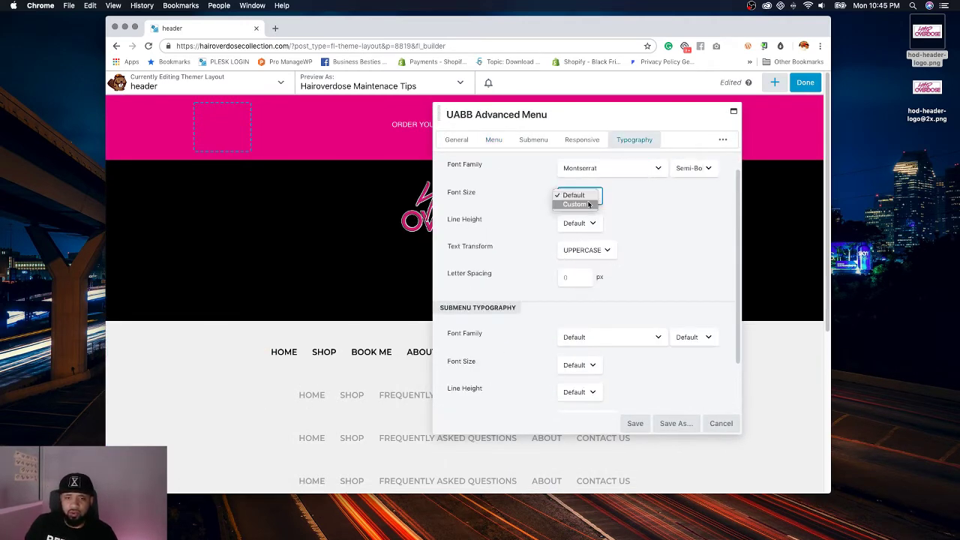
{"action": "left_click", "coordinate": [577, 204]}
{"action": "left_click", "coordinate": [578, 223]}
{"action": "type", "text": "22"}
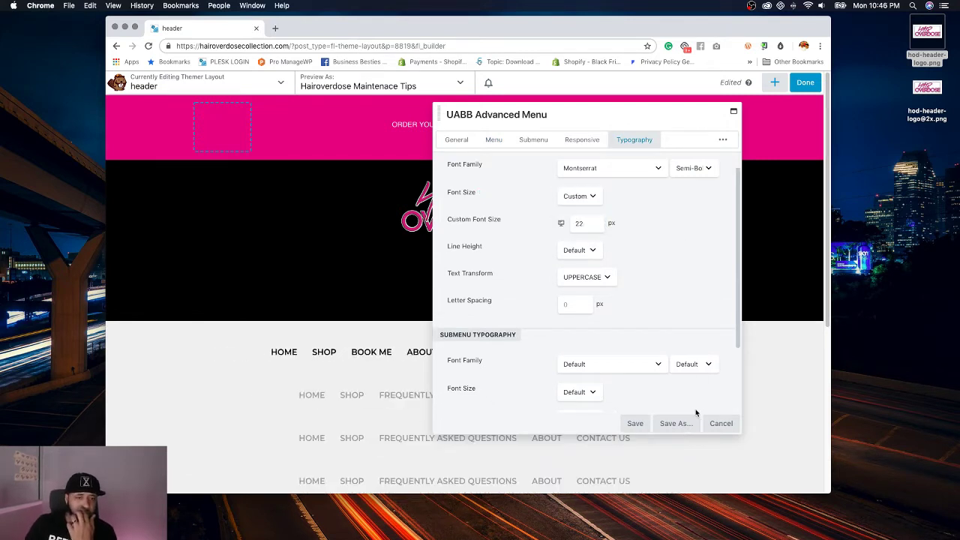
{"action": "left_click", "coordinate": [637, 425]}
Step: Publish the header layout, reload the page and reopen the layout in Beaver Builder
{"action": "left_click", "coordinate": [804, 84]}
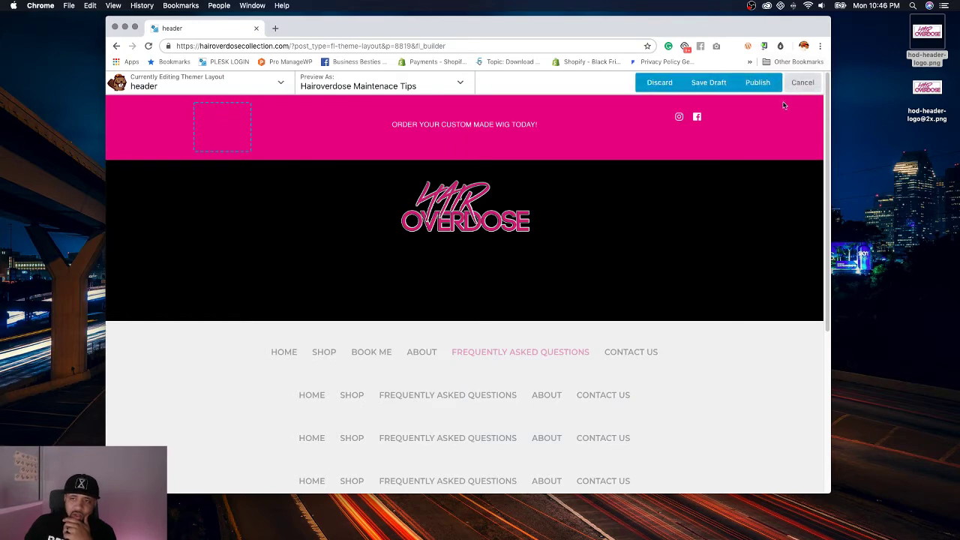
{"action": "left_click", "coordinate": [758, 81]}
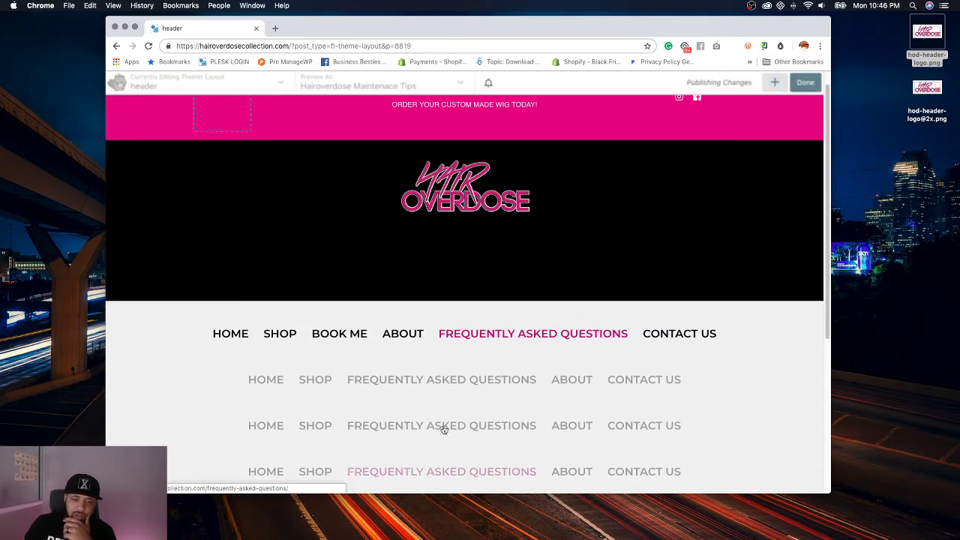
{"action": "left_click", "coordinate": [148, 46]}
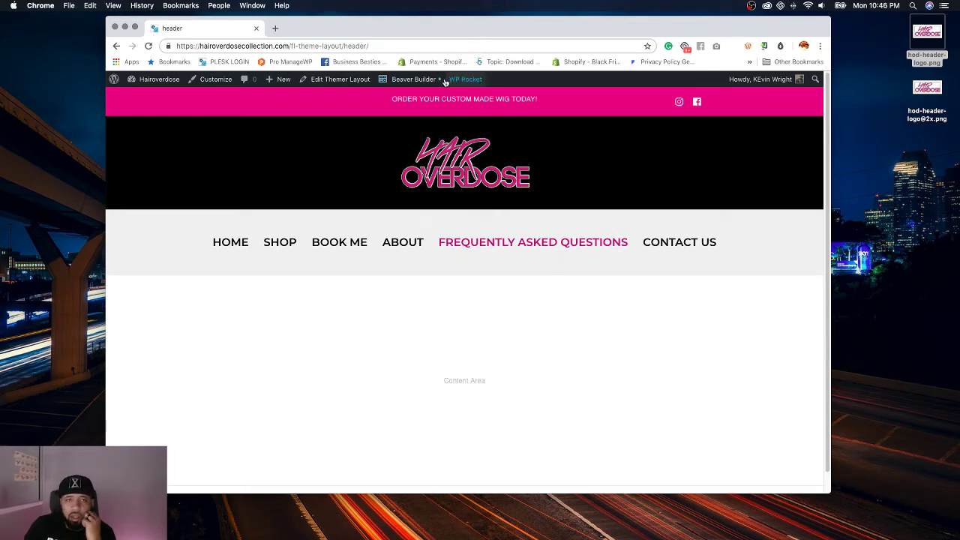
{"action": "left_click", "coordinate": [412, 78]}
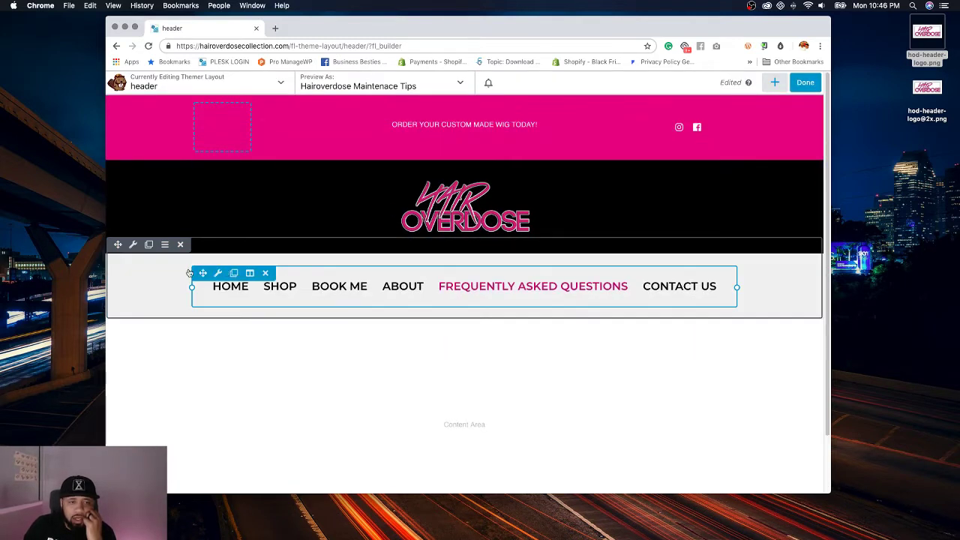
Step: Set the menu row's desktop padding to 8 px on all four sides
{"action": "left_click", "coordinate": [134, 245]}
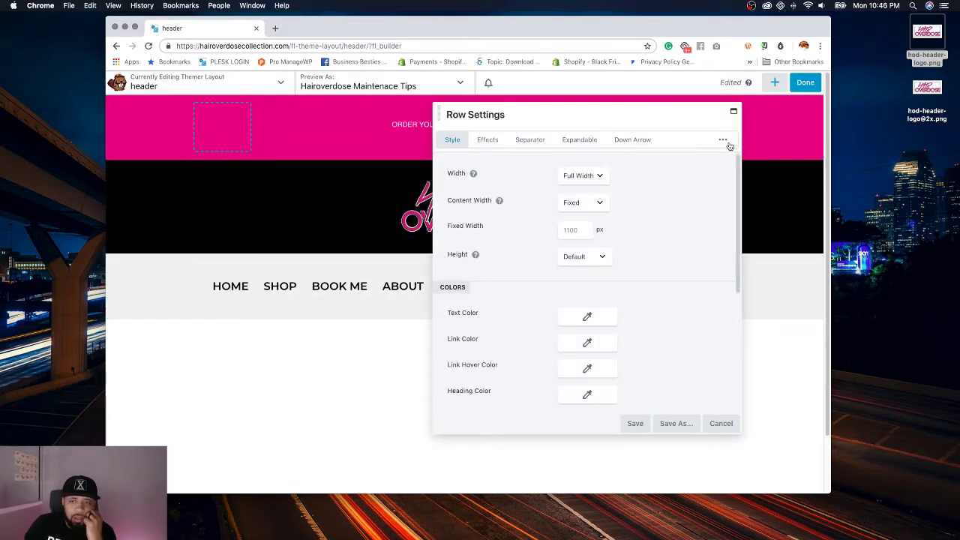
{"action": "left_click", "coordinate": [537, 170]}
{"action": "left_click", "coordinate": [587, 189]}
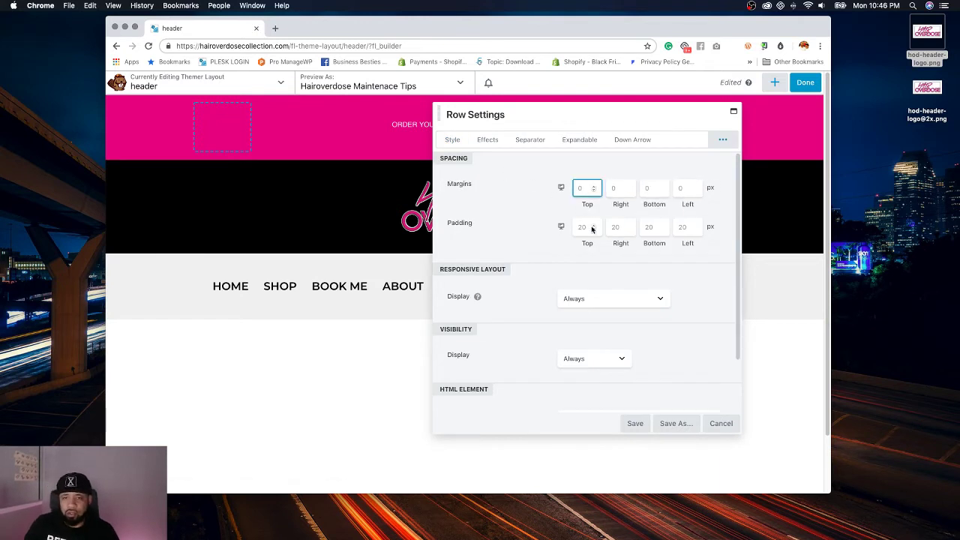
{"action": "left_click", "coordinate": [582, 227]}
{"action": "type", "text": "8"}
{"action": "key", "text": "Tab"}
{"action": "type", "text": "8"}
{"action": "key", "text": "Tab"}
{"action": "type", "text": "8"}
{"action": "key", "text": "Tab"}
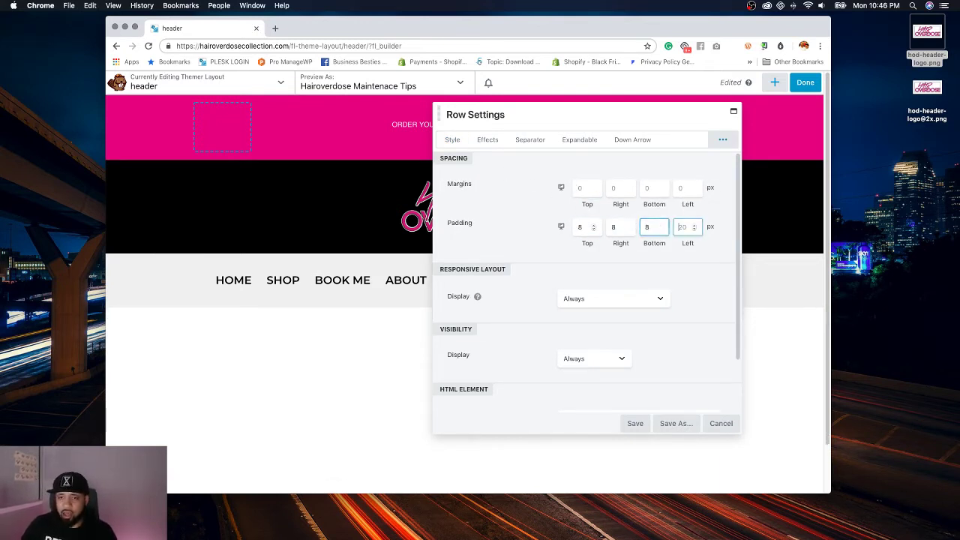
{"action": "type", "text": "8"}
Step: Set the menu row's mobile padding to 8 px on all four sides and save the row settings
{"action": "left_click", "coordinate": [561, 226]}
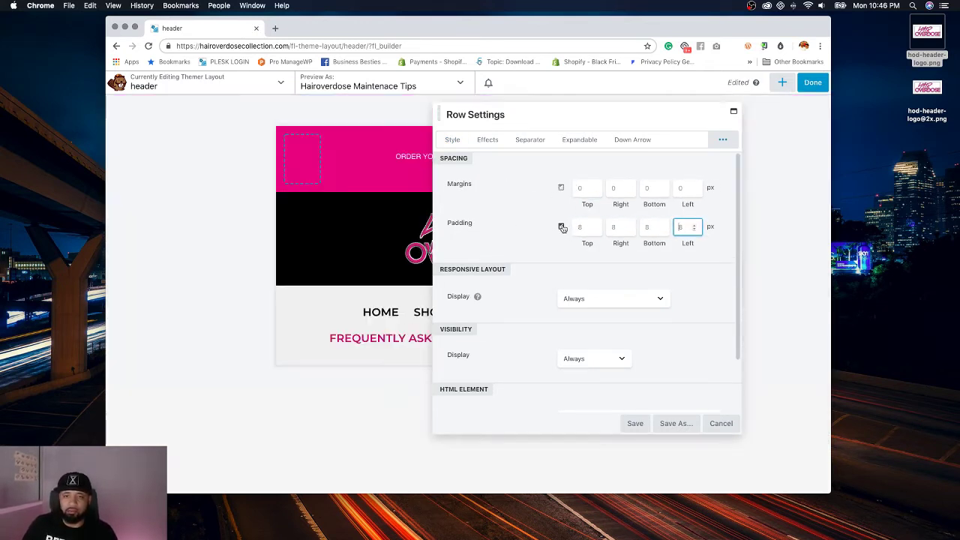
{"action": "left_click", "coordinate": [562, 226]}
{"action": "left_click", "coordinate": [580, 227]}
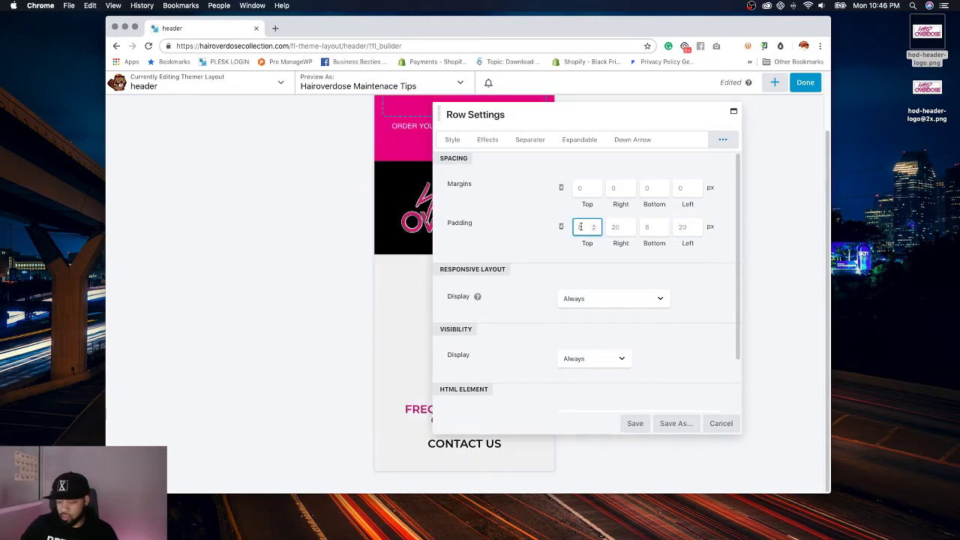
{"action": "type", "text": "8"}
{"action": "key", "text": "Tab"}
{"action": "type", "text": "8"}
{"action": "key", "text": "Tab"}
{"action": "type", "text": "8"}
{"action": "key", "text": "Tab"}
{"action": "type", "text": "8"}
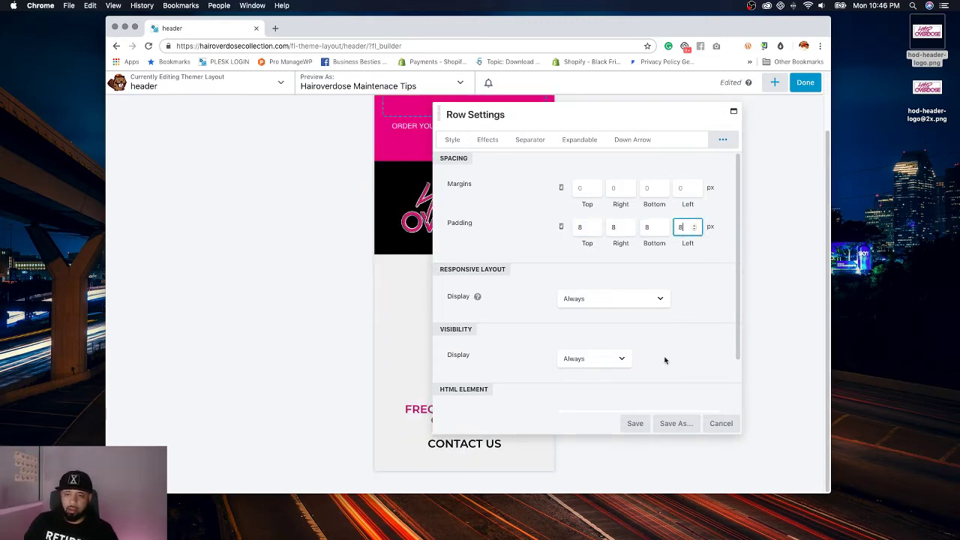
{"action": "left_click", "coordinate": [635, 423]}
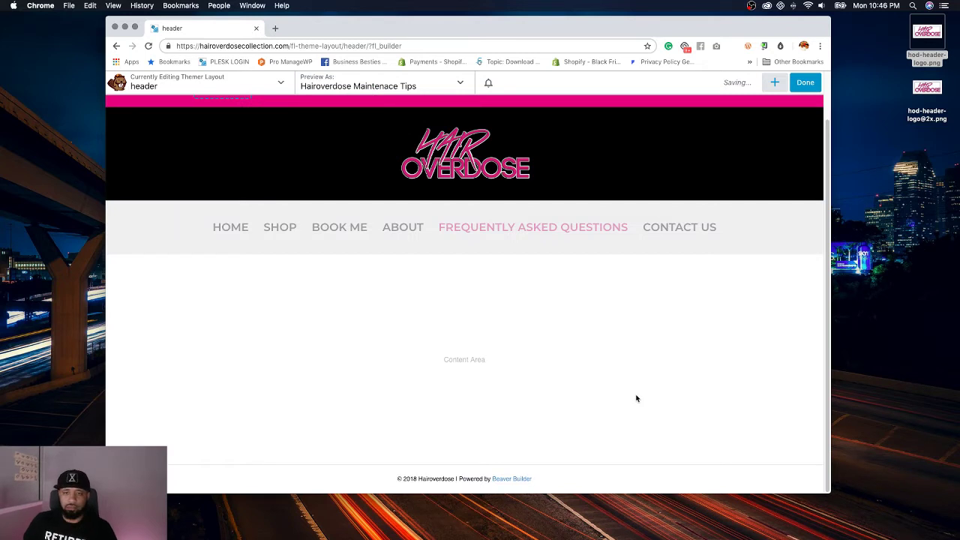
Step: Set the menu module's desktop margins to 0 px on all four sides, check the tablet and mobile margins, and save
{"action": "left_click", "coordinate": [593, 227]}
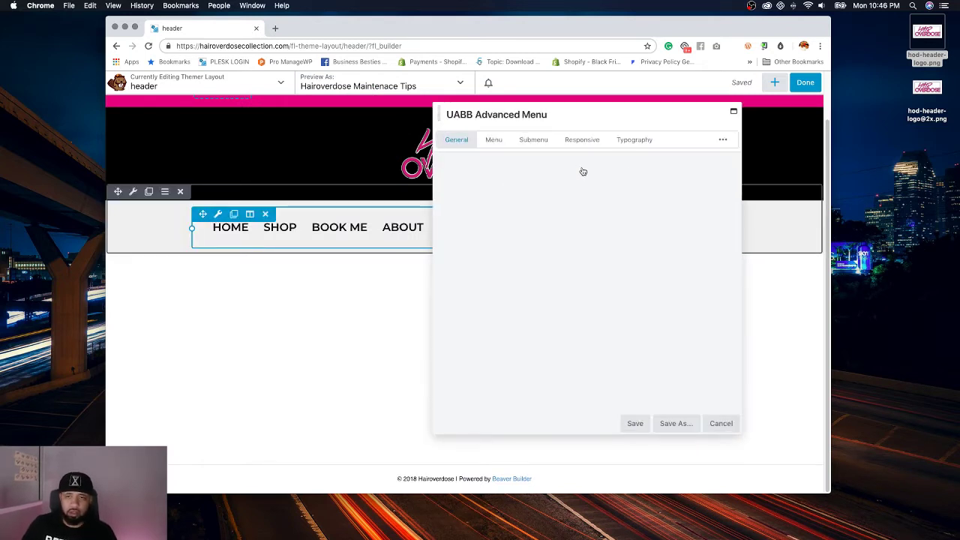
{"action": "left_click", "coordinate": [722, 140]}
{"action": "left_click", "coordinate": [586, 177]}
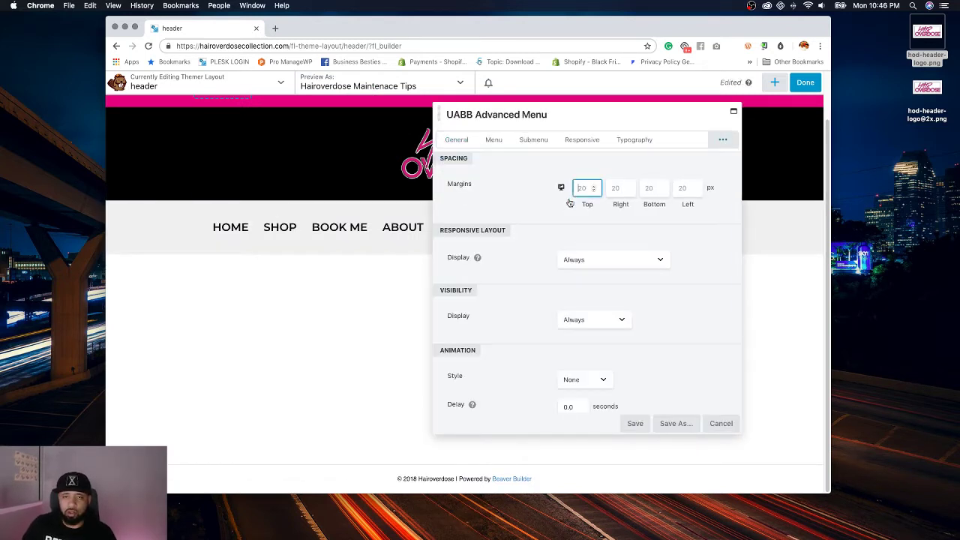
{"action": "key", "text": "Tab"}
{"action": "type", "text": "0"}
{"action": "key", "text": "Tab"}
{"action": "type", "text": "0"}
{"action": "key", "text": "Tab"}
{"action": "type", "text": "0"}
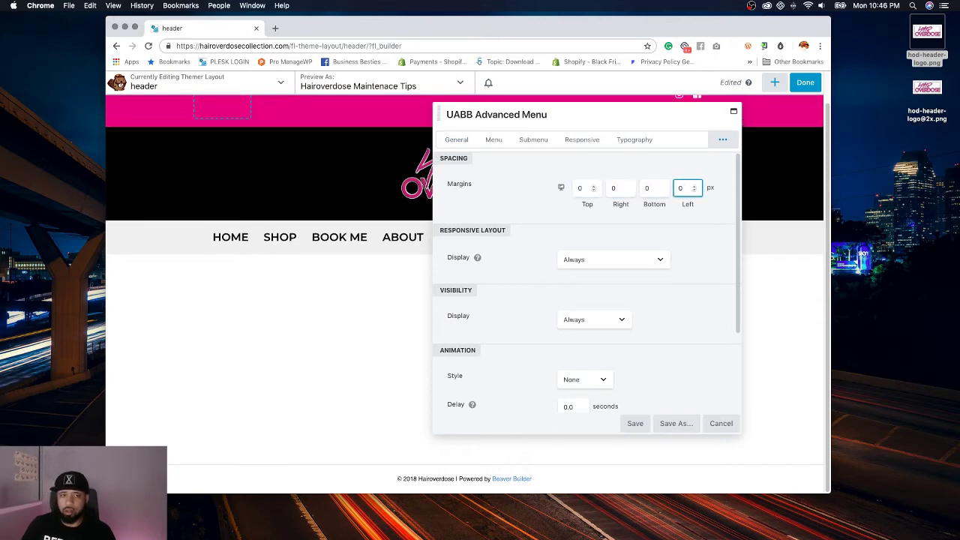
{"action": "left_click", "coordinate": [561, 188]}
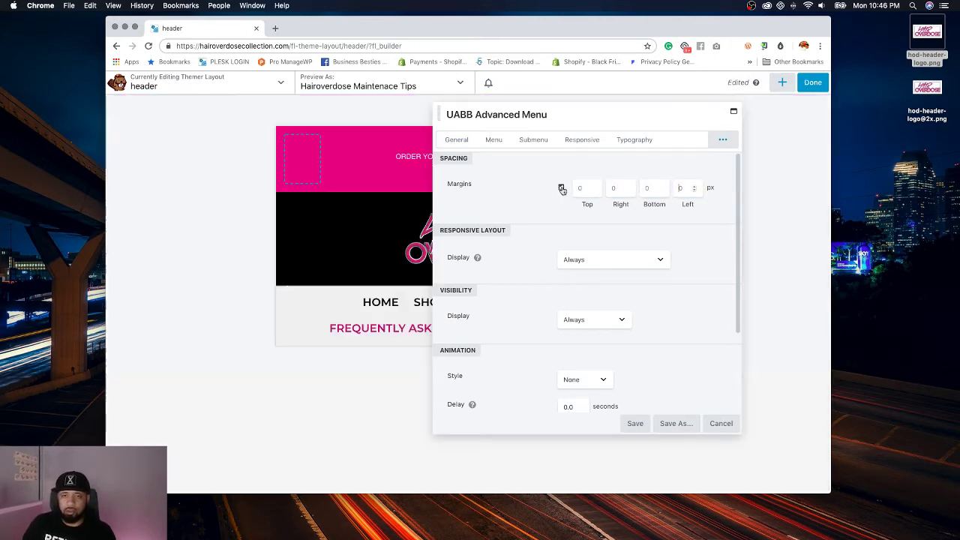
{"action": "left_click", "coordinate": [561, 188]}
{"action": "left_click", "coordinate": [589, 187]}
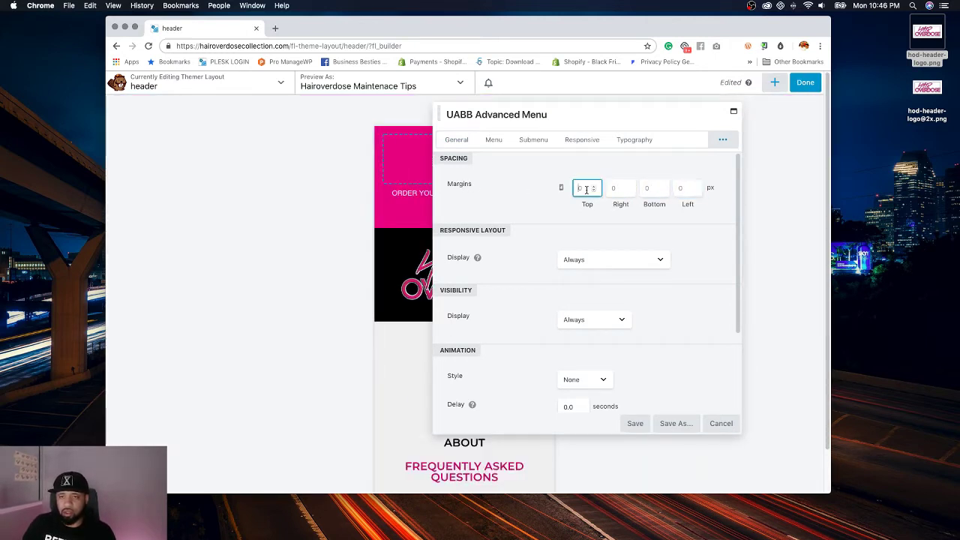
{"action": "key", "text": "Return"}
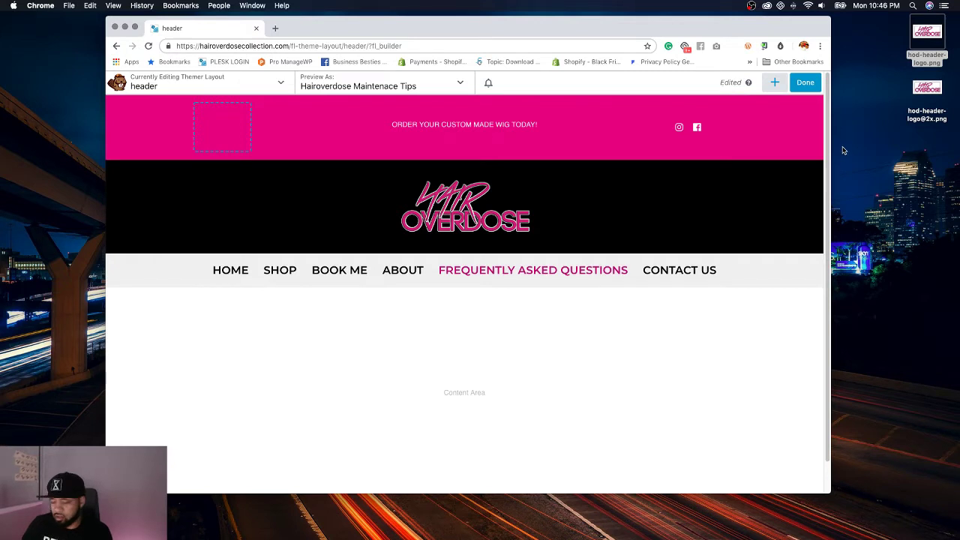
Step: Preview the header layout at desktop, tablet and mobile sizes
{"action": "key", "text": "p"}
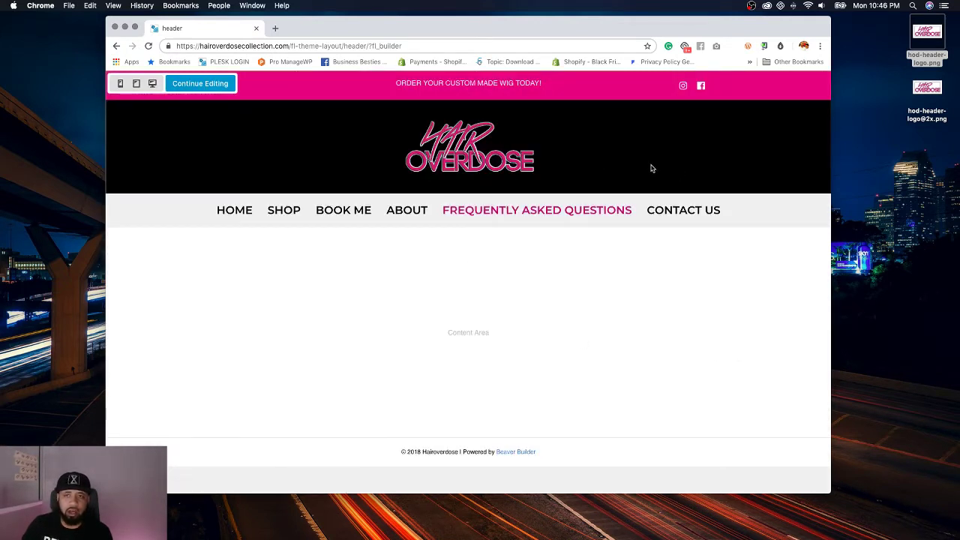
{"action": "left_click", "coordinate": [137, 87]}
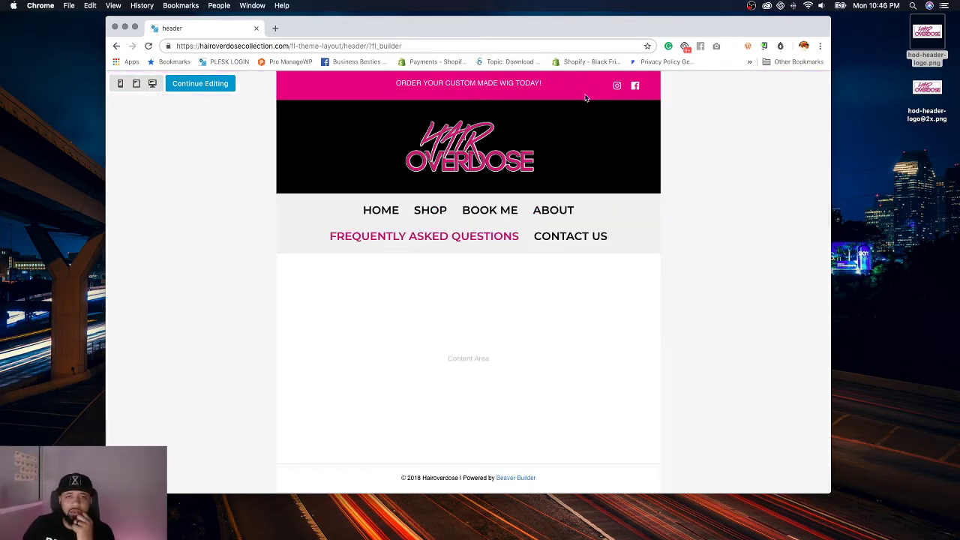
{"action": "left_click", "coordinate": [121, 86]}
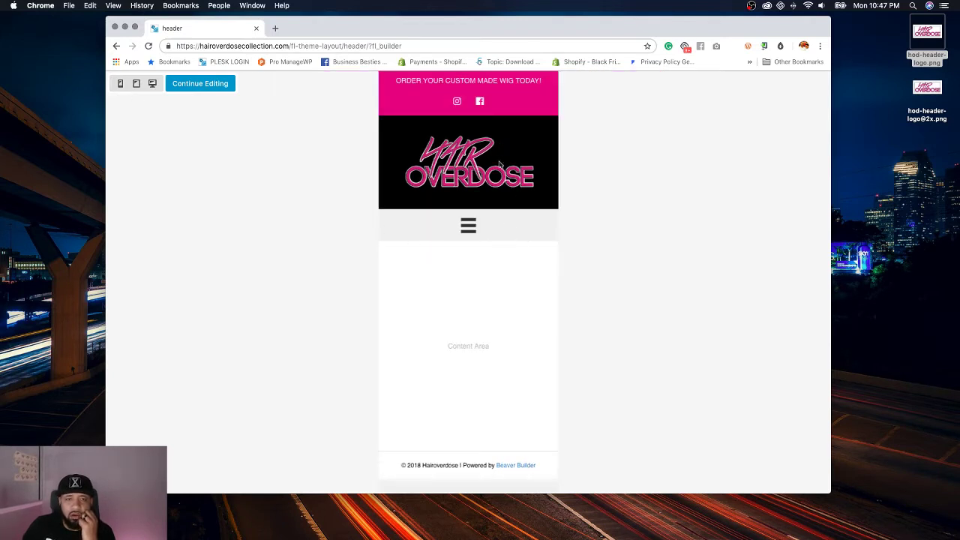
Step: Test expanding and collapsing the hamburger menu in the mobile preview, then return to editing the layout
{"action": "left_click", "coordinate": [466, 224]}
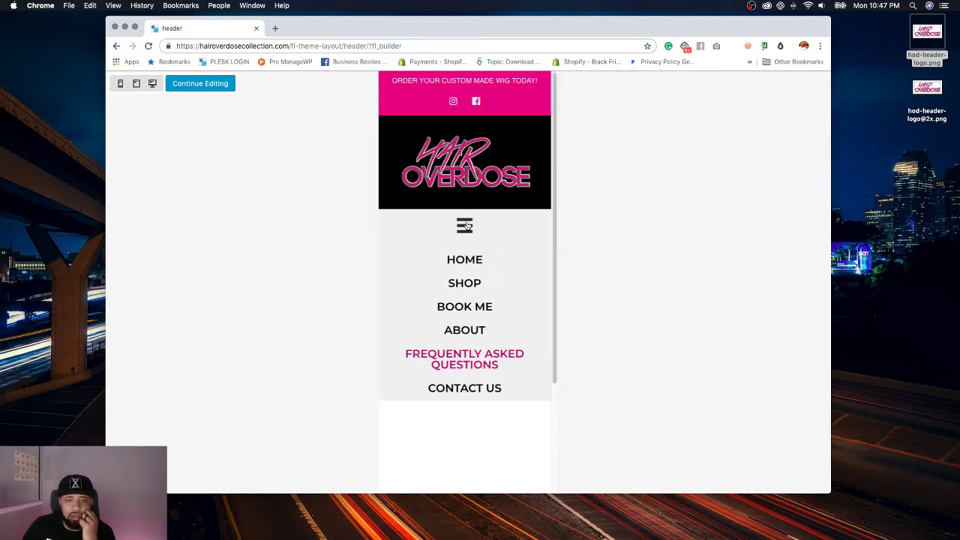
{"action": "left_click", "coordinate": [465, 226]}
{"action": "left_click", "coordinate": [465, 227]}
{"action": "left_click", "coordinate": [465, 226]}
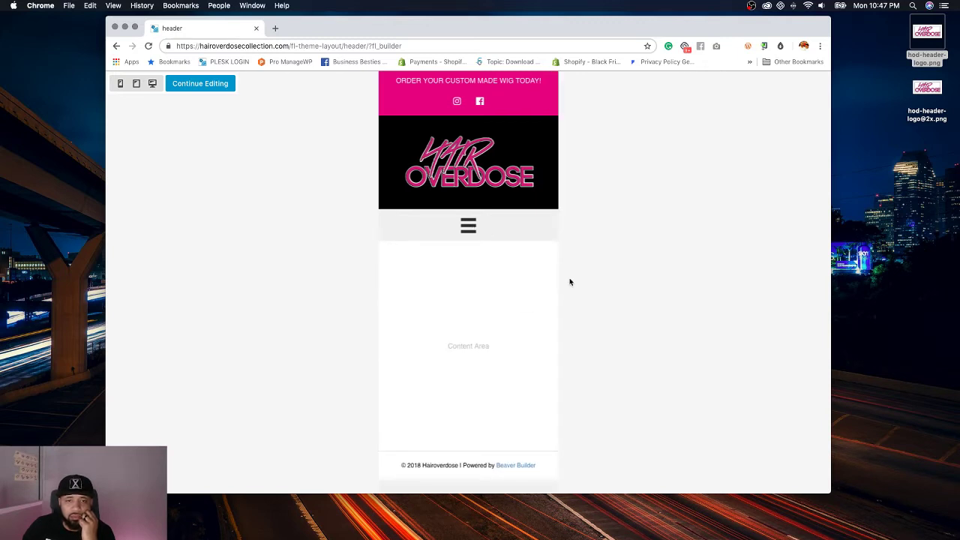
{"action": "left_click", "coordinate": [469, 225]}
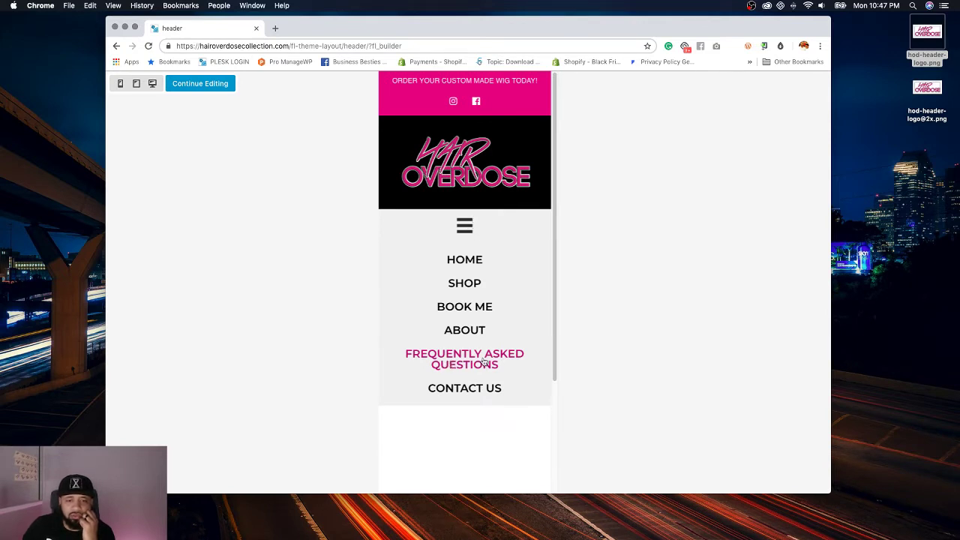
{"action": "left_click", "coordinate": [465, 222]}
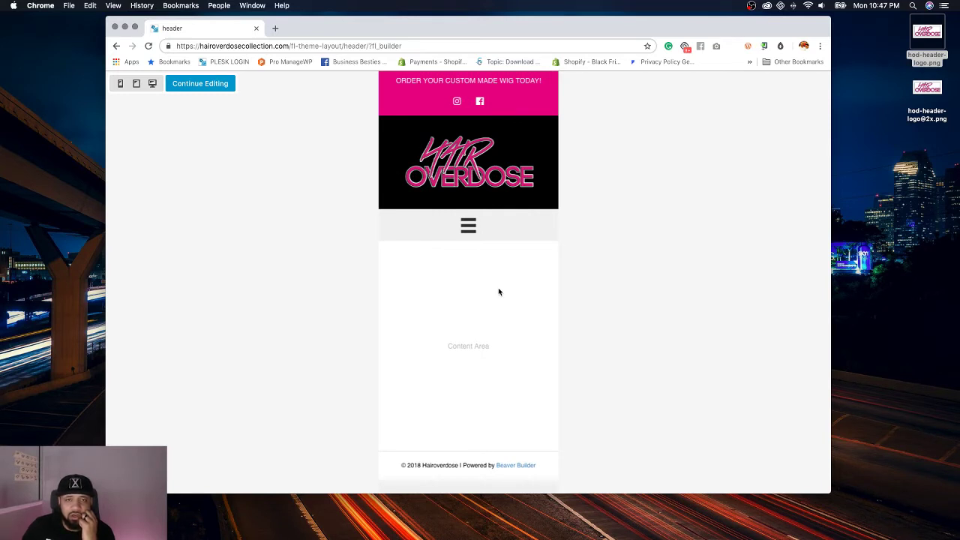
{"action": "left_click", "coordinate": [476, 234]}
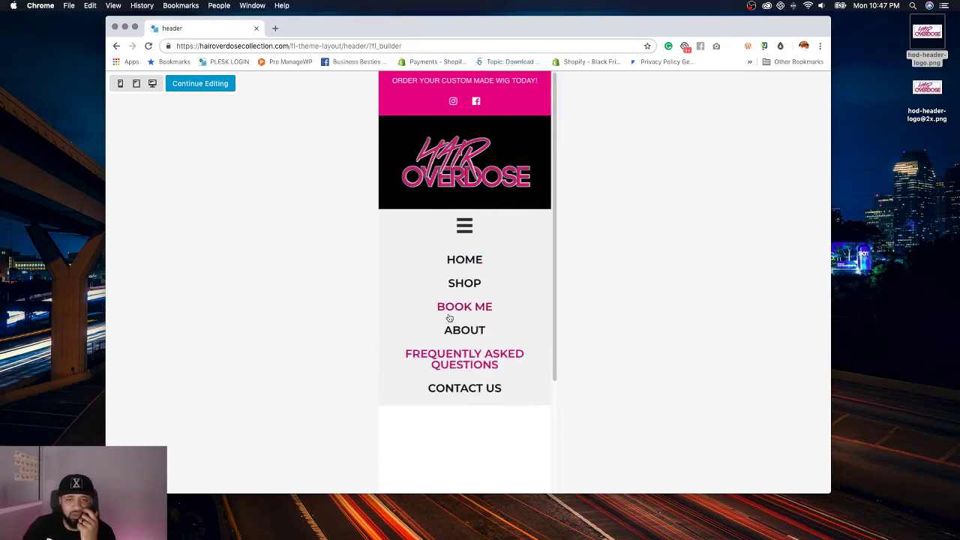
{"action": "left_click", "coordinate": [464, 225]}
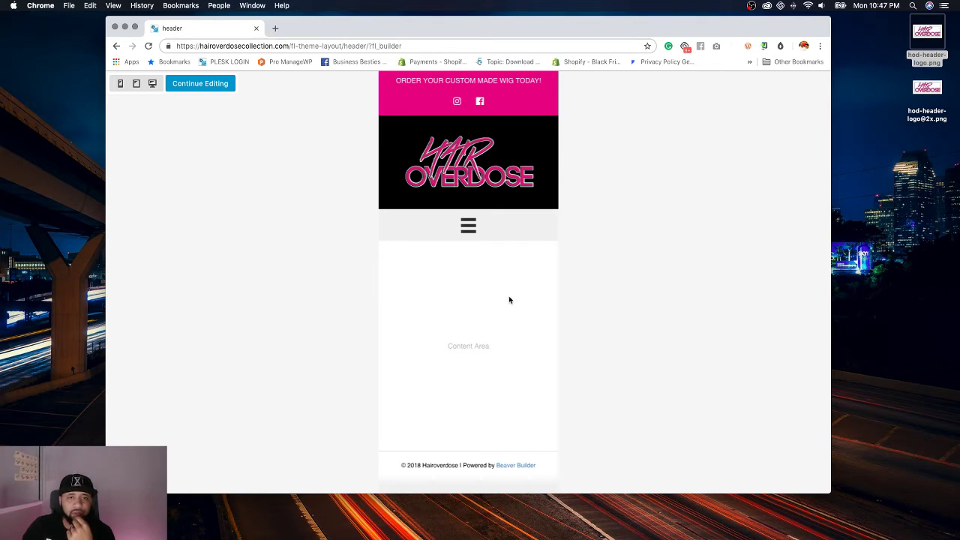
{"action": "left_click", "coordinate": [469, 225]}
{"action": "left_click", "coordinate": [469, 225]}
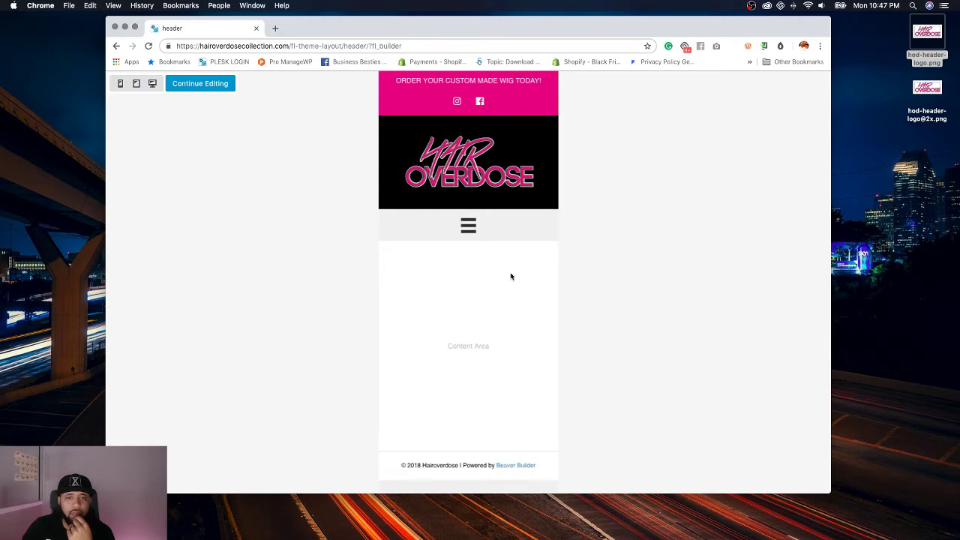
{"action": "left_click", "coordinate": [204, 86]}
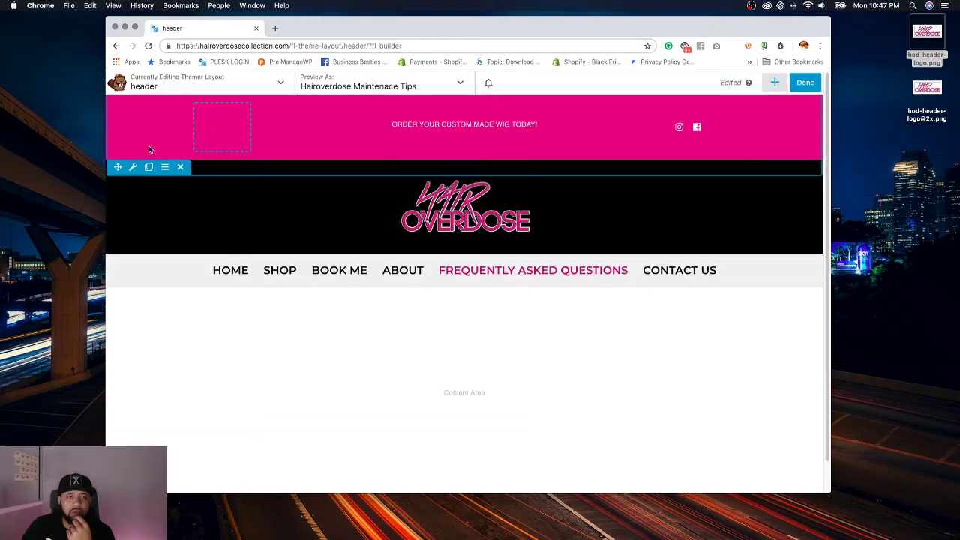
Step: Set the pink promo row to display on desktop and tablet but not on mobile, and save the row settings
{"action": "left_click", "coordinate": [136, 166]}
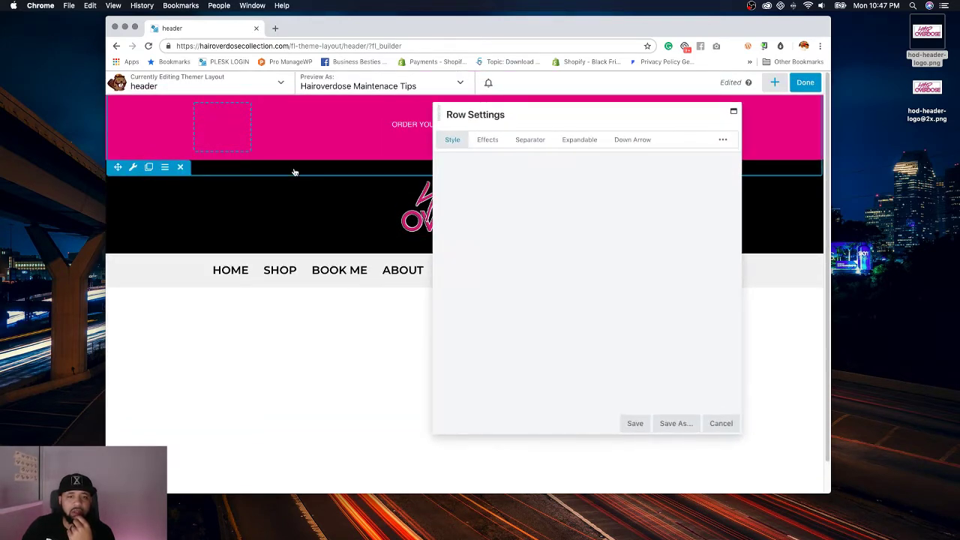
{"action": "left_click", "coordinate": [722, 140]}
{"action": "left_click", "coordinate": [599, 168]}
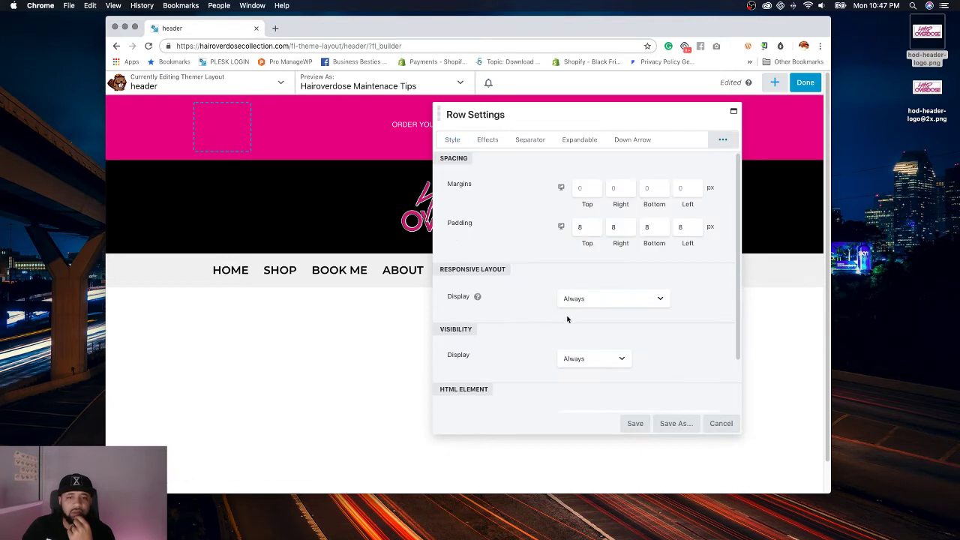
{"action": "left_click", "coordinate": [601, 303]}
{"action": "key", "text": "Escape"}
{"action": "key", "text": "Down"}
{"action": "key", "text": "Down"}
{"action": "left_click", "coordinate": [637, 424]}
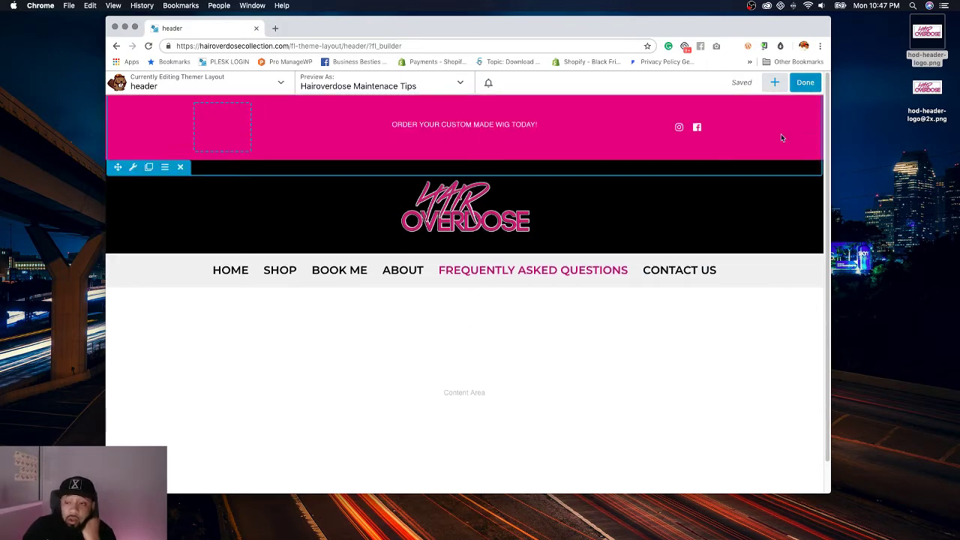
Step: Preview the header at desktop, tablet and mobile sizes to check the promo row's visibility
{"action": "key", "text": "p"}
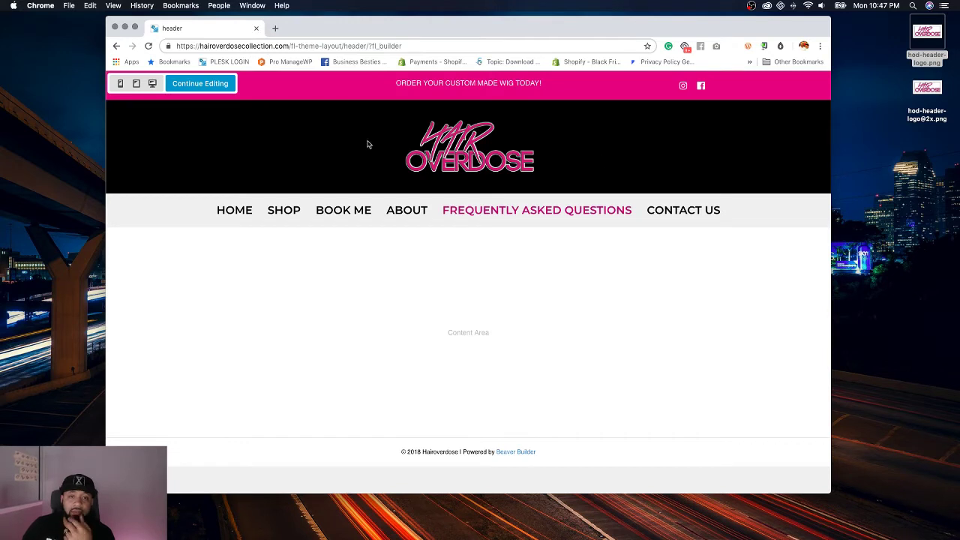
{"action": "left_click", "coordinate": [137, 84]}
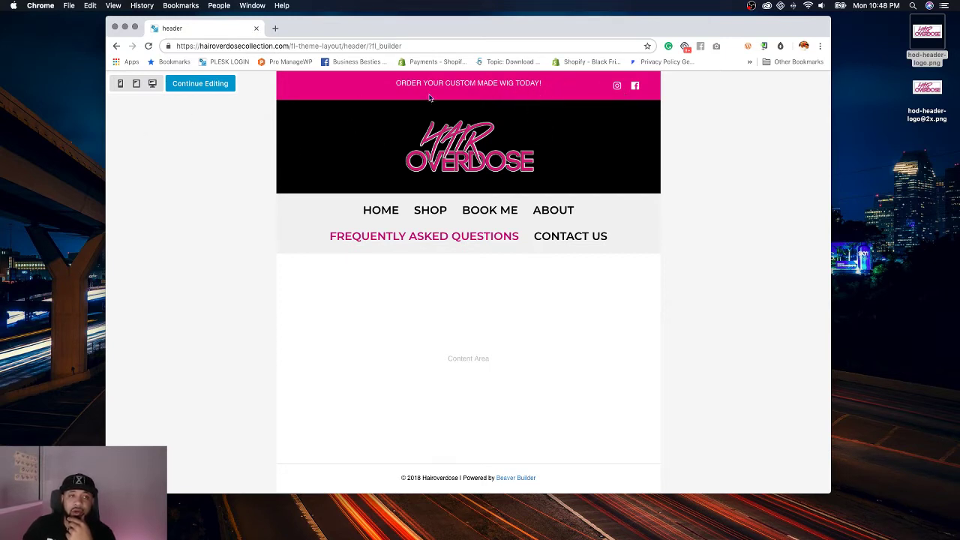
{"action": "left_click", "coordinate": [121, 84]}
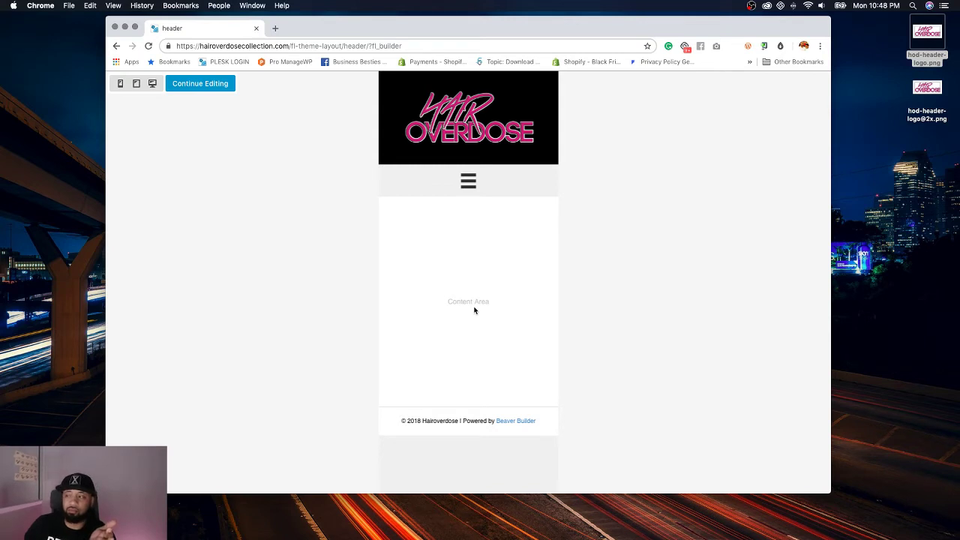
Step: Expand and collapse the hamburger menu in the mobile preview, and return to editing the layout
{"action": "left_click", "coordinate": [467, 182]}
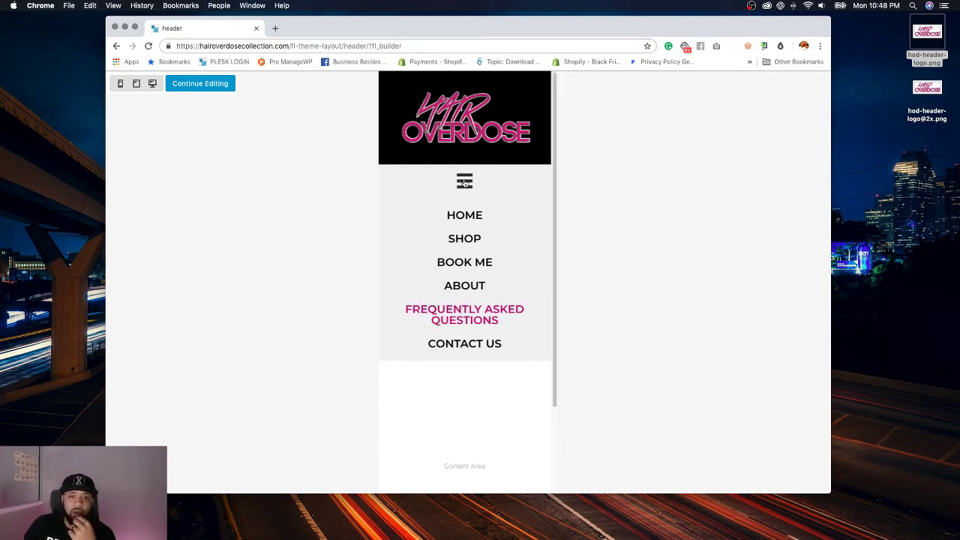
{"action": "left_click", "coordinate": [464, 183]}
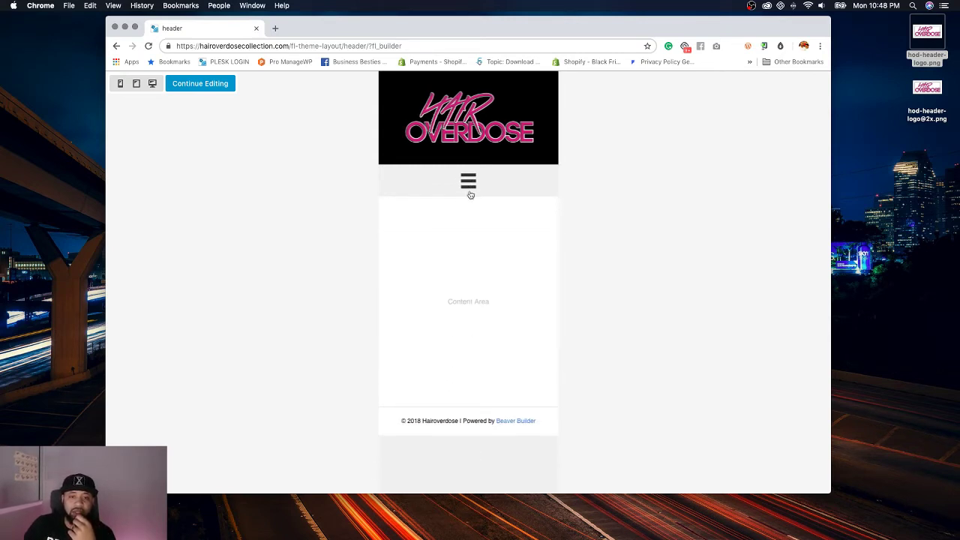
{"action": "left_click", "coordinate": [468, 192]}
{"action": "left_click", "coordinate": [468, 183]}
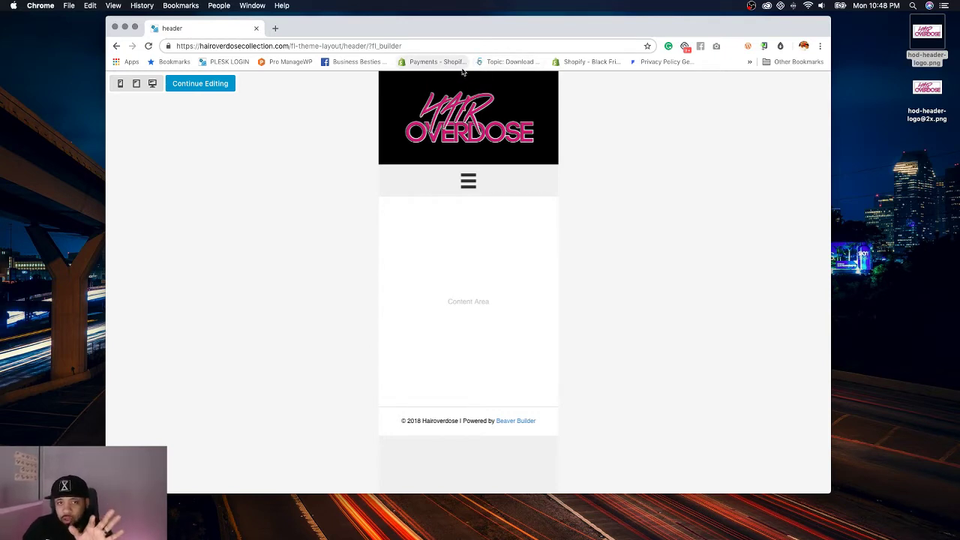
{"action": "left_click", "coordinate": [218, 87]}
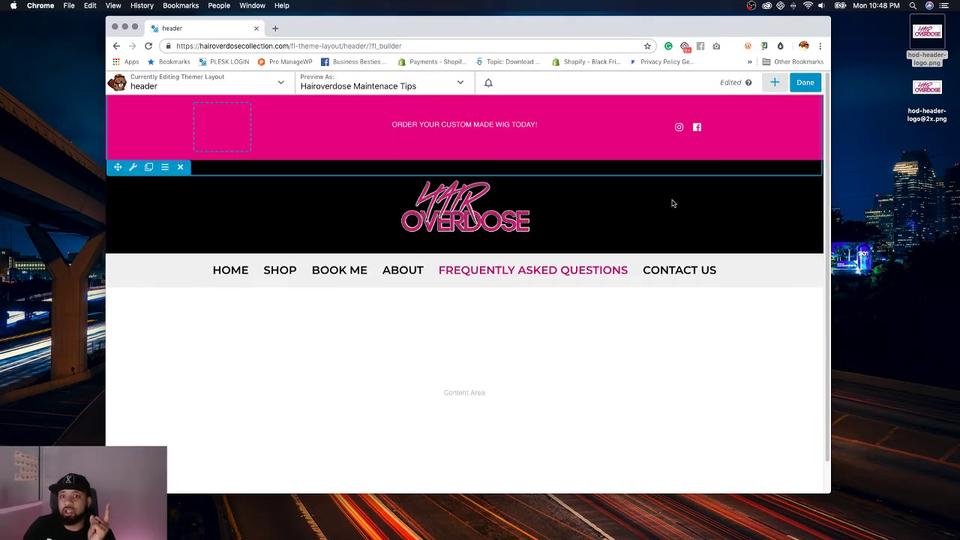
Step: Review the header menu module's layout and submenu icon options and its main menu spacing, color and border settings
{"action": "left_click", "coordinate": [218, 269]}
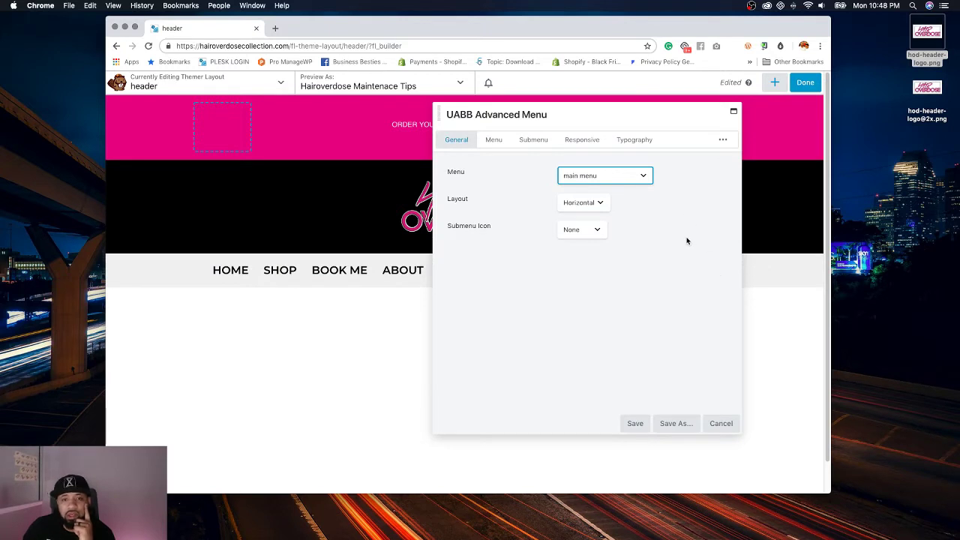
{"action": "left_click", "coordinate": [591, 231]}
{"action": "left_click", "coordinate": [622, 218]}
{"action": "left_click", "coordinate": [604, 203]}
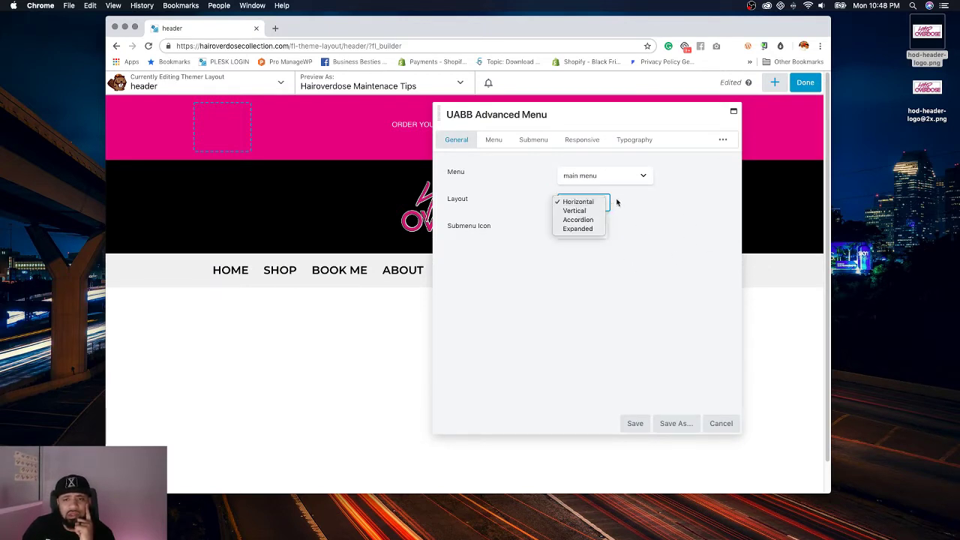
{"action": "left_click", "coordinate": [616, 202]}
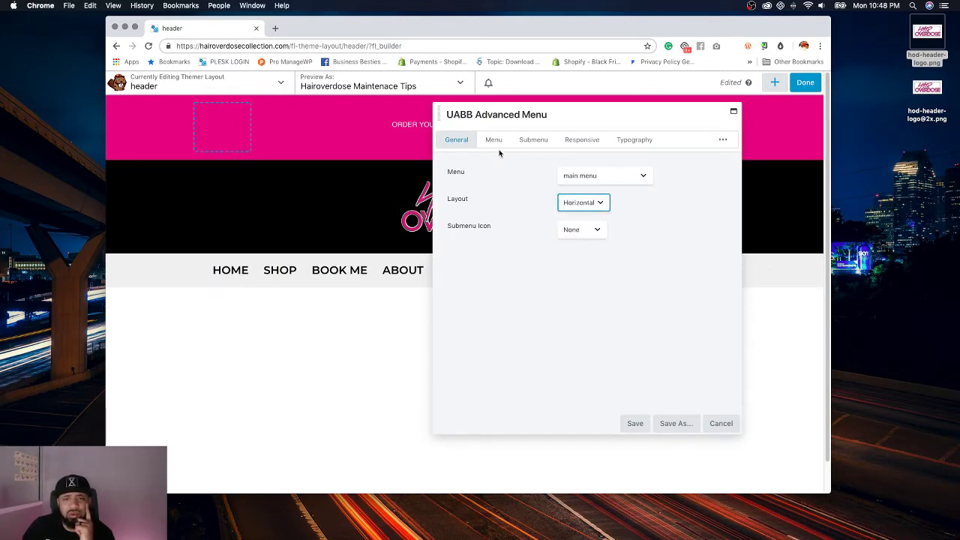
{"action": "left_click", "coordinate": [493, 140]}
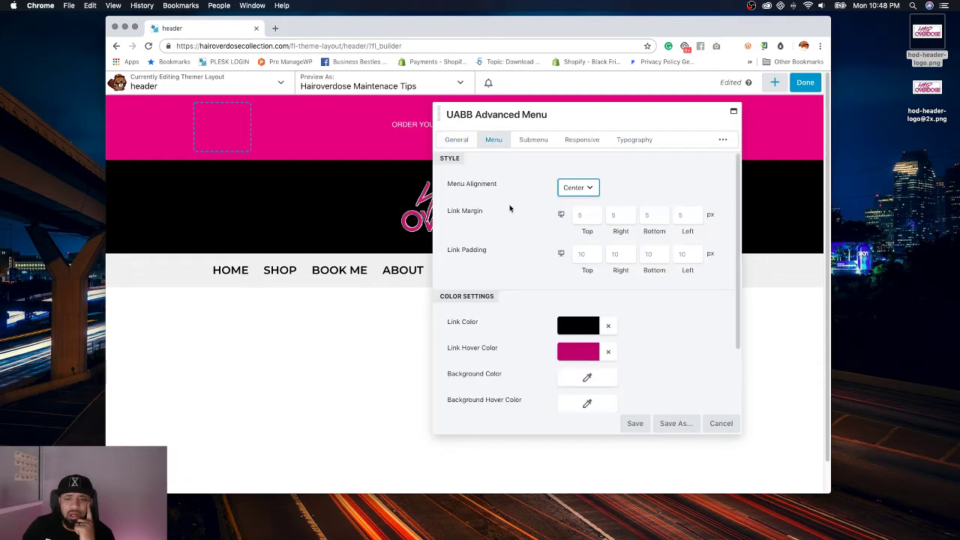
{"action": "scroll", "coordinate": [509, 206], "scroll_direction": "down", "scroll_amount": 2}
{"action": "scroll", "coordinate": [510, 209], "scroll_direction": "up", "scroll_amount": 2}
{"action": "scroll", "coordinate": [555, 315], "scroll_direction": "down", "scroll_amount": 2}
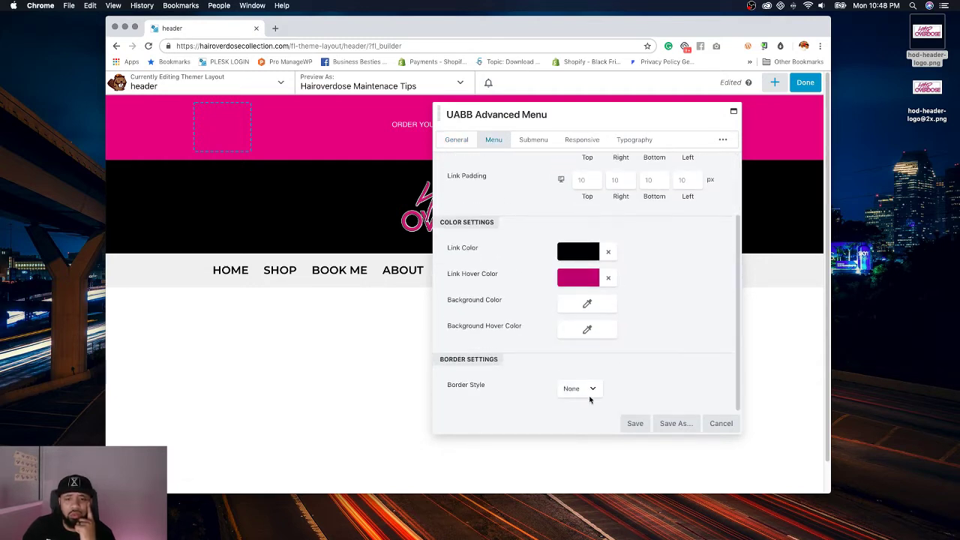
{"action": "left_click", "coordinate": [589, 393]}
{"action": "left_click", "coordinate": [605, 385]}
{"action": "scroll", "coordinate": [510, 330], "scroll_direction": "up", "scroll_amount": 2}
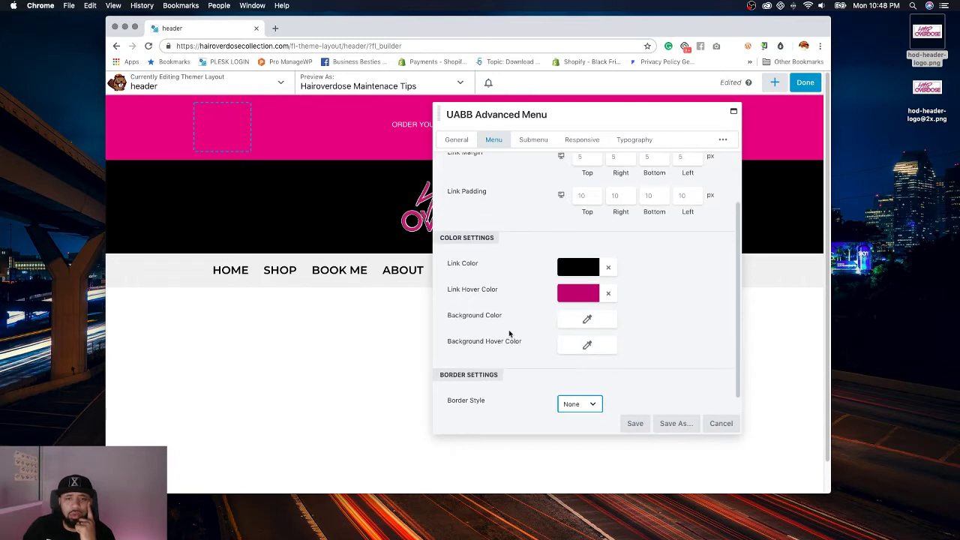
Step: Set the submenu's text transform to UPPERCASE in the menu module's typography settings
{"action": "left_click", "coordinate": [533, 139]}
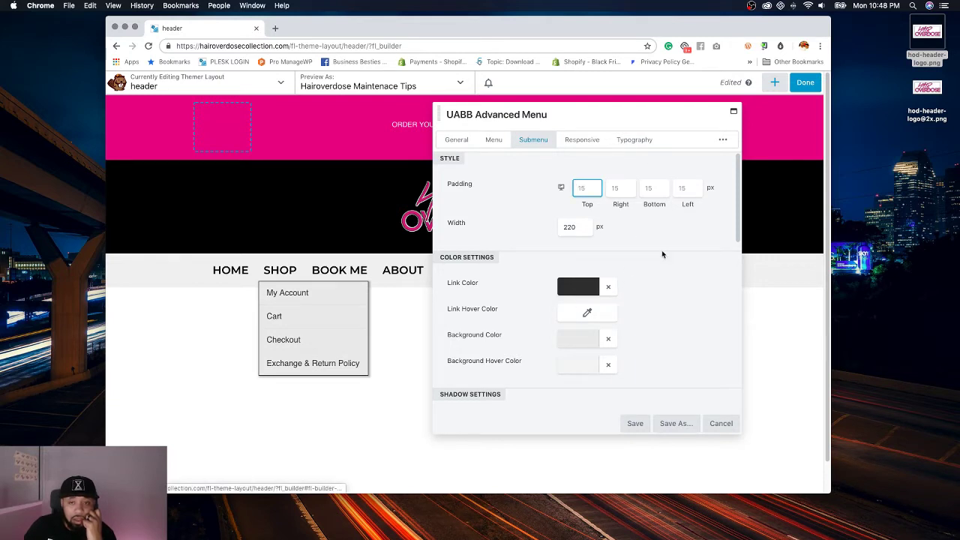
{"action": "left_click", "coordinate": [634, 139]}
{"action": "scroll", "coordinate": [525, 306], "scroll_direction": "down", "scroll_amount": 5}
{"action": "left_click", "coordinate": [611, 279]}
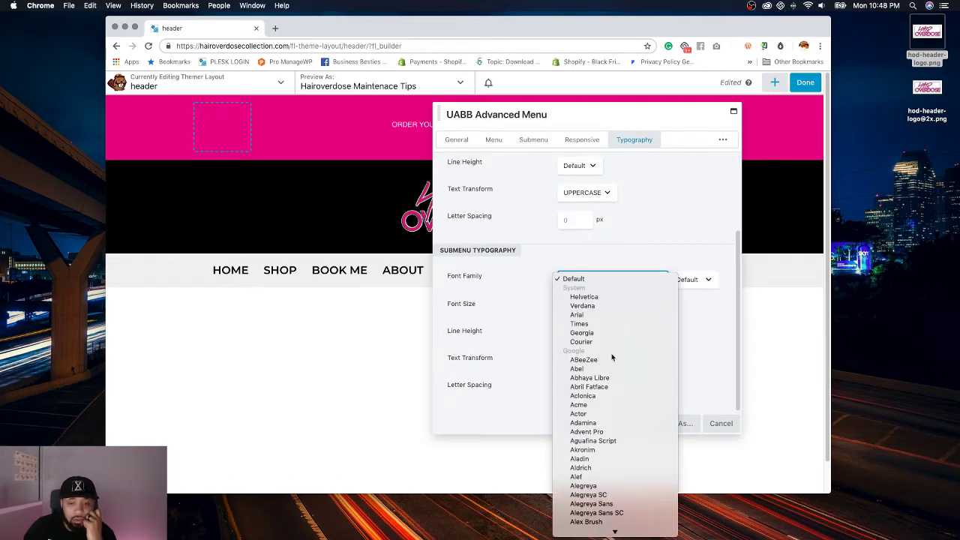
{"action": "left_click", "coordinate": [713, 352]}
{"action": "left_click", "coordinate": [572, 361]}
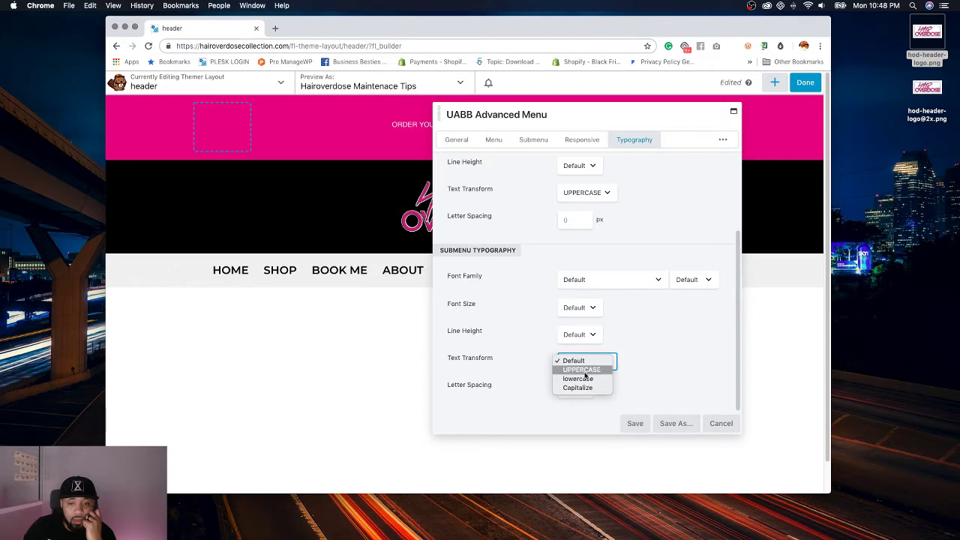
{"action": "left_click", "coordinate": [578, 368]}
{"action": "left_click", "coordinate": [661, 360]}
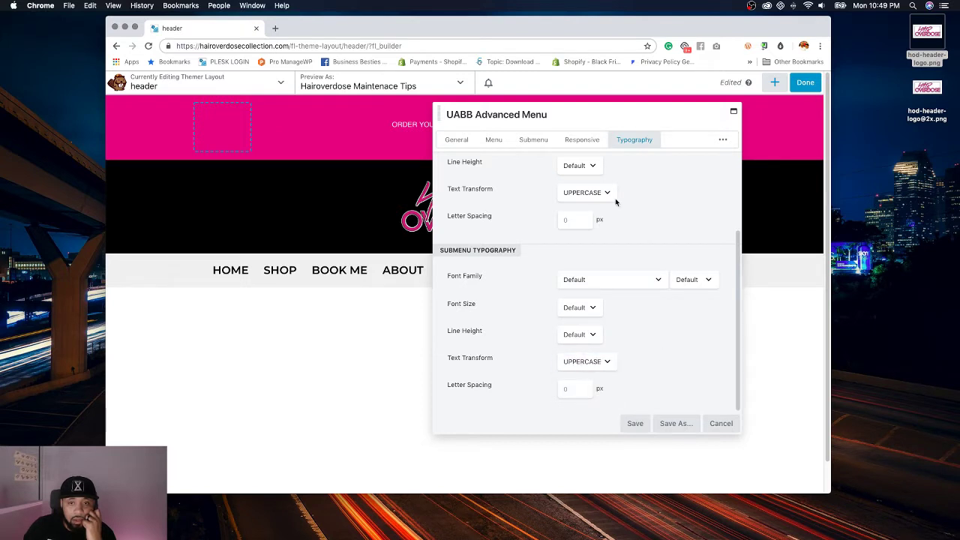
Step: Turn off the border around the dropdown submenu
{"action": "left_click", "coordinate": [533, 140]}
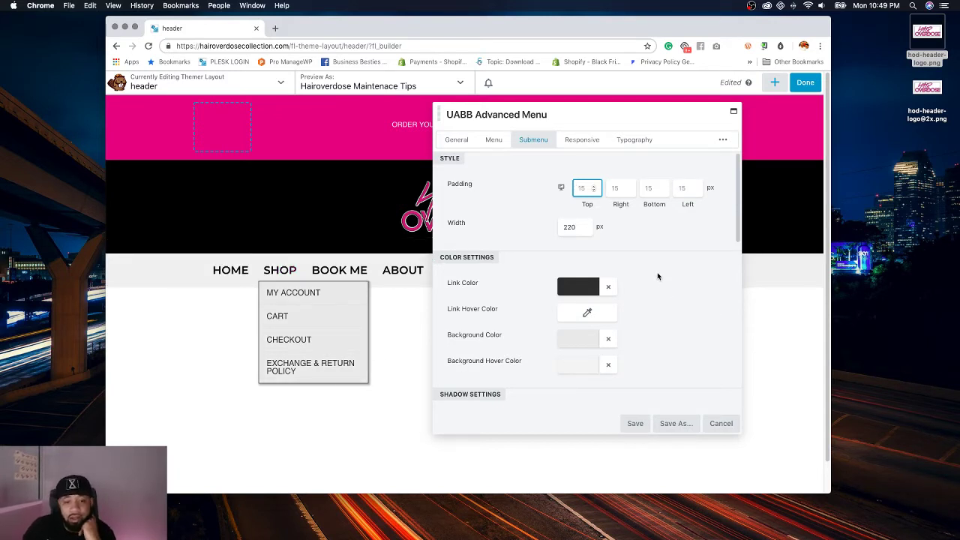
{"action": "scroll", "coordinate": [658, 276], "scroll_direction": "down", "scroll_amount": 2}
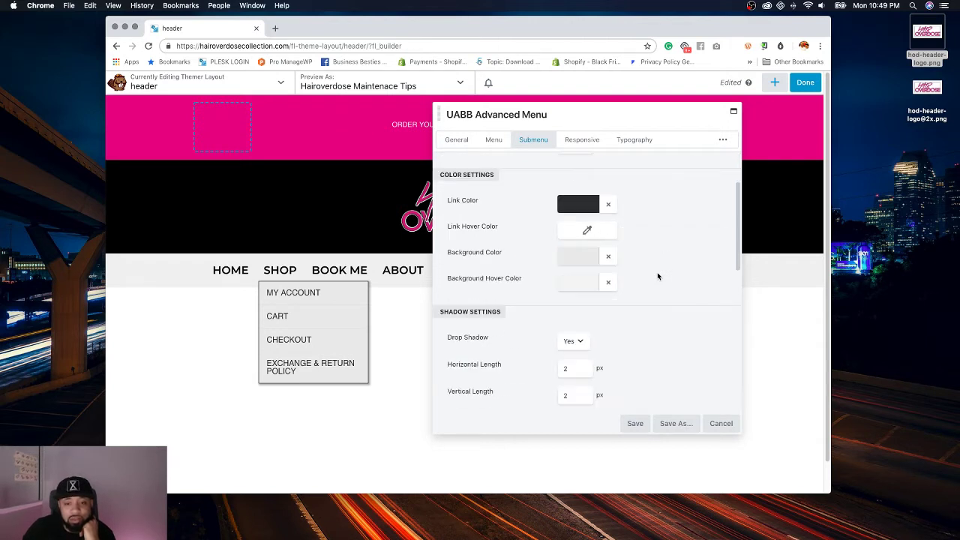
{"action": "scroll", "coordinate": [658, 277], "scroll_direction": "down", "scroll_amount": 1}
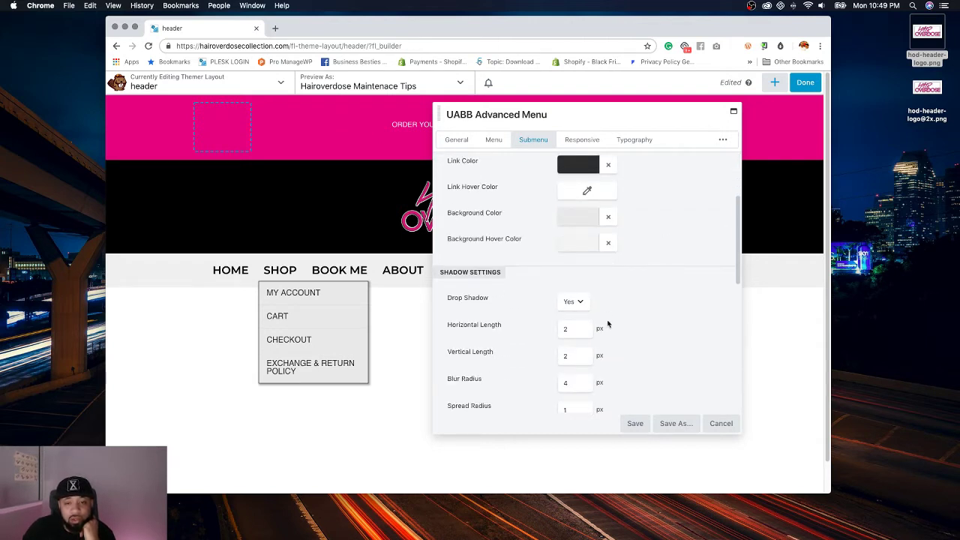
{"action": "scroll", "coordinate": [612, 323], "scroll_direction": "down", "scroll_amount": 4}
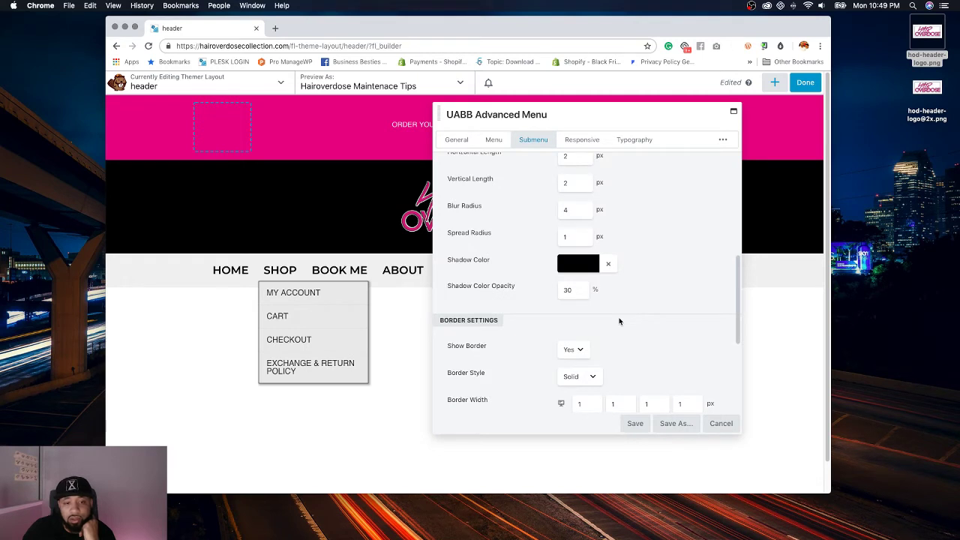
{"action": "scroll", "coordinate": [620, 321], "scroll_direction": "down", "scroll_amount": 1}
{"action": "scroll", "coordinate": [620, 321], "scroll_direction": "down", "scroll_amount": 1}
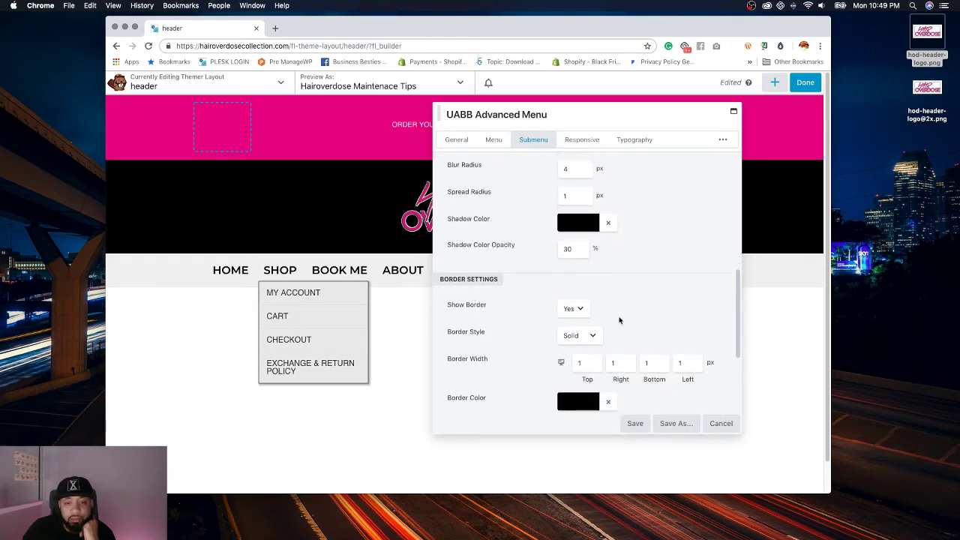
{"action": "left_click", "coordinate": [573, 278]}
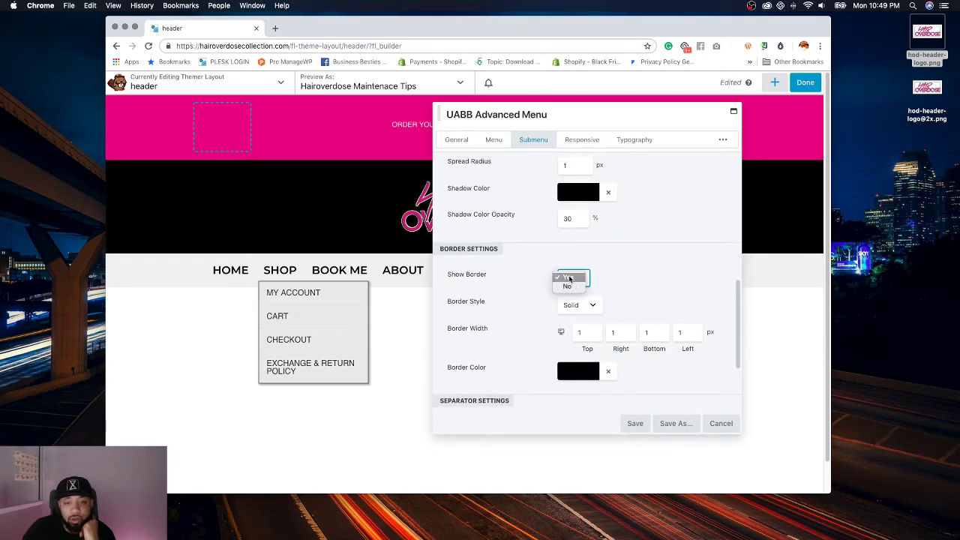
{"action": "left_click", "coordinate": [572, 288]}
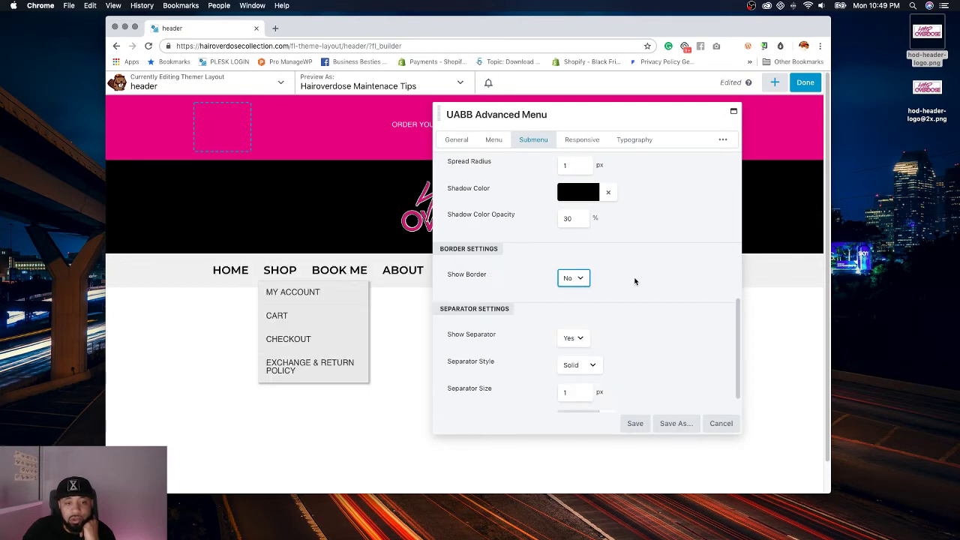
Step: Check the submenu's separator settings and set the submenu width to 350 px
{"action": "scroll", "coordinate": [637, 273], "scroll_direction": "down", "scroll_amount": 2}
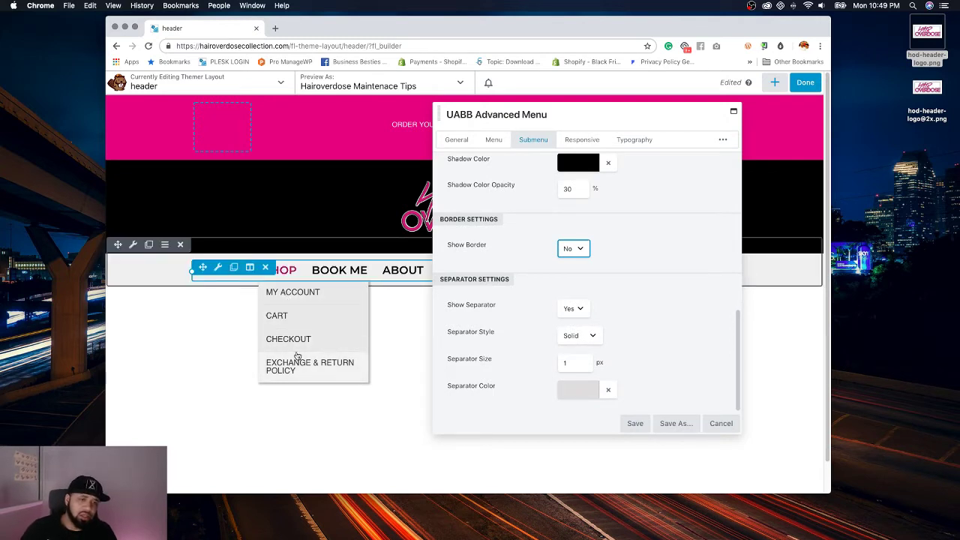
{"action": "scroll", "coordinate": [673, 266], "scroll_direction": "up", "scroll_amount": 5}
{"action": "scroll", "coordinate": [672, 267], "scroll_direction": "up", "scroll_amount": 5}
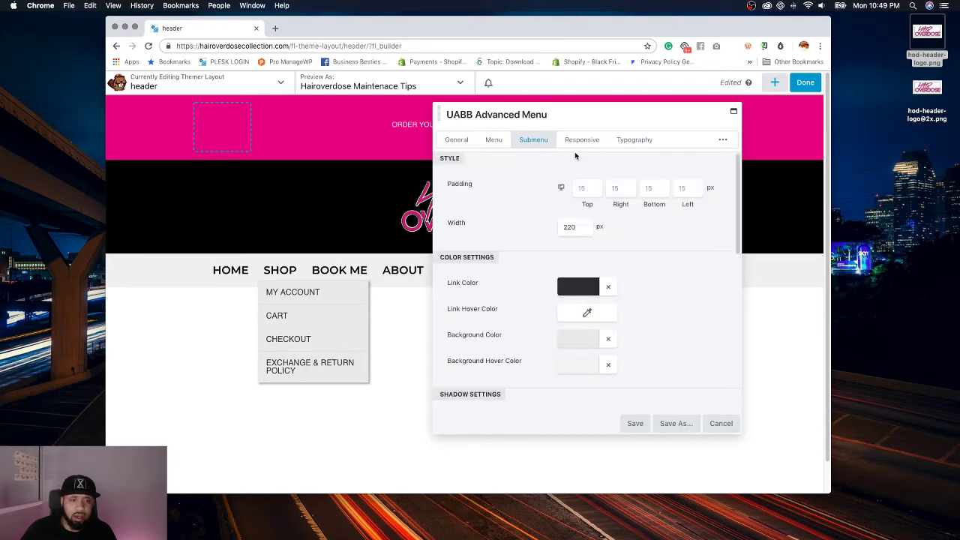
{"action": "left_click_drag", "start_coordinate": [577, 226], "coordinate": [542, 227]}
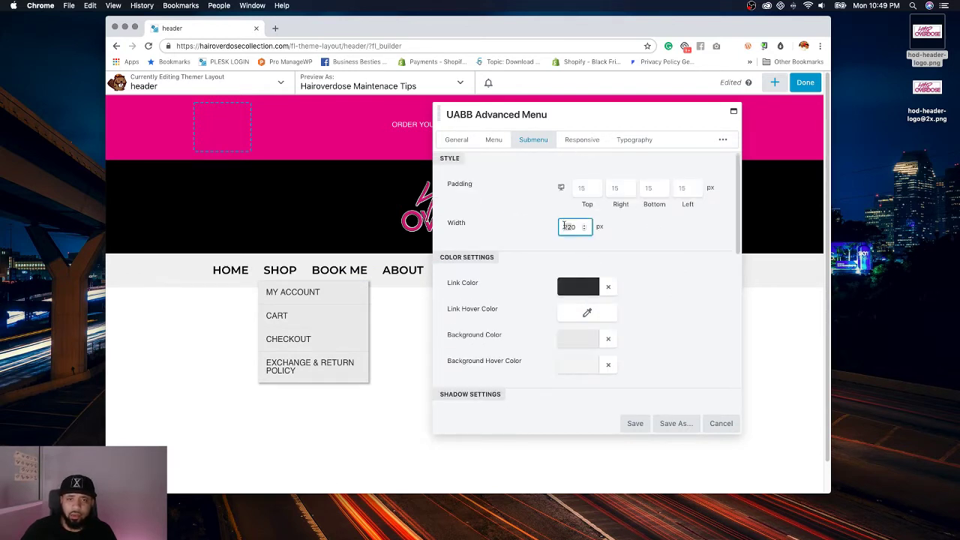
{"action": "type", "text": "3"}
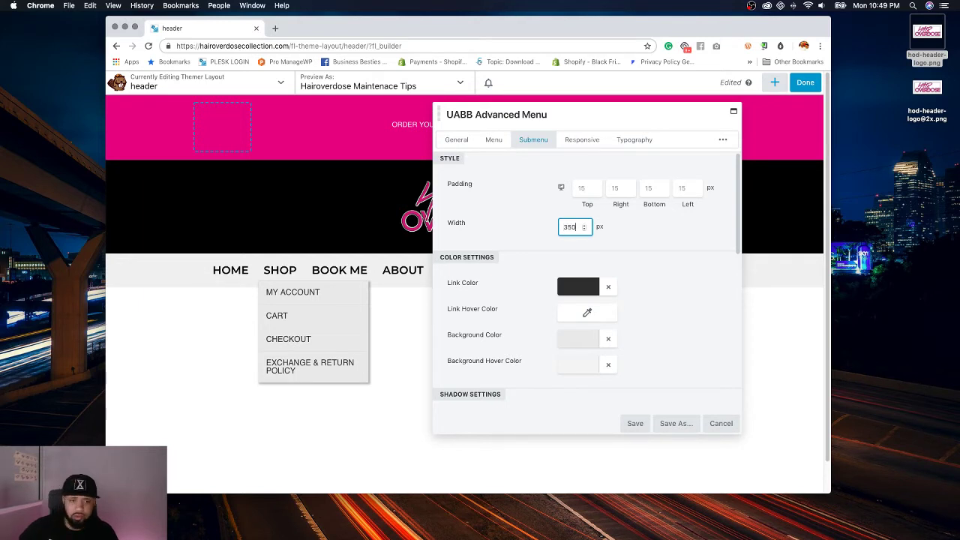
{"action": "type", "text": "50"}
{"action": "left_click", "coordinate": [724, 235]}
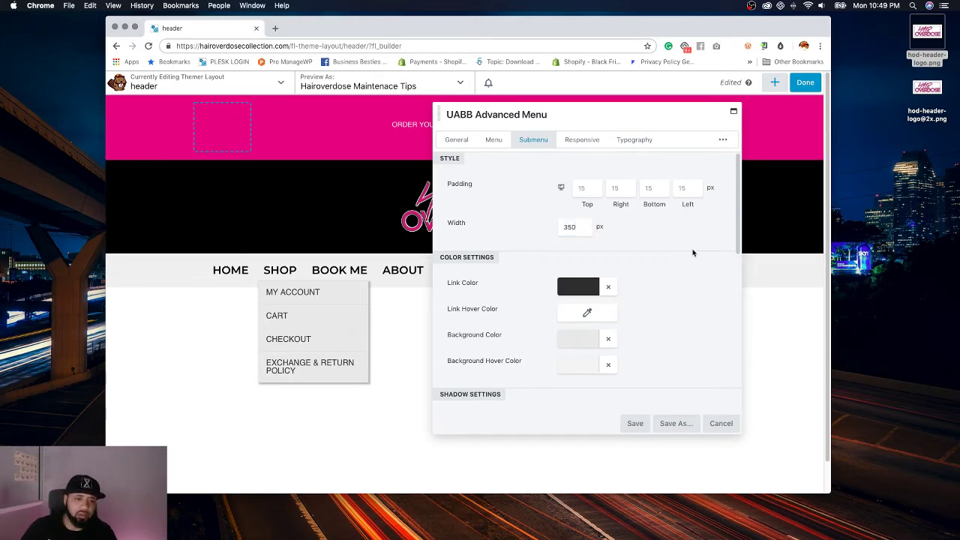
Step: Check the menu module's responsive and typography settings and save the module
{"action": "left_click", "coordinate": [582, 139]}
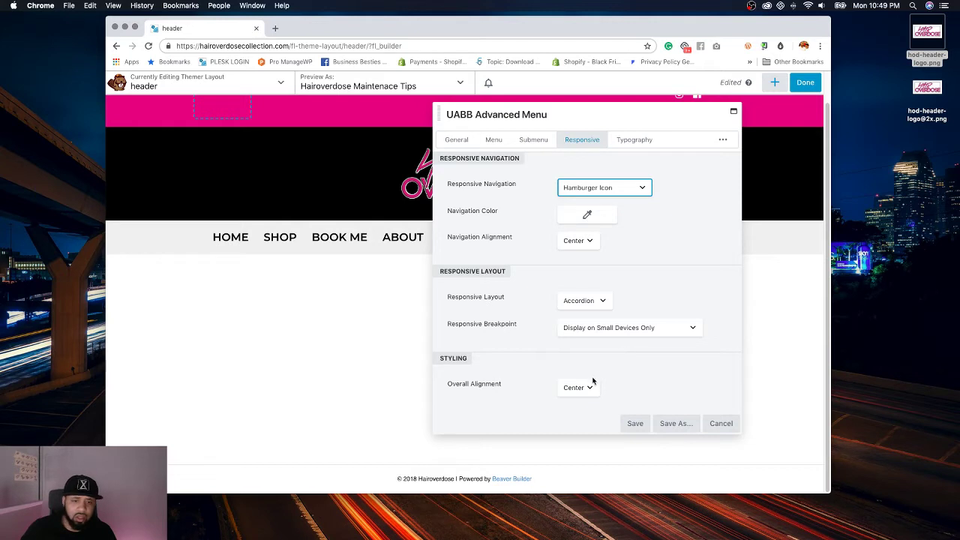
{"action": "left_click", "coordinate": [645, 140]}
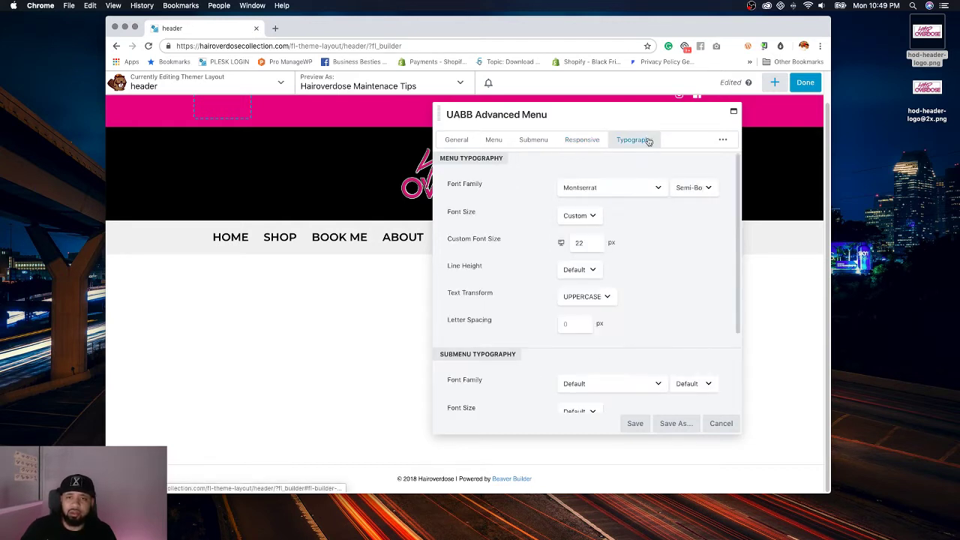
{"action": "scroll", "coordinate": [655, 278], "scroll_direction": "down", "scroll_amount": 3}
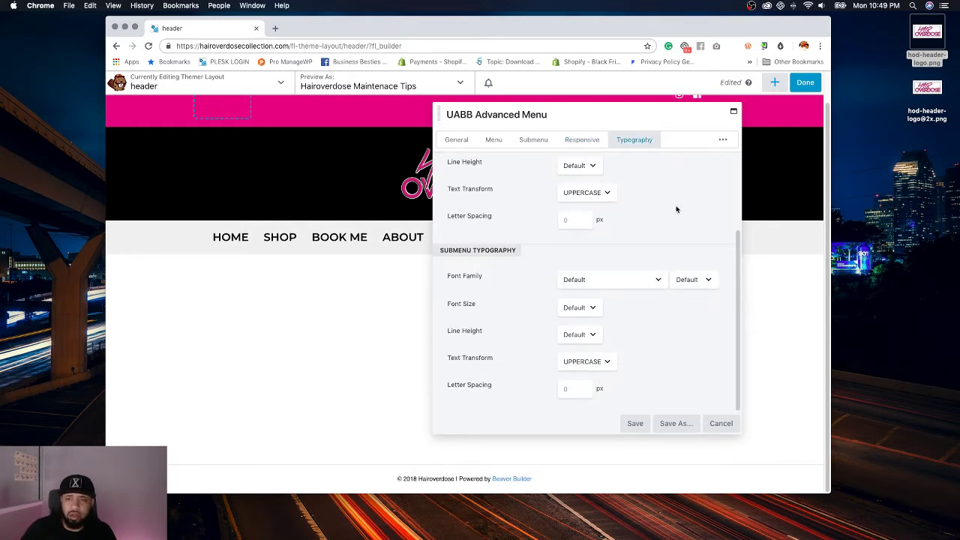
{"action": "left_click", "coordinate": [634, 423]}
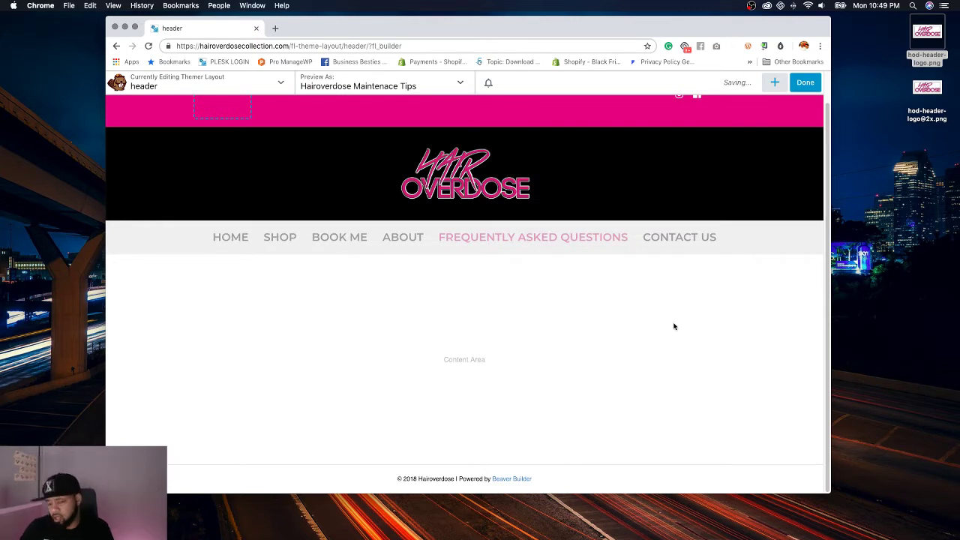
Step: Preview the header layout, check the SHOP dropdown submenu's width, and return to editing
{"action": "key", "text": "p"}
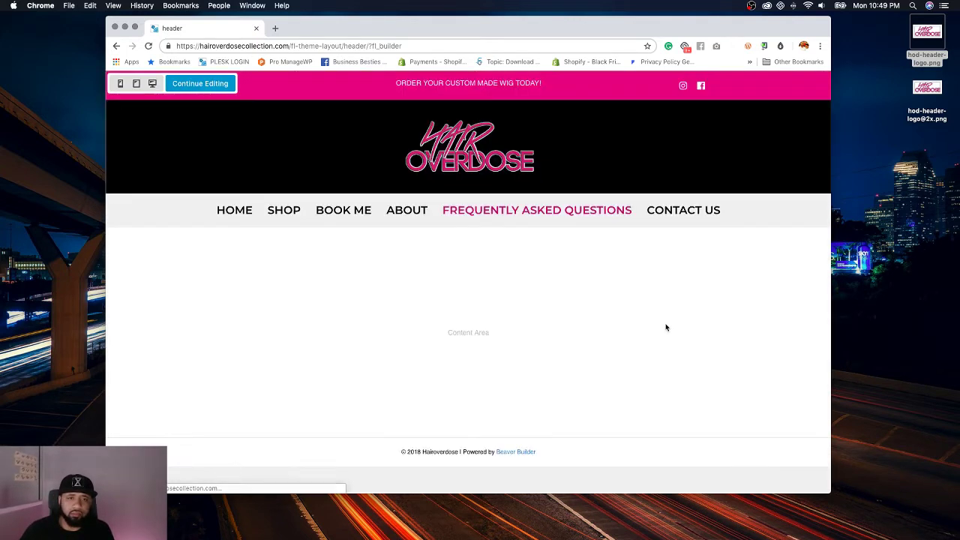
{"action": "mouse_move", "coordinate": [285, 214]}
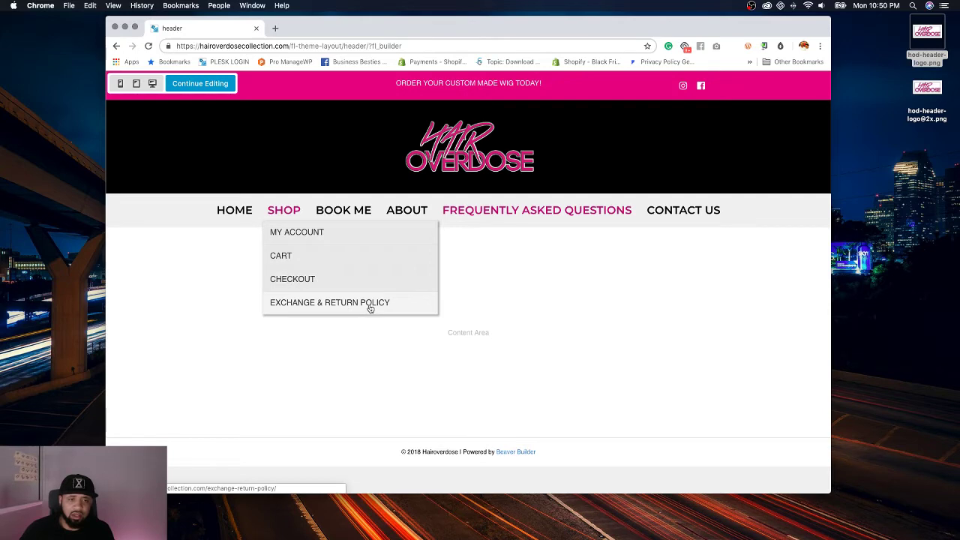
{"action": "left_click", "coordinate": [222, 85]}
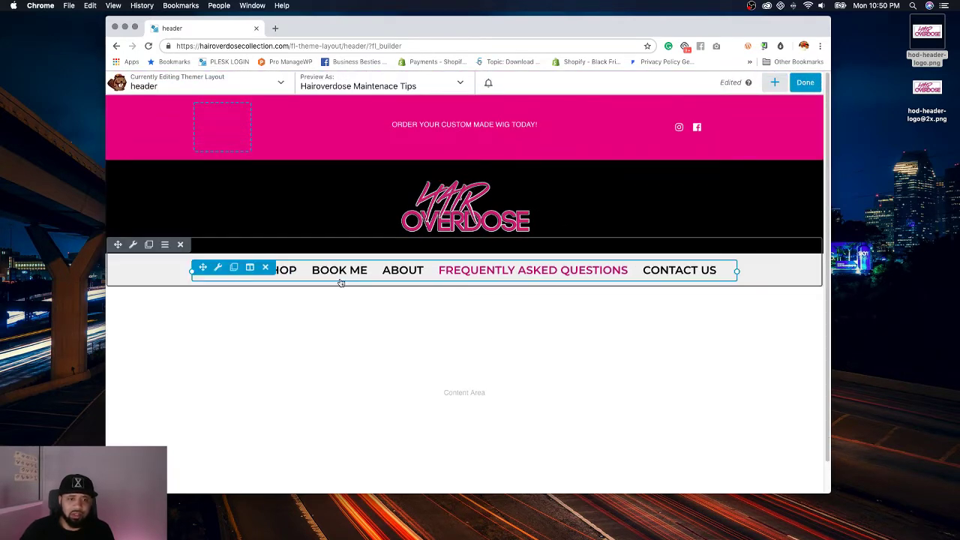
Step: Set the header menu's submenu width to 300 px and save the module
{"action": "left_click", "coordinate": [218, 268]}
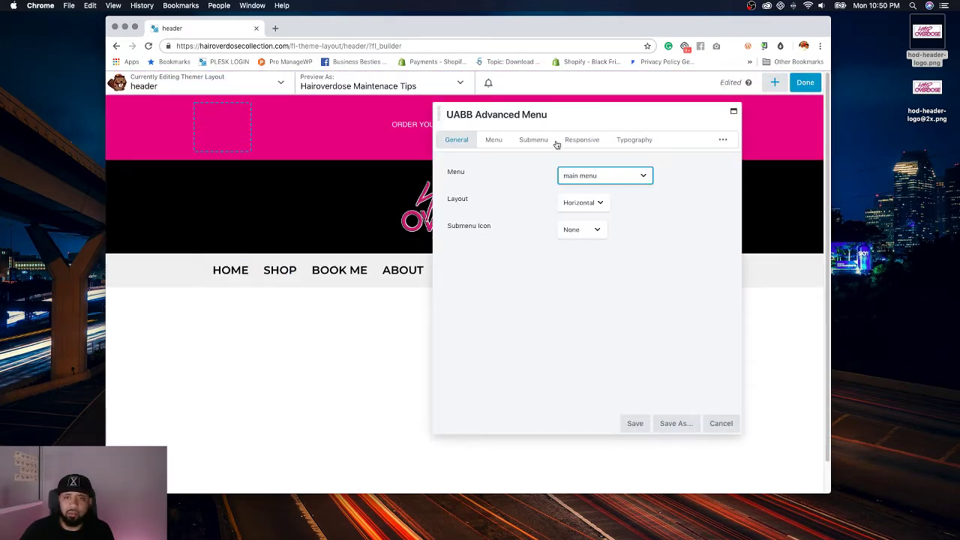
{"action": "left_click", "coordinate": [582, 142]}
{"action": "left_click", "coordinate": [525, 141]}
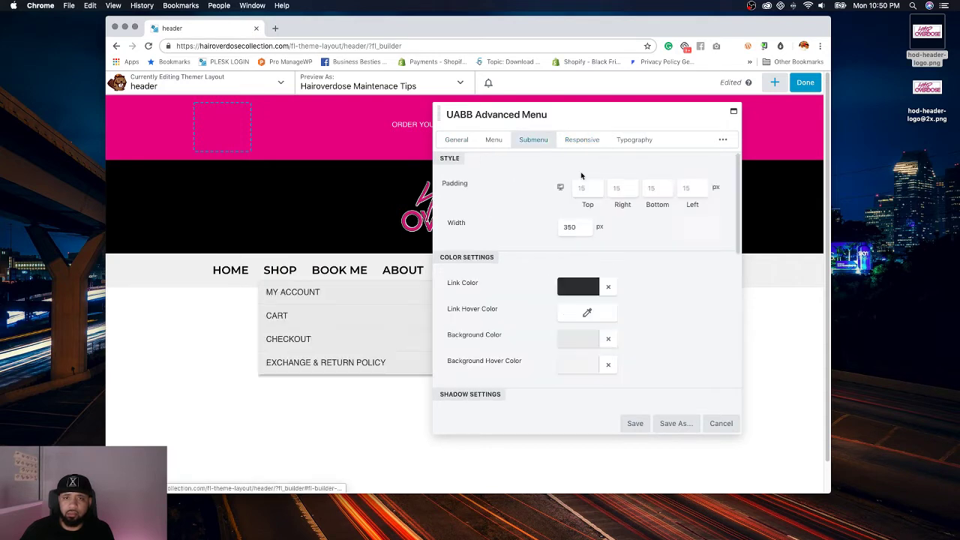
{"action": "left_click", "coordinate": [588, 187]}
{"action": "left_click", "coordinate": [568, 226]}
{"action": "type", "text": "300"}
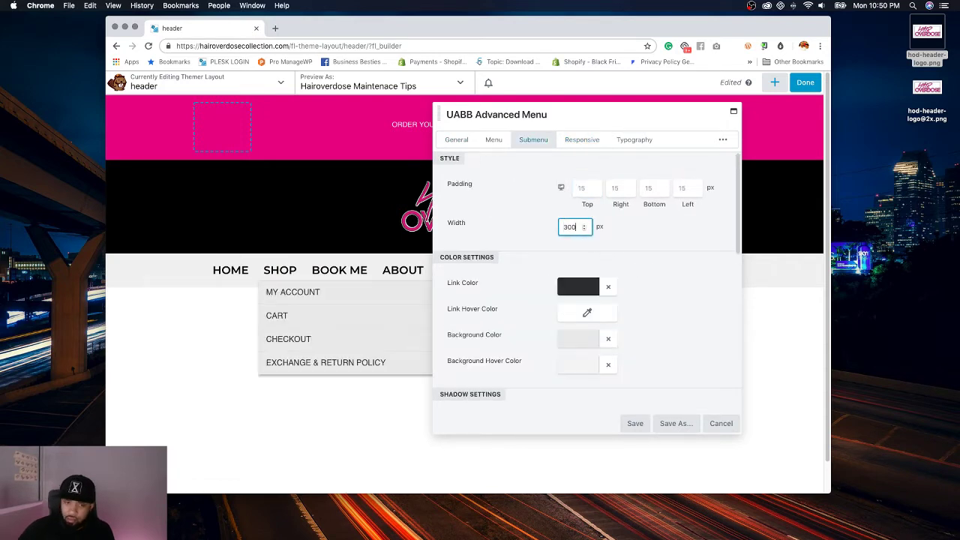
{"action": "left_click", "coordinate": [659, 368]}
{"action": "left_click", "coordinate": [635, 423]}
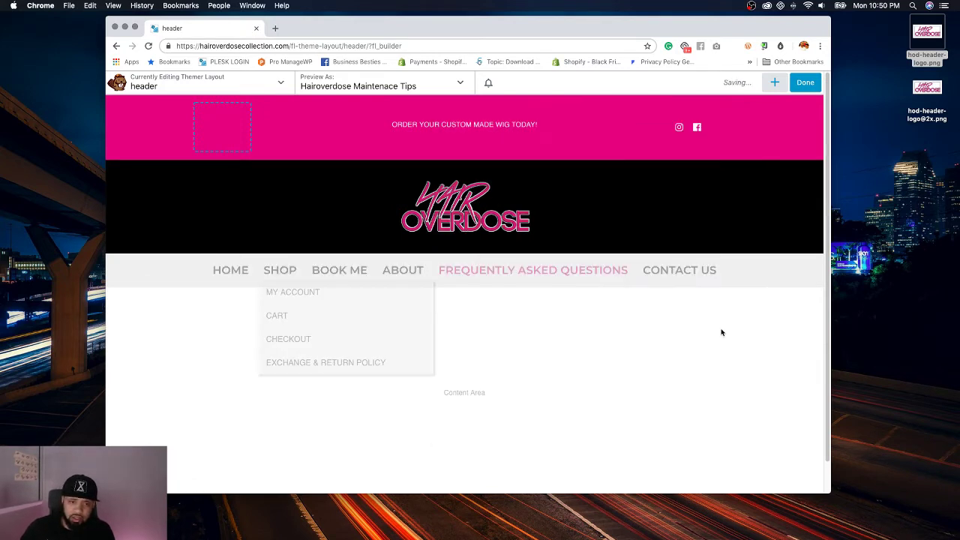
Step: Publish the header layout and check its SHOP dropdown on the live home page
{"action": "left_click", "coordinate": [805, 82]}
{"action": "left_click", "coordinate": [758, 82]}
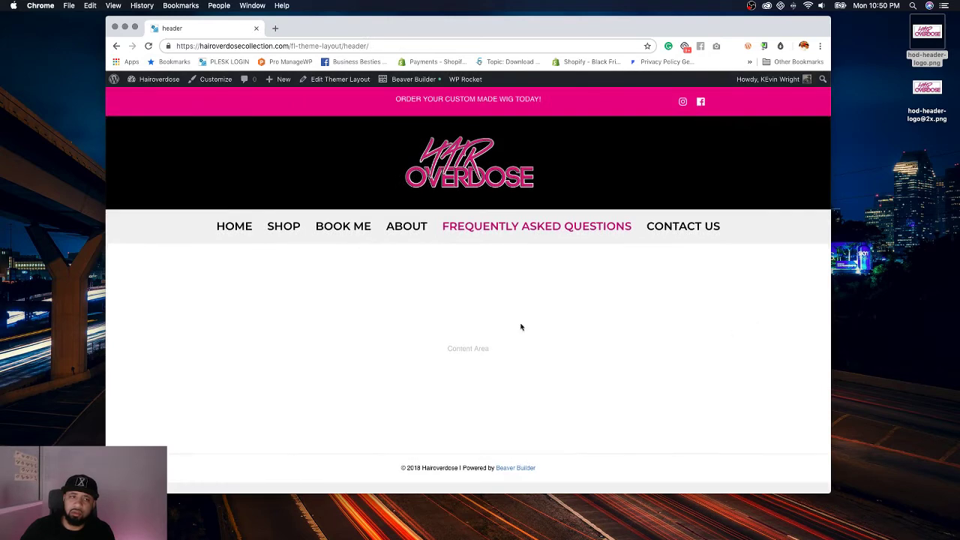
{"action": "left_click", "coordinate": [233, 227]}
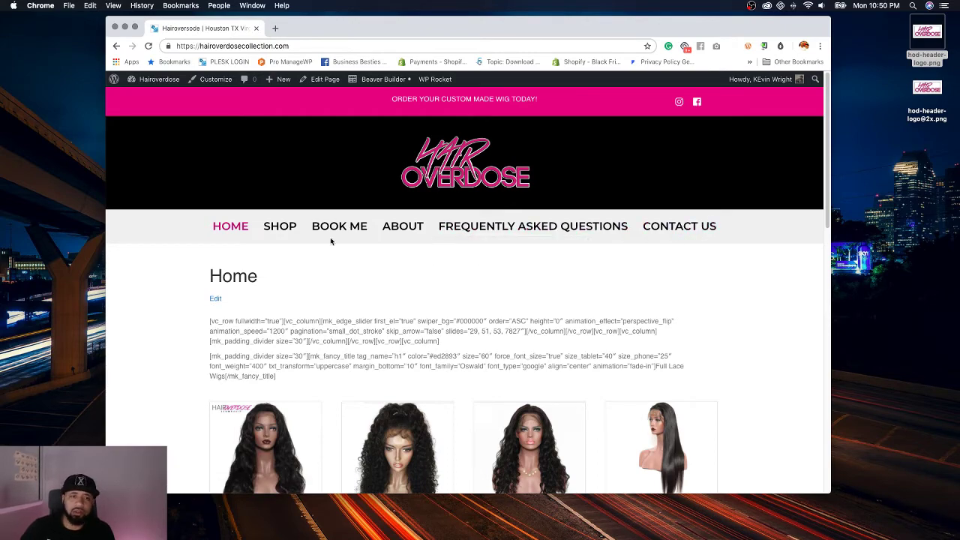
{"action": "mouse_move", "coordinate": [280, 233]}
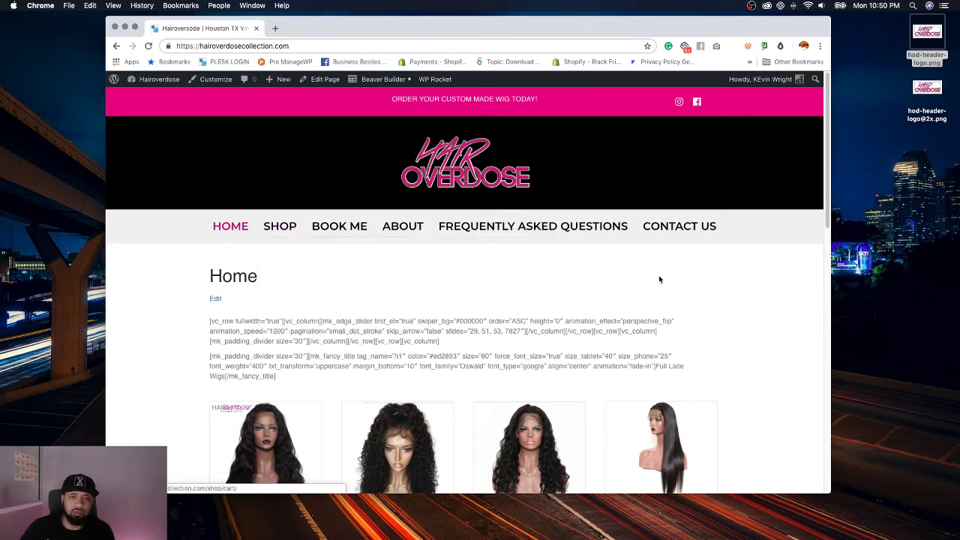
Step: Compare the live header with the hairoverdose-websitemockup preview in Adobe XD, and close the preview
{"action": "key", "text": "super+Tab"}
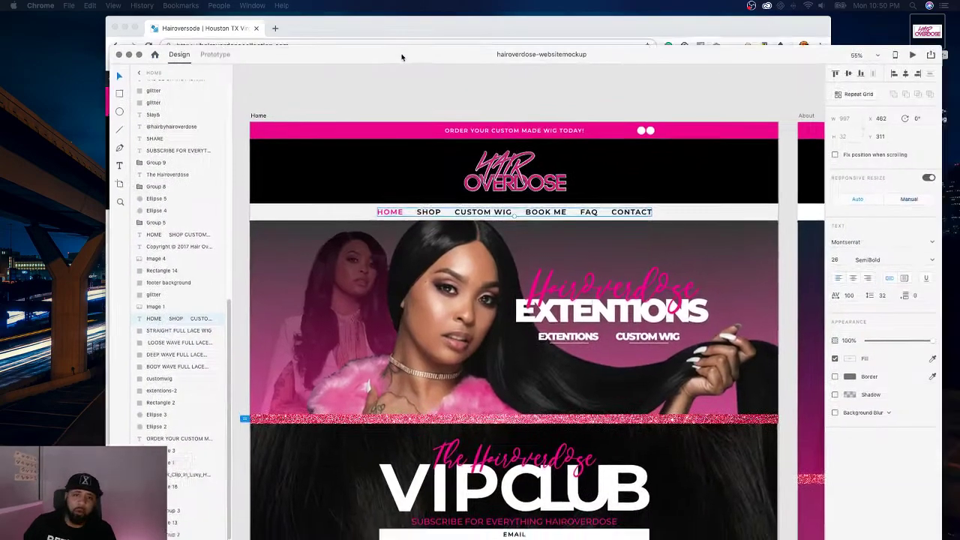
{"action": "key", "text": "super+Tab"}
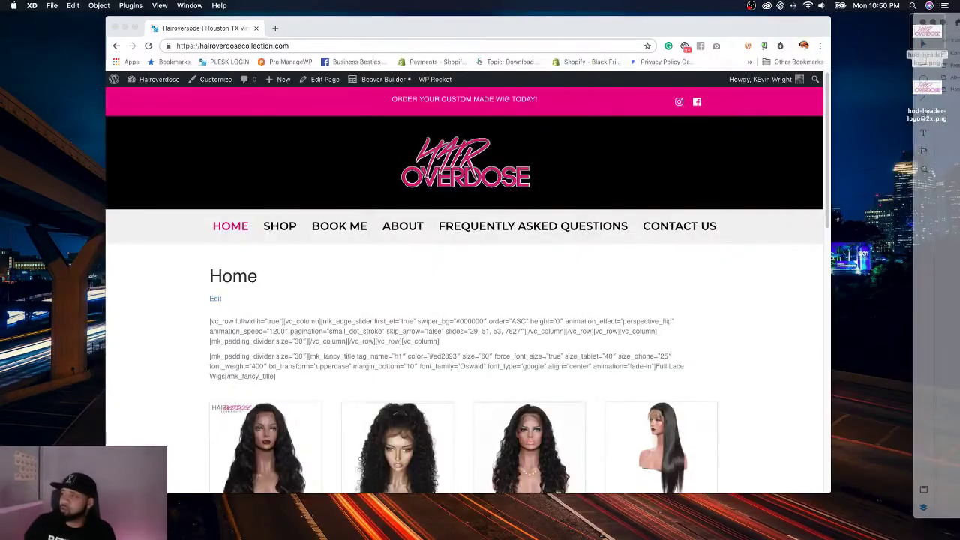
{"action": "key", "text": "super+Tab"}
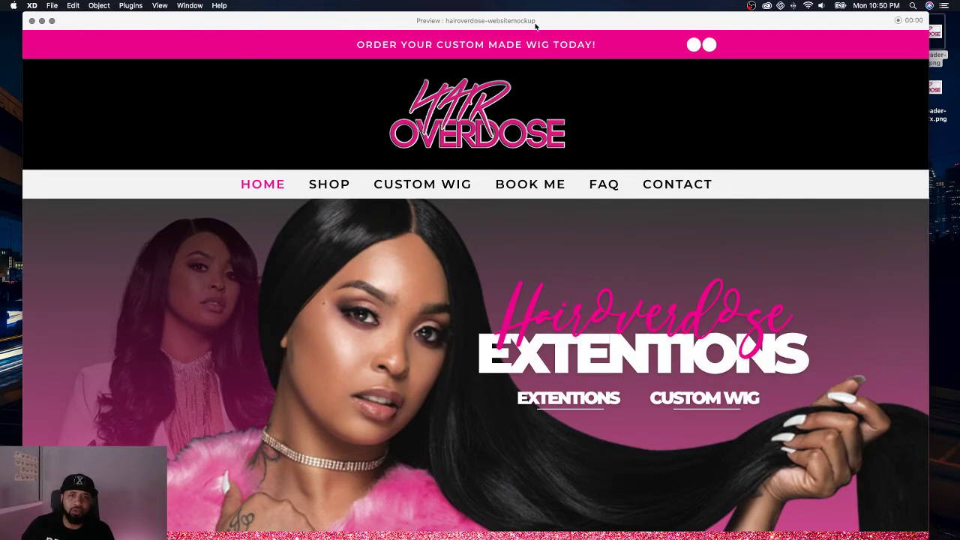
{"action": "left_click_drag", "start_coordinate": [537, 25], "coordinate": [532, 257]}
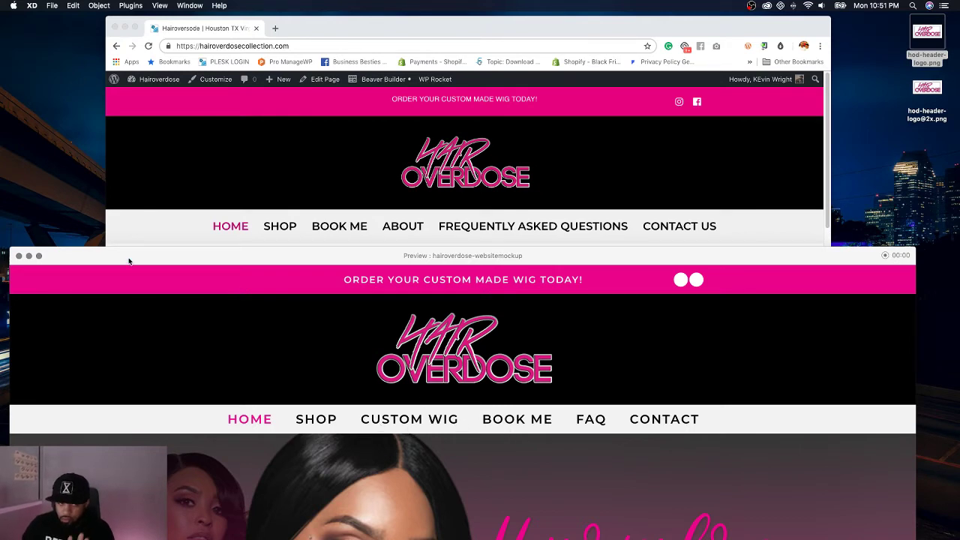
{"action": "left_click", "coordinate": [19, 256]}
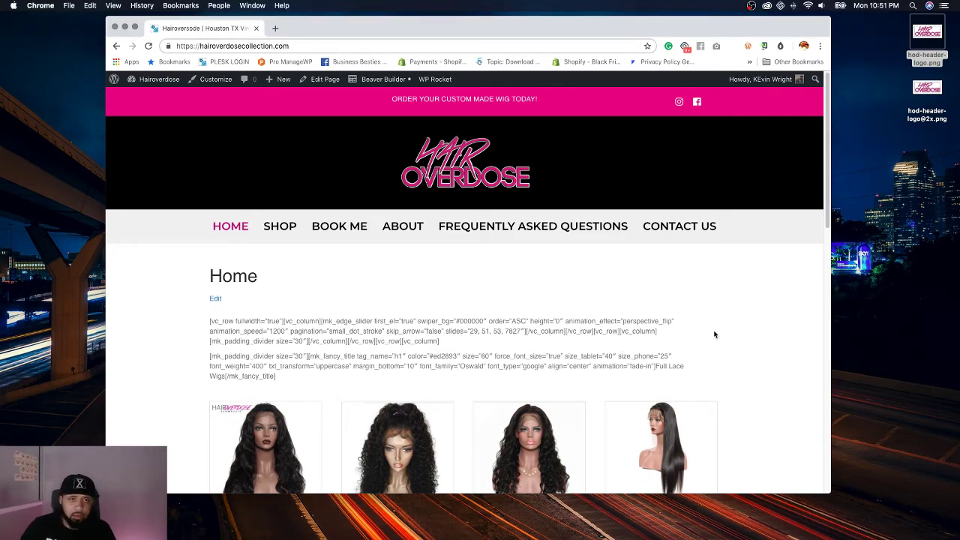
Step: Look through the live home page's existing content from header to footer
{"action": "scroll", "coordinate": [717, 315], "scroll_direction": "down", "scroll_amount": 15}
{"action": "scroll", "coordinate": [719, 320], "scroll_direction": "up", "scroll_amount": 15}
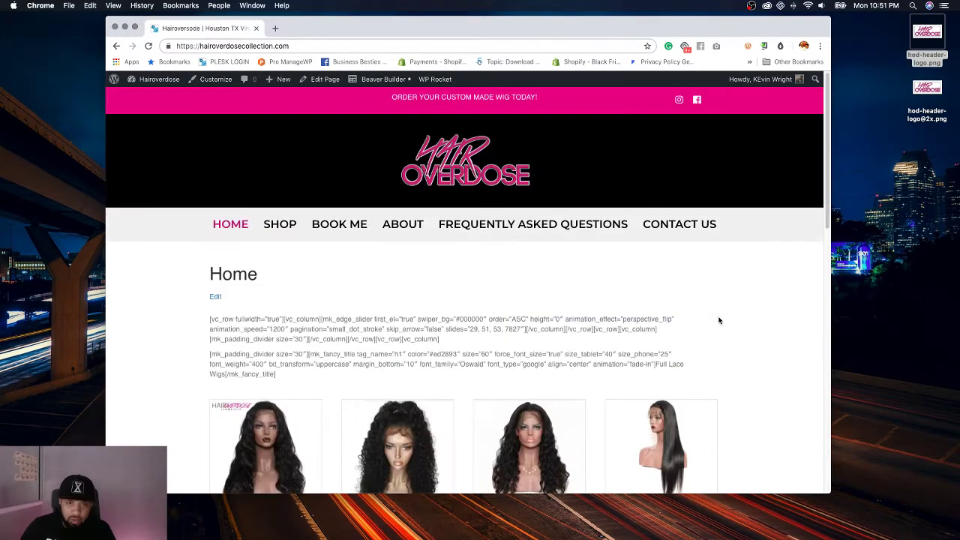
{"action": "scroll", "coordinate": [723, 317], "scroll_direction": "down", "scroll_amount": 15}
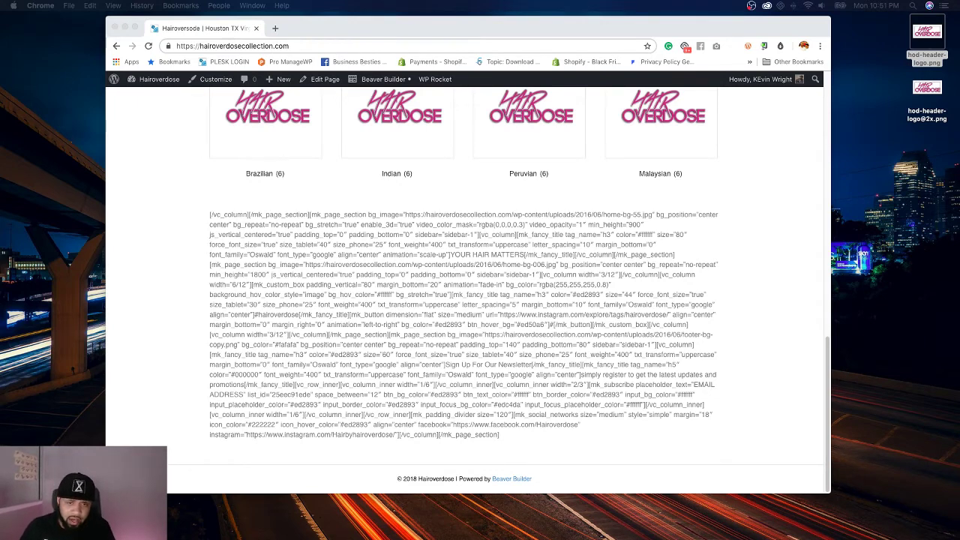
{"action": "scroll", "coordinate": [650, 255], "scroll_direction": "up", "scroll_amount": 15}
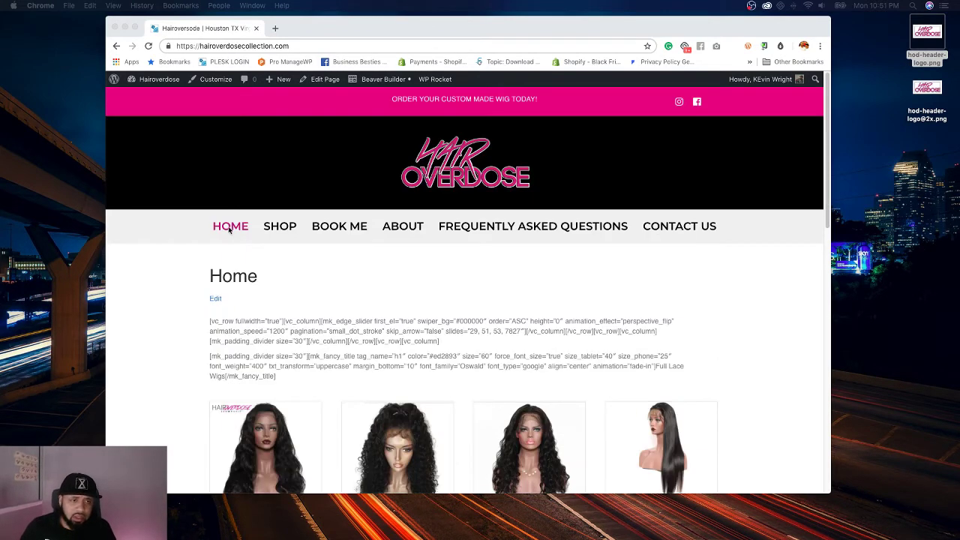
{"action": "left_click", "coordinate": [692, 272]}
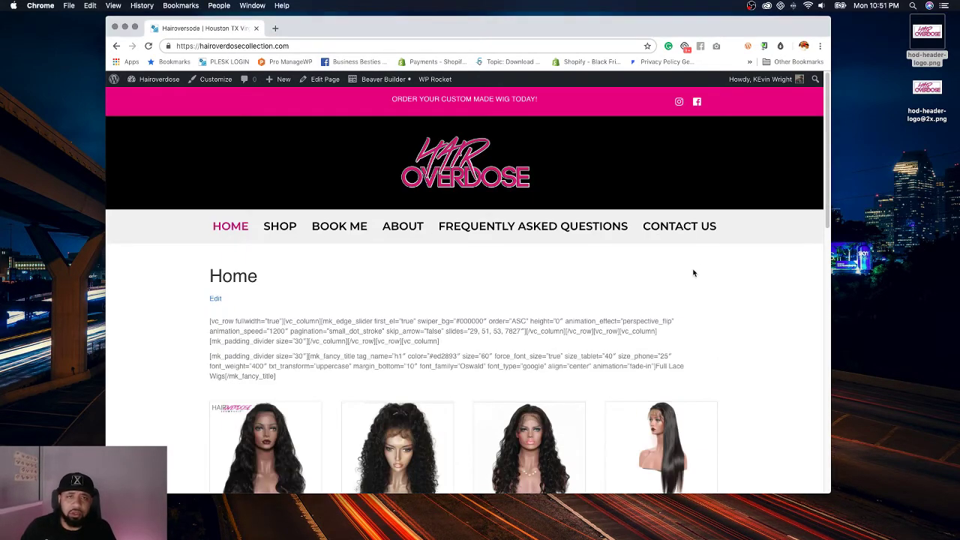
Step: Open the site's WordPress admin dashboard
{"action": "left_click", "coordinate": [177, 84]}
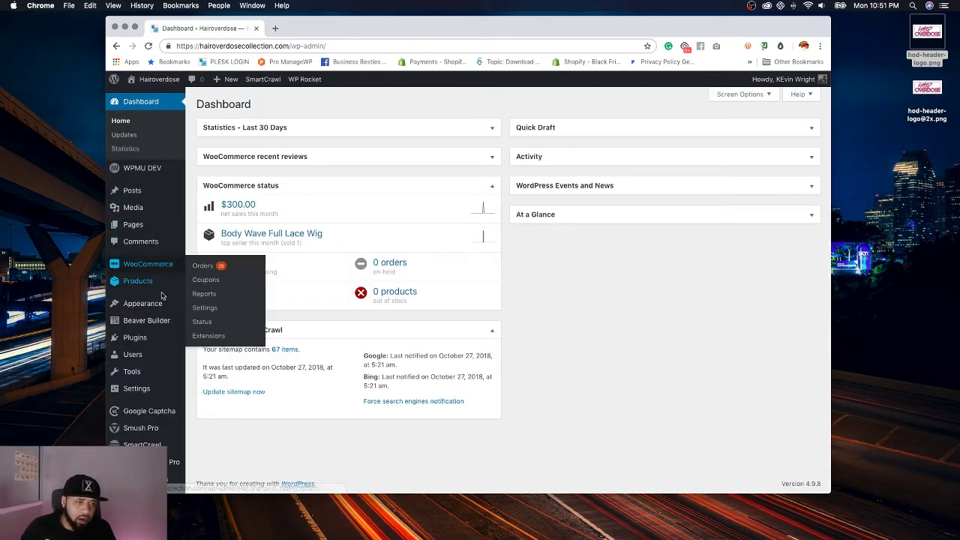
Step: Create a new Beaver Builder Themer Layout titled "Footer" with its layout set to Footer
{"action": "left_click", "coordinate": [212, 322]}
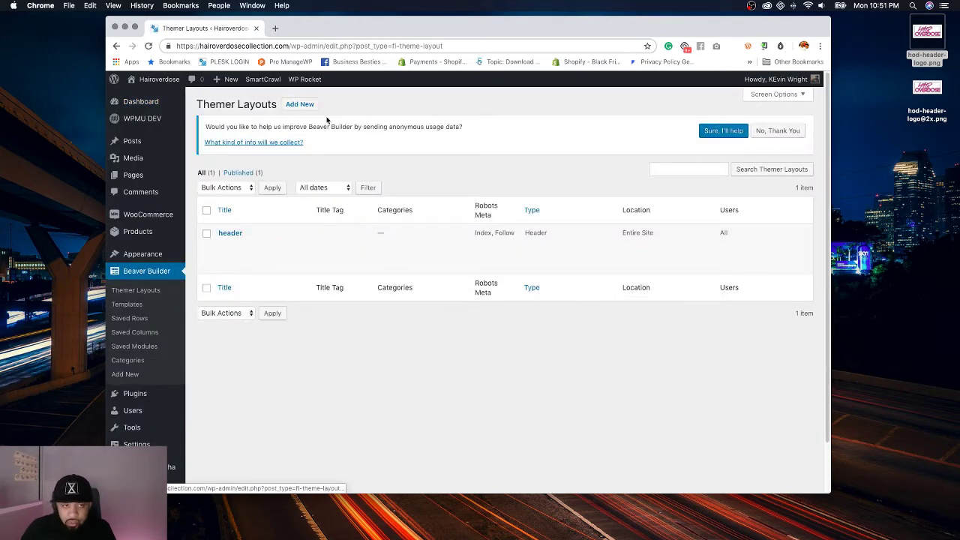
{"action": "left_click", "coordinate": [303, 106]}
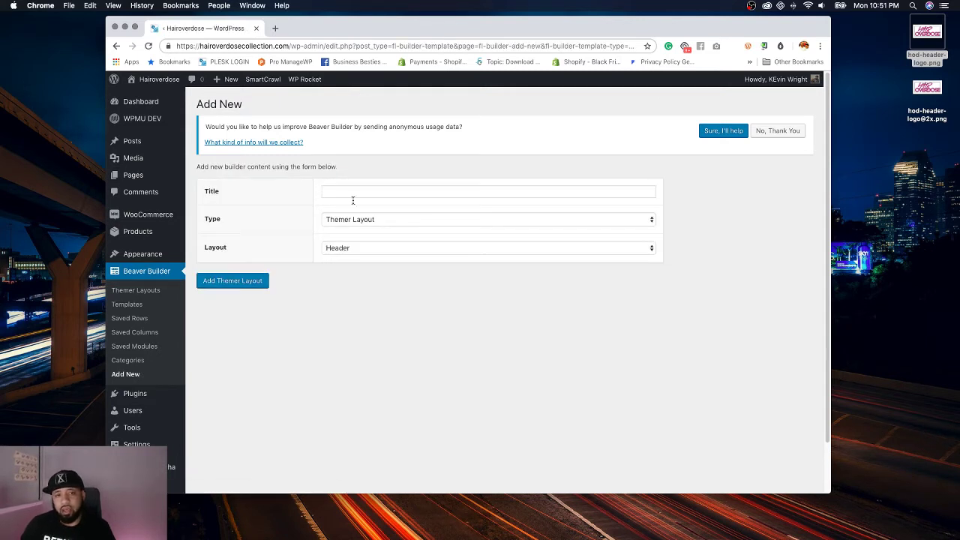
{"action": "left_click", "coordinate": [370, 249]}
{"action": "left_click", "coordinate": [389, 216]}
{"action": "left_click", "coordinate": [392, 193]}
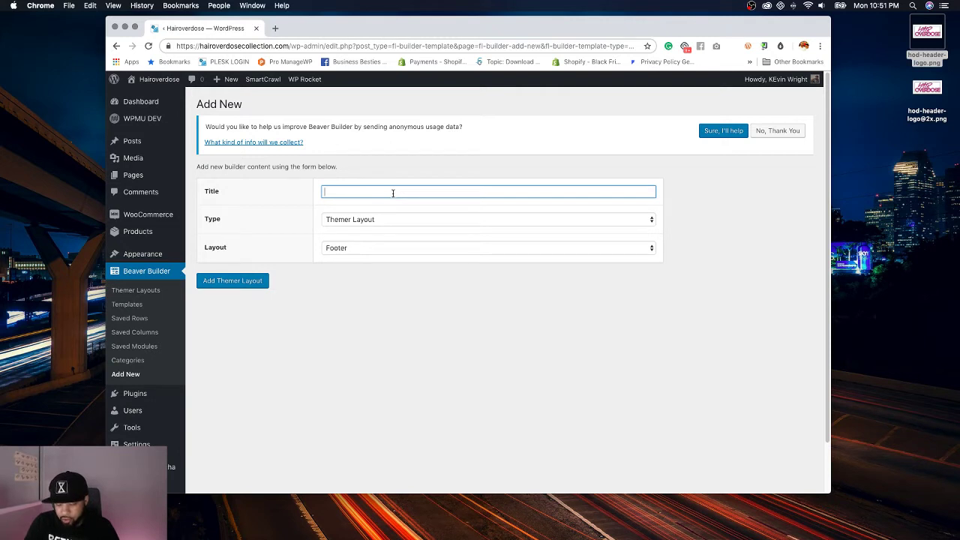
{"action": "type", "text": "Fot"}
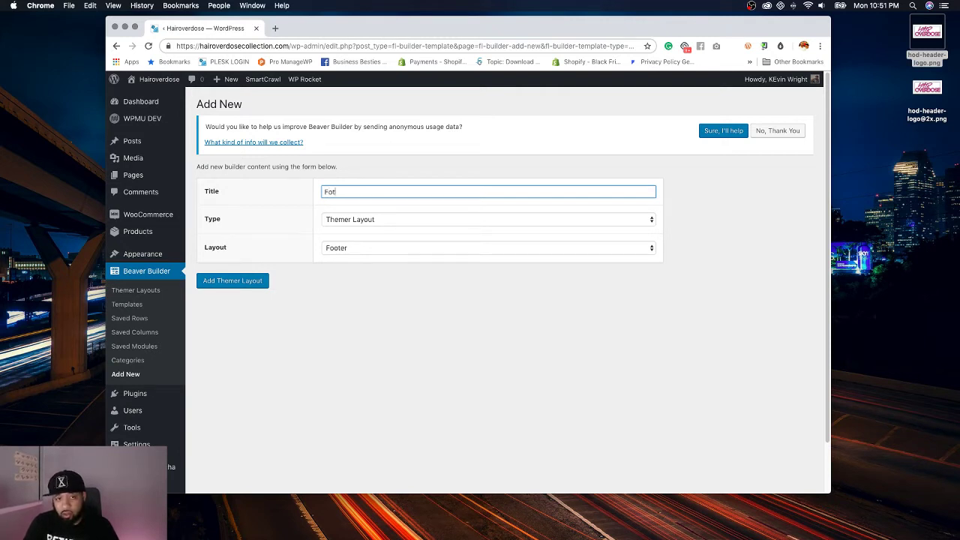
{"action": "type", "text": "o"}
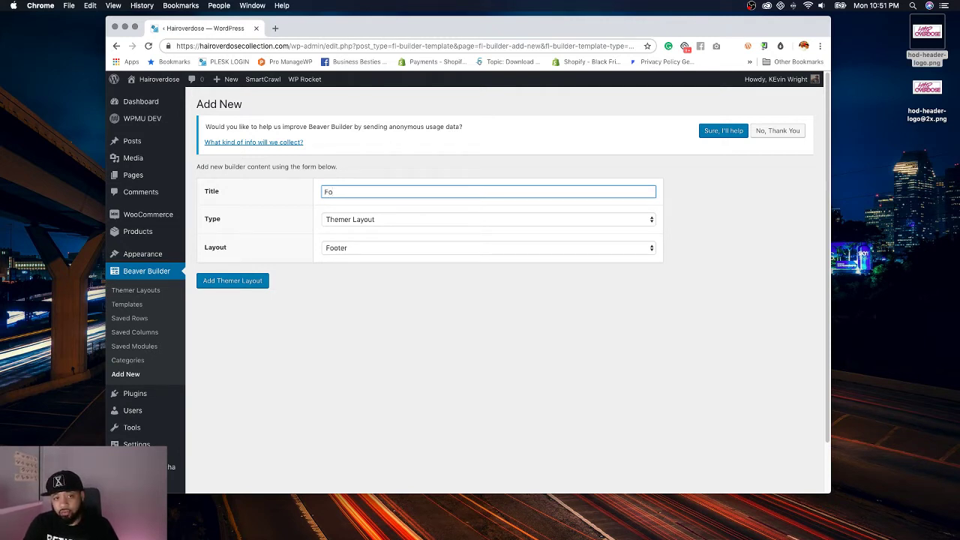
{"action": "type", "text": "oter"}
{"action": "left_click", "coordinate": [258, 281]}
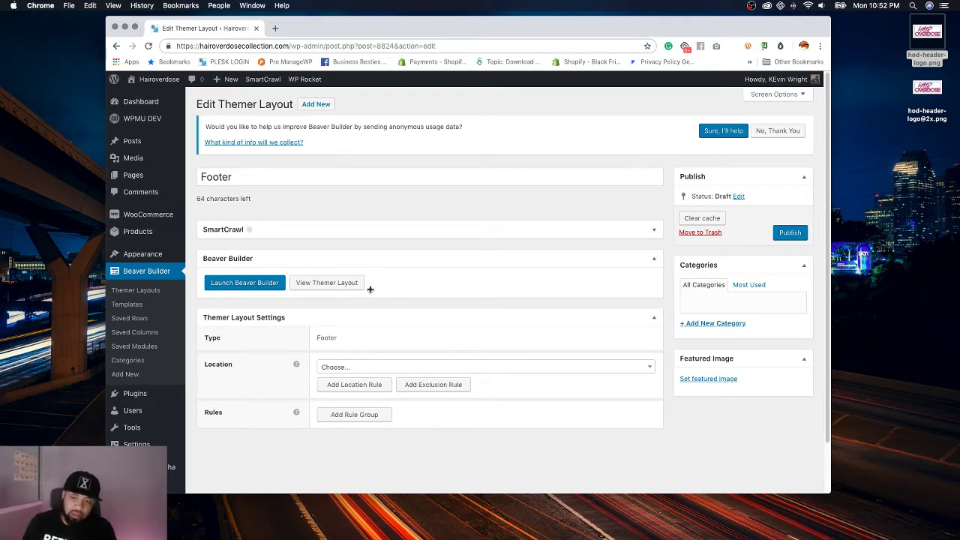
Step: Set the footer layout's location to Entire Site
{"action": "left_click", "coordinate": [342, 367]}
{"action": "scroll", "coordinate": [359, 434], "scroll_direction": "down", "scroll_amount": 3}
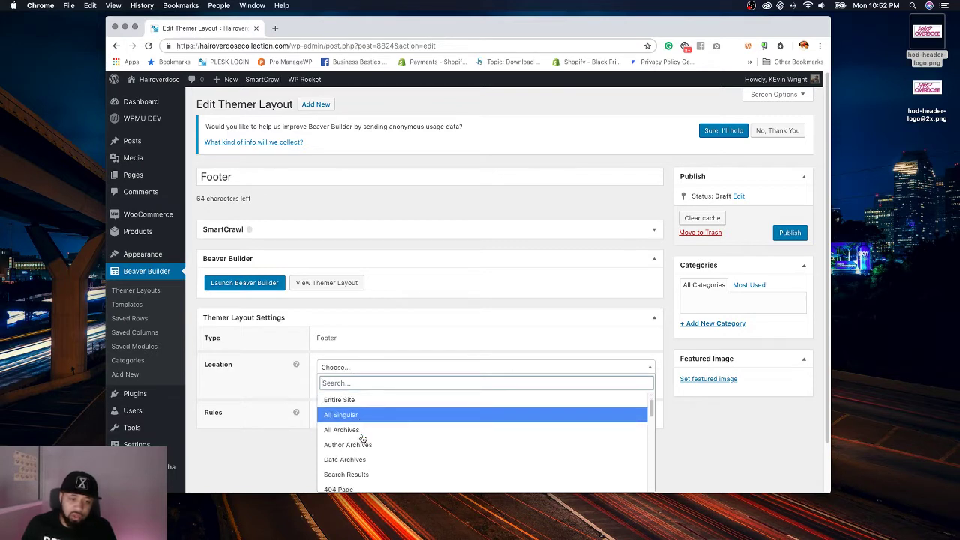
{"action": "scroll", "coordinate": [360, 435], "scroll_direction": "up", "scroll_amount": 4}
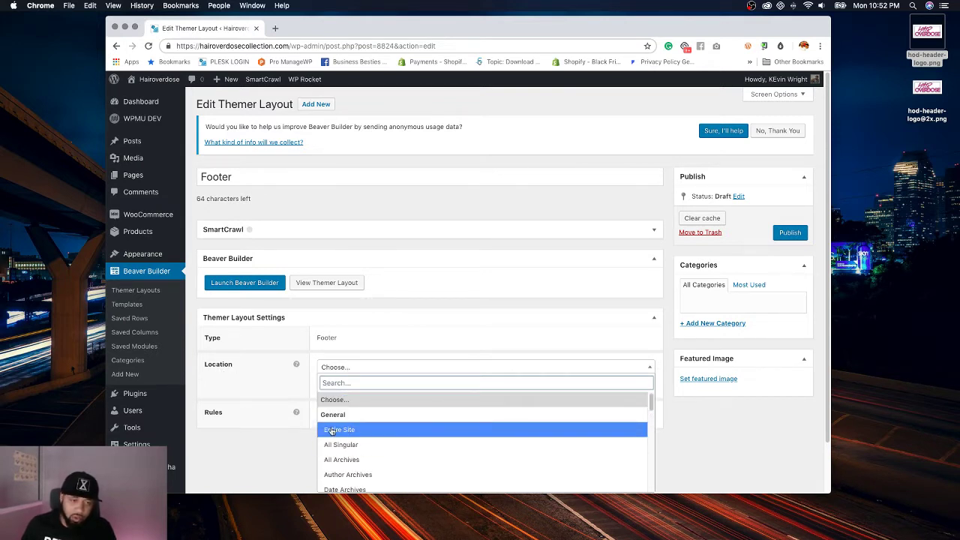
{"action": "left_click", "coordinate": [339, 429]}
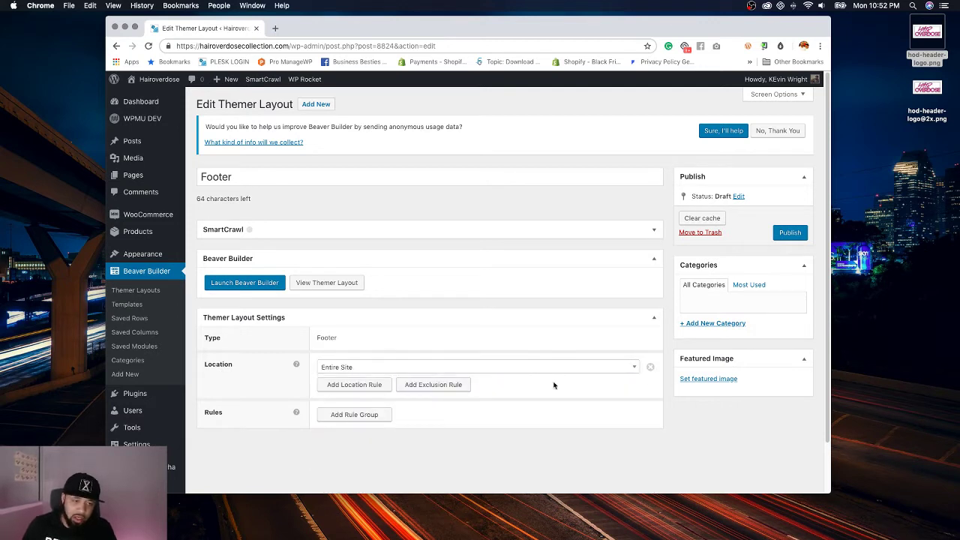
Step: Launch Beaver Builder for the footer layout and delete both default footer rows, the contact information row and the copyright row
{"action": "left_click", "coordinate": [259, 285]}
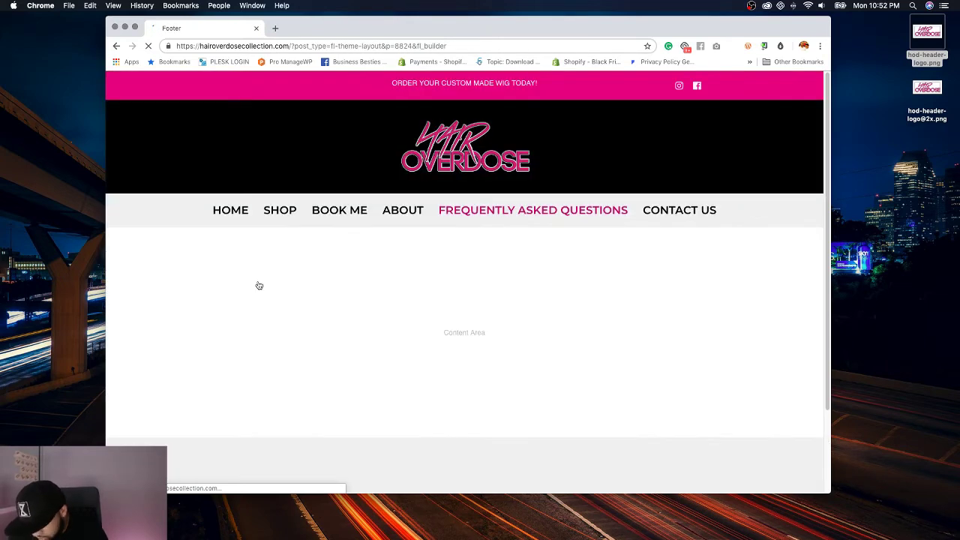
{"action": "scroll", "coordinate": [353, 262], "scroll_direction": "down", "scroll_amount": 4}
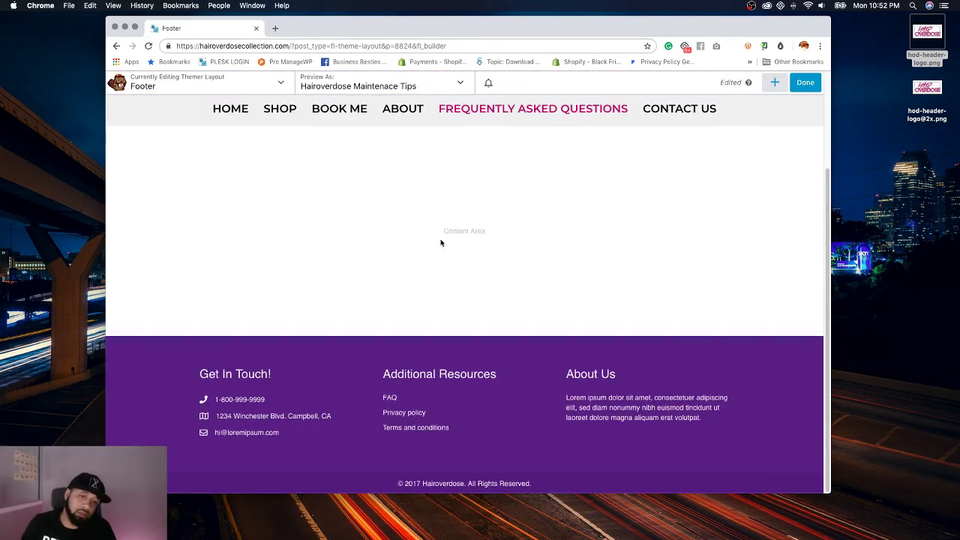
{"action": "scroll", "coordinate": [480, 248], "scroll_direction": "up", "scroll_amount": 4}
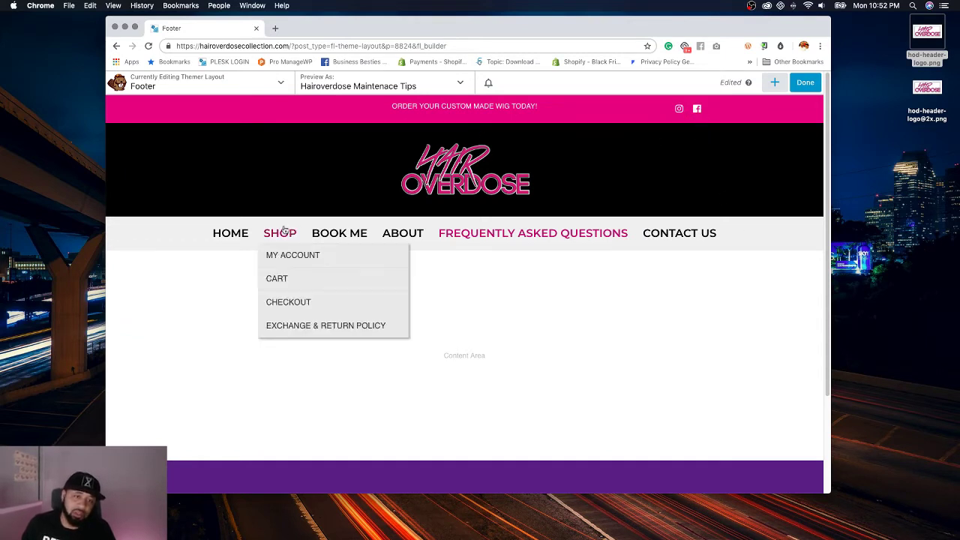
{"action": "scroll", "coordinate": [491, 273], "scroll_direction": "down", "scroll_amount": 3}
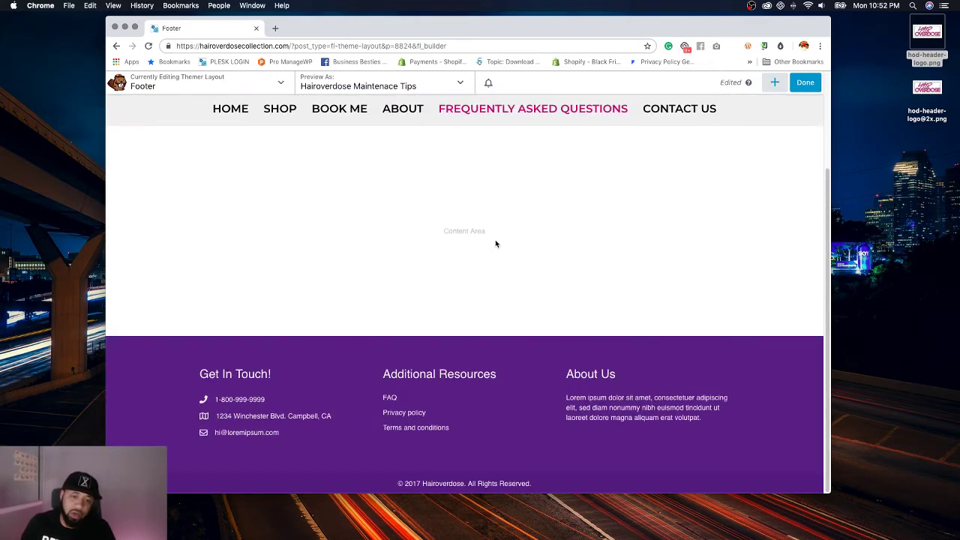
{"action": "left_click", "coordinate": [180, 328]}
{"action": "key", "text": "Return"}
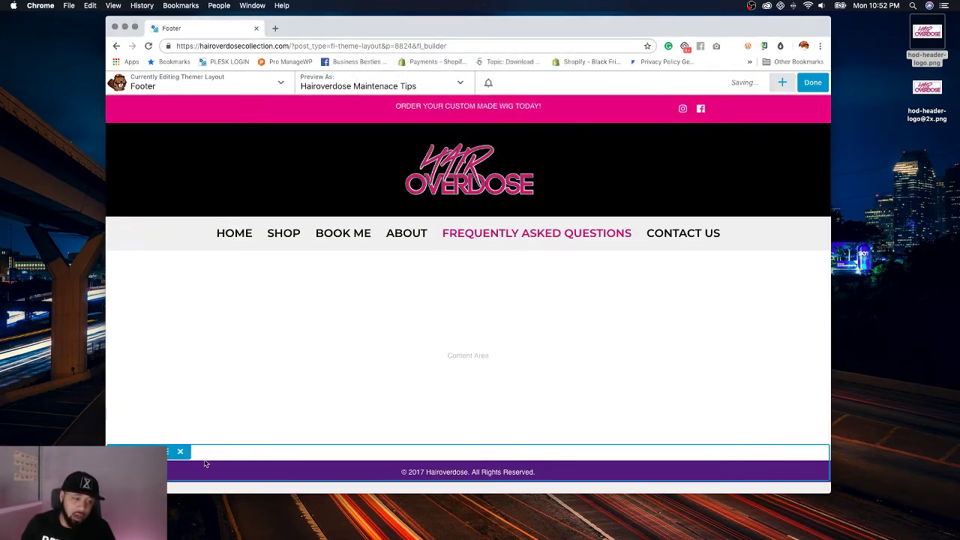
{"action": "left_click", "coordinate": [189, 456]}
{"action": "key", "text": "Return"}
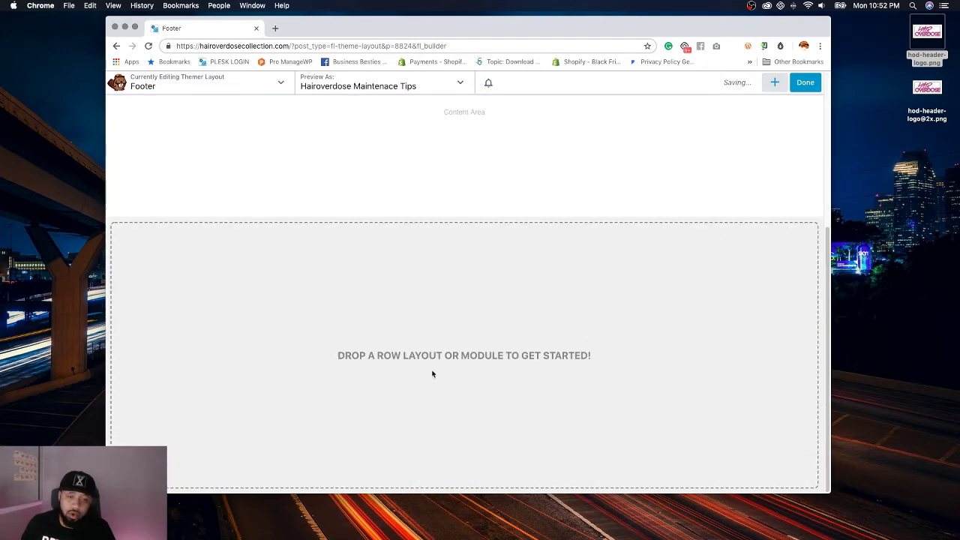
Step: Add a 1 Column row to the empty footer area
{"action": "left_click", "coordinate": [775, 83]}
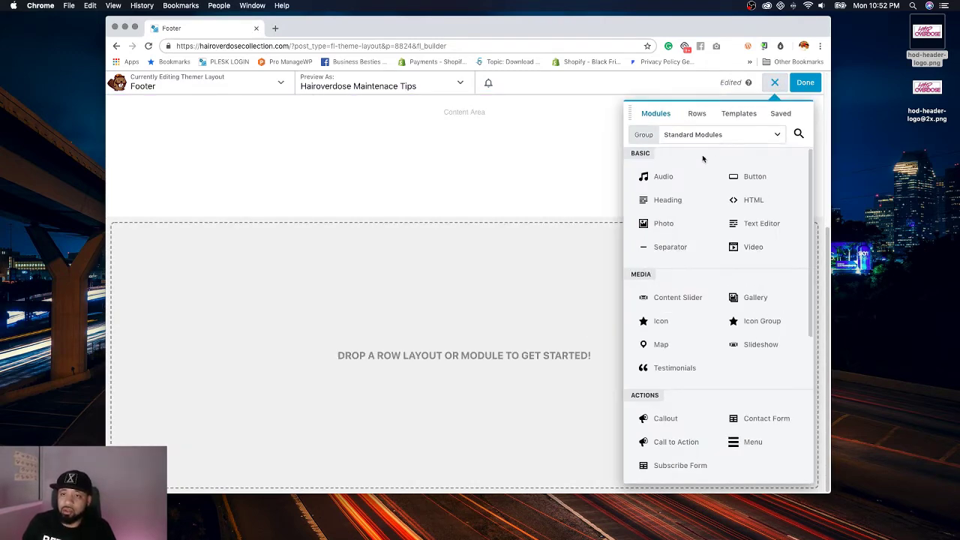
{"action": "left_click", "coordinate": [698, 116]}
{"action": "left_click_drag", "start_coordinate": [696, 176], "coordinate": [614, 272]}
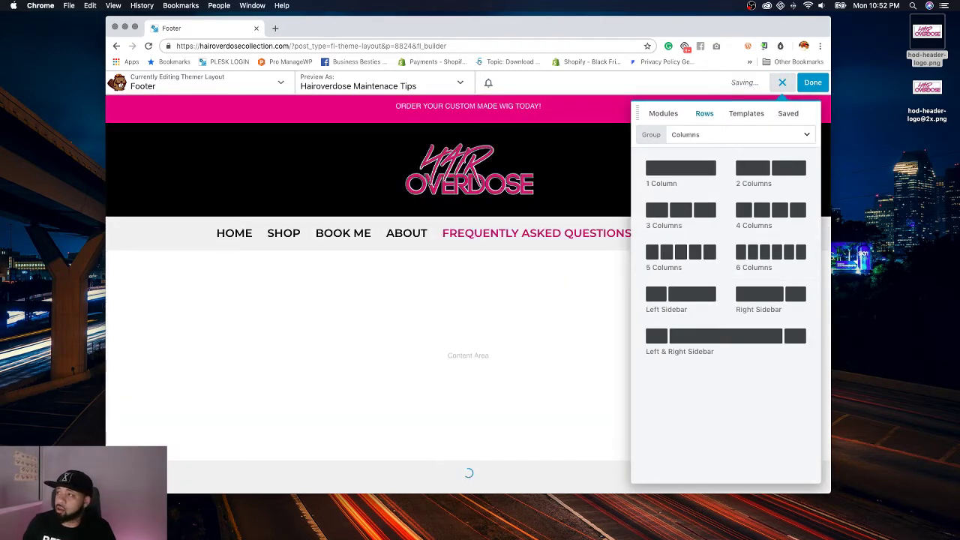
Step: Switch to Adobe XD to examine the footer design in the website mockup, and return to Chrome
{"action": "key", "text": "super+Tab"}
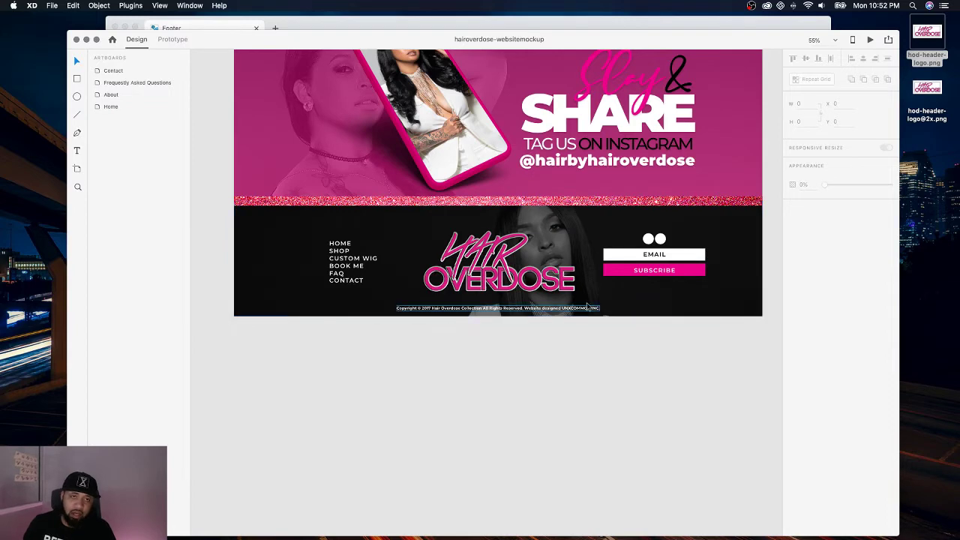
{"action": "left_click", "coordinate": [292, 28]}
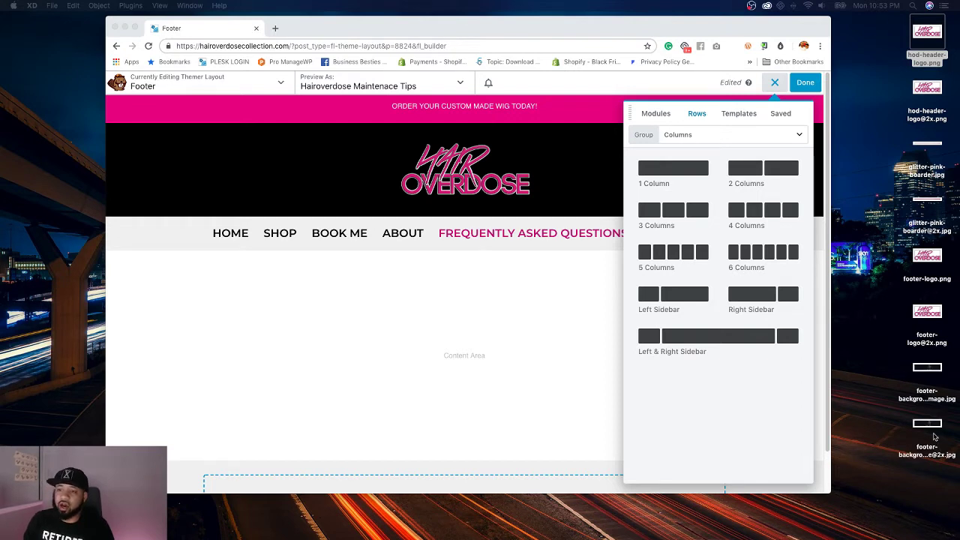
{"action": "left_click", "coordinate": [885, 63]}
{"action": "right_click", "coordinate": [884, 62]}
{"action": "key", "text": "Escape"}
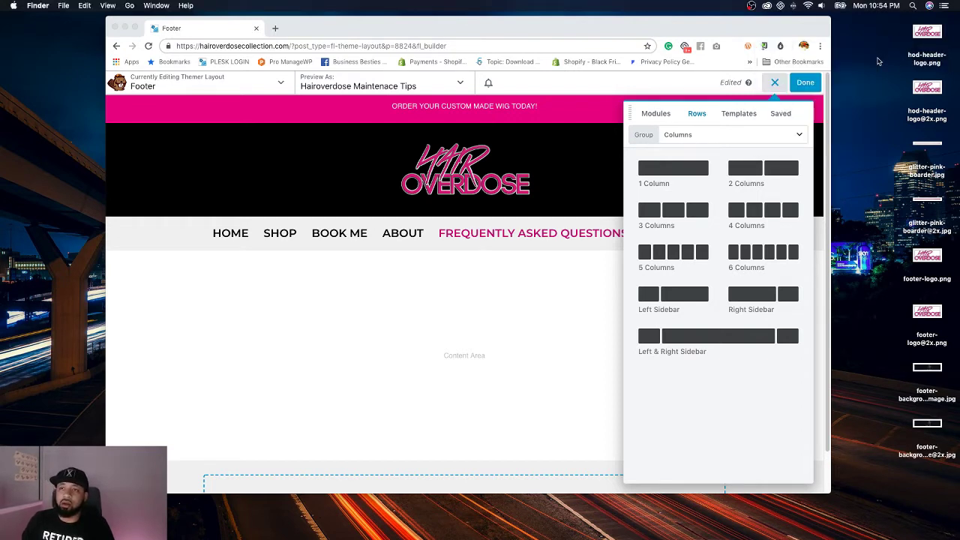
{"action": "type", "text": "Website"}
{"action": "key", "text": "Return"}
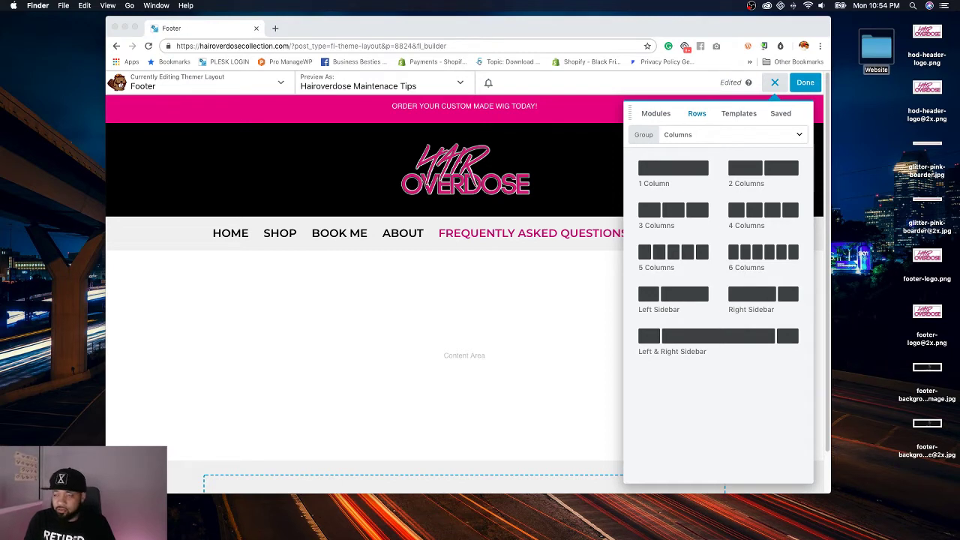
{"action": "type", "text": "Assets"}
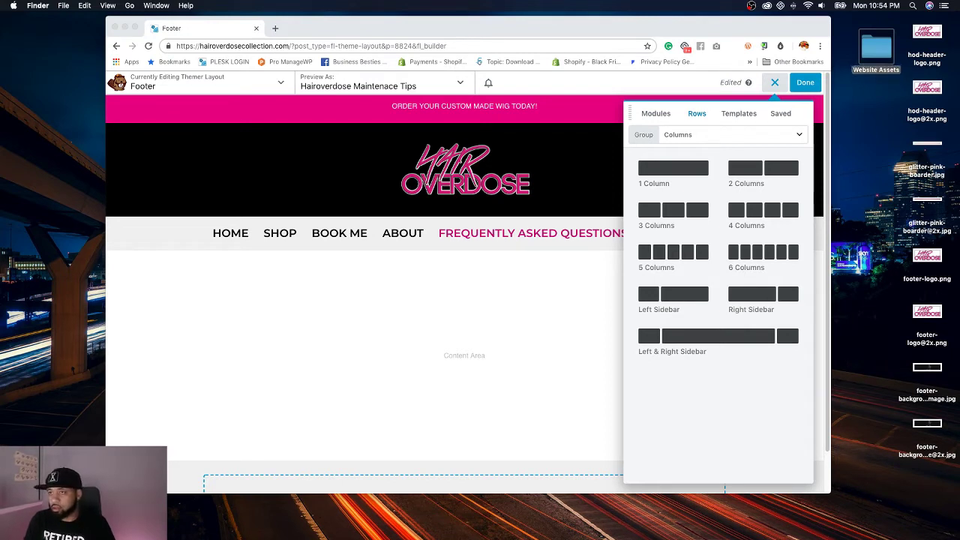
{"action": "left_click_drag", "start_coordinate": [903, 17], "coordinate": [956, 121]}
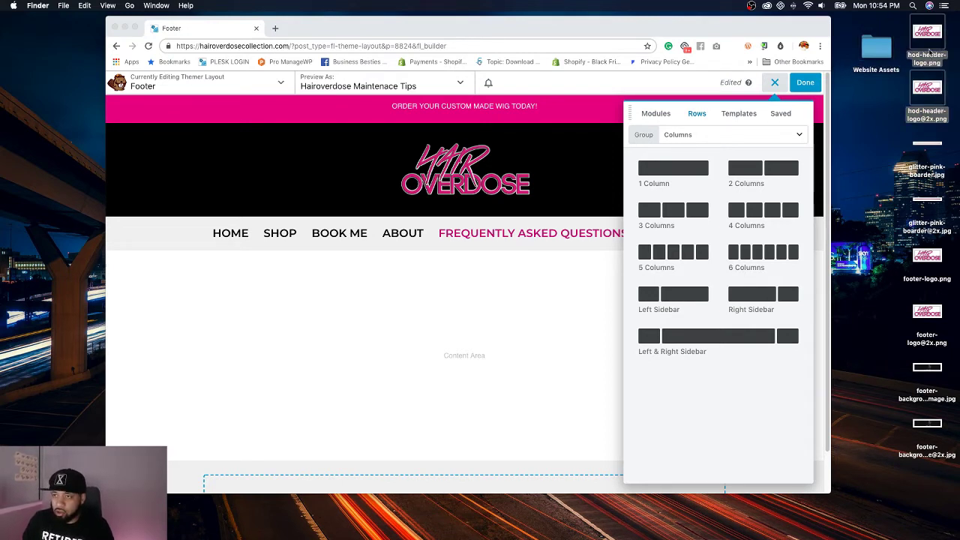
{"action": "left_click_drag", "start_coordinate": [927, 56], "coordinate": [867, 45]}
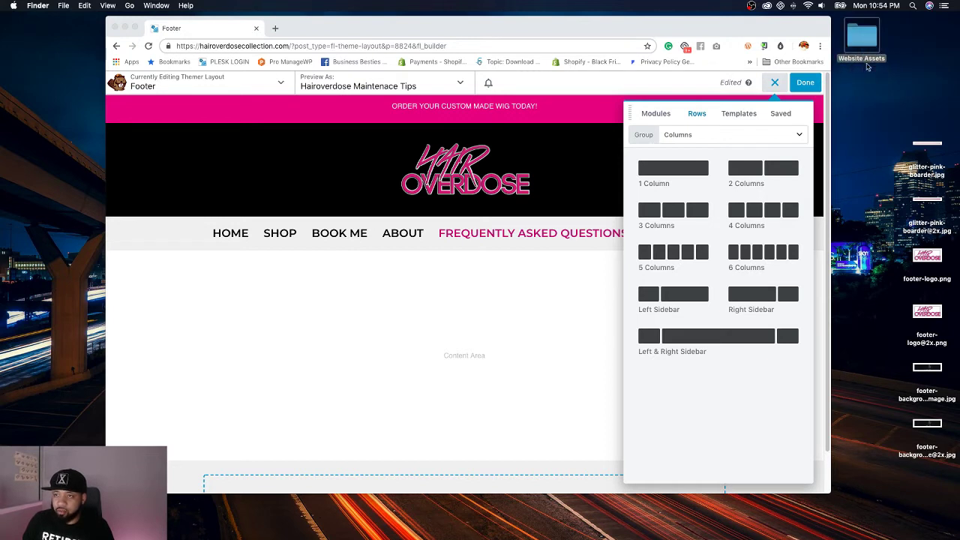
Step: Return to Chrome and add another 1 Column row to the footer layout
{"action": "left_click", "coordinate": [584, 293]}
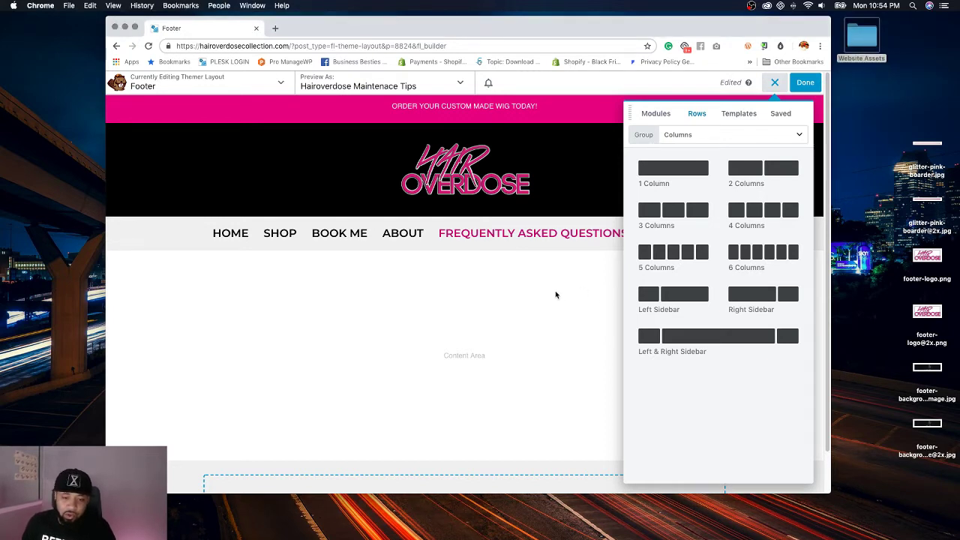
{"action": "left_click", "coordinate": [767, 89]}
{"action": "scroll", "coordinate": [634, 313], "scroll_direction": "down", "scroll_amount": 1}
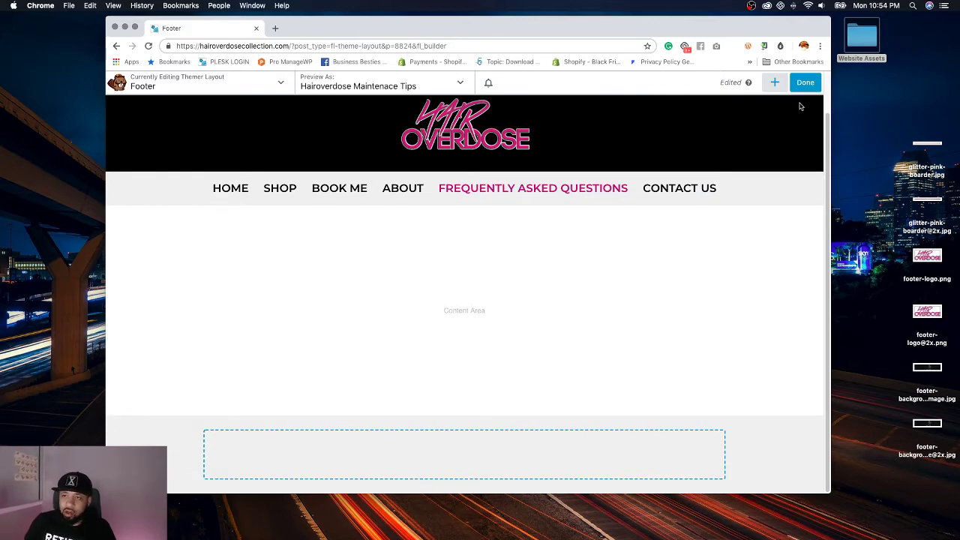
{"action": "left_click", "coordinate": [775, 83]}
{"action": "left_click_drag", "start_coordinate": [659, 171], "coordinate": [625, 422]}
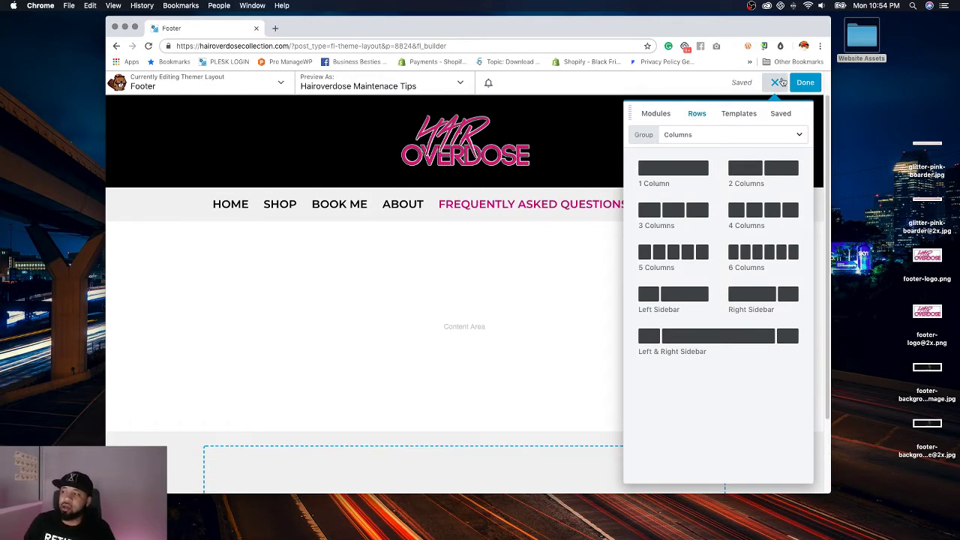
{"action": "left_click", "coordinate": [777, 83]}
{"action": "scroll", "coordinate": [750, 311], "scroll_direction": "down", "scroll_amount": 3}
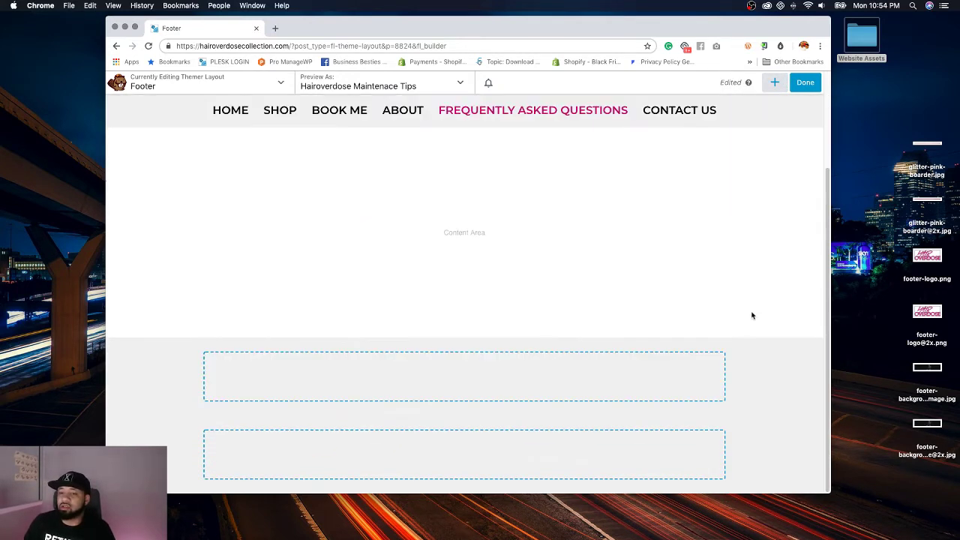
Step: Set both the width and the content width of the upper footer row to Full Width
{"action": "left_click", "coordinate": [216, 330]}
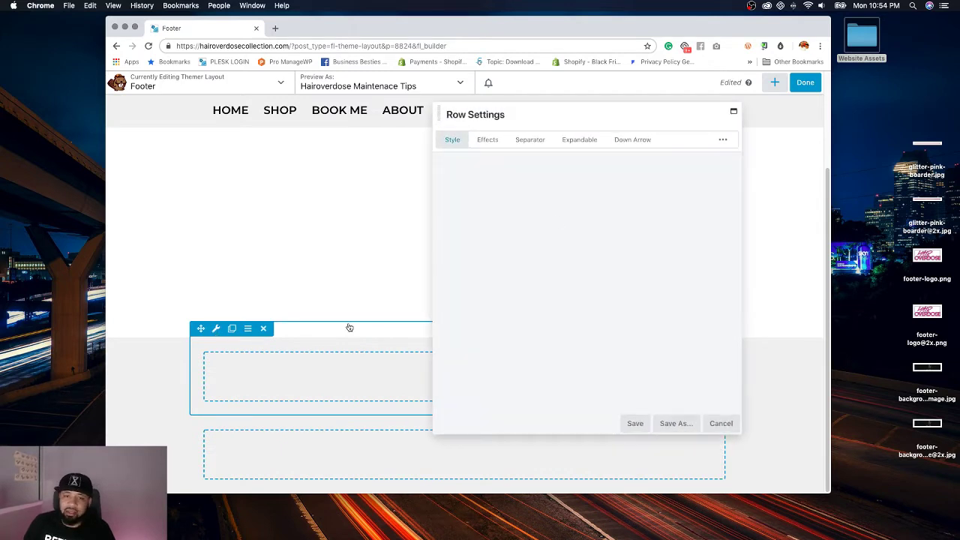
{"action": "left_click", "coordinate": [583, 175]}
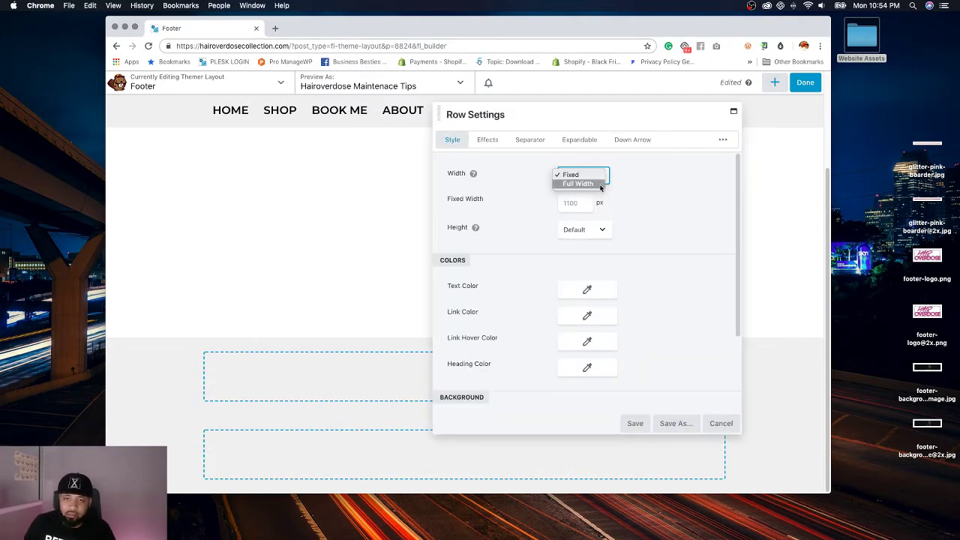
{"action": "key", "text": "Return"}
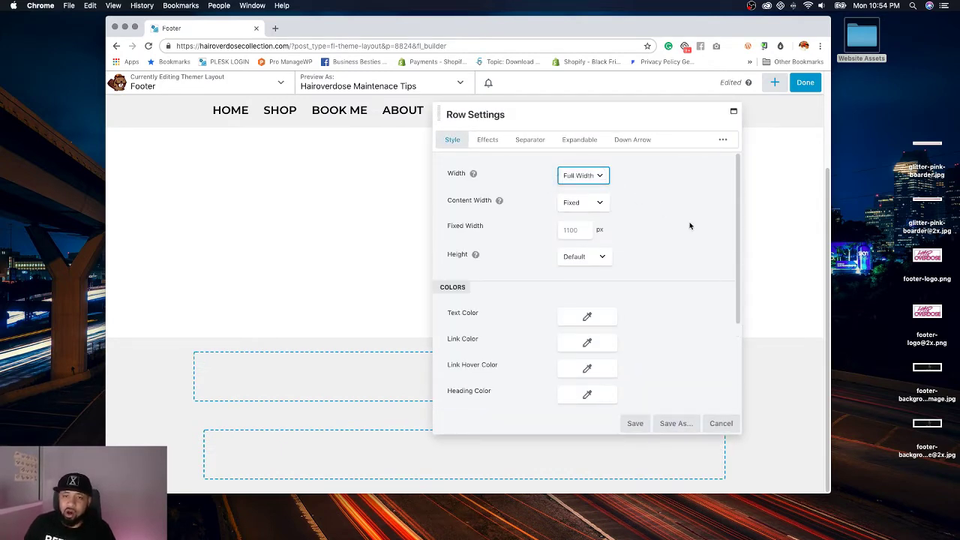
{"action": "left_click", "coordinate": [580, 208]}
{"action": "left_click", "coordinate": [579, 214]}
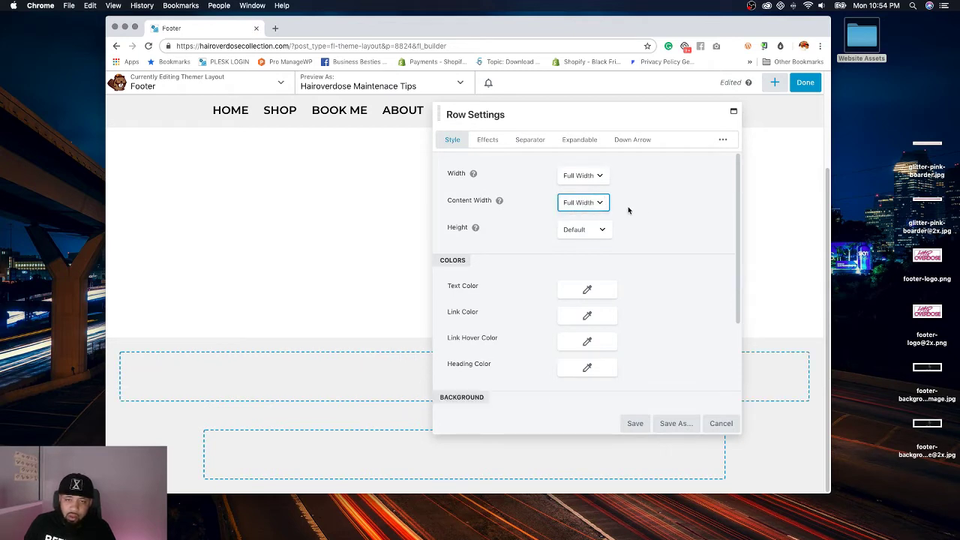
Step: Set the upper footer row's margins and padding to 0 px on all four sides
{"action": "left_click", "coordinate": [722, 138]}
{"action": "left_click", "coordinate": [484, 163]}
{"action": "left_click", "coordinate": [575, 193]}
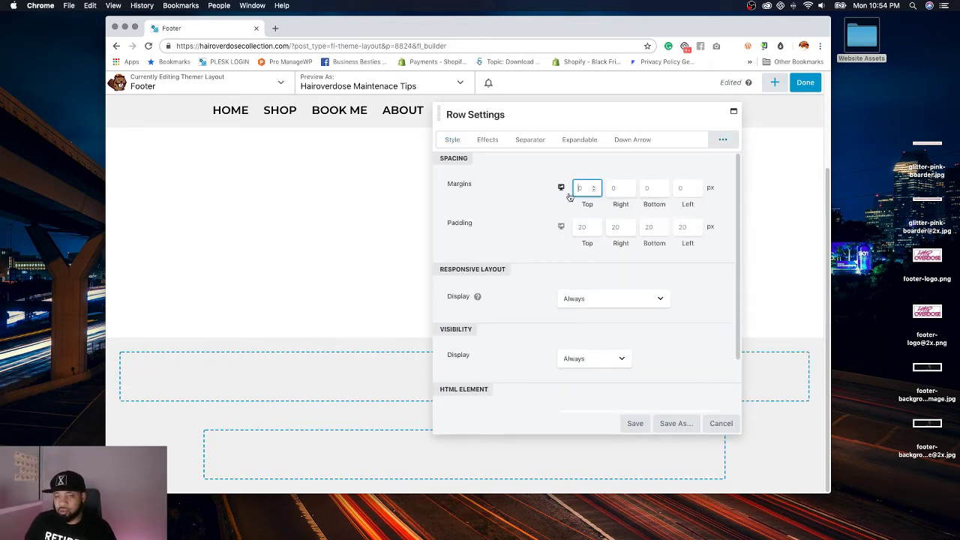
{"action": "type", "text": "0\t0\t0\t0\t0\t0\t0\t0"}
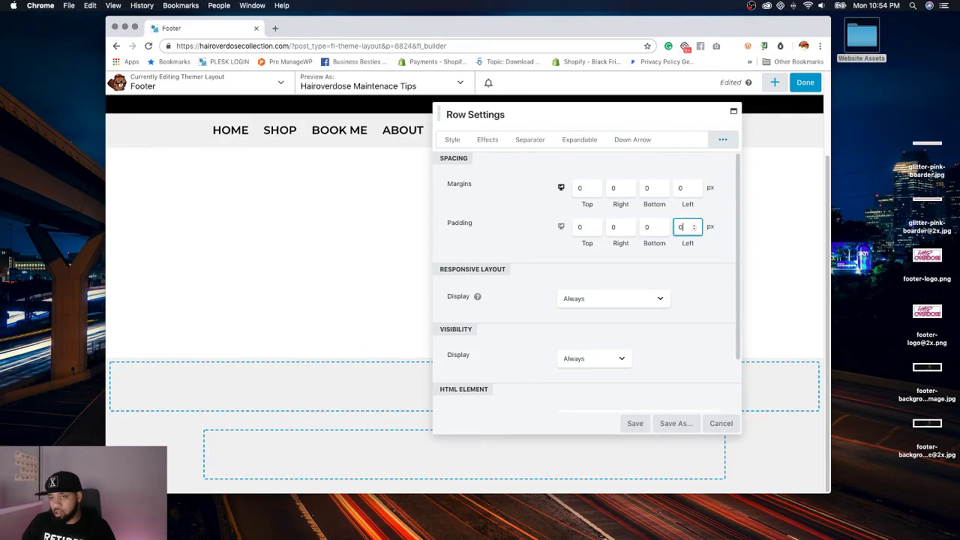
{"action": "left_click", "coordinate": [545, 178]}
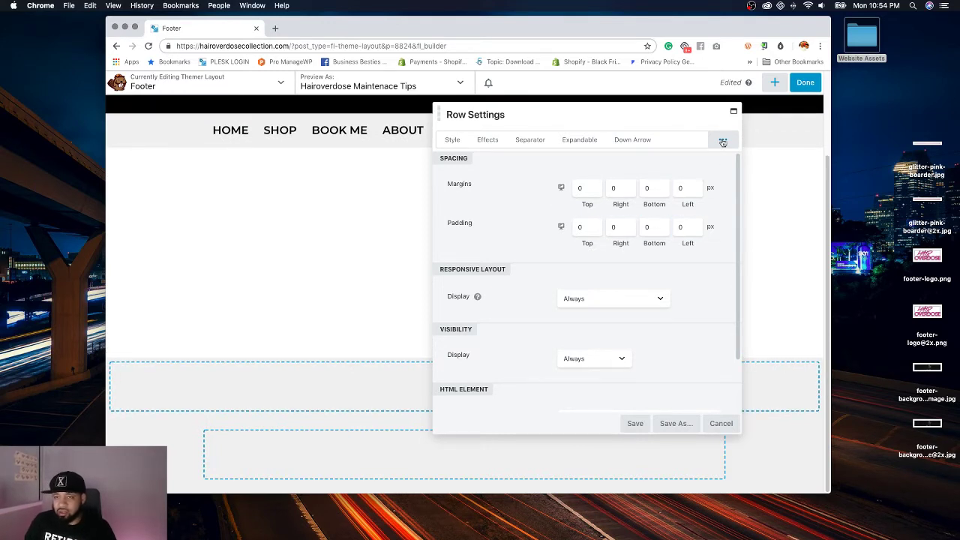
Step: Set the upper footer row's mobile padding to 0 px on all four sides and save the row settings
{"action": "left_click", "coordinate": [722, 143]}
{"action": "left_click", "coordinate": [547, 178]}
{"action": "left_click", "coordinate": [591, 188]}
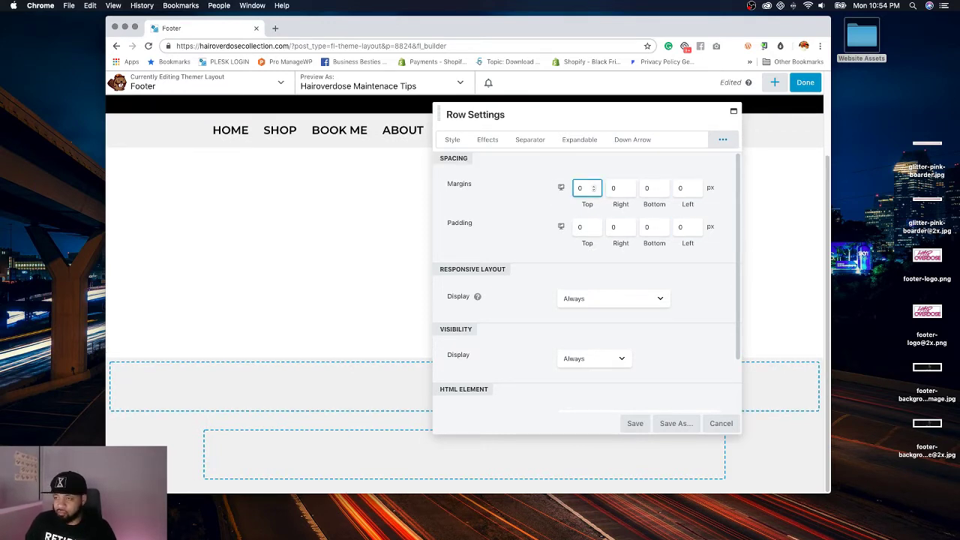
{"action": "left_click", "coordinate": [561, 227]}
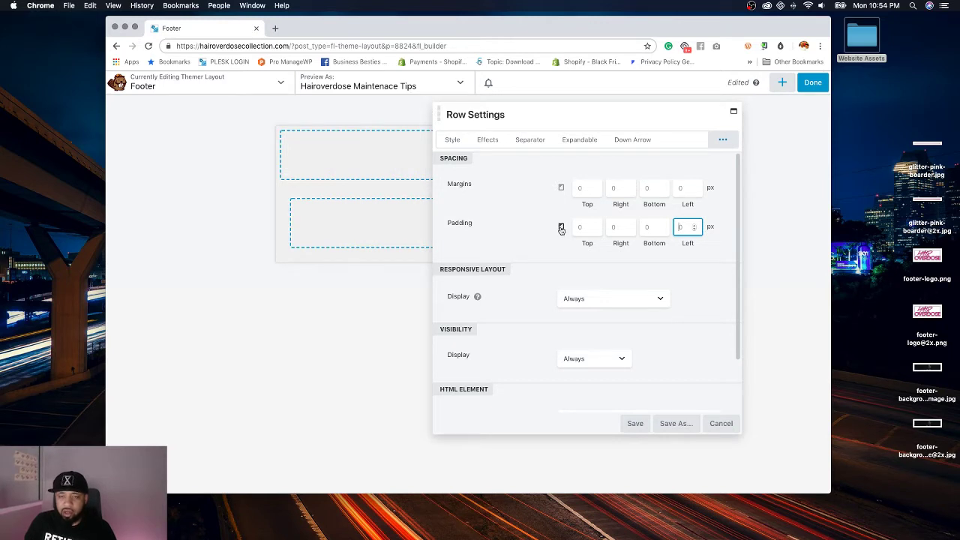
{"action": "left_click", "coordinate": [561, 228]}
{"action": "left_click", "coordinate": [578, 227]}
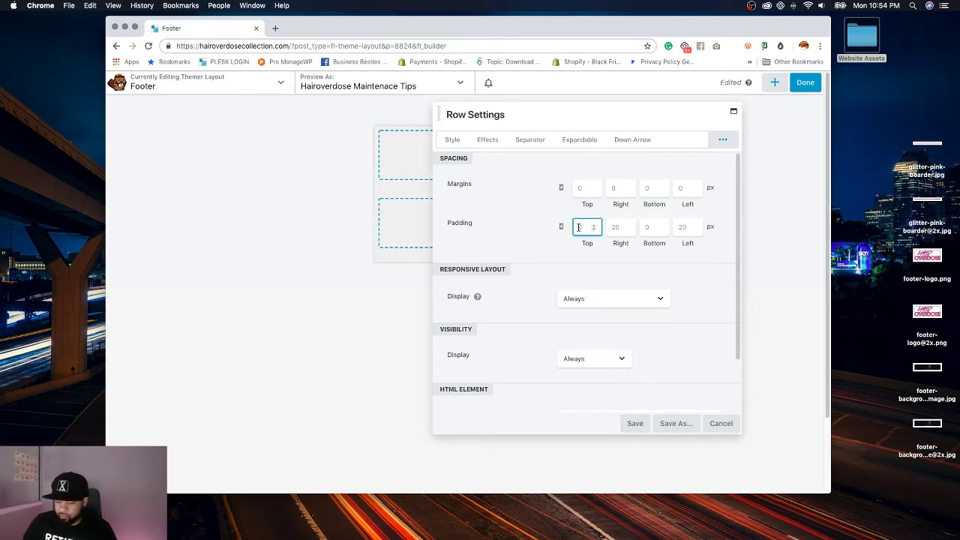
{"action": "type", "text": "0"}
{"action": "key", "text": "Tab"}
{"action": "type", "text": "0"}
{"action": "key", "text": "Tab"}
{"action": "type", "text": "0"}
{"action": "key", "text": "Tab"}
{"action": "type", "text": "0"}
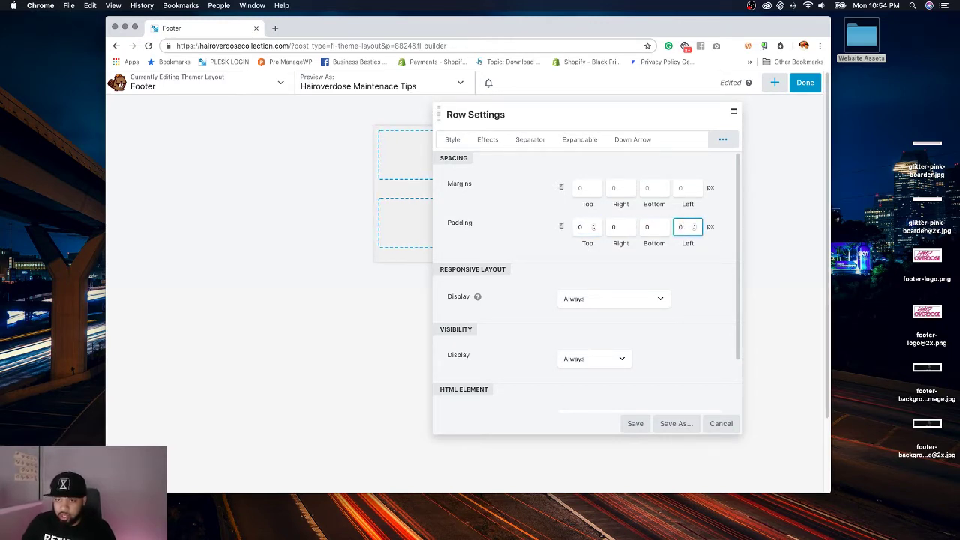
{"action": "left_click", "coordinate": [634, 423]}
Step: Search the modules for "Image" and place a PowerPack Image module in the upper footer row
{"action": "scroll", "coordinate": [627, 340], "scroll_direction": "down", "scroll_amount": 3}
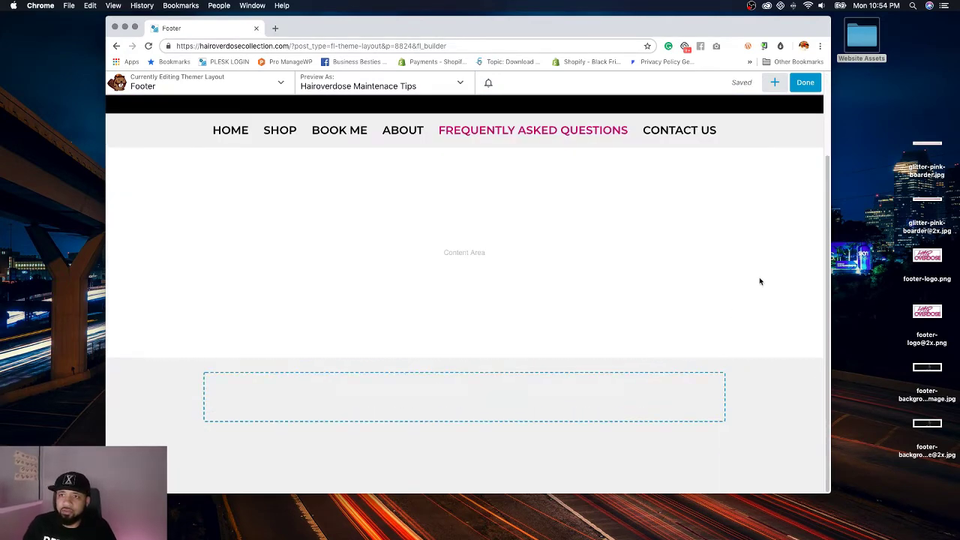
{"action": "left_click", "coordinate": [775, 82]}
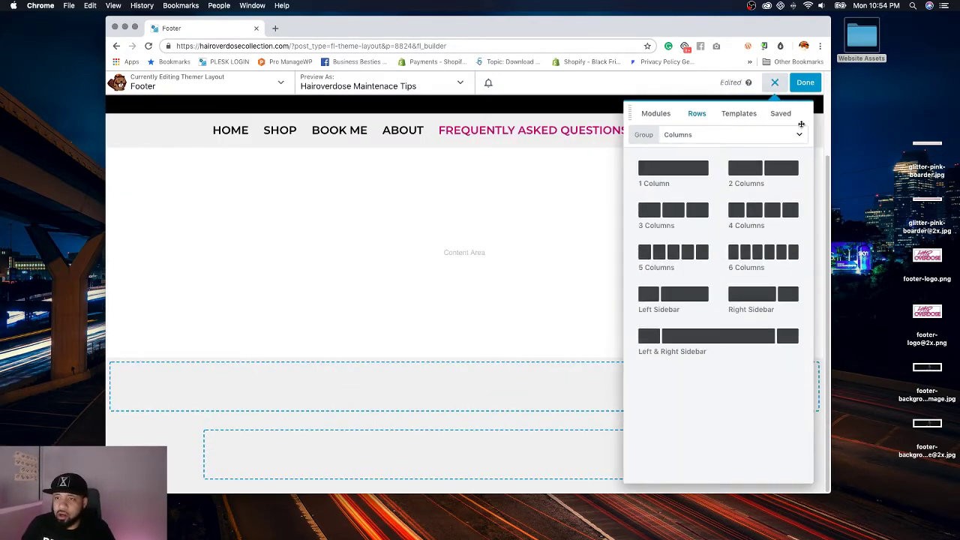
{"action": "left_click", "coordinate": [800, 133]}
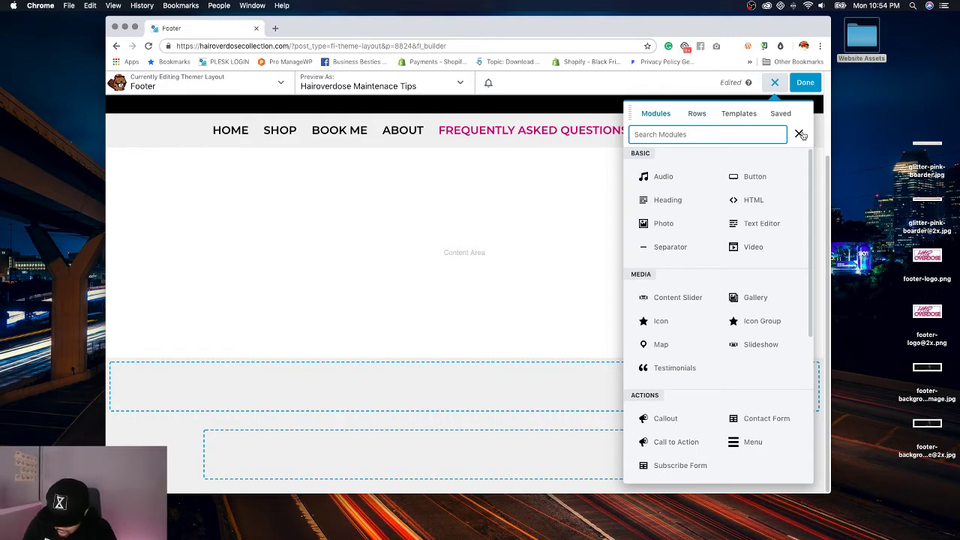
{"action": "type", "text": "Image"}
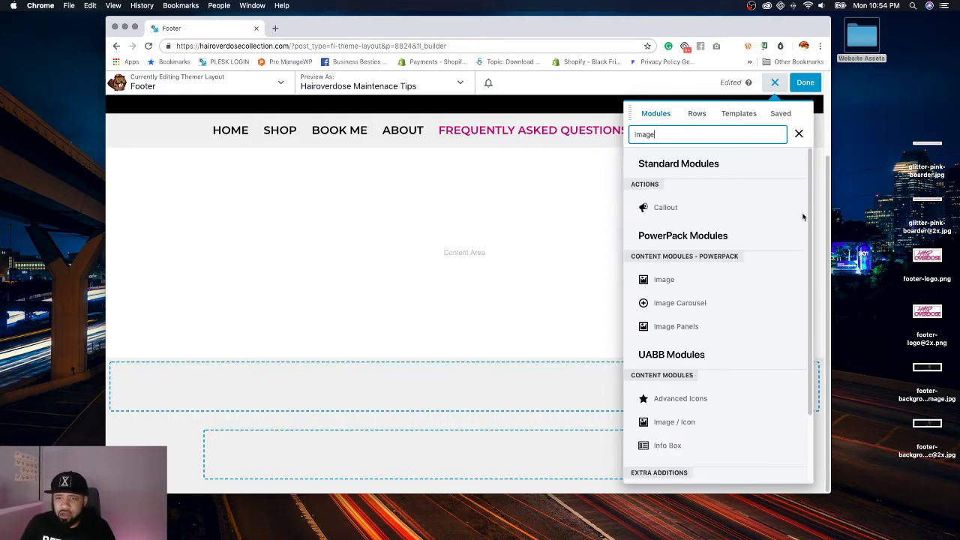
{"action": "scroll", "coordinate": [696, 282], "scroll_direction": "down", "scroll_amount": 2}
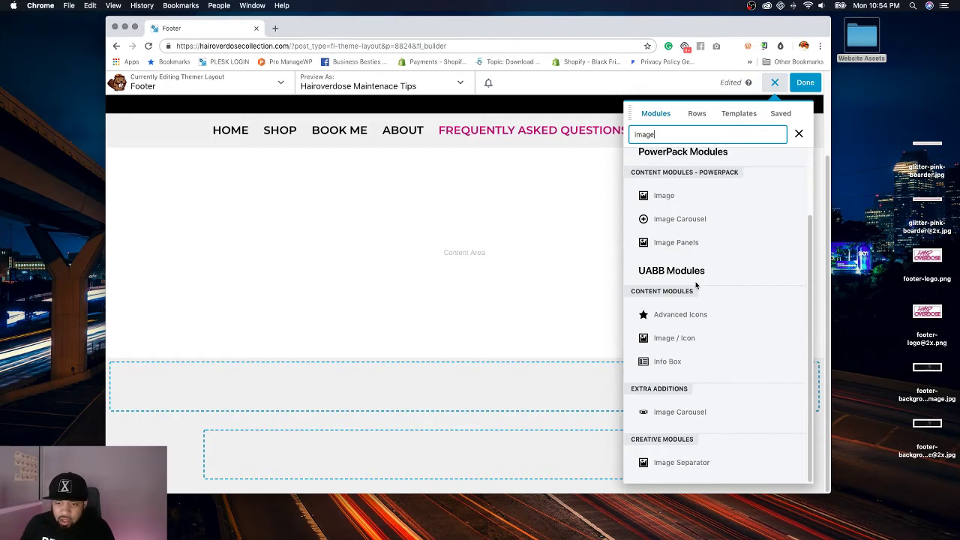
{"action": "scroll", "coordinate": [696, 282], "scroll_direction": "up", "scroll_amount": 2}
{"action": "left_click_drag", "start_coordinate": [696, 280], "coordinate": [454, 434]}
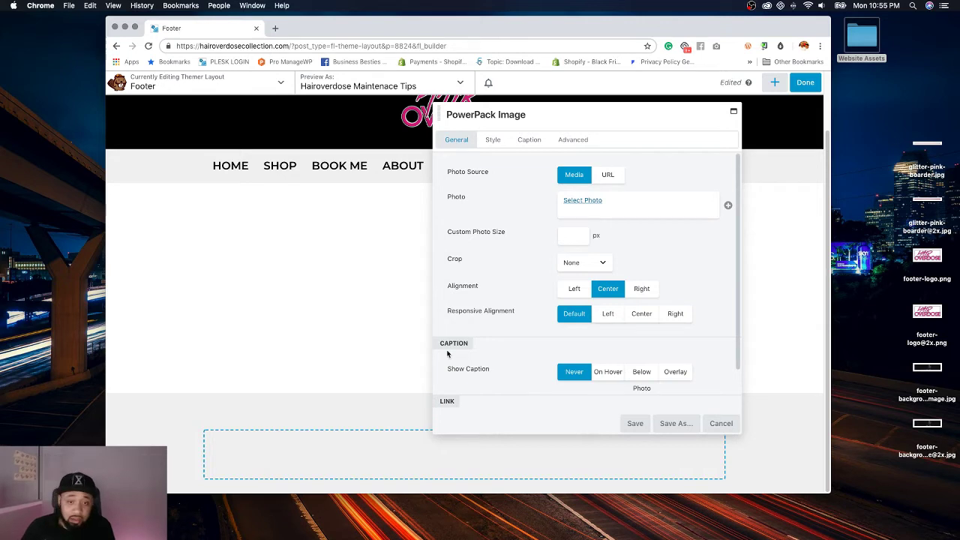
{"action": "left_click", "coordinate": [642, 316]}
{"action": "left_click", "coordinate": [578, 200]}
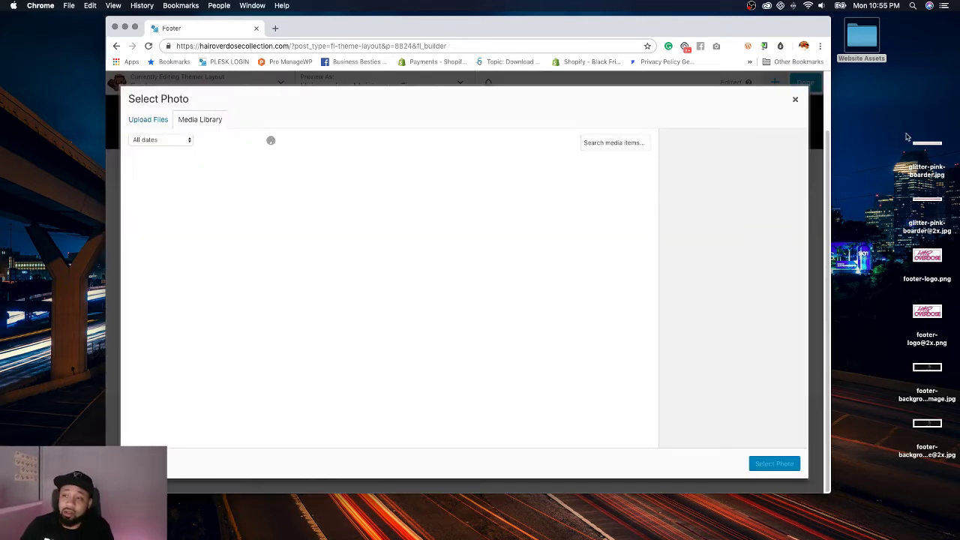
{"action": "left_click", "coordinate": [929, 145]}
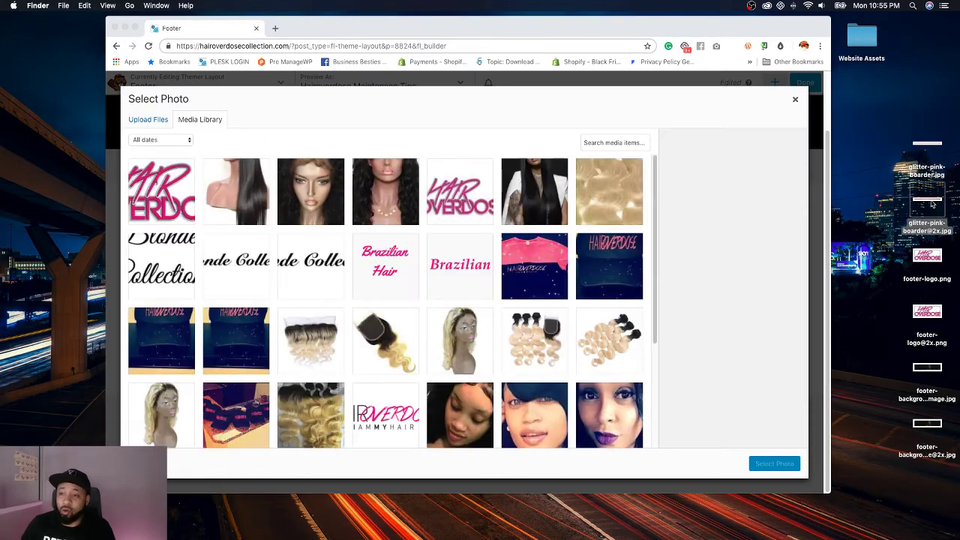
{"action": "left_click", "coordinate": [930, 202]}
{"action": "key", "text": "space"}
{"action": "key", "text": "space"}
{"action": "left_click_drag", "start_coordinate": [923, 206], "coordinate": [552, 254]}
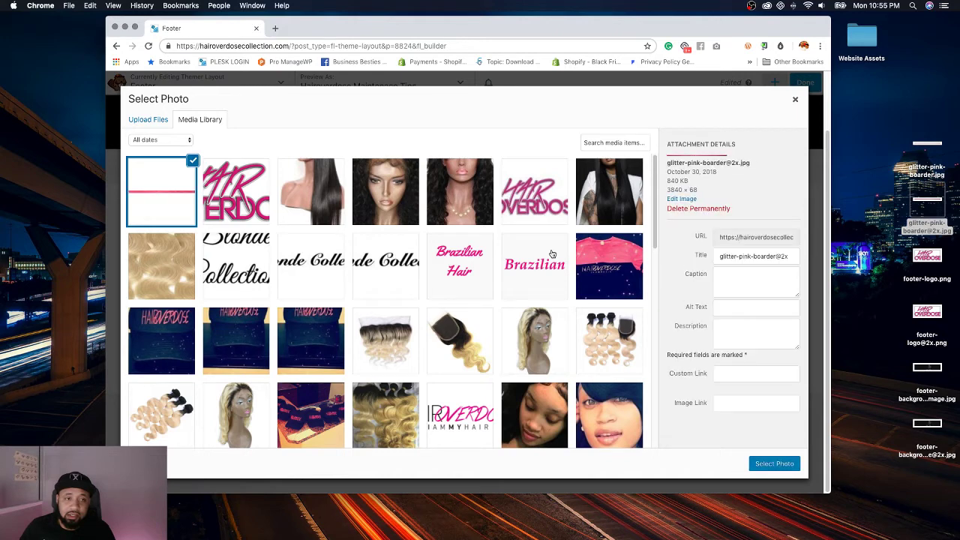
{"action": "left_click", "coordinate": [764, 463]}
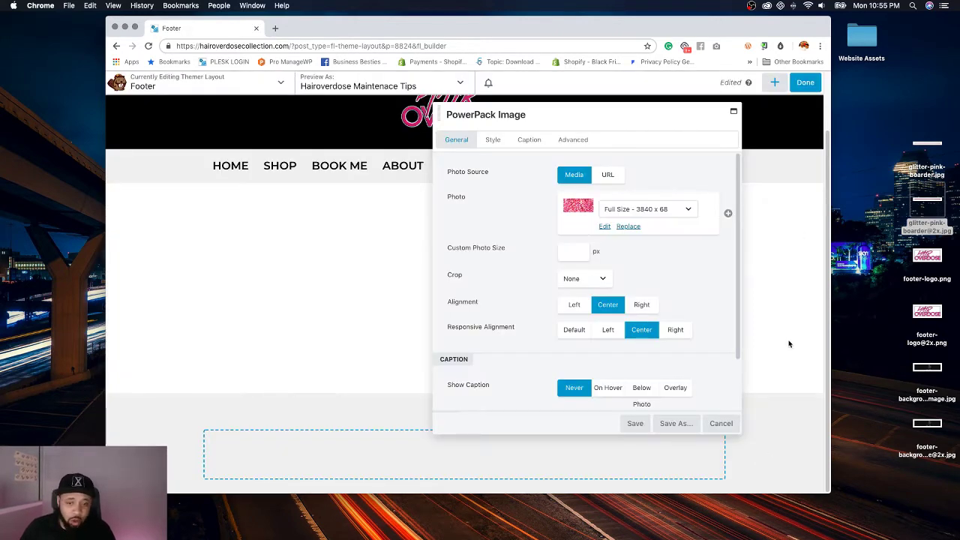
Step: Set the glitter border image's margins to 0 px on all four sides and save the module
{"action": "left_click", "coordinate": [575, 143]}
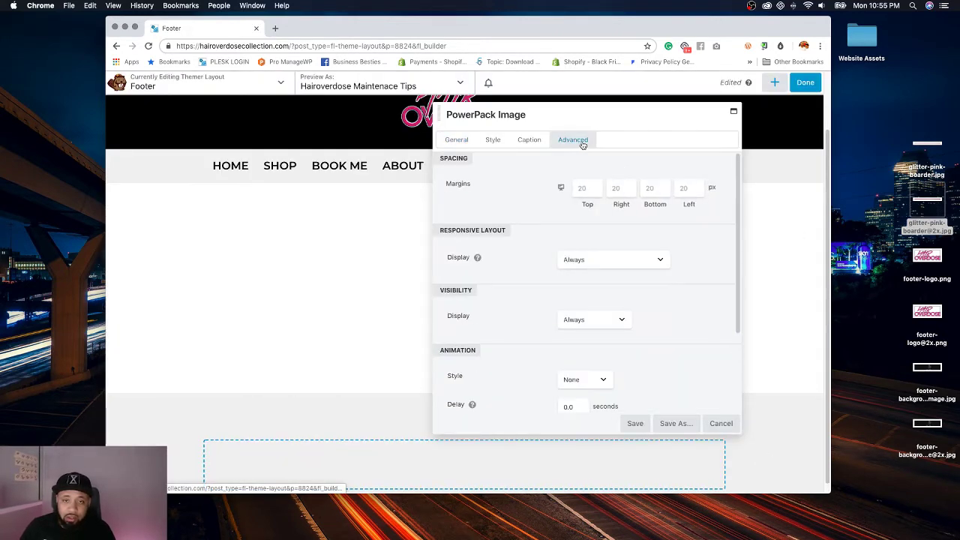
{"action": "type", "text": "0"}
{"action": "key", "text": "Tab"}
{"action": "type", "text": "0"}
{"action": "key", "text": "Tab"}
{"action": "type", "text": "0"}
{"action": "key", "text": "Tab"}
{"action": "type", "text": "0"}
{"action": "key", "text": "Tab"}
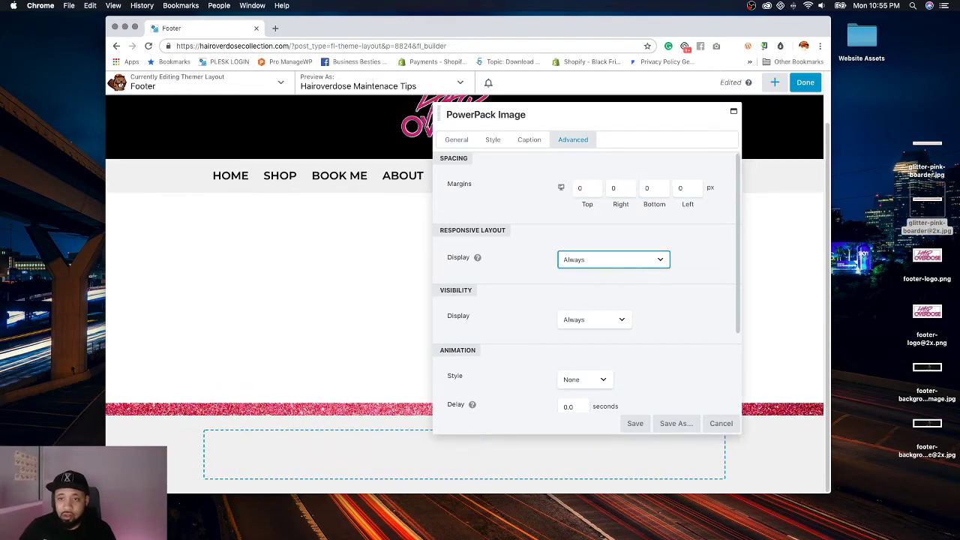
{"action": "left_click", "coordinate": [561, 187]}
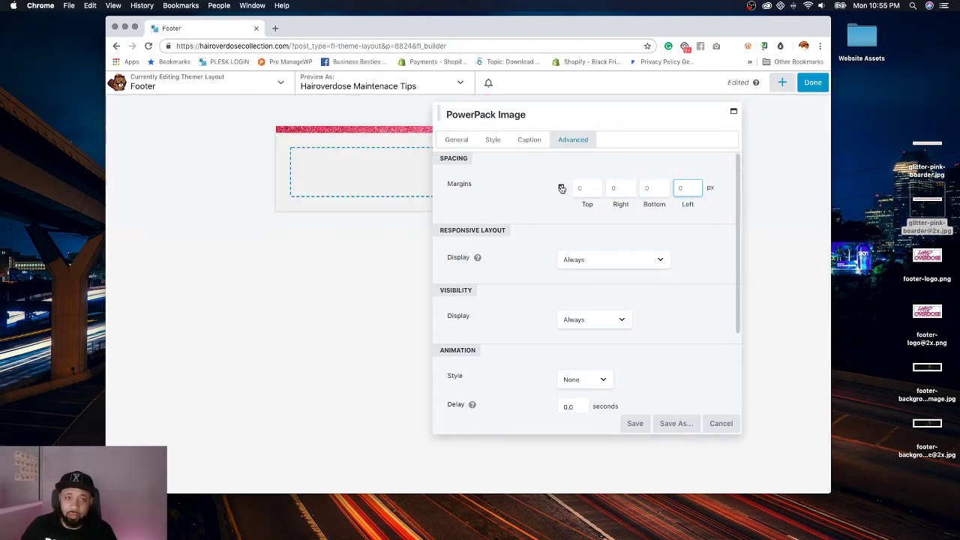
{"action": "left_click", "coordinate": [635, 423]}
Step: Set the lower footer row to Full Width with a fixed content width of 1300 px and save it
{"action": "scroll", "coordinate": [639, 294], "scroll_direction": "down", "scroll_amount": 2}
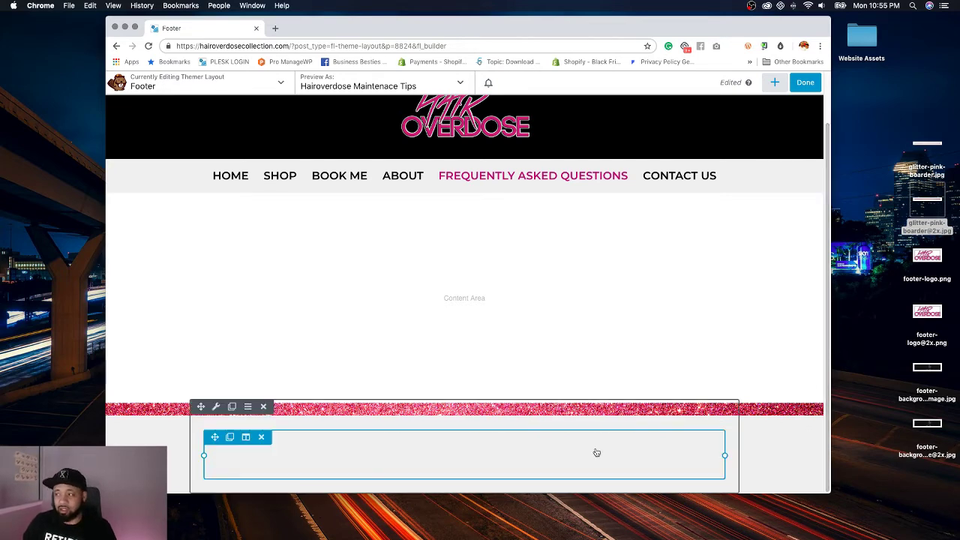
{"action": "left_click", "coordinate": [216, 407]}
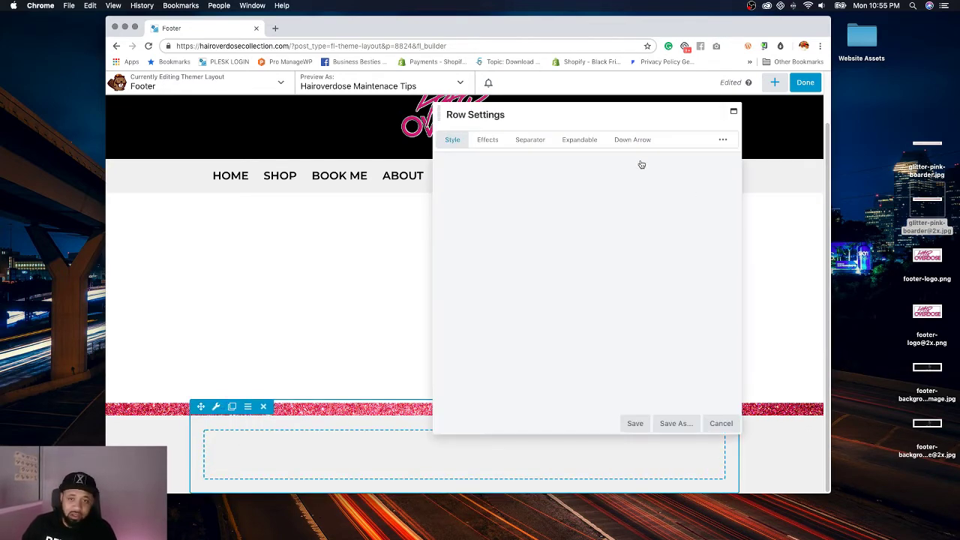
{"action": "left_click", "coordinate": [599, 177]}
{"action": "left_click", "coordinate": [593, 189]}
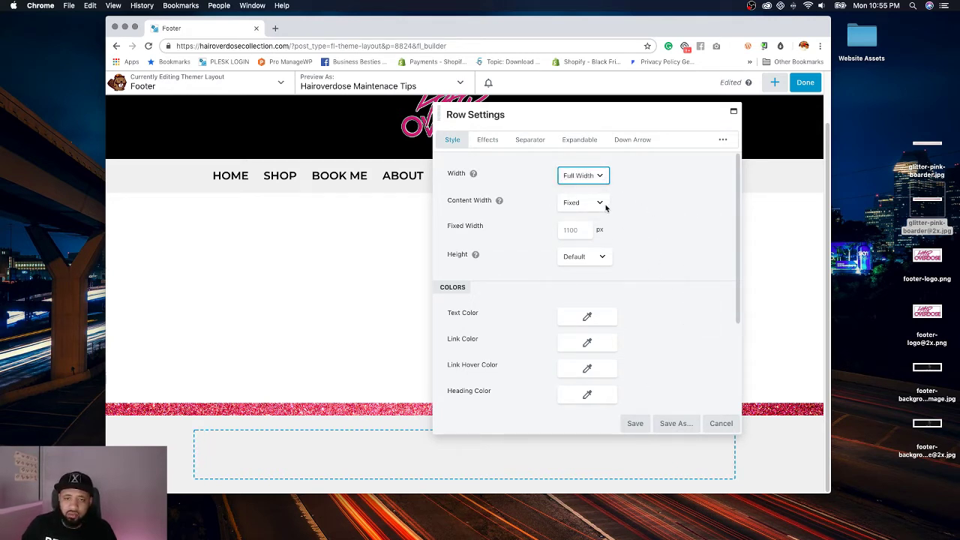
{"action": "left_click", "coordinate": [566, 231]}
{"action": "type", "text": "1"}
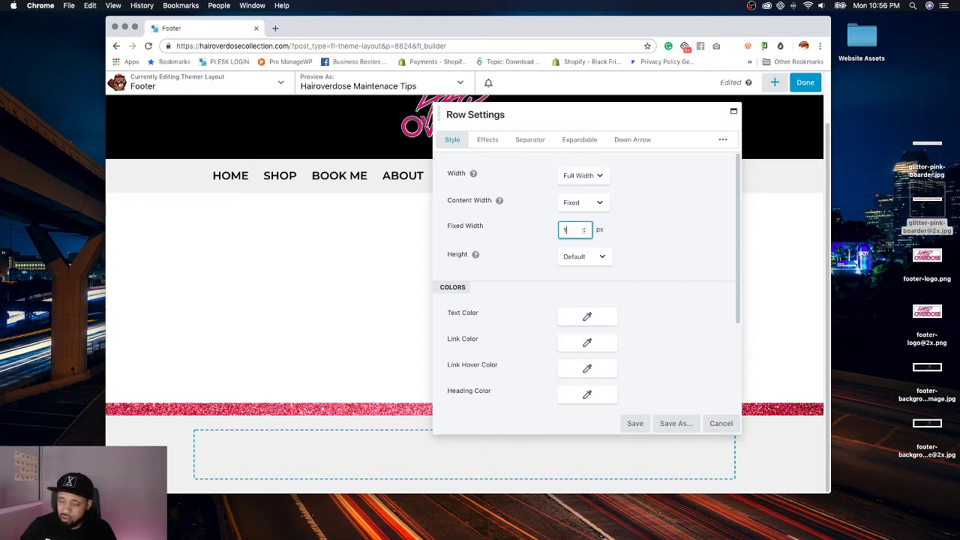
{"action": "type", "text": "300"}
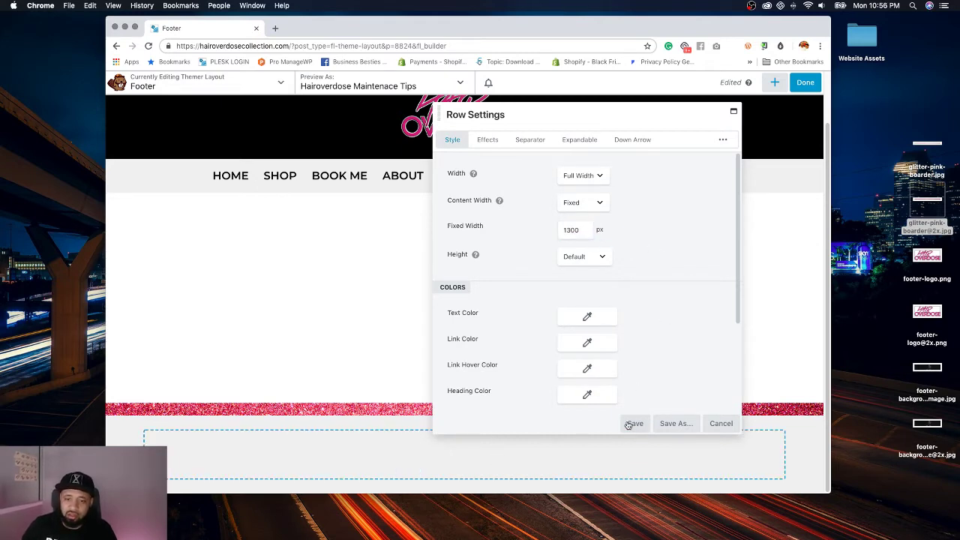
{"action": "left_click", "coordinate": [630, 424]}
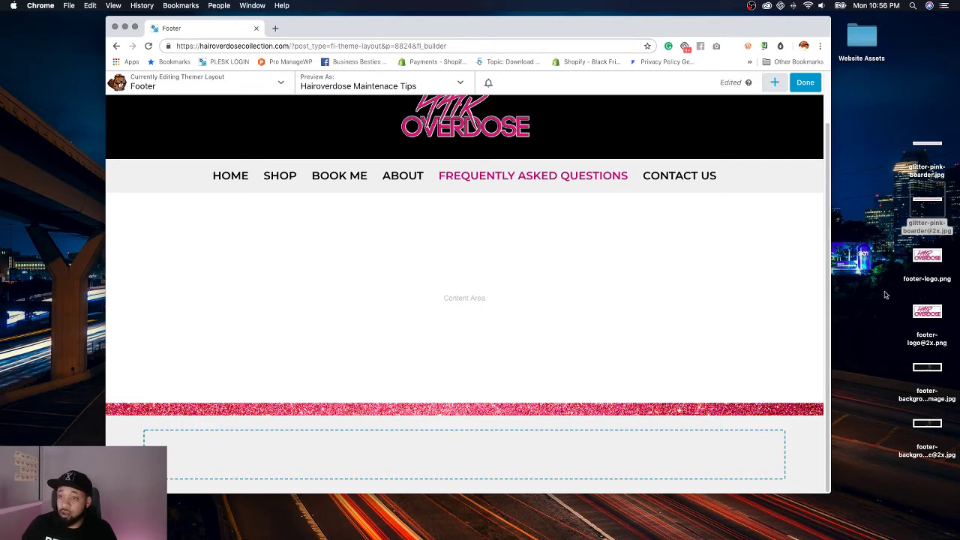
Step: Reopen the lower footer row's settings and set its background type to Photo
{"action": "left_click", "coordinate": [133, 407]}
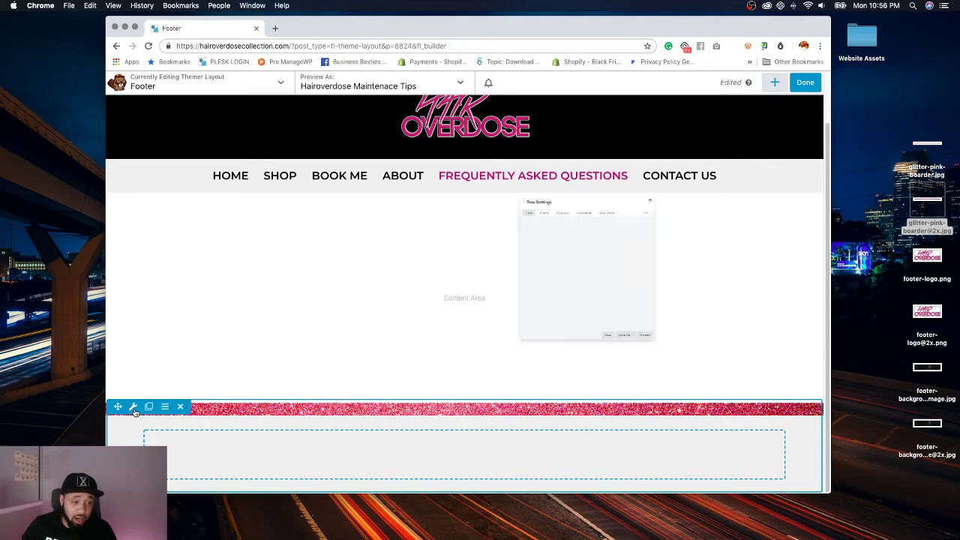
{"action": "mouse_move", "coordinate": [578, 129]}
{"action": "left_mouse_down"}
{"action": "mouse_move", "coordinate": [571, 113]}
{"action": "mouse_move", "coordinate": [564, 122]}
{"action": "left_mouse_up"}
{"action": "scroll", "coordinate": [633, 291], "scroll_direction": "down", "scroll_amount": 3}
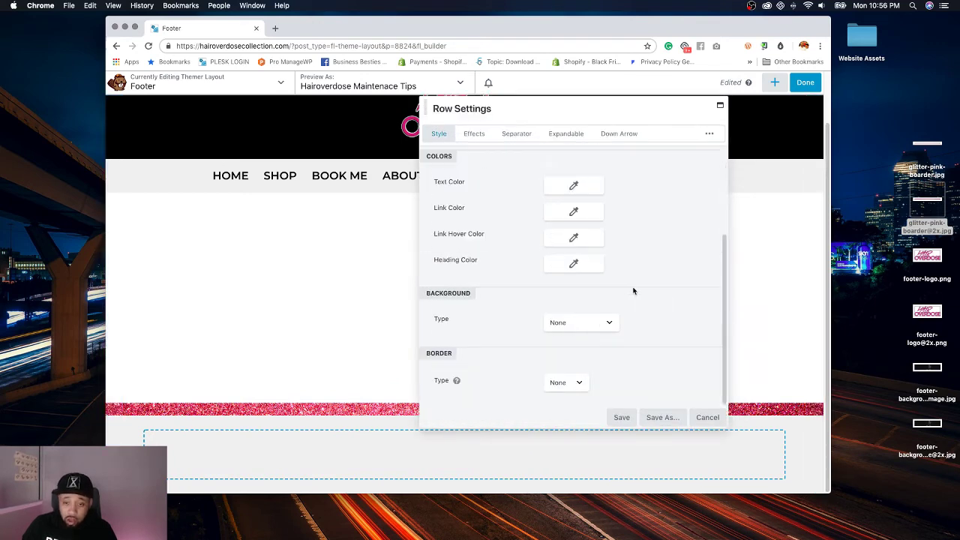
{"action": "left_click", "coordinate": [609, 322]}
{"action": "left_click", "coordinate": [585, 337]}
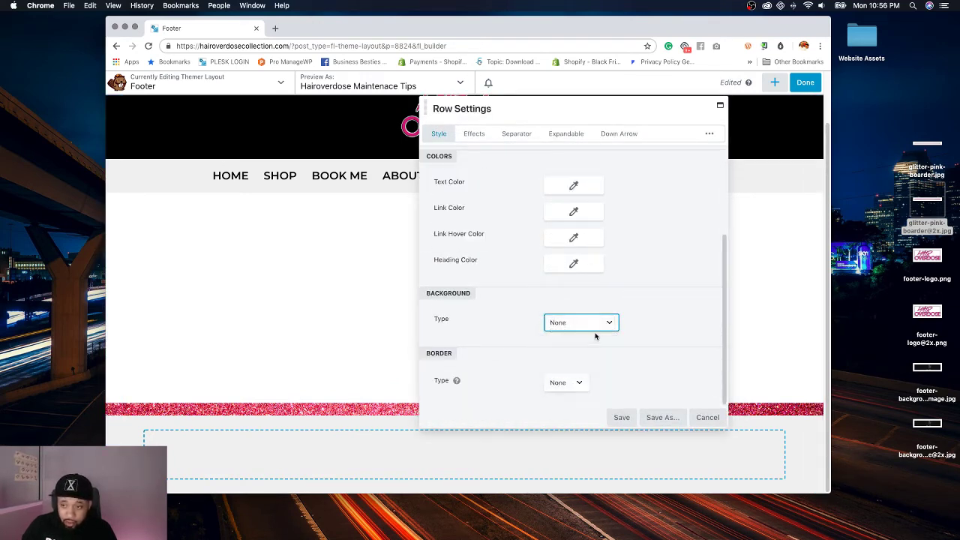
{"action": "scroll", "coordinate": [659, 318], "scroll_direction": "down", "scroll_amount": 3}
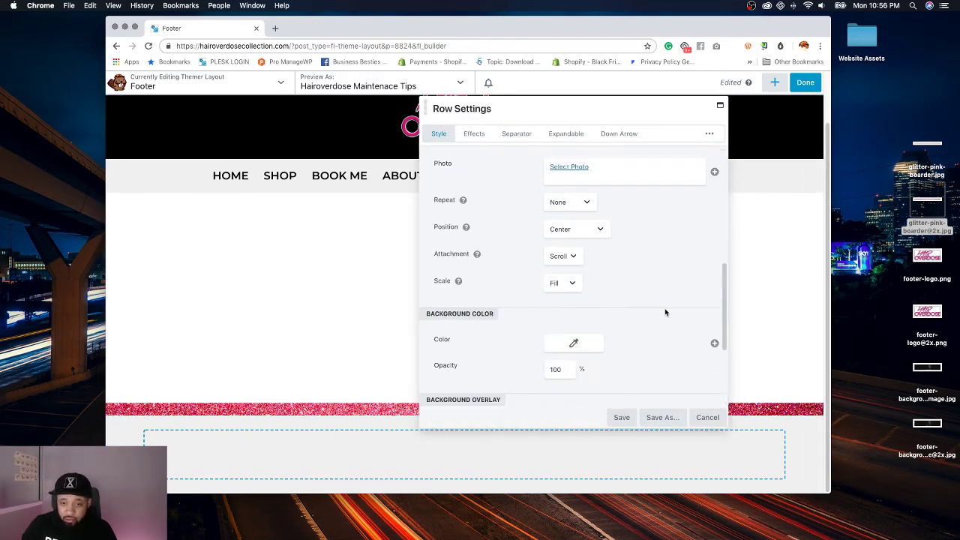
Step: Upload footer-background-image.jpg from the desktop as the lower footer row's background photo and save the row
{"action": "left_click", "coordinate": [572, 168]}
{"action": "left_click", "coordinate": [928, 367]}
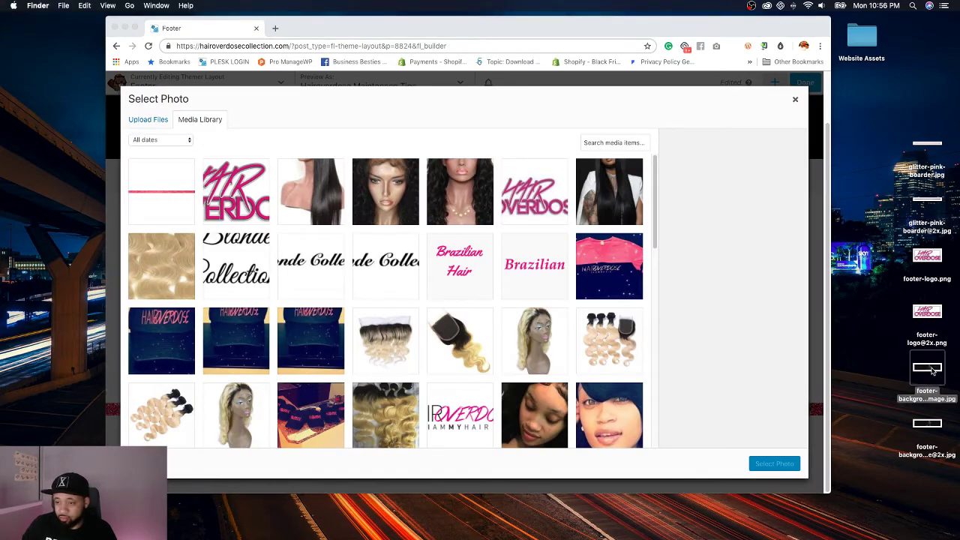
{"action": "left_click_drag", "start_coordinate": [931, 370], "coordinate": [654, 343]}
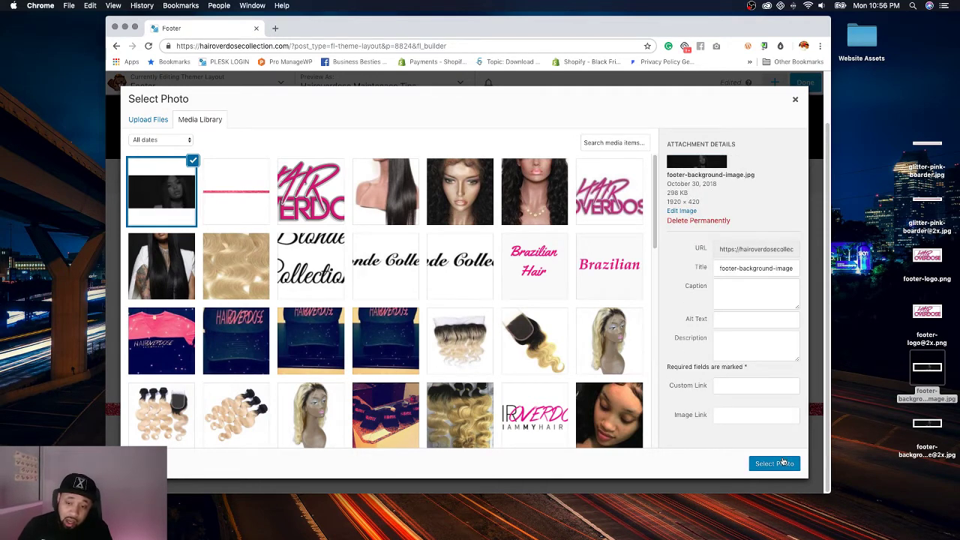
{"action": "left_click", "coordinate": [783, 463]}
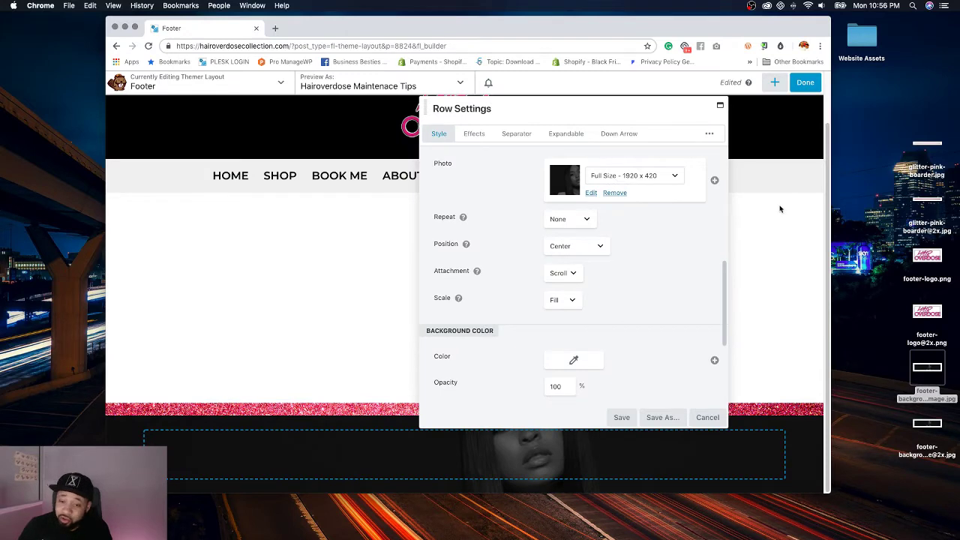
{"action": "scroll", "coordinate": [636, 311], "scroll_direction": "down", "scroll_amount": 3}
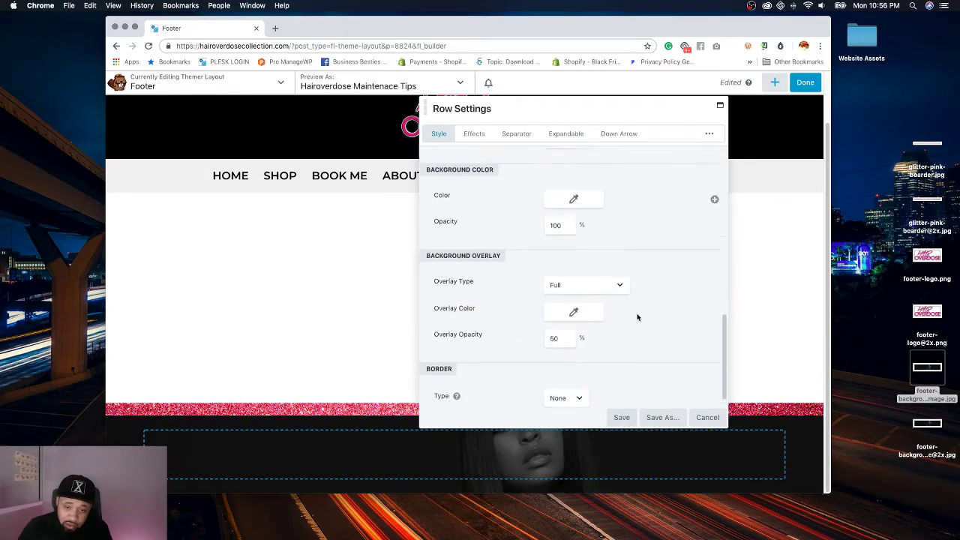
{"action": "scroll", "coordinate": [637, 317], "scroll_direction": "up", "scroll_amount": 5}
{"action": "scroll", "coordinate": [637, 318], "scroll_direction": "up", "scroll_amount": 5}
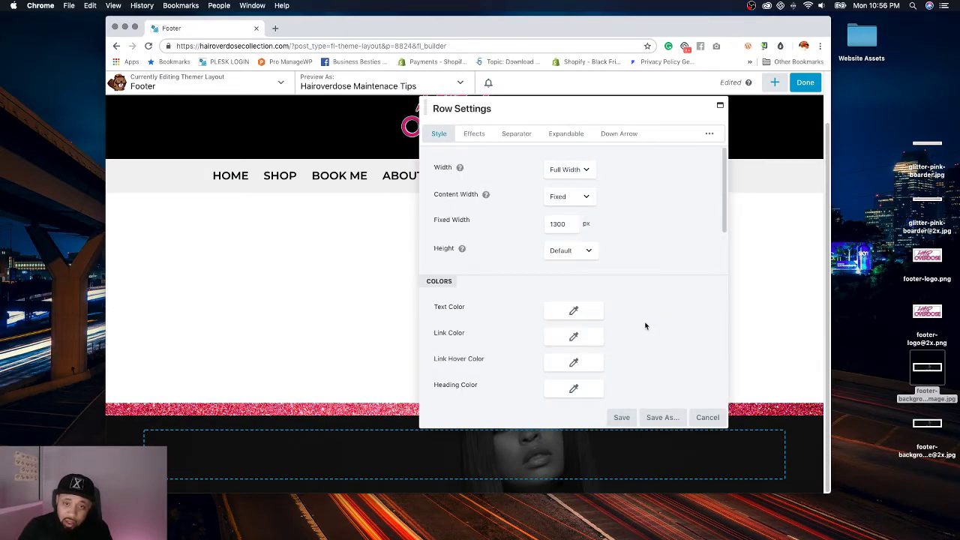
{"action": "scroll", "coordinate": [646, 328], "scroll_direction": "down", "scroll_amount": 5}
{"action": "left_click", "coordinate": [623, 418]}
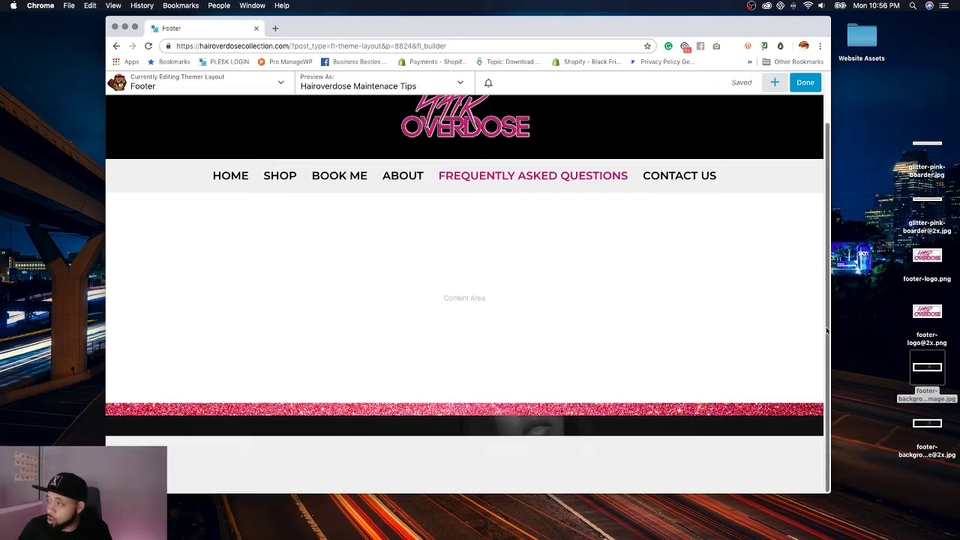
Step: Add a 2 Columns layout beside the existing column in the lower footer row to make three equal columns
{"action": "left_click", "coordinate": [774, 82]}
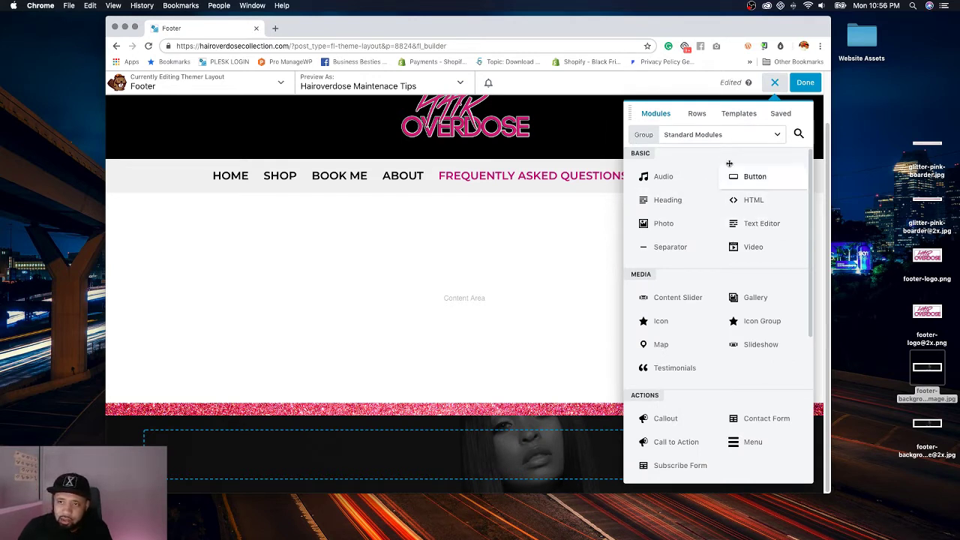
{"action": "left_click", "coordinate": [697, 114]}
{"action": "left_click_drag", "start_coordinate": [745, 172], "coordinate": [782, 437]}
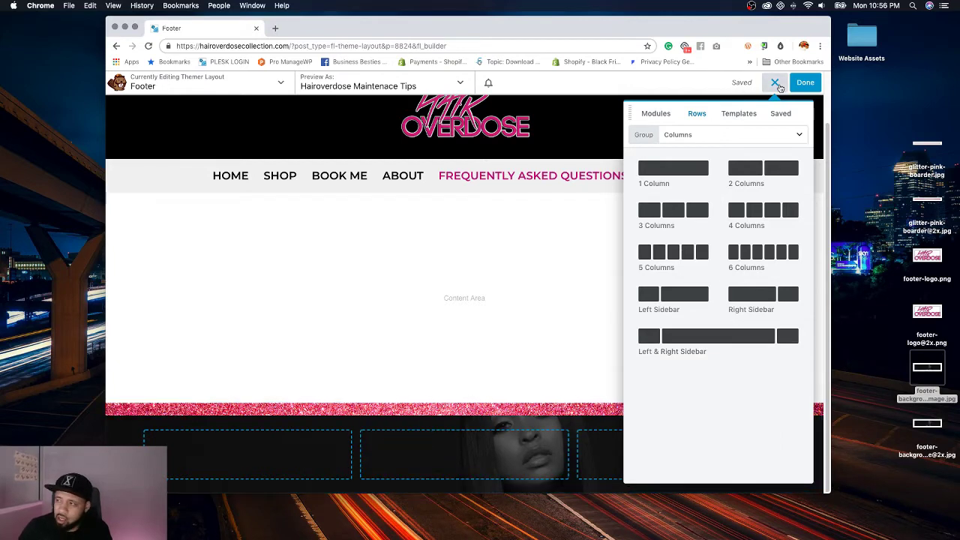
Step: Add a PowerPack Image module to the middle column of the lower footer row and set its responsive alignment to Center
{"action": "left_click", "coordinate": [655, 113]}
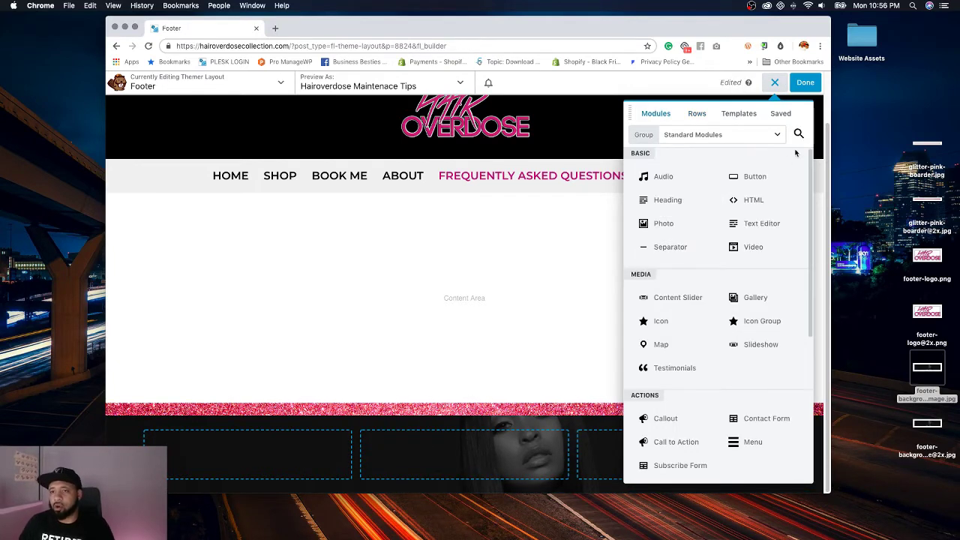
{"action": "left_click", "coordinate": [799, 134]}
{"action": "type", "text": "image"}
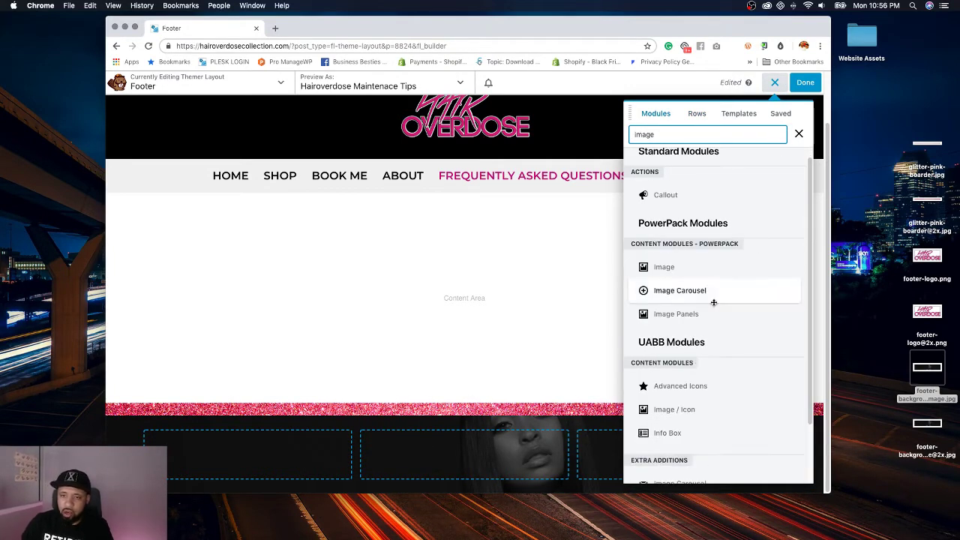
{"action": "left_click_drag", "start_coordinate": [675, 267], "coordinate": [473, 438]}
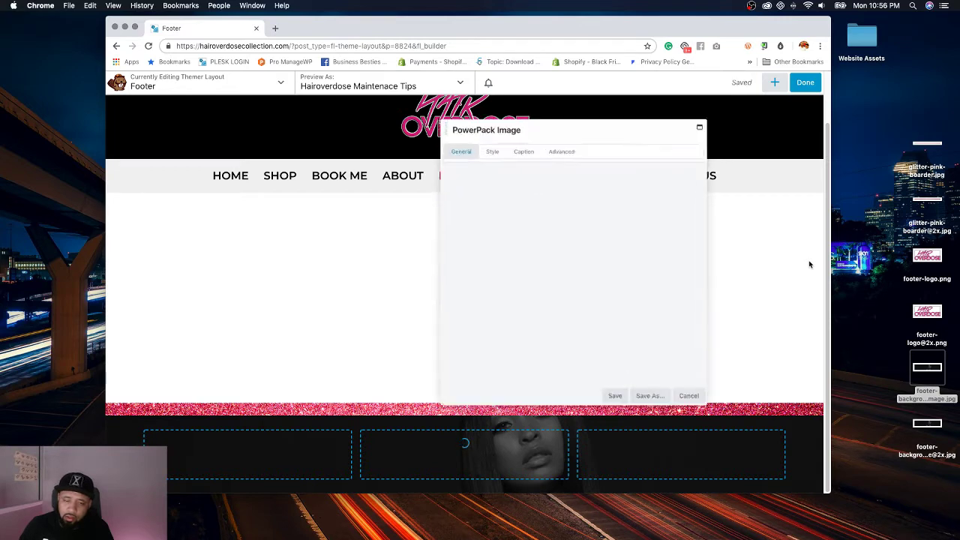
{"action": "left_click", "coordinate": [630, 309]}
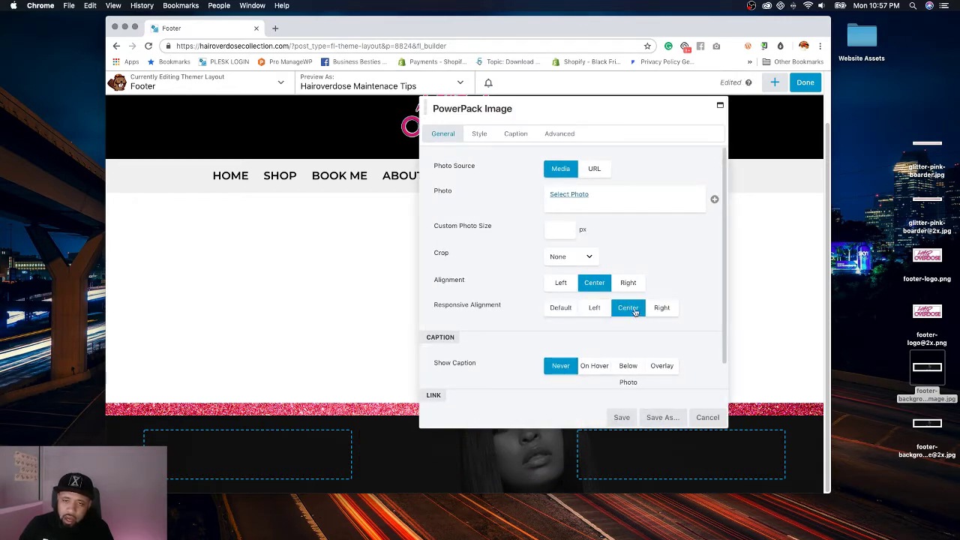
Step: Upload footer-logo.png from the desktop as the image module's photo and save the module
{"action": "left_click", "coordinate": [579, 201]}
{"action": "left_click_drag", "start_coordinate": [927, 259], "coordinate": [665, 306]}
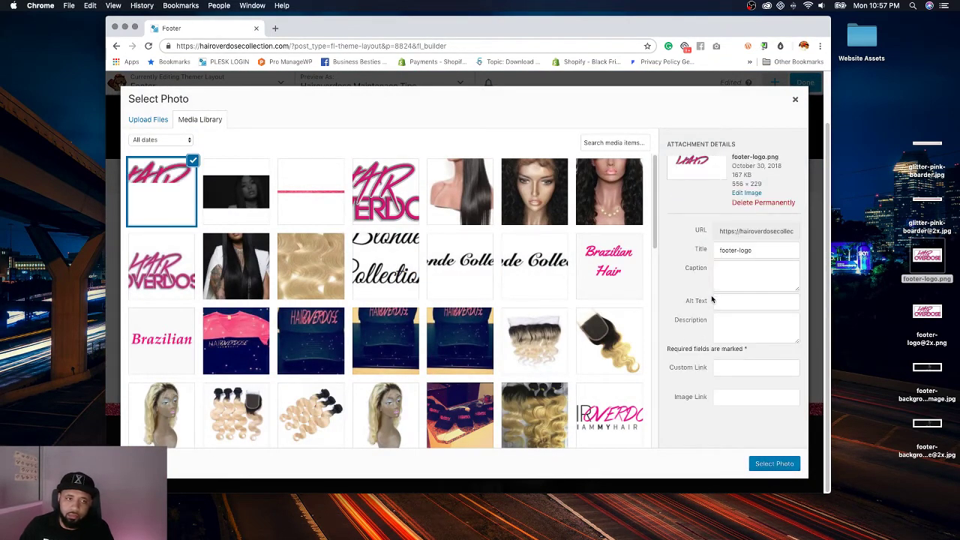
{"action": "left_click", "coordinate": [794, 464]}
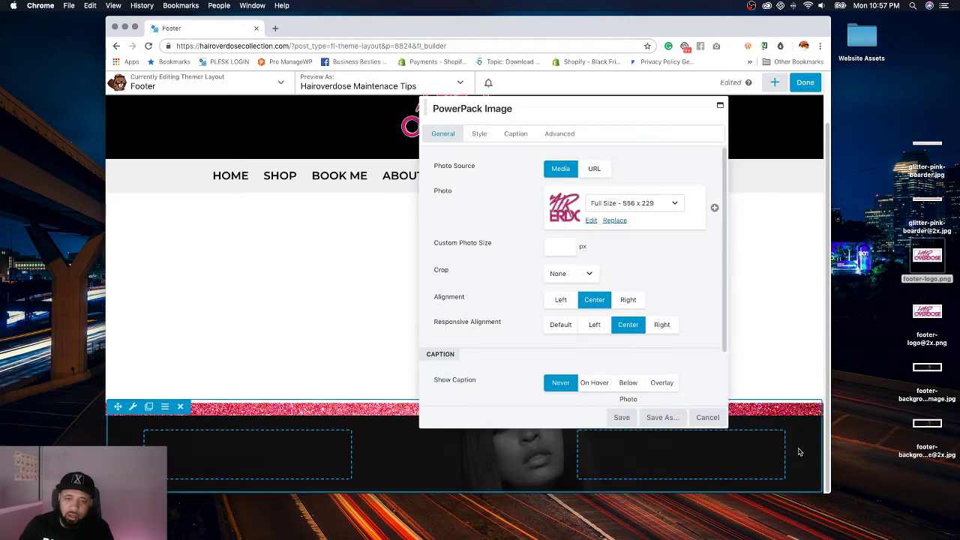
{"action": "left_click", "coordinate": [622, 417]}
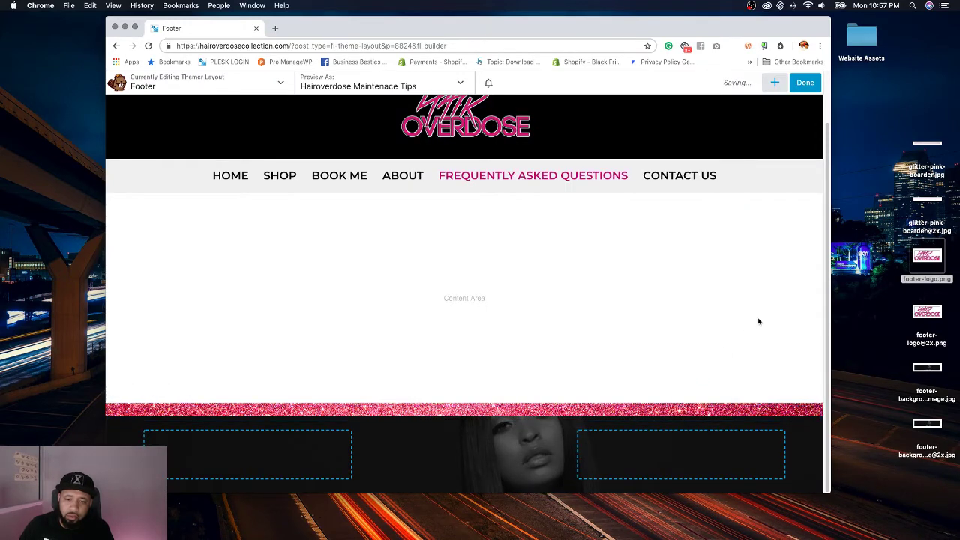
Step: Find the UABB Advanced Menu module and place it in the first column of the lower footer row
{"action": "left_click_drag", "start_coordinate": [829, 236], "coordinate": [833, 320]}
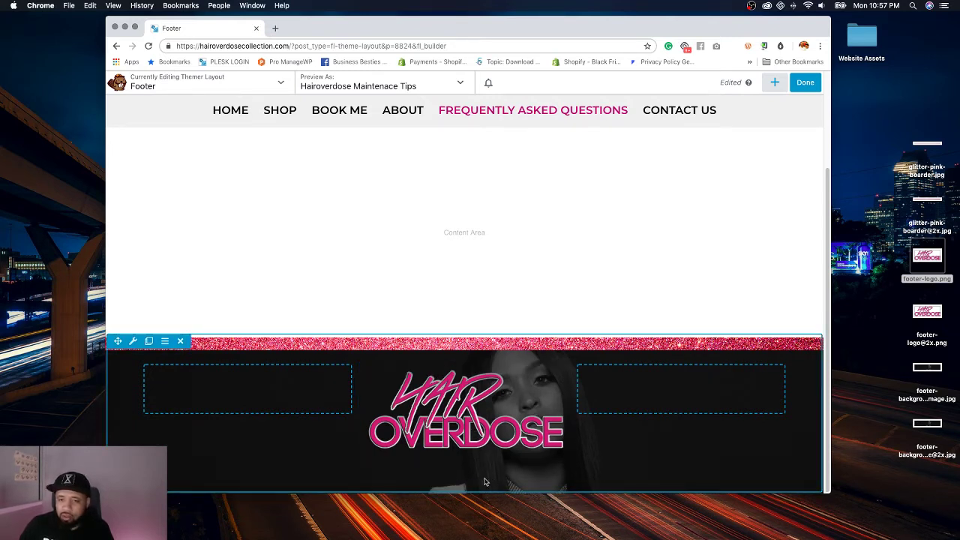
{"action": "left_click", "coordinate": [775, 82]}
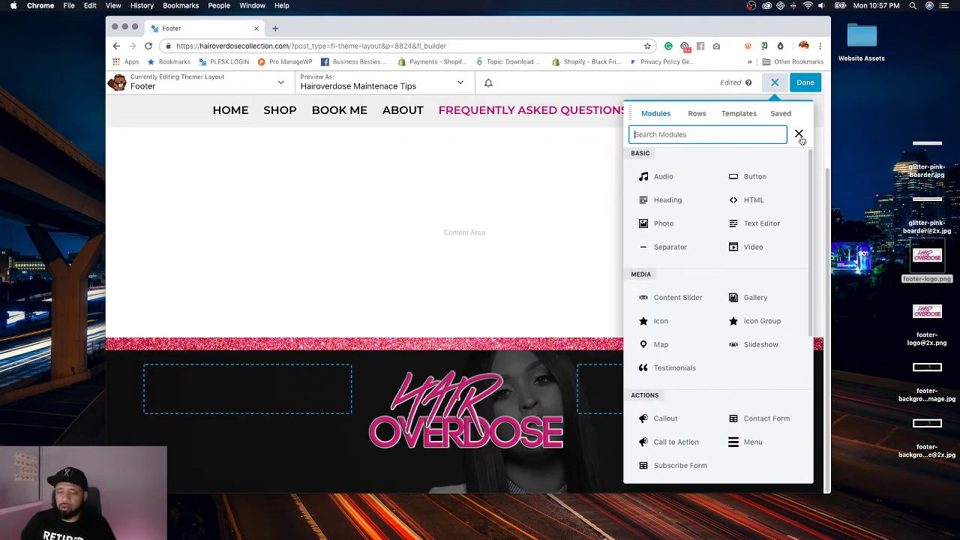
{"action": "type", "text": "men"}
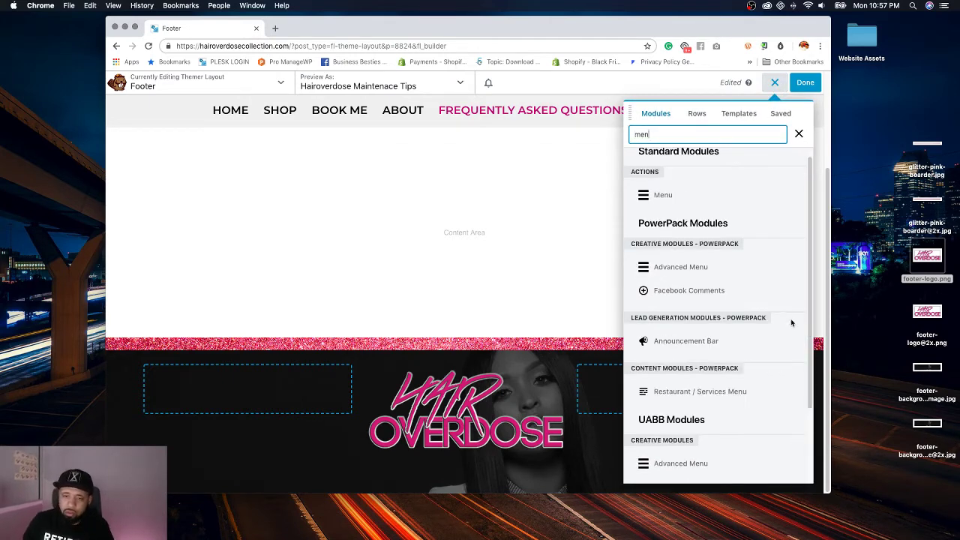
{"action": "scroll", "coordinate": [747, 338], "scroll_direction": "down", "scroll_amount": 3}
{"action": "left_click_drag", "start_coordinate": [698, 368], "coordinate": [285, 351]}
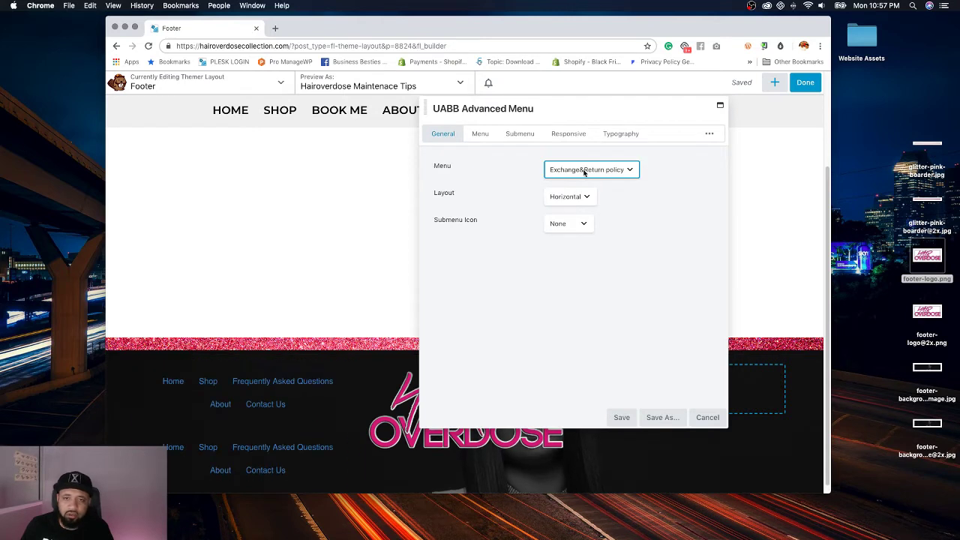
Step: Assign the main menu to the menu module with a Vertical layout, keeping the submenu icon at None
{"action": "left_click", "coordinate": [592, 170]}
{"action": "left_click", "coordinate": [570, 178]}
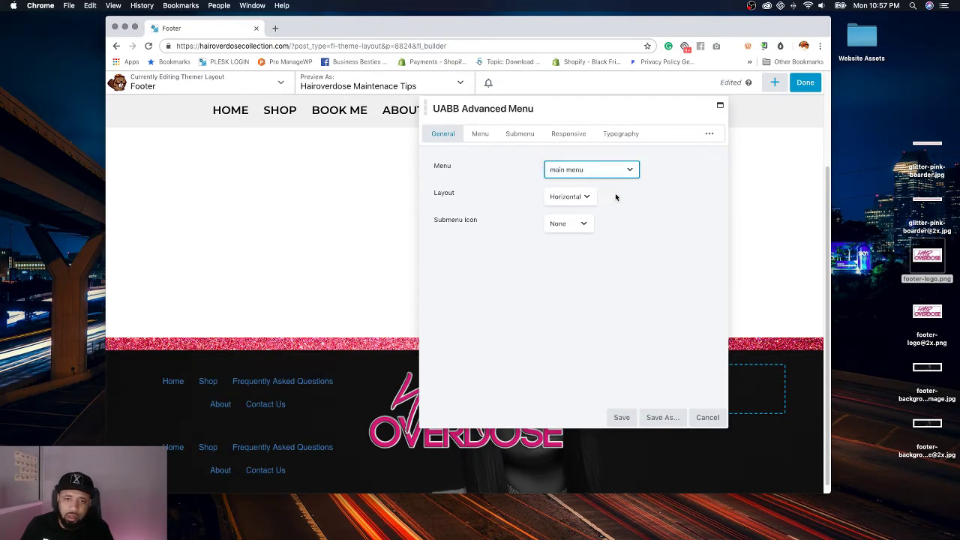
{"action": "left_click", "coordinate": [568, 196]}
{"action": "left_click", "coordinate": [568, 207]}
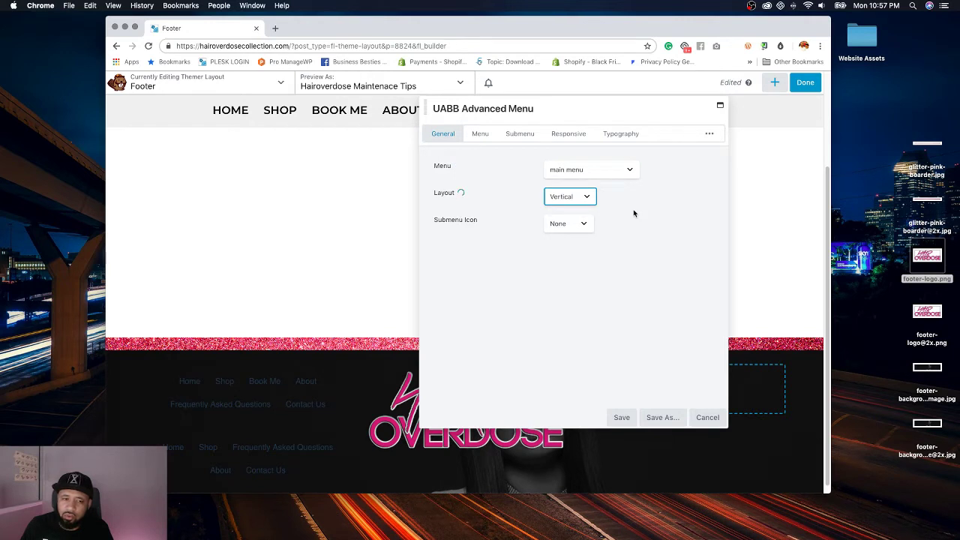
{"action": "left_click", "coordinate": [570, 225]}
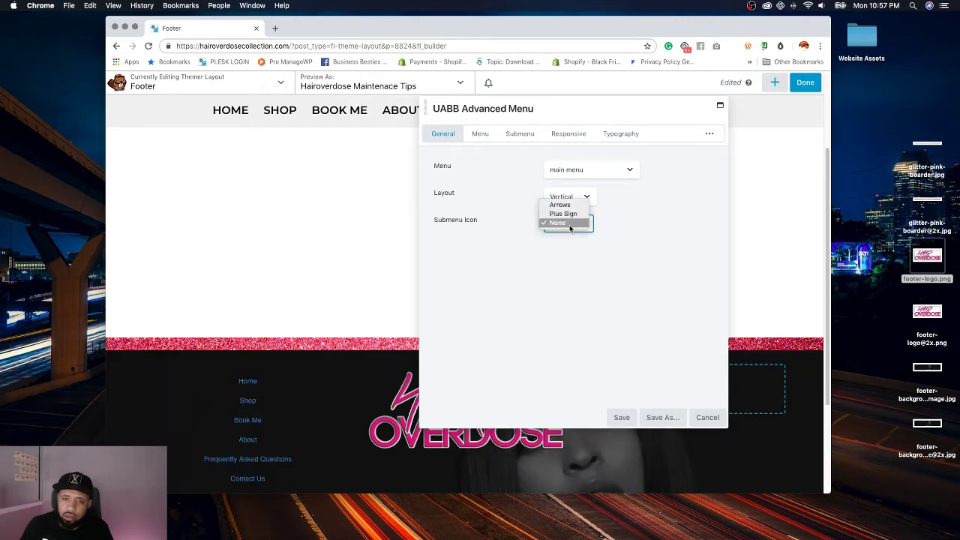
{"action": "left_click", "coordinate": [618, 232]}
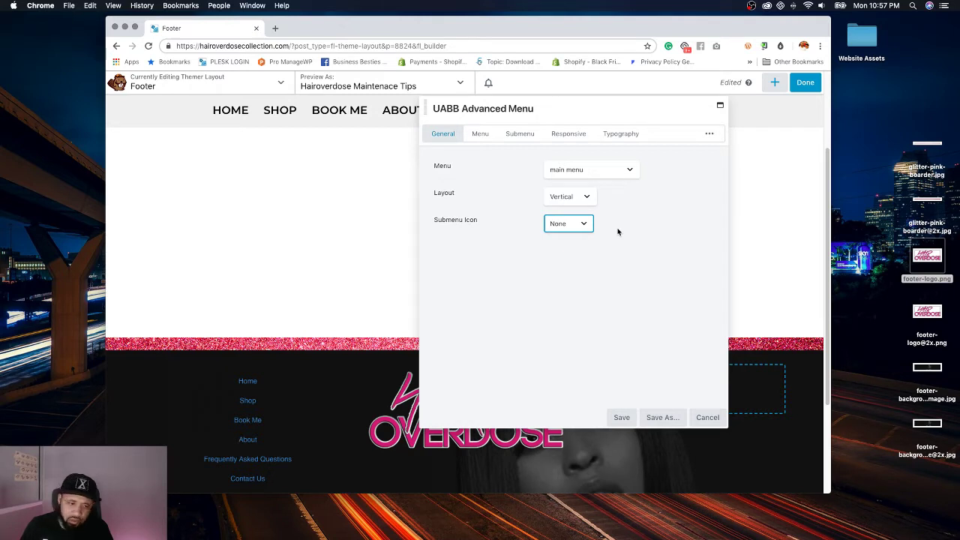
Step: Set the footer menu's alignment to Left
{"action": "left_click", "coordinate": [487, 136]}
{"action": "left_click", "coordinate": [574, 182]}
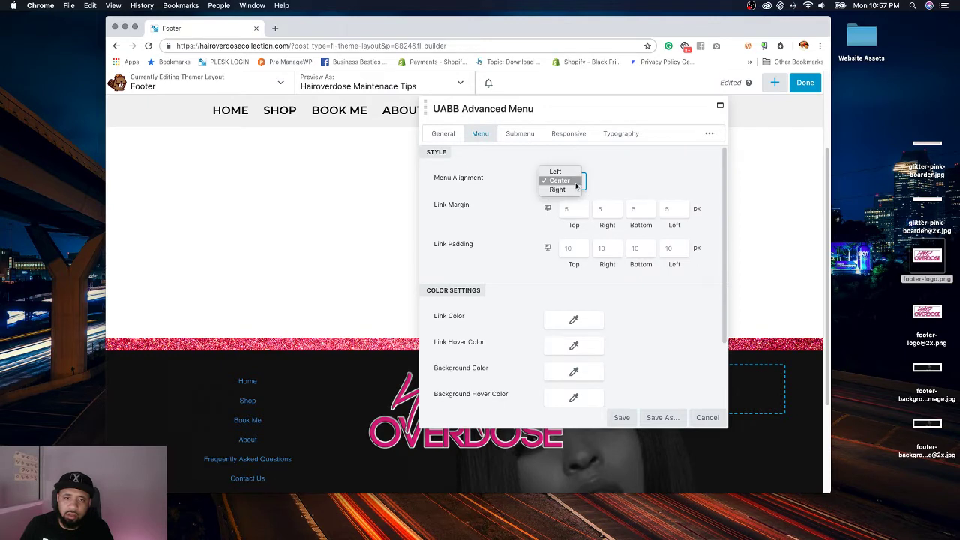
{"action": "left_click", "coordinate": [574, 172]}
Step: Set the footer menu's link color to the white preset #ffffff
{"action": "scroll", "coordinate": [627, 182], "scroll_direction": "down", "scroll_amount": 2}
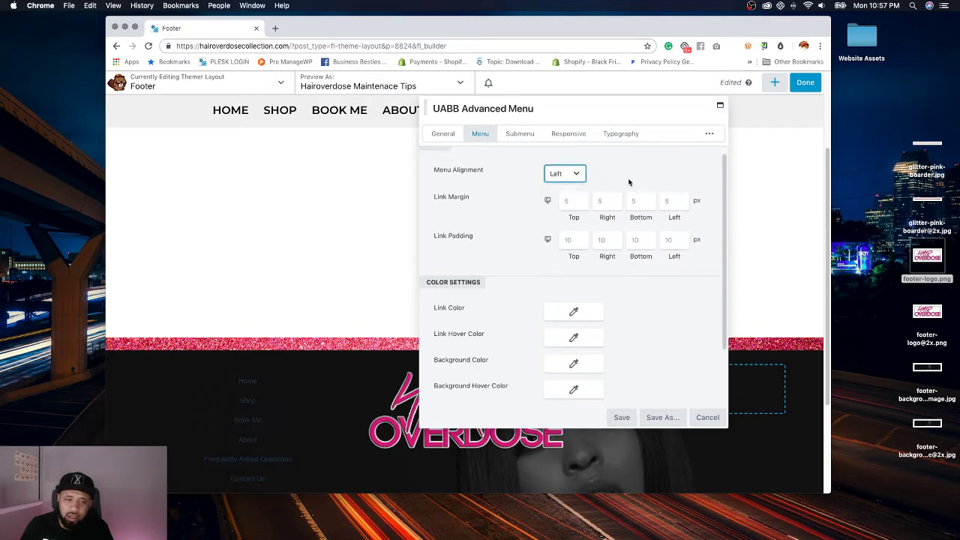
{"action": "left_click", "coordinate": [575, 277]}
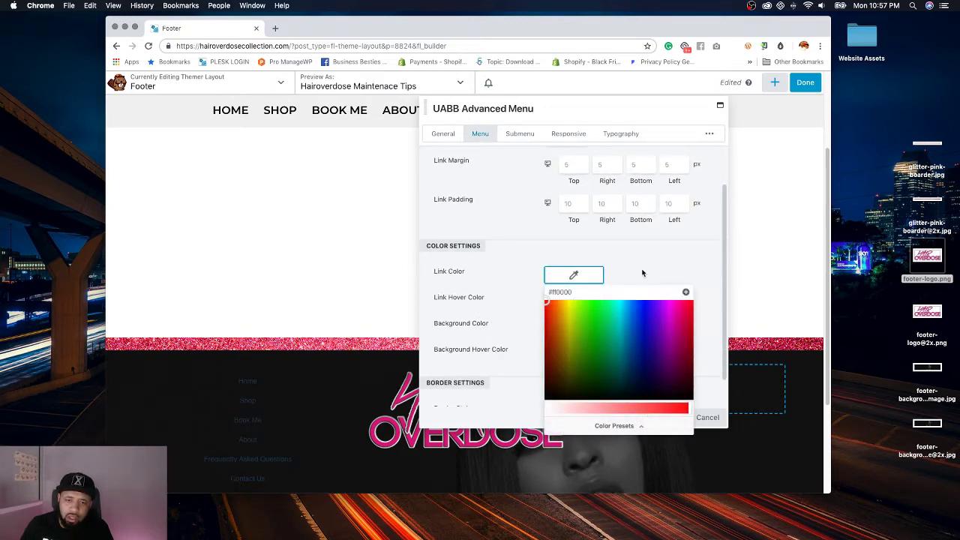
{"action": "scroll", "coordinate": [610, 421], "scroll_direction": "down", "scroll_amount": 2}
{"action": "left_click", "coordinate": [570, 325]}
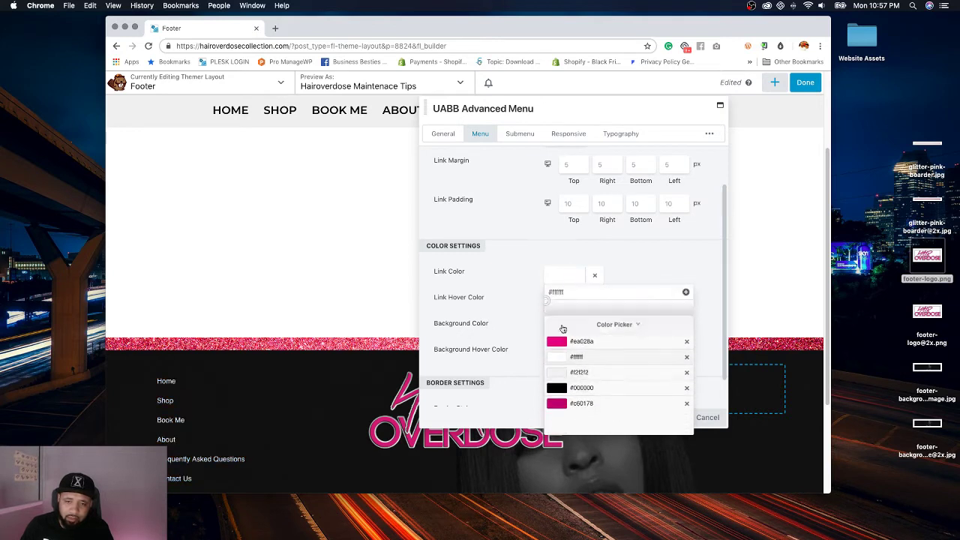
{"action": "left_click", "coordinate": [662, 270]}
Step: Set the footer menu's link hover color to the pink preset #c60178 and check it on the links
{"action": "left_click", "coordinate": [583, 307]}
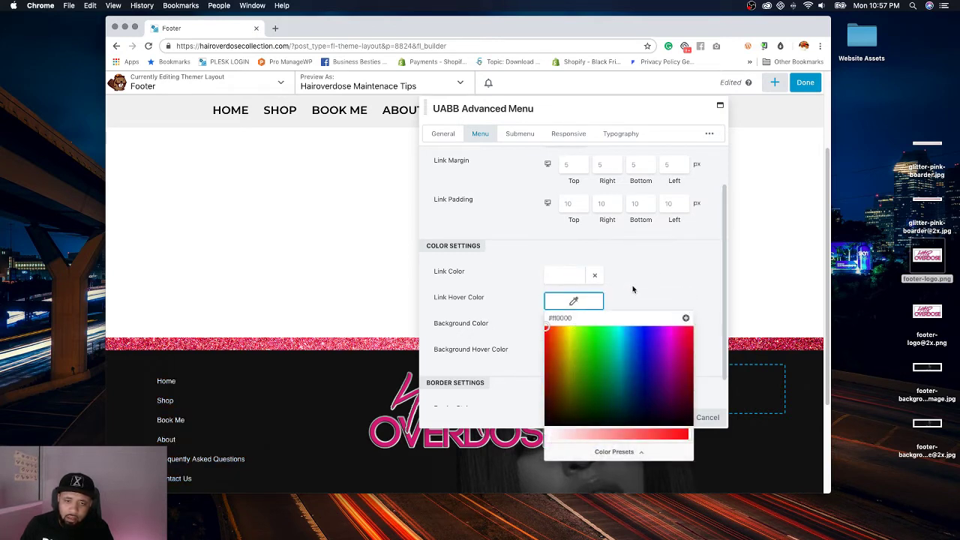
{"action": "left_click", "coordinate": [619, 451]}
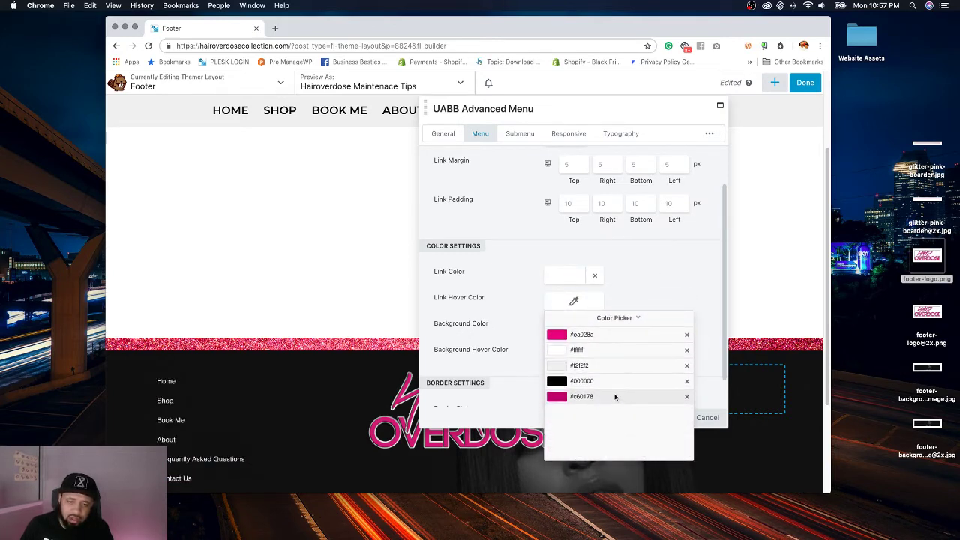
{"action": "left_click", "coordinate": [614, 396]}
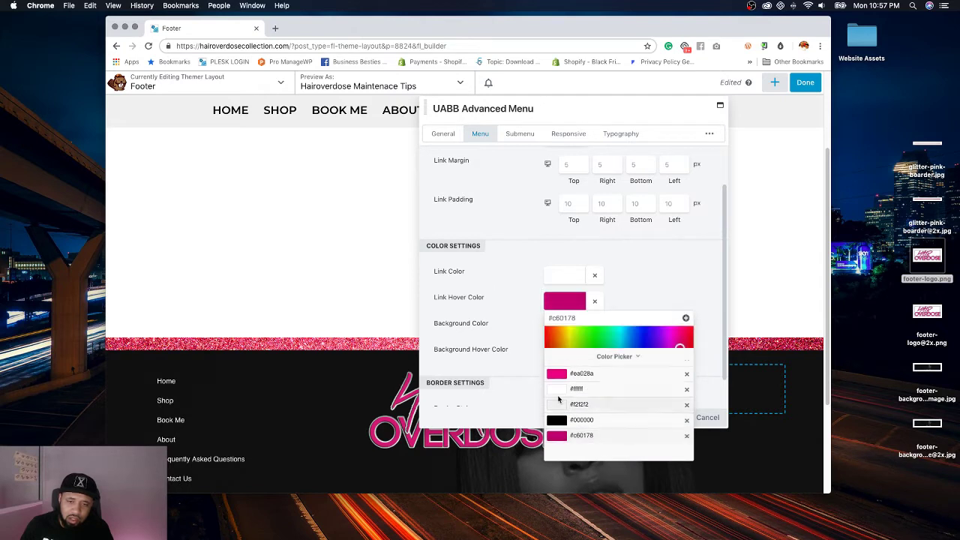
{"action": "left_click", "coordinate": [655, 267]}
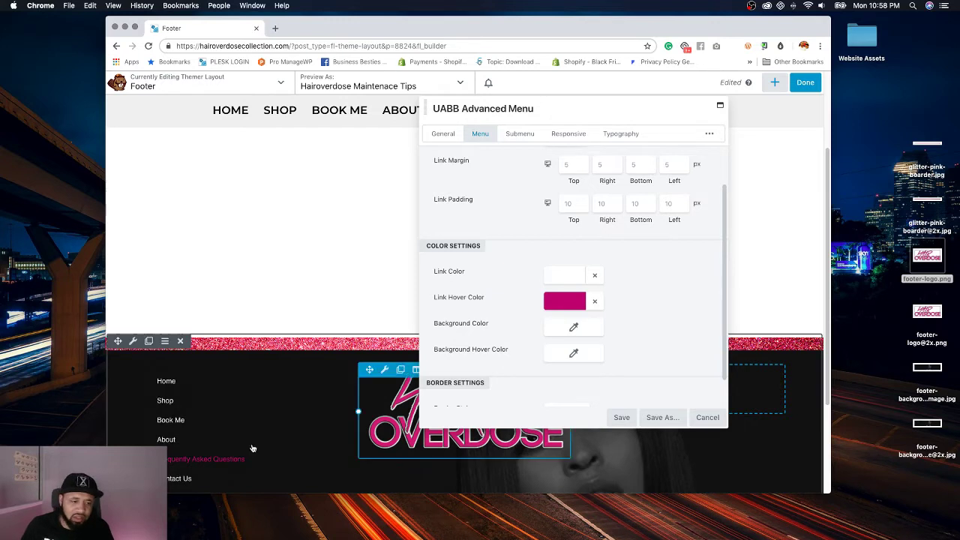
{"action": "scroll", "coordinate": [221, 433], "scroll_direction": "down", "scroll_amount": 3}
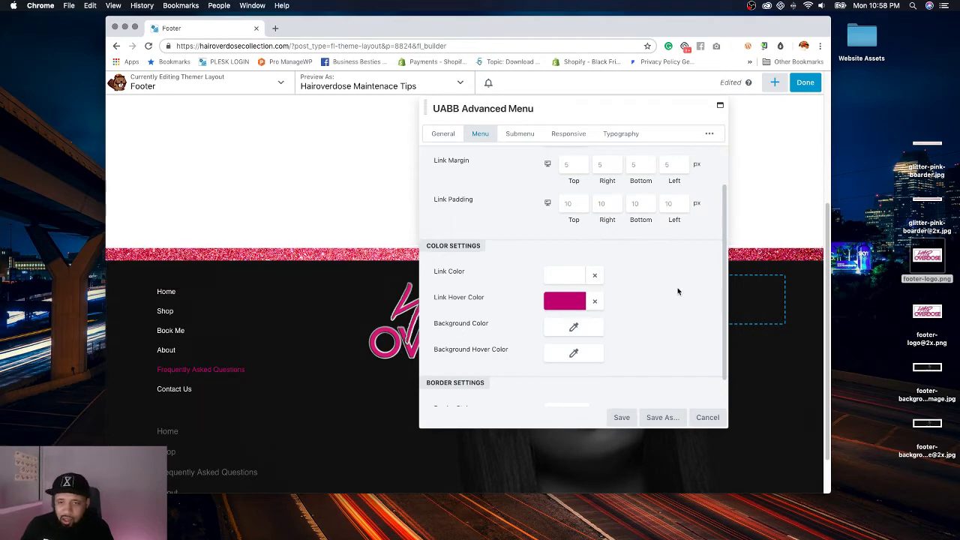
Step: Set the footer menu's typography to the Poppins font family in Semi-Bold weight
{"action": "left_click", "coordinate": [614, 133]}
{"action": "scroll", "coordinate": [600, 187], "scroll_direction": "up", "scroll_amount": 2}
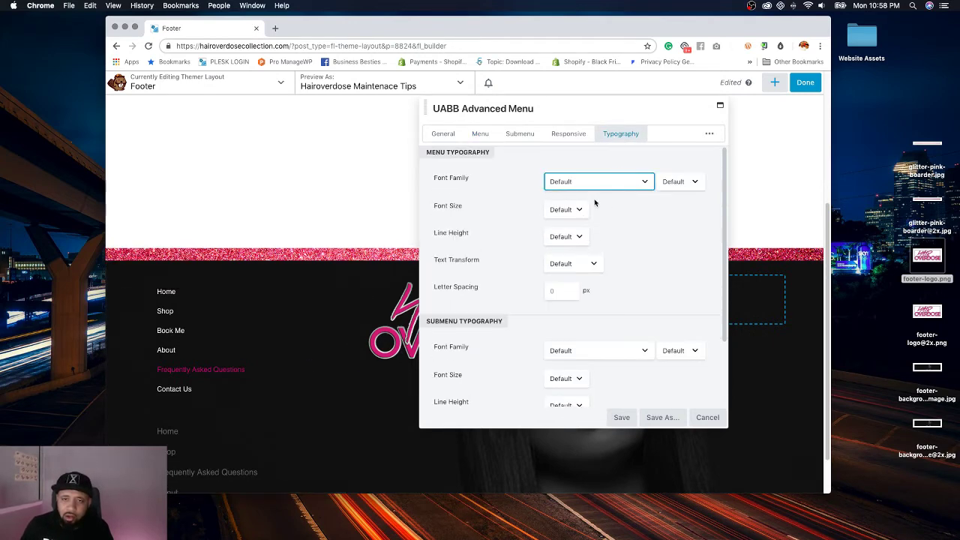
{"action": "left_click", "coordinate": [588, 182]}
{"action": "scroll", "coordinate": [588, 183], "scroll_direction": "down", "scroll_amount": 20}
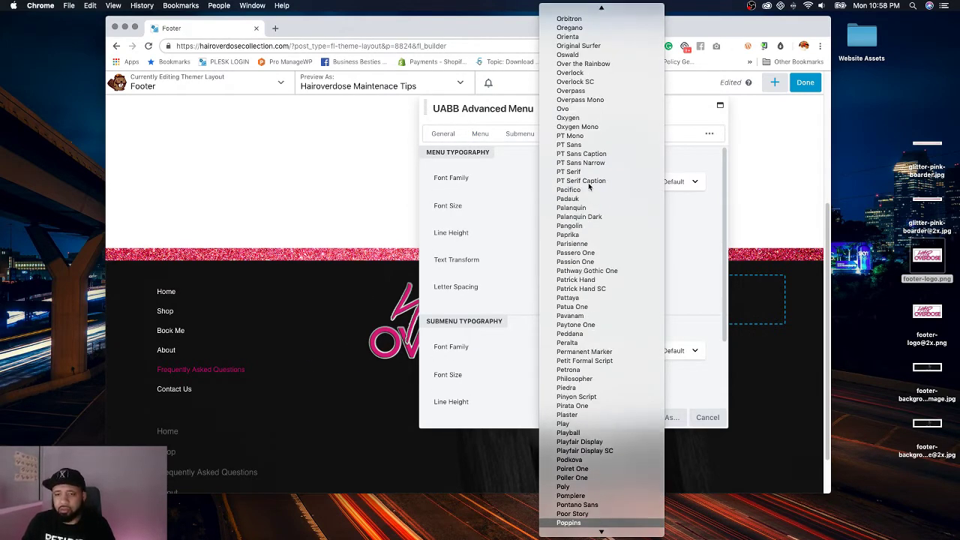
{"action": "left_click", "coordinate": [587, 182]}
{"action": "left_click", "coordinate": [679, 182]}
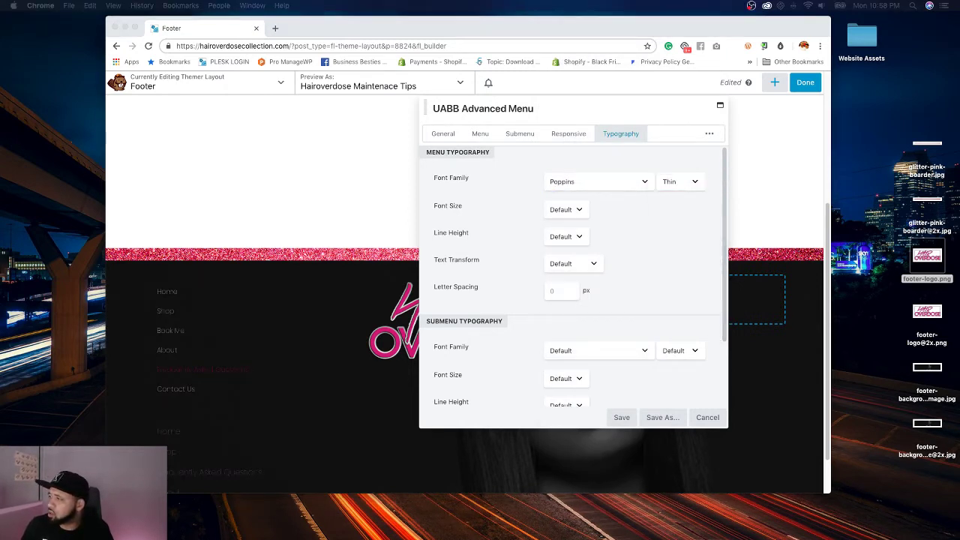
{"action": "left_click", "coordinate": [694, 184]}
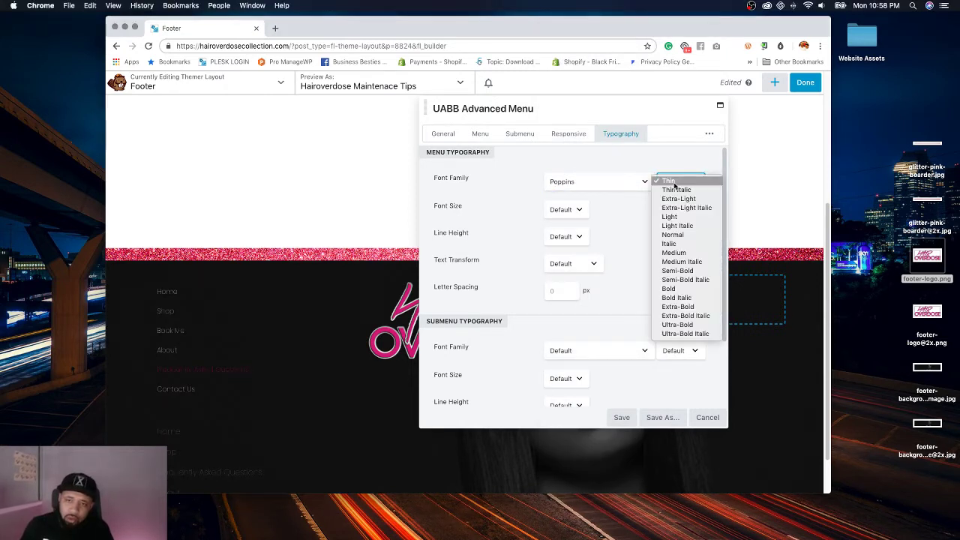
{"action": "left_click", "coordinate": [678, 271]}
{"action": "left_click", "coordinate": [666, 268]}
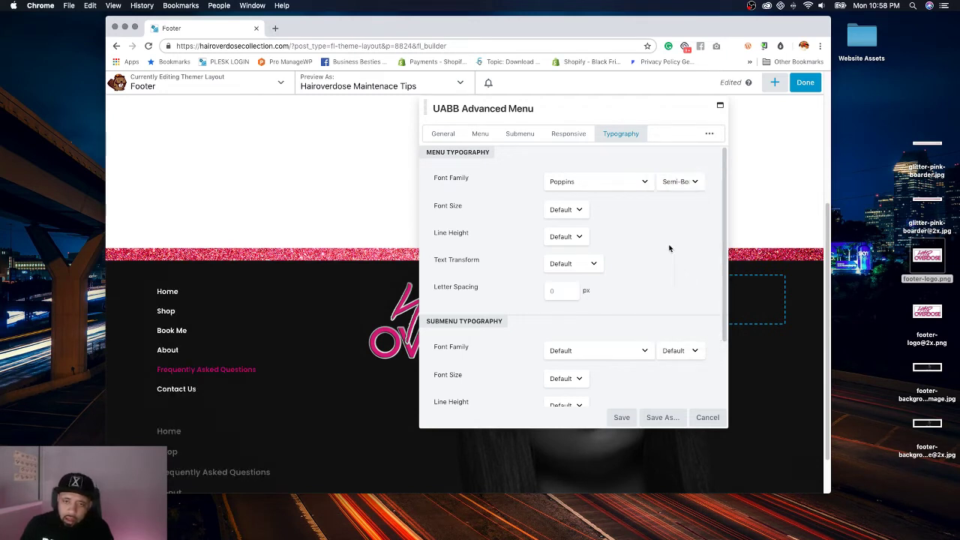
Step: Set the footer menu's responsive navigation to None and its overall responsive alignment to Left
{"action": "left_click", "coordinate": [567, 137]}
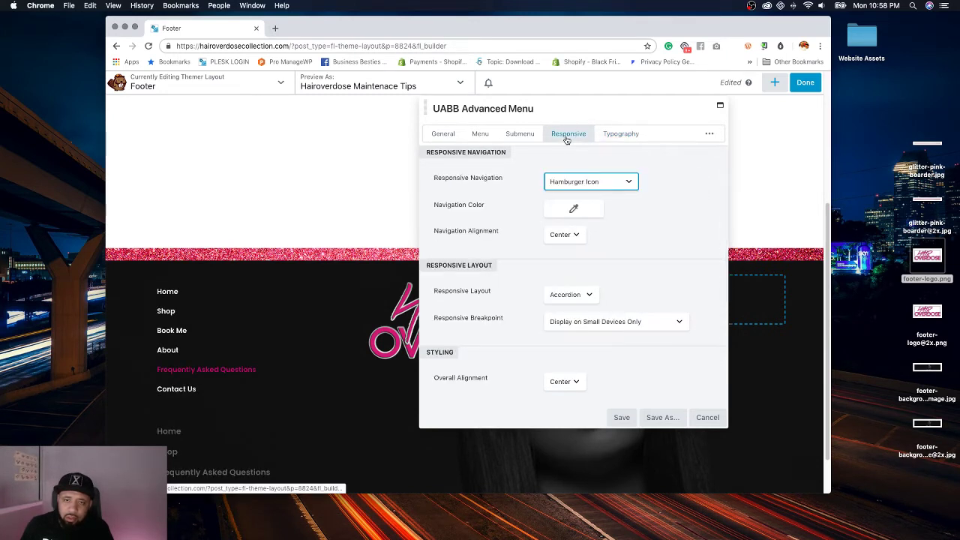
{"action": "left_click", "coordinate": [602, 180]}
{"action": "left_click", "coordinate": [577, 210]}
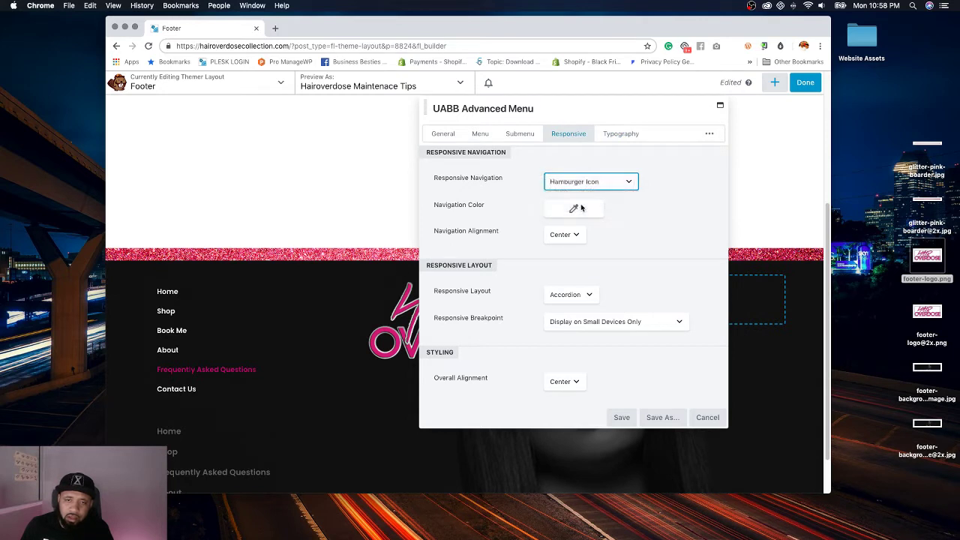
{"action": "left_click", "coordinate": [574, 242]}
{"action": "left_click", "coordinate": [570, 231]}
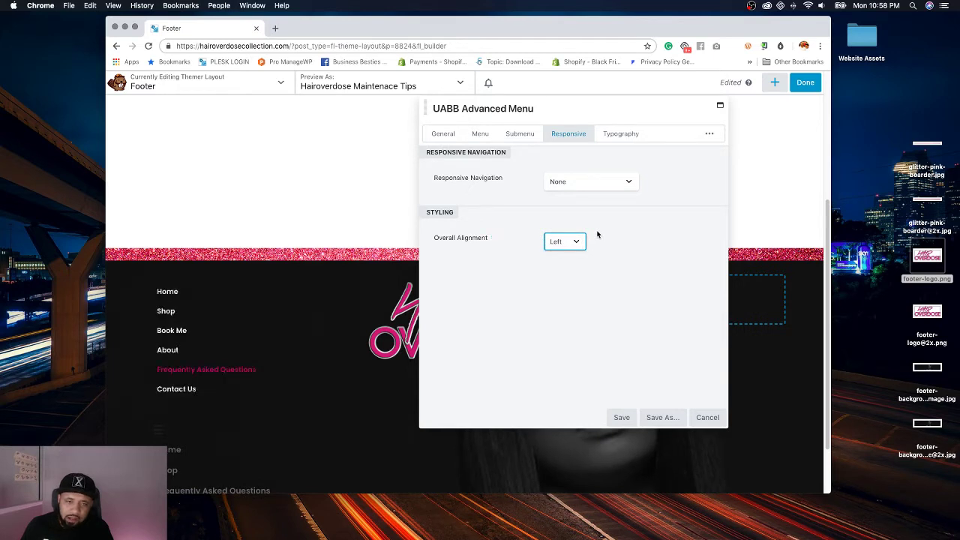
Step: Set the footer menu's submenu width to 185 px
{"action": "left_click", "coordinate": [534, 137]}
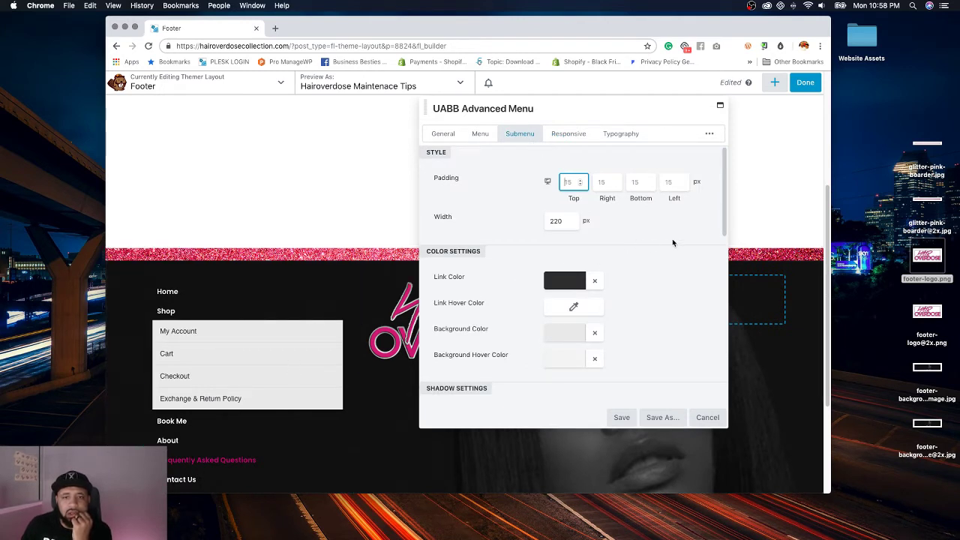
{"action": "left_click", "coordinate": [554, 219]}
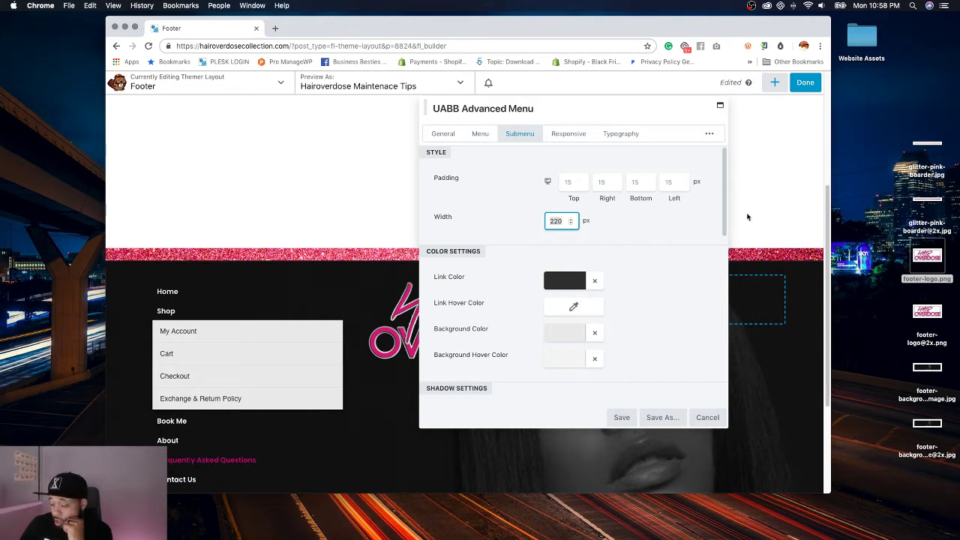
{"action": "type", "text": "18"}
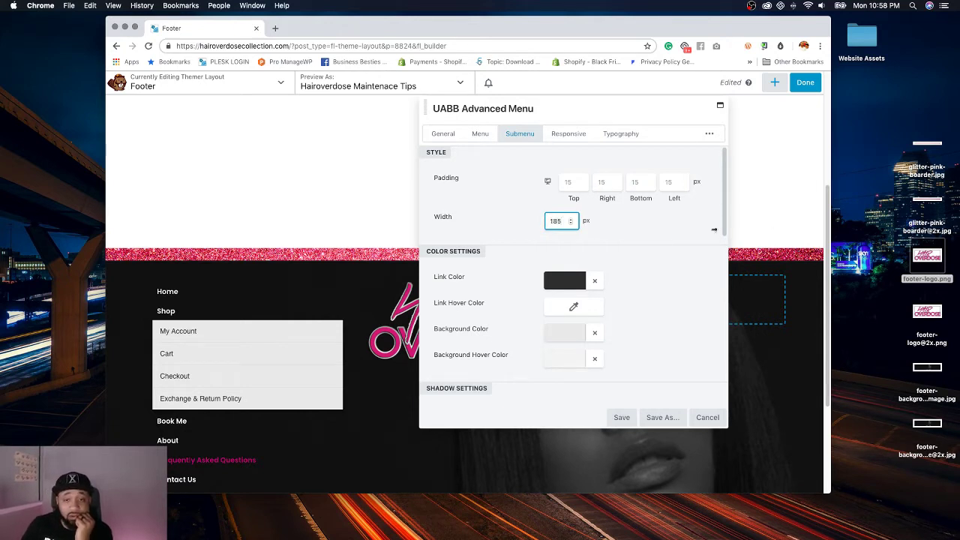
Step: Complete the submenu width entry so it reads 185 px
{"action": "type", "text": "5"}
{"action": "left_click", "coordinate": [657, 234]}
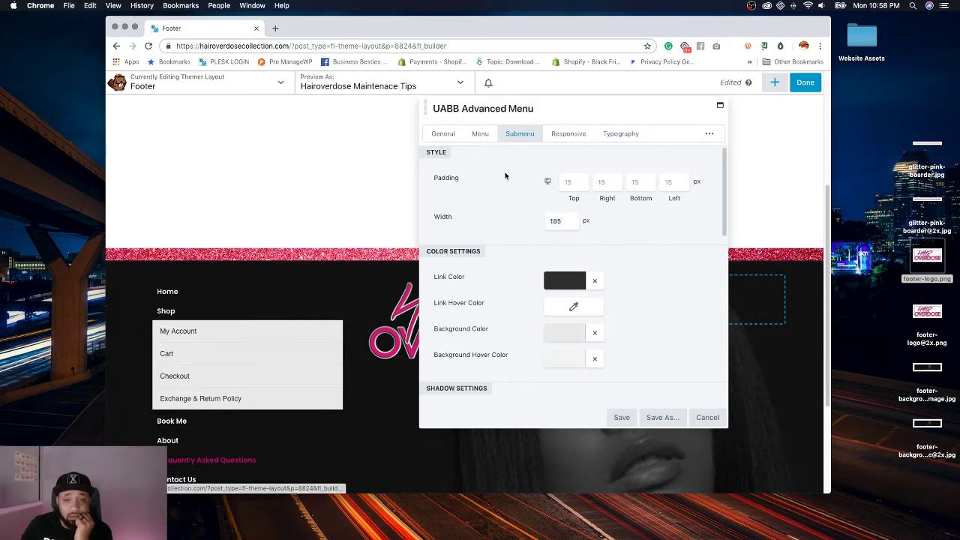
Step: Try a link padding of 6 px on all four sides of the footer menu's links
{"action": "left_click", "coordinate": [486, 139]}
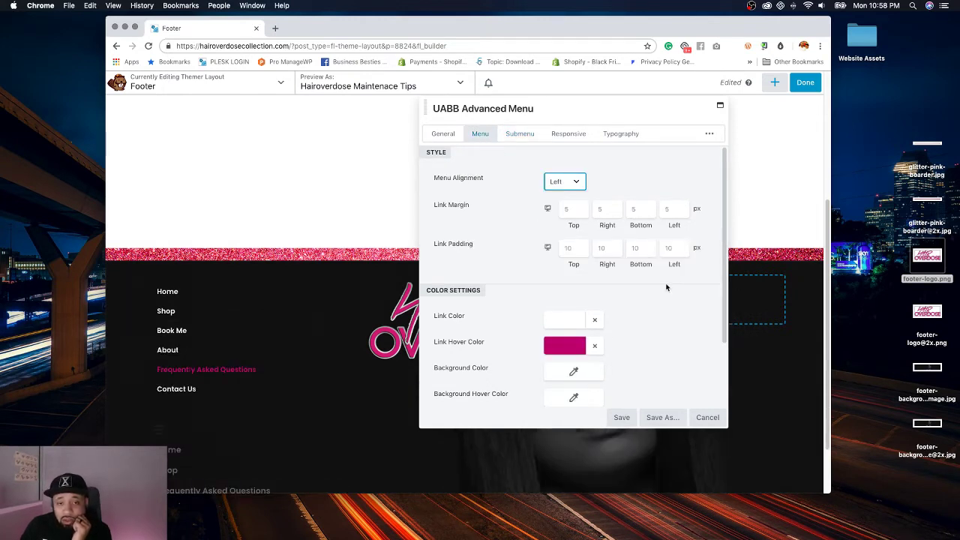
{"action": "left_click", "coordinate": [574, 250]}
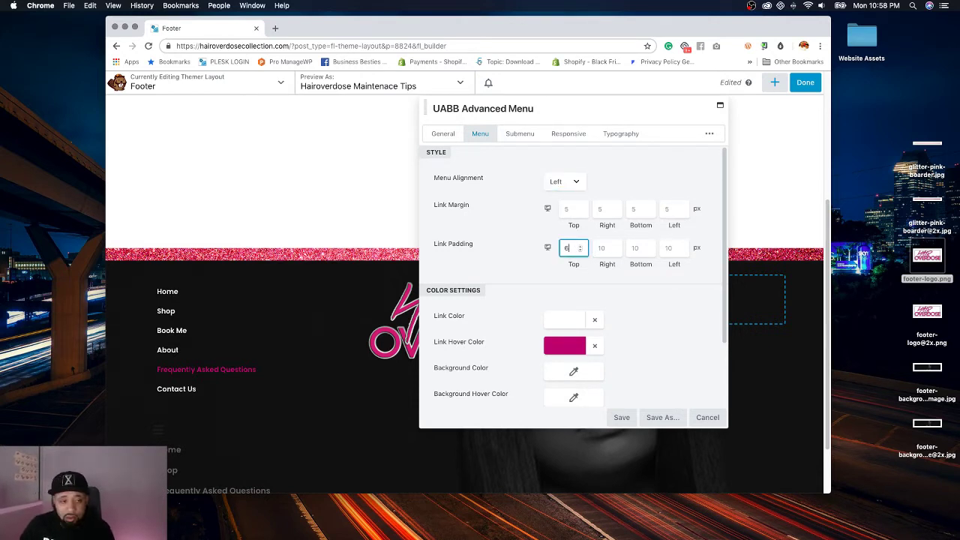
{"action": "key", "text": "Tab"}
{"action": "type", "text": "6"}
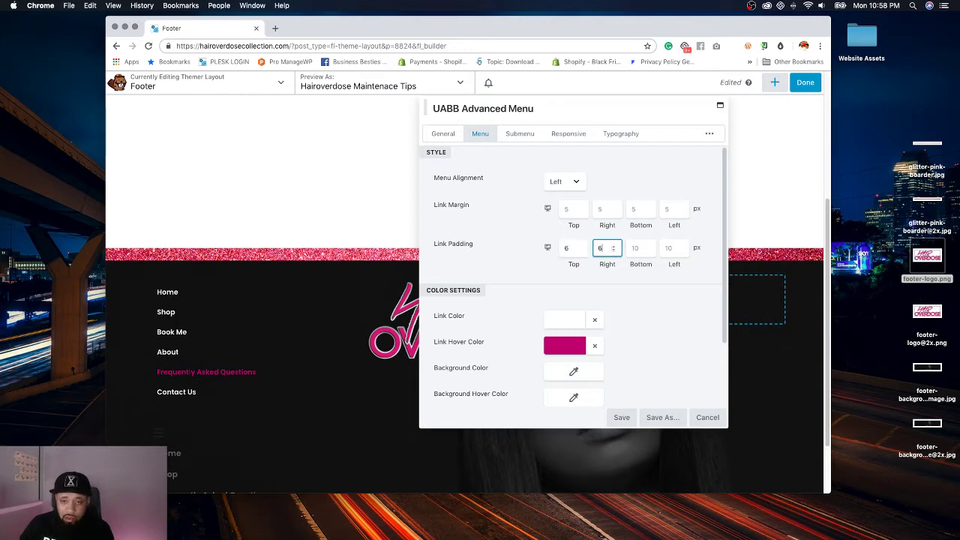
{"action": "key", "text": "Tab"}
{"action": "type", "text": "6"}
{"action": "key", "text": "Tab"}
{"action": "type", "text": "6"}
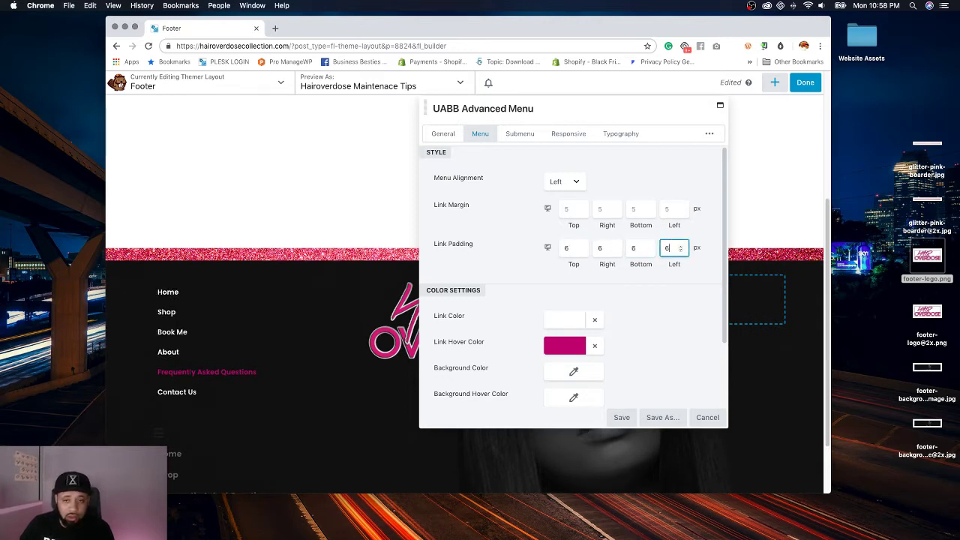
Step: Clear the custom link padding values on all four sides of the footer menu's links
{"action": "key", "text": "BackSpace"}
{"action": "key", "text": "shift+Tab"}
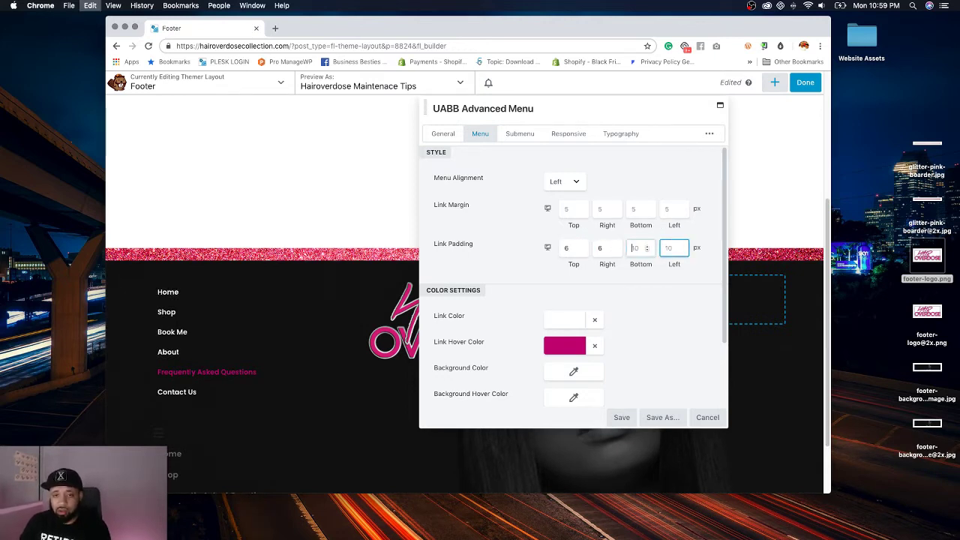
{"action": "key", "text": "BackSpace"}
{"action": "key", "text": "shift+Tab"}
{"action": "key", "text": "BackSpace"}
{"action": "key", "text": "shift+Tab"}
{"action": "key", "text": "BackSpace"}
{"action": "scroll", "coordinate": [627, 231], "scroll_direction": "down", "scroll_amount": 2}
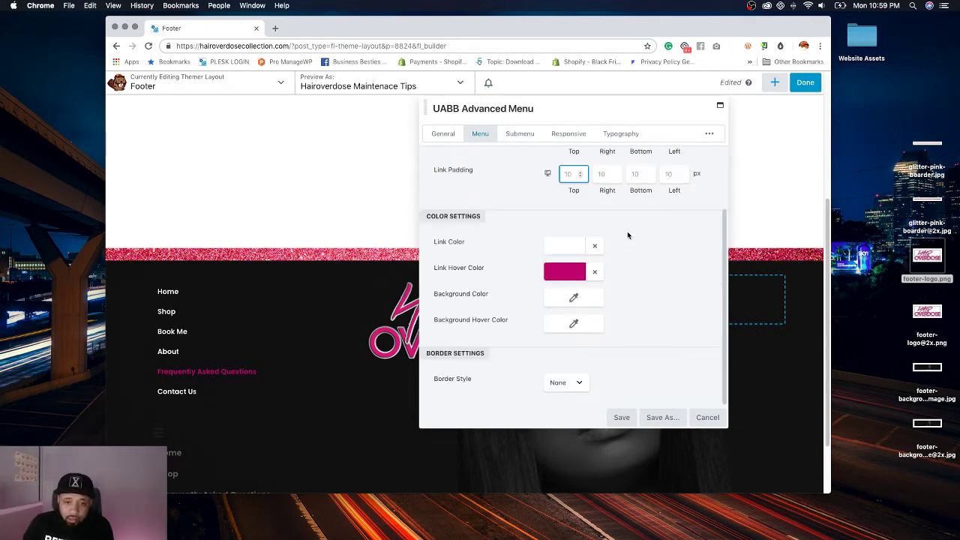
{"action": "scroll", "coordinate": [627, 230], "scroll_direction": "up", "scroll_amount": 2}
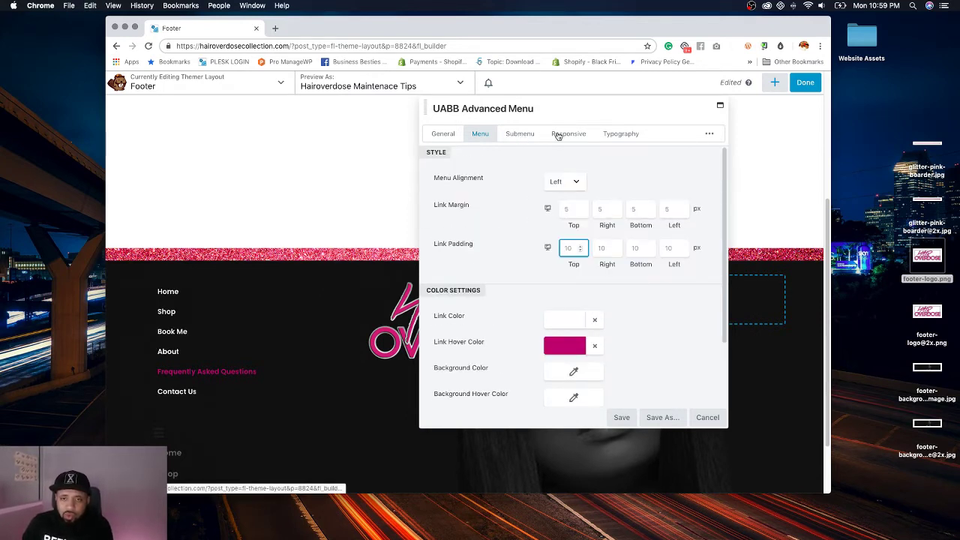
Step: Set the footer menu's top link margin to 5 px after trying 0 and 54 px
{"action": "left_click", "coordinate": [570, 211]}
{"action": "type", "text": "0"}
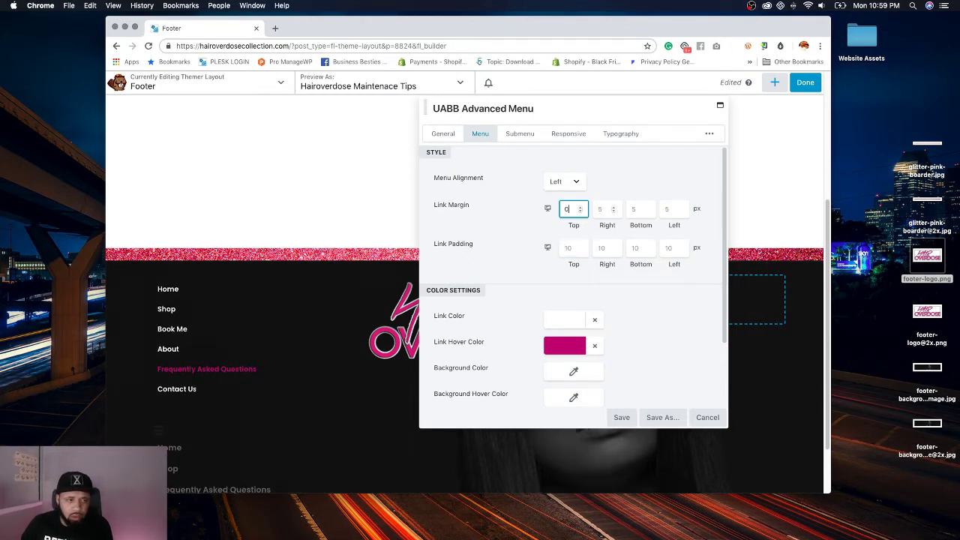
{"action": "type", "text": "5"}
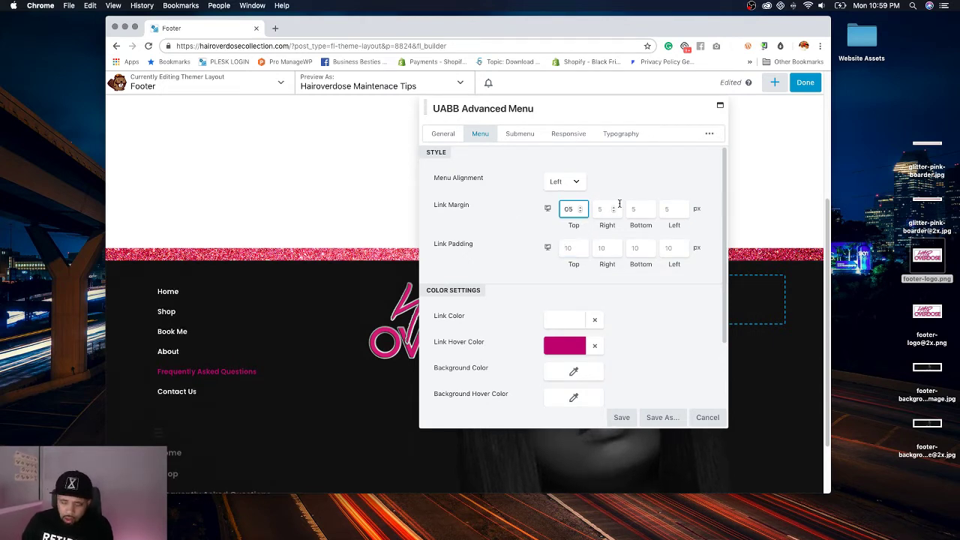
{"action": "type", "text": "4"}
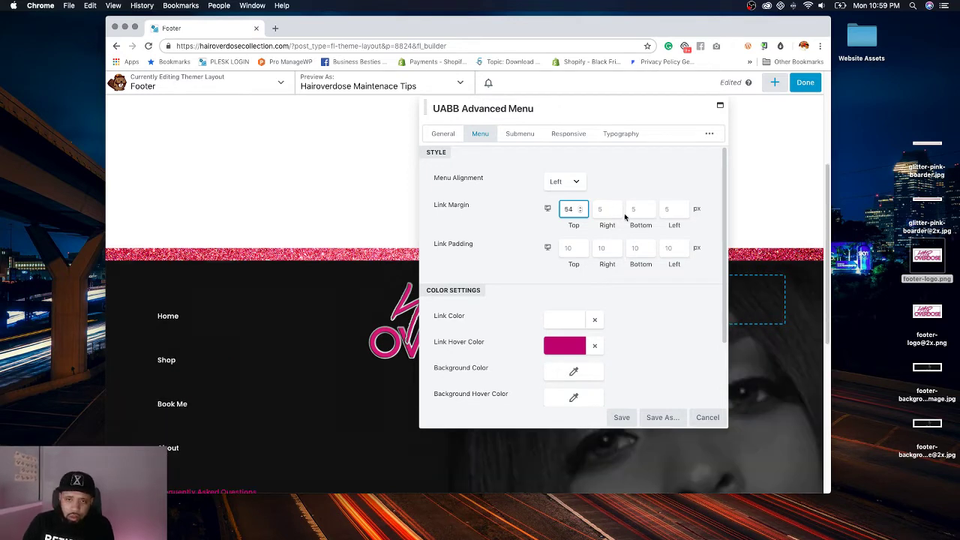
{"action": "key", "text": "BackSpace"}
{"action": "scroll", "coordinate": [613, 264], "scroll_direction": "down", "scroll_amount": 3}
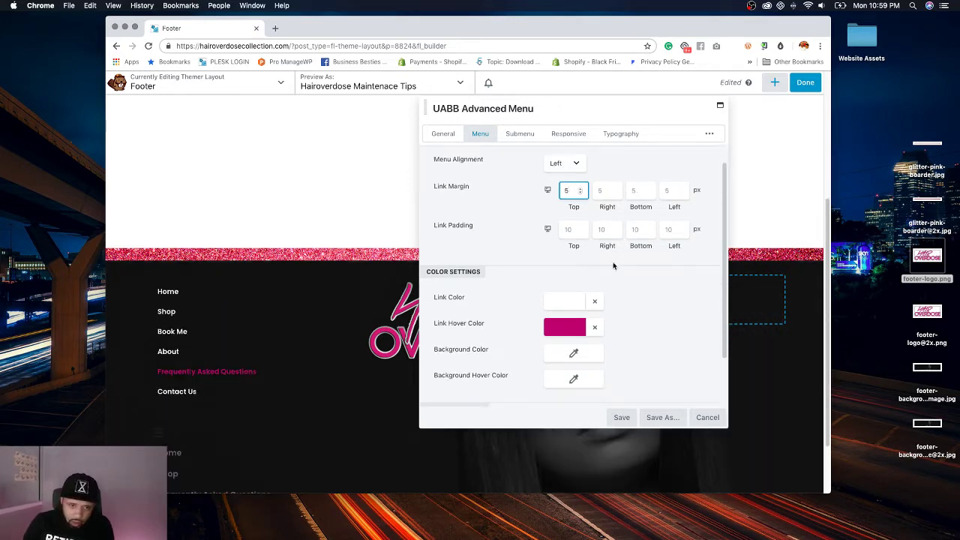
{"action": "scroll", "coordinate": [564, 188], "scroll_direction": "up", "scroll_amount": 3}
Step: Switch the footer menu's line height to Custom and set it to .45
{"action": "left_click", "coordinate": [621, 134]}
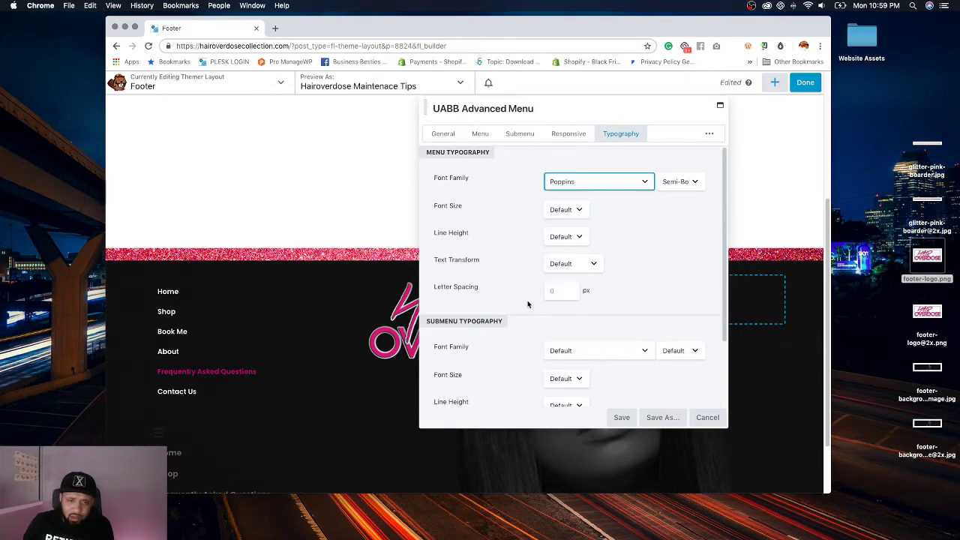
{"action": "left_click", "coordinate": [565, 237]}
{"action": "left_click", "coordinate": [564, 237]}
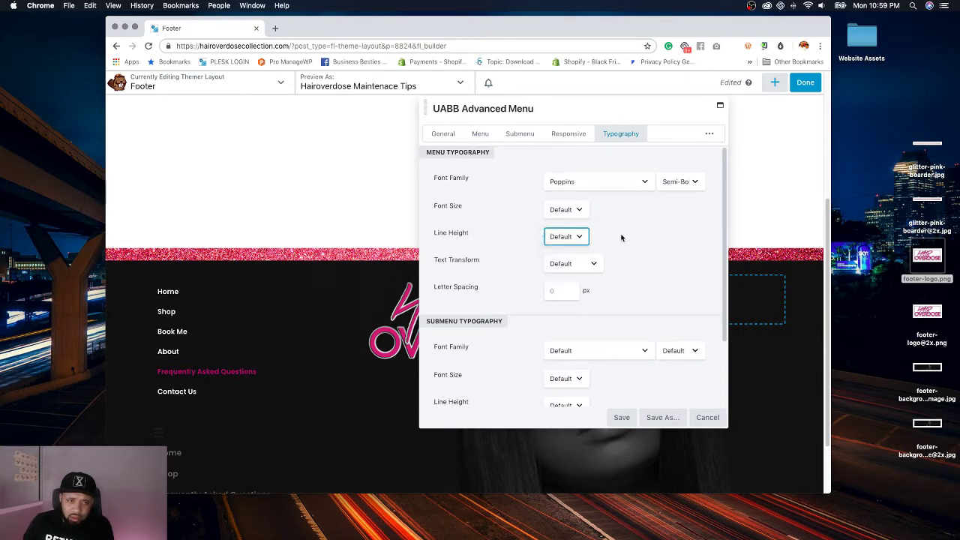
{"action": "key", "text": "Tab"}
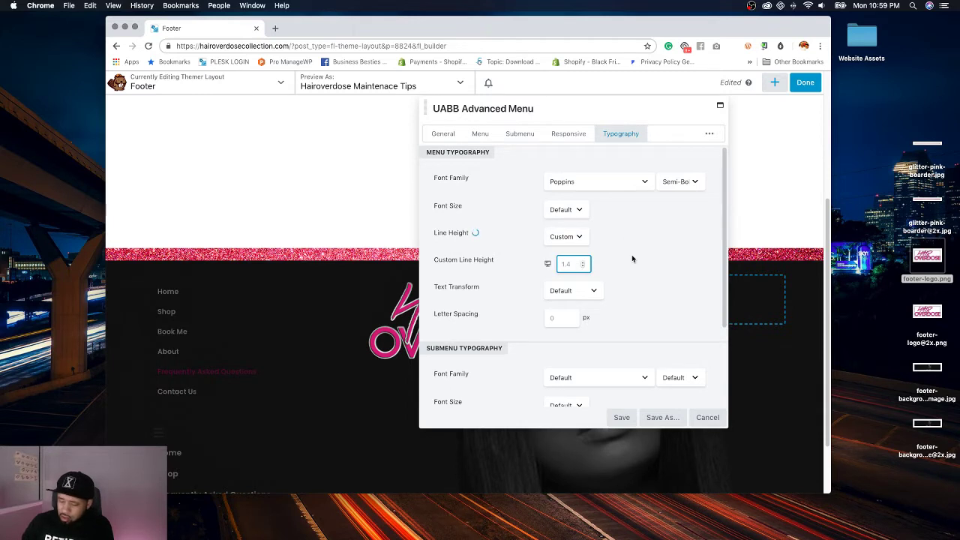
{"action": "type", "text": "1"}
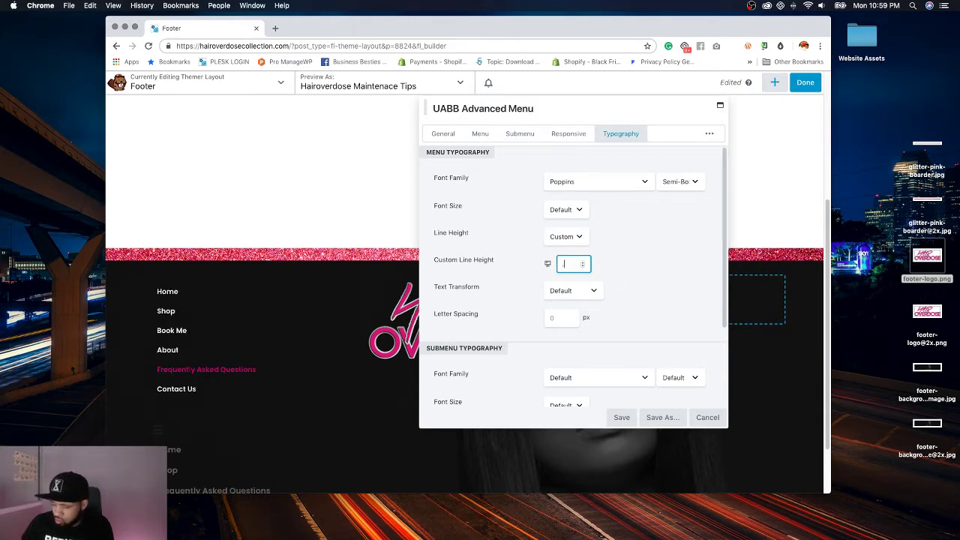
{"action": "type", "text": "45"}
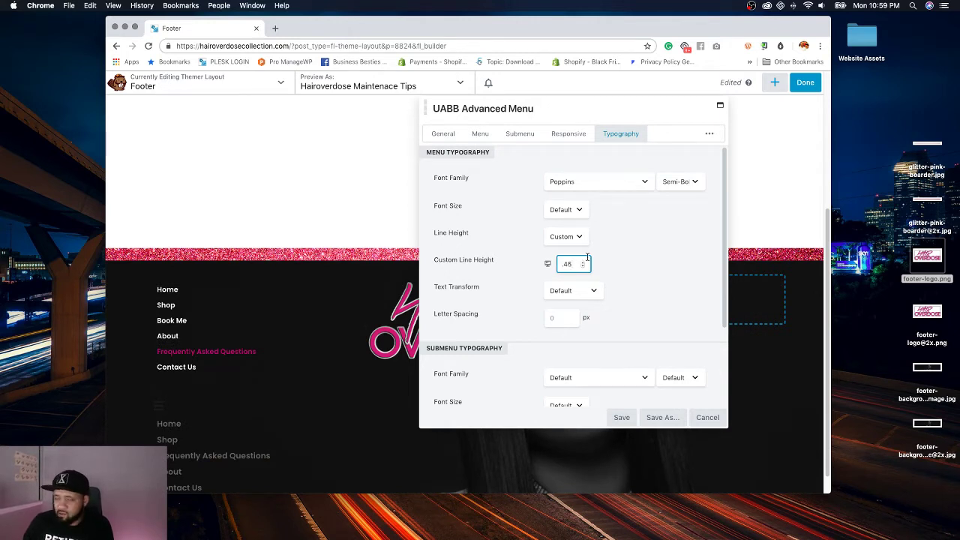
Step: Set the footer menu's text transform to UPPERCASE and its custom font size to 22 px
{"action": "left_click", "coordinate": [572, 291]}
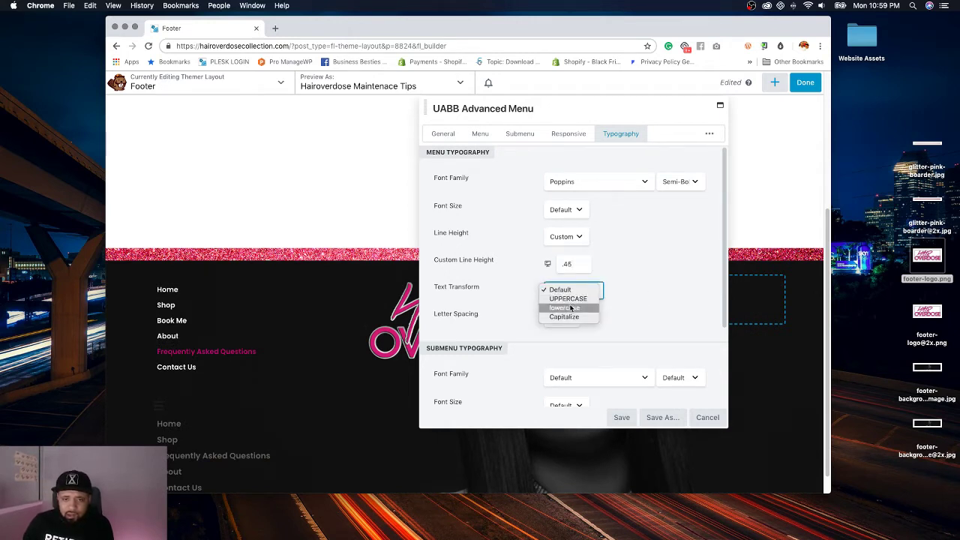
{"action": "left_click", "coordinate": [569, 299]}
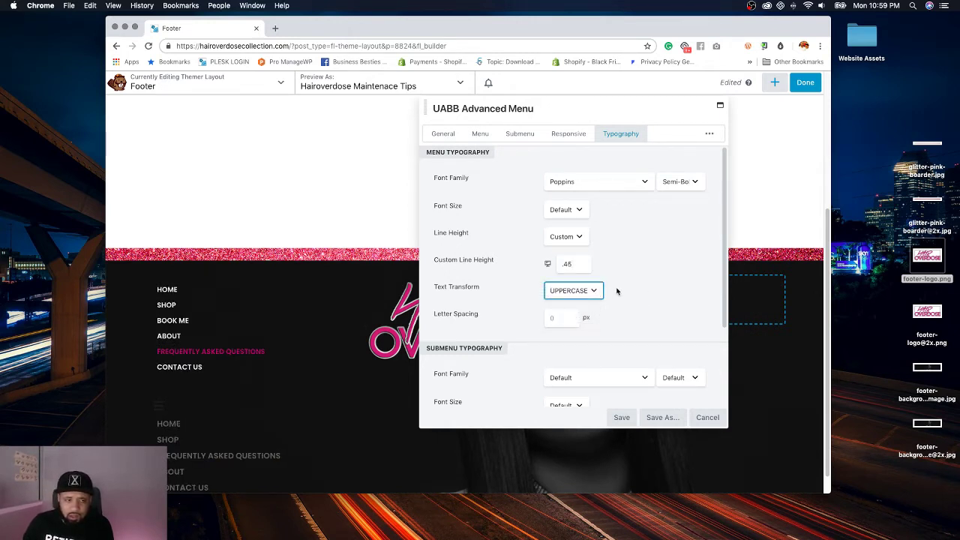
{"action": "left_click", "coordinate": [588, 211]}
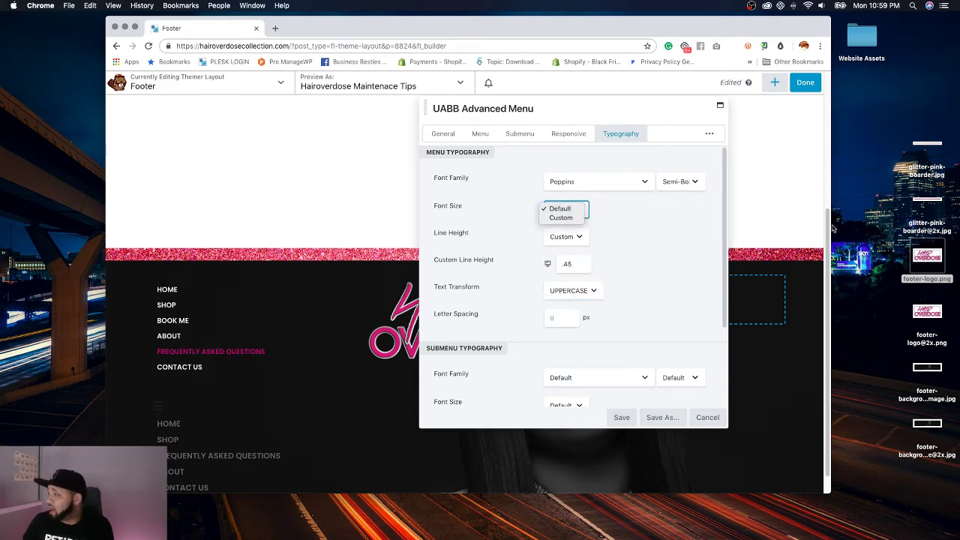
{"action": "left_click", "coordinate": [566, 217]}
{"action": "left_click", "coordinate": [567, 236]}
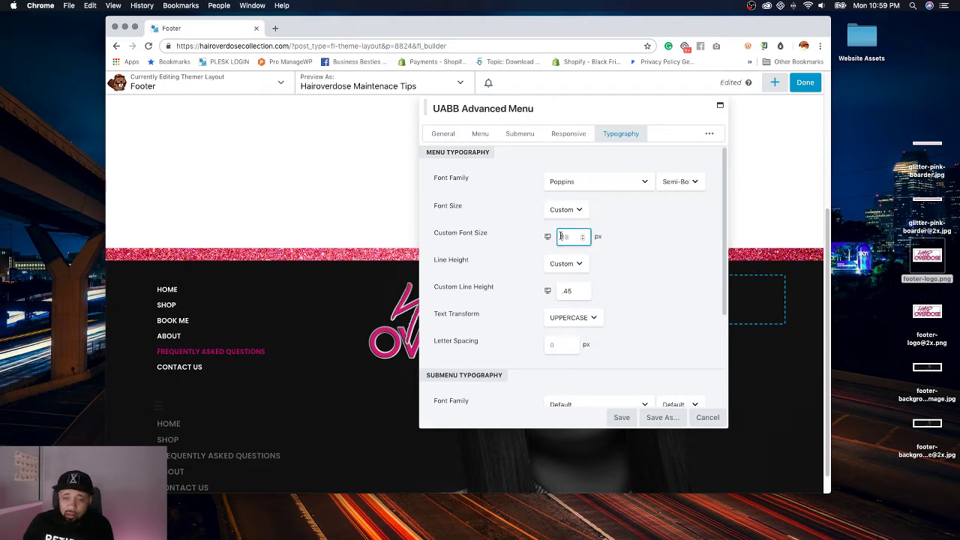
{"action": "type", "text": "22"}
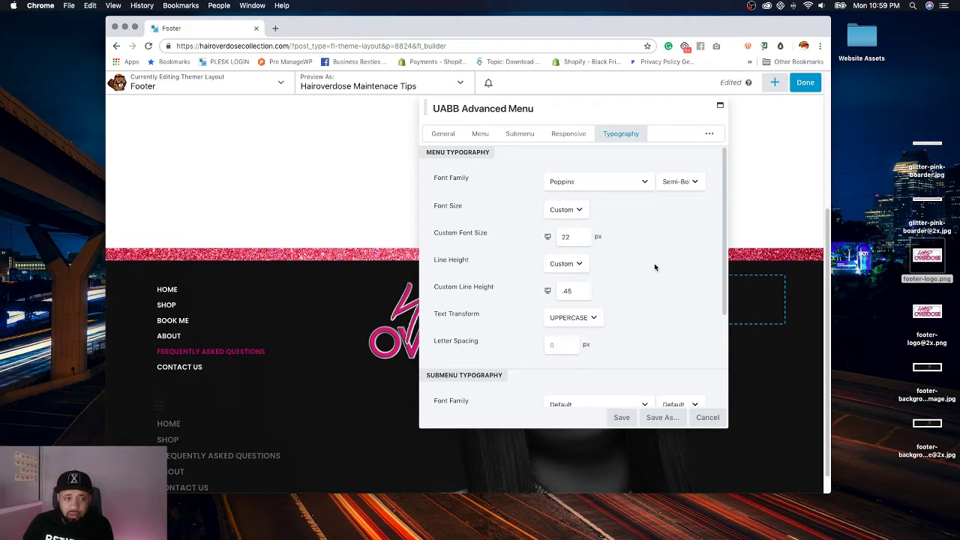
Step: Reduce the footer menu's custom line height to .25
{"action": "double_click", "coordinate": [566, 291]}
{"action": "type", "text": "45"}
{"action": "type", "text": "25"}
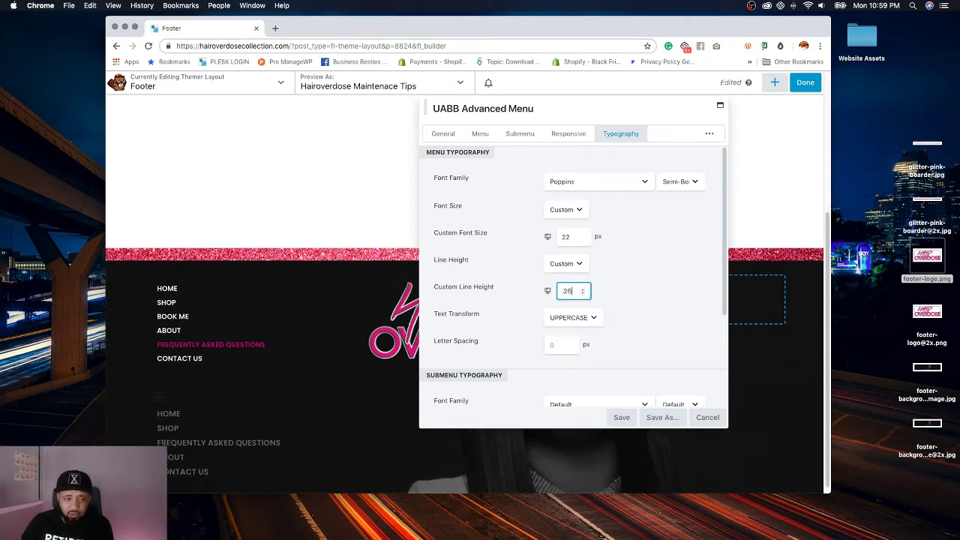
{"action": "left_click", "coordinate": [658, 318]}
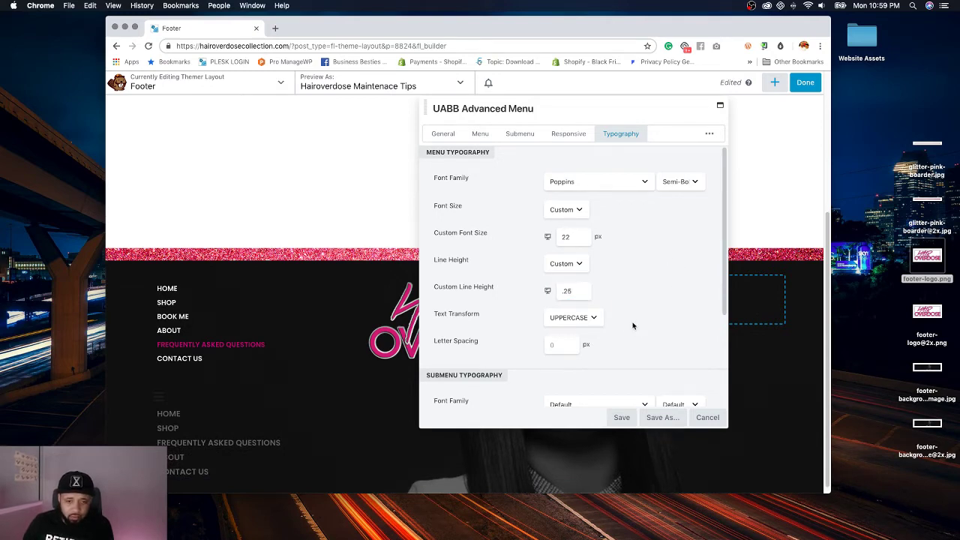
Step: Save the footer menu's settings and publish the footer layout
{"action": "left_click", "coordinate": [620, 418]}
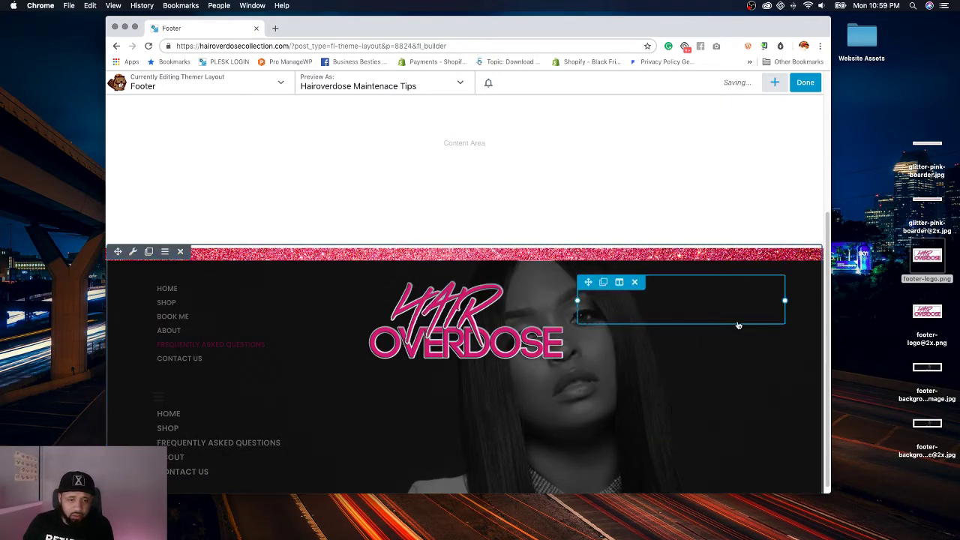
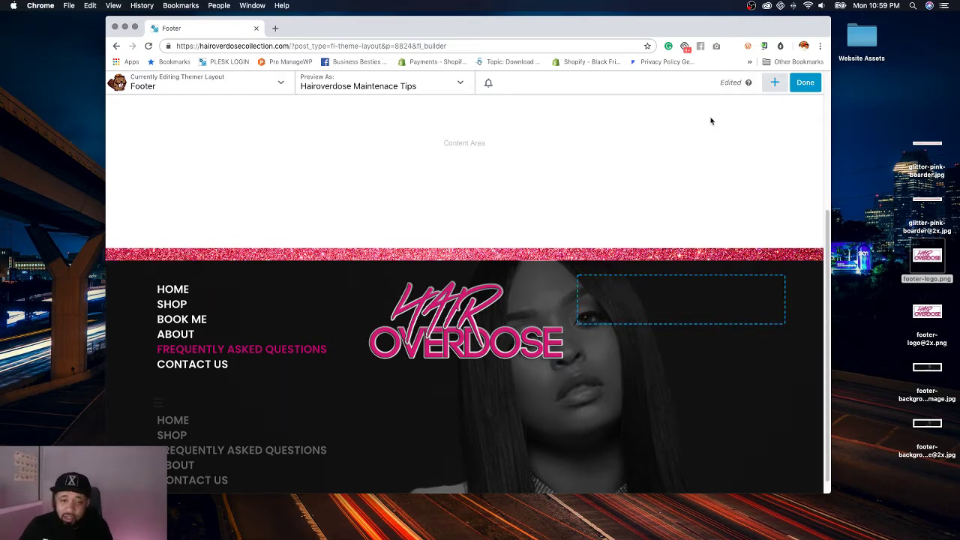
{"action": "left_click", "coordinate": [806, 83]}
{"action": "left_click", "coordinate": [755, 81]}
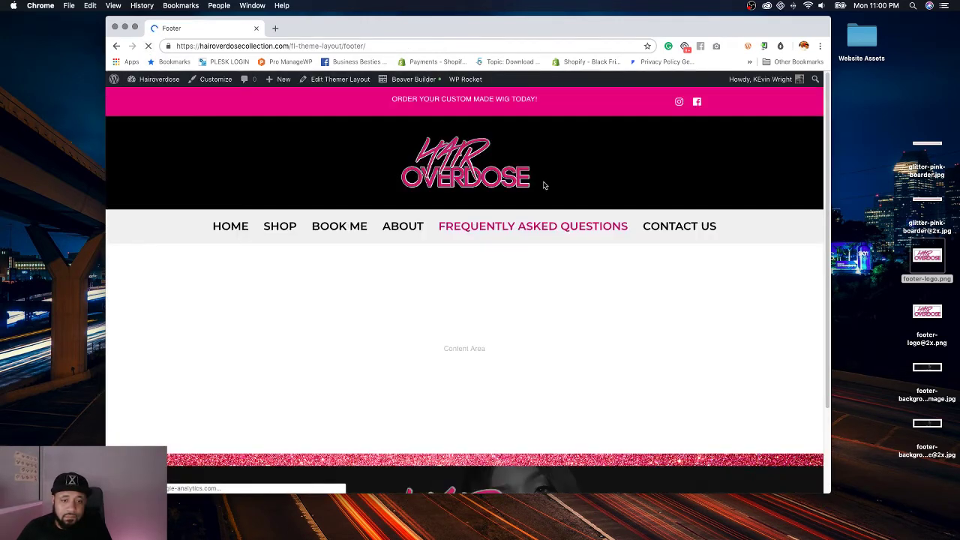
Step: Examine the published footer's menu, its hover color and the submenus of Shop, Book Me and Frequently Asked Questions
{"action": "scroll", "coordinate": [570, 192], "scroll_direction": "down", "scroll_amount": 2}
{"action": "mouse_move", "coordinate": [230, 441]}
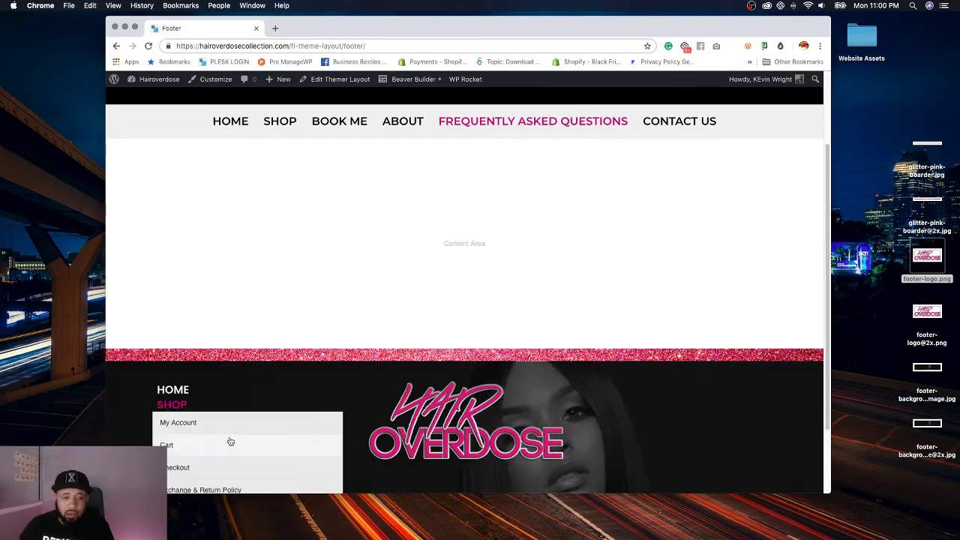
{"action": "scroll", "coordinate": [185, 431], "scroll_direction": "down", "scroll_amount": 2}
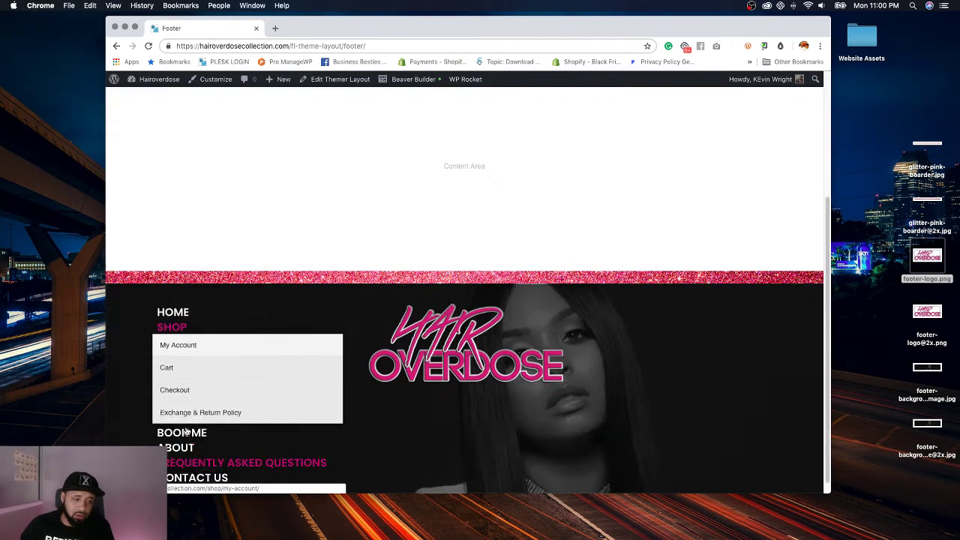
{"action": "scroll", "coordinate": [186, 431], "scroll_direction": "up", "scroll_amount": 1}
{"action": "scroll", "coordinate": [187, 382], "scroll_direction": "down", "scroll_amount": 2}
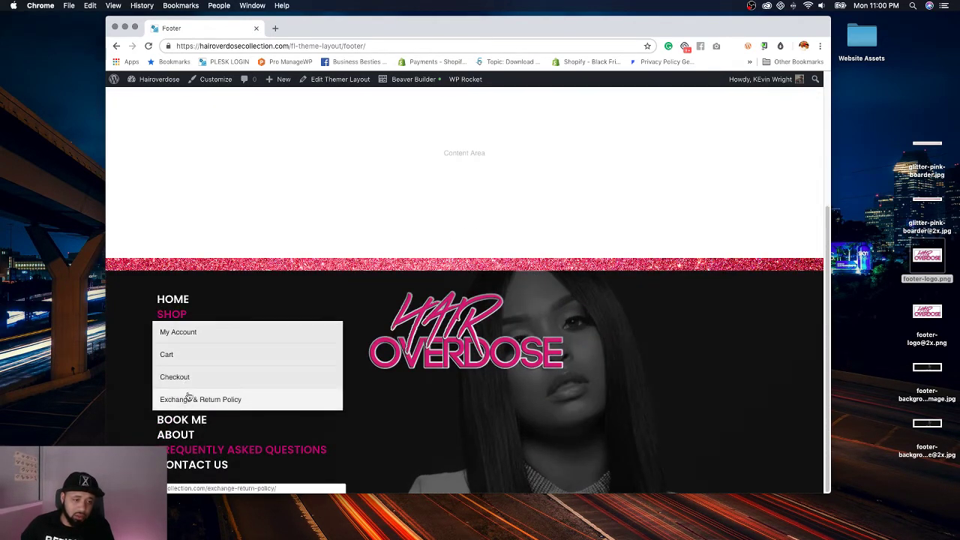
{"action": "scroll", "coordinate": [187, 405], "scroll_direction": "up", "scroll_amount": 1}
{"action": "scroll", "coordinate": [186, 424], "scroll_direction": "up", "scroll_amount": 1}
{"action": "scroll", "coordinate": [186, 442], "scroll_direction": "down", "scroll_amount": 1}
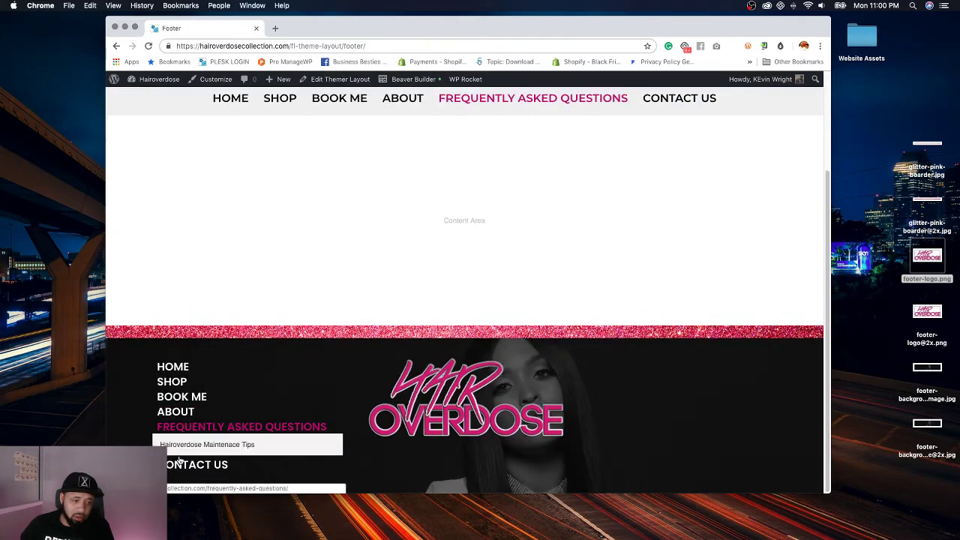
{"action": "scroll", "coordinate": [186, 450], "scroll_direction": "up", "scroll_amount": 1}
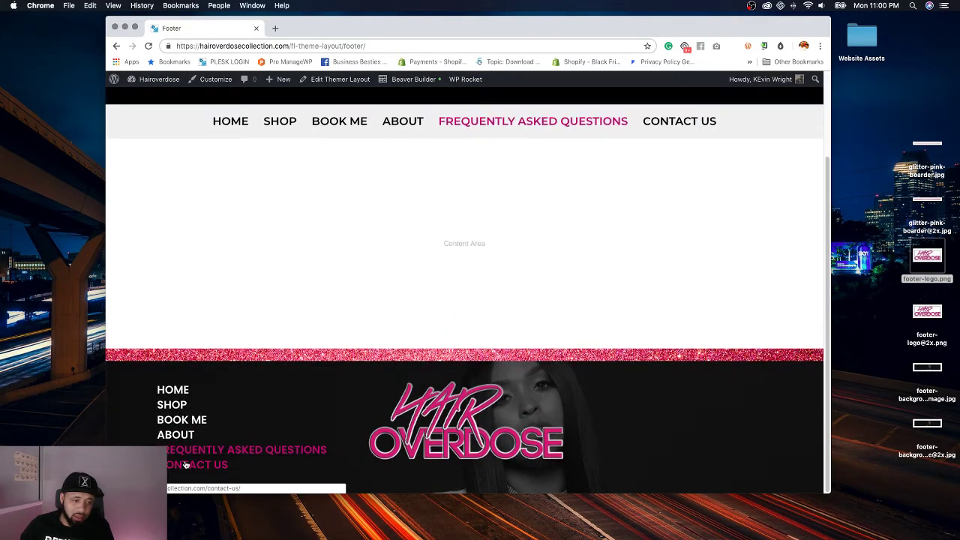
{"action": "scroll", "coordinate": [186, 465], "scroll_direction": "down", "scroll_amount": 2}
{"action": "mouse_move", "coordinate": [187, 375]}
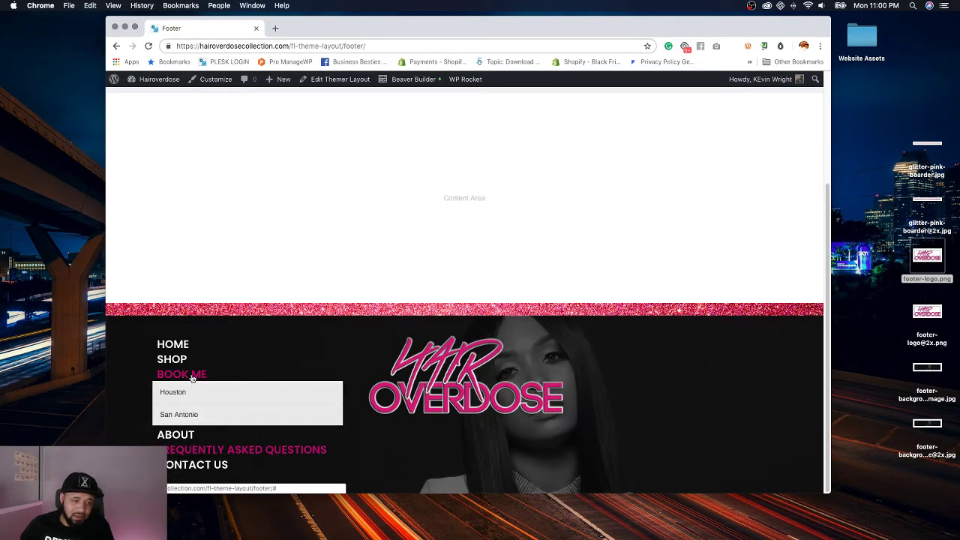
{"action": "scroll", "coordinate": [598, 204], "scroll_direction": "up", "scroll_amount": 2}
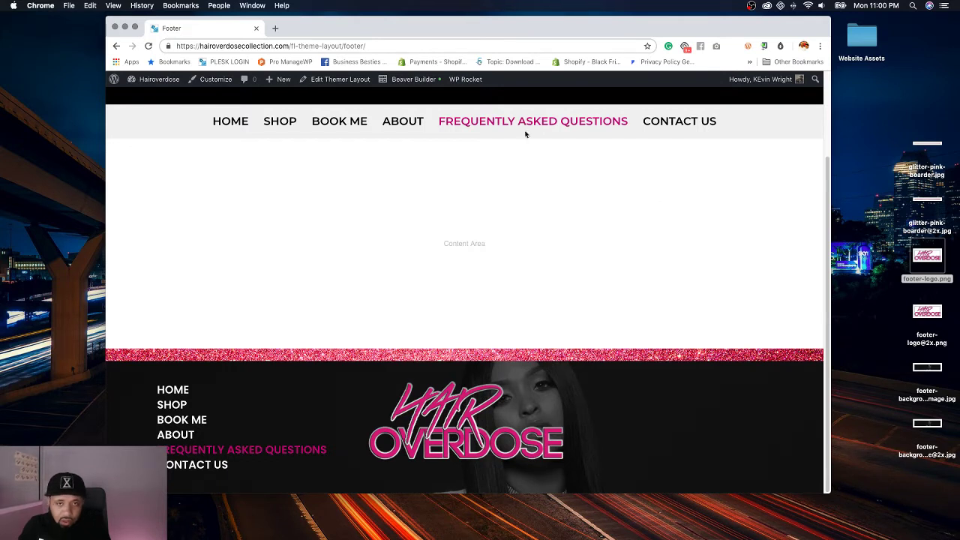
Step: Reopen the footer layout for editing in Beaver Builder
{"action": "mouse_move", "coordinate": [441, 112]}
{"action": "left_click", "coordinate": [411, 78]}
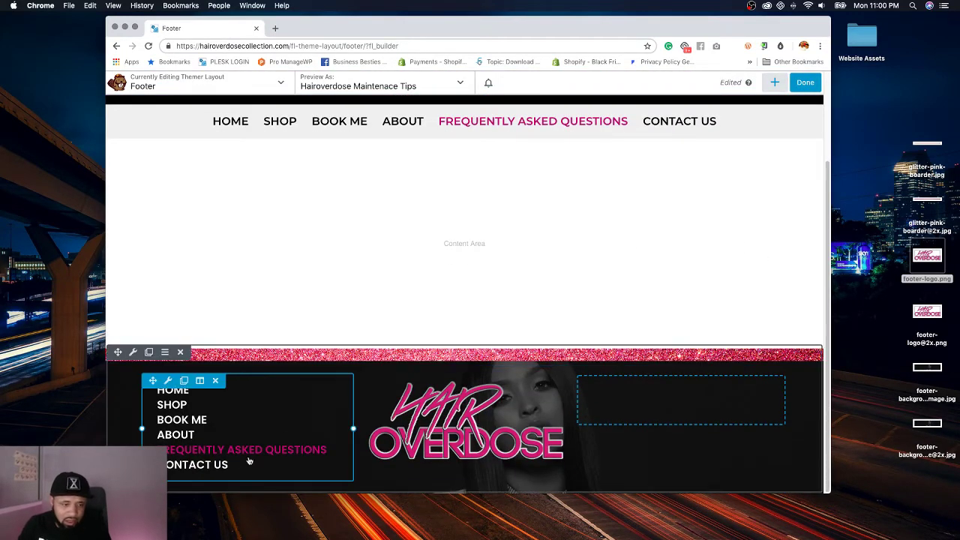
Step: Turn off the submenu border in the footer's UABB Advanced Menu settings
{"action": "left_click", "coordinate": [168, 381]}
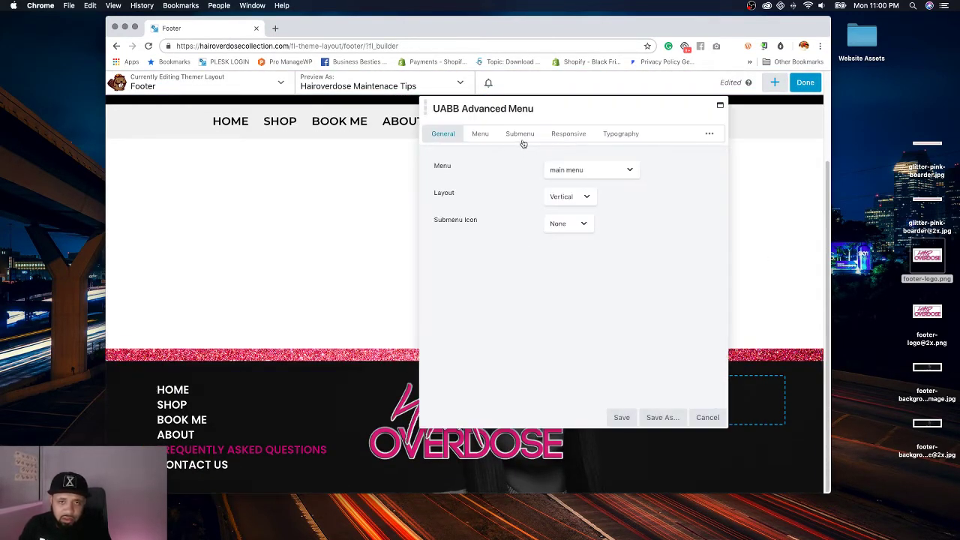
{"action": "scroll", "coordinate": [676, 260], "scroll_direction": "down", "scroll_amount": 6}
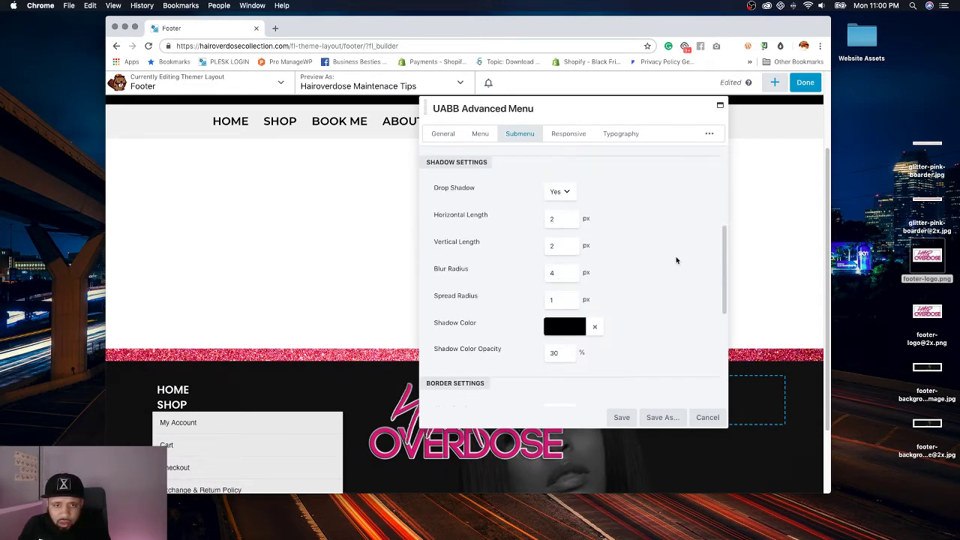
{"action": "scroll", "coordinate": [677, 260], "scroll_direction": "down", "scroll_amount": 5}
{"action": "scroll", "coordinate": [677, 260], "scroll_direction": "down", "scroll_amount": 1}
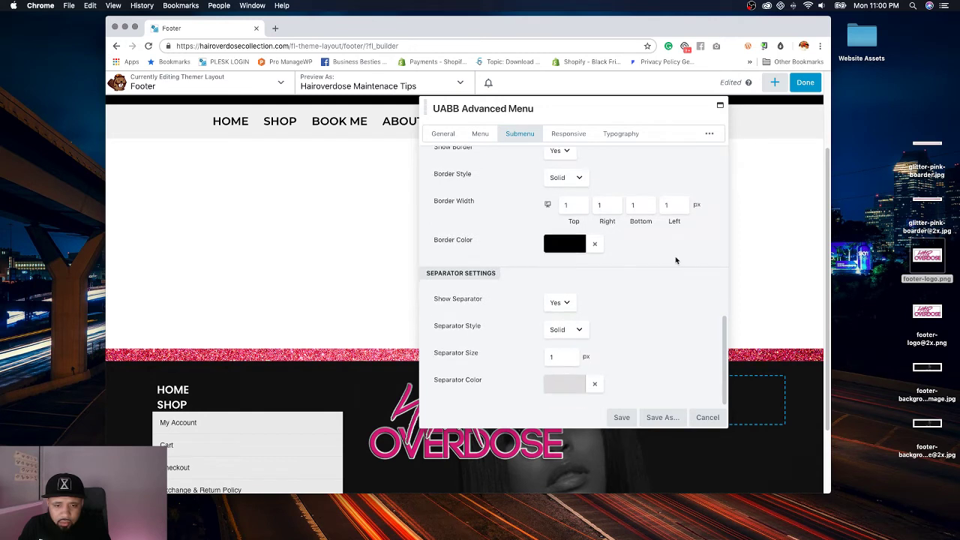
{"action": "scroll", "coordinate": [675, 260], "scroll_direction": "up", "scroll_amount": 8}
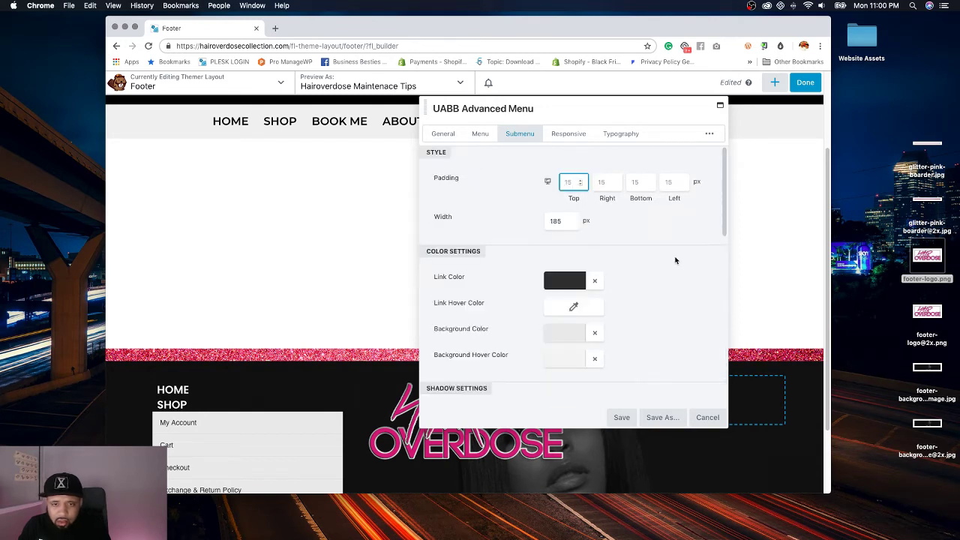
{"action": "scroll", "coordinate": [675, 261], "scroll_direction": "down", "scroll_amount": 4}
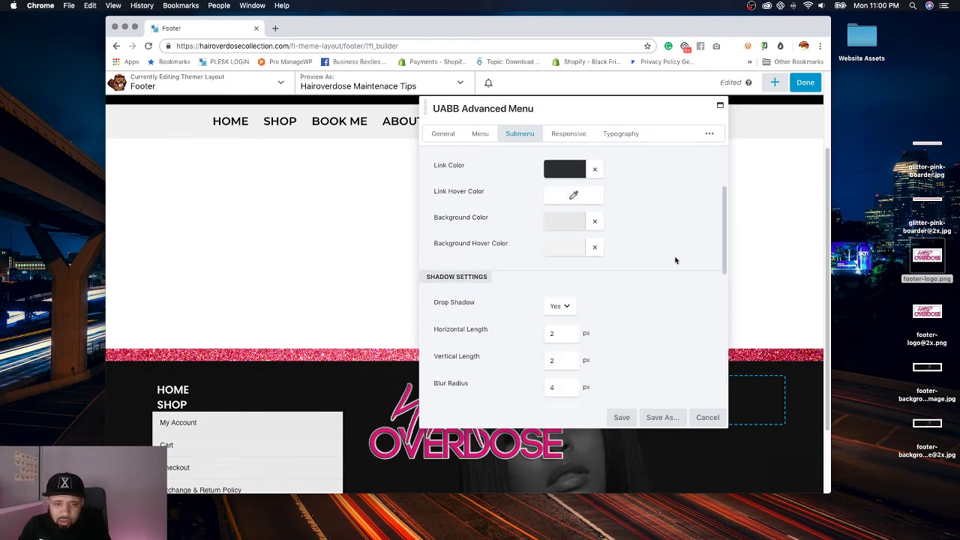
{"action": "scroll", "coordinate": [675, 261], "scroll_direction": "down", "scroll_amount": 6}
{"action": "left_click", "coordinate": [560, 291]}
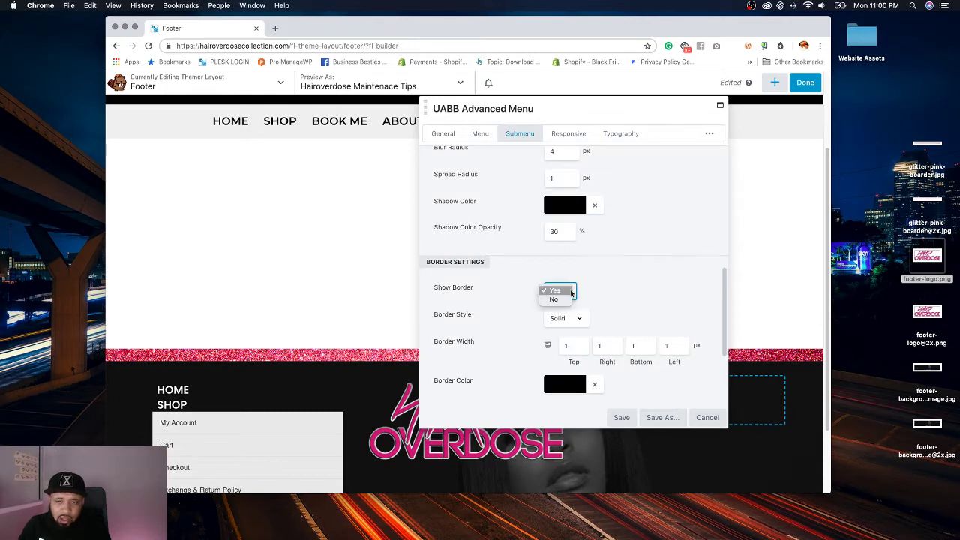
{"action": "left_click", "coordinate": [559, 301]}
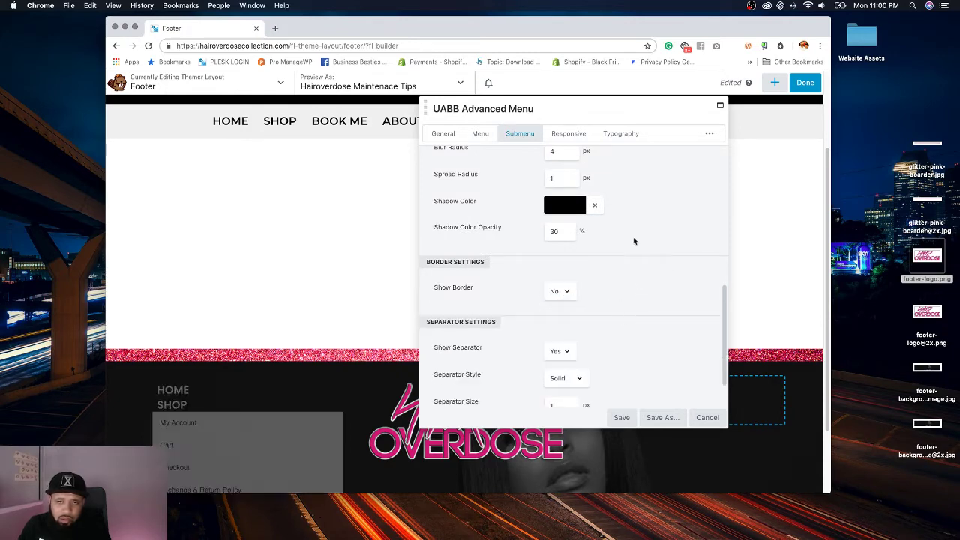
Step: Set the footer menu's submenu text transform to UPPERCASE and save the menu settings
{"action": "left_click", "coordinate": [621, 133]}
{"action": "scroll", "coordinate": [629, 174], "scroll_direction": "down", "scroll_amount": 5}
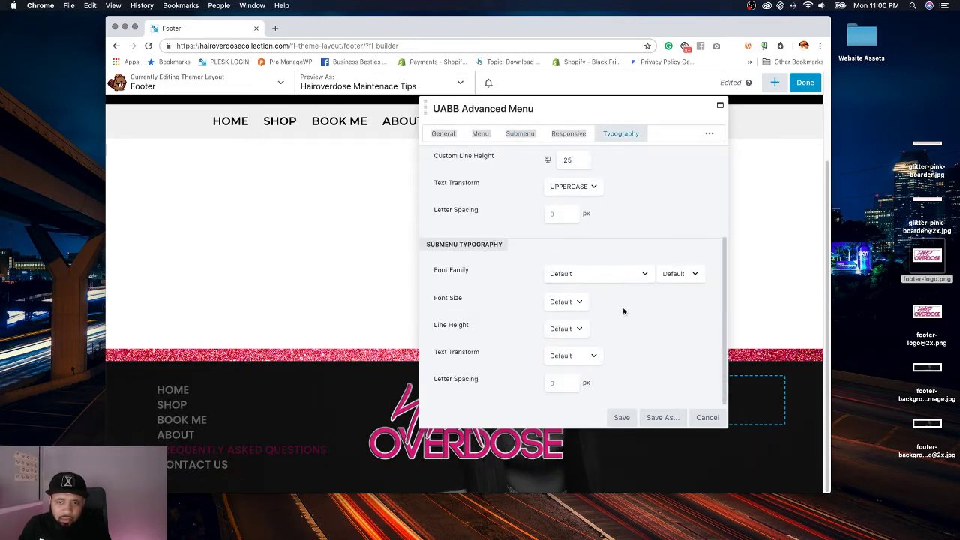
{"action": "left_click", "coordinate": [573, 356]}
{"action": "left_click", "coordinate": [574, 367]}
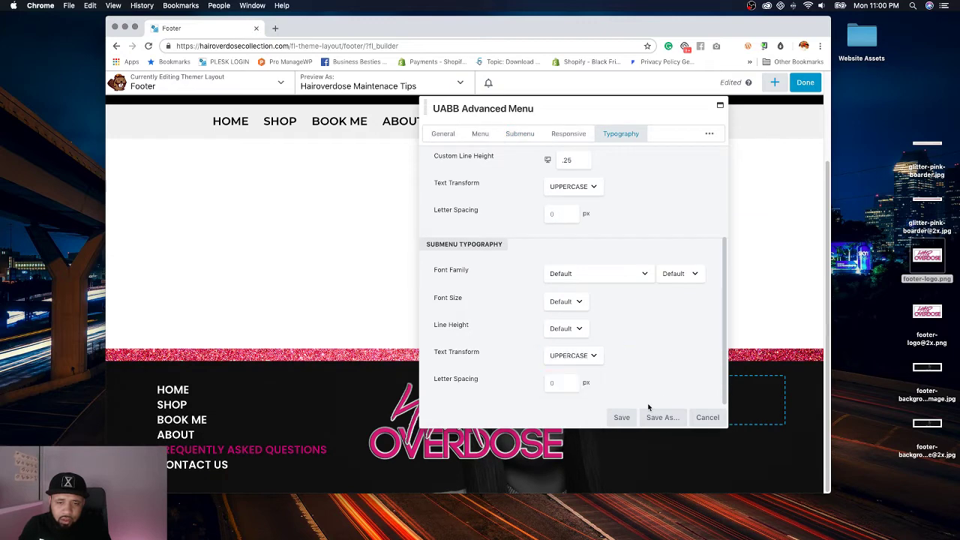
{"action": "left_click", "coordinate": [621, 417]}
{"action": "scroll", "coordinate": [514, 278], "scroll_direction": "up", "scroll_amount": 3}
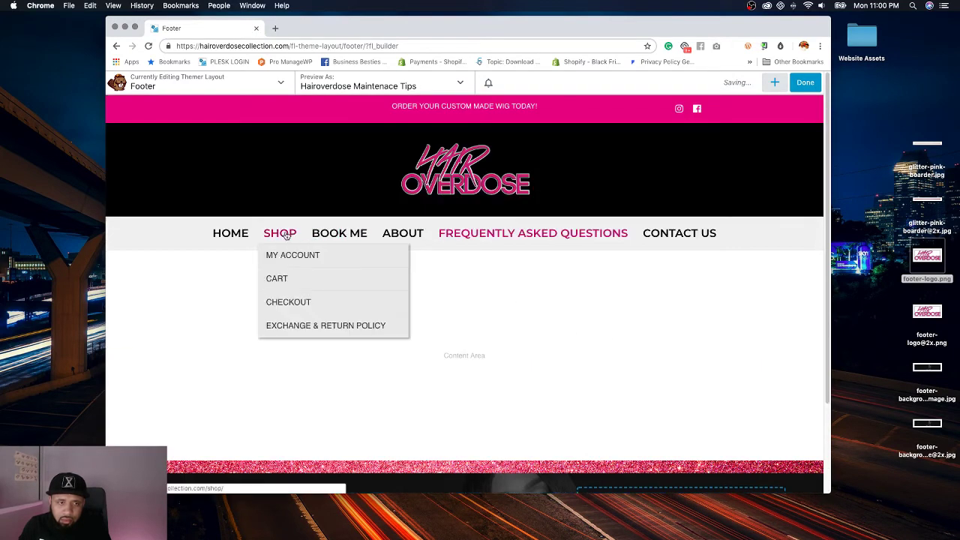
{"action": "scroll", "coordinate": [671, 291], "scroll_direction": "down", "scroll_amount": 3}
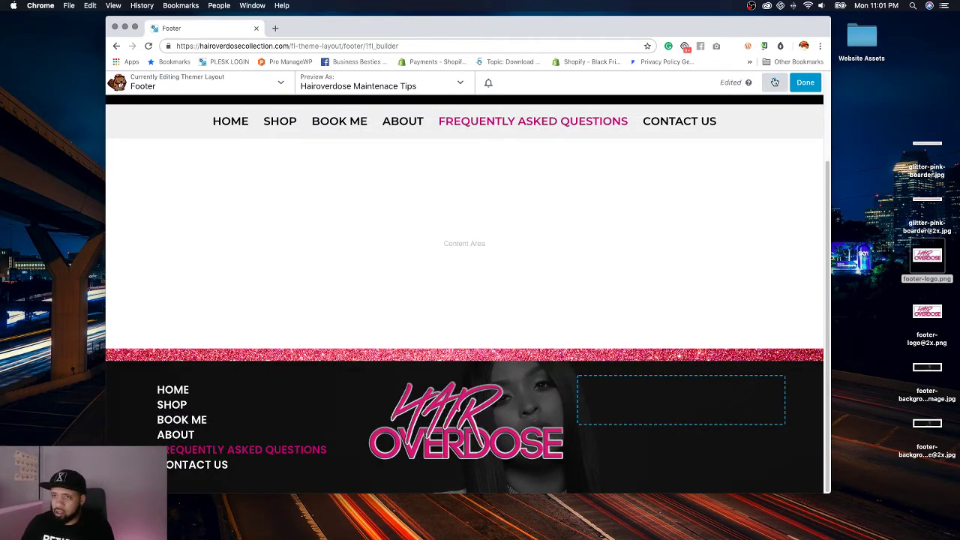
Step: Add a UABB Subscription Form module to the empty footer column beside the logo
{"action": "left_click", "coordinate": [775, 82]}
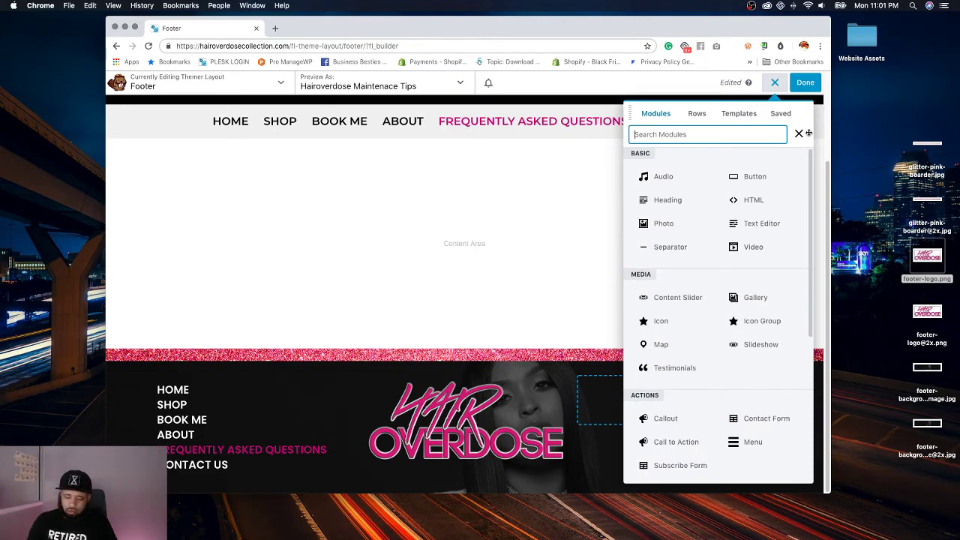
{"action": "type", "text": "subsc"}
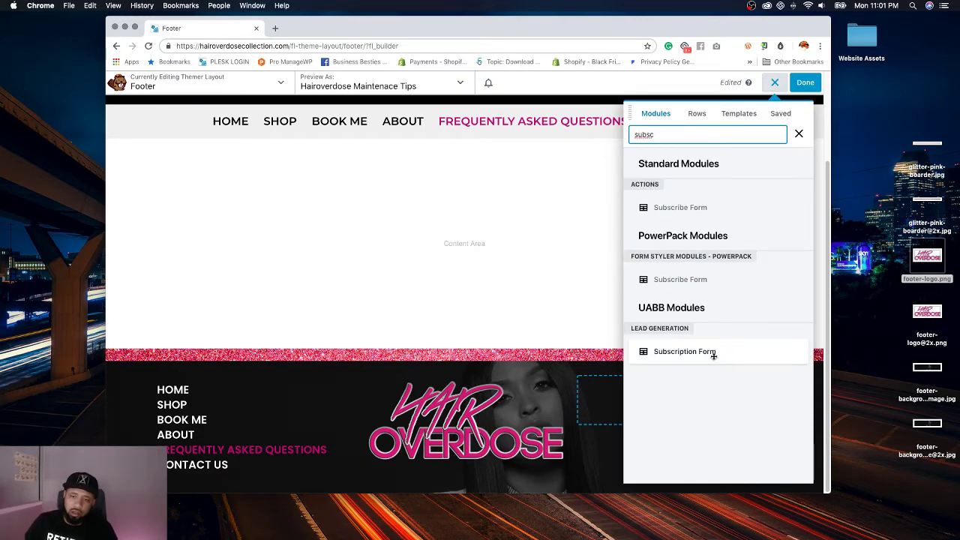
{"action": "left_click_drag", "start_coordinate": [711, 350], "coordinate": [690, 424]}
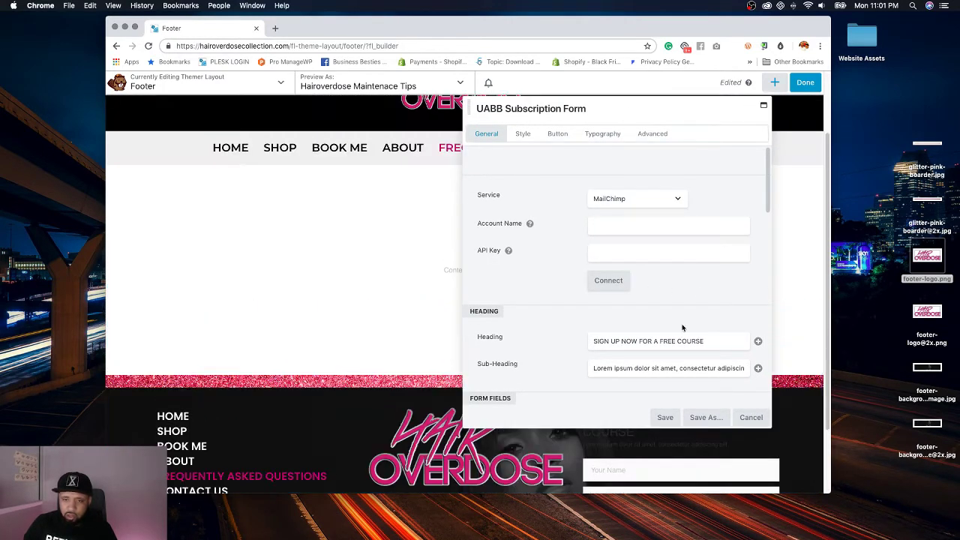
Step: Clear the subscription form's heading and sub-heading text
{"action": "left_click", "coordinate": [657, 344]}
{"action": "key", "text": "super+a"}
{"action": "key", "text": "BackSpace"}
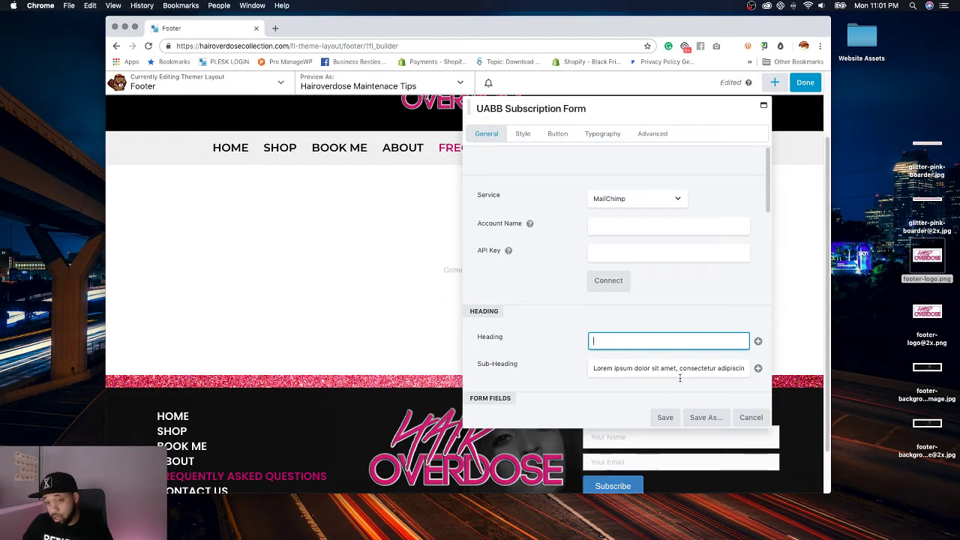
{"action": "left_click", "coordinate": [661, 370]}
{"action": "key", "text": "super+a"}
{"action": "key", "text": "BackSpace"}
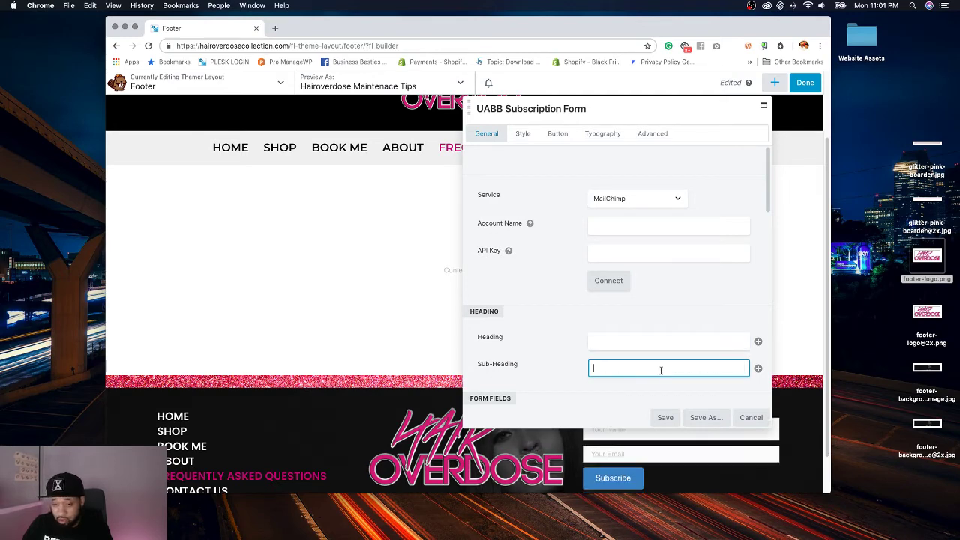
Step: Delete the placeholder bottom text of the subscription form
{"action": "scroll", "coordinate": [555, 360], "scroll_direction": "down", "scroll_amount": 1}
{"action": "scroll", "coordinate": [555, 359], "scroll_direction": "down", "scroll_amount": 8}
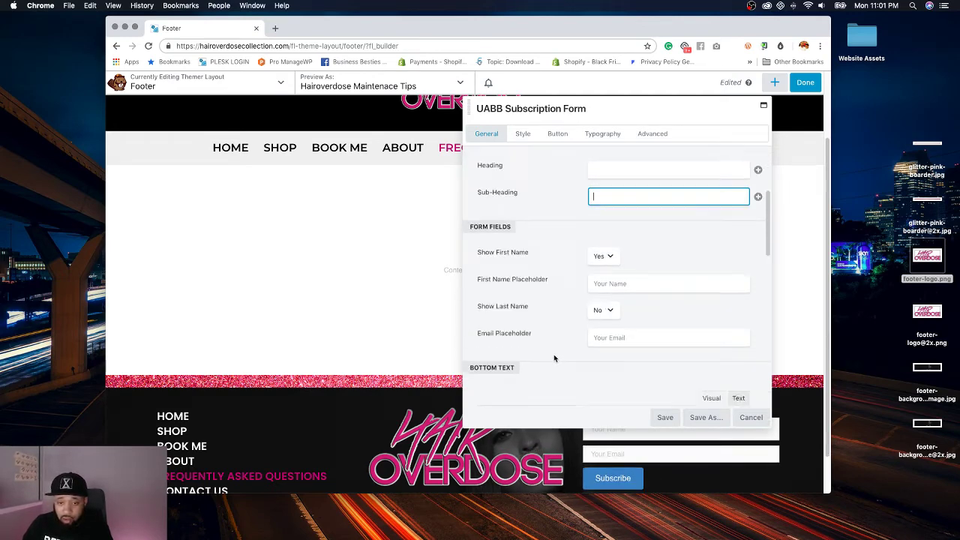
{"action": "left_click", "coordinate": [582, 285]}
{"action": "key", "text": "super+a"}
{"action": "key", "text": "BackSpace"}
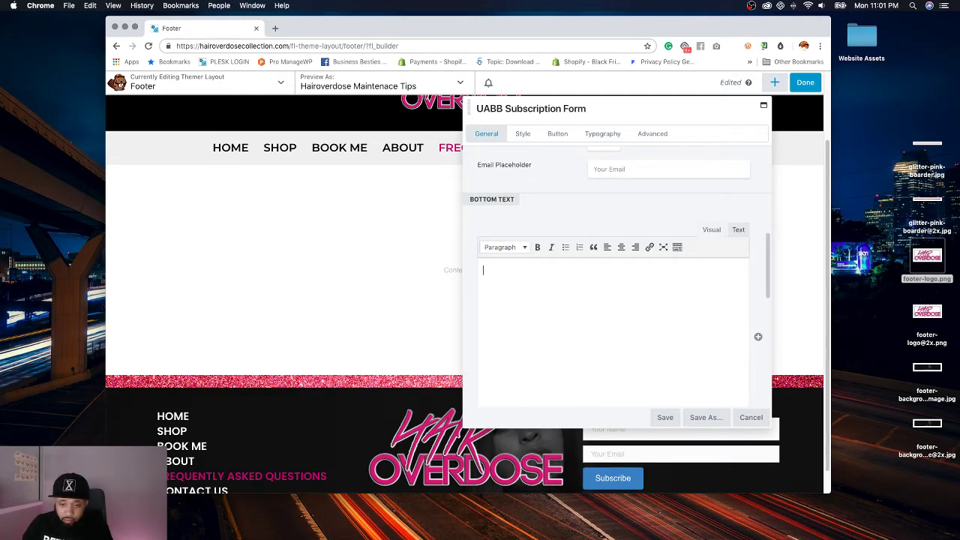
{"action": "scroll", "coordinate": [368, 309], "scroll_direction": "down", "scroll_amount": 1}
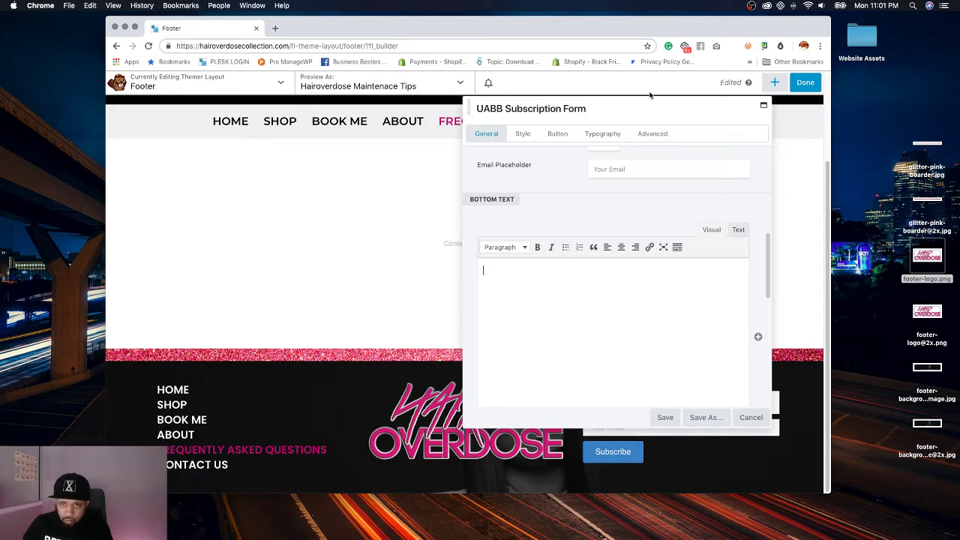
Step: Change the subscription form's button text to SUBSCRIBE in capitals
{"action": "left_click_drag", "start_coordinate": [622, 111], "coordinate": [583, 149]}
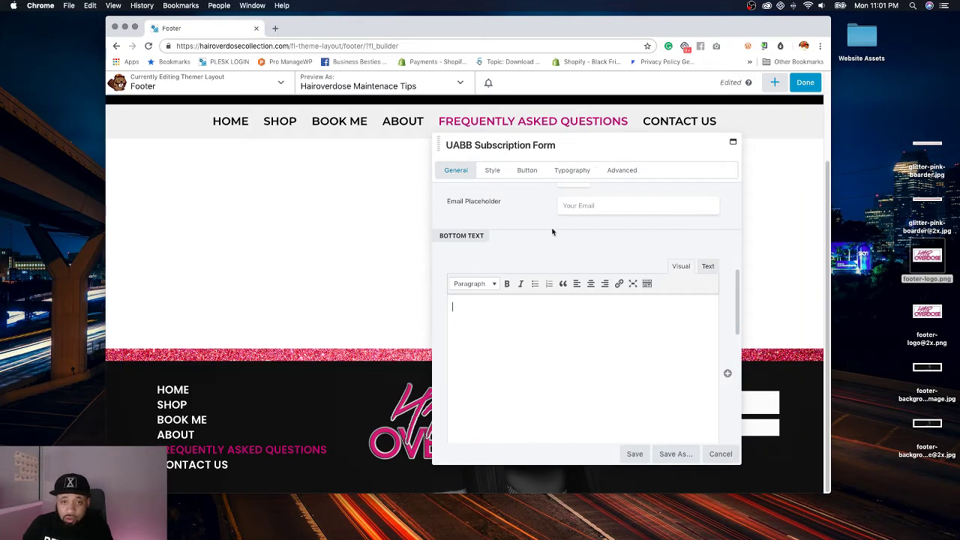
{"action": "scroll", "coordinate": [537, 237], "scroll_direction": "up", "scroll_amount": 10}
{"action": "left_click", "coordinate": [526, 170]}
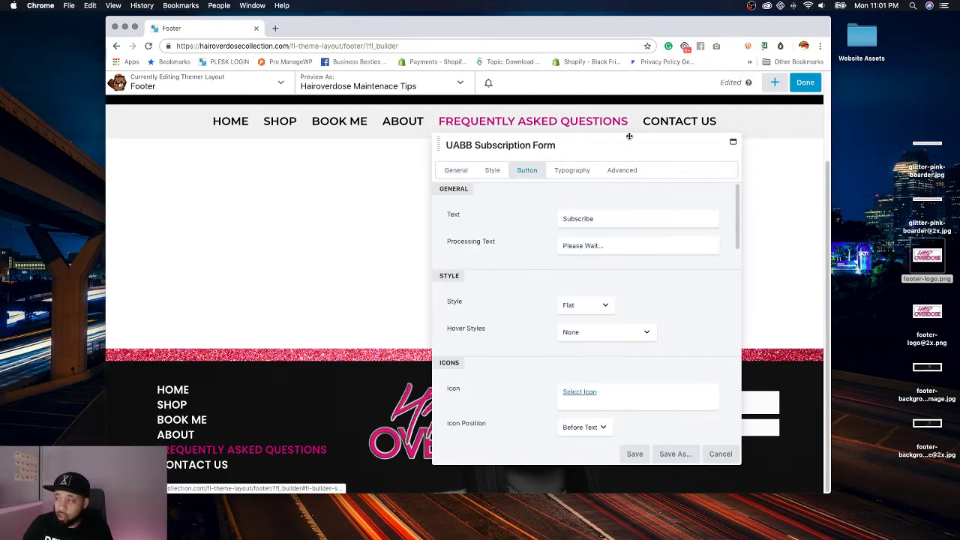
{"action": "left_click_drag", "start_coordinate": [607, 212], "coordinate": [525, 211]}
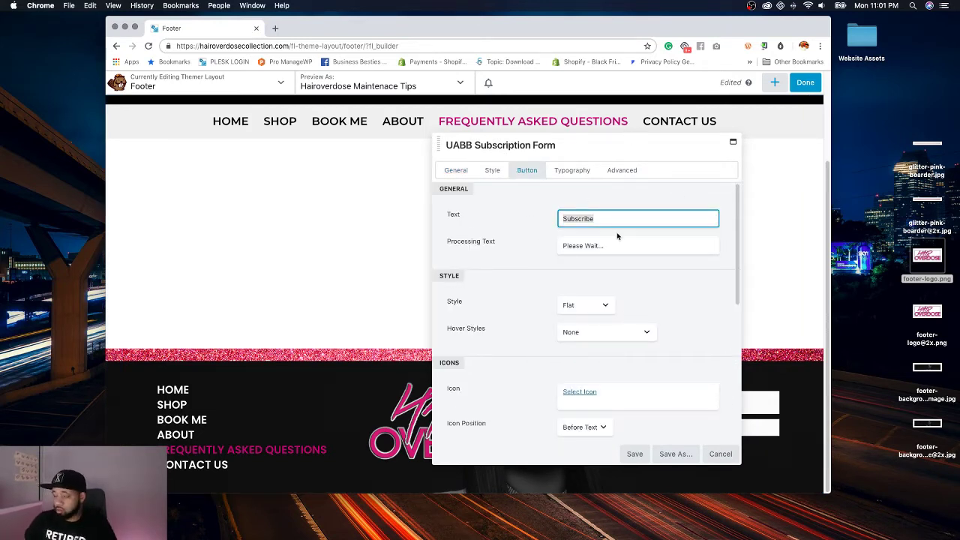
{"action": "type", "text": "SUBSCRIBE"}
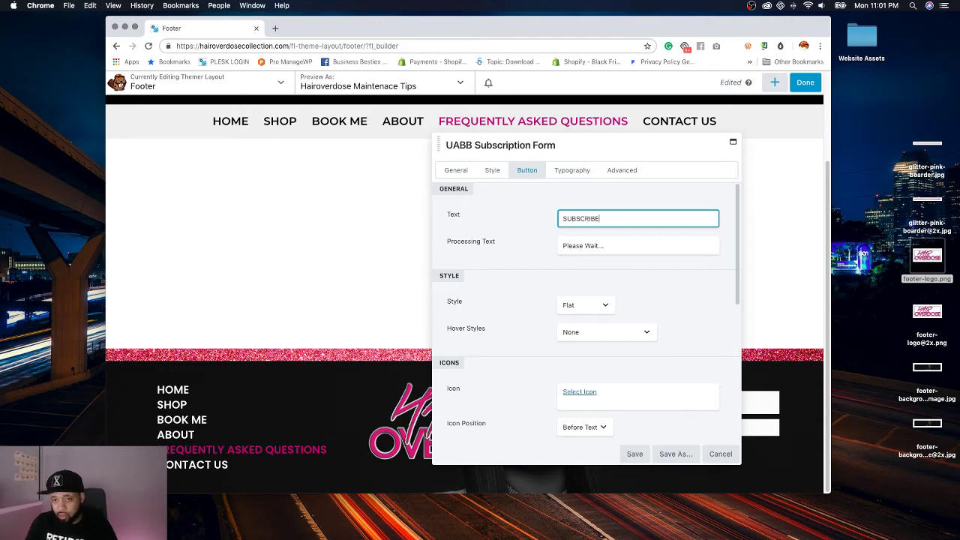
Step: Keep the subscribe button's Flat style, make it Full Width and set its round corners to 0 px
{"action": "left_click_drag", "start_coordinate": [679, 147], "coordinate": [513, 135]}
{"action": "scroll", "coordinate": [484, 325], "scroll_direction": "down", "scroll_amount": 1}
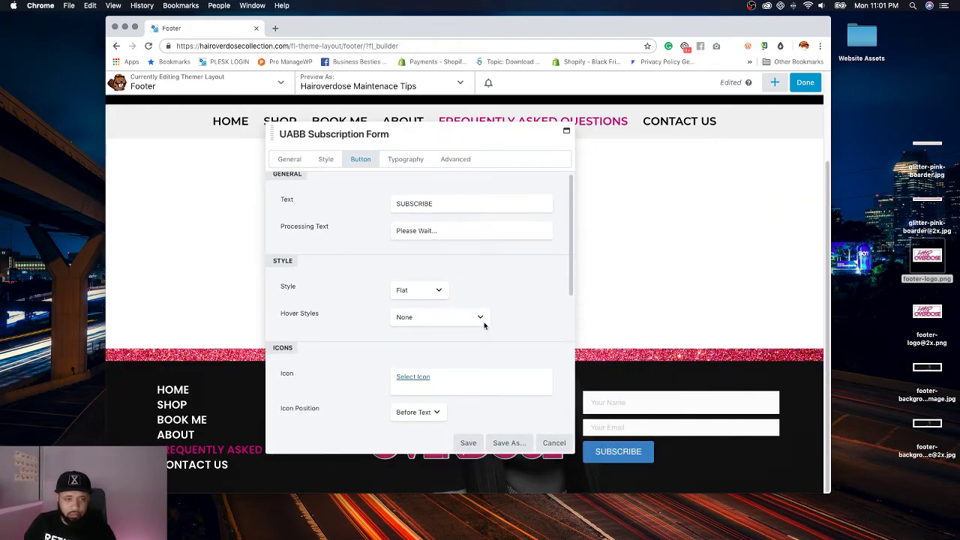
{"action": "left_click", "coordinate": [447, 290]}
{"action": "left_click", "coordinate": [449, 285]}
{"action": "scroll", "coordinate": [513, 297], "scroll_direction": "down", "scroll_amount": 3}
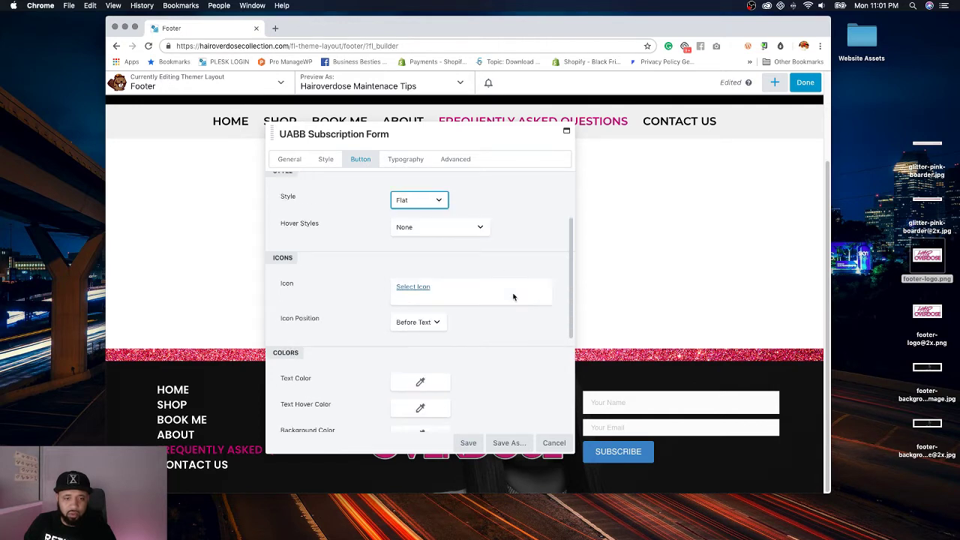
{"action": "scroll", "coordinate": [513, 297], "scroll_direction": "down", "scroll_amount": 5}
{"action": "left_click", "coordinate": [429, 379]}
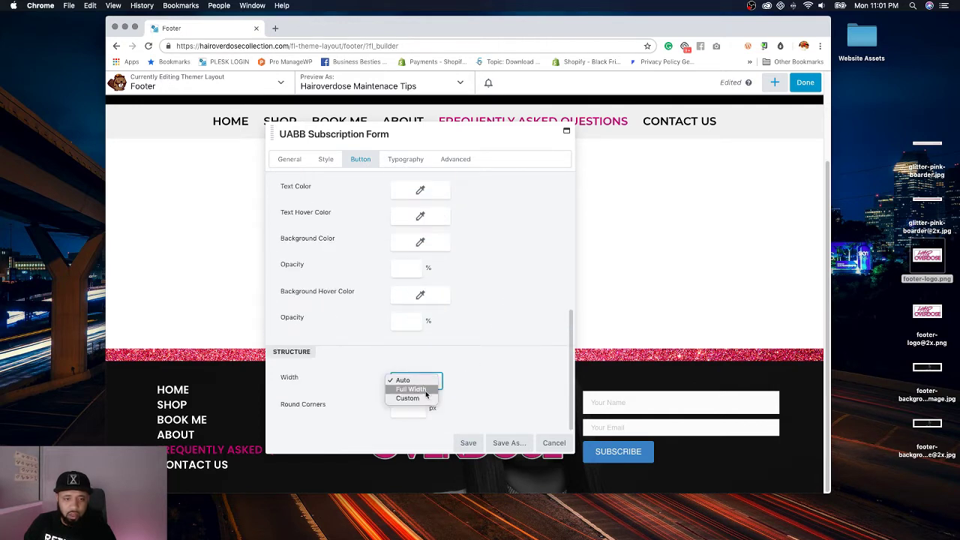
{"action": "left_click", "coordinate": [425, 391]}
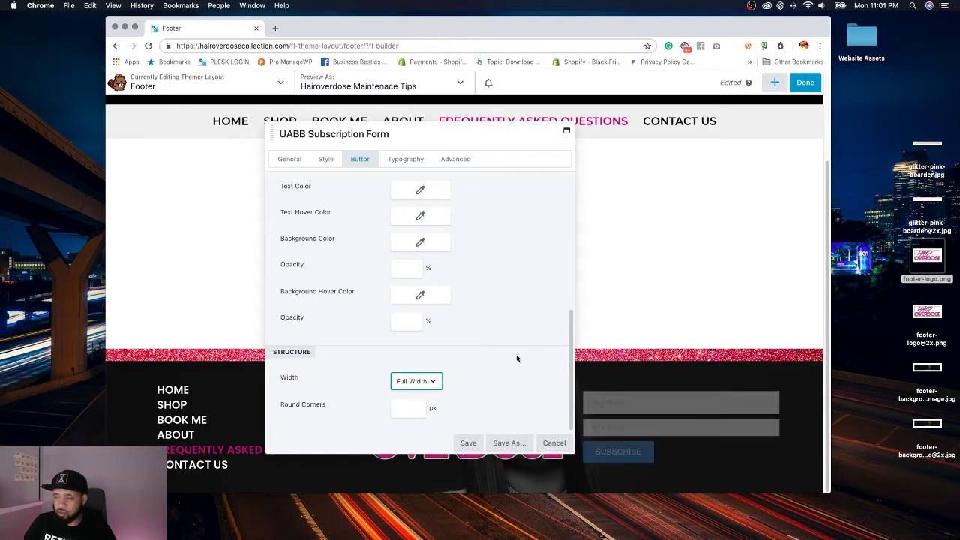
{"action": "left_click", "coordinate": [417, 406]}
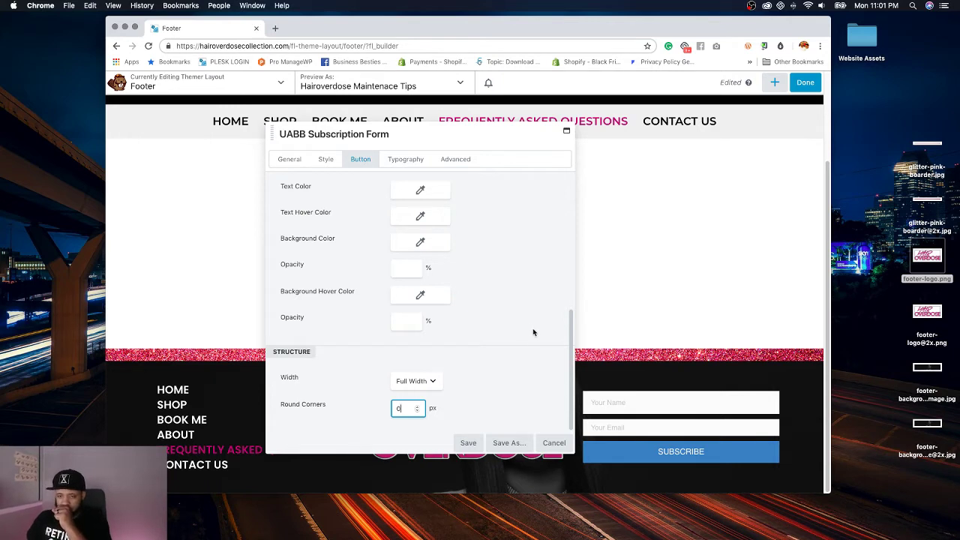
Step: Set the subscribe button's text color and text hover color to white (#ffffff) from the color presets
{"action": "scroll", "coordinate": [508, 331], "scroll_direction": "up", "scroll_amount": 6}
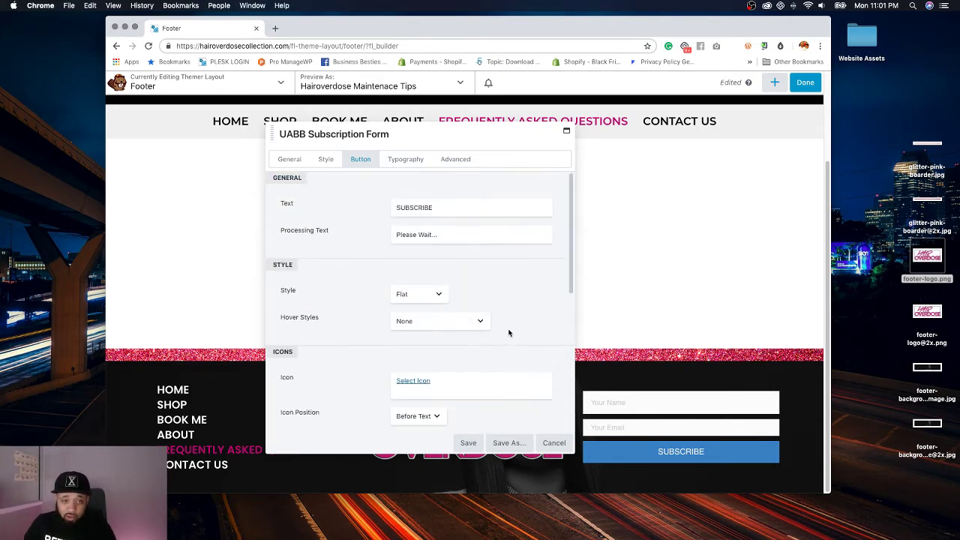
{"action": "key", "text": "Down"}
{"action": "scroll", "coordinate": [508, 334], "scroll_direction": "up", "scroll_amount": 1}
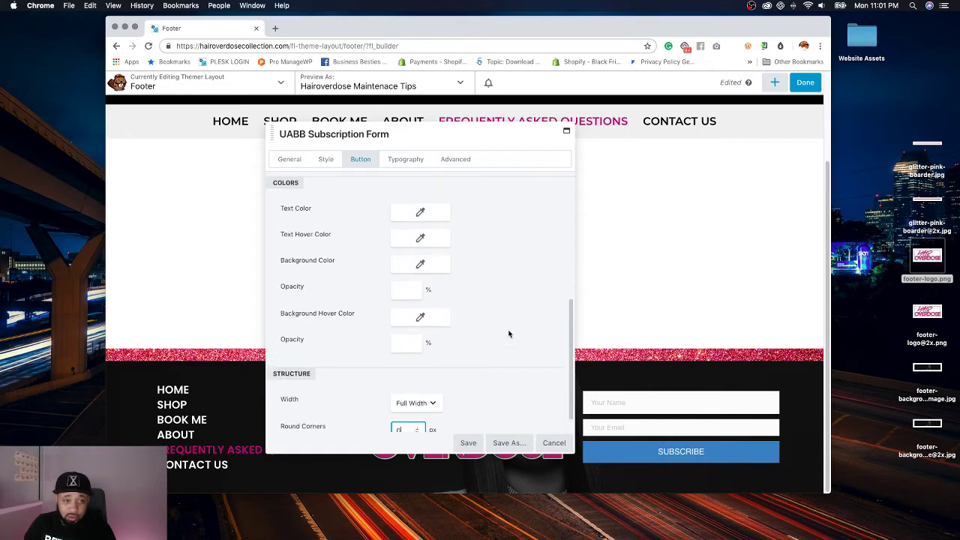
{"action": "left_click", "coordinate": [428, 215]}
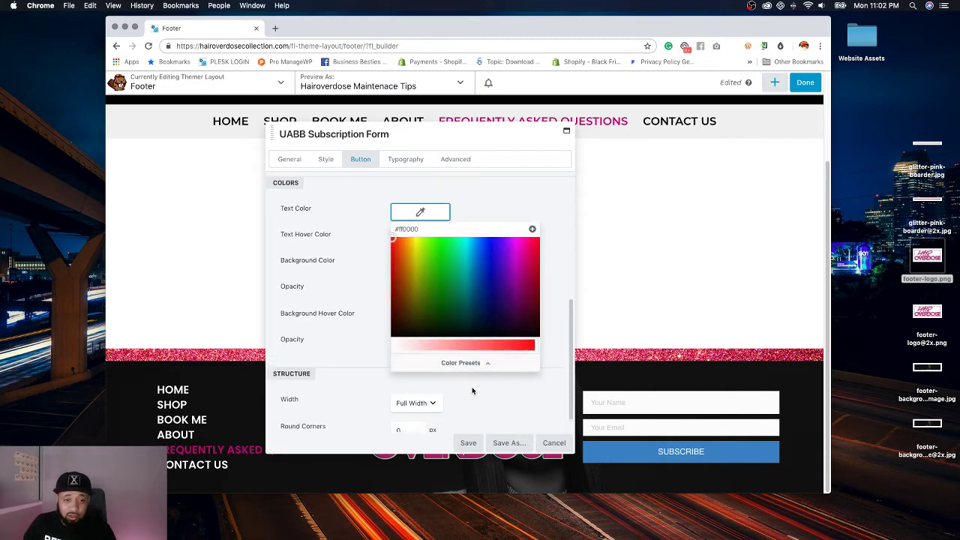
{"action": "left_click", "coordinate": [457, 360]}
{"action": "left_click", "coordinate": [452, 223]}
{"action": "left_click", "coordinate": [430, 246]}
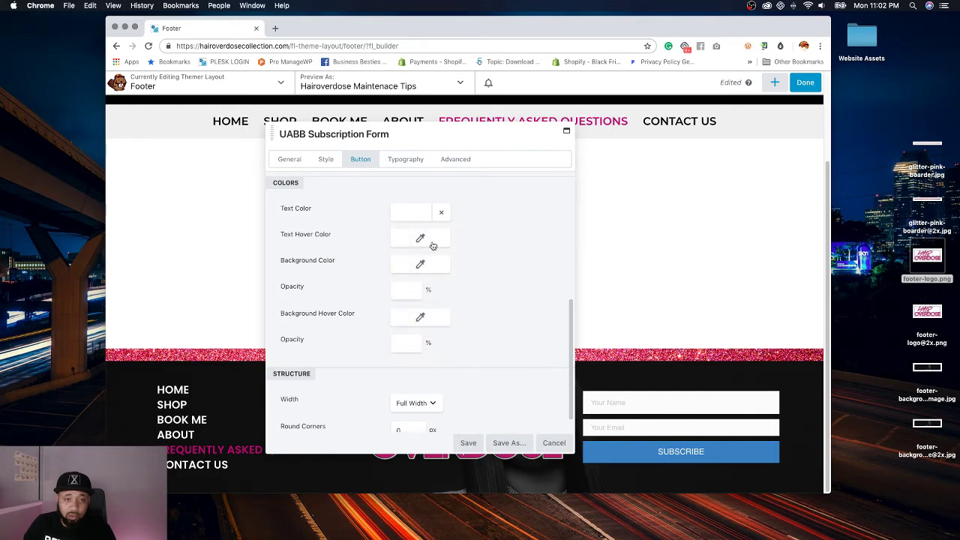
{"action": "left_click", "coordinate": [429, 241]}
{"action": "left_click", "coordinate": [466, 388]}
{"action": "left_click", "coordinate": [395, 297]}
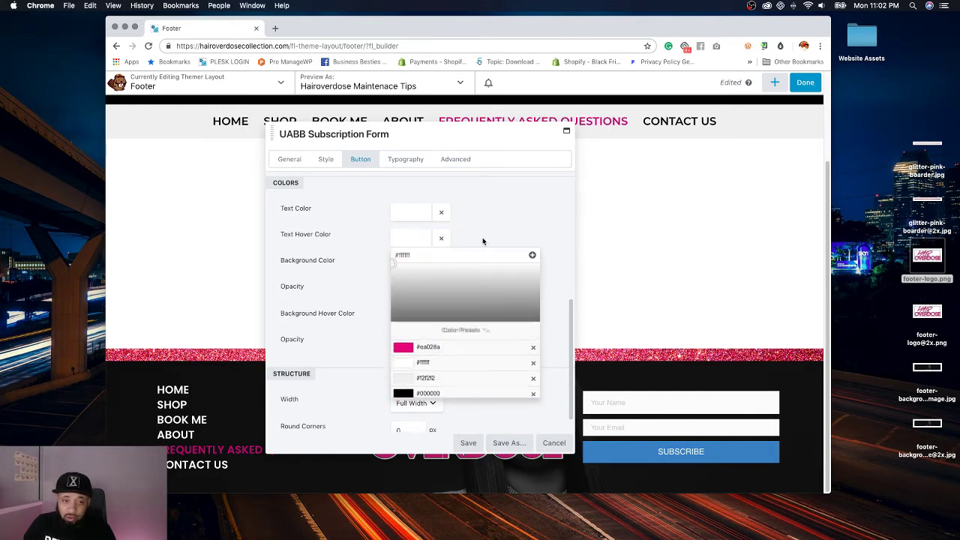
Step: Set the subscribe button's background color to #ea028a and its background hover color to #c60178 from the color presets
{"action": "left_click", "coordinate": [420, 264]}
{"action": "left_click", "coordinate": [420, 264]}
{"action": "left_click", "coordinate": [474, 424]}
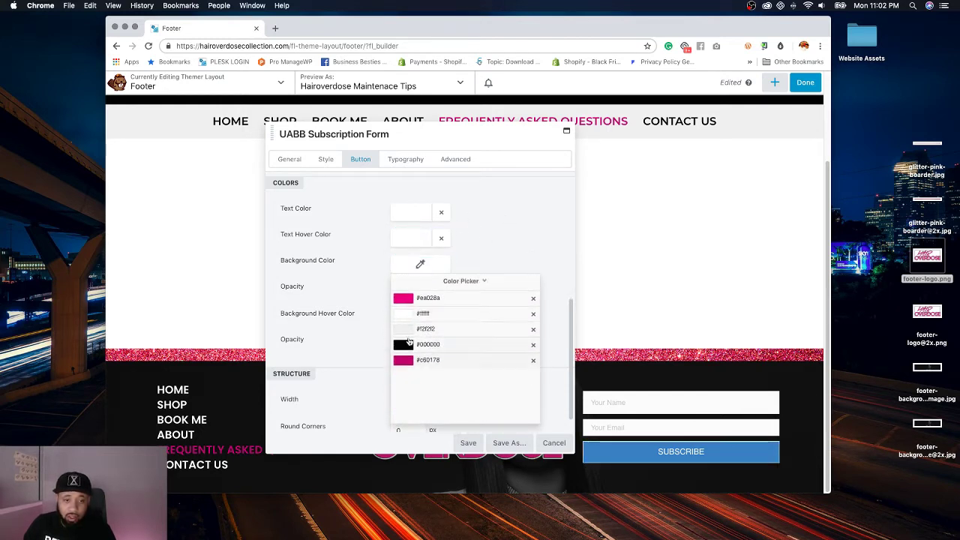
{"action": "left_click", "coordinate": [431, 297]}
{"action": "left_click", "coordinate": [435, 323]}
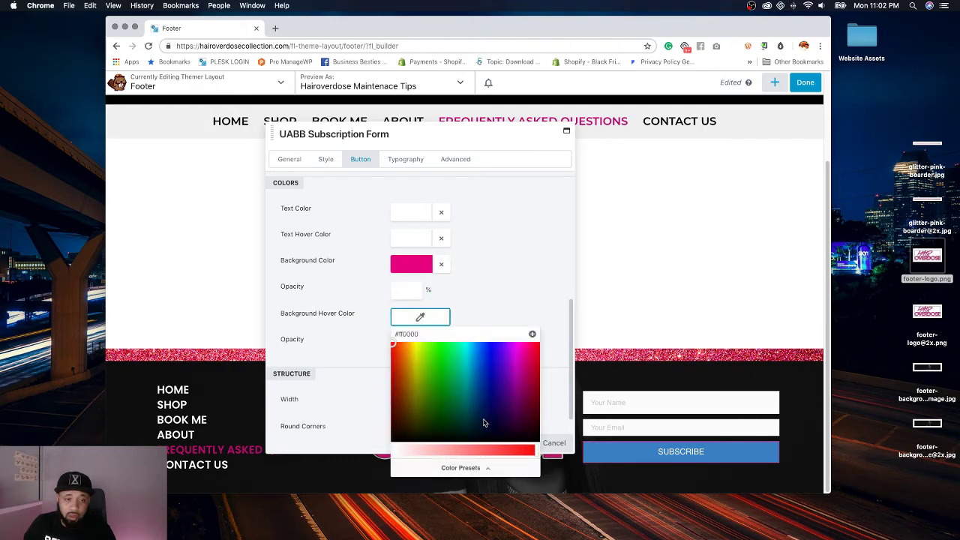
{"action": "left_click", "coordinate": [465, 464]}
{"action": "left_click", "coordinate": [414, 416]}
{"action": "left_click", "coordinate": [497, 300]}
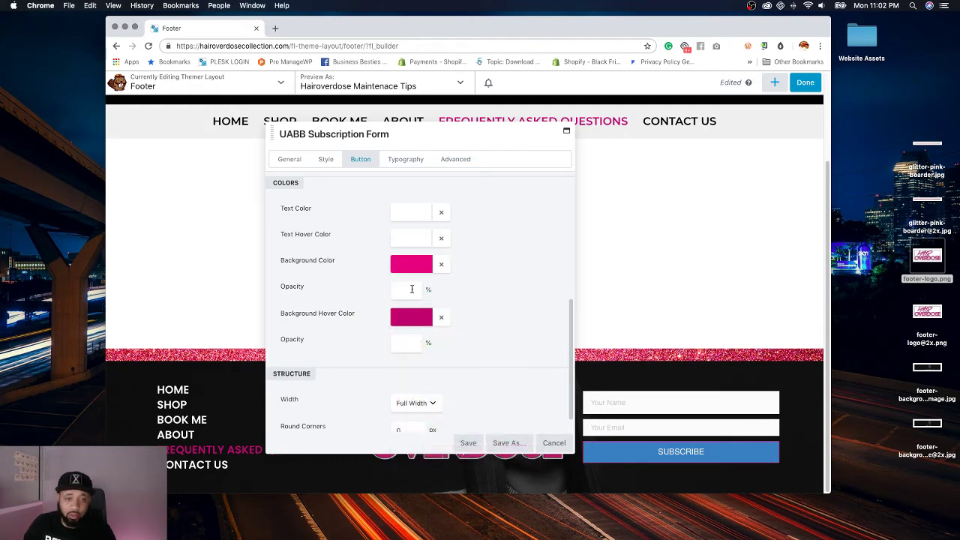
Step: Set the opacity of both the subscribe button's background color and its background hover color to 100%
{"action": "left_click", "coordinate": [411, 290]}
{"action": "key", "text": "Tab"}
{"action": "key", "text": "Tab"}
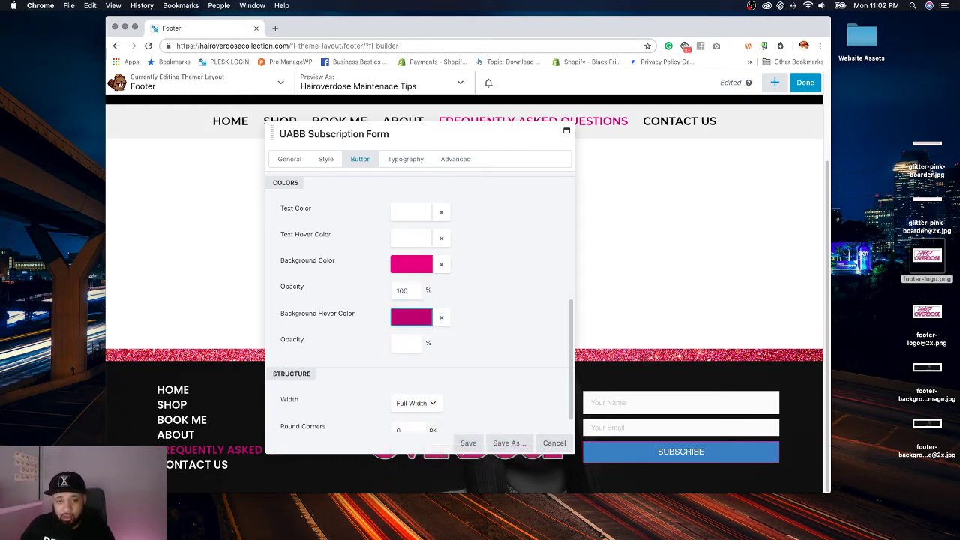
{"action": "left_click", "coordinate": [534, 270]}
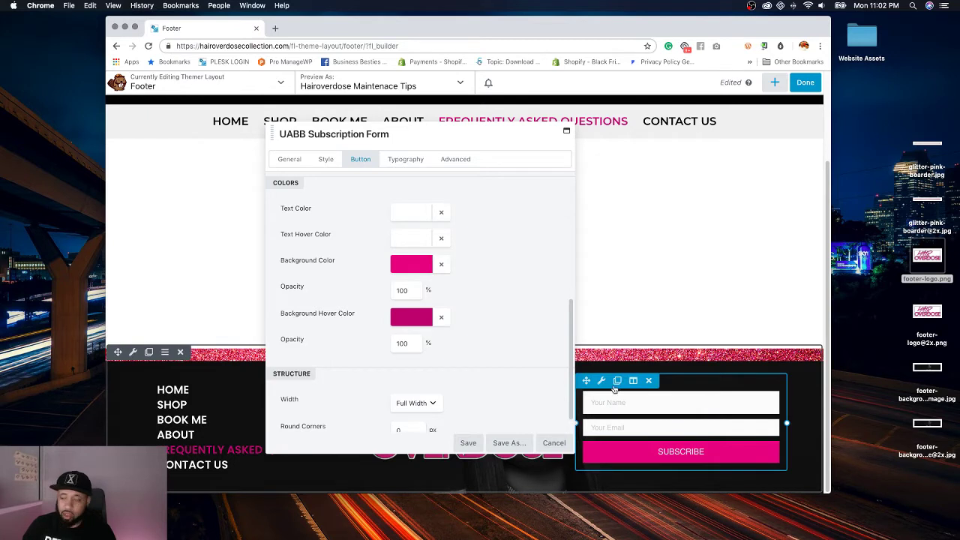
Step: Set the subscription form's input text font to Poppins with Semi-Bold weight
{"action": "scroll", "coordinate": [484, 255], "scroll_direction": "up", "scroll_amount": 5}
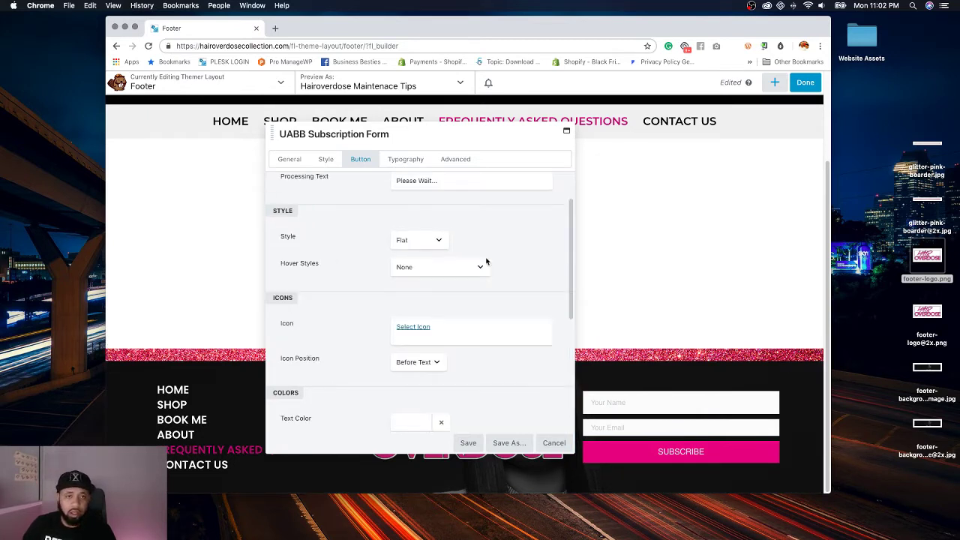
{"action": "left_click", "coordinate": [404, 159]}
{"action": "scroll", "coordinate": [417, 219], "scroll_direction": "up", "scroll_amount": 1}
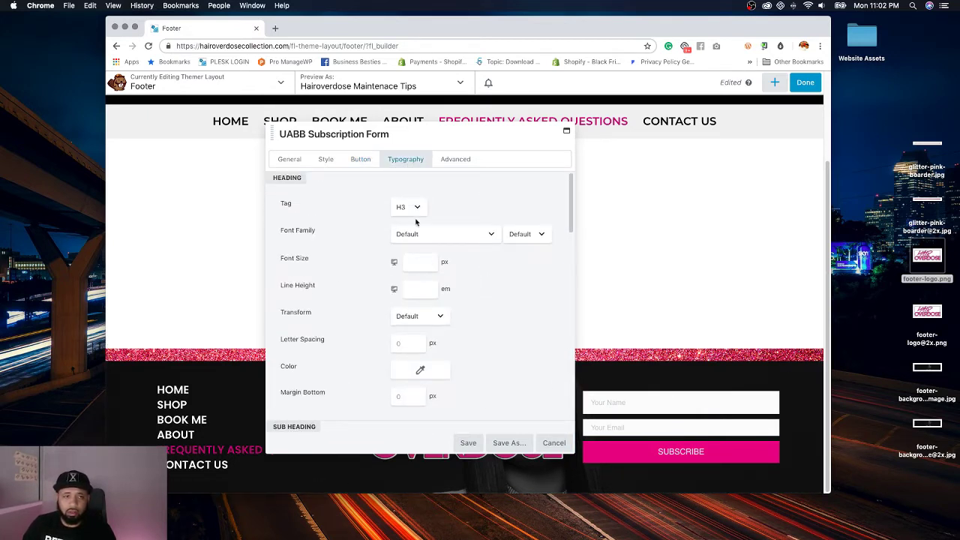
{"action": "scroll", "coordinate": [467, 256], "scroll_direction": "down", "scroll_amount": 8}
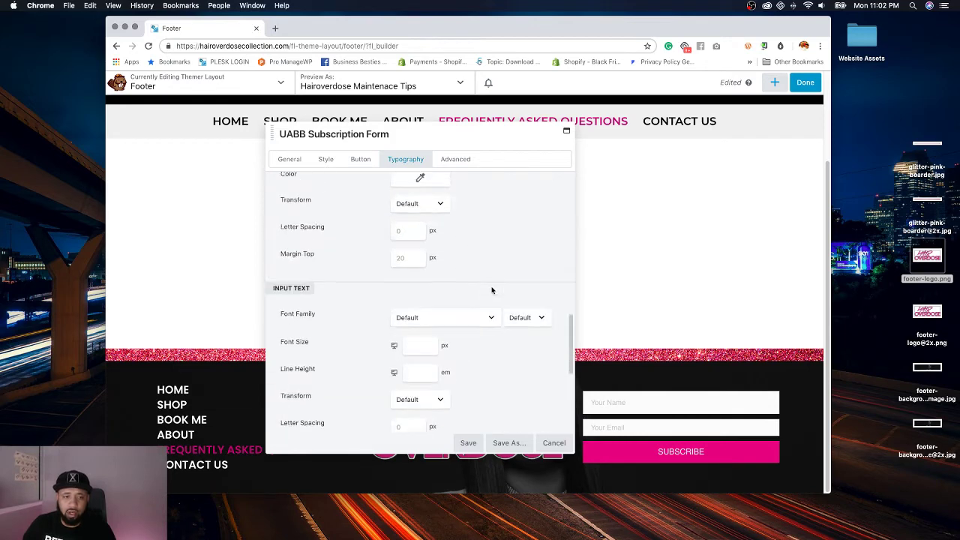
{"action": "scroll", "coordinate": [490, 292], "scroll_direction": "down", "scroll_amount": 1}
{"action": "left_click", "coordinate": [459, 304]}
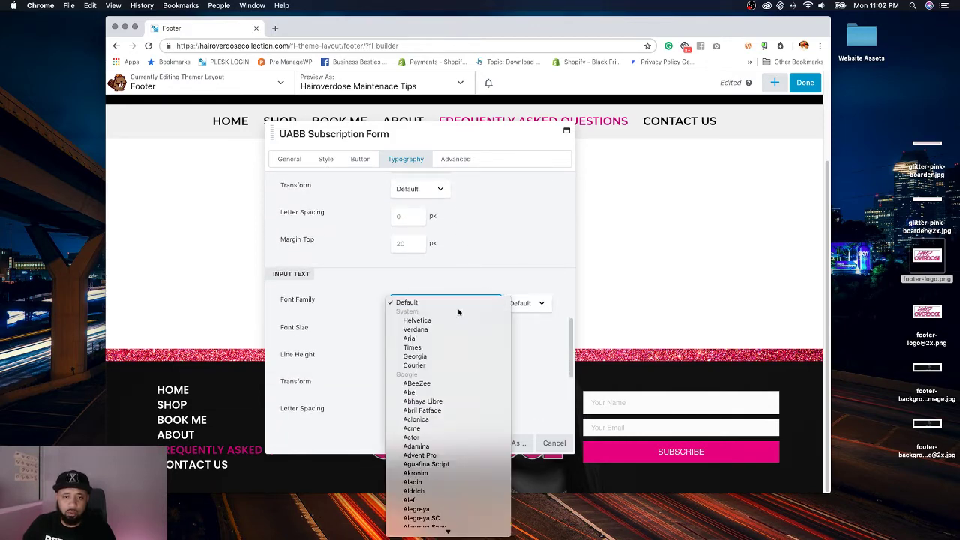
{"action": "type", "text": "pop"}
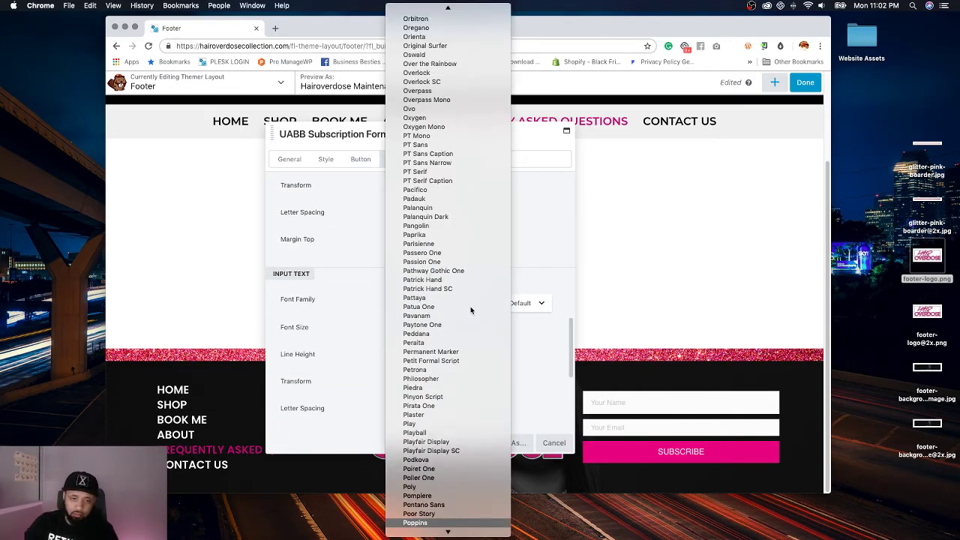
{"action": "key", "text": "Return"}
{"action": "left_click", "coordinate": [539, 303]}
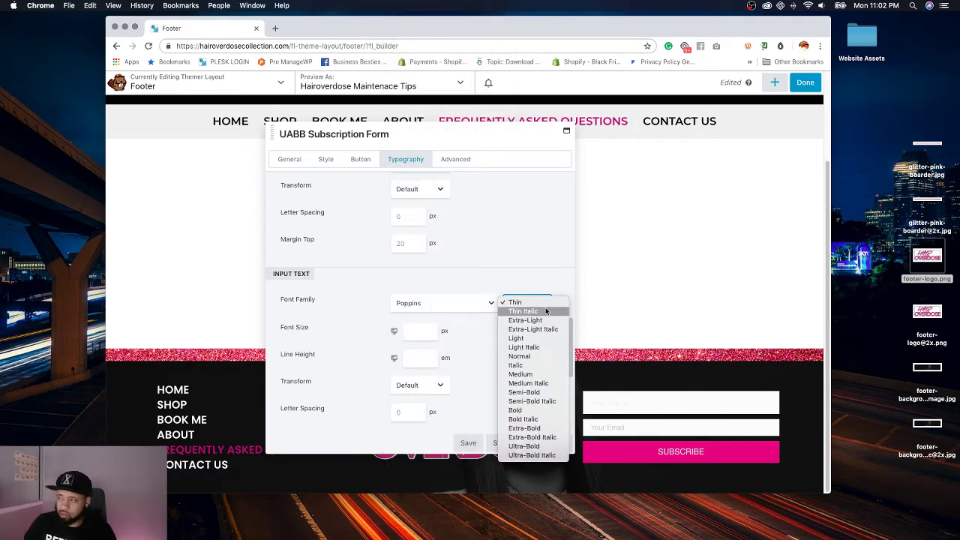
{"action": "left_click", "coordinate": [524, 392]}
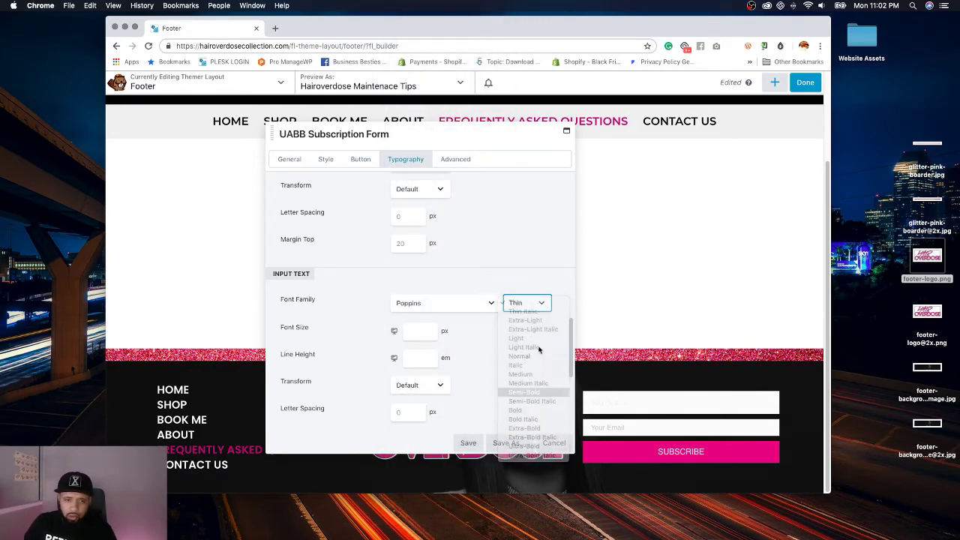
Step: Set the text transform of the subscription form's input text to UPPERCASE
{"action": "scroll", "coordinate": [514, 353], "scroll_direction": "down", "scroll_amount": 3}
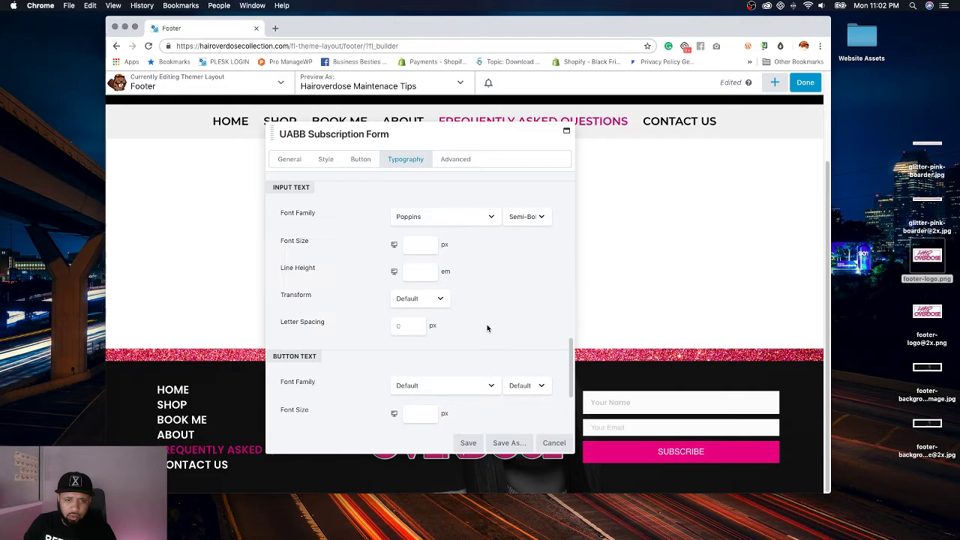
{"action": "left_click", "coordinate": [434, 298]}
{"action": "left_click", "coordinate": [444, 307]}
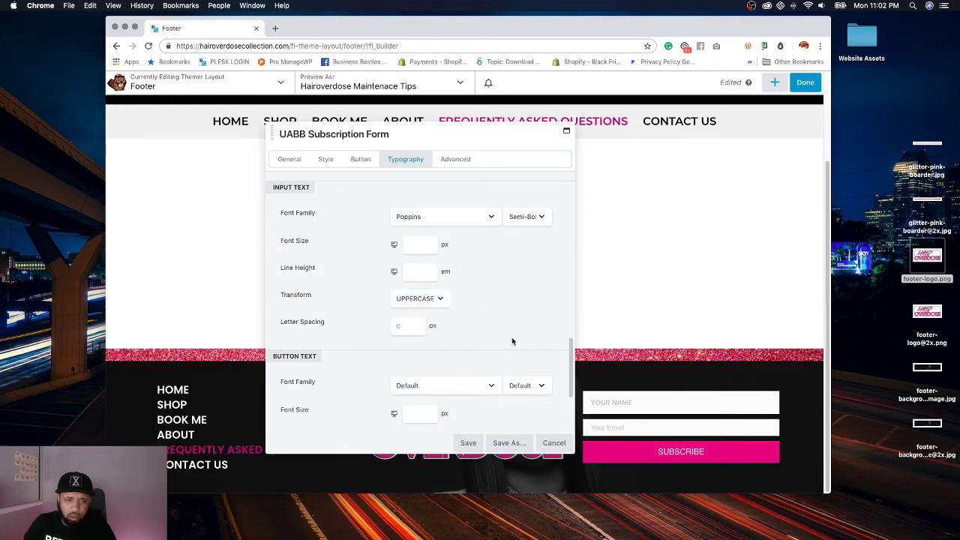
Step: Set the subscription form's button text font to Poppins with Semi-Bold weight
{"action": "scroll", "coordinate": [510, 341], "scroll_direction": "down", "scroll_amount": 2}
{"action": "left_click", "coordinate": [466, 326]}
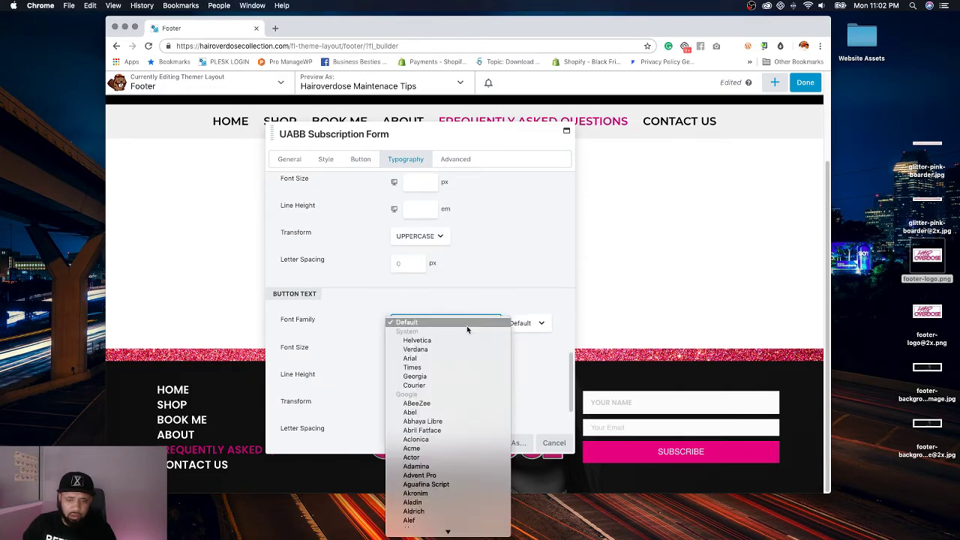
{"action": "scroll", "coordinate": [467, 325], "scroll_direction": "down", "scroll_amount": 10}
{"action": "key", "text": "Escape"}
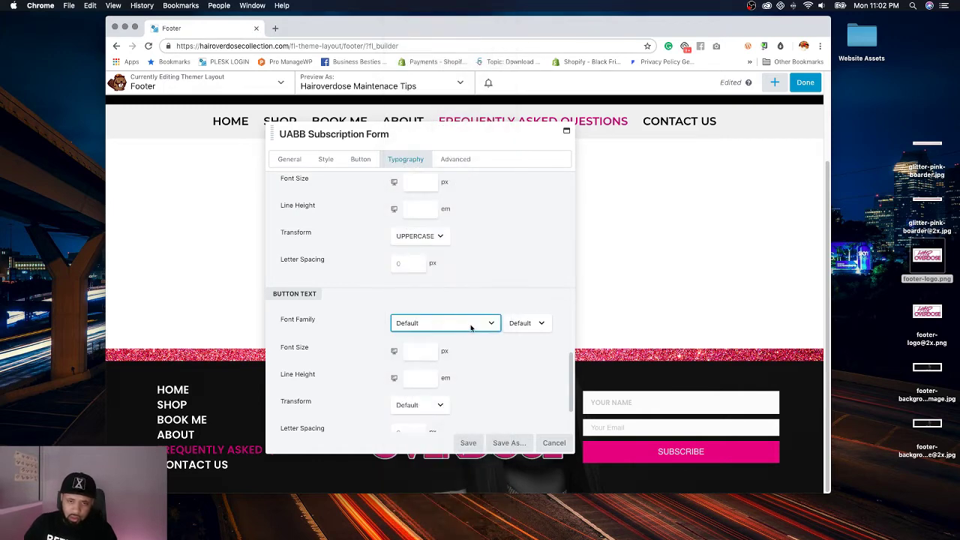
{"action": "left_click", "coordinate": [526, 322]}
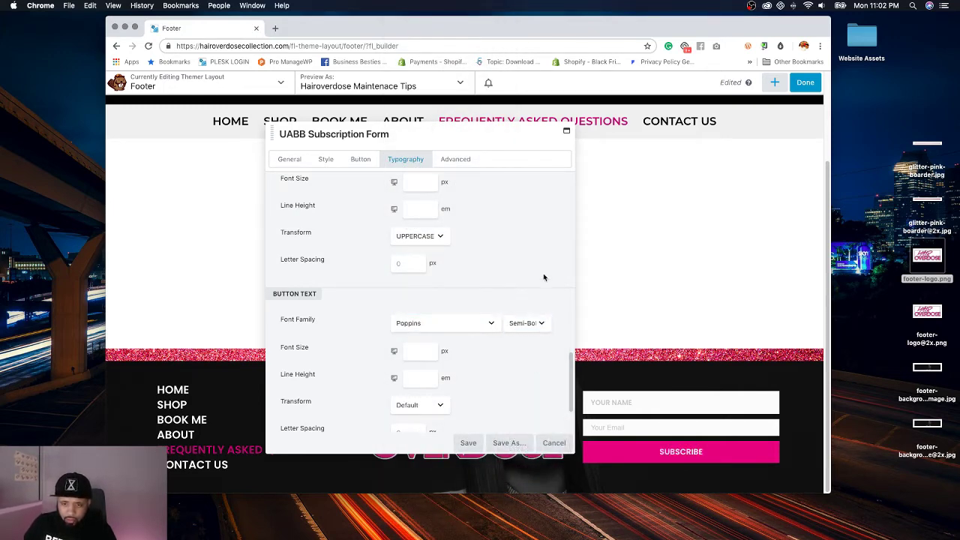
{"action": "scroll", "coordinate": [540, 300], "scroll_direction": "down", "scroll_amount": 1}
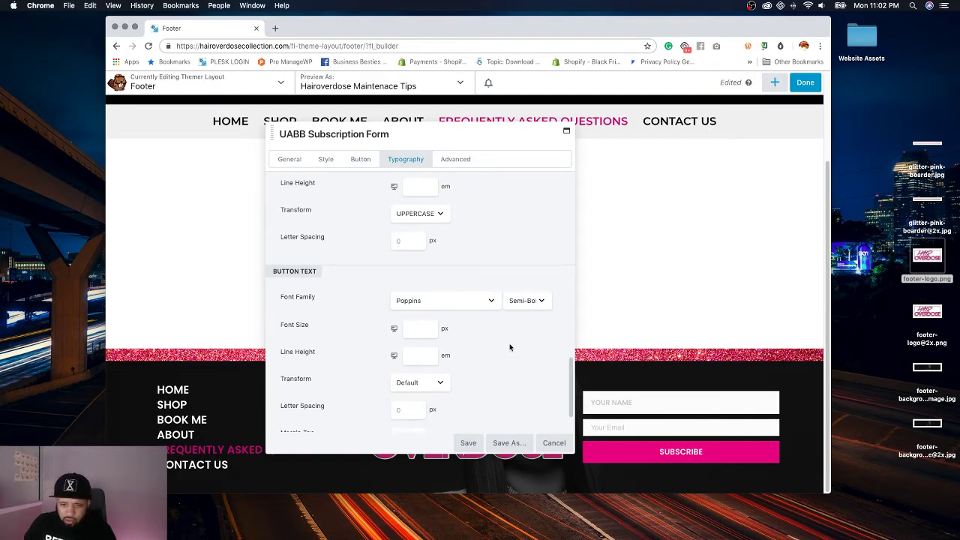
{"action": "scroll", "coordinate": [510, 348], "scroll_direction": "up", "scroll_amount": 10}
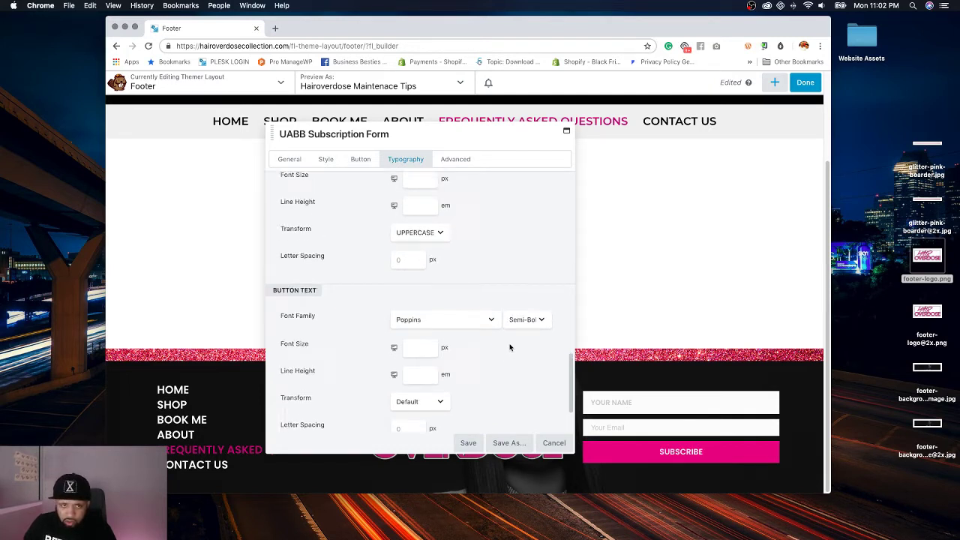
Step: Set the overall alignment of the subscription form to Center
{"action": "left_click", "coordinate": [330, 162]}
{"action": "scroll", "coordinate": [492, 237], "scroll_direction": "up", "scroll_amount": 5}
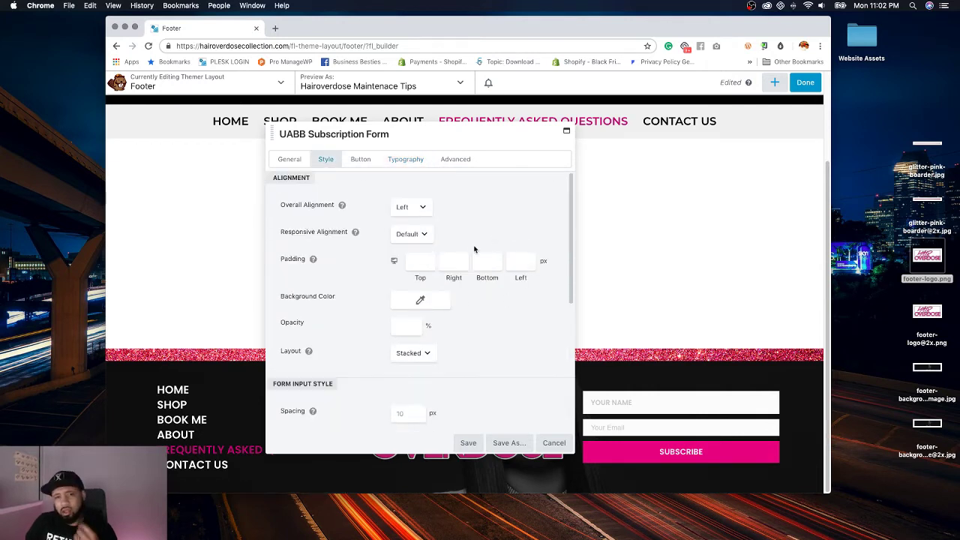
{"action": "left_click", "coordinate": [411, 207]}
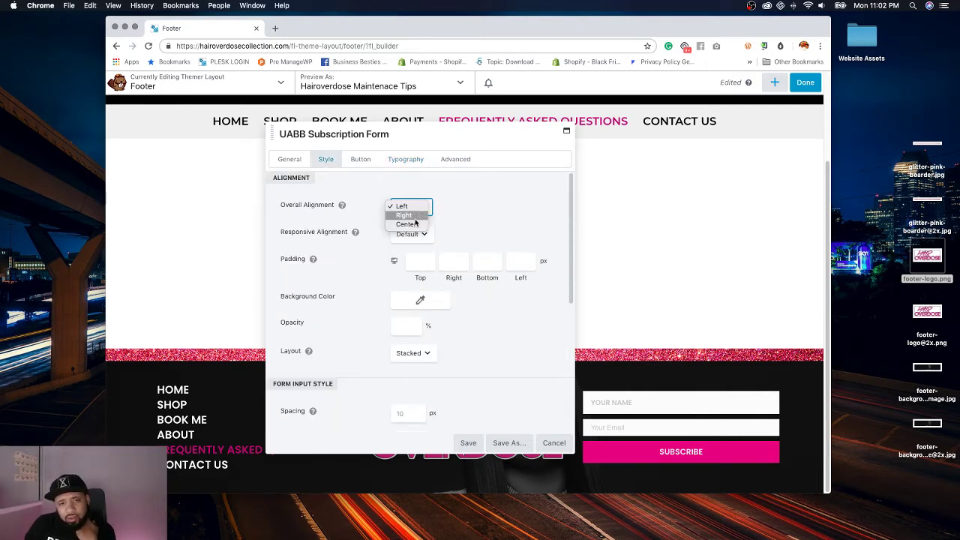
{"action": "left_click", "coordinate": [412, 225]}
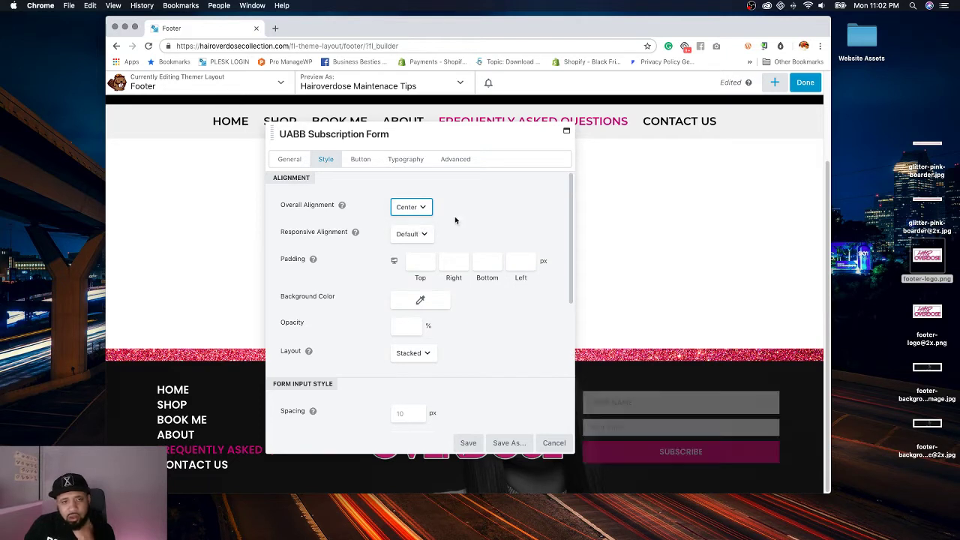
Step: Hide the first name field of the subscription form by setting Show First Name to No
{"action": "left_click", "coordinate": [291, 160]}
{"action": "scroll", "coordinate": [520, 301], "scroll_direction": "down", "scroll_amount": 4}
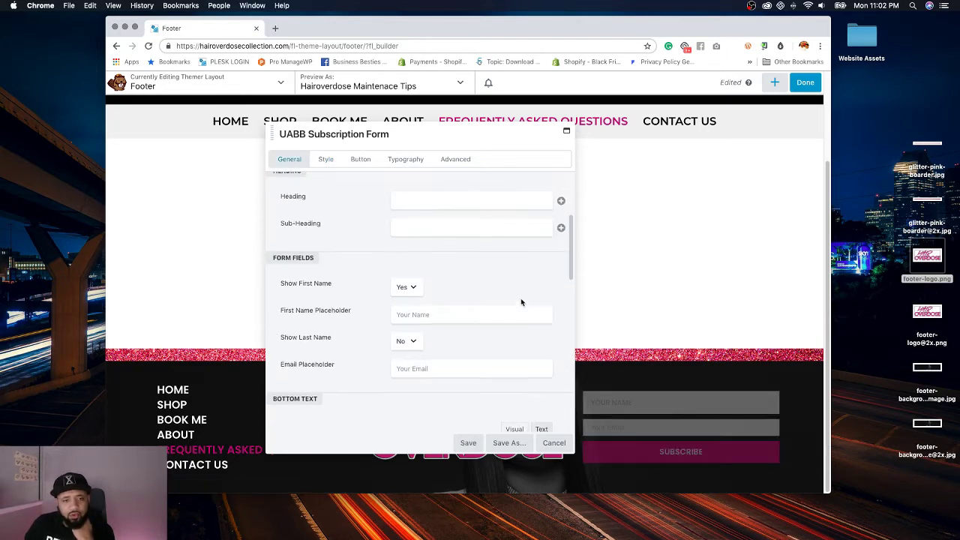
{"action": "left_click", "coordinate": [413, 304]}
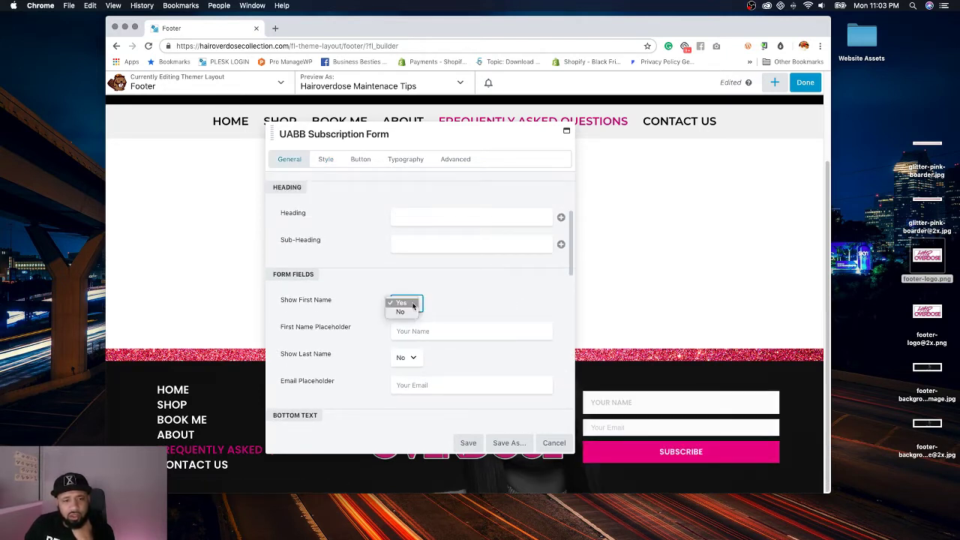
{"action": "left_click", "coordinate": [410, 312]}
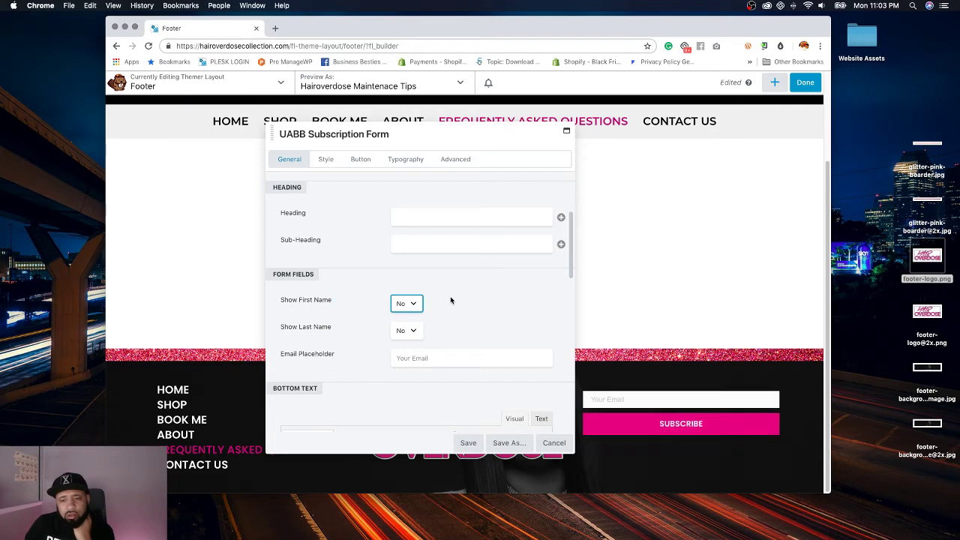
Step: Set the subscription form's email placeholder to EMAIL in capitals
{"action": "left_click", "coordinate": [435, 359]}
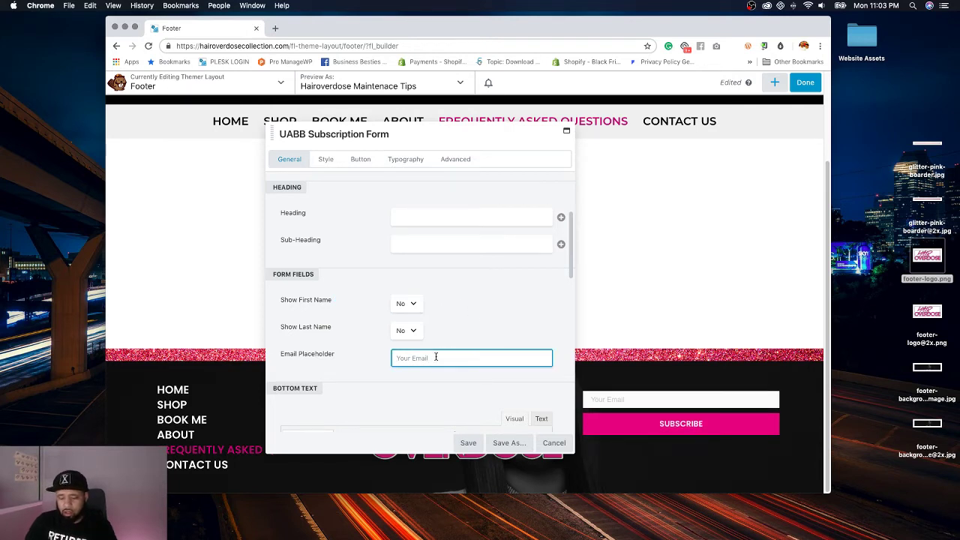
{"action": "type", "text": "YOUR"}
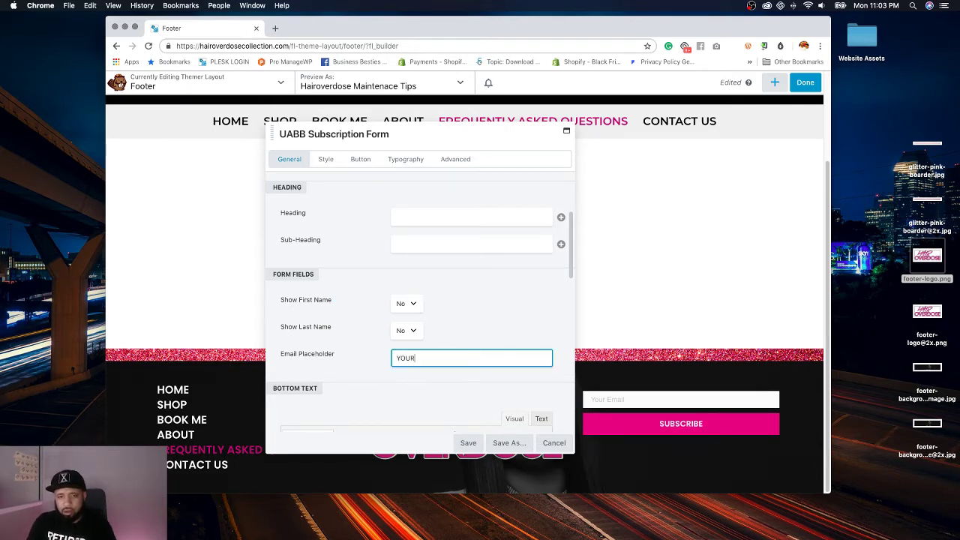
{"action": "type", "text": " EMAIL"}
{"action": "key", "text": "super+a"}
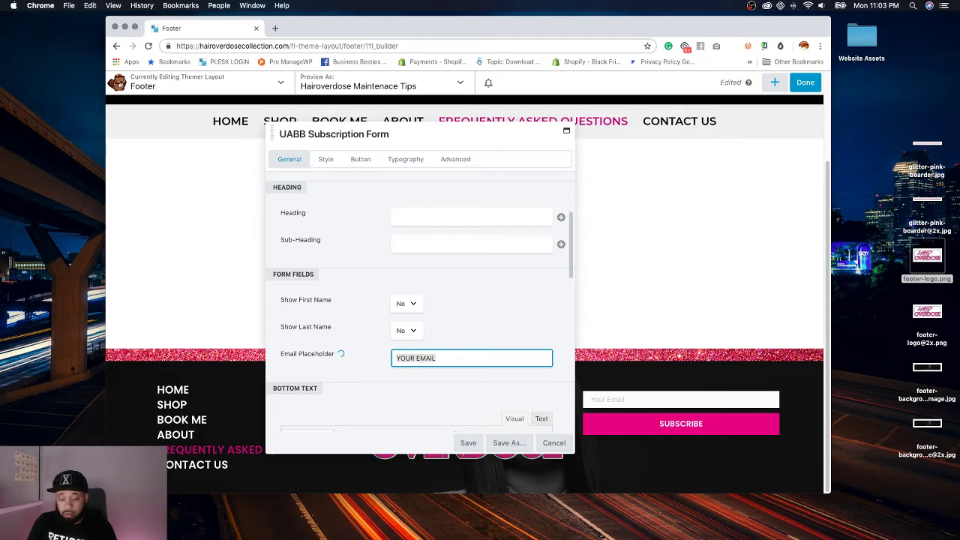
{"action": "type", "text": "EM"}
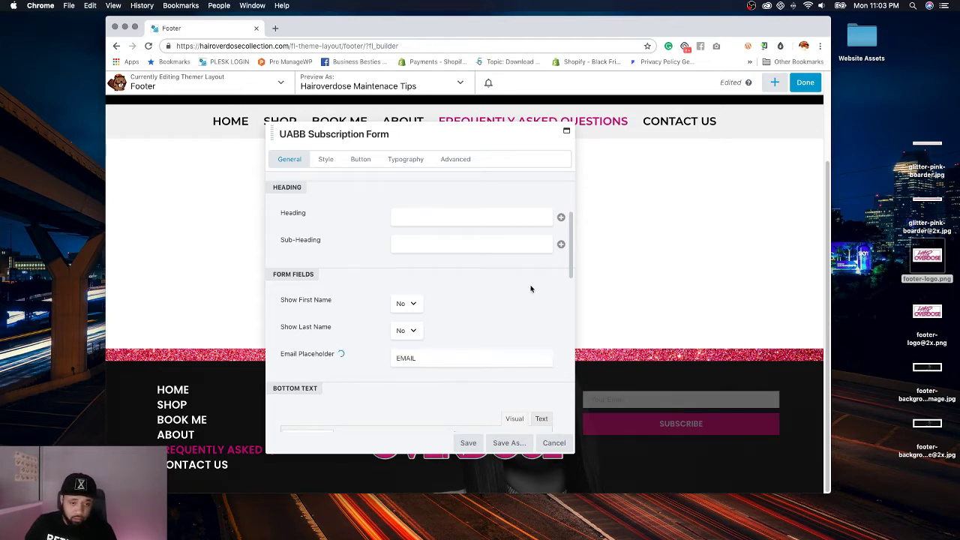
Step: Shorten the form's success message to "Thanks for subscribing!" by deleting the sentence about checking email for instructions
{"action": "scroll", "coordinate": [534, 291], "scroll_direction": "down", "scroll_amount": 5}
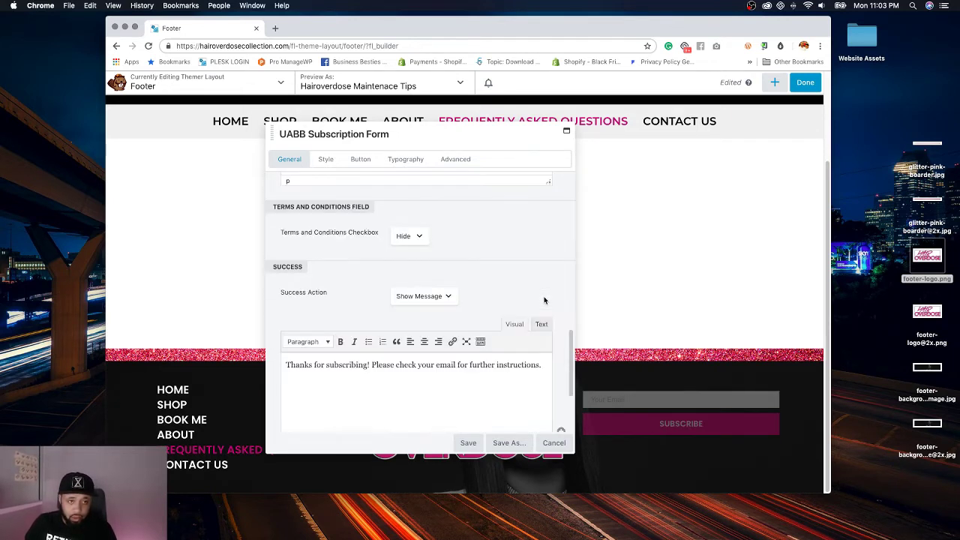
{"action": "scroll", "coordinate": [500, 249], "scroll_direction": "down", "scroll_amount": 1}
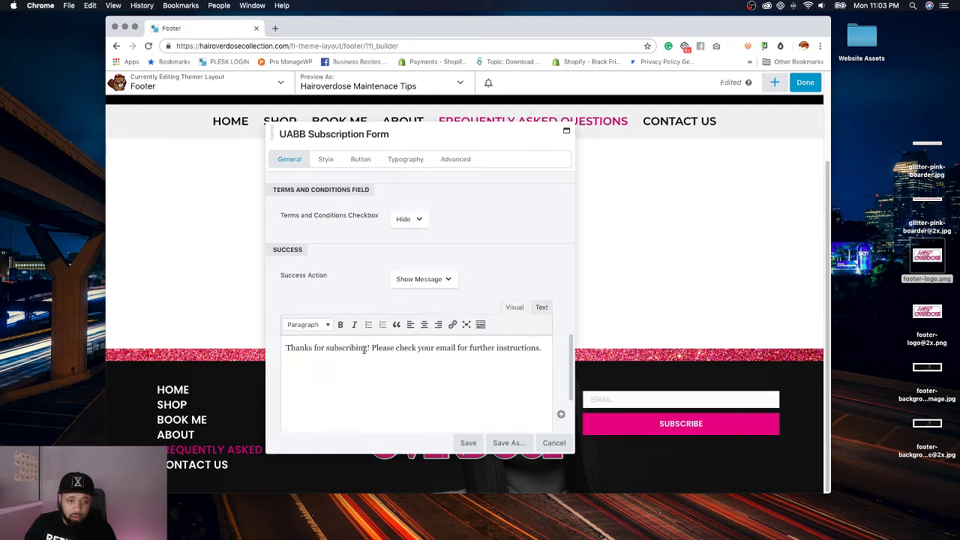
{"action": "left_click_drag", "start_coordinate": [369, 348], "coordinate": [471, 356]}
{"action": "key", "text": "BackSpace"}
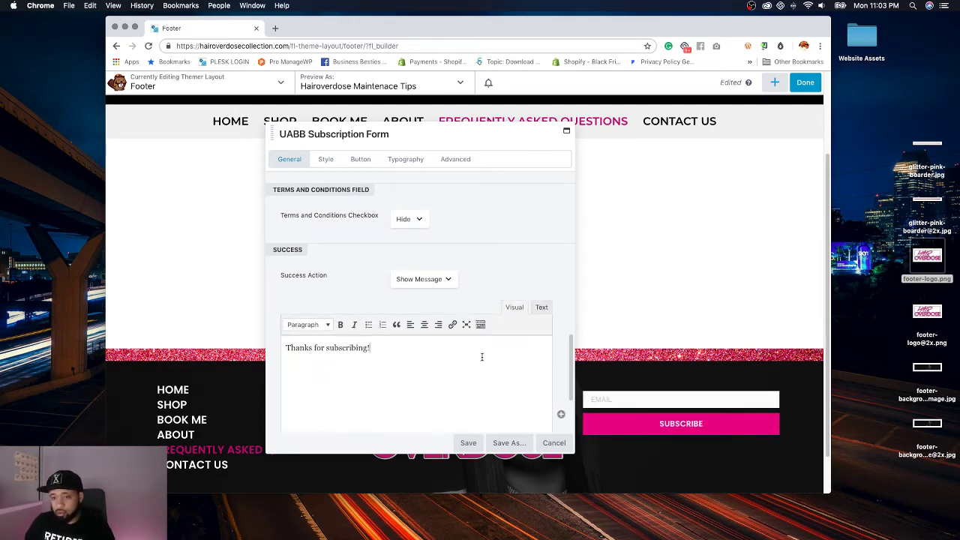
Step: Set the subscription form's bottom text font to Poppins with Semi-Bold weight
{"action": "scroll", "coordinate": [487, 255], "scroll_direction": "up", "scroll_amount": 10}
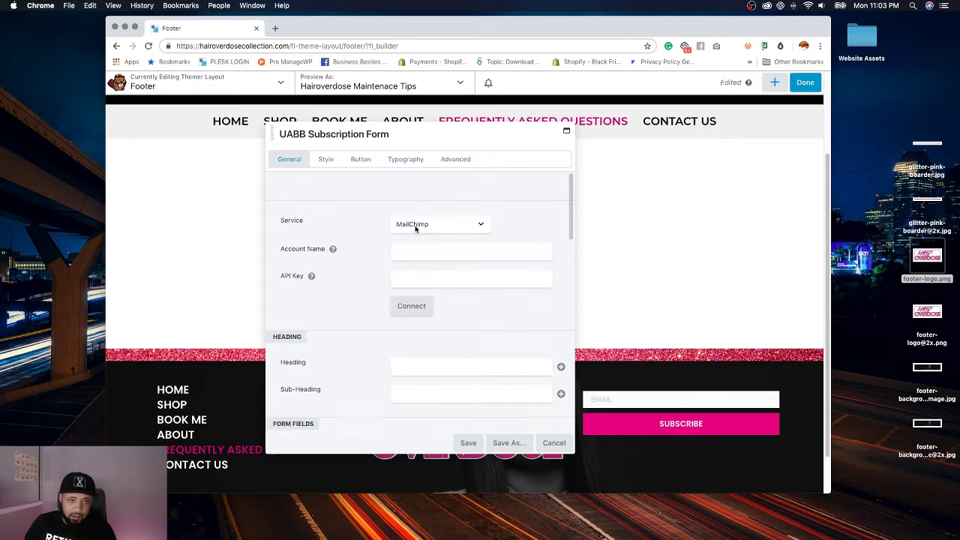
{"action": "left_click", "coordinate": [417, 161]}
{"action": "scroll", "coordinate": [497, 208], "scroll_direction": "down", "scroll_amount": 3}
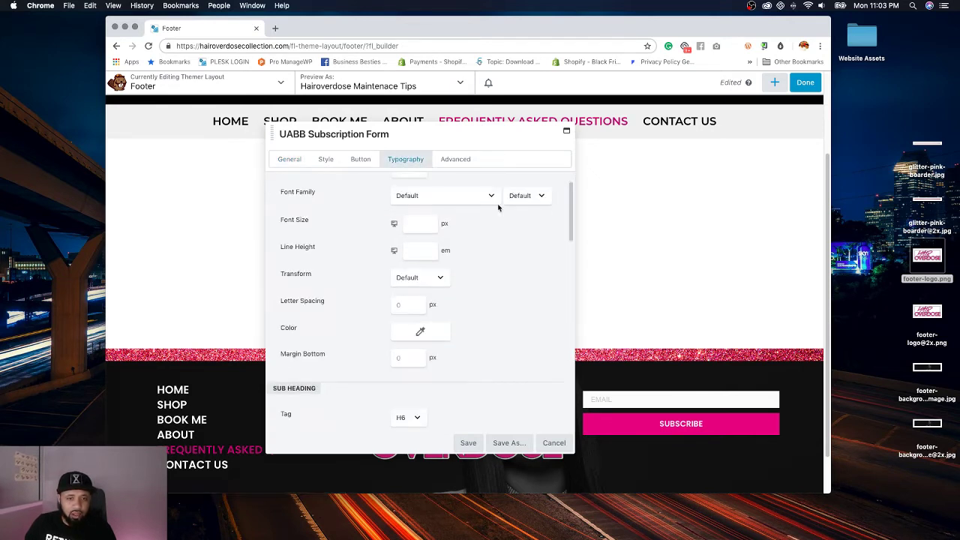
{"action": "scroll", "coordinate": [498, 208], "scroll_direction": "down", "scroll_amount": 7}
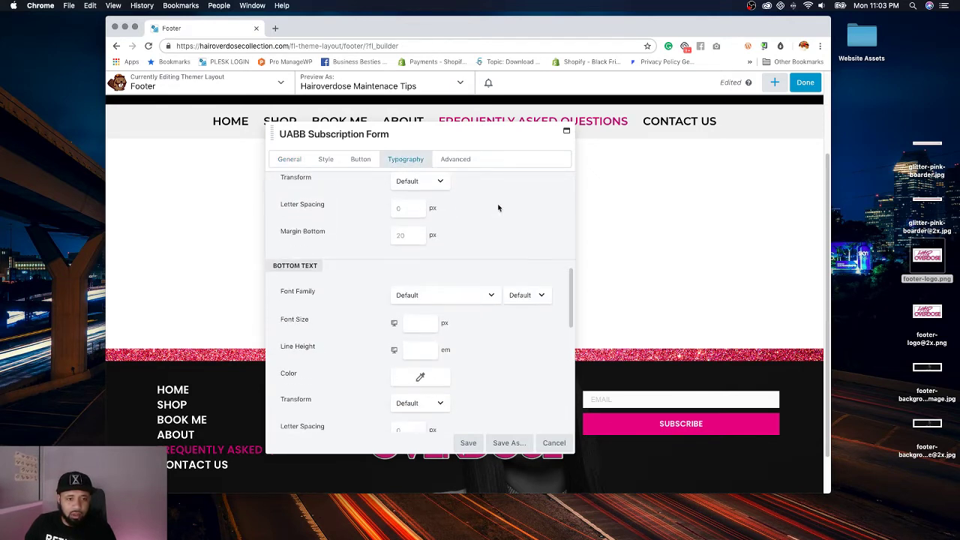
{"action": "left_click", "coordinate": [430, 294]}
{"action": "scroll", "coordinate": [431, 299], "scroll_direction": "down", "scroll_amount": 10}
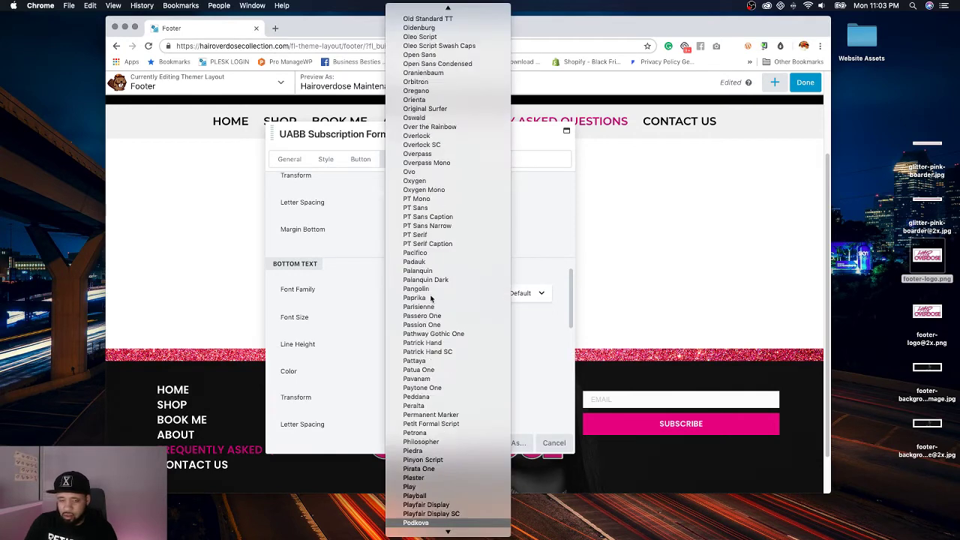
{"action": "key", "text": "Escape"}
{"action": "left_click", "coordinate": [525, 293]}
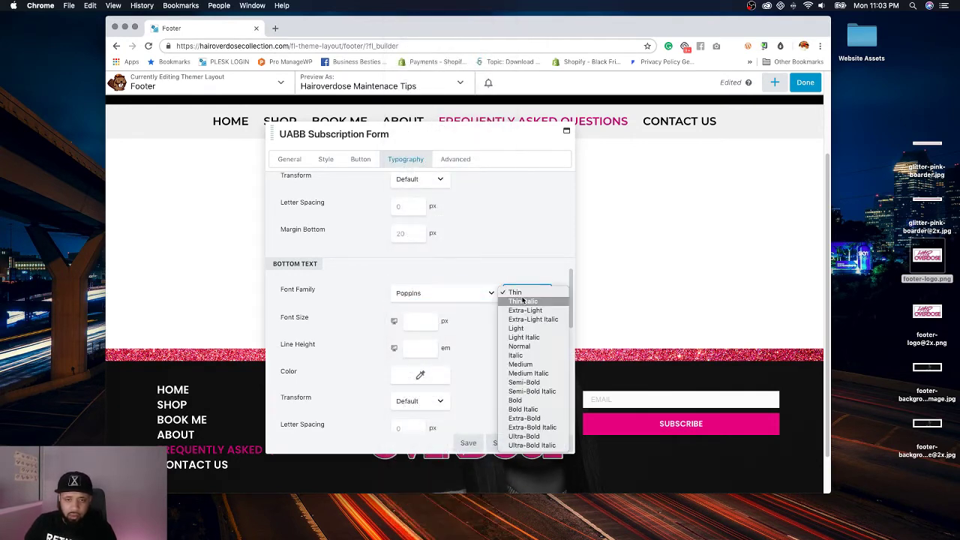
{"action": "left_click", "coordinate": [523, 383]}
Step: Set the subscription form's sub heading font to Poppins with Semi-Bold weight
{"action": "scroll", "coordinate": [497, 368], "scroll_direction": "down", "scroll_amount": 5}
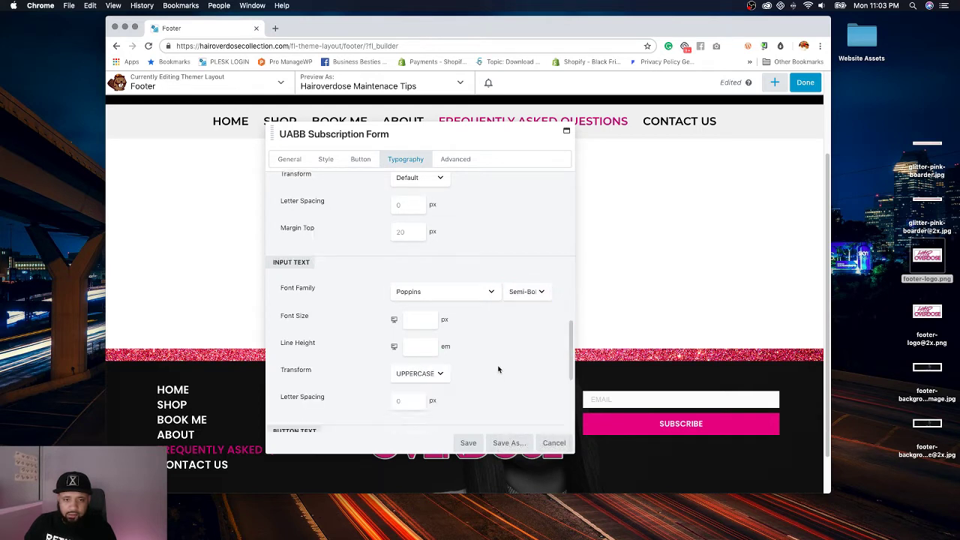
{"action": "scroll", "coordinate": [498, 369], "scroll_direction": "down", "scroll_amount": 5}
{"action": "scroll", "coordinate": [497, 369], "scroll_direction": "up", "scroll_amount": 2}
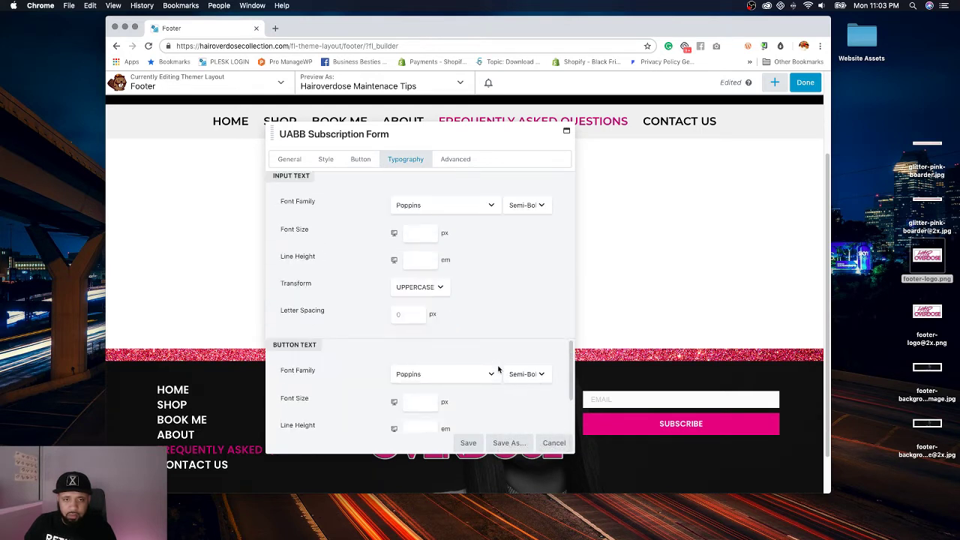
{"action": "scroll", "coordinate": [499, 369], "scroll_direction": "down", "scroll_amount": 4}
{"action": "scroll", "coordinate": [498, 369], "scroll_direction": "up", "scroll_amount": 1}
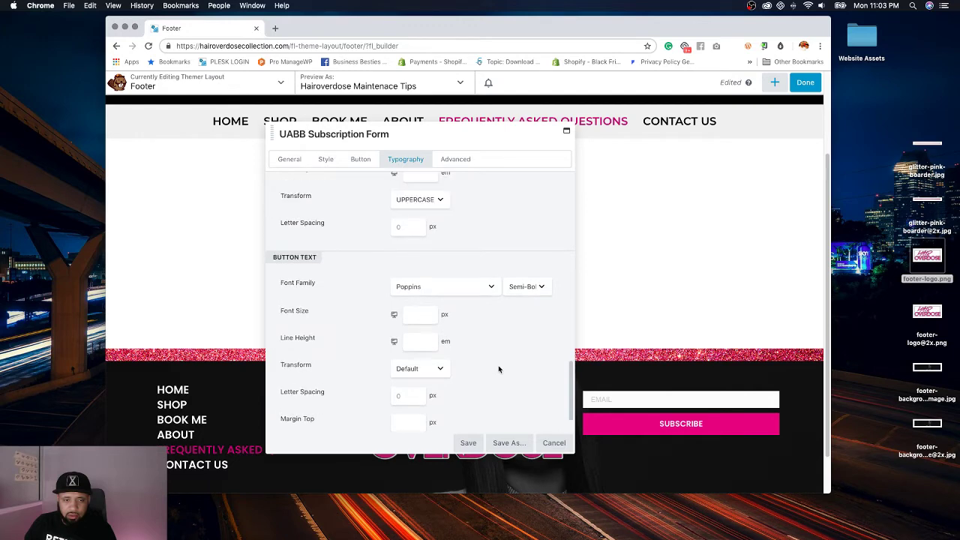
{"action": "scroll", "coordinate": [498, 368], "scroll_direction": "up", "scroll_amount": 10}
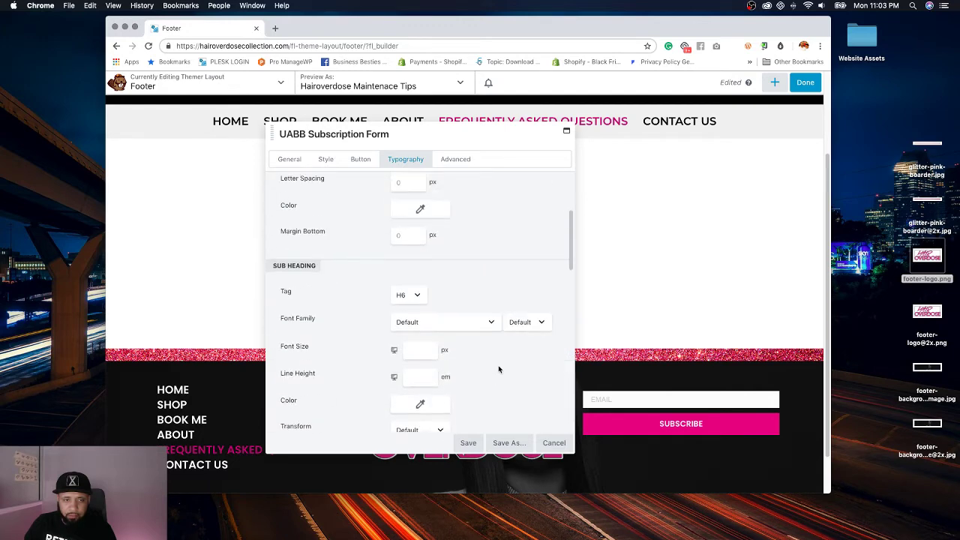
{"action": "left_click", "coordinate": [473, 324]}
{"action": "type", "text": "poppins"}
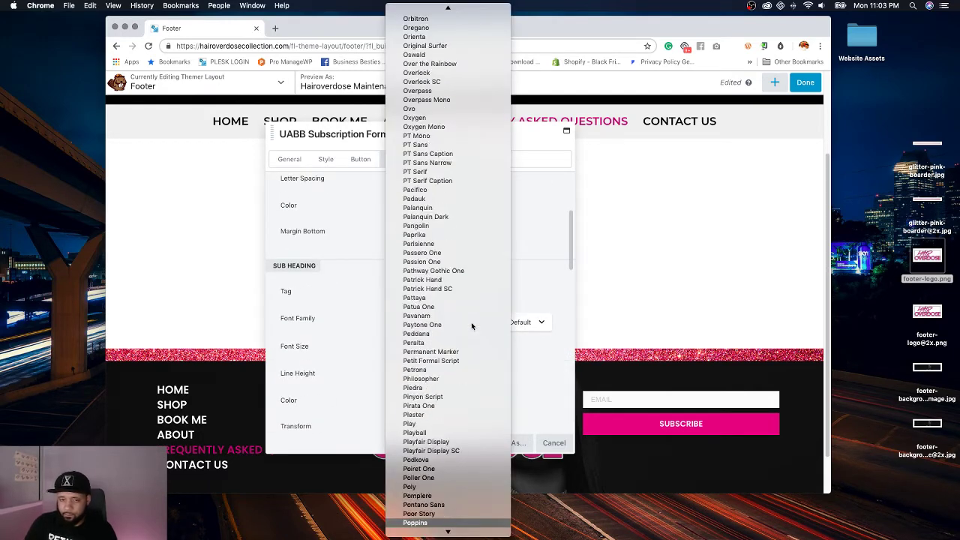
{"action": "key", "text": "Return"}
{"action": "left_click", "coordinate": [507, 324]}
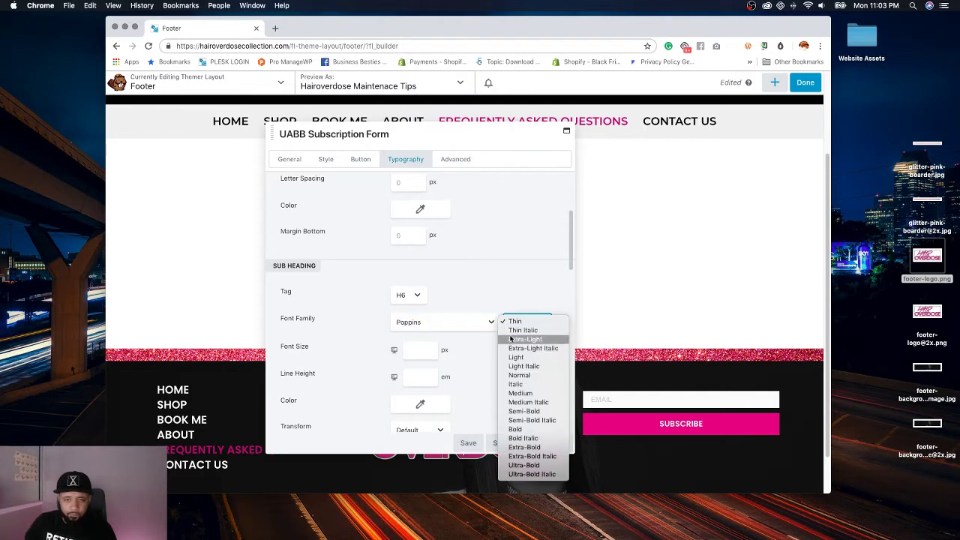
{"action": "left_click", "coordinate": [517, 411]}
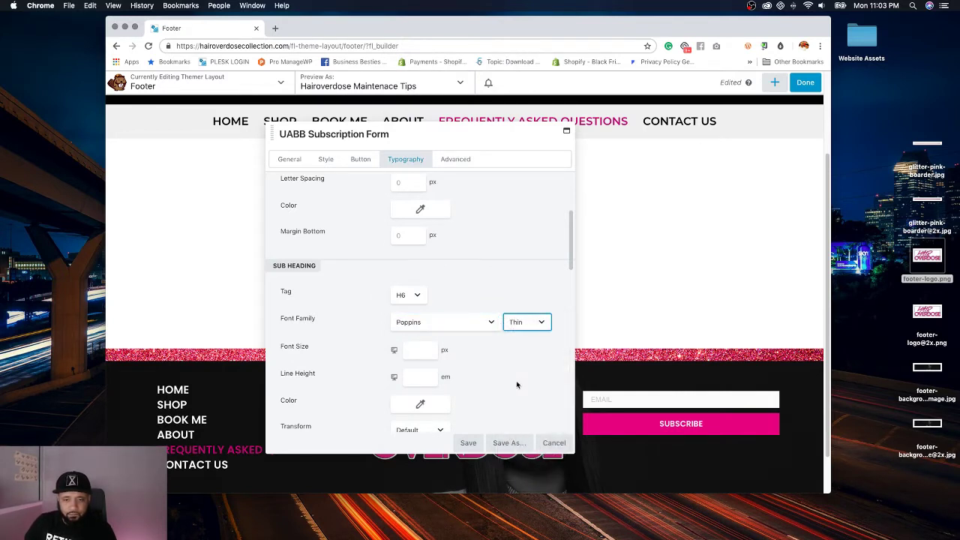
Step: Set the subscription form's heading font to Poppins Semi-Bold and save the form settings
{"action": "scroll", "coordinate": [504, 373], "scroll_direction": "up", "scroll_amount": 4}
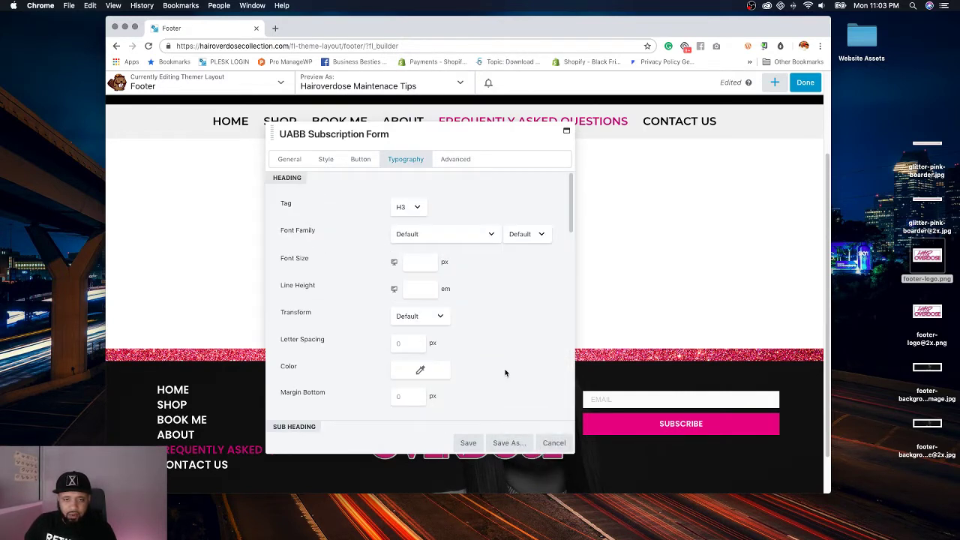
{"action": "left_click", "coordinate": [428, 235]}
{"action": "type", "text": "poppins"}
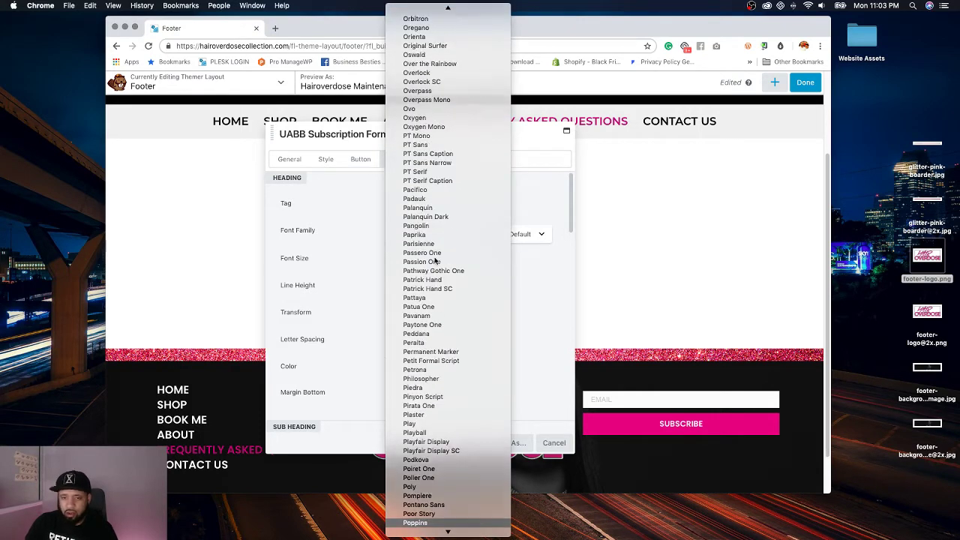
{"action": "key", "text": "Return"}
{"action": "left_click", "coordinate": [526, 234]}
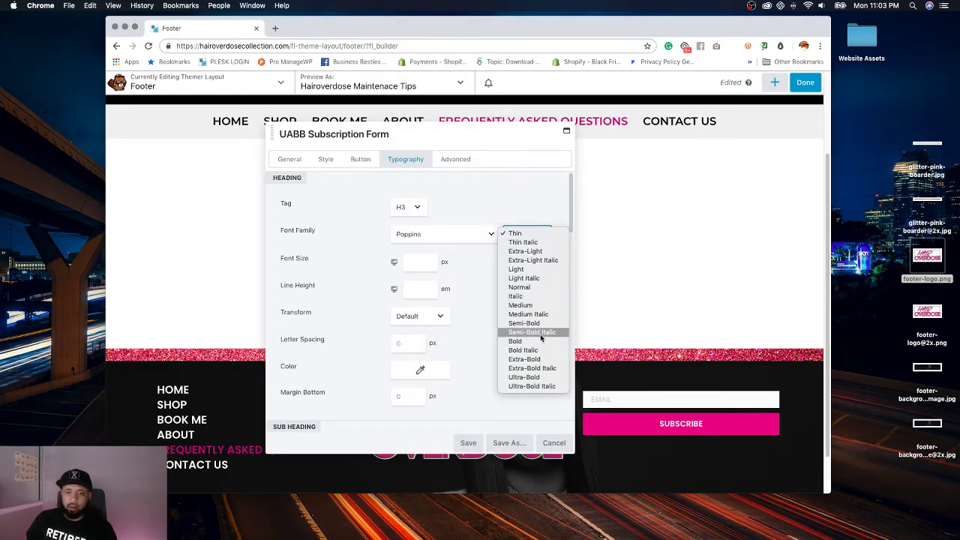
{"action": "key", "text": "Escape"}
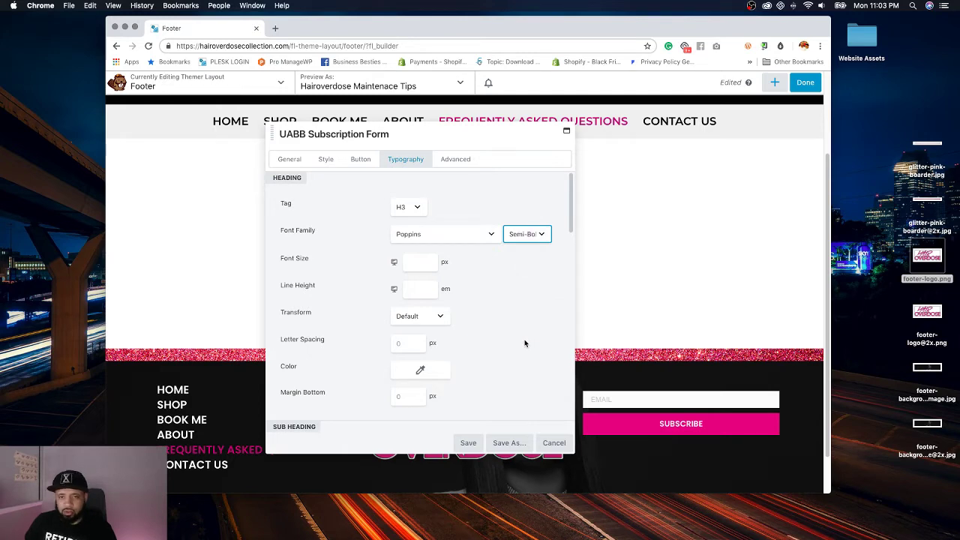
{"action": "left_click", "coordinate": [466, 442]}
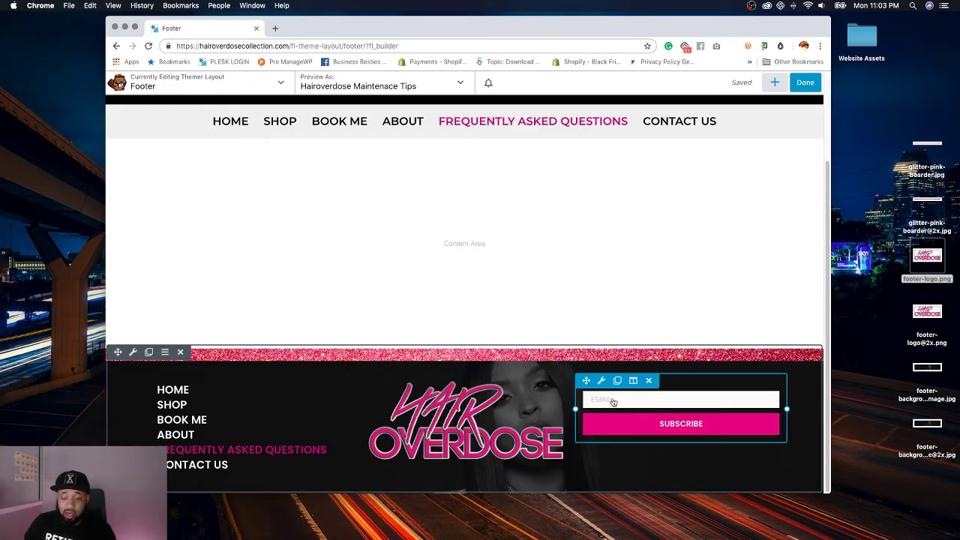
Step: Preview the footer layout and examine the email field's placeholder text in the subscription form
{"action": "key", "text": "p"}
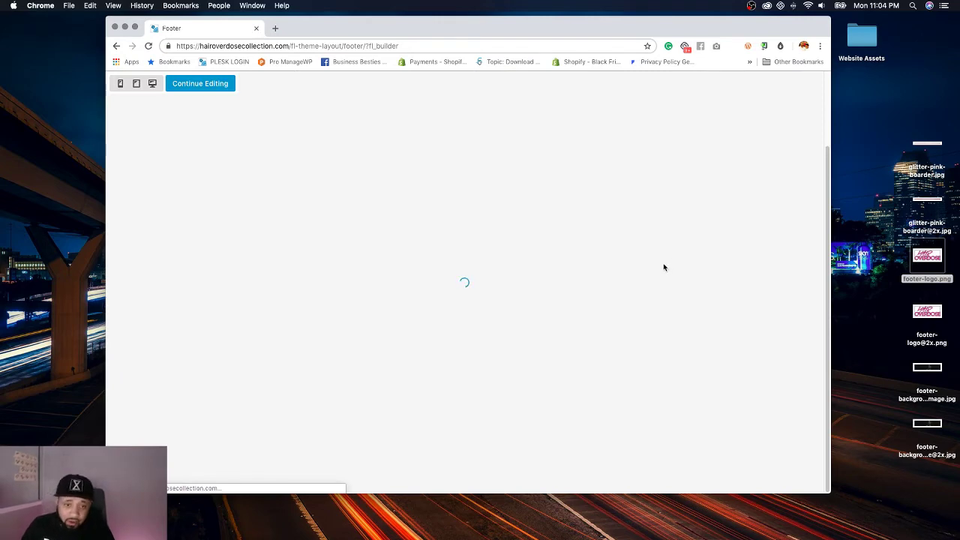
{"action": "scroll", "coordinate": [637, 394], "scroll_direction": "down", "scroll_amount": 3}
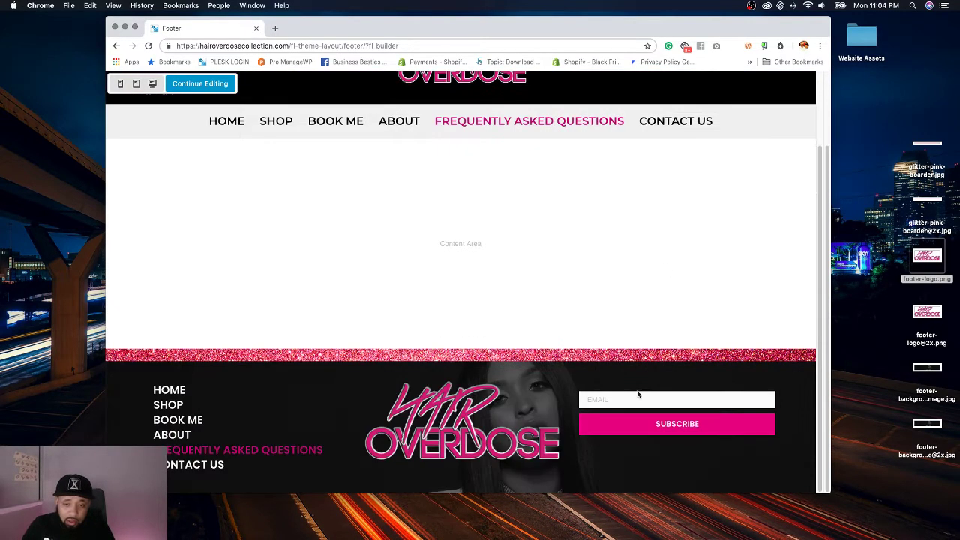
{"action": "right_click", "coordinate": [597, 400]}
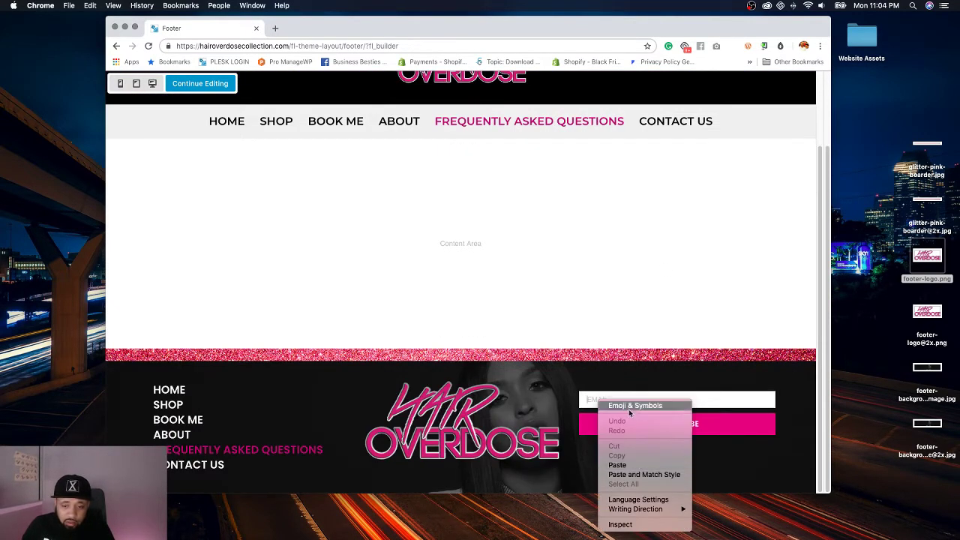
{"action": "left_click", "coordinate": [754, 383]}
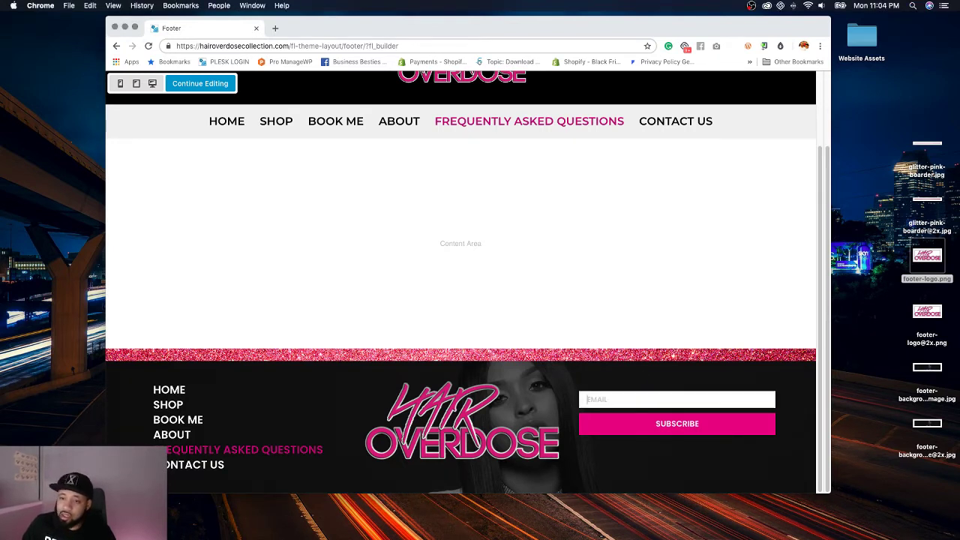
{"action": "left_click", "coordinate": [650, 352]}
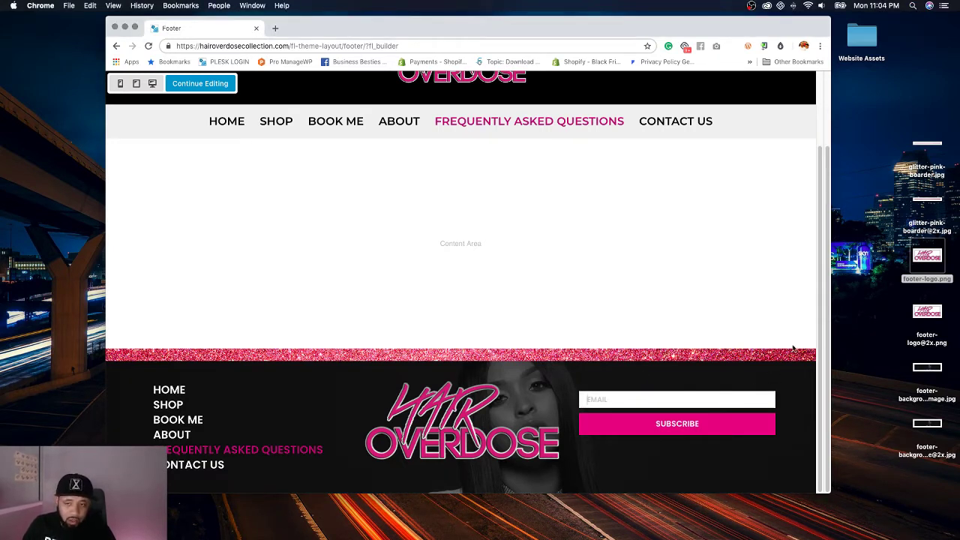
Step: Leave the preview and publish the footer layout
{"action": "left_click", "coordinate": [225, 85]}
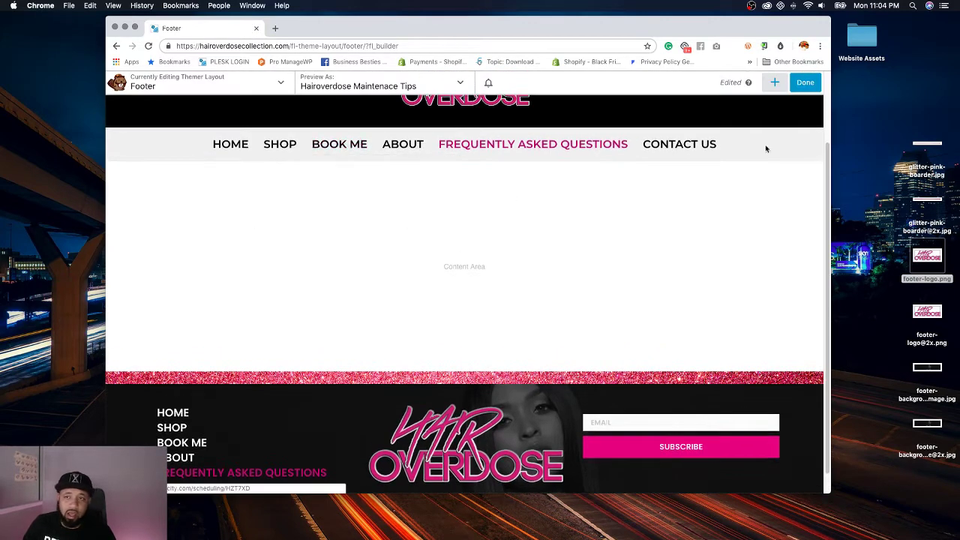
{"action": "left_click", "coordinate": [806, 83]}
{"action": "left_click", "coordinate": [758, 84]}
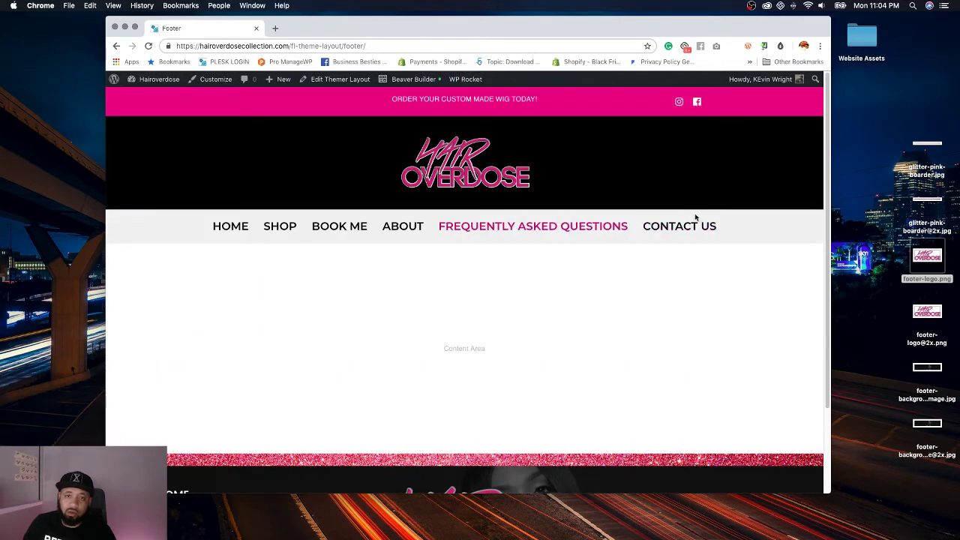
Step: In the site's Additional CSS, add a button, input, select, textarea rule containing only font-family: poppins, without the font-size and line-height lines
{"action": "left_click", "coordinate": [211, 79]}
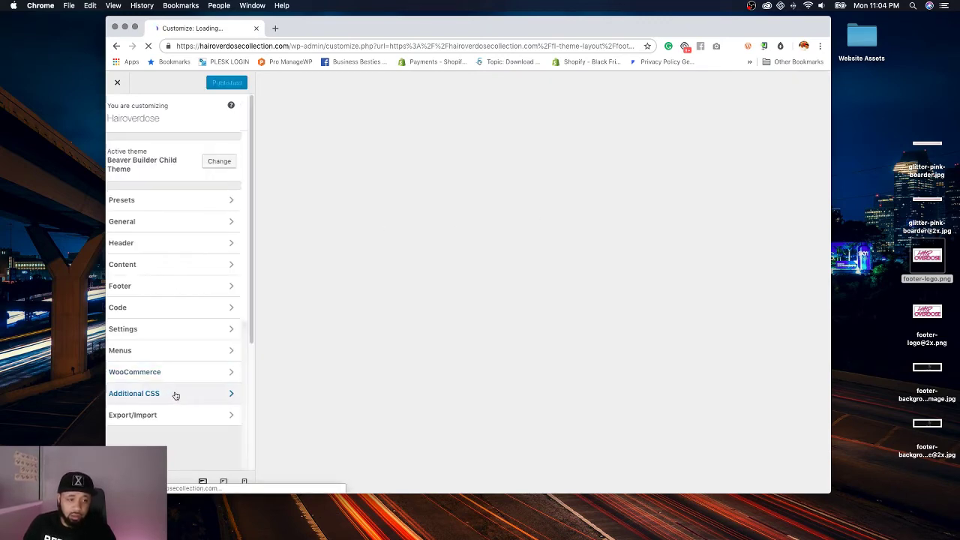
{"action": "left_click", "coordinate": [175, 394]}
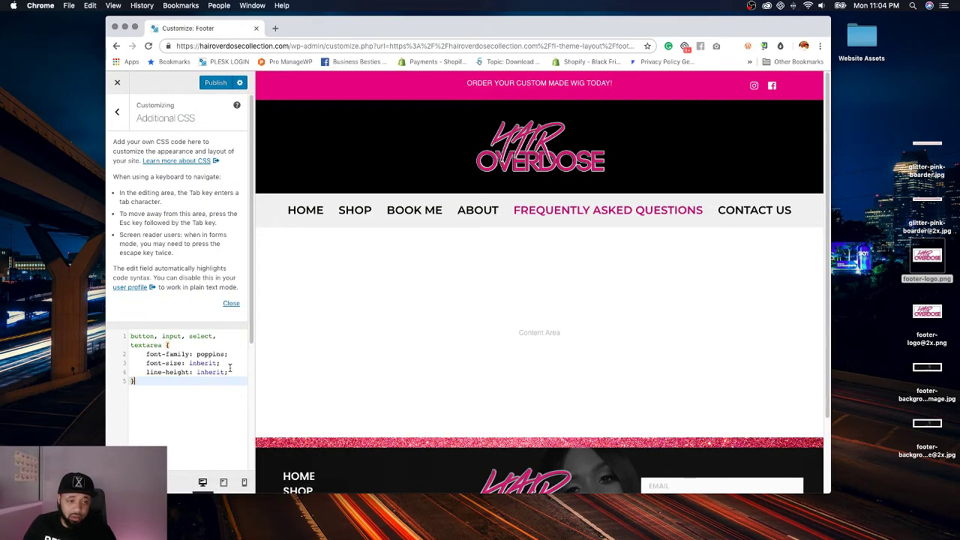
{"action": "left_click_drag", "start_coordinate": [230, 367], "coordinate": [129, 365]}
{"action": "key", "text": "BackSpace"}
{"action": "key", "text": "BackSpace"}
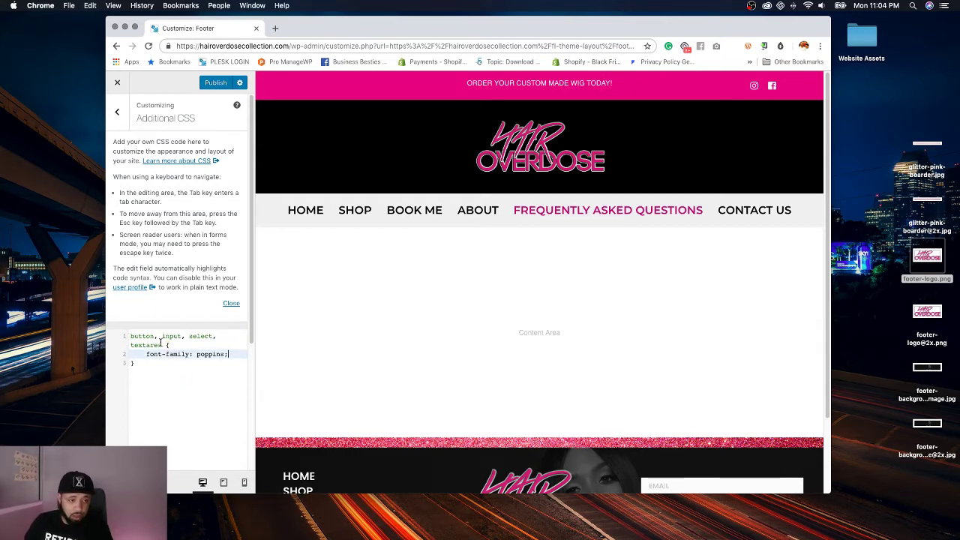
Step: Remove select and button from the CSS rule's selector list, keeping input and textarea
{"action": "left_click", "coordinate": [213, 337]}
{"action": "key", "text": "BackSpace"}
{"action": "key", "text": "BackSpace"}
{"action": "key", "text": "BackSpace"}
{"action": "key", "text": "BackSpace"}
{"action": "key", "text": "BackSpace"}
{"action": "key", "text": "BackSpace"}
{"action": "key", "text": "BackSpace"}
{"action": "key", "text": "BackSpace"}
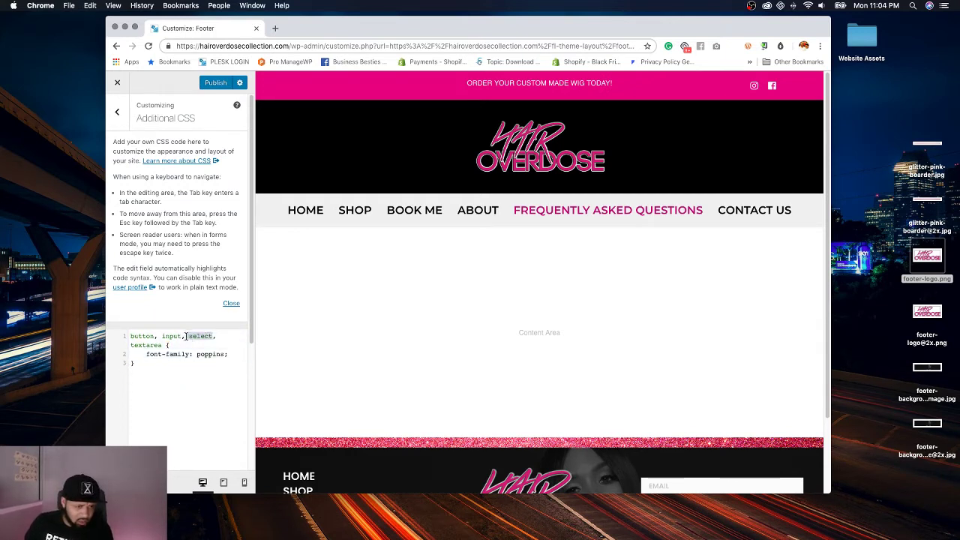
{"action": "left_click", "coordinate": [162, 335]}
{"action": "key", "text": "BackSpace"}
{"action": "key", "text": "BackSpace"}
{"action": "key", "text": "BackSpace"}
{"action": "key", "text": "BackSpace"}
{"action": "key", "text": "BackSpace"}
{"action": "key", "text": "BackSpace"}
{"action": "key", "text": "BackSpace"}
{"action": "key", "text": "BackSpace"}
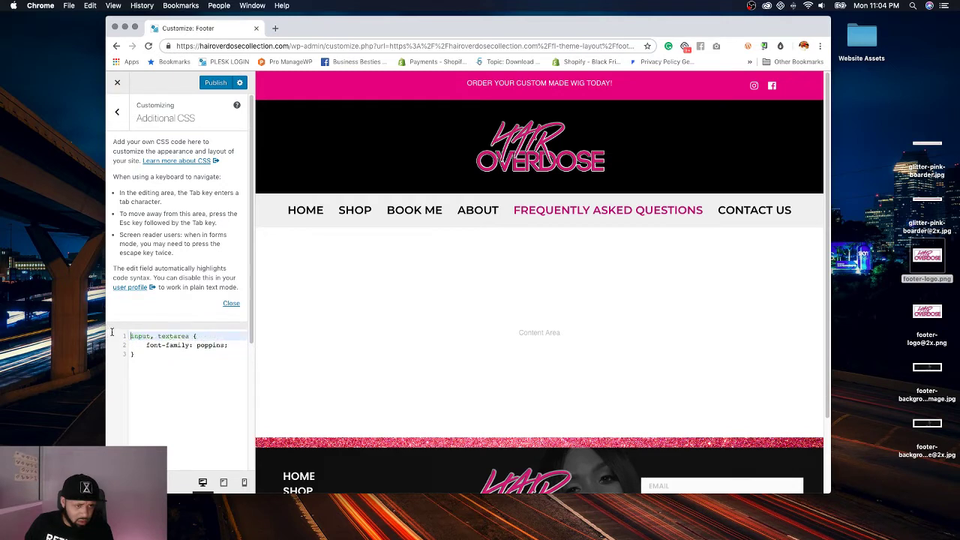
Step: Remove textarea from the CSS selector so the Poppins rule targets only input, and check the footer's email field in the preview
{"action": "double_click", "coordinate": [159, 336]}
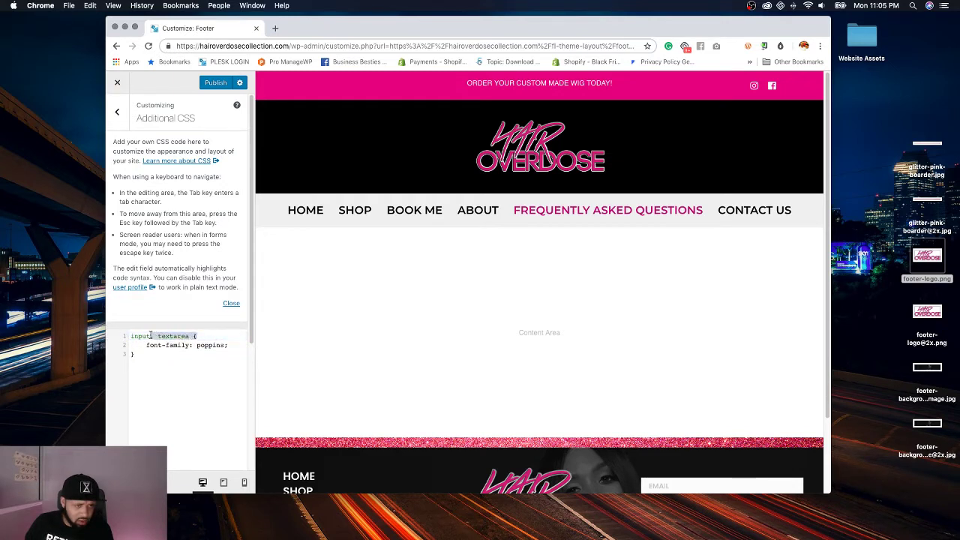
{"action": "key", "text": "BackSpace"}
{"action": "key", "text": "BackSpace"}
{"action": "key", "text": "BackSpace"}
{"action": "type", "text": "{"}
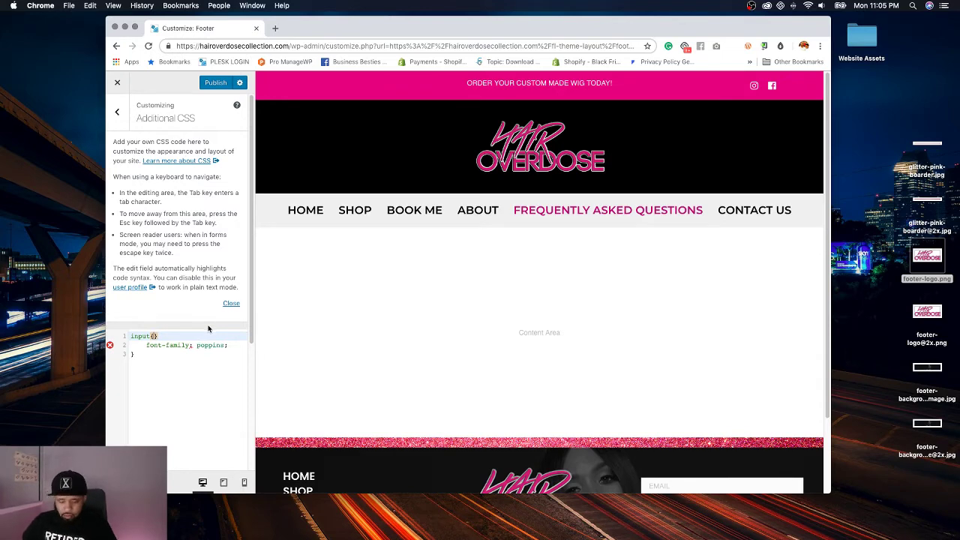
{"action": "key", "text": "Delete"}
{"action": "scroll", "coordinate": [662, 375], "scroll_direction": "down", "scroll_amount": 2}
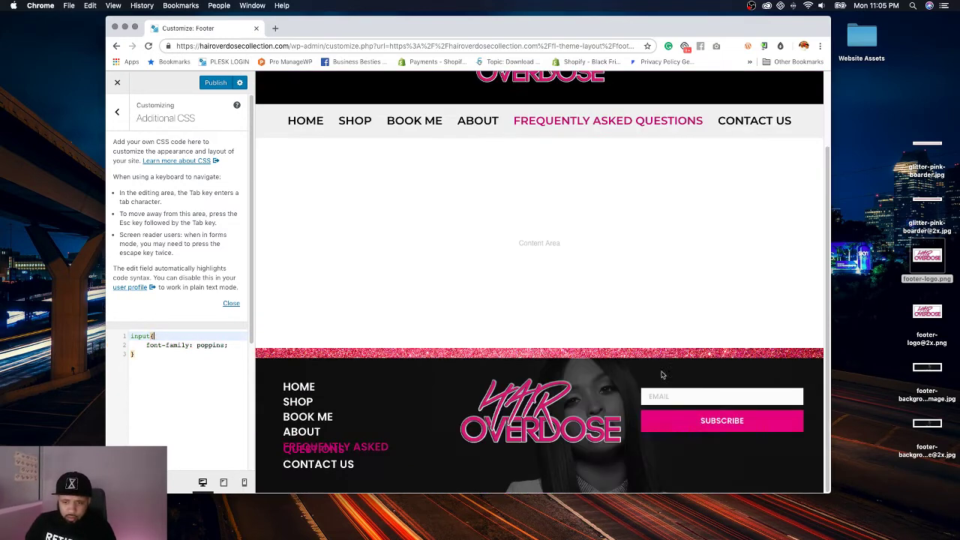
{"action": "left_click", "coordinate": [163, 385]}
Step: Leave the Additional CSS section and set the content width to 1200 in the theme's general layout settings
{"action": "left_click", "coordinate": [120, 126]}
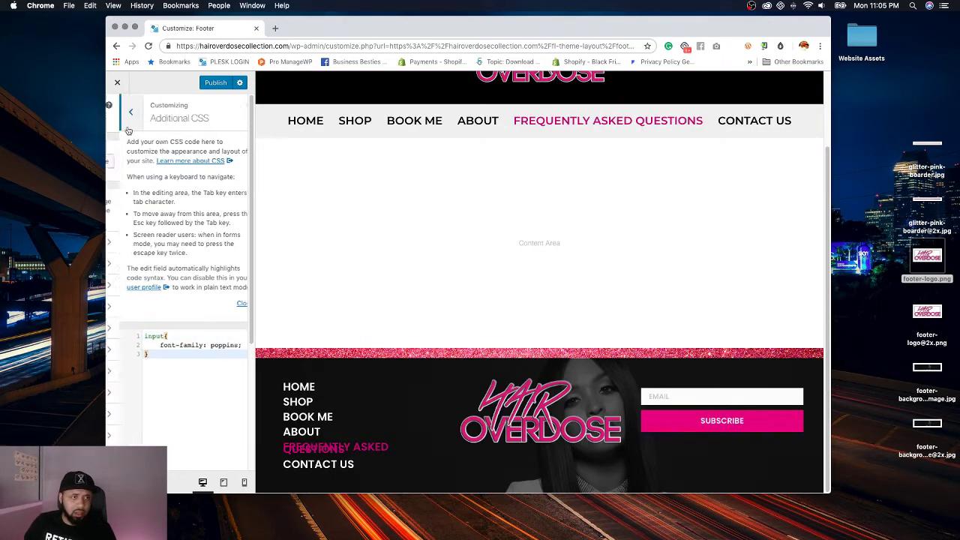
{"action": "left_click", "coordinate": [150, 221]}
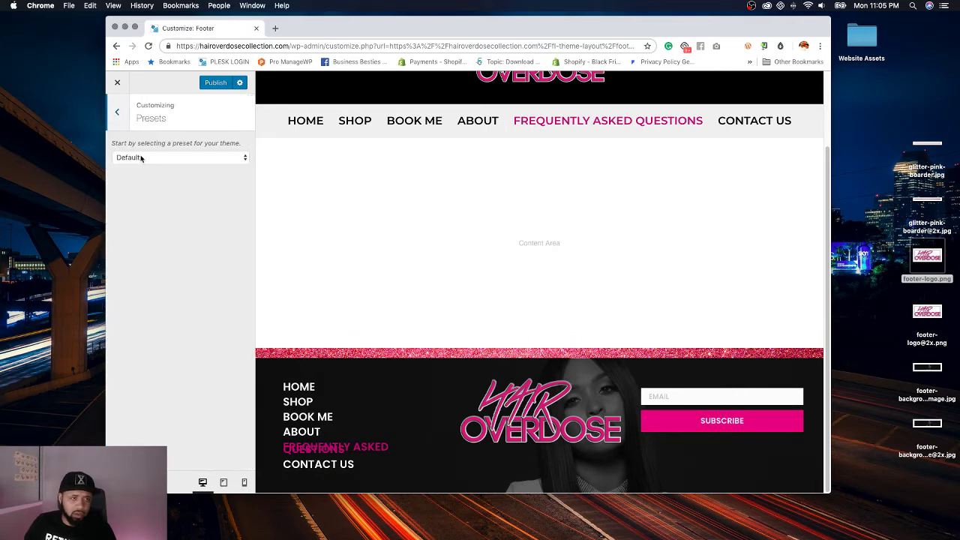
{"action": "left_click", "coordinate": [120, 124]}
{"action": "left_click", "coordinate": [182, 245]}
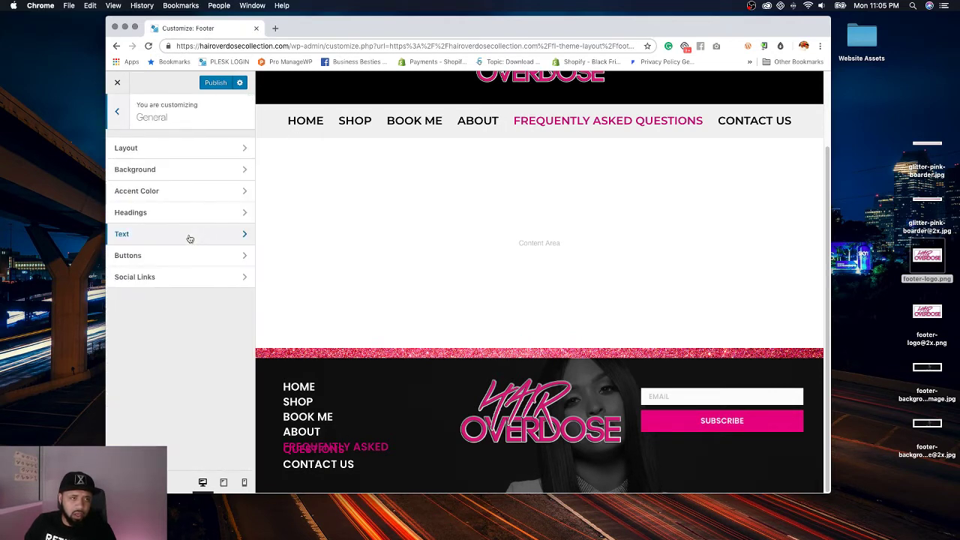
{"action": "left_click", "coordinate": [170, 156]}
{"action": "double_click", "coordinate": [223, 193]}
{"action": "type", "text": "1"}
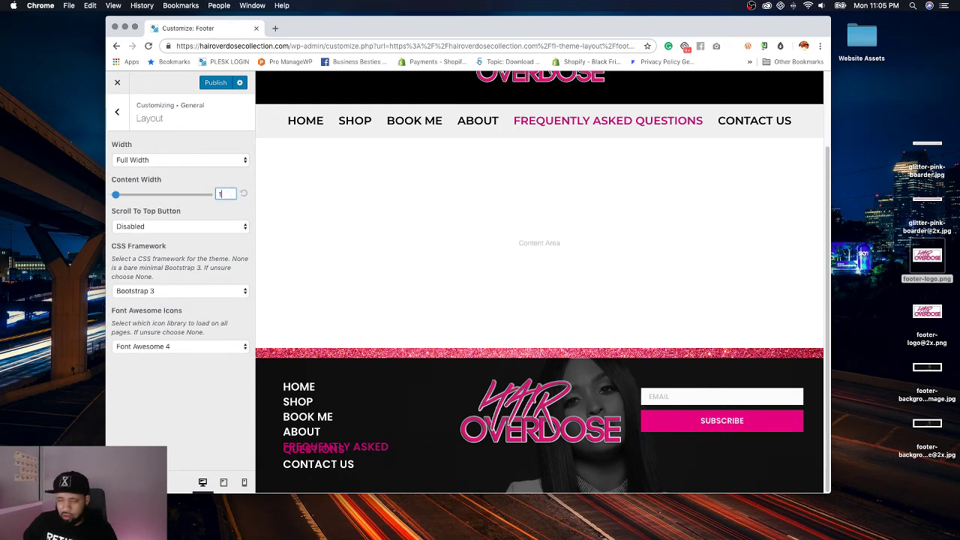
{"action": "type", "text": "200"}
{"action": "left_click", "coordinate": [117, 111]}
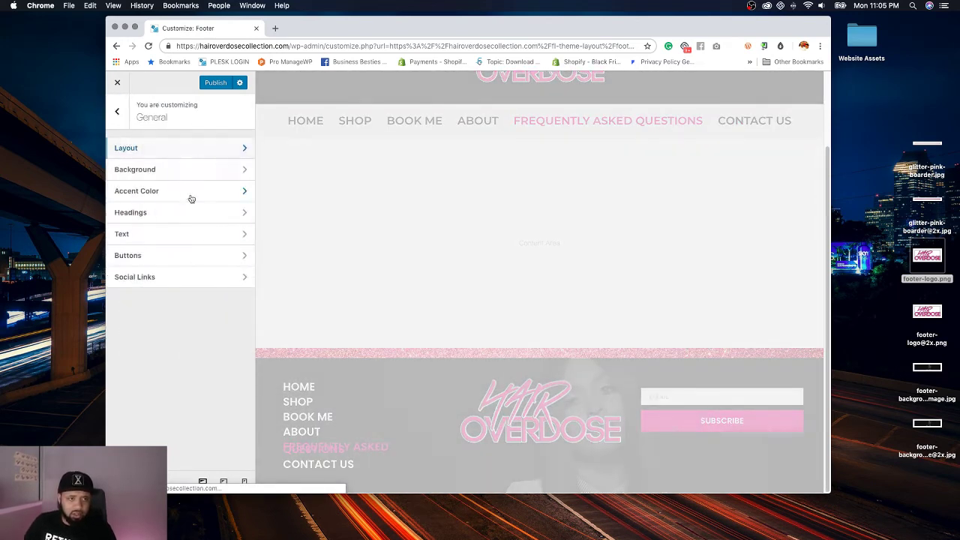
Step: Set the theme's general background color to white (#ffffff)
{"action": "left_click", "coordinate": [176, 171]}
{"action": "left_click", "coordinate": [148, 158]}
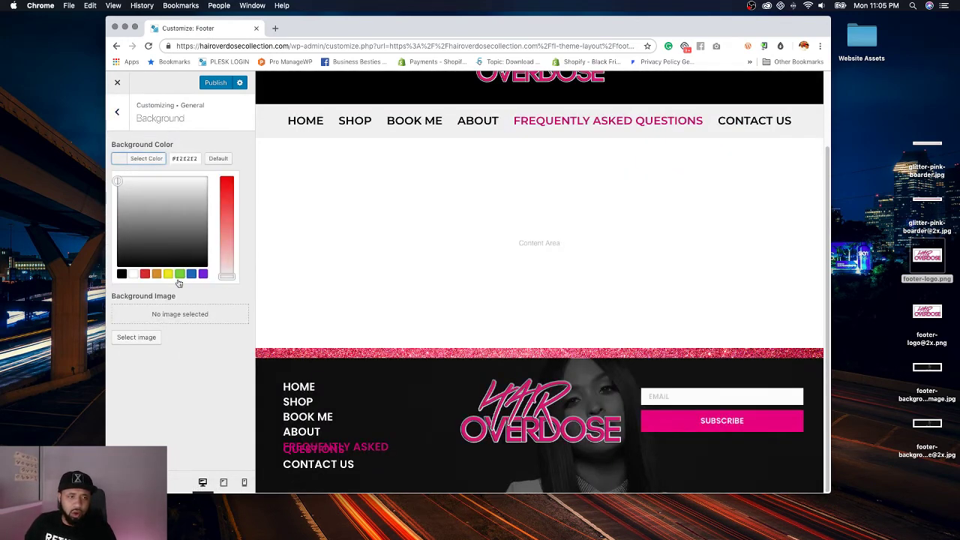
{"action": "left_click", "coordinate": [133, 274]}
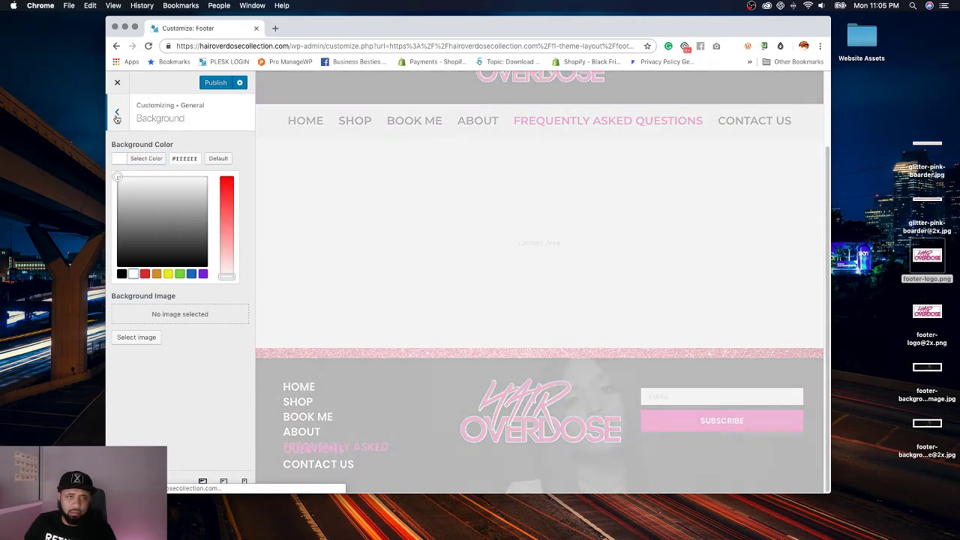
{"action": "left_click", "coordinate": [117, 111]}
Step: Set the theme's accent color to the copied brand pink hex code, publish the changes and leave the customizer
{"action": "left_click", "coordinate": [144, 190]}
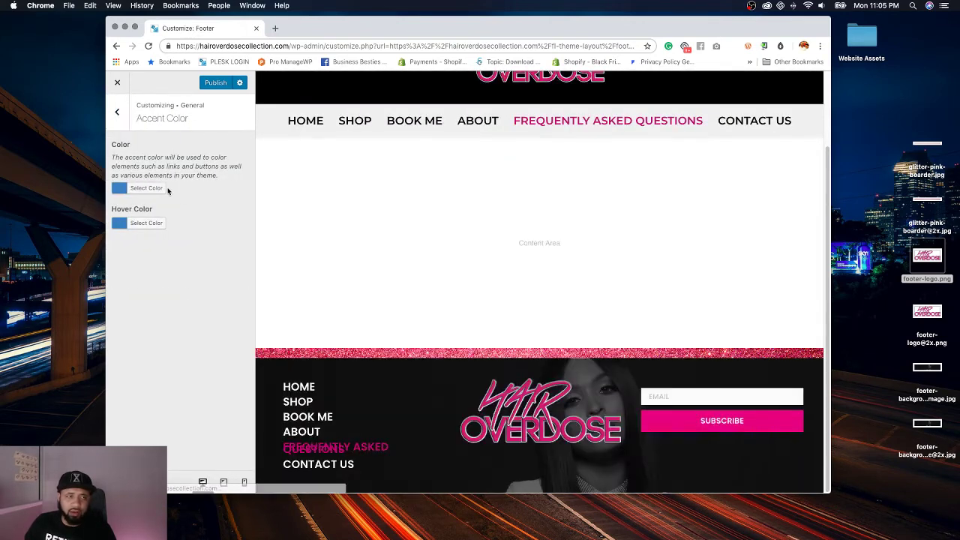
{"action": "left_click", "coordinate": [147, 188]}
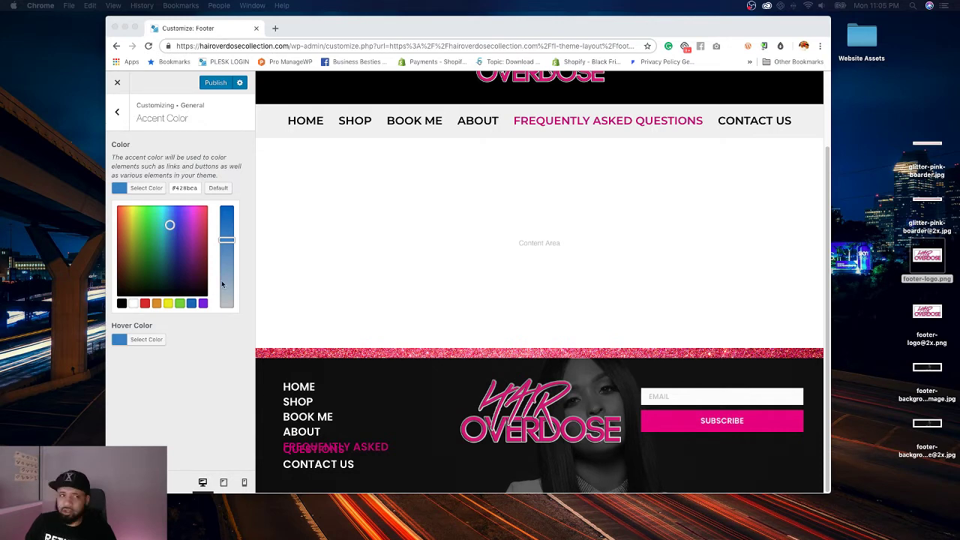
{"action": "left_click", "coordinate": [184, 187]}
{"action": "key", "text": "super+v"}
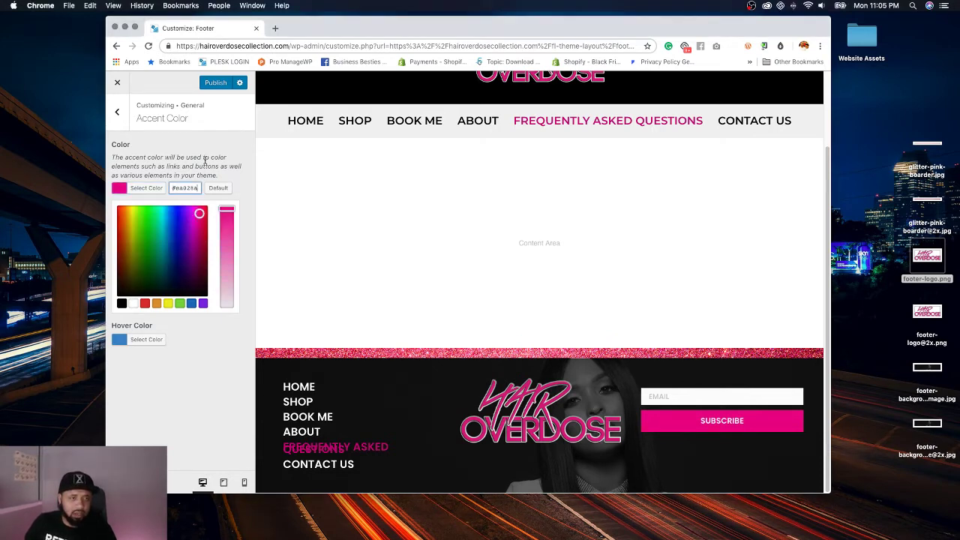
{"action": "left_click", "coordinate": [313, 298]}
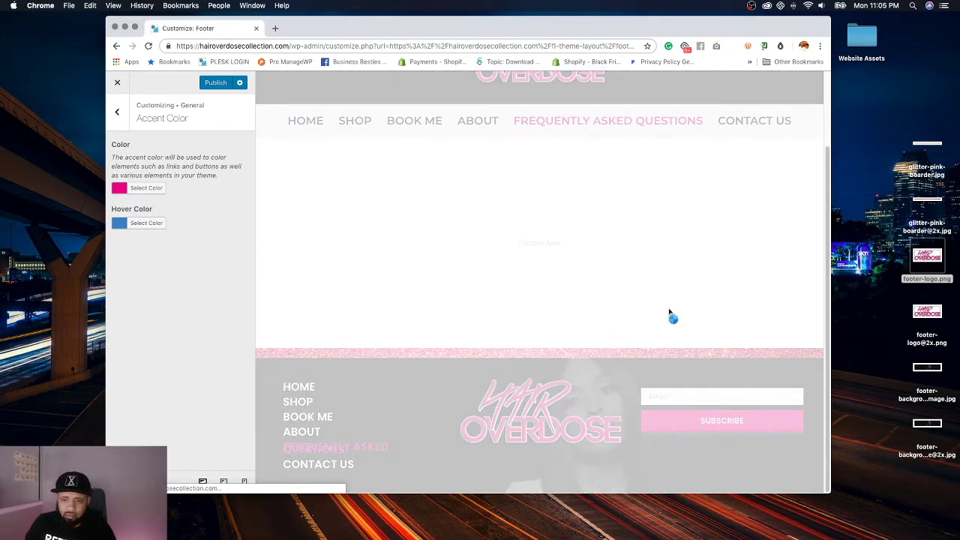
{"action": "left_click", "coordinate": [216, 84]}
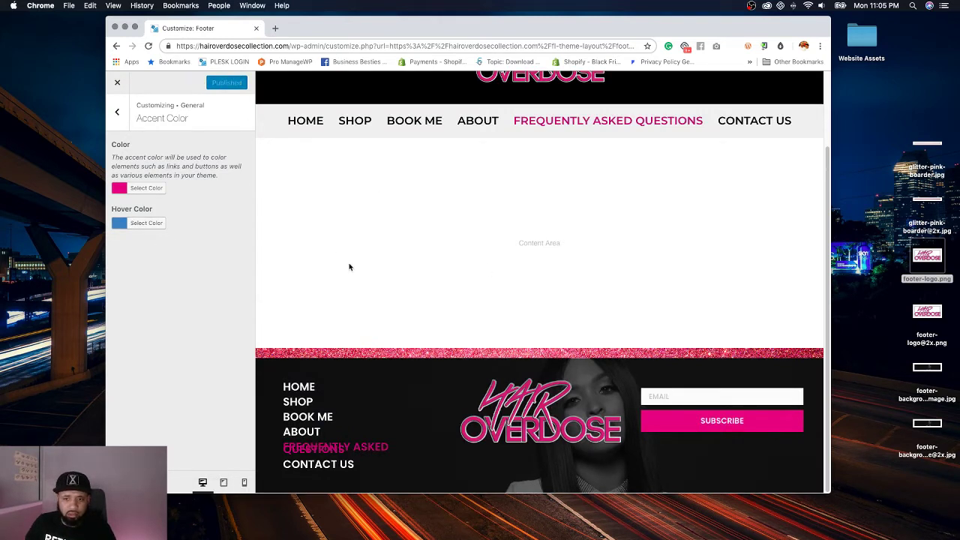
{"action": "left_click", "coordinate": [117, 81]}
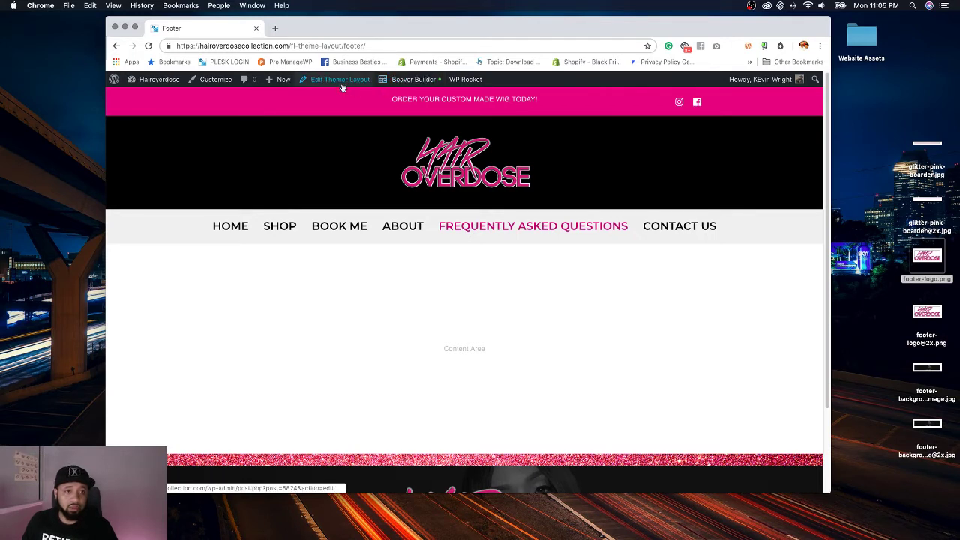
Step: Go to the dashboard's Themer Layouts and open the header layout in Beaver Builder
{"action": "left_click", "coordinate": [153, 78]}
{"action": "mouse_move", "coordinate": [541, 247]}
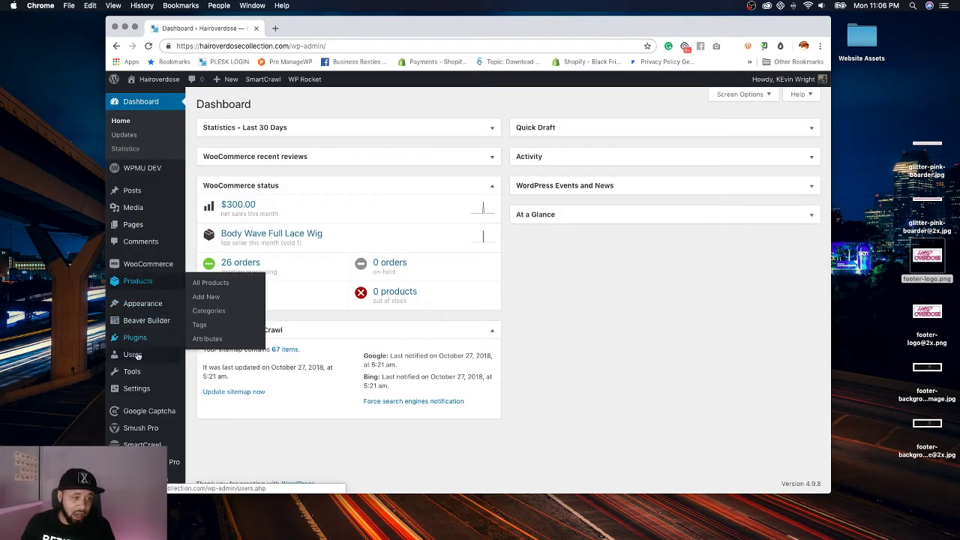
{"action": "mouse_move", "coordinate": [135, 394]}
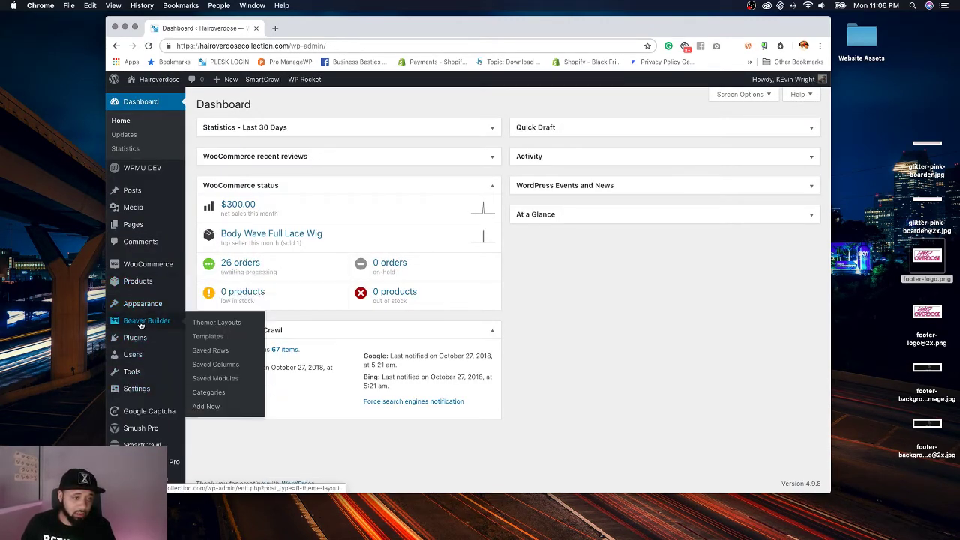
{"action": "left_click", "coordinate": [193, 323]}
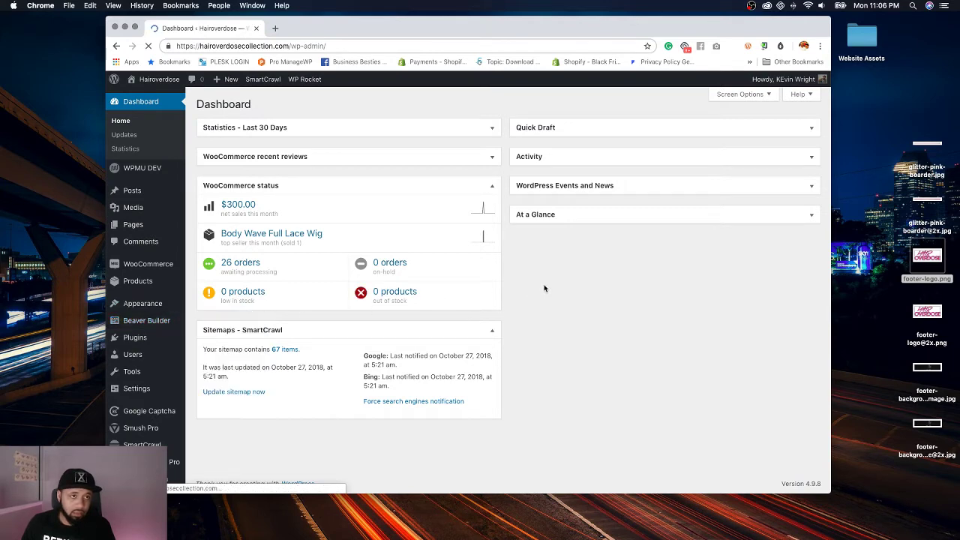
{"action": "mouse_move", "coordinate": [258, 305]}
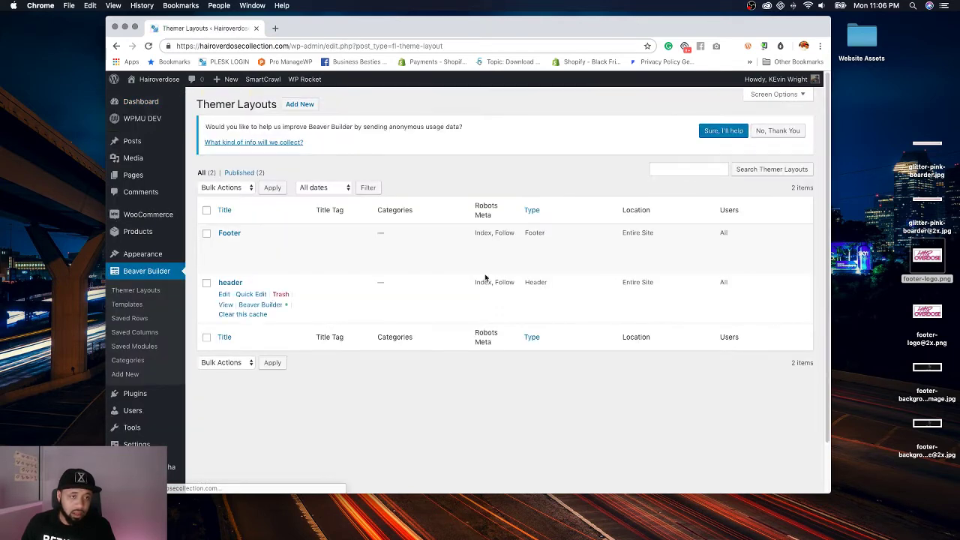
{"action": "left_click", "coordinate": [257, 305]}
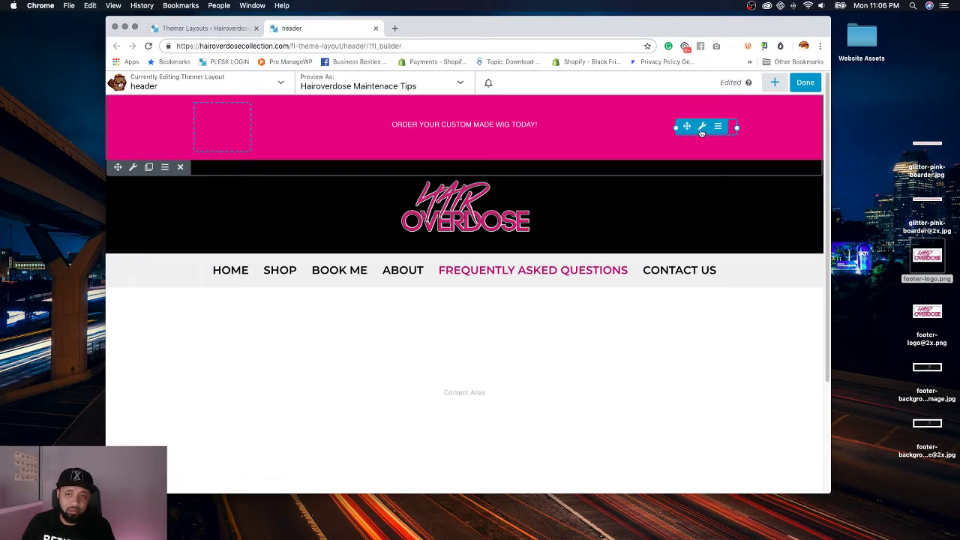
Step: Save the header's social icons module as a global module named "social media icons - small"
{"action": "left_click", "coordinate": [703, 128]}
{"action": "left_click", "coordinate": [509, 440]}
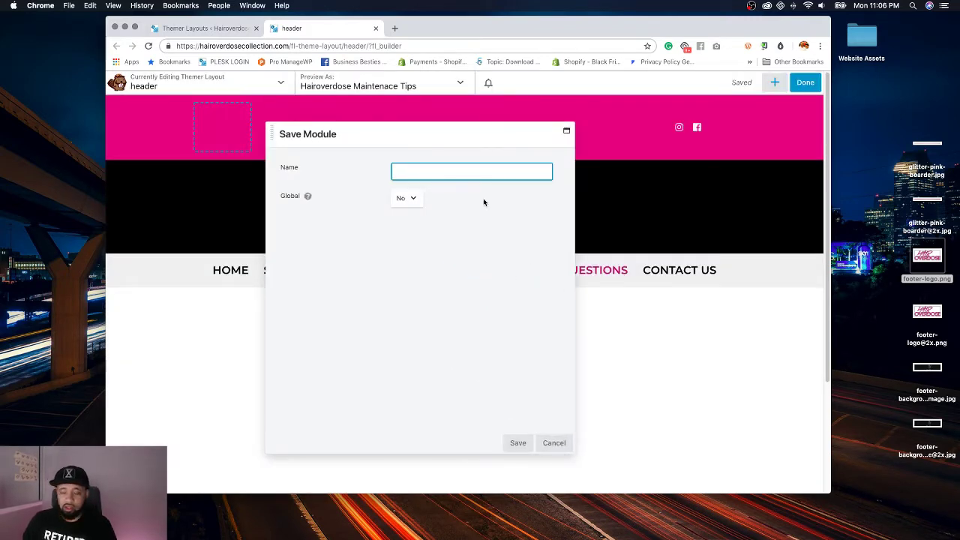
{"action": "type", "text": "social media icons - small"}
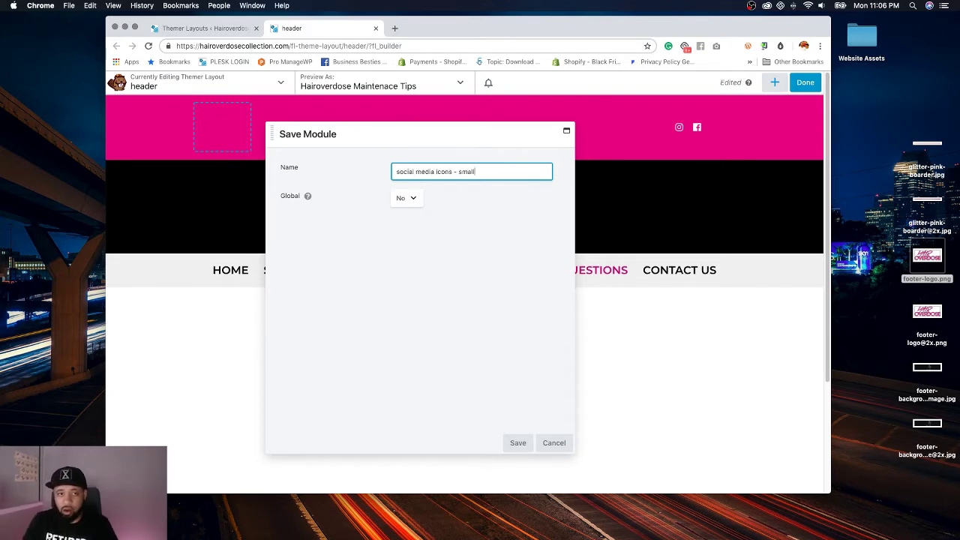
{"action": "left_click", "coordinate": [411, 201]}
{"action": "left_click", "coordinate": [419, 207]}
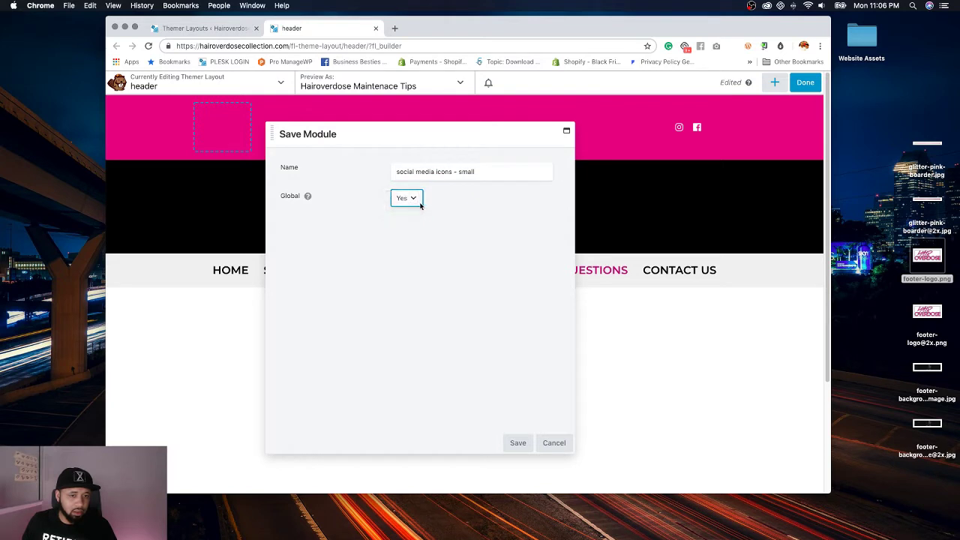
{"action": "left_click", "coordinate": [517, 442]}
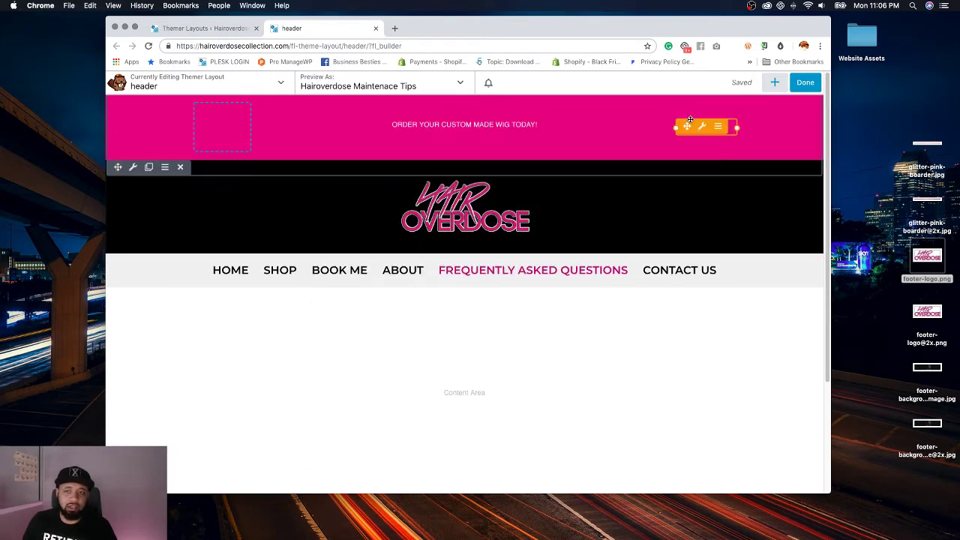
Step: Review the global social icons module's settings, set its desktop alignment to Center and save the module
{"action": "left_click", "coordinate": [701, 128]}
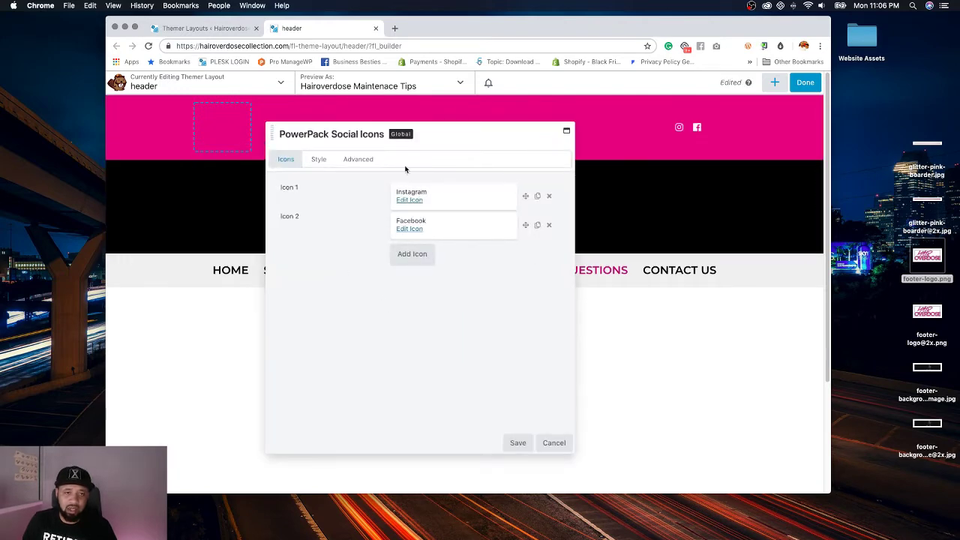
{"action": "scroll", "coordinate": [658, 488], "scroll_direction": "down", "scroll_amount": 5}
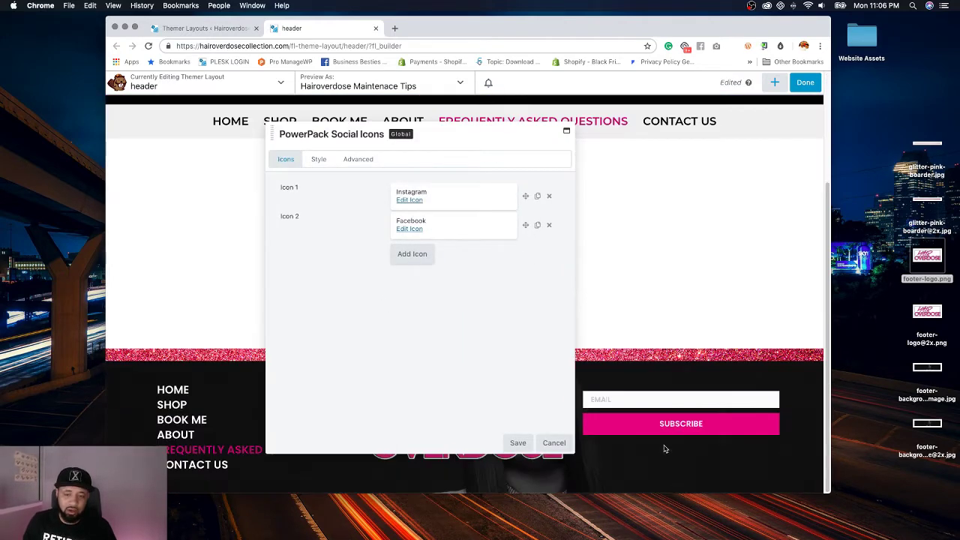
{"action": "scroll", "coordinate": [665, 383], "scroll_direction": "up", "scroll_amount": 5}
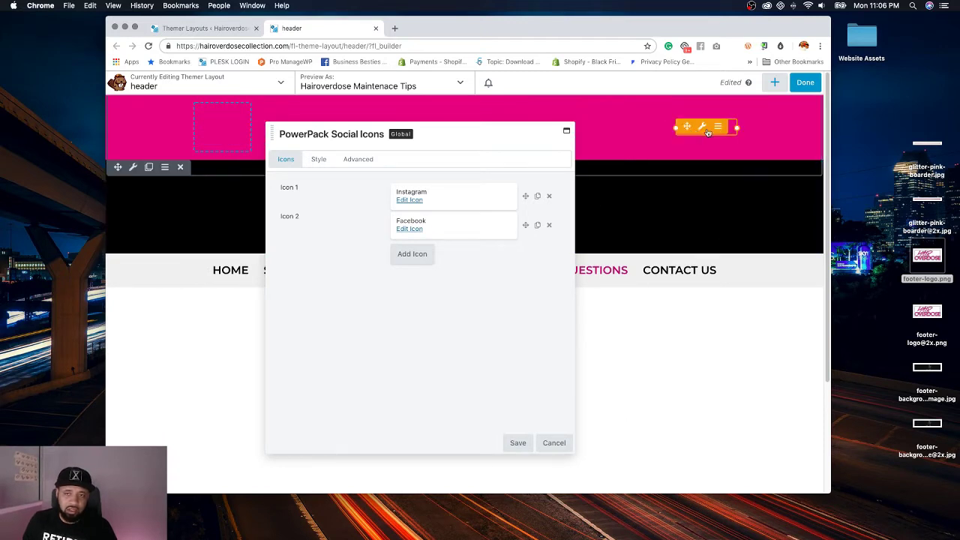
{"action": "left_click", "coordinate": [321, 160]}
{"action": "left_click", "coordinate": [359, 160]}
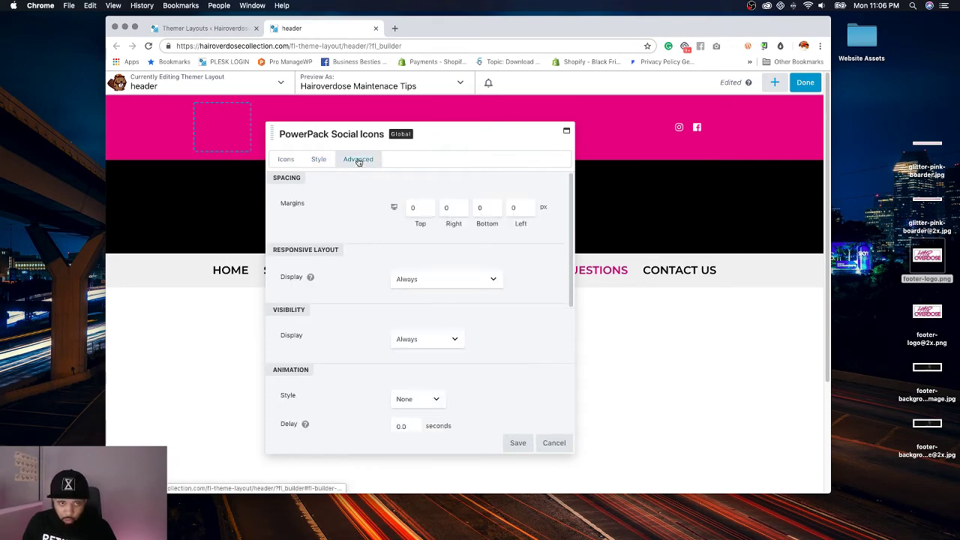
{"action": "left_click", "coordinate": [291, 159]}
{"action": "scroll", "coordinate": [480, 180], "scroll_direction": "down", "scroll_amount": 2}
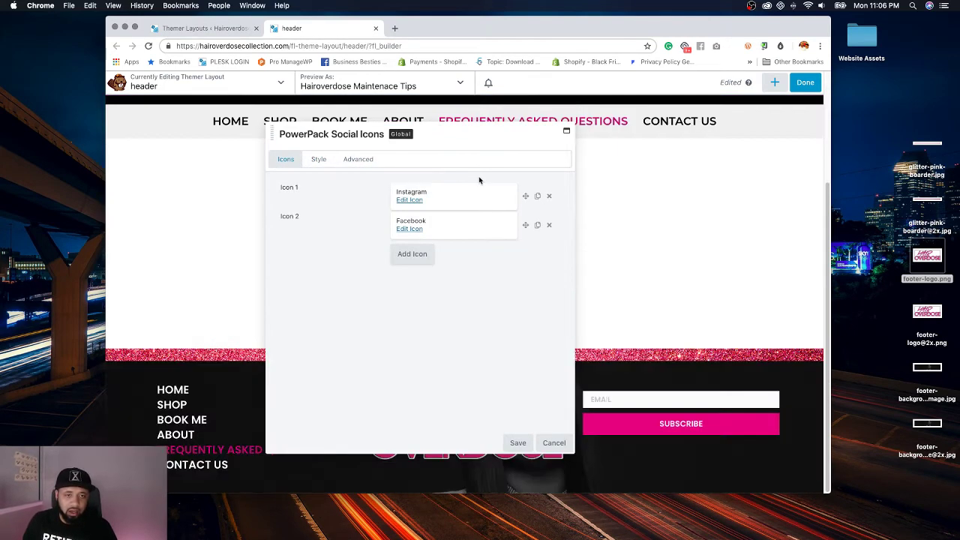
{"action": "scroll", "coordinate": [479, 180], "scroll_direction": "up", "scroll_amount": 2}
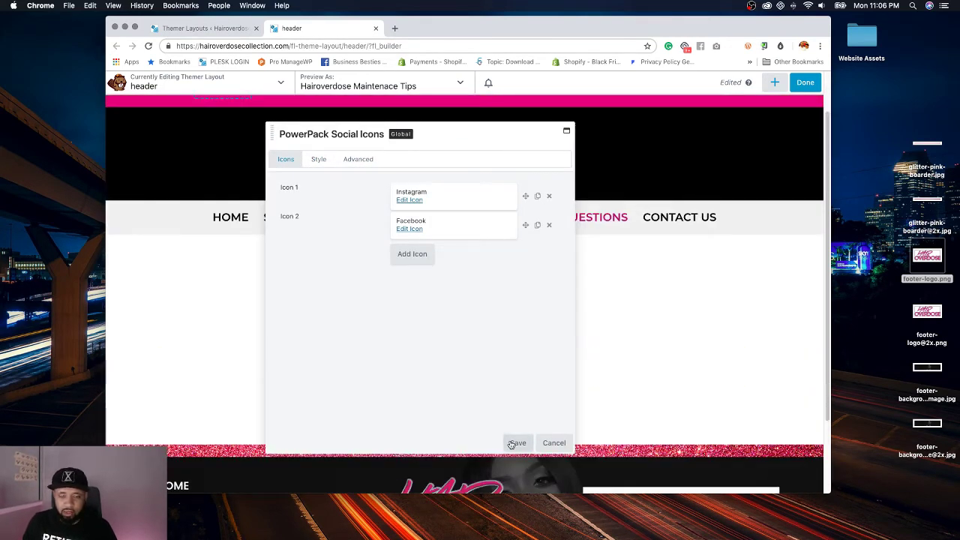
{"action": "left_click", "coordinate": [319, 159]}
{"action": "scroll", "coordinate": [465, 285], "scroll_direction": "down", "scroll_amount": 5}
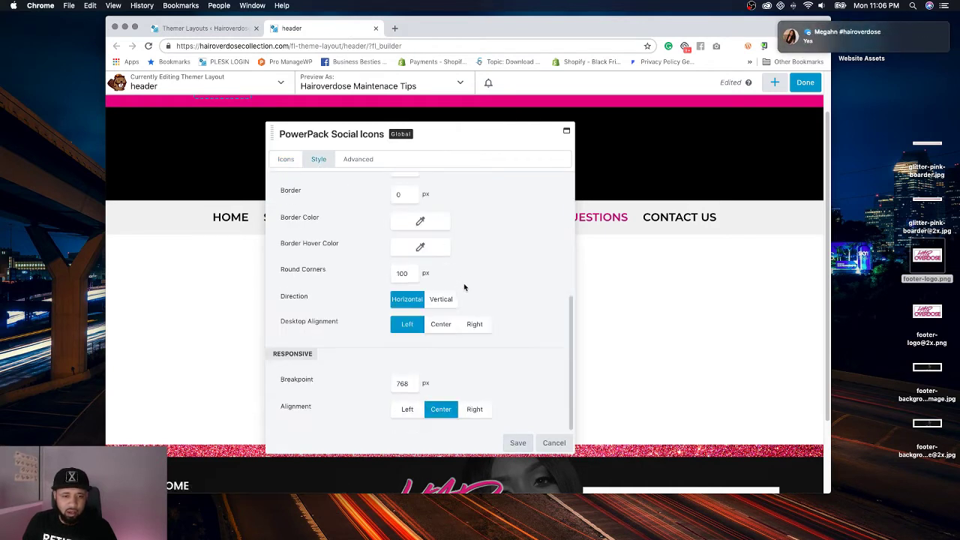
{"action": "mouse_move", "coordinate": [821, 42]}
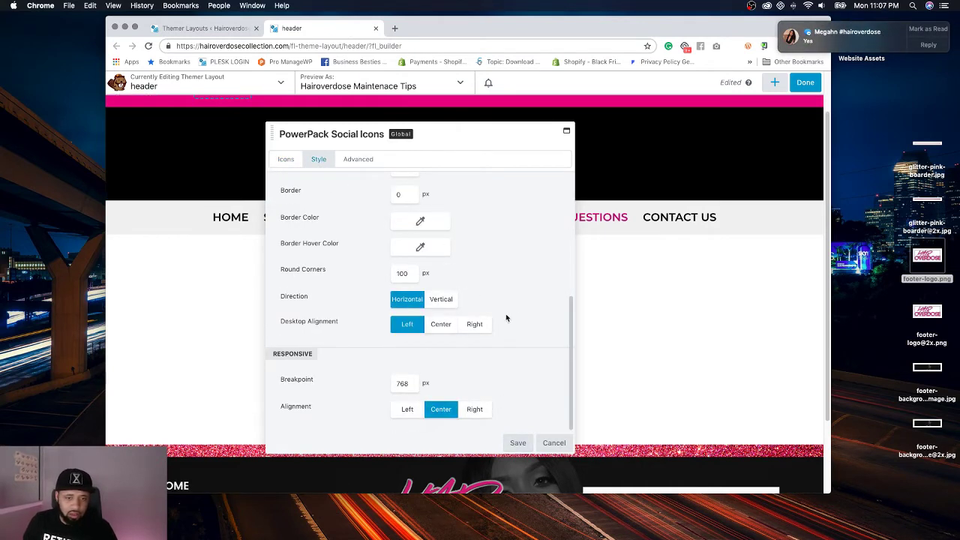
{"action": "left_click", "coordinate": [440, 324]}
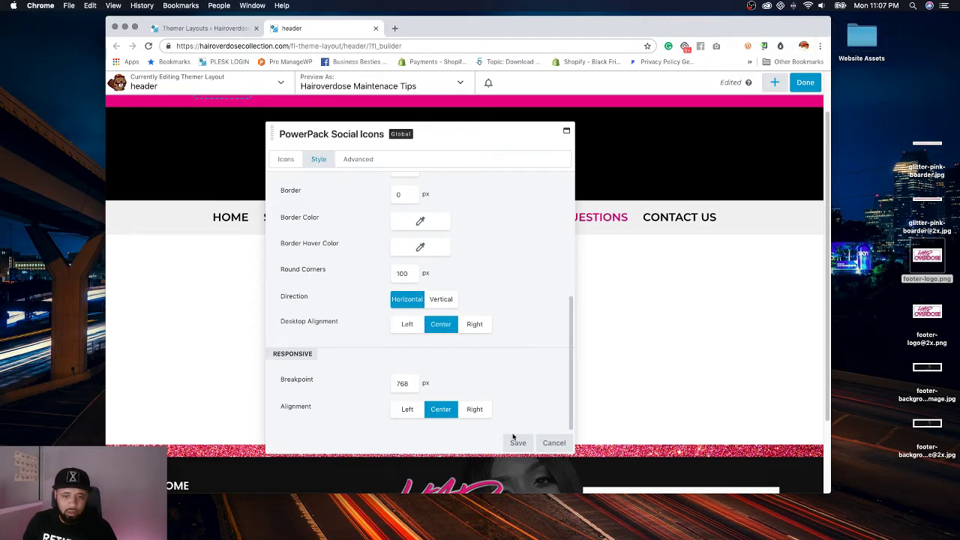
{"action": "left_click", "coordinate": [517, 442]}
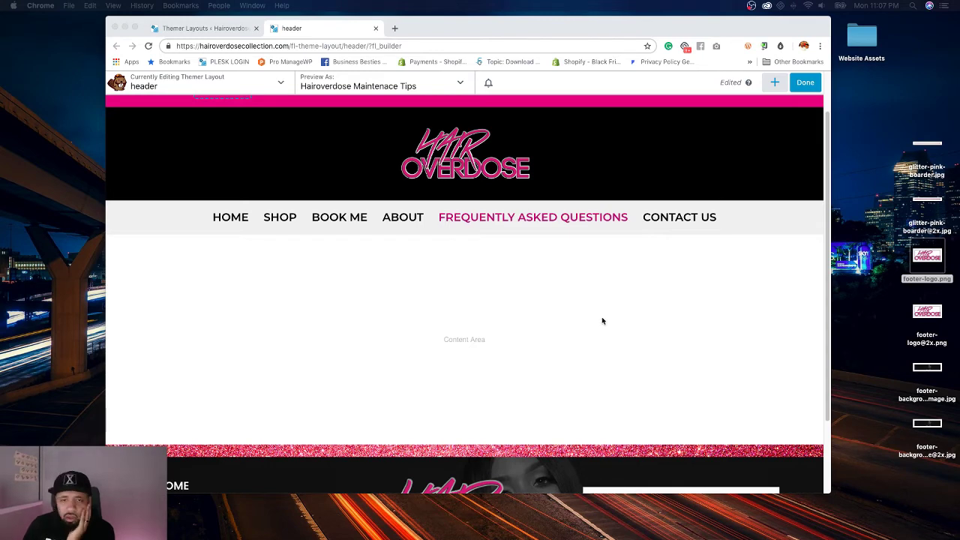
Step: Check the header with the centered social icons, publish the layout and return to the WordPress dashboard
{"action": "left_click", "coordinate": [549, 317]}
{"action": "scroll", "coordinate": [558, 309], "scroll_direction": "down", "scroll_amount": 3}
{"action": "scroll", "coordinate": [630, 375], "scroll_direction": "up", "scroll_amount": 5}
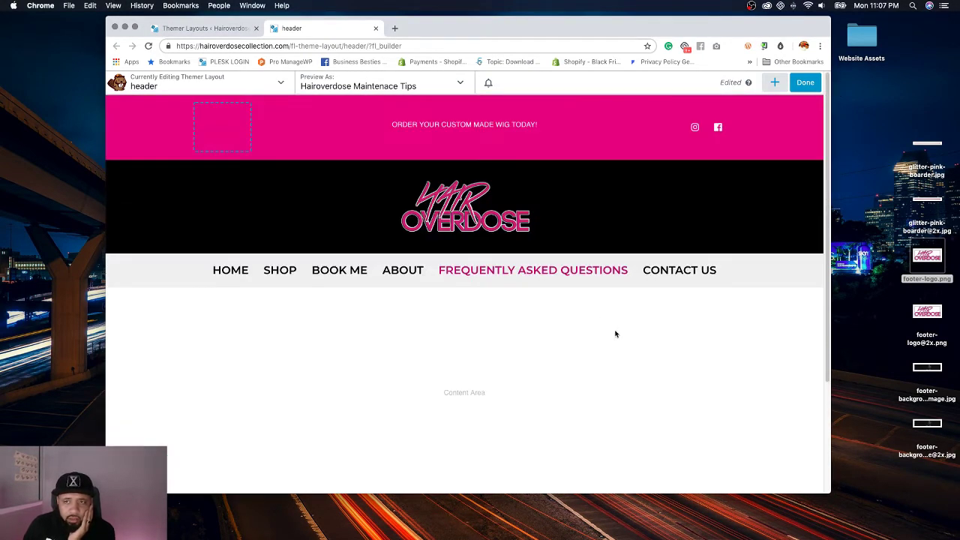
{"action": "left_click", "coordinate": [805, 83]}
{"action": "left_click", "coordinate": [757, 83]}
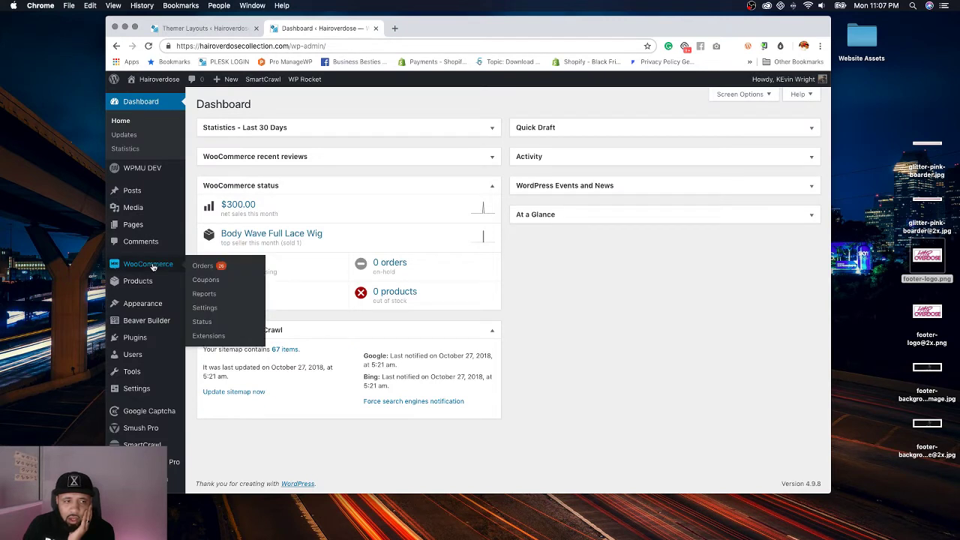
{"action": "mouse_move", "coordinate": [150, 305]}
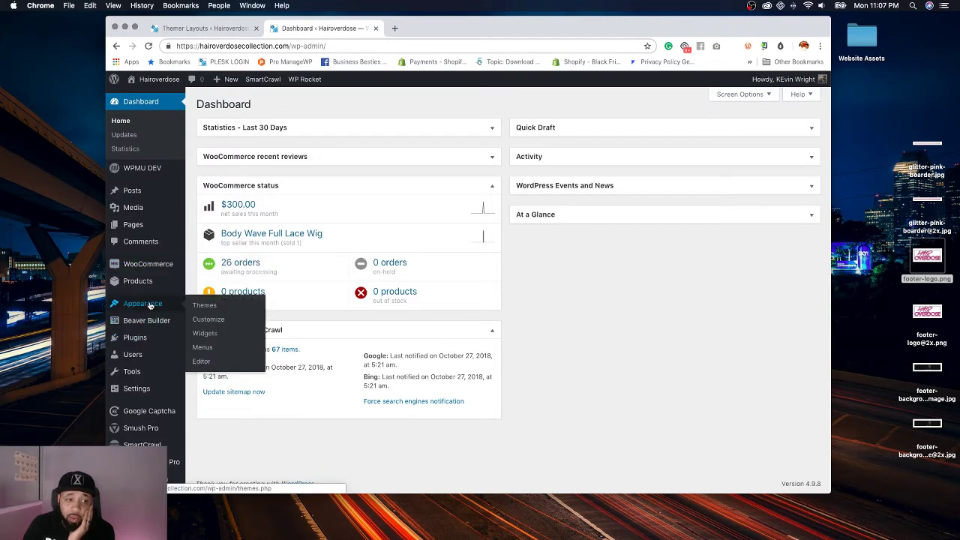
Step: Open the theme Customizer and go to the General Accent Color settings
{"action": "left_click", "coordinate": [204, 318]}
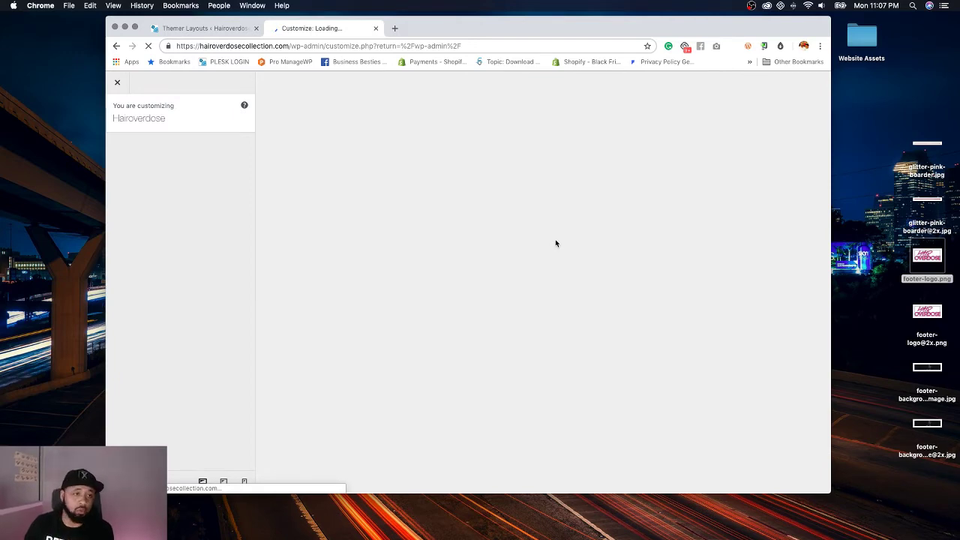
{"action": "left_click", "coordinate": [172, 221]}
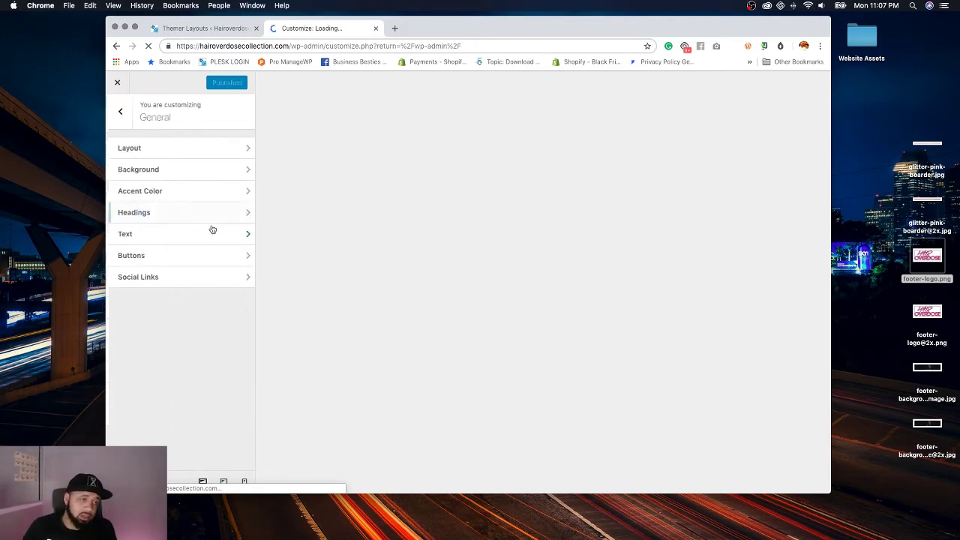
{"action": "left_click", "coordinate": [175, 190]}
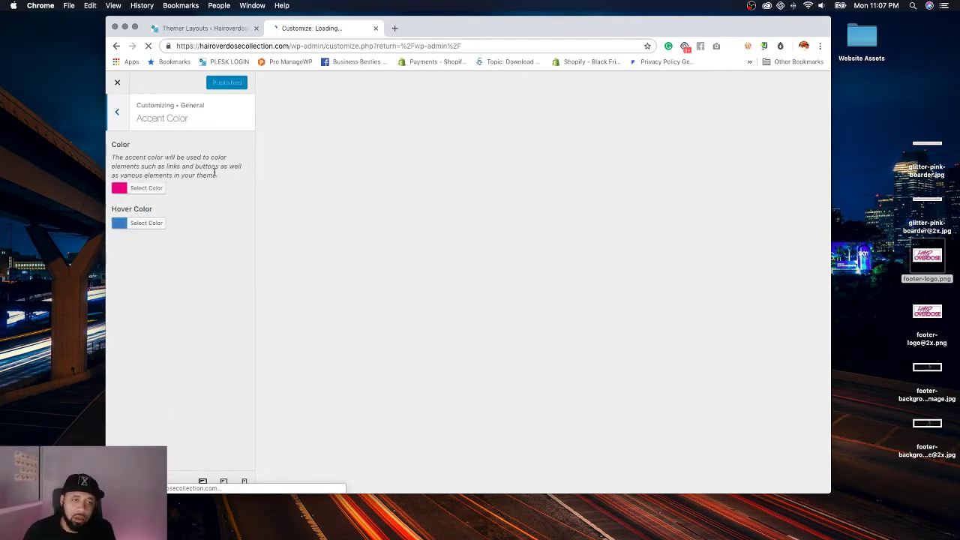
Step: Return to the Themer Layouts list and open the Footer layout in Beaver Builder
{"action": "key", "text": "super+1"}
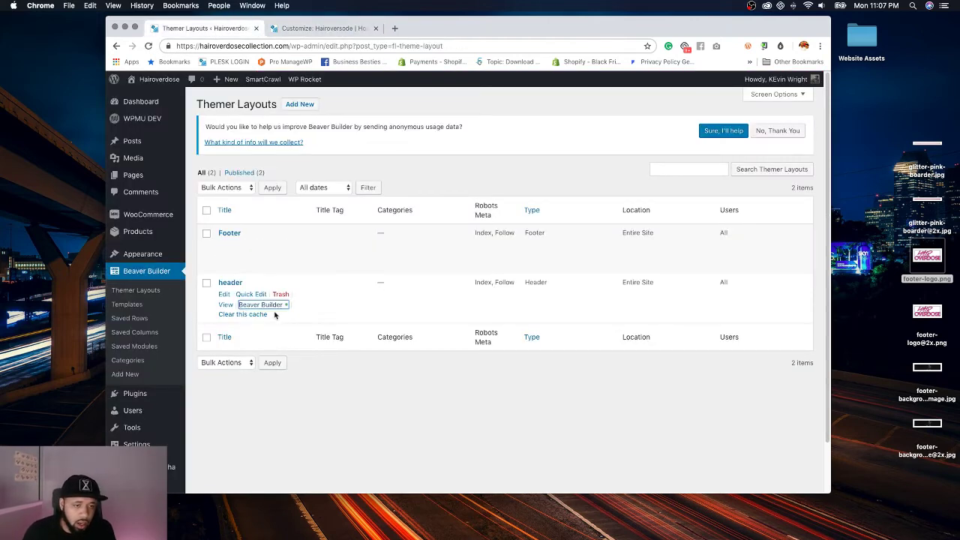
{"action": "left_click", "coordinate": [258, 256]}
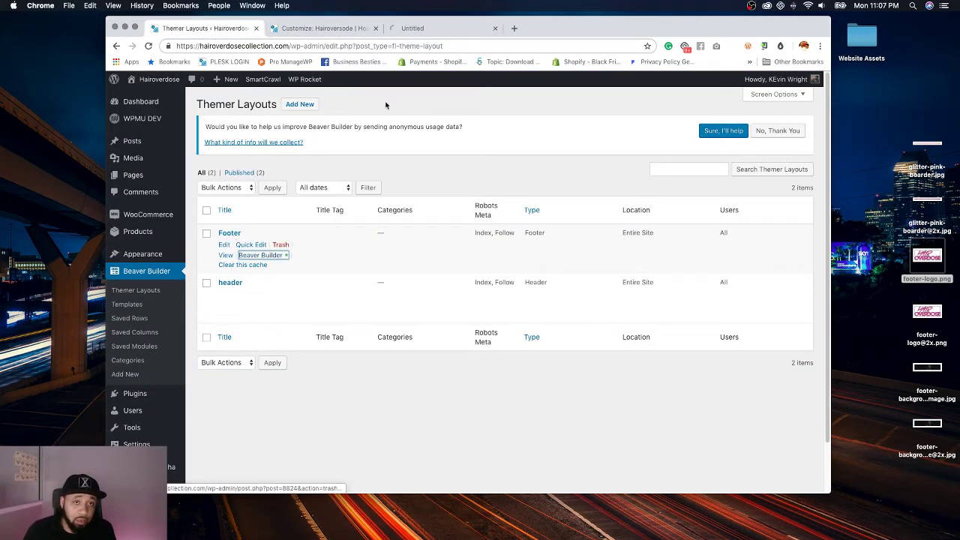
{"action": "left_click", "coordinate": [435, 28]}
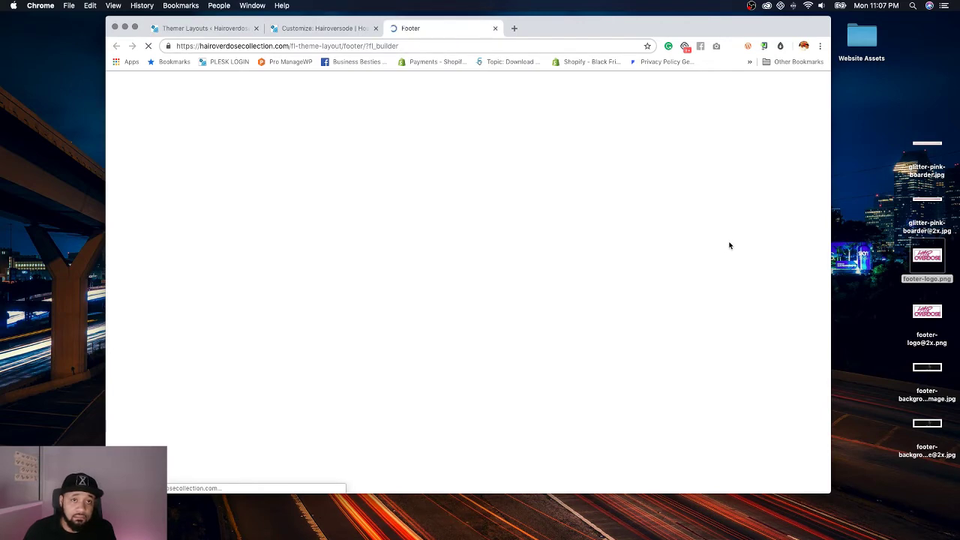
Step: Place the saved "social media icons - small" module above the footer's subscription form and save its settings
{"action": "scroll", "coordinate": [712, 246], "scroll_direction": "down", "scroll_amount": 3}
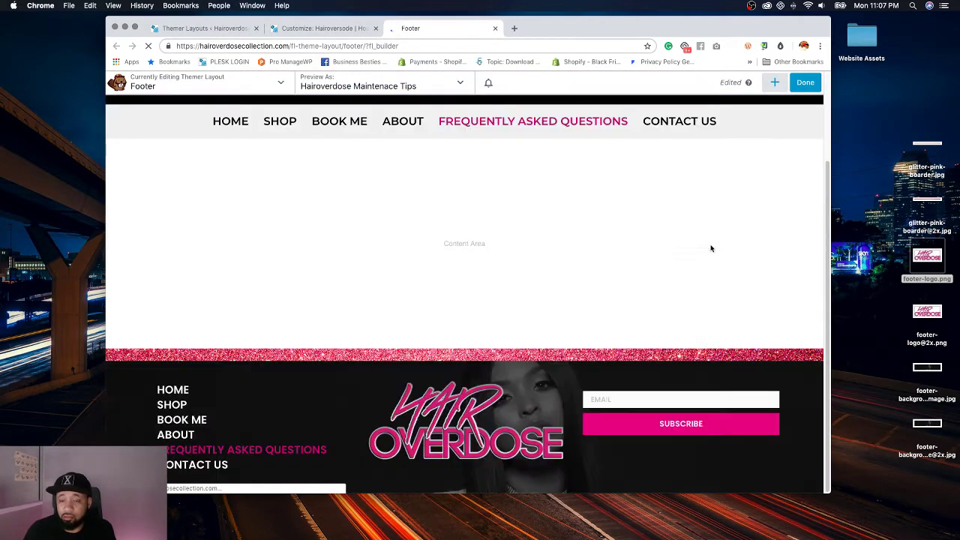
{"action": "left_click", "coordinate": [774, 83]}
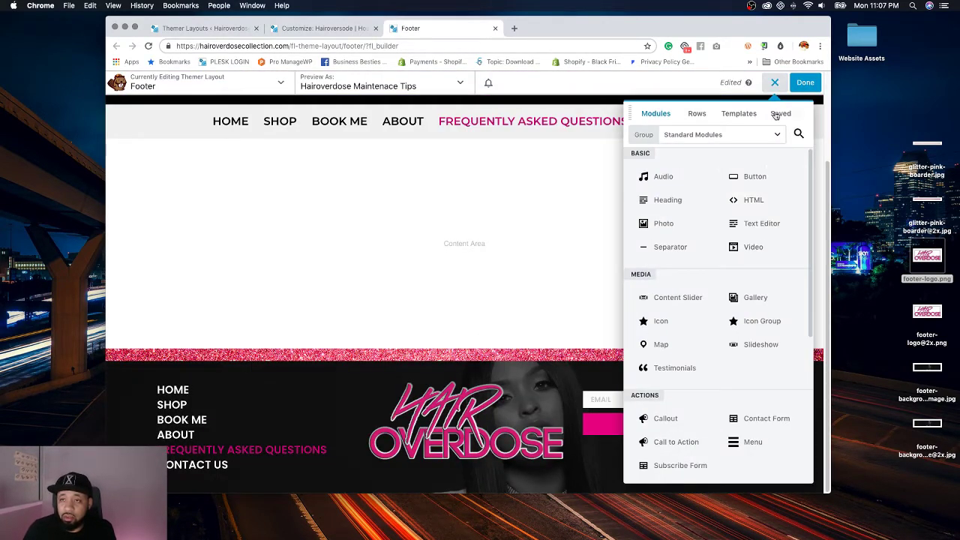
{"action": "left_click", "coordinate": [779, 114]}
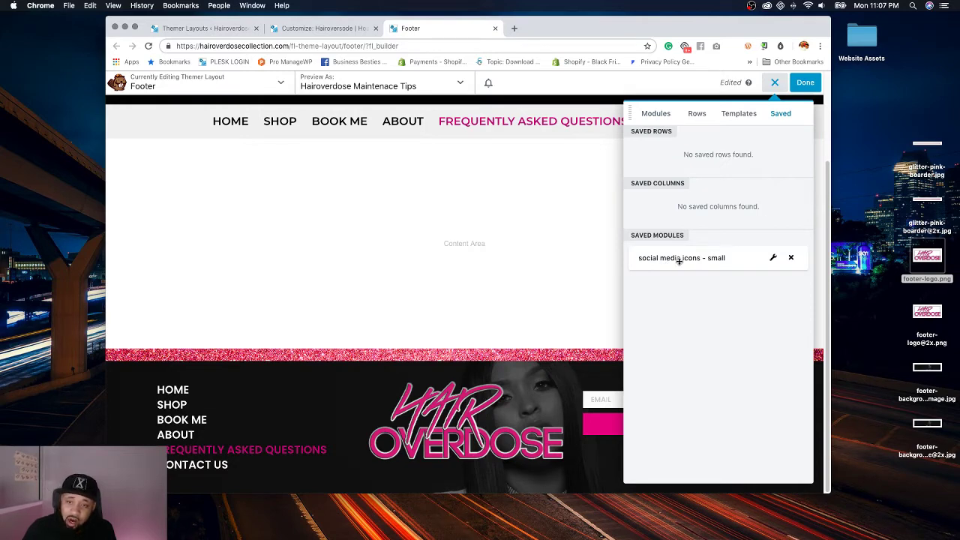
{"action": "left_click_drag", "start_coordinate": [669, 263], "coordinate": [668, 344]}
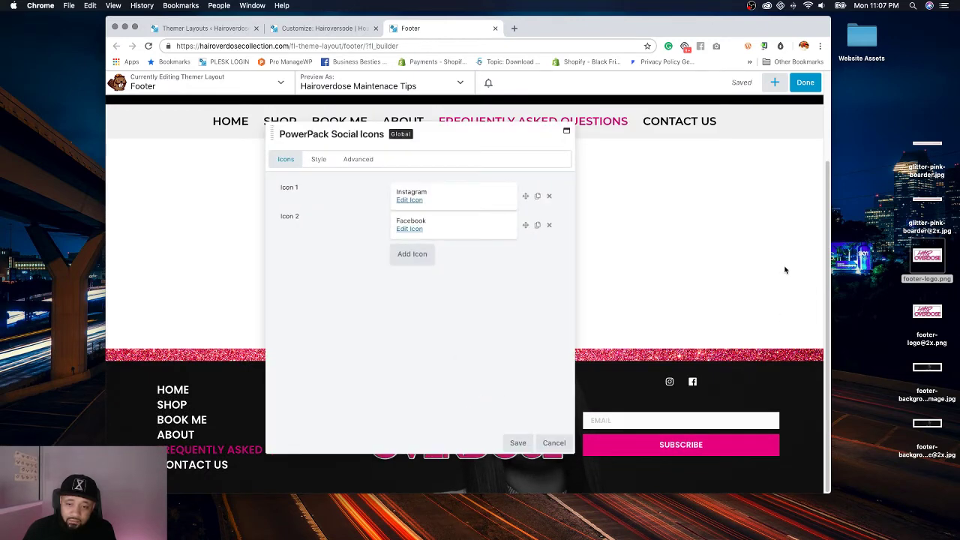
{"action": "left_click", "coordinate": [517, 443]}
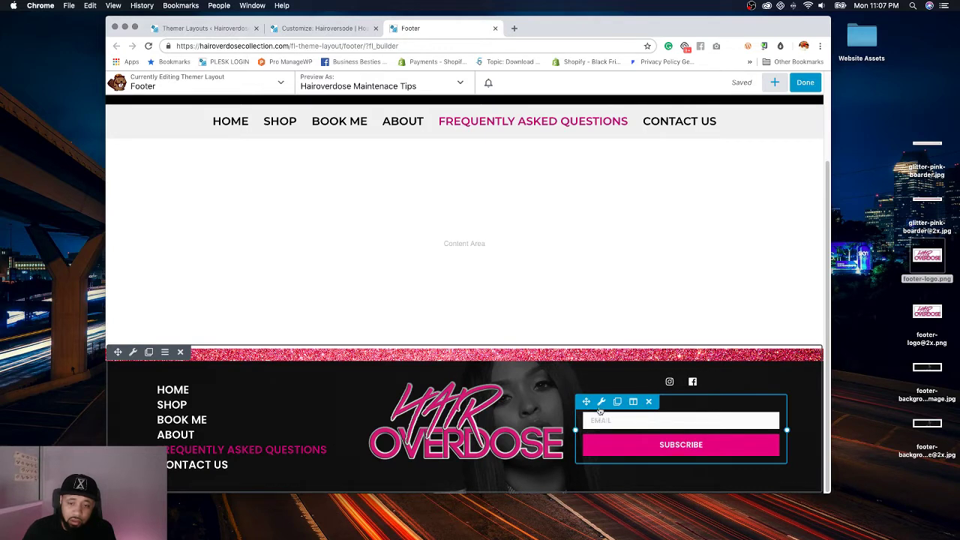
Step: Open the subscription form's button styling and look up the hex code of its Background Hover Color
{"action": "left_click", "coordinate": [601, 402]}
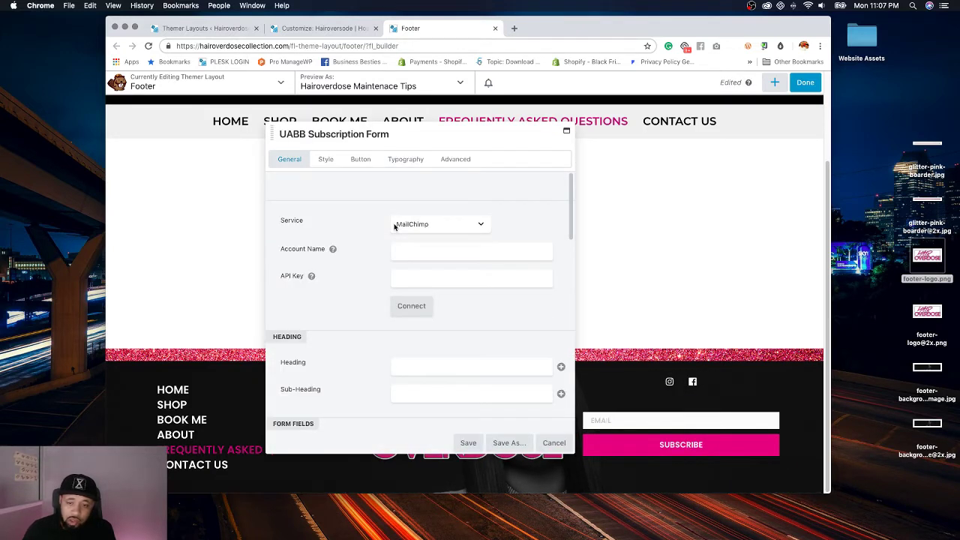
{"action": "left_click", "coordinate": [361, 159]}
{"action": "scroll", "coordinate": [407, 184], "scroll_direction": "down", "scroll_amount": 5}
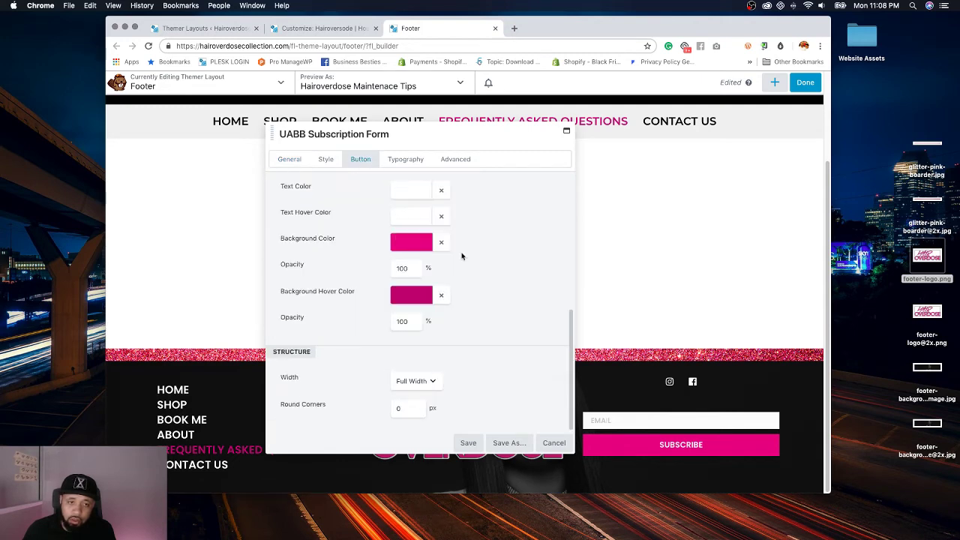
{"action": "left_click", "coordinate": [411, 295]}
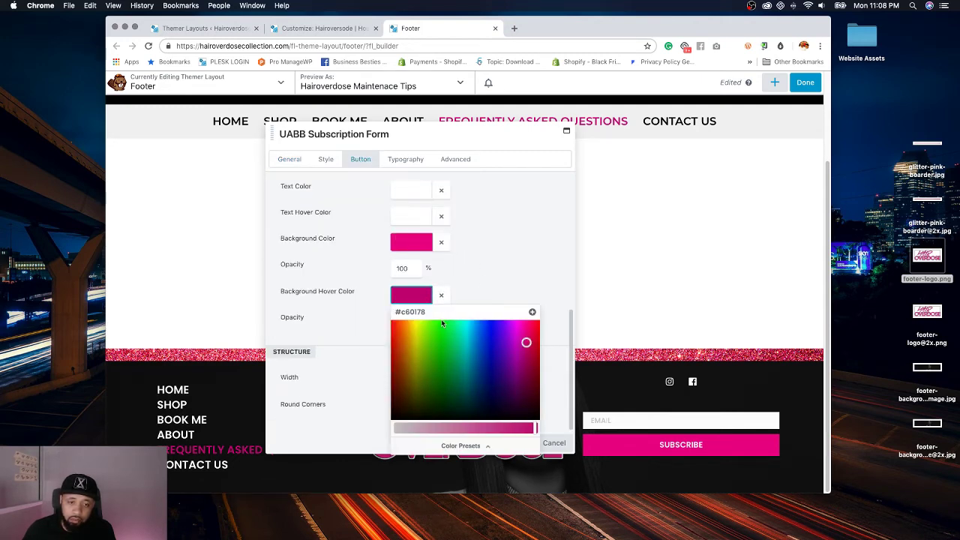
Step: In the Customizer, set the accent Hover Color to #c60178 and check the page preview
{"action": "left_click", "coordinate": [311, 28]}
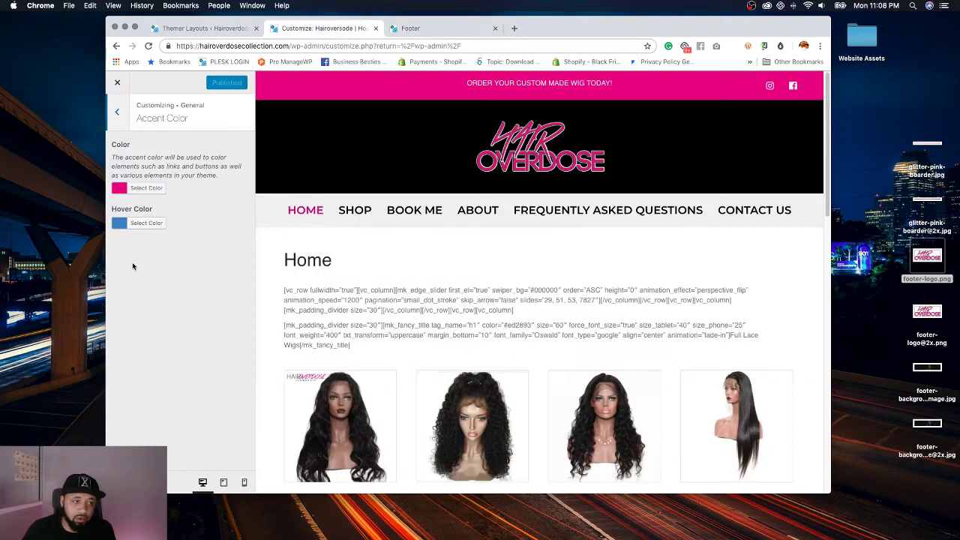
{"action": "left_click", "coordinate": [147, 223]}
{"action": "triple_click", "coordinate": [186, 223]}
{"action": "type", "text": "#c60178"}
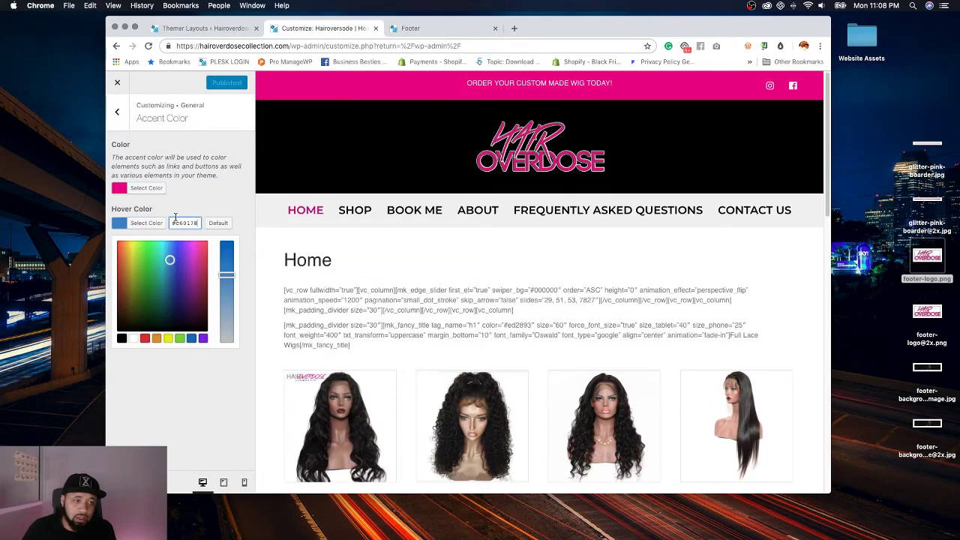
{"action": "left_click", "coordinate": [216, 196]}
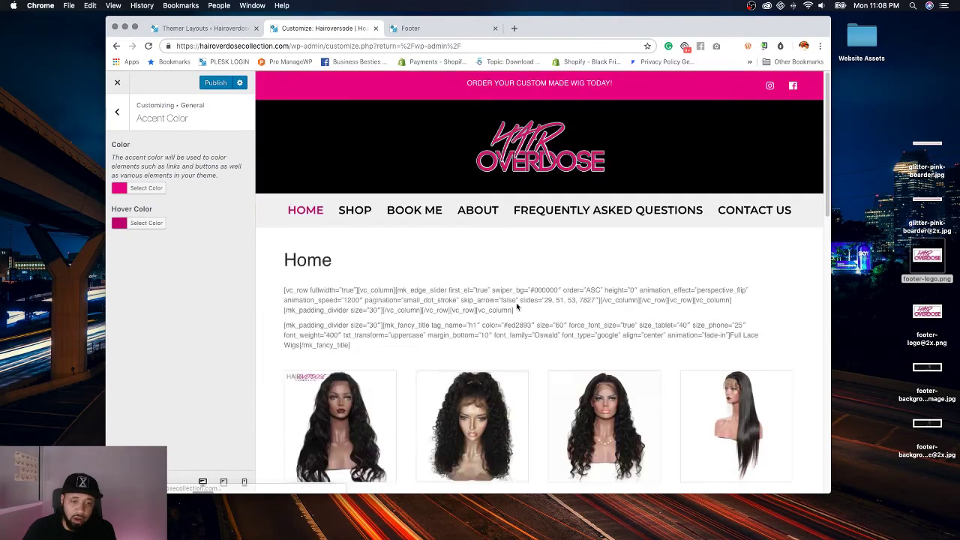
{"action": "scroll", "coordinate": [385, 317], "scroll_direction": "down", "scroll_amount": 15}
{"action": "scroll", "coordinate": [386, 315], "scroll_direction": "up", "scroll_amount": 5}
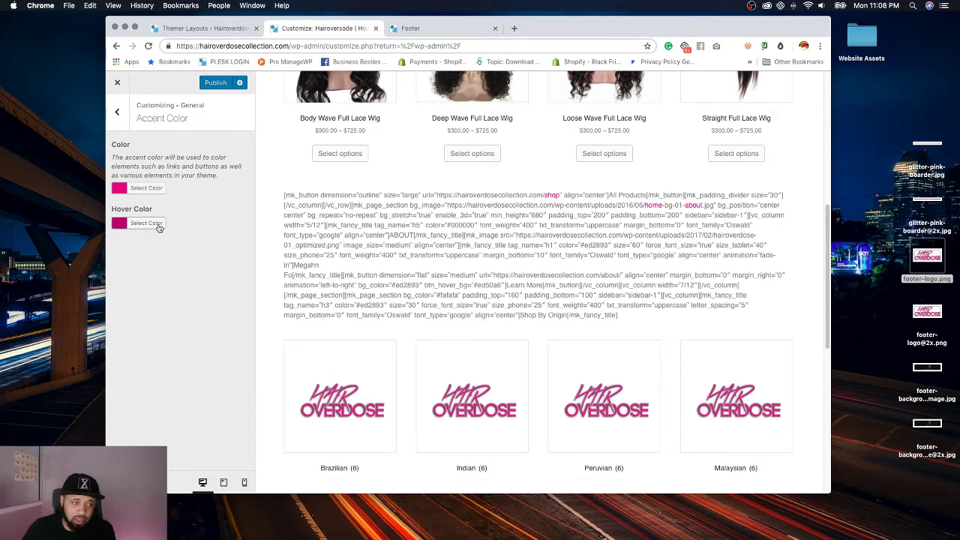
Step: Open the General Headings settings, keep the All Headings style and set the heading color to black
{"action": "left_click", "coordinate": [117, 111]}
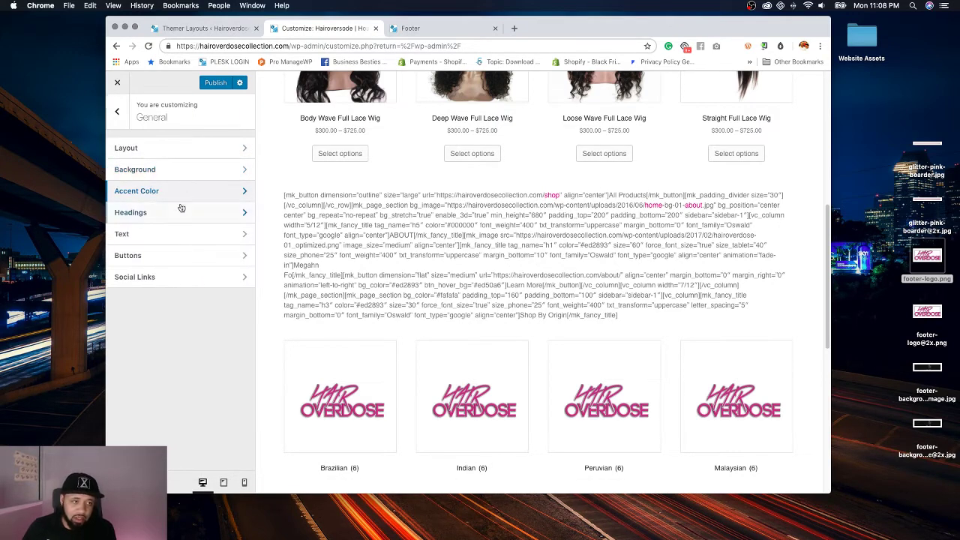
{"action": "left_click", "coordinate": [180, 213]}
{"action": "left_click", "coordinate": [173, 161]}
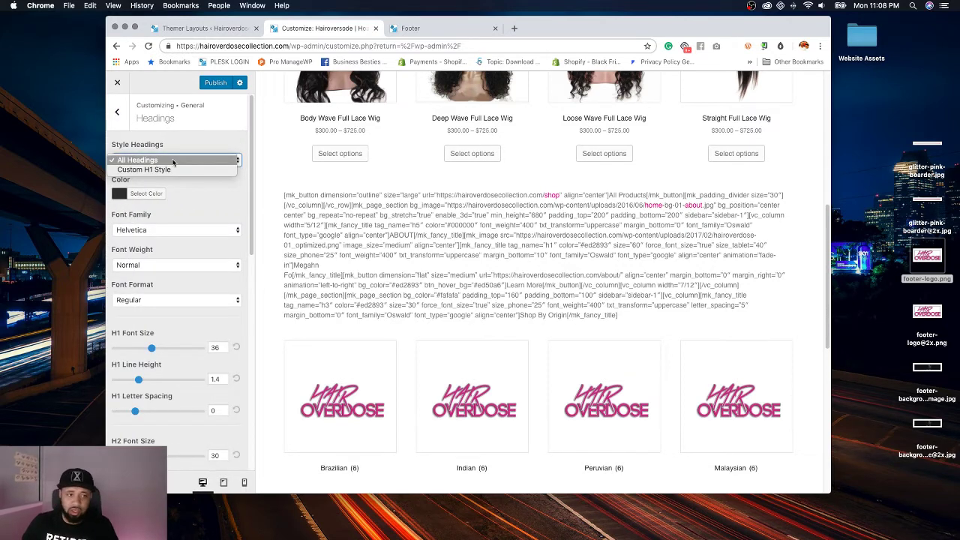
{"action": "left_click", "coordinate": [195, 213]}
{"action": "left_click", "coordinate": [146, 193]}
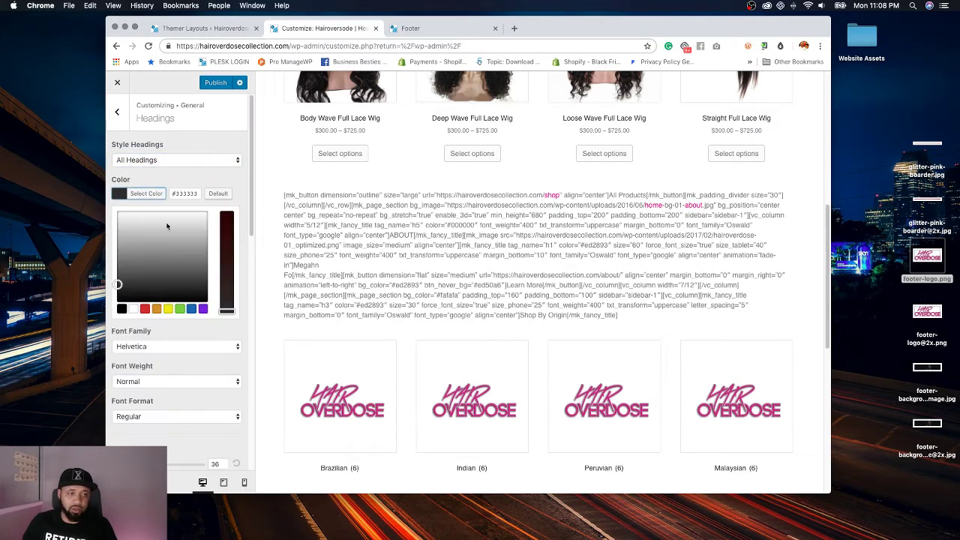
{"action": "left_click", "coordinate": [121, 309]}
{"action": "left_click", "coordinate": [223, 179]}
Step: Try Poppins as the font family for all headings, keeping the font weight at Normal
{"action": "left_click", "coordinate": [181, 233]}
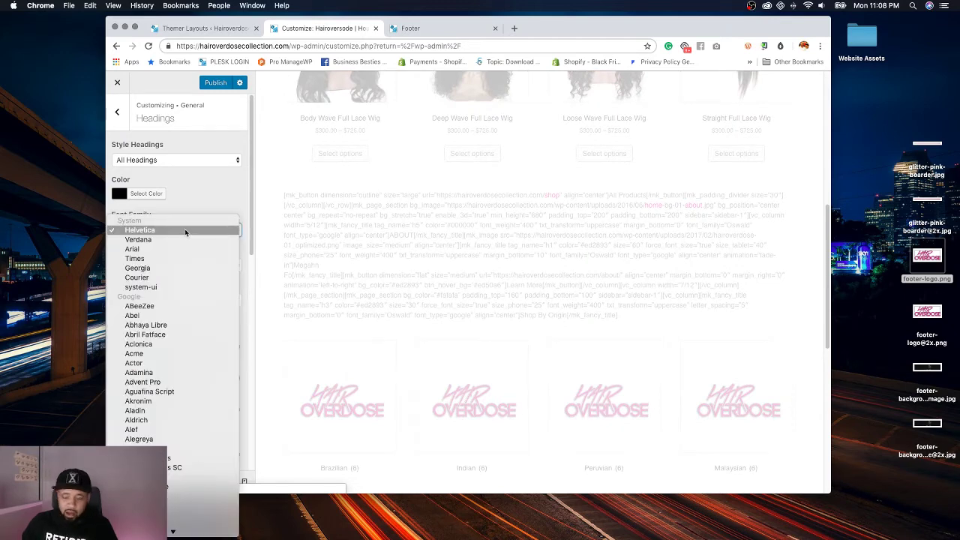
{"action": "scroll", "coordinate": [185, 231], "scroll_direction": "down", "scroll_amount": 10}
{"action": "left_click", "coordinate": [185, 232]}
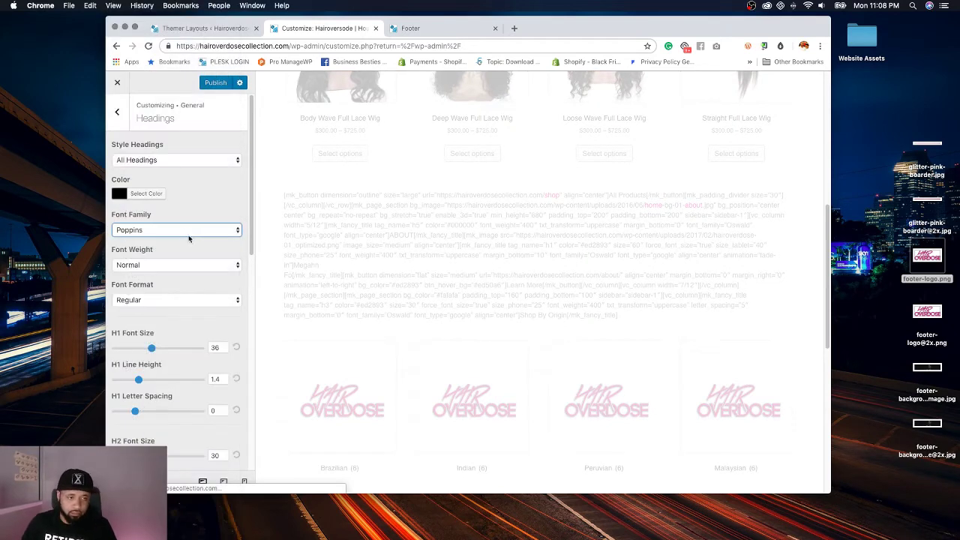
{"action": "left_click", "coordinate": [194, 268]}
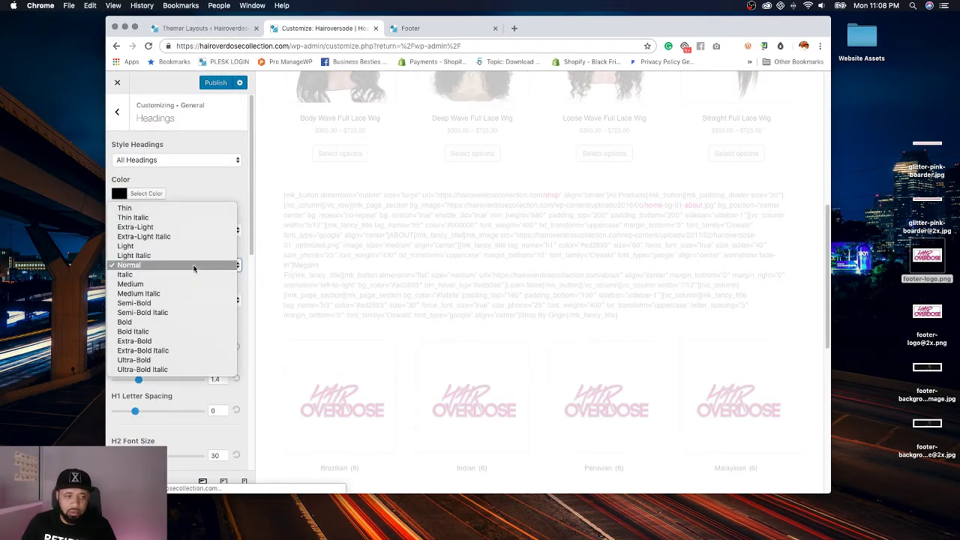
{"action": "left_click", "coordinate": [194, 266]}
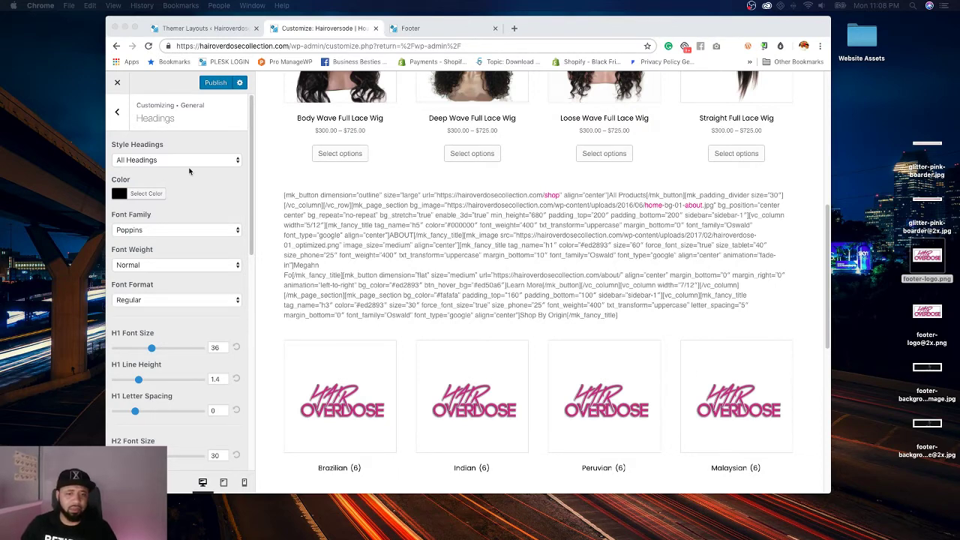
Step: Set the font family for all headings to Montserrat and the font weight to Bold
{"action": "left_click", "coordinate": [199, 232]}
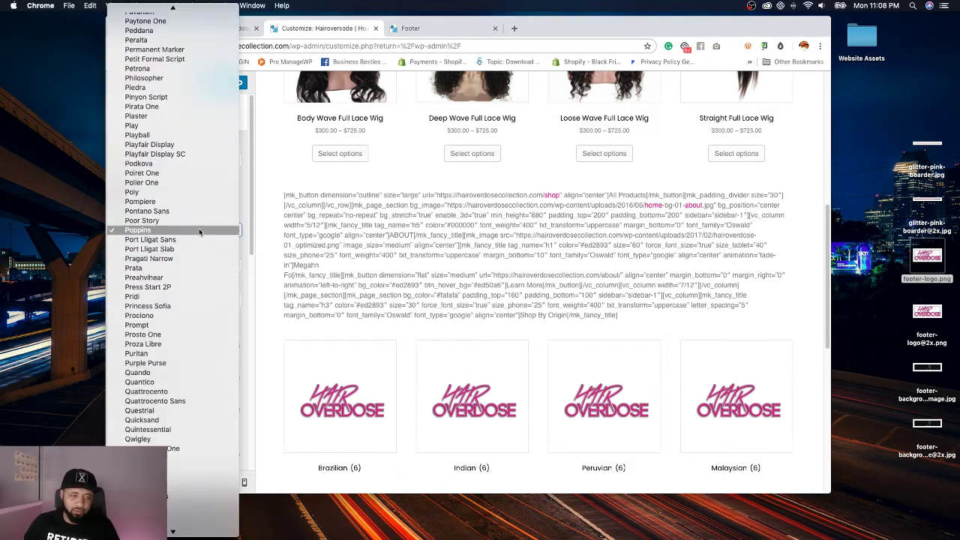
{"action": "scroll", "coordinate": [197, 233], "scroll_direction": "up", "scroll_amount": 15}
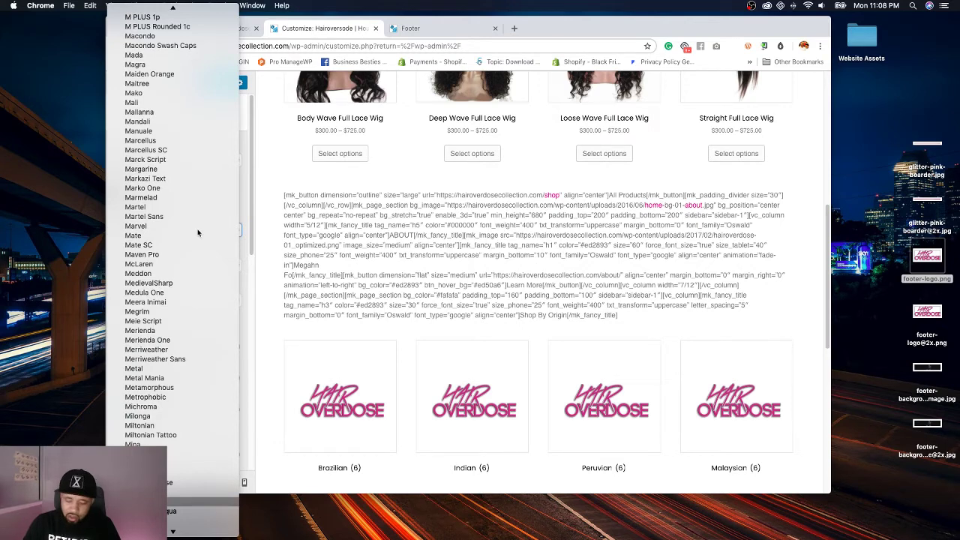
{"action": "scroll", "coordinate": [198, 232], "scroll_direction": "down", "scroll_amount": 2}
{"action": "scroll", "coordinate": [198, 232], "scroll_direction": "down", "scroll_amount": 3}
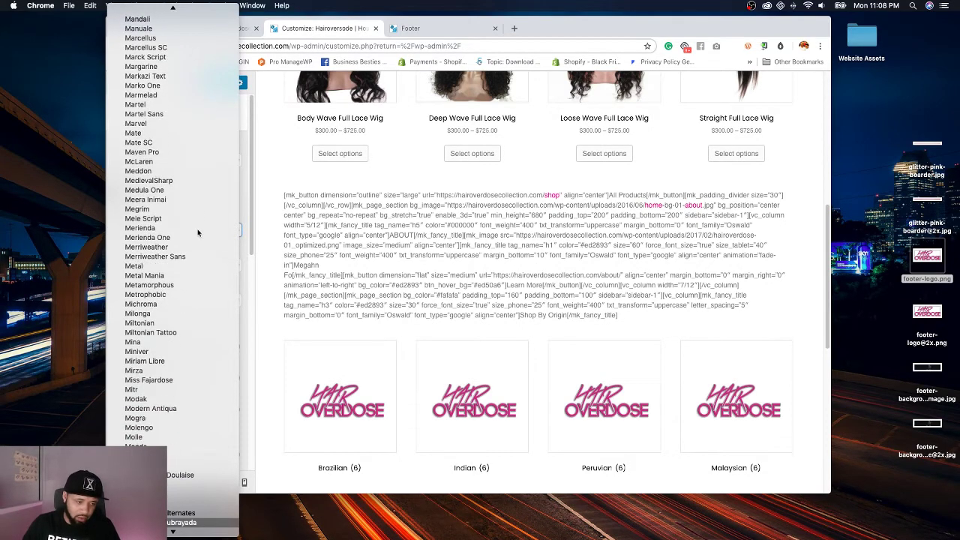
{"action": "left_click", "coordinate": [197, 232]}
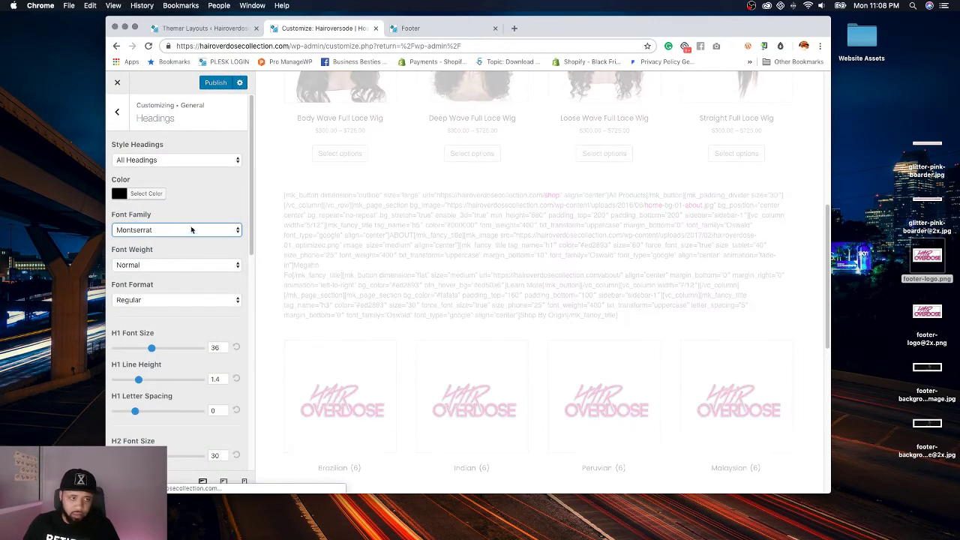
{"action": "left_click", "coordinate": [182, 265]}
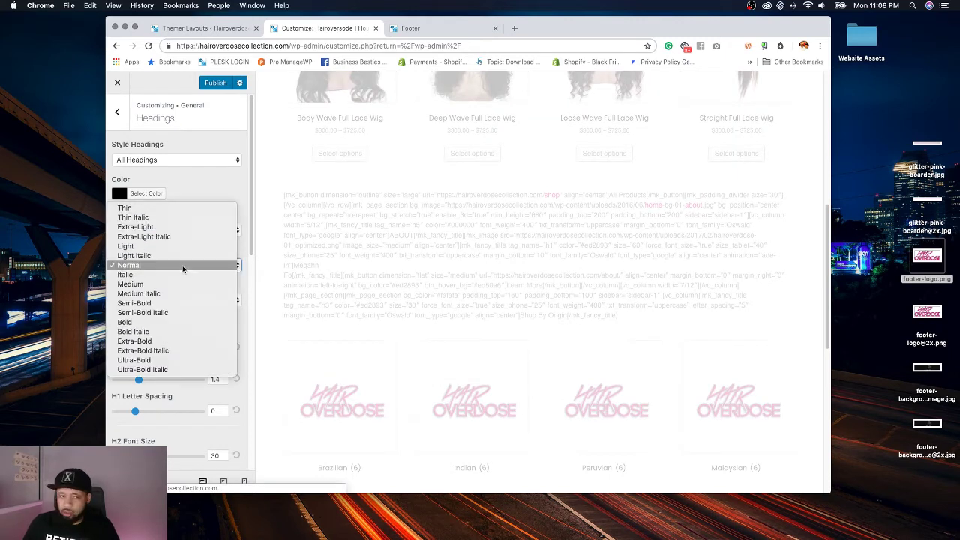
{"action": "left_click", "coordinate": [165, 323]}
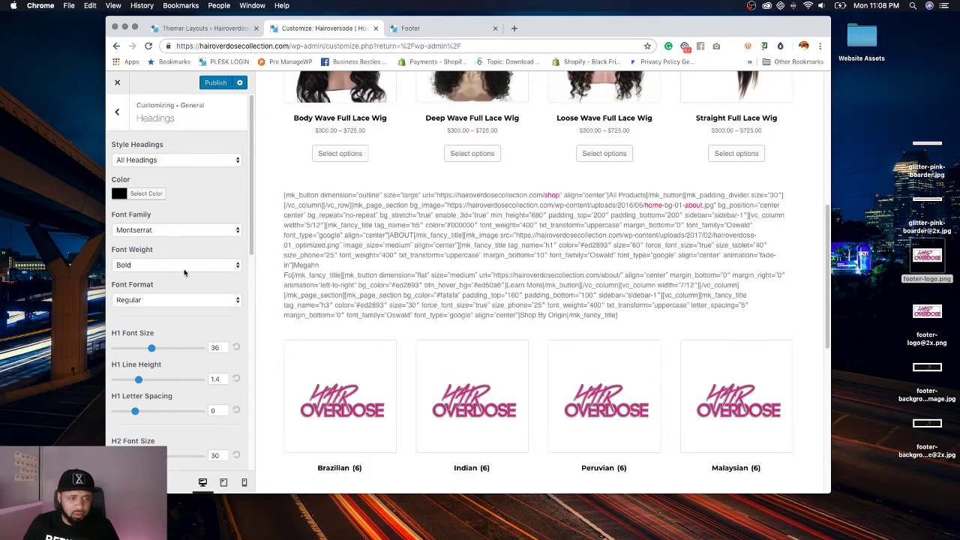
Step: Set the headings' font format to Uppercase, then review the H1 to H6 size settings and the page preview
{"action": "left_click", "coordinate": [174, 300]}
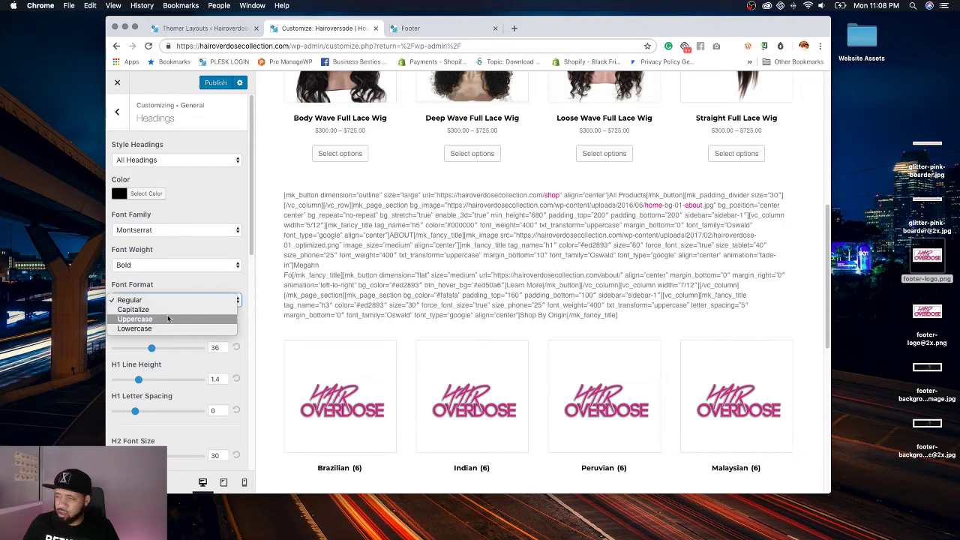
{"action": "left_click", "coordinate": [159, 319]}
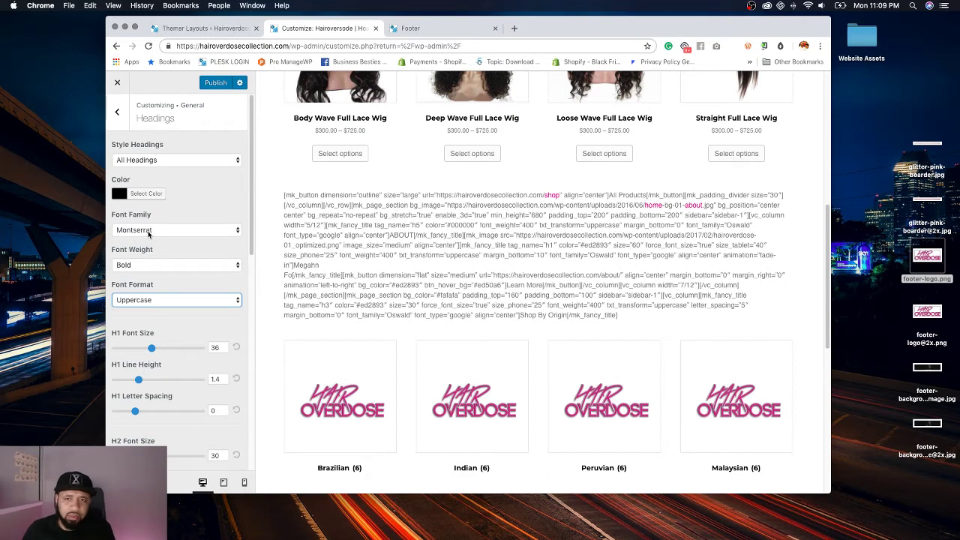
{"action": "scroll", "coordinate": [148, 234], "scroll_direction": "down", "scroll_amount": 10}
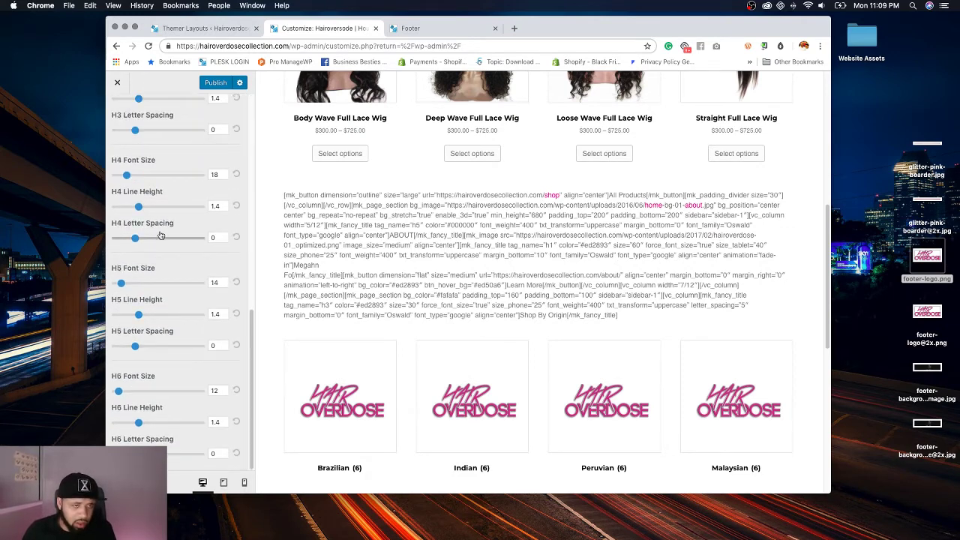
{"action": "scroll", "coordinate": [160, 235], "scroll_direction": "up", "scroll_amount": 10}
{"action": "mouse_move", "coordinate": [636, 215]}
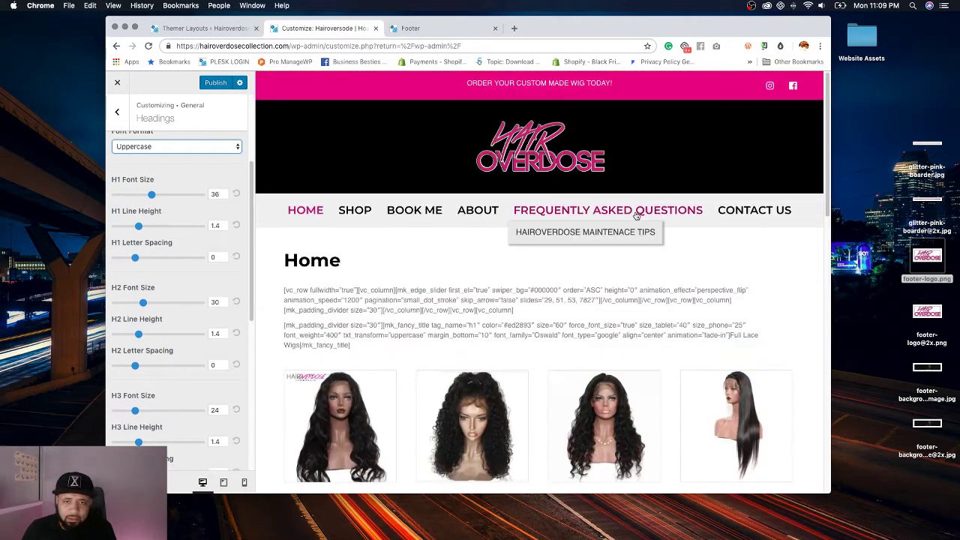
Step: Examine the heading styling in the homepage preview down to the footer, along with the H3 to H6 size settings
{"action": "scroll", "coordinate": [728, 273], "scroll_direction": "down", "scroll_amount": 3}
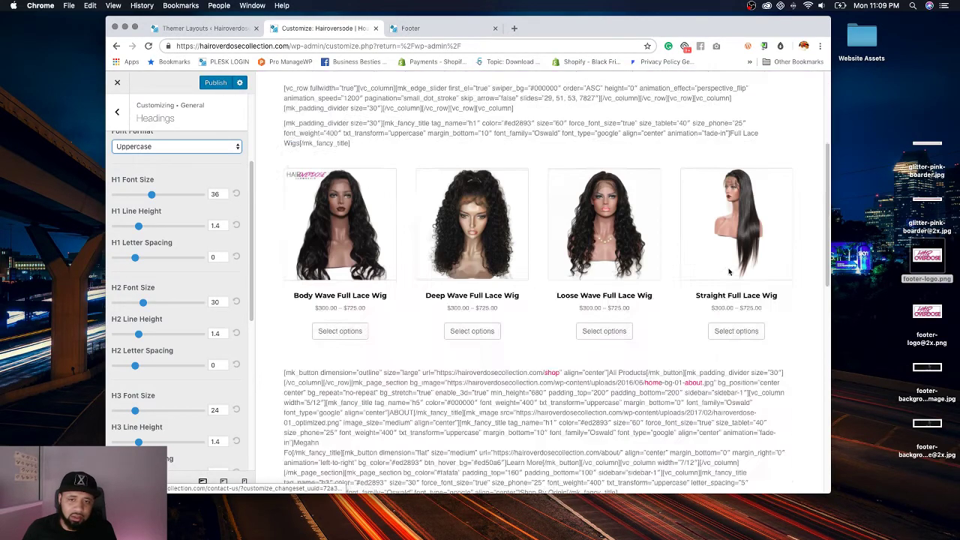
{"action": "scroll", "coordinate": [728, 272], "scroll_direction": "down", "scroll_amount": 10}
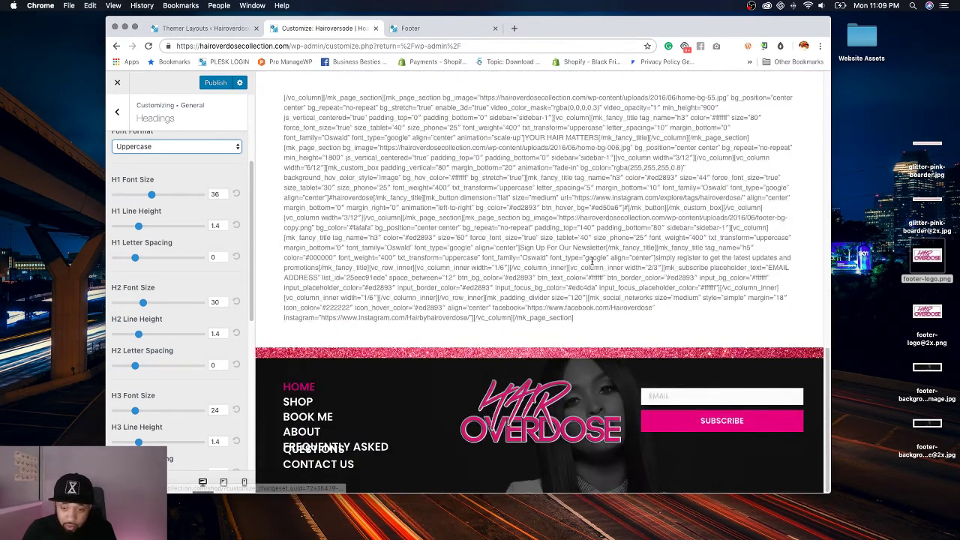
{"action": "scroll", "coordinate": [190, 214], "scroll_direction": "up", "scroll_amount": 3}
{"action": "scroll", "coordinate": [187, 203], "scroll_direction": "down", "scroll_amount": 10}
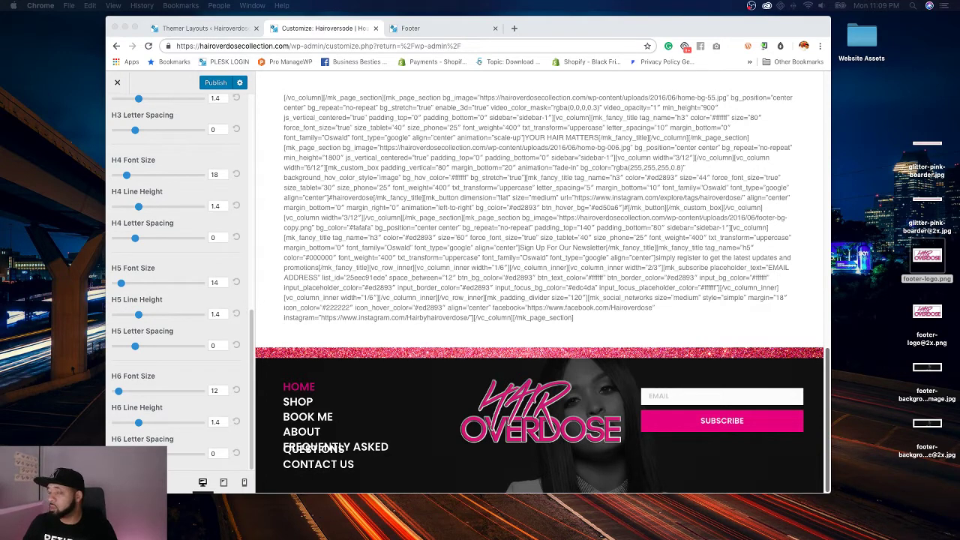
{"action": "scroll", "coordinate": [188, 150], "scroll_direction": "up", "scroll_amount": 10}
Step: Open the General Text settings and set the body text font family to Montserrat
{"action": "left_click", "coordinate": [120, 113]}
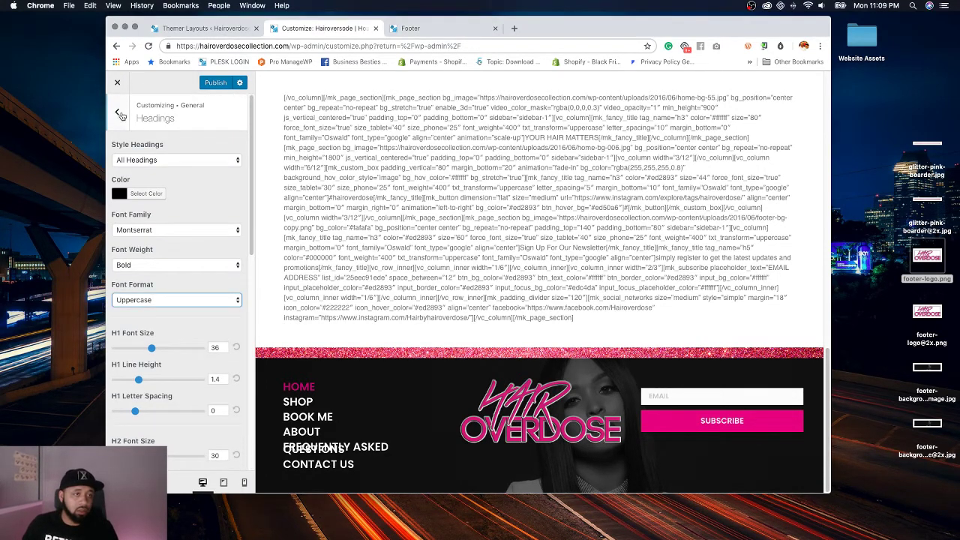
{"action": "left_click", "coordinate": [120, 114]}
{"action": "left_click", "coordinate": [199, 230]}
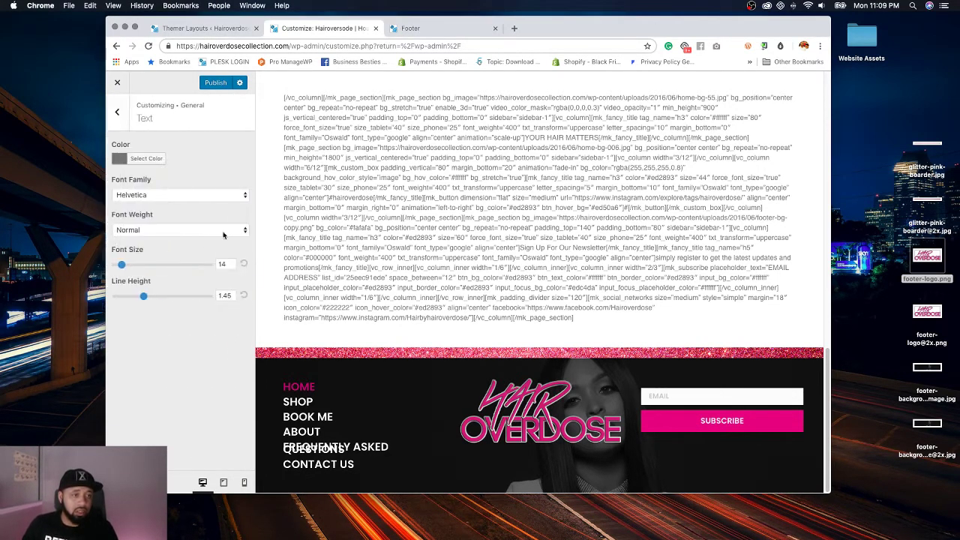
{"action": "left_click", "coordinate": [172, 194]}
{"action": "scroll", "coordinate": [171, 193], "scroll_direction": "down", "scroll_amount": 20}
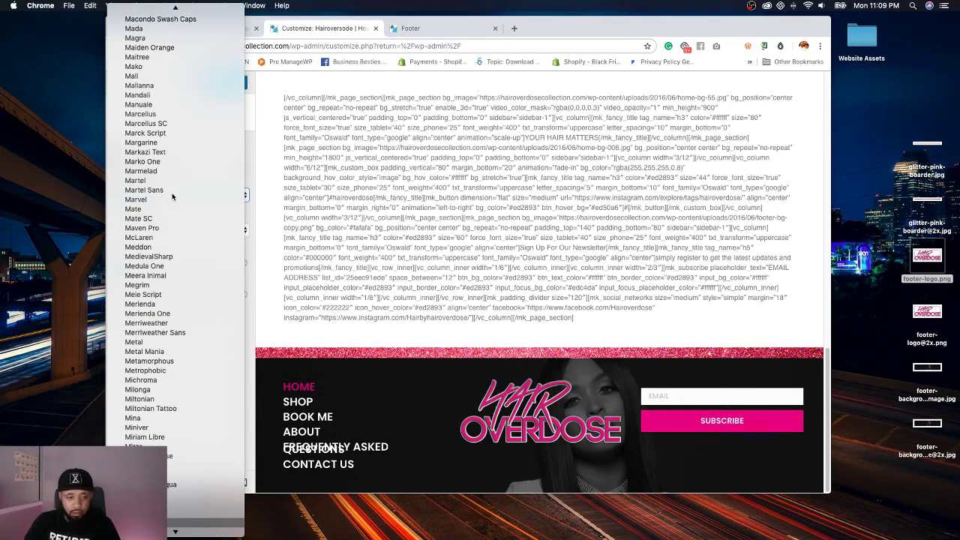
{"action": "scroll", "coordinate": [172, 193], "scroll_direction": "up", "scroll_amount": 1}
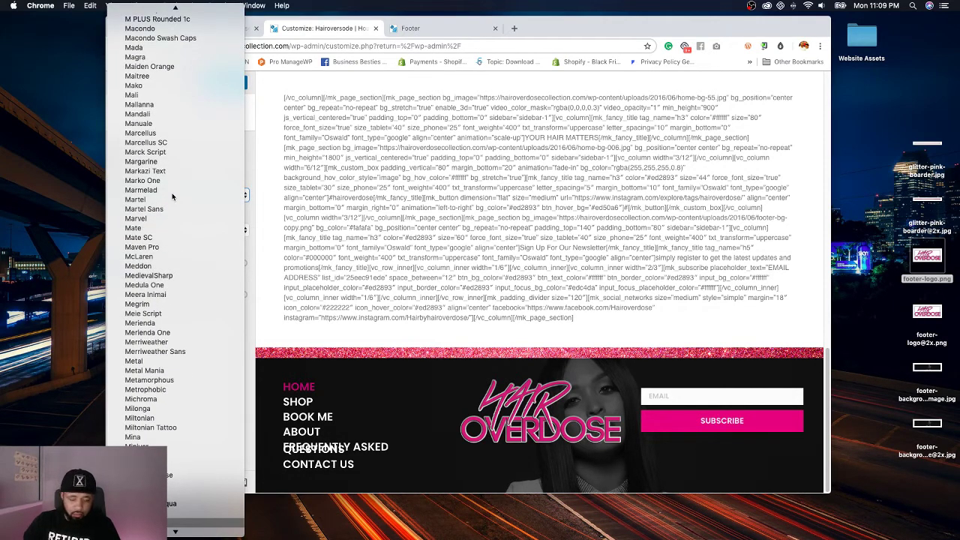
{"action": "scroll", "coordinate": [172, 192], "scroll_direction": "down", "scroll_amount": 9}
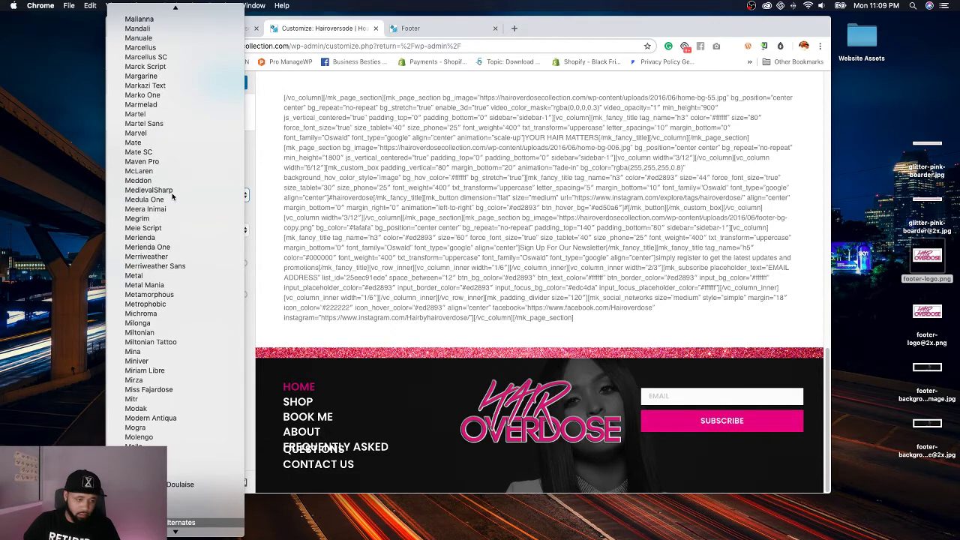
{"action": "scroll", "coordinate": [172, 195], "scroll_direction": "down", "scroll_amount": 20}
{"action": "left_click", "coordinate": [171, 195]}
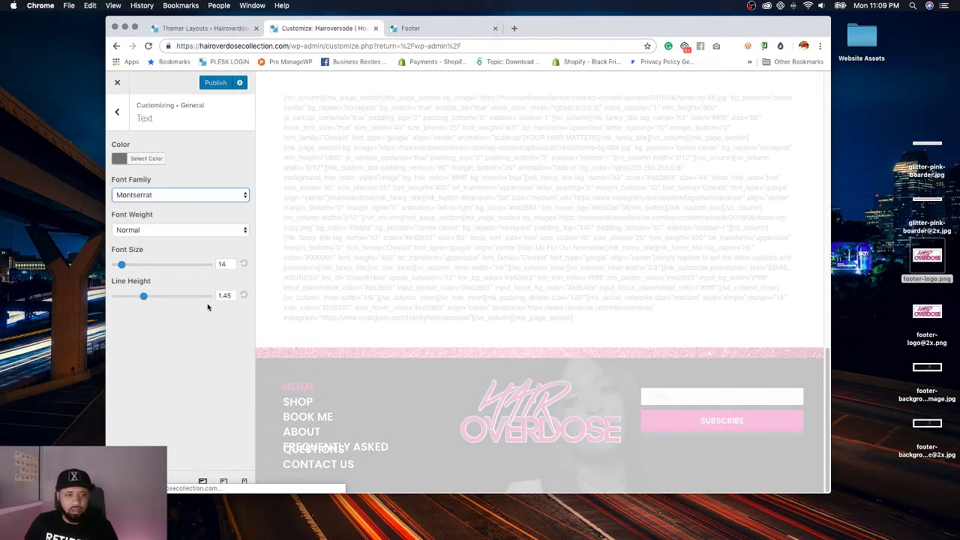
Step: Set the body text font size to 16 and its color to black
{"action": "left_click", "coordinate": [224, 264]}
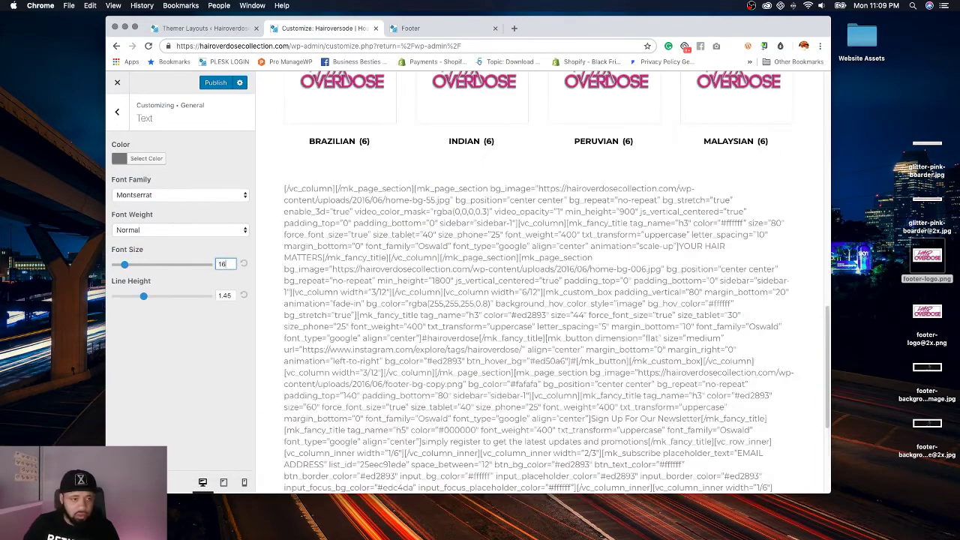
{"action": "double_click", "coordinate": [229, 260]}
{"action": "left_click", "coordinate": [147, 160]}
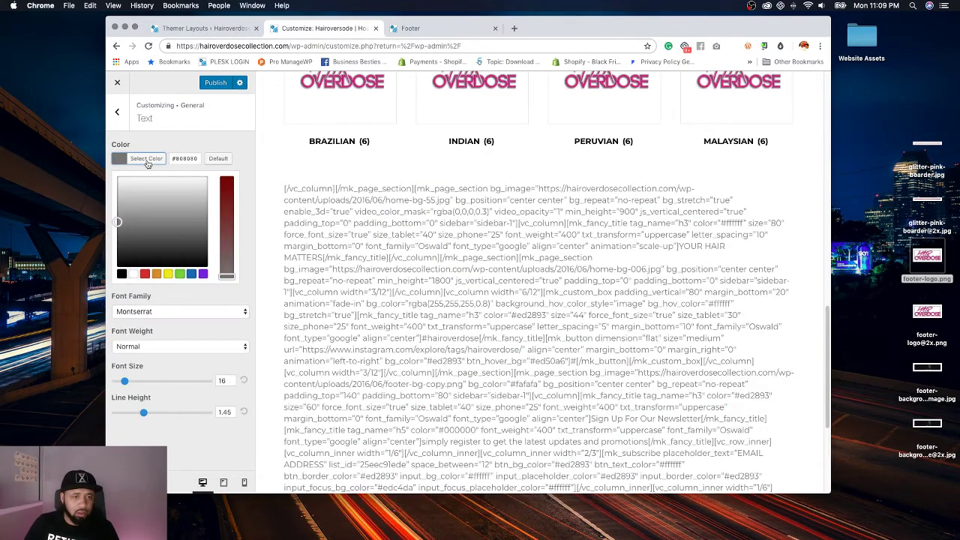
{"action": "left_click", "coordinate": [121, 274]}
{"action": "left_click", "coordinate": [261, 223]}
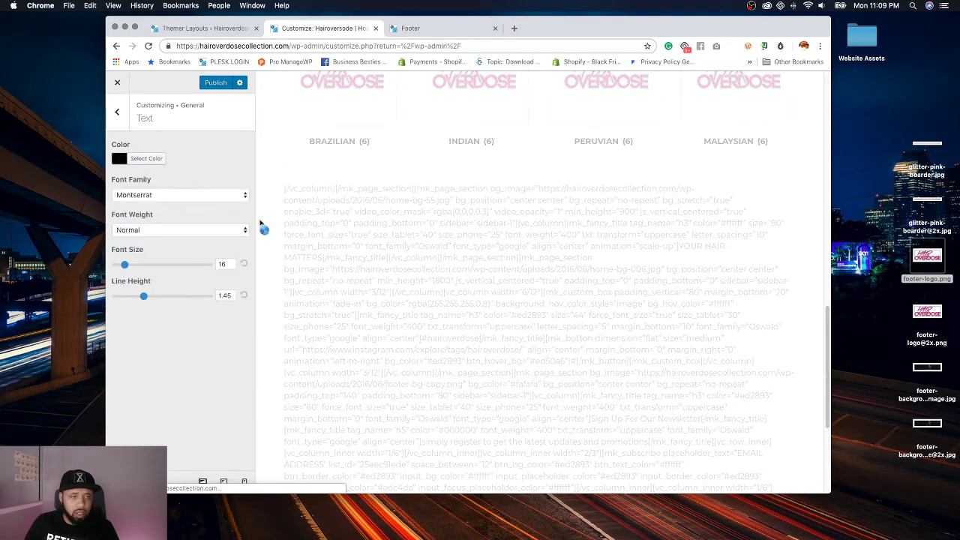
Step: Reduce the body text font size to 15 and set the line height to 1.6
{"action": "left_click", "coordinate": [222, 264]}
{"action": "key", "text": "Down"}
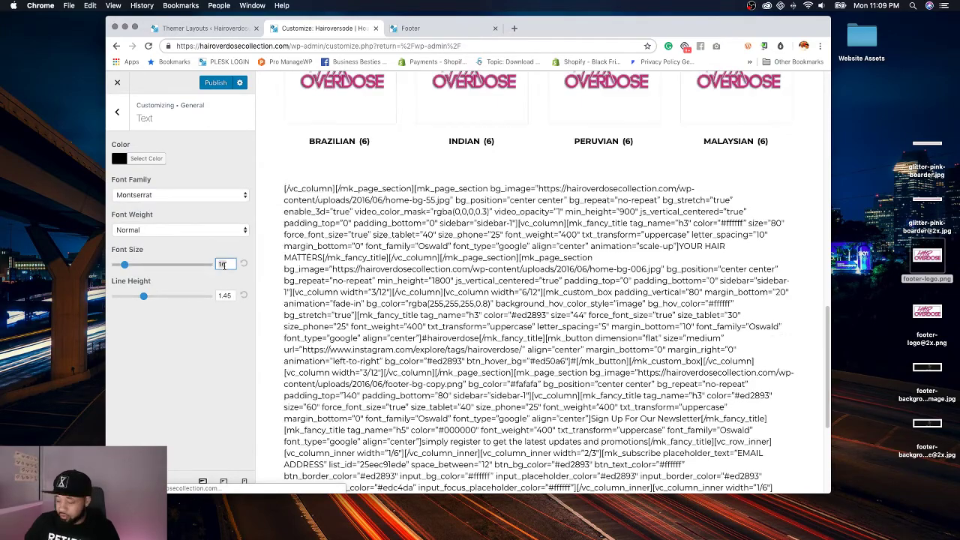
{"action": "left_click", "coordinate": [221, 296]}
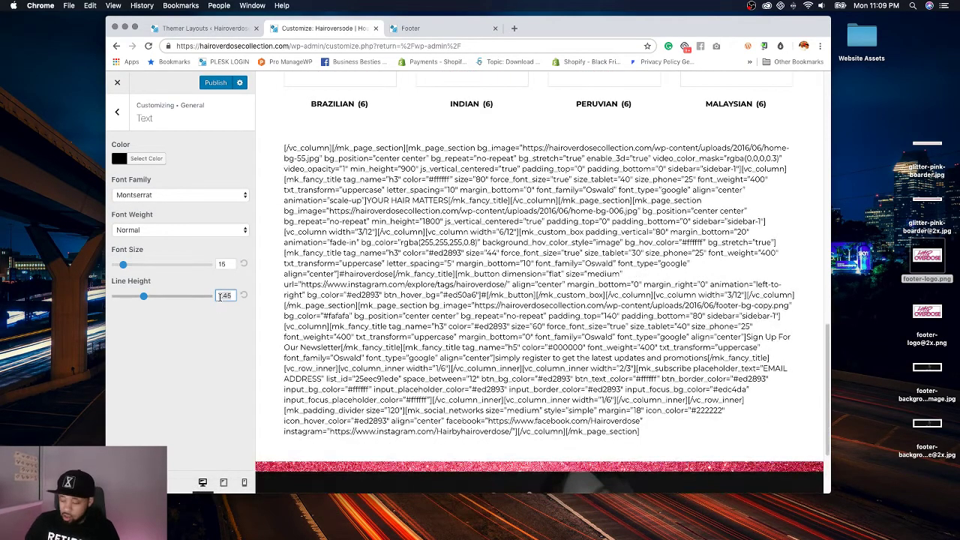
{"action": "type", "text": "1.6"}
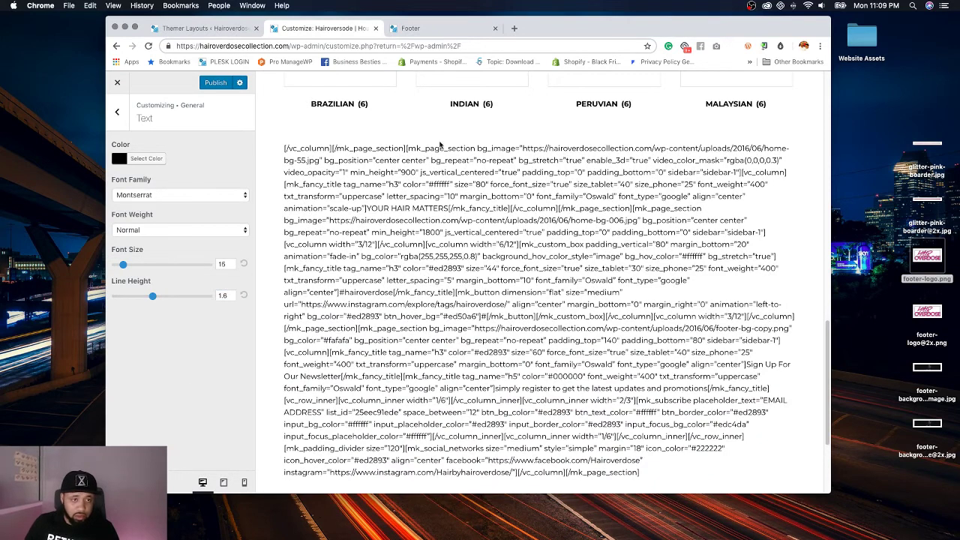
Step: Open the General Buttons settings and set the button style to Custom
{"action": "left_click", "coordinate": [117, 112]}
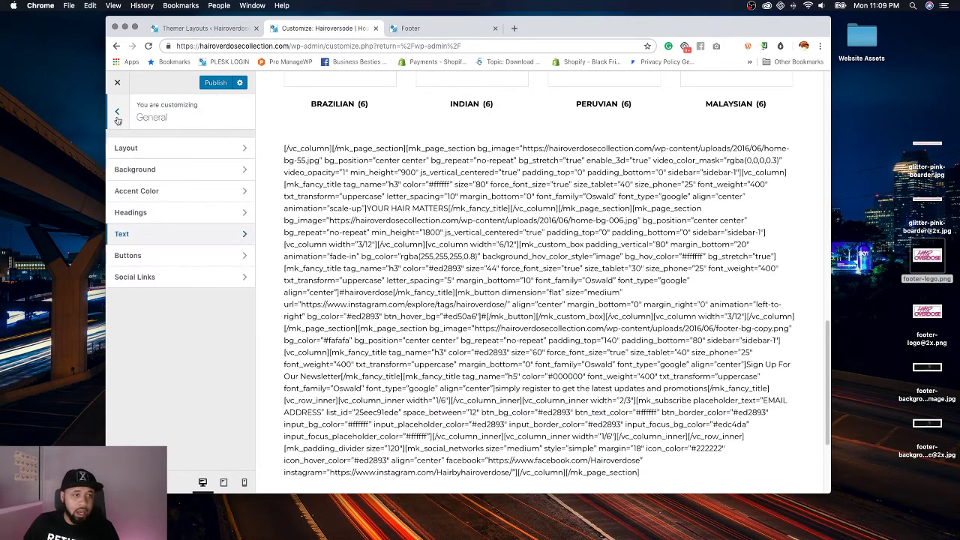
{"action": "left_click", "coordinate": [217, 255]}
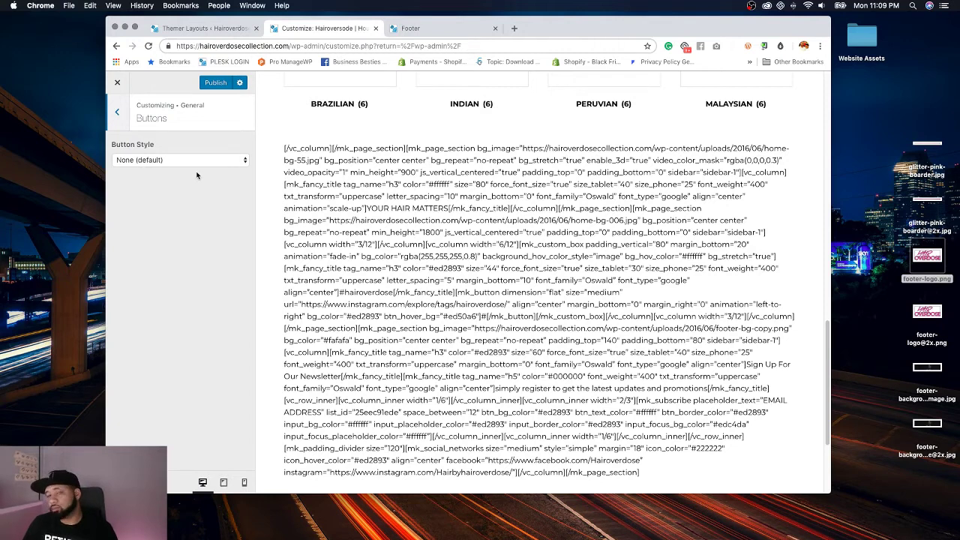
{"action": "left_click", "coordinate": [180, 160]}
{"action": "left_click", "coordinate": [173, 173]}
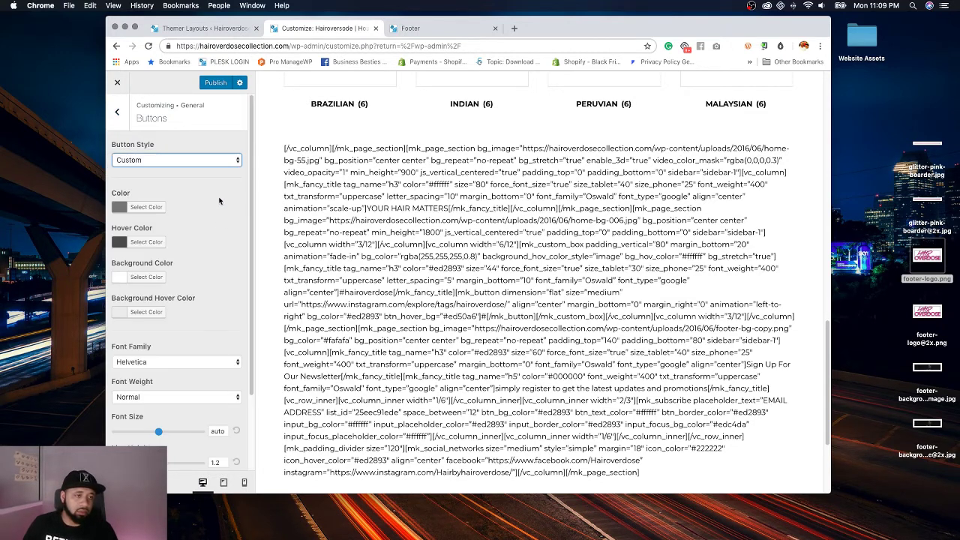
Step: Set both the button text color and its hover color to white
{"action": "left_click", "coordinate": [153, 208]}
{"action": "left_click", "coordinate": [134, 322]}
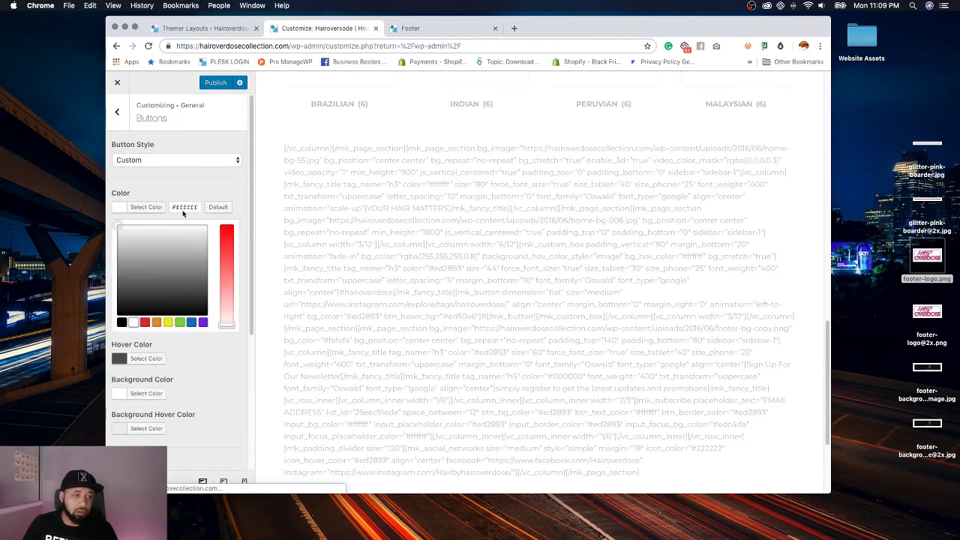
{"action": "left_click", "coordinate": [180, 160]}
{"action": "left_click", "coordinate": [150, 160]}
{"action": "left_click", "coordinate": [146, 241]}
{"action": "left_click", "coordinate": [134, 356]}
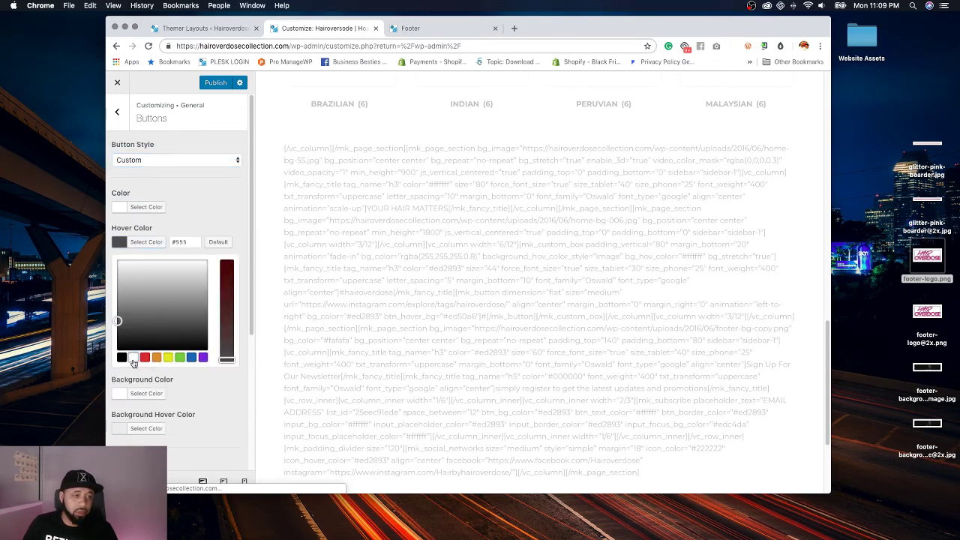
Step: Set the button background hover color to the dark pink #c60178
{"action": "left_click", "coordinate": [148, 277]}
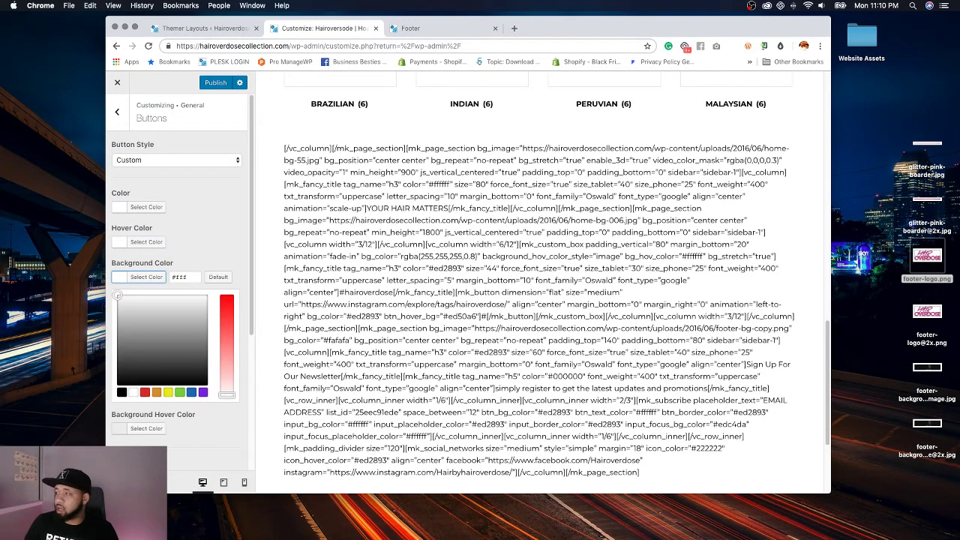
{"action": "left_click", "coordinate": [192, 231]}
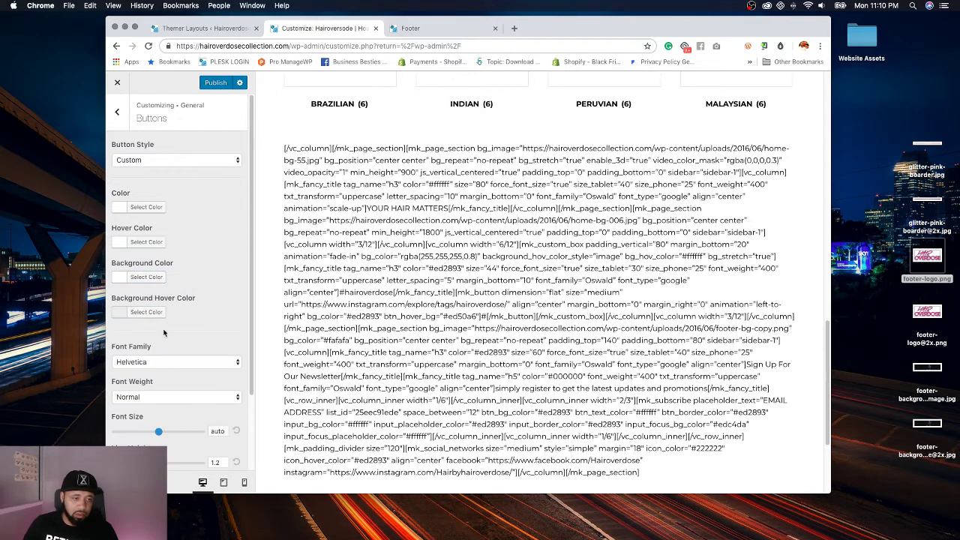
{"action": "left_click", "coordinate": [146, 312]}
{"action": "left_click", "coordinate": [180, 312]}
{"action": "type", "text": "#ed2893"}
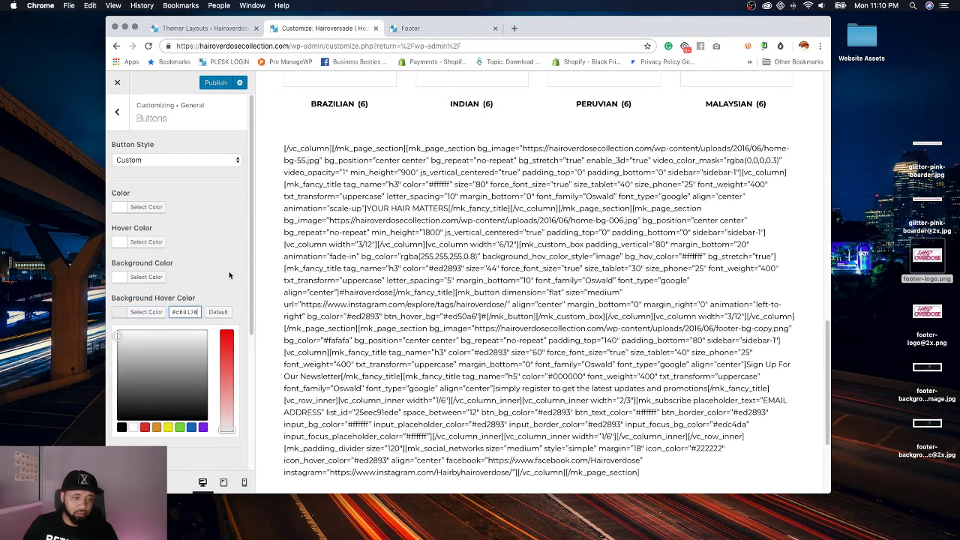
{"action": "left_click", "coordinate": [189, 251]}
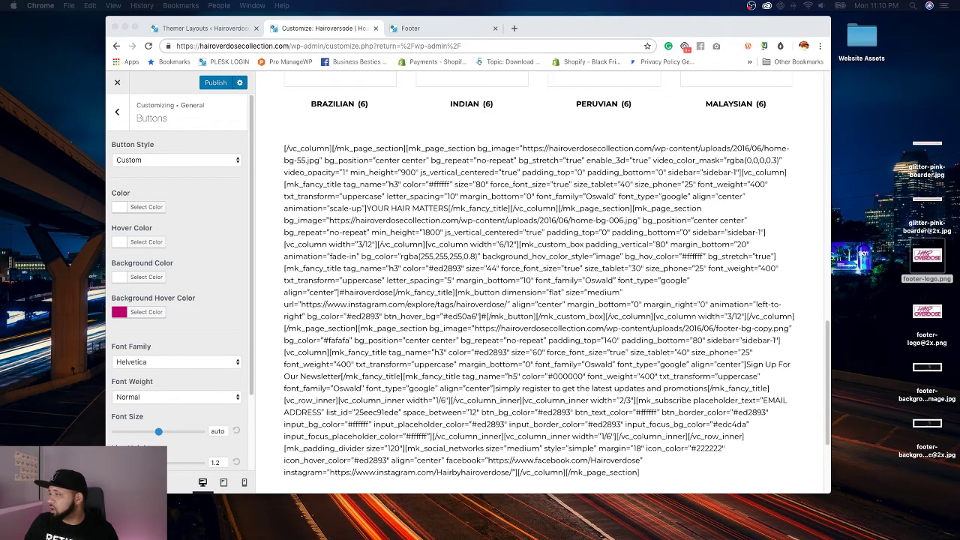
Step: Paste the site's bright pink color code as the button background color
{"action": "left_click", "coordinate": [146, 277]}
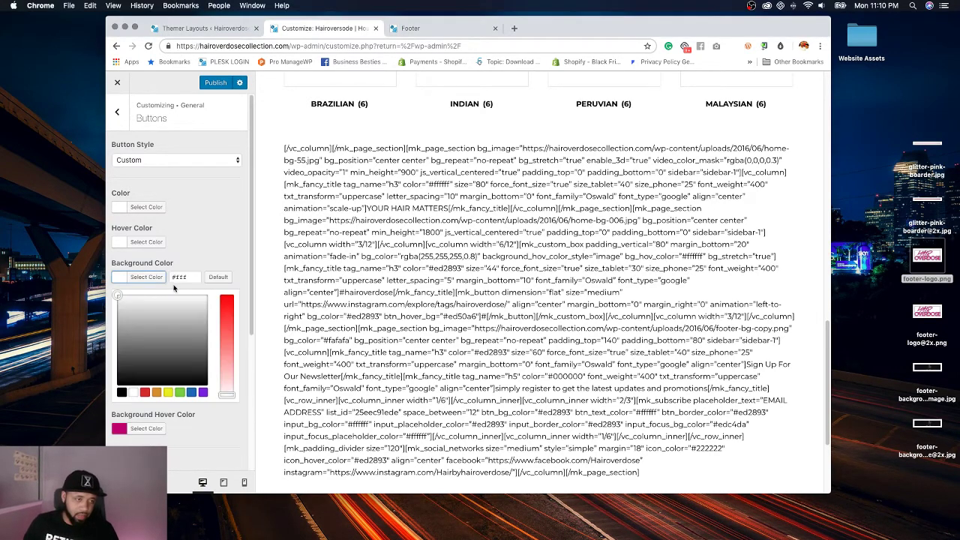
{"action": "left_click", "coordinate": [180, 276]}
{"action": "key", "text": "super+v"}
{"action": "left_click", "coordinate": [210, 238]}
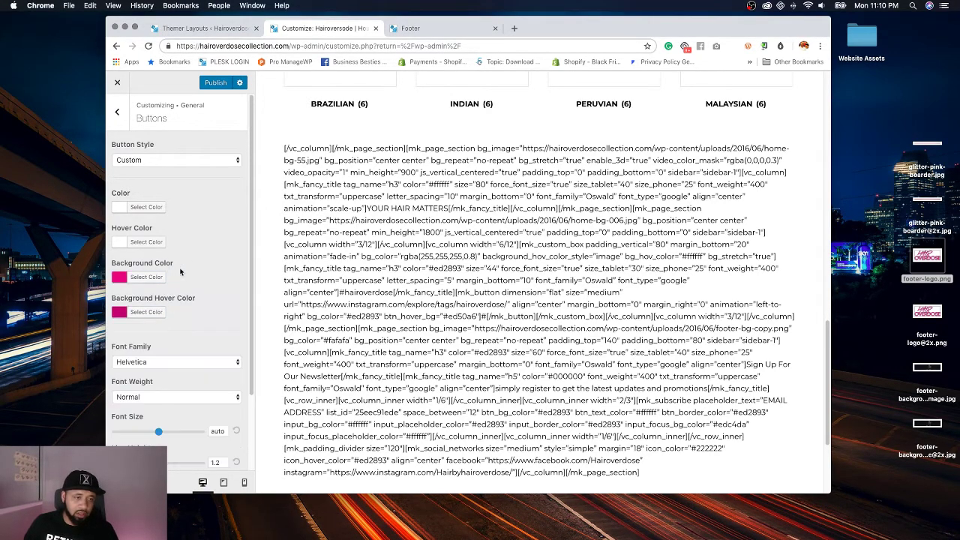
Step: Set the button font family to Montserrat and the font weight to Semi-Bold
{"action": "scroll", "coordinate": [174, 313], "scroll_direction": "down", "scroll_amount": 3}
{"action": "left_click", "coordinate": [165, 271]}
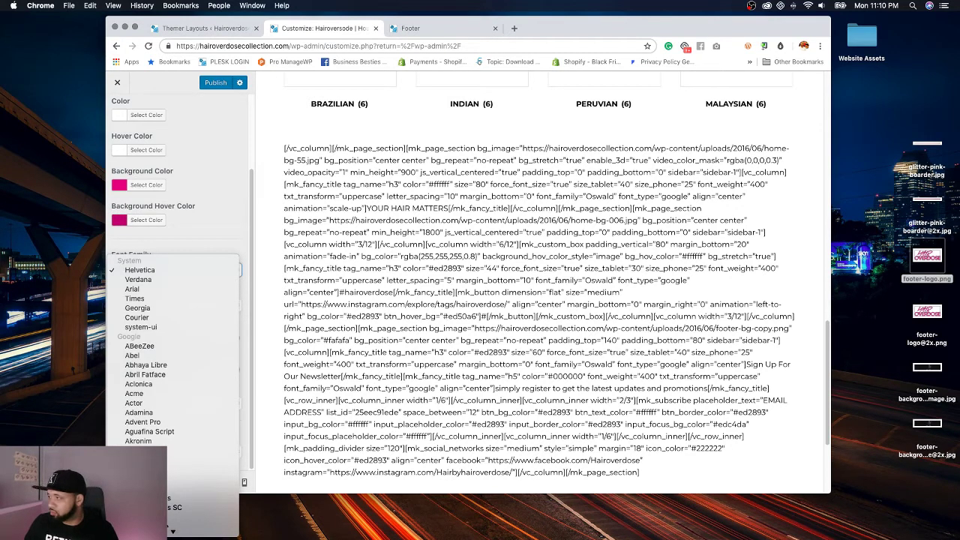
{"action": "key", "text": "Escape"}
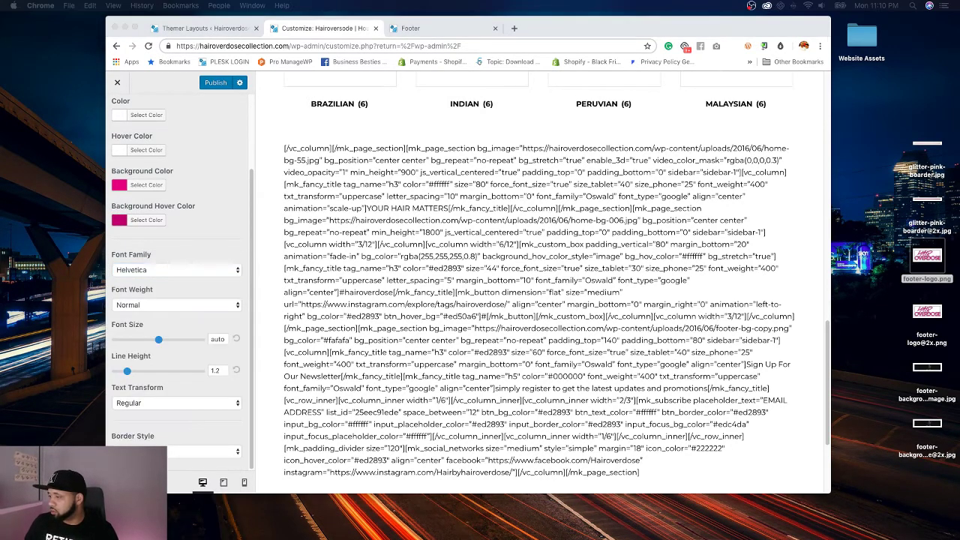
{"action": "left_click", "coordinate": [133, 273]}
{"action": "scroll", "coordinate": [172, 270], "scroll_direction": "down", "scroll_amount": 20}
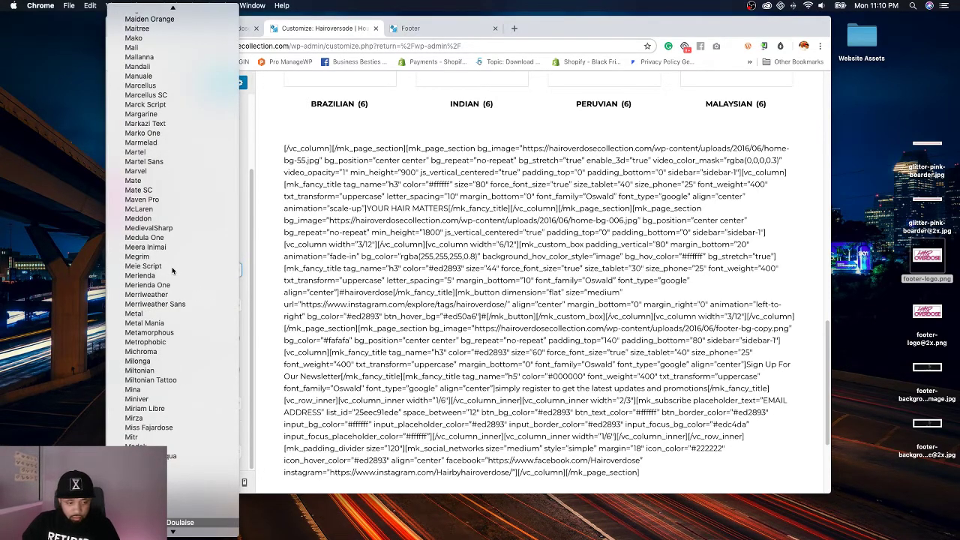
{"action": "scroll", "coordinate": [172, 270], "scroll_direction": "down", "scroll_amount": 1}
{"action": "left_click", "coordinate": [171, 270]}
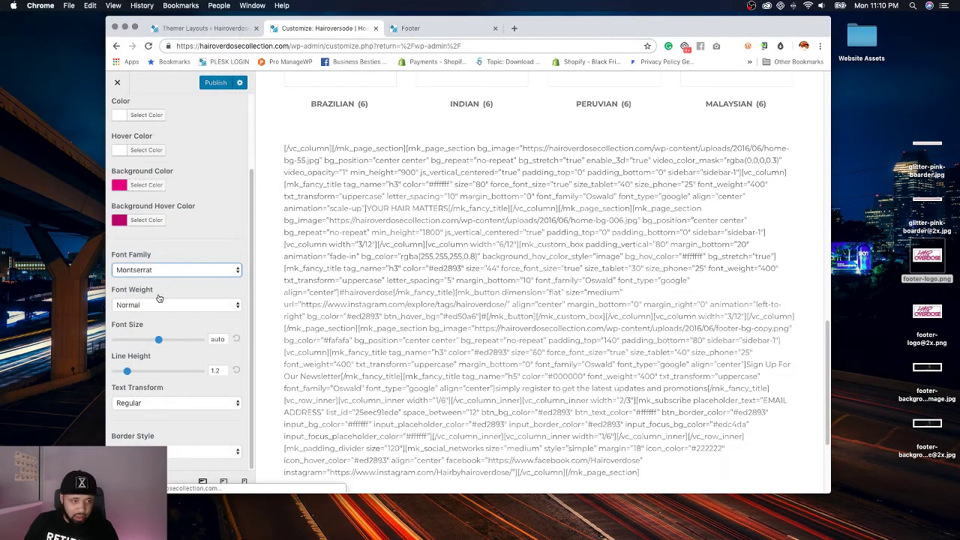
{"action": "left_click", "coordinate": [155, 306]}
{"action": "left_click", "coordinate": [155, 342]}
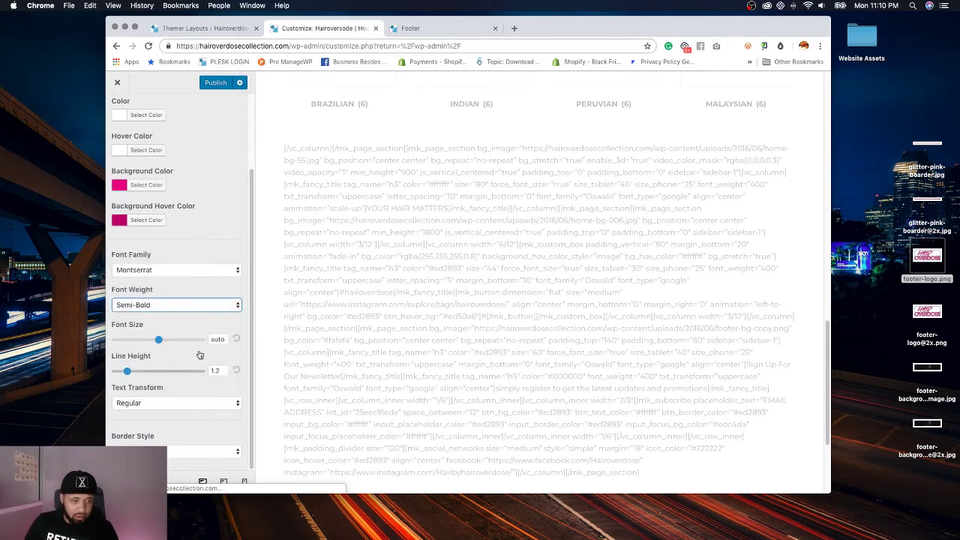
Step: Set the button font size to 22 and the text transform to Uppercase
{"action": "left_click", "coordinate": [217, 340]}
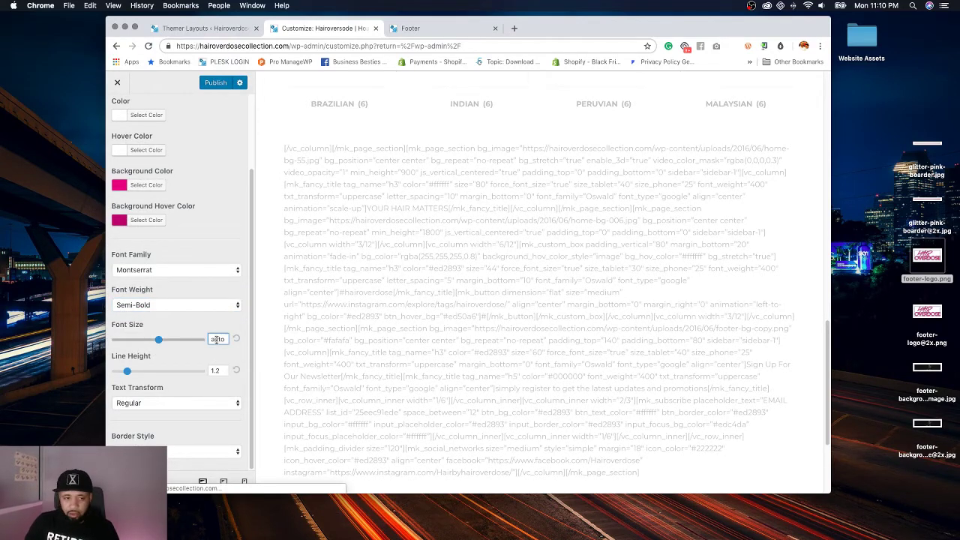
{"action": "type", "text": "22"}
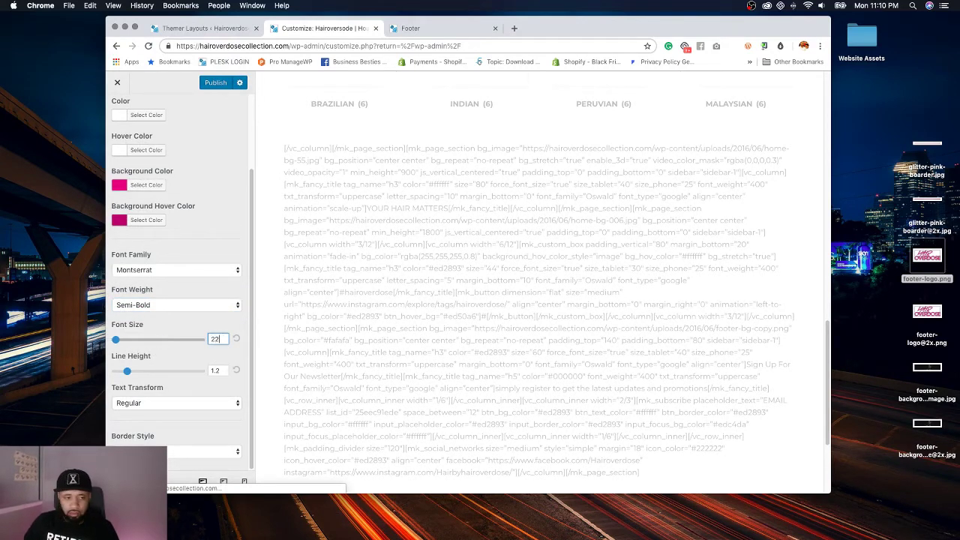
{"action": "left_click", "coordinate": [211, 196]}
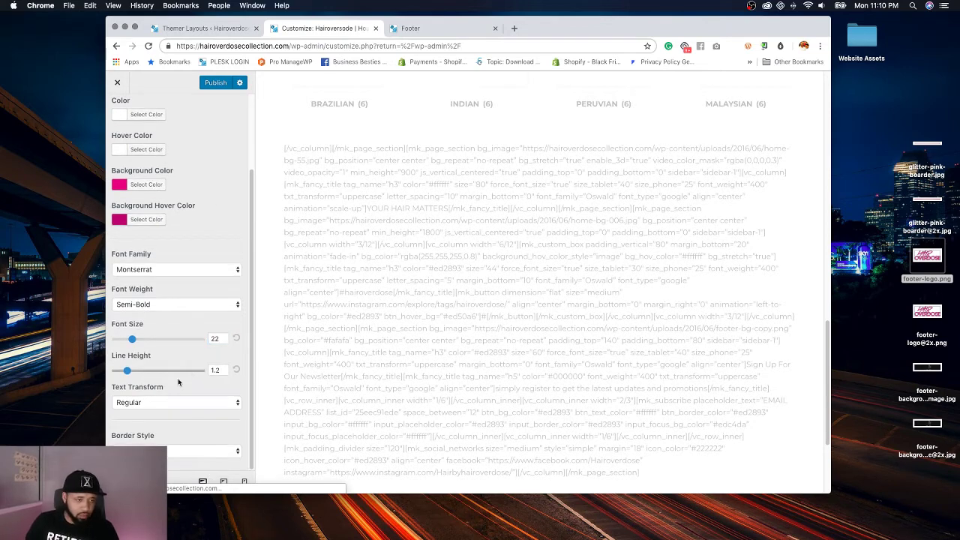
{"action": "left_click", "coordinate": [168, 403]}
{"action": "left_click", "coordinate": [168, 405]}
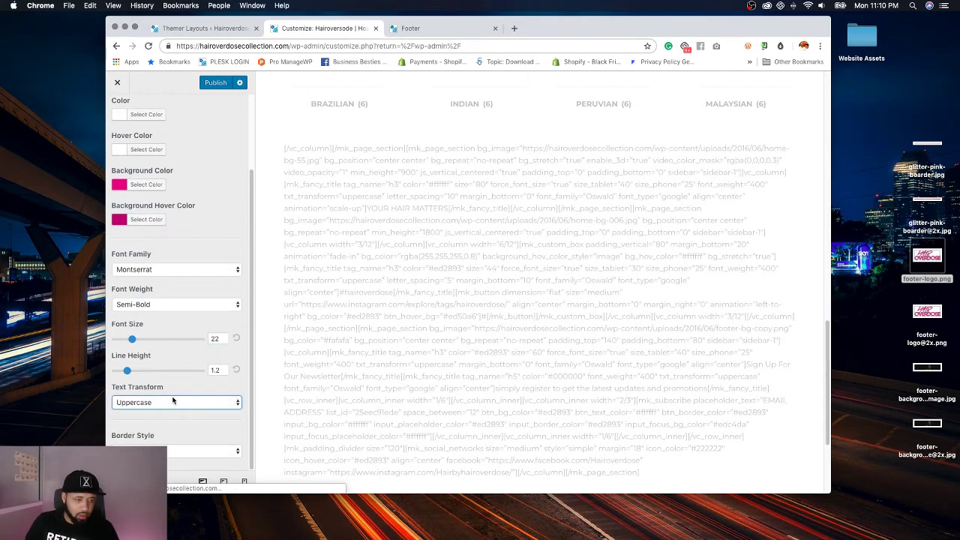
Step: Check the restyled subscribe button in the footer preview and publish the button styling changes
{"action": "scroll", "coordinate": [177, 431], "scroll_direction": "up", "scroll_amount": 3}
{"action": "scroll", "coordinate": [524, 314], "scroll_direction": "down", "scroll_amount": 4}
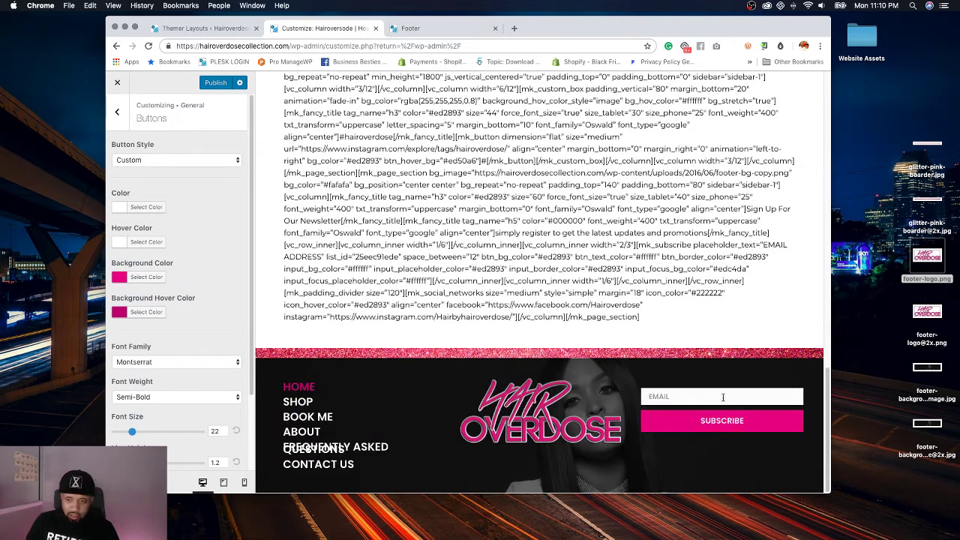
{"action": "scroll", "coordinate": [256, 281], "scroll_direction": "up", "scroll_amount": 5}
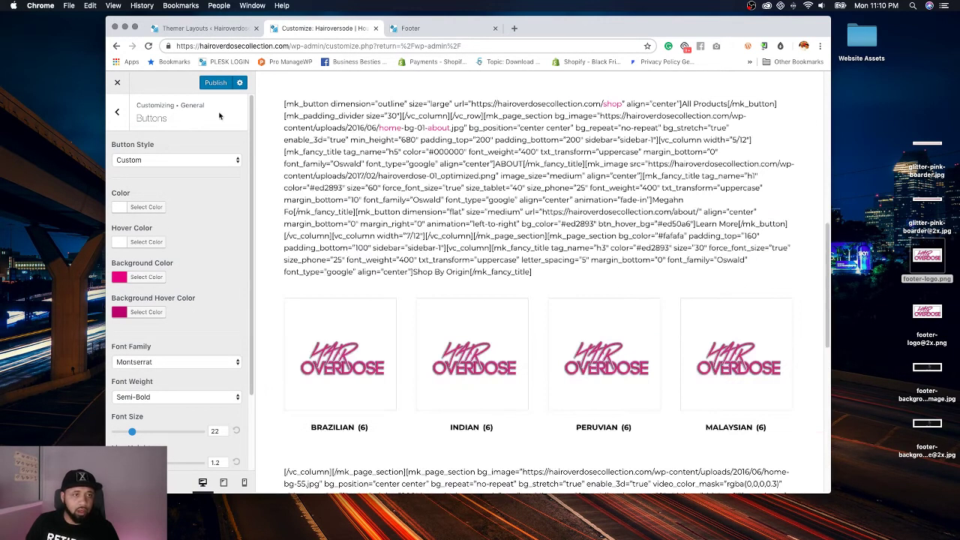
{"action": "left_click", "coordinate": [216, 82]}
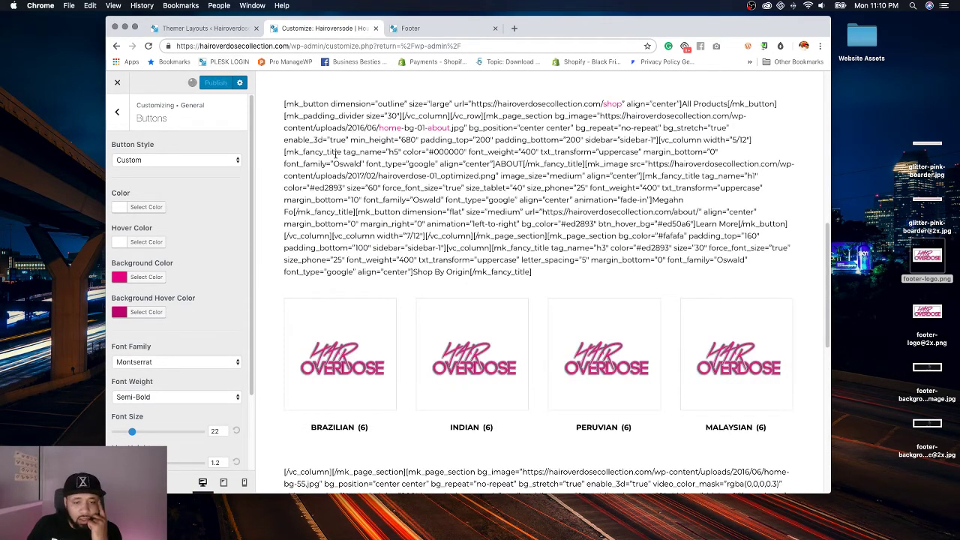
Step: Leave the general button settings and open the WooCommerce Layout settings in the Content section
{"action": "left_click", "coordinate": [116, 111]}
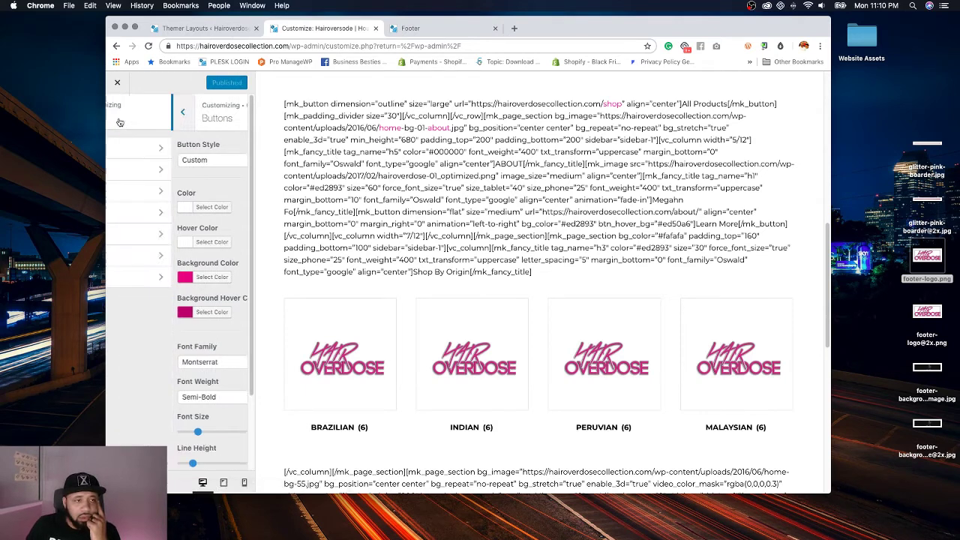
{"action": "left_click", "coordinate": [117, 111]}
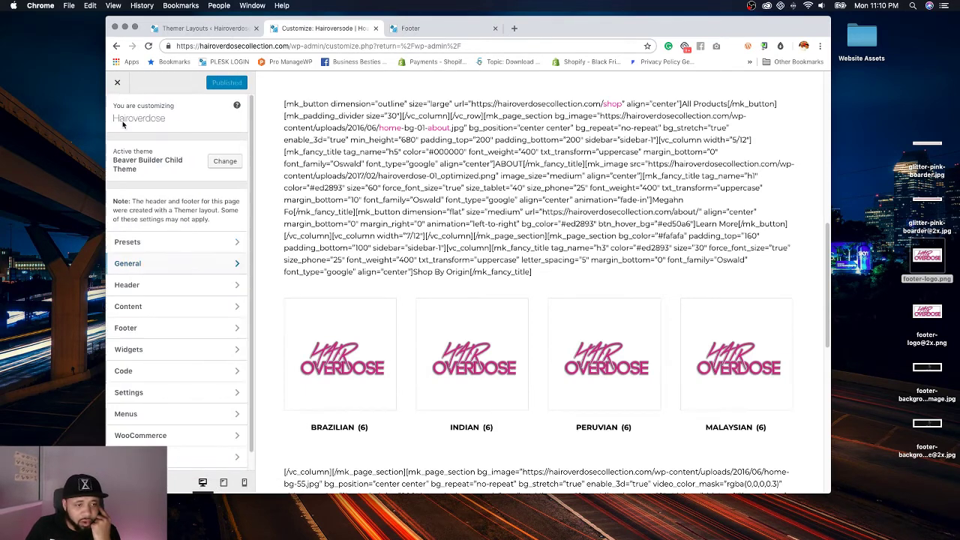
{"action": "left_click", "coordinate": [161, 286]}
{"action": "left_click", "coordinate": [116, 111]}
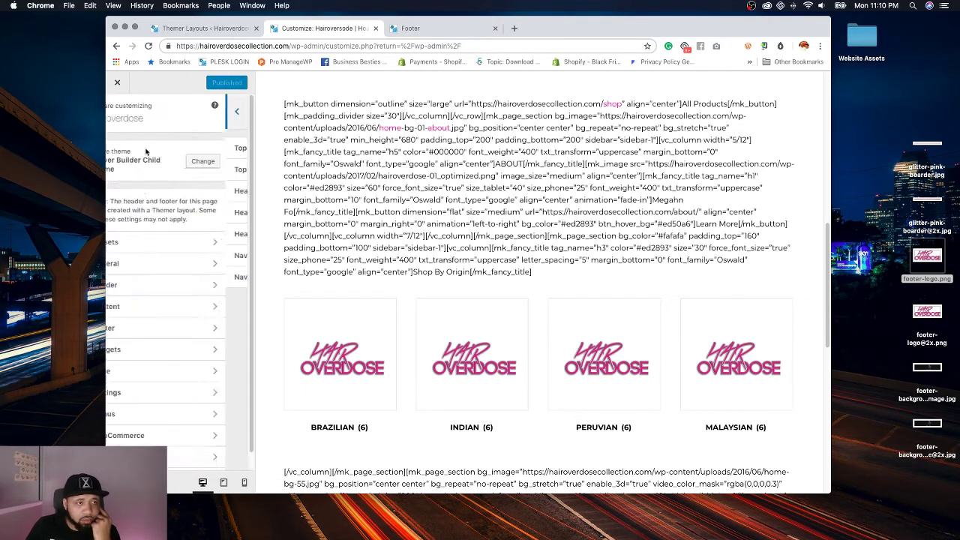
{"action": "left_click", "coordinate": [157, 309]}
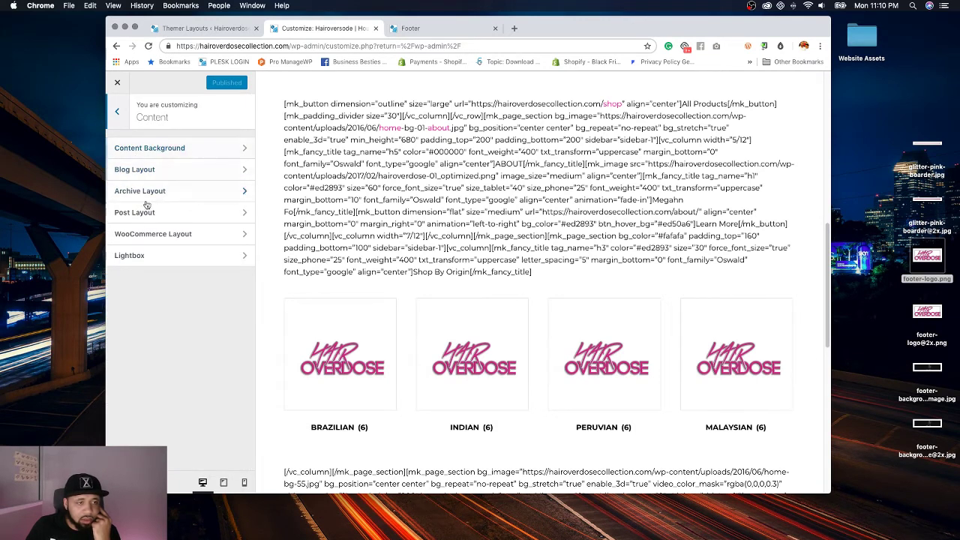
{"action": "left_click", "coordinate": [159, 235]}
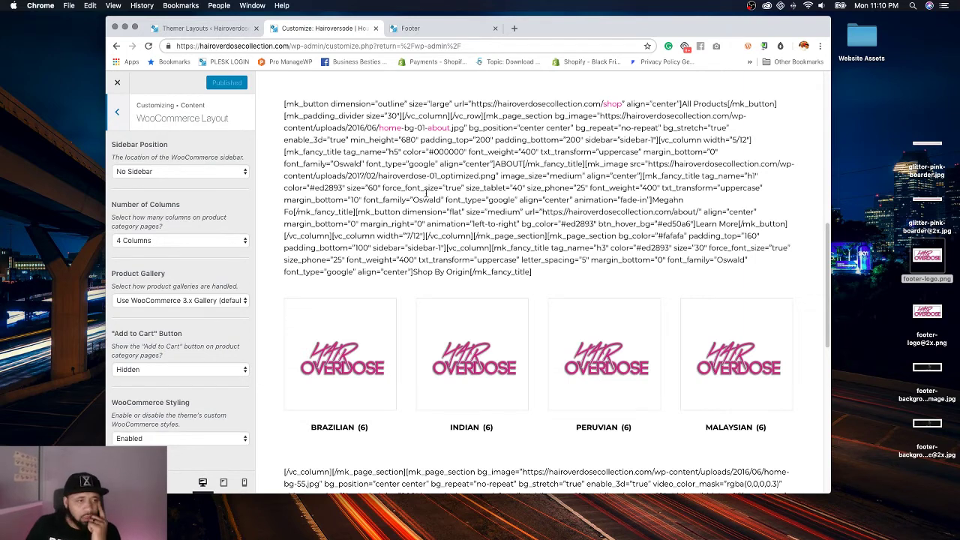
Step: Set the WooCommerce sidebar position to Sidebar Left and the sidebar size to Medium
{"action": "left_click", "coordinate": [166, 171]}
{"action": "left_click", "coordinate": [143, 152]}
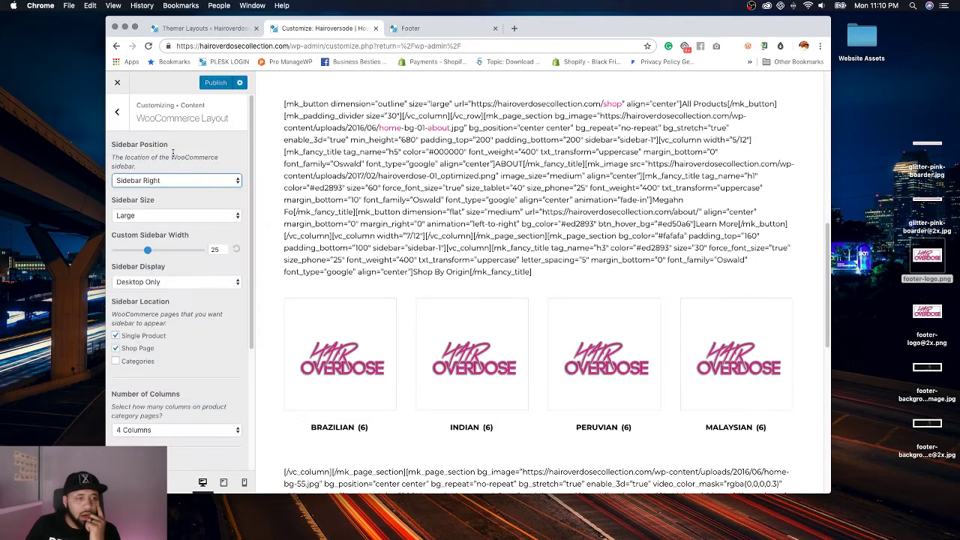
{"action": "left_click", "coordinate": [180, 216]}
{"action": "left_click", "coordinate": [178, 225]}
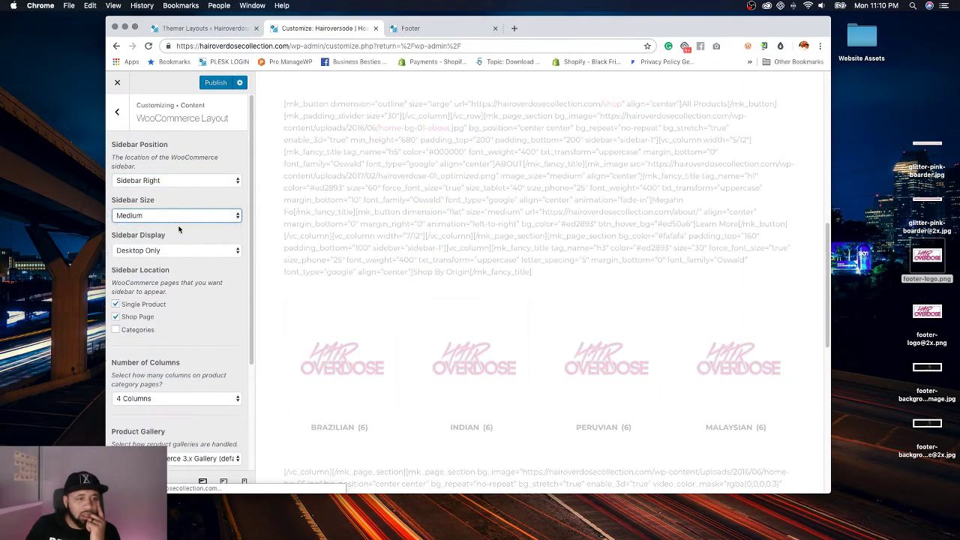
{"action": "left_click", "coordinate": [187, 179]}
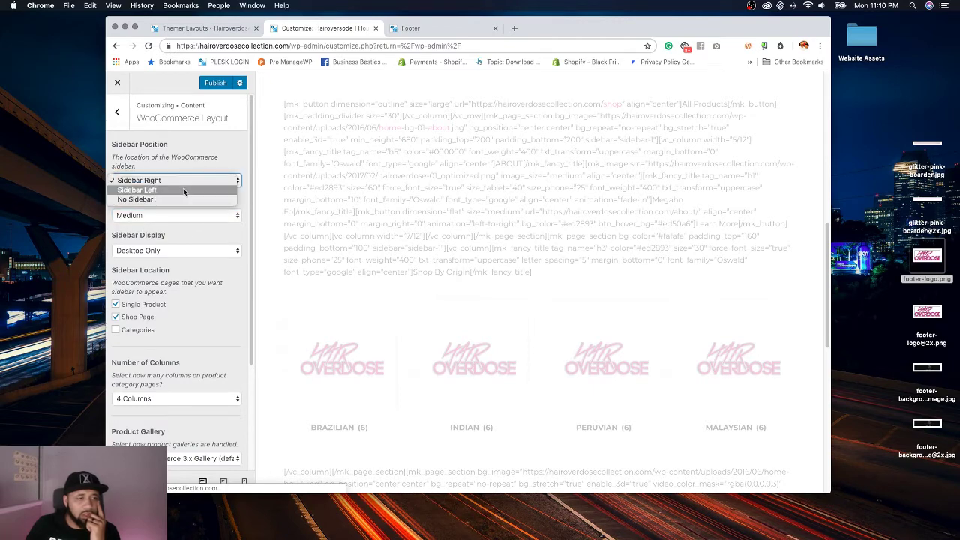
{"action": "left_click", "coordinate": [184, 190]}
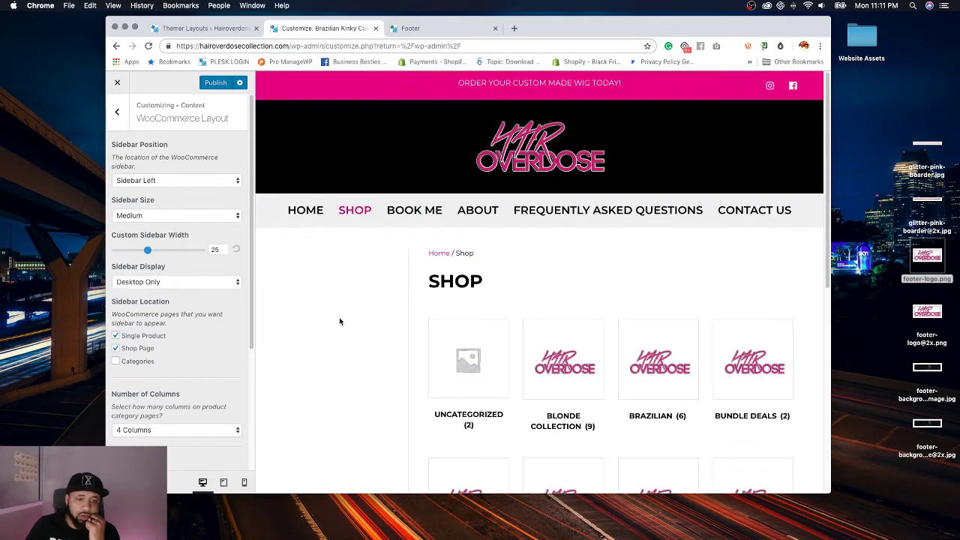
{"action": "scroll", "coordinate": [339, 321], "scroll_direction": "down", "scroll_amount": 2}
{"action": "scroll", "coordinate": [352, 247], "scroll_direction": "down", "scroll_amount": 2}
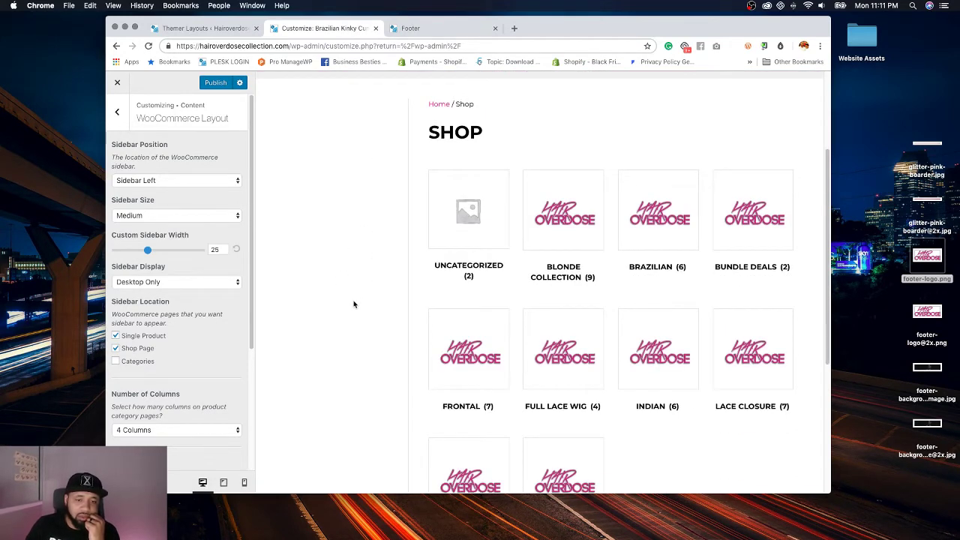
{"action": "scroll", "coordinate": [352, 300], "scroll_direction": "down", "scroll_amount": 1}
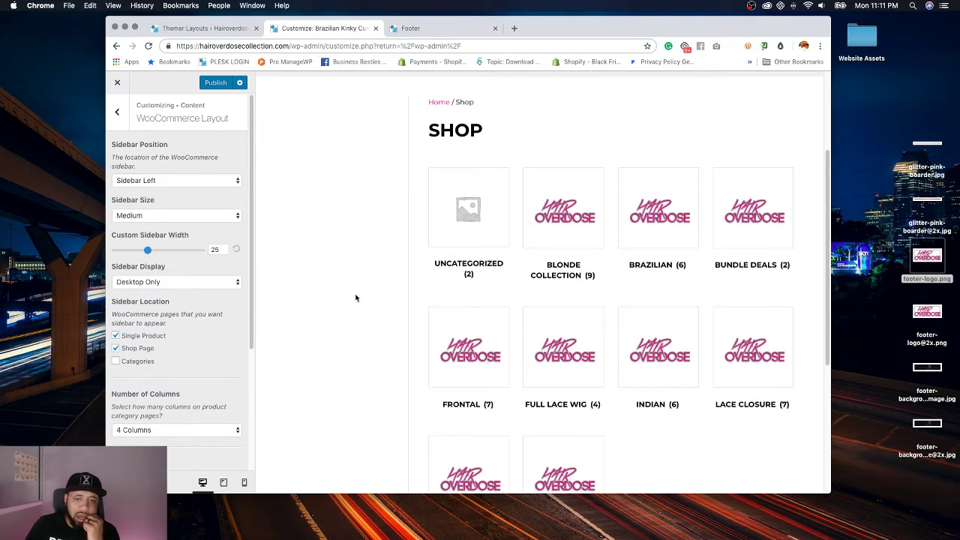
{"action": "scroll", "coordinate": [355, 322], "scroll_direction": "down", "scroll_amount": 1}
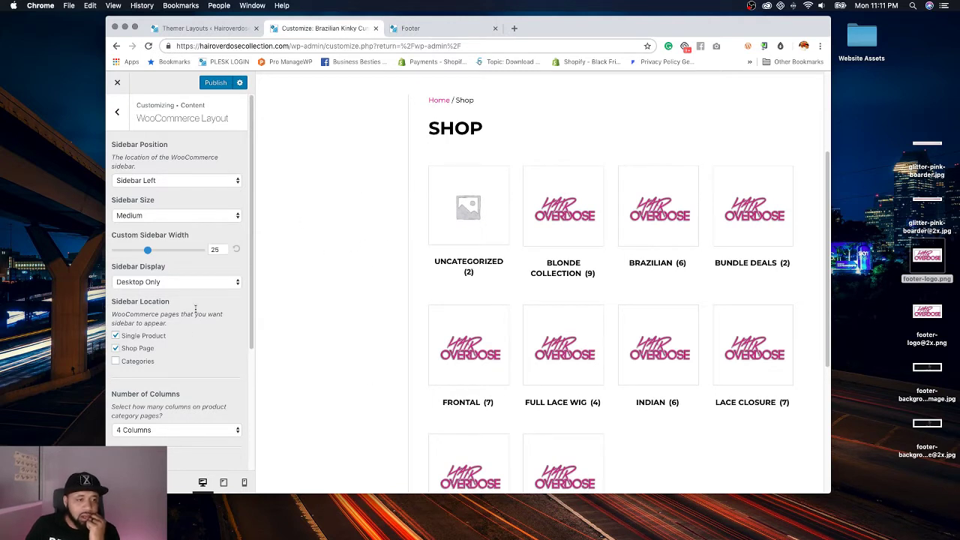
{"action": "left_click", "coordinate": [169, 283]}
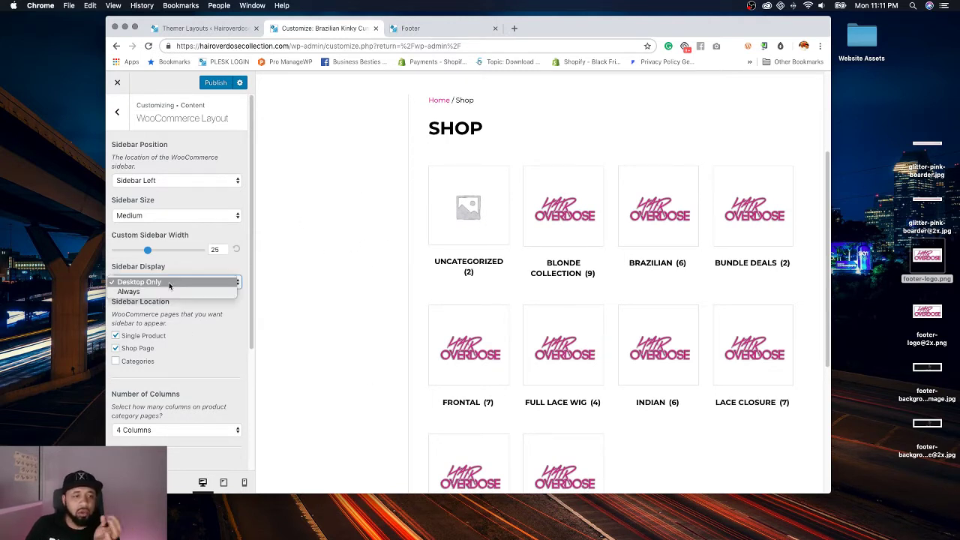
{"action": "left_click", "coordinate": [165, 291]}
{"action": "left_click", "coordinate": [188, 282]}
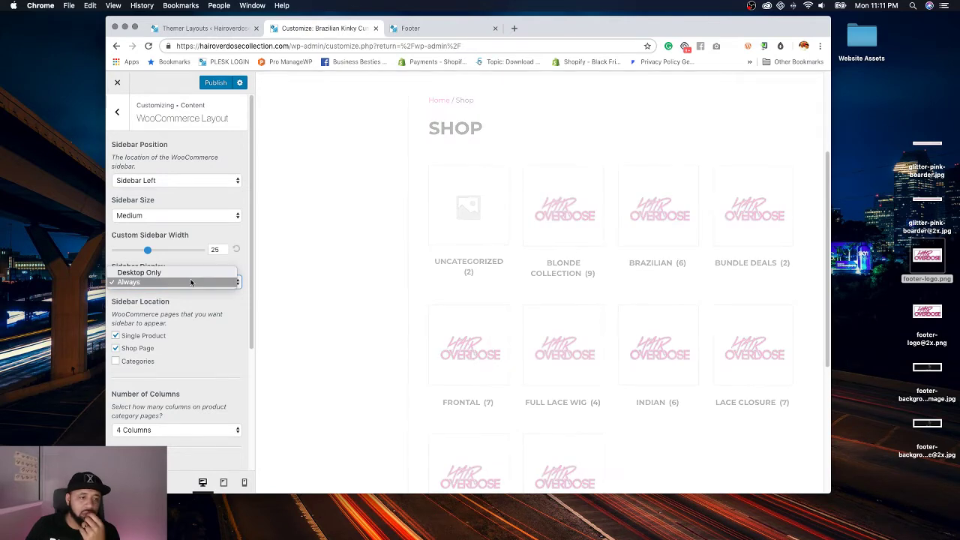
{"action": "left_click", "coordinate": [190, 272]}
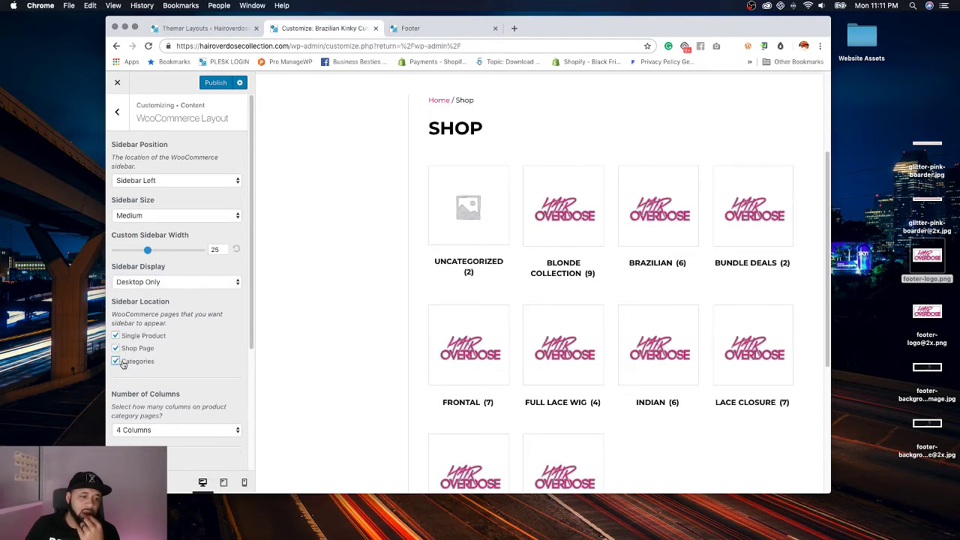
Step: Enable the WooCommerce sidebar for Categories and disable it for Single Product, checking the Blonde Collection and 1B 613 Full Lace Wig pages
{"action": "left_click", "coordinate": [115, 336]}
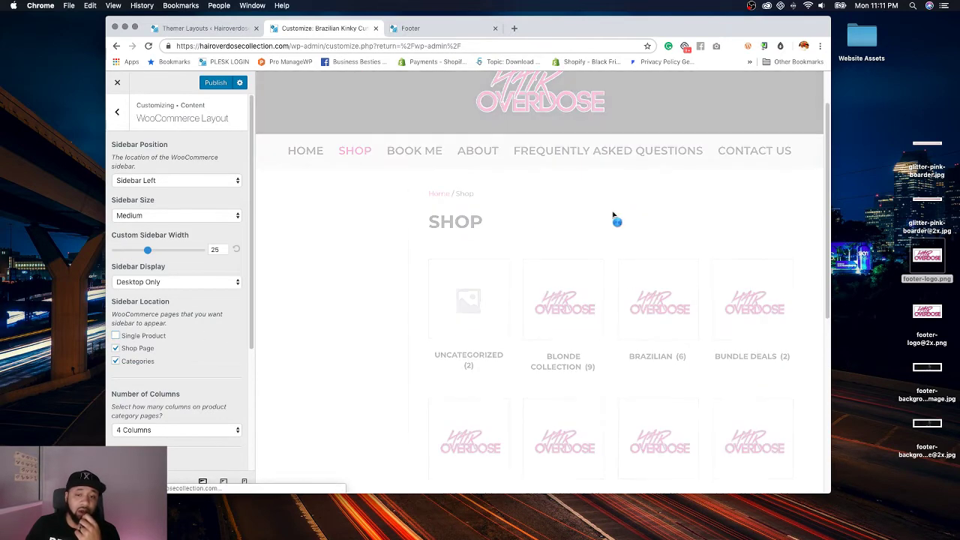
{"action": "left_click", "coordinate": [580, 347]}
{"action": "scroll", "coordinate": [562, 371], "scroll_direction": "down", "scroll_amount": 2}
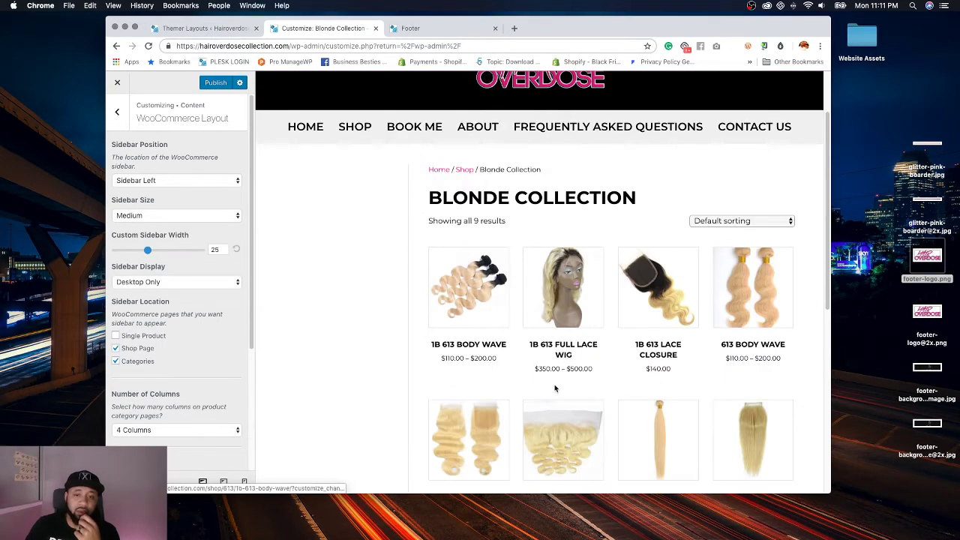
{"action": "left_click", "coordinate": [564, 289]}
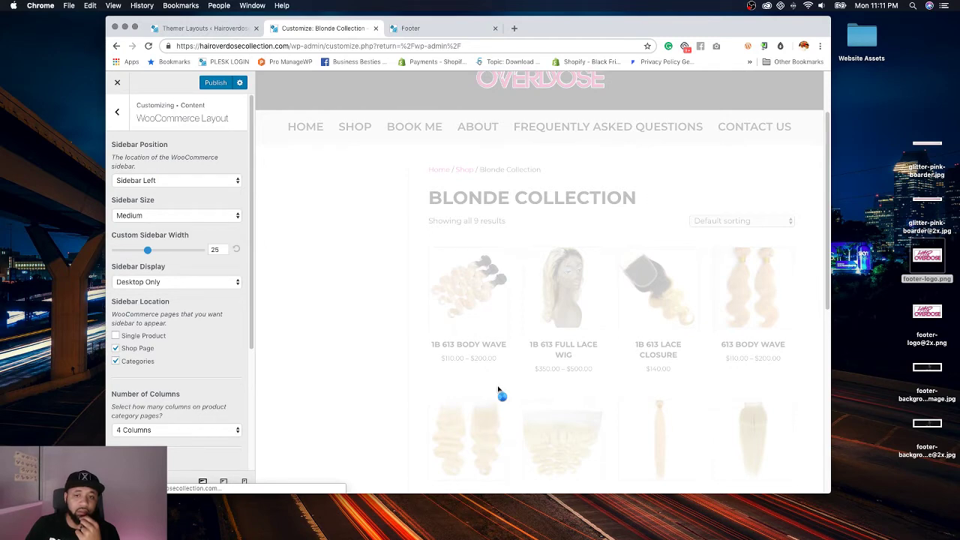
{"action": "scroll", "coordinate": [578, 319], "scroll_direction": "down", "scroll_amount": 2}
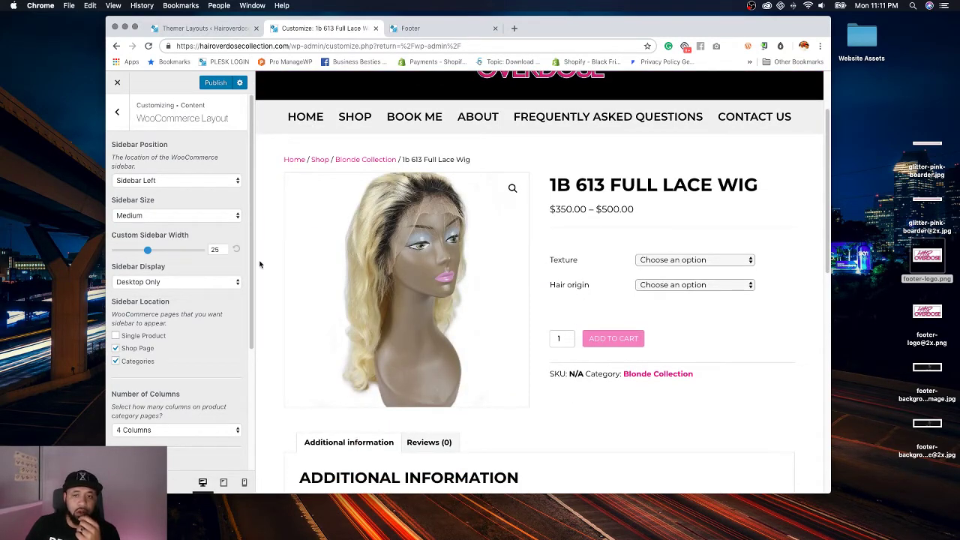
{"action": "scroll", "coordinate": [794, 277], "scroll_direction": "down", "scroll_amount": 4}
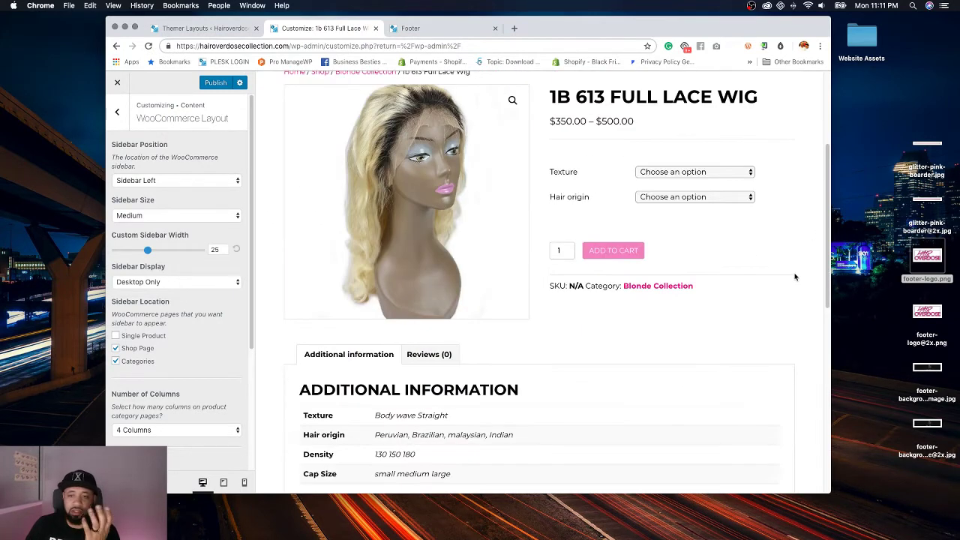
{"action": "scroll", "coordinate": [793, 275], "scroll_direction": "down", "scroll_amount": 3}
{"action": "scroll", "coordinate": [795, 279], "scroll_direction": "up", "scroll_amount": 5}
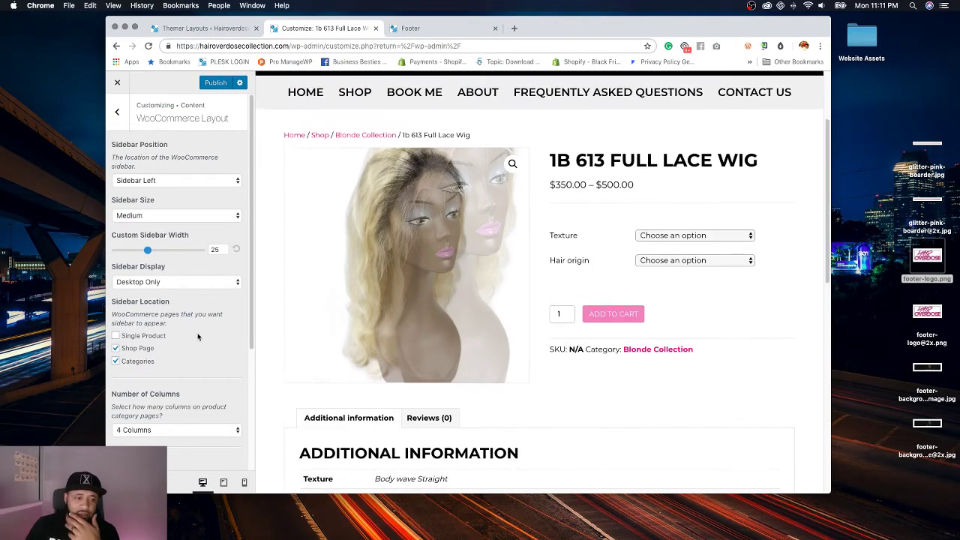
Step: Set the number of columns on product category pages to 3 Columns
{"action": "scroll", "coordinate": [217, 326], "scroll_direction": "down", "scroll_amount": 2}
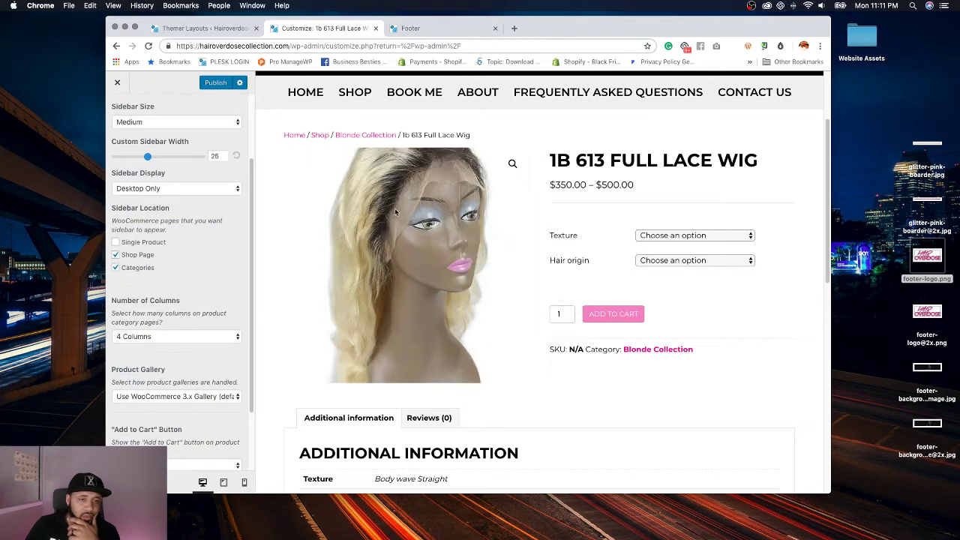
{"action": "mouse_move", "coordinate": [369, 111]}
{"action": "left_click", "coordinate": [162, 335]}
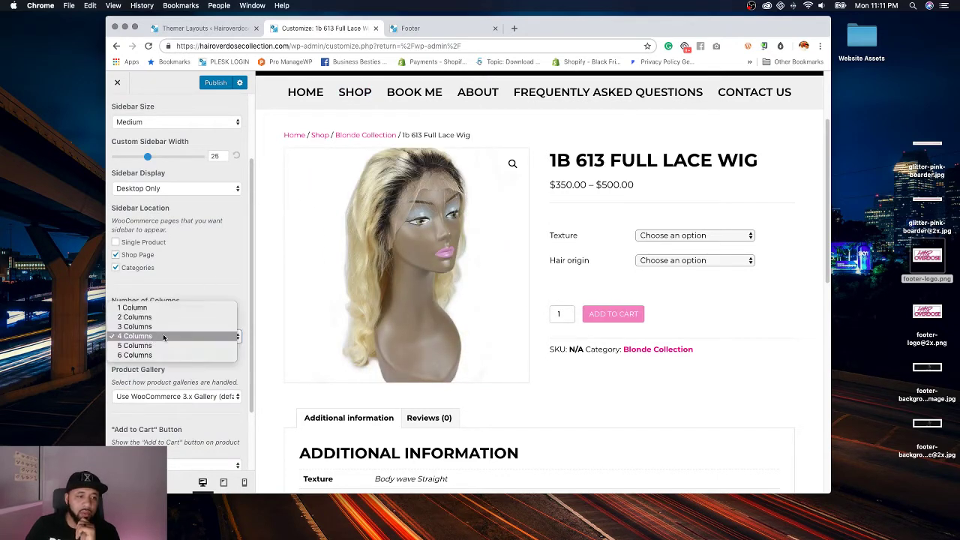
{"action": "left_click", "coordinate": [156, 326]}
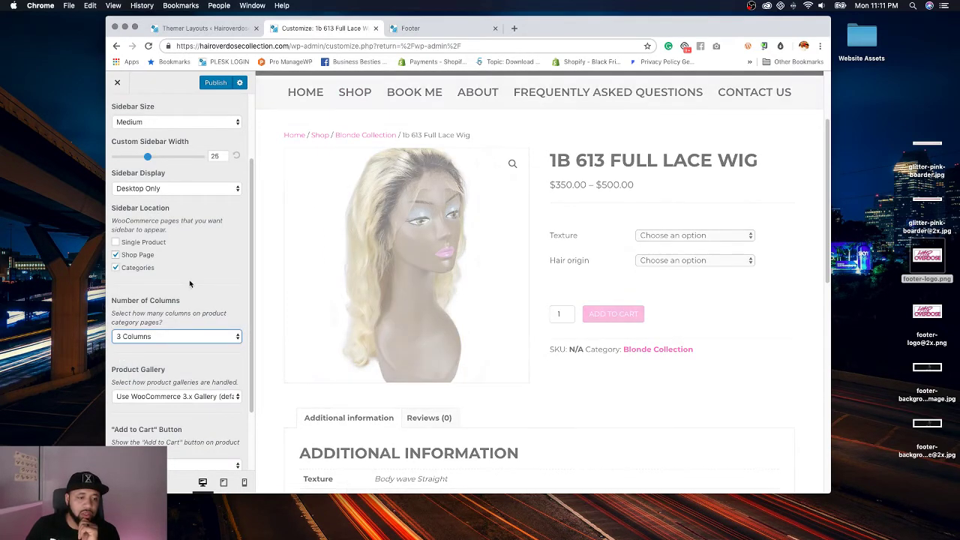
{"action": "scroll", "coordinate": [190, 283], "scroll_direction": "down", "scroll_amount": 2}
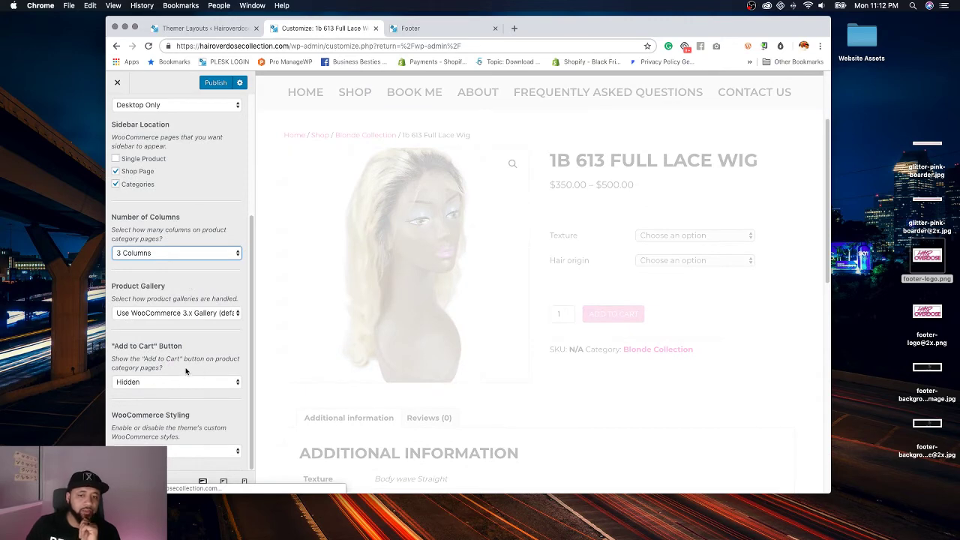
{"action": "scroll", "coordinate": [173, 352], "scroll_direction": "up", "scroll_amount": 4}
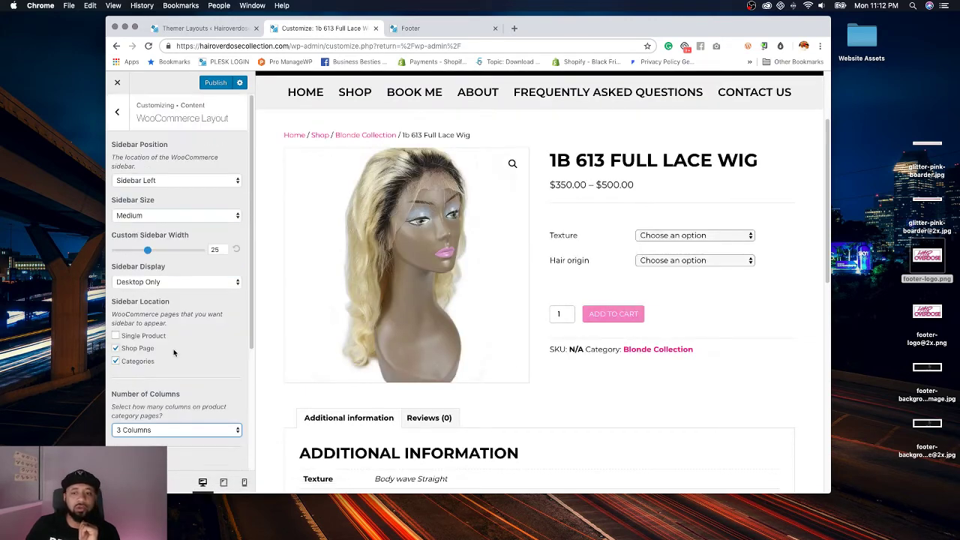
Step: Look through the Lightbox, Footer and Code sections of the theme settings for further options
{"action": "left_click", "coordinate": [117, 112]}
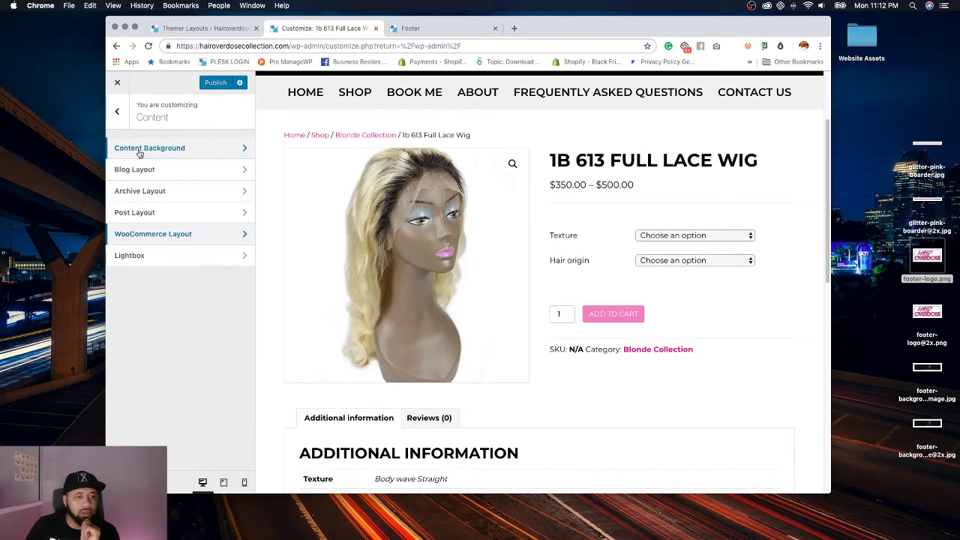
{"action": "left_click", "coordinate": [191, 254]}
{"action": "left_click", "coordinate": [117, 111]}
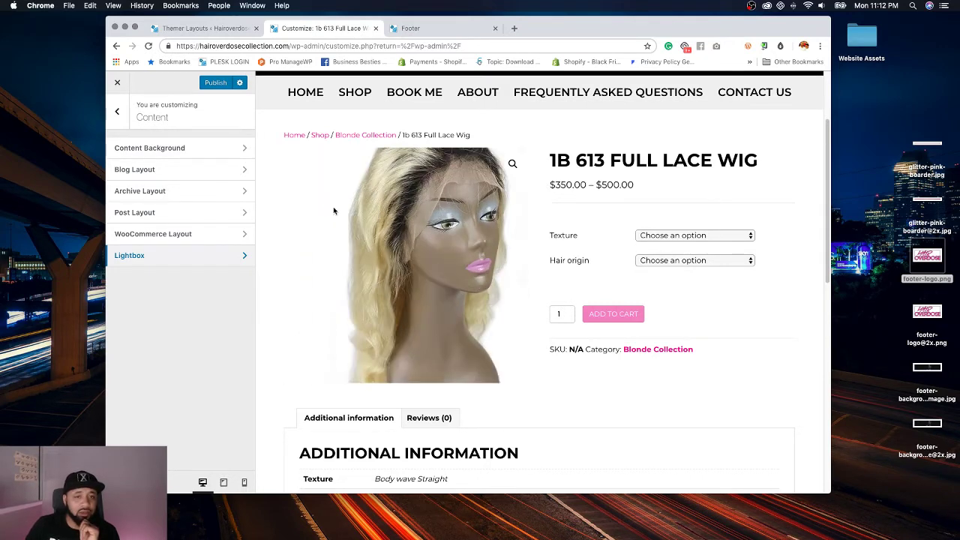
{"action": "left_click", "coordinate": [117, 112]}
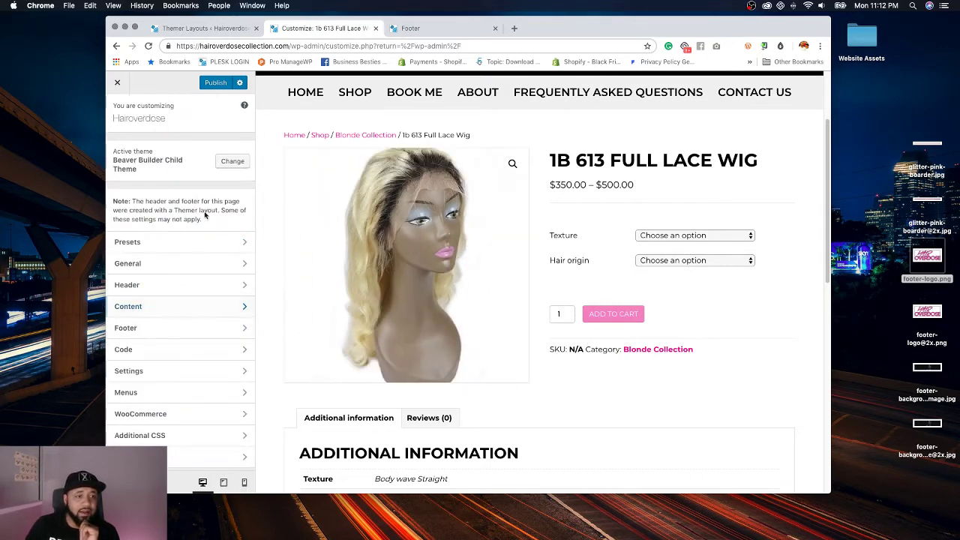
{"action": "left_click", "coordinate": [168, 330]}
{"action": "left_click", "coordinate": [121, 125]}
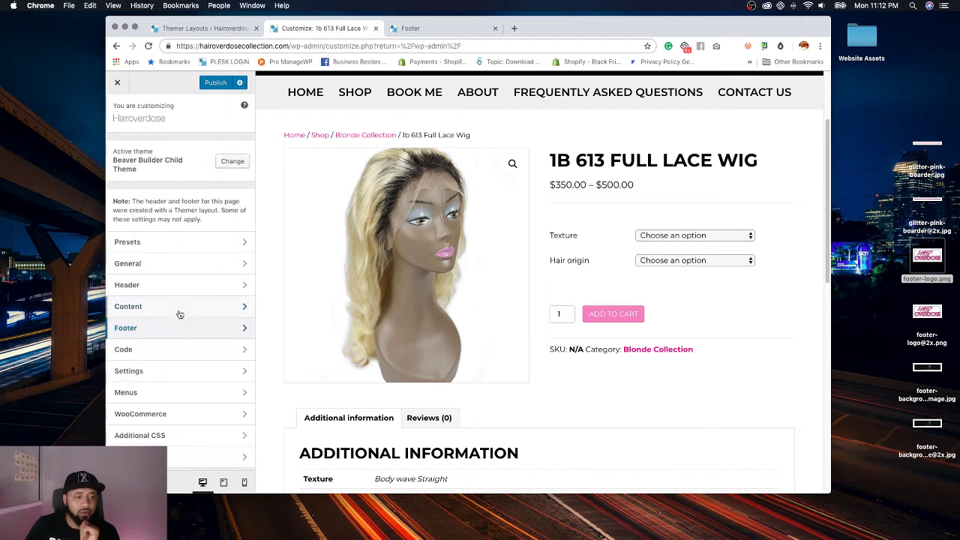
{"action": "left_click", "coordinate": [165, 347]}
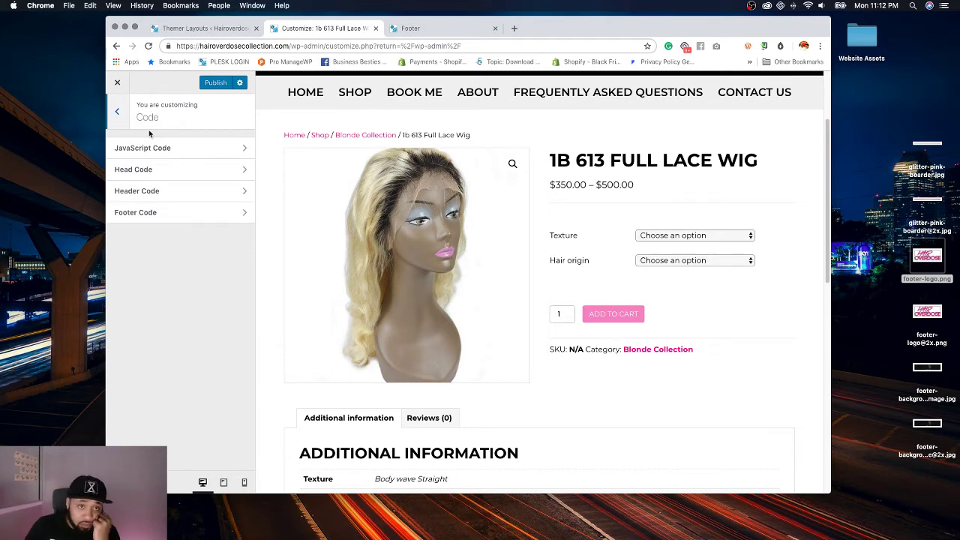
{"action": "left_click", "coordinate": [118, 114]}
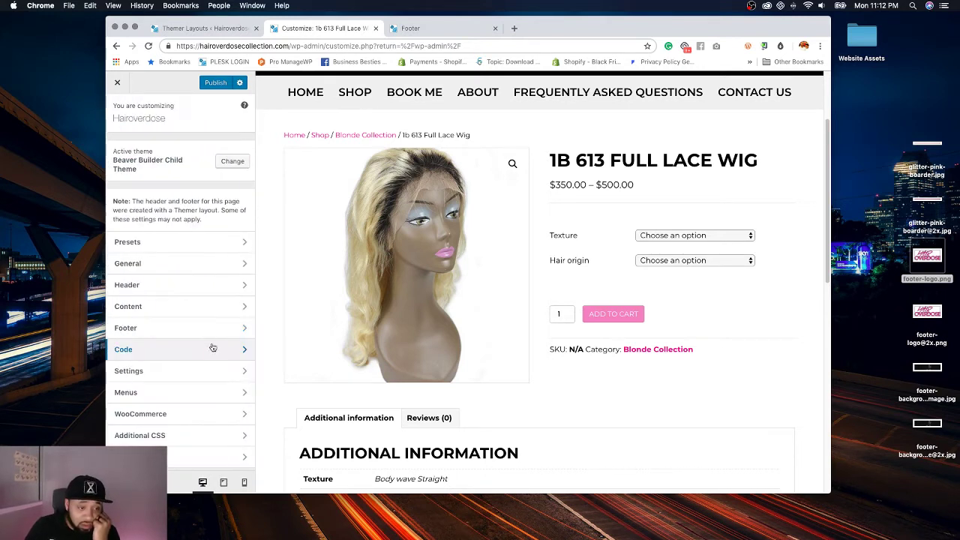
Step: Open the Site Identity settings of the site and start editing the tagline
{"action": "left_click", "coordinate": [156, 368]}
{"action": "left_click", "coordinate": [180, 149]}
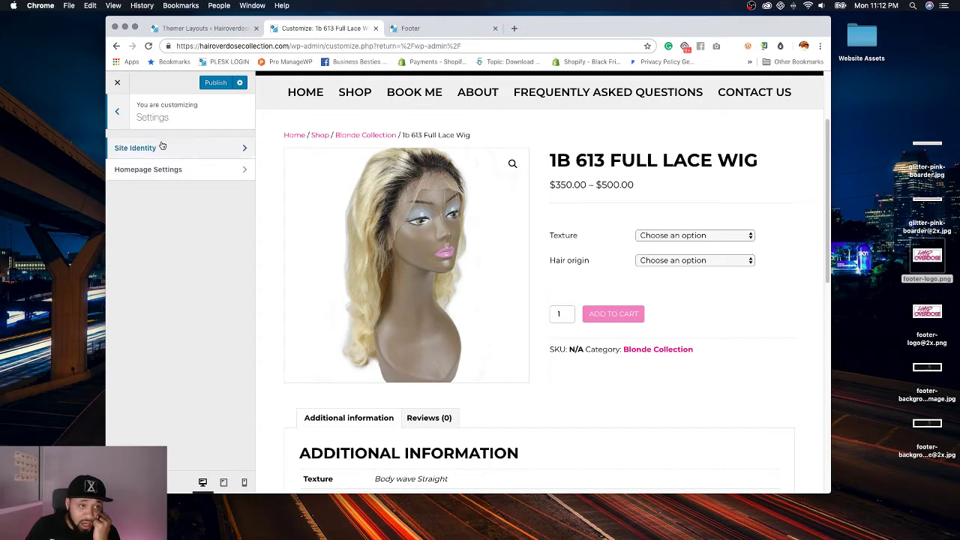
{"action": "double_click", "coordinate": [188, 192]}
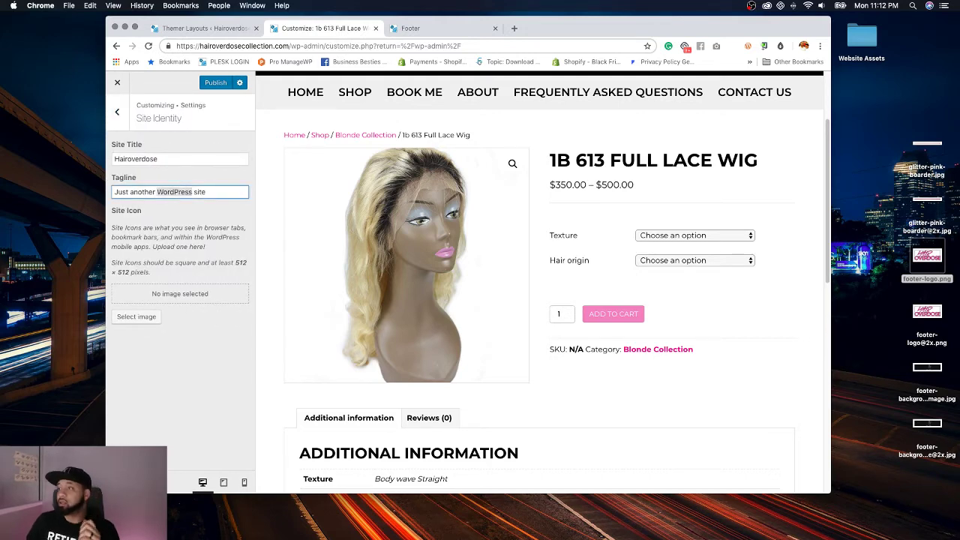
Step: Search Google for hairoverdosecollection in a new browser tab and copy "Houston TX Virgin Hair Company" from the site's result title
{"action": "left_click", "coordinate": [514, 28]}
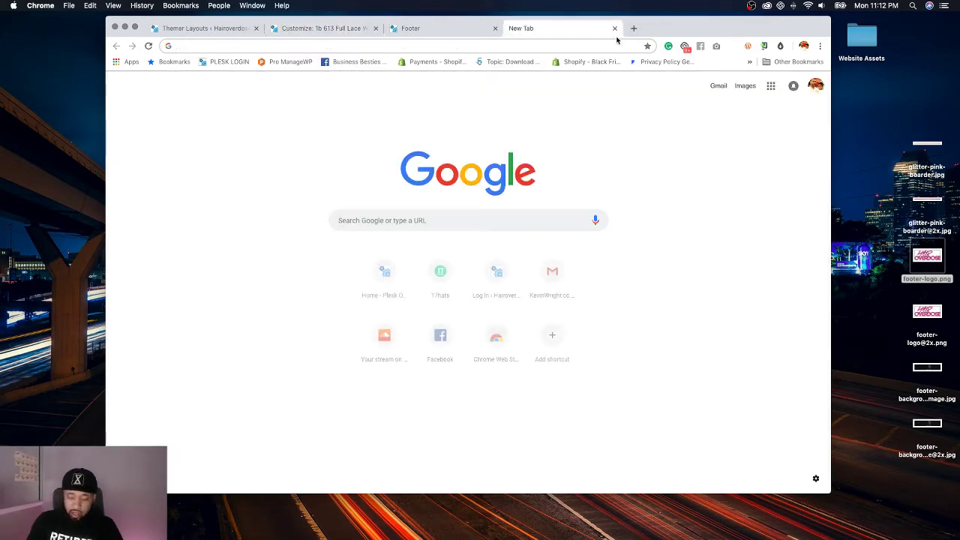
{"action": "type", "text": "havi"}
{"action": "key", "text": "BackSpace"}
{"action": "key", "text": "BackSpace"}
{"action": "type", "text": "ir"}
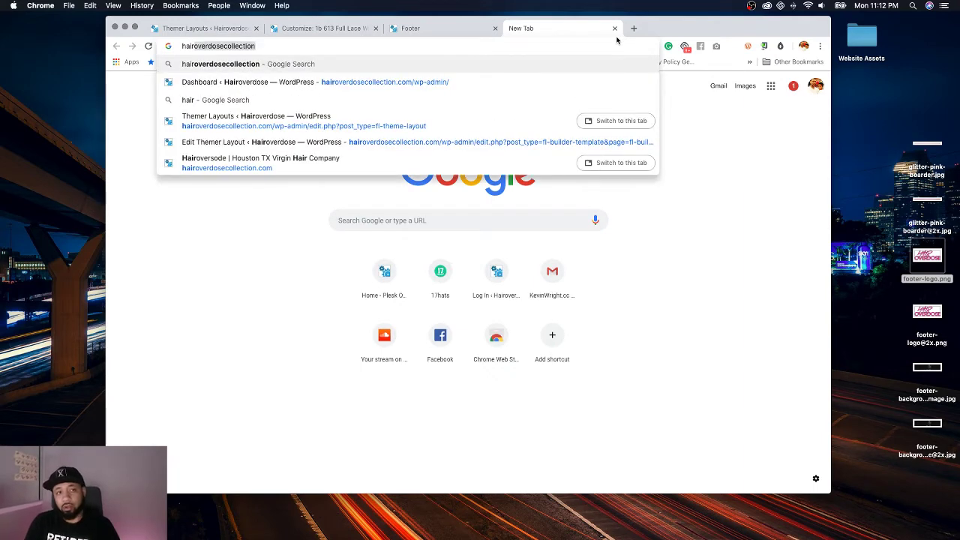
{"action": "key", "text": "Return"}
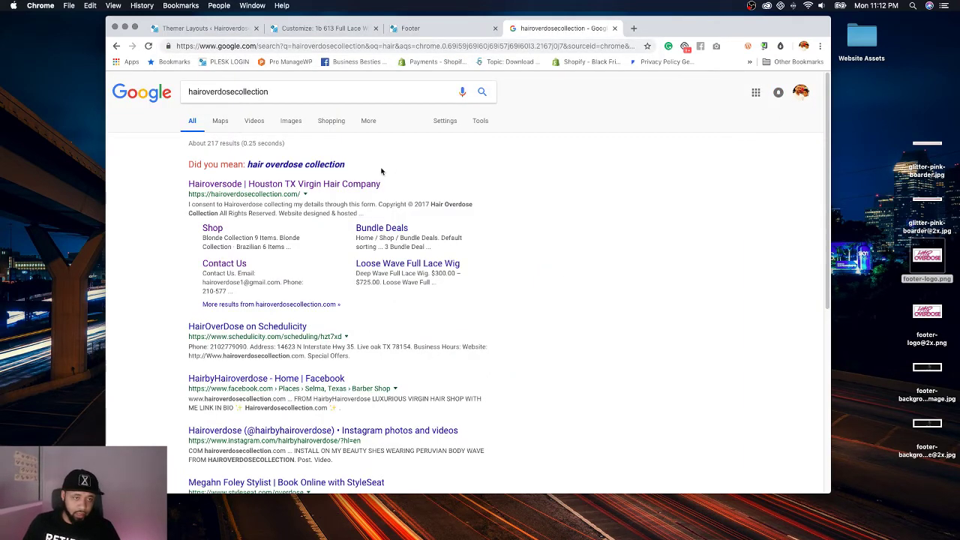
{"action": "left_click_drag", "start_coordinate": [390, 188], "coordinate": [247, 182]}
{"action": "key", "text": "super+c"}
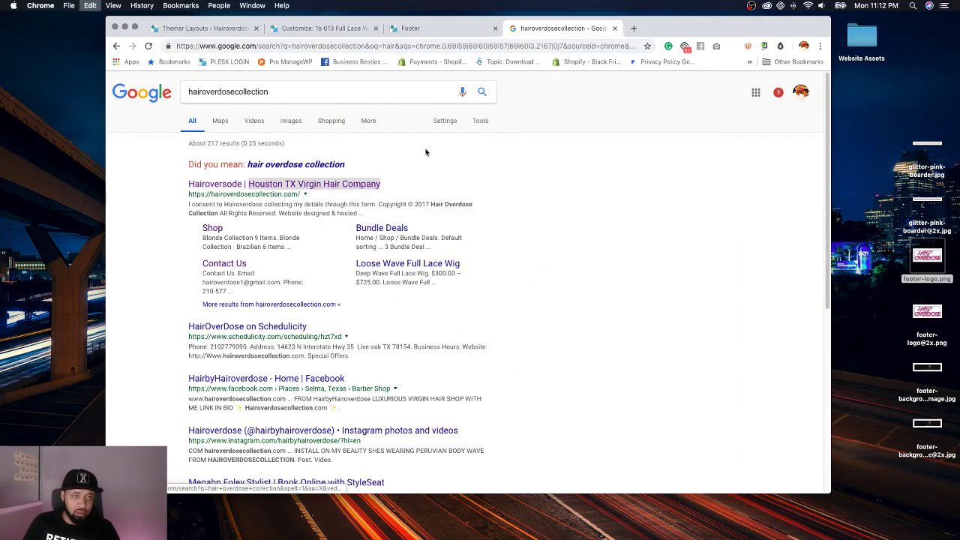
Step: Return to the Customizer and replace the site tagline with the copied text "Houston TX Virgin Hair Company"
{"action": "left_click", "coordinate": [207, 29]}
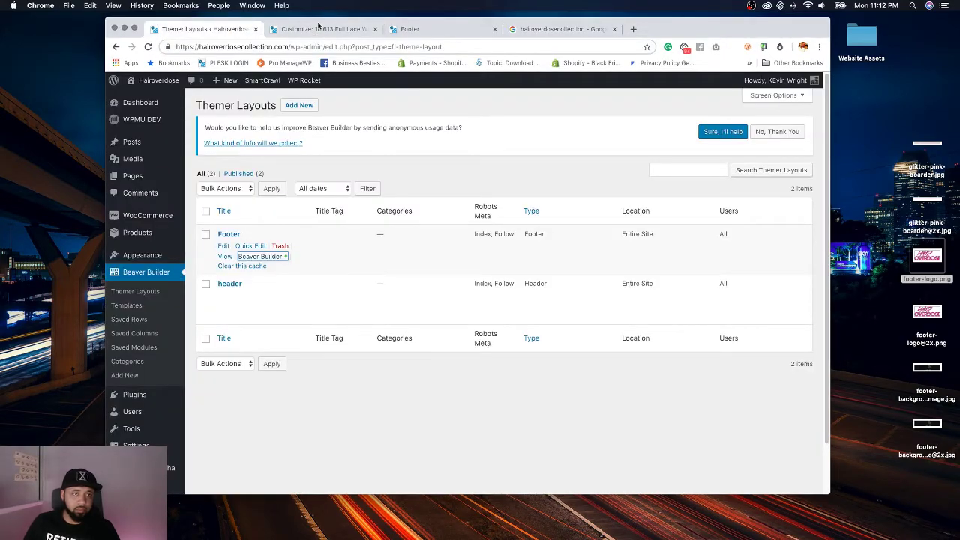
{"action": "left_click", "coordinate": [323, 29]}
{"action": "key", "text": "super+a"}
{"action": "key", "text": "super+v"}
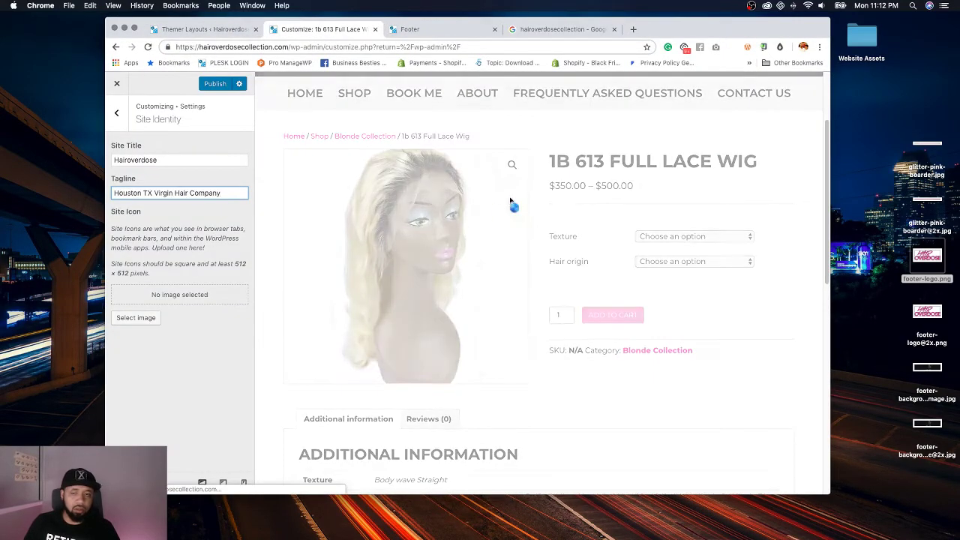
Step: Switch to Photoshop and create a new 512 x 512 px document with a transparent background, named favicon
{"action": "key", "text": "ctrl+Right"}
{"action": "key", "text": "ctrl+Right"}
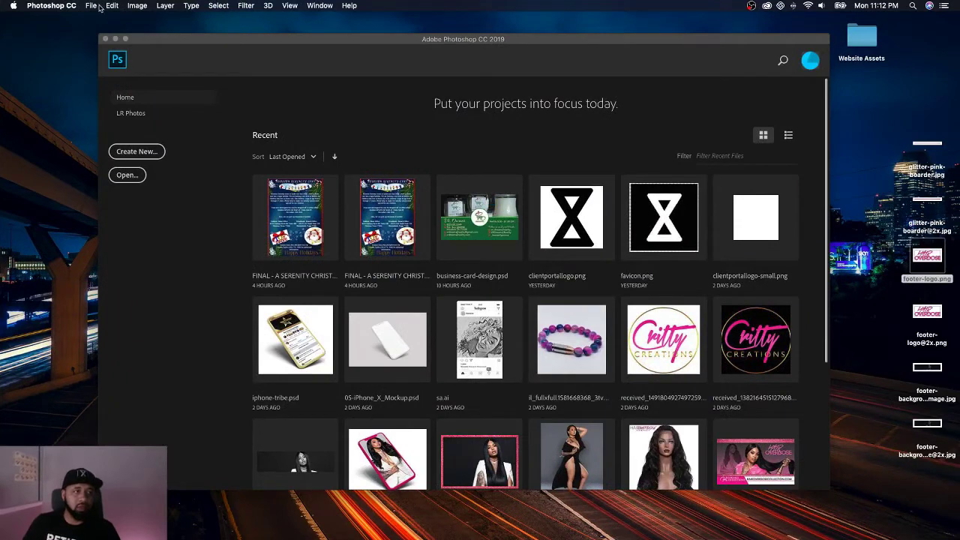
{"action": "left_click", "coordinate": [91, 6]}
{"action": "left_click", "coordinate": [105, 27]}
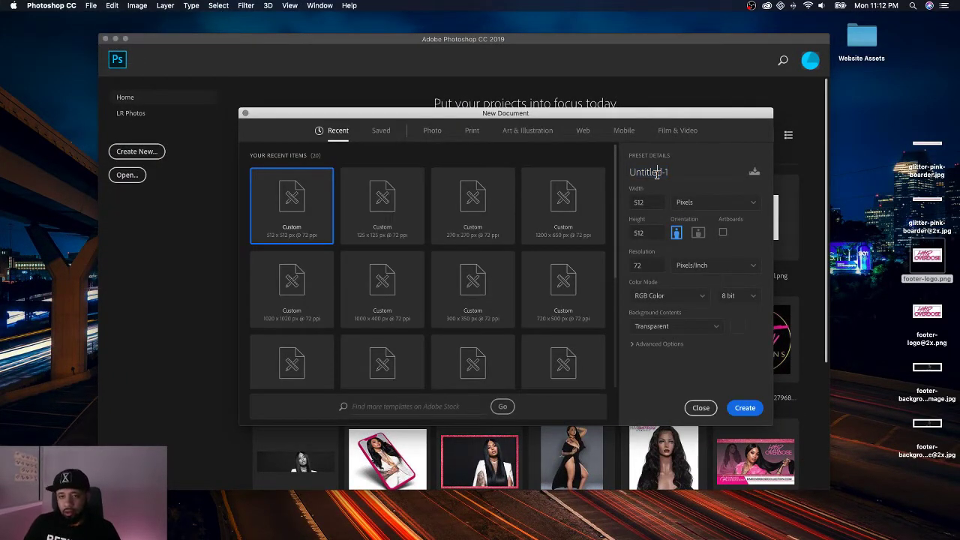
{"action": "left_click", "coordinate": [657, 173]}
{"action": "type", "text": "fa"}
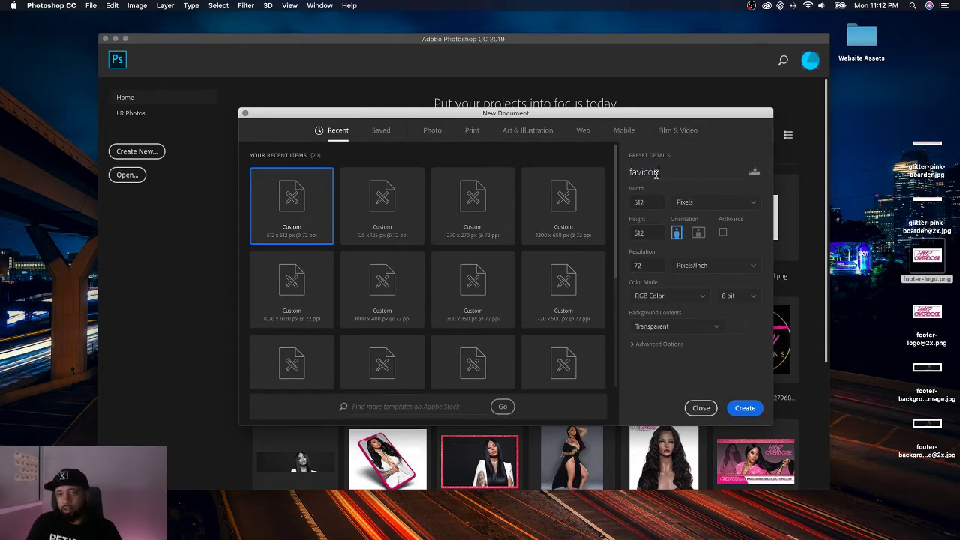
{"action": "type", "text": "vicon"}
{"action": "key", "text": "Return"}
Step: Place footer-logo.png from the desktop into the favicon document and scale it down to about 457 px wide
{"action": "left_click_drag", "start_coordinate": [930, 257], "coordinate": [456, 298]}
{"action": "left_click_drag", "start_coordinate": [503, 337], "coordinate": [475, 322]}
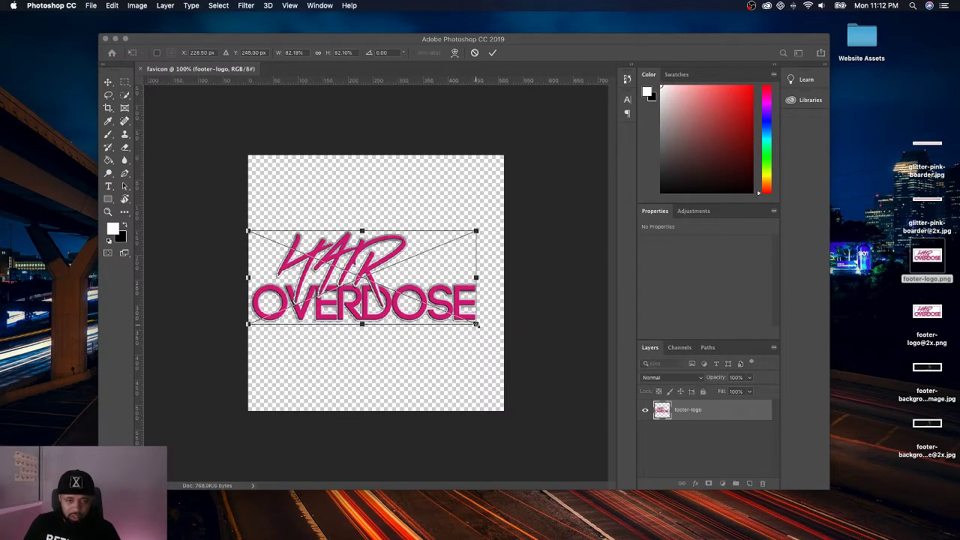
{"action": "key", "text": "Return"}
Step: Center the footer logo vertically and horizontally on the whole favicon canvas
{"action": "key", "text": "super+a"}
{"action": "left_click", "coordinate": [376, 52]}
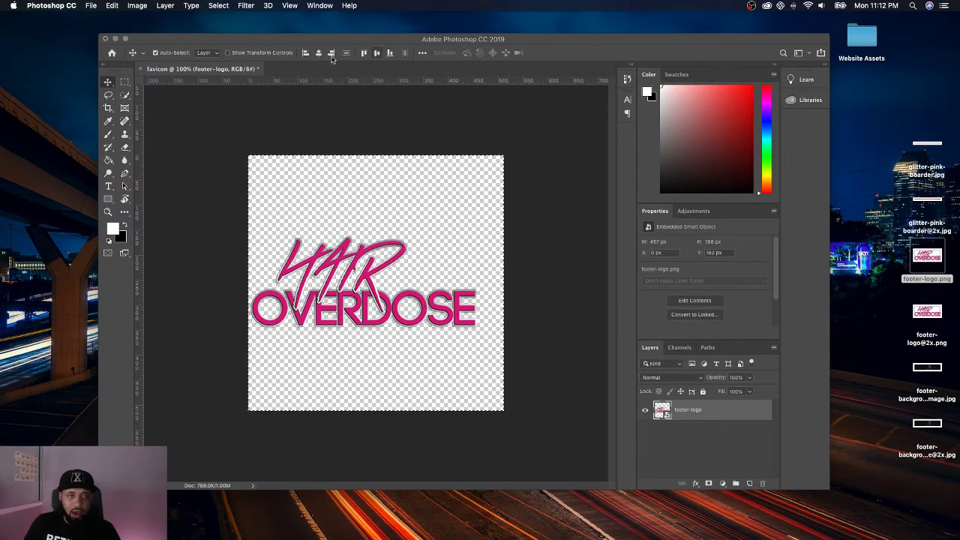
{"action": "left_click", "coordinate": [317, 52]}
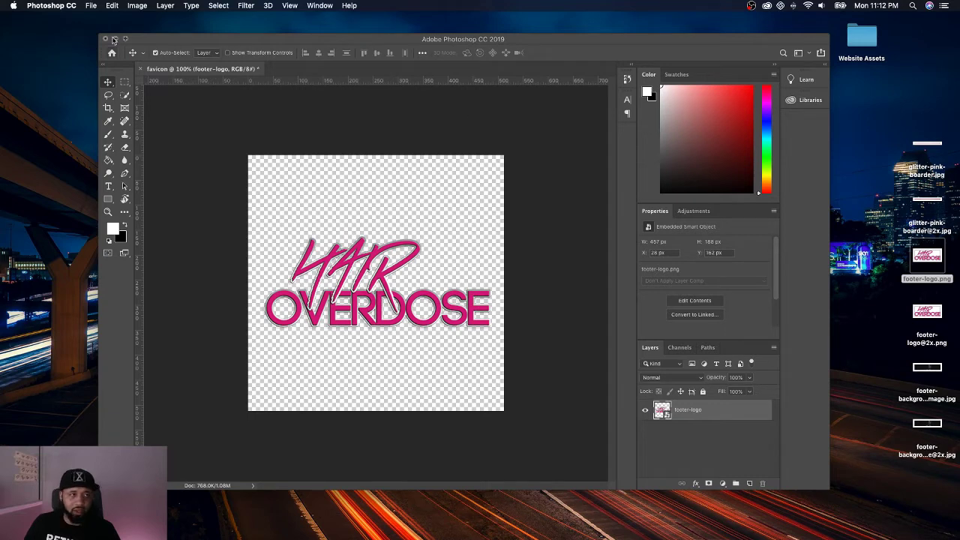
{"action": "left_click", "coordinate": [91, 5]}
{"action": "mouse_move", "coordinate": [127, 138]}
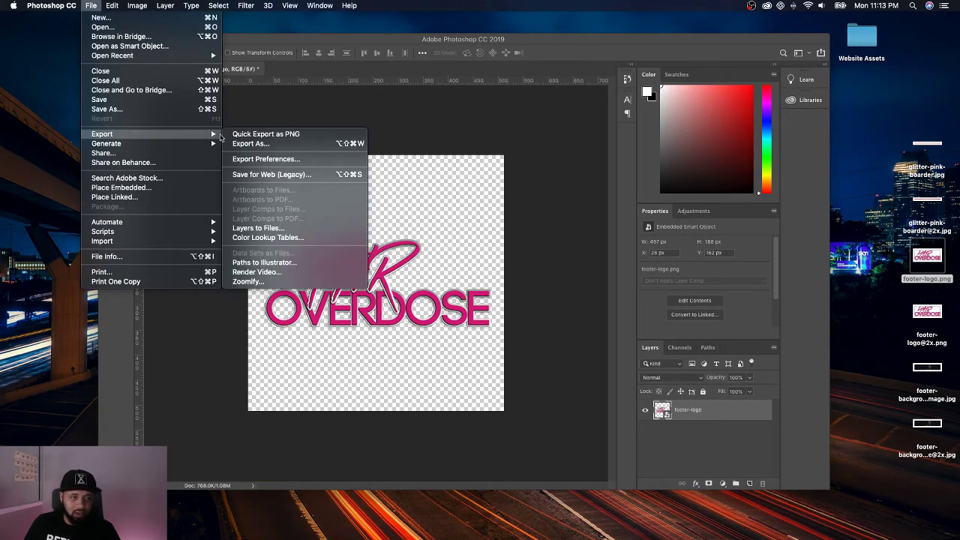
{"action": "left_click", "coordinate": [250, 143]}
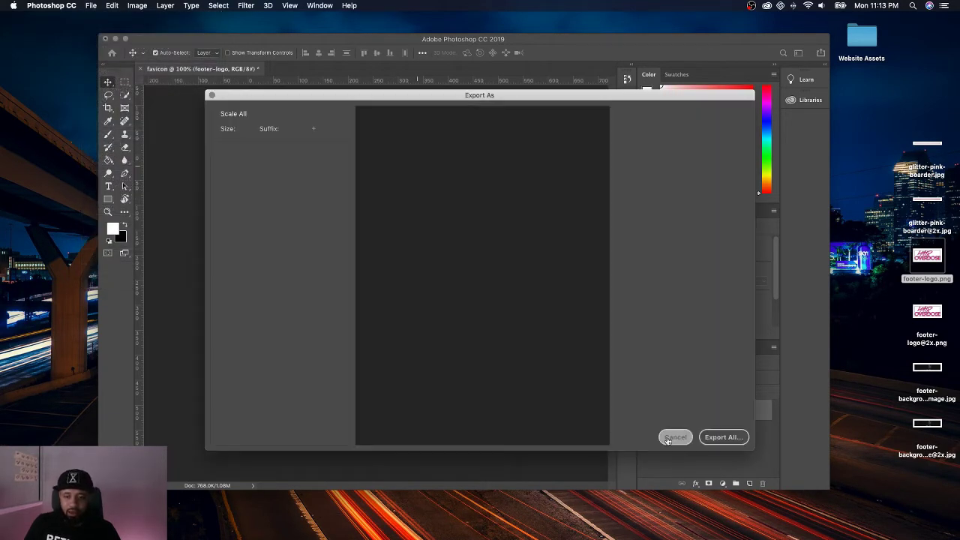
{"action": "left_click", "coordinate": [673, 437]}
{"action": "left_click", "coordinate": [91, 5]}
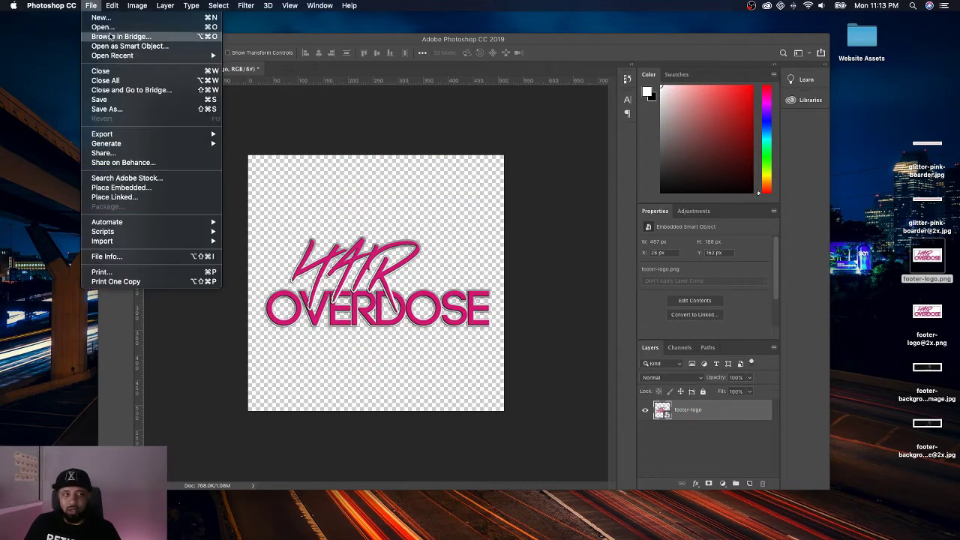
{"action": "left_click", "coordinate": [103, 17]}
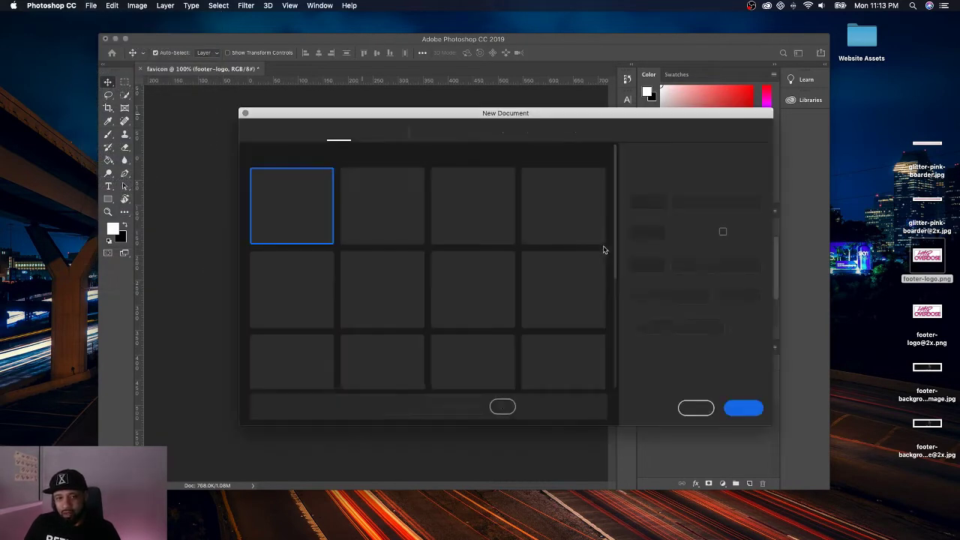
{"action": "left_click", "coordinate": [700, 408]}
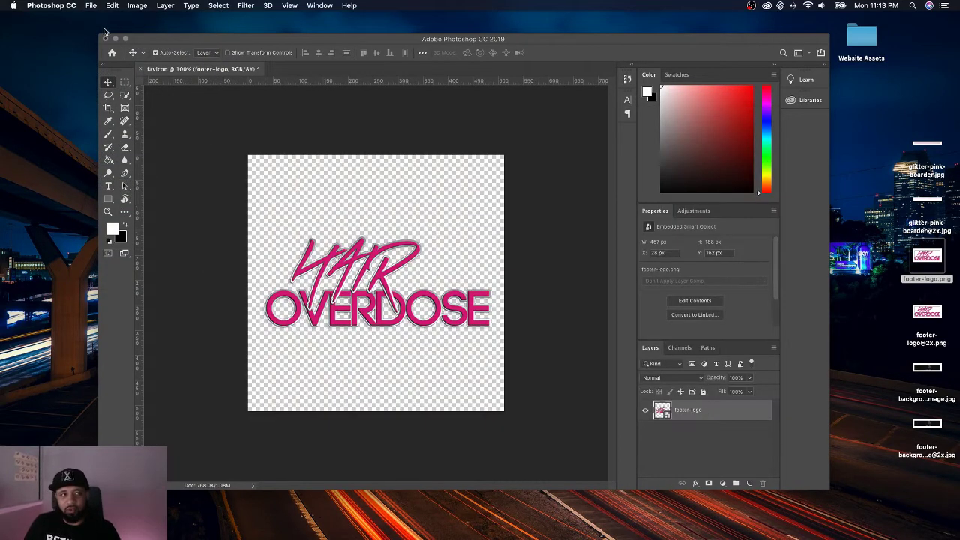
Step: Save the logo image as favicon in PNG format on the Desktop, using the Large file size (Fastest saving) option
{"action": "left_click", "coordinate": [91, 6]}
{"action": "left_click", "coordinate": [108, 109]}
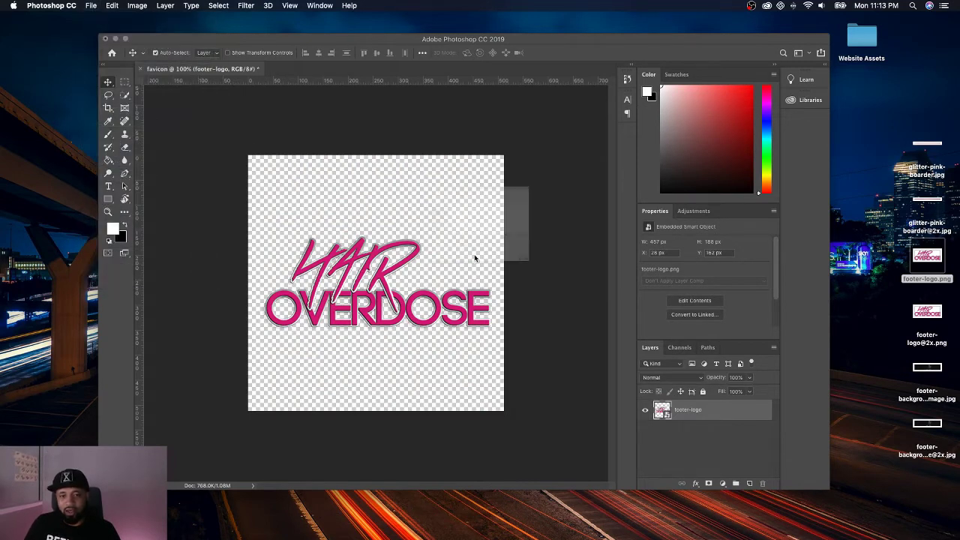
{"action": "left_click", "coordinate": [450, 270]}
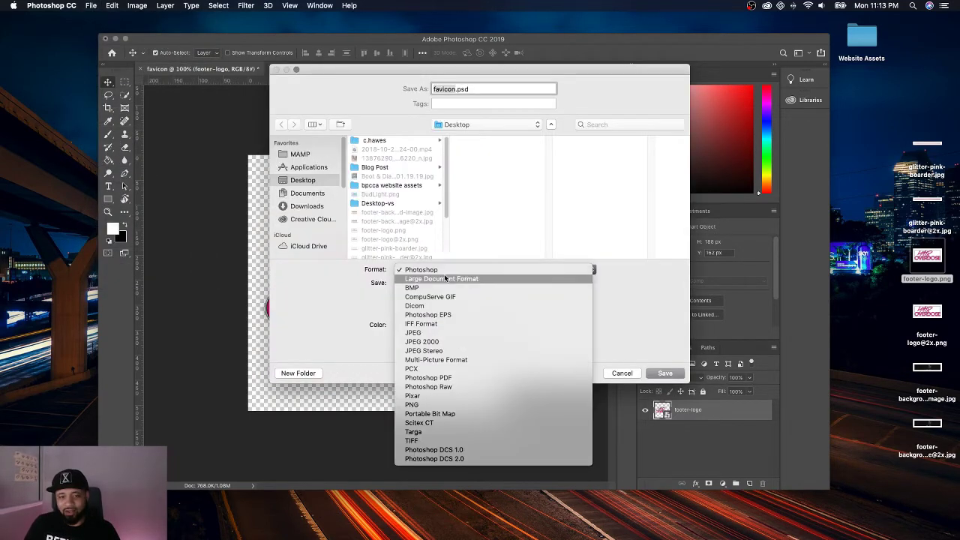
{"action": "left_click", "coordinate": [432, 404]}
{"action": "left_click", "coordinate": [665, 373]}
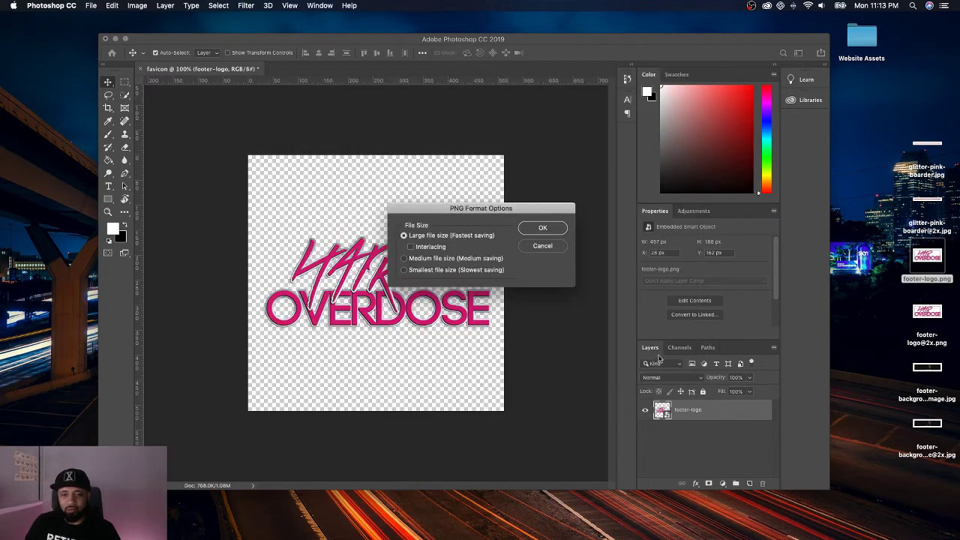
{"action": "left_click", "coordinate": [541, 227]}
Step: Switch to Chrome and upload favicon.png from the desktop as the site icon in the Site Identity settings
{"action": "key", "text": "super+Tab"}
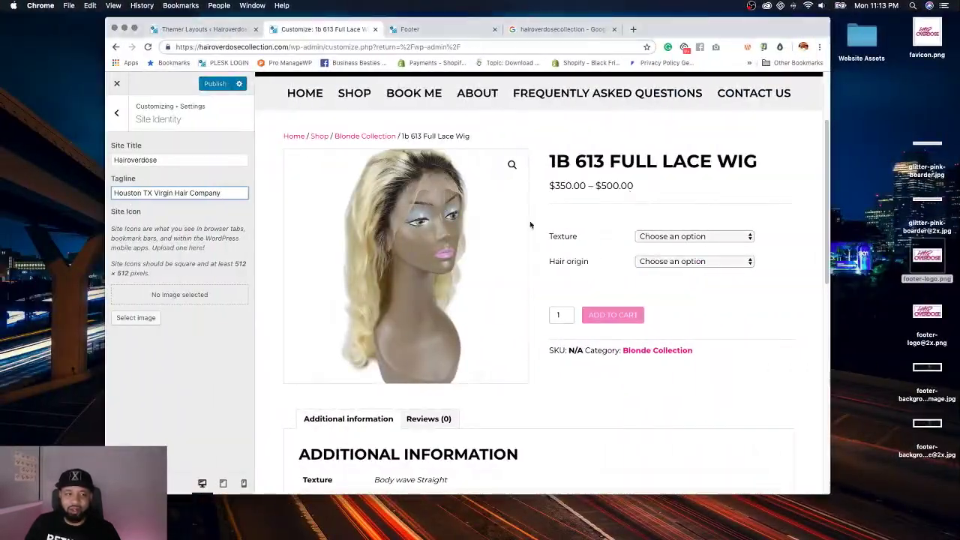
{"action": "left_click", "coordinate": [142, 317]}
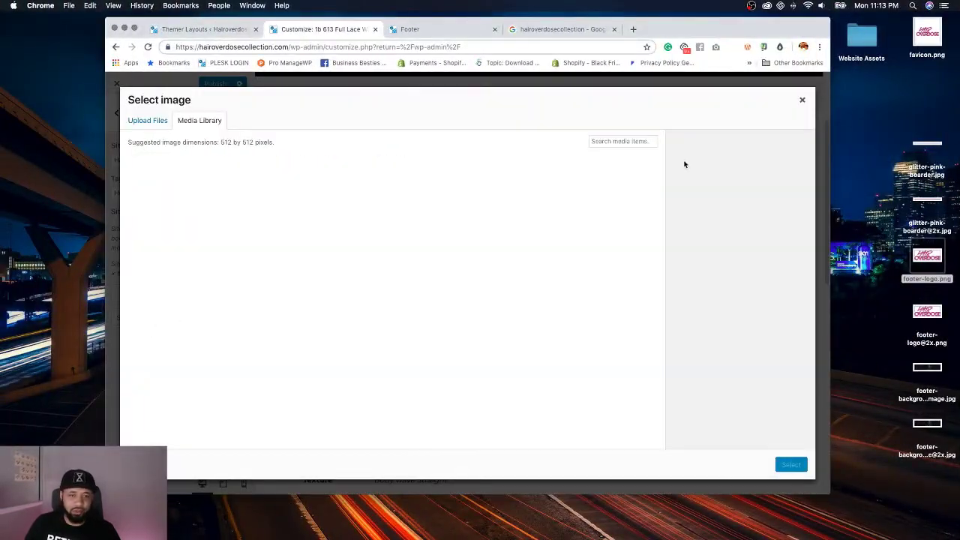
{"action": "left_click_drag", "start_coordinate": [927, 36], "coordinate": [445, 272]}
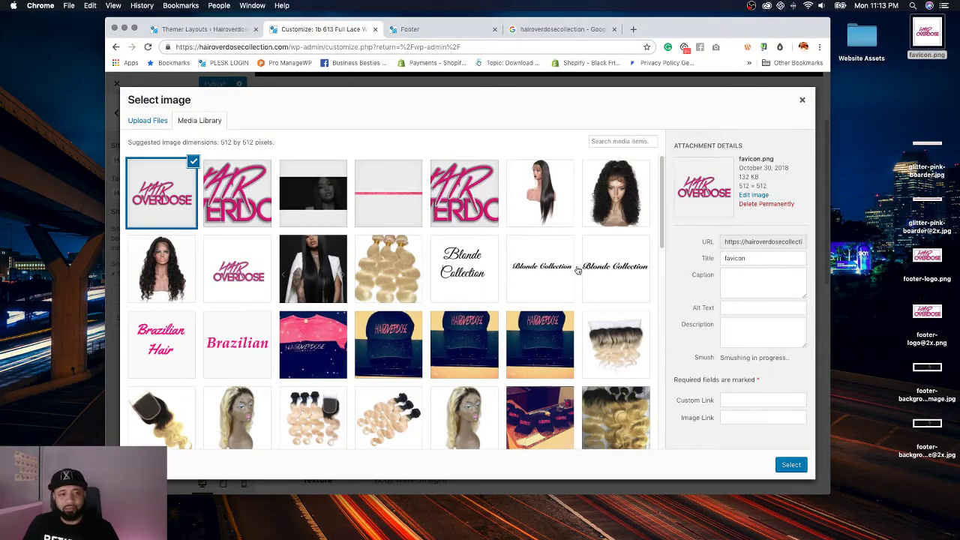
{"action": "left_click", "coordinate": [792, 464]}
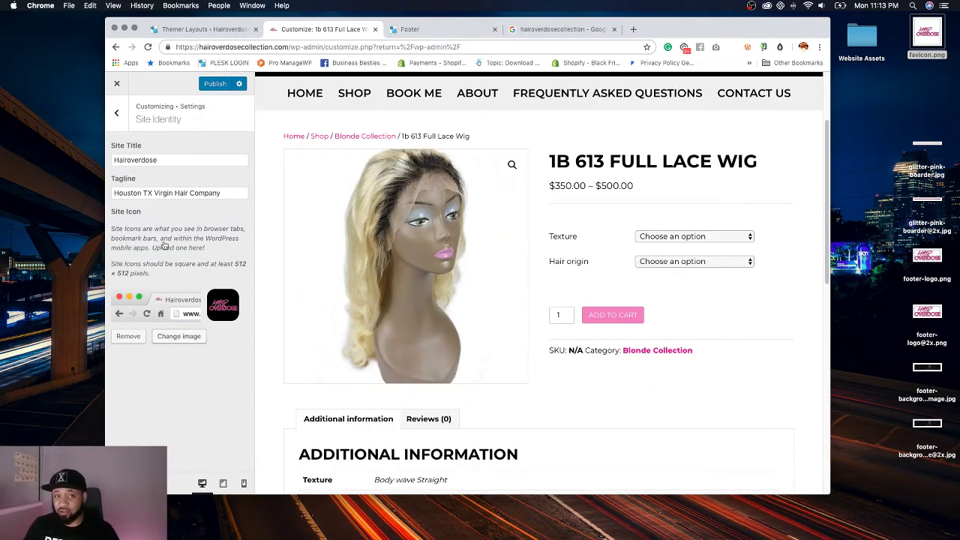
Step: Review the customizer's Homepage Settings and its list of menus
{"action": "scroll", "coordinate": [338, 253], "scroll_direction": "up", "scroll_amount": 3}
{"action": "left_click", "coordinate": [116, 112]}
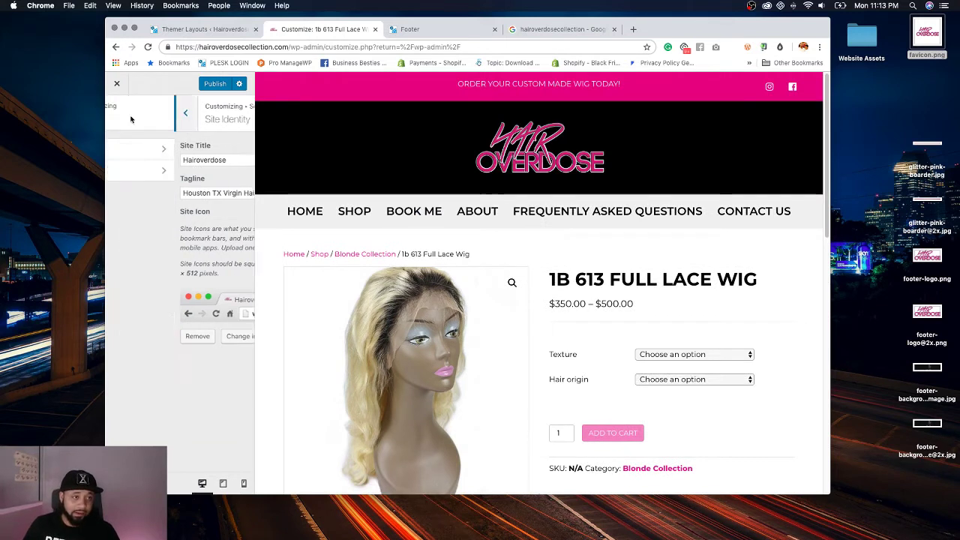
{"action": "left_click", "coordinate": [167, 173]}
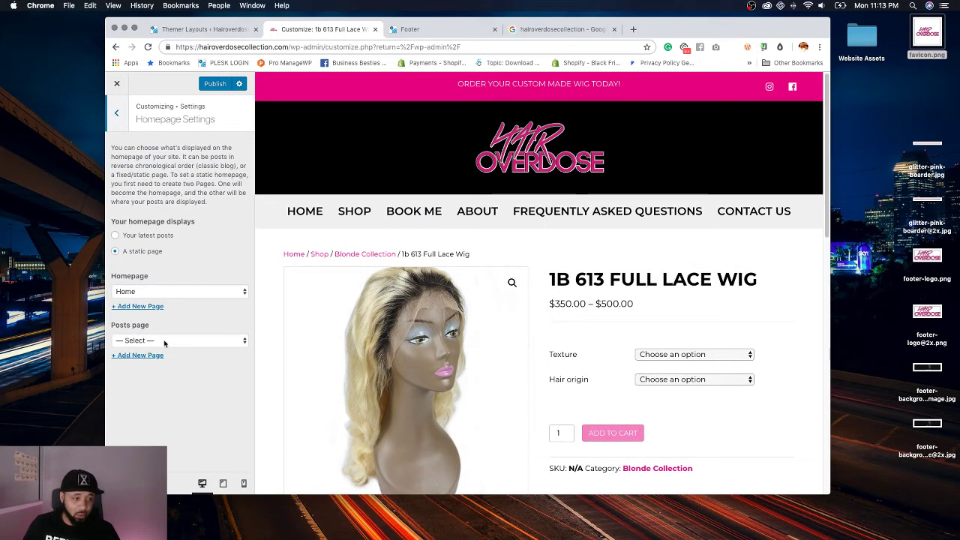
{"action": "left_click", "coordinate": [118, 116]}
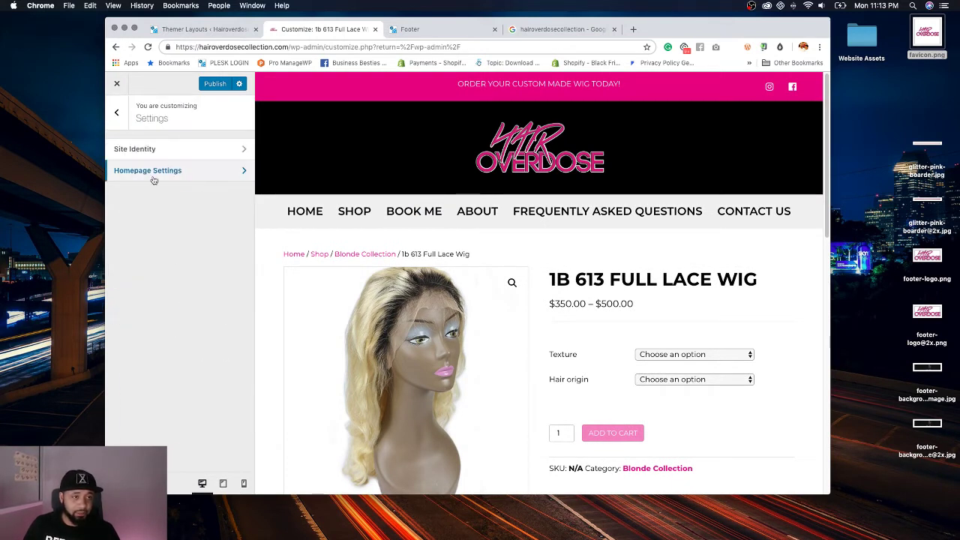
{"action": "left_click", "coordinate": [118, 118]}
{"action": "left_click", "coordinate": [193, 392]}
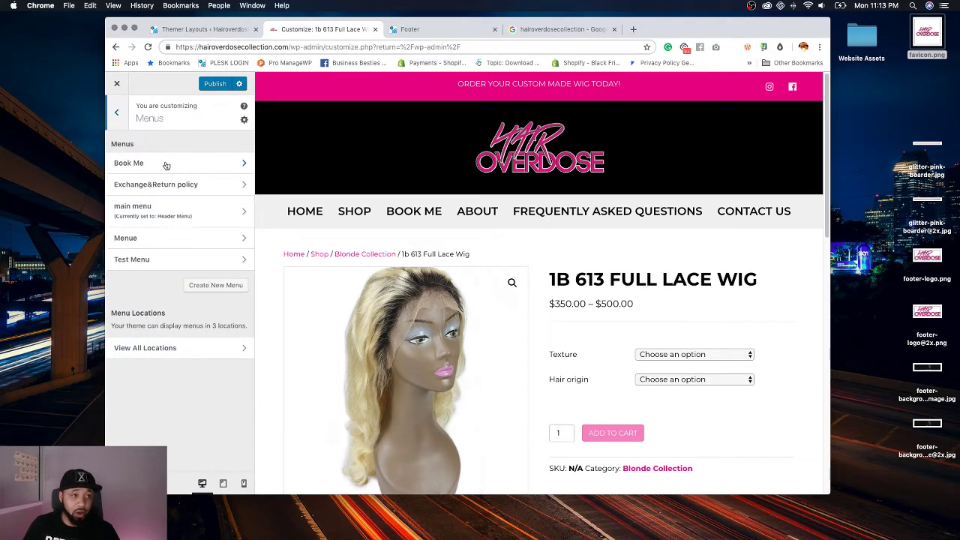
{"action": "left_click", "coordinate": [123, 114]}
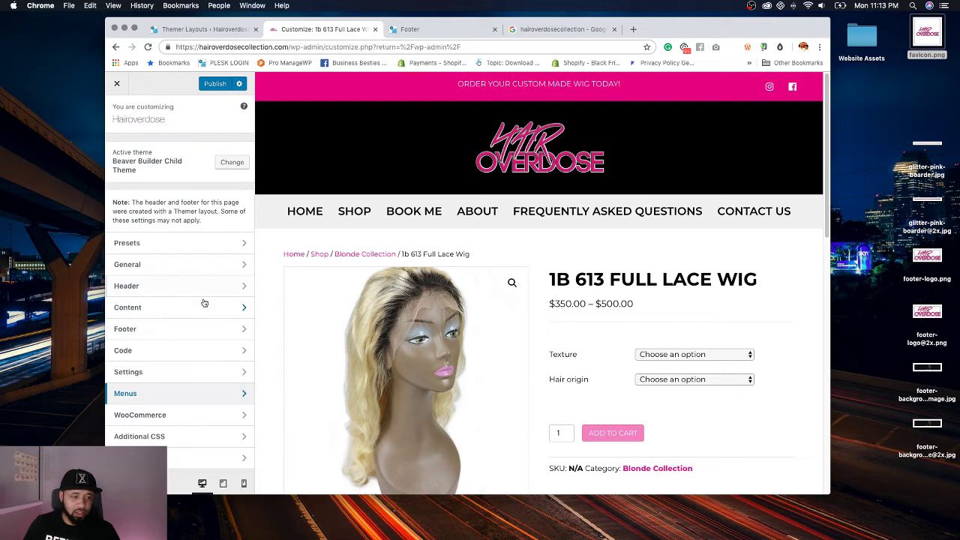
Step: Enable the WooCommerce store notice to preview it on the site, and disable it again
{"action": "left_click", "coordinate": [182, 414]}
{"action": "left_click", "coordinate": [165, 149]}
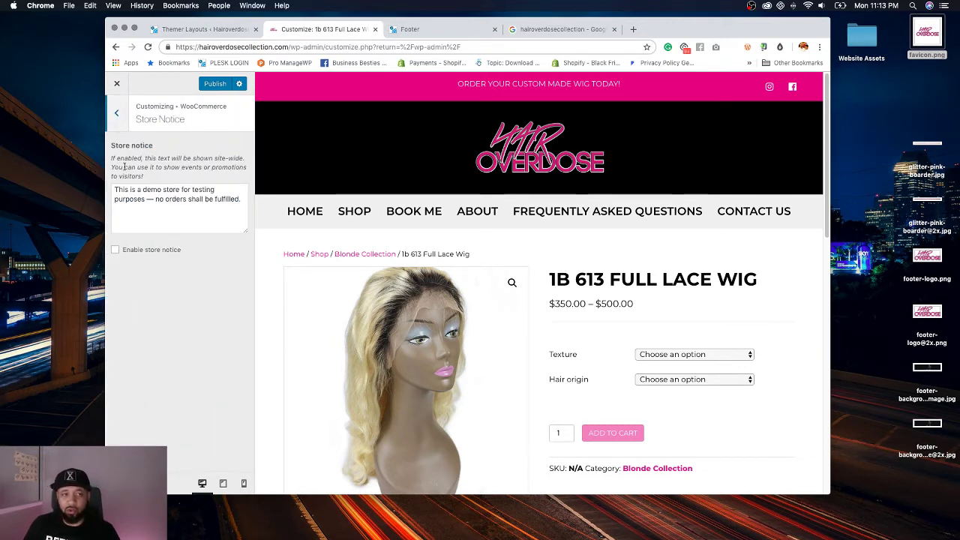
{"action": "left_click", "coordinate": [114, 250]}
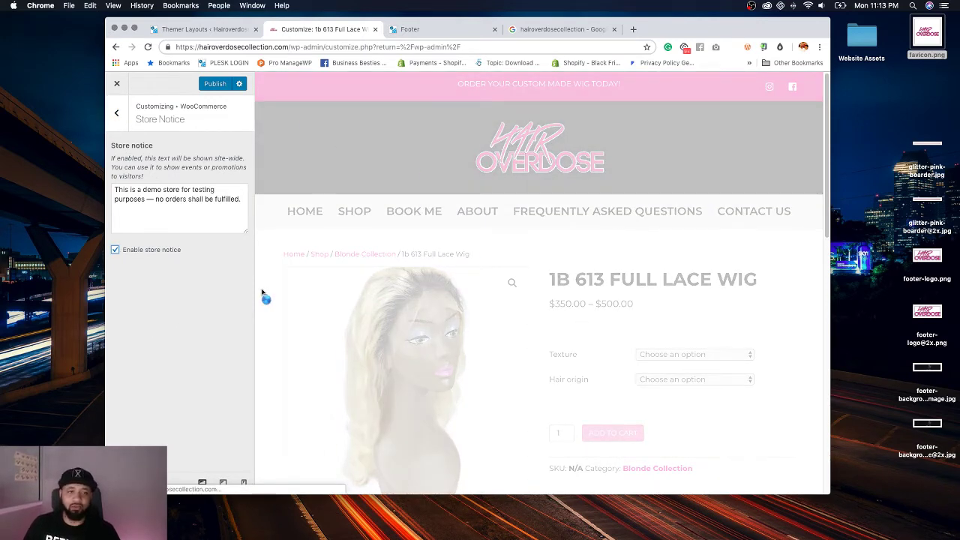
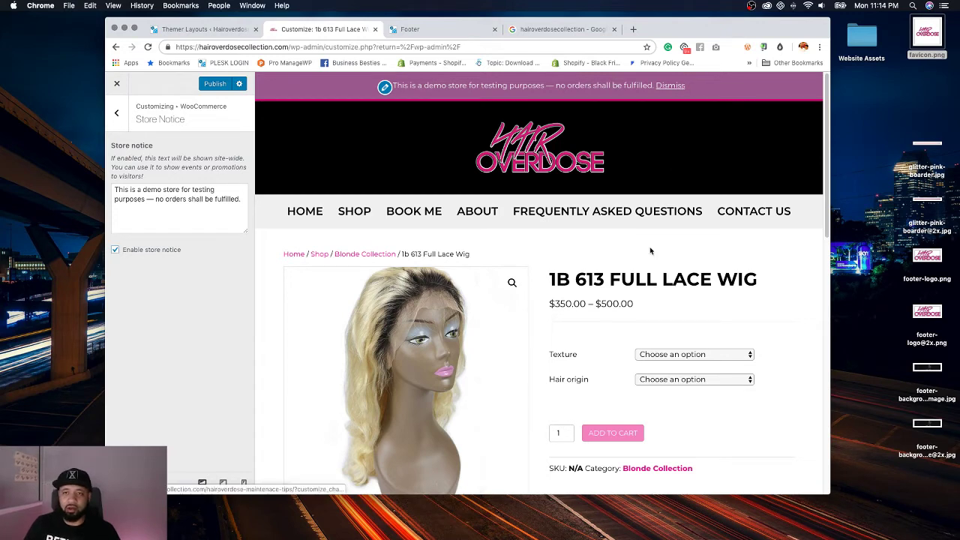
{"action": "left_click", "coordinate": [115, 249]}
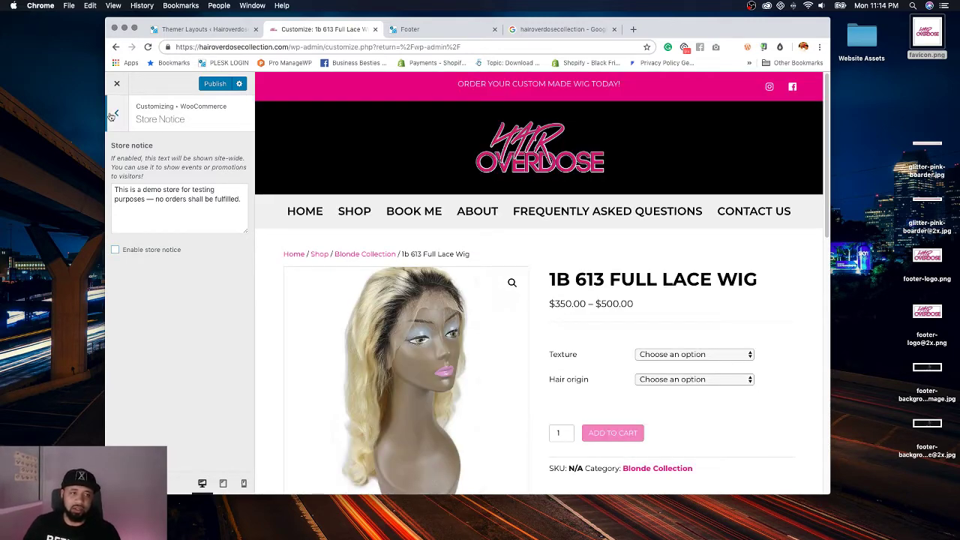
Step: Review the WooCommerce Product Catalog and Product Images settings
{"action": "left_click", "coordinate": [114, 113]}
{"action": "left_click", "coordinate": [178, 169]}
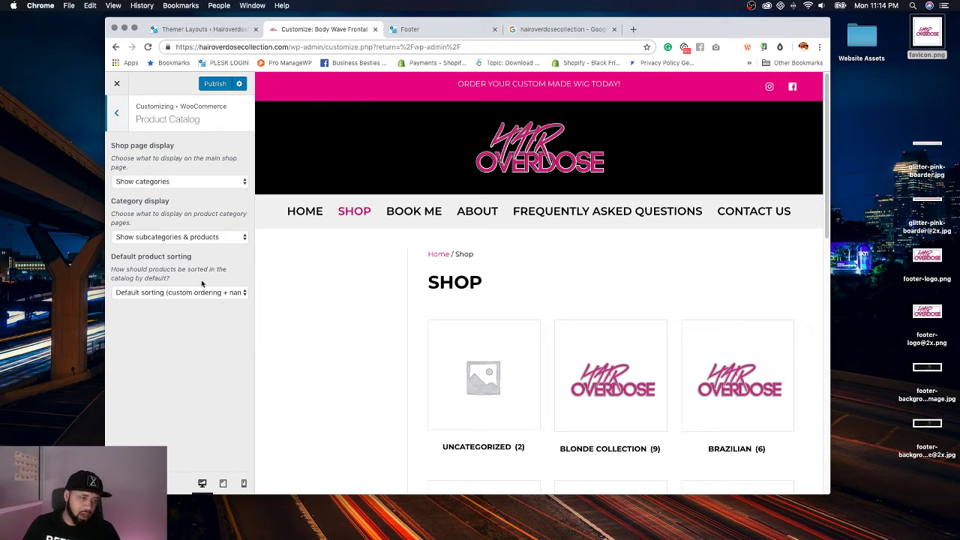
{"action": "left_click", "coordinate": [120, 118]}
{"action": "left_click", "coordinate": [172, 189]}
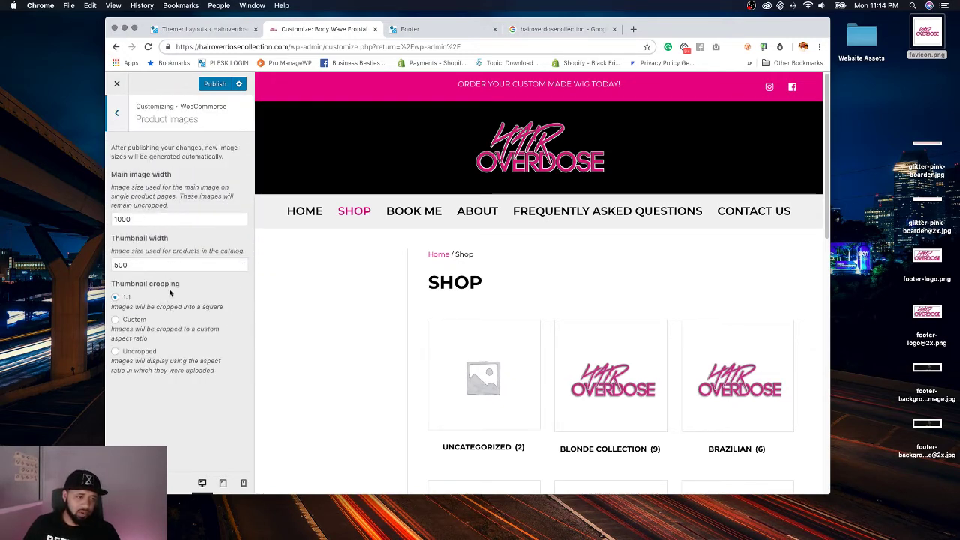
{"action": "left_click", "coordinate": [118, 114]}
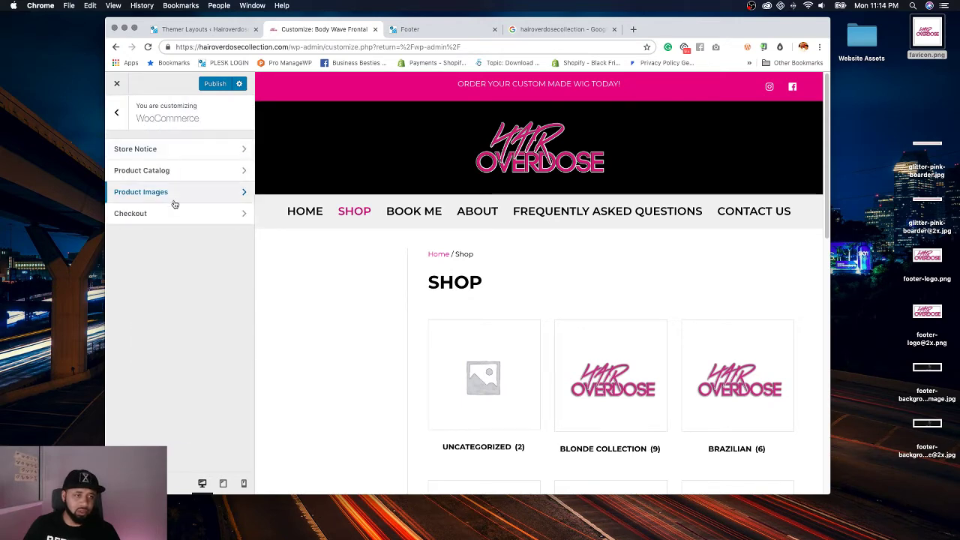
Step: Set the company name field to Hidden in the WooCommerce Checkout settings
{"action": "left_click", "coordinate": [174, 212]}
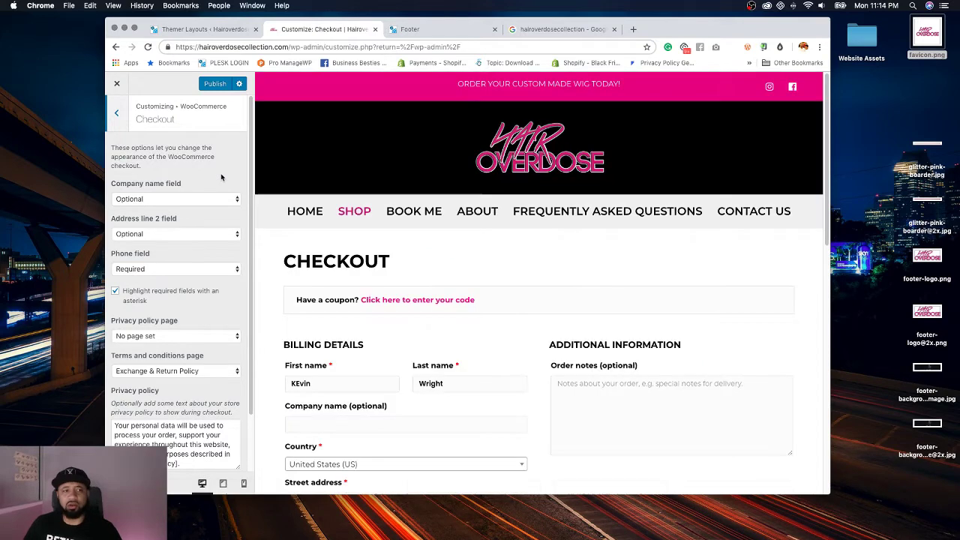
{"action": "left_click", "coordinate": [150, 200]}
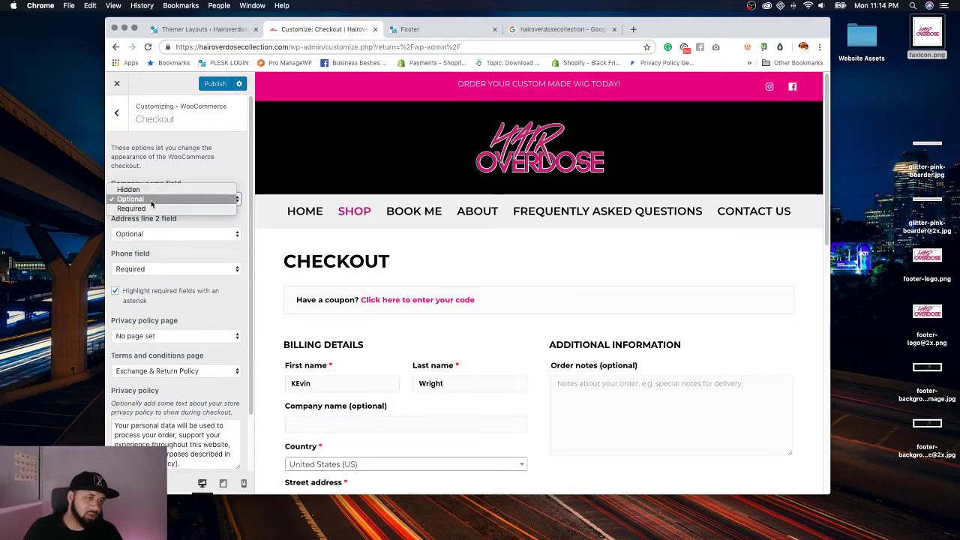
{"action": "left_click", "coordinate": [133, 190]}
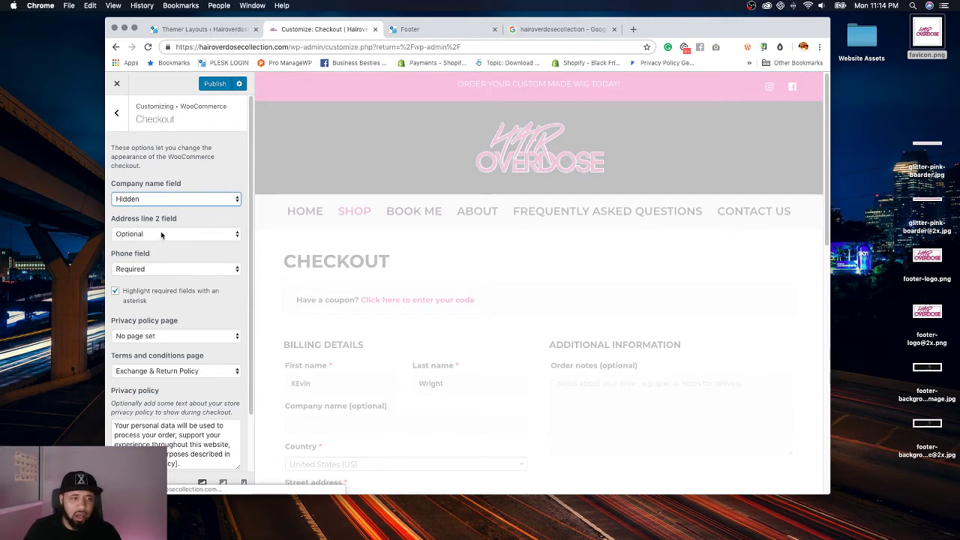
Step: Examine the privacy policy page choices, the remaining Checkout settings and the billing fields in the checkout preview
{"action": "scroll", "coordinate": [150, 248], "scroll_direction": "down", "scroll_amount": 1}
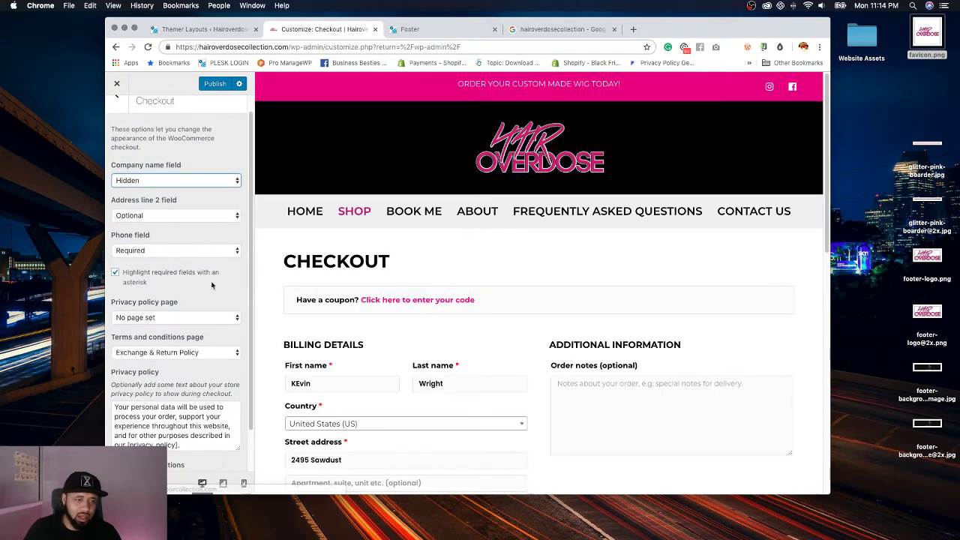
{"action": "scroll", "coordinate": [165, 277], "scroll_direction": "down", "scroll_amount": 3}
{"action": "left_click", "coordinate": [178, 270]}
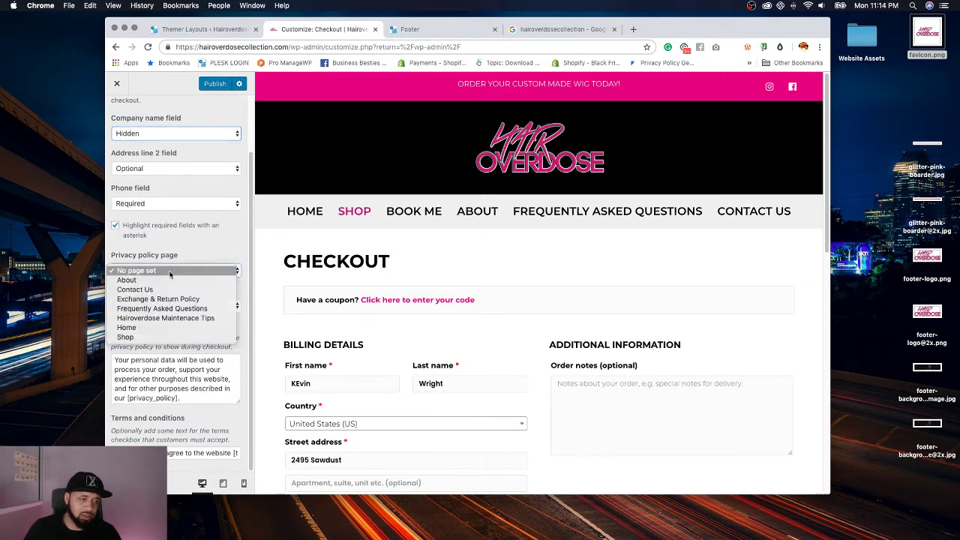
{"action": "left_click", "coordinate": [169, 271]}
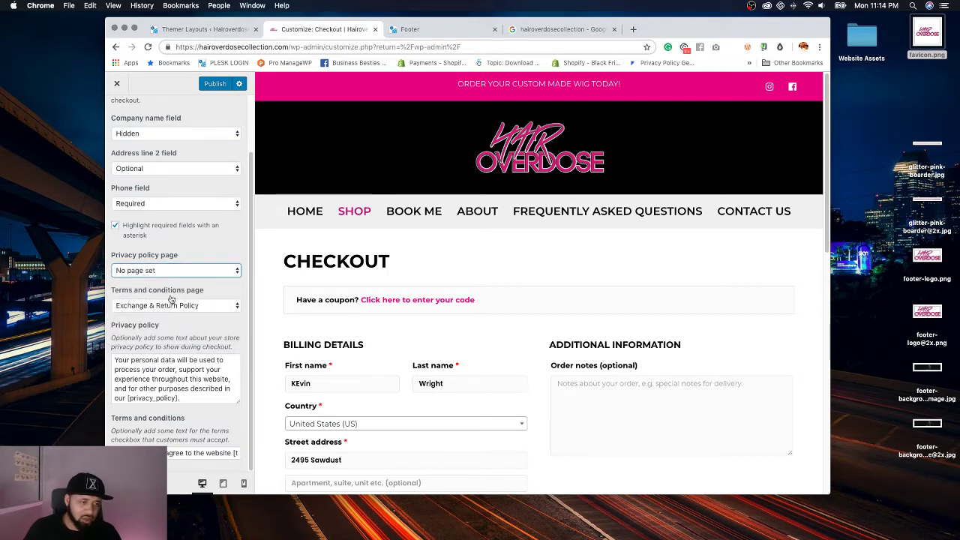
{"action": "scroll", "coordinate": [551, 260], "scroll_direction": "down", "scroll_amount": 2}
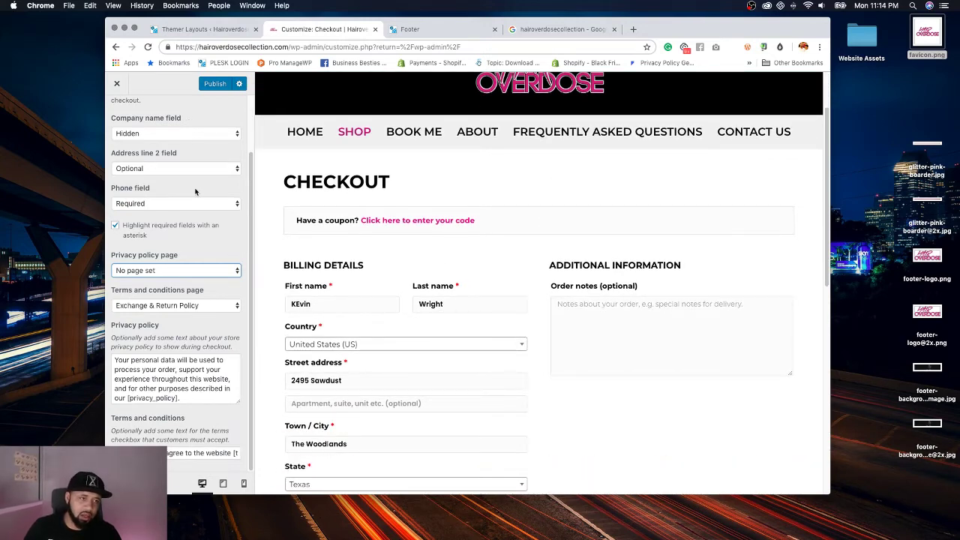
{"action": "scroll", "coordinate": [435, 360], "scroll_direction": "down", "scroll_amount": 4}
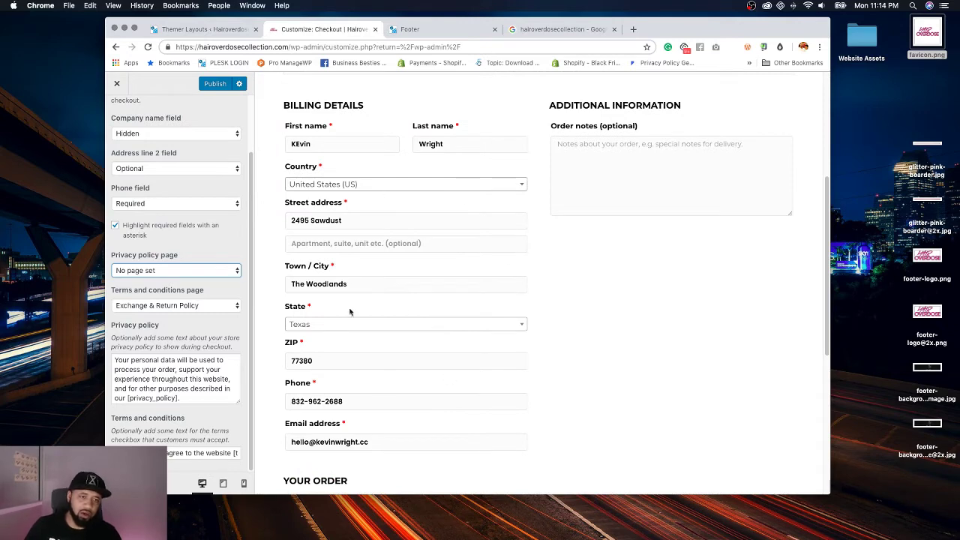
{"action": "scroll", "coordinate": [505, 242], "scroll_direction": "up", "scroll_amount": 1}
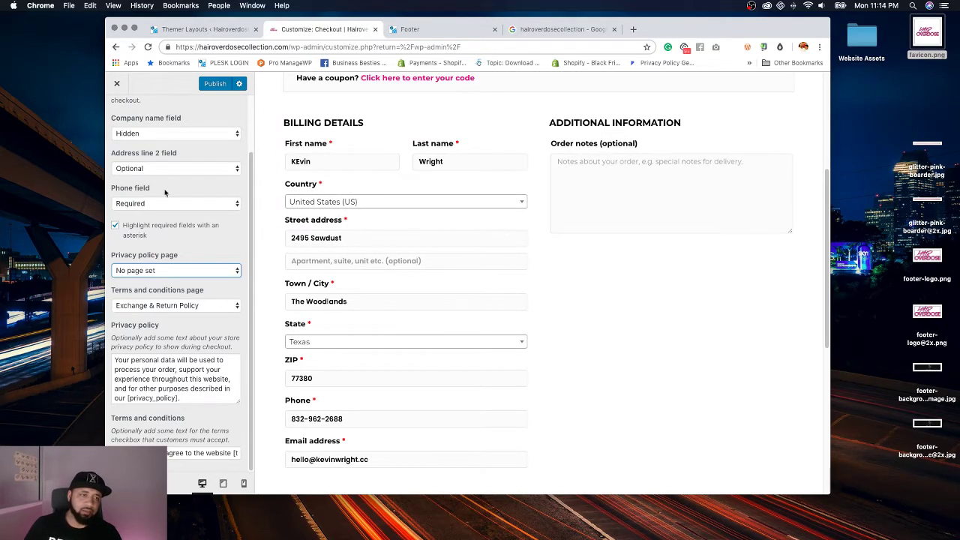
{"action": "scroll", "coordinate": [143, 224], "scroll_direction": "up", "scroll_amount": 2}
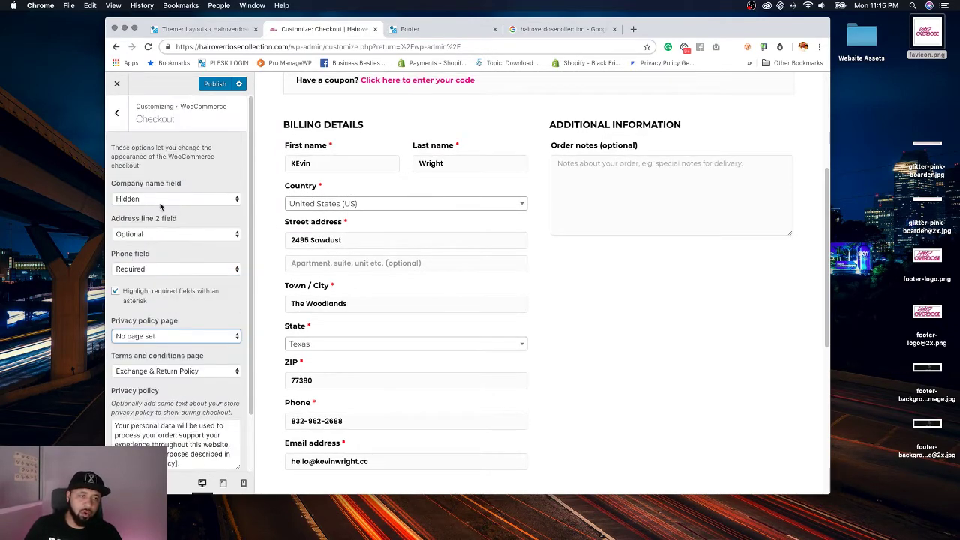
Step: Set the checkout's company name field back to Optional
{"action": "left_click", "coordinate": [161, 201]}
{"action": "left_click", "coordinate": [154, 207]}
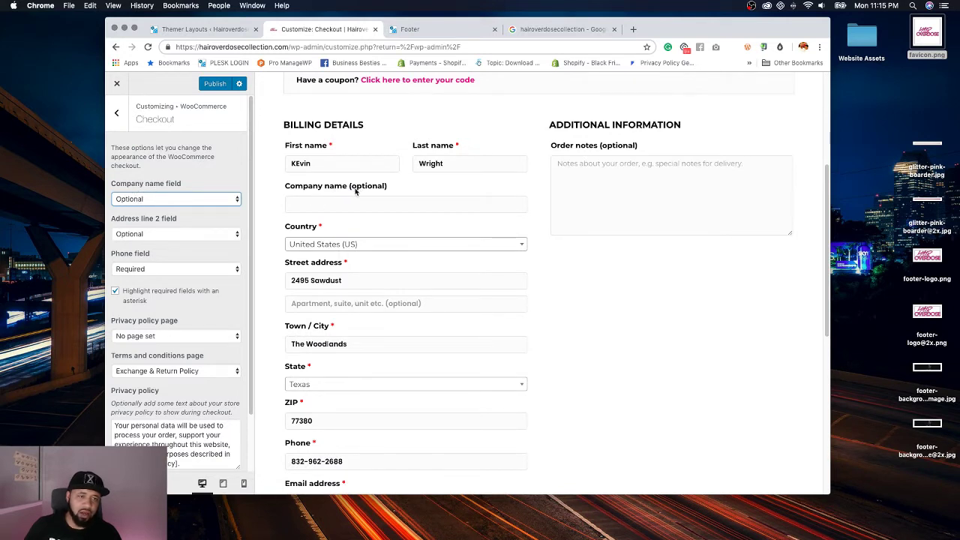
Step: Set the company name field to Hidden in the WooCommerce Checkout settings
{"action": "left_click", "coordinate": [189, 199]}
{"action": "left_click", "coordinate": [191, 187]}
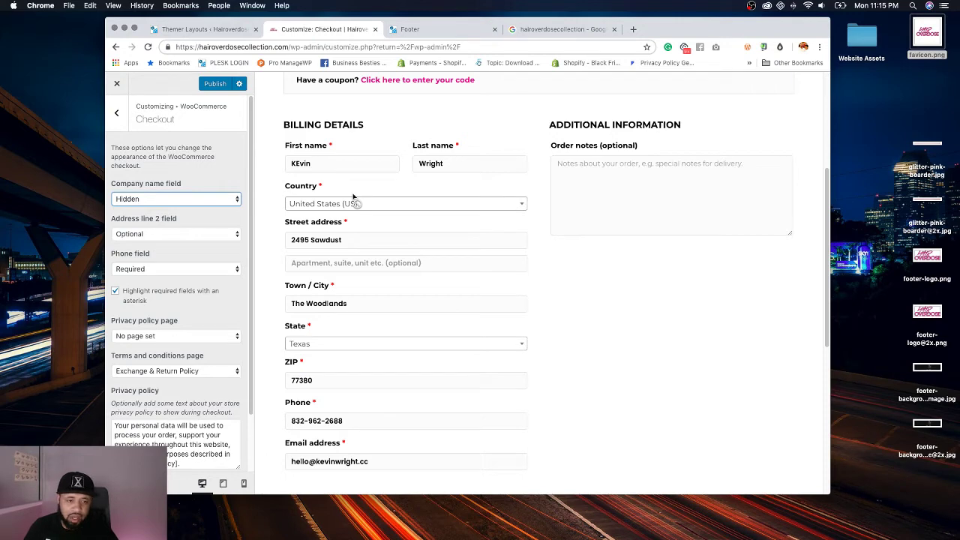
Step: Examine the billing fields, order summary and terms checkbox in the checkout preview, along with the remaining Checkout settings
{"action": "scroll", "coordinate": [353, 196], "scroll_direction": "down", "scroll_amount": 2}
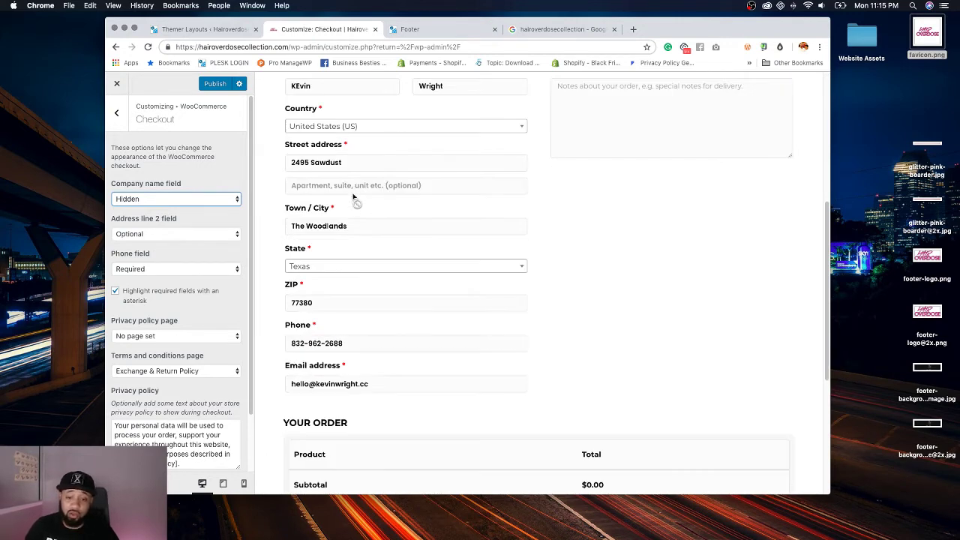
{"action": "scroll", "coordinate": [354, 196], "scroll_direction": "down", "scroll_amount": 5}
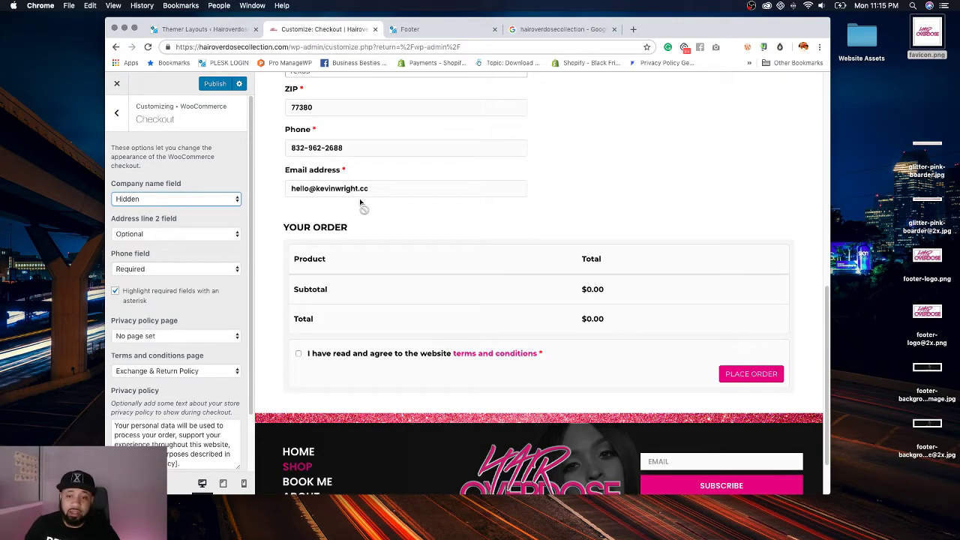
{"action": "scroll", "coordinate": [360, 201], "scroll_direction": "up", "scroll_amount": 2}
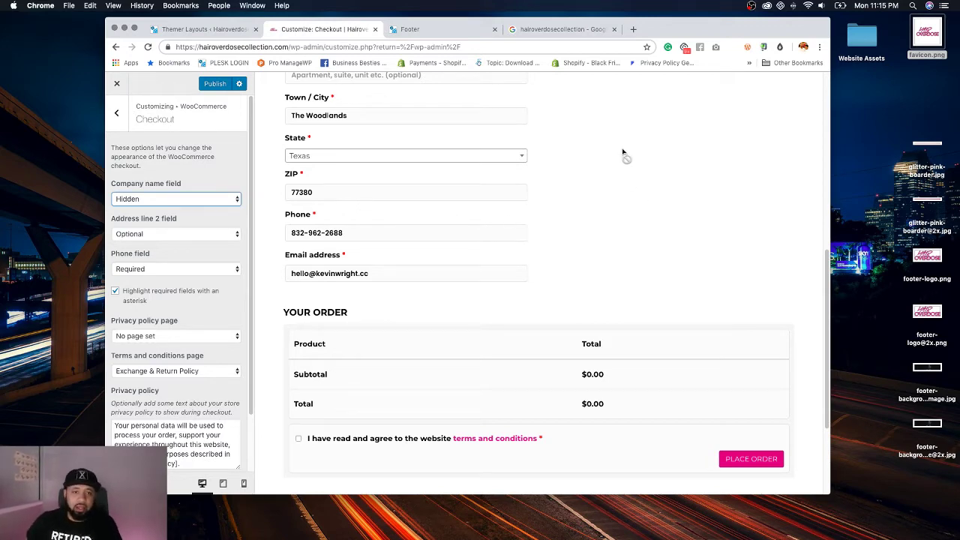
{"action": "scroll", "coordinate": [463, 181], "scroll_direction": "up", "scroll_amount": 3}
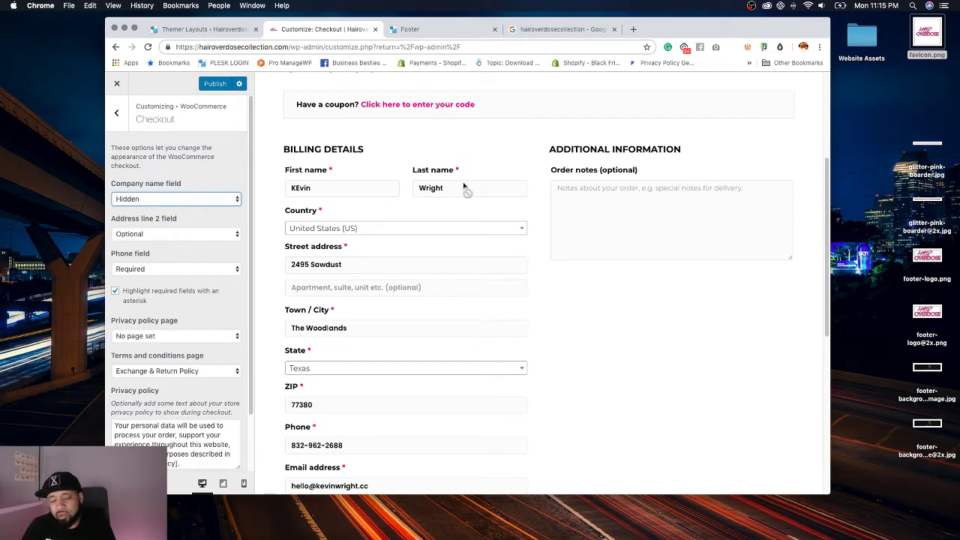
{"action": "scroll", "coordinate": [388, 270], "scroll_direction": "down", "scroll_amount": 1}
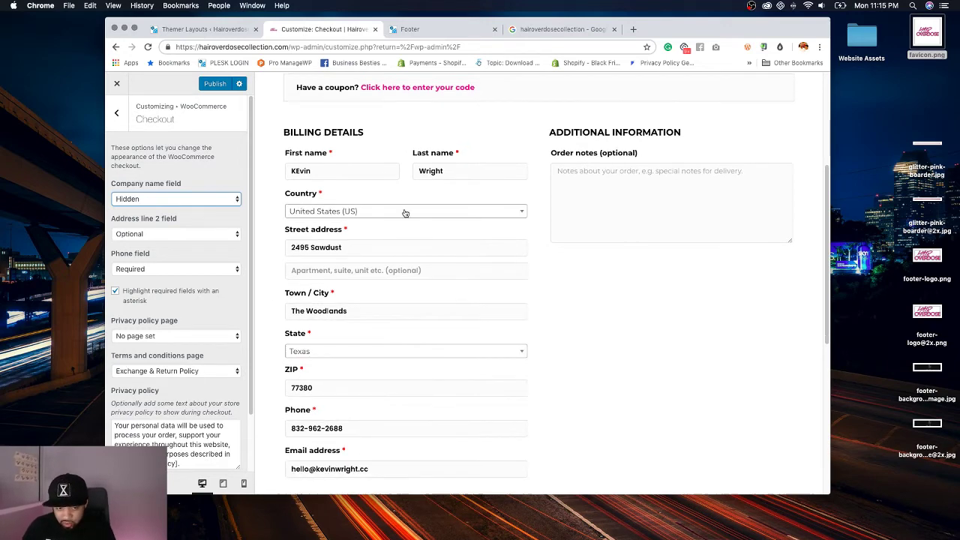
{"action": "scroll", "coordinate": [428, 255], "scroll_direction": "down", "scroll_amount": 1}
{"action": "scroll", "coordinate": [180, 241], "scroll_direction": "down", "scroll_amount": 2}
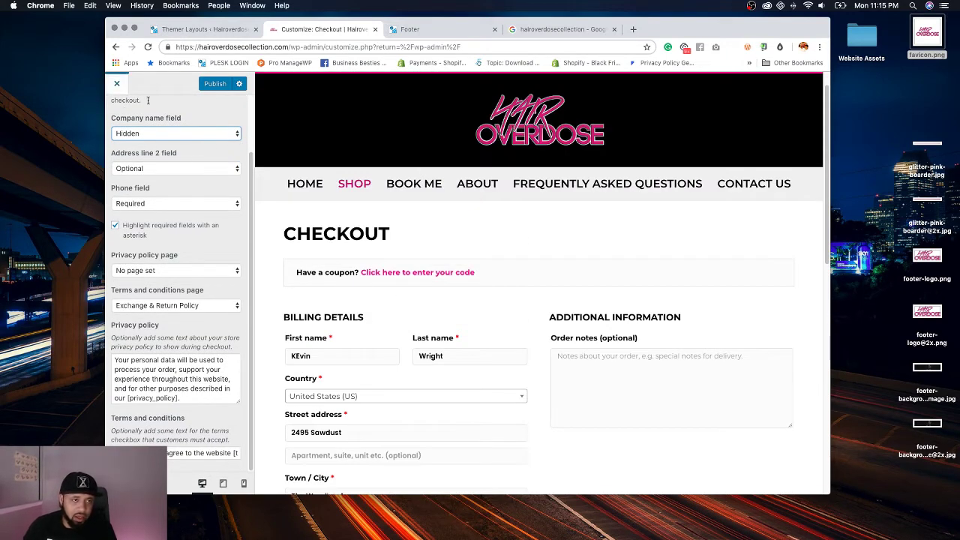
{"action": "scroll", "coordinate": [170, 184], "scroll_direction": "up", "scroll_amount": 2}
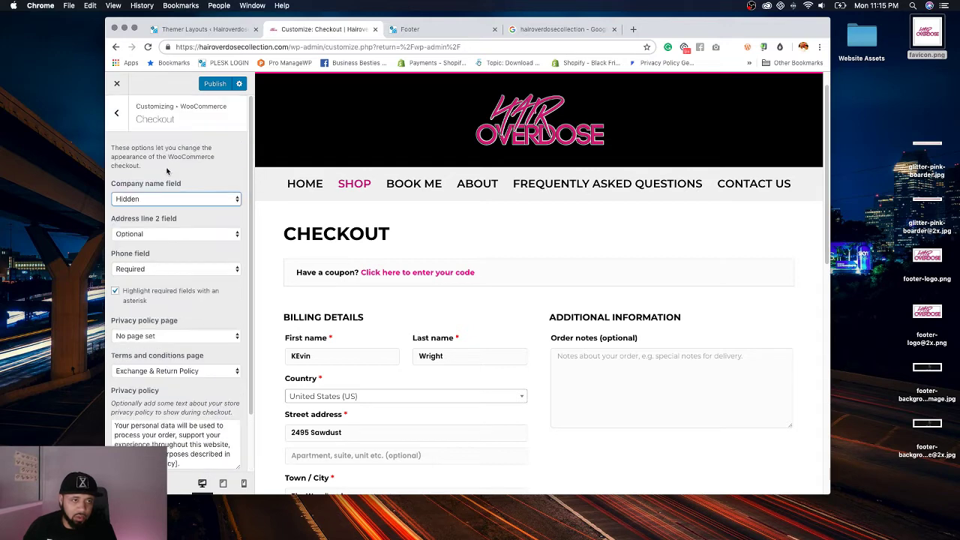
Step: Return to the customizer's main settings list, publish the changes and look over the checkout preview
{"action": "left_click", "coordinate": [116, 112]}
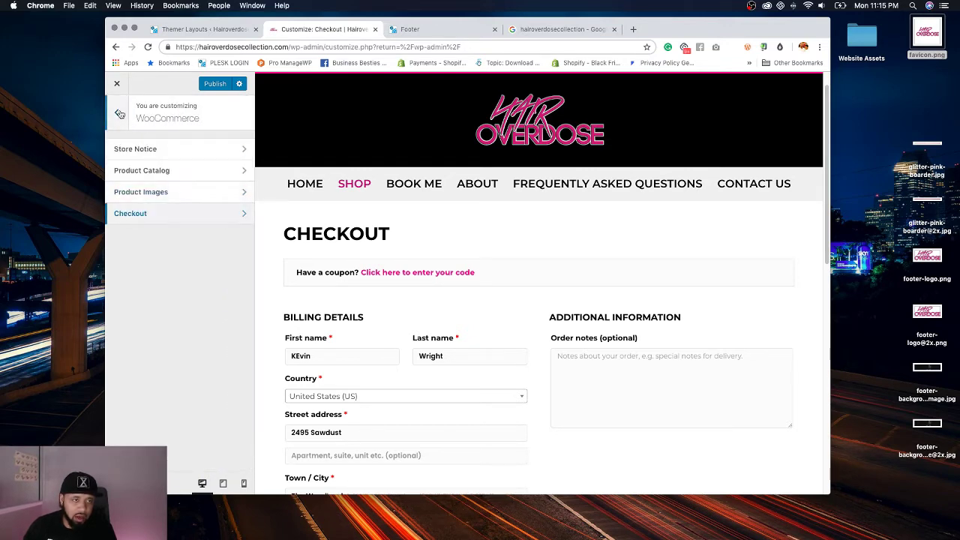
{"action": "left_click", "coordinate": [117, 112]}
{"action": "scroll", "coordinate": [188, 375], "scroll_direction": "down", "scroll_amount": 1}
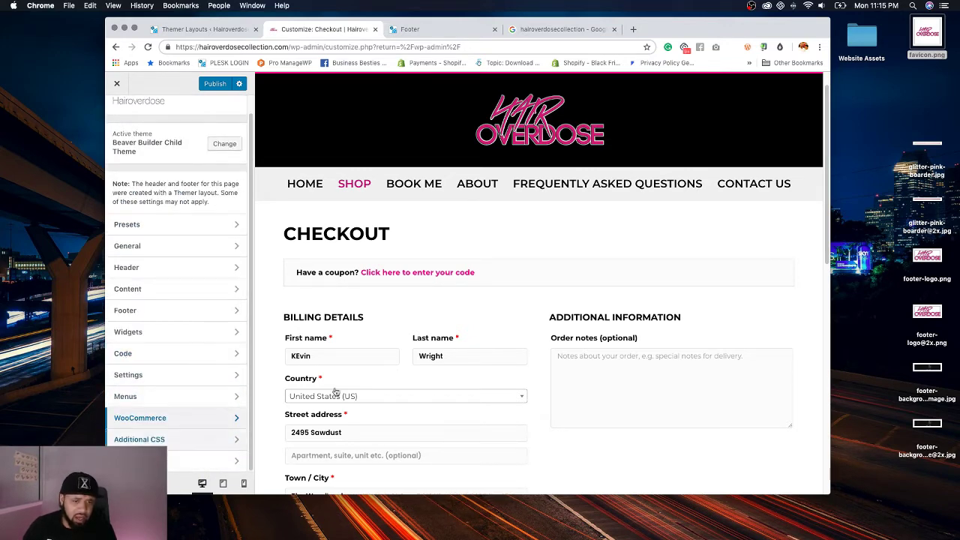
{"action": "scroll", "coordinate": [636, 276], "scroll_direction": "down", "scroll_amount": 3}
{"action": "scroll", "coordinate": [635, 276], "scroll_direction": "down", "scroll_amount": 10}
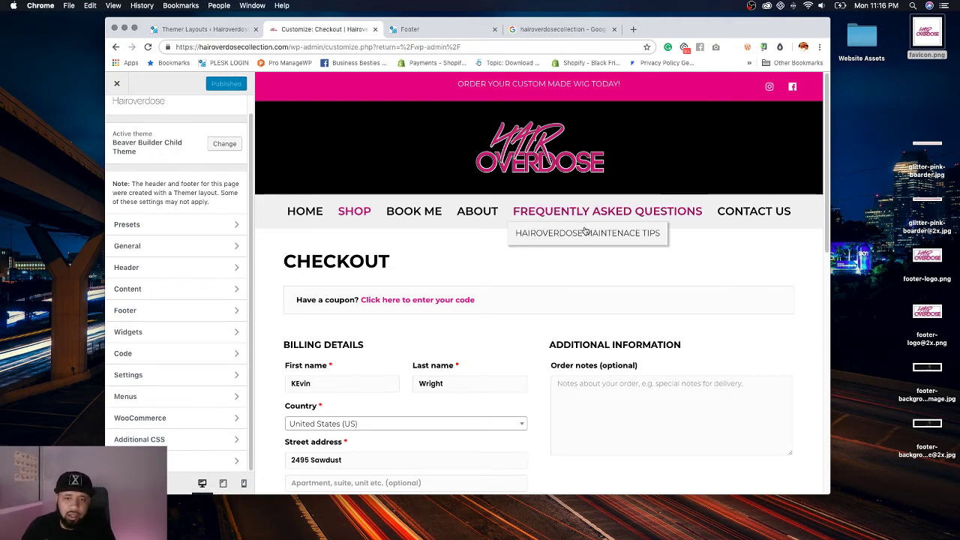
{"action": "scroll", "coordinate": [585, 227], "scroll_direction": "down", "scroll_amount": 10}
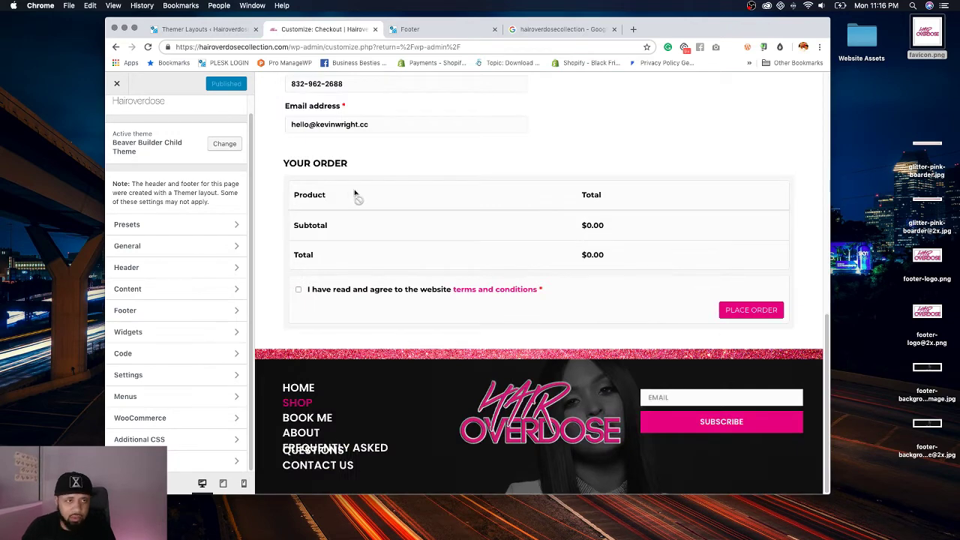
Step: Close the customizer and dismiss the subscription form settings in the Footer layout without saving them
{"action": "left_click", "coordinate": [118, 85]}
{"action": "left_click", "coordinate": [428, 29]}
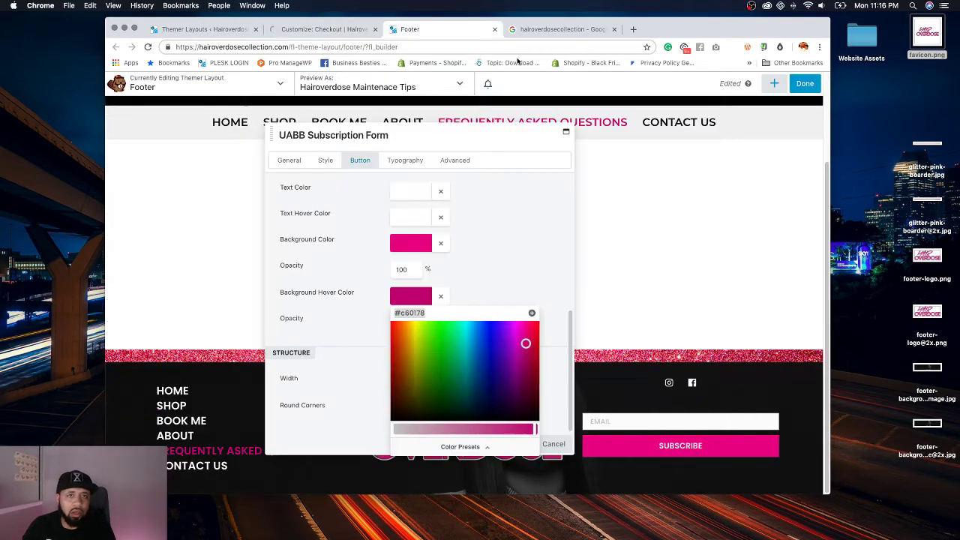
{"action": "left_click", "coordinate": [554, 444]}
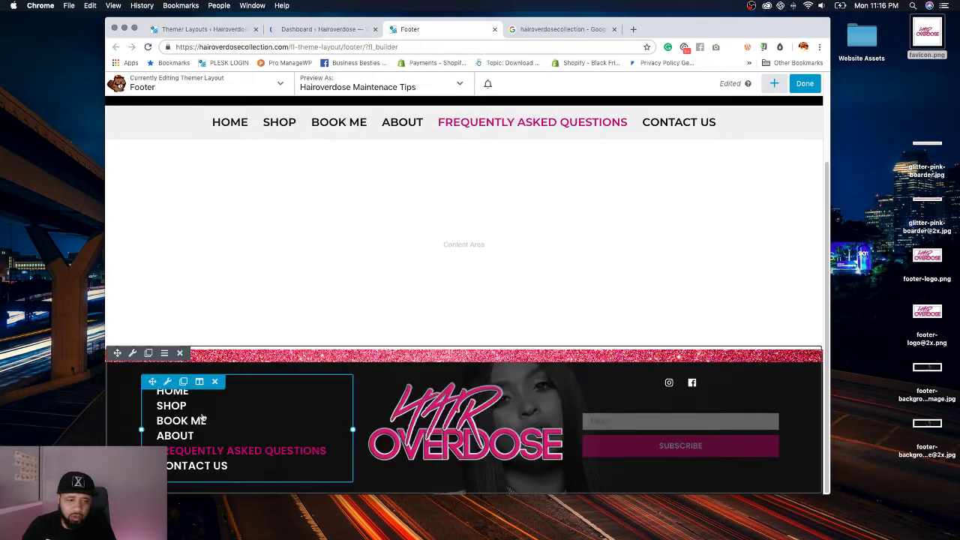
Step: Set the footer menu's font family to Default and save the menu module
{"action": "left_click", "coordinate": [166, 382]}
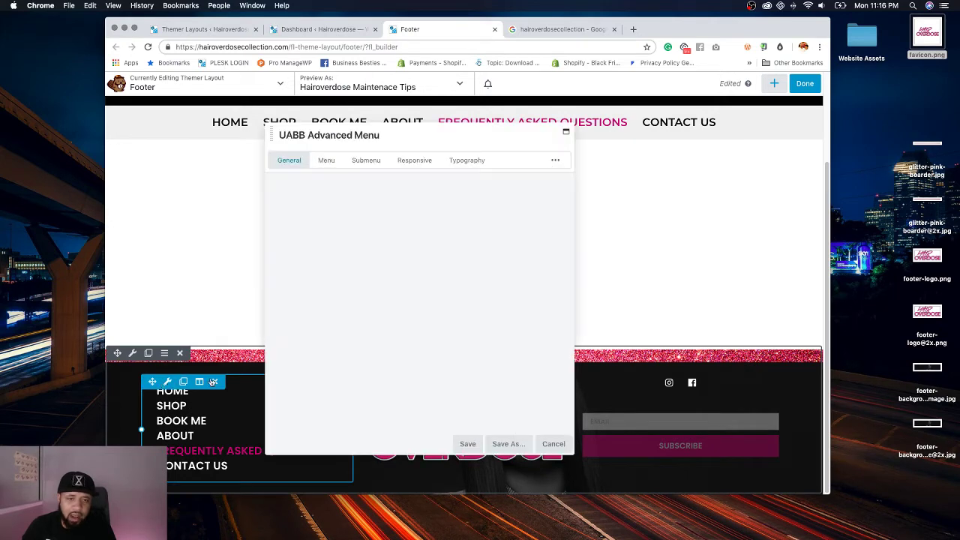
{"action": "left_click", "coordinate": [472, 161]}
{"action": "left_click", "coordinate": [427, 210]}
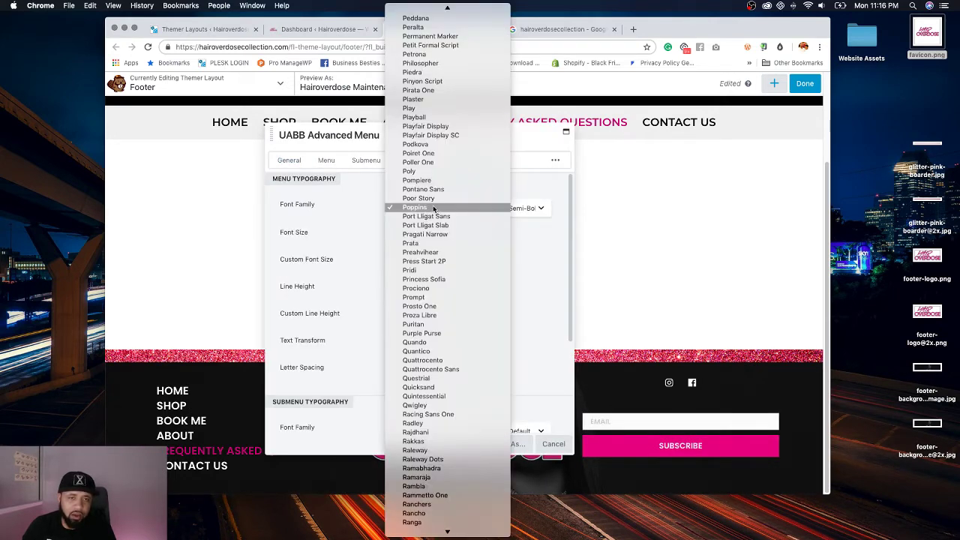
{"action": "scroll", "coordinate": [447, 204], "scroll_direction": "up", "scroll_amount": 20}
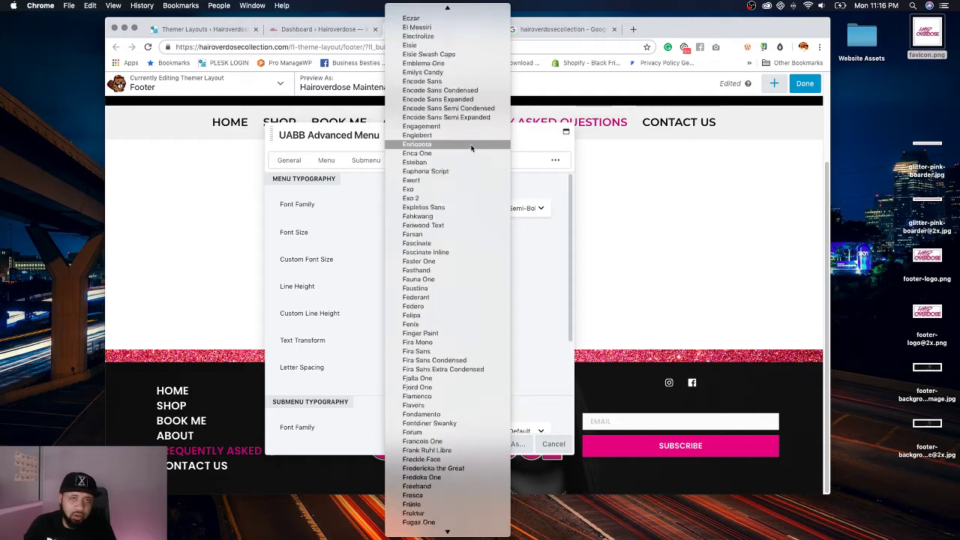
{"action": "scroll", "coordinate": [470, 148], "scroll_direction": "up", "scroll_amount": 10}
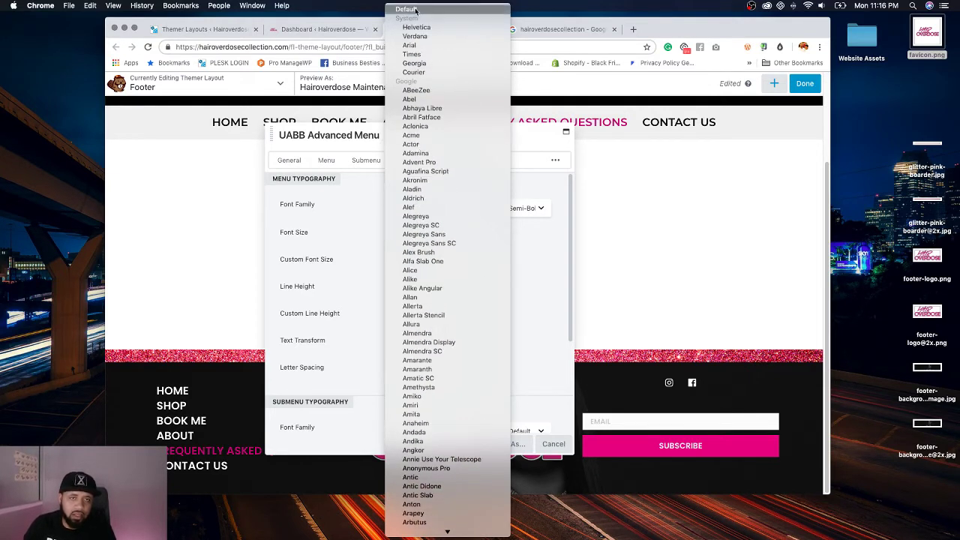
{"action": "key", "text": "Escape"}
{"action": "left_click", "coordinate": [468, 444]}
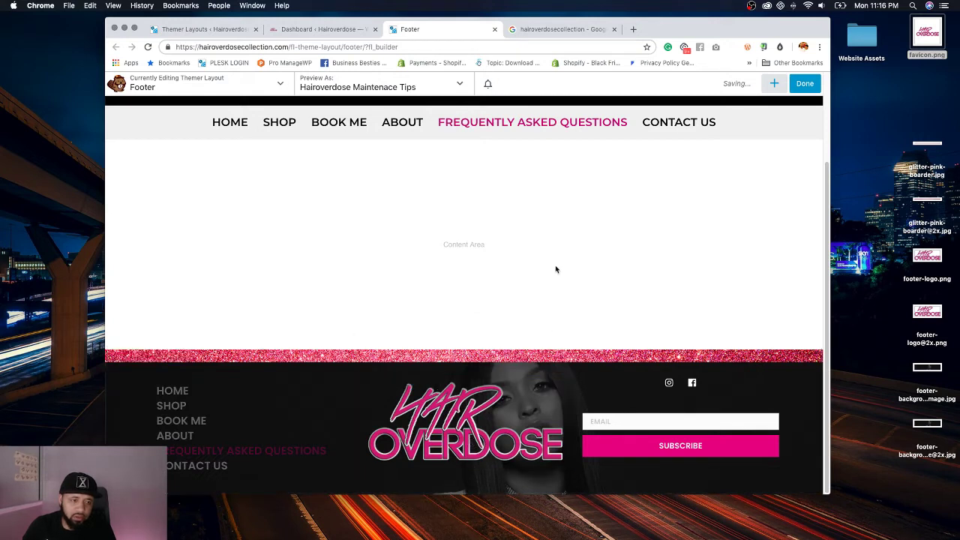
Step: Publish the Footer layout, reload the page and check the footer menu's font with WhatFont
{"action": "left_click", "coordinate": [805, 84]}
{"action": "left_click", "coordinate": [757, 83]}
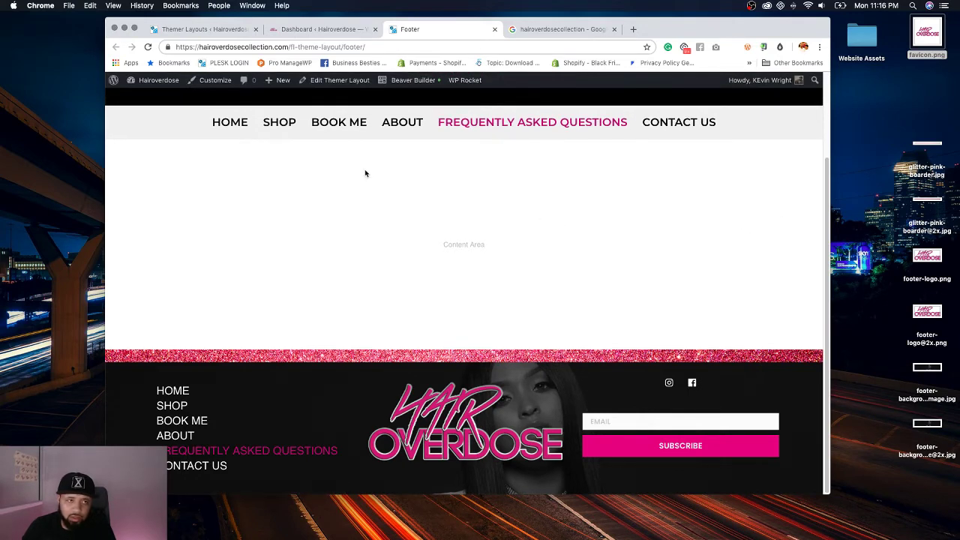
{"action": "left_click", "coordinate": [149, 47]}
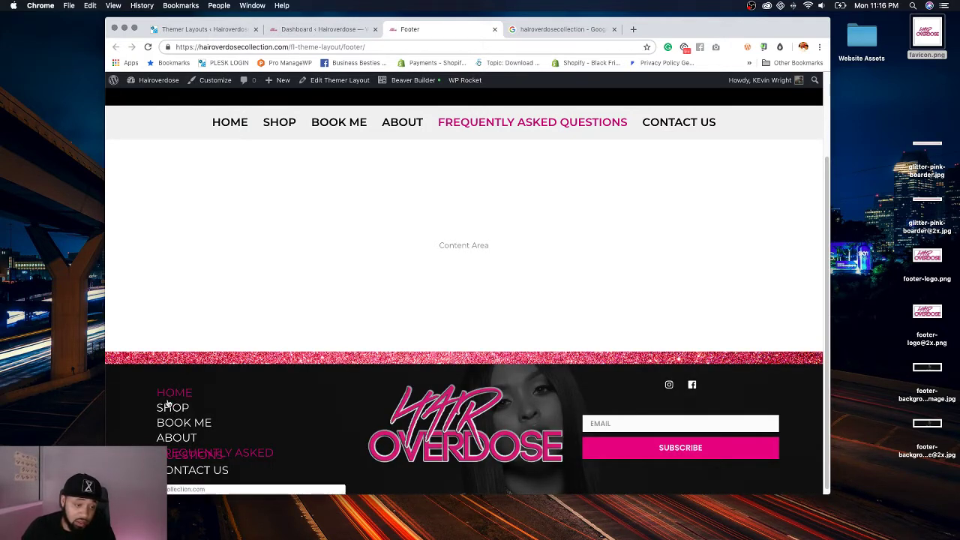
{"action": "mouse_move", "coordinate": [173, 407]}
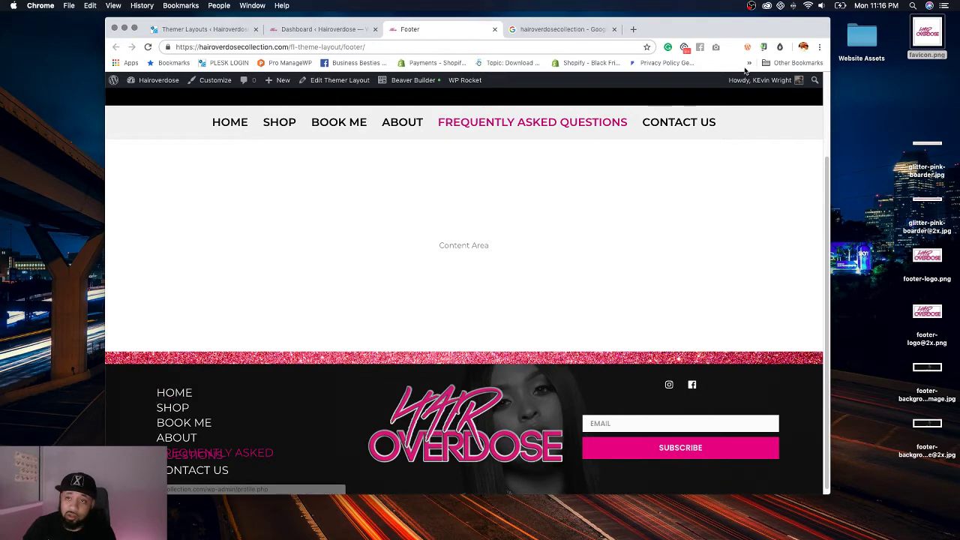
{"action": "left_click", "coordinate": [731, 47]}
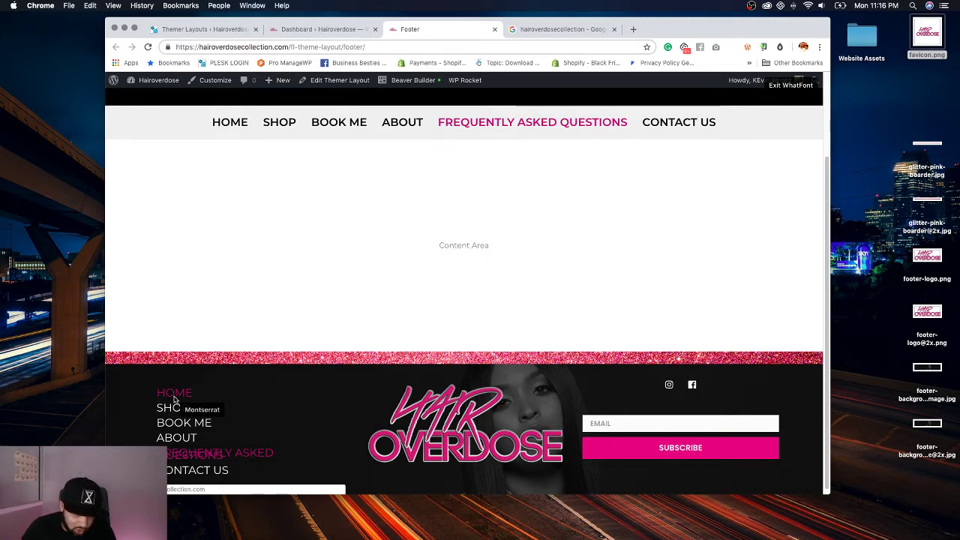
{"action": "left_click", "coordinate": [732, 47]}
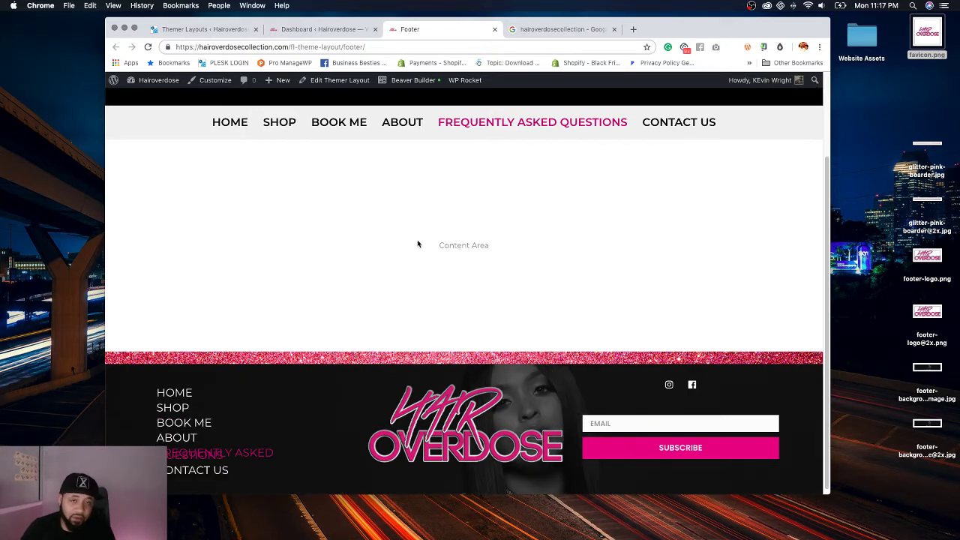
Step: Reopen the Footer layout in Beaver Builder and set the footer menu's font family to Montserrat
{"action": "left_click", "coordinate": [413, 79]}
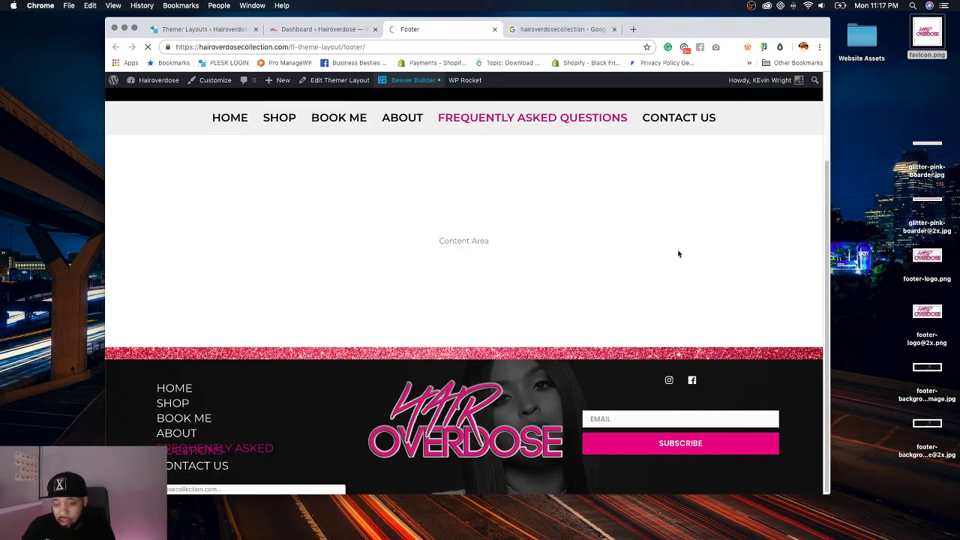
{"action": "scroll", "coordinate": [499, 207], "scroll_direction": "down", "scroll_amount": 3}
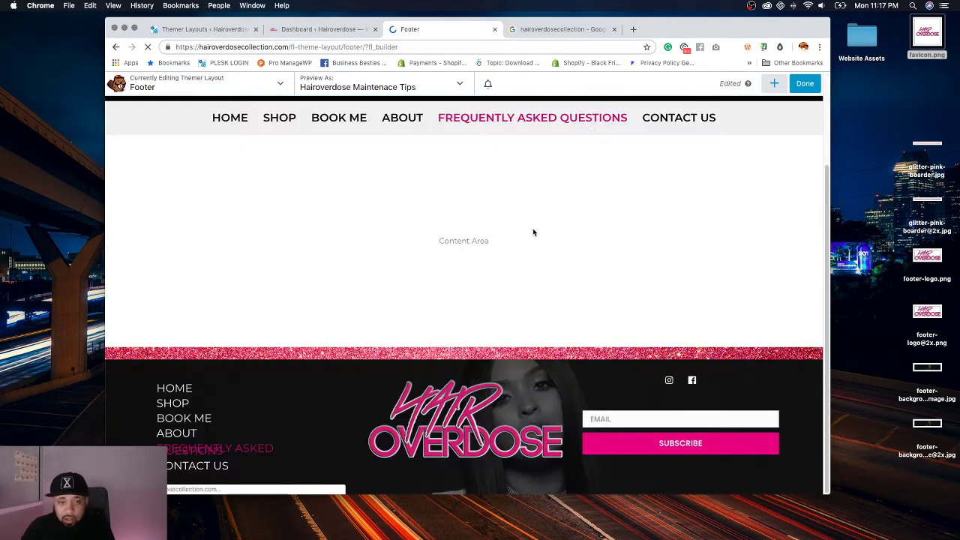
{"action": "left_click", "coordinate": [169, 382]}
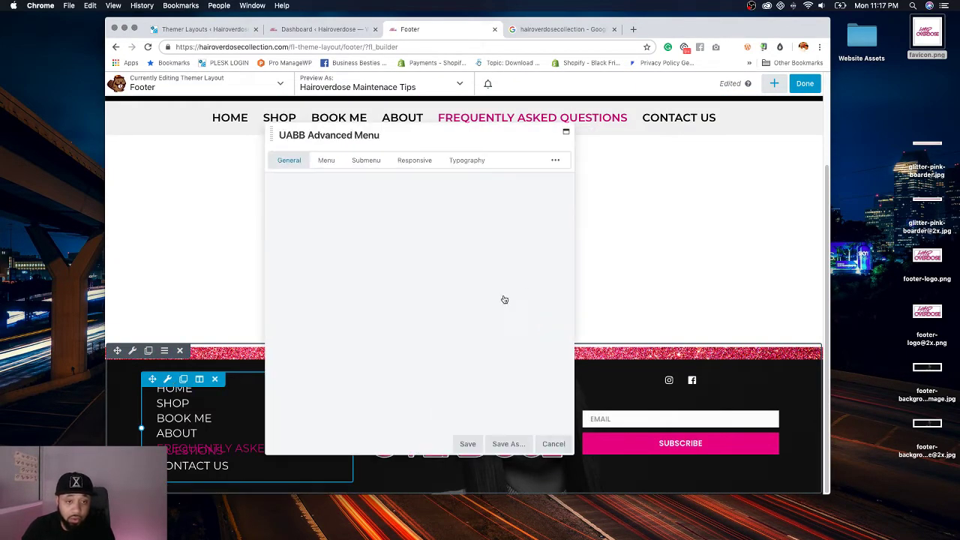
{"action": "left_click", "coordinate": [467, 160]}
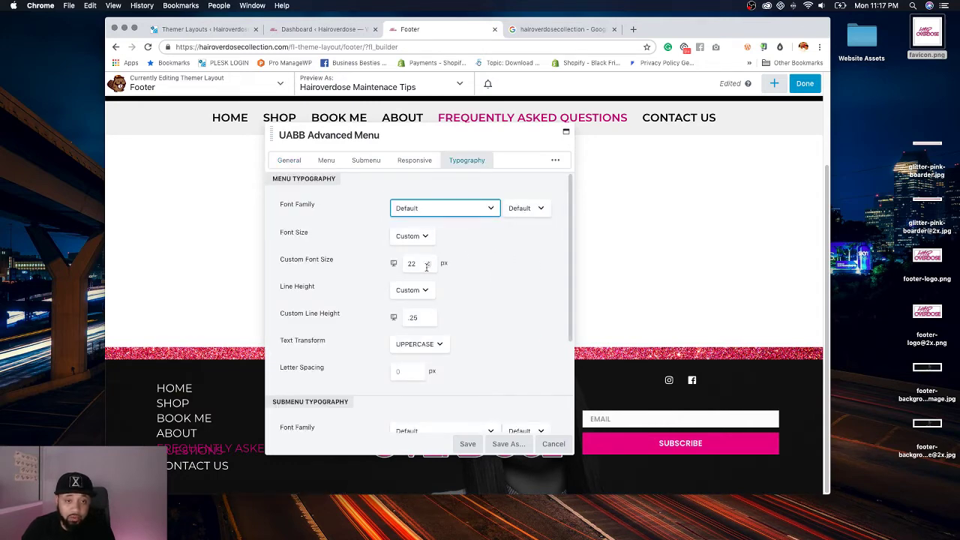
{"action": "left_click", "coordinate": [529, 214]}
{"action": "left_click", "coordinate": [440, 208]}
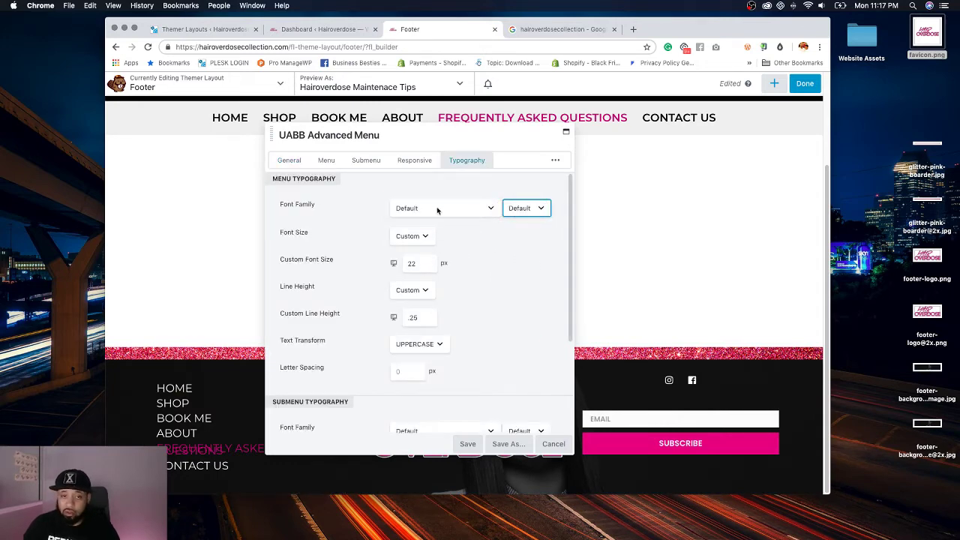
{"action": "left_click", "coordinate": [437, 208]}
{"action": "scroll", "coordinate": [437, 209], "scroll_direction": "down", "scroll_amount": 20}
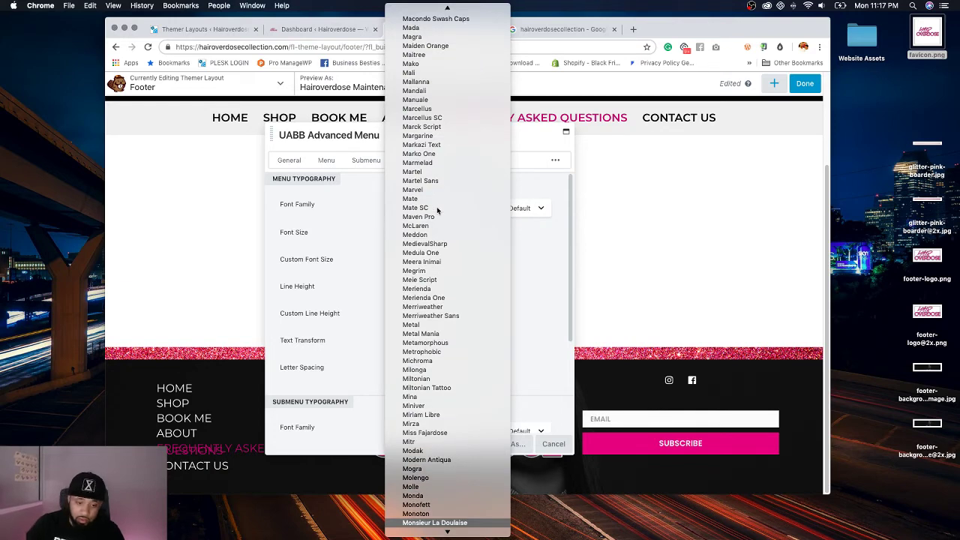
{"action": "key", "text": "Return"}
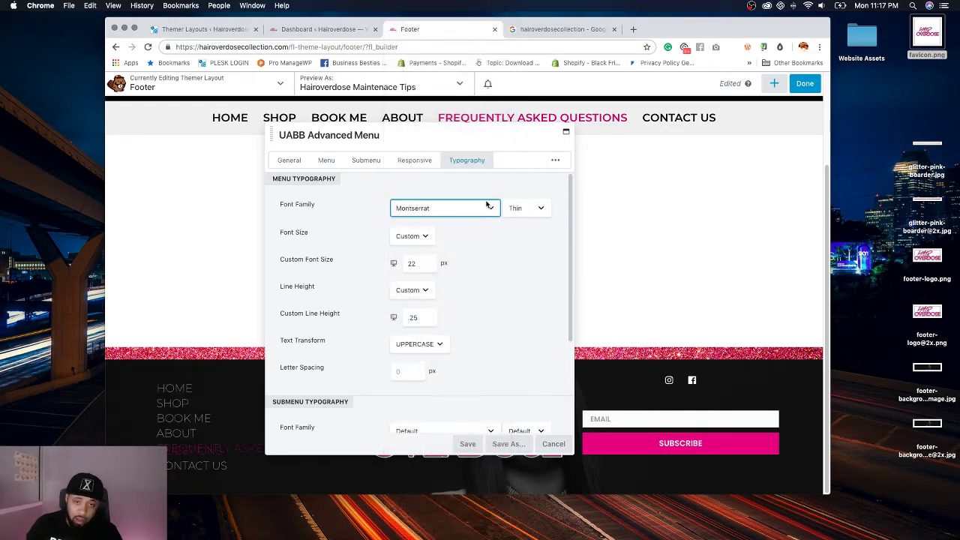
Step: Set the footer menu's font weight to Semi-Bold and save the menu module
{"action": "left_click", "coordinate": [522, 211]}
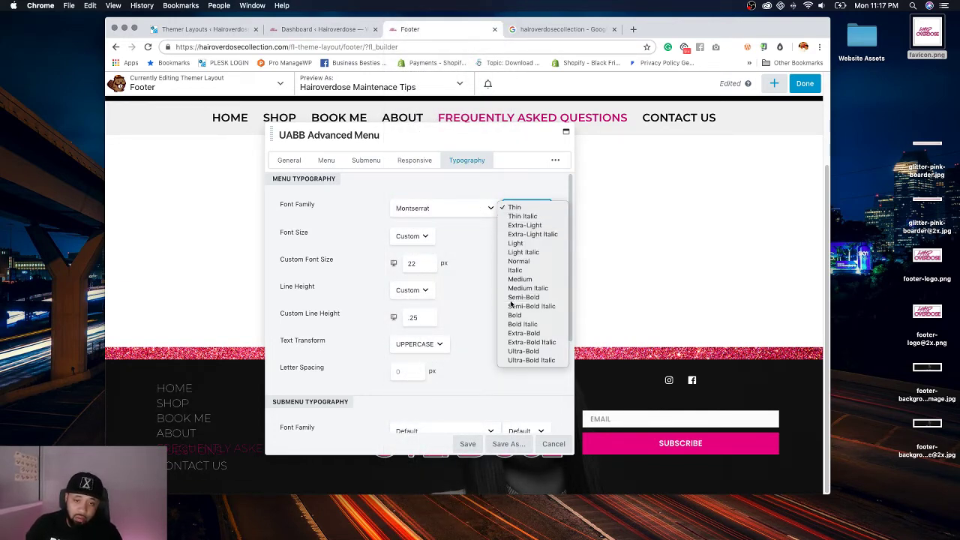
{"action": "key", "text": "Escape"}
{"action": "key", "text": "s"}
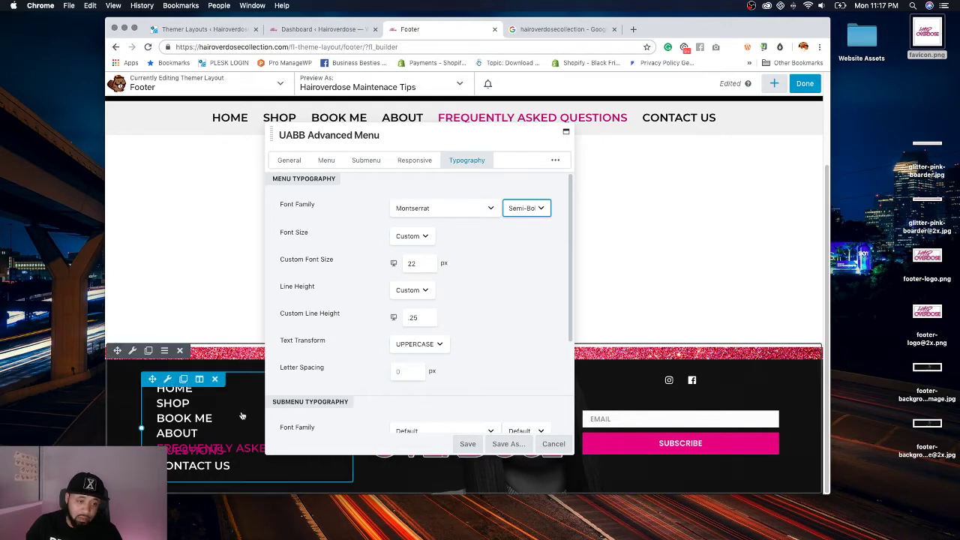
{"action": "left_click", "coordinate": [468, 444]}
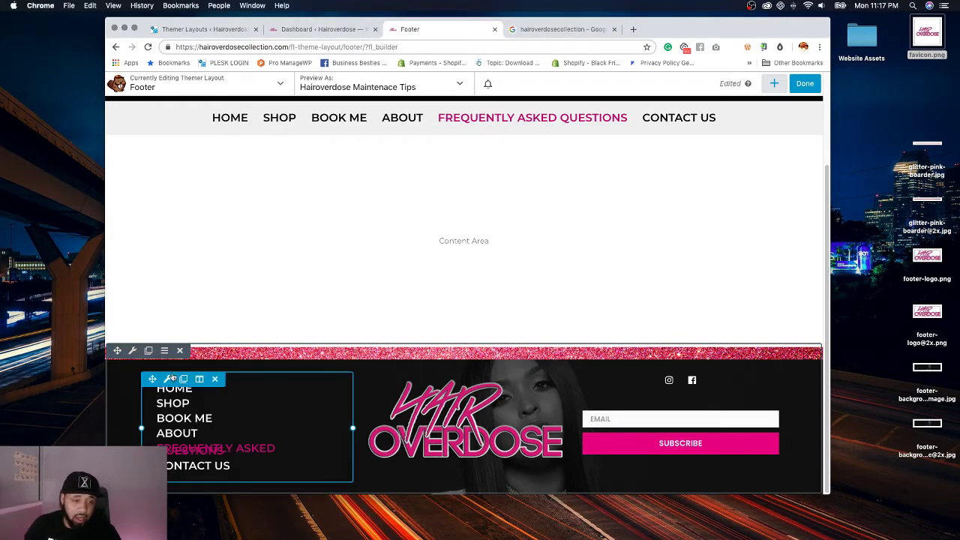
Step: Set the footer row's padding to 65 px at the top and 20 px at the bottom, and save the row settings
{"action": "left_click", "coordinate": [135, 351]}
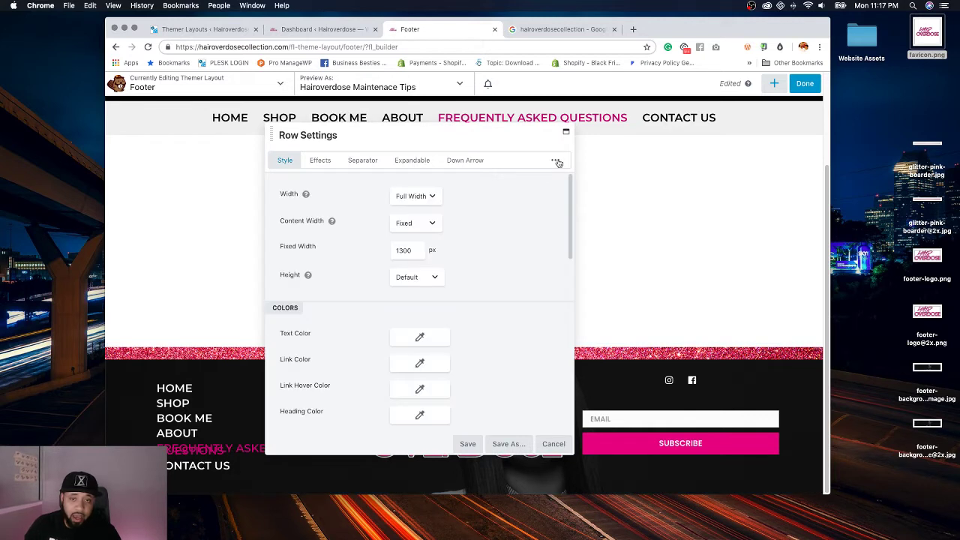
{"action": "left_click", "coordinate": [554, 160]}
{"action": "left_click", "coordinate": [502, 193]}
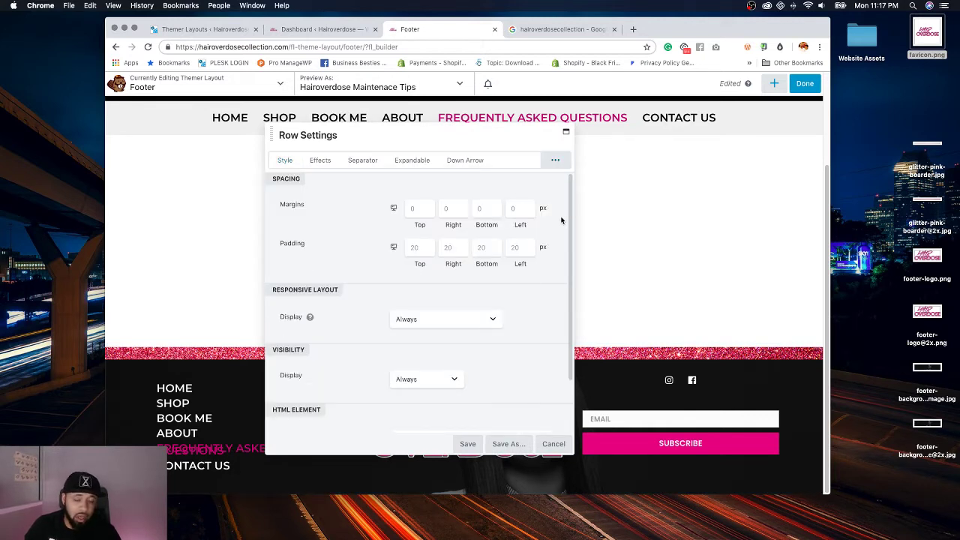
{"action": "left_click", "coordinate": [419, 248]}
{"action": "type", "text": "65"}
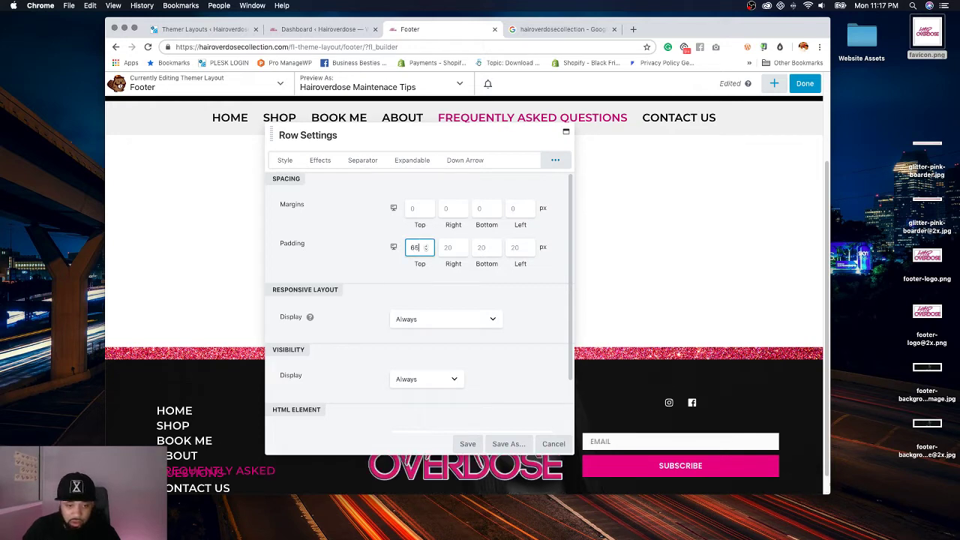
{"action": "left_click", "coordinate": [514, 248]}
{"action": "left_click", "coordinate": [478, 249]}
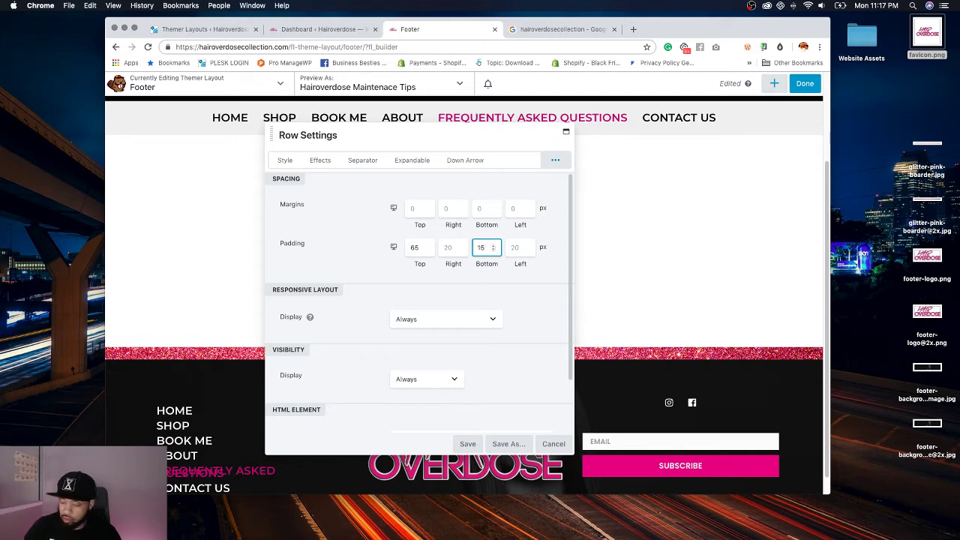
{"action": "key", "text": "BackSpace"}
{"action": "key", "text": "BackSpace"}
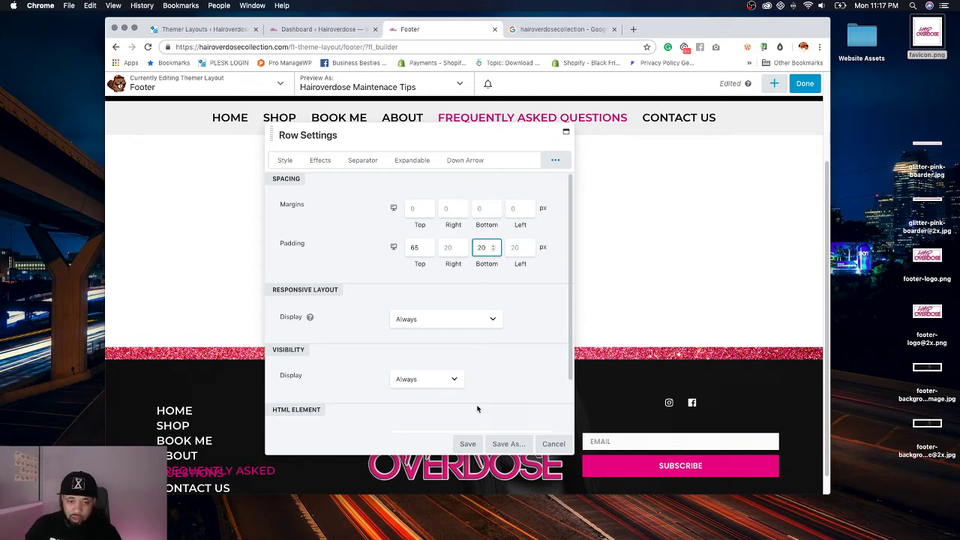
{"action": "left_click", "coordinate": [468, 443]}
Step: Add a Text Editor module below the footer columns reading "Copyright © 2017 Hair Overdose Collection All Rights Reserved. Website designed UNXCOMMON INC."
{"action": "scroll", "coordinate": [722, 293], "scroll_direction": "down", "scroll_amount": 1}
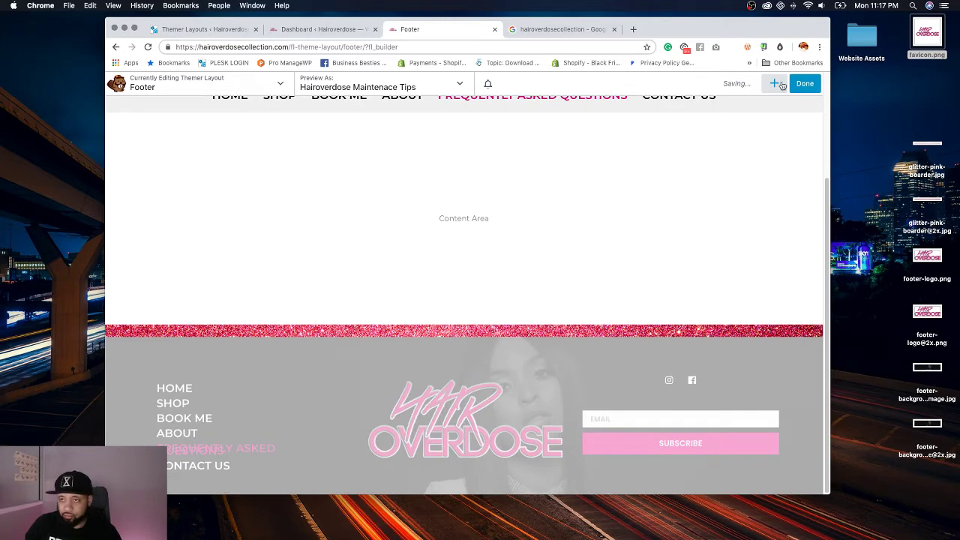
{"action": "left_click", "coordinate": [777, 83]}
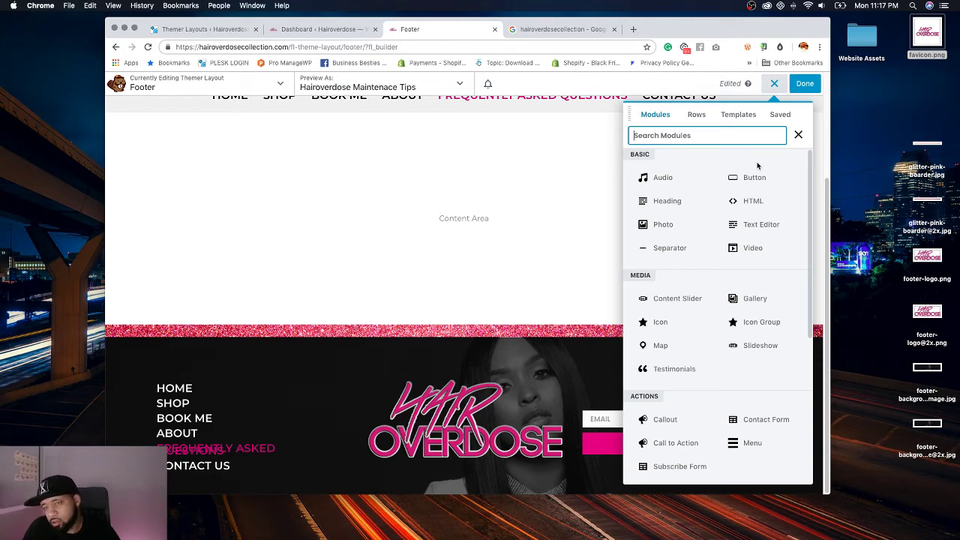
{"action": "type", "text": "text"}
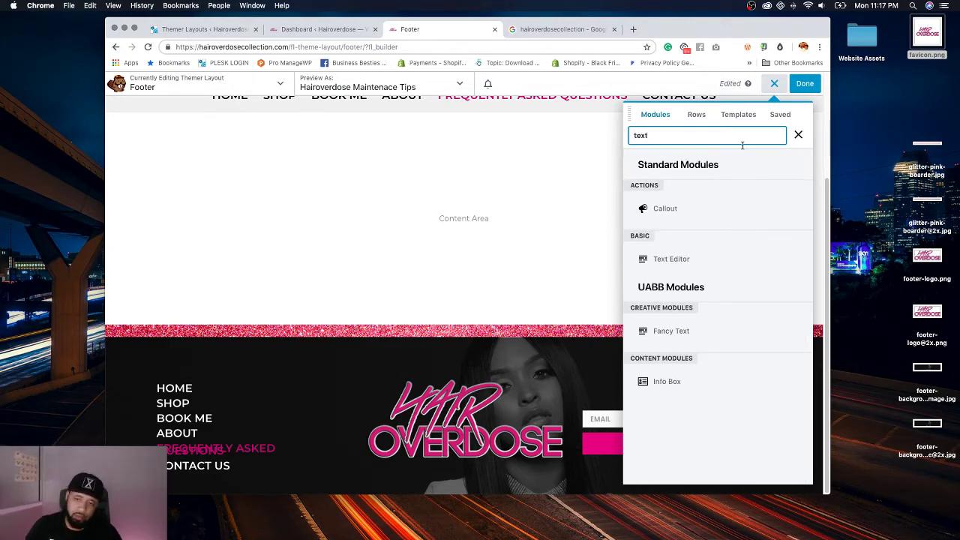
{"action": "left_click_drag", "start_coordinate": [717, 275], "coordinate": [487, 463]}
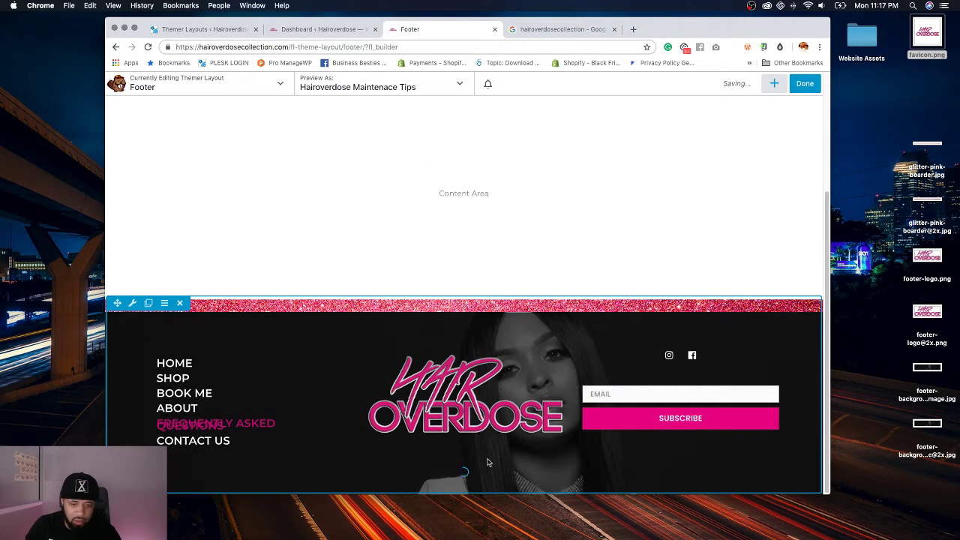
{"action": "type", "text": "Copyright © 2017 Hair Overdose Collection All Rights Reserved. Website designed UNXCOMMON INC."}
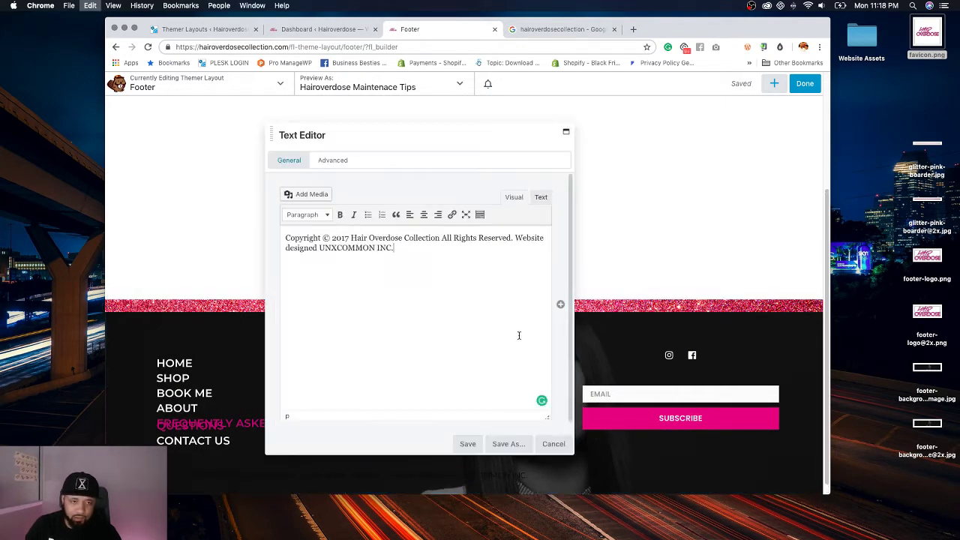
Step: Start a link on the words "UNXCOMMON INC." and load unxcommoninc.com in the browser tab holding the Google results
{"action": "left_click_drag", "start_coordinate": [395, 248], "coordinate": [319, 248]}
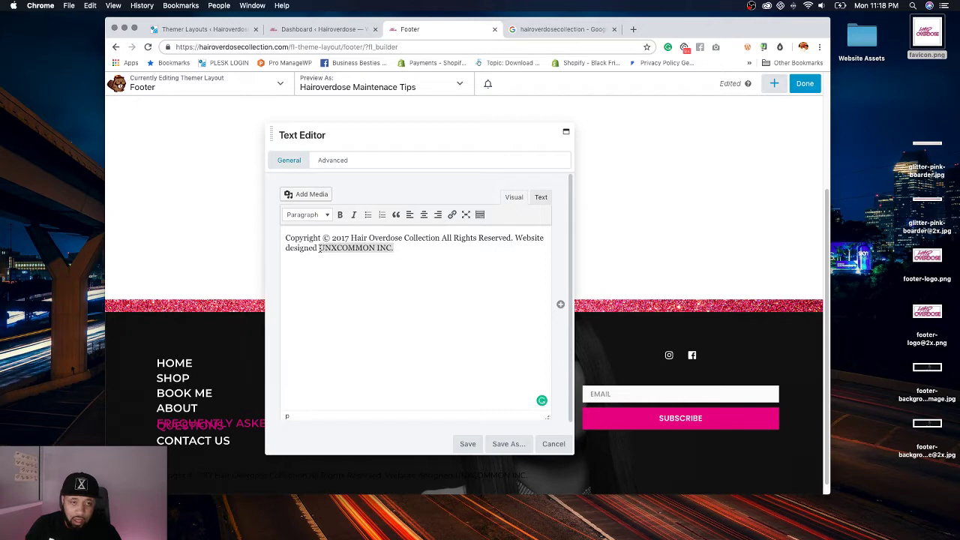
{"action": "key", "text": "super+k"}
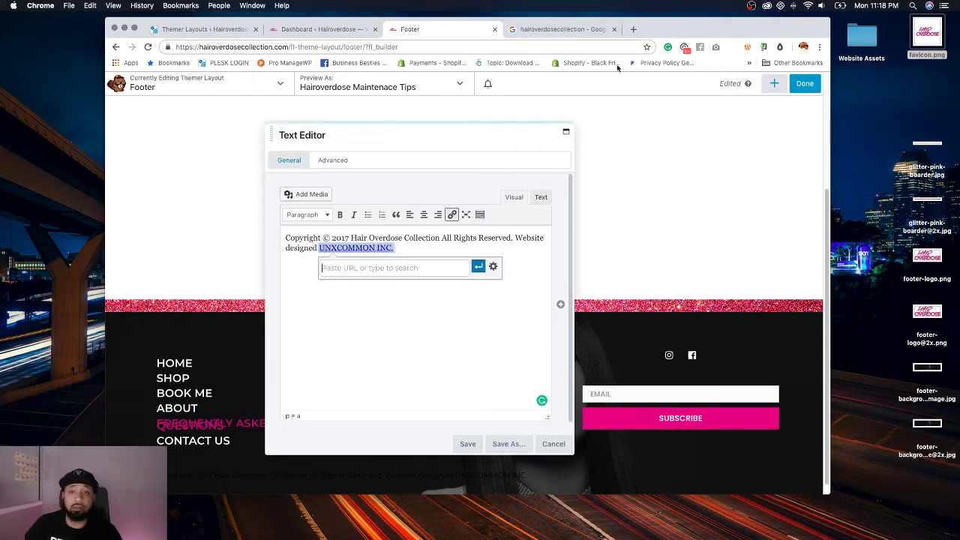
{"action": "left_click", "coordinate": [596, 30]}
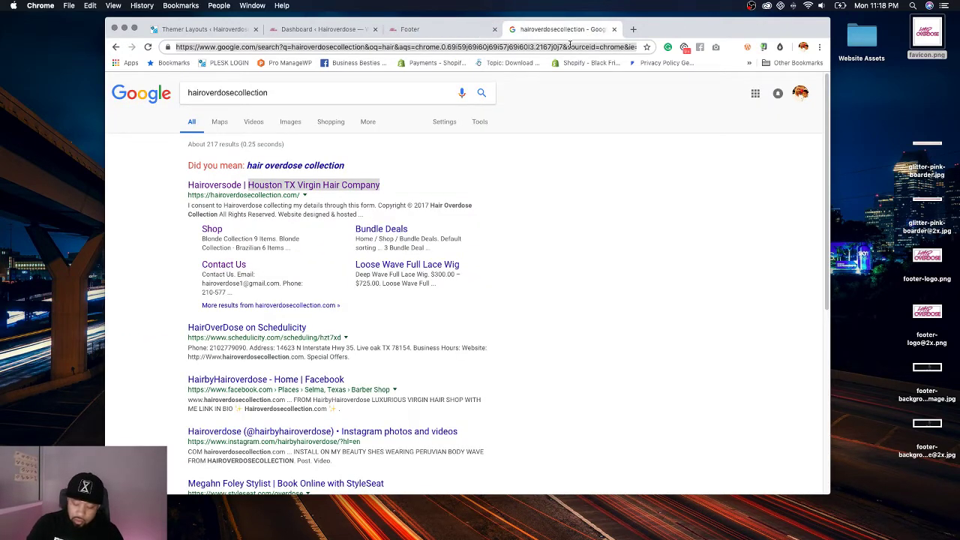
{"action": "type", "text": "unxcommon"}
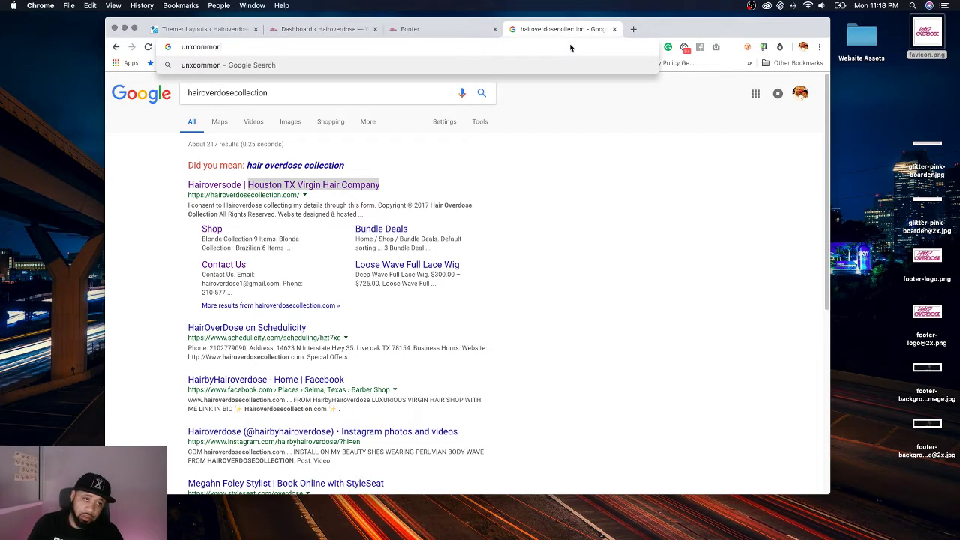
{"action": "type", "text": "inc.com"}
{"action": "key", "text": "Return"}
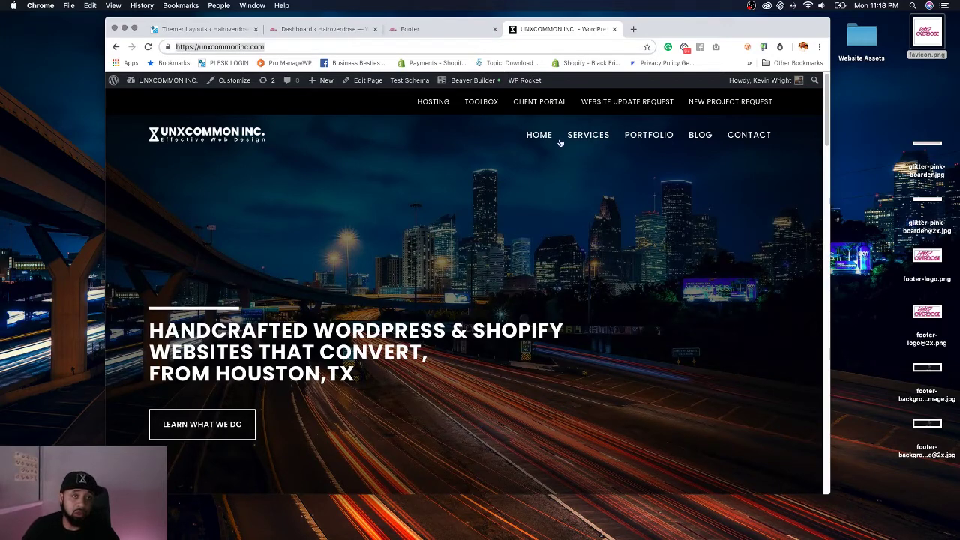
{"action": "left_click", "coordinate": [353, 29]}
{"action": "left_click", "coordinate": [444, 32]}
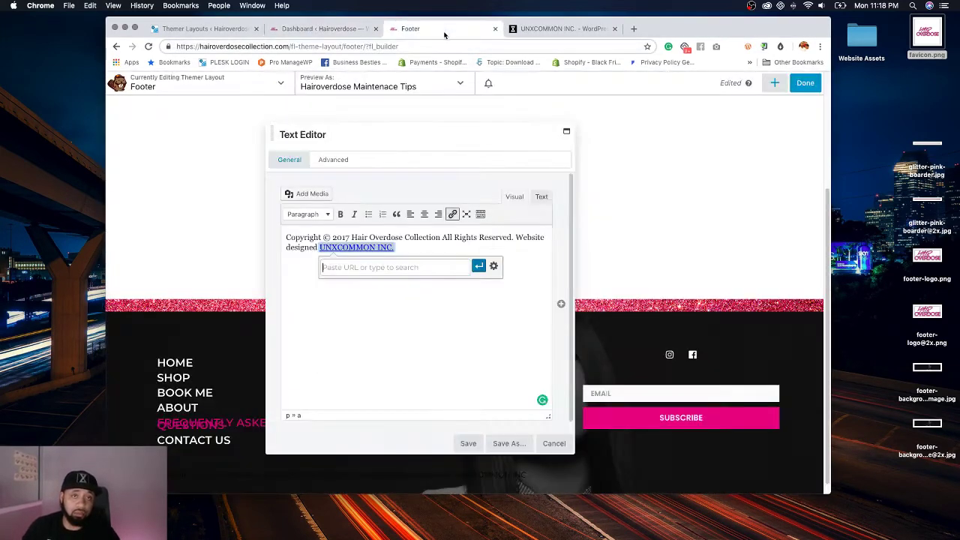
{"action": "type", "text": "https://unxcommoninc.com/"}
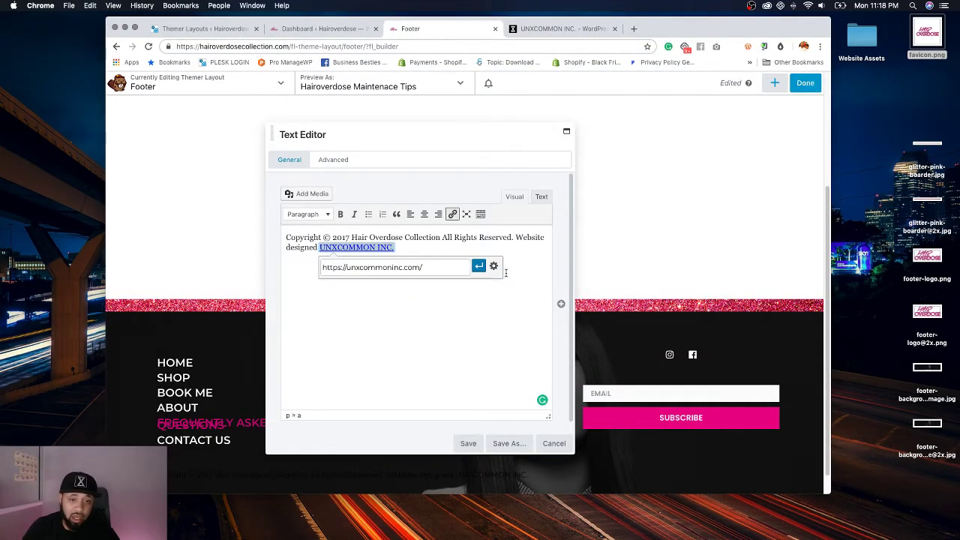
{"action": "left_click", "coordinate": [493, 265]}
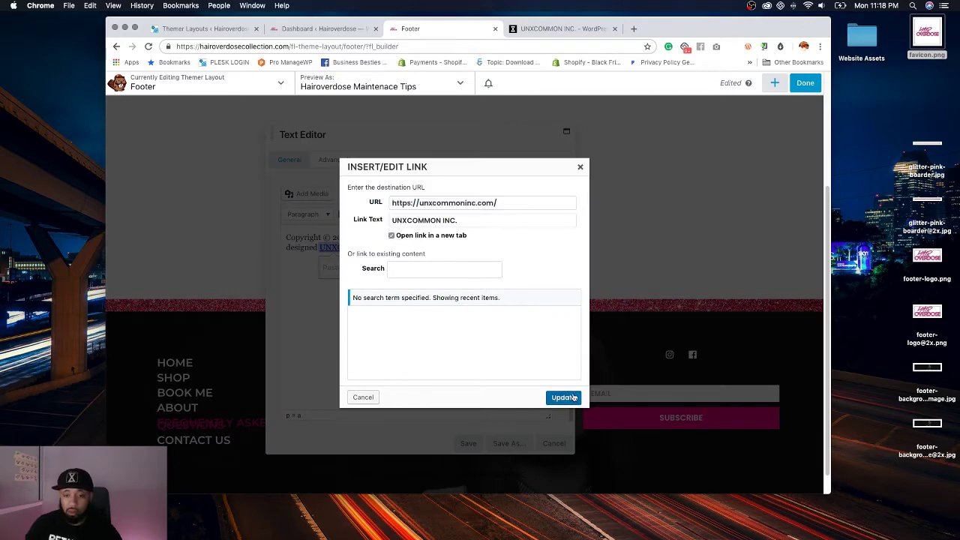
{"action": "left_click", "coordinate": [564, 397]}
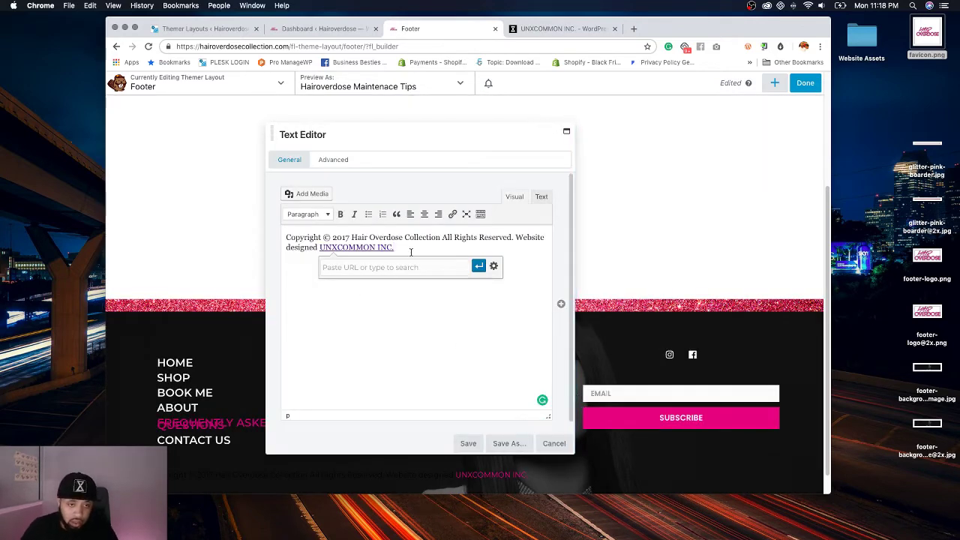
Step: Center the copyright text, add "fonts-size: 12px;" to the paragraph's inline style in the HTML, and save the module
{"action": "left_click_drag", "start_coordinate": [405, 254], "coordinate": [256, 223]}
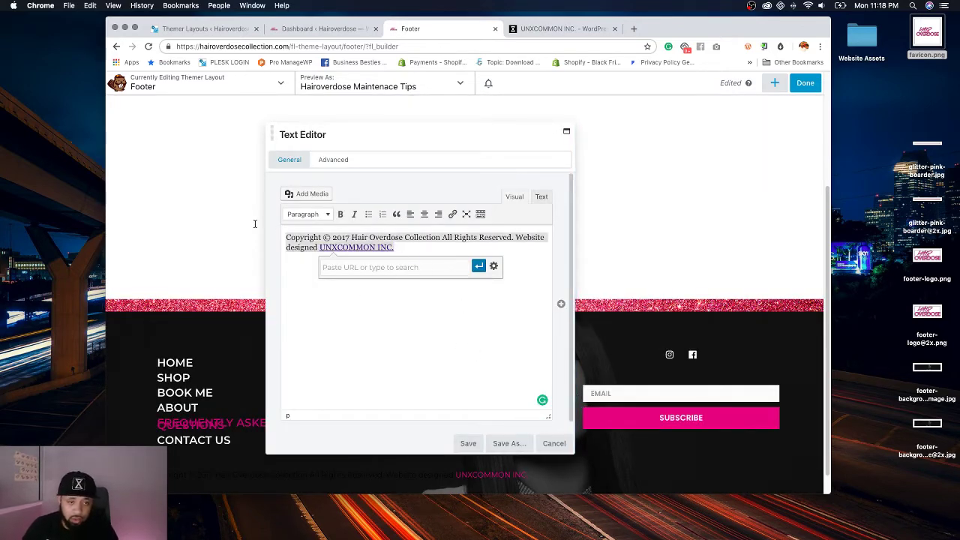
{"action": "left_click", "coordinate": [424, 214]}
{"action": "left_click", "coordinate": [541, 197]}
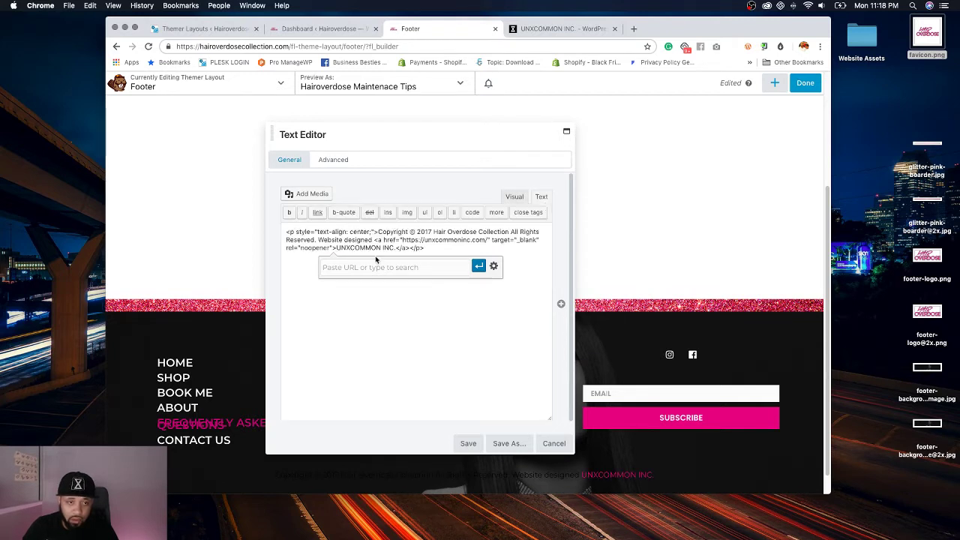
{"action": "left_click", "coordinate": [372, 232]}
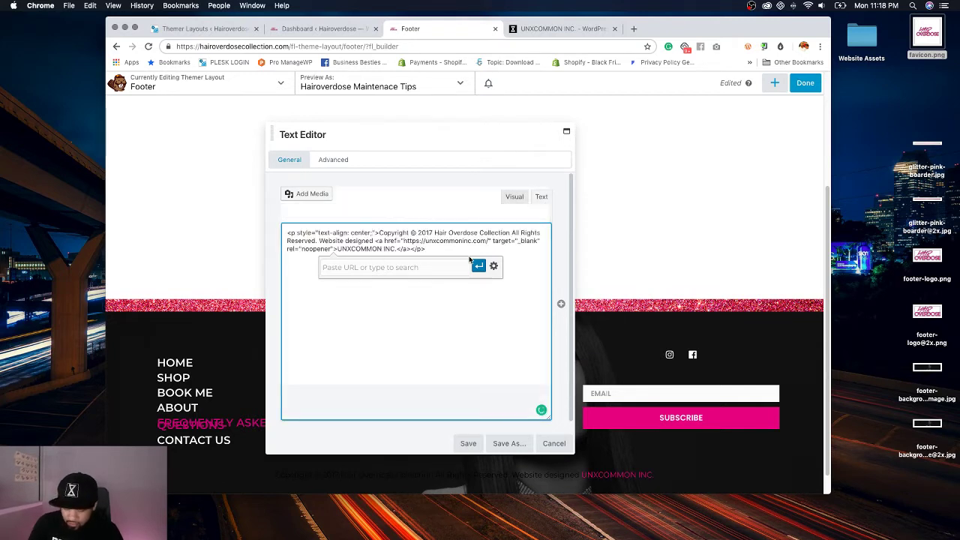
{"action": "type", "text": "fonts"}
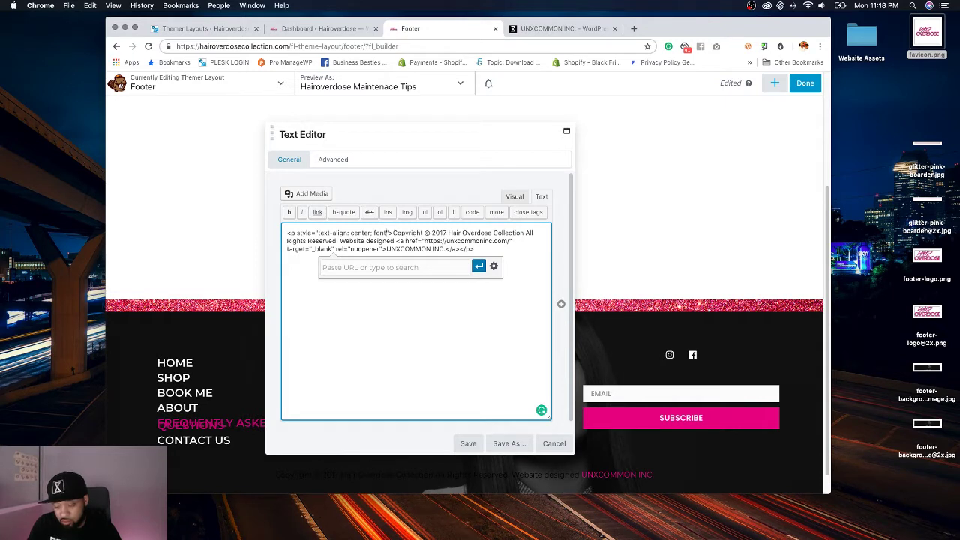
{"action": "type", "text": "-size:"}
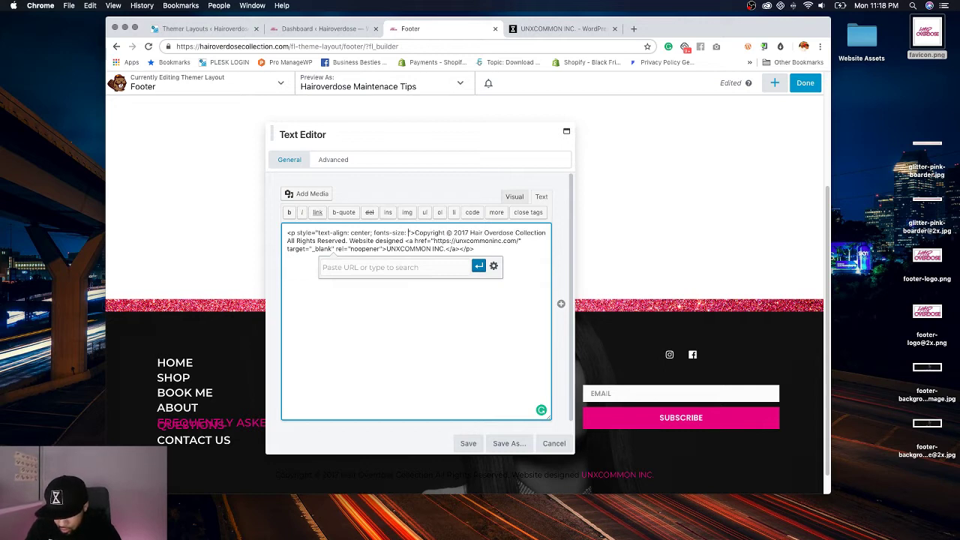
{"action": "type", "text": " 12px;"}
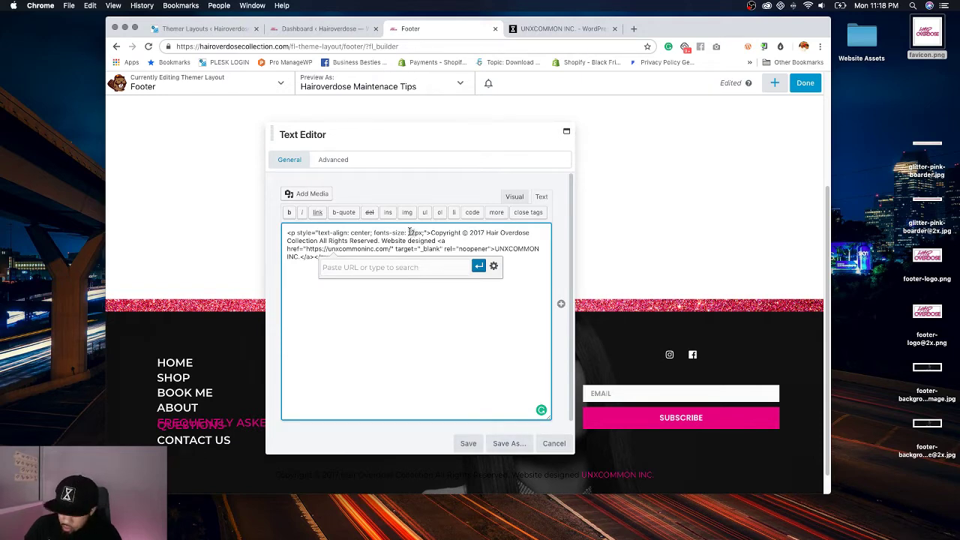
{"action": "left_click", "coordinate": [469, 444]}
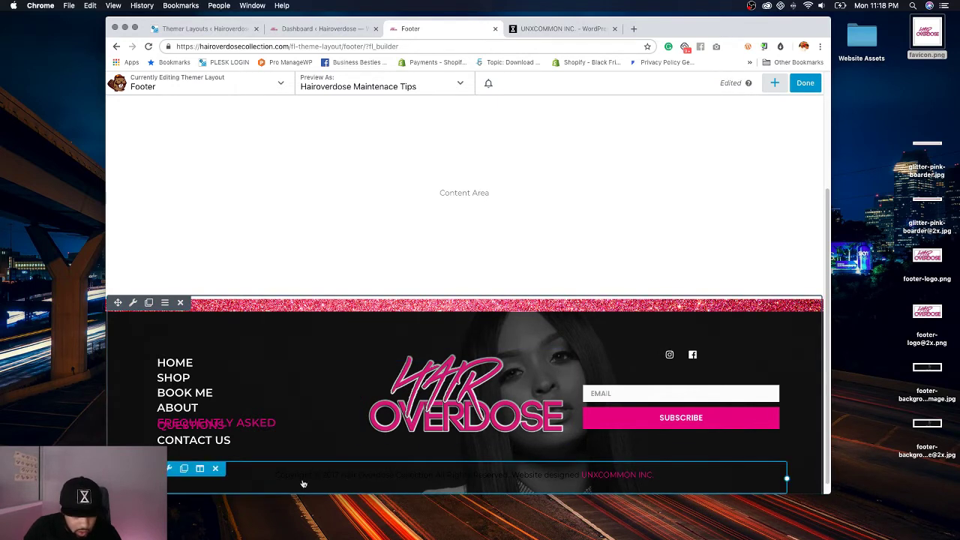
Step: Set the text color of the copyright column to the white preset (#ffffff)
{"action": "left_click_drag", "start_coordinate": [193, 475], "coordinate": [222, 485]}
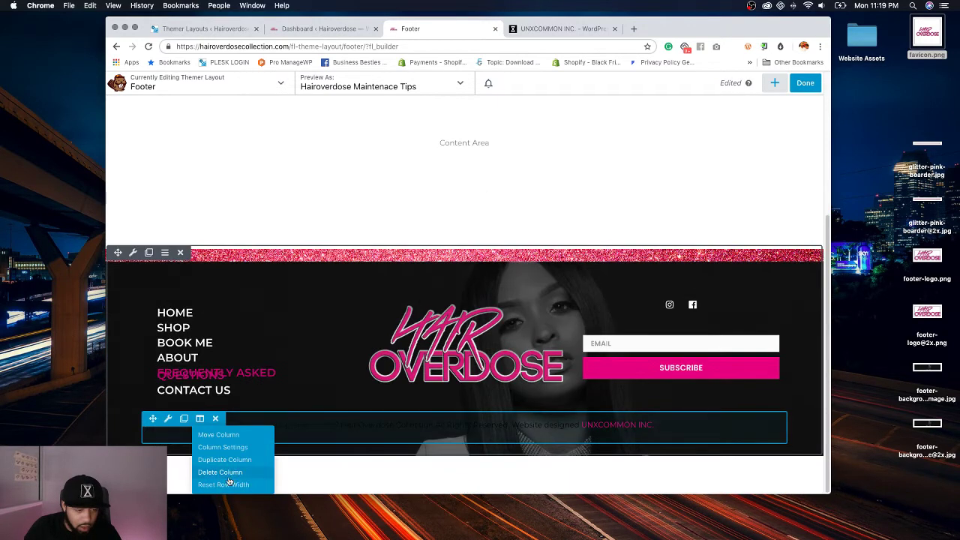
{"action": "left_click", "coordinate": [233, 455]}
{"action": "scroll", "coordinate": [387, 332], "scroll_direction": "down", "scroll_amount": 3}
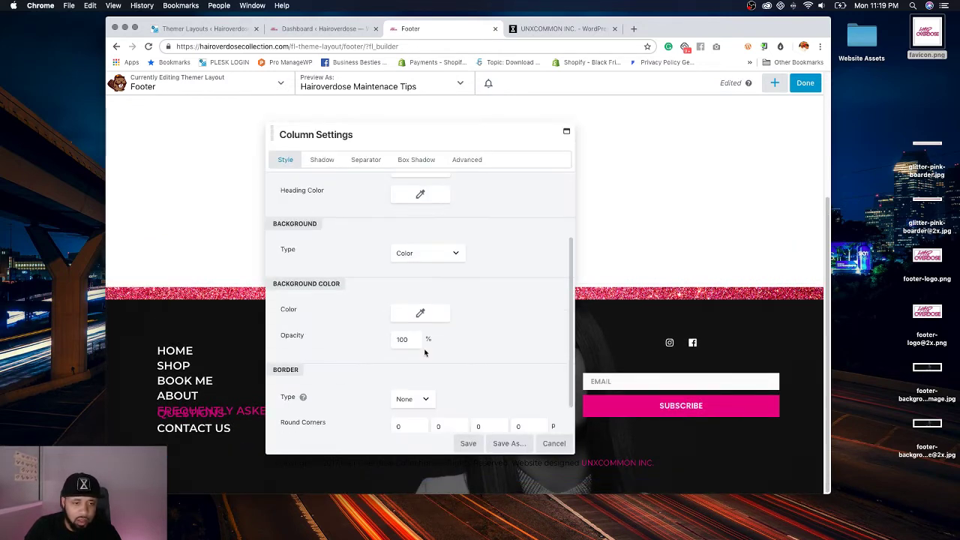
{"action": "scroll", "coordinate": [355, 298], "scroll_direction": "up", "scroll_amount": 4}
{"action": "left_click", "coordinate": [433, 207]}
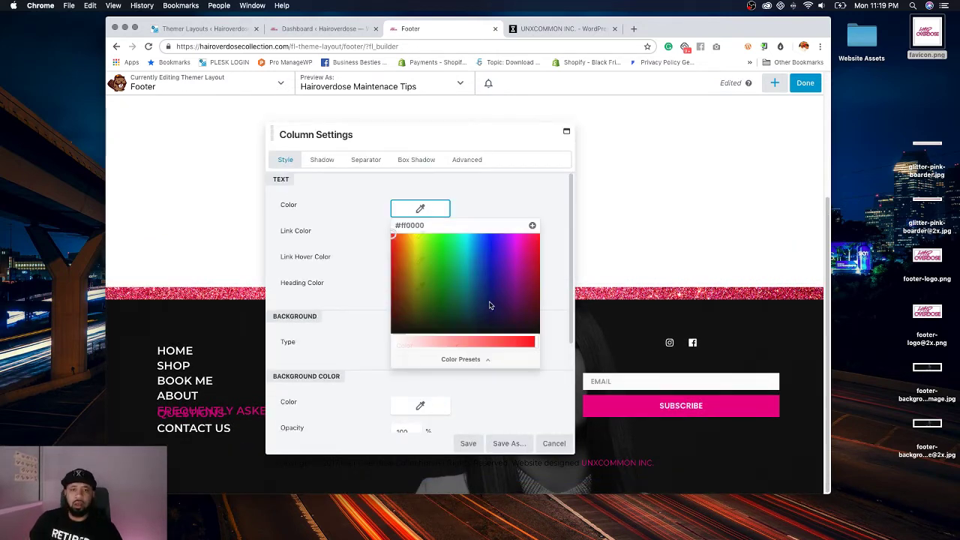
{"action": "left_click", "coordinate": [463, 357]}
{"action": "left_click", "coordinate": [461, 245]}
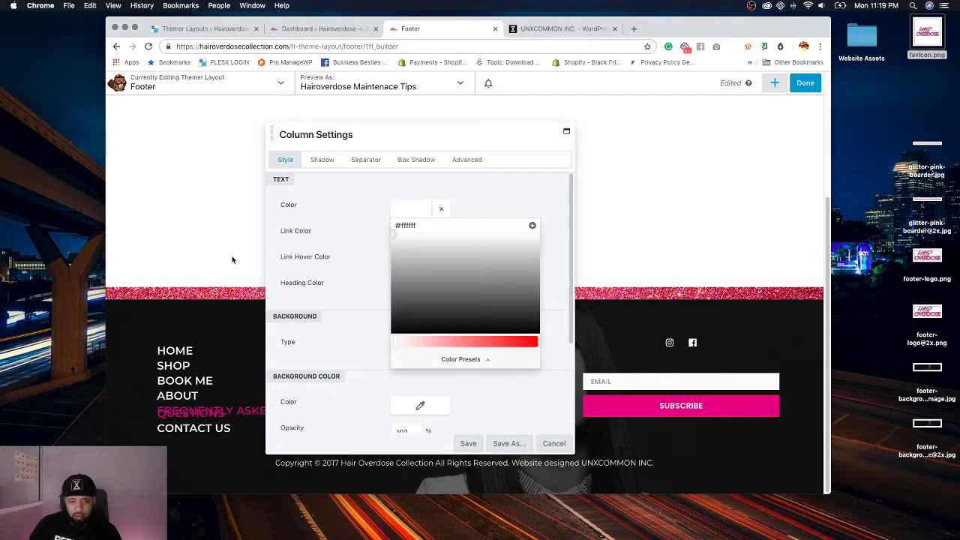
{"action": "left_click", "coordinate": [334, 257]}
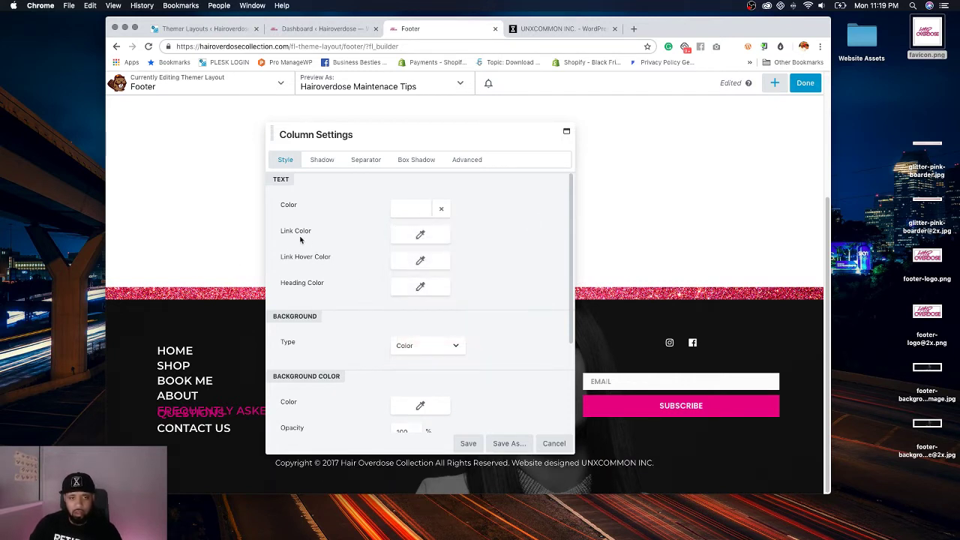
Step: Look through the link color presets for the copyright column and save the column settings
{"action": "left_click", "coordinate": [409, 236]}
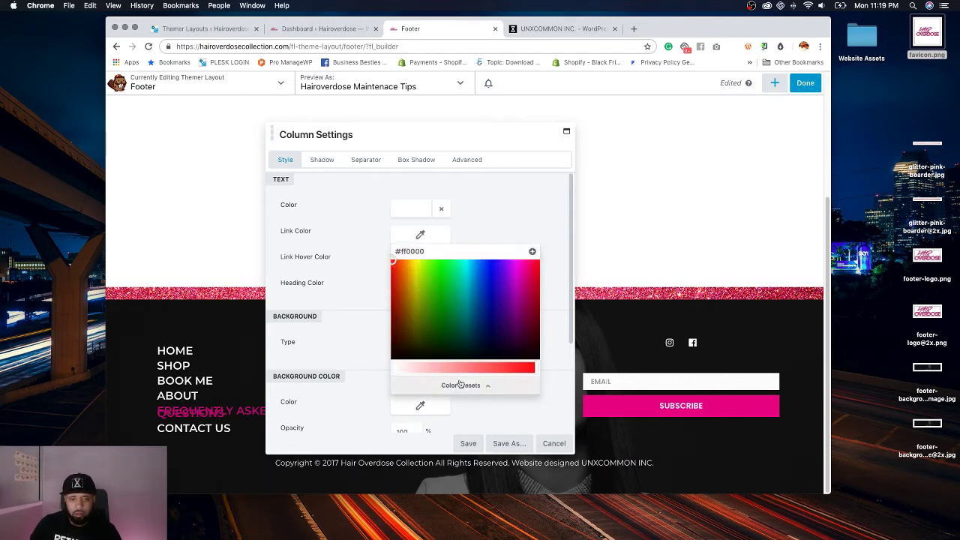
{"action": "left_click", "coordinate": [461, 385]}
{"action": "left_click", "coordinate": [517, 208]}
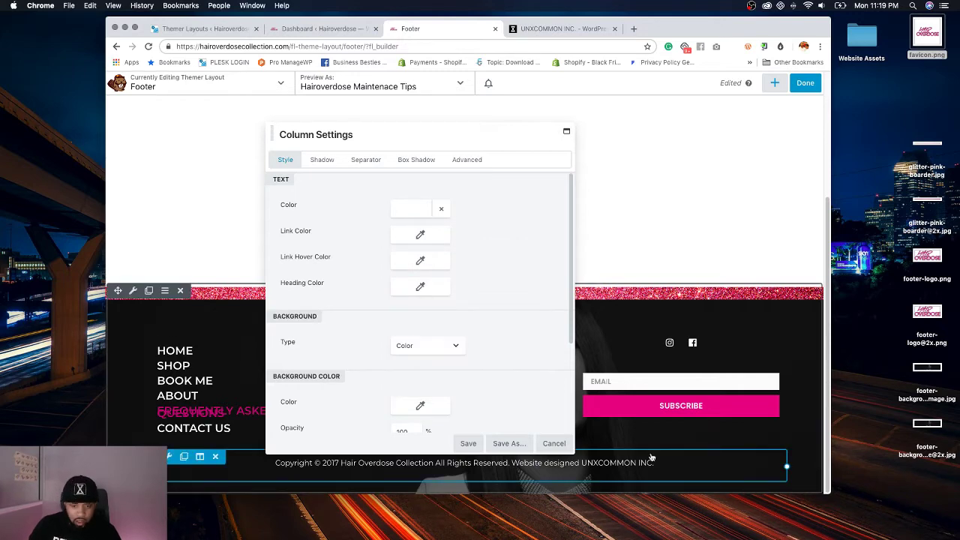
{"action": "left_click", "coordinate": [468, 443]}
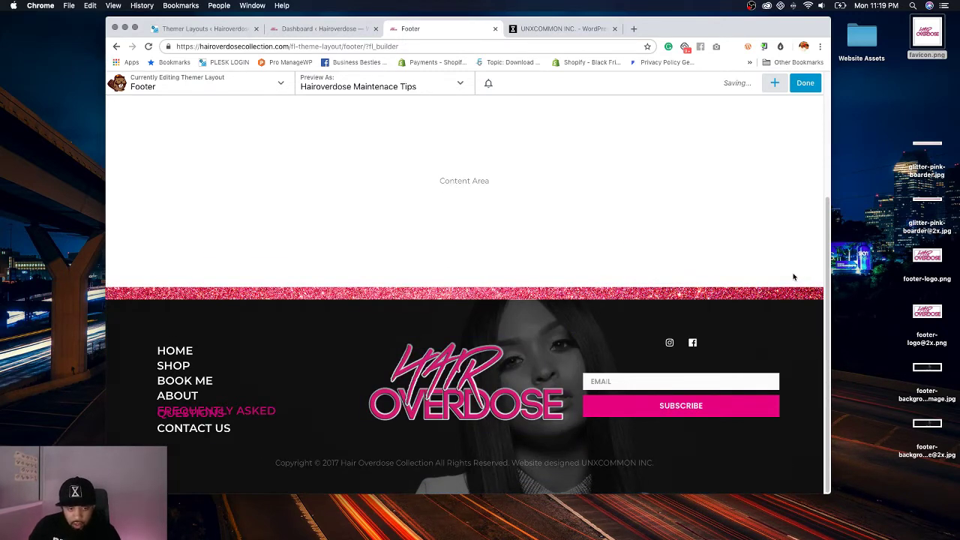
Step: Set the bottom padding of the footer row to 8 px and save the row settings
{"action": "left_click", "coordinate": [132, 291]}
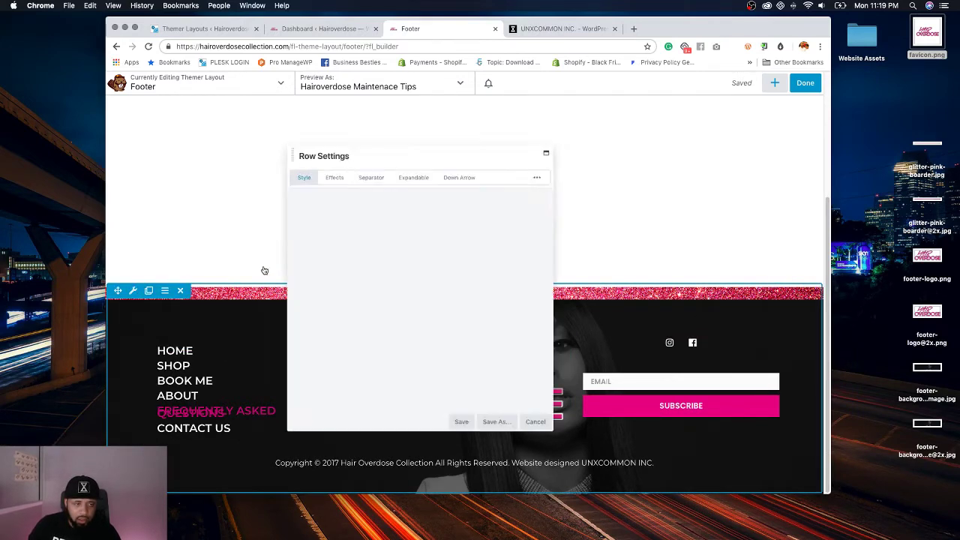
{"action": "left_click", "coordinate": [475, 163]}
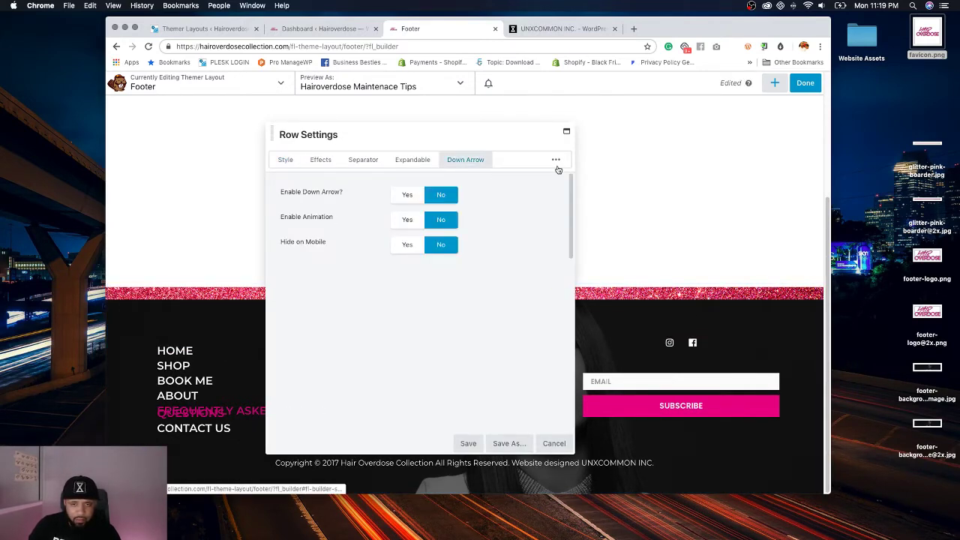
{"action": "left_click", "coordinate": [556, 161]}
{"action": "left_click", "coordinate": [501, 191]}
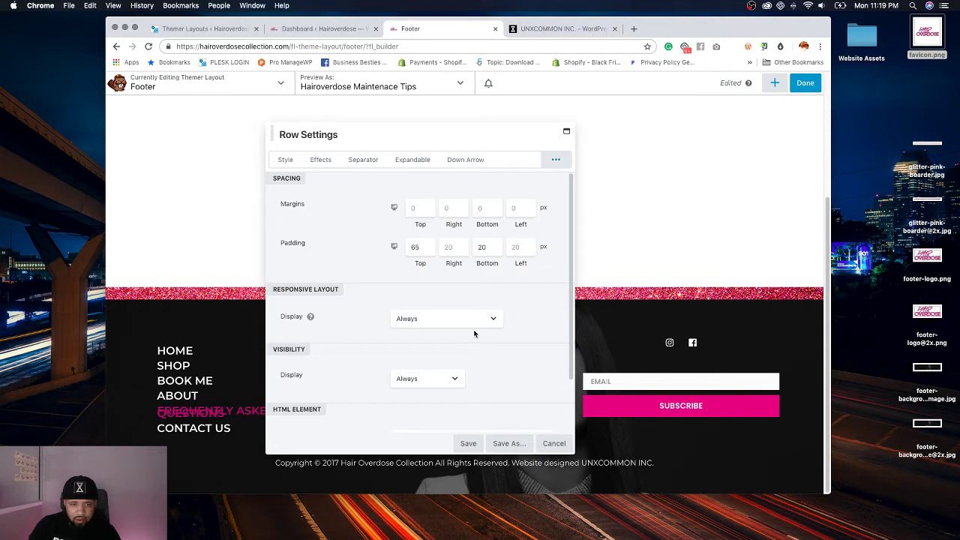
{"action": "left_click", "coordinate": [481, 246]}
{"action": "key", "text": "BackSpace"}
{"action": "key", "text": "BackSpace"}
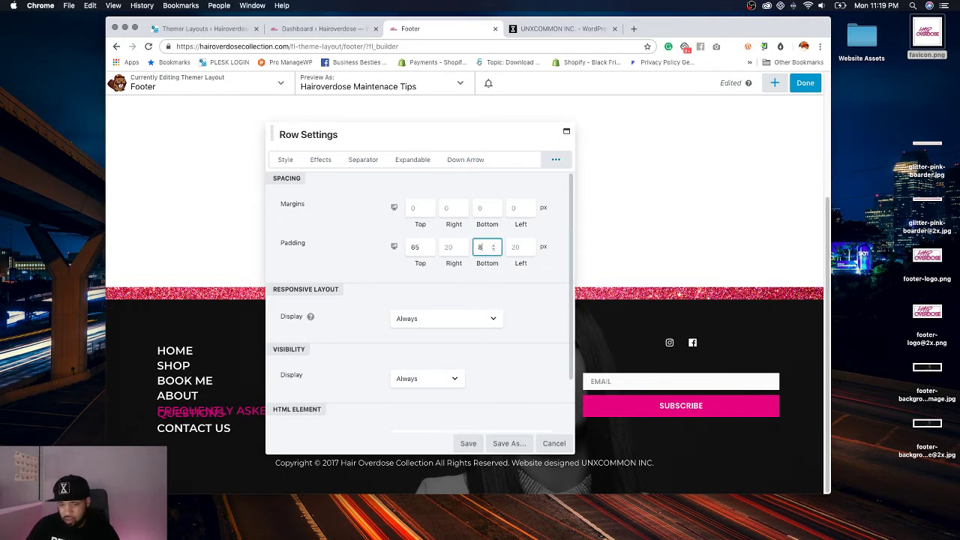
{"action": "type", "text": "8"}
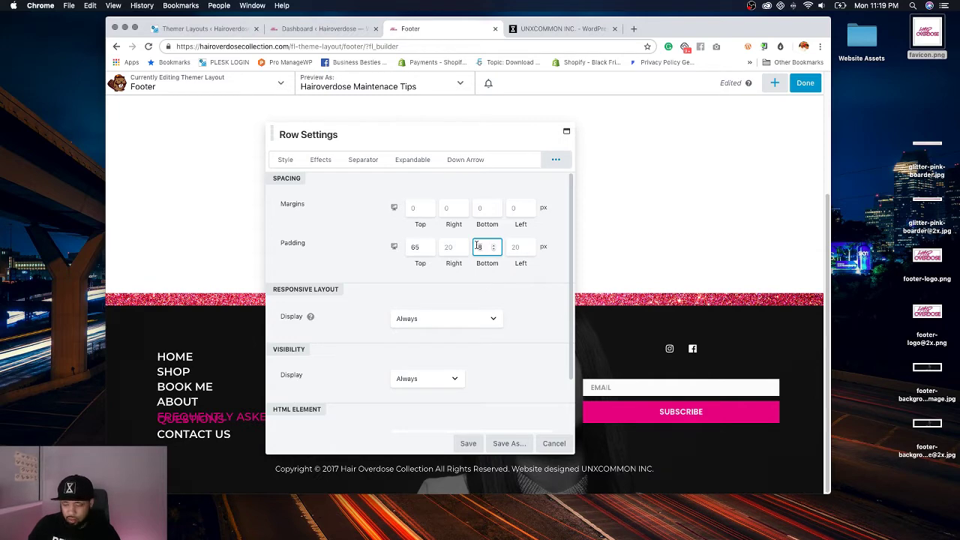
{"action": "left_click", "coordinate": [473, 445]}
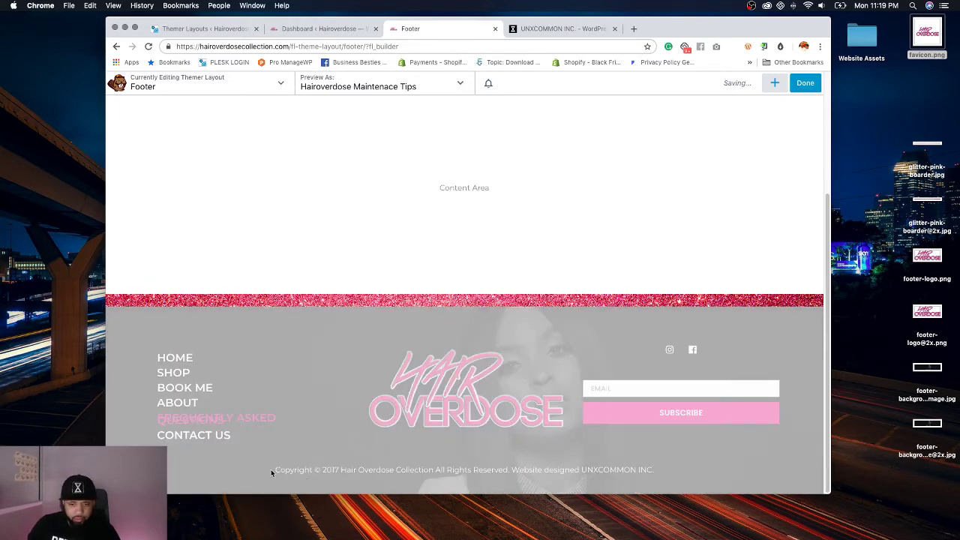
Step: Set the copyright text module's bottom margin to 0 px and top margin to 36 px, and save the module
{"action": "left_click", "coordinate": [170, 464]}
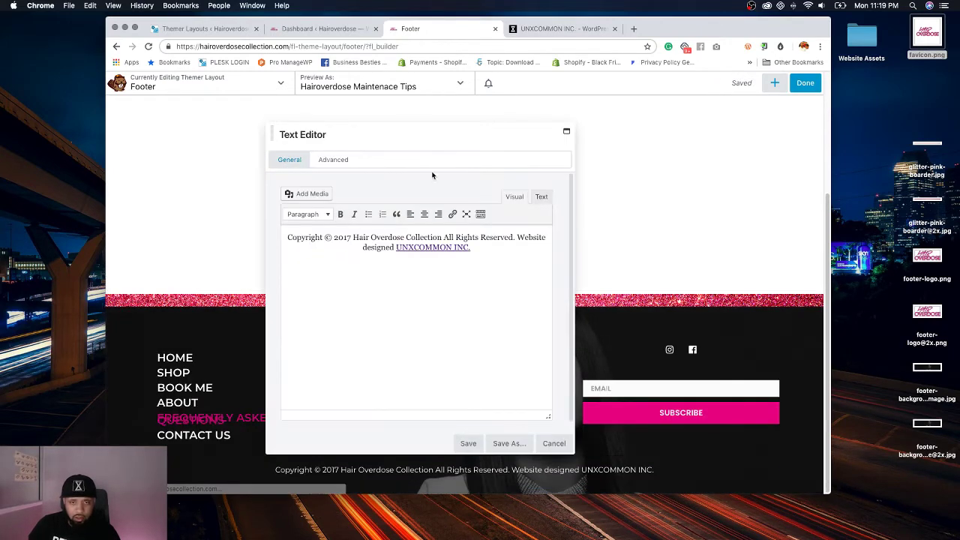
{"action": "left_click", "coordinate": [344, 159]}
{"action": "left_click", "coordinate": [479, 207]}
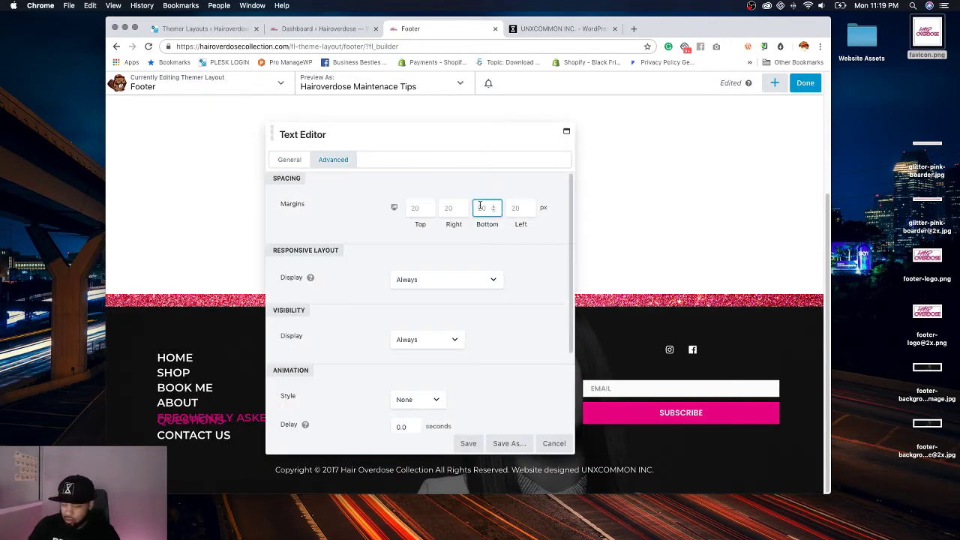
{"action": "type", "text": "0"}
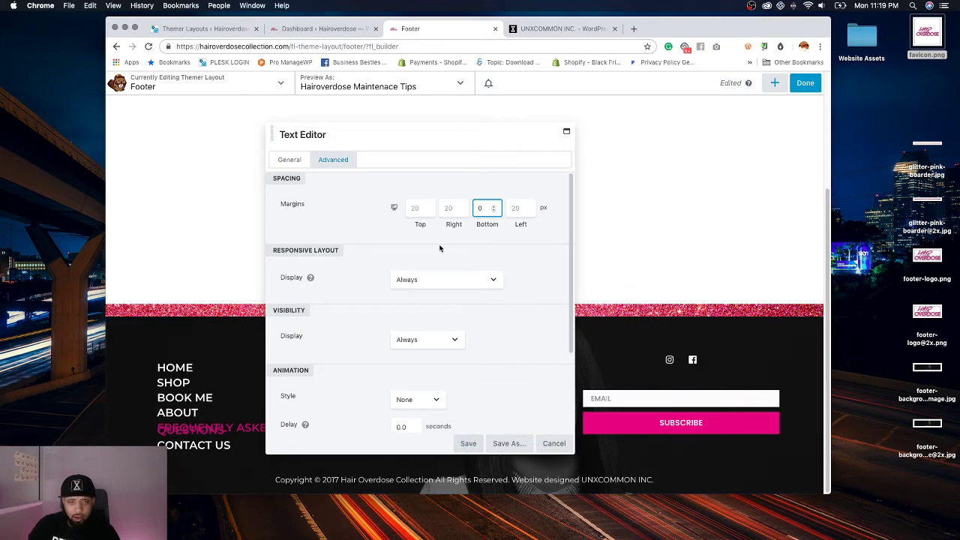
{"action": "left_click", "coordinate": [424, 208]}
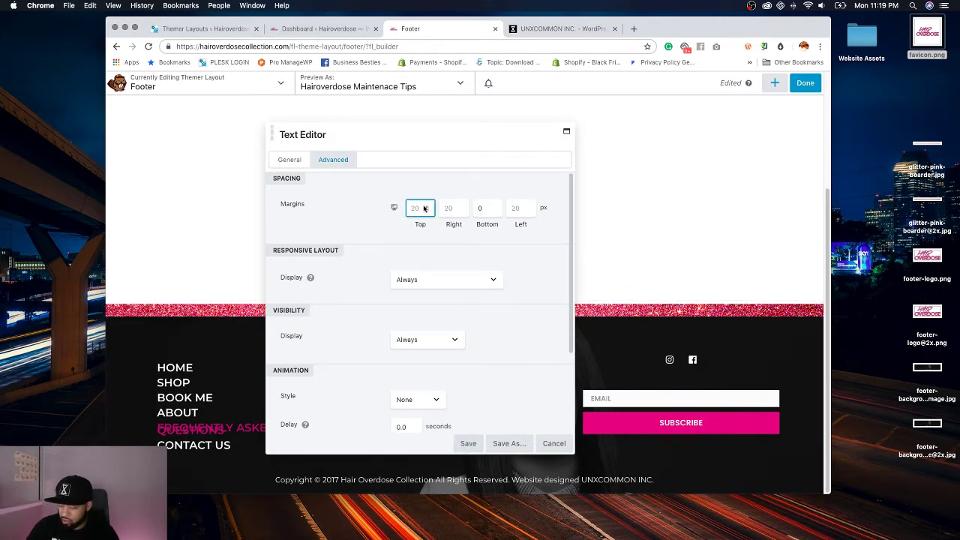
{"action": "type", "text": "32"}
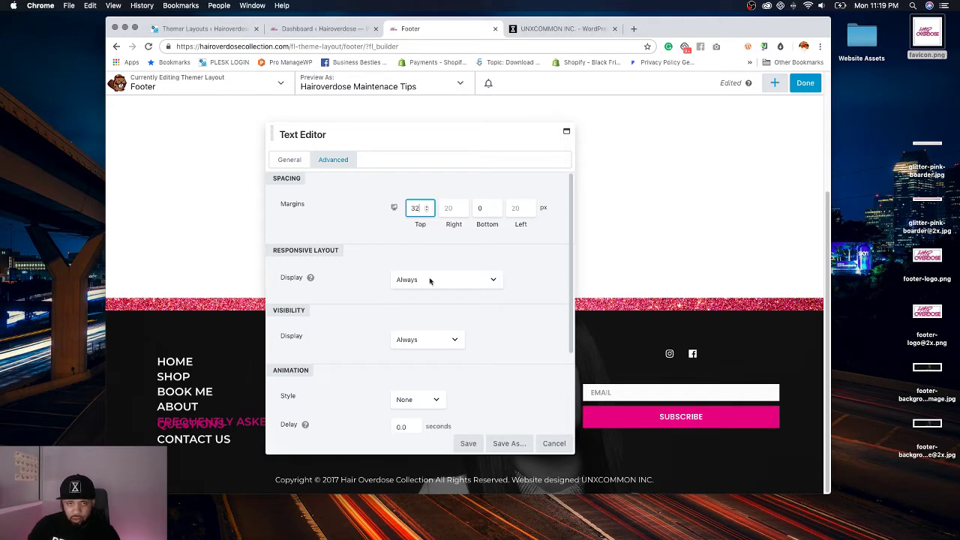
{"action": "type", "text": "6"}
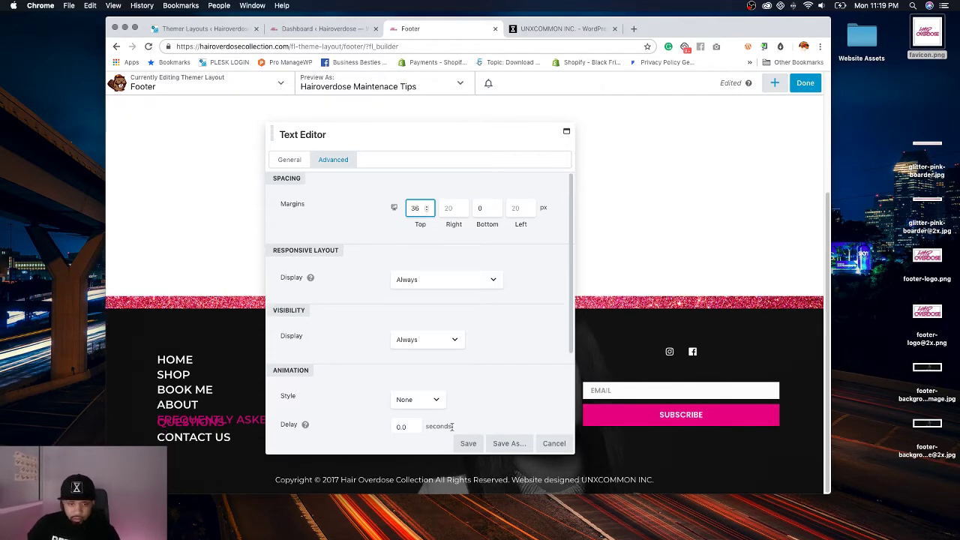
{"action": "left_click", "coordinate": [467, 443]}
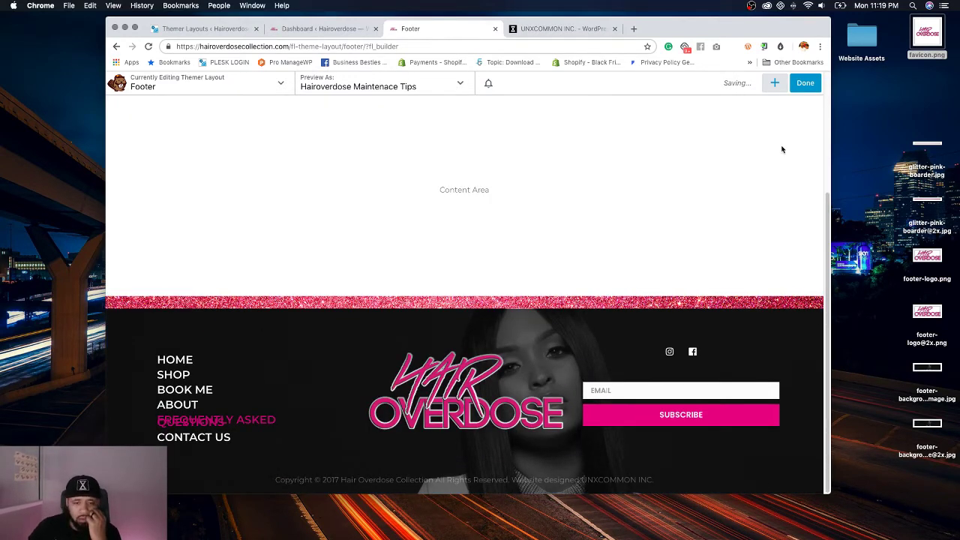
Step: Finish editing and publish the Footer layout changes
{"action": "left_click", "coordinate": [807, 86]}
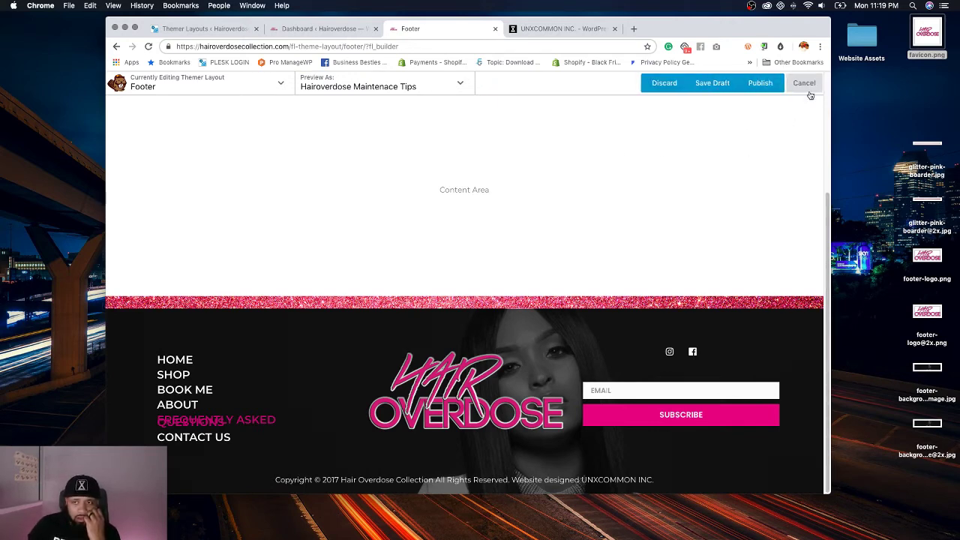
{"action": "left_click", "coordinate": [775, 86]}
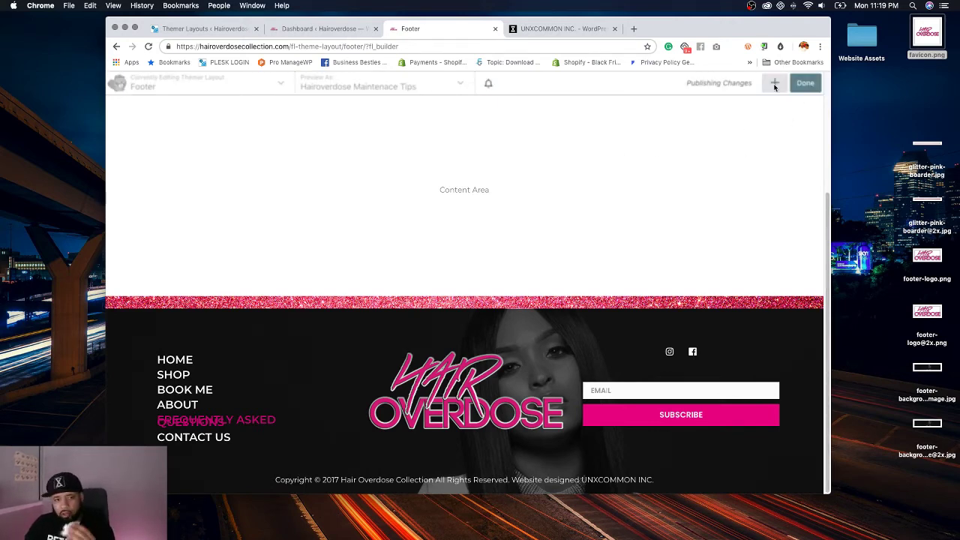
{"action": "mouse_move", "coordinate": [771, 87]}
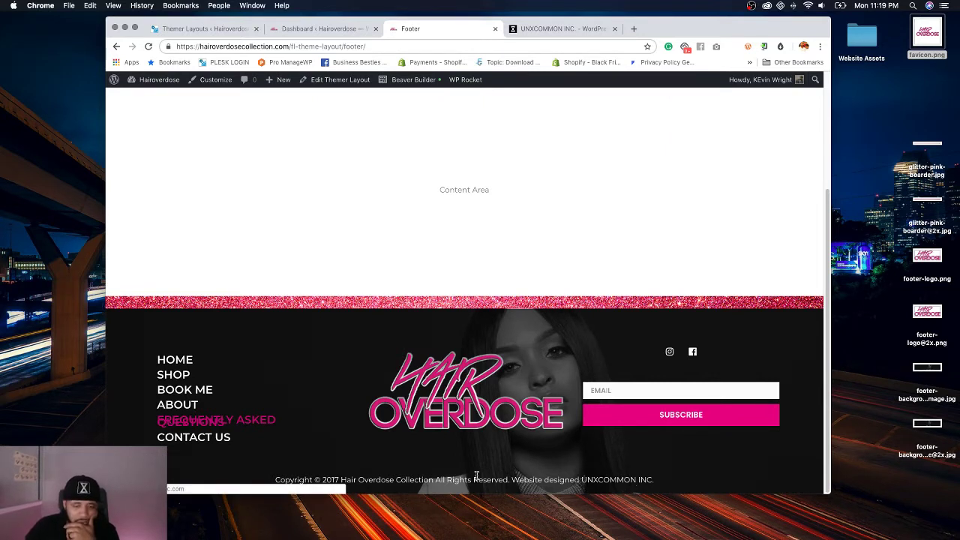
Step: Reopen the Footer layout for editing, change the copyright year to 2018, and save the text module
{"action": "left_click", "coordinate": [405, 79]}
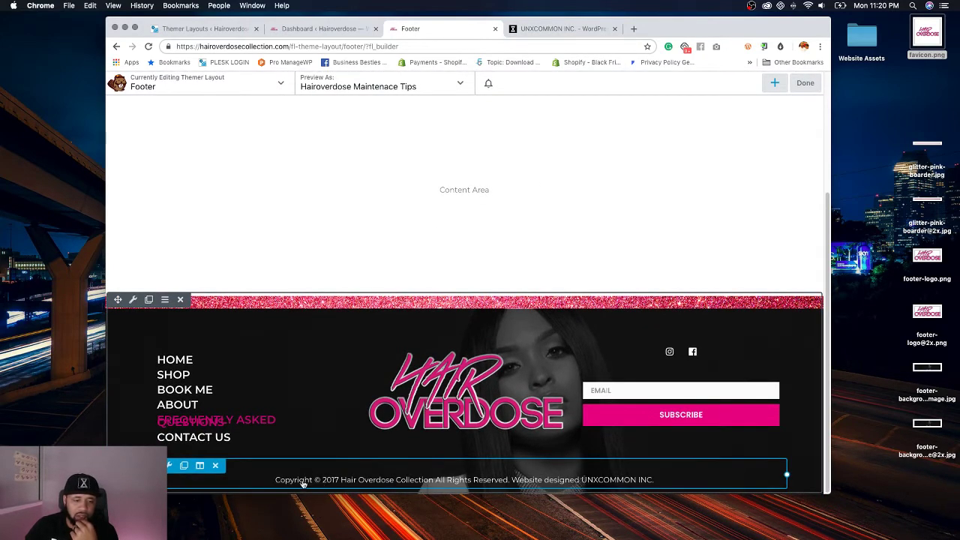
{"action": "left_click", "coordinate": [169, 472]}
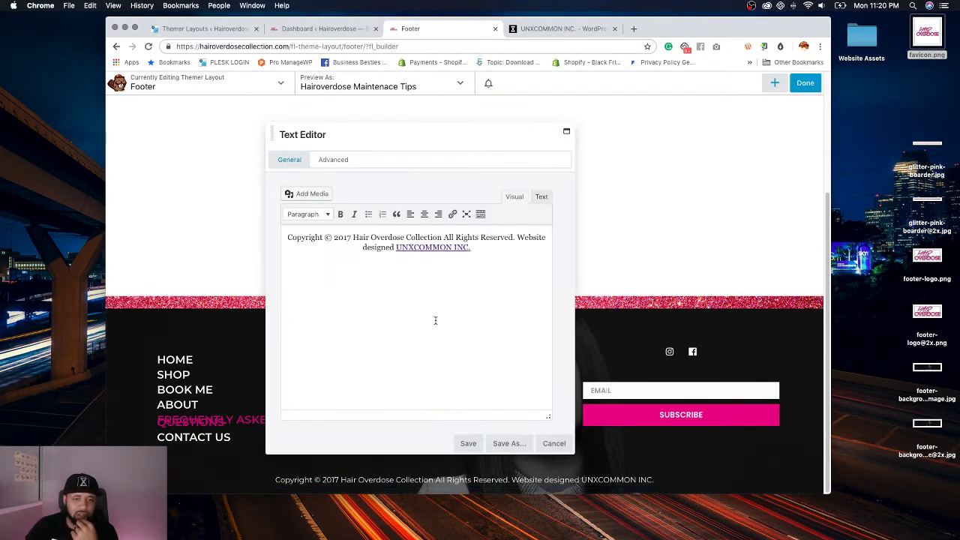
{"action": "left_click", "coordinate": [350, 237]}
{"action": "key", "text": "BackSpace"}
{"action": "type", "text": "8"}
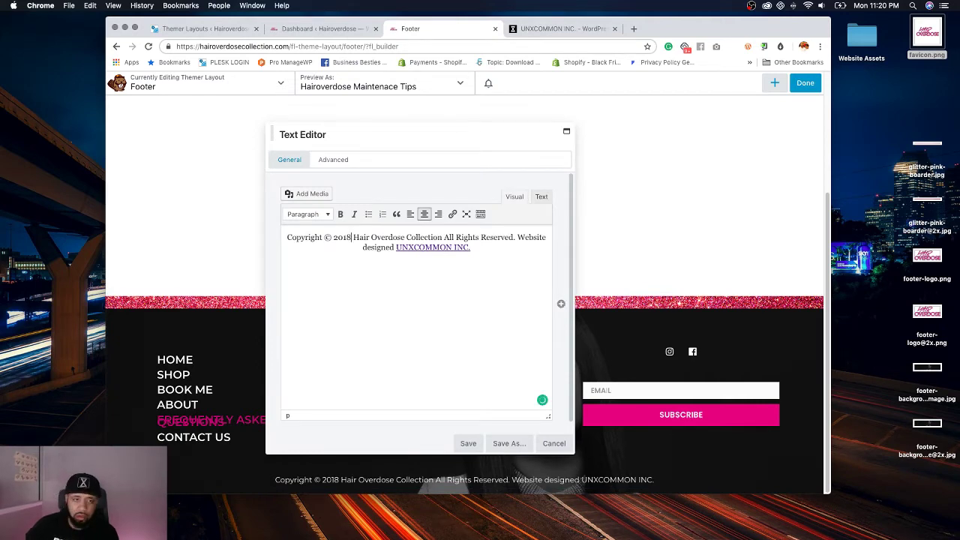
{"action": "left_click", "coordinate": [467, 443]}
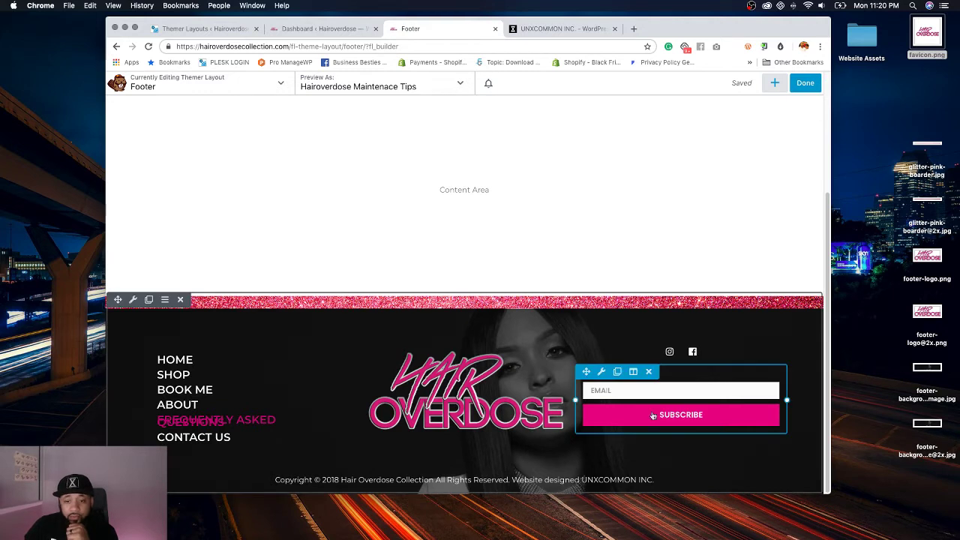
Step: Set the heading font family of the email subscription form to Montserrat
{"action": "left_click", "coordinate": [598, 383]}
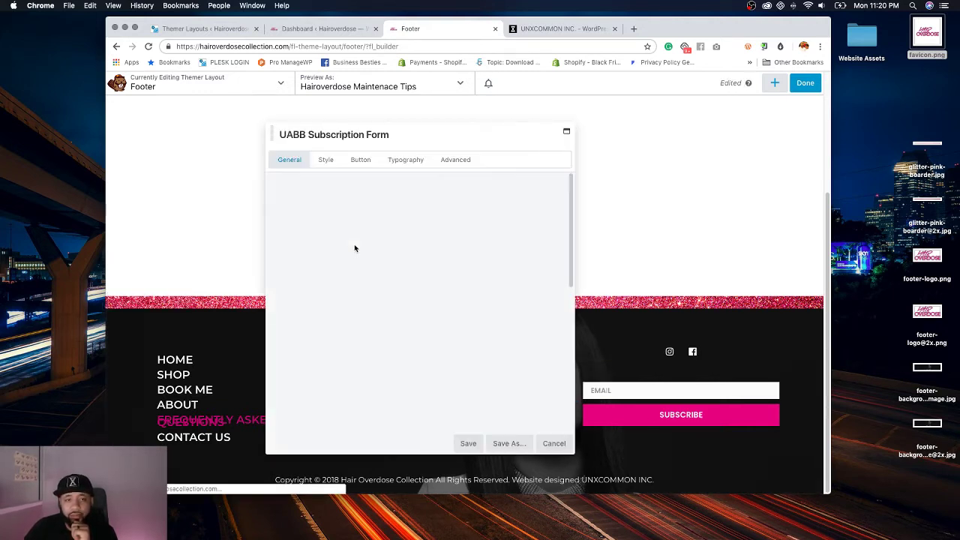
{"action": "left_click", "coordinate": [458, 164]}
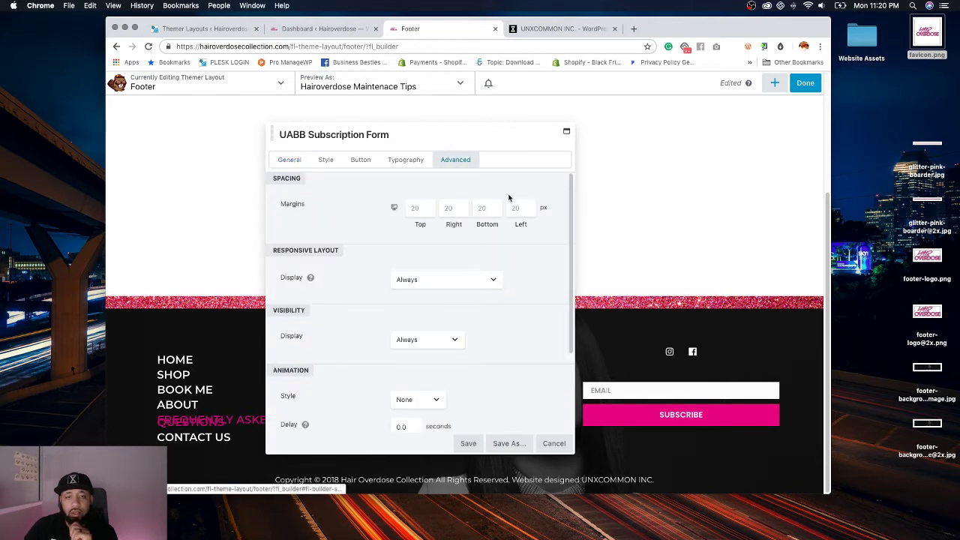
{"action": "left_click", "coordinate": [404, 162]}
{"action": "left_click", "coordinate": [439, 234]}
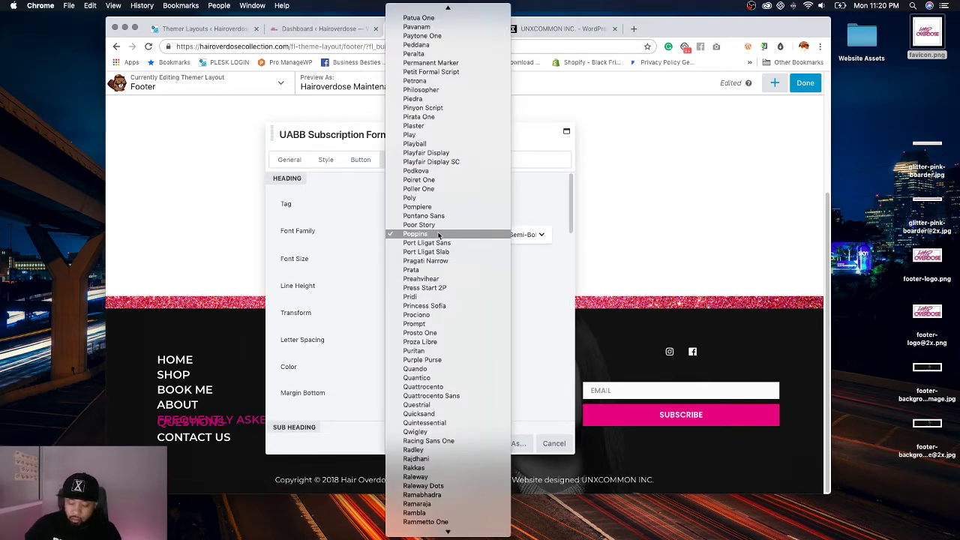
{"action": "type", "text": "montserrat"}
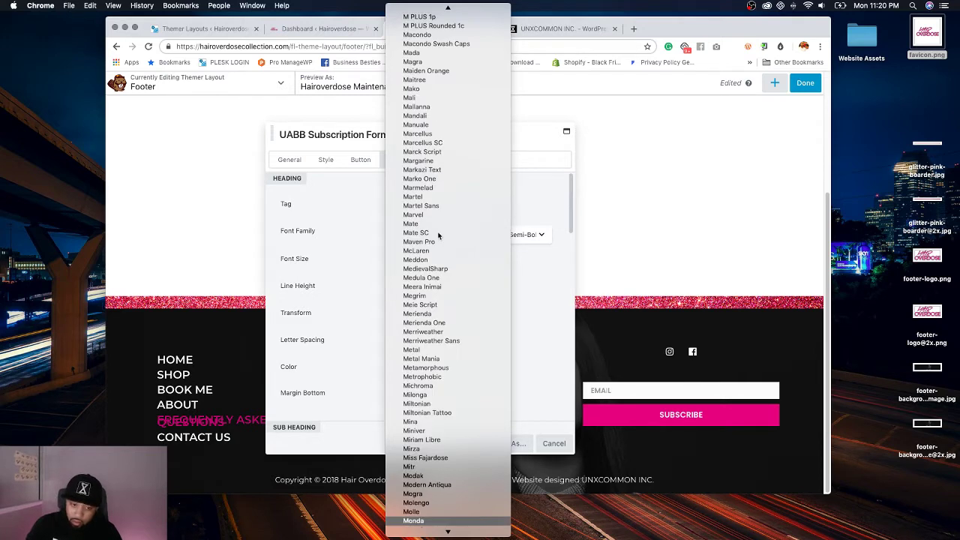
{"action": "key", "text": "Return"}
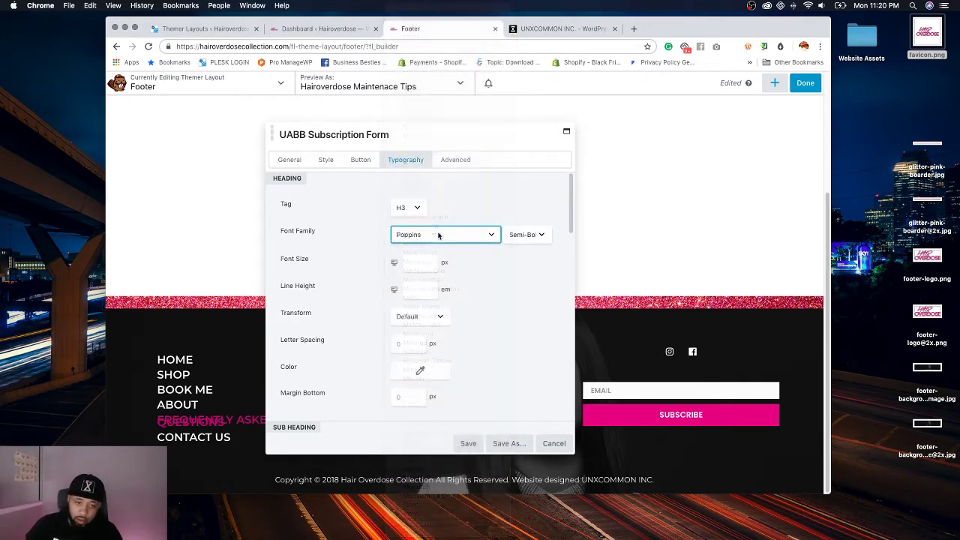
Step: Set the sub-heading font family of the subscription form to Montserrat
{"action": "scroll", "coordinate": [415, 259], "scroll_direction": "down", "scroll_amount": 5}
{"action": "left_click", "coordinate": [417, 279]}
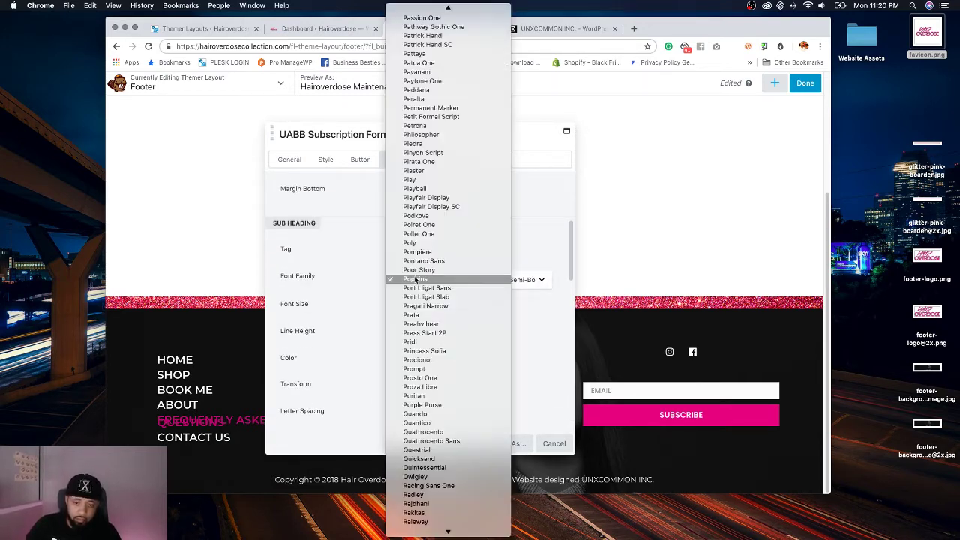
{"action": "type", "text": "montserrat"}
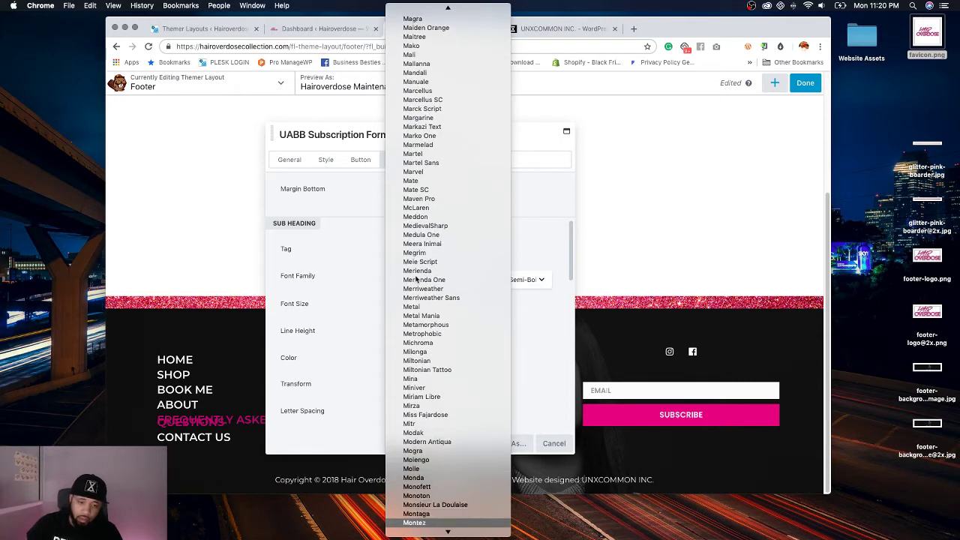
{"action": "key", "text": "Return"}
{"action": "scroll", "coordinate": [417, 279], "scroll_direction": "down", "scroll_amount": 4}
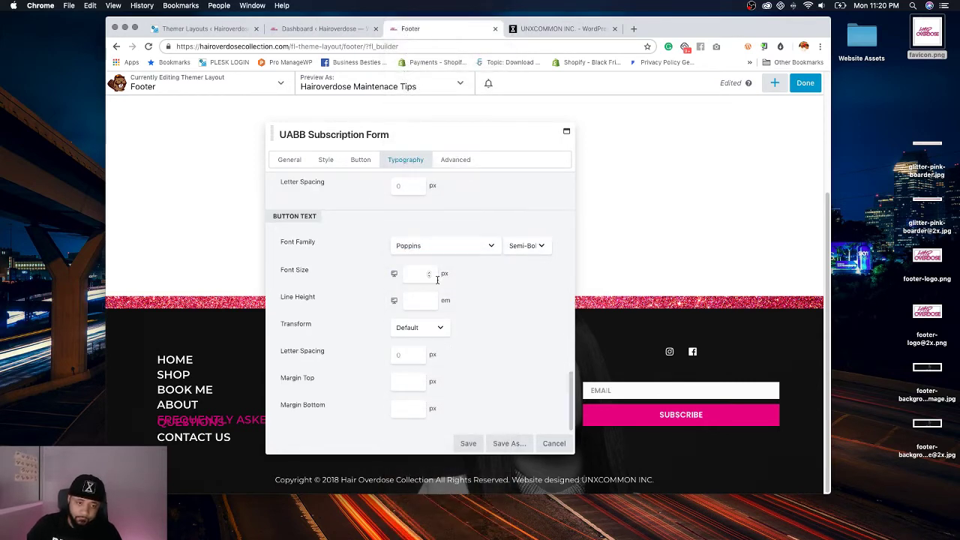
Step: Set the subscription form's button text font family to Montserrat and save the module
{"action": "left_click", "coordinate": [411, 248]}
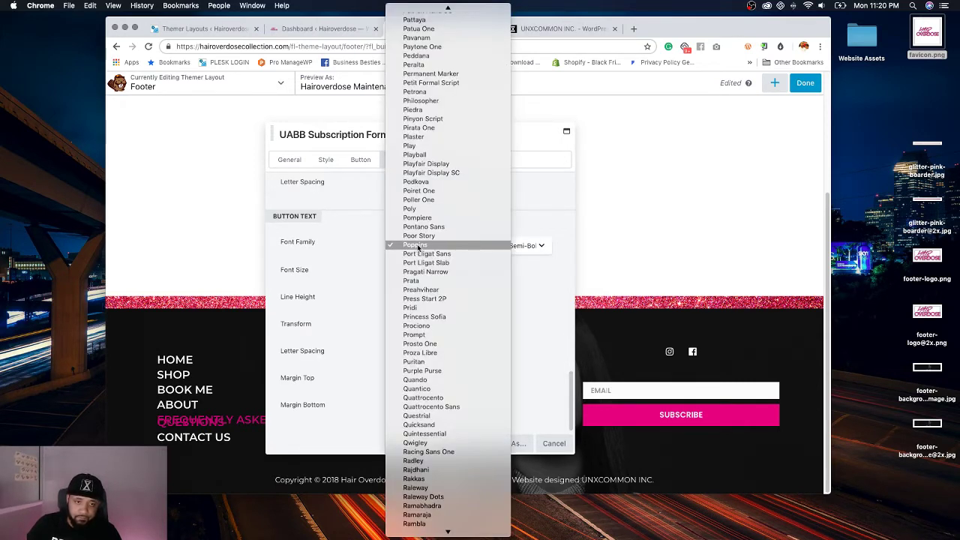
{"action": "type", "text": "montserrat"}
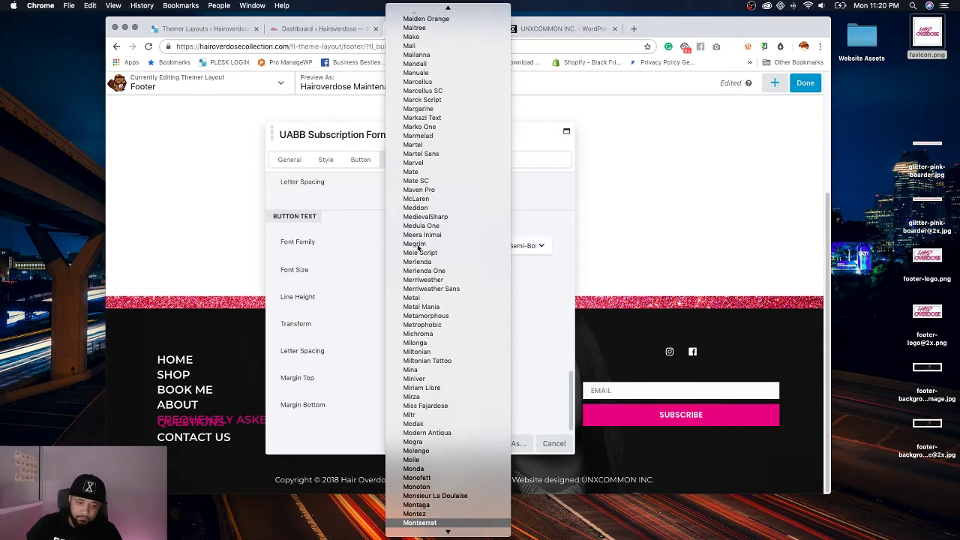
{"action": "key", "text": "Return"}
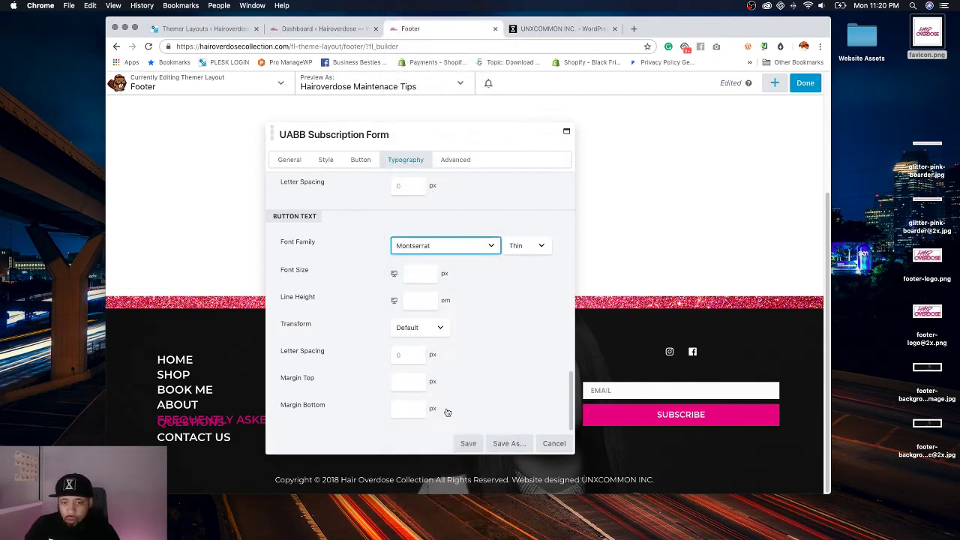
{"action": "left_click", "coordinate": [467, 444]}
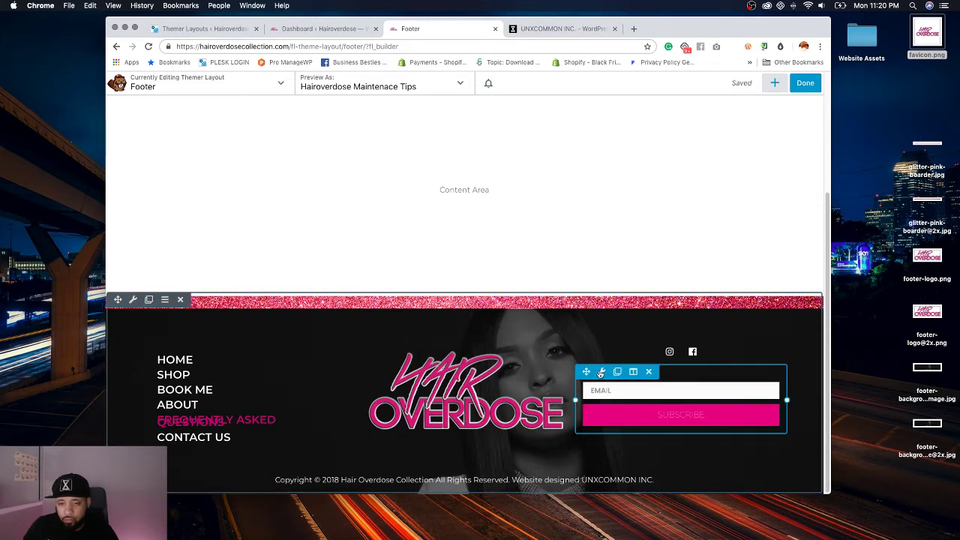
Step: Set the subscription form's heading font weight to Semi-Bold and save the module
{"action": "left_click", "coordinate": [601, 372]}
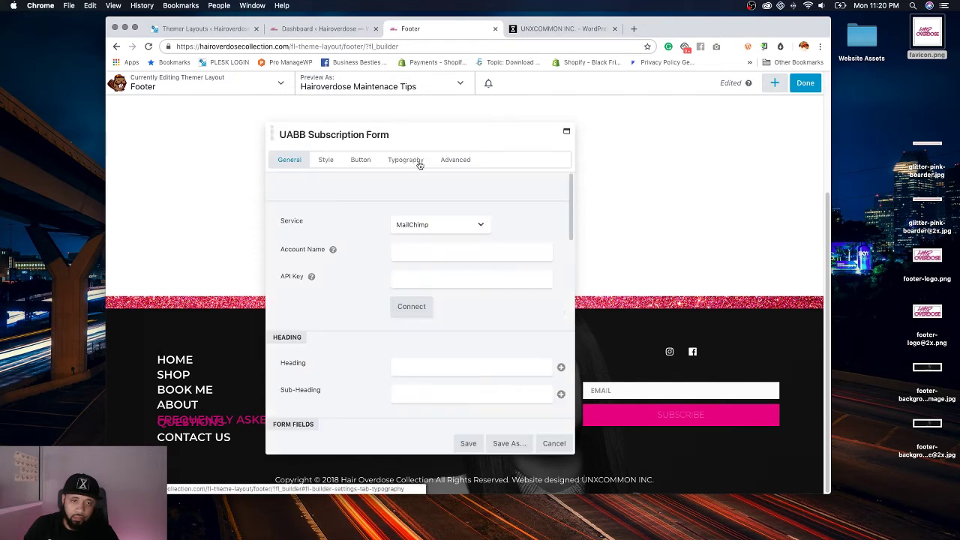
{"action": "left_click", "coordinate": [419, 163]}
{"action": "left_click", "coordinate": [527, 235]}
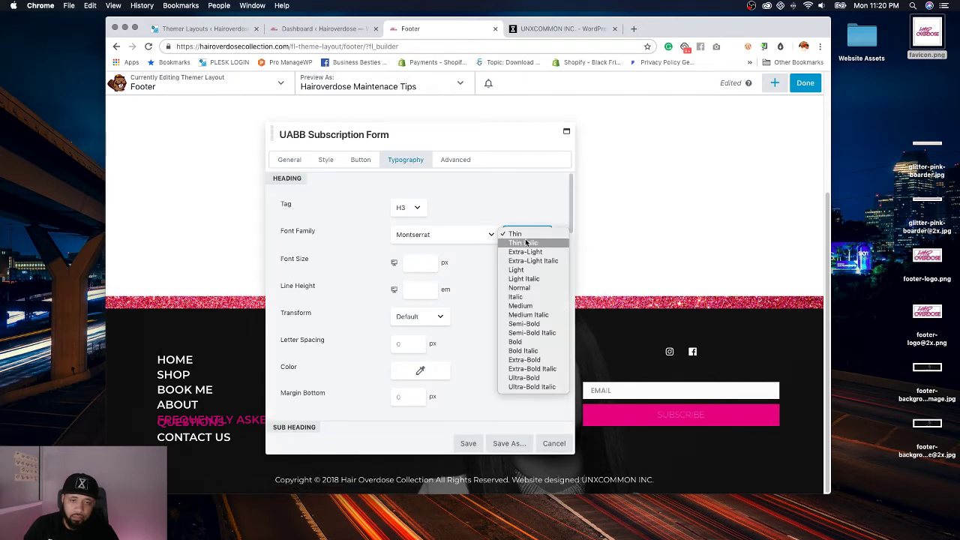
{"action": "left_click", "coordinate": [529, 327]}
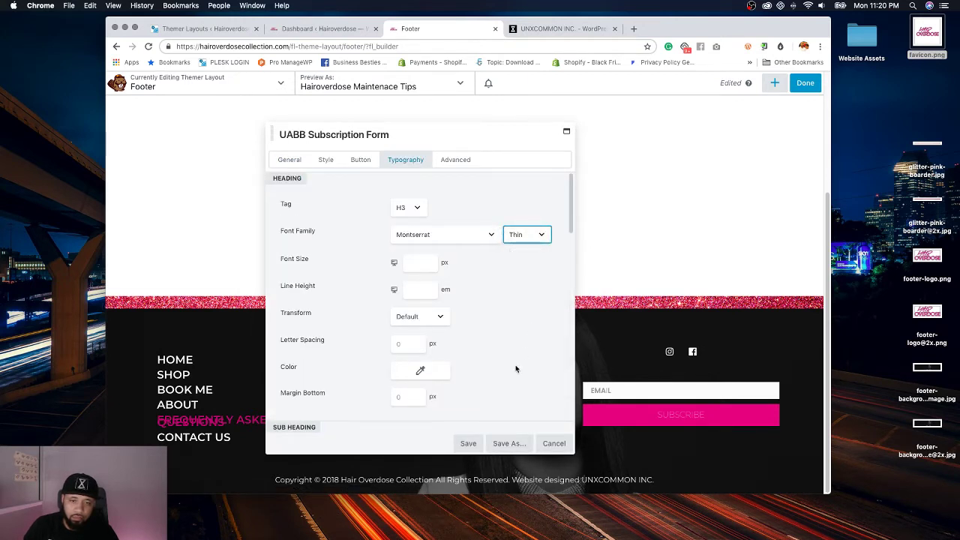
{"action": "left_click", "coordinate": [466, 443]}
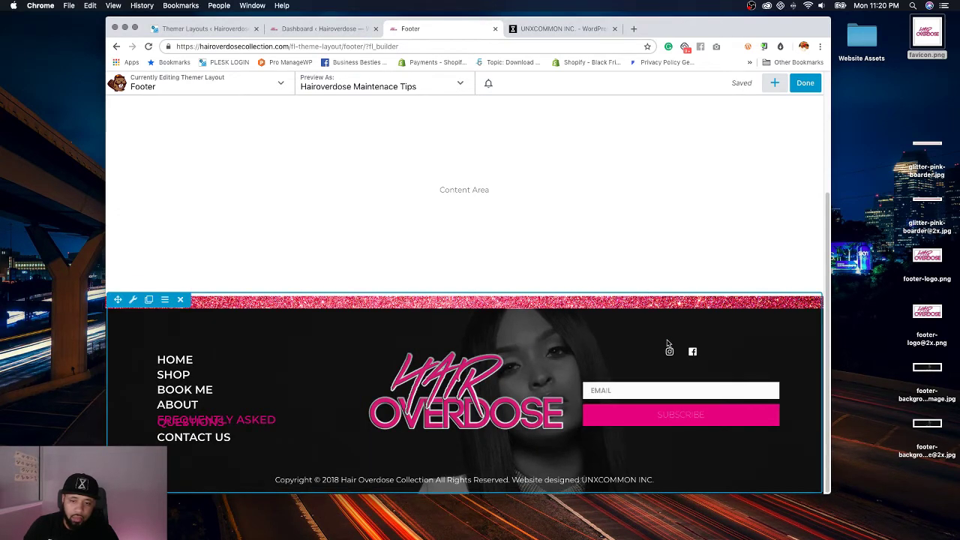
Step: Set the subscription form's button text font weight to Semi-Bold and save the module
{"action": "left_click", "coordinate": [603, 372]}
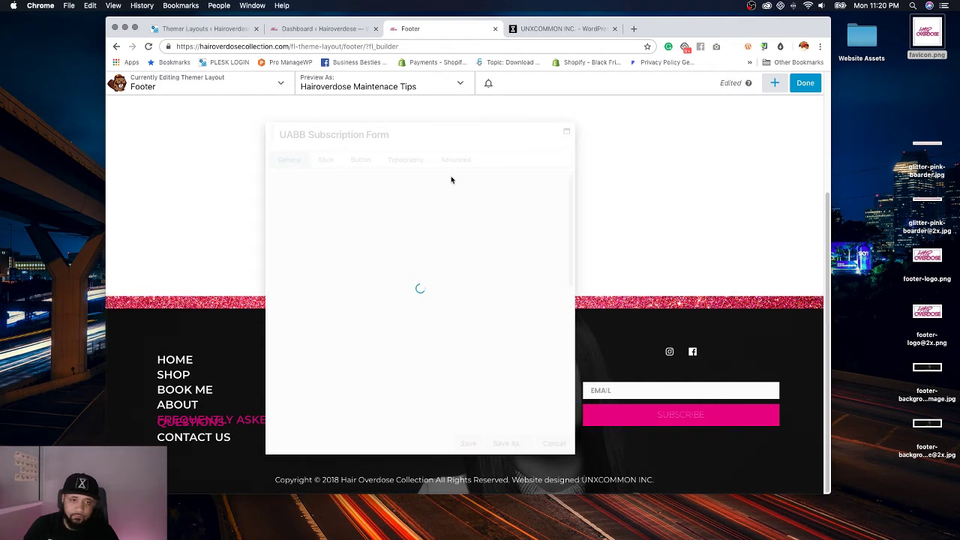
{"action": "left_click", "coordinate": [402, 162]}
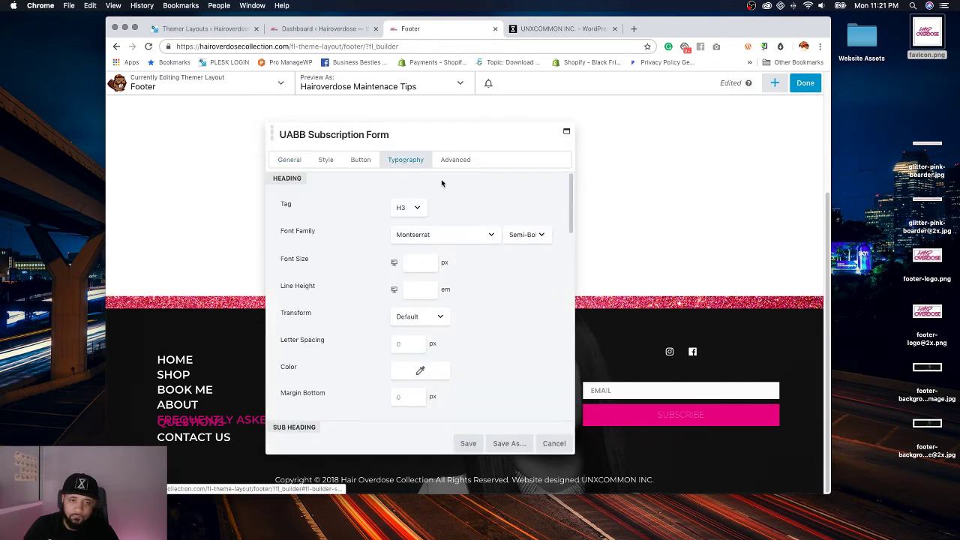
{"action": "scroll", "coordinate": [457, 360], "scroll_direction": "down", "scroll_amount": 10}
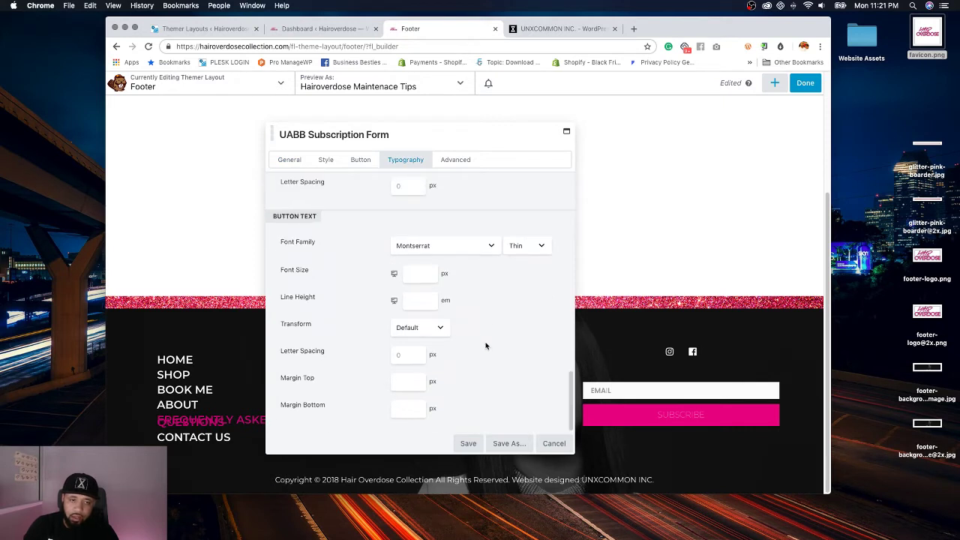
{"action": "left_click", "coordinate": [526, 246]}
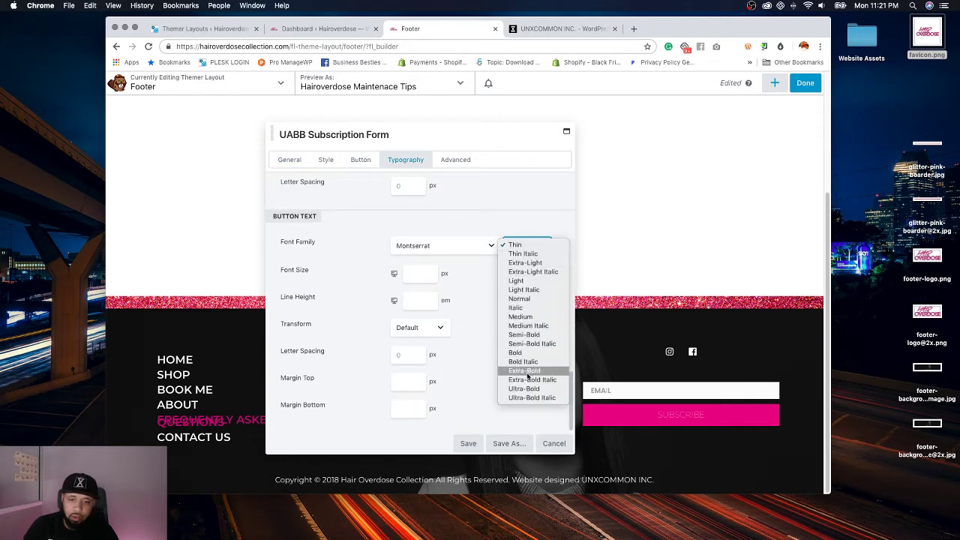
{"action": "left_click", "coordinate": [534, 335]}
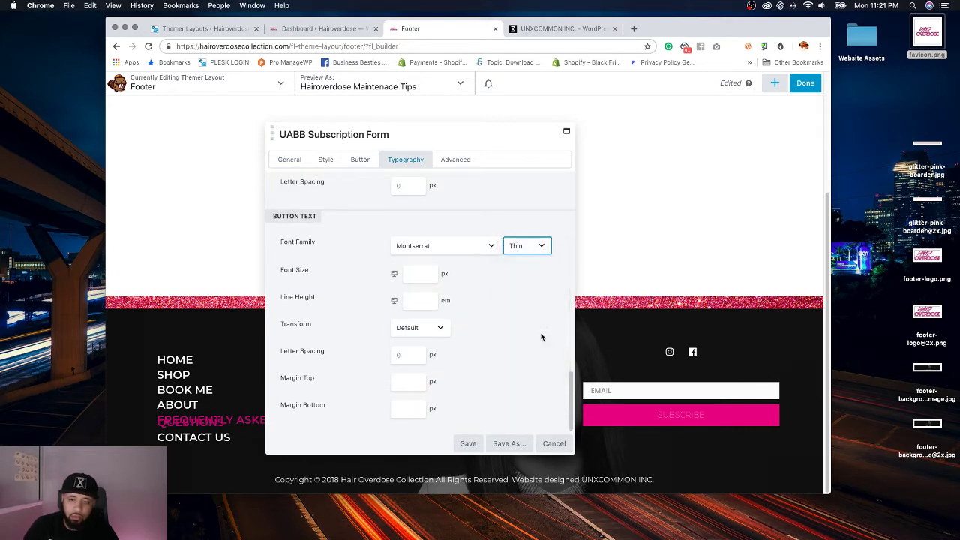
{"action": "left_click", "coordinate": [468, 443]}
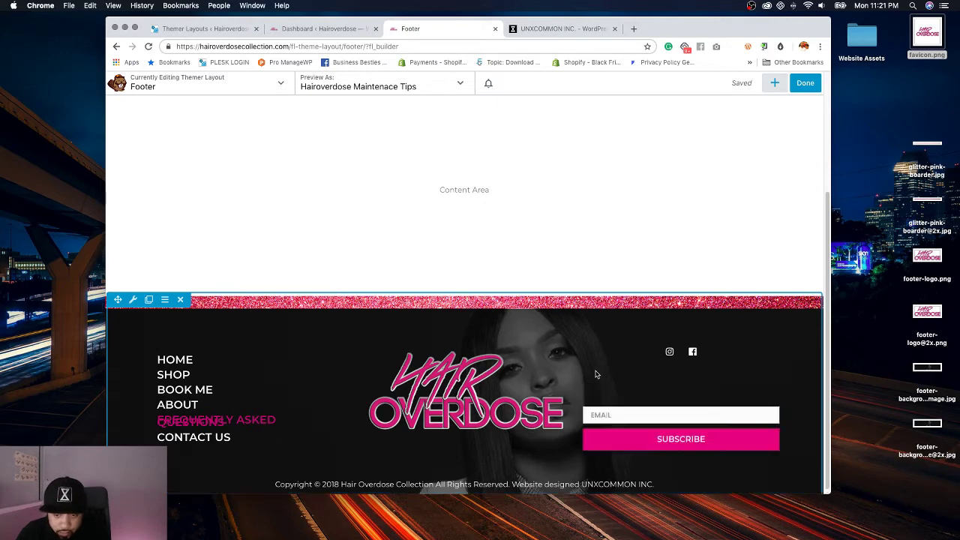
Step: Check the margins of the footer's social icons module, including its responsive values, and close the settings without changes
{"action": "left_click", "coordinate": [601, 352]}
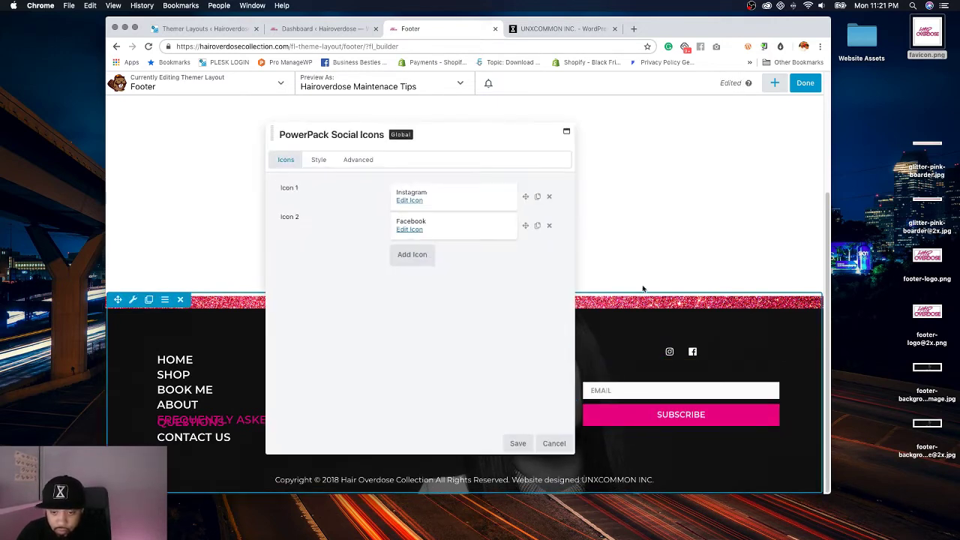
{"action": "left_click", "coordinate": [352, 159]}
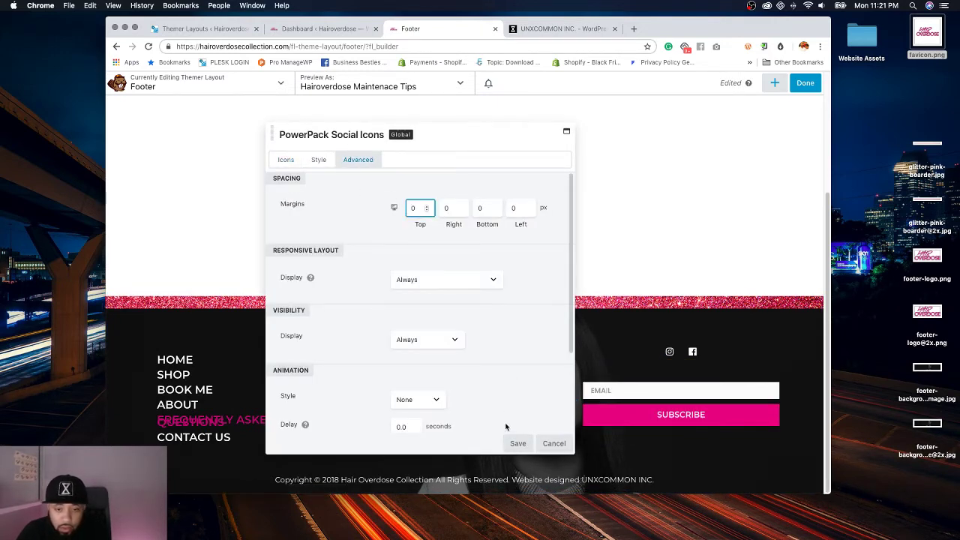
{"action": "left_click", "coordinate": [518, 443]}
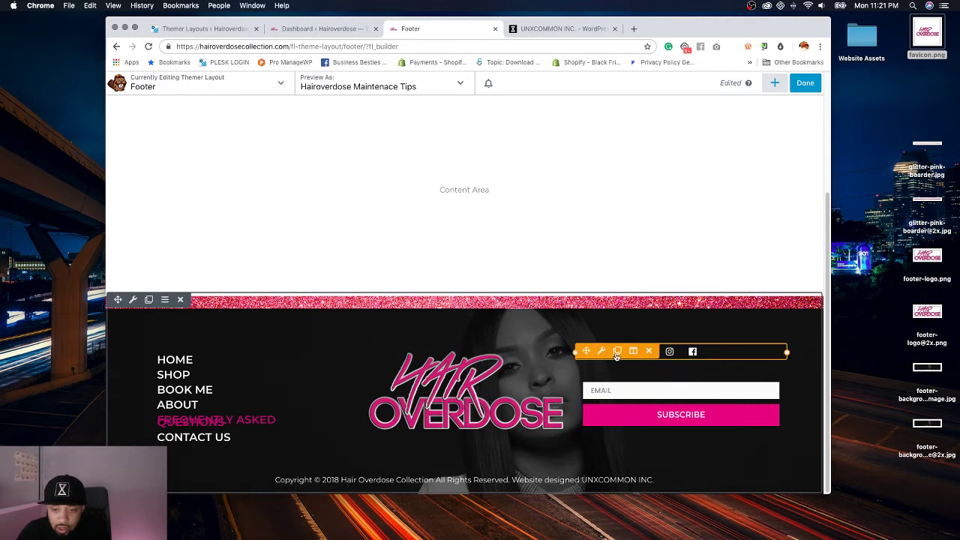
{"action": "mouse_move", "coordinate": [633, 353]}
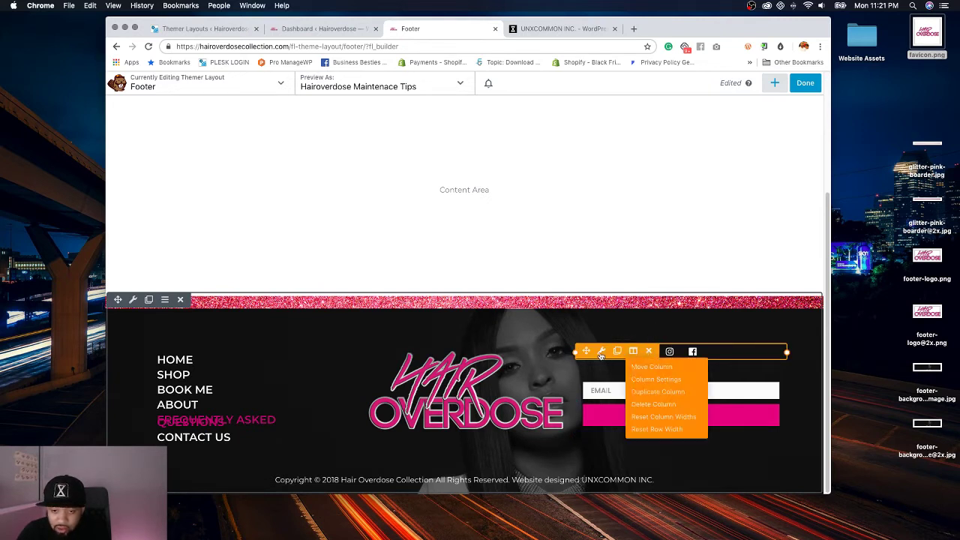
{"action": "left_click", "coordinate": [601, 353]}
{"action": "left_click", "coordinate": [354, 160]}
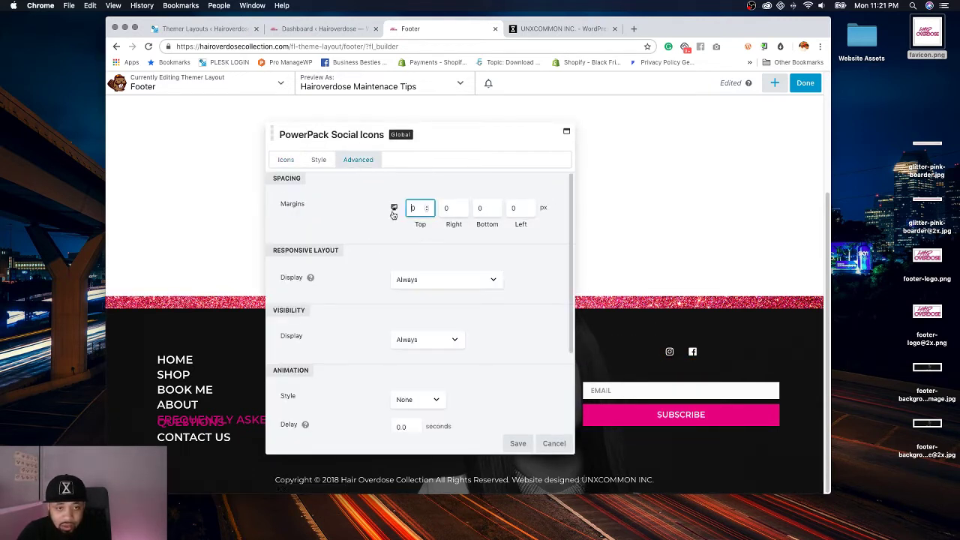
{"action": "left_click", "coordinate": [394, 208]}
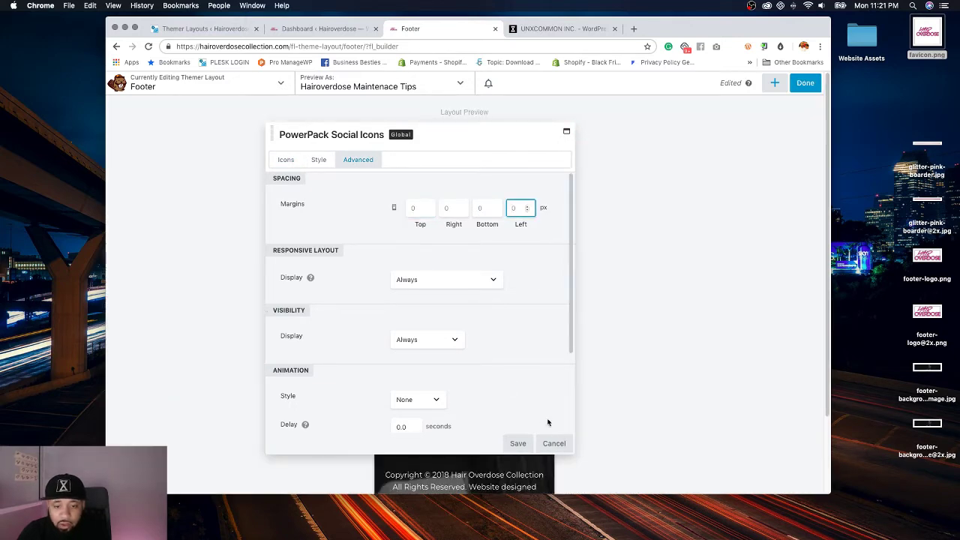
{"action": "left_click", "coordinate": [554, 443]}
Step: Set the subscription form's top margin to 0 px and save the module
{"action": "scroll", "coordinate": [665, 331], "scroll_direction": "down", "scroll_amount": 4}
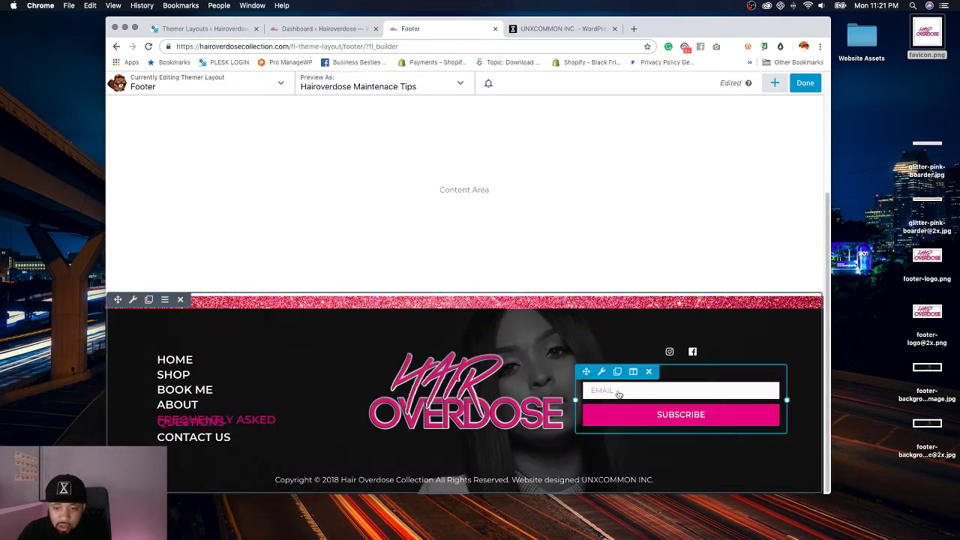
{"action": "left_click", "coordinate": [599, 372]}
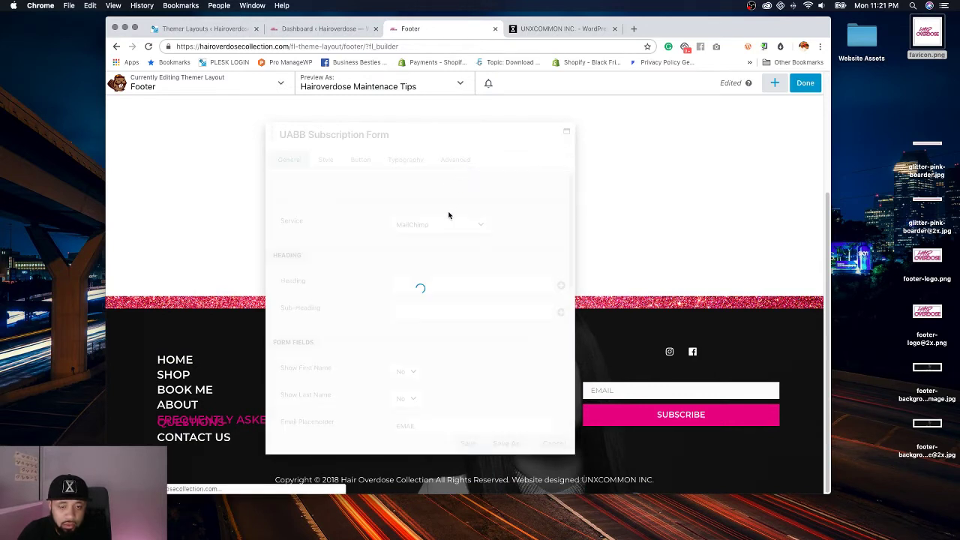
{"action": "left_click", "coordinate": [456, 161]}
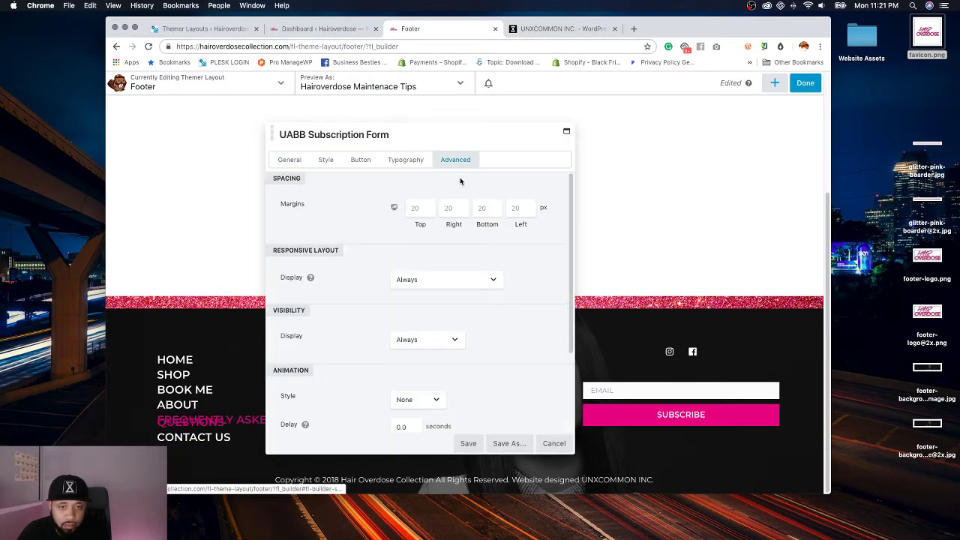
{"action": "left_click", "coordinate": [411, 208]}
{"action": "type", "text": "0"}
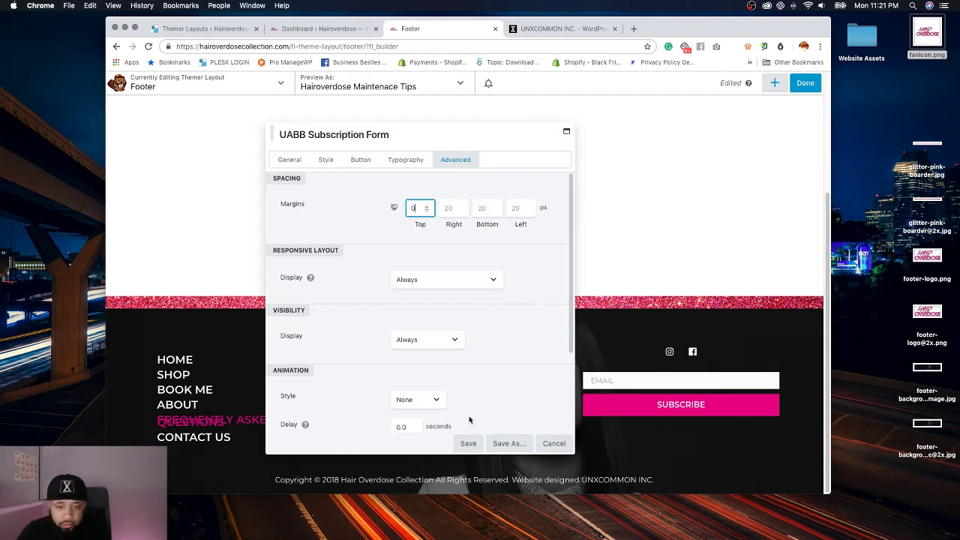
{"action": "left_click", "coordinate": [468, 443]}
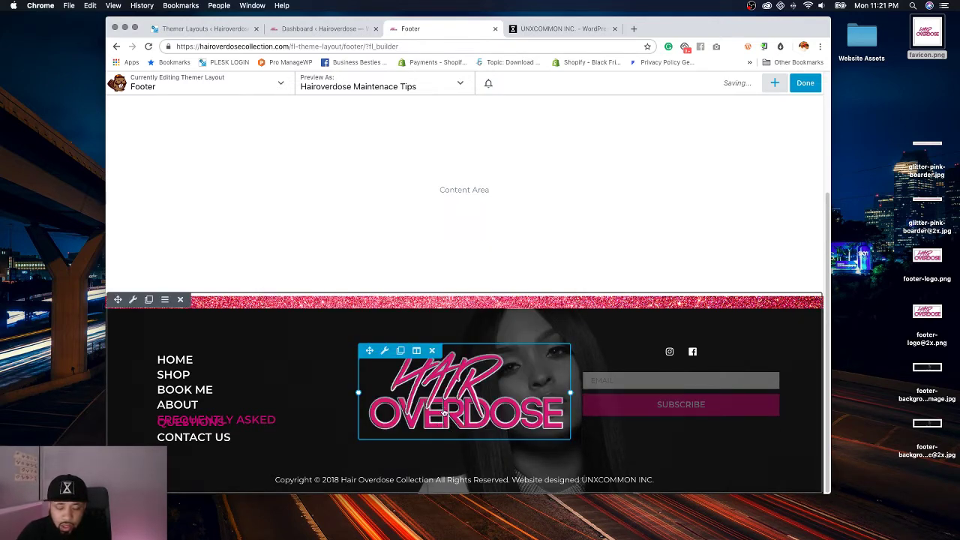
Step: Equalize the column heights from the social icons column's settings, center the content alignment, and save
{"action": "mouse_move", "coordinate": [633, 356]}
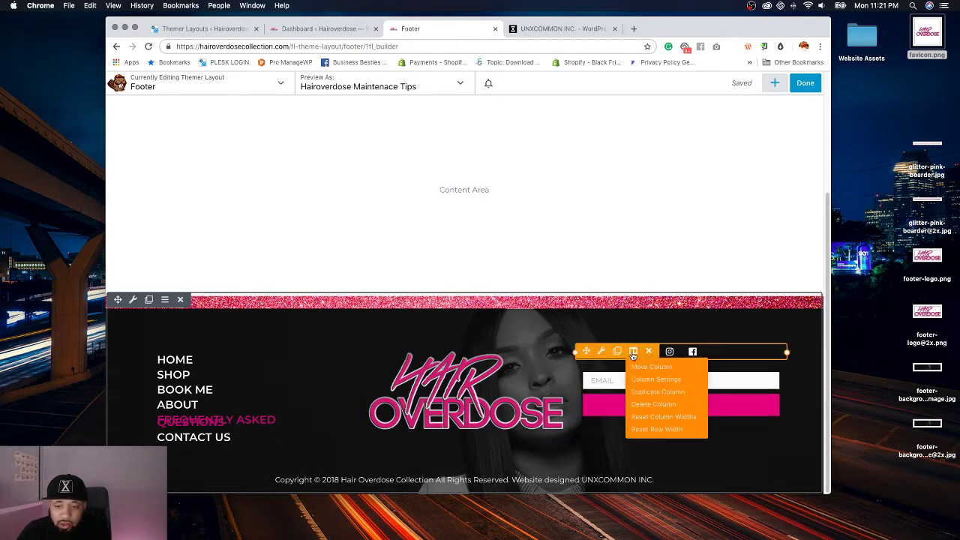
{"action": "left_click", "coordinate": [654, 378]}
{"action": "left_click", "coordinate": [405, 222]}
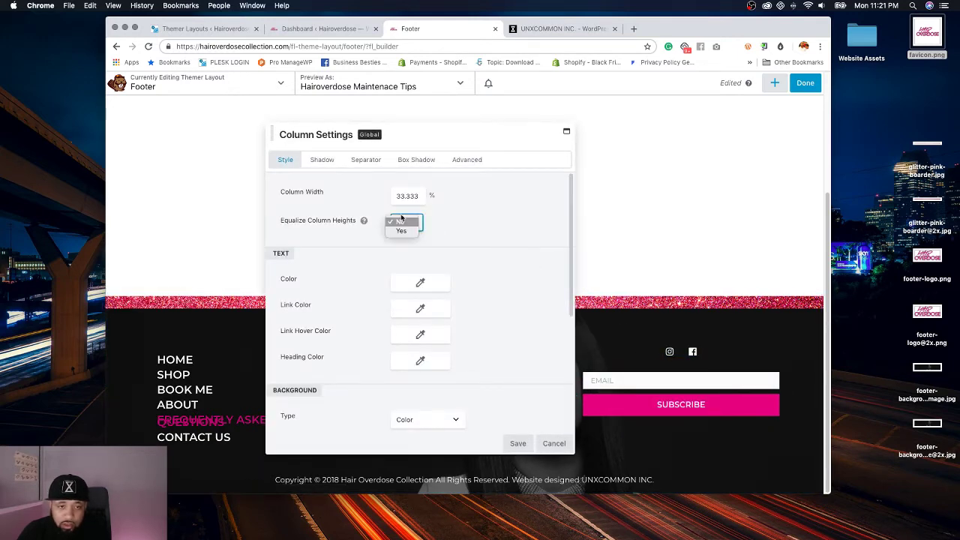
{"action": "left_click", "coordinate": [401, 230]}
{"action": "left_click", "coordinate": [412, 249]}
{"action": "left_click", "coordinate": [405, 260]}
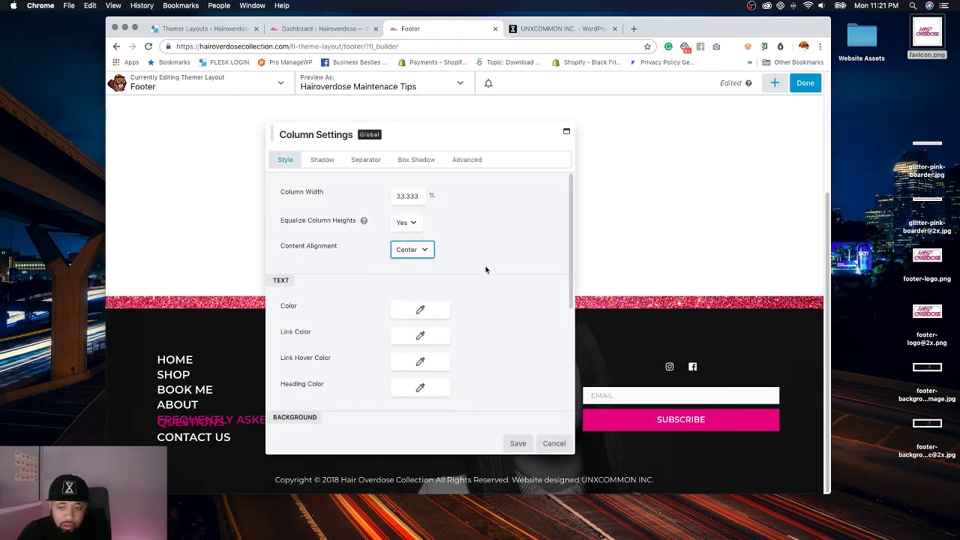
{"action": "left_click", "coordinate": [518, 443]}
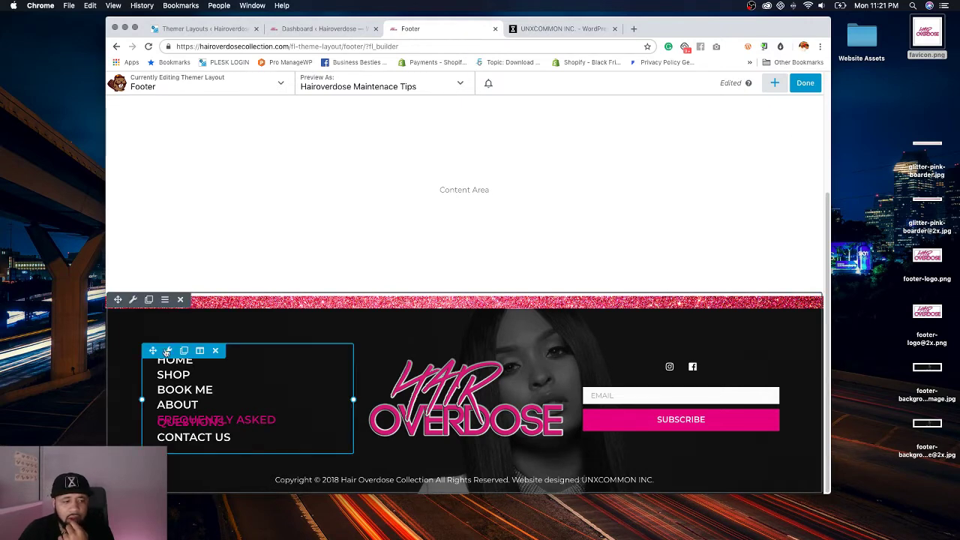
Step: Set the footer menu's custom font size to 18 px and save the module
{"action": "left_click", "coordinate": [167, 354]}
{"action": "left_click", "coordinate": [461, 160]}
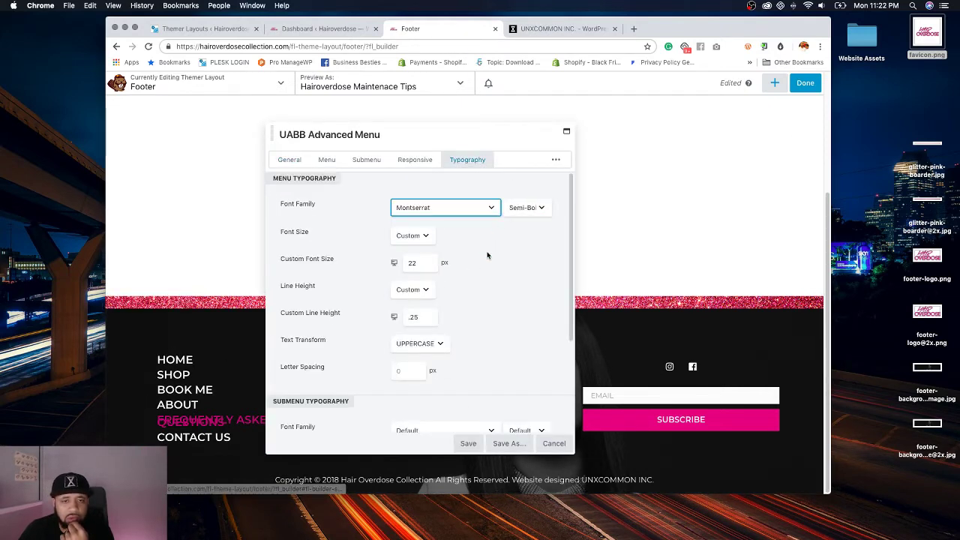
{"action": "left_click", "coordinate": [411, 261]}
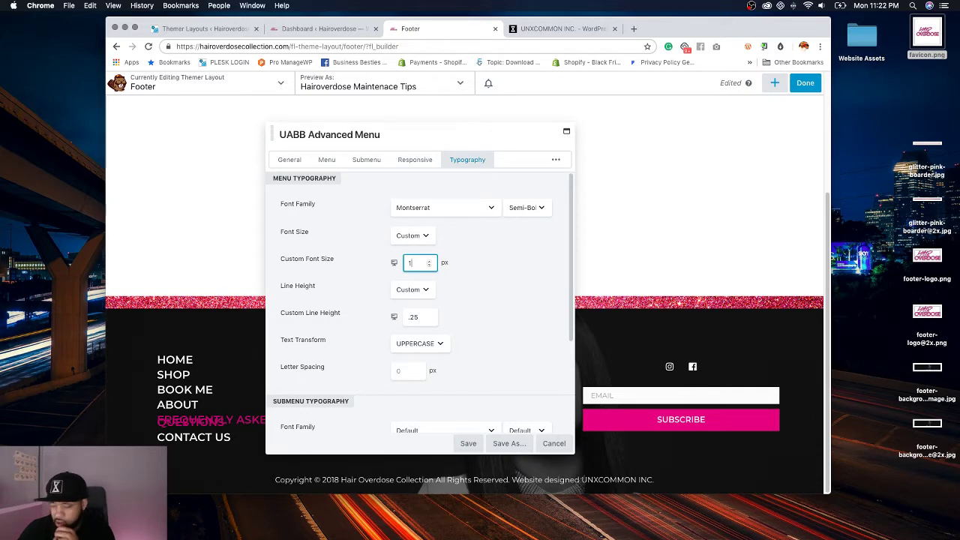
{"action": "type", "text": "18"}
{"action": "left_click", "coordinate": [466, 443]}
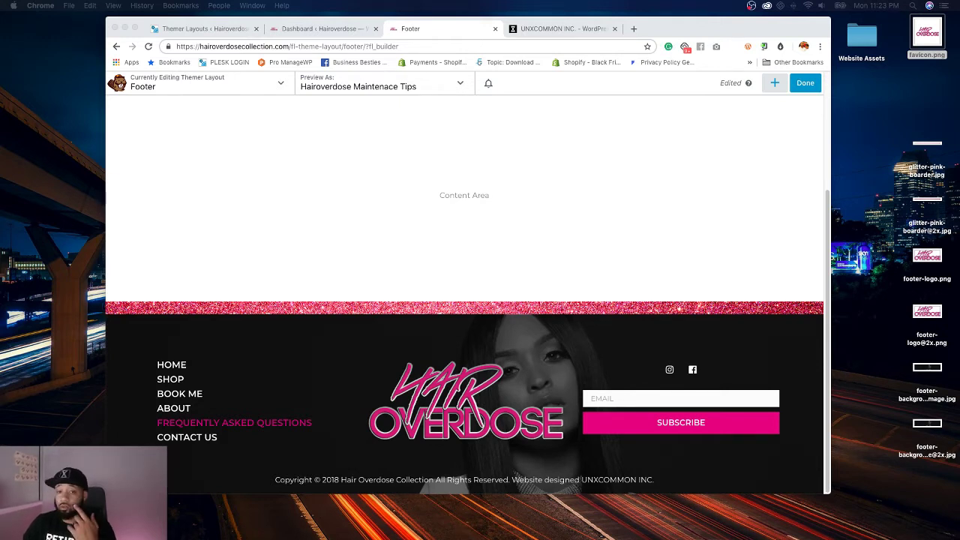
Step: Connect the subscription form to MailChimp by pasting the API key and entering "HOD - MC" as the account name
{"action": "left_click", "coordinate": [804, 383]}
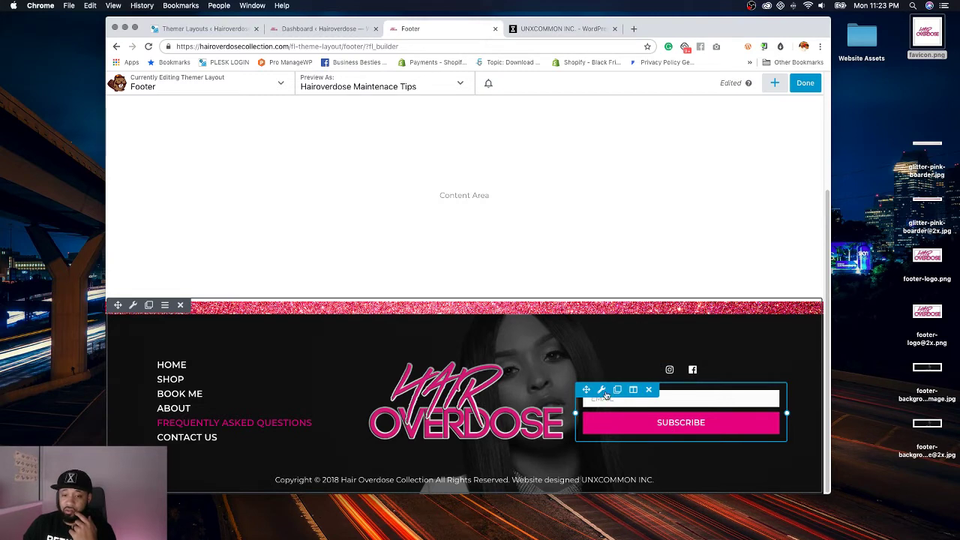
{"action": "left_click", "coordinate": [603, 392]}
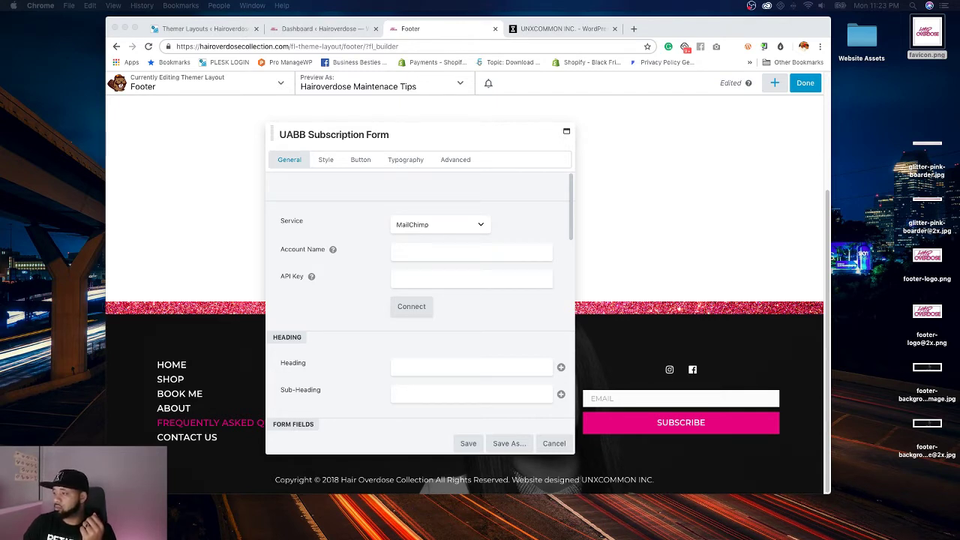
{"action": "left_click", "coordinate": [418, 276]}
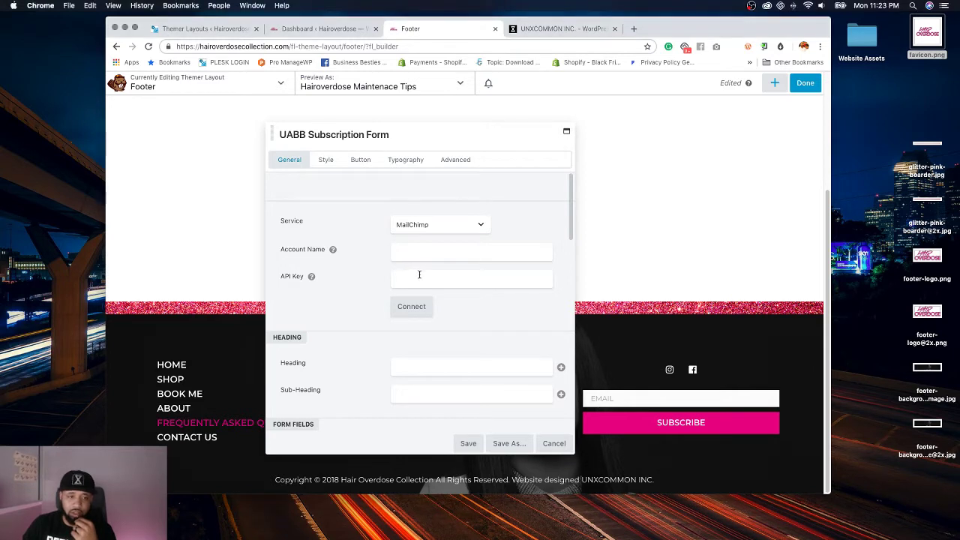
{"action": "key", "text": "super+v"}
{"action": "left_click", "coordinate": [414, 250]}
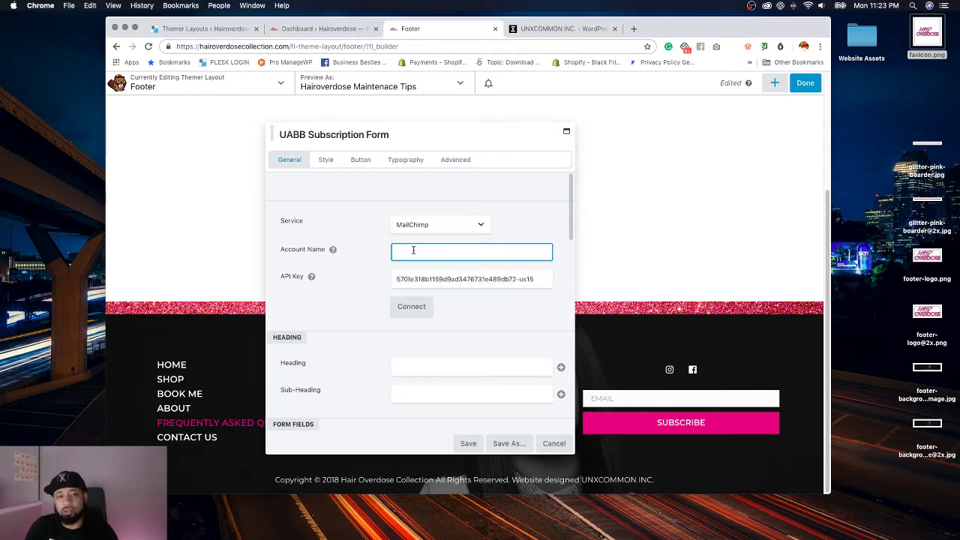
{"action": "type", "text": "HOD"}
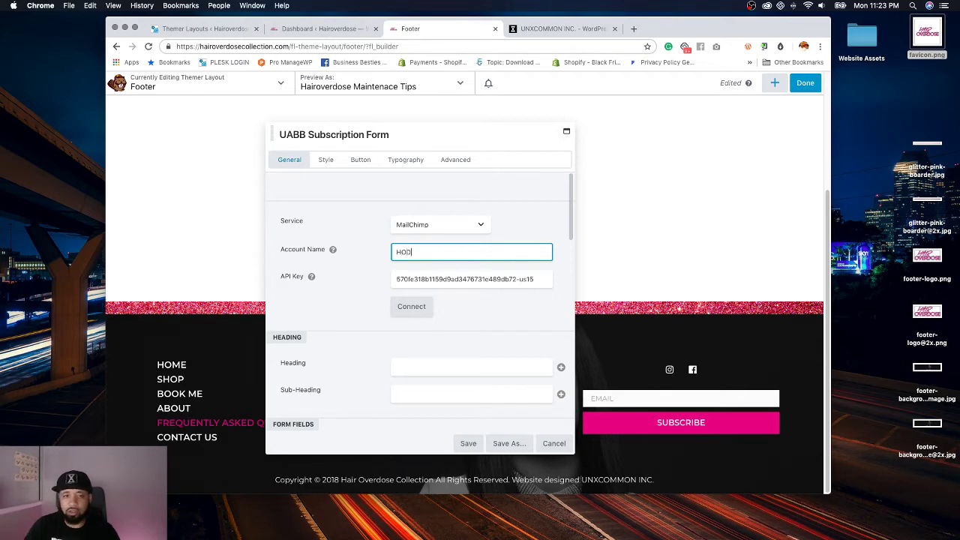
{"action": "type", "text": " - MC"}
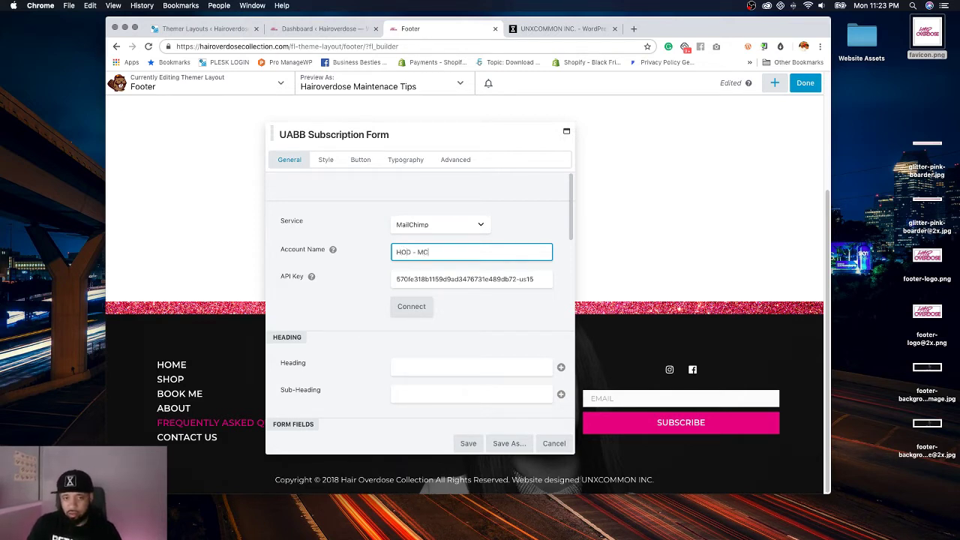
{"action": "left_click", "coordinate": [412, 307]}
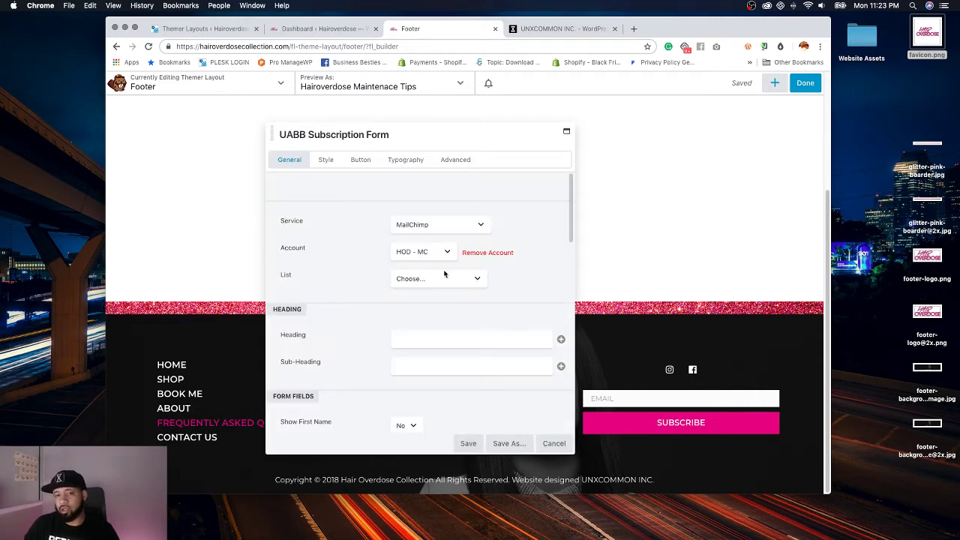
Step: Assign the subscription form to the "Hairoverdose Newsletter" MailChimp list and save the module
{"action": "left_click", "coordinate": [418, 279]}
{"action": "left_click", "coordinate": [435, 287]}
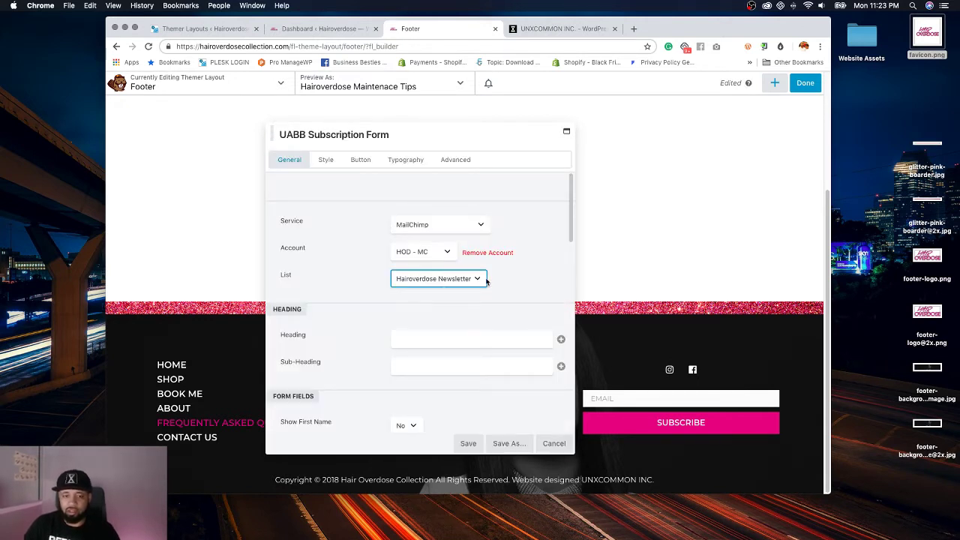
{"action": "left_click", "coordinate": [467, 443]}
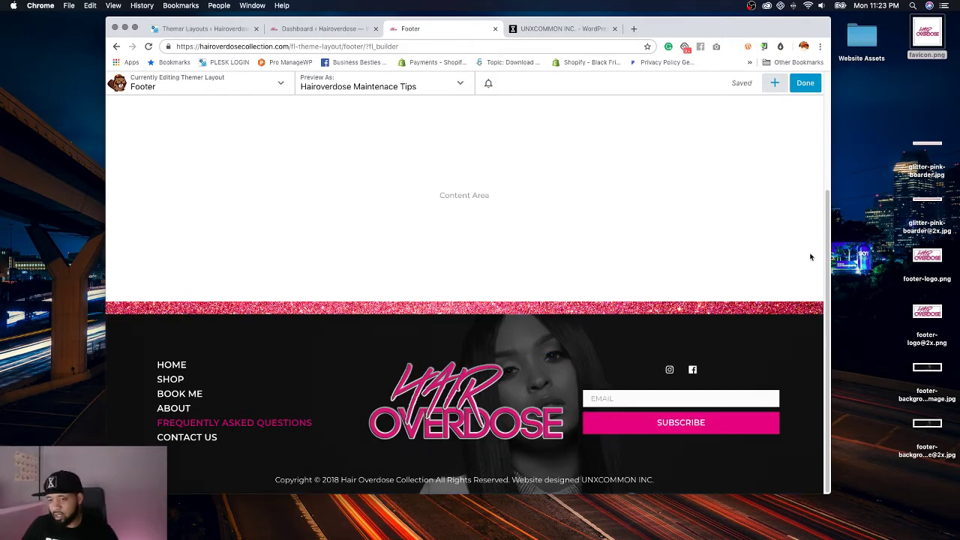
Step: Set the footer social icons' size to 22 px and save the module
{"action": "left_click", "coordinate": [603, 372]}
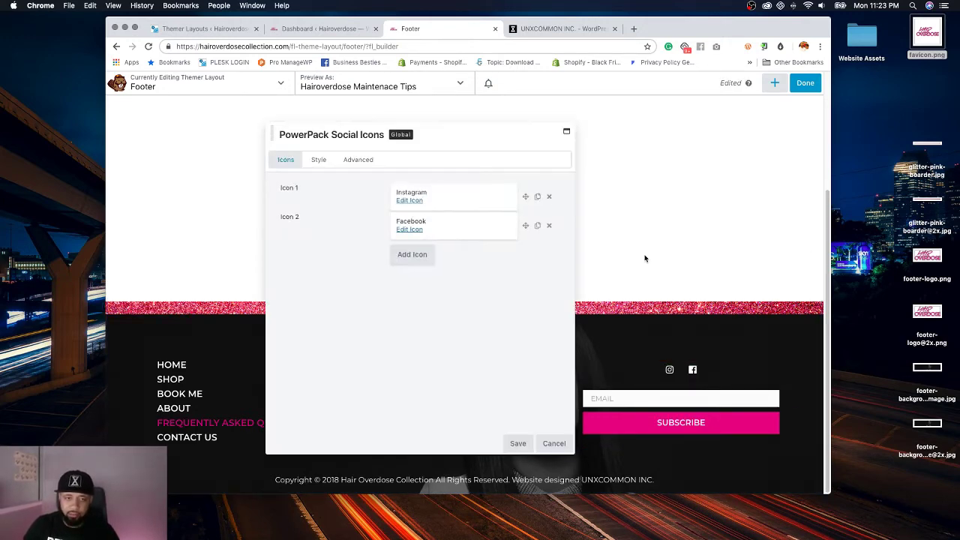
{"action": "left_click", "coordinate": [318, 160]}
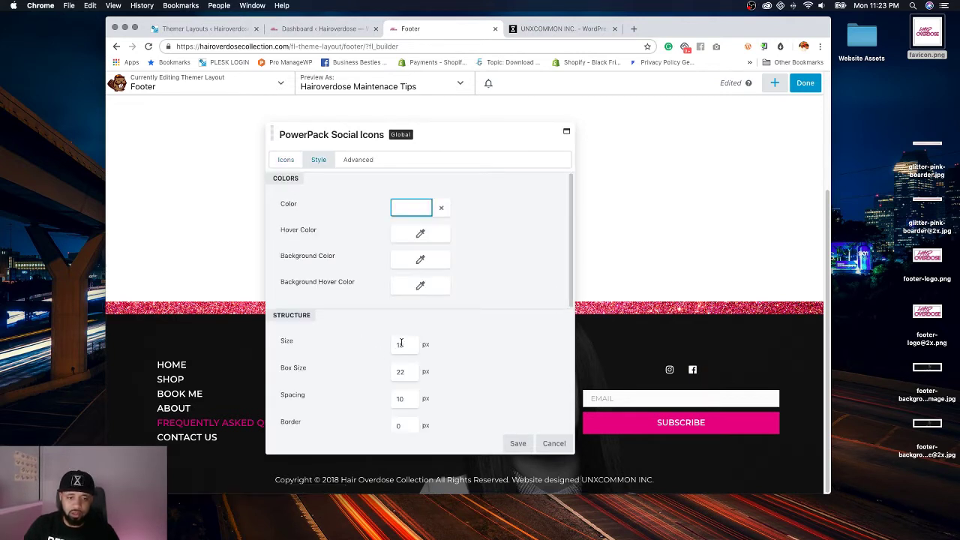
{"action": "double_click", "coordinate": [400, 343]}
{"action": "type", "text": "22"}
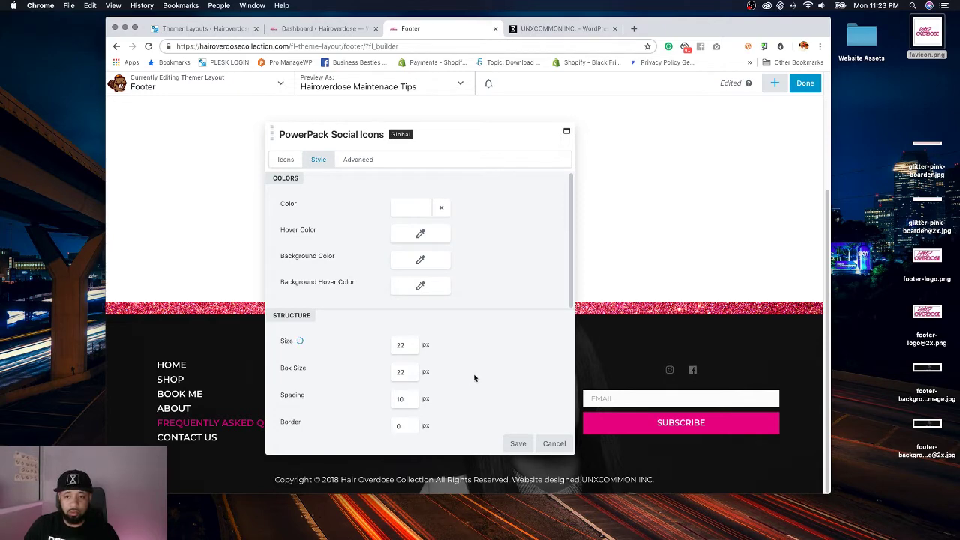
{"action": "left_click", "coordinate": [516, 443]}
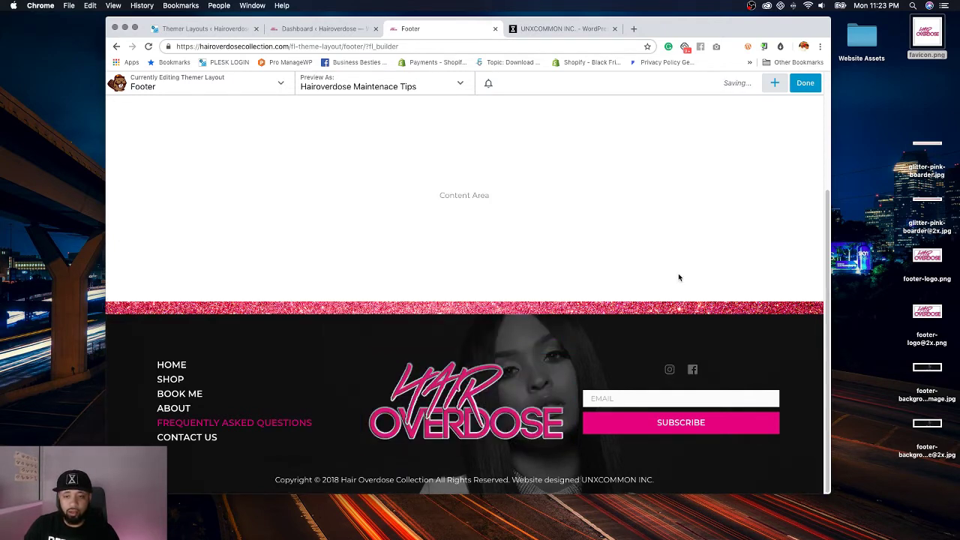
Step: Publish the Footer layout and check its responsive appearance at a narrow mobile width and at full width
{"action": "left_click", "coordinate": [804, 83]}
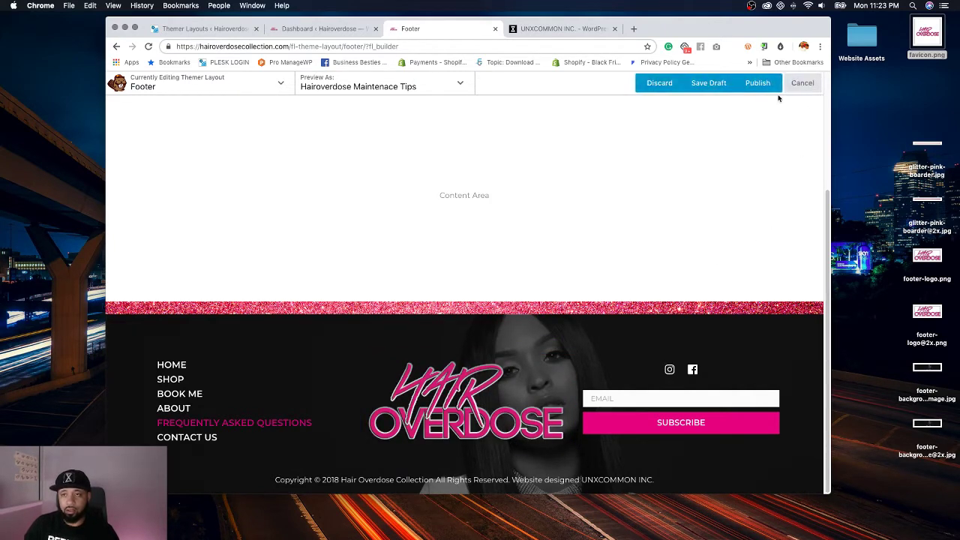
{"action": "left_click", "coordinate": [765, 83]}
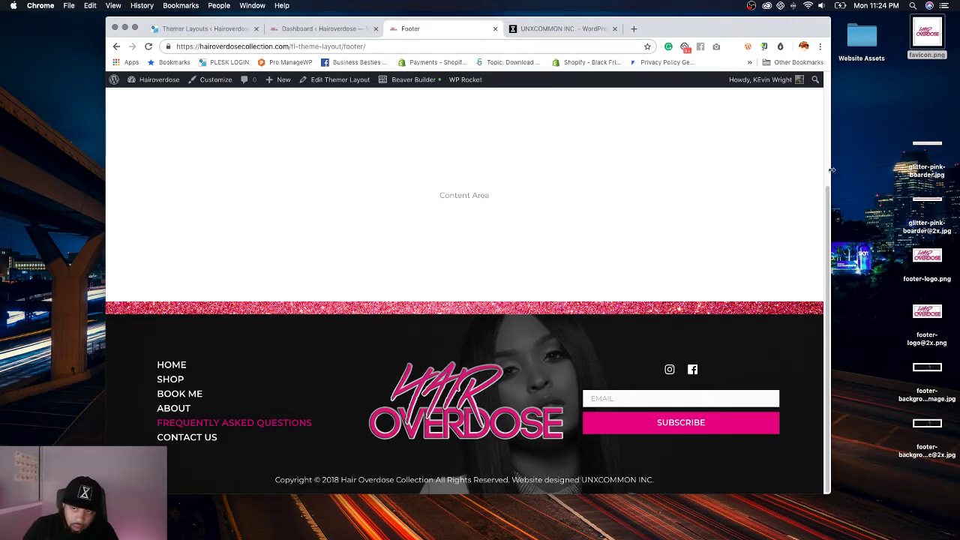
{"action": "left_click_drag", "start_coordinate": [827, 171], "coordinate": [223, 202]}
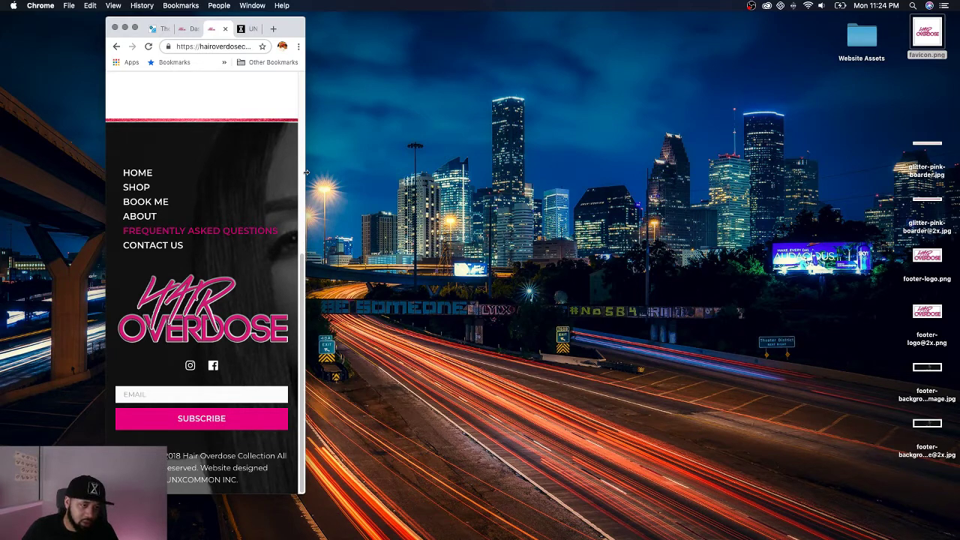
{"action": "left_click_drag", "start_coordinate": [306, 173], "coordinate": [884, 237]}
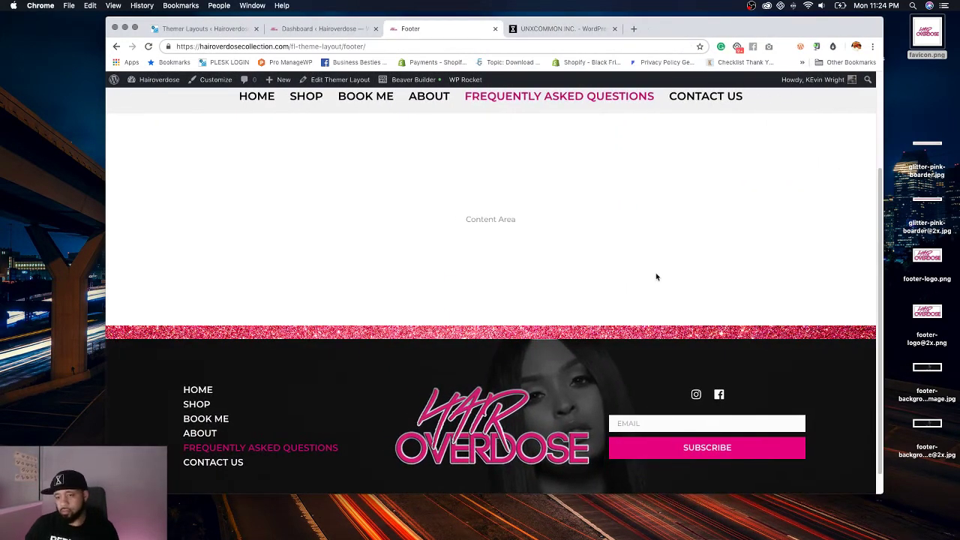
{"action": "scroll", "coordinate": [652, 275], "scroll_direction": "down", "scroll_amount": 2}
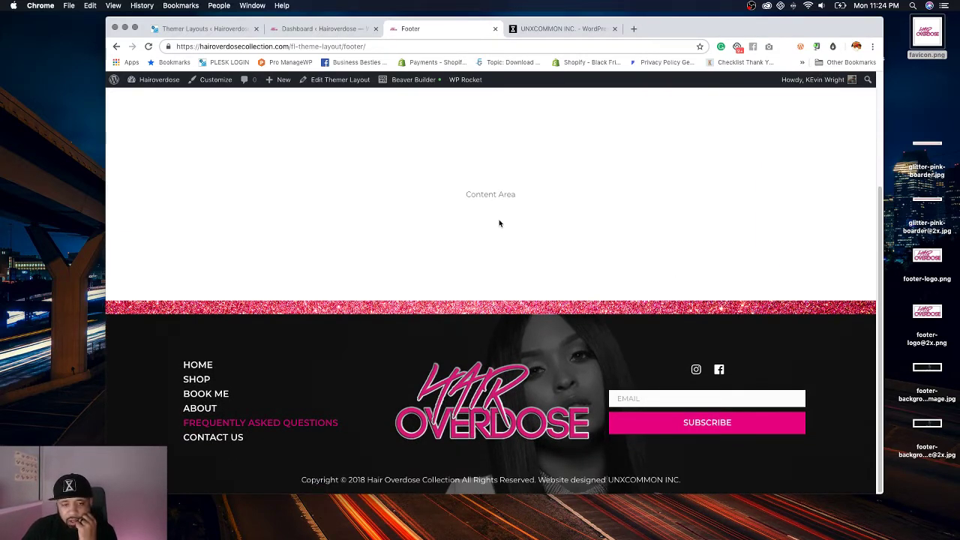
{"action": "scroll", "coordinate": [518, 217], "scroll_direction": "up", "scroll_amount": 3}
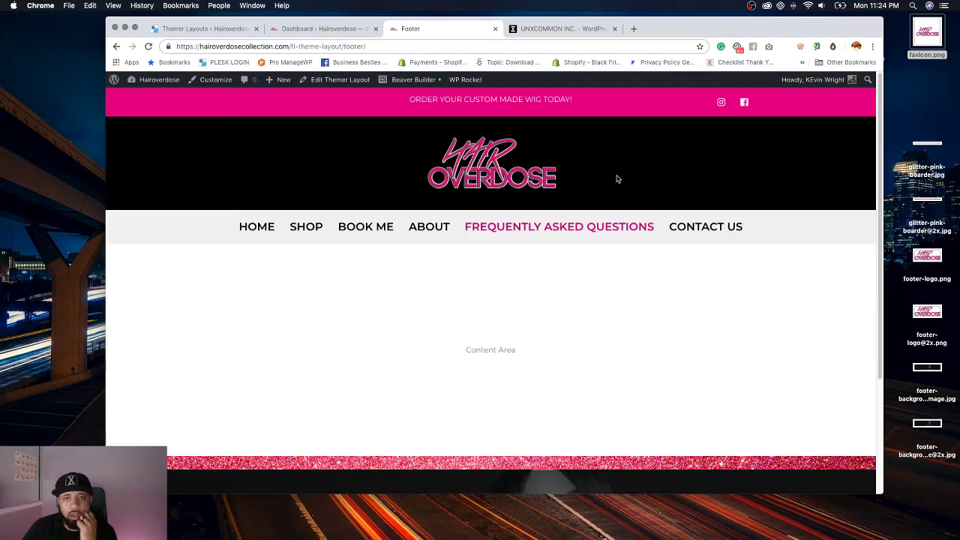
Step: Quick-edit the Frequently Asked Questions page in the WordPress pages list, setting its title to "FAQ" and its slug to "faq"
{"action": "left_click", "coordinate": [170, 87]}
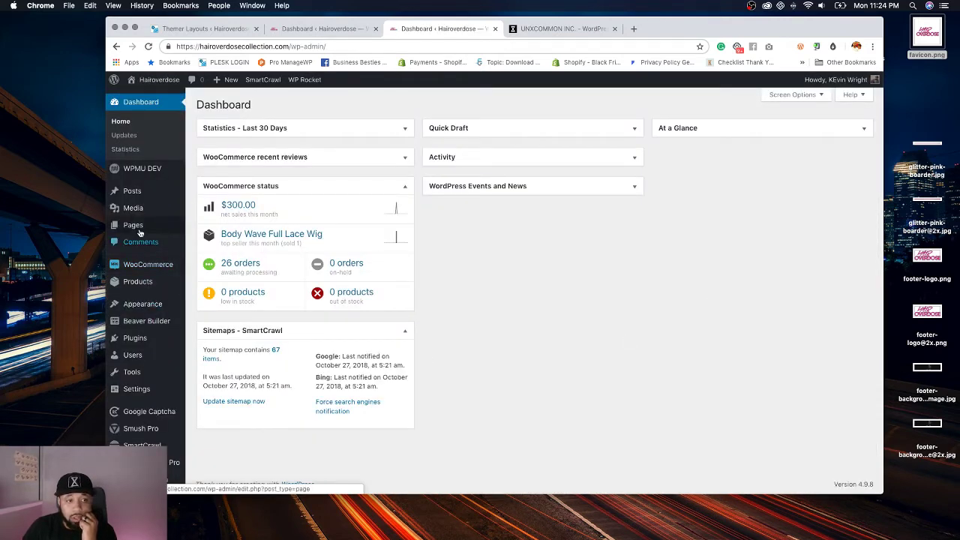
{"action": "left_click", "coordinate": [139, 233]}
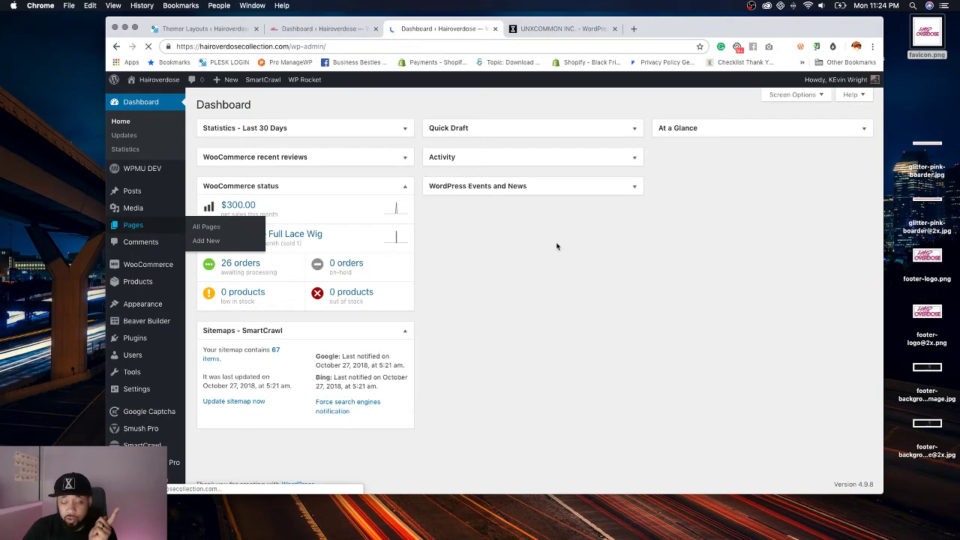
{"action": "scroll", "coordinate": [365, 307], "scroll_direction": "down", "scroll_amount": 3}
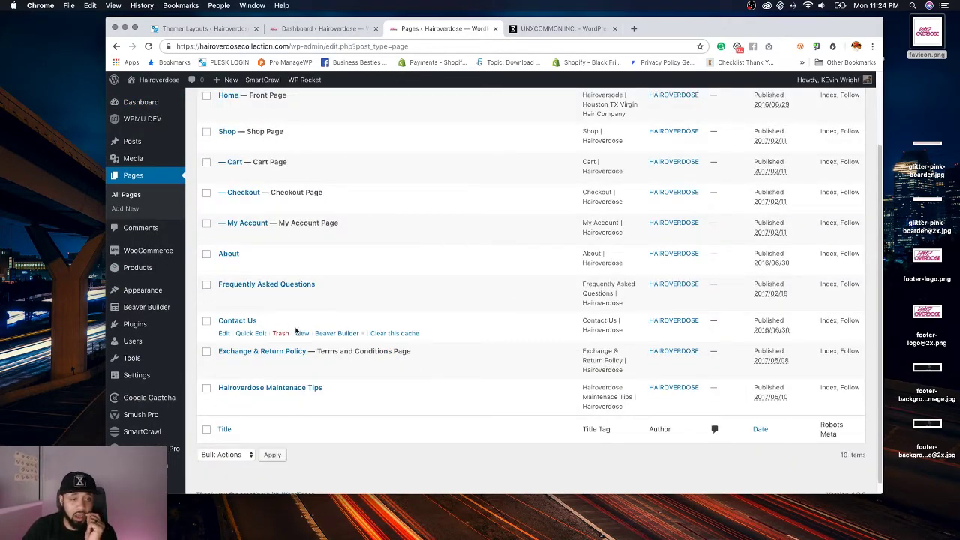
{"action": "left_click", "coordinate": [251, 296]}
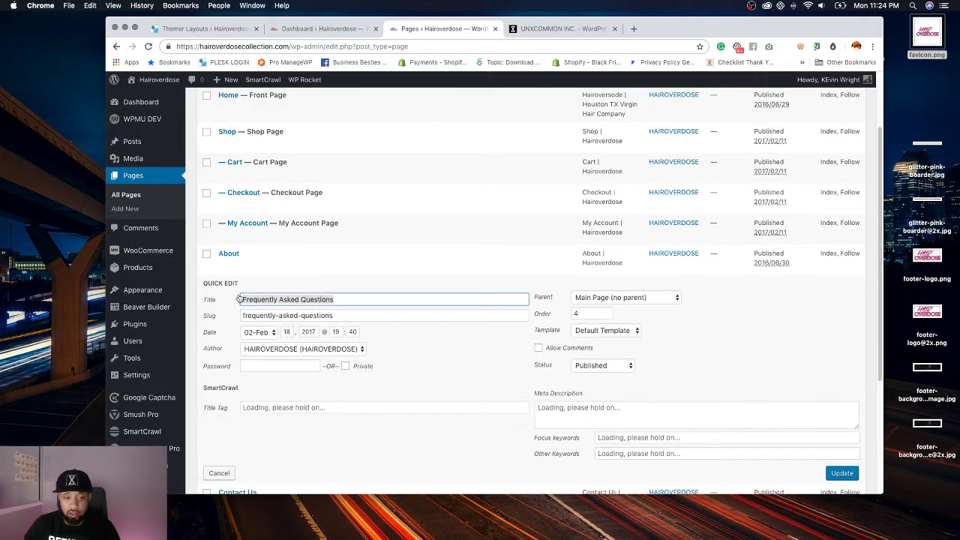
{"action": "type", "text": "FAQ"}
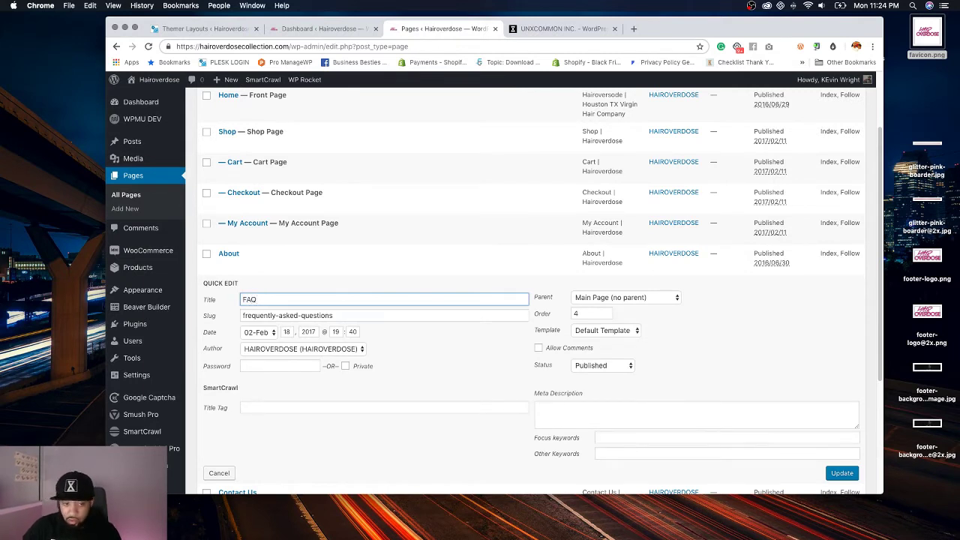
{"action": "key", "text": "Tab"}
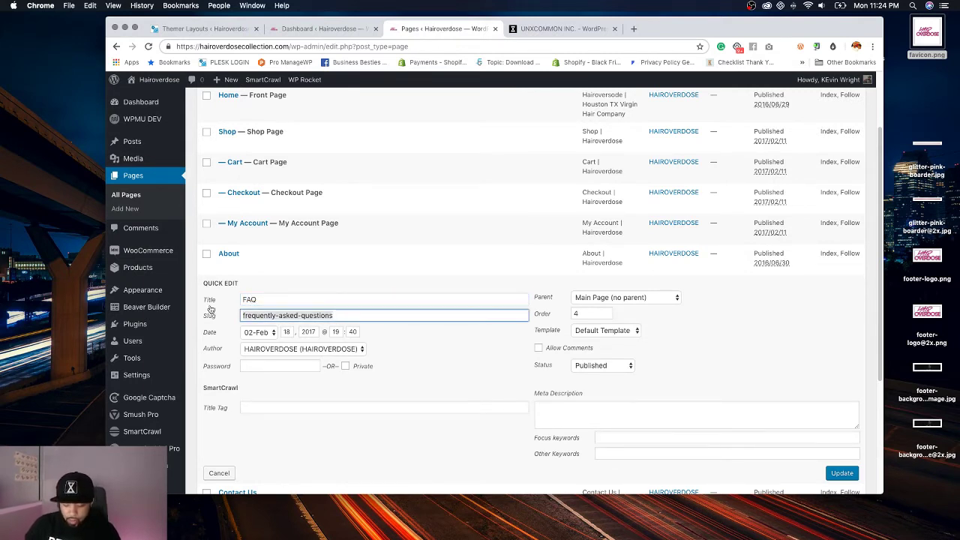
{"action": "type", "text": "faq"}
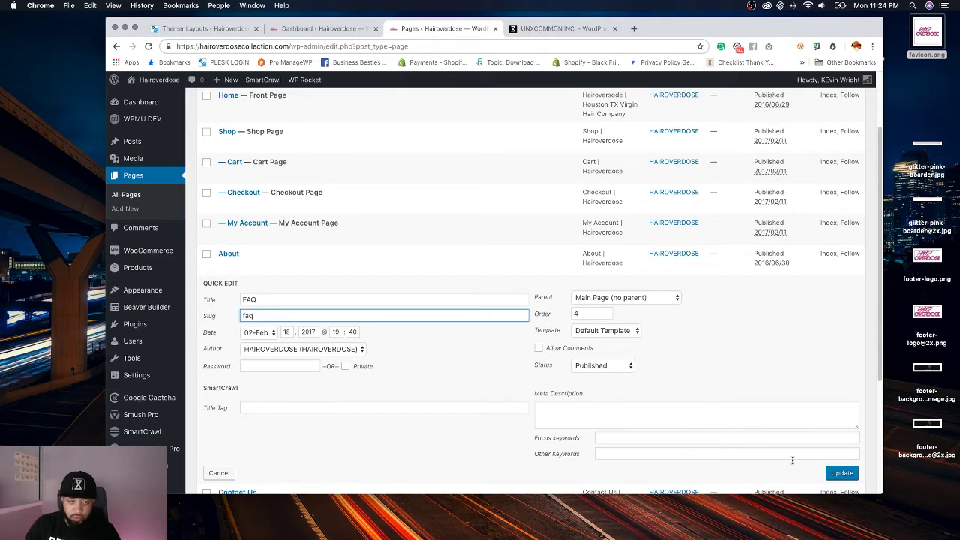
{"action": "key", "text": "Return"}
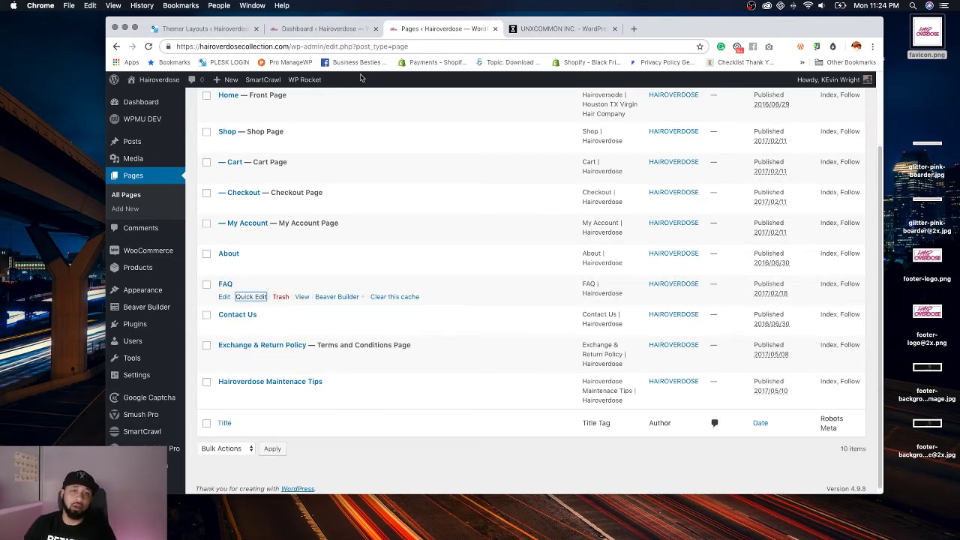
Step: View the live home page and check the FAQ item and its submenu in the header navigation
{"action": "left_click", "coordinate": [178, 83]}
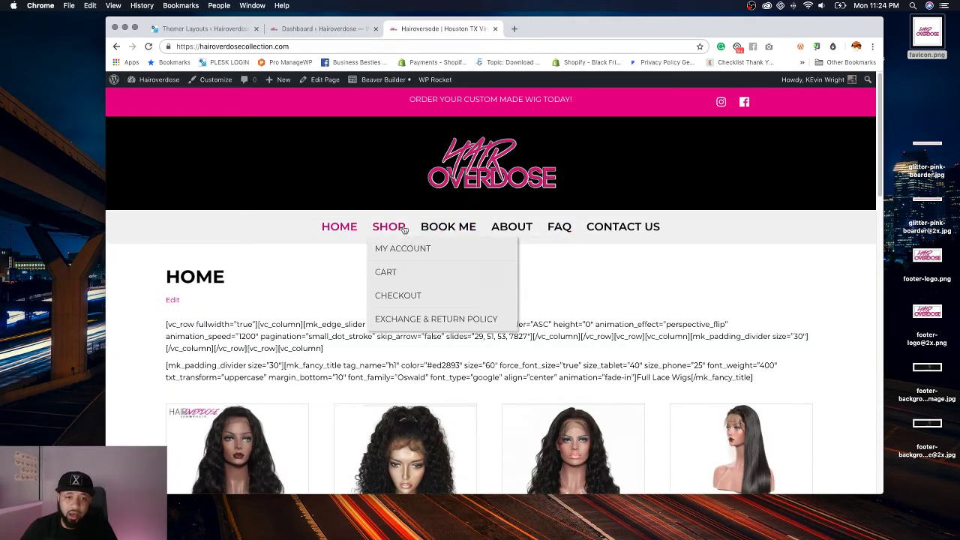
{"action": "mouse_move", "coordinate": [564, 229]}
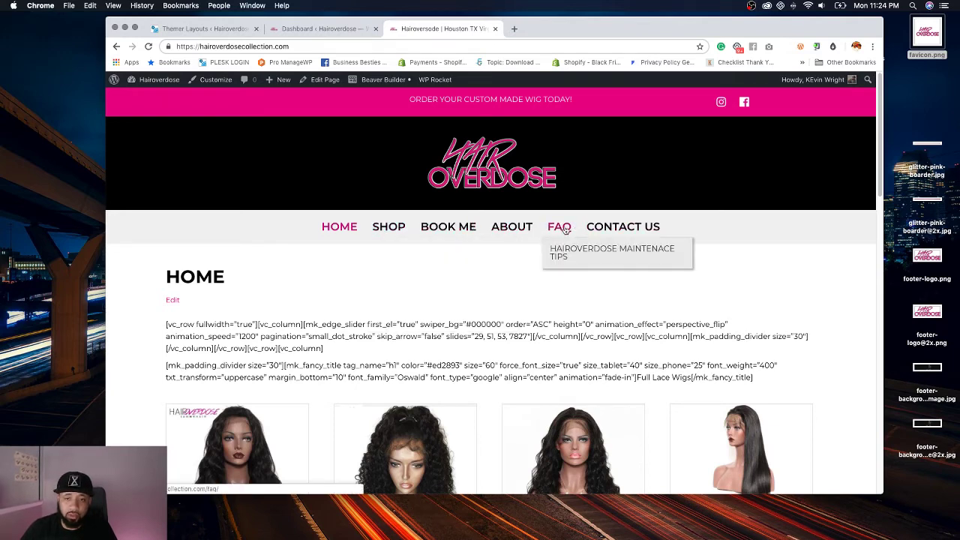
{"action": "left_click", "coordinate": [323, 28]}
{"action": "left_click", "coordinate": [441, 29]}
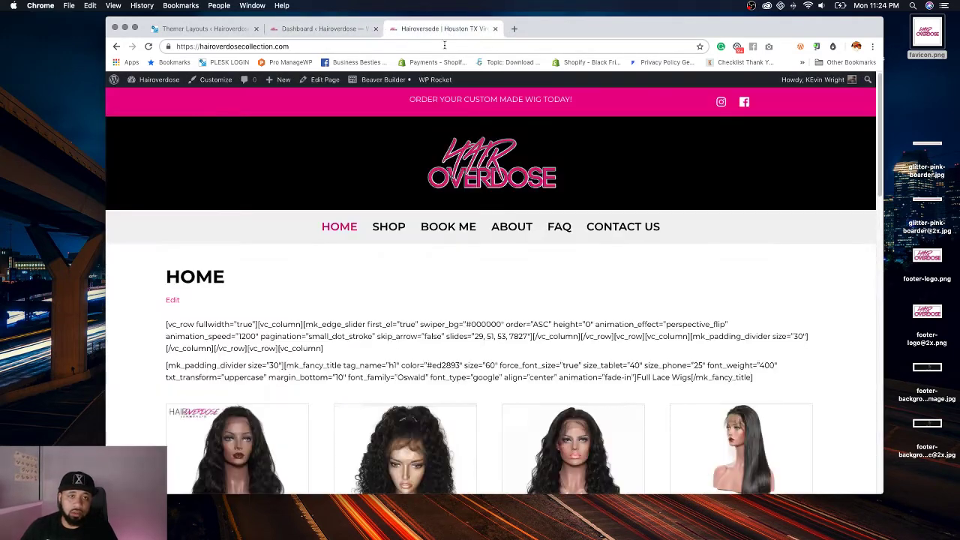
Step: Quick-edit the Contact Us page from the pages list, setting its title to "Contact" and its slug to "contact"
{"action": "left_click", "coordinate": [117, 46]}
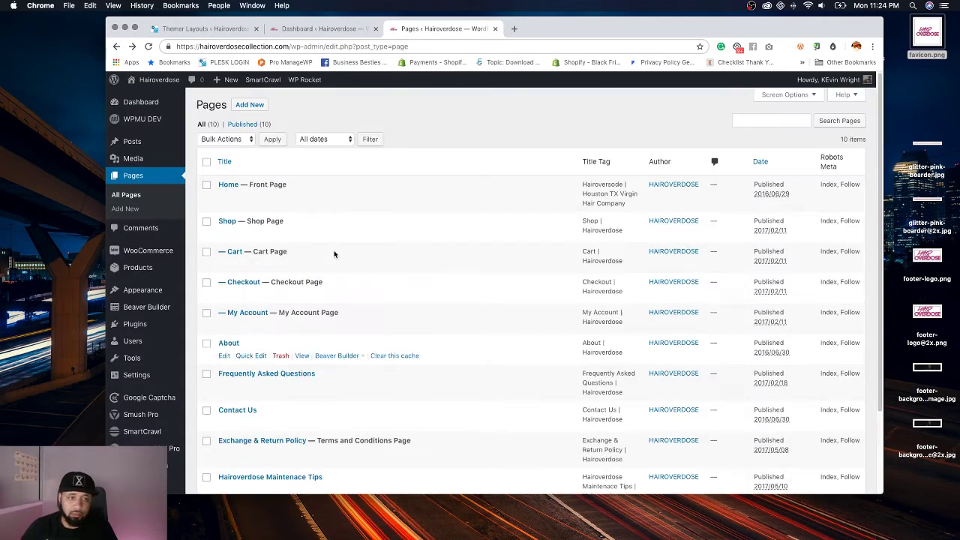
{"action": "scroll", "coordinate": [300, 285], "scroll_direction": "down", "scroll_amount": 5}
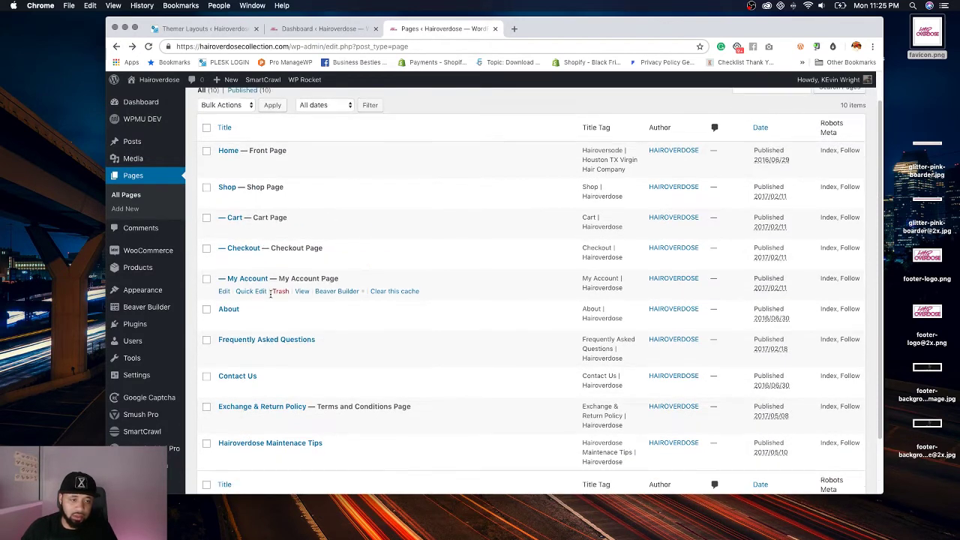
{"action": "left_click", "coordinate": [250, 322]}
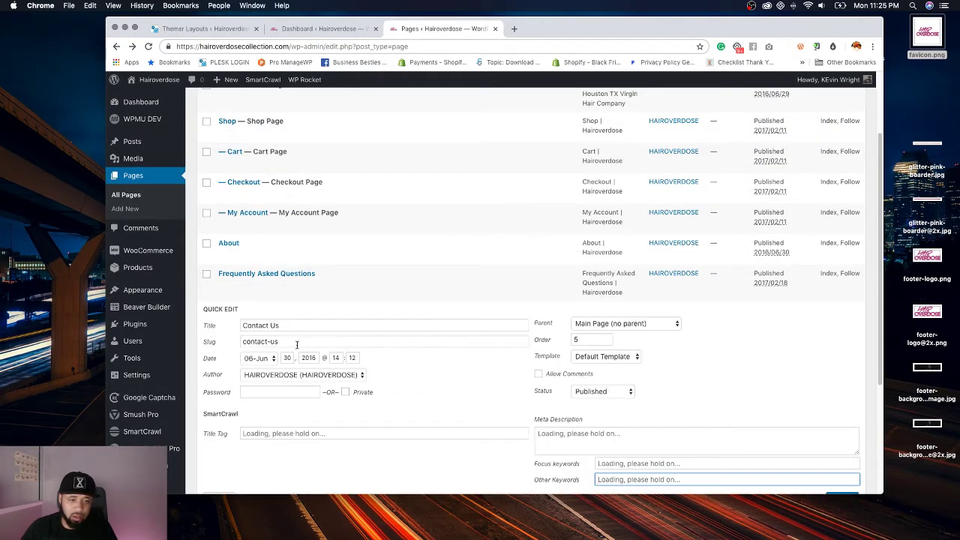
{"action": "left_click", "coordinate": [224, 324]}
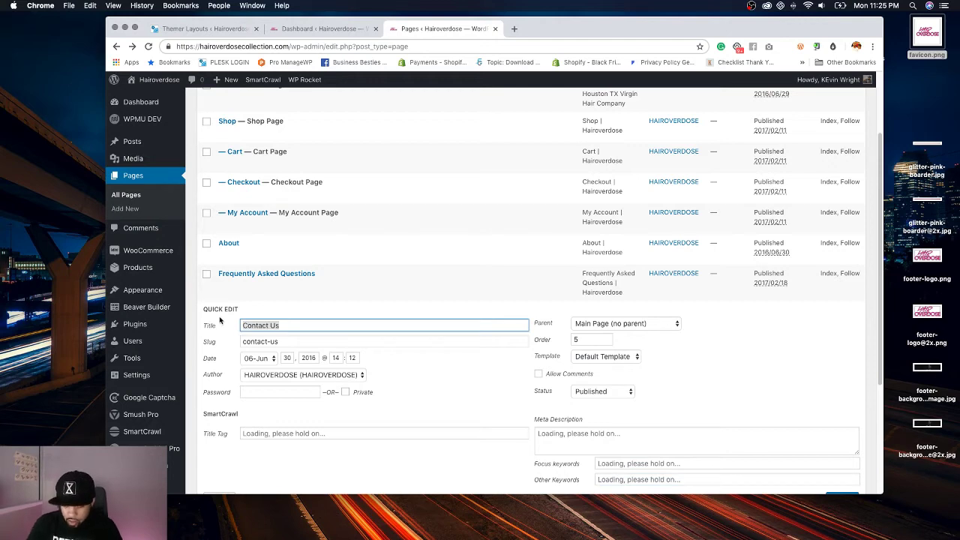
{"action": "type", "text": "Contact"}
{"action": "key", "text": "Tab"}
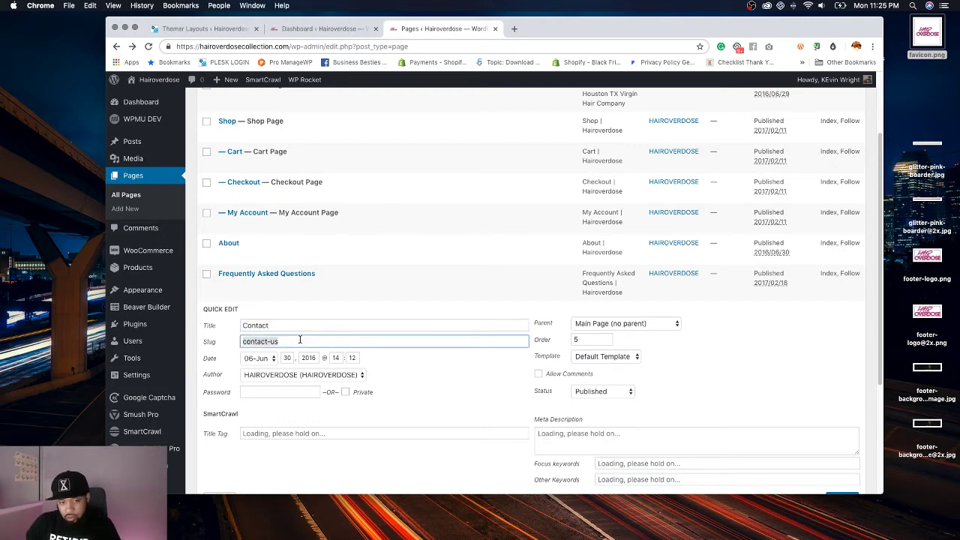
{"action": "type", "text": "conta"}
{"action": "scroll", "coordinate": [675, 338], "scroll_direction": "down", "scroll_amount": 3}
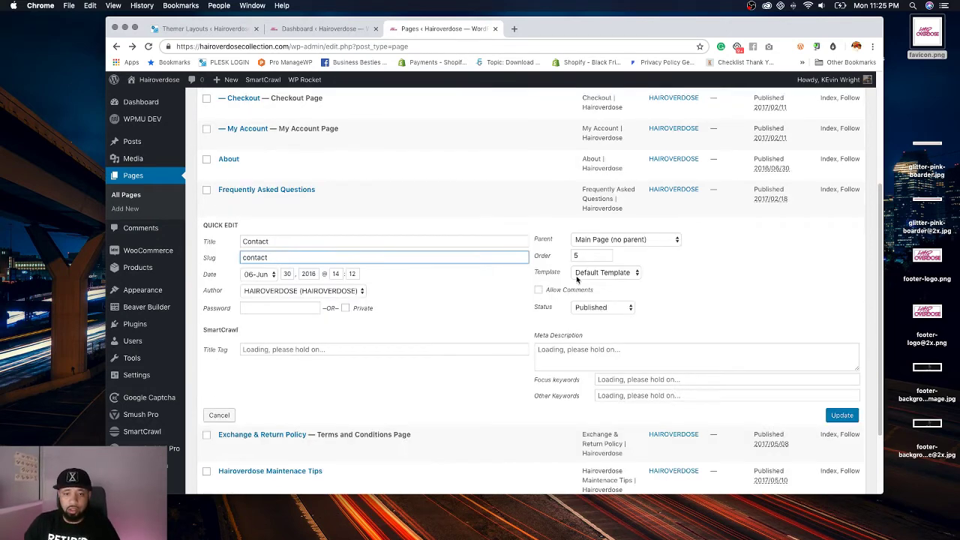
{"action": "left_click", "coordinate": [843, 415]}
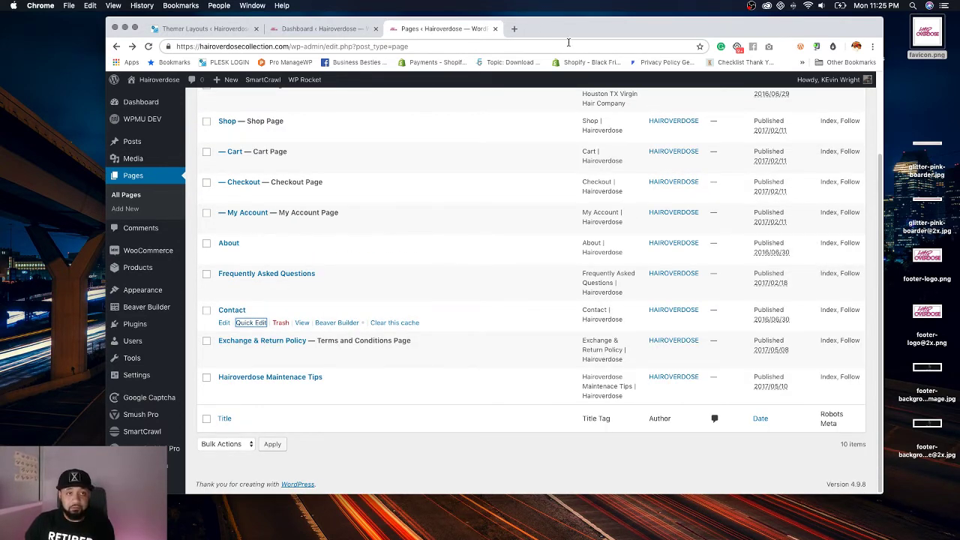
Step: Visit the site's home page again to check the Contact item and the FAQ submenu in the navigation
{"action": "left_click", "coordinate": [188, 80]}
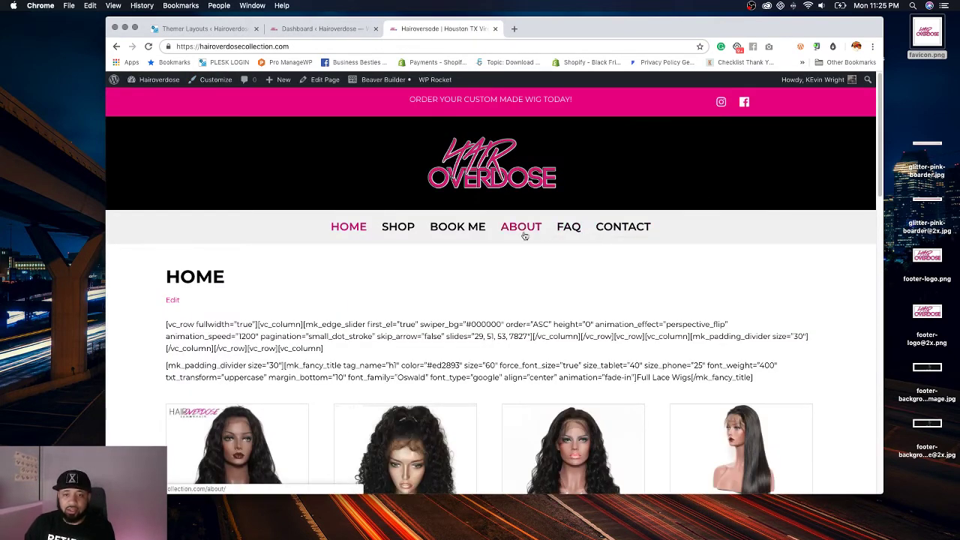
{"action": "mouse_move", "coordinate": [562, 228]}
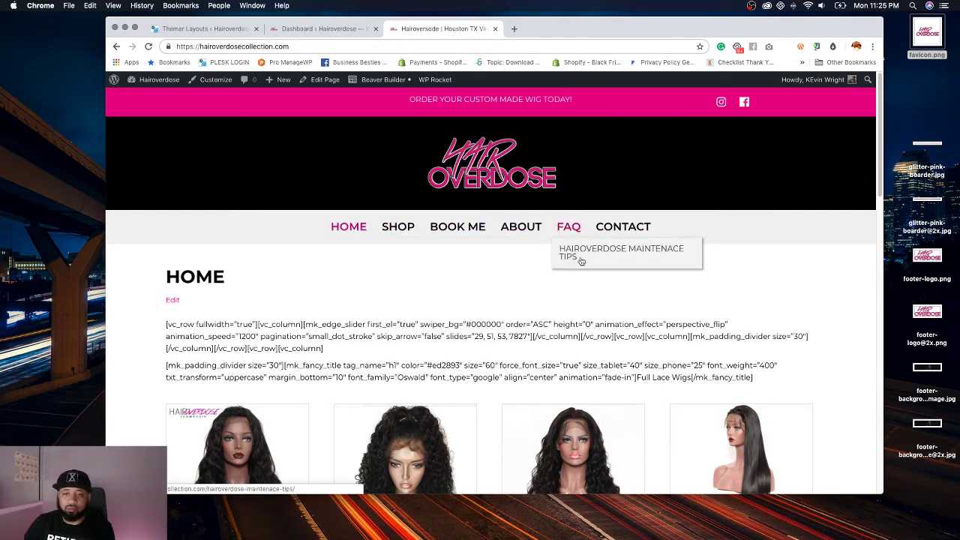
{"action": "left_click", "coordinate": [330, 30]}
{"action": "left_click", "coordinate": [397, 30]}
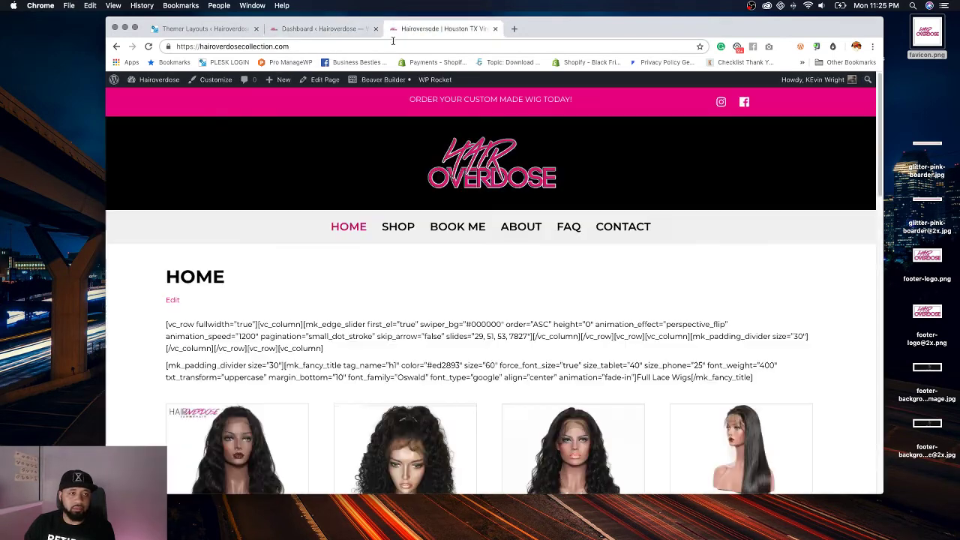
Step: Quick-edit the Hairoverdose Maintenace Tips page from the pages list, setting its title to "Maintenance Tips" and its slug to "maintenace-tips"
{"action": "left_click", "coordinate": [117, 46]}
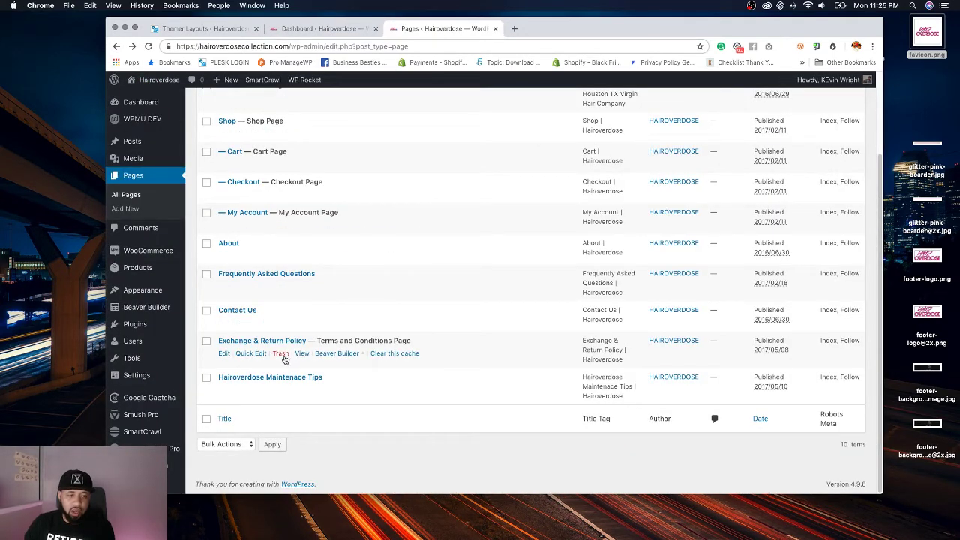
{"action": "left_click", "coordinate": [252, 389]}
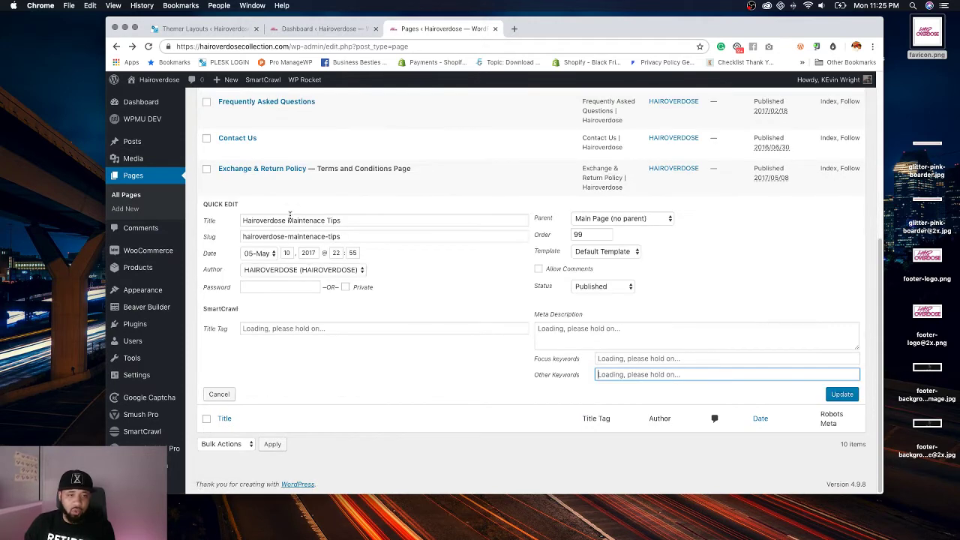
{"action": "left_click_drag", "start_coordinate": [289, 219], "coordinate": [232, 222]}
{"action": "key", "text": "BackSpace"}
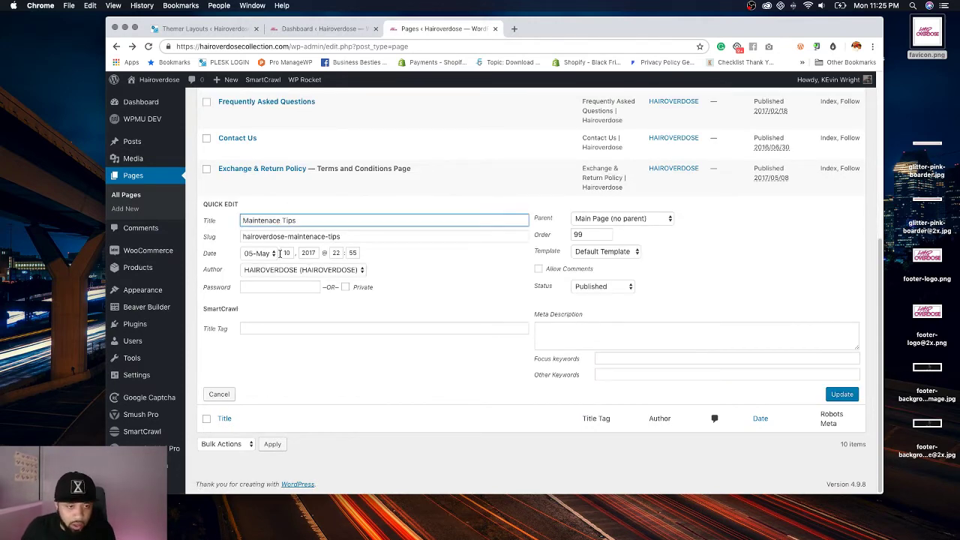
{"action": "left_click_drag", "start_coordinate": [289, 236], "coordinate": [237, 225]}
{"action": "key", "text": "BackSpace"}
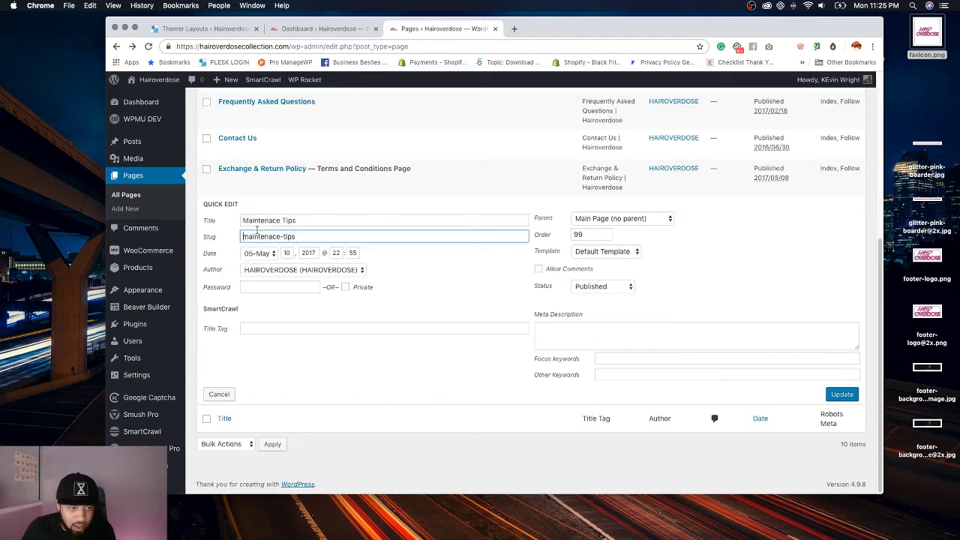
{"action": "key", "text": "shift+Tab"}
{"action": "right_click", "coordinate": [260, 220]}
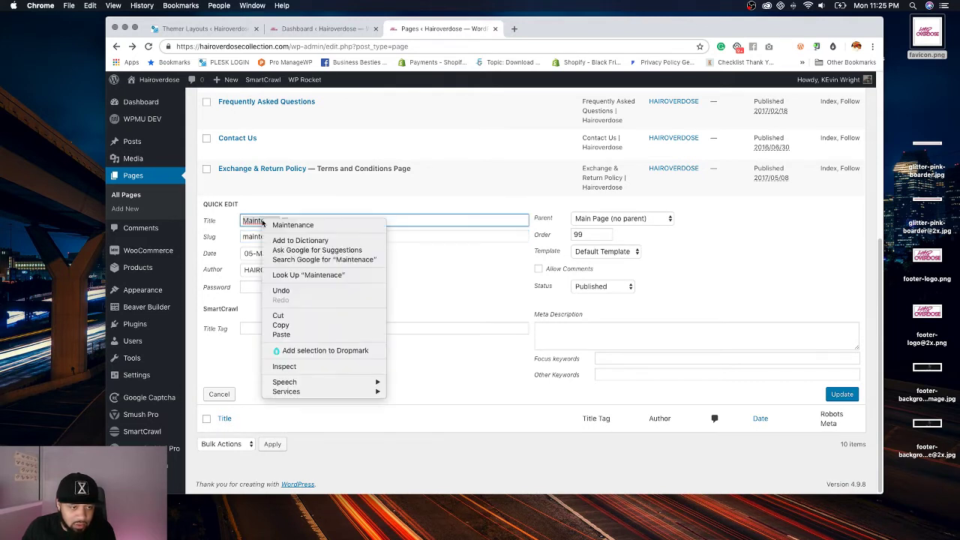
{"action": "left_click", "coordinate": [279, 223]}
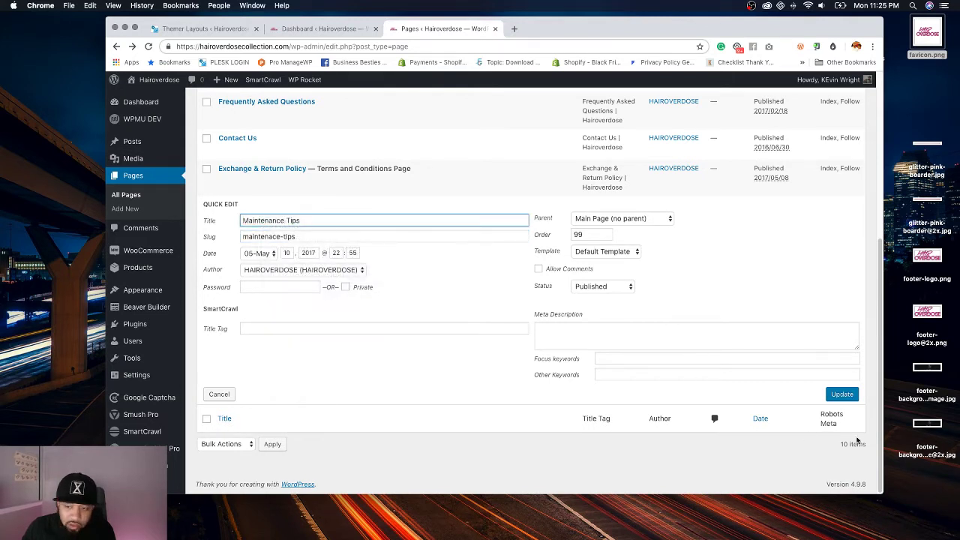
{"action": "left_click", "coordinate": [842, 395]}
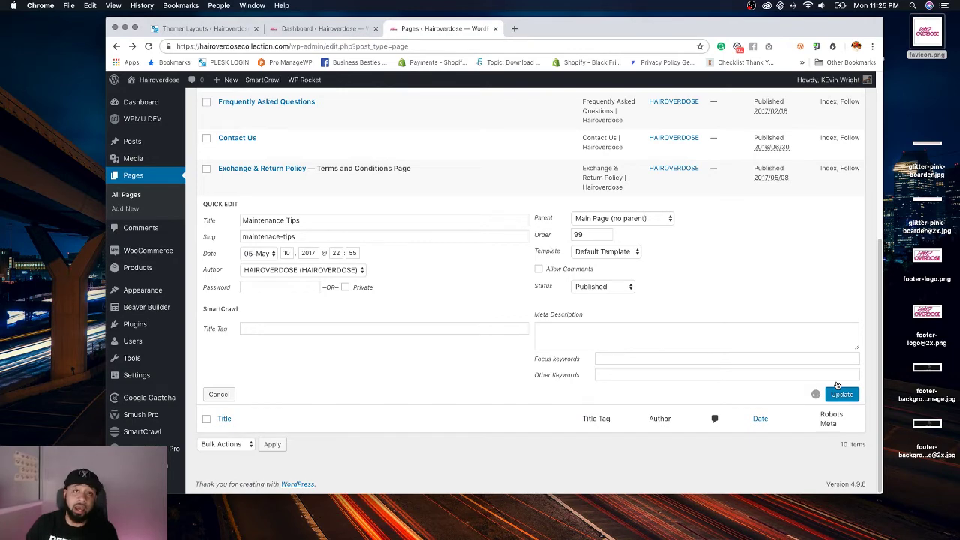
Step: Visit the live home page and check the FAQ, Book Me and Shop submenus in the header navigation
{"action": "left_click", "coordinate": [155, 80]}
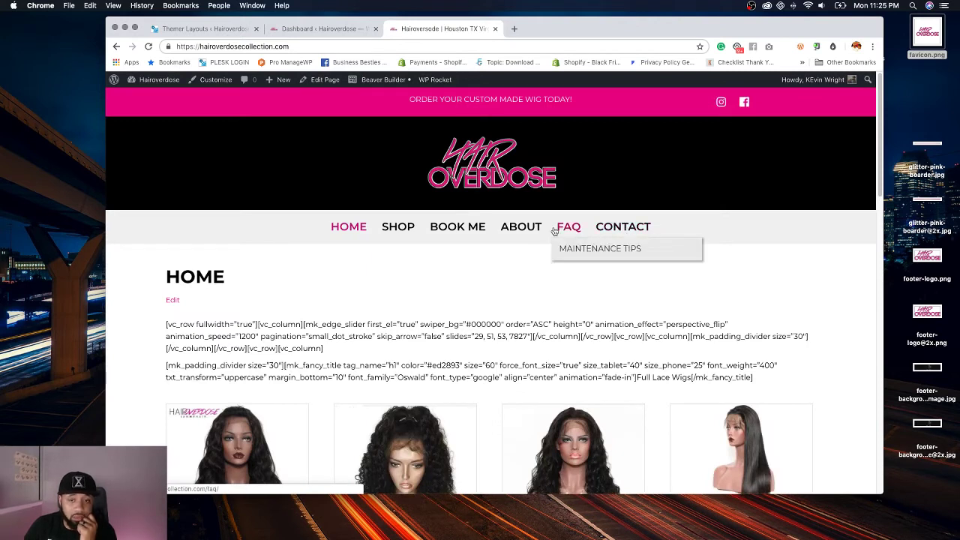
{"action": "mouse_move", "coordinate": [437, 231]}
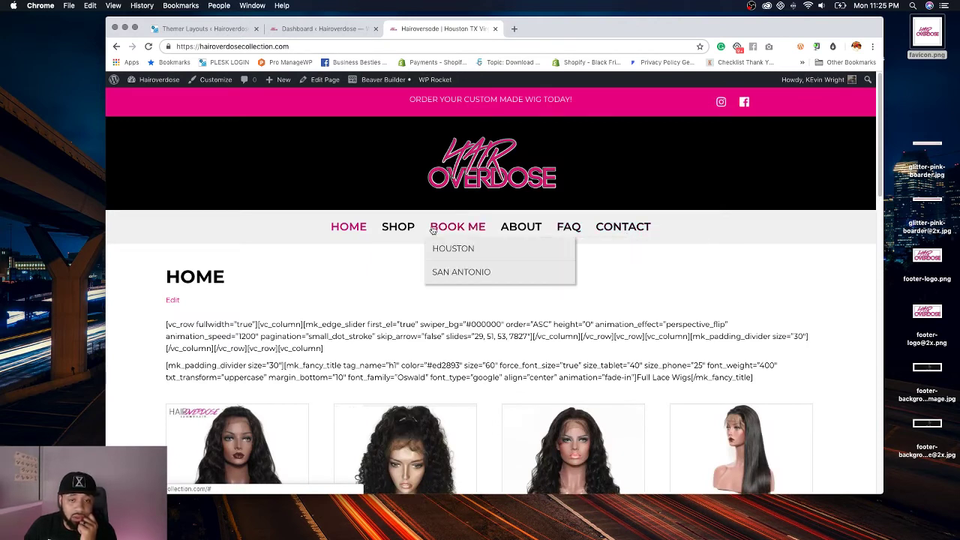
{"action": "mouse_move", "coordinate": [394, 233]}
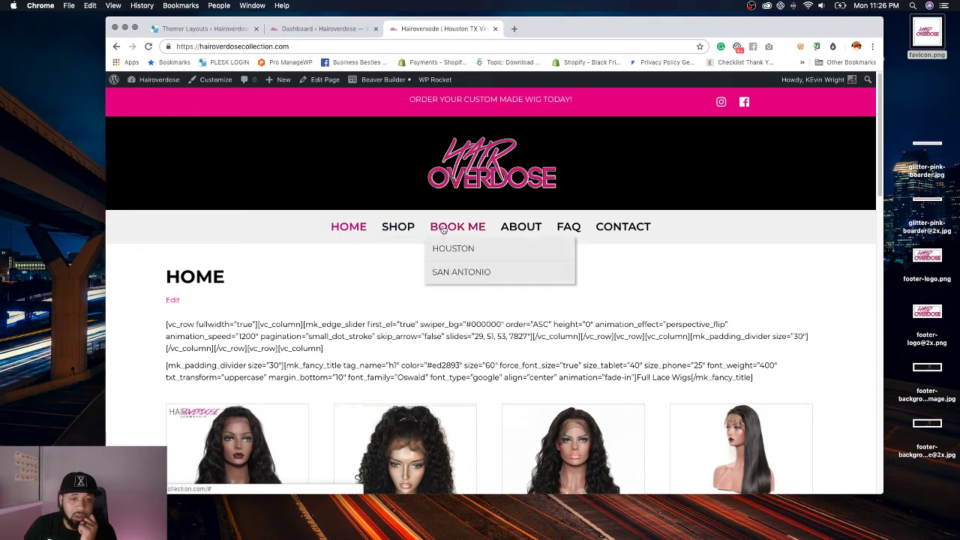
Step: In the WordPress main menu, move Exchange & Return Policy from Shop to a sub item of FAQ below Maintenance Tips, and save the menu
{"action": "left_click", "coordinate": [172, 88]}
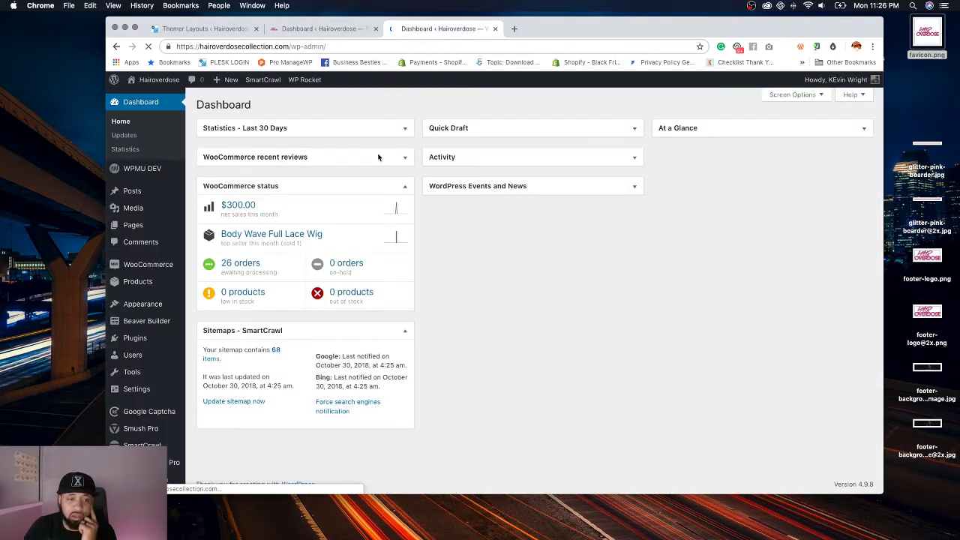
{"action": "mouse_move", "coordinate": [154, 304]}
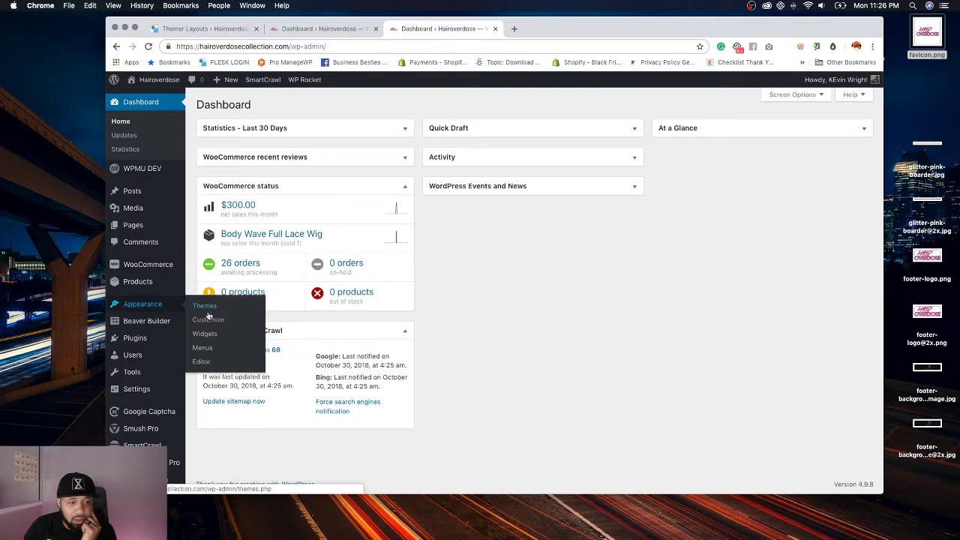
{"action": "left_click", "coordinate": [203, 348]}
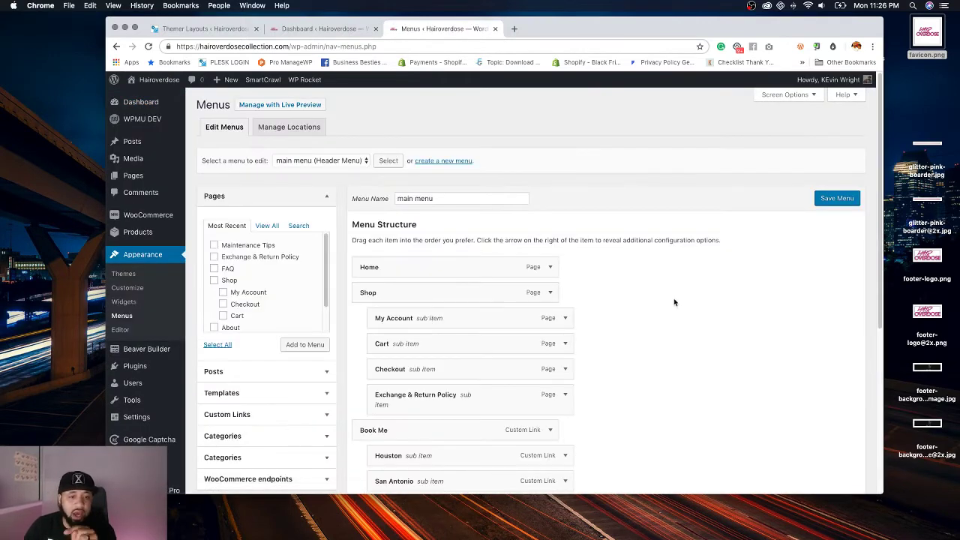
{"action": "scroll", "coordinate": [674, 297], "scroll_direction": "down", "scroll_amount": 2}
{"action": "scroll", "coordinate": [674, 301], "scroll_direction": "down", "scroll_amount": 5}
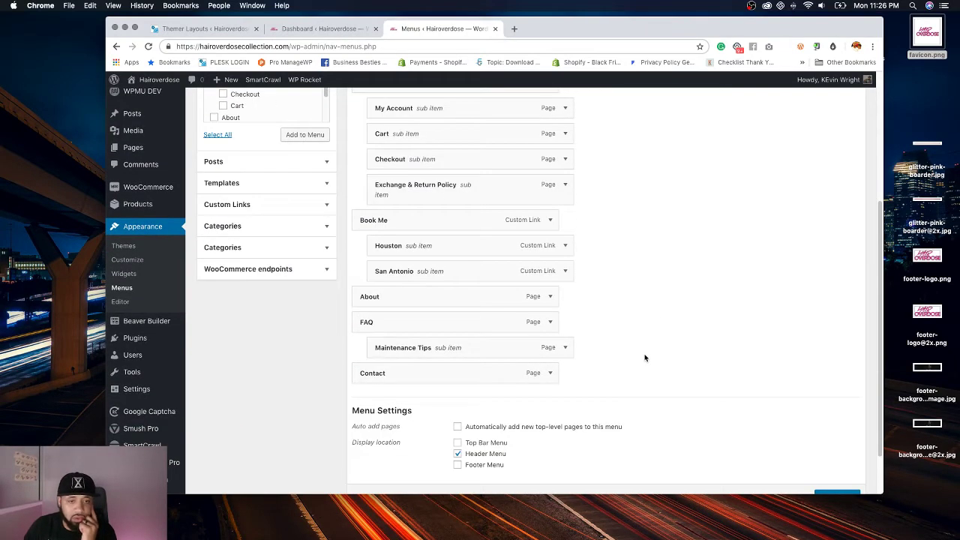
{"action": "scroll", "coordinate": [644, 357], "scroll_direction": "up", "scroll_amount": 3}
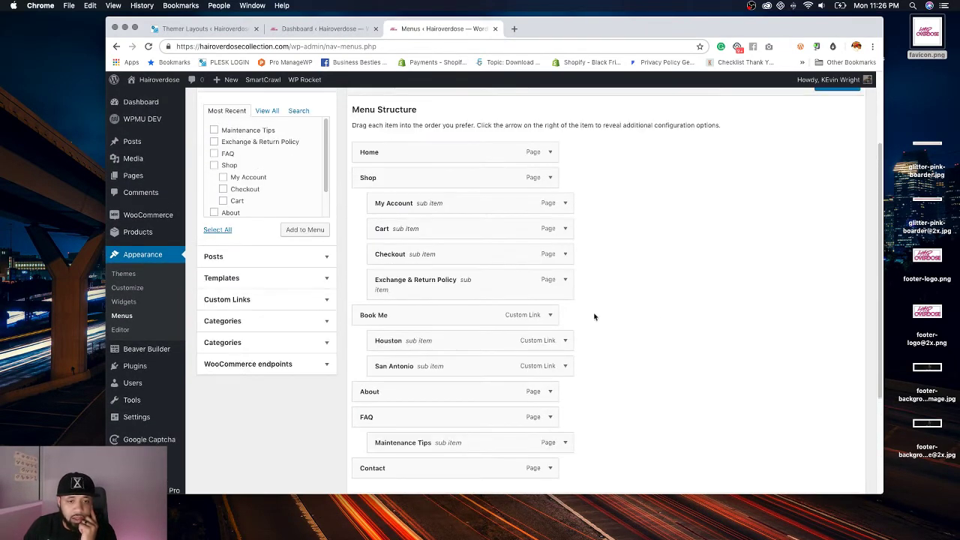
{"action": "left_click_drag", "start_coordinate": [439, 283], "coordinate": [441, 444]}
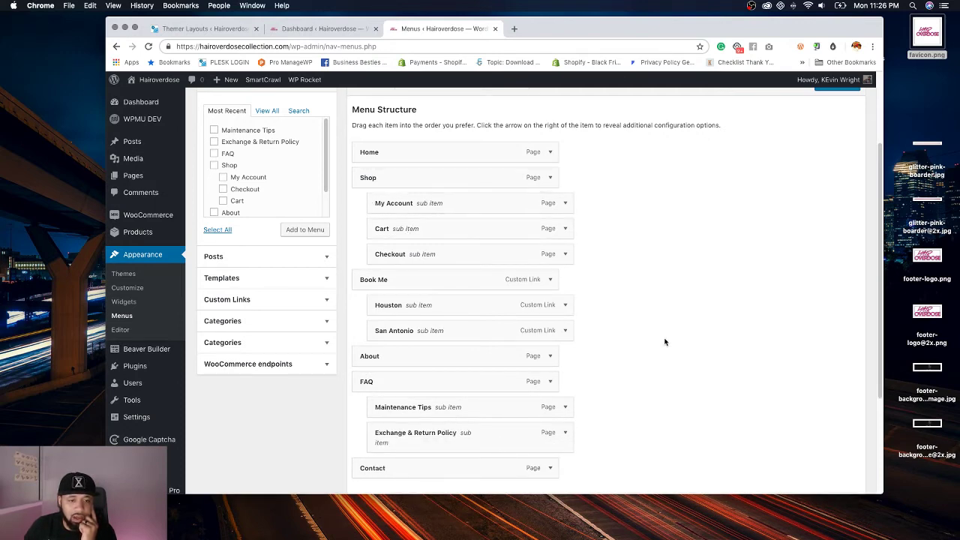
{"action": "scroll", "coordinate": [664, 342], "scroll_direction": "down", "scroll_amount": 5}
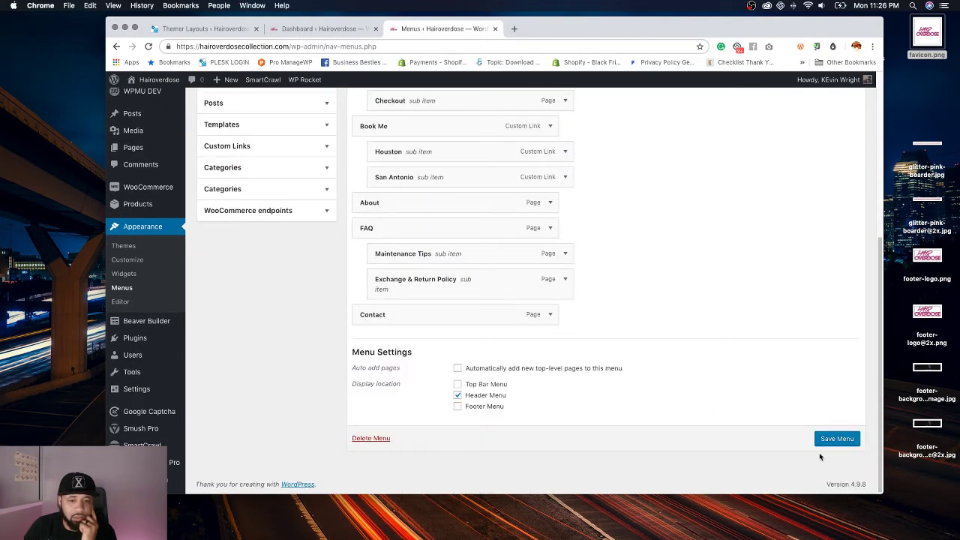
{"action": "left_click", "coordinate": [832, 440]}
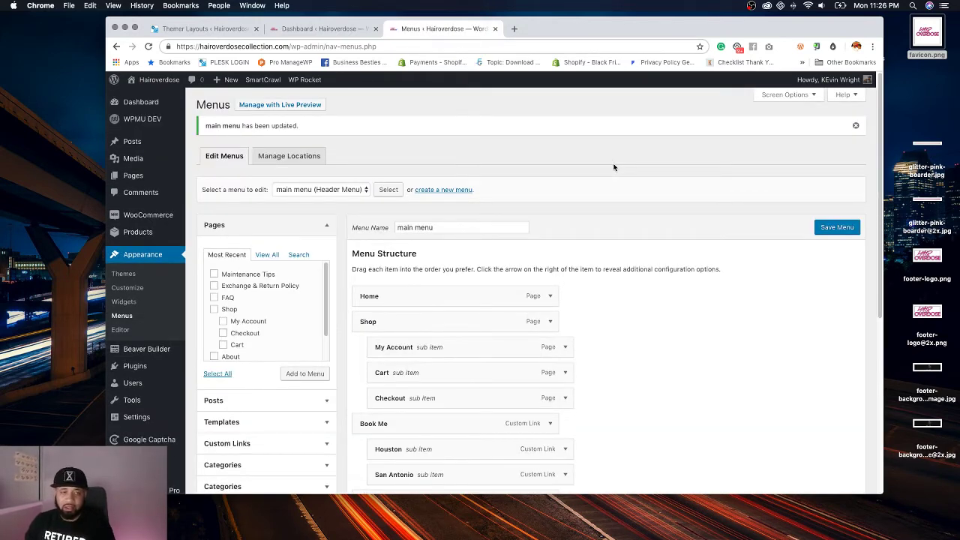
Step: Open the live home page in a new tab and check the FAQ and Shop submenus and the footer menu
{"action": "left_click", "coordinate": [159, 80], "text": "super"}
{"action": "left_click", "coordinate": [509, 28]}
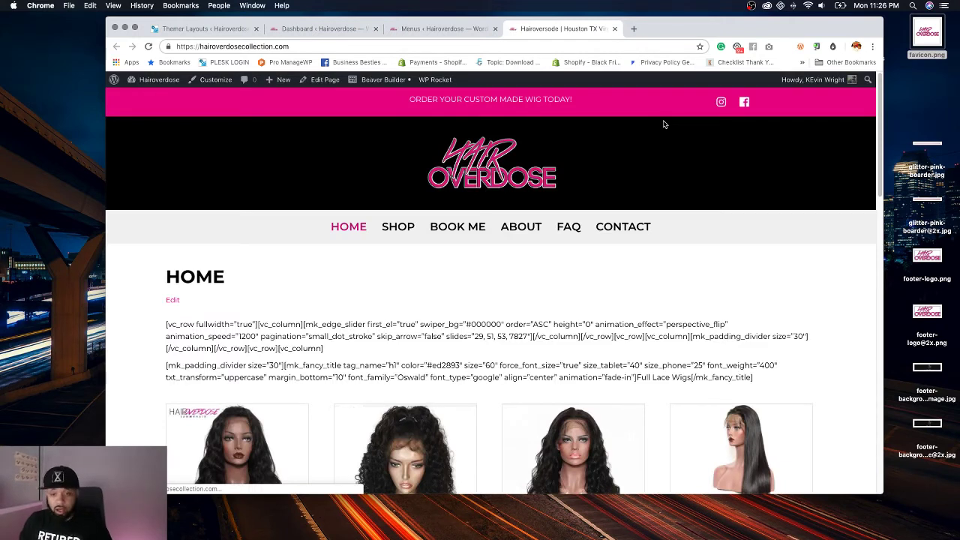
{"action": "mouse_move", "coordinate": [581, 237]}
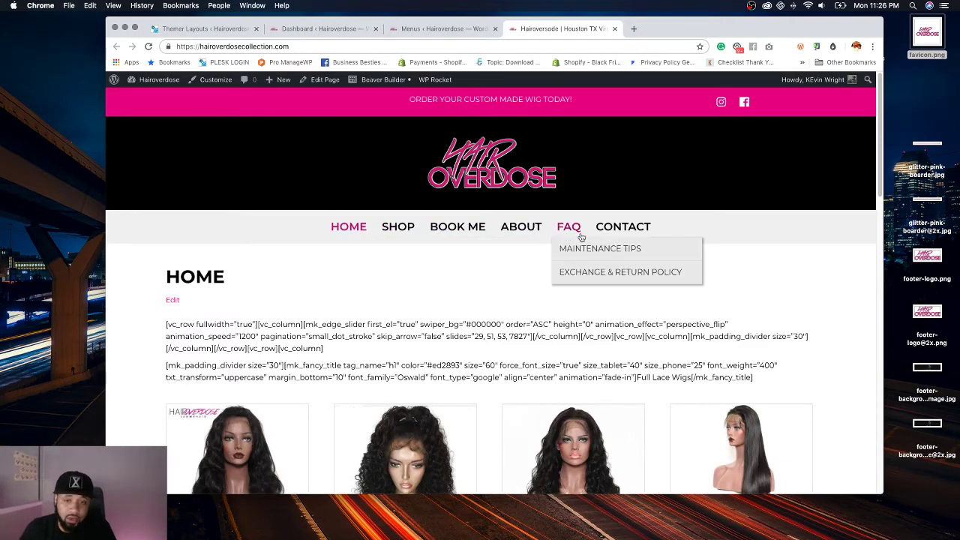
{"action": "mouse_move", "coordinate": [401, 259]}
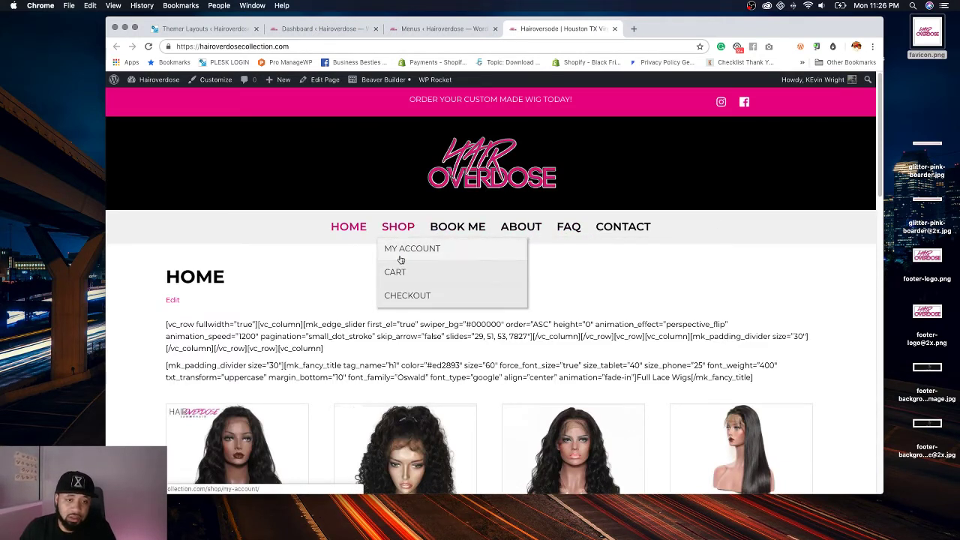
{"action": "scroll", "coordinate": [748, 302], "scroll_direction": "down", "scroll_amount": 15}
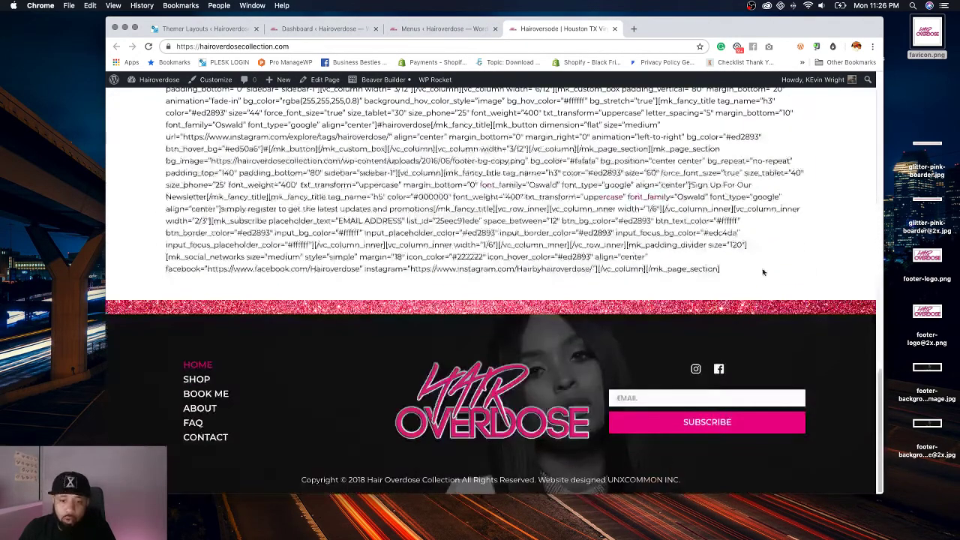
{"action": "scroll", "coordinate": [757, 260], "scroll_direction": "up", "scroll_amount": 15}
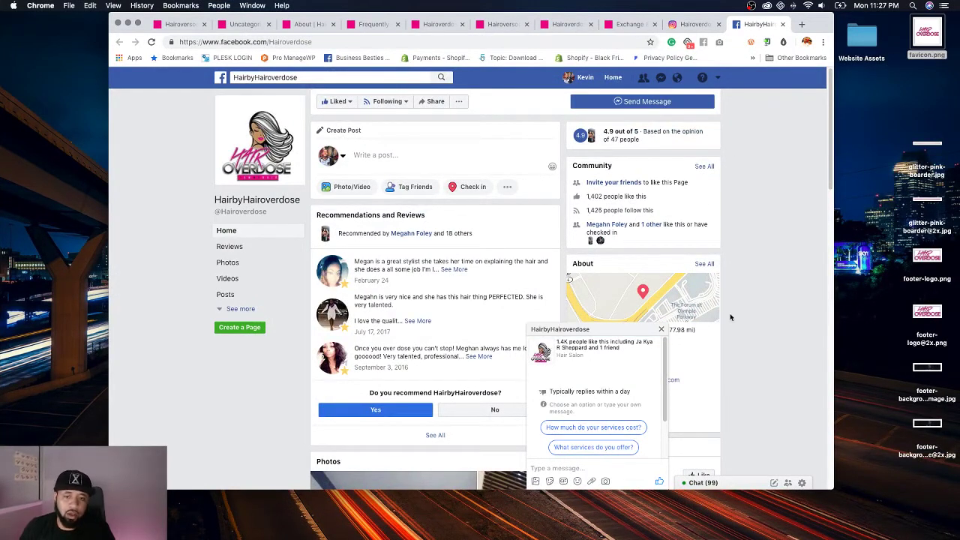
Step: Close the Facebook chat pop-up, switch to Safari, and open the HairbyHairoverdose page's Messenger Platform settings
{"action": "left_click", "coordinate": [662, 329]}
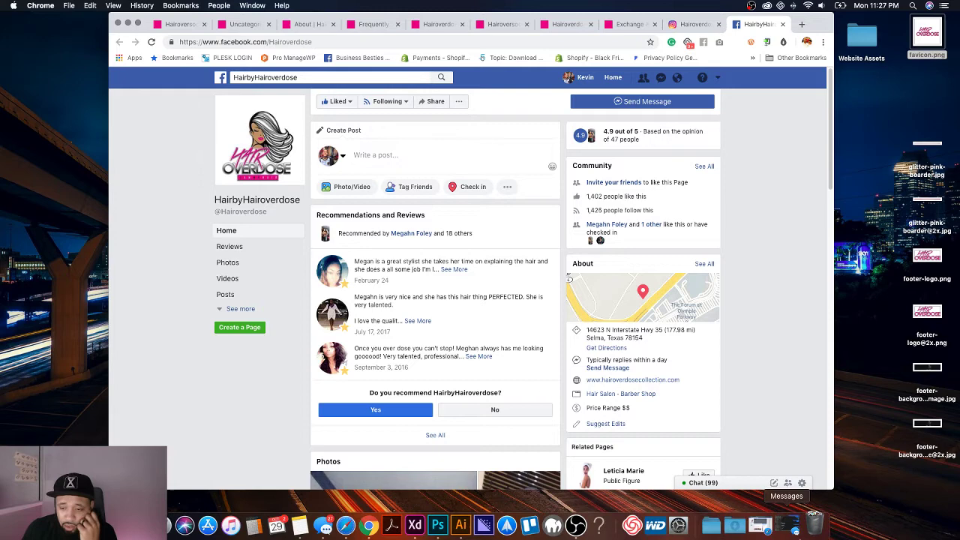
{"action": "left_click", "coordinate": [789, 527]}
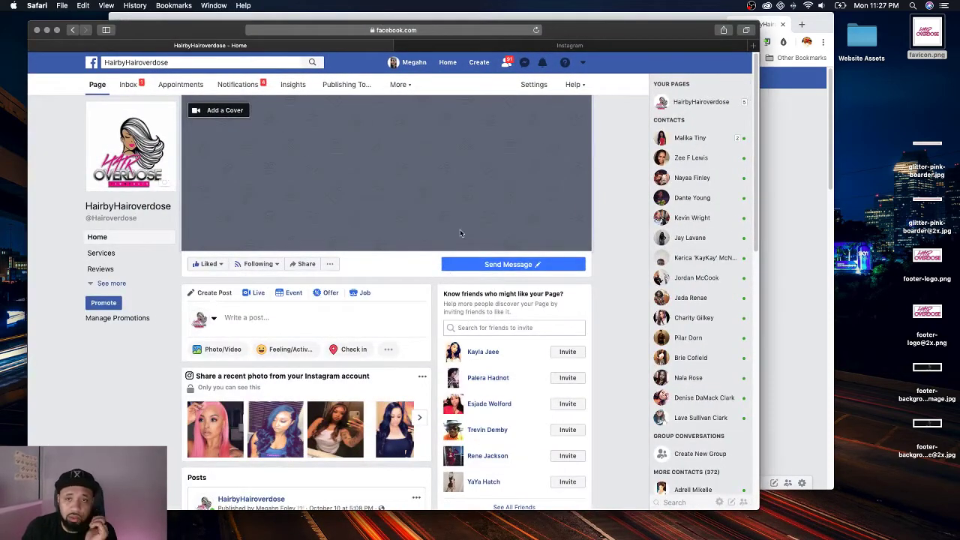
{"action": "left_click", "coordinate": [528, 85]}
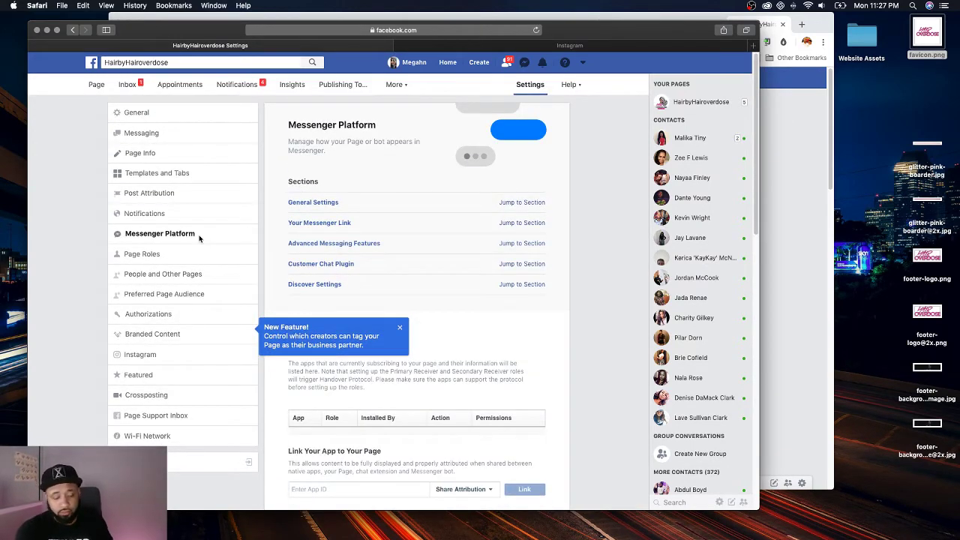
{"action": "left_click", "coordinate": [400, 328]}
{"action": "scroll", "coordinate": [545, 301], "scroll_direction": "down", "scroll_amount": 1}
{"action": "scroll", "coordinate": [546, 301], "scroll_direction": "down", "scroll_amount": 5}
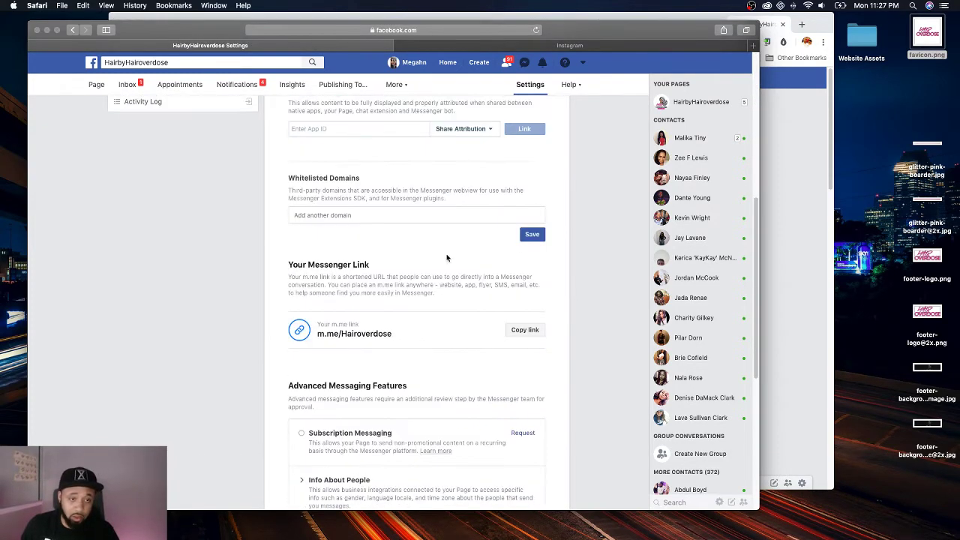
{"action": "scroll", "coordinate": [450, 172], "scroll_direction": "up", "scroll_amount": 1}
{"action": "key", "text": "super+Tab"}
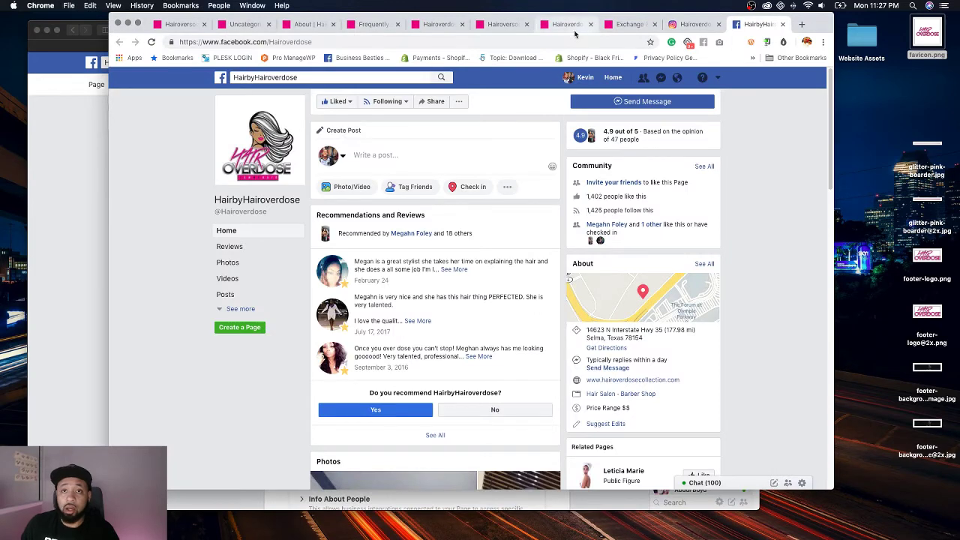
{"action": "left_click", "coordinate": [184, 24]}
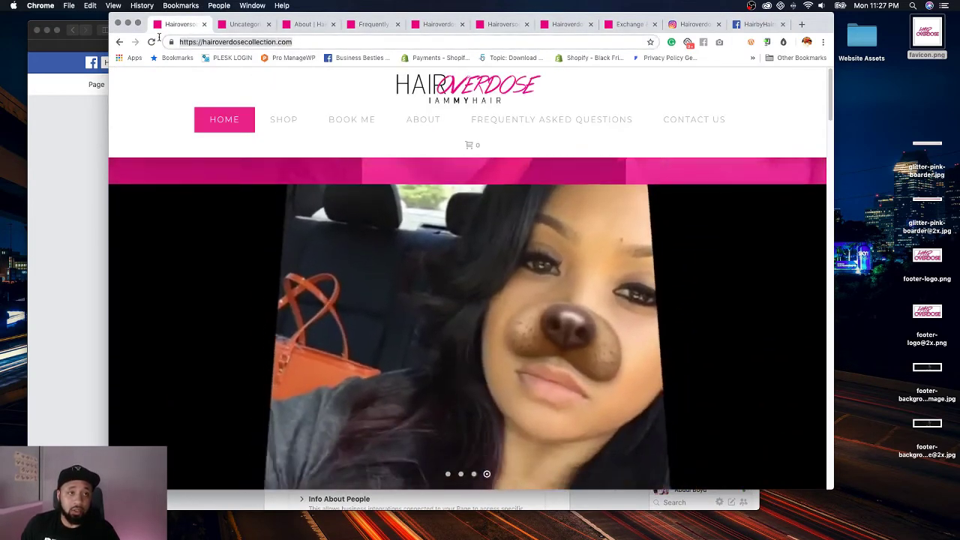
{"action": "left_click", "coordinate": [102, 158]}
{"action": "left_click", "coordinate": [366, 234]}
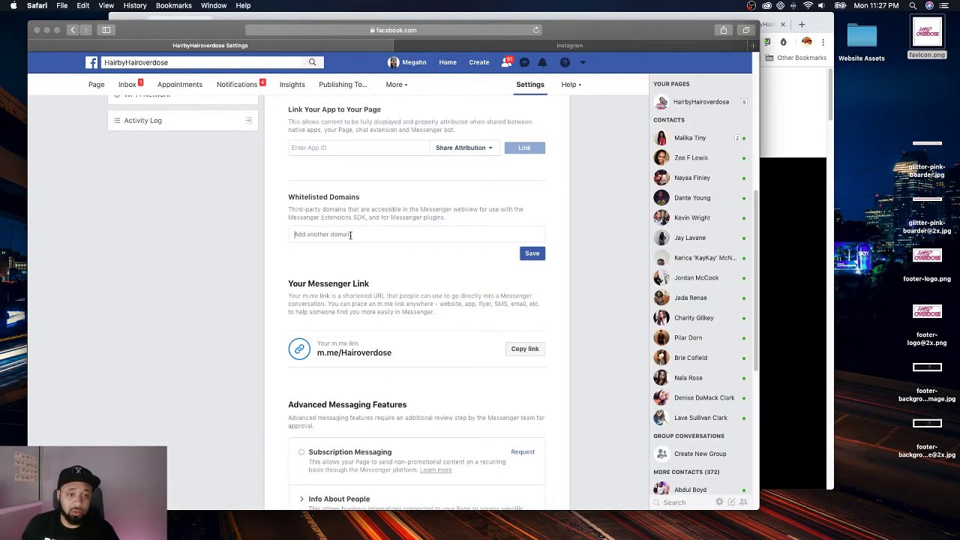
{"action": "type", "text": "https://hairoverdosecollection.com/"}
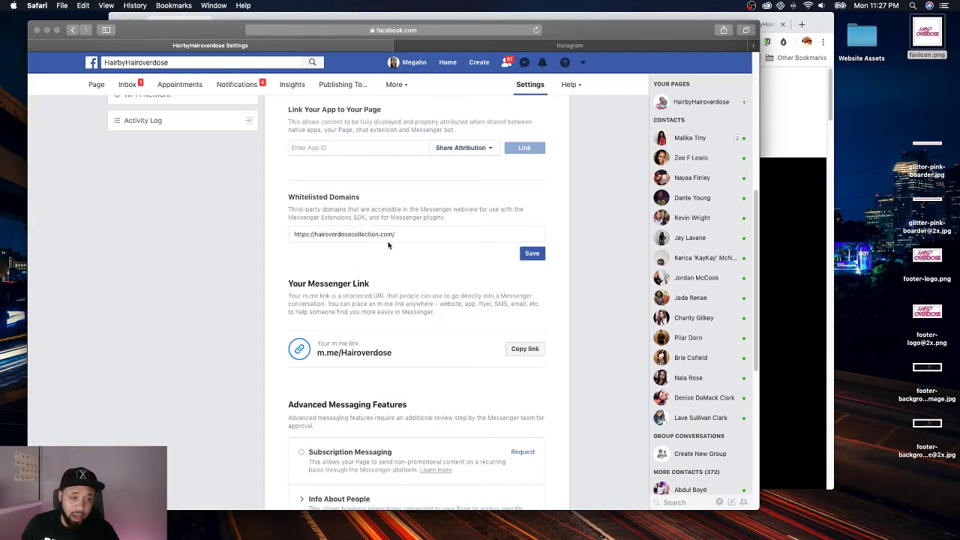
{"action": "key", "text": "Return"}
{"action": "type", "text": "https://hairoverdosecollection.com/"}
{"action": "triple_click", "coordinate": [435, 234]}
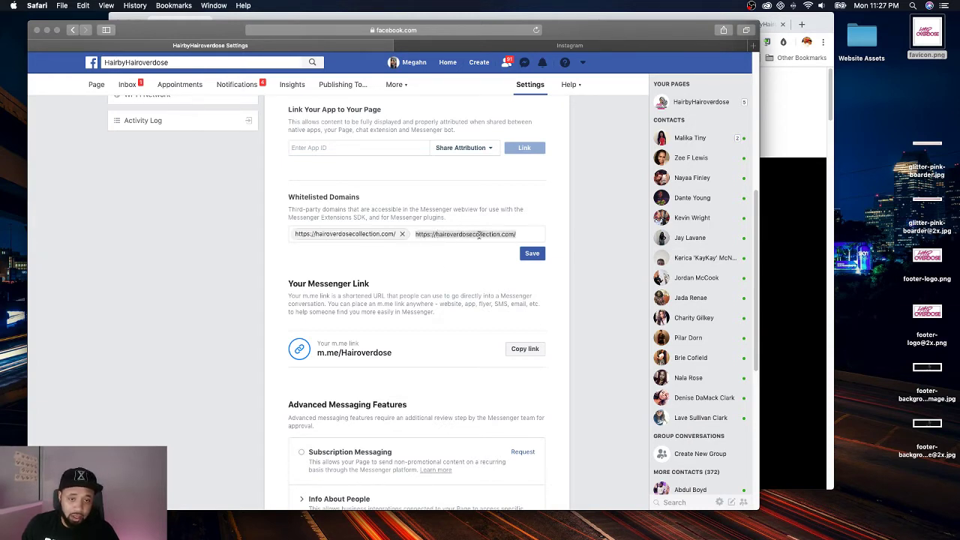
{"action": "left_click", "coordinate": [438, 234]}
{"action": "type", "text": "www."}
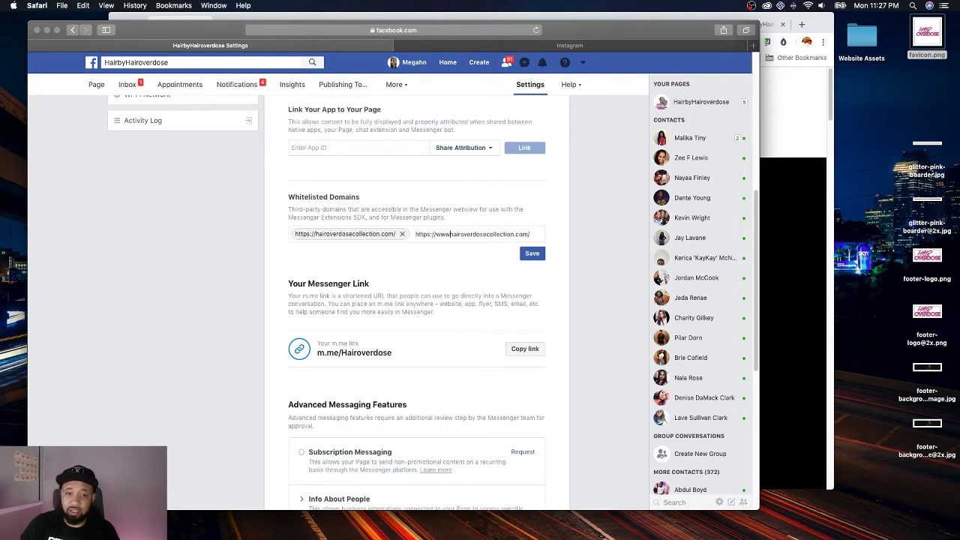
{"action": "left_click", "coordinate": [530, 267]}
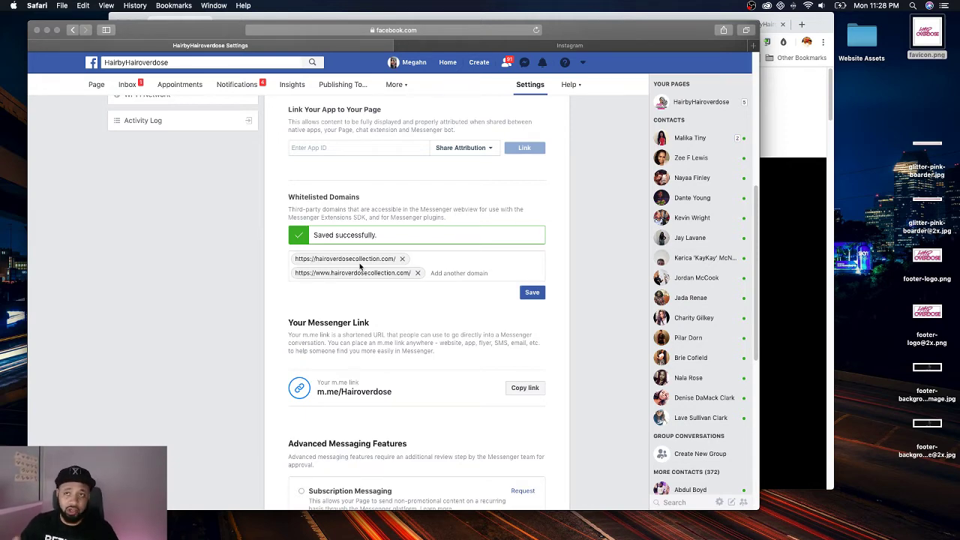
Step: Start the Customer Chat Plugin setup and keep the default English (US) language and the greeting "Hi! How can we help you?"
{"action": "scroll", "coordinate": [360, 266], "scroll_direction": "down", "scroll_amount": 5}
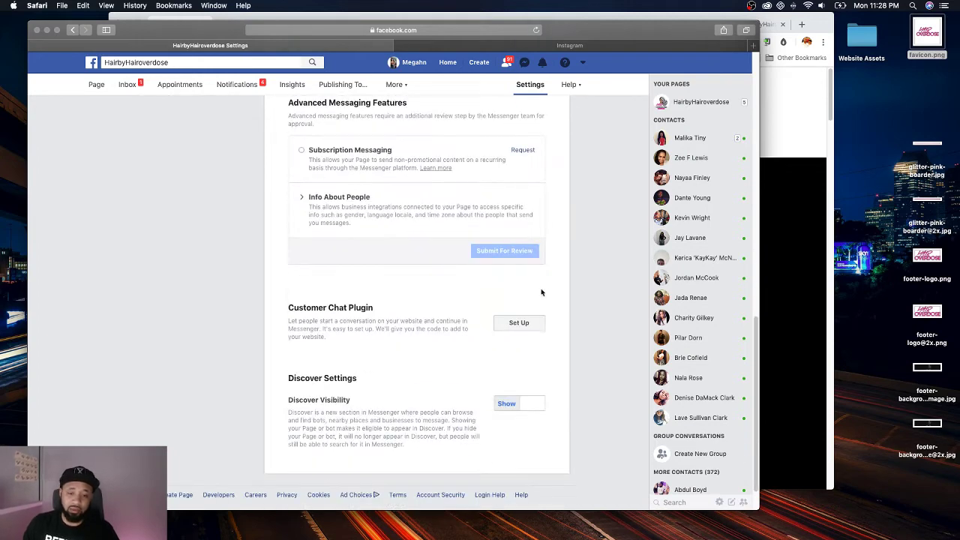
{"action": "left_click", "coordinate": [520, 323]}
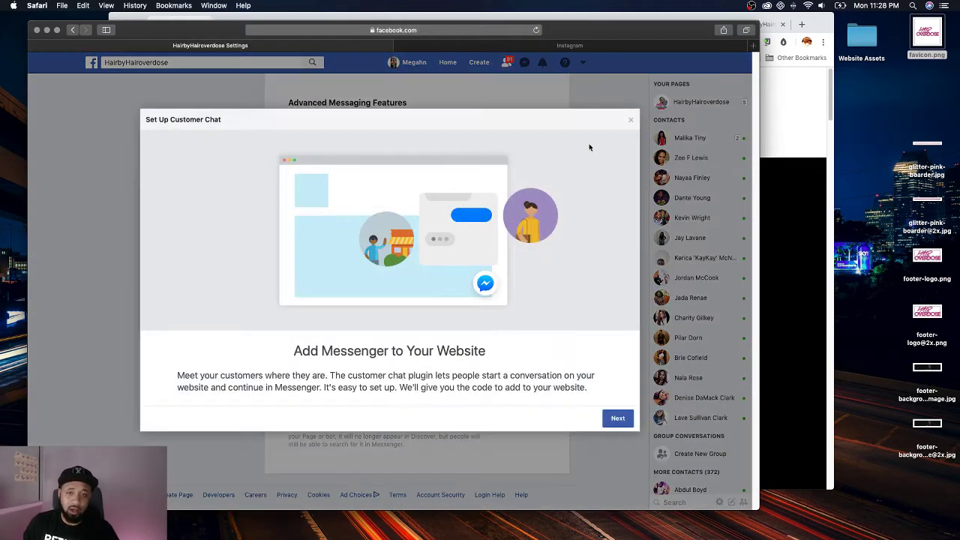
{"action": "left_click", "coordinate": [630, 120]}
{"action": "scroll", "coordinate": [312, 303], "scroll_direction": "down", "scroll_amount": 1}
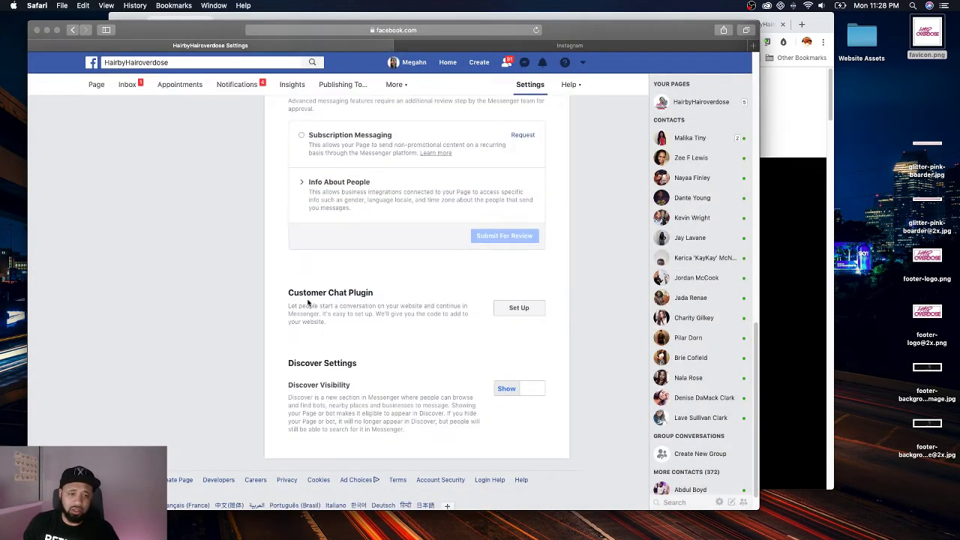
{"action": "left_click", "coordinate": [518, 308]}
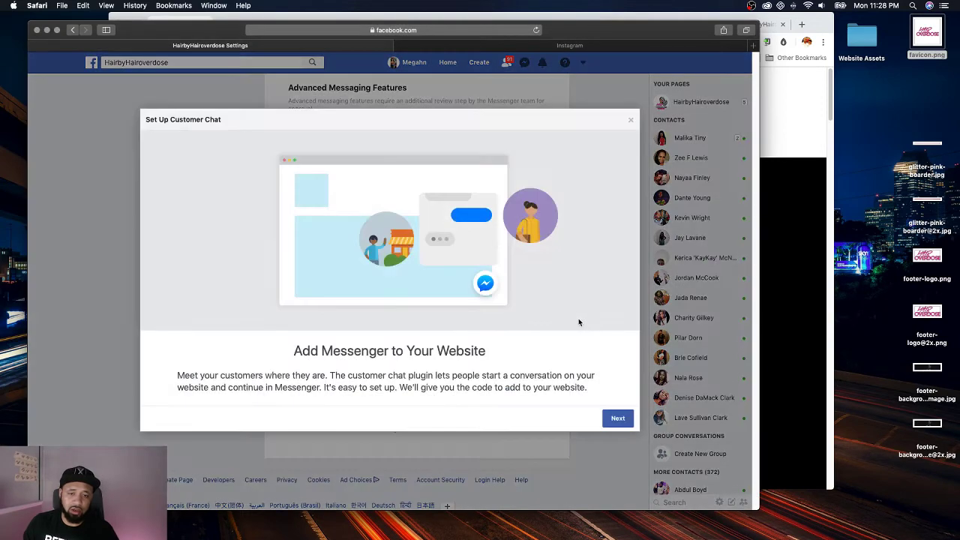
{"action": "left_click", "coordinate": [617, 418]}
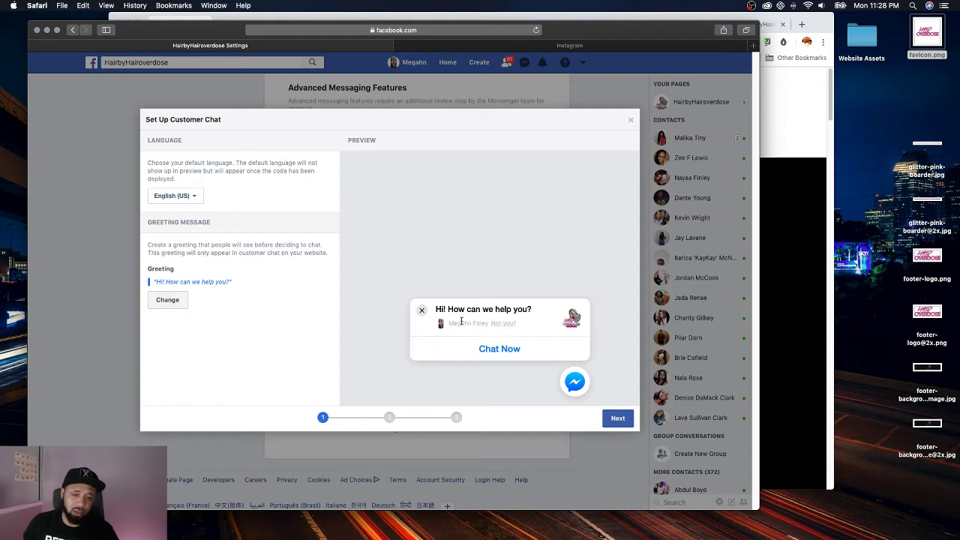
{"action": "left_click", "coordinate": [165, 304]}
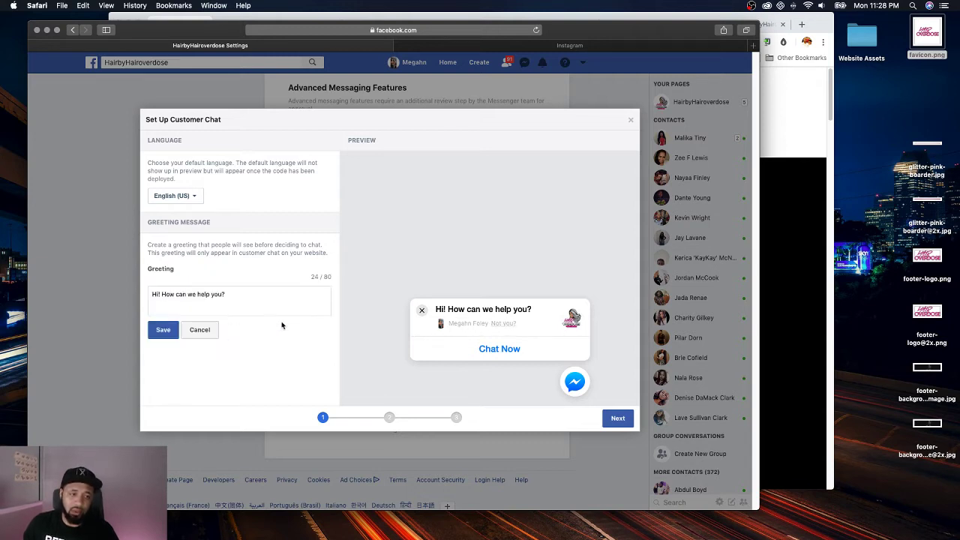
{"action": "left_click", "coordinate": [201, 330]}
{"action": "left_click", "coordinate": [616, 419]}
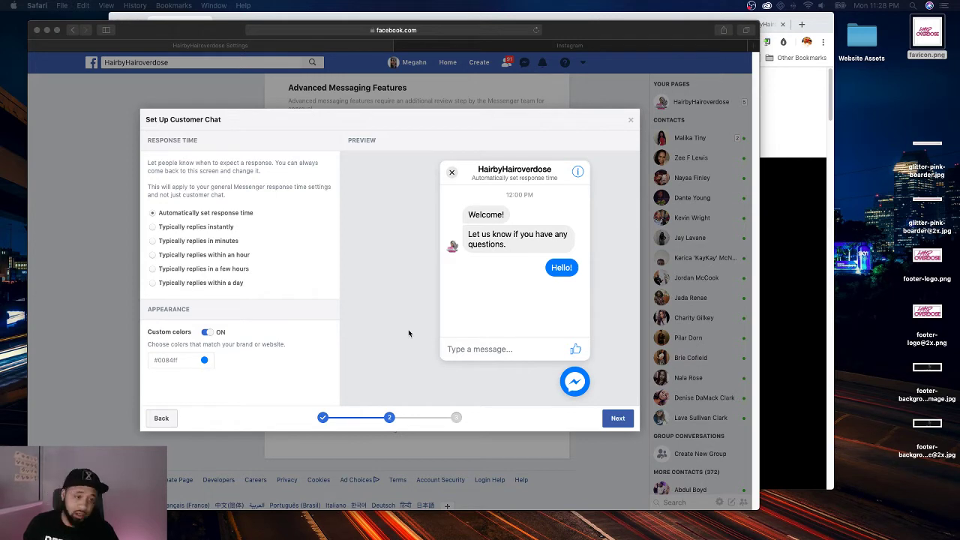
Step: Set the chat's custom color to #EA028A, keep the automatic response time, and continue to the code snippet stage
{"action": "left_click", "coordinate": [206, 389]}
{"action": "left_click", "coordinate": [182, 363]}
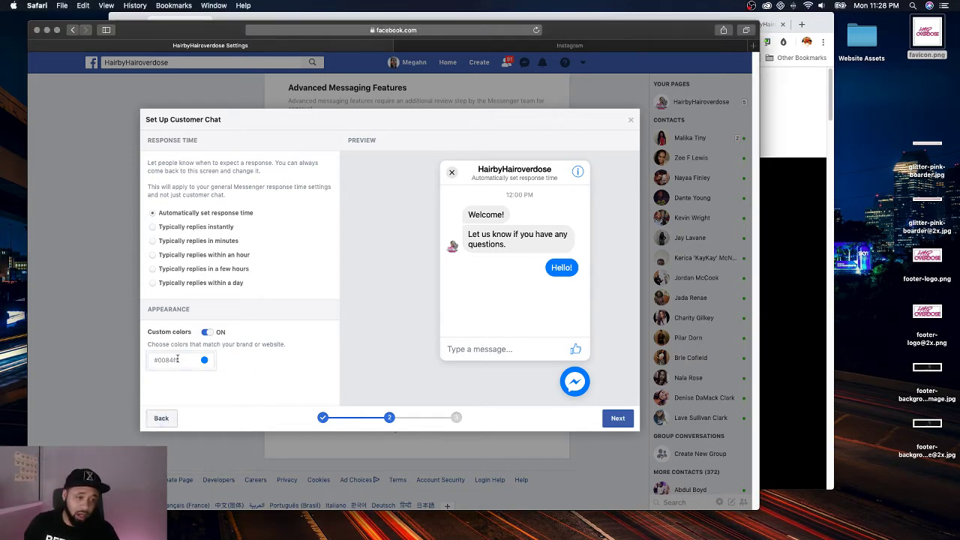
{"action": "left_click", "coordinate": [180, 361]}
{"action": "type", "text": "#EA028A"}
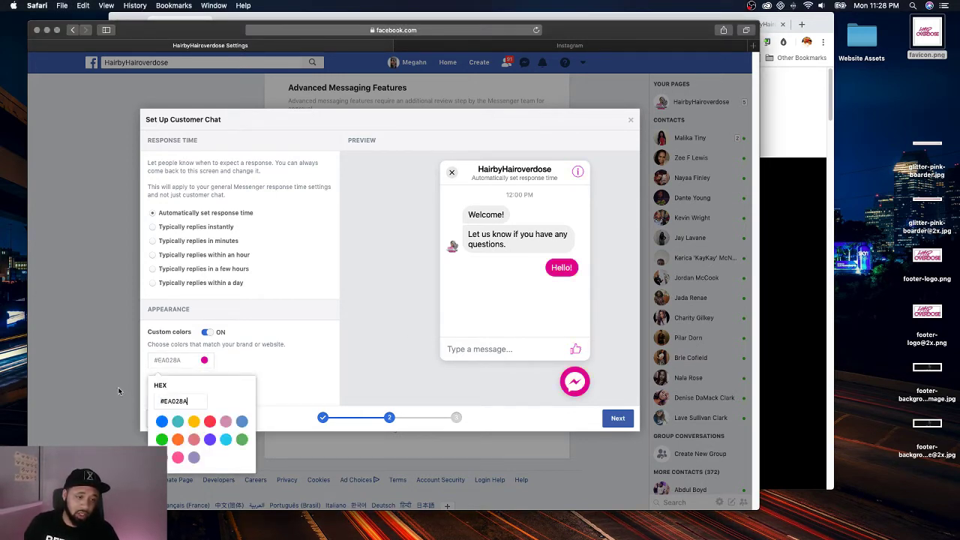
{"action": "left_click", "coordinate": [281, 375]}
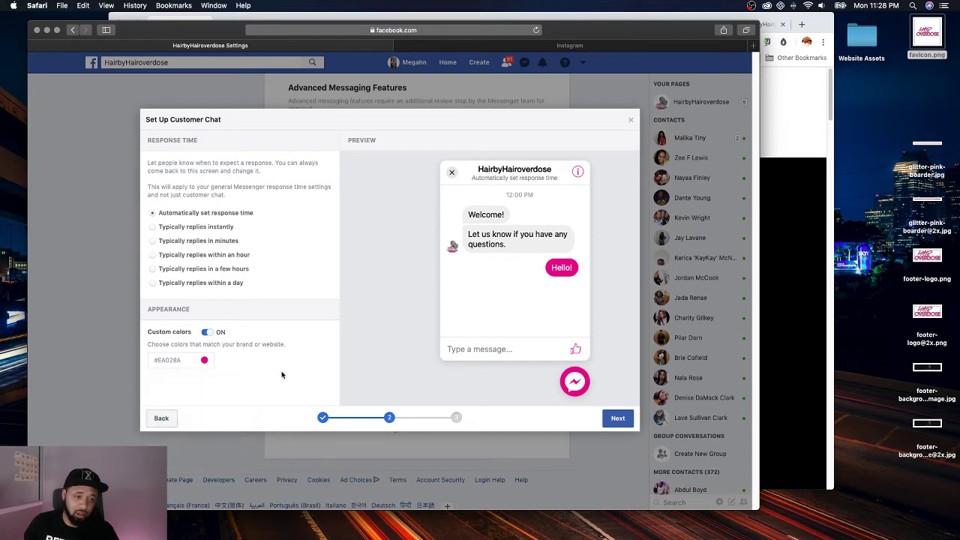
{"action": "left_click", "coordinate": [616, 421]}
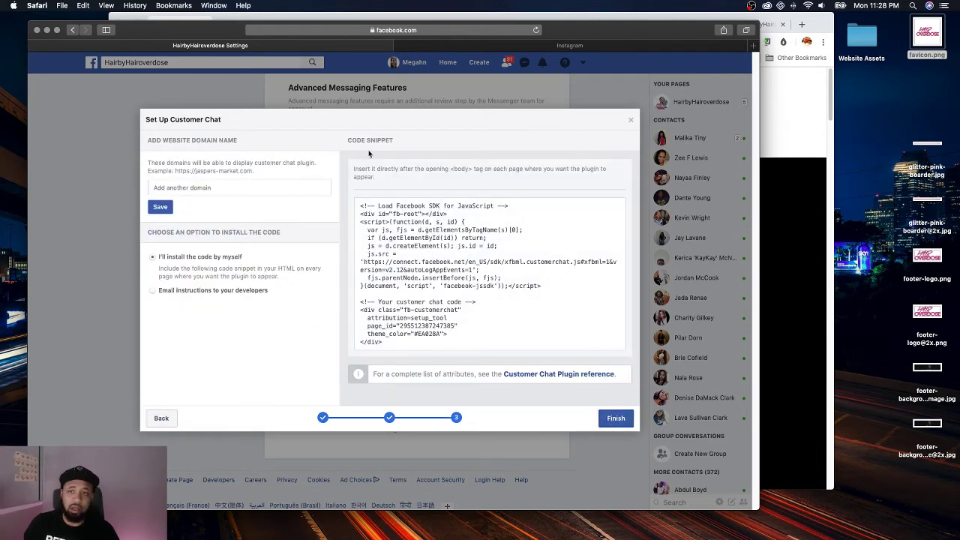
{"action": "left_click", "coordinate": [827, 114]}
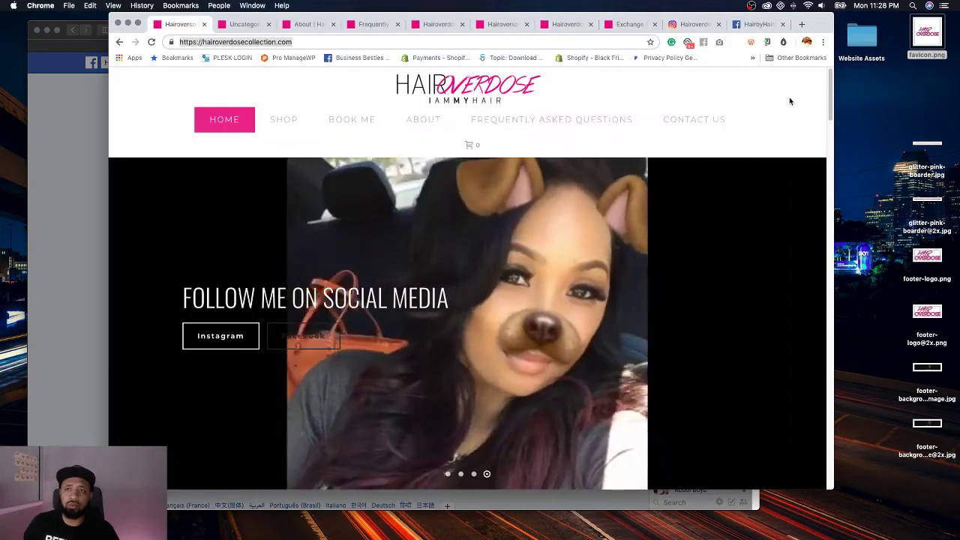
{"action": "left_click", "coordinate": [299, 42]}
{"action": "key", "text": "super+c"}
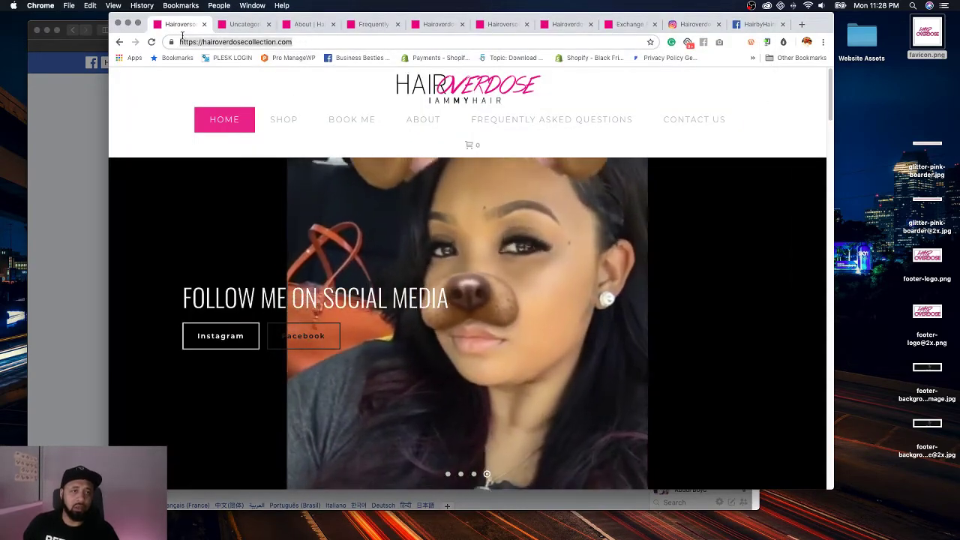
{"action": "left_click", "coordinate": [92, 147]}
{"action": "left_click", "coordinate": [217, 189]}
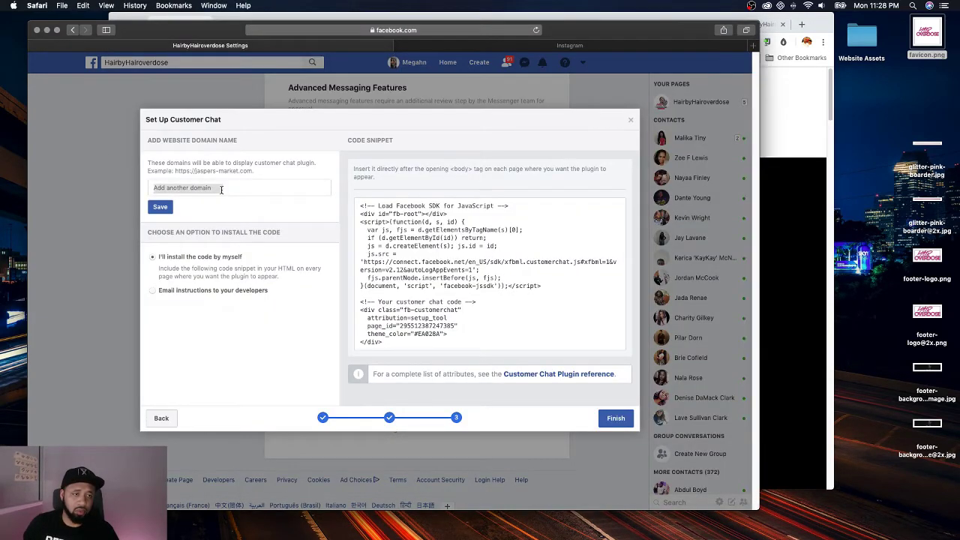
{"action": "key", "text": "super+v"}
{"action": "key", "text": "Return"}
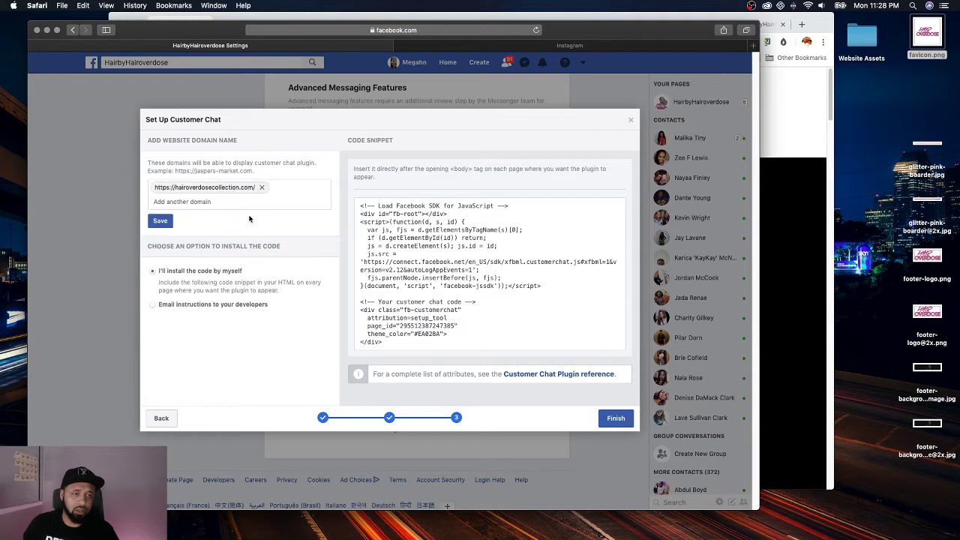
{"action": "left_click", "coordinate": [200, 203]}
{"action": "key", "text": "super+v"}
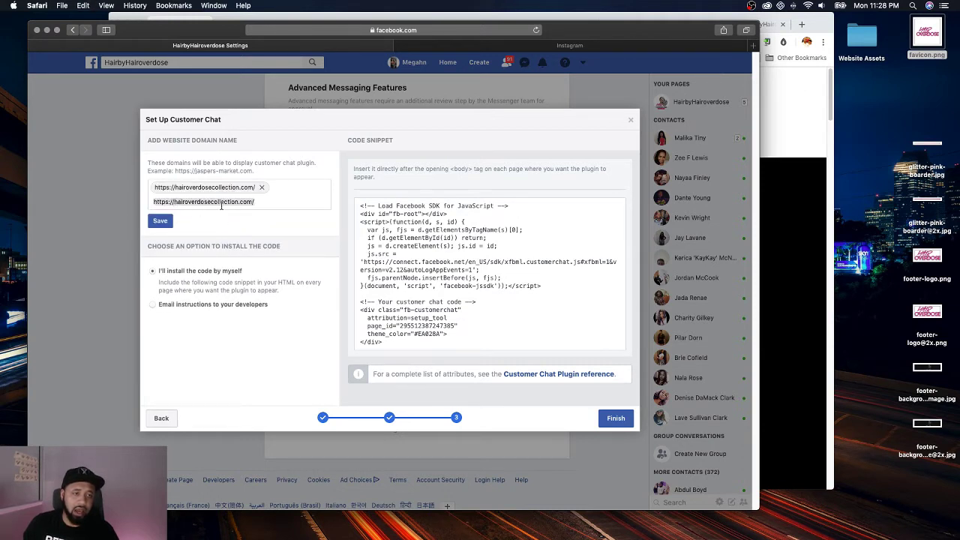
{"action": "type", "text": "www."}
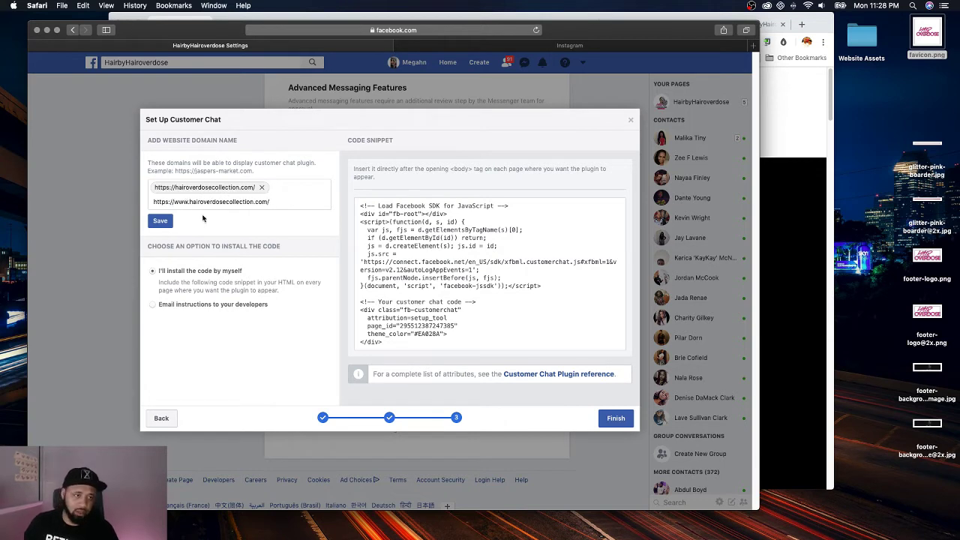
{"action": "left_click", "coordinate": [160, 221]}
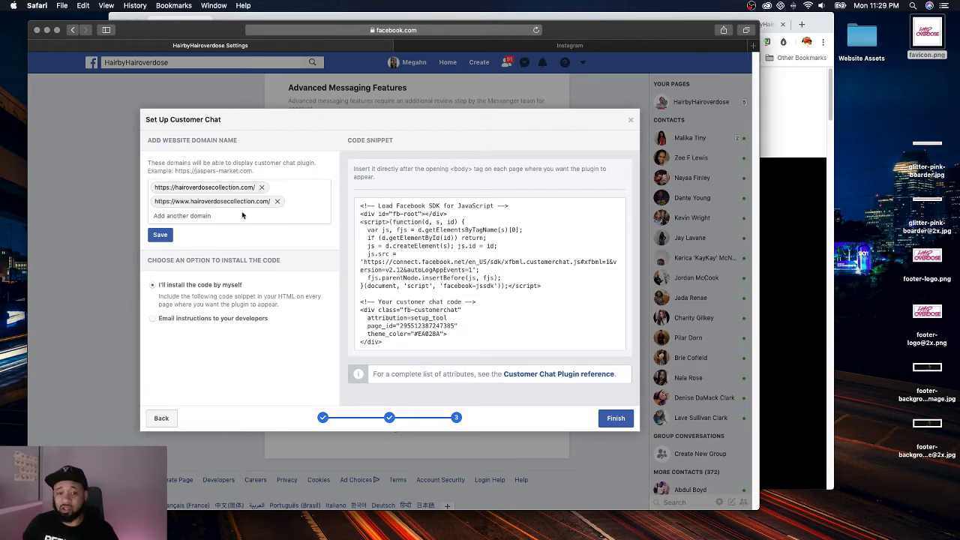
Step: Select the customer chat code snippet, switch to Chrome, and open the site's Customizer to check the installed themes
{"action": "left_click", "coordinate": [447, 248]}
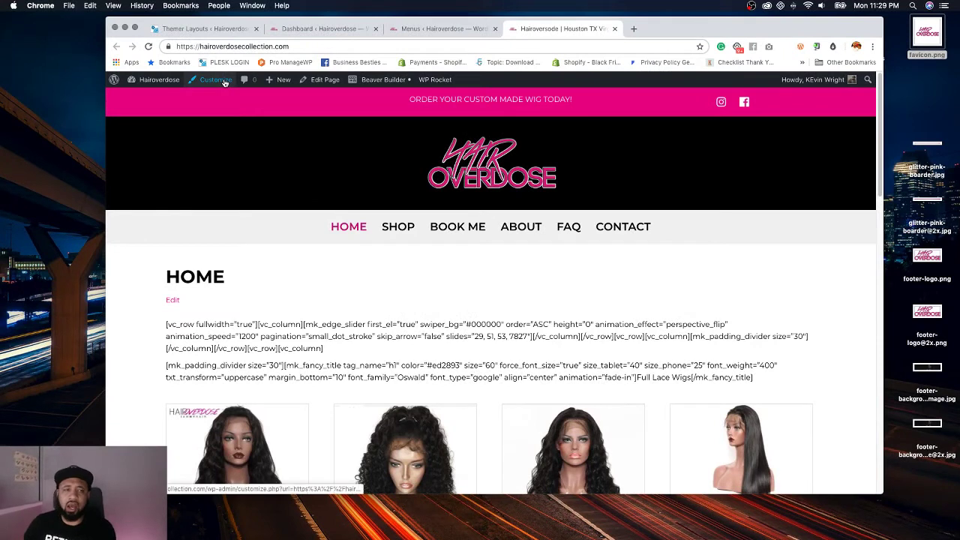
{"action": "left_click", "coordinate": [224, 81]}
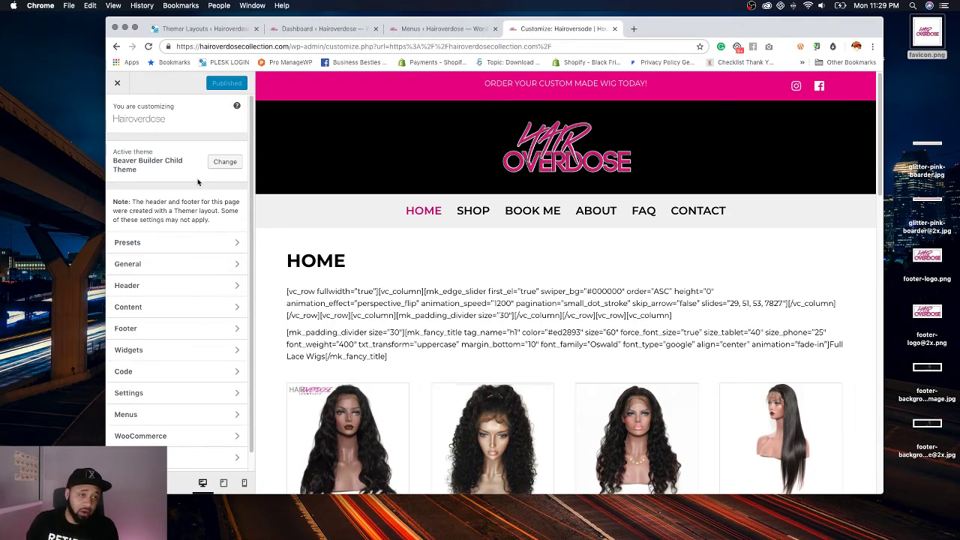
{"action": "left_click", "coordinate": [219, 164]}
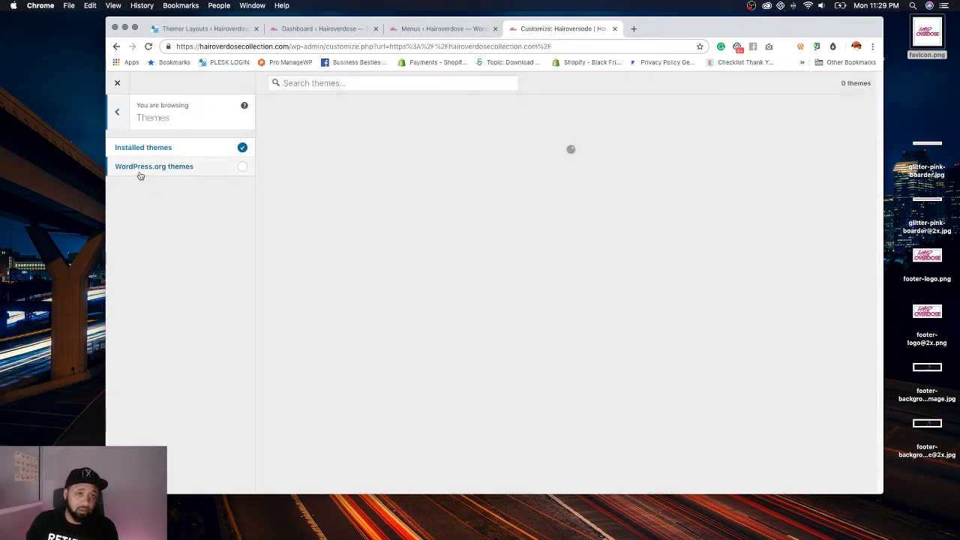
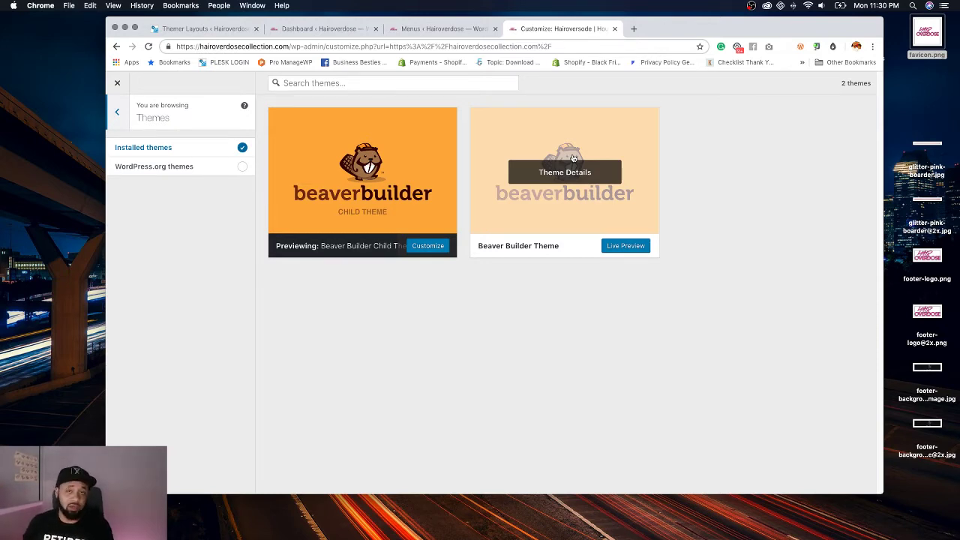
{"action": "left_click", "coordinate": [117, 112]}
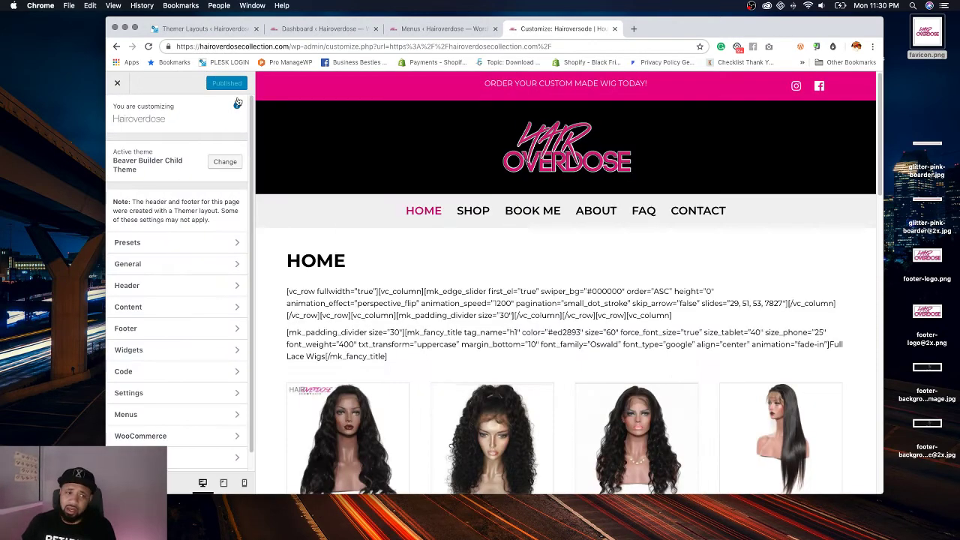
Step: Open the Customizer's Code settings, then return to Safari and copy the customer chat code snippet
{"action": "scroll", "coordinate": [150, 330], "scroll_direction": "down", "scroll_amount": 1}
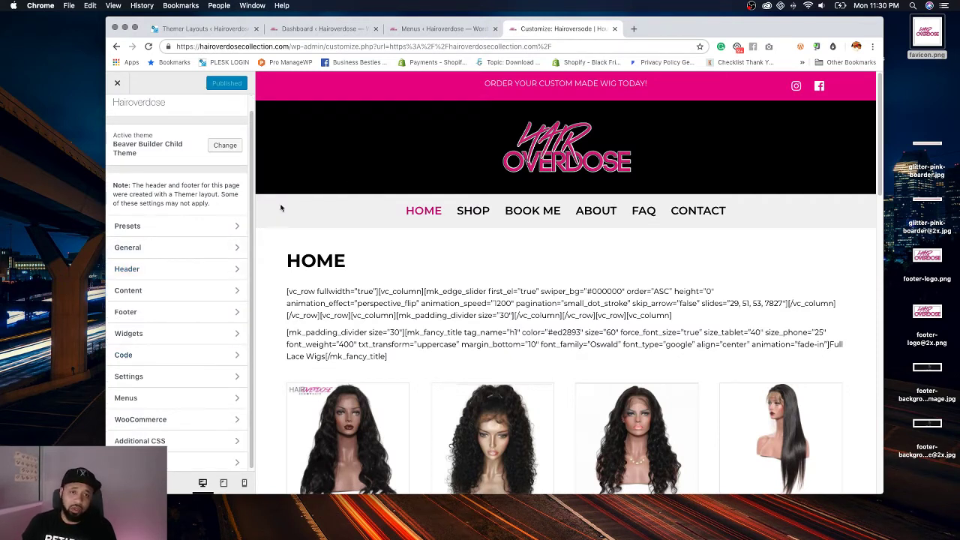
{"action": "left_click", "coordinate": [175, 359]}
{"action": "key", "text": "ctrl+Right"}
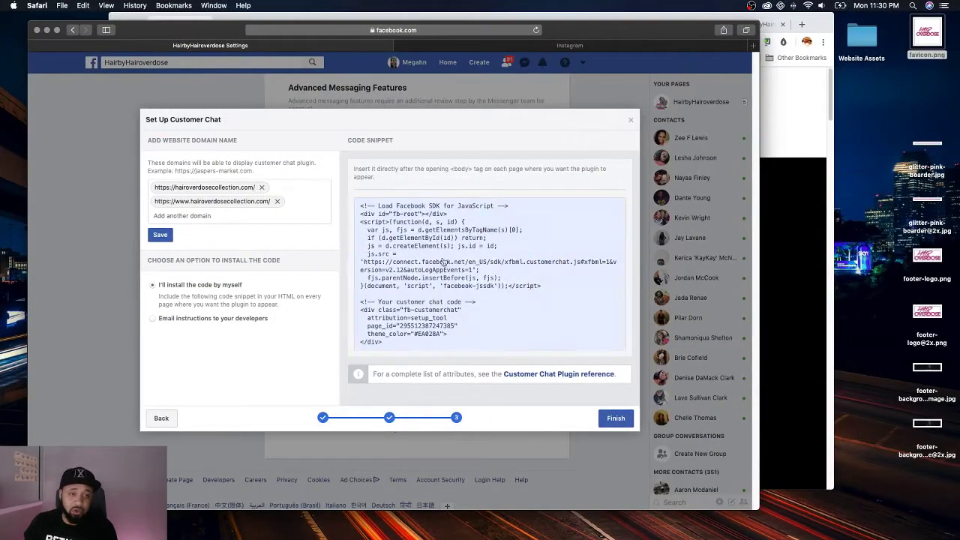
{"action": "left_click", "coordinate": [422, 205]}
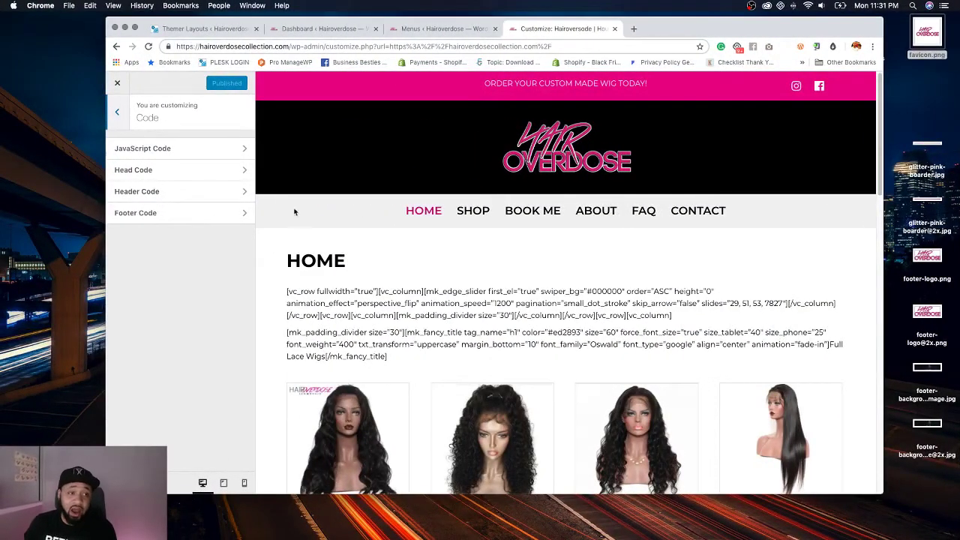
Step: Paste the customer chat snippet into the Customizer's Header Code in Chrome and publish the change
{"action": "left_click", "coordinate": [192, 191]}
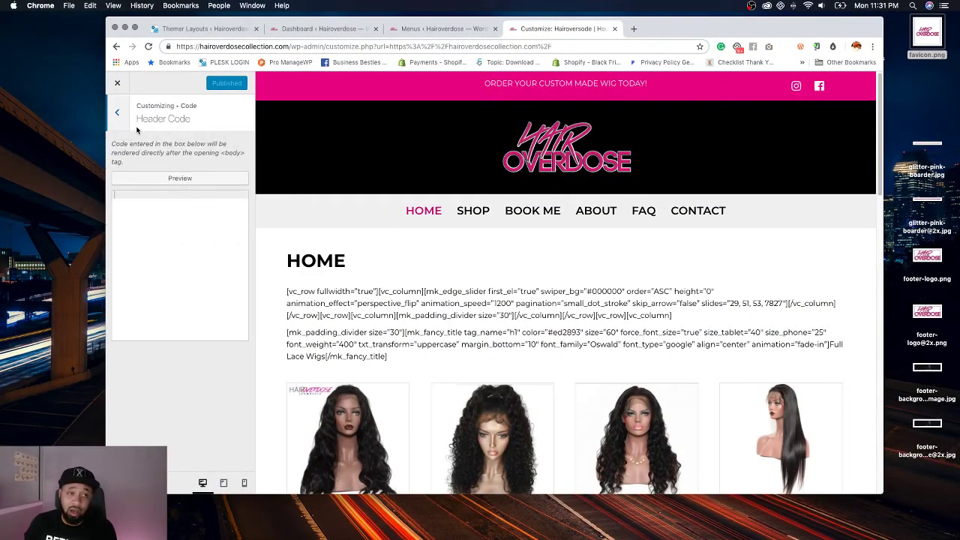
{"action": "left_click", "coordinate": [117, 112]}
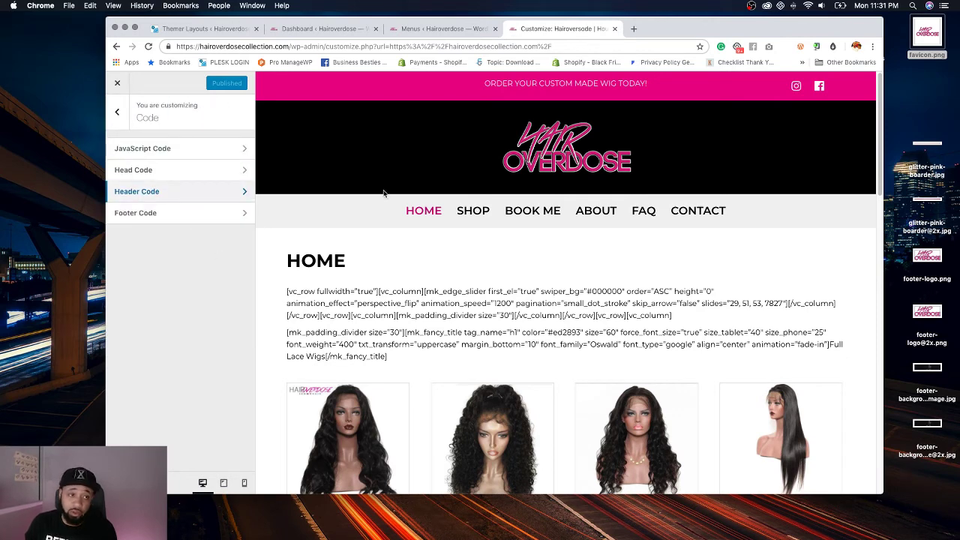
{"action": "left_click", "coordinate": [151, 193]}
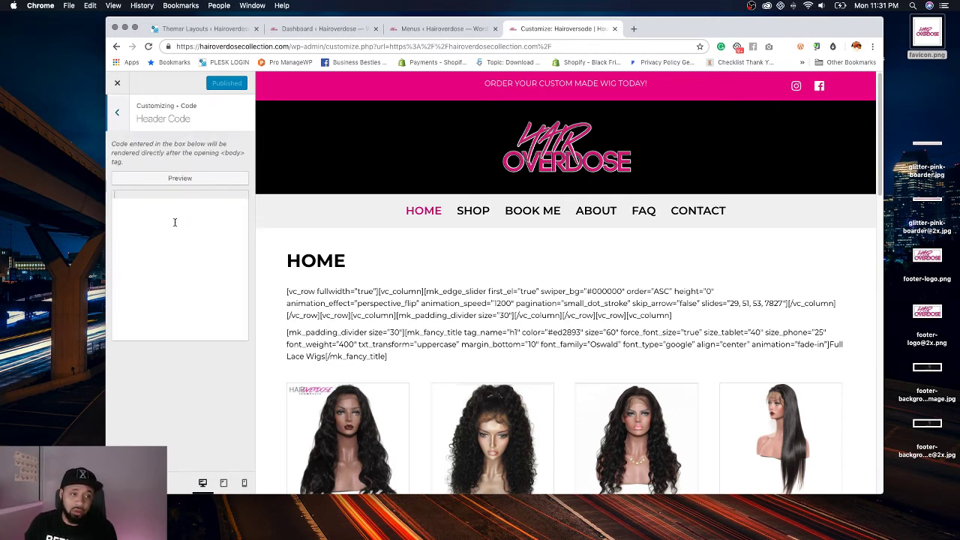
{"action": "key", "text": "super+v"}
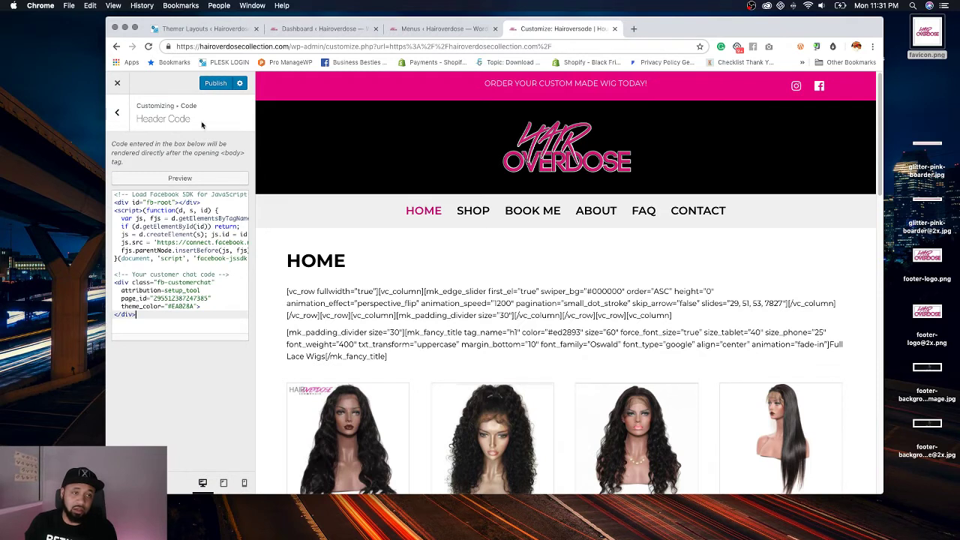
{"action": "left_click", "coordinate": [215, 83]}
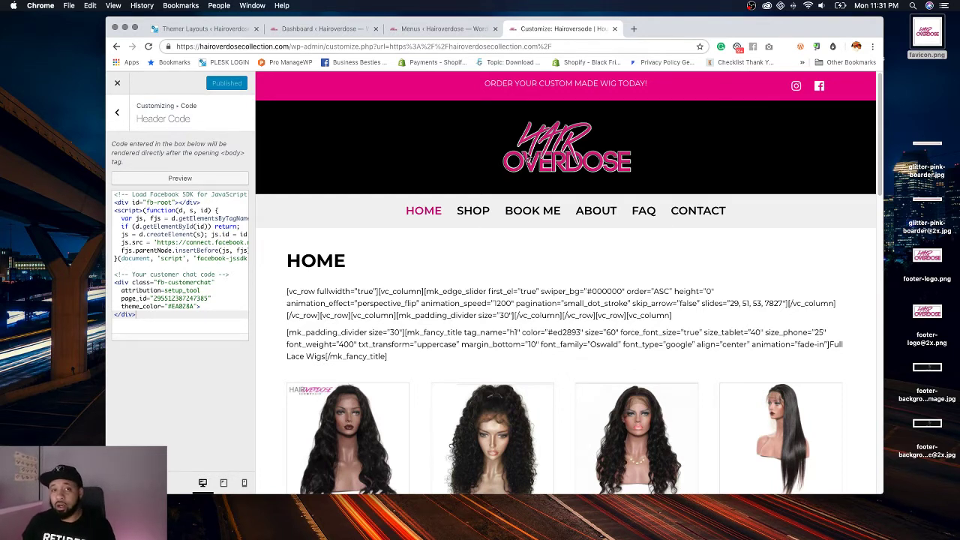
Step: Open the live home page in place of the Menus admin page and test opening the Messenger chat bubble
{"action": "left_click", "coordinate": [402, 28]}
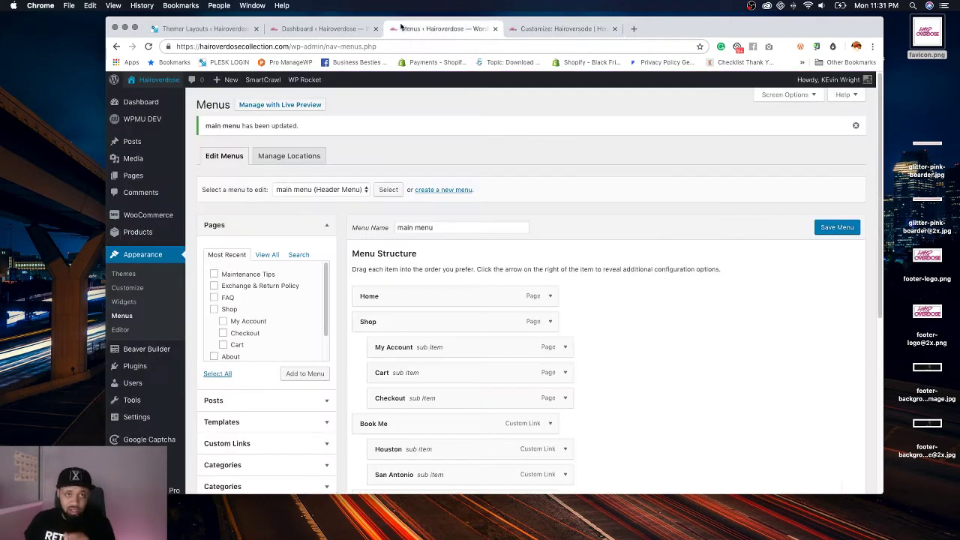
{"action": "left_click", "coordinate": [159, 93]}
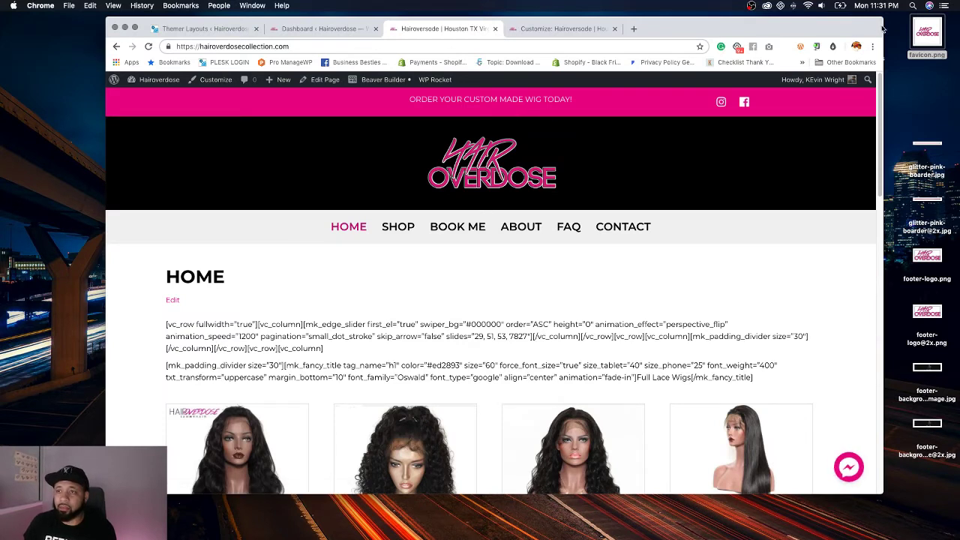
{"action": "left_click", "coordinate": [847, 468]}
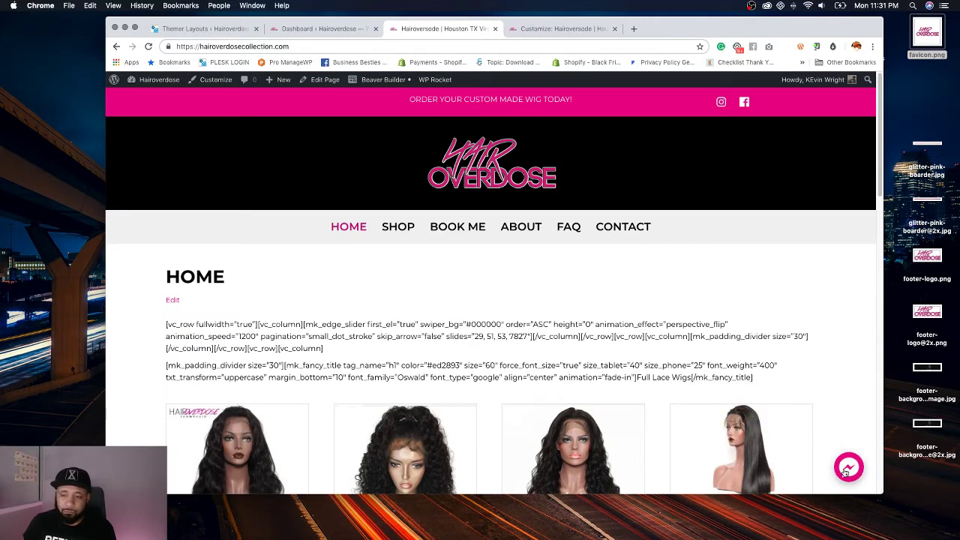
{"action": "left_click", "coordinate": [847, 468]}
{"action": "left_click", "coordinate": [846, 468]}
{"action": "left_click", "coordinate": [847, 468]}
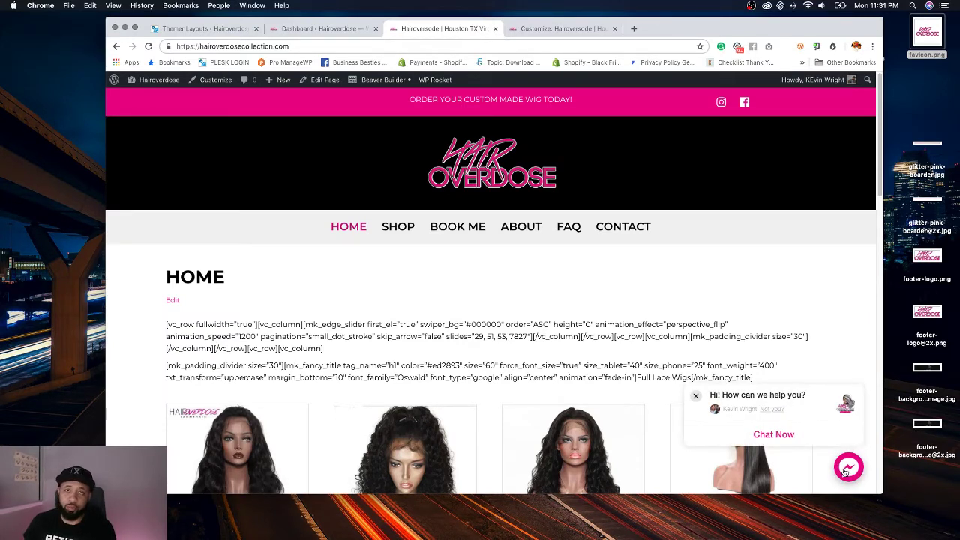
Step: Test the Messenger bubble: toggle it, start a chat with the signed-in Facebook account, cancel the file picker, close the chat and check the page
{"action": "left_click", "coordinate": [845, 469]}
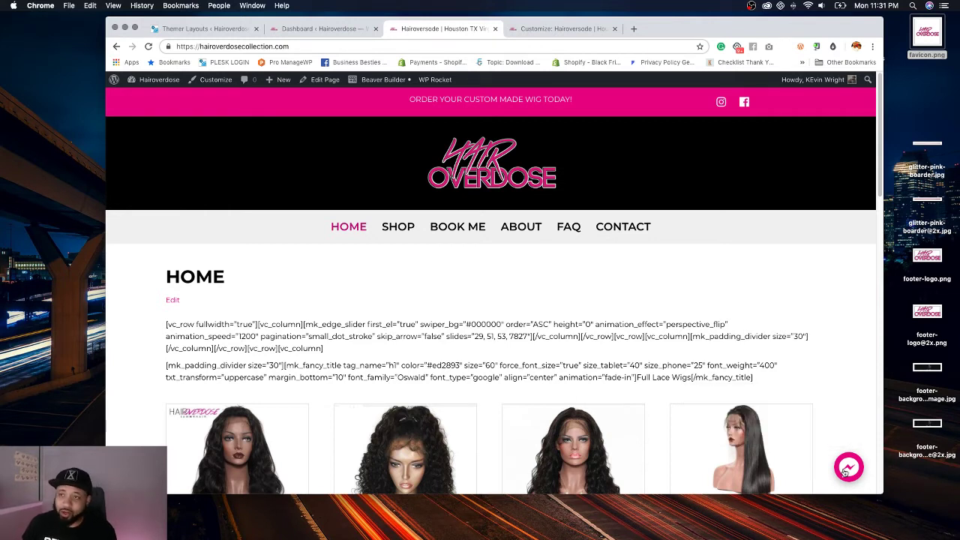
{"action": "left_click", "coordinate": [846, 469]}
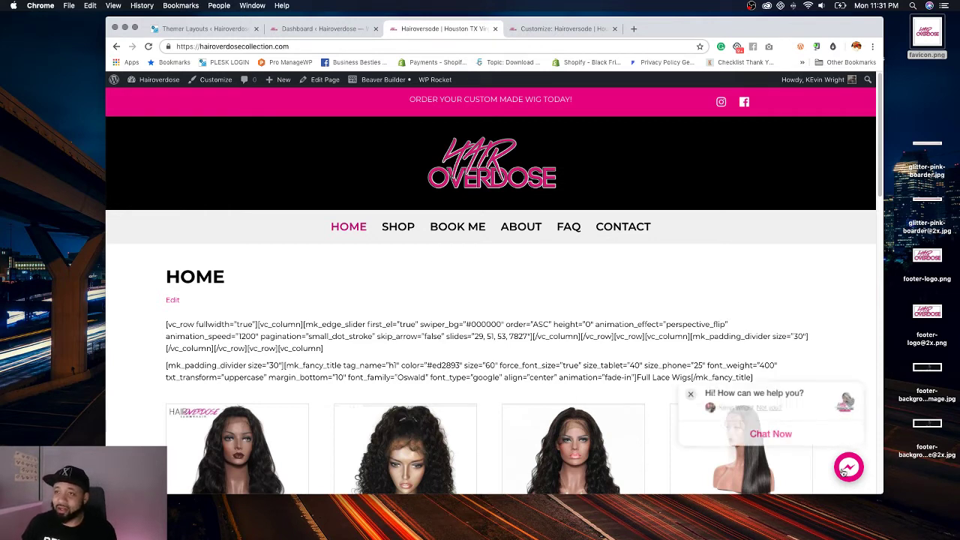
{"action": "left_click", "coordinate": [773, 436]}
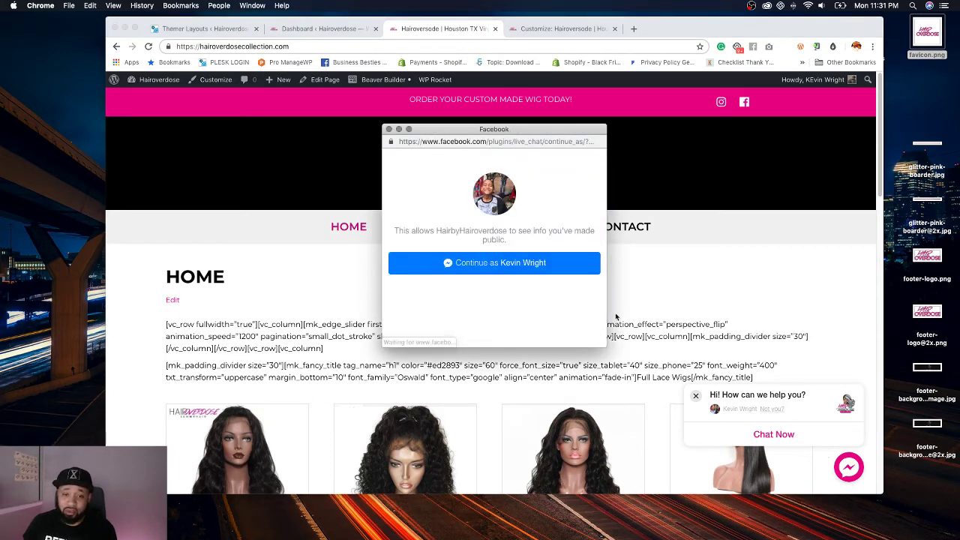
{"action": "left_click", "coordinate": [496, 273]}
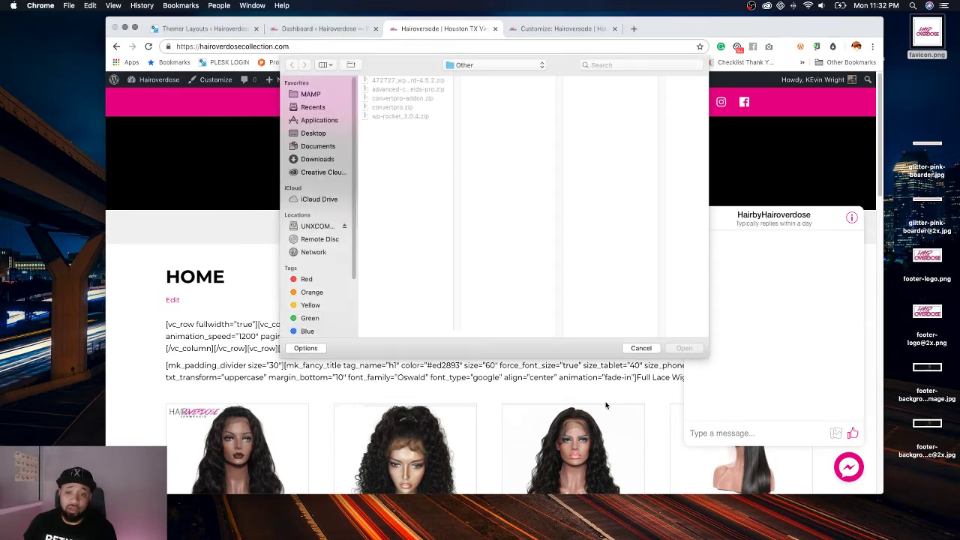
{"action": "left_click", "coordinate": [640, 348]}
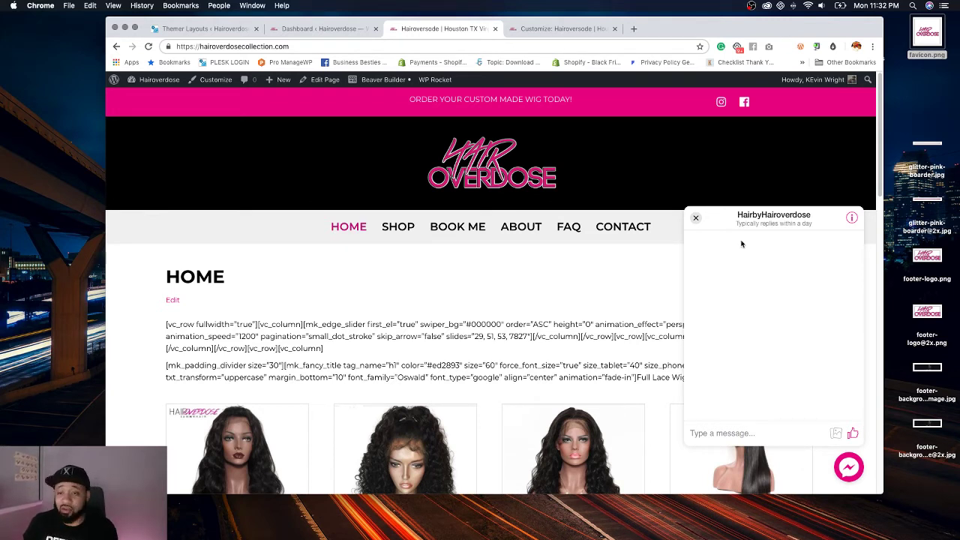
{"action": "left_click", "coordinate": [696, 218]}
{"action": "scroll", "coordinate": [720, 228], "scroll_direction": "down", "scroll_amount": 20}
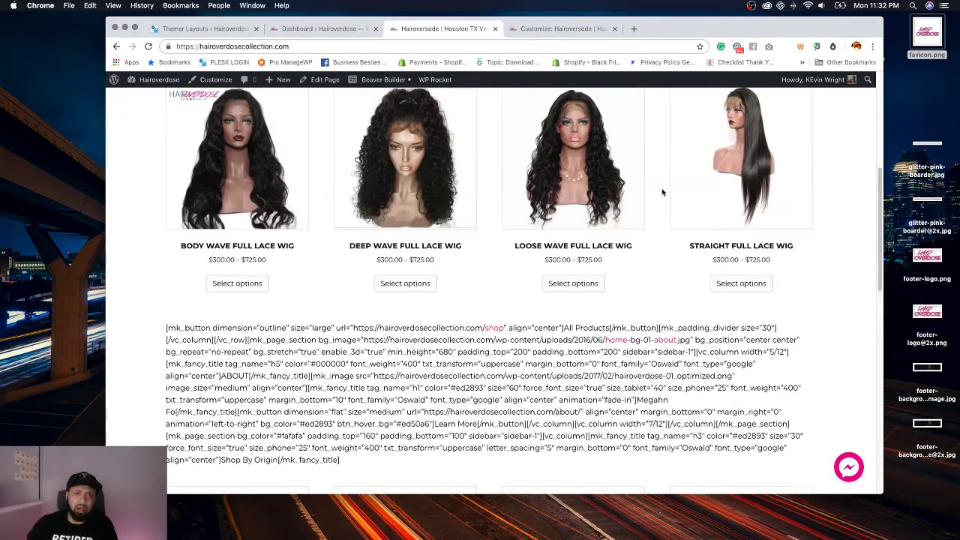
{"action": "scroll", "coordinate": [696, 183], "scroll_direction": "up", "scroll_amount": 20}
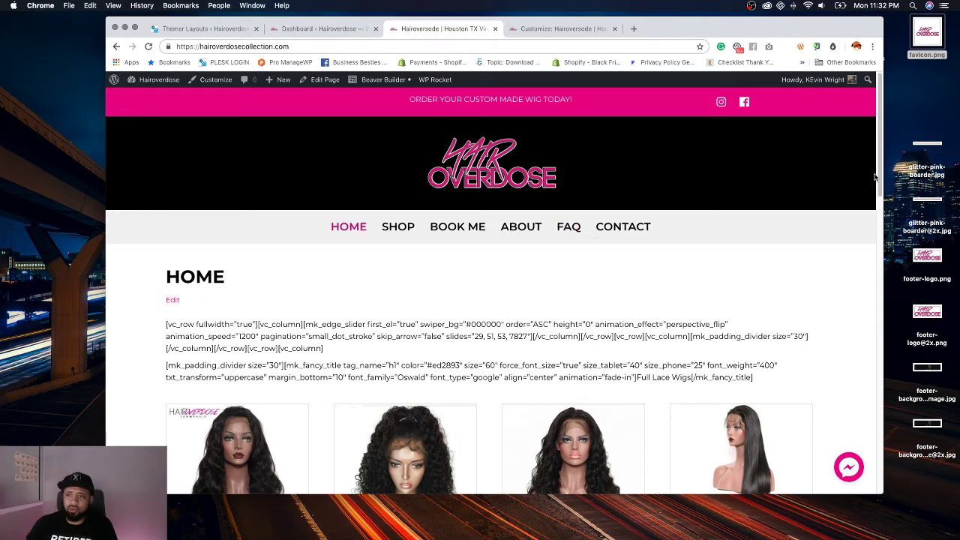
Step: Narrow the browser window to mobile width and test expanding and collapsing the hamburger menu
{"action": "left_click_drag", "start_coordinate": [883, 169], "coordinate": [305, 162]}
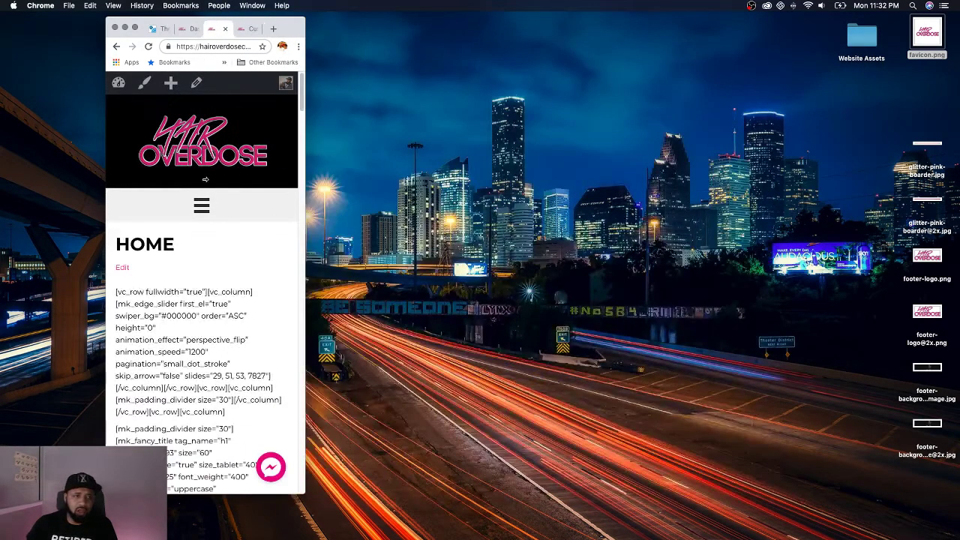
{"action": "left_click", "coordinate": [203, 207]}
{"action": "left_click", "coordinate": [201, 207]}
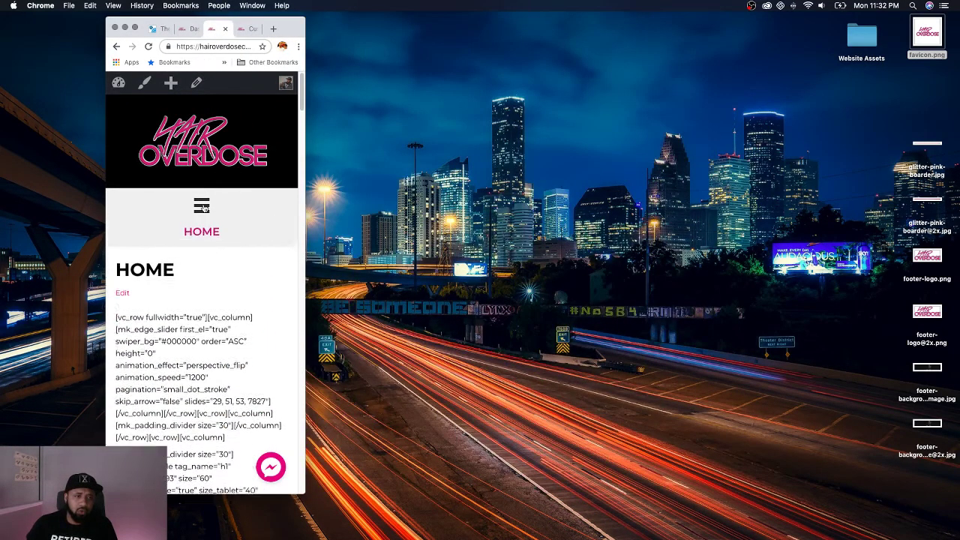
{"action": "left_click", "coordinate": [202, 207]}
{"action": "left_click", "coordinate": [202, 207]}
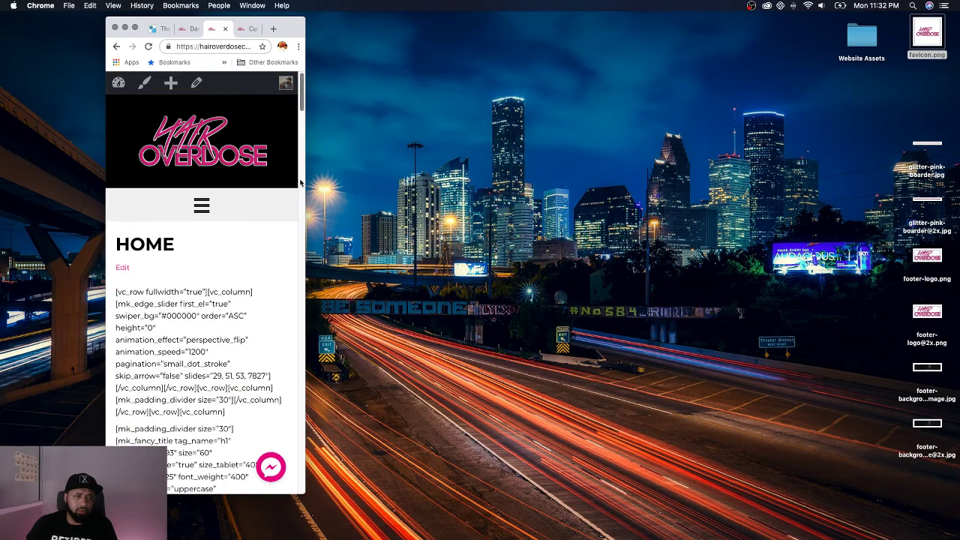
{"action": "left_click_drag", "start_coordinate": [304, 178], "coordinate": [275, 205]}
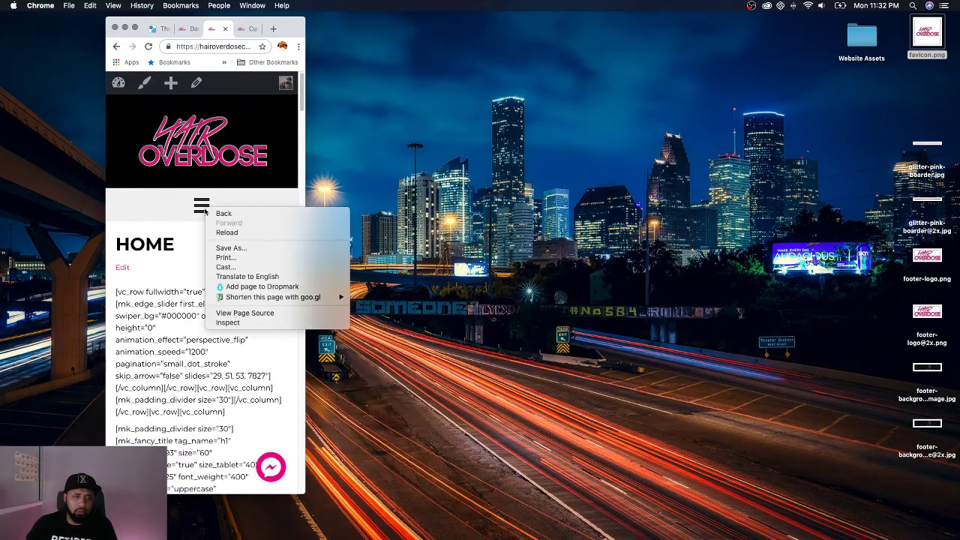
Step: Inspect the hamburger icon and set the font-size in its mobile toggle rule to 16px
{"action": "right_click", "coordinate": [208, 209]}
{"action": "left_click", "coordinate": [229, 323]}
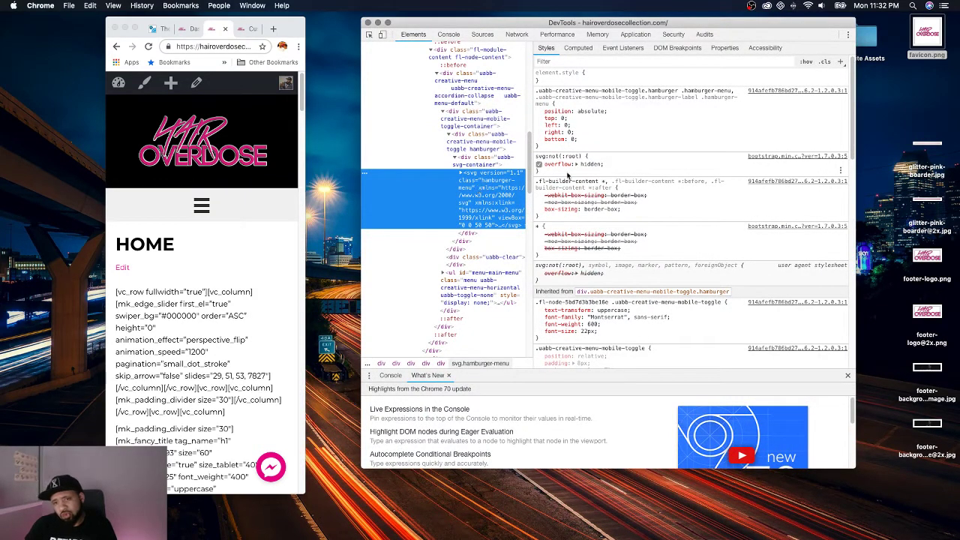
{"action": "left_click", "coordinate": [584, 331]}
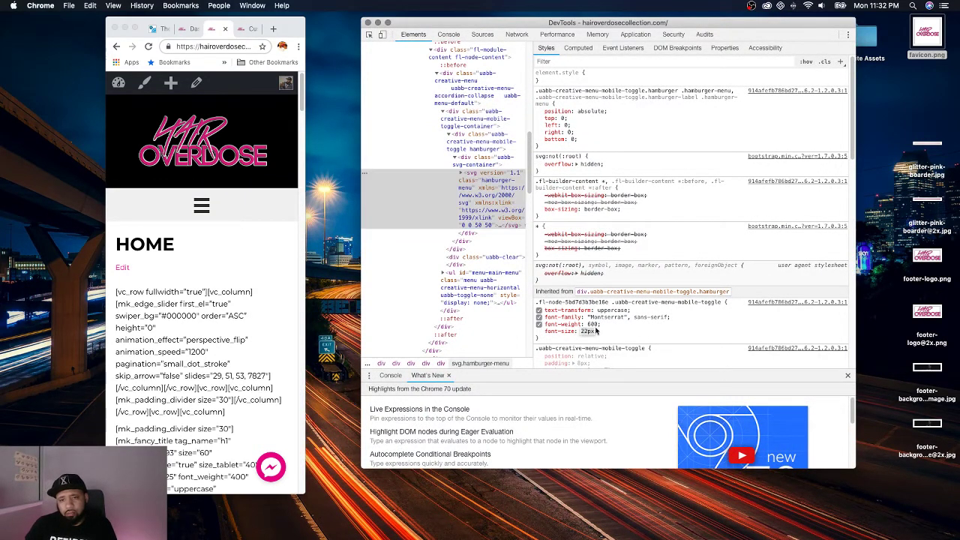
{"action": "type", "text": "1"}
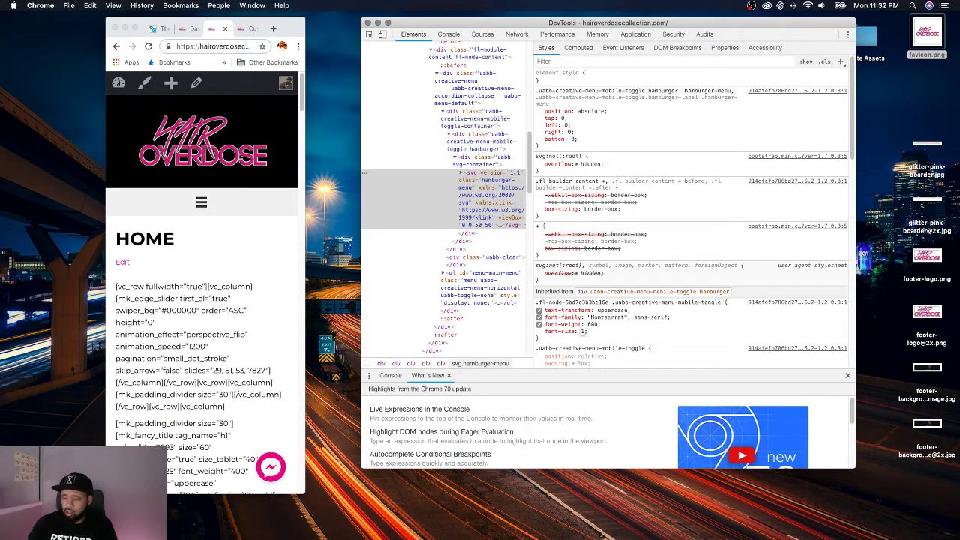
{"action": "type", "text": "86"}
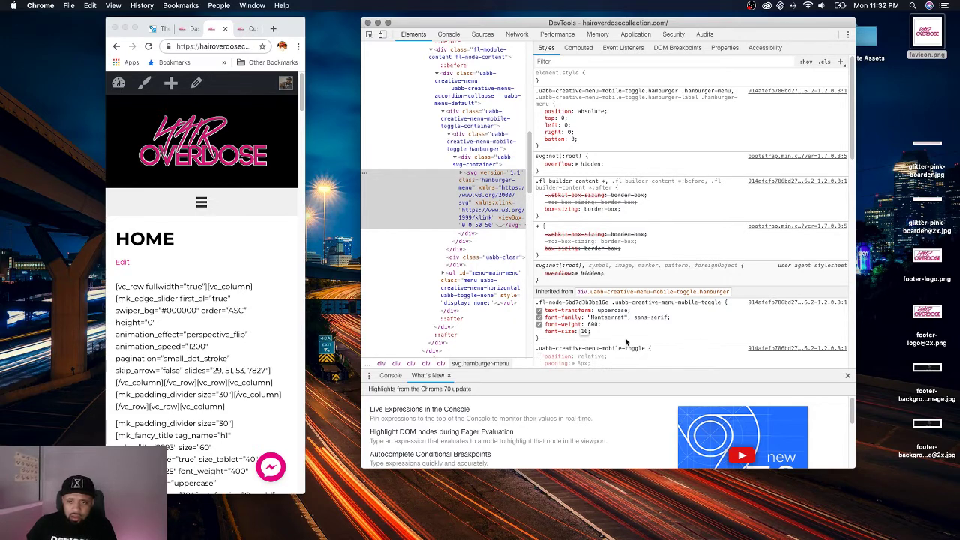
{"action": "key", "text": "Return"}
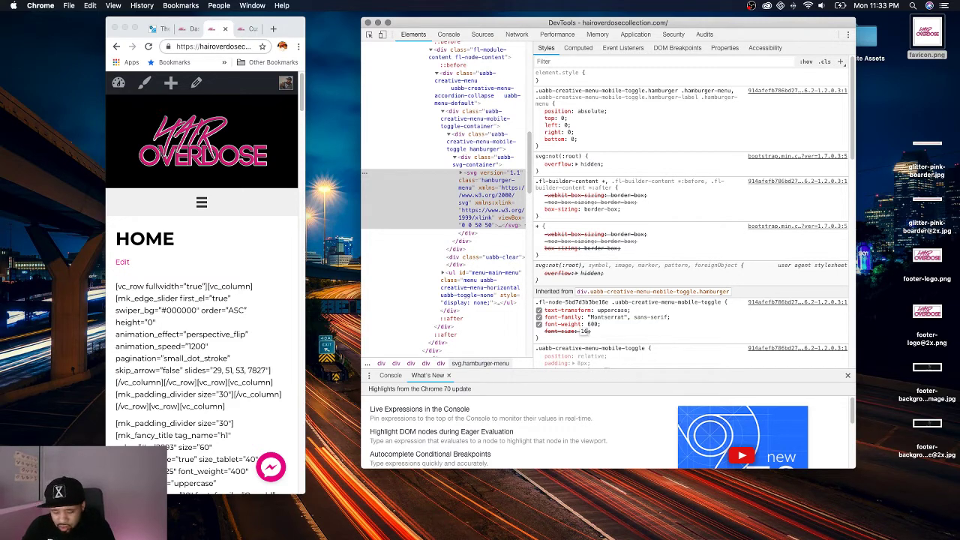
{"action": "left_click", "coordinate": [589, 331]}
{"action": "type", "text": "px"}
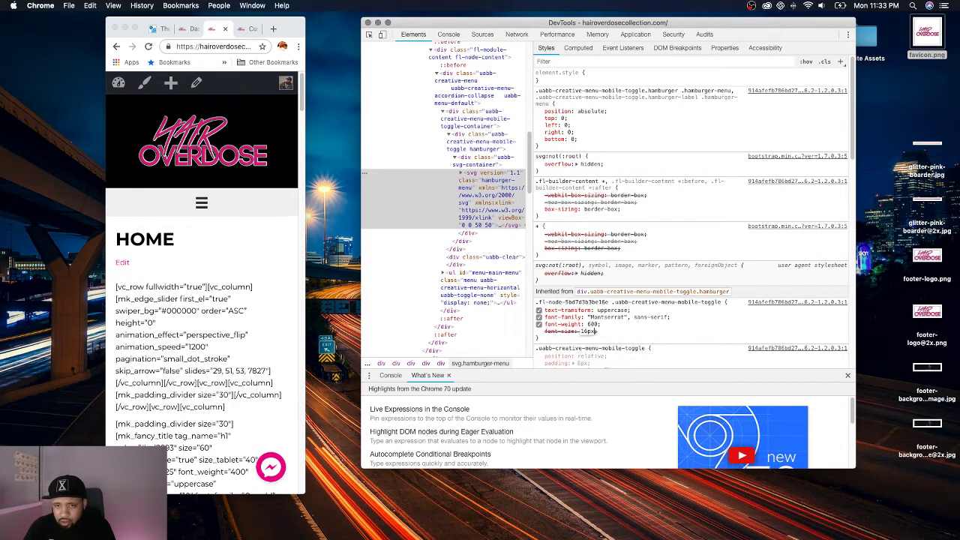
{"action": "key", "text": "Return"}
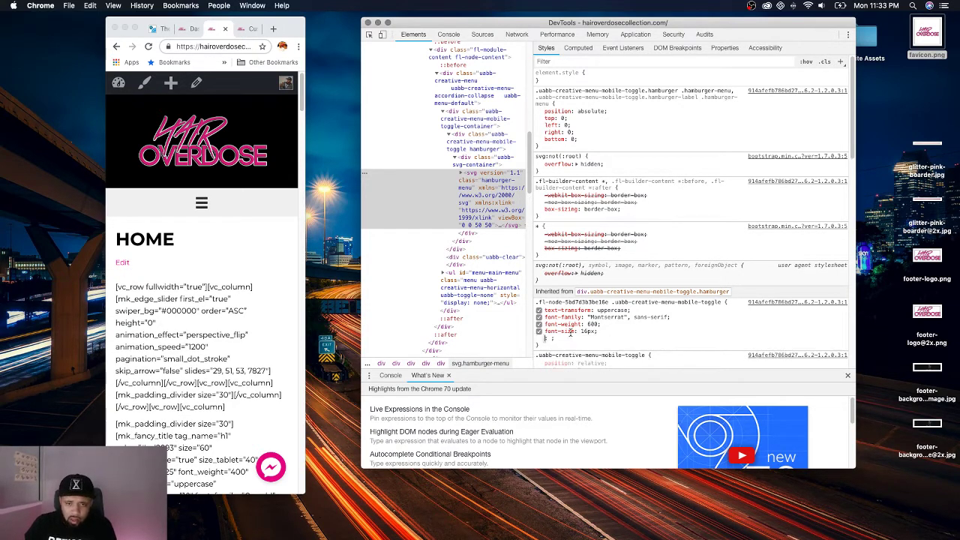
Step: Add a color declaration of #ffffff to the inspected mobile toggle rule
{"action": "type", "text": "colo"}
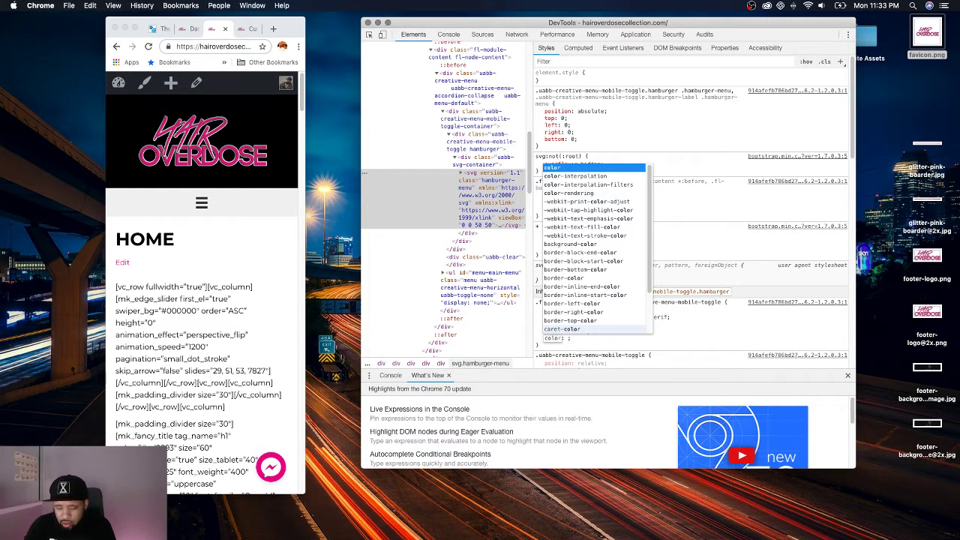
{"action": "key", "text": "Tab"}
{"action": "type", "text": "#"}
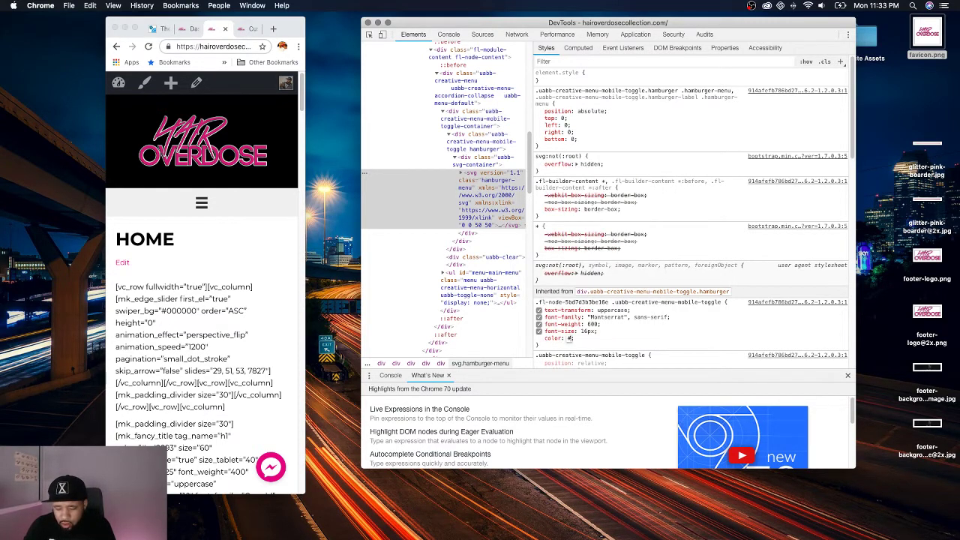
{"action": "type", "text": "ff"}
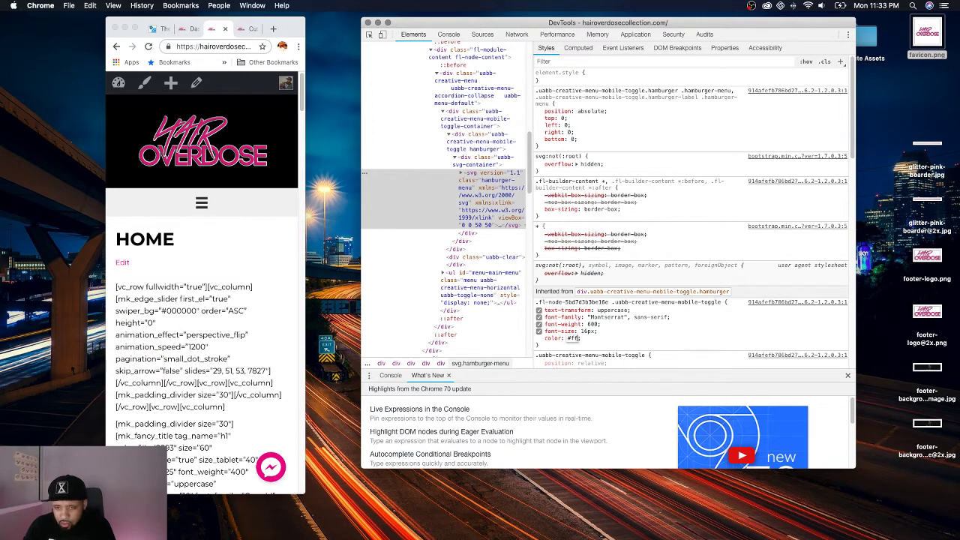
{"action": "type", "text": "ffff"}
{"action": "key", "text": "Return"}
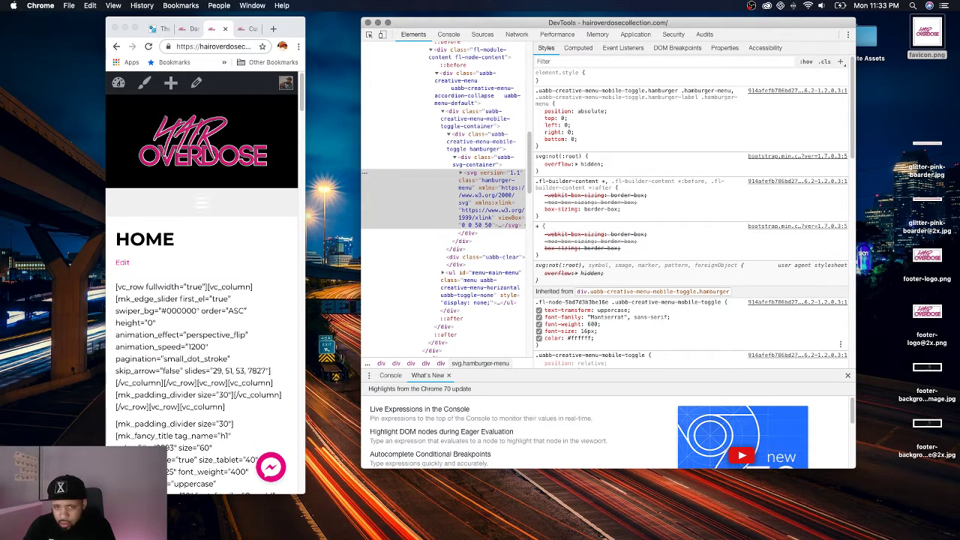
{"action": "key", "text": "Escape"}
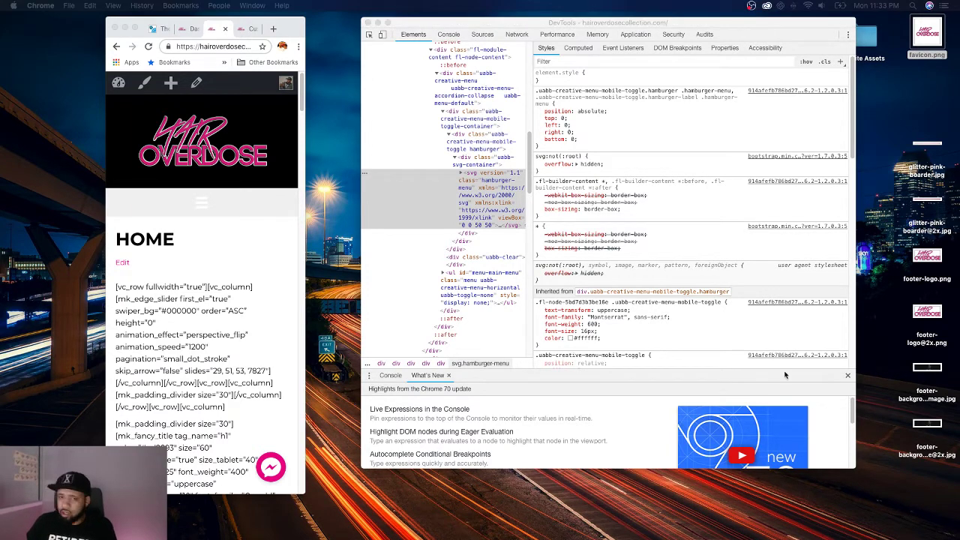
Step: Set the mobile toggle rule's color to #EA028A, copy the whole rule and close DevTools
{"action": "left_click", "coordinate": [581, 339]}
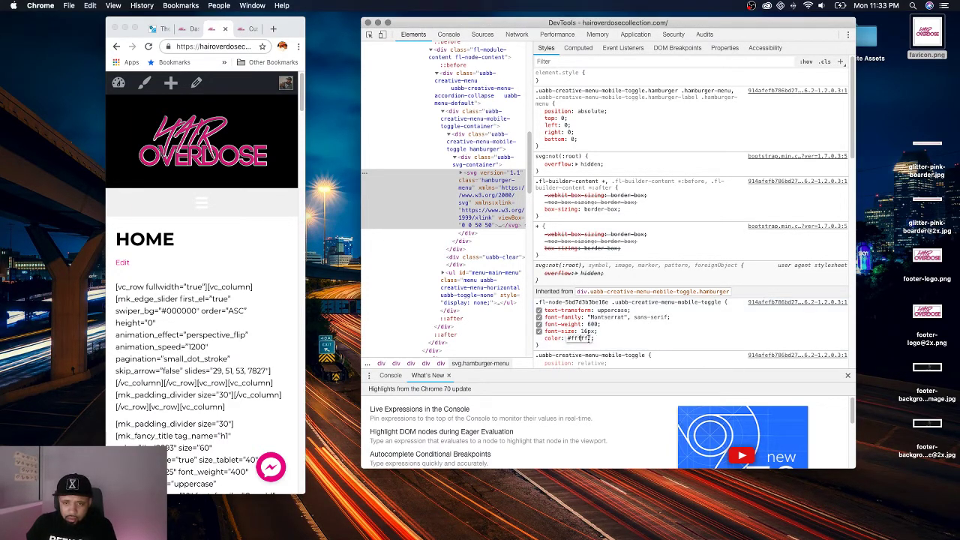
{"action": "type", "text": "#FA028A"}
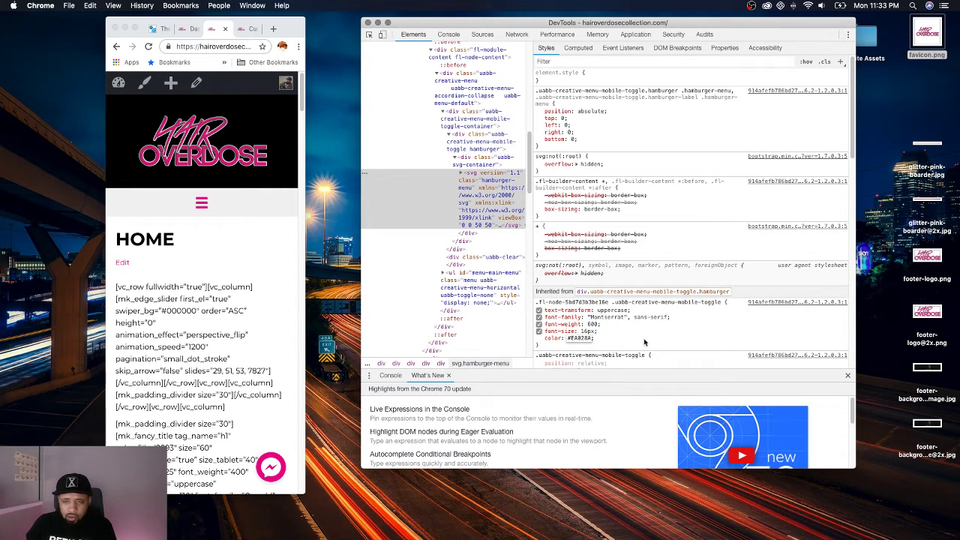
{"action": "key", "text": "Return"}
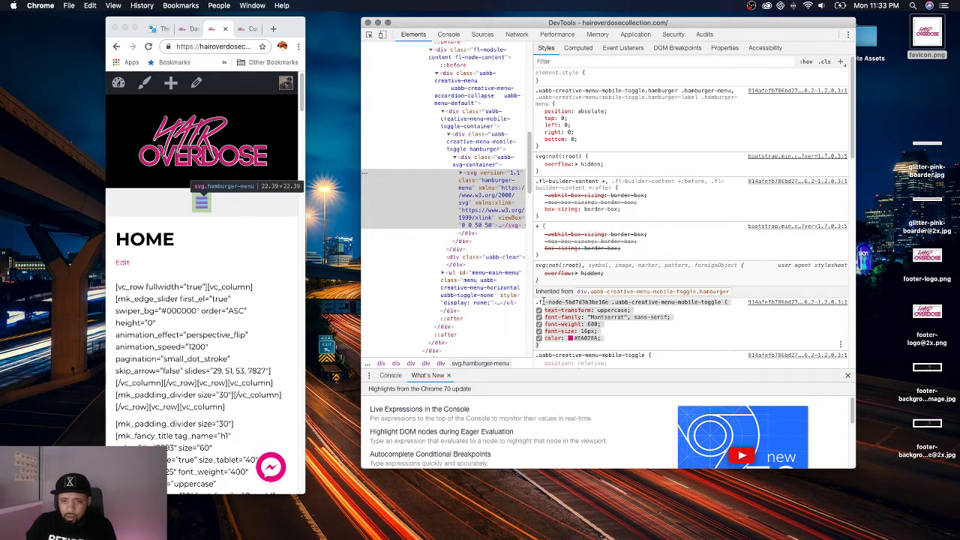
{"action": "left_click", "coordinate": [368, 22]}
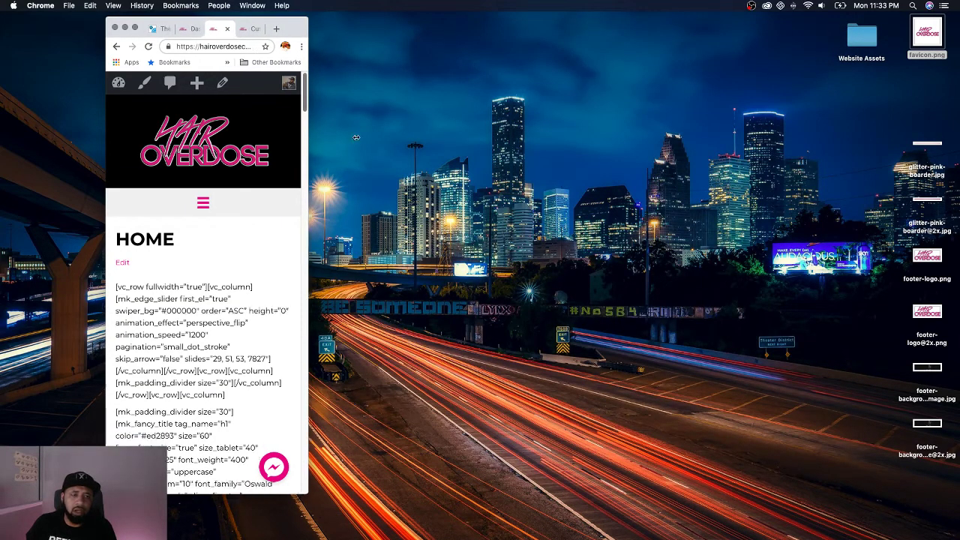
Step: Widen the browser window back to desktop width and open the Customizer's Additional CSS section
{"action": "left_click_drag", "start_coordinate": [357, 137], "coordinate": [834, 149]}
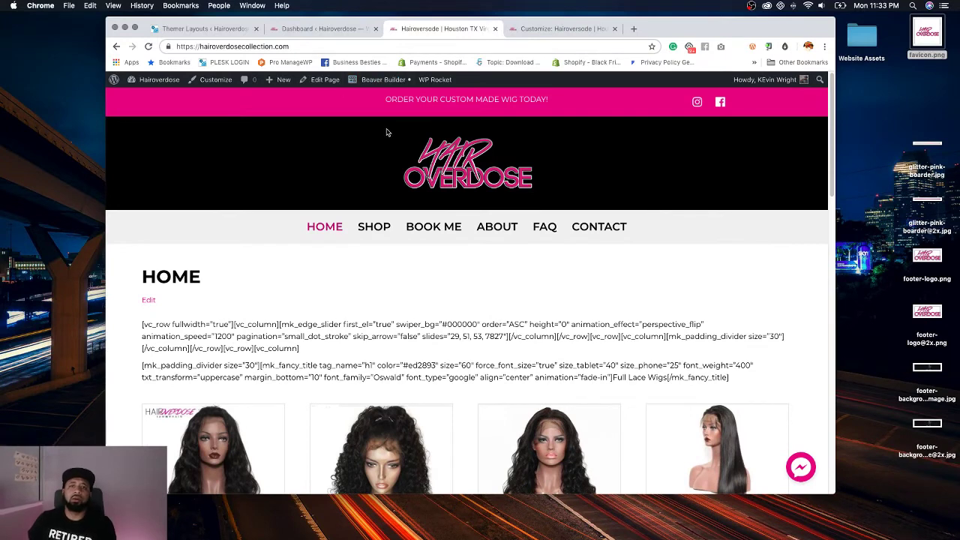
{"action": "left_click", "coordinate": [534, 29]}
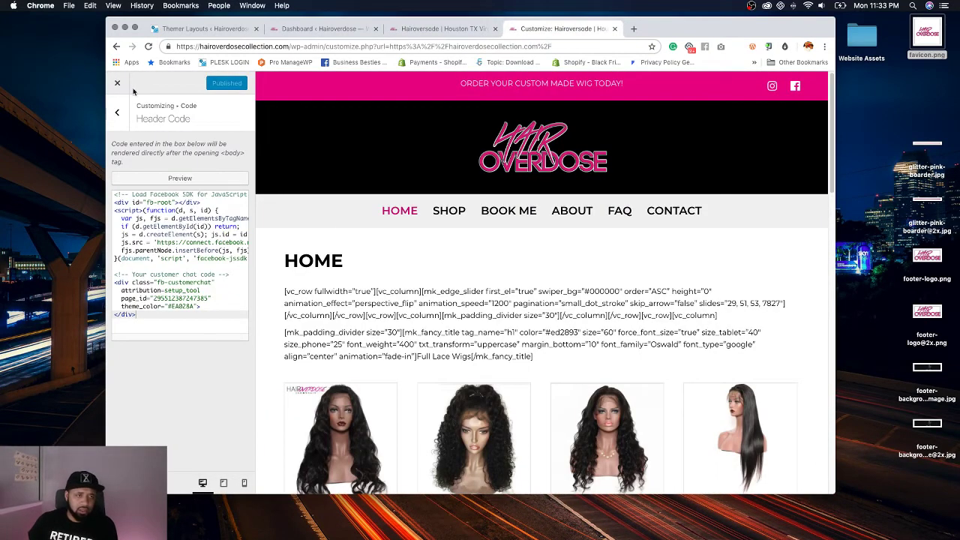
{"action": "left_click", "coordinate": [117, 111]}
{"action": "left_click", "coordinate": [116, 112]}
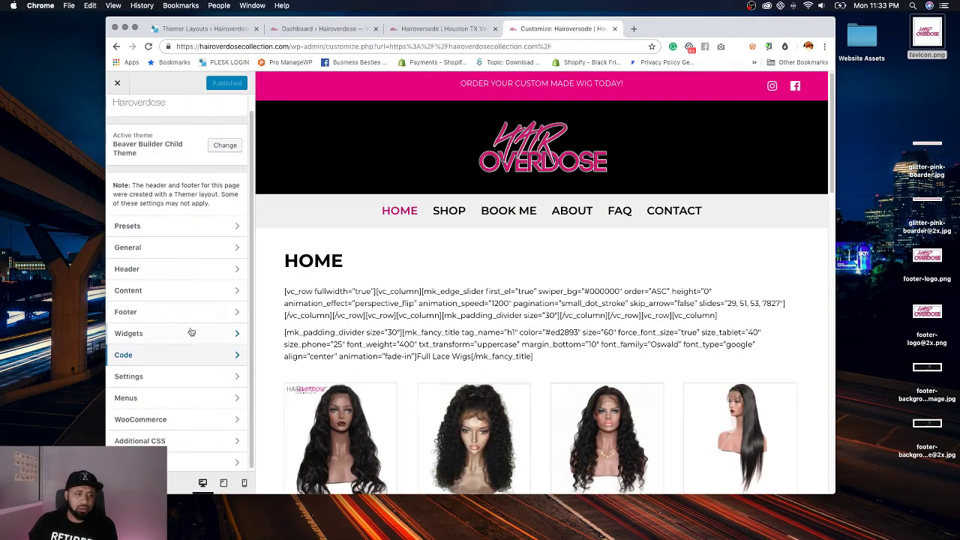
{"action": "left_click", "coordinate": [186, 442]}
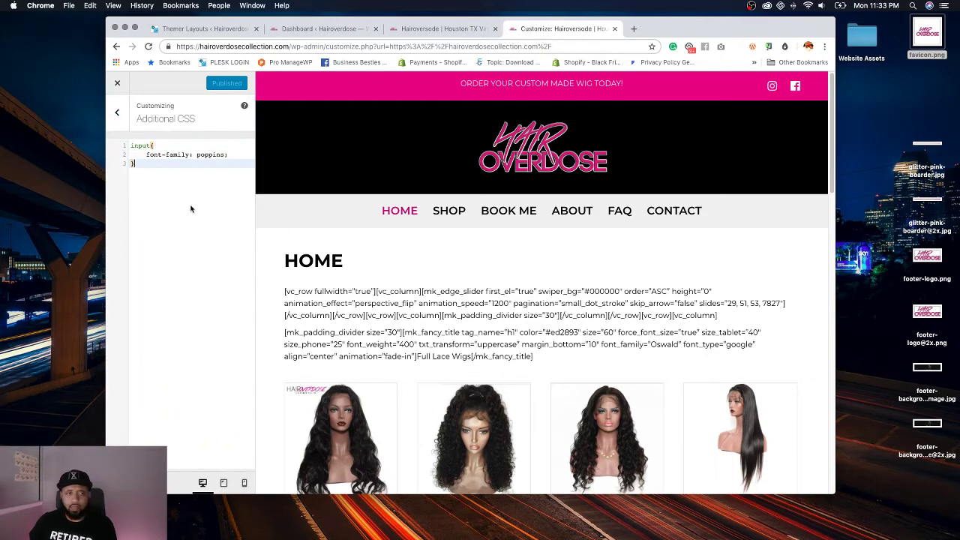
Step: Paste the copied toggle rule below the input rule, remove its text-transform, font-family and font-weight lines, and publish
{"action": "key", "text": "Return"}
{"action": "key", "text": "Return"}
{"action": "type", "text": ".fl-node-5bd7d3b3be16e .uabb-creative-menu-mobile-toggle {     text-transform: uppercase;     font-family: 'Montserrat', sans-serif;     font-weight: 600;     font-size: 16px;     color: #EA028A; }"}
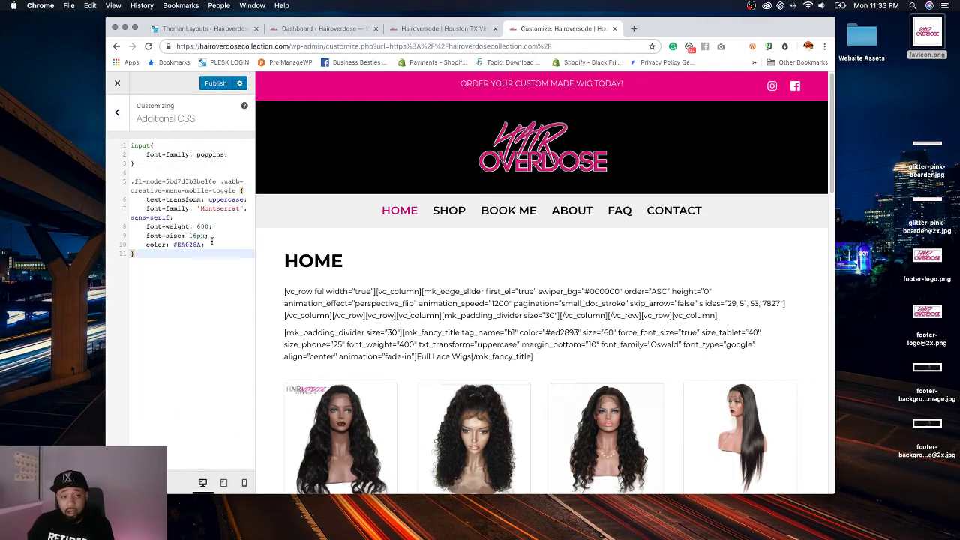
{"action": "left_click_drag", "start_coordinate": [213, 226], "coordinate": [112, 198]}
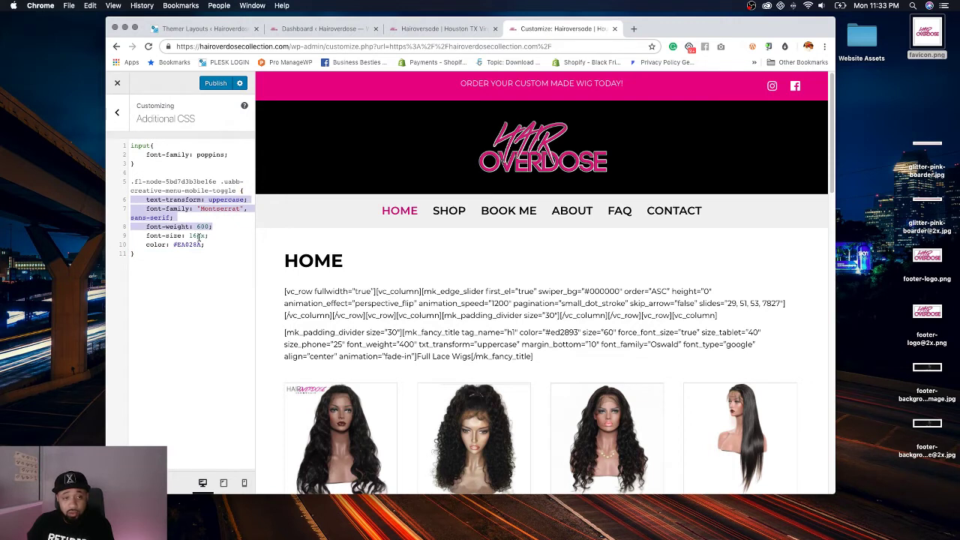
{"action": "key", "text": "BackSpace"}
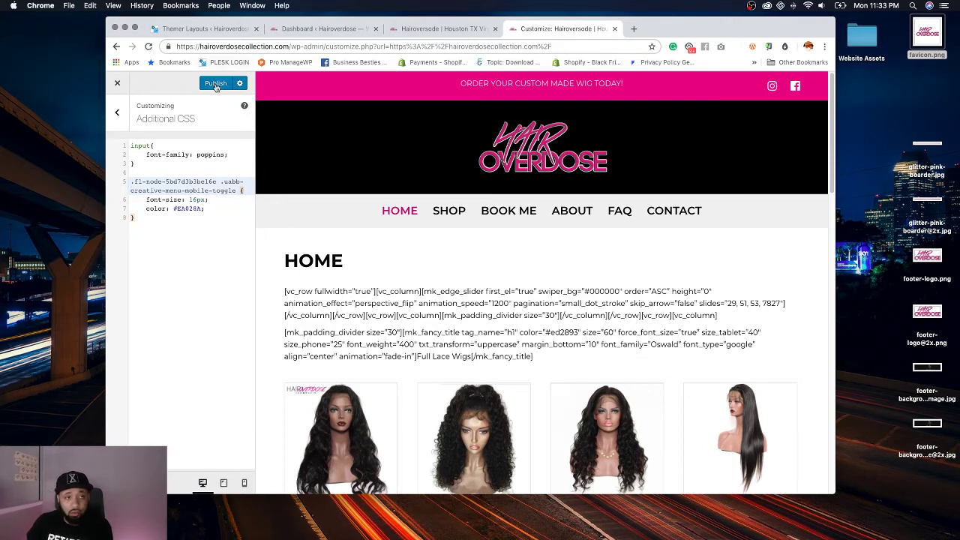
{"action": "left_click", "coordinate": [216, 83]}
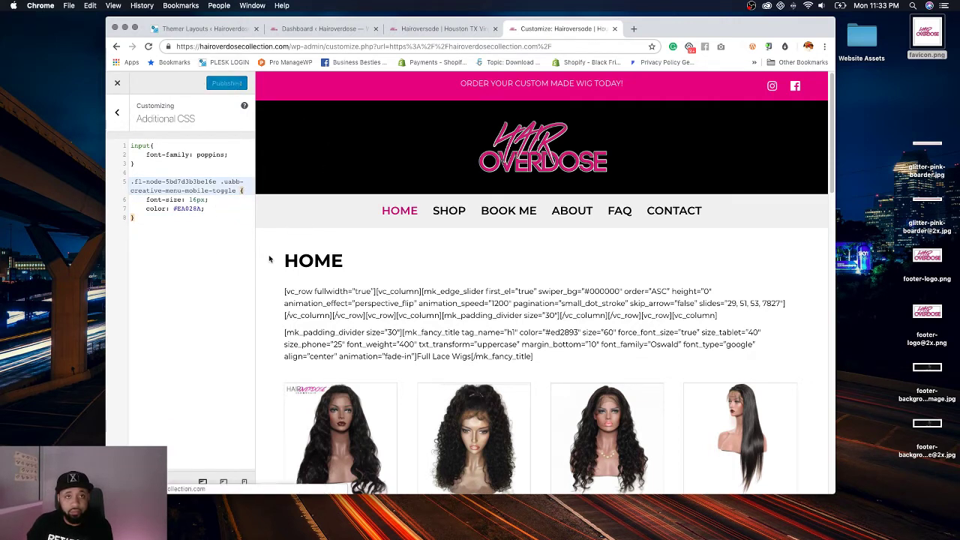
Step: Reload the live home page, narrow the window to phone width and repeatedly open and close the mobile menu to check its icon
{"action": "left_click", "coordinate": [433, 36]}
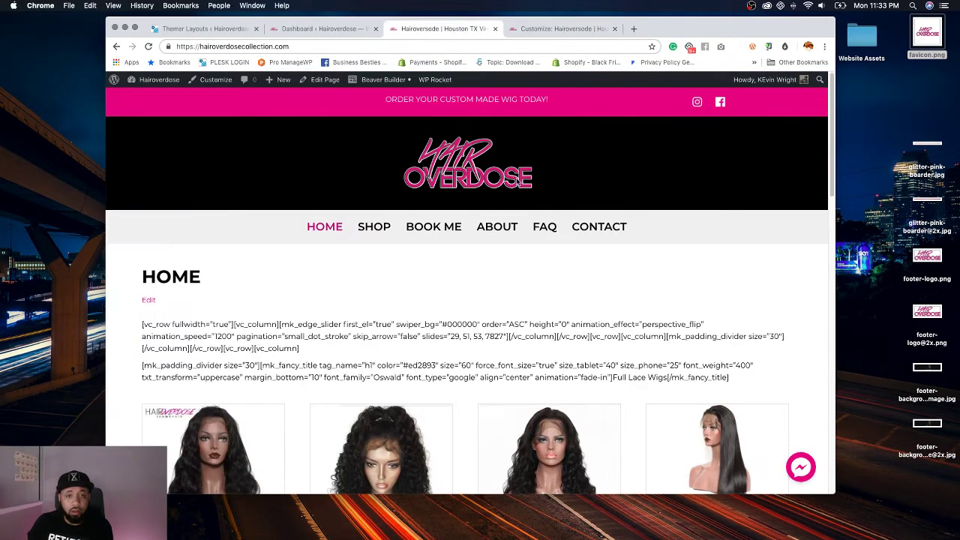
{"action": "left_click", "coordinate": [147, 47]}
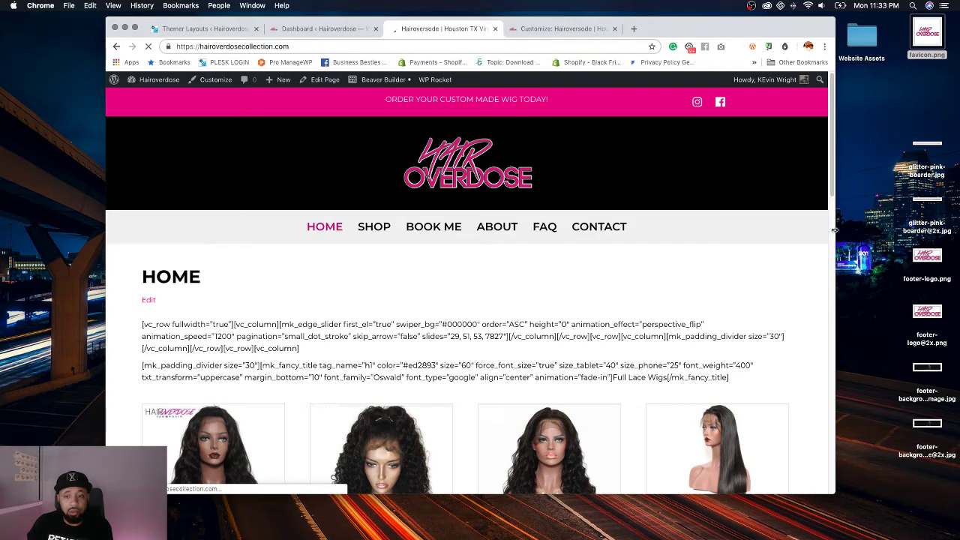
{"action": "left_click_drag", "start_coordinate": [833, 230], "coordinate": [204, 226]}
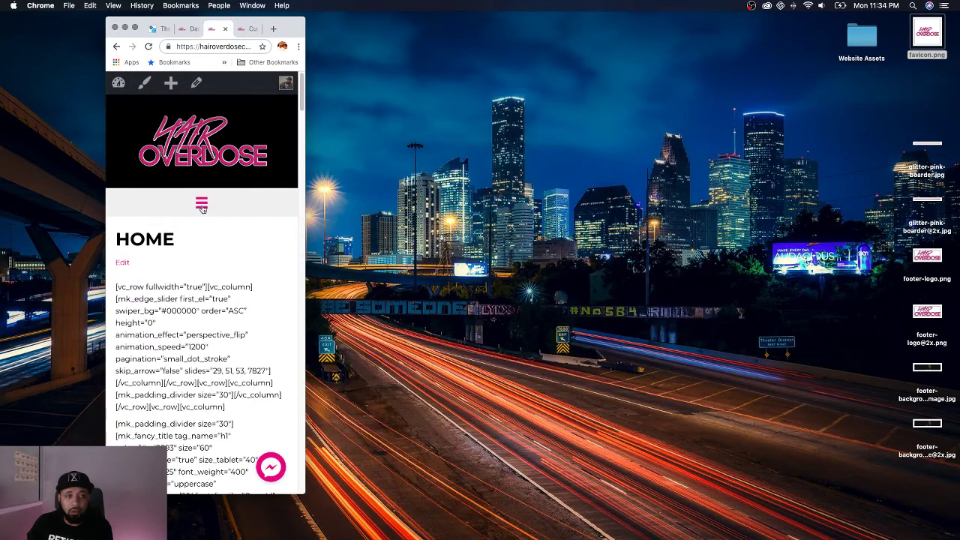
{"action": "left_click", "coordinate": [201, 206]}
{"action": "left_click", "coordinate": [201, 207]}
{"action": "left_click", "coordinate": [201, 207]}
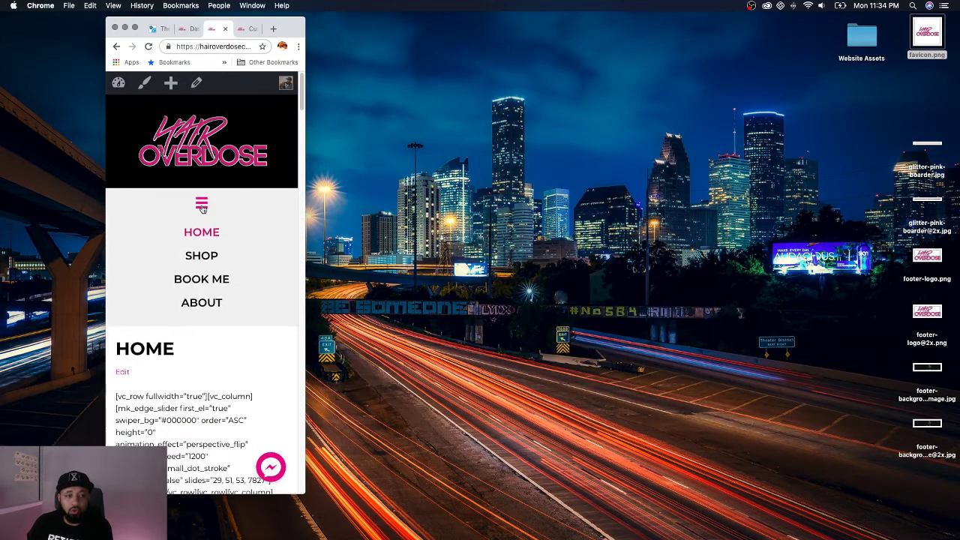
{"action": "left_click", "coordinate": [201, 207]}
{"action": "left_click", "coordinate": [201, 208]}
{"action": "left_click", "coordinate": [201, 207]}
{"action": "left_click", "coordinate": [201, 208]}
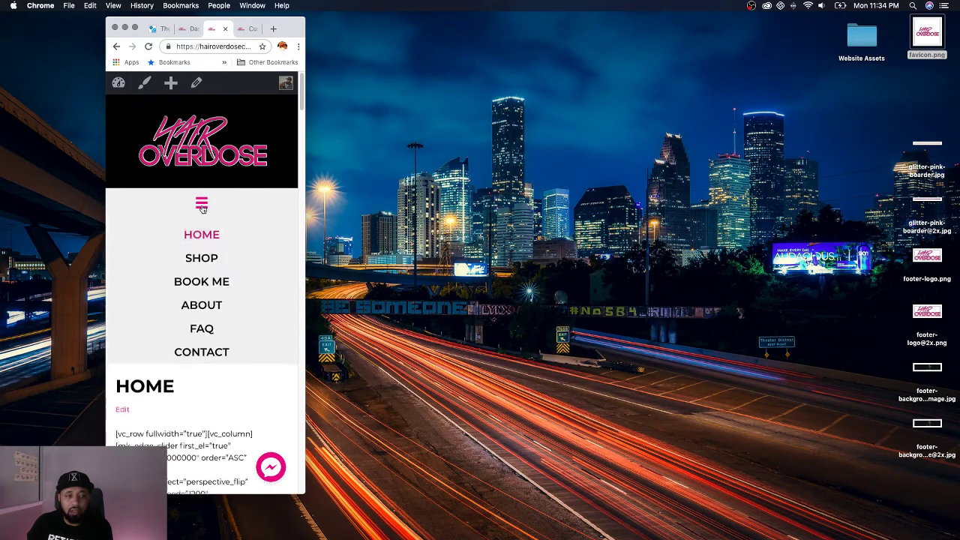
{"action": "left_click", "coordinate": [201, 208]}
{"action": "left_click", "coordinate": [201, 207]}
{"action": "left_click", "coordinate": [201, 207]}
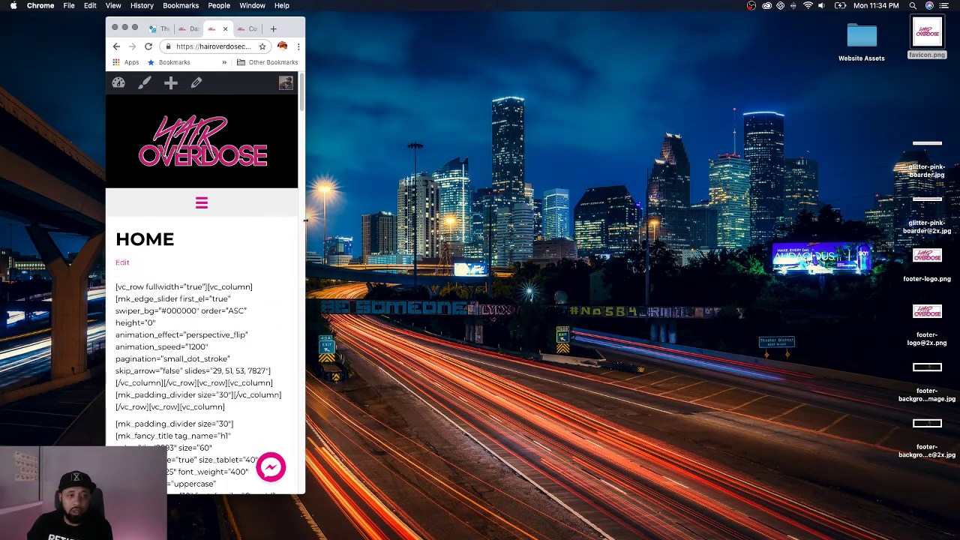
Step: Widen the window back to desktop width and review the home page from header to footer
{"action": "left_click_drag", "start_coordinate": [305, 221], "coordinate": [785, 244]}
{"action": "left_click_drag", "start_coordinate": [823, 240], "coordinate": [829, 240]}
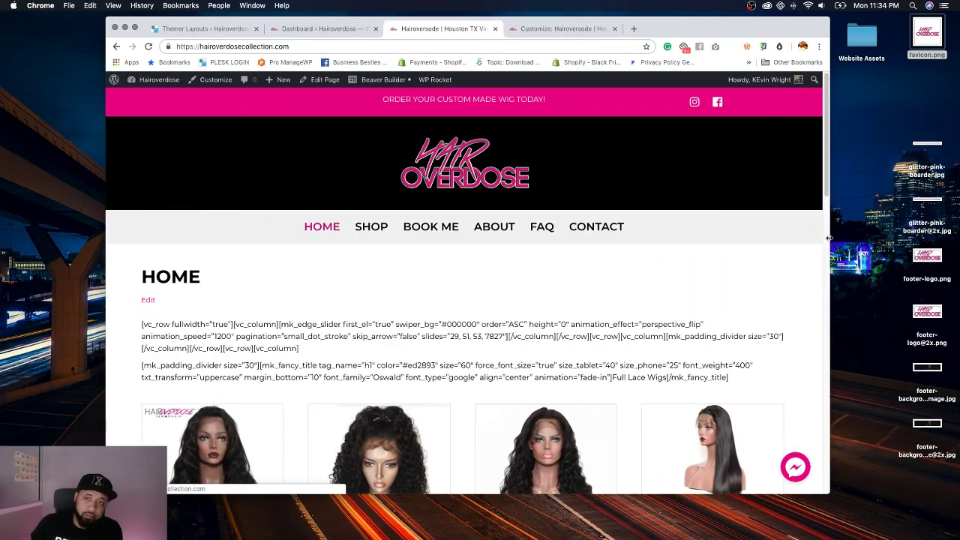
{"action": "scroll", "coordinate": [565, 300], "scroll_direction": "down", "scroll_amount": 5}
{"action": "scroll", "coordinate": [556, 282], "scroll_direction": "up", "scroll_amount": 2}
{"action": "scroll", "coordinate": [540, 195], "scroll_direction": "up", "scroll_amount": 3}
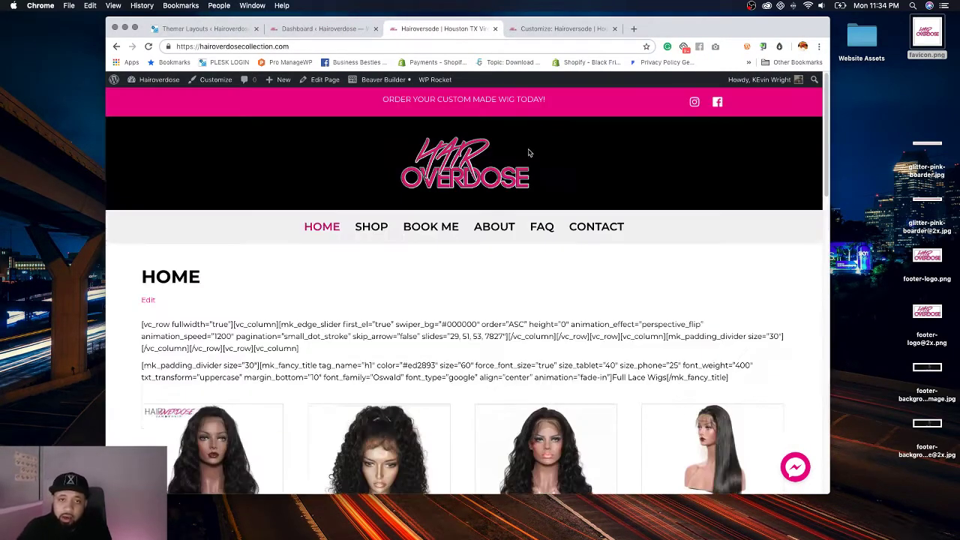
{"action": "scroll", "coordinate": [533, 184], "scroll_direction": "down", "scroll_amount": 15}
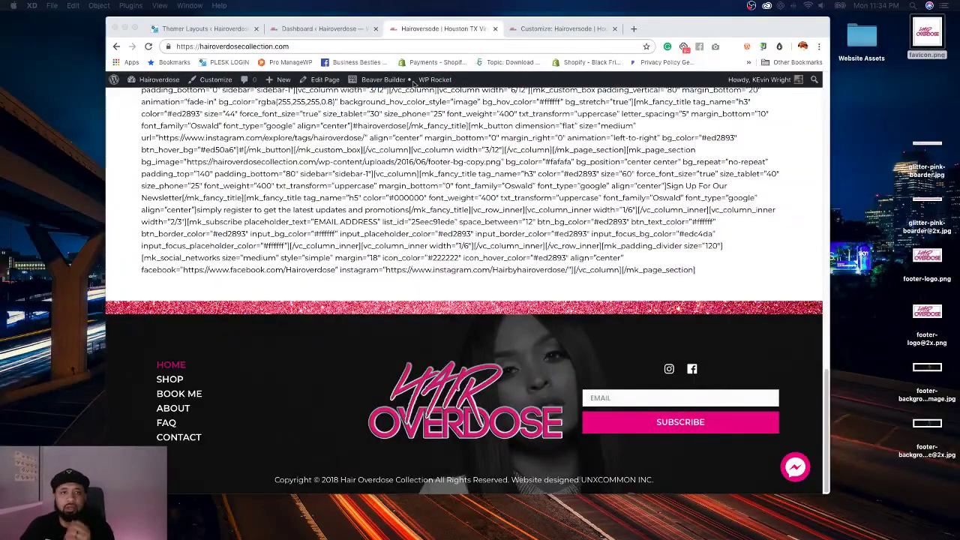
Step: Open the Footer Themer layout in Beaver Builder, make the whole copyright line bold and publish the layout
{"action": "left_click", "coordinate": [461, 213]}
{"action": "scroll", "coordinate": [461, 214], "scroll_direction": "up", "scroll_amount": 10}
{"action": "key", "text": "super+r"}
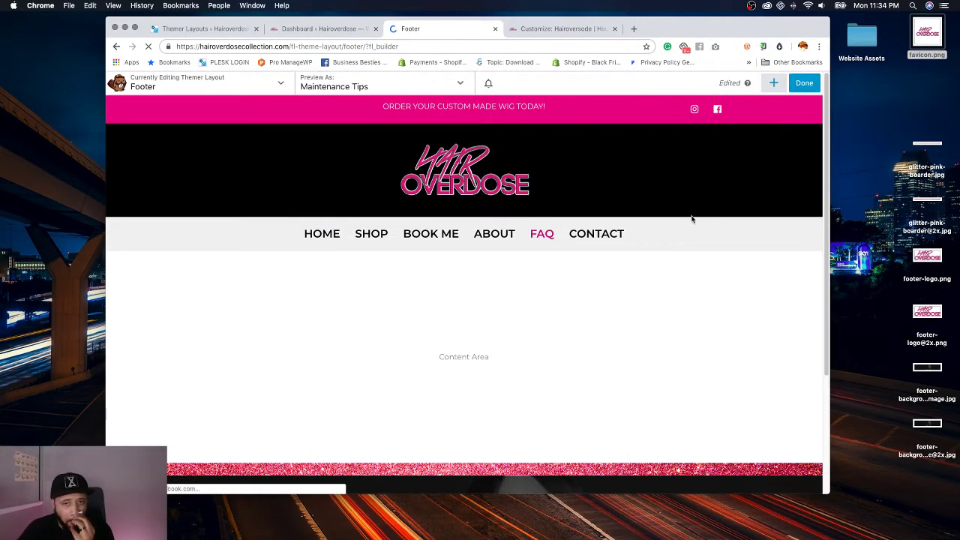
{"action": "scroll", "coordinate": [692, 263], "scroll_direction": "down", "scroll_amount": 5}
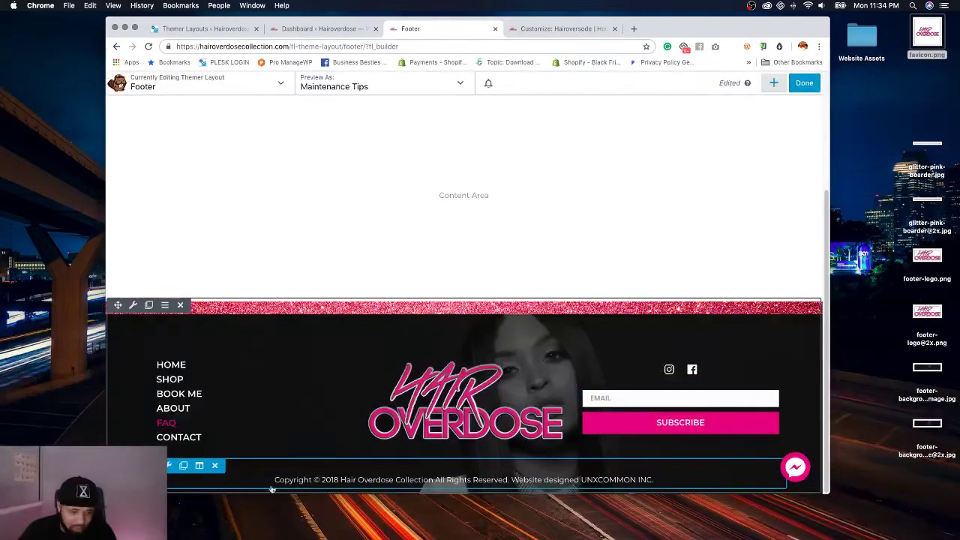
{"action": "left_click", "coordinate": [170, 466]}
{"action": "triple_click", "coordinate": [407, 240]}
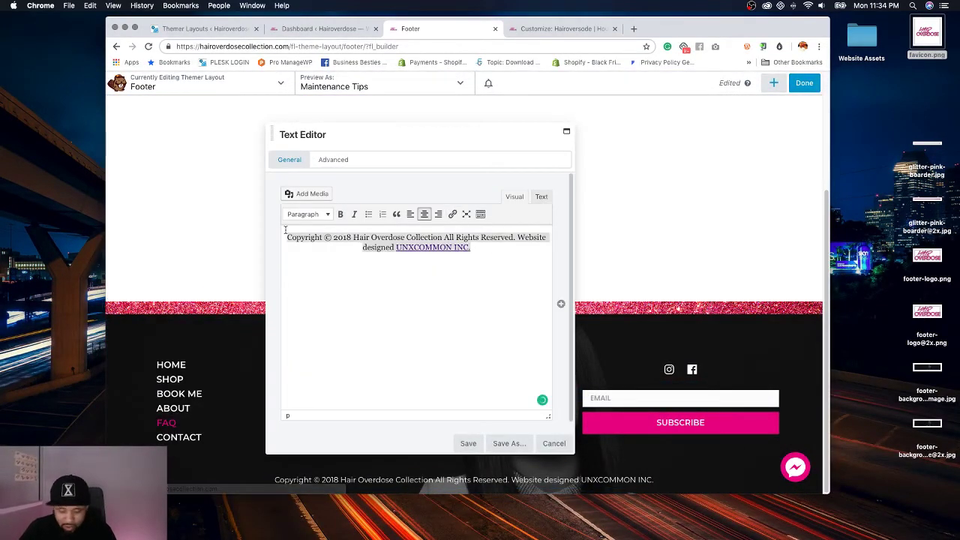
{"action": "key", "text": "super+b"}
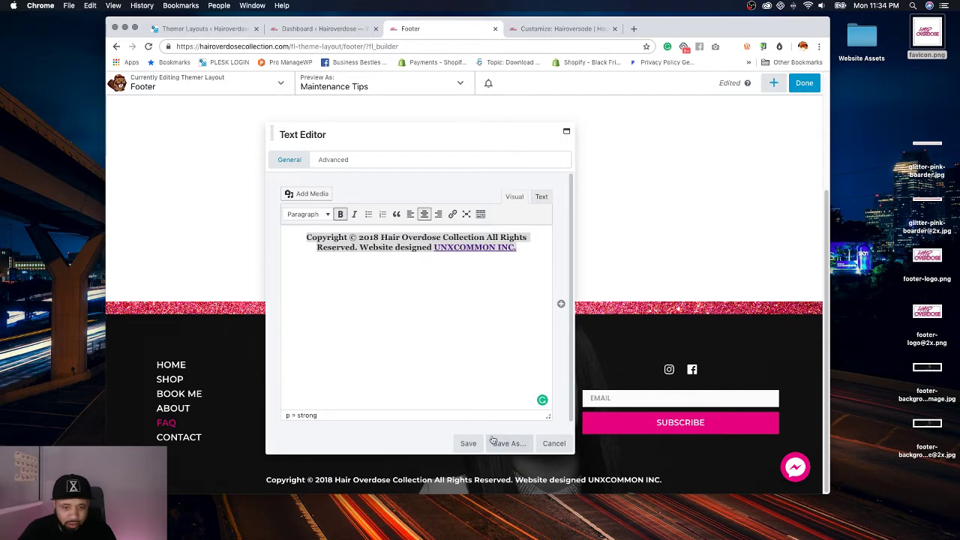
{"action": "left_click", "coordinate": [468, 443]}
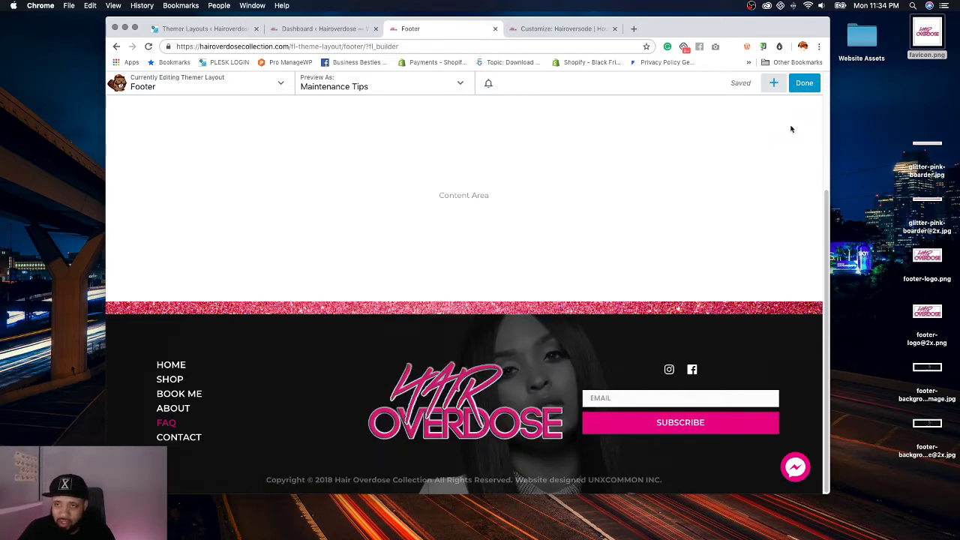
{"action": "left_click", "coordinate": [805, 84]}
{"action": "left_click", "coordinate": [773, 88]}
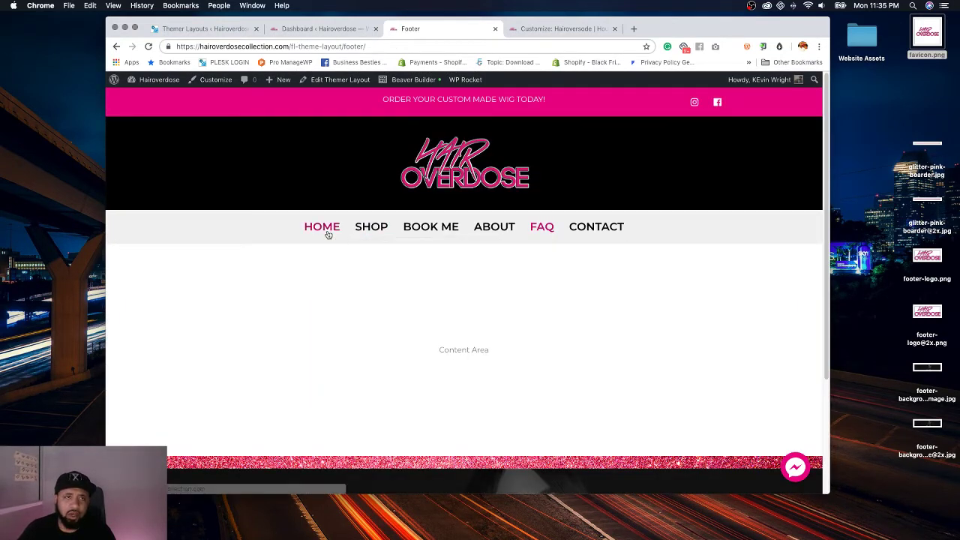
Step: Return to the site's home page, close all other browser tabs and review the page down to the footer
{"action": "left_click", "coordinate": [373, 29]}
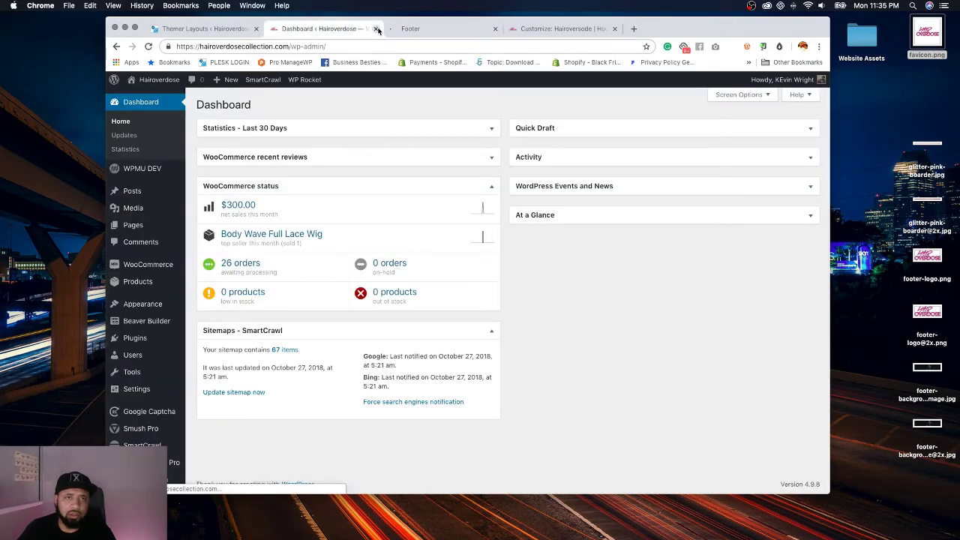
{"action": "left_click", "coordinate": [376, 28]}
{"action": "left_click", "coordinate": [483, 32]}
{"action": "left_click", "coordinate": [495, 29]}
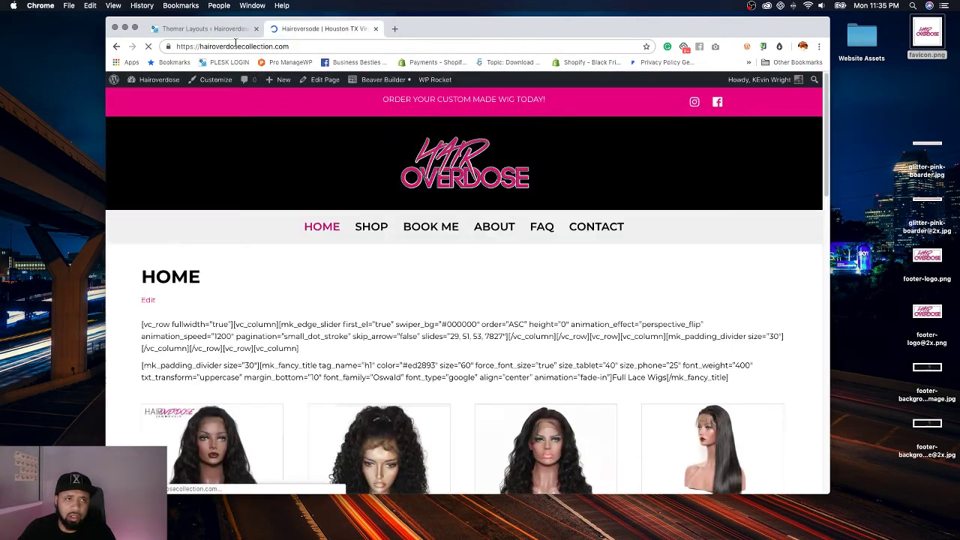
{"action": "left_click", "coordinate": [245, 34]}
{"action": "left_click", "coordinate": [256, 29]}
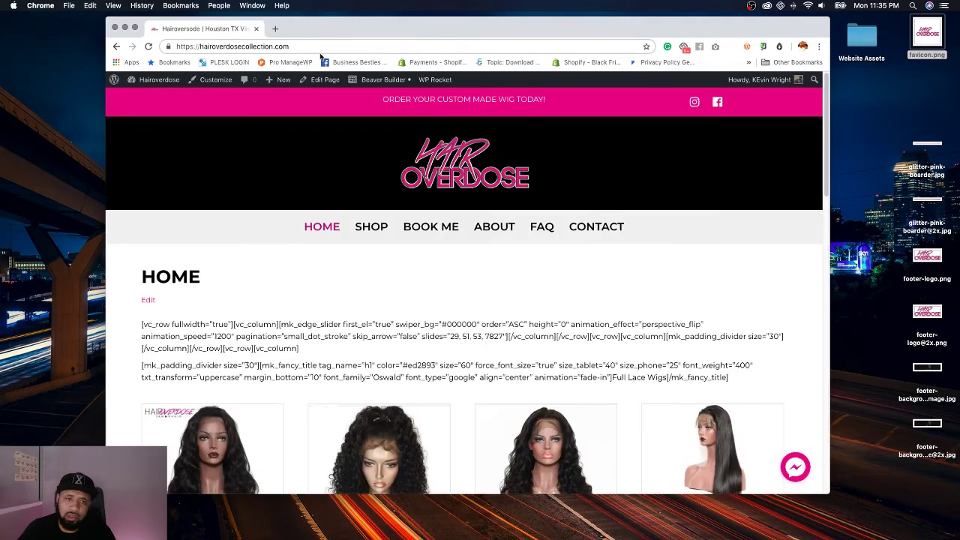
{"action": "scroll", "coordinate": [725, 283], "scroll_direction": "down", "scroll_amount": 15}
{"action": "key", "text": "Home"}
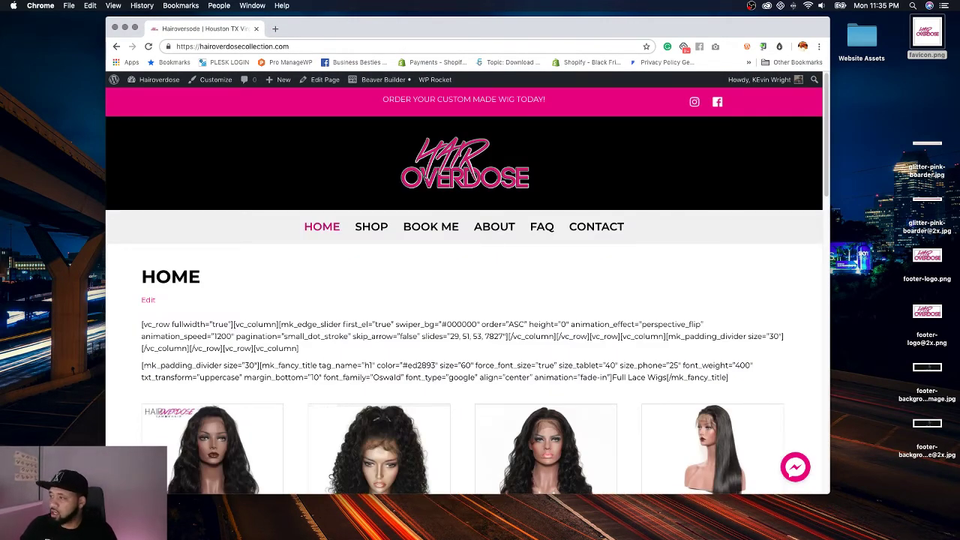
Step: Switch to the hairoverdose-websitemockup file in Adobe XD and examine the Slay & Share section across the page artboards
{"action": "key", "text": "super+shift+4"}
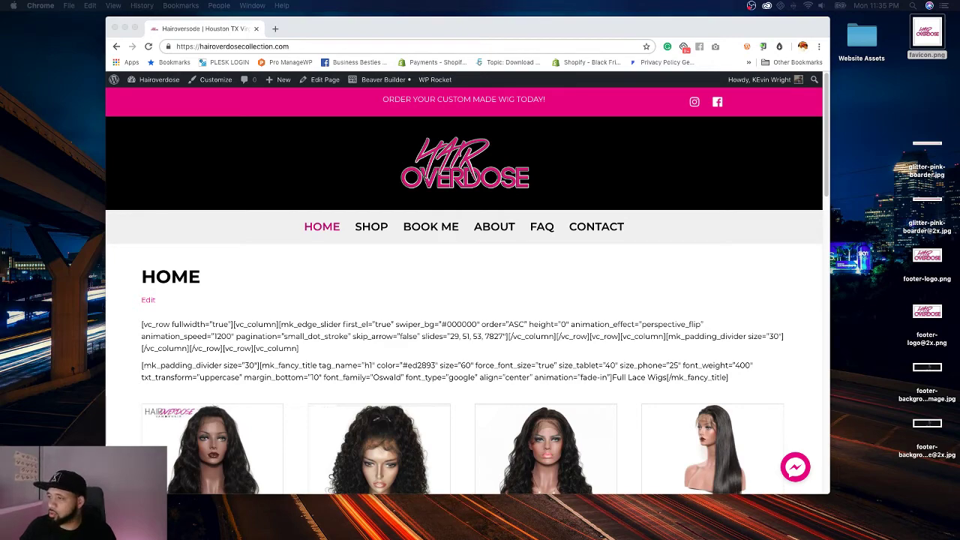
{"action": "key", "text": "super+Tab"}
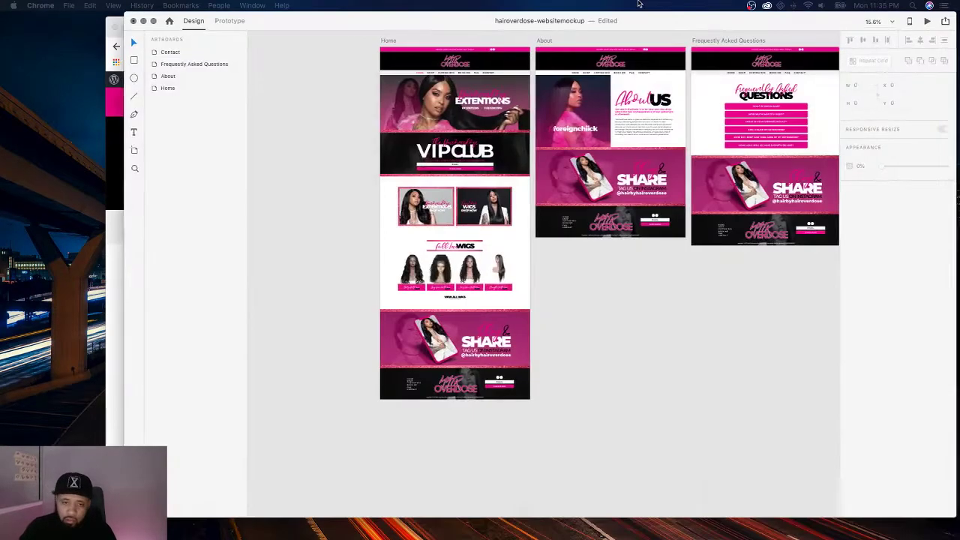
{"action": "scroll", "coordinate": [395, 394], "scroll_direction": "up", "scroll_amount": 3}
{"action": "scroll", "coordinate": [396, 394], "scroll_direction": "up", "scroll_amount": 5}
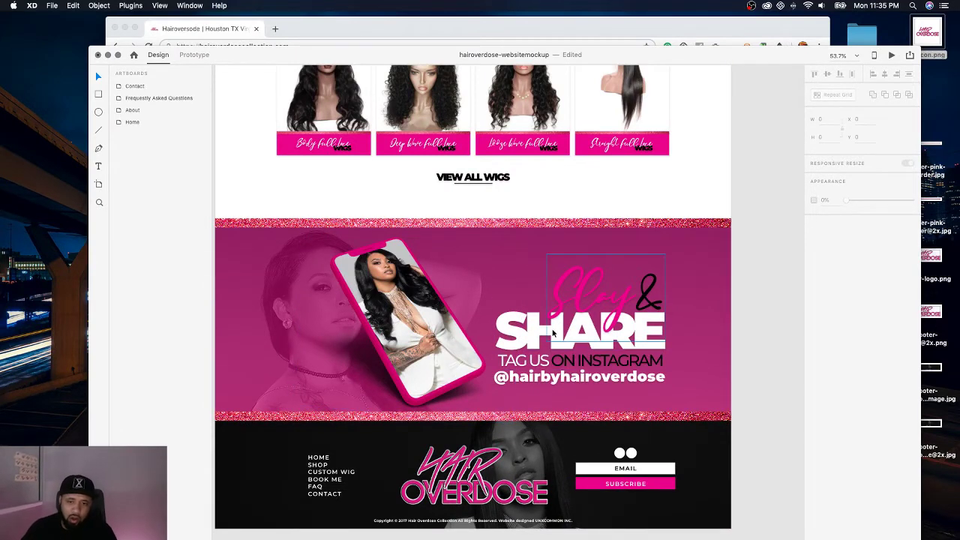
{"action": "scroll", "coordinate": [558, 311], "scroll_direction": "down", "scroll_amount": 1}
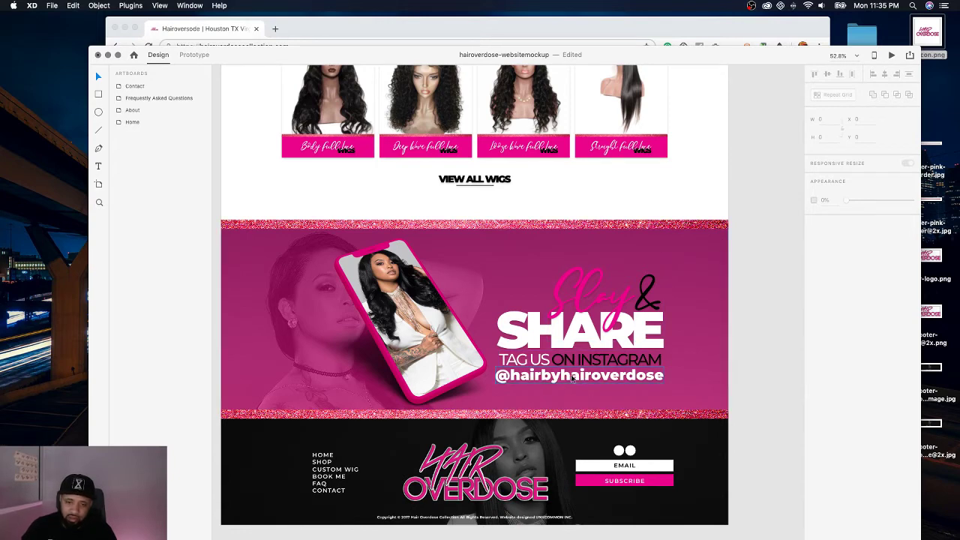
{"action": "scroll", "coordinate": [573, 381], "scroll_direction": "down", "scroll_amount": 4}
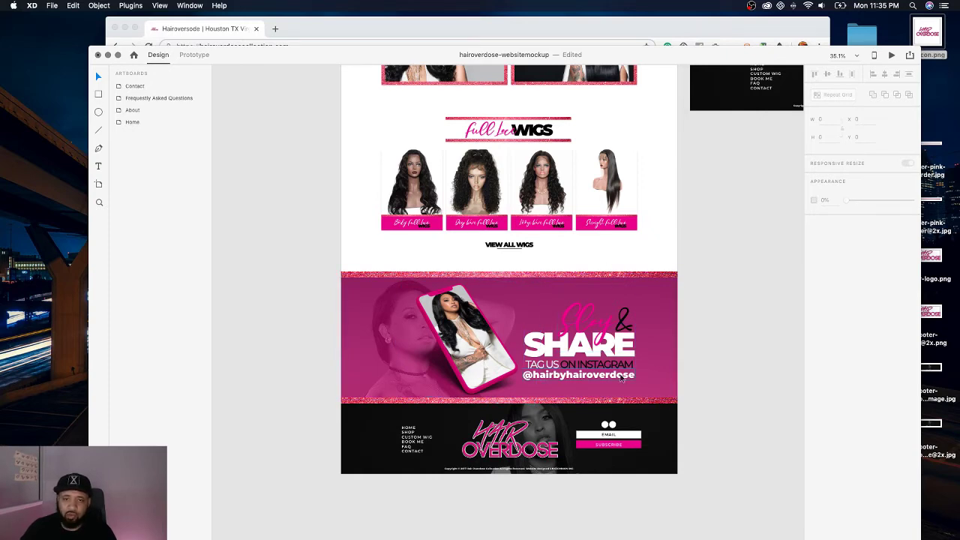
{"action": "scroll", "coordinate": [607, 307], "scroll_direction": "down", "scroll_amount": 1}
{"action": "scroll", "coordinate": [720, 198], "scroll_direction": "down", "scroll_amount": 5}
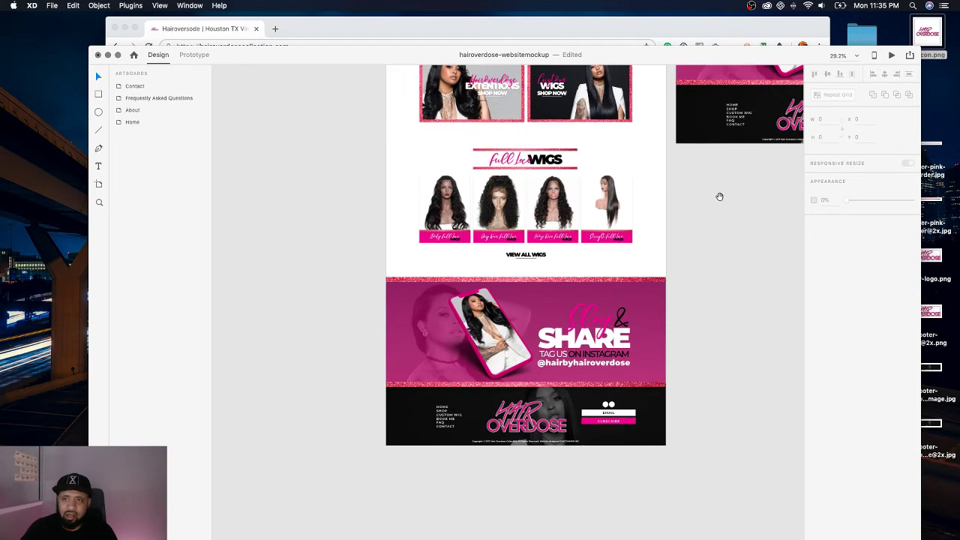
{"action": "scroll", "coordinate": [663, 338], "scroll_direction": "right", "scroll_amount": 5}
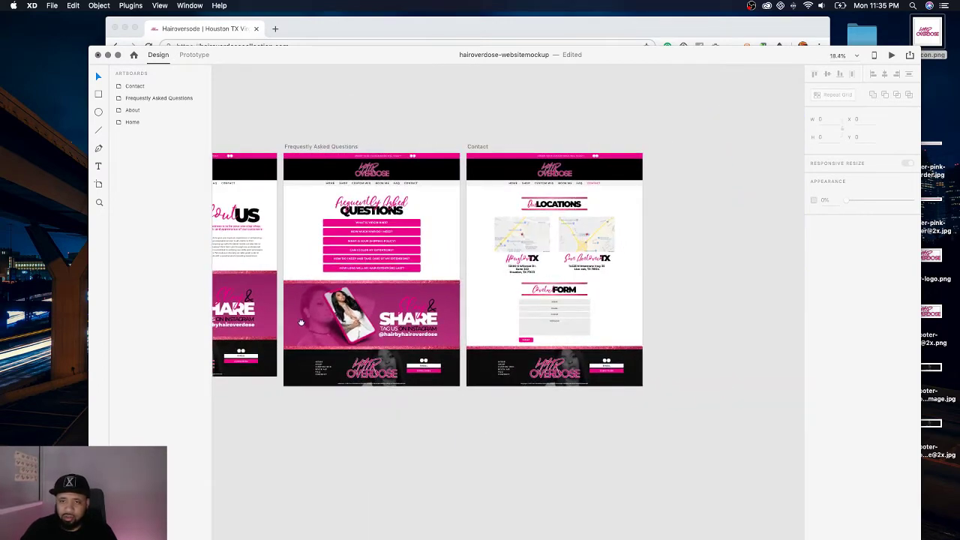
{"action": "scroll", "coordinate": [524, 315], "scroll_direction": "left", "scroll_amount": 5}
{"action": "scroll", "coordinate": [297, 278], "scroll_direction": "up", "scroll_amount": 2}
{"action": "scroll", "coordinate": [405, 242], "scroll_direction": "up", "scroll_amount": 2}
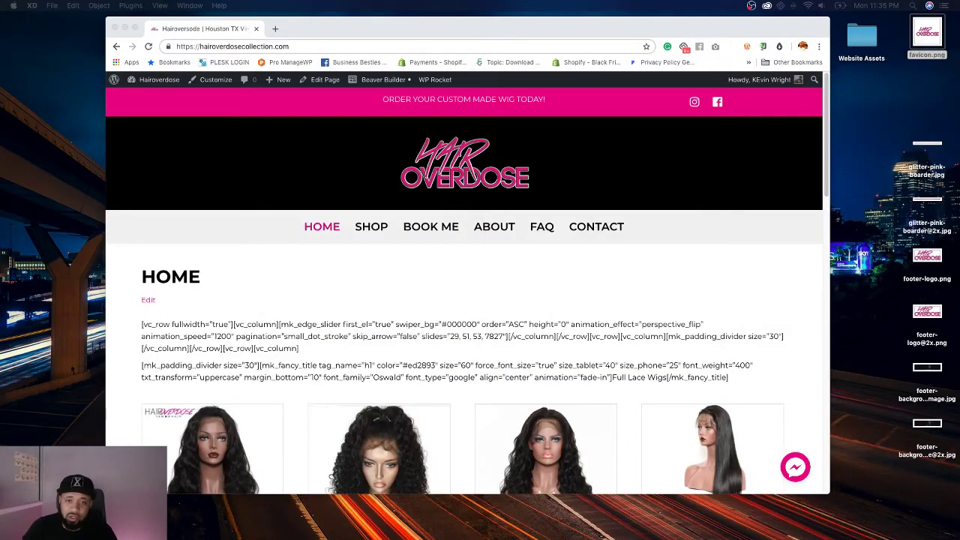
Step: Switch to Chrome, go to the site's dashboard and start a new Beaver Builder saved row
{"action": "left_click", "coordinate": [283, 146]}
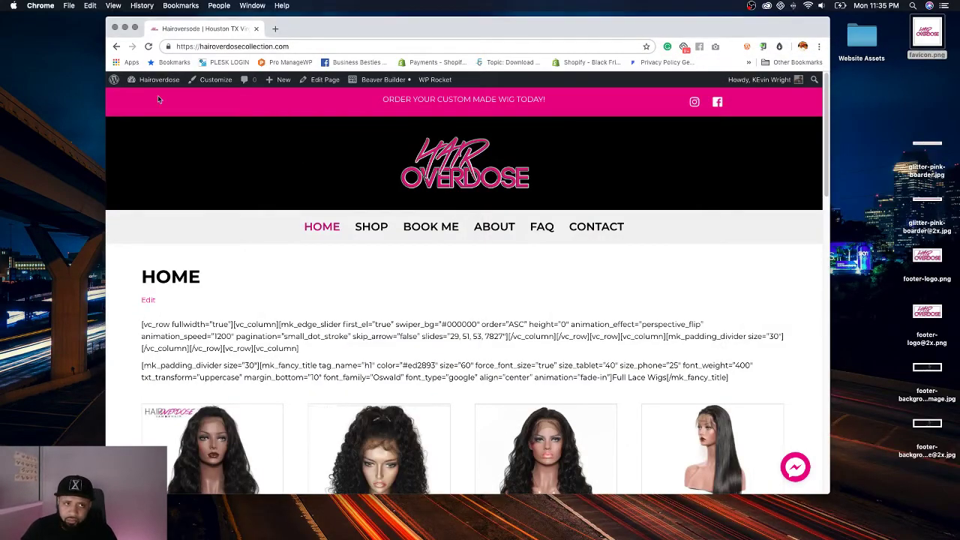
{"action": "left_click", "coordinate": [154, 79]}
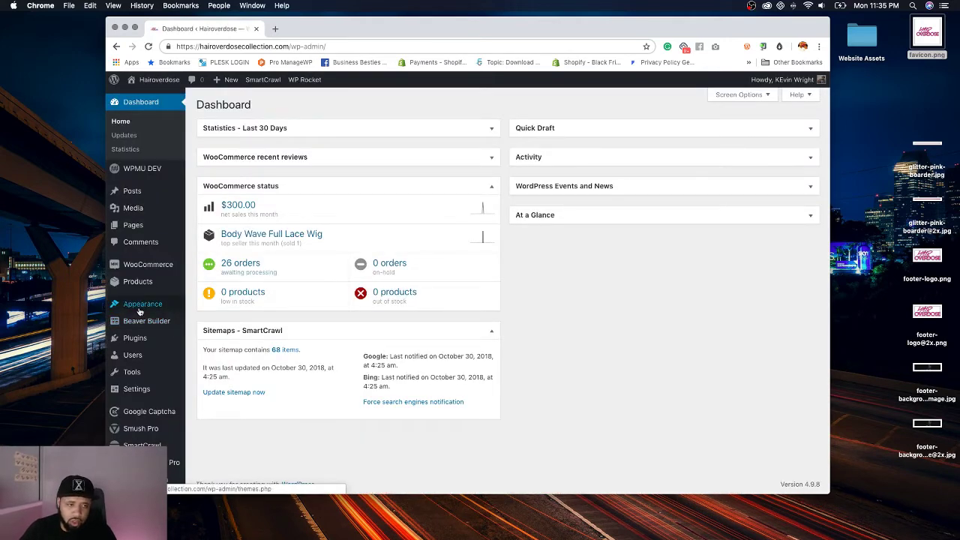
{"action": "mouse_move", "coordinate": [139, 312]}
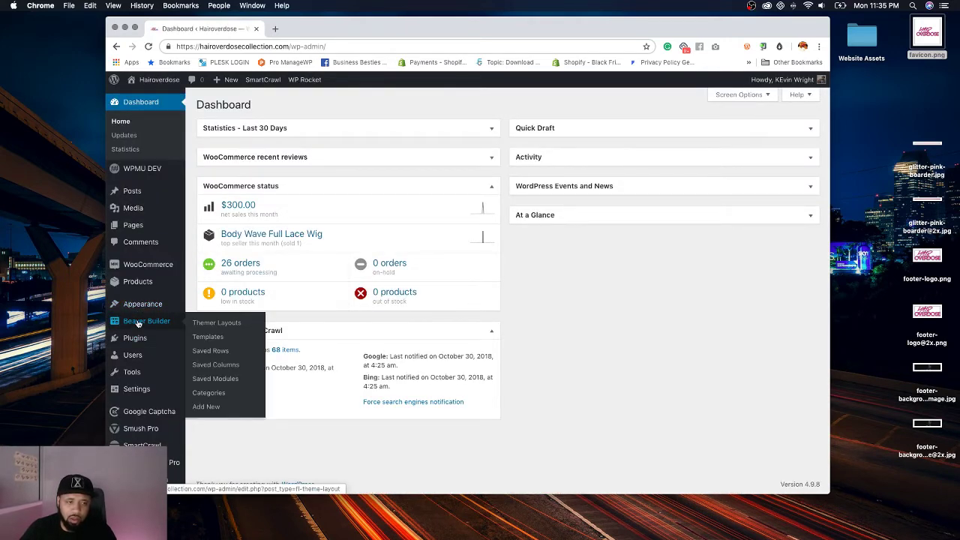
{"action": "left_click", "coordinate": [218, 352]}
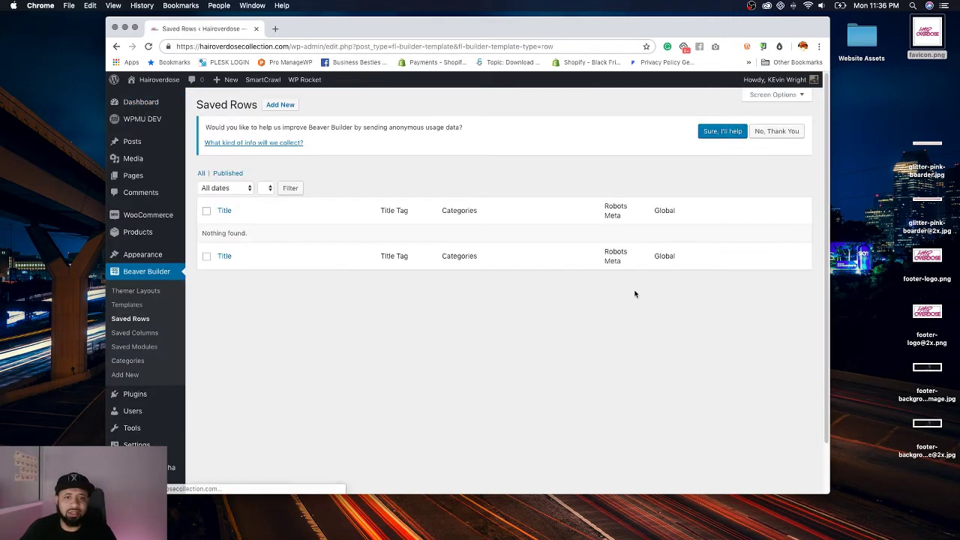
{"action": "left_click", "coordinate": [278, 106]}
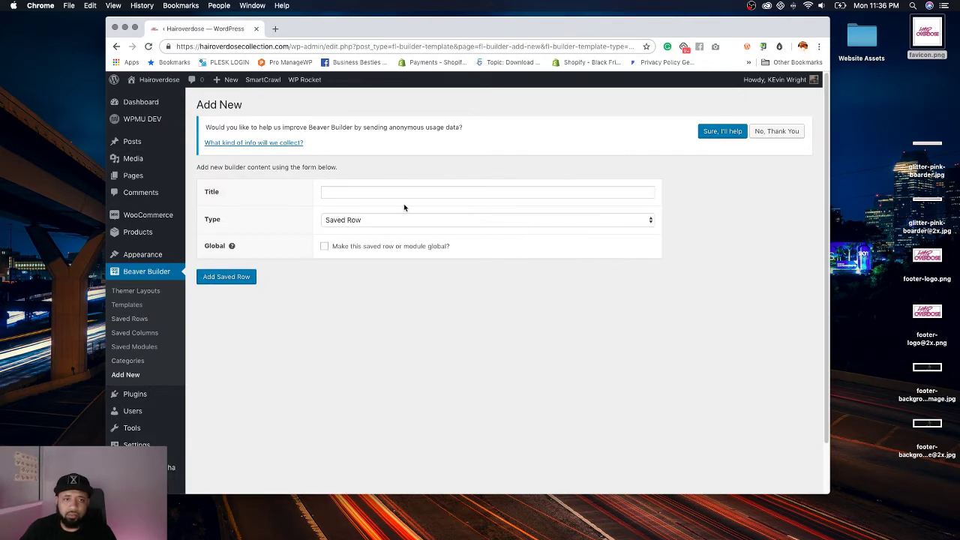
Step: Title the new saved row "Slay & Share"
{"action": "left_click", "coordinate": [407, 192]}
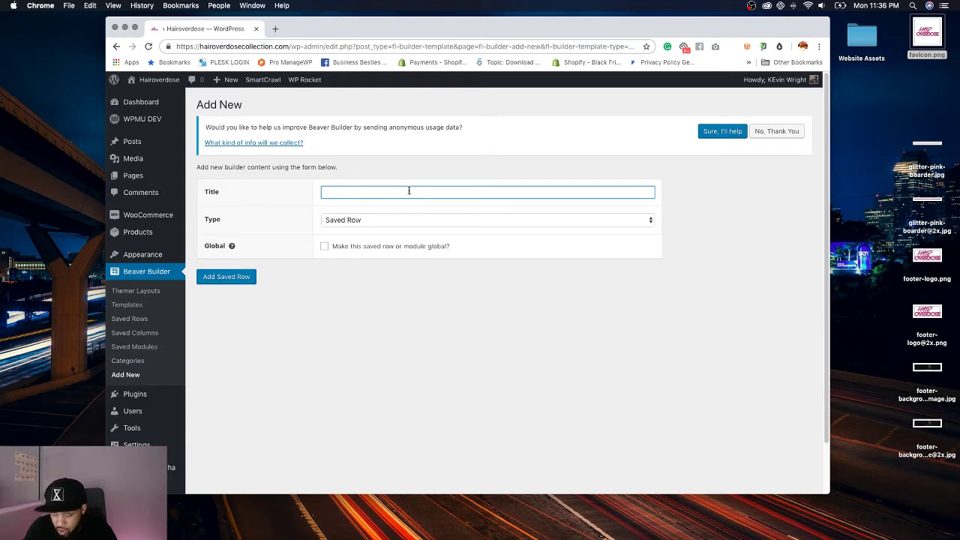
{"action": "type", "text": "Sla"}
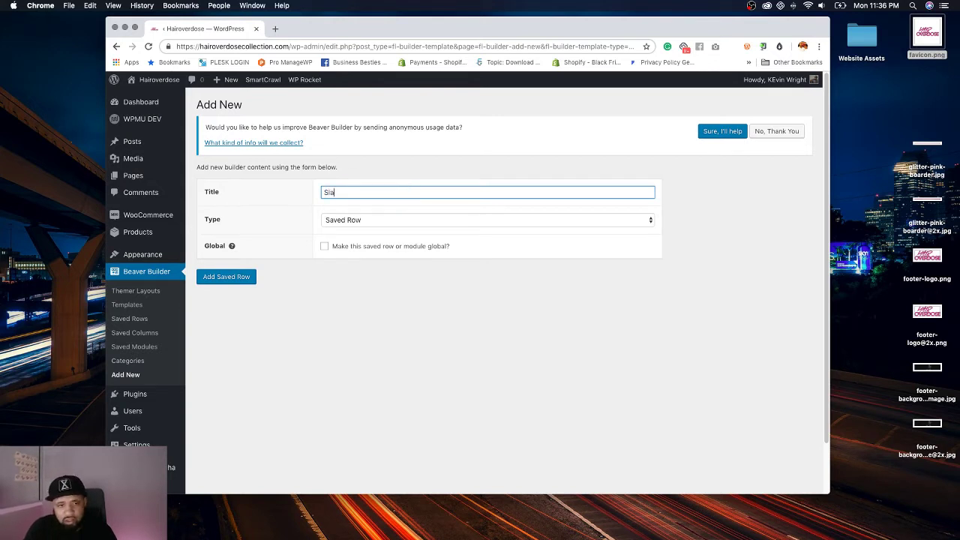
{"action": "type", "text": "yandShare"}
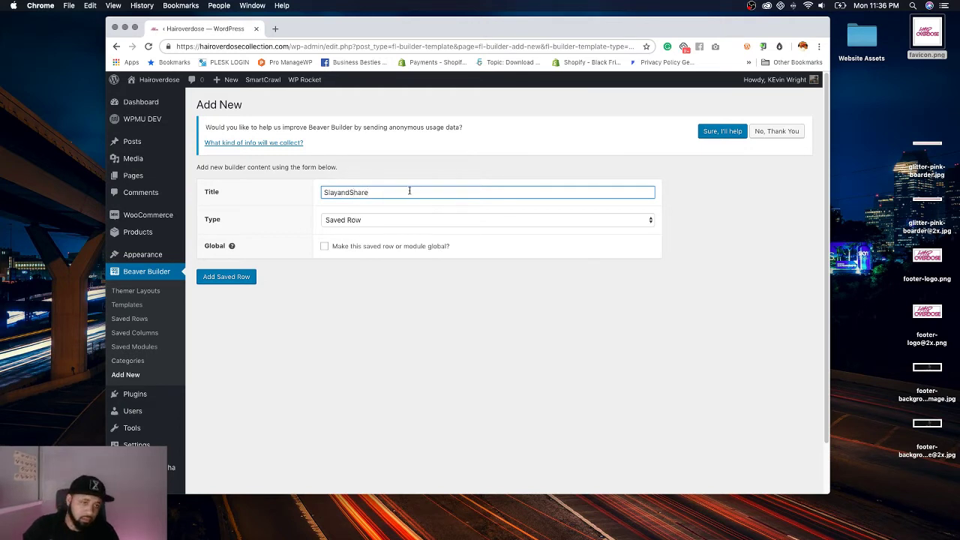
{"action": "key", "text": "super+a"}
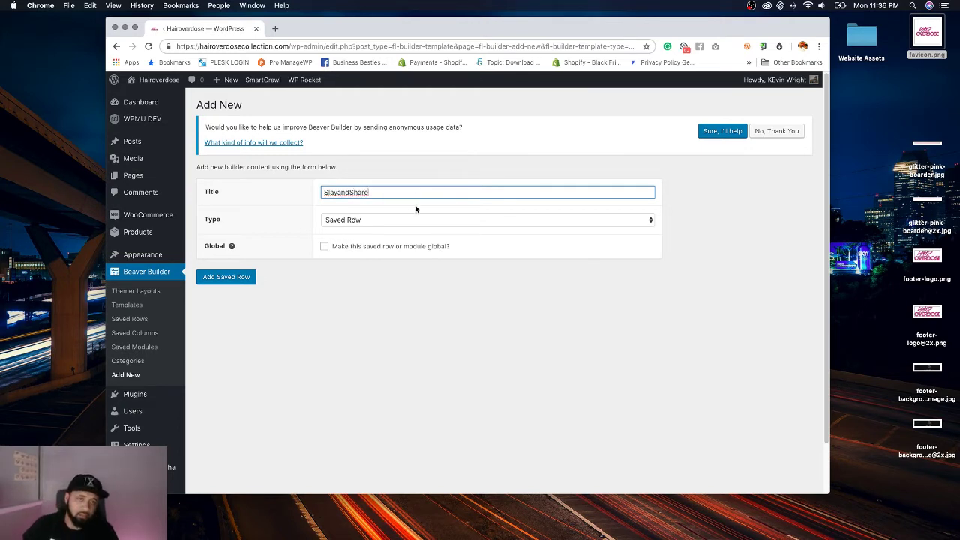
{"action": "left_click", "coordinate": [339, 192]}
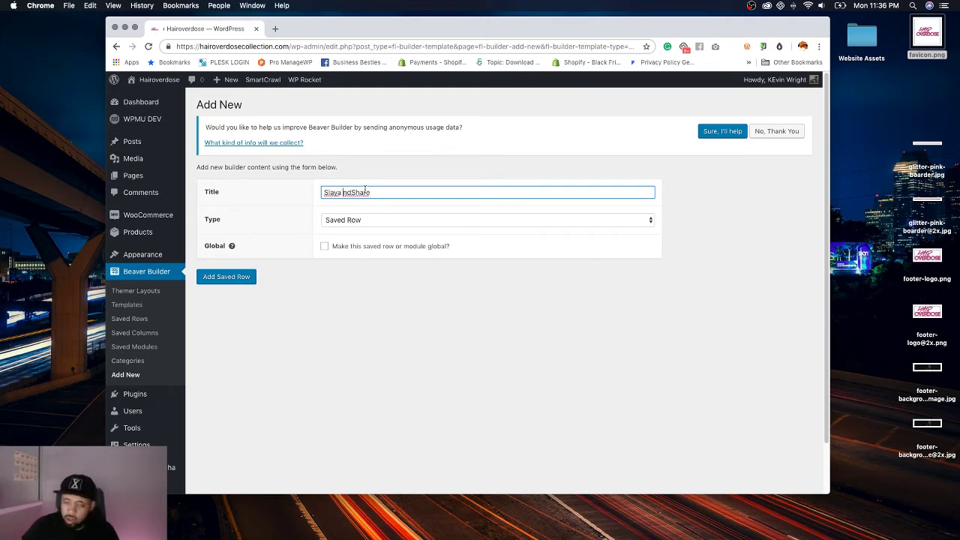
{"action": "key", "text": "BackSpace"}
{"action": "key", "text": "BackSpace"}
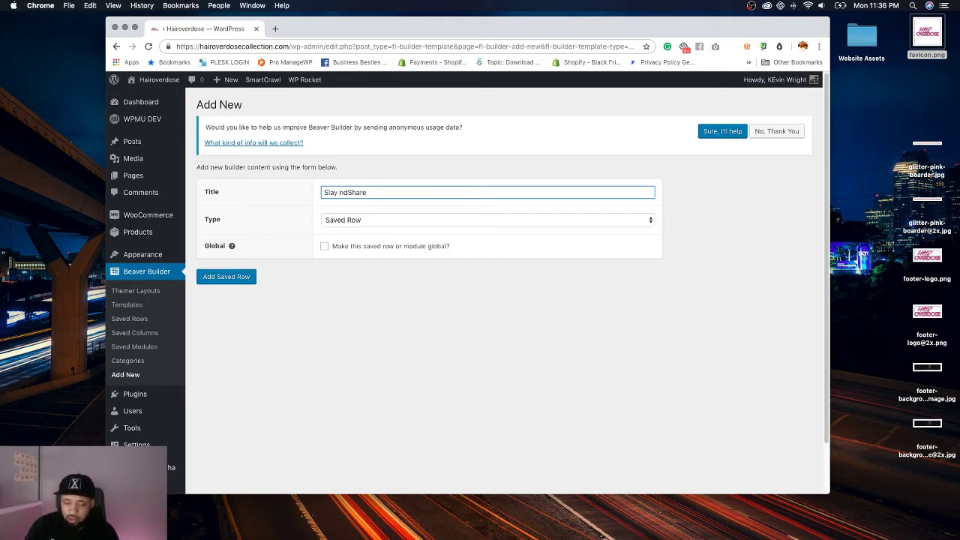
{"action": "type", "text": "&"}
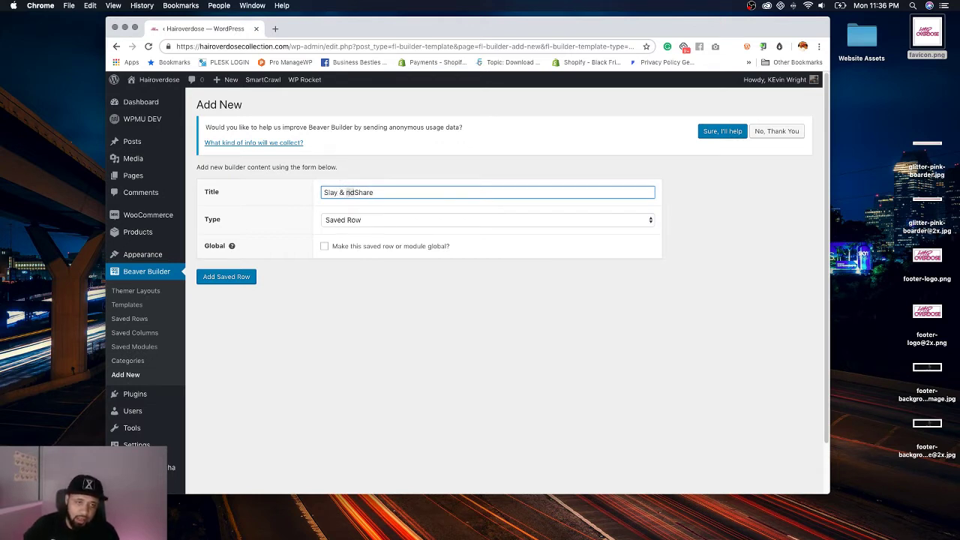
{"action": "key", "text": "Delete"}
{"action": "key", "text": "Delete"}
{"action": "left_click", "coordinate": [366, 324]}
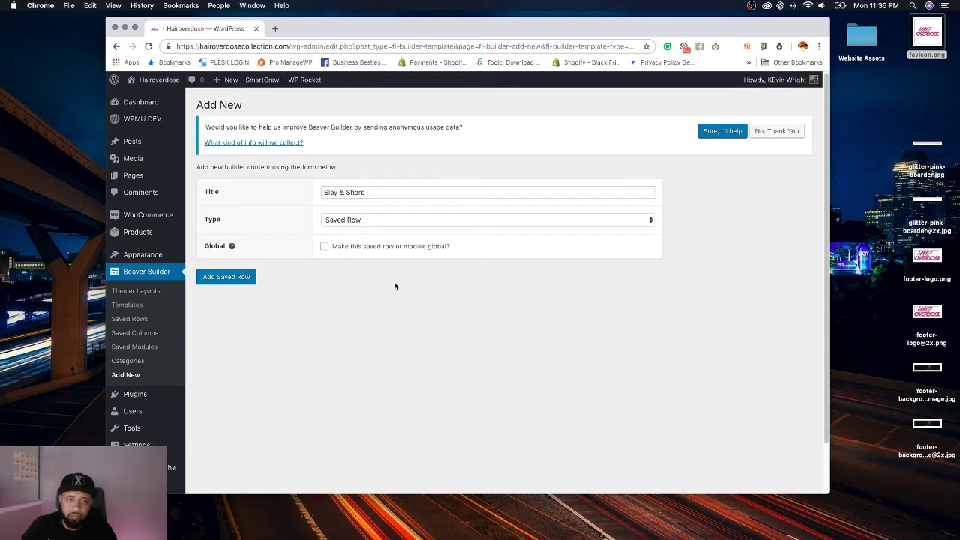
Step: Make the row global with type Saved Row, add it and launch Beaver Builder on it
{"action": "left_click", "coordinate": [324, 248]}
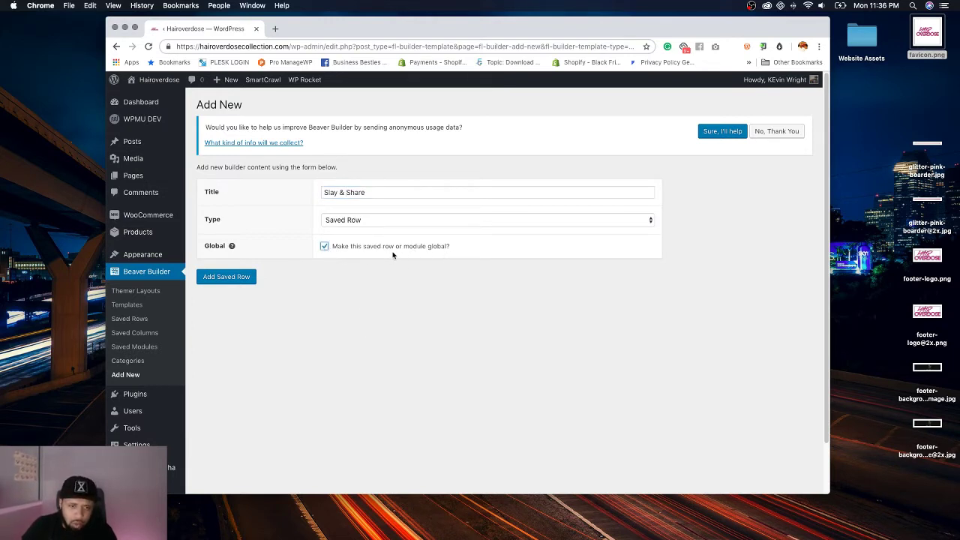
{"action": "left_click", "coordinate": [369, 222]}
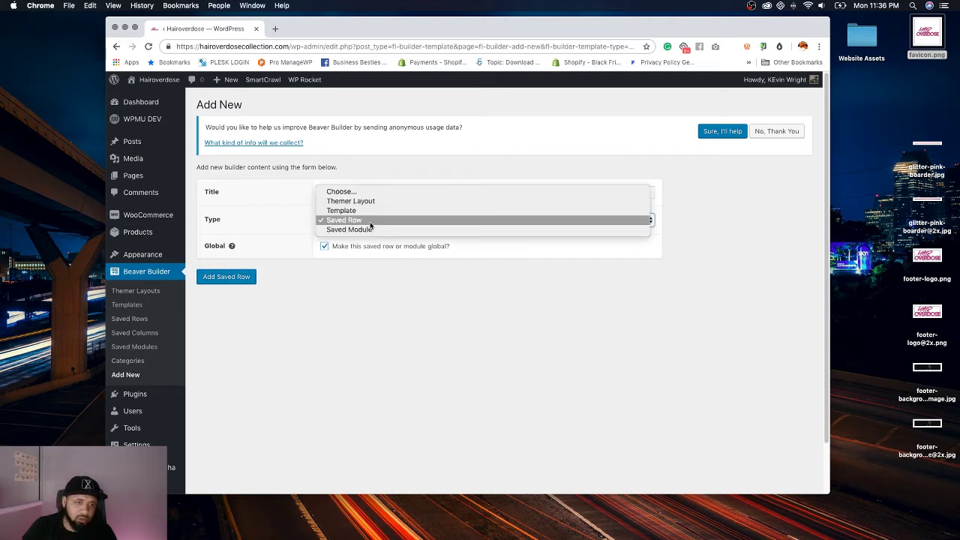
{"action": "left_click", "coordinate": [392, 220]}
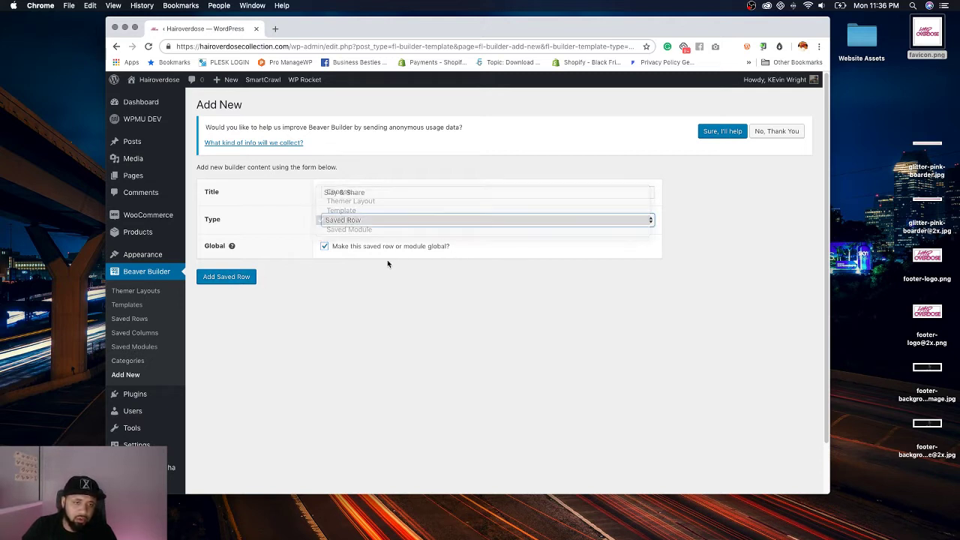
{"action": "left_click", "coordinate": [241, 282]}
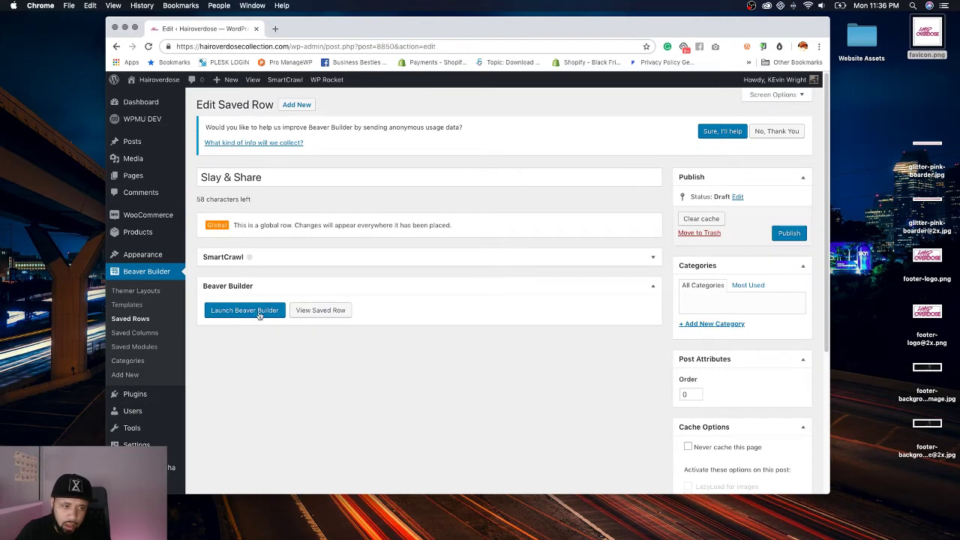
{"action": "left_click", "coordinate": [258, 312]}
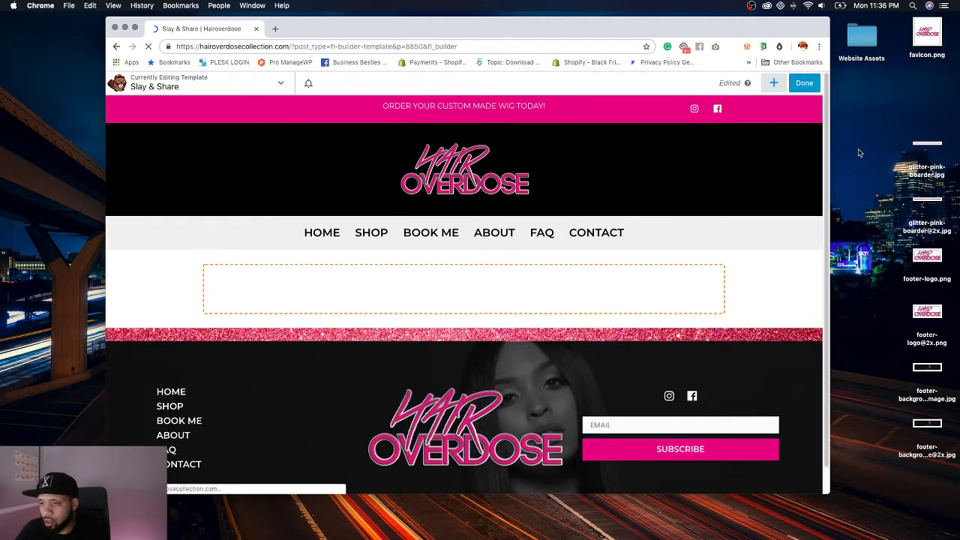
Step: Move the favicon, glitter border, footer logo and footer background files from the desktop into the Website Assets folder
{"action": "left_click", "coordinate": [932, 141]}
{"action": "left_click_drag", "start_coordinate": [932, 141], "coordinate": [864, 39]}
{"action": "left_click_drag", "start_coordinate": [927, 34], "coordinate": [870, 41]}
{"action": "left_click_drag", "start_coordinate": [884, 75], "coordinate": [887, 75]}
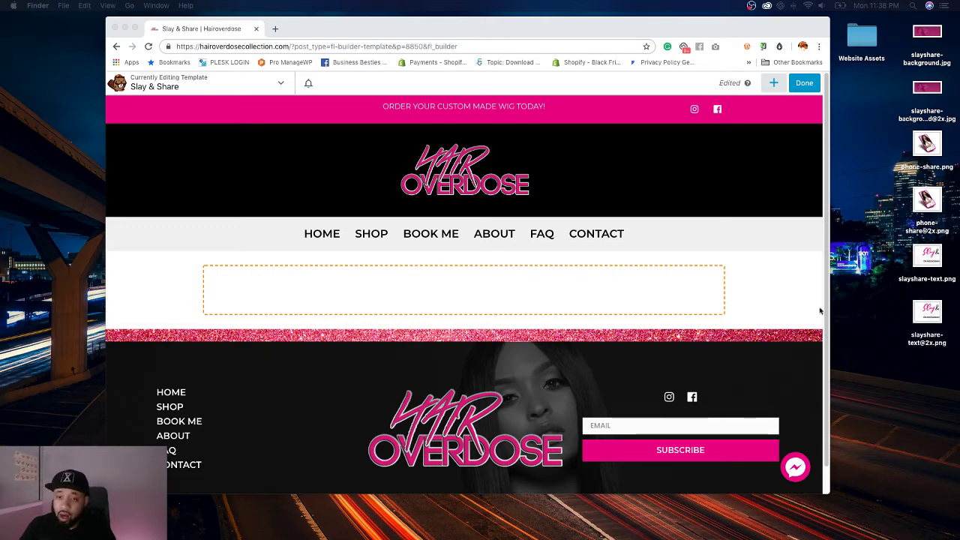
Step: Set the empty Slay & Share row's width to Full Width and save the row settings
{"action": "left_click", "coordinate": [578, 275]}
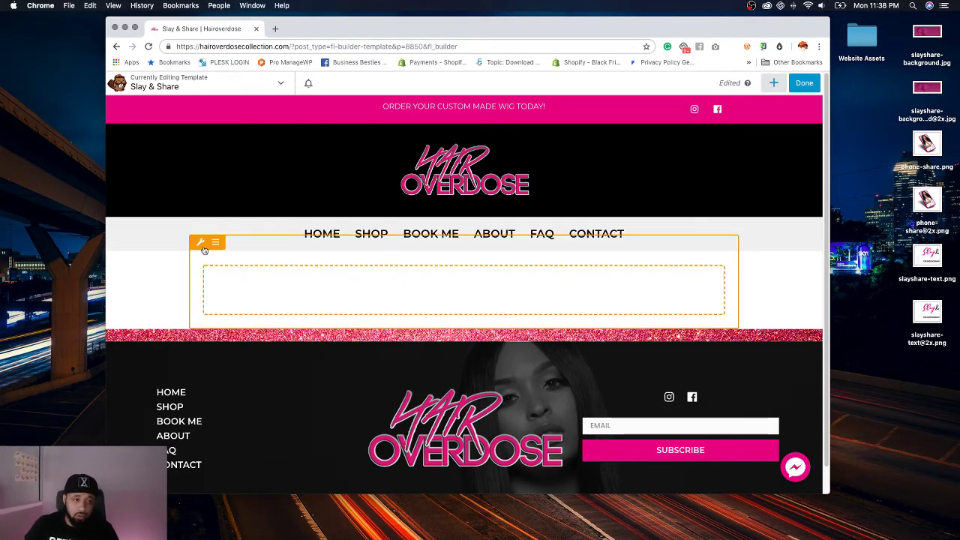
{"action": "left_click", "coordinate": [200, 241]}
{"action": "left_click", "coordinate": [423, 197]}
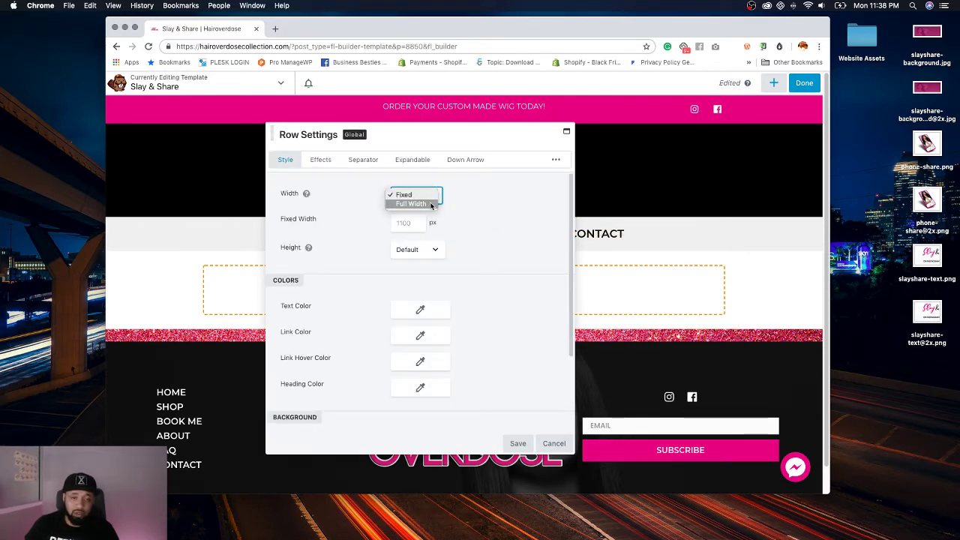
{"action": "left_click", "coordinate": [460, 207]}
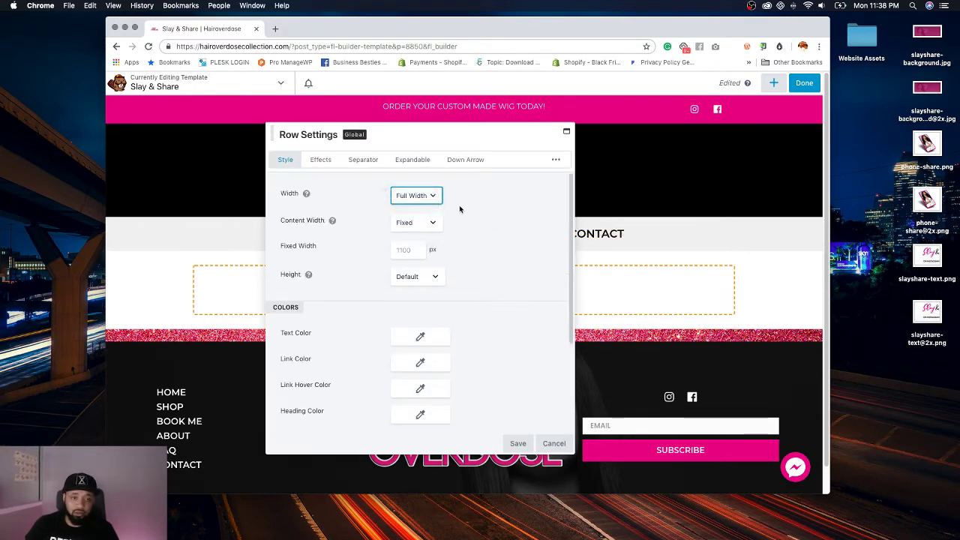
{"action": "left_click", "coordinate": [518, 444]}
{"action": "left_click", "coordinate": [774, 84]}
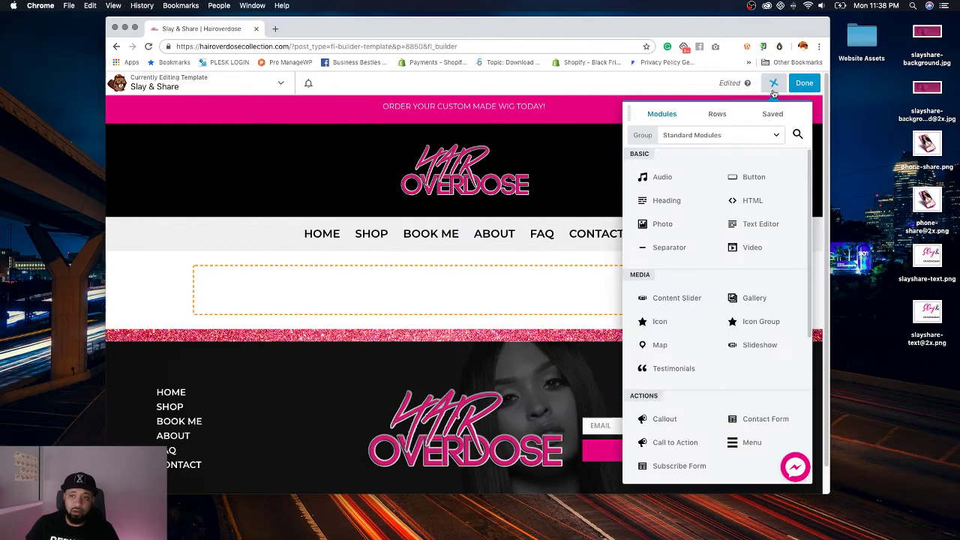
{"action": "left_click", "coordinate": [714, 114]}
{"action": "left_click_drag", "start_coordinate": [668, 159], "coordinate": [749, 210]}
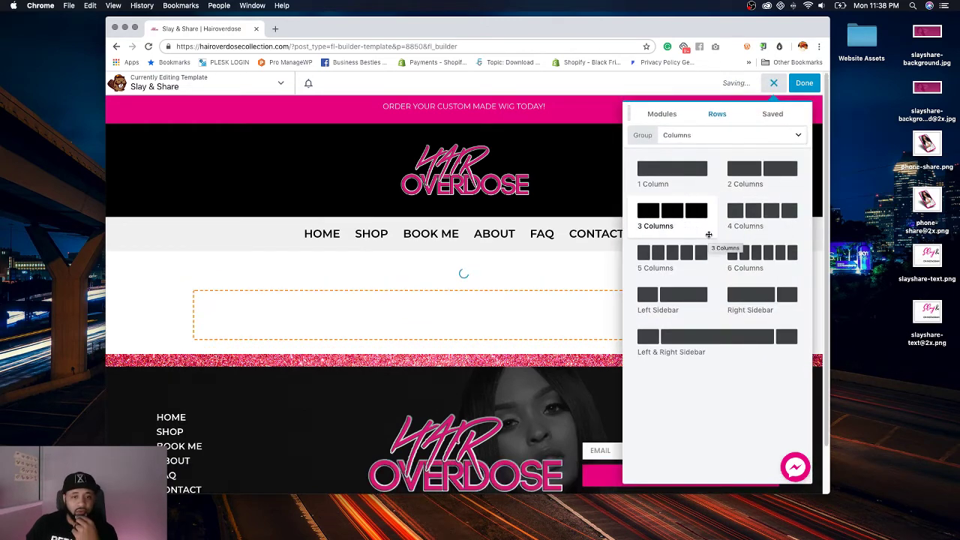
{"action": "left_click", "coordinate": [252, 273]}
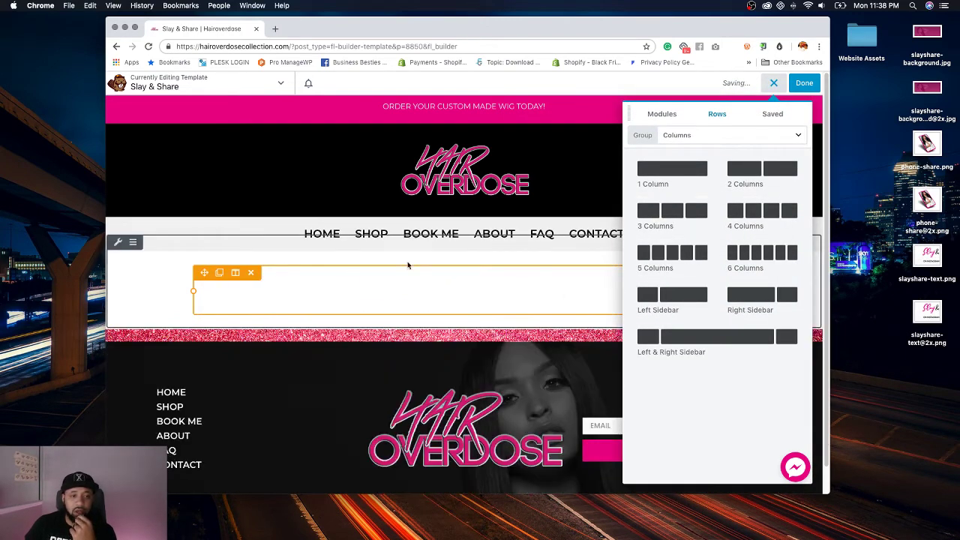
Step: Set both the width and the content width of the Slay & Share row to Full Width
{"action": "left_click", "coordinate": [120, 244]}
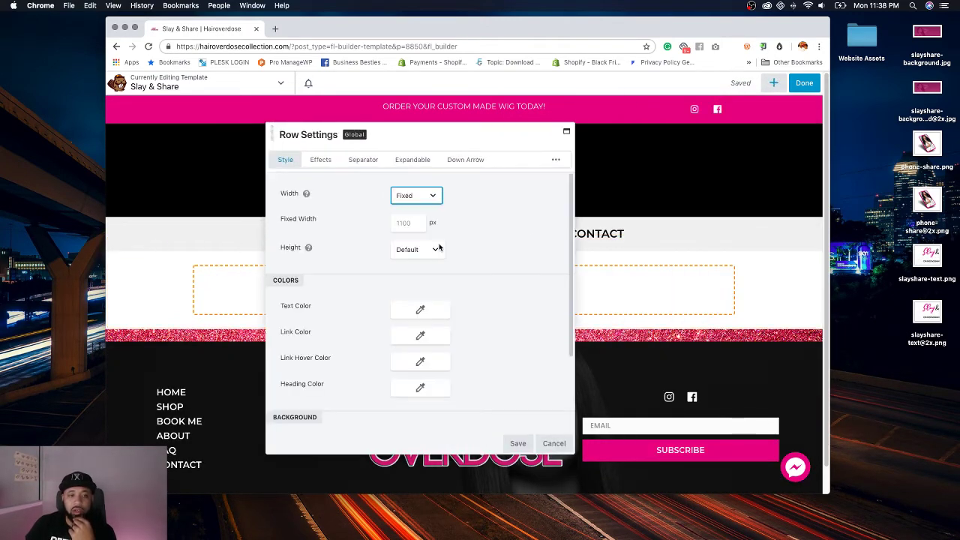
{"action": "left_click", "coordinate": [416, 197]}
{"action": "left_click", "coordinate": [415, 207]}
{"action": "left_click", "coordinate": [417, 222]}
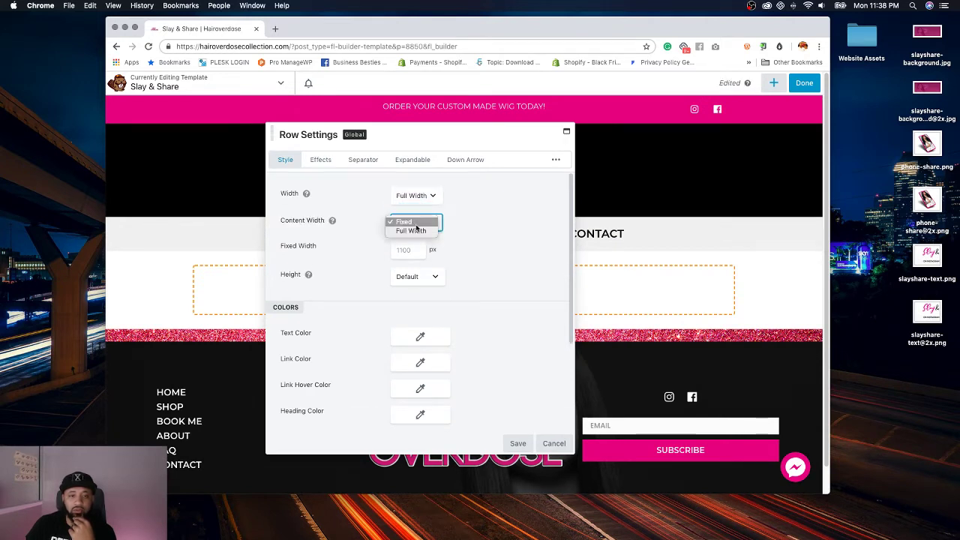
{"action": "left_click", "coordinate": [417, 232]}
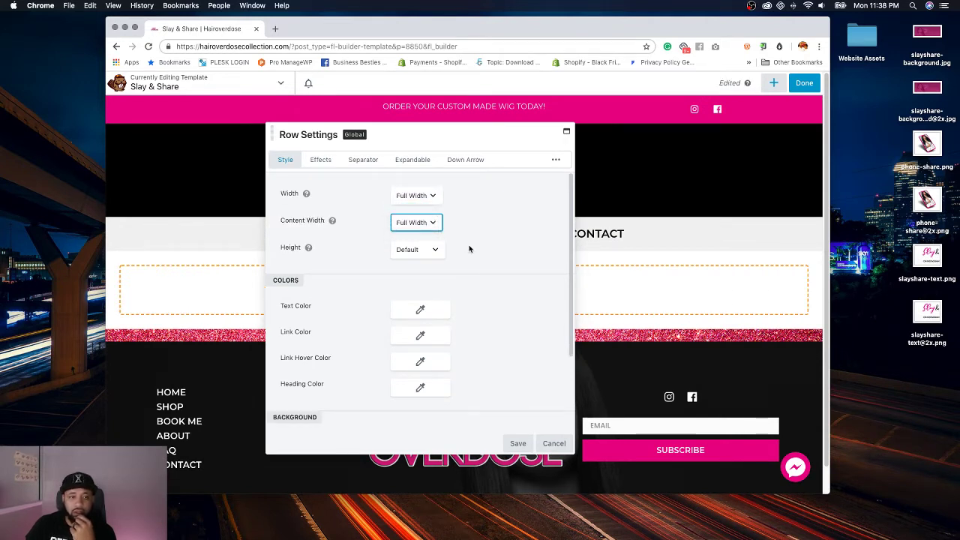
Step: Set the row's desktop padding to 0 px on all four sides in its advanced settings
{"action": "left_click", "coordinate": [468, 159]}
{"action": "left_click", "coordinate": [554, 159]}
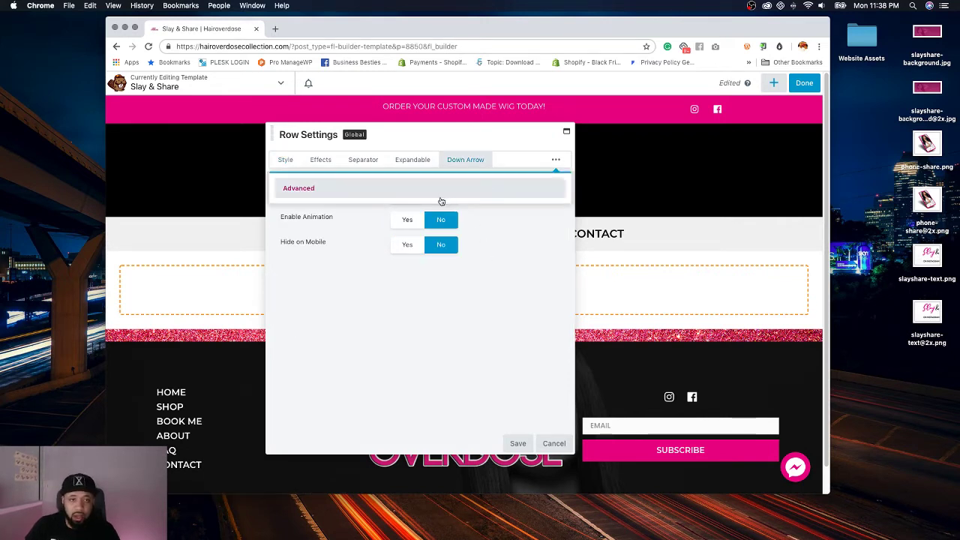
{"action": "left_click", "coordinate": [299, 188]}
{"action": "left_click", "coordinate": [419, 248]}
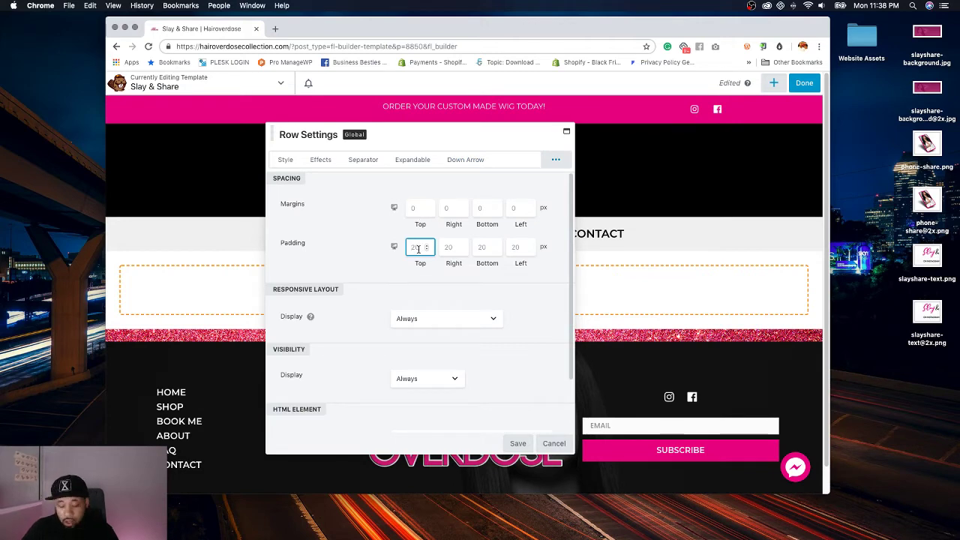
{"action": "type", "text": "0"}
{"action": "key", "text": "Tab"}
{"action": "type", "text": "0"}
{"action": "key", "text": "Tab"}
{"action": "type", "text": "0"}
{"action": "key", "text": "Tab"}
{"action": "type", "text": "0"}
{"action": "key", "text": "Tab"}
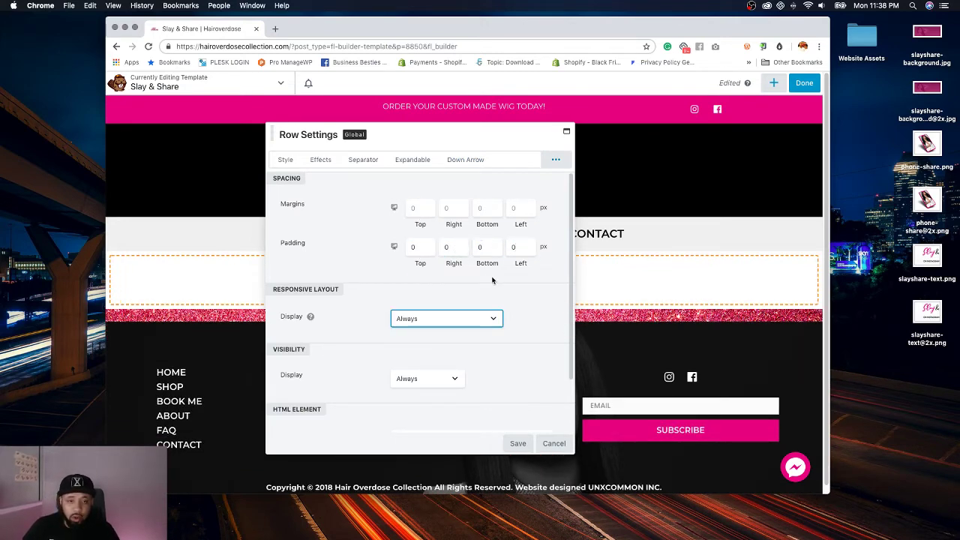
Step: Set the row's mobile padding to 0 px on all four sides and save the row settings
{"action": "left_click", "coordinate": [581, 274]}
{"action": "left_click", "coordinate": [394, 247]}
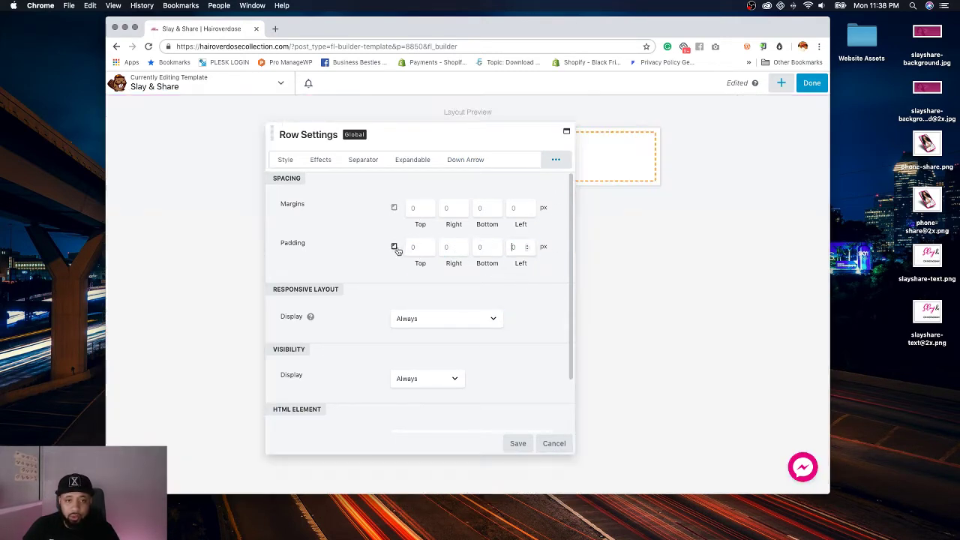
{"action": "left_click", "coordinate": [420, 247]}
{"action": "type", "text": "0"}
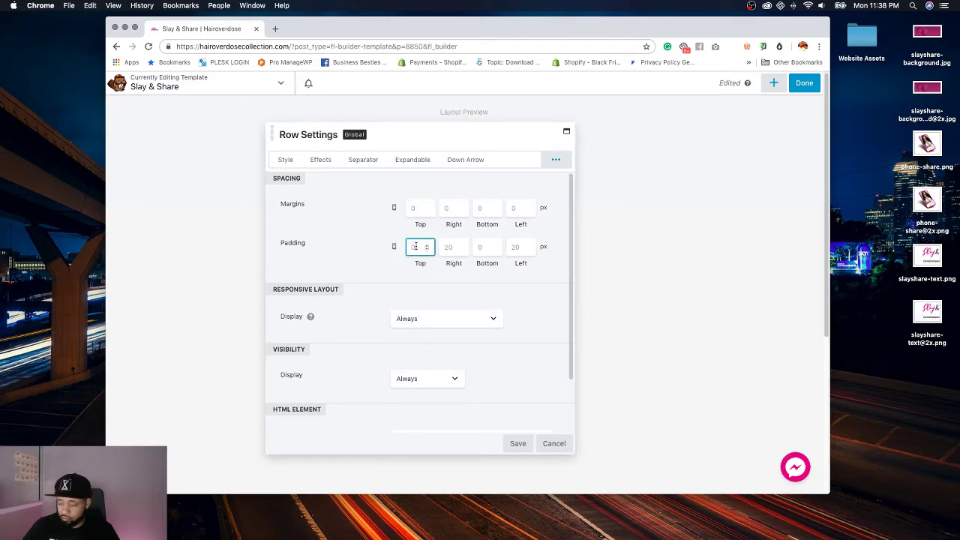
{"action": "key", "text": "Tab"}
{"action": "type", "text": "0"}
{"action": "key", "text": "Tab"}
{"action": "type", "text": "0"}
{"action": "key", "text": "Tab"}
{"action": "type", "text": "0"}
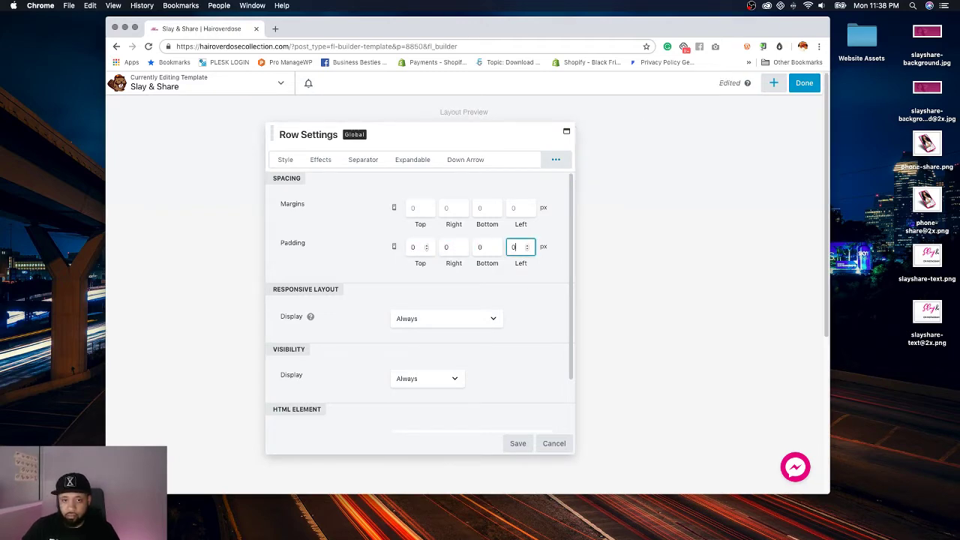
{"action": "left_click", "coordinate": [516, 443]}
Step: Add a 2 Columns layout beside the empty column in the Slay & Share row, making a three-column row
{"action": "left_click", "coordinate": [772, 83]}
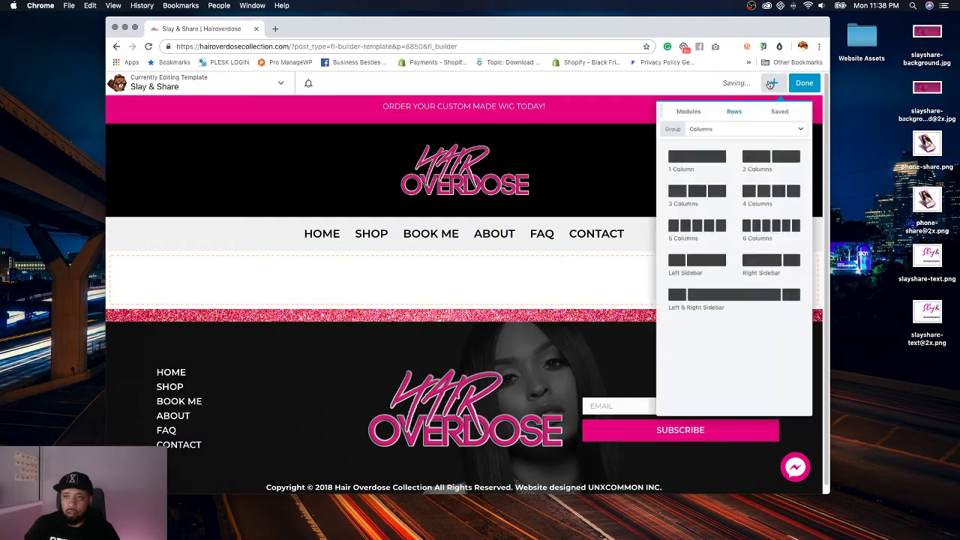
{"action": "left_click", "coordinate": [772, 113]}
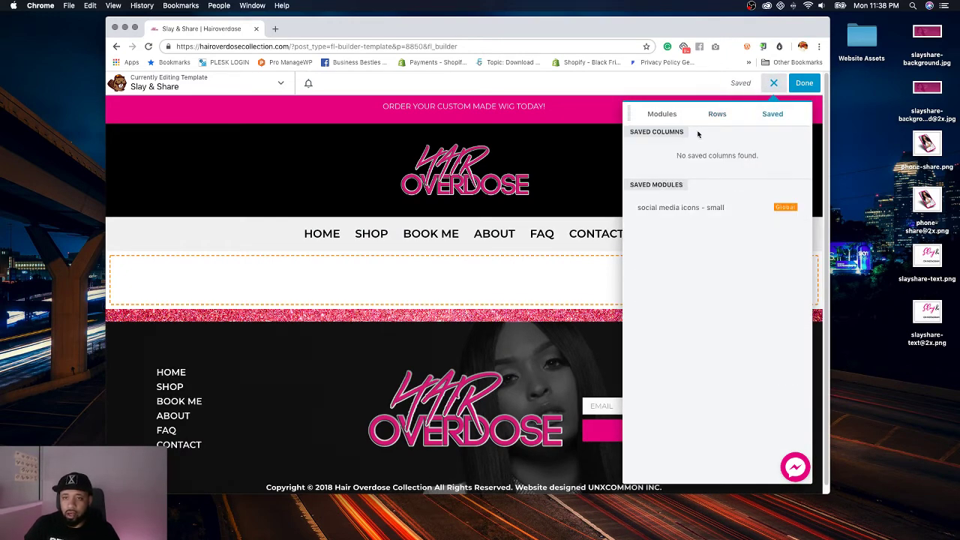
{"action": "left_click", "coordinate": [718, 116]}
{"action": "left_click", "coordinate": [780, 121]}
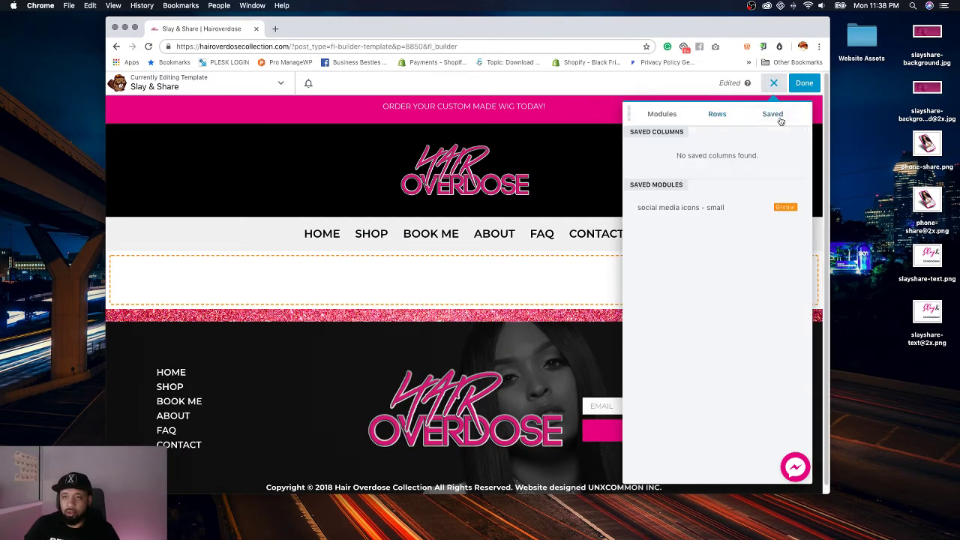
{"action": "left_click", "coordinate": [663, 116]}
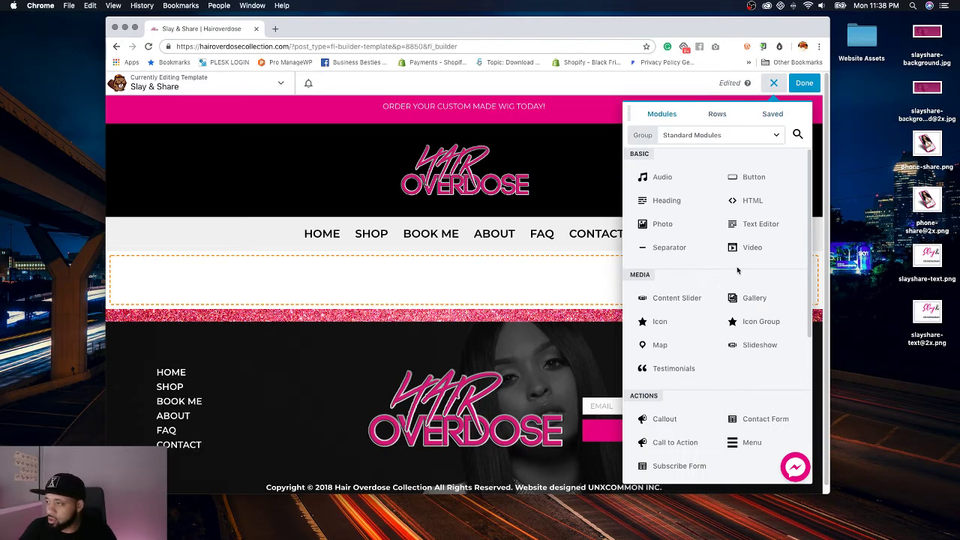
{"action": "left_click", "coordinate": [721, 119]}
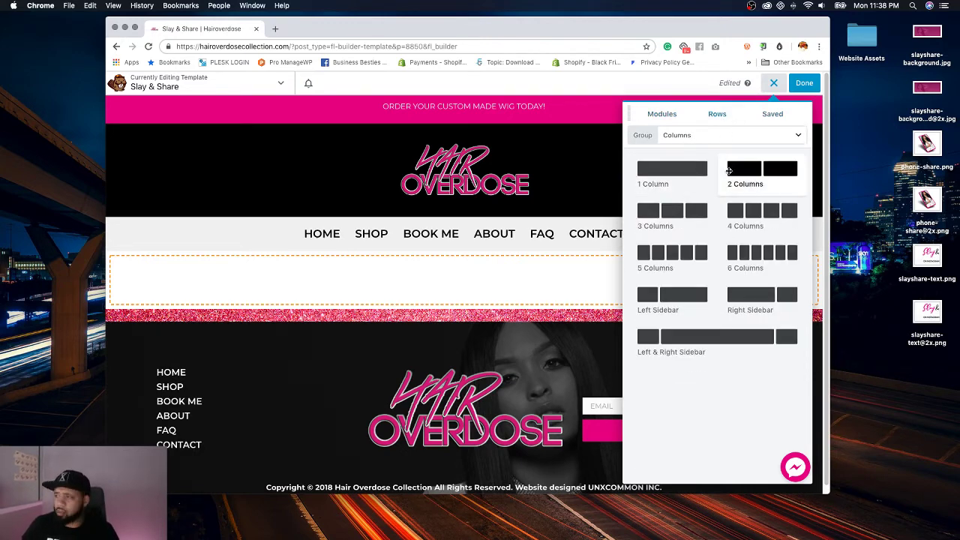
{"action": "left_click_drag", "start_coordinate": [735, 169], "coordinate": [818, 309]}
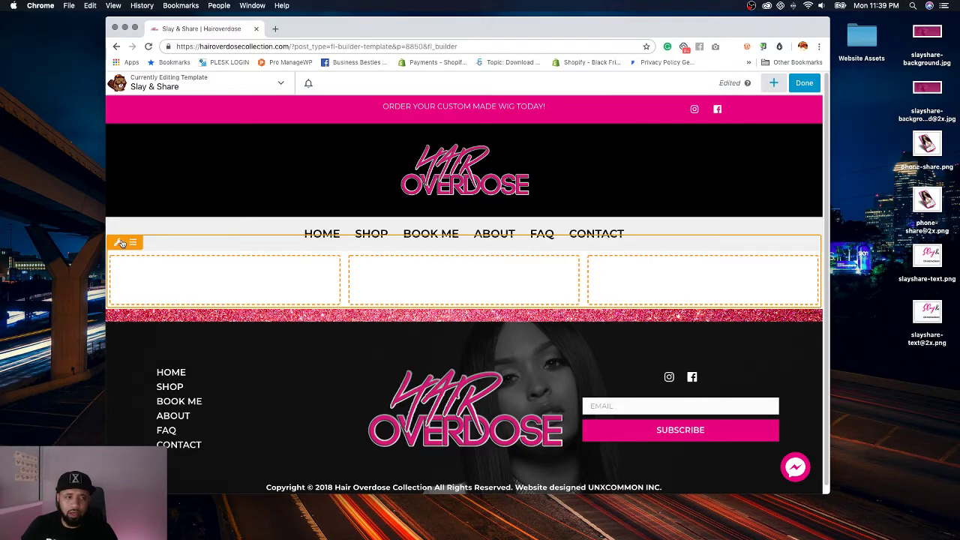
Step: Set the background type of the Slay & Share row to Photo in its style settings
{"action": "left_click", "coordinate": [120, 242]}
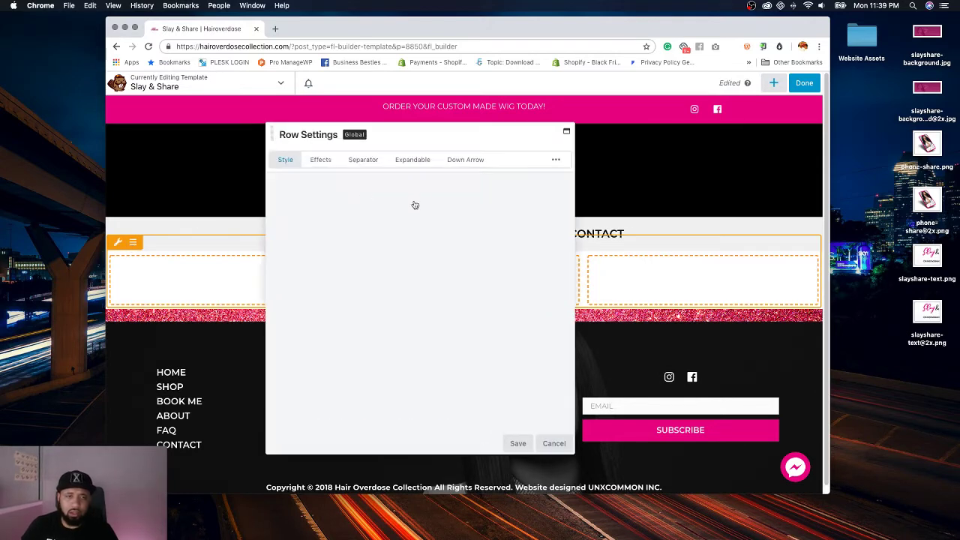
{"action": "left_click", "coordinate": [556, 160]}
{"action": "left_click", "coordinate": [442, 186]}
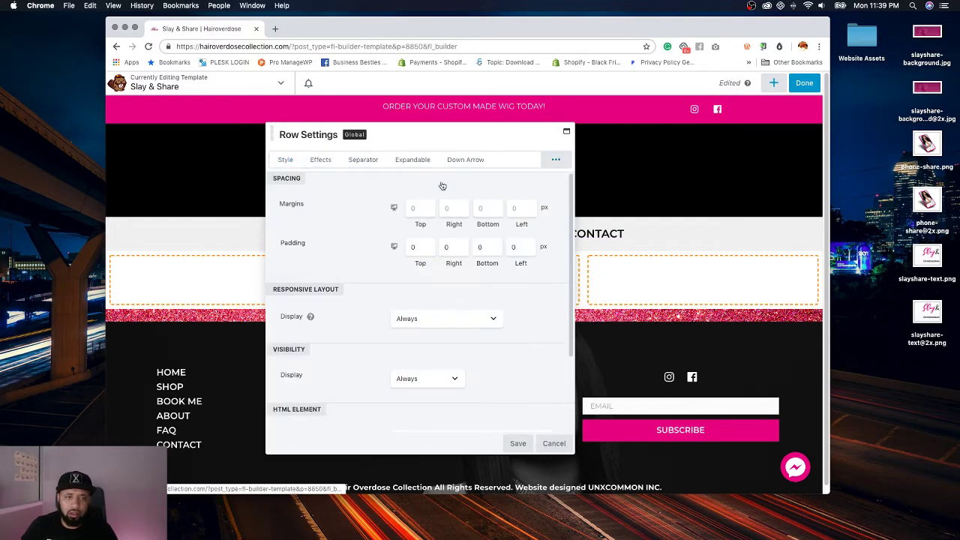
{"action": "left_click", "coordinate": [285, 160]}
{"action": "scroll", "coordinate": [450, 285], "scroll_direction": "down", "scroll_amount": 5}
{"action": "left_click", "coordinate": [425, 352]}
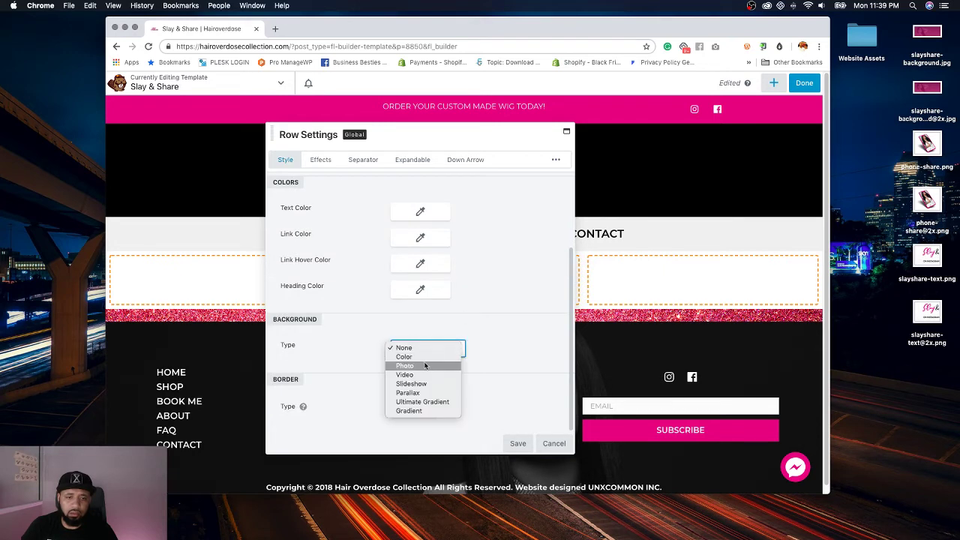
{"action": "left_click", "coordinate": [439, 366]}
{"action": "scroll", "coordinate": [449, 375], "scroll_direction": "down", "scroll_amount": 1}
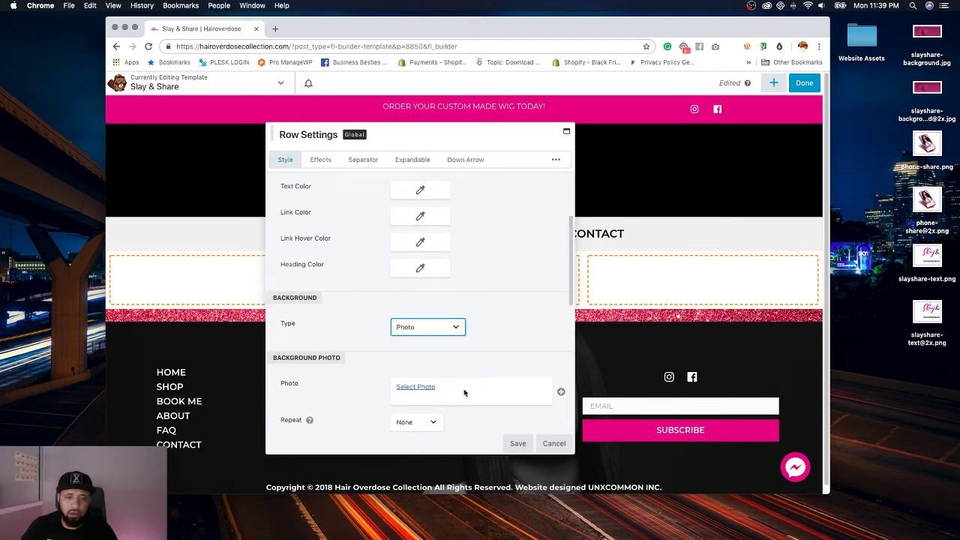
Step: Preview slayshare-background.jpg from the desktop, upload it as the row's full-size background photo and save the row settings
{"action": "left_click", "coordinate": [934, 26]}
{"action": "left_click", "coordinate": [934, 29]}
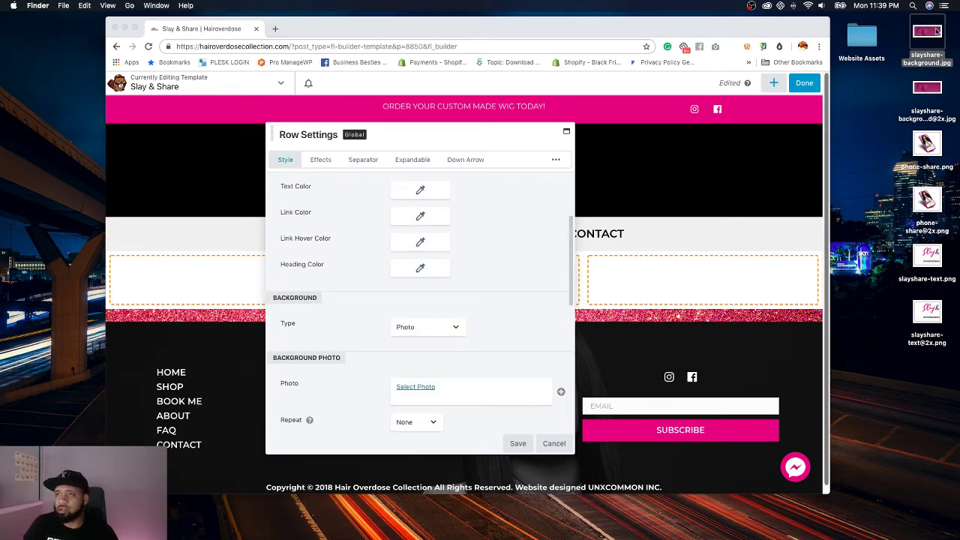
{"action": "key", "text": "space"}
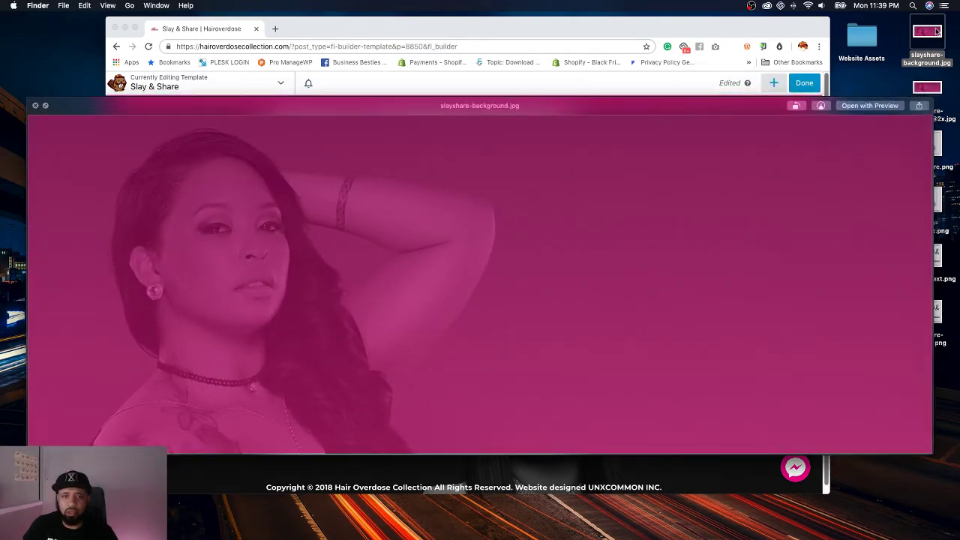
{"action": "key", "text": "space"}
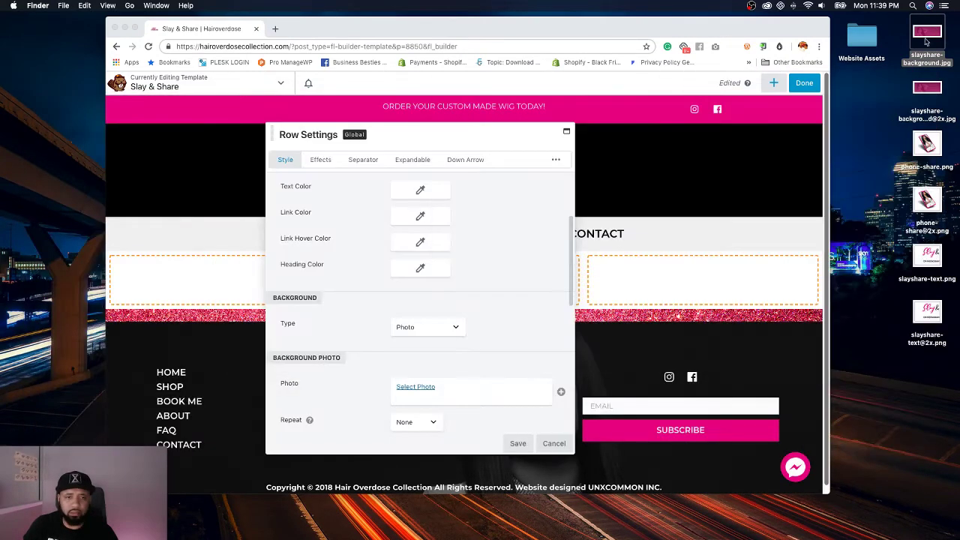
{"action": "scroll", "coordinate": [450, 337], "scroll_direction": "down", "scroll_amount": 1}
{"action": "left_click", "coordinate": [417, 369]}
{"action": "left_click", "coordinate": [418, 368]}
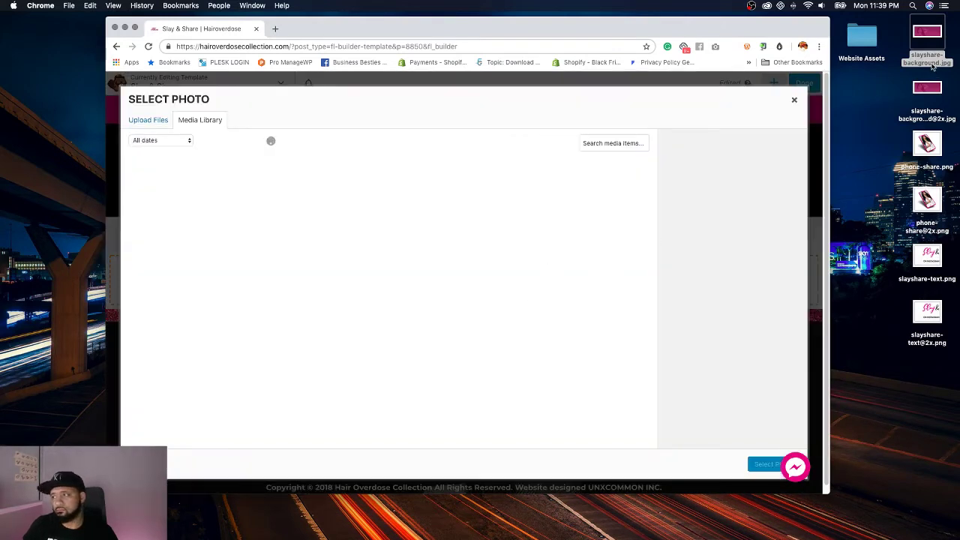
{"action": "left_click_drag", "start_coordinate": [932, 66], "coordinate": [433, 290]}
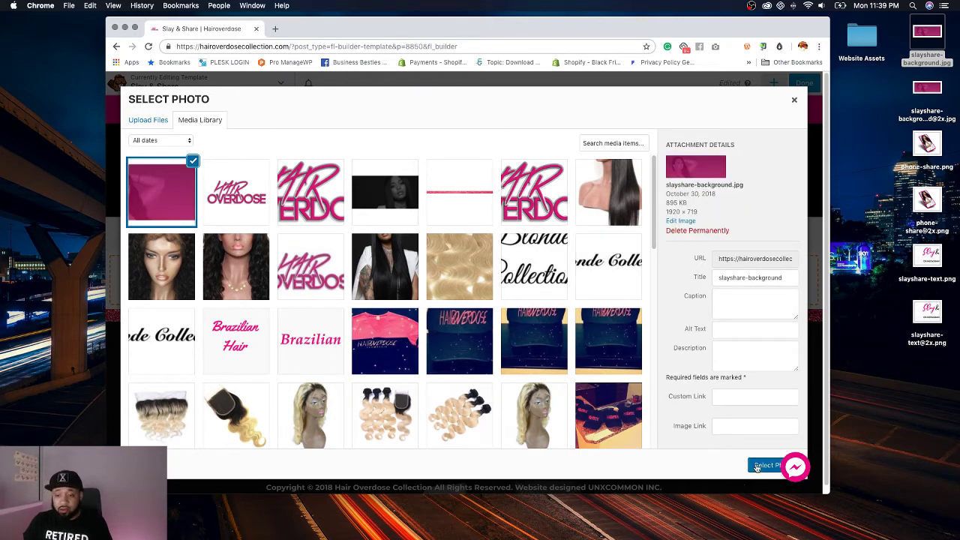
{"action": "left_click", "coordinate": [759, 464]}
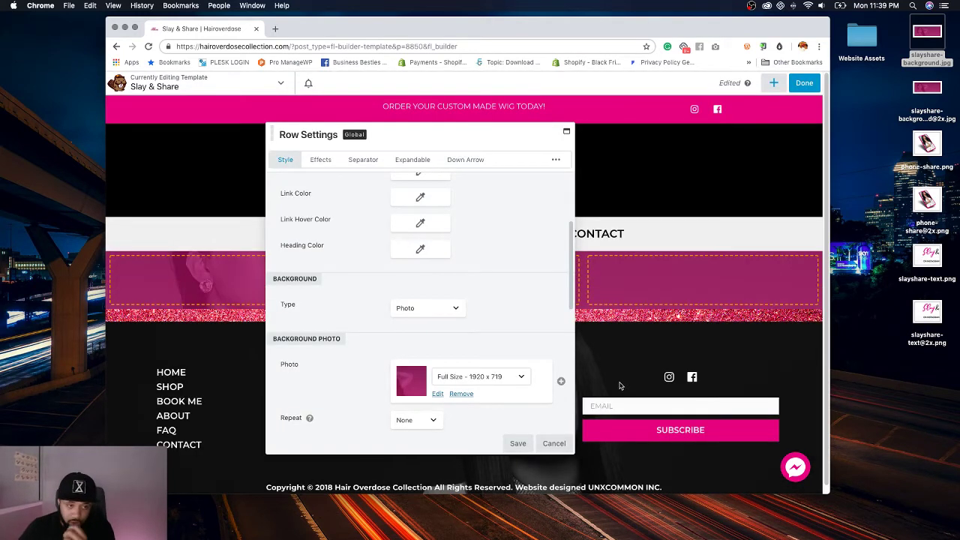
{"action": "left_click", "coordinate": [518, 443]}
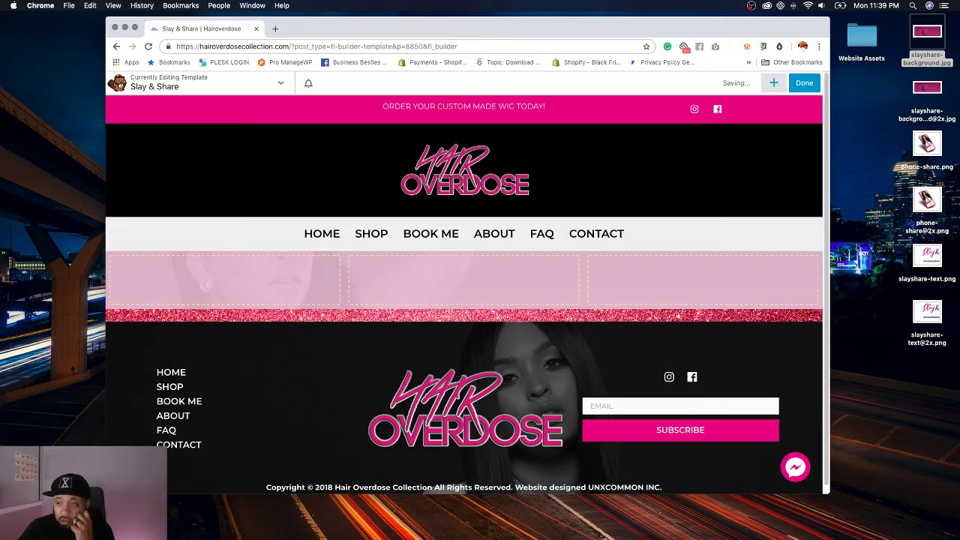
Step: Find the image module, add a PowerPack Image to the row's middle column and set its responsive alignment to Center
{"action": "left_click", "coordinate": [773, 82]}
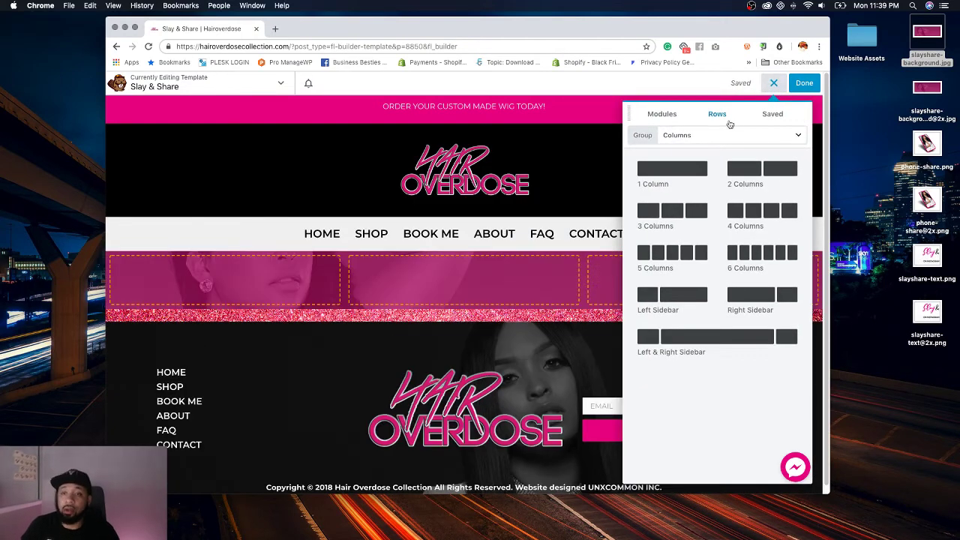
{"action": "left_click", "coordinate": [798, 133]}
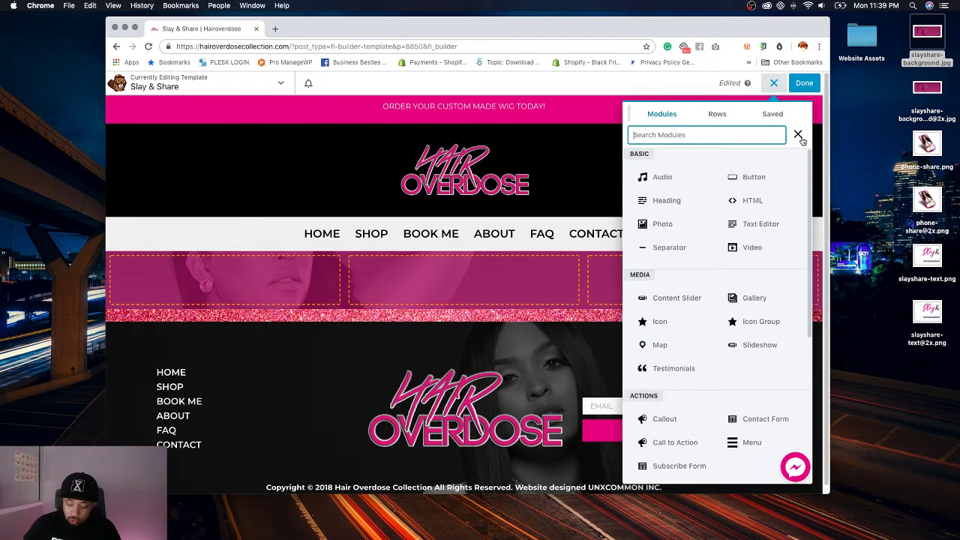
{"action": "type", "text": "image"}
{"action": "left_click_drag", "start_coordinate": [702, 272], "coordinate": [496, 304]}
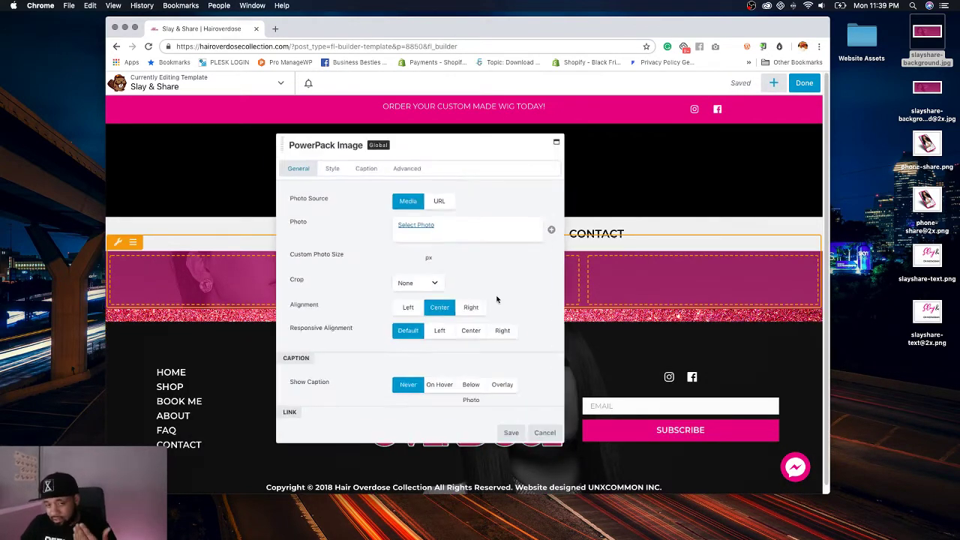
{"action": "left_click", "coordinate": [474, 333]}
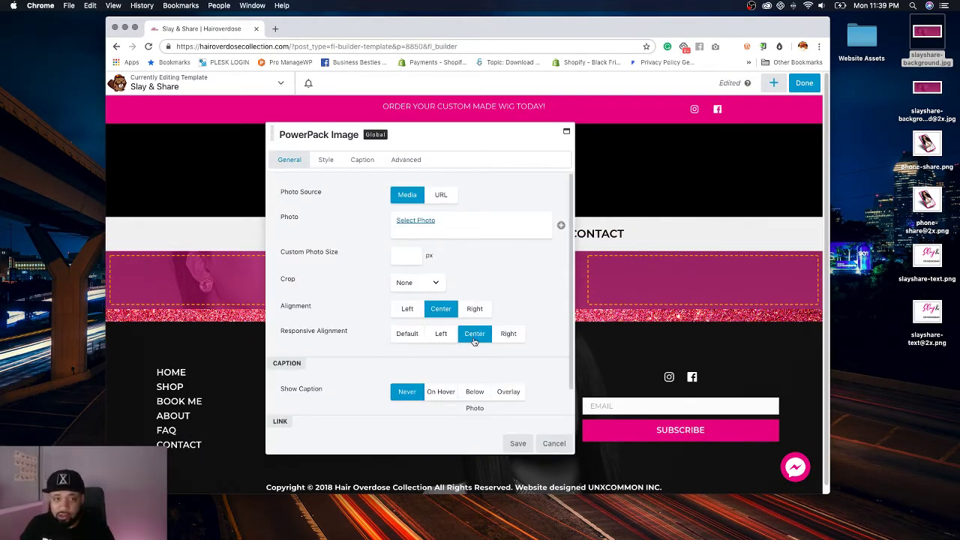
Step: Open the photo selection for the PowerPack Image and preview phone-share.png from the desktop
{"action": "left_click", "coordinate": [417, 222]}
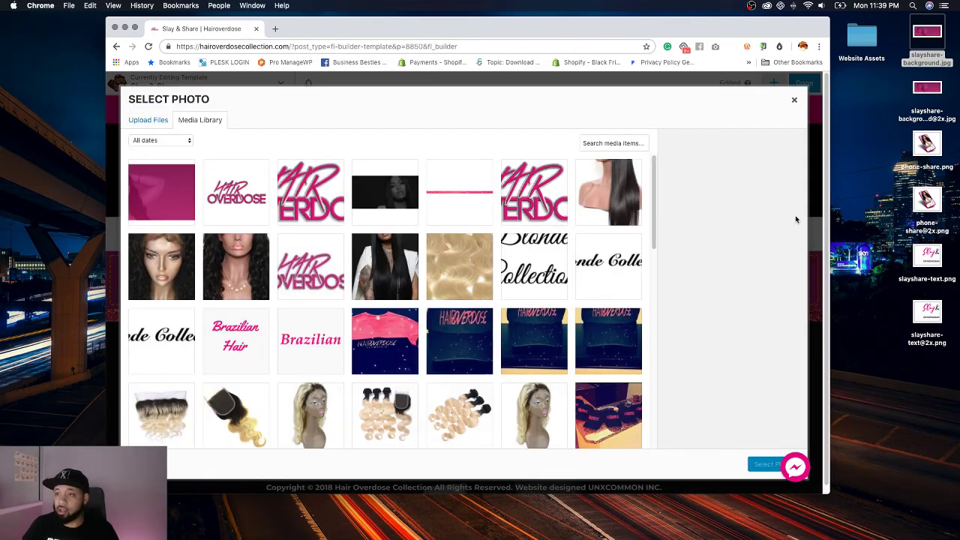
{"action": "left_click", "coordinate": [918, 160]}
{"action": "key", "text": "space"}
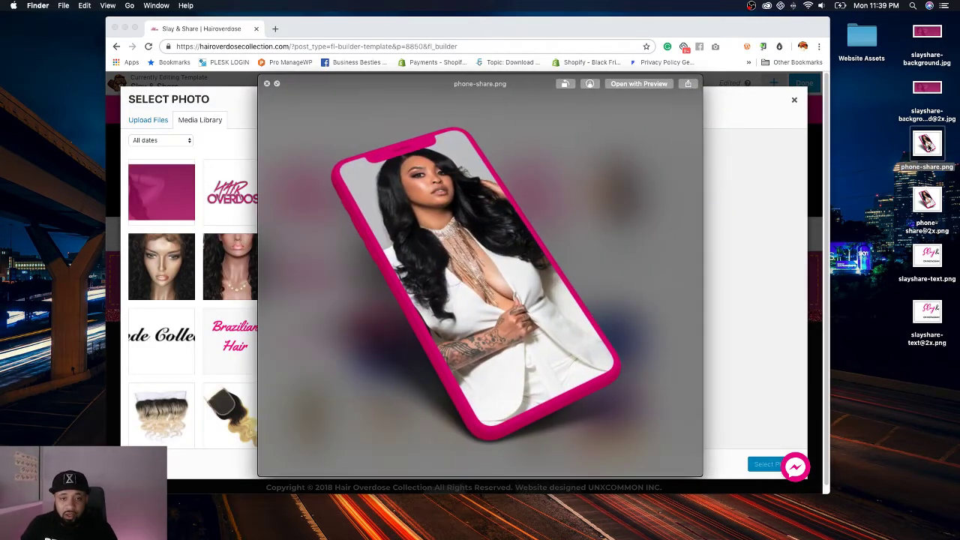
Step: Upload phone-share.png from the desktop to the media library, use it as the image module's photo and save the module
{"action": "key", "text": "space"}
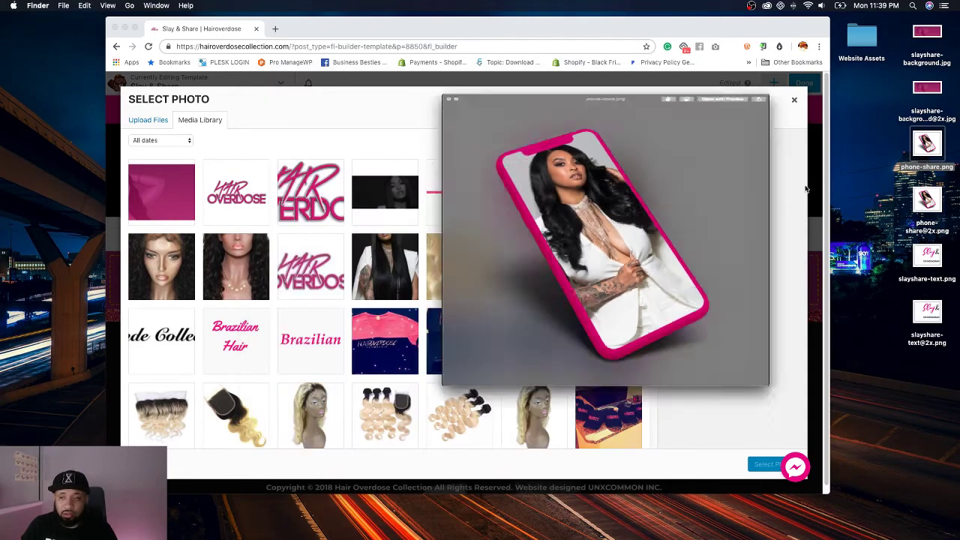
{"action": "left_click_drag", "start_coordinate": [922, 150], "coordinate": [516, 249]}
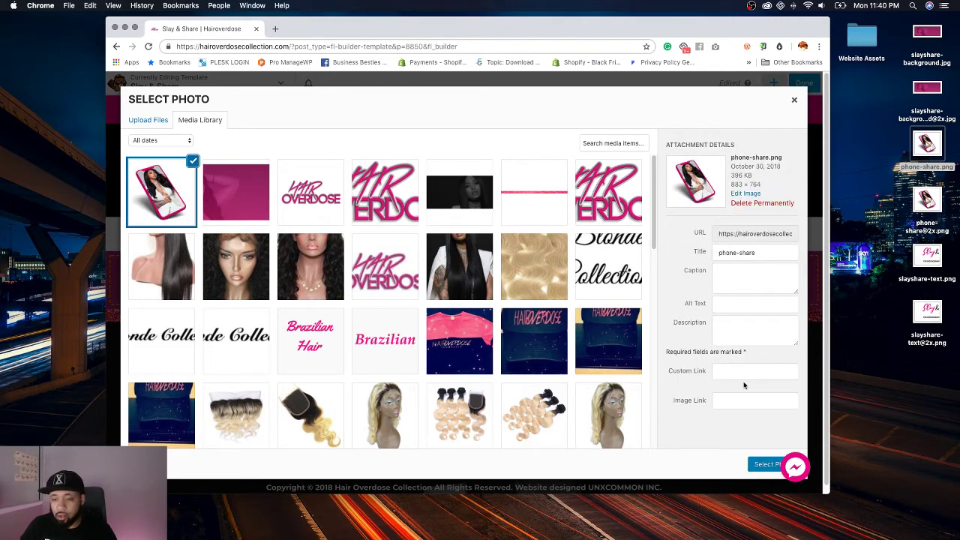
{"action": "left_click", "coordinate": [765, 464]}
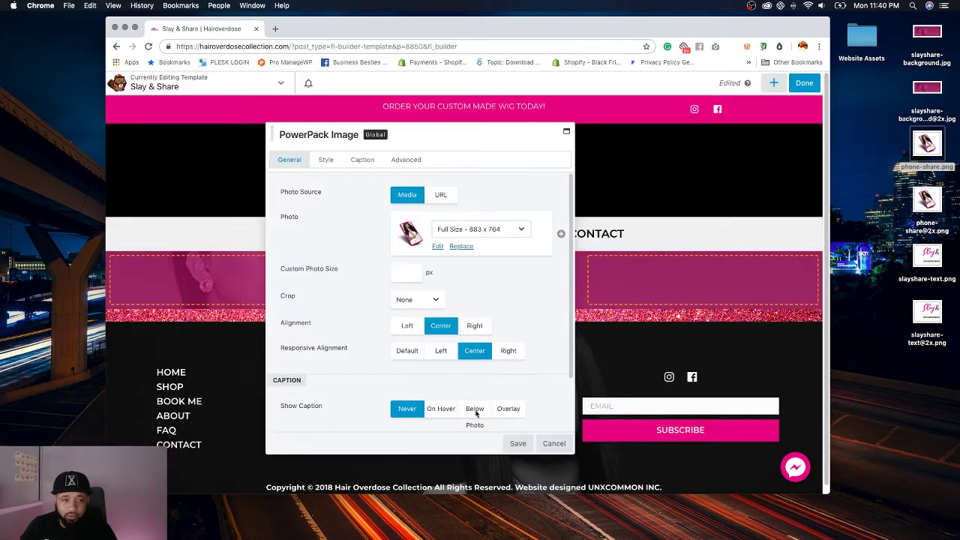
{"action": "left_click", "coordinate": [517, 443]}
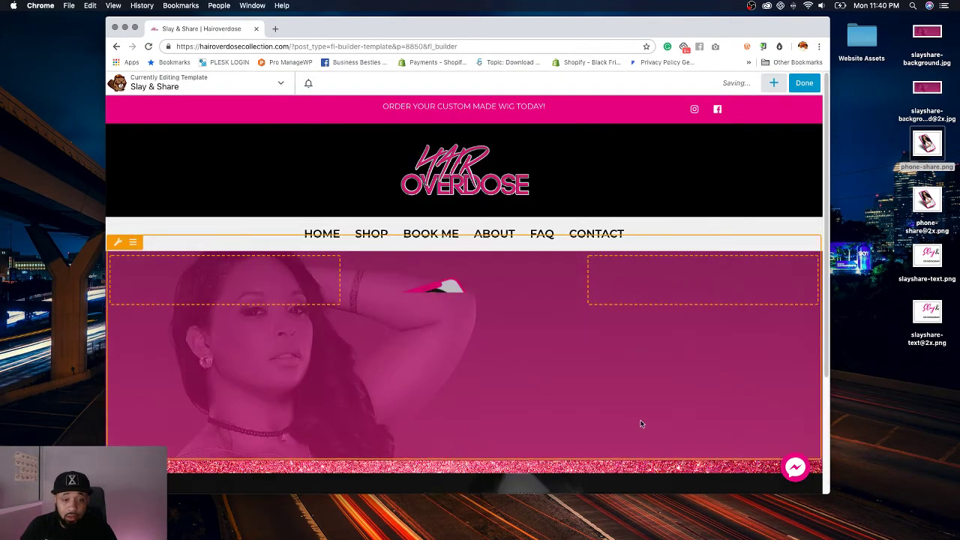
Step: Resize the phone image's column by extending its left edge outward and pulling its right edge inward
{"action": "mouse_move", "coordinate": [412, 356]}
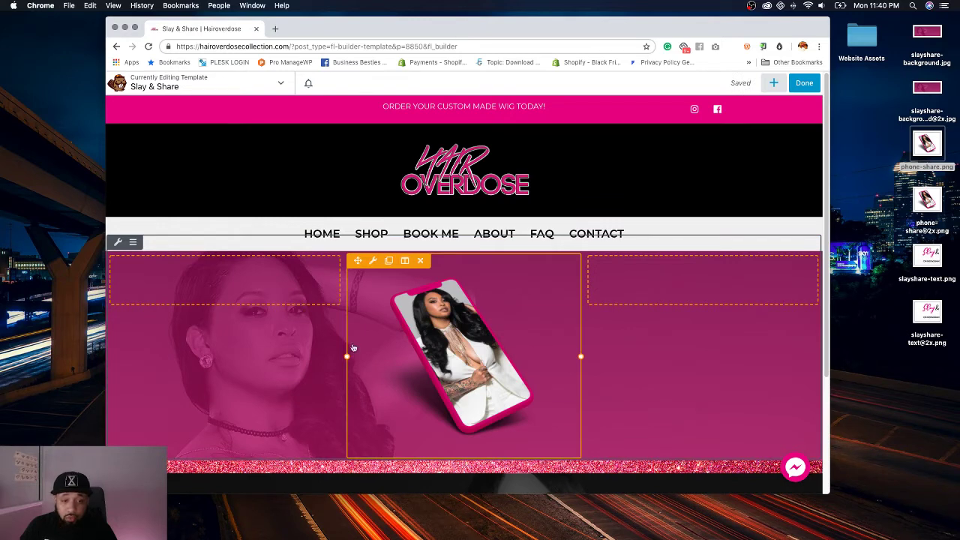
{"action": "left_click_drag", "start_coordinate": [346, 355], "coordinate": [203, 371]}
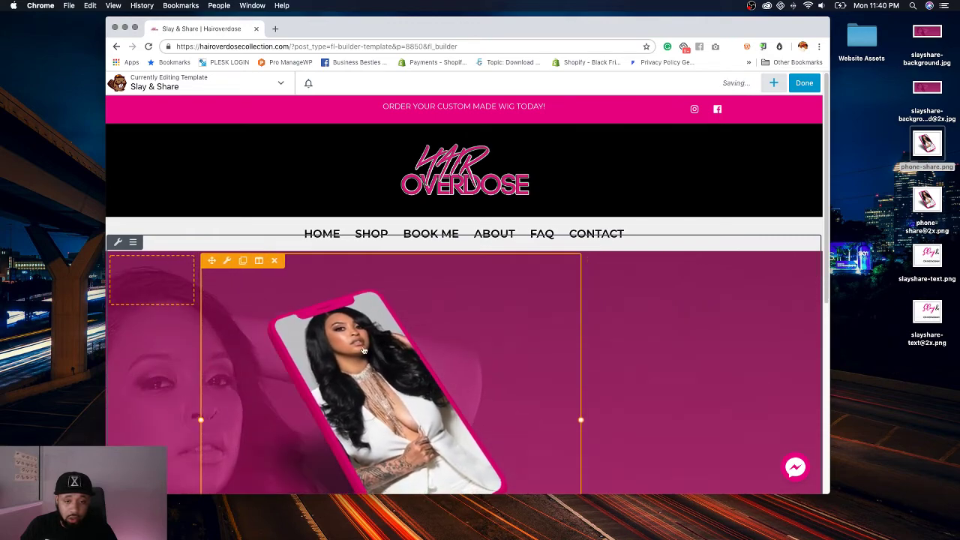
{"action": "scroll", "coordinate": [524, 323], "scroll_direction": "down", "scroll_amount": 5}
{"action": "scroll", "coordinate": [524, 323], "scroll_direction": "up", "scroll_amount": 5}
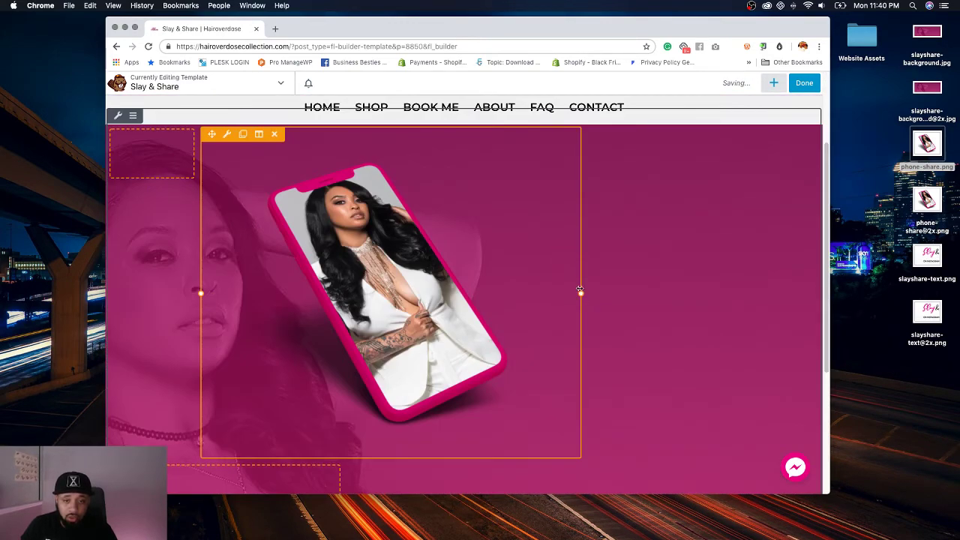
{"action": "left_click_drag", "start_coordinate": [580, 289], "coordinate": [519, 285]}
{"action": "scroll", "coordinate": [306, 273], "scroll_direction": "up", "scroll_amount": 2}
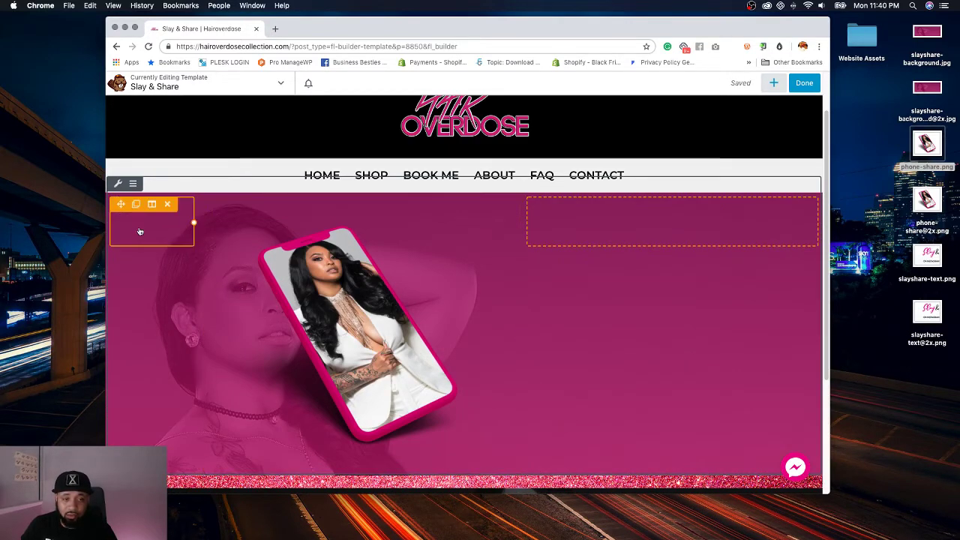
Step: Set the phone image's top and bottom margins to 0 px for the desktop layout
{"action": "left_click", "coordinate": [229, 206]}
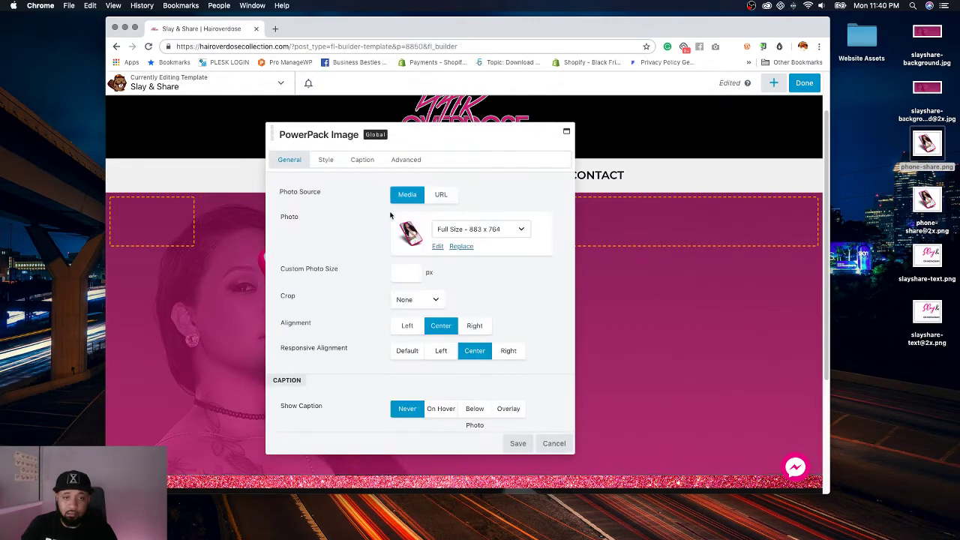
{"action": "left_click", "coordinate": [405, 160]}
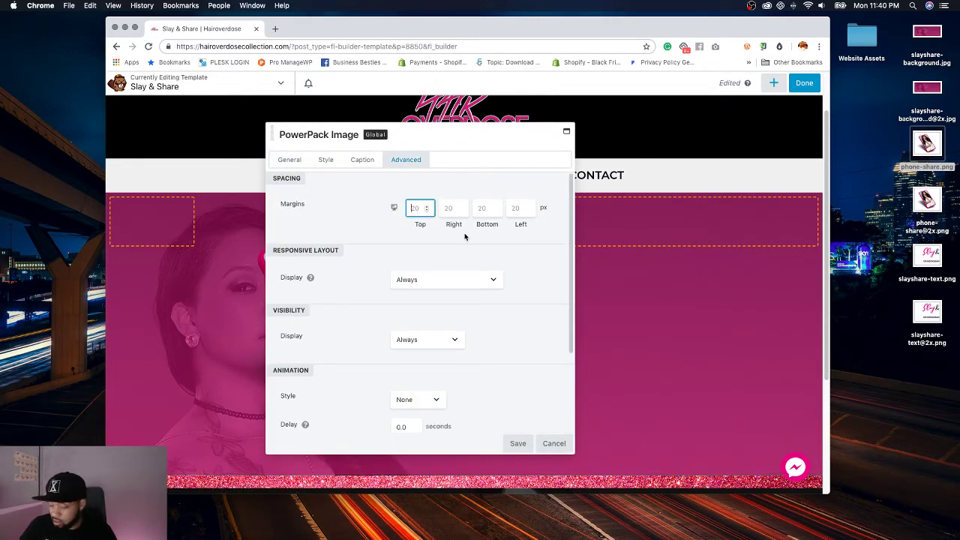
{"action": "type", "text": "0"}
{"action": "key", "text": "Tab"}
{"action": "key", "text": "Tab"}
{"action": "type", "text": "0"}
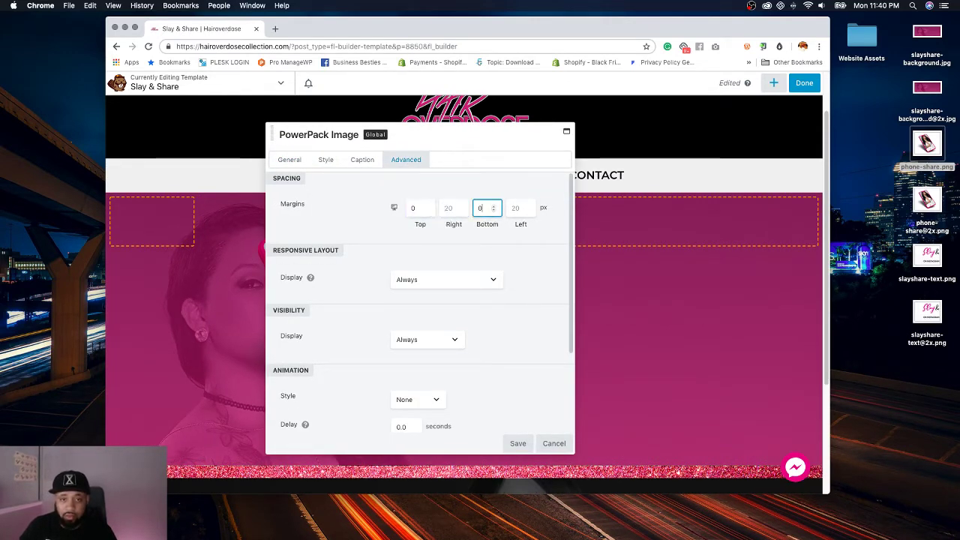
Step: Set the phone image's right and left margins to 20 px for the mobile layout and save the module
{"action": "left_click", "coordinate": [394, 208]}
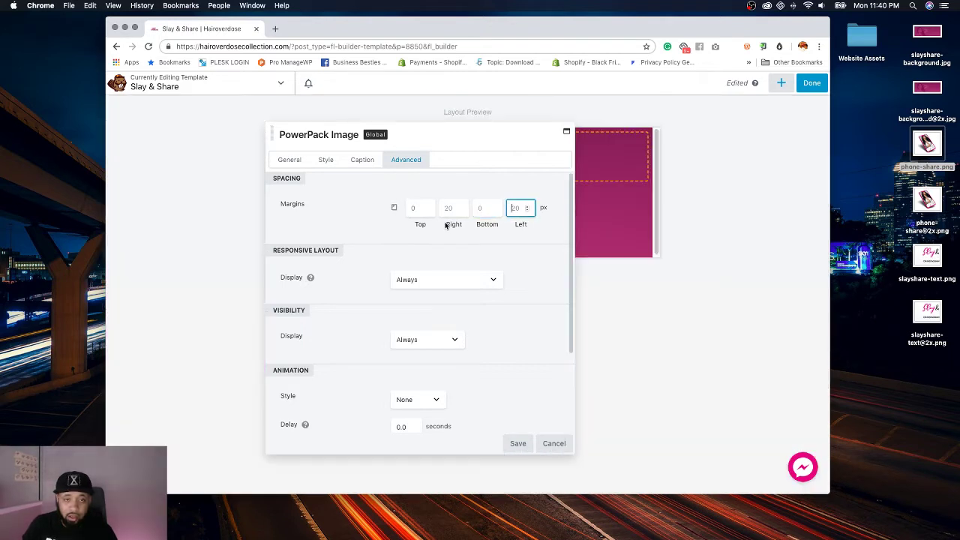
{"action": "left_click", "coordinate": [393, 208]}
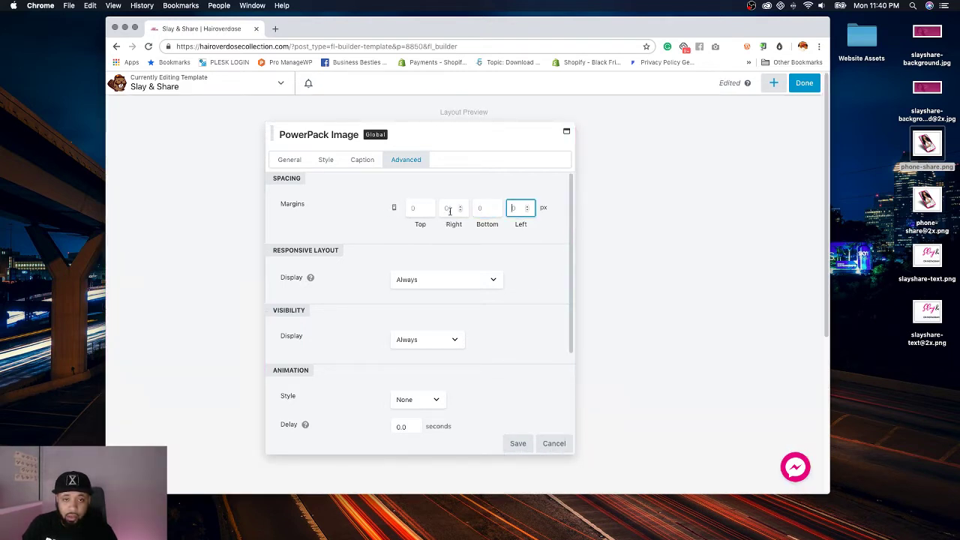
{"action": "key", "text": "shift+Tab"}
{"action": "key", "text": "shift+Tab"}
{"action": "key", "text": "Tab"}
{"action": "key", "text": "Tab"}
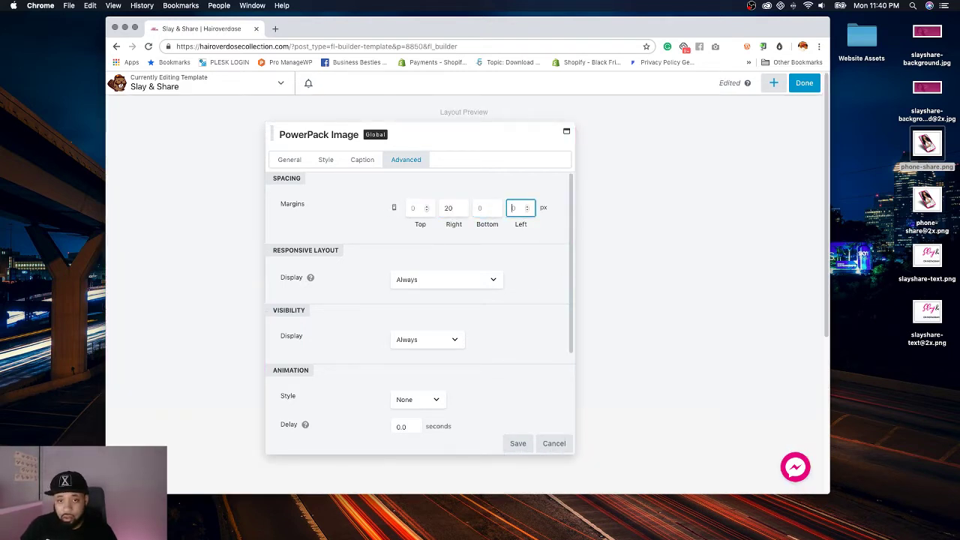
{"action": "left_click_drag", "start_coordinate": [421, 134], "coordinate": [442, 160]}
{"action": "type", "text": "20"}
{"action": "left_click", "coordinate": [498, 430]}
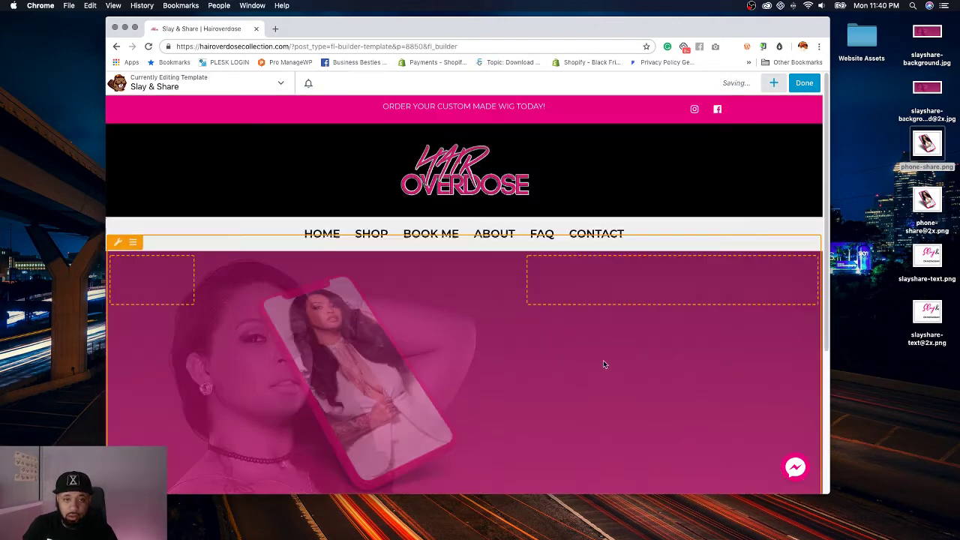
Step: Set the banner row's background photo position to Left Center and save the row settings
{"action": "left_click", "coordinate": [117, 244]}
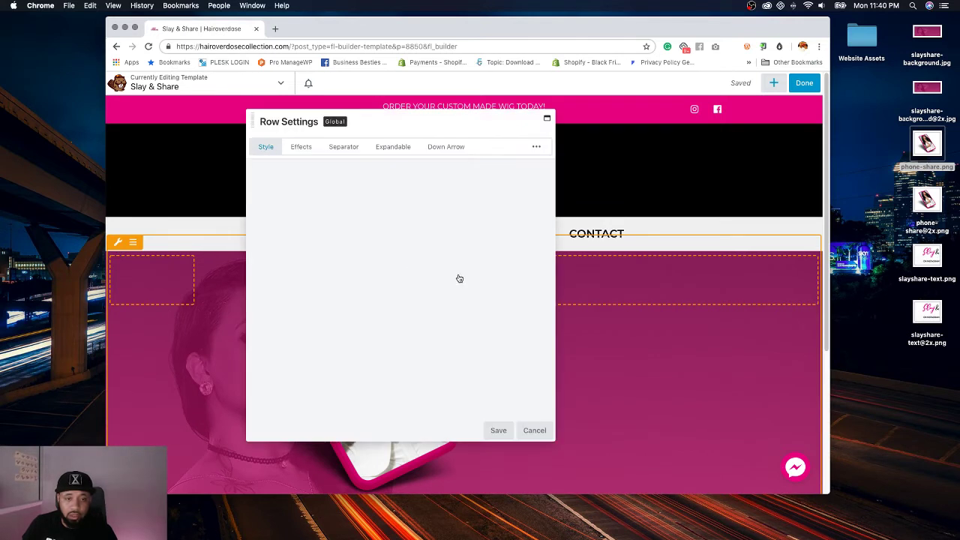
{"action": "scroll", "coordinate": [459, 278], "scroll_direction": "down", "scroll_amount": 10}
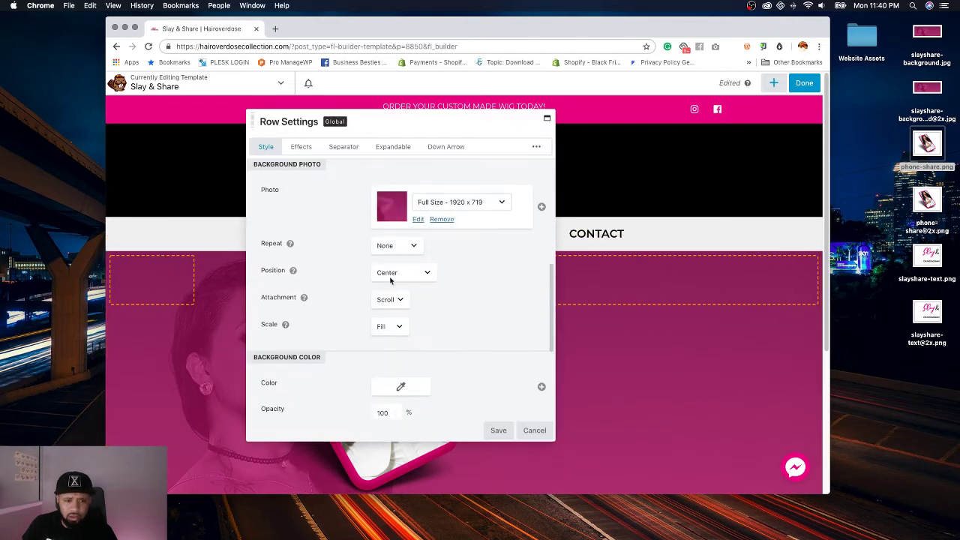
{"action": "left_click", "coordinate": [390, 275]}
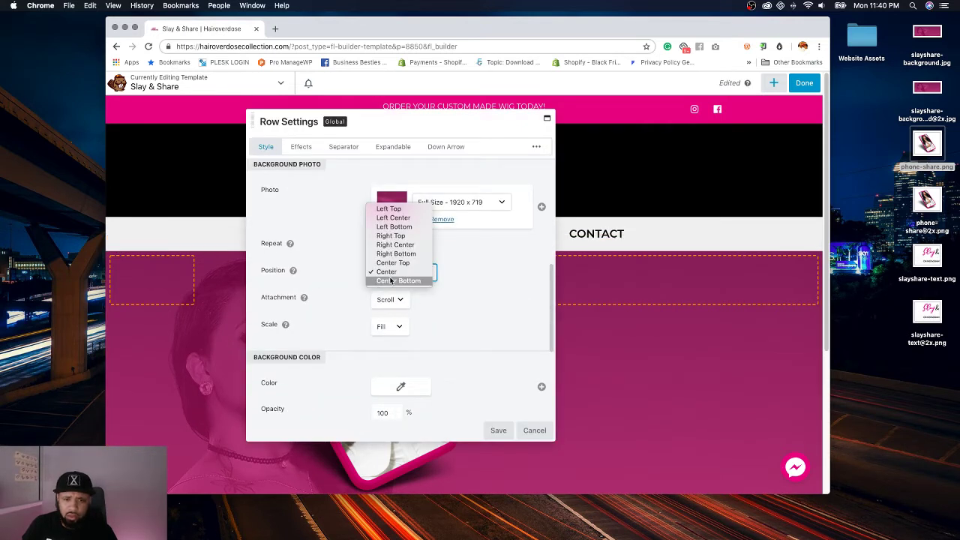
{"action": "left_click", "coordinate": [397, 219]}
{"action": "left_click", "coordinate": [497, 430]}
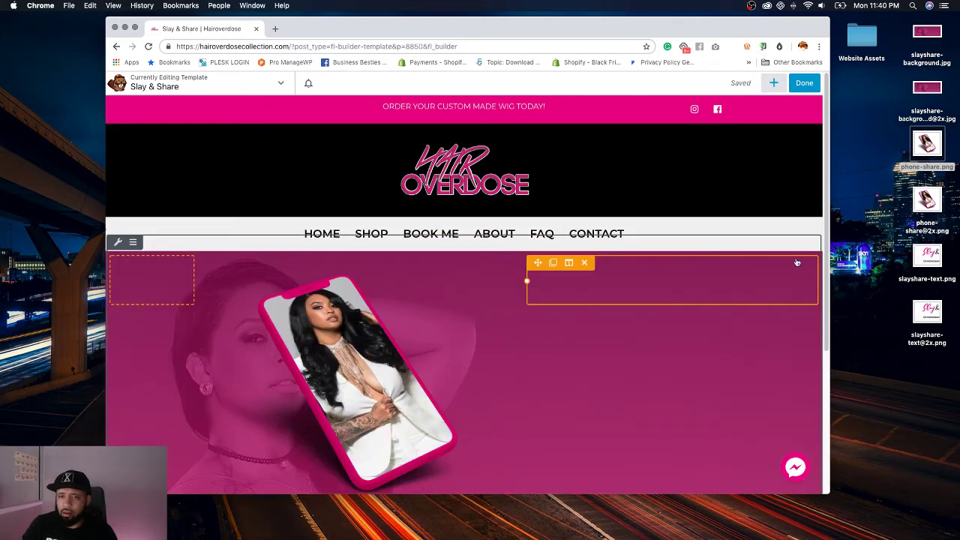
Step: Duplicate the phone image module and move one copy into the empty right column of the banner row
{"action": "left_click", "coordinate": [243, 260]}
{"action": "scroll", "coordinate": [713, 326], "scroll_direction": "down", "scroll_amount": 5}
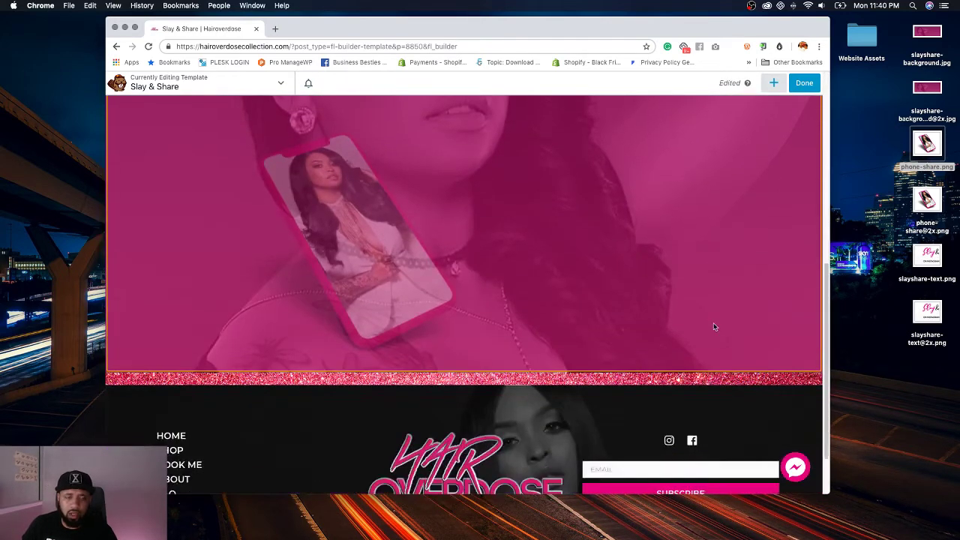
{"action": "scroll", "coordinate": [716, 325], "scroll_direction": "up", "scroll_amount": 10}
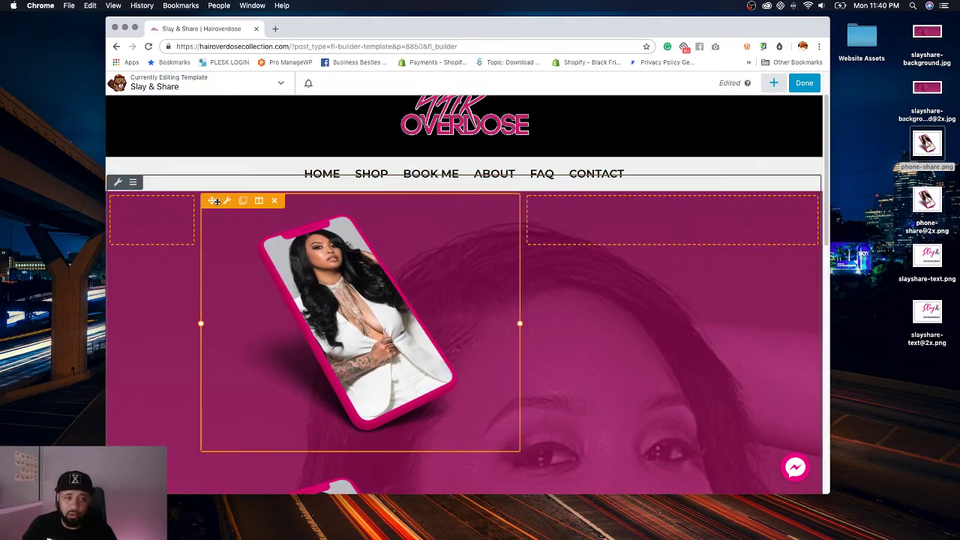
{"action": "left_click_drag", "start_coordinate": [216, 201], "coordinate": [577, 228]}
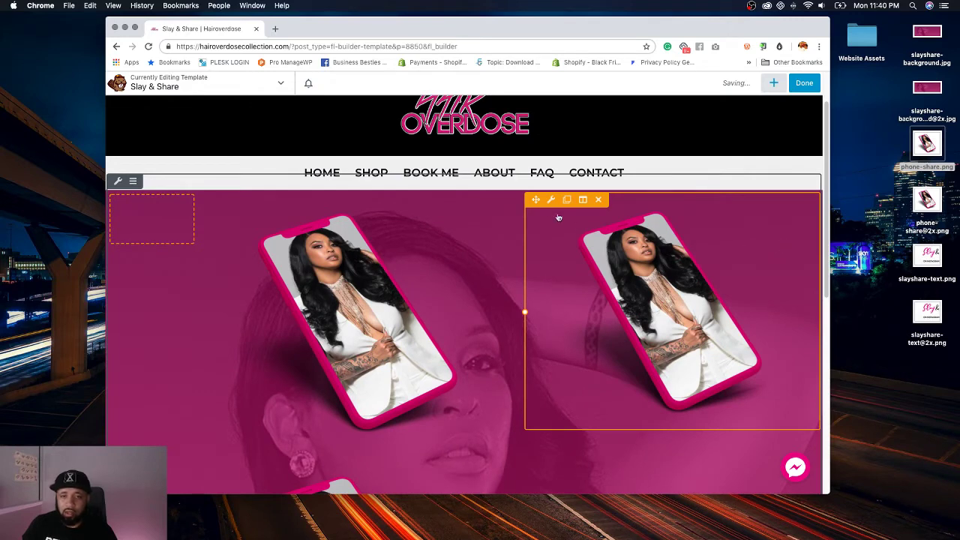
Step: Set both the alignment and the responsive alignment of the right column's image to Right
{"action": "left_click", "coordinate": [551, 200]}
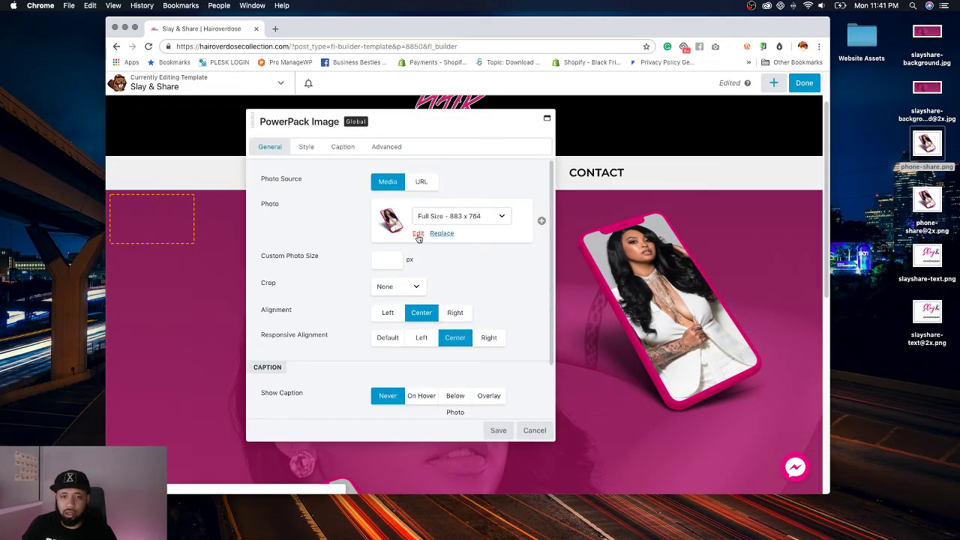
{"action": "left_click", "coordinate": [488, 338]}
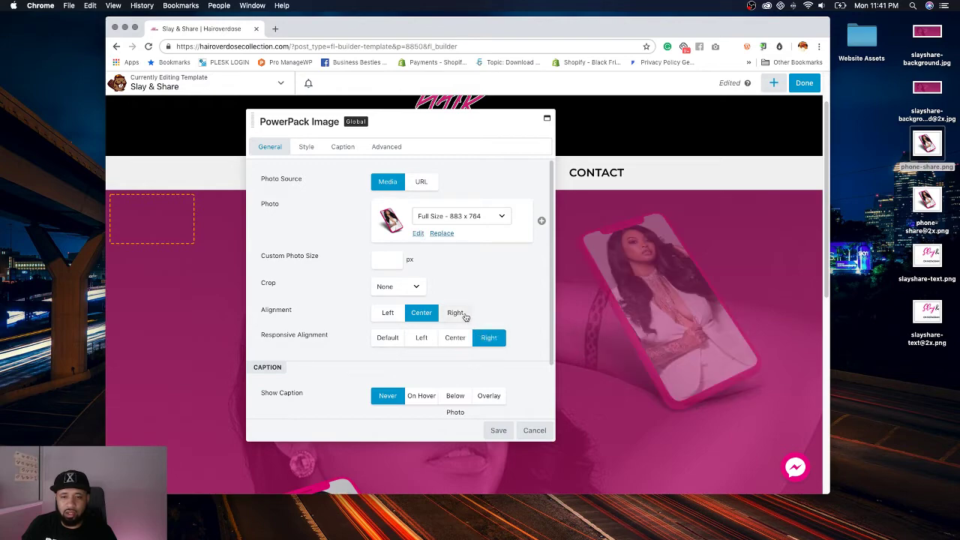
{"action": "left_click", "coordinate": [464, 316]}
Step: Replace the right column's photo with slayshare-text.png uploaded from the desktop and save the module
{"action": "left_click", "coordinate": [442, 234]}
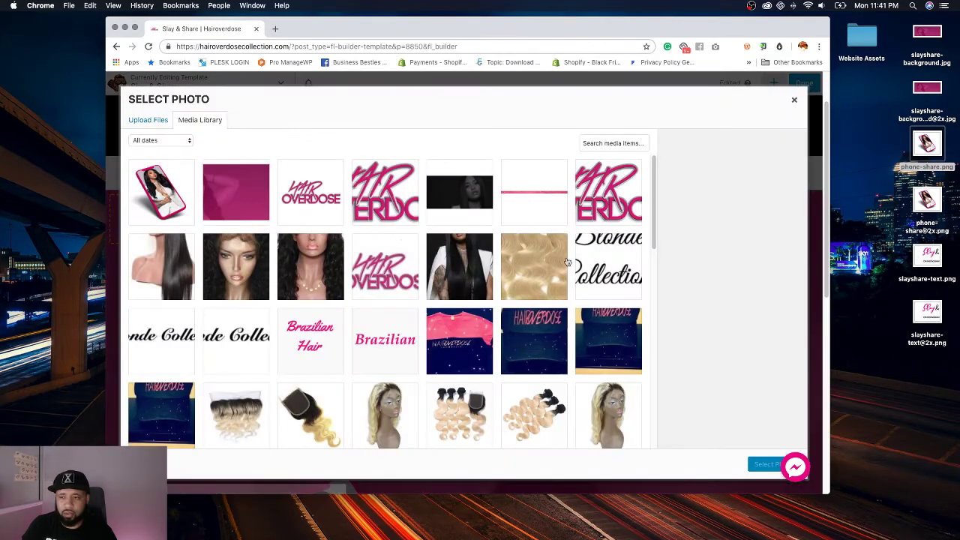
{"action": "left_click_drag", "start_coordinate": [927, 254], "coordinate": [518, 281]}
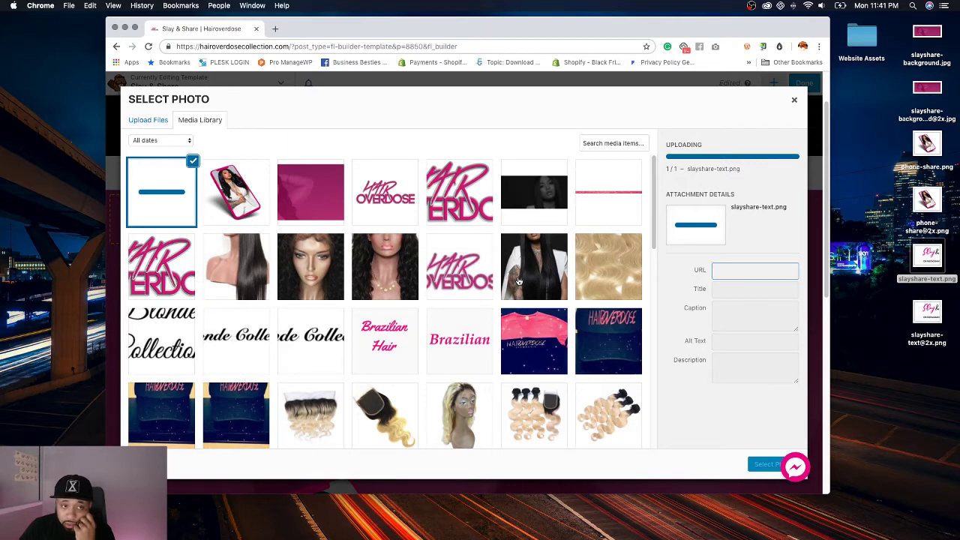
{"action": "left_click", "coordinate": [757, 464]}
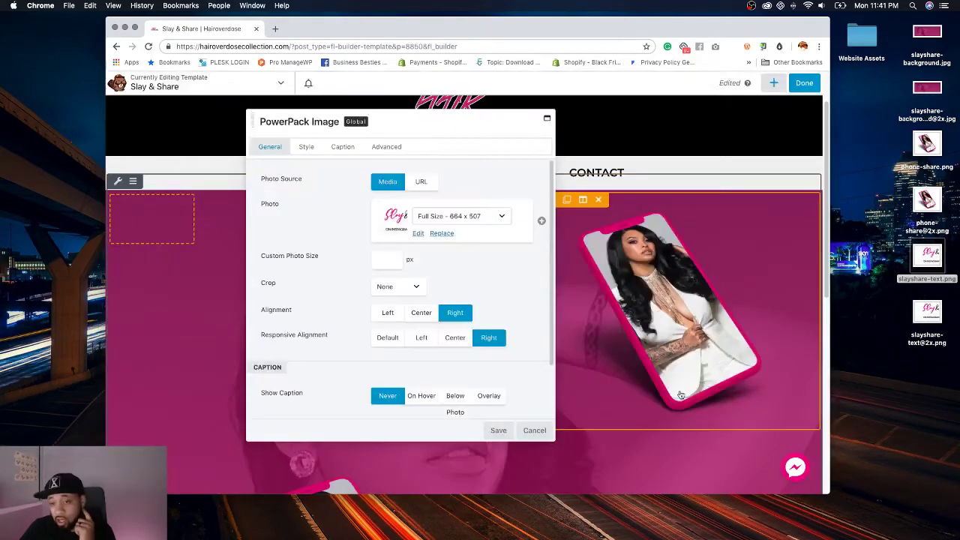
{"action": "left_click", "coordinate": [495, 436]}
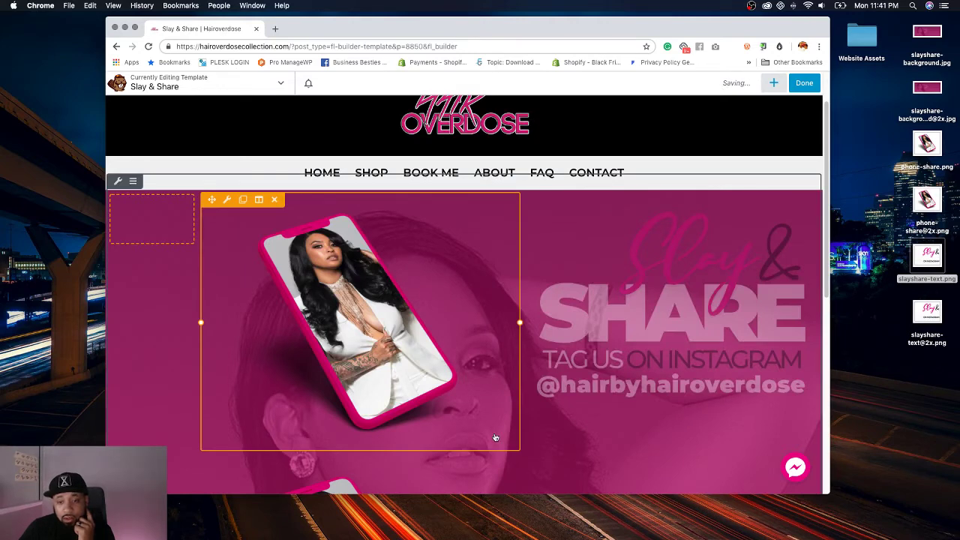
Step: Finish editing the Slay & Share template and publish it
{"action": "left_click", "coordinate": [802, 83]}
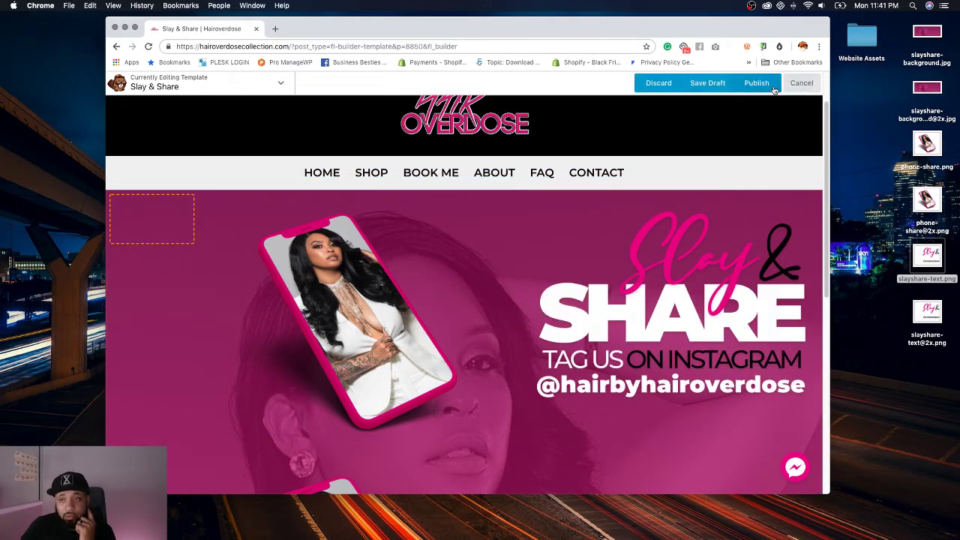
{"action": "left_click", "coordinate": [773, 86]}
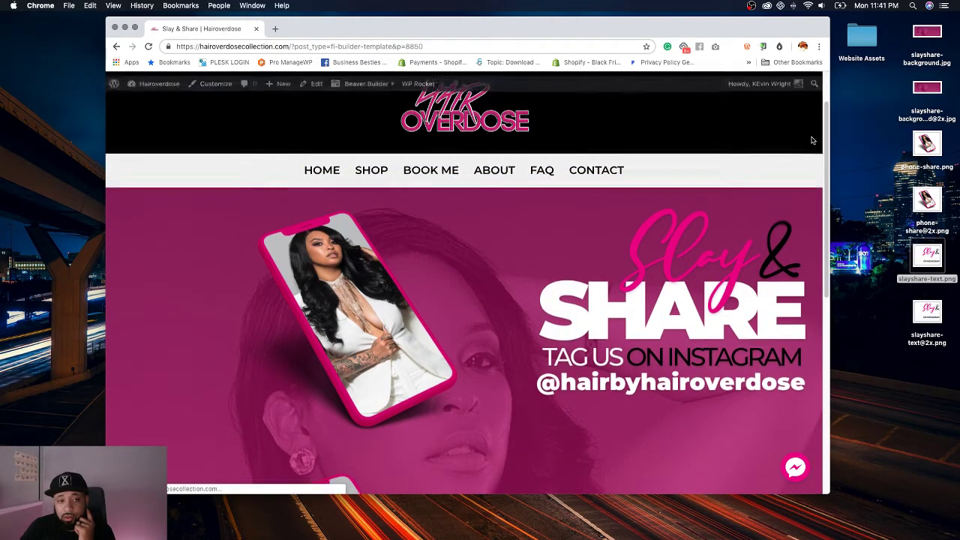
{"action": "scroll", "coordinate": [516, 249], "scroll_direction": "down", "scroll_amount": 5}
{"action": "scroll", "coordinate": [546, 238], "scroll_direction": "up", "scroll_amount": 5}
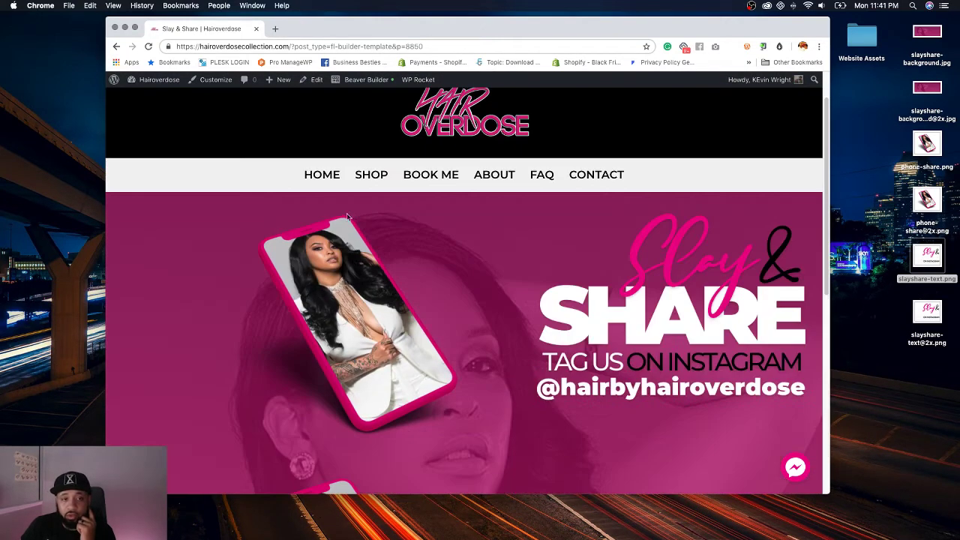
Step: Reload the published Slay & Share page and examine the banner's layout between the navigation and the footer
{"action": "left_click", "coordinate": [148, 46]}
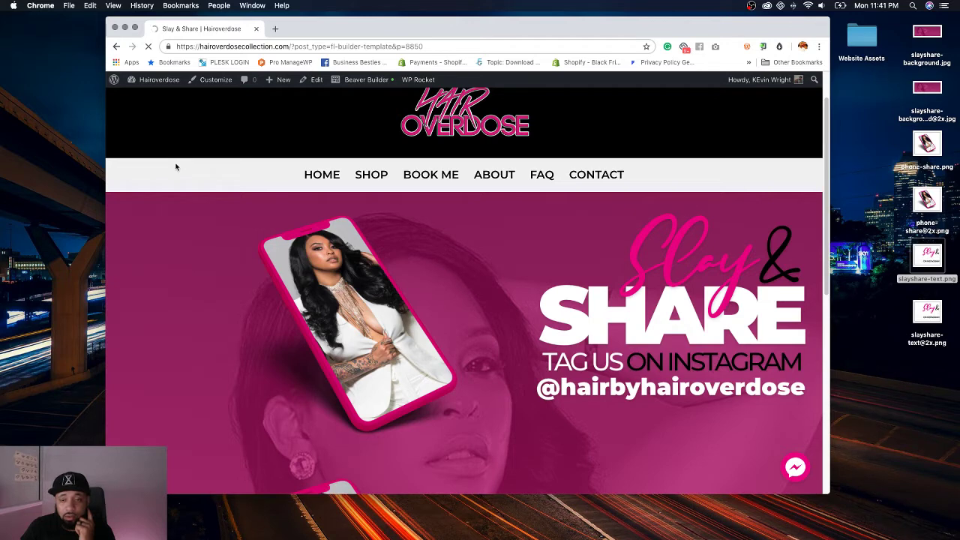
{"action": "scroll", "coordinate": [420, 183], "scroll_direction": "down", "scroll_amount": 5}
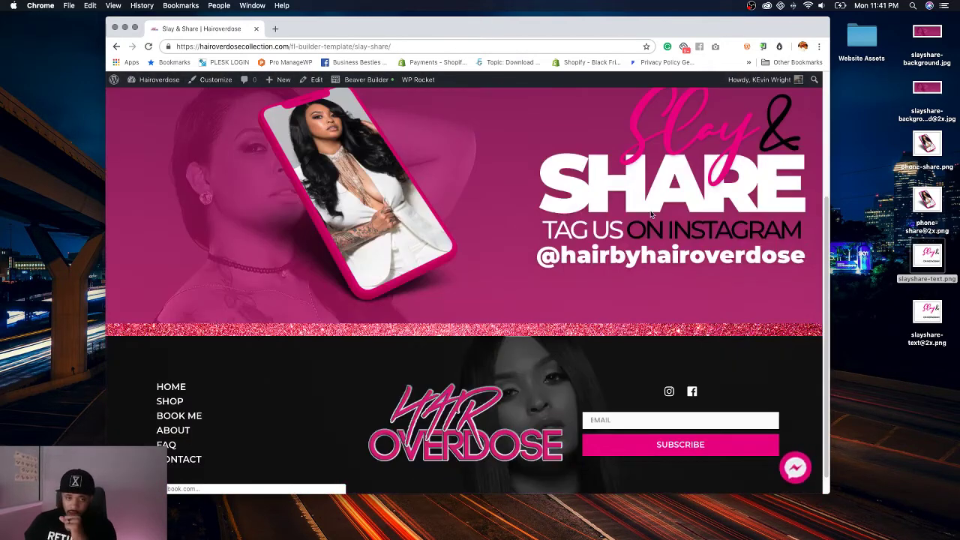
{"action": "scroll", "coordinate": [579, 285], "scroll_direction": "up", "scroll_amount": 2}
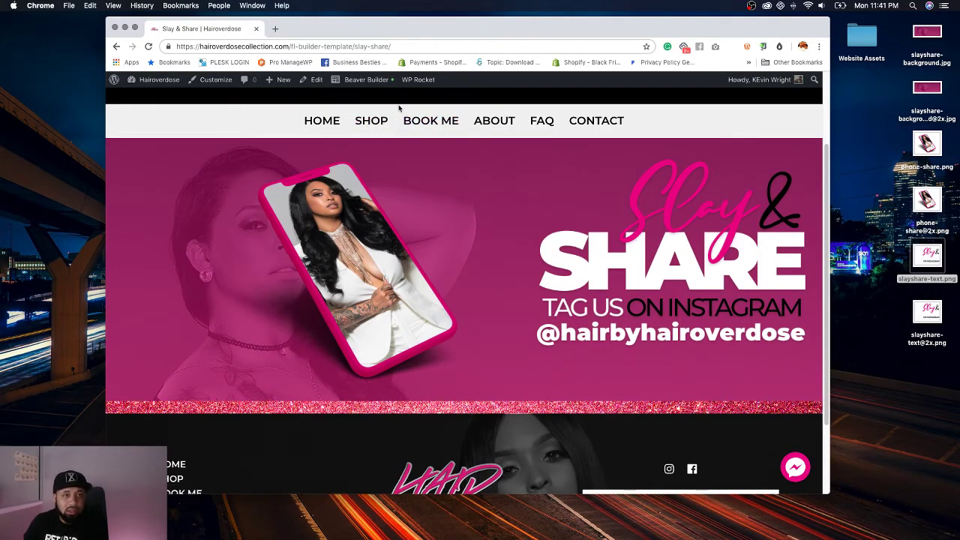
{"action": "scroll", "coordinate": [545, 257], "scroll_direction": "up", "scroll_amount": 3}
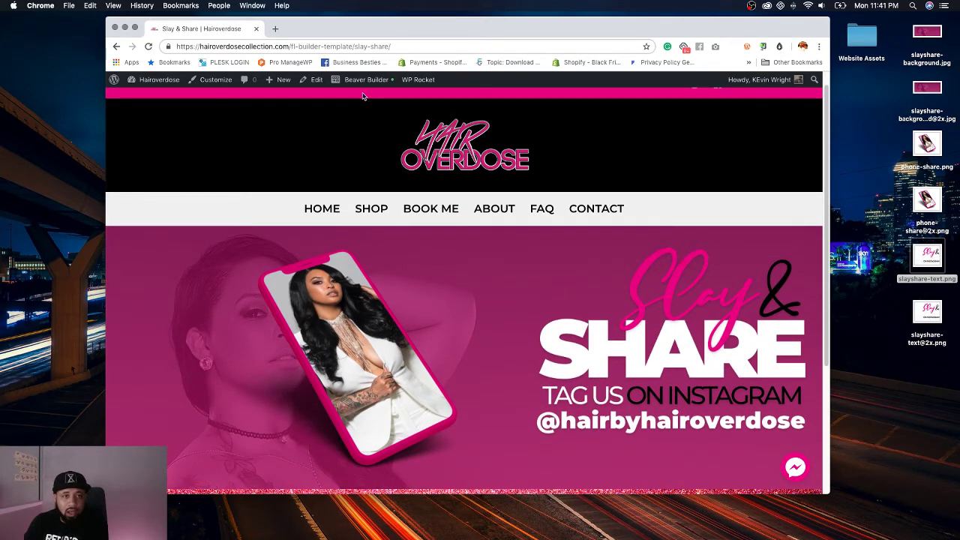
Step: Reopen the Slay & Share template for editing and resize the phone image column to about 38.8% width, widening the text image column
{"action": "mouse_move", "coordinate": [366, 83]}
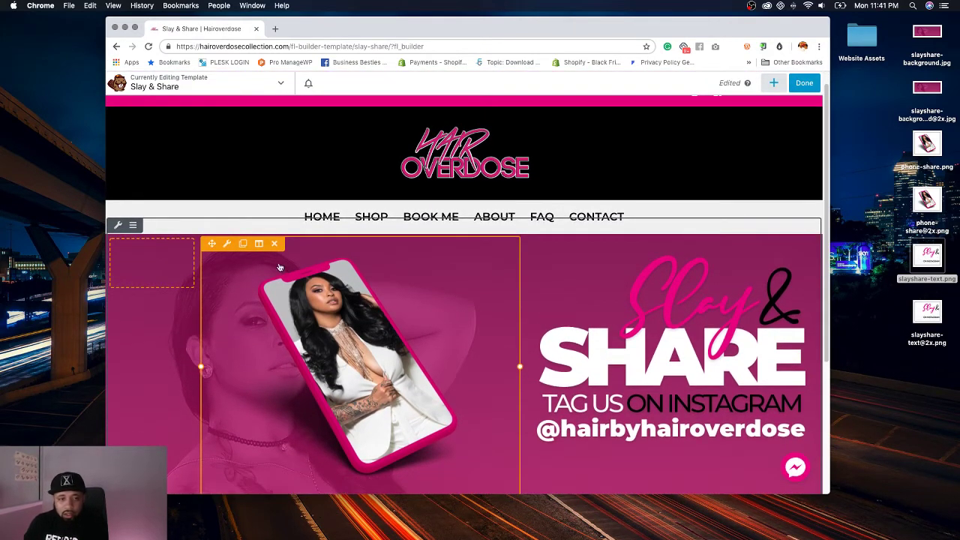
{"action": "left_click_drag", "start_coordinate": [204, 369], "coordinate": [247, 372]}
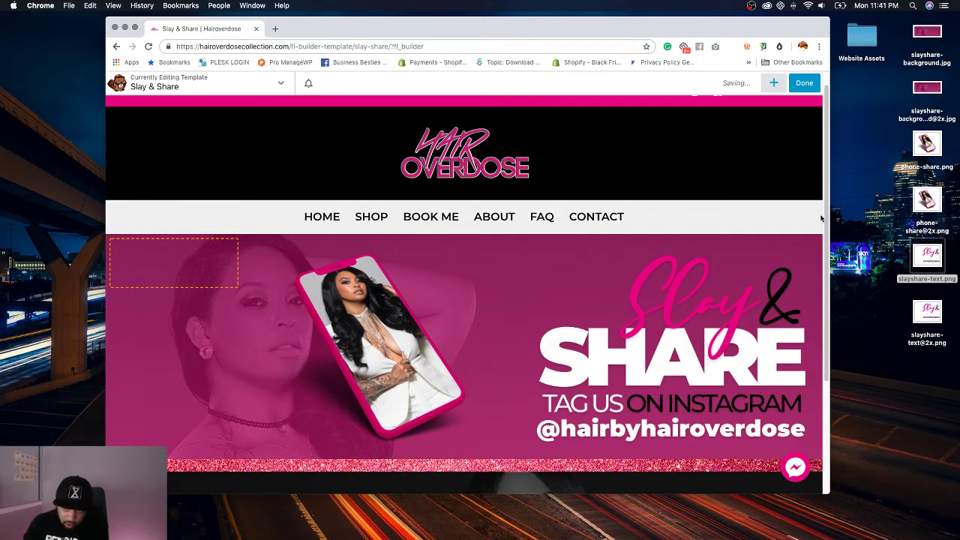
{"action": "left_click_drag", "start_coordinate": [825, 218], "coordinate": [828, 249]}
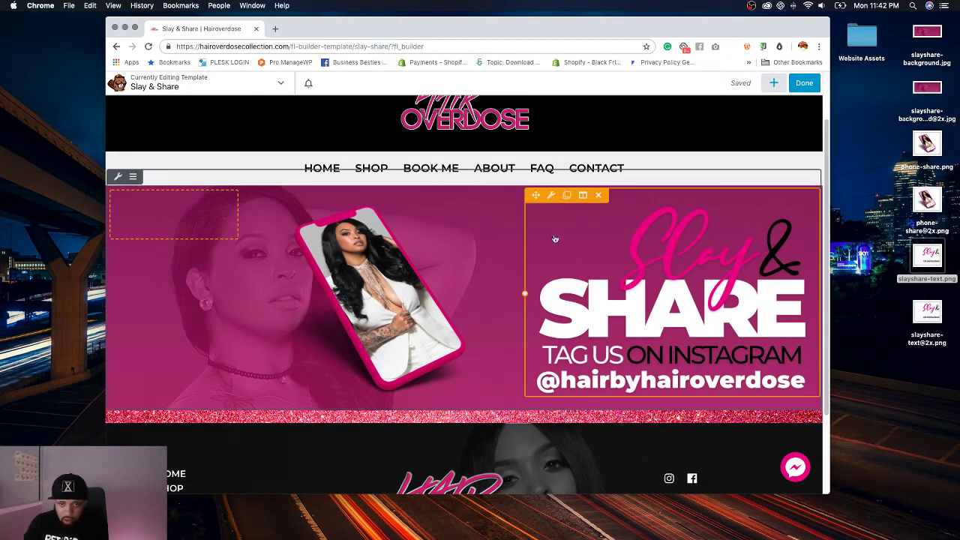
{"action": "left_click", "coordinate": [556, 198]}
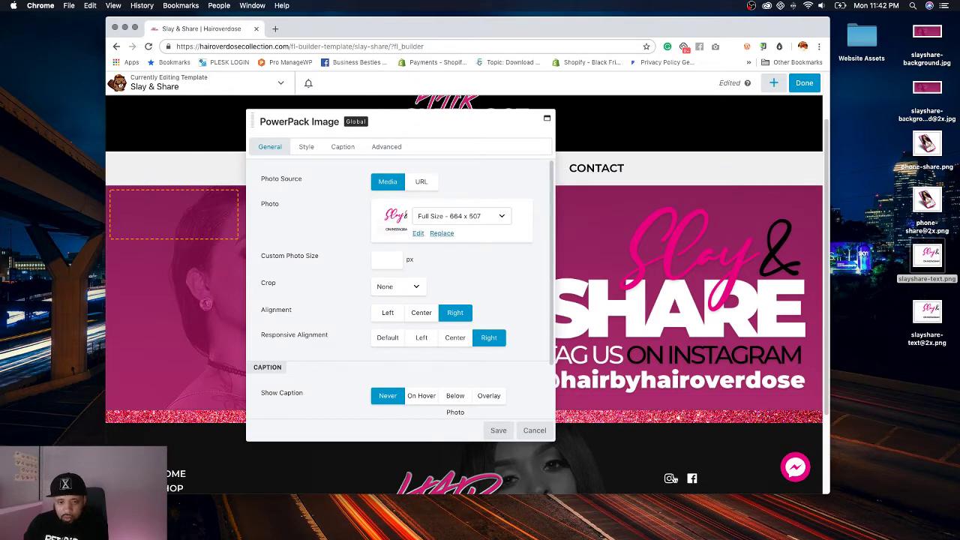
{"action": "left_click", "coordinate": [534, 430]}
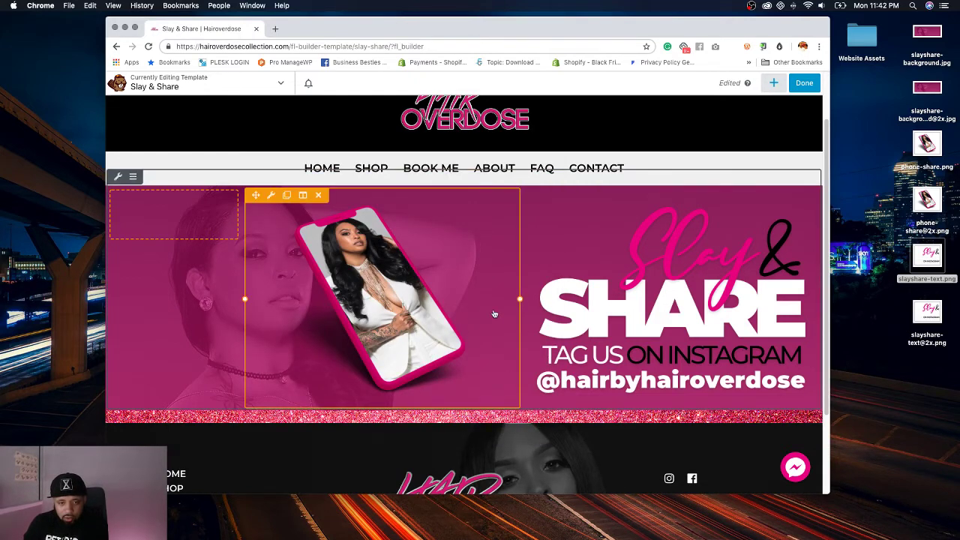
{"action": "left_click_drag", "start_coordinate": [245, 299], "coordinate": [229, 338]}
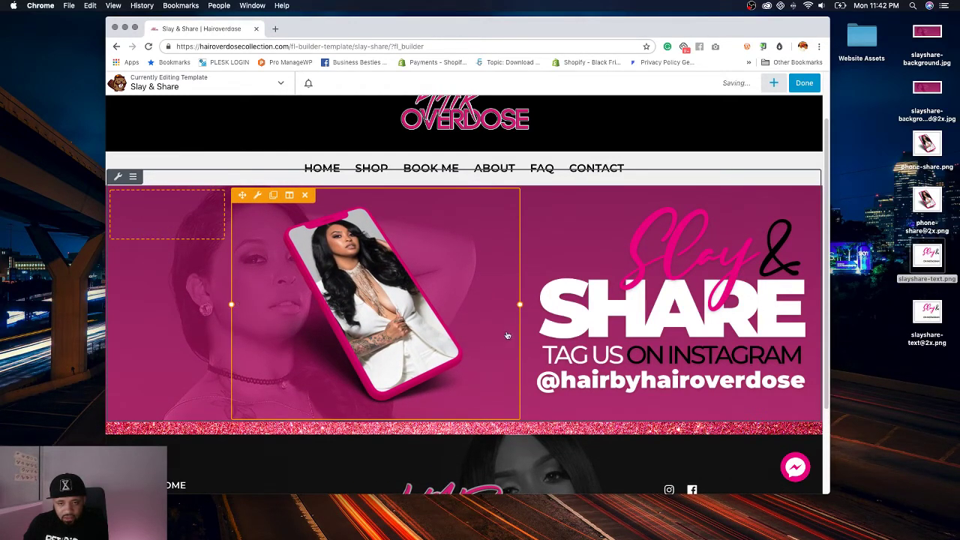
{"action": "mouse_move", "coordinate": [519, 304]}
{"action": "left_mouse_down"}
{"action": "mouse_move", "coordinate": [486, 302]}
{"action": "mouse_move", "coordinate": [504, 299]}
{"action": "left_mouse_up"}
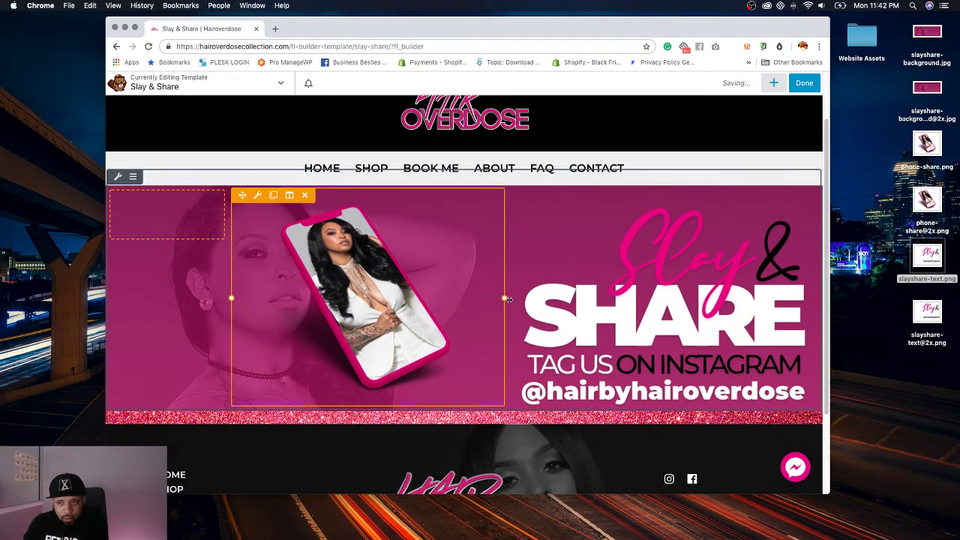
Step: Set the banner row's top padding to 65 px in the row settings
{"action": "left_click", "coordinate": [118, 178]}
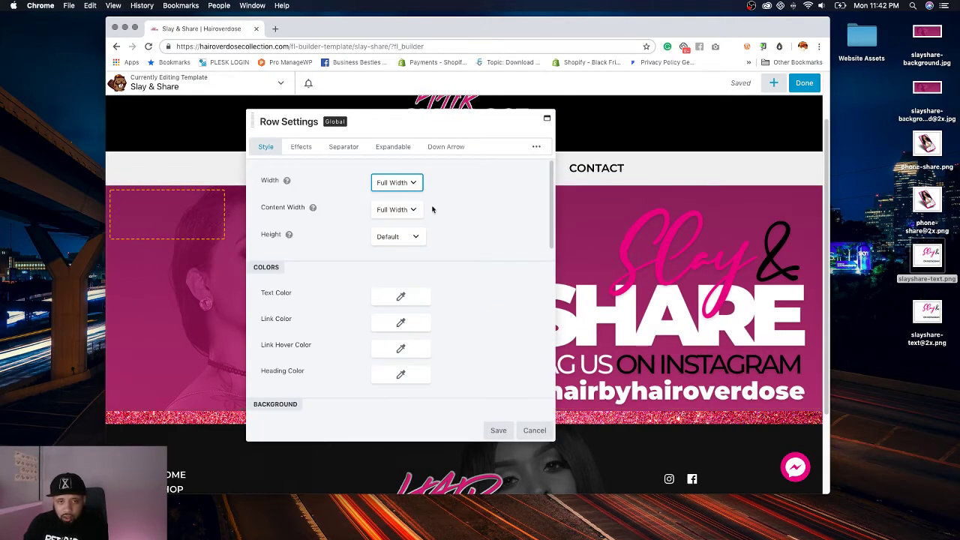
{"action": "scroll", "coordinate": [523, 251], "scroll_direction": "down", "scroll_amount": 10}
{"action": "scroll", "coordinate": [527, 255], "scroll_direction": "up", "scroll_amount": 6}
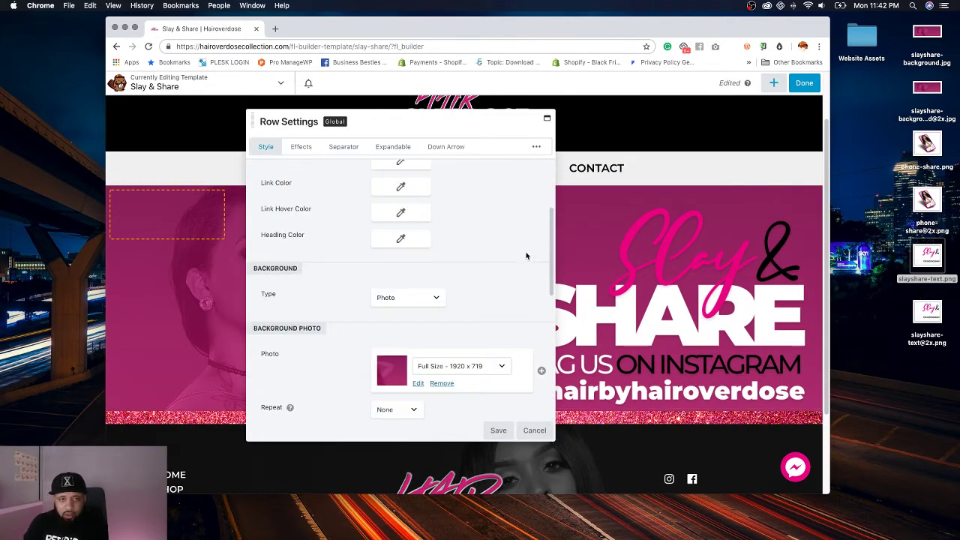
{"action": "left_click", "coordinate": [537, 148]}
{"action": "left_click", "coordinate": [360, 168]}
{"action": "left_click", "coordinate": [393, 197]}
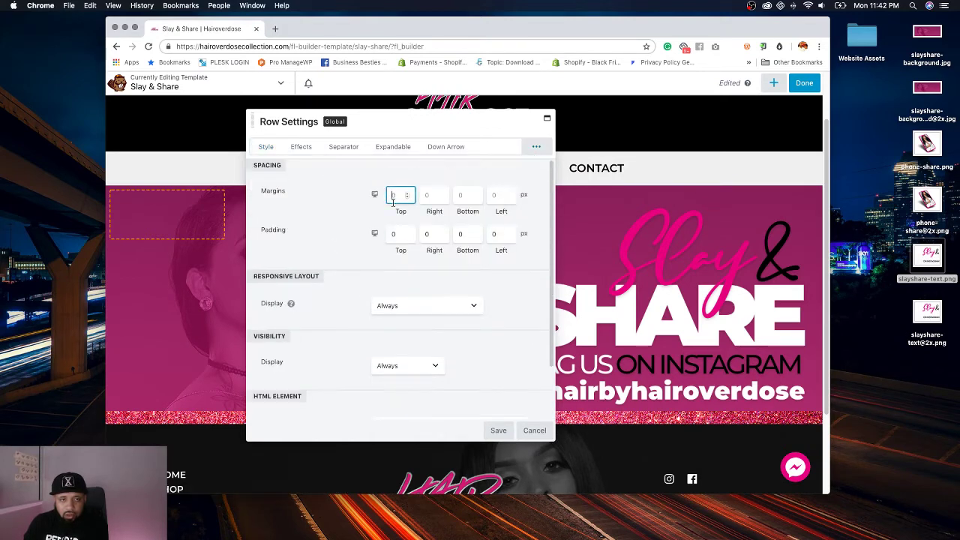
{"action": "left_click", "coordinate": [393, 233]}
{"action": "type", "text": "65"}
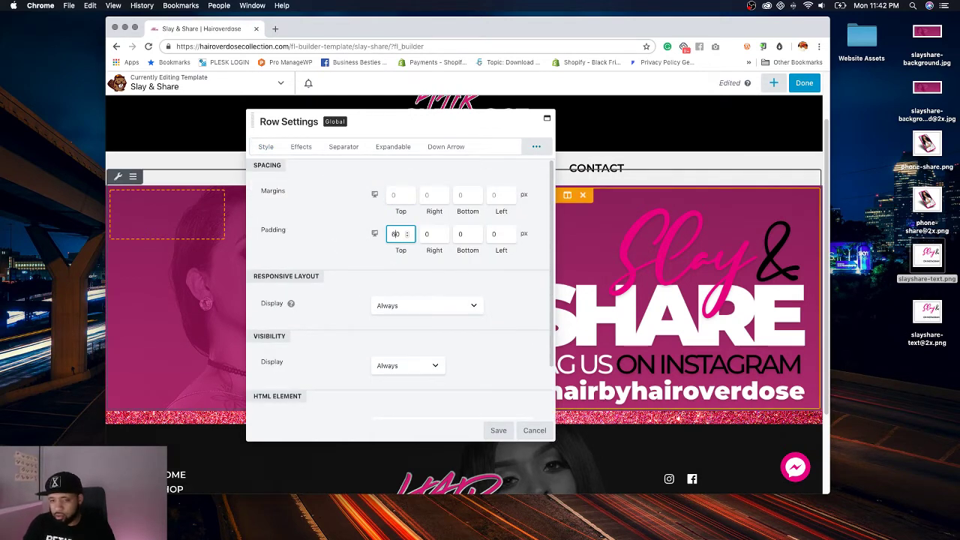
{"action": "type", "text": "0"}
{"action": "key", "text": "Tab"}
{"action": "key", "text": "Tab"}
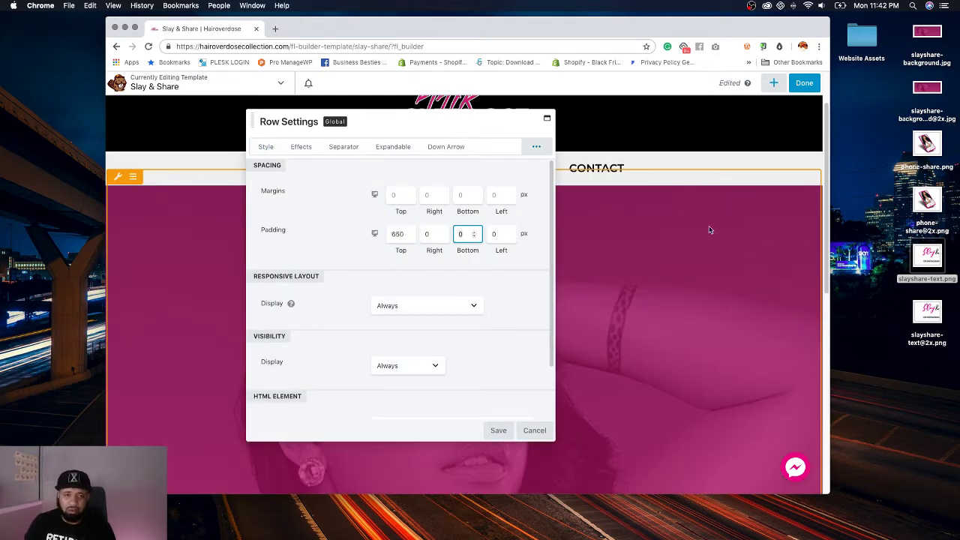
{"action": "key", "text": "shift+Tab"}
{"action": "key", "text": "shift+Tab"}
{"action": "key", "text": "BackSpace"}
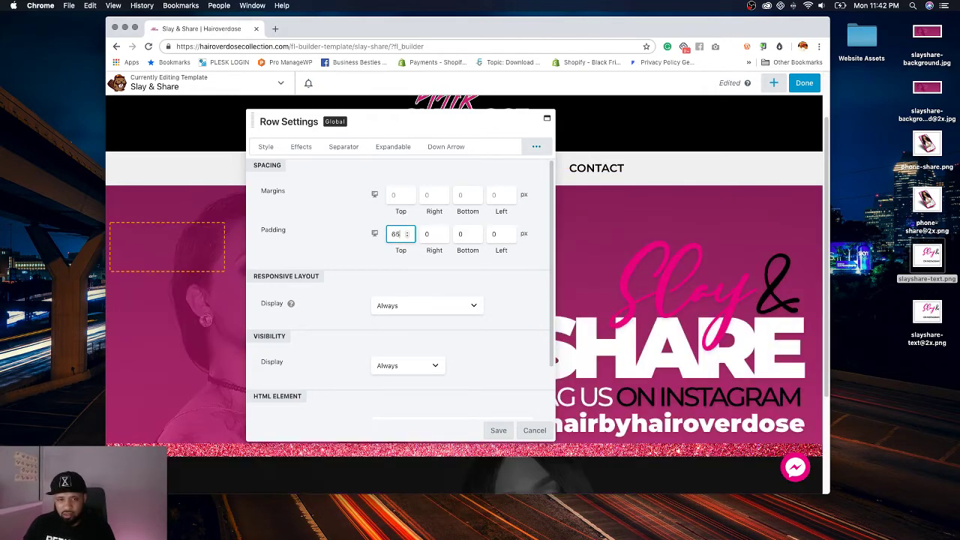
Step: Set the banner row's bottom padding to 65 px and save the row settings
{"action": "key", "text": "Tab"}
{"action": "key", "text": "Tab"}
{"action": "type", "text": "65"}
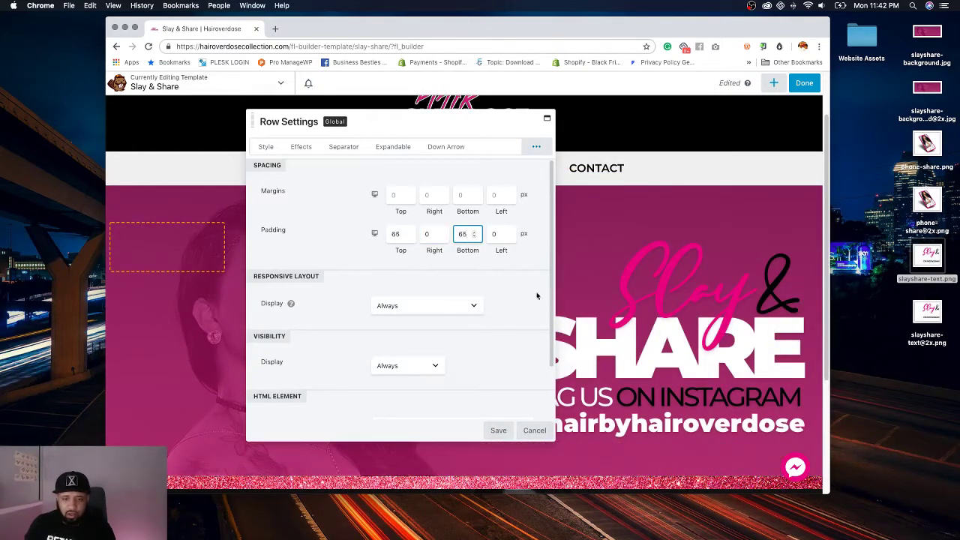
{"action": "left_click", "coordinate": [501, 430]}
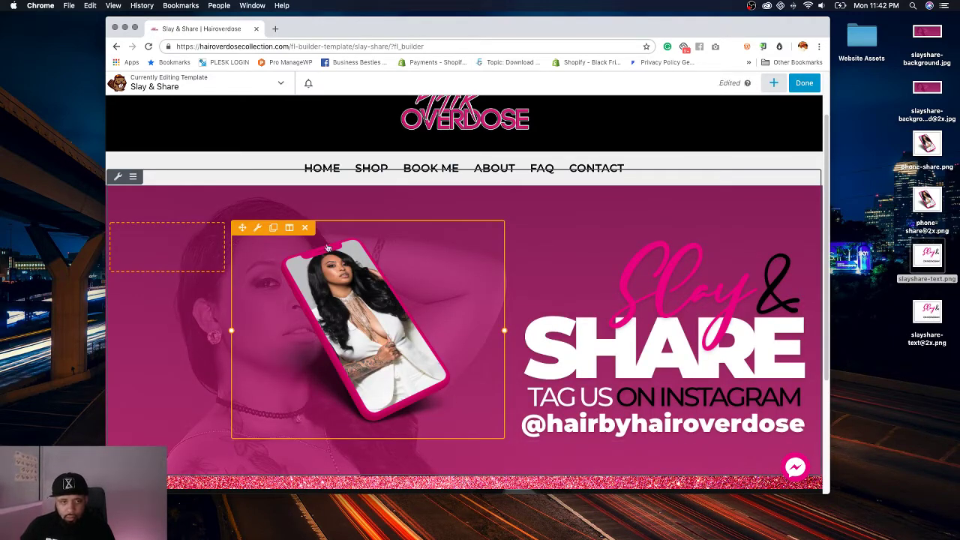
{"action": "left_click", "coordinate": [273, 228]}
{"action": "scroll", "coordinate": [431, 277], "scroll_direction": "down", "scroll_amount": 5}
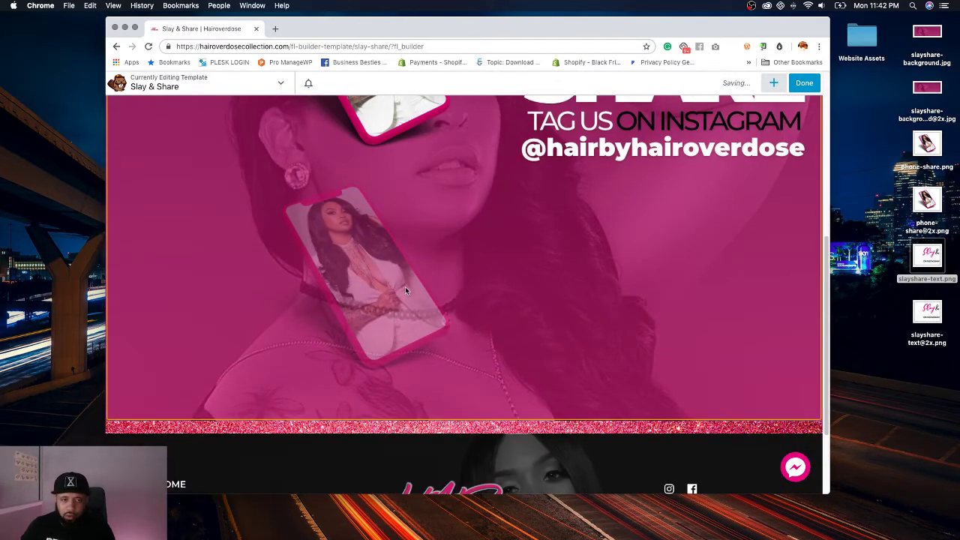
{"action": "left_click", "coordinate": [305, 174]}
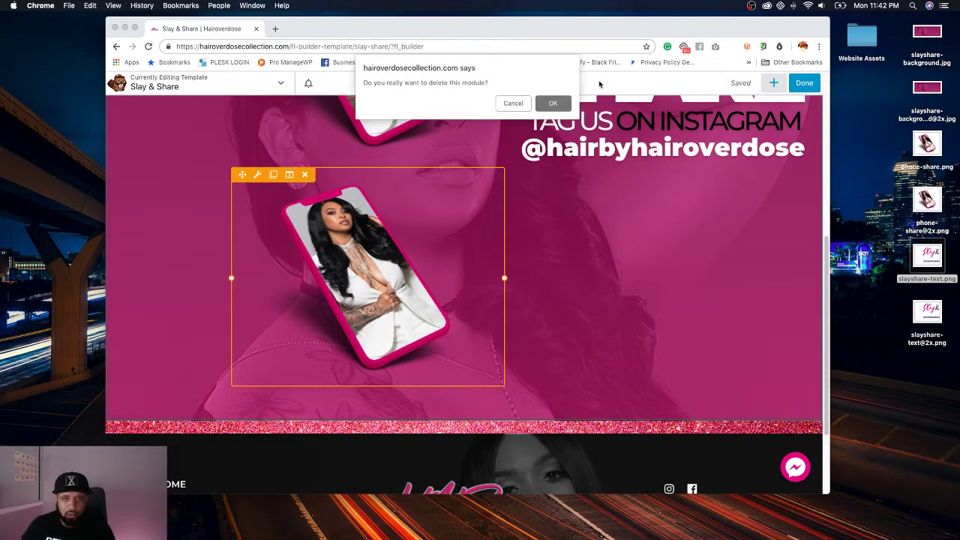
{"action": "left_click", "coordinate": [553, 103]}
Step: Equalize the column heights and align the phone column's content to Bottom, save the column settings, and narrow the browser window
{"action": "mouse_move", "coordinate": [290, 140]}
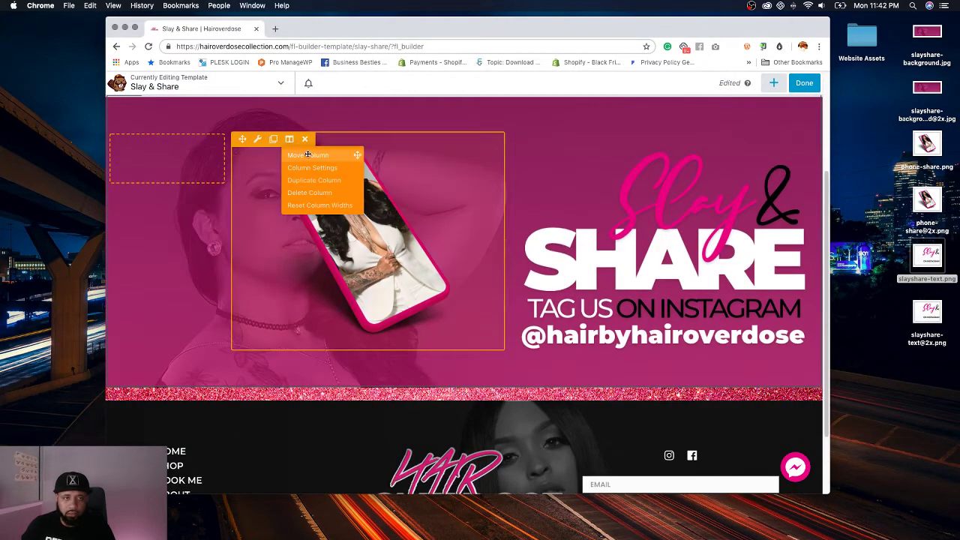
{"action": "left_click", "coordinate": [312, 167]}
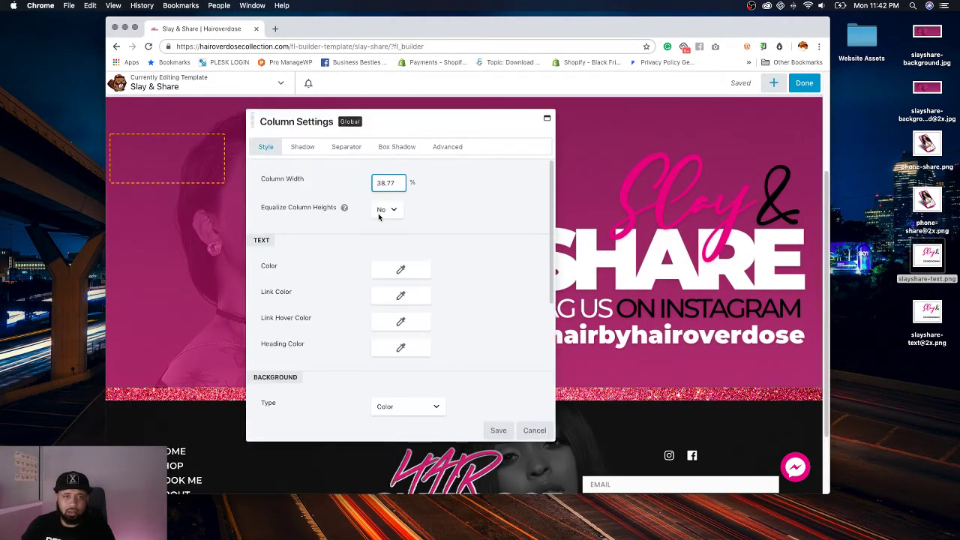
{"action": "left_click", "coordinate": [380, 210]}
{"action": "left_click", "coordinate": [382, 221]}
{"action": "left_click", "coordinate": [398, 236]}
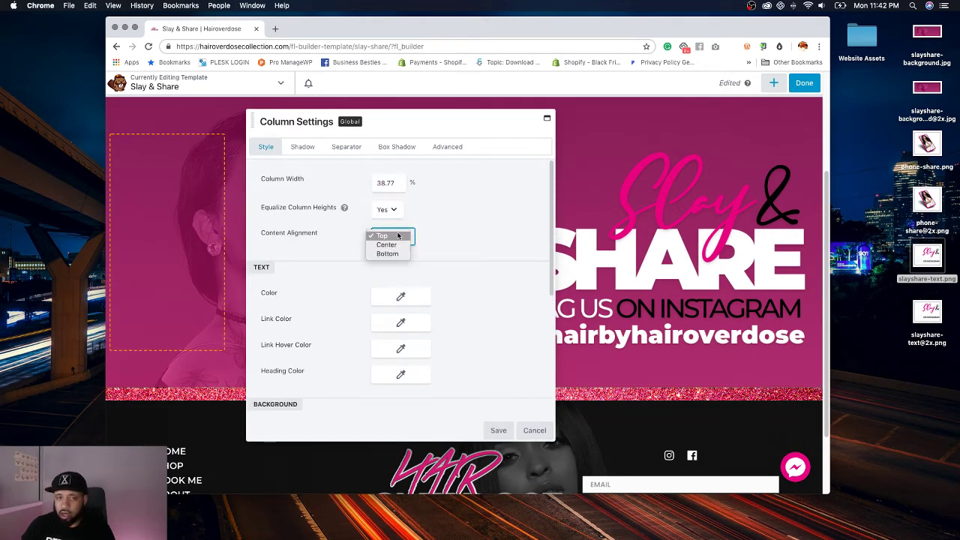
{"action": "left_click", "coordinate": [399, 254]}
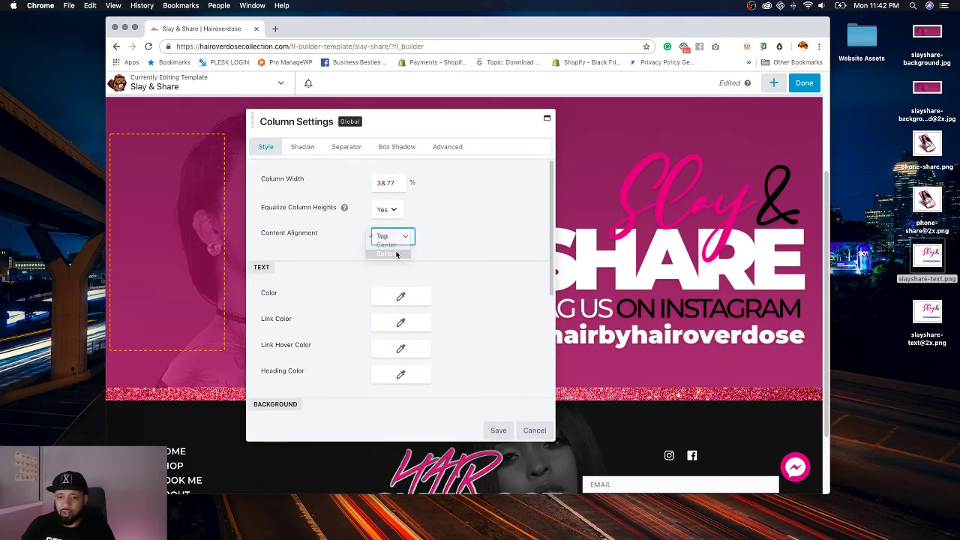
{"action": "left_click", "coordinate": [499, 431]}
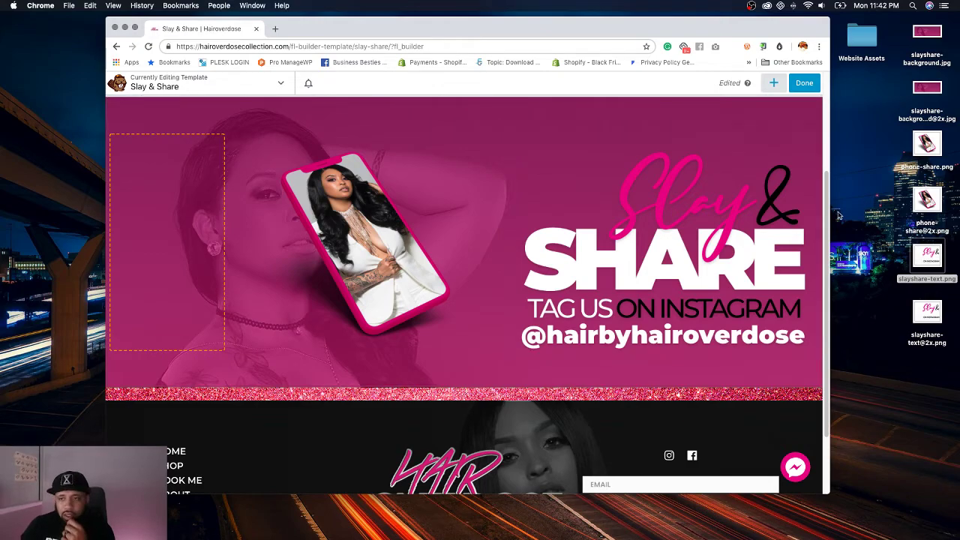
{"action": "left_click_drag", "start_coordinate": [831, 214], "coordinate": [744, 225]}
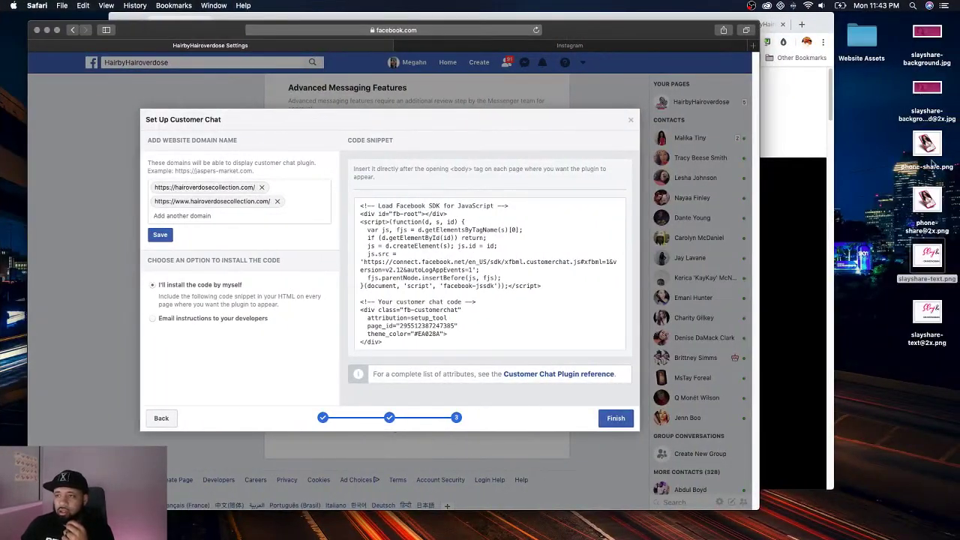
Step: Switch to Photoshop with phone-share.png from the desktop, crop away the excess transparent margins around the phone and save the file
{"action": "left_click", "coordinate": [927, 147]}
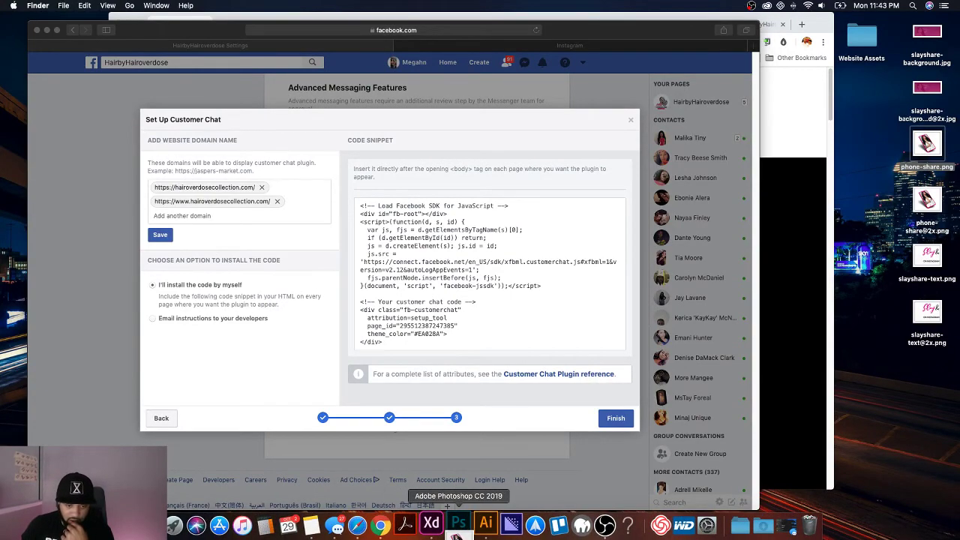
{"action": "left_click", "coordinate": [457, 525]}
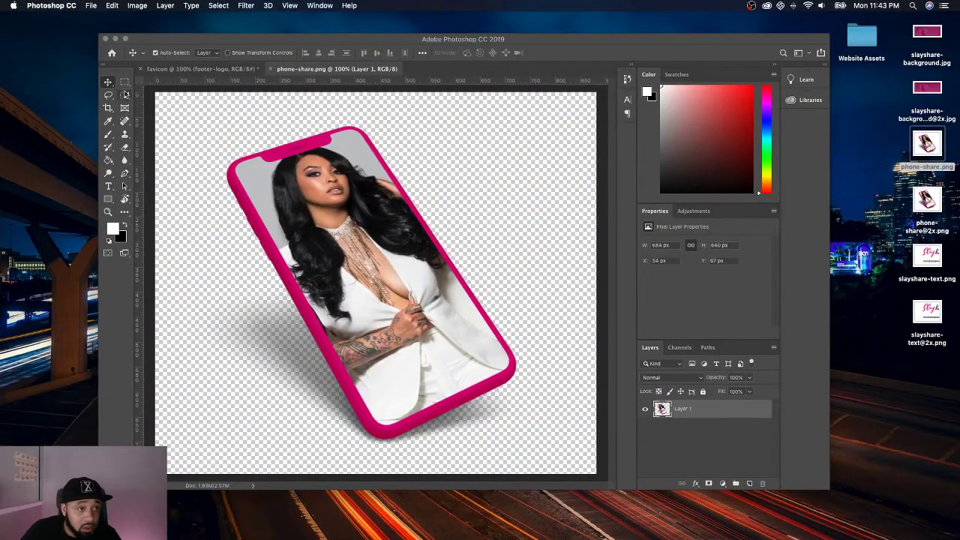
{"action": "key", "text": "c"}
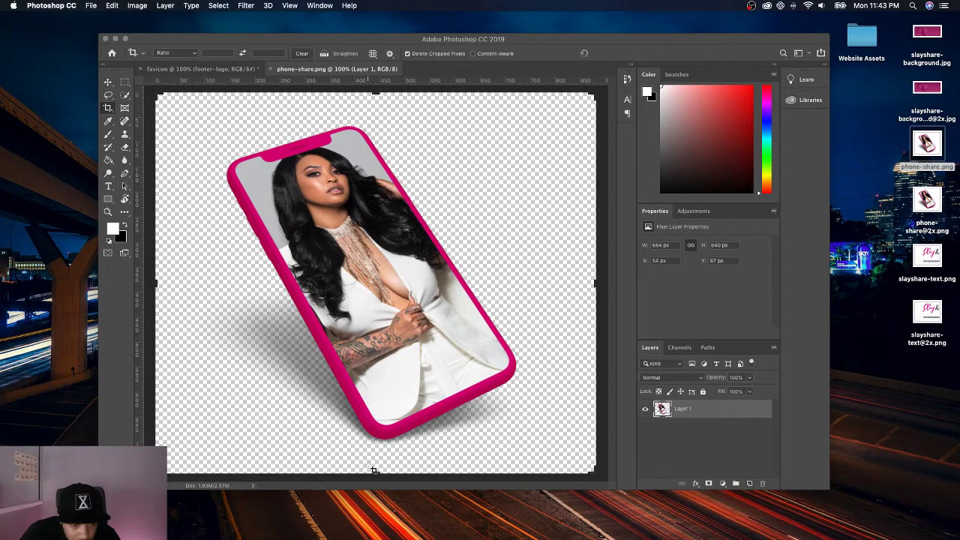
{"action": "left_click_drag", "start_coordinate": [374, 471], "coordinate": [376, 461]}
{"action": "left_click_drag", "start_coordinate": [375, 105], "coordinate": [375, 135]}
{"action": "left_click_drag", "start_coordinate": [598, 285], "coordinate": [563, 295]}
{"action": "left_click_drag", "start_coordinate": [195, 285], "coordinate": [204, 284]}
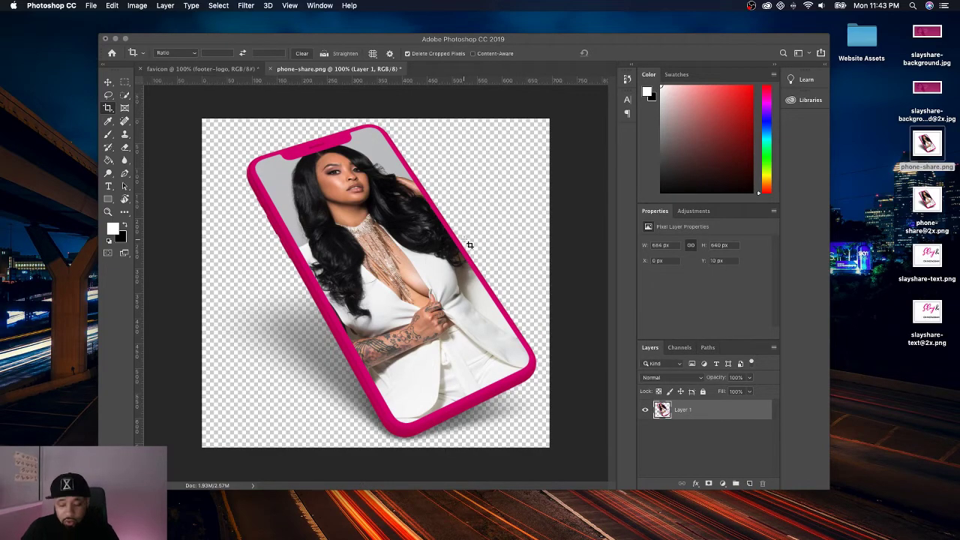
{"action": "key", "text": "Return"}
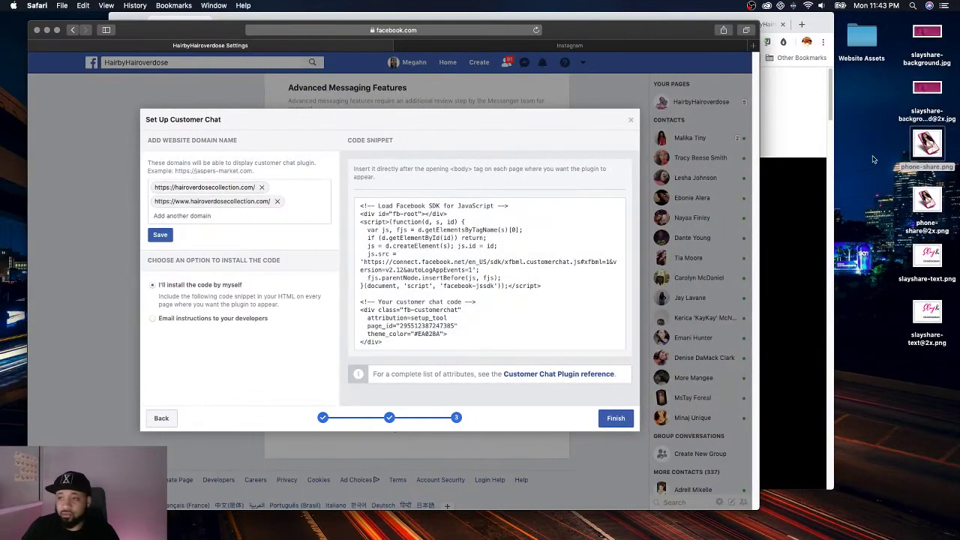
Step: Rename the cropped phone-share.png on the desktop as phone-share-v2.png
{"action": "left_click", "coordinate": [933, 171]}
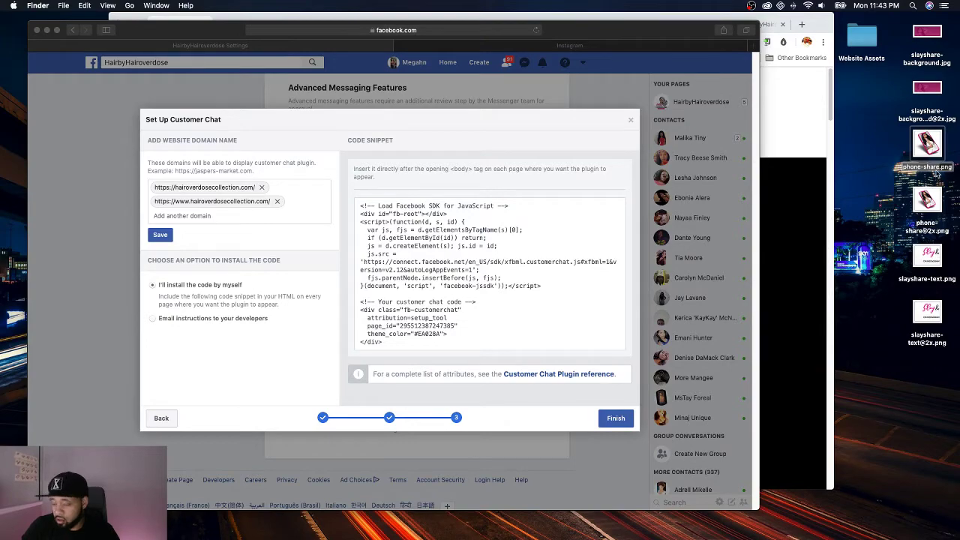
{"action": "key", "text": "Return"}
{"action": "type", "text": "-"}
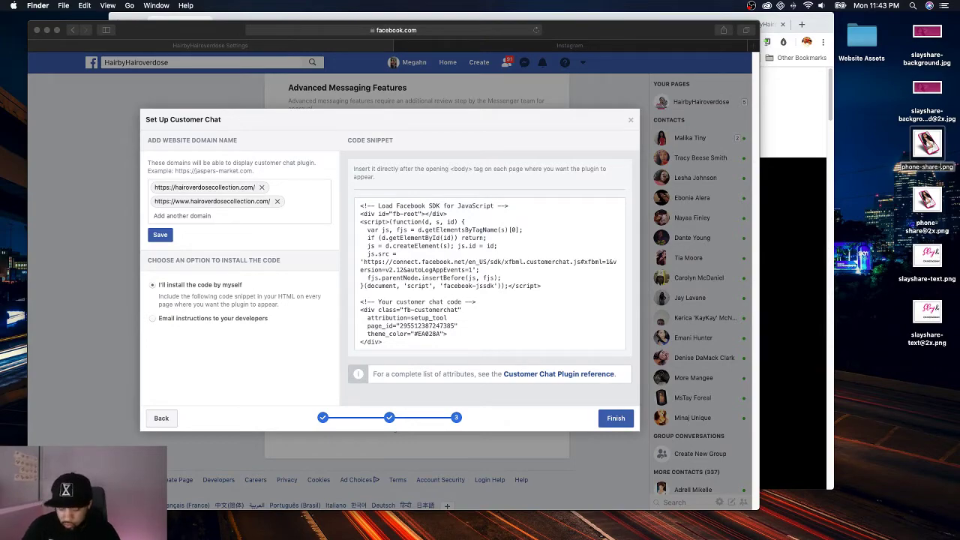
{"action": "type", "text": "v2"}
Step: Return to the template in Chrome, start replacing the phone module's photo and permanently delete phone-share.png from the media library
{"action": "key", "text": "ctrl+Left"}
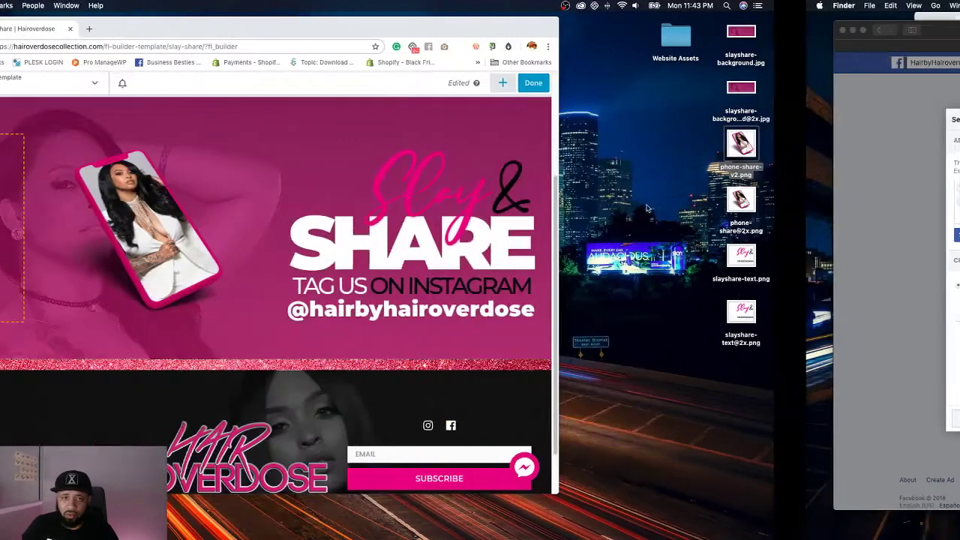
{"action": "left_click", "coordinate": [242, 141]}
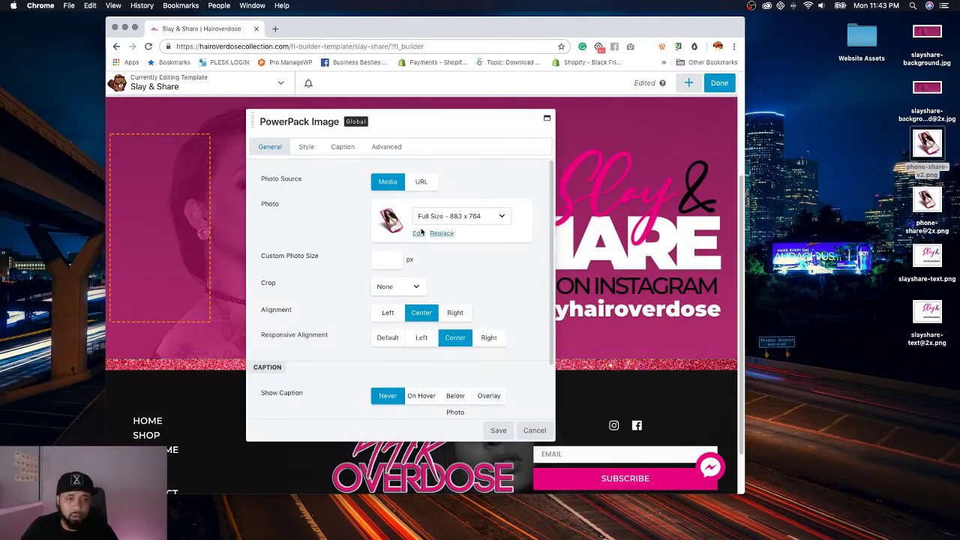
{"action": "left_click", "coordinate": [437, 234]}
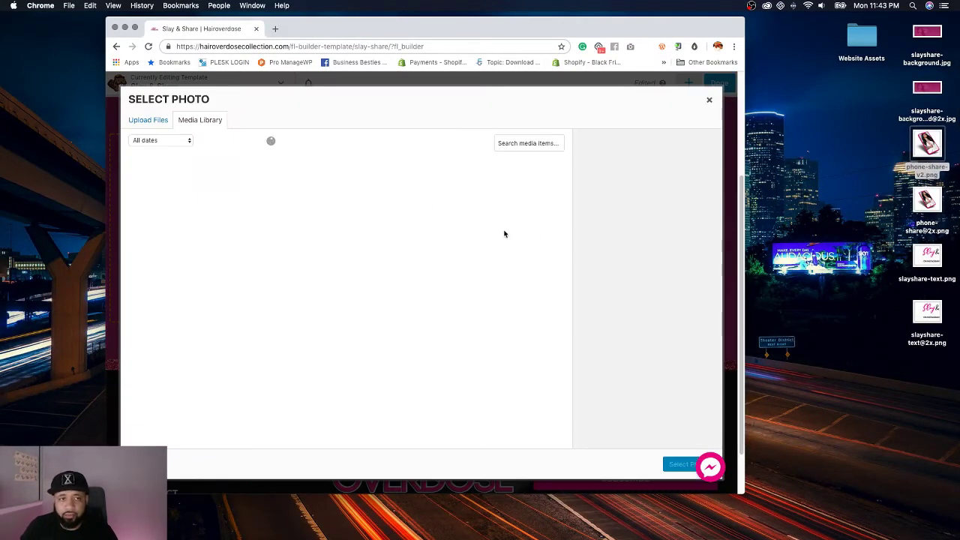
{"action": "left_click", "coordinate": [249, 209]}
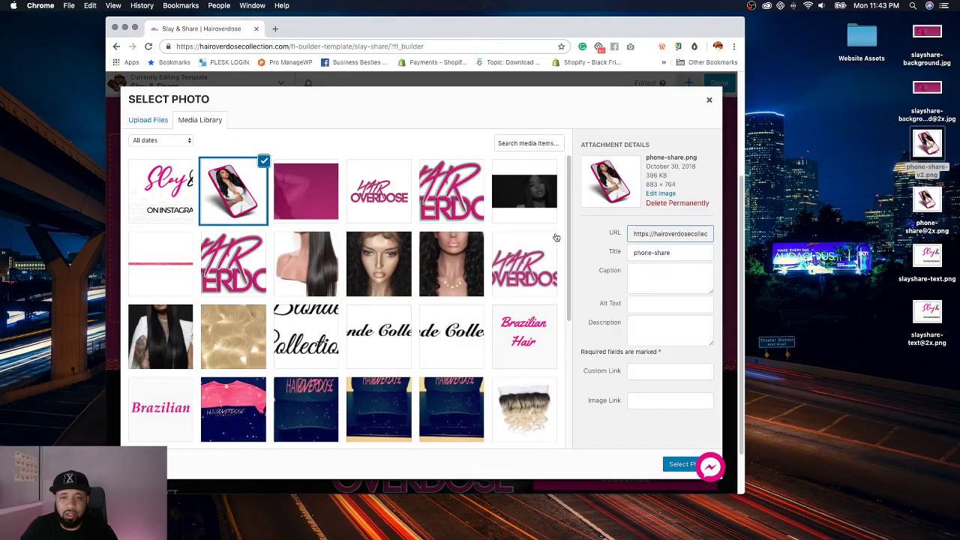
{"action": "left_click", "coordinate": [678, 203]}
{"action": "left_click", "coordinate": [509, 123]}
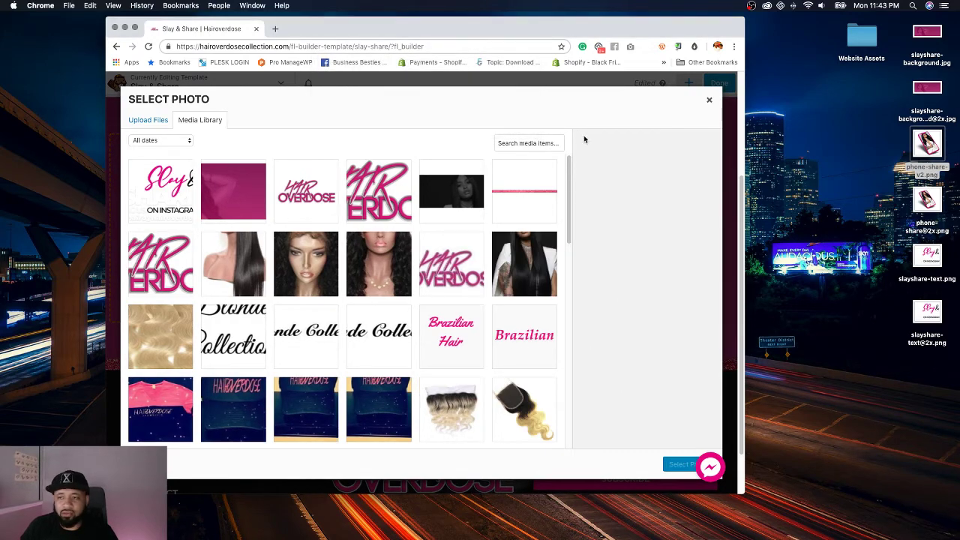
Step: Upload phone-share-v2.png from the desktop to the media library and select it as the phone module's photo
{"action": "left_click_drag", "start_coordinate": [937, 150], "coordinate": [502, 242]}
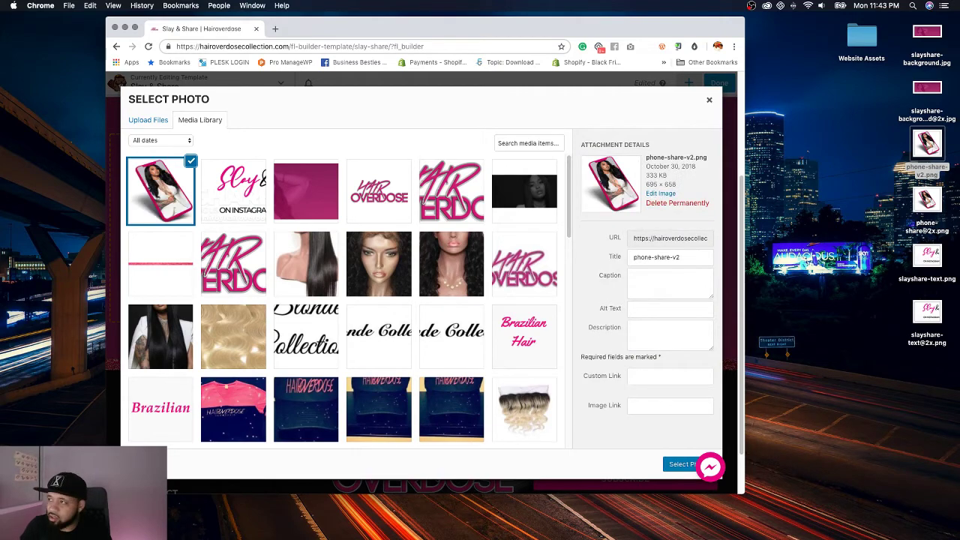
{"action": "key", "text": "super+Tab"}
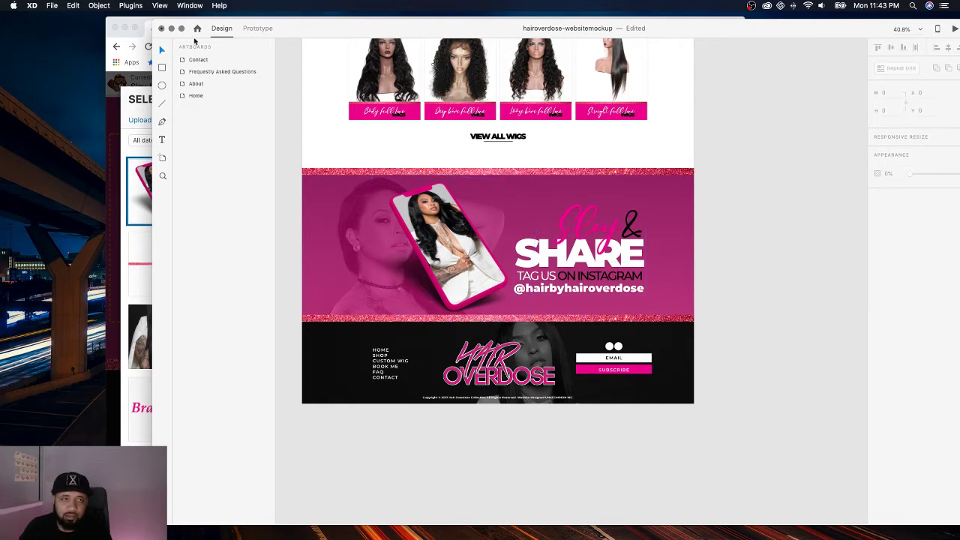
{"action": "left_click_drag", "start_coordinate": [289, 33], "coordinate": [959, 60]}
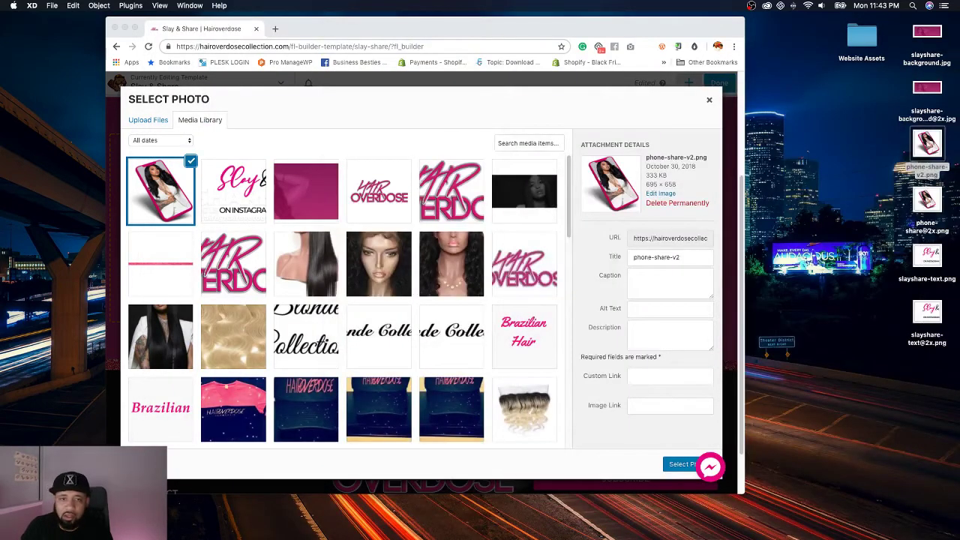
{"action": "left_click", "coordinate": [674, 465]}
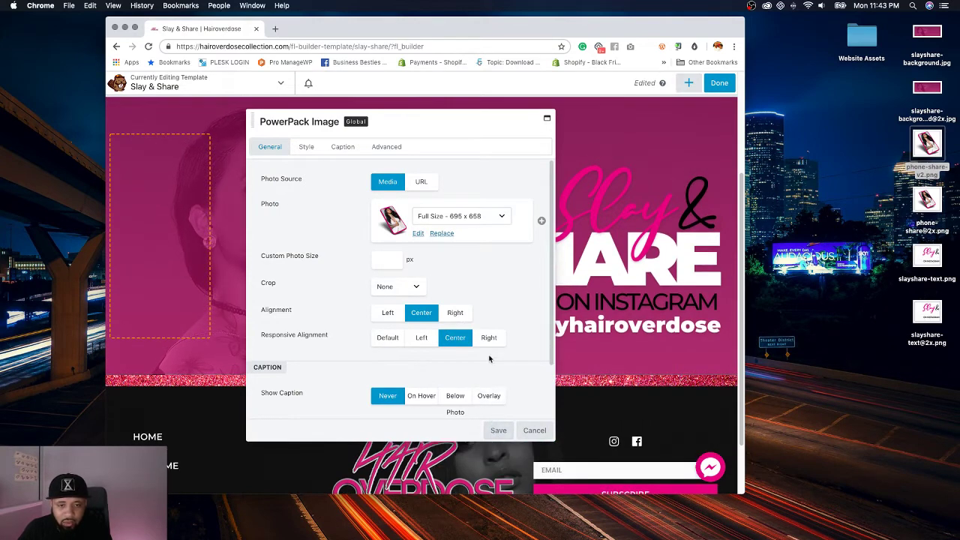
Step: Set both the alignment and responsive alignment of the phone image to Right and save the module
{"action": "left_click", "coordinate": [488, 337]}
{"action": "left_click", "coordinate": [456, 312]}
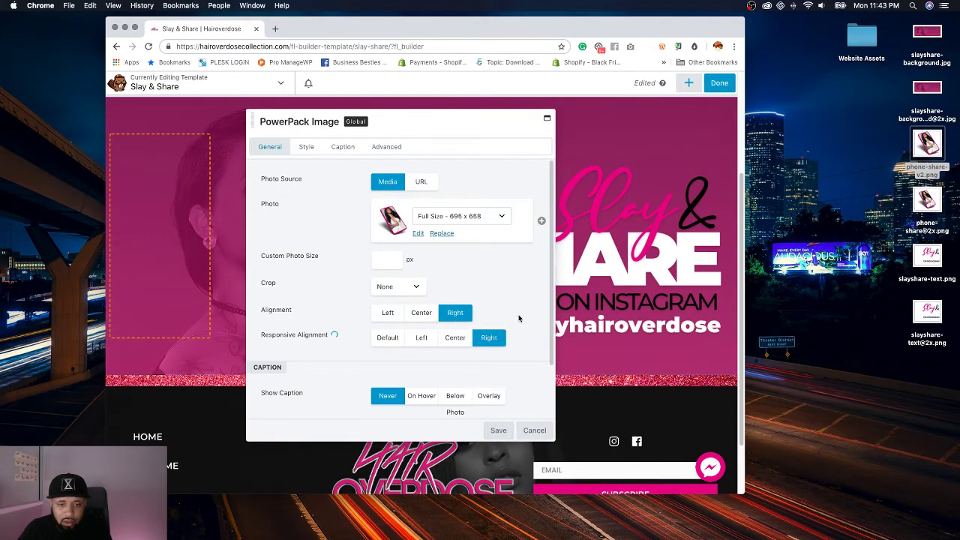
{"action": "left_click", "coordinate": [497, 431]}
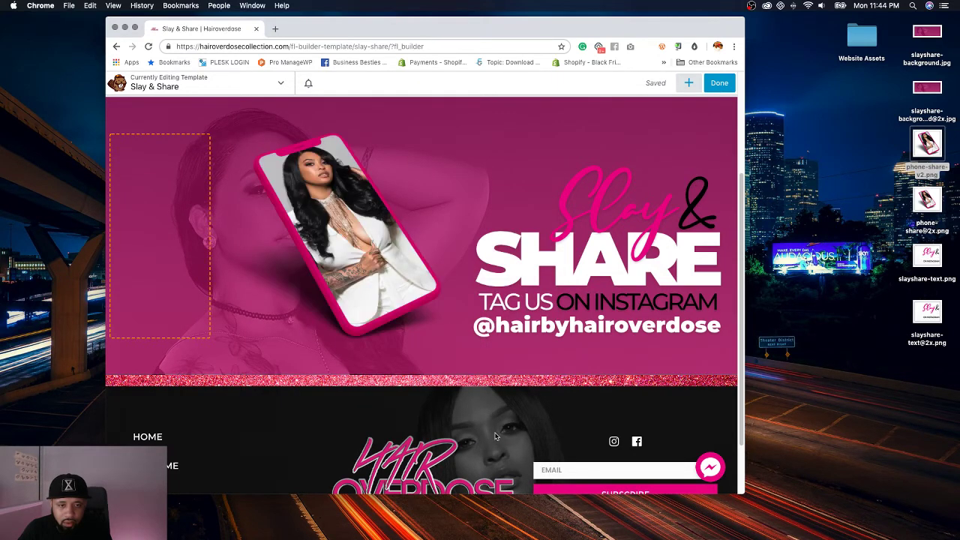
Step: Widen the browser window slightly, then narrow the text column and widen the empty first column beside the phone
{"action": "scroll", "coordinate": [474, 278], "scroll_direction": "up", "scroll_amount": 3}
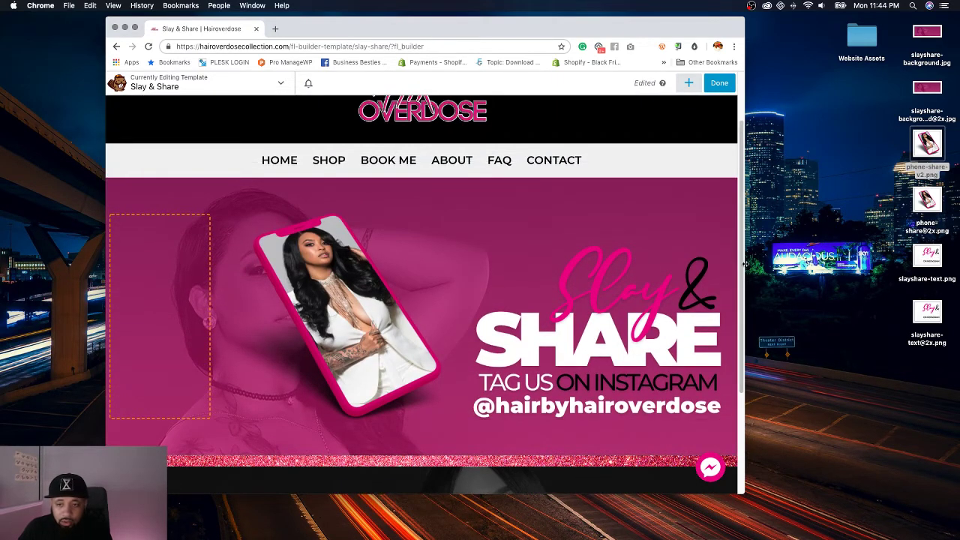
{"action": "mouse_move", "coordinate": [745, 267]}
{"action": "left_mouse_down"}
{"action": "mouse_move", "coordinate": [825, 263]}
{"action": "mouse_move", "coordinate": [754, 257]}
{"action": "left_mouse_up"}
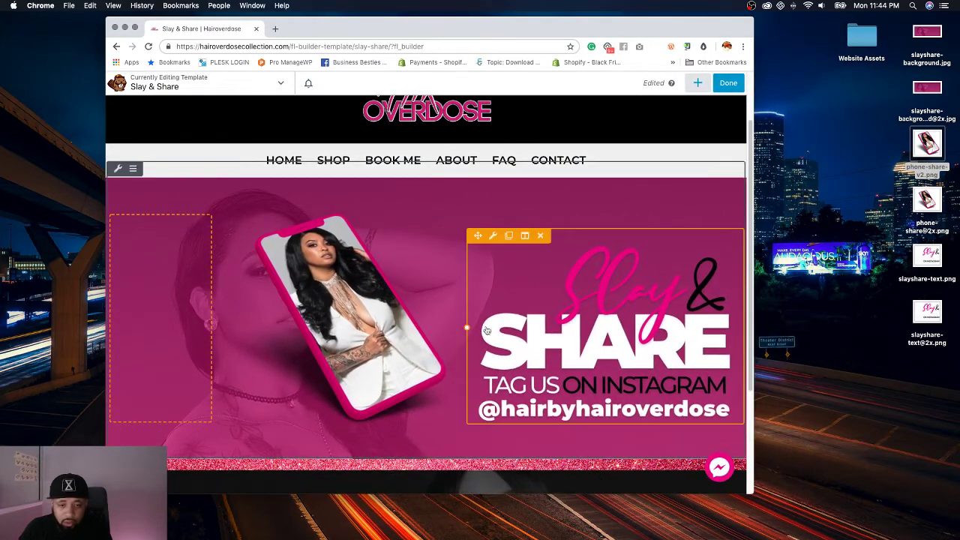
{"action": "left_click_drag", "start_coordinate": [466, 326], "coordinate": [497, 313]}
{"action": "mouse_move", "coordinate": [478, 309]}
{"action": "left_mouse_down"}
{"action": "mouse_move", "coordinate": [490, 308]}
{"action": "mouse_move", "coordinate": [477, 306]}
{"action": "left_mouse_up"}
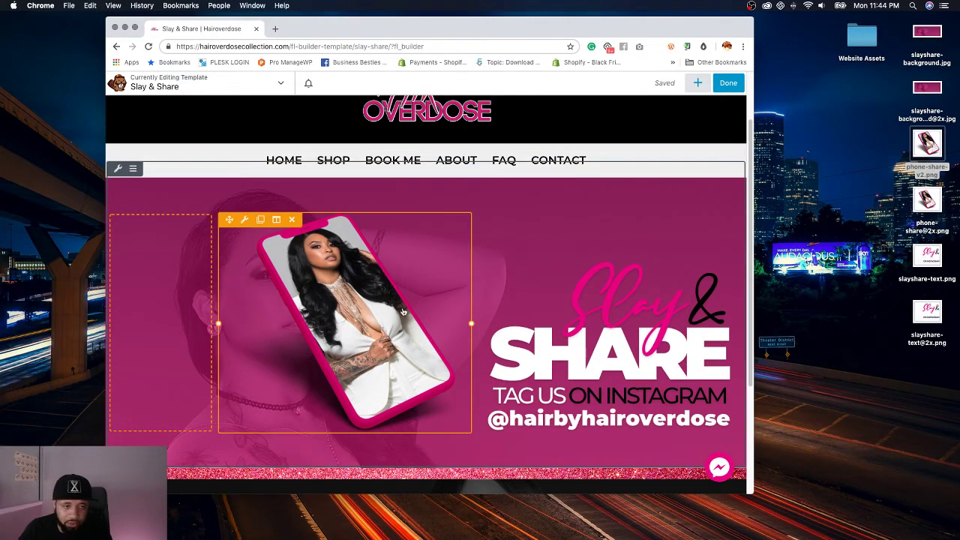
{"action": "left_click_drag", "start_coordinate": [219, 324], "coordinate": [240, 323]}
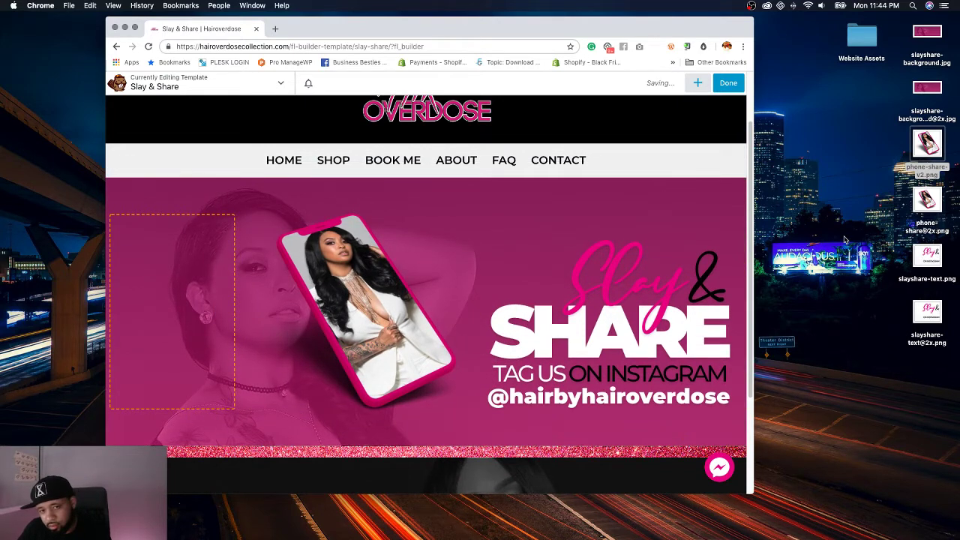
Step: Set the banner row's right padding to 20 px in its advanced spacing settings
{"action": "left_click", "coordinate": [118, 167]}
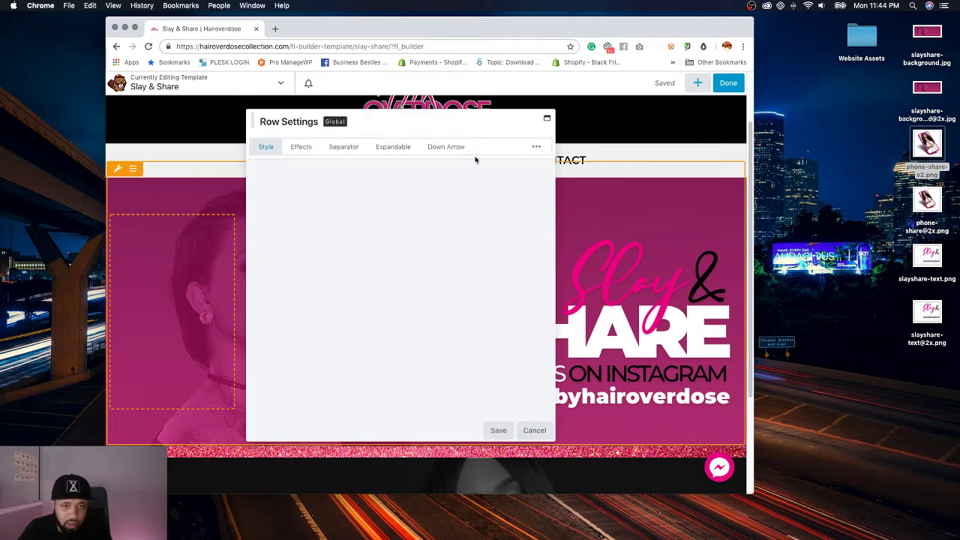
{"action": "mouse_move", "coordinate": [536, 146]}
{"action": "left_click", "coordinate": [488, 185]}
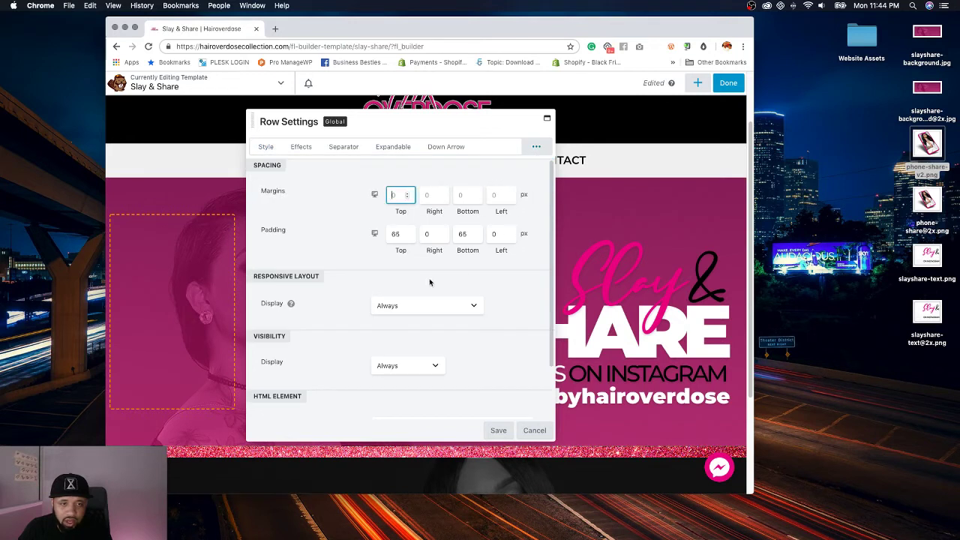
{"action": "left_click", "coordinate": [424, 233]}
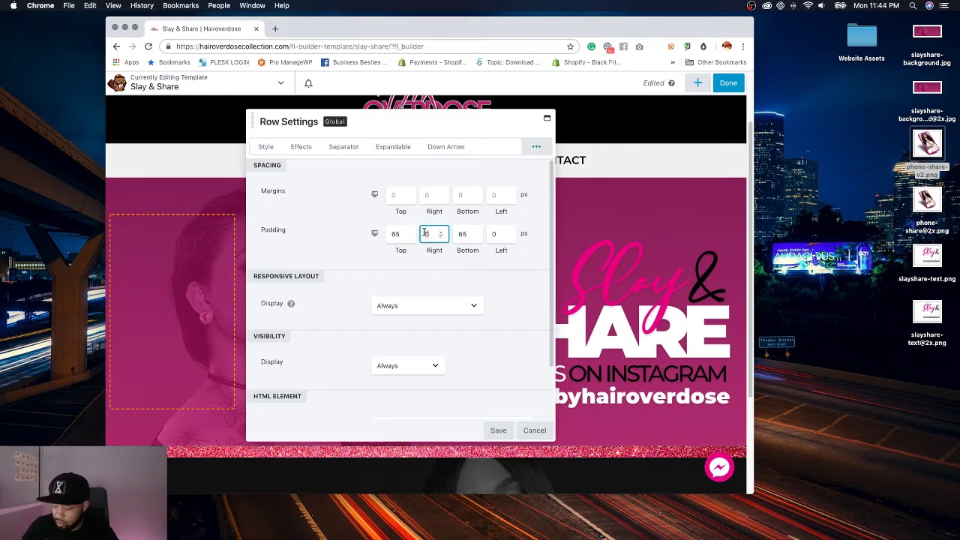
{"action": "left_click", "coordinate": [490, 235]}
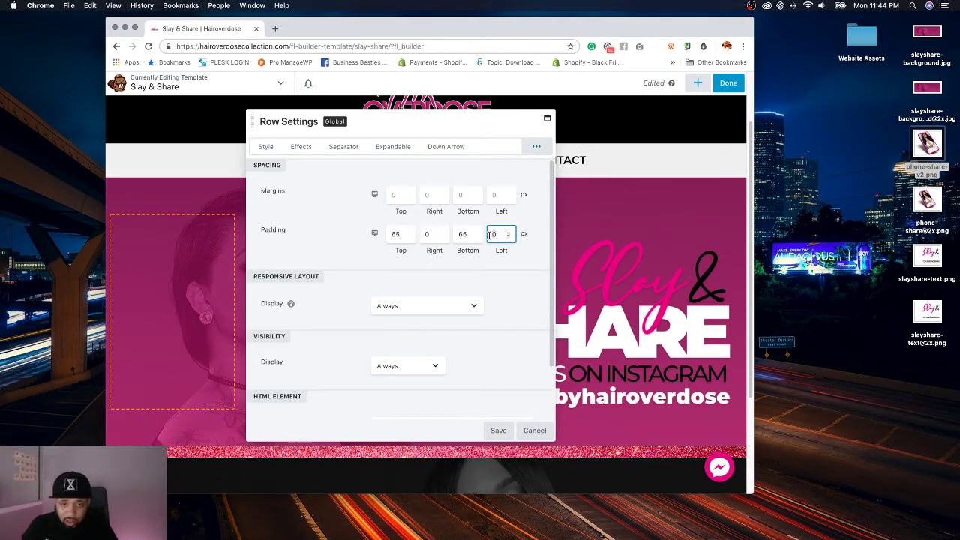
{"action": "left_click", "coordinate": [424, 236]}
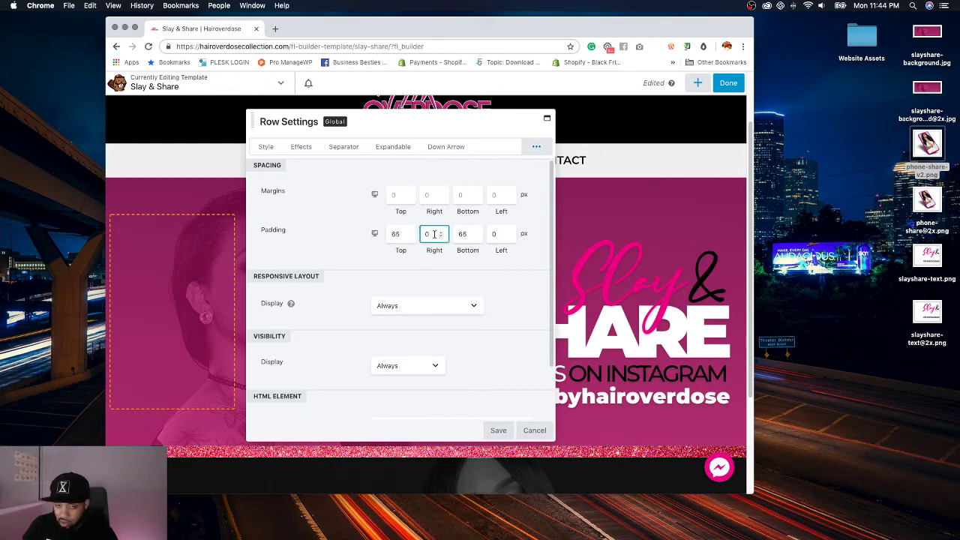
{"action": "type", "text": "20"}
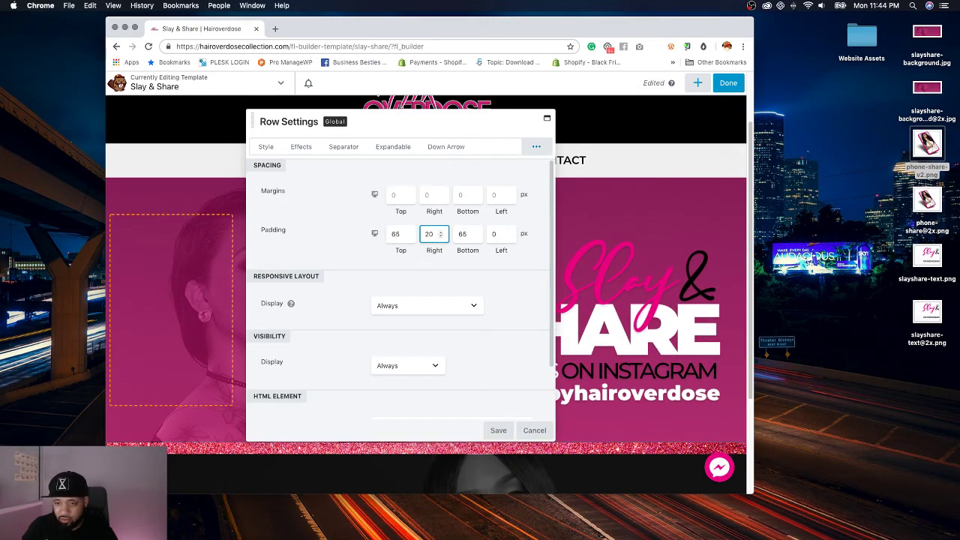
{"action": "key", "text": "Tab"}
{"action": "key", "text": "Tab"}
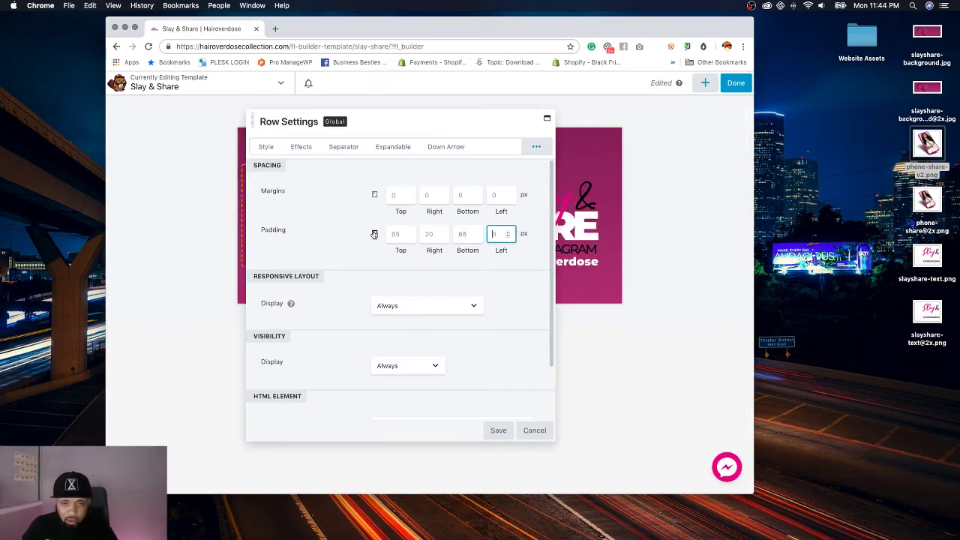
Step: Preview the row's tablet and mobile layouts and save the row settings
{"action": "mouse_move", "coordinate": [425, 132]}
{"action": "left_mouse_down"}
{"action": "mouse_move", "coordinate": [105, 336]}
{"action": "mouse_move", "coordinate": [421, 124]}
{"action": "left_mouse_up"}
{"action": "left_click", "coordinate": [368, 234]}
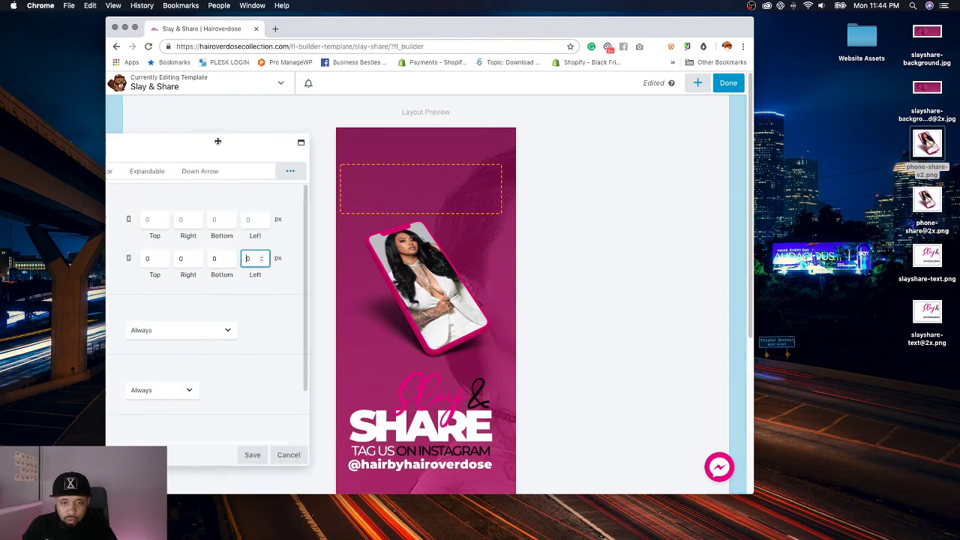
{"action": "scroll", "coordinate": [471, 257], "scroll_direction": "down", "scroll_amount": 3}
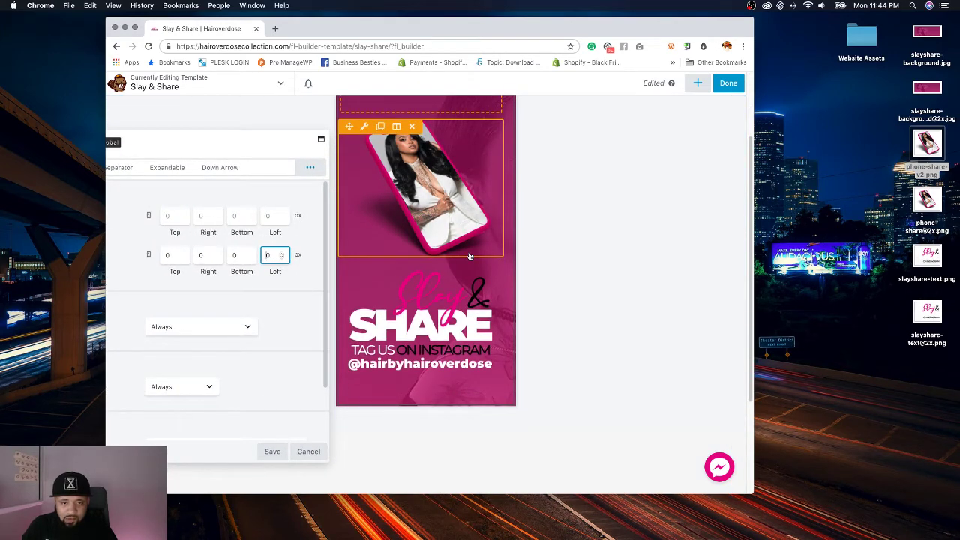
{"action": "scroll", "coordinate": [468, 257], "scroll_direction": "up", "scroll_amount": 3}
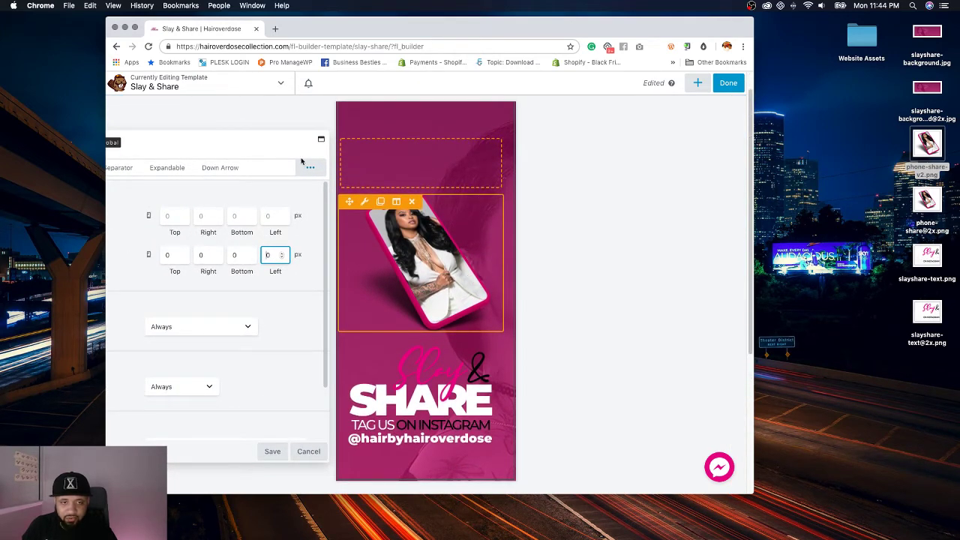
{"action": "left_click_drag", "start_coordinate": [227, 140], "coordinate": [476, 118]}
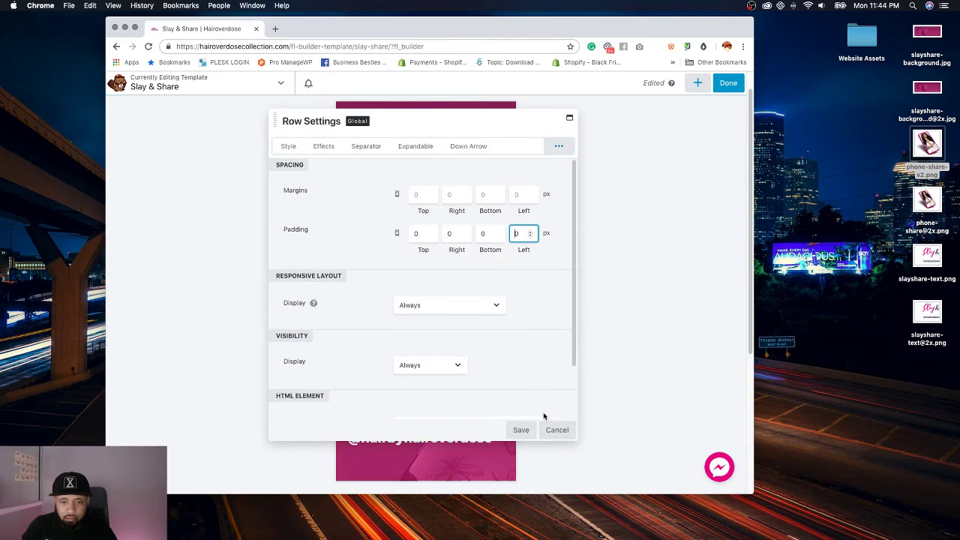
{"action": "left_click", "coordinate": [521, 430]}
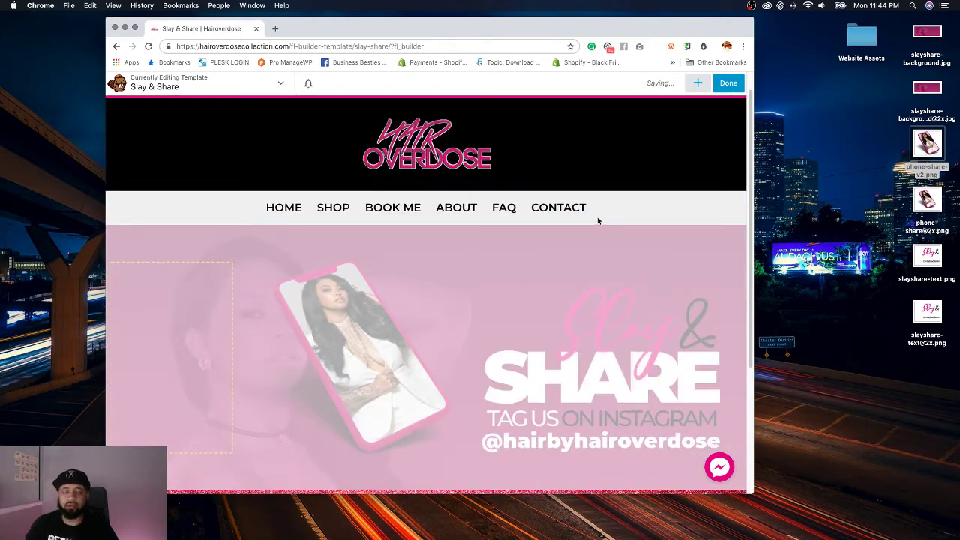
Step: Give the phone image a Slide Left animation, enter its delay in seconds and save the module
{"action": "scroll", "coordinate": [597, 220], "scroll_direction": "down", "scroll_amount": 2}
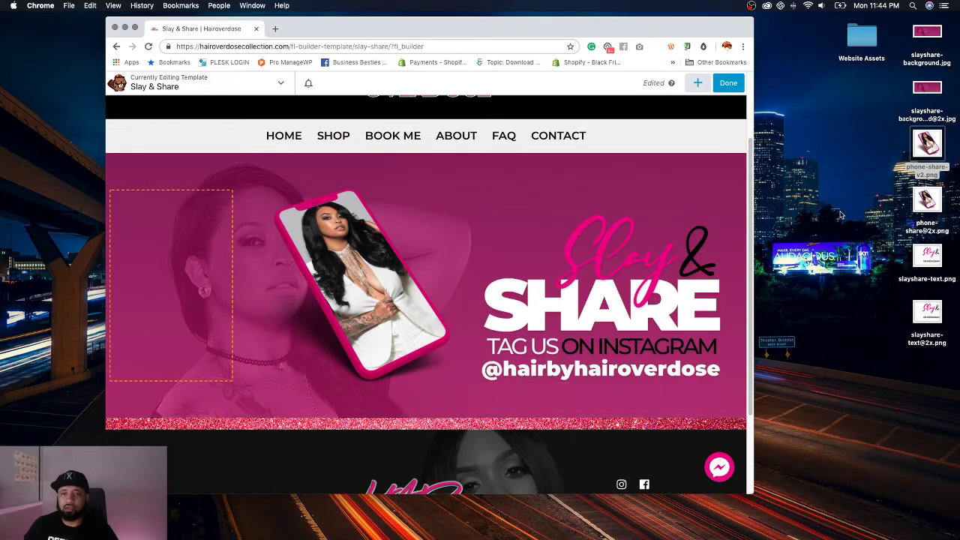
{"action": "scroll", "coordinate": [666, 257], "scroll_direction": "up", "scroll_amount": 3}
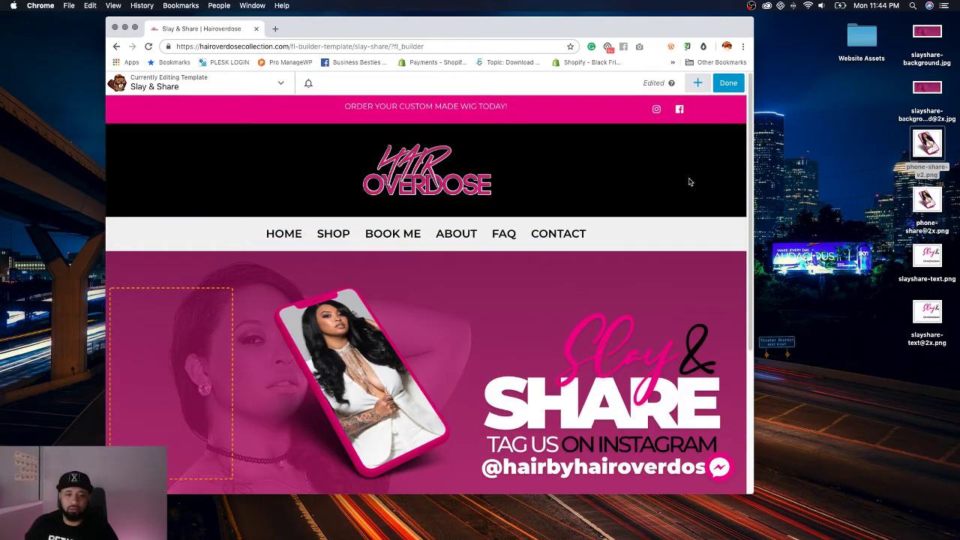
{"action": "scroll", "coordinate": [375, 300], "scroll_direction": "down", "scroll_amount": 1}
{"action": "left_click", "coordinate": [266, 272]}
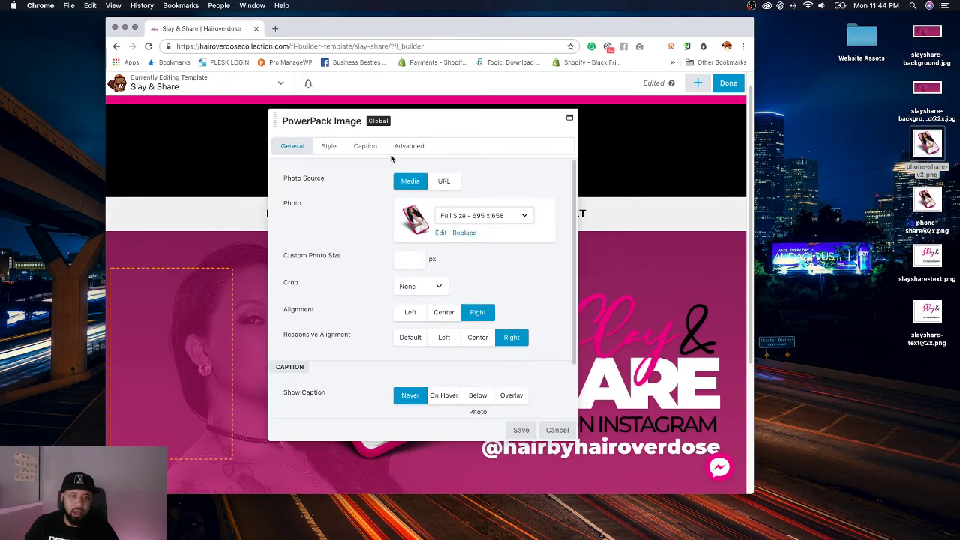
{"action": "scroll", "coordinate": [393, 160], "scroll_direction": "down", "scroll_amount": 2}
{"action": "scroll", "coordinate": [396, 160], "scroll_direction": "up", "scroll_amount": 2}
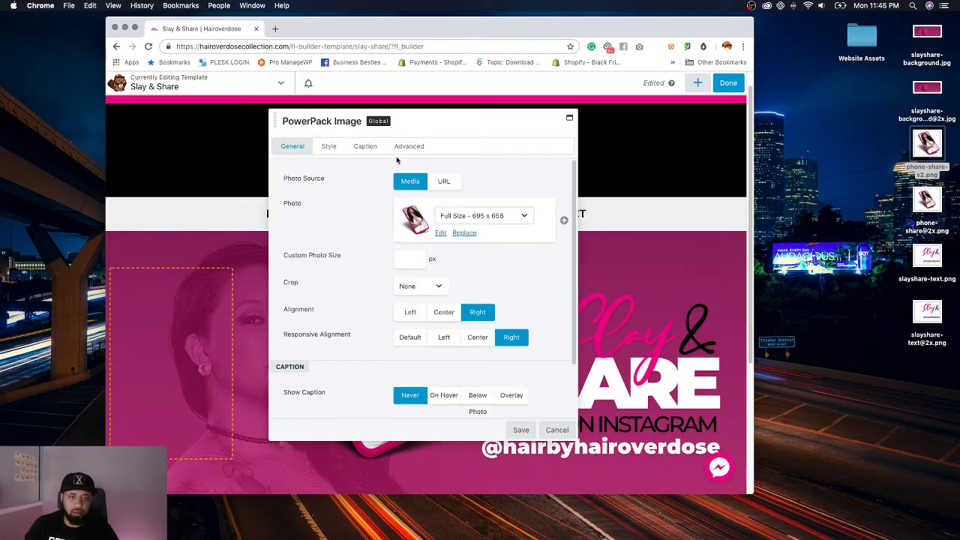
{"action": "left_click", "coordinate": [407, 147]}
{"action": "left_click", "coordinate": [420, 194]}
{"action": "scroll", "coordinate": [408, 369], "scroll_direction": "down", "scroll_amount": 1}
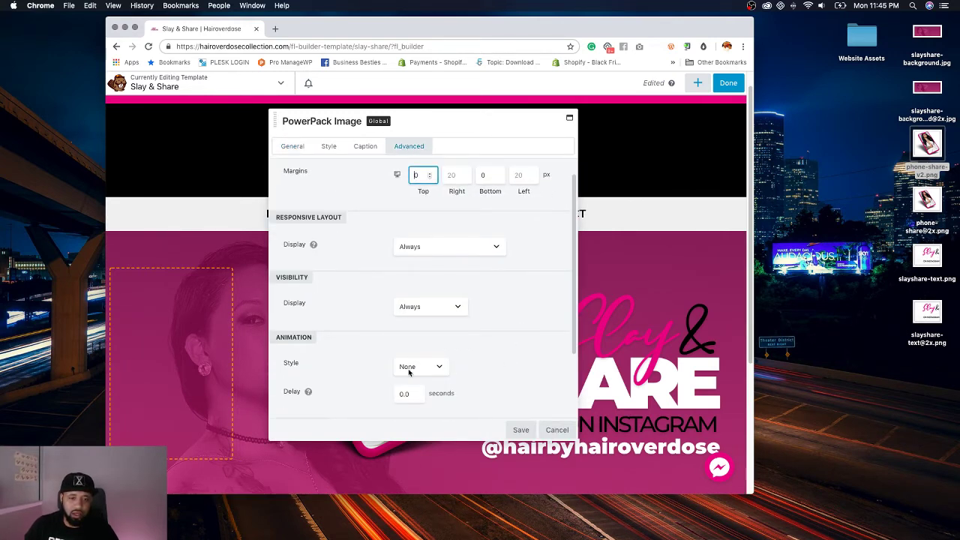
{"action": "left_click", "coordinate": [409, 368]}
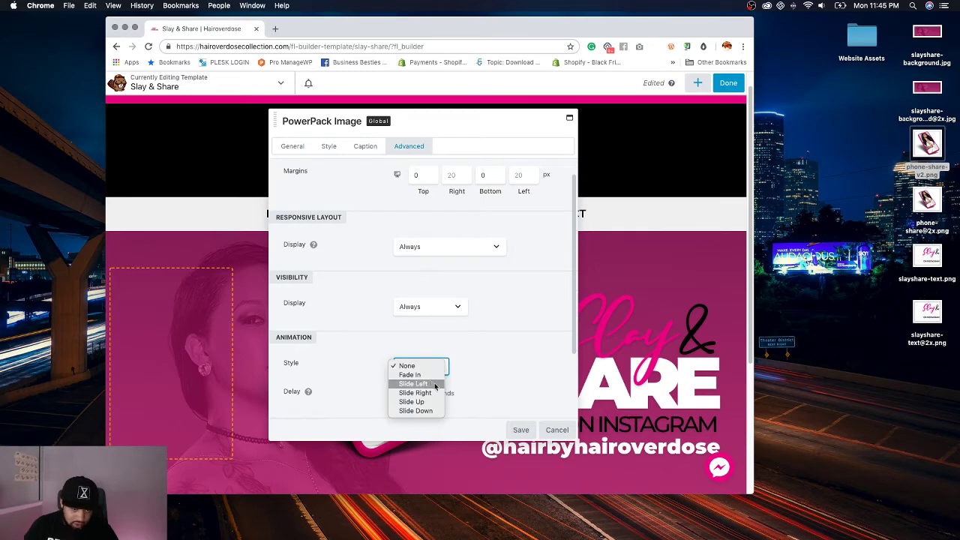
{"action": "left_click", "coordinate": [435, 384]}
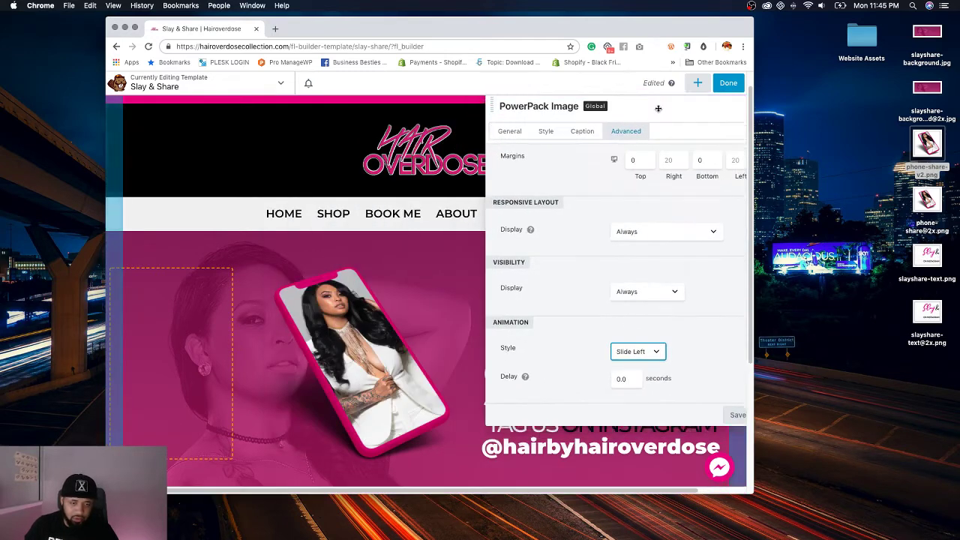
{"action": "left_click", "coordinate": [623, 384]}
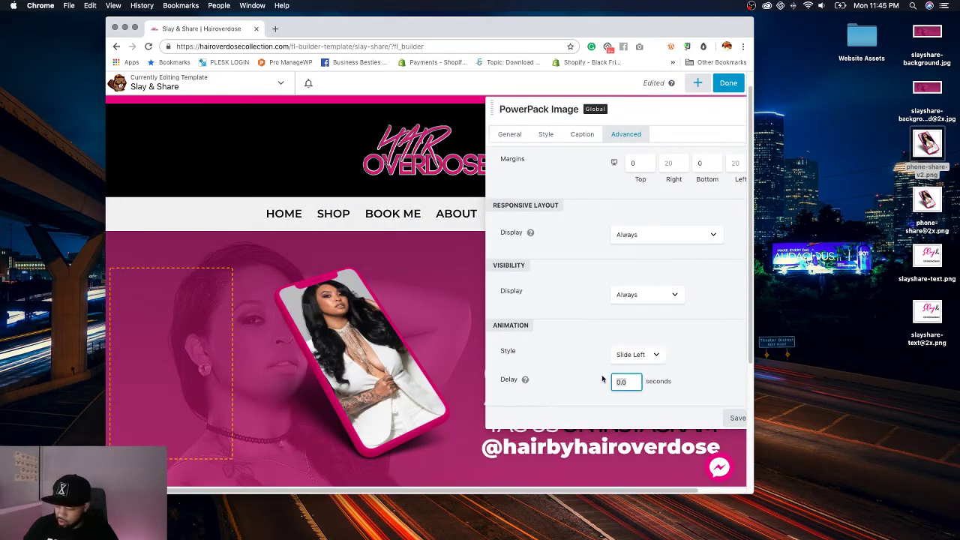
{"action": "type", "text": "0"}
{"action": "left_click", "coordinate": [732, 418]}
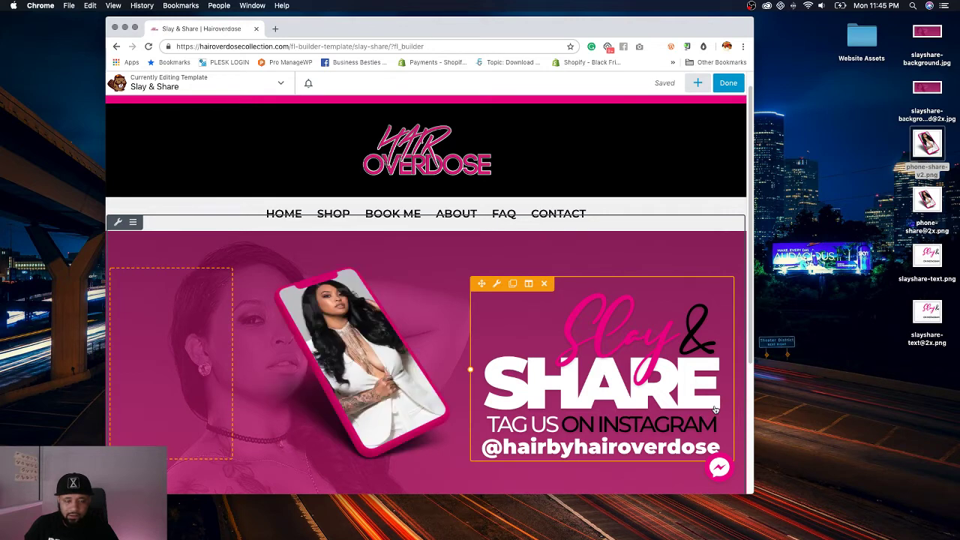
Step: Give the Slay & Share text image a Slide Right animation with a 0.5-second delay and save the module
{"action": "left_click", "coordinate": [496, 285]}
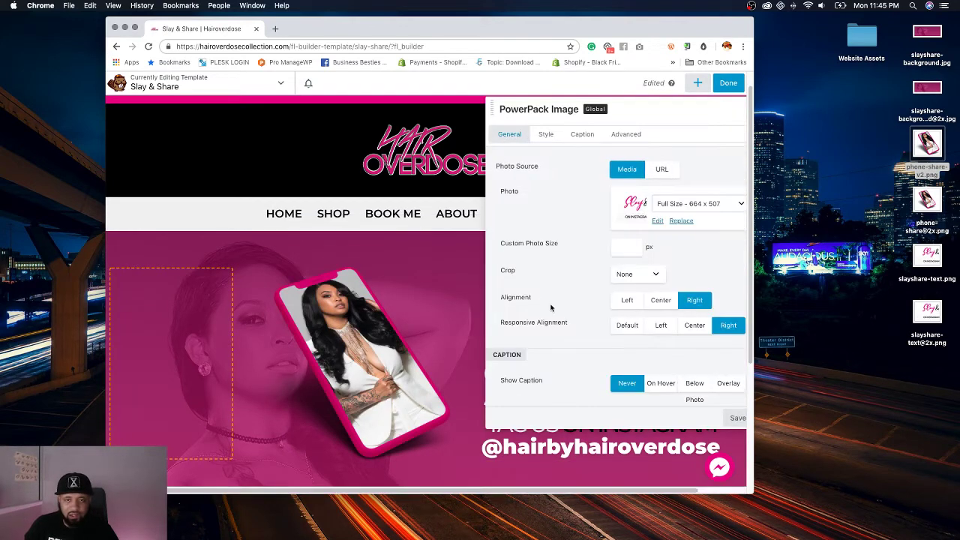
{"action": "left_click", "coordinate": [625, 134]}
{"action": "left_click", "coordinate": [640, 182]}
{"action": "scroll", "coordinate": [629, 353], "scroll_direction": "down", "scroll_amount": 1}
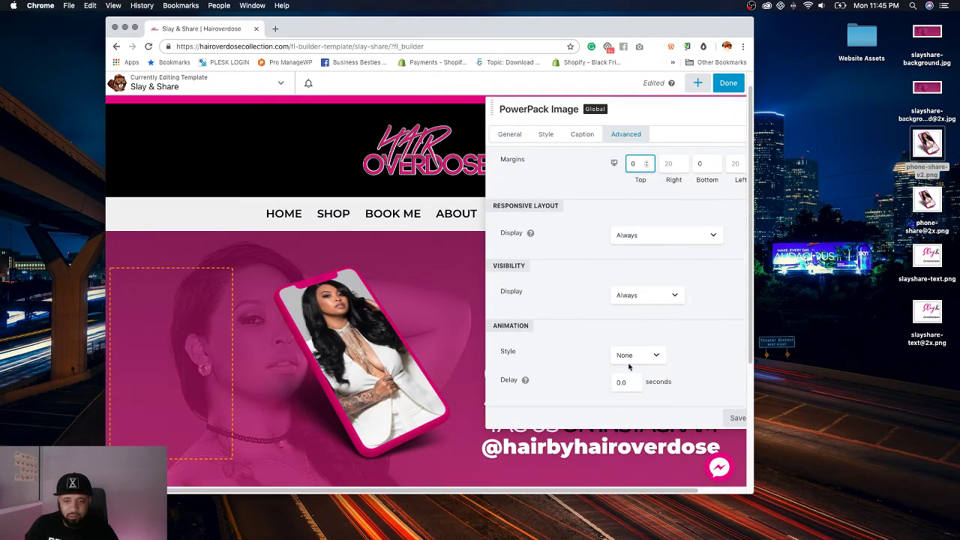
{"action": "left_click", "coordinate": [635, 354]}
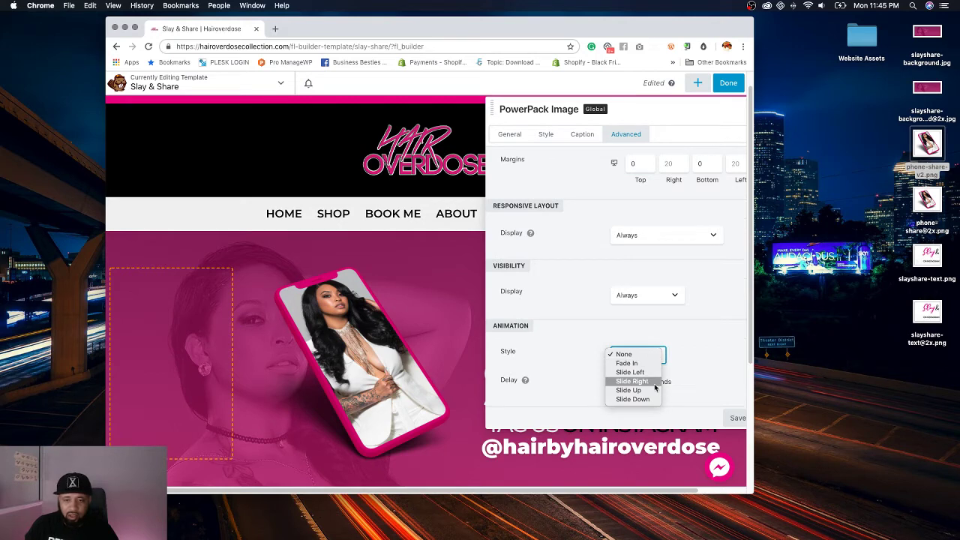
{"action": "left_click", "coordinate": [649, 381]}
{"action": "left_click", "coordinate": [629, 384]}
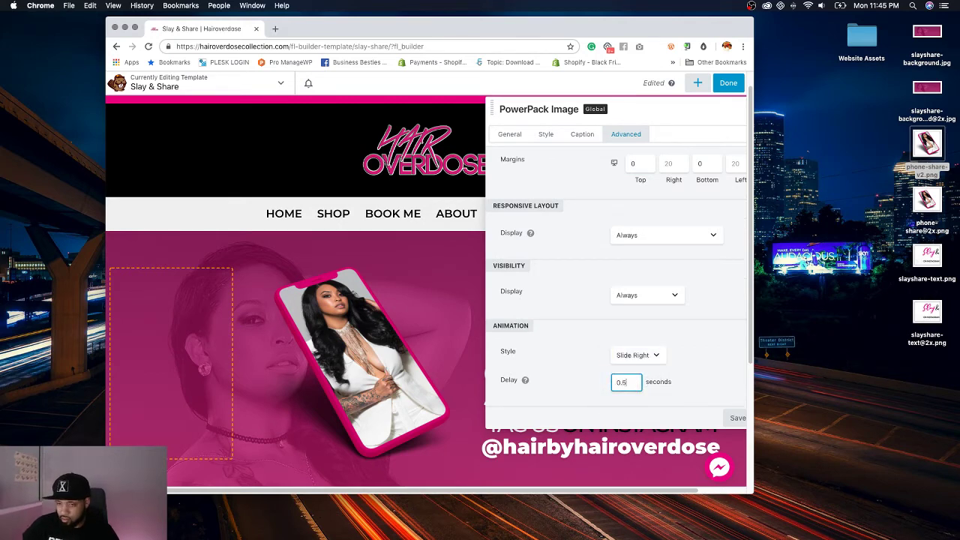
{"action": "left_click", "coordinate": [737, 418]}
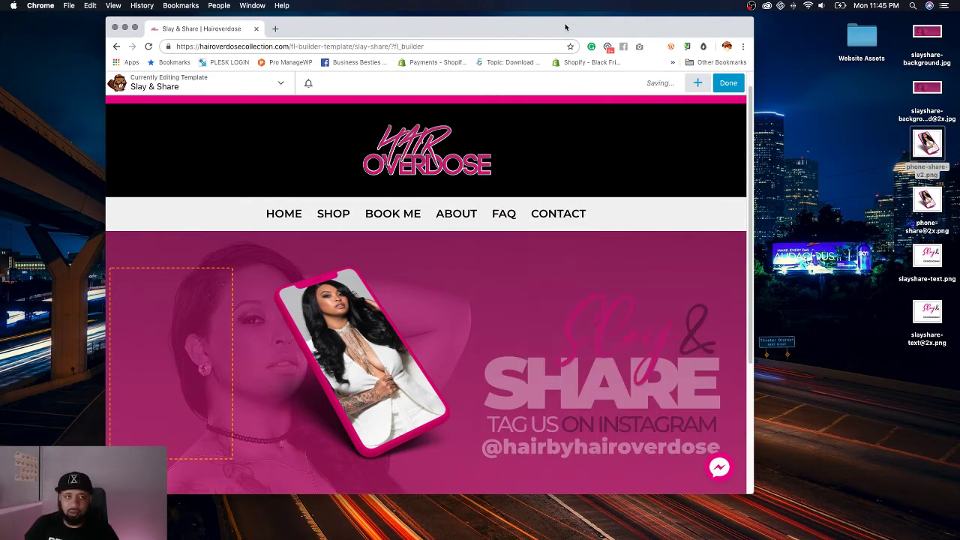
Step: Publish the banner row, widen the browser window and review the published page
{"action": "left_click_drag", "start_coordinate": [565, 27], "coordinate": [580, 23]}
{"action": "left_click", "coordinate": [741, 80]}
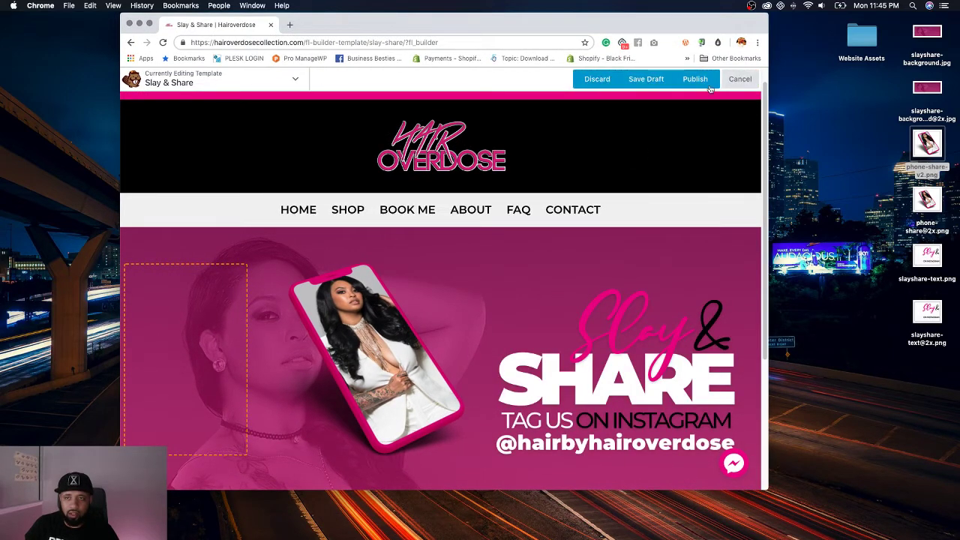
{"action": "left_click", "coordinate": [708, 85]}
{"action": "left_click_drag", "start_coordinate": [769, 186], "coordinate": [806, 190]}
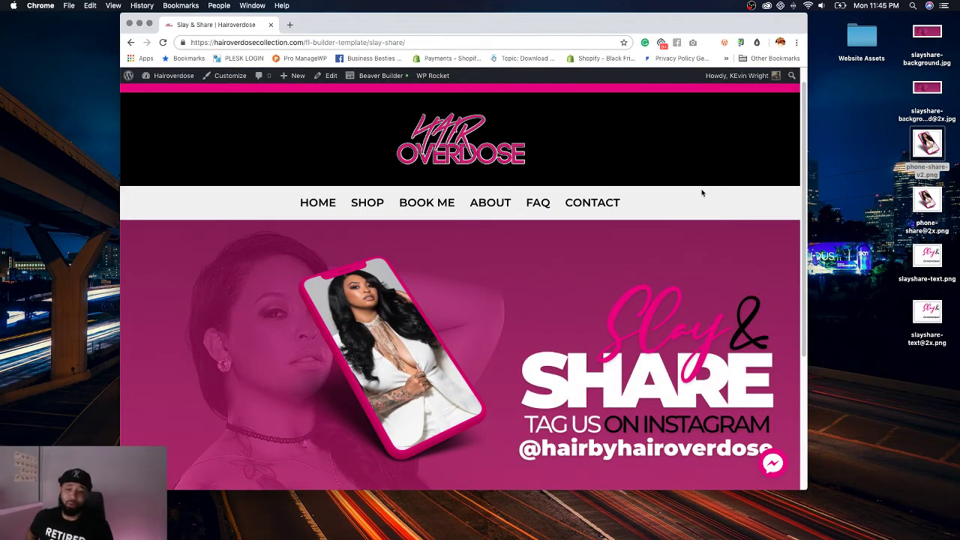
{"action": "scroll", "coordinate": [555, 244], "scroll_direction": "down", "scroll_amount": 5}
{"action": "scroll", "coordinate": [557, 244], "scroll_direction": "up", "scroll_amount": 3}
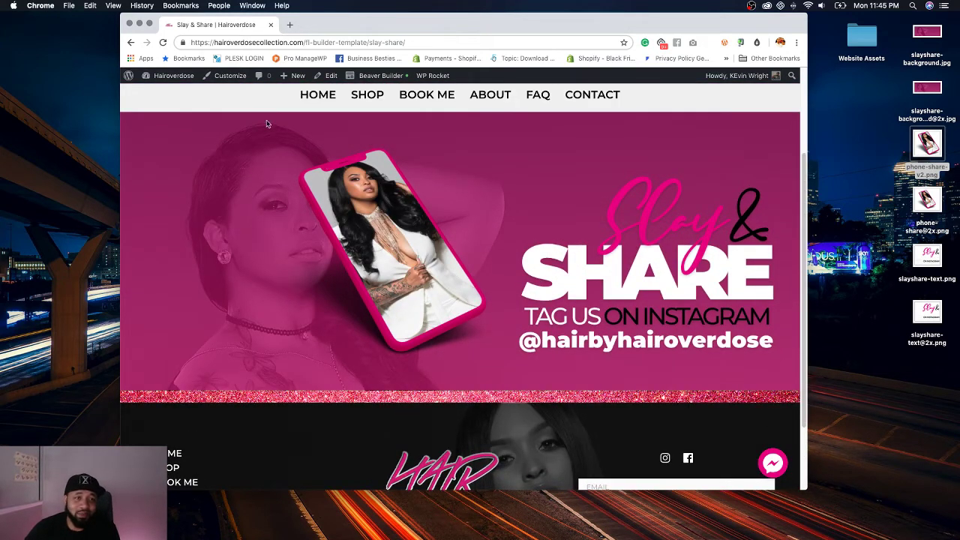
Step: Reopen the row in Beaver Builder, change the phone image's animation style to Slide Right and save the module
{"action": "left_click", "coordinate": [390, 78]}
{"action": "left_click", "coordinate": [289, 164]}
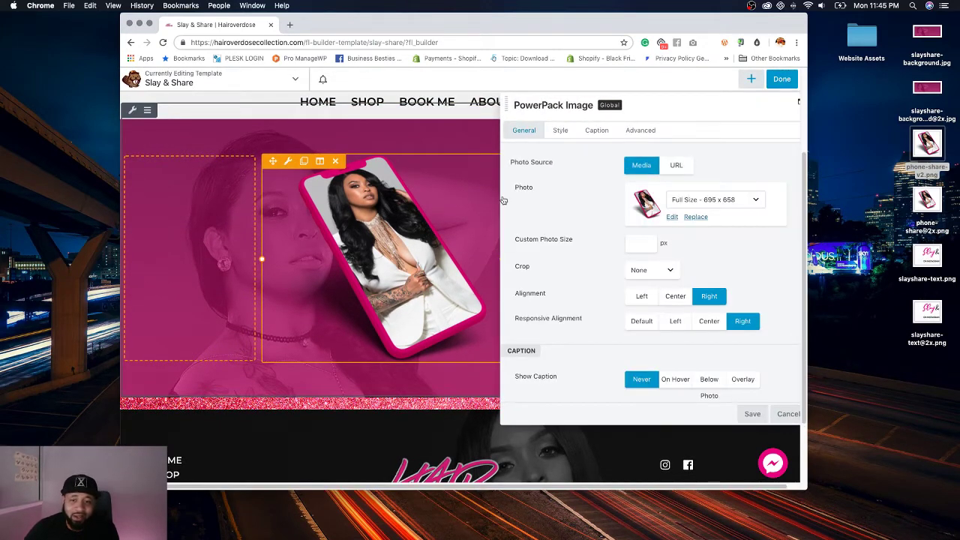
{"action": "left_click", "coordinate": [643, 137]}
{"action": "scroll", "coordinate": [660, 369], "scroll_direction": "down", "scroll_amount": 1}
{"action": "left_click", "coordinate": [651, 350]}
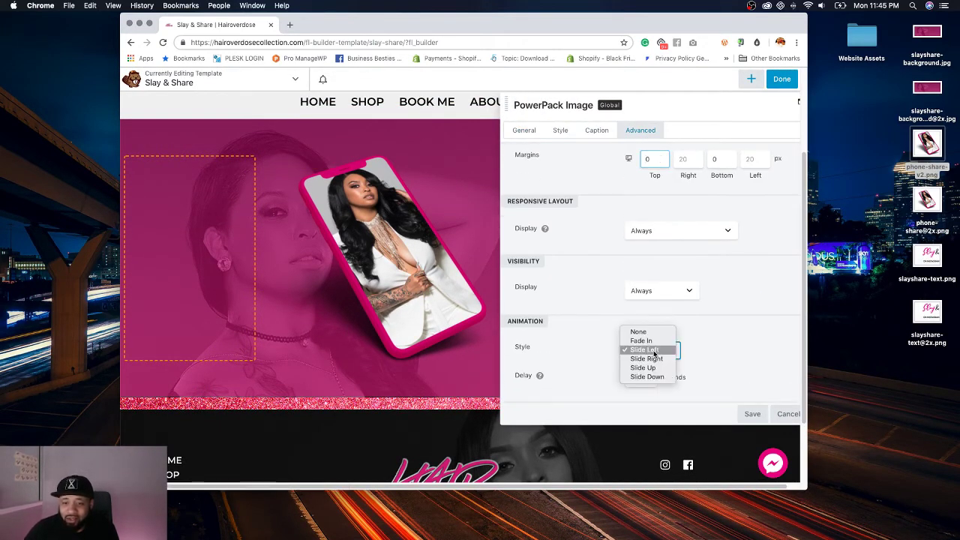
{"action": "left_click", "coordinate": [645, 350]}
{"action": "left_click", "coordinate": [752, 414]}
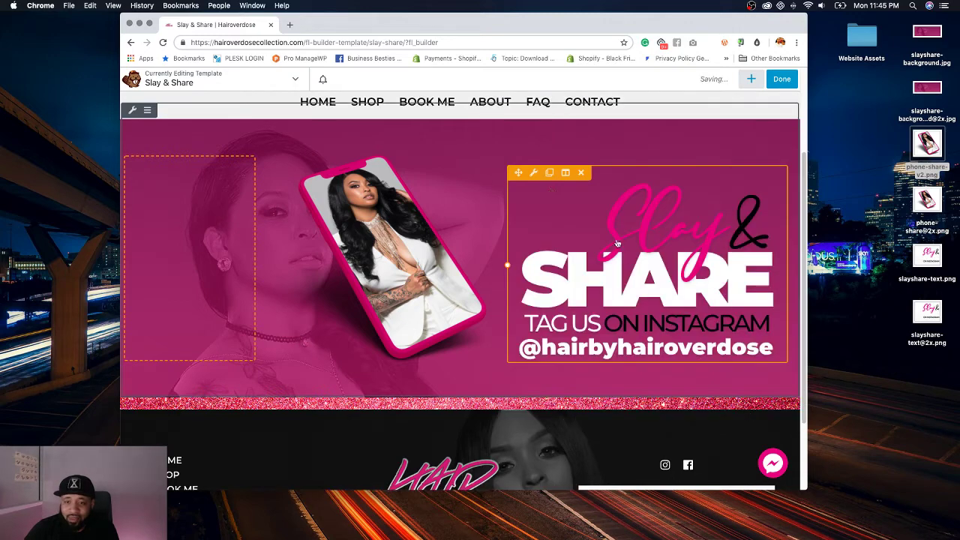
Step: Change the Slay & Share text image's animation style to Slide Left and save the module
{"action": "left_click", "coordinate": [606, 204]}
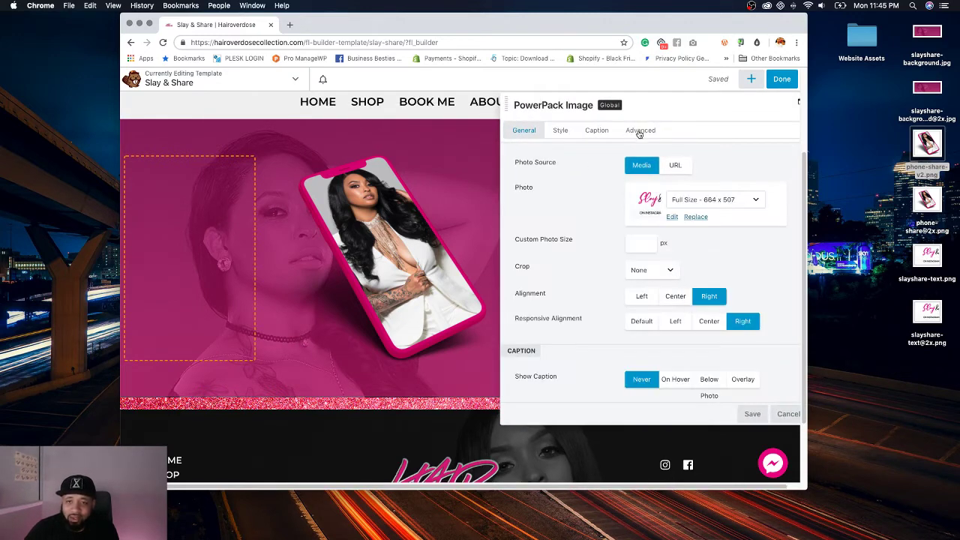
{"action": "left_click", "coordinate": [640, 130]}
{"action": "scroll", "coordinate": [654, 277], "scroll_direction": "down", "scroll_amount": 5}
{"action": "left_click", "coordinate": [654, 273]}
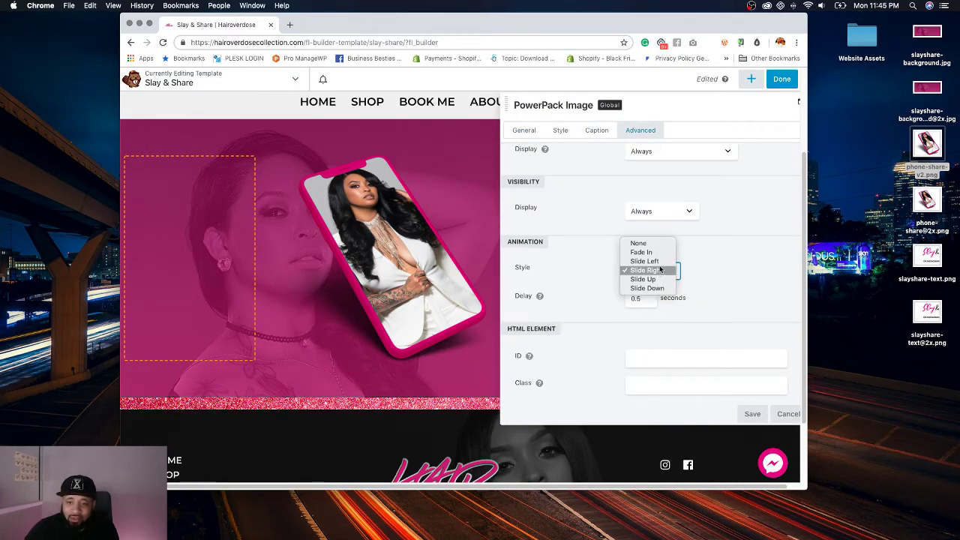
{"action": "left_click", "coordinate": [644, 261]}
{"action": "left_click", "coordinate": [752, 414]}
Step: Publish the row and check the banner's slide-in animations and the footer below it
{"action": "left_click", "coordinate": [780, 79]}
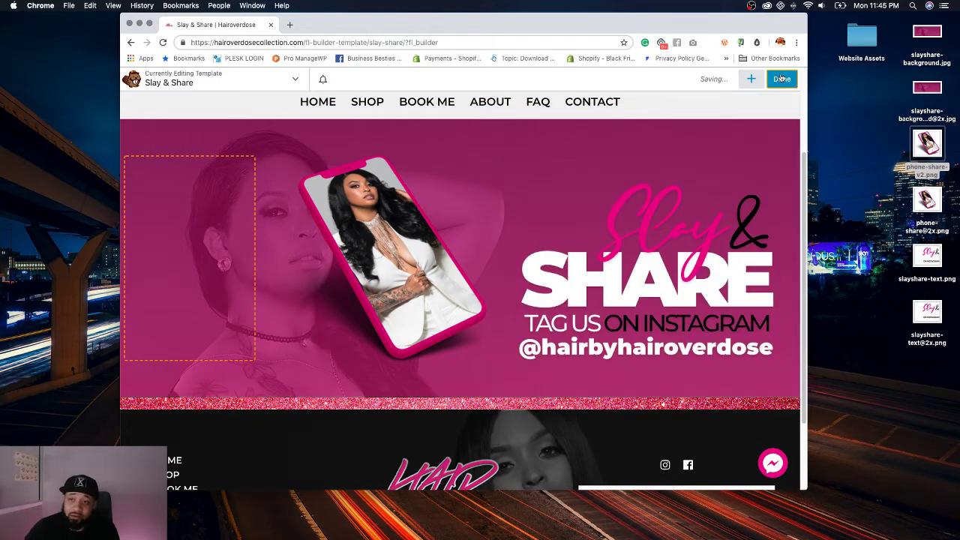
{"action": "left_click", "coordinate": [753, 86]}
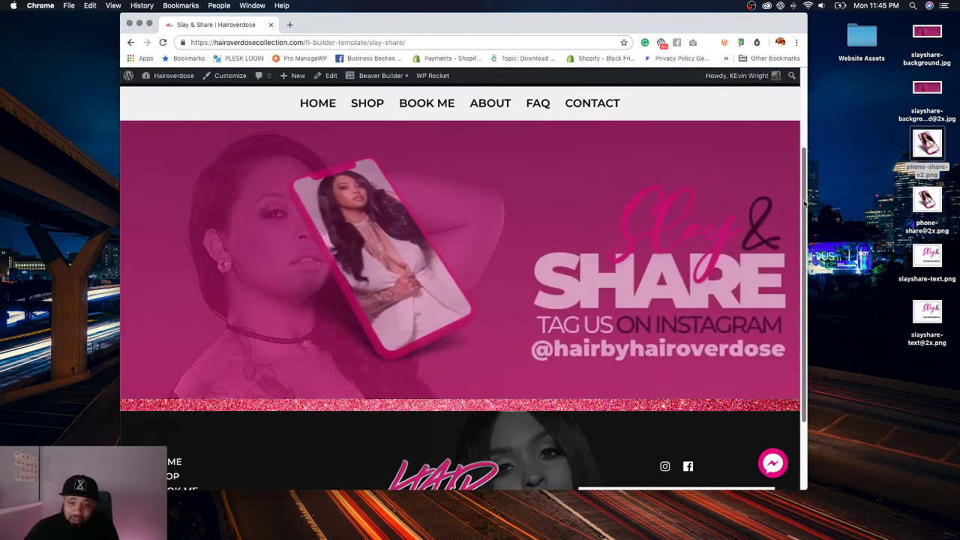
{"action": "scroll", "coordinate": [623, 288], "scroll_direction": "up", "scroll_amount": 2}
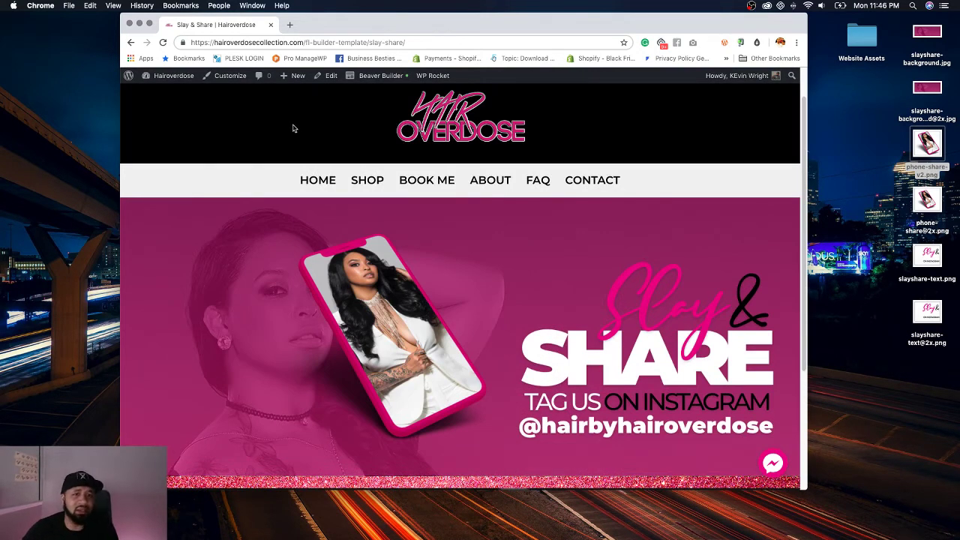
{"action": "scroll", "coordinate": [570, 221], "scroll_direction": "down", "scroll_amount": 3}
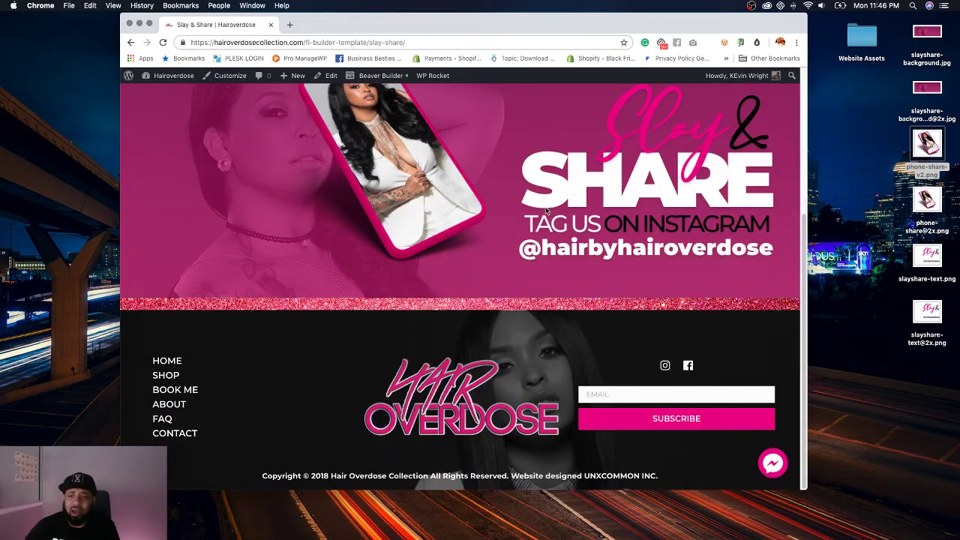
{"action": "scroll", "coordinate": [545, 211], "scroll_direction": "up", "scroll_amount": 1}
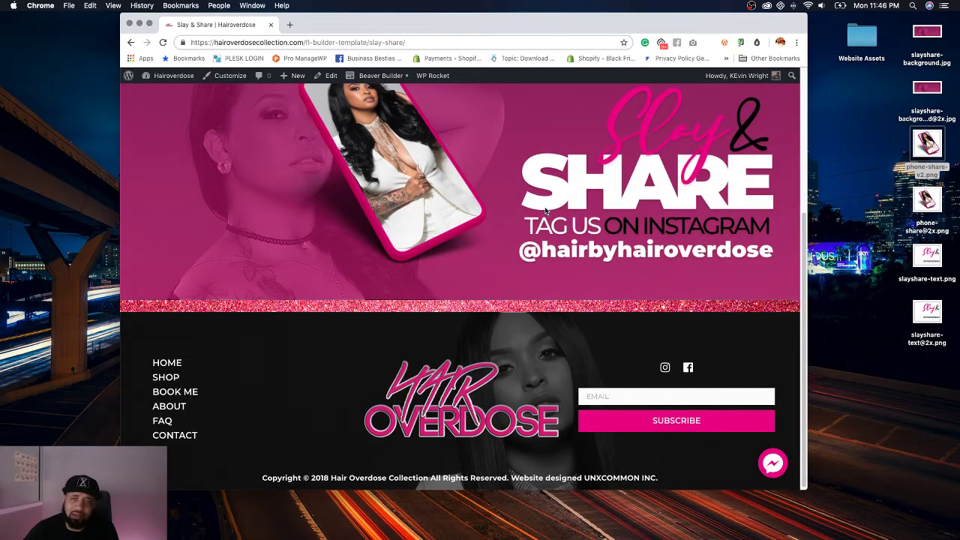
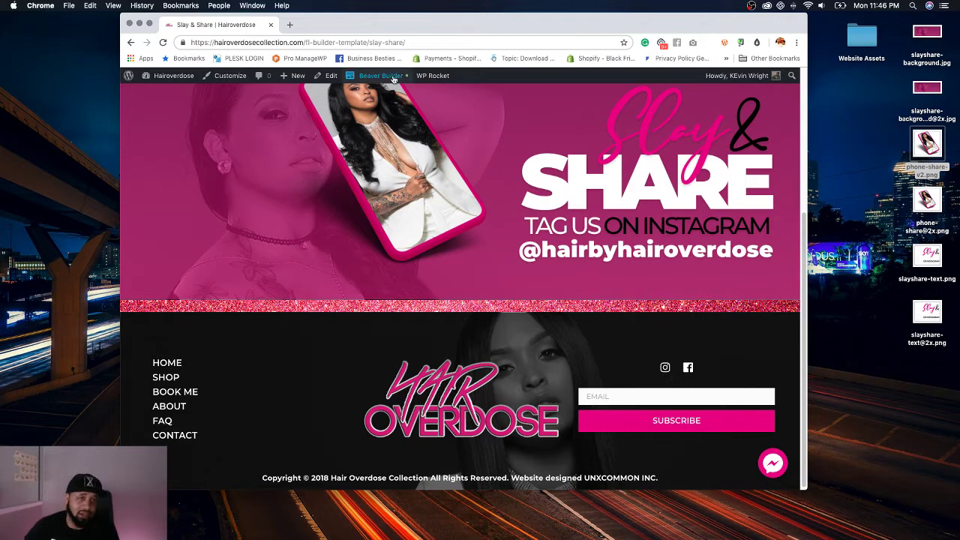
Step: Open the Footer themer layout in Beaver Builder and set its navigation menu's layout to Horizontal
{"action": "mouse_move", "coordinate": [390, 78]}
{"action": "left_click", "coordinate": [386, 128]}
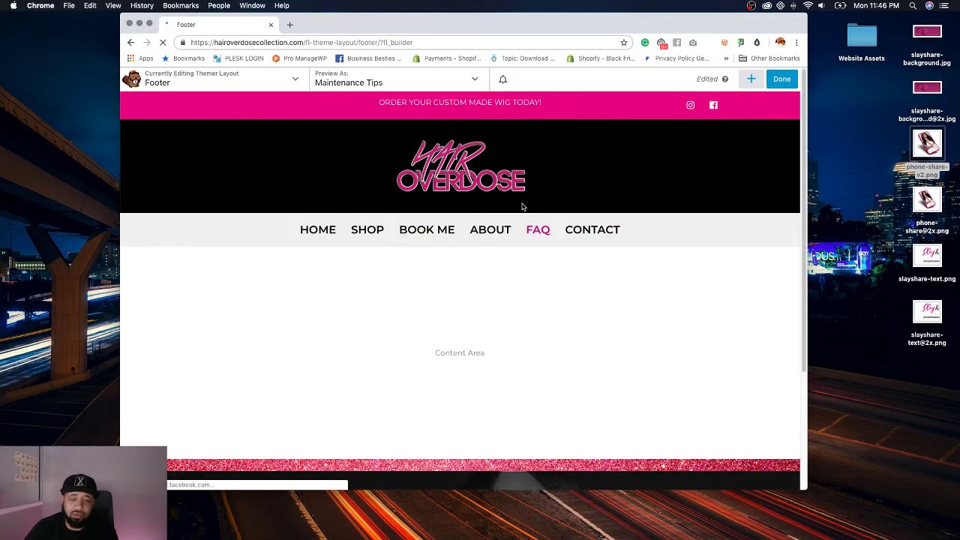
{"action": "scroll", "coordinate": [522, 207], "scroll_direction": "down", "scroll_amount": 3}
{"action": "left_click", "coordinate": [193, 394]}
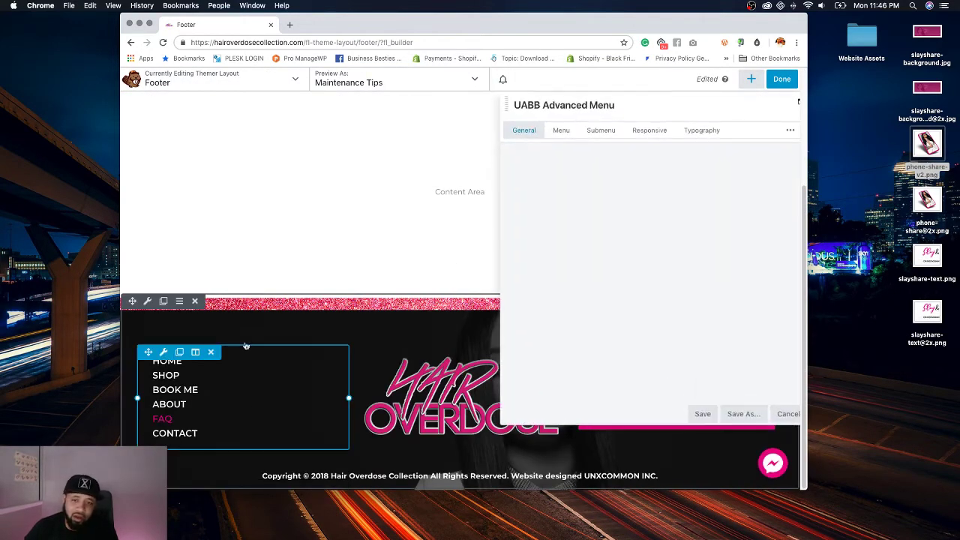
{"action": "left_click", "coordinate": [651, 193]}
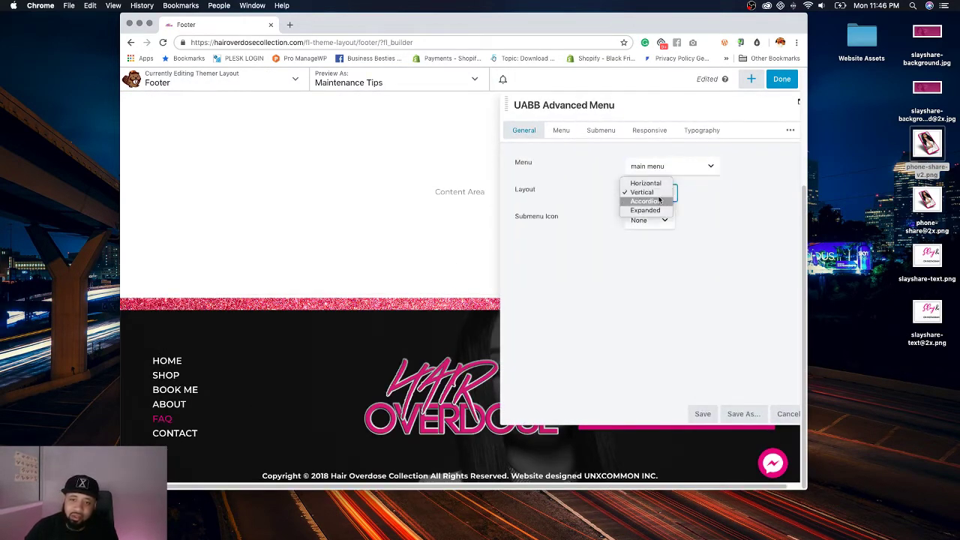
{"action": "left_click", "coordinate": [644, 183]}
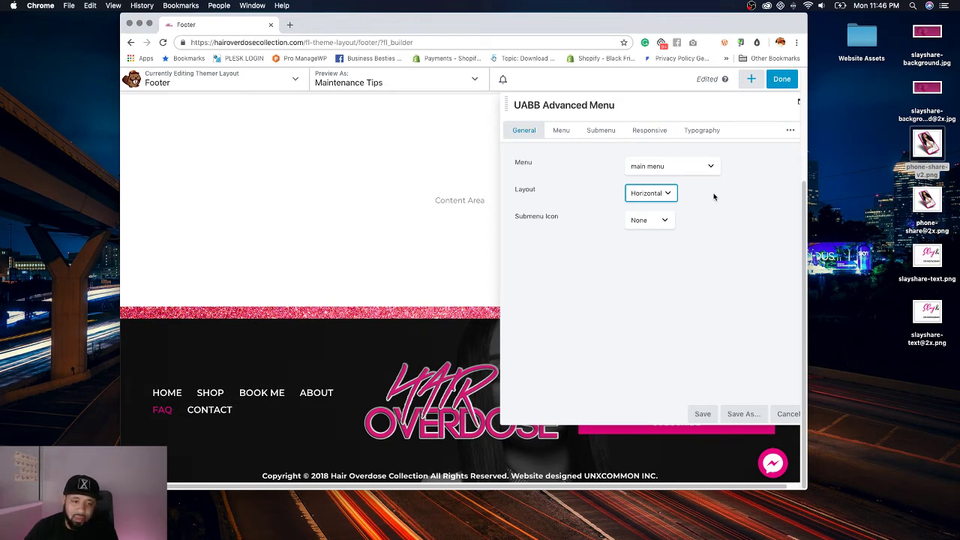
Step: Set the footer menu's alignment to Center and save the menu module
{"action": "left_click", "coordinate": [562, 132]}
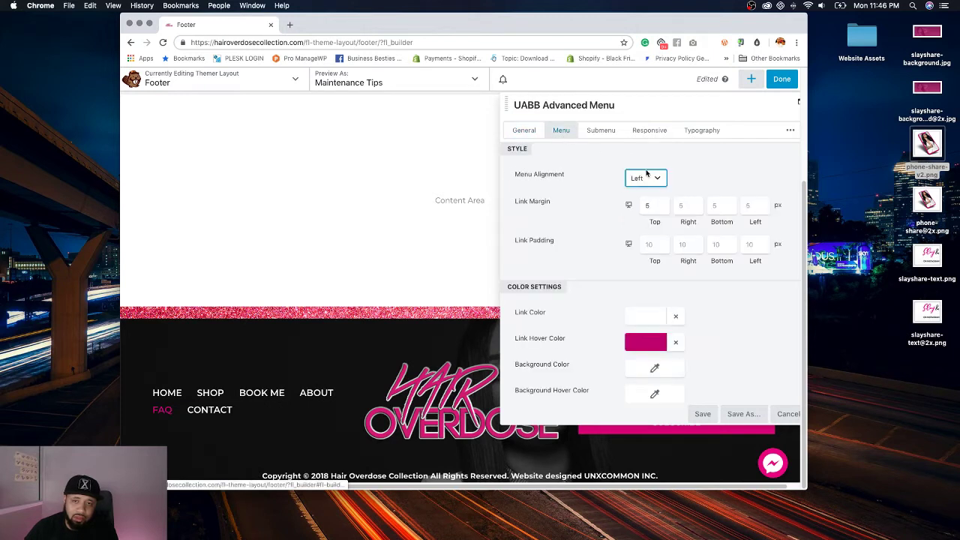
{"action": "left_click", "coordinate": [645, 178]}
{"action": "left_click", "coordinate": [639, 178]}
{"action": "key", "text": "c"}
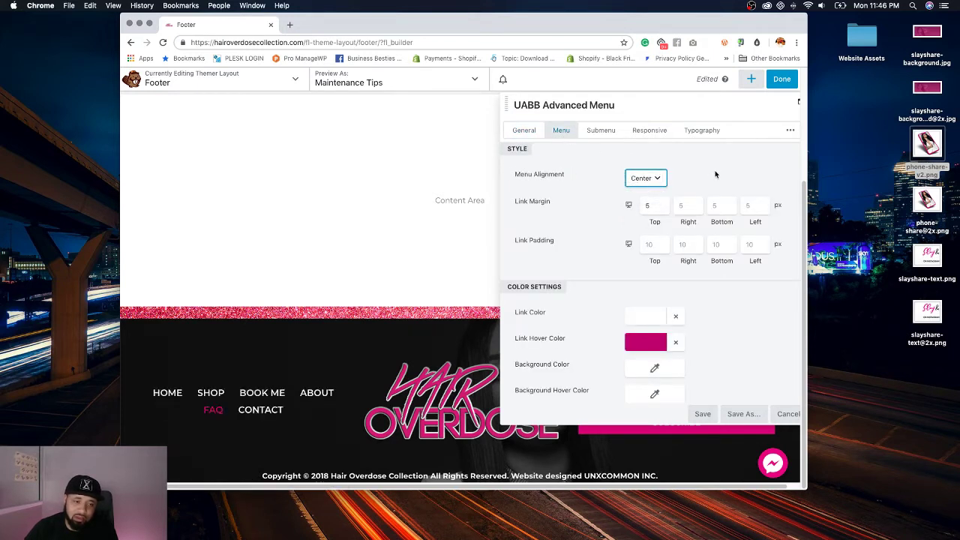
{"action": "left_click", "coordinate": [702, 413]}
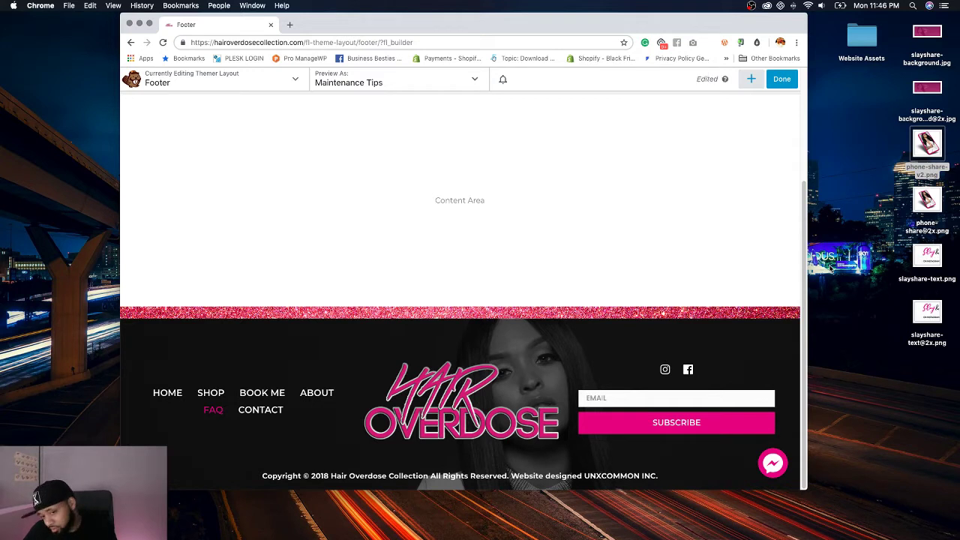
Step: Publish the footer layout and check the new footer menu on the site's home page
{"action": "left_click", "coordinate": [781, 79]}
{"action": "left_click", "coordinate": [735, 79]}
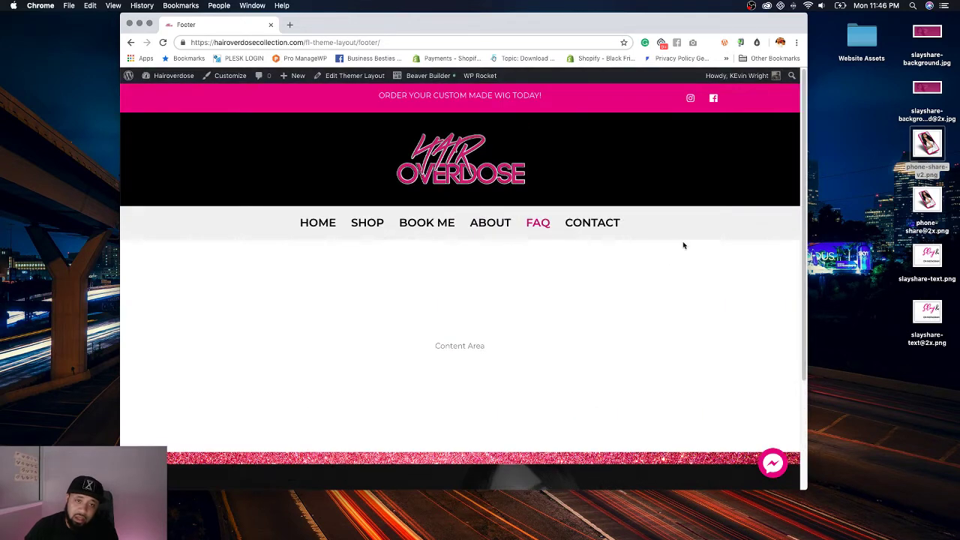
{"action": "left_click", "coordinate": [312, 230]}
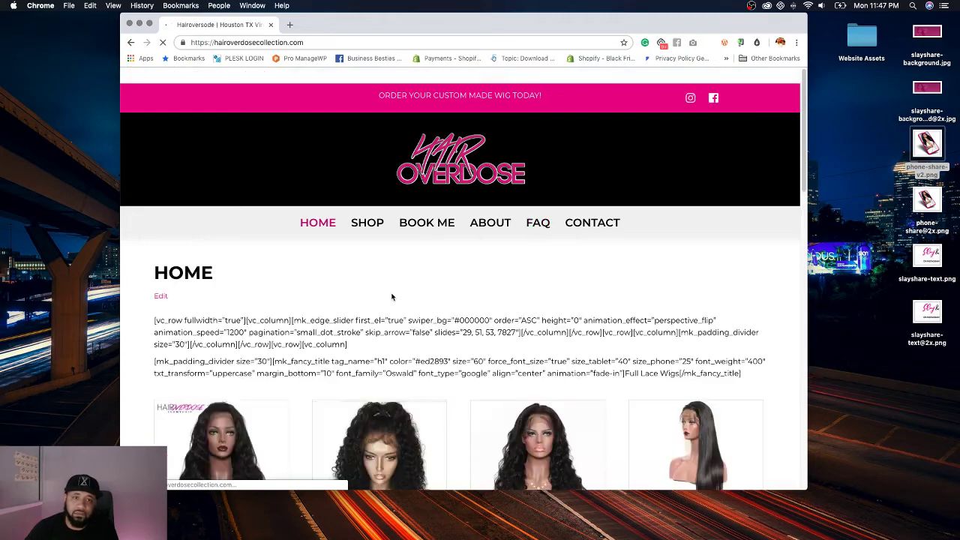
{"action": "scroll", "coordinate": [392, 296], "scroll_direction": "down", "scroll_amount": 20}
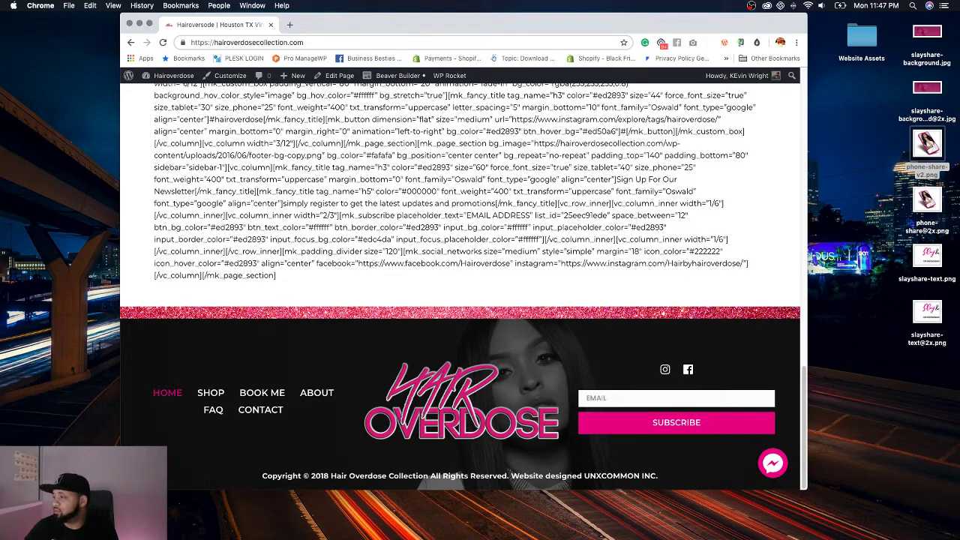
{"action": "scroll", "coordinate": [762, 273], "scroll_direction": "up", "scroll_amount": 10}
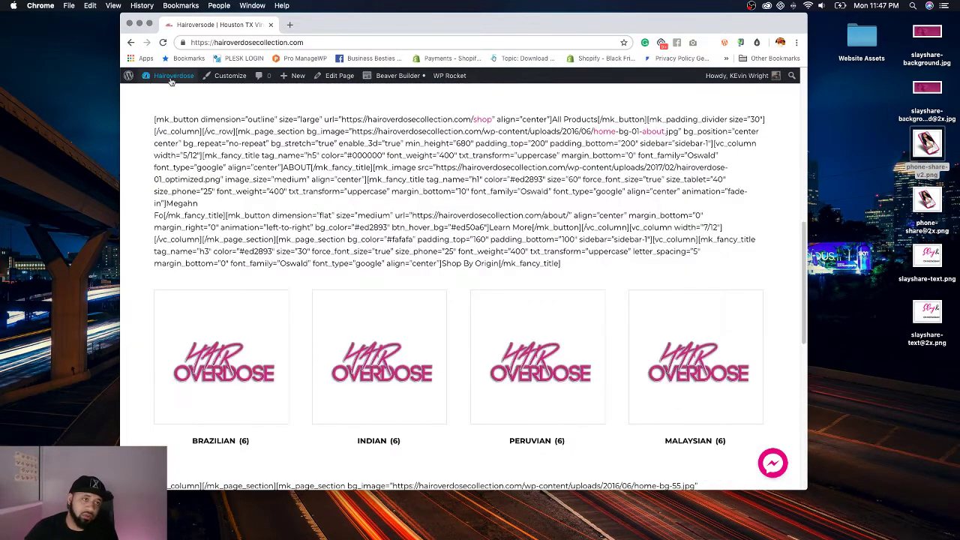
Step: Go to the Saved Rows list in the site's dashboard and open the Slay & Share row in Beaver Builder
{"action": "left_click", "coordinate": [173, 76]}
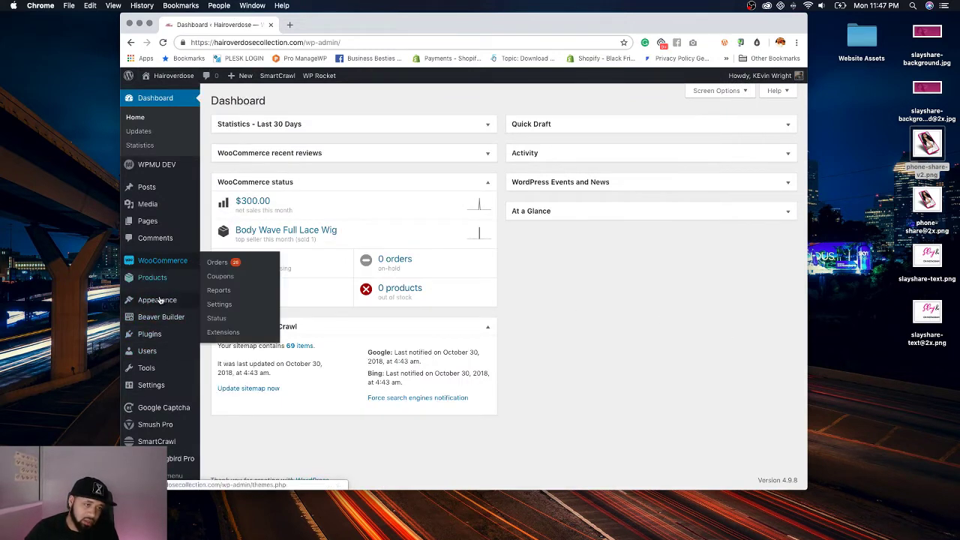
{"action": "mouse_move", "coordinate": [161, 316]}
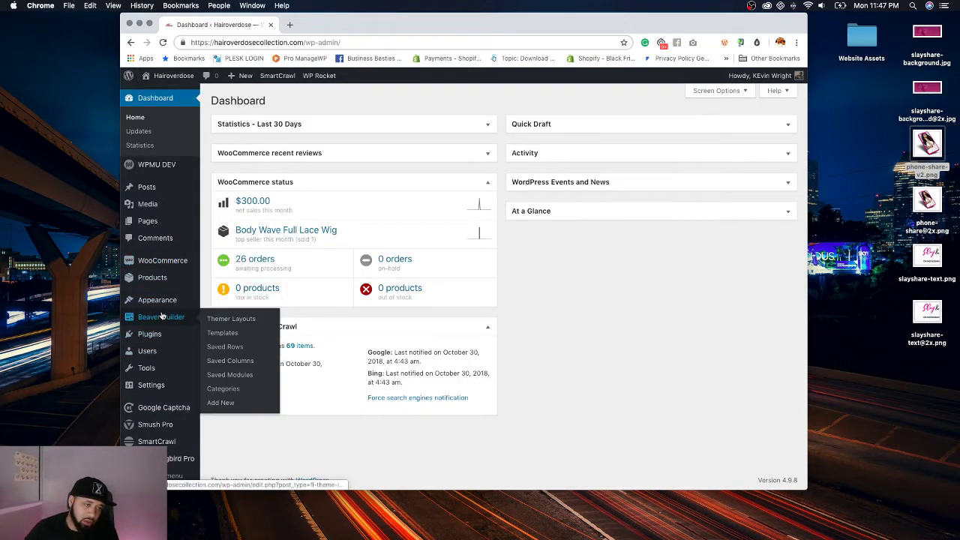
{"action": "left_click", "coordinate": [220, 348]}
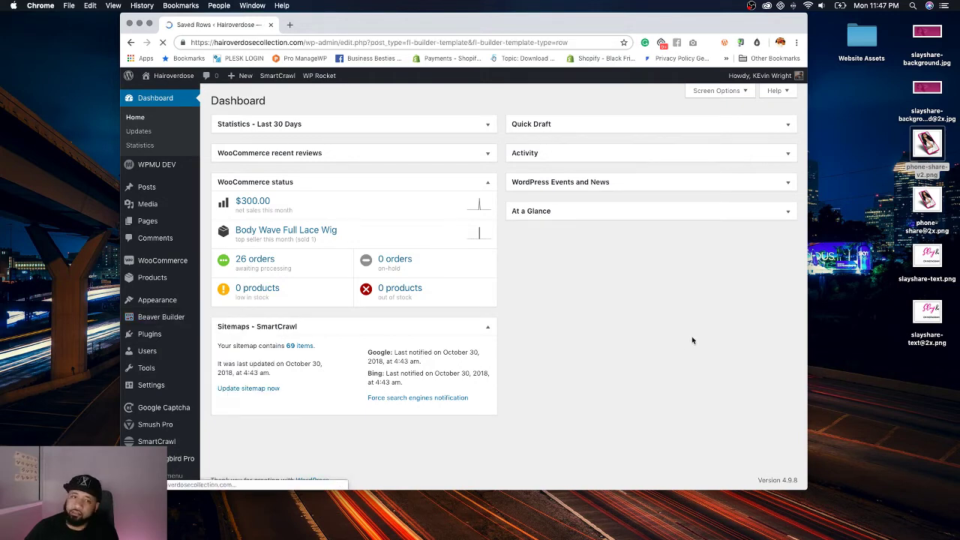
{"action": "mouse_move", "coordinate": [245, 236]}
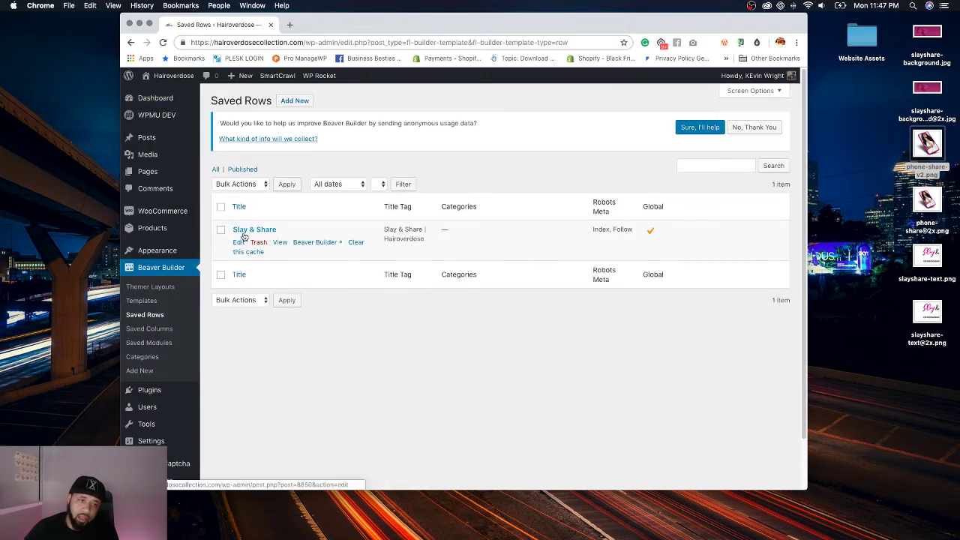
{"action": "left_click", "coordinate": [309, 243]}
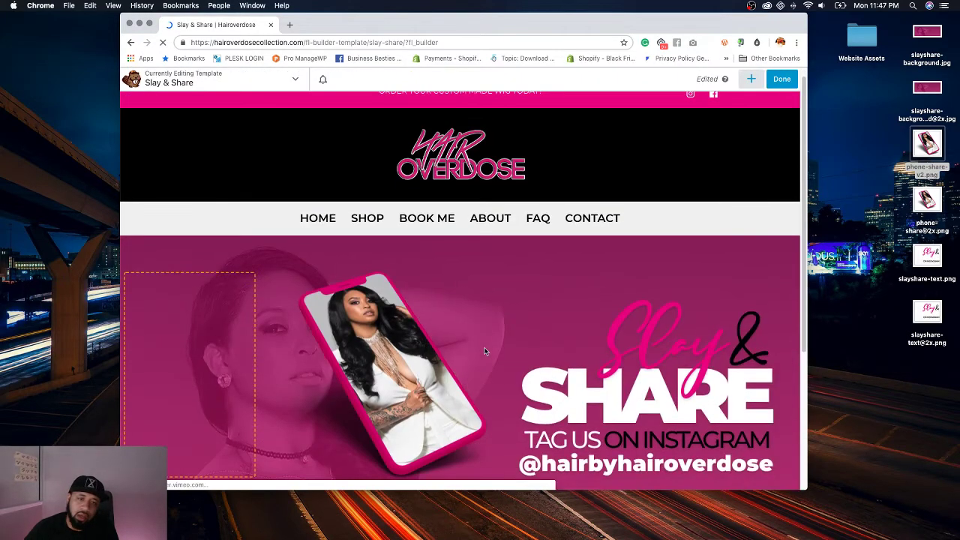
Step: Open the settings of the Slay & Share text image and copy the hairbyhairoverdose Instagram profile address from Safari
{"action": "left_click", "coordinate": [528, 273]}
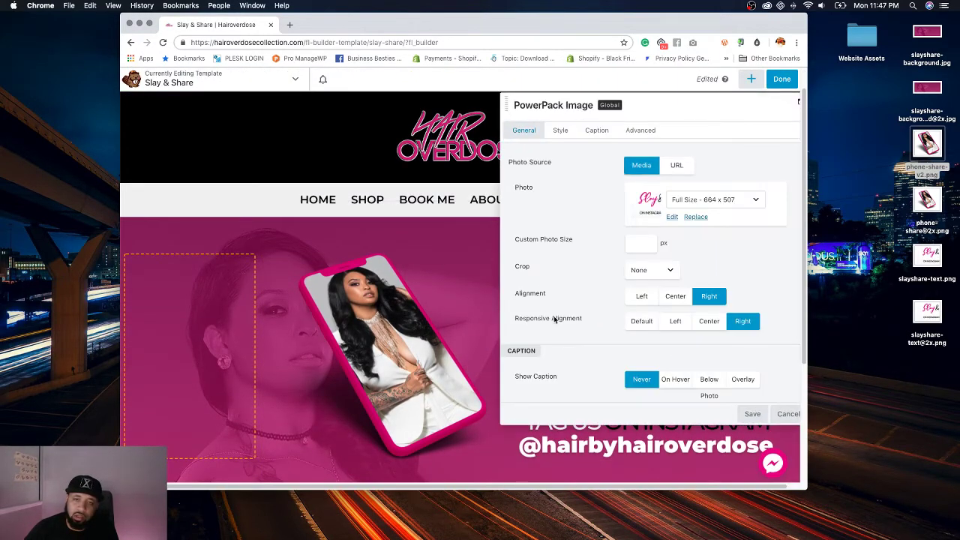
{"action": "scroll", "coordinate": [697, 268], "scroll_direction": "down", "scroll_amount": 2}
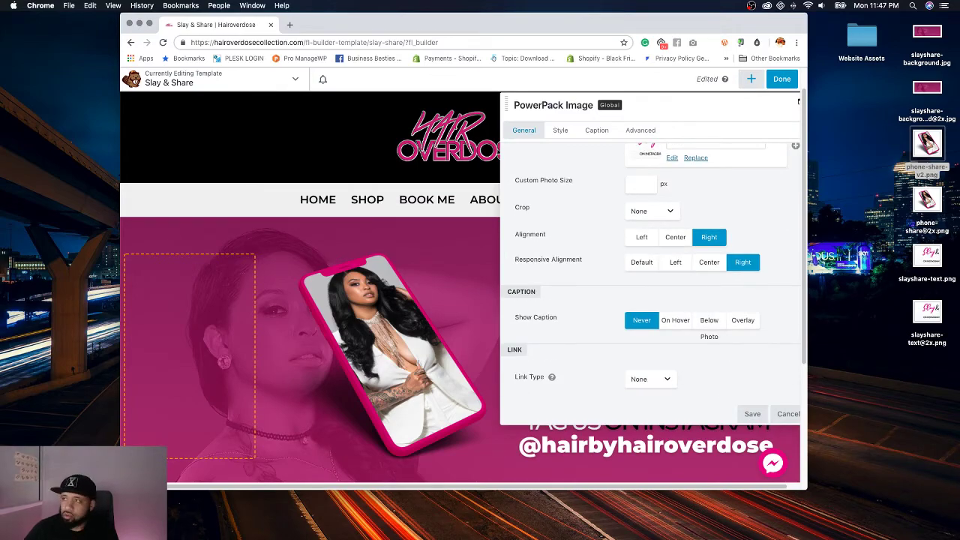
{"action": "key", "text": "ctrl+Right"}
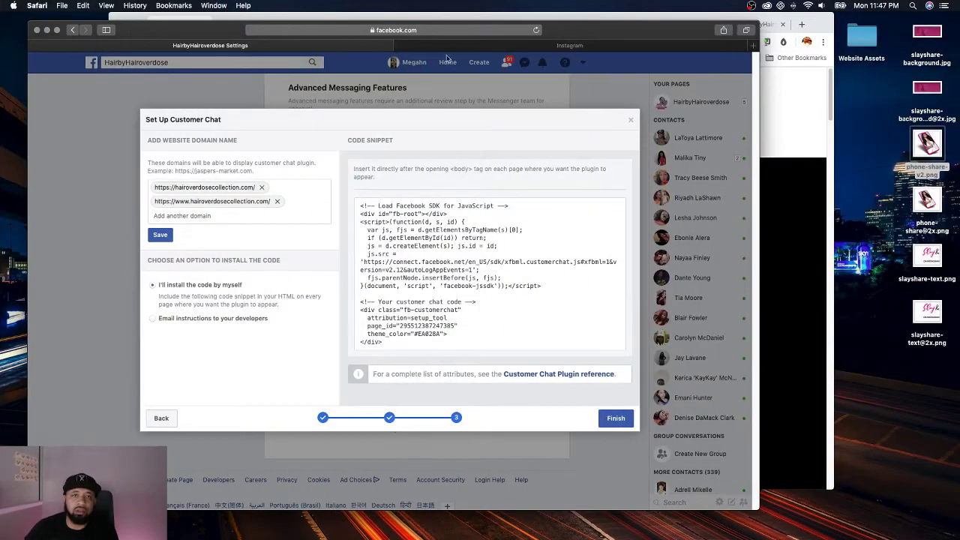
{"action": "left_click", "coordinate": [495, 45]}
{"action": "left_click", "coordinate": [531, 129]}
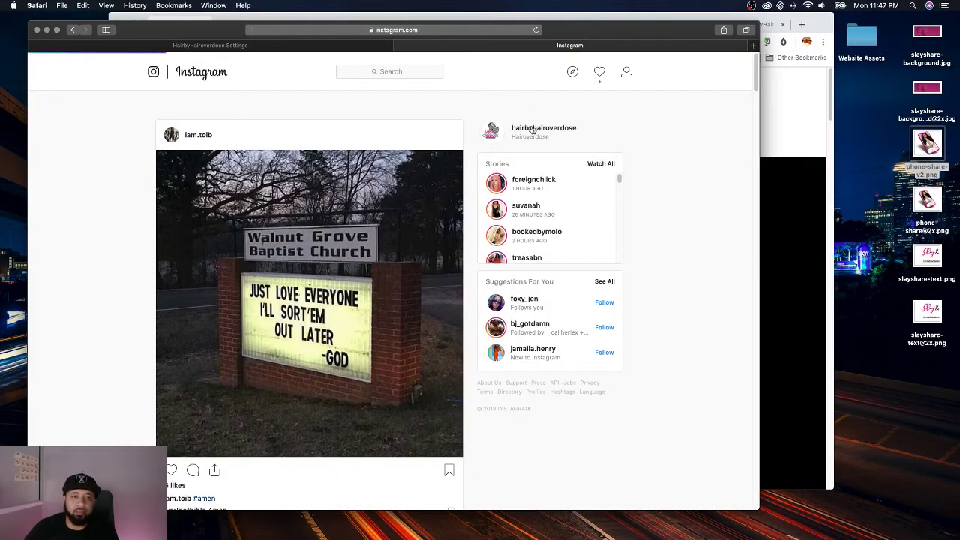
{"action": "left_click", "coordinate": [451, 33]}
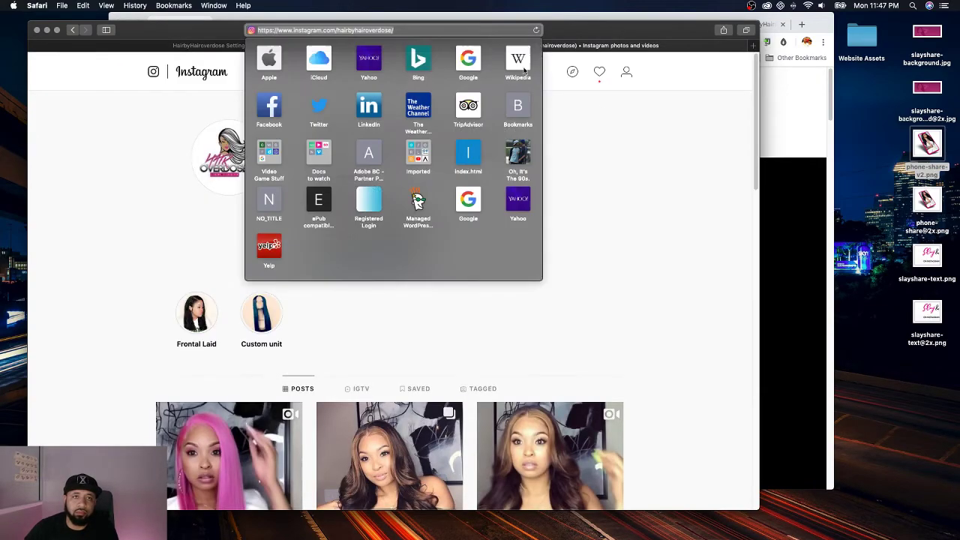
{"action": "key", "text": "ctrl+Left"}
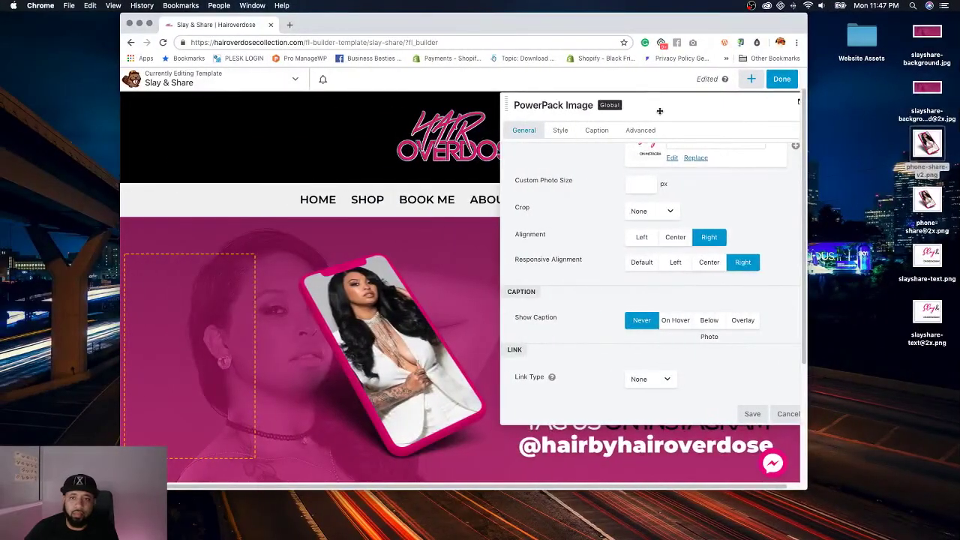
{"action": "left_click_drag", "start_coordinate": [675, 105], "coordinate": [615, 106]}
{"action": "scroll", "coordinate": [718, 224], "scroll_direction": "up", "scroll_amount": 2}
{"action": "scroll", "coordinate": [706, 308], "scroll_direction": "down", "scroll_amount": 2}
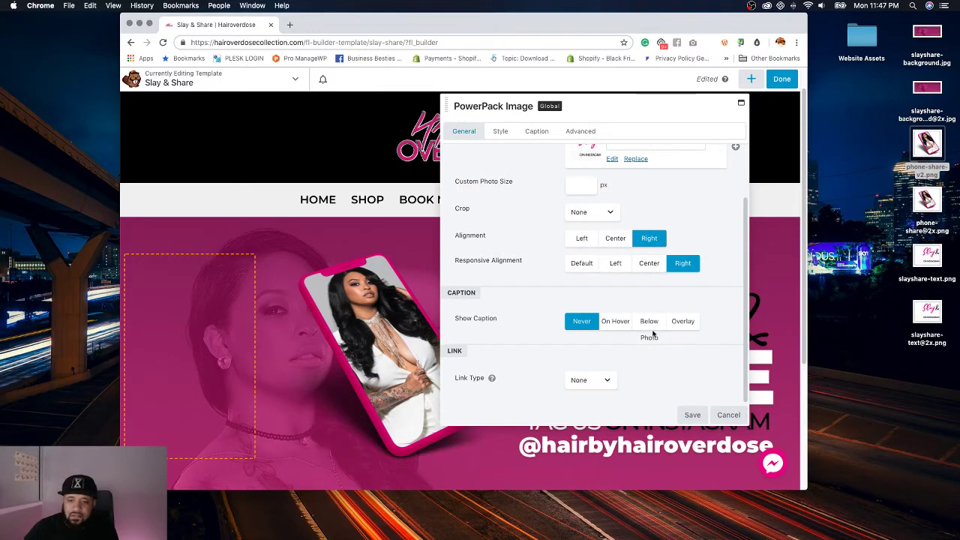
{"action": "scroll", "coordinate": [649, 330], "scroll_direction": "up", "scroll_amount": 1}
{"action": "scroll", "coordinate": [631, 324], "scroll_direction": "down", "scroll_amount": 1}
{"action": "left_click", "coordinate": [589, 379]}
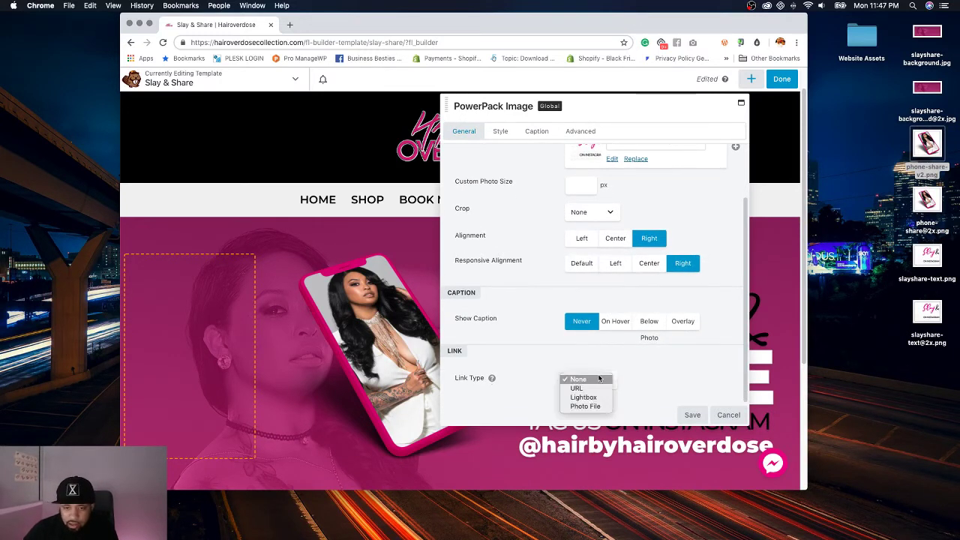
{"action": "left_click", "coordinate": [577, 388]}
{"action": "scroll", "coordinate": [592, 360], "scroll_direction": "down", "scroll_amount": 2}
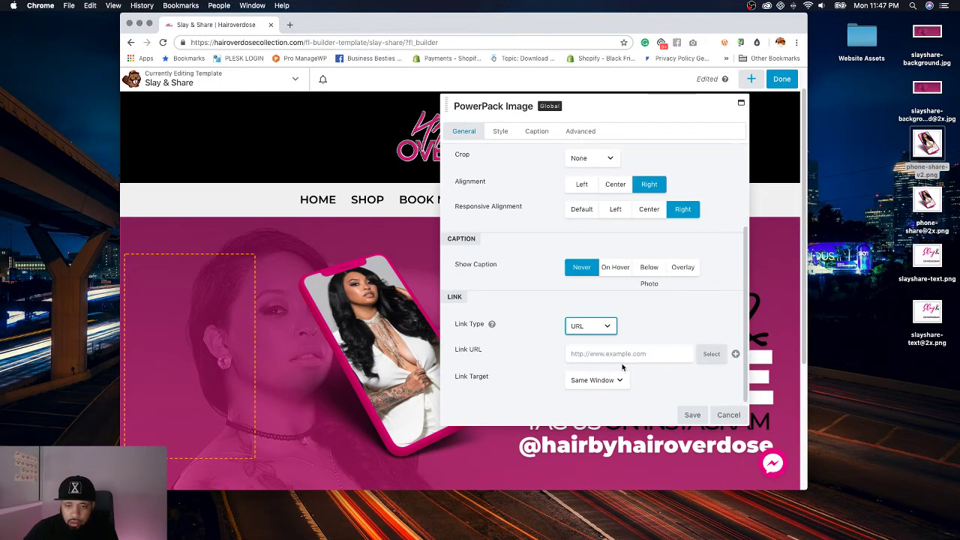
{"action": "left_click", "coordinate": [615, 353]}
{"action": "type", "text": "https://www.instagram.com/hairbyhairoverdose"}
{"action": "left_click", "coordinate": [597, 379]}
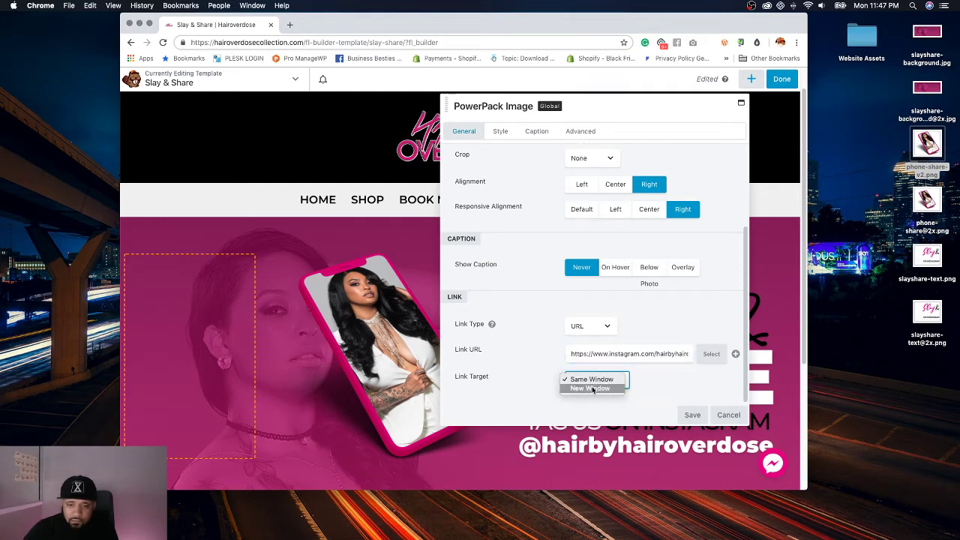
{"action": "left_click", "coordinate": [594, 391]}
{"action": "left_click", "coordinate": [691, 414]}
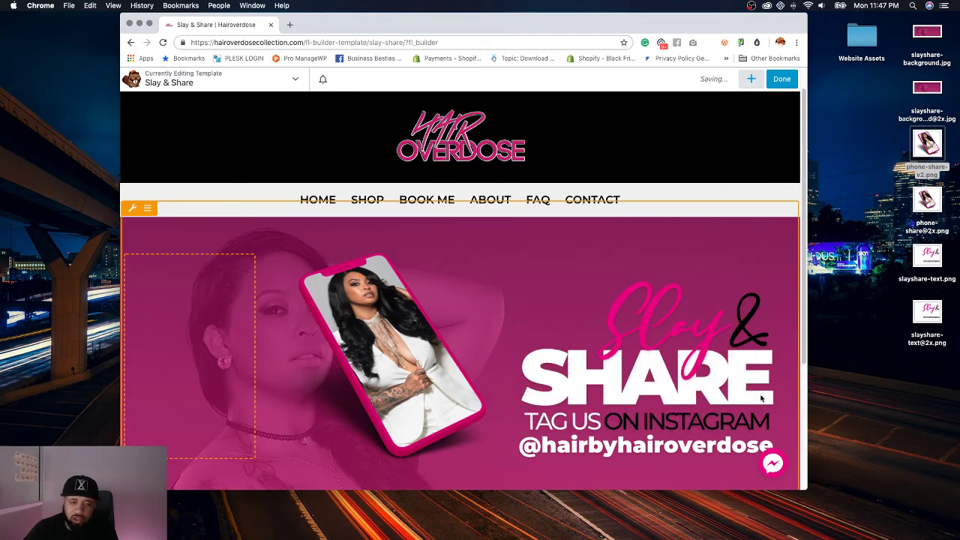
Step: Link the phone image to the same hairbyhairoverdose Instagram URL, opening in a new window, and save the module
{"action": "left_click", "coordinate": [290, 261]}
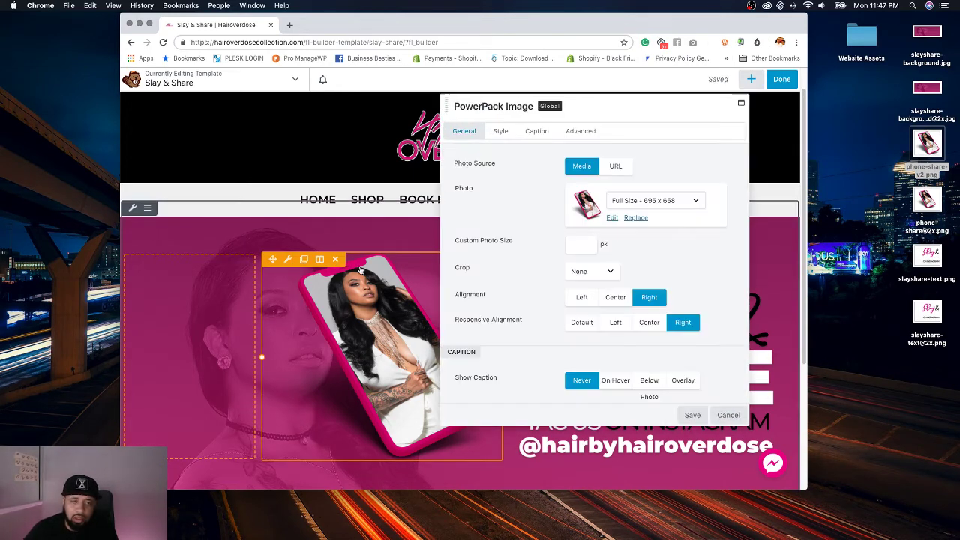
{"action": "scroll", "coordinate": [664, 306], "scroll_direction": "down", "scroll_amount": 2}
{"action": "left_click", "coordinate": [591, 379]}
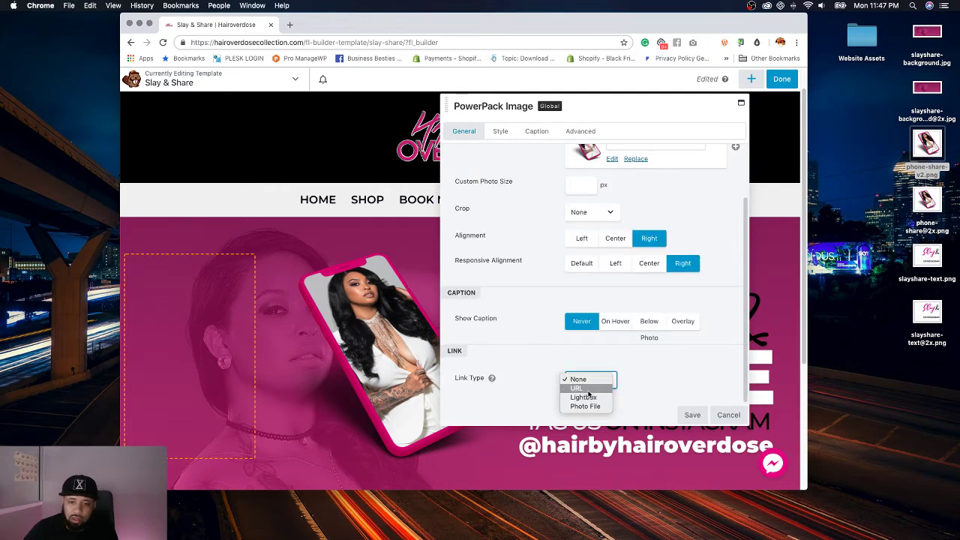
{"action": "left_click", "coordinate": [589, 392]}
{"action": "scroll", "coordinate": [667, 360], "scroll_direction": "down", "scroll_amount": 2}
{"action": "left_click", "coordinate": [638, 353]}
{"action": "key", "text": "super+v"}
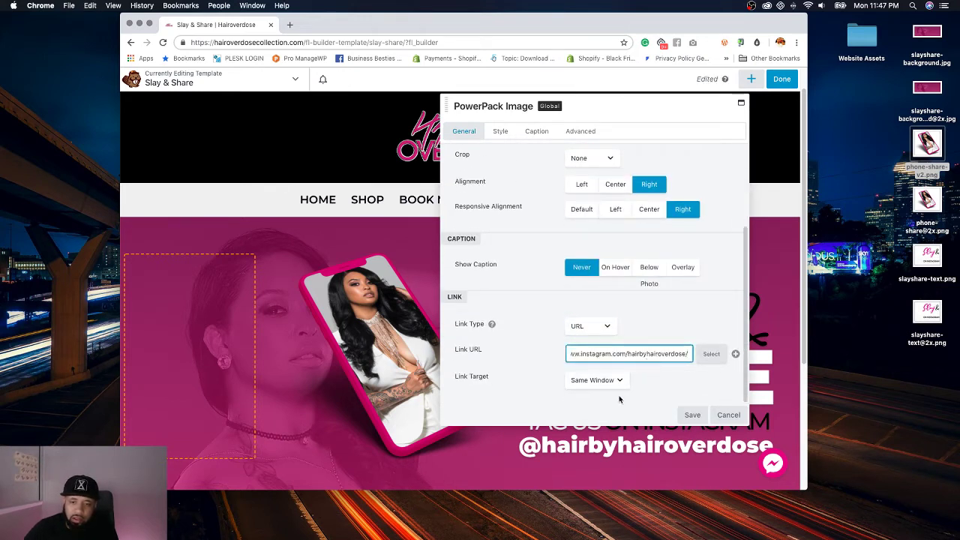
{"action": "left_click", "coordinate": [596, 380]}
{"action": "left_click", "coordinate": [589, 388]}
{"action": "left_click", "coordinate": [692, 415]}
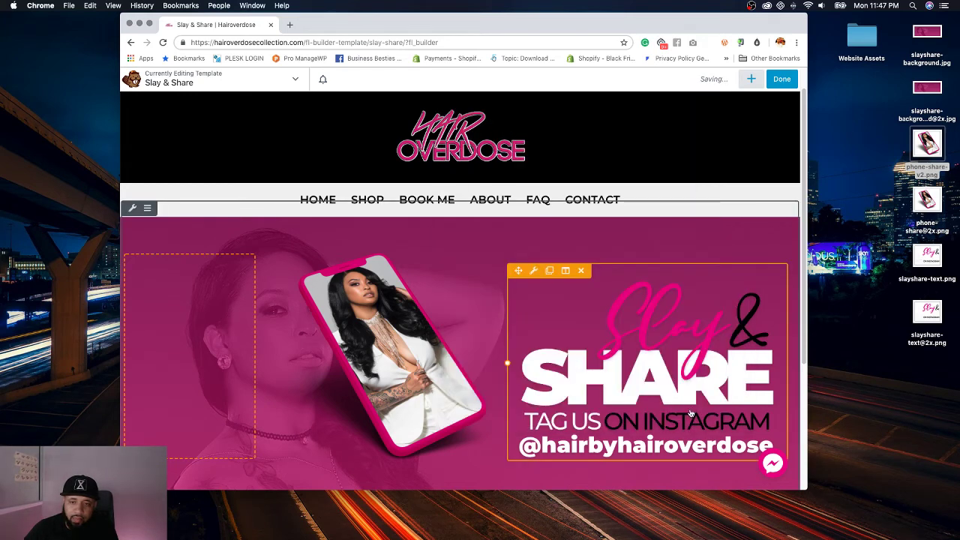
Step: Publish the Slay & Share row and check the linked banner and the footer on its page
{"action": "left_click", "coordinate": [777, 83]}
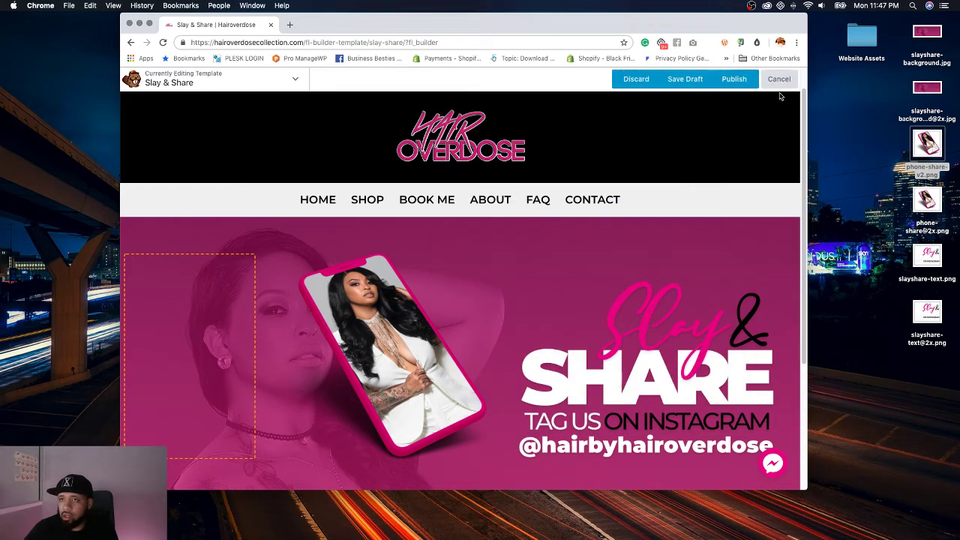
{"action": "left_click", "coordinate": [746, 83]}
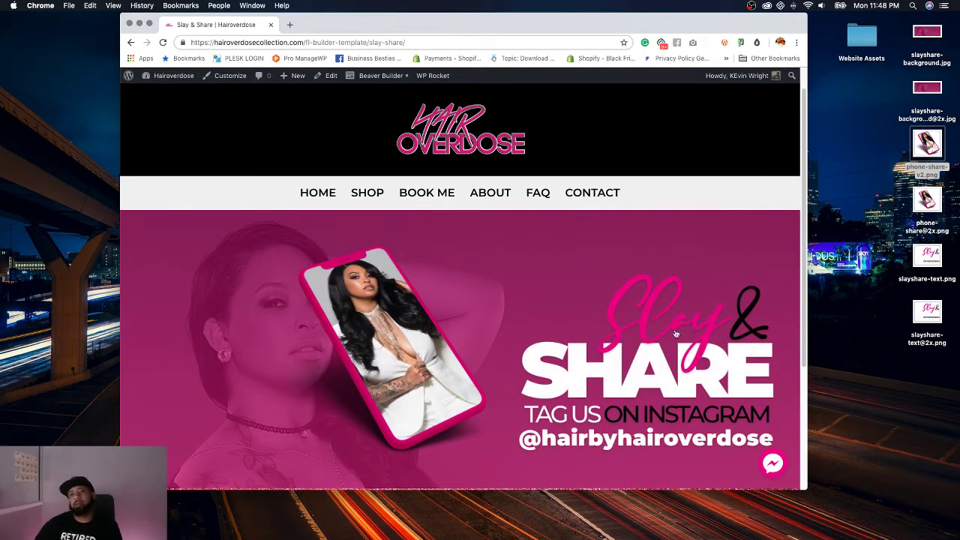
{"action": "scroll", "coordinate": [729, 217], "scroll_direction": "down", "scroll_amount": 5}
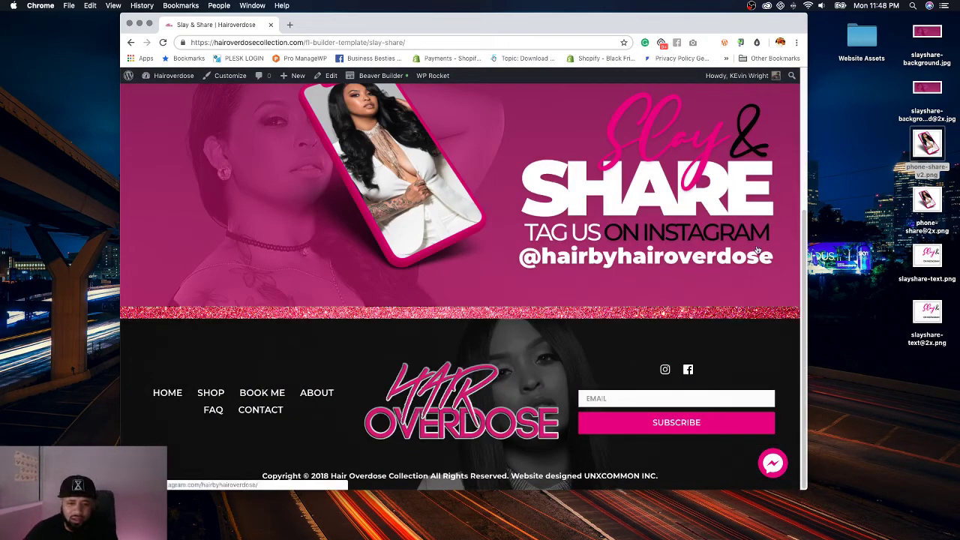
{"action": "scroll", "coordinate": [745, 248], "scroll_direction": "up", "scroll_amount": 5}
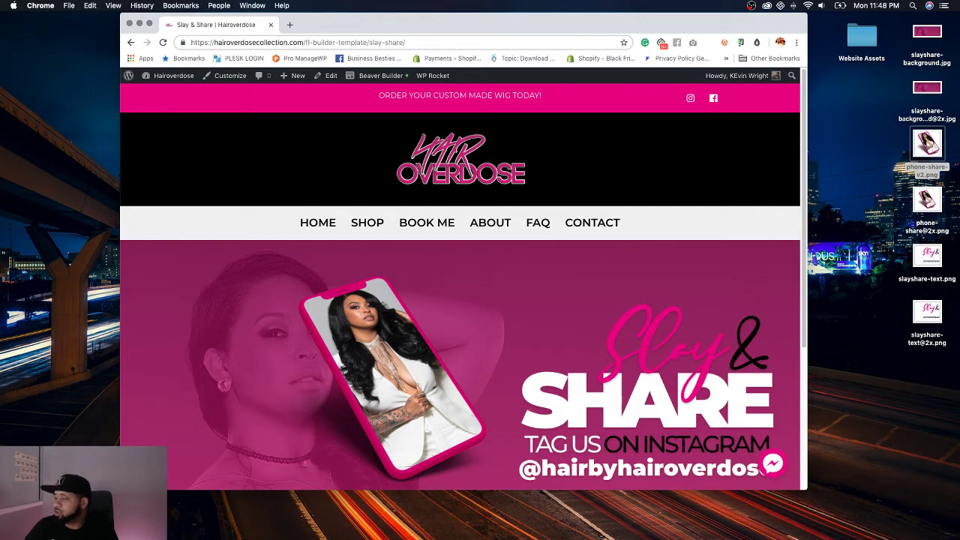
{"action": "scroll", "coordinate": [654, 439], "scroll_direction": "down", "scroll_amount": 6}
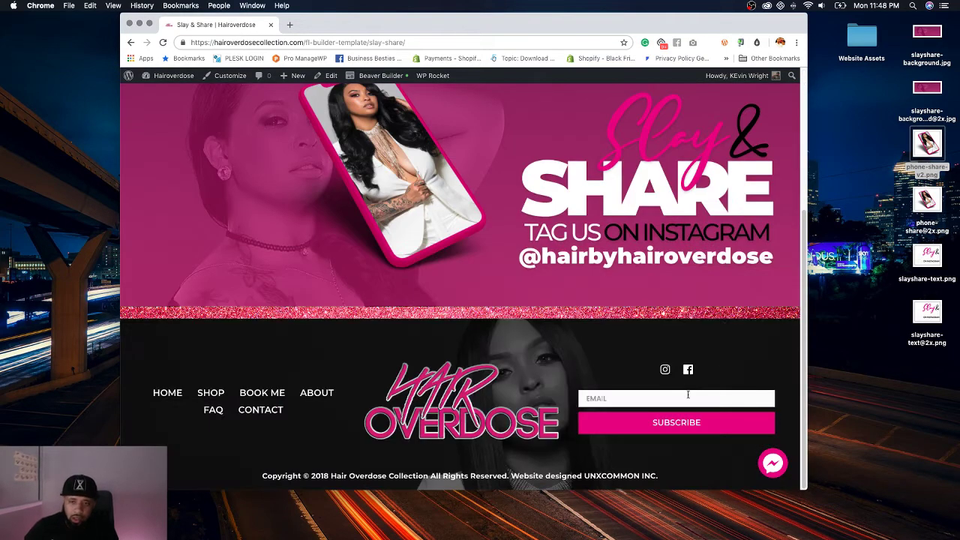
{"action": "scroll", "coordinate": [475, 321], "scroll_direction": "up", "scroll_amount": 3}
{"action": "scroll", "coordinate": [501, 214], "scroll_direction": "down", "scroll_amount": 2}
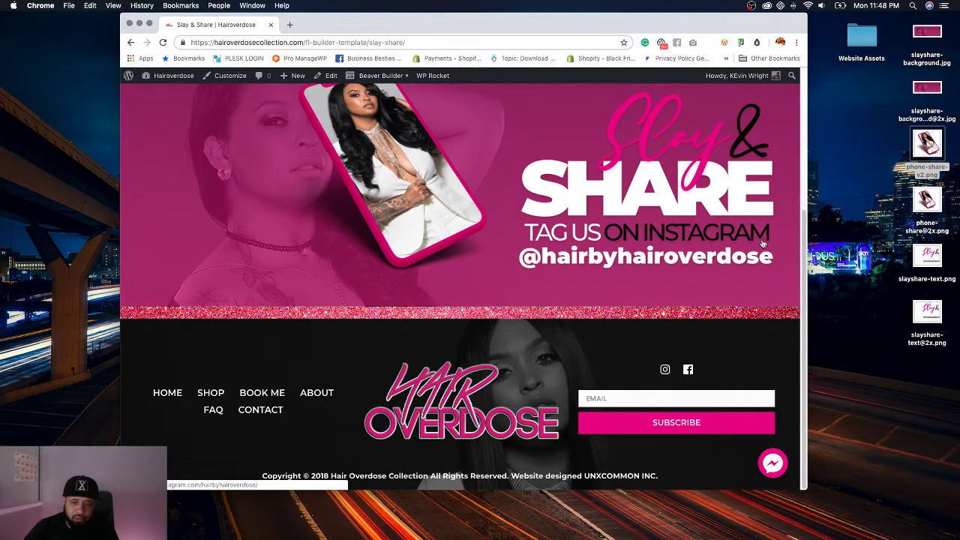
{"action": "scroll", "coordinate": [505, 195], "scroll_direction": "up", "scroll_amount": 5}
Step: Open the Footer layout in Beaver Builder and save its email subscription form as a non-global module named "subscription form"
{"action": "mouse_move", "coordinate": [354, 81]}
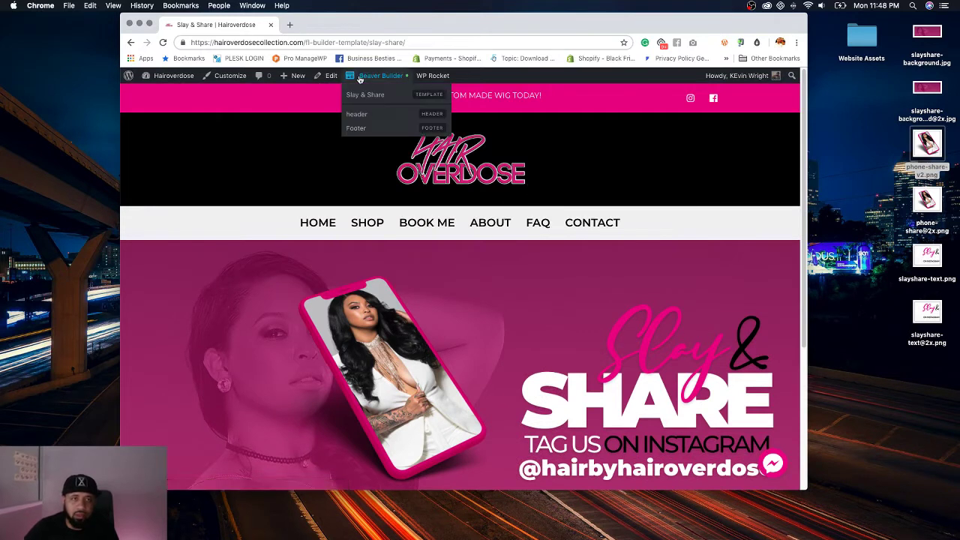
{"action": "left_click", "coordinate": [356, 129]}
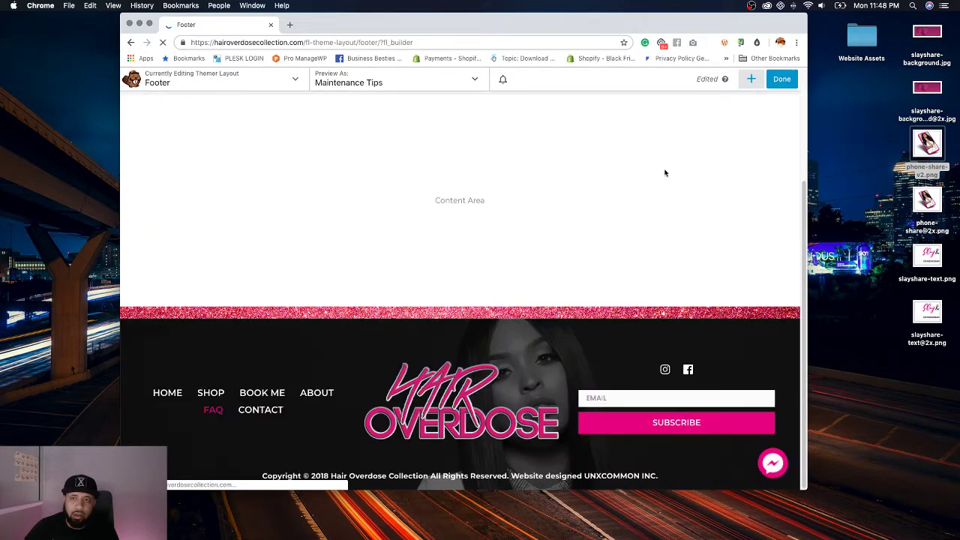
{"action": "left_click", "coordinate": [595, 401]}
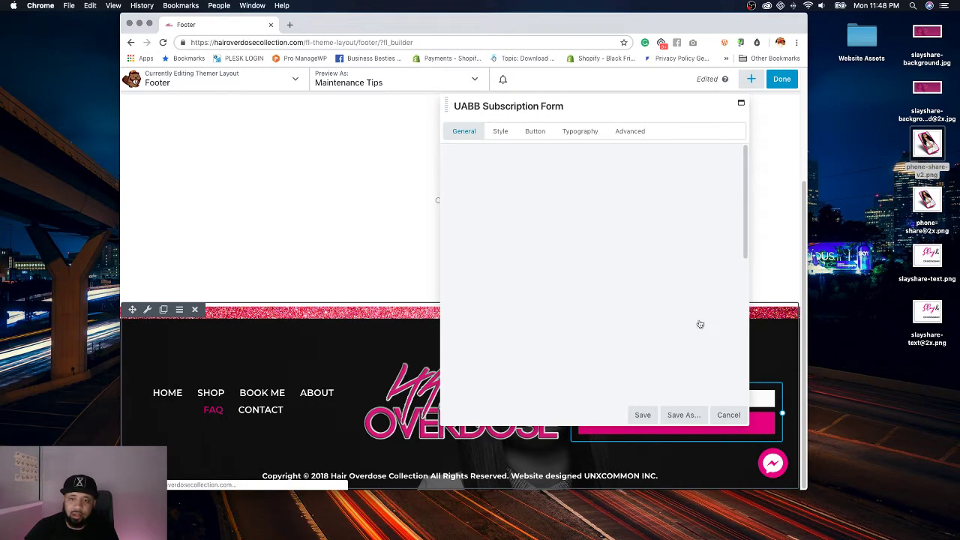
{"action": "left_click", "coordinate": [690, 417]}
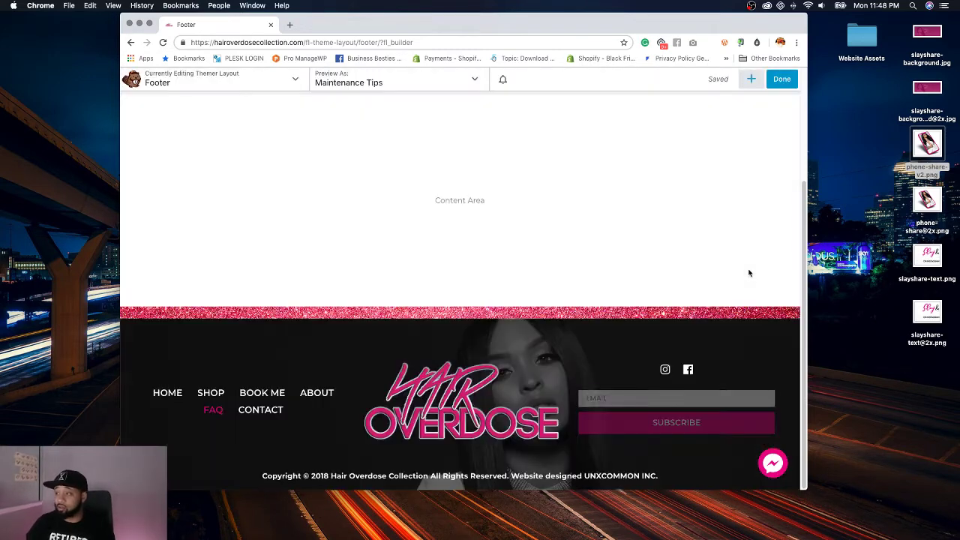
{"action": "left_click", "coordinate": [574, 142]}
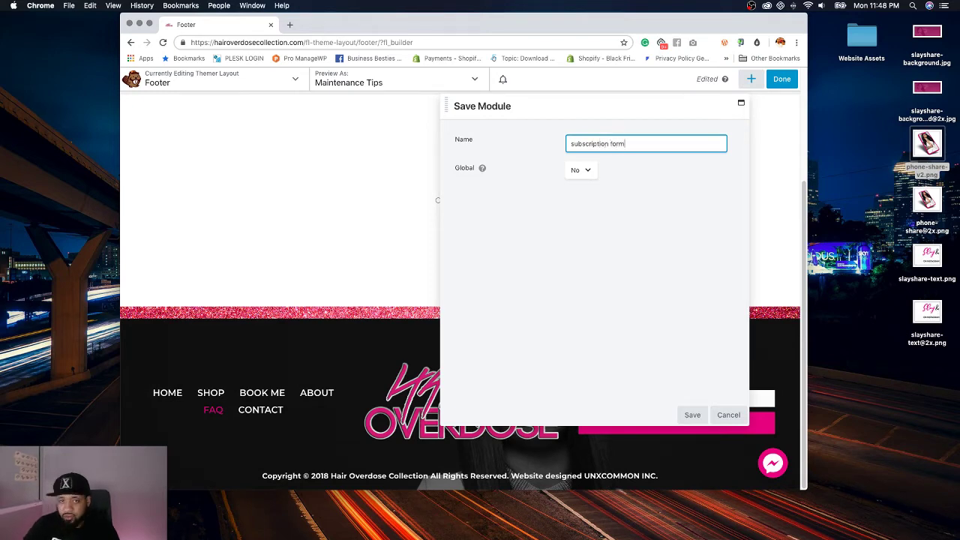
{"action": "left_click", "coordinate": [623, 172]}
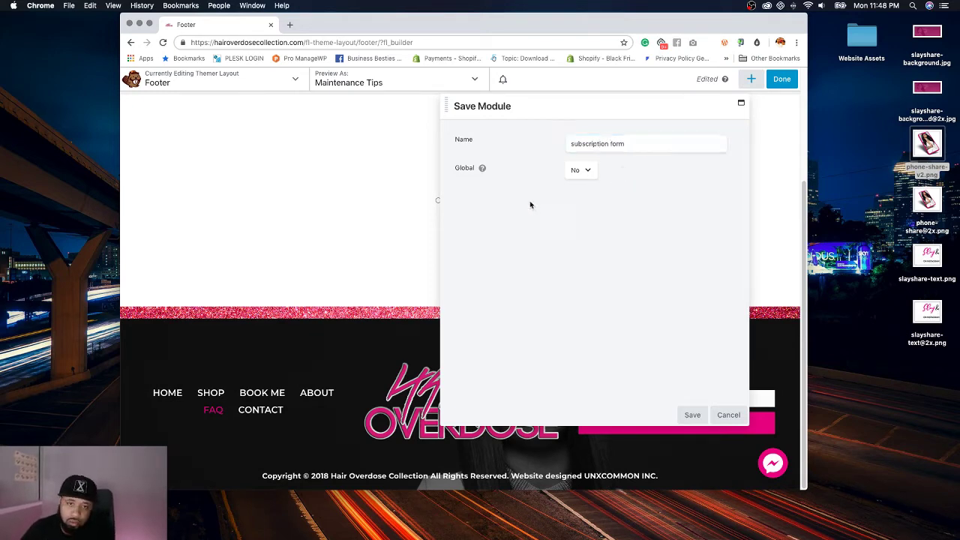
{"action": "left_click", "coordinate": [692, 417]}
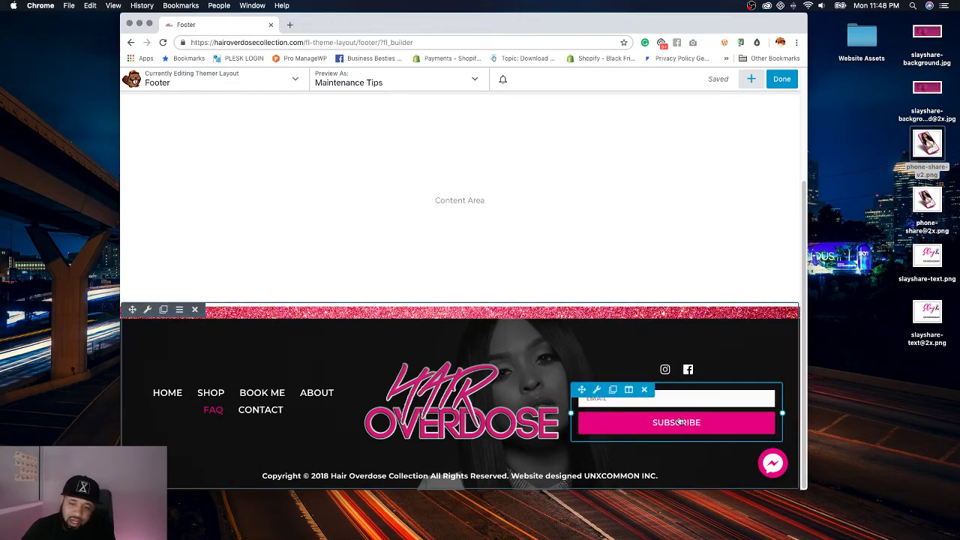
Step: Publish the footer layout and look over the resulting page
{"action": "left_click", "coordinate": [781, 78]}
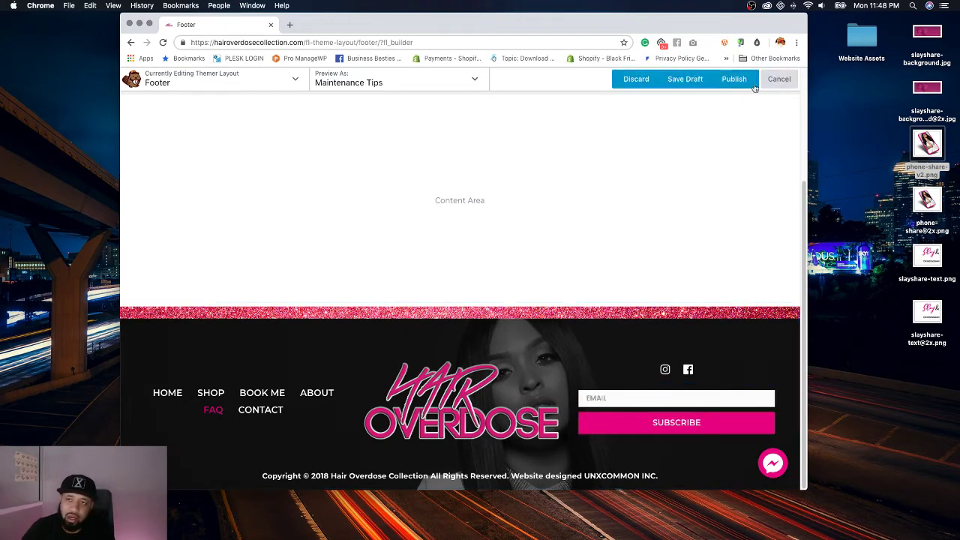
{"action": "left_click", "coordinate": [732, 78]}
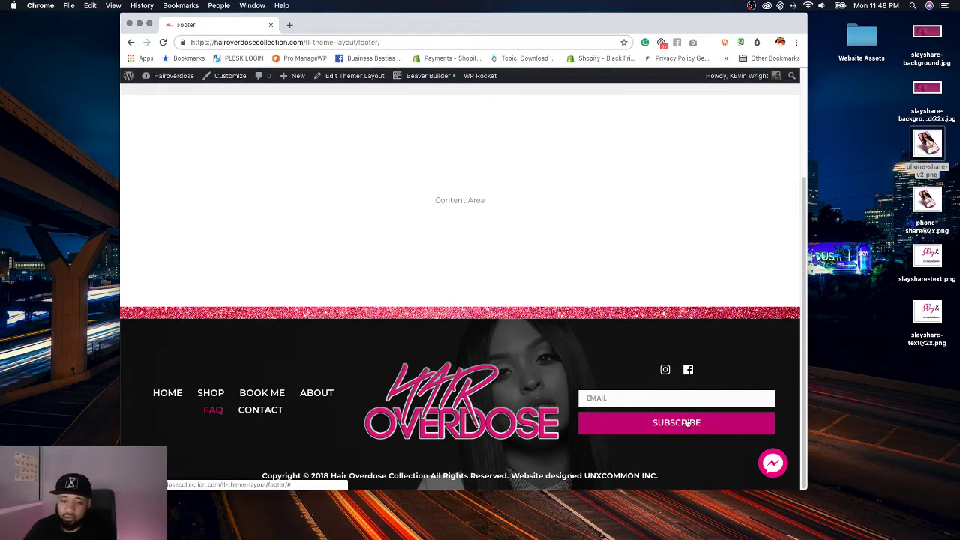
{"action": "scroll", "coordinate": [470, 276], "scroll_direction": "up", "scroll_amount": 3}
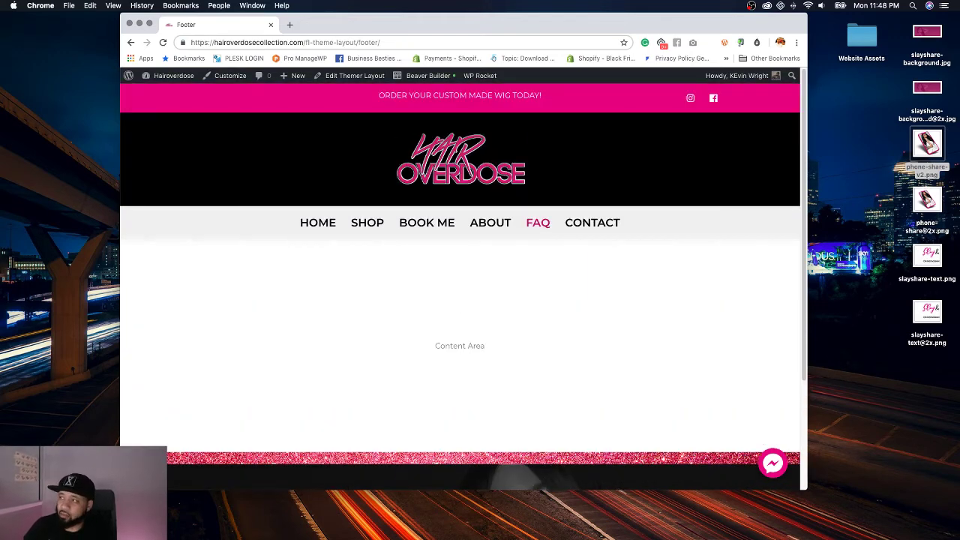
Step: Switch to the Adobe XD website mockup, examine the VIP Club and footer subscription forms, and return to the footer page
{"action": "key", "text": "super+Tab"}
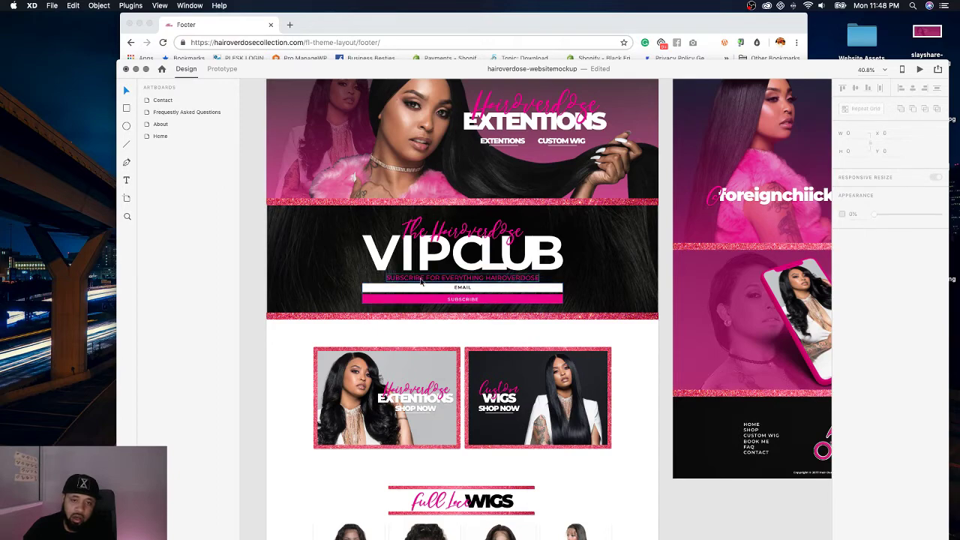
{"action": "scroll", "coordinate": [585, 268], "scroll_direction": "down", "scroll_amount": 15}
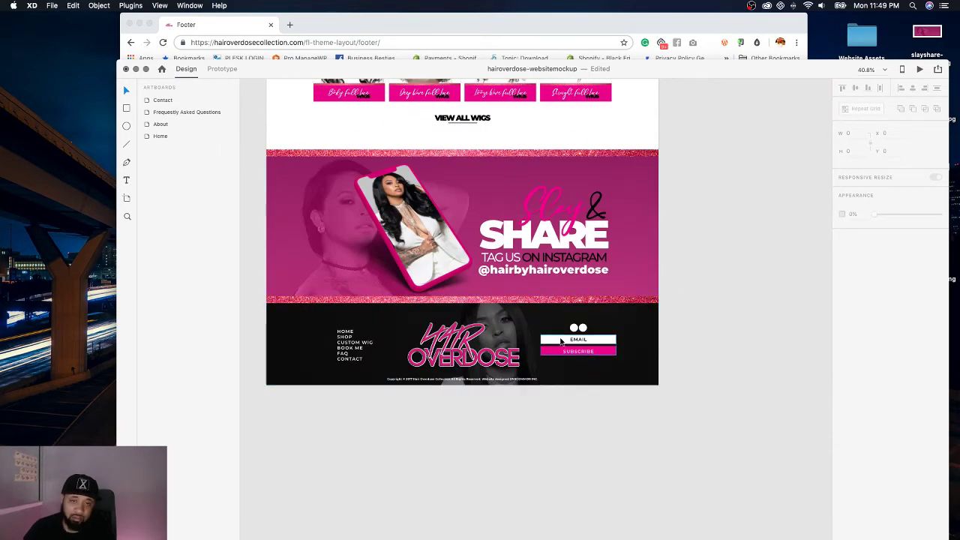
{"action": "key", "text": "super+m"}
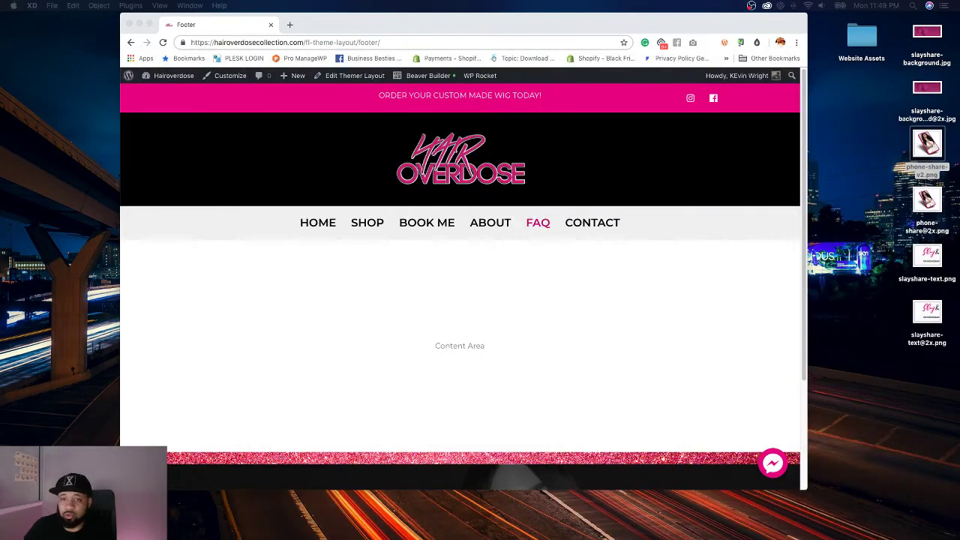
{"action": "scroll", "coordinate": [682, 224], "scroll_direction": "down", "scroll_amount": 3}
{"action": "scroll", "coordinate": [681, 223], "scroll_direction": "up", "scroll_amount": 3}
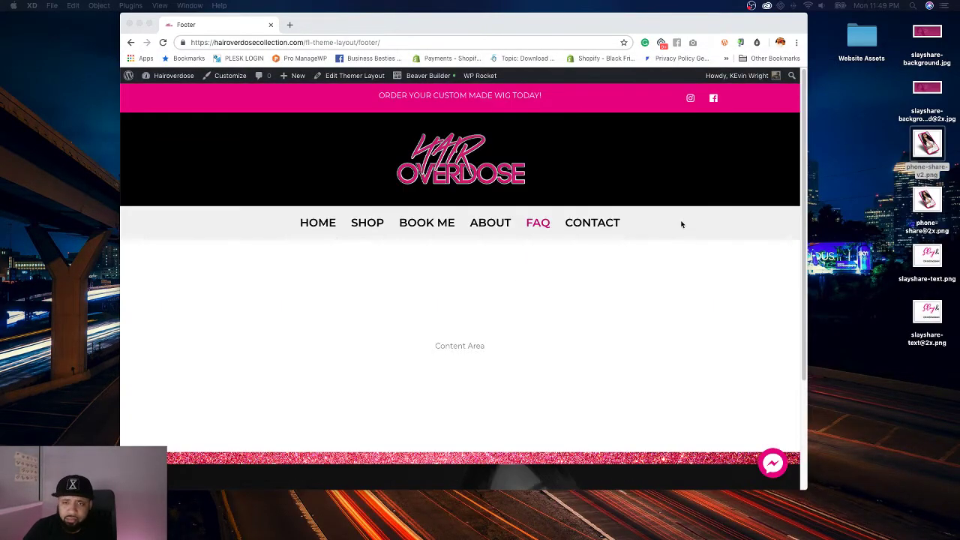
Step: Open the site's Home page in the WordPress page editor and delete all of its text content
{"action": "left_click", "coordinate": [319, 225]}
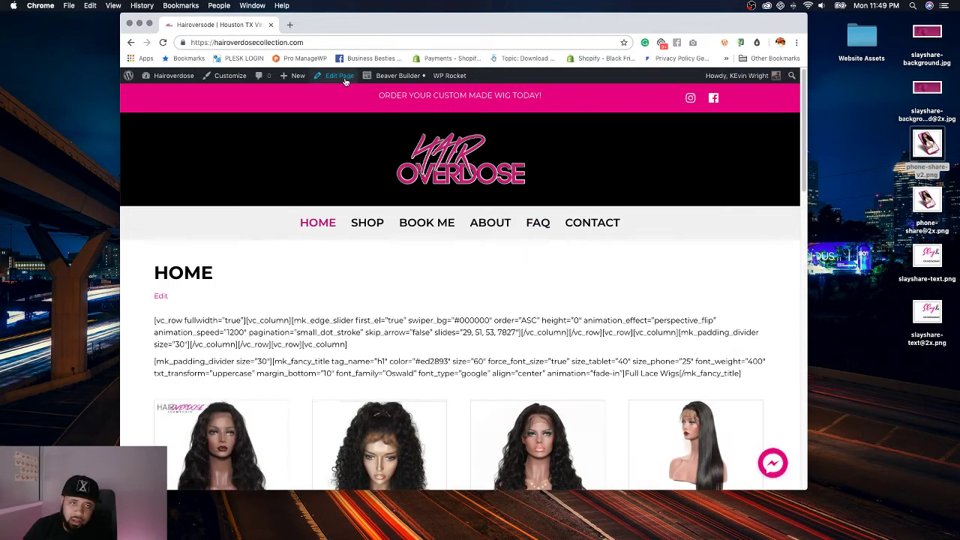
{"action": "left_click", "coordinate": [337, 76]}
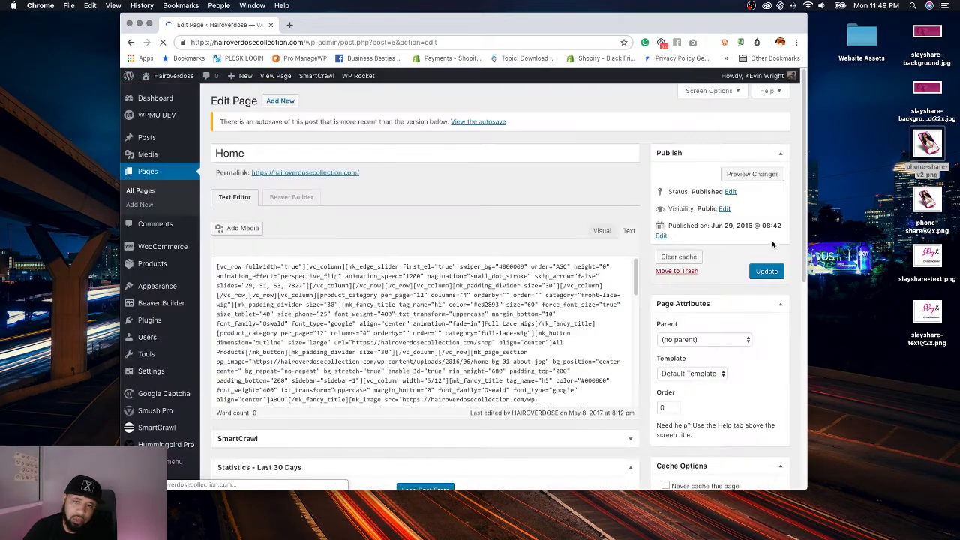
{"action": "left_click", "coordinate": [483, 295]}
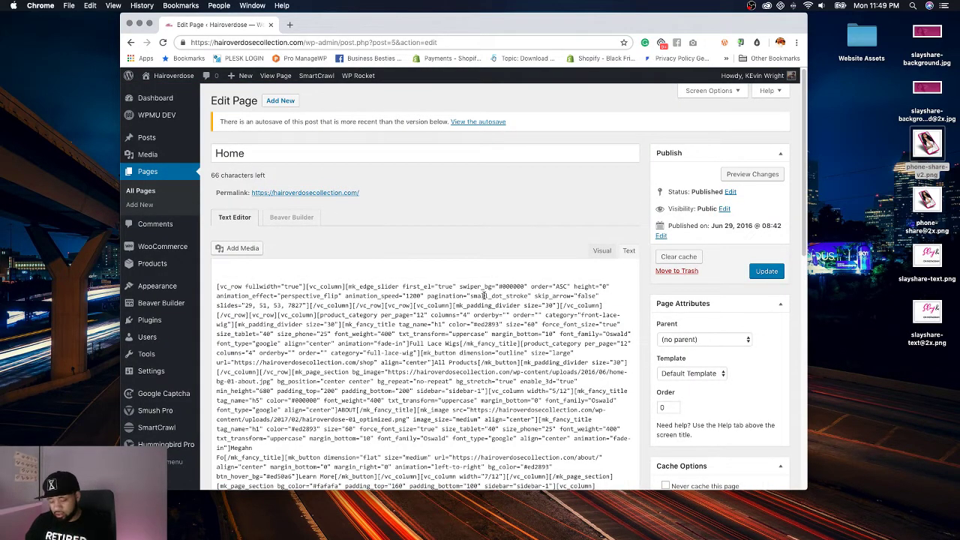
{"action": "key", "text": "super+a"}
{"action": "key", "text": "BackSpace"}
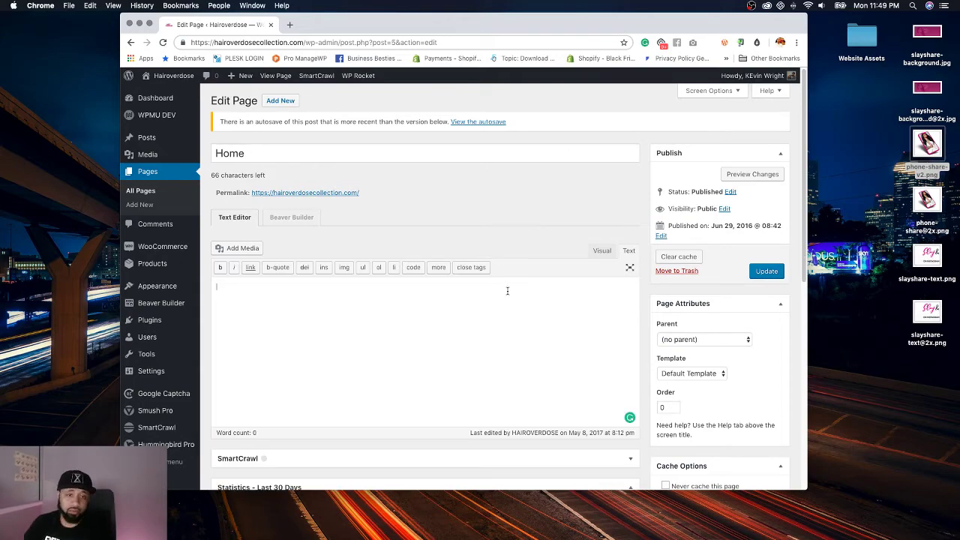
Step: Restore the deleted Home page content and look through its shortcodes to the end
{"action": "key", "text": "super+v"}
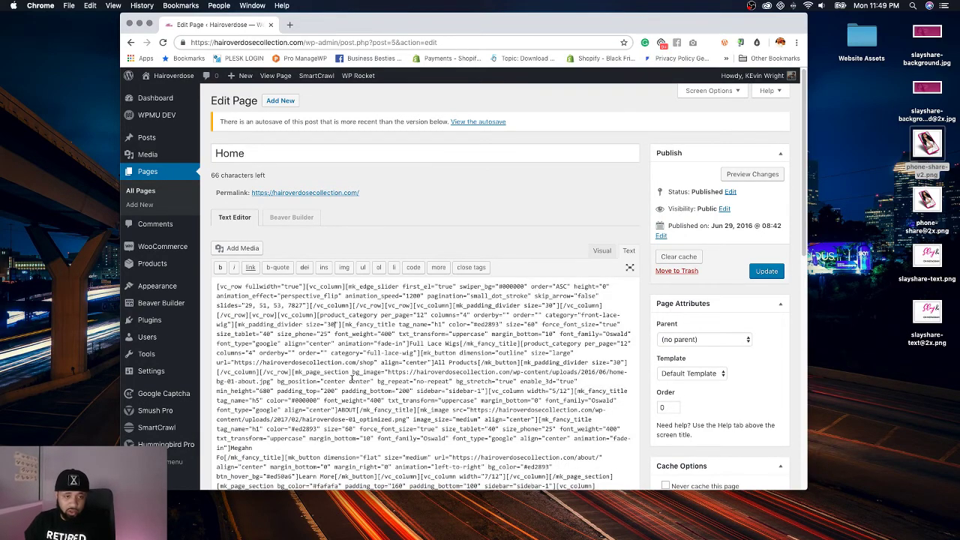
{"action": "scroll", "coordinate": [367, 330], "scroll_direction": "down", "scroll_amount": 3}
{"action": "scroll", "coordinate": [367, 330], "scroll_direction": "down", "scroll_amount": 10}
{"action": "scroll", "coordinate": [392, 218], "scroll_direction": "up", "scroll_amount": 10}
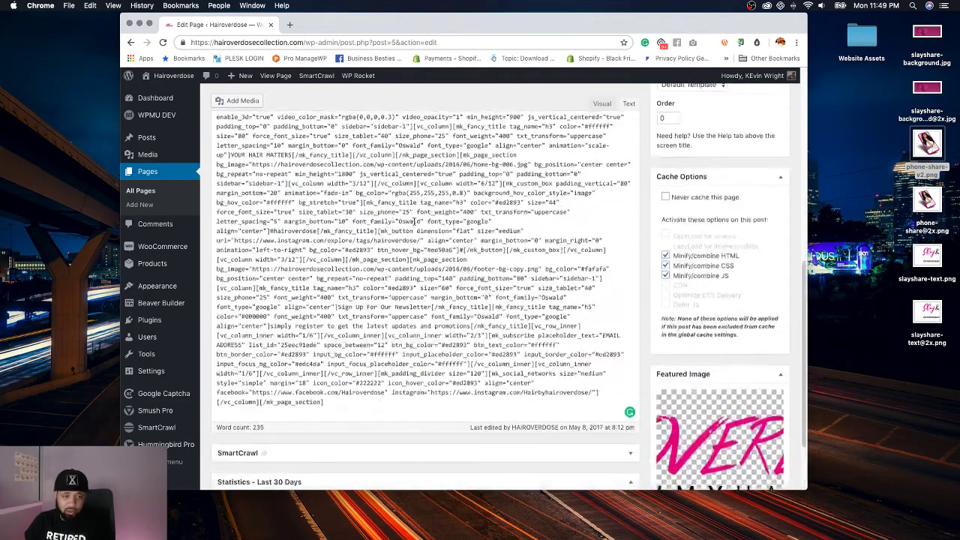
Step: Delete all shortcode content from the Home page, update the page, and look at its featured image
{"action": "key", "text": "super+a"}
{"action": "key", "text": "BackSpace"}
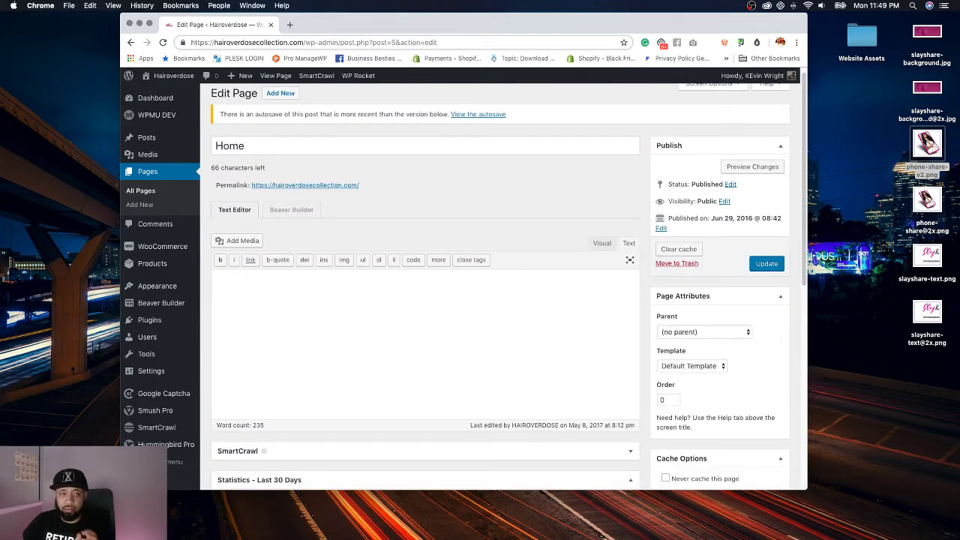
{"action": "left_click", "coordinate": [758, 265]}
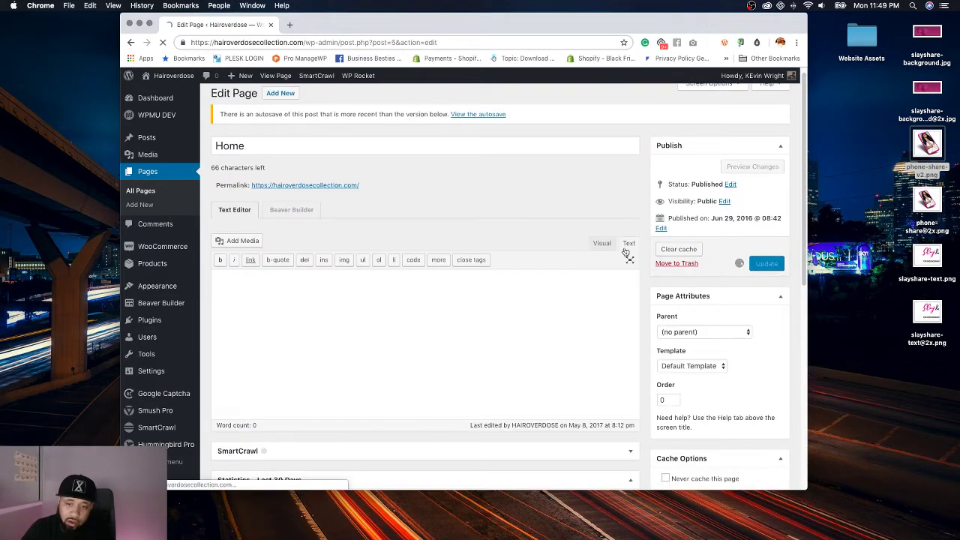
{"action": "scroll", "coordinate": [625, 252], "scroll_direction": "down", "scroll_amount": 3}
{"action": "scroll", "coordinate": [630, 285], "scroll_direction": "up", "scroll_amount": 2}
{"action": "scroll", "coordinate": [630, 283], "scroll_direction": "down", "scroll_amount": 5}
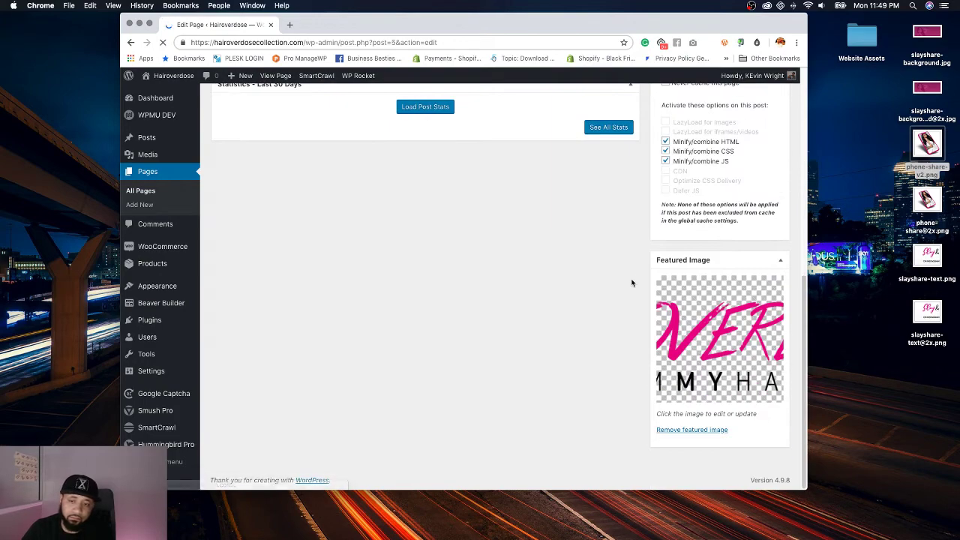
{"action": "scroll", "coordinate": [631, 279], "scroll_direction": "up", "scroll_amount": 5}
{"action": "scroll", "coordinate": [631, 279], "scroll_direction": "down", "scroll_amount": 10}
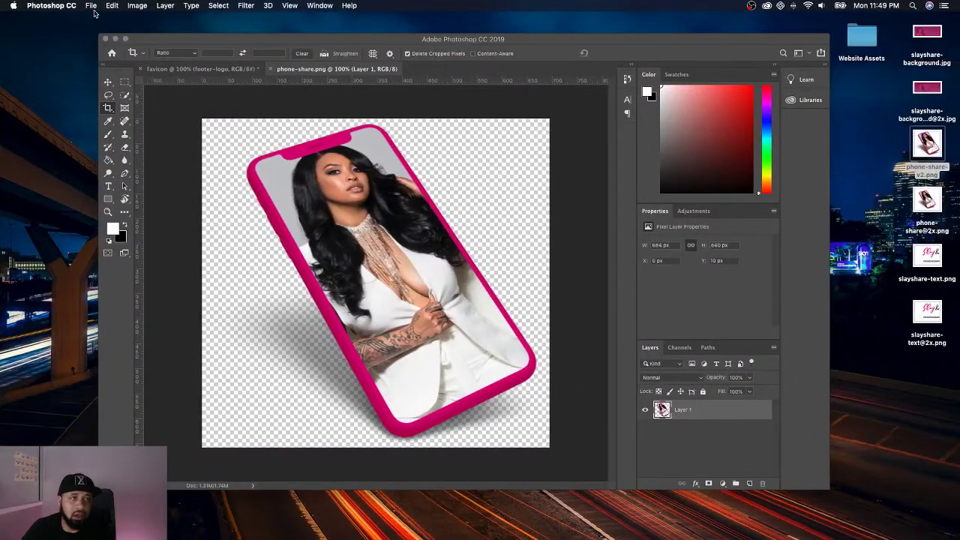
Step: Switch to Photoshop and create a new 1200 by 650 pixel document named "opengraph"
{"action": "left_click", "coordinate": [91, 6]}
{"action": "left_click", "coordinate": [109, 18]}
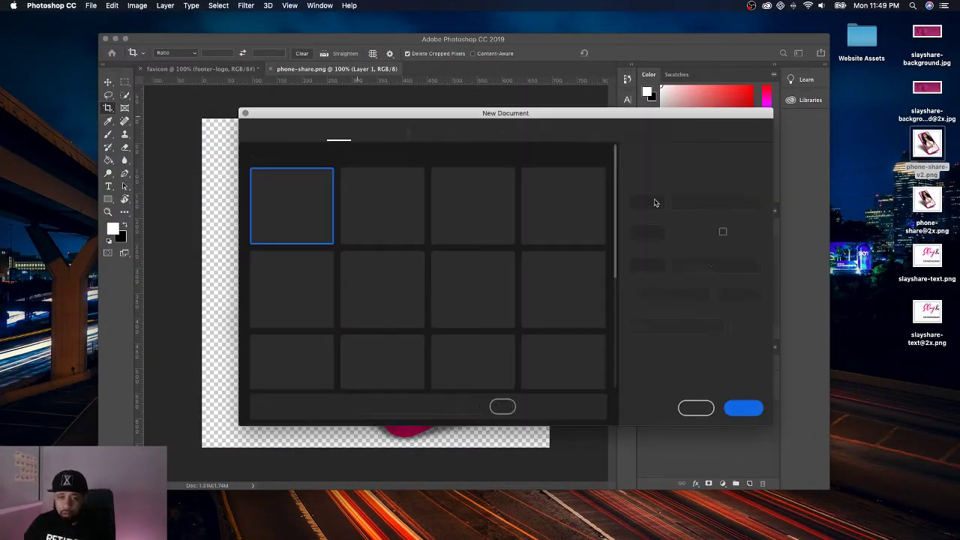
{"action": "type", "text": "1200"}
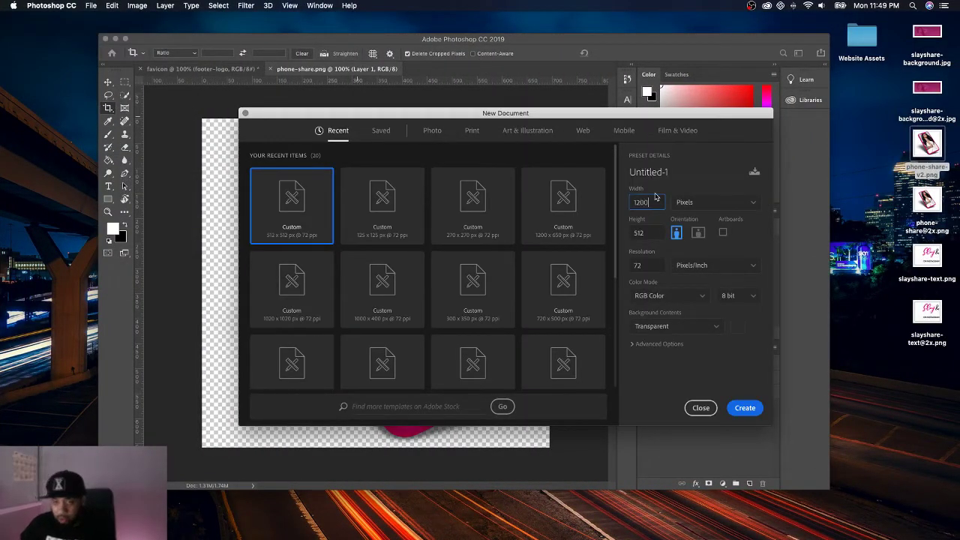
{"action": "key", "text": "Tab"}
{"action": "type", "text": "650"}
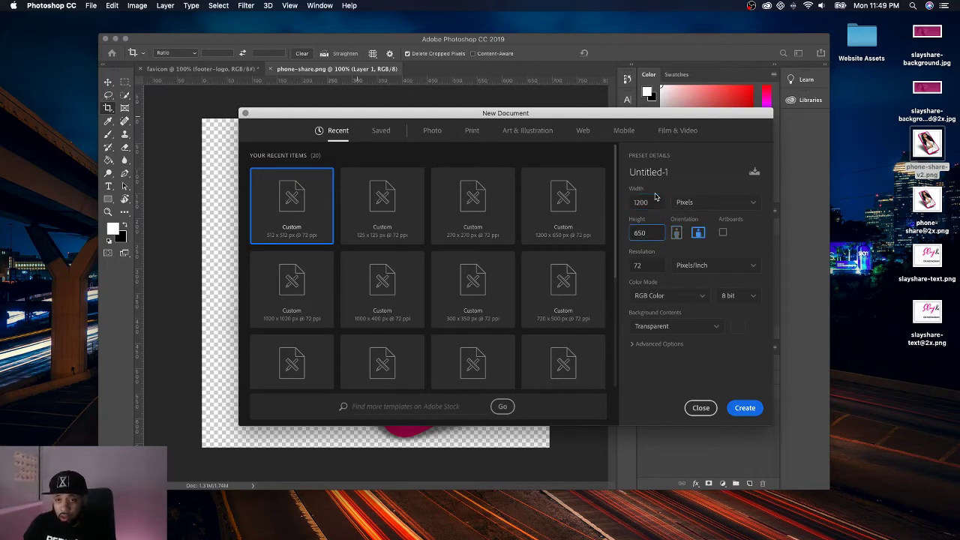
{"action": "double_click", "coordinate": [650, 173]}
{"action": "type", "text": "o"}
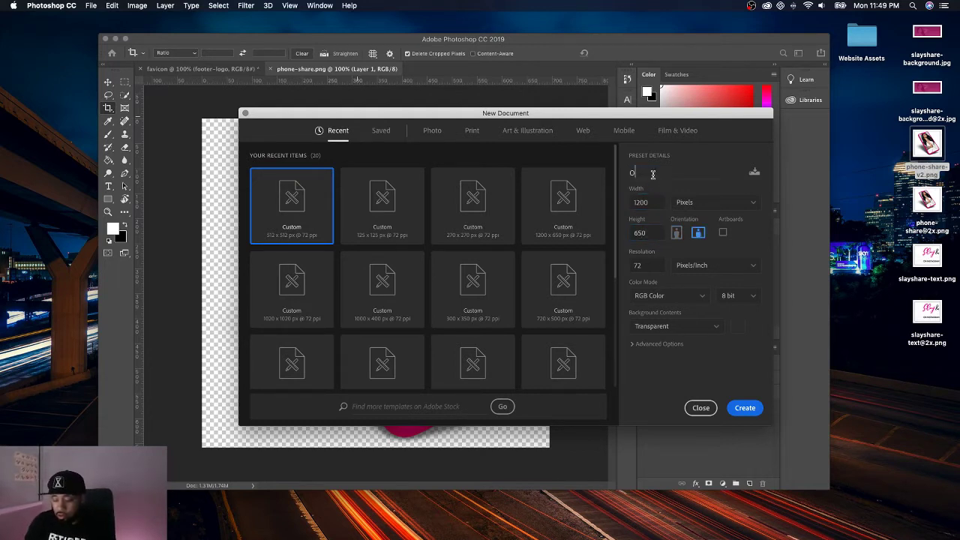
{"action": "type", "text": "pengraph"}
{"action": "key", "text": "Return"}
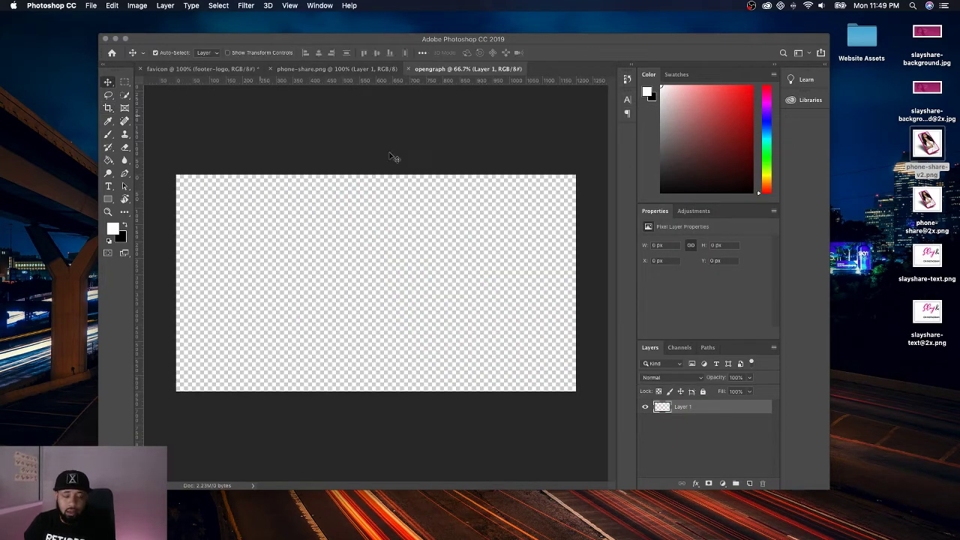
Step: Place IMG_0136.JPG in the opengraph document, enlarged to fill the canvas with the model's whole head in frame
{"action": "key", "text": "ctrl+Left"}
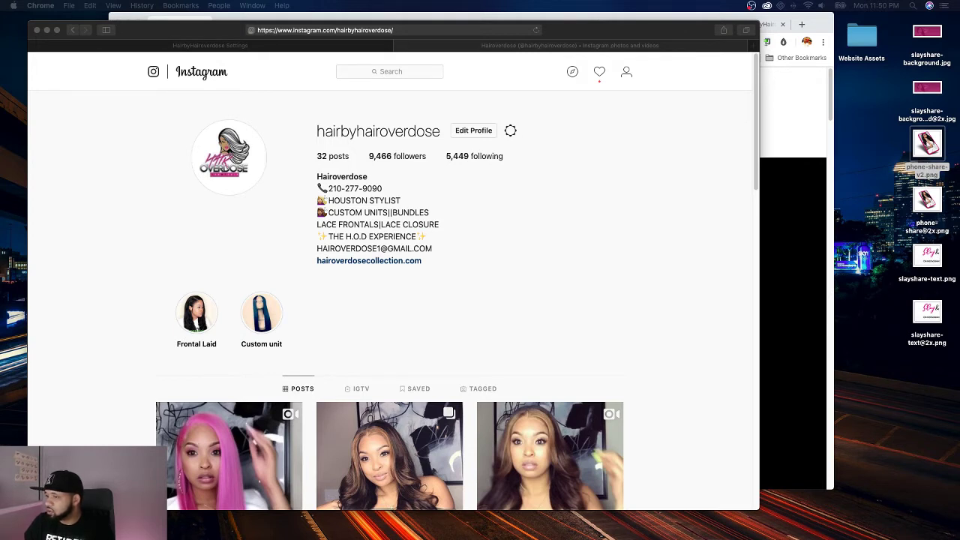
{"action": "key", "text": "ctrl+Right"}
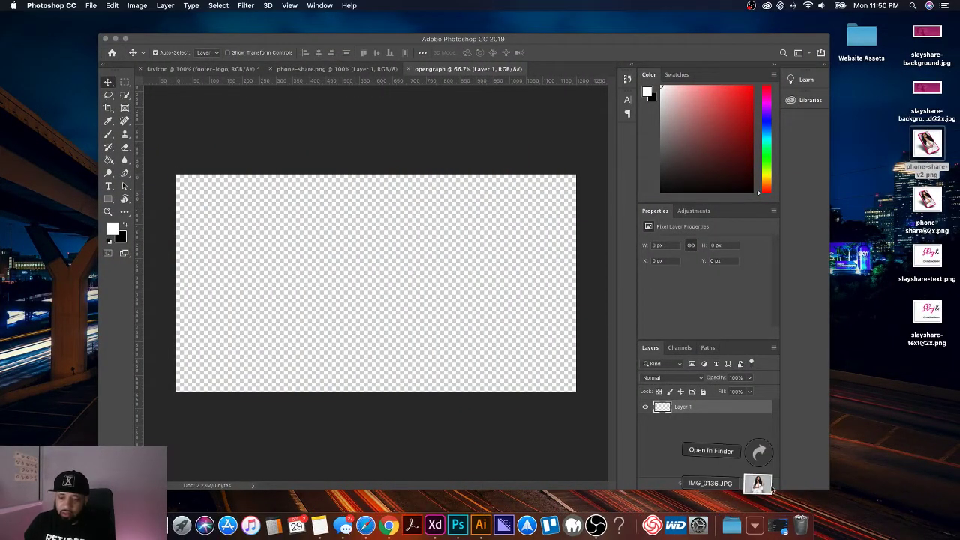
{"action": "left_click_drag", "start_coordinate": [441, 342], "coordinate": [488, 368]}
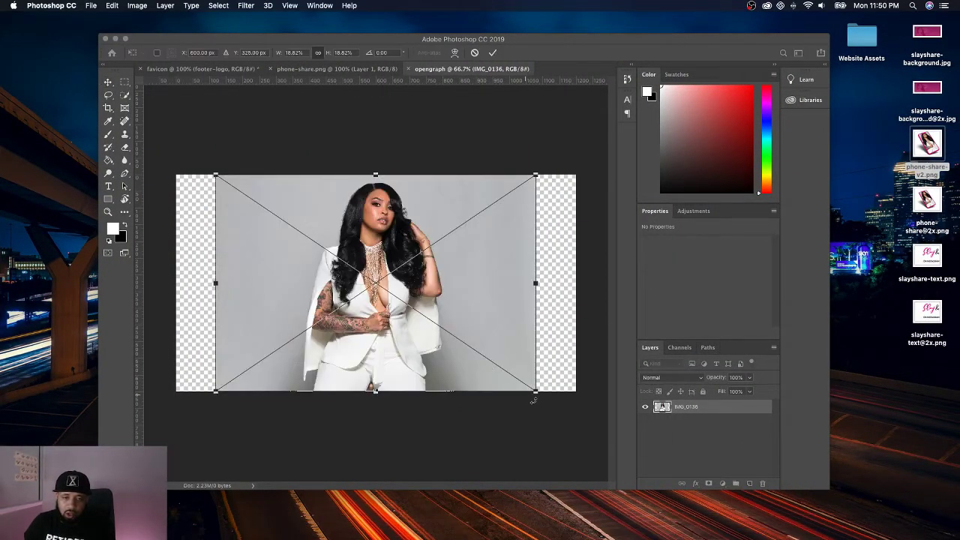
{"action": "left_click_drag", "start_coordinate": [536, 393], "coordinate": [578, 406]}
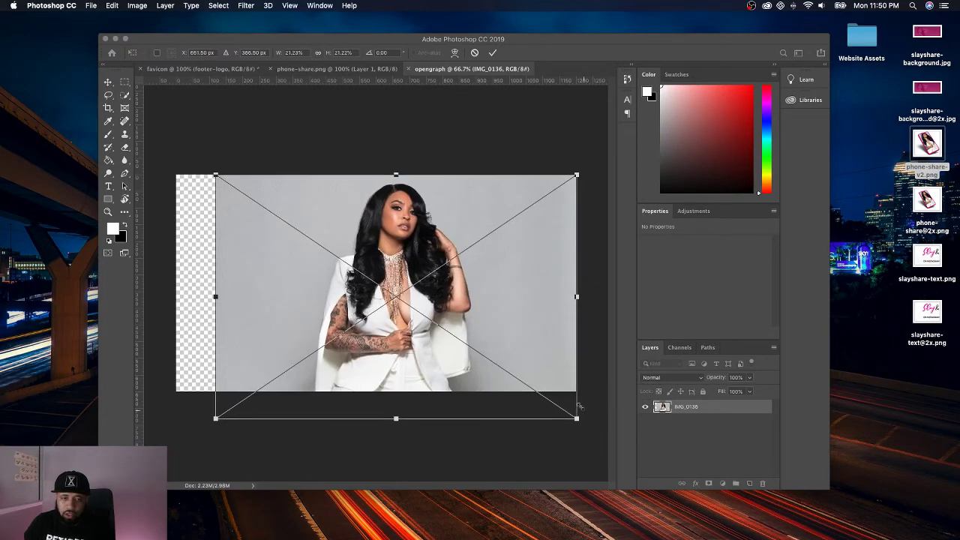
{"action": "left_click_drag", "start_coordinate": [216, 177], "coordinate": [143, 111]}
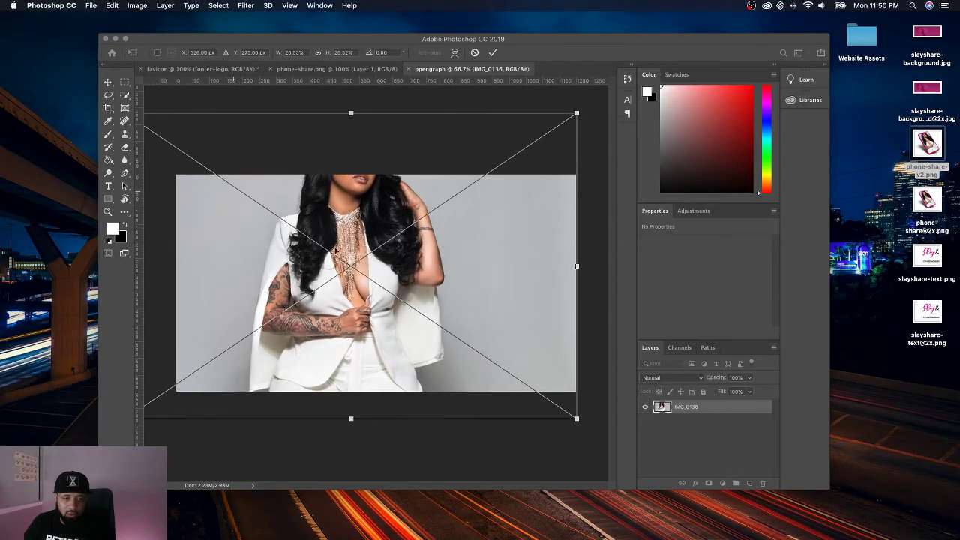
{"action": "left_click_drag", "start_coordinate": [372, 255], "coordinate": [373, 298]}
{"action": "key", "text": "Return"}
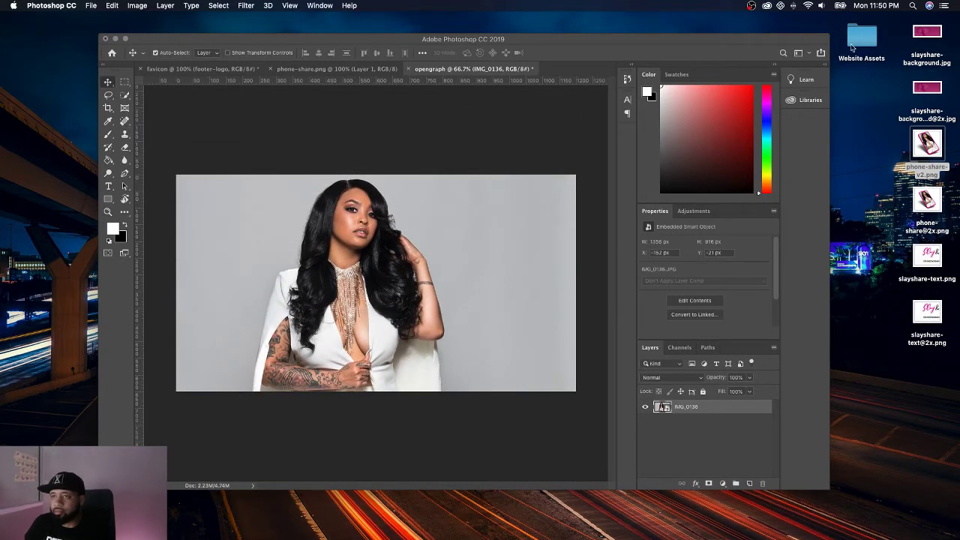
Step: Place footer-logo.png from the Website Assets folder over the model photo, scaled down to about 397 by 164 pixels
{"action": "double_click", "coordinate": [859, 39]}
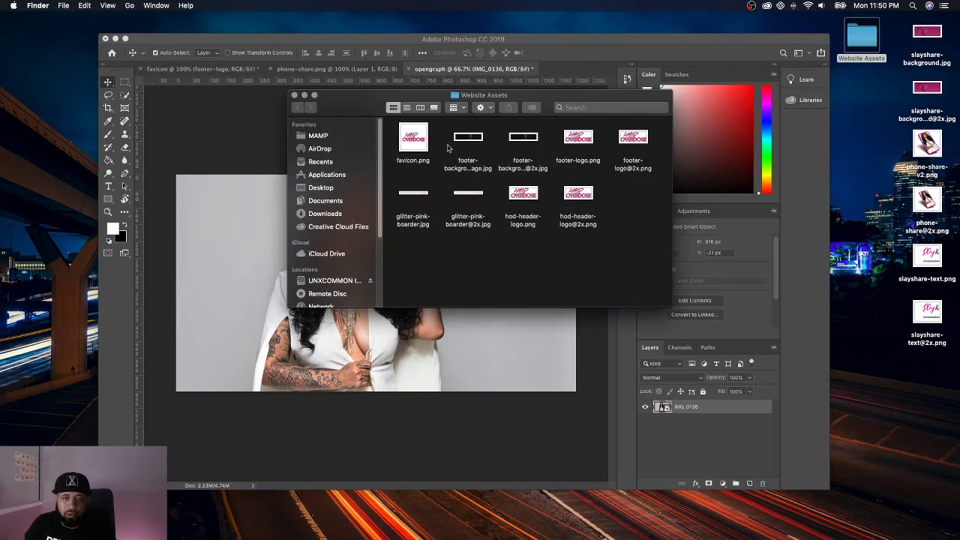
{"action": "left_click_drag", "start_coordinate": [578, 139], "coordinate": [475, 342]}
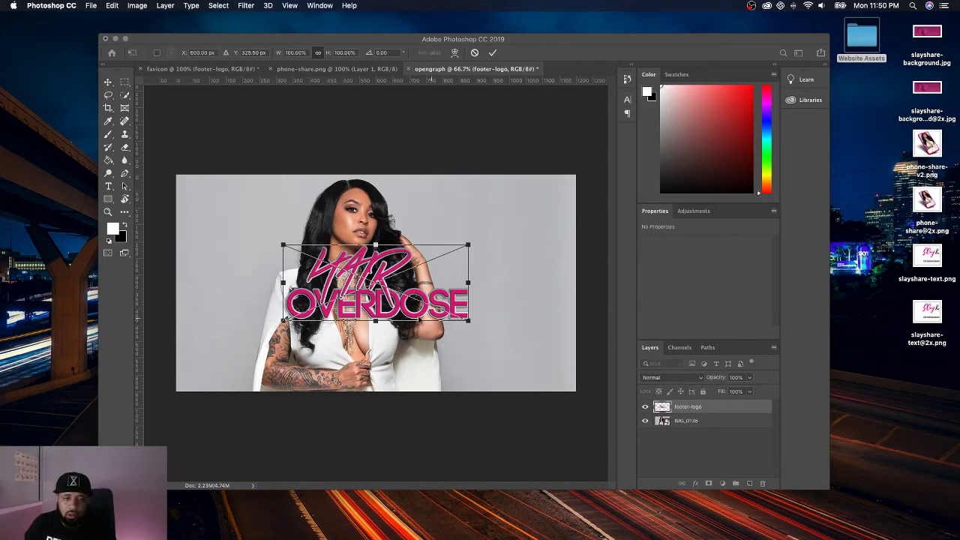
{"action": "left_click_drag", "start_coordinate": [467, 246], "coordinate": [424, 269]}
{"action": "key", "text": "super+z"}
{"action": "left_click_drag", "start_coordinate": [467, 245], "coordinate": [415, 267]}
{"action": "left_click_drag", "start_coordinate": [350, 300], "coordinate": [423, 265]}
{"action": "key", "text": "Return"}
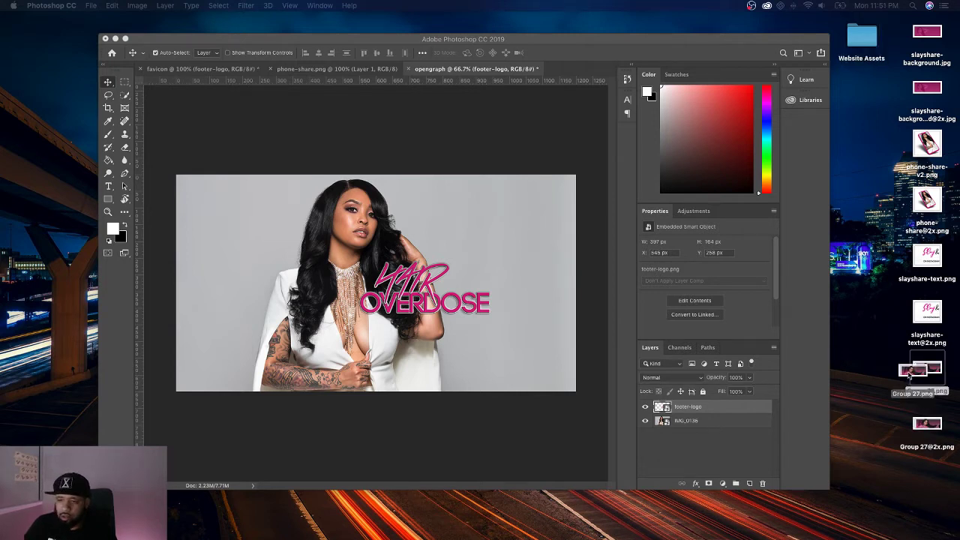
Step: Place Group 27.png from the desktop above the other layers, scaled and positioned so it covers the whole canvas
{"action": "left_click", "coordinate": [405, 343]}
{"action": "left_click_drag", "start_coordinate": [473, 338], "coordinate": [541, 332]}
{"action": "key", "text": "super+minus"}
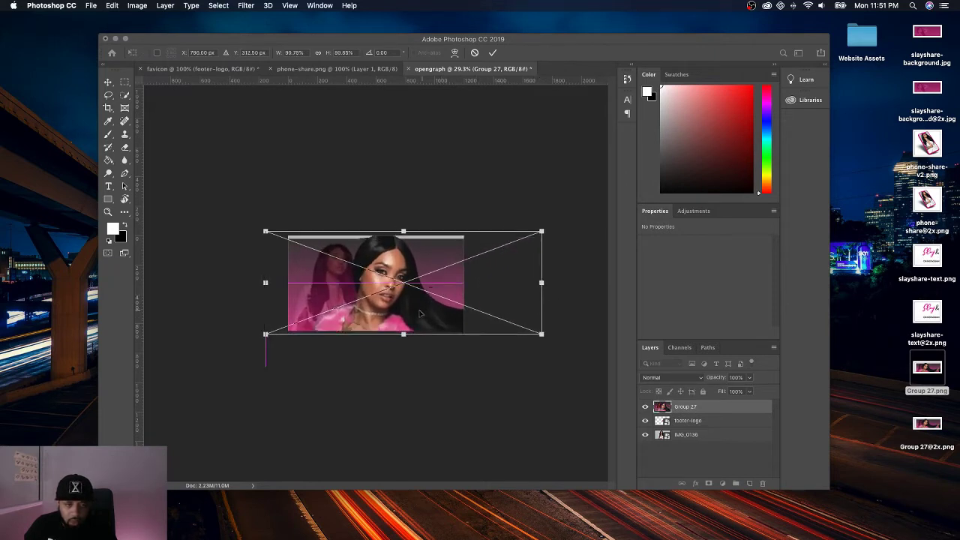
{"action": "left_click_drag", "start_coordinate": [424, 314], "coordinate": [418, 314]}
{"action": "left_click_drag", "start_coordinate": [536, 230], "coordinate": [538, 229]}
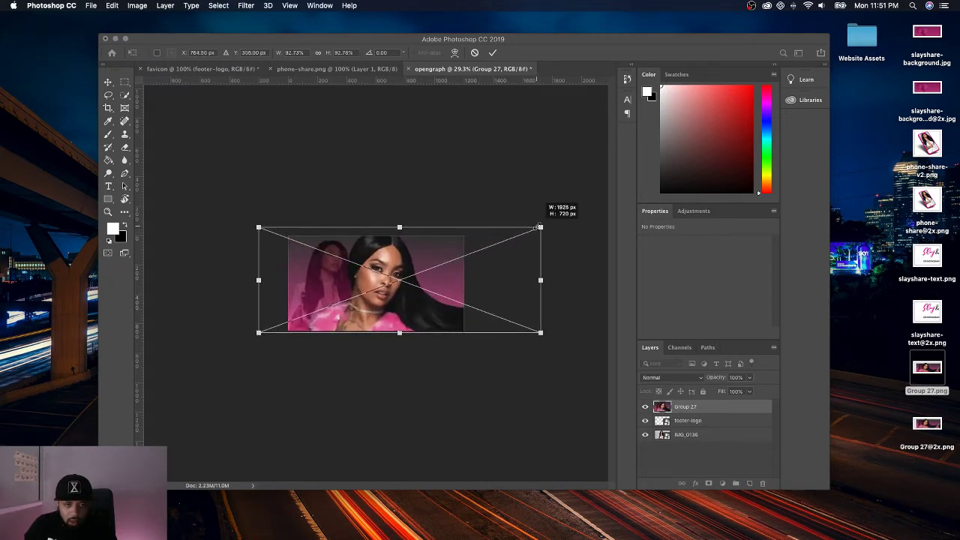
{"action": "left_click_drag", "start_coordinate": [448, 286], "coordinate": [445, 287]}
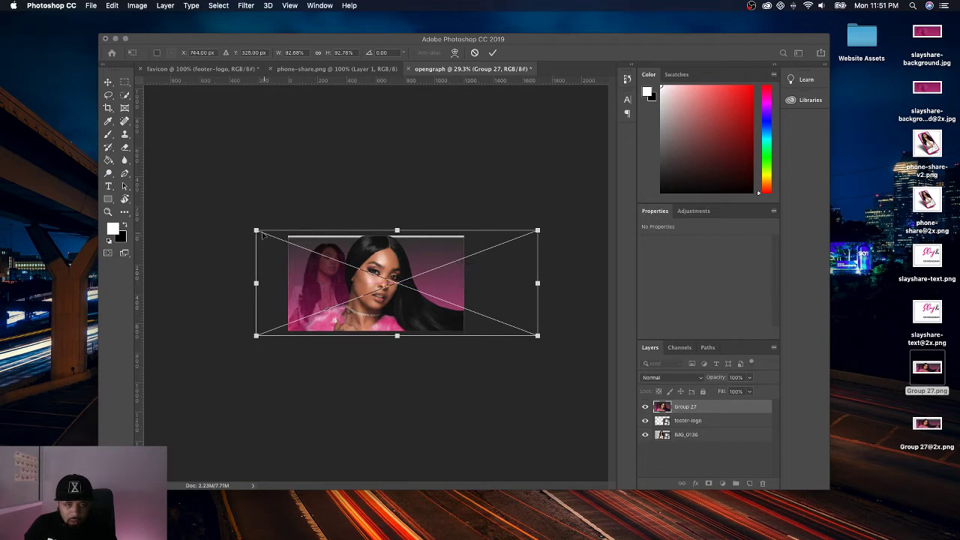
{"action": "left_click_drag", "start_coordinate": [256, 230], "coordinate": [245, 226]}
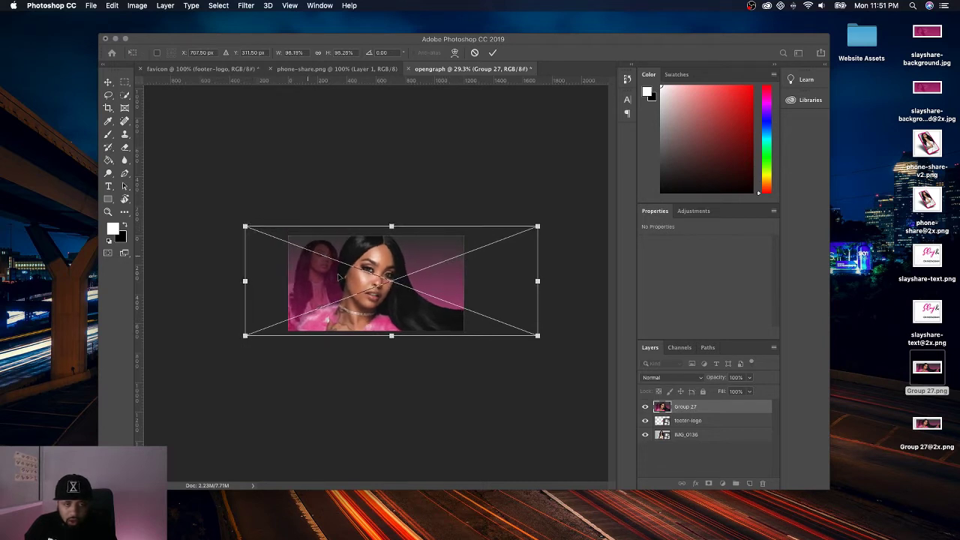
{"action": "left_click_drag", "start_coordinate": [354, 294], "coordinate": [360, 294]}
{"action": "key", "text": "Return"}
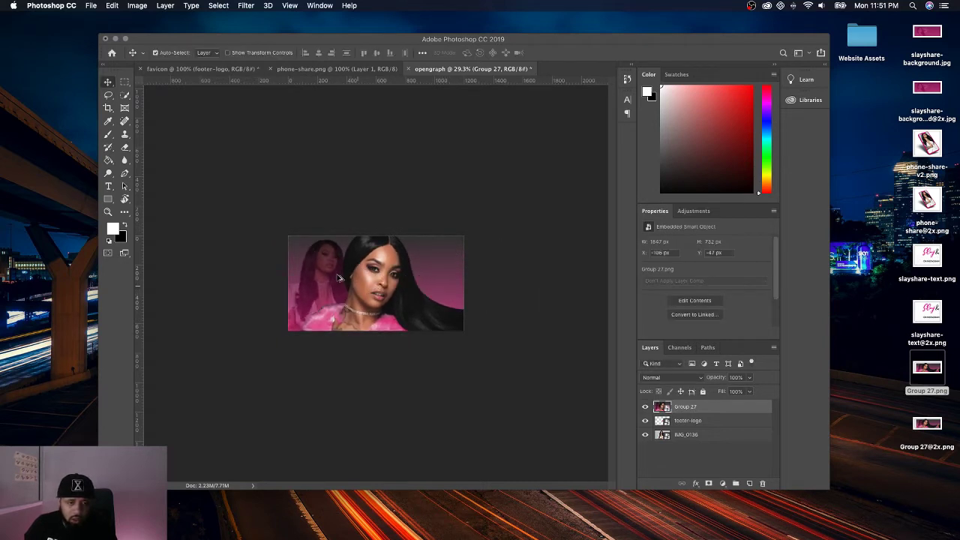
Step: Save the opengraph artwork to the desktop as opengraph.jpg in JPEG format
{"action": "scroll", "coordinate": [339, 278], "scroll_direction": "up", "scroll_amount": 3}
{"action": "left_click", "coordinate": [90, 6]}
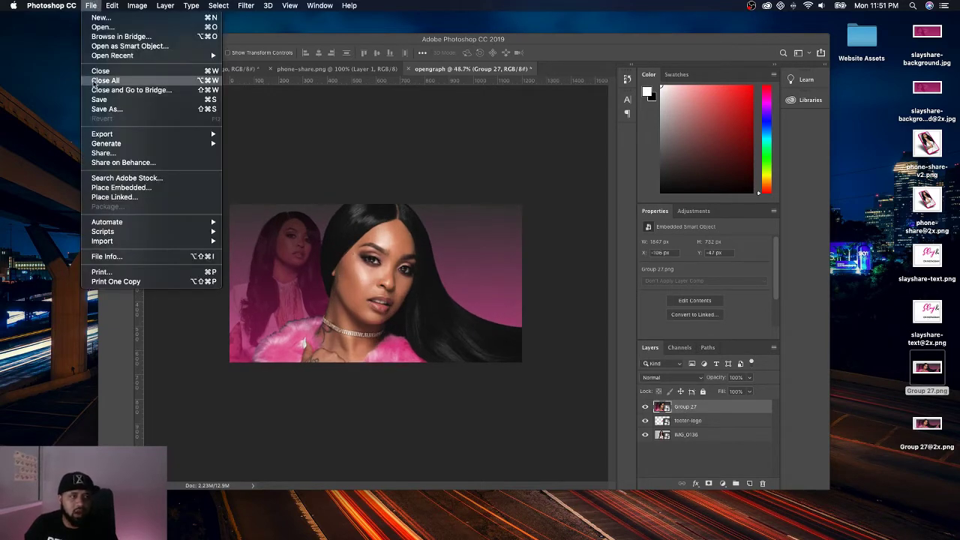
{"action": "left_click", "coordinate": [91, 102]}
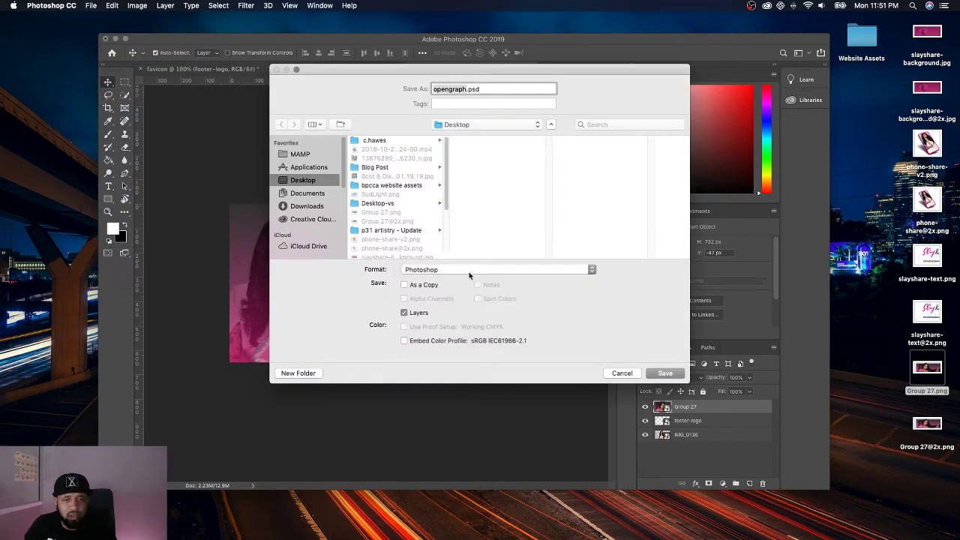
{"action": "left_click", "coordinate": [468, 270]}
{"action": "left_click", "coordinate": [453, 332]}
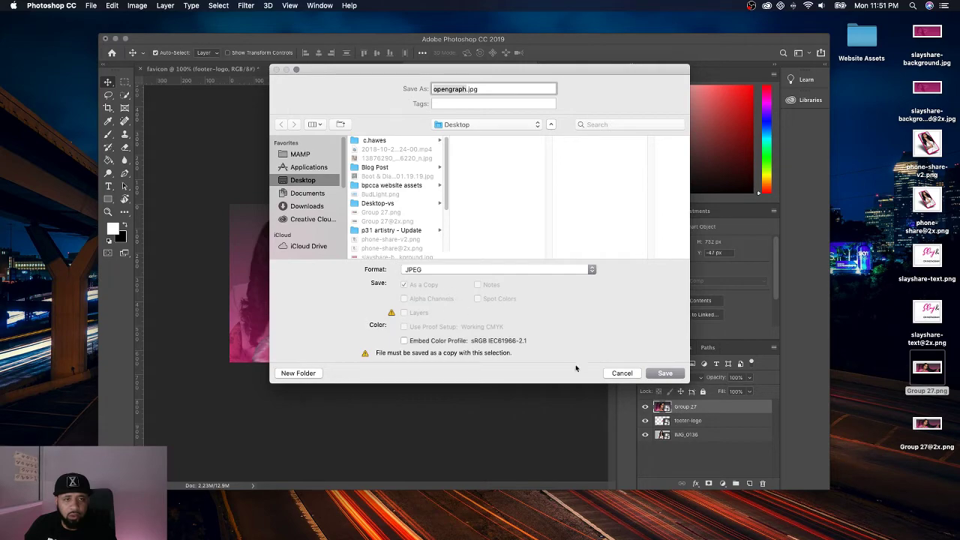
{"action": "left_click", "coordinate": [682, 377]}
{"action": "left_click", "coordinate": [553, 143]}
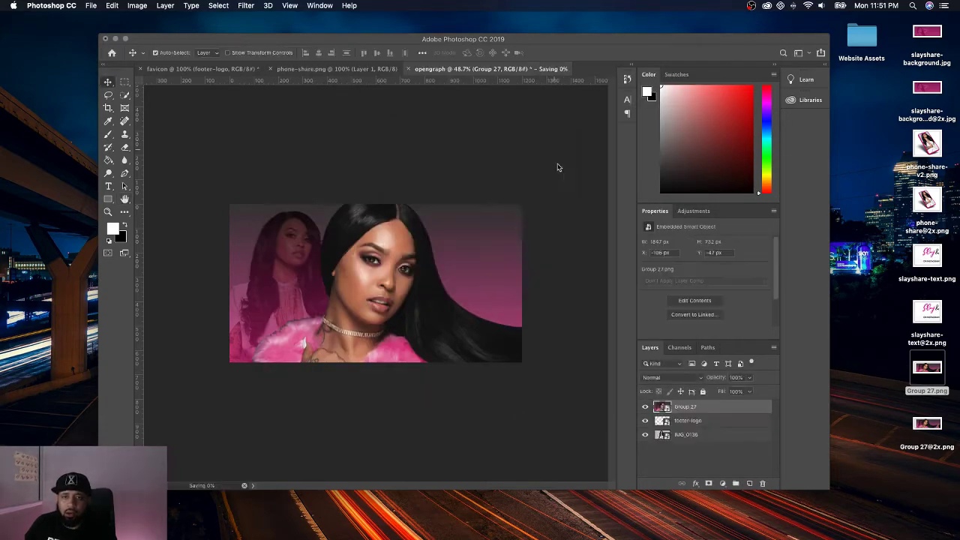
Step: Switch to the Home page editor in Chrome, upload opengraph.jpg from the desktop, and set it as the page's featured image
{"action": "key", "text": "ctrl+Left"}
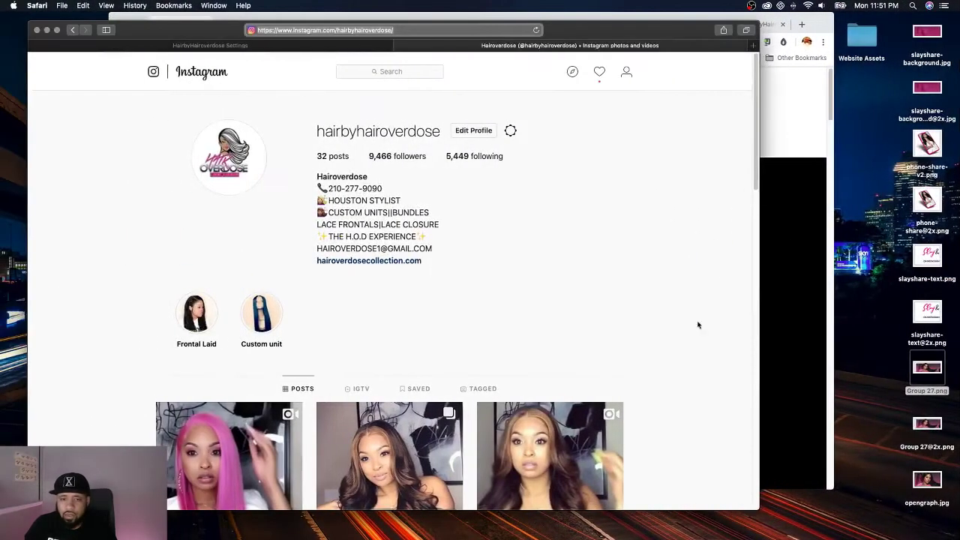
{"action": "key", "text": "ctrl+Left"}
{"action": "scroll", "coordinate": [688, 431], "scroll_direction": "down", "scroll_amount": 5}
{"action": "left_click", "coordinate": [727, 425]}
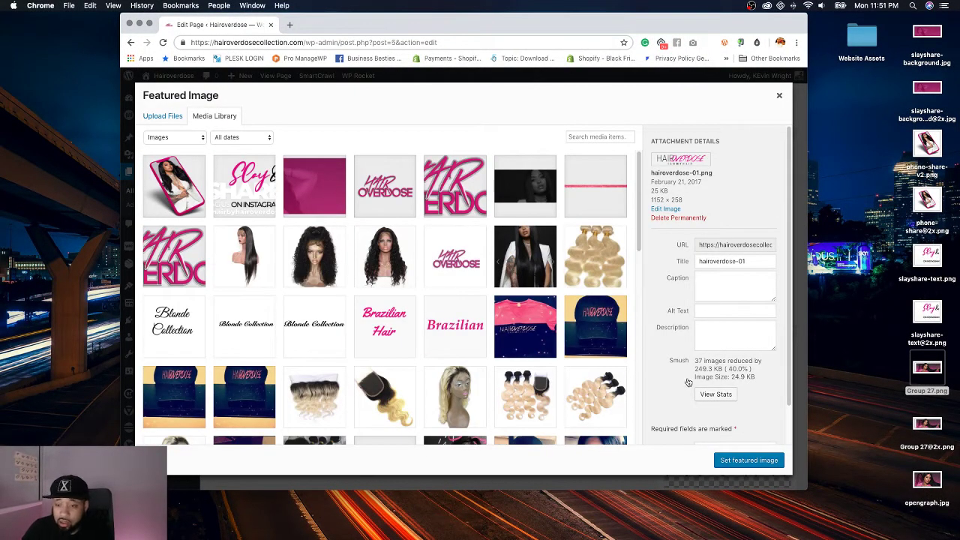
{"action": "left_click", "coordinate": [878, 484]}
{"action": "left_click", "coordinate": [925, 483]}
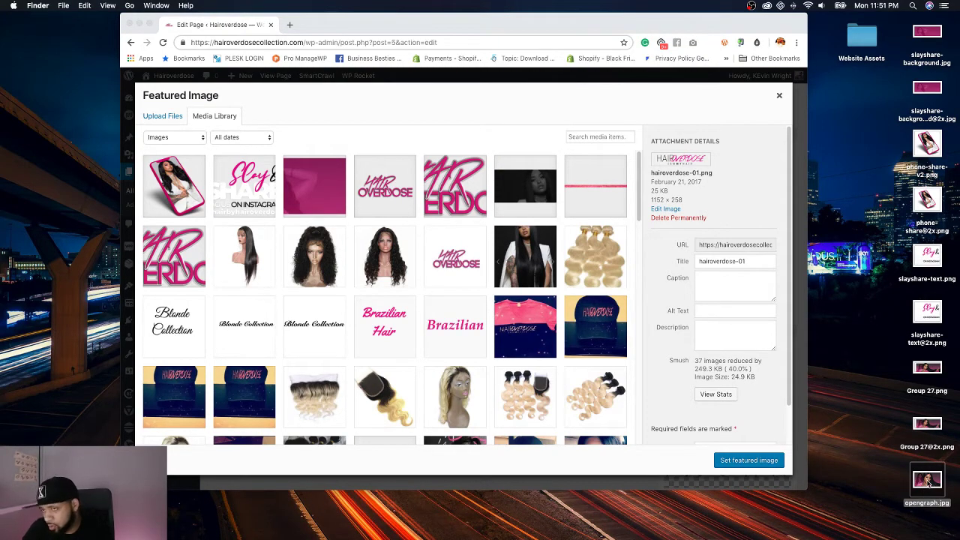
{"action": "left_click_drag", "start_coordinate": [928, 484], "coordinate": [439, 316]}
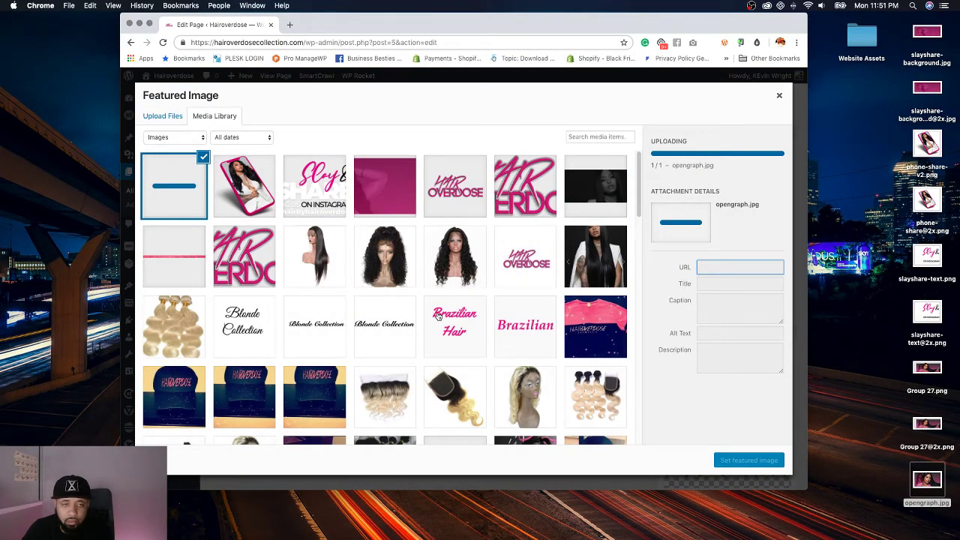
{"action": "left_click", "coordinate": [739, 462]}
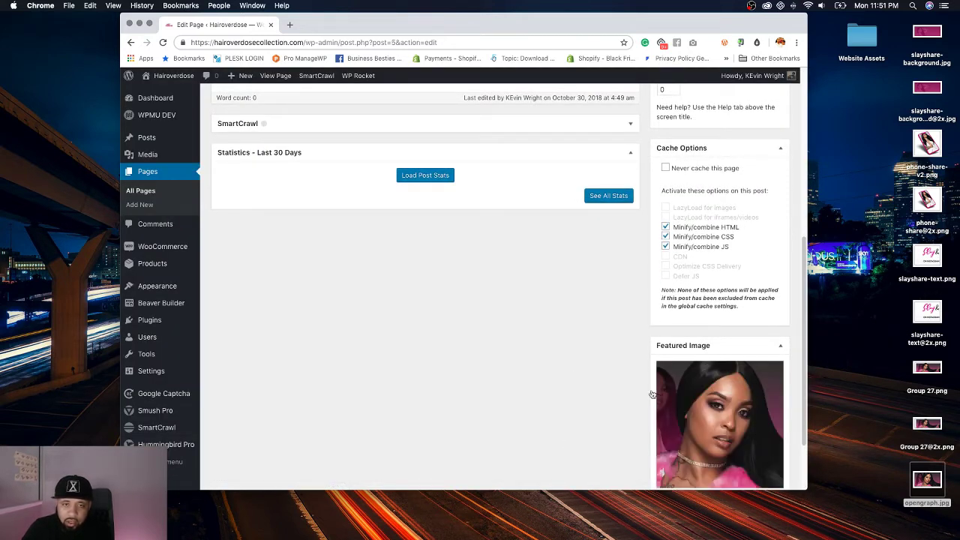
Step: Examine the Home page's SmartCrawl search preview and its advanced indexing, canonical, redirect, sitemap and linking settings
{"action": "scroll", "coordinate": [649, 392], "scroll_direction": "up", "scroll_amount": 2}
{"action": "left_click", "coordinate": [628, 209]}
{"action": "scroll", "coordinate": [419, 337], "scroll_direction": "down", "scroll_amount": 3}
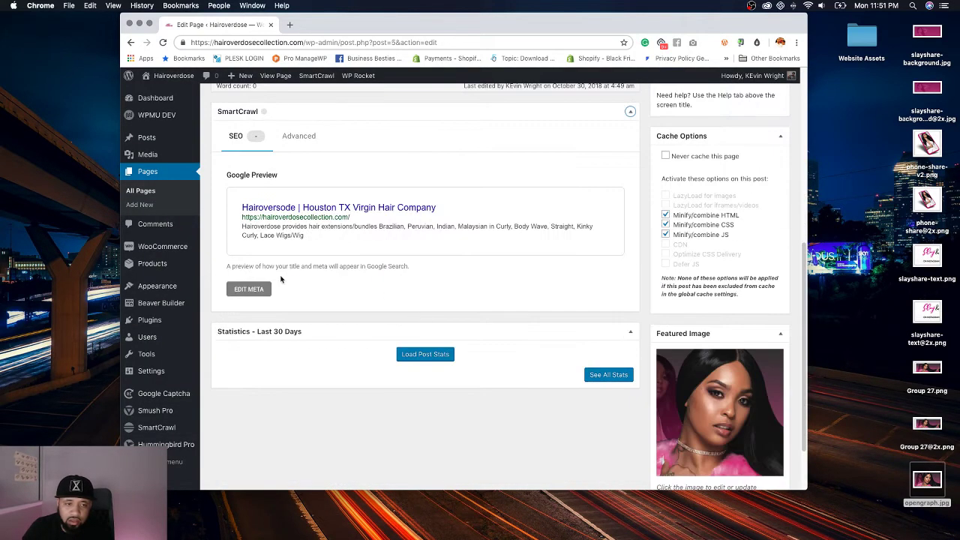
{"action": "left_click", "coordinate": [301, 145]}
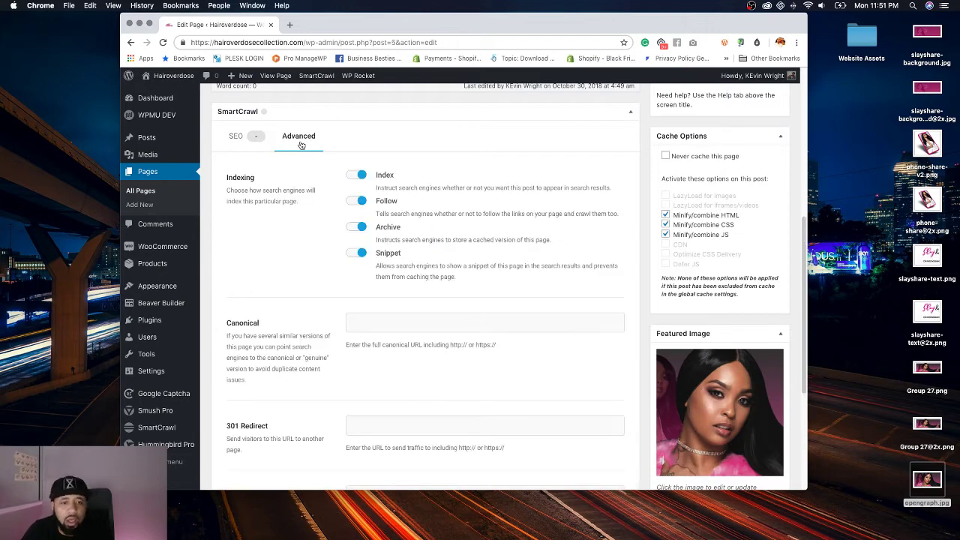
{"action": "scroll", "coordinate": [296, 277], "scroll_direction": "down", "scroll_amount": 5}
{"action": "scroll", "coordinate": [264, 262], "scroll_direction": "up", "scroll_amount": 12}
{"action": "scroll", "coordinate": [323, 311], "scroll_direction": "down", "scroll_amount": 10}
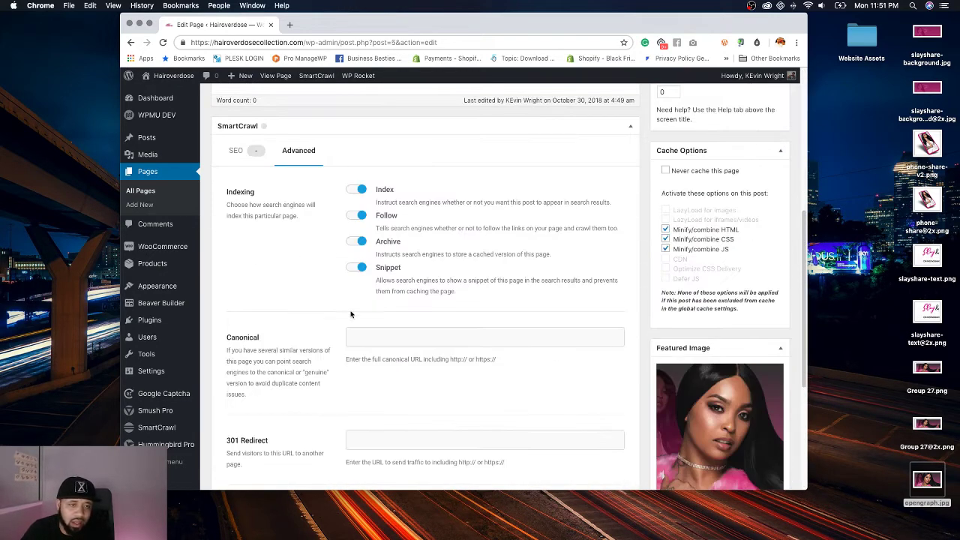
{"action": "scroll", "coordinate": [369, 281], "scroll_direction": "down", "scroll_amount": 6}
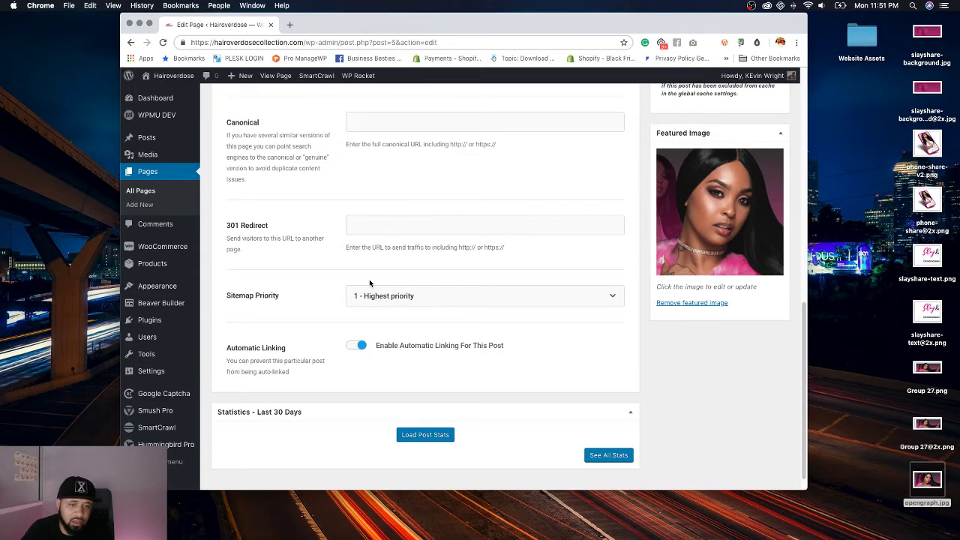
{"action": "scroll", "coordinate": [369, 282], "scroll_direction": "up", "scroll_amount": 15}
{"action": "scroll", "coordinate": [295, 332], "scroll_direction": "down", "scroll_amount": 10}
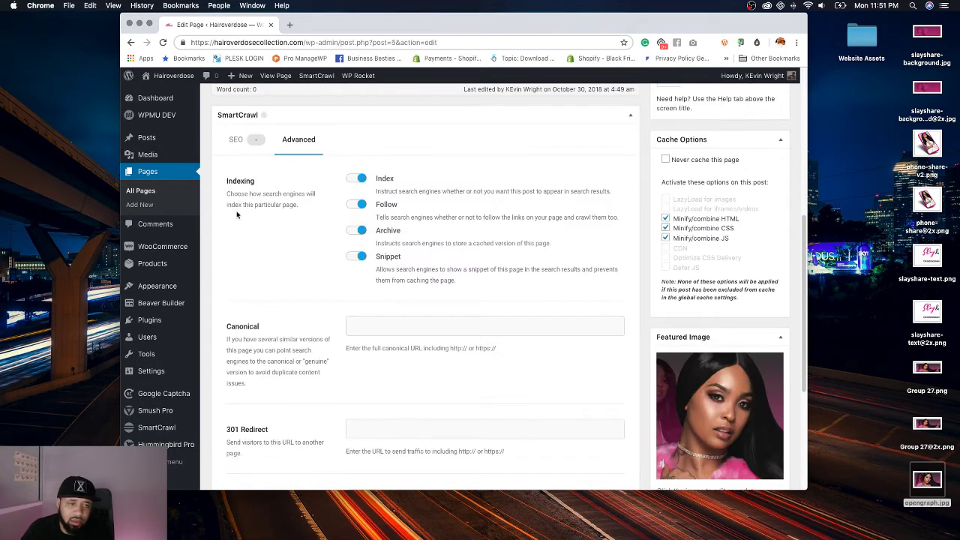
{"action": "left_click", "coordinate": [235, 135]}
Step: Update the Home page and close the duplicate page editor, keeping the updated one open
{"action": "scroll", "coordinate": [525, 300], "scroll_direction": "up", "scroll_amount": 10}
{"action": "left_click", "coordinate": [768, 287]}
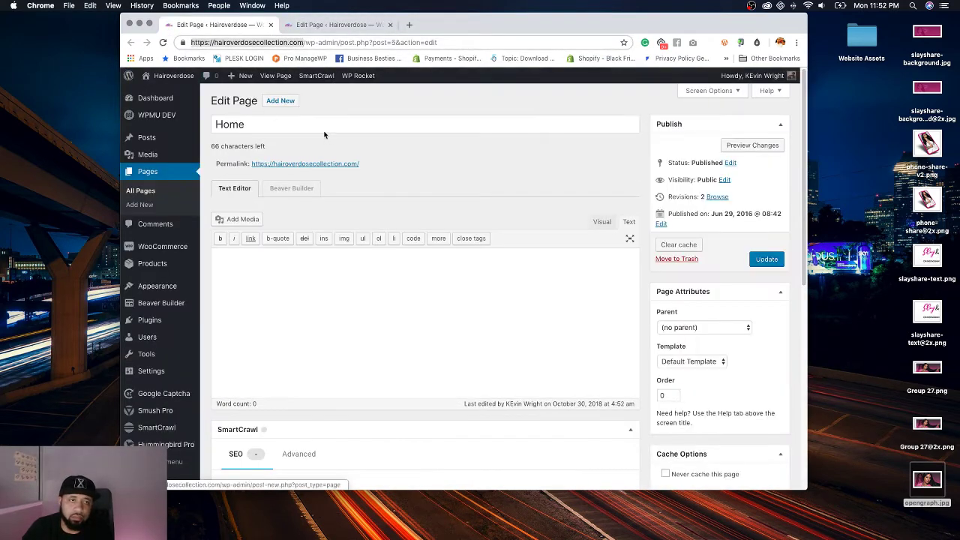
{"action": "left_click", "coordinate": [336, 25]}
{"action": "left_click", "coordinate": [352, 42]}
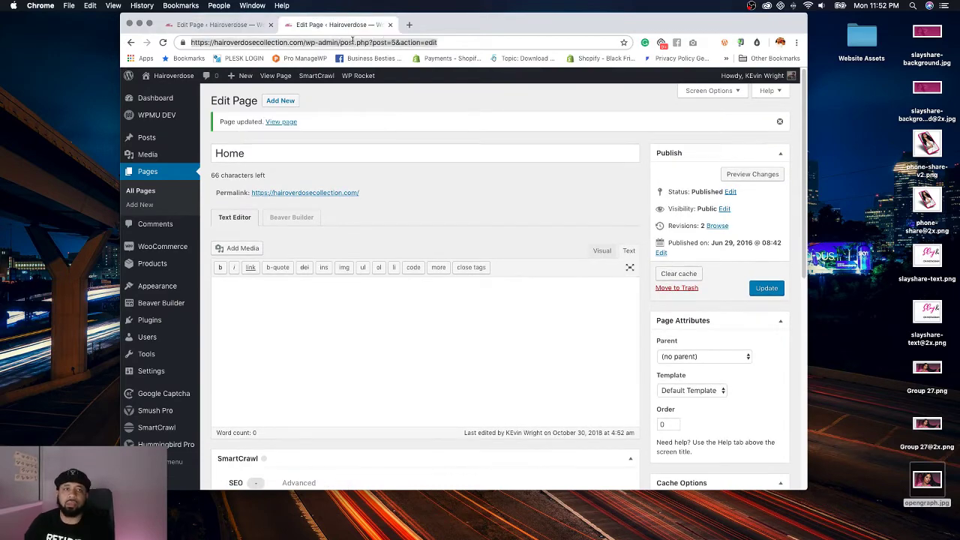
{"action": "left_click", "coordinate": [250, 27]}
{"action": "left_click", "coordinate": [270, 25]}
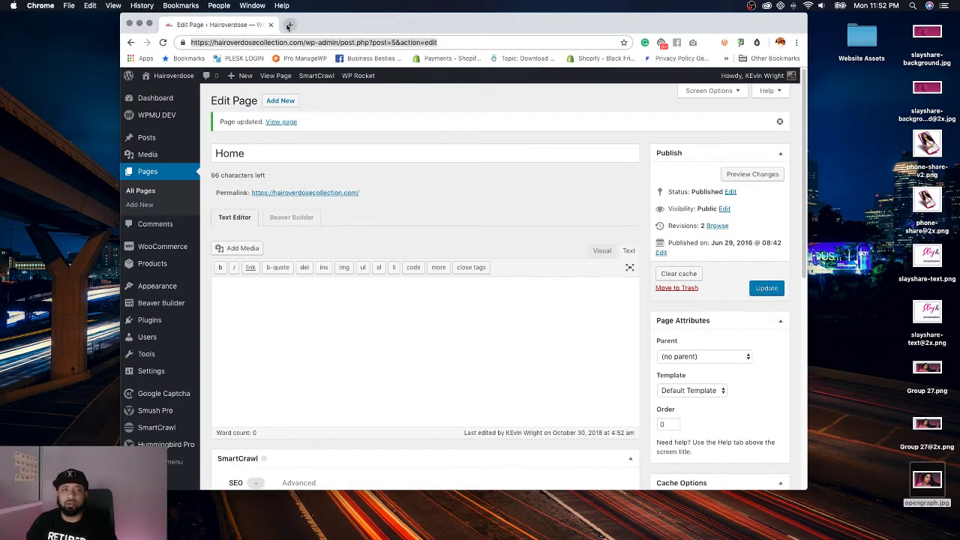
Step: Search the web for "facebook debug" in a new tab and open Facebook's Sharing Debugger
{"action": "key", "text": "super+t"}
{"action": "type", "text": "facebook debug"}
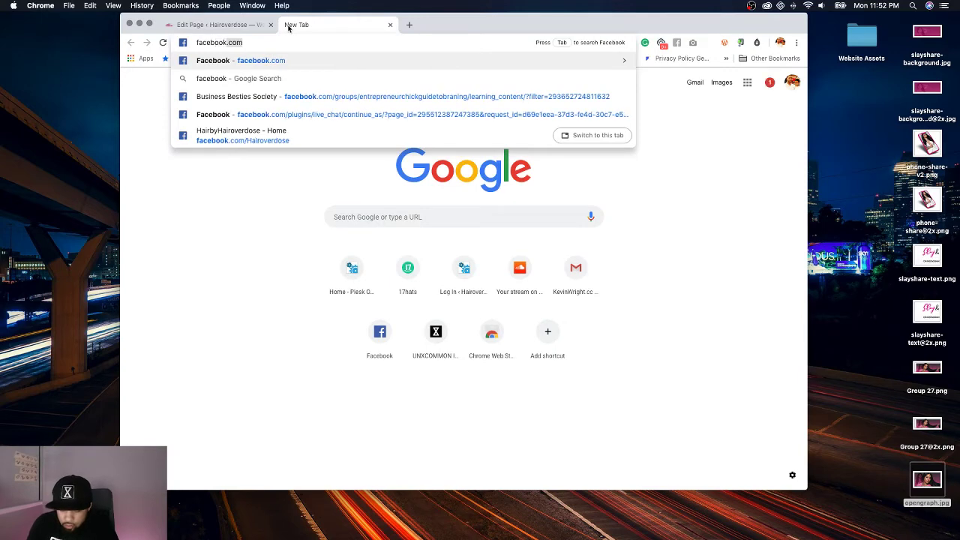
{"action": "key", "text": "Return"}
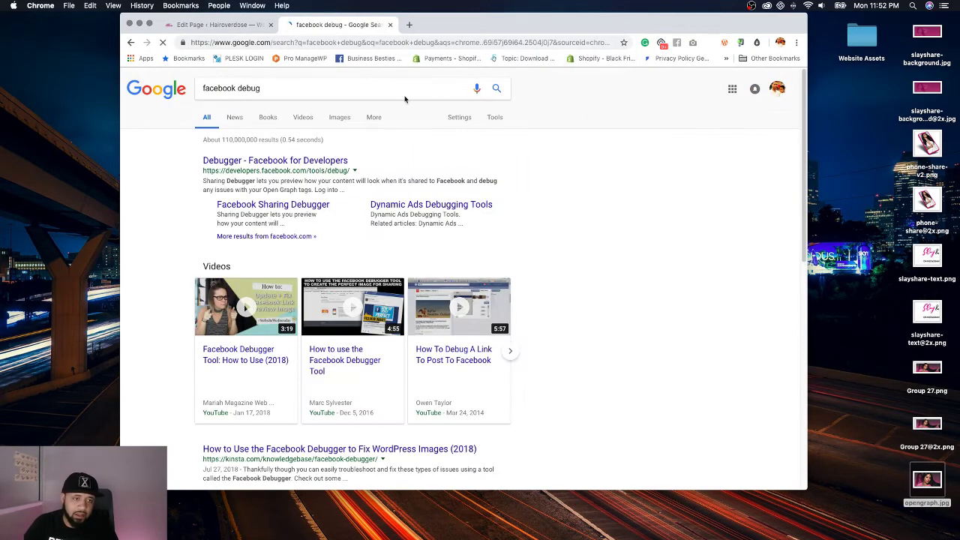
{"action": "left_click", "coordinate": [214, 161]}
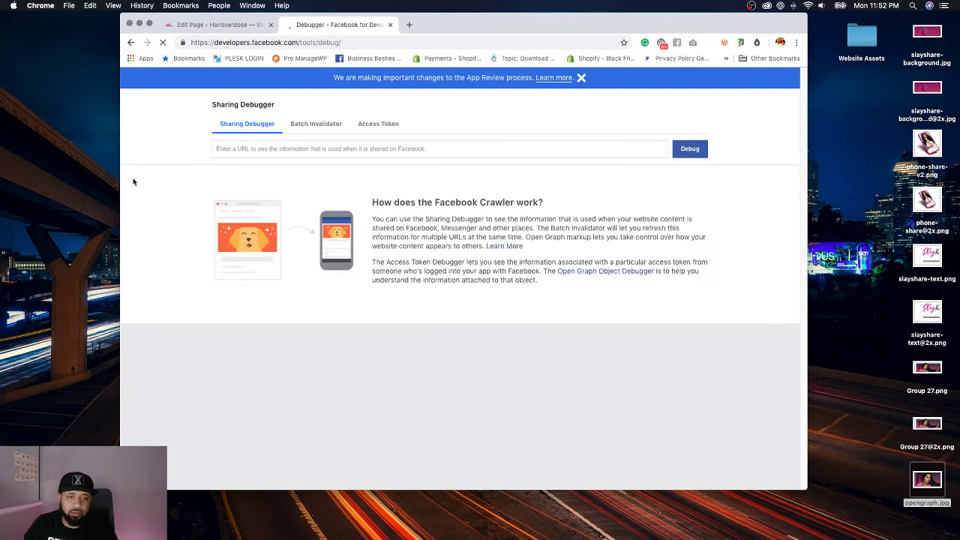
{"action": "left_click", "coordinate": [283, 164]}
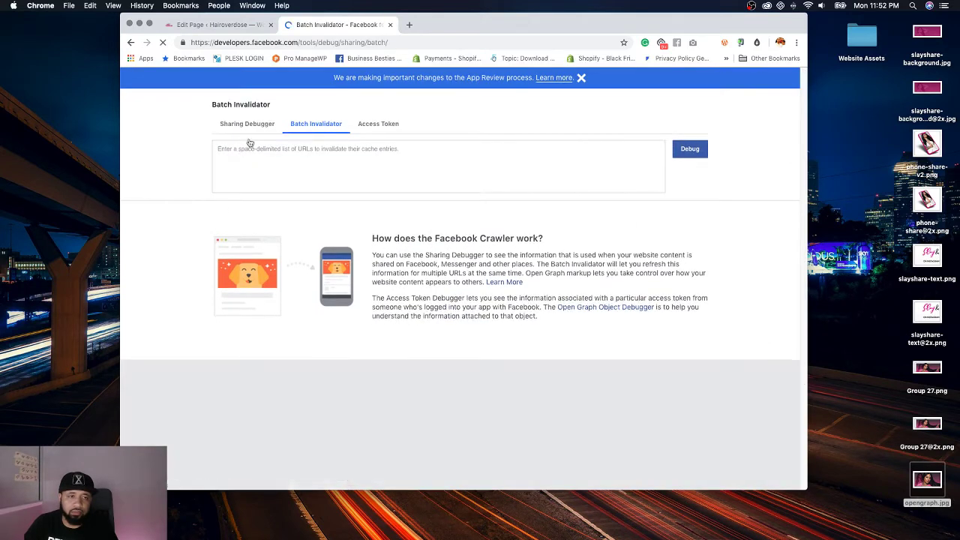
{"action": "left_click", "coordinate": [244, 153]}
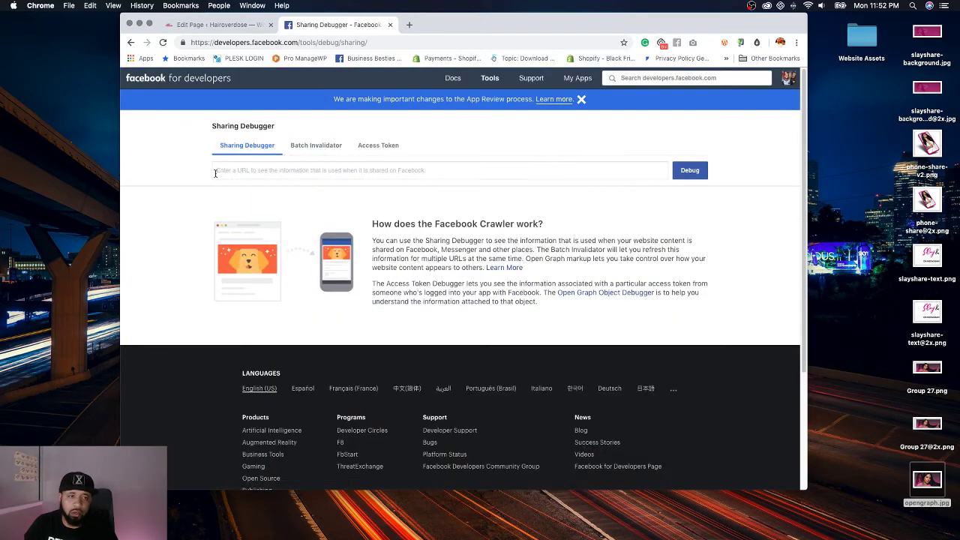
{"action": "type", "text": "https://hairoverdosecollection.com"}
{"action": "left_click", "coordinate": [688, 175]}
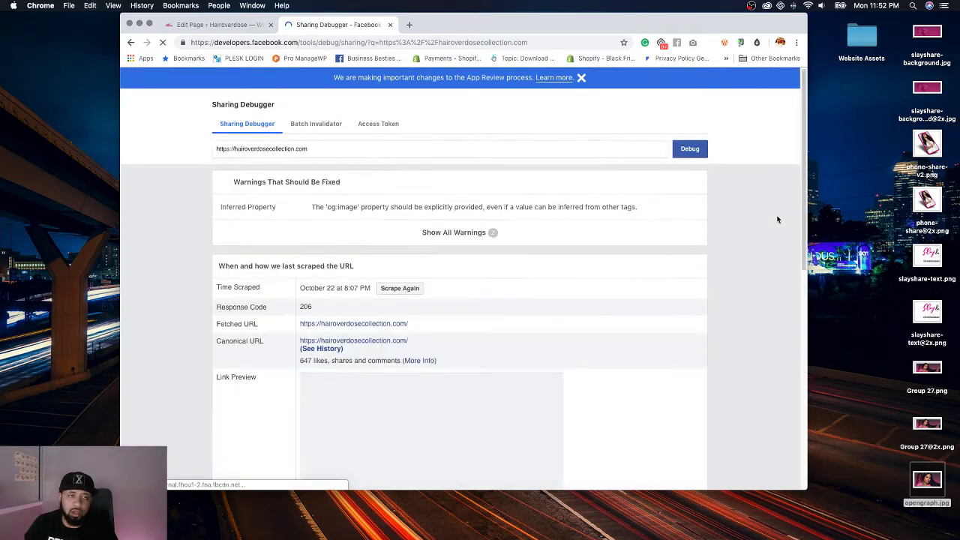
{"action": "scroll", "coordinate": [724, 271], "scroll_direction": "down", "scroll_amount": 2}
{"action": "scroll", "coordinate": [603, 331], "scroll_direction": "down", "scroll_amount": 2}
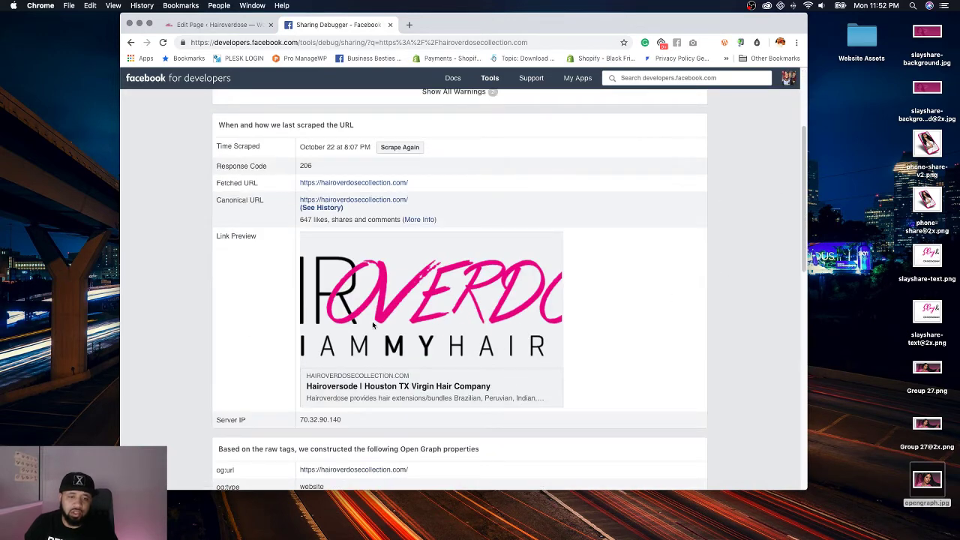
{"action": "scroll", "coordinate": [361, 308], "scroll_direction": "up", "scroll_amount": 2}
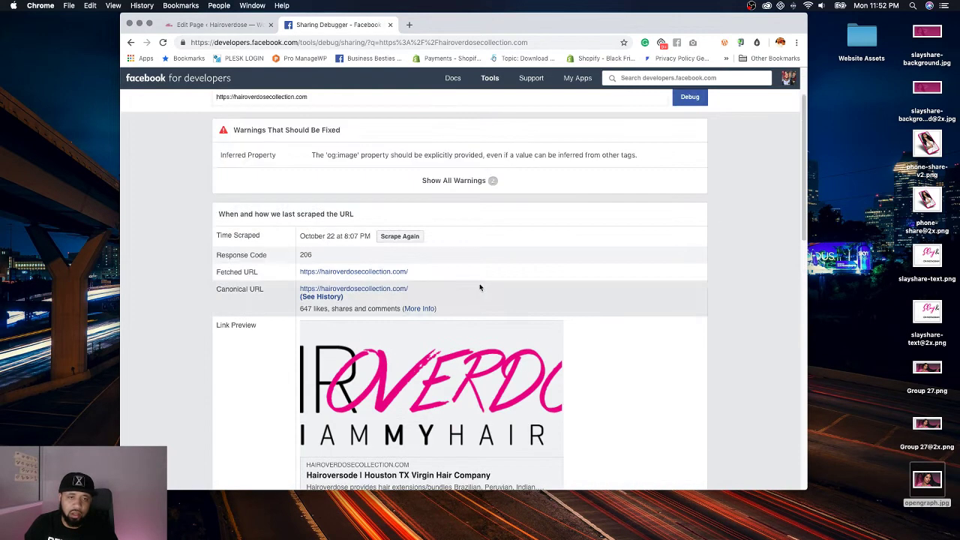
Step: Rescrape the site's URL, rerun the debug to refresh the link preview, and scrape it once more
{"action": "left_click", "coordinate": [402, 236]}
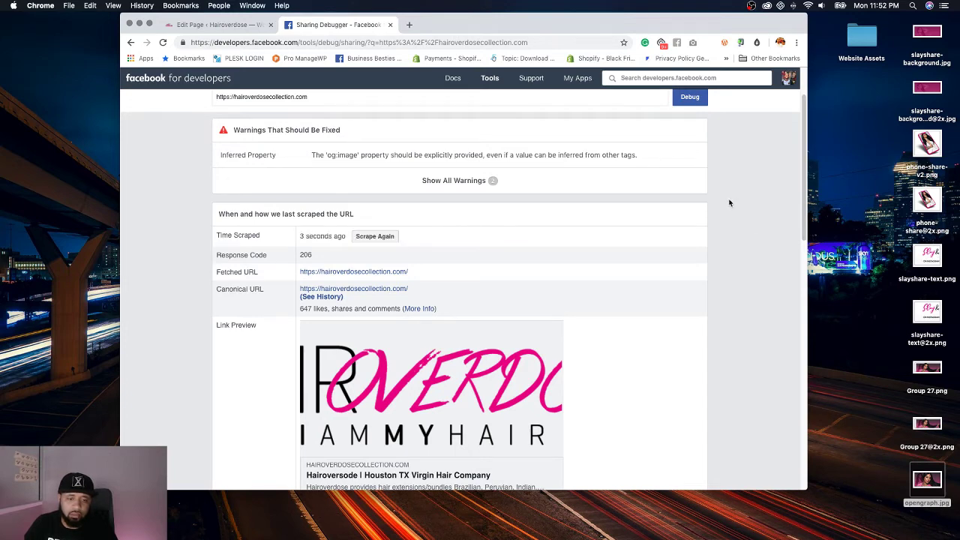
{"action": "left_click", "coordinate": [689, 102]}
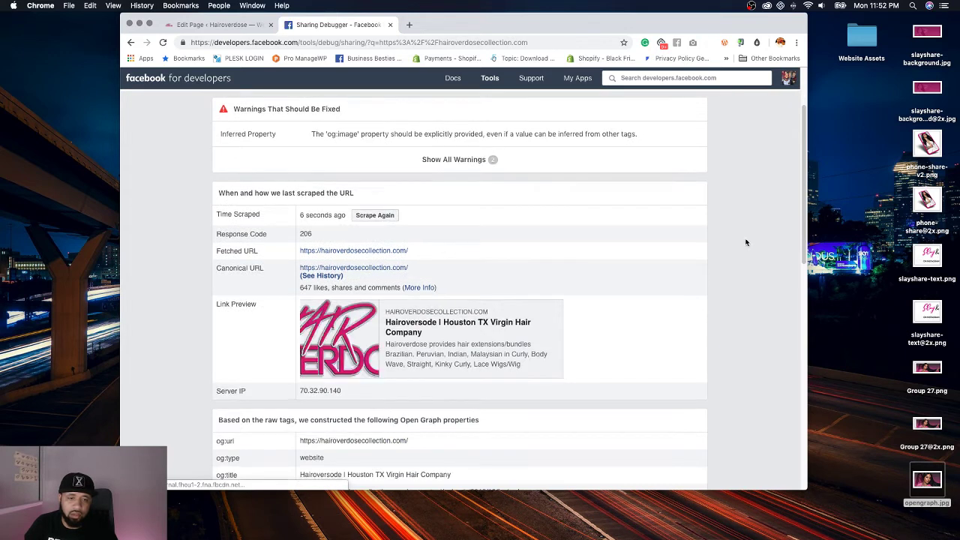
{"action": "left_click", "coordinate": [375, 215]}
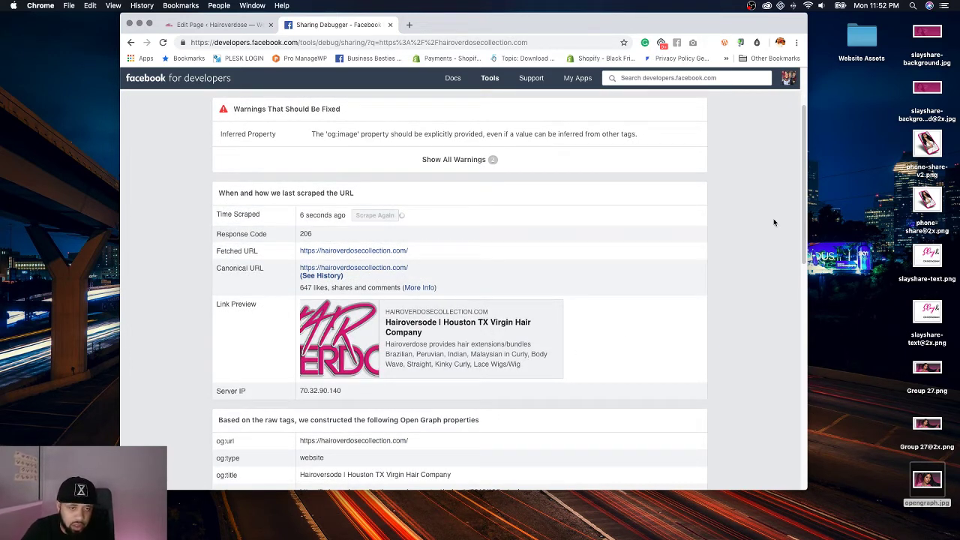
{"action": "scroll", "coordinate": [720, 226], "scroll_direction": "up", "scroll_amount": 2}
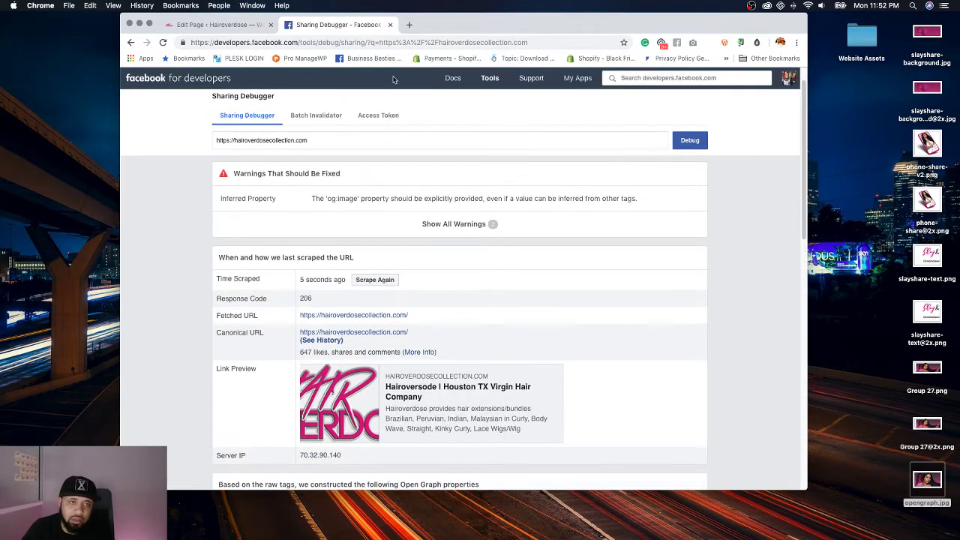
Step: In the WordPress site's SmartCrawl settings, enable Social, Page Analysis and all three Meta Tags options, and save the settings
{"action": "left_click", "coordinate": [246, 26]}
{"action": "scroll", "coordinate": [596, 255], "scroll_direction": "down", "scroll_amount": 2}
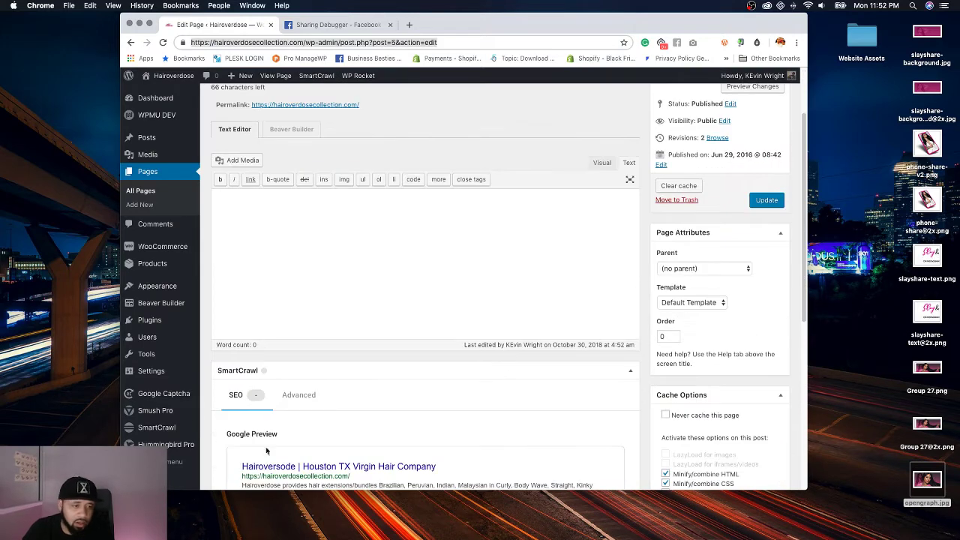
{"action": "mouse_move", "coordinate": [151, 431]}
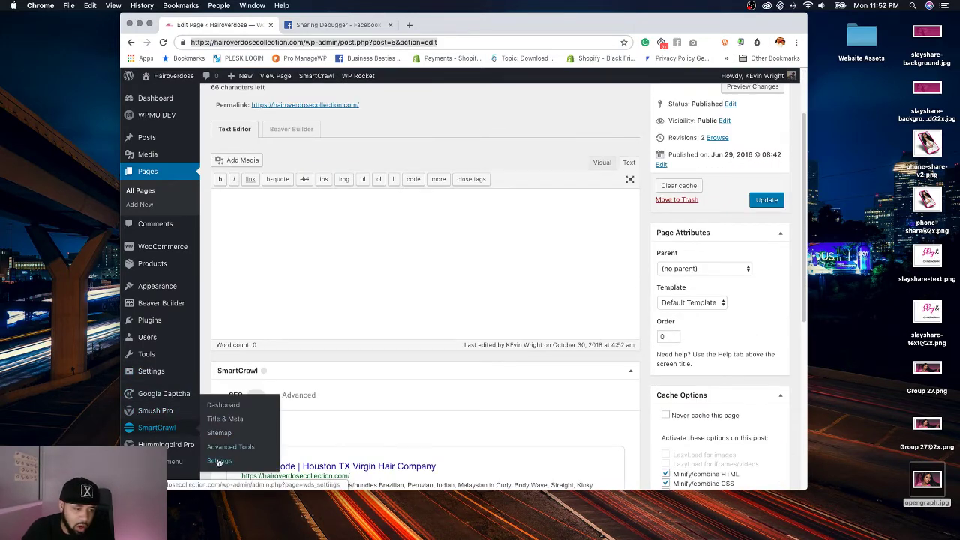
{"action": "left_click", "coordinate": [219, 460]}
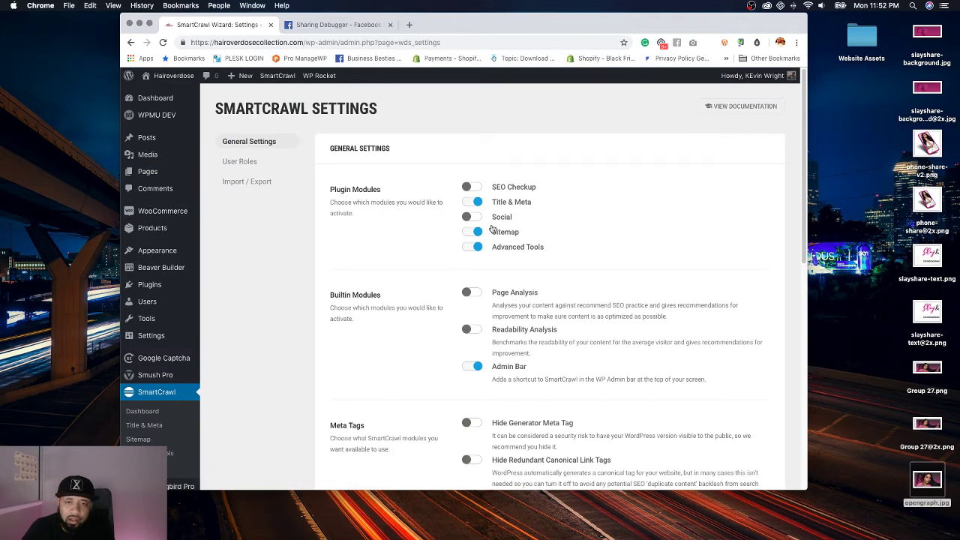
{"action": "left_click", "coordinate": [493, 219]}
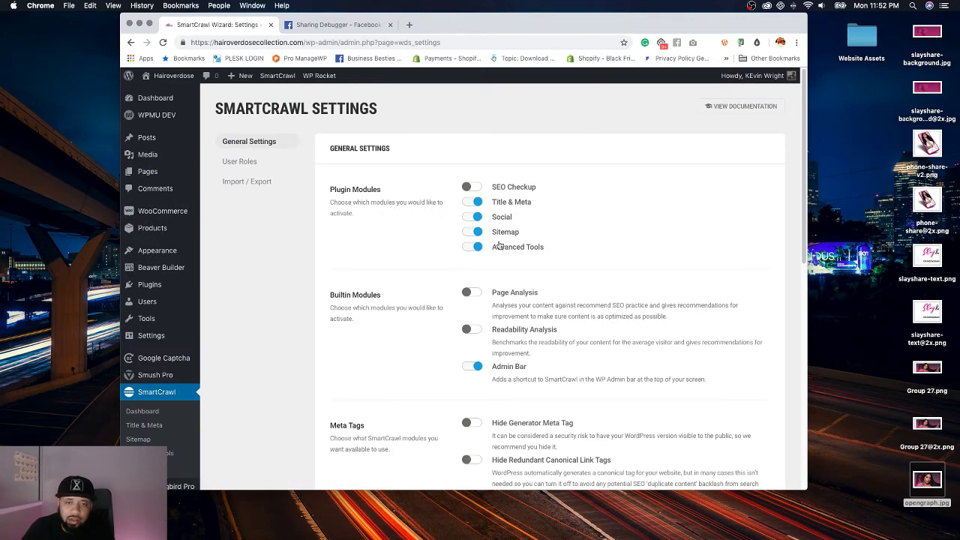
{"action": "left_click", "coordinate": [471, 294]}
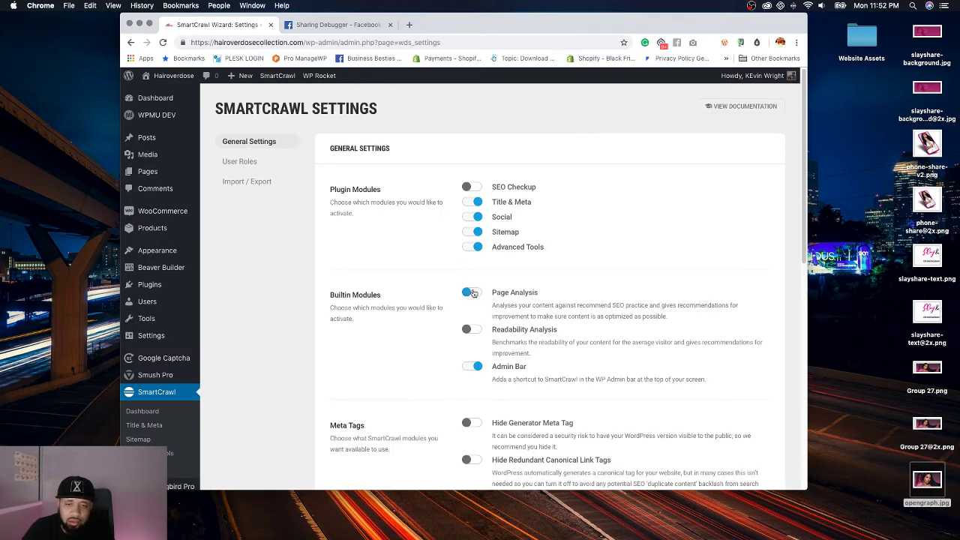
{"action": "scroll", "coordinate": [512, 274], "scroll_direction": "down", "scroll_amount": 5}
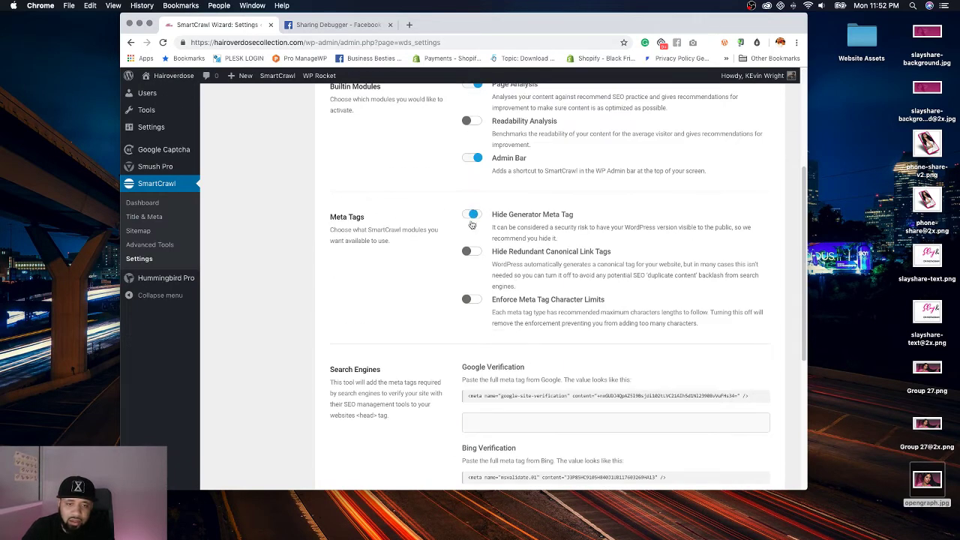
{"action": "scroll", "coordinate": [497, 323], "scroll_direction": "down", "scroll_amount": 6}
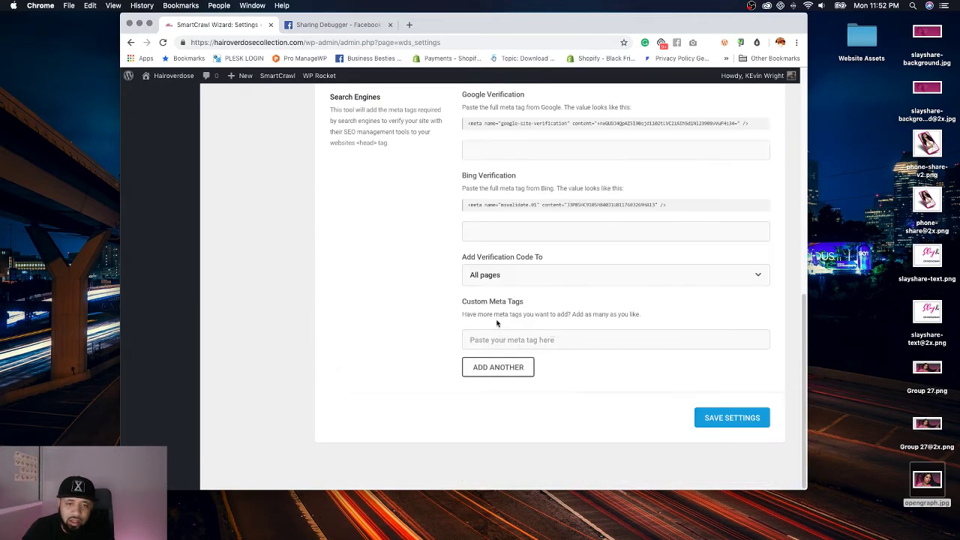
{"action": "left_click", "coordinate": [753, 418]}
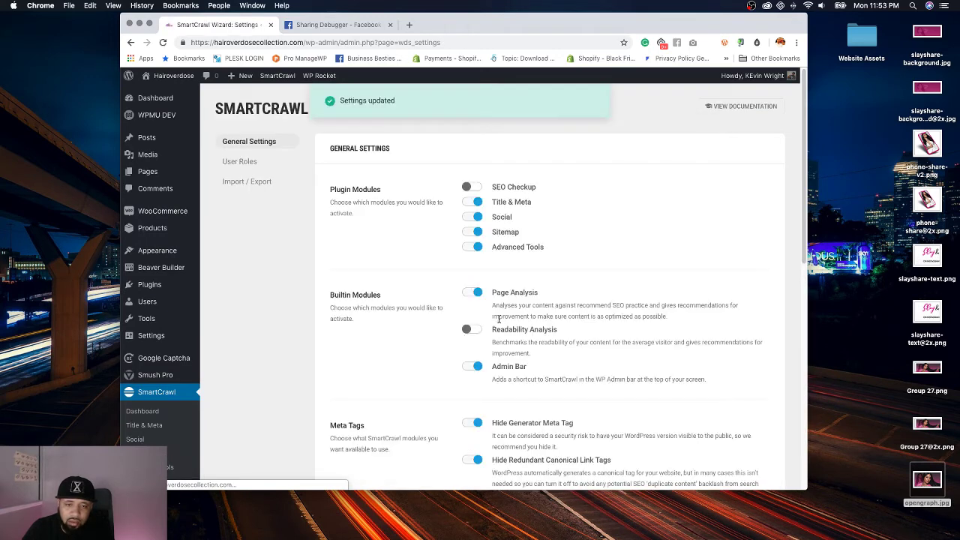
Step: Enable Readability Analysis in the SmartCrawl settings and save
{"action": "left_click", "coordinate": [471, 329]}
{"action": "scroll", "coordinate": [761, 425], "scroll_direction": "down", "scroll_amount": 10}
{"action": "left_click", "coordinate": [761, 426]}
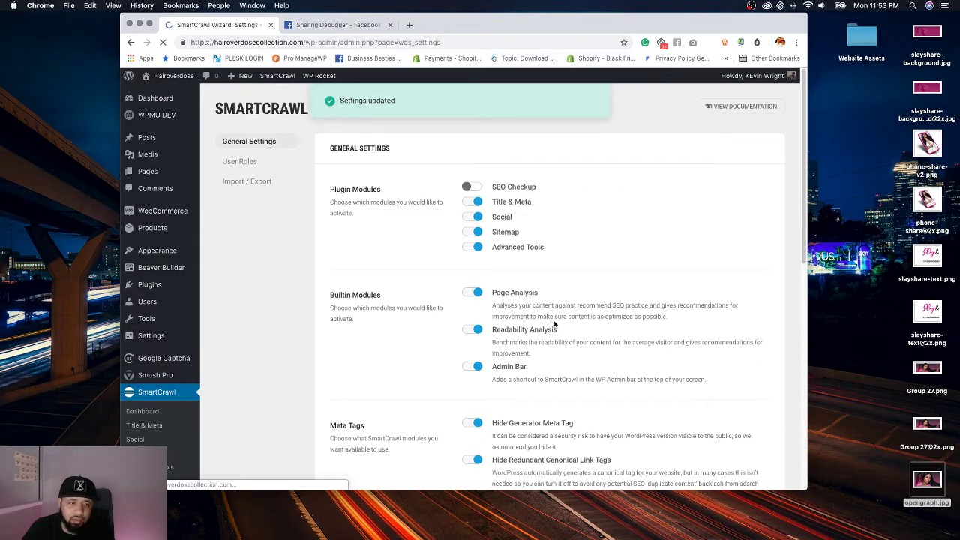
{"action": "scroll", "coordinate": [300, 278], "scroll_direction": "down", "scroll_amount": 3}
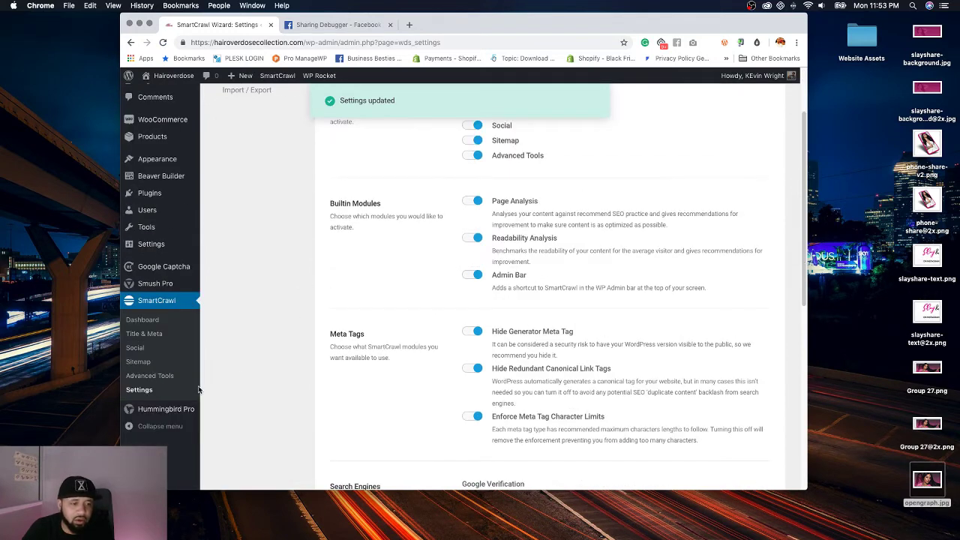
Step: Review the Automatic Linking options in SmartCrawl's Advanced Tools
{"action": "left_click", "coordinate": [147, 377]}
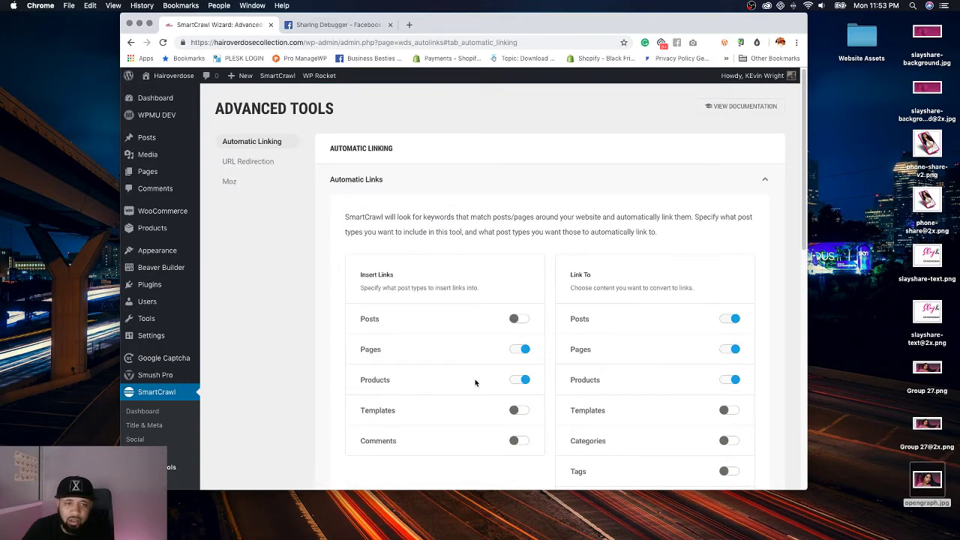
{"action": "scroll", "coordinate": [477, 379], "scroll_direction": "down", "scroll_amount": 1}
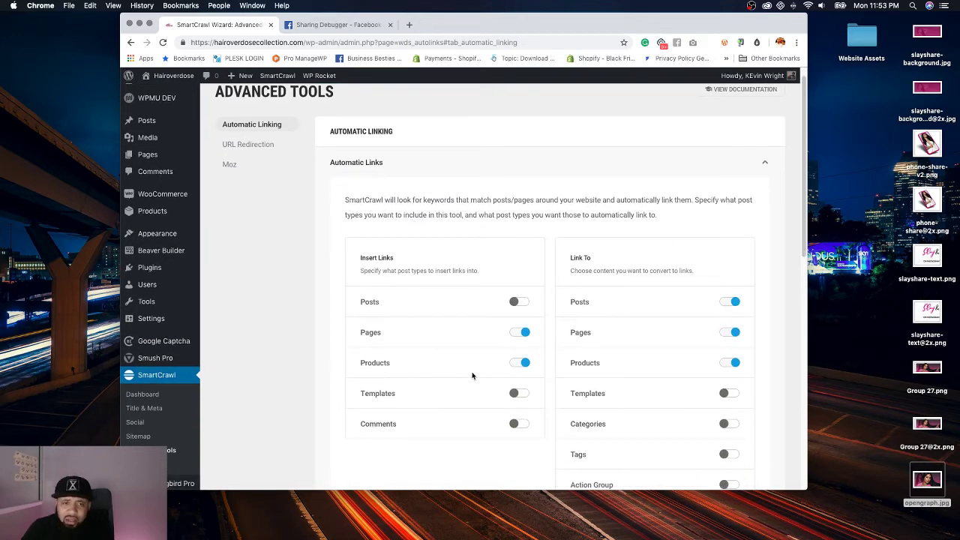
{"action": "scroll", "coordinate": [472, 376], "scroll_direction": "down", "scroll_amount": 1}
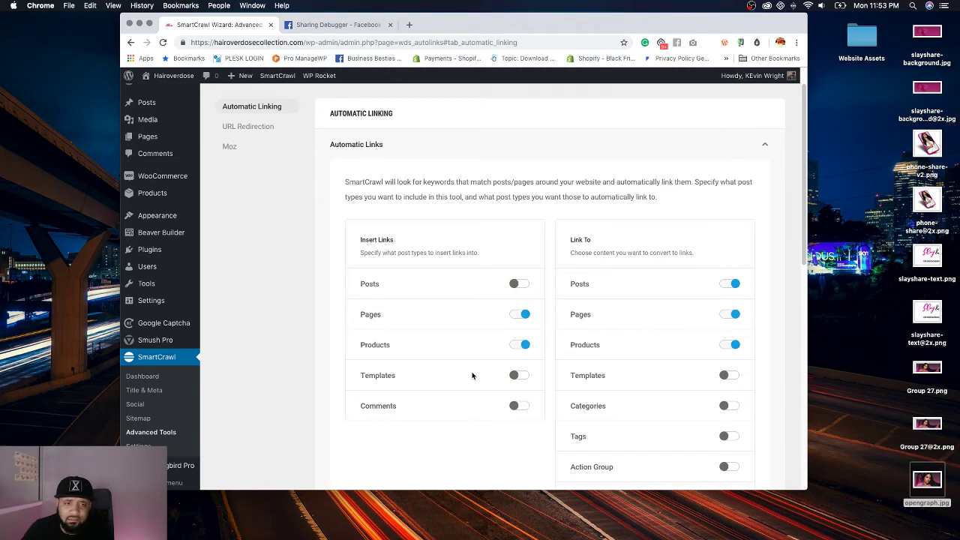
{"action": "scroll", "coordinate": [473, 376], "scroll_direction": "down", "scroll_amount": 10}
{"action": "scroll", "coordinate": [472, 375], "scroll_direction": "up", "scroll_amount": 15}
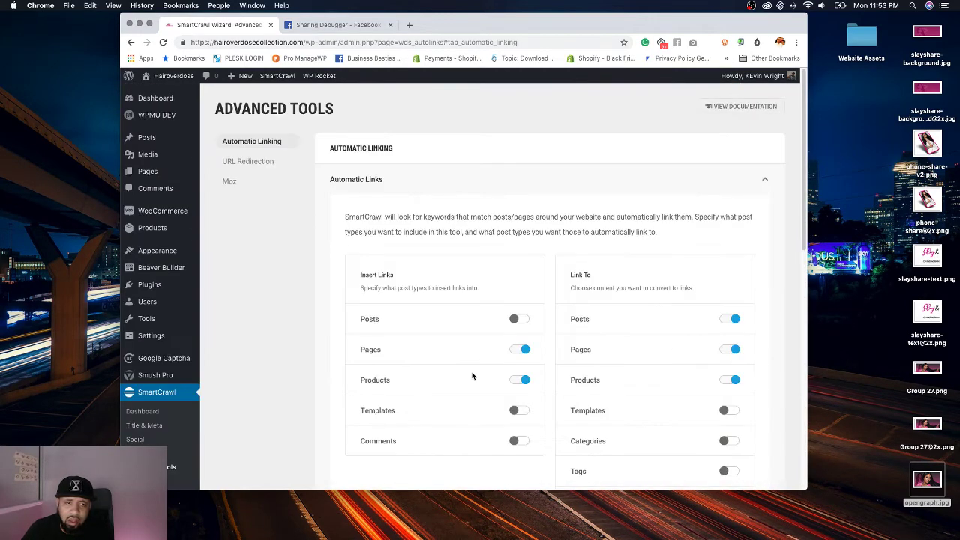
{"action": "scroll", "coordinate": [296, 279], "scroll_direction": "down", "scroll_amount": 1}
Step: Exclude Posts, Templates, Tags, Product Tags, Product Length and the fl-builder-template-category Categories from the SmartCrawl sitemap, and save the settings
{"action": "left_click", "coordinate": [138, 435]}
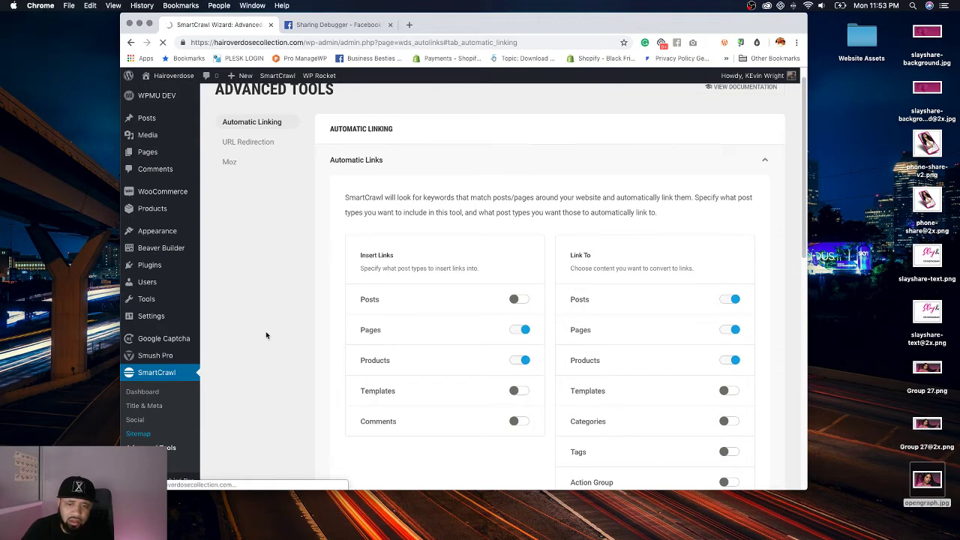
{"action": "scroll", "coordinate": [278, 332], "scroll_direction": "down", "scroll_amount": 5}
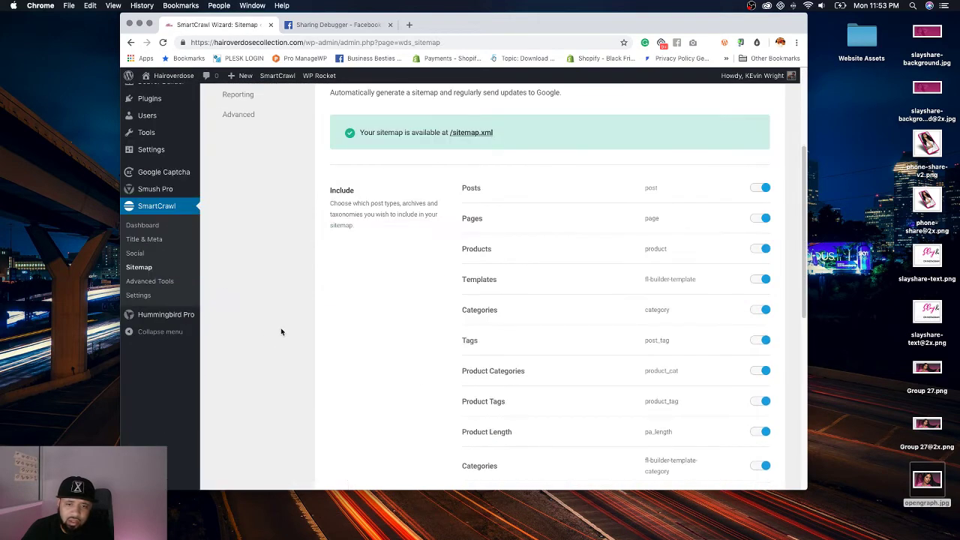
{"action": "left_click", "coordinate": [768, 379]}
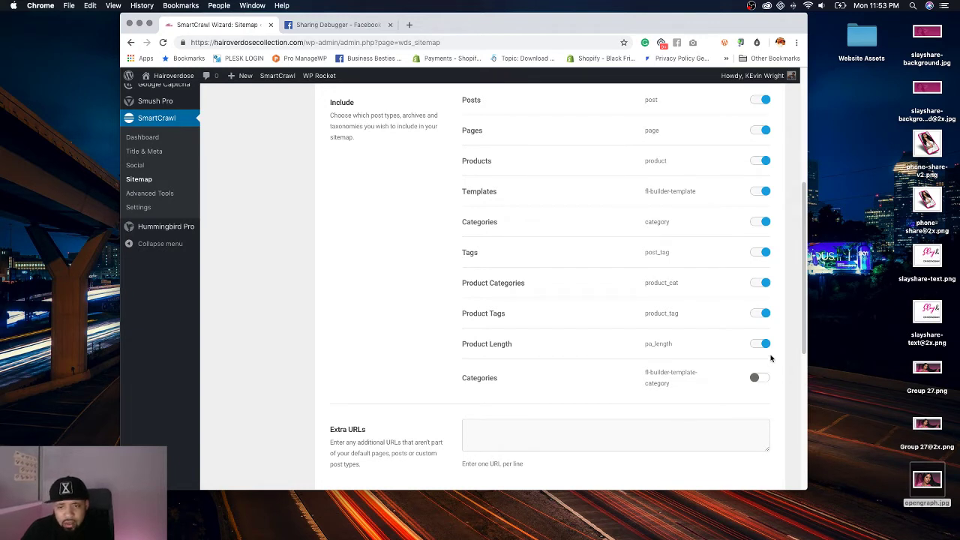
{"action": "left_click", "coordinate": [765, 345]}
{"action": "left_click", "coordinate": [763, 317]}
{"action": "scroll", "coordinate": [750, 304], "scroll_direction": "up", "scroll_amount": 1}
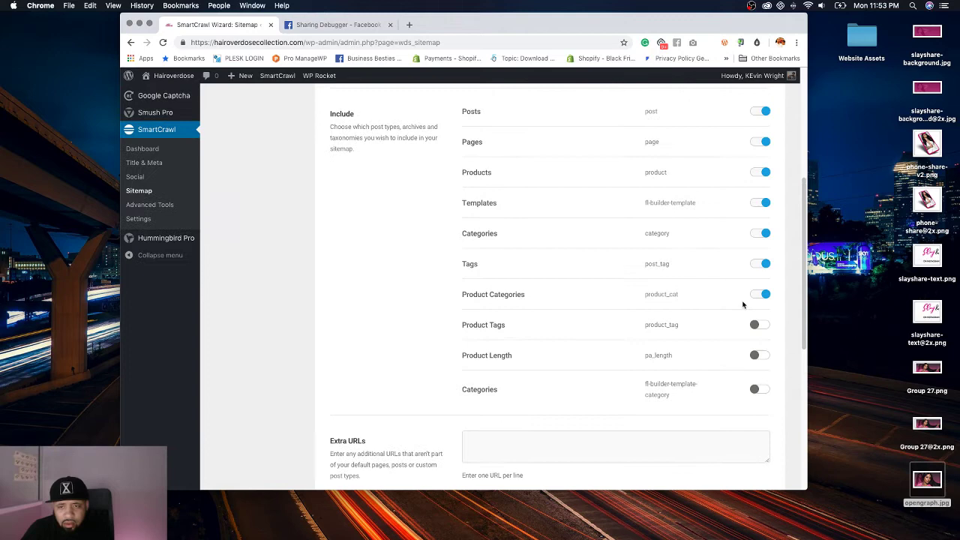
{"action": "left_click", "coordinate": [760, 265]}
{"action": "scroll", "coordinate": [759, 266], "scroll_direction": "up", "scroll_amount": 2}
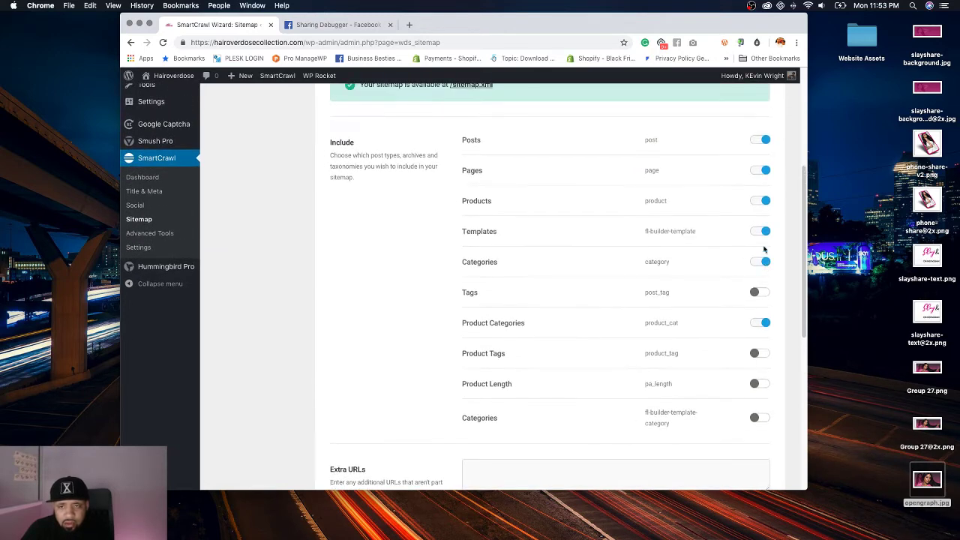
{"action": "left_click", "coordinate": [761, 233]}
{"action": "scroll", "coordinate": [762, 238], "scroll_direction": "up", "scroll_amount": 1}
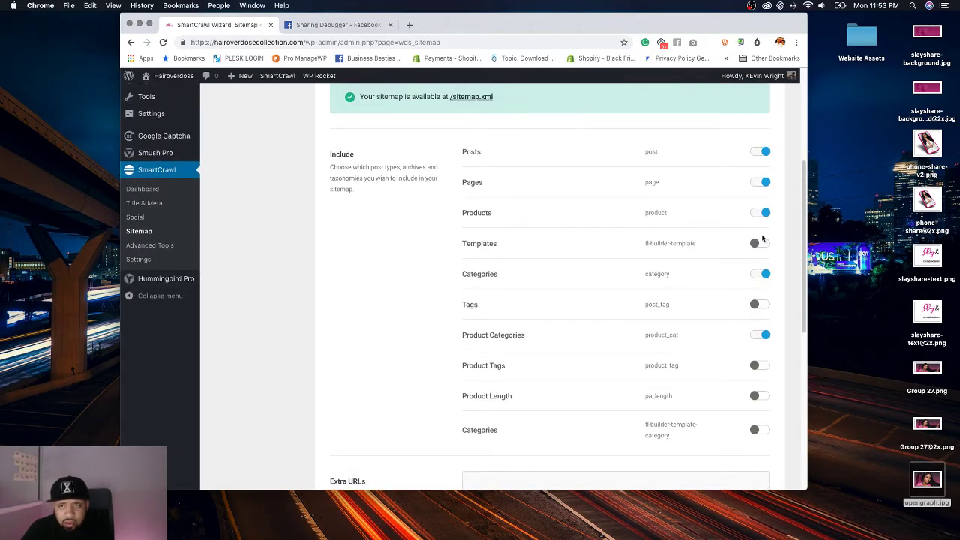
{"action": "left_click", "coordinate": [762, 153]}
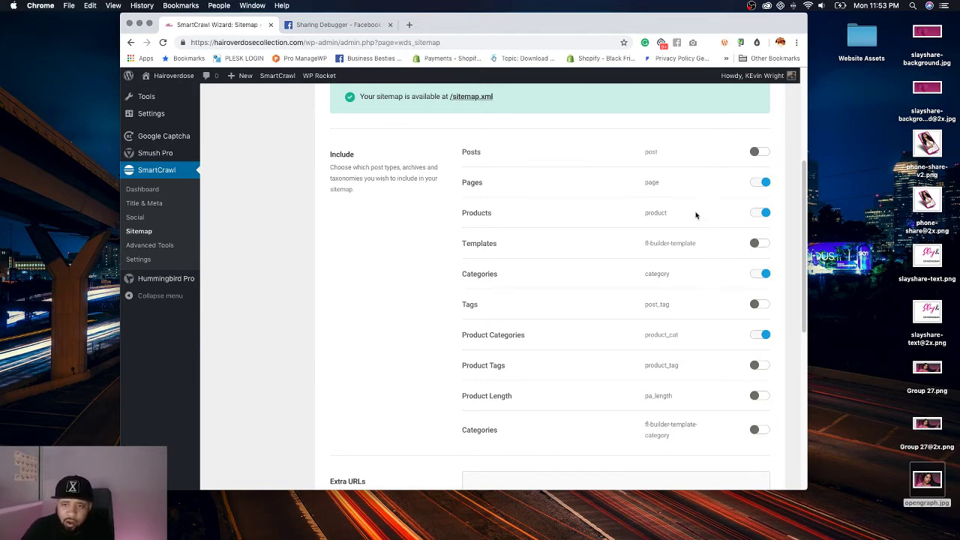
{"action": "scroll", "coordinate": [746, 375], "scroll_direction": "down", "scroll_amount": 5}
{"action": "left_click", "coordinate": [745, 408]}
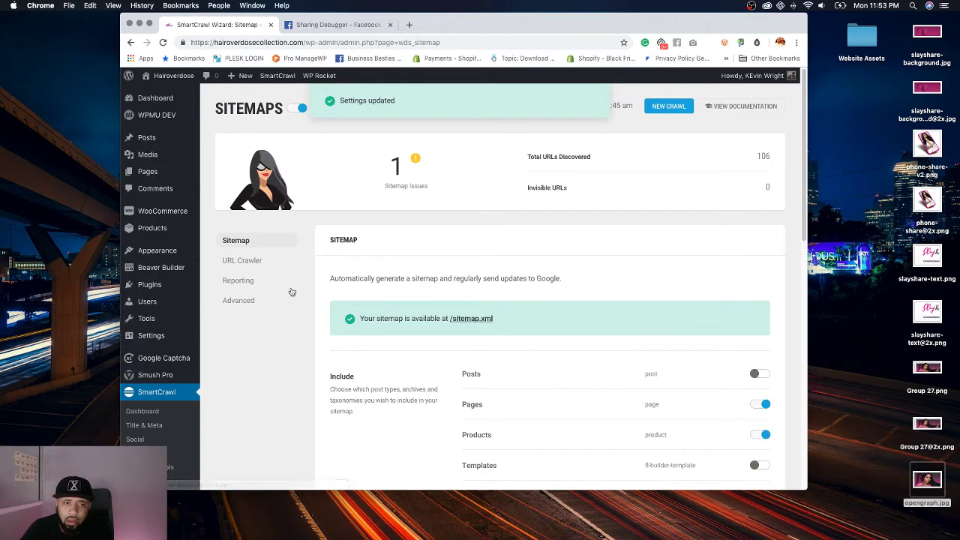
Step: In the advanced sitemap settings, enable Include Image Items With The Sitemap and save
{"action": "left_click", "coordinate": [259, 261]}
{"action": "left_click", "coordinate": [248, 281]}
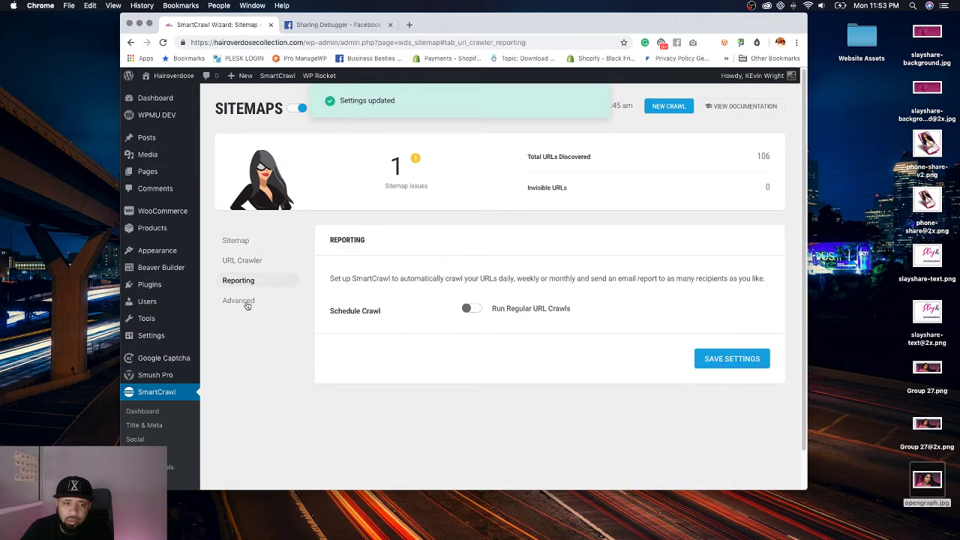
{"action": "left_click", "coordinate": [246, 303]}
{"action": "scroll", "coordinate": [389, 305], "scroll_direction": "down", "scroll_amount": 3}
{"action": "scroll", "coordinate": [503, 306], "scroll_direction": "down", "scroll_amount": 1}
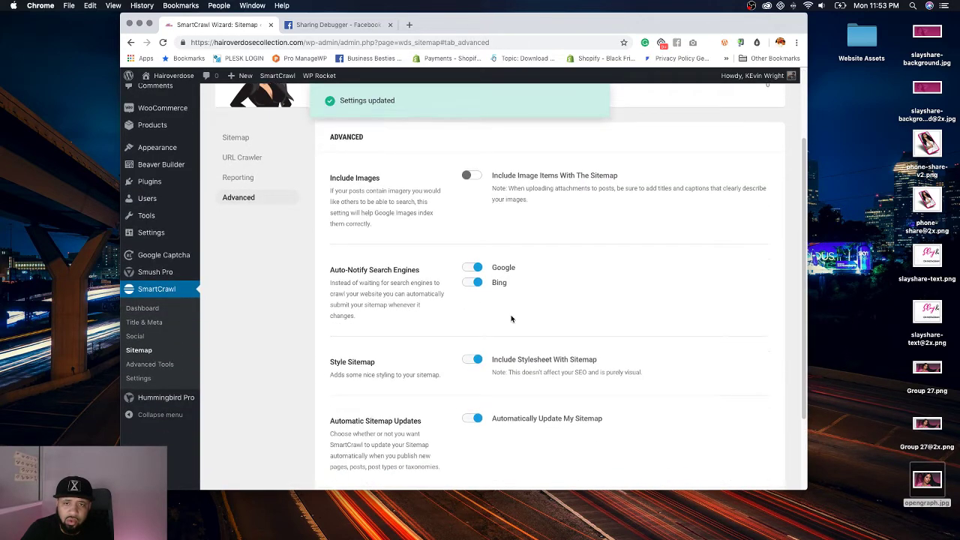
{"action": "left_click", "coordinate": [472, 156]}
{"action": "scroll", "coordinate": [475, 160], "scroll_direction": "down", "scroll_amount": 3}
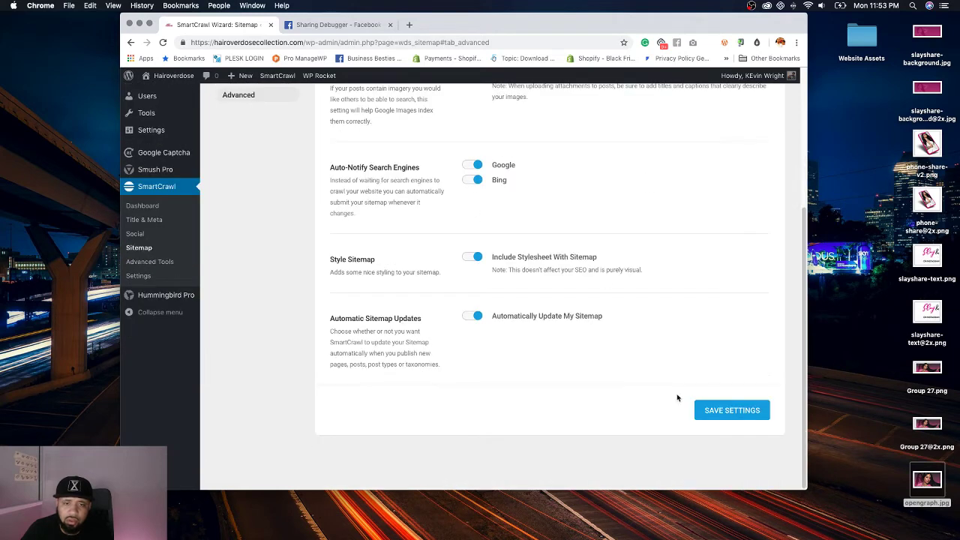
{"action": "left_click", "coordinate": [740, 410]}
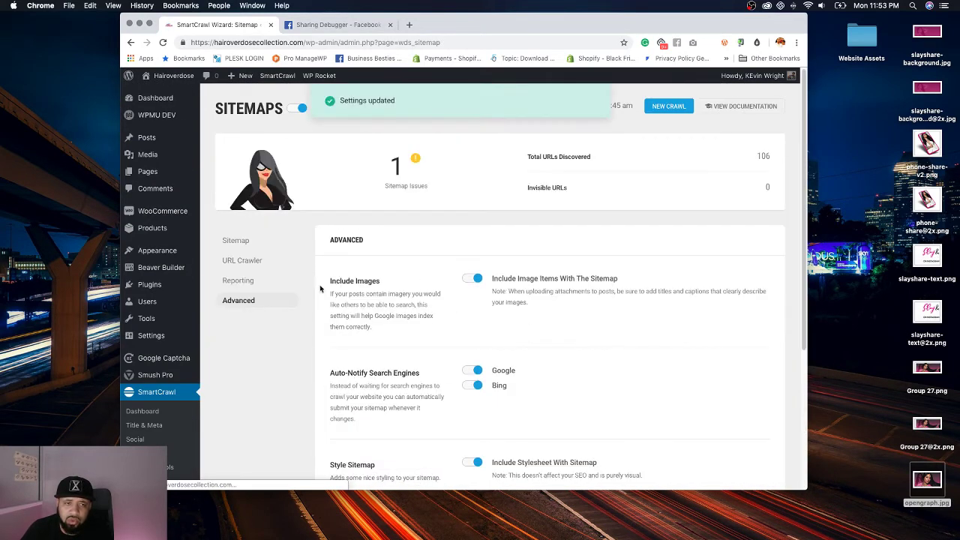
Step: In SmartCrawl's Social account settings, set the type to Organization and copy the website name Hairoverdose into the organization name
{"action": "scroll", "coordinate": [300, 319], "scroll_direction": "down", "scroll_amount": 3}
{"action": "left_click", "coordinate": [135, 349]}
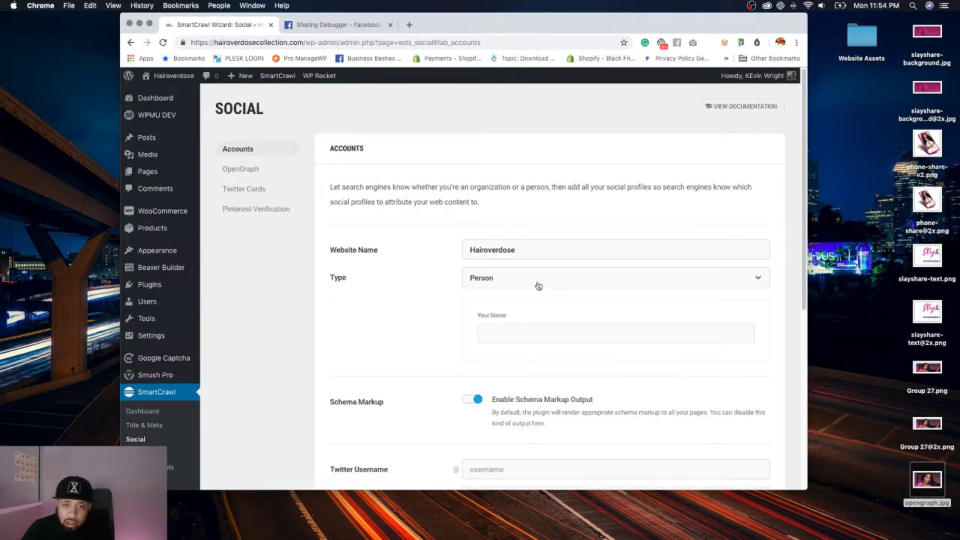
{"action": "left_click", "coordinate": [537, 283]}
{"action": "left_click", "coordinate": [529, 319]}
{"action": "double_click", "coordinate": [539, 249]}
{"action": "key", "text": "ctrl+c"}
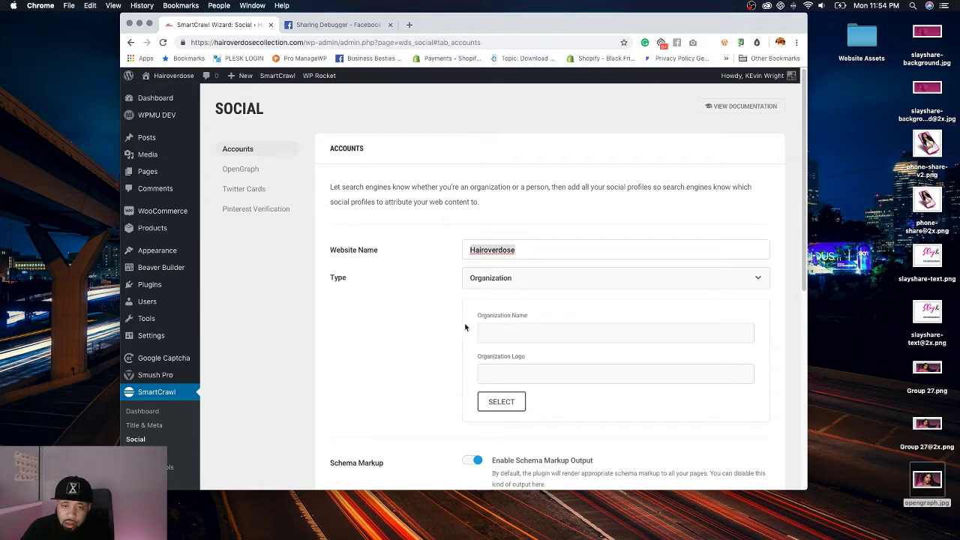
{"action": "left_click", "coordinate": [467, 331]}
{"action": "key", "text": "ctrl+v"}
Step: Choose favicon.png from the media library as the organization logo
{"action": "left_click", "coordinate": [485, 401]}
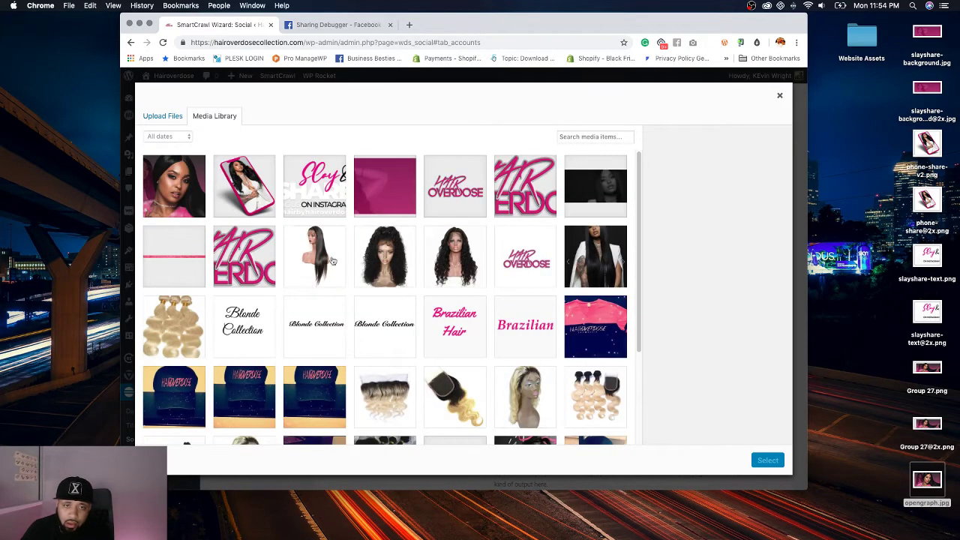
{"action": "left_click", "coordinate": [462, 202]}
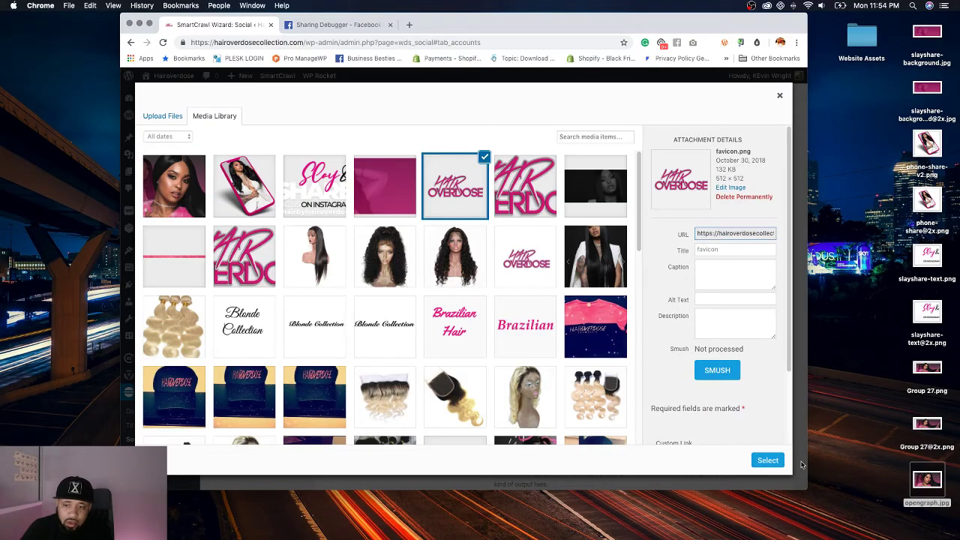
{"action": "left_click", "coordinate": [767, 459]}
{"action": "scroll", "coordinate": [486, 345], "scroll_direction": "down", "scroll_amount": 3}
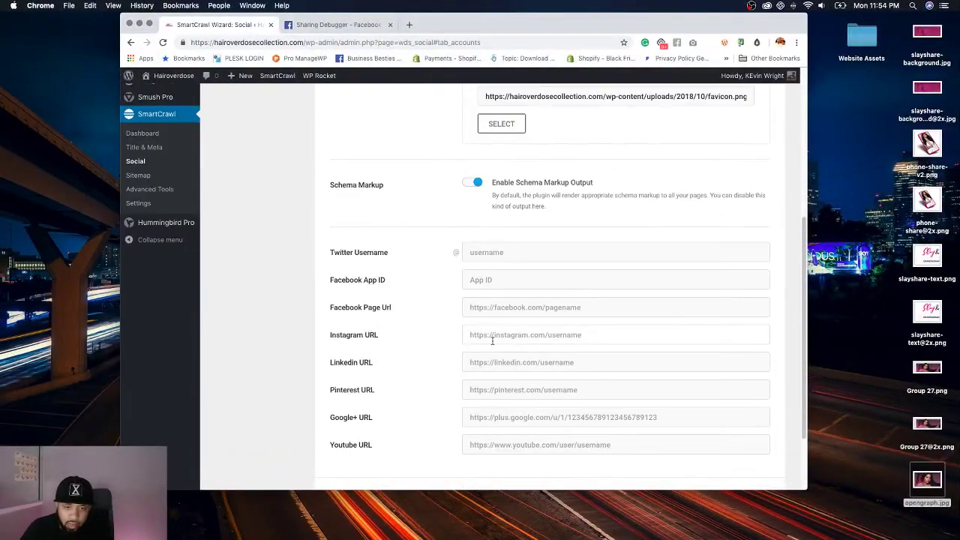
{"action": "key", "text": "super+v"}
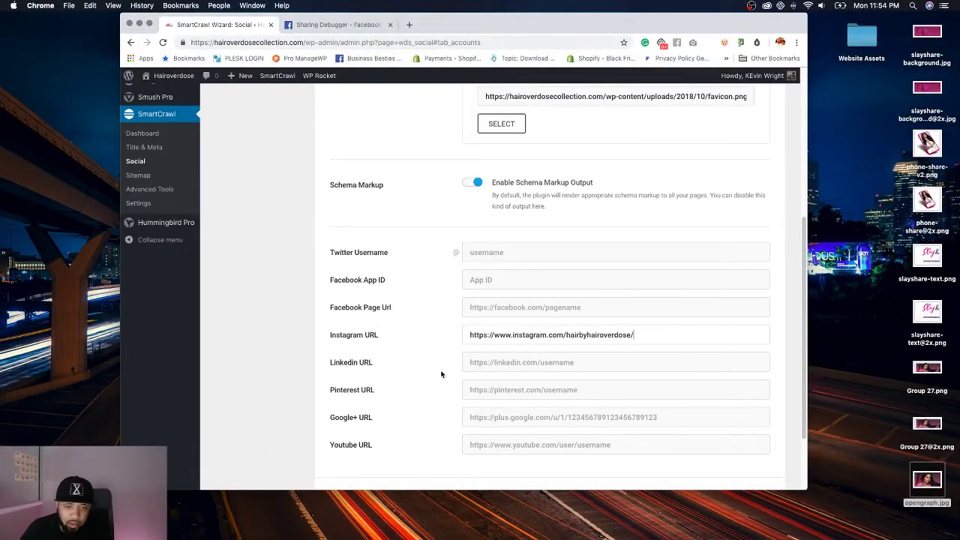
{"action": "key", "text": "ctrl+Right"}
{"action": "left_click", "coordinate": [333, 46]}
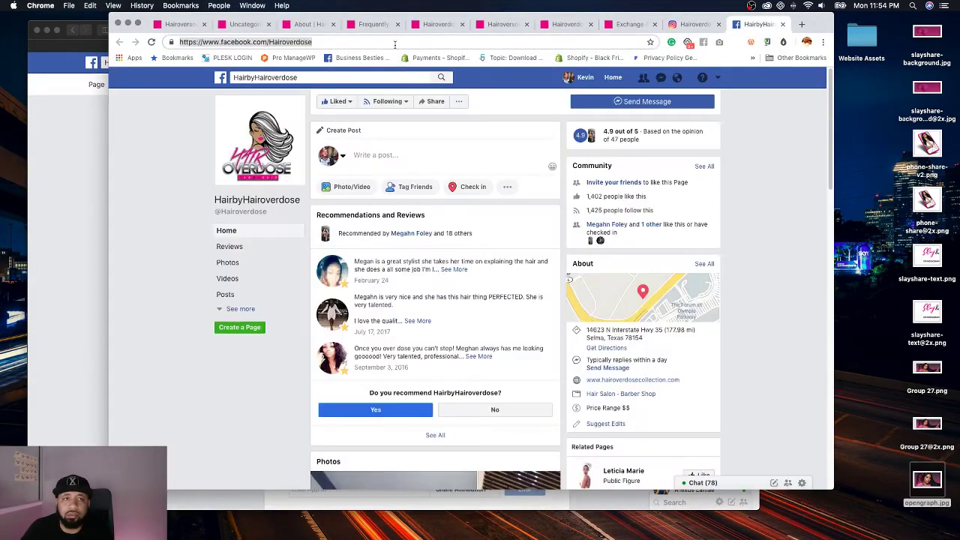
{"action": "key", "text": "ctrl+Left"}
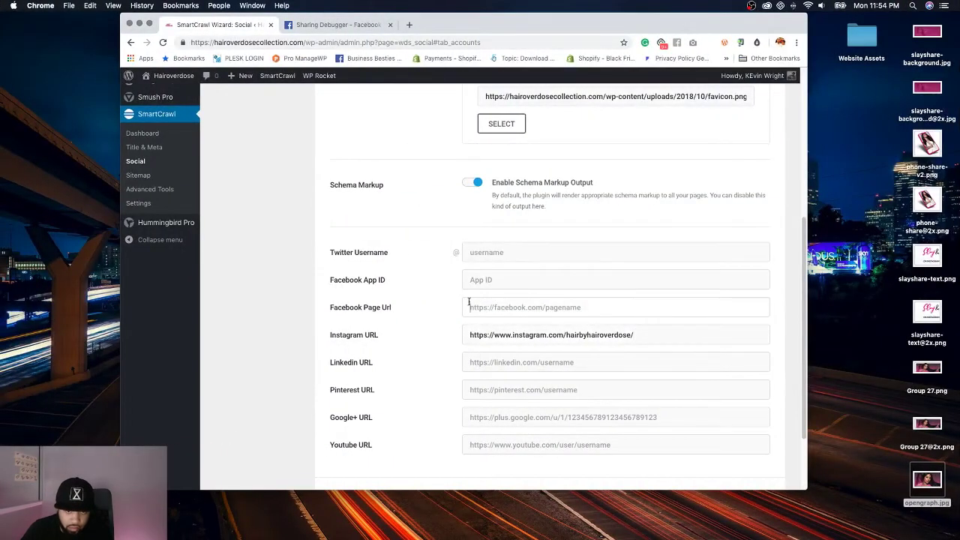
{"action": "key", "text": "super+v"}
{"action": "scroll", "coordinate": [450, 307], "scroll_direction": "down", "scroll_amount": 3}
{"action": "left_click", "coordinate": [733, 407]}
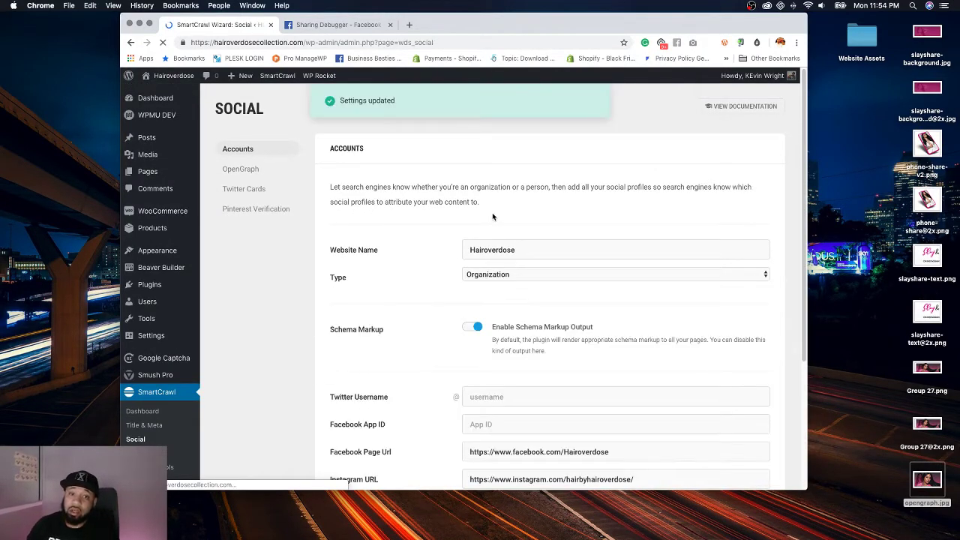
Step: Save the Social settings with OpenGraph enabled, and enable and save Twitter Cards using Summary Card with Large Image
{"action": "left_click", "coordinate": [243, 168]}
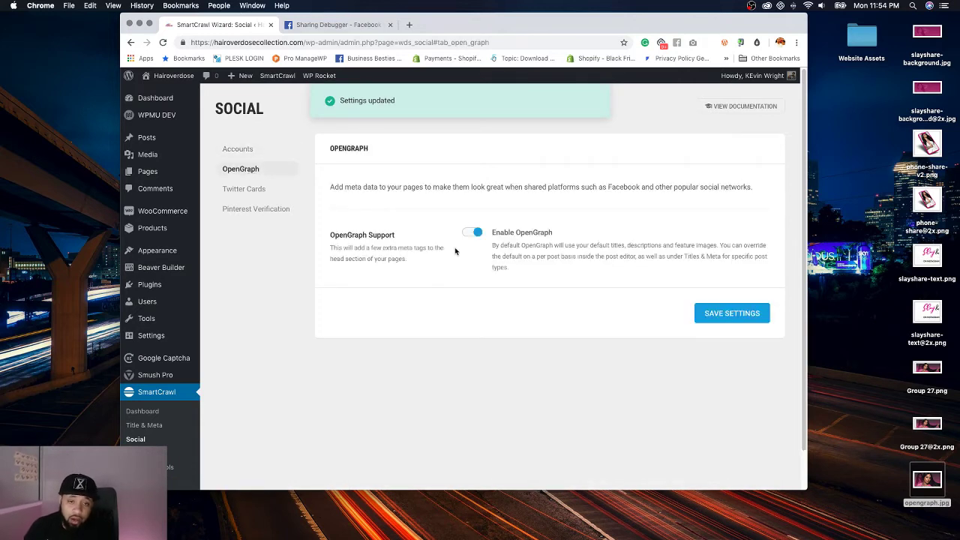
{"action": "left_click", "coordinate": [711, 308]}
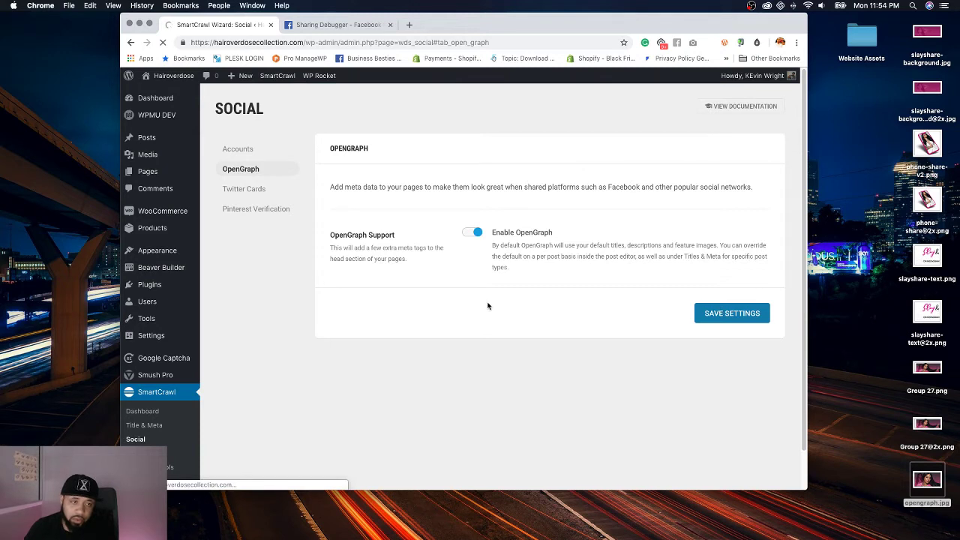
{"action": "left_click", "coordinate": [252, 188]}
{"action": "left_click", "coordinate": [473, 233]}
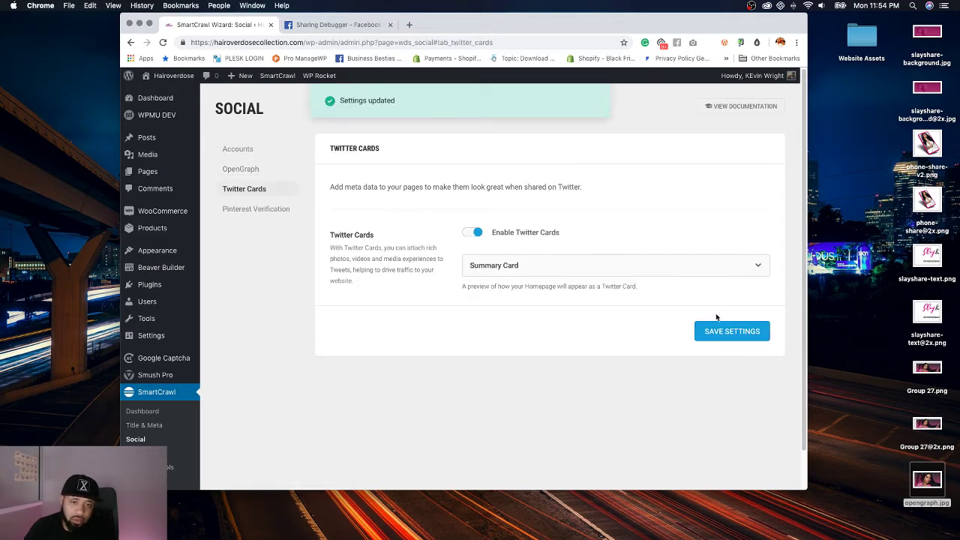
{"action": "left_click", "coordinate": [649, 270]}
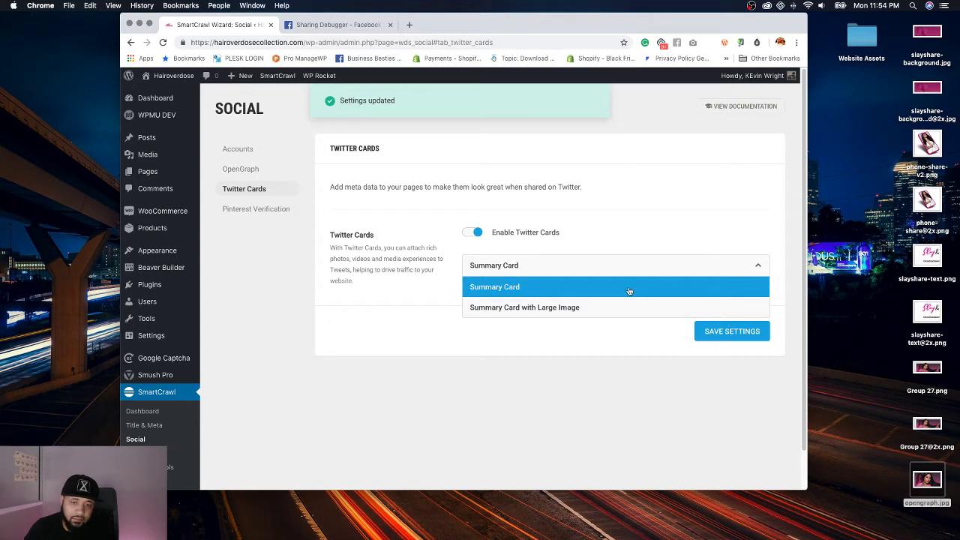
{"action": "left_click", "coordinate": [648, 241]}
{"action": "left_click", "coordinate": [473, 232]}
{"action": "left_click", "coordinate": [600, 270]}
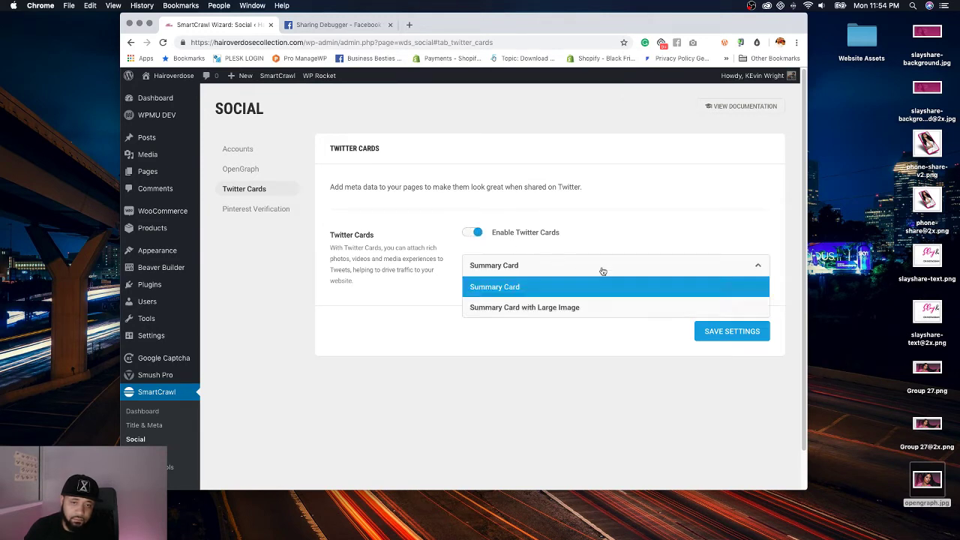
{"action": "left_click", "coordinate": [581, 307]}
{"action": "left_click", "coordinate": [716, 336]}
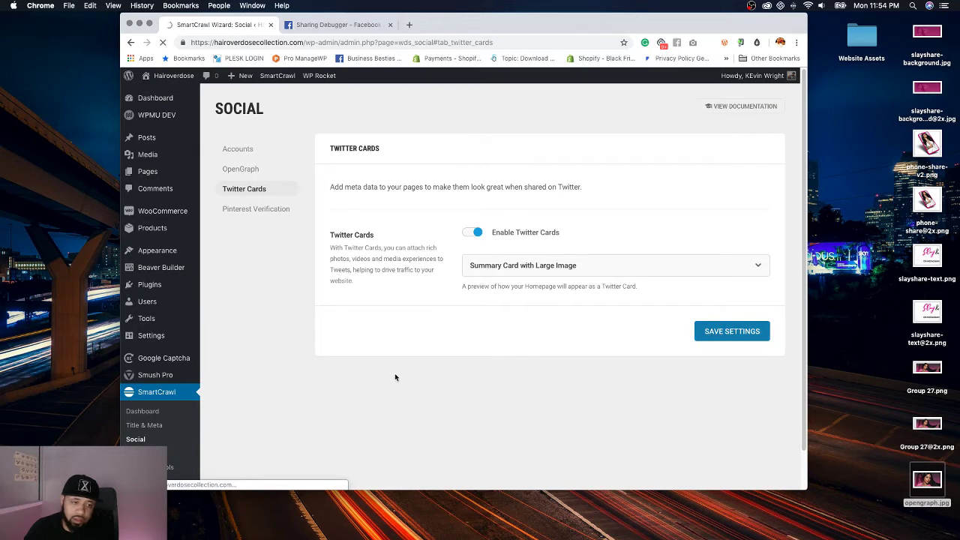
Step: Examine the SmartCrawl Title & Meta settings for the Pages and Posts post types
{"action": "left_click", "coordinate": [168, 422]}
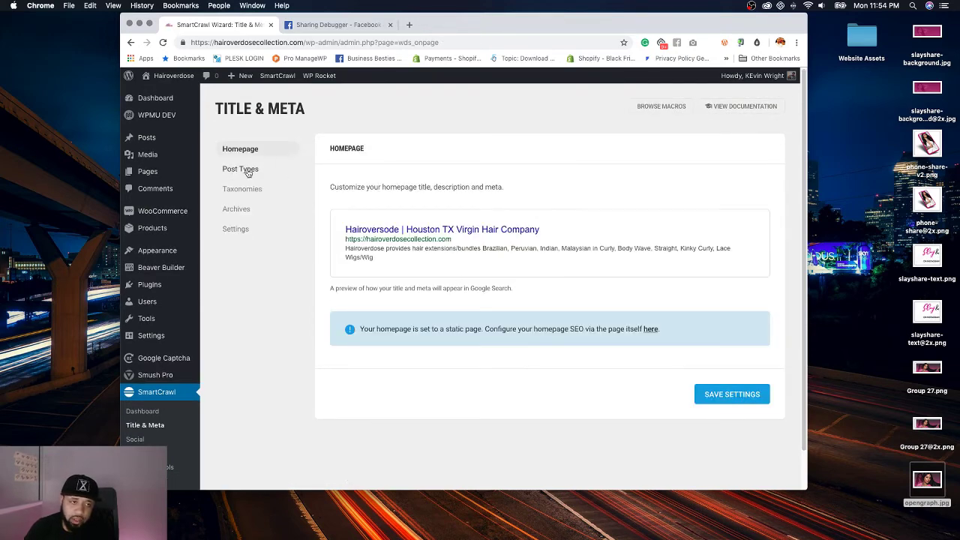
{"action": "left_click", "coordinate": [248, 171]}
{"action": "left_click", "coordinate": [683, 180]}
{"action": "left_click", "coordinate": [540, 206]}
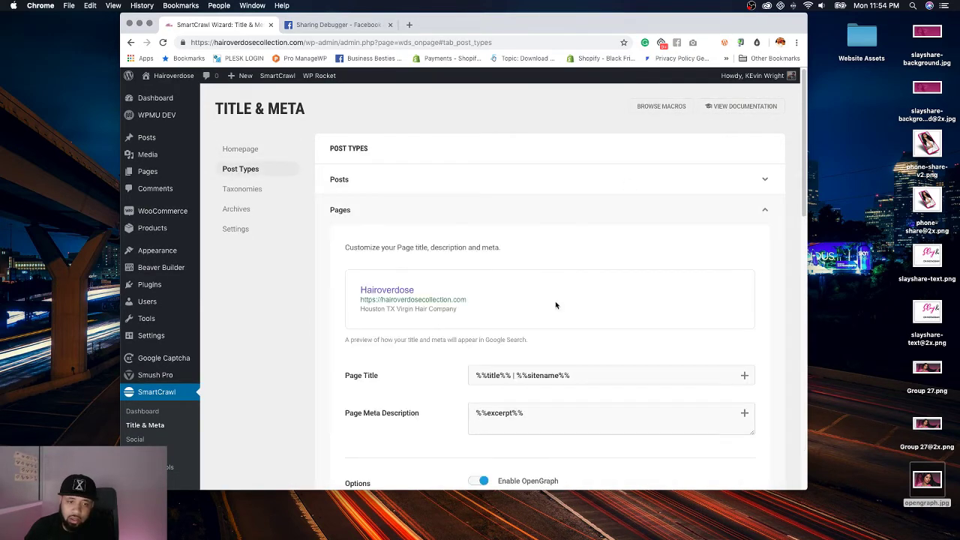
{"action": "scroll", "coordinate": [556, 304], "scroll_direction": "down", "scroll_amount": 10}
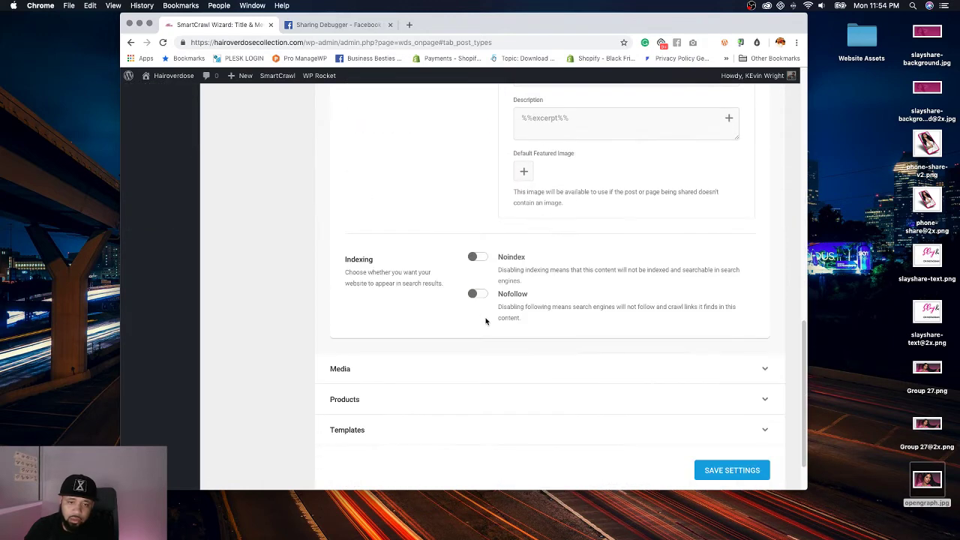
{"action": "scroll", "coordinate": [485, 321], "scroll_direction": "down", "scroll_amount": 2}
{"action": "scroll", "coordinate": [486, 322], "scroll_direction": "up", "scroll_amount": 15}
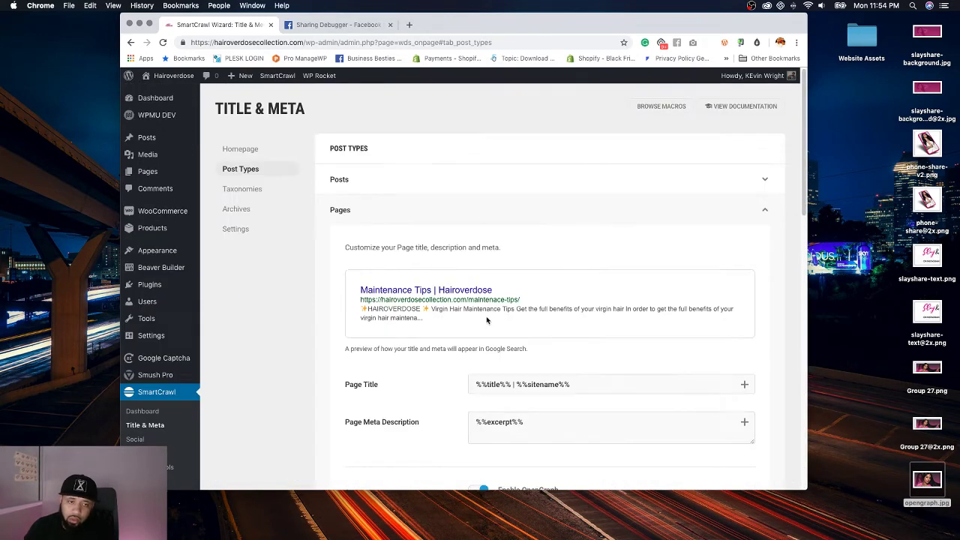
{"action": "left_click", "coordinate": [515, 213]}
{"action": "left_click", "coordinate": [493, 181]}
{"action": "scroll", "coordinate": [504, 251], "scroll_direction": "down", "scroll_amount": 6}
{"action": "scroll", "coordinate": [480, 343], "scroll_direction": "up", "scroll_amount": 6}
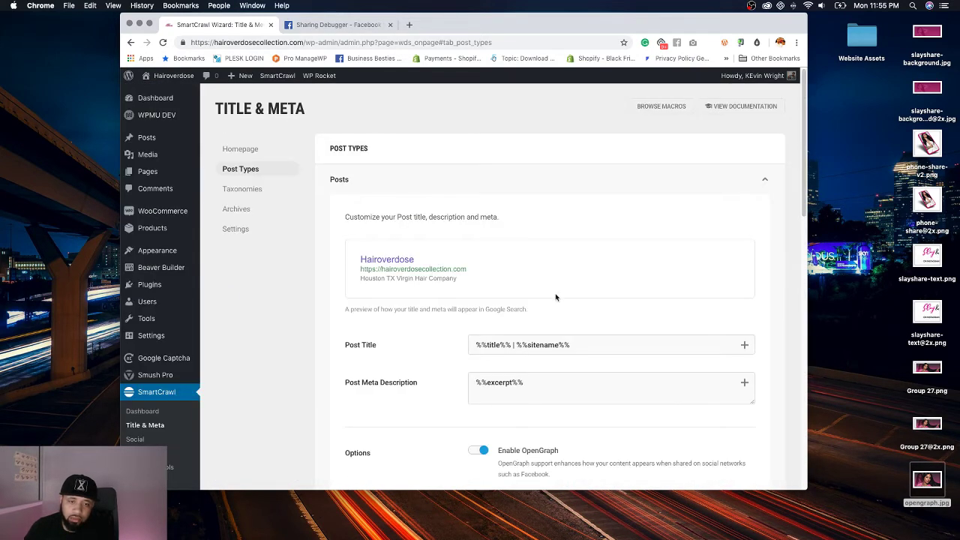
Step: Open the Home page for editing and show its SmartCrawl social sharing settings
{"action": "left_click", "coordinate": [148, 172]}
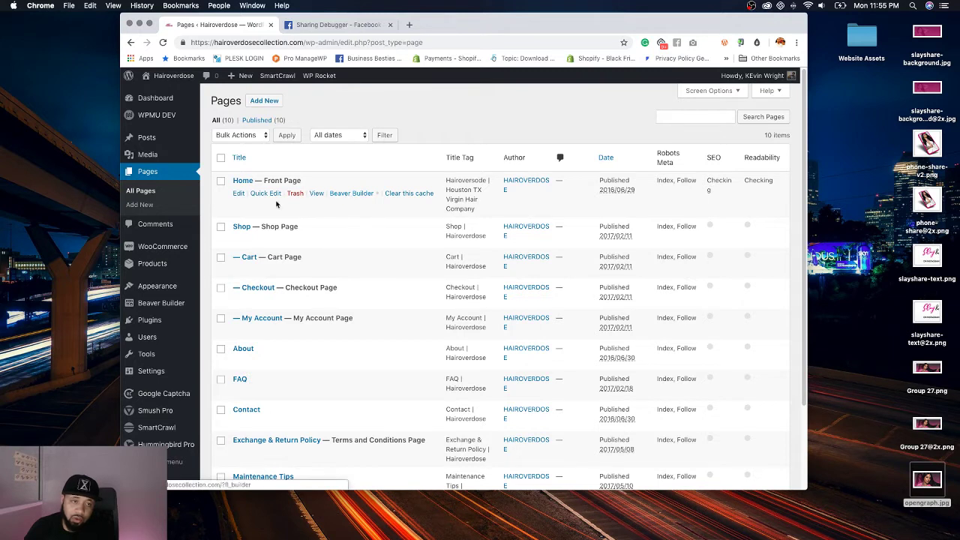
{"action": "left_click", "coordinate": [240, 195]}
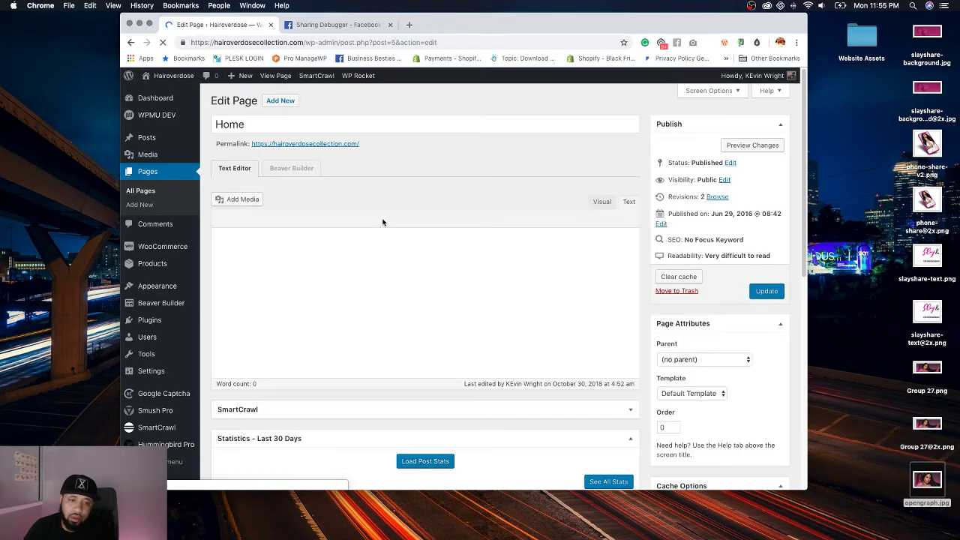
{"action": "scroll", "coordinate": [383, 225], "scroll_direction": "down", "scroll_amount": 5}
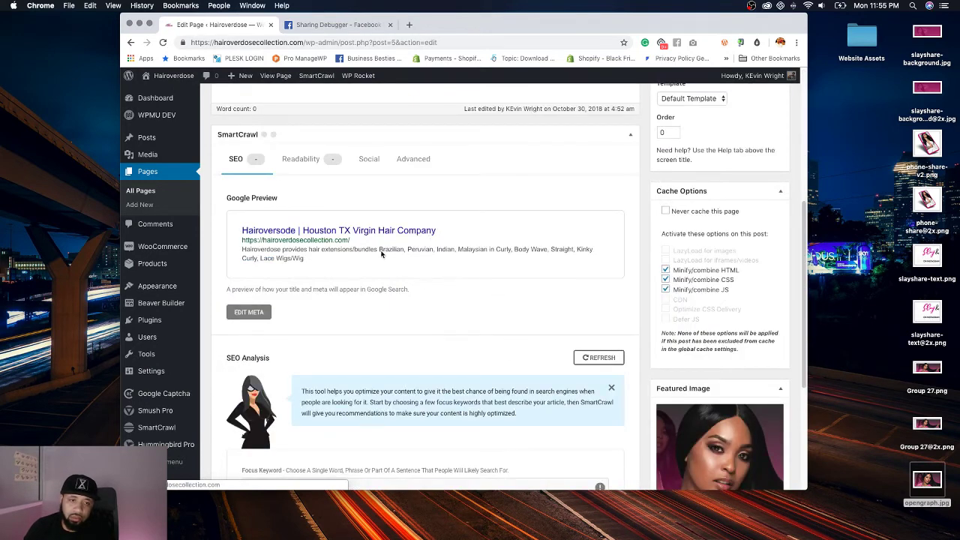
{"action": "left_click", "coordinate": [368, 158]}
{"action": "scroll", "coordinate": [425, 348], "scroll_direction": "down", "scroll_amount": 1}
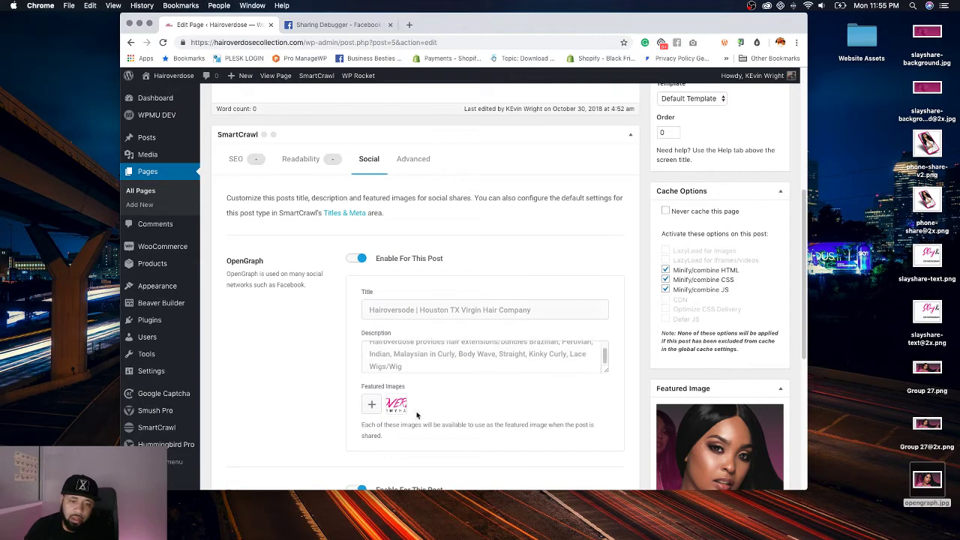
Step: Replace the Home page's OpenGraph featured image with opengraph.jpg from the media library
{"action": "left_click", "coordinate": [397, 403]}
{"action": "scroll", "coordinate": [403, 398], "scroll_direction": "down", "scroll_amount": 3}
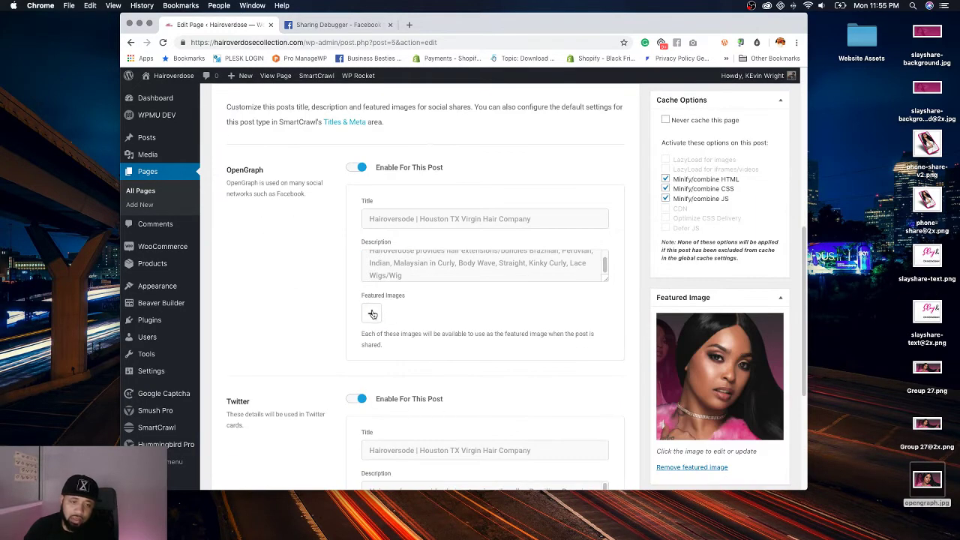
{"action": "left_click", "coordinate": [372, 313]}
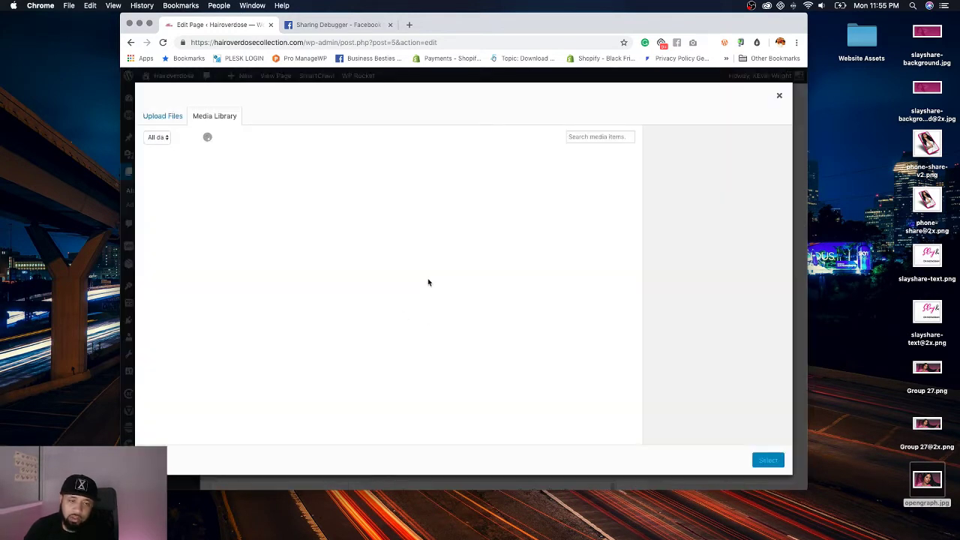
{"action": "left_click", "coordinate": [180, 209]}
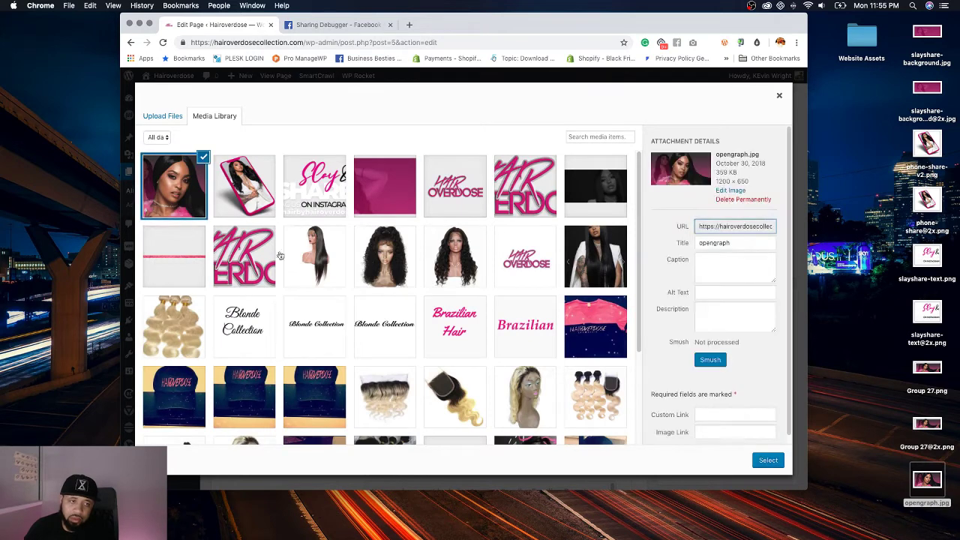
{"action": "left_click", "coordinate": [765, 460]}
Step: Set opengraph.jpg from the media library as the Home page's Twitter featured image
{"action": "scroll", "coordinate": [570, 388], "scroll_direction": "down", "scroll_amount": 5}
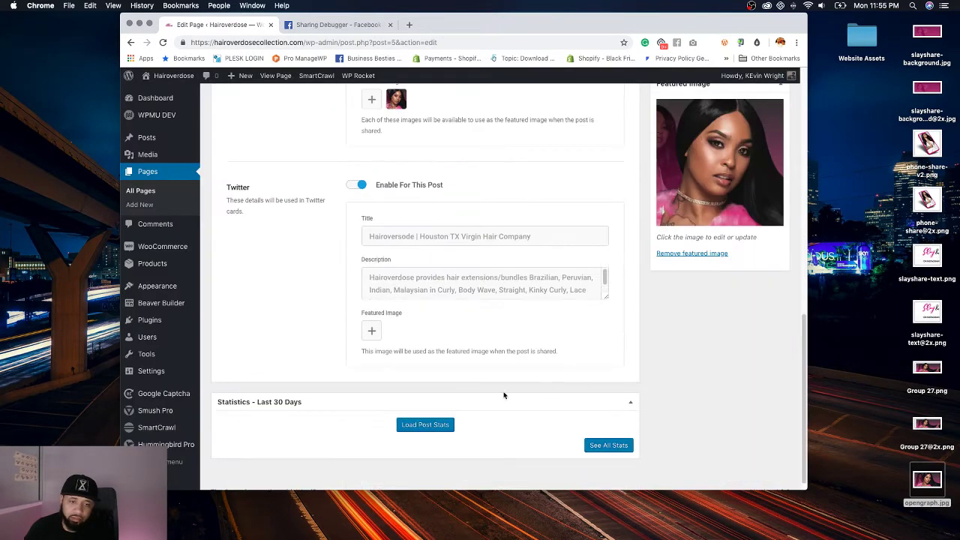
{"action": "left_click", "coordinate": [373, 331]}
{"action": "left_click", "coordinate": [176, 187]}
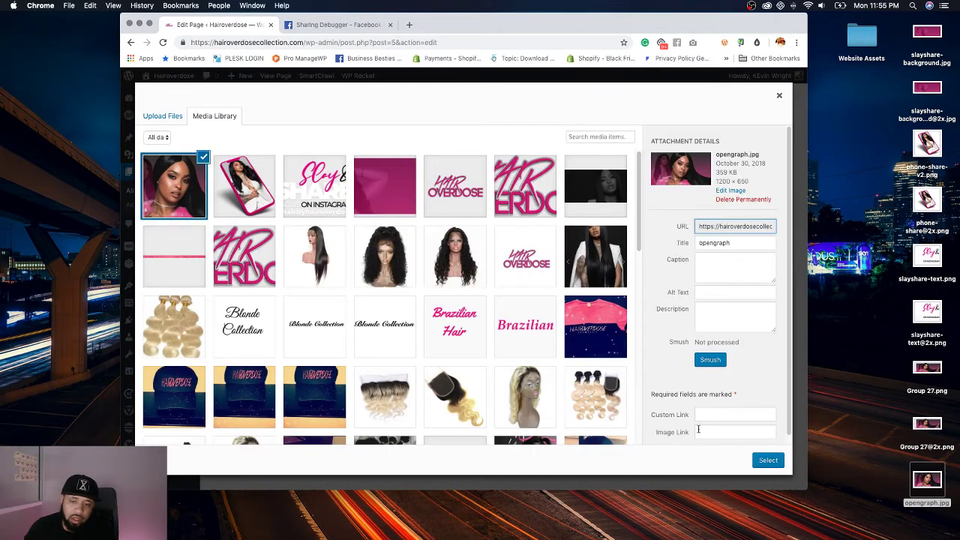
{"action": "left_click", "coordinate": [765, 460]}
Step: Refresh the Home page's SmartCrawl SEO analysis and update the page
{"action": "scroll", "coordinate": [349, 258], "scroll_direction": "up", "scroll_amount": 5}
{"action": "scroll", "coordinate": [282, 177], "scroll_direction": "up", "scroll_amount": 1}
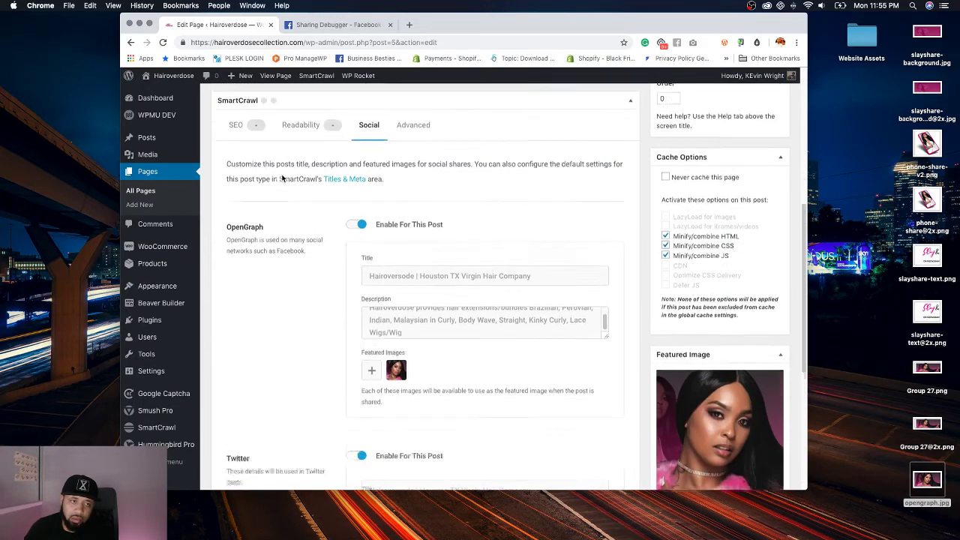
{"action": "scroll", "coordinate": [282, 178], "scroll_direction": "up", "scroll_amount": 2}
{"action": "left_click", "coordinate": [235, 188]}
{"action": "scroll", "coordinate": [298, 294], "scroll_direction": "down", "scroll_amount": 1}
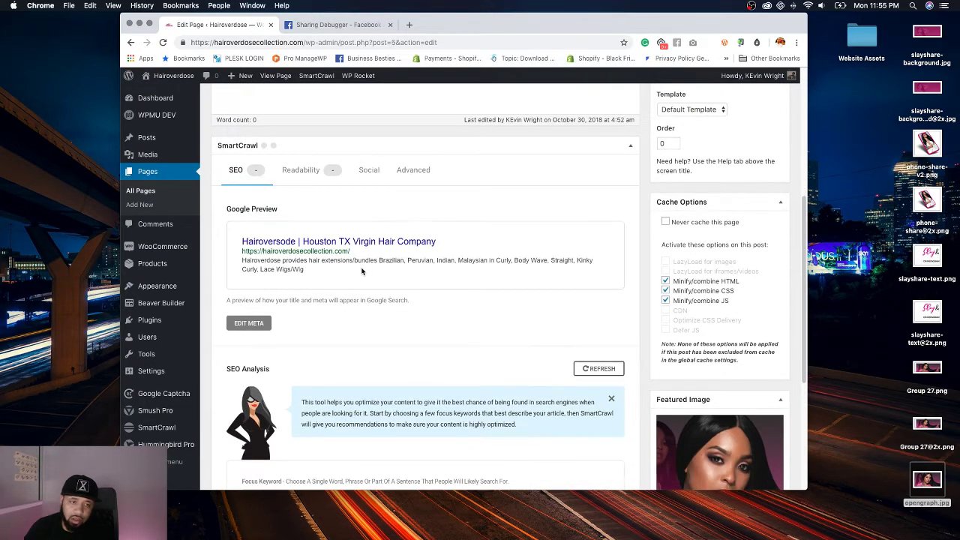
{"action": "left_click", "coordinate": [598, 368]}
{"action": "scroll", "coordinate": [720, 285], "scroll_direction": "up", "scroll_amount": 3}
{"action": "left_click", "coordinate": [767, 216]}
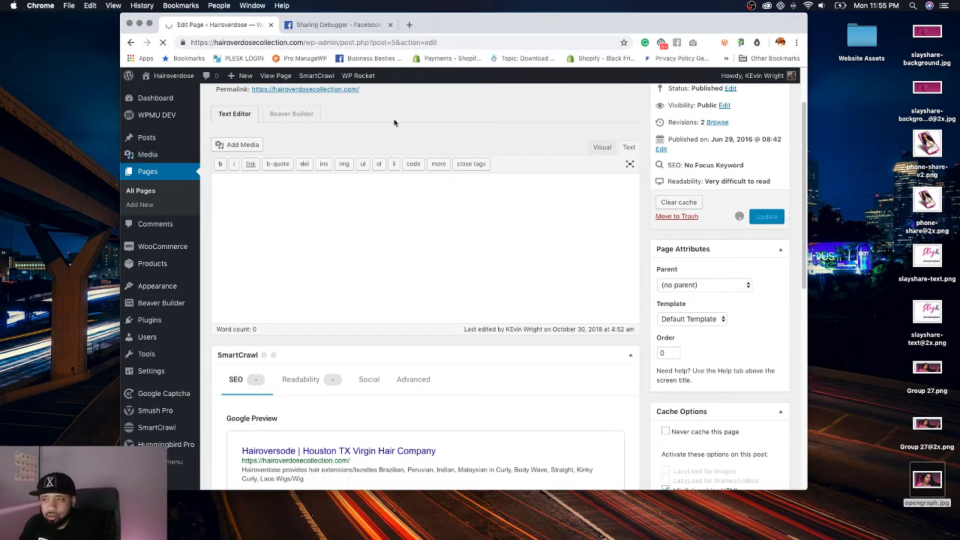
{"action": "left_click", "coordinate": [325, 27]}
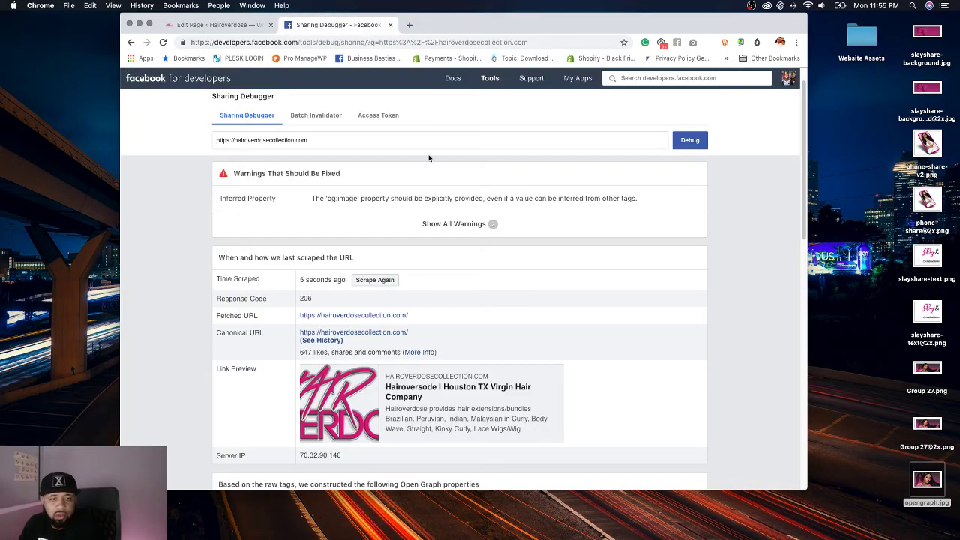
{"action": "left_click", "coordinate": [378, 280]}
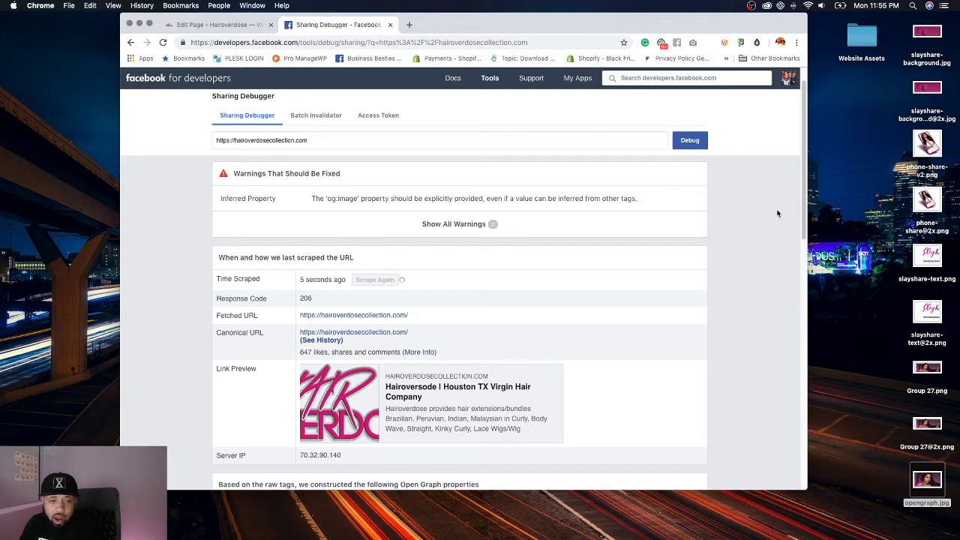
{"action": "left_click", "coordinate": [701, 142]}
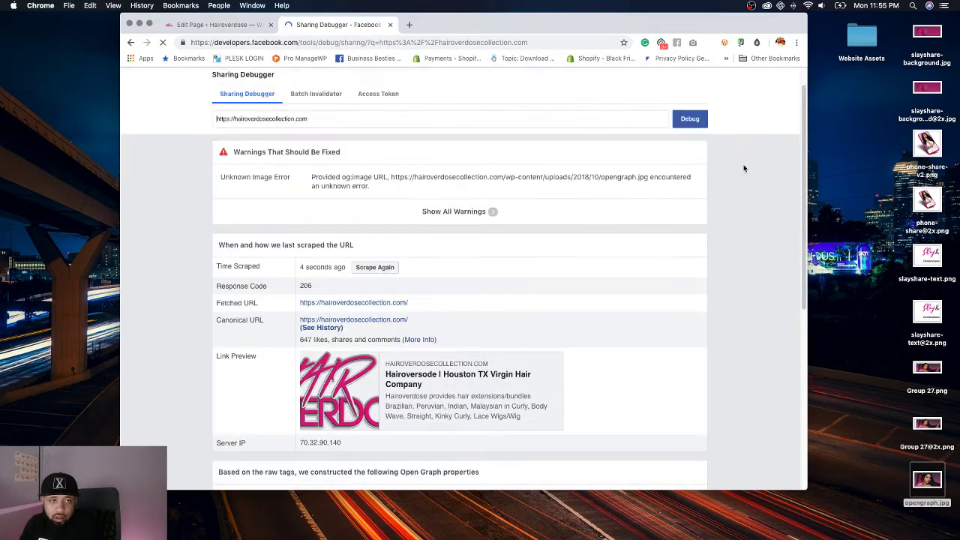
{"action": "left_click", "coordinate": [375, 267]}
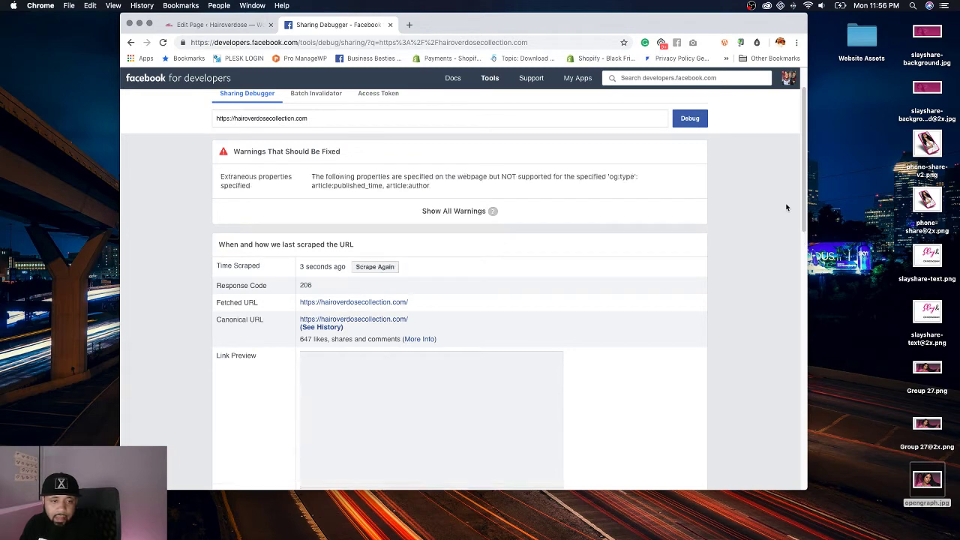
{"action": "scroll", "coordinate": [787, 207], "scroll_direction": "down", "scroll_amount": 3}
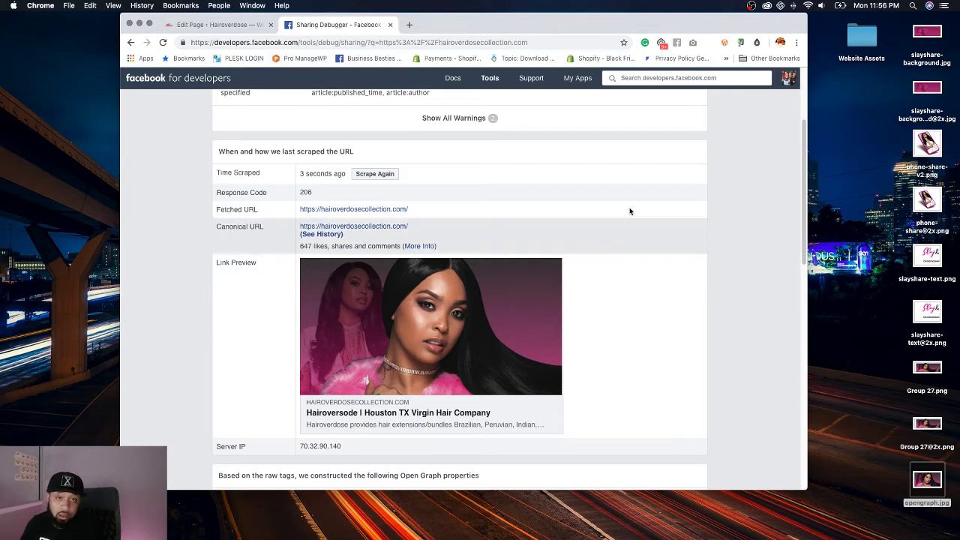
{"action": "left_click", "coordinate": [247, 25]}
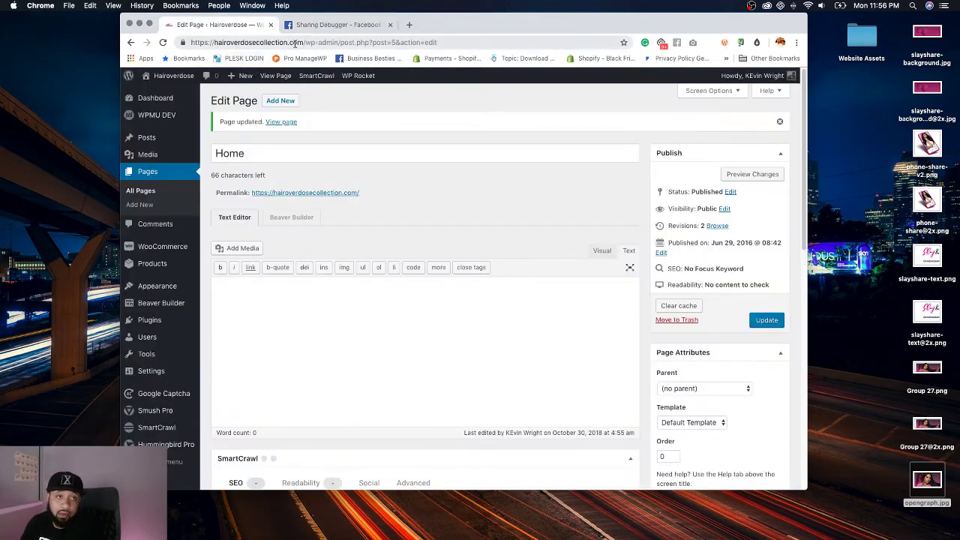
{"action": "left_click_drag", "start_coordinate": [303, 42], "coordinate": [190, 42]}
{"action": "key", "text": "super+c"}
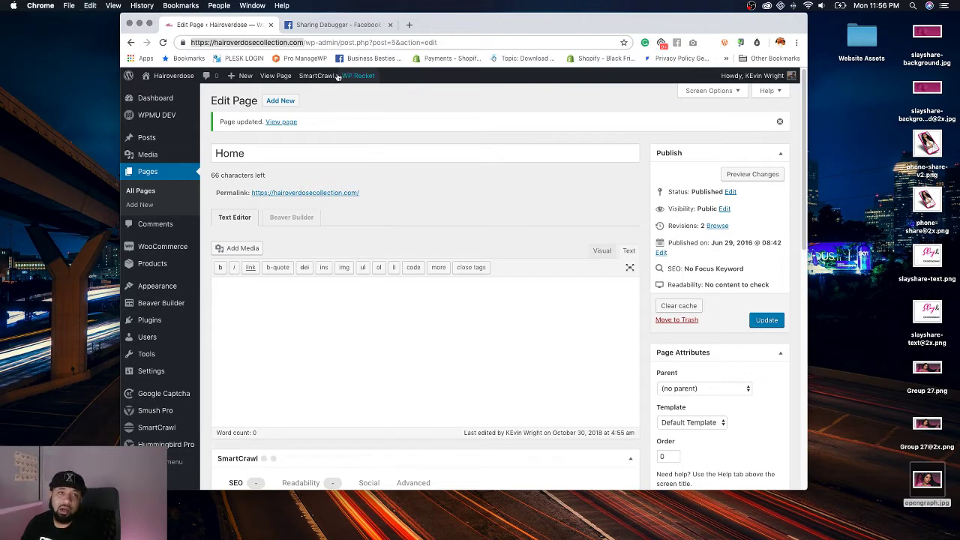
{"action": "left_click", "coordinate": [327, 26]}
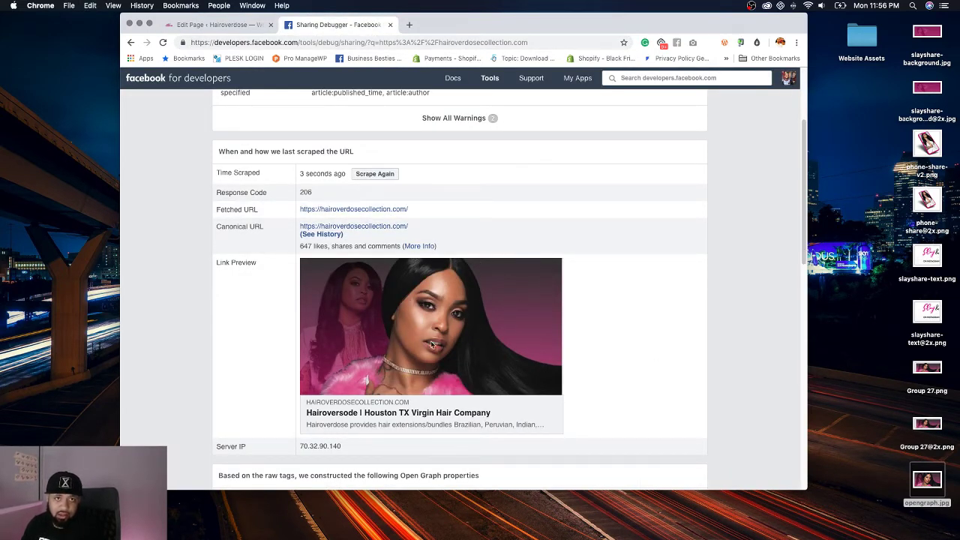
Step: Switch to Messages, send the copied site link to the client to test its preview, and quit Messages
{"action": "mouse_move", "coordinate": [654, 534]}
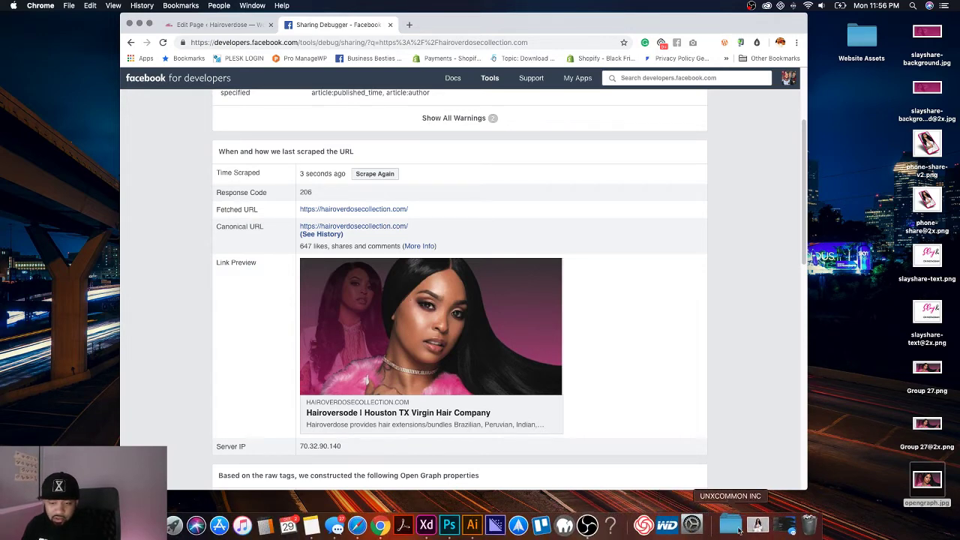
{"action": "left_click", "coordinate": [775, 522]}
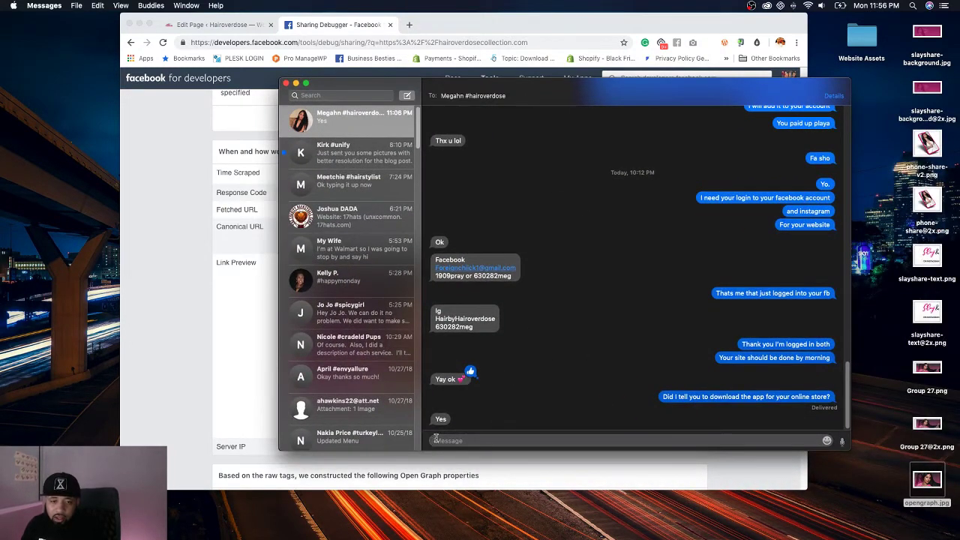
{"action": "key", "text": "super+v"}
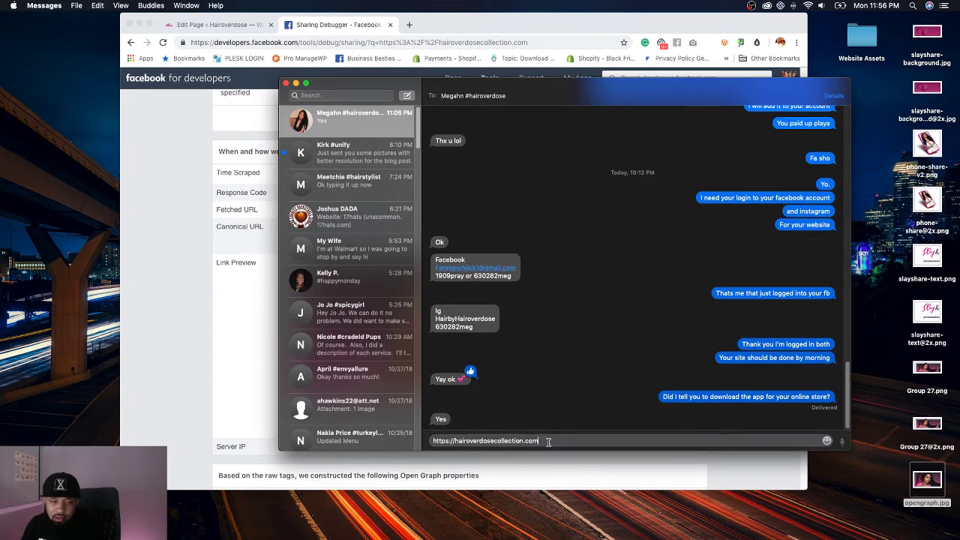
{"action": "key", "text": "Return"}
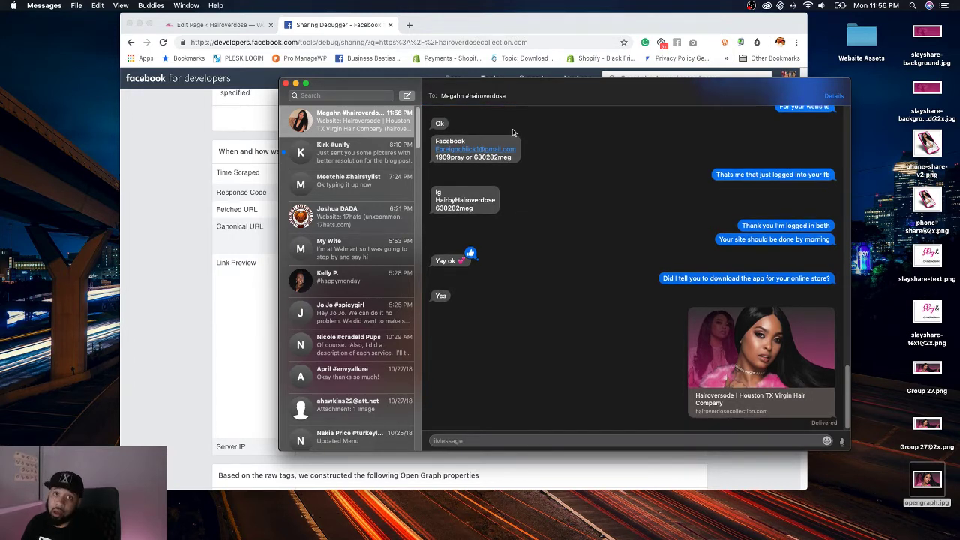
{"action": "key", "text": "super+w"}
{"action": "key", "text": "super+q"}
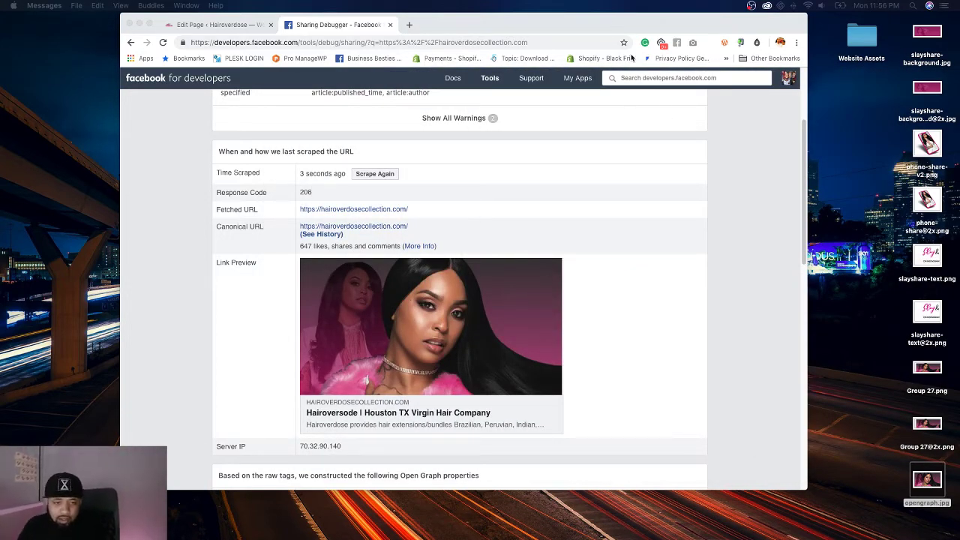
{"action": "left_click", "coordinate": [744, 168]}
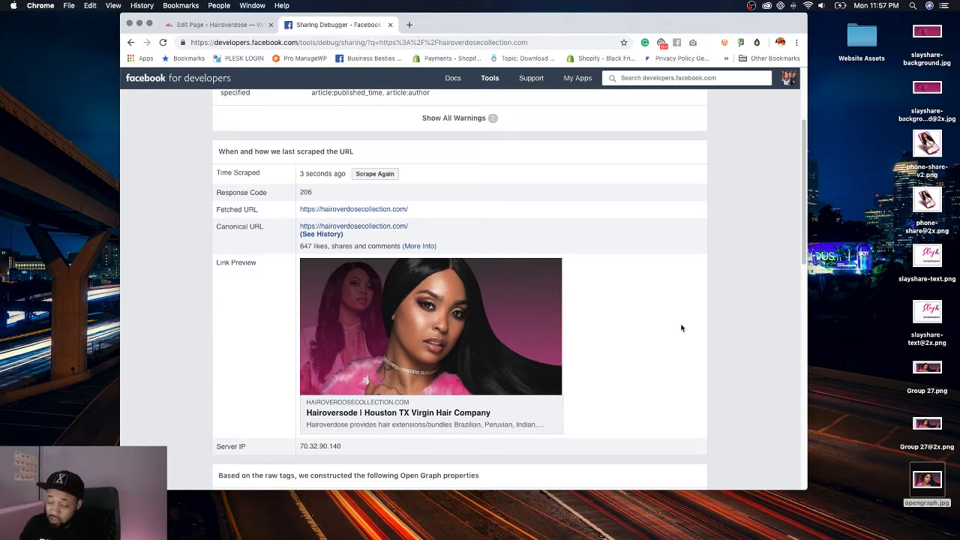
{"action": "scroll", "coordinate": [681, 328], "scroll_direction": "up", "scroll_amount": 4}
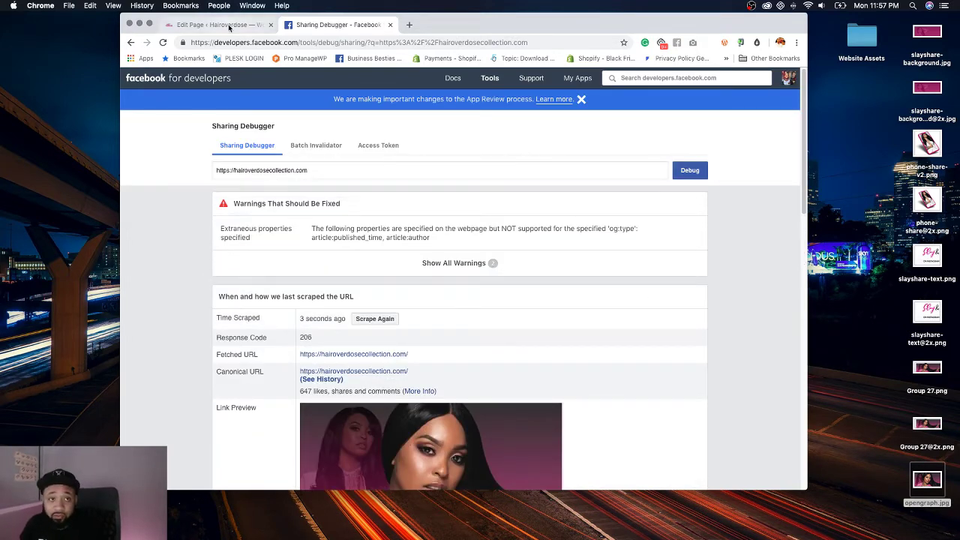
{"action": "left_click", "coordinate": [229, 24]}
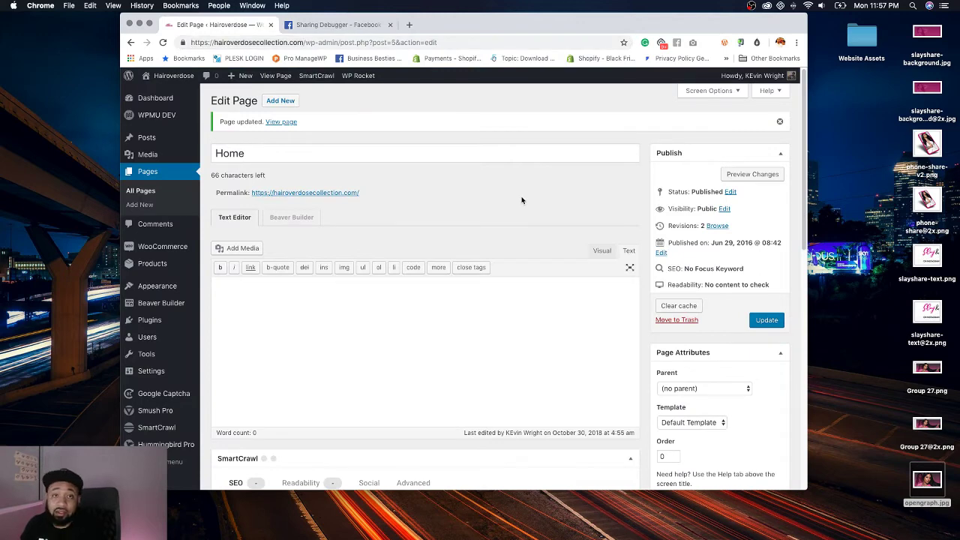
{"action": "scroll", "coordinate": [628, 203], "scroll_direction": "down", "scroll_amount": 3}
{"action": "scroll", "coordinate": [622, 195], "scroll_direction": "up", "scroll_amount": 3}
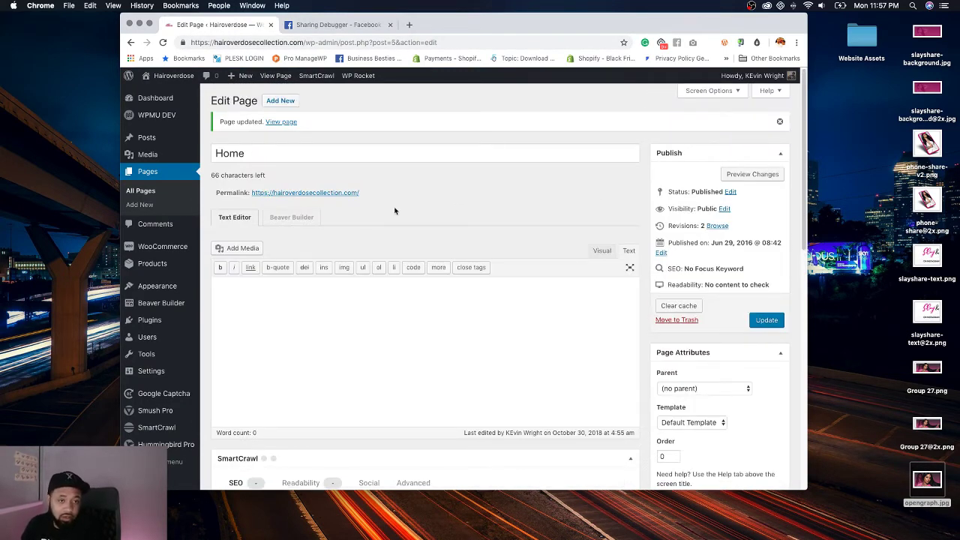
{"action": "scroll", "coordinate": [652, 322], "scroll_direction": "down", "scroll_amount": 5}
{"action": "scroll", "coordinate": [655, 324], "scroll_direction": "up", "scroll_amount": 5}
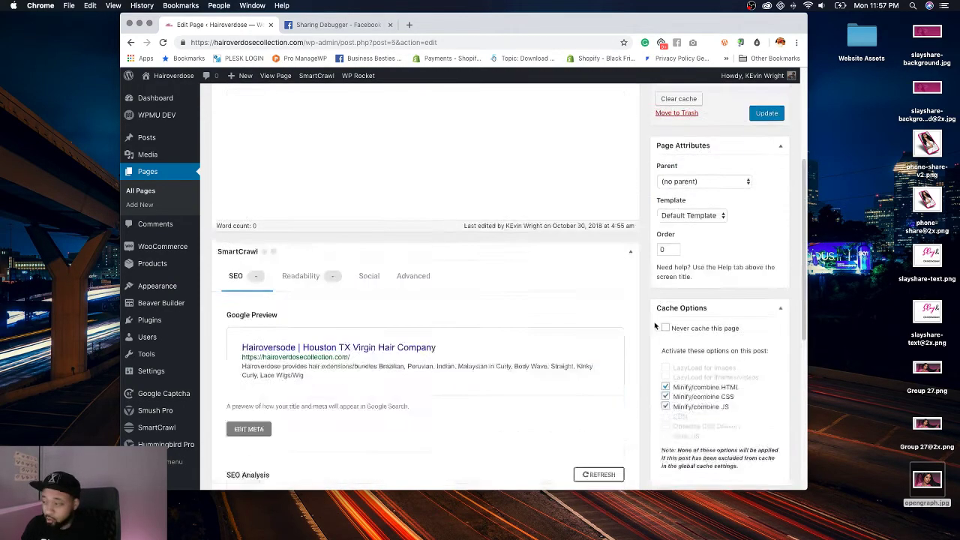
Step: Launch Beaver Builder for the Home page and move the used desktop image files into the Website Assets folder
{"action": "scroll", "coordinate": [510, 275], "scroll_direction": "up", "scroll_amount": 1}
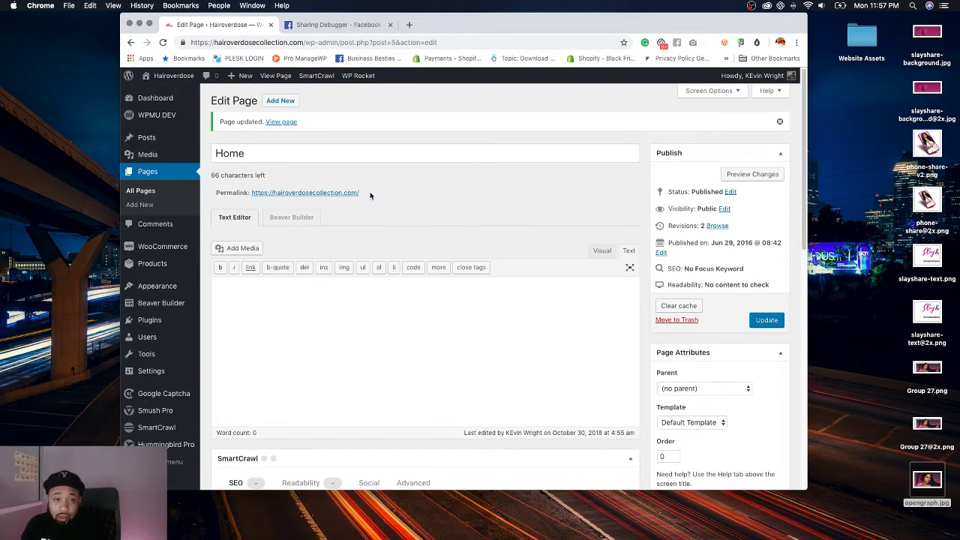
{"action": "left_click", "coordinate": [302, 214]}
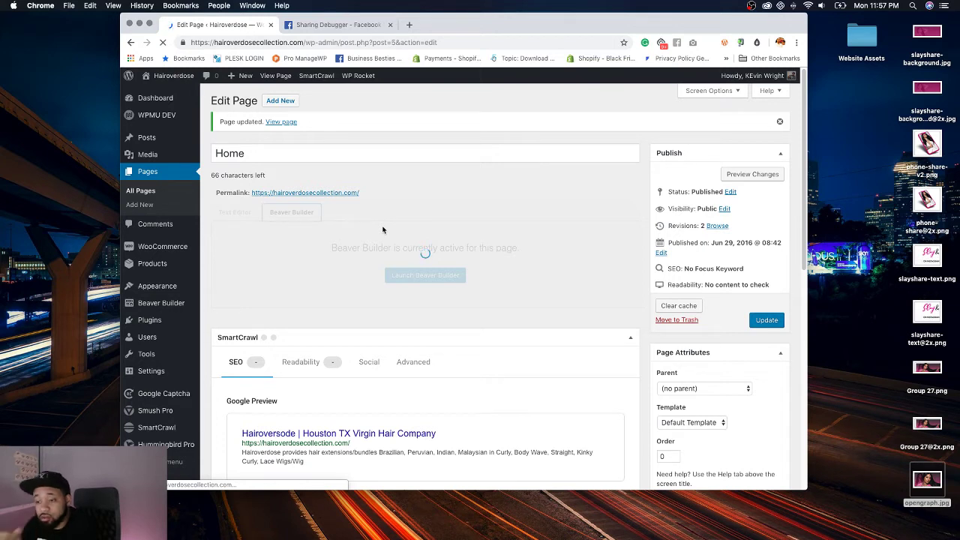
{"action": "left_click_drag", "start_coordinate": [949, 534], "coordinate": [861, 41]}
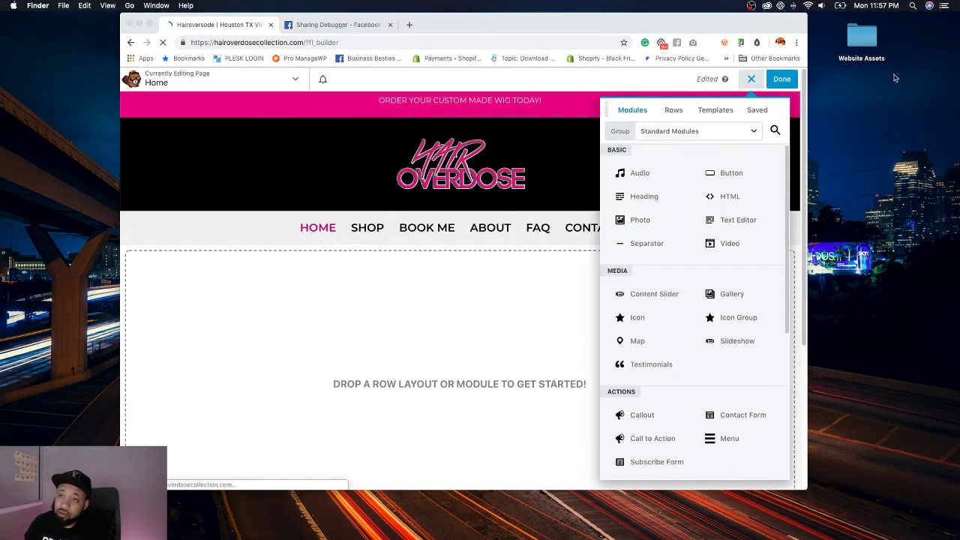
Step: Add a 1 Column row to the empty content area of the Home page
{"action": "left_click", "coordinate": [466, 289]}
{"action": "scroll", "coordinate": [487, 313], "scroll_direction": "down", "scroll_amount": 5}
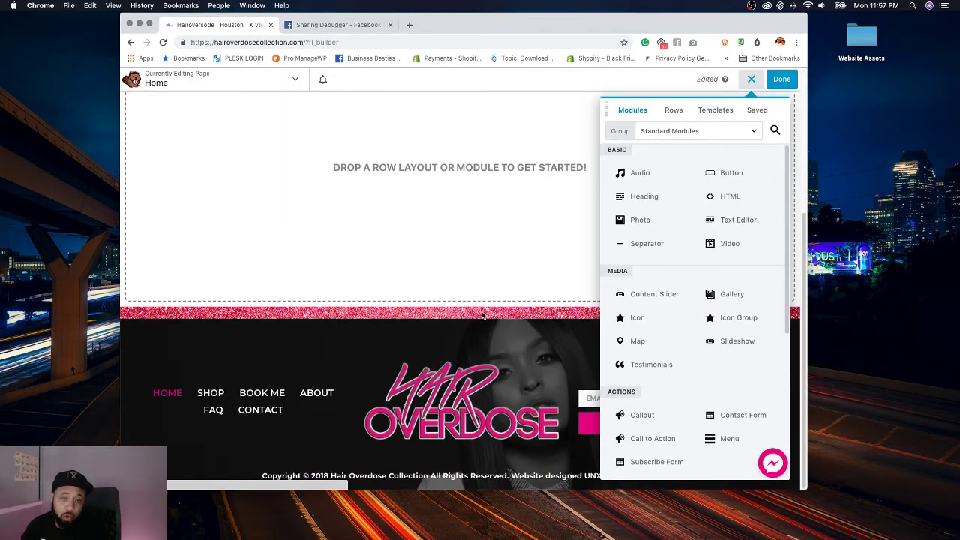
{"action": "scroll", "coordinate": [488, 314], "scroll_direction": "up", "scroll_amount": 5}
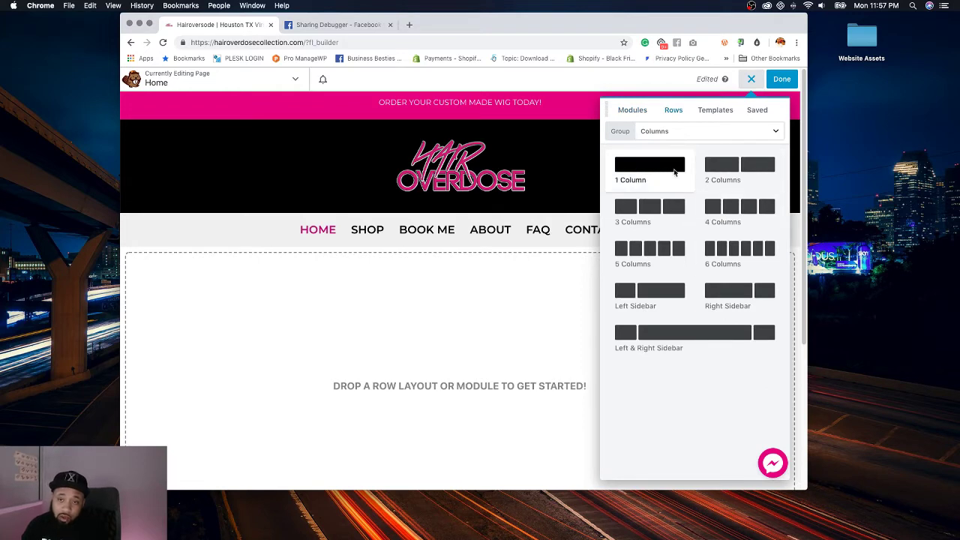
{"action": "left_click_drag", "start_coordinate": [649, 165], "coordinate": [528, 273]}
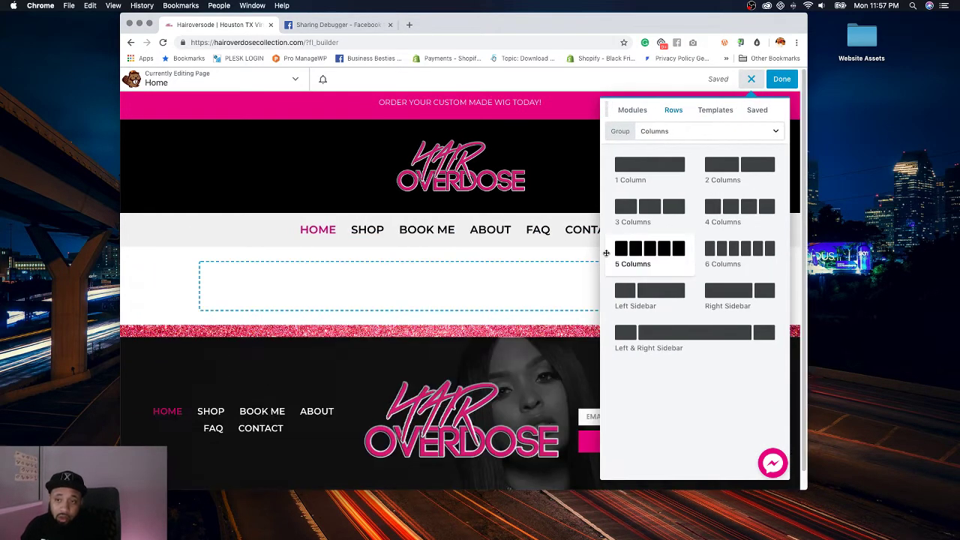
Step: Set the new row's width to Full Width with a Fixed content width and save the row settings
{"action": "scroll", "coordinate": [349, 240], "scroll_direction": "down", "scroll_amount": 3}
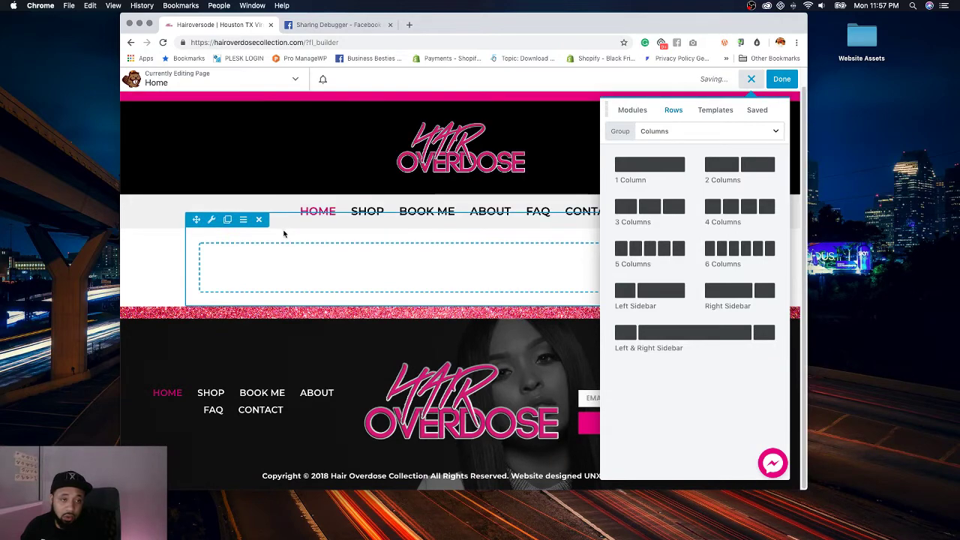
{"action": "left_click", "coordinate": [211, 219]}
{"action": "left_click", "coordinate": [589, 167]}
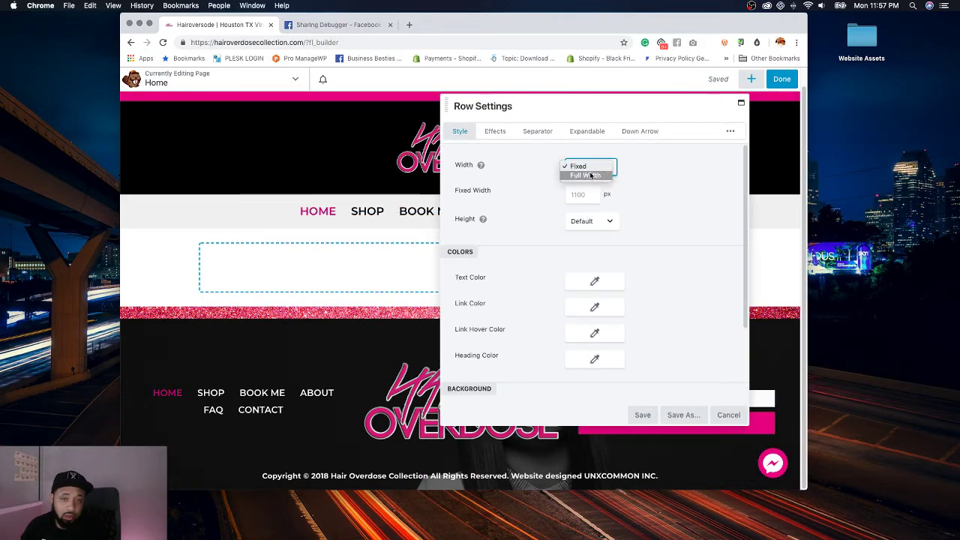
{"action": "left_click", "coordinate": [589, 177]}
{"action": "left_click", "coordinate": [591, 194]}
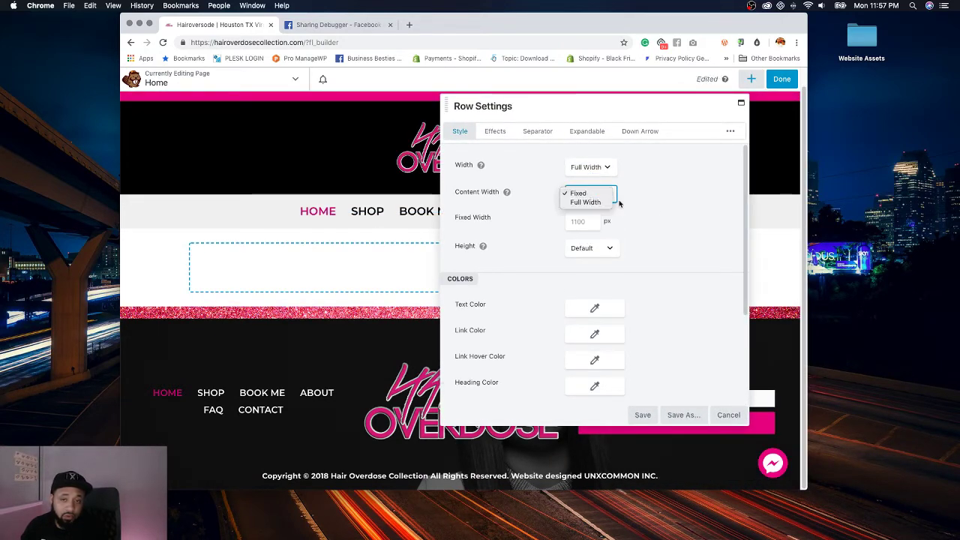
{"action": "left_click", "coordinate": [620, 203]}
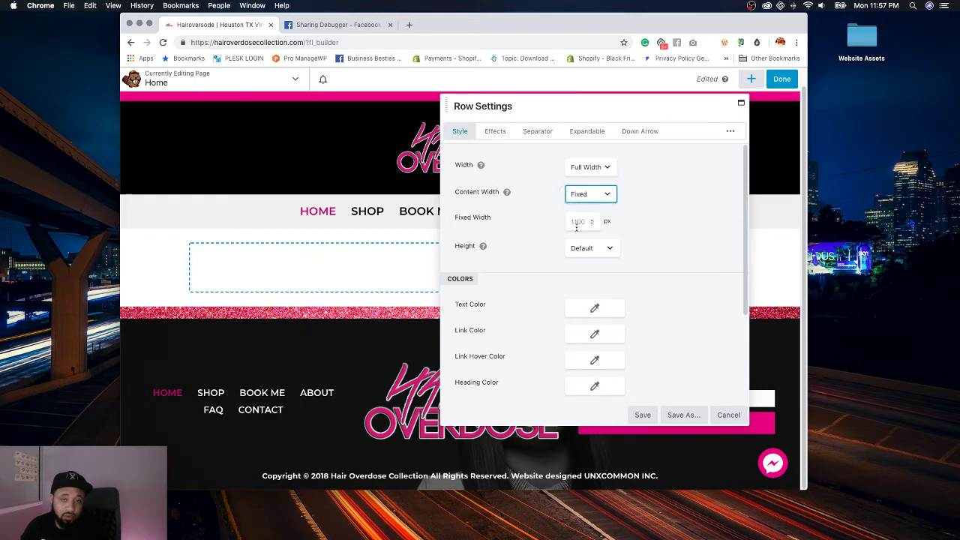
{"action": "left_click", "coordinate": [643, 415]}
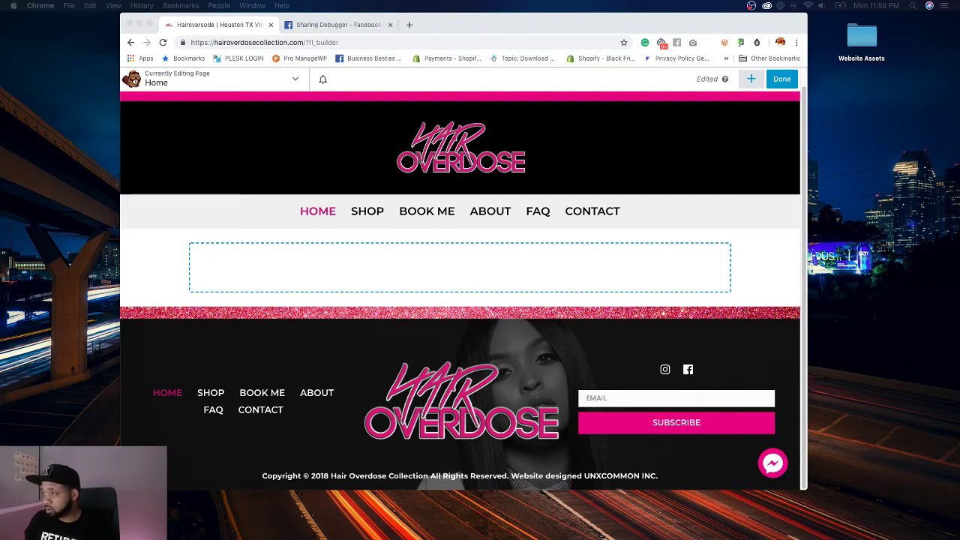
Step: Preview hero-background.jpg from the desktop and close the preview
{"action": "left_click", "coordinate": [926, 33]}
{"action": "key", "text": "space"}
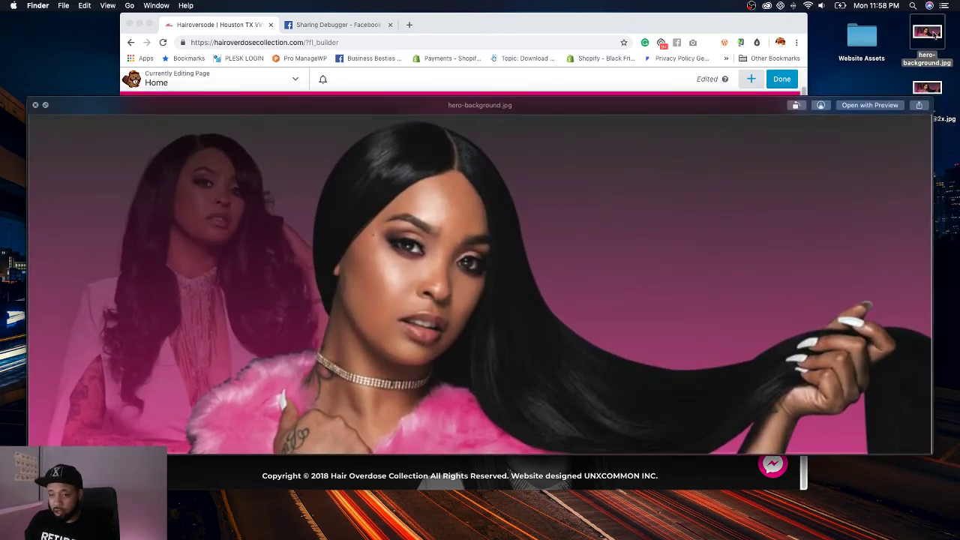
{"action": "key", "text": "space"}
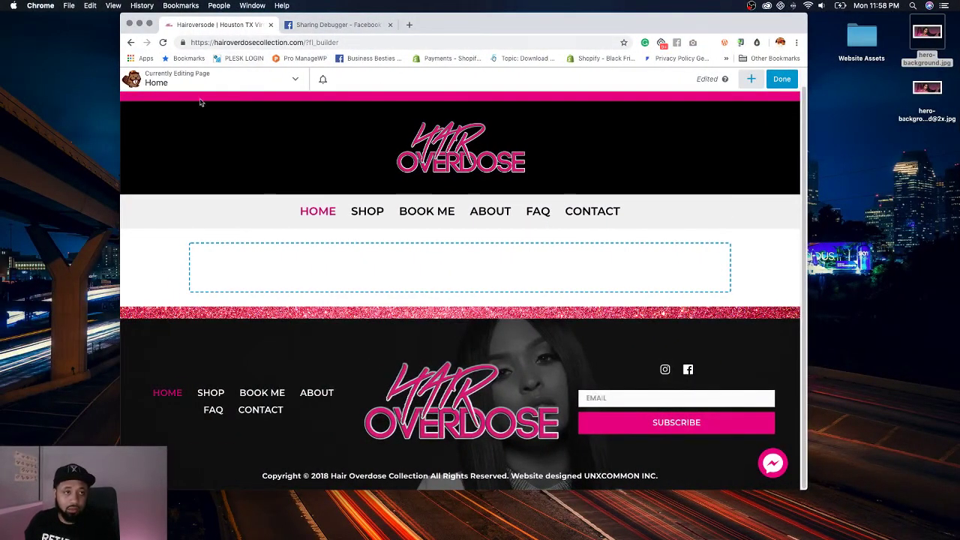
{"action": "left_click", "coordinate": [303, 42]}
{"action": "key", "text": "super+c"}
{"action": "left_click", "coordinate": [352, 24]}
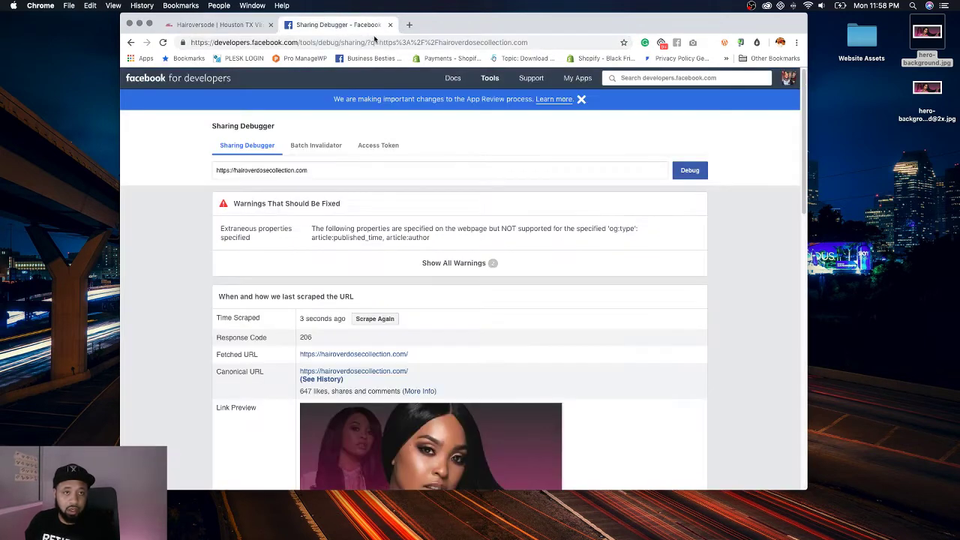
{"action": "key", "text": "super+v"}
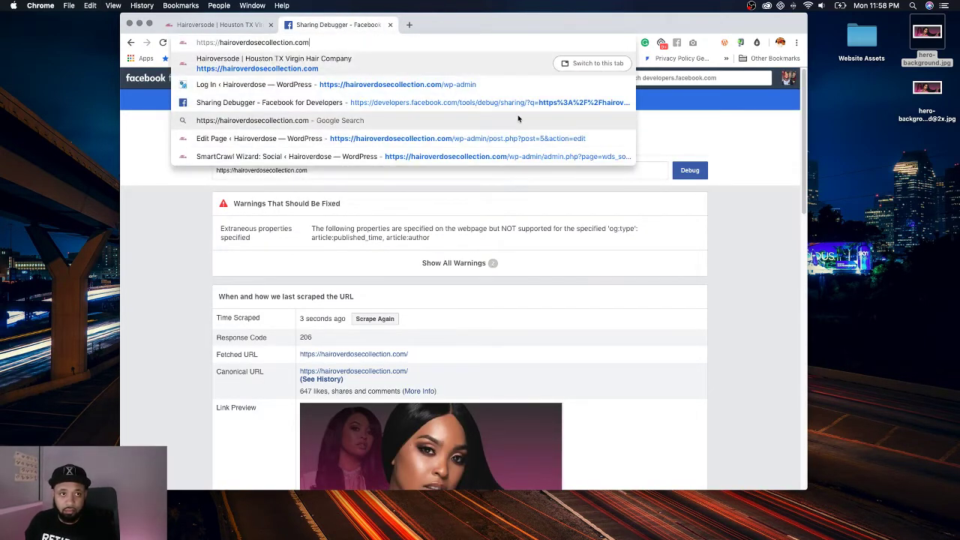
{"action": "key", "text": "Return"}
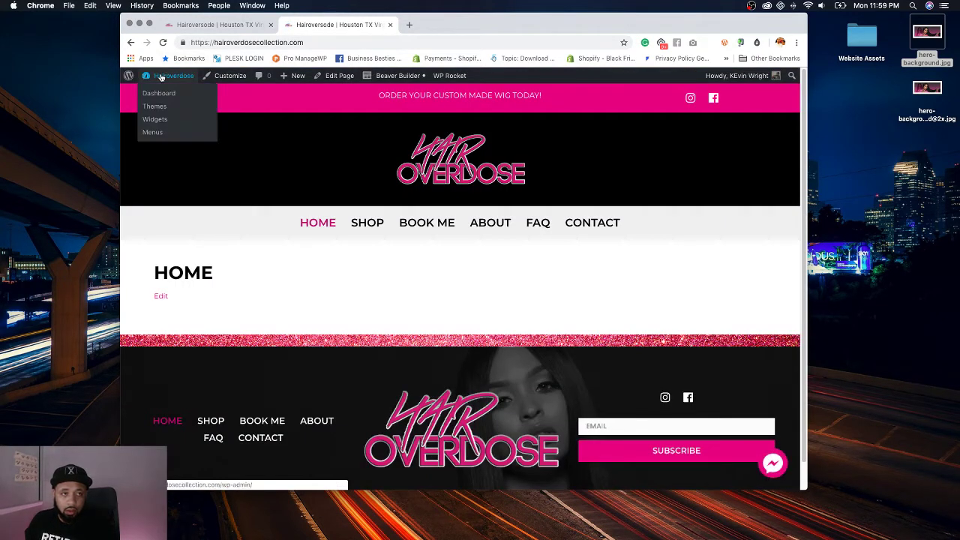
{"action": "left_click", "coordinate": [173, 75]}
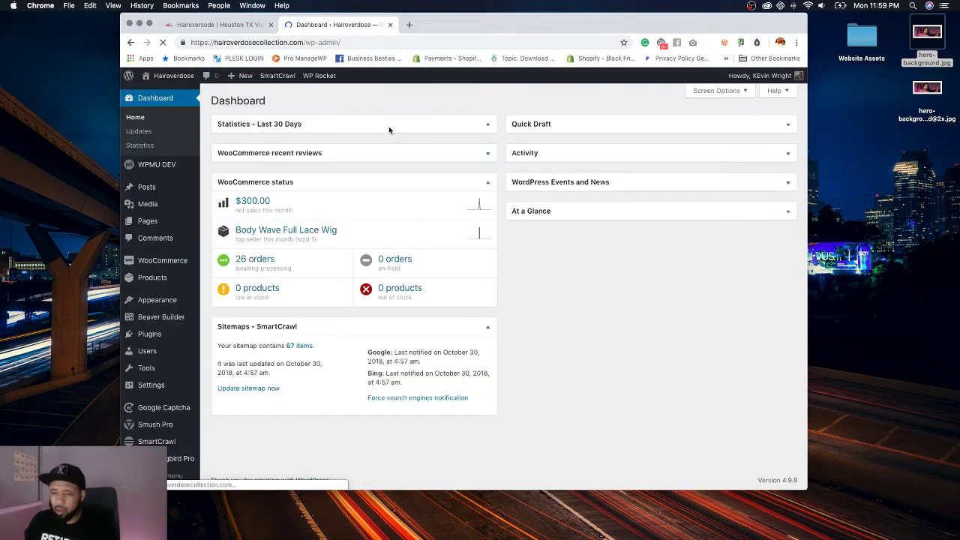
Step: Find the Hair Overdose "I AM MY HAIR" logo in the media library and view its attachment details
{"action": "left_click", "coordinate": [161, 203]}
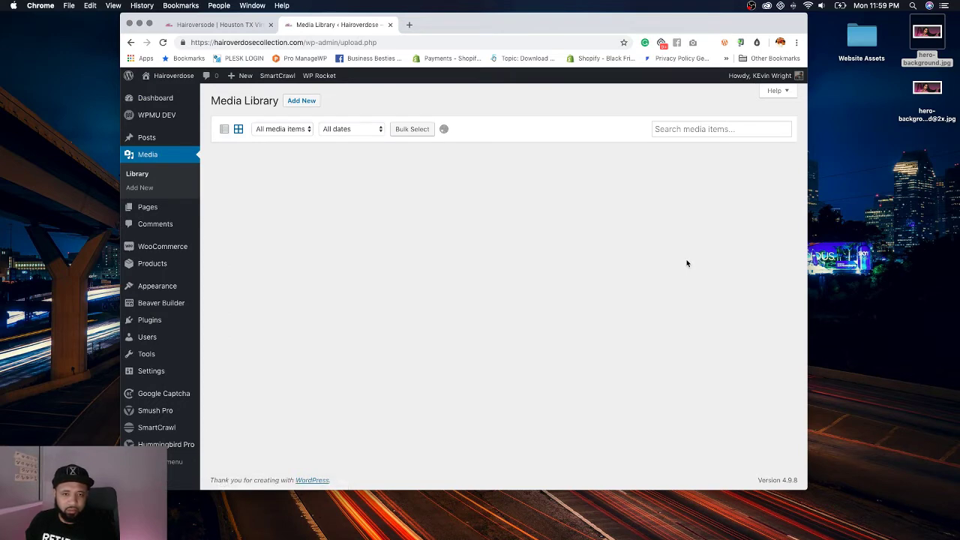
{"action": "scroll", "coordinate": [687, 263], "scroll_direction": "down", "scroll_amount": 2}
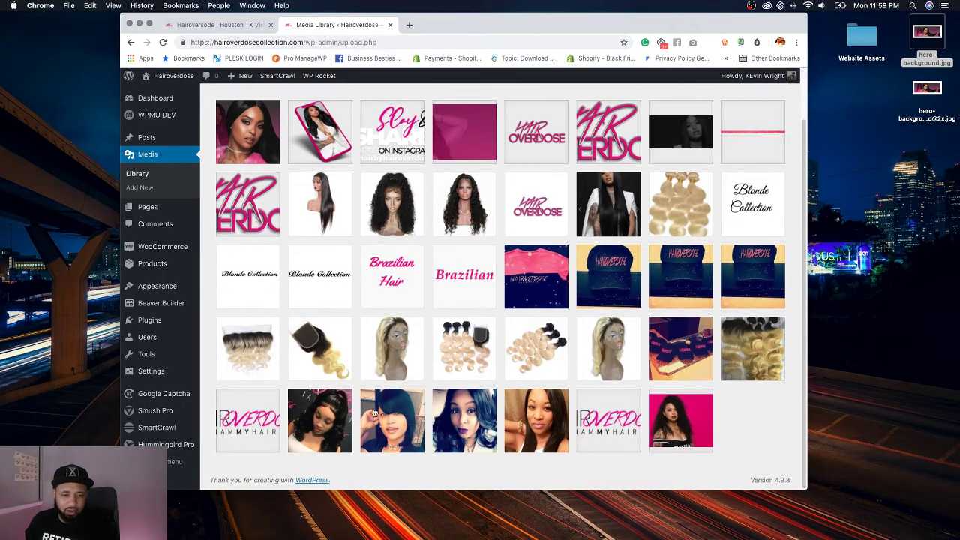
{"action": "left_click", "coordinate": [245, 438]}
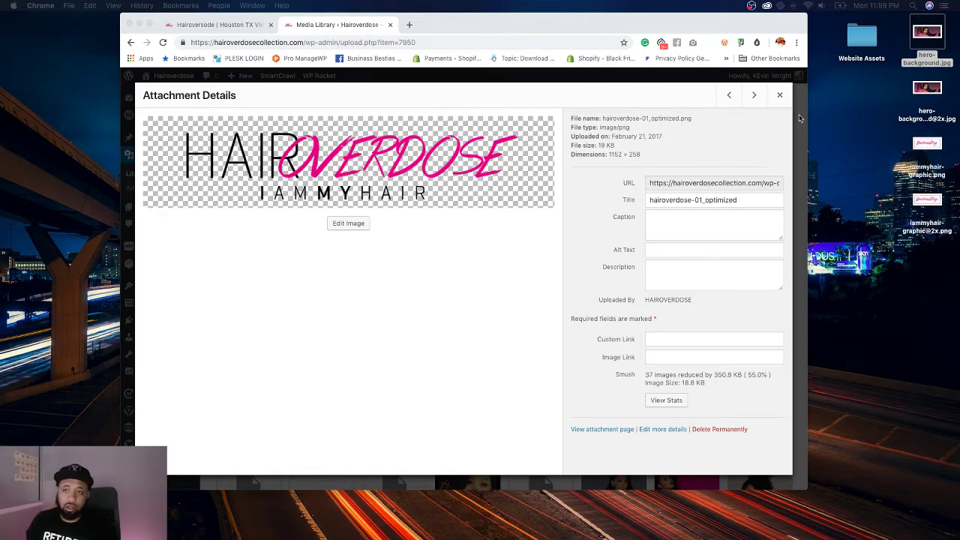
{"action": "left_click", "coordinate": [779, 95]}
Step: Return to the Home page builder and set the full-width row's background type to Photo
{"action": "left_click", "coordinate": [238, 24]}
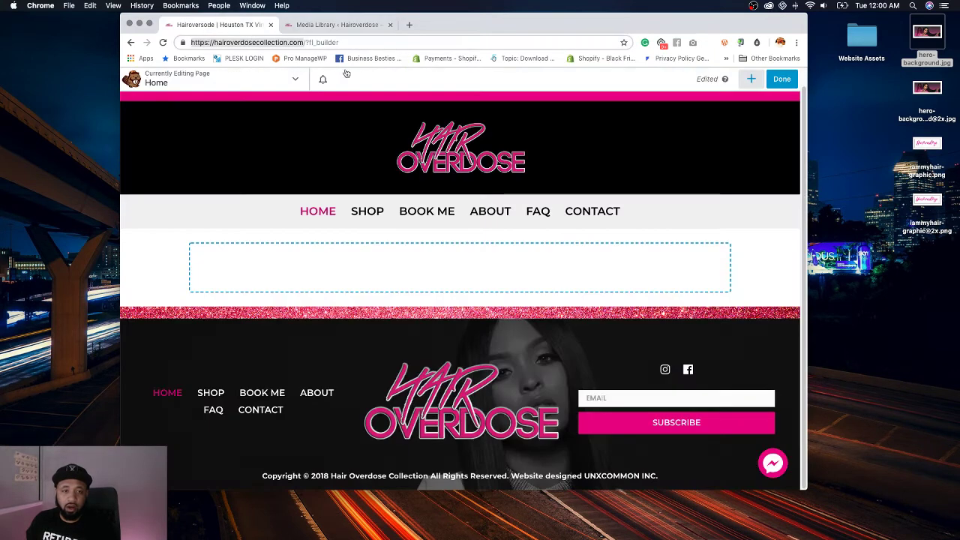
{"action": "left_click", "coordinate": [147, 220]}
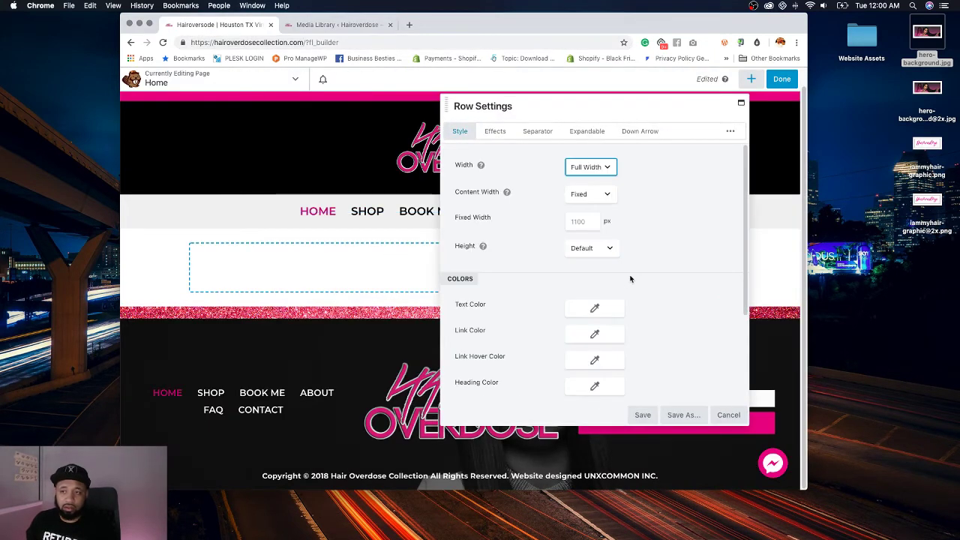
{"action": "scroll", "coordinate": [653, 281], "scroll_direction": "down", "scroll_amount": 3}
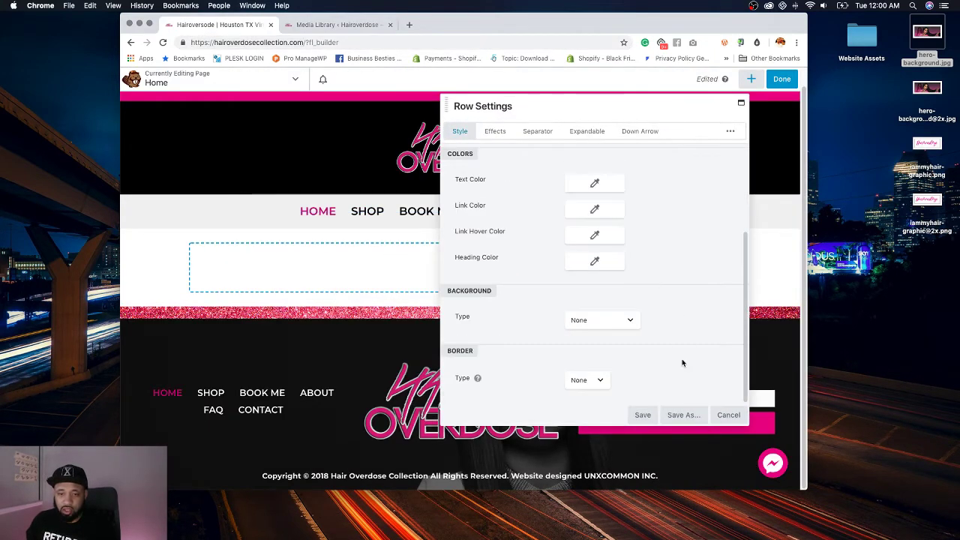
{"action": "left_click", "coordinate": [602, 323]}
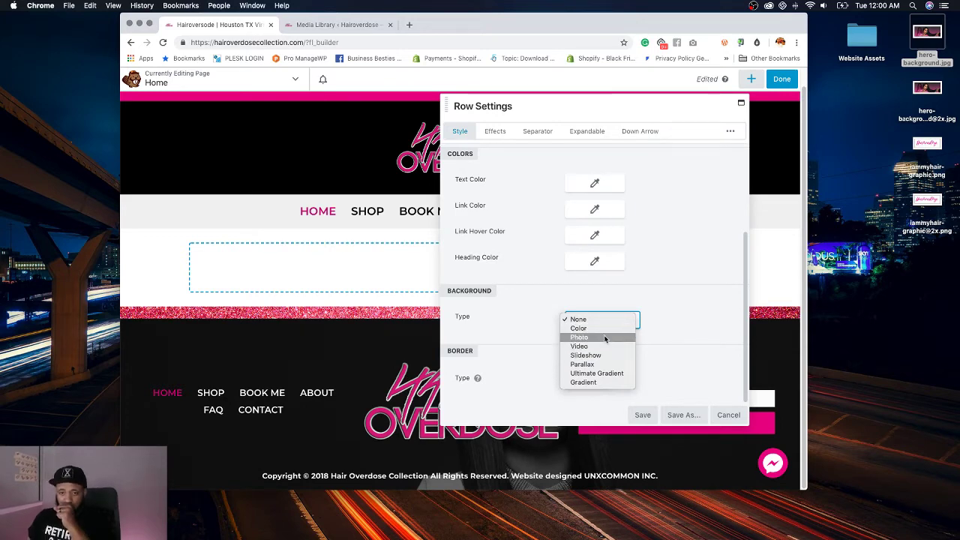
{"action": "left_click", "coordinate": [605, 337]}
Step: Upload hero-background.jpg from the desktop and select it as the row's background photo
{"action": "left_click", "coordinate": [592, 379]}
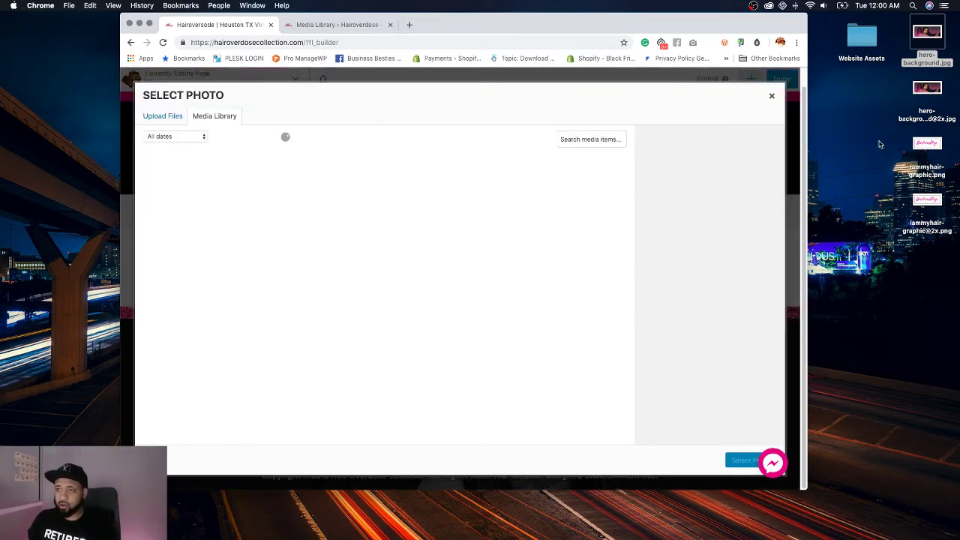
{"action": "left_click", "coordinate": [932, 47]}
{"action": "left_click_drag", "start_coordinate": [932, 46], "coordinate": [545, 233]}
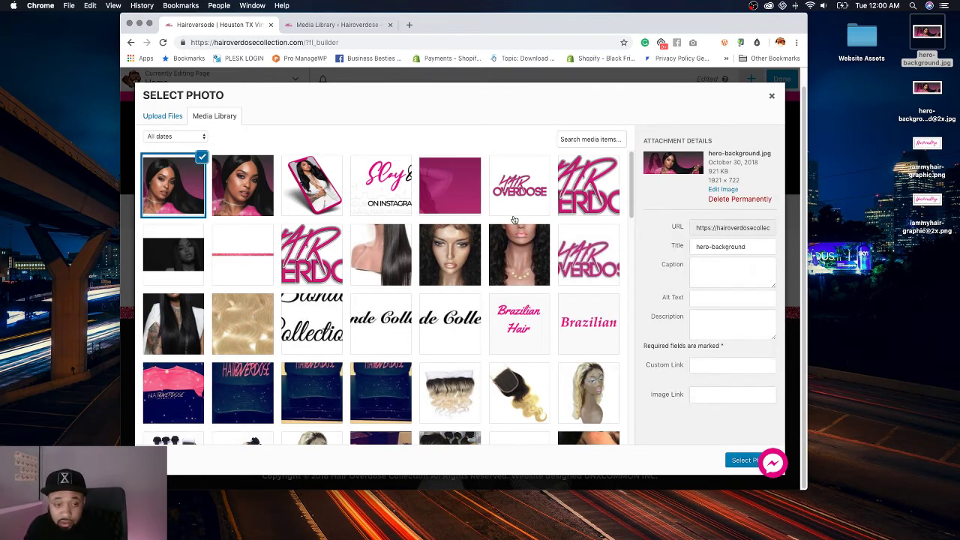
{"action": "left_click", "coordinate": [735, 461]}
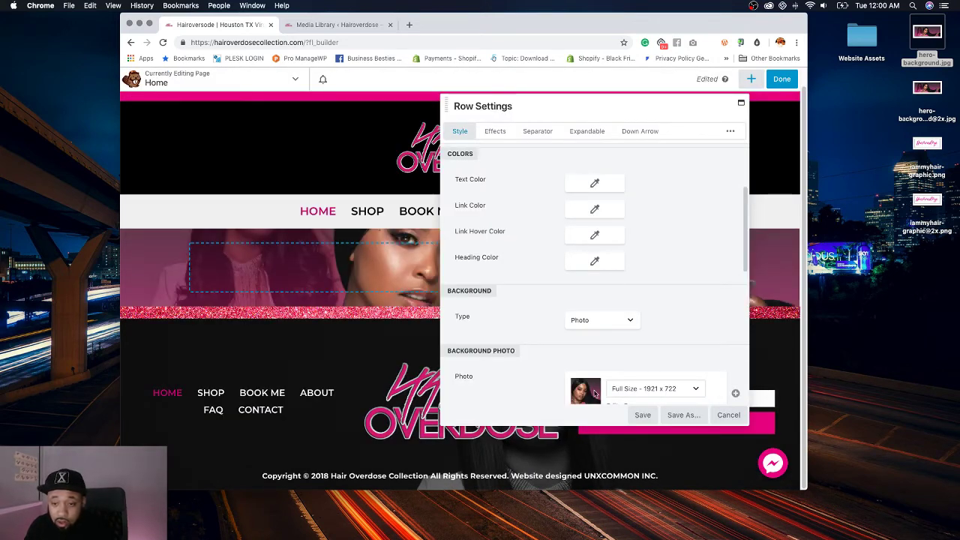
Step: Set the background photo's position to Right Center, save the row, and check it at phone width before widening the browser window again
{"action": "scroll", "coordinate": [551, 333], "scroll_direction": "down", "scroll_amount": 1}
{"action": "scroll", "coordinate": [552, 333], "scroll_direction": "down", "scroll_amount": 5}
{"action": "left_click", "coordinate": [610, 338]}
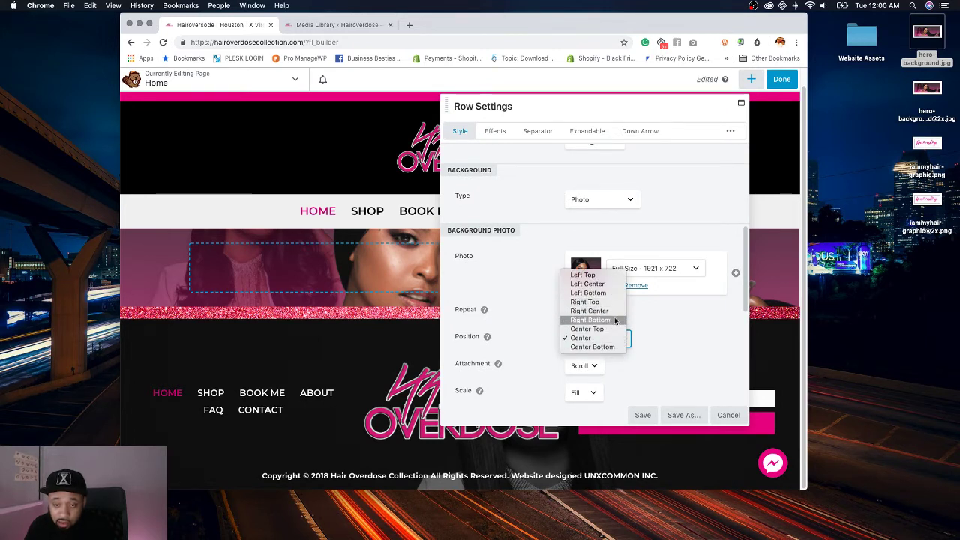
{"action": "left_click", "coordinate": [592, 311]}
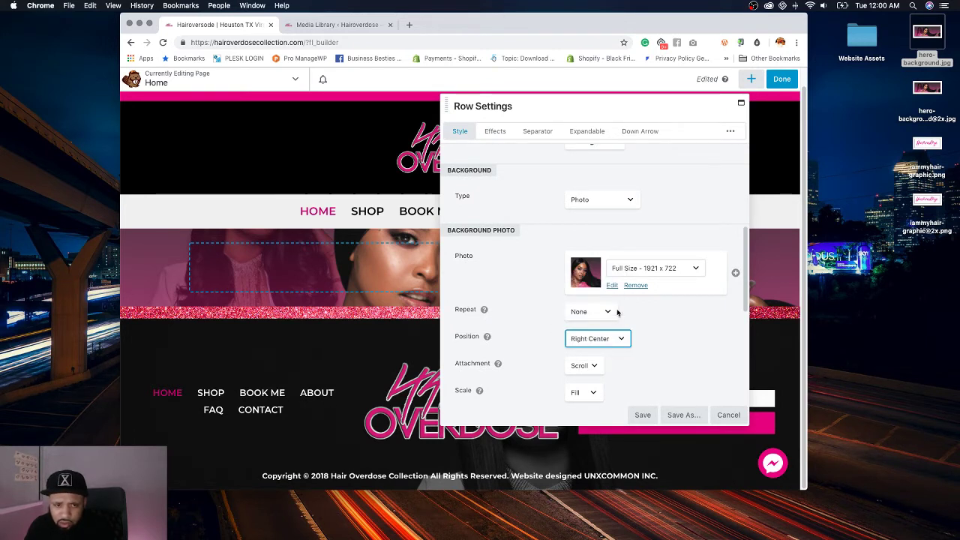
{"action": "left_click", "coordinate": [643, 415]}
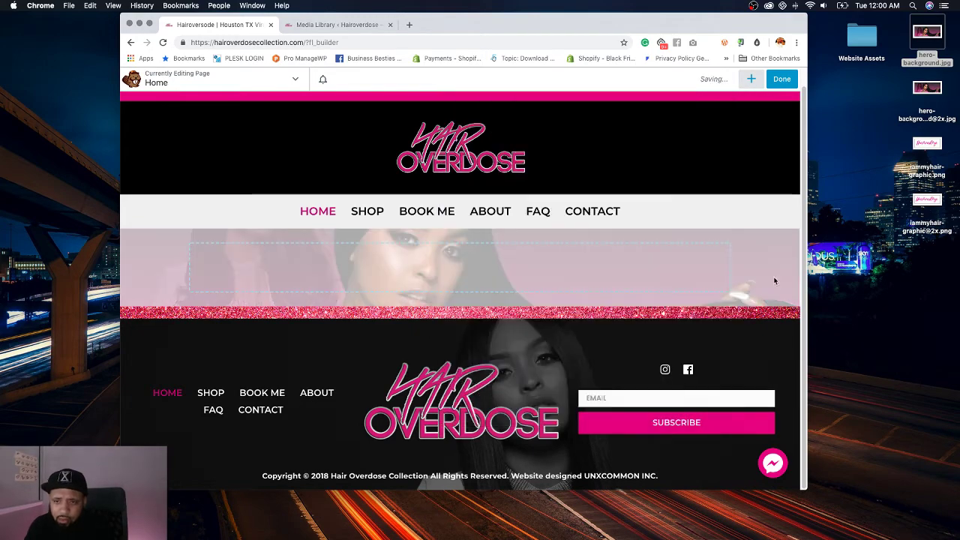
{"action": "left_click_drag", "start_coordinate": [807, 257], "coordinate": [319, 350]}
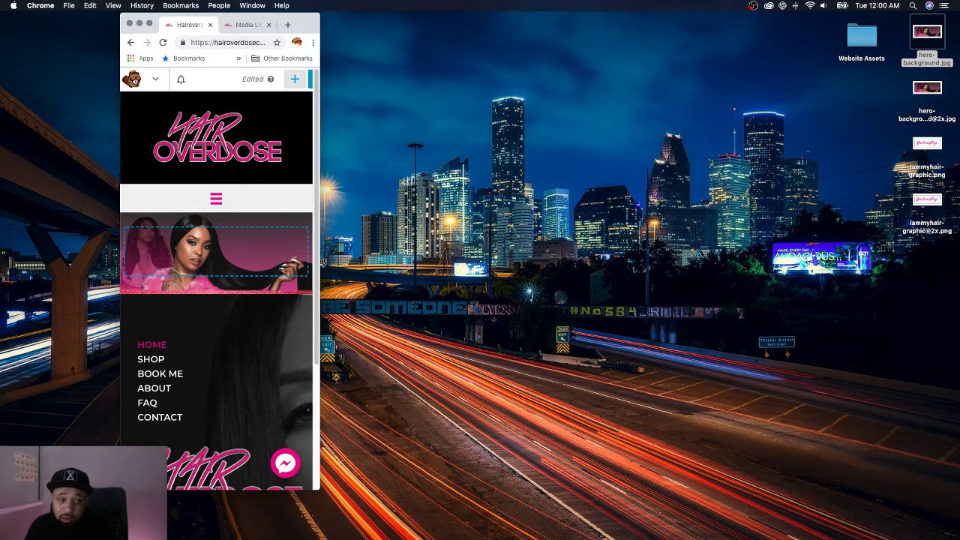
{"action": "left_click_drag", "start_coordinate": [322, 264], "coordinate": [710, 285]}
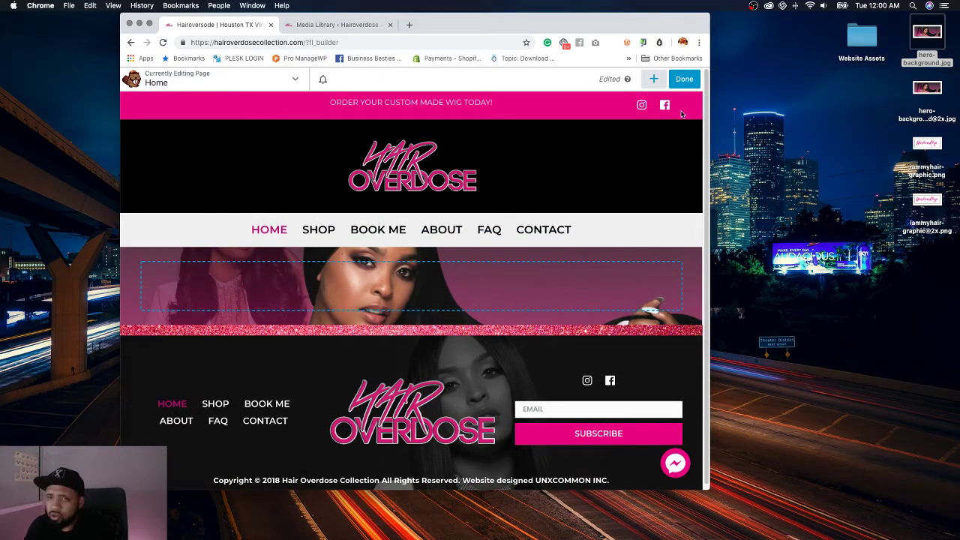
Step: Add a 2 Columns layout inside the hero row and bring up the standard modules
{"action": "left_click", "coordinate": [653, 78]}
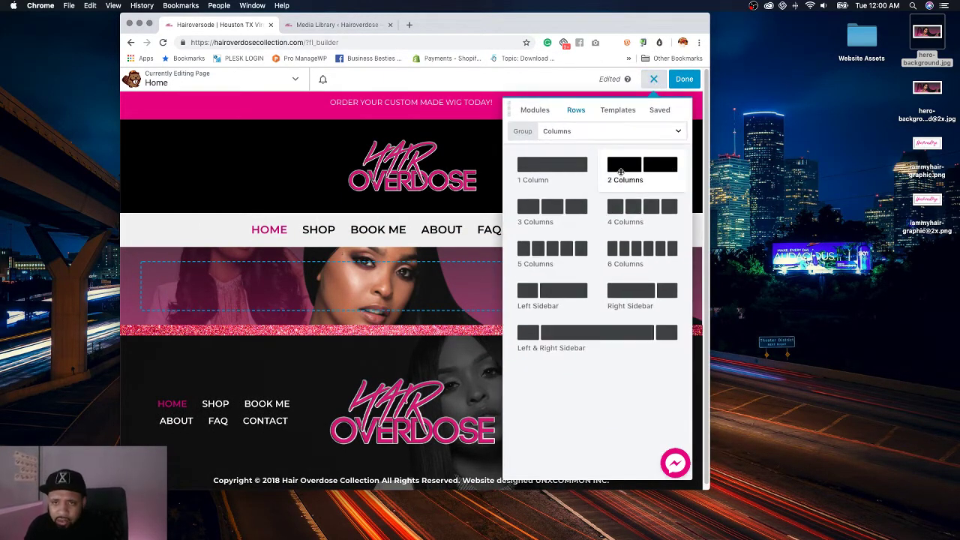
{"action": "left_click_drag", "start_coordinate": [642, 165], "coordinate": [678, 312]}
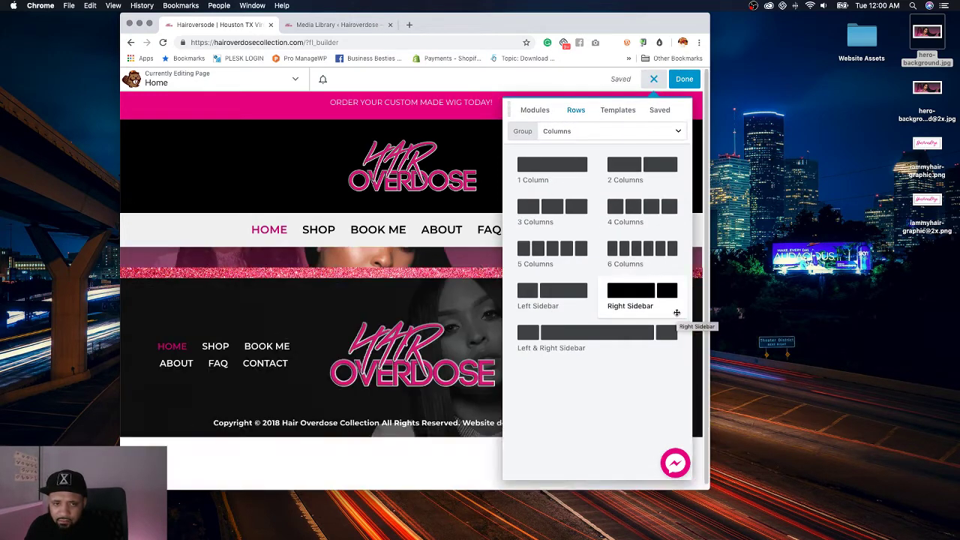
{"action": "left_click", "coordinate": [535, 110]}
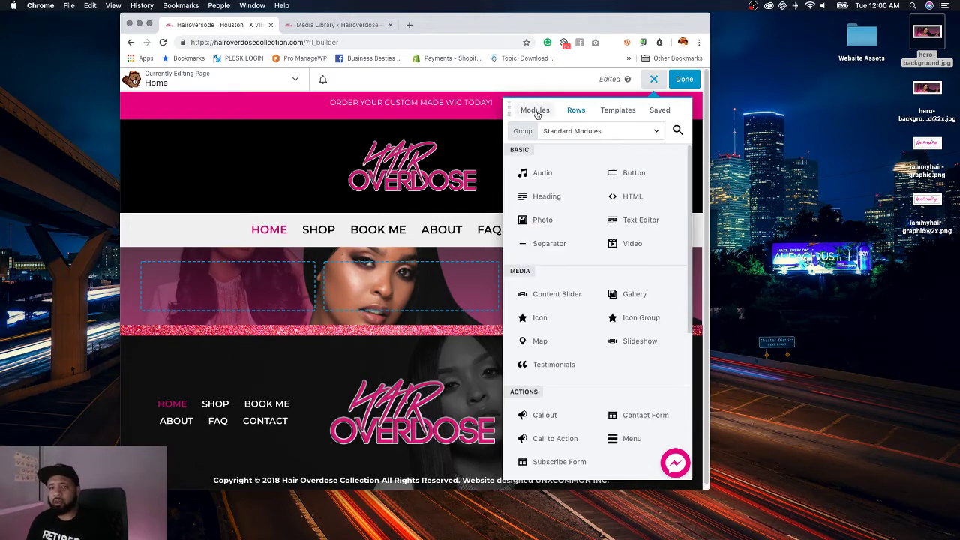
Step: Search the modules for "image" and place a PowerPack Image module in the hero row's last column
{"action": "left_click", "coordinate": [677, 130]}
{"action": "type", "text": "image"}
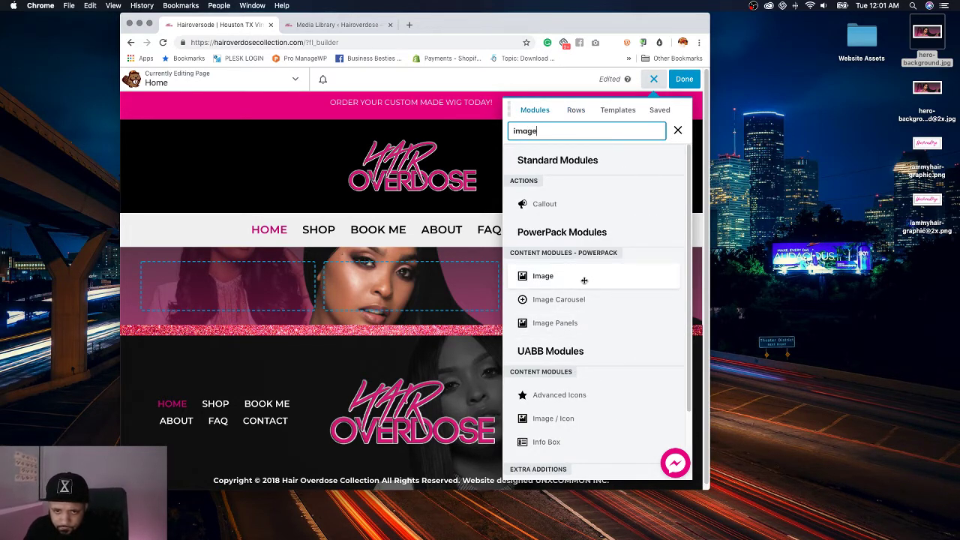
{"action": "left_click_drag", "start_coordinate": [585, 281], "coordinate": [577, 298]}
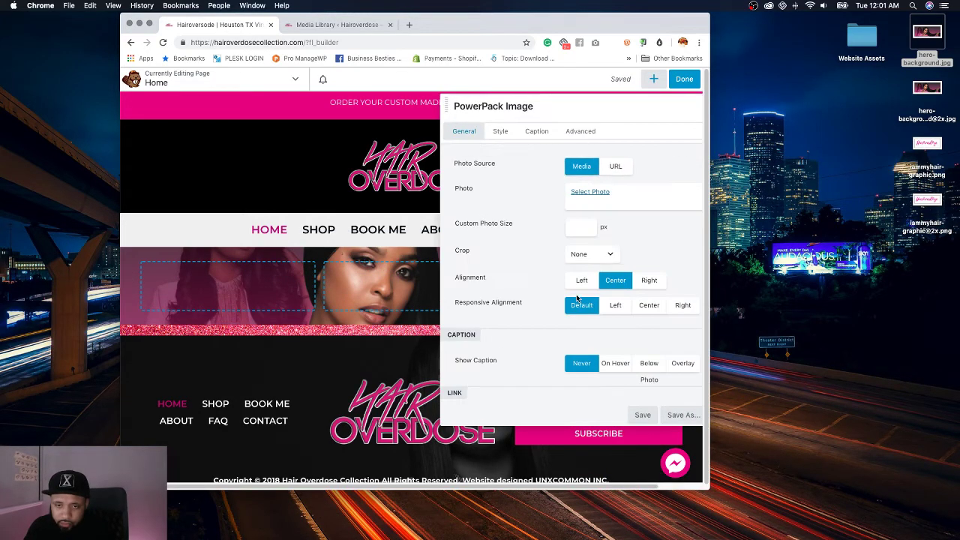
Step: Upload iammyhair-graphic.png from the desktop as the module's photo, set its responsive alignment to Center, and save the module
{"action": "left_click", "coordinate": [589, 192]}
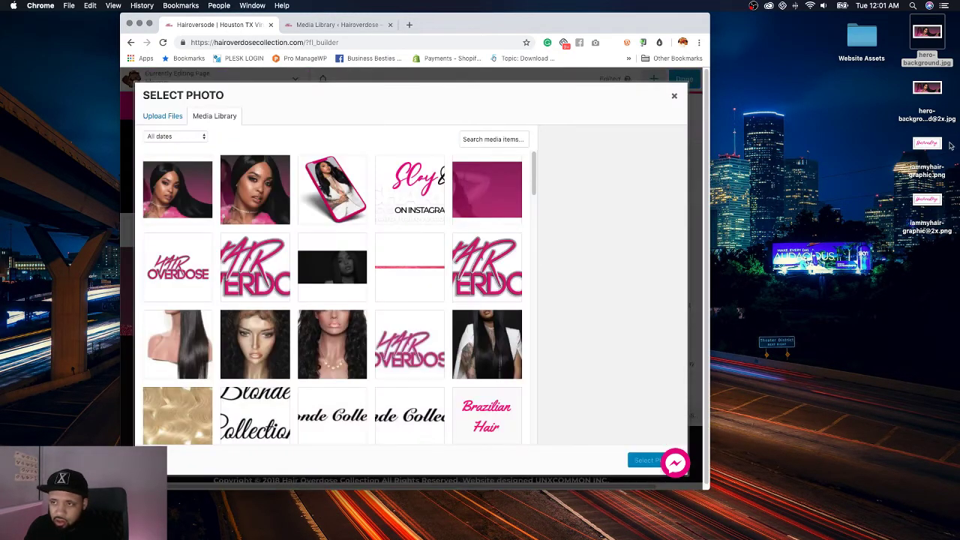
{"action": "left_click_drag", "start_coordinate": [926, 142], "coordinate": [207, 320]}
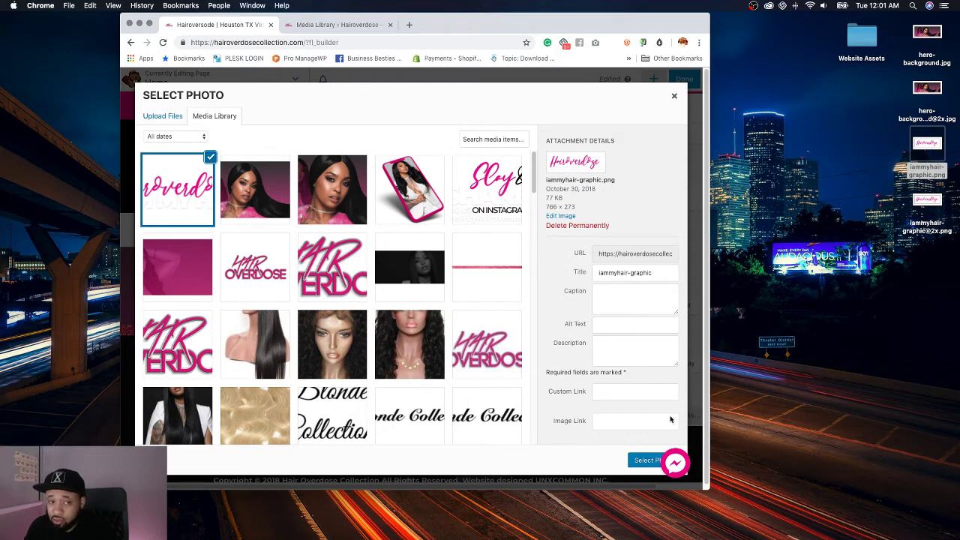
{"action": "left_click", "coordinate": [637, 460]}
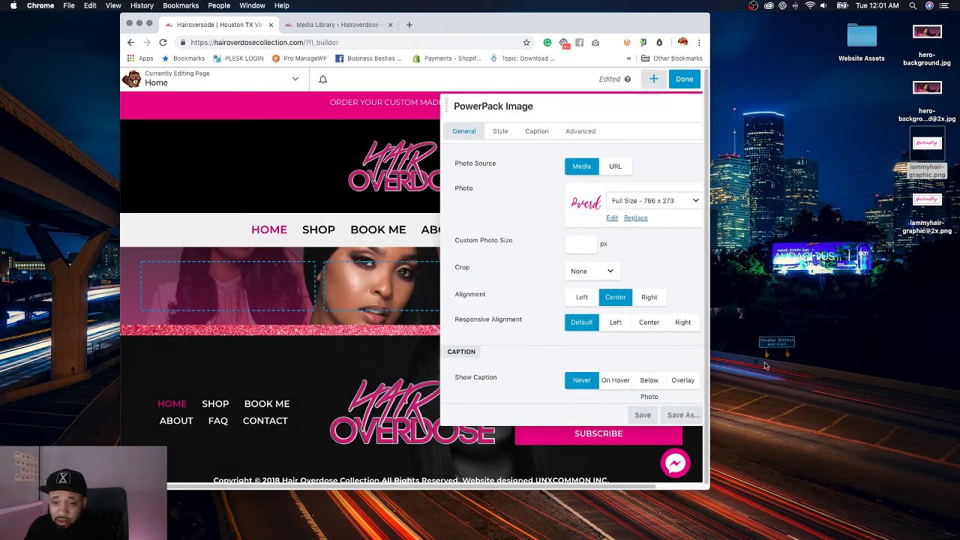
{"action": "left_click", "coordinate": [649, 323]}
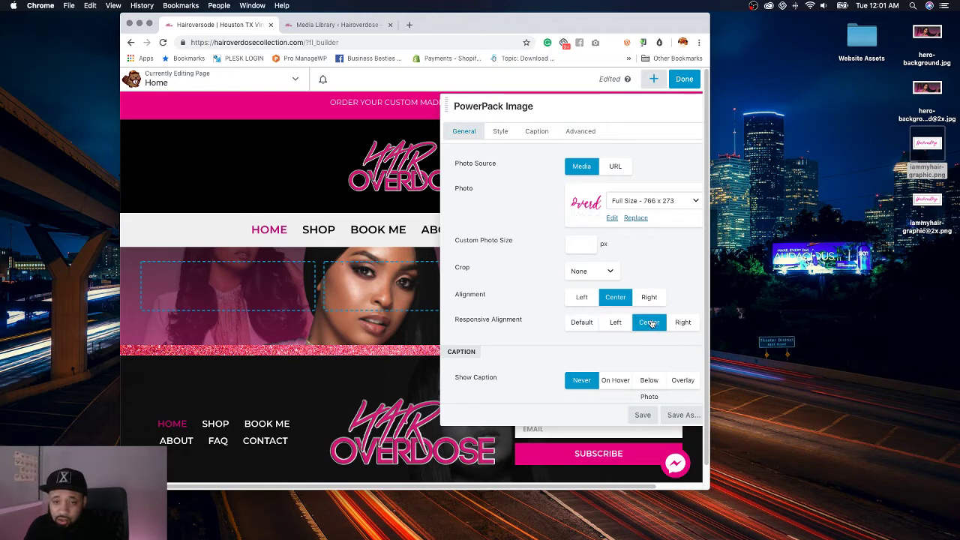
{"action": "left_click", "coordinate": [641, 414]}
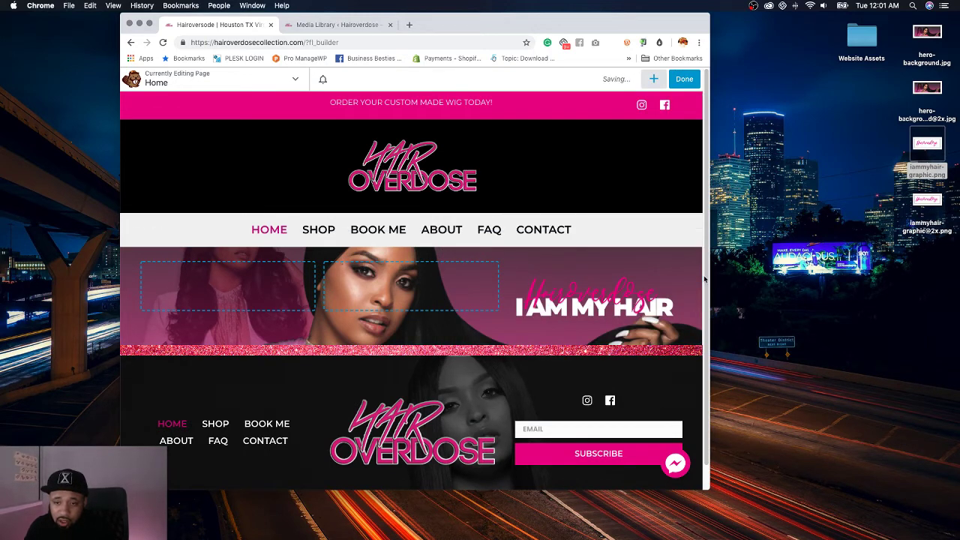
Step: Widen the browser window and shift the hero row's column boundaries so the graphic's column takes more of the width
{"action": "left_click_drag", "start_coordinate": [705, 278], "coordinate": [805, 279]}
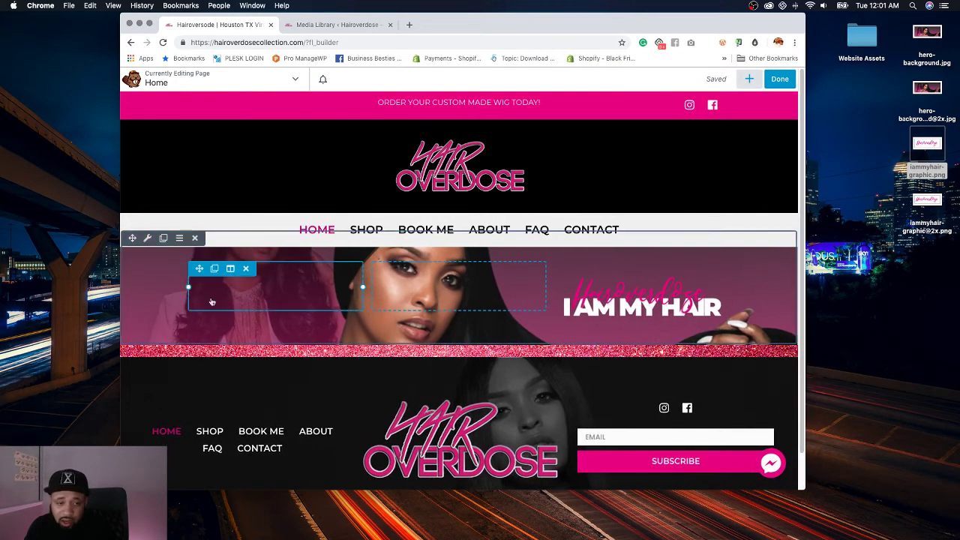
{"action": "left_click_drag", "start_coordinate": [363, 287], "coordinate": [285, 288]}
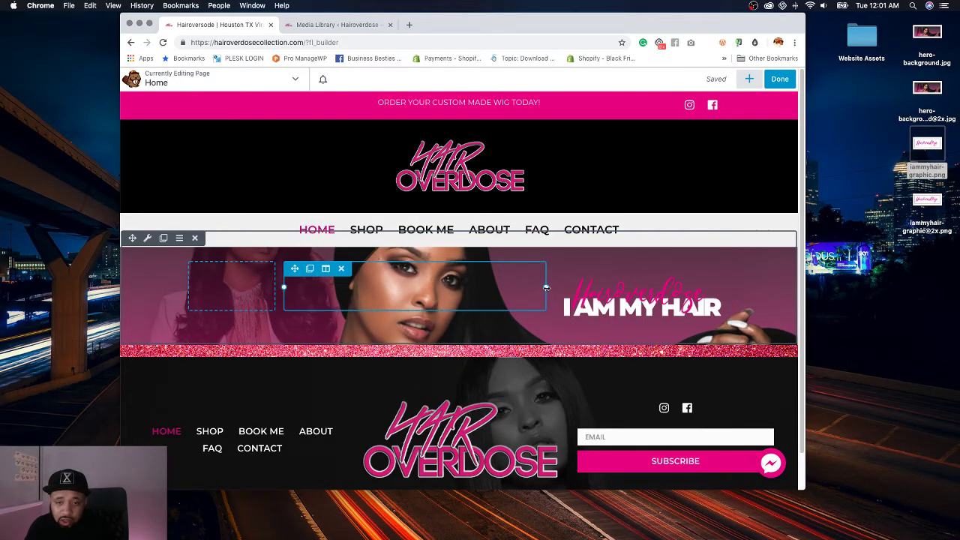
{"action": "left_click_drag", "start_coordinate": [546, 287], "coordinate": [469, 296]}
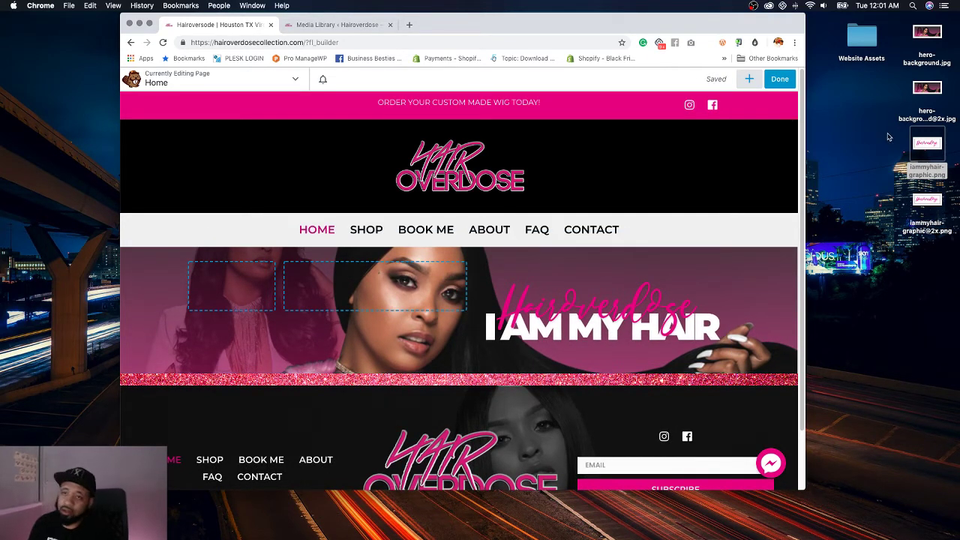
Step: Add a nested 2 Columns layout directly beneath the I AM MY HAIR graphic in the hero row
{"action": "left_click", "coordinate": [750, 81]}
{"action": "left_click", "coordinate": [686, 108]}
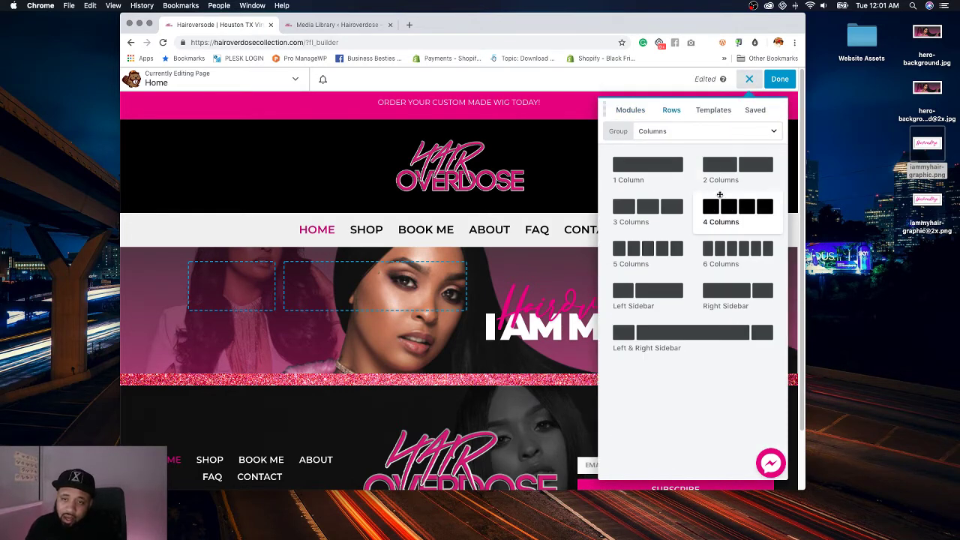
{"action": "left_click_drag", "start_coordinate": [724, 160], "coordinate": [536, 399]}
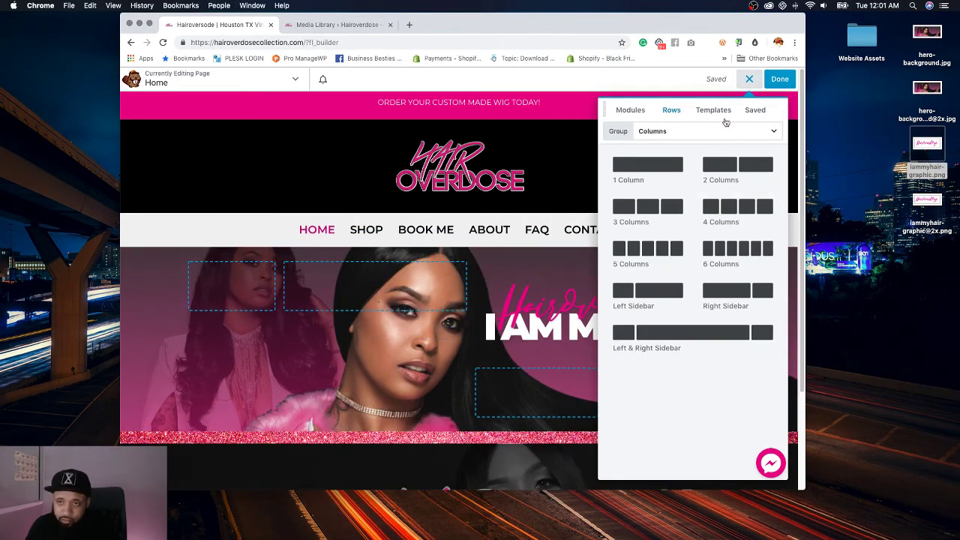
Step: Search the modules for "info" and place a UABB Info Box in the first of the two nested columns
{"action": "left_click", "coordinate": [627, 109]}
{"action": "left_click", "coordinate": [773, 132]}
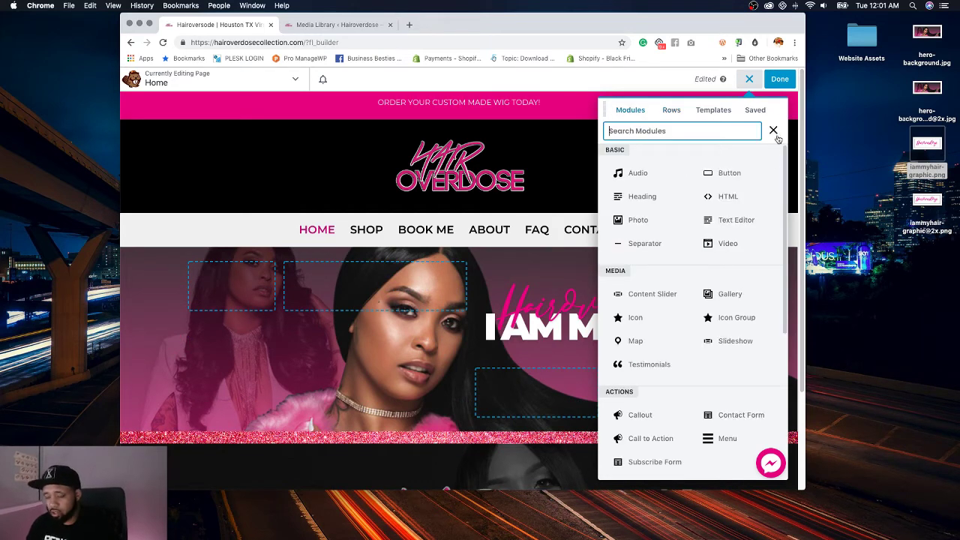
{"action": "type", "text": "info"}
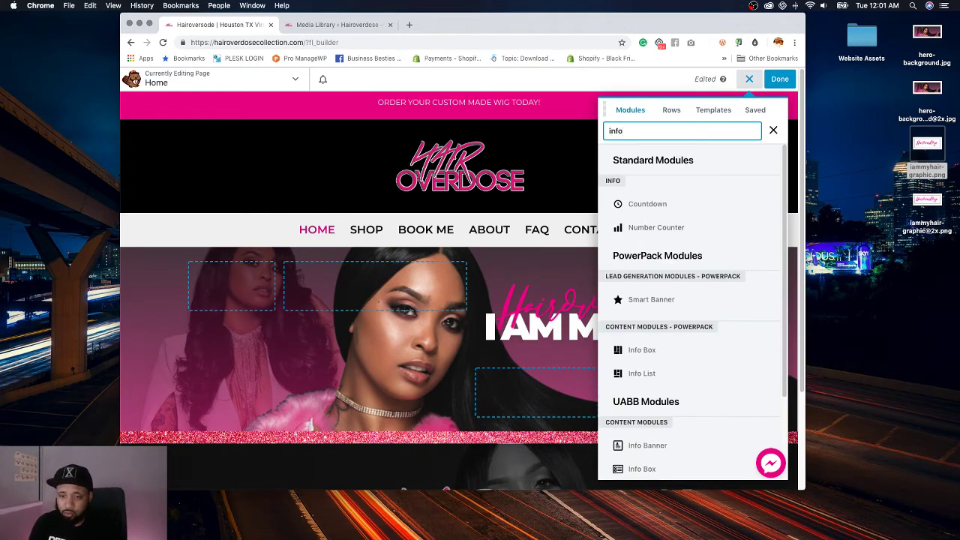
{"action": "scroll", "coordinate": [667, 345], "scroll_direction": "down", "scroll_amount": 3}
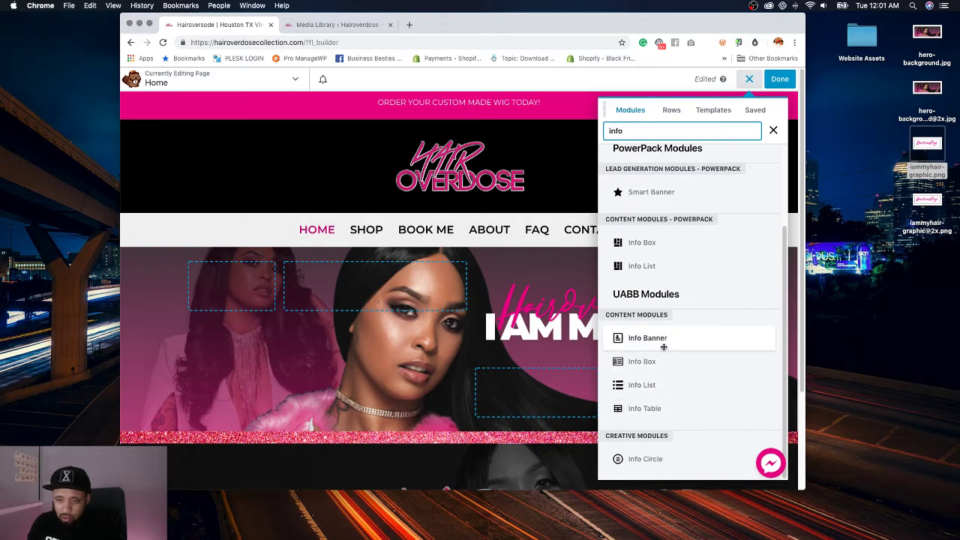
{"action": "left_click_drag", "start_coordinate": [683, 364], "coordinate": [555, 438]}
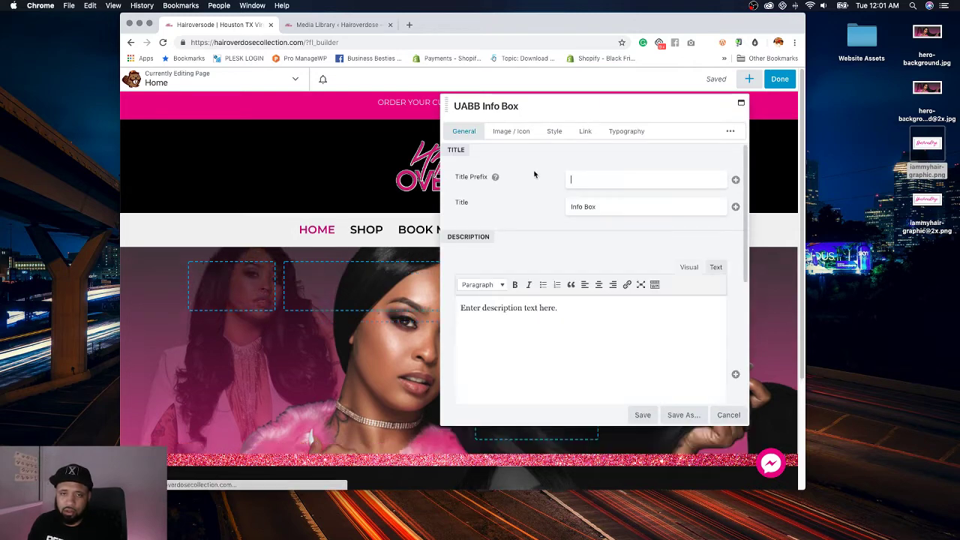
Step: Clear the Info Box's placeholder description and set its title to EXTENTIONS
{"action": "left_click_drag", "start_coordinate": [543, 106], "coordinate": [589, 105]}
{"action": "left_click", "coordinate": [625, 317]}
{"action": "key", "text": "super+a"}
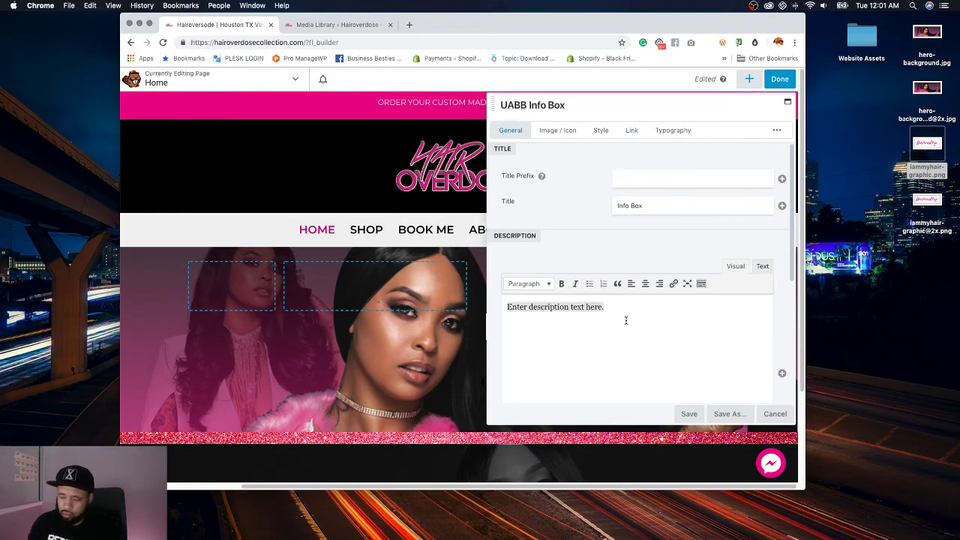
{"action": "key", "text": "BackSpace"}
{"action": "left_click", "coordinate": [660, 200]}
{"action": "key", "text": "super+a"}
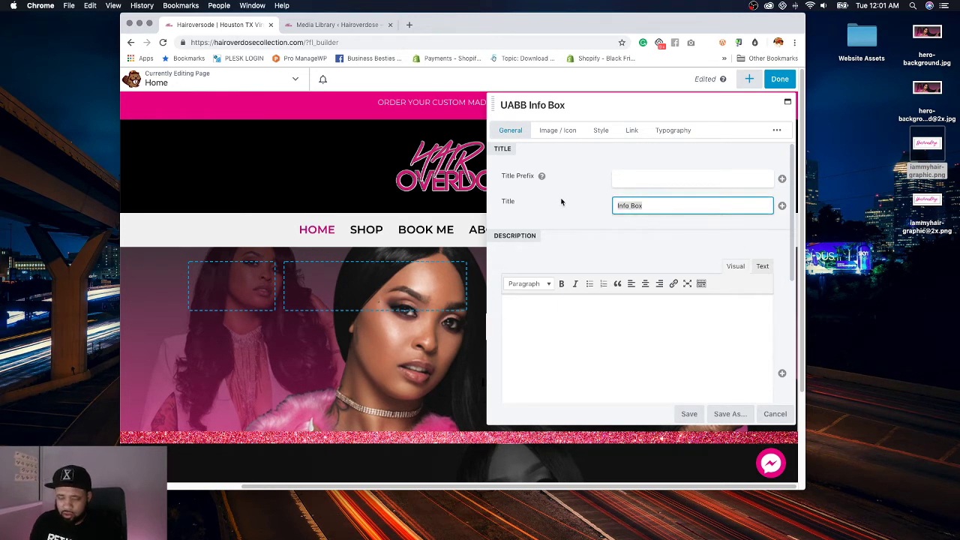
{"action": "type", "text": "EX"}
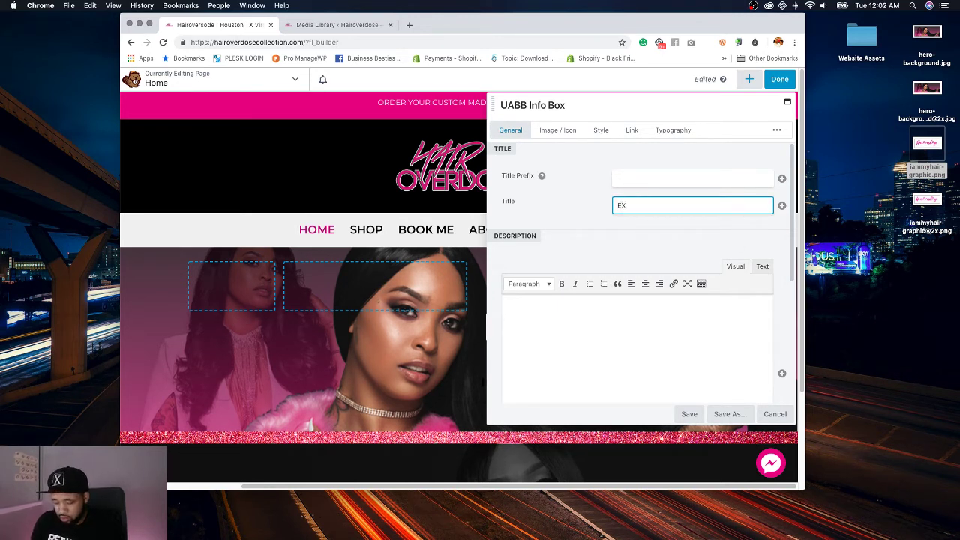
{"action": "type", "text": "TENTIONS"}
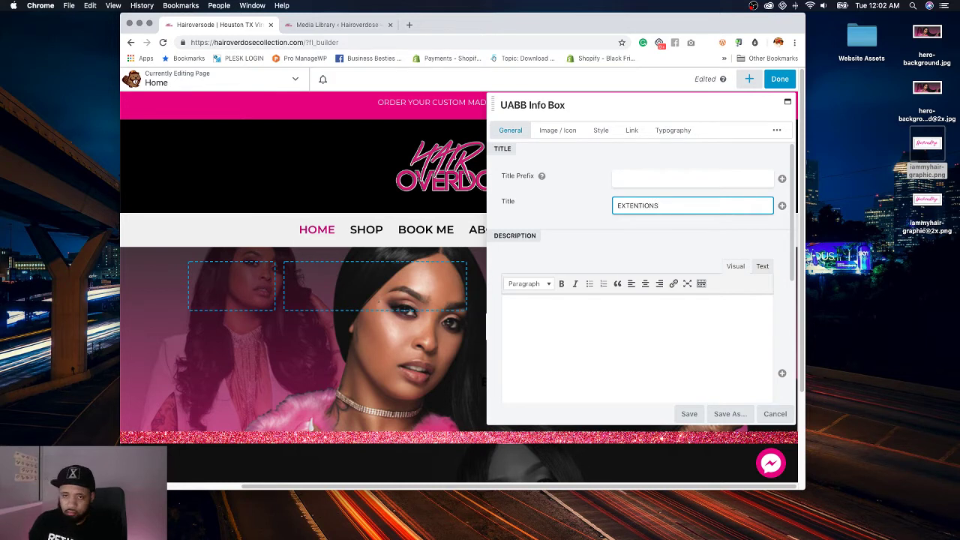
Step: Set both the overall and mobile alignment of the Info Box to Center
{"action": "left_click", "coordinate": [601, 130]}
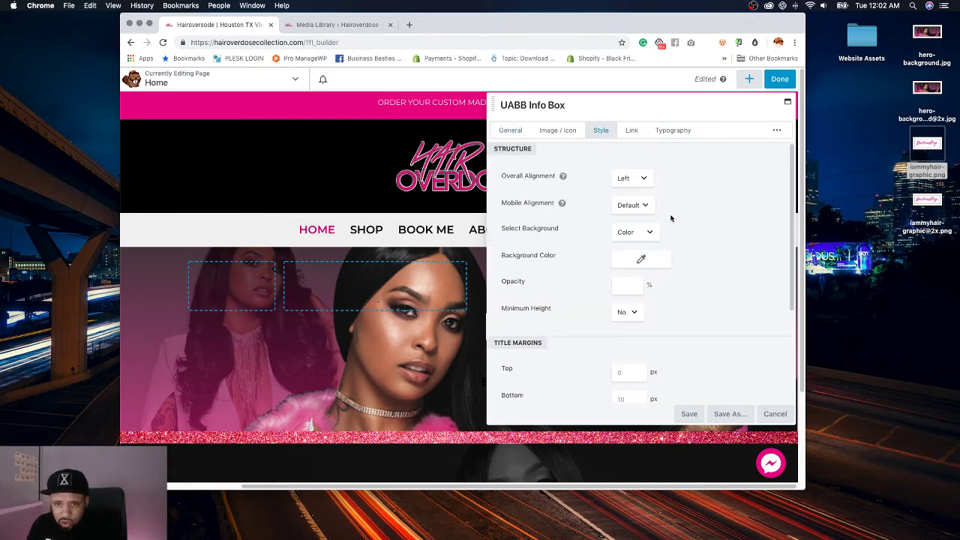
{"action": "left_click", "coordinate": [632, 178]}
{"action": "left_click", "coordinate": [629, 167]}
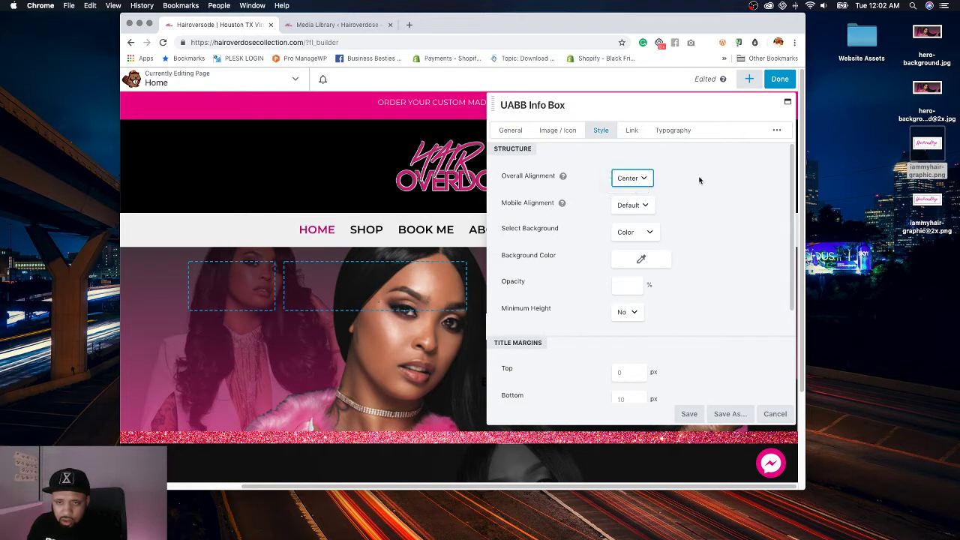
{"action": "left_click", "coordinate": [634, 204]}
{"action": "left_click", "coordinate": [637, 214]}
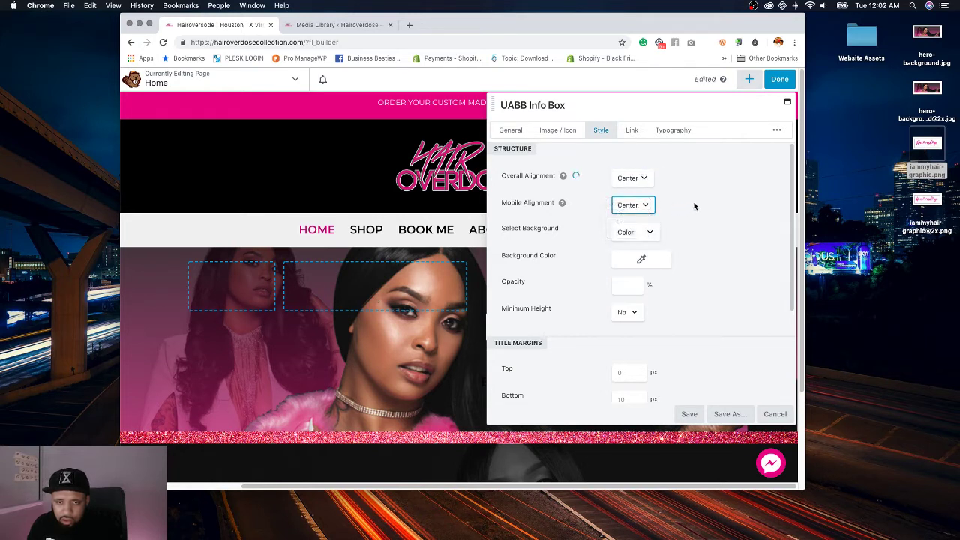
{"action": "scroll", "coordinate": [695, 206], "scroll_direction": "down", "scroll_amount": 4}
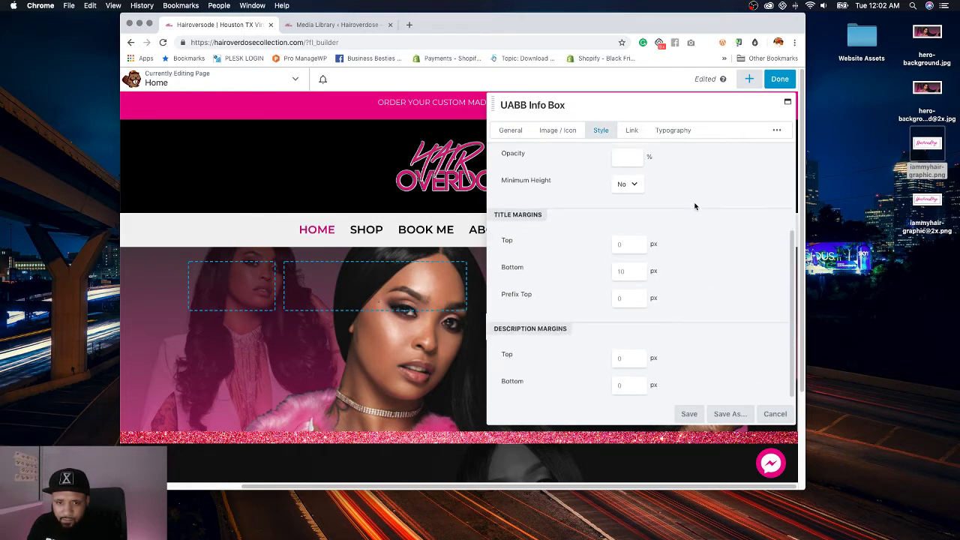
{"action": "left_click", "coordinate": [575, 131]}
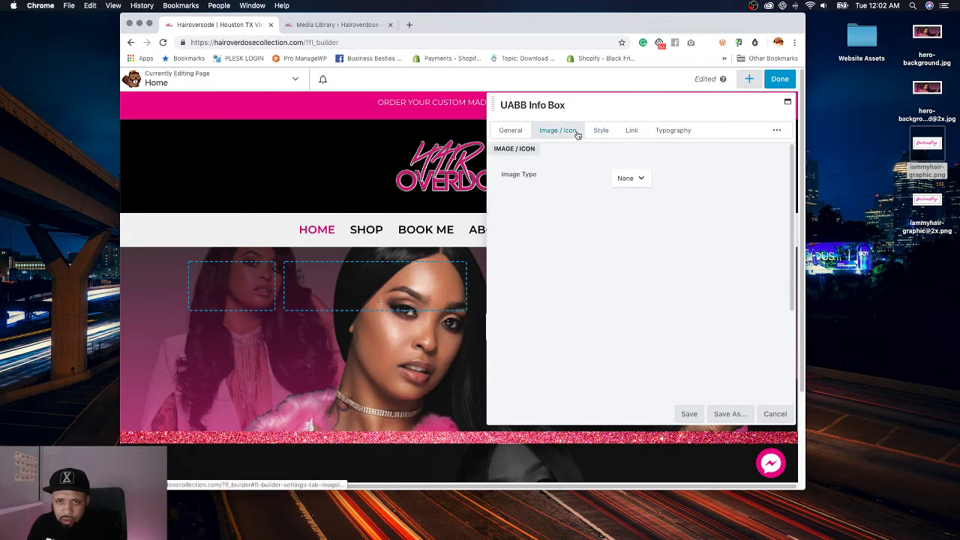
{"action": "left_click", "coordinate": [632, 177]}
{"action": "left_click", "coordinate": [649, 174]}
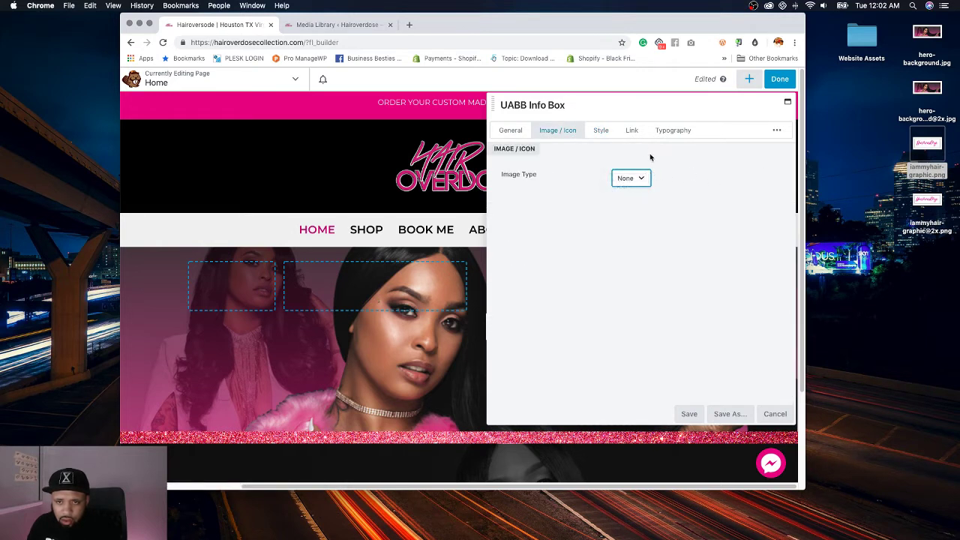
{"action": "left_click", "coordinate": [602, 132]}
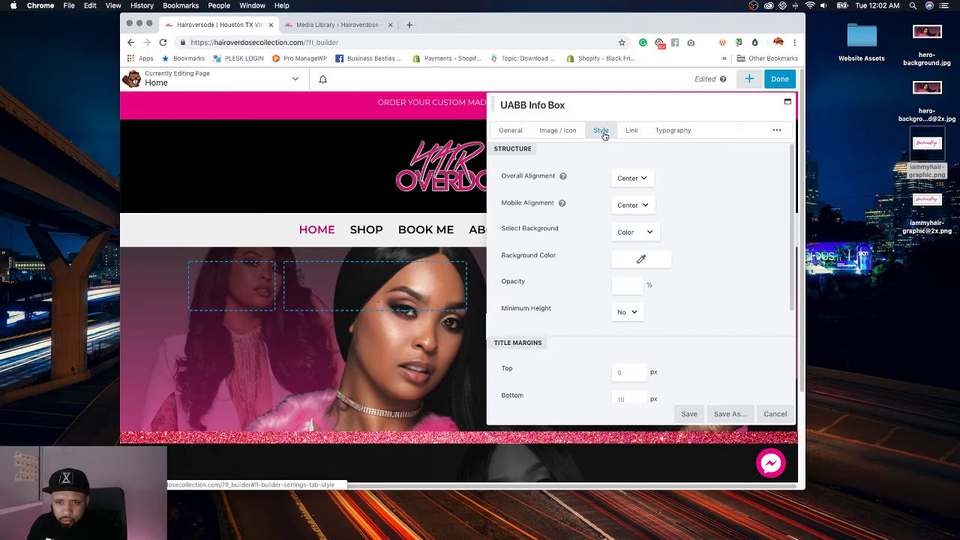
Step: Set the Info Box title's font family to Montserrat with the Extra-Bold weight
{"action": "left_click_drag", "start_coordinate": [664, 104], "coordinate": [505, 121]}
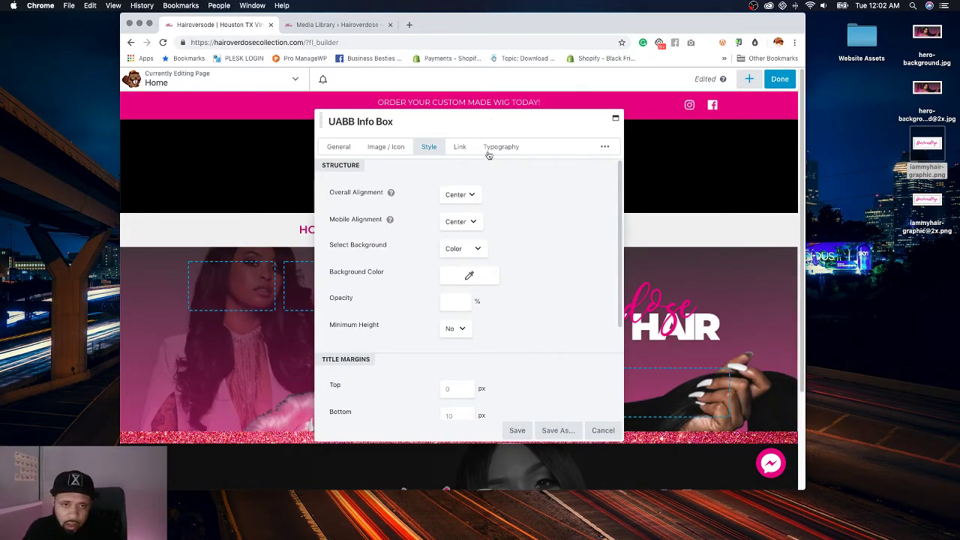
{"action": "left_click", "coordinate": [495, 147]}
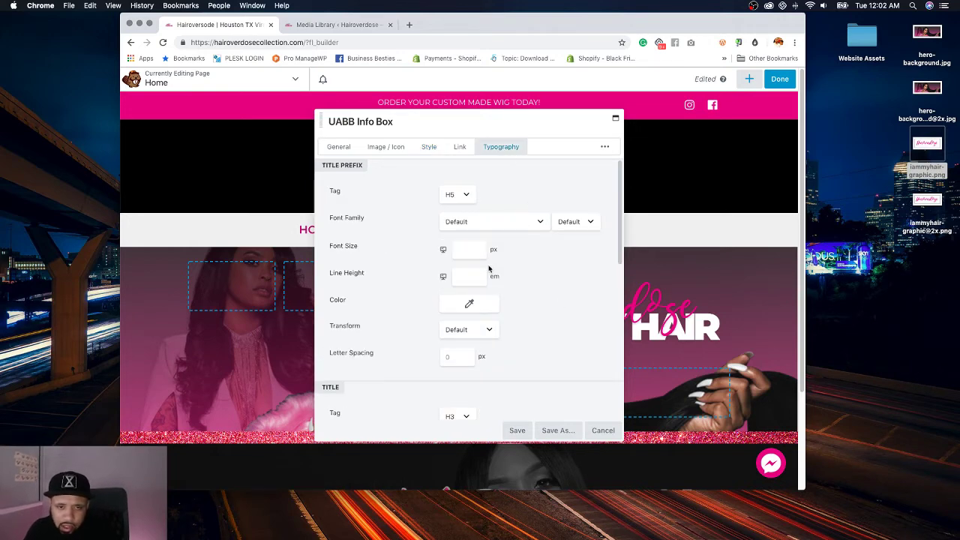
{"action": "scroll", "coordinate": [498, 218], "scroll_direction": "down", "scroll_amount": 3}
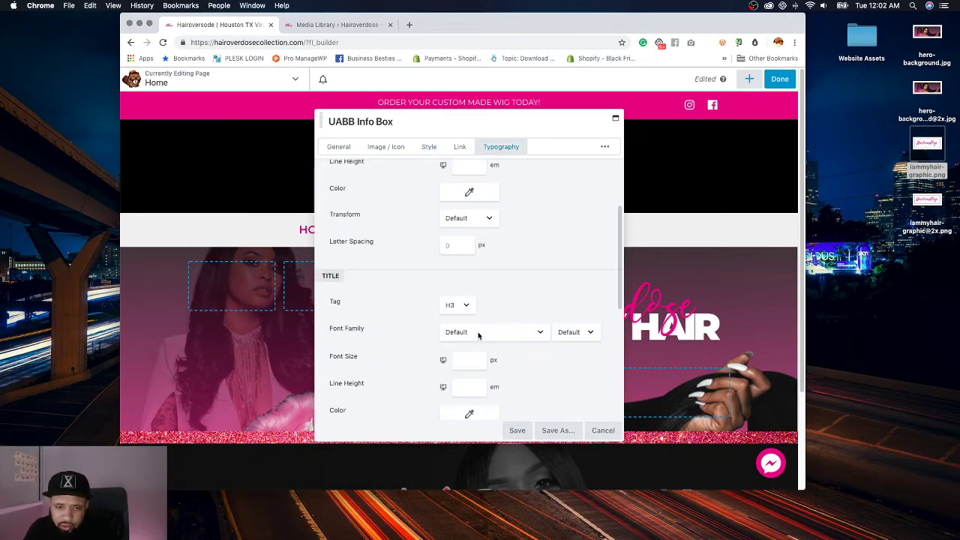
{"action": "left_click_drag", "start_coordinate": [507, 122], "coordinate": [534, 102]}
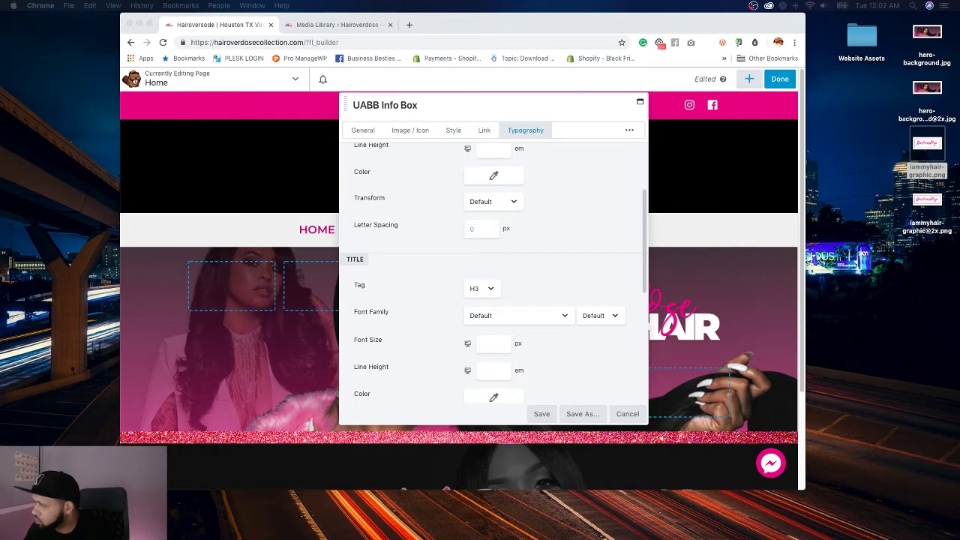
{"action": "left_click", "coordinate": [521, 315]}
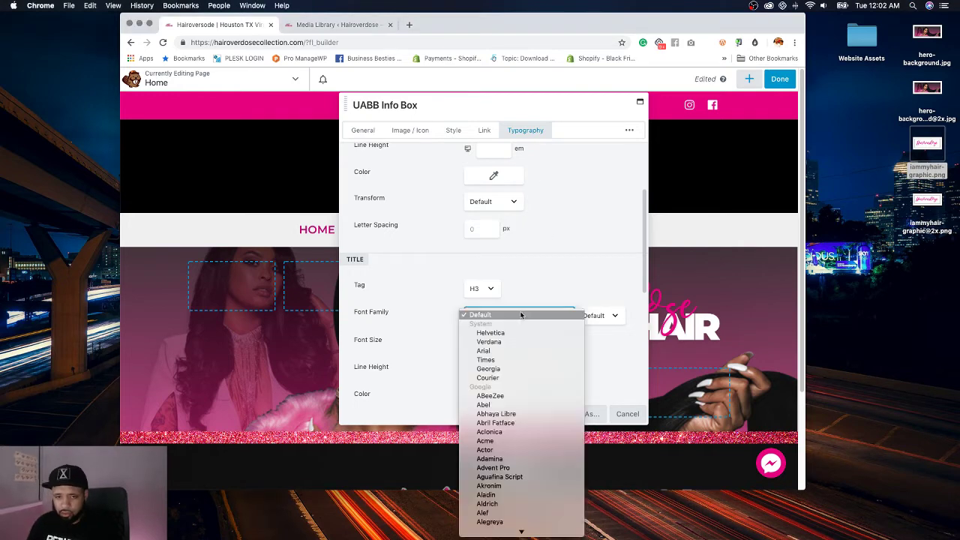
{"action": "type", "text": "monts"}
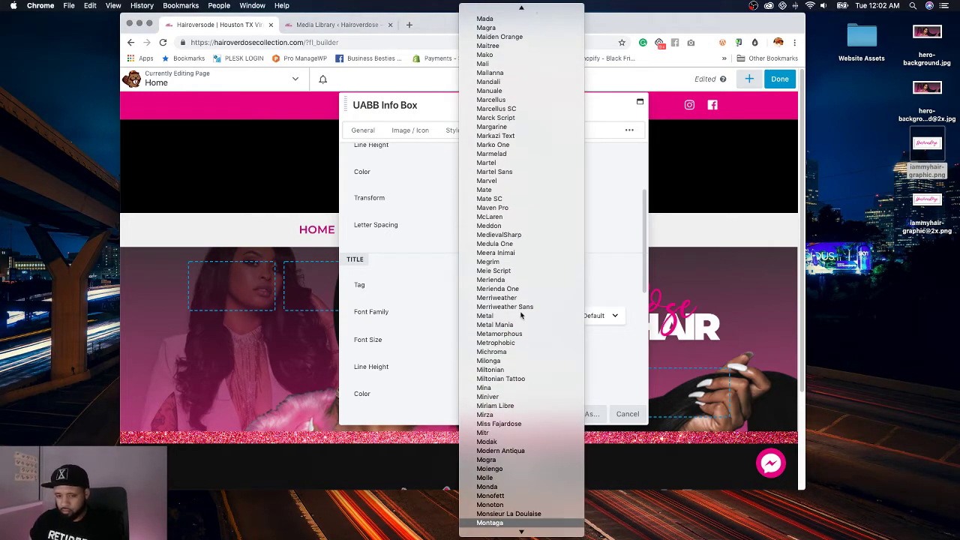
{"action": "key", "text": "Escape"}
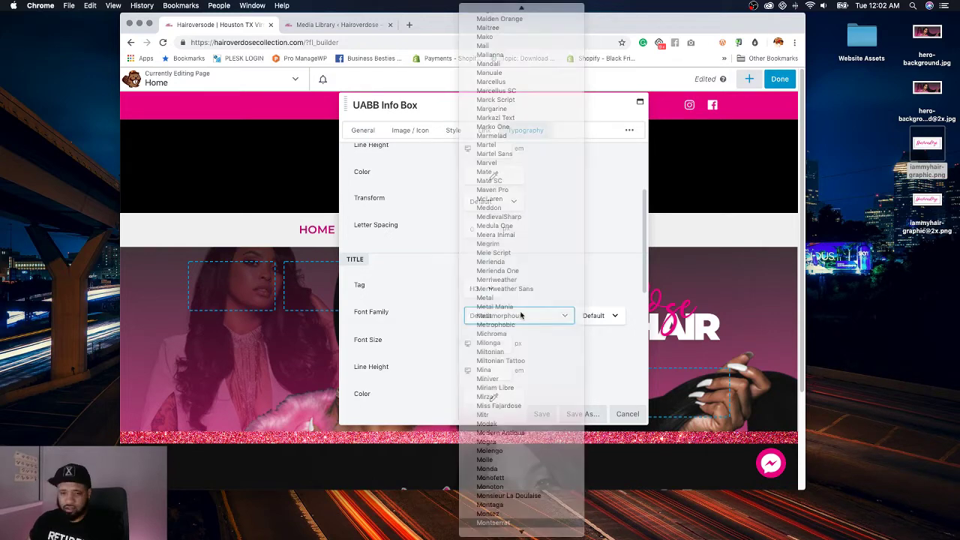
{"action": "left_click", "coordinate": [594, 316]}
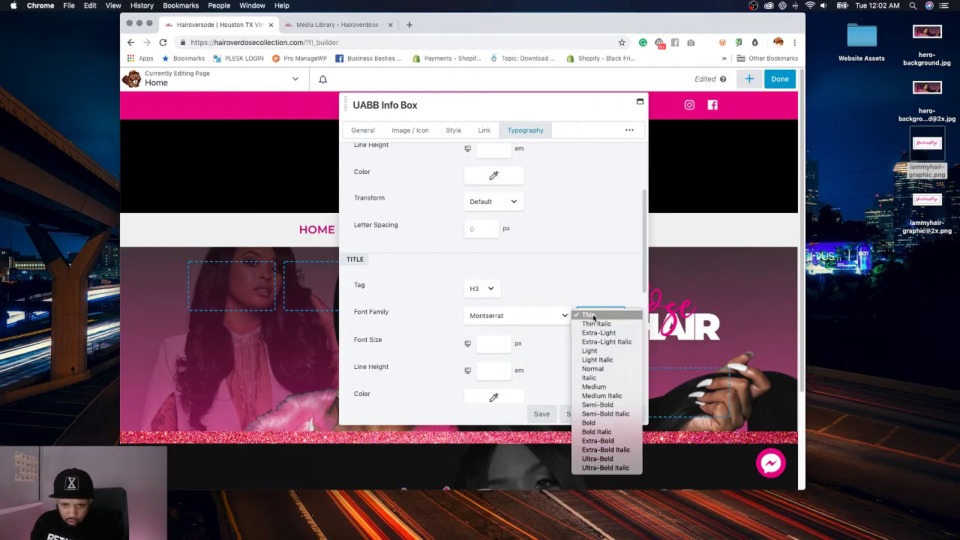
{"action": "left_click", "coordinate": [621, 441]}
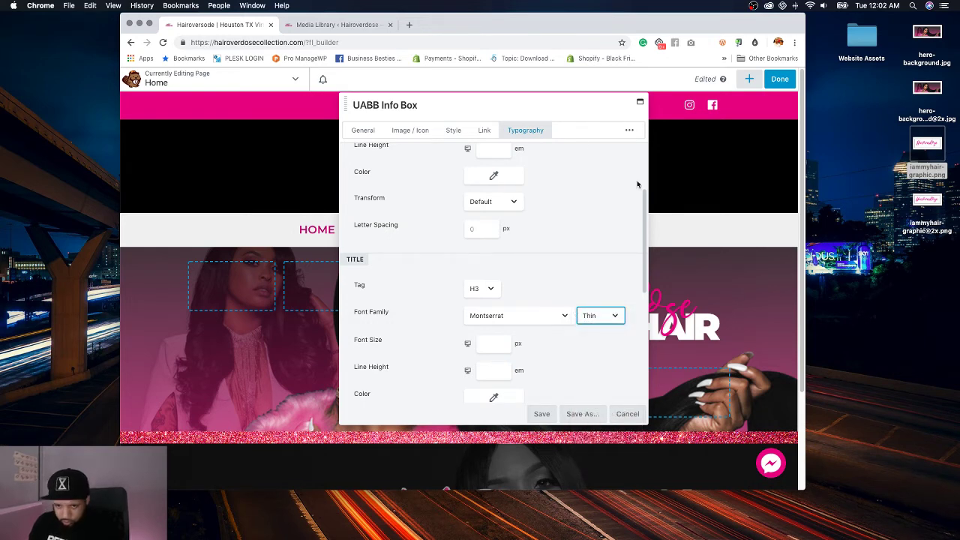
Step: Tighten the Info Box title's letter spacing to -2 px
{"action": "left_click_drag", "start_coordinate": [543, 104], "coordinate": [315, 105]}
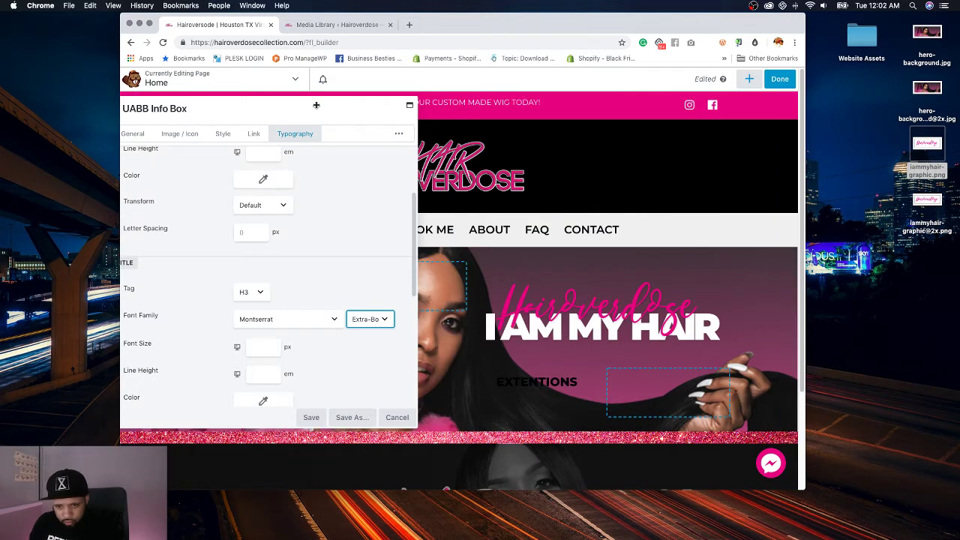
{"action": "scroll", "coordinate": [287, 300], "scroll_direction": "down", "scroll_amount": 3}
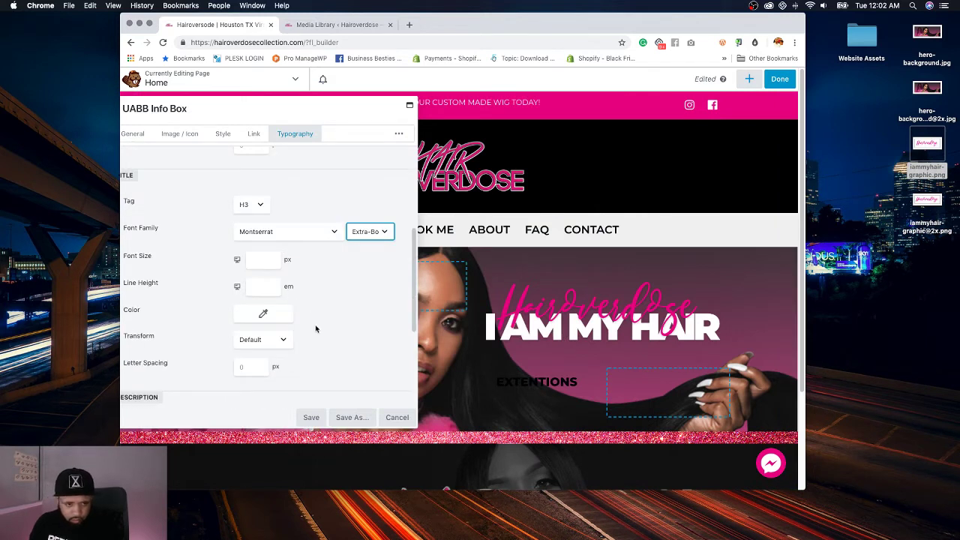
{"action": "left_click", "coordinate": [246, 366]}
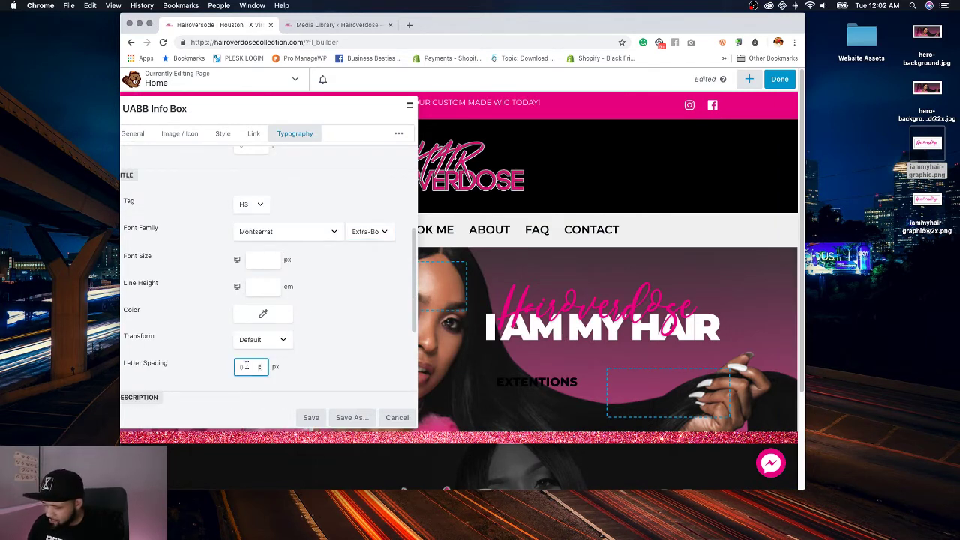
{"action": "type", "text": "-1"}
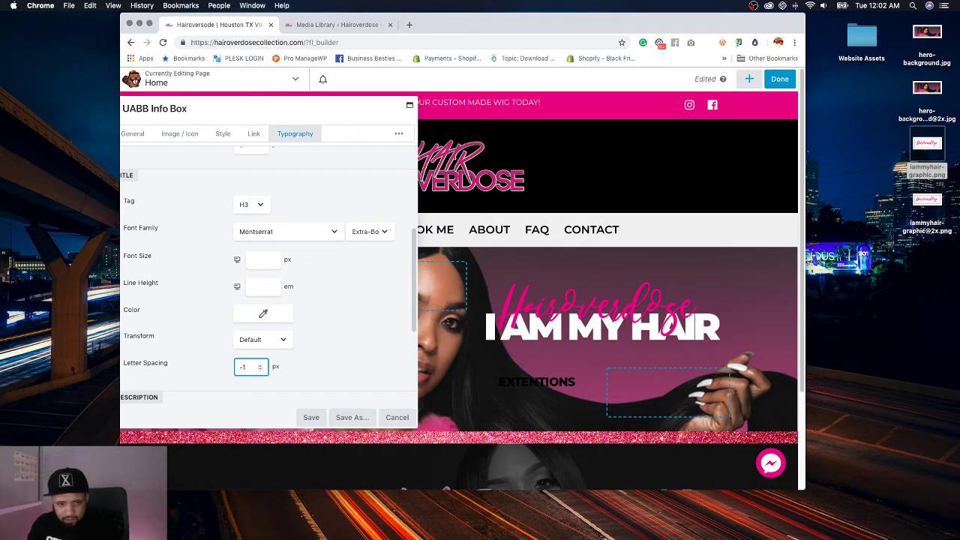
{"action": "key", "text": "BackSpace"}
{"action": "type", "text": "2"}
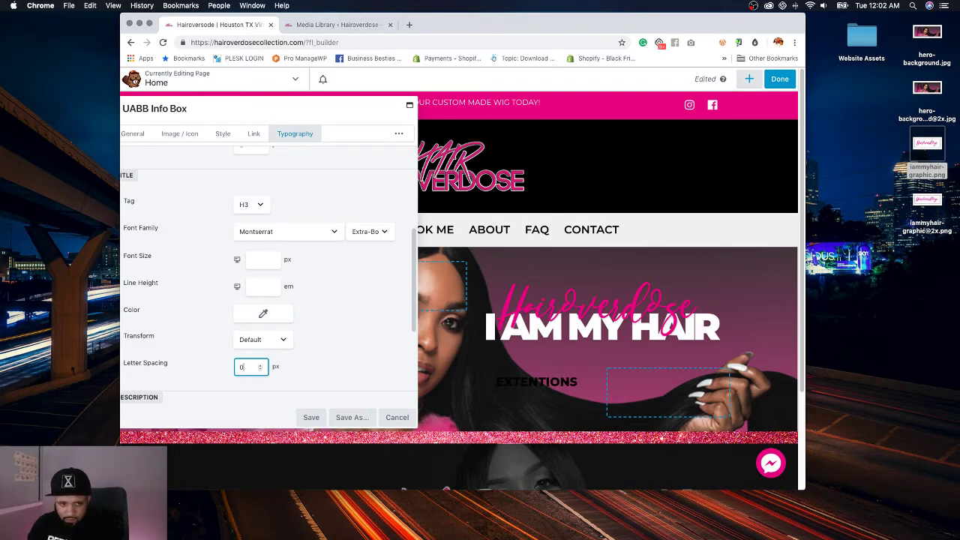
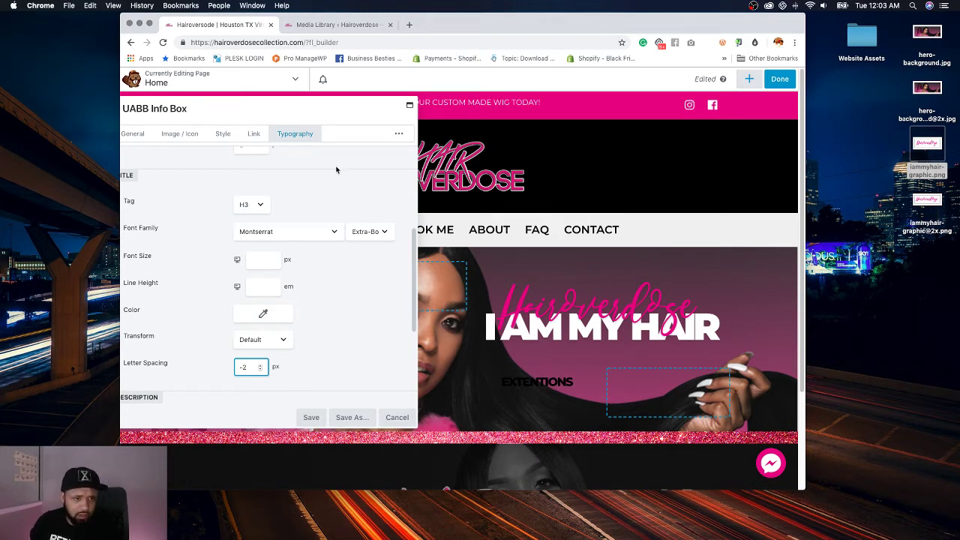
Step: Set the Info Box title's color to white from the saved color presets
{"action": "left_click", "coordinate": [277, 313]}
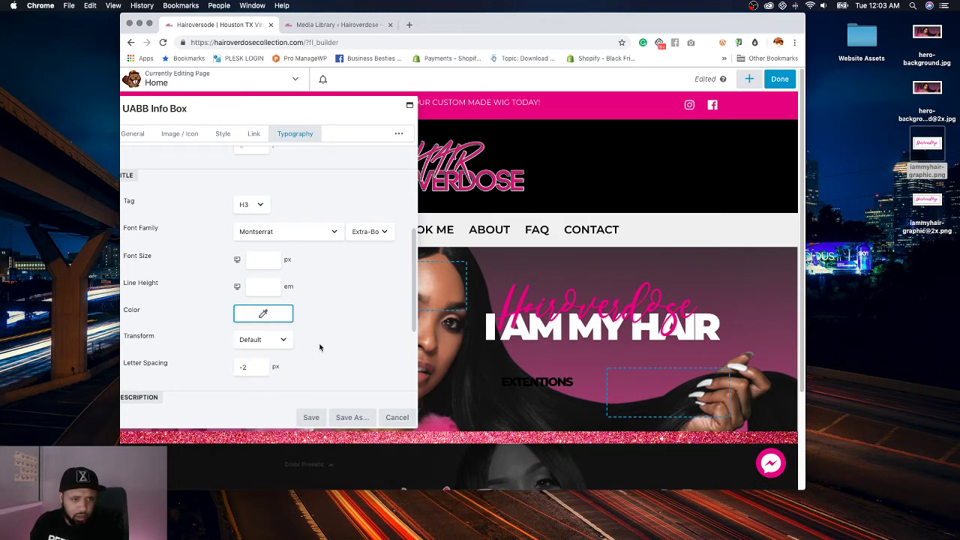
{"action": "left_click", "coordinate": [272, 463]}
{"action": "left_click", "coordinate": [250, 364]}
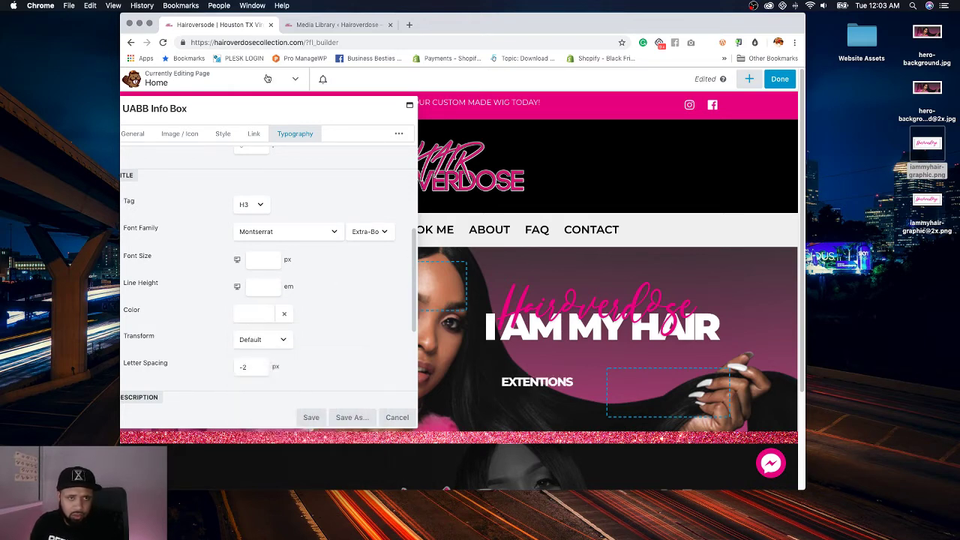
Step: Enable the separator in the Info Box's general settings
{"action": "left_click_drag", "start_coordinate": [271, 113], "coordinate": [456, 109]}
{"action": "scroll", "coordinate": [535, 238], "scroll_direction": "up", "scroll_amount": 5}
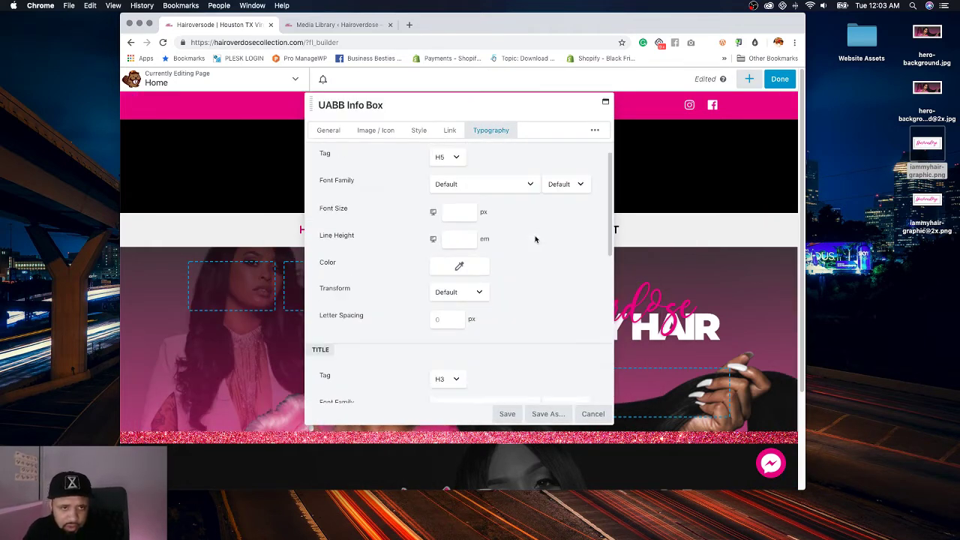
{"action": "scroll", "coordinate": [535, 239], "scroll_direction": "up", "scroll_amount": 1}
{"action": "left_click", "coordinate": [318, 134]}
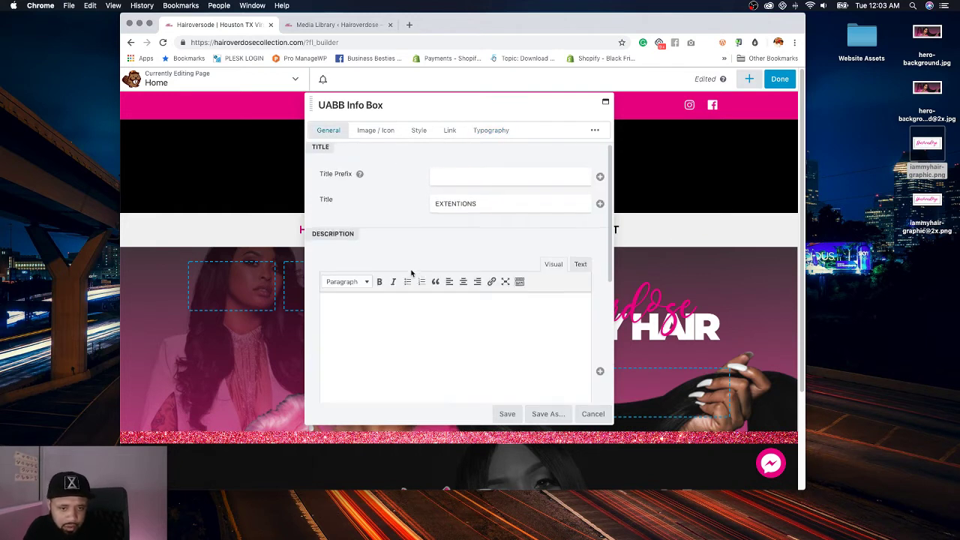
{"action": "scroll", "coordinate": [519, 323], "scroll_direction": "down", "scroll_amount": 5}
{"action": "left_click", "coordinate": [457, 322]}
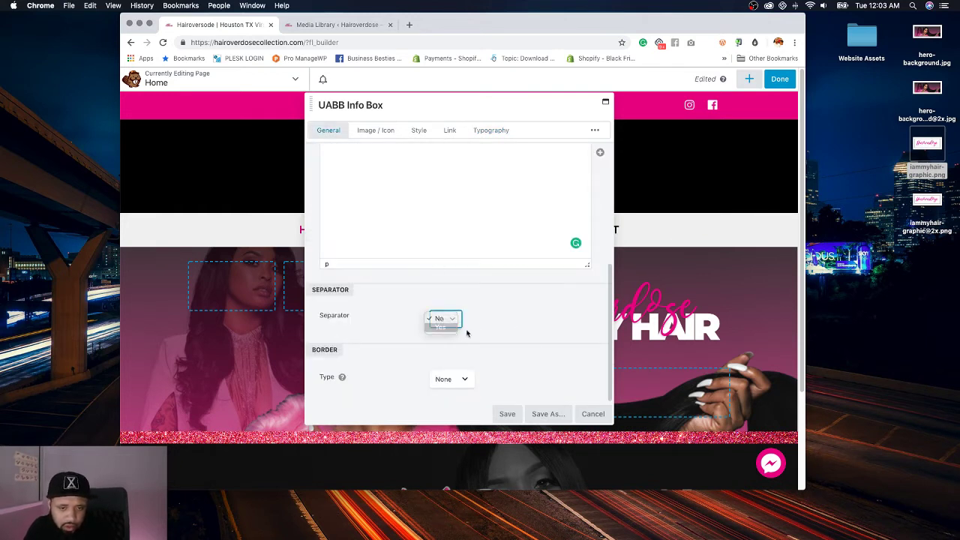
{"action": "left_click", "coordinate": [463, 333]}
Step: Choose the saved white preset #ffffff as the separator's color
{"action": "scroll", "coordinate": [505, 338], "scroll_direction": "down", "scroll_amount": 3}
{"action": "left_click", "coordinate": [459, 285]}
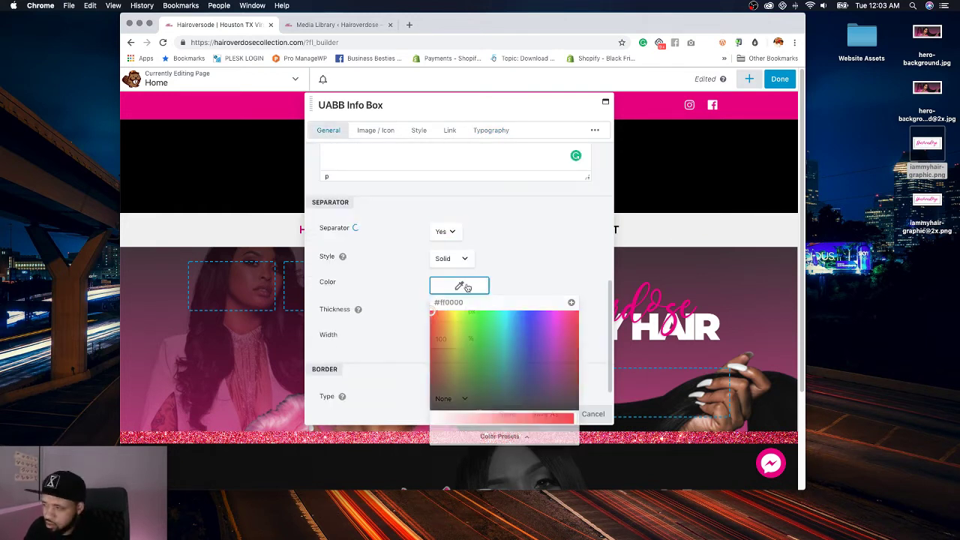
{"action": "left_click", "coordinate": [502, 435]}
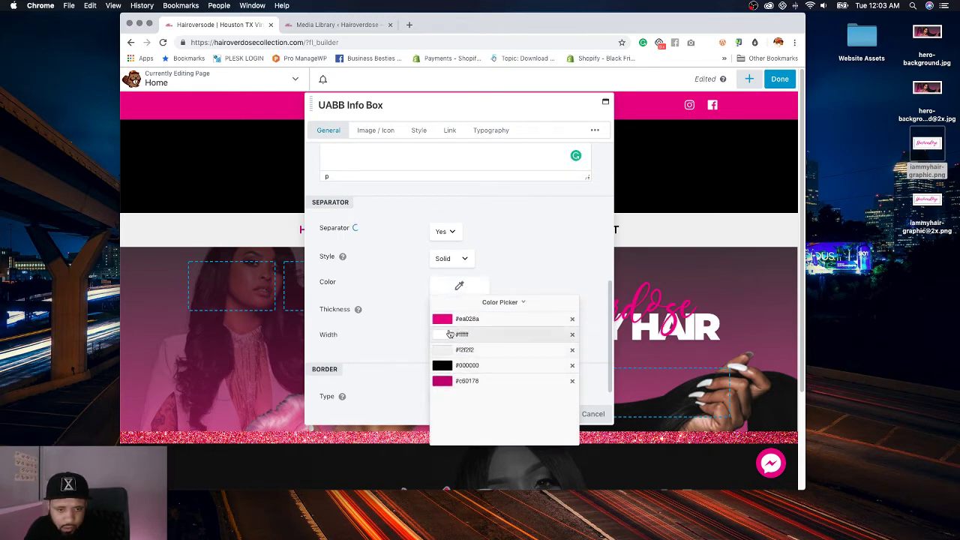
{"action": "left_click", "coordinate": [514, 335]}
{"action": "left_click", "coordinate": [502, 312]}
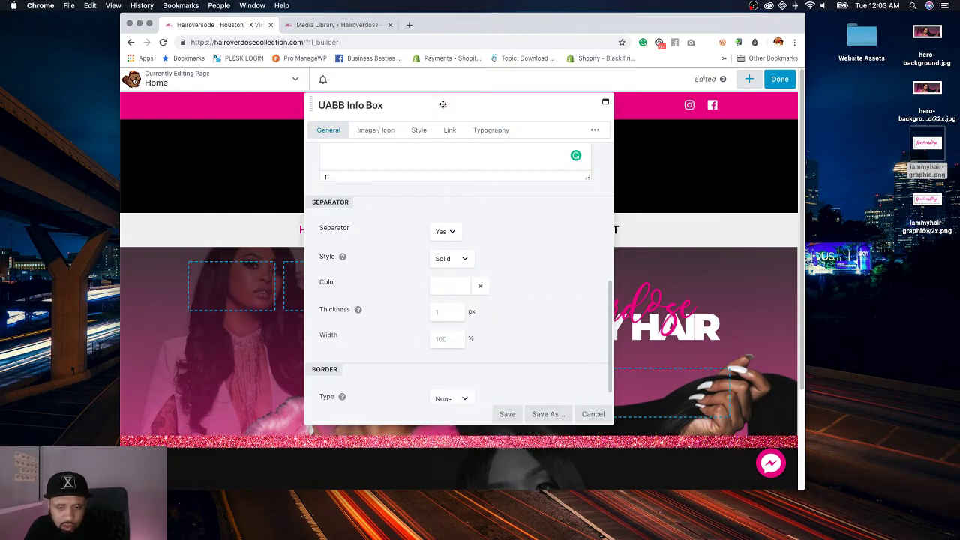
Step: Set the separator's thickness to 3 px, keeping the EXTENTIONS box in view
{"action": "left_click_drag", "start_coordinate": [441, 105], "coordinate": [303, 104]}
{"action": "left_click", "coordinate": [294, 314]}
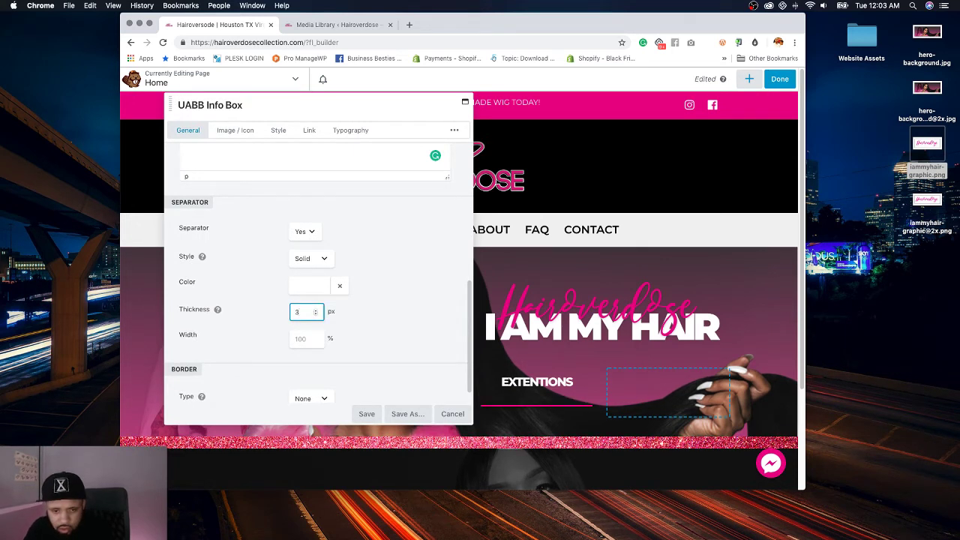
Step: Set the info box's separator margins to 0 px at both top and bottom
{"action": "left_click", "coordinate": [407, 313]}
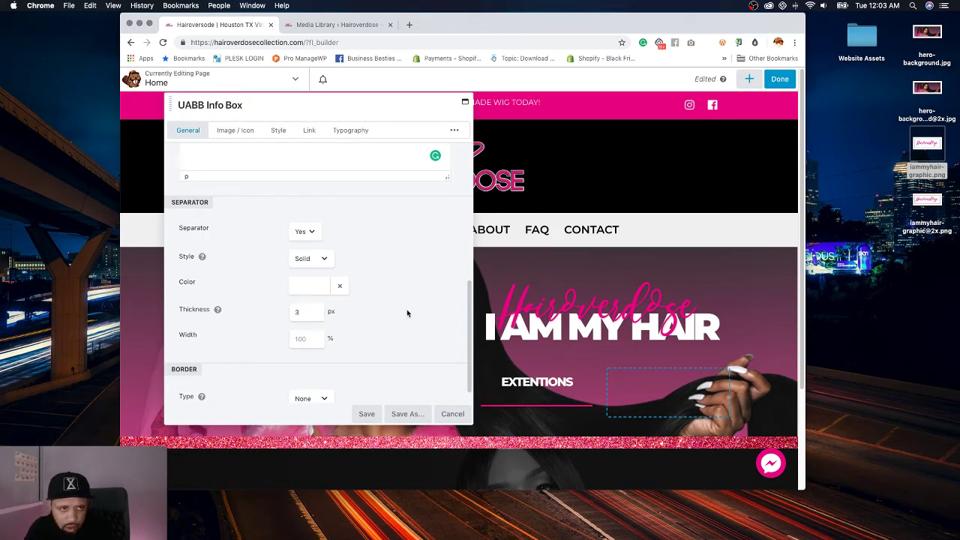
{"action": "left_click", "coordinate": [277, 132]}
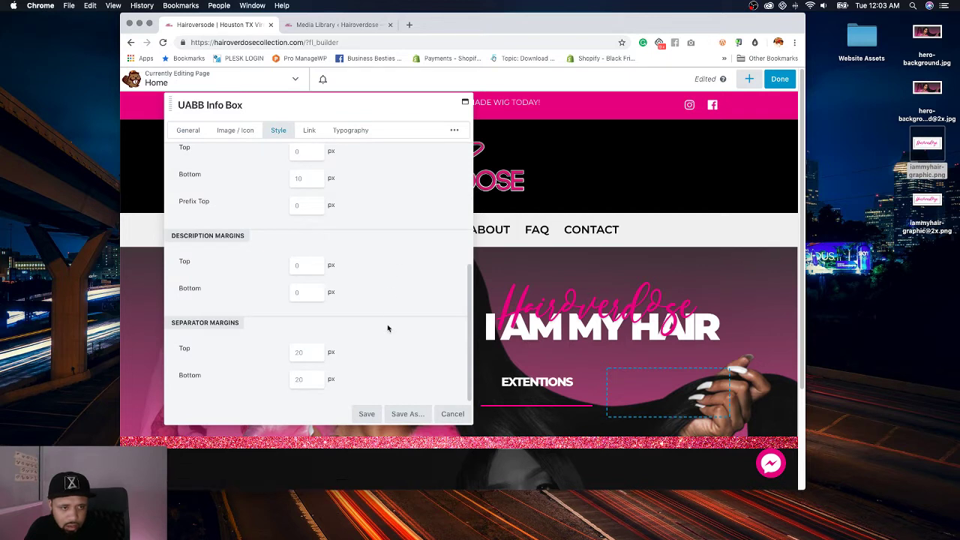
{"action": "scroll", "coordinate": [387, 324], "scroll_direction": "up", "scroll_amount": 6}
{"action": "scroll", "coordinate": [387, 324], "scroll_direction": "down", "scroll_amount": 4}
{"action": "scroll", "coordinate": [387, 328], "scroll_direction": "down", "scroll_amount": 2}
{"action": "left_click", "coordinate": [300, 352]}
{"action": "type", "text": "0"}
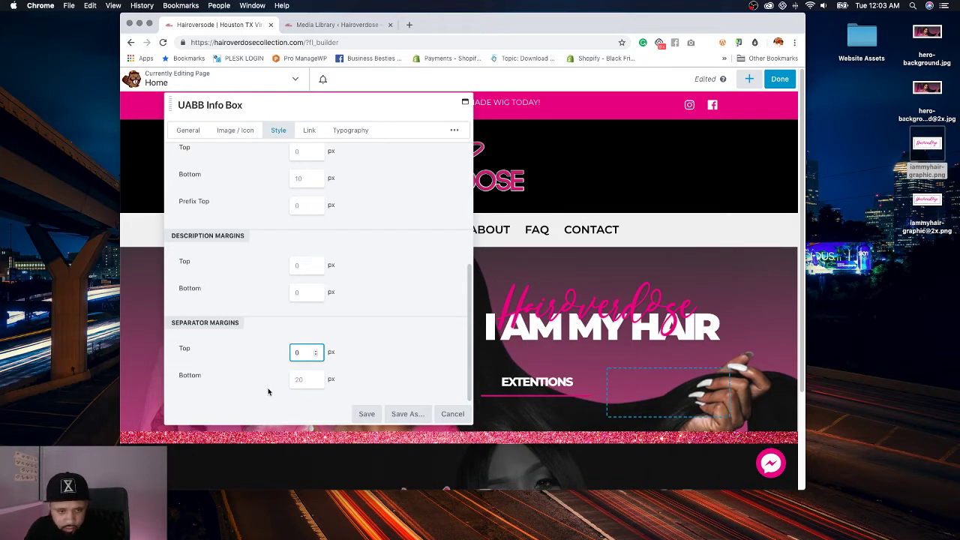
{"action": "left_click", "coordinate": [299, 379]}
{"action": "type", "text": "0"}
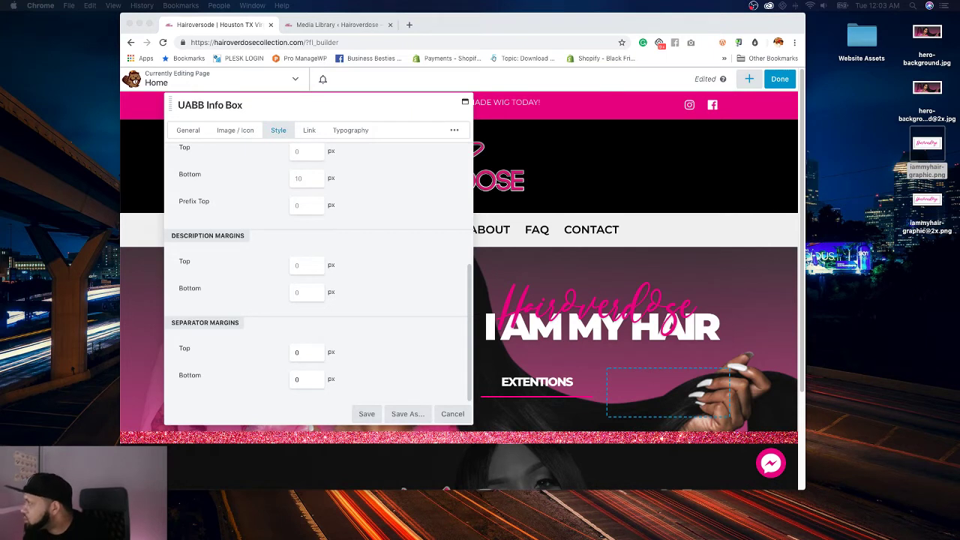
Step: Set the separator's width to 50% and its alignment to Center
{"action": "left_click", "coordinate": [188, 130]}
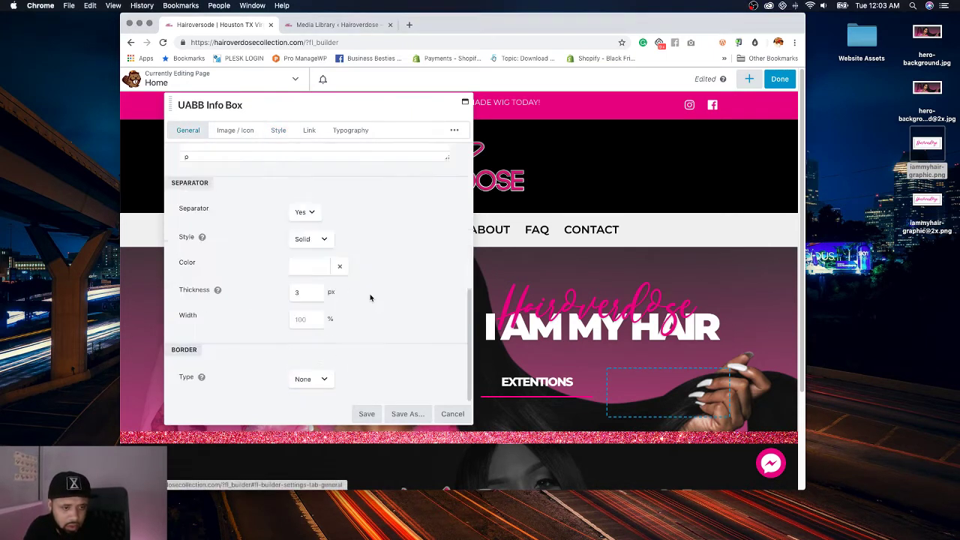
{"action": "left_click", "coordinate": [298, 321]}
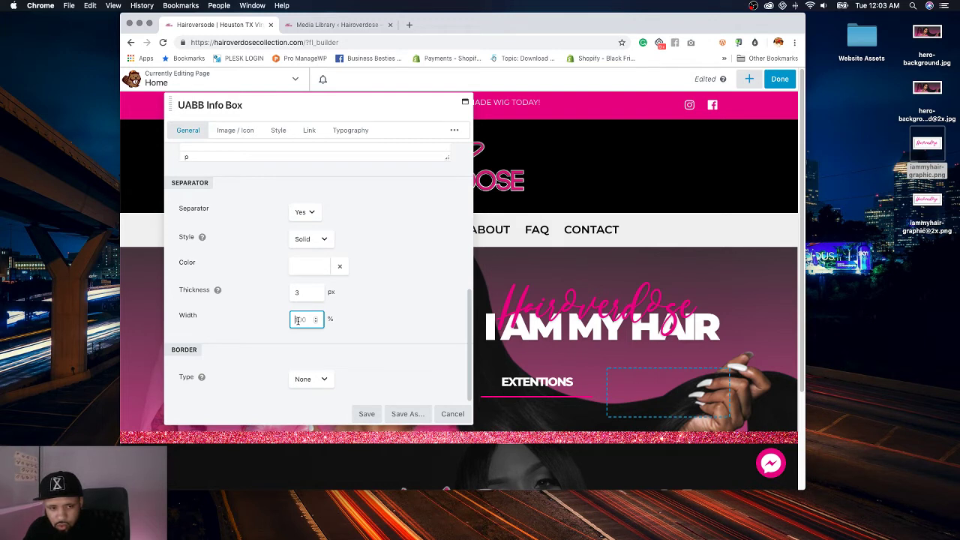
{"action": "type", "text": "141"}
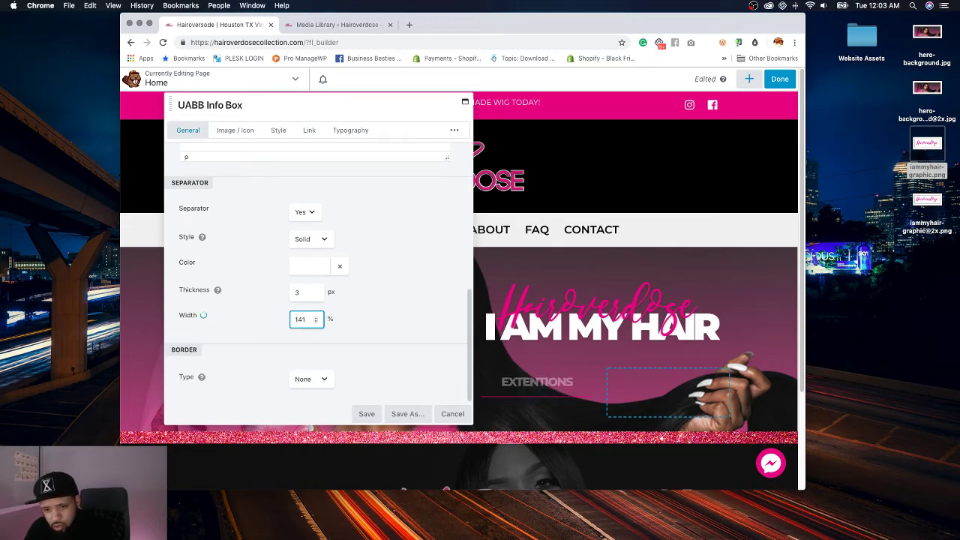
{"action": "key", "text": "BackSpace"}
{"action": "key", "text": "BackSpace"}
{"action": "key", "text": "BackSpace"}
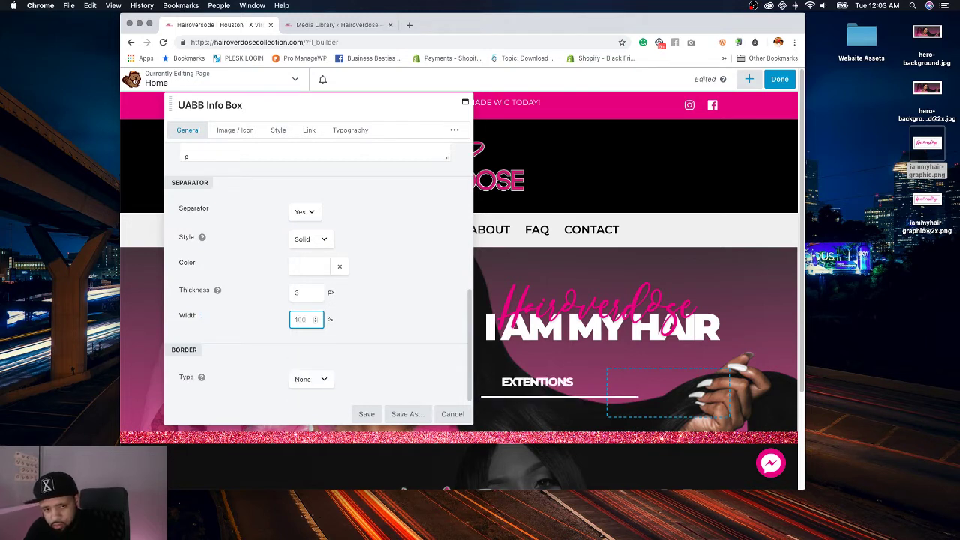
{"action": "type", "text": "50"}
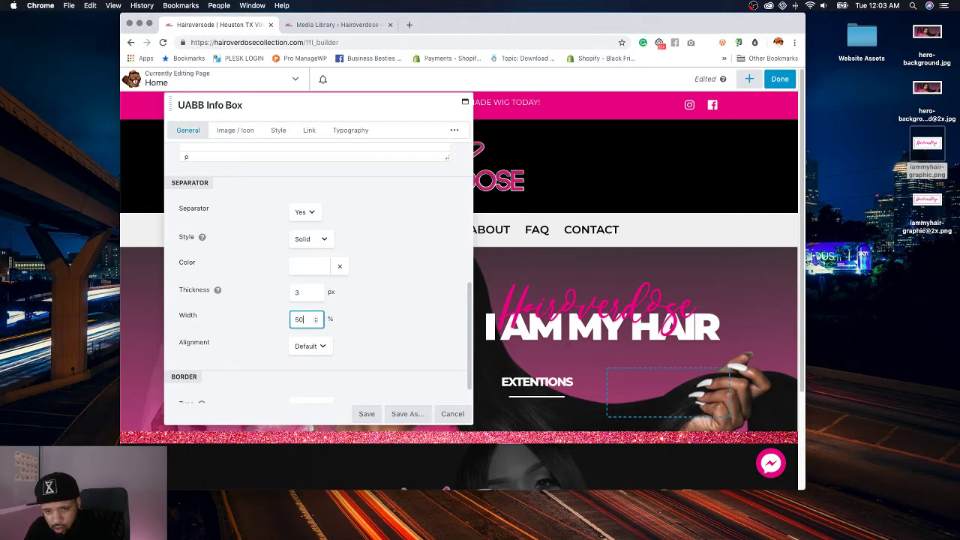
{"action": "left_click", "coordinate": [309, 348]}
{"action": "left_click", "coordinate": [308, 357]}
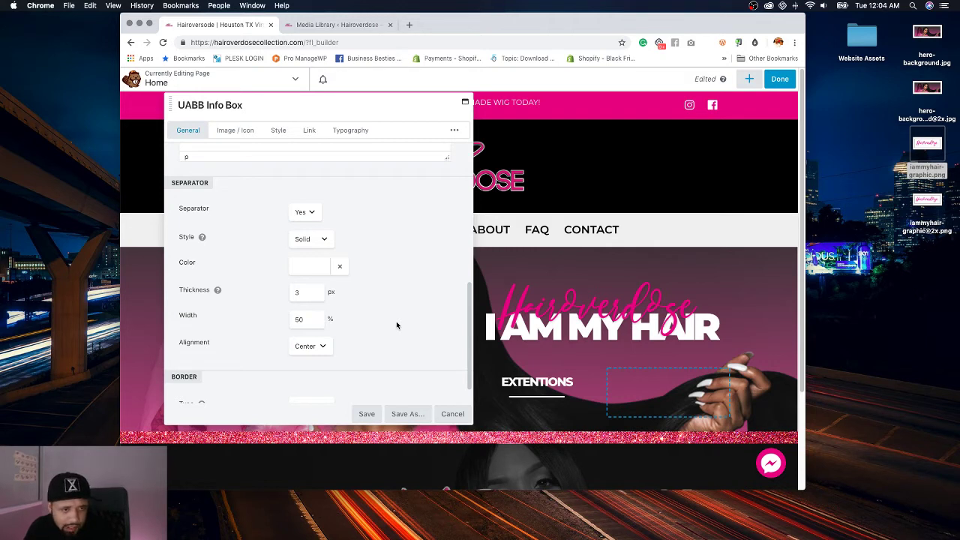
Step: Set the bottom title margin of the info box to 0 px
{"action": "scroll", "coordinate": [396, 324], "scroll_direction": "down", "scroll_amount": 1}
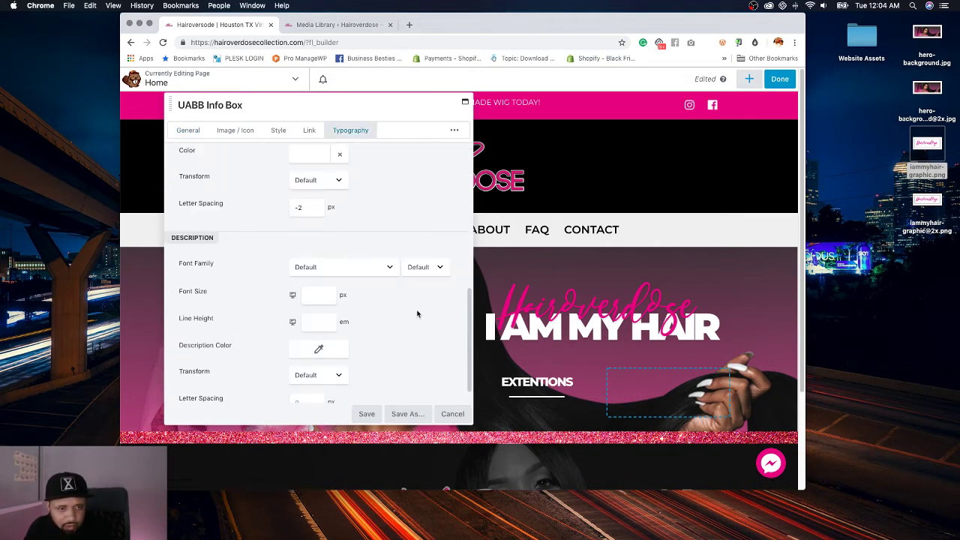
{"action": "scroll", "coordinate": [418, 315], "scroll_direction": "down", "scroll_amount": 1}
{"action": "scroll", "coordinate": [418, 314], "scroll_direction": "up", "scroll_amount": 1}
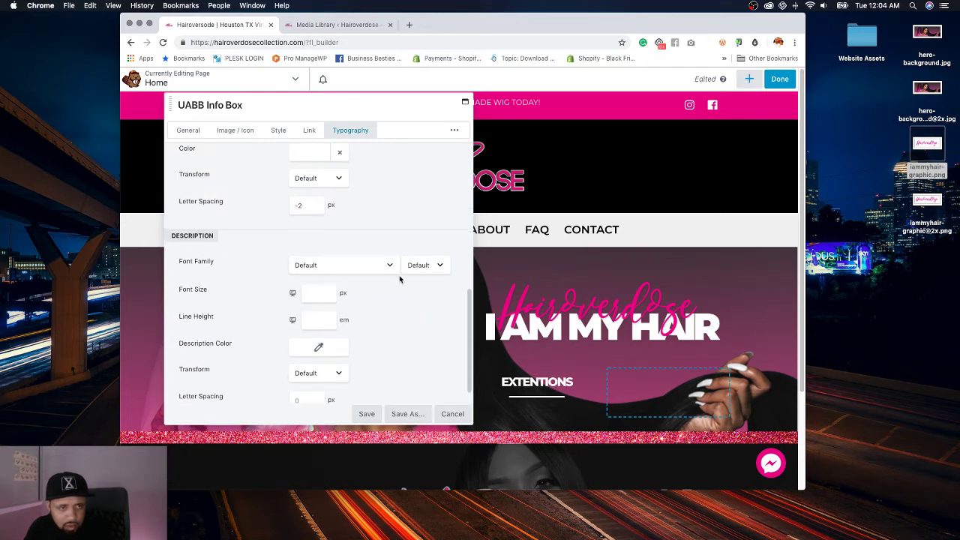
{"action": "left_click", "coordinate": [278, 131]}
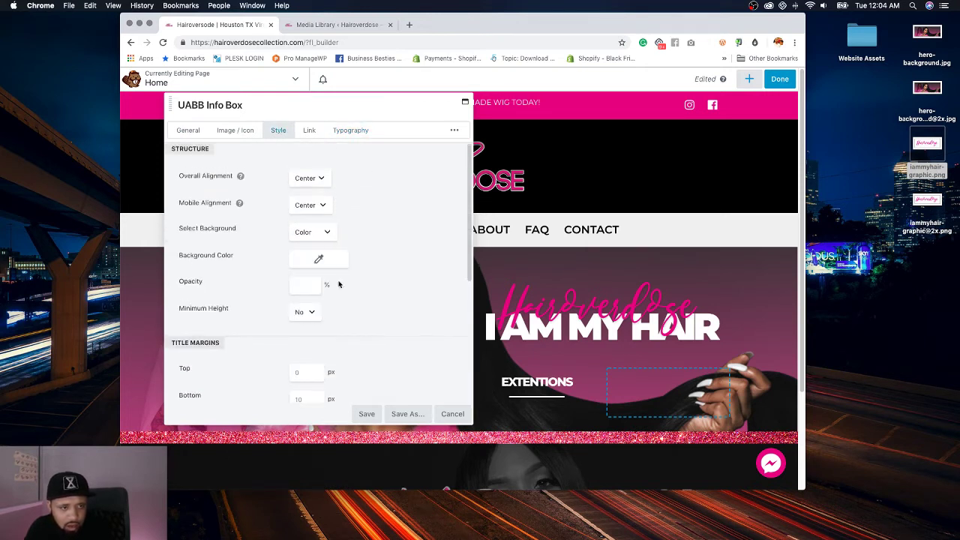
{"action": "scroll", "coordinate": [339, 284], "scroll_direction": "down", "scroll_amount": 2}
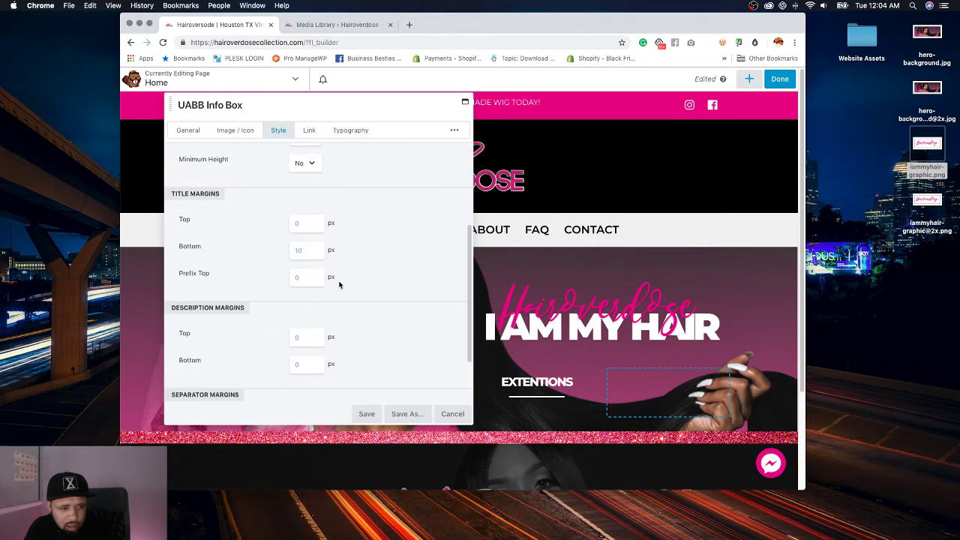
{"action": "scroll", "coordinate": [339, 285], "scroll_direction": "up", "scroll_amount": 2}
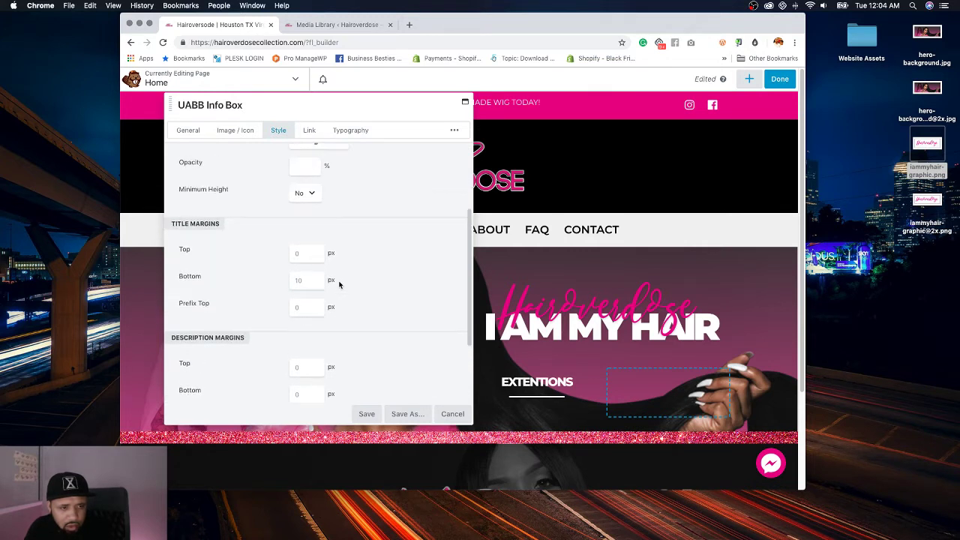
{"action": "left_click", "coordinate": [300, 280]}
{"action": "type", "text": "0"}
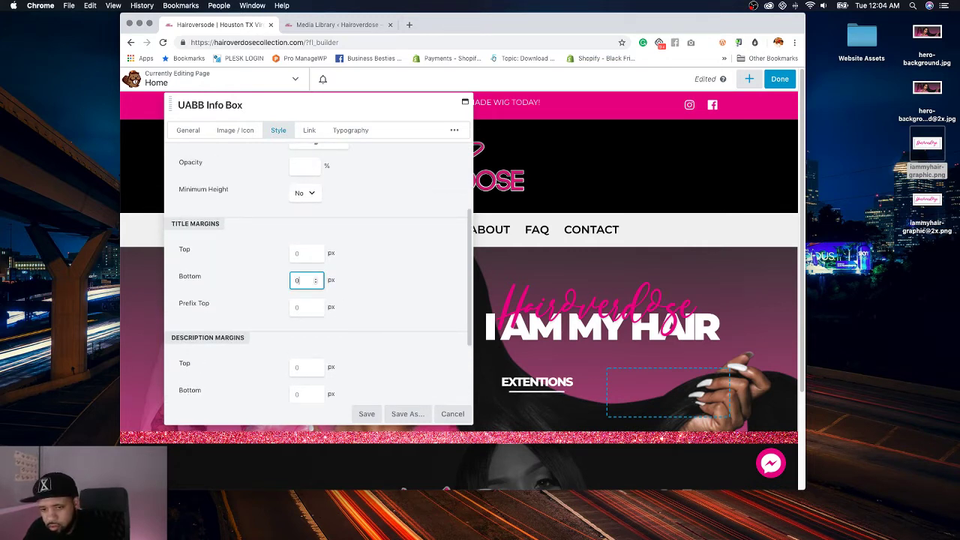
{"action": "left_click", "coordinate": [400, 260]}
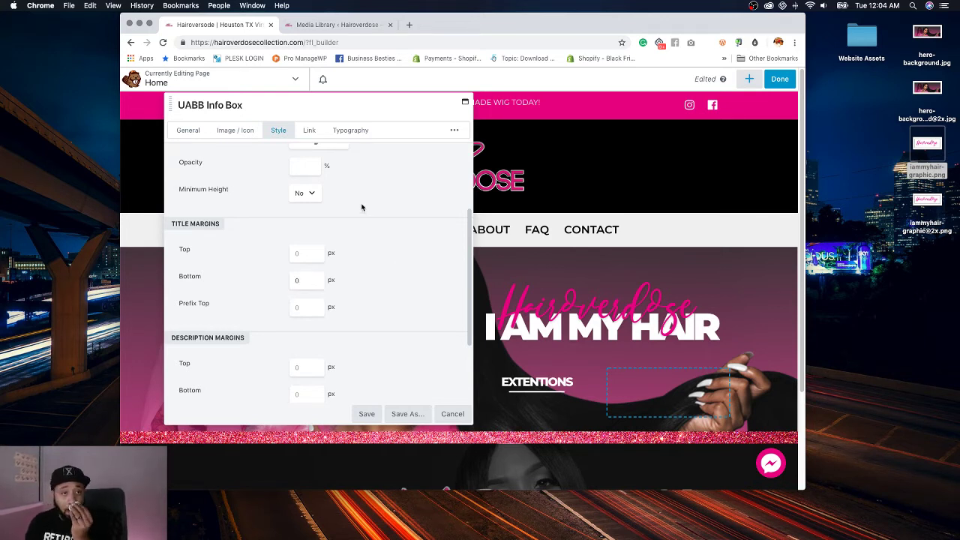
Step: Set the info box's call-to-action type to Complete Box, keeping Same Window as the link target
{"action": "left_click", "coordinate": [307, 132]}
{"action": "left_click", "coordinate": [338, 188]}
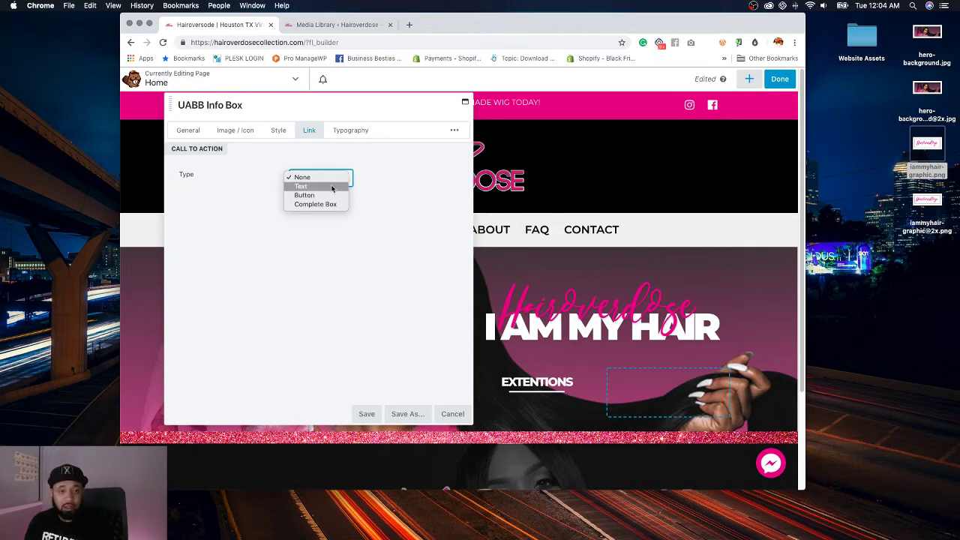
{"action": "left_click", "coordinate": [330, 205]}
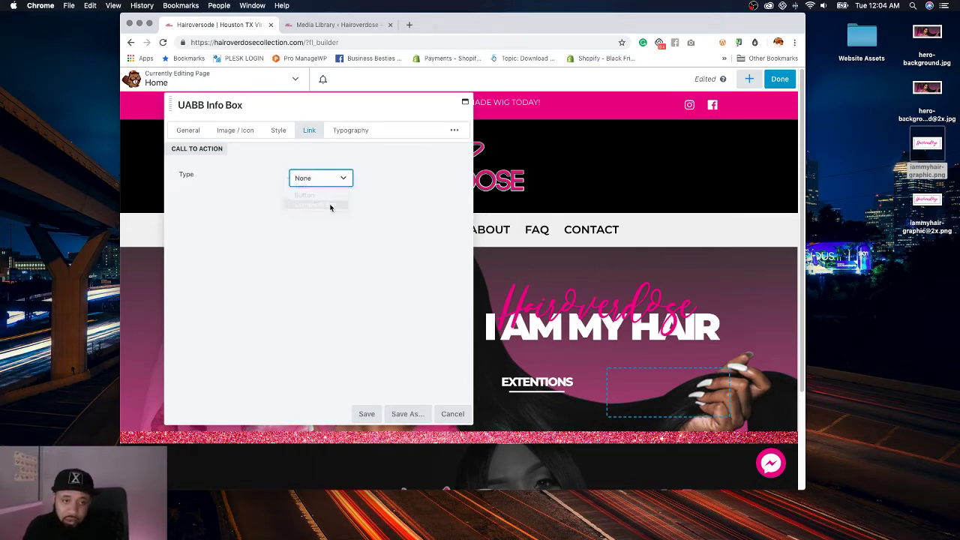
{"action": "left_click", "coordinate": [345, 265]}
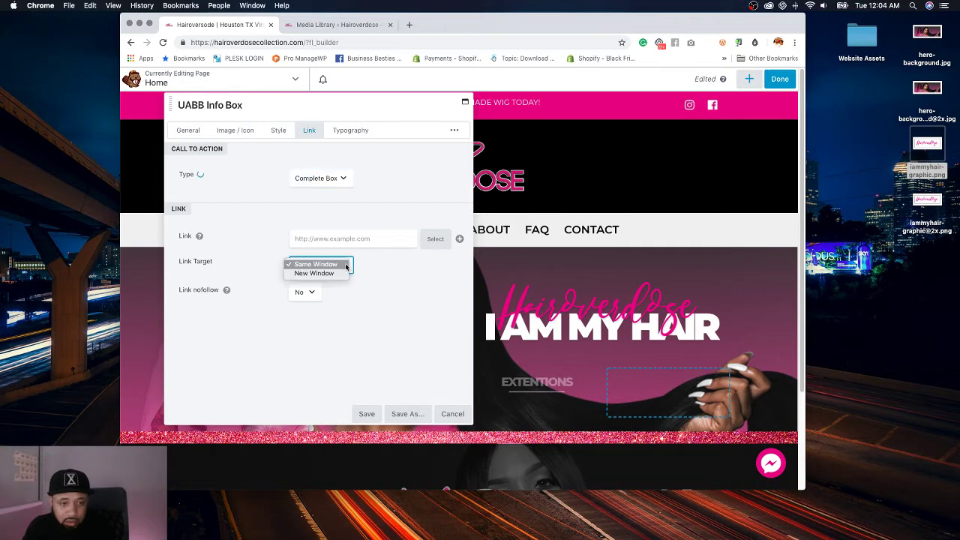
Step: Open the store's product categories in the WordPress admin and review the existing category list
{"action": "left_click", "coordinate": [338, 25]}
{"action": "mouse_move", "coordinate": [153, 263]}
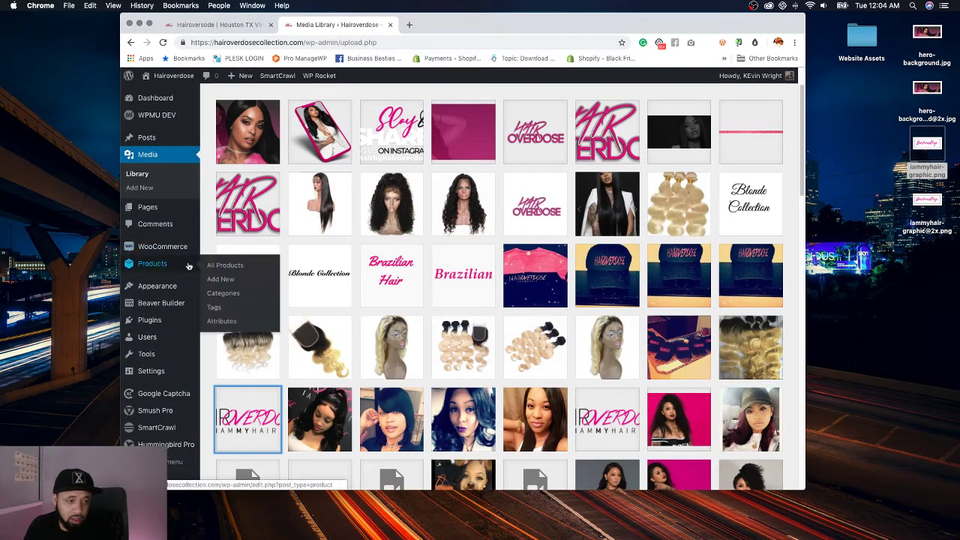
{"action": "left_click", "coordinate": [224, 293]}
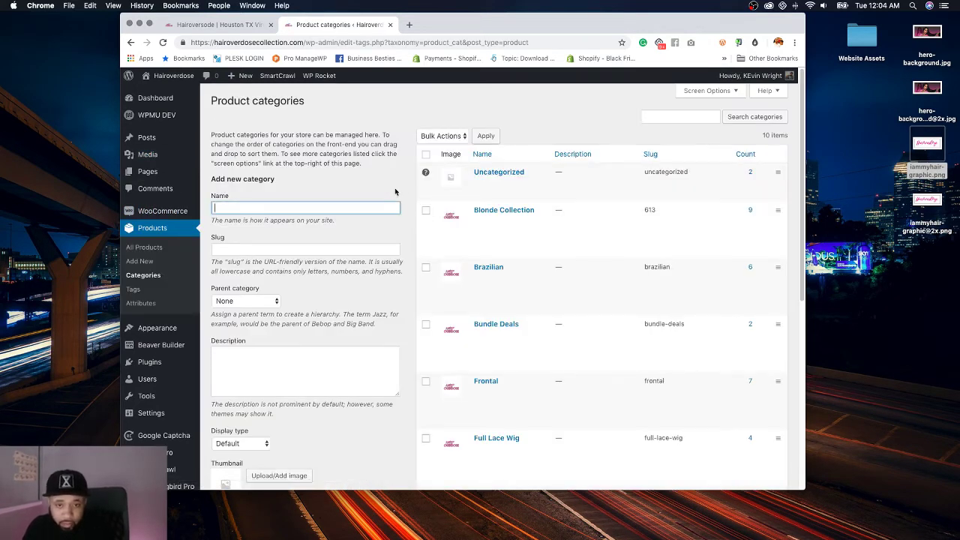
{"action": "scroll", "coordinate": [394, 188], "scroll_direction": "down", "scroll_amount": 10}
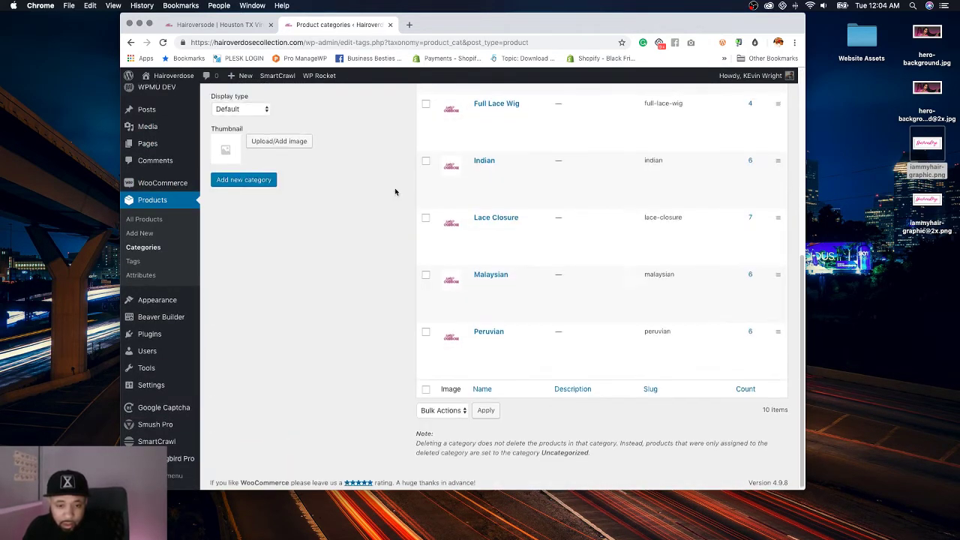
{"action": "scroll", "coordinate": [395, 192], "scroll_direction": "up", "scroll_amount": 5}
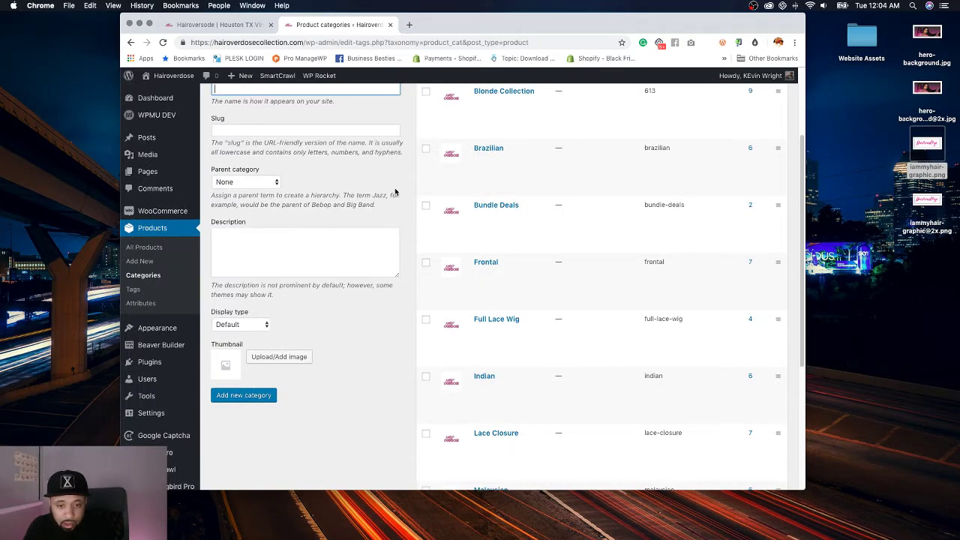
{"action": "scroll", "coordinate": [395, 192], "scroll_direction": "up", "scroll_amount": 3}
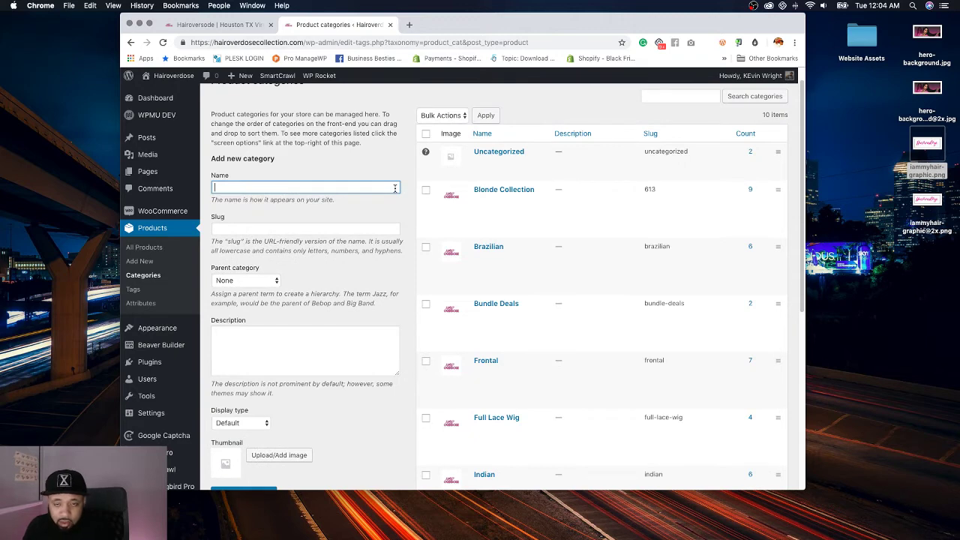
{"action": "scroll", "coordinate": [396, 190], "scroll_direction": "down", "scroll_amount": 6}
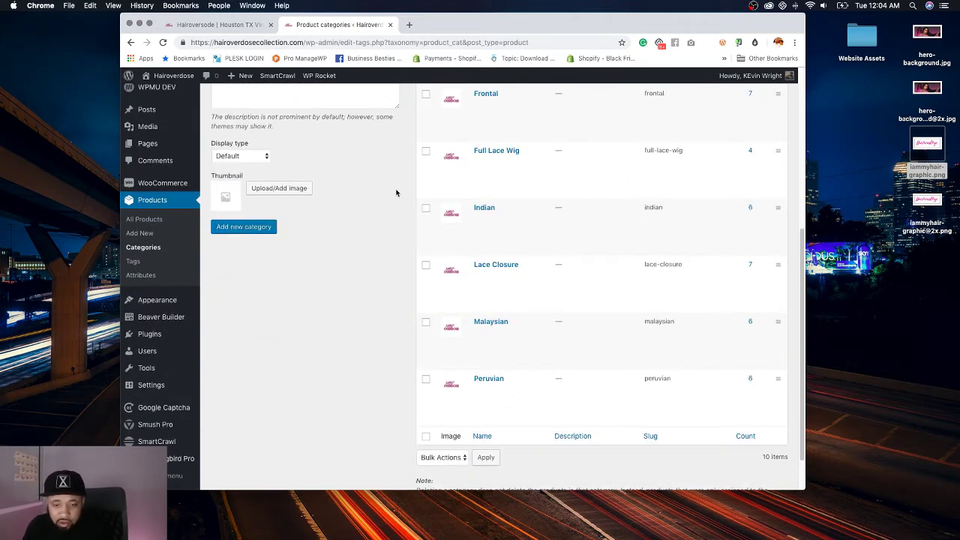
Step: Add a new product category named Extentions with no parent category
{"action": "scroll", "coordinate": [396, 193], "scroll_direction": "up", "scroll_amount": 7}
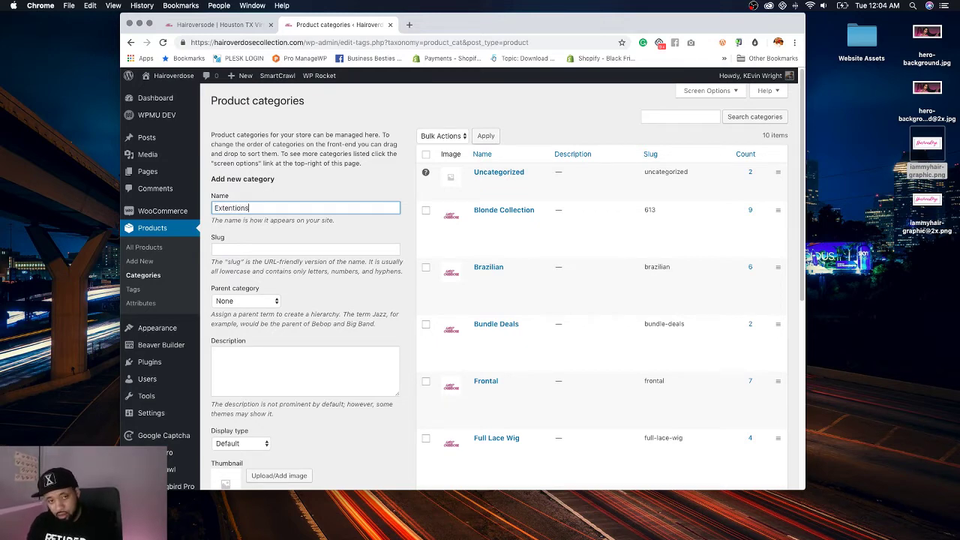
{"action": "scroll", "coordinate": [369, 307], "scroll_direction": "down", "scroll_amount": 2}
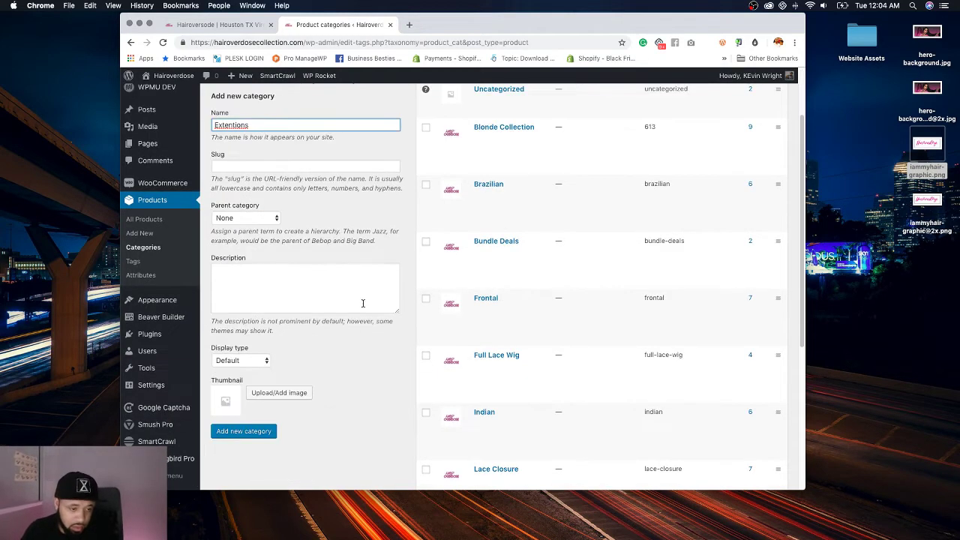
{"action": "left_click", "coordinate": [259, 432]}
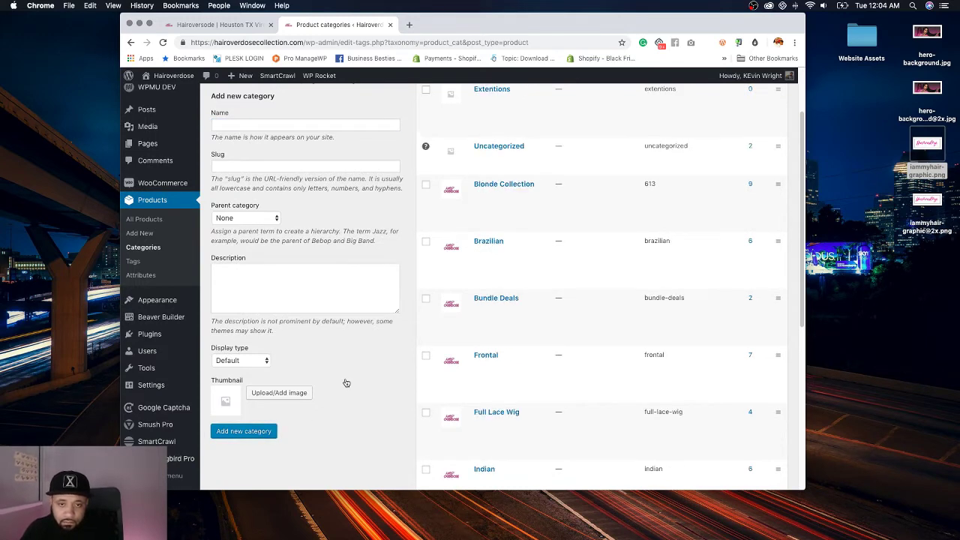
Step: Delete the Extentions product category from the category list
{"action": "scroll", "coordinate": [346, 382], "scroll_direction": "down", "scroll_amount": 7}
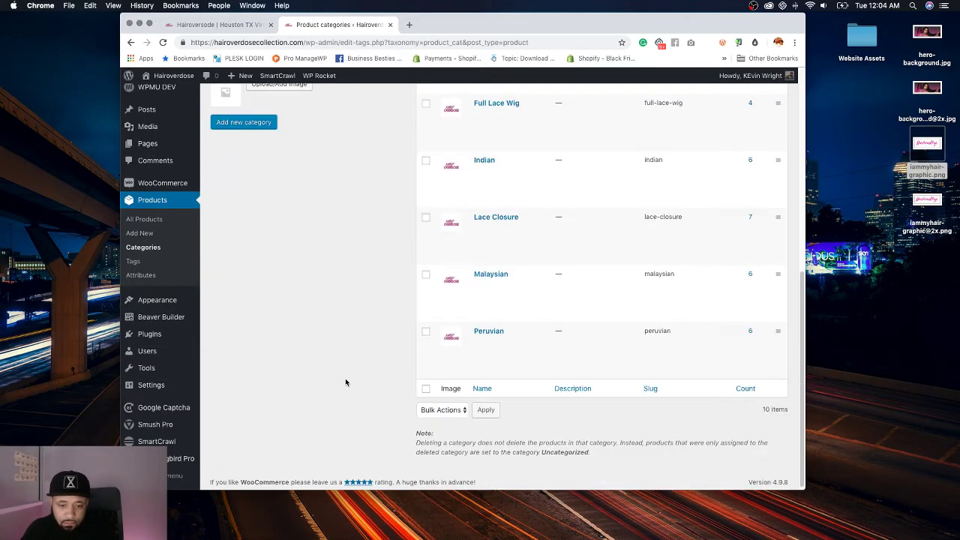
{"action": "scroll", "coordinate": [346, 382], "scroll_direction": "up", "scroll_amount": 8}
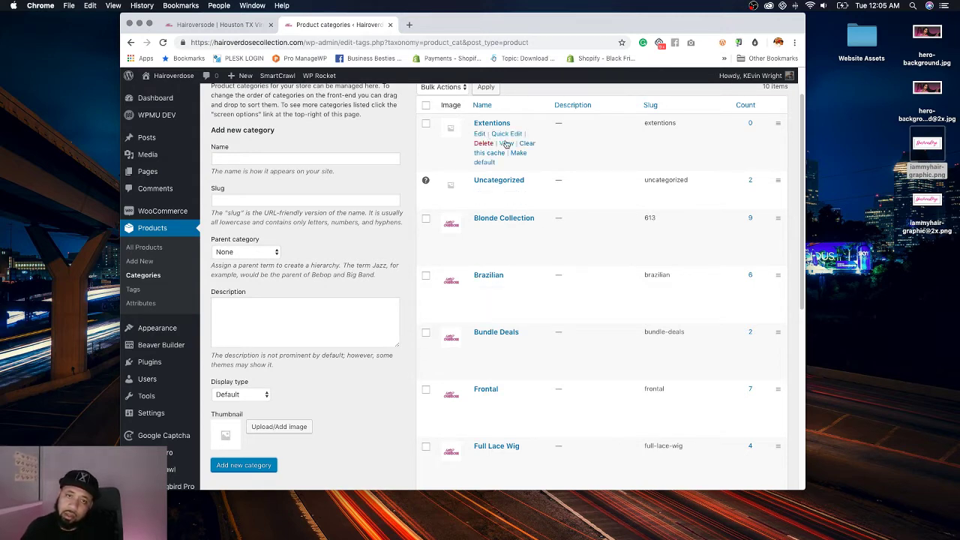
{"action": "left_click", "coordinate": [485, 146]}
{"action": "left_click", "coordinate": [547, 129]}
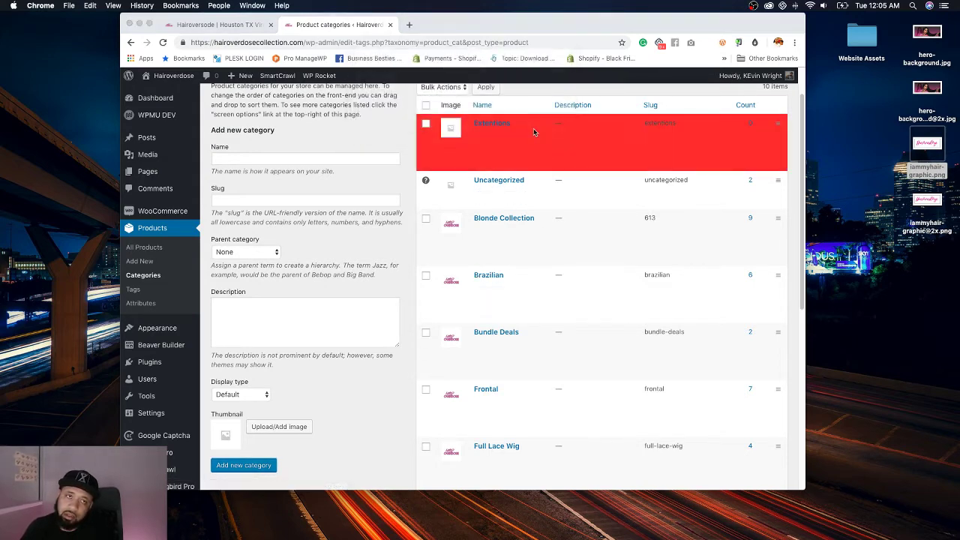
Step: Return to the home page editor, link the EXTENTIONS info box to the Shop page, and save the module
{"action": "left_click", "coordinate": [225, 25]}
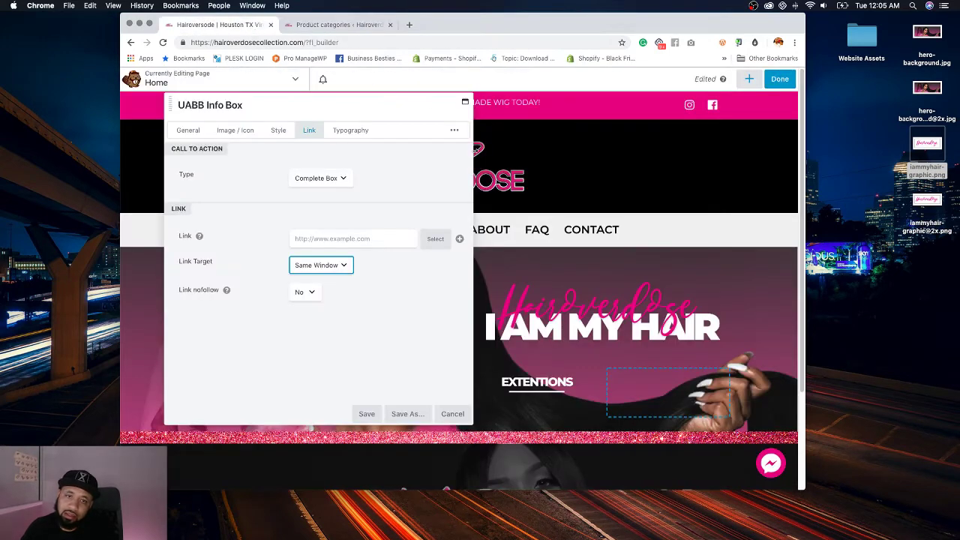
{"action": "left_click", "coordinate": [327, 238]}
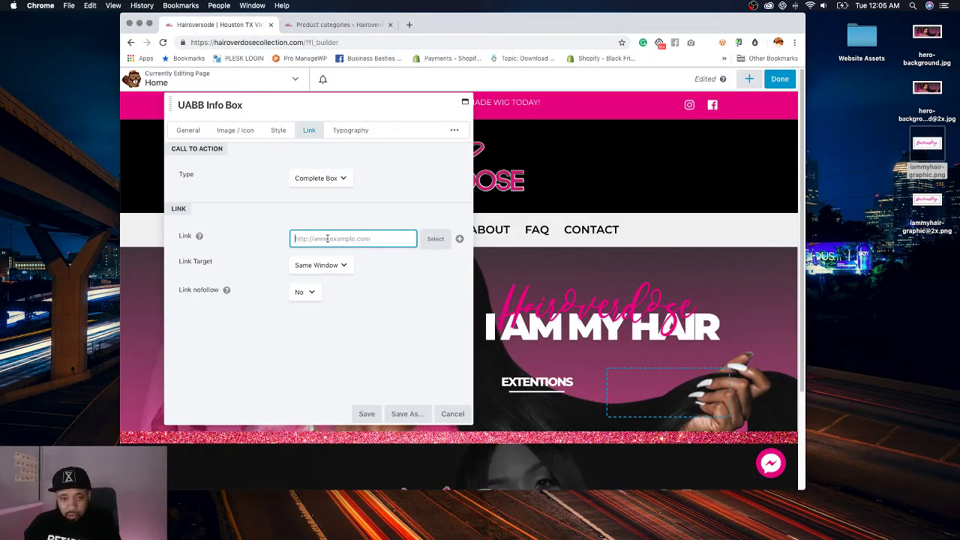
{"action": "left_click", "coordinate": [435, 238]}
{"action": "type", "text": "shop"}
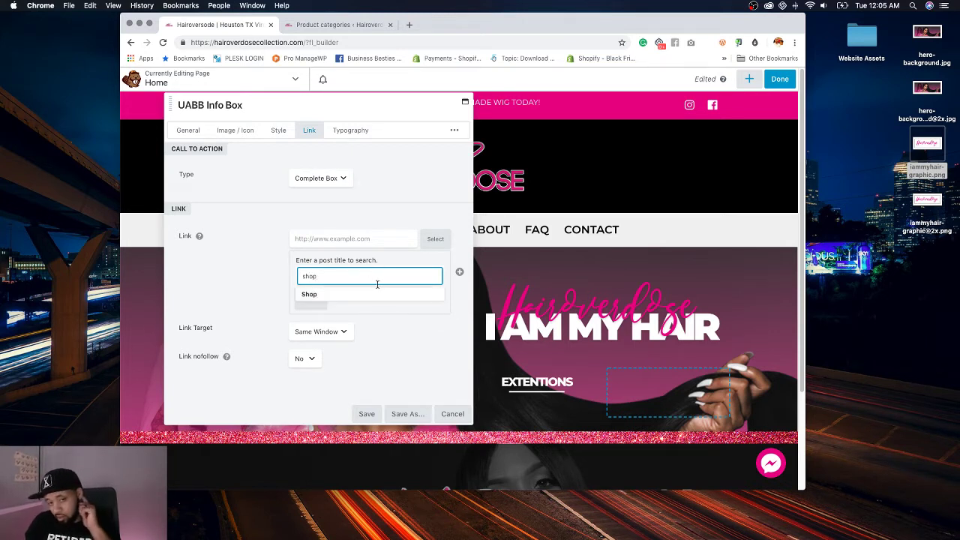
{"action": "left_click", "coordinate": [358, 301]}
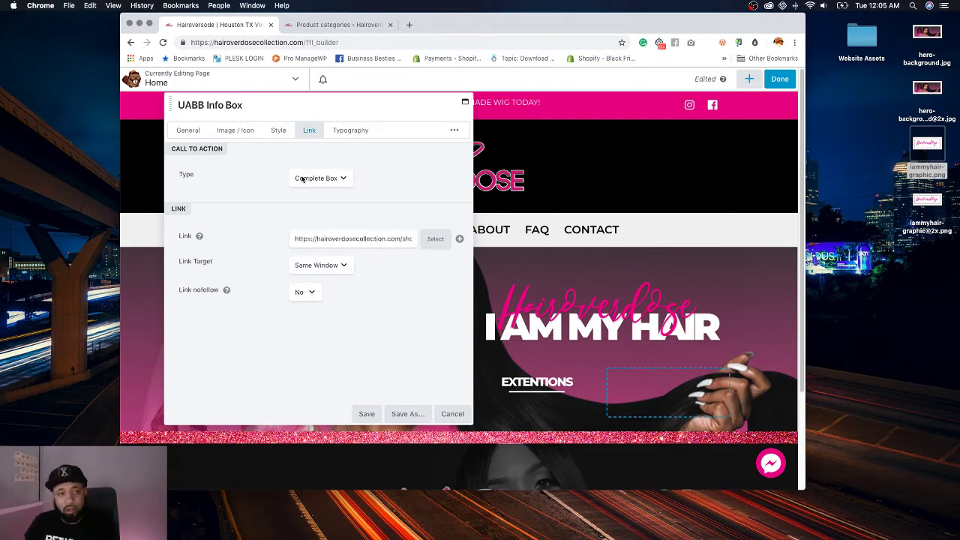
{"action": "left_click", "coordinate": [366, 413]}
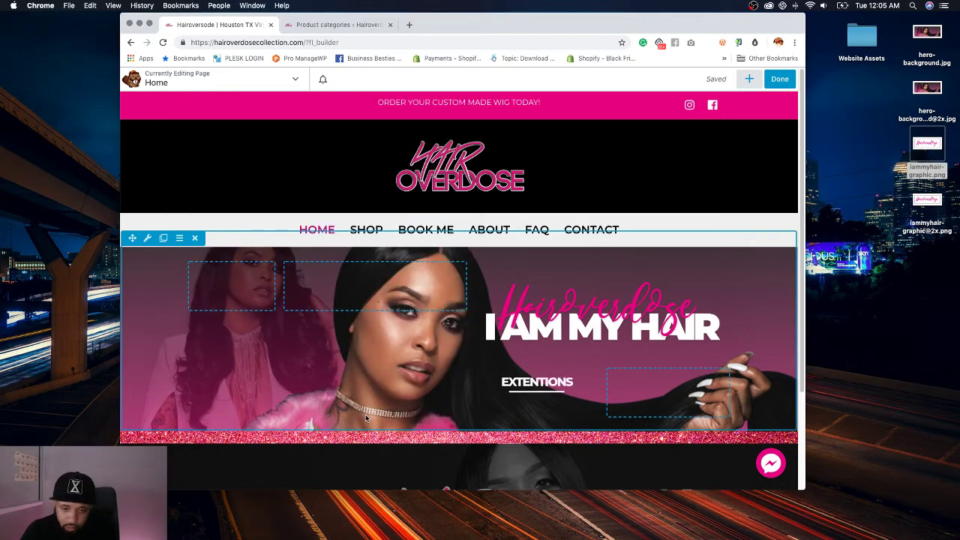
Step: Duplicate the EXTENTIONS info box and move the copy into the empty column beside the original
{"action": "scroll", "coordinate": [547, 361], "scroll_direction": "down", "scroll_amount": 3}
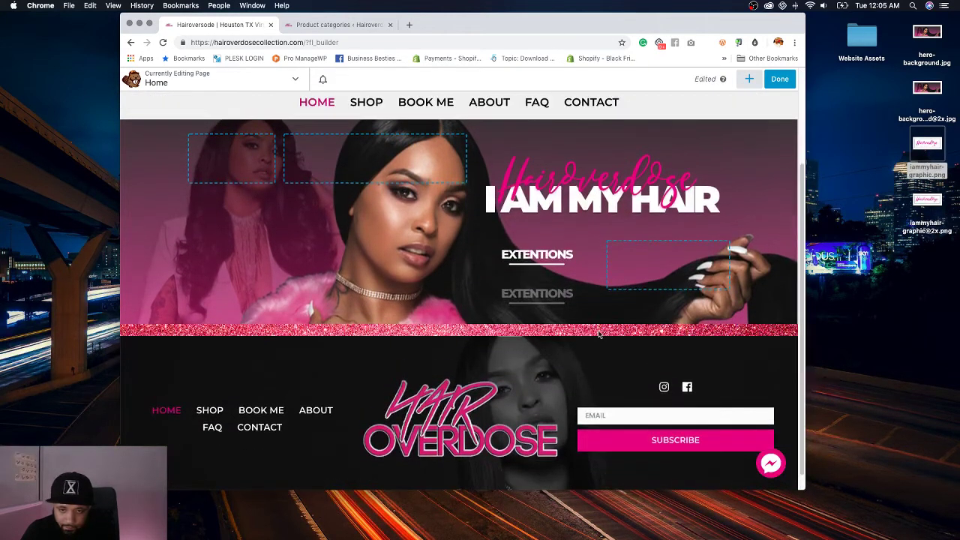
{"action": "mouse_move", "coordinate": [559, 278]}
{"action": "left_click_drag", "start_coordinate": [484, 284], "coordinate": [608, 258]}
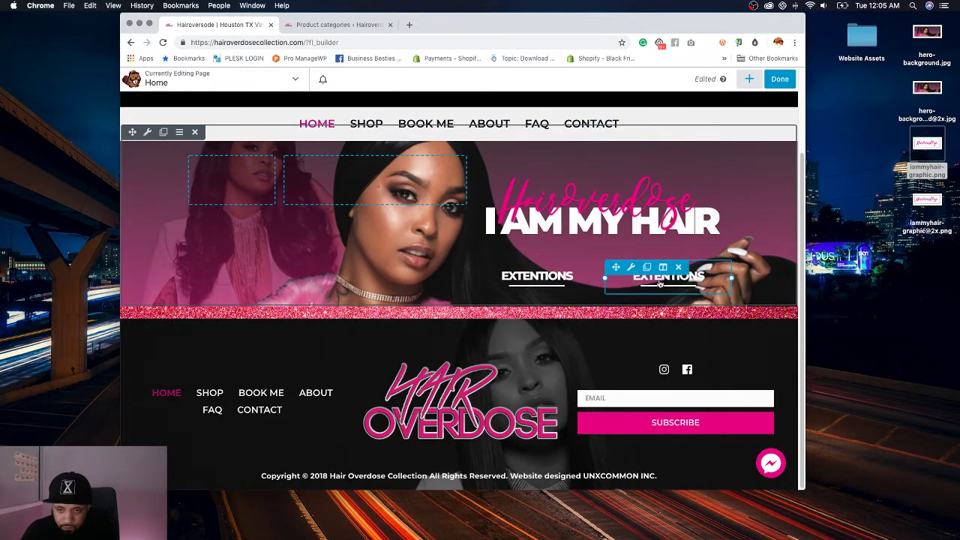
Step: Change the copied info box's title to CUSTOM WIG
{"action": "left_click", "coordinate": [630, 266]}
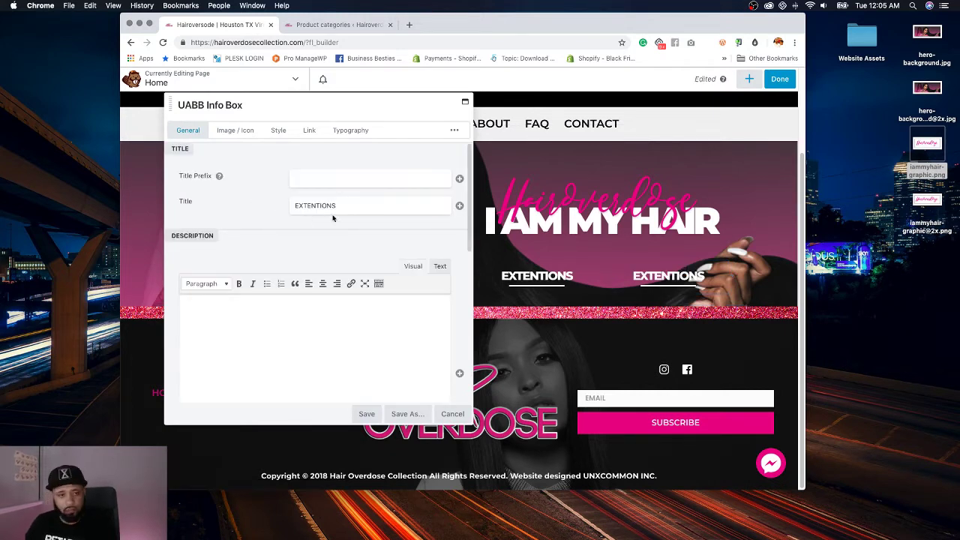
{"action": "left_click_drag", "start_coordinate": [334, 210], "coordinate": [273, 196]}
{"action": "type", "text": "CUSTOM WIGH"}
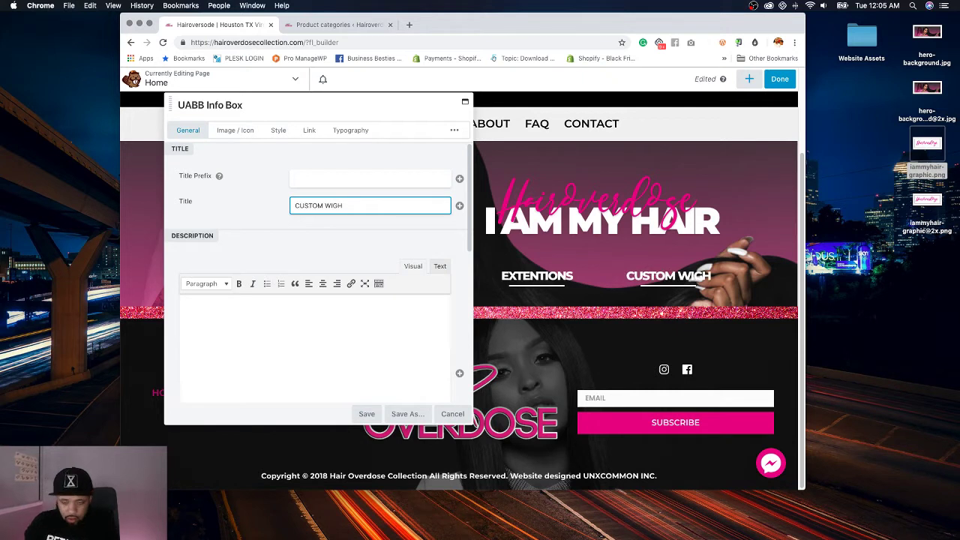
{"action": "key", "text": "BackSpace"}
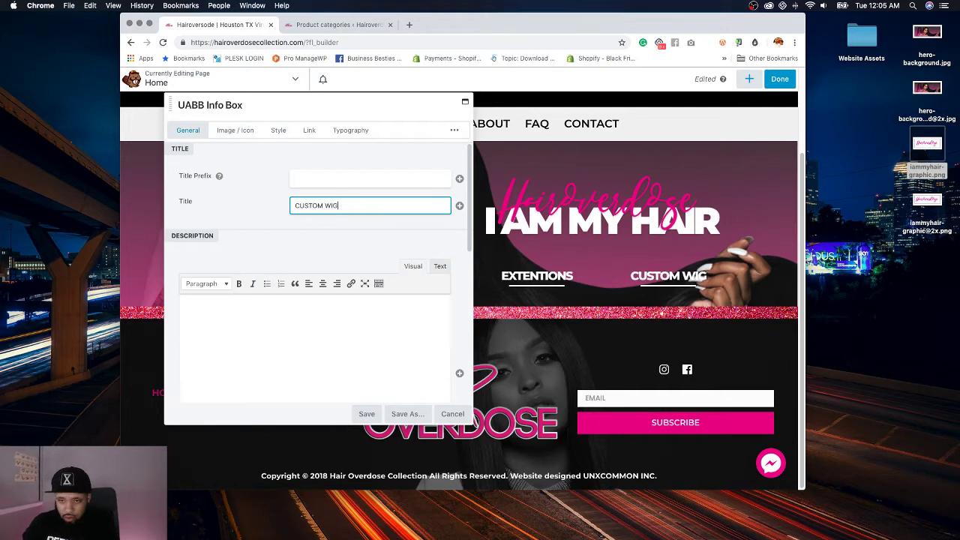
{"action": "left_click", "coordinate": [313, 247]}
Step: Replace the CUSTOM WIG info box's link with the placeholder # and save the module
{"action": "scroll", "coordinate": [315, 255], "scroll_direction": "down", "scroll_amount": 10}
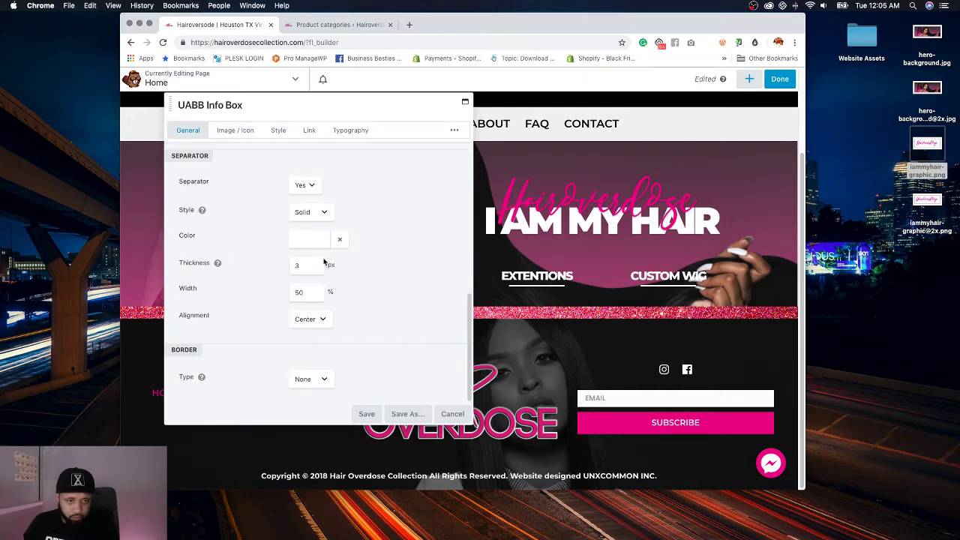
{"action": "left_click", "coordinate": [308, 129]}
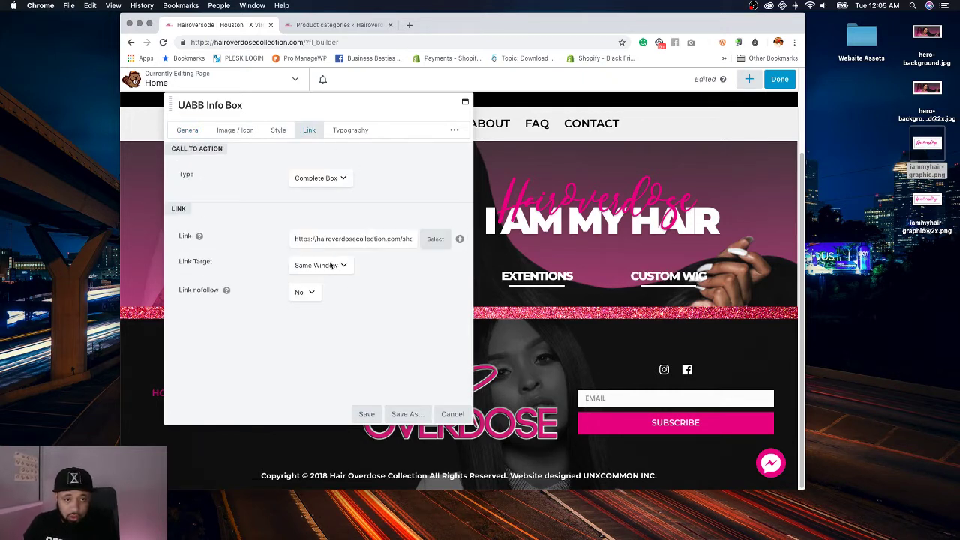
{"action": "double_click", "coordinate": [326, 239]}
{"action": "key", "text": "ctrl+a"}
{"action": "type", "text": "#"}
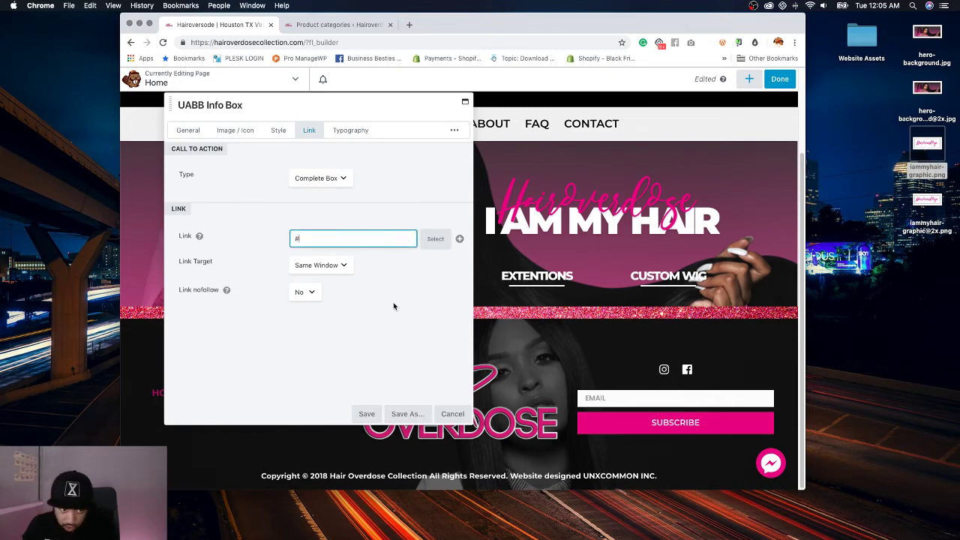
{"action": "left_click", "coordinate": [366, 413]}
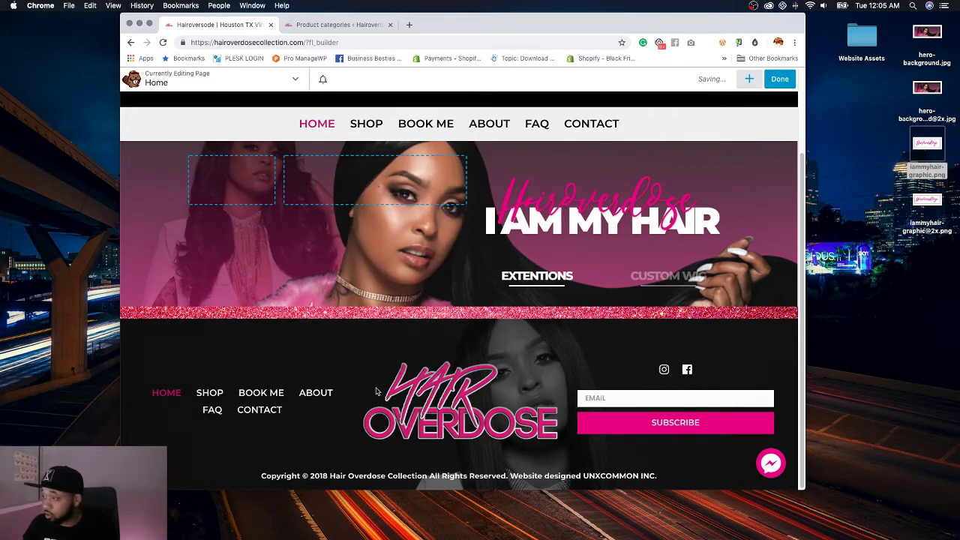
Step: Widen the hero column holding the I AM MY HAIR graphic slightly, and set that image's bottom margin to 0 px
{"action": "mouse_move", "coordinate": [547, 284]}
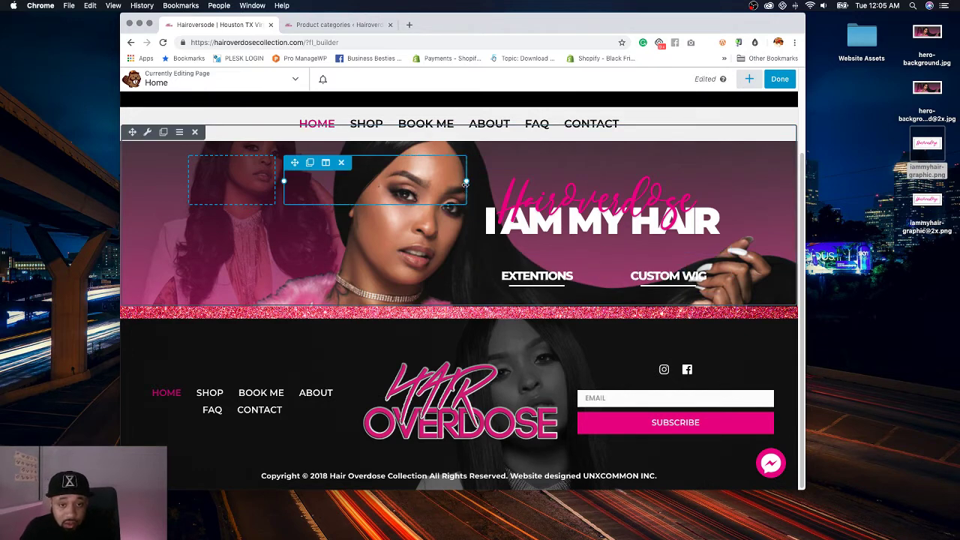
{"action": "left_click_drag", "start_coordinate": [466, 182], "coordinate": [459, 182]}
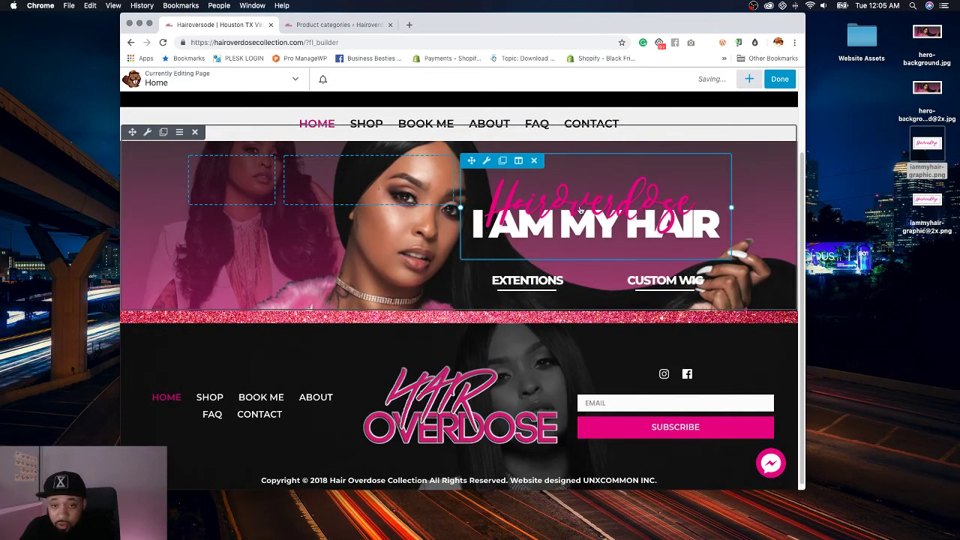
{"action": "left_click", "coordinate": [487, 161]}
{"action": "left_click", "coordinate": [313, 132]}
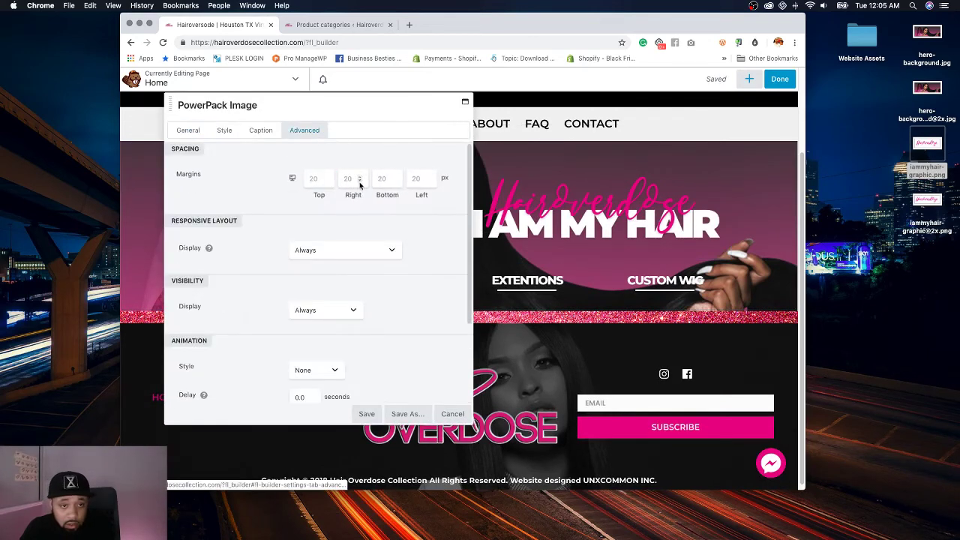
{"action": "left_click", "coordinate": [385, 179]}
{"action": "type", "text": "0"}
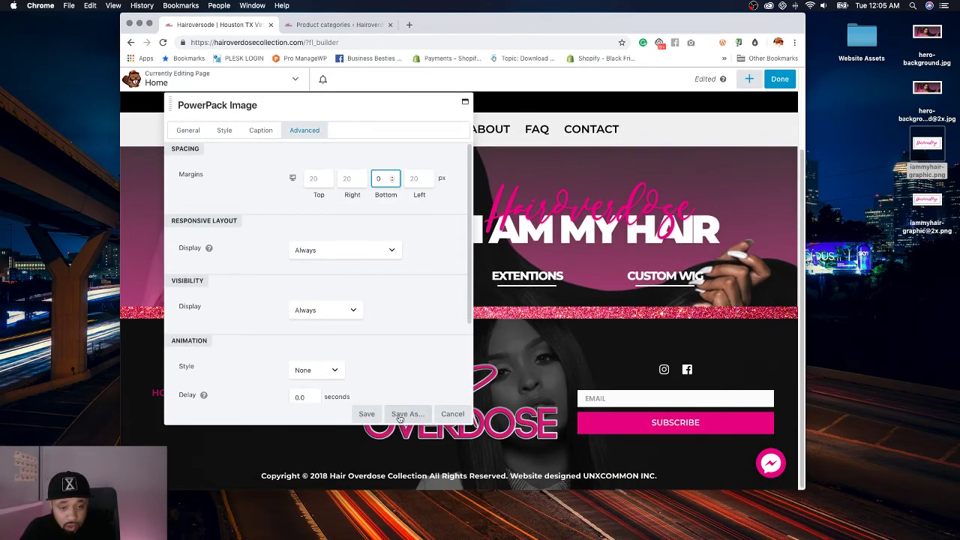
{"action": "left_click", "coordinate": [372, 413]}
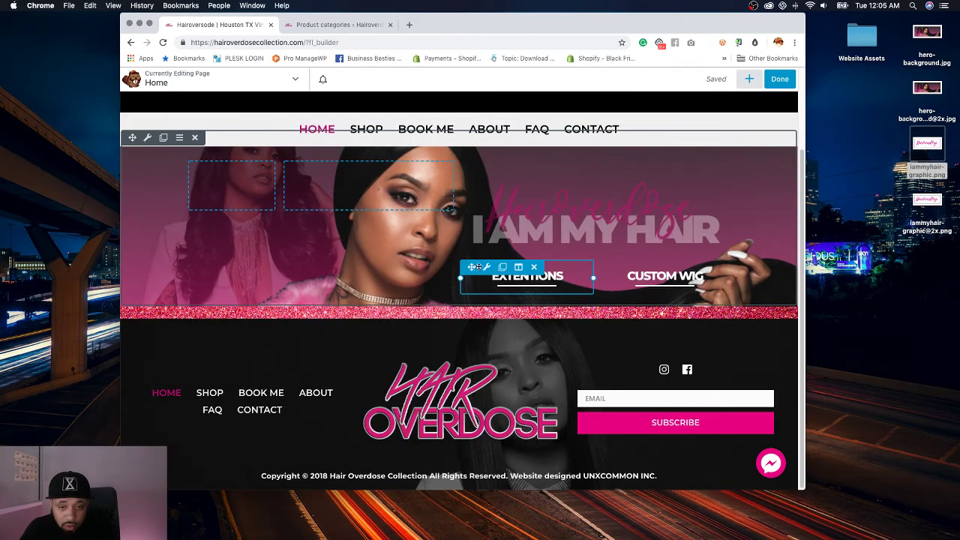
Step: Set the EXTENTIONS info box's top margin to 8 px and save the module
{"action": "left_click", "coordinate": [488, 268]}
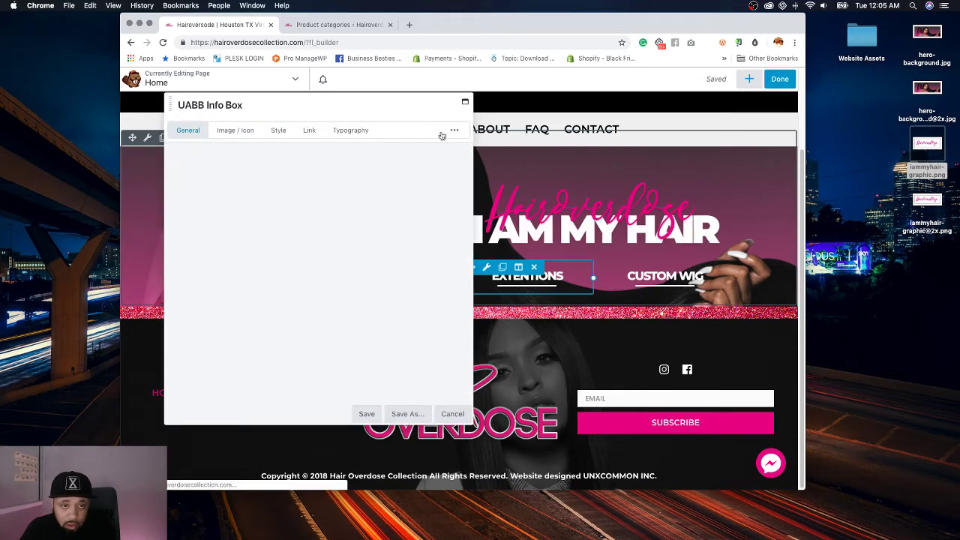
{"action": "mouse_move", "coordinate": [453, 133]}
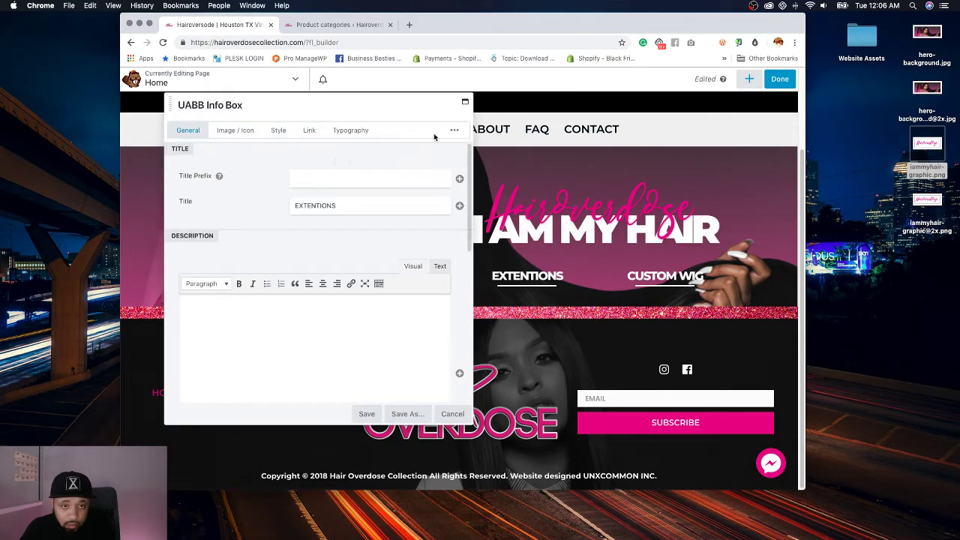
{"action": "left_click", "coordinate": [349, 158]}
{"action": "left_click", "coordinate": [324, 181]}
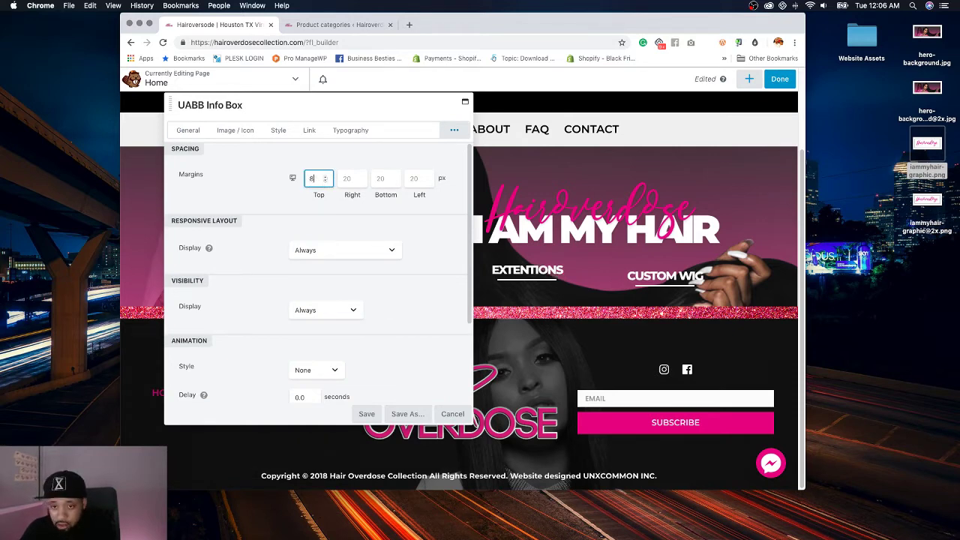
{"action": "left_click", "coordinate": [366, 413]}
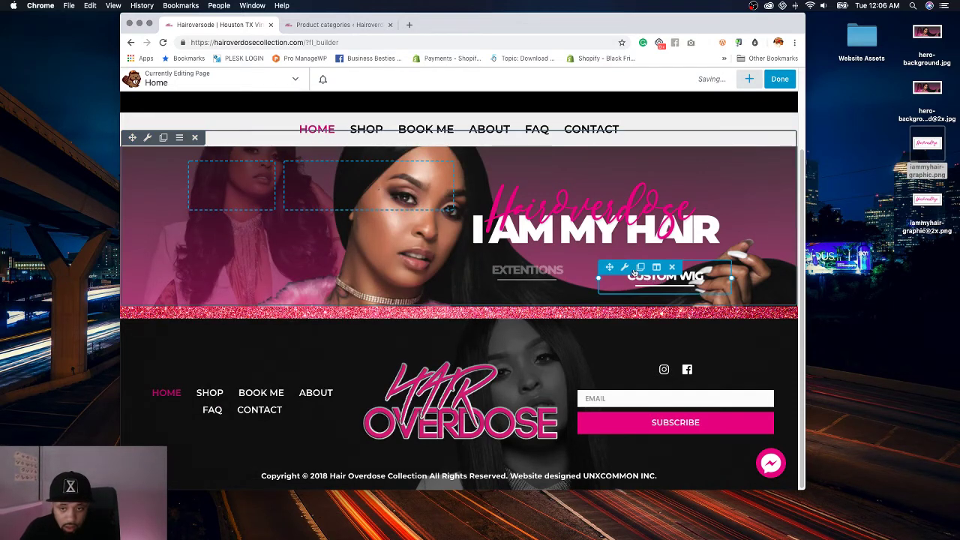
Step: Set the CUSTOM WIG info box's top margin to 8 px
{"action": "left_click", "coordinate": [626, 270]}
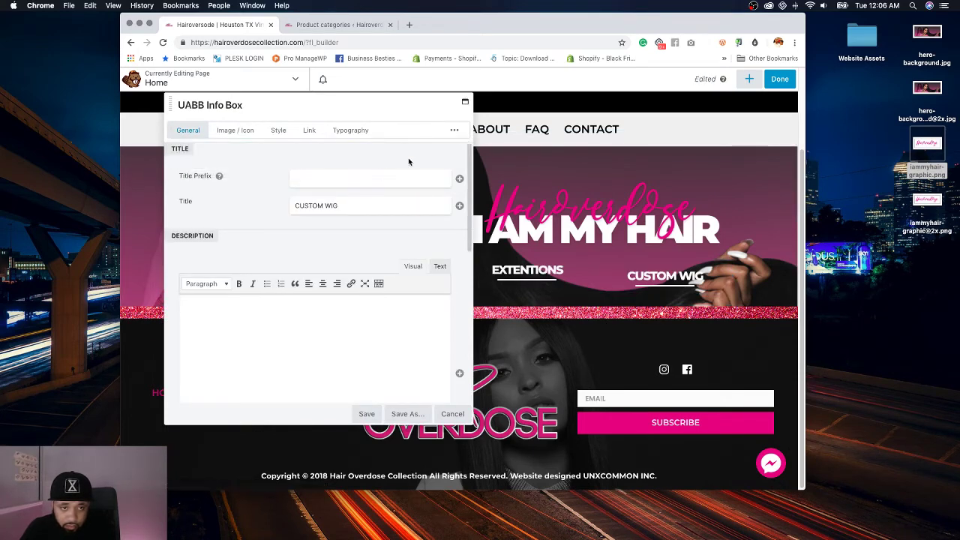
{"action": "left_click", "coordinate": [454, 130]}
{"action": "left_click", "coordinate": [332, 159]}
{"action": "left_click", "coordinate": [318, 179]}
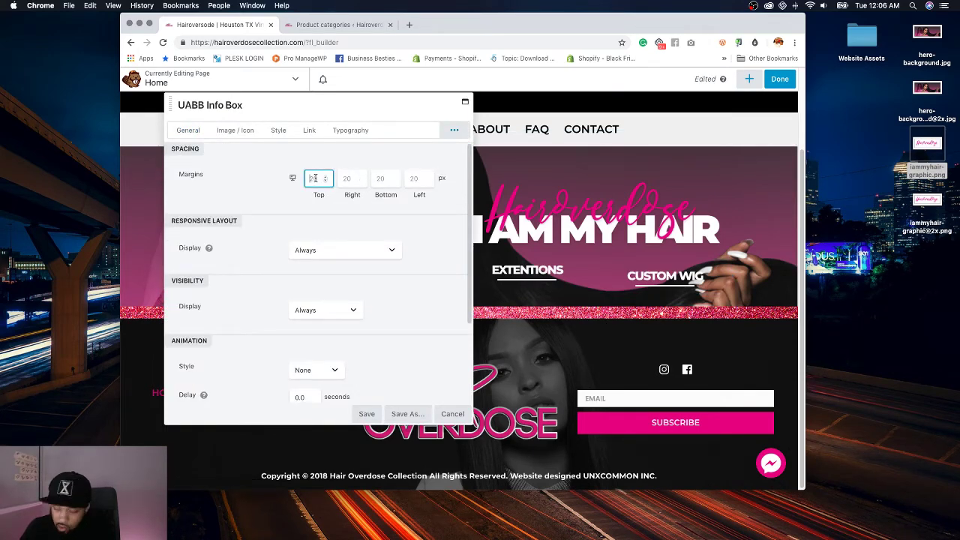
{"action": "type", "text": "8"}
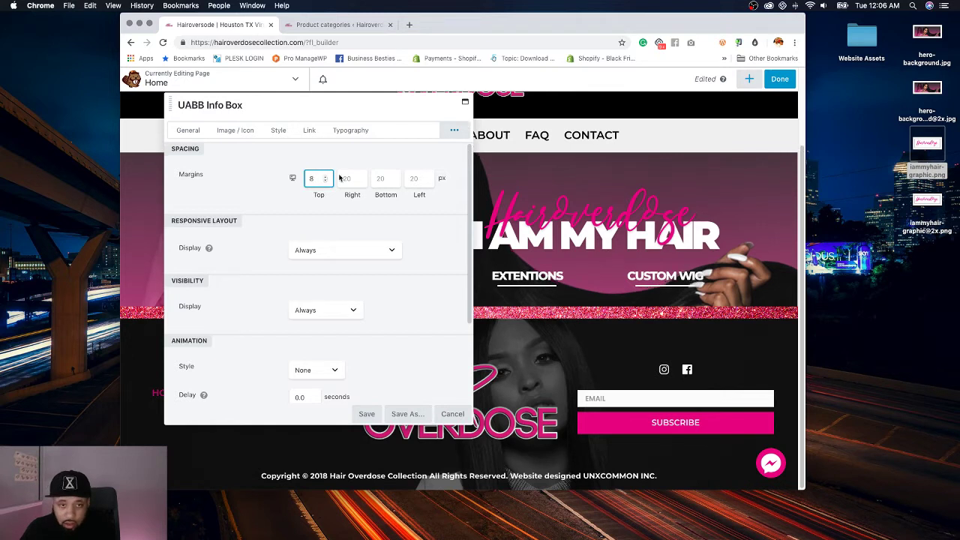
Step: Change the CUSTOM WIG info box's title tag to H2 and save the module
{"action": "left_click", "coordinate": [347, 135]}
{"action": "scroll", "coordinate": [359, 240], "scroll_direction": "down", "scroll_amount": 3}
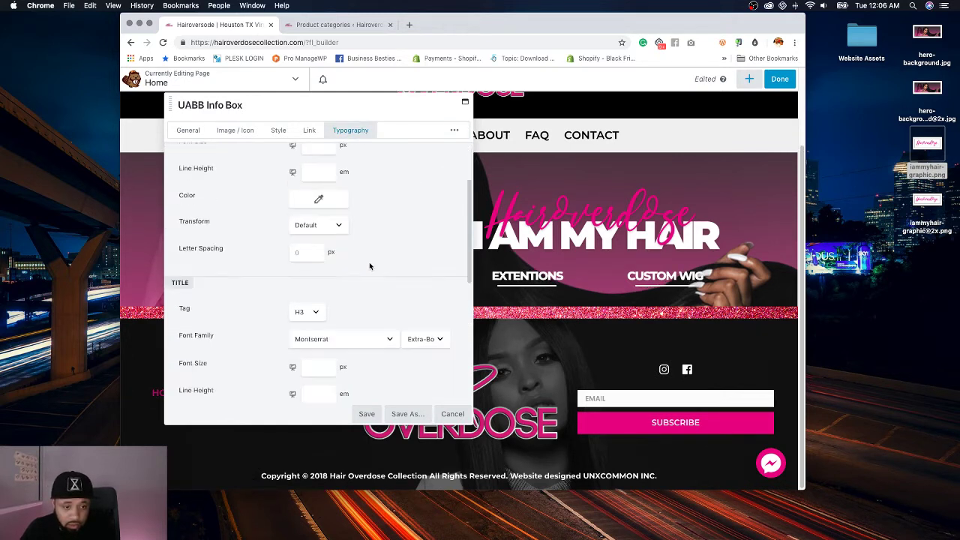
{"action": "left_click", "coordinate": [308, 312]}
{"action": "left_click", "coordinate": [326, 299]}
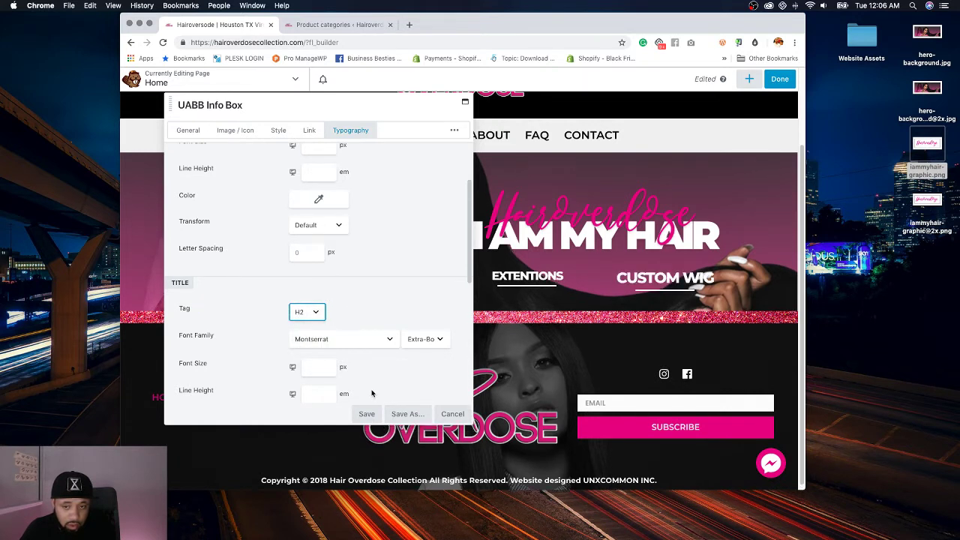
{"action": "left_click", "coordinate": [366, 414]}
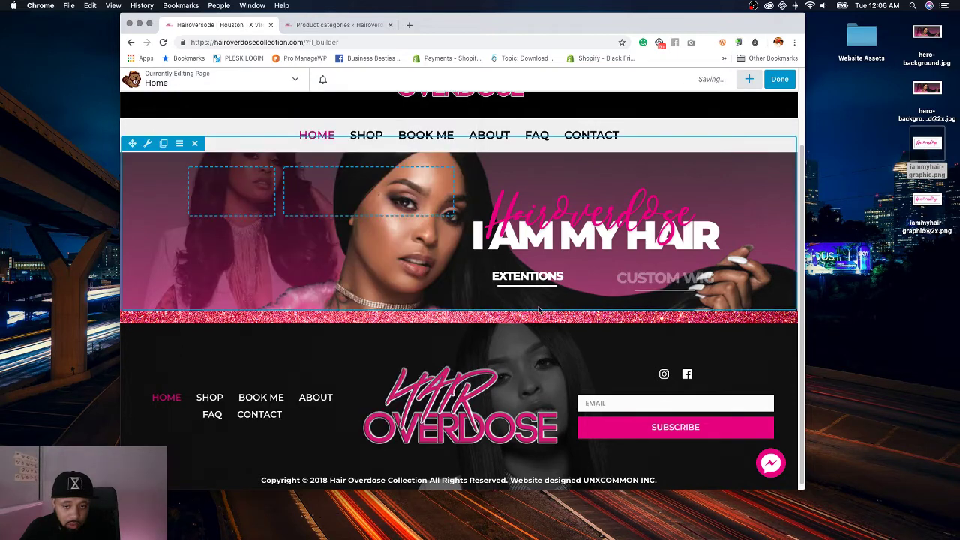
Step: Change the EXTENTIONS info box's title tag to H2 and save the module
{"action": "left_click", "coordinate": [486, 274]}
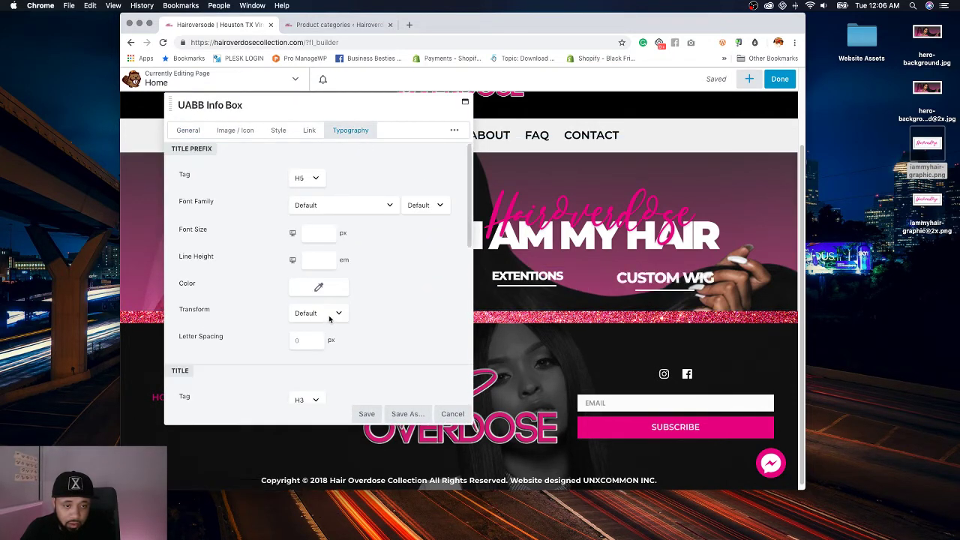
{"action": "scroll", "coordinate": [312, 315], "scroll_direction": "down", "scroll_amount": 3}
{"action": "left_click", "coordinate": [312, 206]}
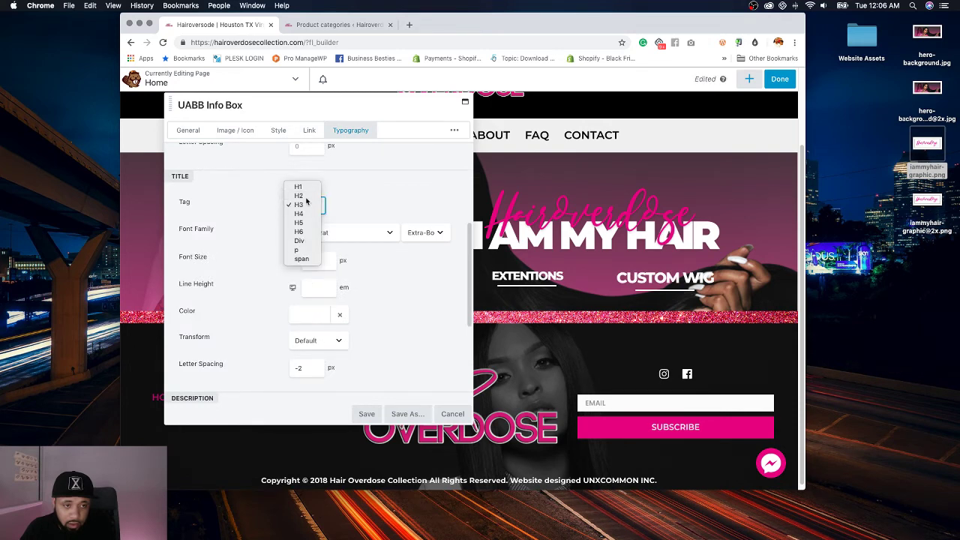
{"action": "left_click", "coordinate": [308, 194]}
{"action": "left_click", "coordinate": [367, 414]}
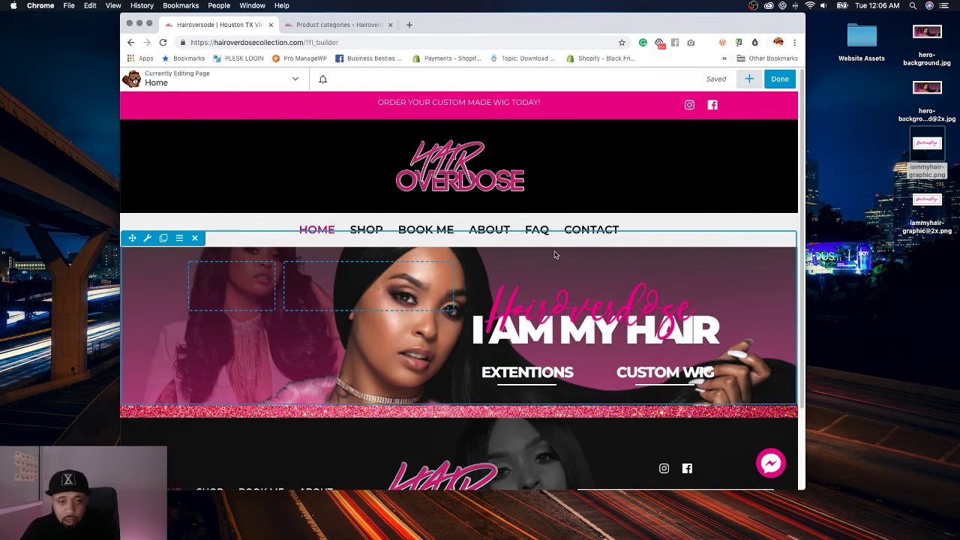
{"action": "scroll", "coordinate": [352, 247], "scroll_direction": "up", "scroll_amount": 2}
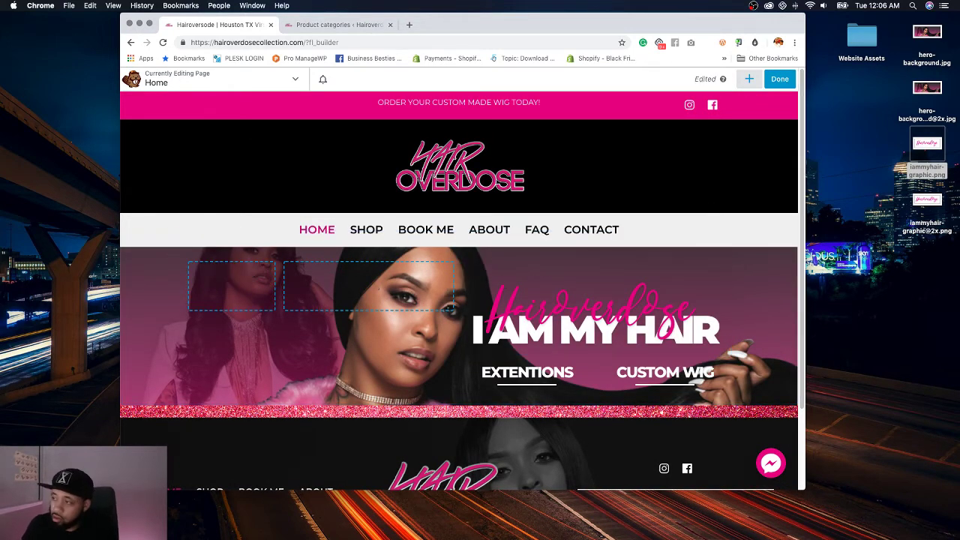
{"action": "key", "text": "super+Tab"}
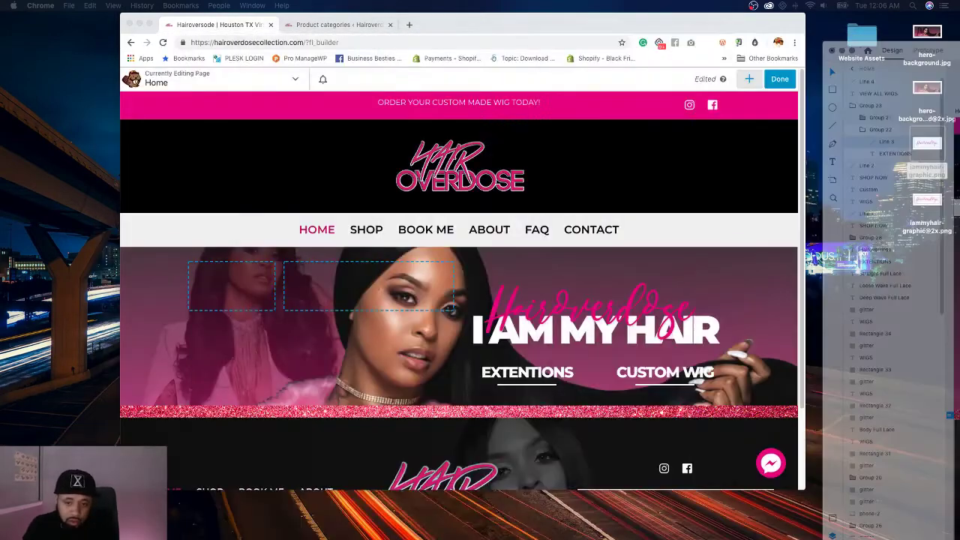
{"action": "key", "text": "super+Tab"}
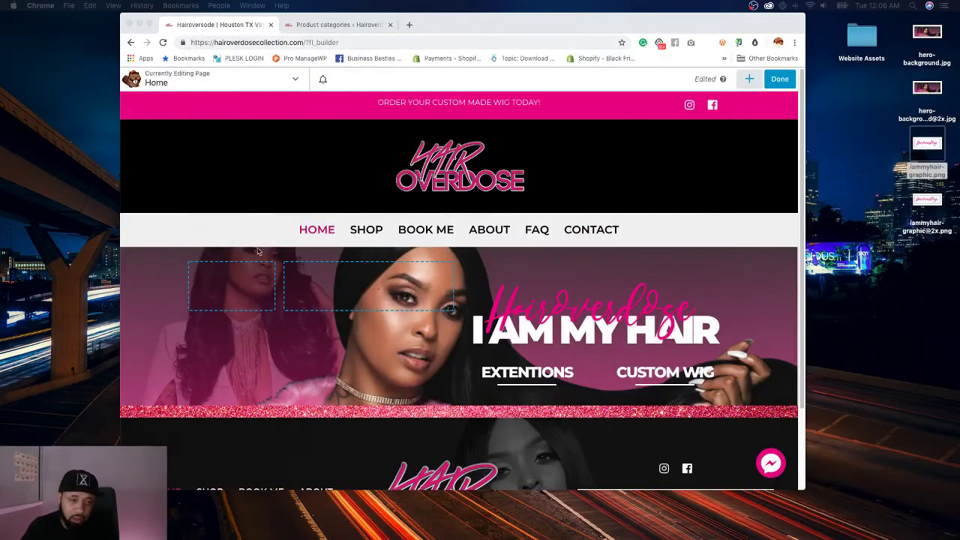
Step: Open the hero row's advanced spacing settings and try top padding values of 300 px and 175 px
{"action": "left_click", "coordinate": [150, 237]}
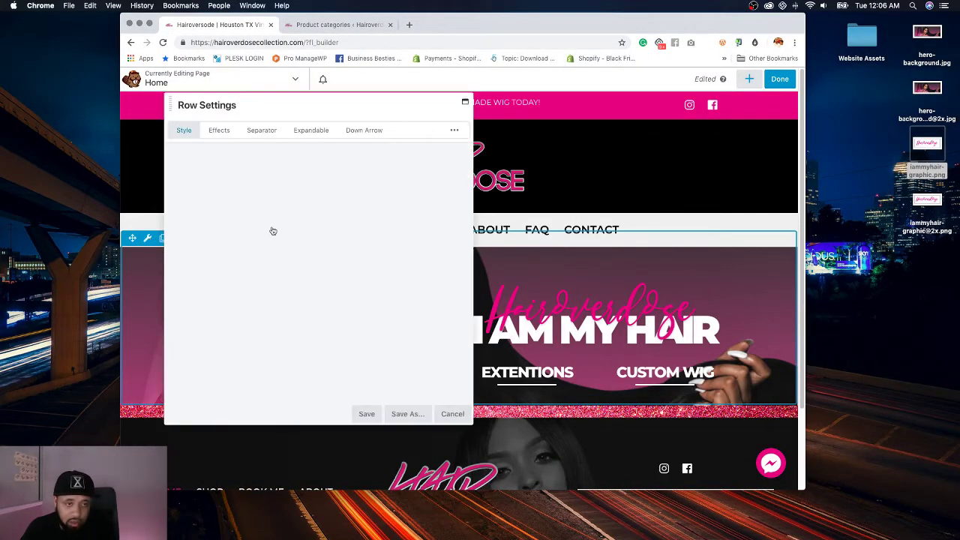
{"action": "left_click", "coordinate": [454, 130]}
{"action": "left_click", "coordinate": [301, 157]}
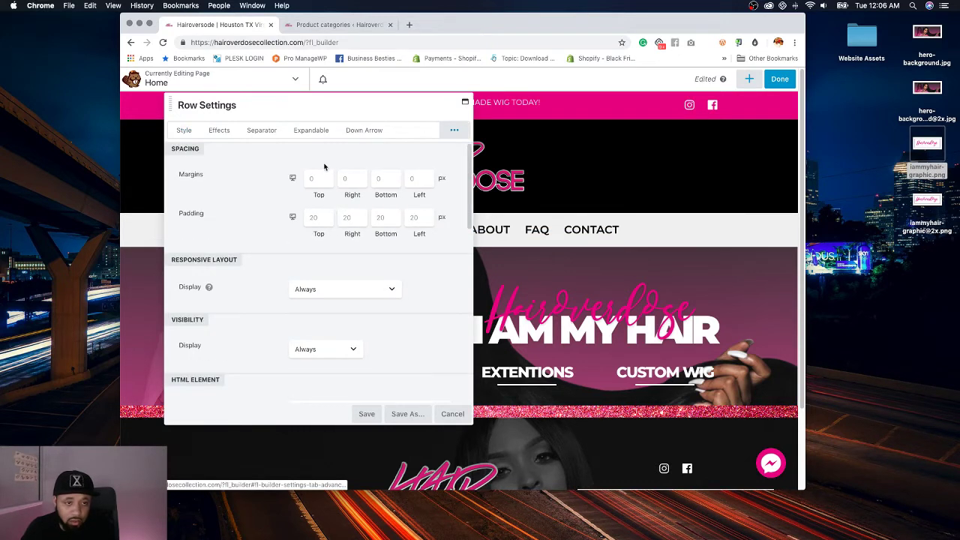
{"action": "left_click", "coordinate": [315, 217]}
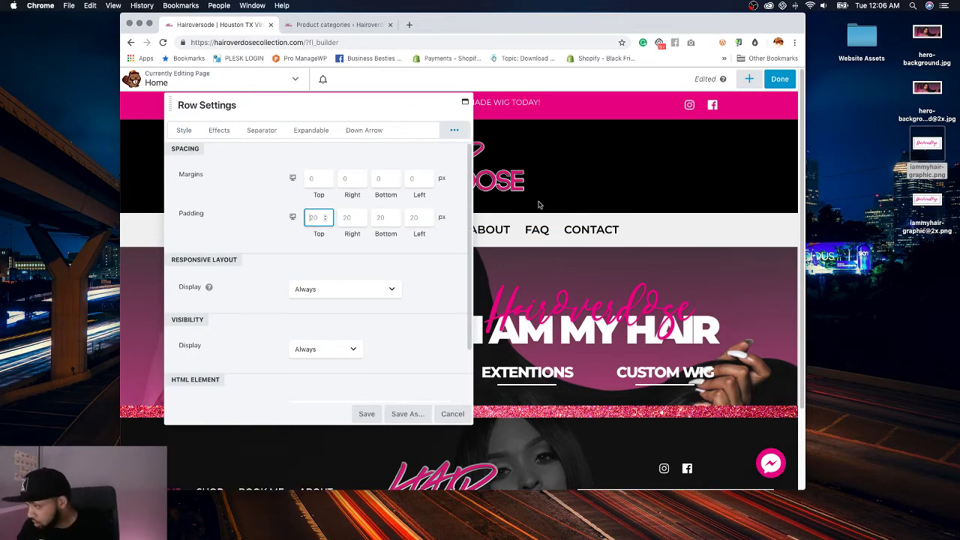
{"action": "type", "text": "300"}
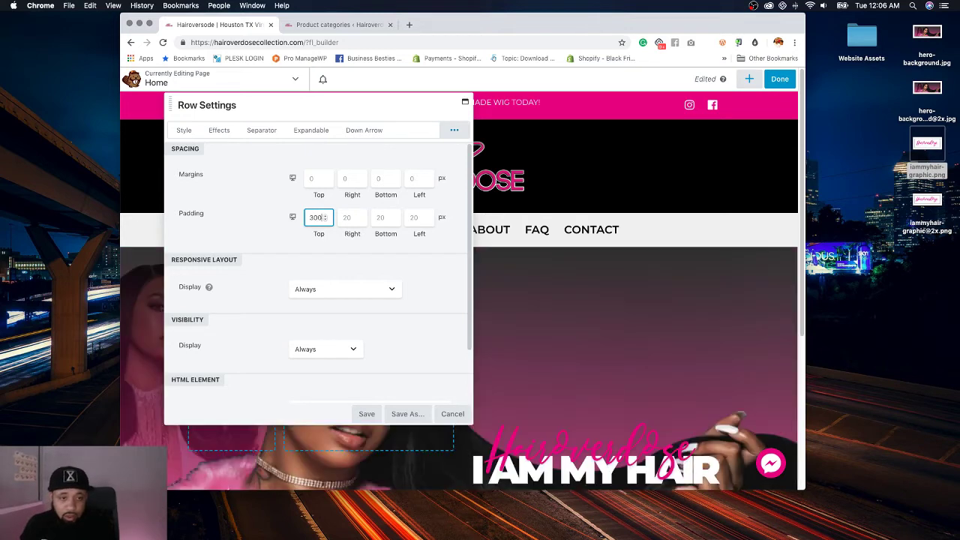
{"action": "left_click_drag", "start_coordinate": [322, 219], "coordinate": [313, 219]}
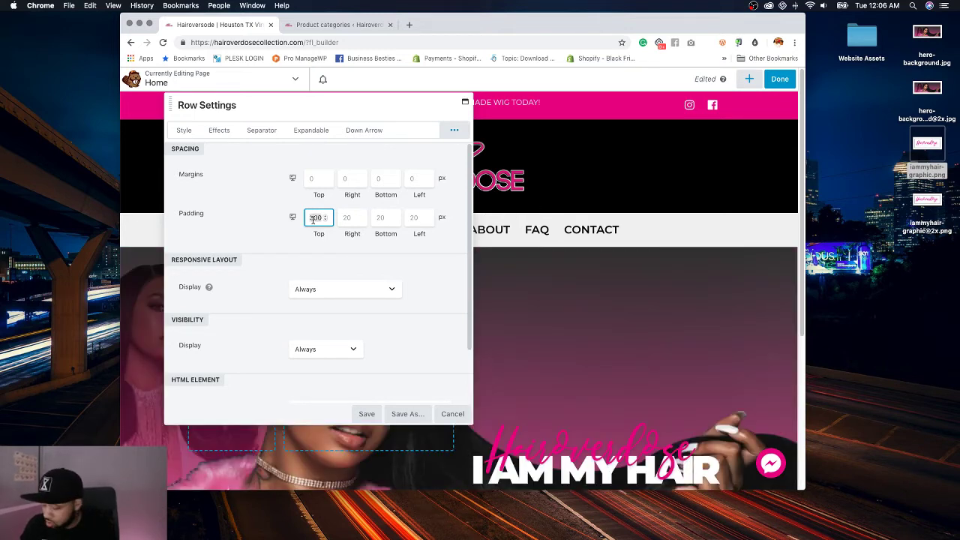
{"action": "type", "text": "175"}
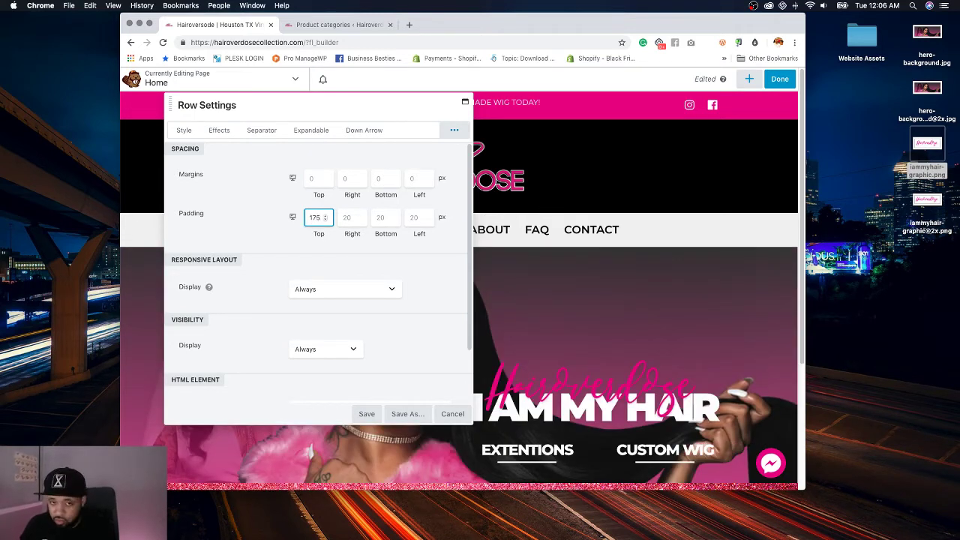
Step: Set the hero row's top and bottom padding to 95 px and save the row
{"action": "key", "text": "BackSpace"}
{"action": "key", "text": "BackSpace"}
{"action": "key", "text": "BackSpace"}
{"action": "type", "text": "95"}
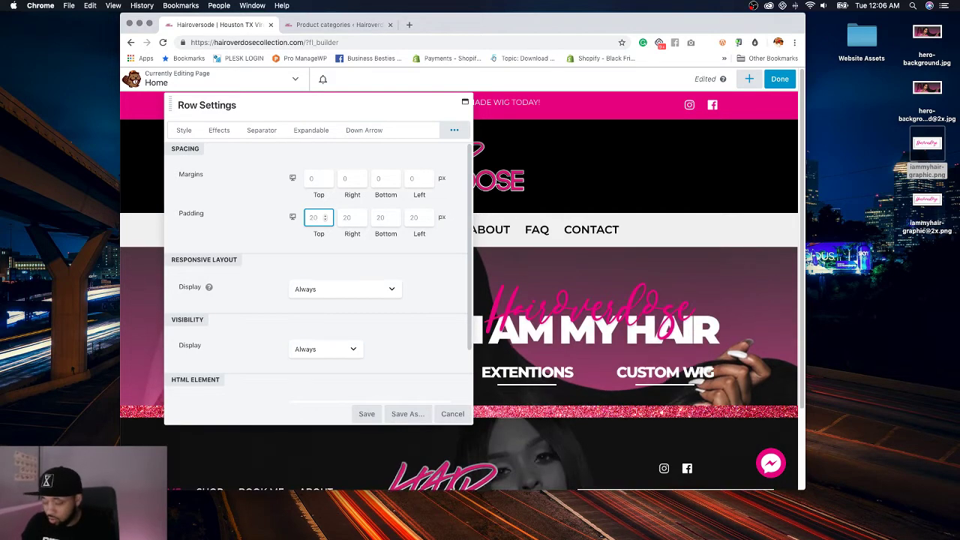
{"action": "left_click", "coordinate": [381, 218]}
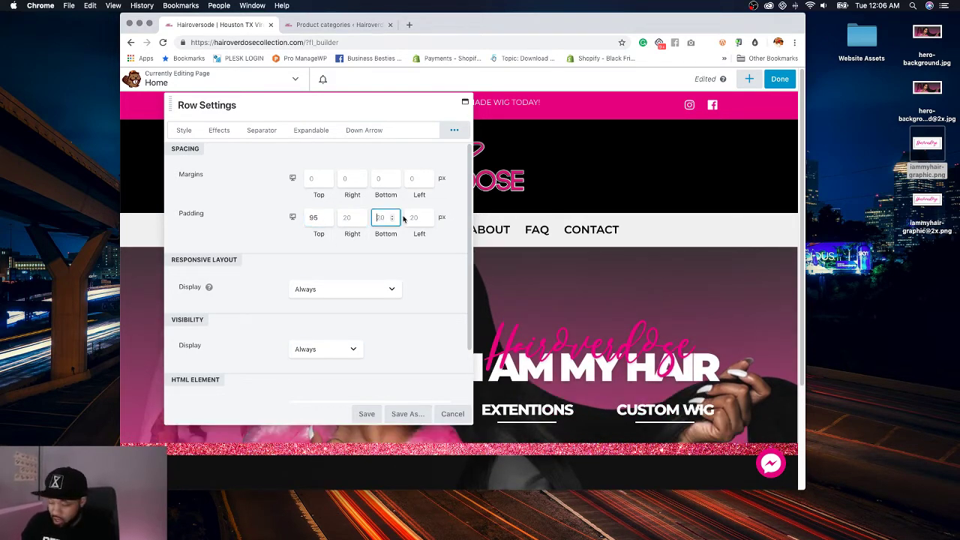
{"action": "type", "text": "95"}
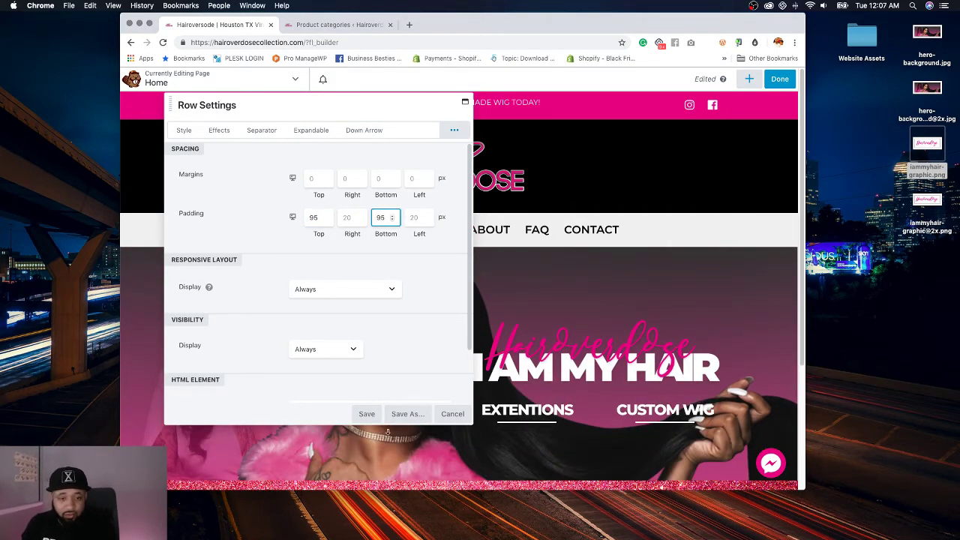
{"action": "left_click", "coordinate": [367, 414]}
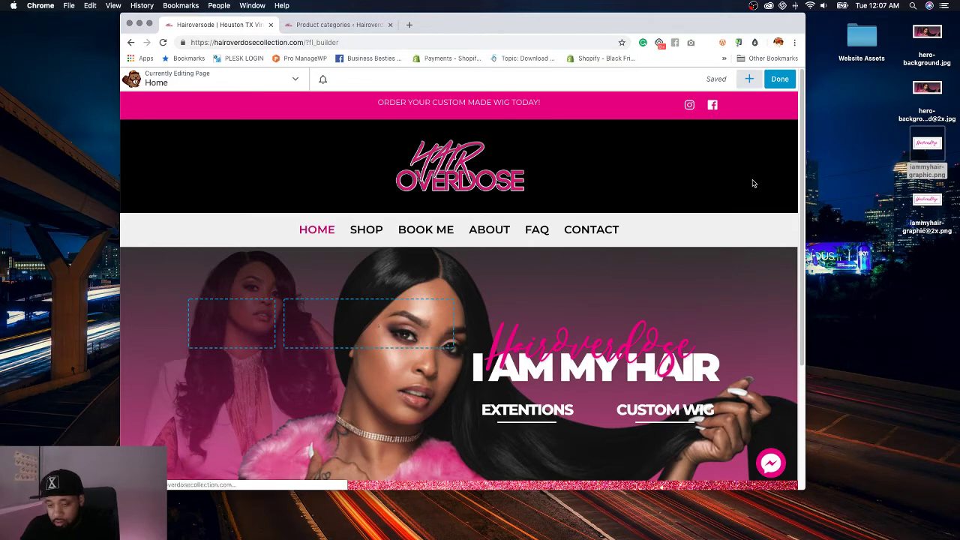
Step: Preview the page, check the hero layout at phone and desktop window widths, and return to editing
{"action": "key", "text": "p"}
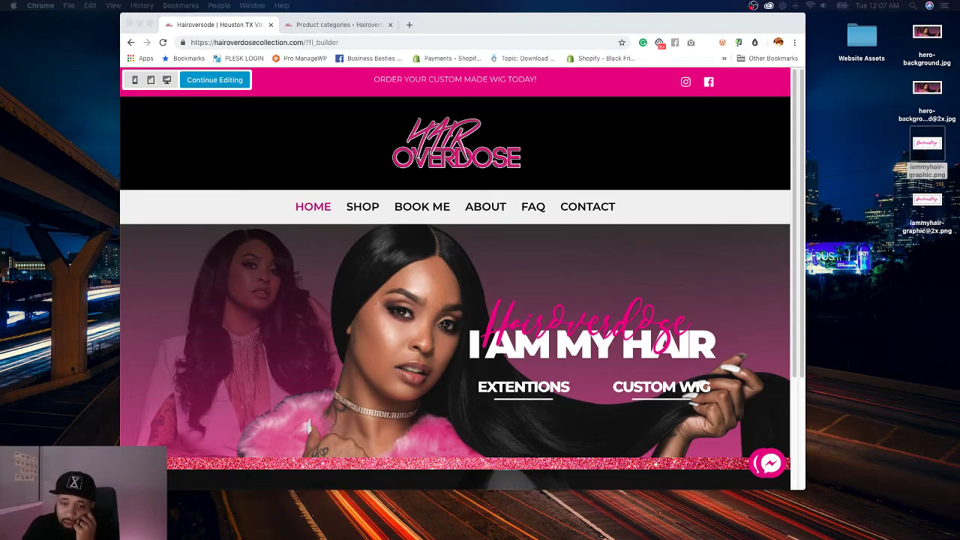
{"action": "key", "text": "super+Tab"}
{"action": "left_click_drag", "start_coordinate": [600, 79], "coordinate": [937, 26]}
{"action": "key", "text": "super+h"}
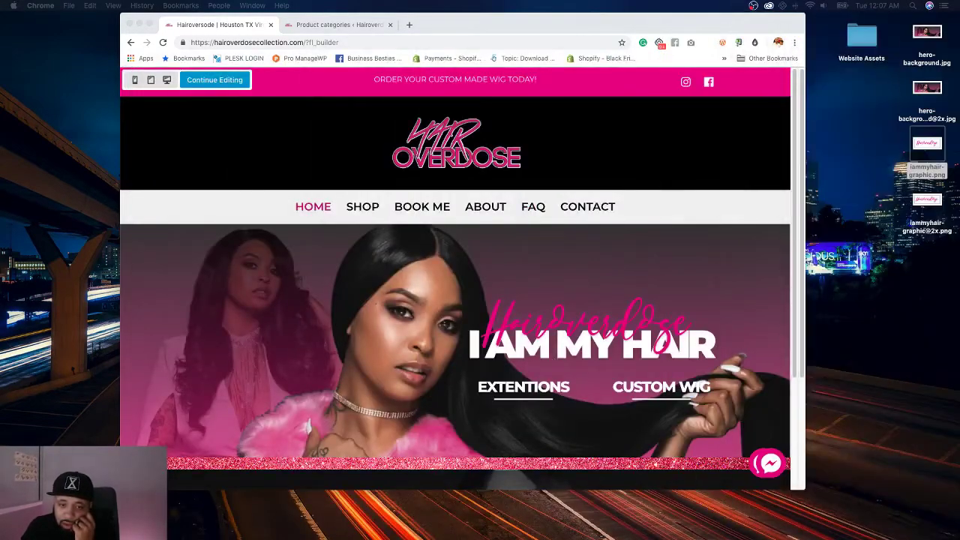
{"action": "key", "text": "super+Tab"}
{"action": "key", "text": "super+h"}
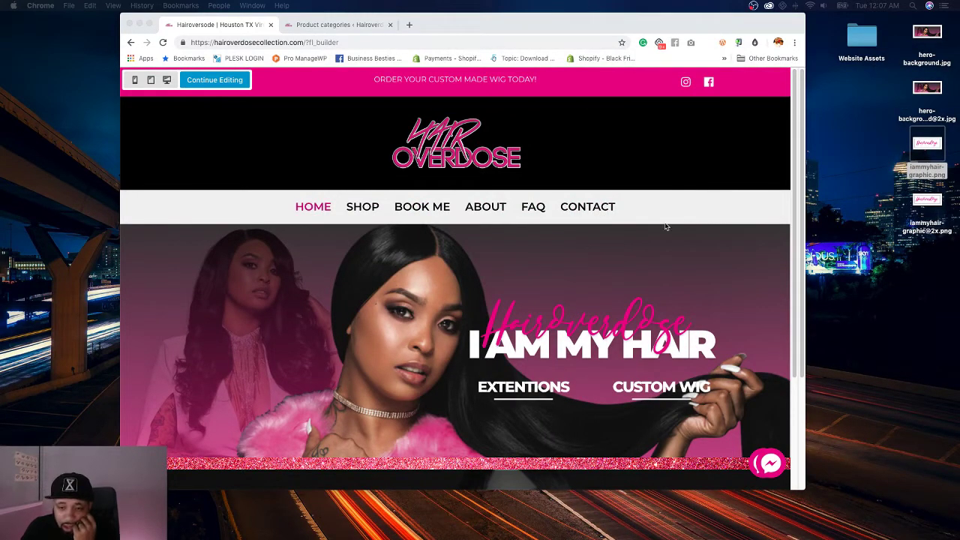
{"action": "left_click", "coordinate": [797, 179]}
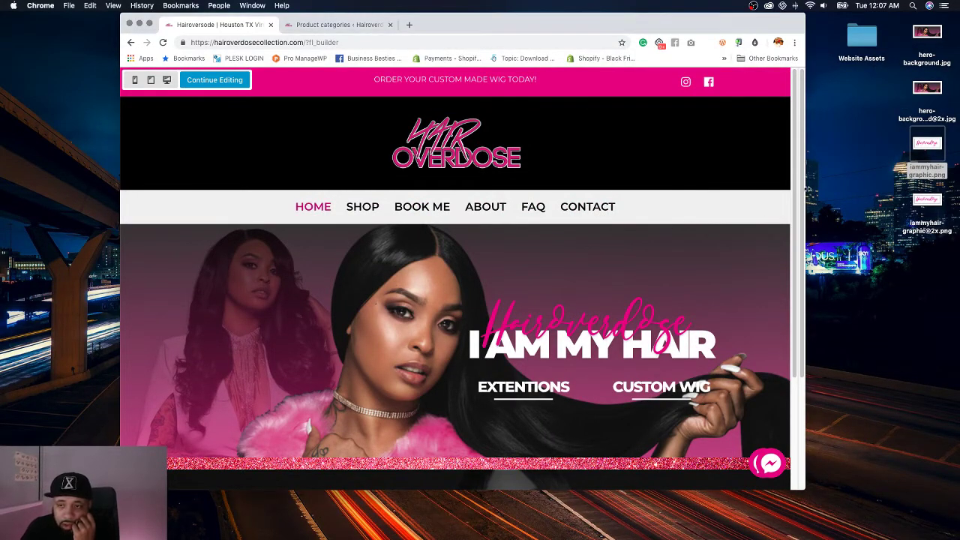
{"action": "left_click_drag", "start_coordinate": [806, 190], "coordinate": [293, 206]}
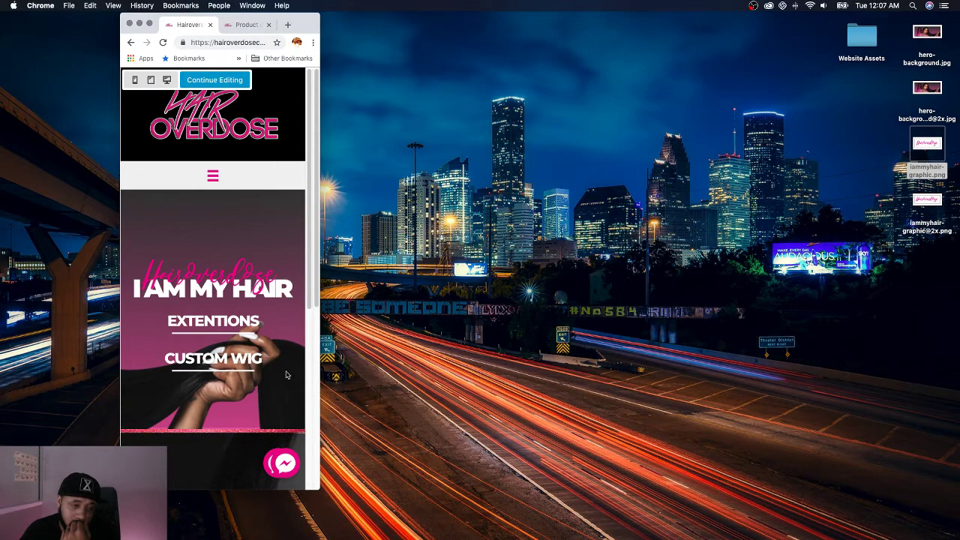
{"action": "left_click_drag", "start_coordinate": [321, 356], "coordinate": [821, 333]}
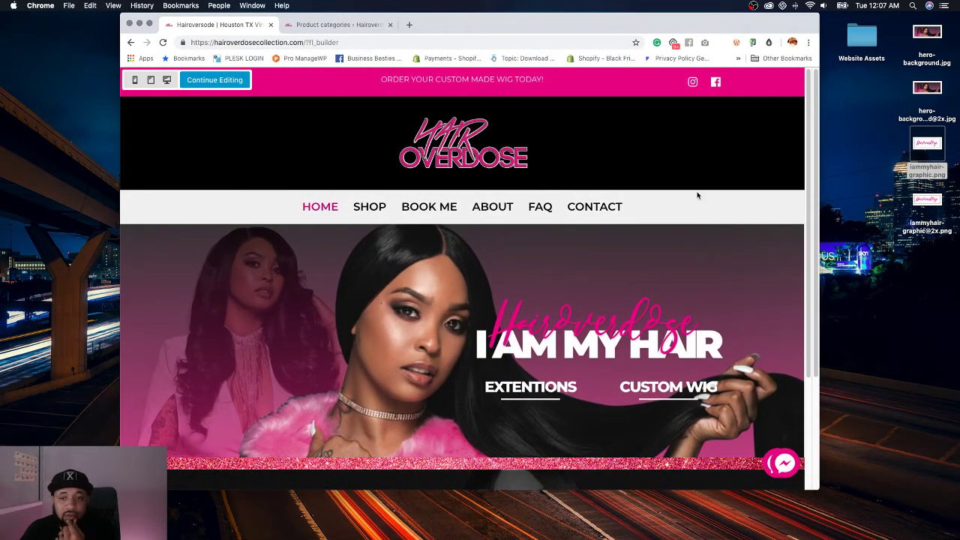
{"action": "left_click_drag", "start_coordinate": [812, 186], "coordinate": [805, 188]}
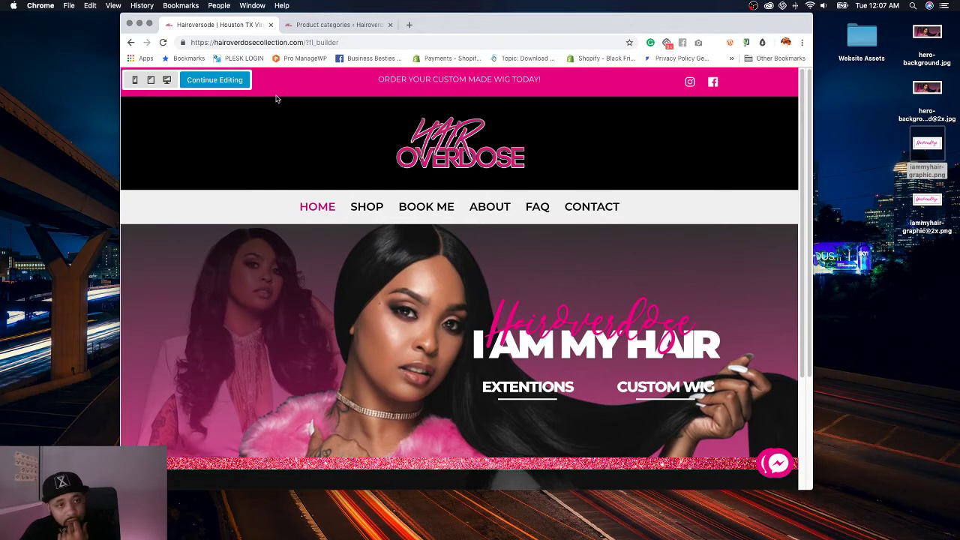
{"action": "left_click", "coordinate": [214, 80]}
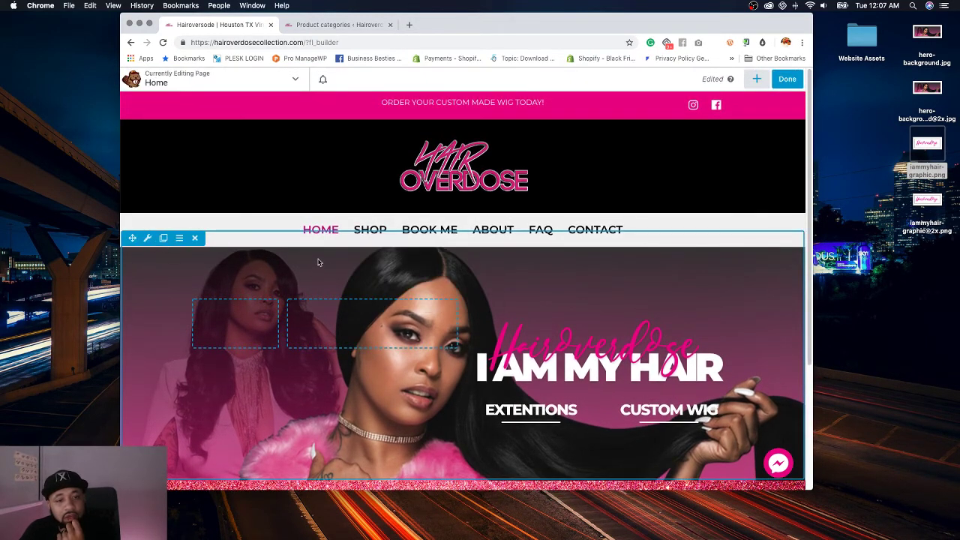
Step: Set the hero row's responsive display to Large & Medium Devices Only and save the row
{"action": "scroll", "coordinate": [317, 262], "scroll_direction": "down", "scroll_amount": 1}
{"action": "left_click", "coordinate": [148, 218]}
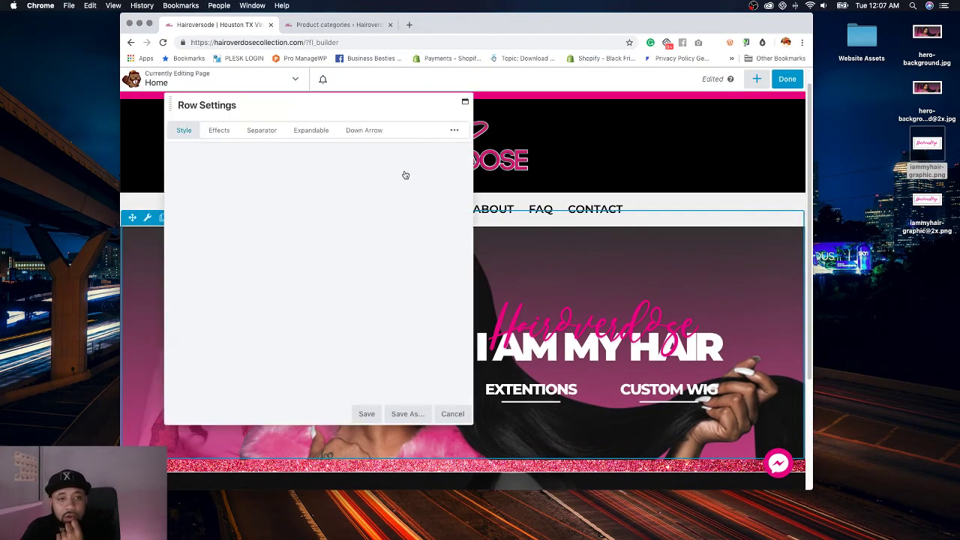
{"action": "left_click", "coordinate": [454, 132]}
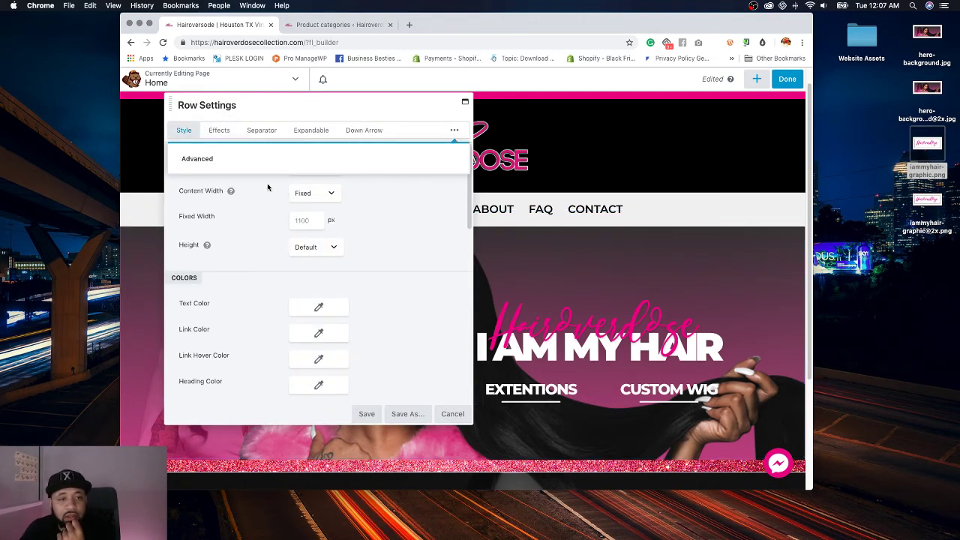
{"action": "left_click", "coordinate": [270, 162]}
{"action": "left_click", "coordinate": [326, 292]}
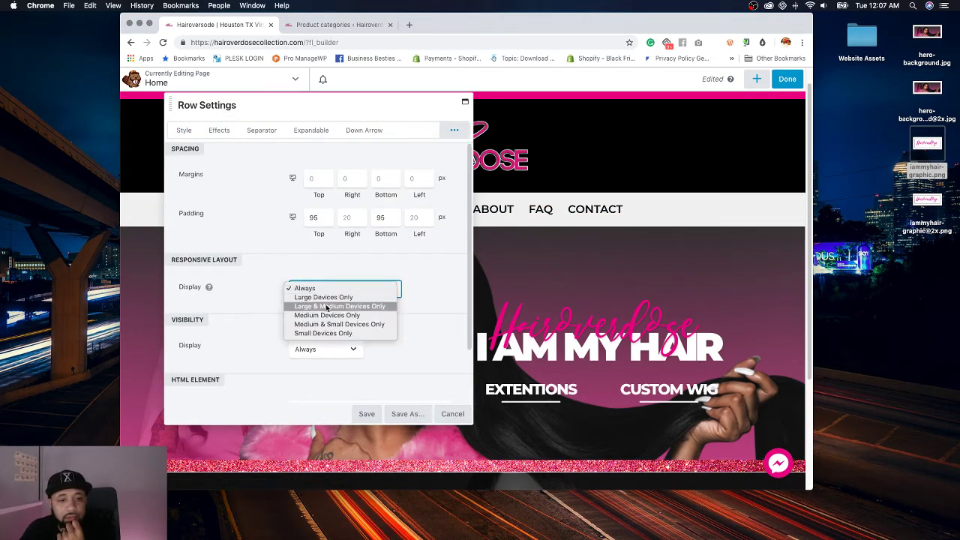
{"action": "left_click", "coordinate": [327, 307]}
{"action": "left_click", "coordinate": [369, 413]}
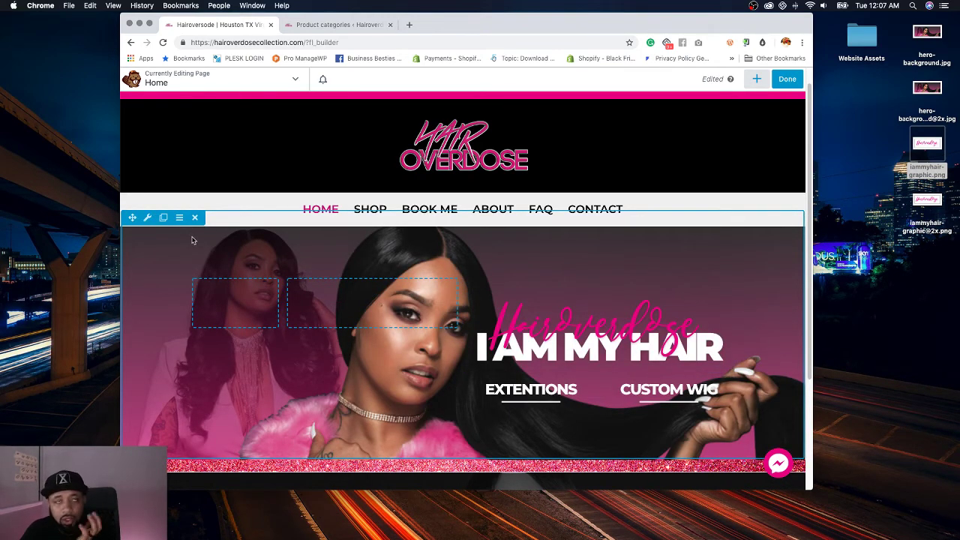
Step: Duplicate the hero row and publish the page
{"action": "left_click", "coordinate": [163, 218]}
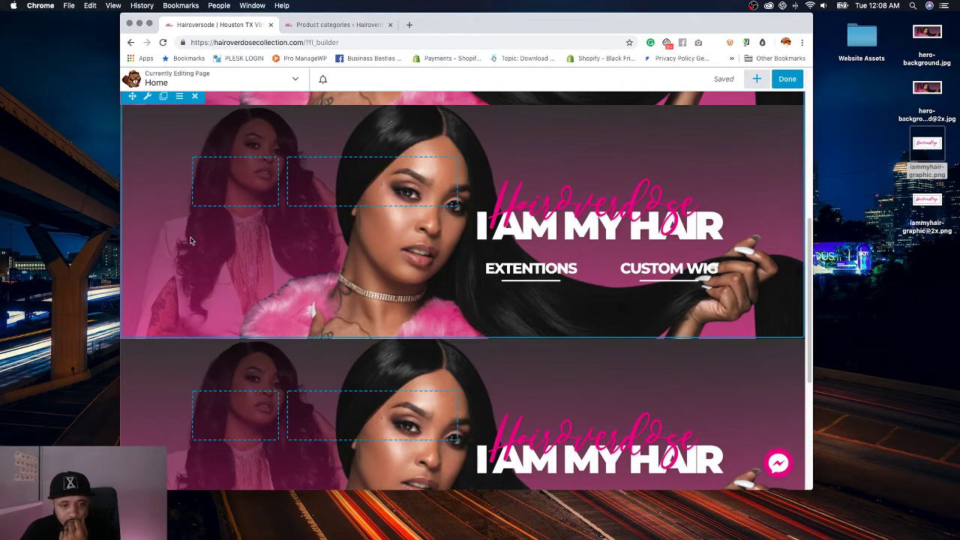
{"action": "scroll", "coordinate": [190, 240], "scroll_direction": "down", "scroll_amount": 3}
{"action": "scroll", "coordinate": [218, 225], "scroll_direction": "up", "scroll_amount": 4}
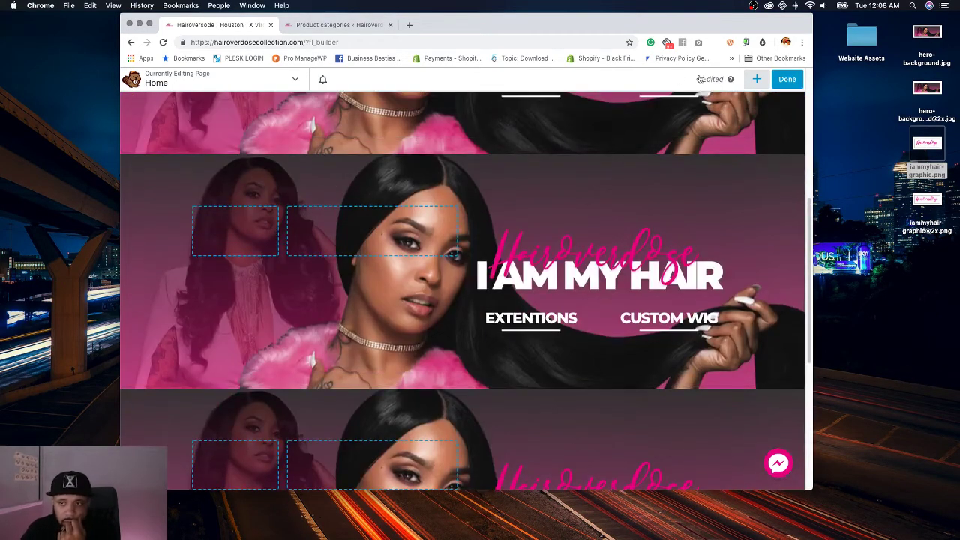
{"action": "left_click", "coordinate": [787, 79]}
{"action": "left_click", "coordinate": [750, 84]}
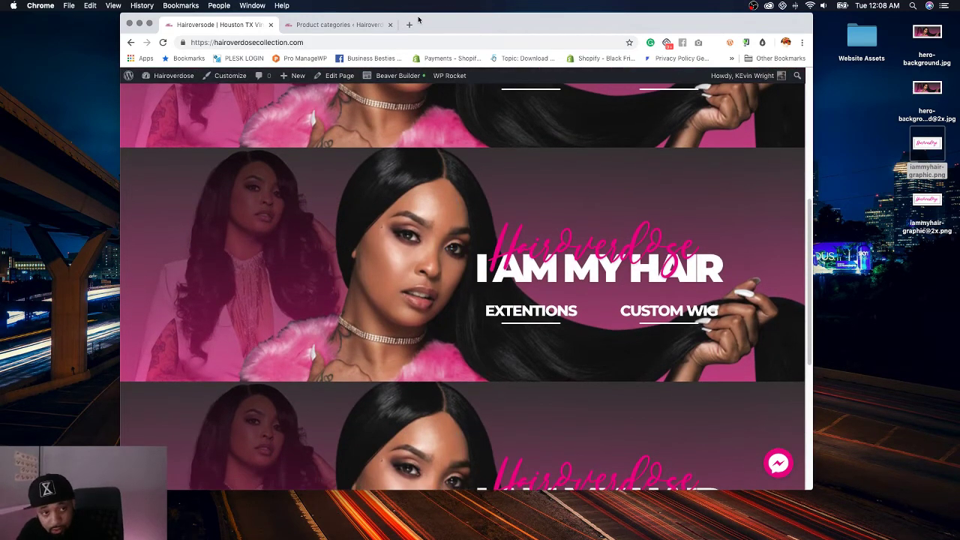
Step: Reload the page, reopen it in Beaver Builder, and delete the two empty columns beside the lower hero row's graphic
{"action": "left_click", "coordinate": [163, 42]}
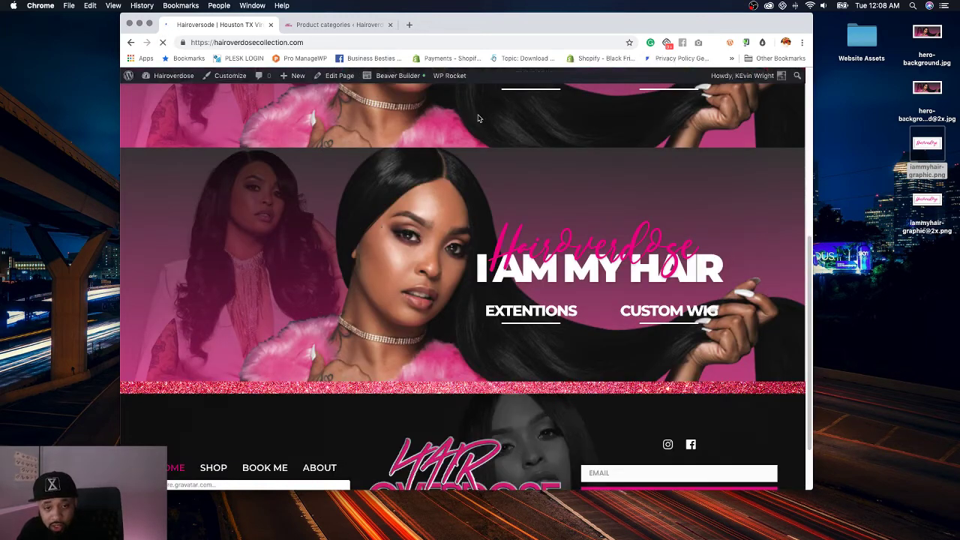
{"action": "left_click", "coordinate": [396, 78]}
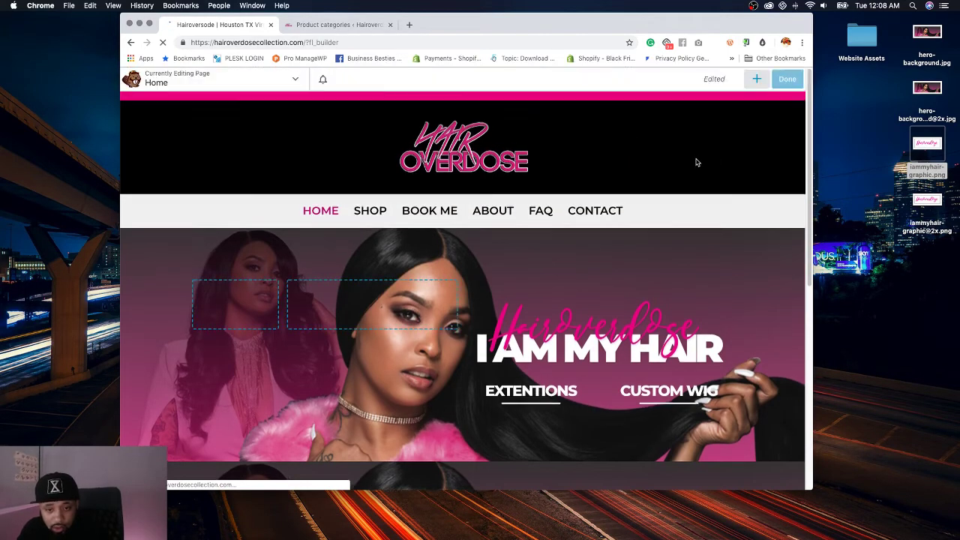
{"action": "scroll", "coordinate": [525, 225], "scroll_direction": "down", "scroll_amount": 5}
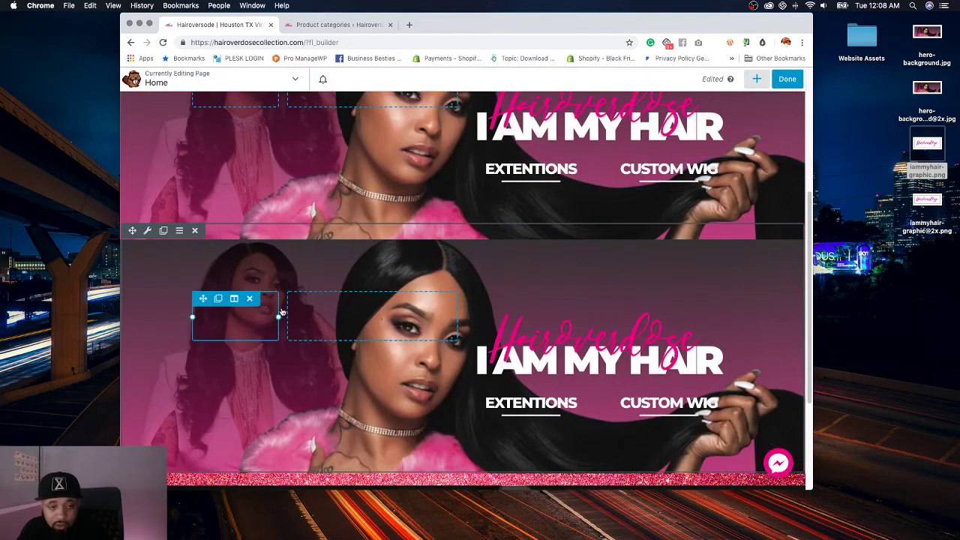
{"action": "left_click", "coordinate": [264, 300]}
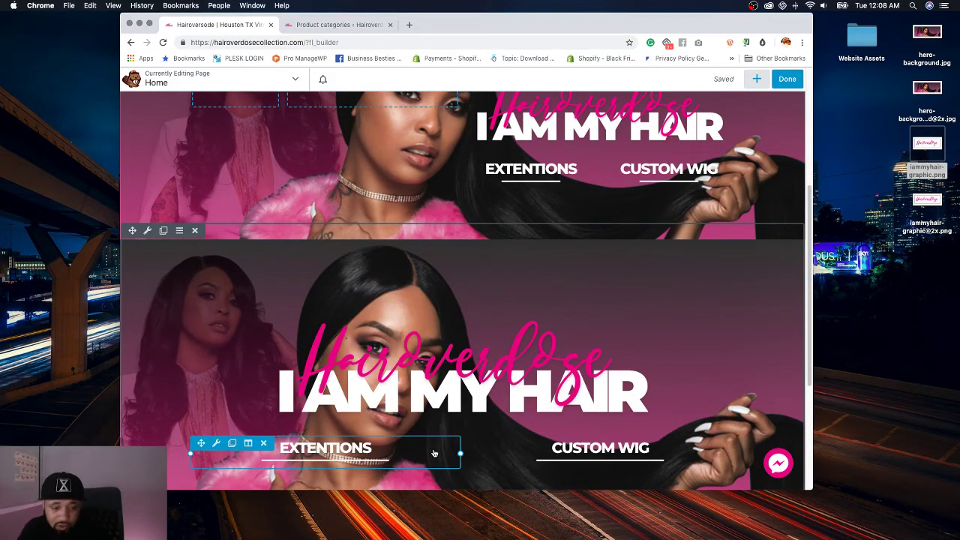
Step: Equalize the column heights for the lower row's EXTENTIONS column and set its content alignment to Center
{"action": "scroll", "coordinate": [382, 448], "scroll_direction": "down", "scroll_amount": 1}
{"action": "left_click", "coordinate": [247, 425]}
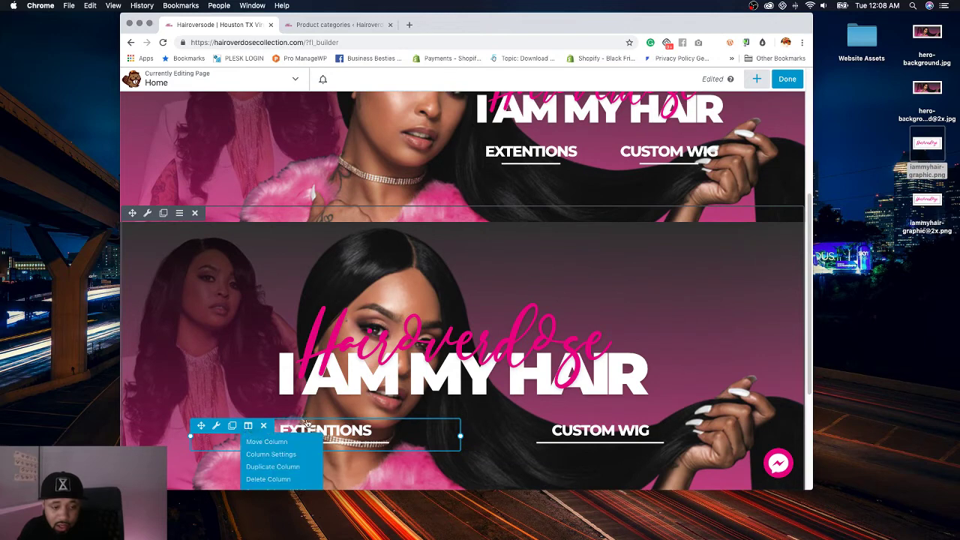
{"action": "left_click", "coordinate": [290, 435]}
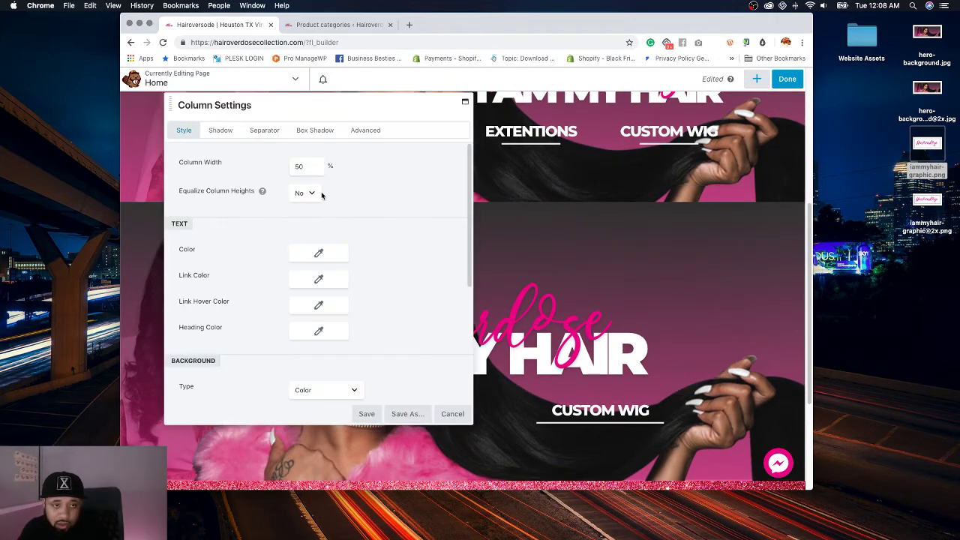
{"action": "left_click", "coordinate": [315, 193]}
{"action": "left_click", "coordinate": [304, 202]}
{"action": "left_click", "coordinate": [309, 219]}
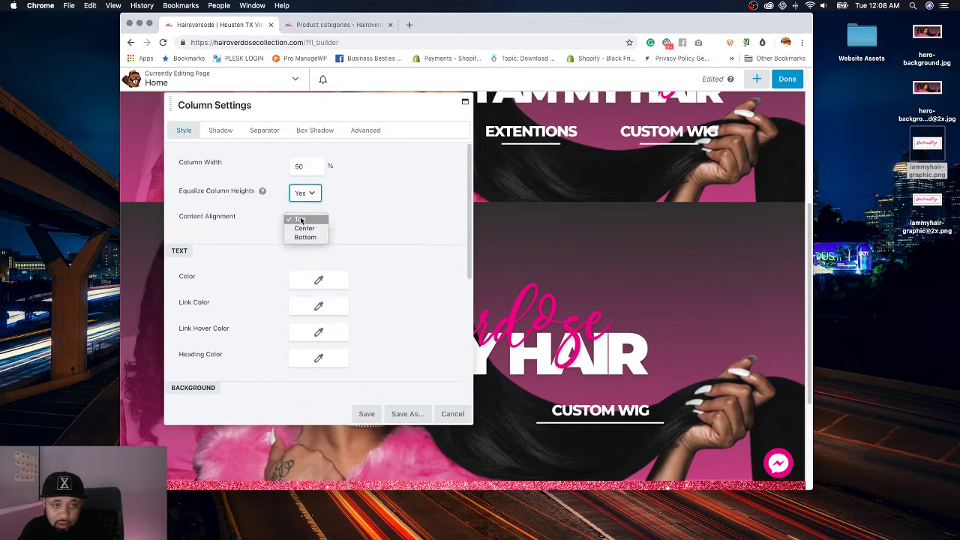
{"action": "left_click", "coordinate": [303, 229]}
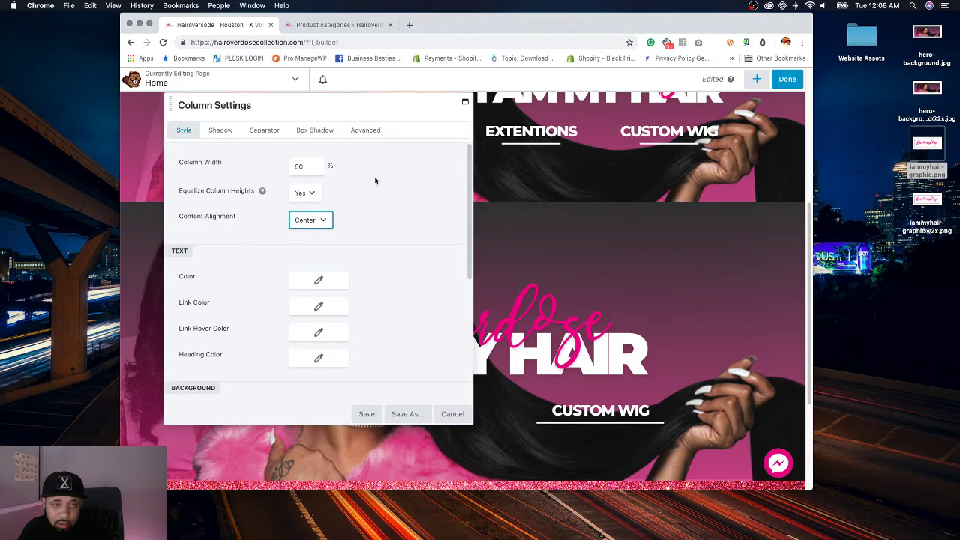
Step: Give the lower row's EXTENTIONS column a custom small device width of 50%
{"action": "left_click", "coordinate": [366, 130]}
{"action": "scroll", "coordinate": [308, 315], "scroll_direction": "down", "scroll_amount": 1}
{"action": "left_click", "coordinate": [310, 324]}
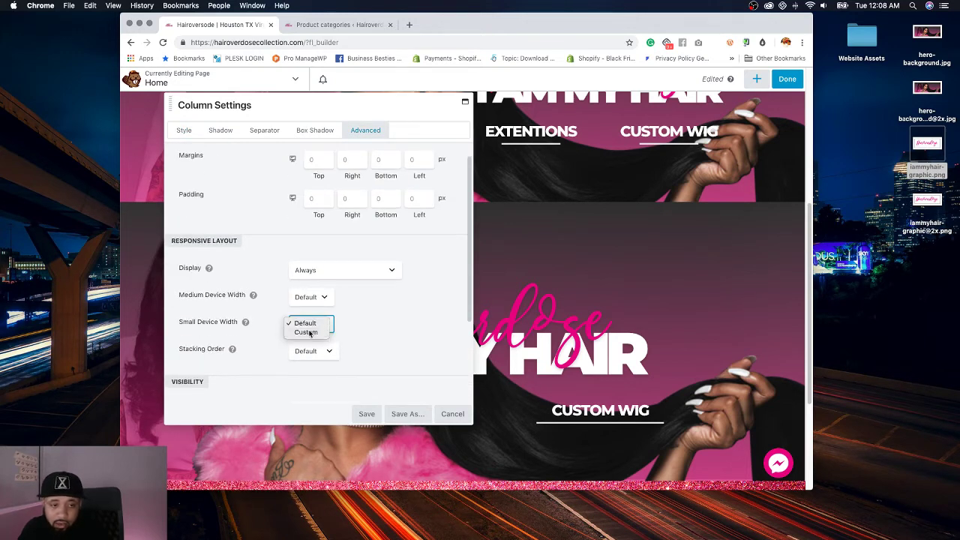
{"action": "left_click", "coordinate": [310, 332]}
{"action": "left_click", "coordinate": [300, 350]}
{"action": "type", "text": "05"}
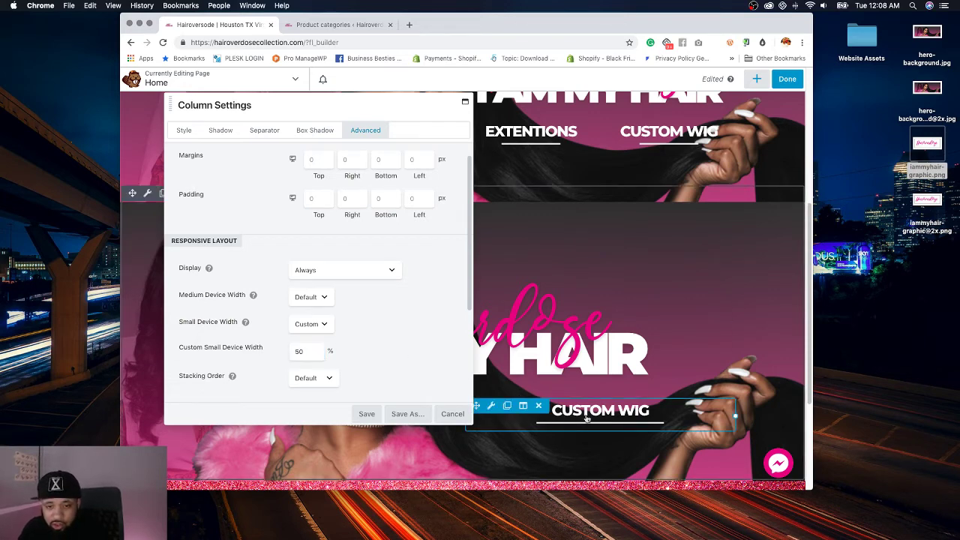
Step: Save the EXTENTIONS column settings and give the lower row's CUSTOM WIG column a custom small device width of 50%
{"action": "left_click_drag", "start_coordinate": [382, 106], "coordinate": [253, 108]}
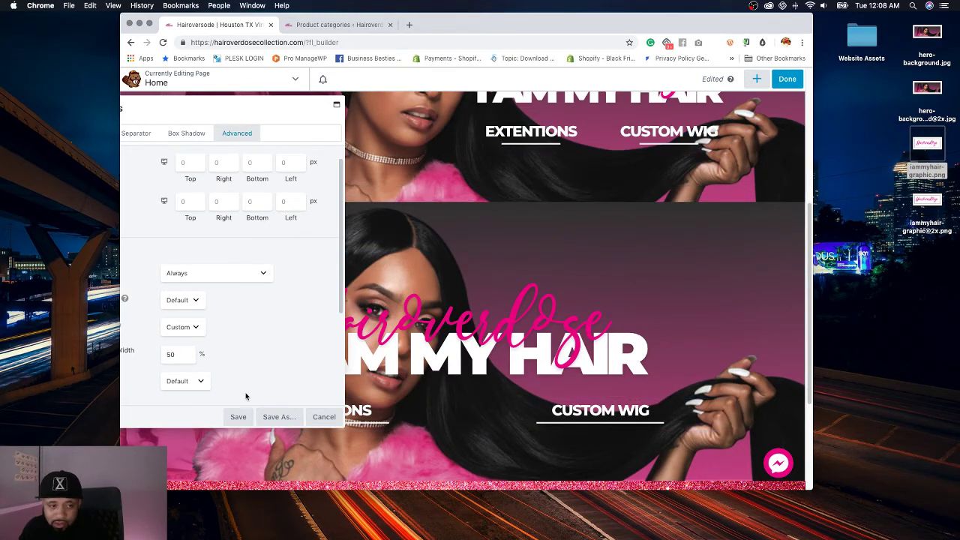
{"action": "left_click", "coordinate": [240, 417]}
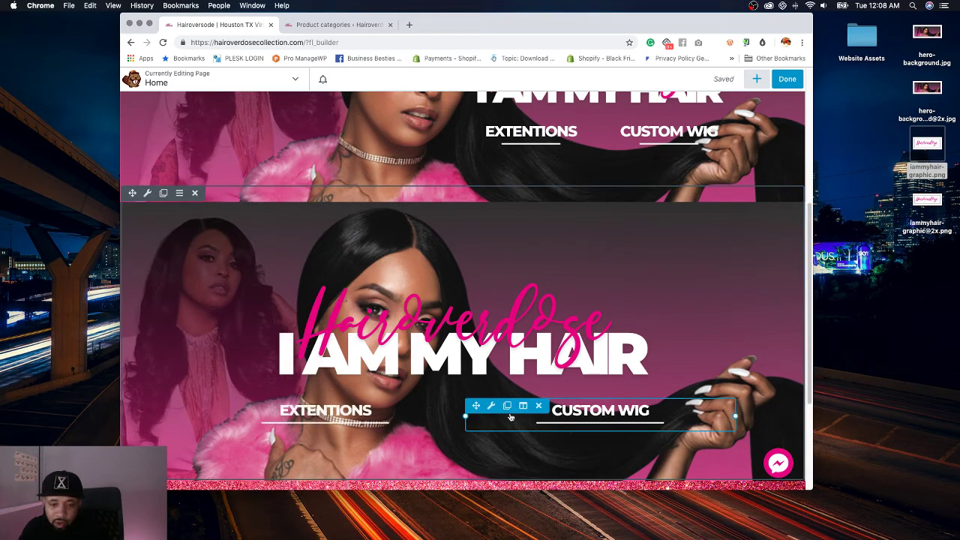
{"action": "mouse_move", "coordinate": [525, 408]}
{"action": "left_click", "coordinate": [531, 435]}
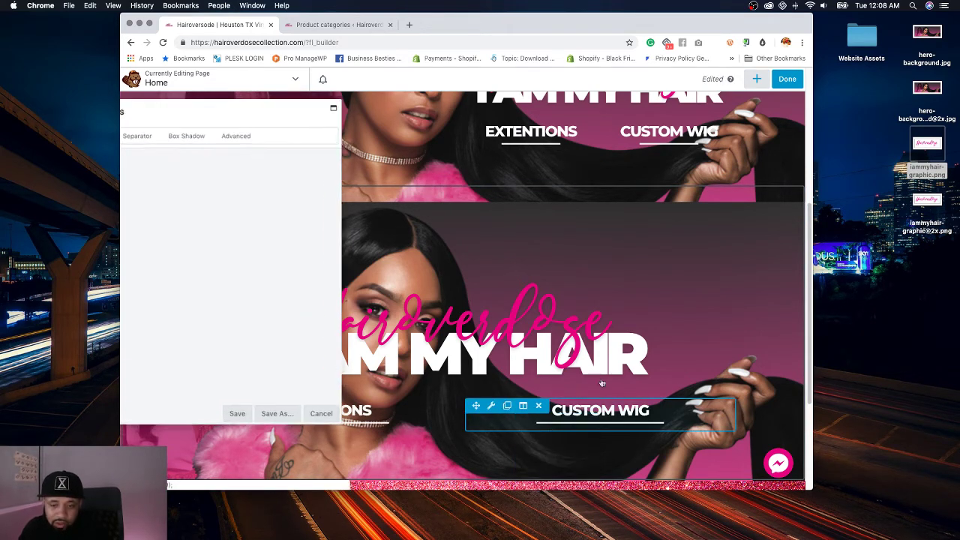
{"action": "left_click", "coordinate": [317, 139]}
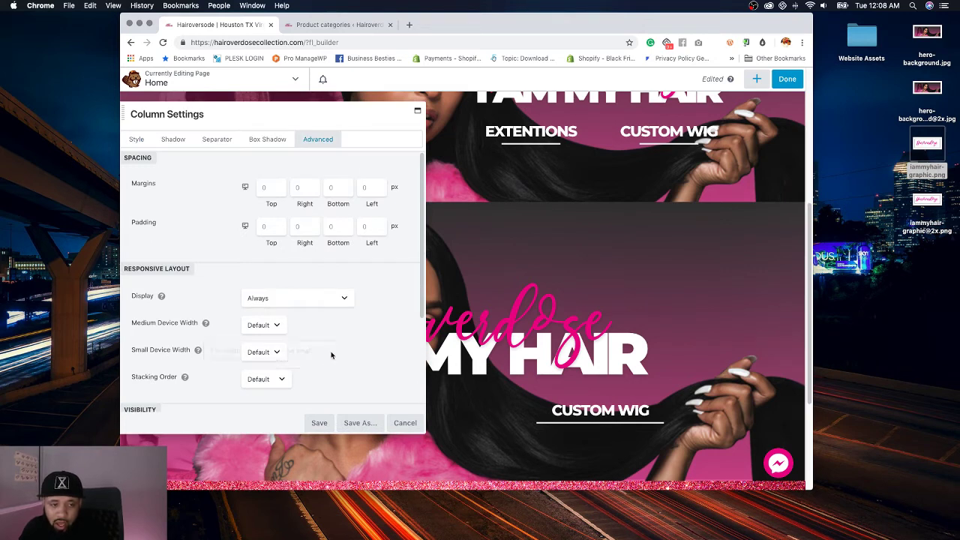
{"action": "left_click", "coordinate": [264, 352]}
{"action": "left_click", "coordinate": [279, 361]}
{"action": "left_click", "coordinate": [248, 379]}
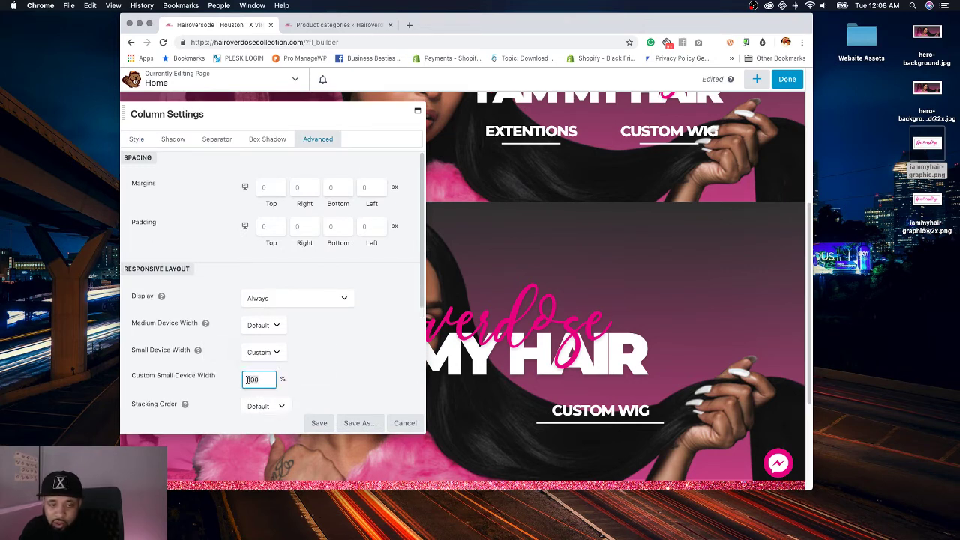
{"action": "type", "text": "50"}
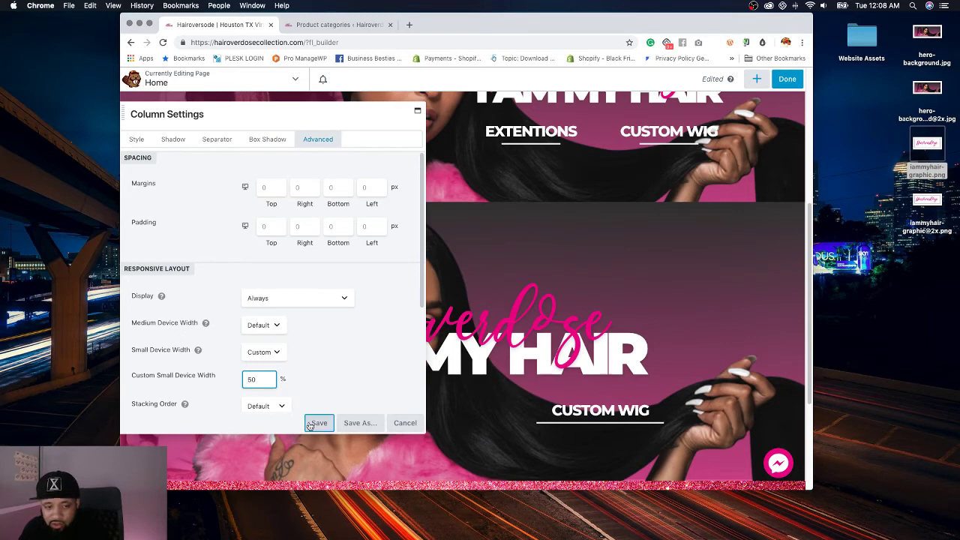
{"action": "left_click", "coordinate": [319, 422]}
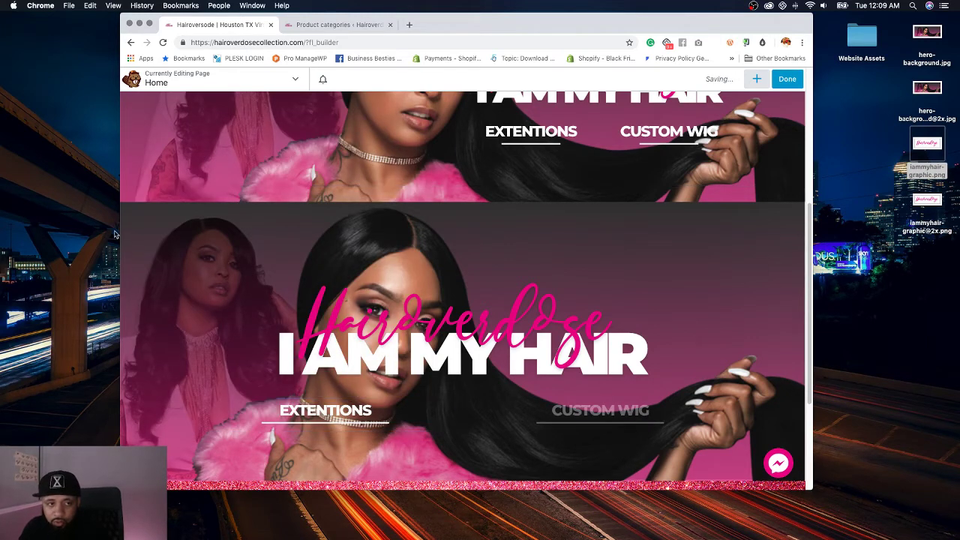
Step: Set the lower hero row's responsive display to Small Devices Only and save the row settings
{"action": "left_click", "coordinate": [146, 193]}
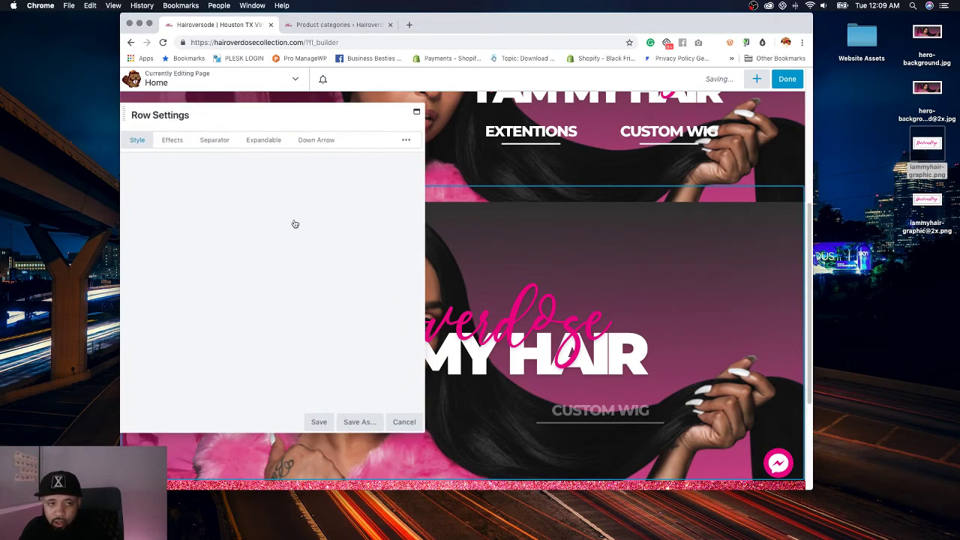
{"action": "left_click", "coordinate": [406, 139]}
{"action": "left_click", "coordinate": [245, 163]}
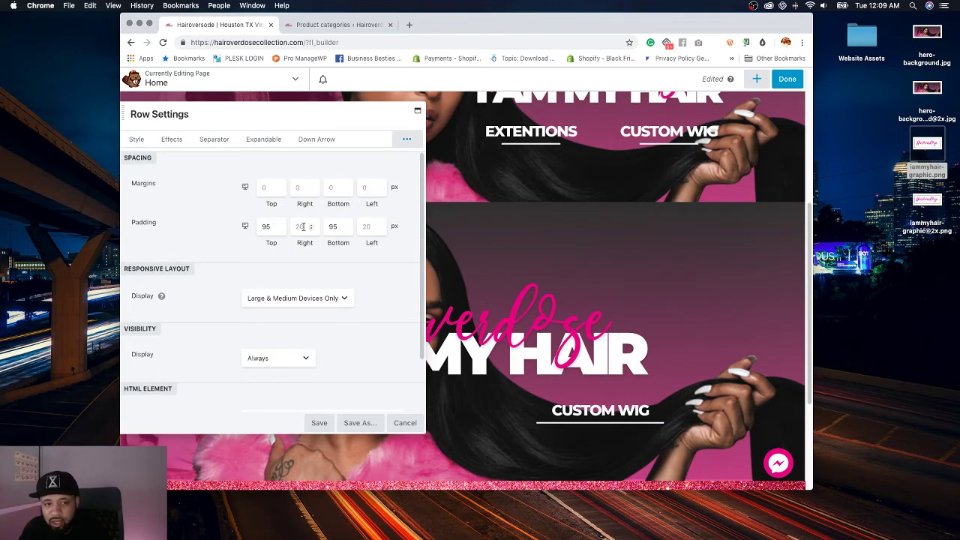
{"action": "left_click", "coordinate": [311, 303]}
{"action": "left_click", "coordinate": [327, 321]}
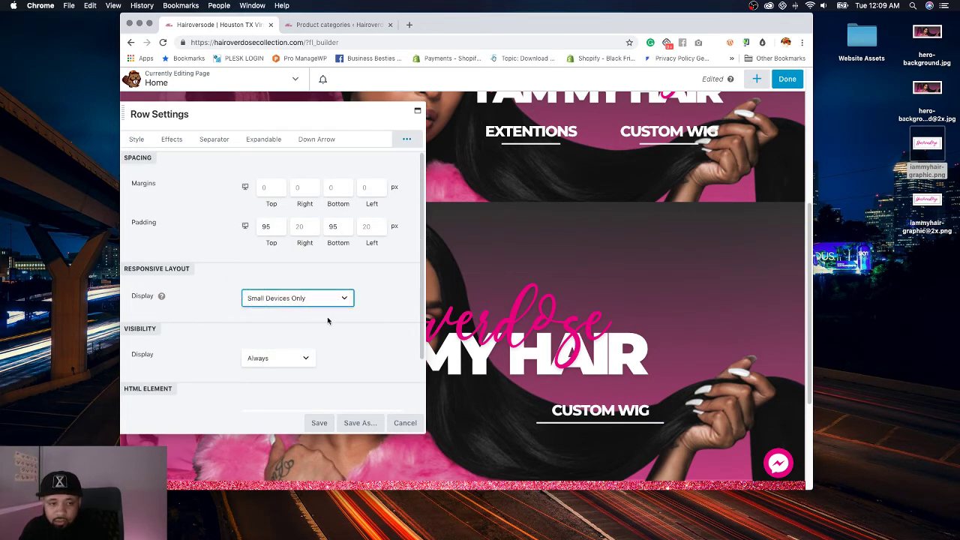
{"action": "left_click", "coordinate": [319, 422]}
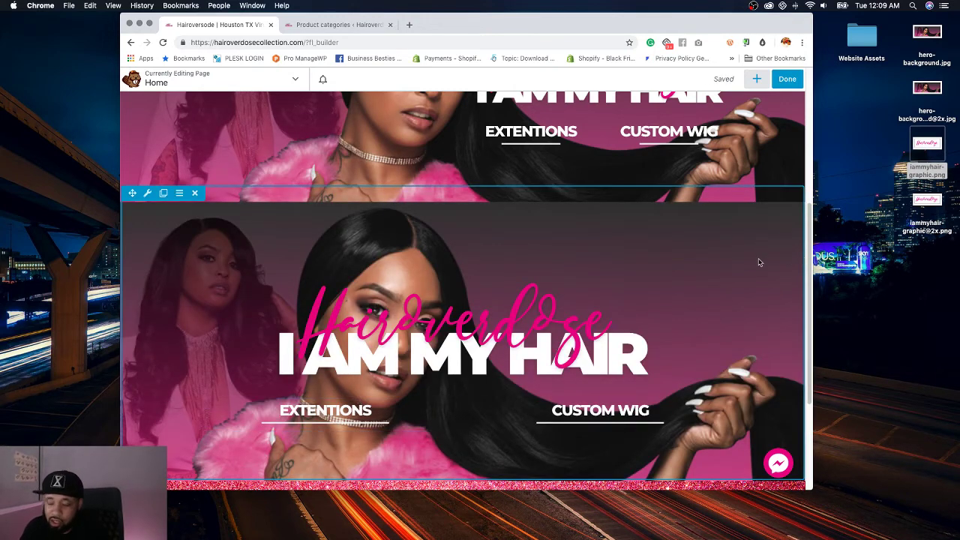
Step: Preview the page at desktop, tablet and phone sizes to examine the hero section, and return to editing
{"action": "key", "text": "p"}
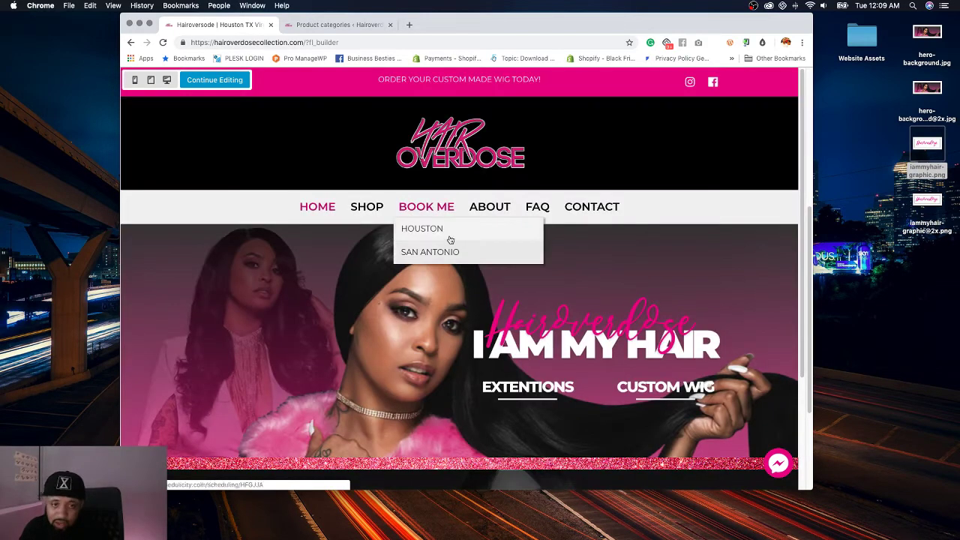
{"action": "scroll", "coordinate": [708, 234], "scroll_direction": "down", "scroll_amount": 3}
{"action": "scroll", "coordinate": [734, 241], "scroll_direction": "up", "scroll_amount": 2}
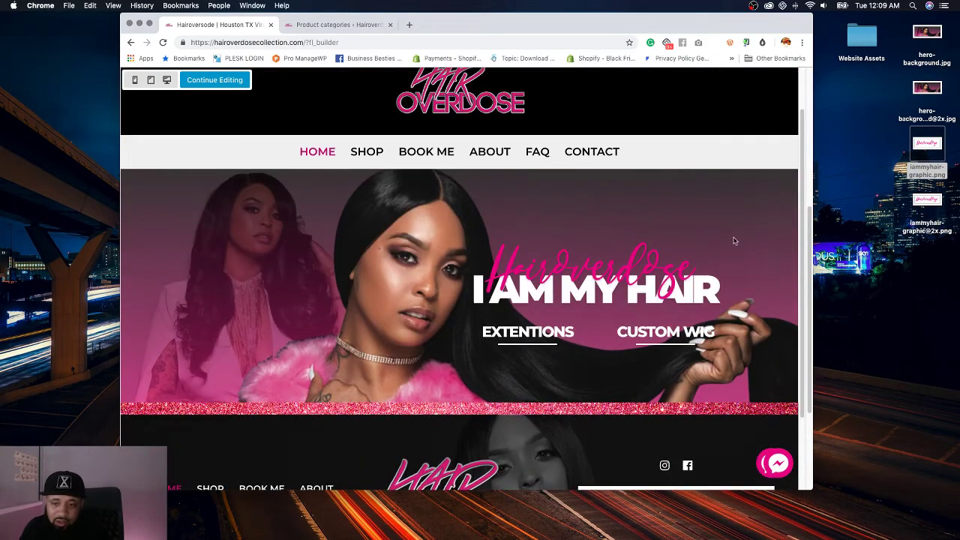
{"action": "left_click_drag", "start_coordinate": [809, 241], "coordinate": [831, 244]}
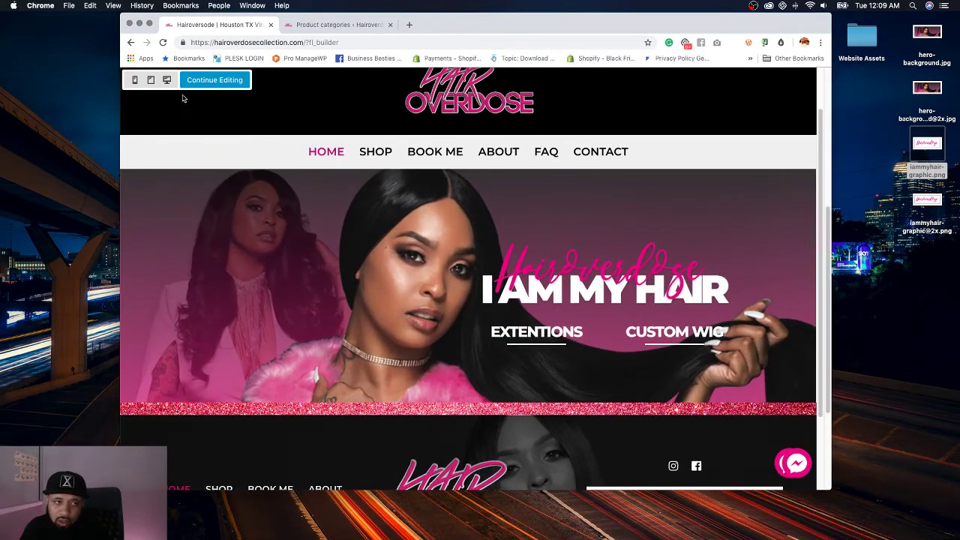
{"action": "left_click", "coordinate": [150, 79]}
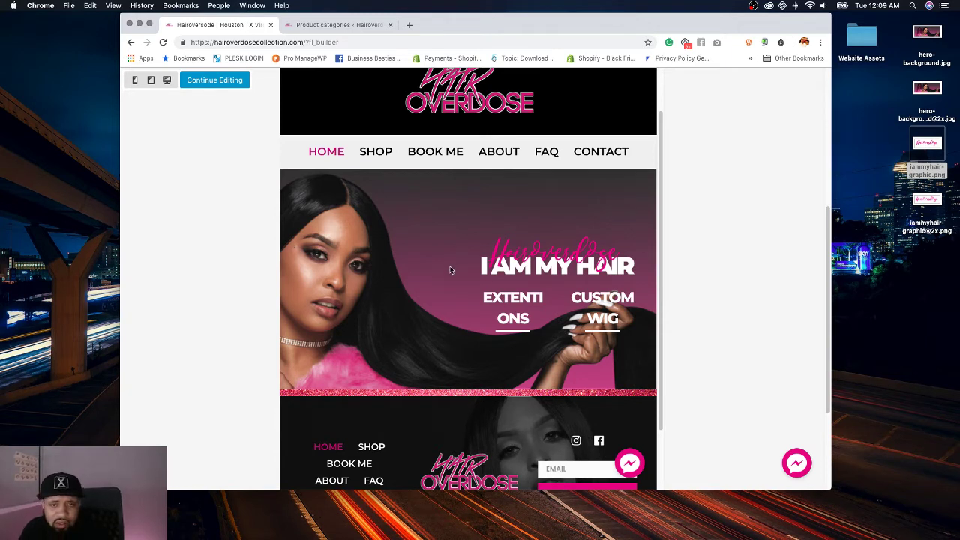
{"action": "left_click", "coordinate": [135, 80]}
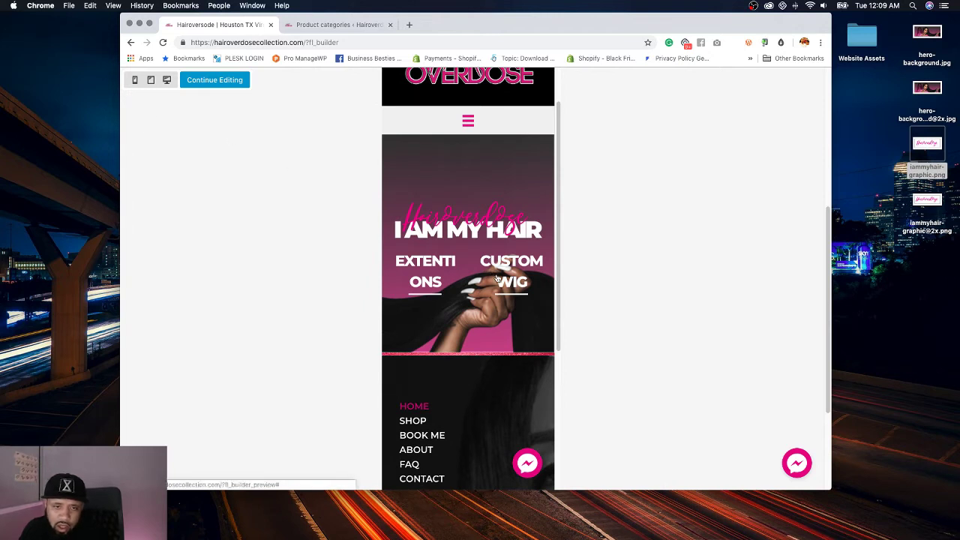
{"action": "scroll", "coordinate": [545, 267], "scroll_direction": "up", "scroll_amount": 2}
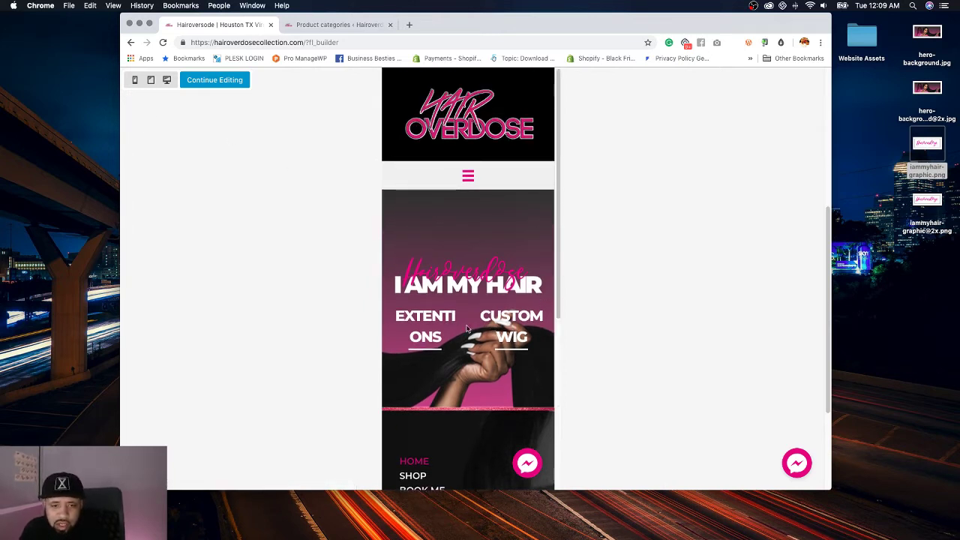
{"action": "left_click", "coordinate": [167, 79]}
{"action": "scroll", "coordinate": [687, 277], "scroll_direction": "down", "scroll_amount": 1}
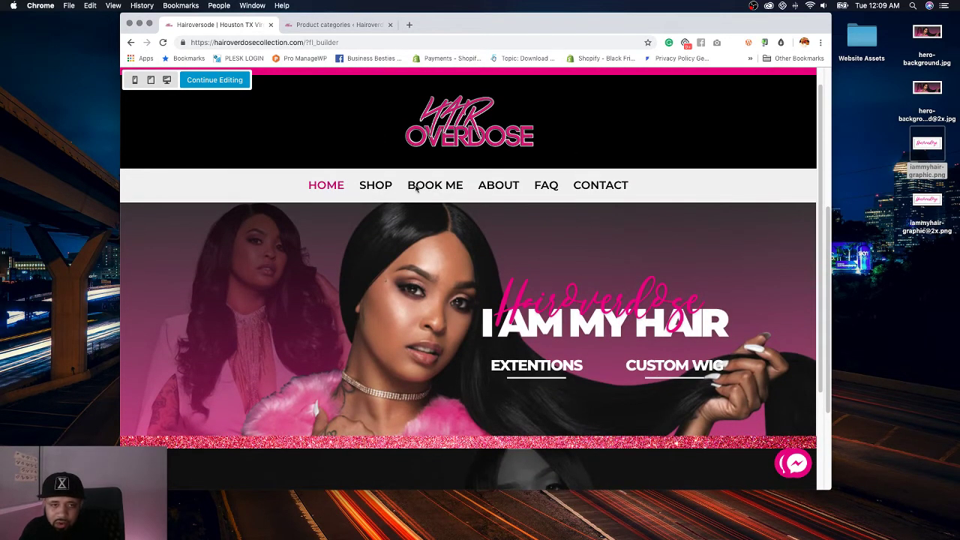
{"action": "left_click", "coordinate": [214, 79]}
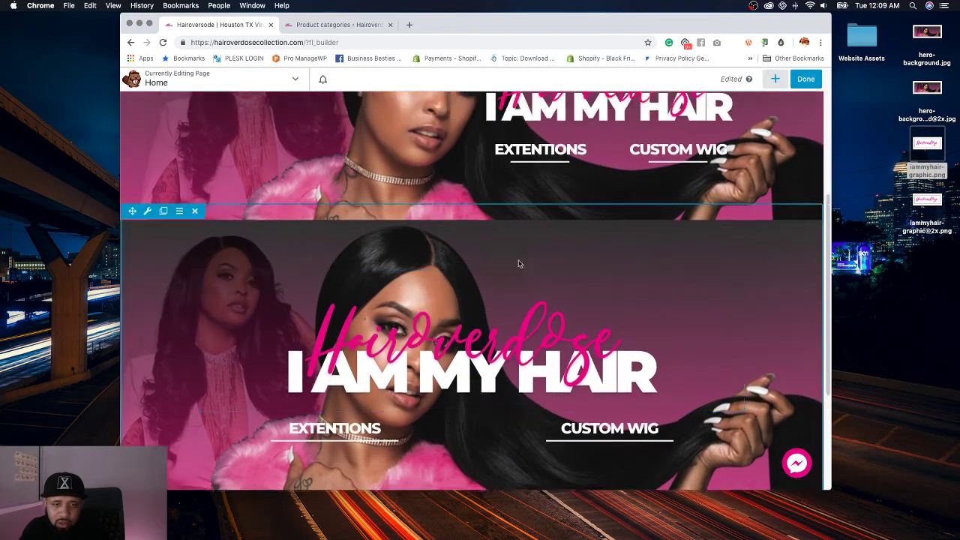
Step: Set the small device title font size of the lower row's EXTENTIONS info box to 20 px
{"action": "scroll", "coordinate": [518, 263], "scroll_direction": "down", "scroll_amount": 1}
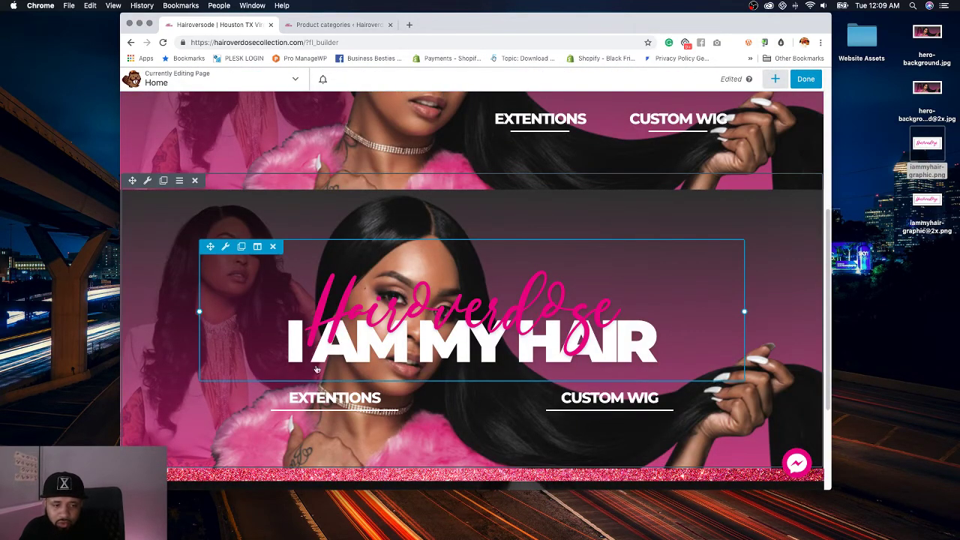
{"action": "scroll", "coordinate": [316, 368], "scroll_direction": "down", "scroll_amount": 2}
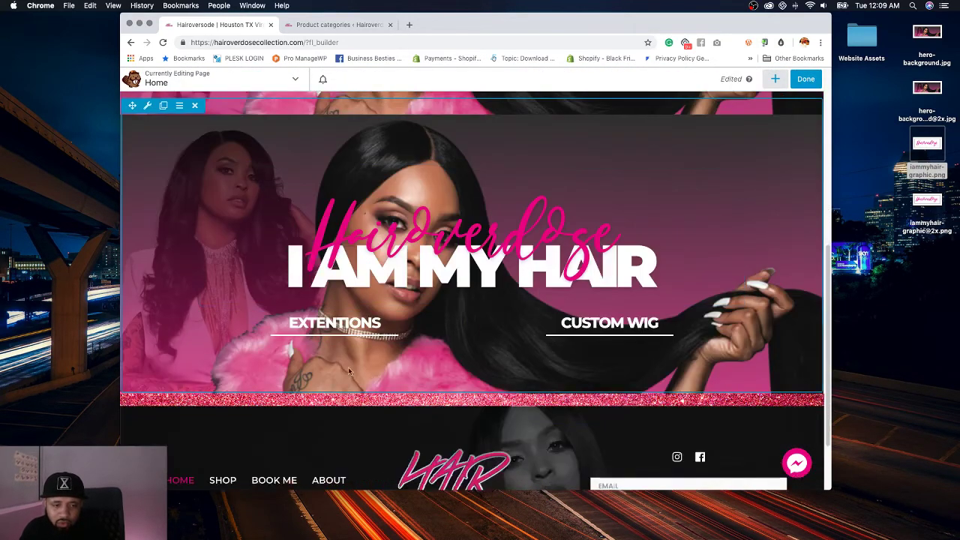
{"action": "left_click", "coordinate": [218, 327]}
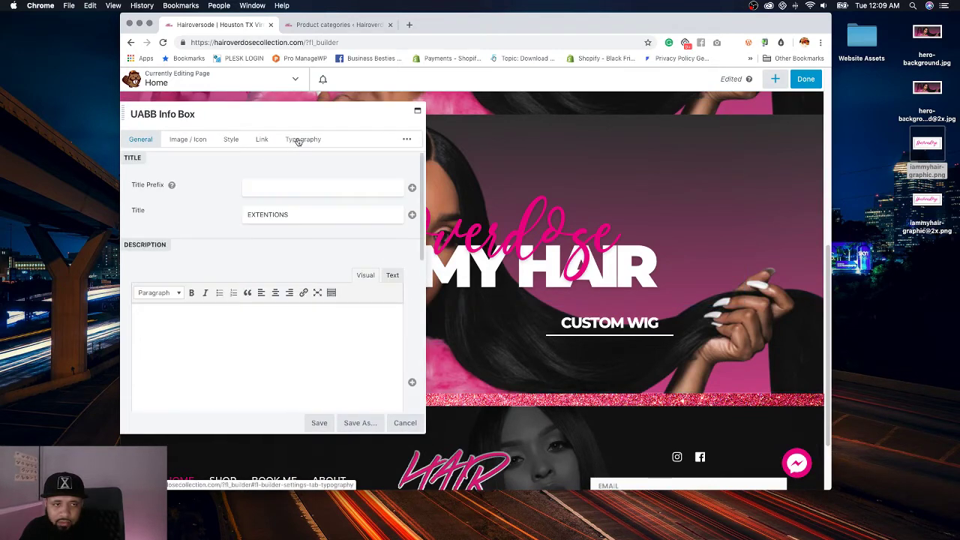
{"action": "left_click", "coordinate": [302, 138]}
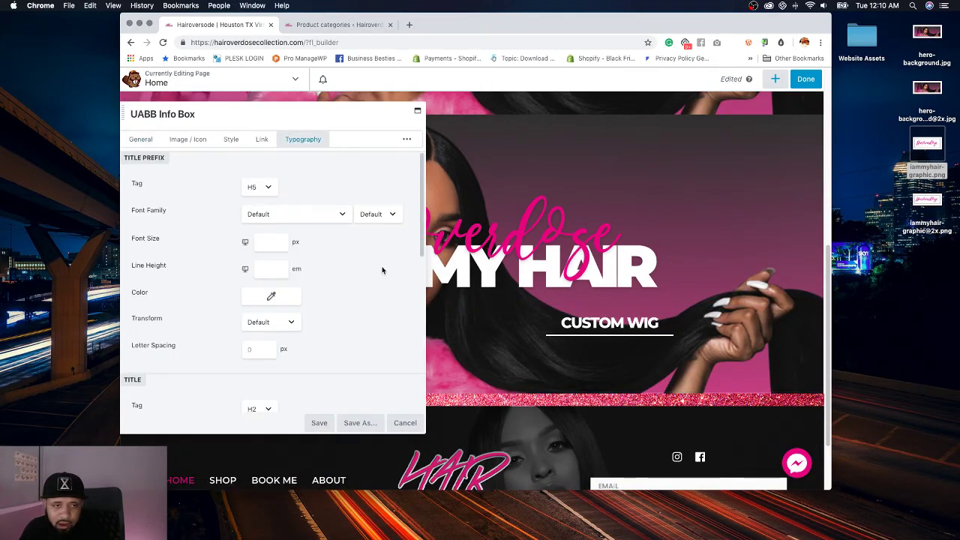
{"action": "scroll", "coordinate": [381, 270], "scroll_direction": "down", "scroll_amount": 5}
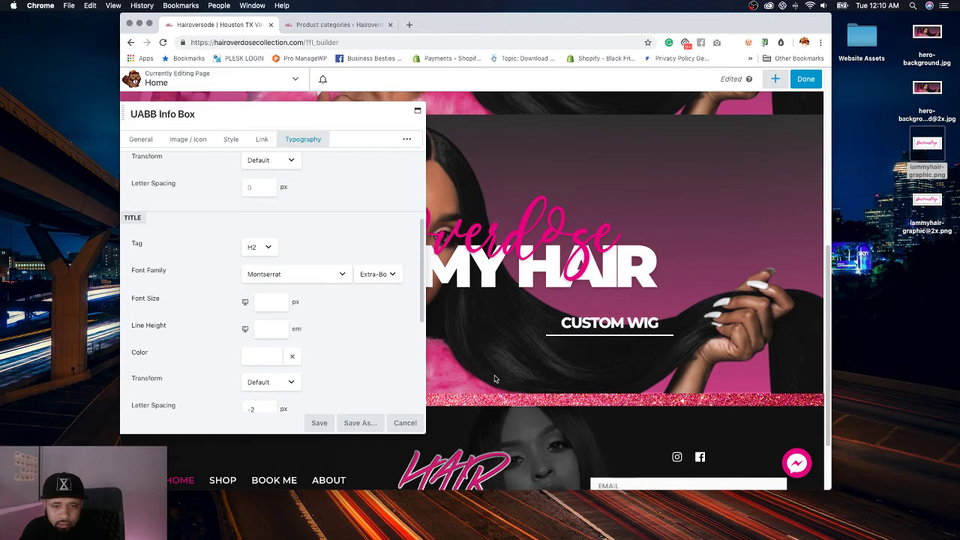
{"action": "left_click_drag", "start_coordinate": [322, 103], "coordinate": [431, 94]}
{"action": "left_click_drag", "start_coordinate": [343, 102], "coordinate": [698, 127]}
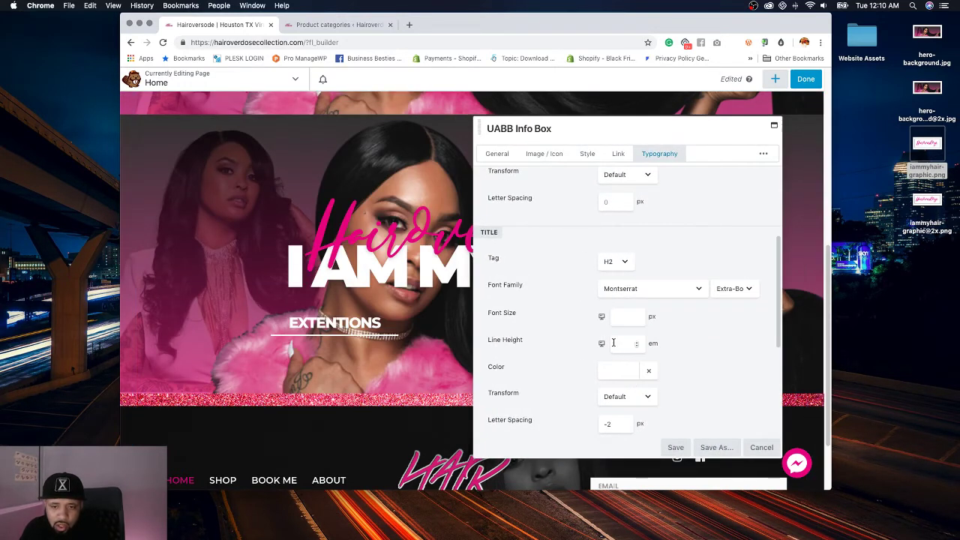
{"action": "left_click", "coordinate": [602, 318]}
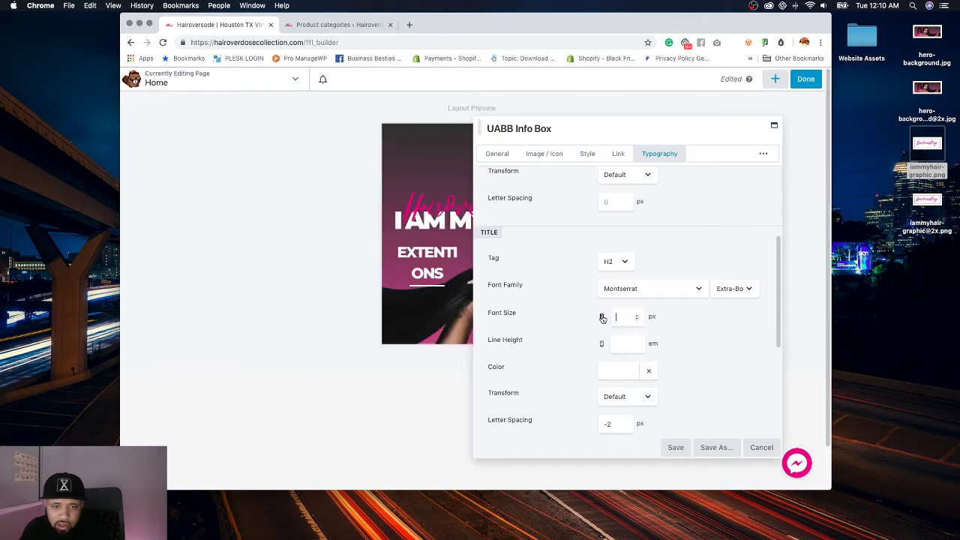
{"action": "left_click_drag", "start_coordinate": [515, 128], "coordinate": [699, 123]}
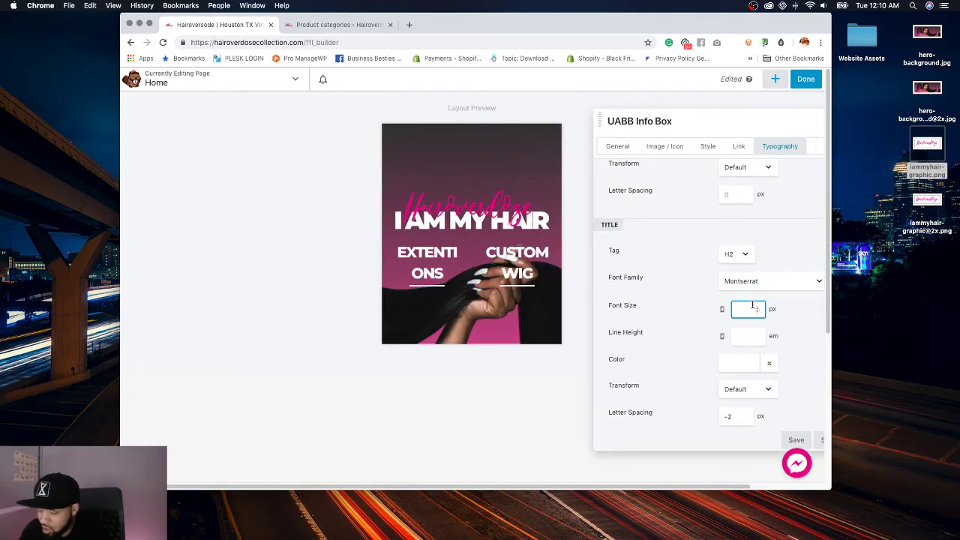
{"action": "type", "text": "20"}
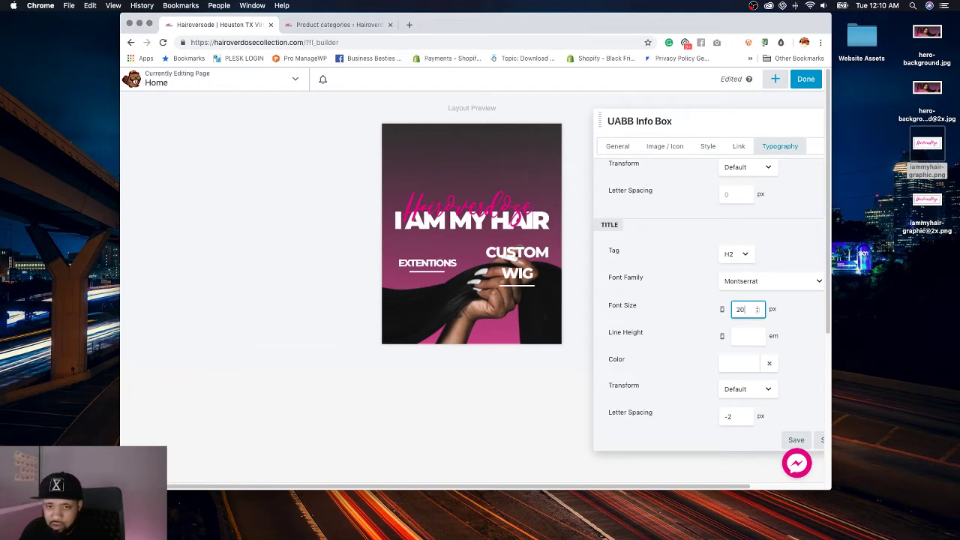
{"action": "left_click", "coordinate": [796, 319]}
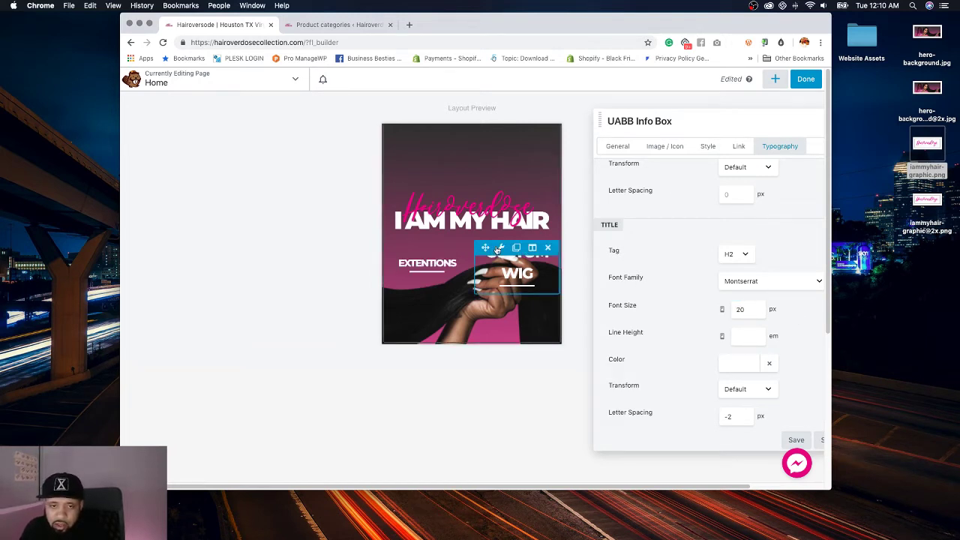
Step: Set the small device title font size of the lower row's CUSTOM WIG info box to 20 px and save it
{"action": "left_click", "coordinate": [499, 248]}
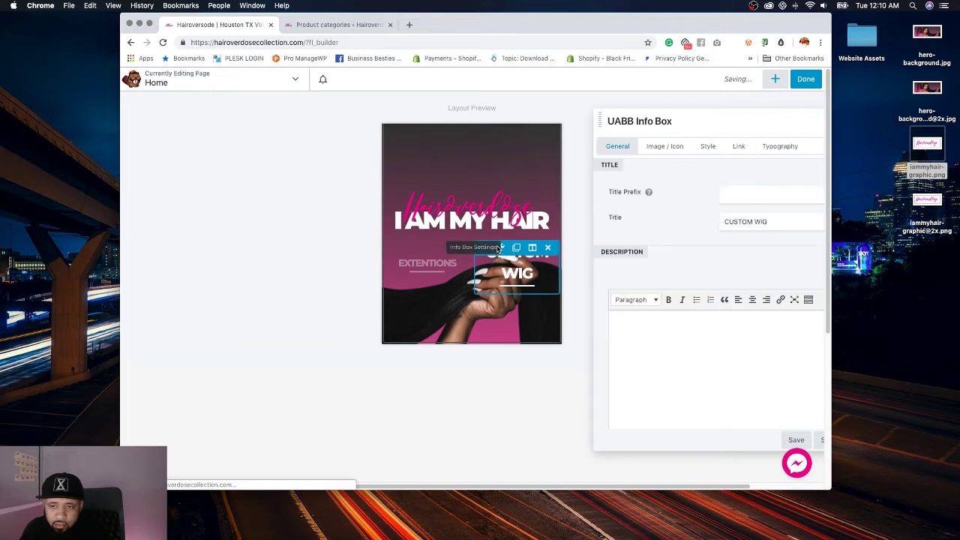
{"action": "left_click", "coordinate": [780, 146]}
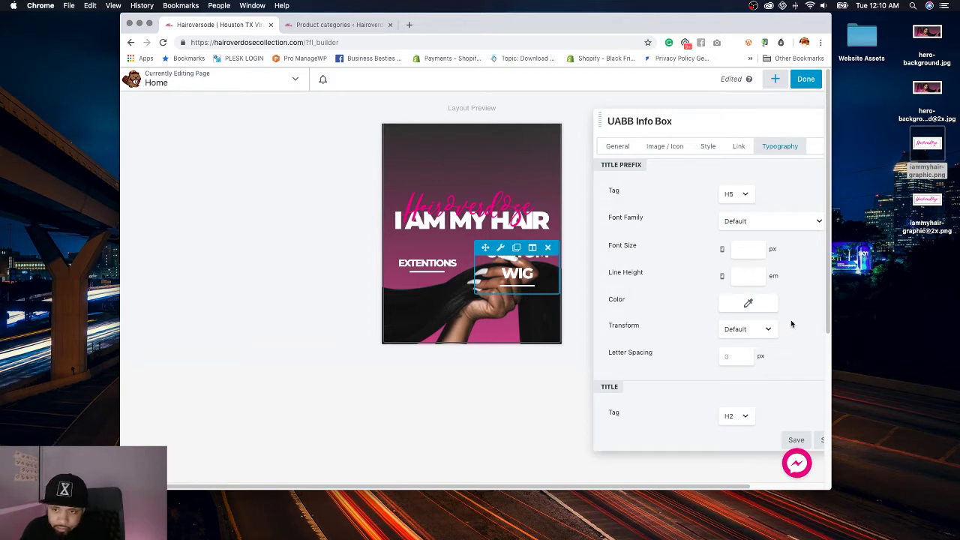
{"action": "scroll", "coordinate": [780, 324], "scroll_direction": "down", "scroll_amount": 3}
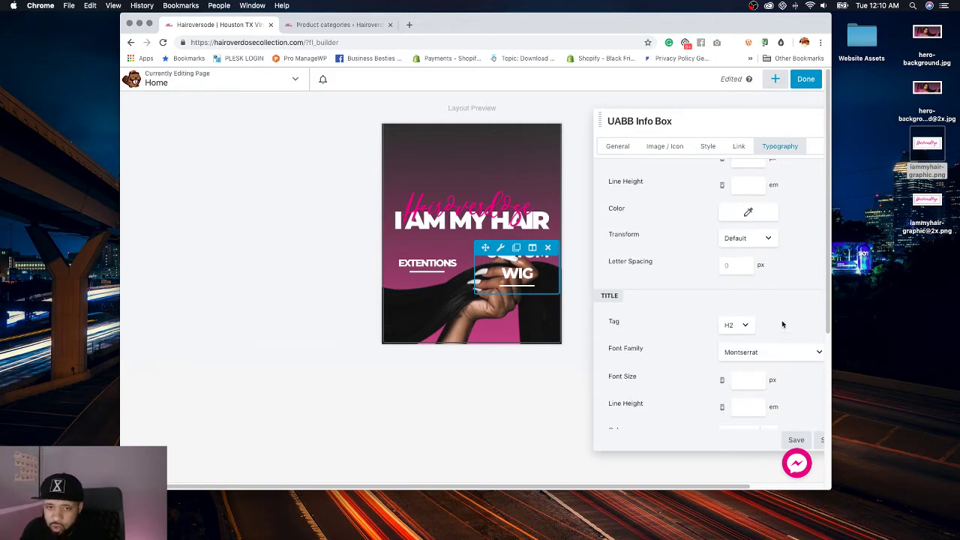
{"action": "left_click", "coordinate": [741, 381]}
{"action": "type", "text": "20"}
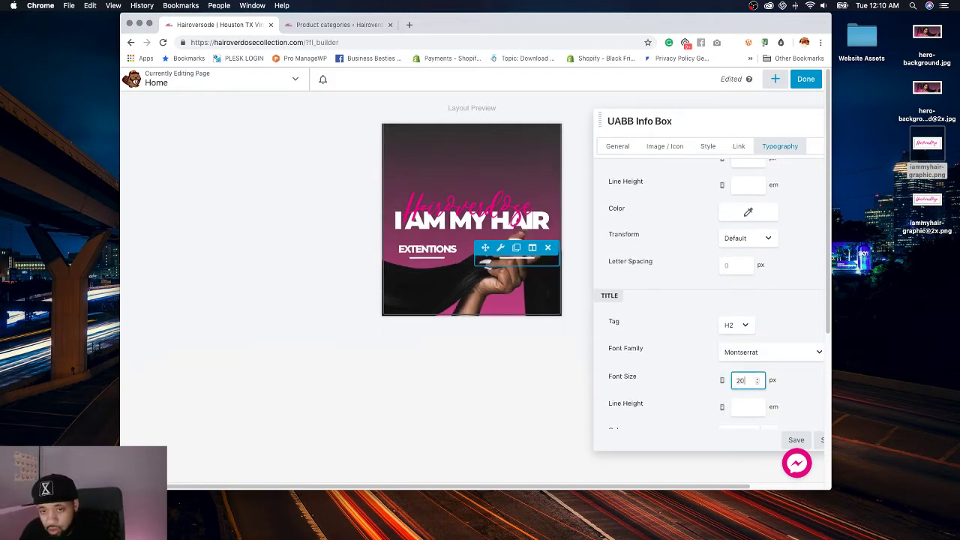
{"action": "left_click", "coordinate": [796, 296]}
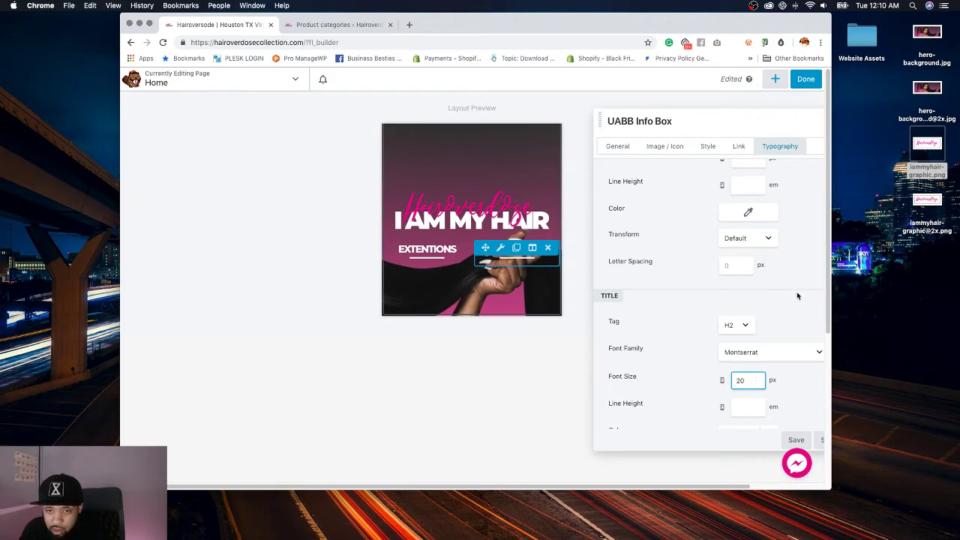
{"action": "left_click", "coordinate": [797, 439]}
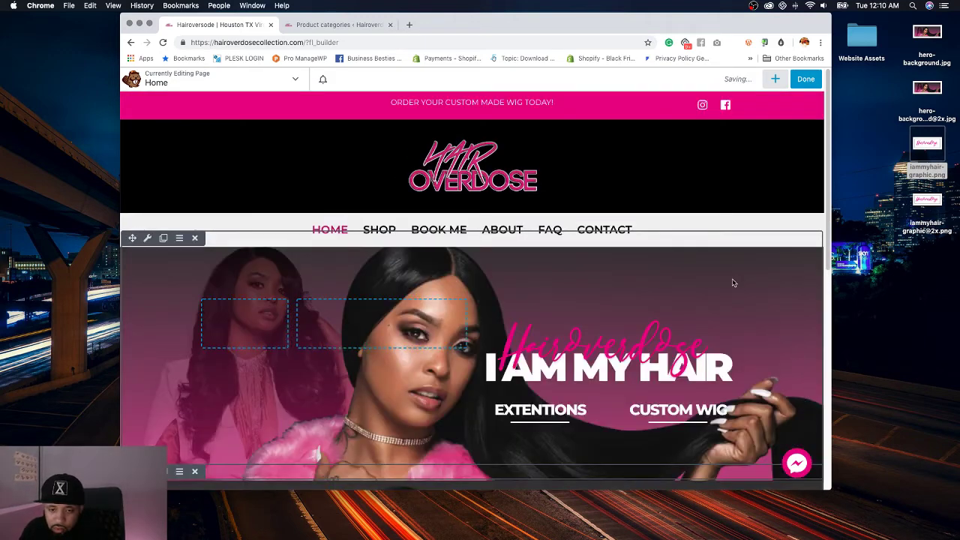
Step: Preview the page and narrow the browser window to phone width to examine the small-device hero row
{"action": "scroll", "coordinate": [683, 242], "scroll_direction": "down", "scroll_amount": 5}
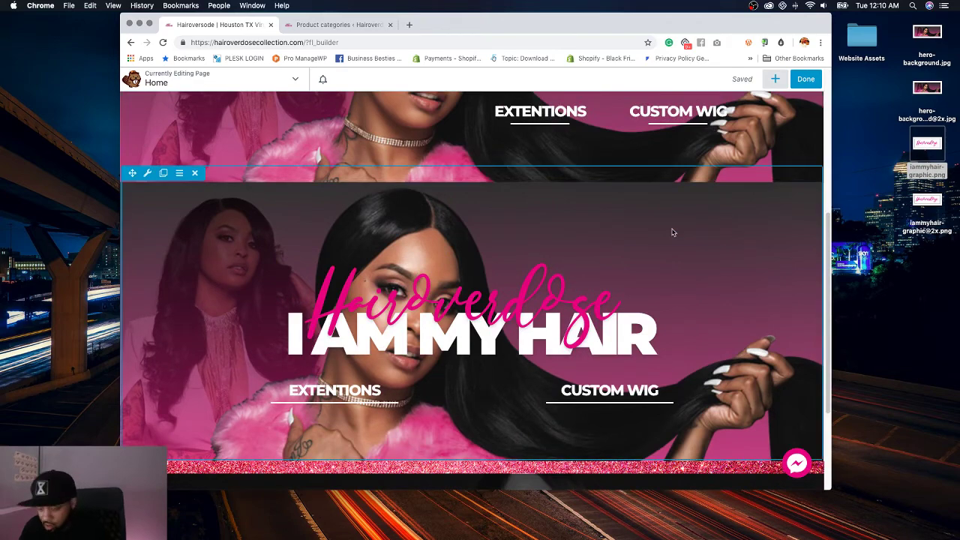
{"action": "key", "text": "p"}
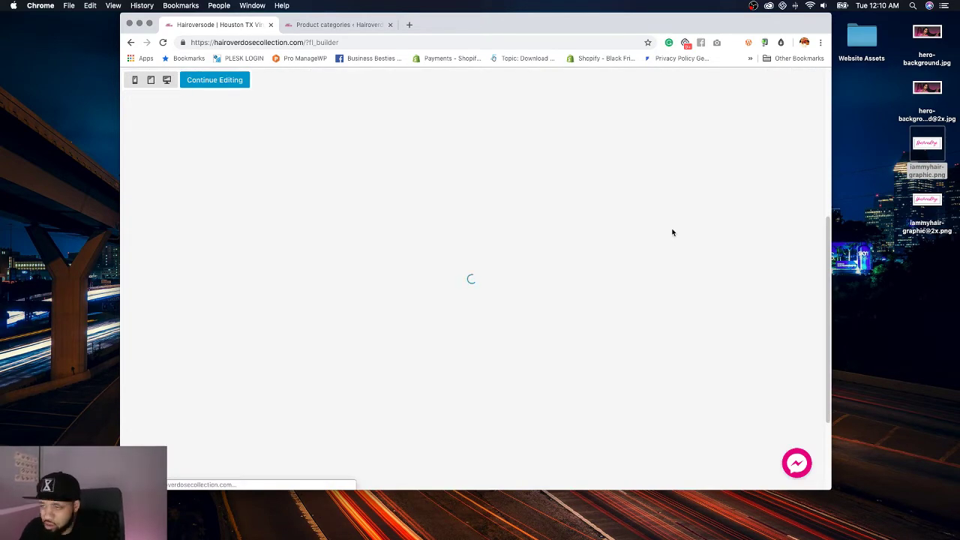
{"action": "scroll", "coordinate": [670, 230], "scroll_direction": "down", "scroll_amount": 5}
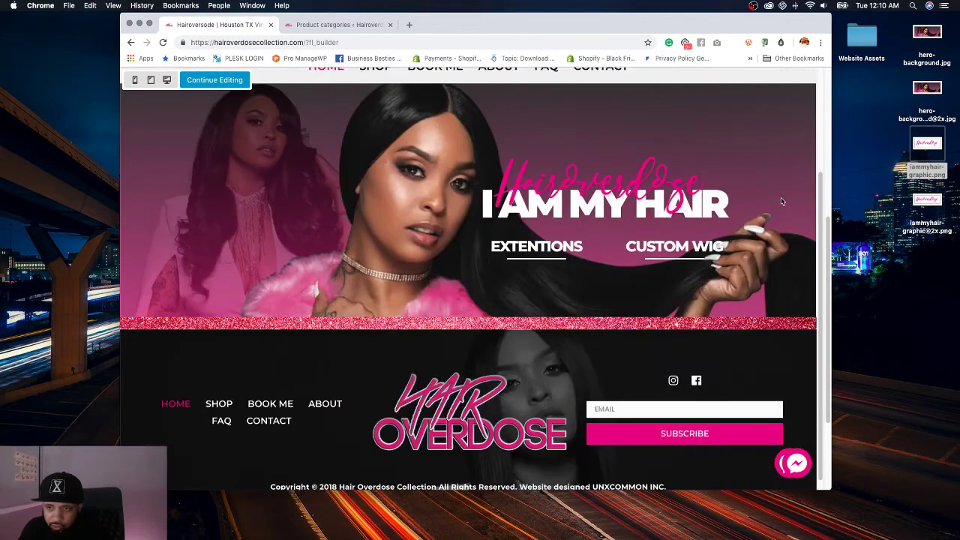
{"action": "scroll", "coordinate": [780, 201], "scroll_direction": "up", "scroll_amount": 4}
{"action": "left_click_drag", "start_coordinate": [830, 186], "coordinate": [320, 233]}
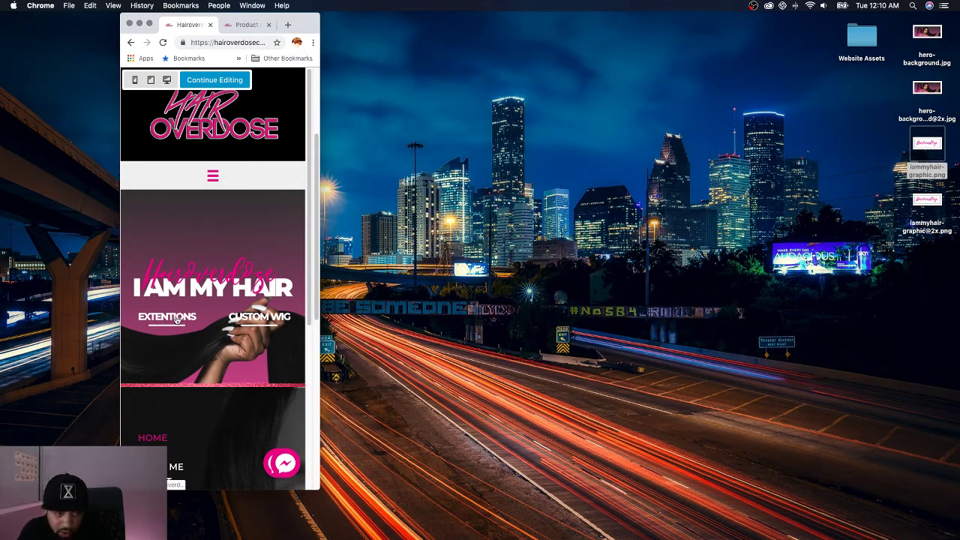
Step: Test the shop link in the small-device hero row, go back, widen the browser window and resume editing the page
{"action": "left_click", "coordinate": [217, 316]}
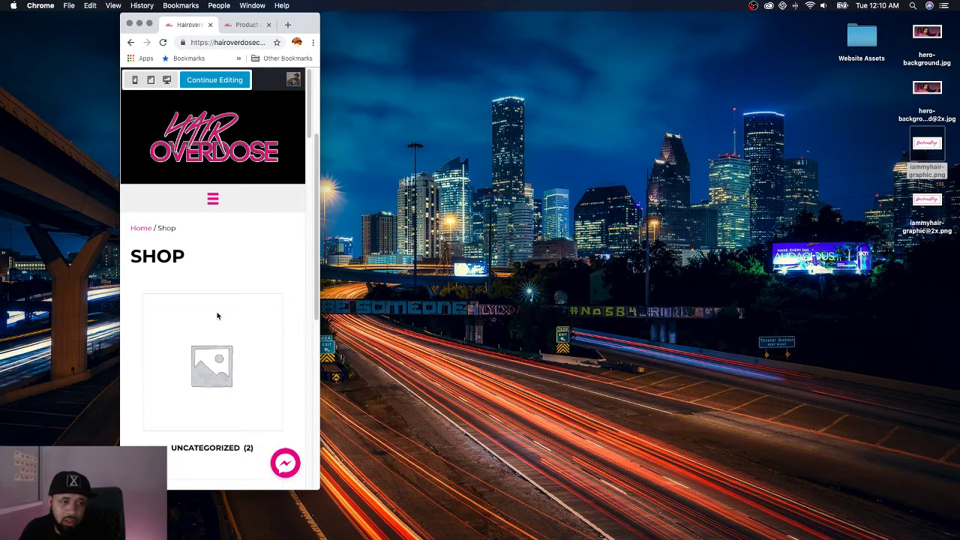
{"action": "left_click", "coordinate": [131, 44]}
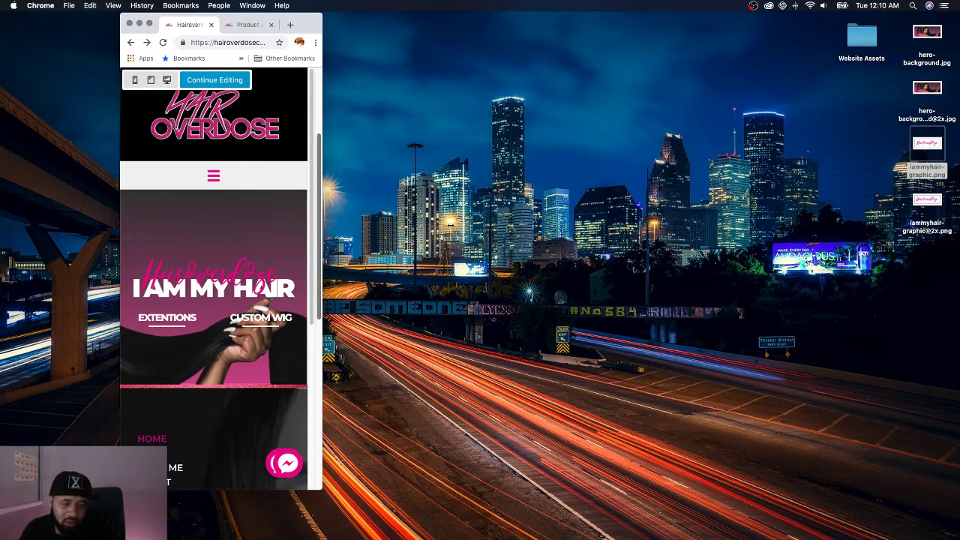
{"action": "left_click_drag", "start_coordinate": [319, 218], "coordinate": [863, 341]}
{"action": "left_click", "coordinate": [210, 80]}
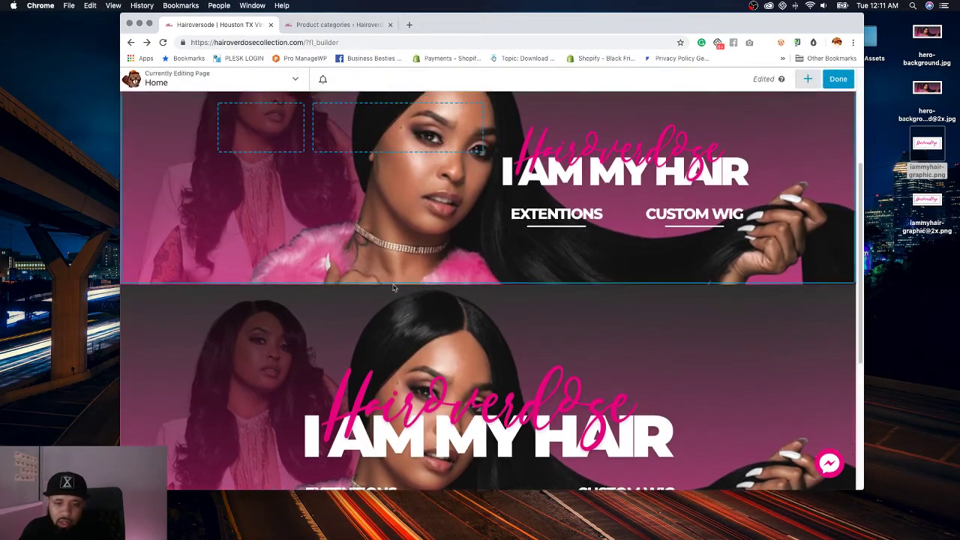
Step: Review the advanced, separator and style settings of the lower row's EXTENTIONS column and save it unchanged
{"action": "scroll", "coordinate": [393, 287], "scroll_direction": "down", "scroll_amount": 3}
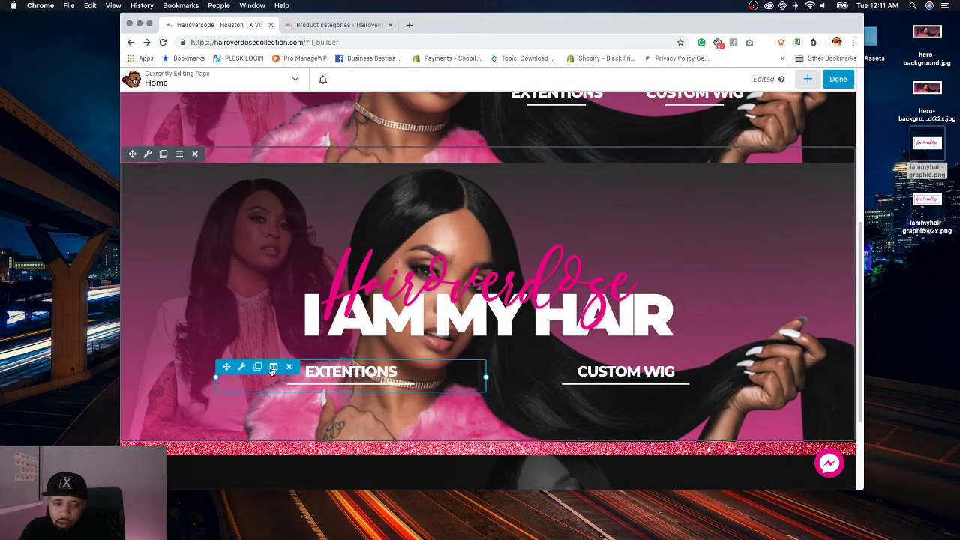
{"action": "mouse_move", "coordinate": [272, 370]}
{"action": "left_click", "coordinate": [285, 400]}
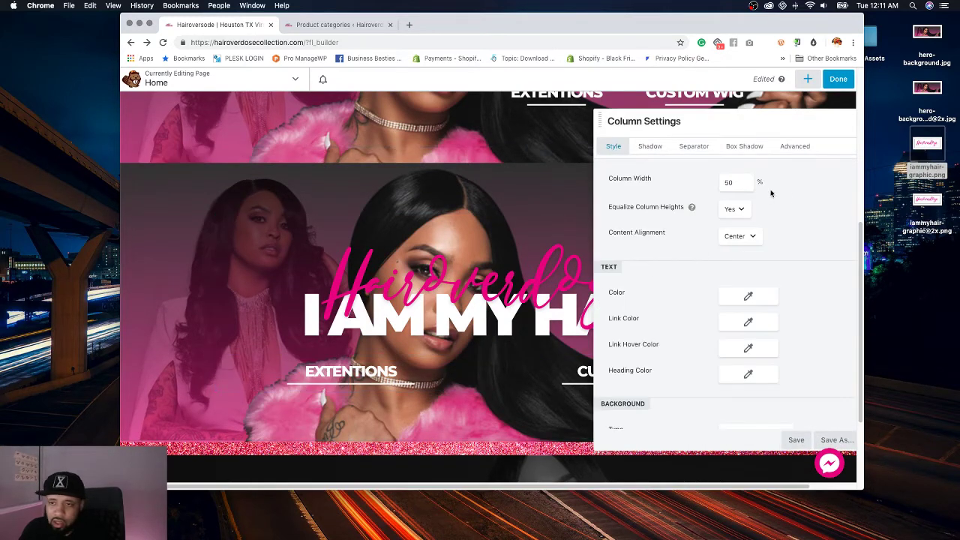
{"action": "left_click", "coordinate": [793, 149]}
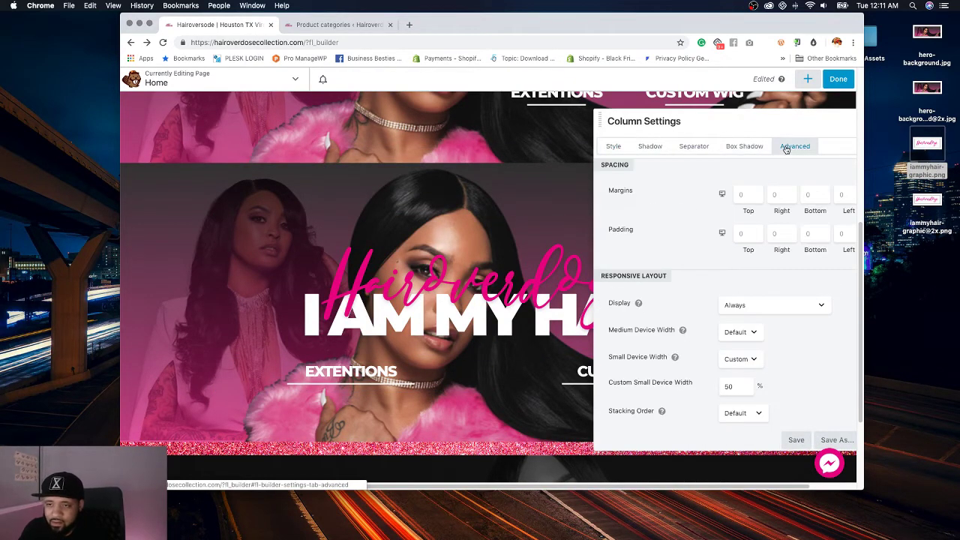
{"action": "left_click", "coordinate": [763, 149]}
{"action": "left_click", "coordinate": [705, 151]}
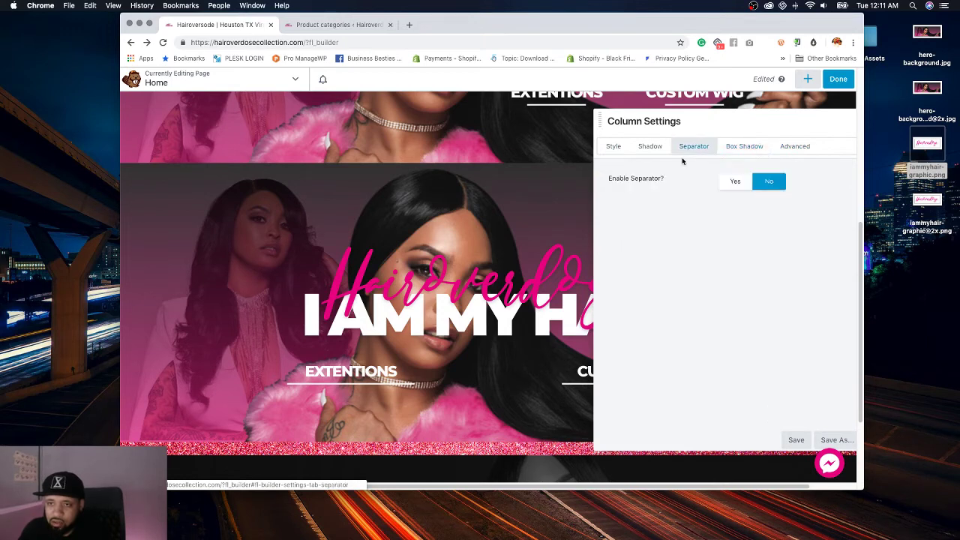
{"action": "left_click", "coordinate": [617, 152]}
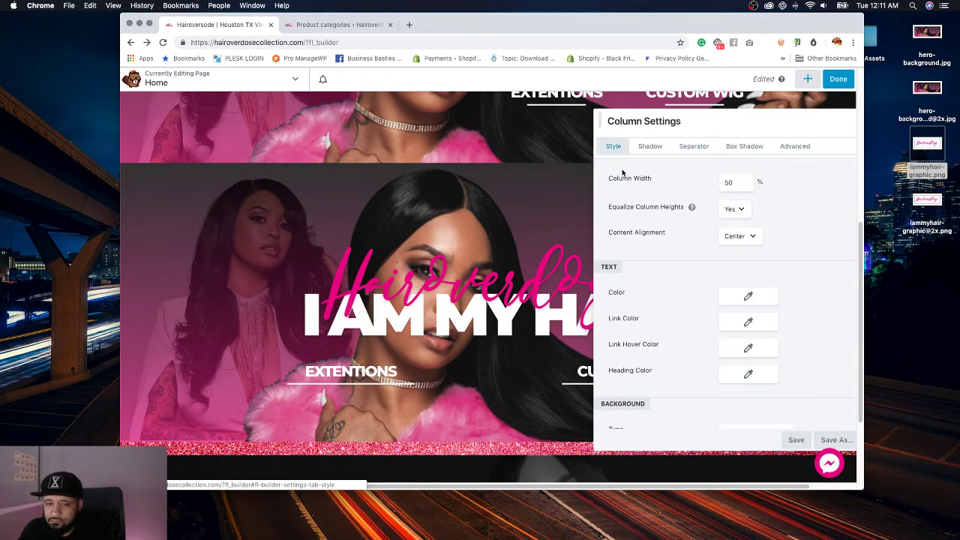
{"action": "left_click", "coordinate": [795, 440]}
Step: Show medium device typography for the lower row's EXTENTIONS info box, try a 24 px title prefix font size and clear it
{"action": "left_click", "coordinate": [360, 395]}
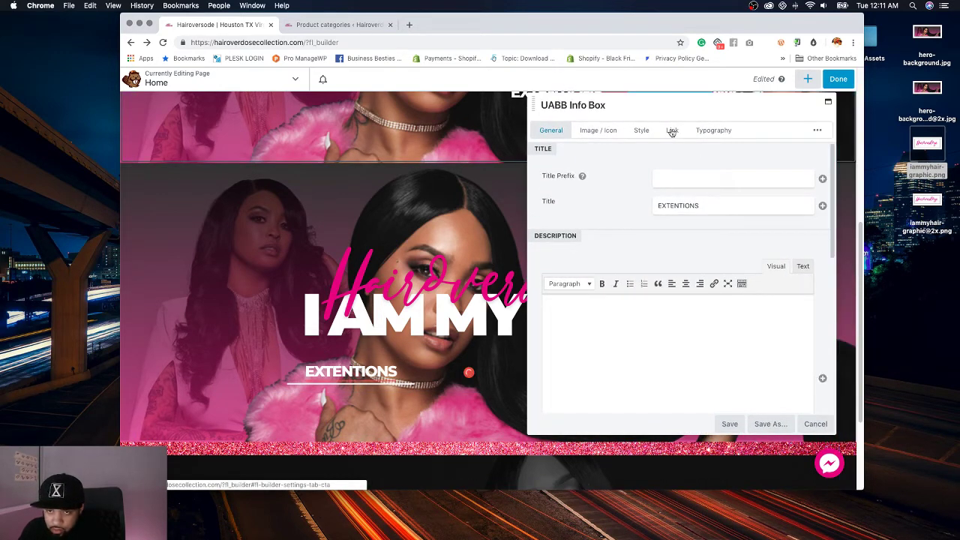
{"action": "left_click", "coordinate": [710, 132]}
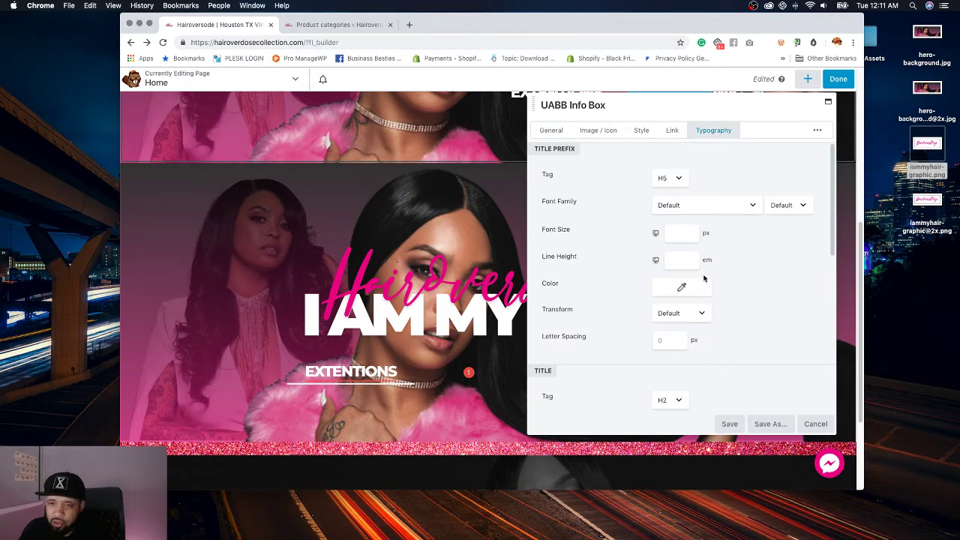
{"action": "left_click", "coordinate": [655, 235]}
{"action": "left_click", "coordinate": [682, 235]}
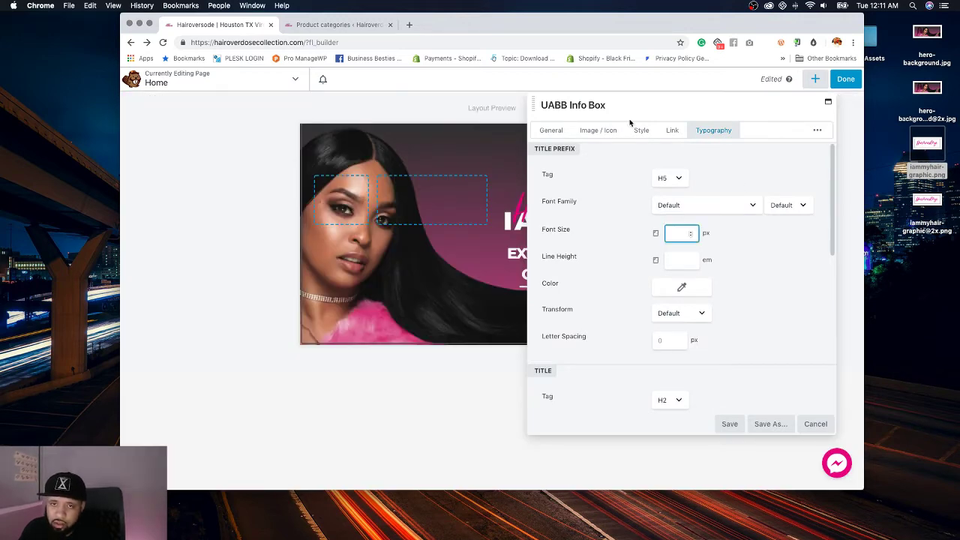
{"action": "left_click_drag", "start_coordinate": [644, 110], "coordinate": [706, 109]}
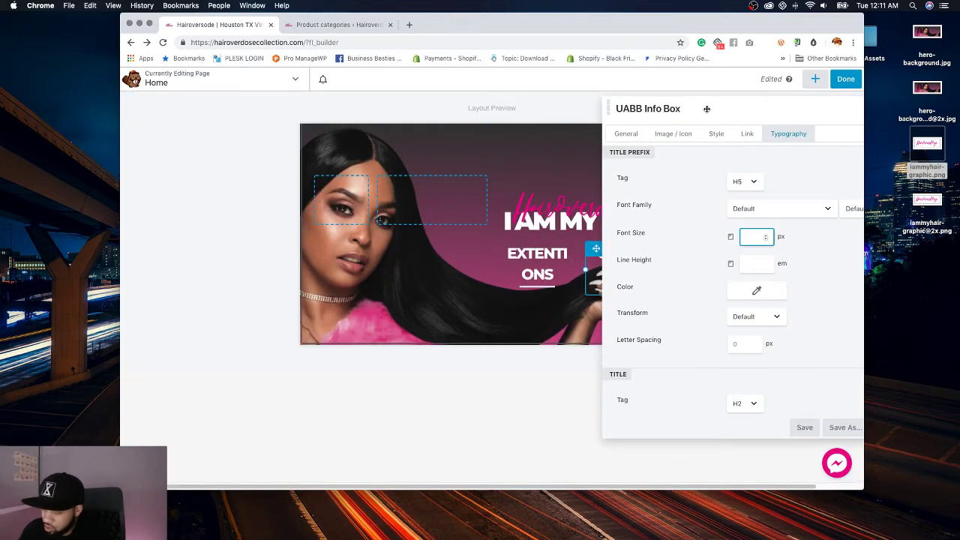
{"action": "type", "text": "24"}
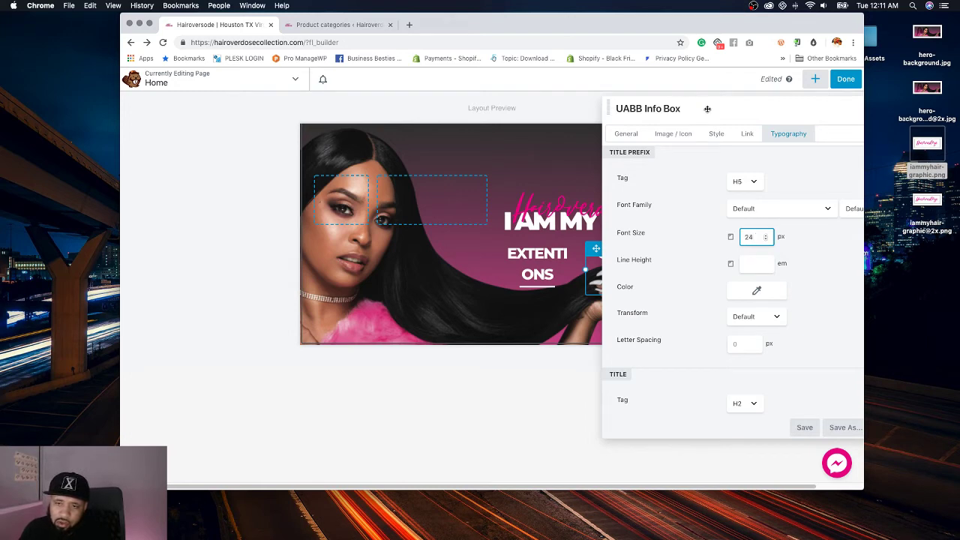
{"action": "left_click", "coordinate": [825, 243]}
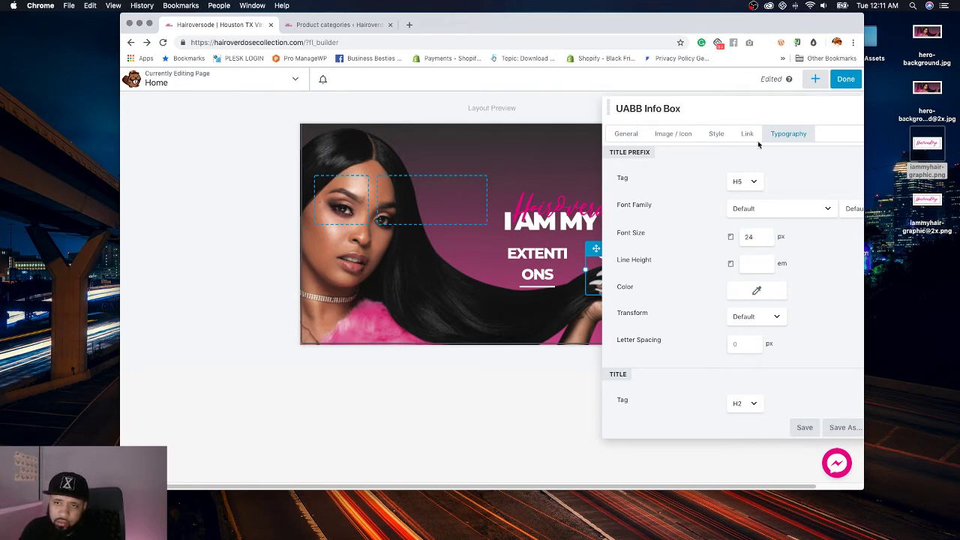
{"action": "mouse_move", "coordinate": [709, 107]}
{"action": "left_mouse_down"}
{"action": "mouse_move", "coordinate": [847, 113]}
{"action": "mouse_move", "coordinate": [722, 104]}
{"action": "left_mouse_up"}
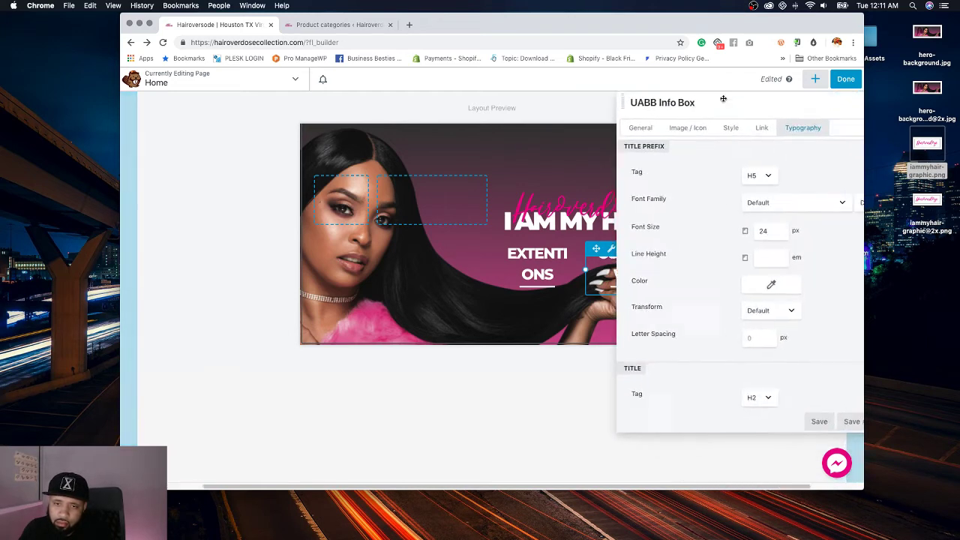
{"action": "left_click", "coordinate": [761, 233]}
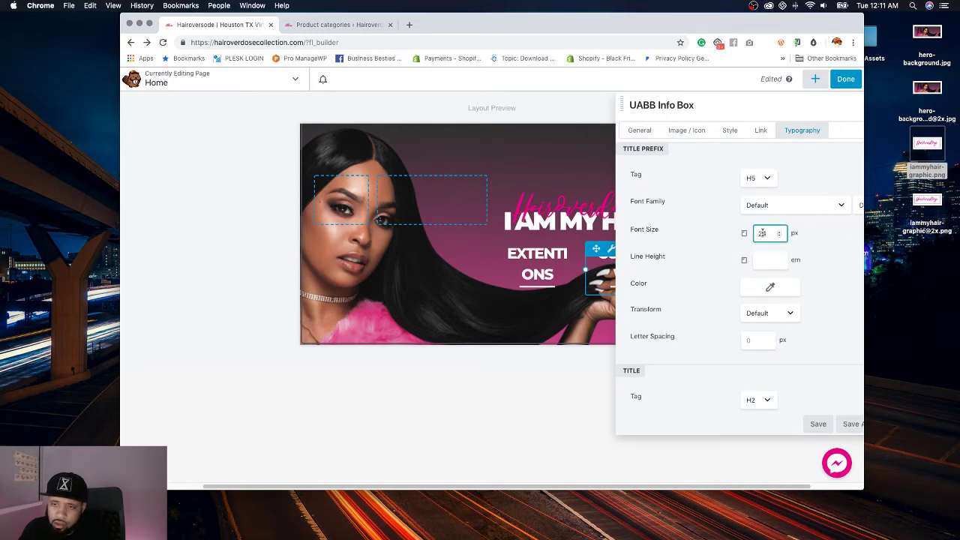
Step: Set the medium device title font size of the lower row's EXTENTIONS info box to 16 px after trying 24 px
{"action": "scroll", "coordinate": [722, 289], "scroll_direction": "down", "scroll_amount": 3}
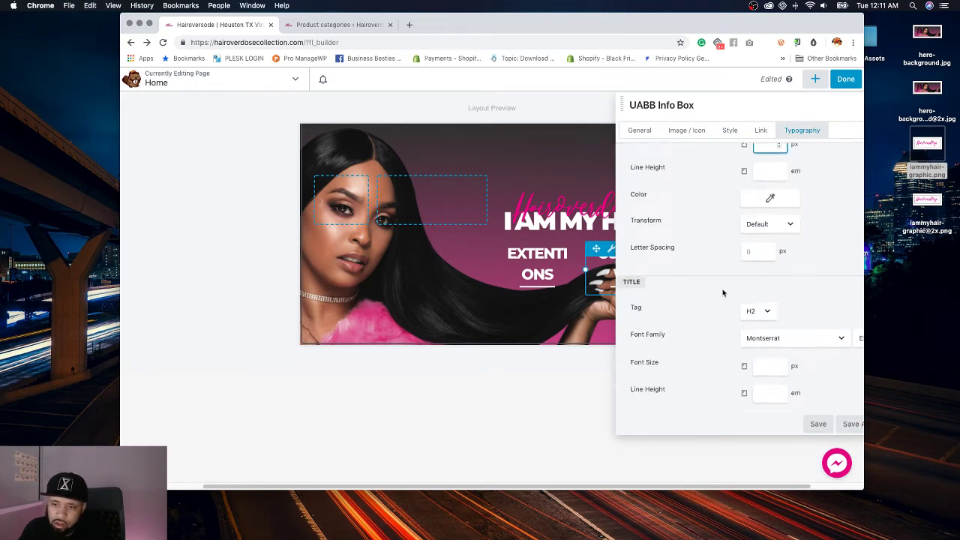
{"action": "left_click", "coordinate": [767, 348]}
{"action": "type", "text": "24"}
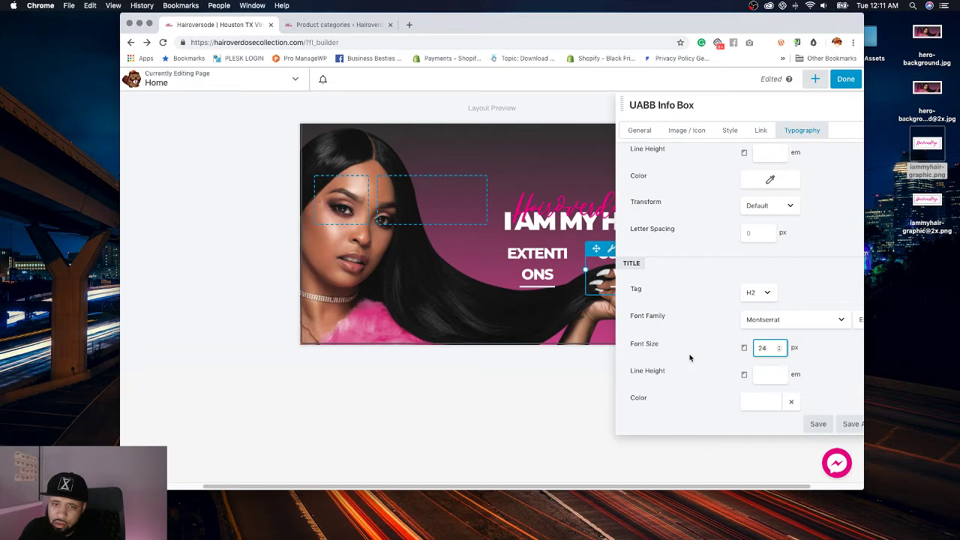
{"action": "left_click", "coordinate": [835, 362]}
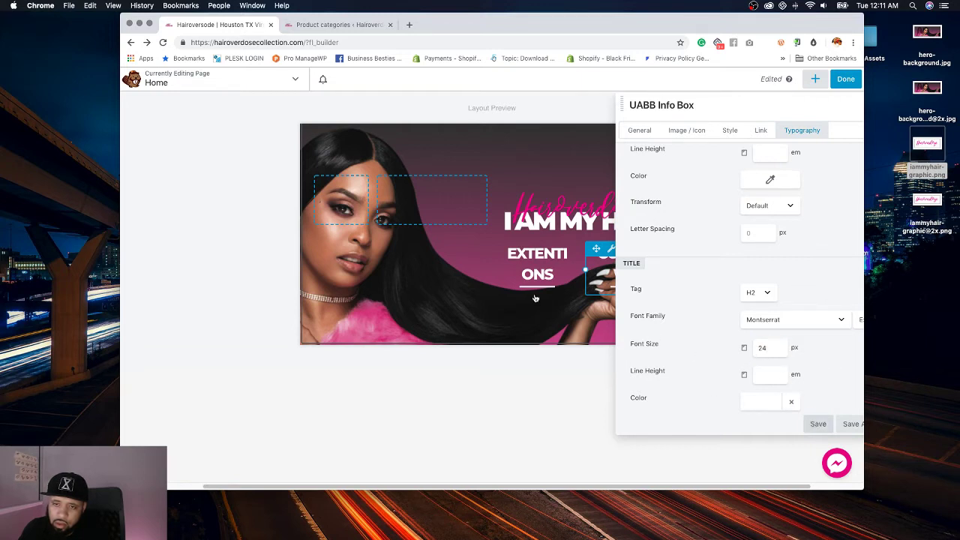
{"action": "mouse_move", "coordinate": [712, 103]}
{"action": "left_mouse_down"}
{"action": "mouse_move", "coordinate": [767, 104]}
{"action": "mouse_move", "coordinate": [729, 105]}
{"action": "left_mouse_up"}
{"action": "left_click", "coordinate": [780, 350]}
{"action": "type", "text": "16"}
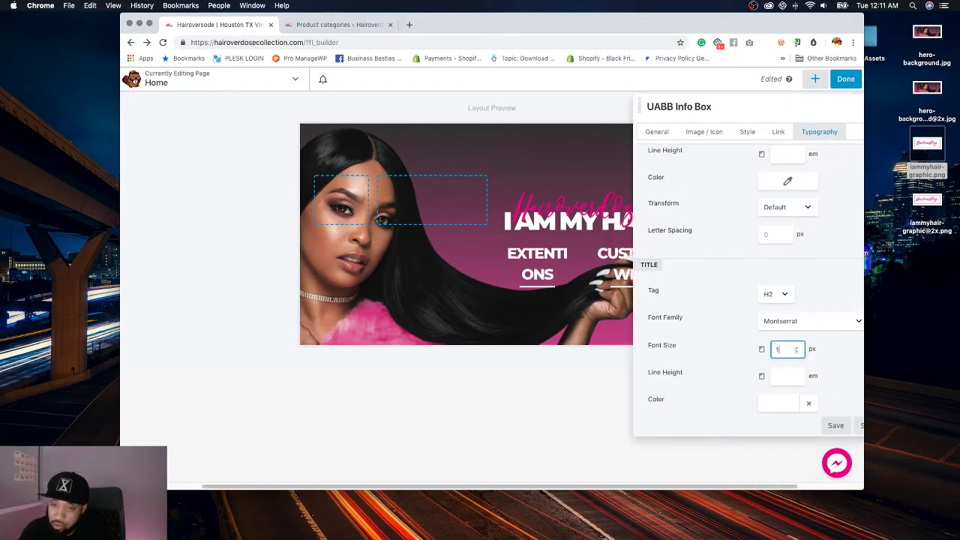
{"action": "left_click", "coordinate": [820, 355]}
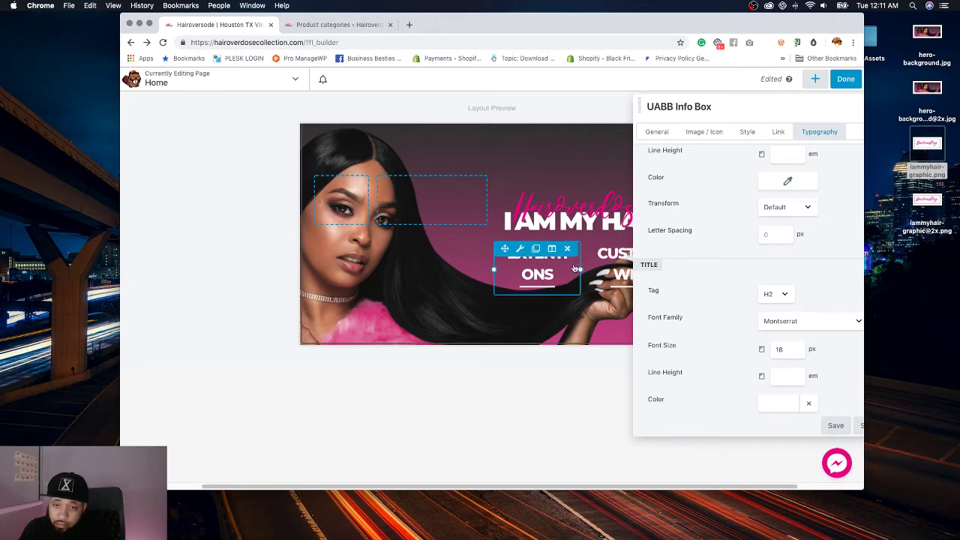
Step: Set the medium device title font size of the upper row's CUSTOM WIG info box to 22 px
{"action": "left_click", "coordinate": [612, 252]}
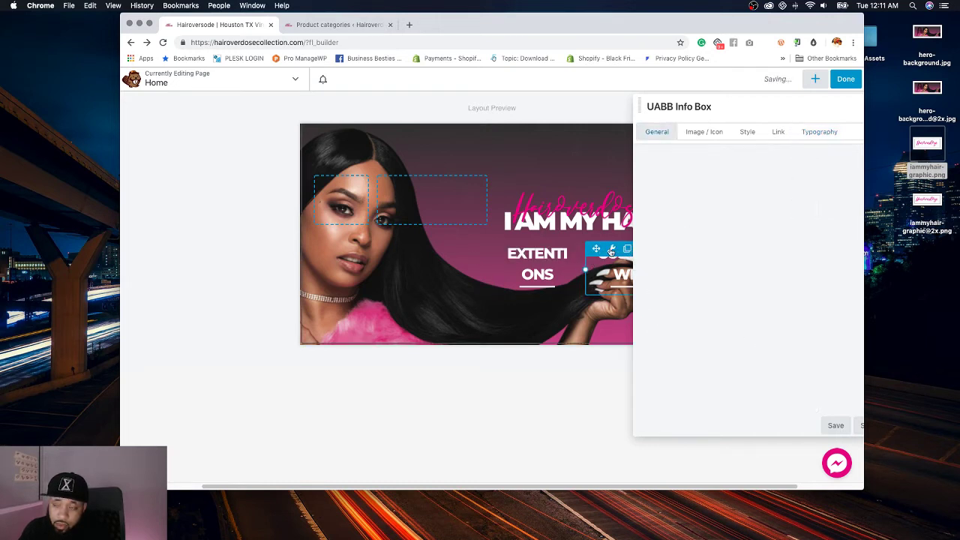
{"action": "left_click", "coordinate": [825, 136]}
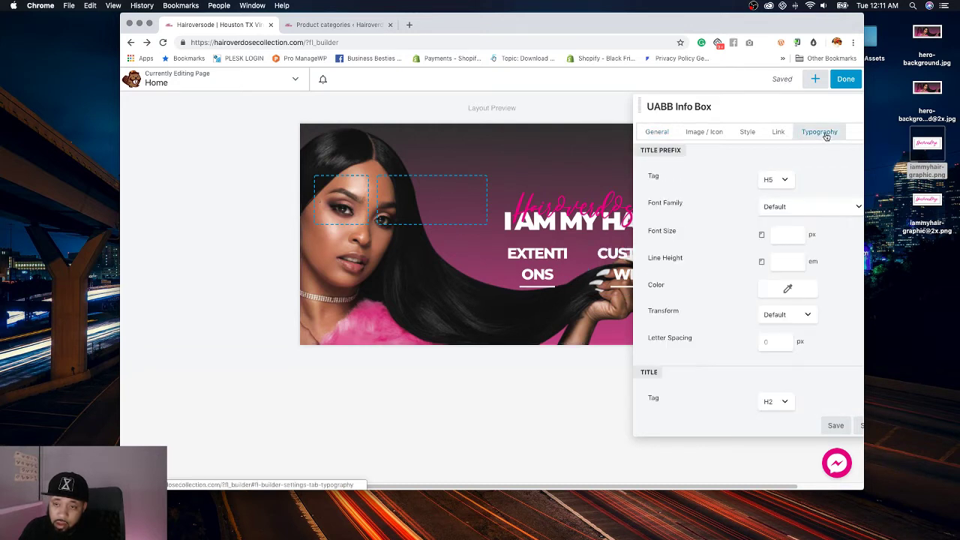
{"action": "scroll", "coordinate": [786, 341], "scroll_direction": "down", "scroll_amount": 4}
{"action": "left_click", "coordinate": [784, 337]}
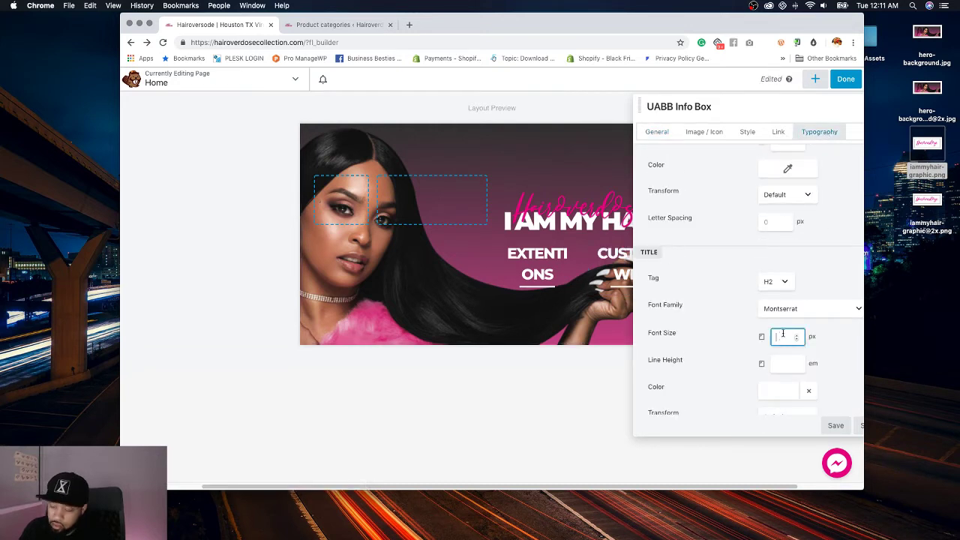
{"action": "type", "text": "16"}
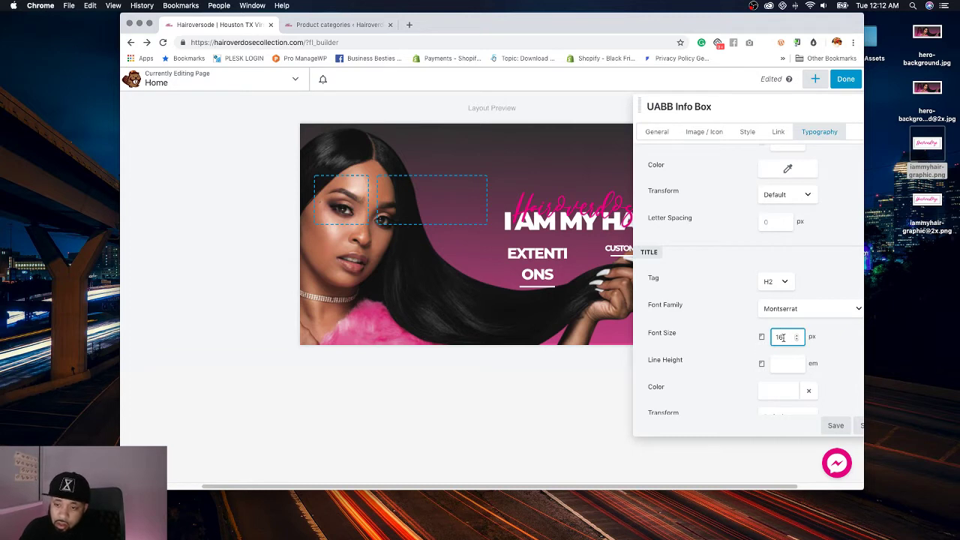
{"action": "type", "text": "24"}
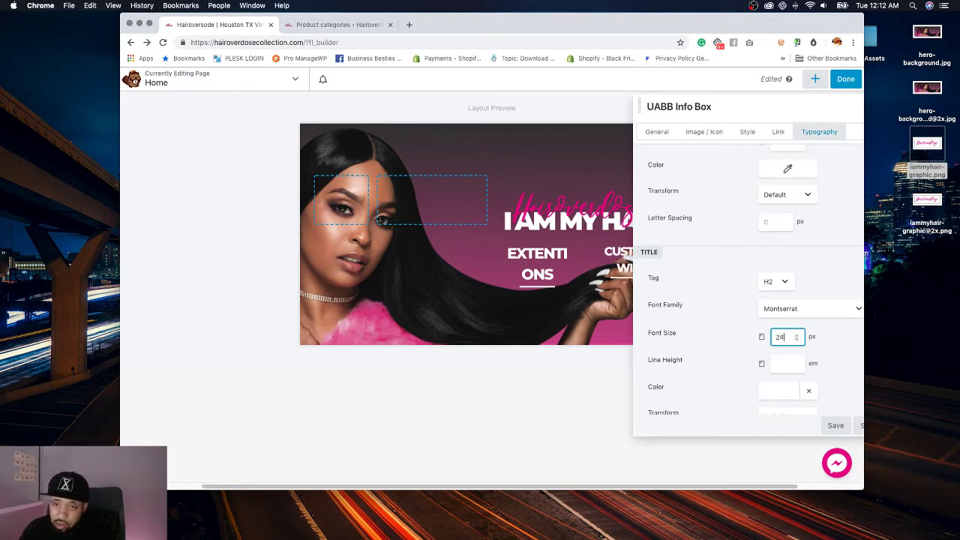
{"action": "left_click_drag", "start_coordinate": [746, 113], "coordinate": [782, 117]}
{"action": "key", "text": "BackSpace"}
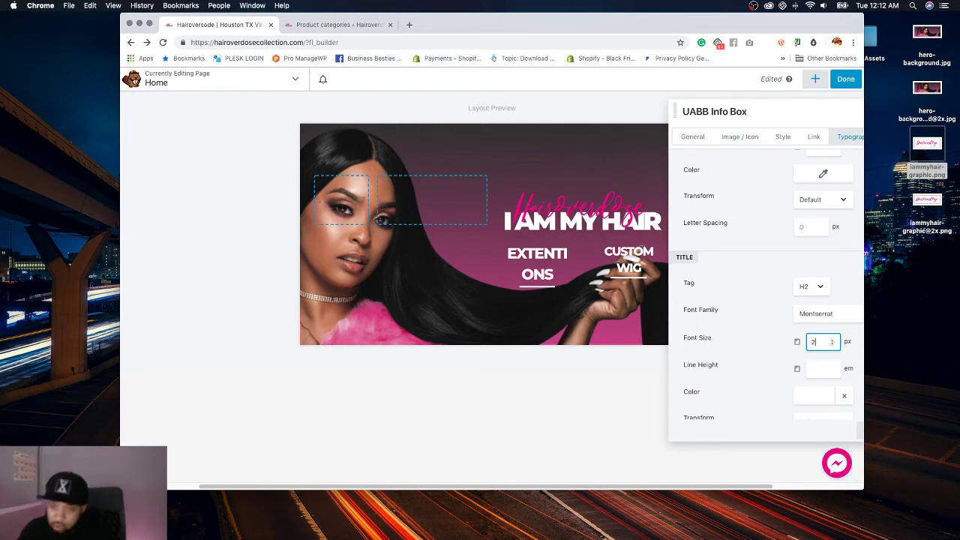
{"action": "type", "text": "0"}
{"action": "key", "text": "BackSpace"}
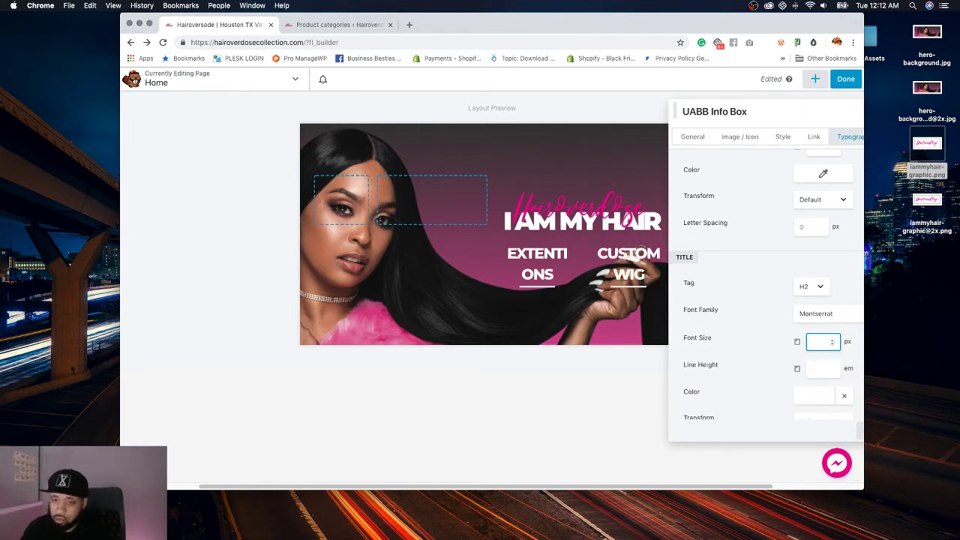
{"action": "type", "text": "22"}
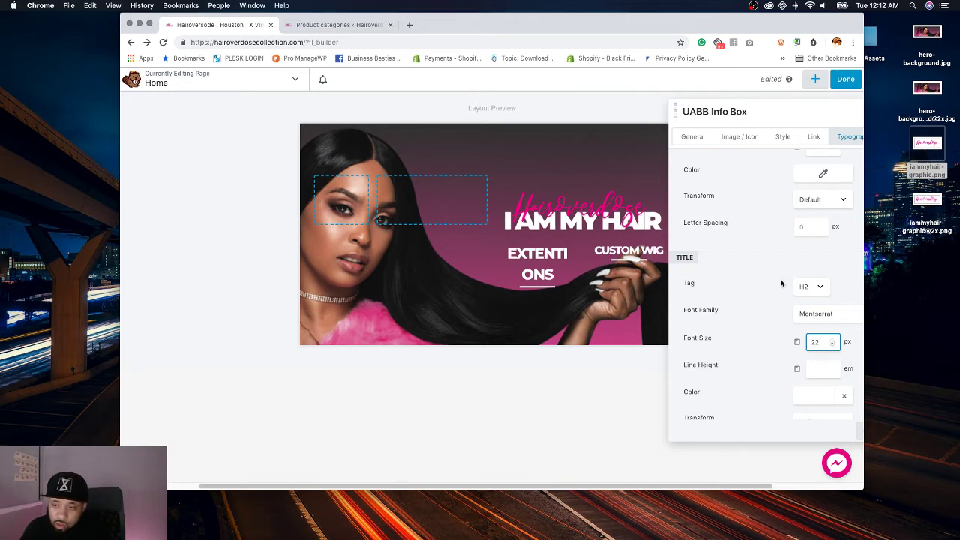
{"action": "left_click", "coordinate": [759, 323]}
Step: Set the medium device title font size of the upper row's EXTENTIONS info box to 22 px
{"action": "mouse_move", "coordinate": [518, 254]}
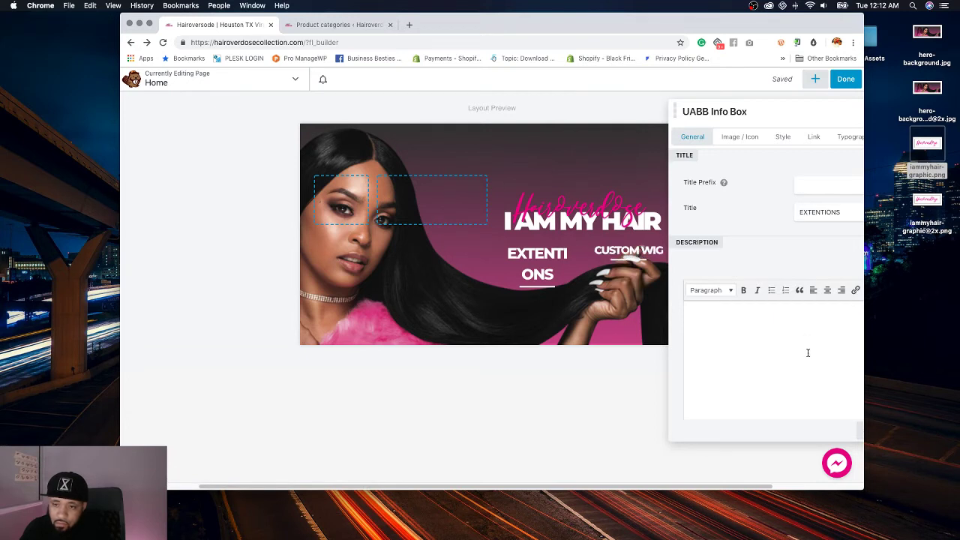
{"action": "left_click", "coordinate": [849, 140]}
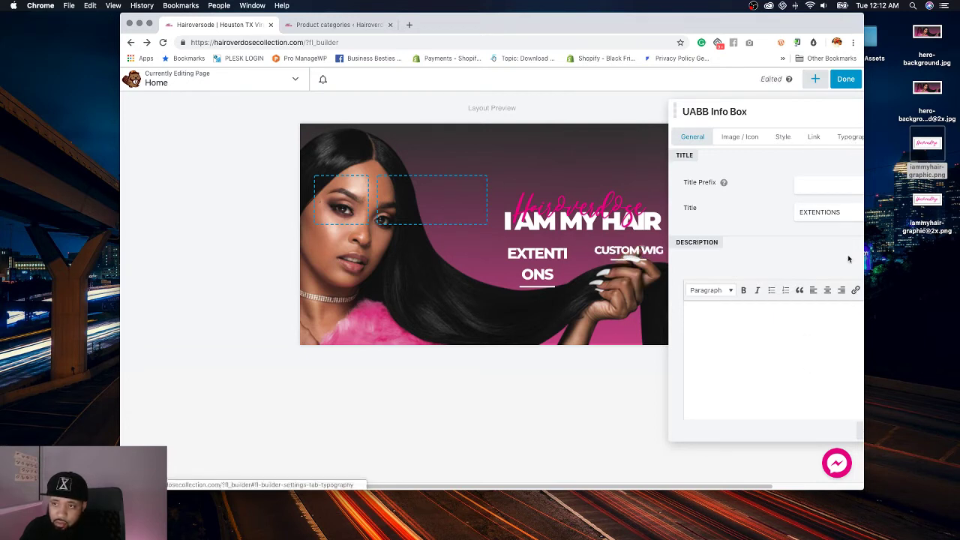
{"action": "scroll", "coordinate": [772, 305], "scroll_direction": "down", "scroll_amount": 2}
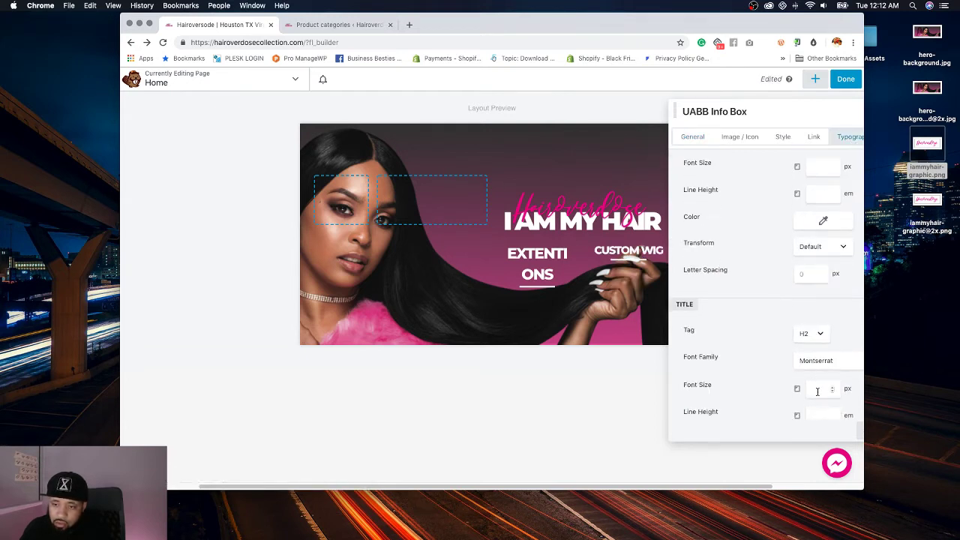
{"action": "left_click", "coordinate": [819, 388]}
{"action": "type", "text": "22"}
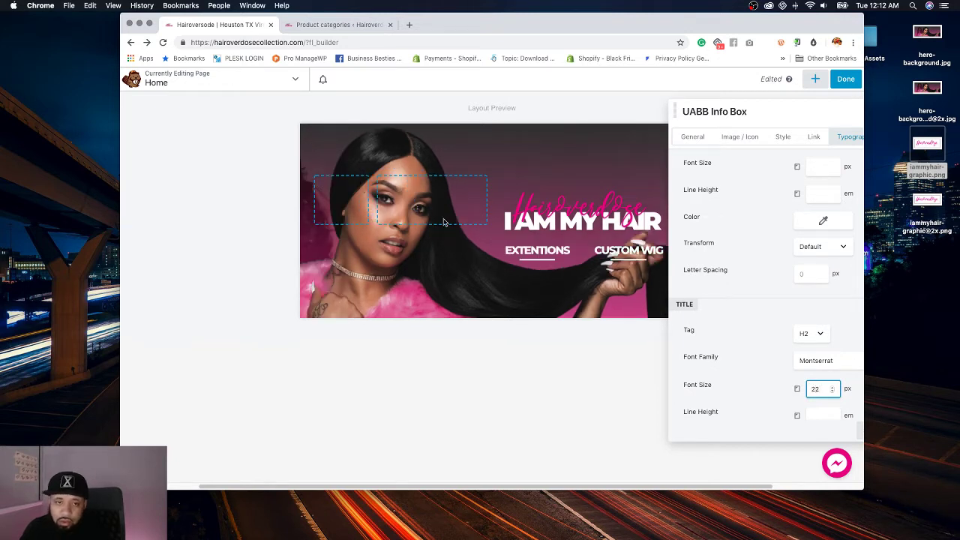
Step: Shrink the upper row's two empty columns to widen the hero text column, and save the EXTENTIONS medium title font size as 24 px
{"action": "left_click_drag", "start_coordinate": [487, 201], "coordinate": [452, 202]}
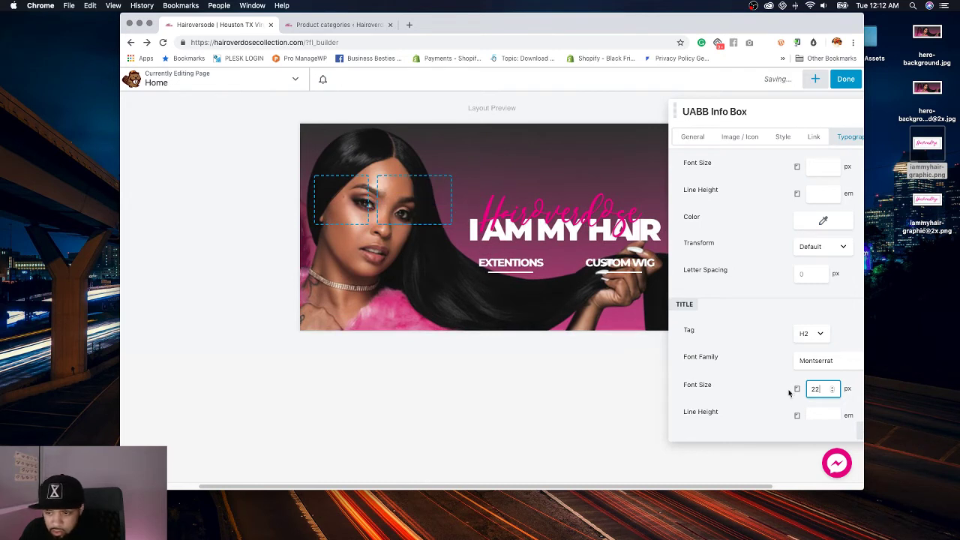
{"action": "key", "text": "BackSpace"}
{"action": "key", "text": "BackSpace"}
{"action": "type", "text": "24"}
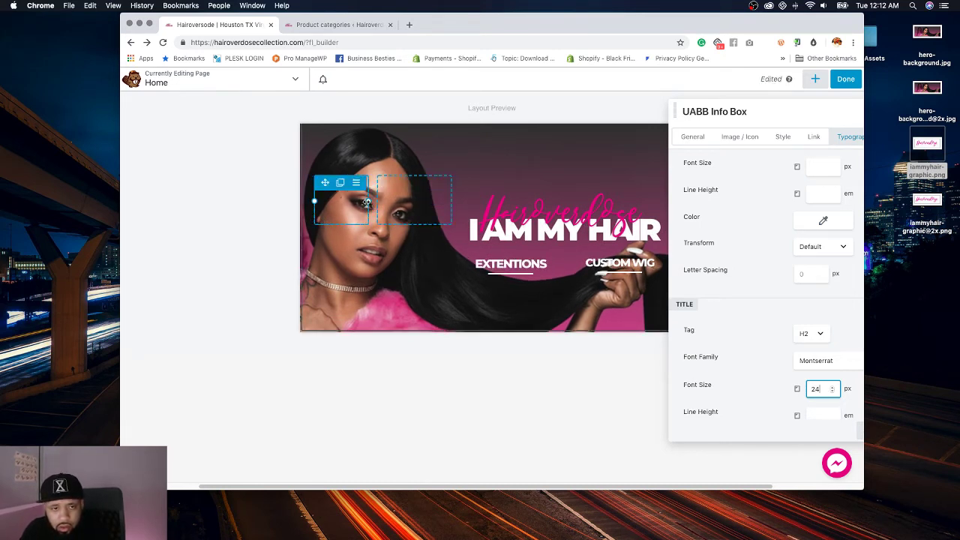
{"action": "left_click_drag", "start_coordinate": [369, 203], "coordinate": [358, 202]}
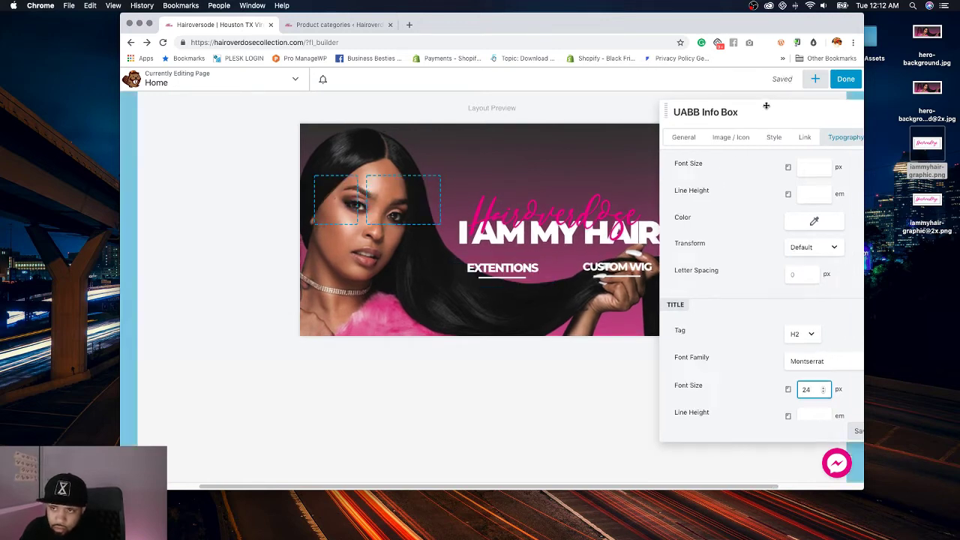
{"action": "left_click_drag", "start_coordinate": [765, 102], "coordinate": [740, 107]}
{"action": "left_click", "coordinate": [832, 431]}
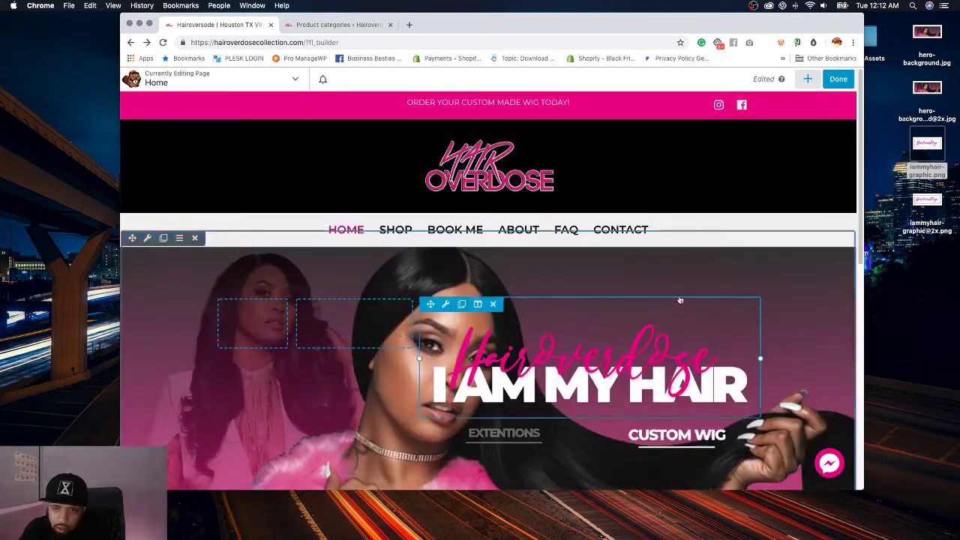
Step: Set the medium device title font size of the upper row's CUSTOM WIG info box to 24 px and save it
{"action": "left_click", "coordinate": [618, 431]}
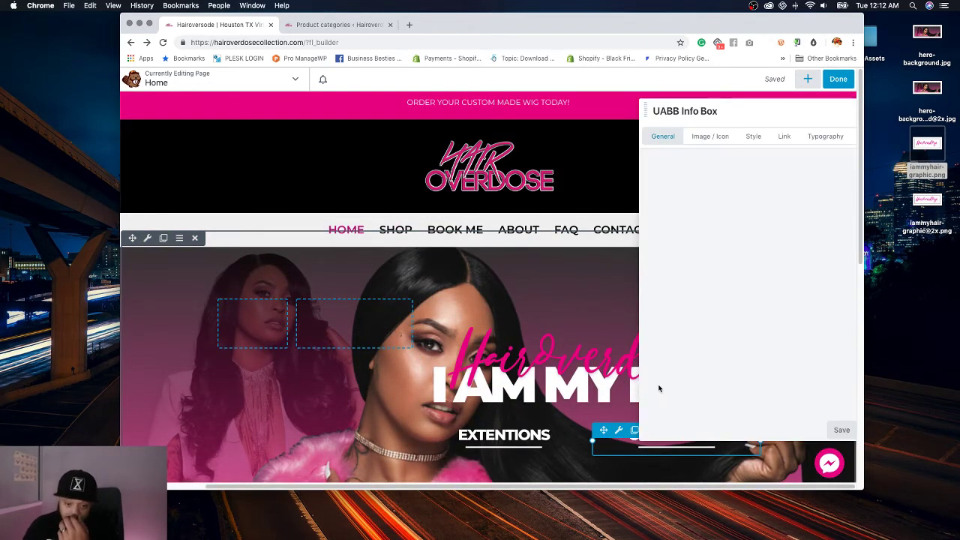
{"action": "left_click", "coordinate": [825, 137]}
{"action": "scroll", "coordinate": [805, 345], "scroll_direction": "down", "scroll_amount": 5}
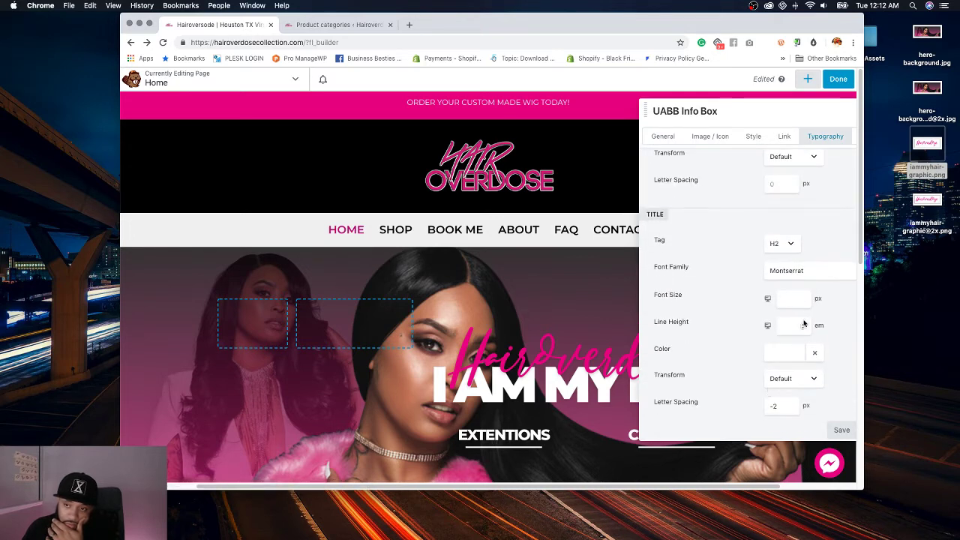
{"action": "left_click", "coordinate": [767, 300]}
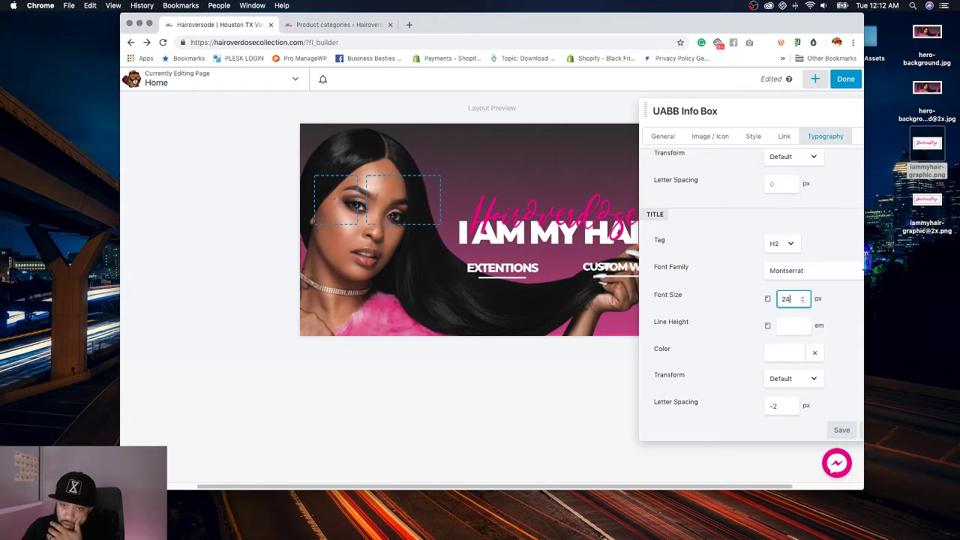
{"action": "left_click", "coordinate": [832, 311]}
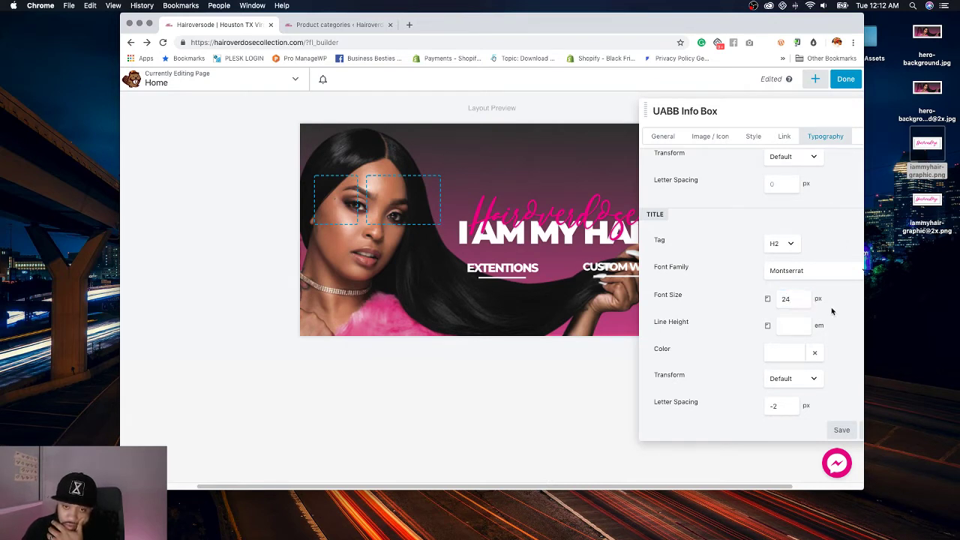
{"action": "left_click", "coordinate": [838, 429]}
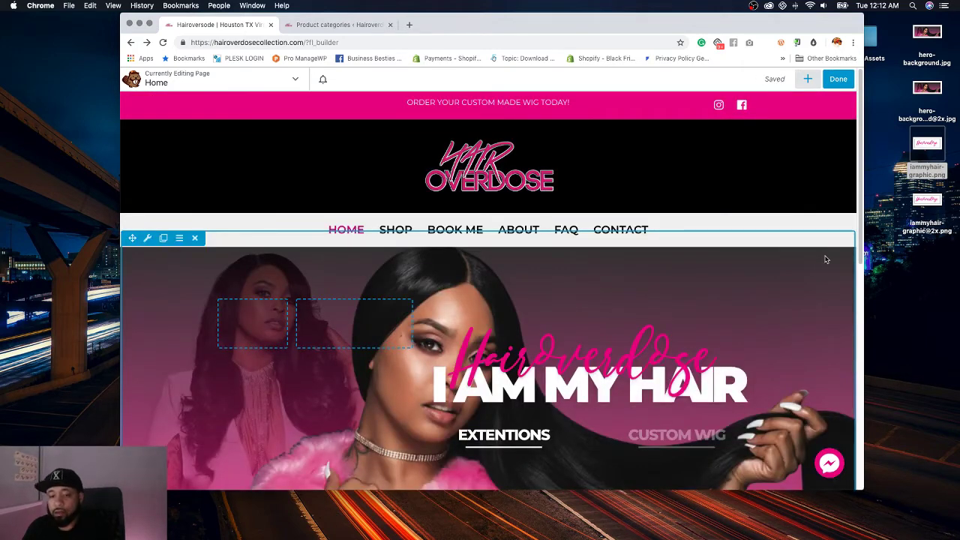
Step: Narrow the upper row's hero text column and widen the second empty column on both sides, shrinking the first empty column
{"action": "scroll", "coordinate": [738, 265], "scroll_direction": "down", "scroll_amount": 3}
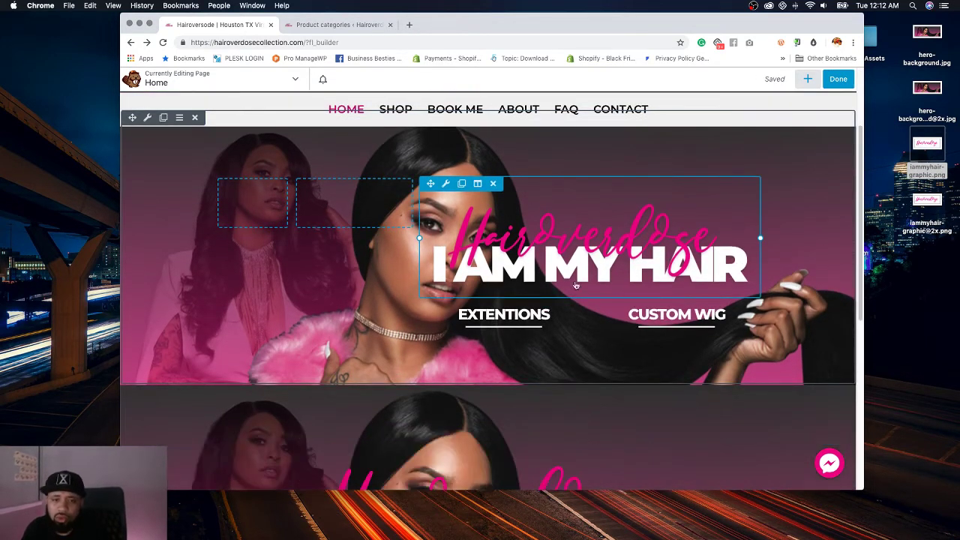
{"action": "left_click_drag", "start_coordinate": [429, 227], "coordinate": [488, 227]}
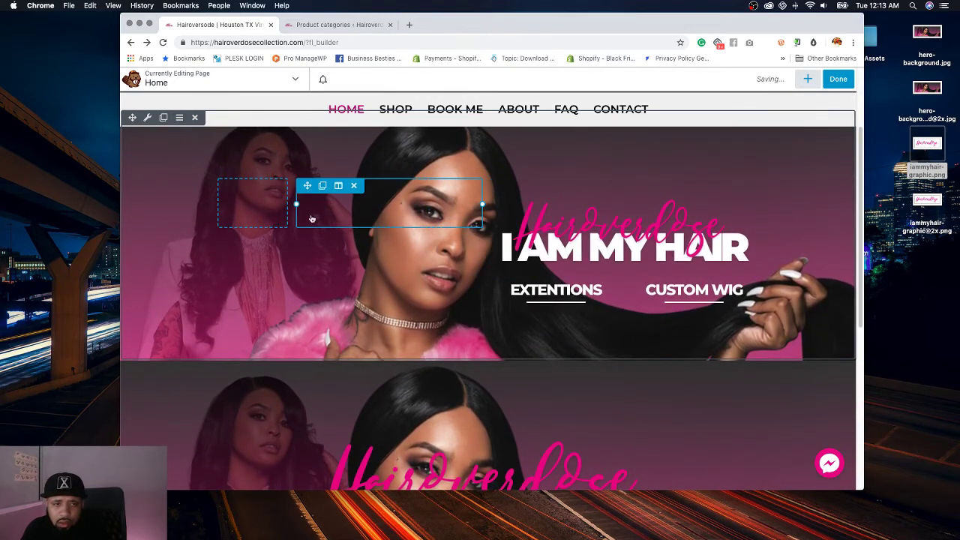
{"action": "left_click_drag", "start_coordinate": [297, 204], "coordinate": [252, 203]}
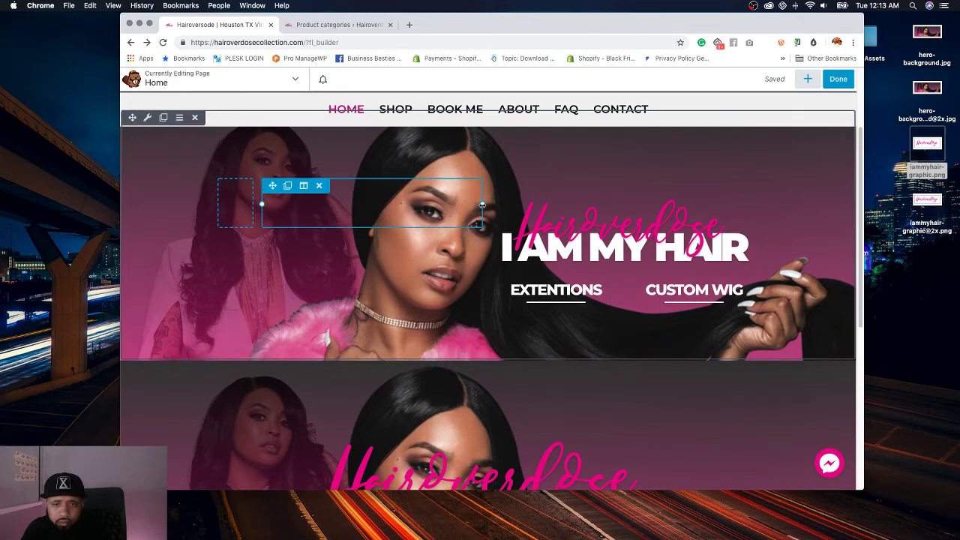
{"action": "left_click_drag", "start_coordinate": [481, 205], "coordinate": [480, 205]}
Step: Preview the page at tablet and phone sizes, expand and collapse the mobile navigation menu, and return to editing
{"action": "key", "text": "p"}
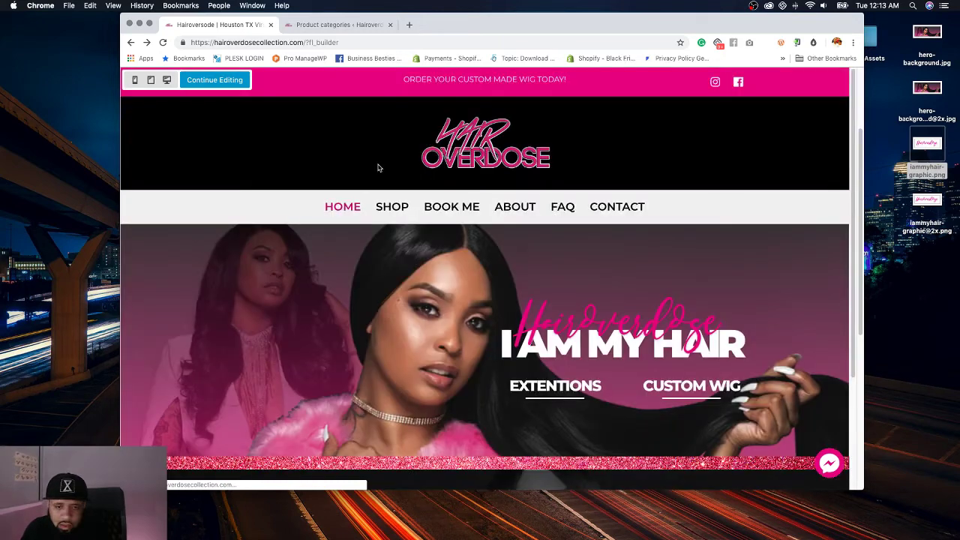
{"action": "left_click", "coordinate": [152, 82]}
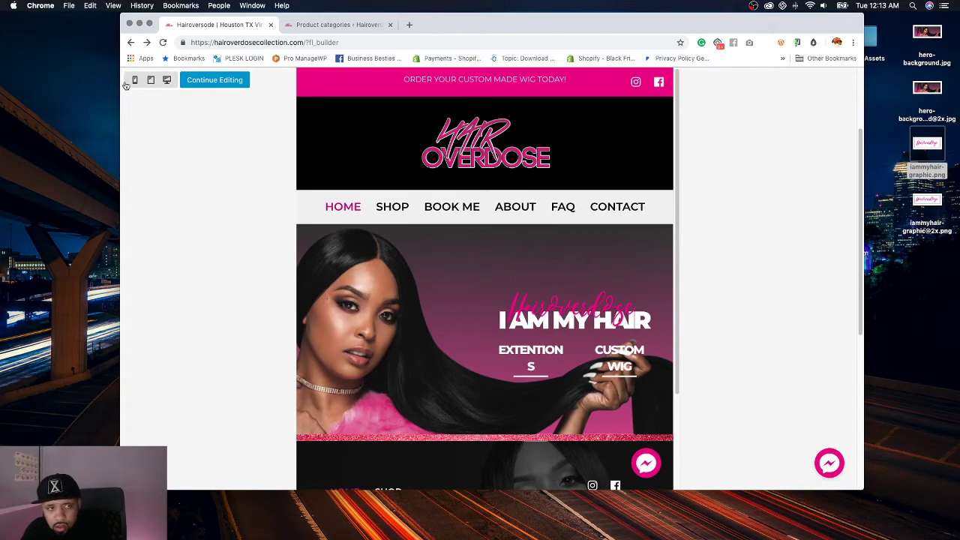
{"action": "left_click", "coordinate": [135, 81]}
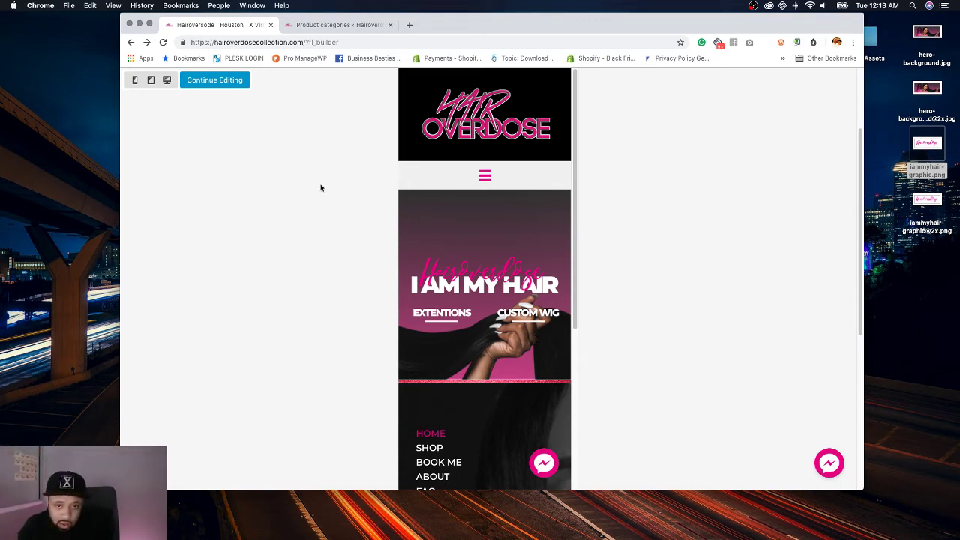
{"action": "left_click", "coordinate": [485, 178]}
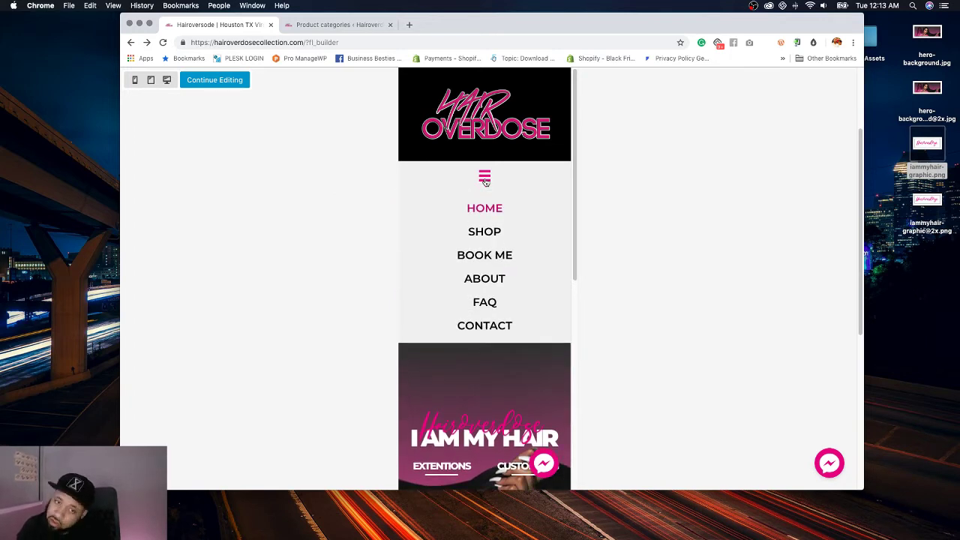
{"action": "left_click", "coordinate": [484, 179]}
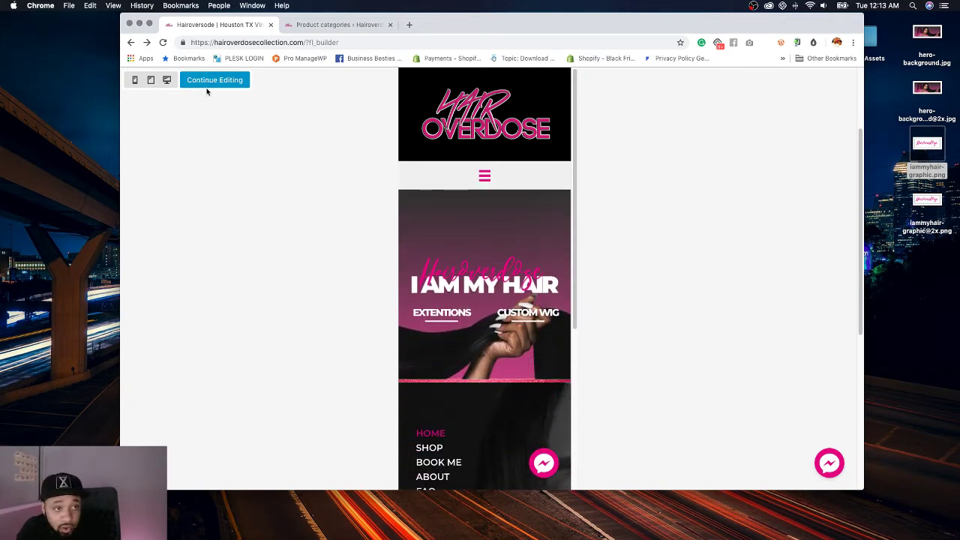
{"action": "left_click", "coordinate": [210, 81]}
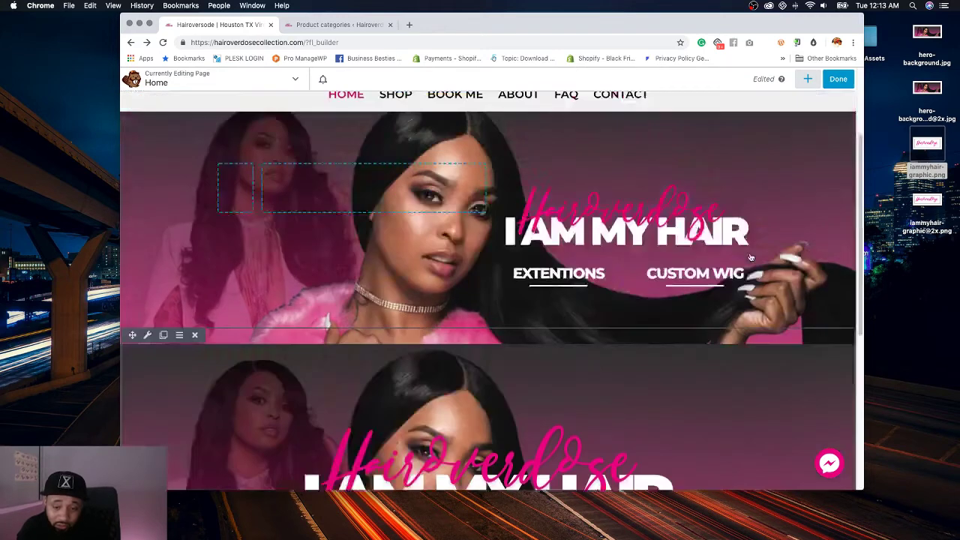
Step: Reduce the medium device title font size of the upper row's EXTENTIONS info box to 22 px and save it
{"action": "mouse_move", "coordinate": [568, 287]}
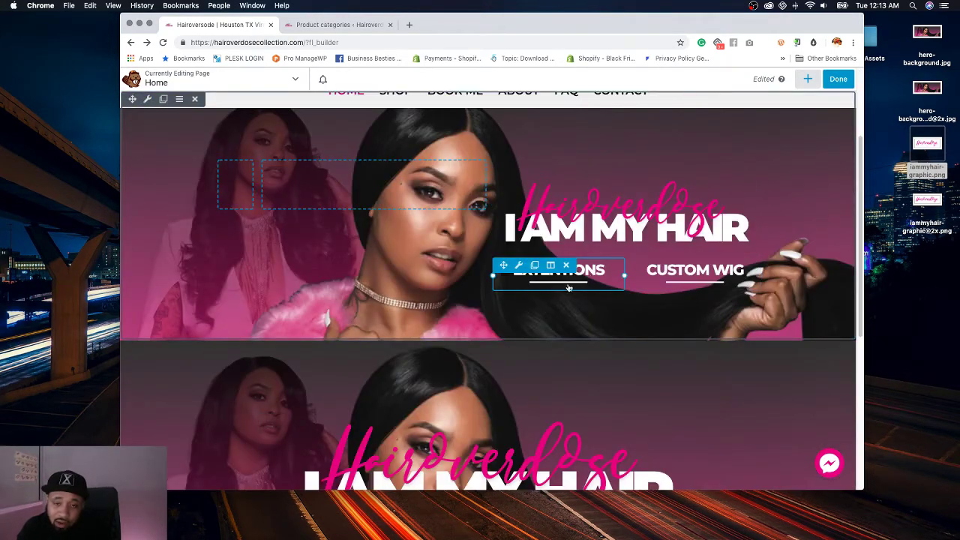
{"action": "left_click", "coordinate": [518, 267]}
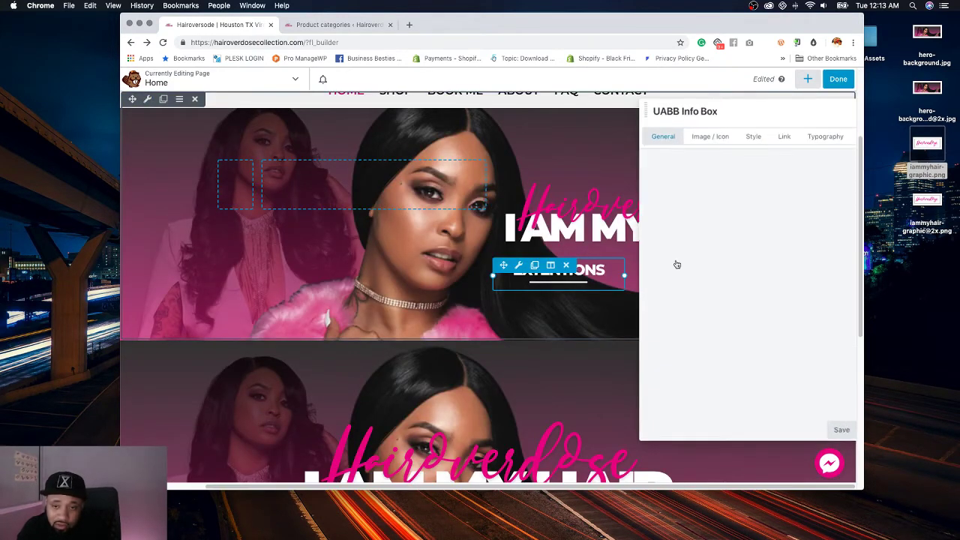
{"action": "left_click", "coordinate": [838, 138]}
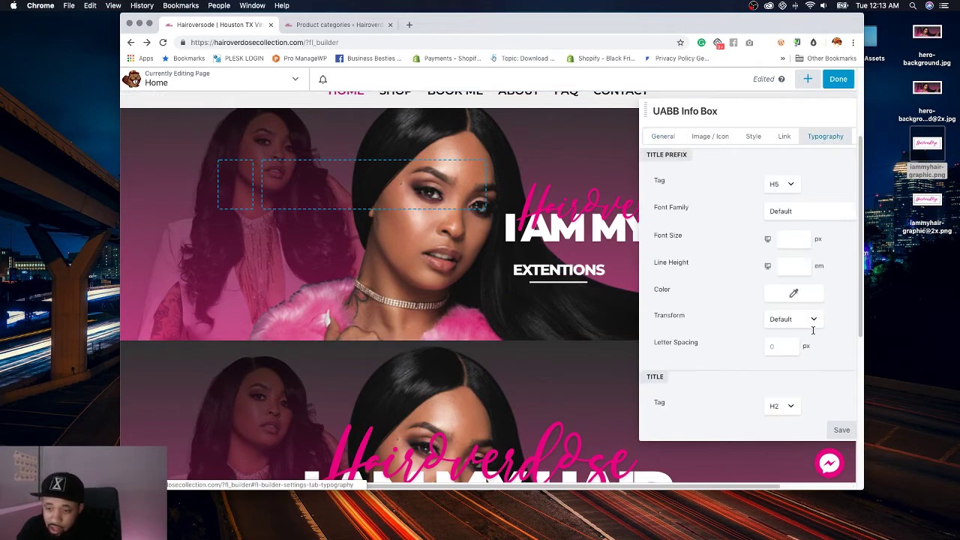
{"action": "scroll", "coordinate": [821, 342], "scroll_direction": "down", "scroll_amount": 2}
{"action": "scroll", "coordinate": [821, 342], "scroll_direction": "down", "scroll_amount": 2}
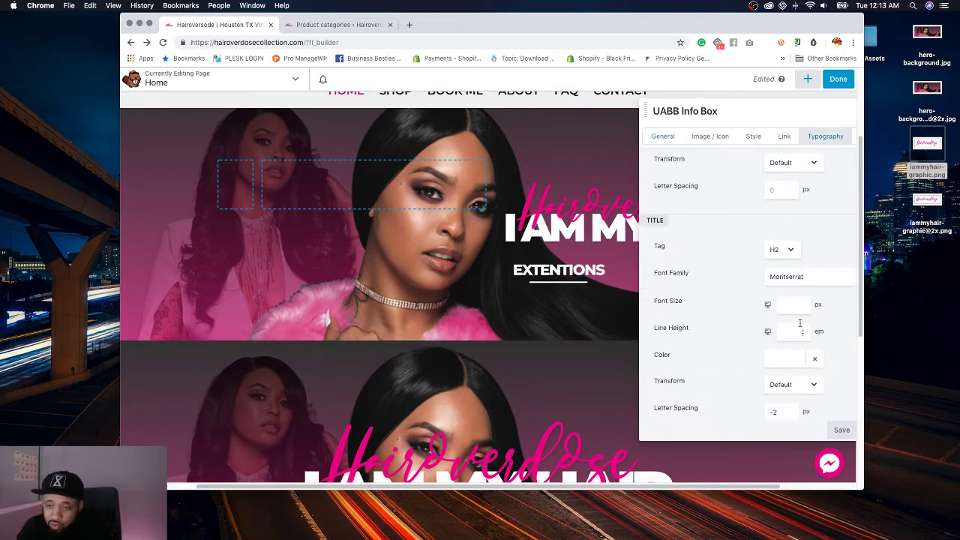
{"action": "left_click", "coordinate": [768, 306]}
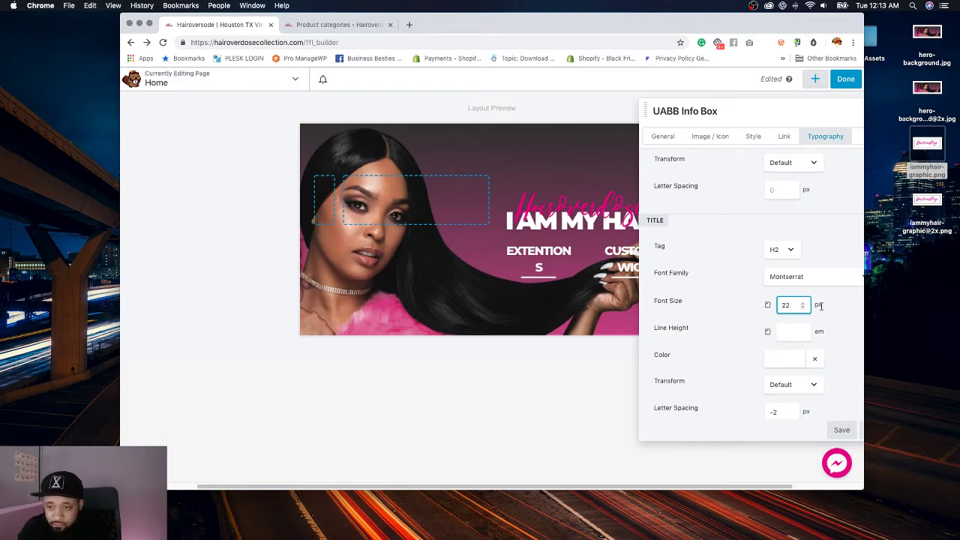
{"action": "left_click", "coordinate": [825, 386]}
{"action": "left_click", "coordinate": [833, 430]}
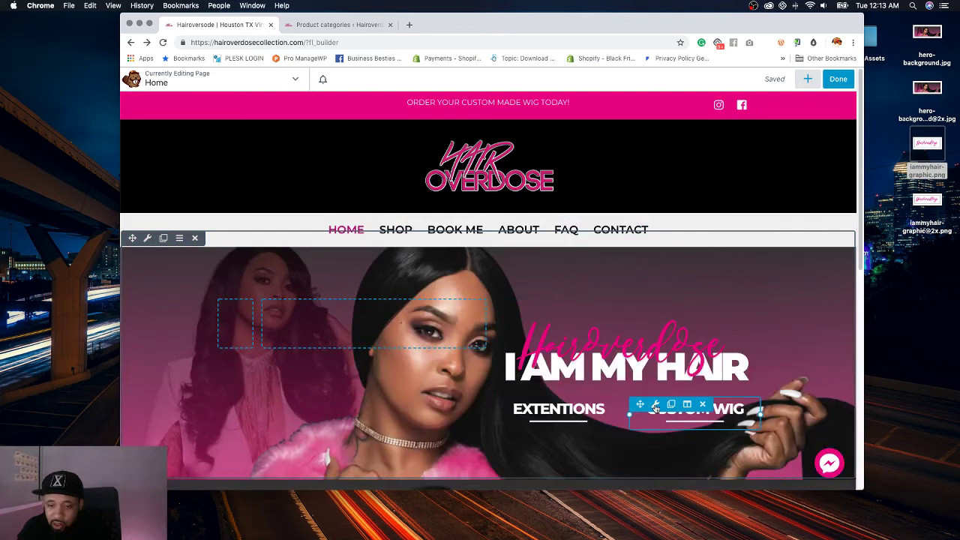
Step: Reduce the medium device title font size of the upper row's CUSTOM WIG info box to 22 px and save it
{"action": "left_click", "coordinate": [655, 405]}
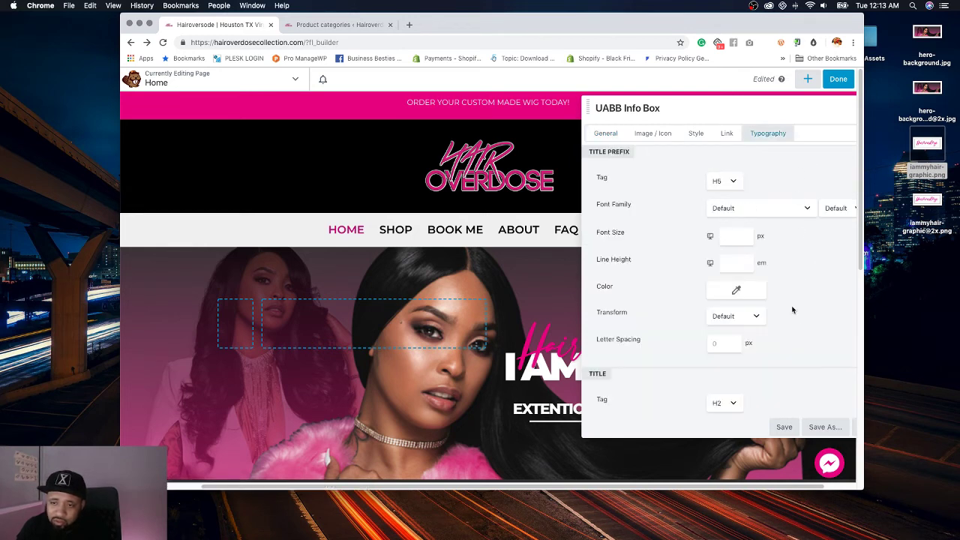
{"action": "scroll", "coordinate": [797, 317], "scroll_direction": "down", "scroll_amount": 5}
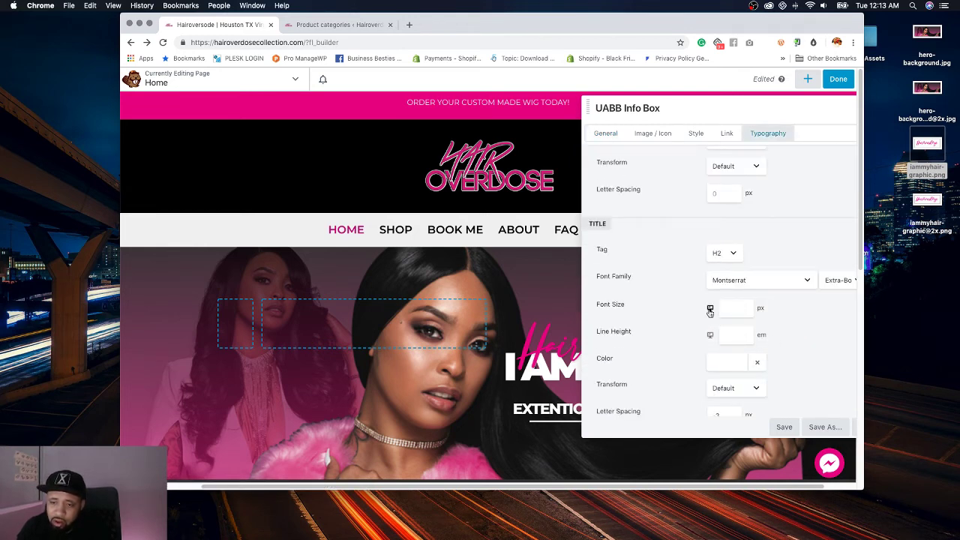
{"action": "left_click", "coordinate": [709, 312]}
{"action": "left_click", "coordinate": [732, 309]}
{"action": "type", "text": "22"}
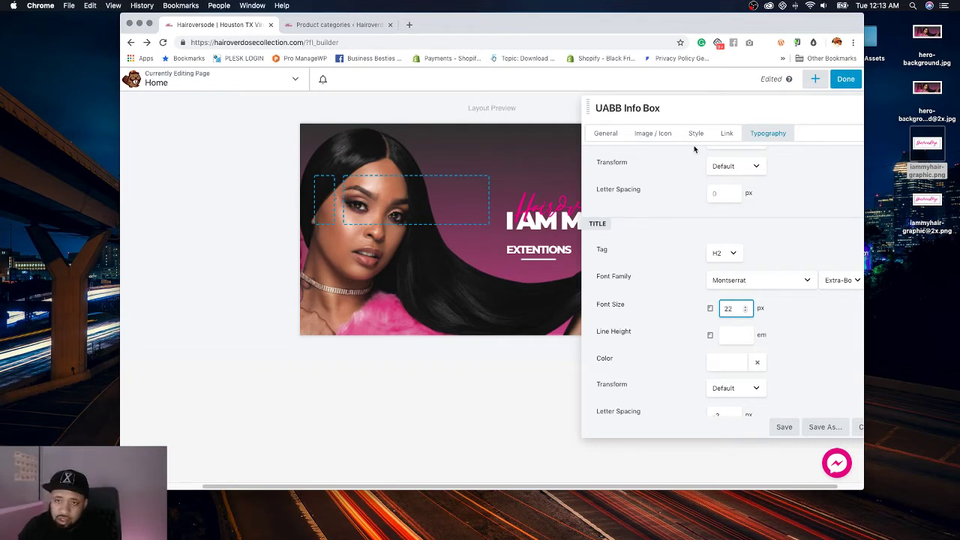
{"action": "left_click_drag", "start_coordinate": [823, 110], "coordinate": [737, 220]}
{"action": "left_click", "coordinate": [754, 283]}
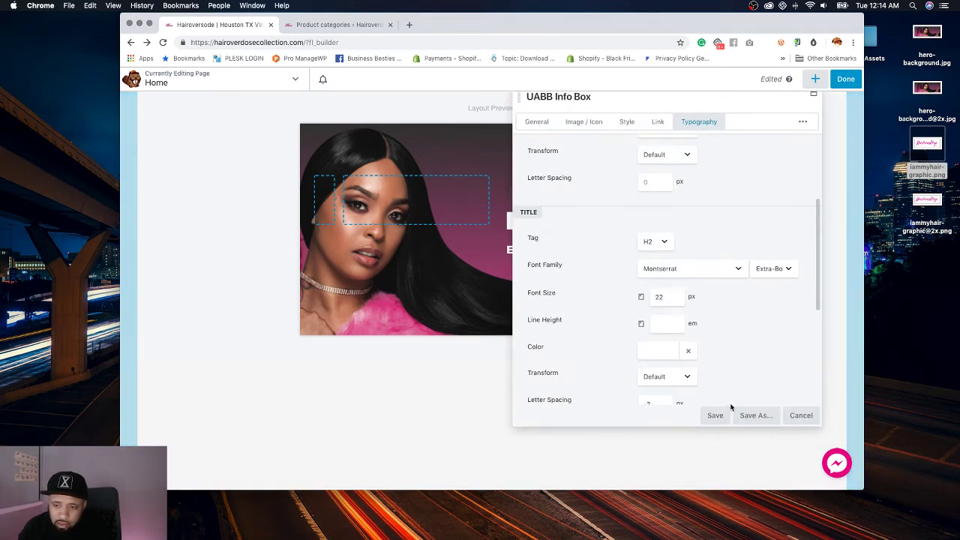
{"action": "left_click", "coordinate": [714, 416]}
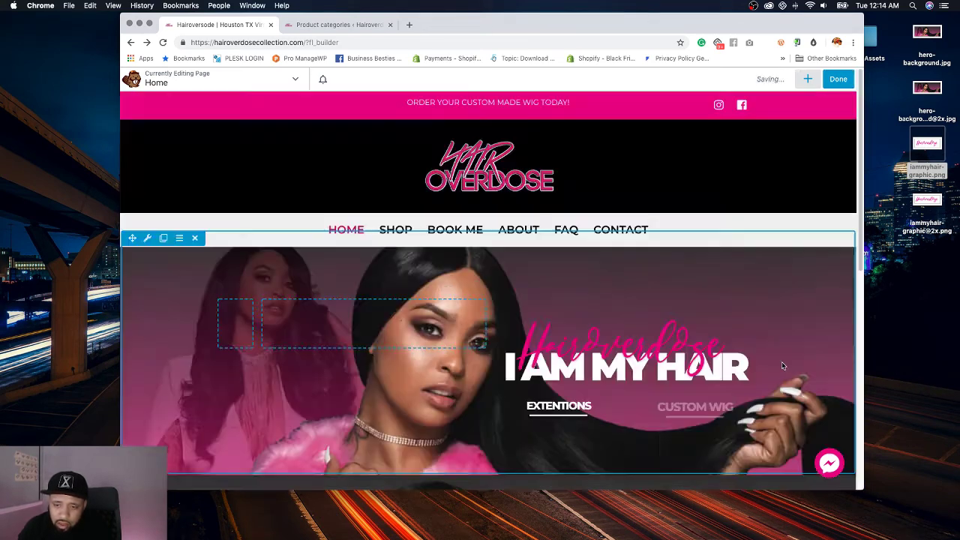
Step: Preview the home page at tablet size to check how the hero titles fit
{"action": "key", "text": "p"}
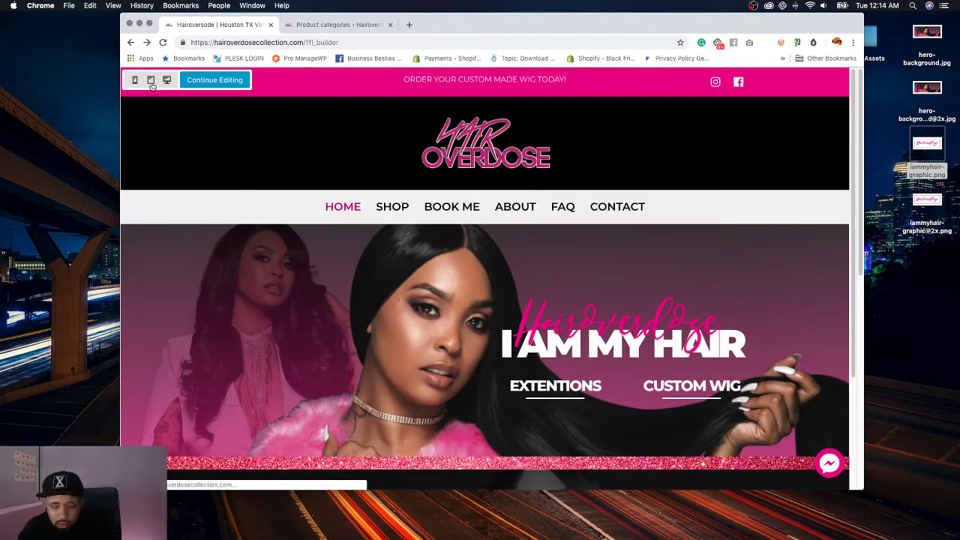
{"action": "left_click", "coordinate": [151, 80]}
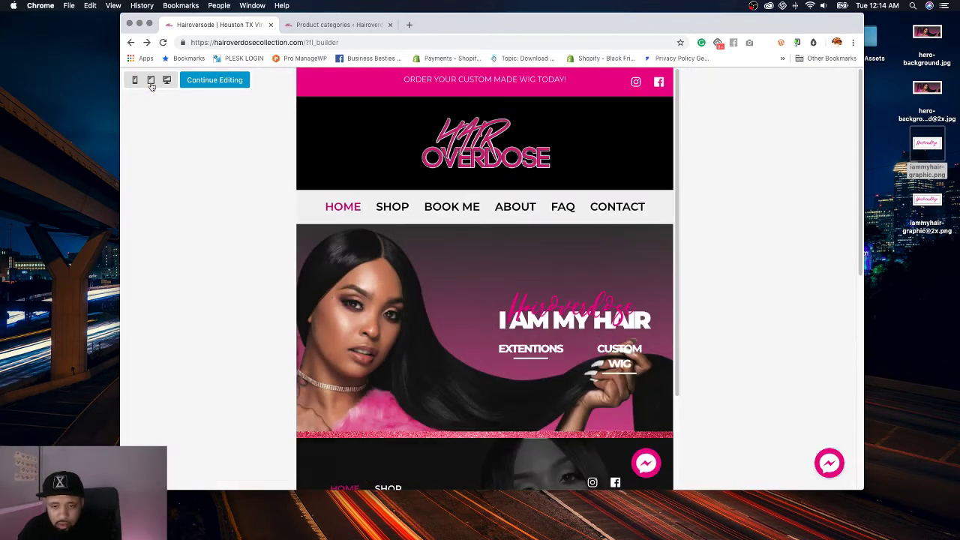
Step: Return to editing and set the medium device title font size of the upper row's CUSTOM WIG info box to 20 px
{"action": "left_click", "coordinate": [167, 80]}
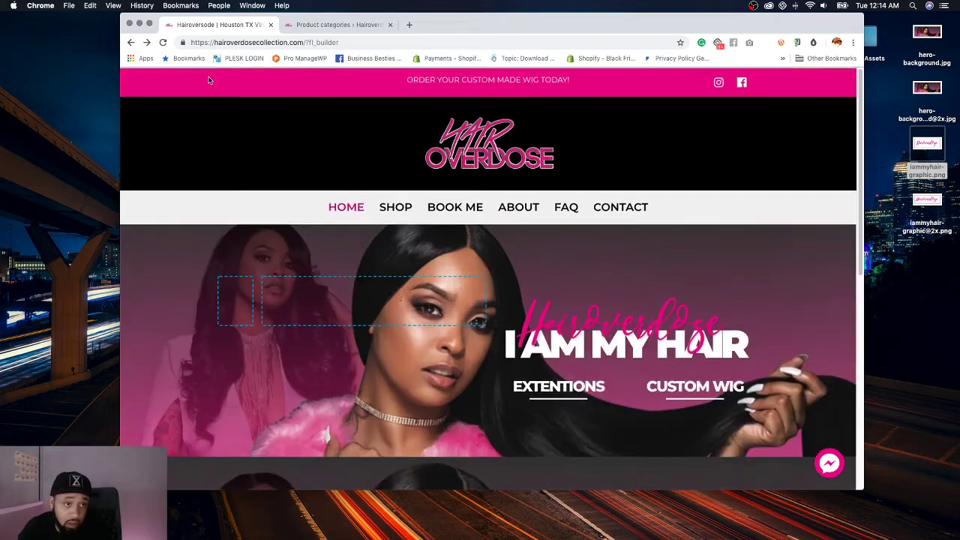
{"action": "left_click", "coordinate": [656, 405]}
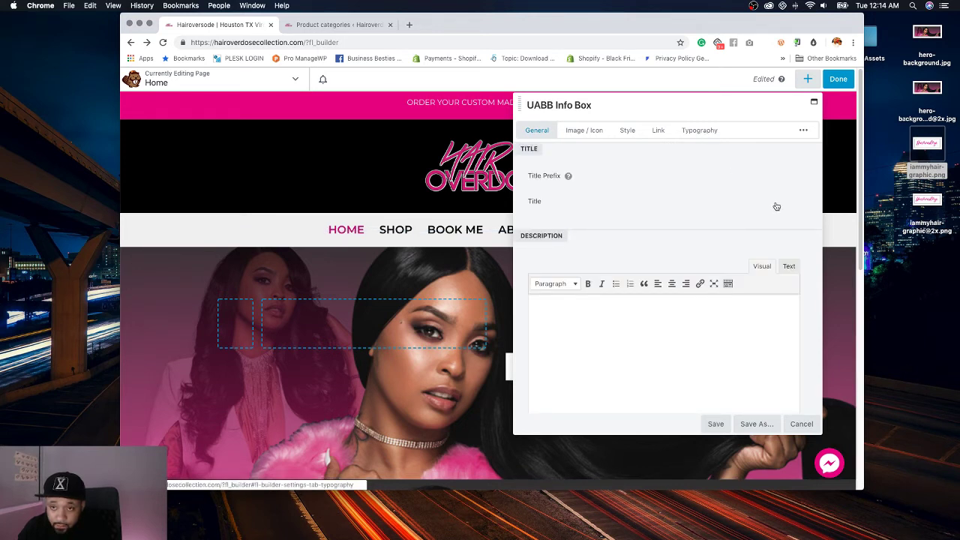
{"action": "left_click", "coordinate": [703, 130]}
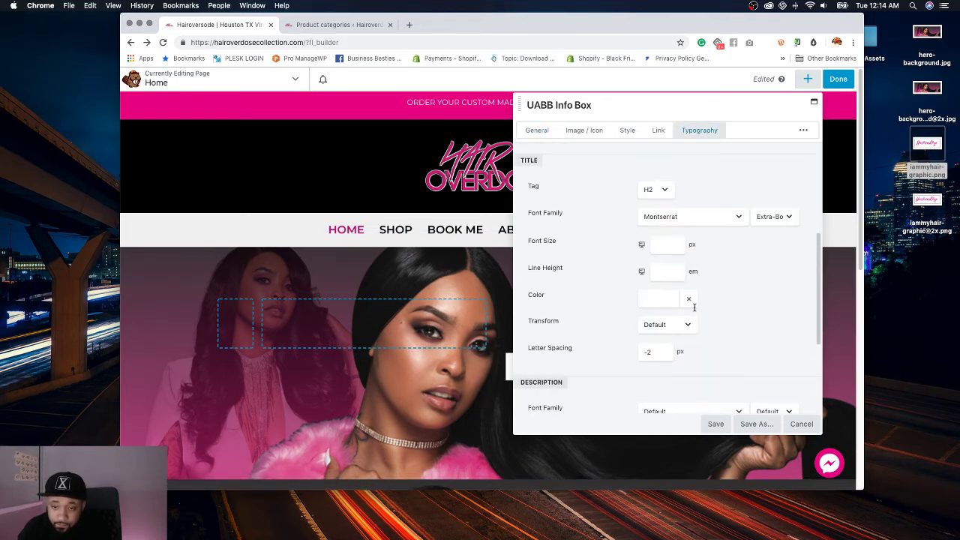
{"action": "left_click", "coordinate": [641, 247]}
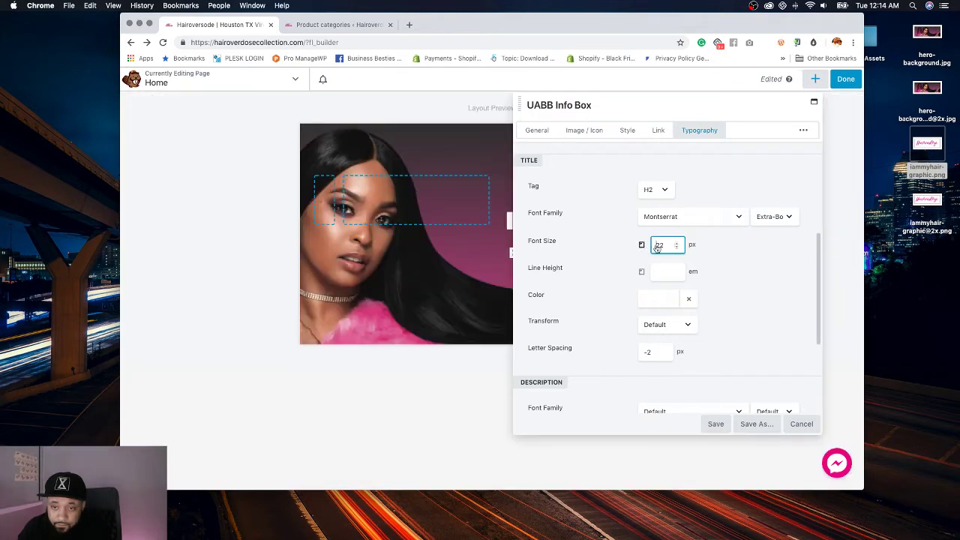
{"action": "type", "text": "20"}
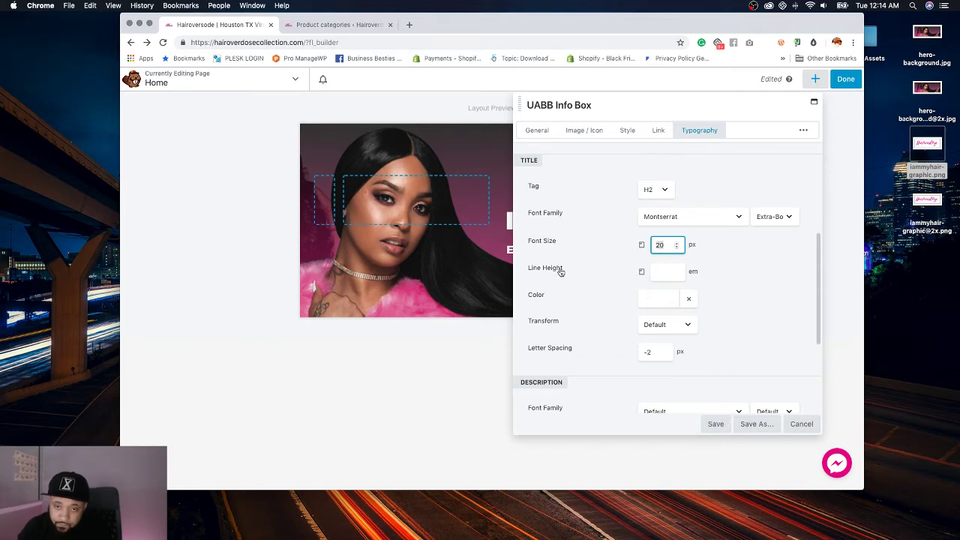
{"action": "key", "text": "Return"}
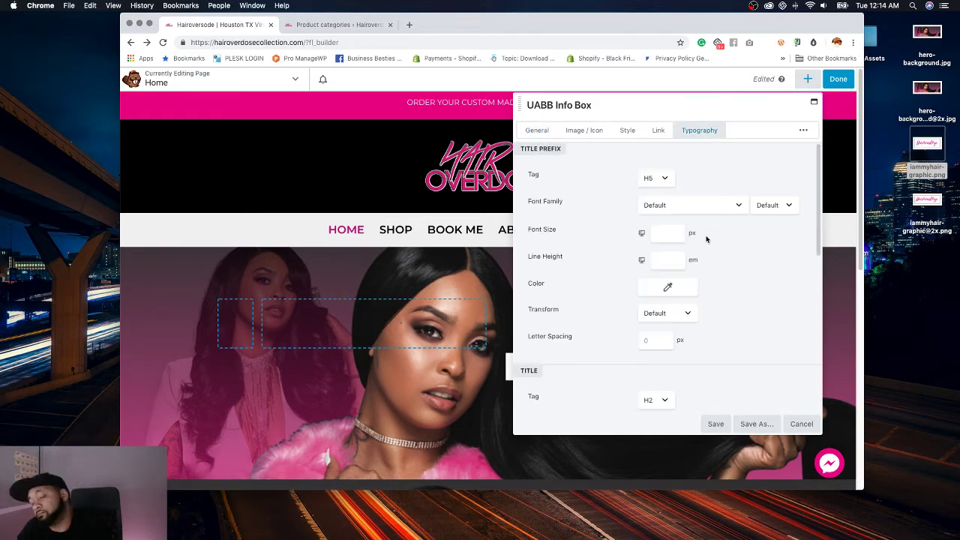
Step: Set the medium device title font size of the upper row's EXTENTIONS info box to 20 px and save it
{"action": "scroll", "coordinate": [704, 298], "scroll_direction": "down", "scroll_amount": 3}
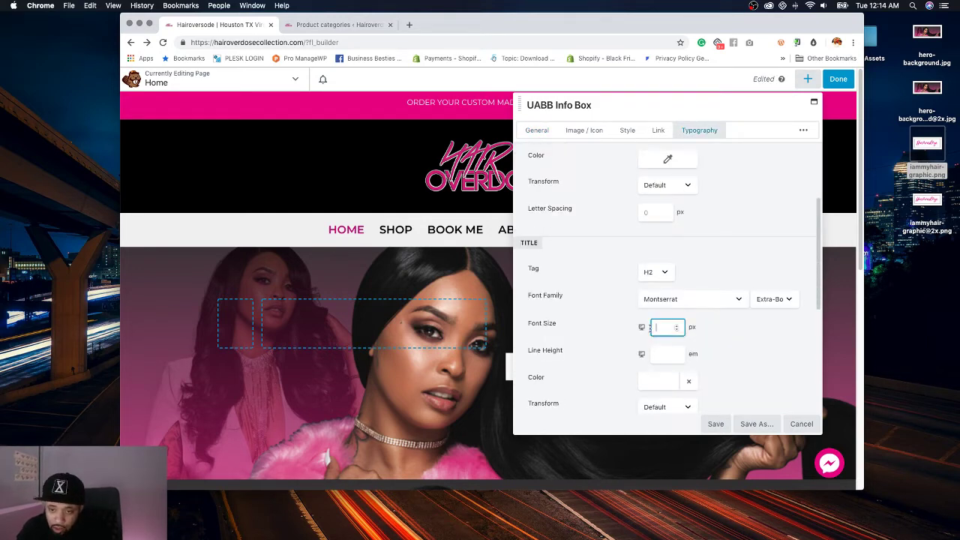
{"action": "left_click", "coordinate": [641, 330]}
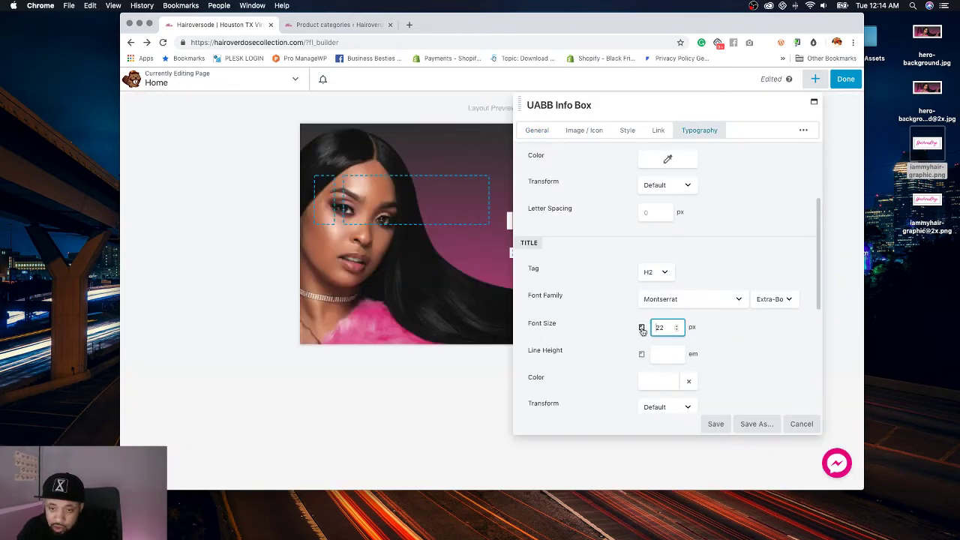
{"action": "left_click", "coordinate": [660, 328]}
{"action": "type", "text": "20"}
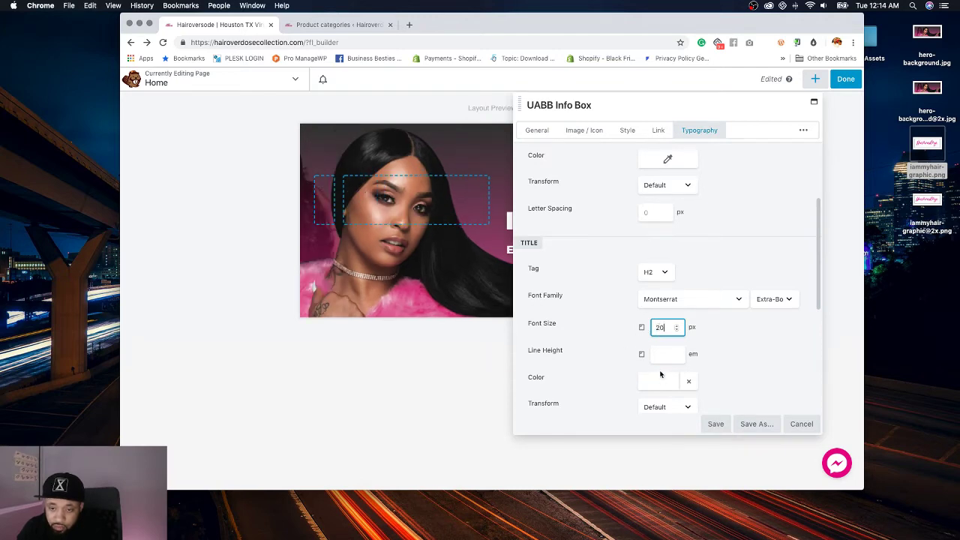
{"action": "left_click", "coordinate": [712, 423]}
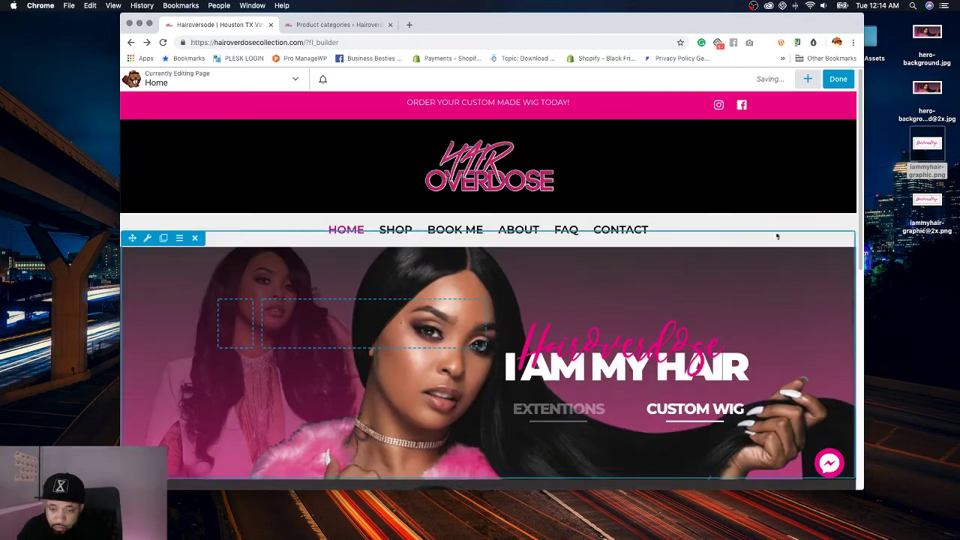
Step: Preview the home page and switch to the opengraph document in Photoshop
{"action": "key", "text": "p"}
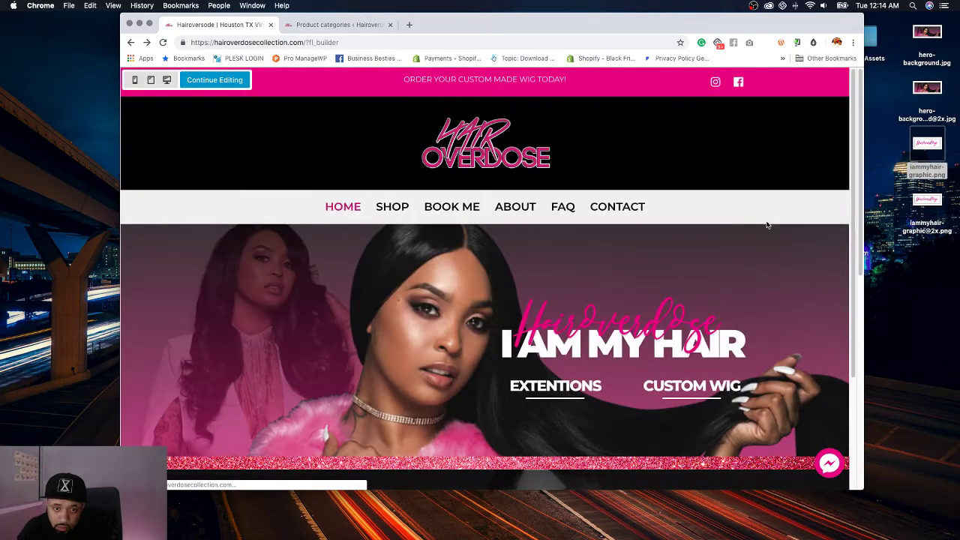
{"action": "left_click_drag", "start_coordinate": [836, 216], "coordinate": [878, 247]}
{"action": "left_click_drag", "start_coordinate": [811, 248], "coordinate": [755, 257]}
{"action": "key", "text": "ctrl+Right"}
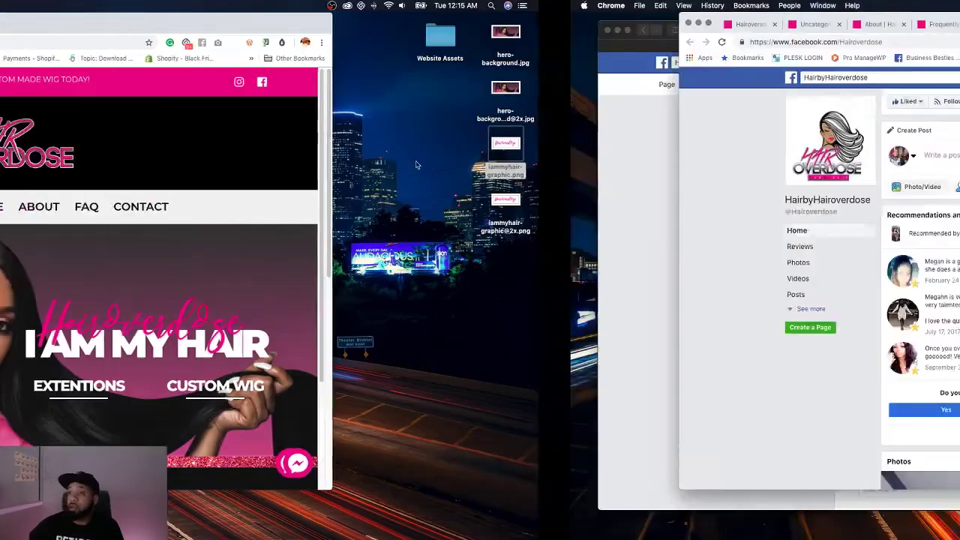
{"action": "key", "text": "ctrl+Right"}
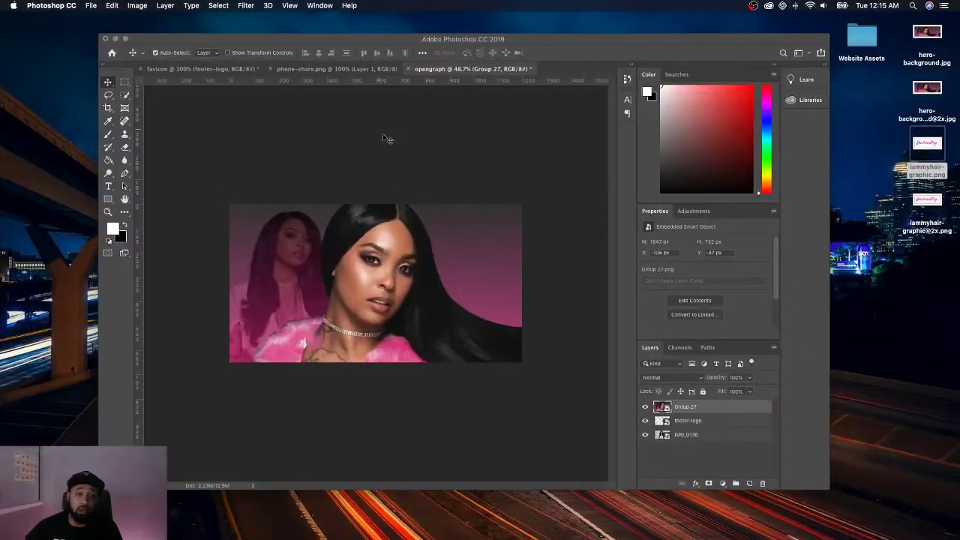
{"action": "left_click", "coordinate": [137, 6]}
{"action": "mouse_move", "coordinate": [146, 19]}
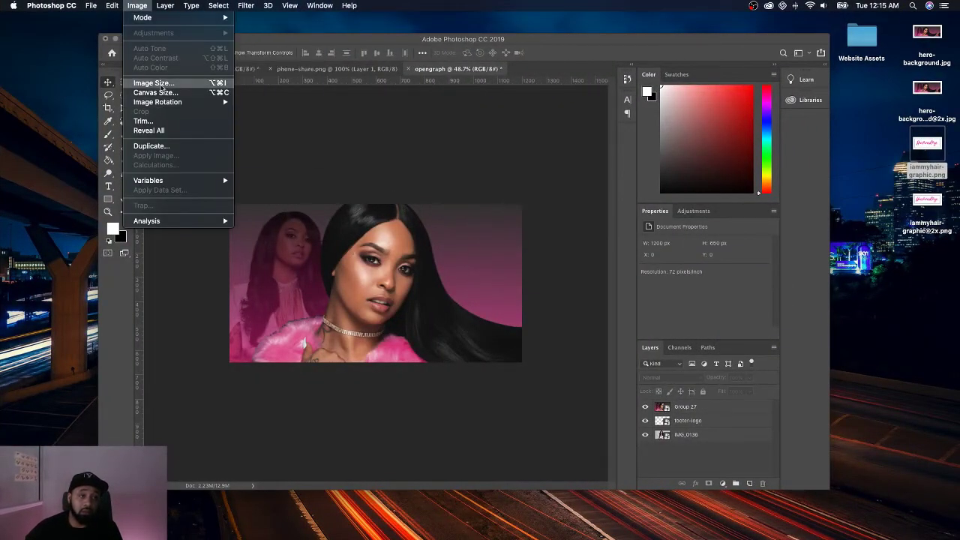
{"action": "left_click", "coordinate": [153, 83]}
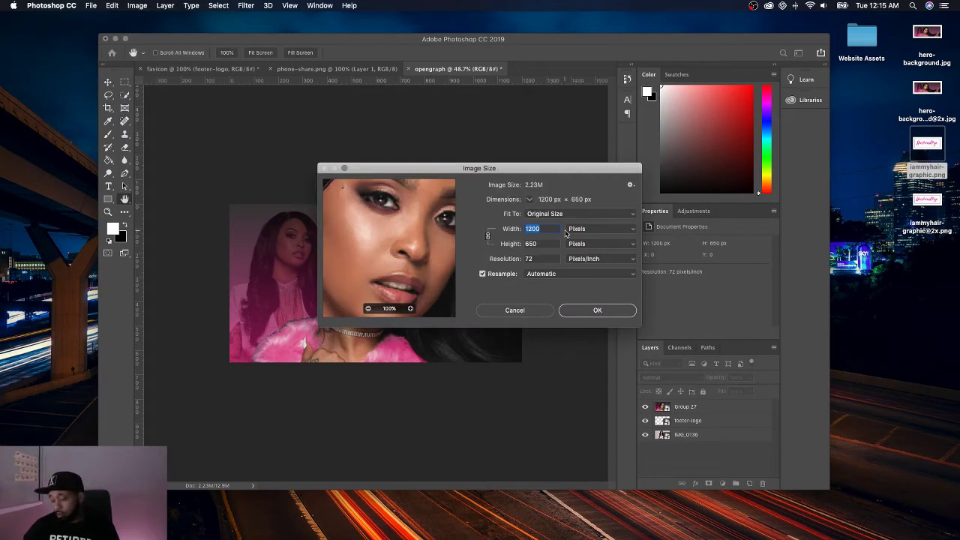
{"action": "type", "text": "900"}
{"action": "key", "text": "Tab"}
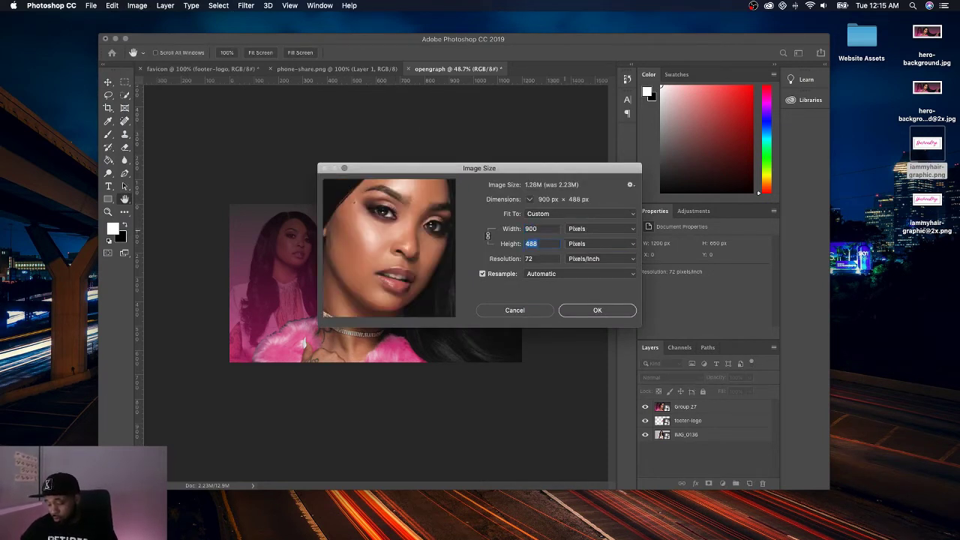
{"action": "type", "text": "750"}
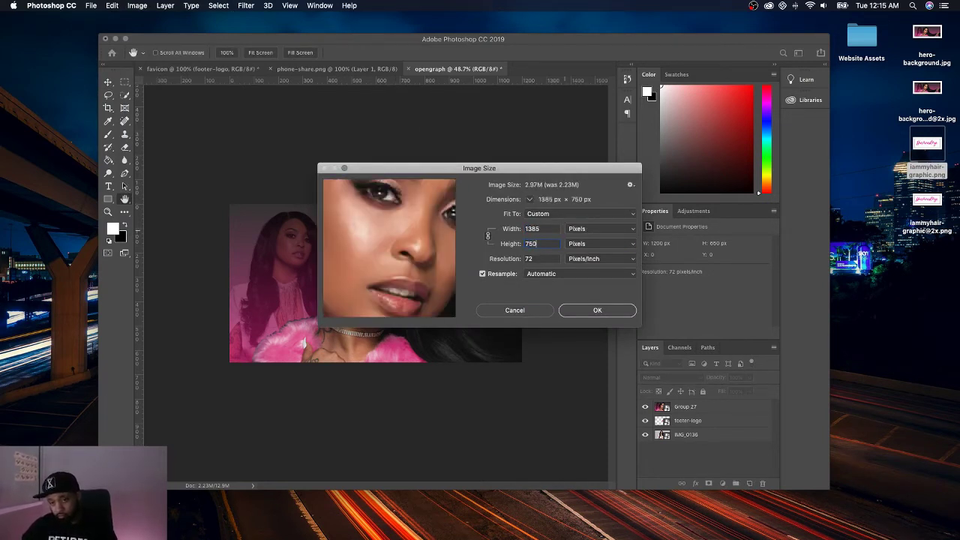
{"action": "left_click", "coordinate": [515, 309]}
Step: Create a new transparent document named mobile hero, 900 px wide and 750 px high at 72 pixels per inch
{"action": "left_click", "coordinate": [91, 5]}
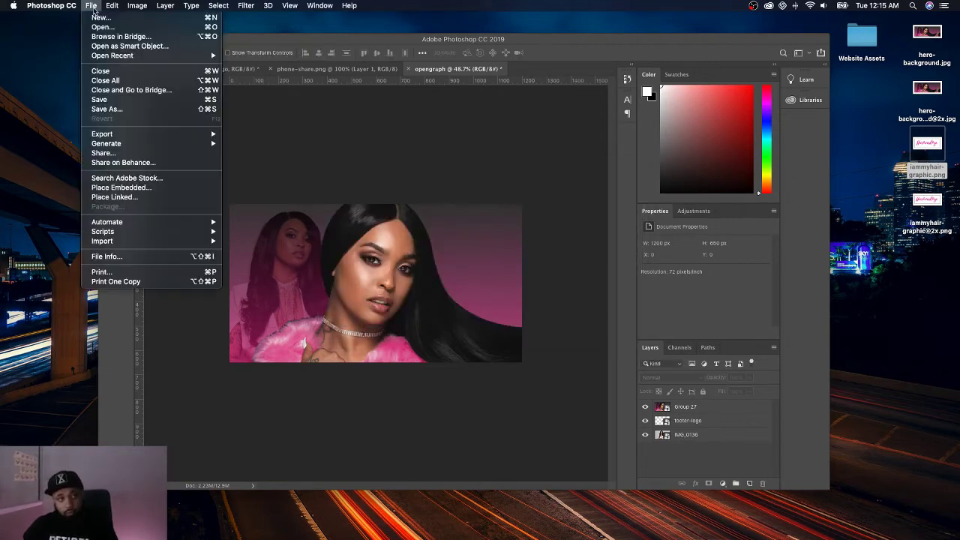
{"action": "key", "text": "Escape"}
{"action": "key", "text": "super+n"}
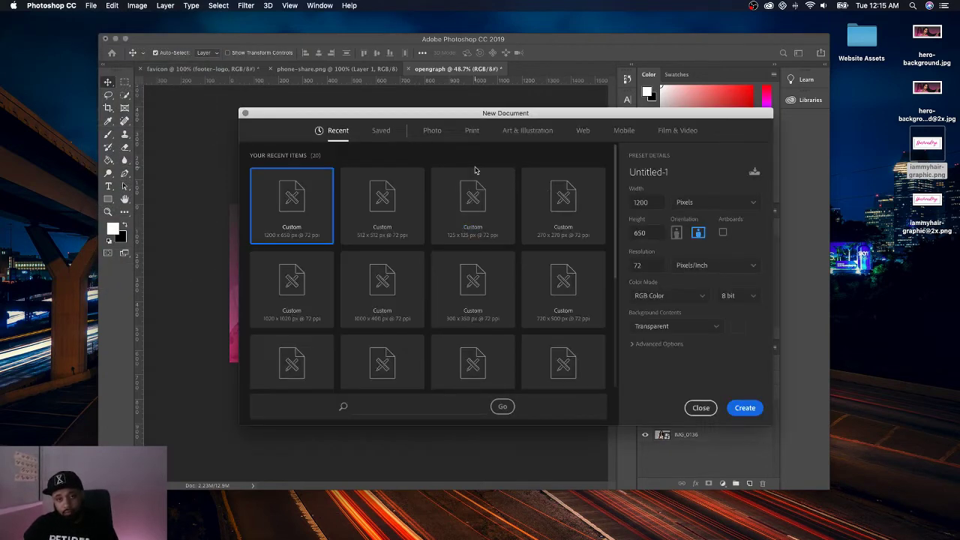
{"action": "double_click", "coordinate": [639, 201]}
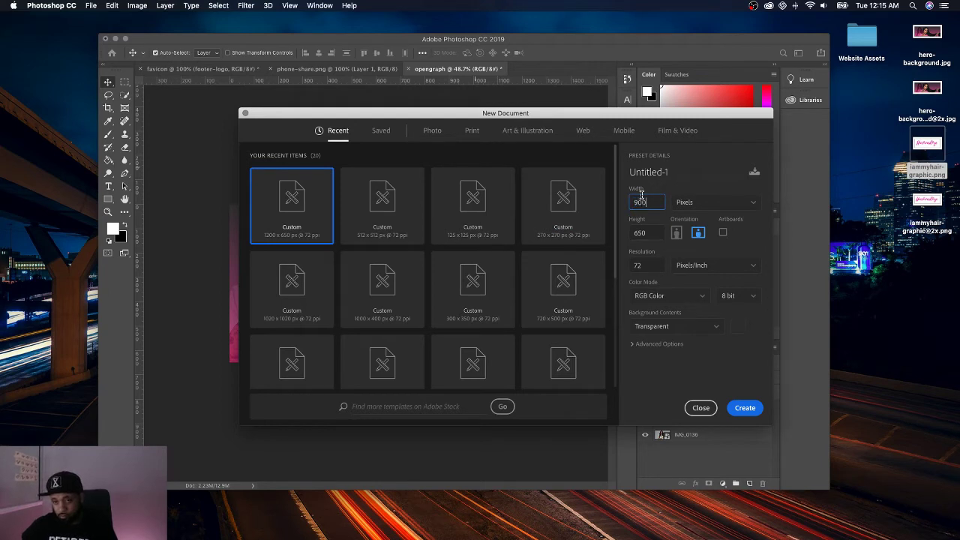
{"action": "key", "text": "Tab"}
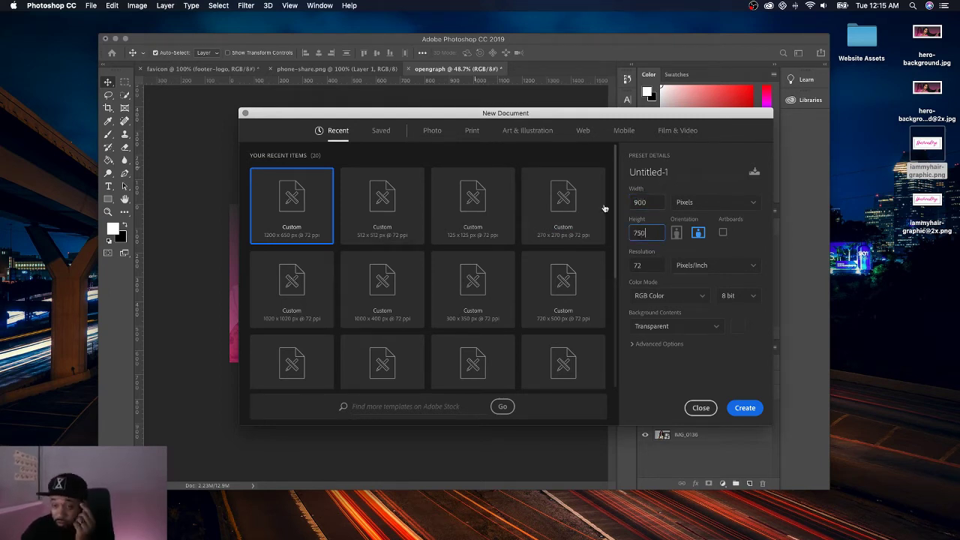
{"action": "double_click", "coordinate": [656, 172]}
{"action": "type", "text": "mobile hero"}
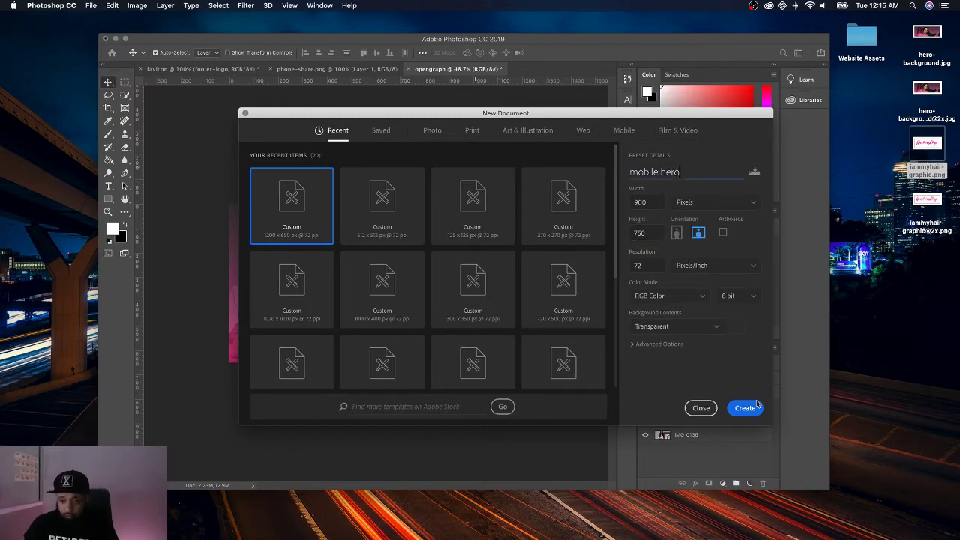
{"action": "left_click", "coordinate": [753, 405]}
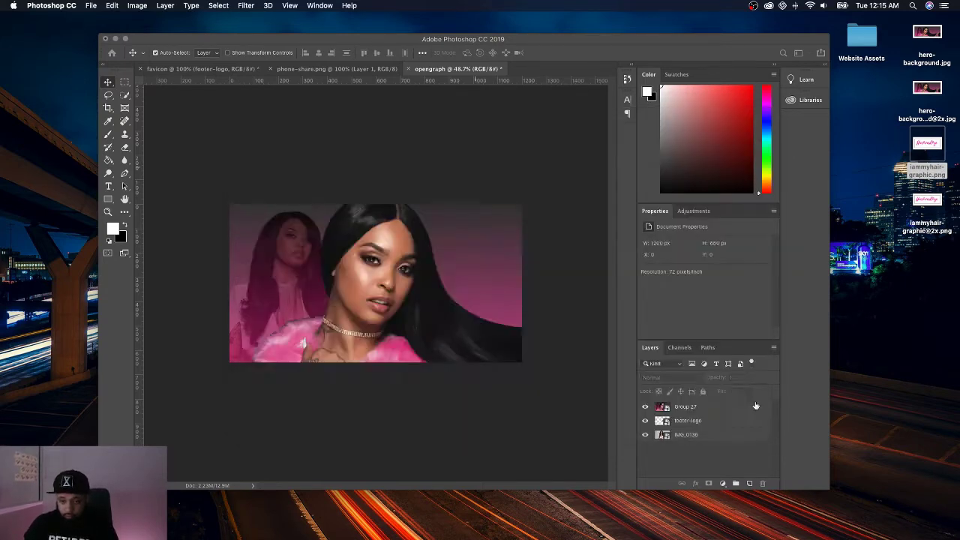
Step: Crop the mobile hero canvas to a narrower portrait shape and bring in the IMG_0136 photo
{"action": "left_click", "coordinate": [108, 109]}
{"action": "left_click_drag", "start_coordinate": [555, 291], "coordinate": [494, 282]}
{"action": "left_click", "coordinate": [108, 83]}
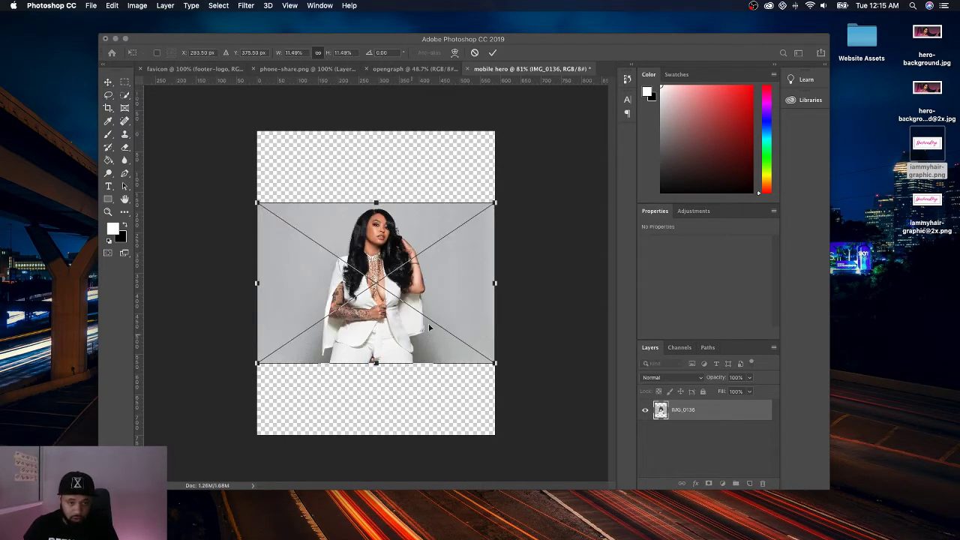
Step: Scale the IMG_0136 photo to about 25.7% so it covers the canvas, and center the woman in the frame
{"action": "left_click_drag", "start_coordinate": [498, 364], "coordinate": [601, 435]}
{"action": "left_click_drag", "start_coordinate": [256, 202], "coordinate": [148, 126]}
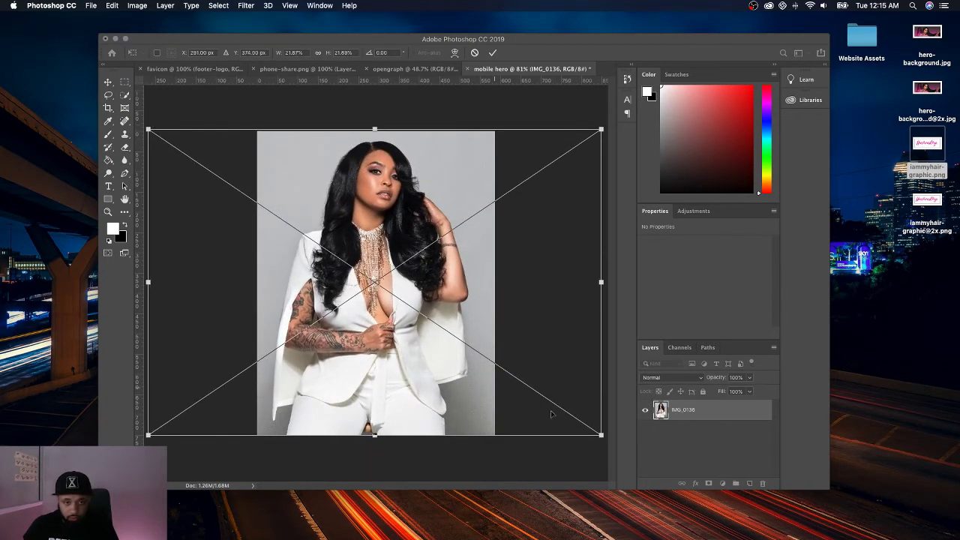
{"action": "key", "text": "super+minus"}
{"action": "left_click_drag", "start_coordinate": [567, 413], "coordinate": [628, 453]}
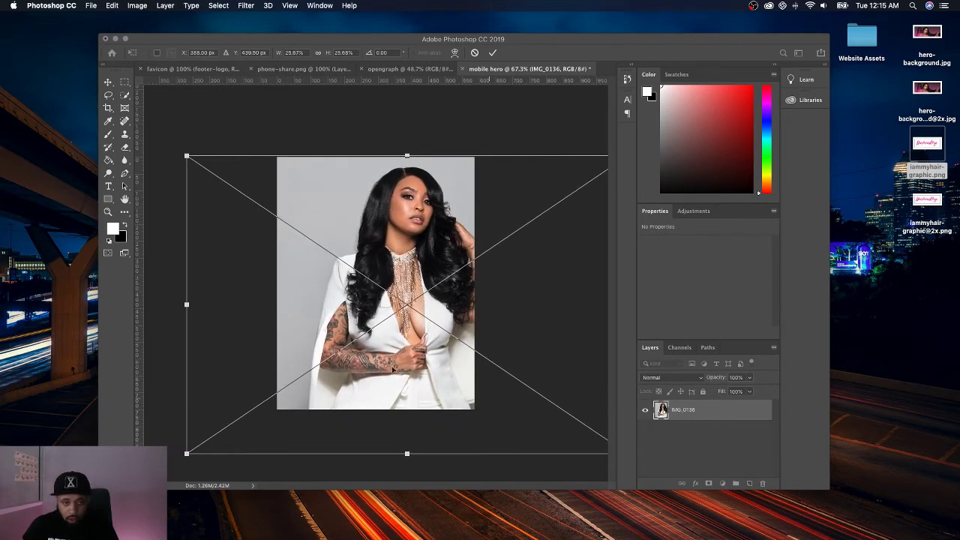
{"action": "left_click_drag", "start_coordinate": [392, 367], "coordinate": [356, 365]}
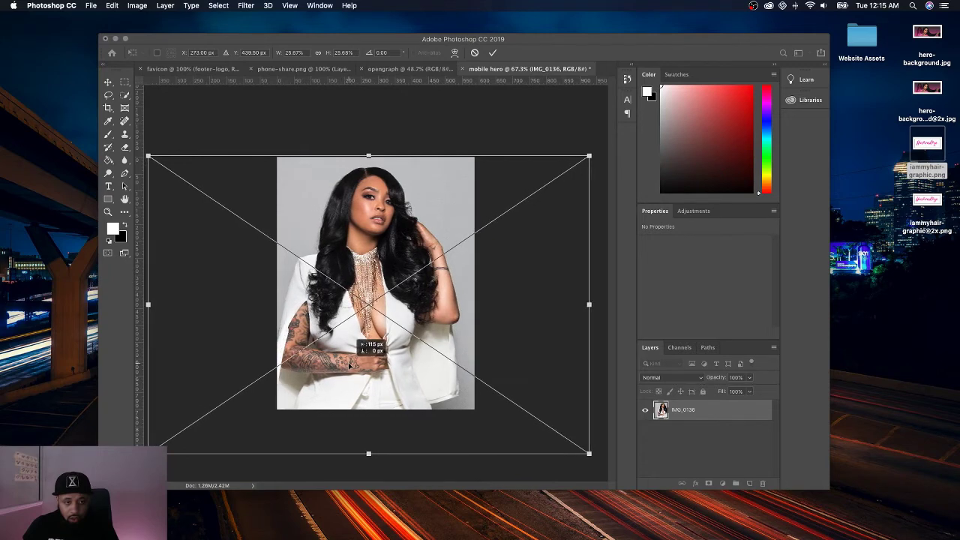
{"action": "key", "text": "Return"}
Step: Crop the sides of the mobile hero canvas to a width of about 569 px
{"action": "left_click", "coordinate": [108, 107]}
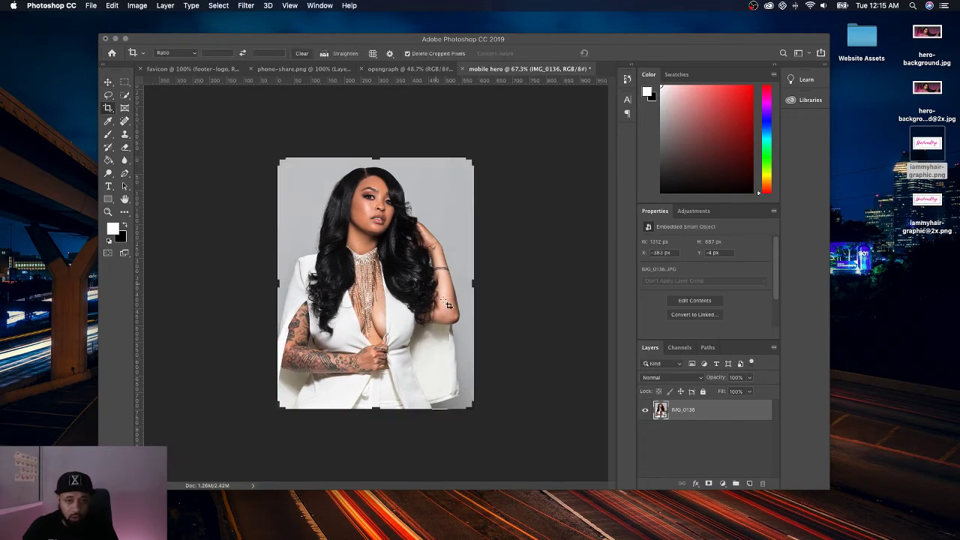
{"action": "left_click_drag", "start_coordinate": [472, 283], "coordinate": [465, 281]}
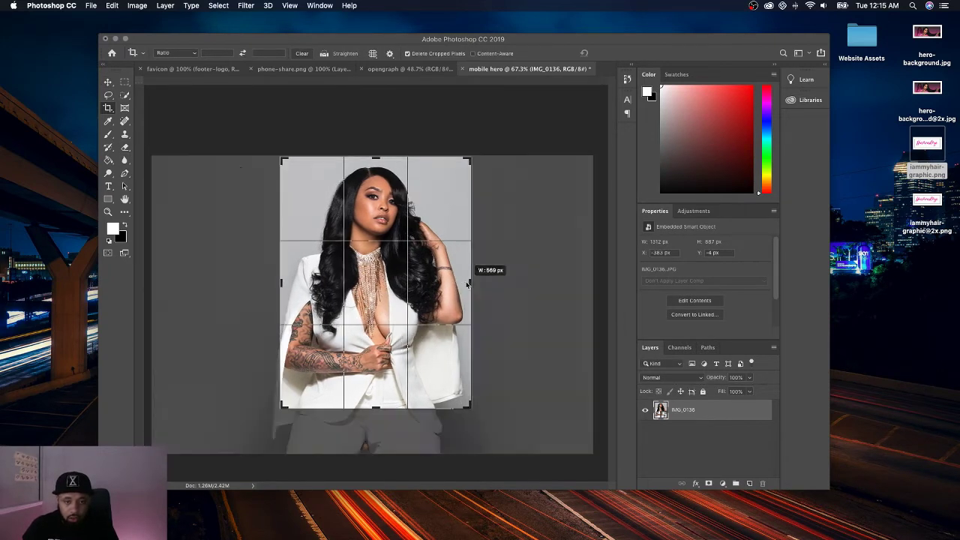
{"action": "key", "text": "Return"}
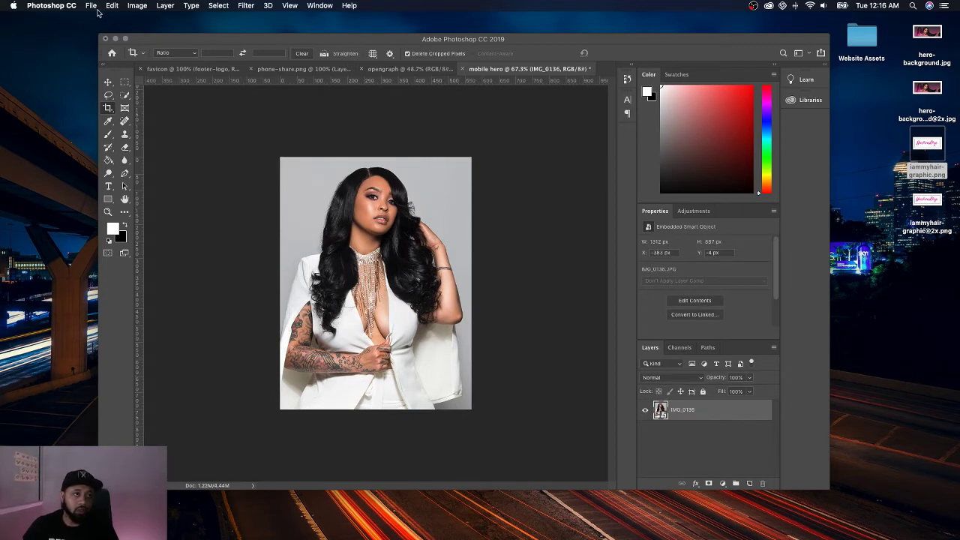
{"action": "left_click", "coordinate": [94, 7]}
{"action": "left_click", "coordinate": [109, 110]}
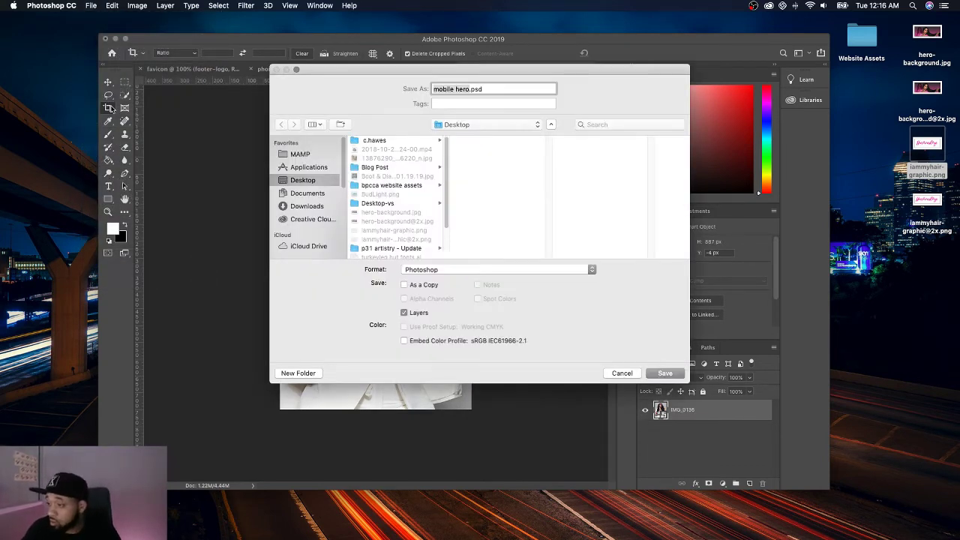
{"action": "left_click", "coordinate": [621, 372]}
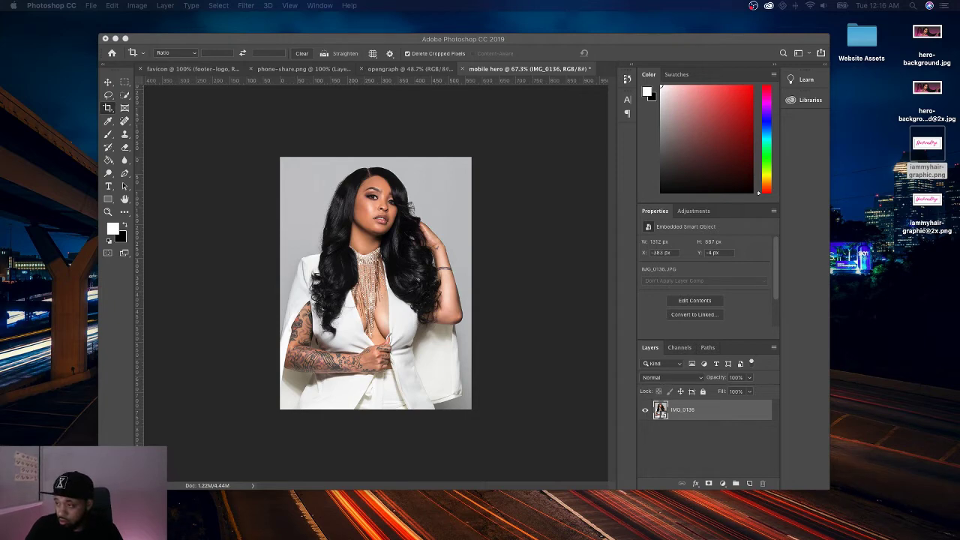
Step: Paste the copied pink gradient overlay as a new layer above the IMG_0136 photo
{"action": "left_click", "coordinate": [547, 402]}
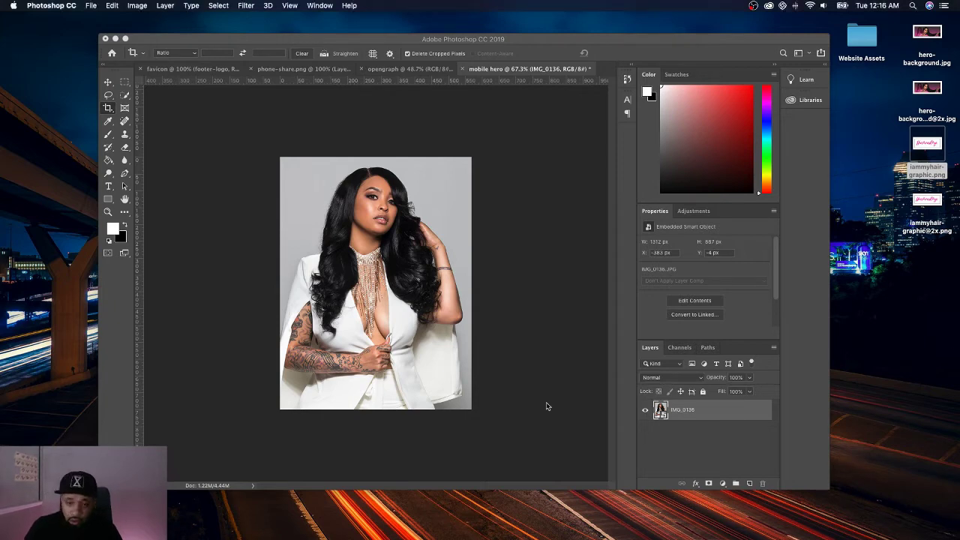
{"action": "left_click", "coordinate": [542, 398]}
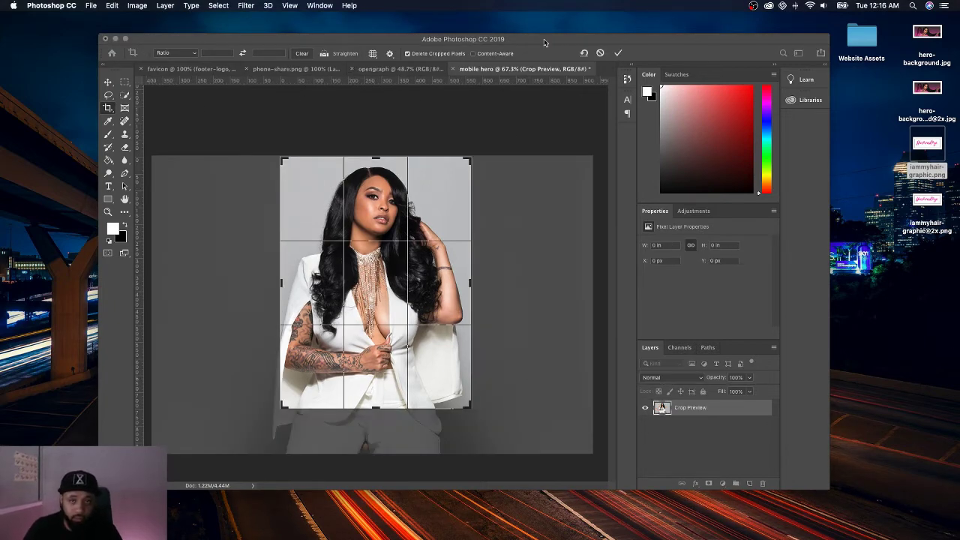
{"action": "left_click", "coordinate": [618, 52]}
{"action": "key", "text": "ctrl+v"}
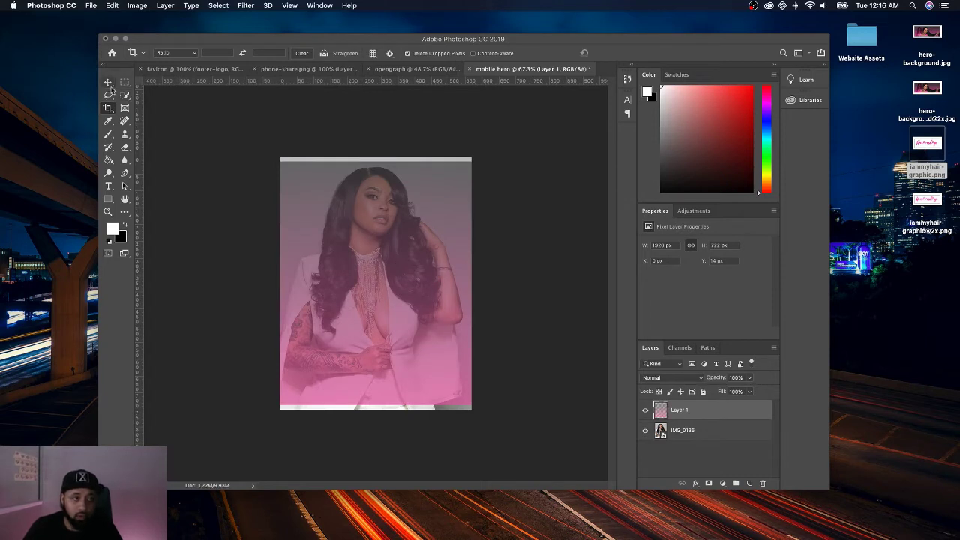
Step: Move the gradient overlay down, scale it to about 105.6%, and align it with the canvas's left edge to cover the photo
{"action": "left_click", "coordinate": [108, 81]}
{"action": "left_click_drag", "start_coordinate": [390, 293], "coordinate": [384, 304]}
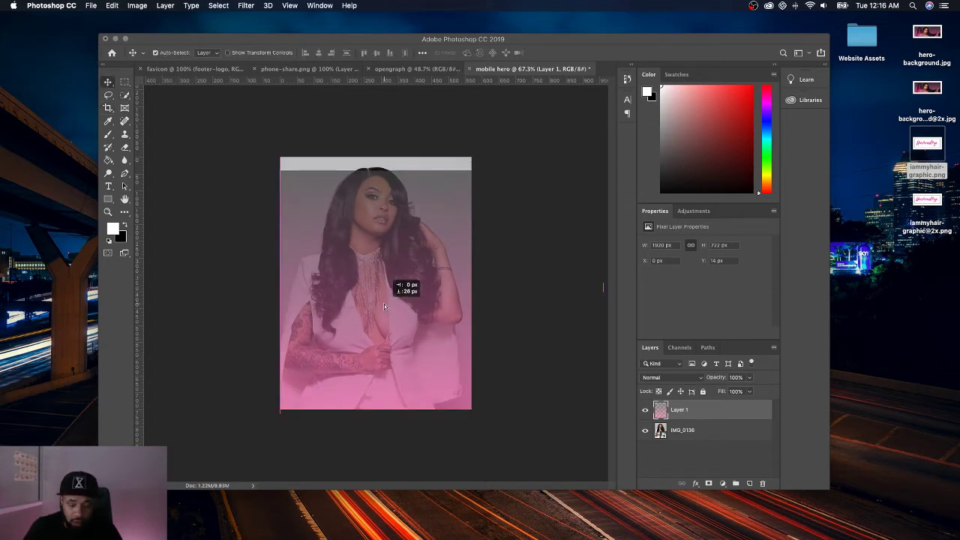
{"action": "key", "text": "super+t"}
{"action": "left_click_drag", "start_coordinate": [274, 168], "coordinate": [243, 147]}
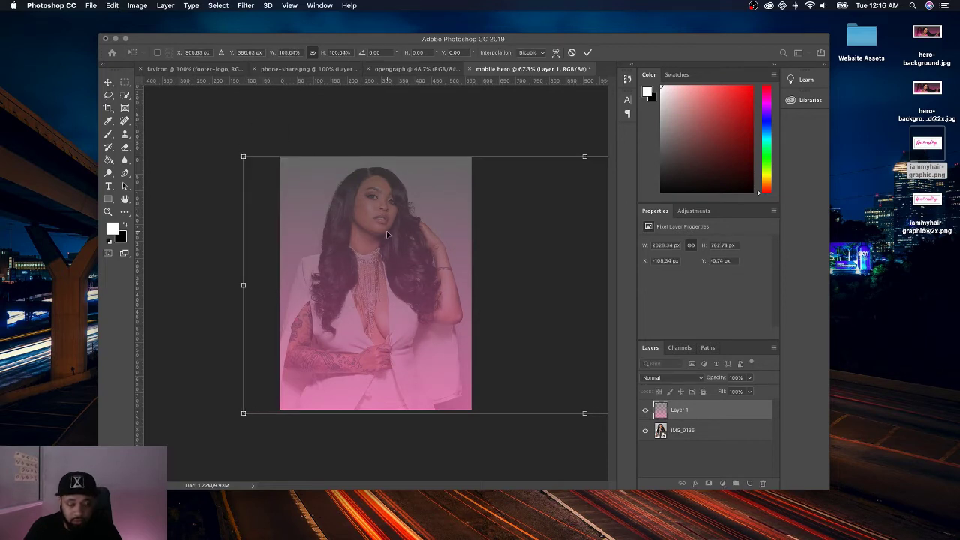
{"action": "left_click_drag", "start_coordinate": [385, 226], "coordinate": [423, 228]}
Step: Fit the gradient overlay to the 569 px canvas width and commit the transform
{"action": "key", "text": "super+minus"}
{"action": "key", "text": "super+minus"}
{"action": "key", "text": "super+minus"}
{"action": "key", "text": "super+minus"}
{"action": "key", "text": "super+minus"}
{"action": "key", "text": "super+minus"}
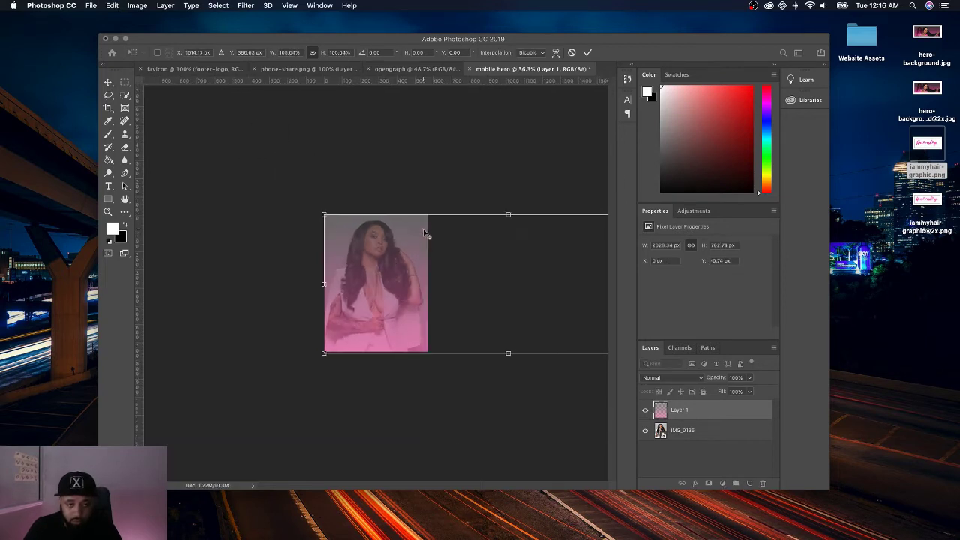
{"action": "left_click_drag", "start_coordinate": [454, 281], "coordinate": [387, 284]}
{"action": "key", "text": "super+z"}
{"action": "key", "text": "Return"}
{"action": "key", "text": "super+0"}
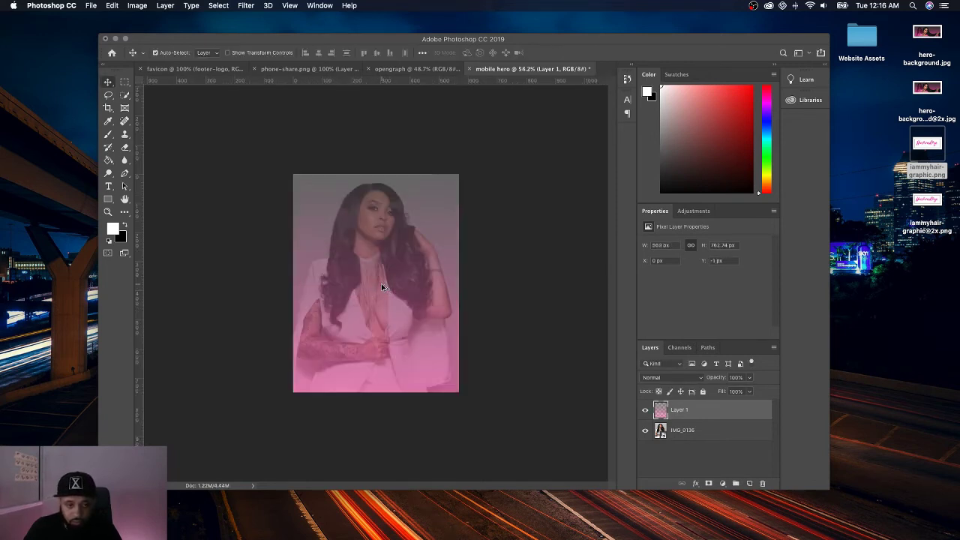
{"action": "key", "text": "super+minus"}
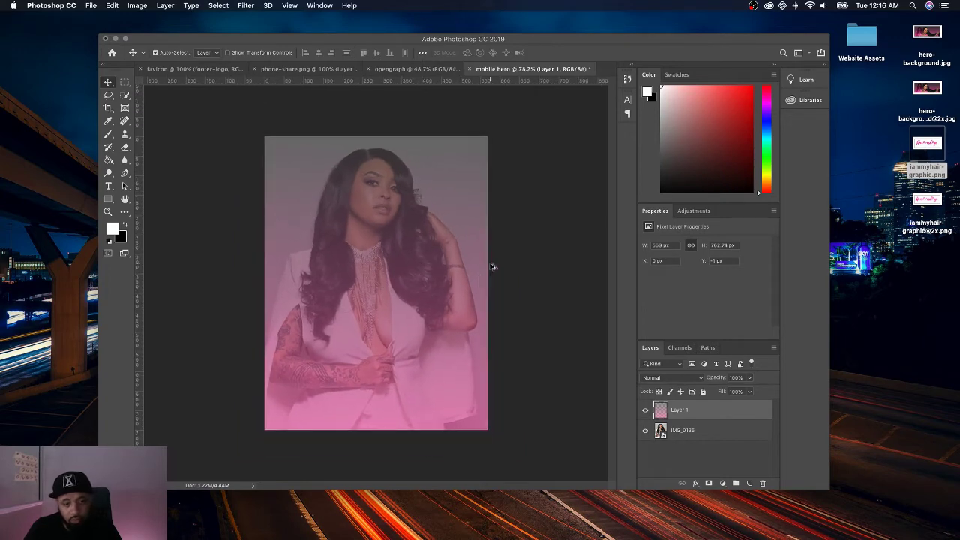
Step: Save the composition to the Desktop as a JPEG named mobile hero.jpg
{"action": "left_click", "coordinate": [91, 6]}
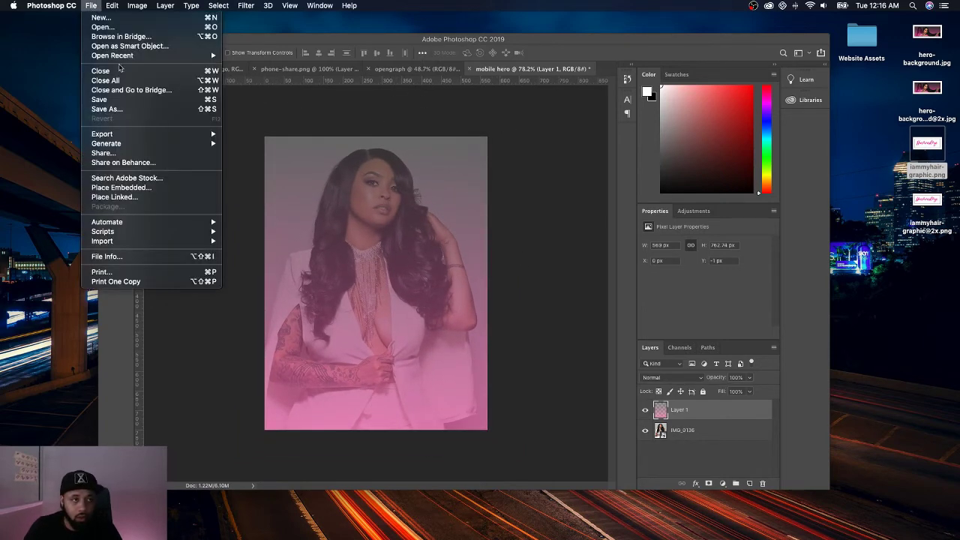
{"action": "left_click", "coordinate": [124, 109]}
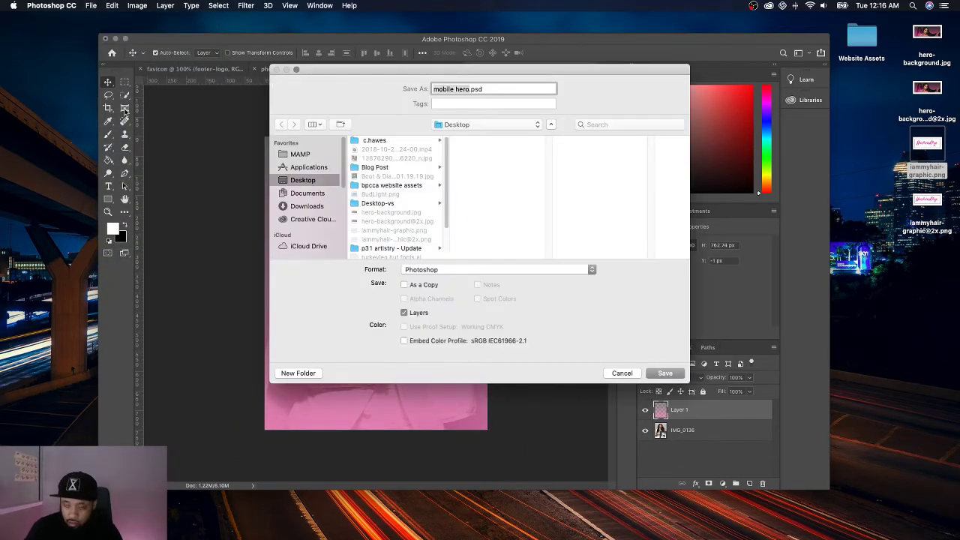
{"action": "left_click", "coordinate": [464, 270]}
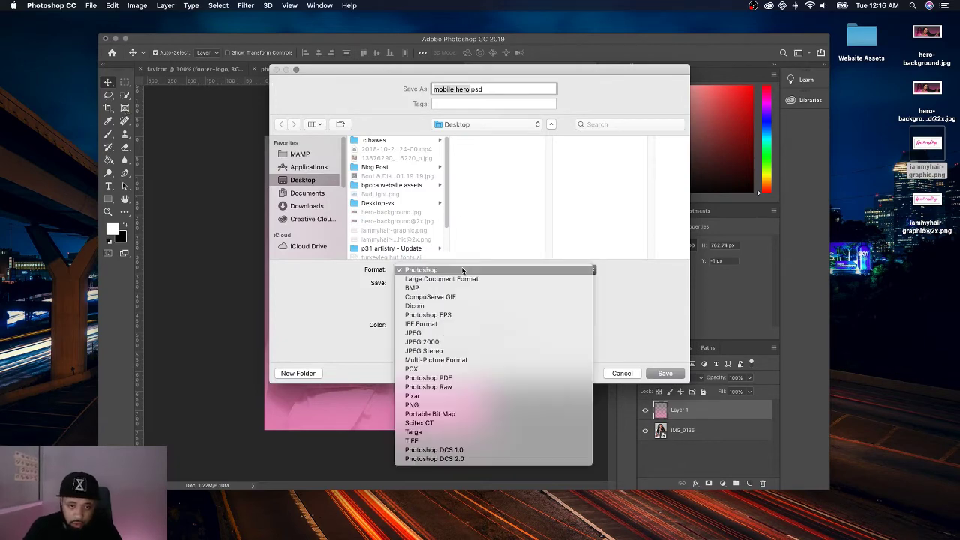
{"action": "left_click", "coordinate": [448, 325]}
{"action": "left_click", "coordinate": [665, 372]}
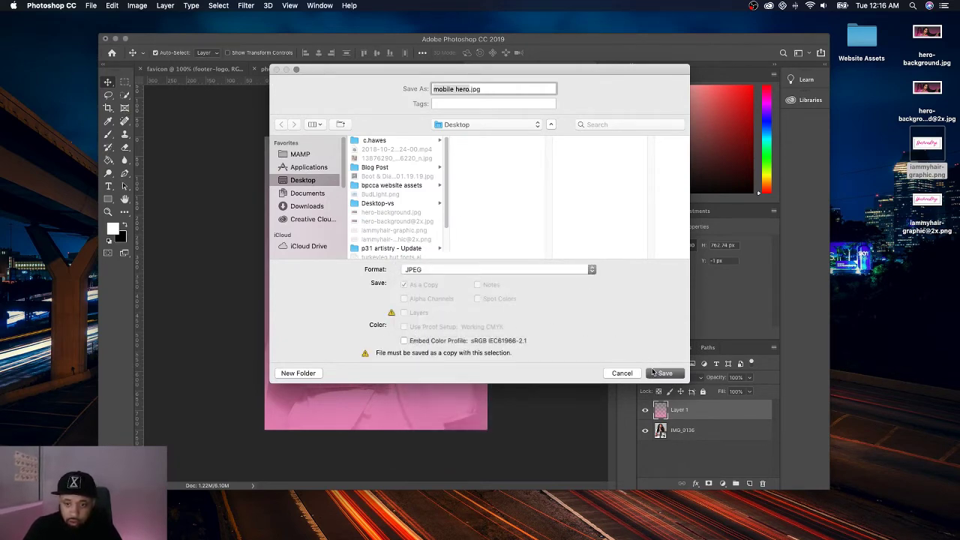
{"action": "left_click", "coordinate": [543, 141]}
Step: Switch to Chrome, resume editing the Home page, and open the background photo settings of the second hero row
{"action": "key", "text": "ctrl+Left"}
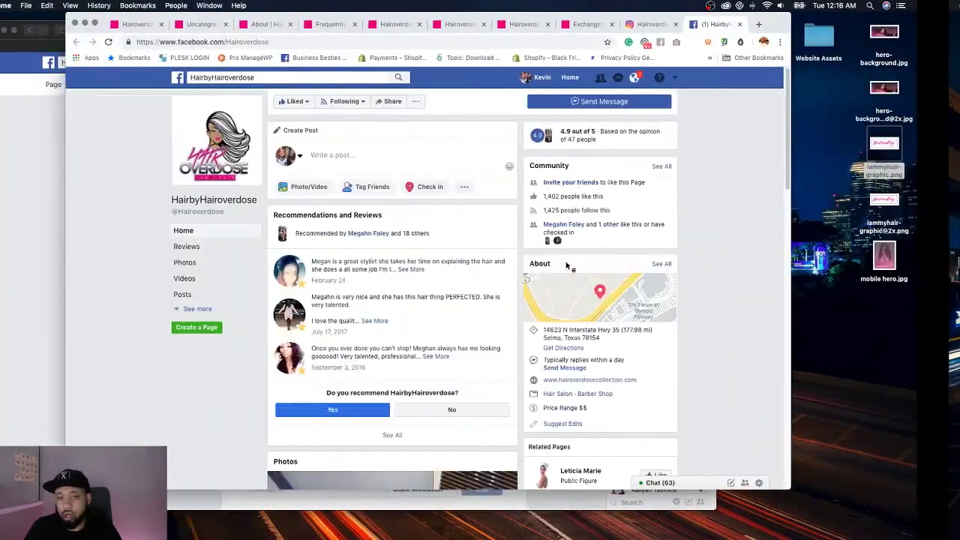
{"action": "key", "text": "ctrl+Left"}
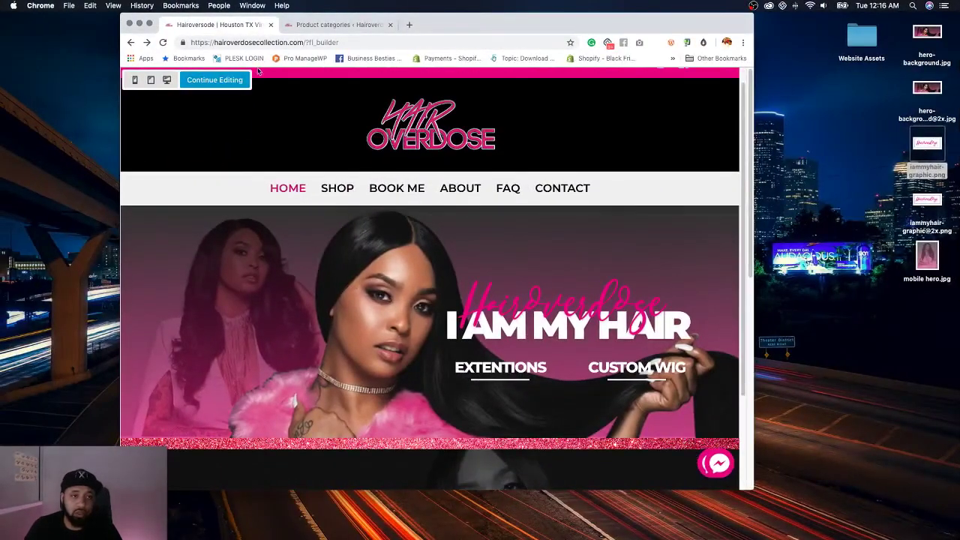
{"action": "left_click", "coordinate": [215, 80]}
{"action": "scroll", "coordinate": [431, 214], "scroll_direction": "down", "scroll_amount": 5}
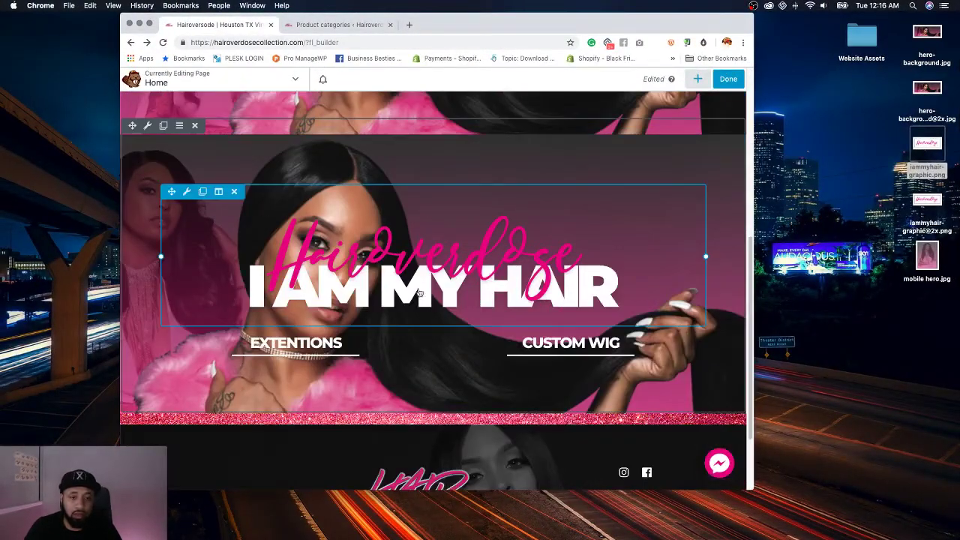
{"action": "left_click", "coordinate": [147, 126]}
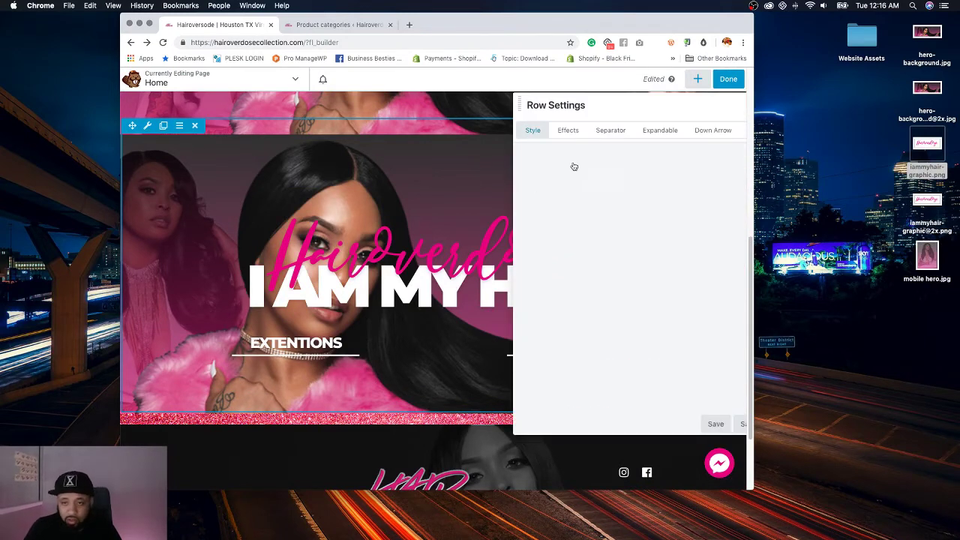
{"action": "left_click_drag", "start_coordinate": [602, 108], "coordinate": [477, 106]}
{"action": "scroll", "coordinate": [563, 247], "scroll_direction": "down", "scroll_amount": 10}
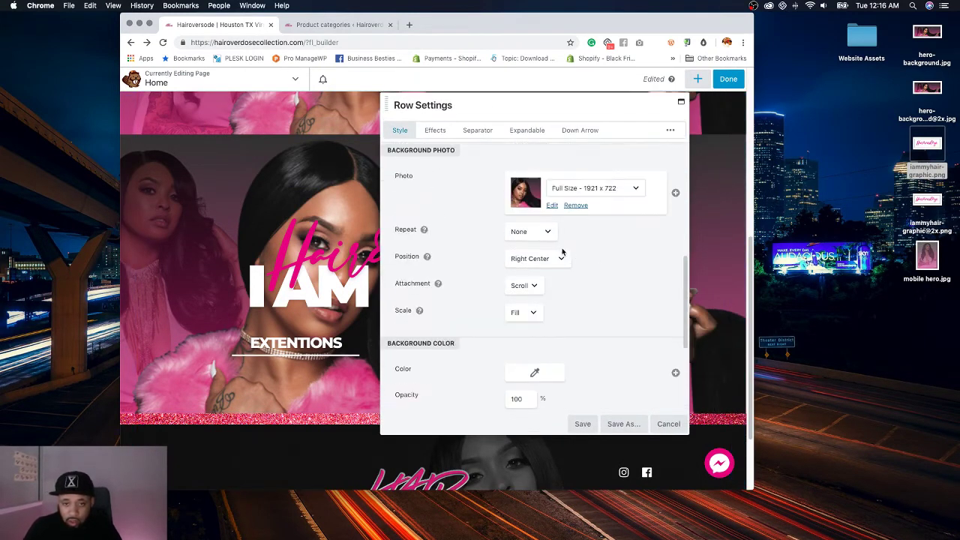
Step: Replace the second hero row's background photo with mobile hero.jpg, uploaded from the desktop
{"action": "left_click", "coordinate": [575, 208]}
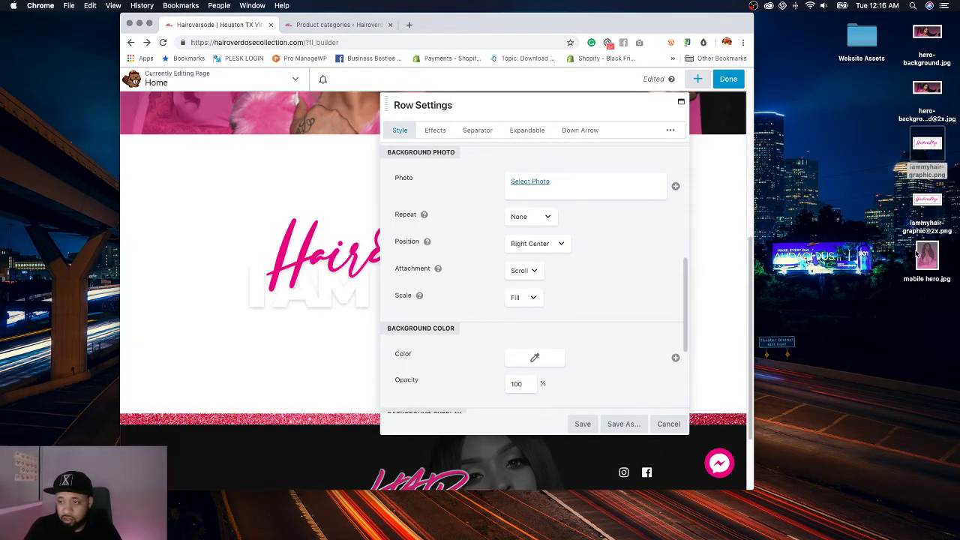
{"action": "left_click", "coordinate": [529, 181]}
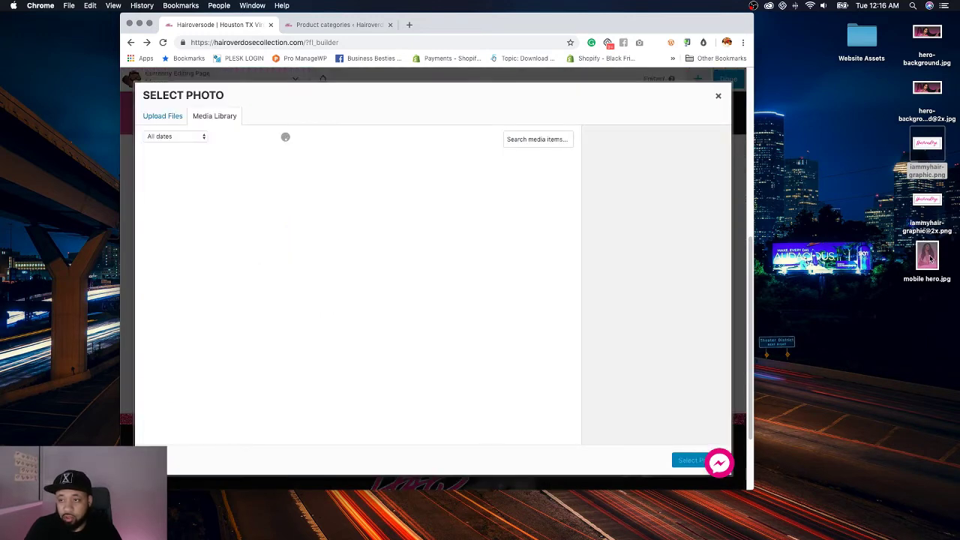
{"action": "left_click_drag", "start_coordinate": [926, 257], "coordinate": [498, 270]}
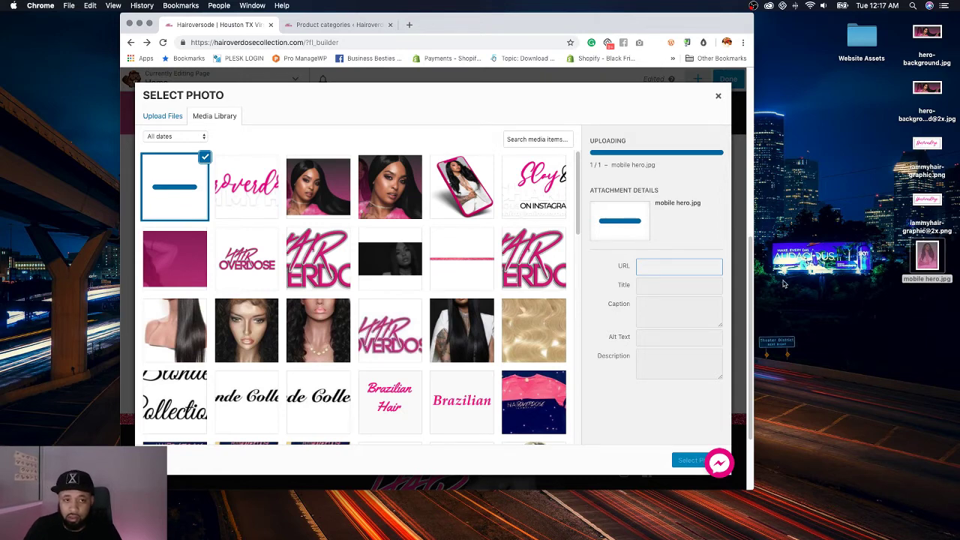
{"action": "left_click", "coordinate": [705, 461]}
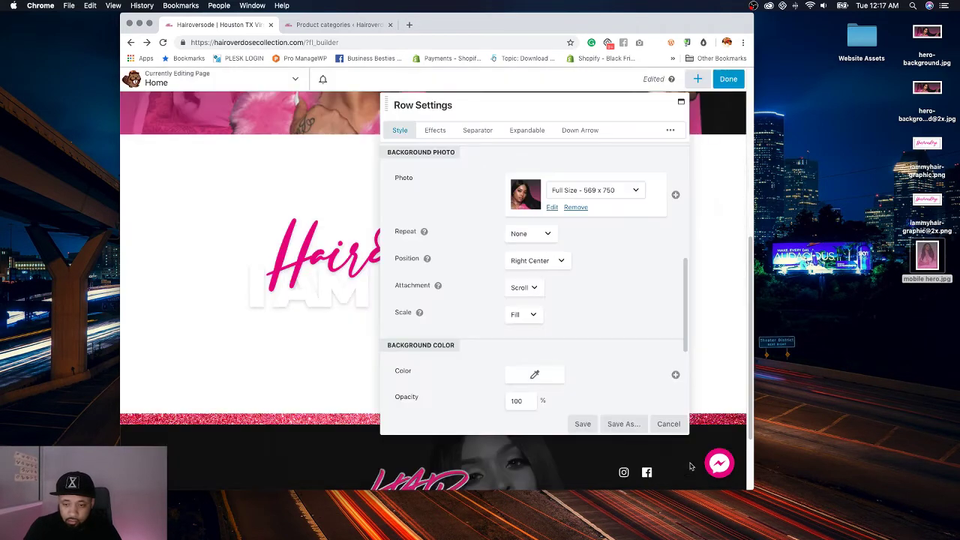
Step: Change the background photo's position to show the woman's face, save the row settings, and publish the Home page
{"action": "scroll", "coordinate": [580, 311], "scroll_direction": "down", "scroll_amount": 4}
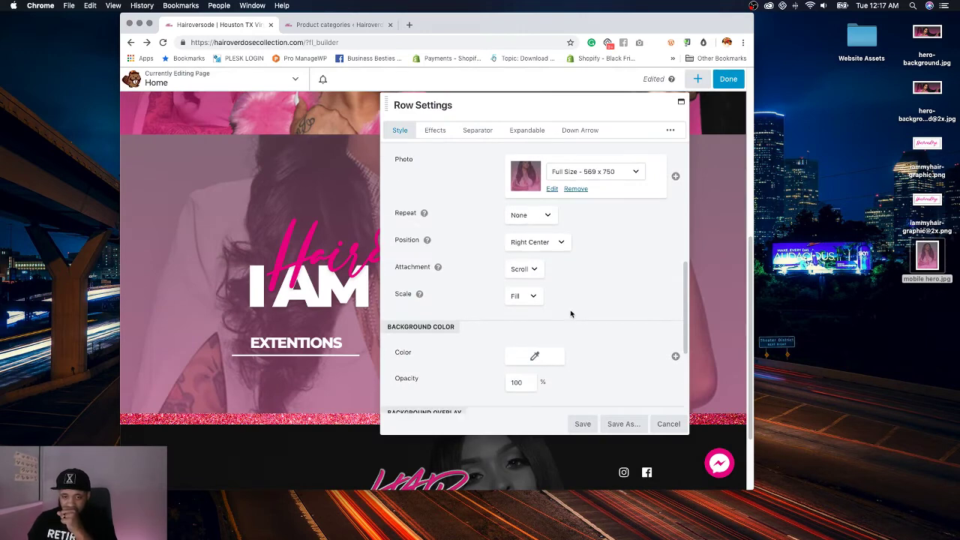
{"action": "scroll", "coordinate": [592, 306], "scroll_direction": "up", "scroll_amount": 3}
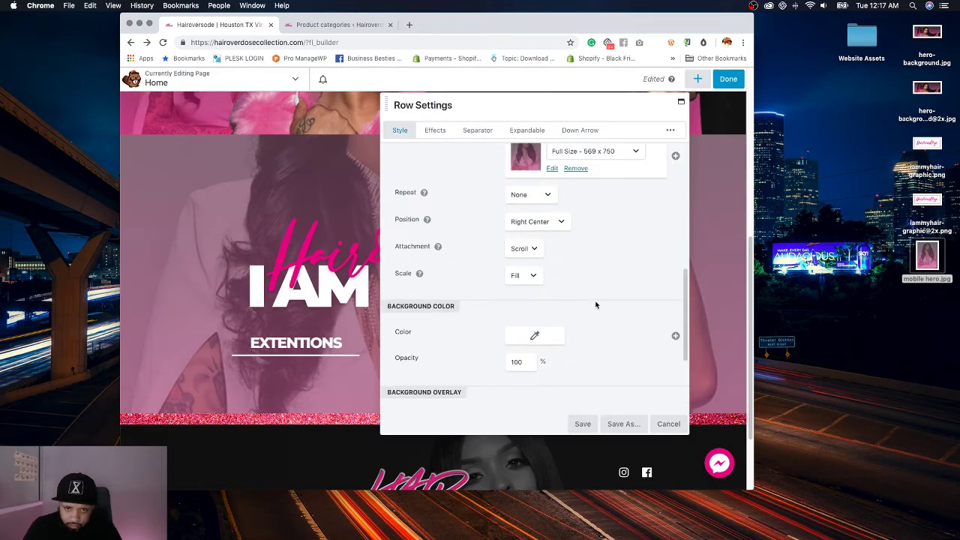
{"action": "left_click", "coordinate": [532, 224]}
{"action": "left_click", "coordinate": [541, 238]}
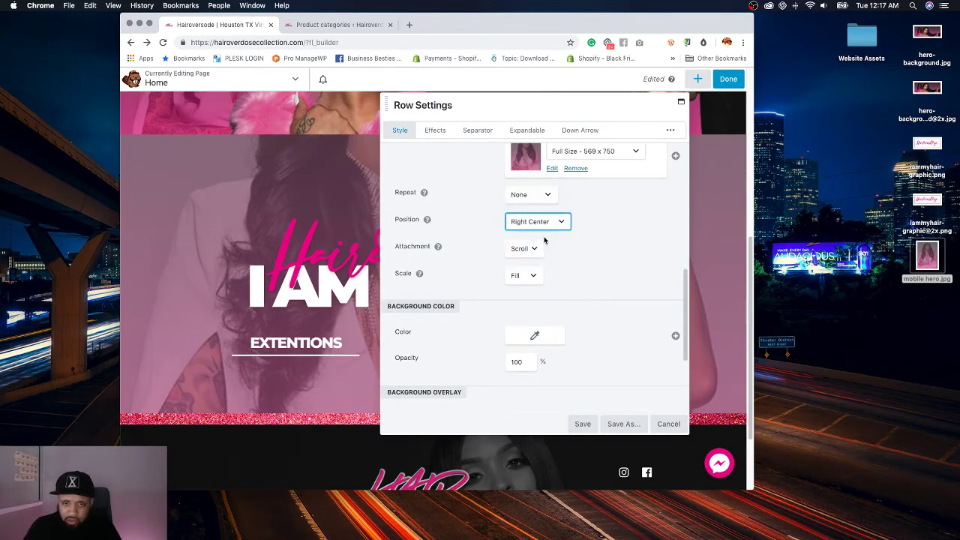
{"action": "left_click", "coordinate": [590, 425]}
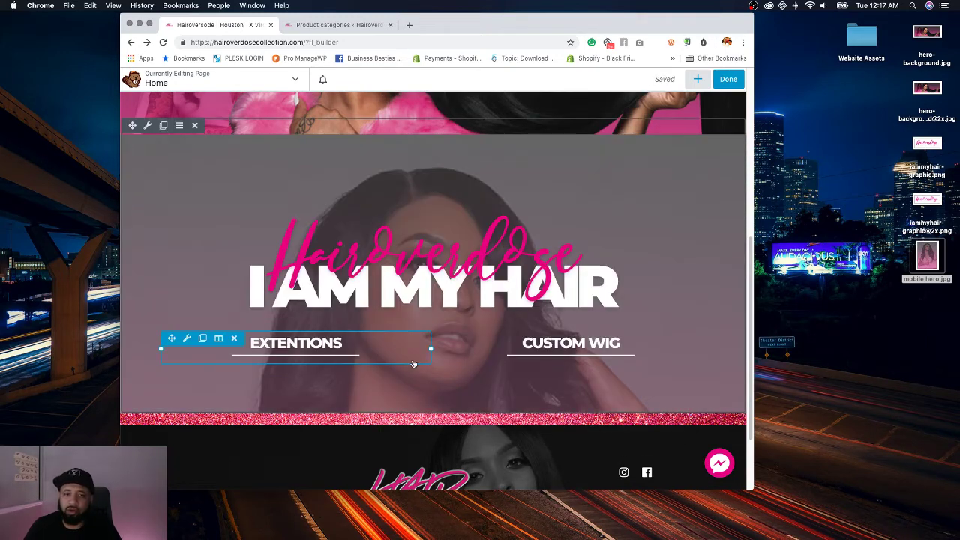
{"action": "left_click", "coordinate": [734, 81]}
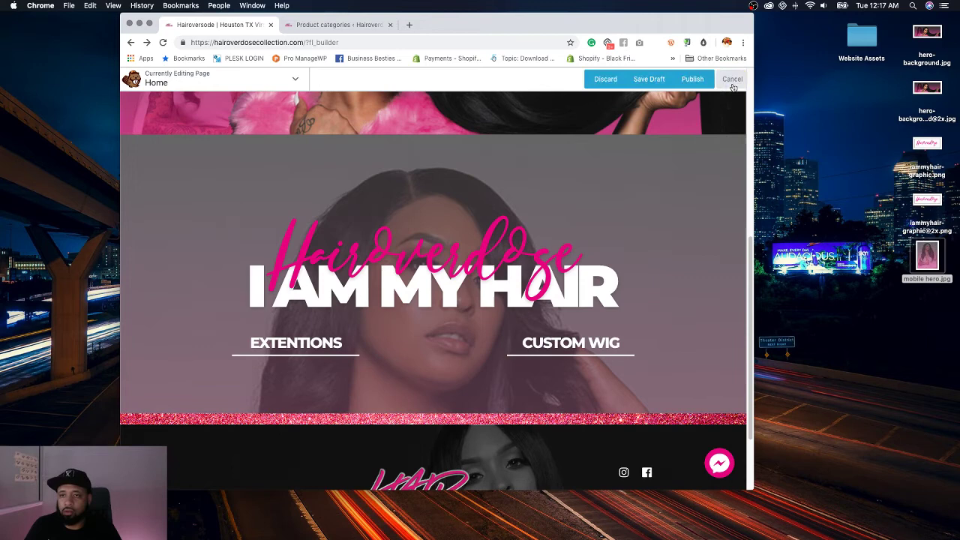
{"action": "left_click", "coordinate": [682, 78]}
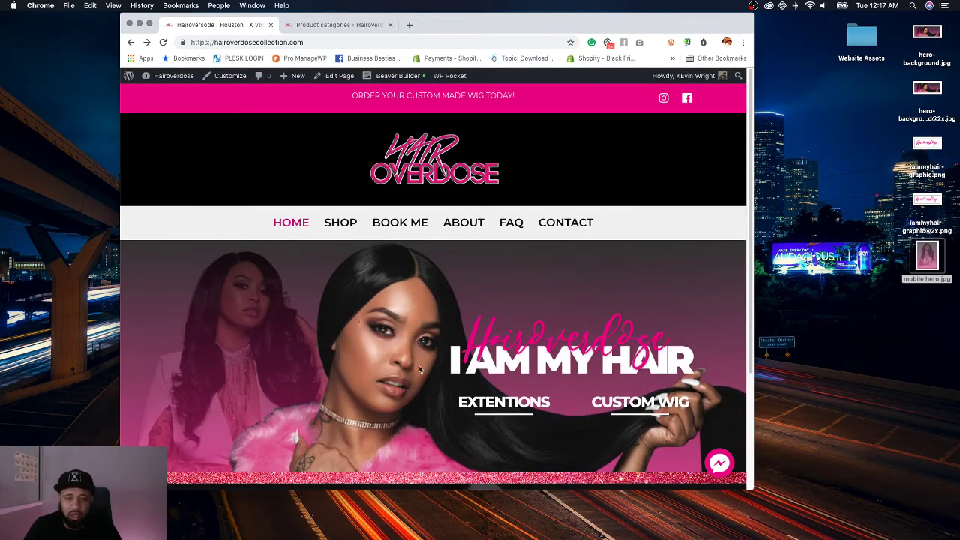
Step: Check the published home page at phone width, including its mobile menu, and review it again at the wider window size
{"action": "scroll", "coordinate": [420, 369], "scroll_direction": "down", "scroll_amount": 1}
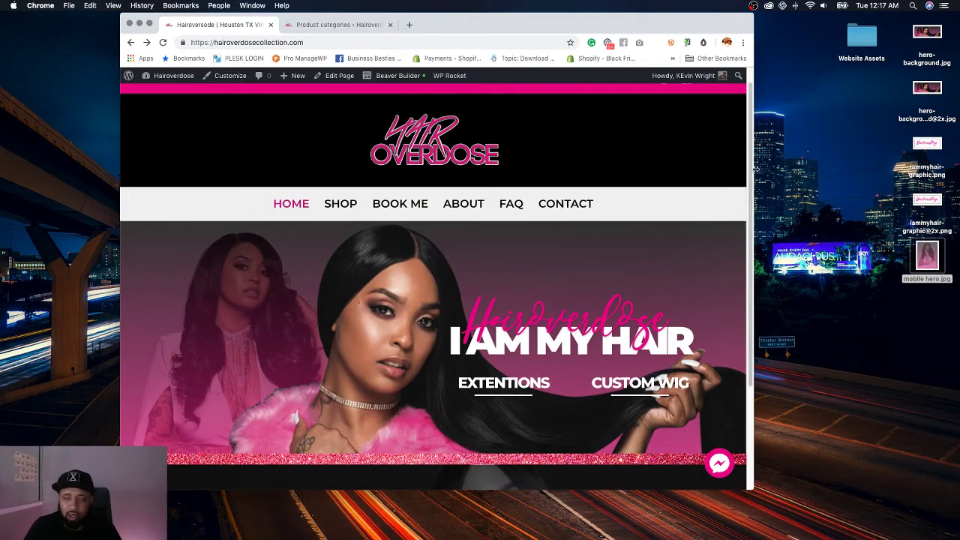
{"action": "left_click_drag", "start_coordinate": [753, 169], "coordinate": [246, 195]}
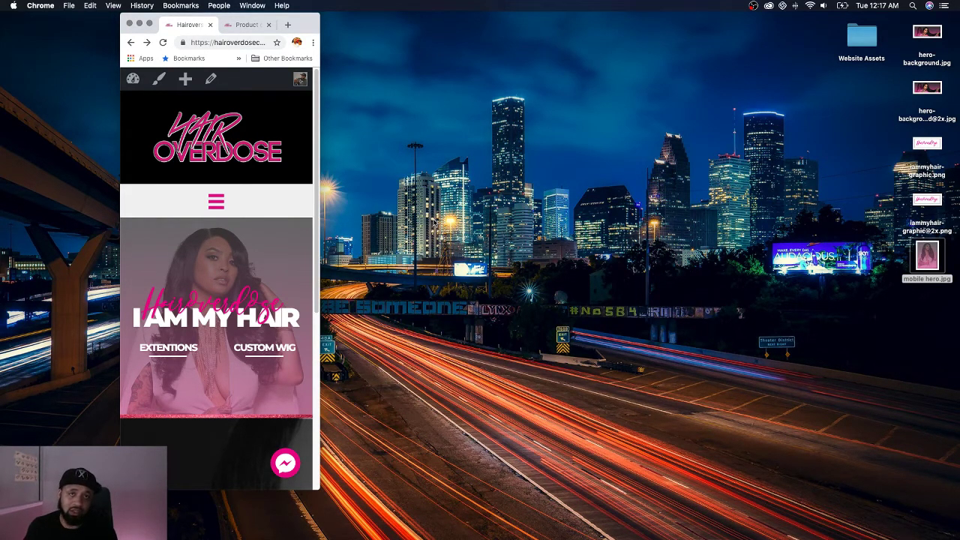
{"action": "left_click", "coordinate": [214, 203]}
{"action": "left_click", "coordinate": [215, 201]}
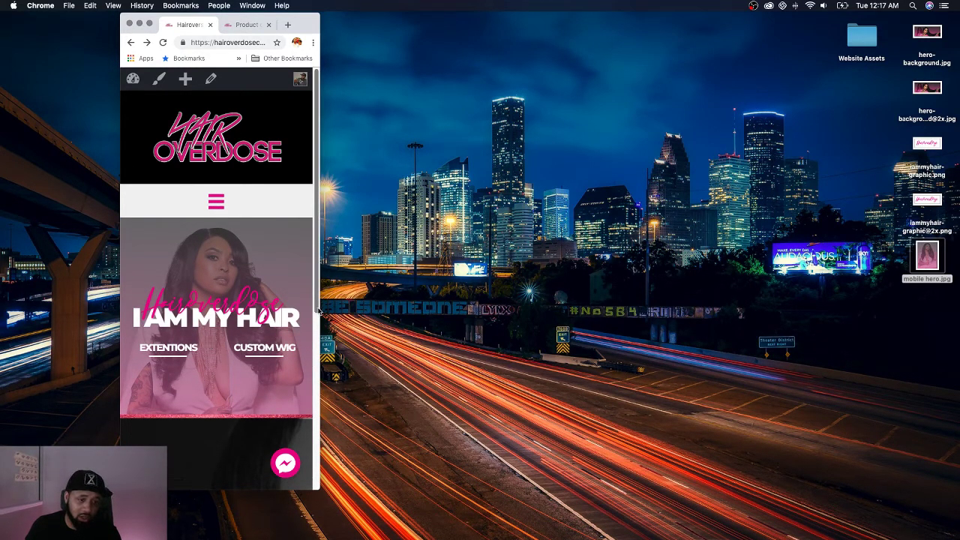
{"action": "left_click_drag", "start_coordinate": [319, 307], "coordinate": [759, 263]}
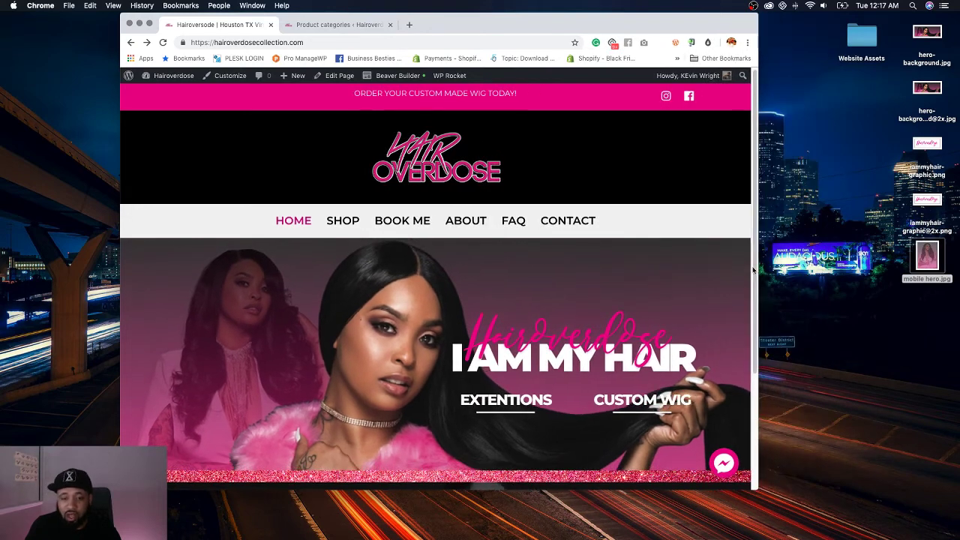
{"action": "scroll", "coordinate": [585, 303], "scroll_direction": "down", "scroll_amount": 2}
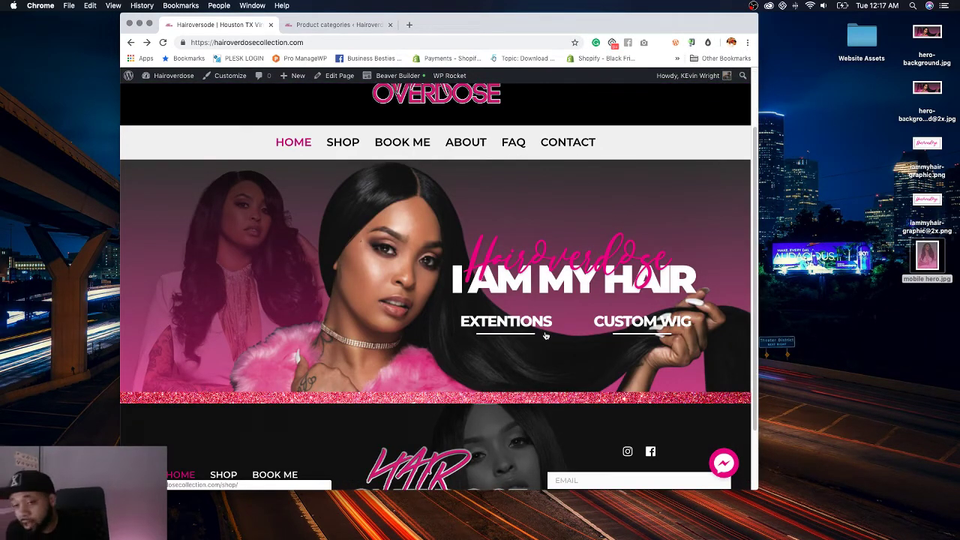
{"action": "scroll", "coordinate": [472, 320], "scroll_direction": "down", "scroll_amount": 2}
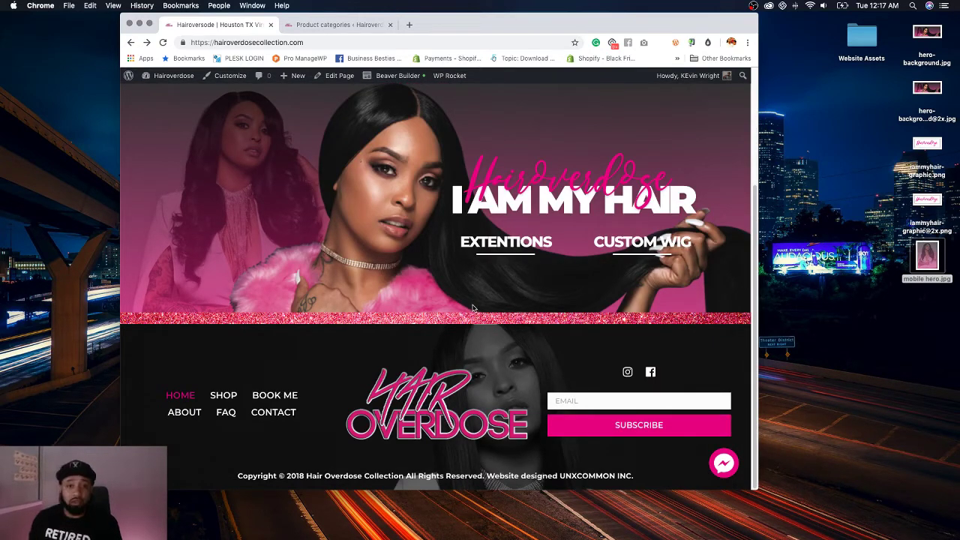
Step: Move the hero background, iammyhair-graphic, and mobile hero image files from the desktop into the Website Assets folder
{"action": "left_click_drag", "start_coordinate": [916, 316], "coordinate": [870, 48]}
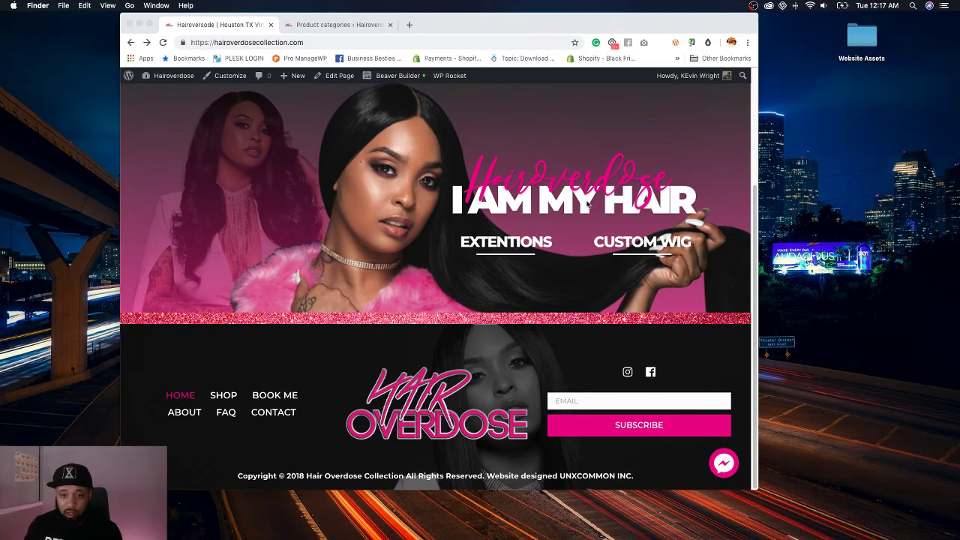
{"action": "scroll", "coordinate": [590, 199], "scroll_direction": "up", "scroll_amount": 4}
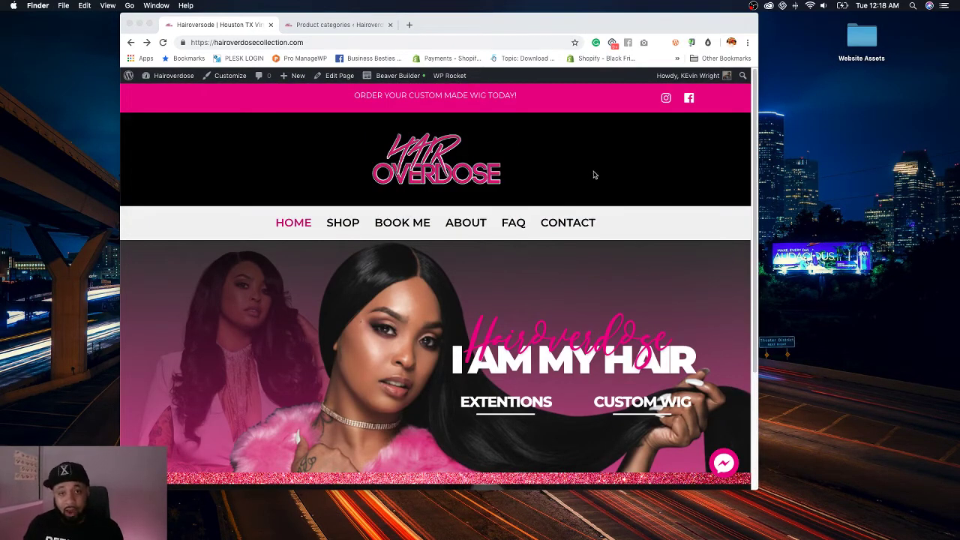
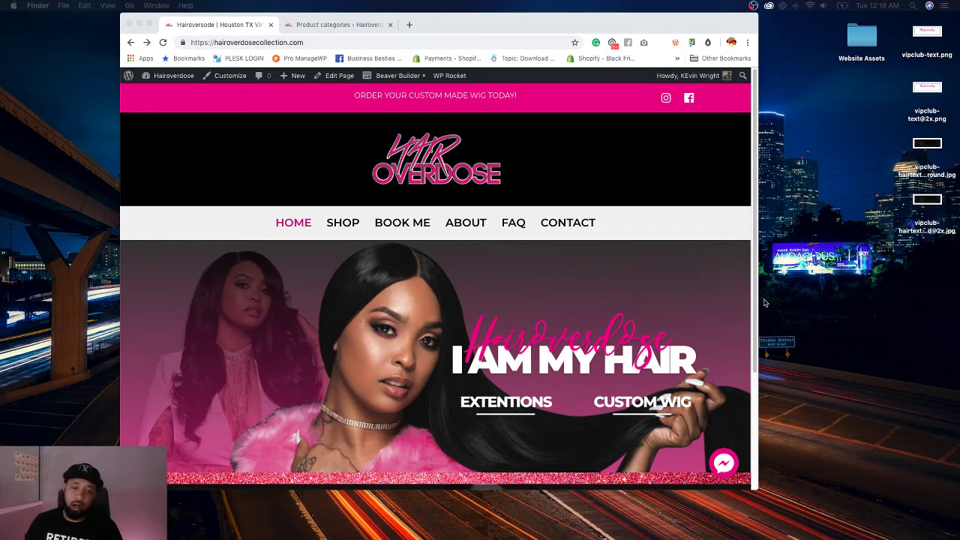
Step: Open the Home page for editing in Beaver Builder and go to the area below the mobile hero row
{"action": "scroll", "coordinate": [433, 180], "scroll_direction": "down", "scroll_amount": 3}
{"action": "left_click", "coordinate": [398, 75]}
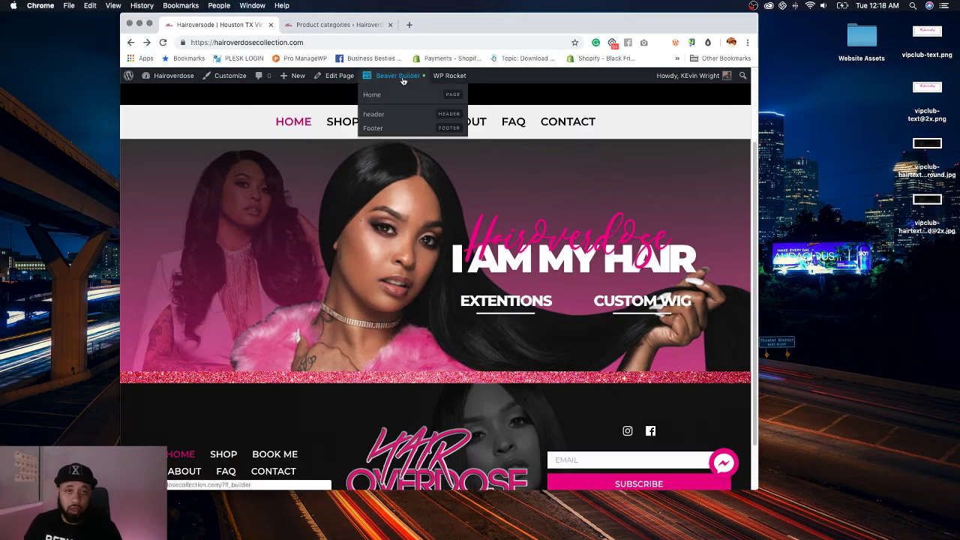
{"action": "scroll", "coordinate": [628, 274], "scroll_direction": "down", "scroll_amount": 5}
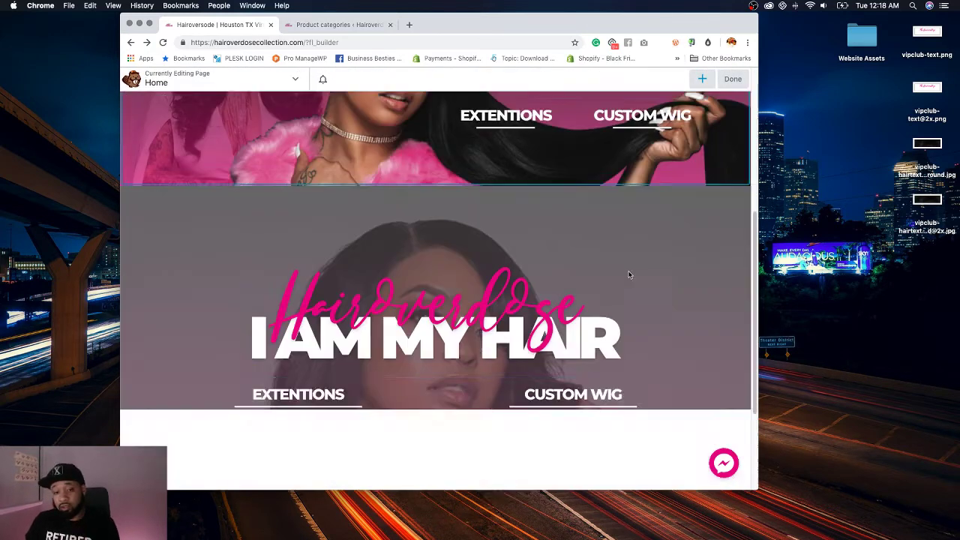
{"action": "left_click", "coordinate": [702, 79]}
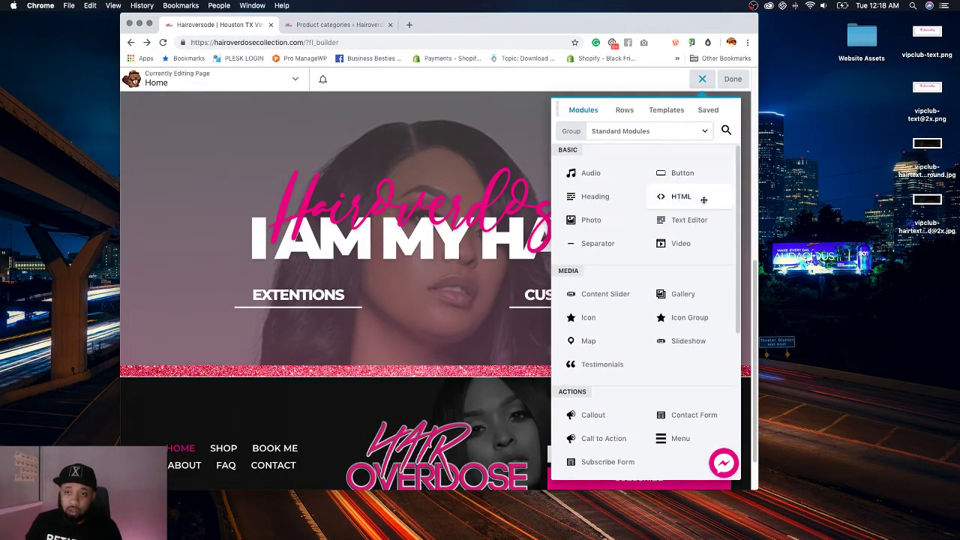
{"action": "left_click", "coordinate": [711, 111]}
{"action": "left_click_drag", "start_coordinate": [600, 153], "coordinate": [600, 153]}
{"action": "left_click", "coordinate": [733, 79]}
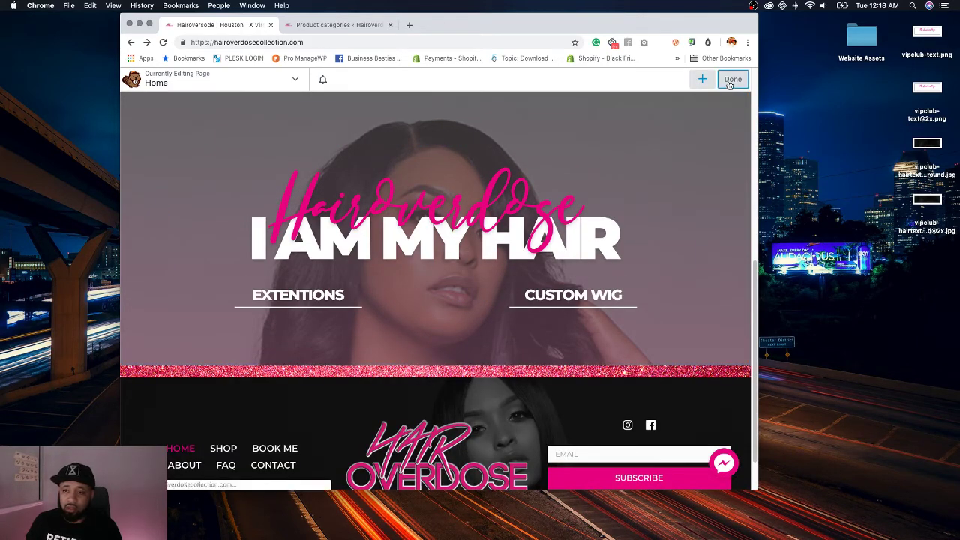
{"action": "left_click", "coordinate": [725, 94]}
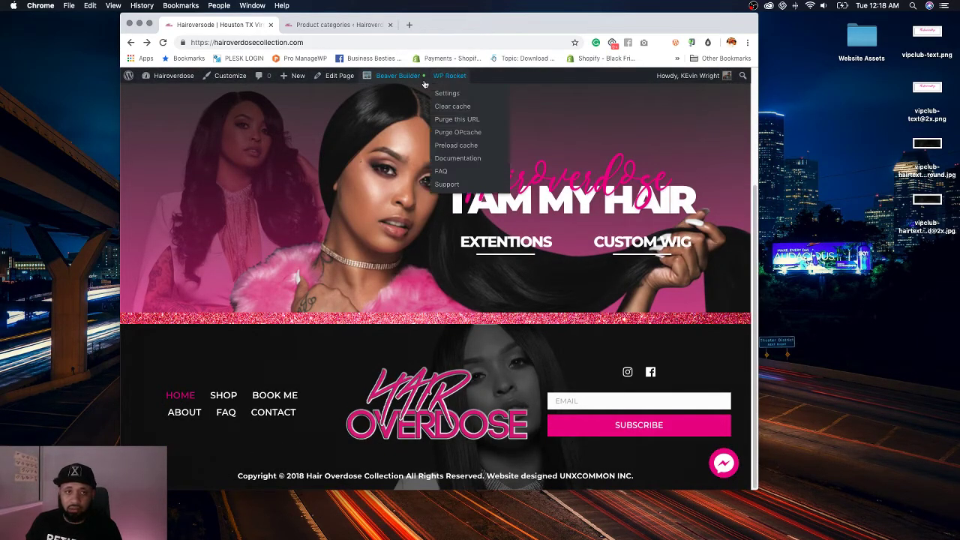
{"action": "mouse_move", "coordinate": [411, 83]}
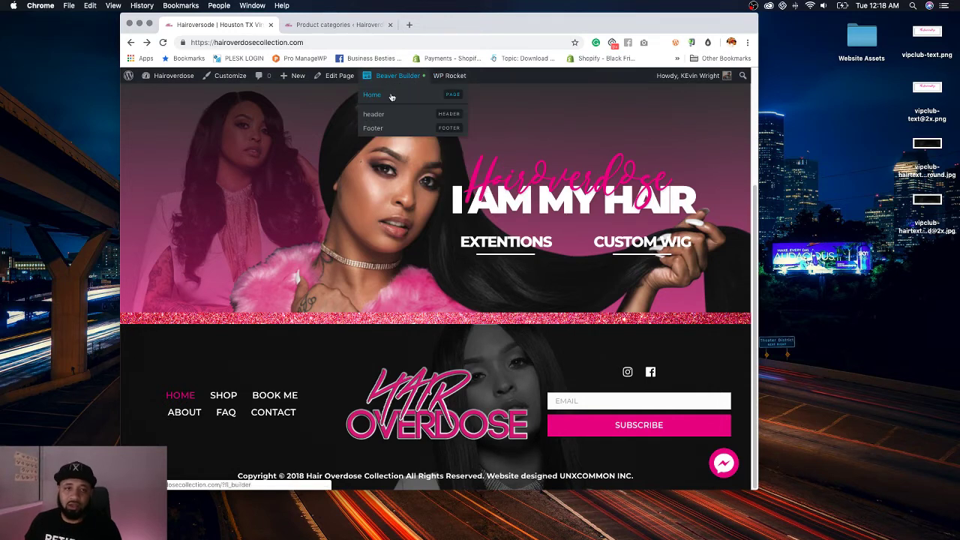
{"action": "left_click", "coordinate": [396, 95]}
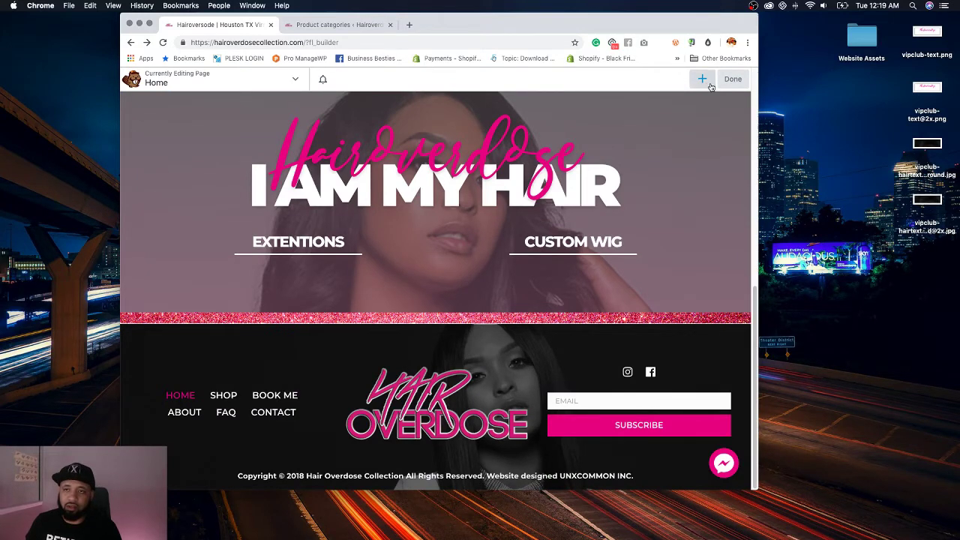
Step: Add a one-column row between the mobile hero row and the footer's glitter border
{"action": "left_click", "coordinate": [702, 78]}
{"action": "left_click", "coordinate": [597, 110]}
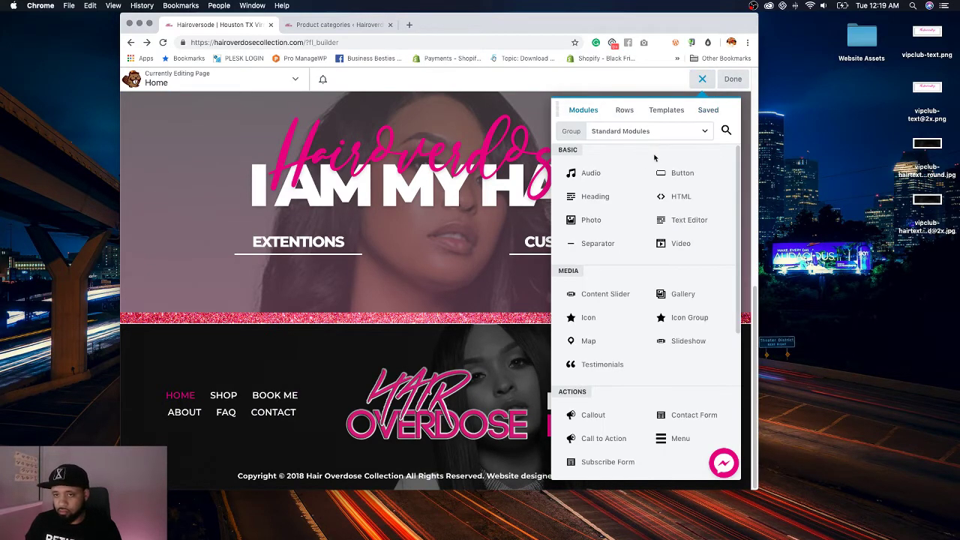
{"action": "left_click", "coordinate": [625, 109]}
{"action": "left_click_drag", "start_coordinate": [600, 169], "coordinate": [530, 307]}
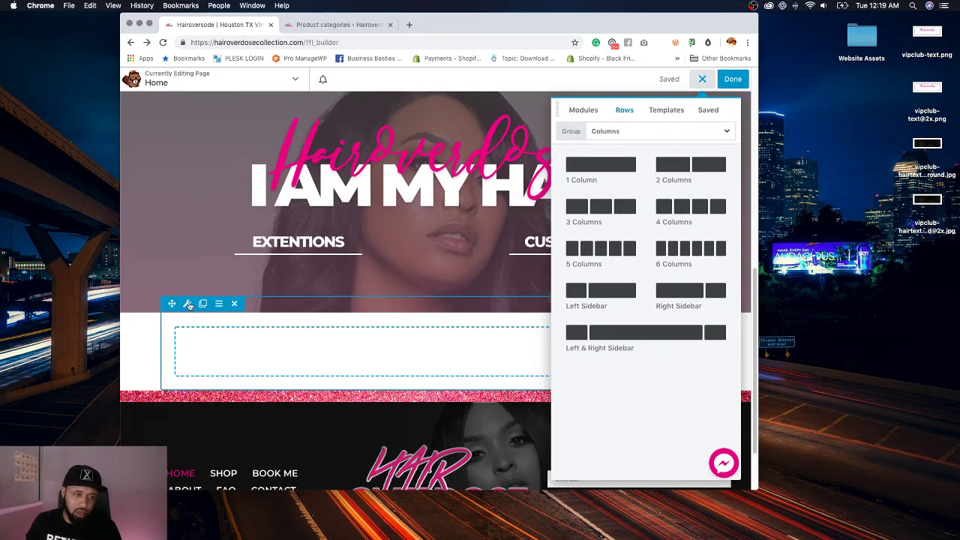
Step: Set all four desktop margins and all four desktop paddings of the new row to 0 px
{"action": "left_click", "coordinate": [187, 303]}
{"action": "left_click", "coordinate": [666, 132]}
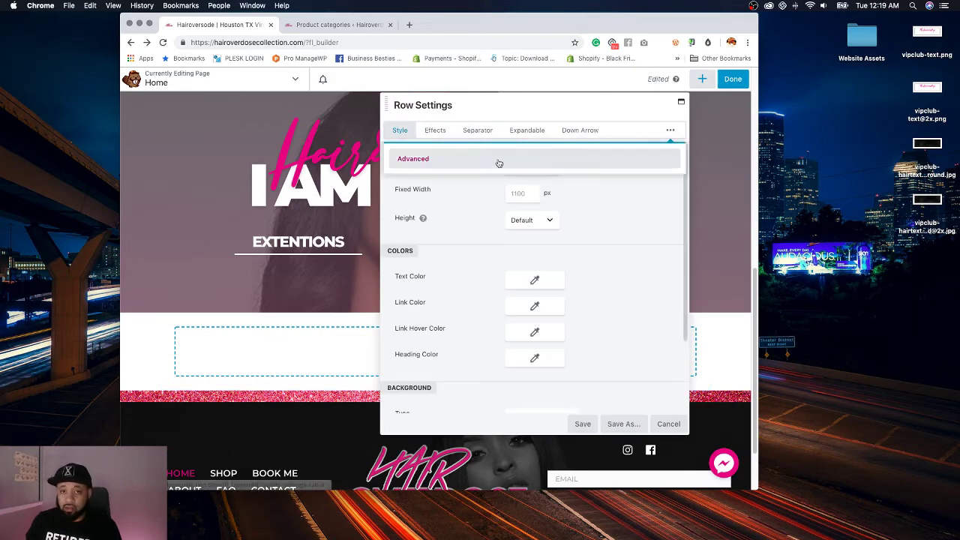
{"action": "left_click", "coordinate": [497, 160]}
{"action": "type", "text": "0"}
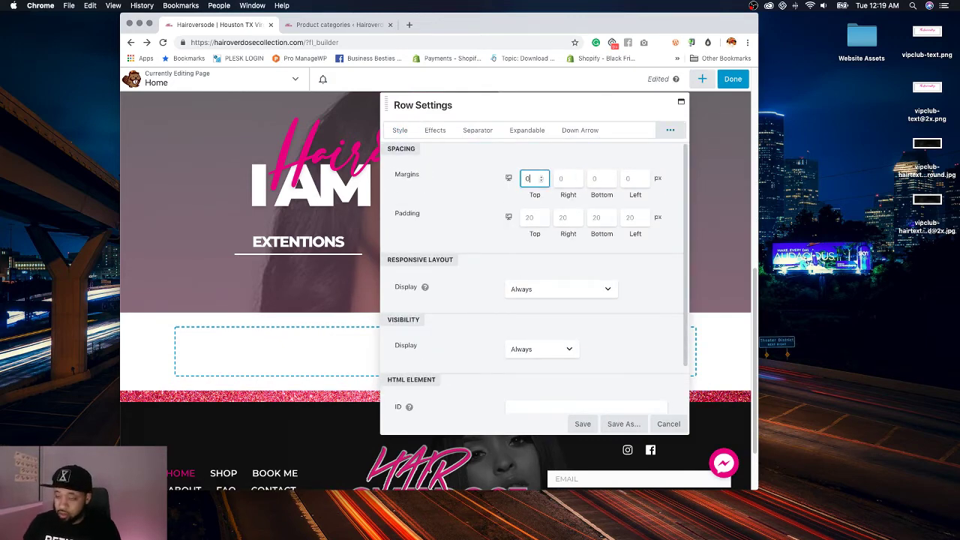
{"action": "type", "text": "\t0\t0\t0\t0\t0\t0\t0"}
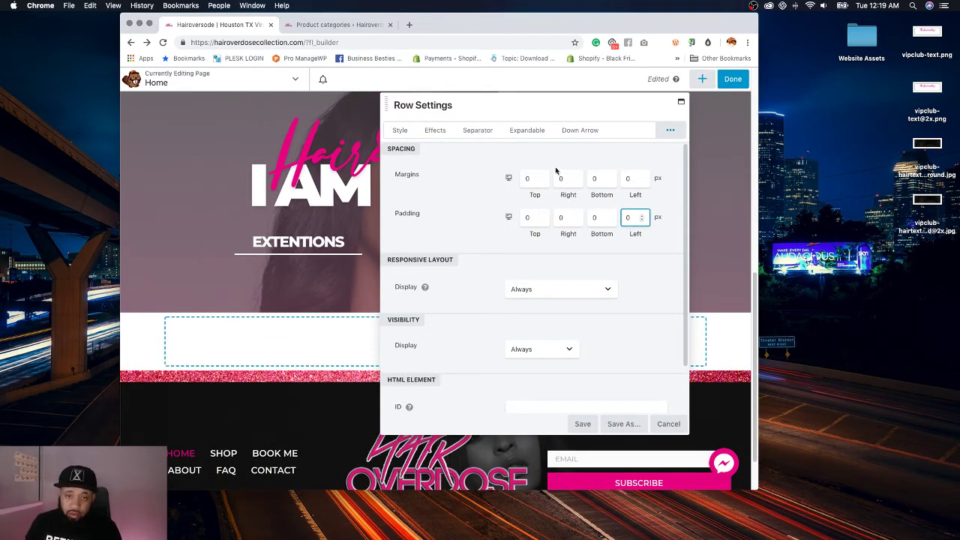
Step: Set the new row's top, right, bottom and left padding to 0 px for mobile and save the row settings
{"action": "left_click", "coordinate": [509, 217]}
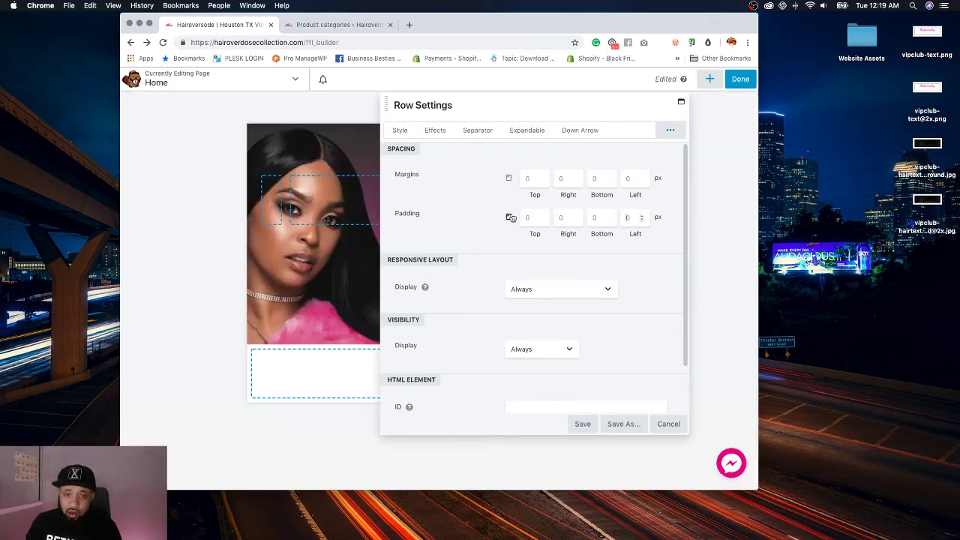
{"action": "left_click", "coordinate": [510, 218]}
{"action": "left_click", "coordinate": [528, 217]}
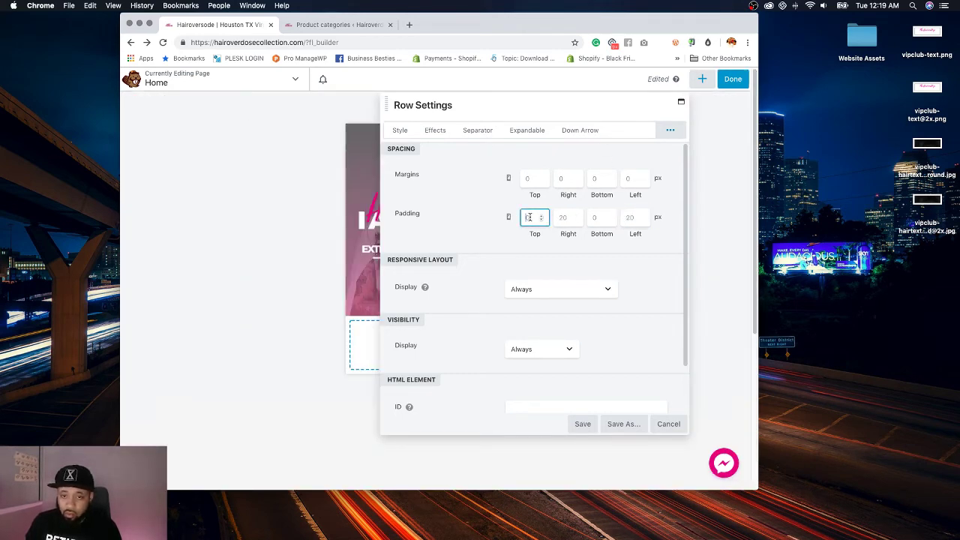
{"action": "type", "text": "0\t0\t0\t0"}
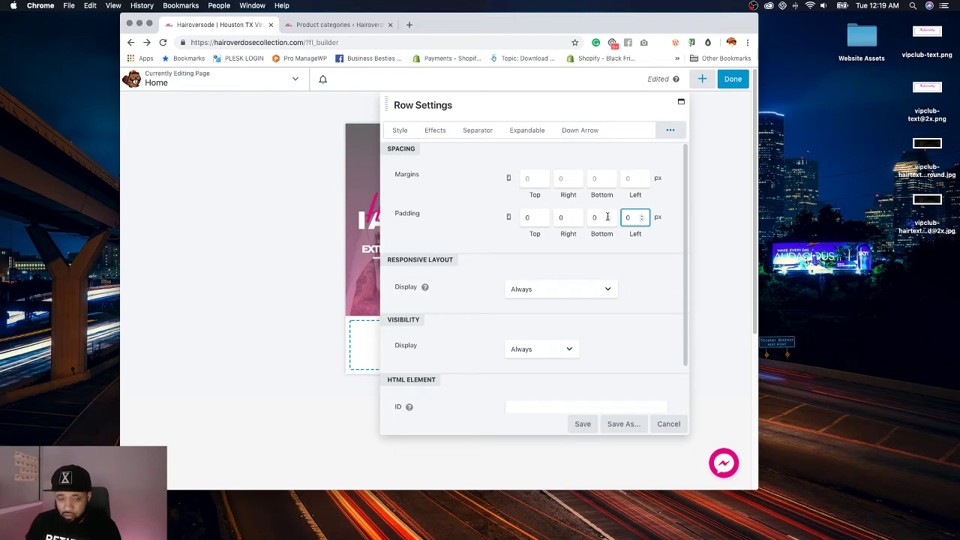
{"action": "left_click", "coordinate": [582, 424]}
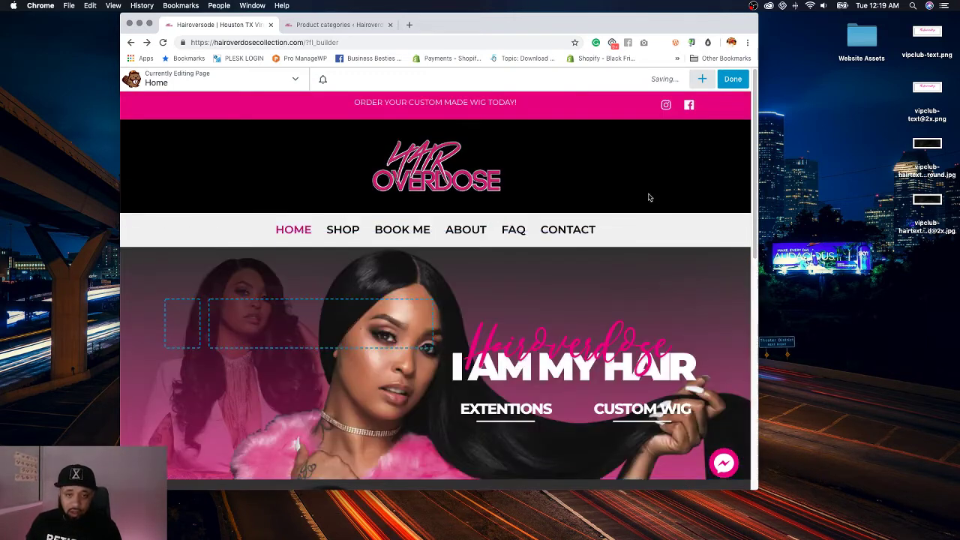
Step: Find the PowerPack Image module by searching for "image" and place it in the new empty row
{"action": "scroll", "coordinate": [649, 197], "scroll_direction": "down", "scroll_amount": 5}
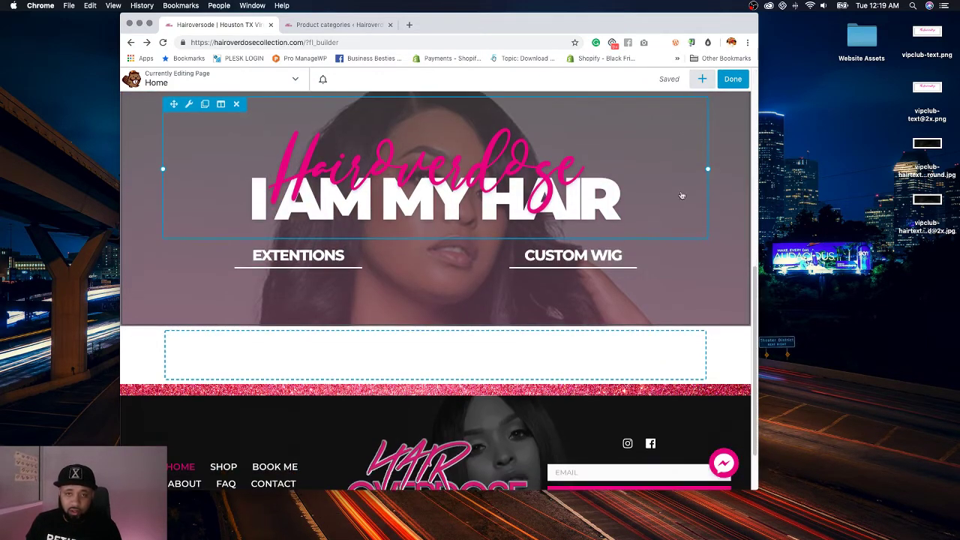
{"action": "left_click", "coordinate": [701, 79]}
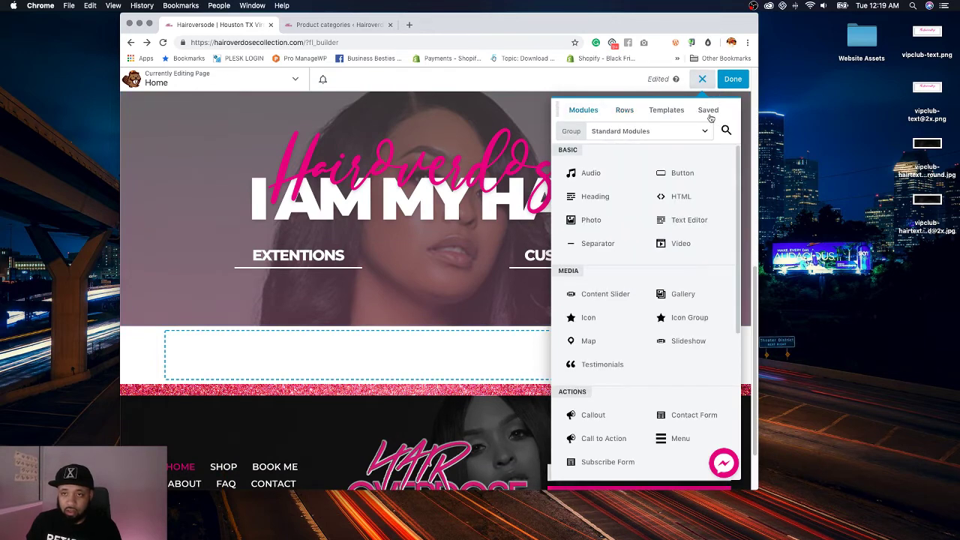
{"action": "left_click", "coordinate": [726, 131]}
{"action": "type", "text": "image"}
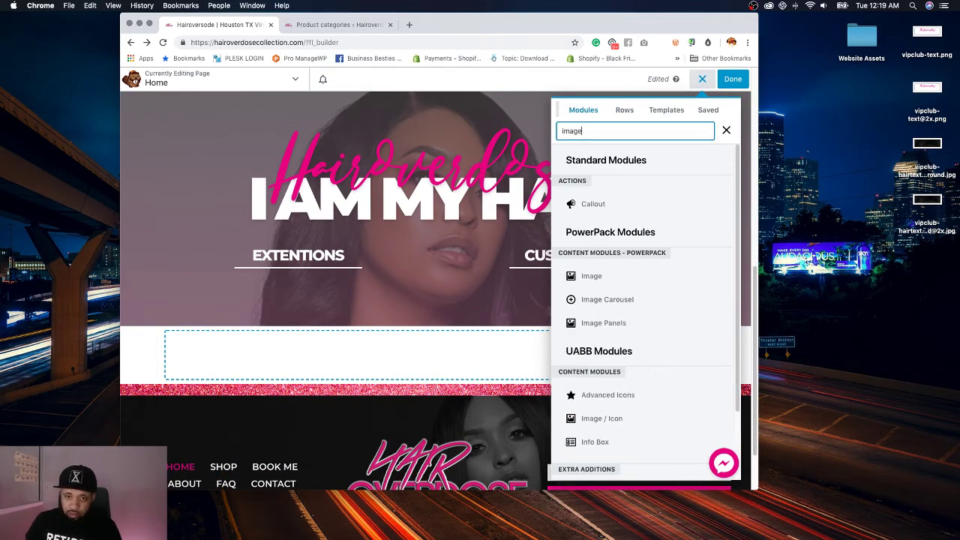
{"action": "left_click_drag", "start_coordinate": [592, 276], "coordinate": [482, 355]}
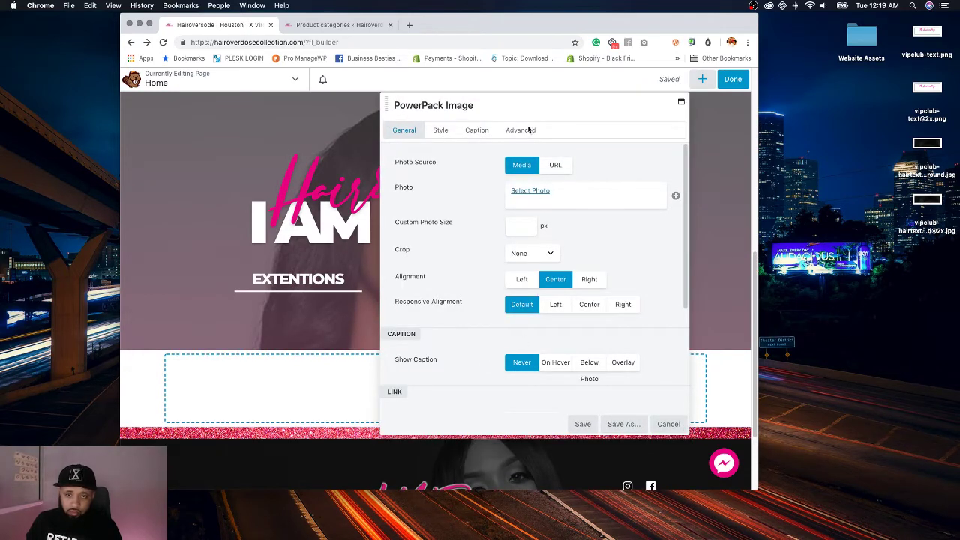
Step: Set the image module's top, right, bottom and left margins to 0 px and save the module
{"action": "left_click", "coordinate": [529, 130]}
{"action": "left_click", "coordinate": [537, 177]}
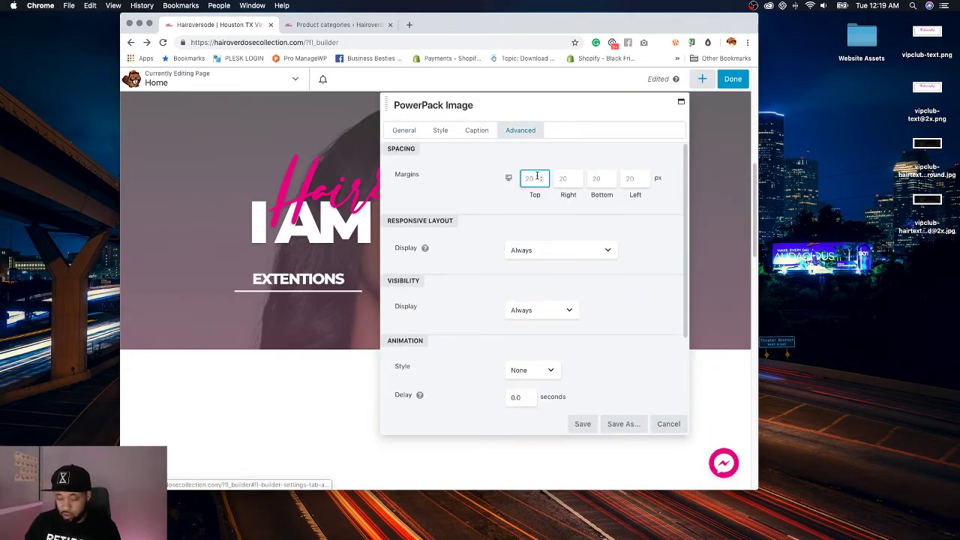
{"action": "type", "text": "0"}
{"action": "key", "text": "Tab"}
{"action": "type", "text": "0"}
{"action": "key", "text": "Tab"}
{"action": "type", "text": "0"}
{"action": "key", "text": "Tab"}
{"action": "type", "text": "0"}
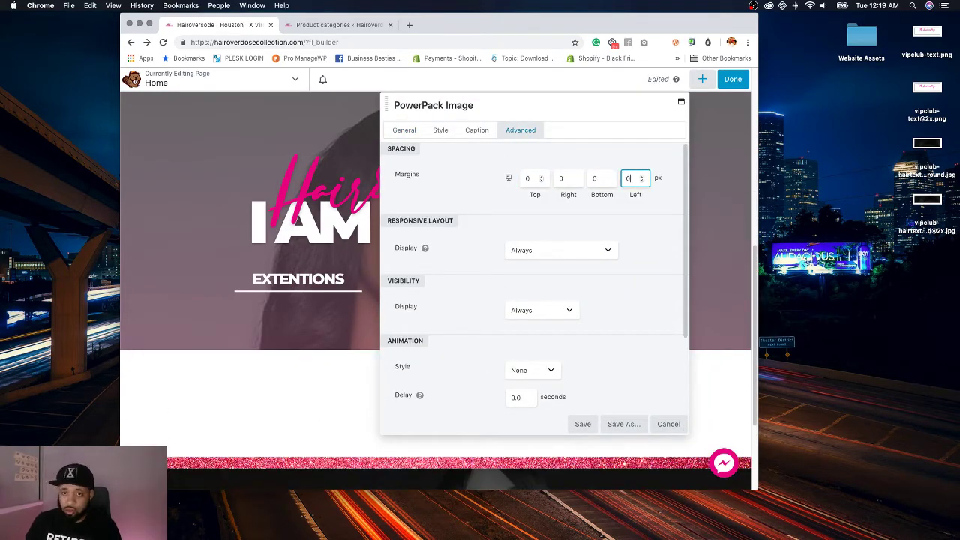
{"action": "left_click", "coordinate": [583, 424]}
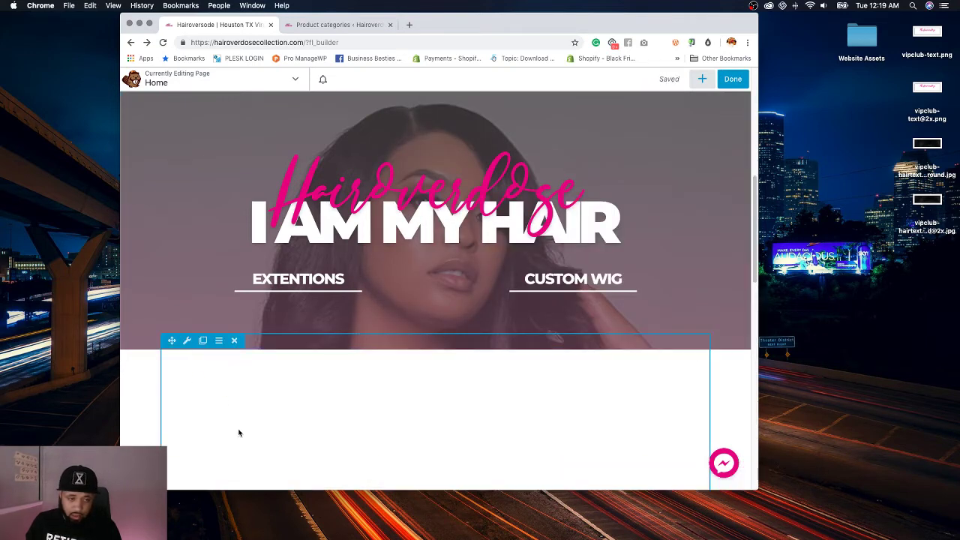
Step: Set both the width and the content width of the image row to Full Width and save the row
{"action": "left_click", "coordinate": [187, 342]}
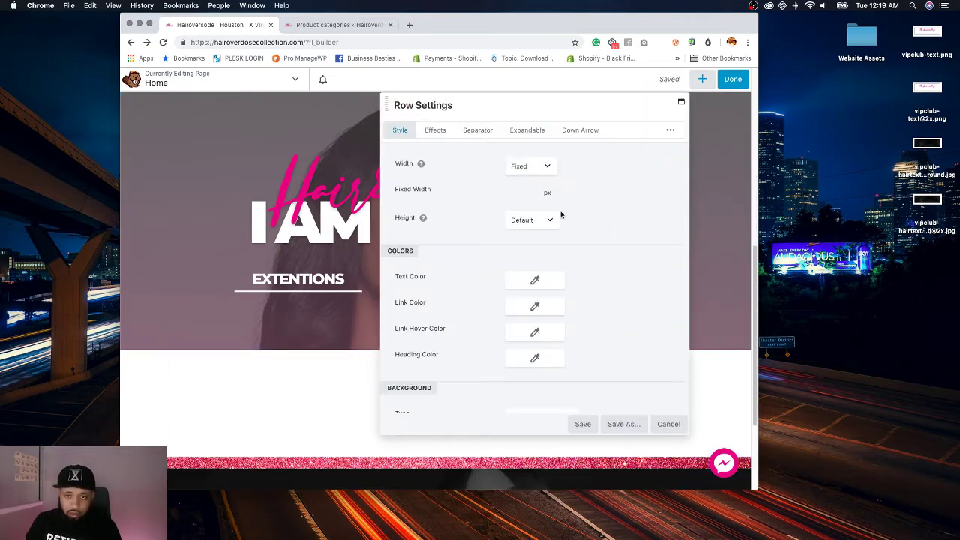
{"action": "left_click", "coordinate": [530, 172]}
{"action": "left_click", "coordinate": [529, 171]}
{"action": "left_click", "coordinate": [531, 193]}
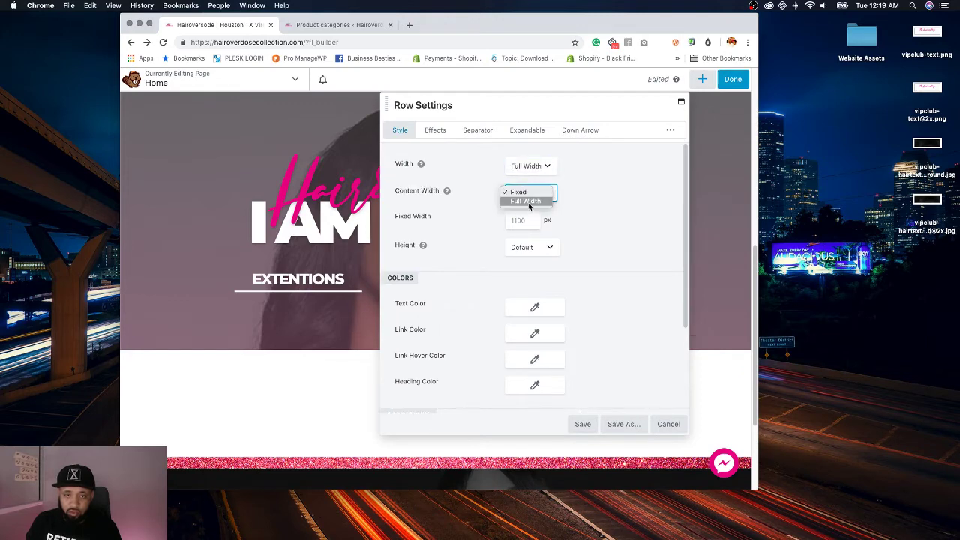
{"action": "left_click", "coordinate": [545, 209]}
{"action": "left_click", "coordinate": [582, 424]}
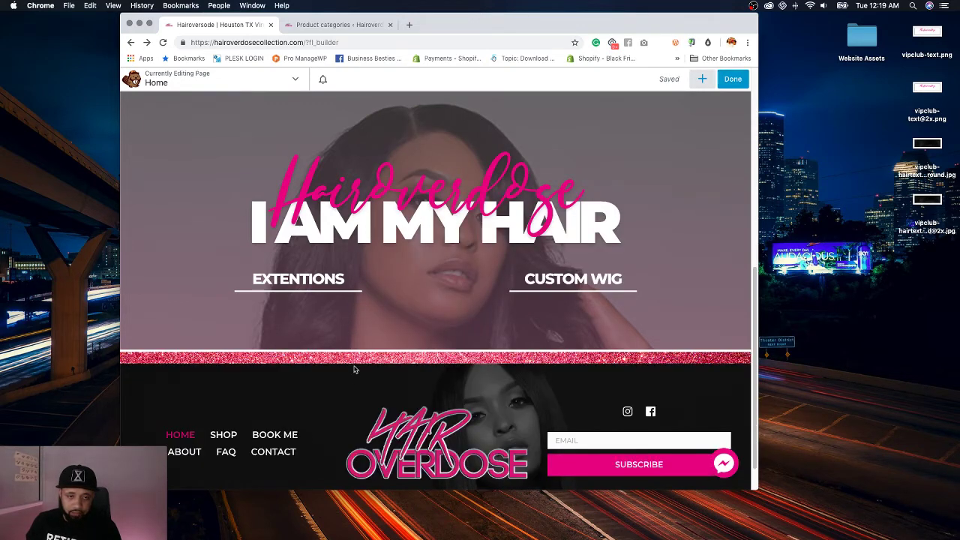
{"action": "left_click", "coordinate": [355, 361]}
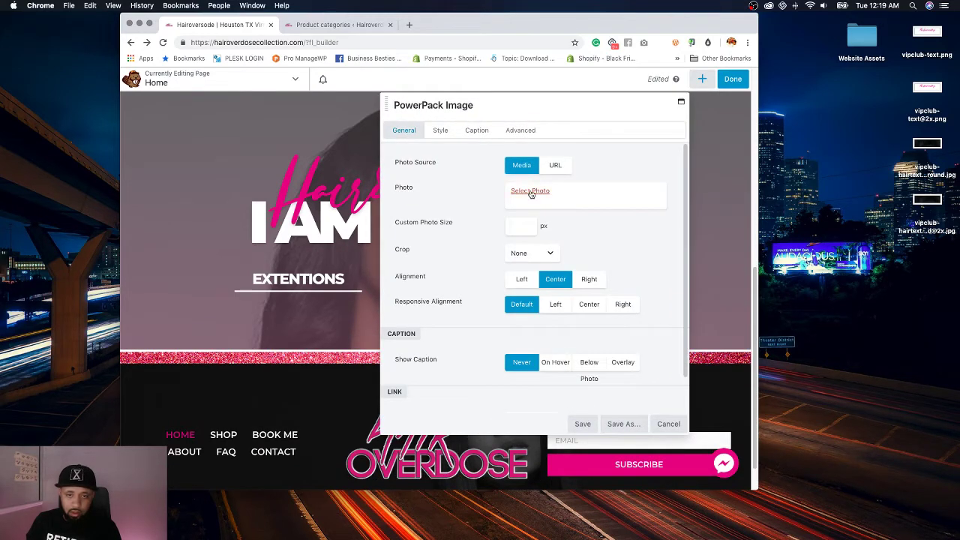
{"action": "left_click", "coordinate": [532, 195]}
{"action": "left_click", "coordinate": [452, 259]}
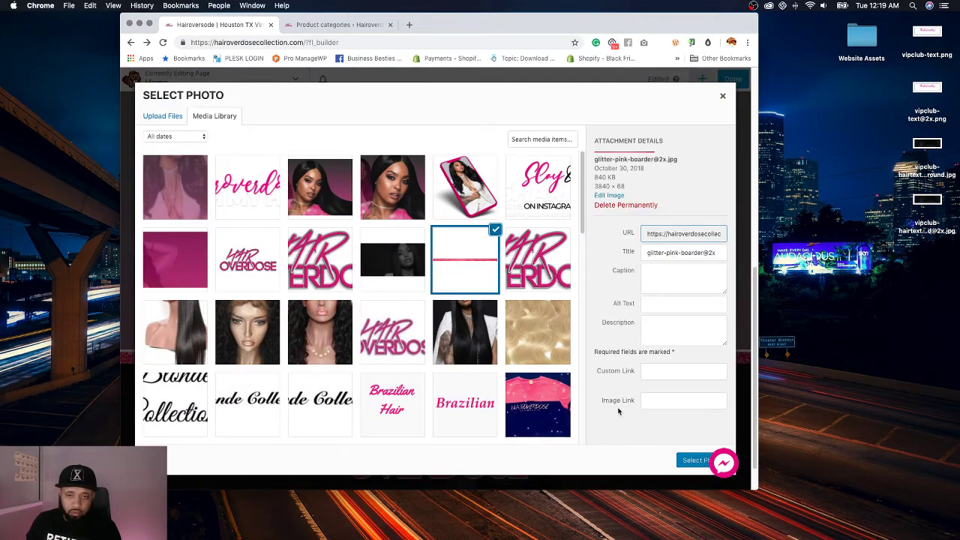
{"action": "left_click", "coordinate": [687, 465]}
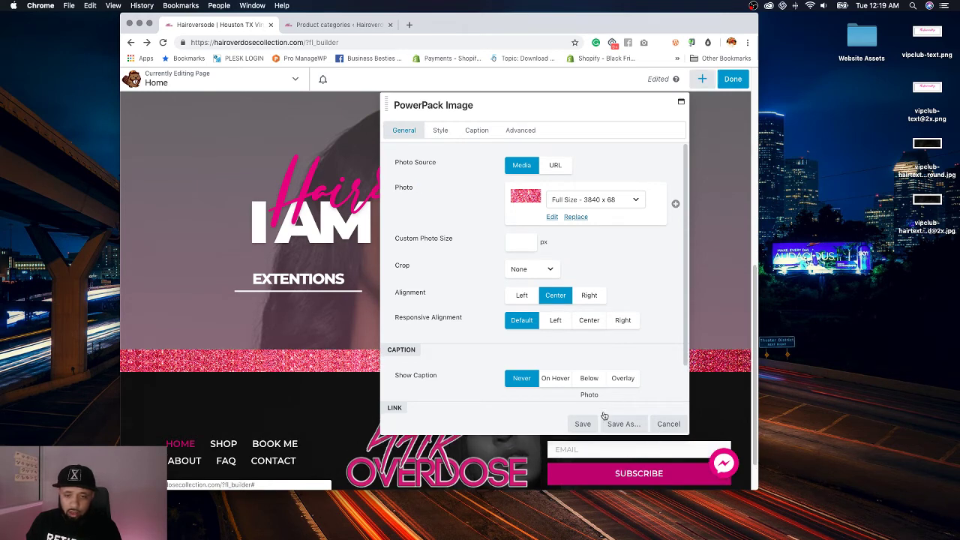
{"action": "left_click", "coordinate": [582, 425]}
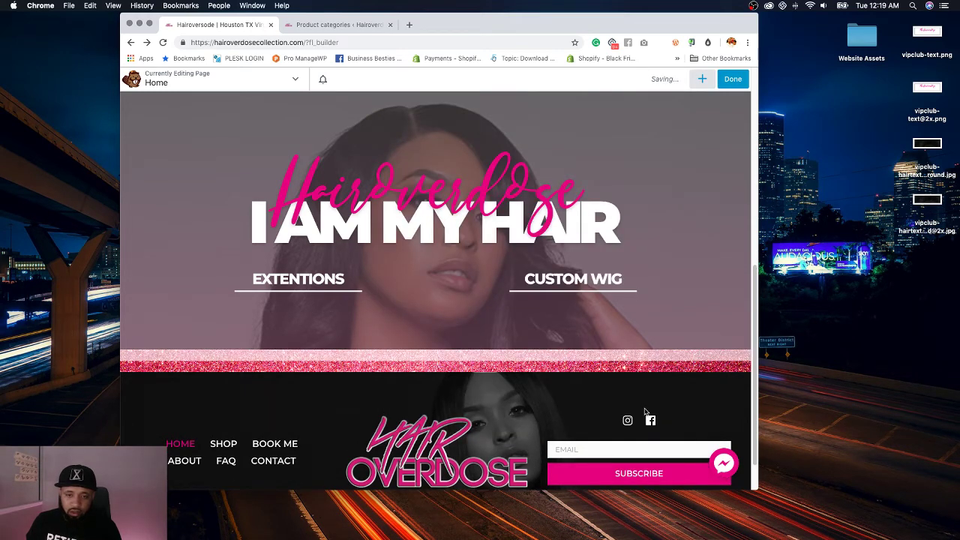
Step: Begin saving the glitter border row as a reusable row and name it "pink border"
{"action": "mouse_move", "coordinate": [224, 347]}
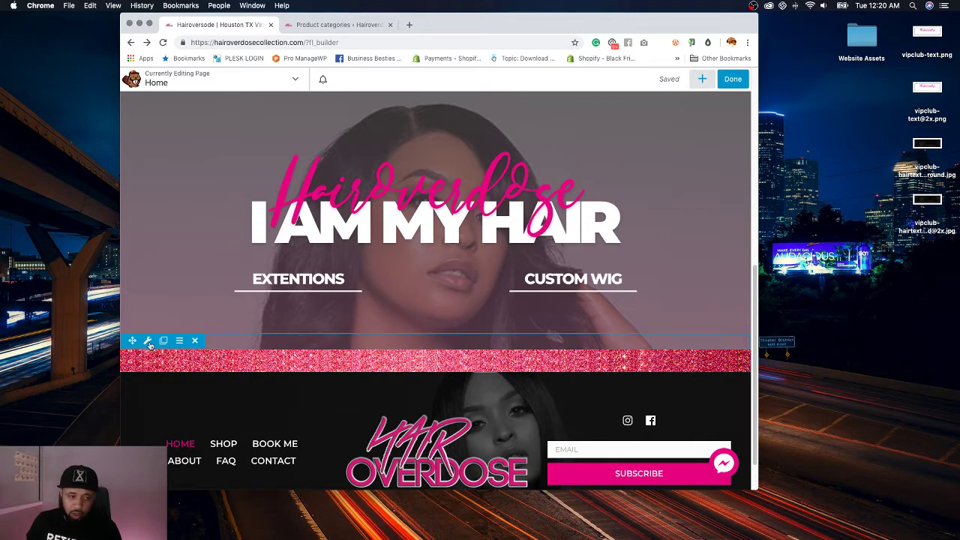
{"action": "left_click", "coordinate": [333, 260]}
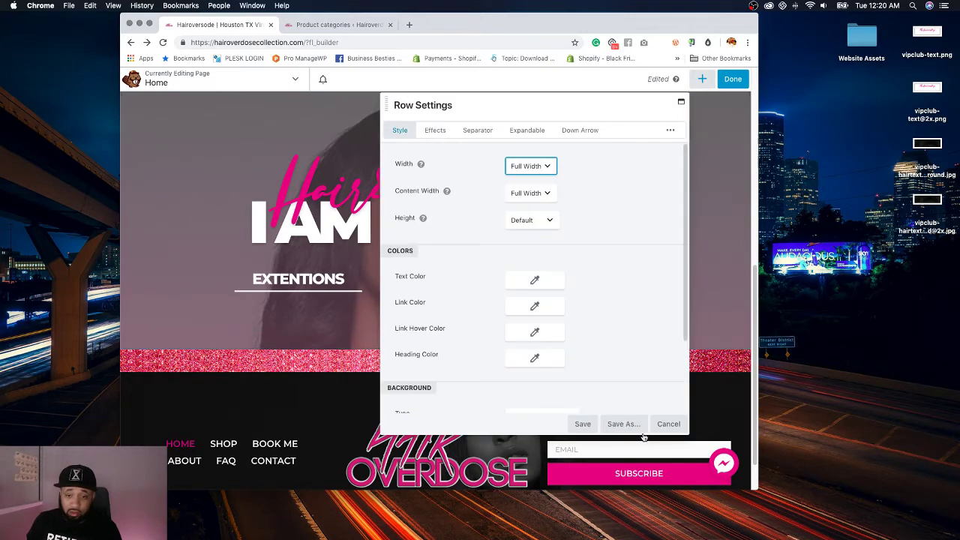
{"action": "scroll", "coordinate": [618, 357], "scroll_direction": "down", "scroll_amount": 3}
{"action": "scroll", "coordinate": [617, 359], "scroll_direction": "up", "scroll_amount": 3}
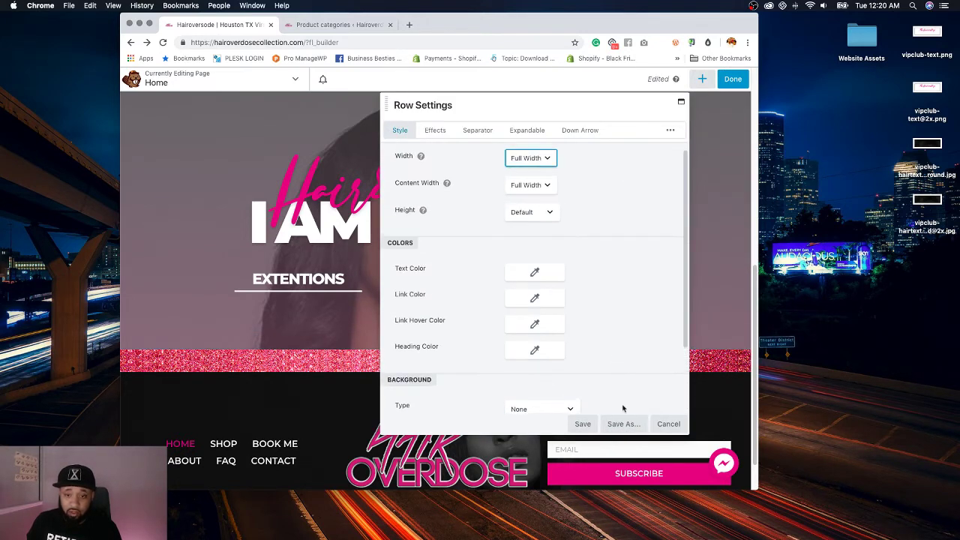
{"action": "left_click", "coordinate": [583, 423]}
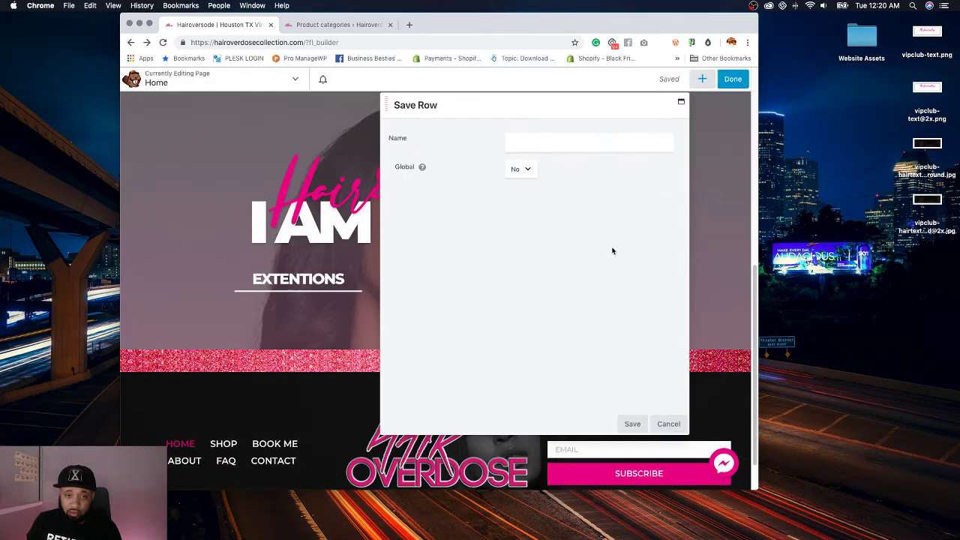
{"action": "key", "text": "BackSpace"}
{"action": "key", "text": "BackSpace"}
{"action": "key", "text": "BackSpace"}
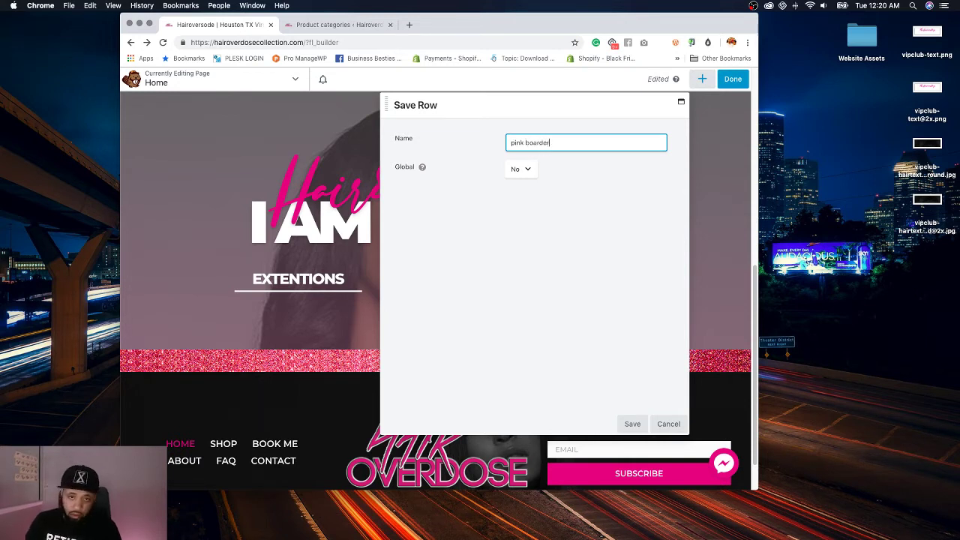
{"action": "key", "text": "BackSpace"}
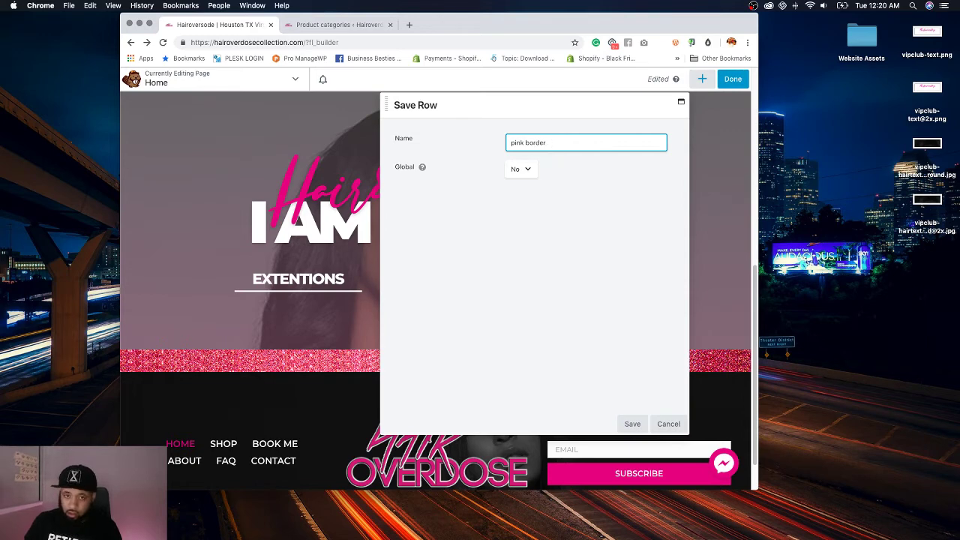
Step: Search the web for "pink border" in the other browser tab and return to the page builder
{"action": "triple_click", "coordinate": [540, 143]}
{"action": "key", "text": "super+c"}
{"action": "left_click", "coordinate": [339, 25]}
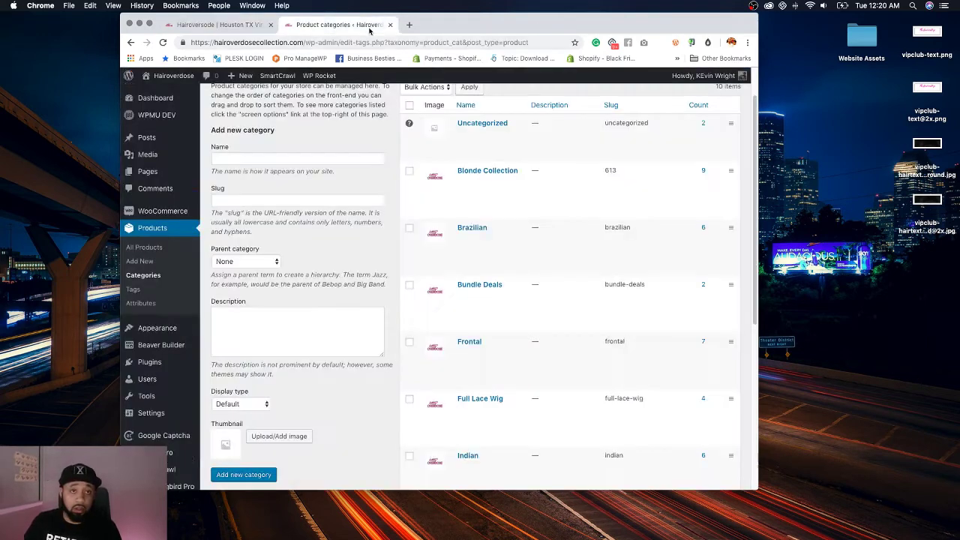
{"action": "key", "text": "super+v"}
{"action": "key", "text": "Return"}
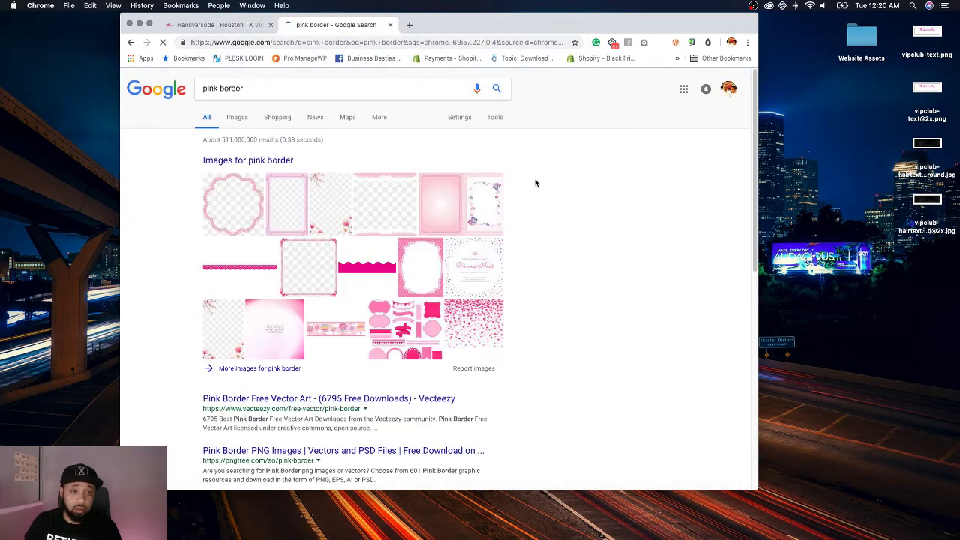
{"action": "left_click", "coordinate": [225, 25]}
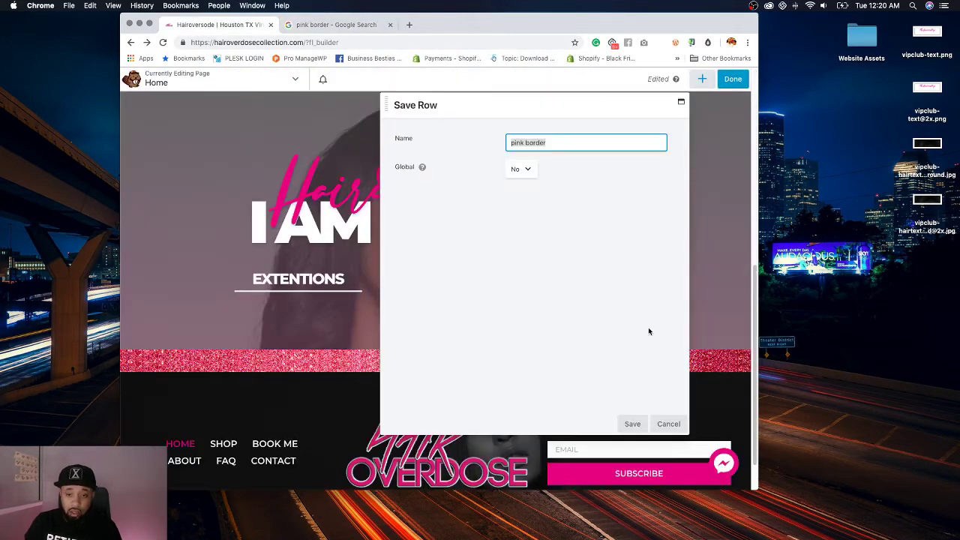
Step: Save the "pink border" row as a non-global reusable row and check the builder's saved rows
{"action": "left_click", "coordinate": [630, 363]}
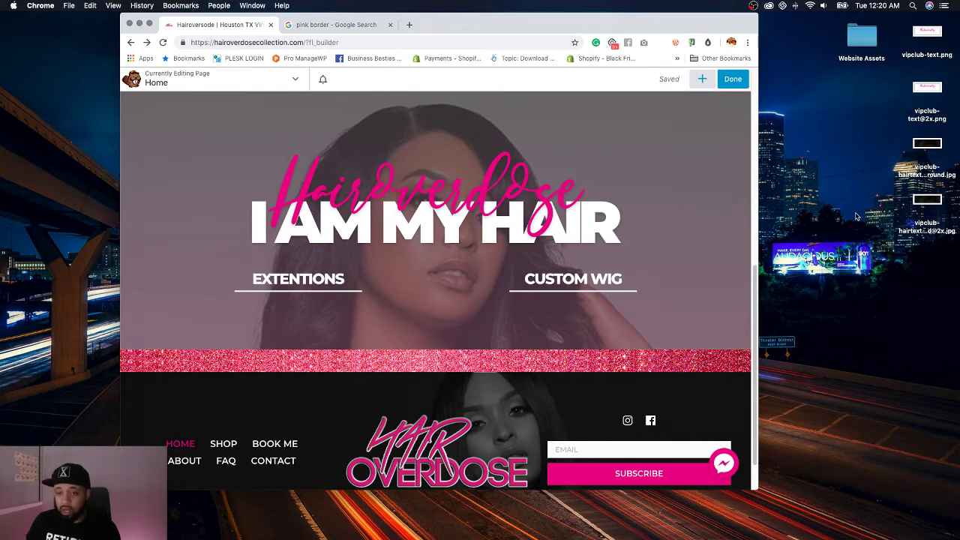
{"action": "left_click", "coordinate": [734, 82]}
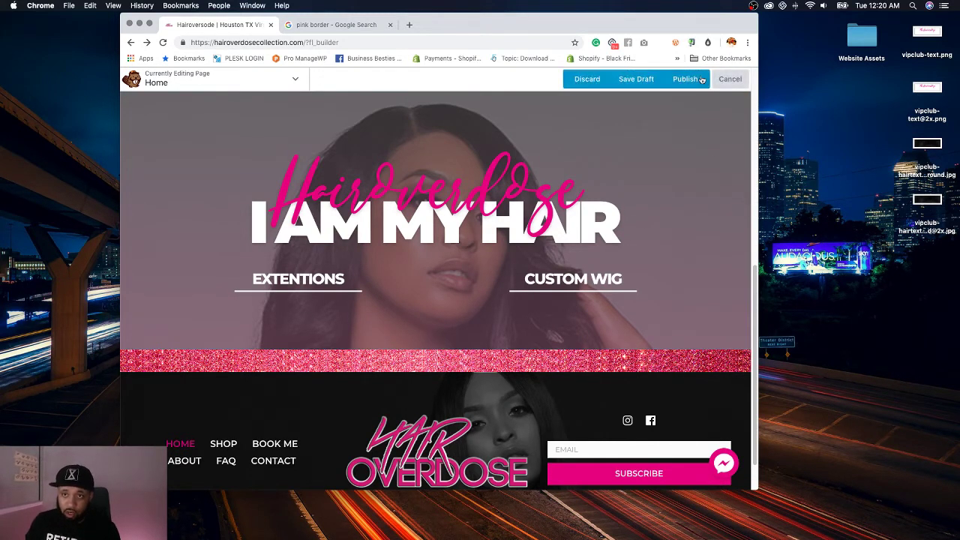
{"action": "left_click", "coordinate": [729, 79]}
{"action": "left_click", "coordinate": [702, 79]}
{"action": "left_click", "coordinate": [710, 111]}
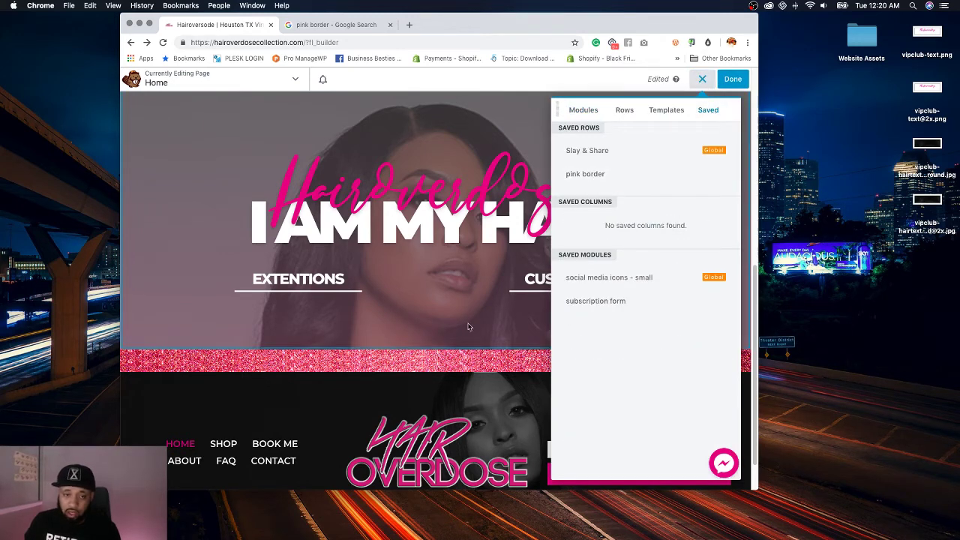
{"action": "left_click", "coordinate": [575, 257]}
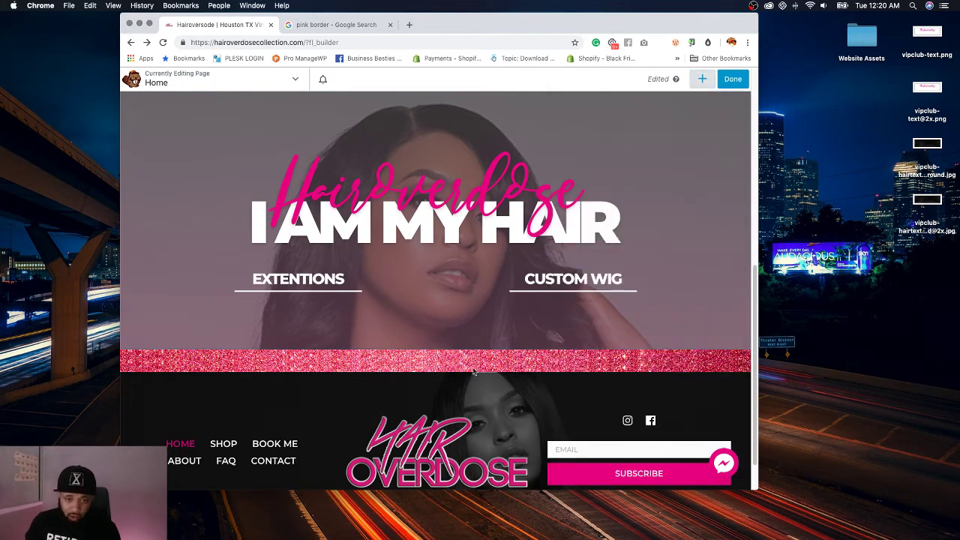
Step: Insert a one-column row between the two pink glitter borders and set its width to Full Width
{"action": "left_click", "coordinate": [701, 79]}
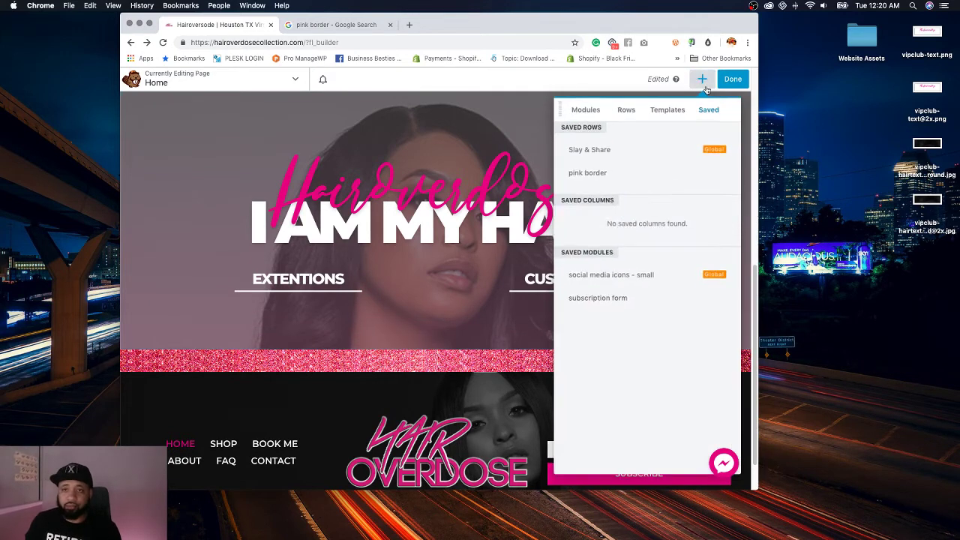
{"action": "left_click", "coordinate": [623, 110]}
{"action": "left_click_drag", "start_coordinate": [634, 169], "coordinate": [480, 293]}
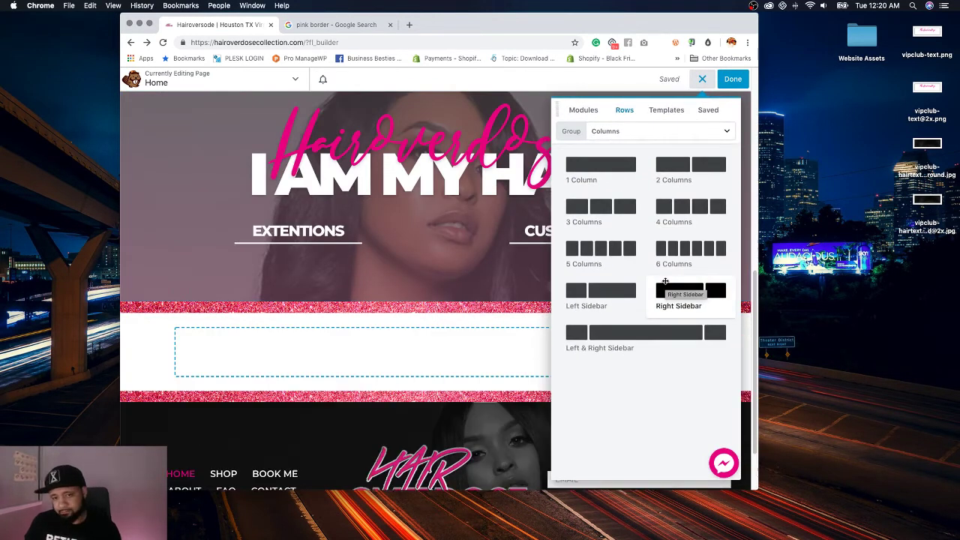
{"action": "mouse_move", "coordinate": [194, 330]}
{"action": "left_click", "coordinate": [192, 304]}
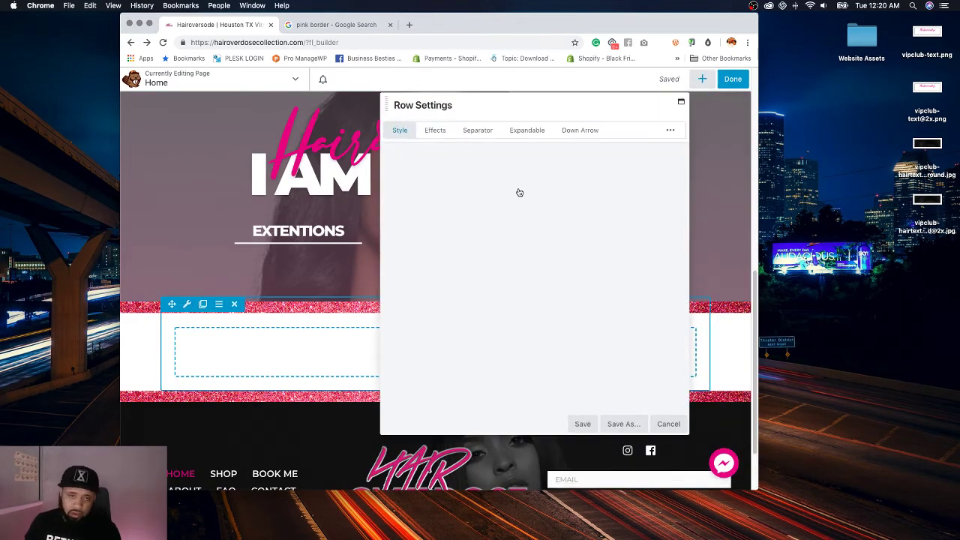
{"action": "left_click", "coordinate": [528, 167]}
{"action": "left_click", "coordinate": [527, 174]}
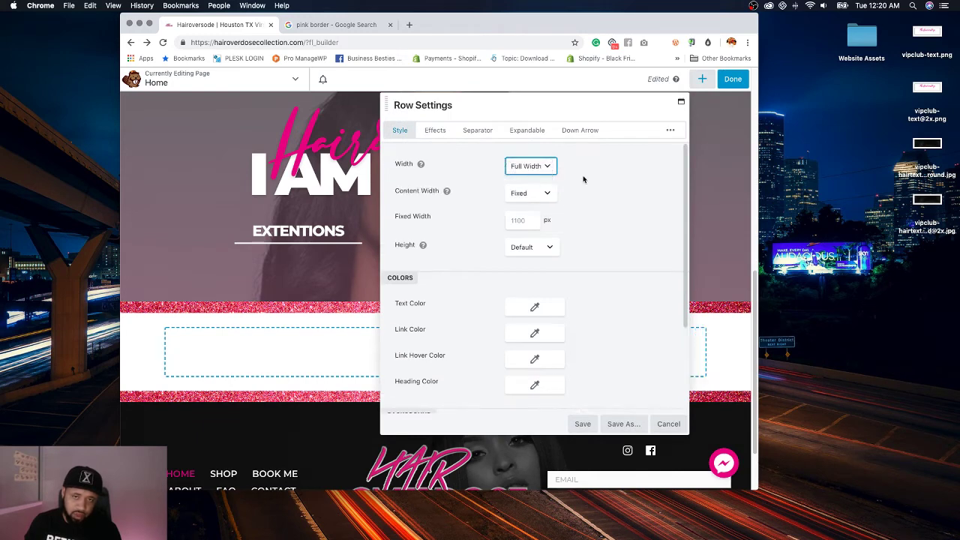
Step: Set the new row's top and bottom padding to 65 px and save the row
{"action": "left_click", "coordinate": [584, 132]}
{"action": "left_click", "coordinate": [431, 169]}
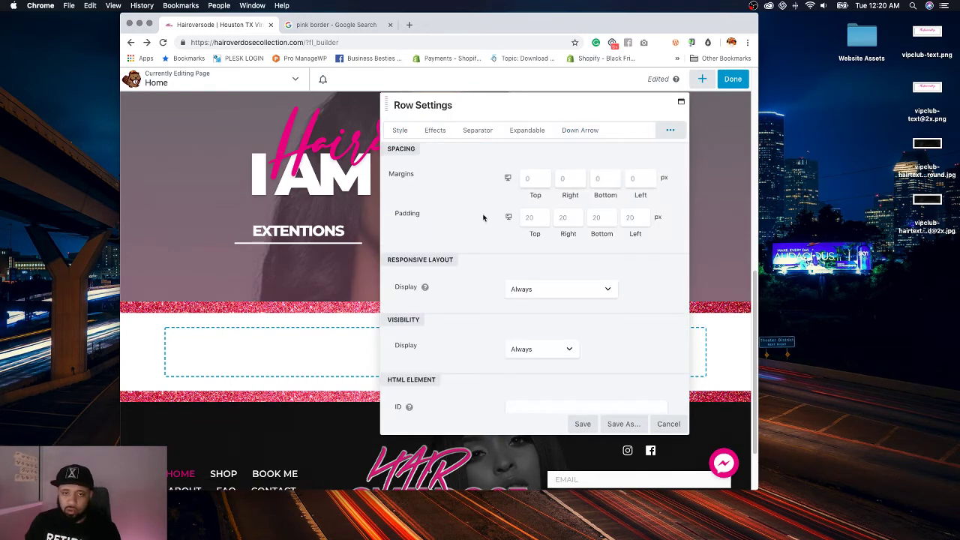
{"action": "left_click", "coordinate": [537, 196]}
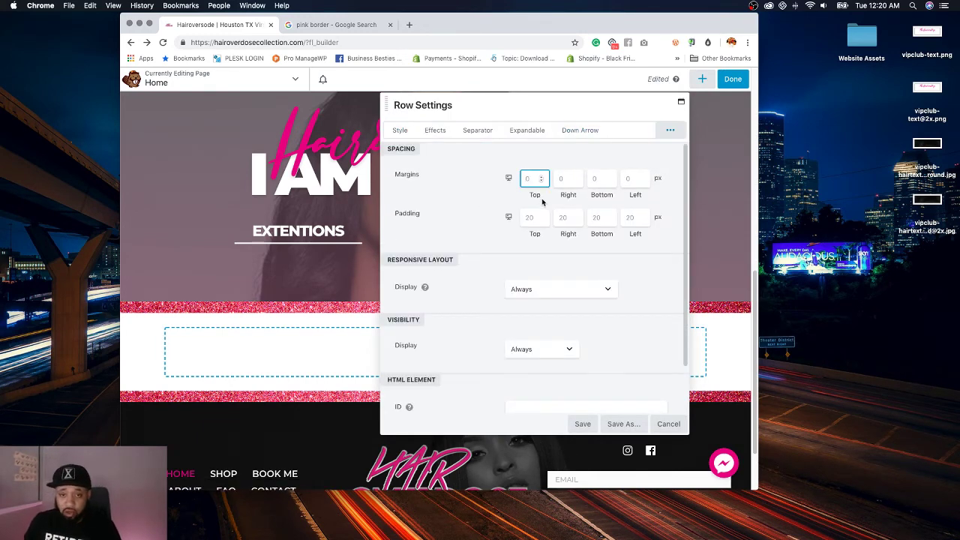
{"action": "left_click", "coordinate": [524, 217]}
{"action": "type", "text": "65"}
{"action": "key", "text": "Tab"}
{"action": "key", "text": "Tab"}
{"action": "type", "text": "65"}
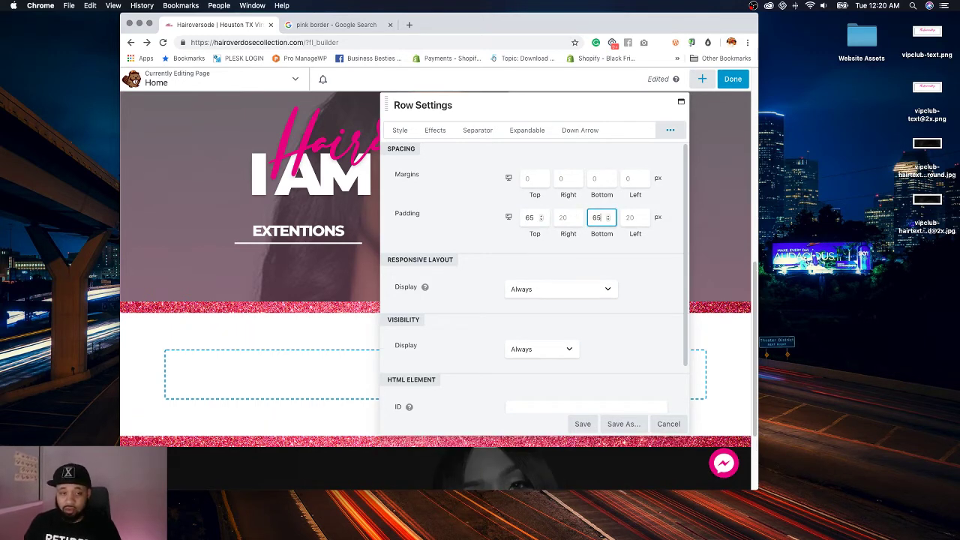
{"action": "left_click", "coordinate": [582, 424]}
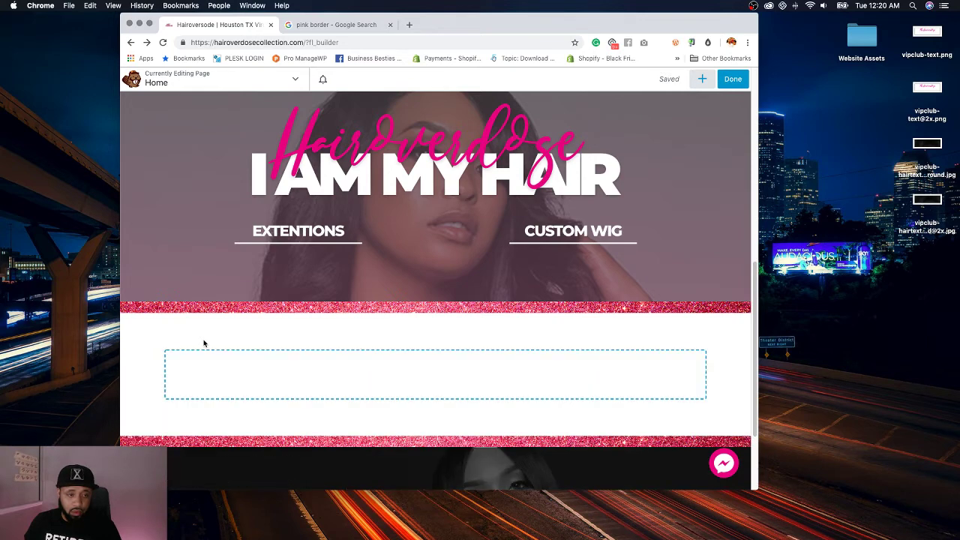
Step: Give the new row a photo background by uploading vipclub-hairtexture-background.jpg from the desktop at full size, and save the row
{"action": "mouse_move", "coordinate": [203, 342]}
{"action": "left_click", "coordinate": [148, 306]}
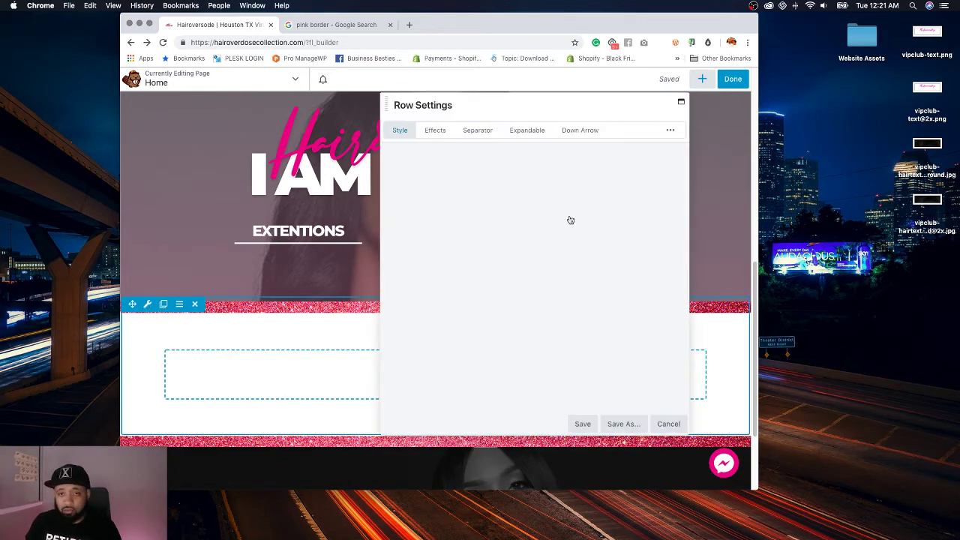
{"action": "scroll", "coordinate": [594, 251], "scroll_direction": "down", "scroll_amount": 3}
{"action": "left_click", "coordinate": [542, 330]}
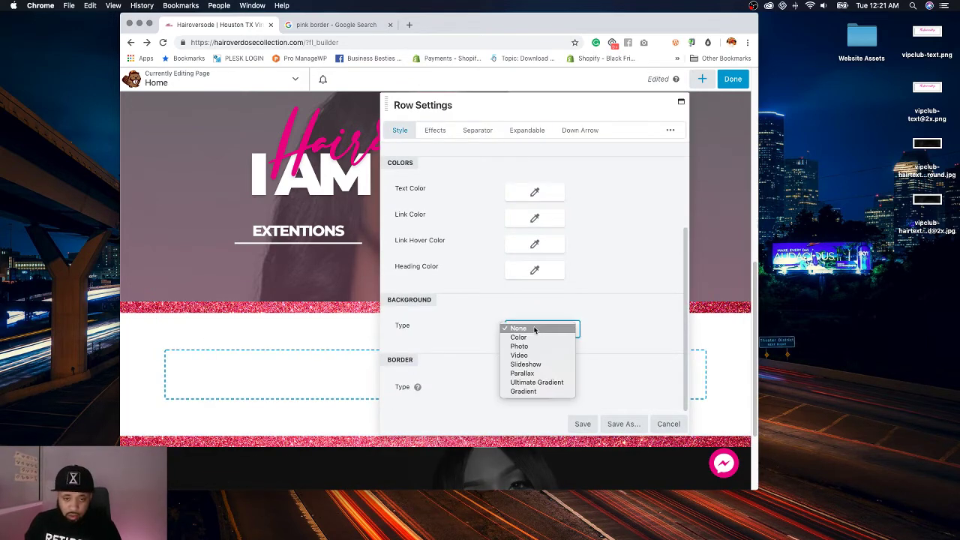
{"action": "left_click", "coordinate": [551, 337]}
{"action": "left_click", "coordinate": [551, 338]}
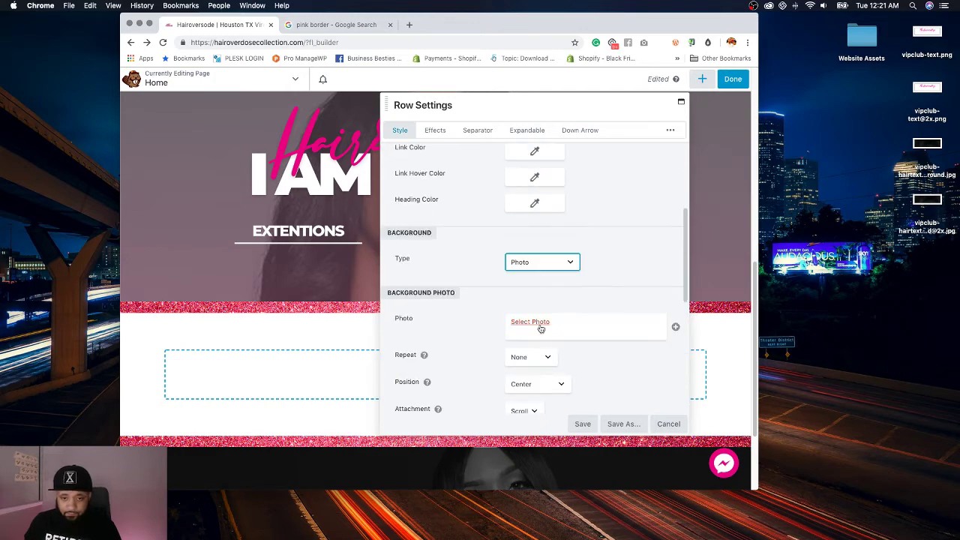
{"action": "left_click", "coordinate": [514, 327]}
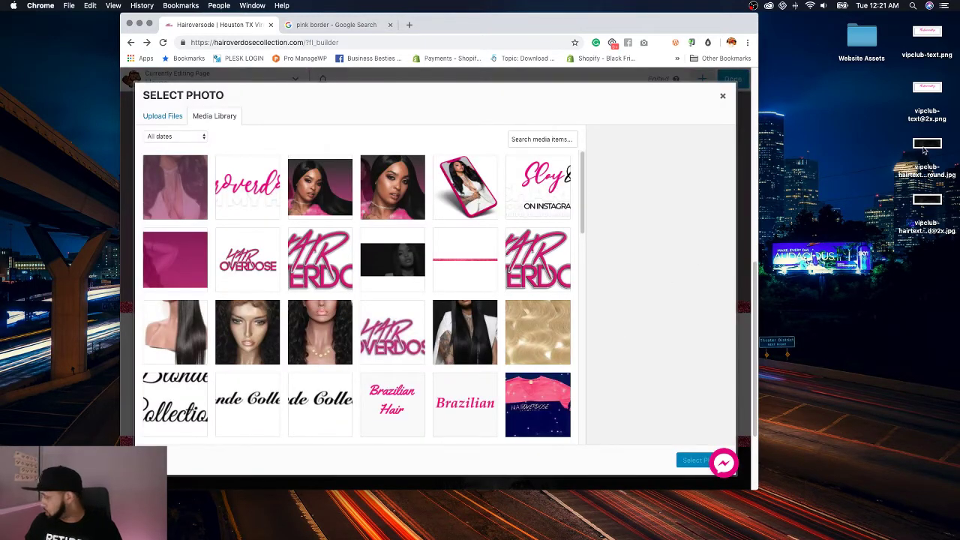
{"action": "left_click_drag", "start_coordinate": [929, 151], "coordinate": [562, 231]}
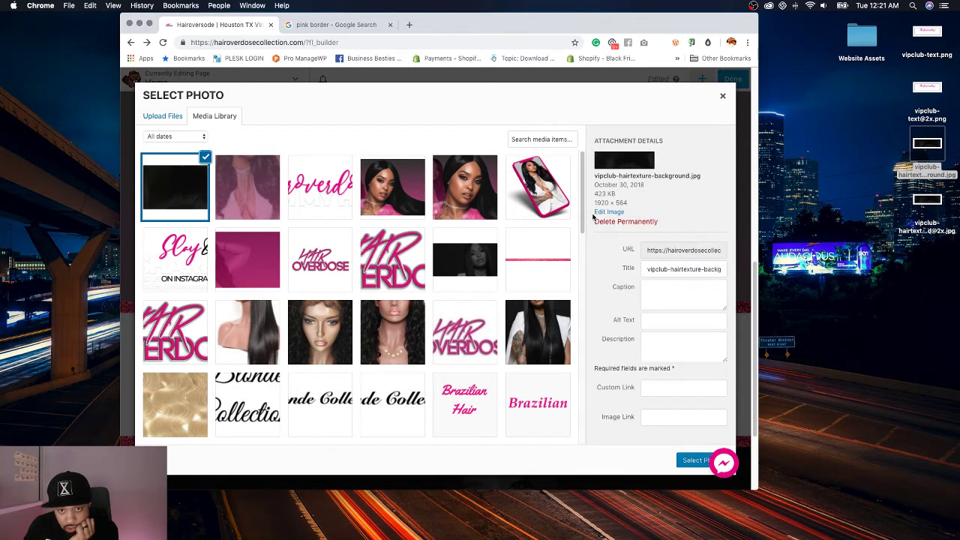
{"action": "left_click", "coordinate": [684, 462]}
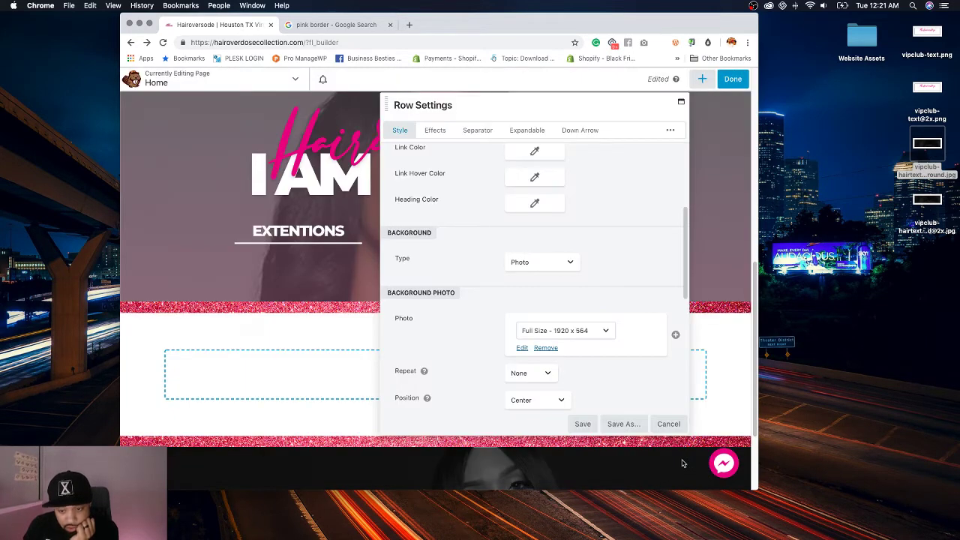
{"action": "left_click", "coordinate": [581, 424]}
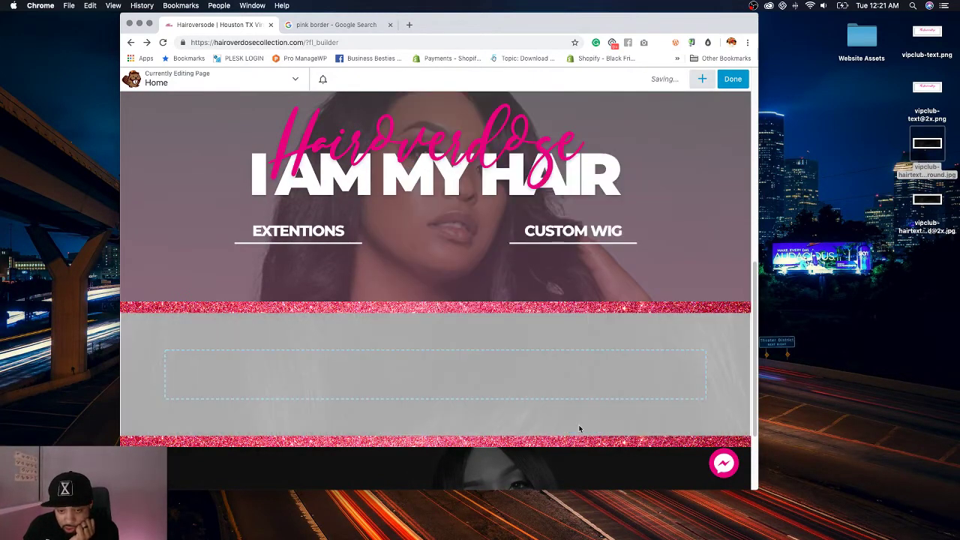
Step: Add a PowerPack Image module to the dark hair-texture row and set its responsive alignment to Center
{"action": "left_click", "coordinate": [702, 78]}
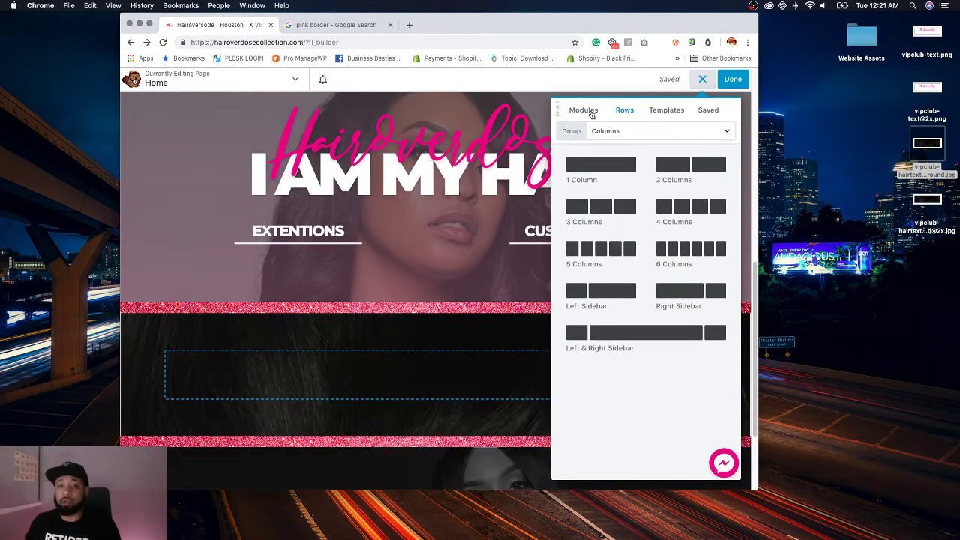
{"action": "left_click", "coordinate": [583, 109]}
{"action": "left_click", "coordinate": [725, 131]}
{"action": "type", "text": "image"}
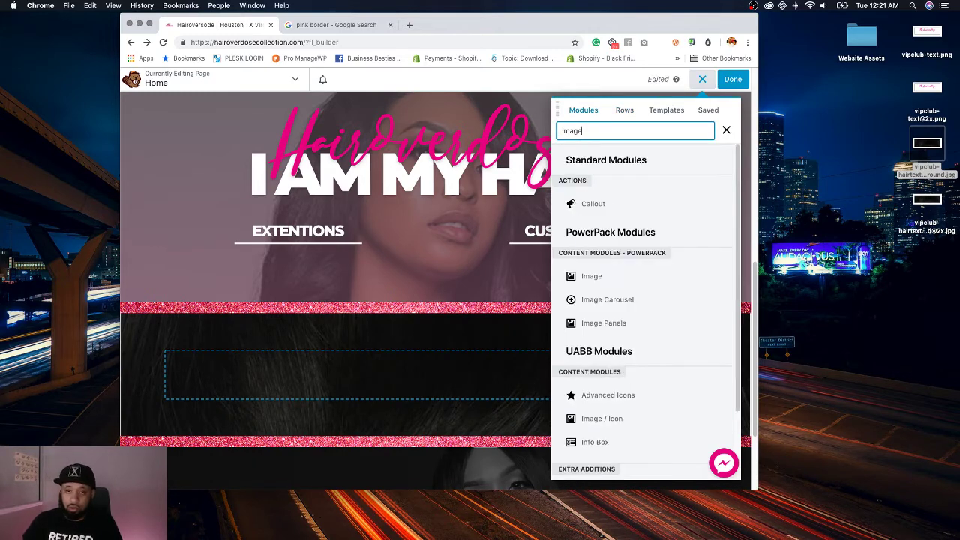
{"action": "left_click_drag", "start_coordinate": [642, 300], "coordinate": [556, 414]}
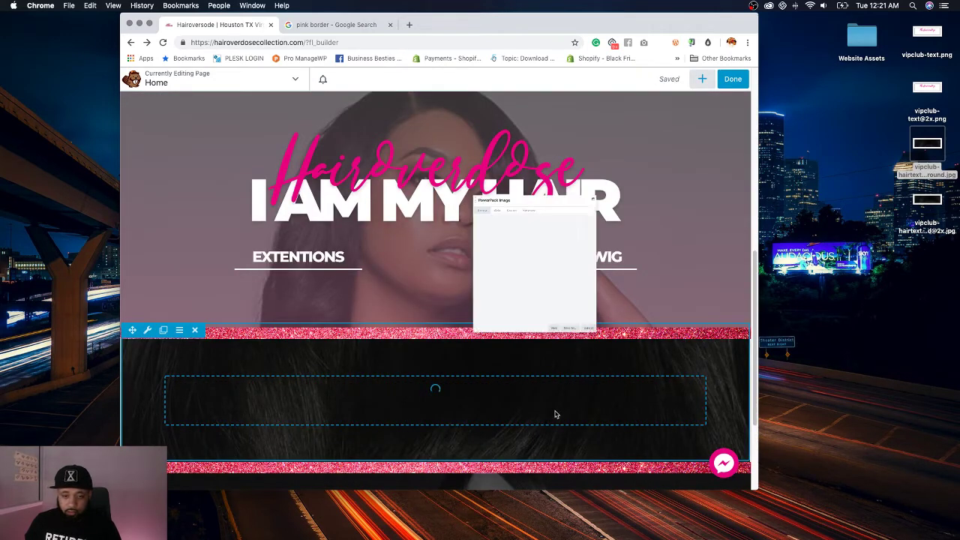
{"action": "left_click", "coordinate": [598, 310]}
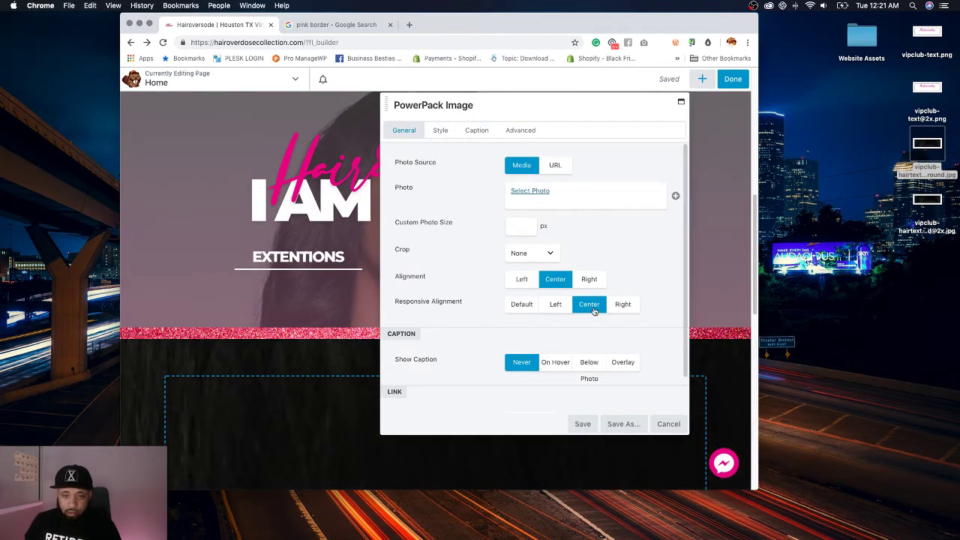
Step: Preview and upload vipclub-text.png from the desktop, assign it to the image module at full size, and save the module
{"action": "left_click", "coordinate": [546, 196]}
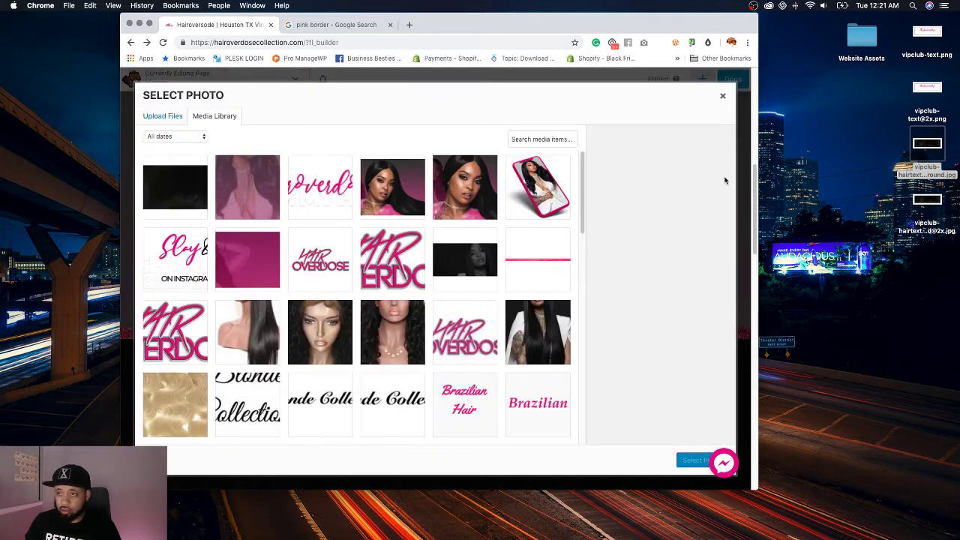
{"action": "left_click", "coordinate": [927, 31]}
{"action": "key", "text": "space"}
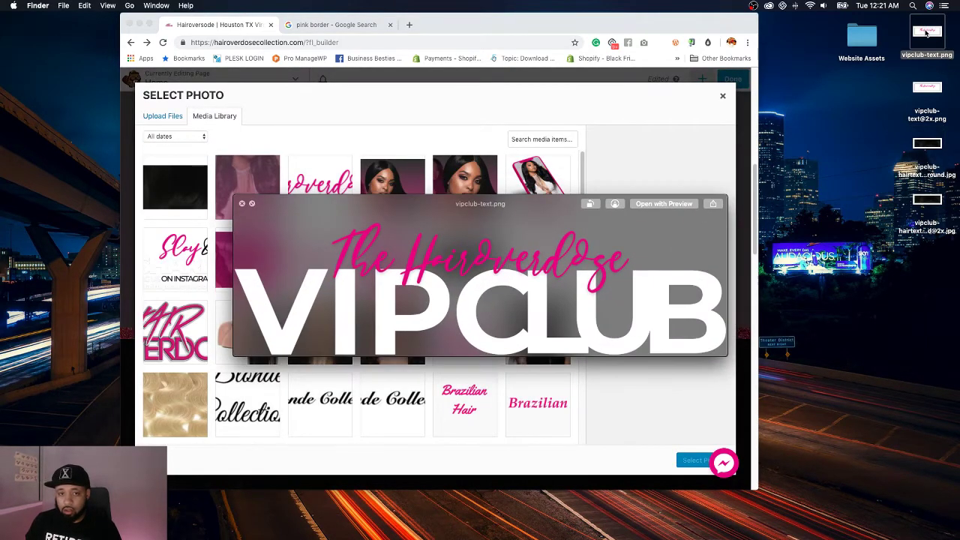
{"action": "key", "text": "space"}
{"action": "left_click_drag", "start_coordinate": [932, 33], "coordinate": [350, 273]}
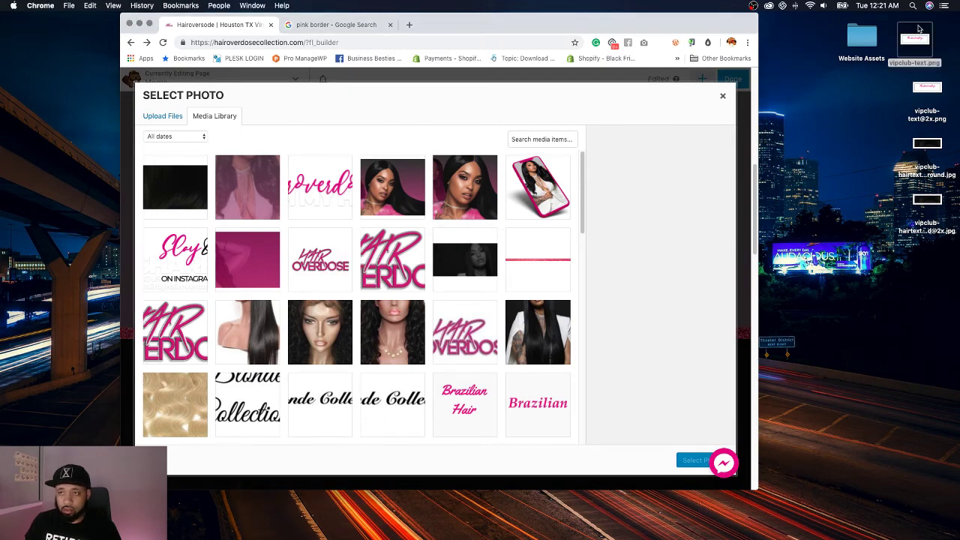
{"action": "left_click_drag", "start_coordinate": [920, 36], "coordinate": [545, 203]}
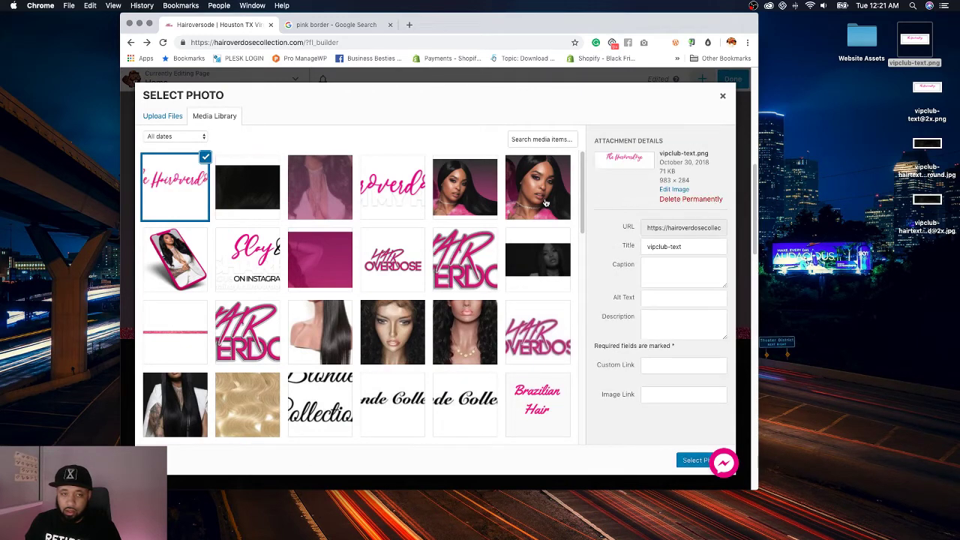
{"action": "left_click", "coordinate": [695, 461]}
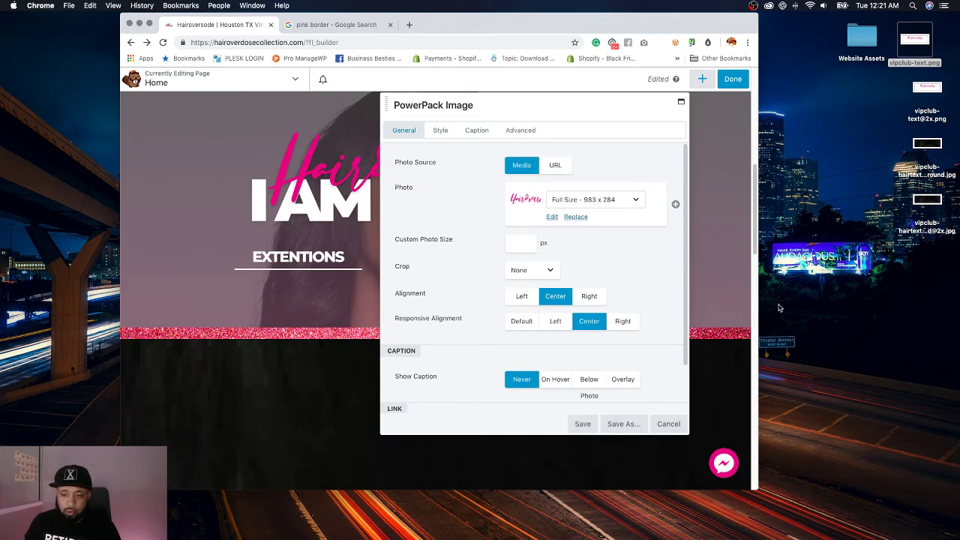
{"action": "scroll", "coordinate": [308, 370], "scroll_direction": "down", "scroll_amount": 5}
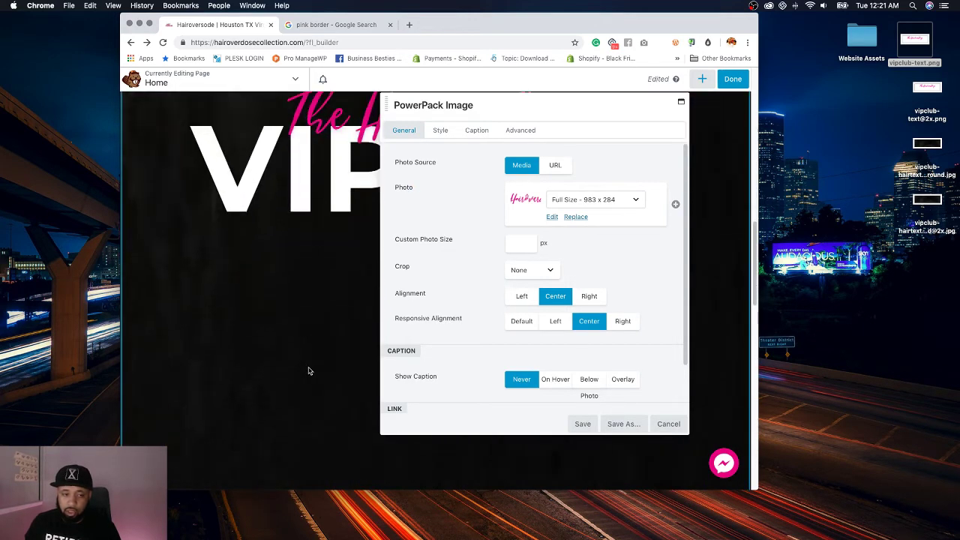
{"action": "scroll", "coordinate": [310, 369], "scroll_direction": "up", "scroll_amount": 4}
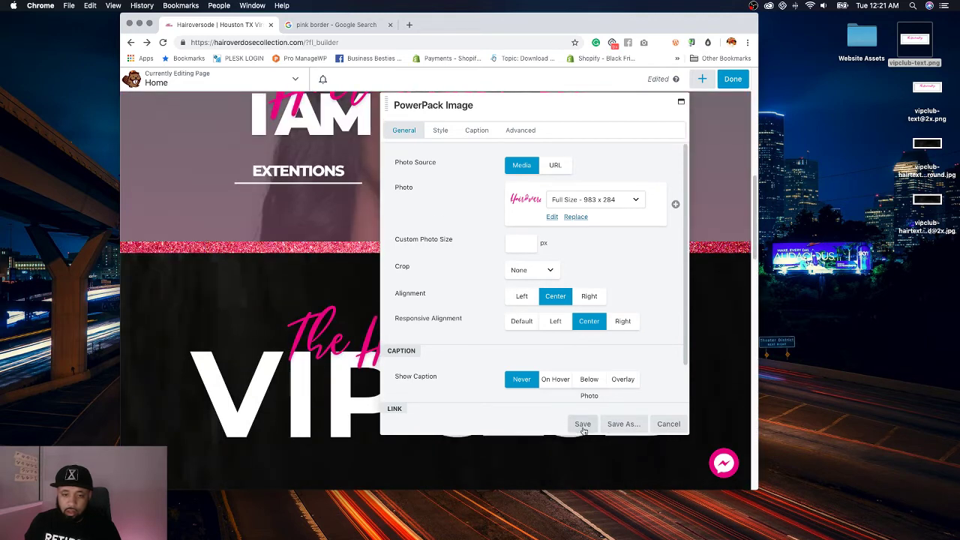
{"action": "left_click", "coordinate": [583, 424]}
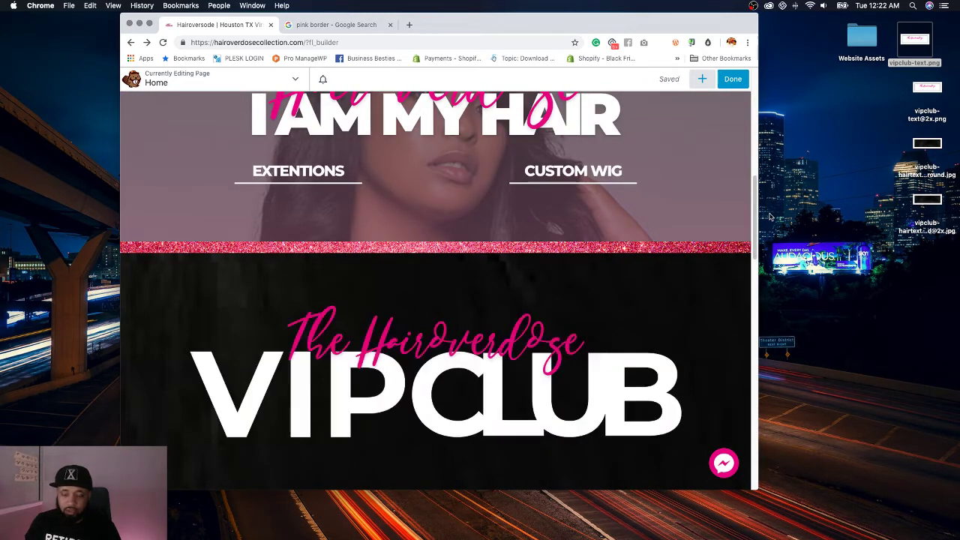
{"action": "left_click_drag", "start_coordinate": [755, 218], "coordinate": [733, 215]}
{"action": "scroll", "coordinate": [734, 215], "scroll_direction": "down", "scroll_amount": 5}
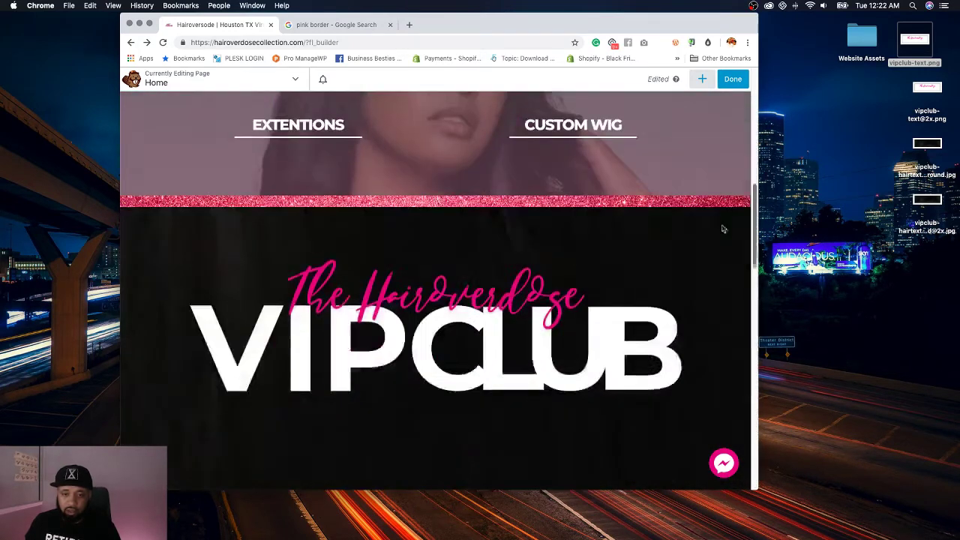
Step: Add the saved UABB Subscription Form module below the VIP Club image and save its settings
{"action": "left_click", "coordinate": [702, 79]}
{"action": "left_click", "coordinate": [724, 109]}
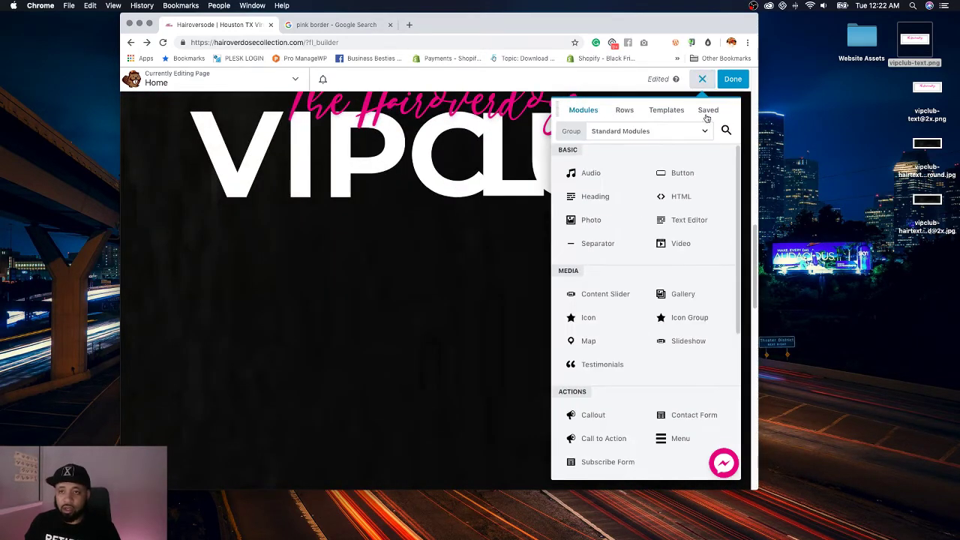
{"action": "left_click_drag", "start_coordinate": [613, 301], "coordinate": [465, 153]}
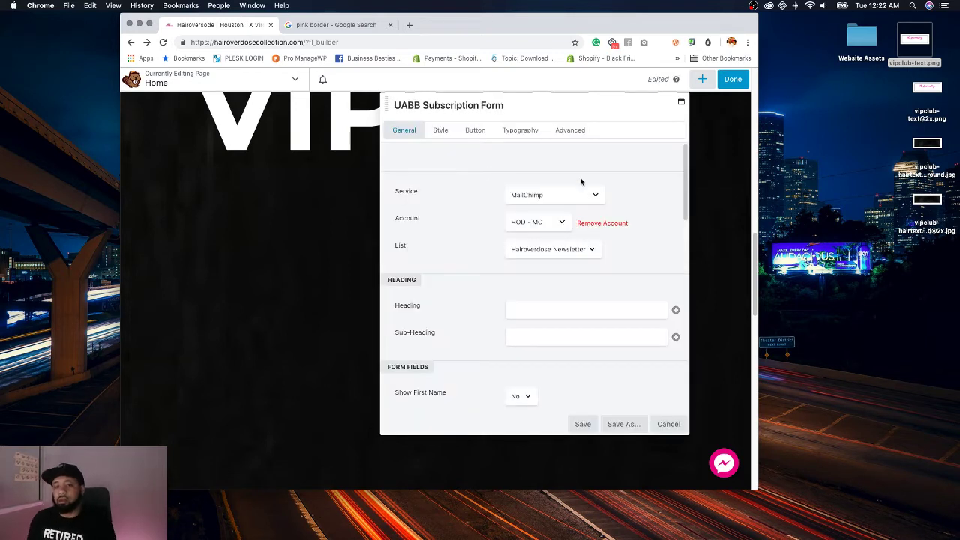
{"action": "left_click", "coordinate": [574, 426]}
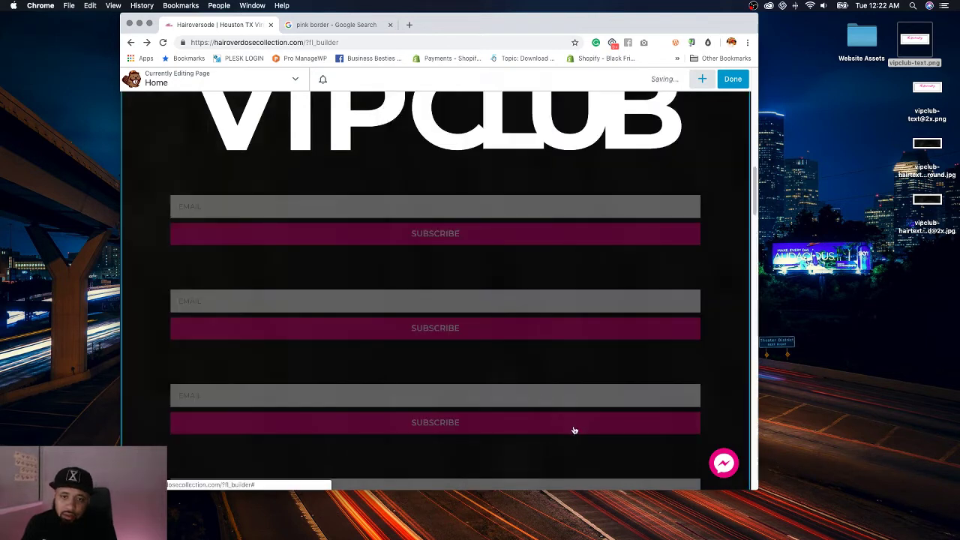
Step: Publish the home page and reload the live page to check the VIP Club subscription section
{"action": "left_click", "coordinate": [731, 81]}
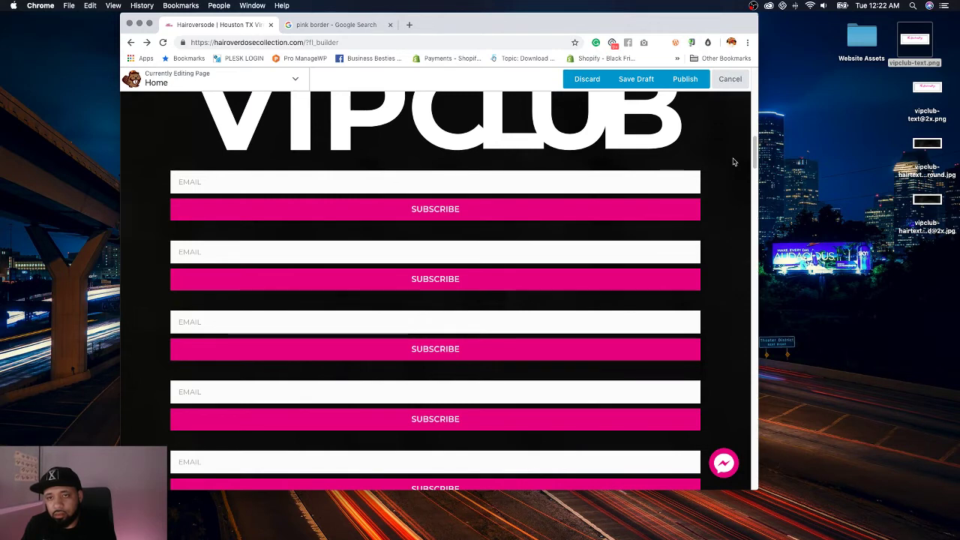
{"action": "left_click", "coordinate": [691, 80]}
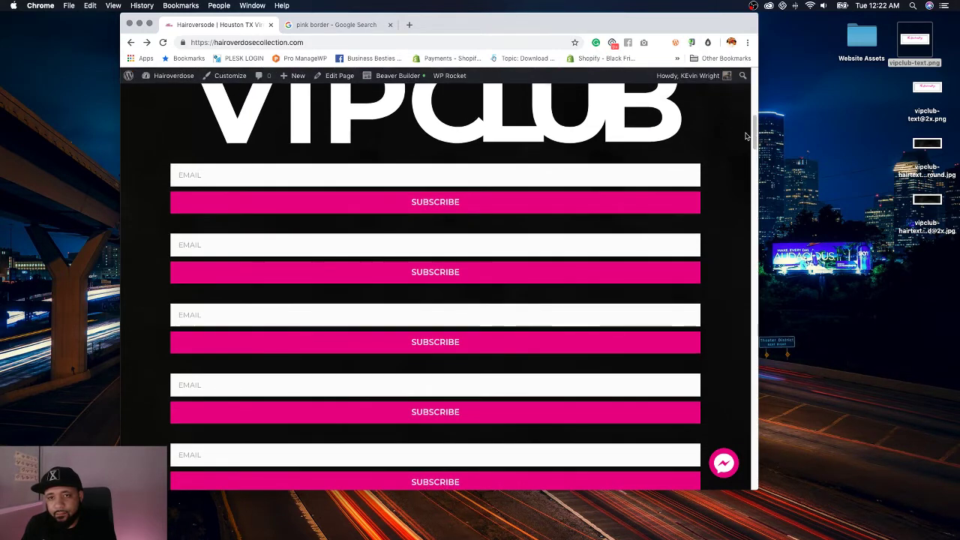
{"action": "left_click", "coordinate": [162, 42]}
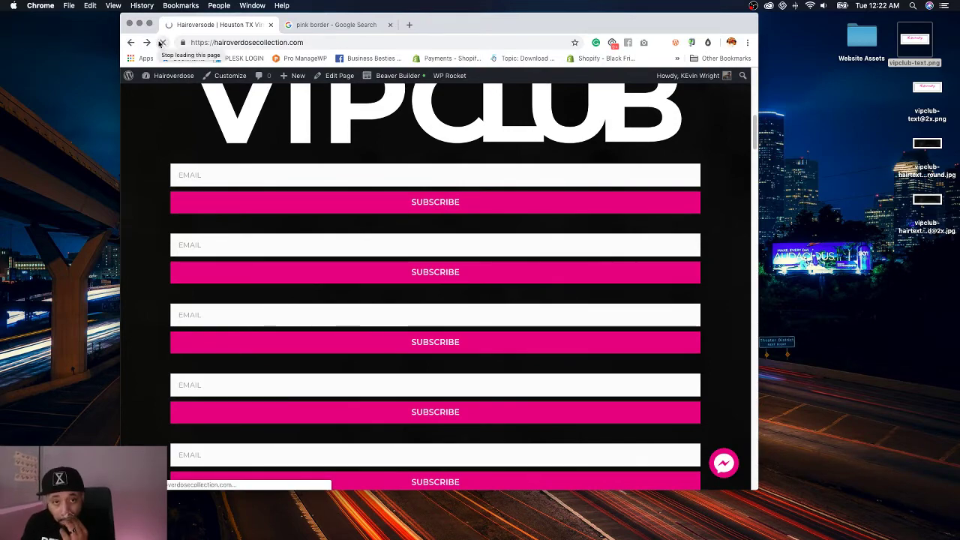
{"action": "scroll", "coordinate": [258, 147], "scroll_direction": "down", "scroll_amount": 8}
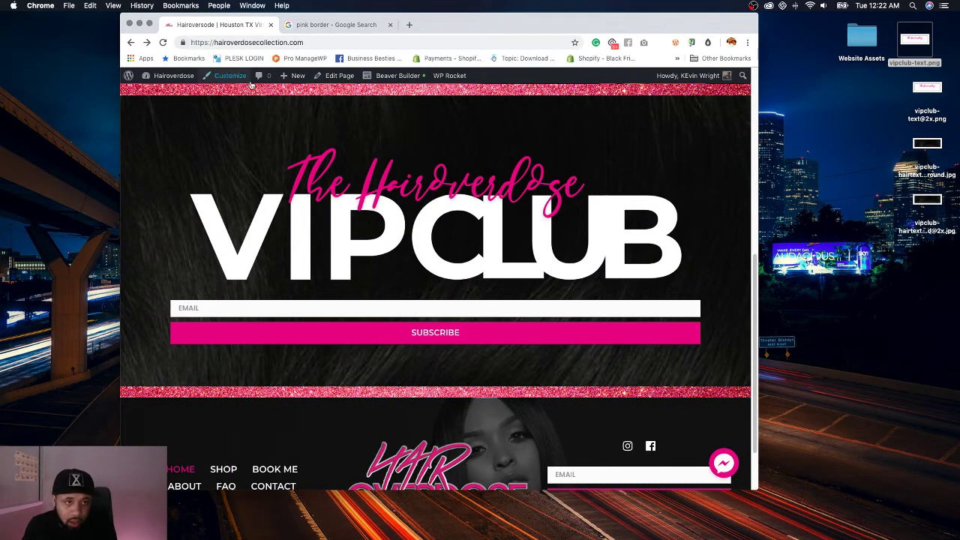
Step: Reopen the page in Beaver Builder and set the VIP Club form's sub-heading to "SUBSCRIBE FOR EVERYTHING HAIROVERDOSE"
{"action": "left_click", "coordinate": [399, 76]}
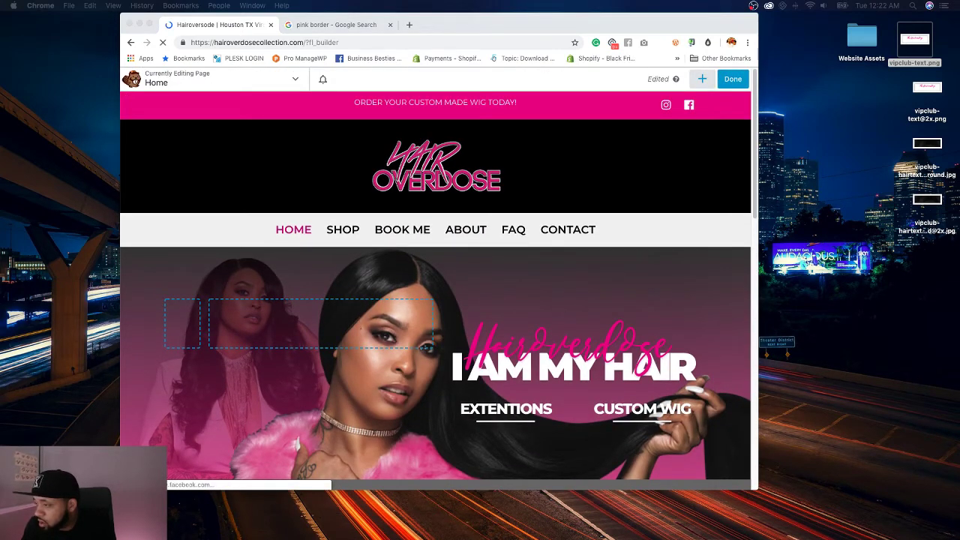
{"action": "scroll", "coordinate": [389, 321], "scroll_direction": "down", "scroll_amount": 5}
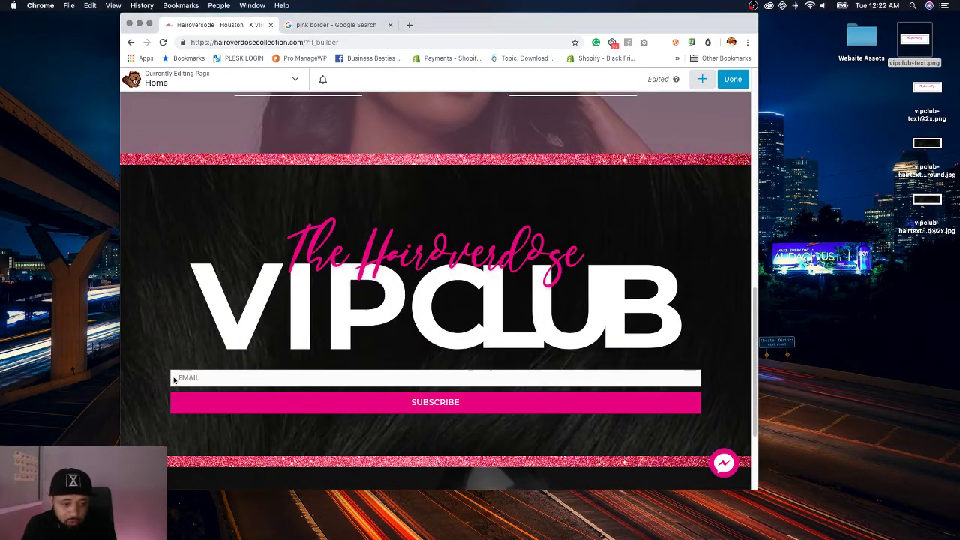
{"action": "left_click", "coordinate": [180, 379]}
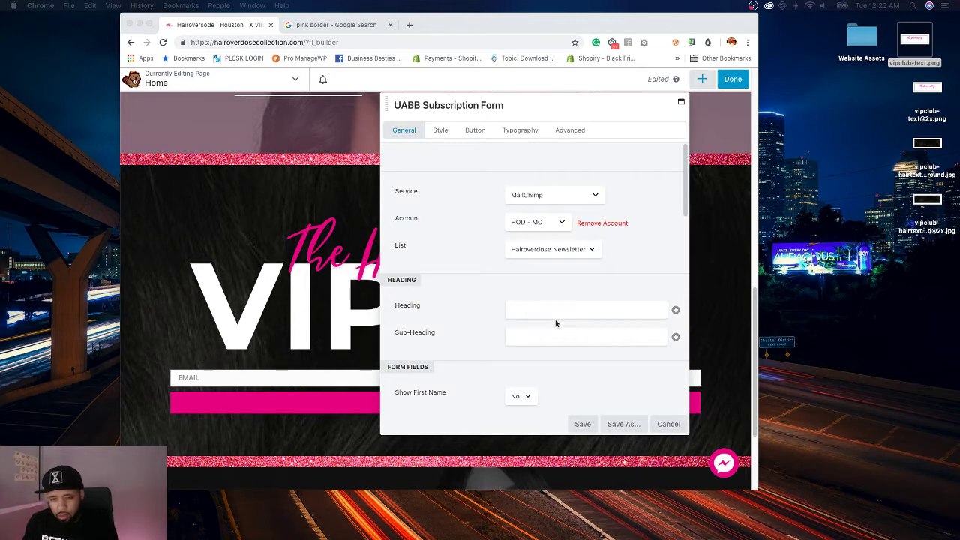
{"action": "scroll", "coordinate": [554, 319], "scroll_direction": "down", "scroll_amount": 4}
{"action": "scroll", "coordinate": [520, 325], "scroll_direction": "up", "scroll_amount": 3}
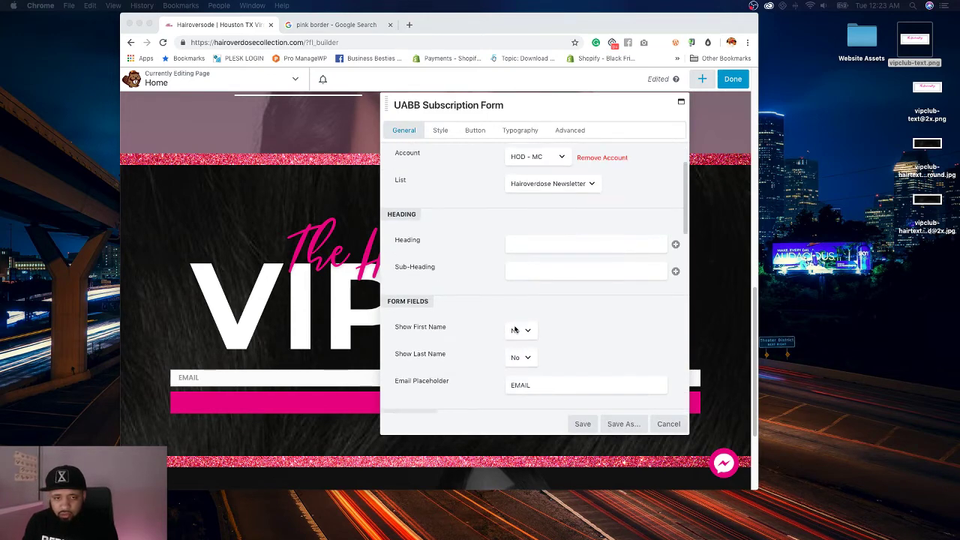
{"action": "left_click", "coordinate": [546, 267]}
{"action": "type", "text": "SUBSCRIBE FOR EVERYTHING HAIROVERDOSE"}
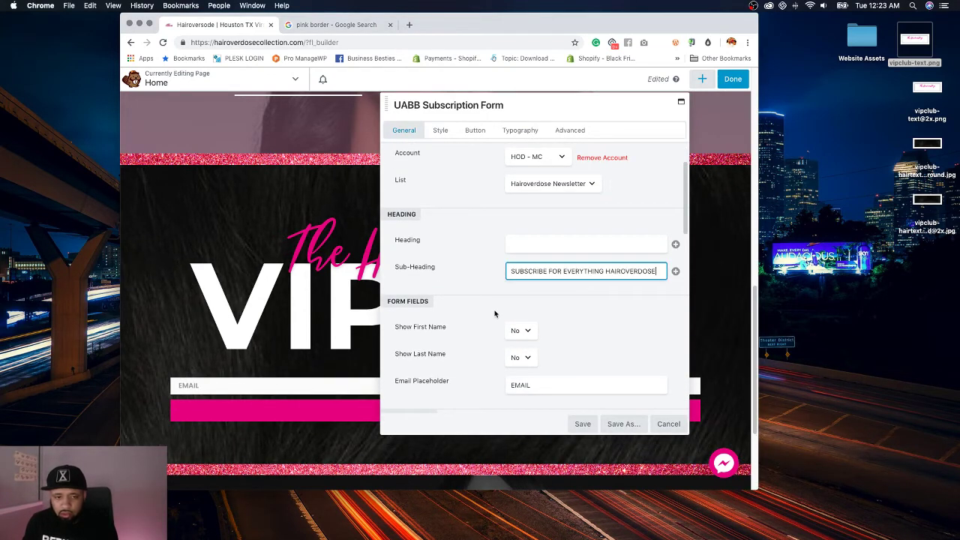
Step: Set the subscription form's responsive alignment to Center
{"action": "left_click", "coordinate": [440, 130]}
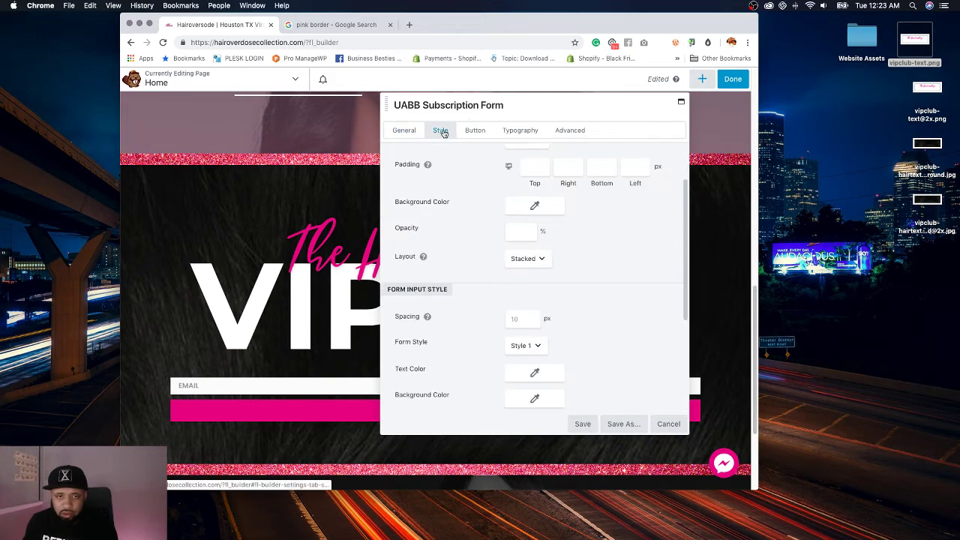
{"action": "scroll", "coordinate": [577, 304], "scroll_direction": "up", "scroll_amount": 2}
{"action": "scroll", "coordinate": [577, 303], "scroll_direction": "down", "scroll_amount": 5}
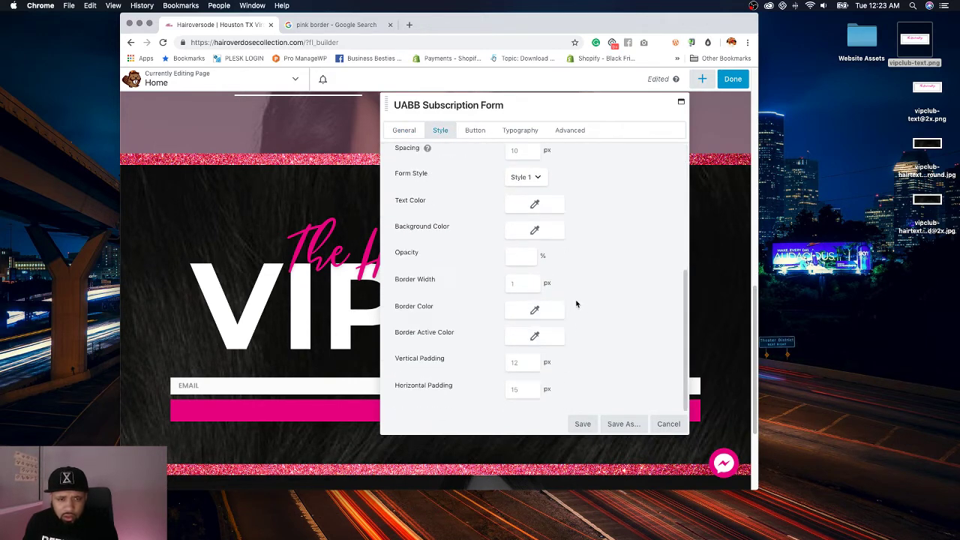
{"action": "scroll", "coordinate": [576, 304], "scroll_direction": "up", "scroll_amount": 5}
{"action": "left_click", "coordinate": [529, 206]}
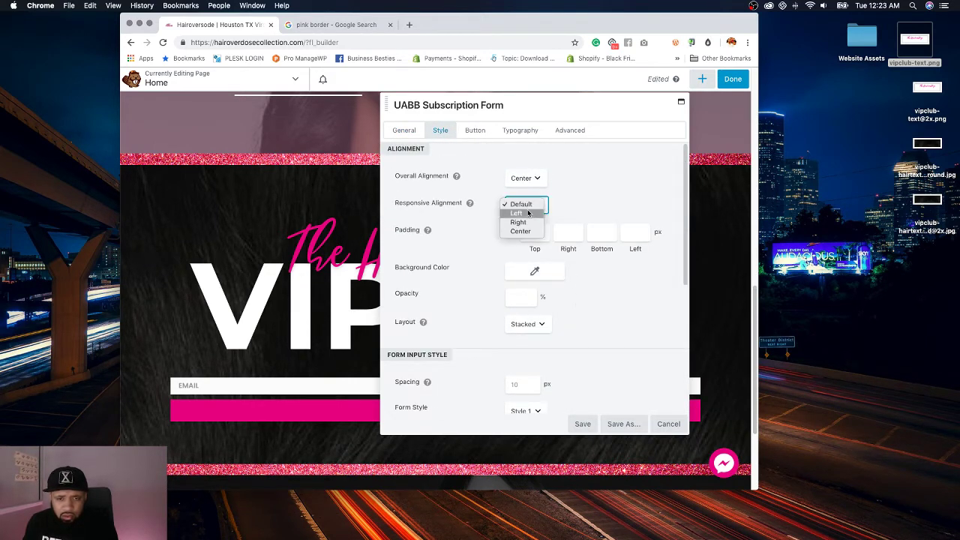
{"action": "left_click", "coordinate": [559, 222]}
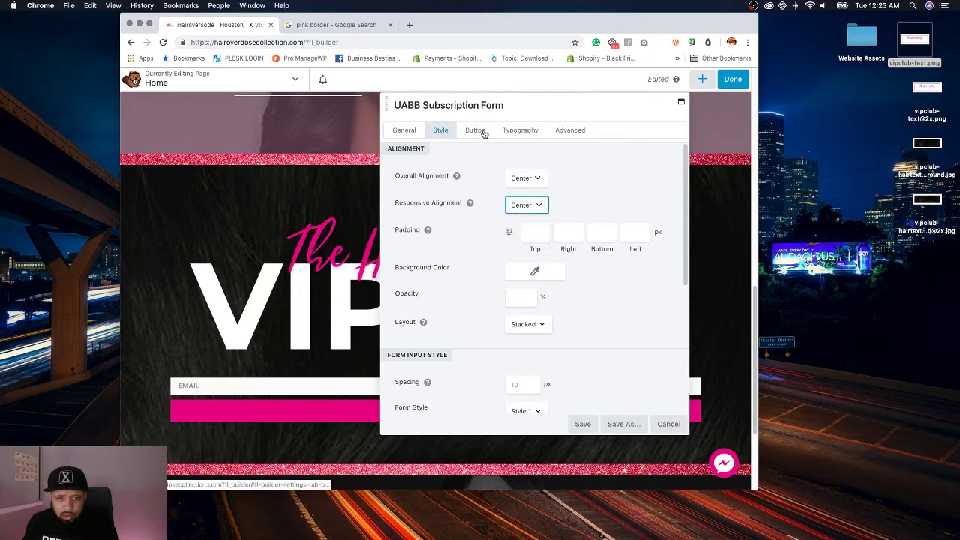
Step: Set the form sub-heading's Montserrat weight to Medium and its color to the pink preset #ea028a
{"action": "left_click", "coordinate": [520, 132]}
{"action": "scroll", "coordinate": [614, 275], "scroll_direction": "down", "scroll_amount": 5}
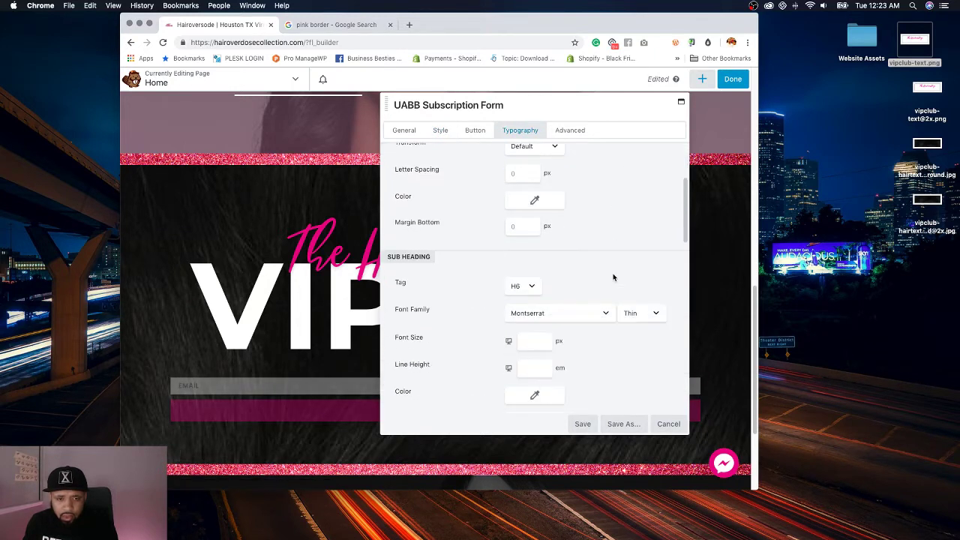
{"action": "left_click", "coordinate": [638, 273]}
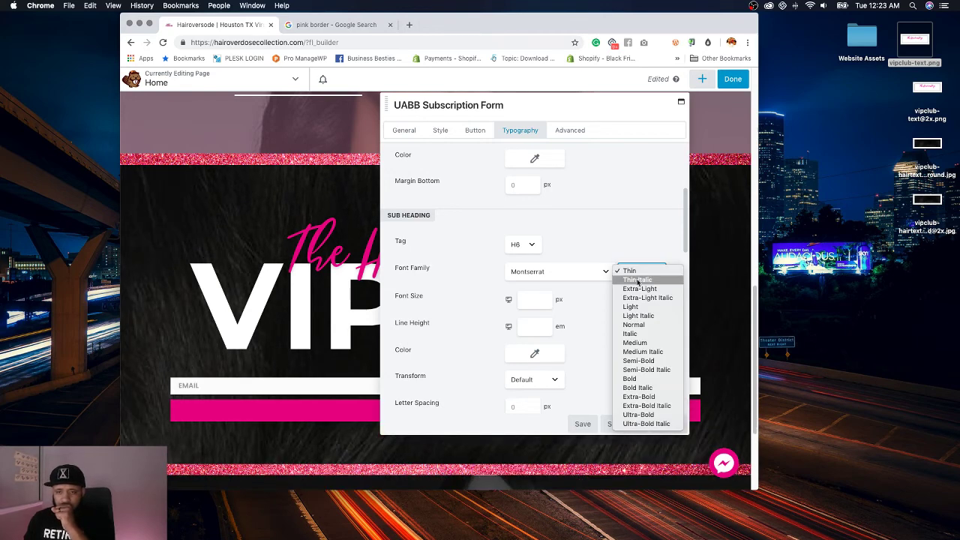
{"action": "left_click", "coordinate": [633, 342]}
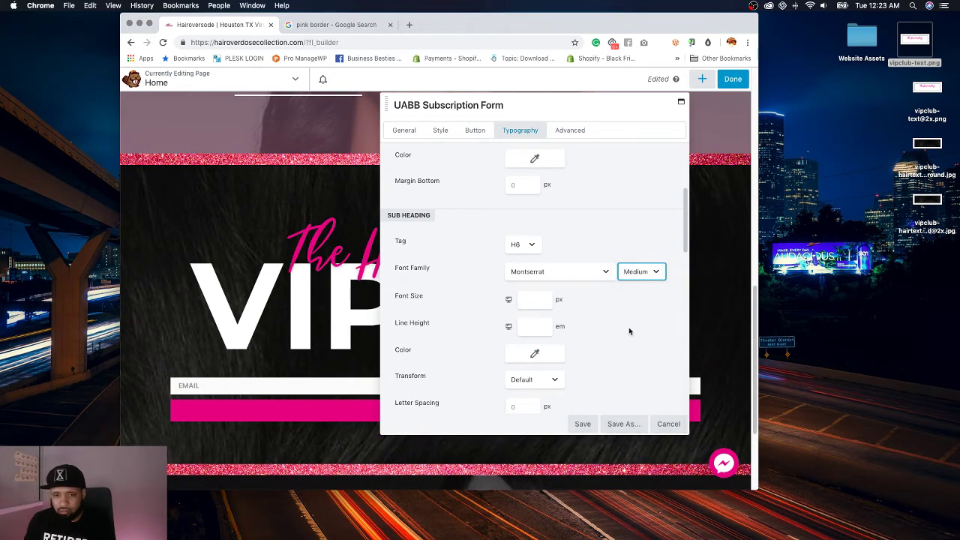
{"action": "left_click", "coordinate": [540, 352]}
{"action": "left_click", "coordinate": [584, 336]}
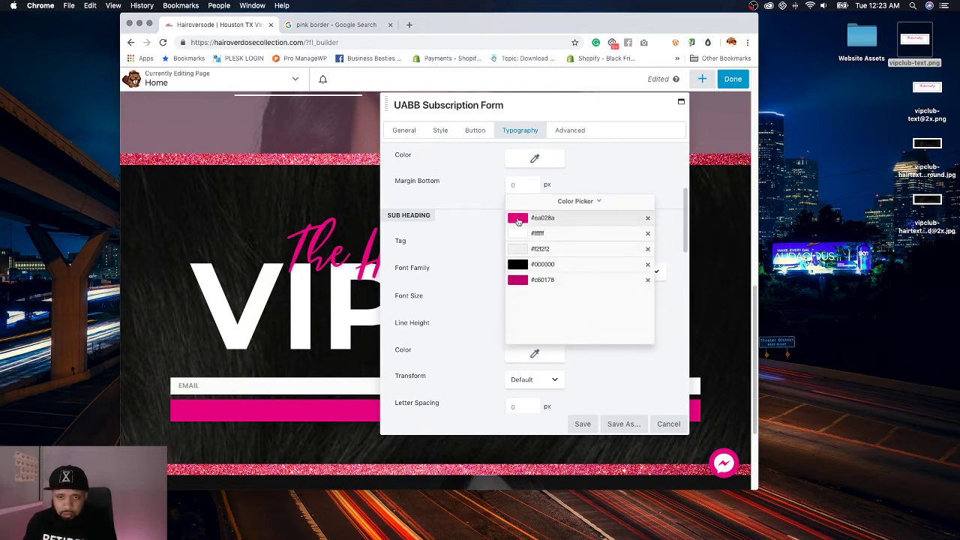
{"action": "left_click", "coordinate": [620, 319]}
{"action": "left_click", "coordinate": [621, 361]}
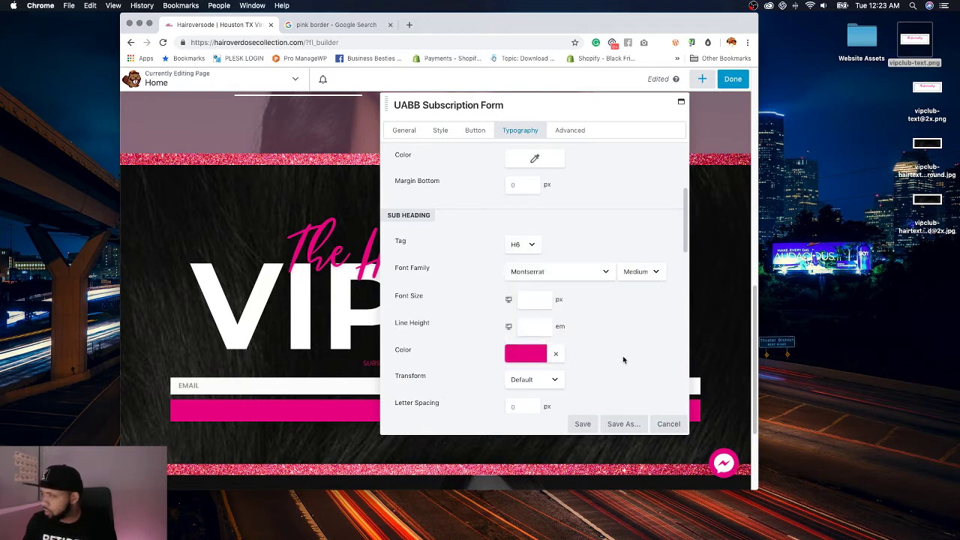
Step: Set the sub-heading's desktop font size to 31 px
{"action": "left_click", "coordinate": [538, 301]}
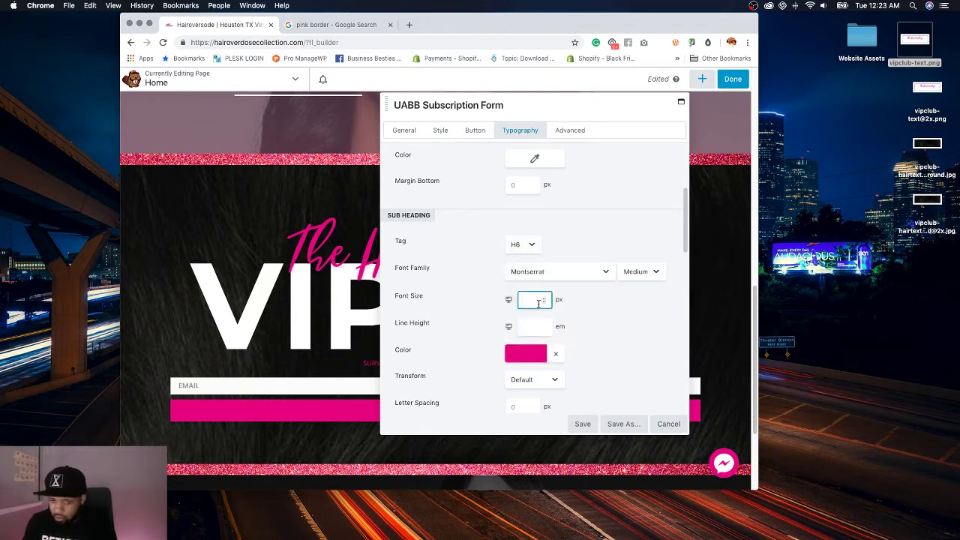
{"action": "type", "text": "32"}
{"action": "key", "text": "BackSpace"}
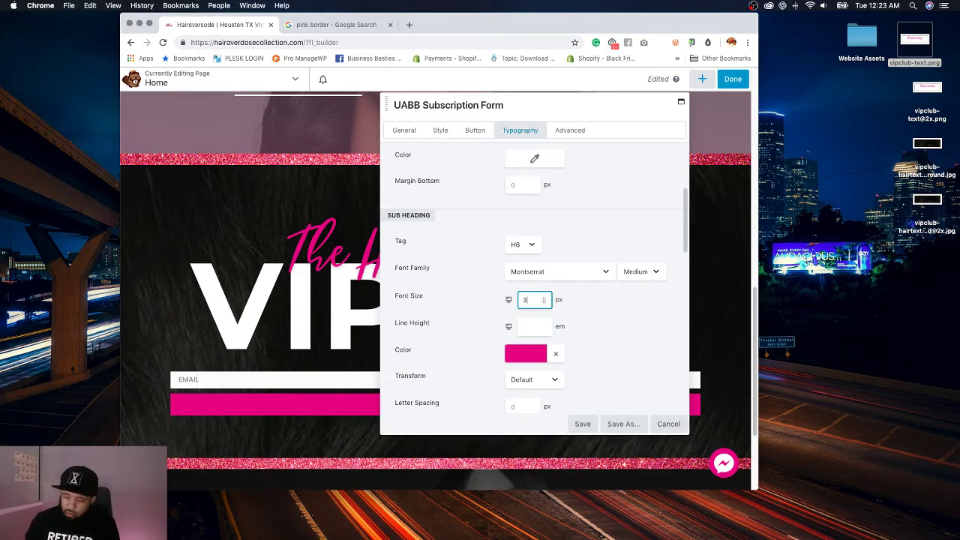
{"action": "type", "text": "1"}
{"action": "left_click", "coordinate": [605, 327]}
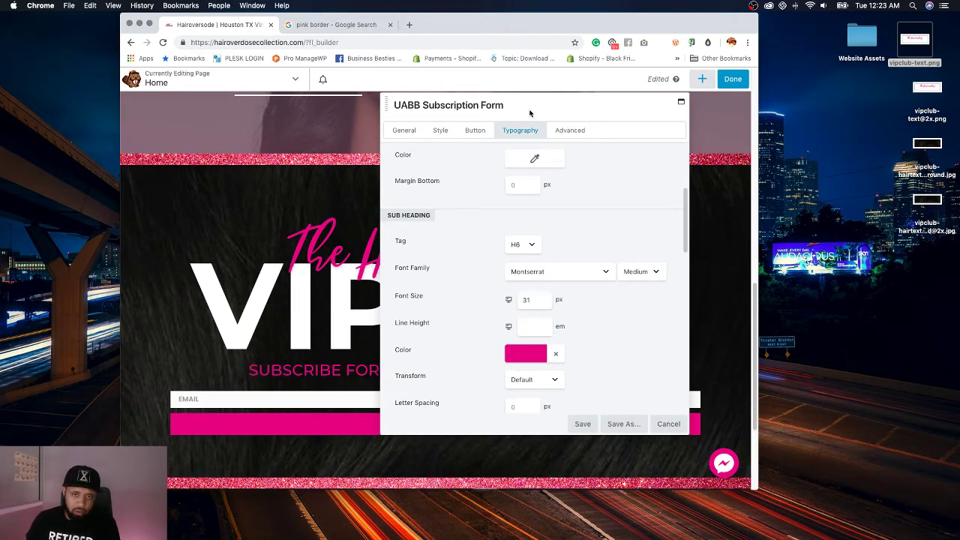
Step: Switch to the mobile view and set the sub-heading's font size there to 20 px
{"action": "left_click_drag", "start_coordinate": [529, 113], "coordinate": [541, 90]}
{"action": "left_click", "coordinate": [518, 299]}
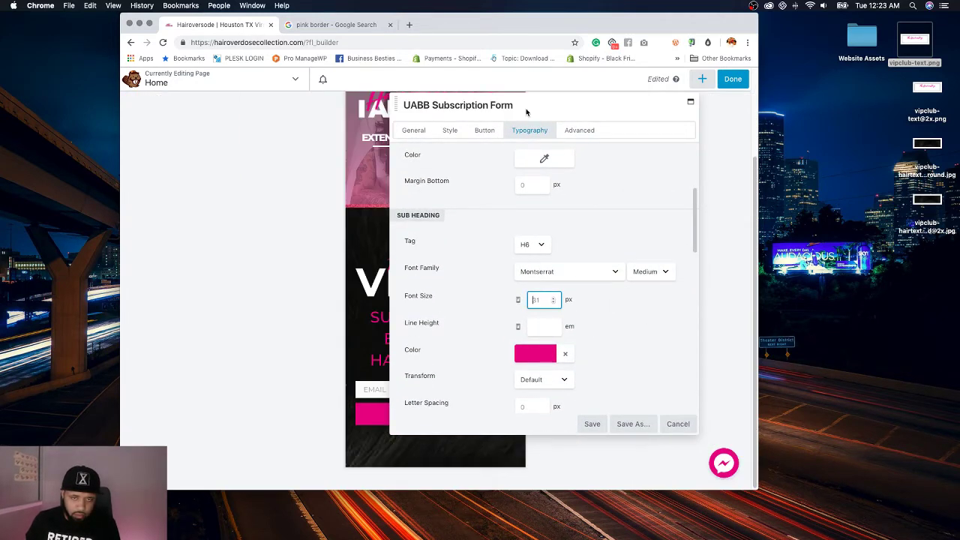
{"action": "left_click_drag", "start_coordinate": [547, 112], "coordinate": [583, 111]}
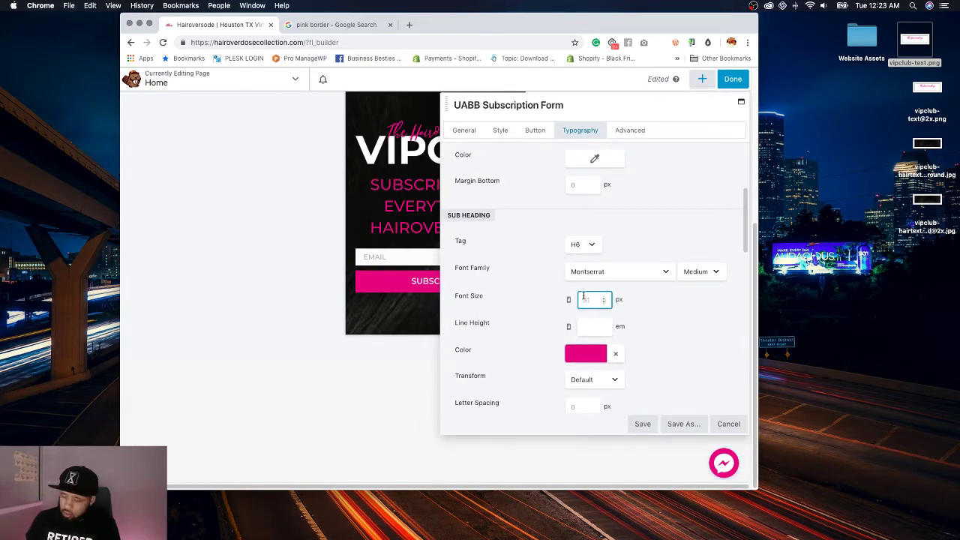
{"action": "type", "text": "20"}
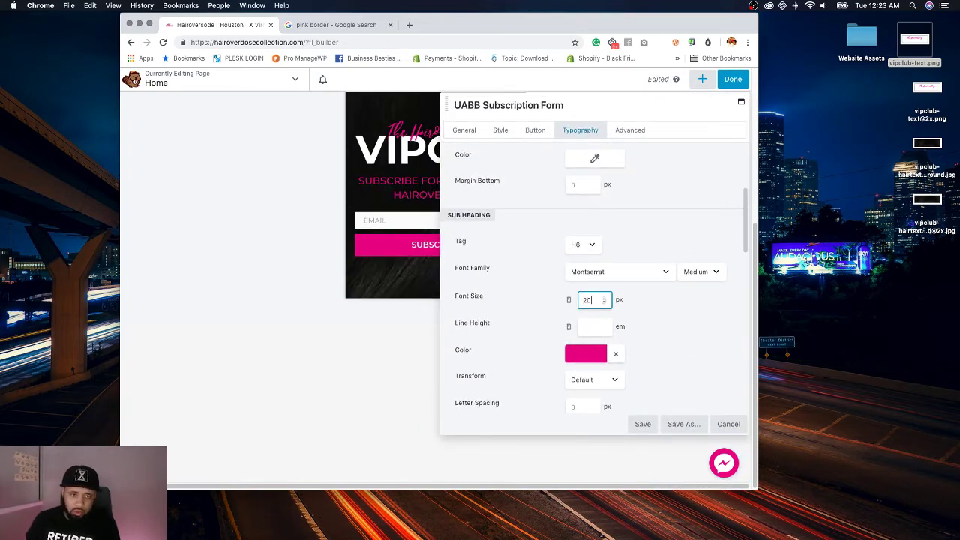
Step: Set the sub-heading's tablet font size to 28 px, save the subscription form, and check the VIP Club section
{"action": "left_click", "coordinate": [568, 301]}
{"action": "left_click", "coordinate": [568, 301]}
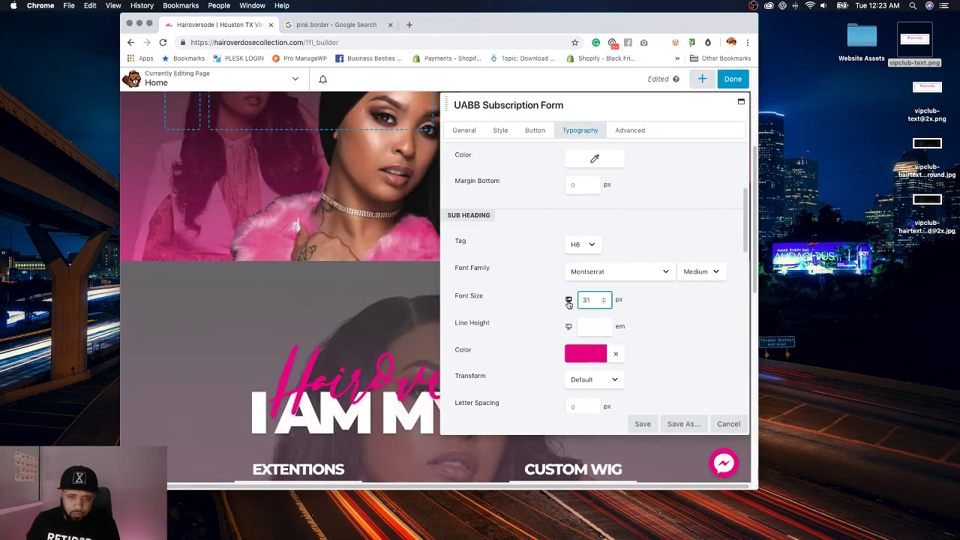
{"action": "left_click", "coordinate": [568, 301]}
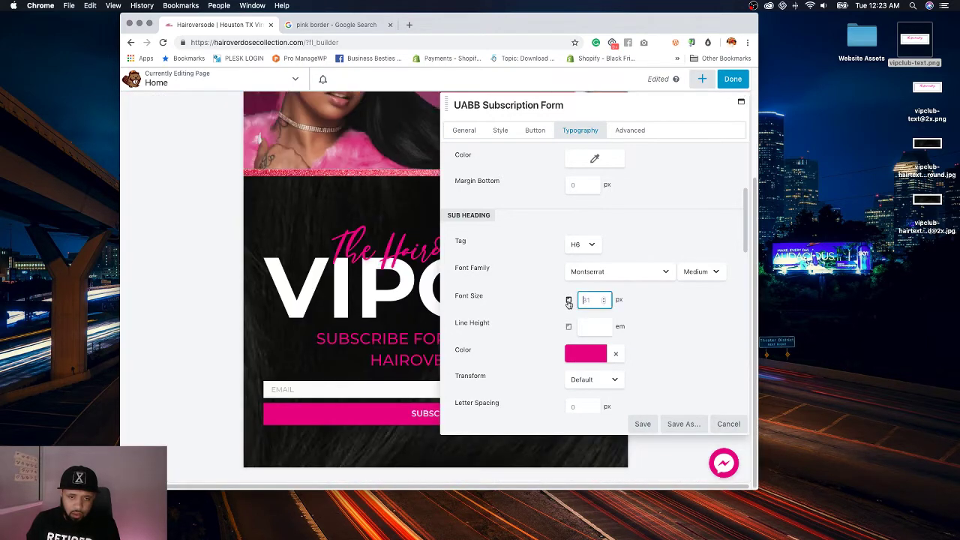
{"action": "type", "text": "28"}
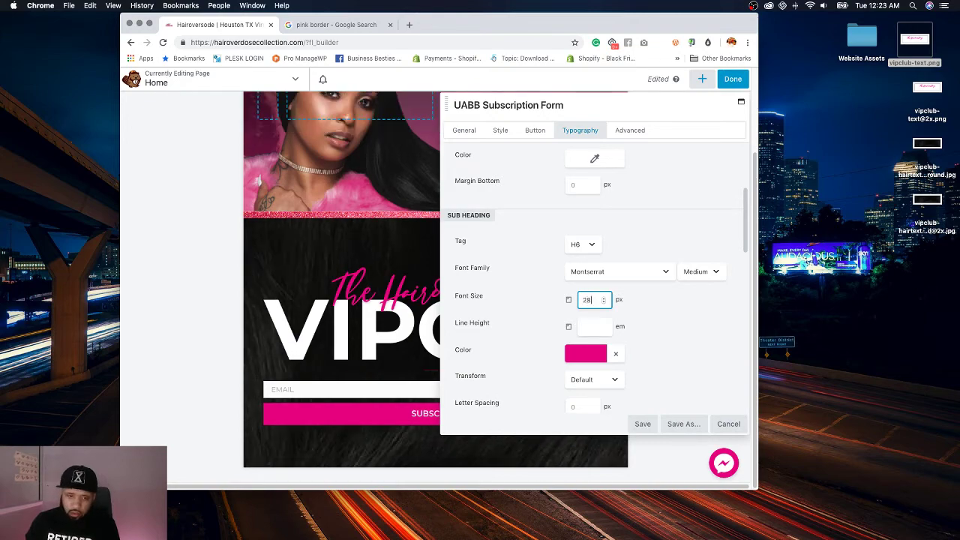
{"action": "left_click", "coordinate": [643, 423]}
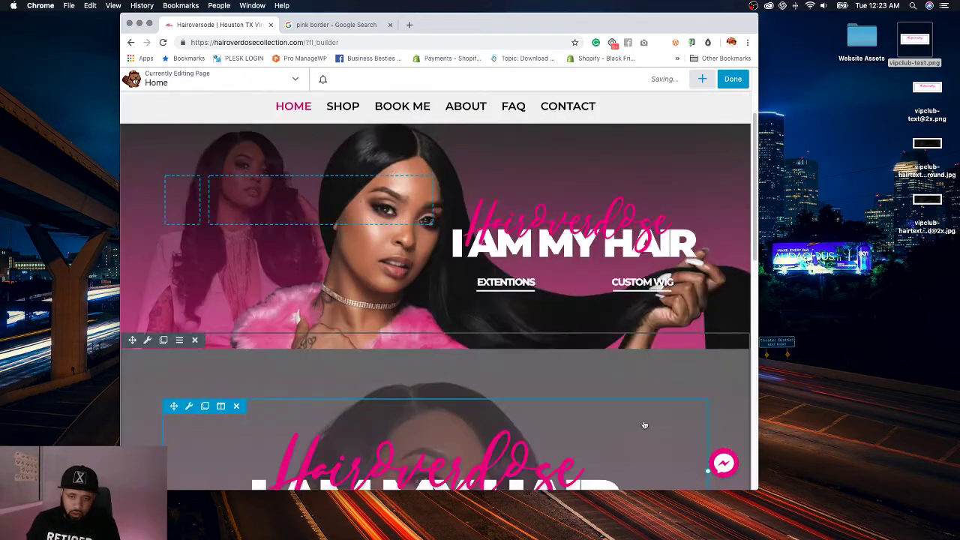
{"action": "left_click", "coordinate": [643, 424]}
{"action": "left_click", "coordinate": [728, 421]}
{"action": "scroll", "coordinate": [724, 225], "scroll_direction": "down", "scroll_amount": 10}
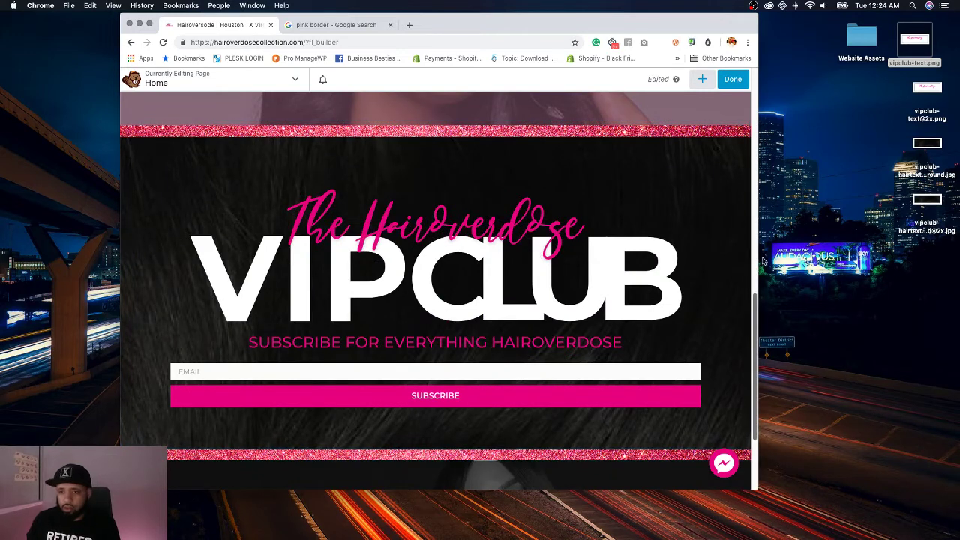
{"action": "mouse_move", "coordinate": [752, 306]}
{"action": "left_mouse_down"}
{"action": "mouse_move", "coordinate": [755, 328]}
{"action": "mouse_move", "coordinate": [755, 314]}
{"action": "left_mouse_up"}
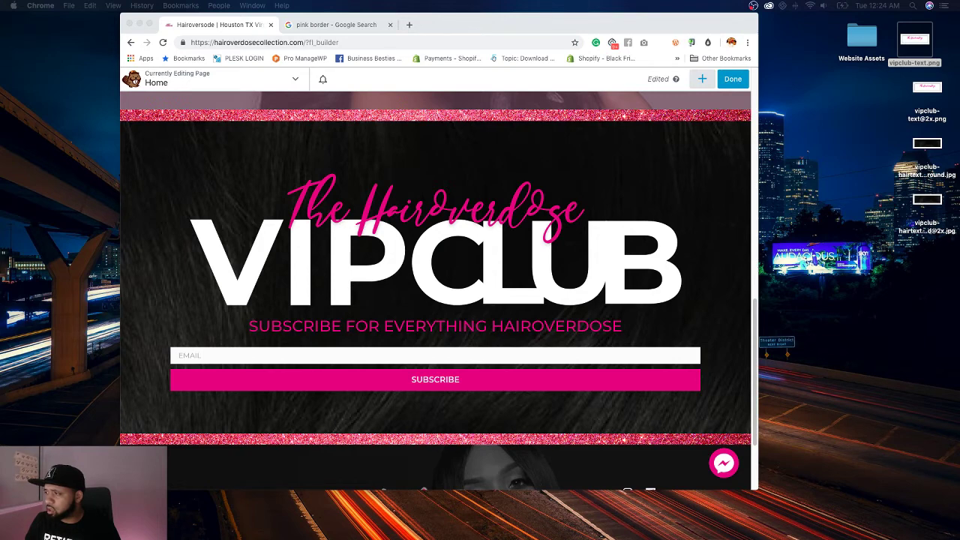
Step: Move the four vipclub text and hair-texture background images from the desktop into the Website Assets folder
{"action": "left_click", "coordinate": [873, 184]}
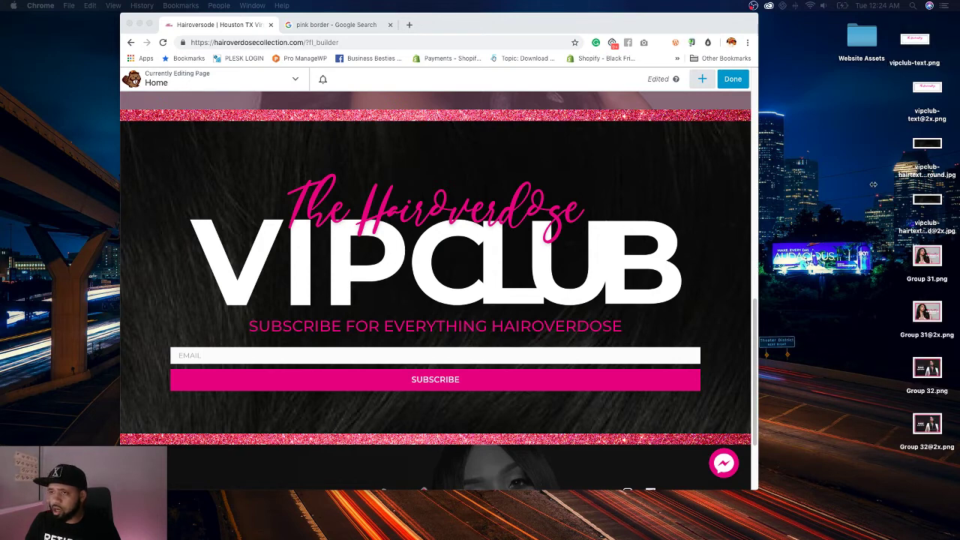
{"action": "left_click_drag", "start_coordinate": [890, 23], "coordinate": [954, 234]}
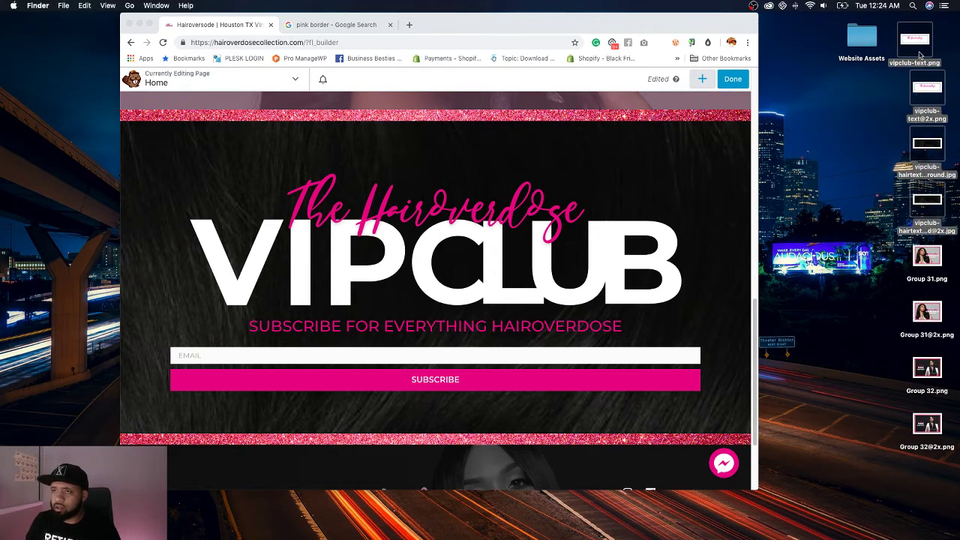
{"action": "left_click_drag", "start_coordinate": [921, 39], "coordinate": [867, 42]}
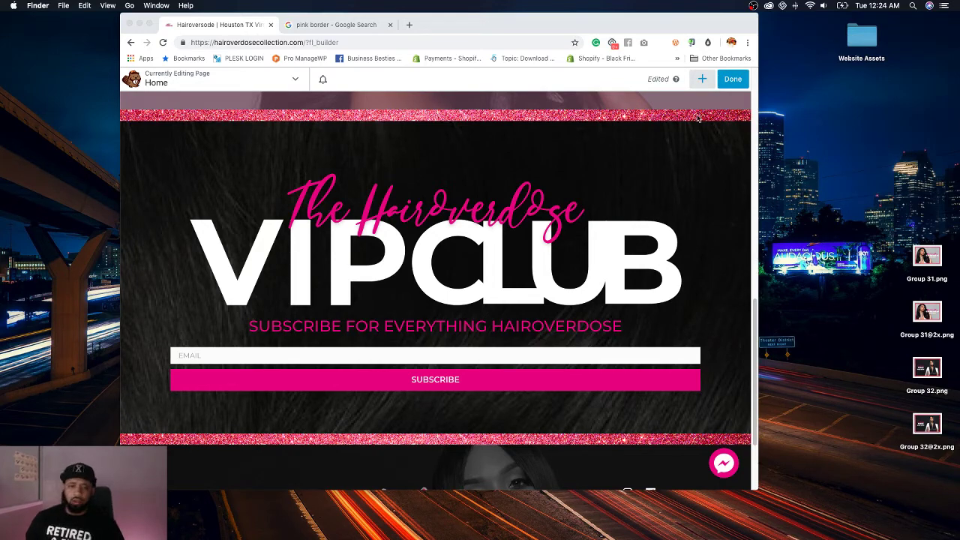
Step: Add a 2 Columns row directly beneath the VIP Club section, above the pink glitter border
{"action": "scroll", "coordinate": [555, 199], "scroll_direction": "down", "scroll_amount": 3}
{"action": "scroll", "coordinate": [553, 197], "scroll_direction": "up", "scroll_amount": 4}
{"action": "left_click", "coordinate": [702, 78]}
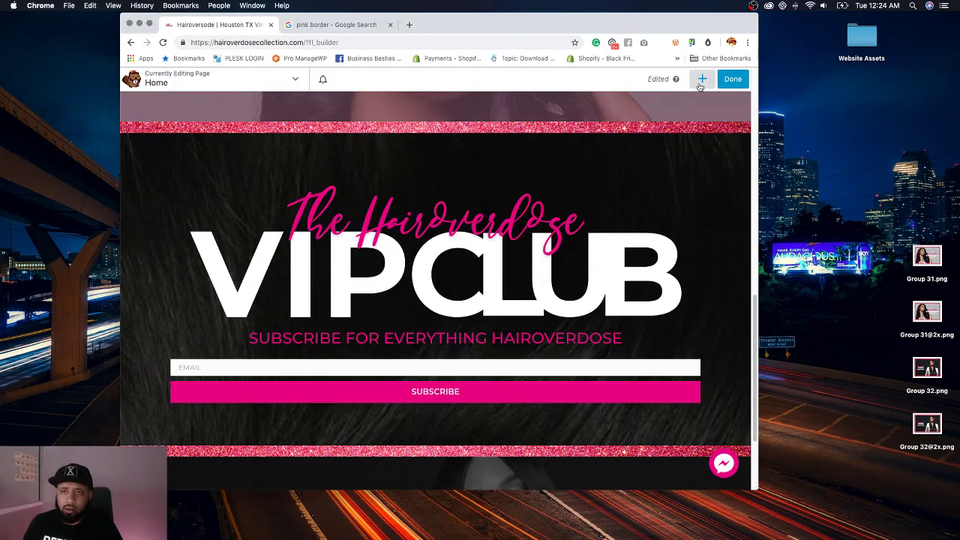
{"action": "left_click", "coordinate": [623, 110]}
{"action": "left_click_drag", "start_coordinate": [690, 162], "coordinate": [561, 411]}
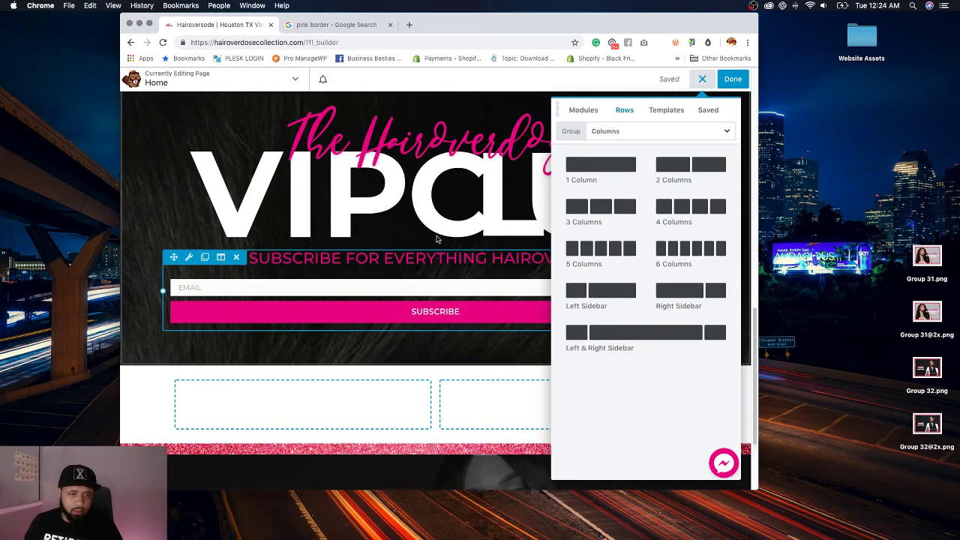
Step: Insert the saved pink border row between the VIP Club section and the empty two-column row
{"action": "scroll", "coordinate": [440, 230], "scroll_direction": "up", "scroll_amount": 3}
{"action": "scroll", "coordinate": [572, 157], "scroll_direction": "down", "scroll_amount": 5}
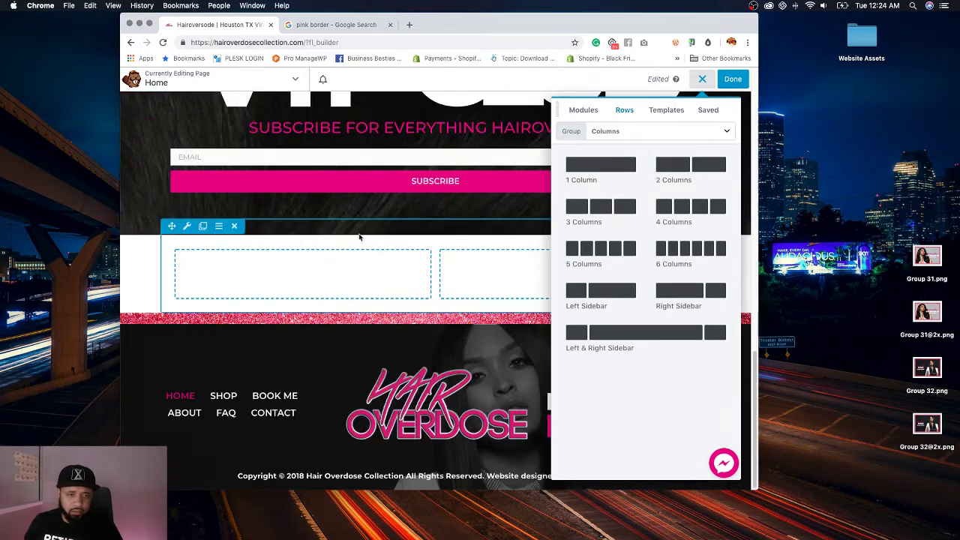
{"action": "left_click", "coordinate": [708, 110]}
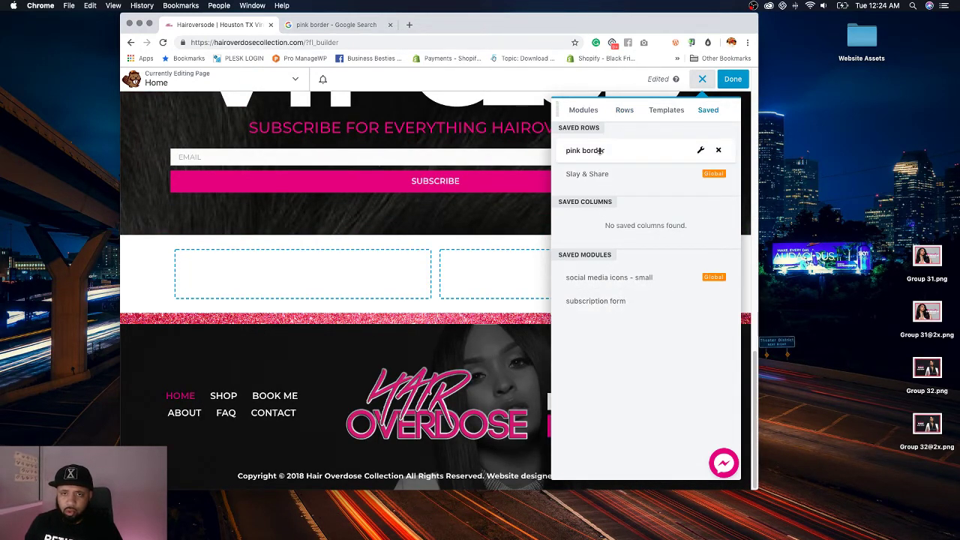
{"action": "left_click_drag", "start_coordinate": [599, 150], "coordinate": [475, 253]}
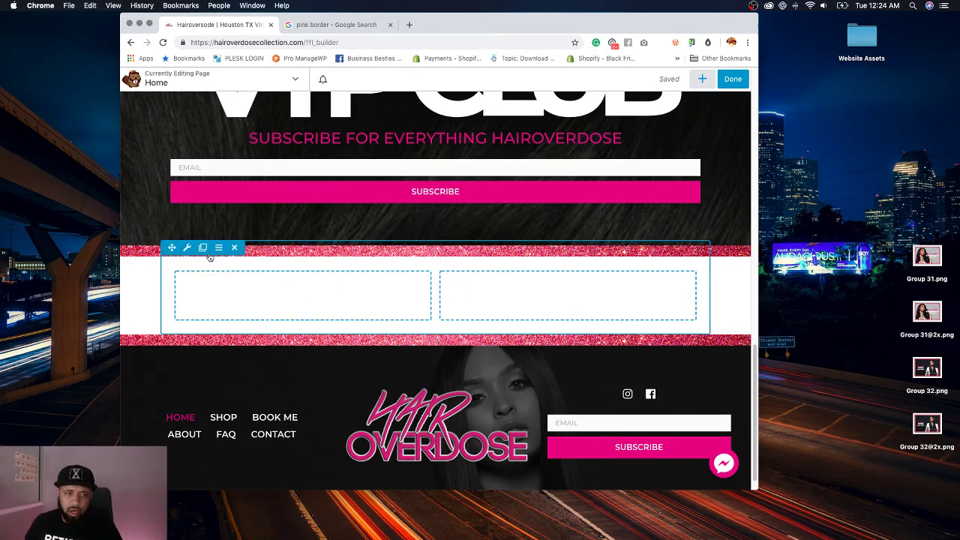
Step: Open the two-column row's settings and set its width to Full Width
{"action": "left_click", "coordinate": [188, 249]}
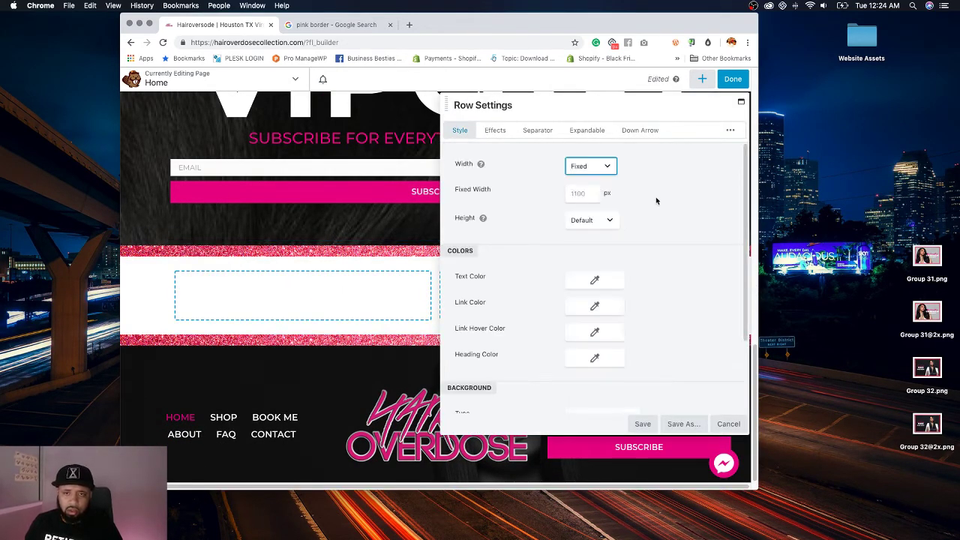
{"action": "left_click", "coordinate": [597, 166]}
{"action": "left_click", "coordinate": [594, 174]}
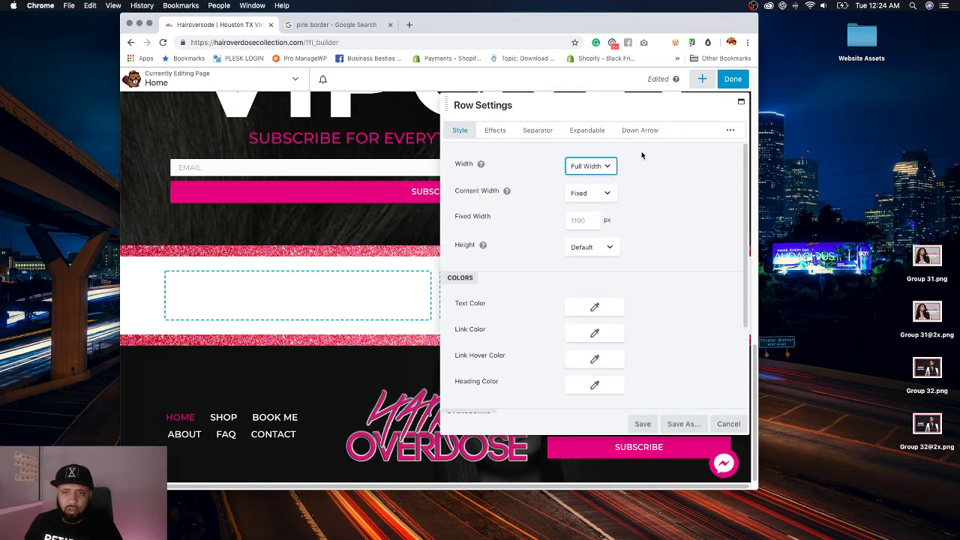
Step: Set the two-column row's top and bottom padding to 65 px and save the row settings
{"action": "left_click", "coordinate": [731, 133]}
{"action": "left_click", "coordinate": [587, 158]}
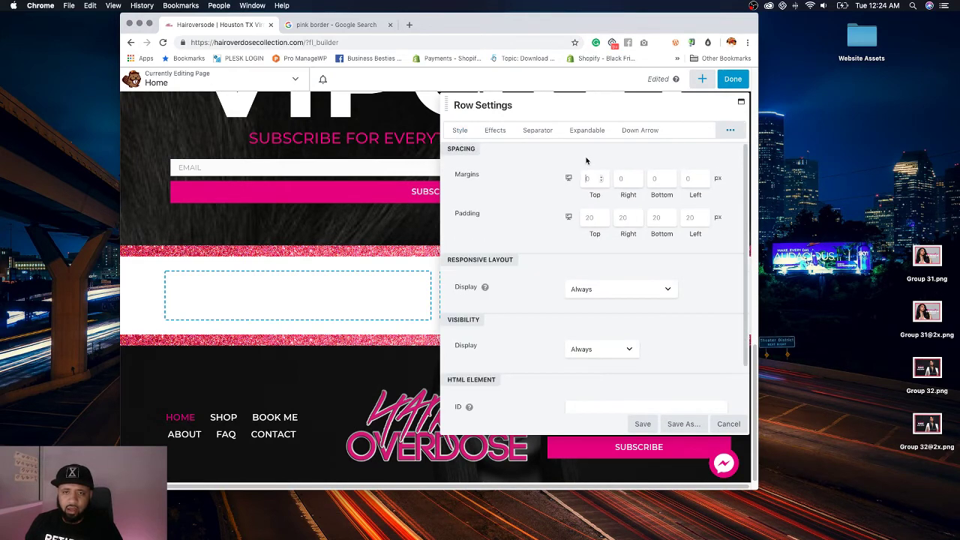
{"action": "left_click", "coordinate": [587, 218]}
{"action": "type", "text": "65"}
{"action": "left_click", "coordinate": [622, 218]}
{"action": "left_click", "coordinate": [657, 217]}
{"action": "type", "text": "65"}
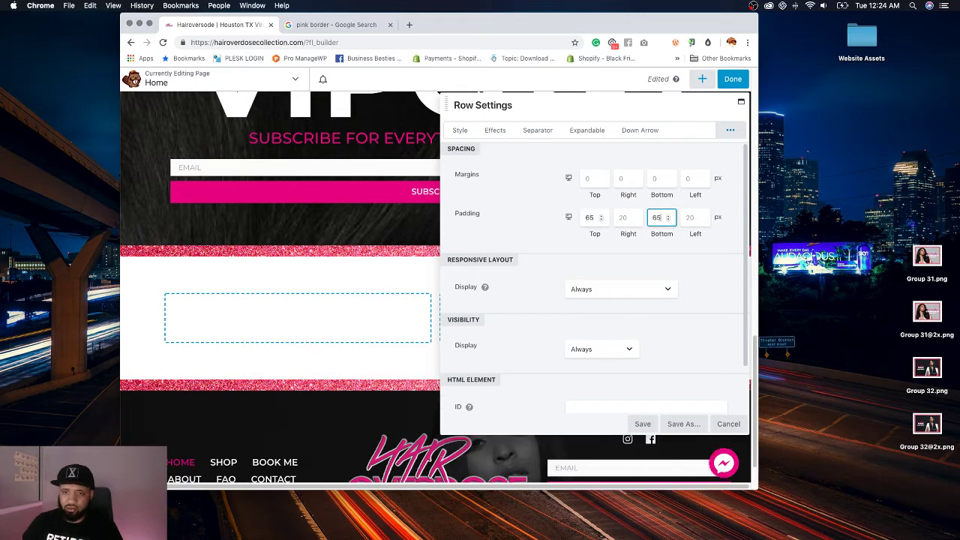
{"action": "left_click", "coordinate": [642, 424]}
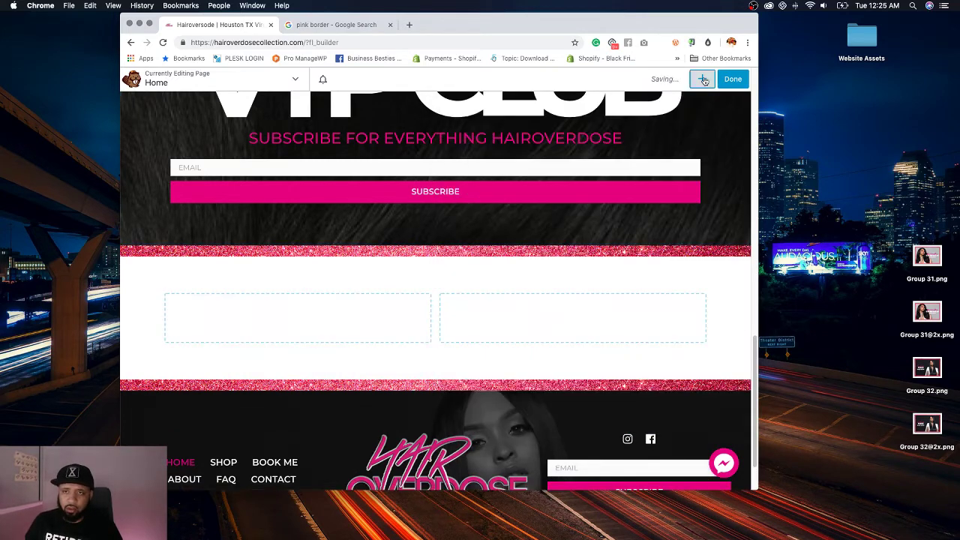
Step: Search the modules for "image" to find one for the empty two-column row
{"action": "left_click", "coordinate": [702, 79]}
{"action": "left_click", "coordinate": [589, 112]}
{"action": "left_click", "coordinate": [725, 129]}
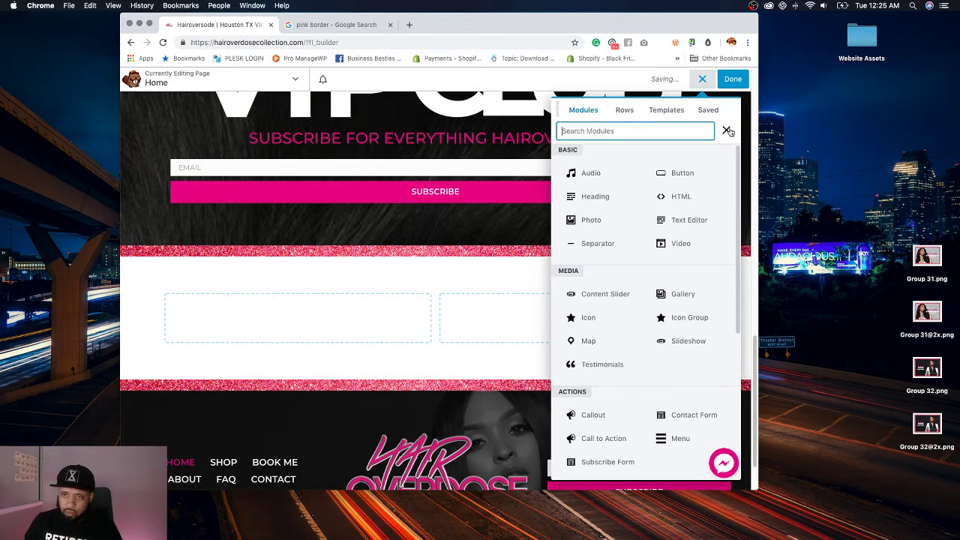
{"action": "type", "text": "image"}
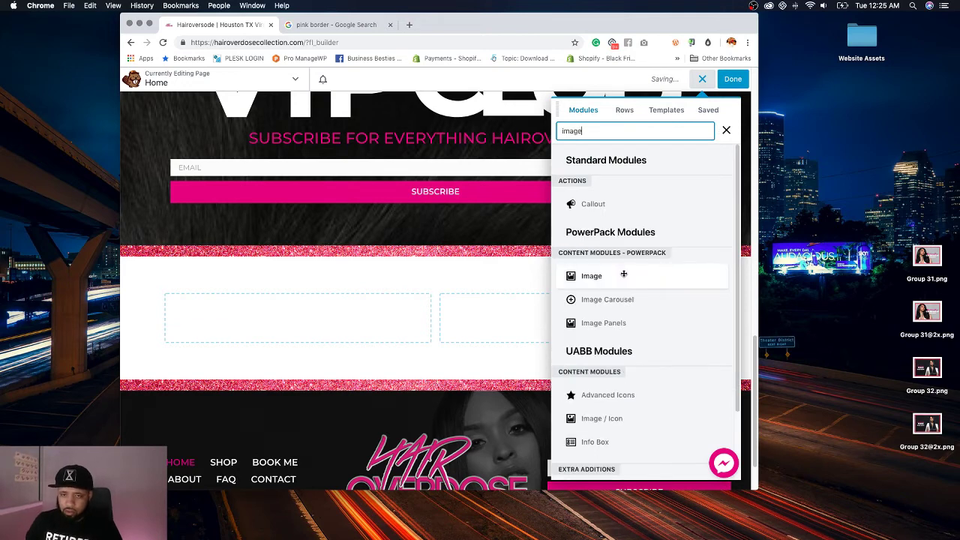
Step: Find the PowerPack Image module by searching for "image" and place it in the left column of the empty two-column row
{"action": "left_click_drag", "start_coordinate": [622, 272], "coordinate": [307, 223]}
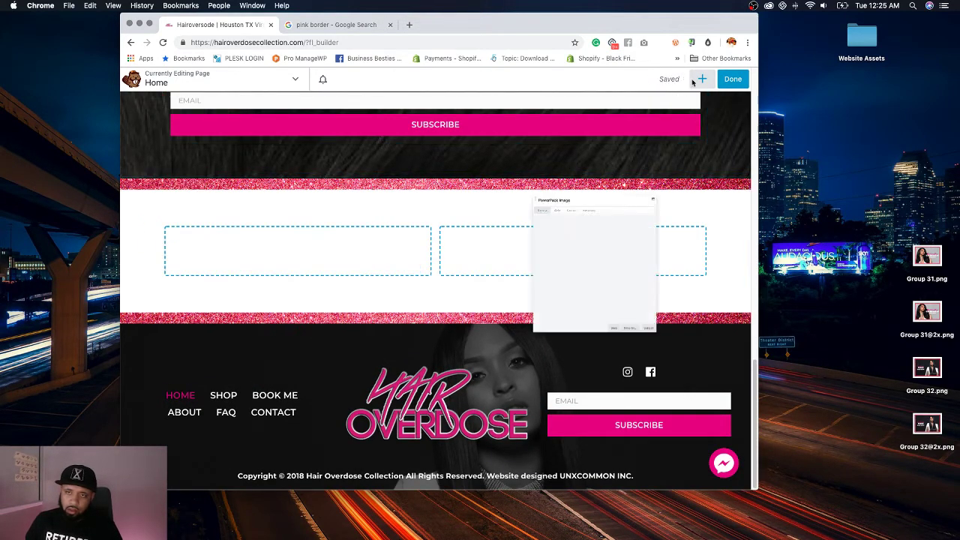
{"action": "left_click", "coordinate": [701, 79]}
{"action": "left_click", "coordinate": [701, 78]}
{"action": "left_click", "coordinate": [702, 79]}
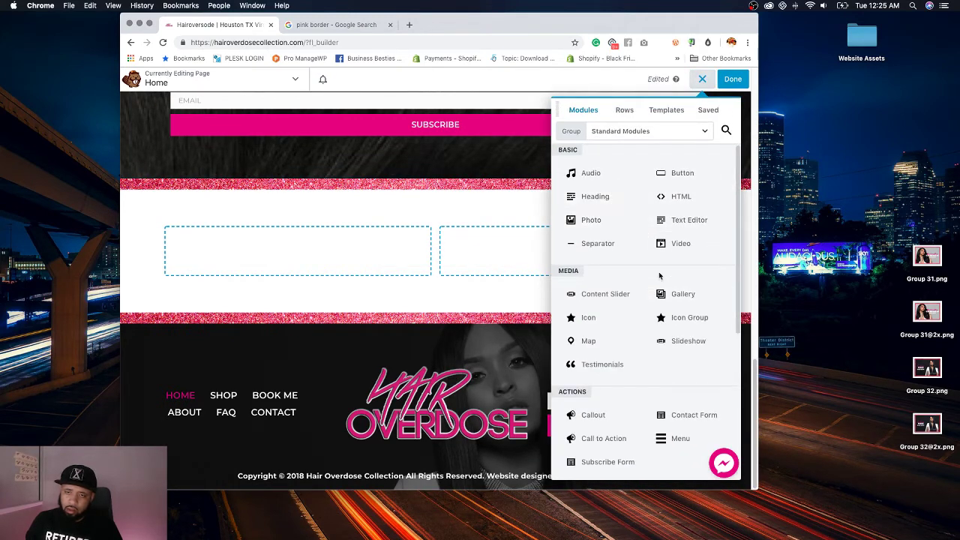
{"action": "left_click", "coordinate": [725, 131]}
{"action": "type", "text": "image"}
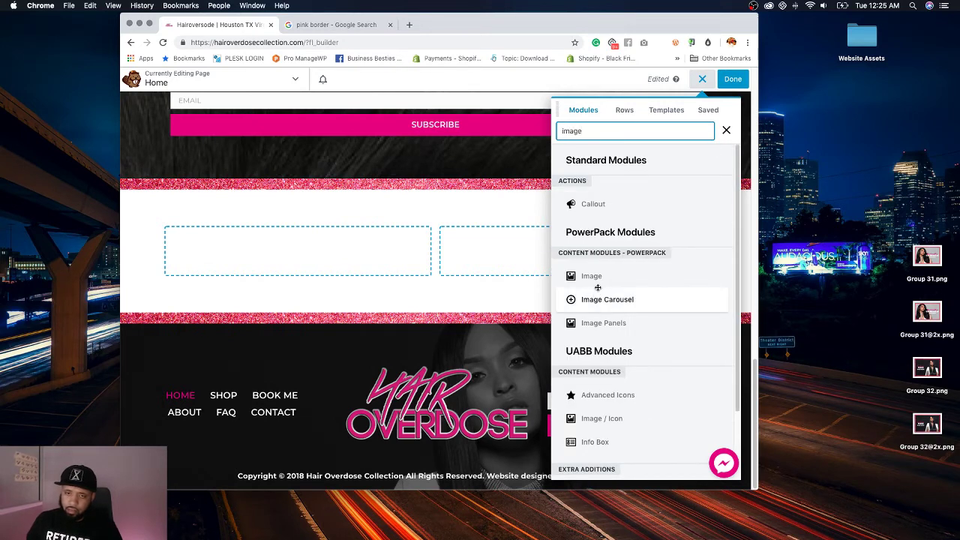
{"action": "left_click_drag", "start_coordinate": [596, 285], "coordinate": [321, 356]}
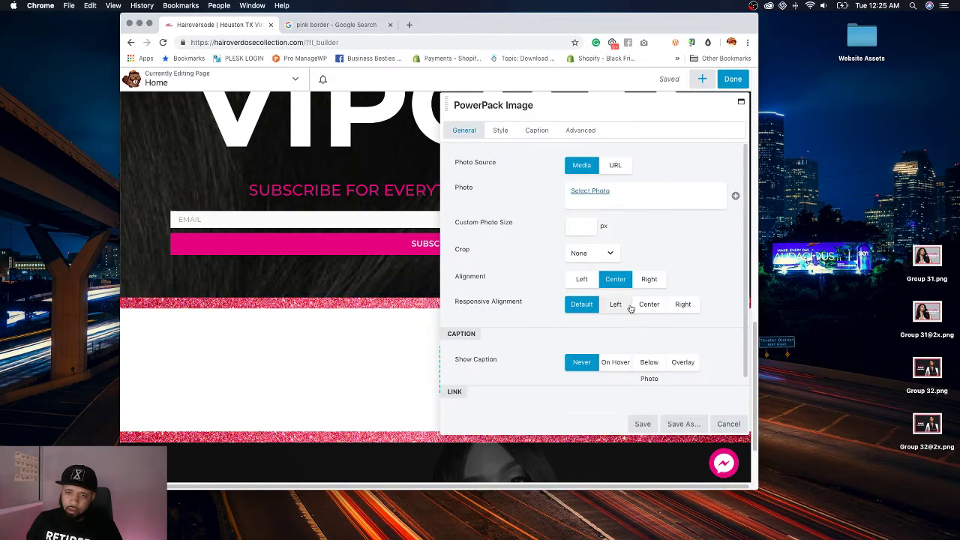
Step: Upload Group 31.png from the desktop, use it as the module's photo, and set its responsive alignment to Center
{"action": "left_click", "coordinate": [589, 191]}
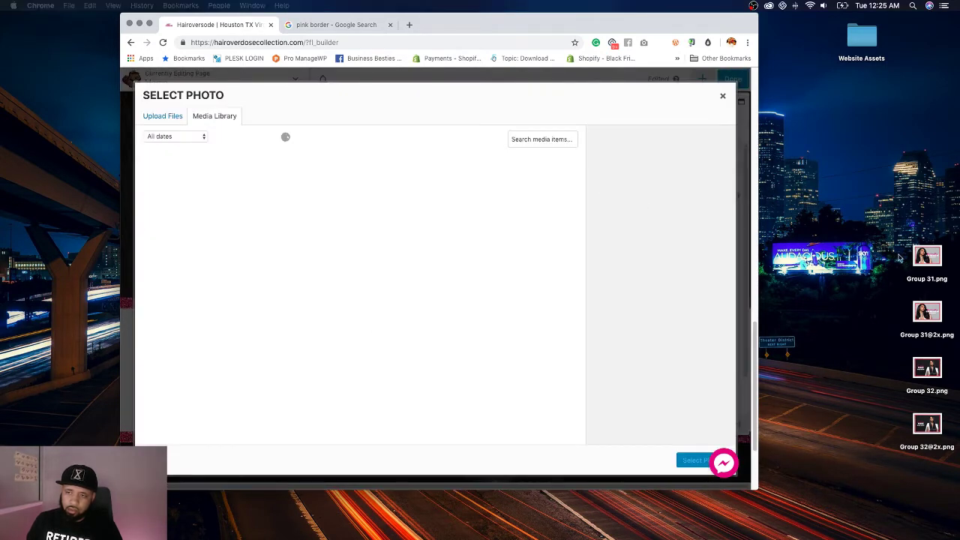
{"action": "left_click", "coordinate": [930, 257]}
{"action": "key", "text": "space"}
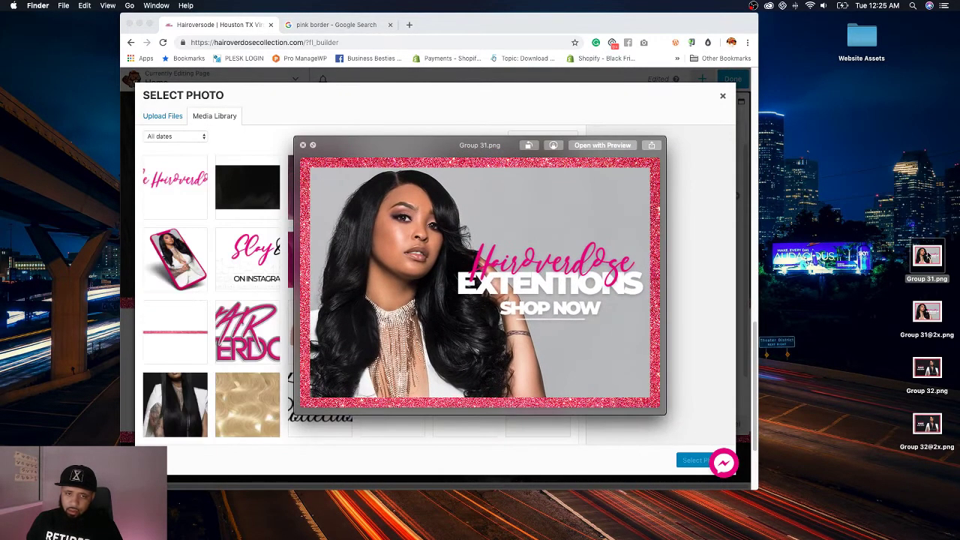
{"action": "key", "text": "space"}
{"action": "left_click_drag", "start_coordinate": [928, 257], "coordinate": [333, 279]}
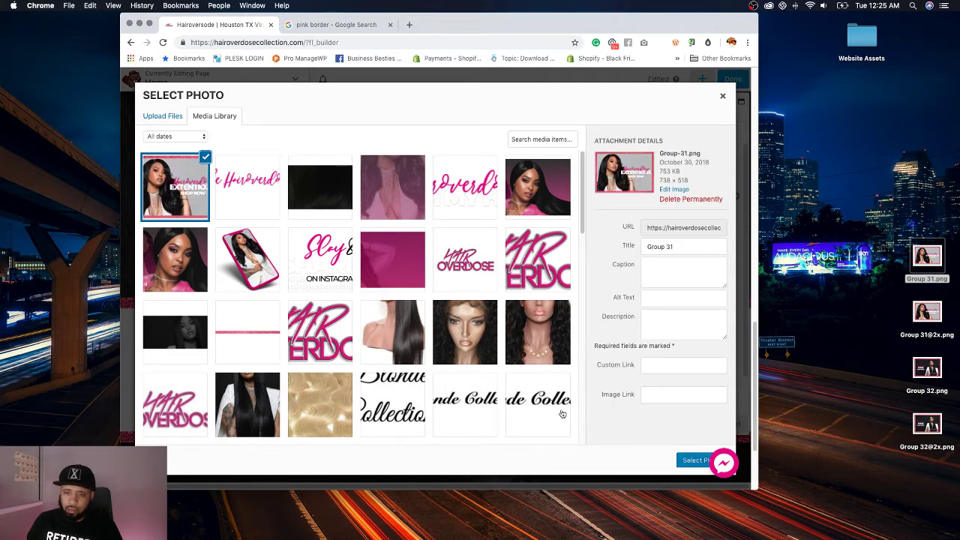
{"action": "left_click", "coordinate": [689, 460]}
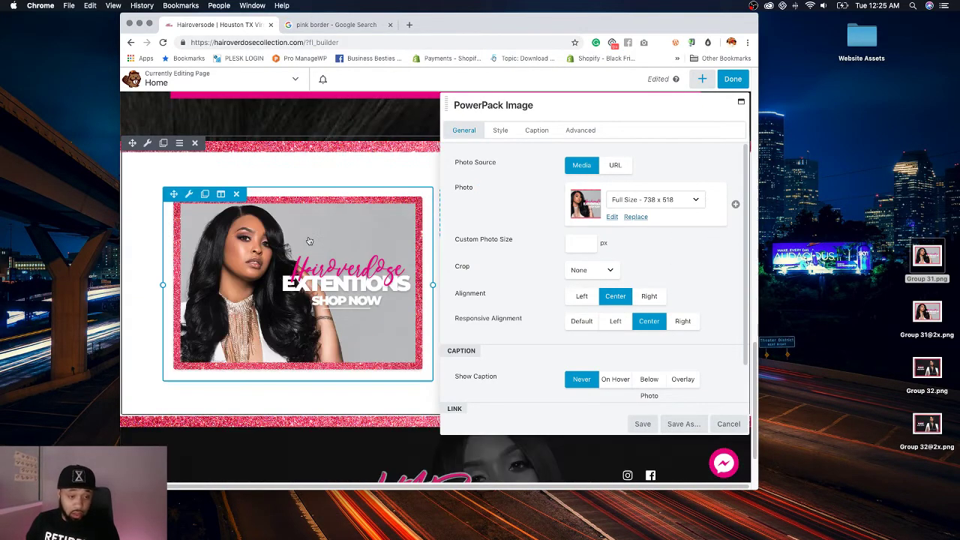
Step: Set the image's link type to URL, link it to the Shop page, and save the module
{"action": "scroll", "coordinate": [642, 262], "scroll_direction": "down", "scroll_amount": 2}
{"action": "left_click", "coordinate": [600, 389]}
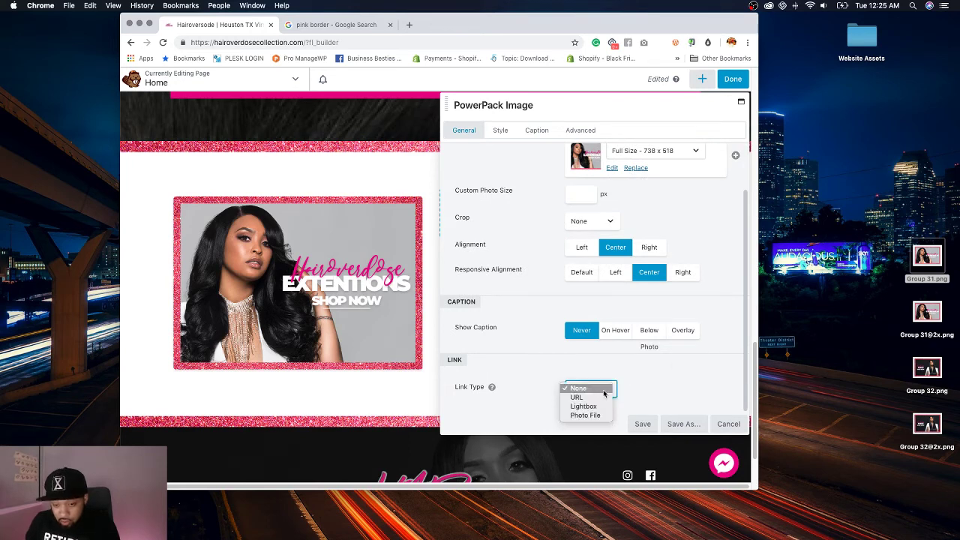
{"action": "left_click", "coordinate": [602, 397]}
{"action": "scroll", "coordinate": [681, 364], "scroll_direction": "down", "scroll_amount": 2}
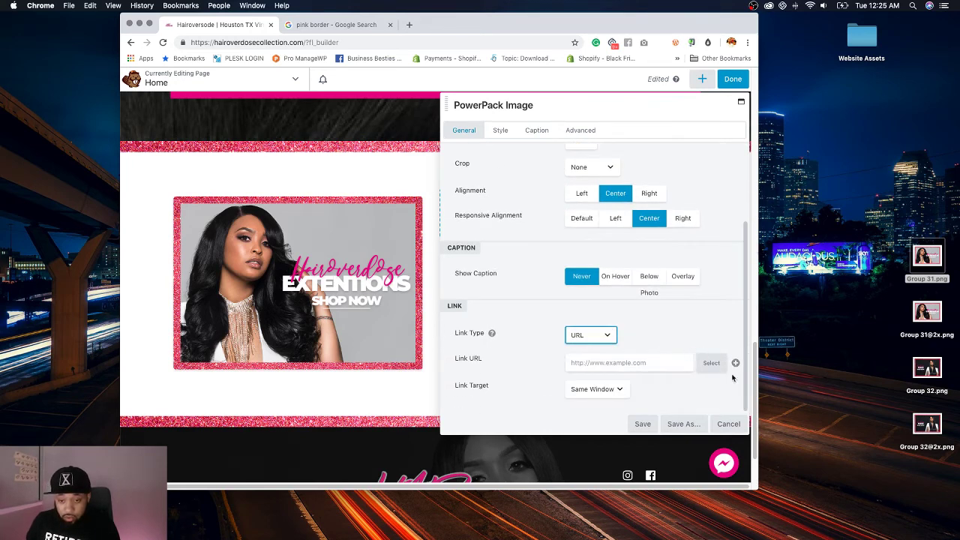
{"action": "left_click", "coordinate": [712, 364]}
{"action": "type", "text": "shop"}
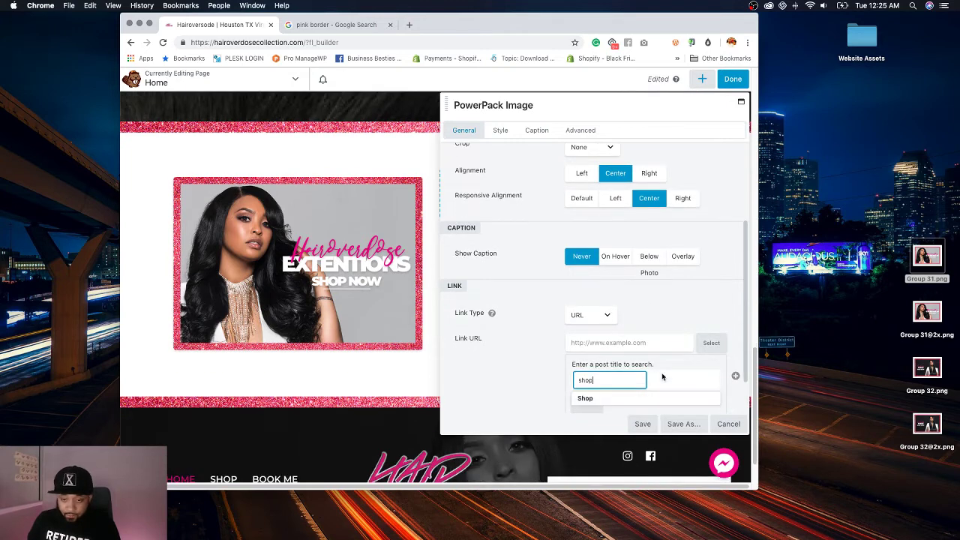
{"action": "left_click", "coordinate": [609, 396]}
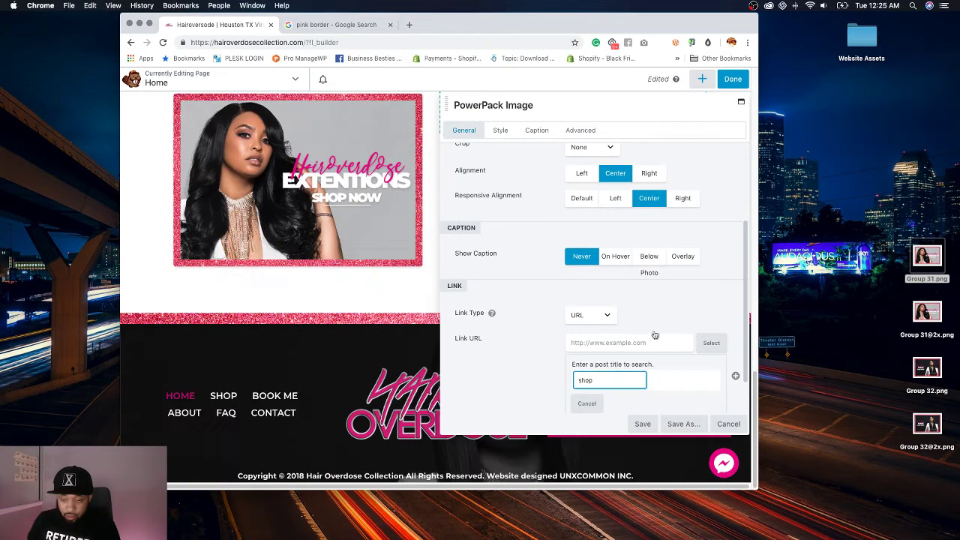
{"action": "key", "text": "BackSpace"}
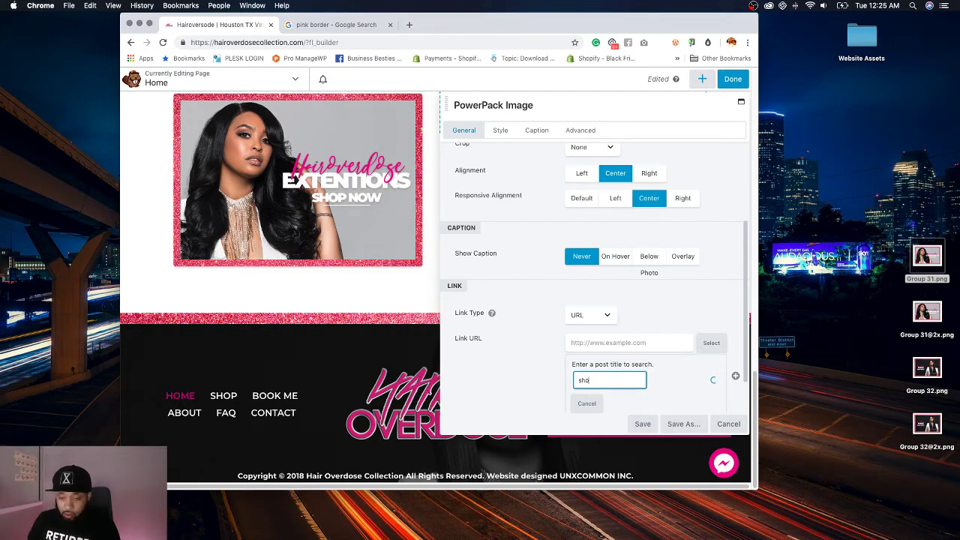
{"action": "left_click", "coordinate": [598, 386]}
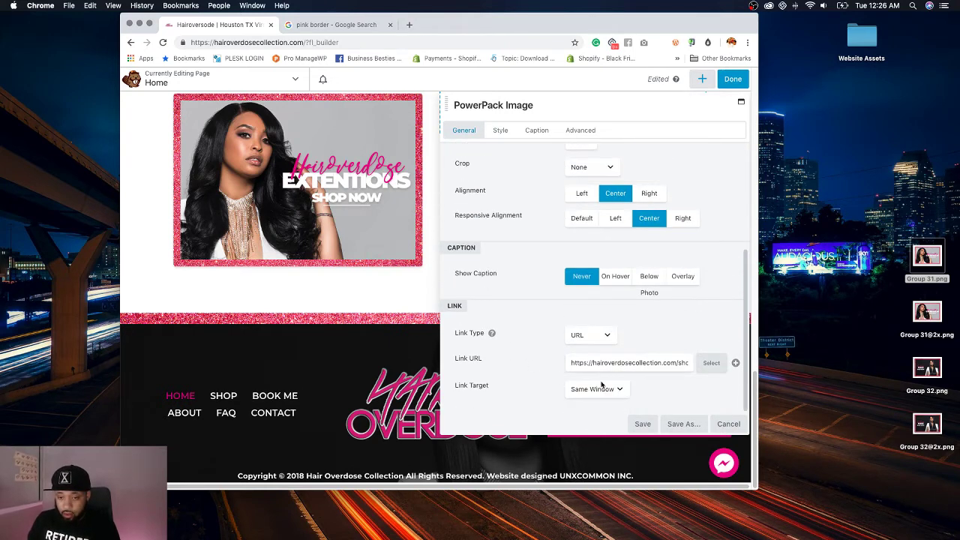
{"action": "left_click", "coordinate": [643, 425]}
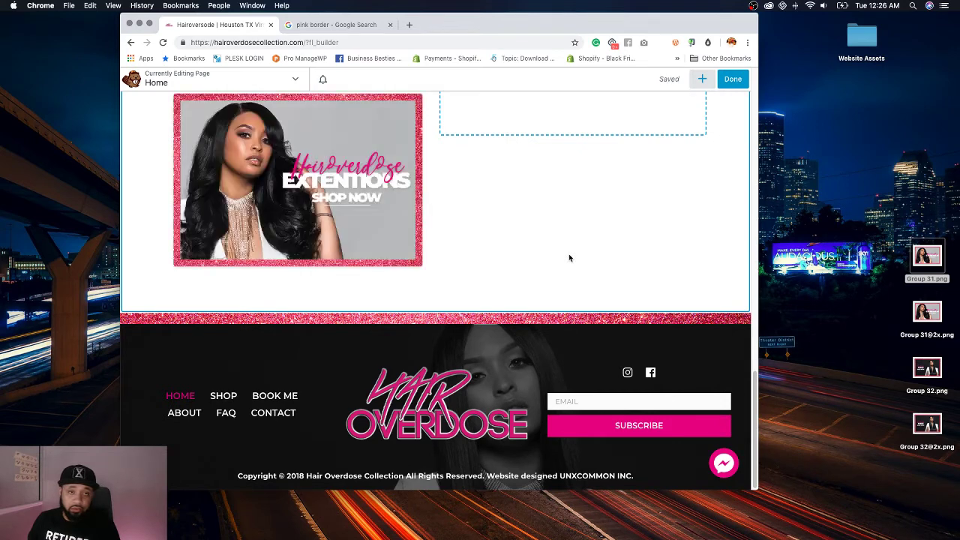
Step: Add a PowerPack Image module to the right column of the same row with Center responsive alignment
{"action": "left_click", "coordinate": [702, 79]}
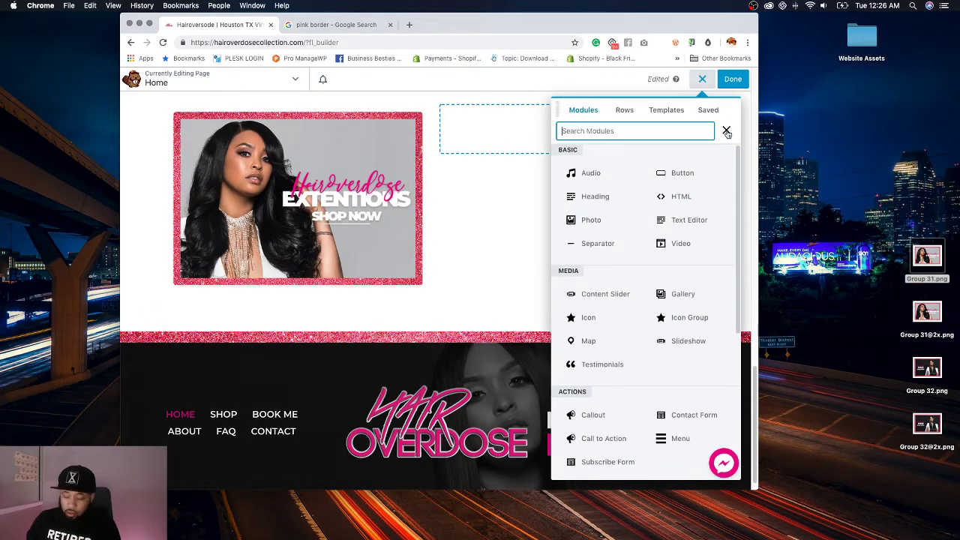
{"action": "type", "text": "image"}
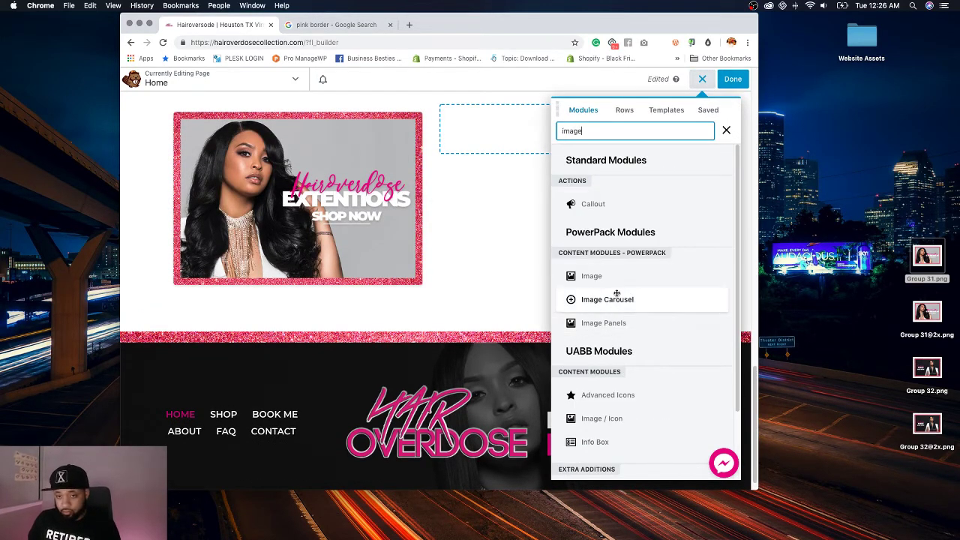
{"action": "left_click_drag", "start_coordinate": [599, 276], "coordinate": [559, 96]}
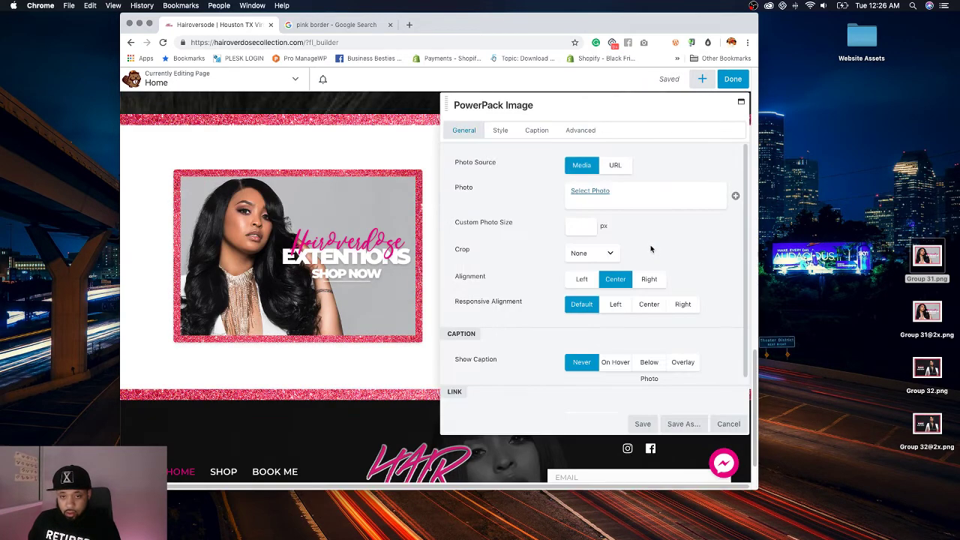
{"action": "left_click", "coordinate": [649, 304]}
Step: Set the new module's link type to URL with "#" as the link, and save it
{"action": "scroll", "coordinate": [704, 330], "scroll_direction": "down", "scroll_amount": 1}
{"action": "left_click", "coordinate": [602, 390]}
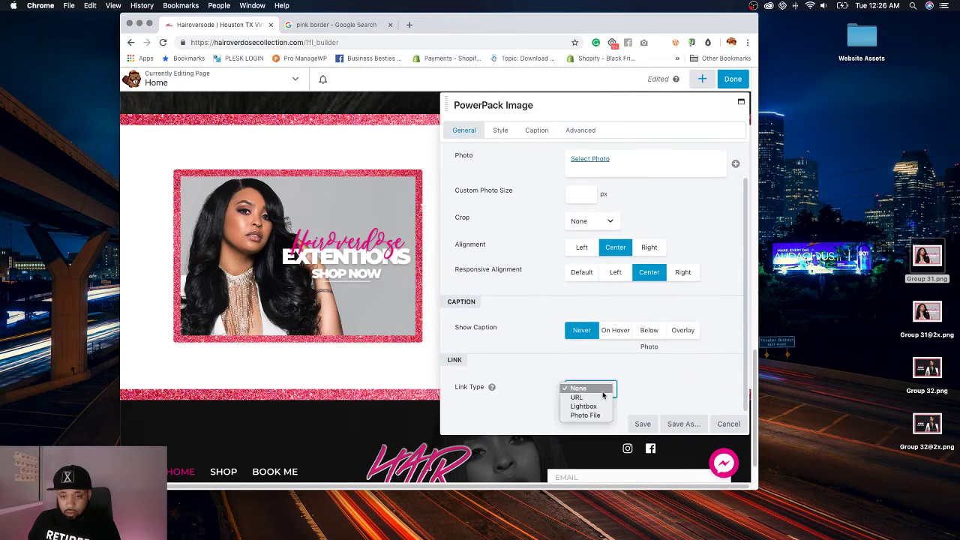
{"action": "left_click", "coordinate": [603, 397]}
{"action": "scroll", "coordinate": [666, 370], "scroll_direction": "down", "scroll_amount": 1}
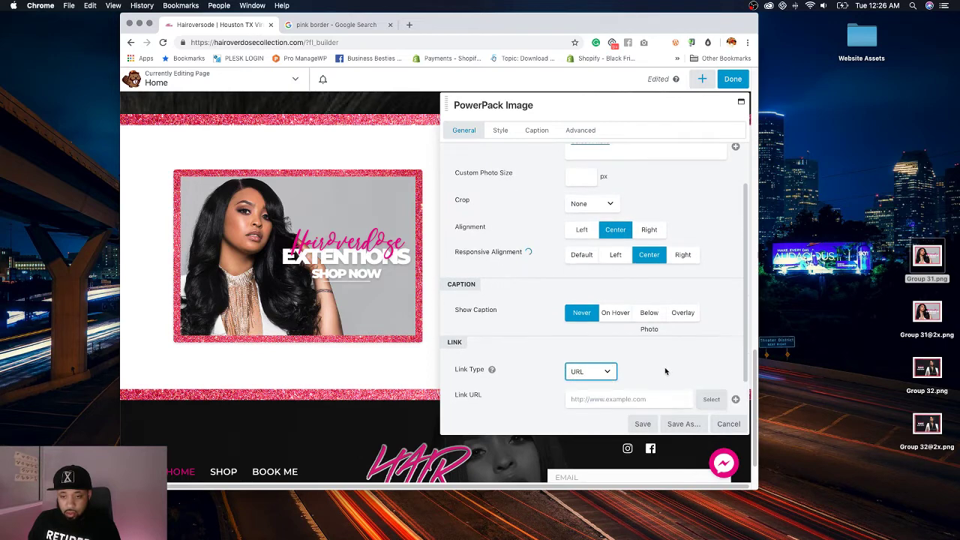
{"action": "left_click", "coordinate": [626, 398]}
{"action": "type", "text": "#"}
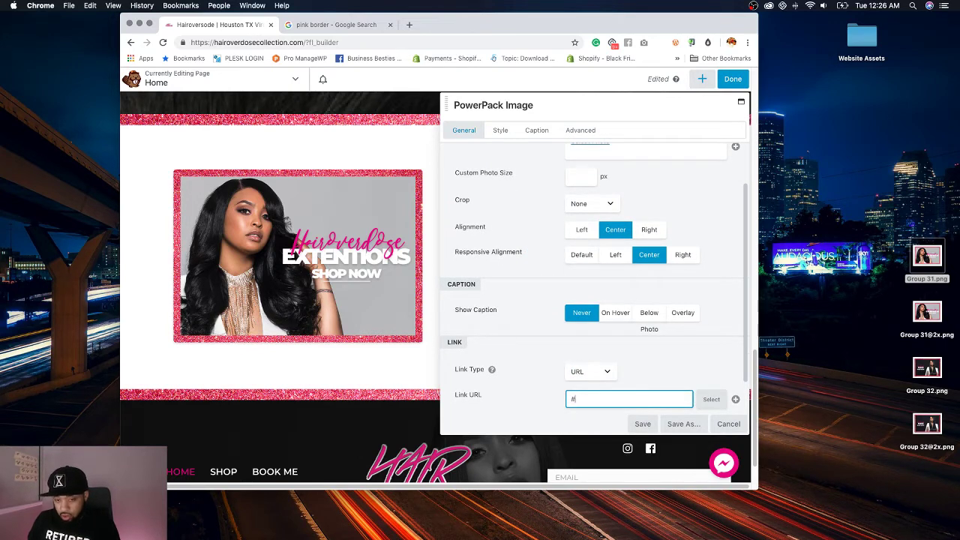
{"action": "left_click", "coordinate": [642, 425]}
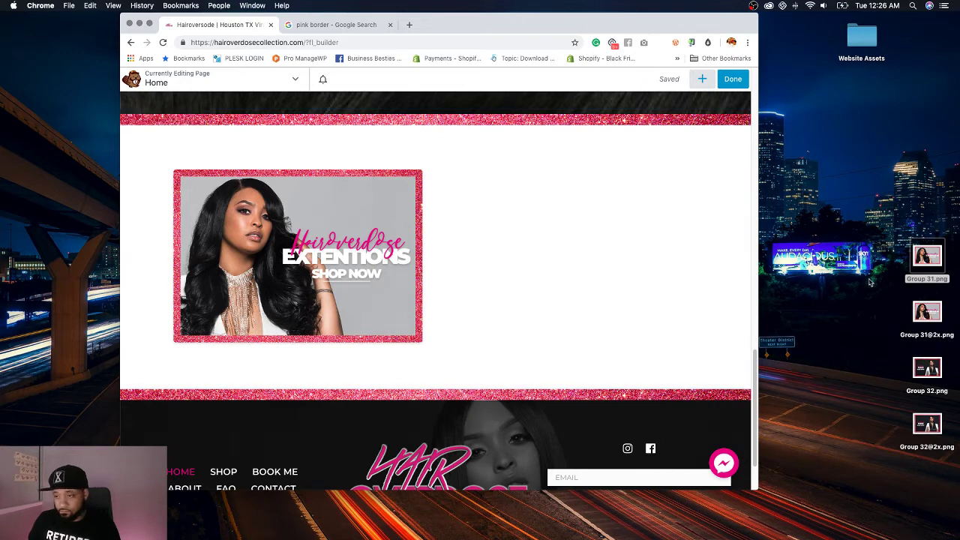
Step: Reopen the right column's image module, upload Group 32.png from the desktop as its photo, and save it
{"action": "left_click", "coordinate": [927, 367]}
{"action": "left_click", "coordinate": [580, 254]}
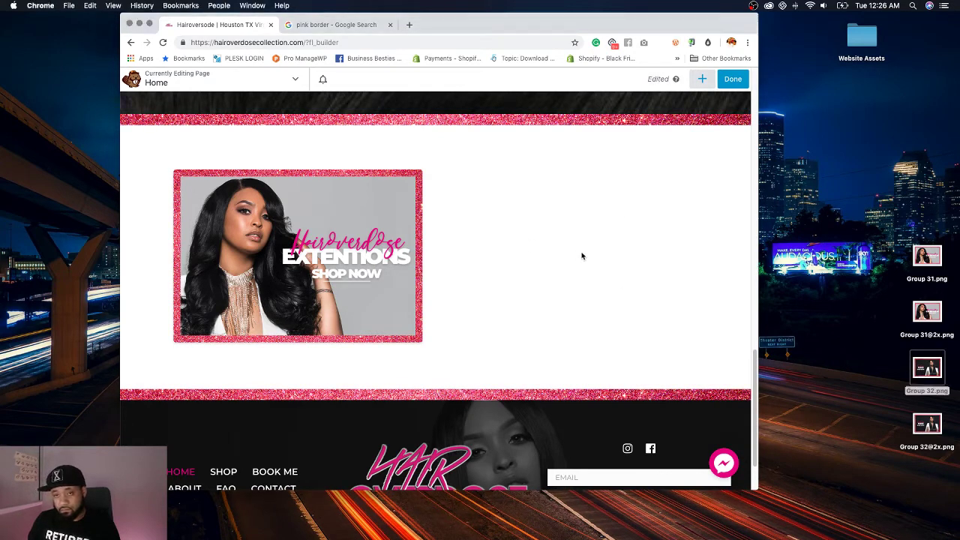
{"action": "left_click", "coordinate": [556, 173]}
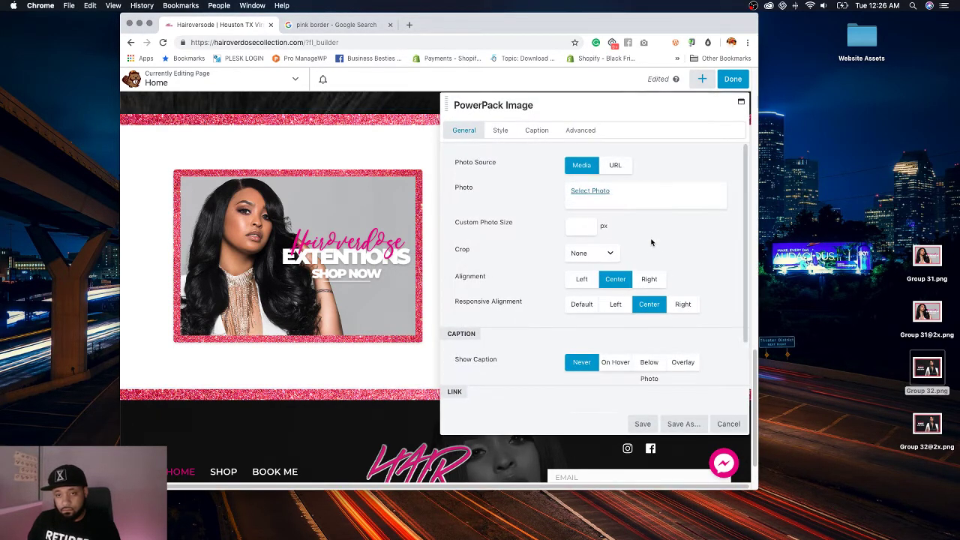
{"action": "left_click", "coordinate": [598, 192]}
{"action": "left_click", "coordinate": [924, 319]}
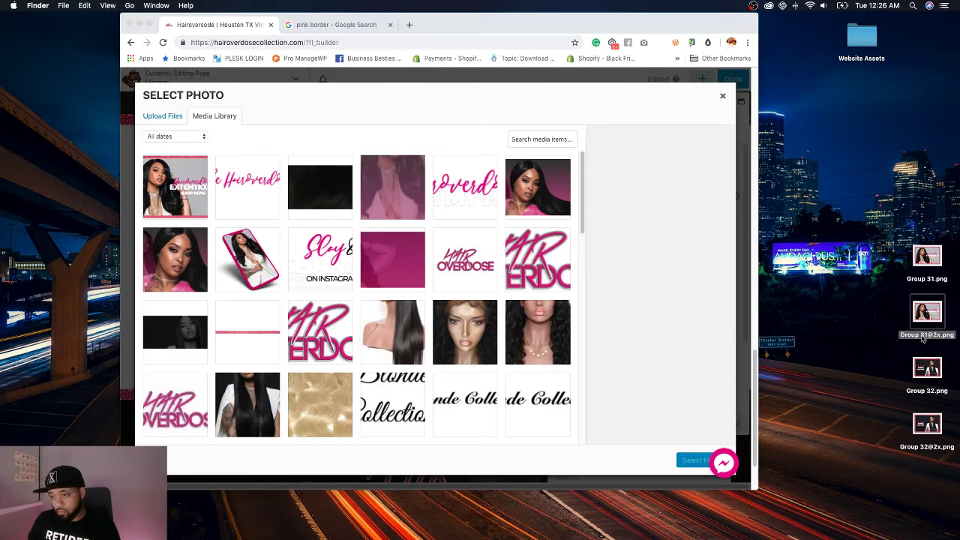
{"action": "left_click_drag", "start_coordinate": [927, 368], "coordinate": [487, 333]}
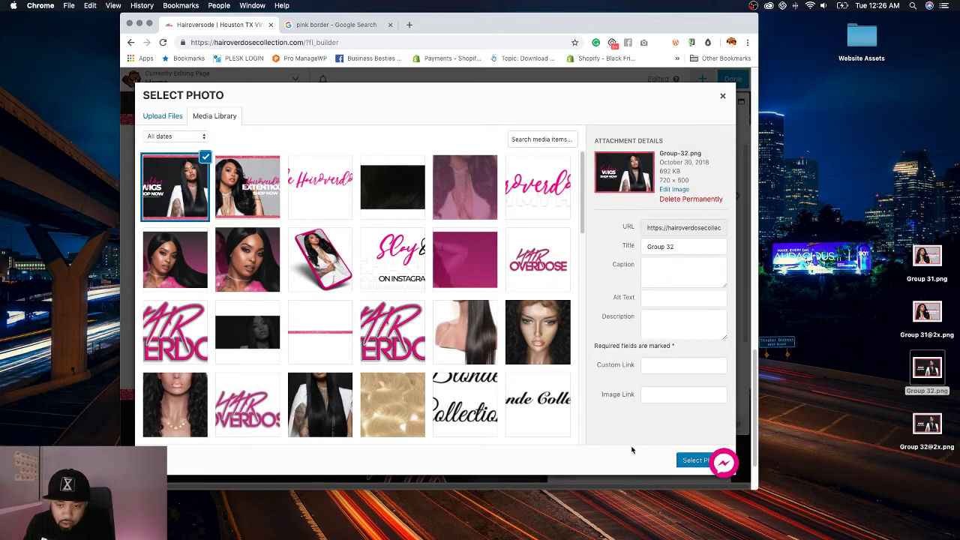
{"action": "left_click", "coordinate": [693, 459]}
{"action": "left_click", "coordinate": [641, 424]}
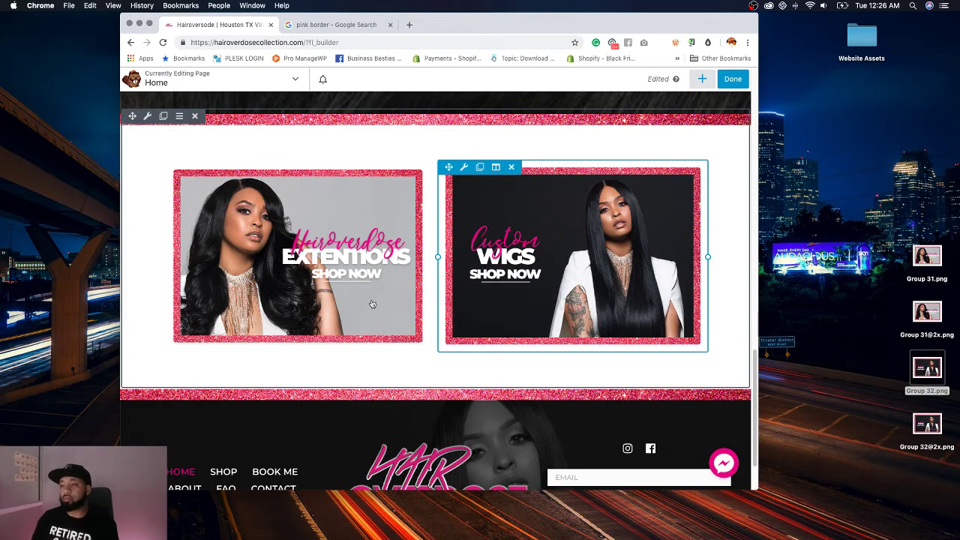
Step: Duplicate the row holding the Extentions and Custom Wigs banners
{"action": "scroll", "coordinate": [628, 319], "scroll_direction": "down", "scroll_amount": 1}
{"action": "left_click", "coordinate": [924, 252]}
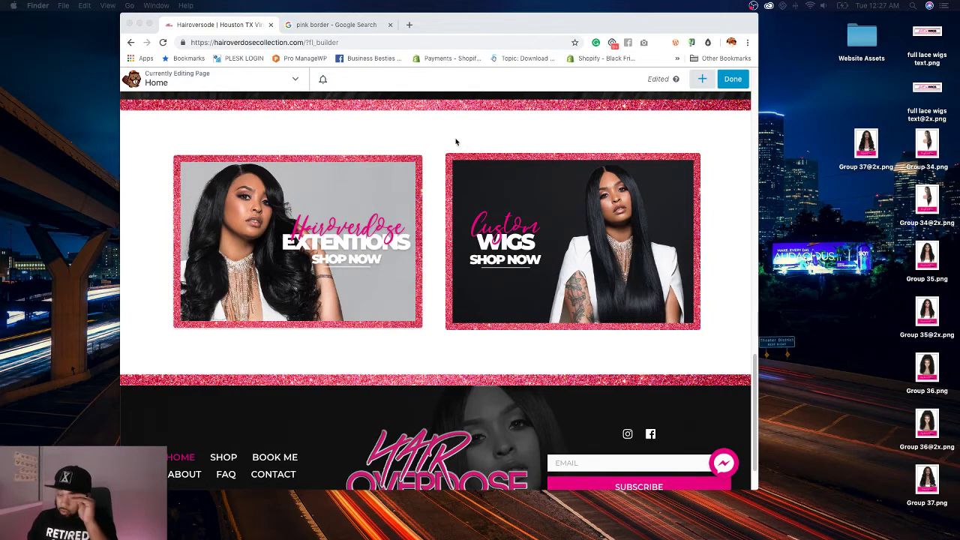
{"action": "left_click", "coordinate": [235, 134]}
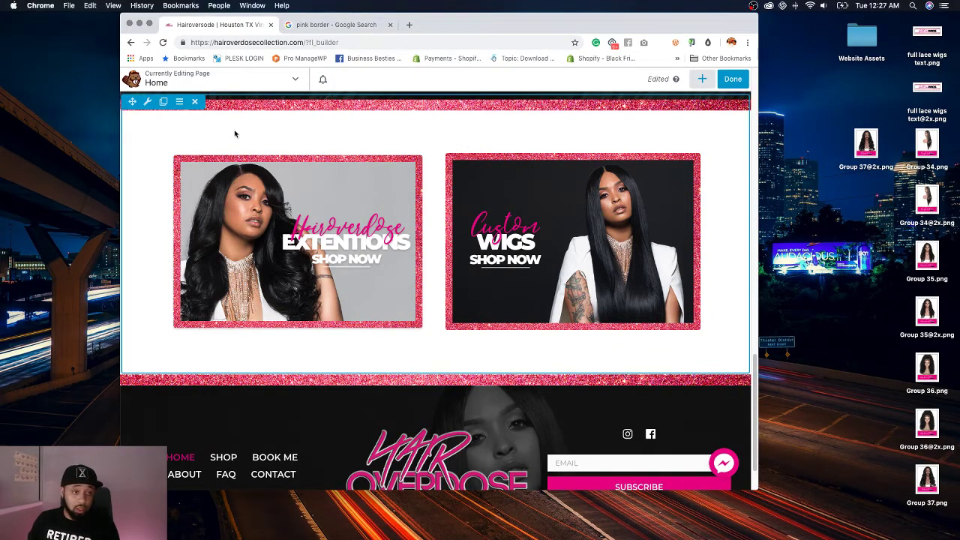
{"action": "left_click", "coordinate": [165, 102]}
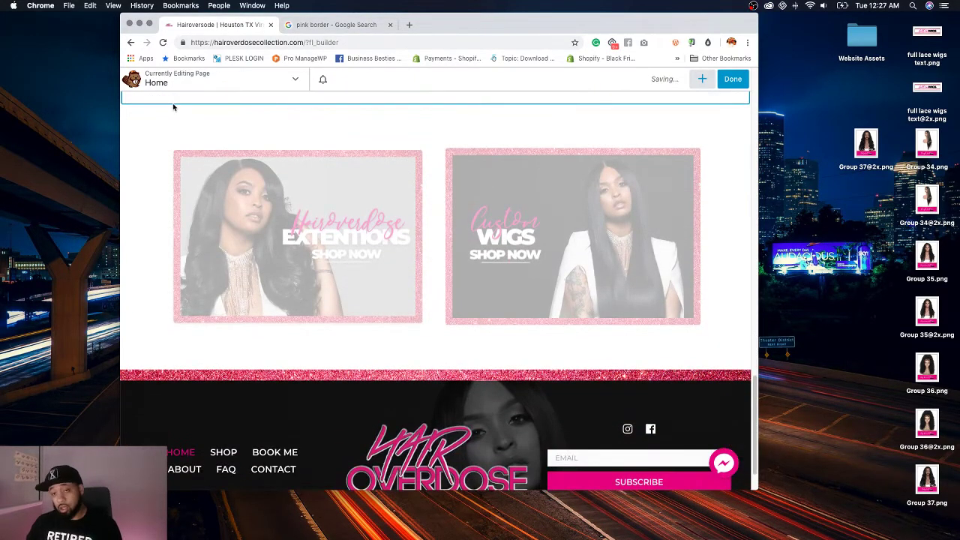
Step: Delete the lower copy of the two-banner row, just above the footer
{"action": "scroll", "coordinate": [175, 108], "scroll_direction": "down", "scroll_amount": 5}
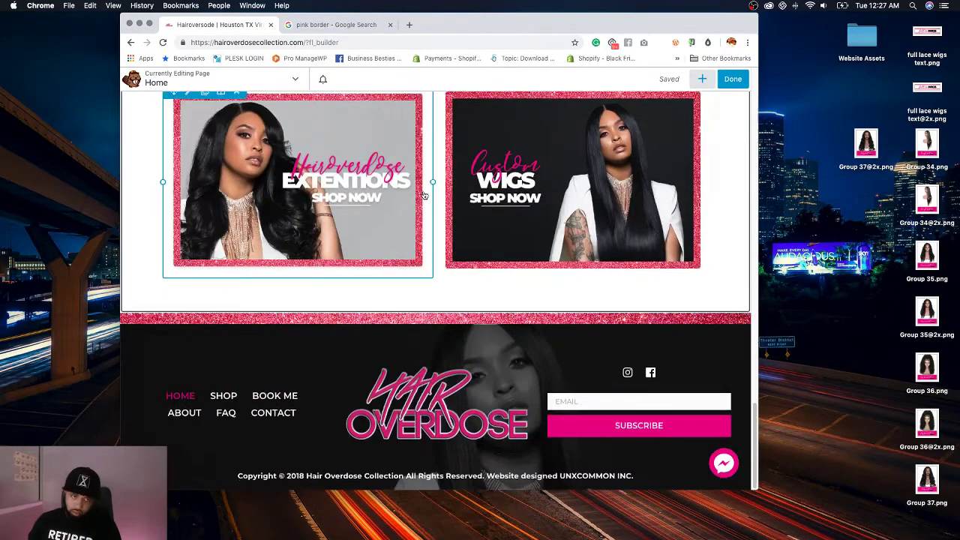
{"action": "scroll", "coordinate": [216, 249], "scroll_direction": "up", "scroll_amount": 3}
{"action": "left_click", "coordinate": [194, 235]}
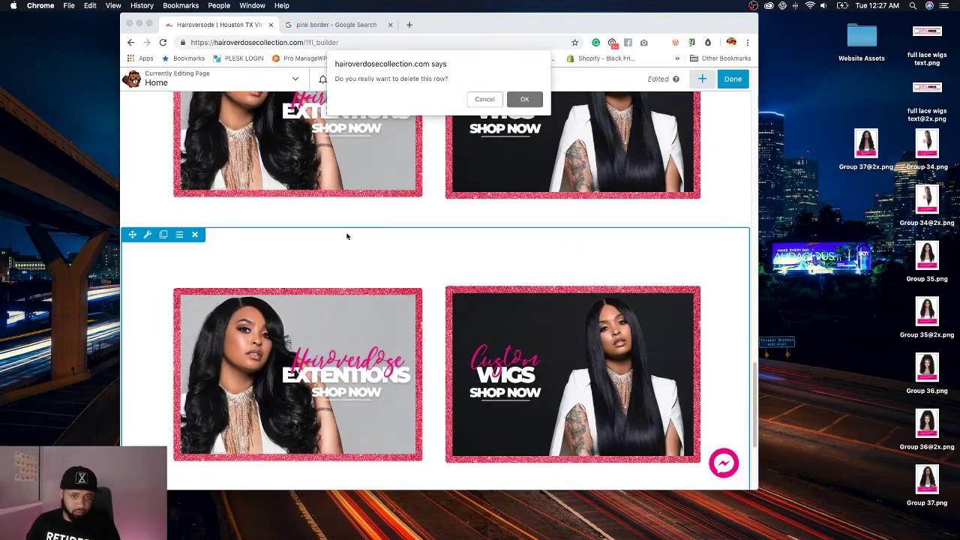
{"action": "left_click", "coordinate": [521, 97]}
Step: Finish editing, publish the Home page, and reload the live page to review the banner section
{"action": "left_click", "coordinate": [732, 79]}
{"action": "left_click", "coordinate": [685, 78]}
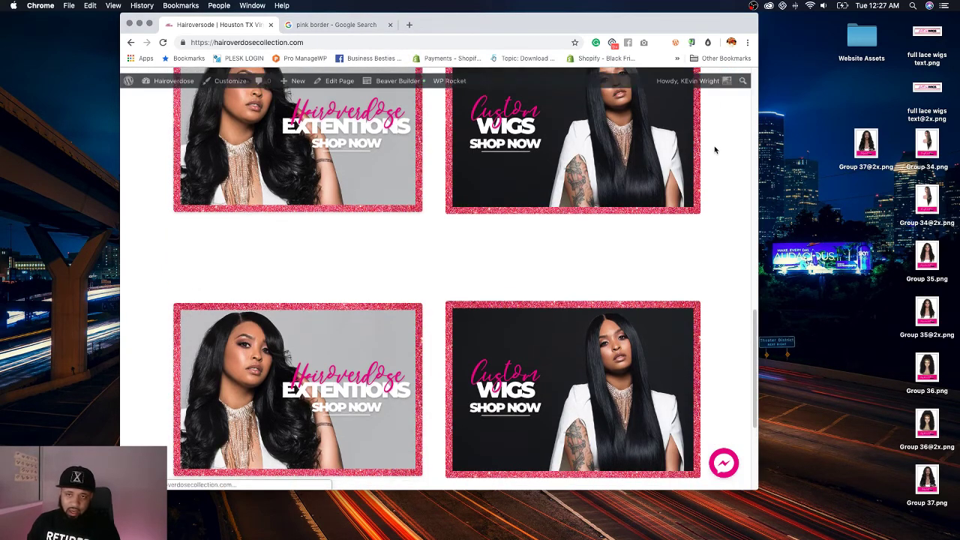
{"action": "key", "text": "super+r"}
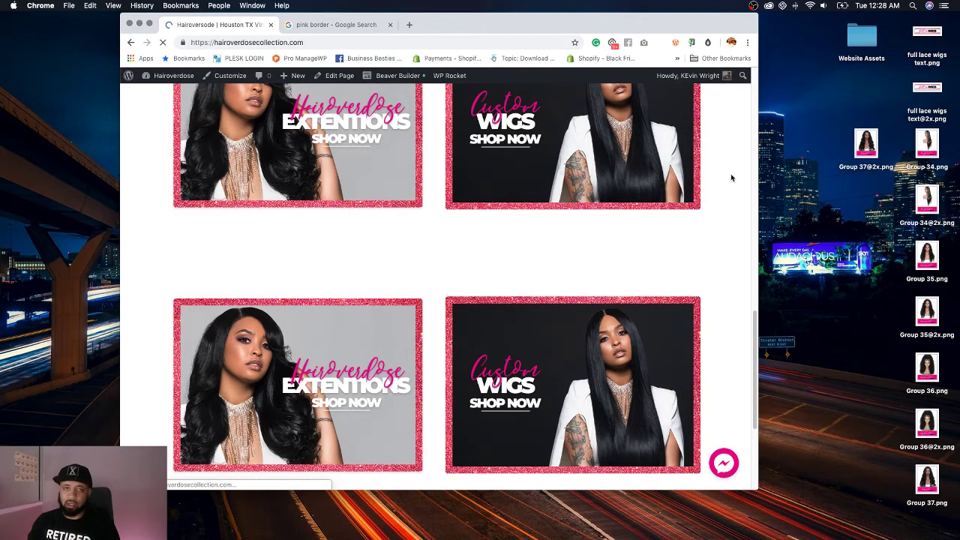
{"action": "scroll", "coordinate": [731, 178], "scroll_direction": "up", "scroll_amount": 3}
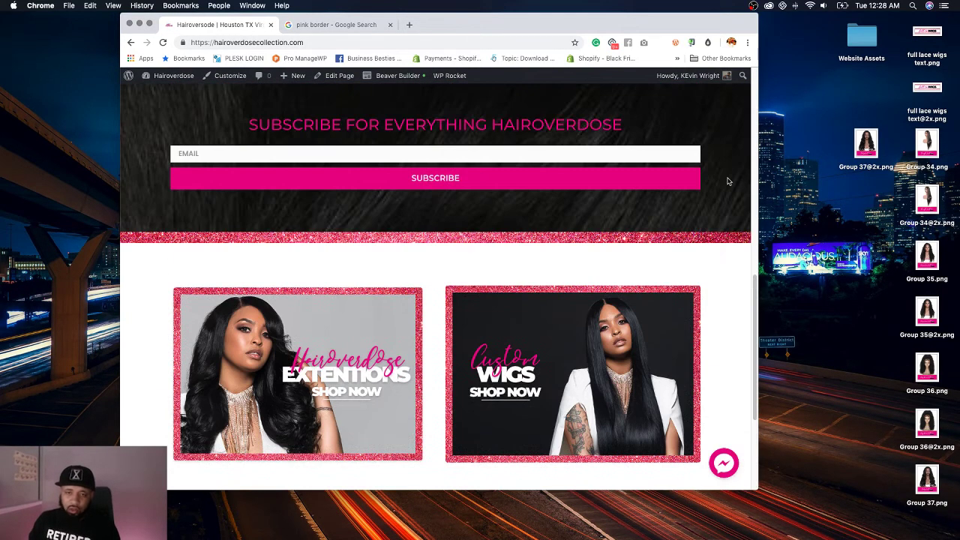
Step: Review the live banner section and reopen the Home page in Beaver Builder at the two-banner row
{"action": "scroll", "coordinate": [715, 188], "scroll_direction": "down", "scroll_amount": 2}
{"action": "scroll", "coordinate": [482, 382], "scroll_direction": "down", "scroll_amount": 2}
{"action": "scroll", "coordinate": [482, 383], "scroll_direction": "up", "scroll_amount": 3}
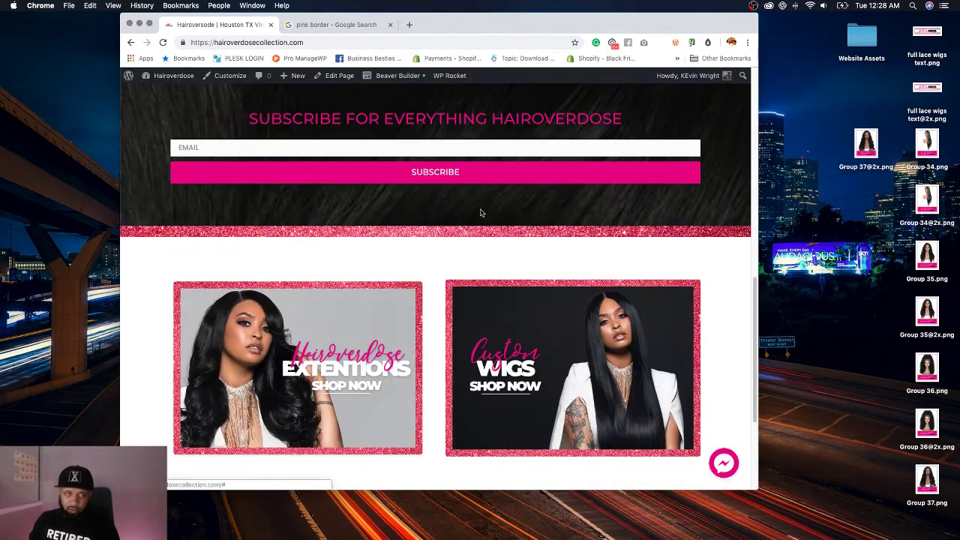
{"action": "left_click", "coordinate": [397, 75]}
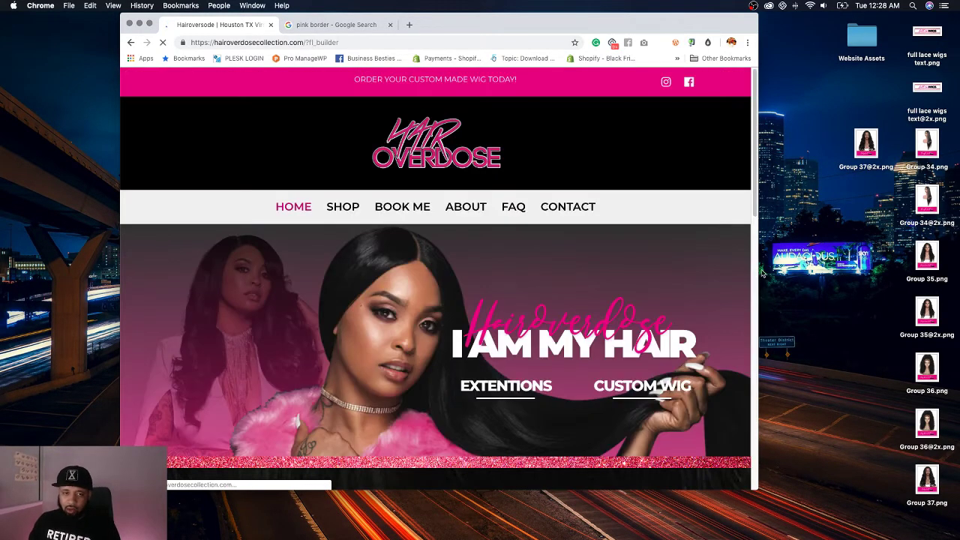
{"action": "scroll", "coordinate": [644, 310], "scroll_direction": "down", "scroll_amount": 3}
{"action": "scroll", "coordinate": [643, 310], "scroll_direction": "down", "scroll_amount": 15}
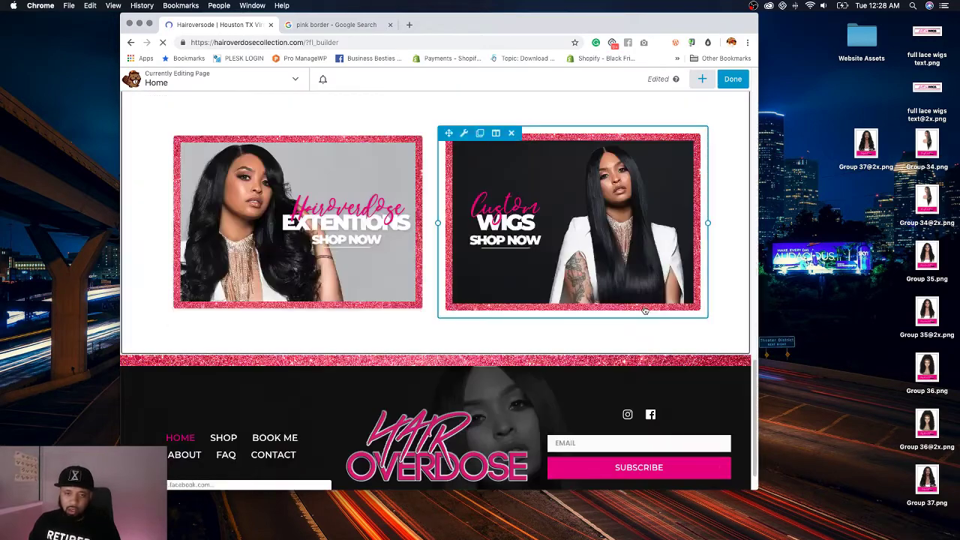
Step: Duplicate the two-banner row and delete the Custom Wigs image from the lower copy
{"action": "left_click", "coordinate": [163, 100]}
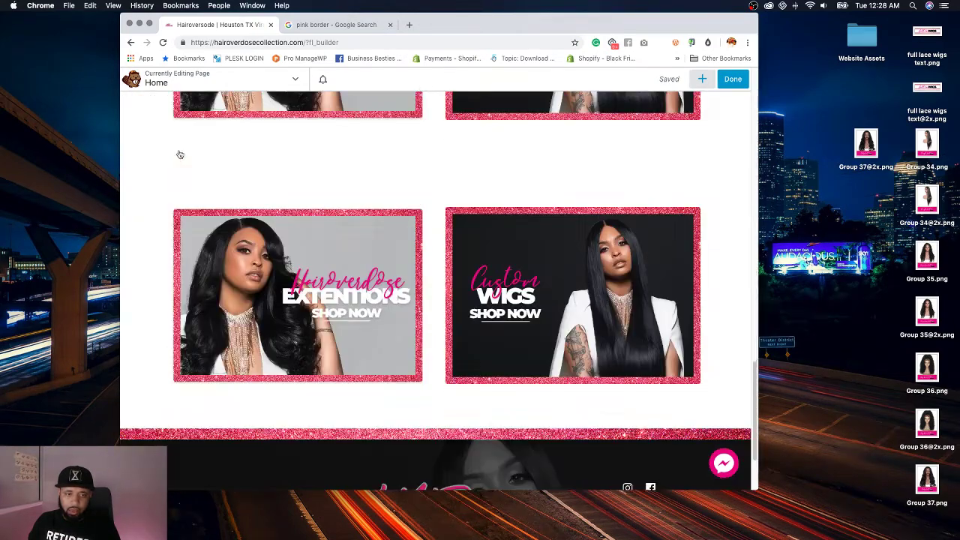
{"action": "left_click", "coordinate": [511, 207]}
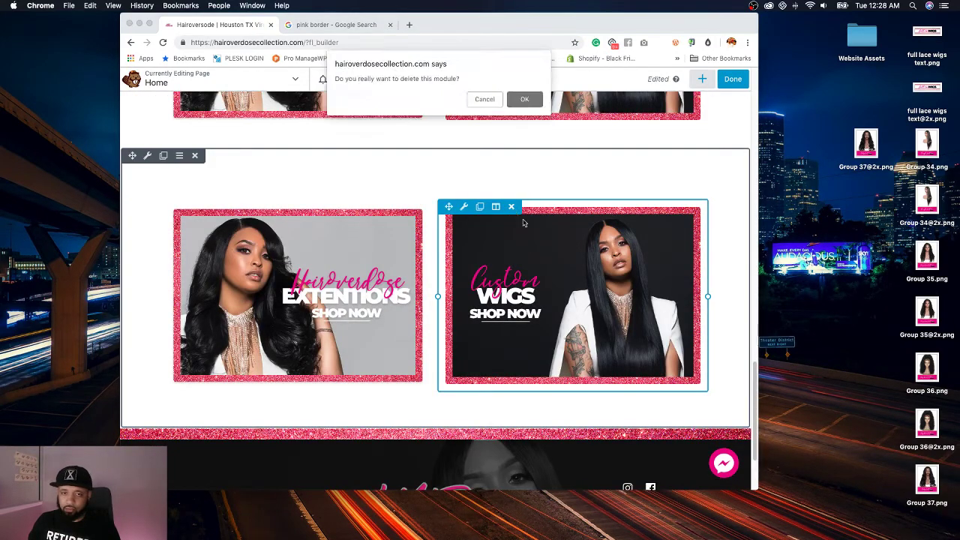
{"action": "key", "text": "Return"}
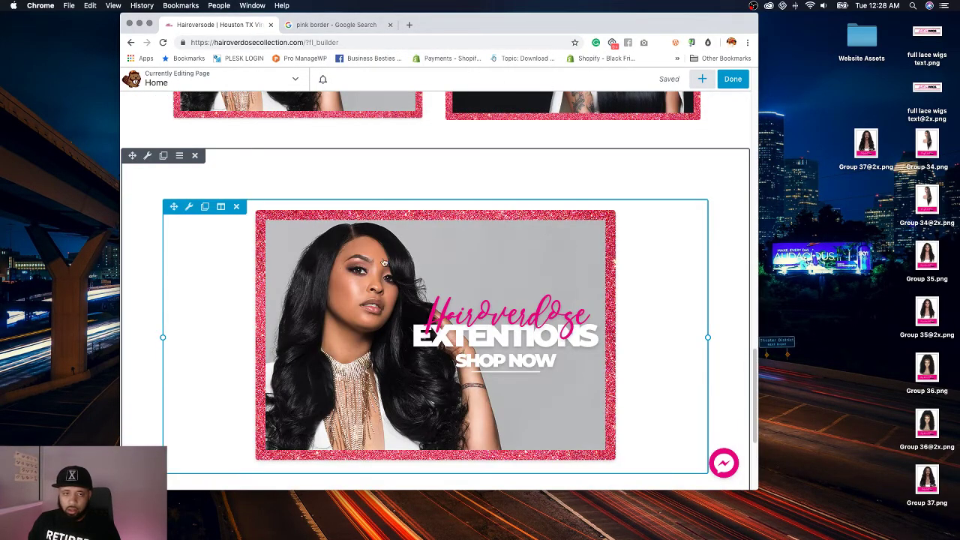
Step: In the copied Extentions image's settings, try a link search for "full lace" and set the link type to None
{"action": "left_click", "coordinate": [190, 208]}
{"action": "scroll", "coordinate": [705, 272], "scroll_direction": "down", "scroll_amount": 5}
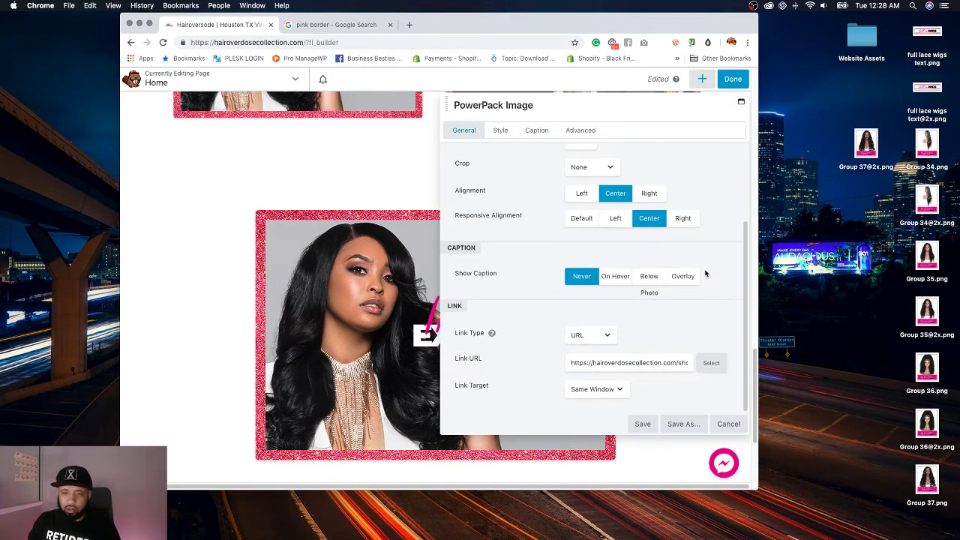
{"action": "left_click", "coordinate": [709, 364]}
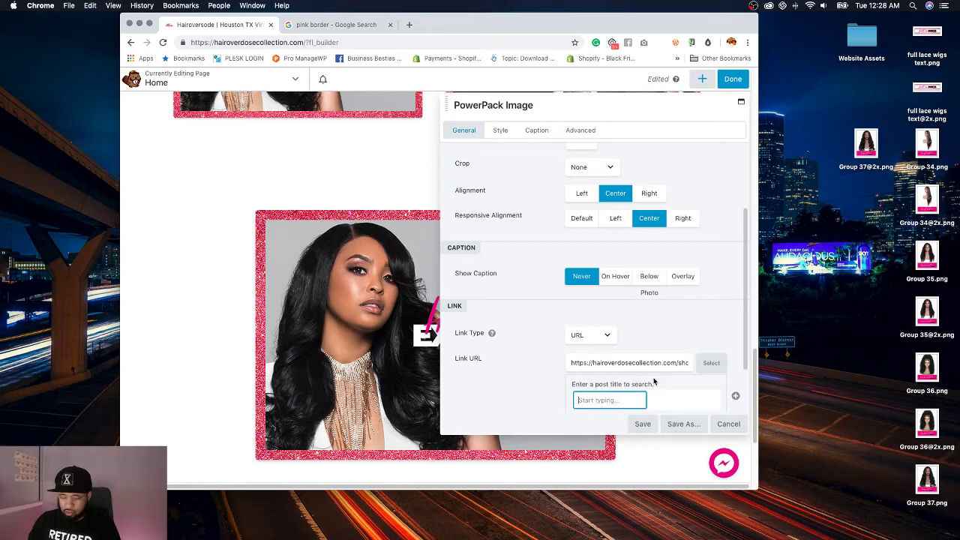
{"action": "type", "text": "full lace"}
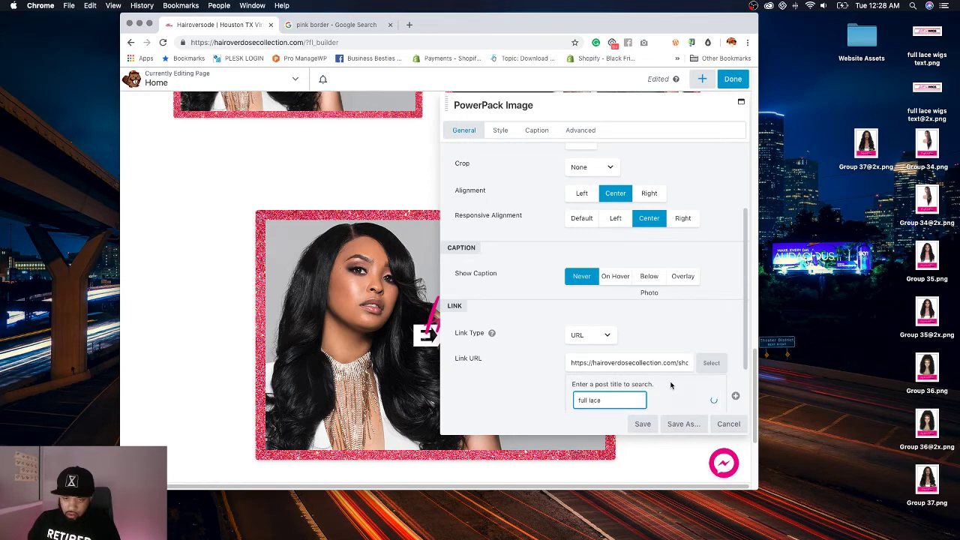
{"action": "scroll", "coordinate": [510, 337], "scroll_direction": "down", "scroll_amount": 2}
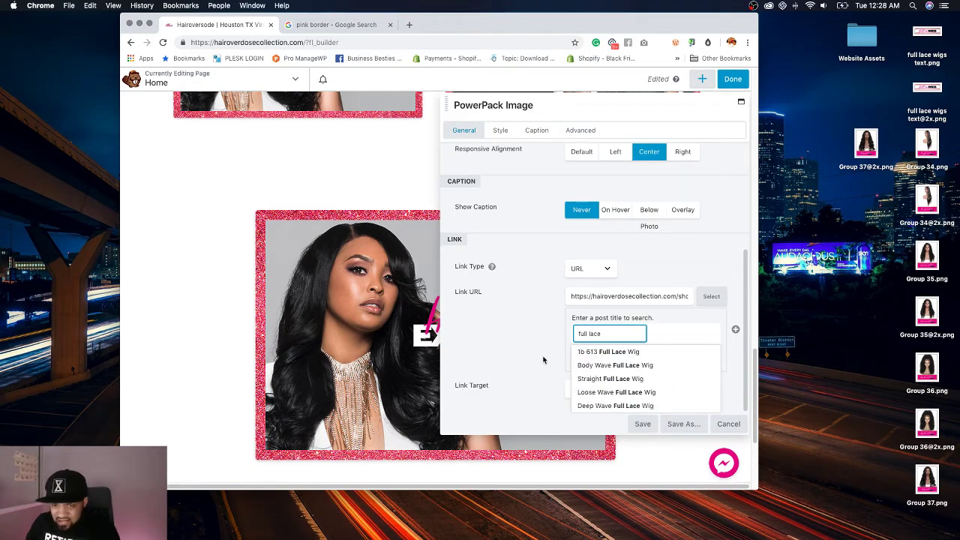
{"action": "left_click", "coordinate": [612, 271]}
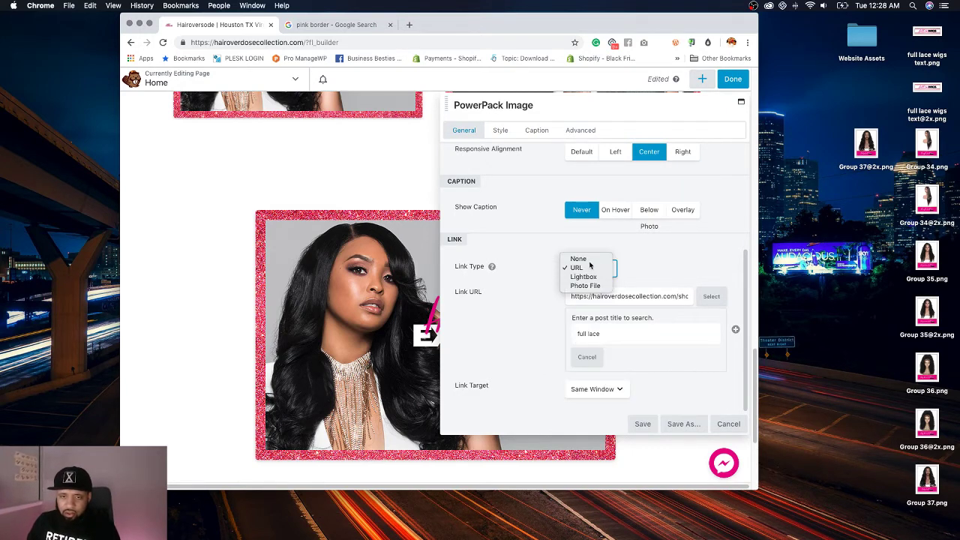
{"action": "left_click", "coordinate": [578, 257]}
Step: Replace the copied image's photo with full lace wigs text.png uploaded from the desktop, and save the module
{"action": "scroll", "coordinate": [536, 287], "scroll_direction": "up", "scroll_amount": 2}
{"action": "left_click", "coordinate": [636, 216]}
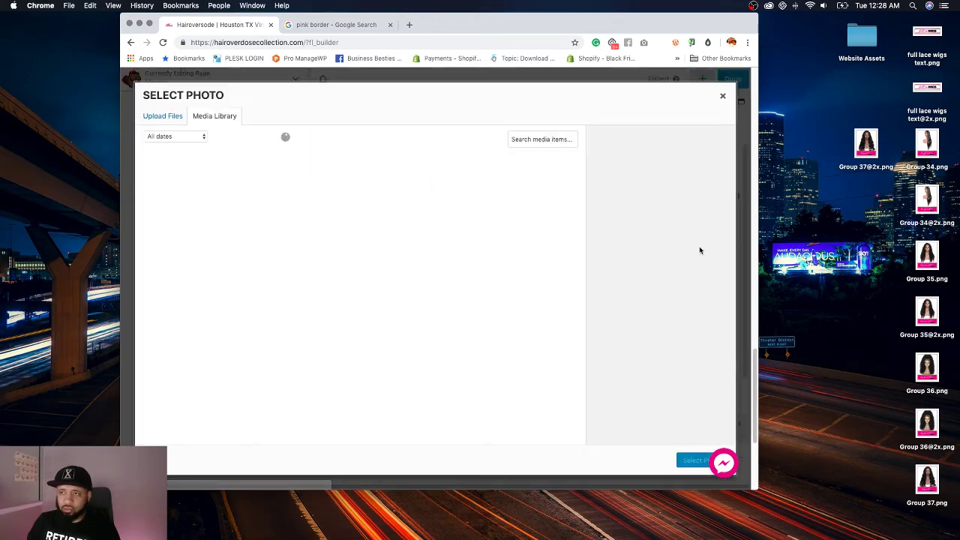
{"action": "left_click_drag", "start_coordinate": [926, 36], "coordinate": [345, 262]}
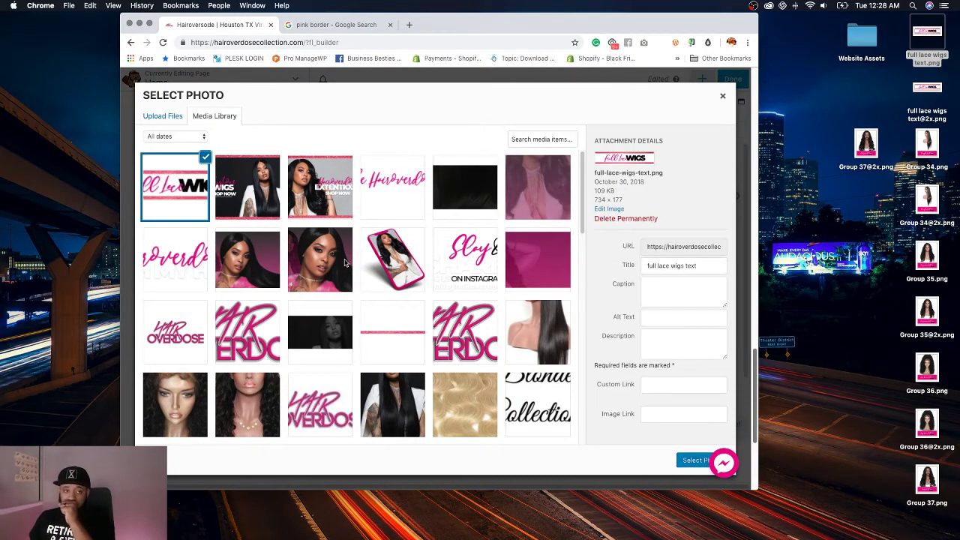
{"action": "left_click", "coordinate": [688, 461]}
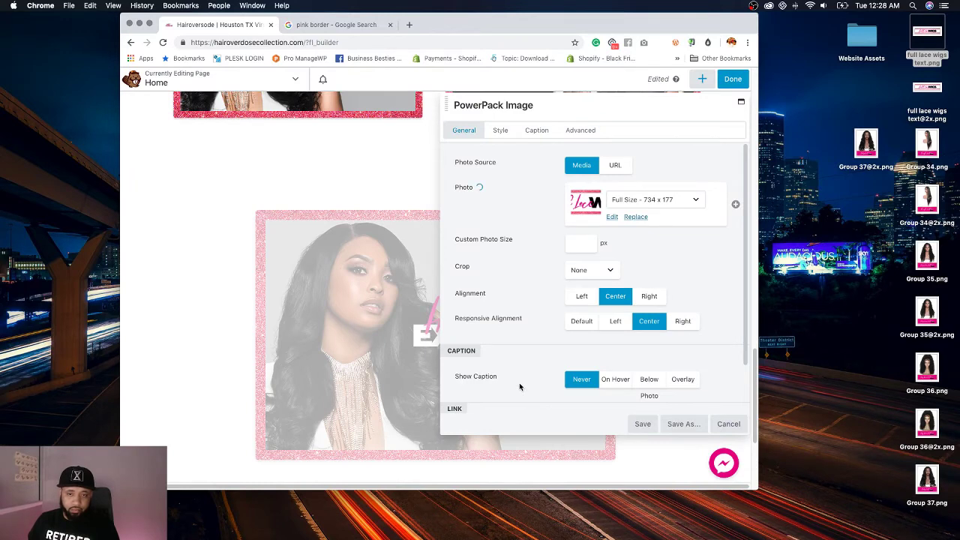
{"action": "left_click", "coordinate": [642, 424]}
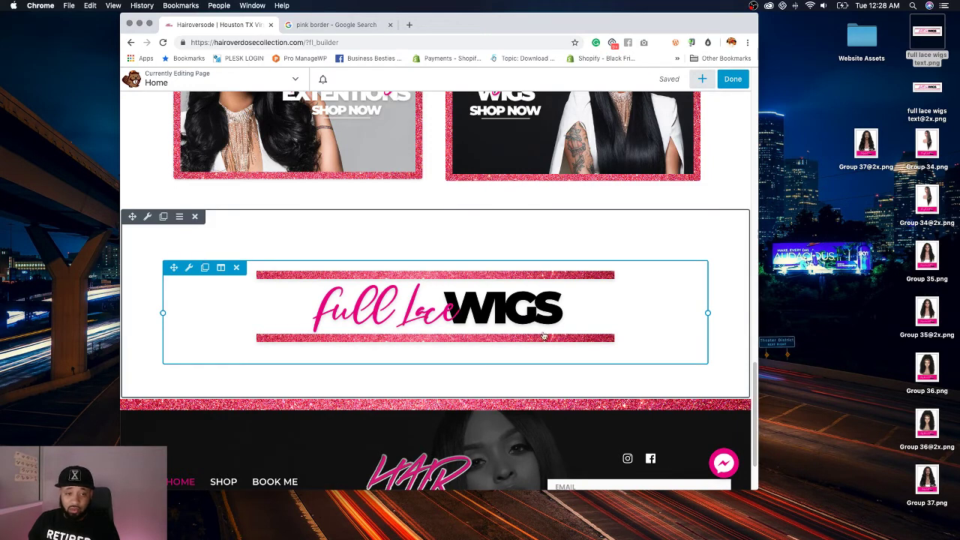
Step: Add a 4 Columns layout directly below the Full Lace Wigs heading image
{"action": "scroll", "coordinate": [756, 381], "scroll_direction": "down", "scroll_amount": 1}
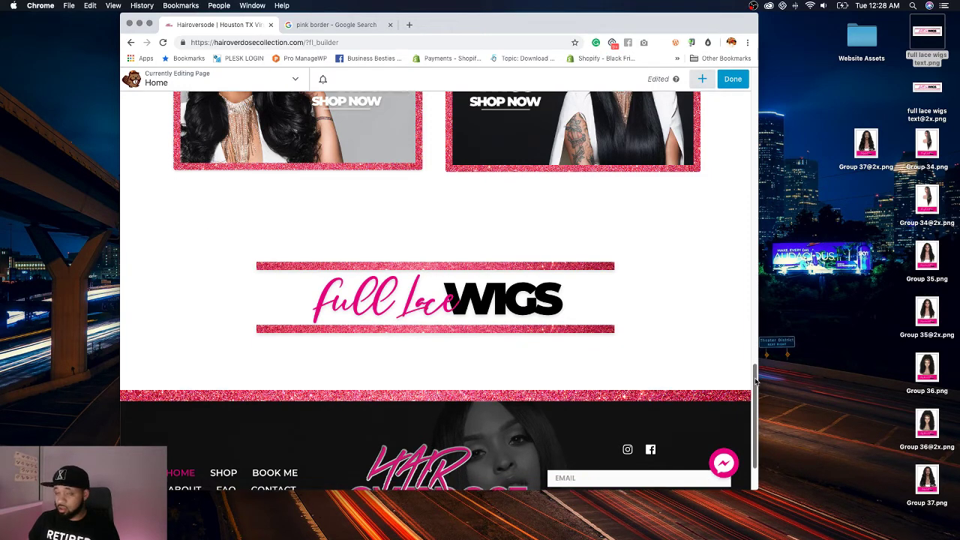
{"action": "left_click", "coordinate": [702, 79]}
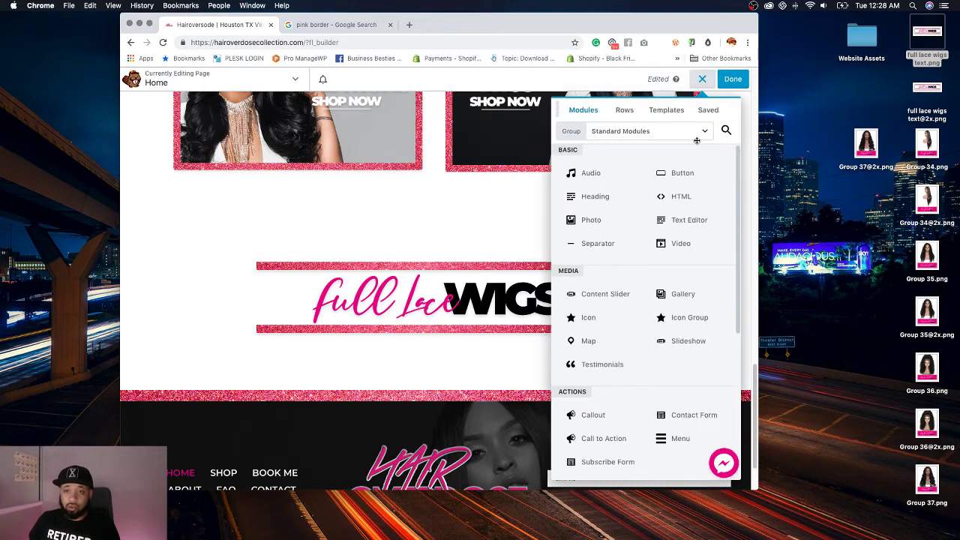
{"action": "left_click", "coordinate": [626, 114]}
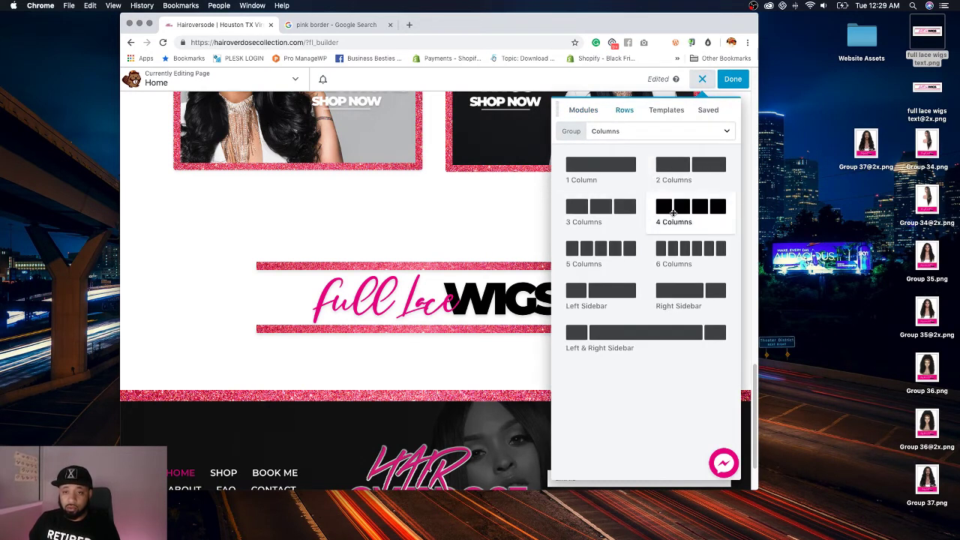
{"action": "left_click_drag", "start_coordinate": [690, 210], "coordinate": [470, 396]}
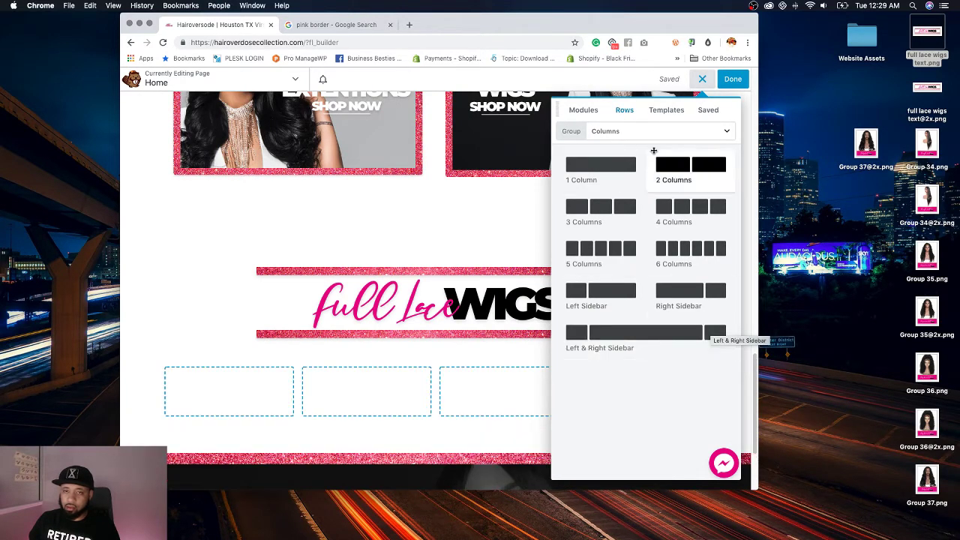
Step: Find the PowerPack Image module by searching for "image" and place it in the first of the four columns
{"action": "left_click", "coordinate": [590, 113]}
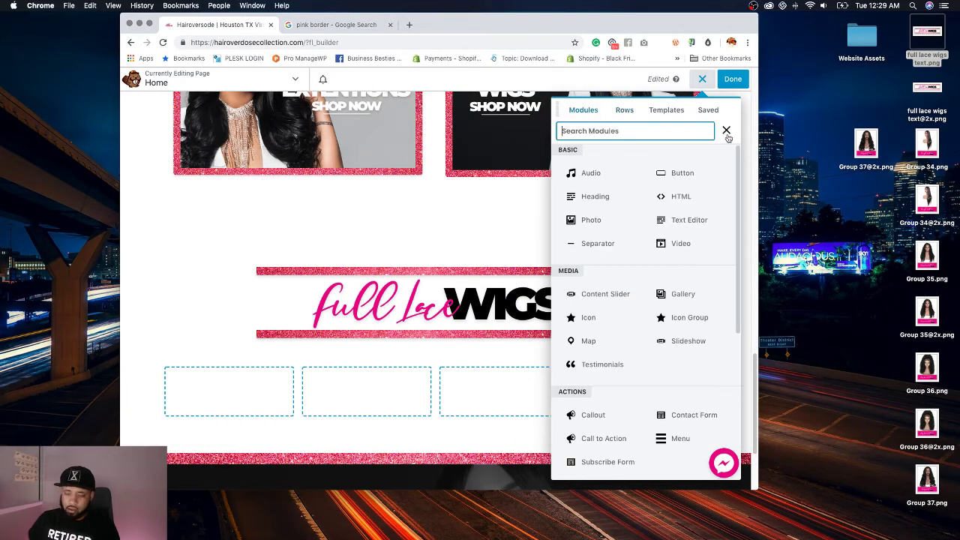
{"action": "type", "text": "image"}
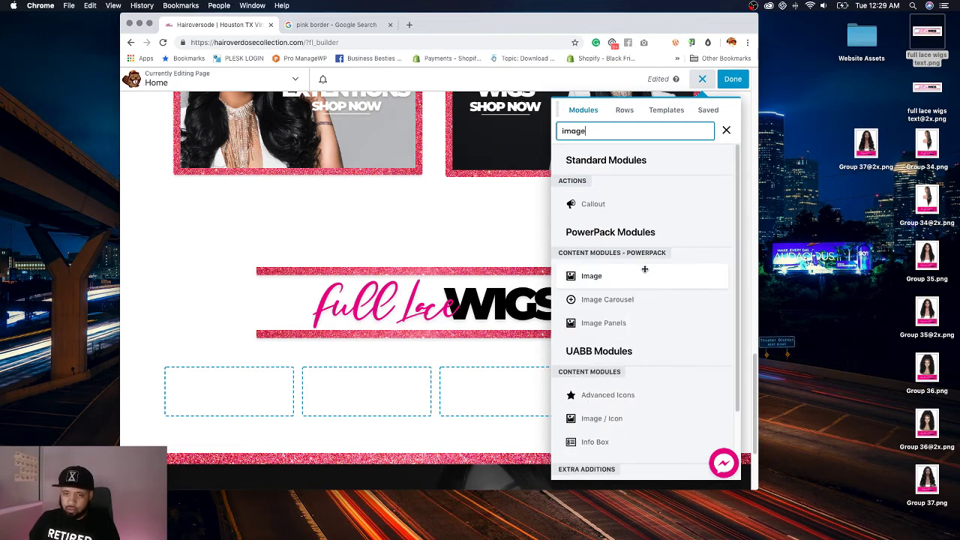
{"action": "left_click_drag", "start_coordinate": [643, 275], "coordinate": [242, 434]}
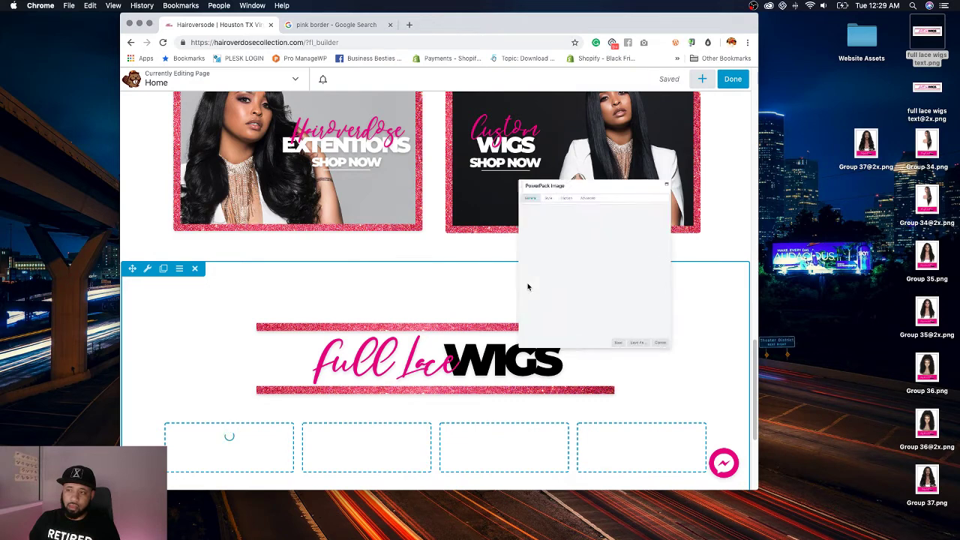
{"action": "left_click", "coordinate": [648, 304]}
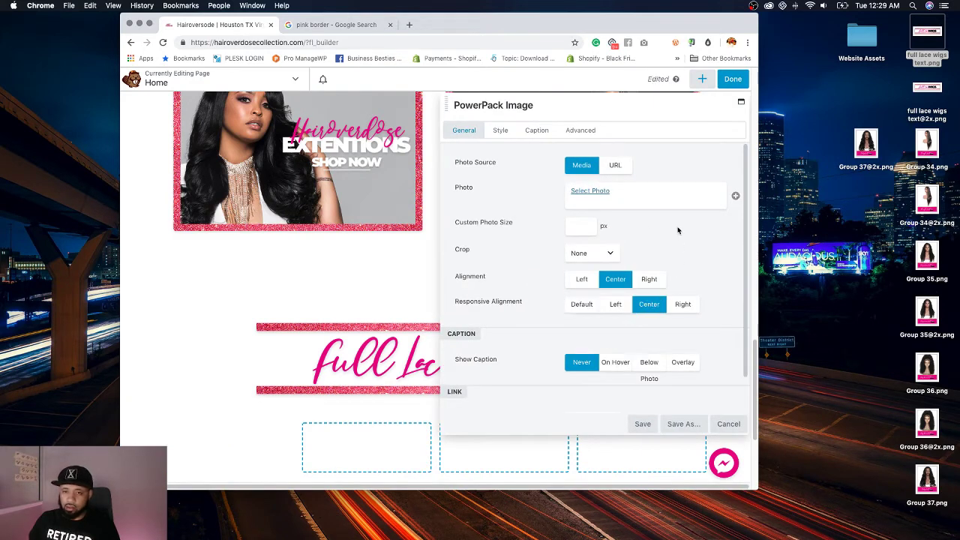
Step: Upload Group 37.png from the desktop and use it as the new image module's photo
{"action": "left_click", "coordinate": [598, 192]}
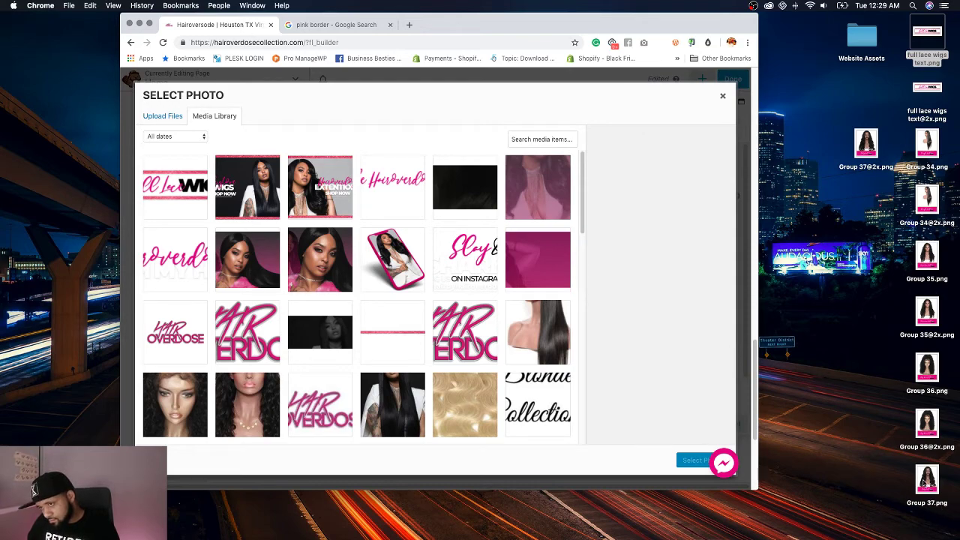
{"action": "left_click_drag", "start_coordinate": [925, 481], "coordinate": [472, 356]}
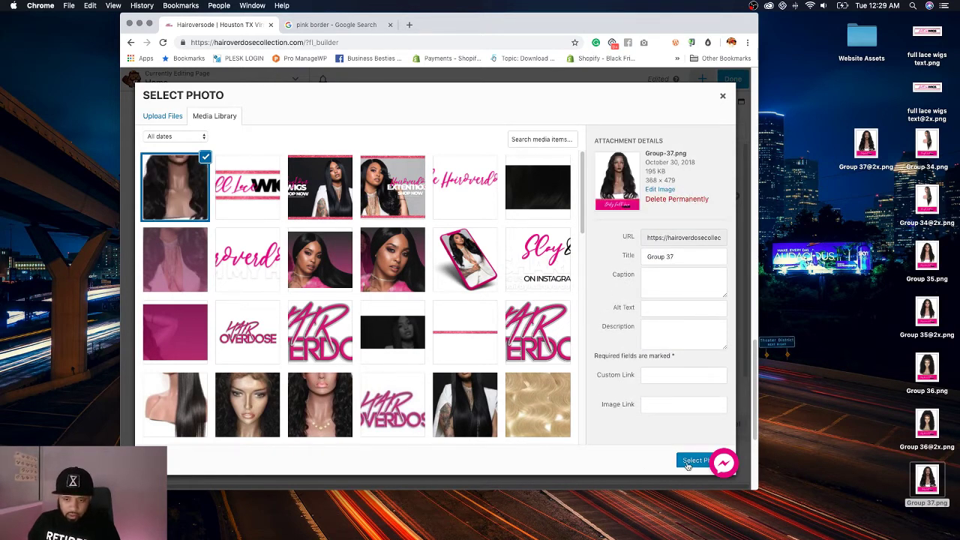
{"action": "left_click", "coordinate": [688, 463]}
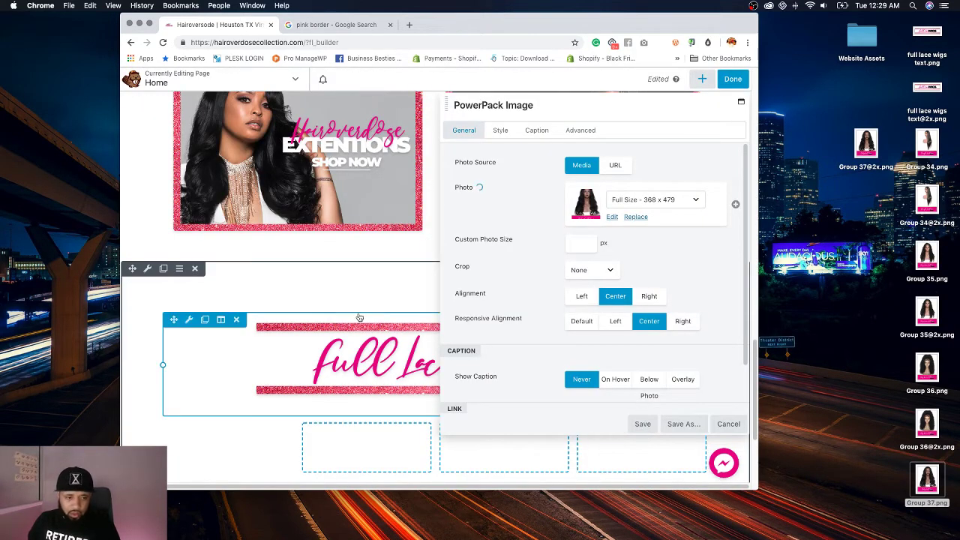
{"action": "scroll", "coordinate": [359, 318], "scroll_direction": "down", "scroll_amount": 6}
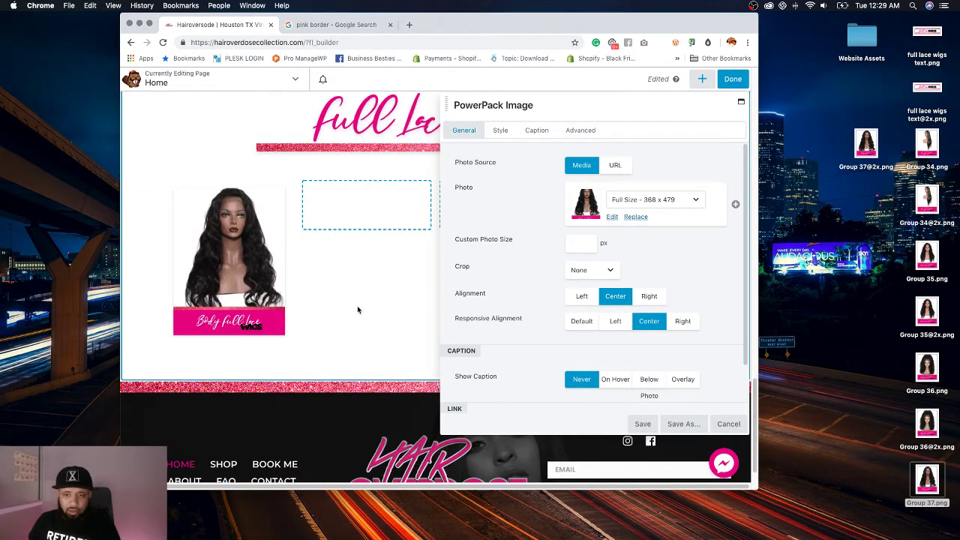
Step: Set the wig image's link type to URL and search the site's posts for "body full lace"
{"action": "scroll", "coordinate": [633, 346], "scroll_direction": "down", "scroll_amount": 2}
{"action": "left_click", "coordinate": [600, 388]}
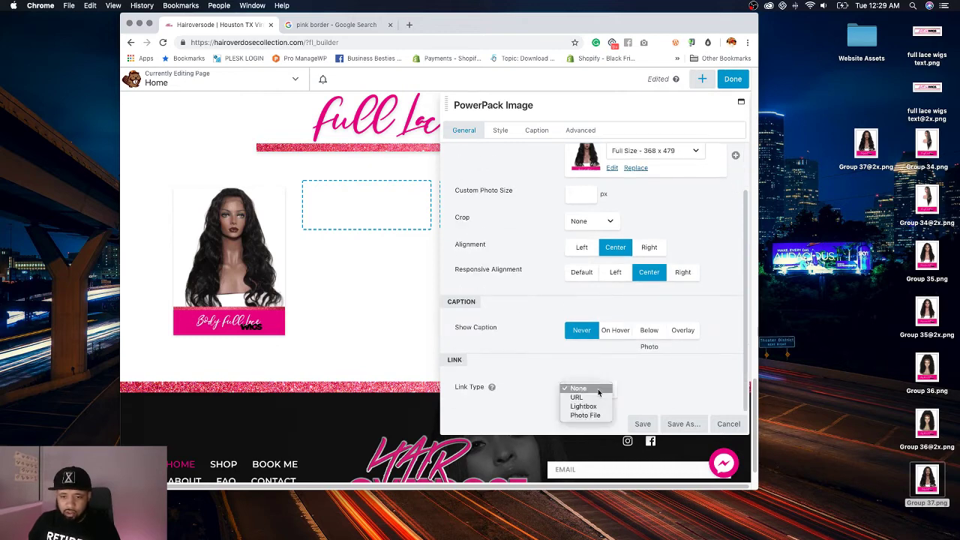
{"action": "left_click", "coordinate": [598, 399]}
{"action": "scroll", "coordinate": [647, 378], "scroll_direction": "down", "scroll_amount": 2}
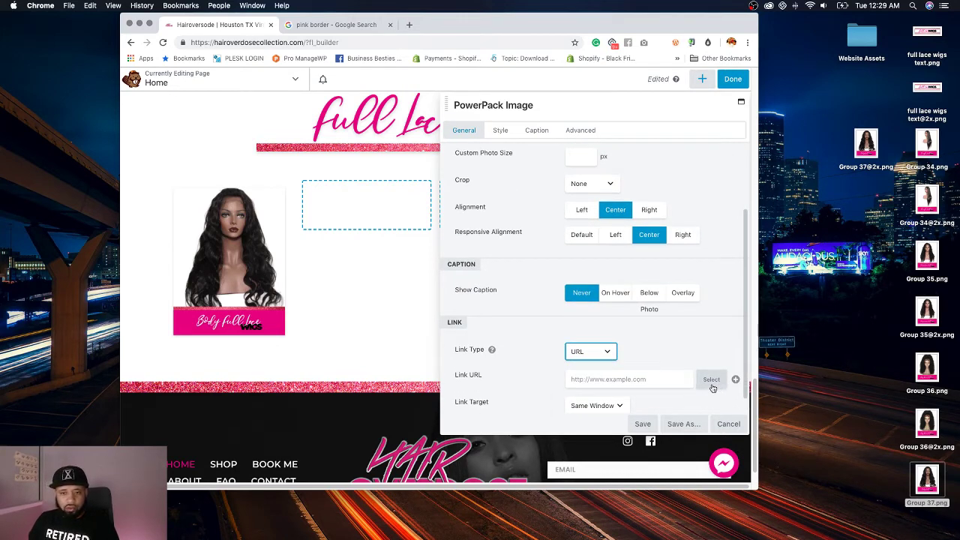
{"action": "left_click", "coordinate": [711, 381]}
{"action": "type", "text": "body"}
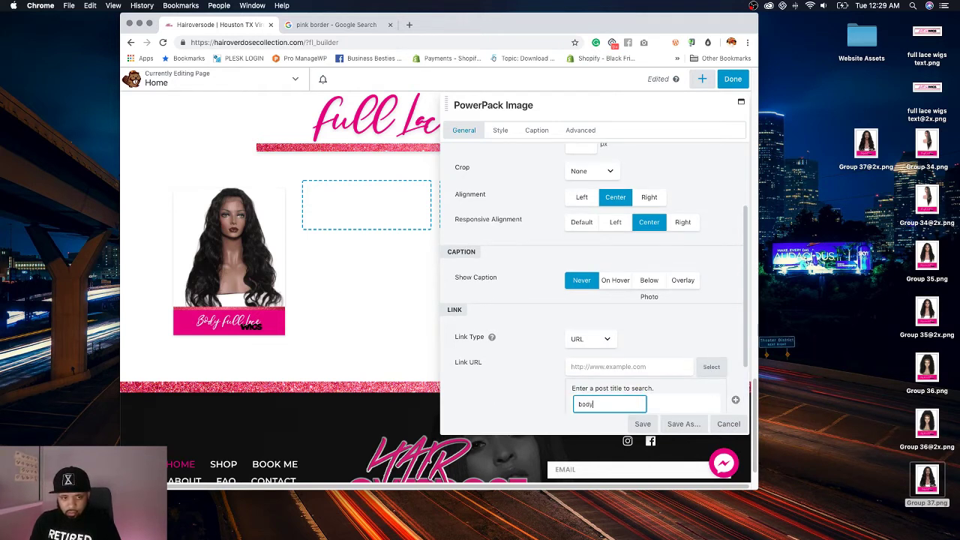
{"action": "type", "text": " full lace"}
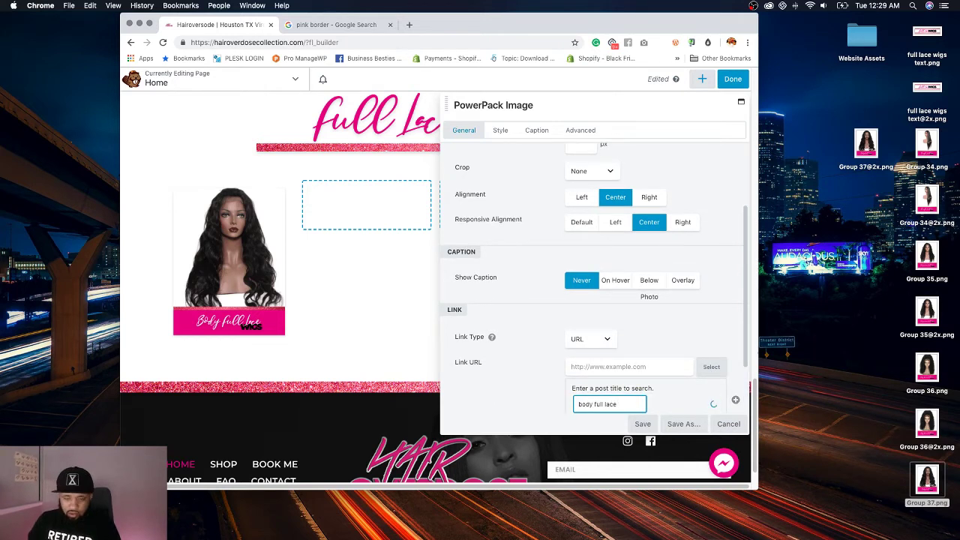
{"action": "scroll", "coordinate": [705, 293], "scroll_direction": "down", "scroll_amount": 2}
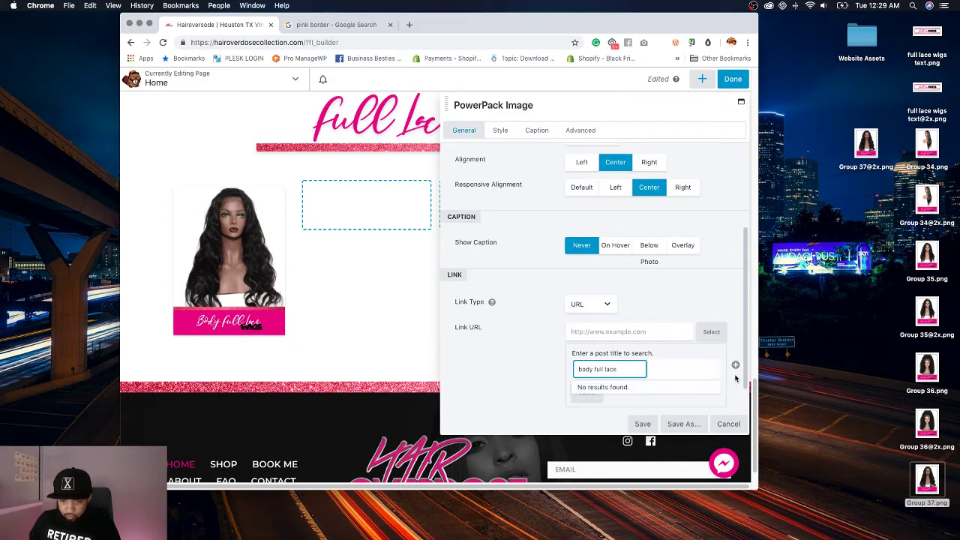
Step: Search the site's posts for "body" and link the wig image to the Body Wave Full Lace Wig product
{"action": "left_click_drag", "start_coordinate": [627, 369], "coordinate": [549, 368]}
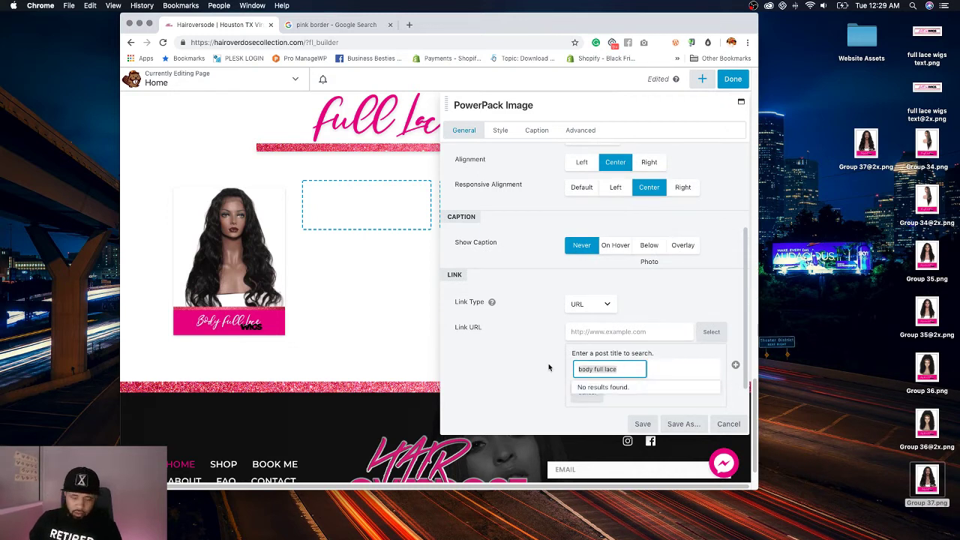
{"action": "key", "text": "BackSpace"}
{"action": "type", "text": "ba"}
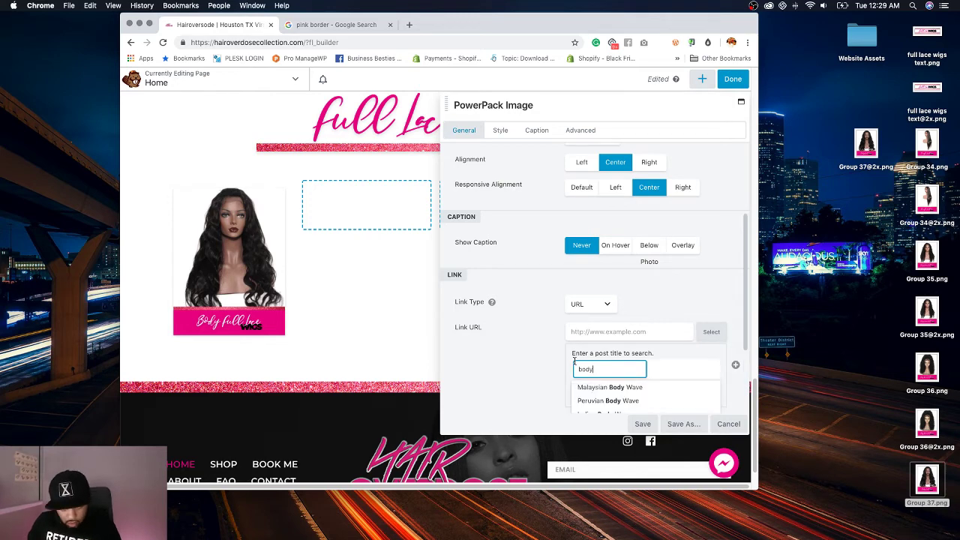
{"action": "scroll", "coordinate": [541, 337], "scroll_direction": "down", "scroll_amount": 3}
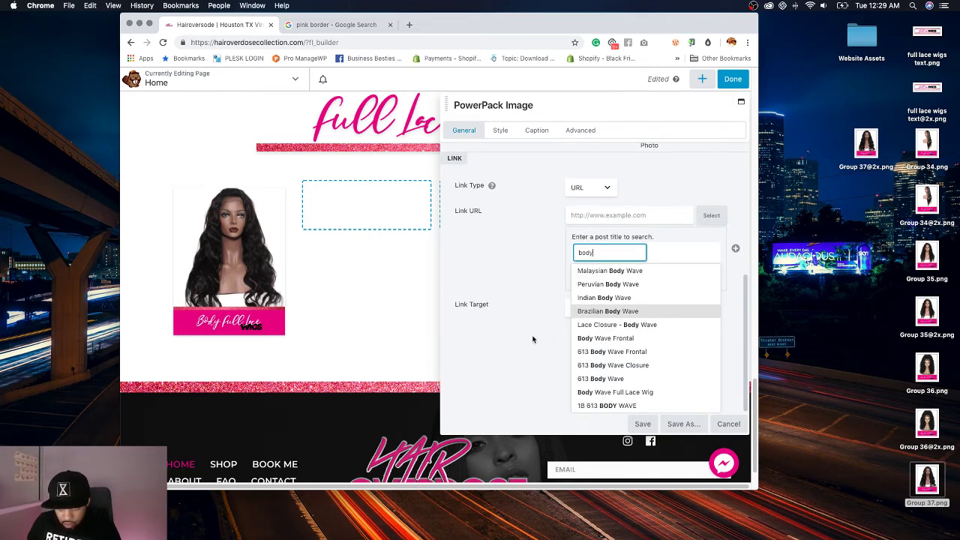
{"action": "left_click", "coordinate": [619, 392]}
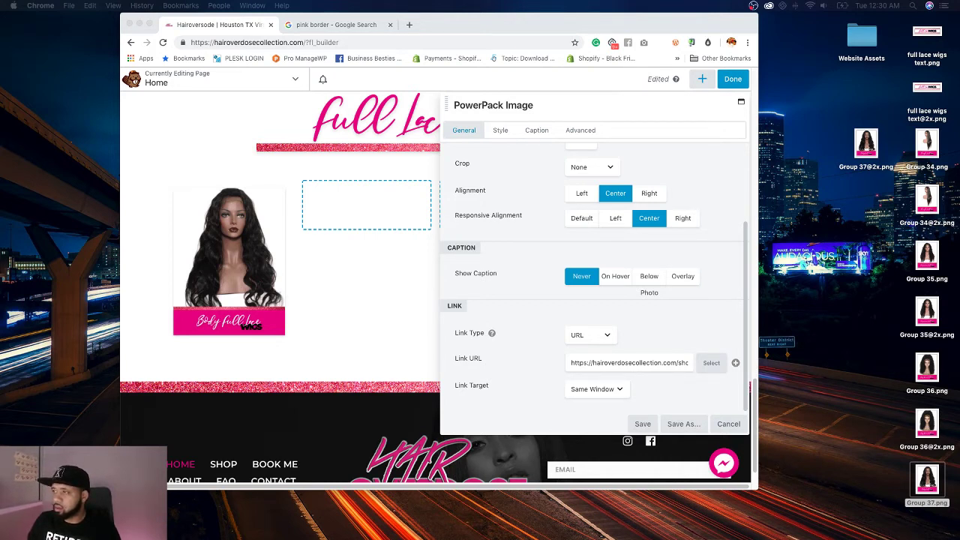
Step: Rename the desktop file Group 37.png to Group 37-new.png
{"action": "left_click", "coordinate": [927, 506]}
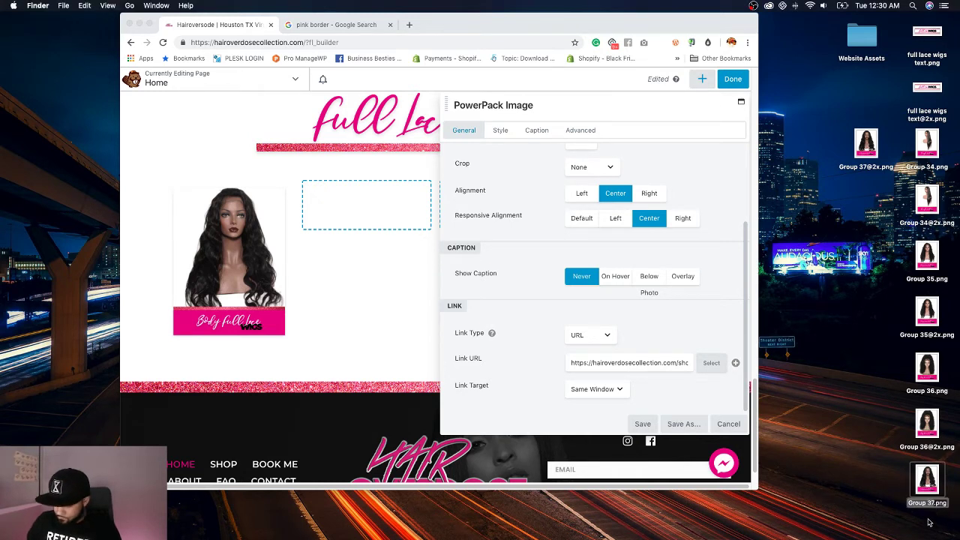
{"action": "key", "text": "Return"}
{"action": "key", "text": "Right"}
{"action": "type", "text": "-new"}
{"action": "key", "text": "Return"}
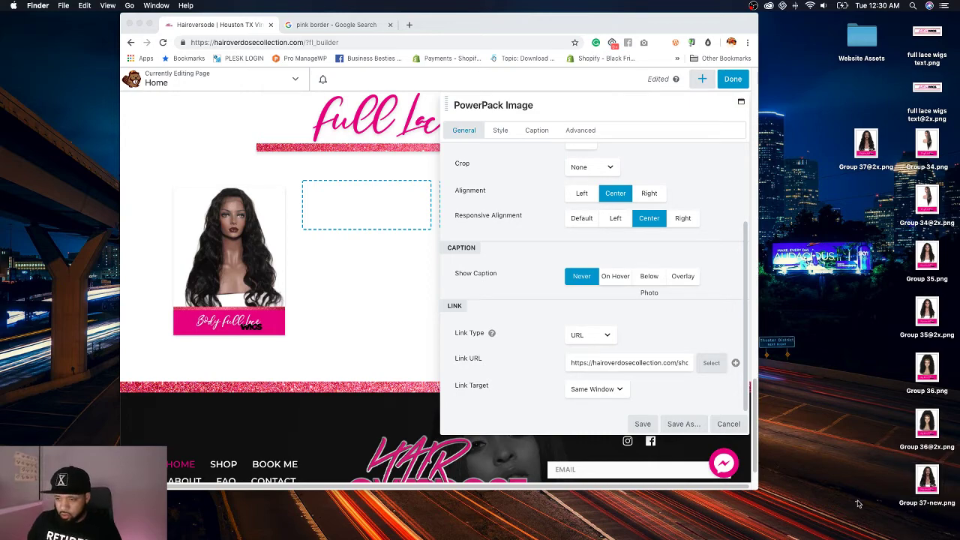
Step: Upload Group 37-new.png from the desktop to replace the first wig image module's photo
{"action": "left_click", "coordinate": [519, 271]}
{"action": "scroll", "coordinate": [589, 201], "scroll_direction": "up", "scroll_amount": 3}
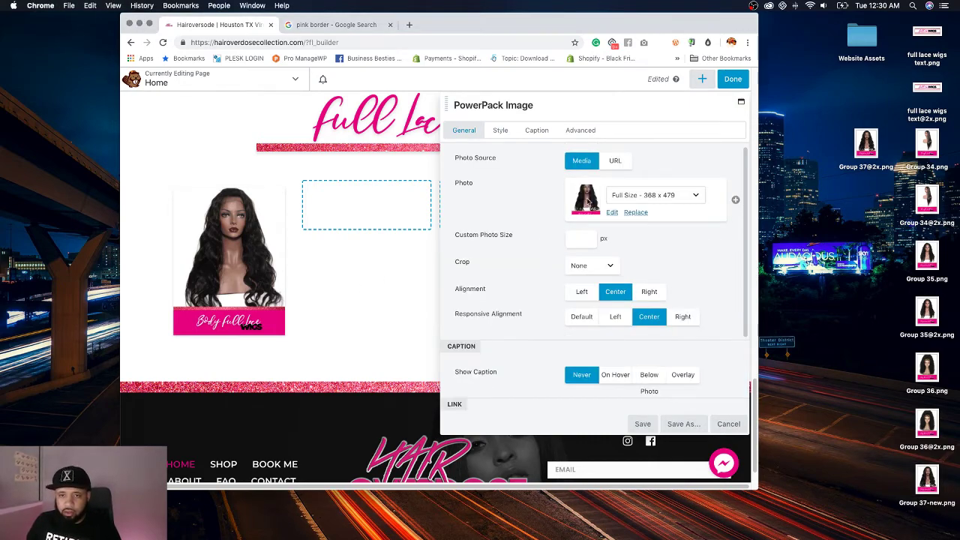
{"action": "left_click", "coordinate": [636, 212]}
{"action": "left_click_drag", "start_coordinate": [930, 484], "coordinate": [525, 323]}
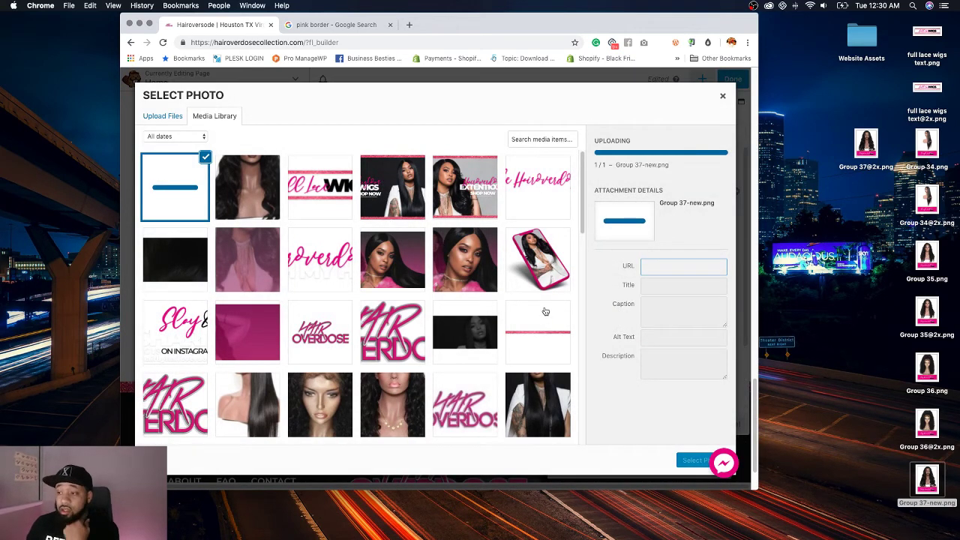
Step: Permanently delete the old Group-37.png from the media library, then use the newly uploaded version as the photo and save the module
{"action": "left_click", "coordinate": [249, 181]}
{"action": "left_click", "coordinate": [677, 199]}
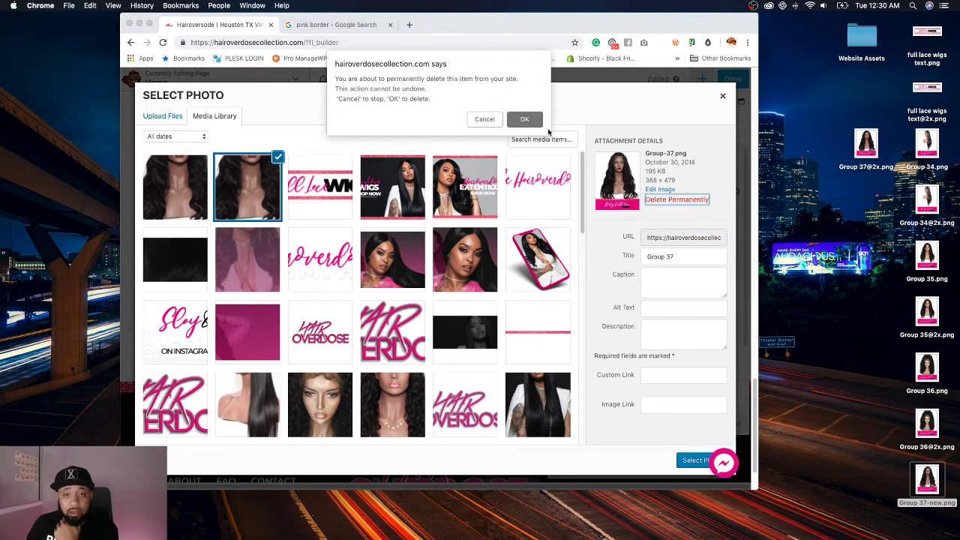
{"action": "left_click", "coordinate": [525, 119]}
{"action": "left_click", "coordinate": [180, 187]}
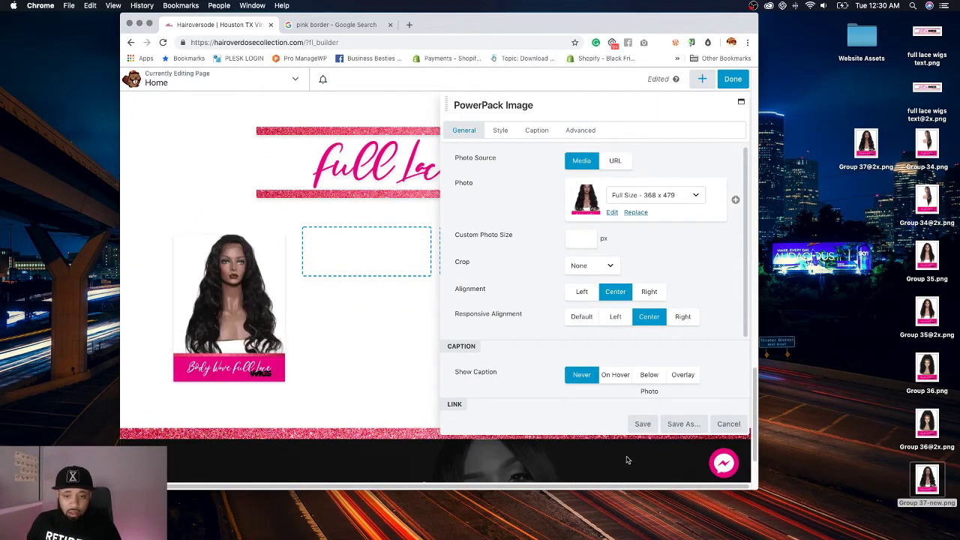
{"action": "left_click", "coordinate": [642, 425]}
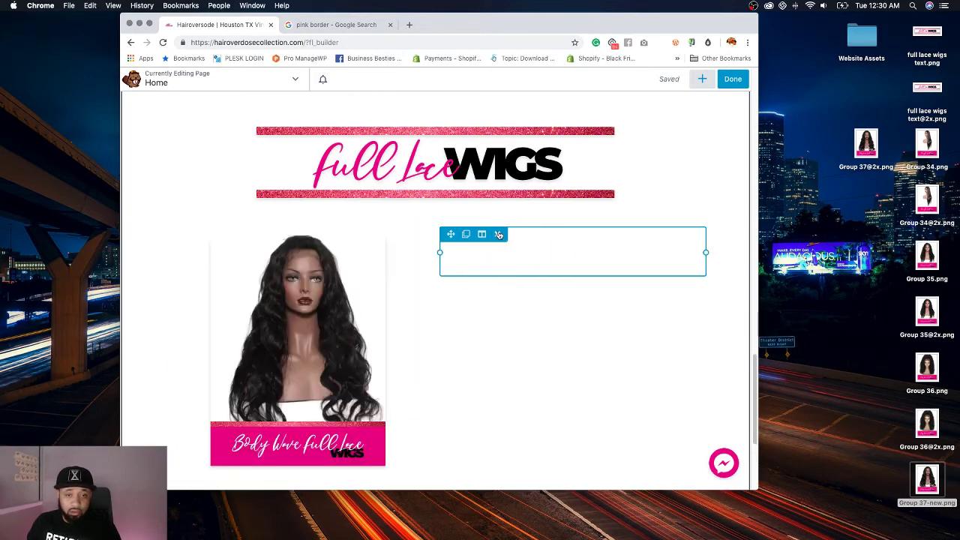
Step: Replace the leftover empty column with a duplicate of the Body Wave column, using Group 36.png from the desktop as the copy's photo
{"action": "left_click", "coordinate": [221, 232]}
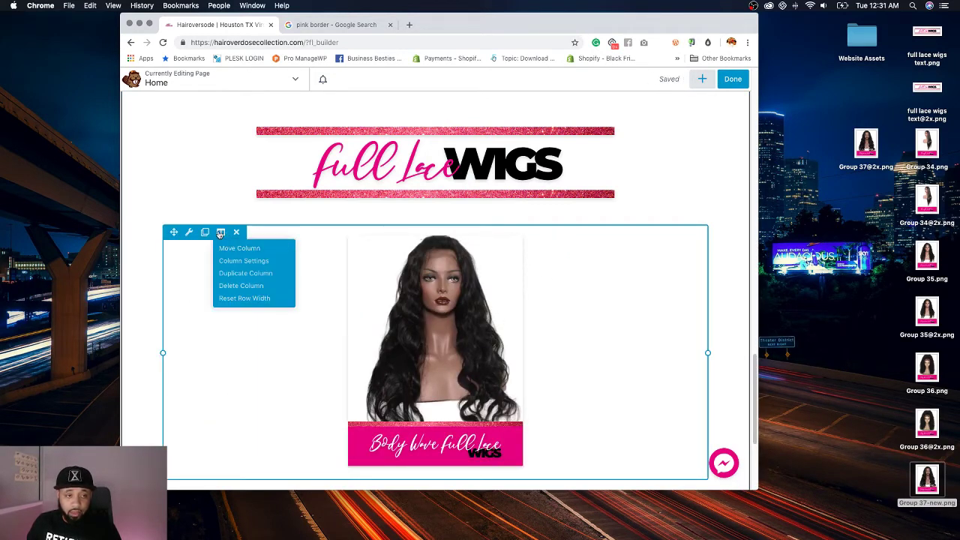
{"action": "left_click", "coordinate": [240, 274]}
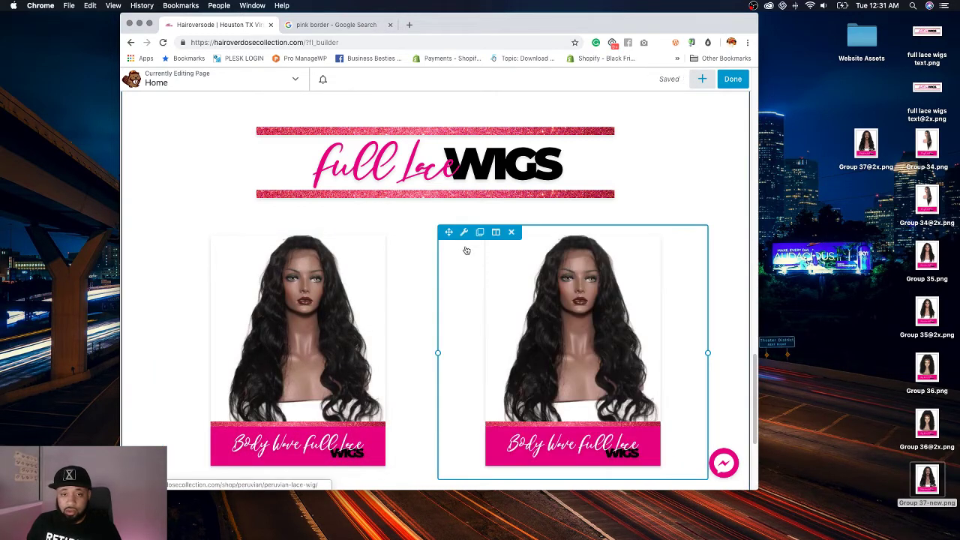
{"action": "left_click", "coordinate": [465, 230]}
{"action": "scroll", "coordinate": [647, 348], "scroll_direction": "down", "scroll_amount": 3}
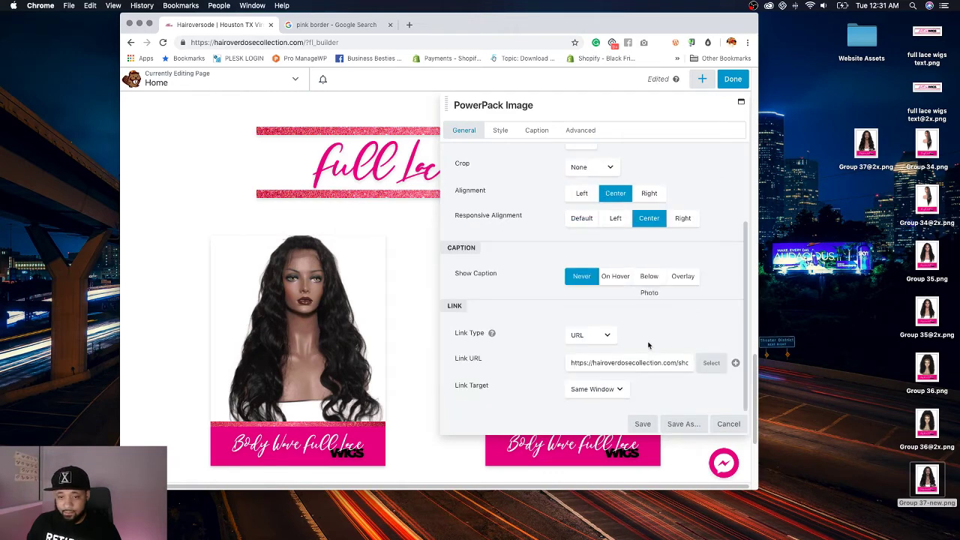
{"action": "scroll", "coordinate": [647, 347], "scroll_direction": "up", "scroll_amount": 3}
{"action": "left_click", "coordinate": [636, 217]}
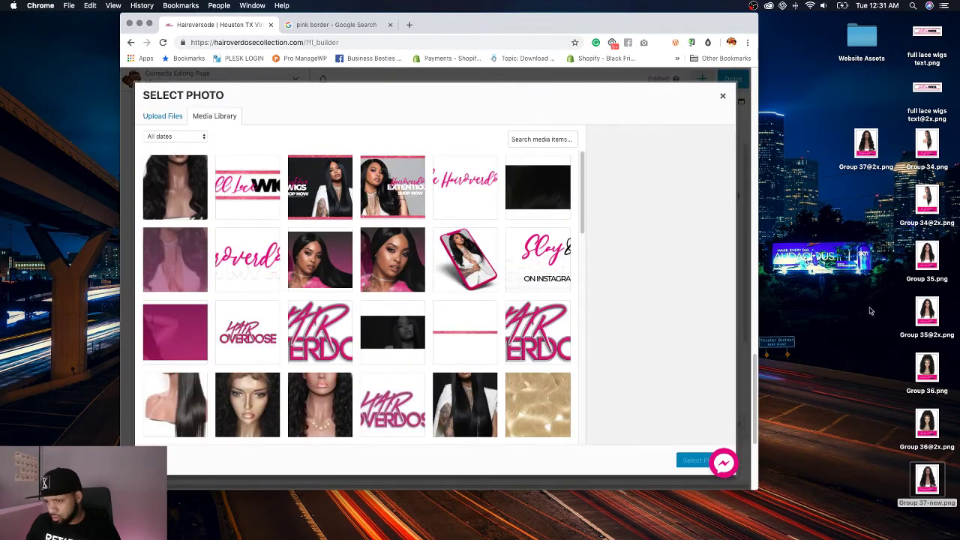
{"action": "left_click_drag", "start_coordinate": [928, 373], "coordinate": [627, 365]}
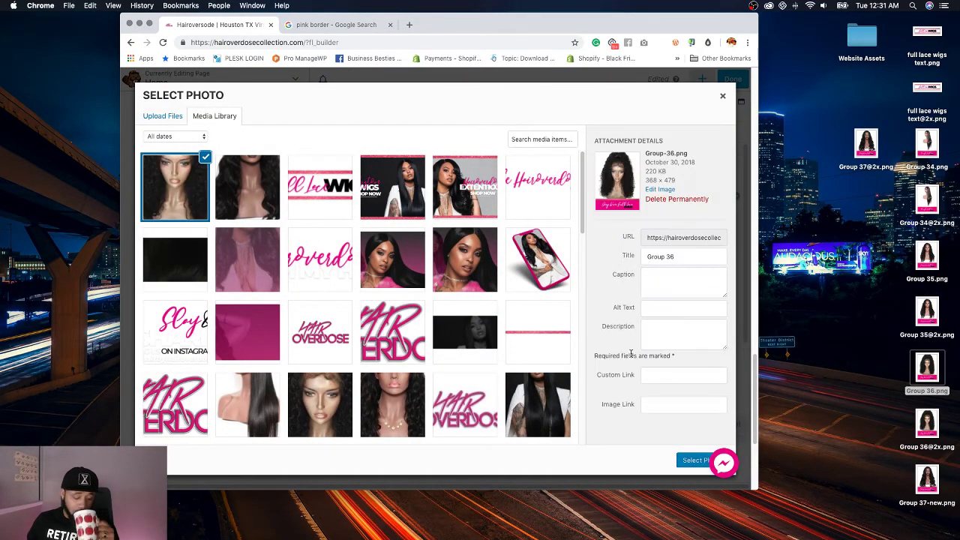
{"action": "left_click", "coordinate": [694, 461]}
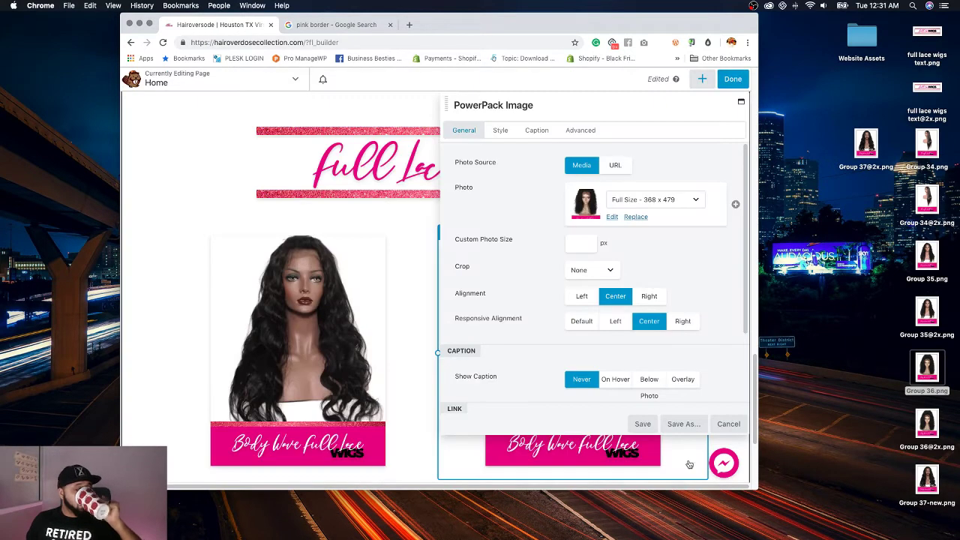
Step: Search the posts for "deep wave", link the second image to Deep Wave Full Lace Wig and save the module
{"action": "scroll", "coordinate": [607, 335], "scroll_direction": "down", "scroll_amount": 3}
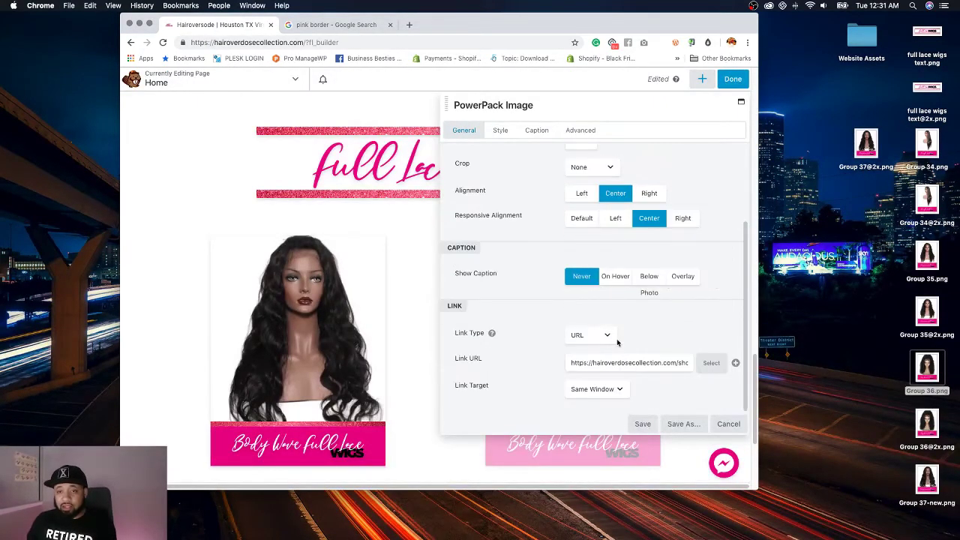
{"action": "left_click", "coordinate": [708, 366]}
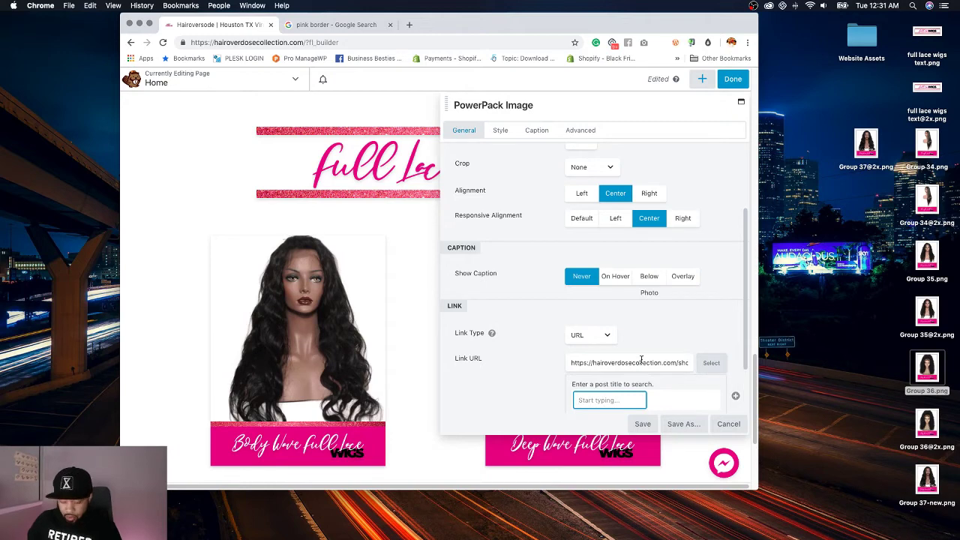
{"action": "type", "text": "deep w"}
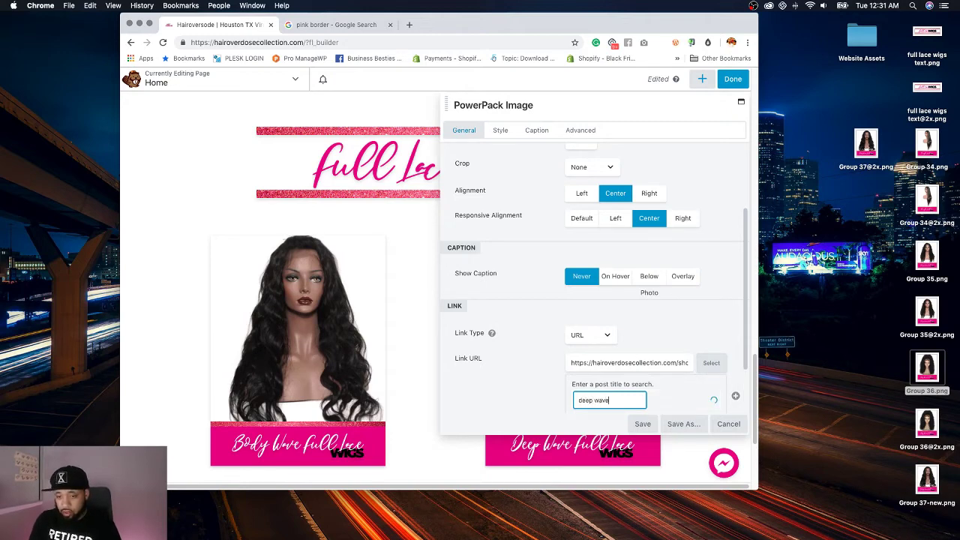
{"action": "type", "text": "ave"}
{"action": "scroll", "coordinate": [562, 264], "scroll_direction": "down", "scroll_amount": 2}
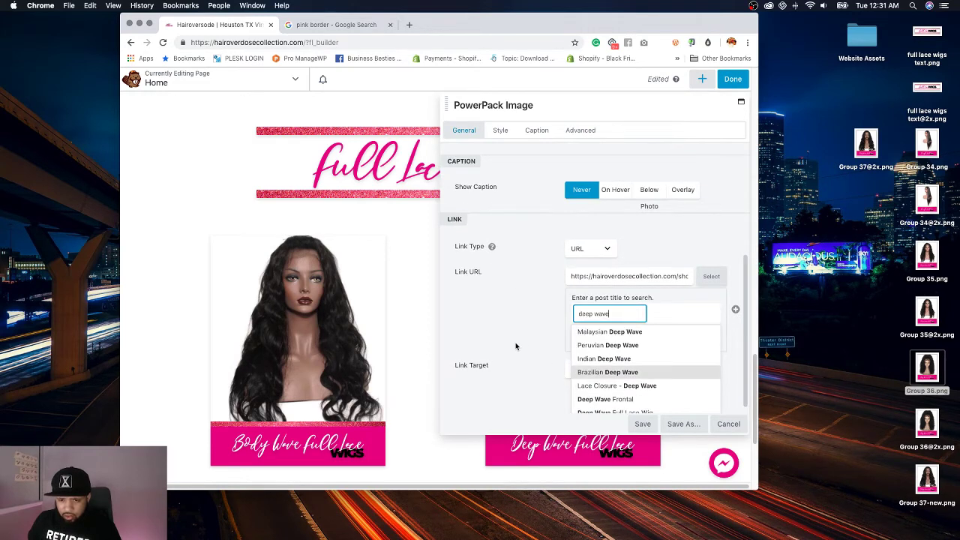
{"action": "scroll", "coordinate": [516, 346], "scroll_direction": "down", "scroll_amount": 1}
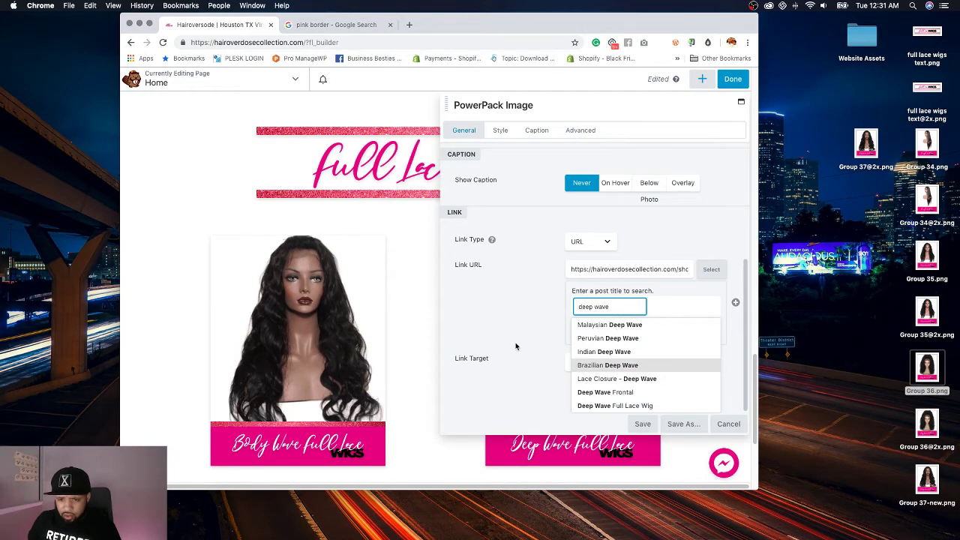
{"action": "left_click", "coordinate": [609, 405]}
{"action": "left_click", "coordinate": [641, 424]}
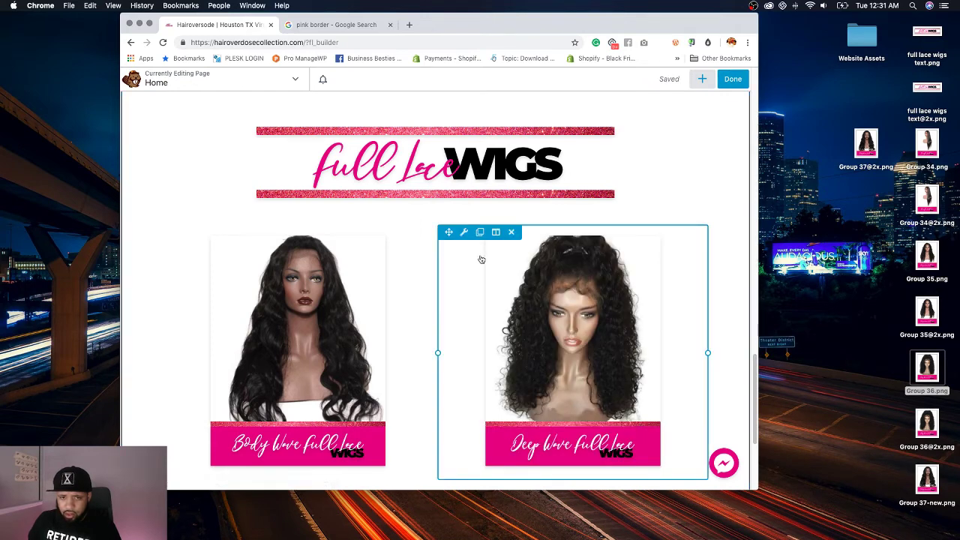
{"action": "left_click", "coordinate": [465, 233]}
{"action": "scroll", "coordinate": [550, 300], "scroll_direction": "down", "scroll_amount": 3}
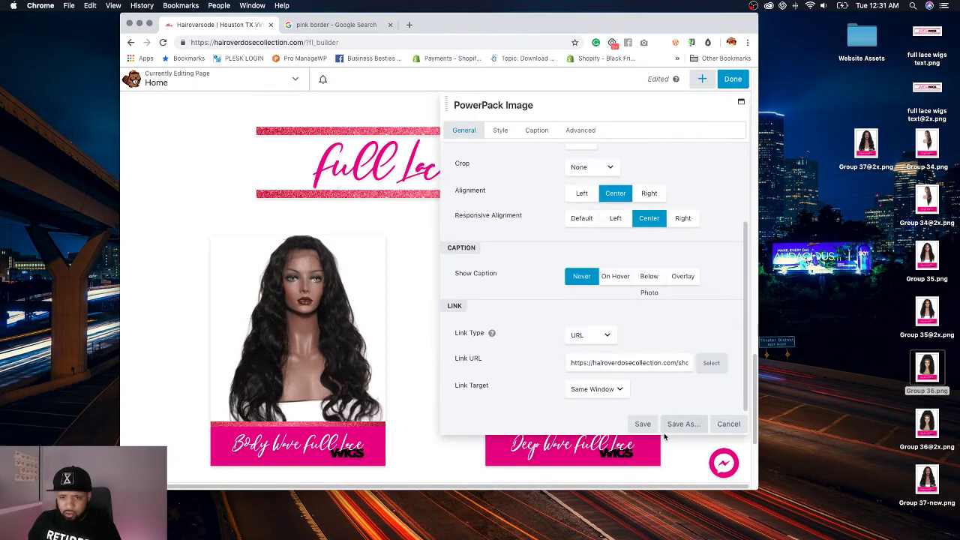
{"action": "left_click", "coordinate": [728, 424]}
Step: Duplicate the Deep Wave image's column and open the media library to replace the copy's photo
{"action": "mouse_move", "coordinate": [496, 233]}
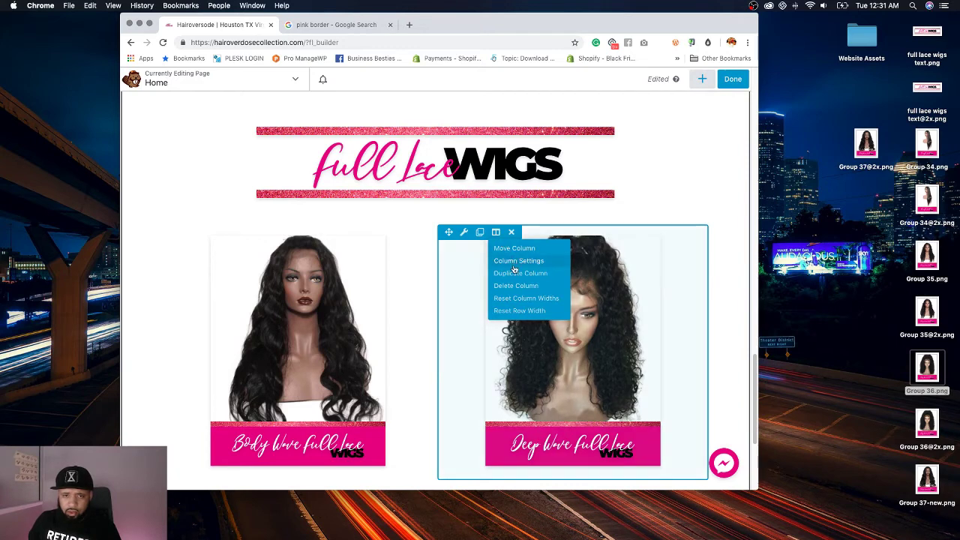
{"action": "left_click", "coordinate": [515, 273]}
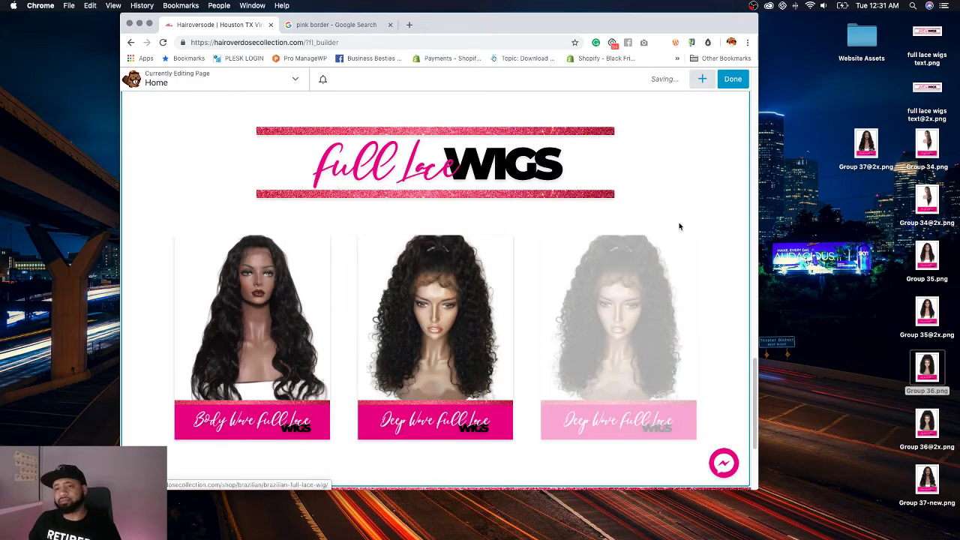
{"action": "left_click", "coordinate": [559, 234]}
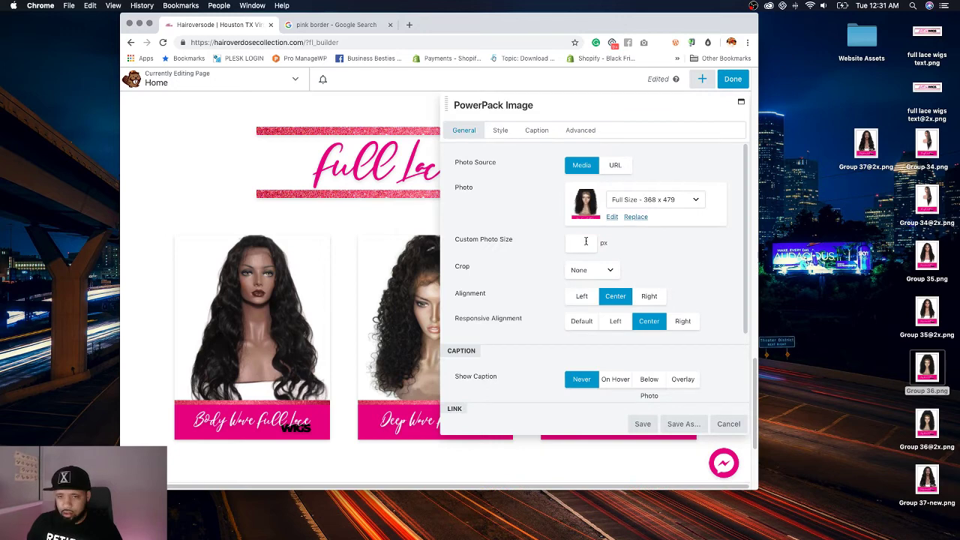
{"action": "left_click", "coordinate": [635, 218]}
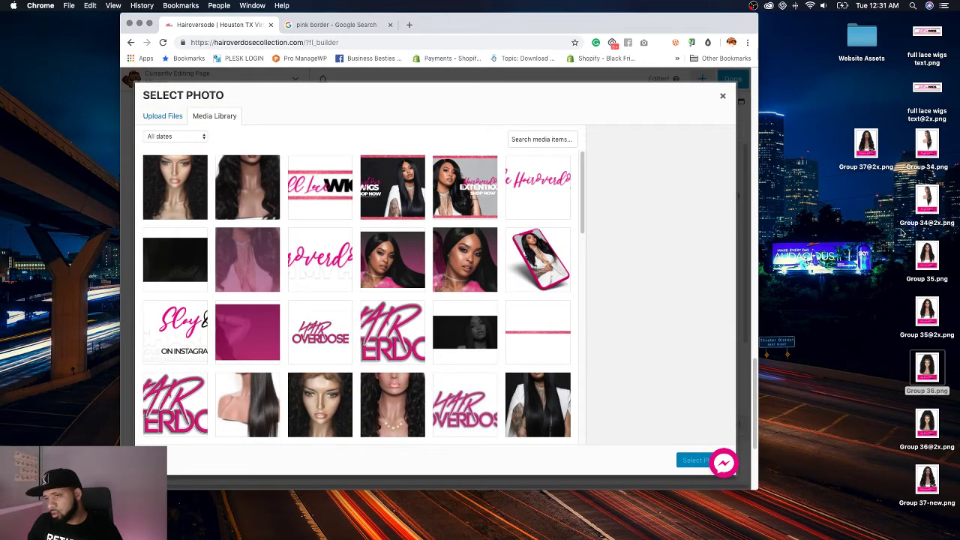
Step: Preview the Group 35 files on the desktop and upload Group 35.png as the third image module's photo
{"action": "left_click", "coordinate": [927, 311]}
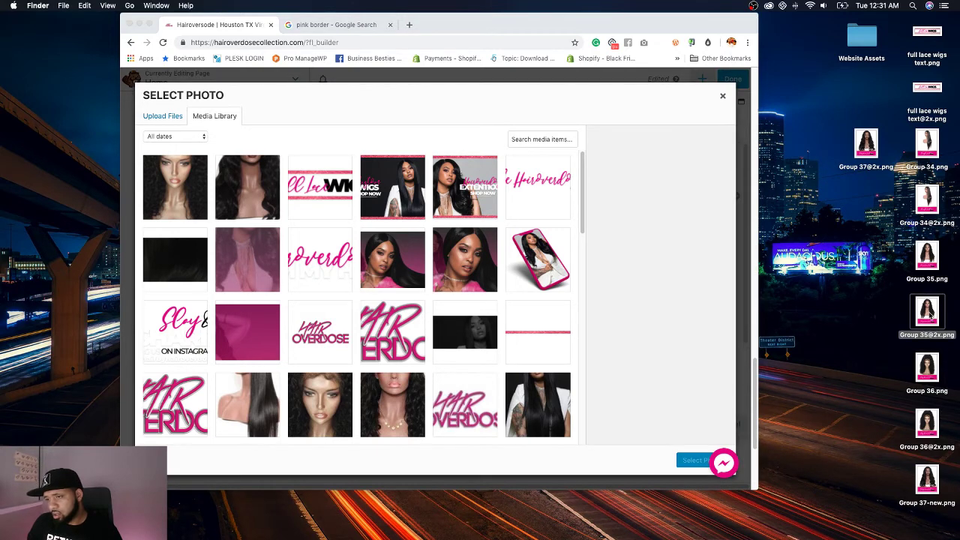
{"action": "key", "text": "space"}
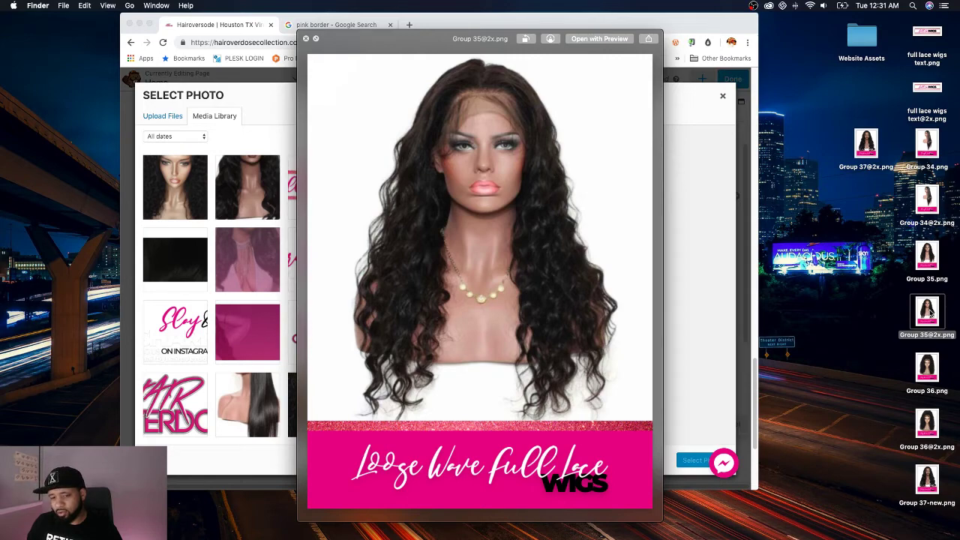
{"action": "key", "text": "space"}
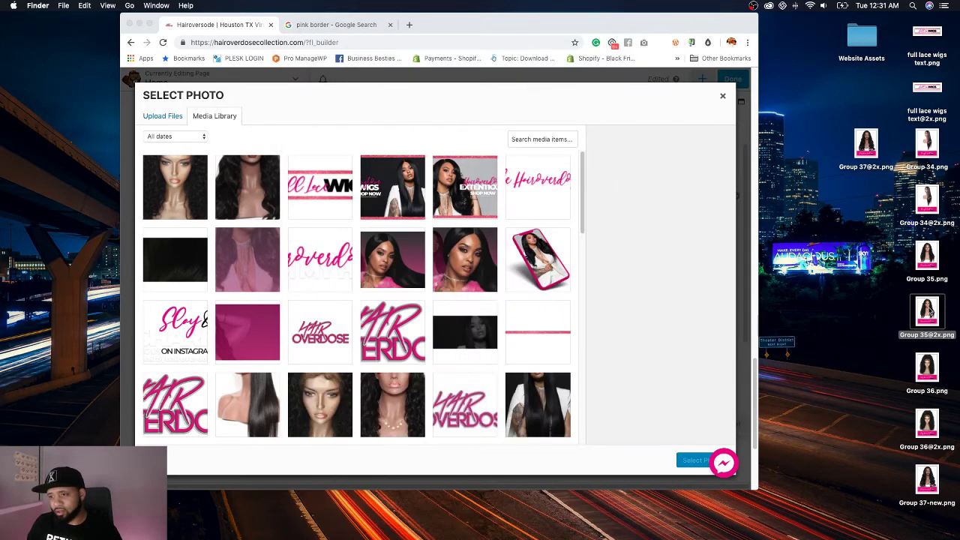
{"action": "left_click", "coordinate": [928, 259]}
{"action": "key", "text": "space"}
{"action": "key", "text": "space"}
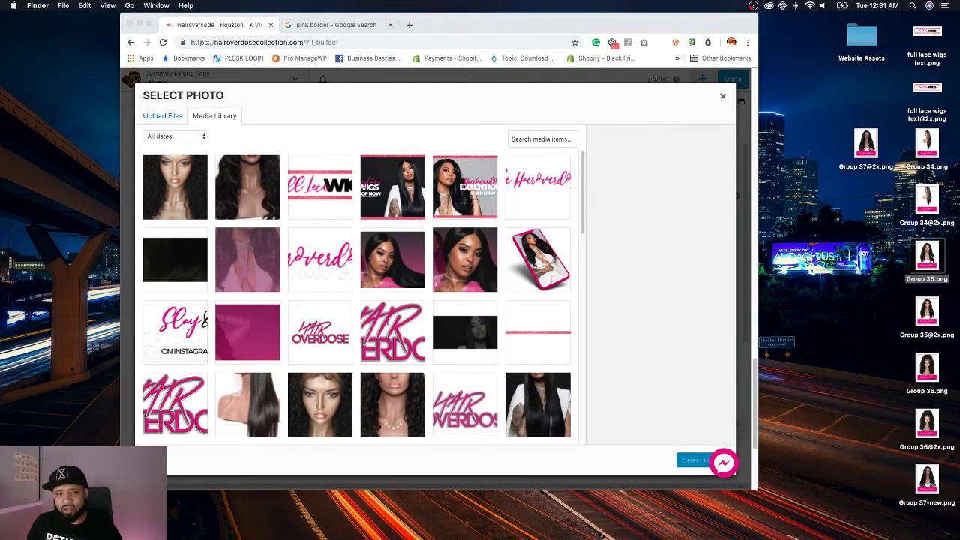
{"action": "left_click_drag", "start_coordinate": [932, 263], "coordinate": [441, 291]}
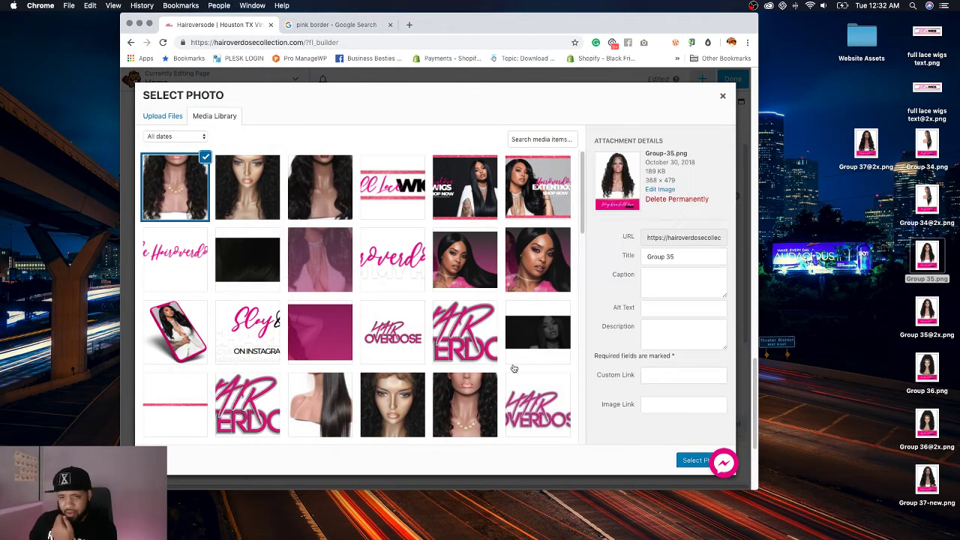
{"action": "left_click", "coordinate": [690, 462]}
Step: Search the posts for "loose wave", link the third image to Loose Wave Full Lace Wig and save the module
{"action": "scroll", "coordinate": [593, 373], "scroll_direction": "down", "scroll_amount": 3}
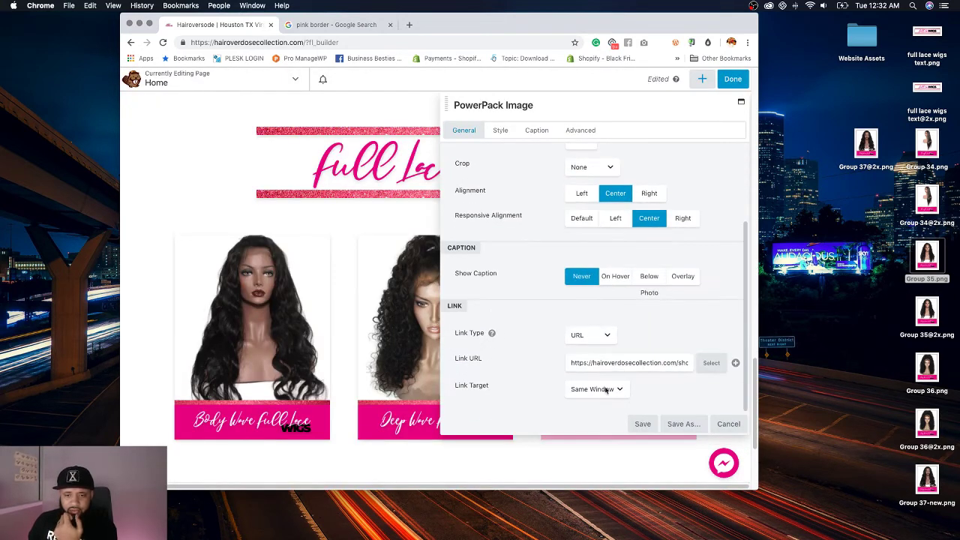
{"action": "left_click", "coordinate": [710, 363]}
{"action": "type", "text": "loose wave"}
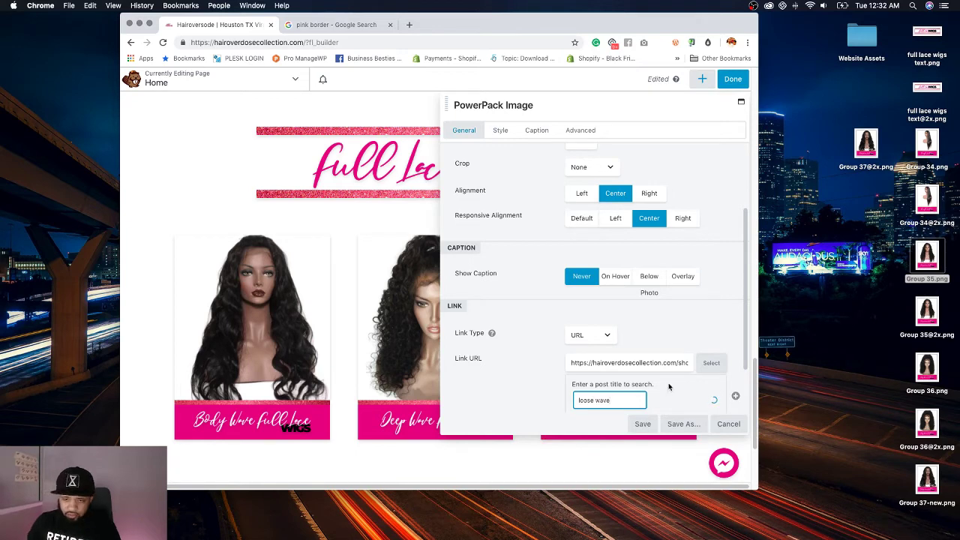
{"action": "scroll", "coordinate": [600, 345], "scroll_direction": "down", "scroll_amount": 2}
{"action": "scroll", "coordinate": [500, 308], "scroll_direction": "down", "scroll_amount": 1}
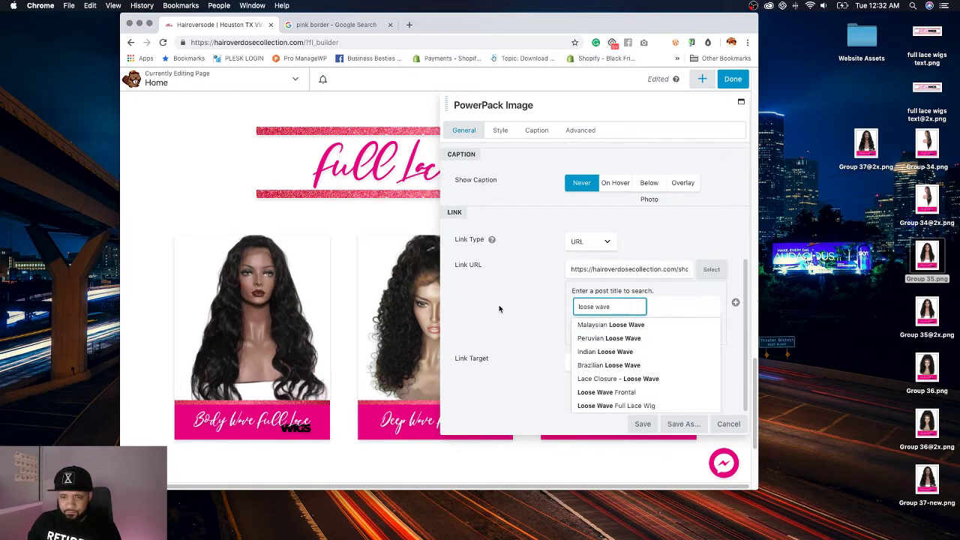
{"action": "left_click", "coordinate": [629, 406]}
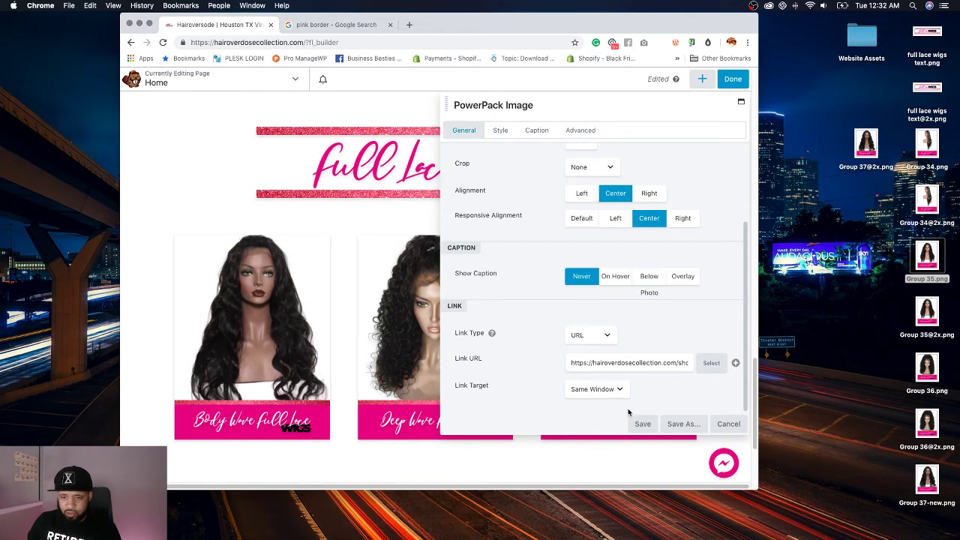
{"action": "left_click", "coordinate": [643, 424]}
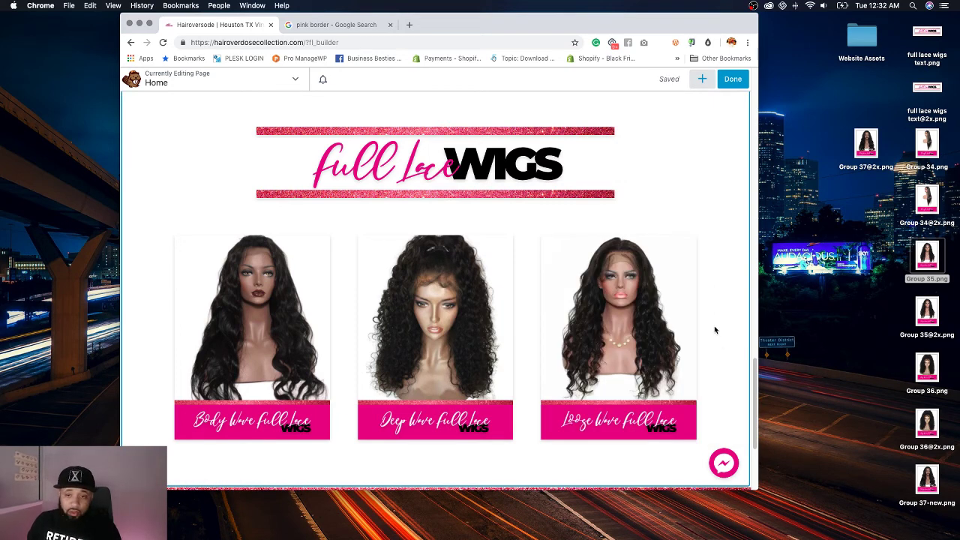
Step: Duplicate the Loose Wave image's column, replace the copy's photo with Group 34.png from the desktop and save the module
{"action": "mouse_move", "coordinate": [592, 242]}
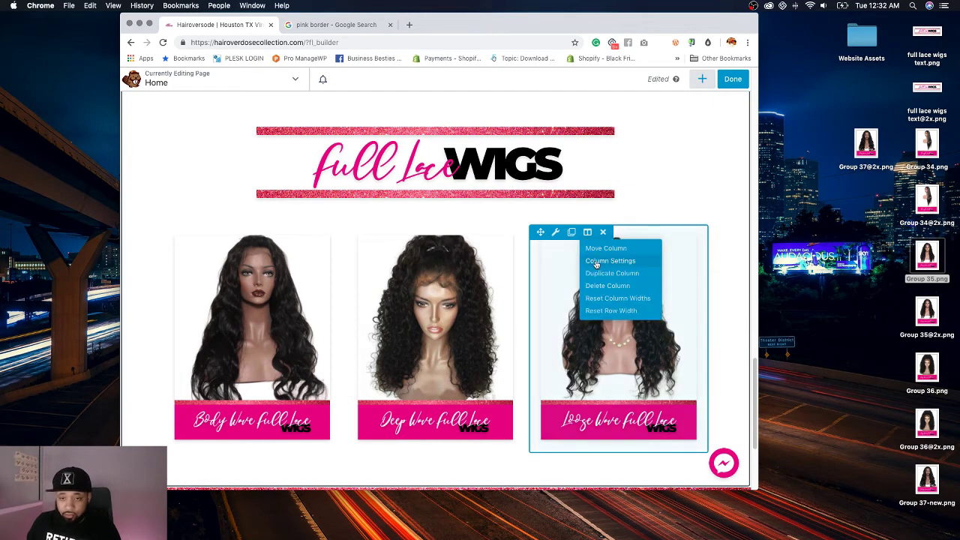
{"action": "left_click", "coordinate": [594, 275]}
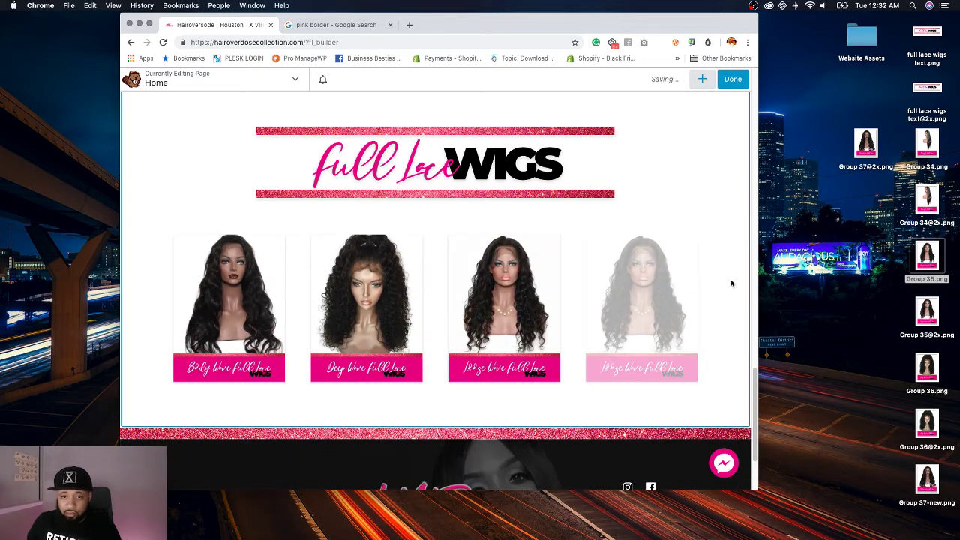
{"action": "left_click", "coordinate": [600, 241]}
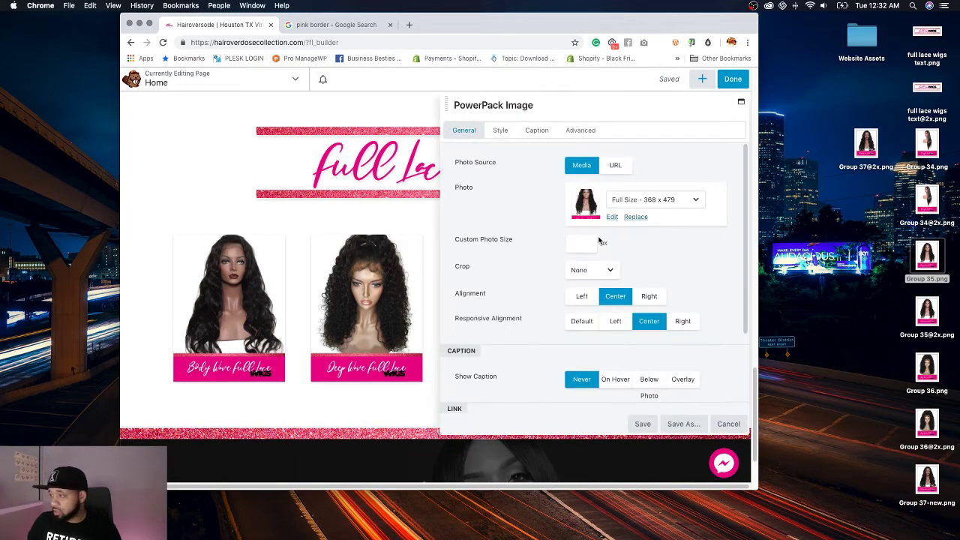
{"action": "left_click", "coordinate": [635, 217]}
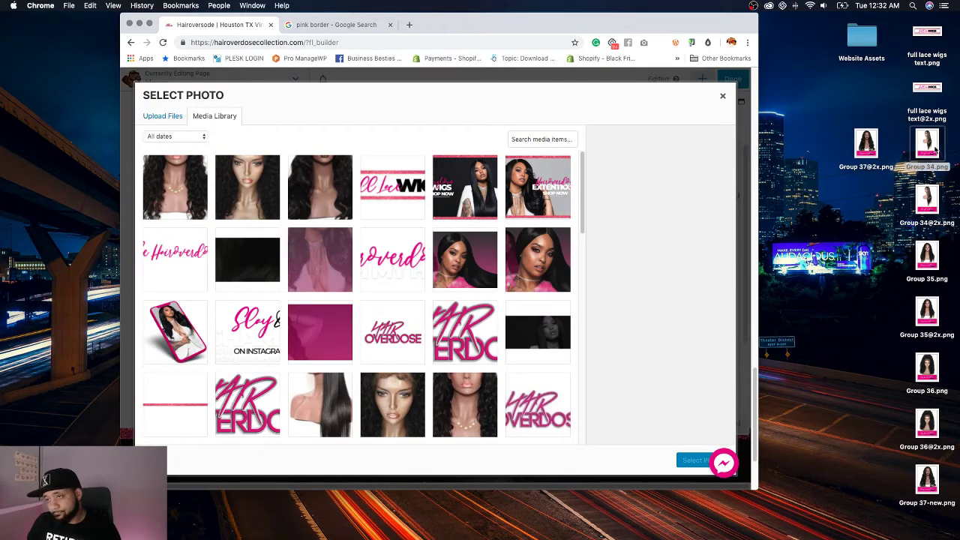
{"action": "left_click_drag", "start_coordinate": [927, 146], "coordinate": [613, 392]}
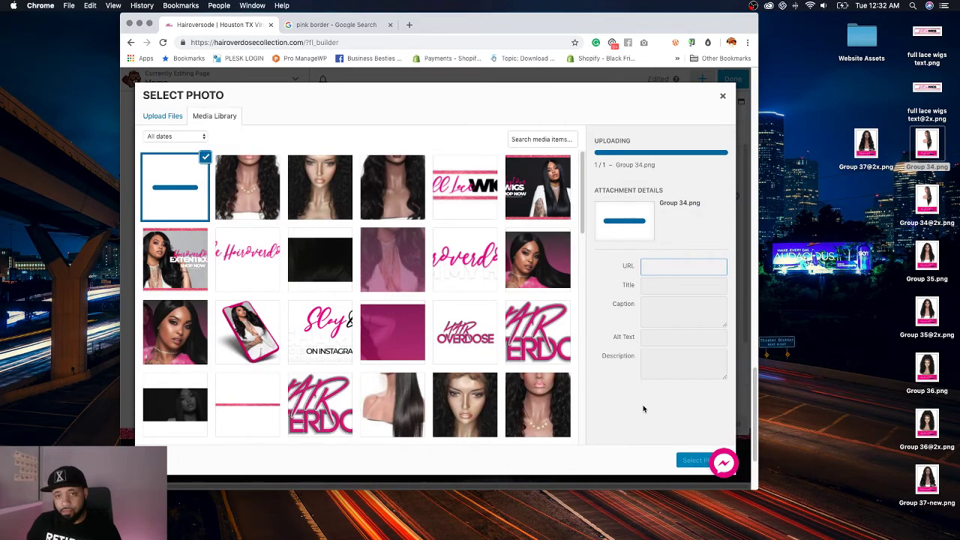
{"action": "left_click", "coordinate": [682, 462]}
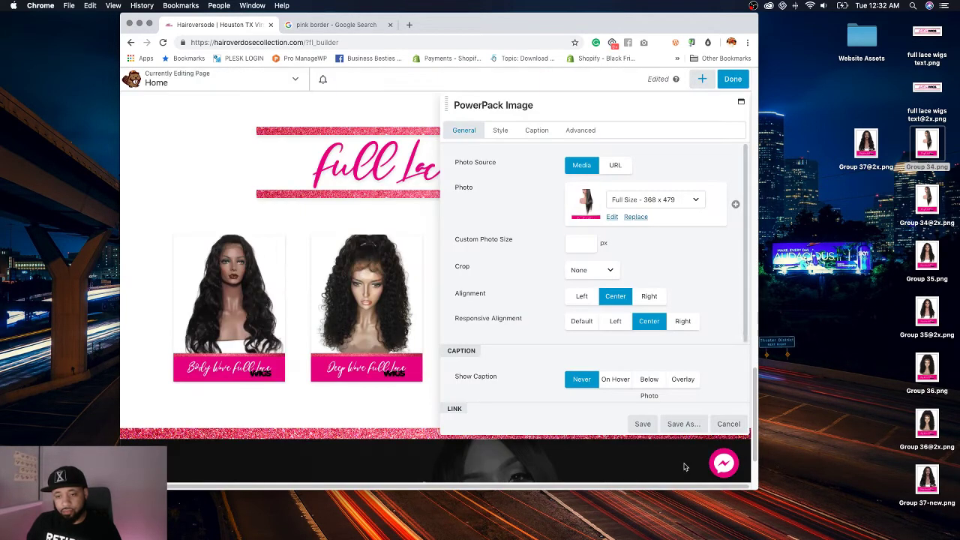
{"action": "left_click", "coordinate": [643, 424]}
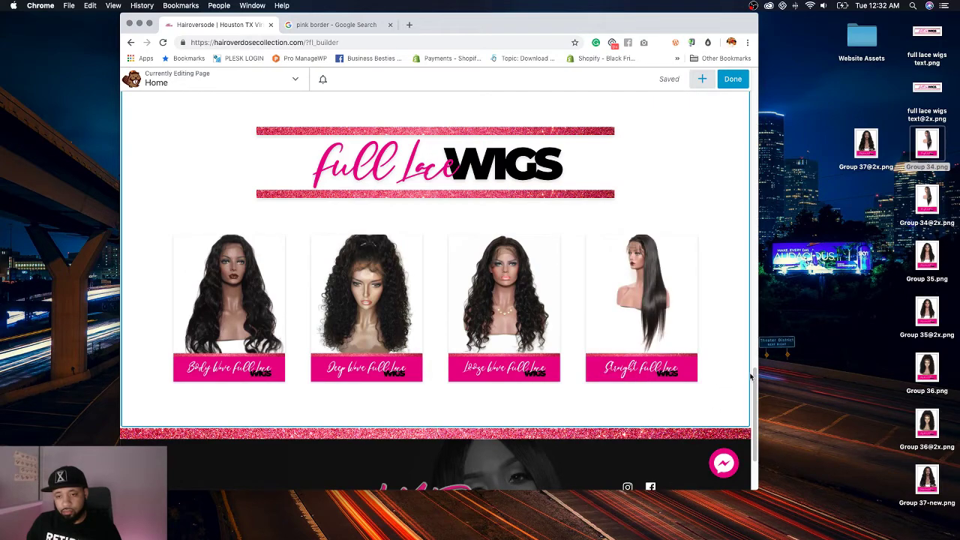
Step: Duplicate the CUSTOM WIG info box under the I AM MY HAIR heading
{"action": "scroll", "coordinate": [664, 225], "scroll_direction": "up", "scroll_amount": 6}
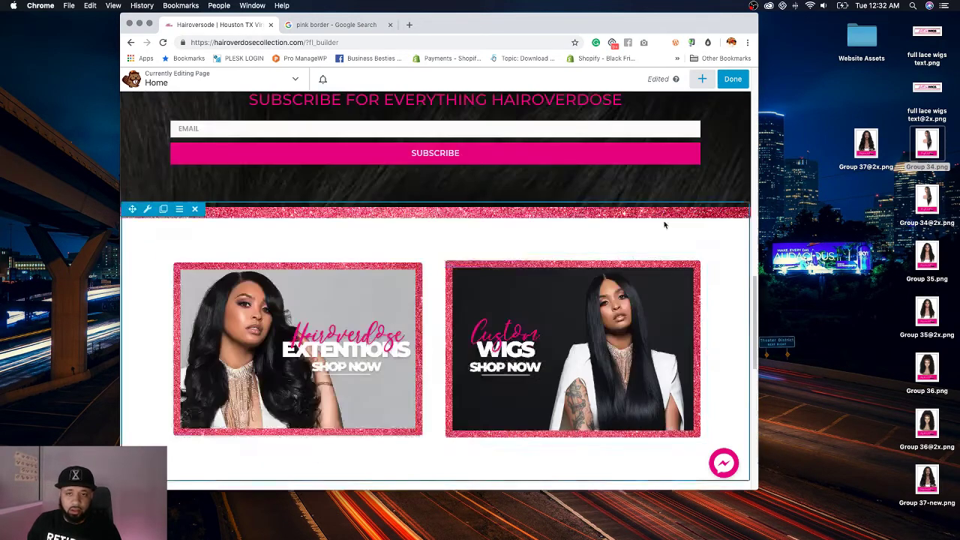
{"action": "scroll", "coordinate": [664, 224], "scroll_direction": "up", "scroll_amount": 10}
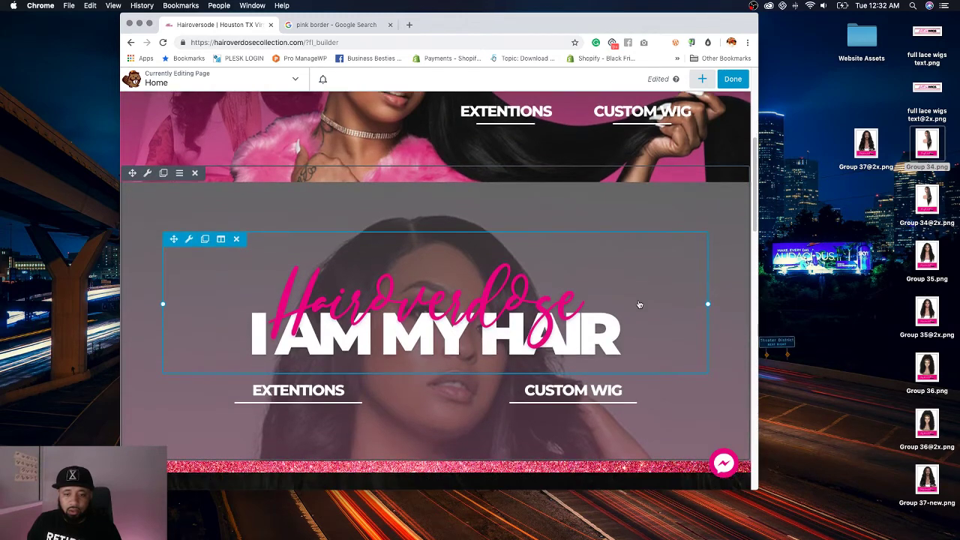
{"action": "left_click", "coordinate": [480, 368]}
{"action": "scroll", "coordinate": [481, 370], "scroll_direction": "down", "scroll_amount": 4}
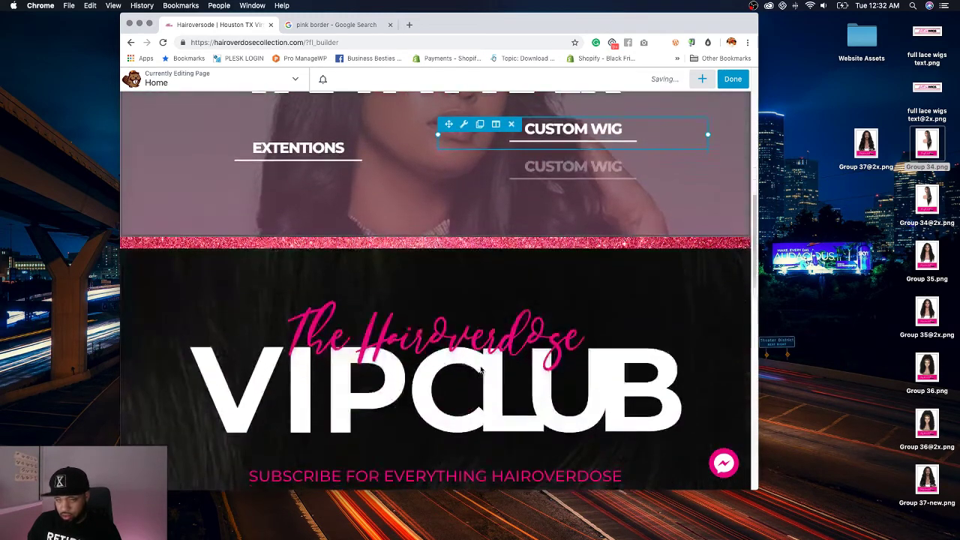
{"action": "scroll", "coordinate": [481, 369], "scroll_direction": "down", "scroll_amount": 1}
{"action": "scroll", "coordinate": [517, 225], "scroll_direction": "up", "scroll_amount": 2}
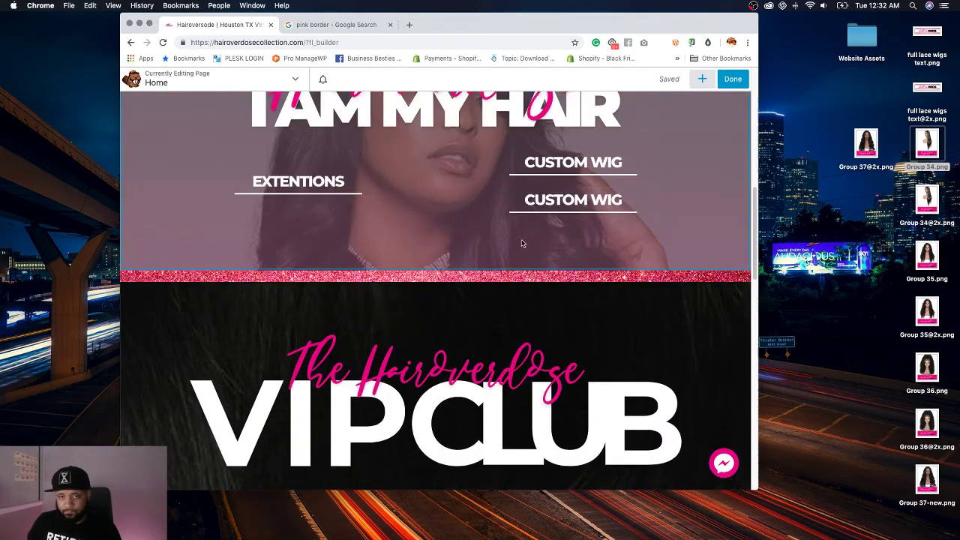
Step: Move the duplicated CUSTOM WIG info box below the four wig images in the Full Lace Wigs section
{"action": "mouse_move", "coordinate": [493, 213]}
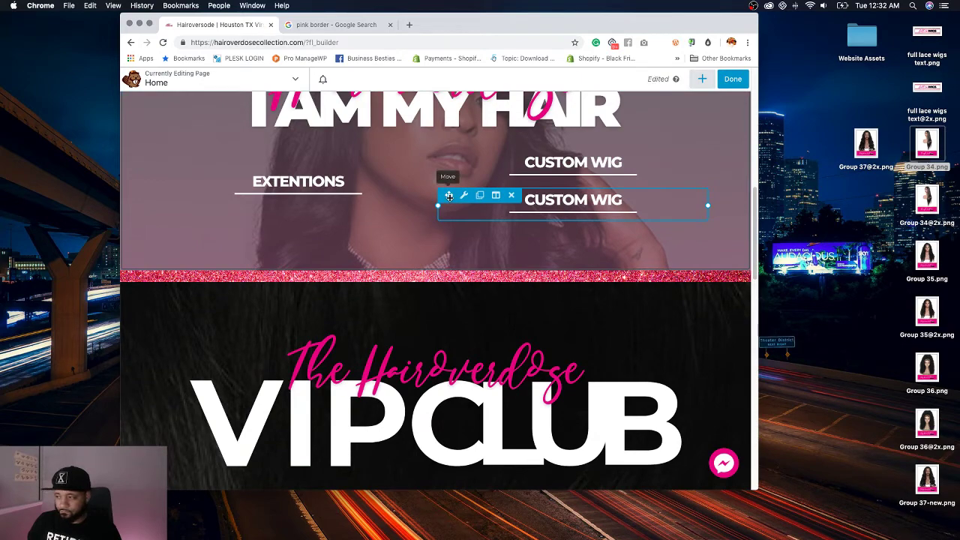
{"action": "scroll", "coordinate": [488, 208], "scroll_direction": "down", "scroll_amount": 10}
{"action": "left_click_drag", "start_coordinate": [448, 195], "coordinate": [450, 251]}
{"action": "scroll", "coordinate": [515, 260], "scroll_direction": "down", "scroll_amount": 4}
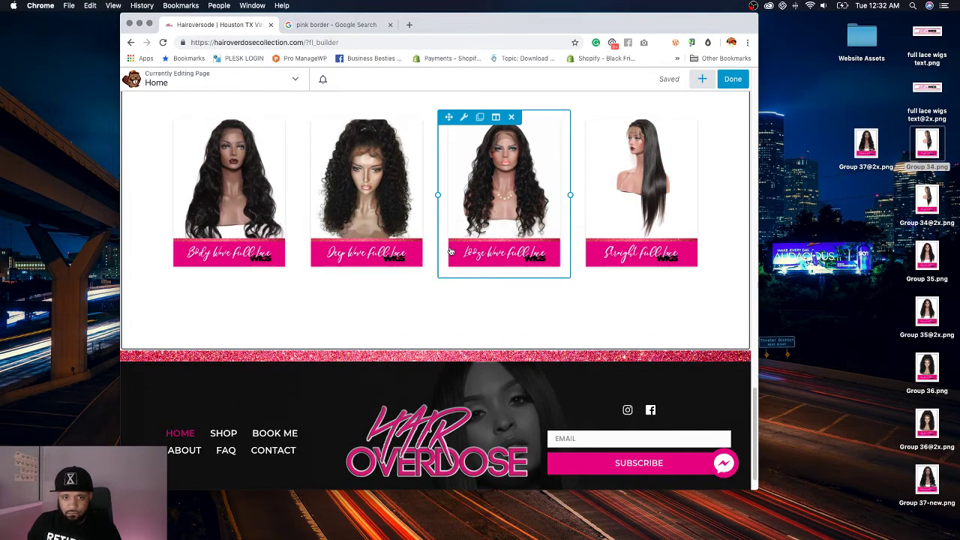
Step: Change the title of the info box below the wig images to VIEW ALL WIGS
{"action": "left_click", "coordinate": [384, 303]}
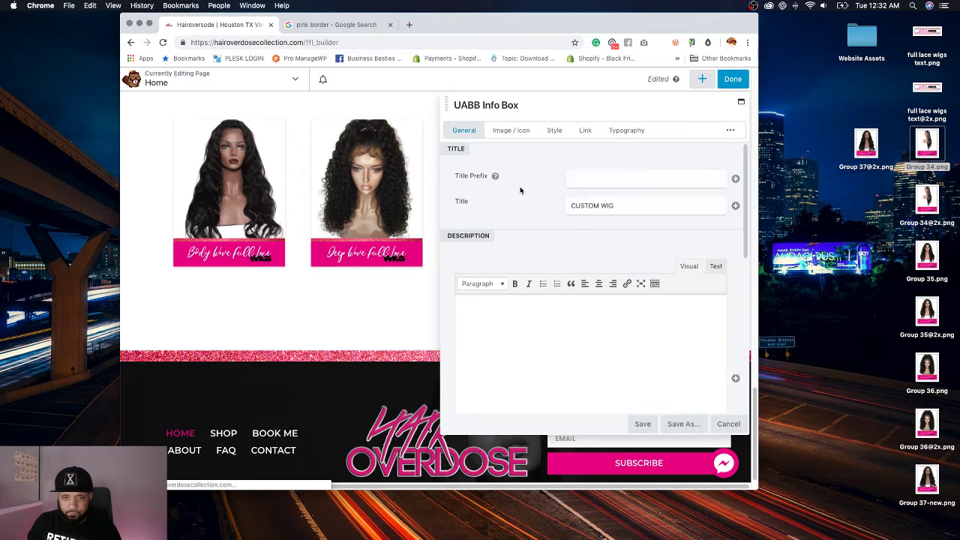
{"action": "triple_click", "coordinate": [590, 205]}
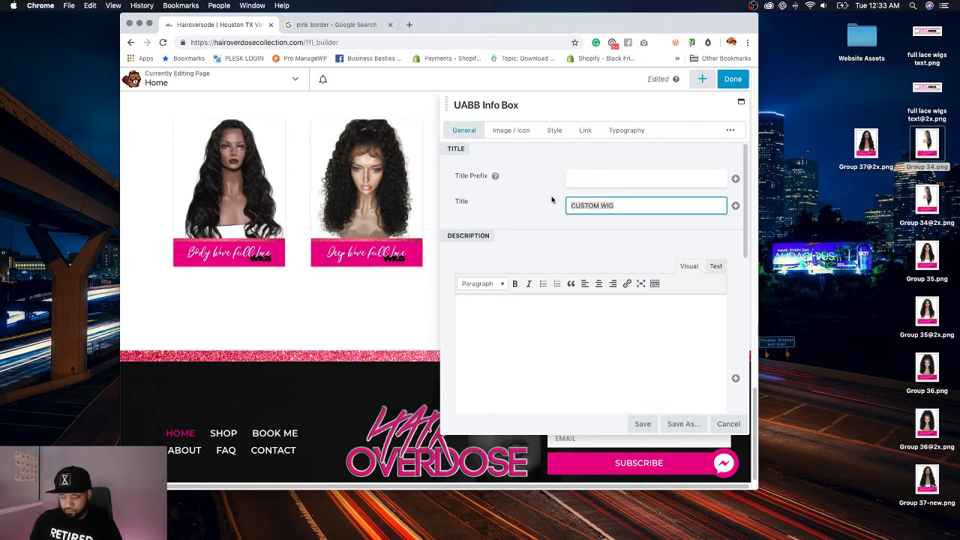
{"action": "type", "text": "VIEW"}
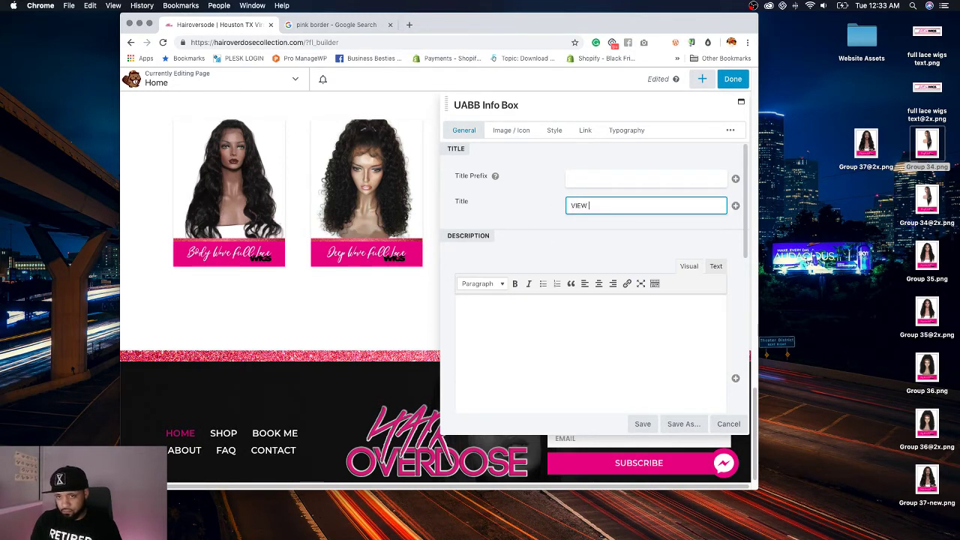
{"action": "type", "text": " ALL WIGS"}
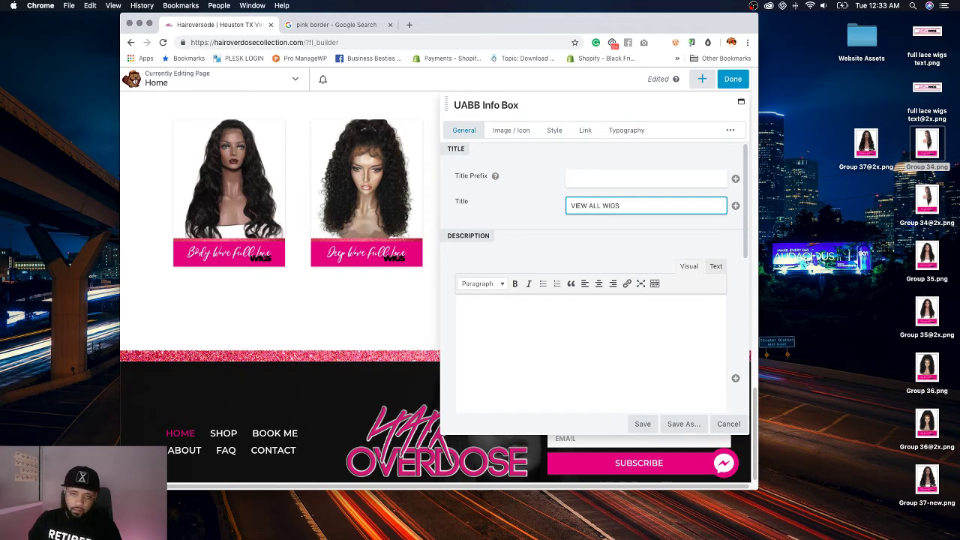
{"action": "left_click", "coordinate": [577, 246]}
Step: Set the VIEW ALL WIGS title's typography color to the black color preset
{"action": "left_click", "coordinate": [554, 130]}
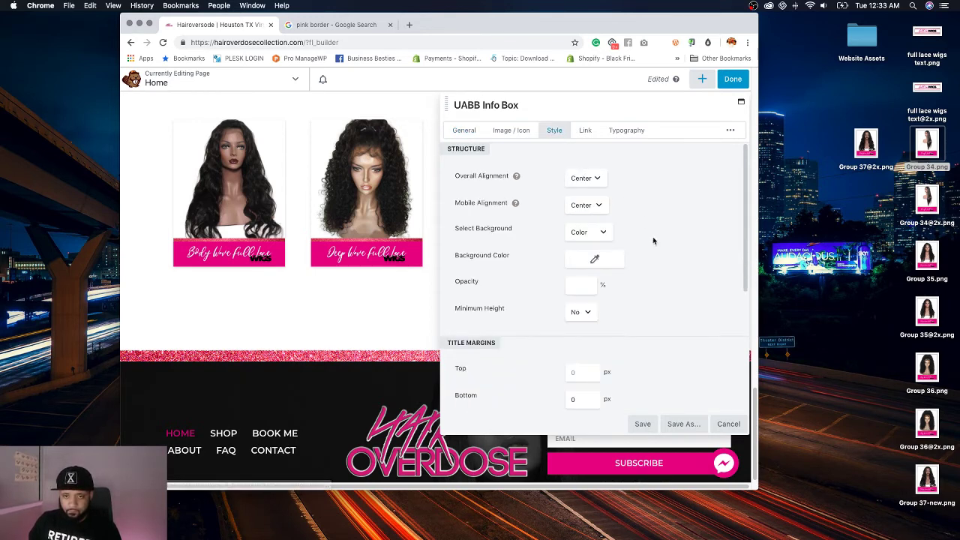
{"action": "scroll", "coordinate": [652, 240], "scroll_direction": "down", "scroll_amount": 5}
{"action": "scroll", "coordinate": [652, 240], "scroll_direction": "up", "scroll_amount": 5}
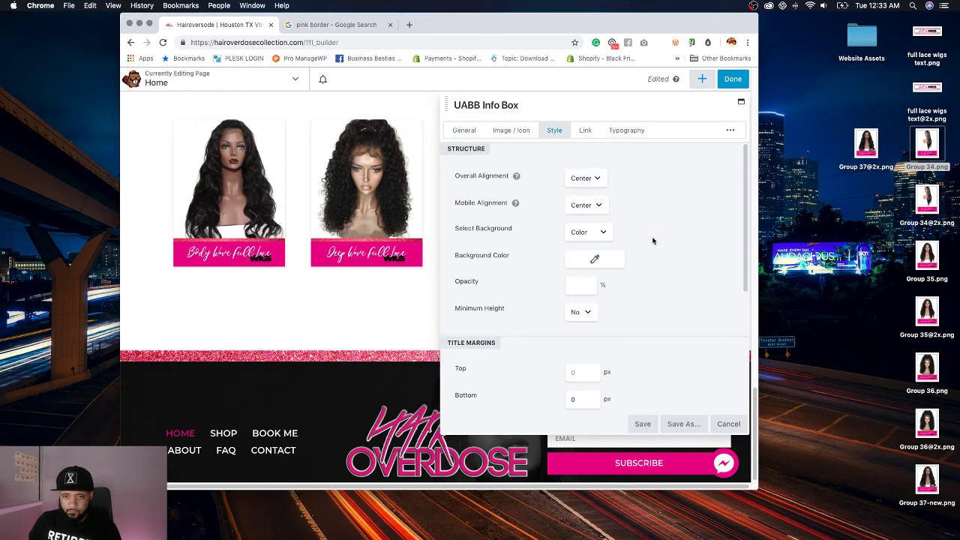
{"action": "left_click", "coordinate": [613, 135]}
{"action": "scroll", "coordinate": [635, 273], "scroll_direction": "down", "scroll_amount": 2}
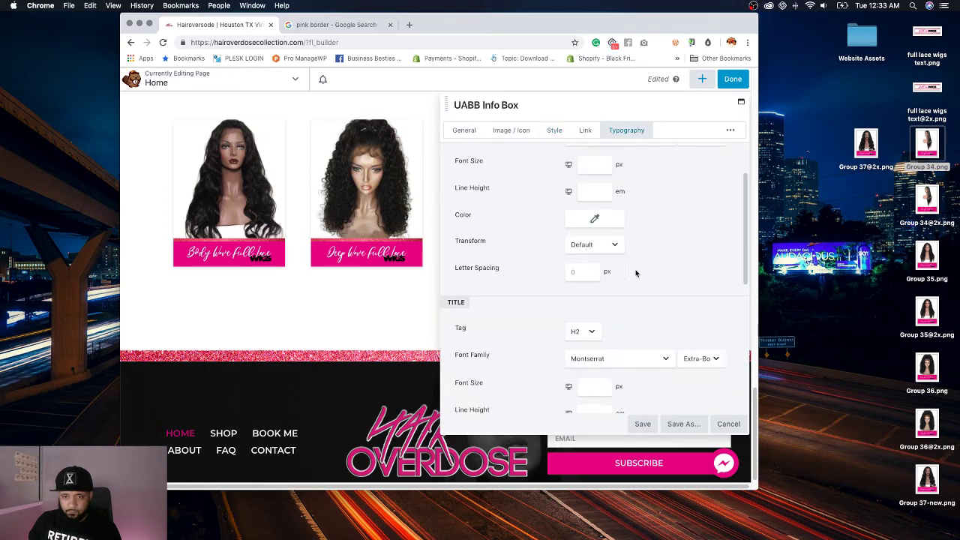
{"action": "scroll", "coordinate": [635, 273], "scroll_direction": "down", "scroll_amount": 3}
{"action": "left_click", "coordinate": [588, 318]}
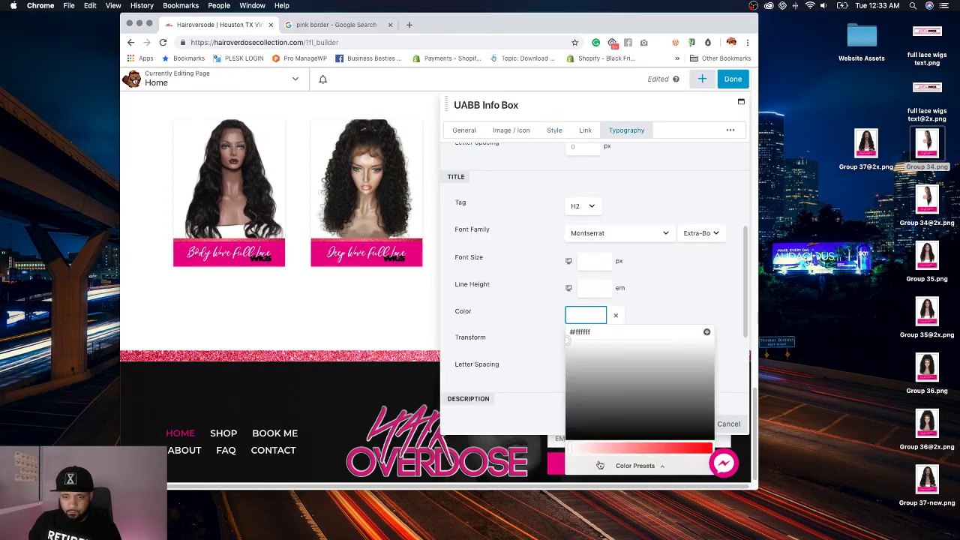
{"action": "left_click", "coordinate": [600, 465]}
{"action": "left_click", "coordinate": [600, 392]}
{"action": "left_click", "coordinate": [550, 159]}
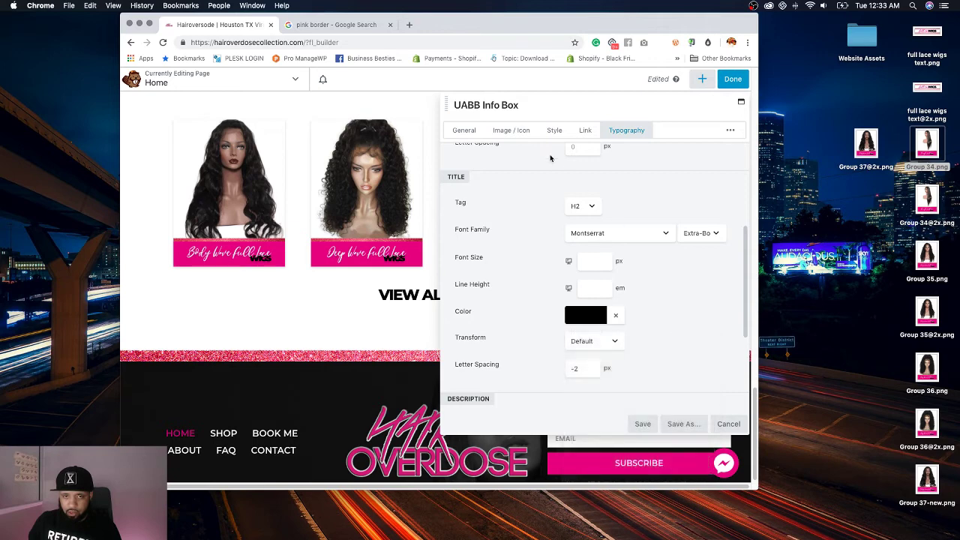
Step: Set the info box's separator color to black (#000000) from the color presets
{"action": "left_click", "coordinate": [464, 131]}
{"action": "left_click", "coordinate": [587, 251]}
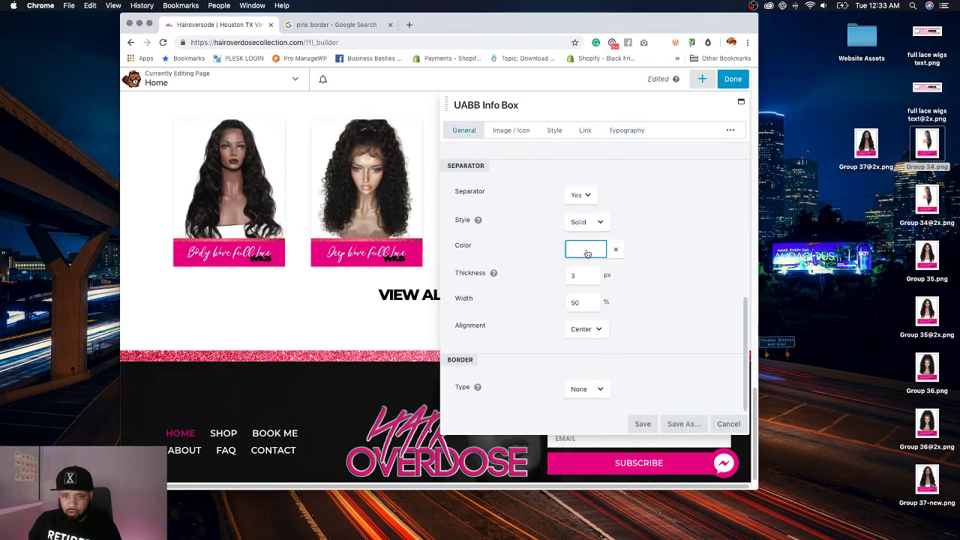
{"action": "left_click", "coordinate": [635, 392]}
{"action": "left_click", "coordinate": [600, 328]}
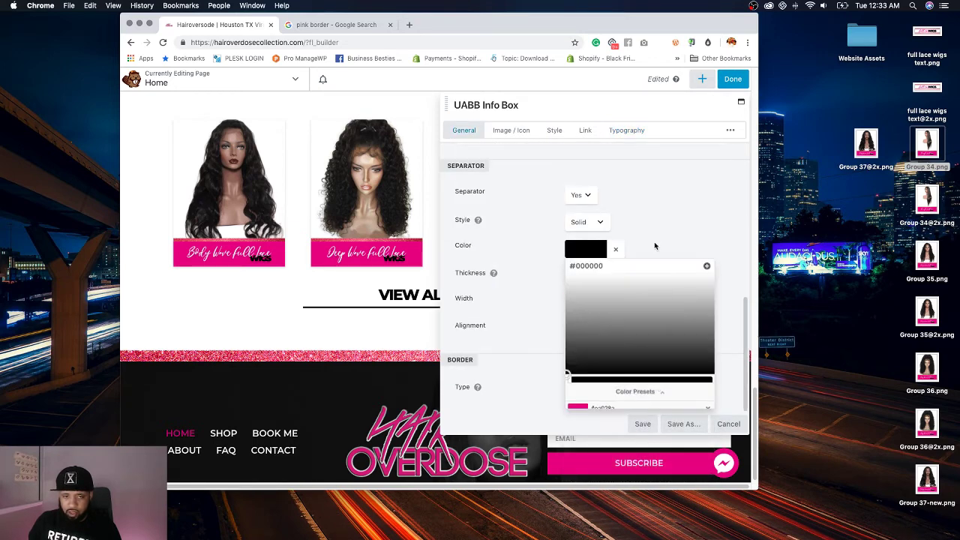
{"action": "left_click", "coordinate": [654, 242]}
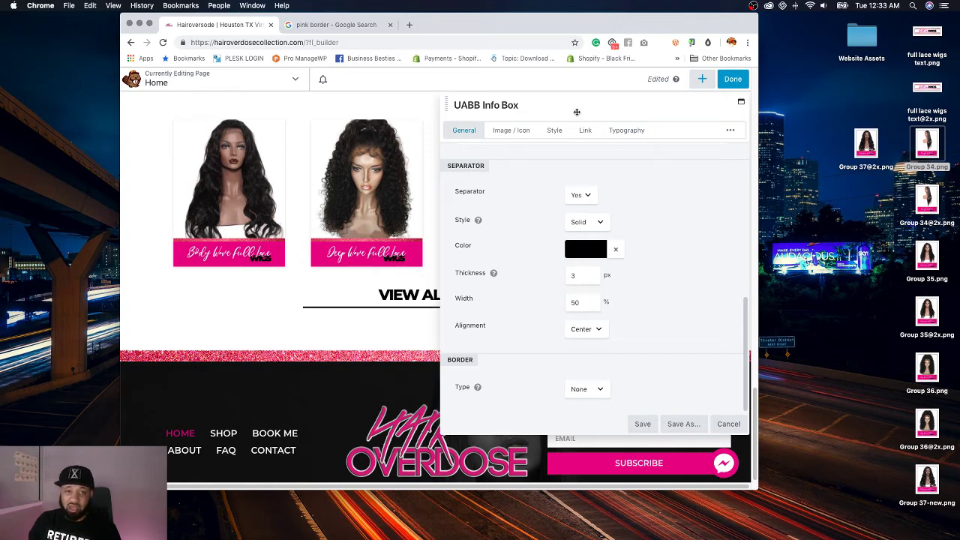
Step: Shorten the info box's separator line, trying a width of 20% and settling on 13%
{"action": "left_click_drag", "start_coordinate": [577, 112], "coordinate": [603, 112]}
{"action": "left_click", "coordinate": [601, 303]}
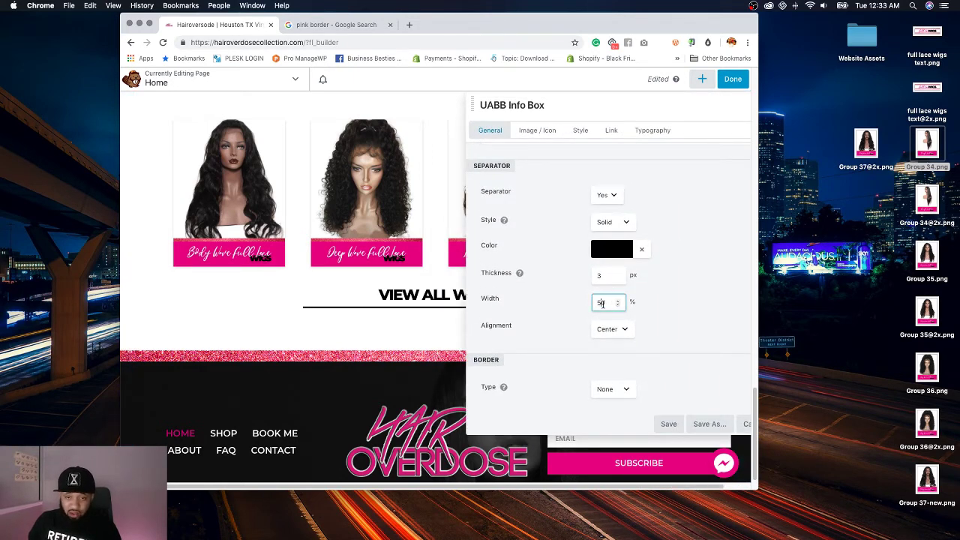
{"action": "double_click", "coordinate": [601, 303]}
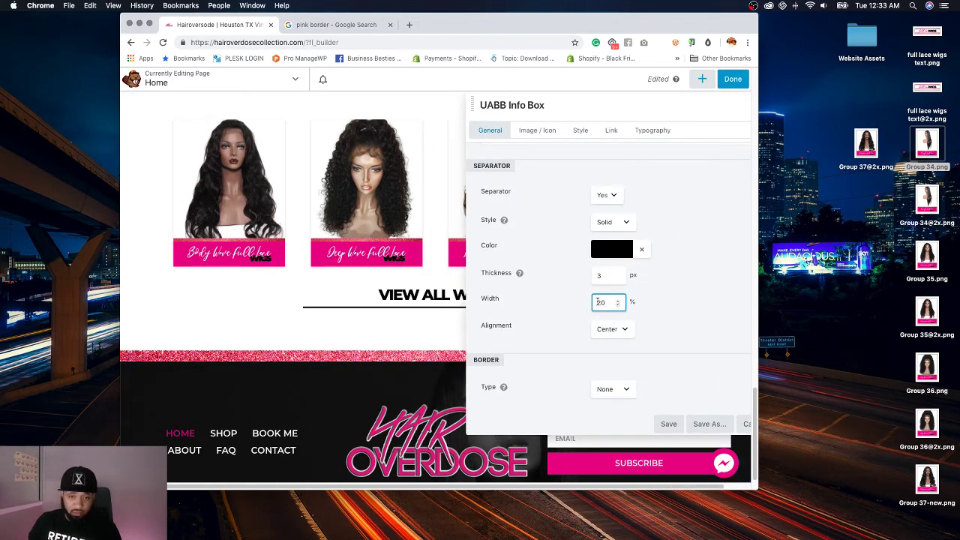
{"action": "left_click", "coordinate": [667, 286]}
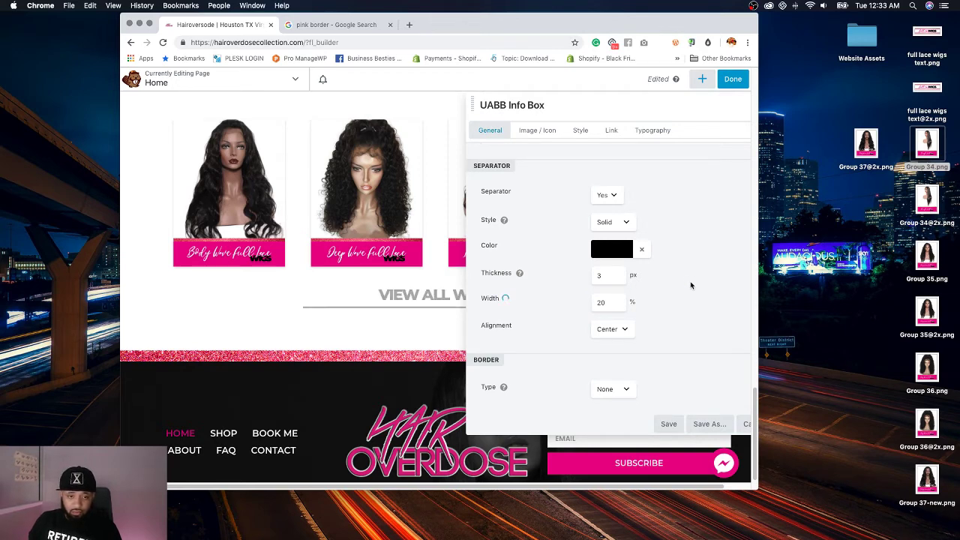
{"action": "double_click", "coordinate": [600, 302]}
{"action": "type", "text": "15"}
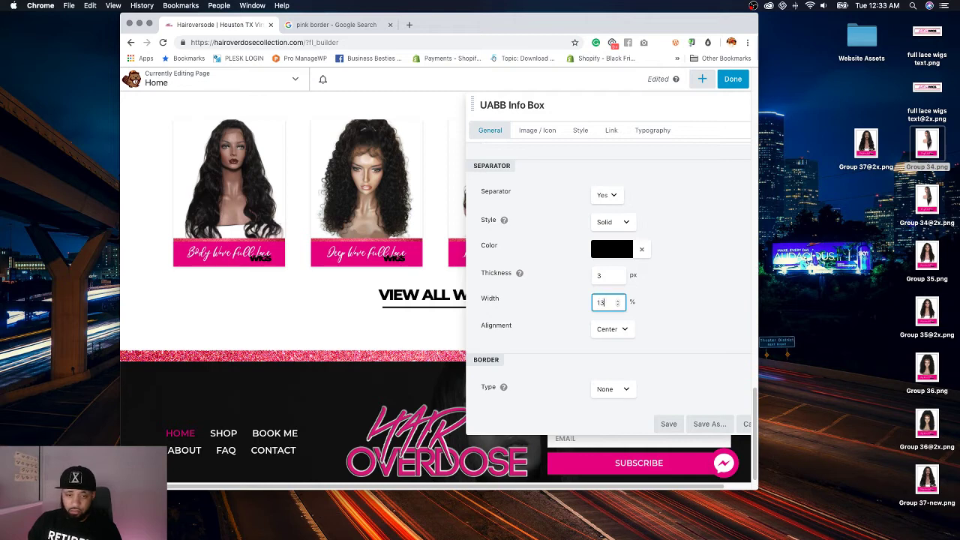
{"action": "left_click", "coordinate": [693, 289]}
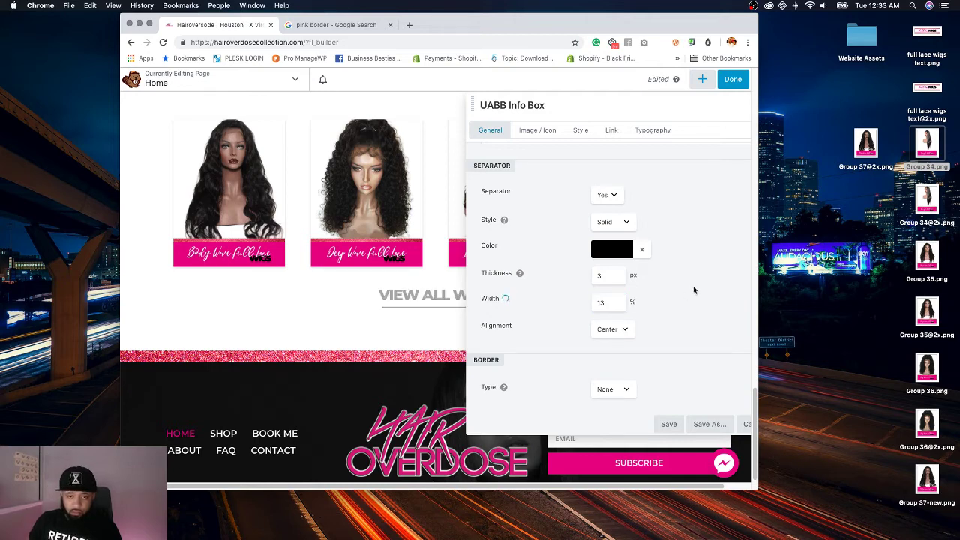
Step: Search for a "full lace" page to use as the info box's link
{"action": "left_click_drag", "start_coordinate": [600, 115], "coordinate": [488, 131]}
{"action": "scroll", "coordinate": [467, 205], "scroll_direction": "up", "scroll_amount": 5}
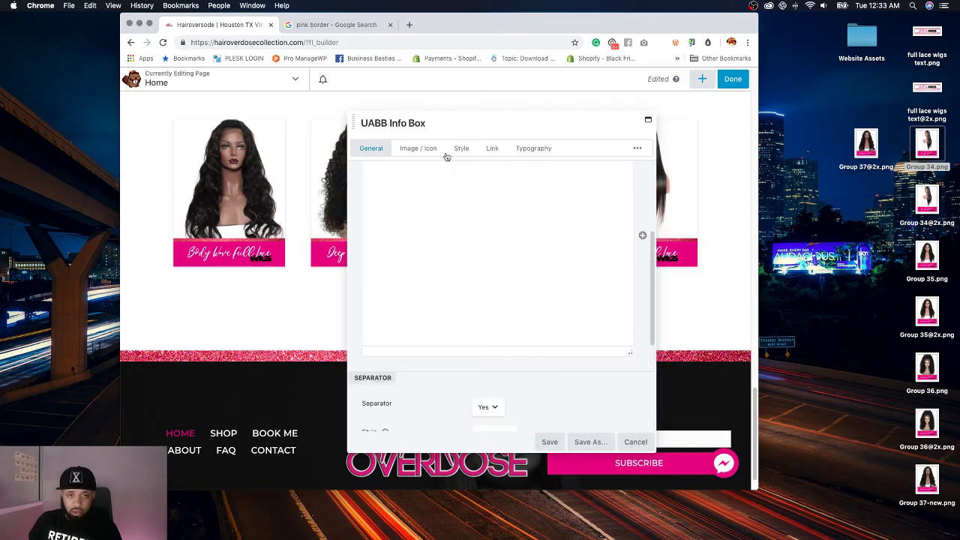
{"action": "left_click", "coordinate": [492, 150]}
{"action": "left_click", "coordinate": [618, 258]}
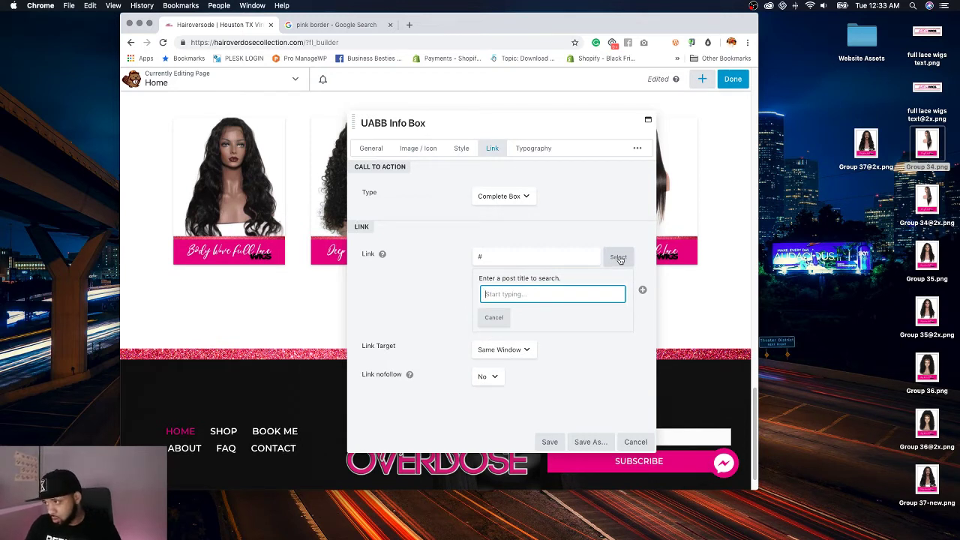
{"action": "type", "text": "full lace"}
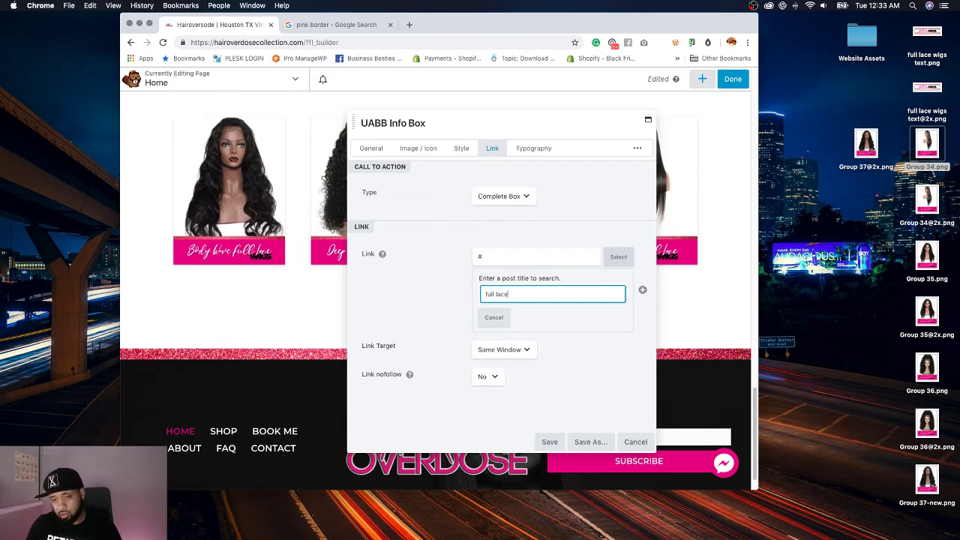
{"action": "left_click", "coordinate": [444, 321]}
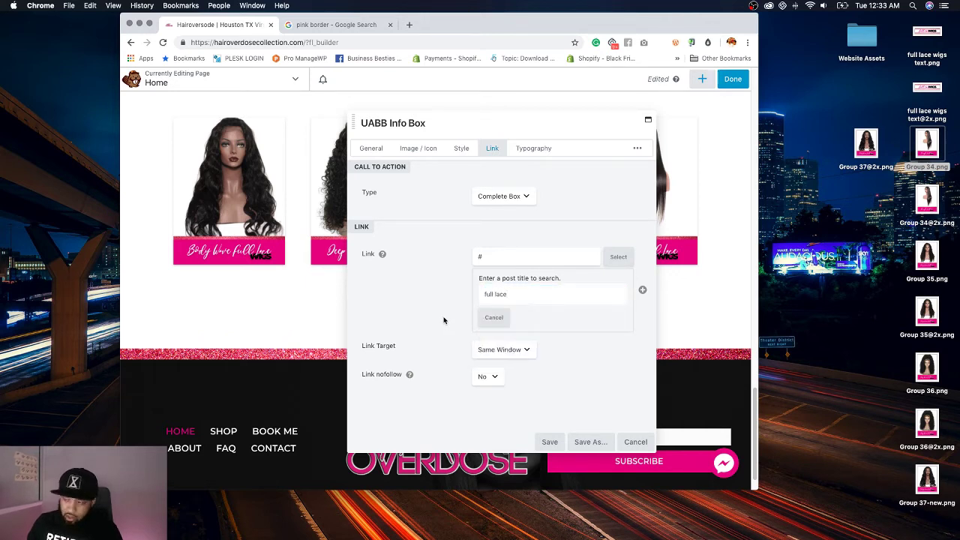
Step: Examine the Full Lace Wigs section on the existing Hair Overdose home page and check where its All Products button leads
{"action": "left_click", "coordinate": [134, 343]}
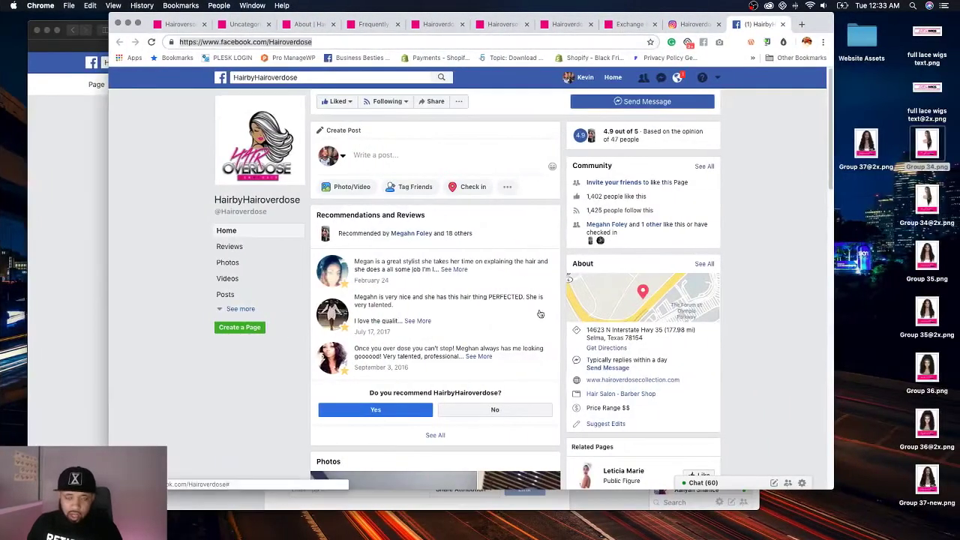
{"action": "left_click", "coordinate": [557, 26]}
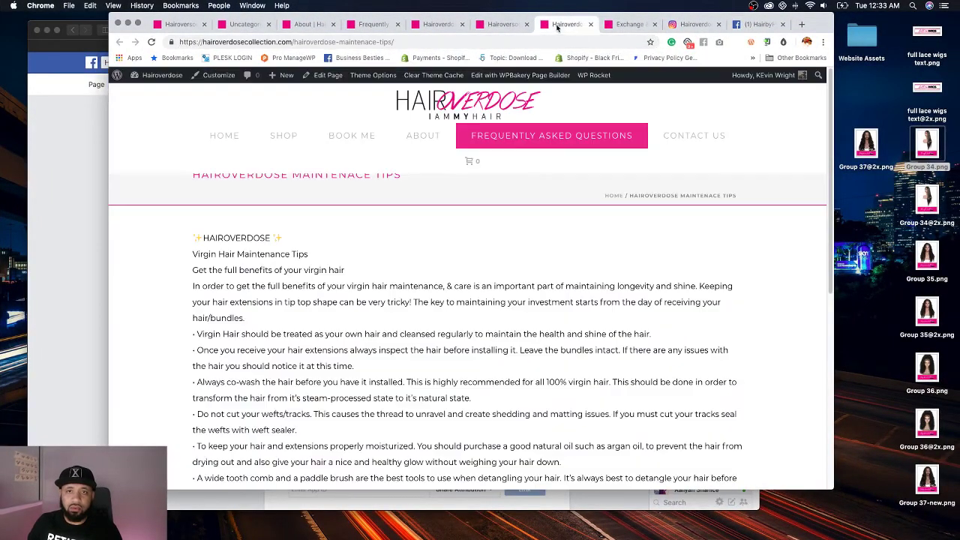
{"action": "left_click", "coordinate": [500, 24]}
{"action": "scroll", "coordinate": [492, 223], "scroll_direction": "up", "scroll_amount": 20}
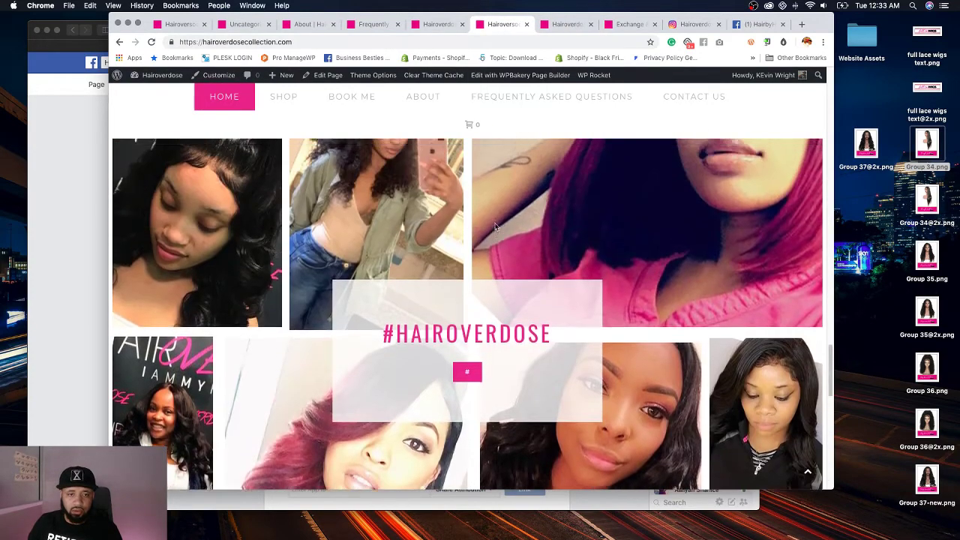
{"action": "scroll", "coordinate": [492, 225], "scroll_direction": "down", "scroll_amount": 4}
{"action": "scroll", "coordinate": [492, 225], "scroll_direction": "up", "scroll_amount": 10}
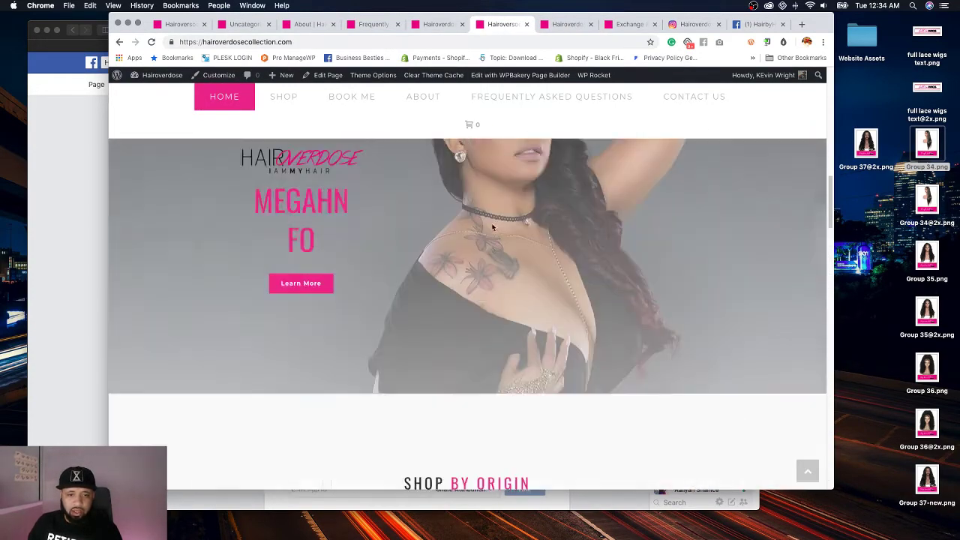
{"action": "scroll", "coordinate": [493, 228], "scroll_direction": "up", "scroll_amount": 2}
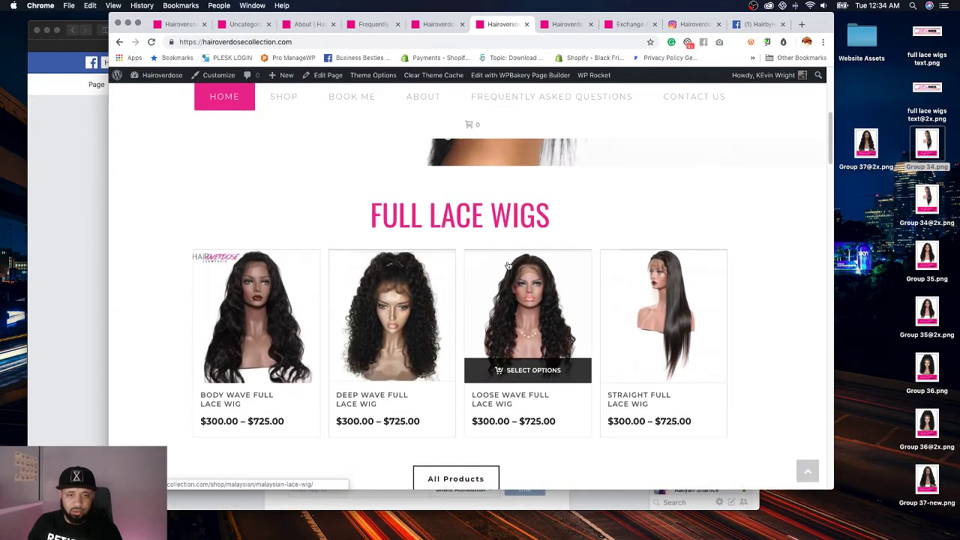
{"action": "scroll", "coordinate": [489, 376], "scroll_direction": "down", "scroll_amount": 4}
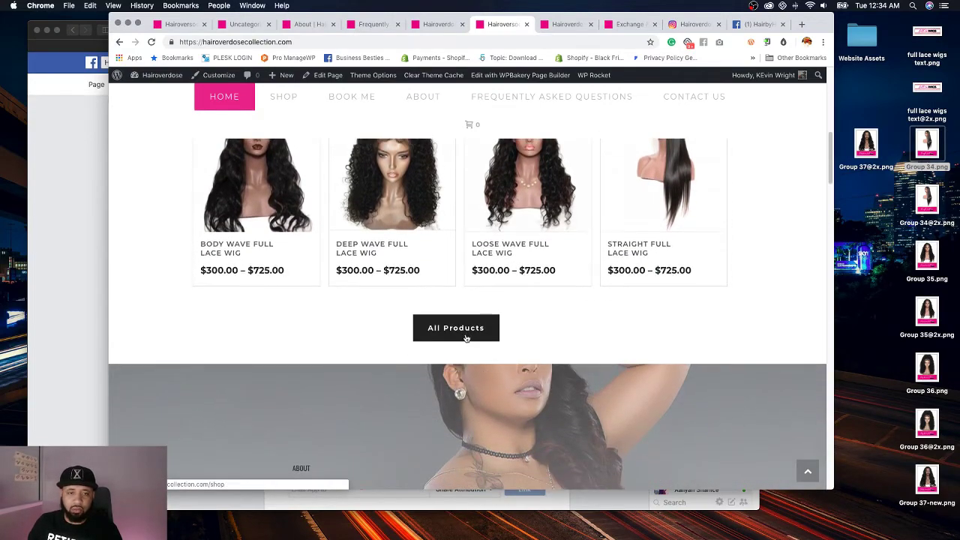
{"action": "scroll", "coordinate": [500, 303], "scroll_direction": "up", "scroll_amount": 6}
{"action": "scroll", "coordinate": [500, 303], "scroll_direction": "down", "scroll_amount": 6}
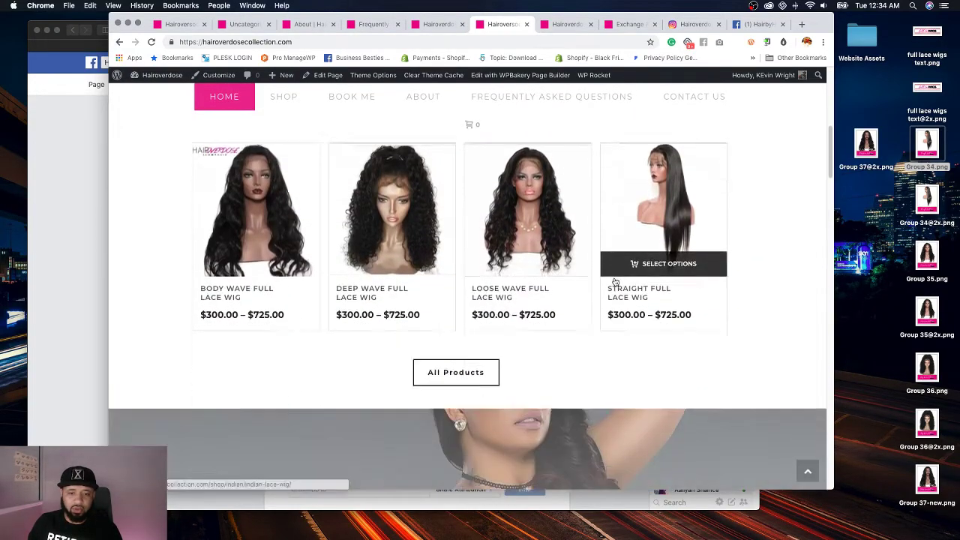
{"action": "scroll", "coordinate": [615, 282], "scroll_direction": "down", "scroll_amount": 2}
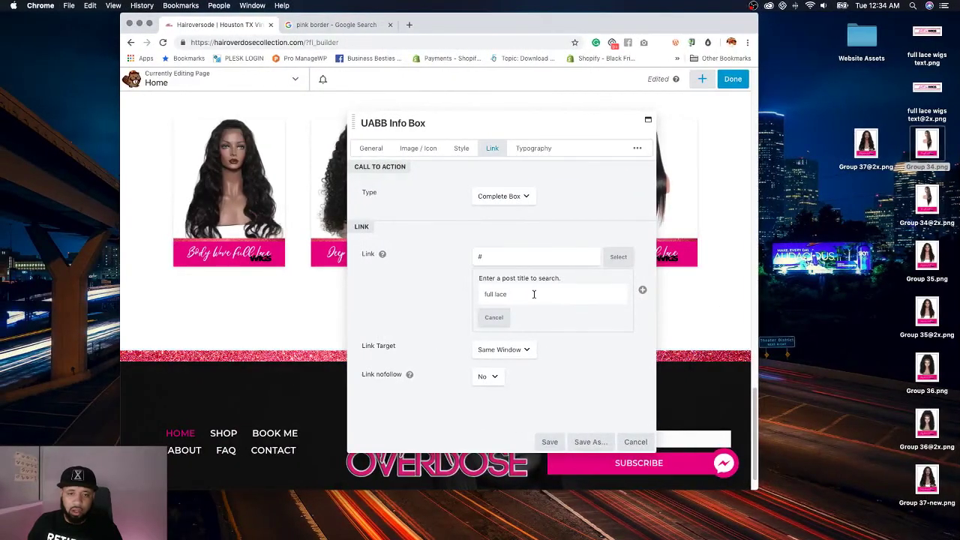
Step: Link the complete info box to the hairoverdosecollection.com shop page and save the module
{"action": "left_click", "coordinate": [483, 294]}
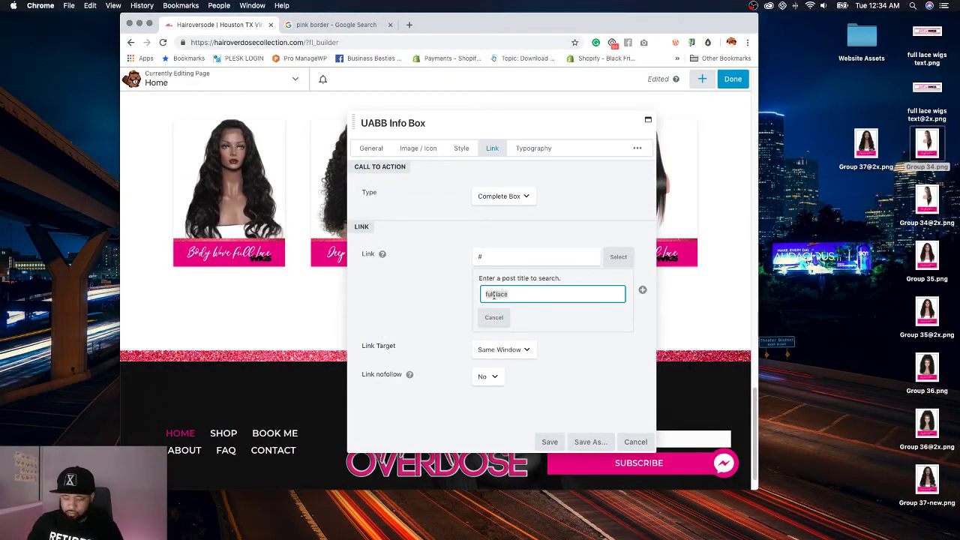
{"action": "type", "text": "shop"}
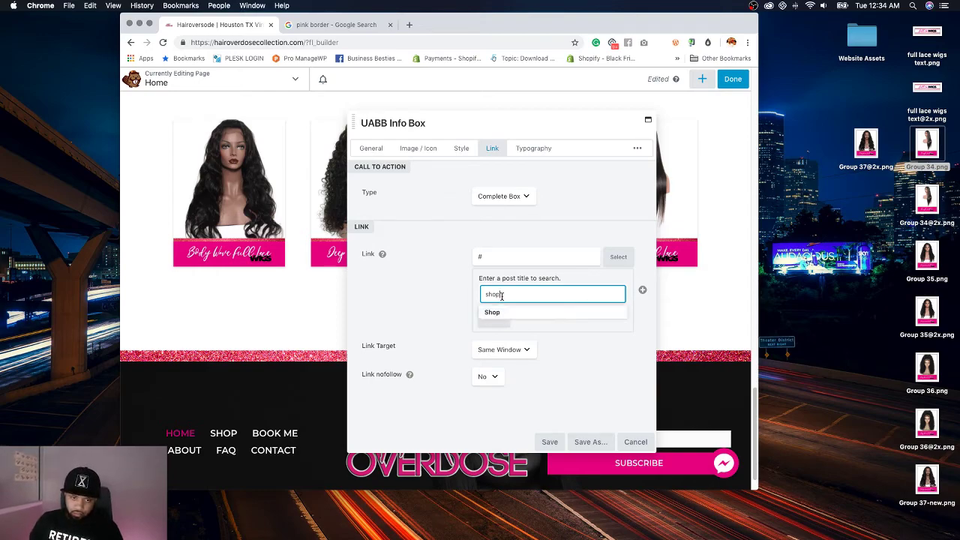
{"action": "key", "text": "ctrl+Right"}
{"action": "key", "text": "ctrl+Left"}
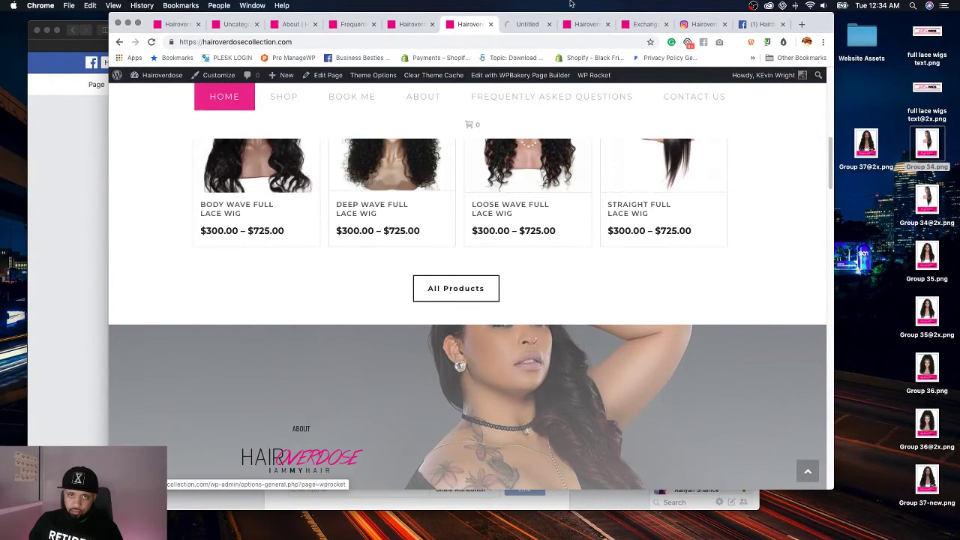
{"action": "left_click", "coordinate": [527, 24]}
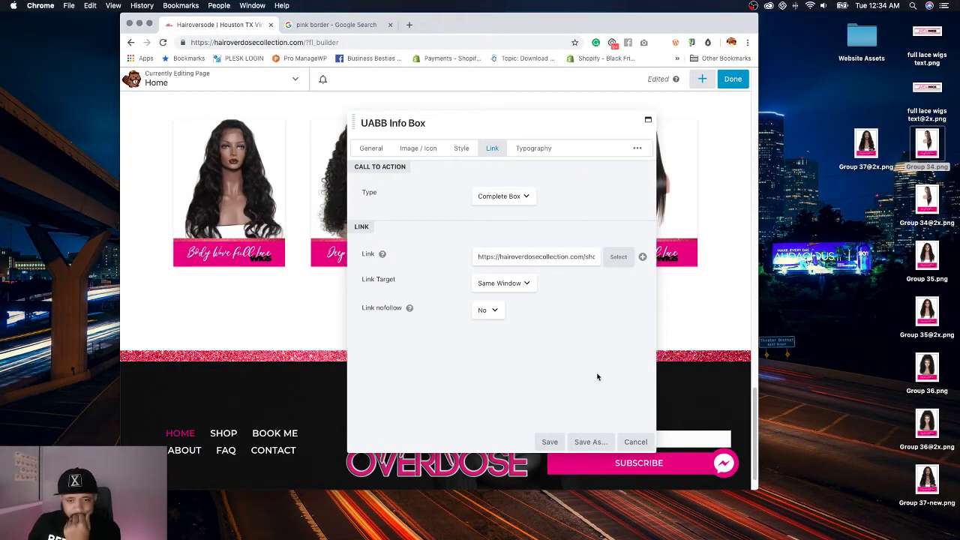
{"action": "left_click", "coordinate": [549, 442]}
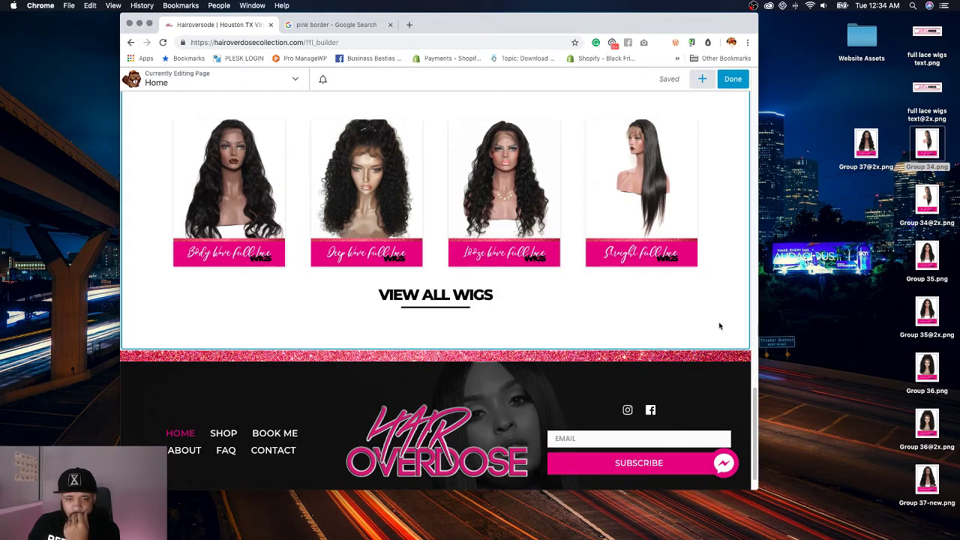
Step: Change the info box title below the wig images to VIEW ALL PRODUCTS and save the module
{"action": "mouse_move", "coordinate": [445, 313]}
{"action": "left_click", "coordinate": [455, 294]}
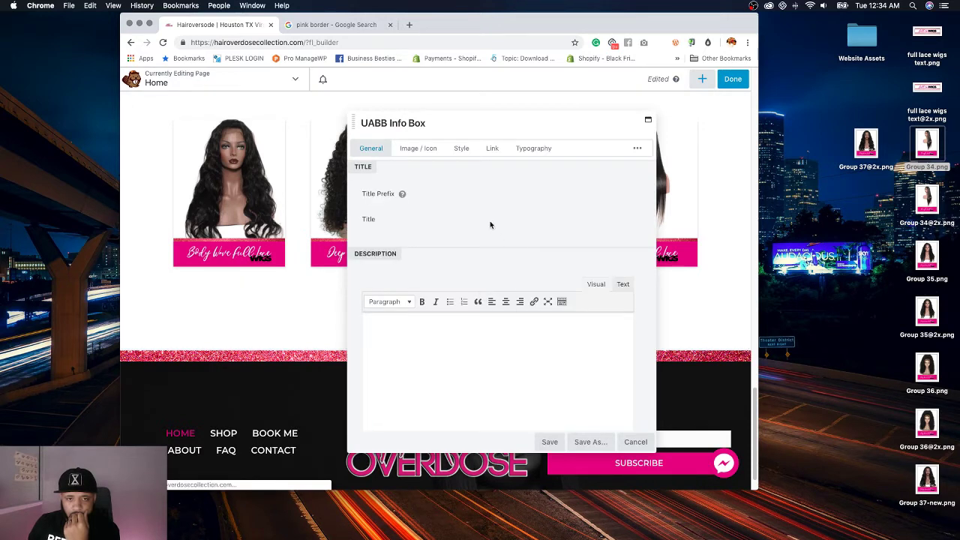
{"action": "double_click", "coordinate": [517, 223]}
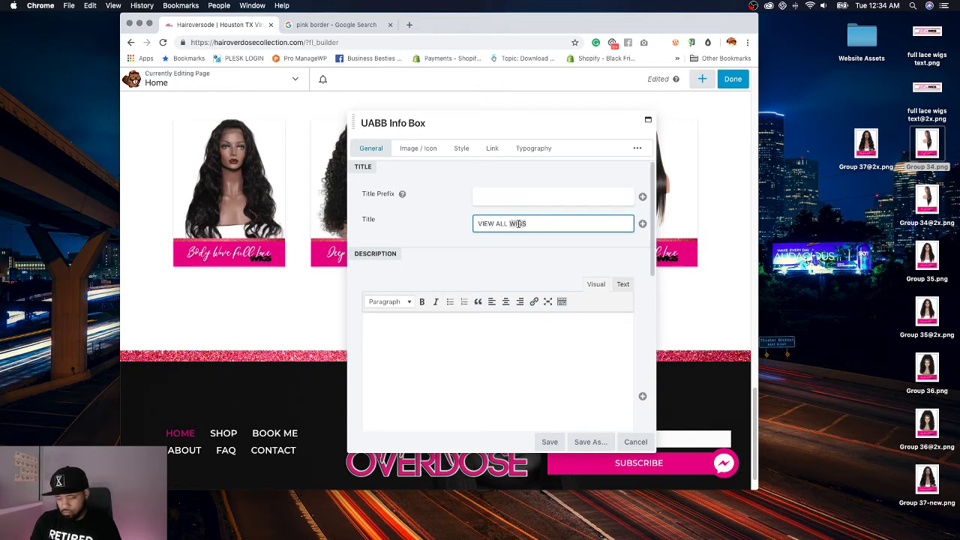
{"action": "type", "text": "PRODUCT"}
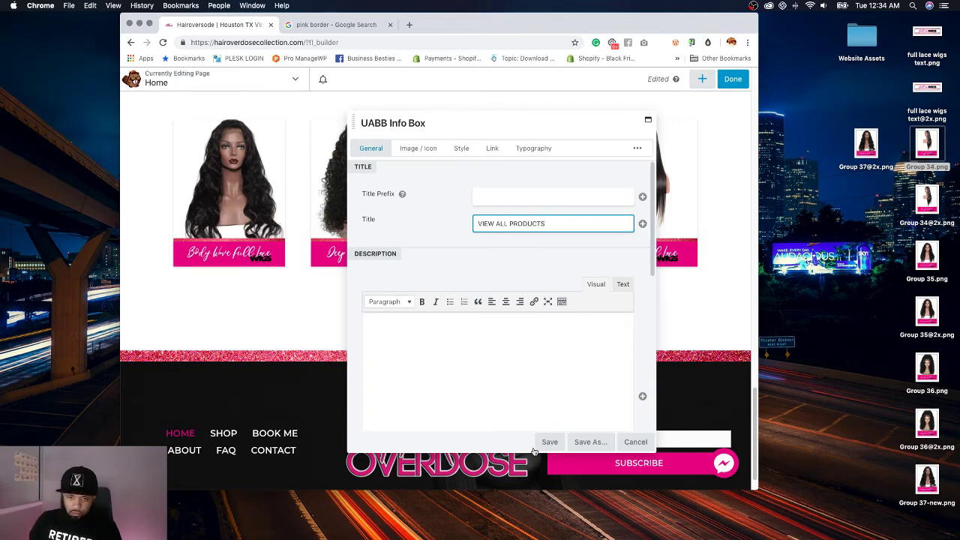
{"action": "left_click", "coordinate": [546, 443]}
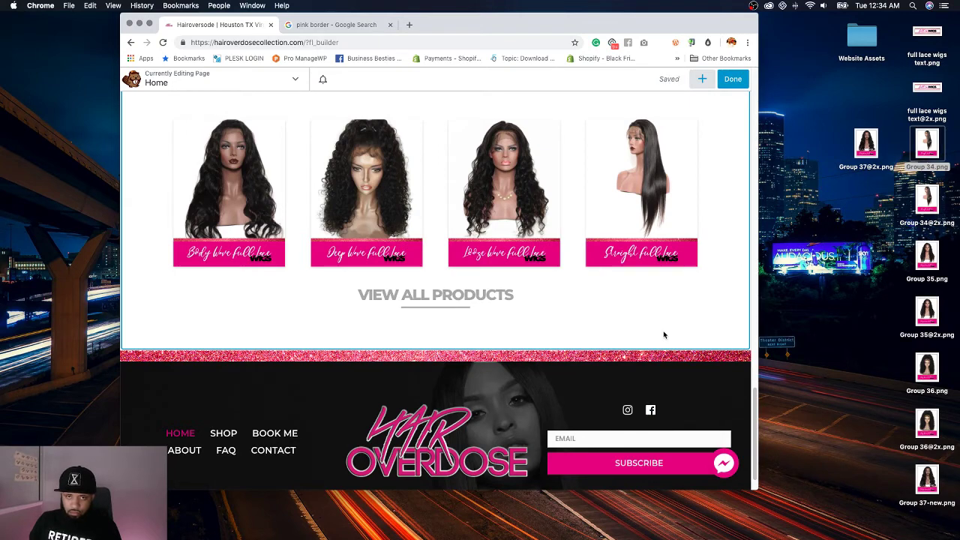
Step: Insert the saved Slay & Share row between VIEW ALL PRODUCTS and the footer, with the saved pink border row directly above it
{"action": "scroll", "coordinate": [664, 335], "scroll_direction": "up", "scroll_amount": 10}
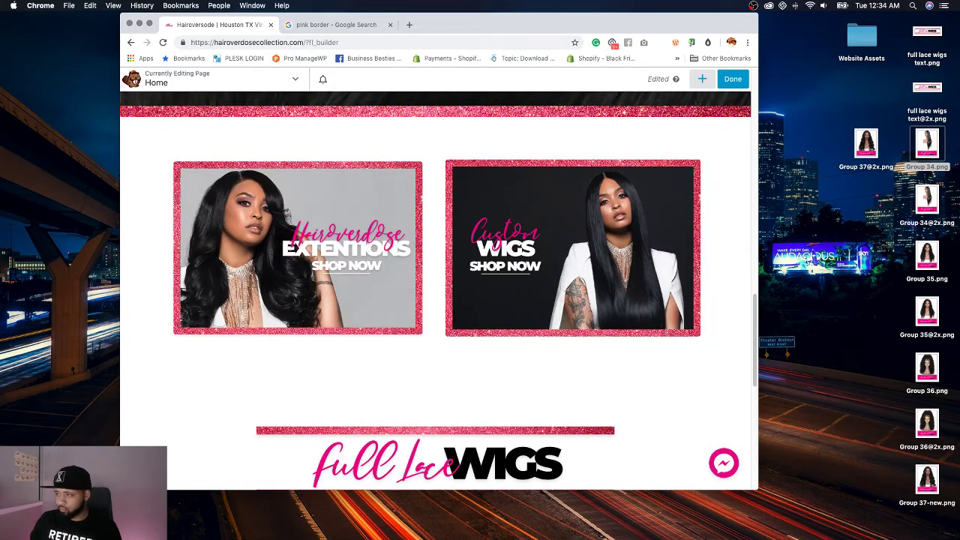
{"action": "scroll", "coordinate": [613, 297], "scroll_direction": "down", "scroll_amount": 6}
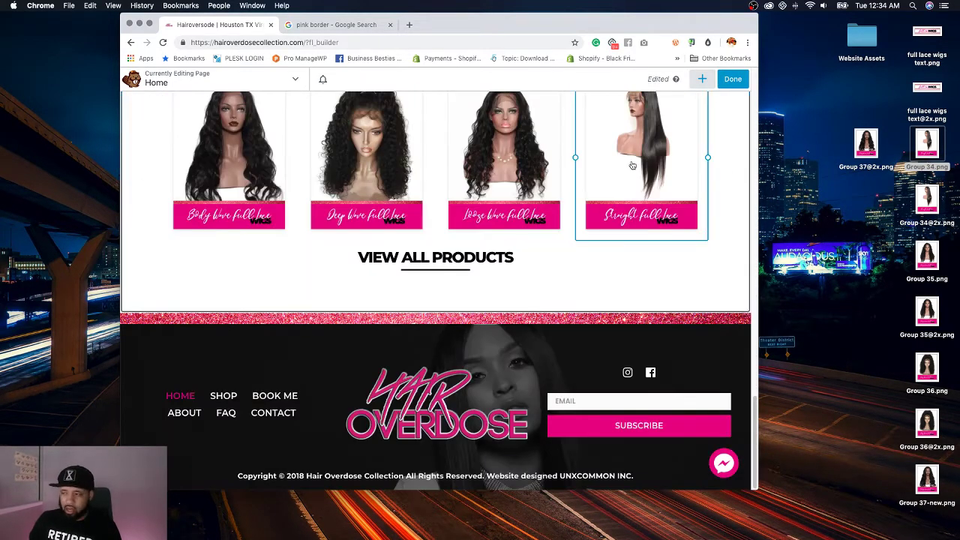
{"action": "left_click", "coordinate": [701, 78]}
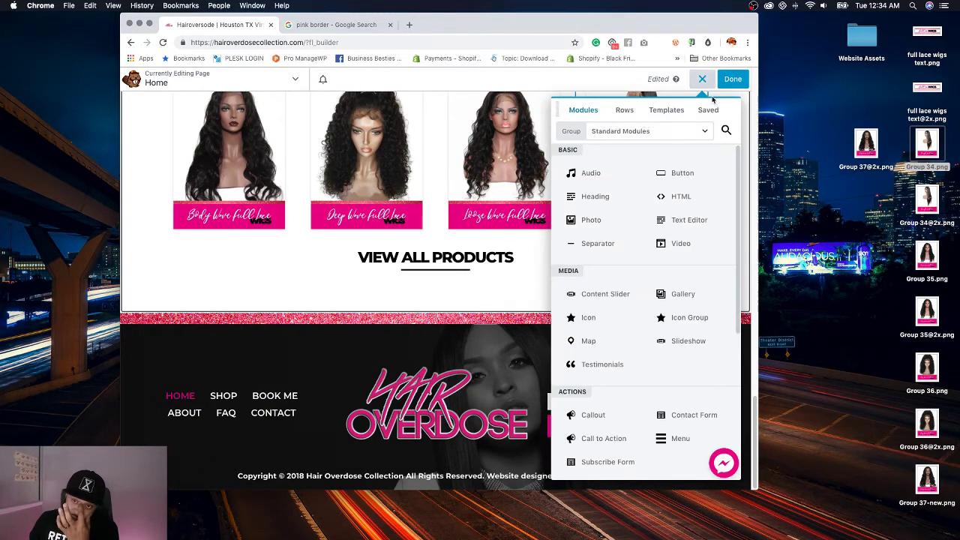
{"action": "left_click", "coordinate": [709, 112]}
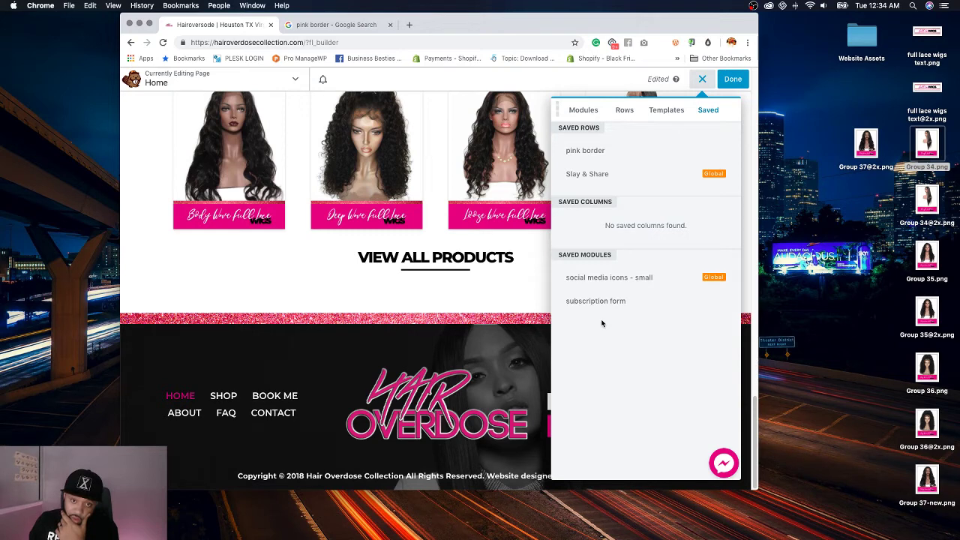
{"action": "left_click_drag", "start_coordinate": [613, 169], "coordinate": [621, 313]}
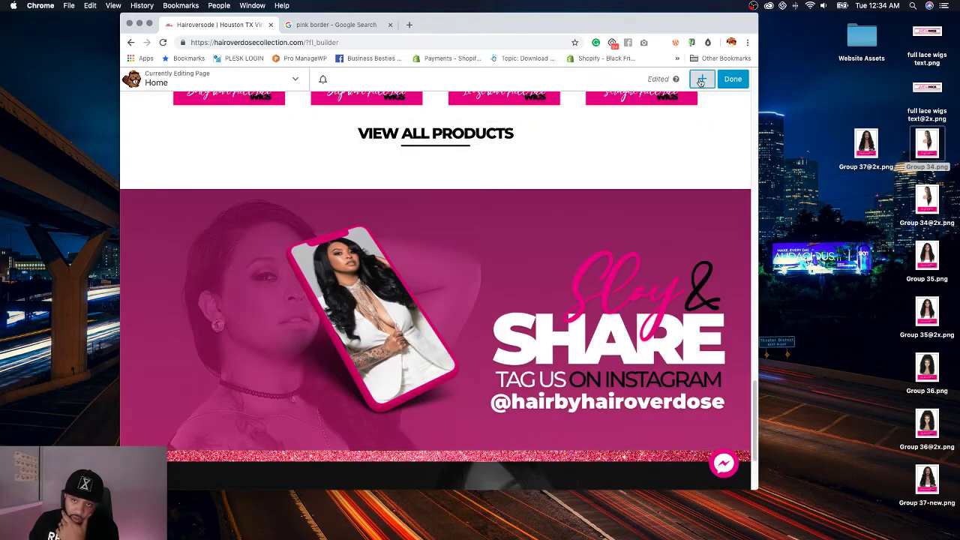
{"action": "left_click", "coordinate": [701, 79]}
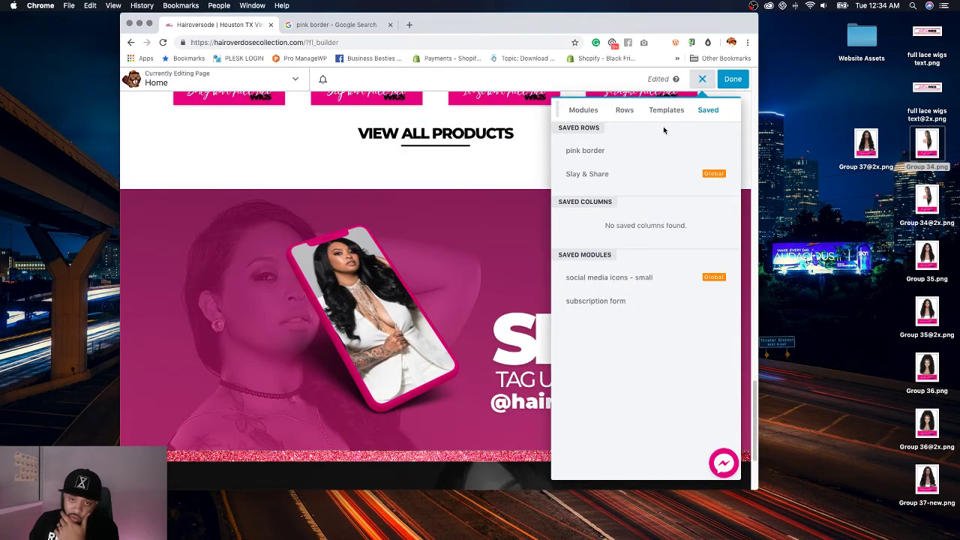
{"action": "left_click_drag", "start_coordinate": [585, 149], "coordinate": [515, 224]}
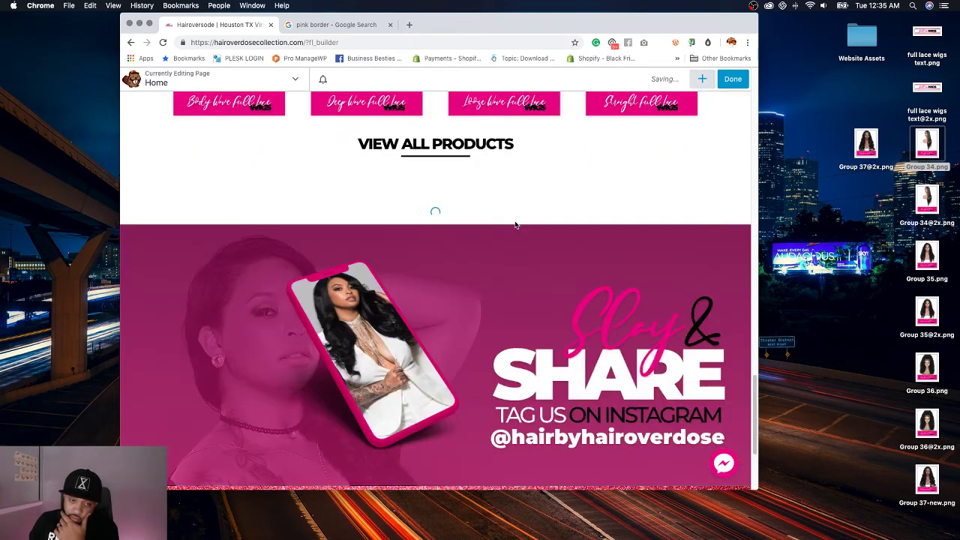
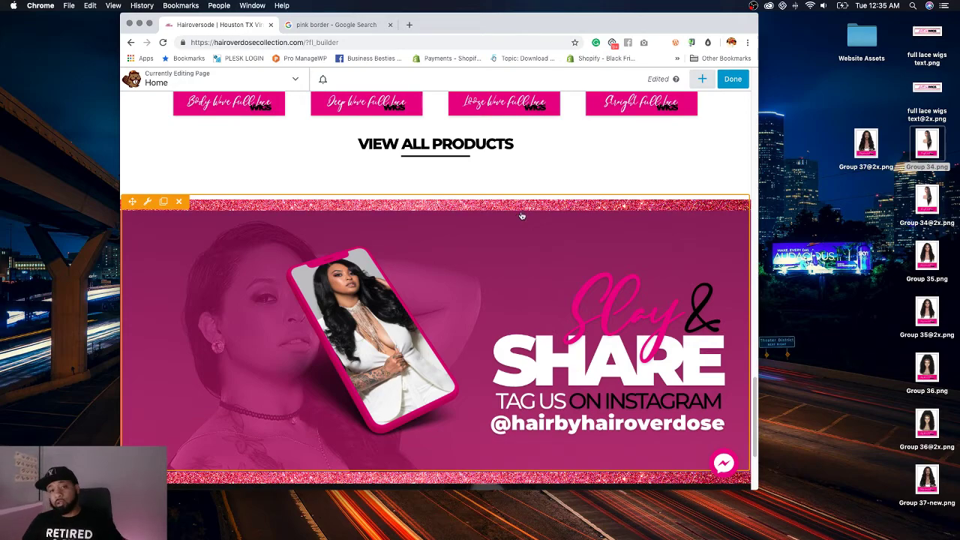
Step: Publish the changes to the Home page and reload the live page
{"action": "scroll", "coordinate": [671, 184], "scroll_direction": "up", "scroll_amount": 10}
{"action": "scroll", "coordinate": [675, 184], "scroll_direction": "up", "scroll_amount": 15}
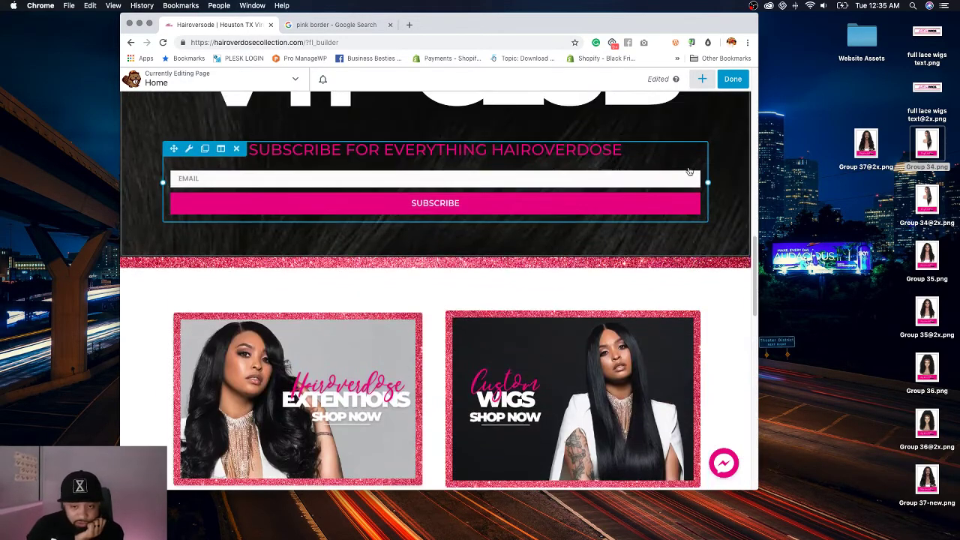
{"action": "scroll", "coordinate": [708, 127], "scroll_direction": "up", "scroll_amount": 15}
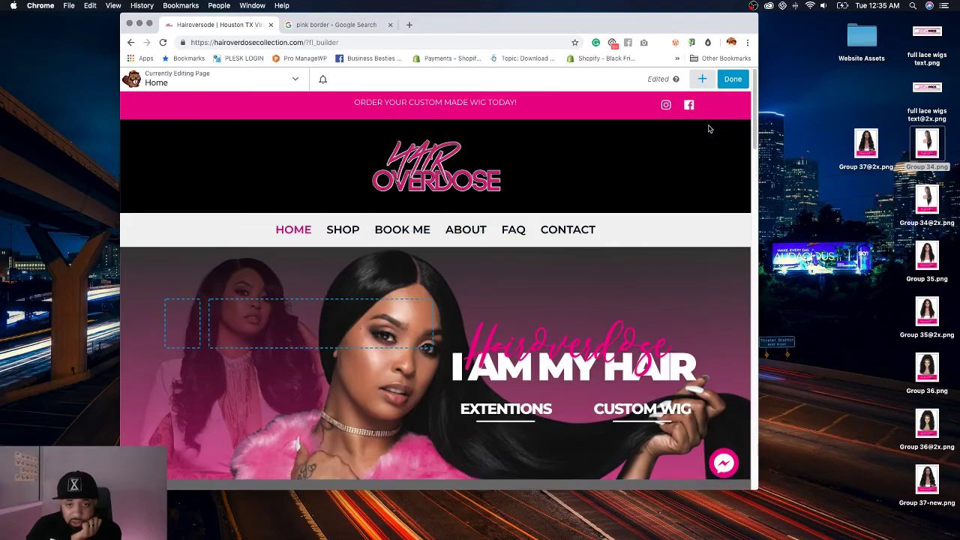
{"action": "left_click", "coordinate": [733, 79]}
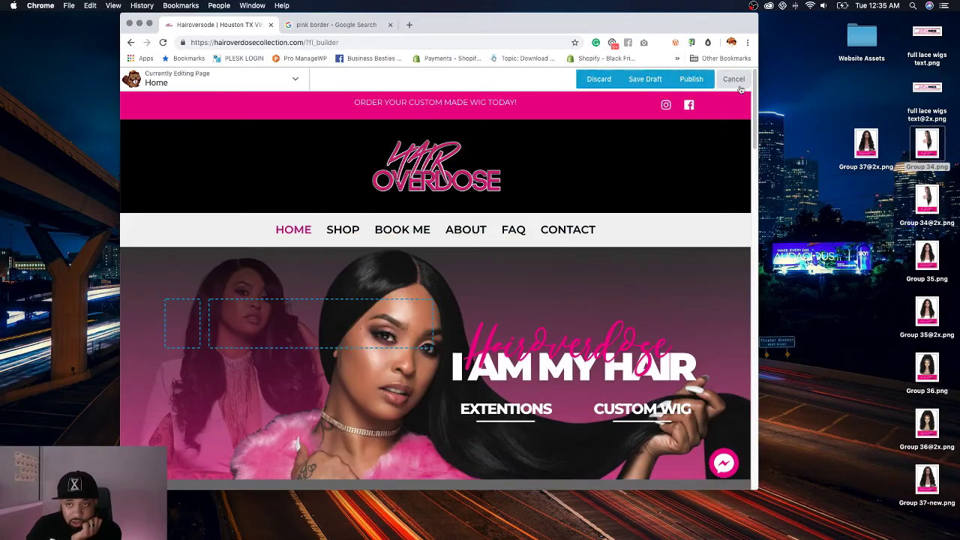
{"action": "left_click", "coordinate": [687, 79]}
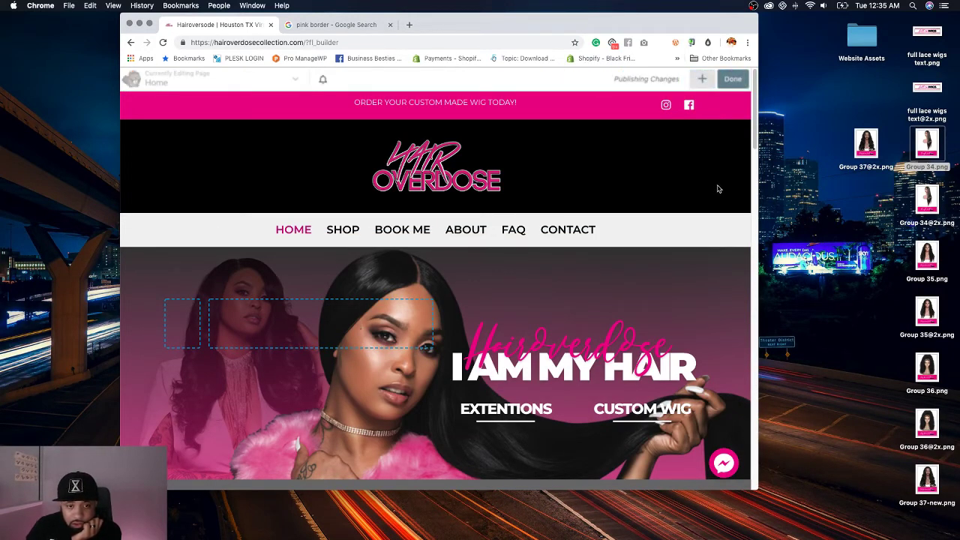
{"action": "left_click", "coordinate": [163, 43]}
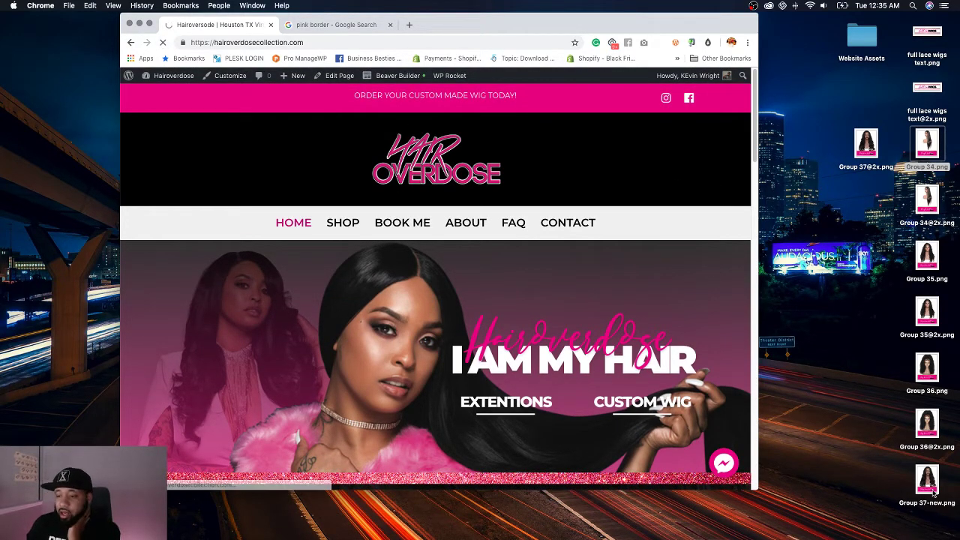
Step: Move the Group wig images and the full lace wigs text images from the desktop into the Website Assets folder
{"action": "left_click_drag", "start_coordinate": [932, 528], "coordinate": [840, 136]}
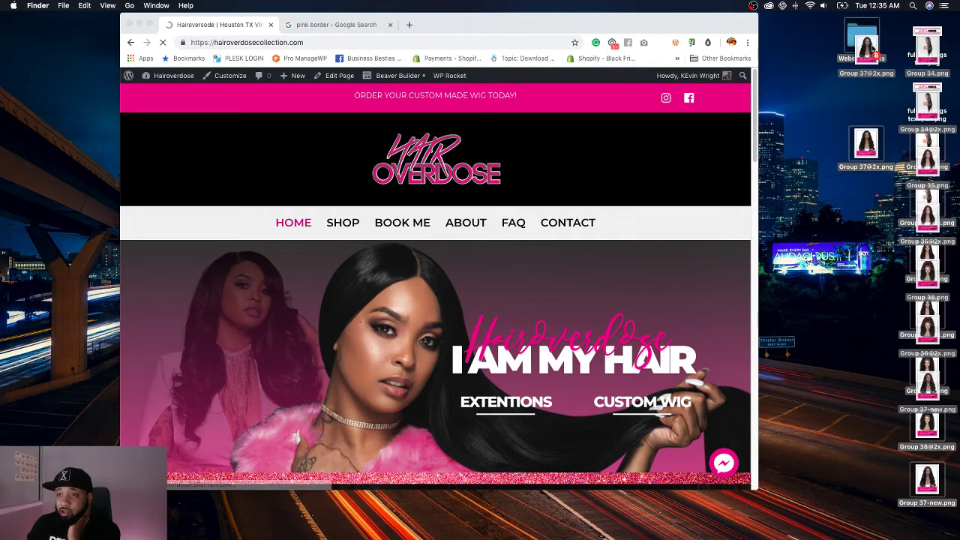
{"action": "key", "text": "super+BackSpace"}
{"action": "left_click_drag", "start_coordinate": [946, 134], "coordinate": [921, 31]}
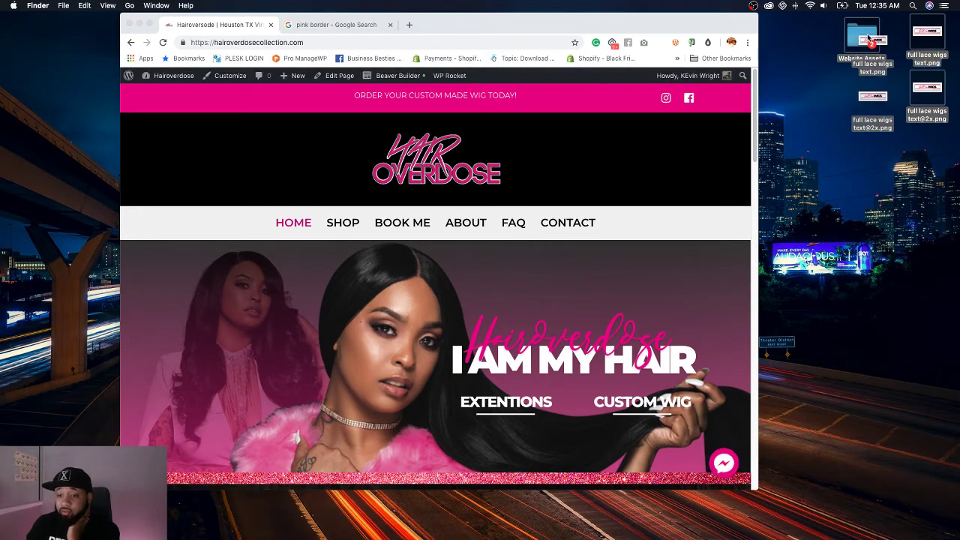
{"action": "key", "text": "super+BackSpace"}
Step: Review the live home page from the hero through VIP Club, Full Lace Wigs, Slay & Share and the footer
{"action": "scroll", "coordinate": [576, 171], "scroll_direction": "down", "scroll_amount": 5}
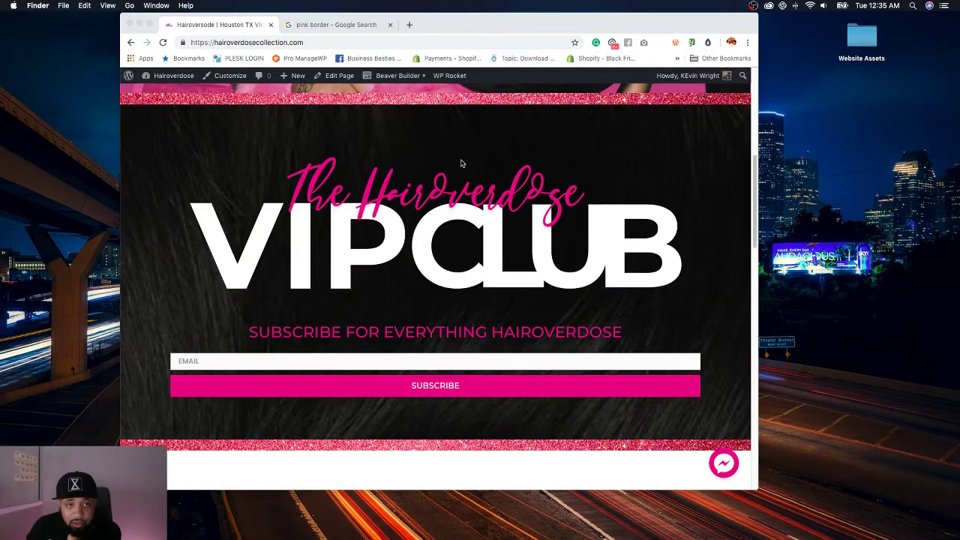
{"action": "scroll", "coordinate": [461, 163], "scroll_direction": "down", "scroll_amount": 10}
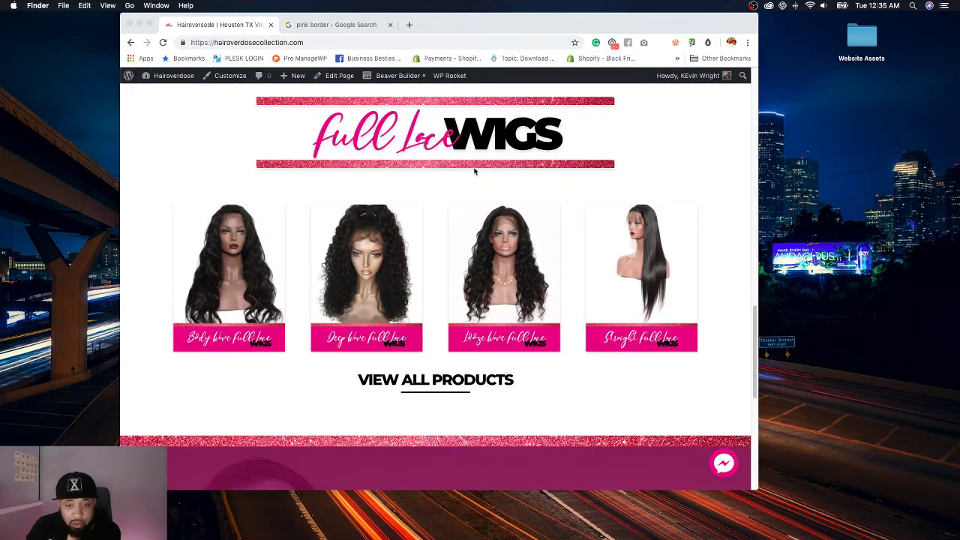
{"action": "scroll", "coordinate": [474, 171], "scroll_direction": "down", "scroll_amount": 8}
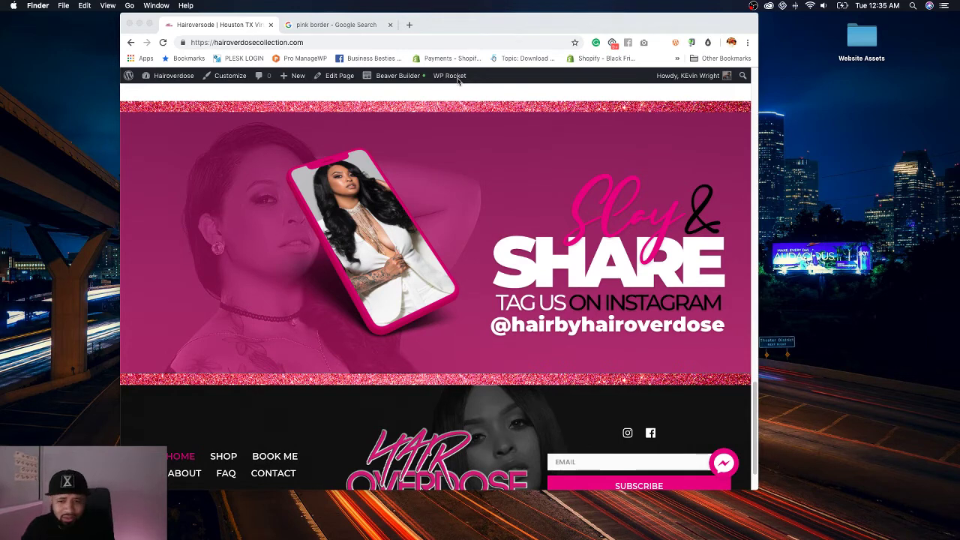
{"action": "scroll", "coordinate": [501, 294], "scroll_direction": "down", "scroll_amount": 2}
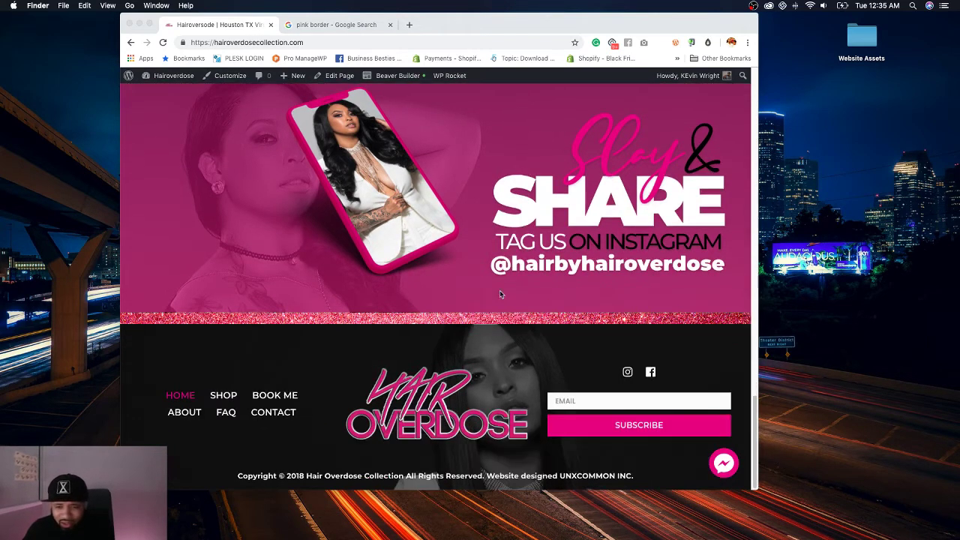
{"action": "scroll", "coordinate": [501, 294], "scroll_direction": "up", "scroll_amount": 2}
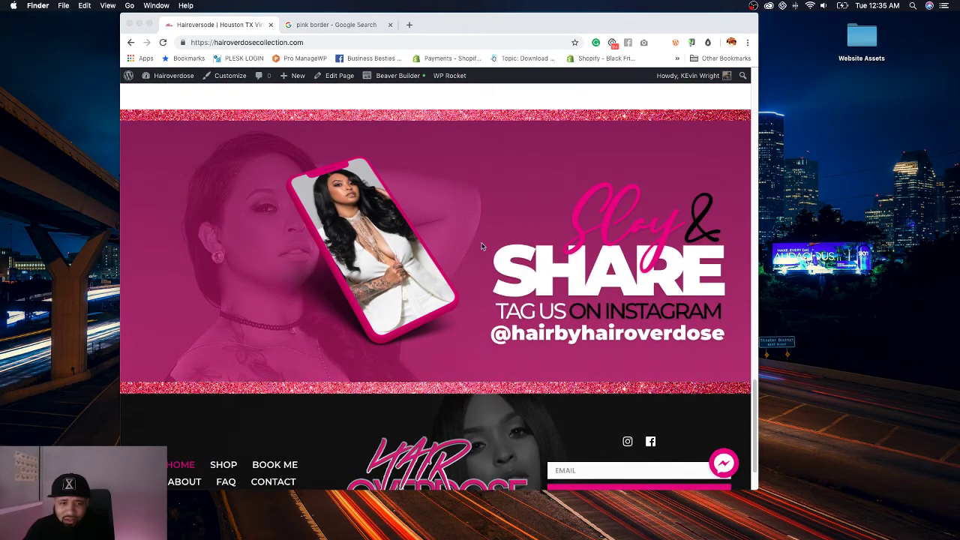
{"action": "scroll", "coordinate": [468, 275], "scroll_direction": "up", "scroll_amount": 2}
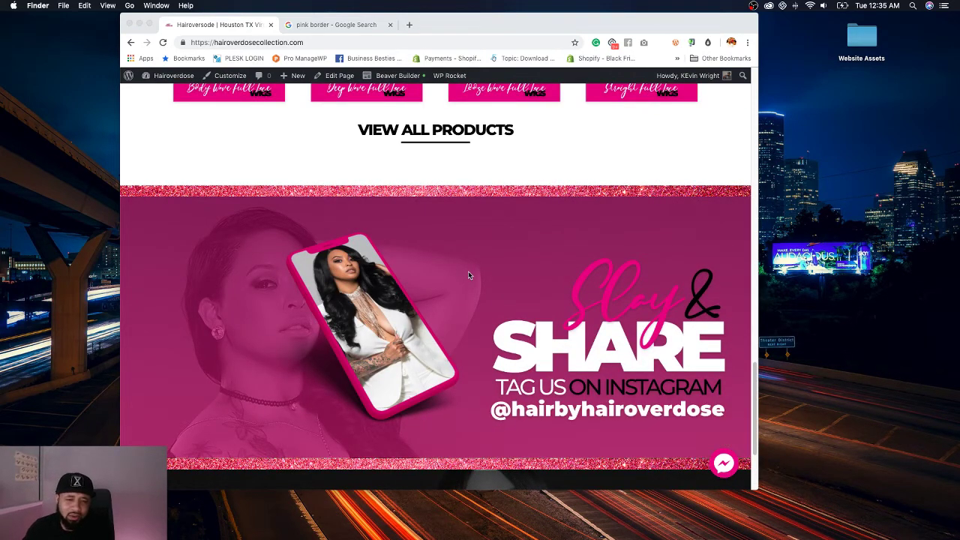
{"action": "left_click", "coordinate": [537, 352]}
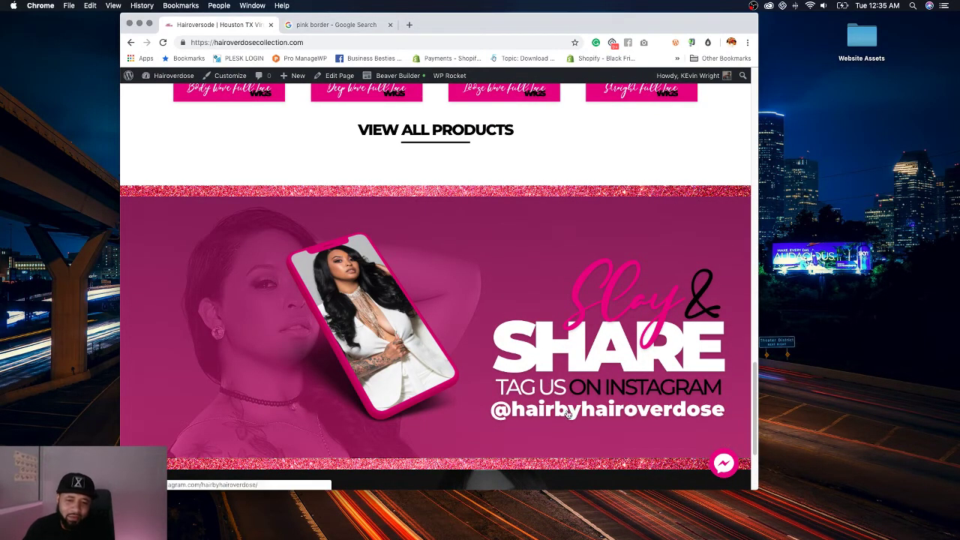
{"action": "scroll", "coordinate": [500, 312], "scroll_direction": "up", "scroll_amount": 20}
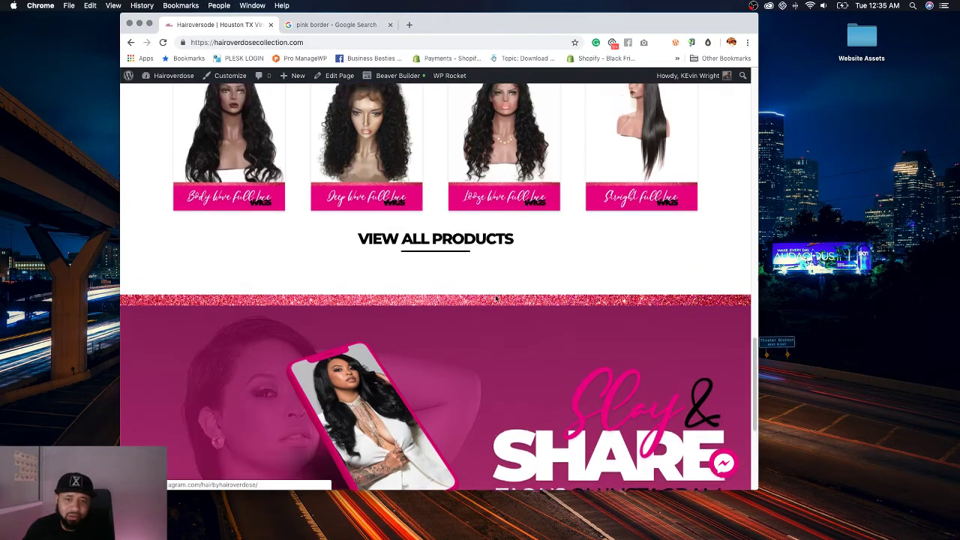
{"action": "scroll", "coordinate": [496, 299], "scroll_direction": "up", "scroll_amount": 15}
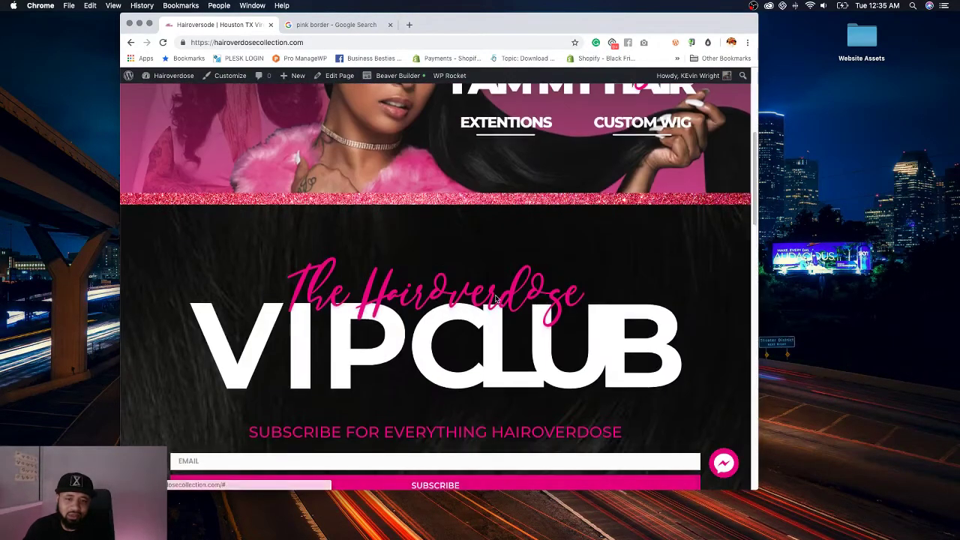
{"action": "scroll", "coordinate": [497, 299], "scroll_direction": "down", "scroll_amount": 8}
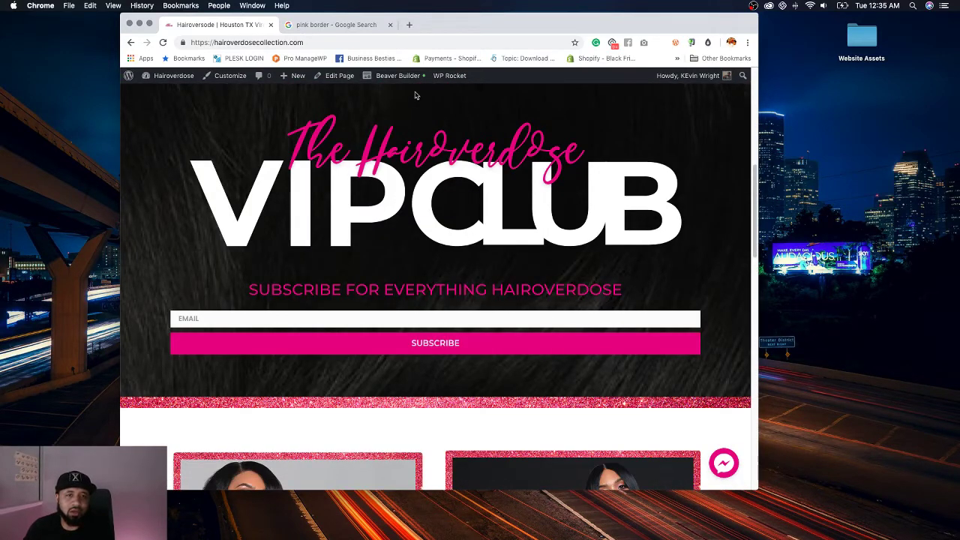
Step: In Beaver Builder, give the hero's I AM MY HAIR title image a Slide Left animation with 0.5 seconds delay, save it and preview the page
{"action": "left_click", "coordinate": [398, 76]}
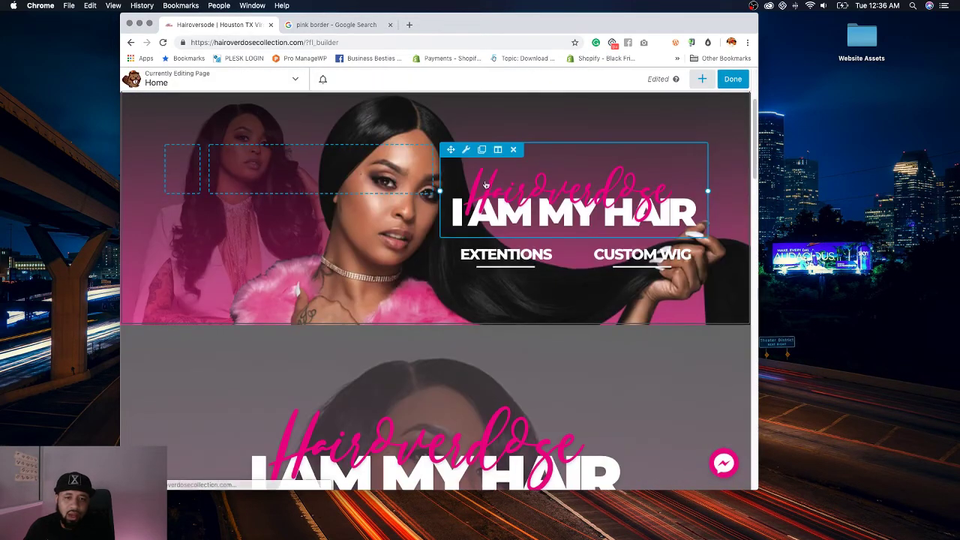
{"action": "left_click", "coordinate": [465, 150]}
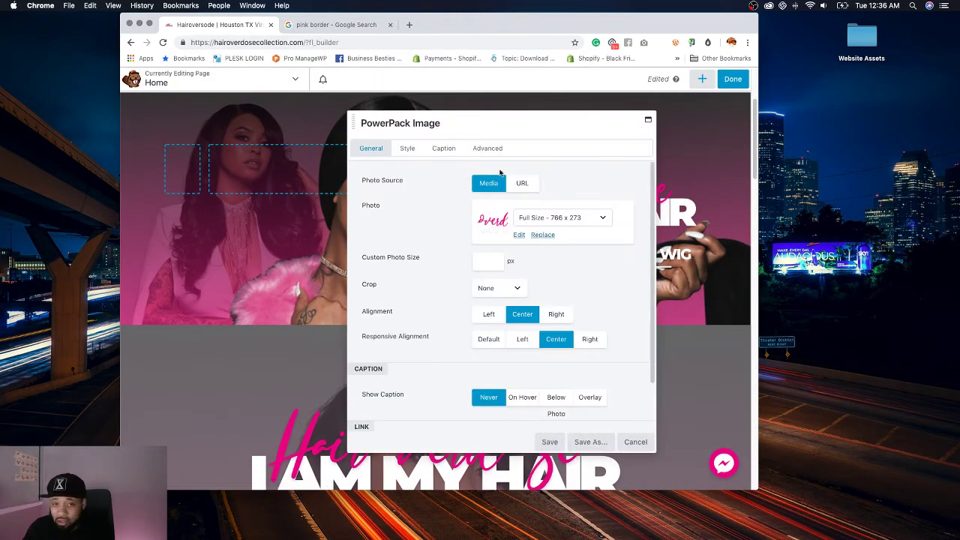
{"action": "left_click", "coordinate": [488, 148]}
{"action": "left_click", "coordinate": [499, 196]}
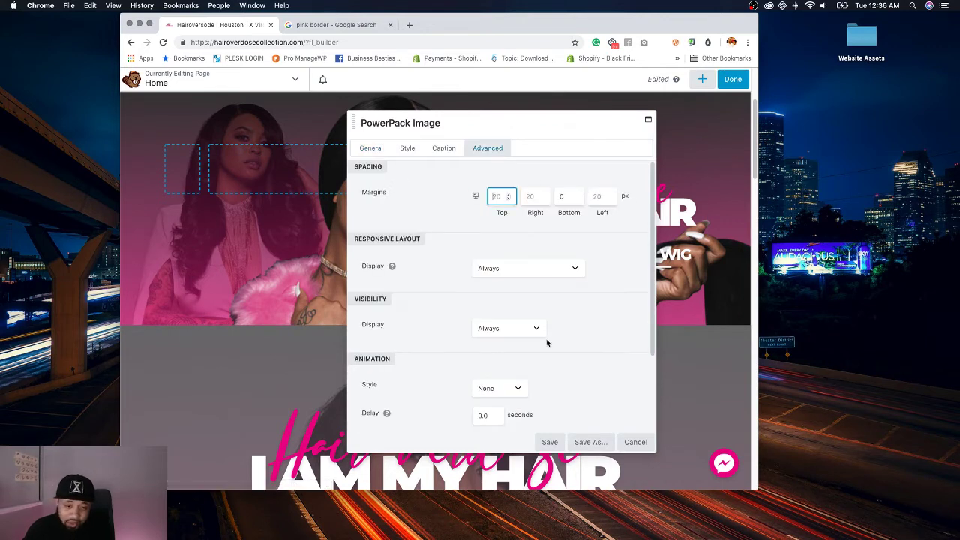
{"action": "scroll", "coordinate": [509, 349], "scroll_direction": "down", "scroll_amount": 1}
{"action": "left_click", "coordinate": [502, 374]}
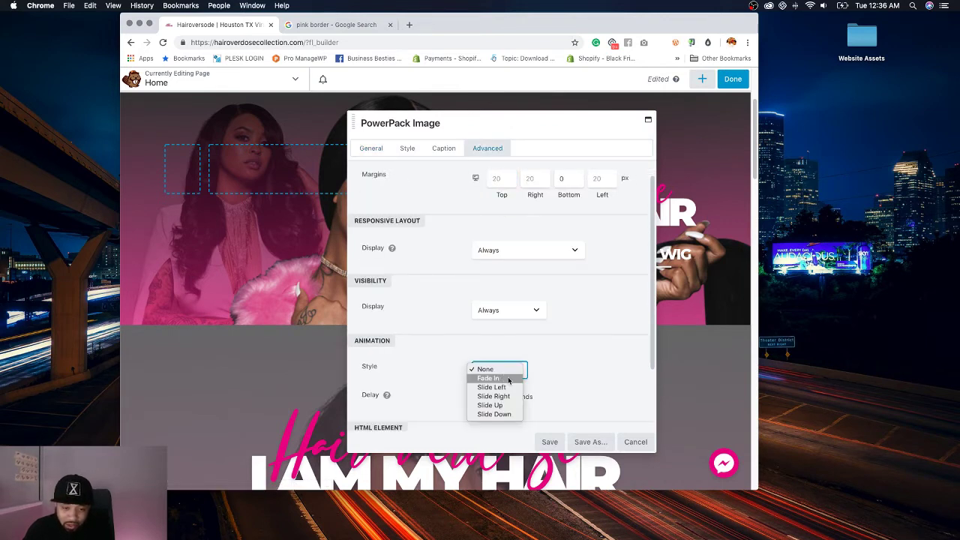
{"action": "left_click", "coordinate": [491, 387]}
{"action": "left_click", "coordinate": [489, 398]}
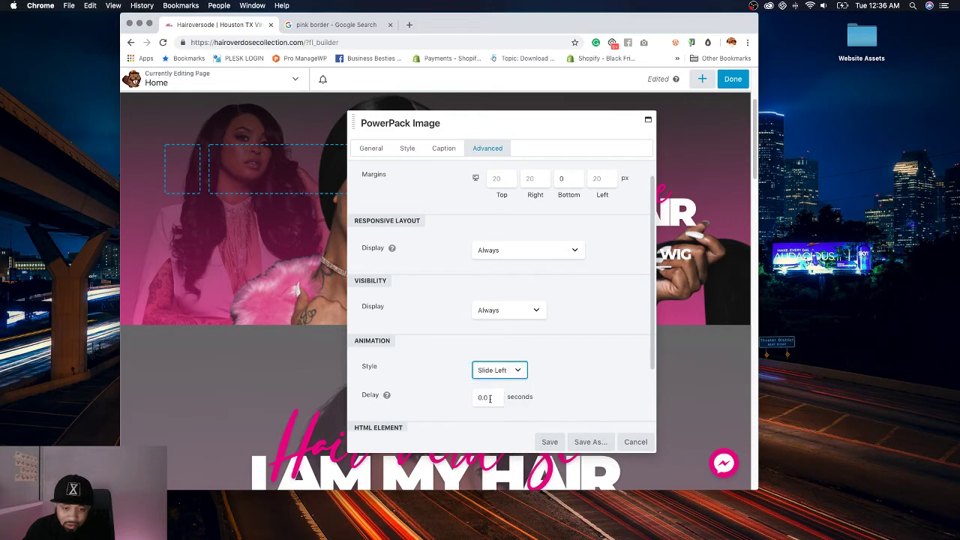
{"action": "left_click", "coordinate": [594, 381]}
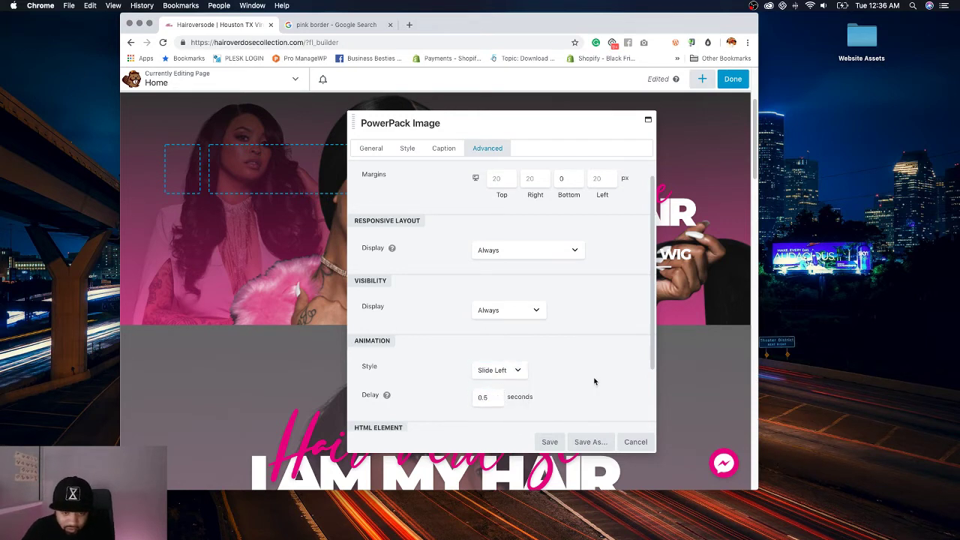
{"action": "left_click", "coordinate": [550, 443]}
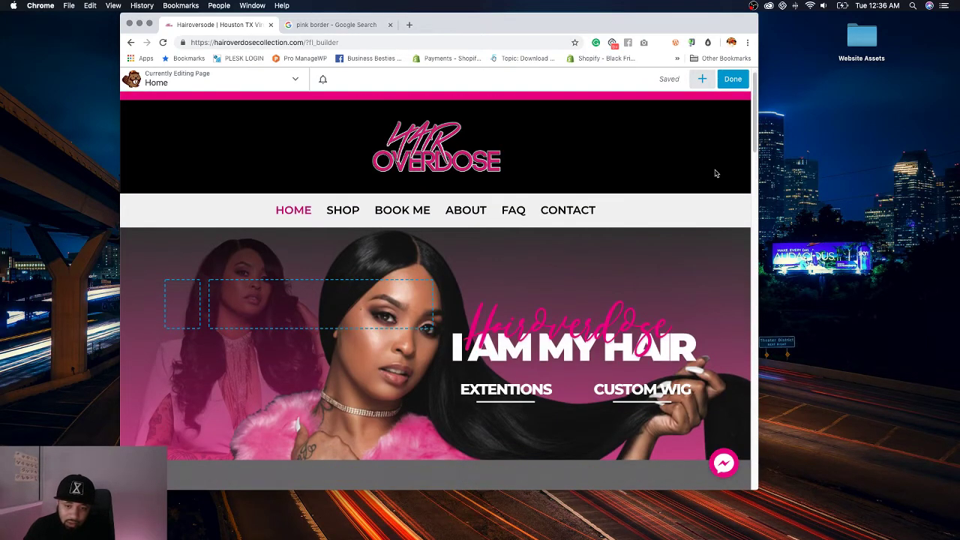
{"action": "key", "text": "p"}
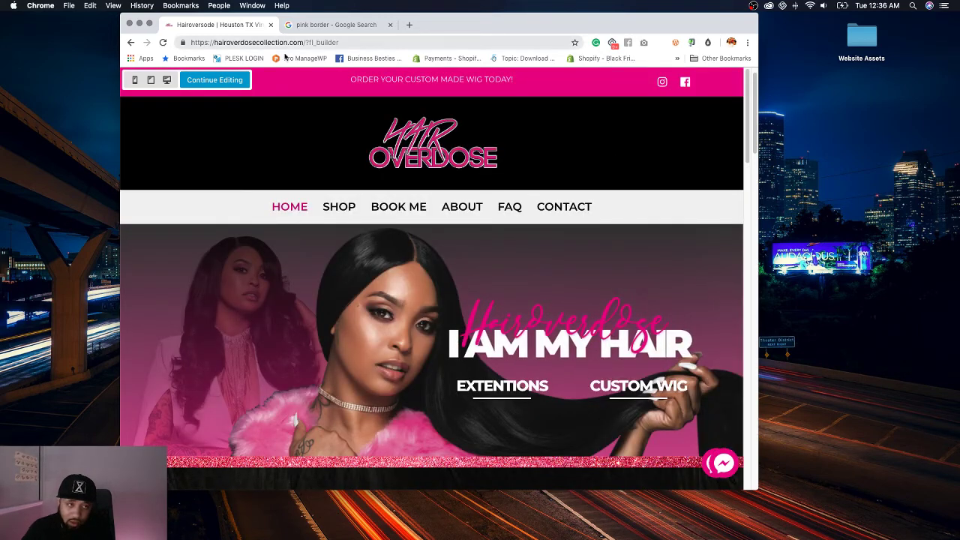
{"action": "key", "text": "p"}
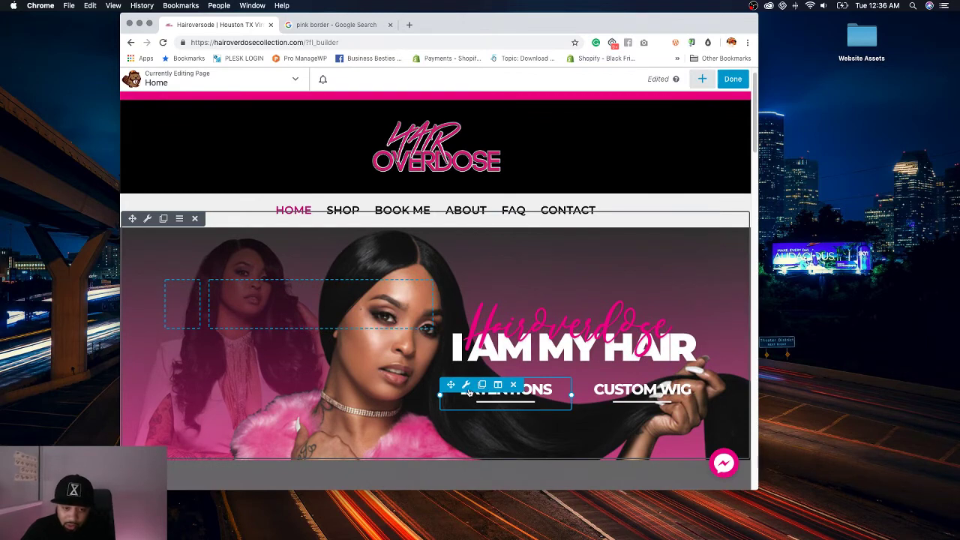
Step: Give the EXTENTIONS info box in the hero a Slide Left animation with a 0.25 second delay and save it
{"action": "left_click", "coordinate": [507, 390]}
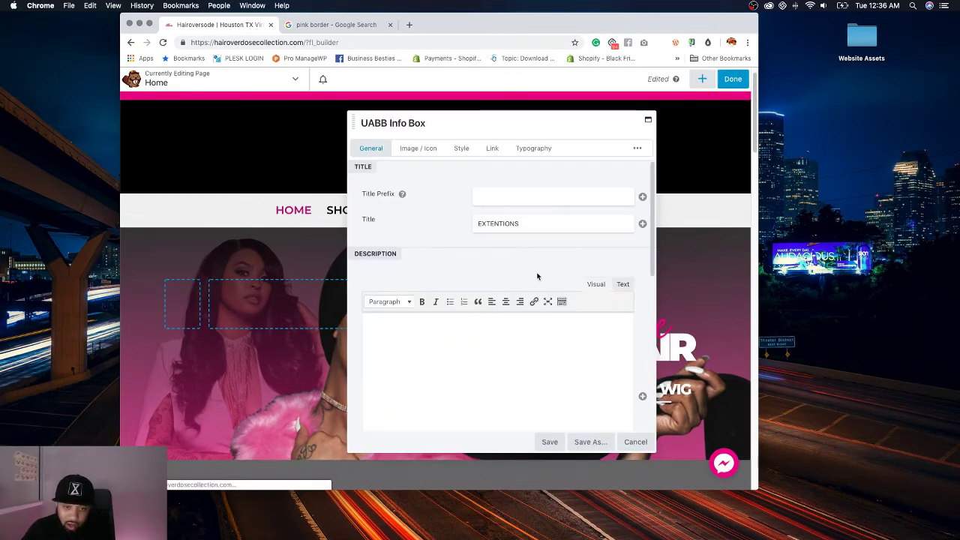
{"action": "left_click", "coordinate": [545, 151]}
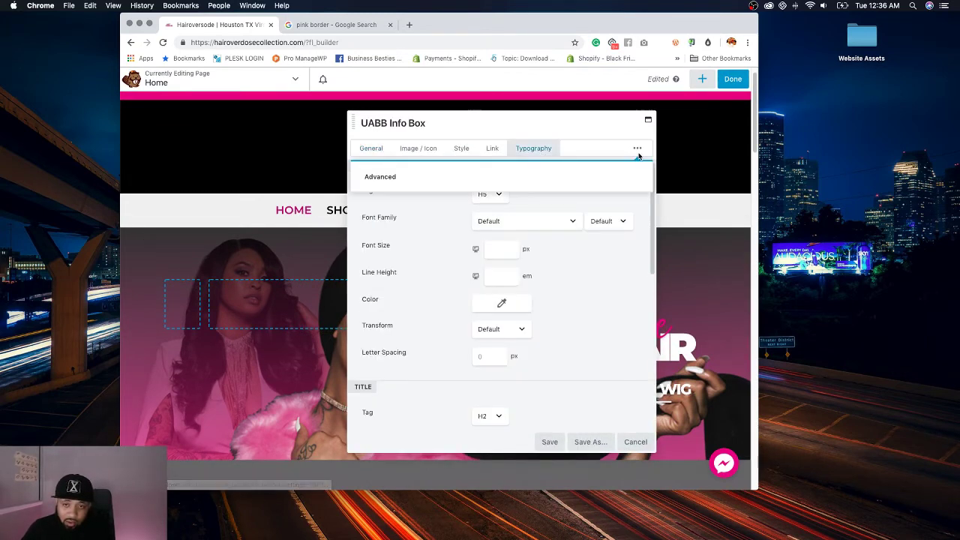
{"action": "left_click", "coordinate": [637, 148]}
{"action": "left_click", "coordinate": [620, 184]}
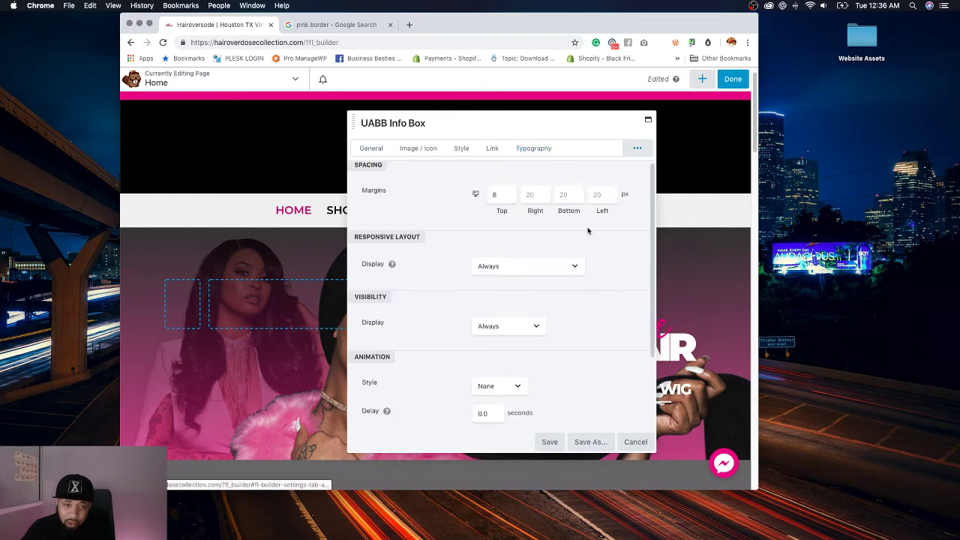
{"action": "scroll", "coordinate": [499, 313], "scroll_direction": "down", "scroll_amount": 3}
{"action": "left_click", "coordinate": [490, 301]}
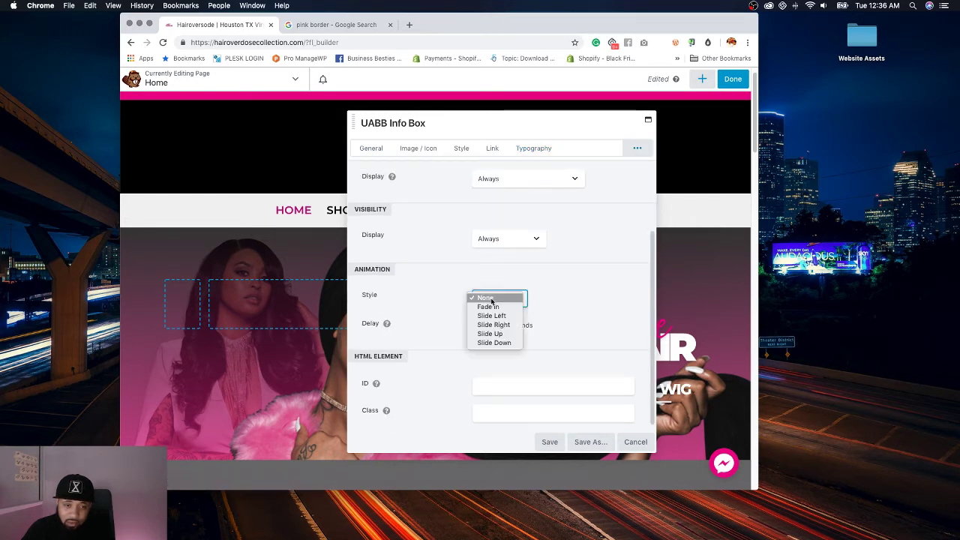
{"action": "left_click", "coordinate": [492, 316]}
{"action": "double_click", "coordinate": [492, 326]}
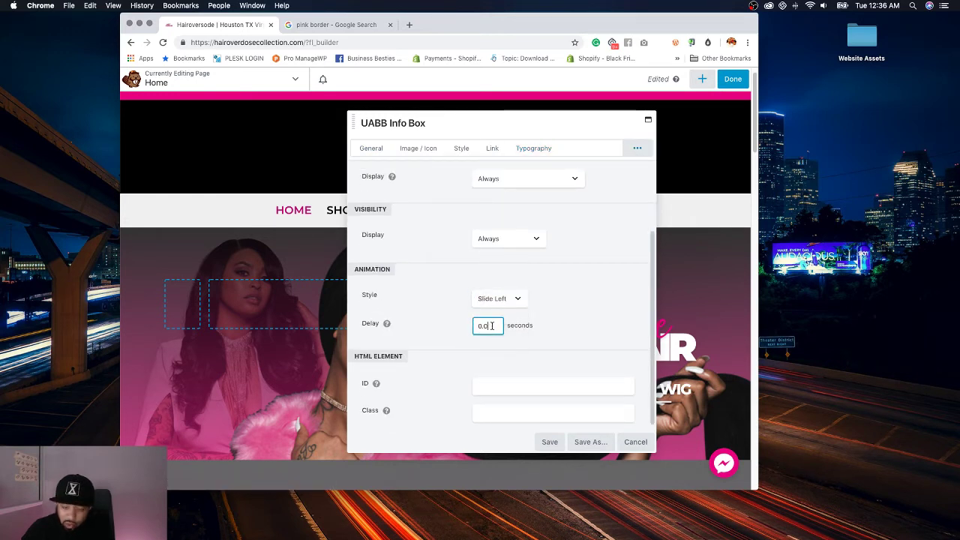
{"action": "type", "text": "0.5"}
{"action": "left_click", "coordinate": [568, 295]}
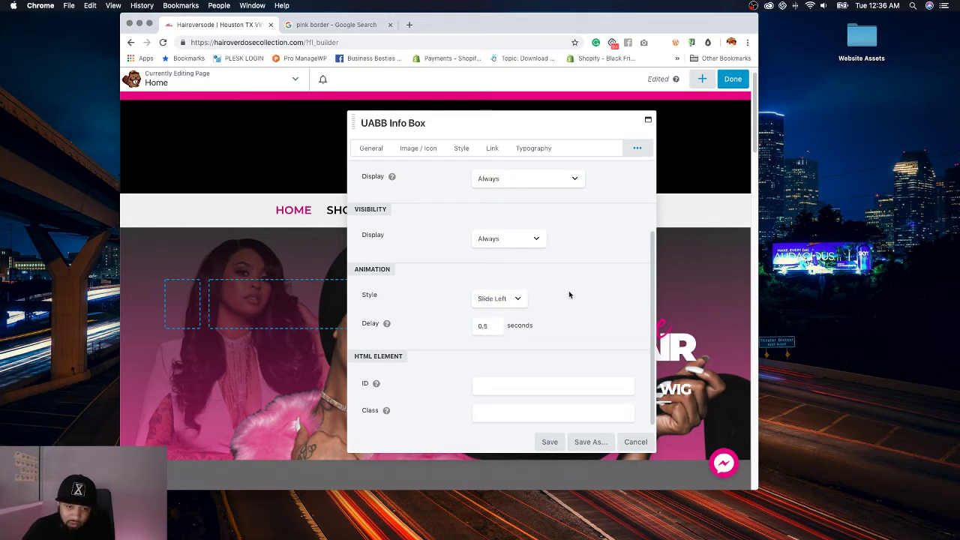
{"action": "double_click", "coordinate": [488, 326]}
{"action": "type", "text": "0.25"}
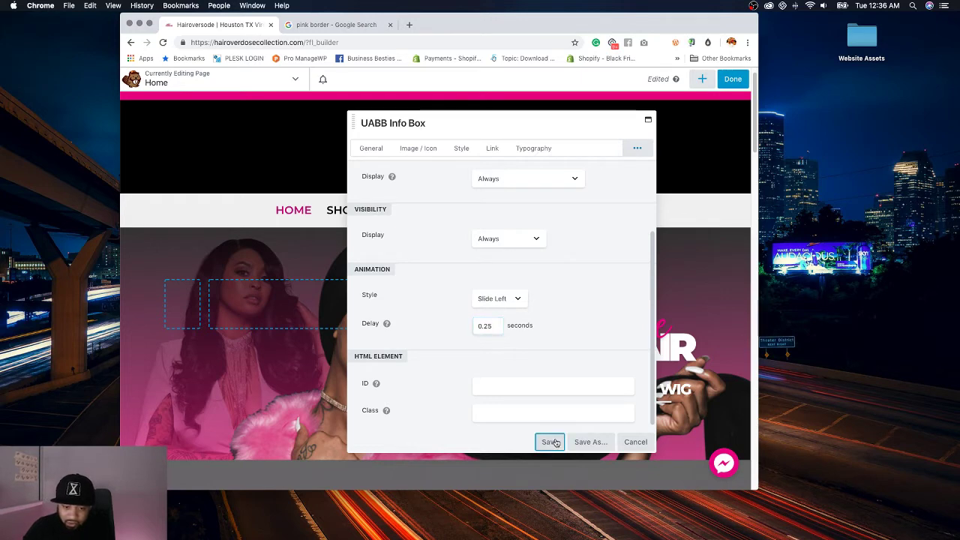
{"action": "left_click", "coordinate": [550, 442]}
Step: Set the CUSTOM WIG info box's animation to Slide Left with a 0.25 second delay and save the module
{"action": "left_click", "coordinate": [603, 384]}
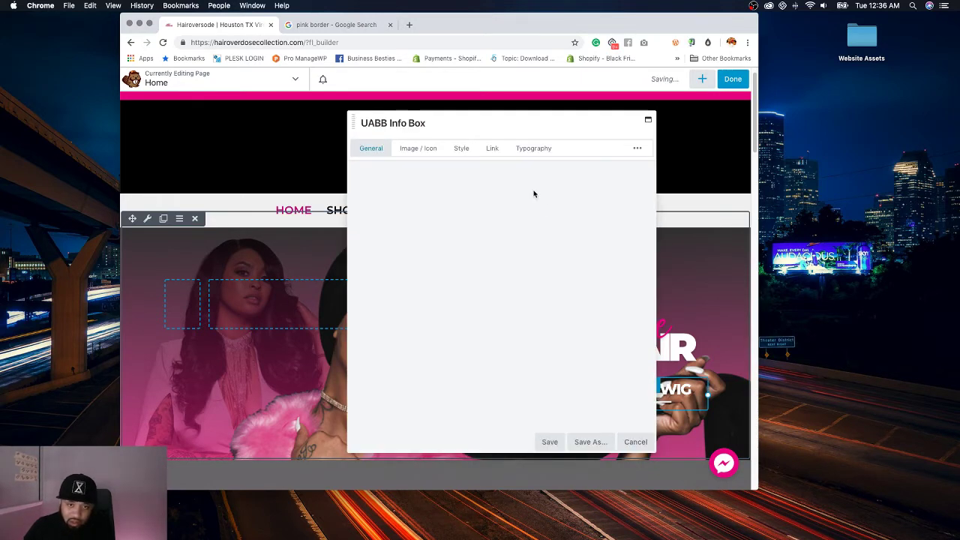
{"action": "left_click", "coordinate": [637, 150]}
{"action": "left_click", "coordinate": [575, 178]}
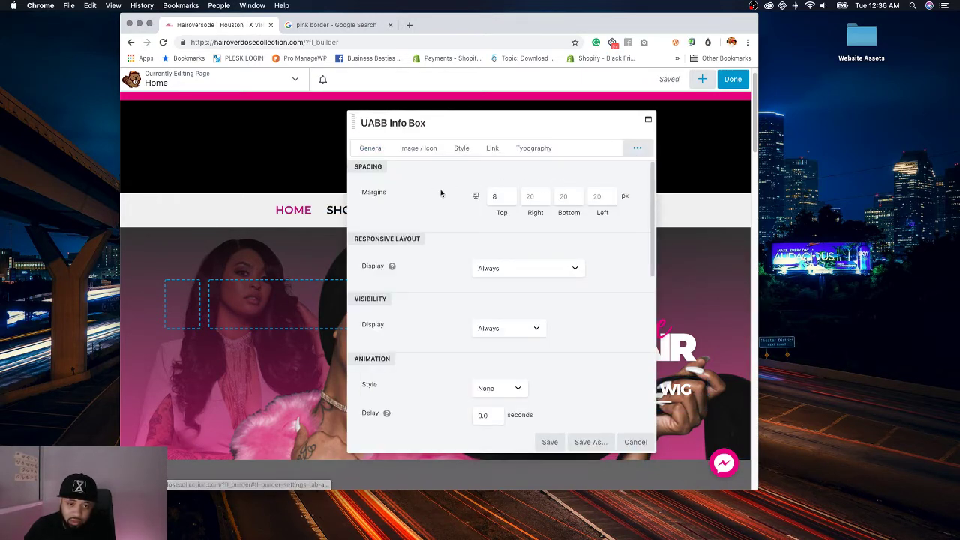
{"action": "scroll", "coordinate": [535, 349], "scroll_direction": "down", "scroll_amount": 1}
{"action": "left_click", "coordinate": [488, 399]}
{"action": "double_click", "coordinate": [489, 399]}
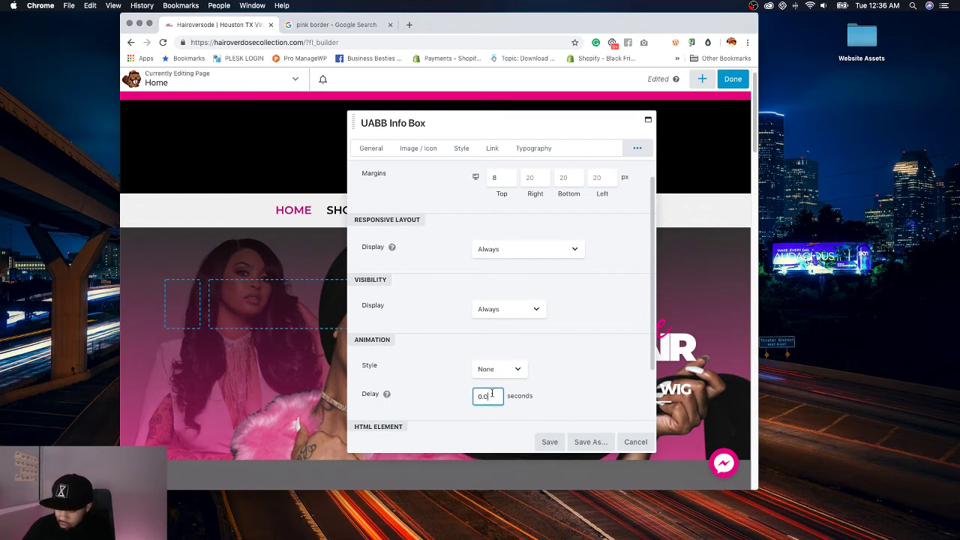
{"action": "type", "text": "0.25"}
{"action": "left_click", "coordinate": [503, 375]}
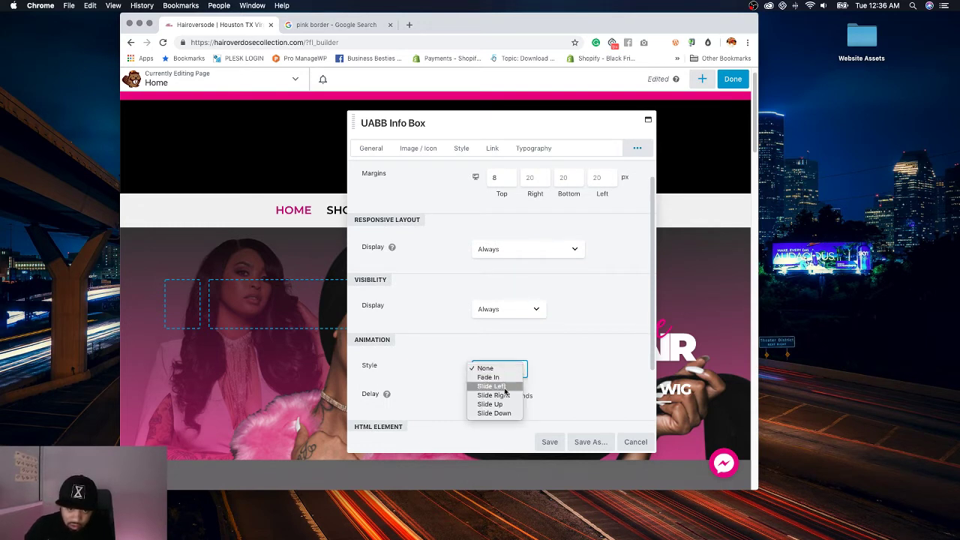
{"action": "left_click", "coordinate": [496, 395]}
{"action": "left_click", "coordinate": [505, 372]}
{"action": "left_click", "coordinate": [501, 359]}
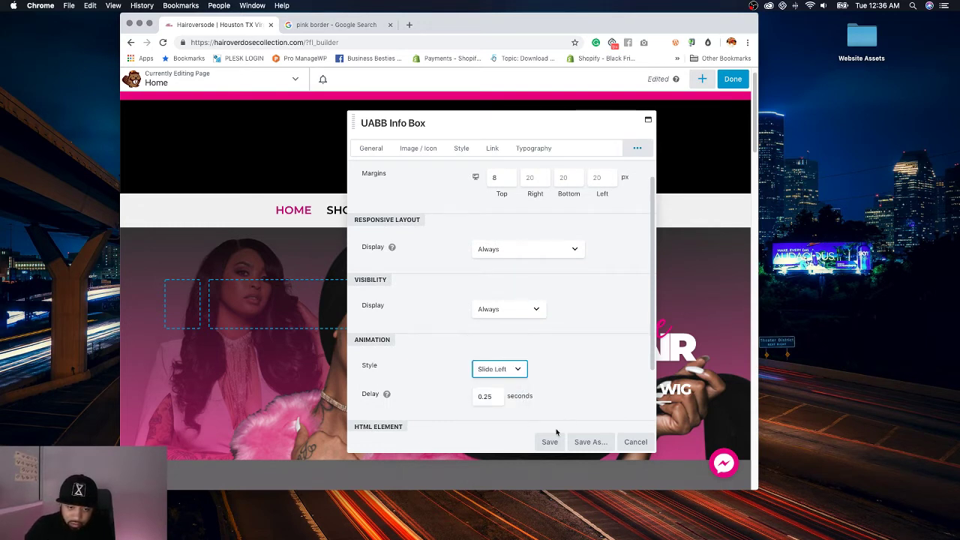
{"action": "left_click", "coordinate": [549, 442]}
Step: Set the hero's I AM MY HAIR title image animation delay to 0.25 seconds and save the module
{"action": "left_click", "coordinate": [465, 284]}
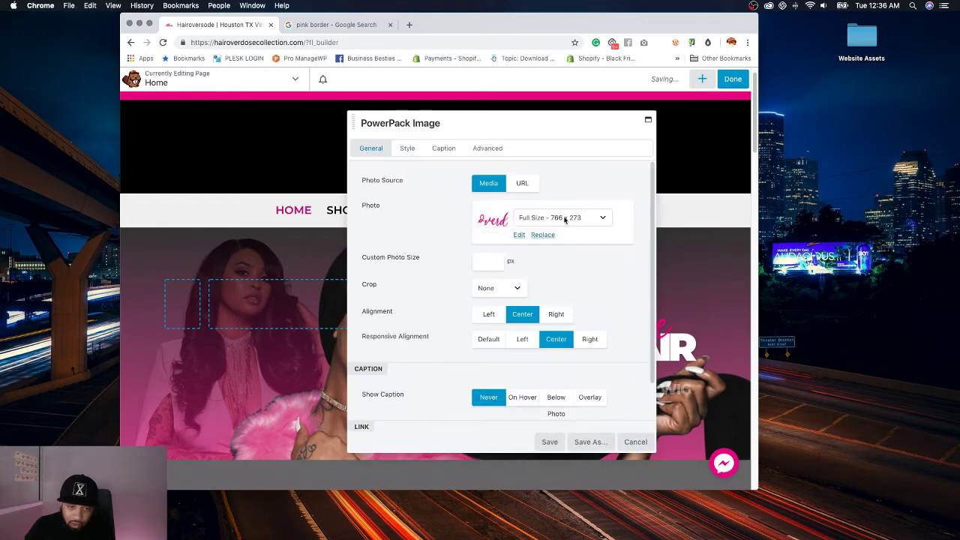
{"action": "left_click", "coordinate": [489, 149]}
{"action": "scroll", "coordinate": [515, 369], "scroll_direction": "down", "scroll_amount": 1}
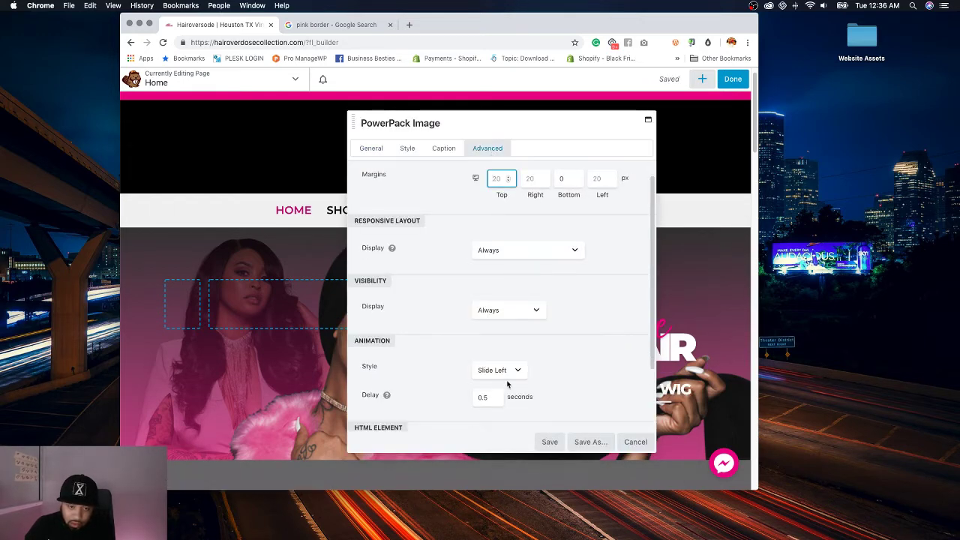
{"action": "left_click", "coordinate": [489, 397]}
{"action": "key", "text": "BackSpace"}
{"action": "type", "text": "25"}
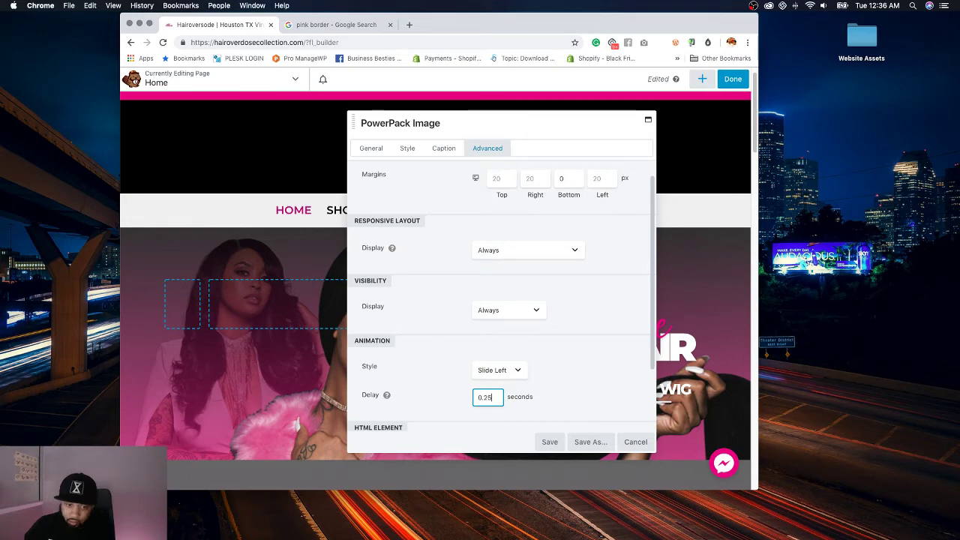
{"action": "left_click", "coordinate": [550, 442]}
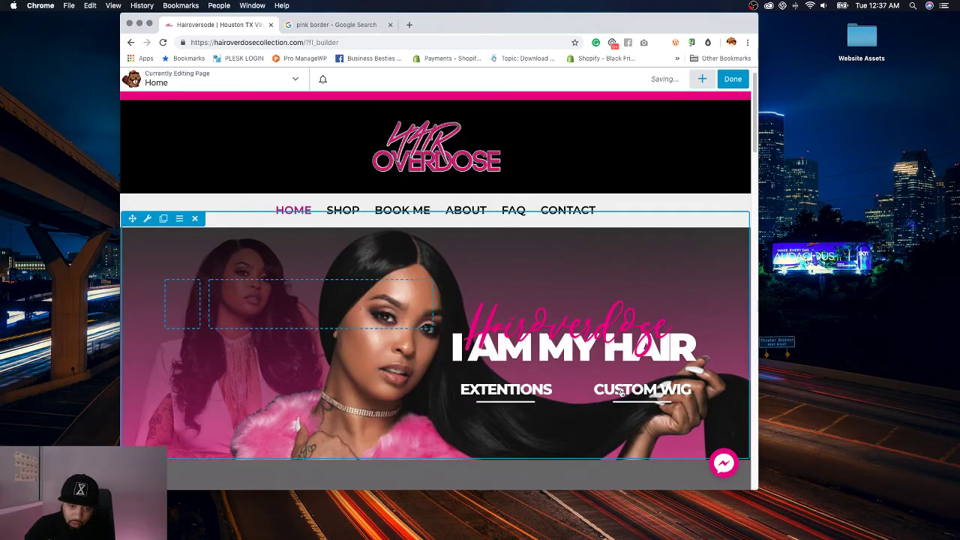
Step: Publish the home page and reload it to replay the hero animations
{"action": "left_click", "coordinate": [732, 79]}
{"action": "left_click", "coordinate": [685, 78]}
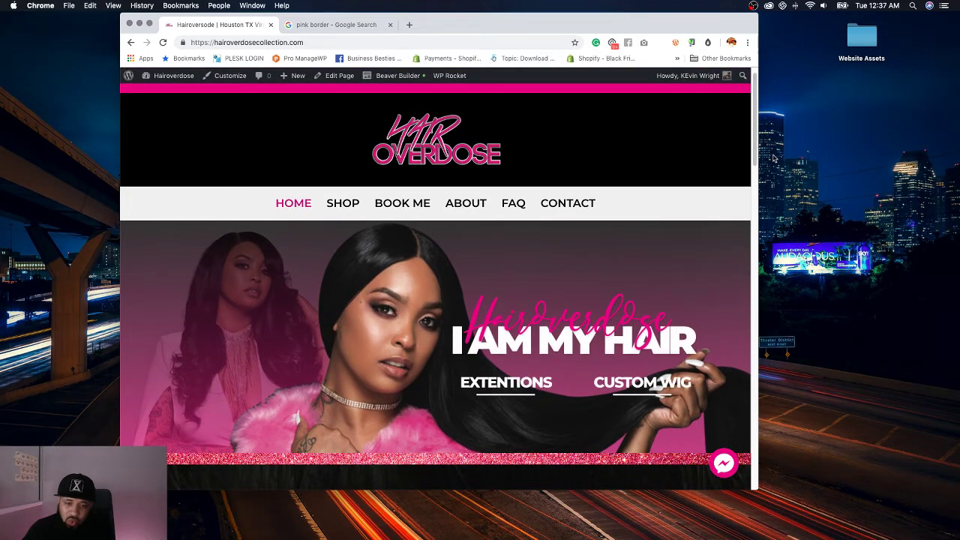
{"action": "left_click", "coordinate": [163, 42]}
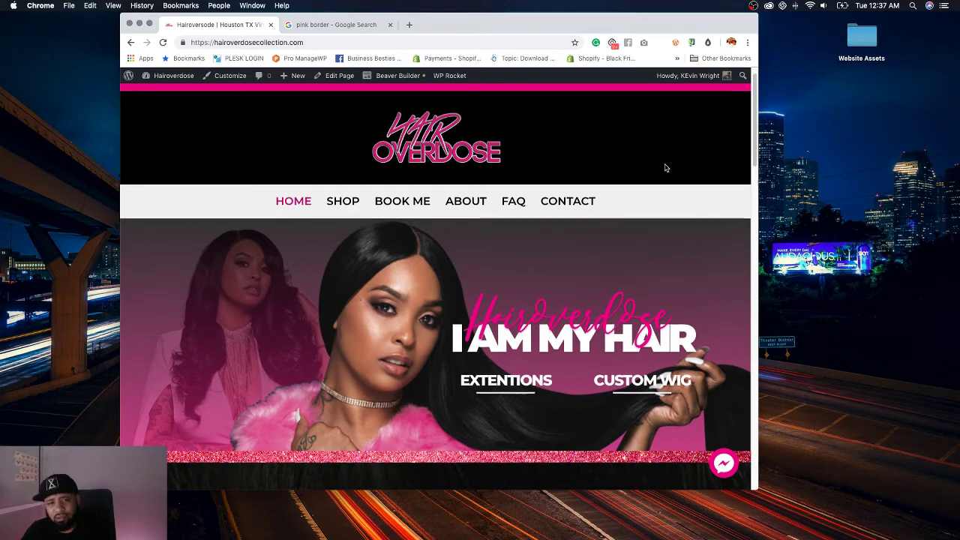
Step: Review the live home page from the hero through VIP Club and the product sections to Slay & Share
{"action": "scroll", "coordinate": [666, 168], "scroll_direction": "down", "scroll_amount": 3}
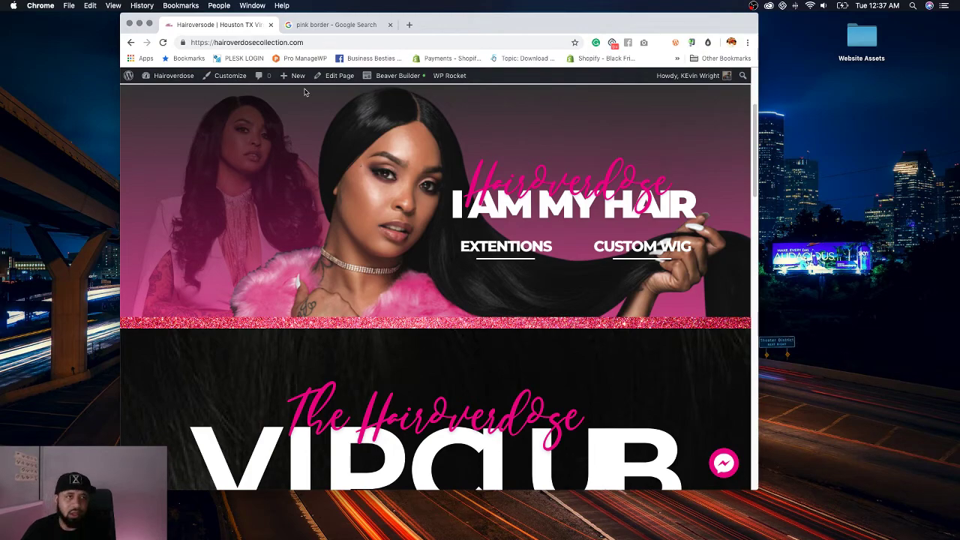
{"action": "left_click", "coordinate": [304, 46]}
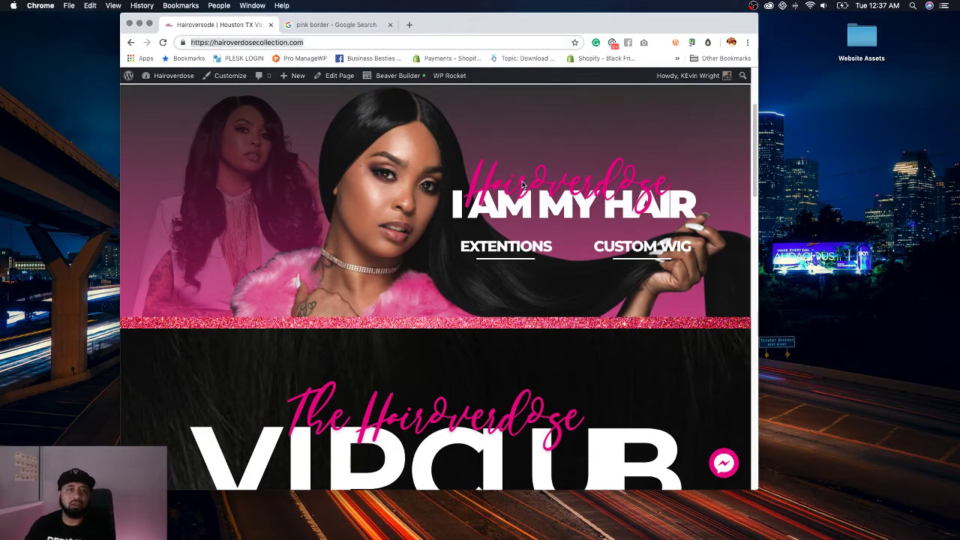
{"action": "key", "text": "ctrl+Right"}
{"action": "key", "text": "ctrl+Left"}
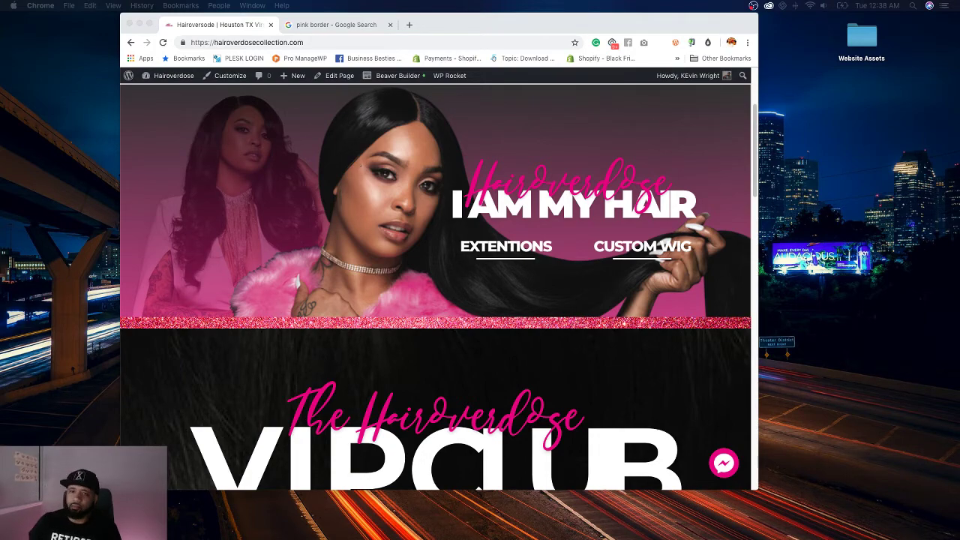
{"action": "scroll", "coordinate": [566, 301], "scroll_direction": "down", "scroll_amount": 3}
{"action": "scroll", "coordinate": [559, 296], "scroll_direction": "up", "scroll_amount": 7}
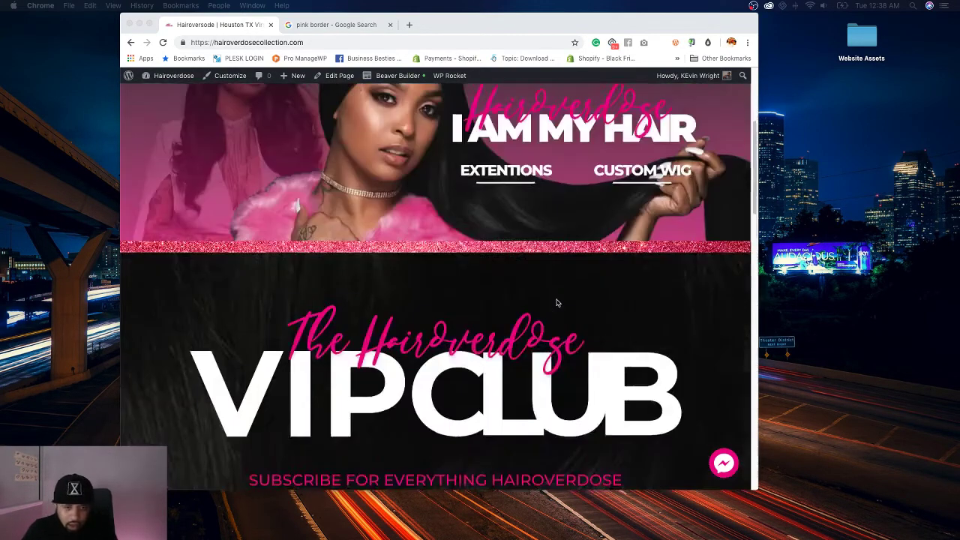
{"action": "scroll", "coordinate": [558, 289], "scroll_direction": "down", "scroll_amount": 5}
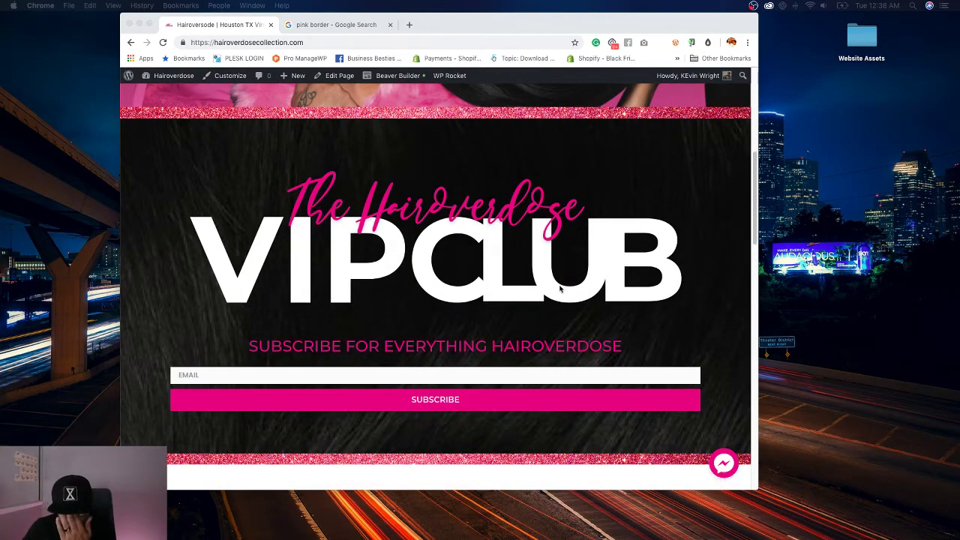
{"action": "scroll", "coordinate": [487, 270], "scroll_direction": "down", "scroll_amount": 10}
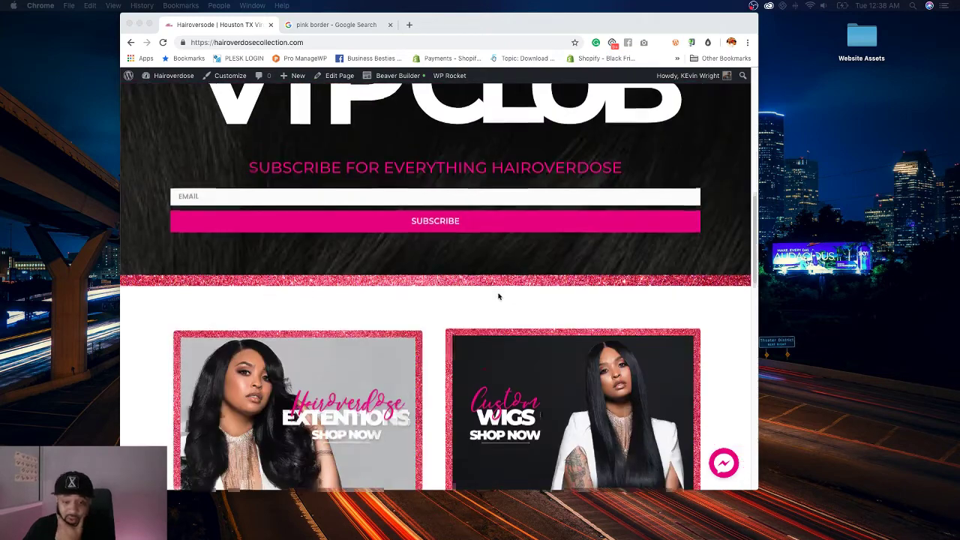
{"action": "scroll", "coordinate": [497, 296], "scroll_direction": "down", "scroll_amount": 3}
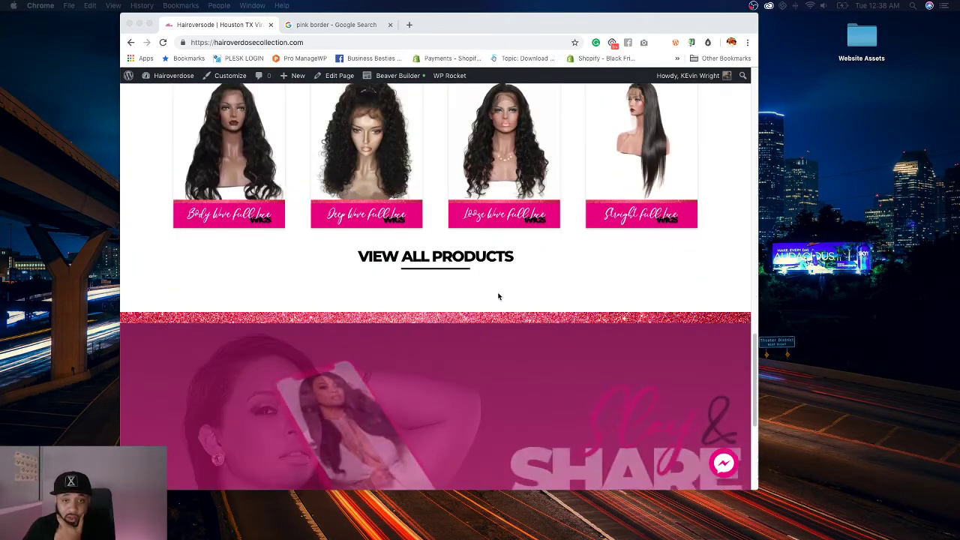
{"action": "scroll", "coordinate": [498, 296], "scroll_direction": "down", "scroll_amount": 2}
{"action": "scroll", "coordinate": [498, 294], "scroll_direction": "down", "scroll_amount": 2}
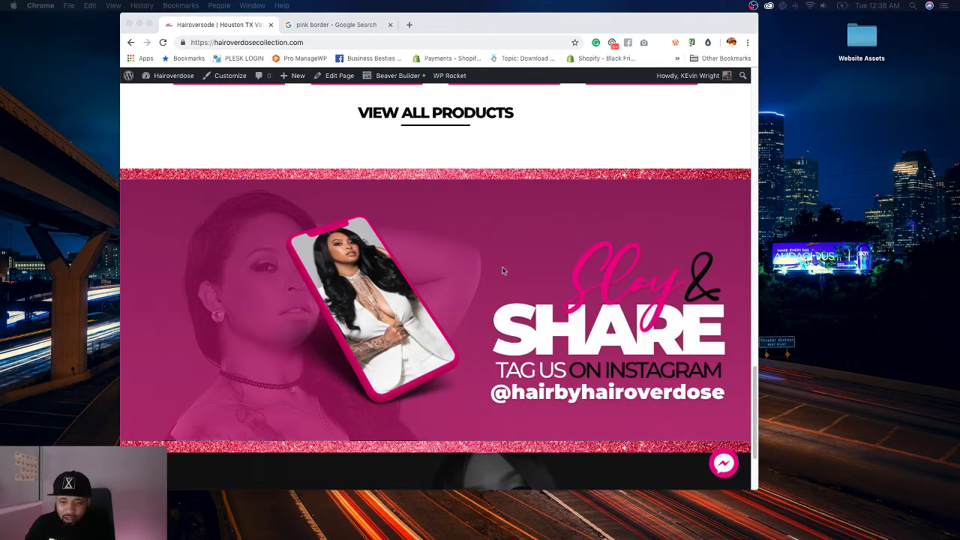
{"action": "scroll", "coordinate": [501, 300], "scroll_direction": "up", "scroll_amount": 3}
{"action": "scroll", "coordinate": [497, 330], "scroll_direction": "up", "scroll_amount": 12}
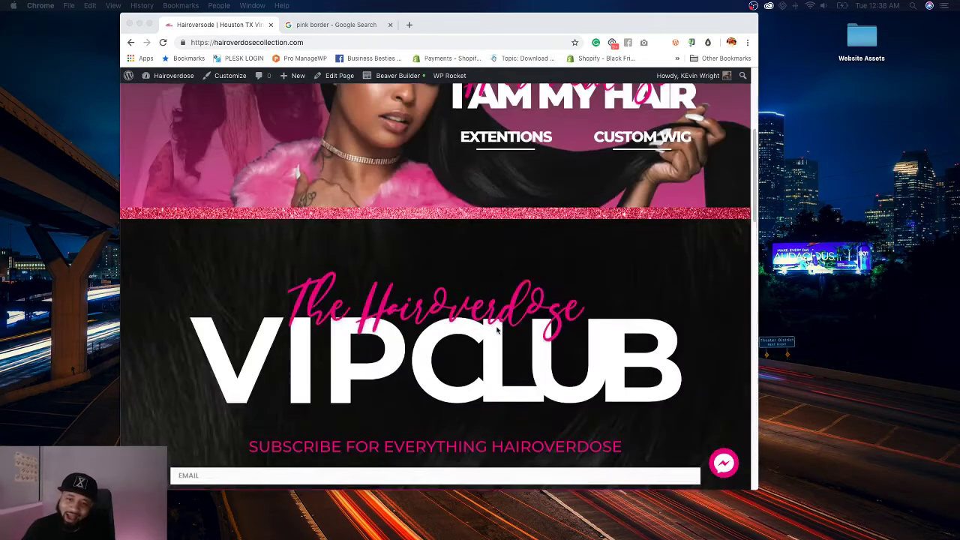
{"action": "scroll", "coordinate": [496, 330], "scroll_direction": "down", "scroll_amount": 3}
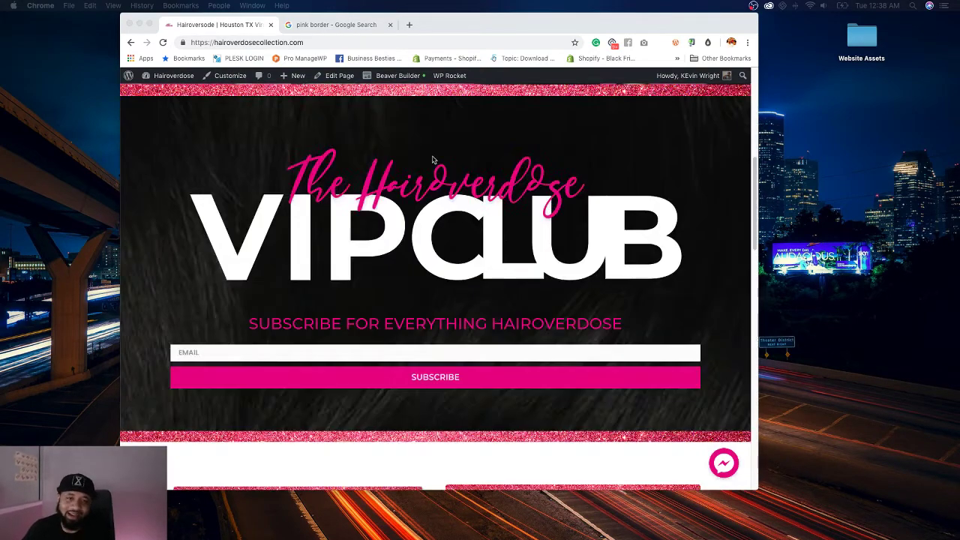
Step: Reopen the page in Beaver Builder, give the second hero's centered title image a Slide Down animation with 0.25 seconds delay, and save it
{"action": "left_click", "coordinate": [402, 78]}
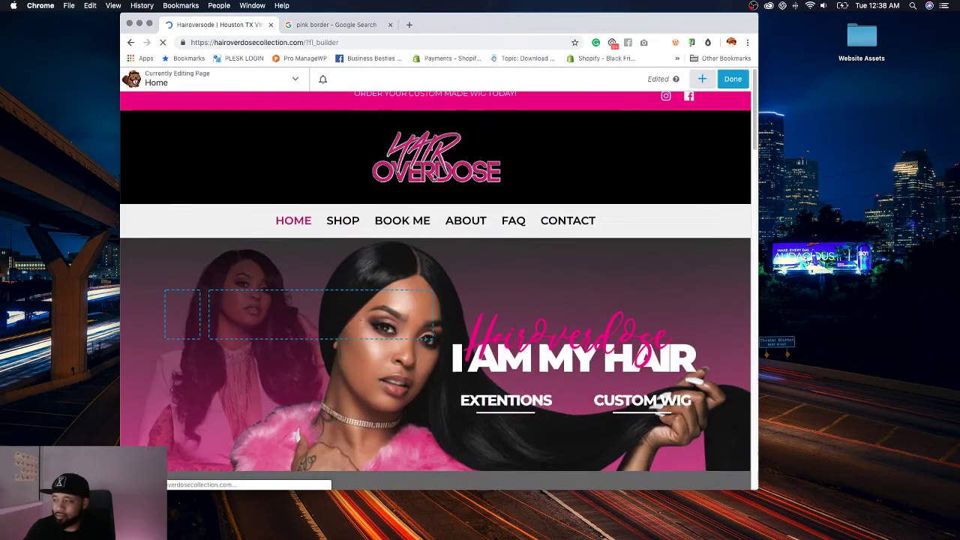
{"action": "scroll", "coordinate": [437, 175], "scroll_direction": "down", "scroll_amount": 10}
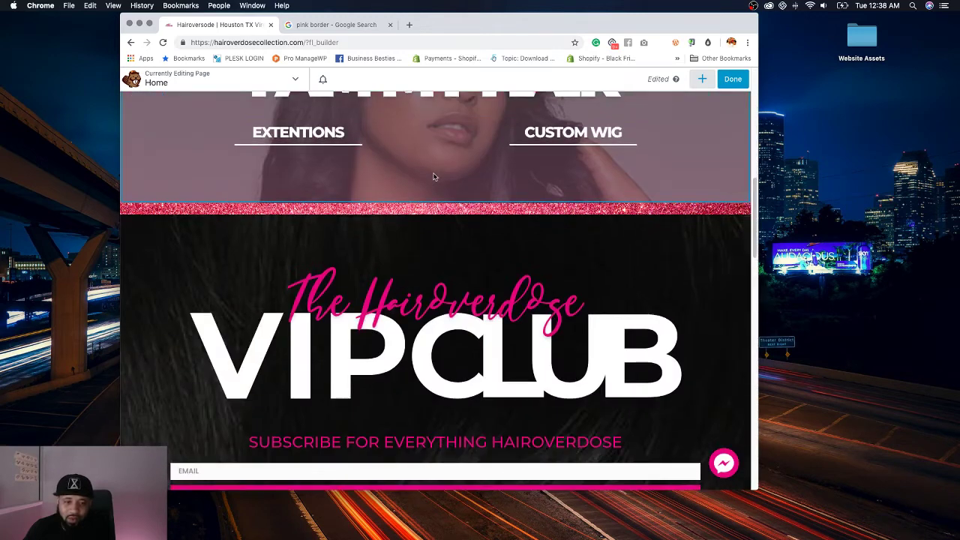
{"action": "scroll", "coordinate": [424, 243], "scroll_direction": "up", "scroll_amount": 3}
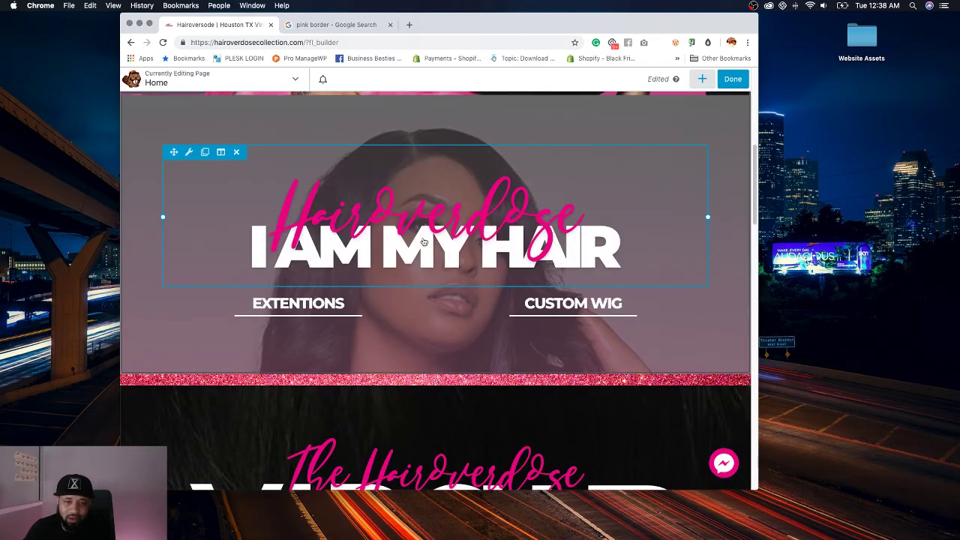
{"action": "left_click", "coordinate": [189, 154]}
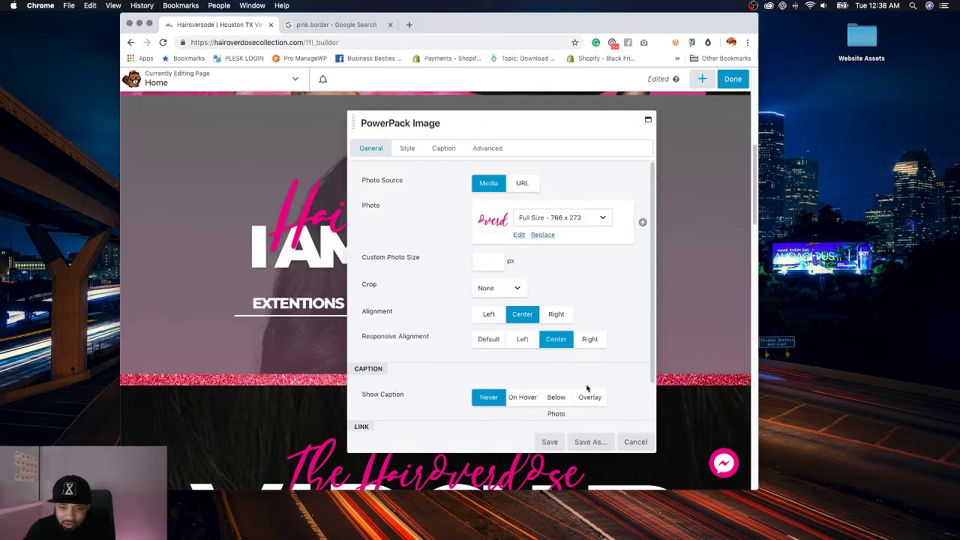
{"action": "left_click", "coordinate": [500, 150]}
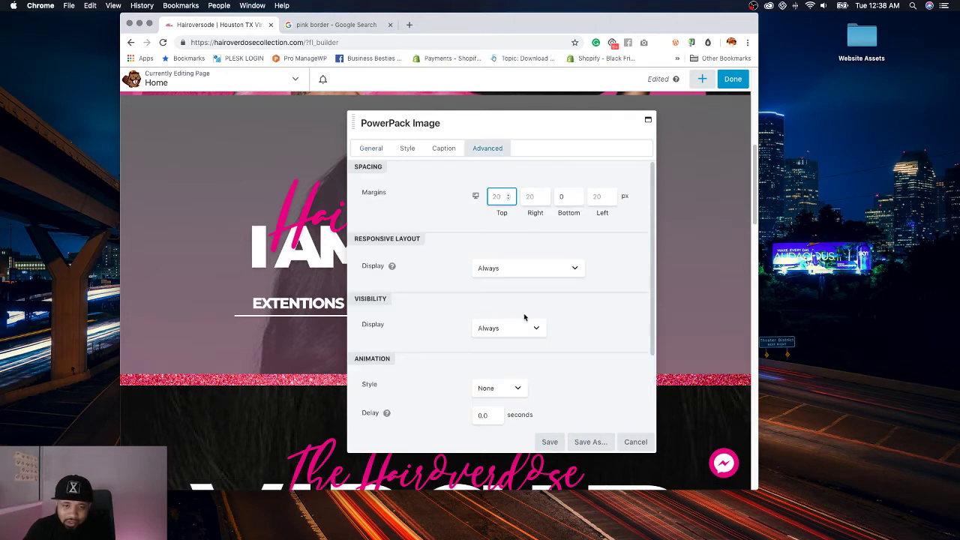
{"action": "scroll", "coordinate": [535, 356], "scroll_direction": "down", "scroll_amount": 1}
{"action": "left_click", "coordinate": [505, 372]}
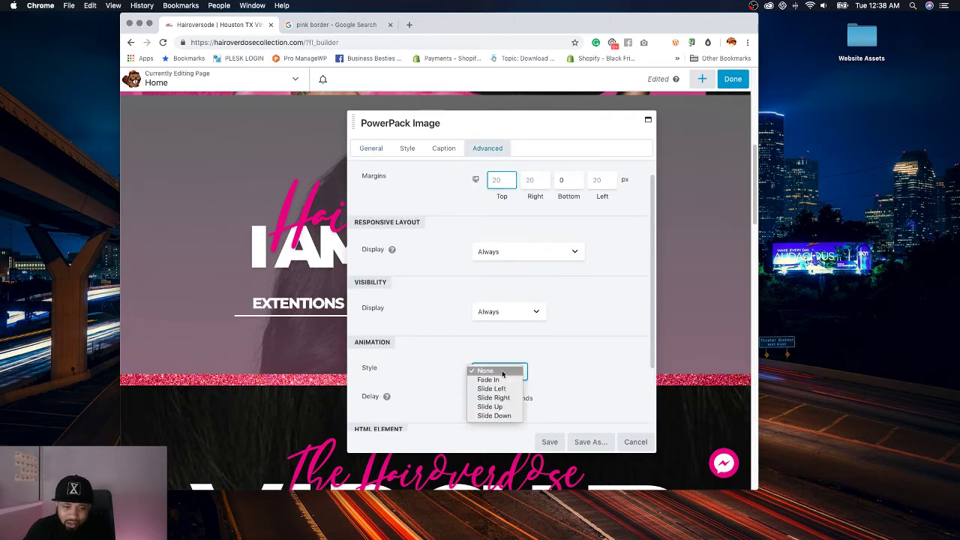
{"action": "left_click", "coordinate": [493, 415]}
{"action": "left_click", "coordinate": [487, 398]}
{"action": "key", "text": "BackSpace"}
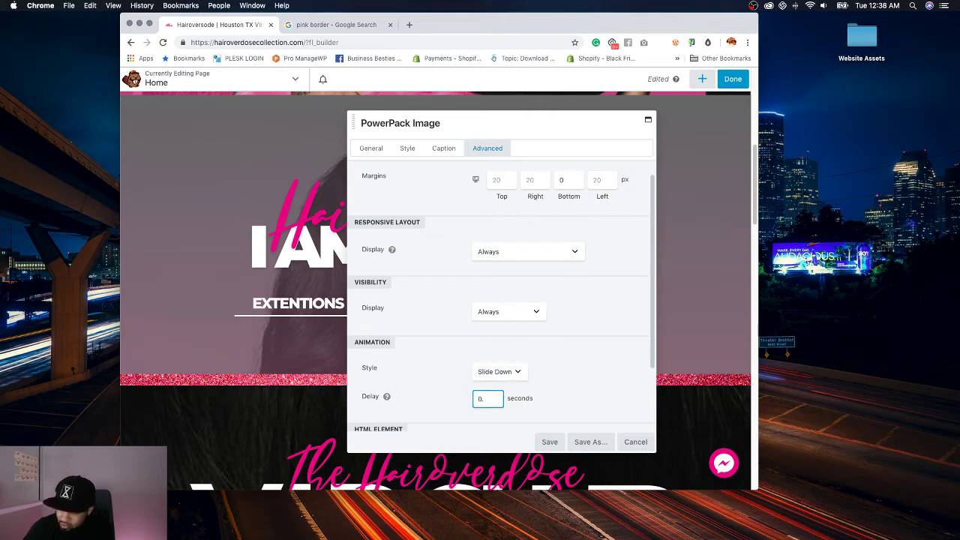
{"action": "type", "text": "25"}
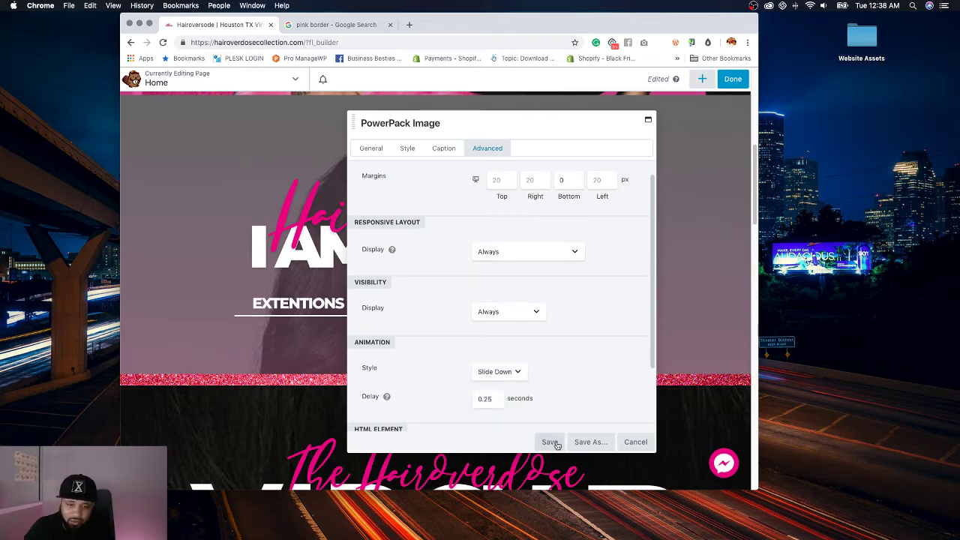
{"action": "left_click", "coordinate": [550, 442]}
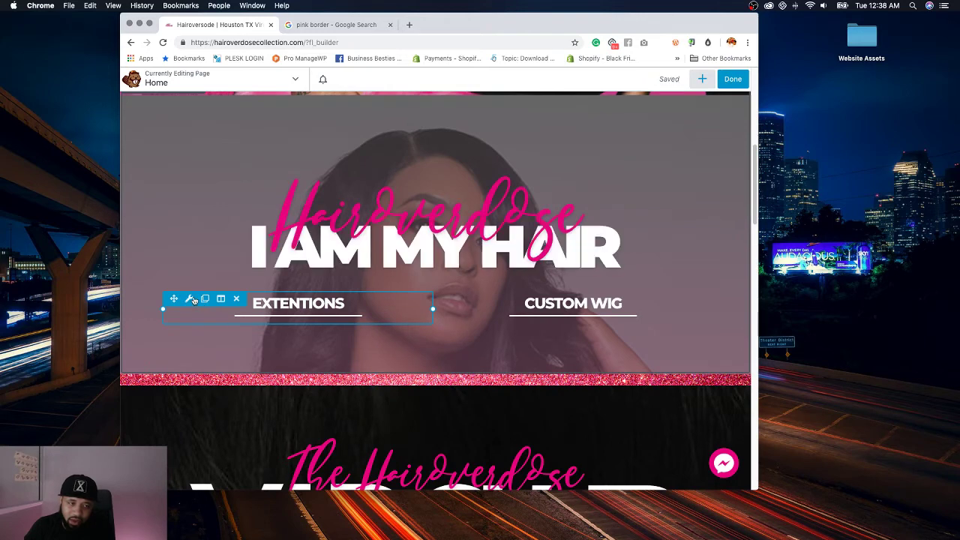
Step: Give the EXTENTIONS info box in the second hero a Slide Left animation with a 0.25 second delay and save it
{"action": "left_click", "coordinate": [189, 299]}
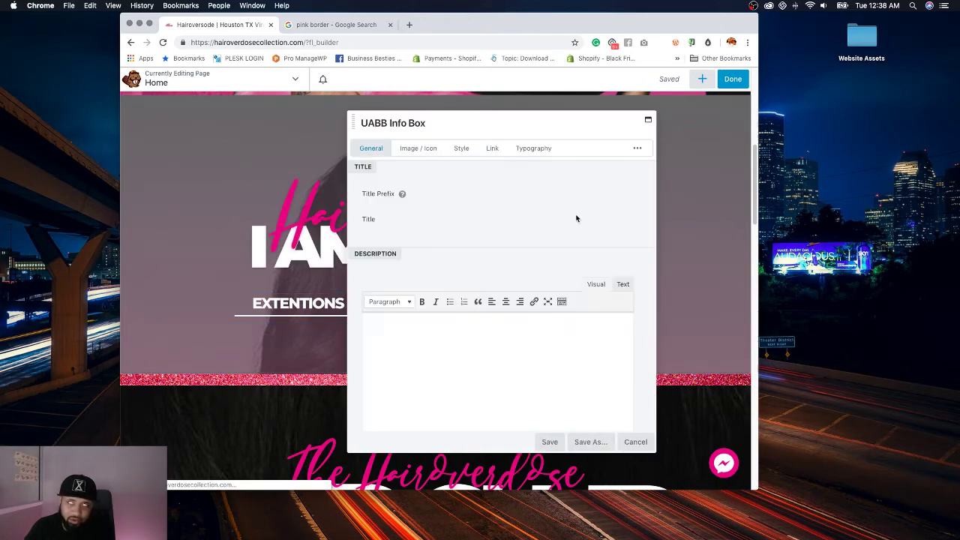
{"action": "left_click", "coordinate": [533, 148]}
{"action": "scroll", "coordinate": [546, 354], "scroll_direction": "down", "scroll_amount": 3}
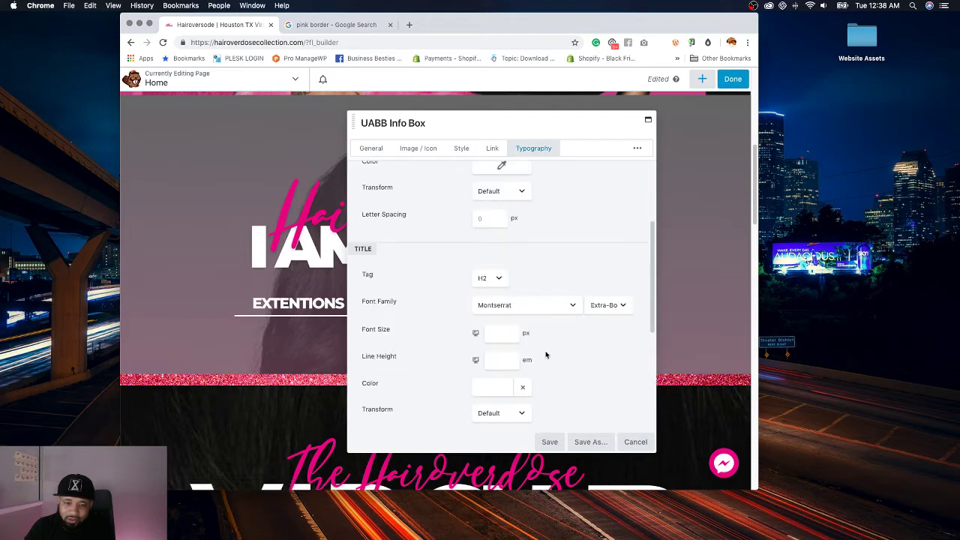
{"action": "scroll", "coordinate": [546, 355], "scroll_direction": "down", "scroll_amount": 2}
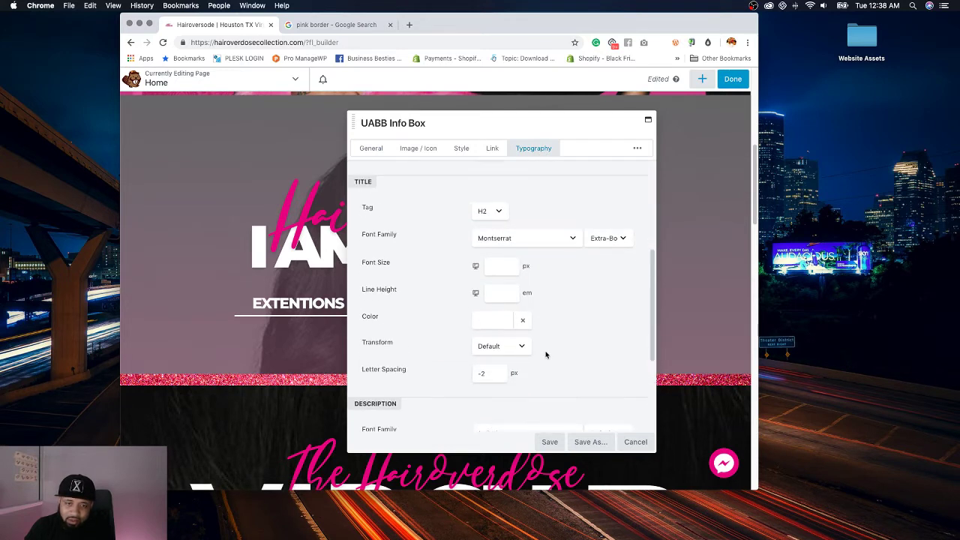
{"action": "scroll", "coordinate": [544, 353], "scroll_direction": "up", "scroll_amount": 2}
{"action": "scroll", "coordinate": [518, 292], "scroll_direction": "up", "scroll_amount": 4}
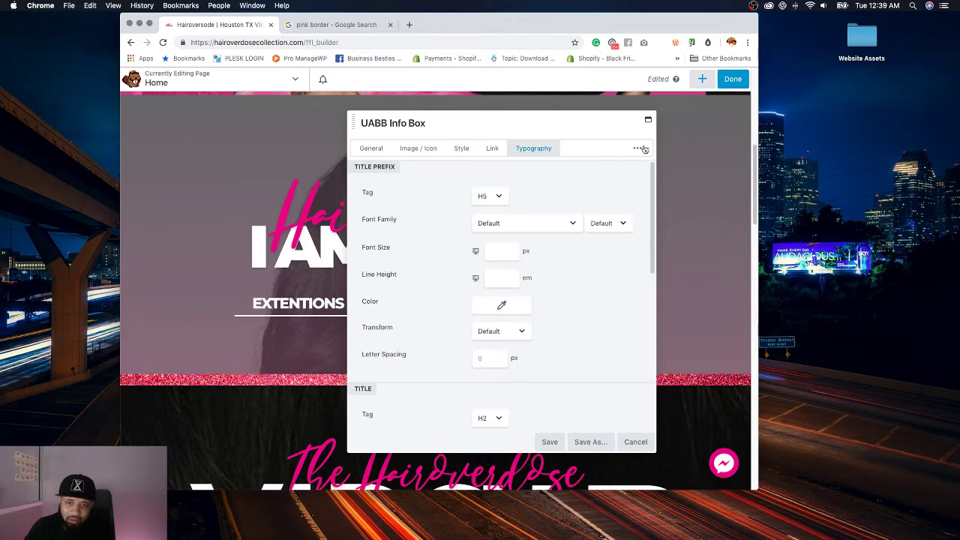
{"action": "left_click", "coordinate": [638, 148]}
{"action": "left_click", "coordinate": [525, 180]}
{"action": "scroll", "coordinate": [428, 352], "scroll_direction": "down", "scroll_amount": 3}
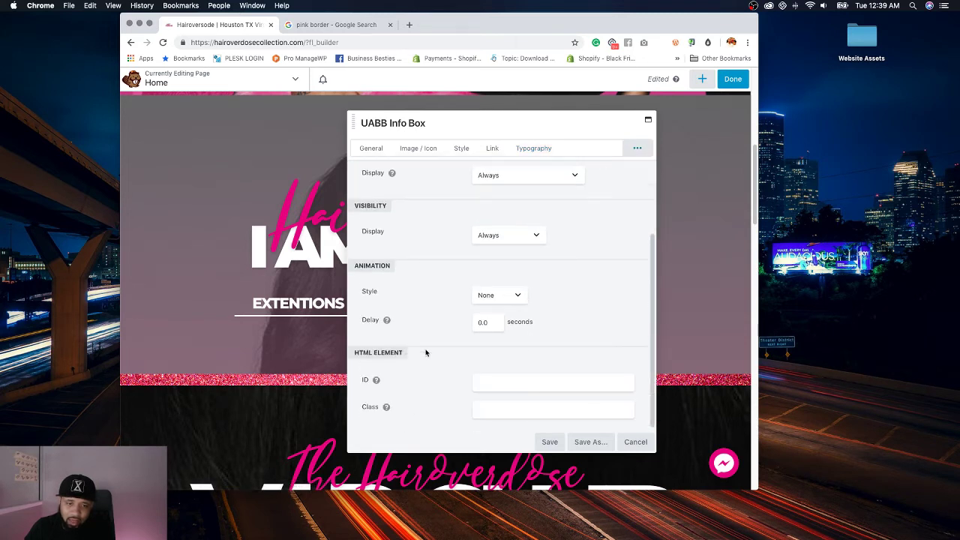
{"action": "left_click", "coordinate": [498, 297]}
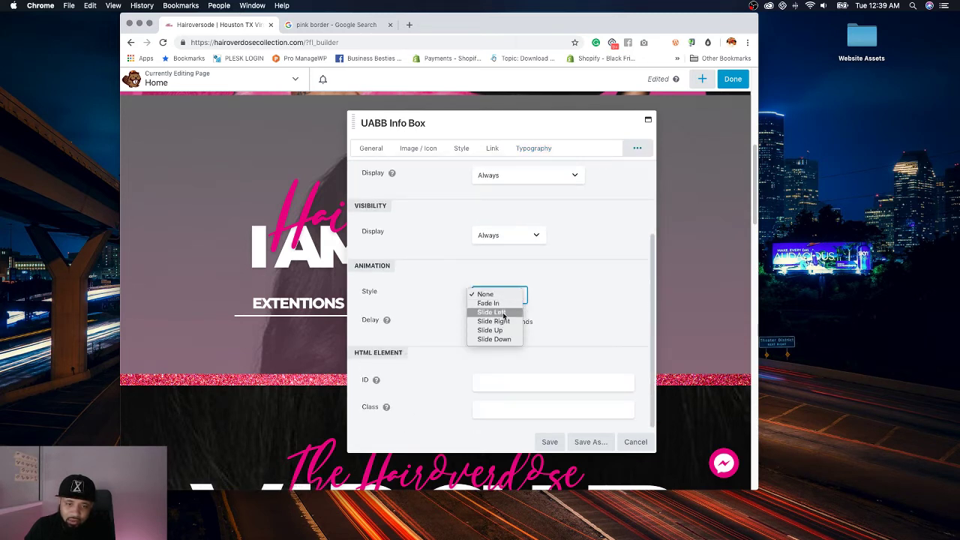
{"action": "key", "text": "Escape"}
{"action": "left_click", "coordinate": [487, 322]}
{"action": "key", "text": "BackSpace"}
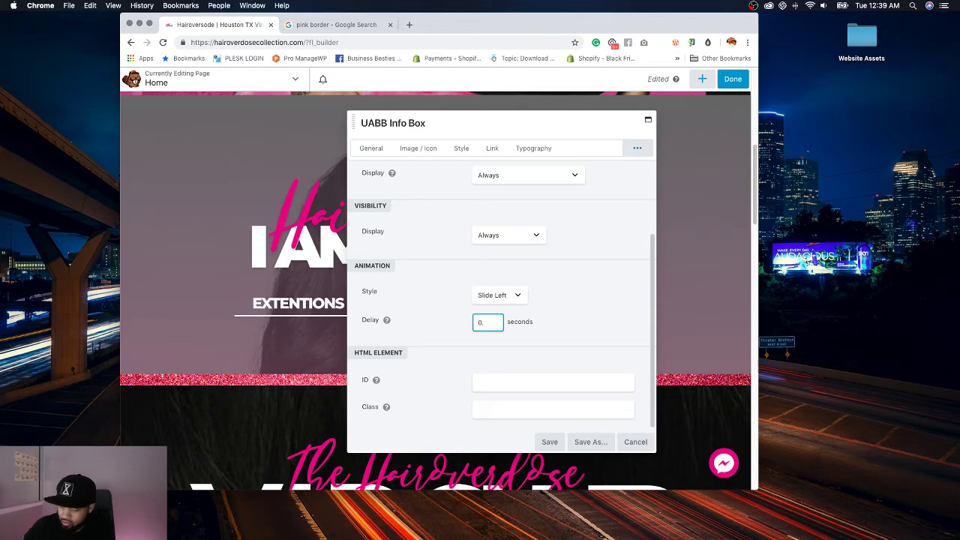
{"action": "type", "text": "25"}
{"action": "left_click", "coordinate": [549, 441]}
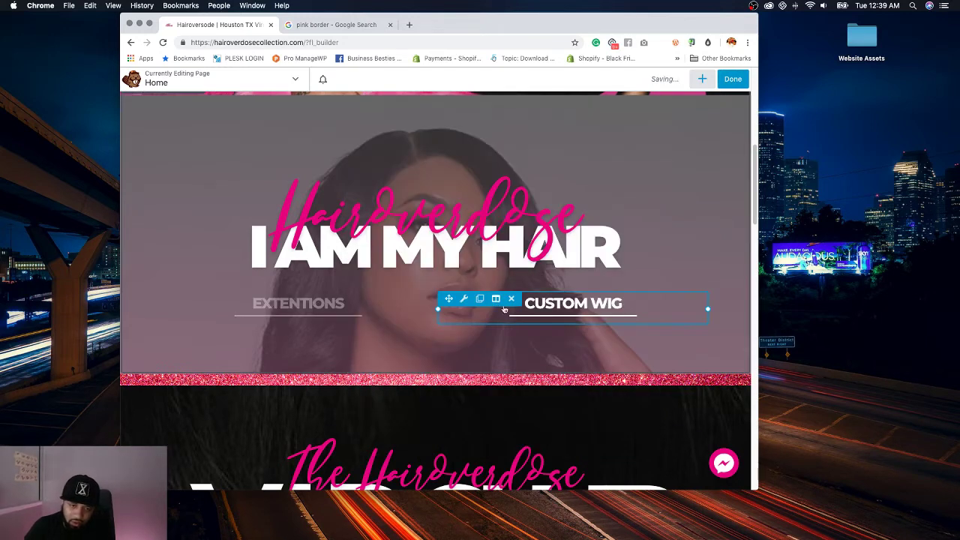
Step: Give the CUSTOM WIG info box in the second hero a Slide Right animation with a 0.25 second delay and save it
{"action": "left_click", "coordinate": [465, 302]}
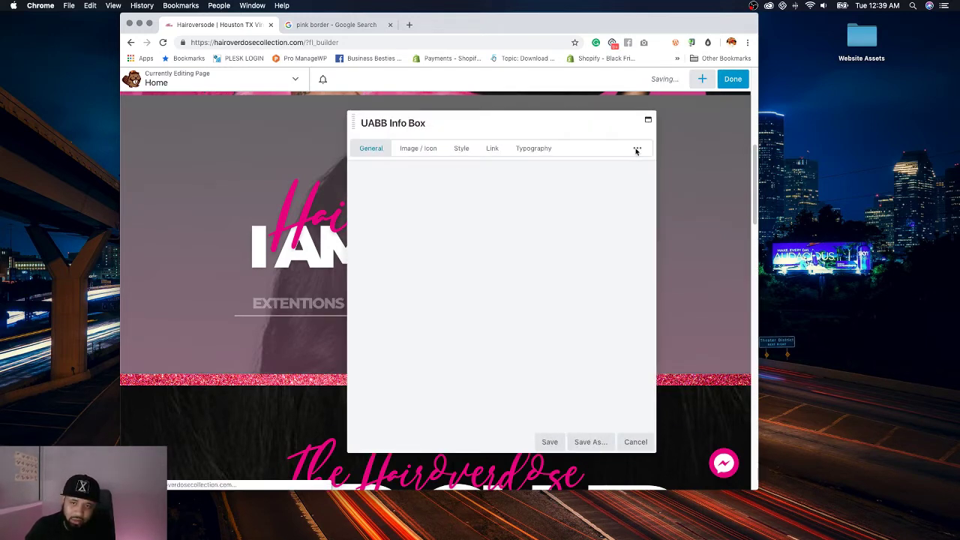
{"action": "left_click", "coordinate": [639, 149]}
{"action": "left_click", "coordinate": [576, 180]}
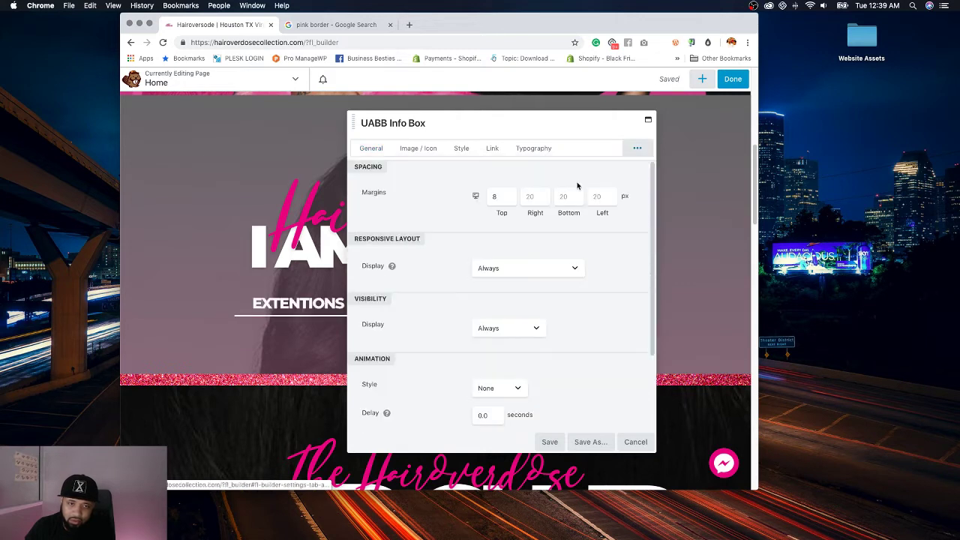
{"action": "scroll", "coordinate": [551, 395], "scroll_direction": "down", "scroll_amount": 3}
{"action": "left_click", "coordinate": [498, 301]}
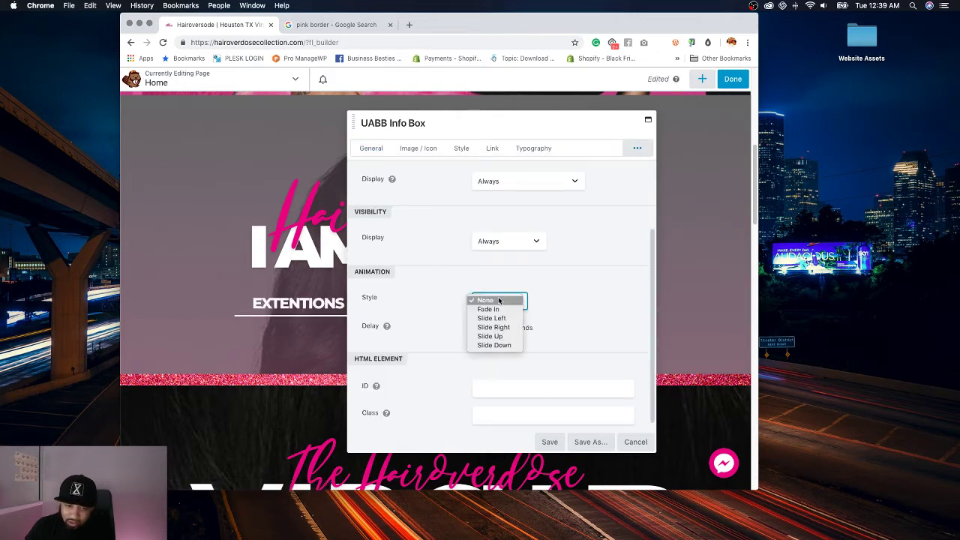
{"action": "left_click", "coordinate": [485, 327]}
{"action": "left_click", "coordinate": [486, 328]}
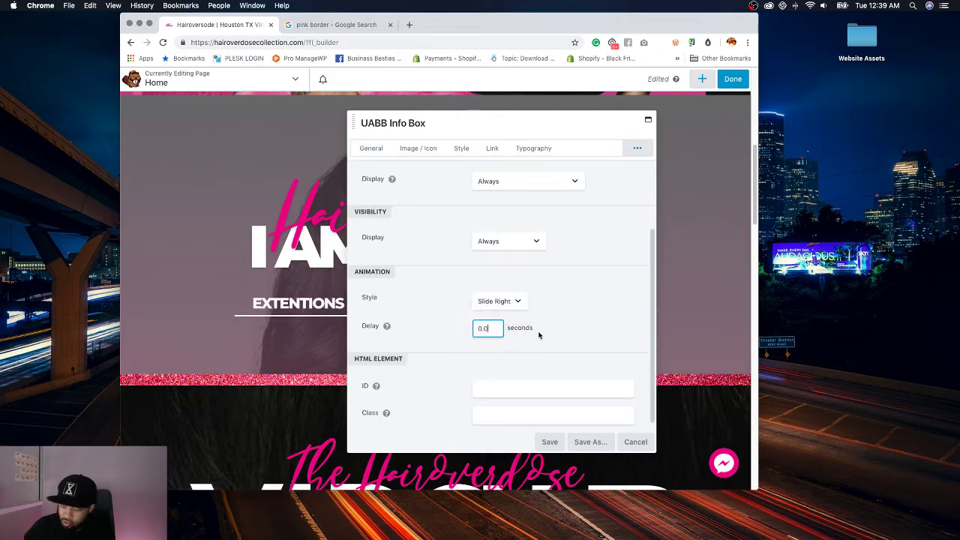
{"action": "key", "text": "BackSpace"}
{"action": "key", "text": "BackSpace"}
{"action": "type", "text": ".25"}
{"action": "left_click", "coordinate": [550, 442]}
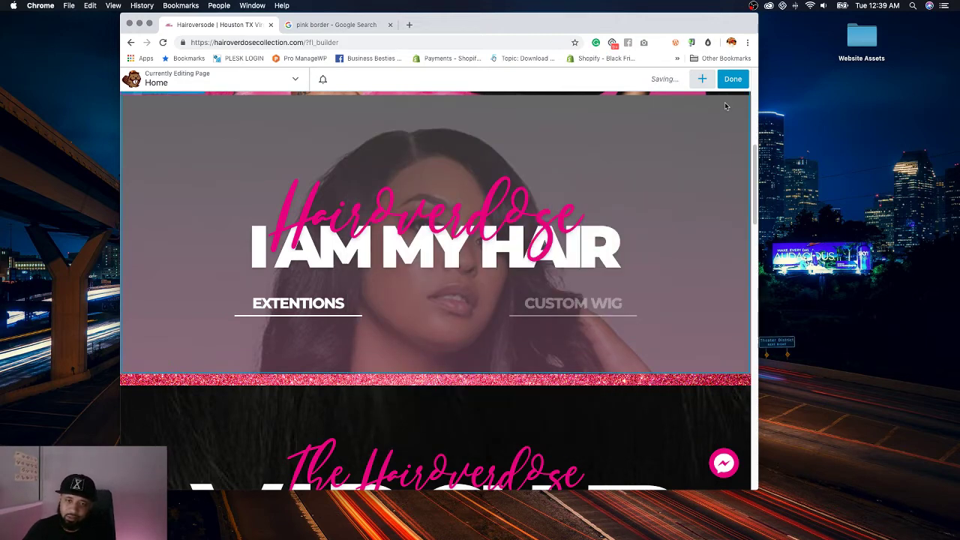
Step: Set the bottom margin of the VIP Club title image to 0 px
{"action": "scroll", "coordinate": [214, 228], "scroll_direction": "down", "scroll_amount": 3}
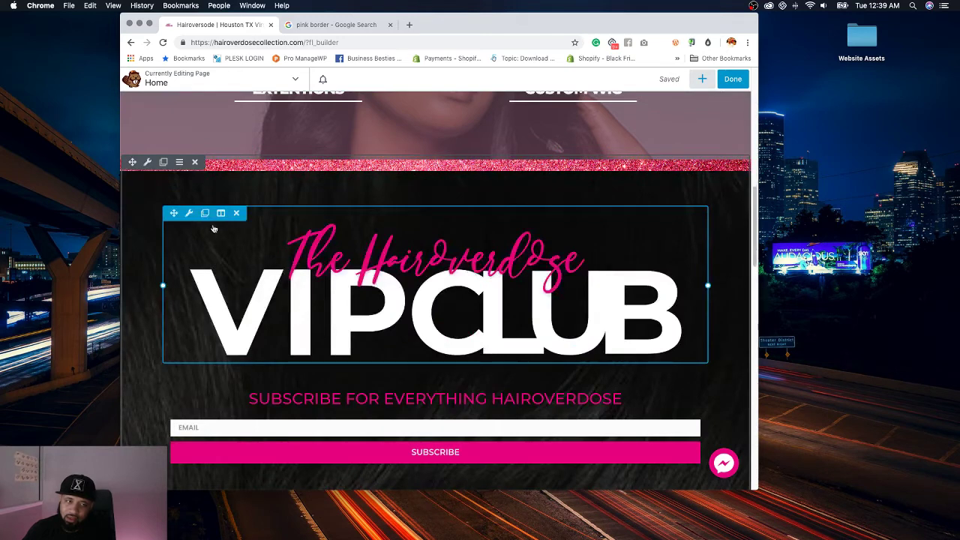
{"action": "left_click", "coordinate": [189, 213]}
{"action": "left_click", "coordinate": [497, 150]}
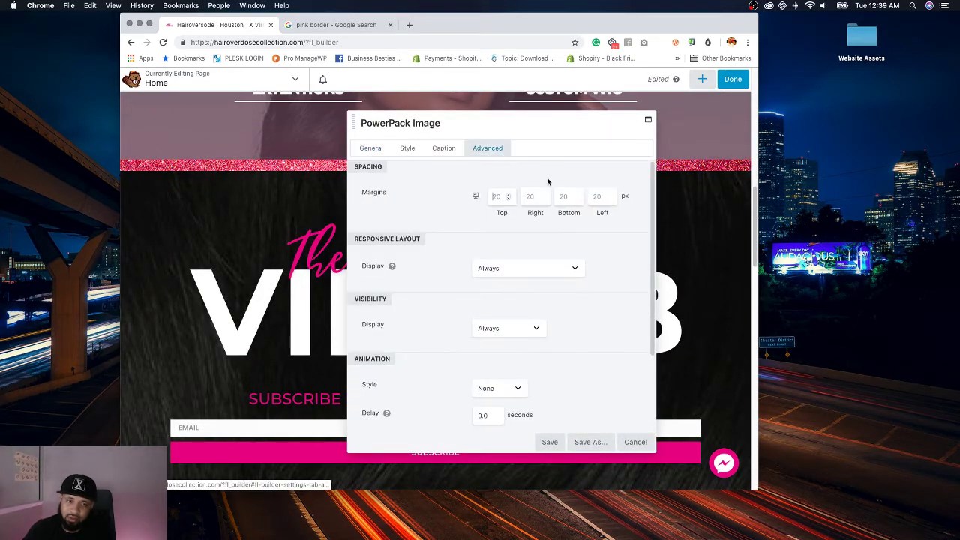
{"action": "left_click", "coordinate": [564, 197]}
{"action": "type", "text": "0"}
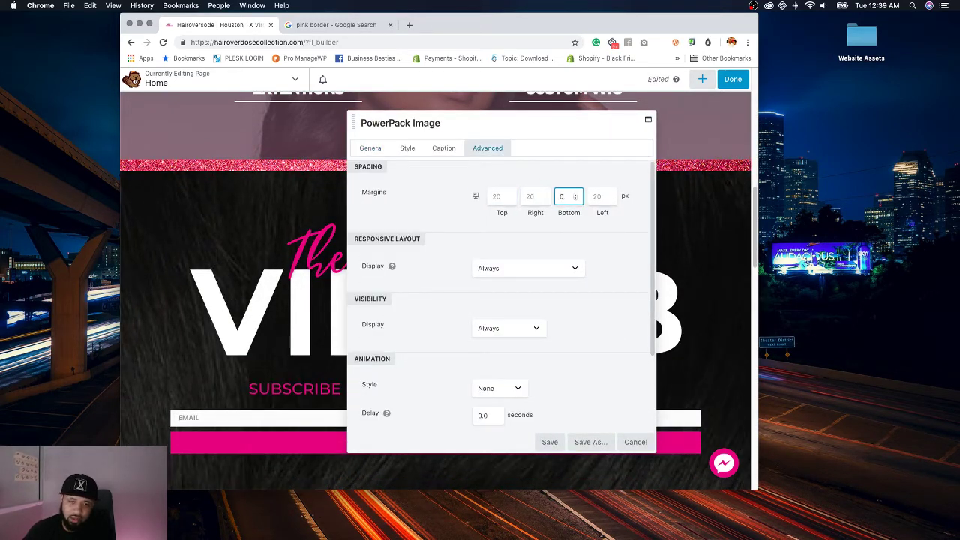
Step: Give the VIP Club title image a Slide Down animation with a 0.25 second delay and save its settings
{"action": "scroll", "coordinate": [606, 299], "scroll_direction": "down", "scroll_amount": 1}
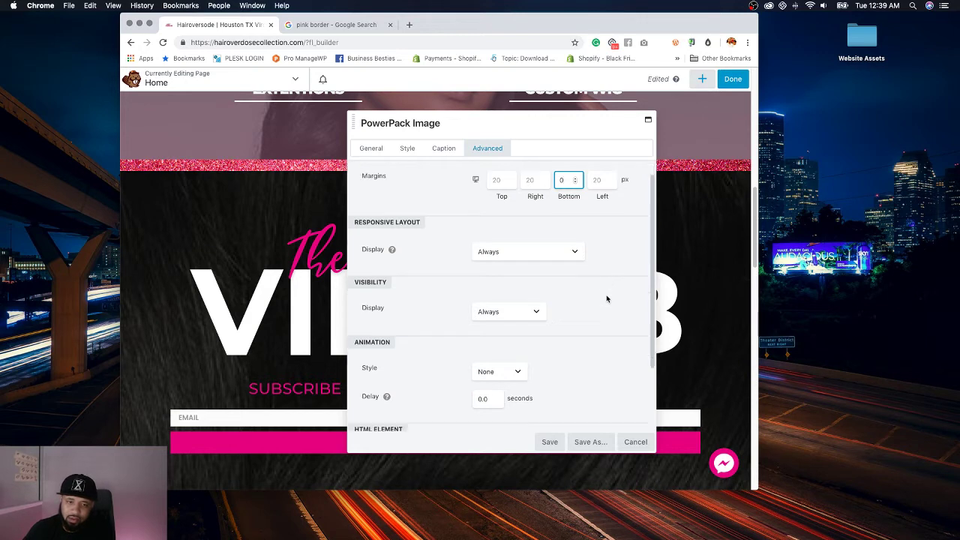
{"action": "scroll", "coordinate": [526, 353], "scroll_direction": "down", "scroll_amount": 1}
{"action": "left_click", "coordinate": [496, 354]}
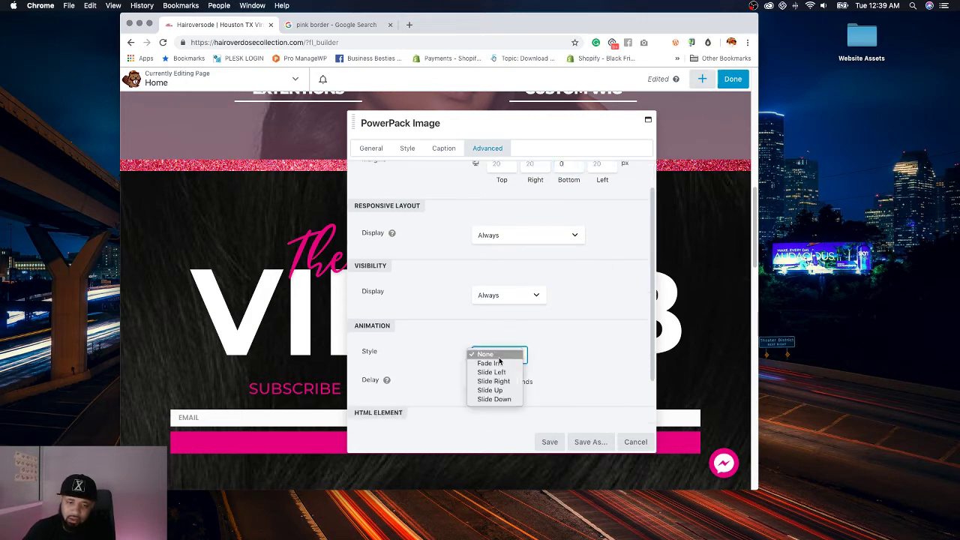
{"action": "key", "text": "Escape"}
{"action": "left_click", "coordinate": [501, 397]}
{"action": "double_click", "coordinate": [496, 381]}
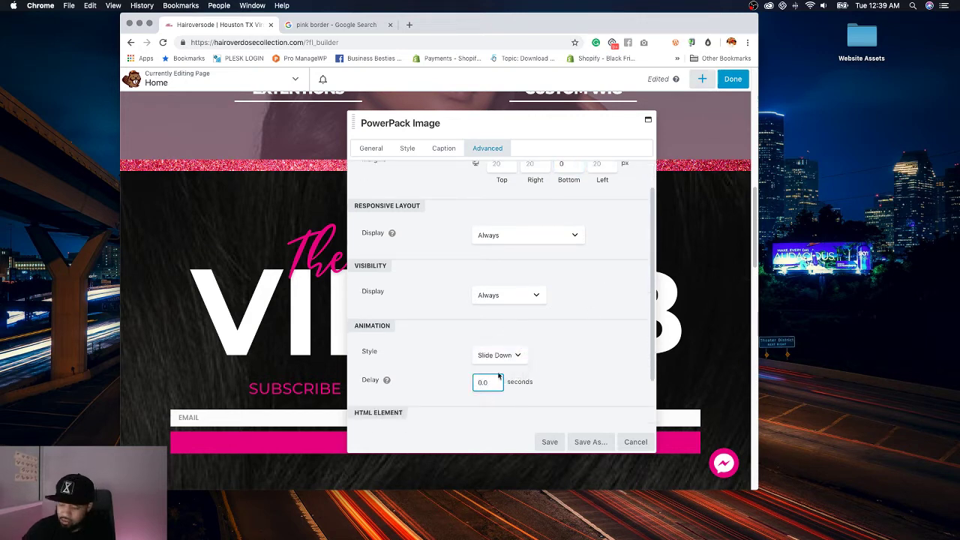
{"action": "type", "text": "0.25"}
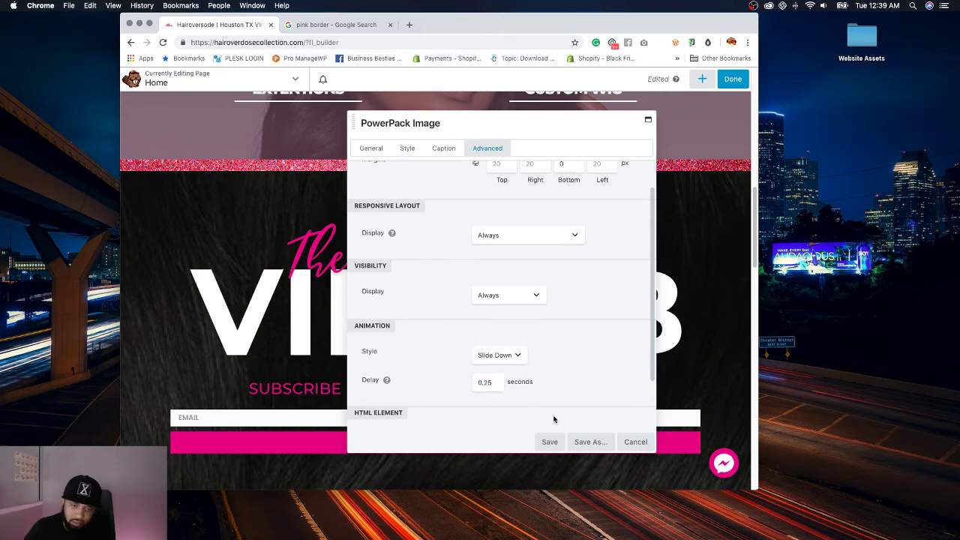
{"action": "left_click", "coordinate": [549, 441]}
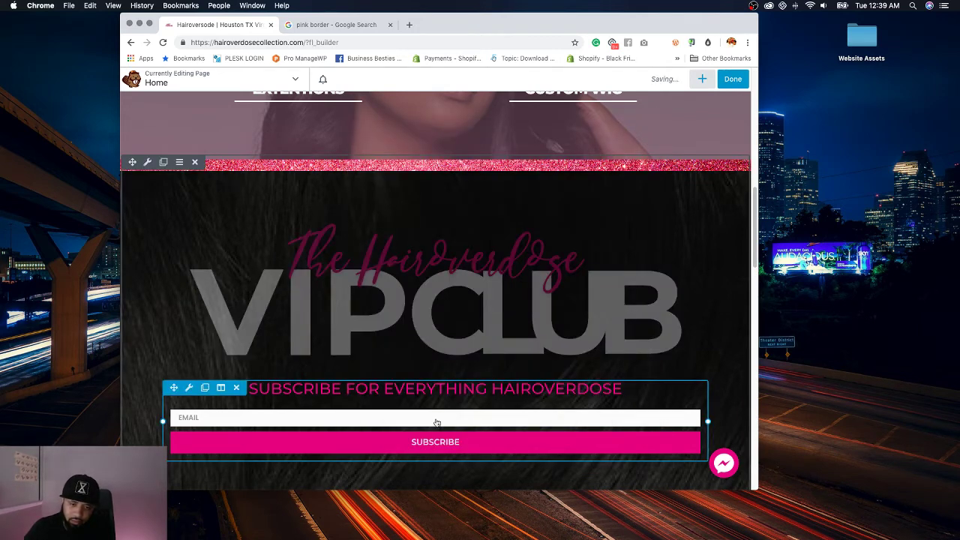
Step: Give the VIP Club subscription form a Slide Up animation with a 0.25 second delay and save it
{"action": "left_click", "coordinate": [189, 388]}
{"action": "left_click", "coordinate": [532, 147]}
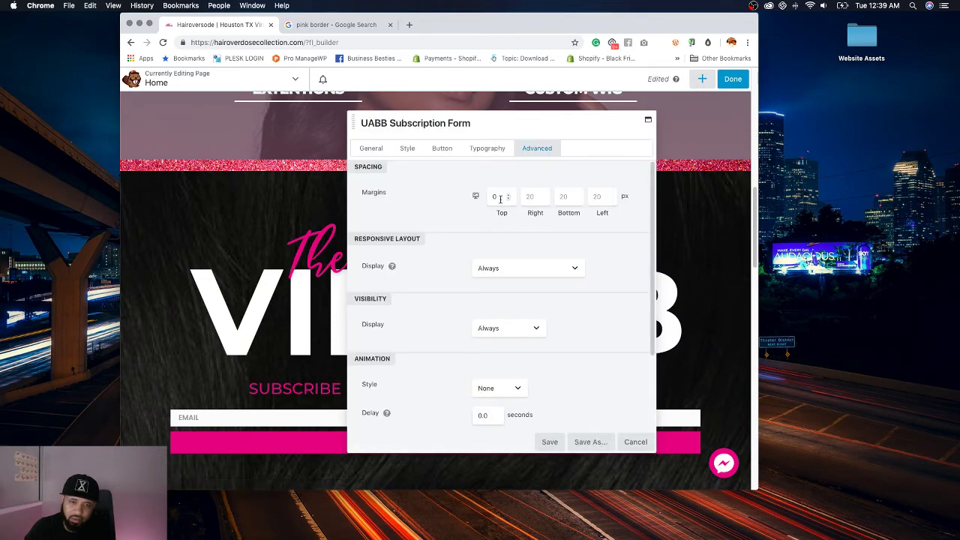
{"action": "scroll", "coordinate": [461, 301], "scroll_direction": "down", "scroll_amount": 2}
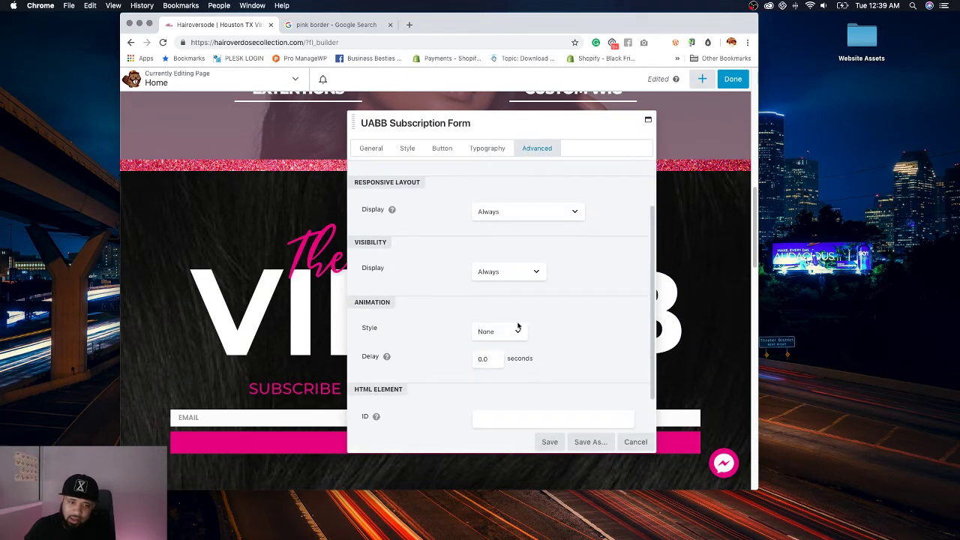
{"action": "left_click", "coordinate": [518, 326]}
{"action": "left_click", "coordinate": [489, 366]}
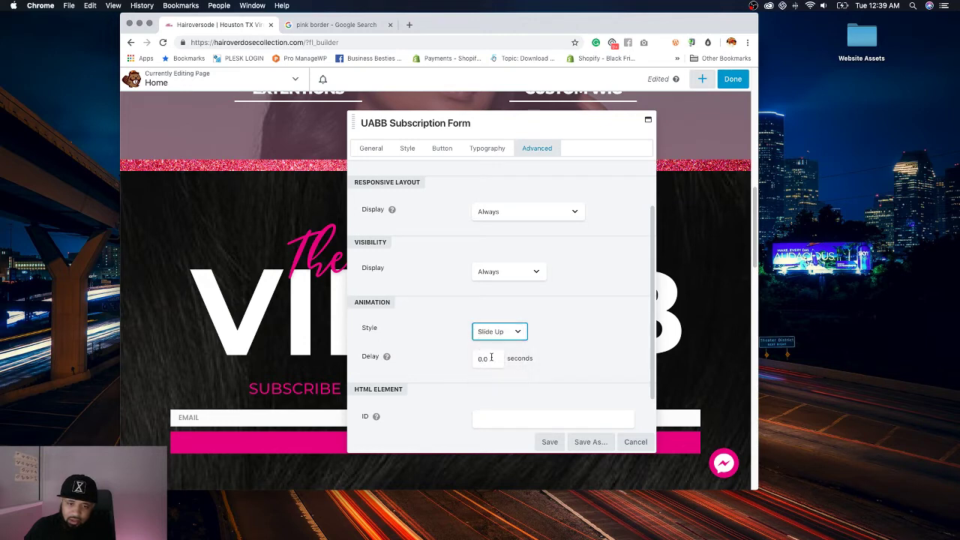
{"action": "left_click", "coordinate": [492, 357]}
{"action": "type", "text": "0.25"}
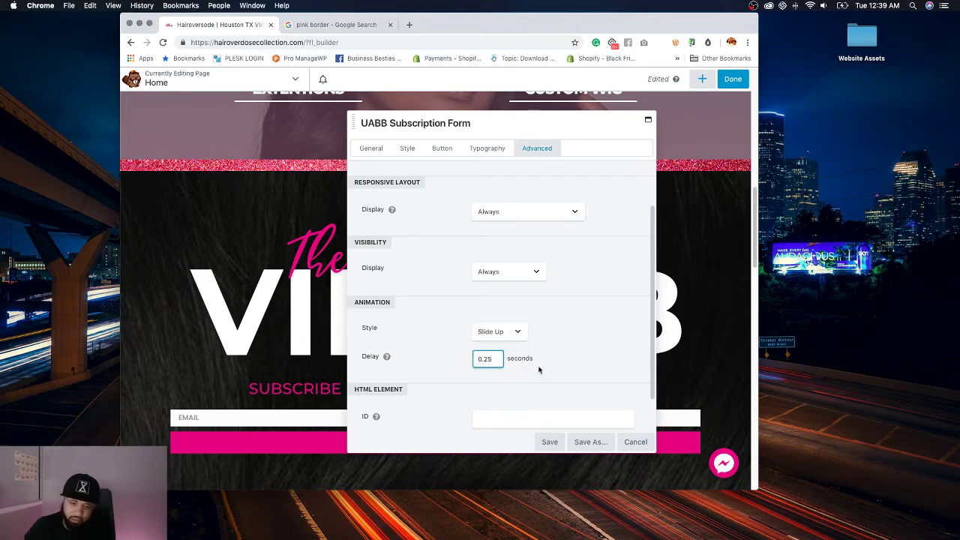
{"action": "left_click", "coordinate": [550, 442]}
Step: Give the Hairoverdose Extentions shop image below the VIP Club a Slide Right animation with a 0.25 second delay and save it
{"action": "scroll", "coordinate": [450, 314], "scroll_direction": "down", "scroll_amount": 5}
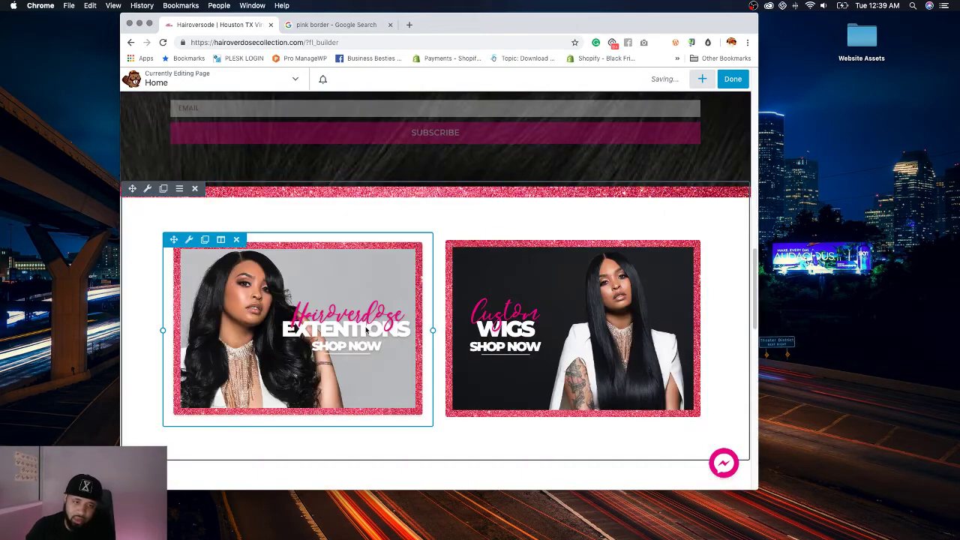
{"action": "left_click", "coordinate": [190, 241]}
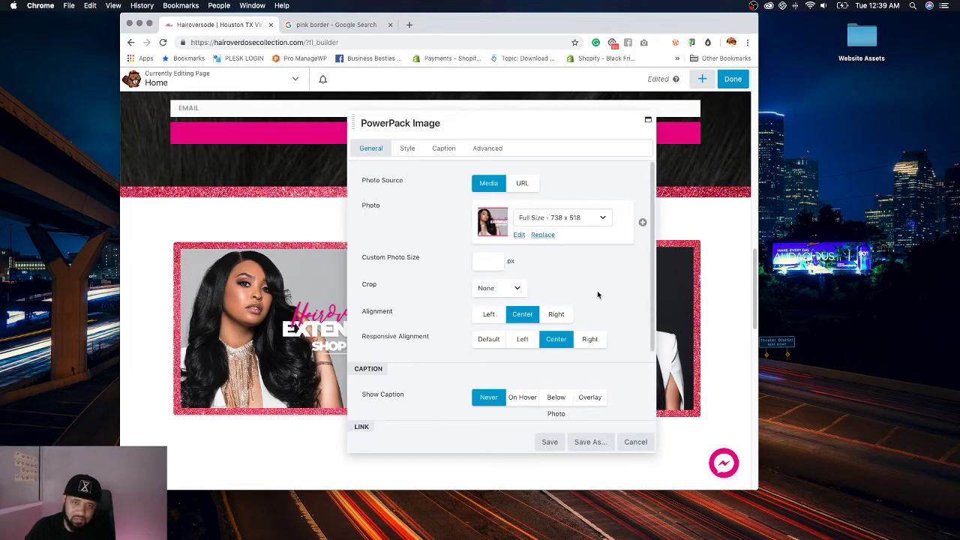
{"action": "left_click", "coordinate": [480, 148]}
{"action": "left_click", "coordinate": [513, 328]}
{"action": "left_click", "coordinate": [510, 327]}
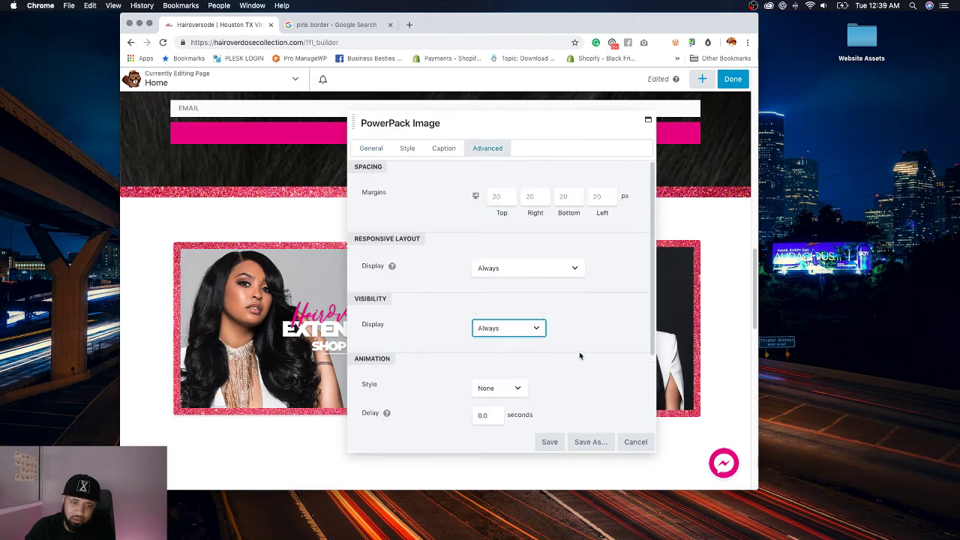
{"action": "scroll", "coordinate": [510, 330], "scroll_direction": "down", "scroll_amount": 1}
{"action": "left_click", "coordinate": [496, 367]}
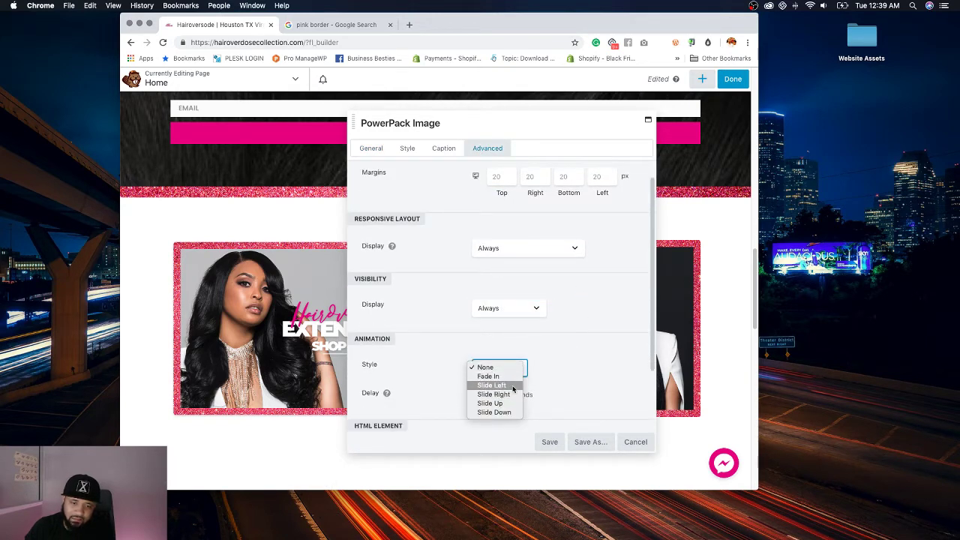
{"action": "left_click", "coordinate": [495, 394]}
{"action": "left_click", "coordinate": [496, 395]}
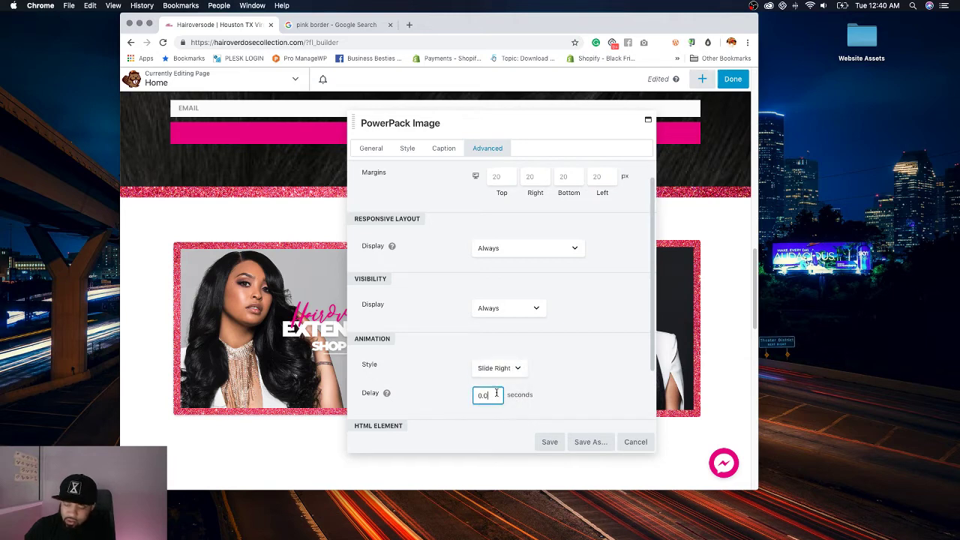
{"action": "key", "text": "BackSpace"}
{"action": "type", "text": "25"}
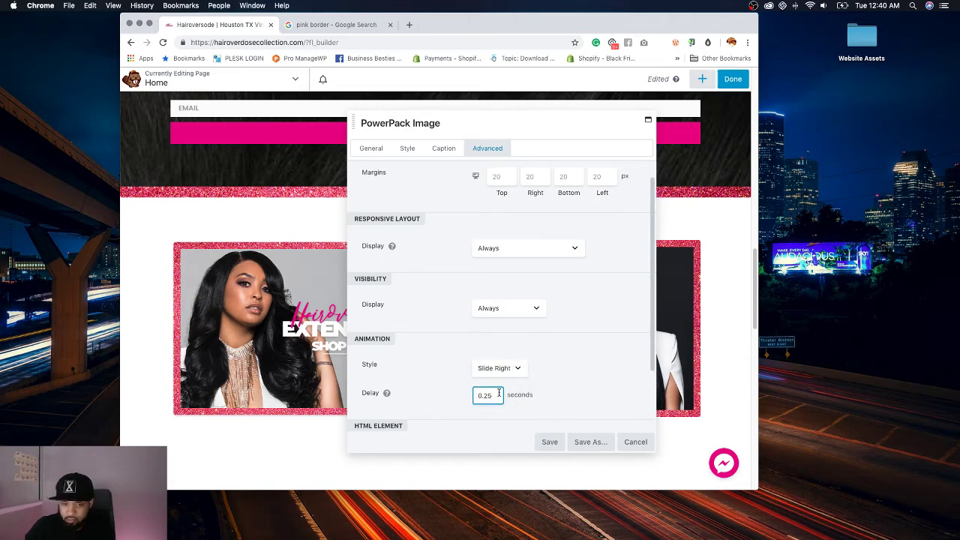
{"action": "left_click", "coordinate": [554, 444]}
Step: Give the Custom Wigs shop image a Slide Left animation with a 0.25 second delay and save it
{"action": "left_click", "coordinate": [461, 246]}
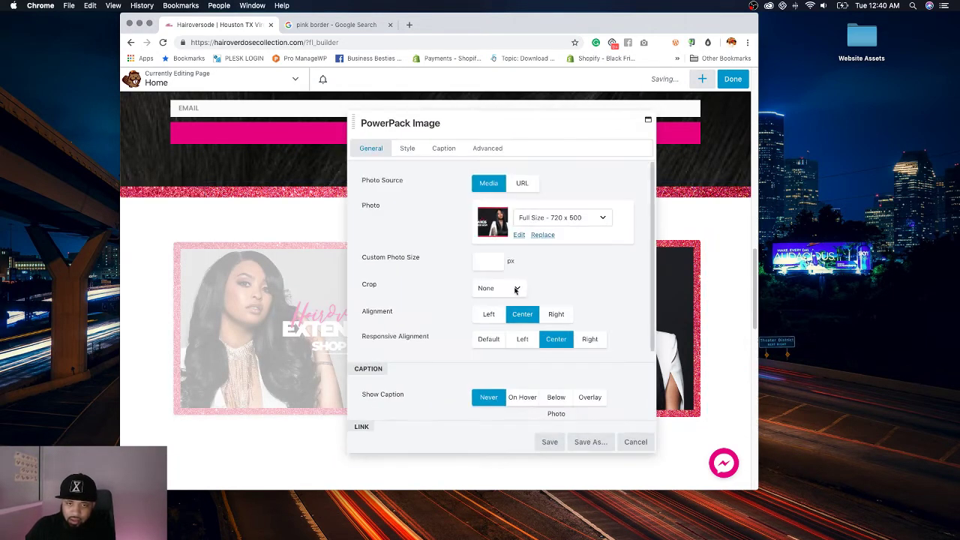
{"action": "left_click", "coordinate": [487, 149]}
{"action": "scroll", "coordinate": [584, 348], "scroll_direction": "down", "scroll_amount": 2}
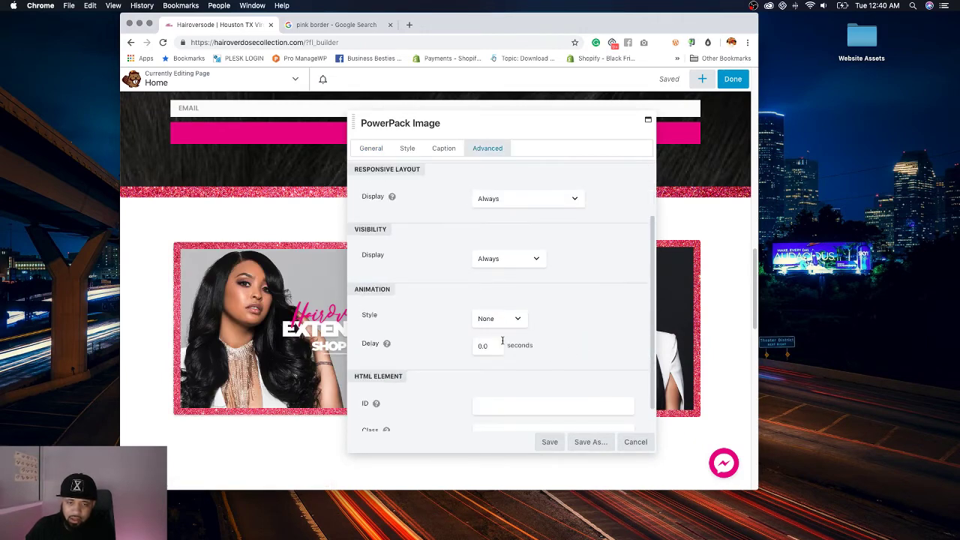
{"action": "left_click", "coordinate": [498, 319]}
{"action": "left_click", "coordinate": [498, 336]}
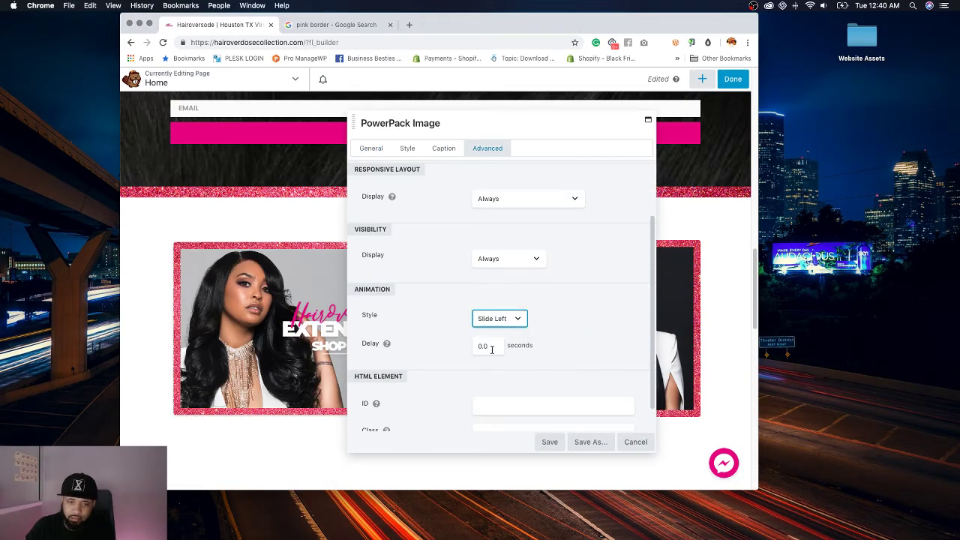
{"action": "double_click", "coordinate": [486, 346]}
{"action": "type", "text": "0.25"}
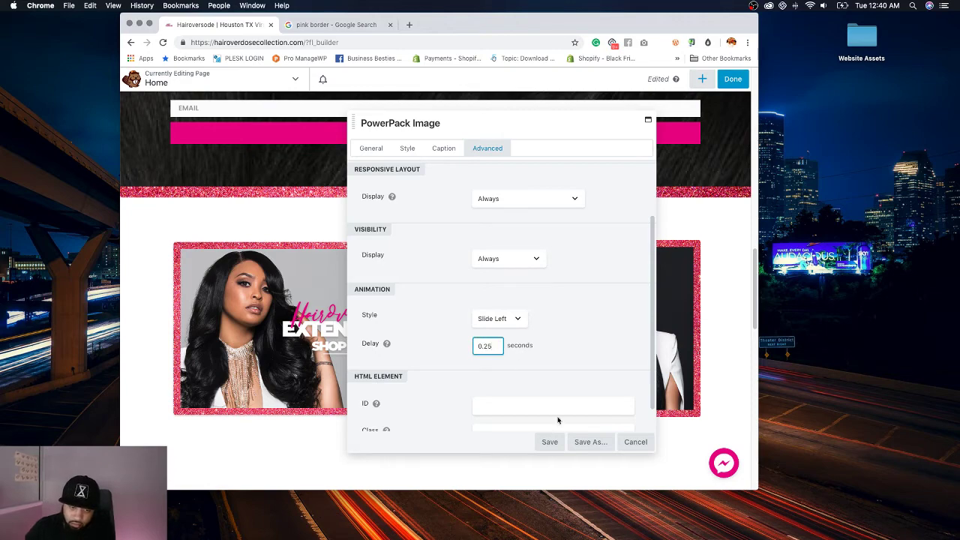
{"action": "left_click", "coordinate": [550, 441]}
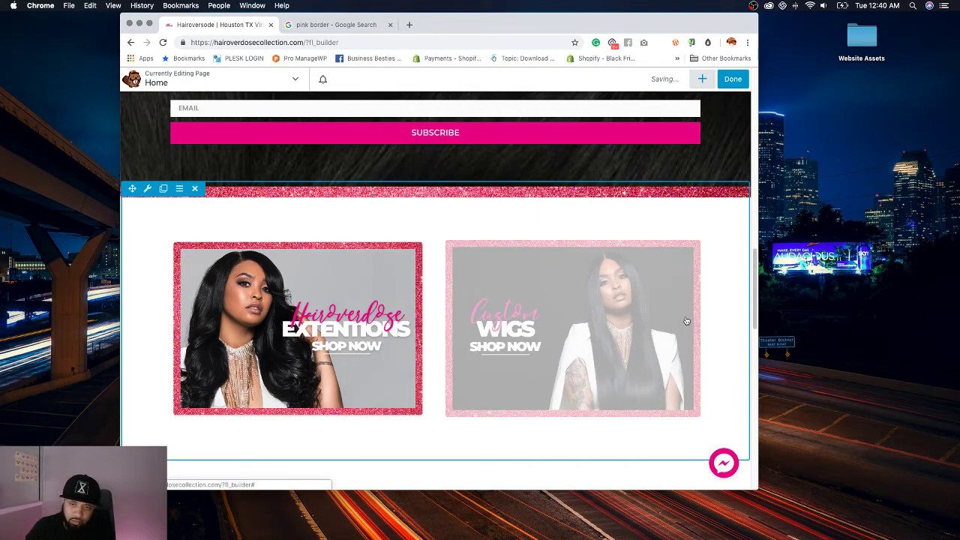
Step: Look over the remaining sections down to the footer, then finish editing and publish the home page
{"action": "scroll", "coordinate": [599, 285], "scroll_direction": "down", "scroll_amount": 10}
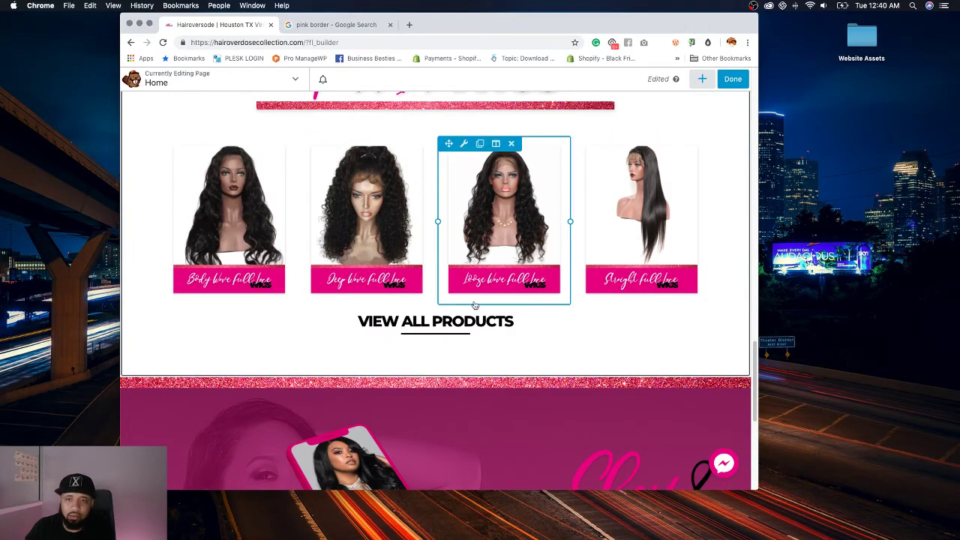
{"action": "scroll", "coordinate": [479, 308], "scroll_direction": "down", "scroll_amount": 4}
{"action": "scroll", "coordinate": [478, 307], "scroll_direction": "down", "scroll_amount": 4}
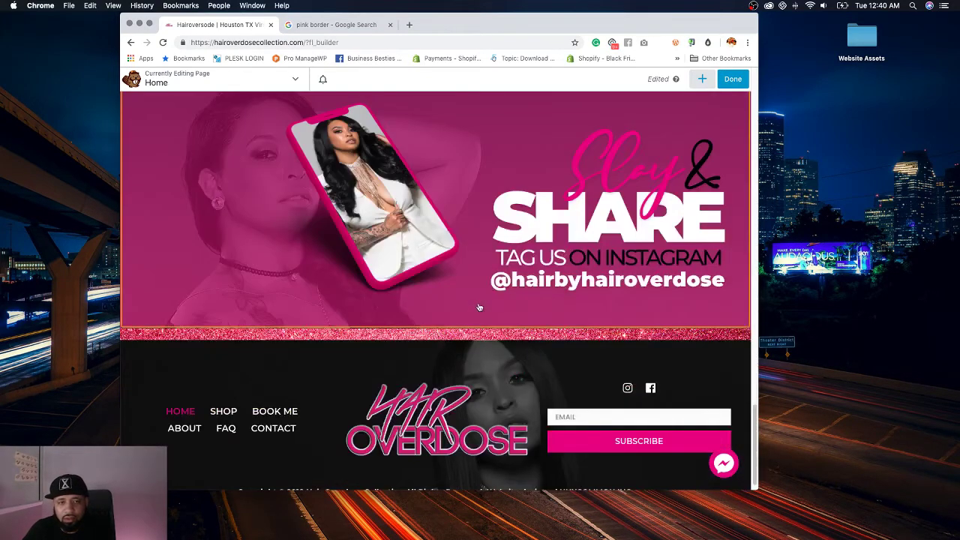
{"action": "scroll", "coordinate": [478, 307], "scroll_direction": "up", "scroll_amount": 2}
{"action": "scroll", "coordinate": [585, 240], "scroll_direction": "up", "scroll_amount": 20}
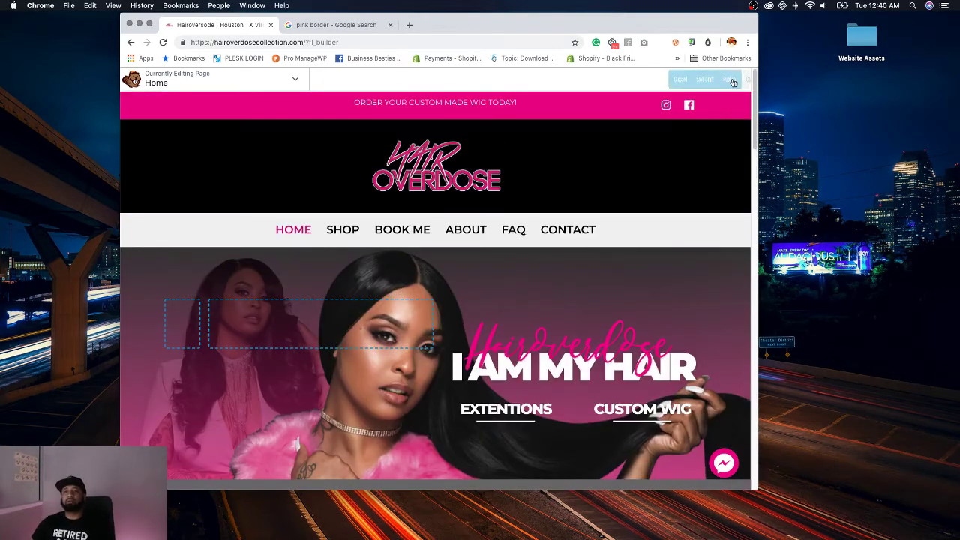
{"action": "left_click", "coordinate": [731, 80]}
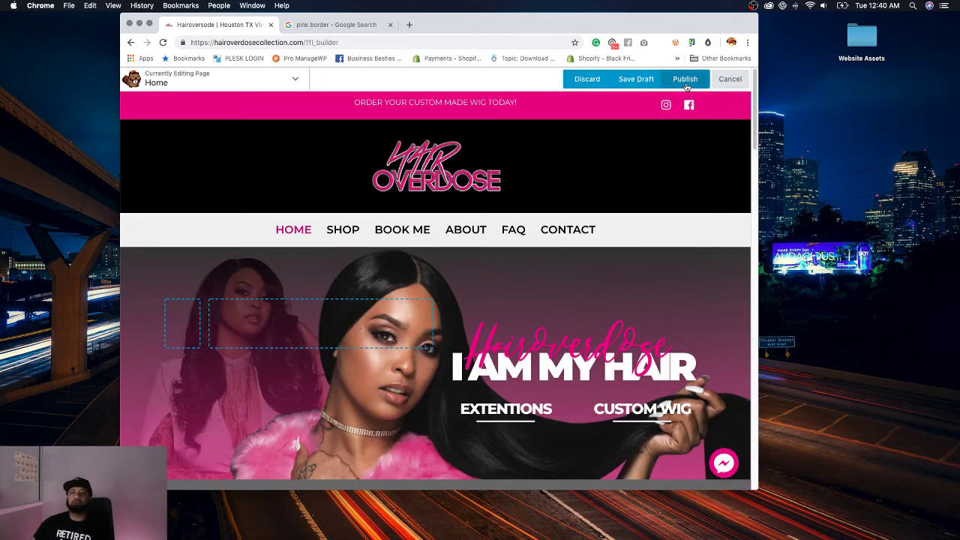
{"action": "left_click", "coordinate": [686, 78]}
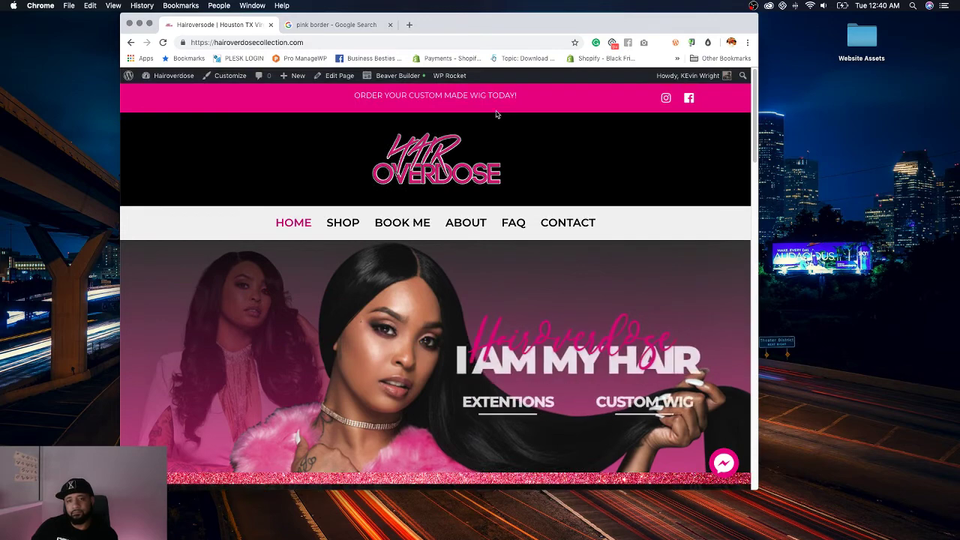
Step: Look over the published home page at desktop width, from the hero through the Slay & Share section
{"action": "scroll", "coordinate": [690, 163], "scroll_direction": "down", "scroll_amount": 1}
{"action": "scroll", "coordinate": [692, 163], "scroll_direction": "down", "scroll_amount": 5}
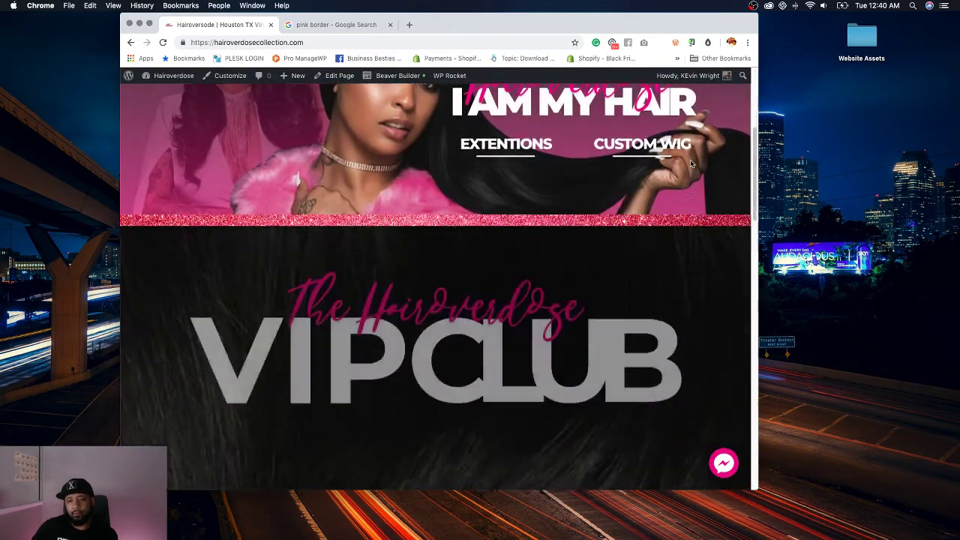
{"action": "scroll", "coordinate": [691, 163], "scroll_direction": "down", "scroll_amount": 8}
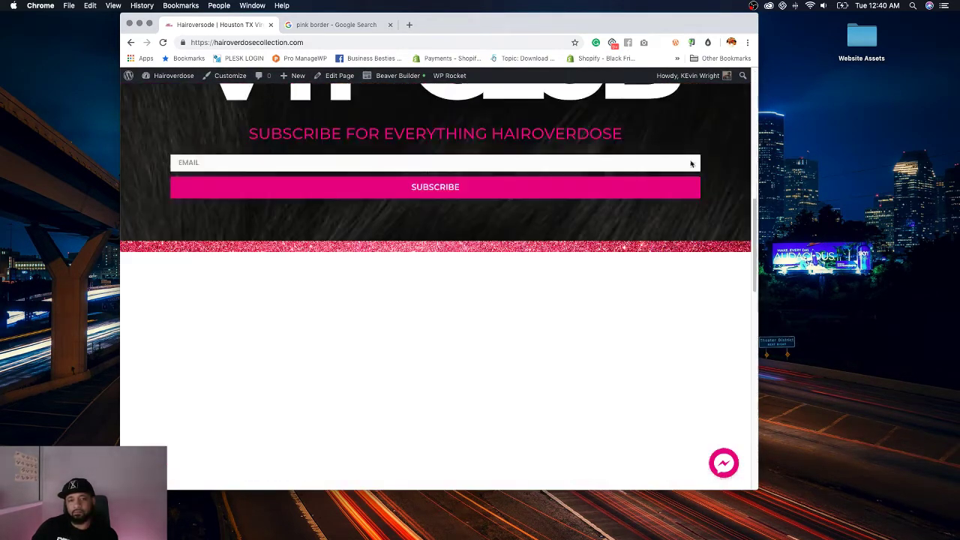
{"action": "scroll", "coordinate": [692, 164], "scroll_direction": "down", "scroll_amount": 10}
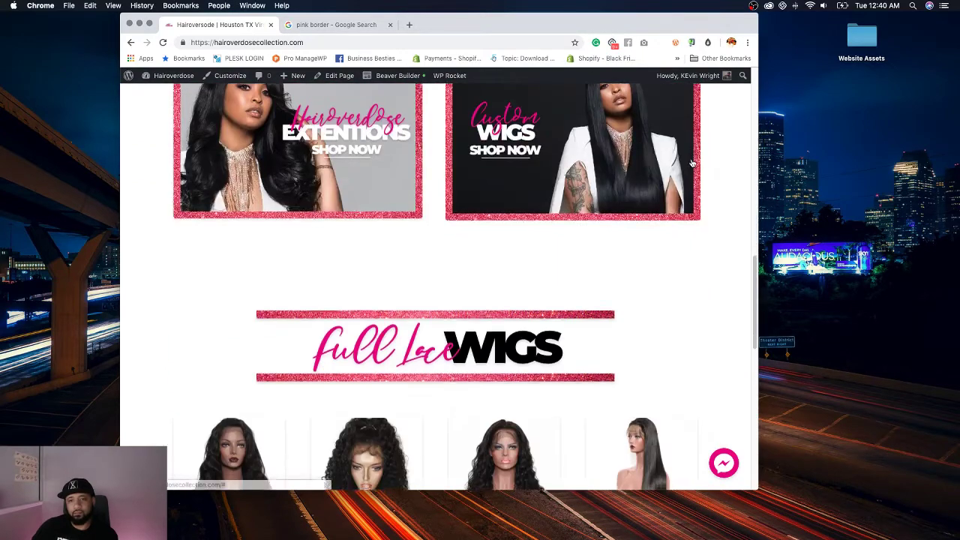
{"action": "scroll", "coordinate": [691, 164], "scroll_direction": "down", "scroll_amount": 3}
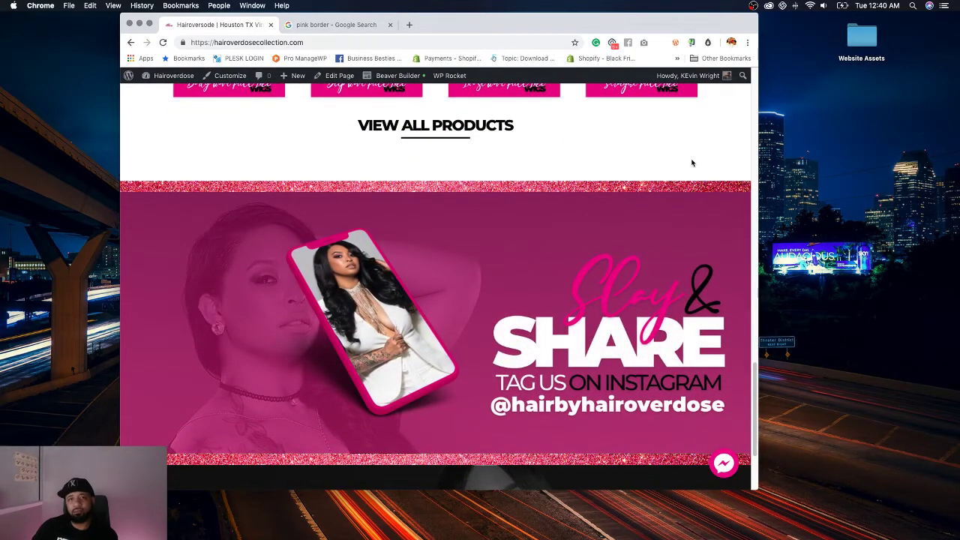
{"action": "scroll", "coordinate": [691, 163], "scroll_direction": "down", "scroll_amount": 3}
{"action": "left_click", "coordinate": [691, 164]}
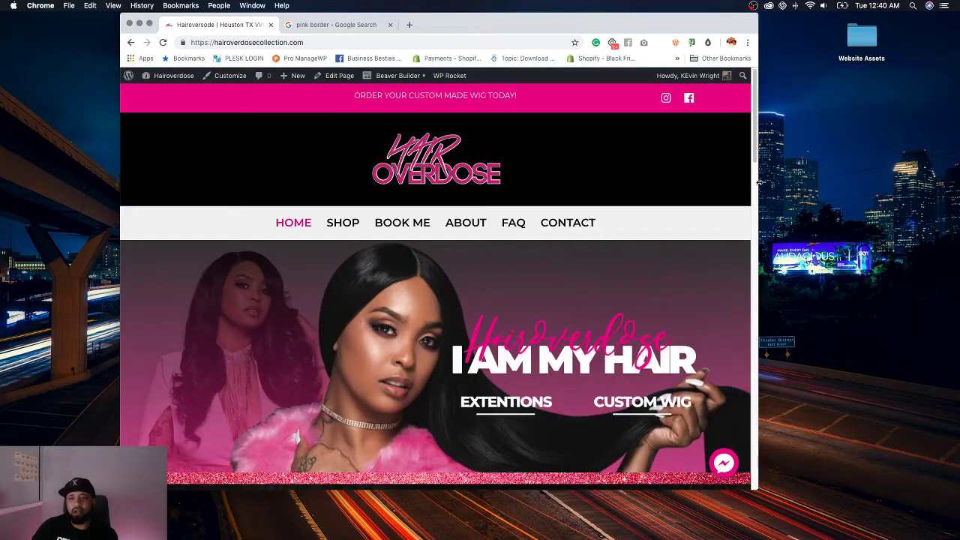
Step: Narrow the browser window to phone width, reload the home page and check its mobile layout down to the footer
{"action": "left_click_drag", "start_coordinate": [758, 183], "coordinate": [304, 206]}
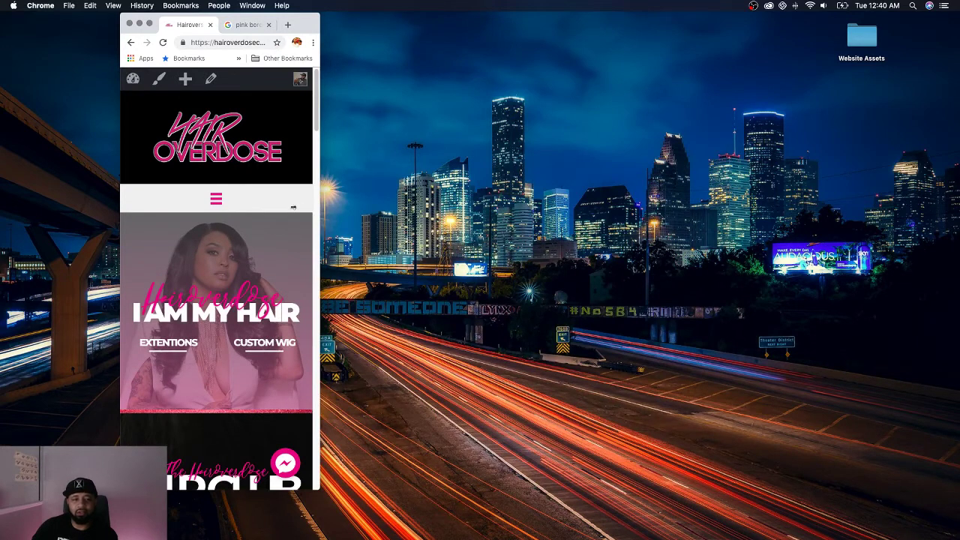
{"action": "left_click", "coordinate": [163, 42]}
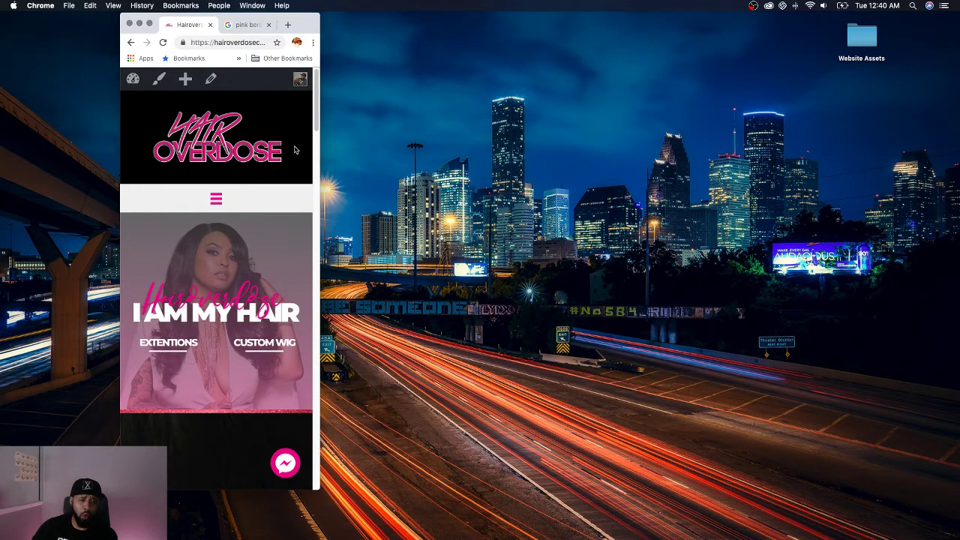
{"action": "scroll", "coordinate": [295, 150], "scroll_direction": "down", "scroll_amount": 6}
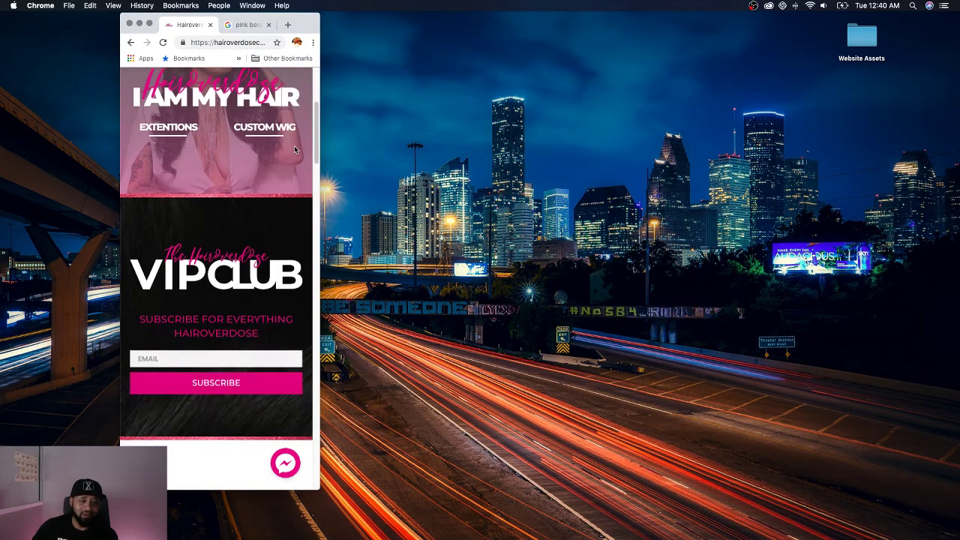
{"action": "scroll", "coordinate": [294, 150], "scroll_direction": "down", "scroll_amount": 10}
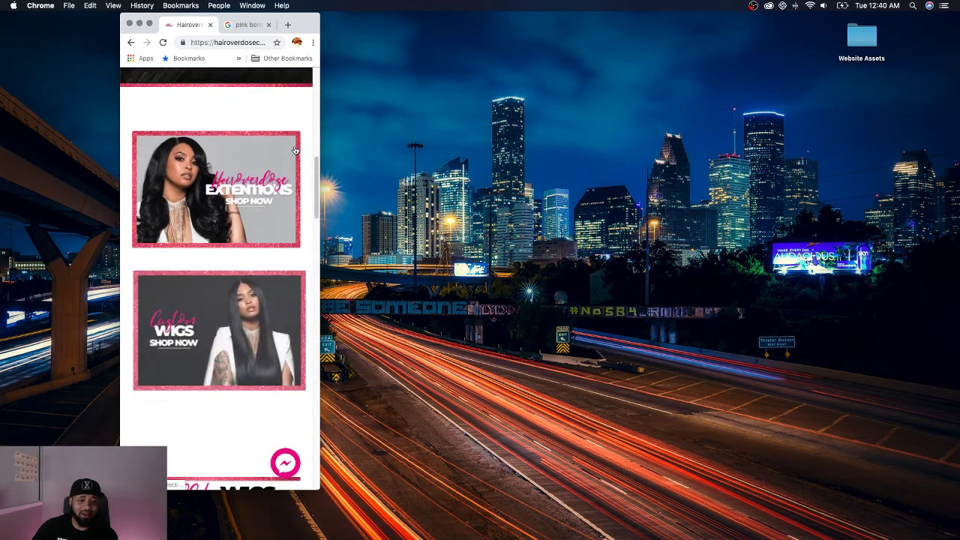
{"action": "scroll", "coordinate": [294, 150], "scroll_direction": "down", "scroll_amount": 10}
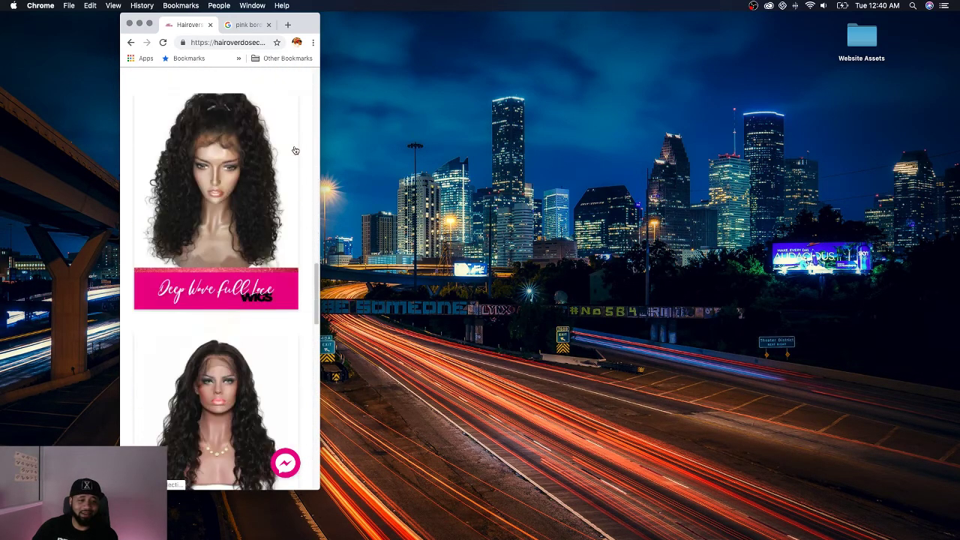
{"action": "scroll", "coordinate": [295, 150], "scroll_direction": "down", "scroll_amount": 10}
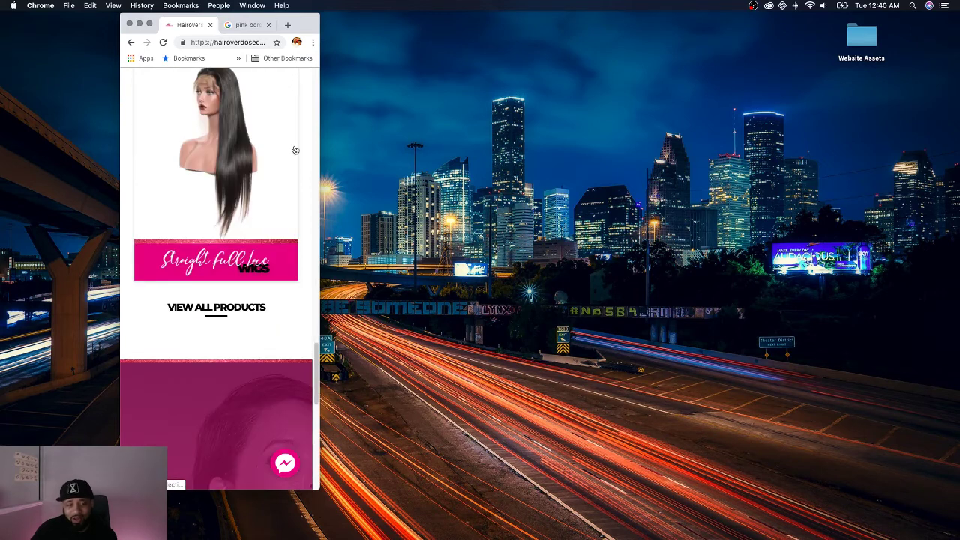
{"action": "scroll", "coordinate": [295, 150], "scroll_direction": "down", "scroll_amount": 1}
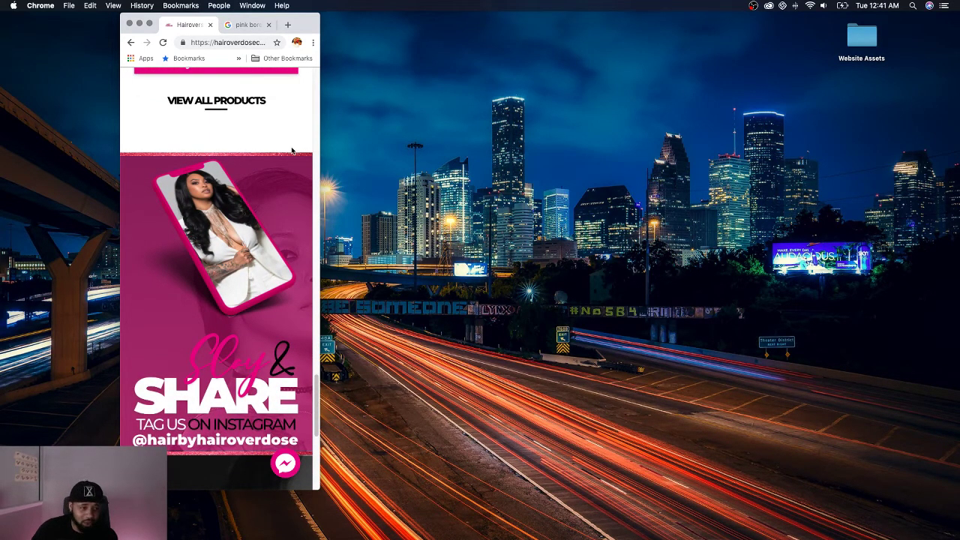
{"action": "scroll", "coordinate": [290, 150], "scroll_direction": "down", "scroll_amount": 1}
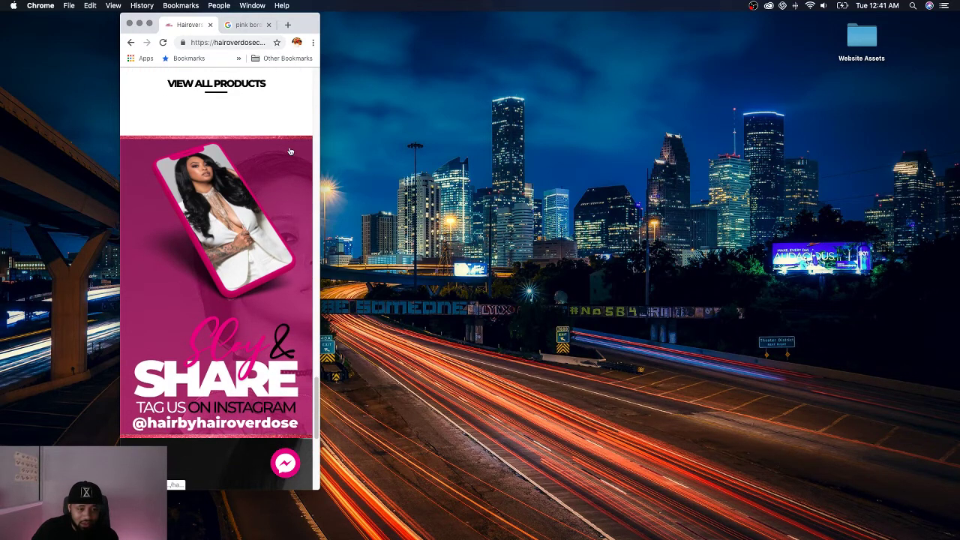
{"action": "scroll", "coordinate": [289, 151], "scroll_direction": "down", "scroll_amount": 6}
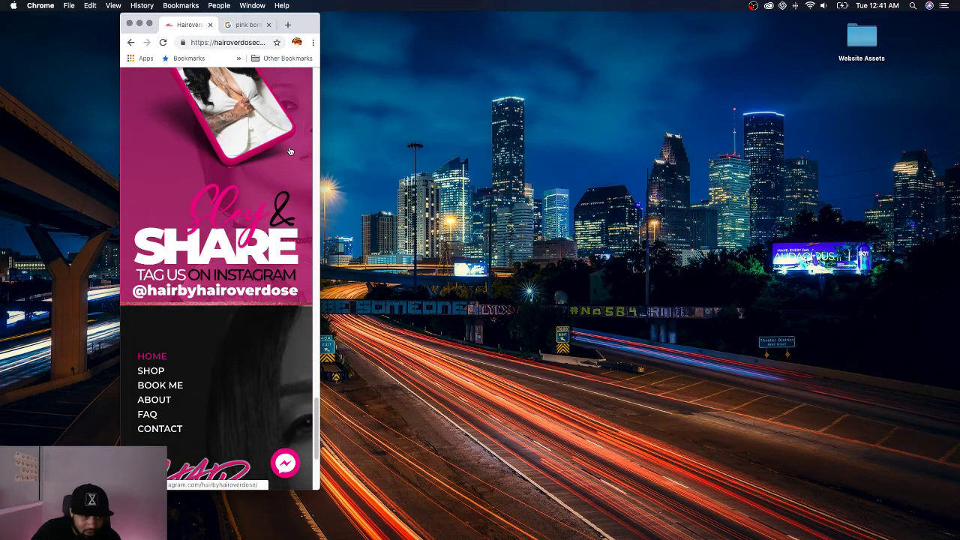
{"action": "scroll", "coordinate": [289, 151], "scroll_direction": "down", "scroll_amount": 6}
{"action": "scroll", "coordinate": [290, 150], "scroll_direction": "down", "scroll_amount": 2}
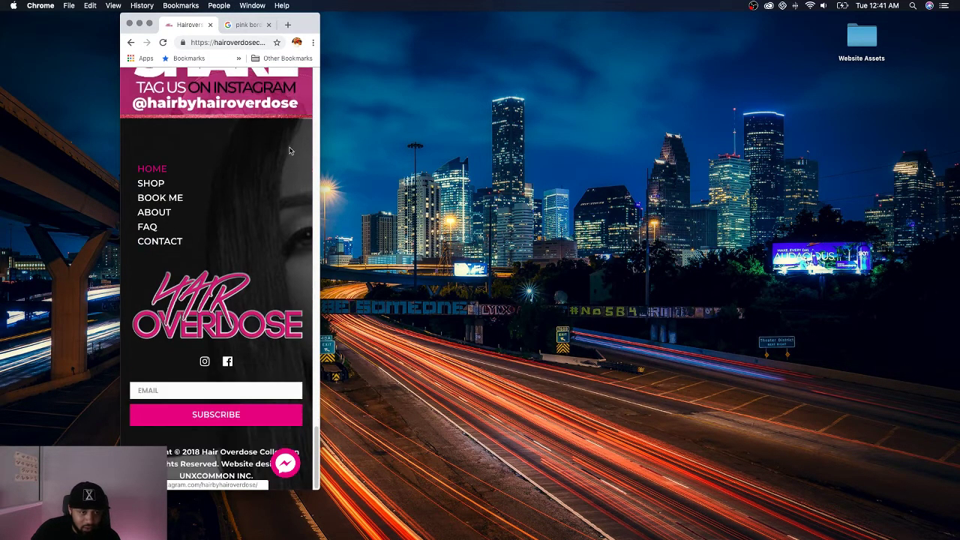
Step: Recheck the mobile layout from the header to the footer, including the end of the Slay & Share section
{"action": "scroll", "coordinate": [296, 153], "scroll_direction": "up", "scroll_amount": 20}
{"action": "scroll", "coordinate": [302, 156], "scroll_direction": "up", "scroll_amount": 5}
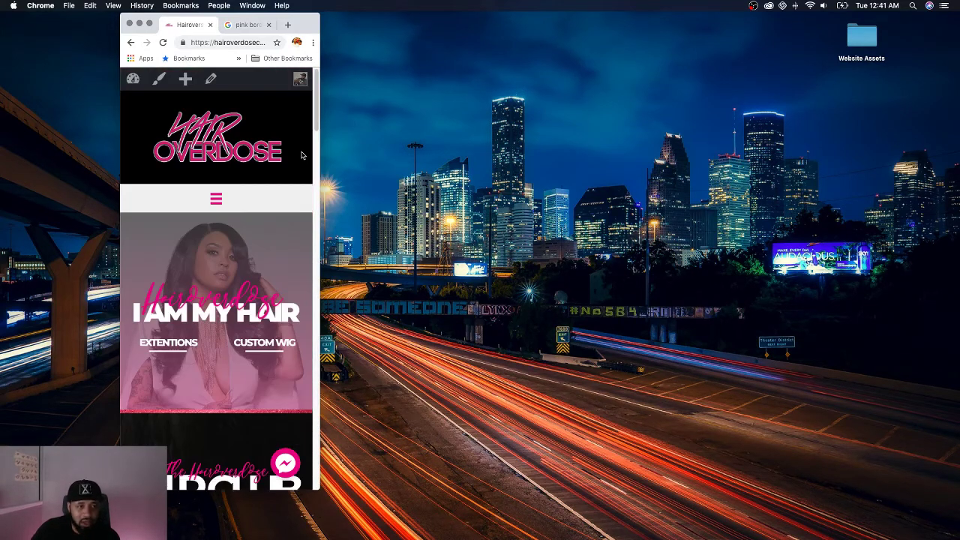
{"action": "left_click", "coordinate": [322, 154]}
{"action": "scroll", "coordinate": [291, 166], "scroll_direction": "down", "scroll_amount": 20}
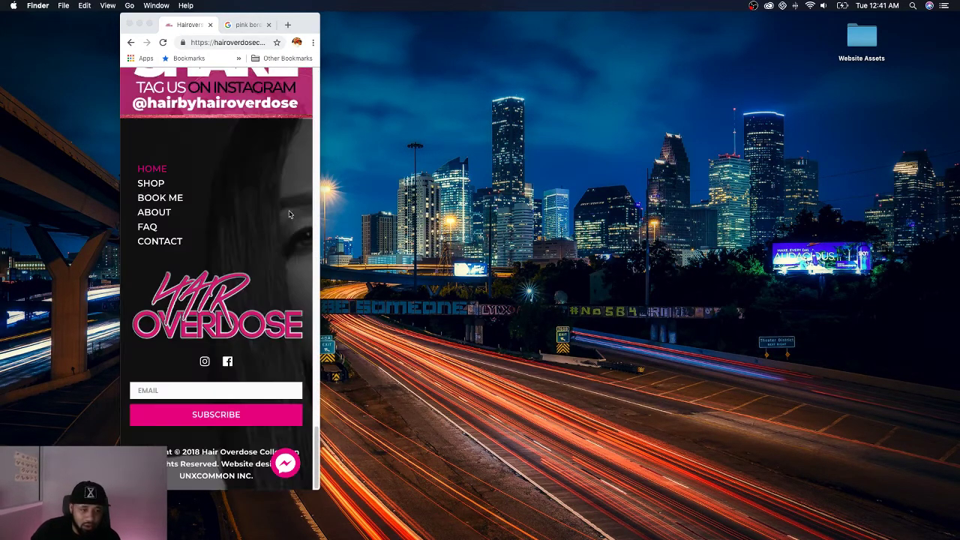
{"action": "scroll", "coordinate": [299, 279], "scroll_direction": "up", "scroll_amount": 3}
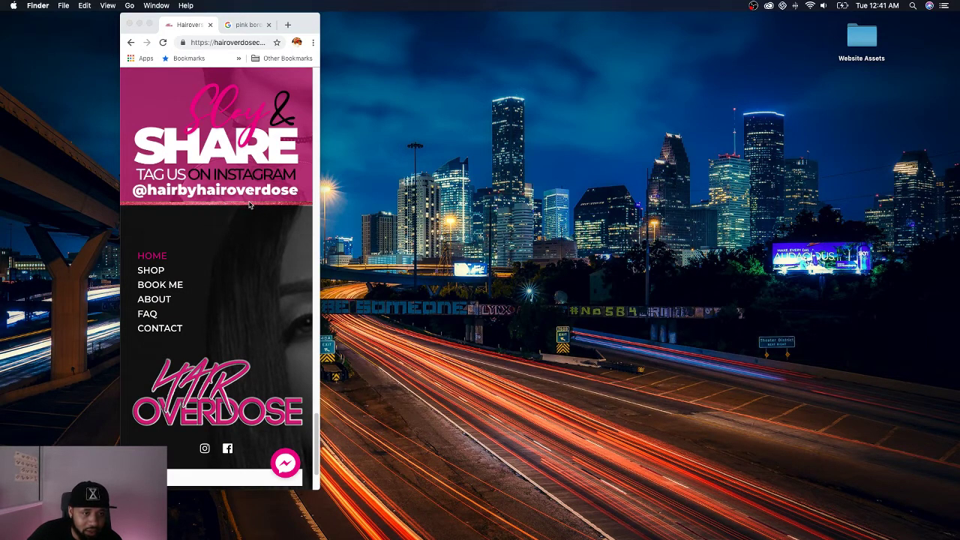
Step: Widen the browser window back to desktop width and examine the Slay & Share section background and the footer
{"action": "left_click_drag", "start_coordinate": [320, 204], "coordinate": [824, 204]}
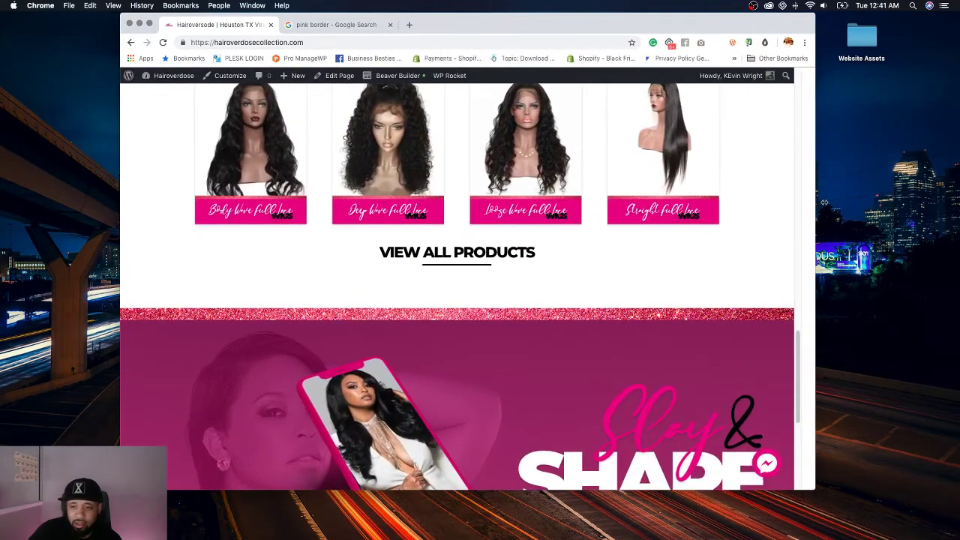
{"action": "scroll", "coordinate": [388, 348], "scroll_direction": "down", "scroll_amount": 10}
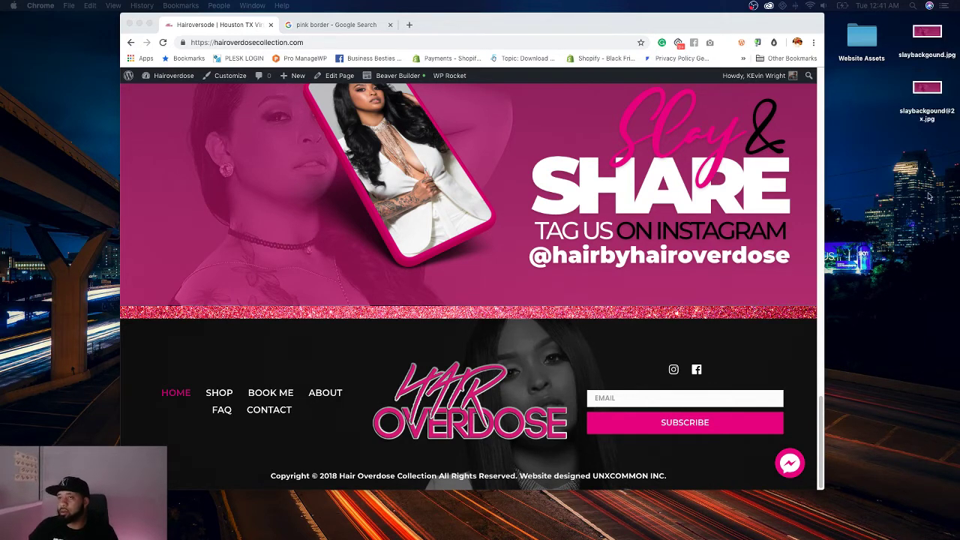
{"action": "left_click", "coordinate": [264, 221]}
{"action": "scroll", "coordinate": [264, 221], "scroll_direction": "up", "scroll_amount": 1}
{"action": "scroll", "coordinate": [225, 187], "scroll_direction": "up", "scroll_amount": 5}
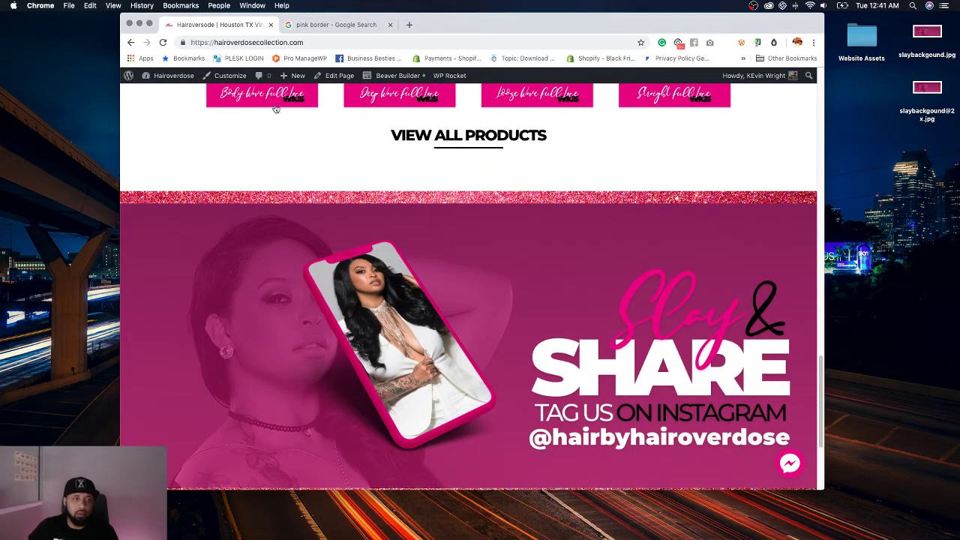
{"action": "scroll", "coordinate": [313, 107], "scroll_direction": "down", "scroll_amount": 1}
{"action": "mouse_move", "coordinate": [397, 78]}
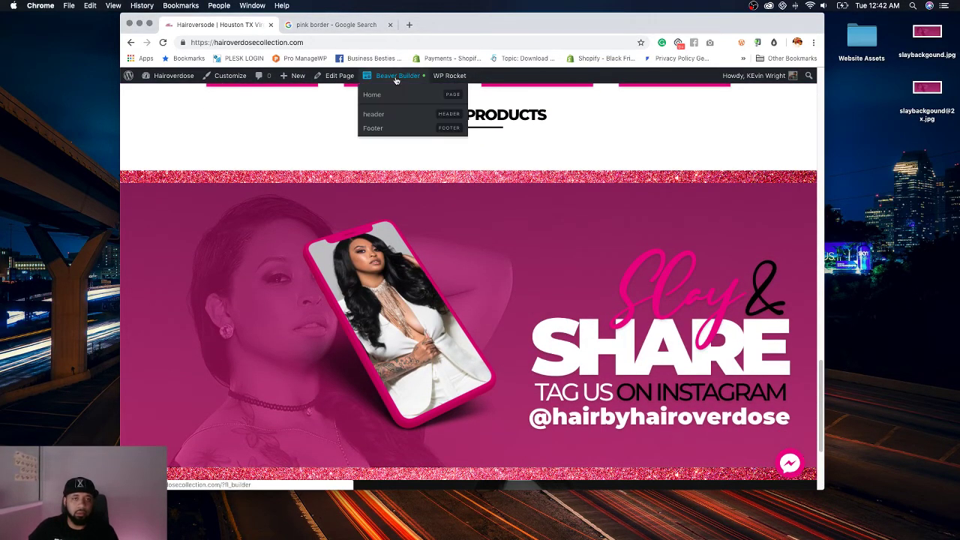
{"action": "left_click", "coordinate": [375, 129]}
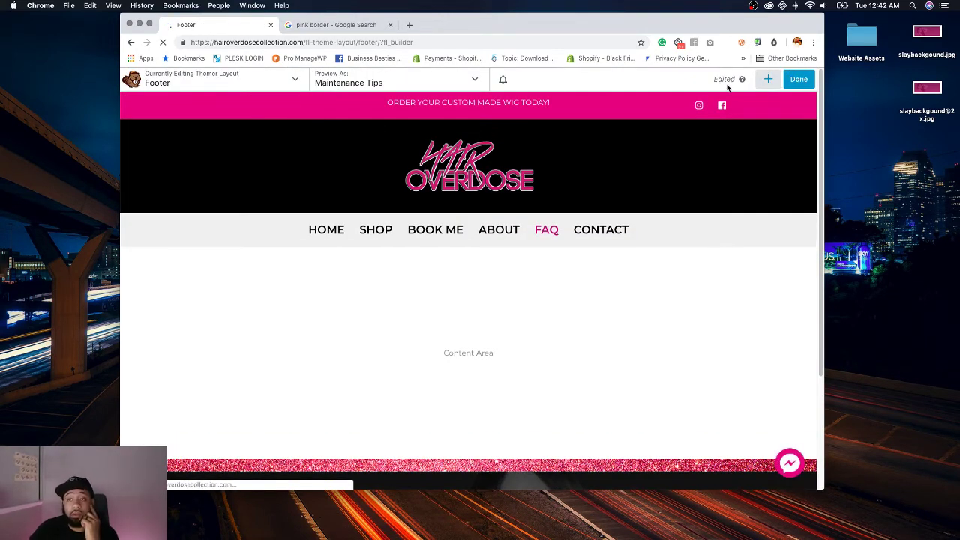
{"action": "left_click", "coordinate": [798, 79]}
{"action": "left_click", "coordinate": [754, 79]}
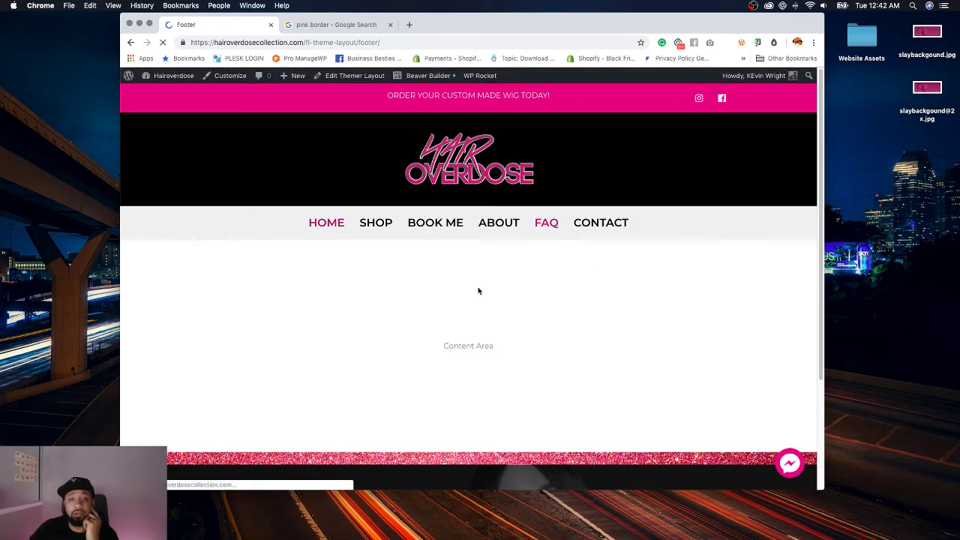
Step: Start editing the home page in Beaver Builder and open the global Slay & Share row's template for editing
{"action": "scroll", "coordinate": [477, 288], "scroll_direction": "down", "scroll_amount": 5}
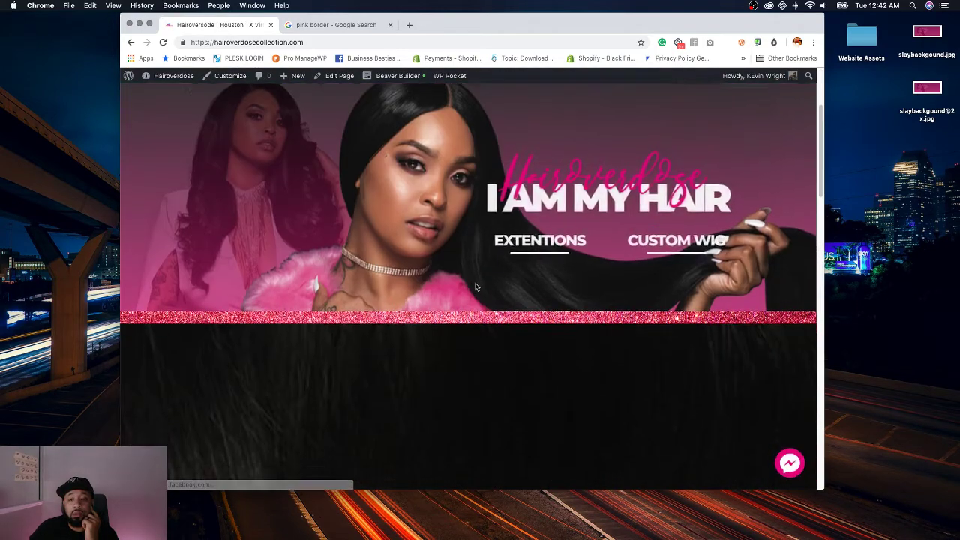
{"action": "scroll", "coordinate": [442, 255], "scroll_direction": "down", "scroll_amount": 10}
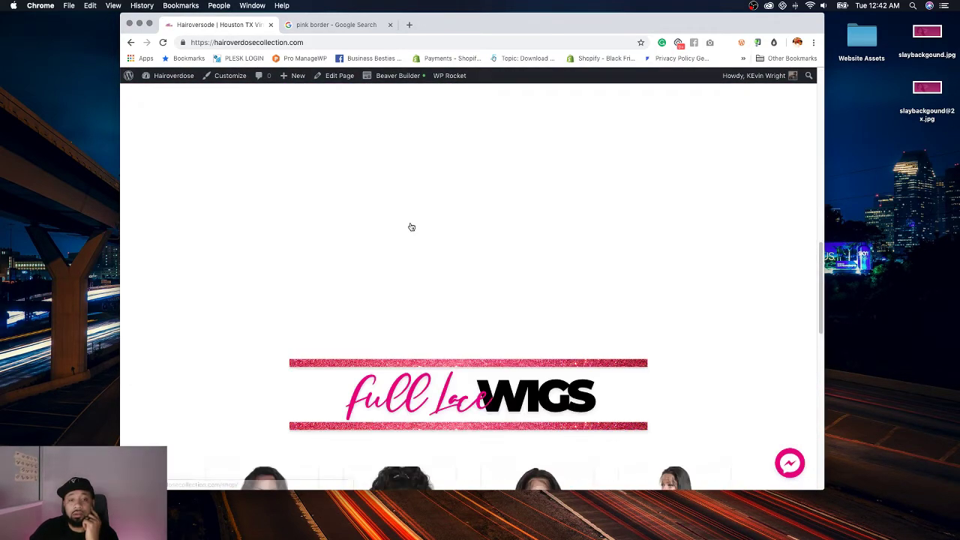
{"action": "left_click", "coordinate": [397, 75]}
{"action": "scroll", "coordinate": [742, 251], "scroll_direction": "down", "scroll_amount": 3}
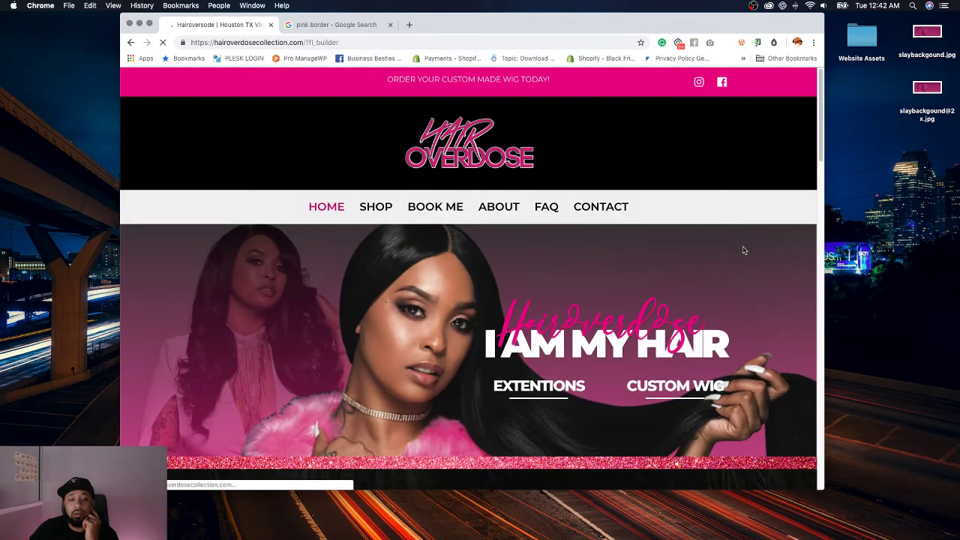
{"action": "scroll", "coordinate": [742, 251], "scroll_direction": "down", "scroll_amount": 20}
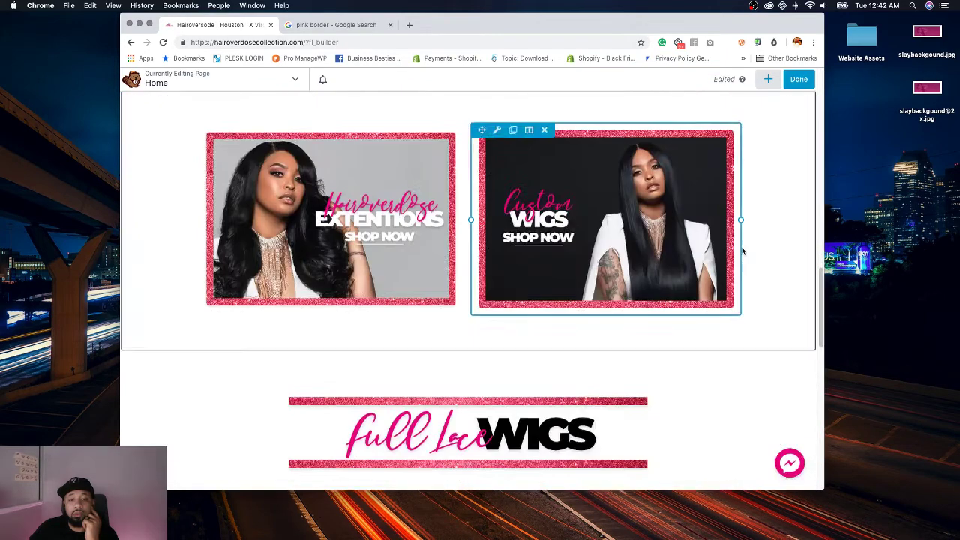
{"action": "scroll", "coordinate": [742, 251], "scroll_direction": "down", "scroll_amount": 6}
{"action": "scroll", "coordinate": [167, 206], "scroll_direction": "up", "scroll_amount": 3}
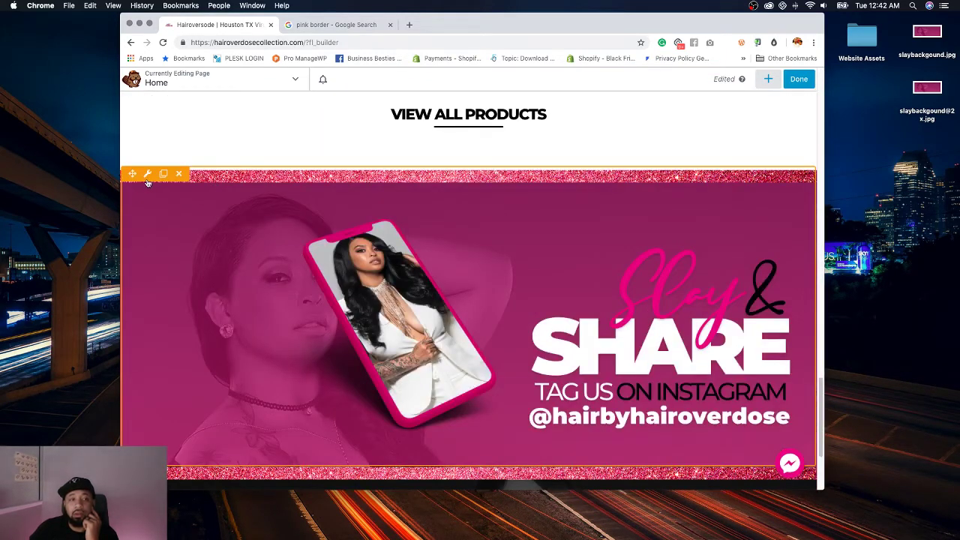
{"action": "left_click", "coordinate": [271, 225]}
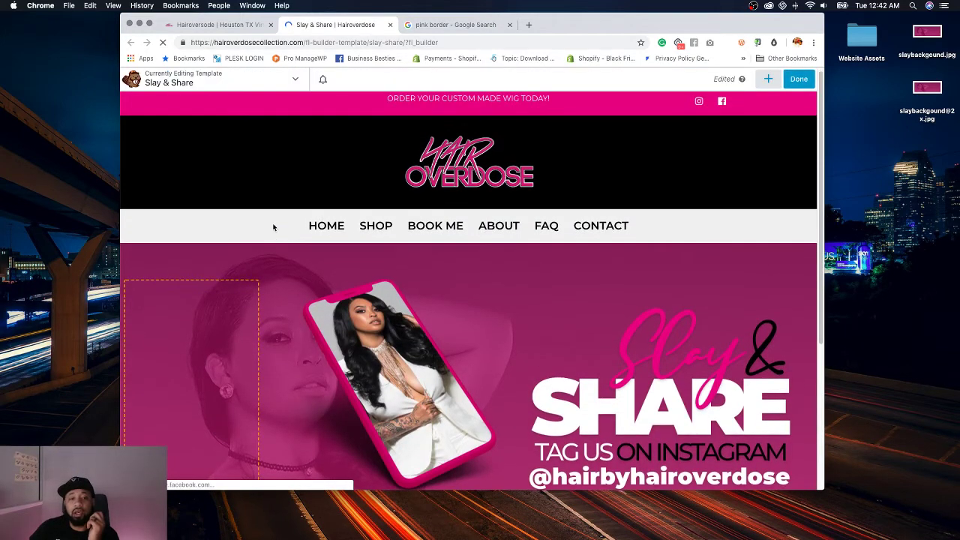
Step: Open the Slay & Share row's settings and remove its background photo
{"action": "left_click", "coordinate": [175, 261]}
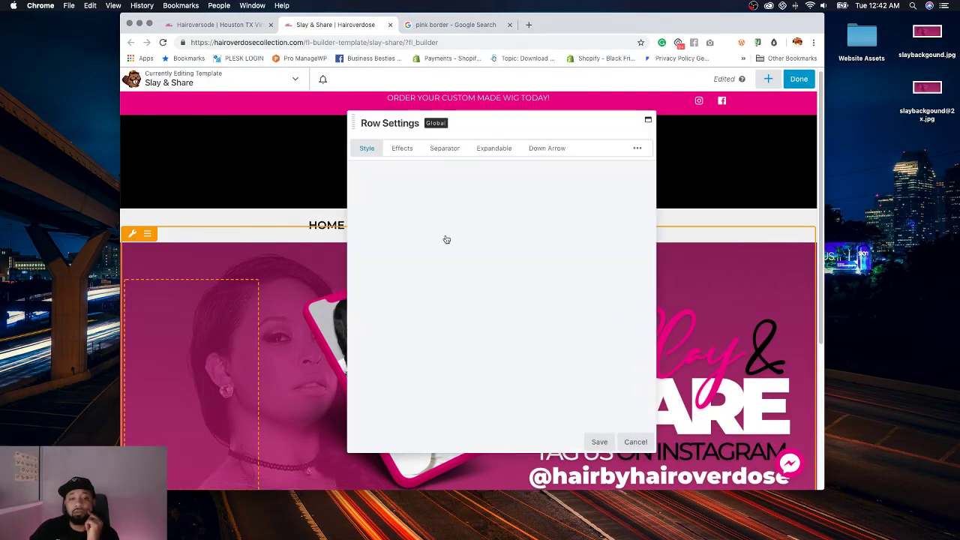
{"action": "scroll", "coordinate": [549, 244], "scroll_direction": "down", "scroll_amount": 5}
{"action": "left_click", "coordinate": [508, 194]}
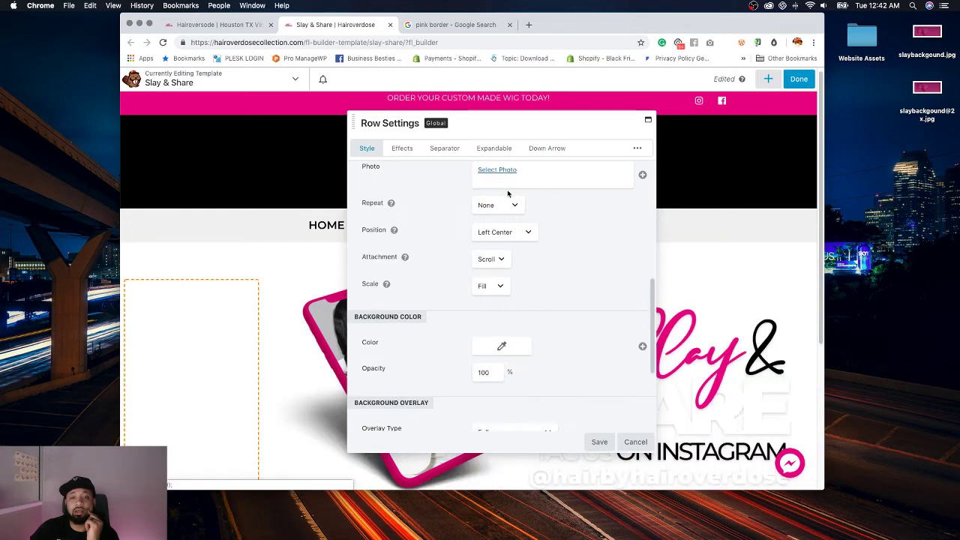
Step: Permanently delete slayshare-background.jpg from the media library and upload slaybackgound.jpg from the desktop as its replacement
{"action": "left_click", "coordinate": [497, 170]}
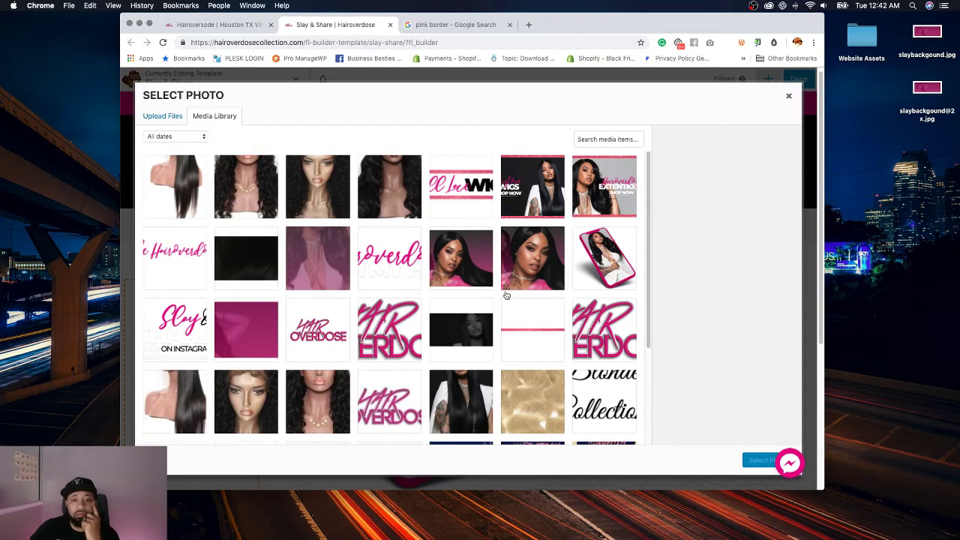
{"action": "left_click", "coordinate": [262, 345]}
{"action": "left_click", "coordinate": [691, 226]}
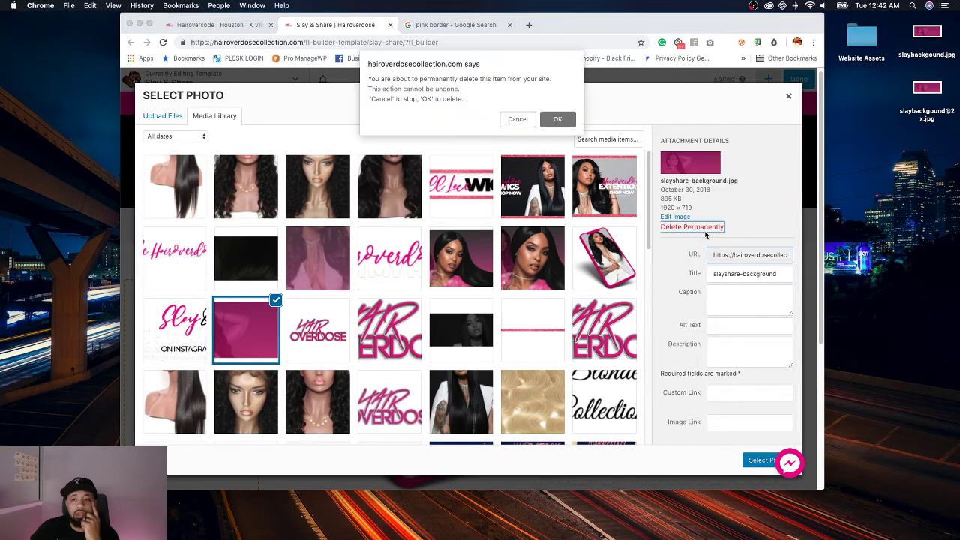
{"action": "left_click", "coordinate": [560, 120]}
{"action": "left_click_drag", "start_coordinate": [915, 35], "coordinate": [652, 291]}
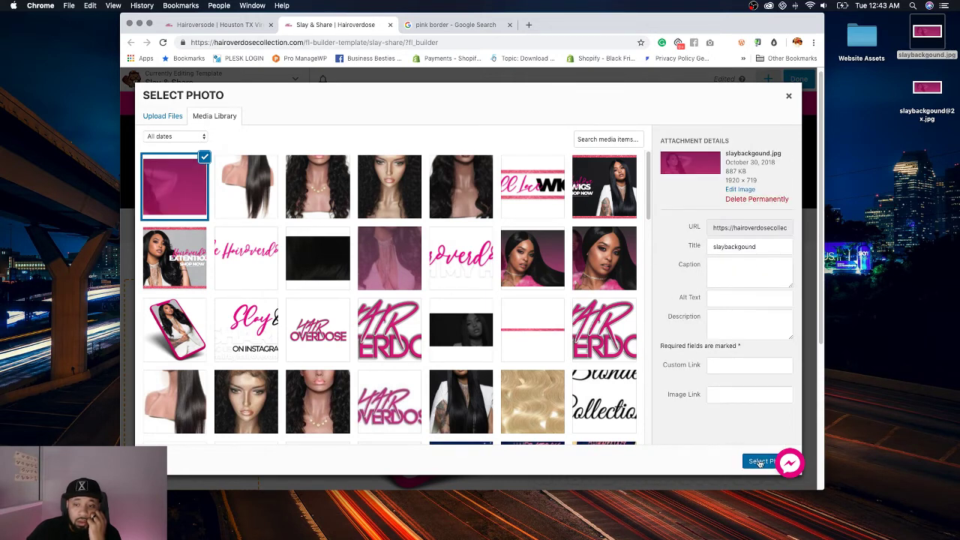
Step: Use slaybackgound.jpg as the Slay & Share row's background photo at full size and save the row settings
{"action": "left_click", "coordinate": [759, 461]}
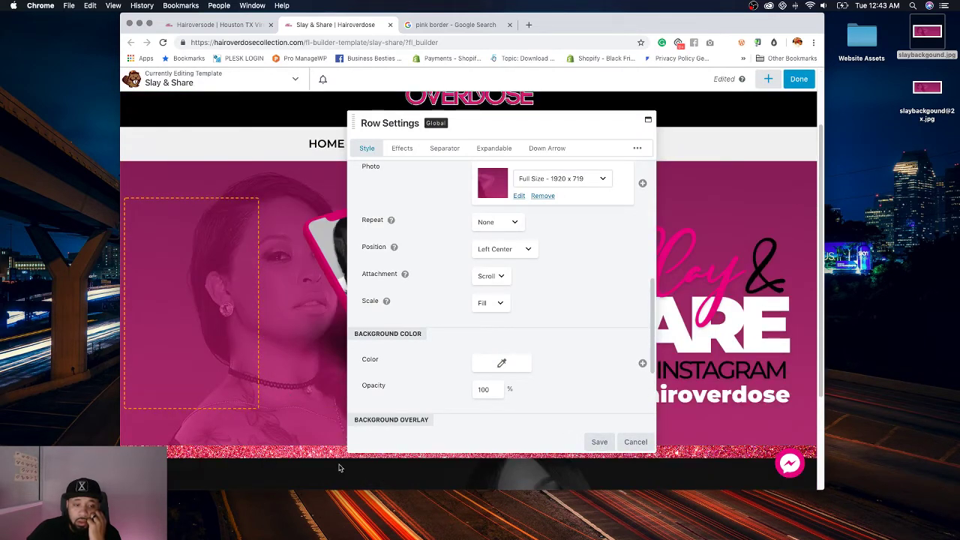
{"action": "left_click", "coordinate": [599, 444]}
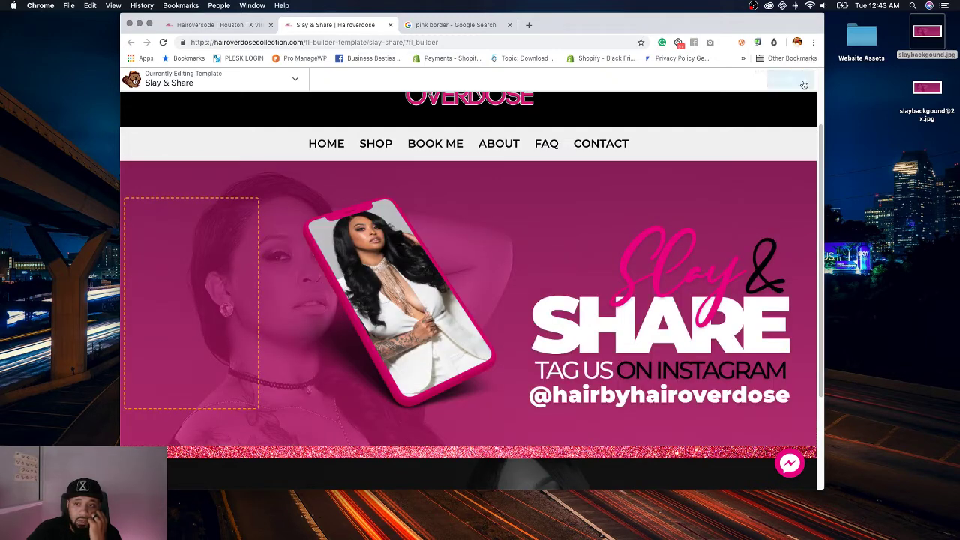
{"action": "left_click", "coordinate": [798, 79]}
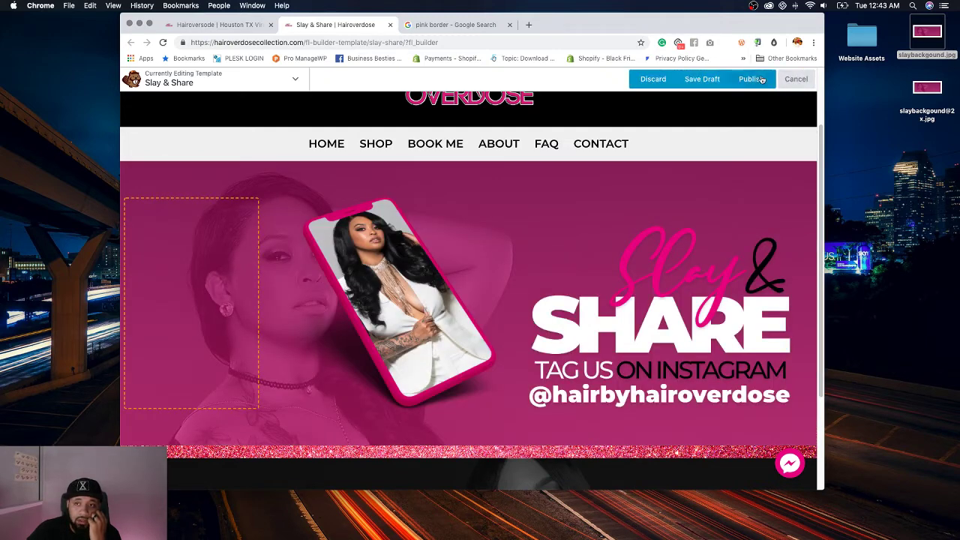
{"action": "left_click", "coordinate": [796, 79]}
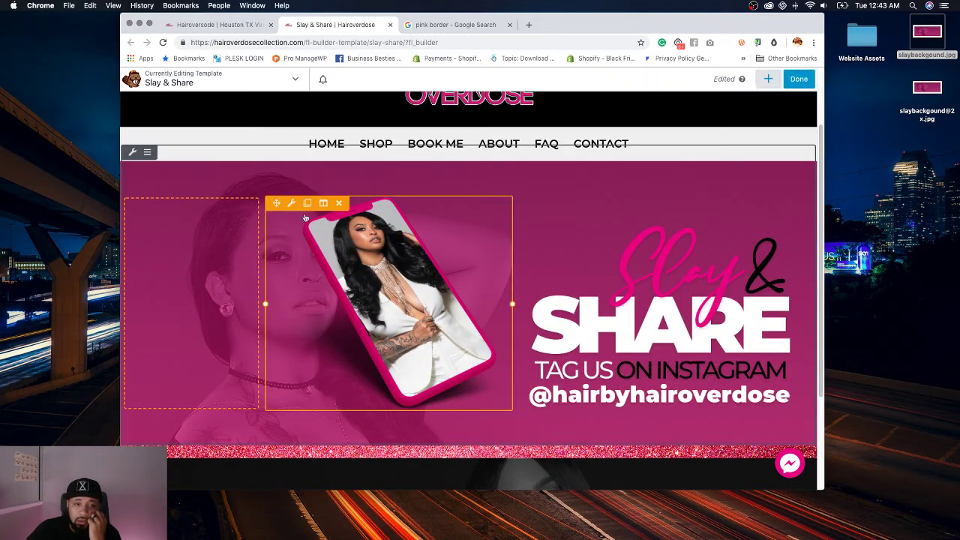
Step: Set the mobile top margin of the Slay & Share phone image to 20 px and save the module
{"action": "left_click", "coordinate": [293, 204]}
{"action": "left_click", "coordinate": [487, 148]}
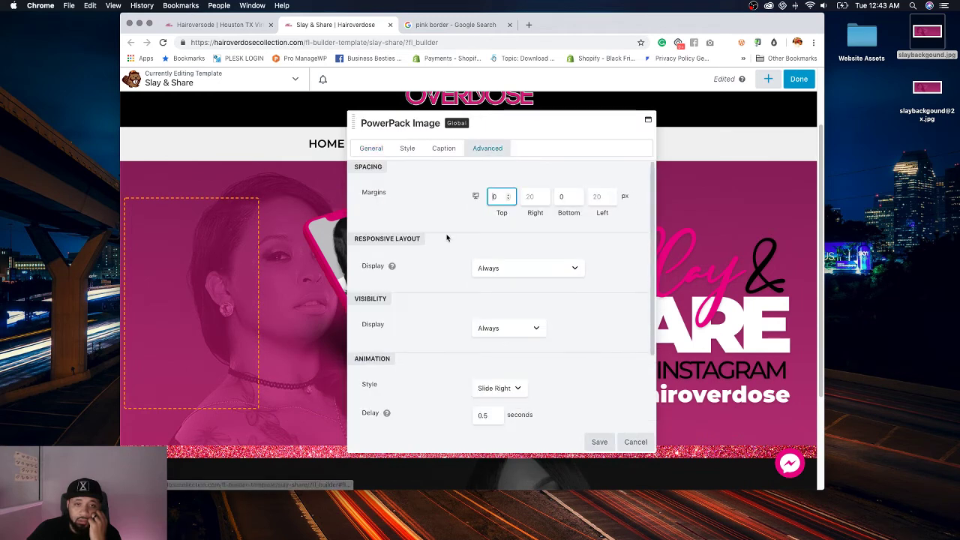
{"action": "left_click", "coordinate": [475, 198]}
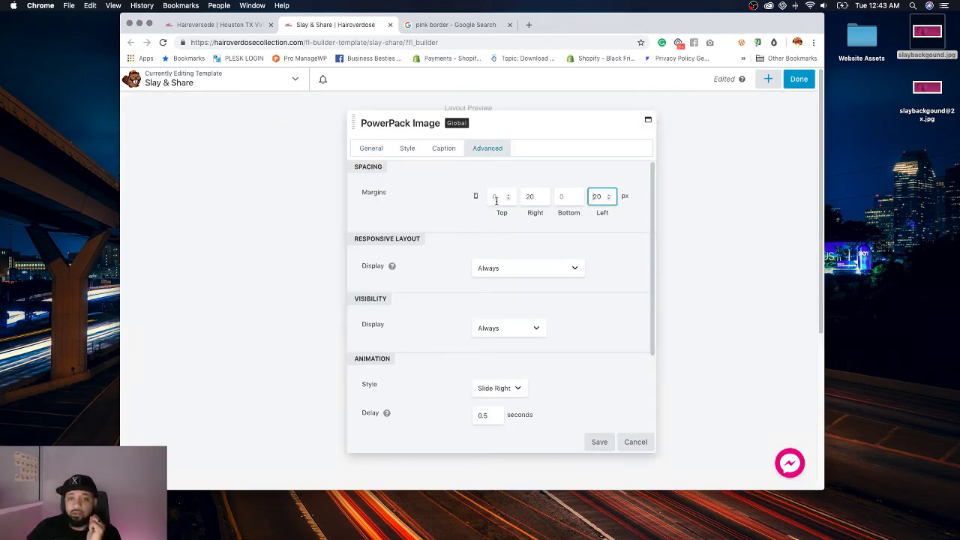
{"action": "left_click", "coordinate": [497, 196]}
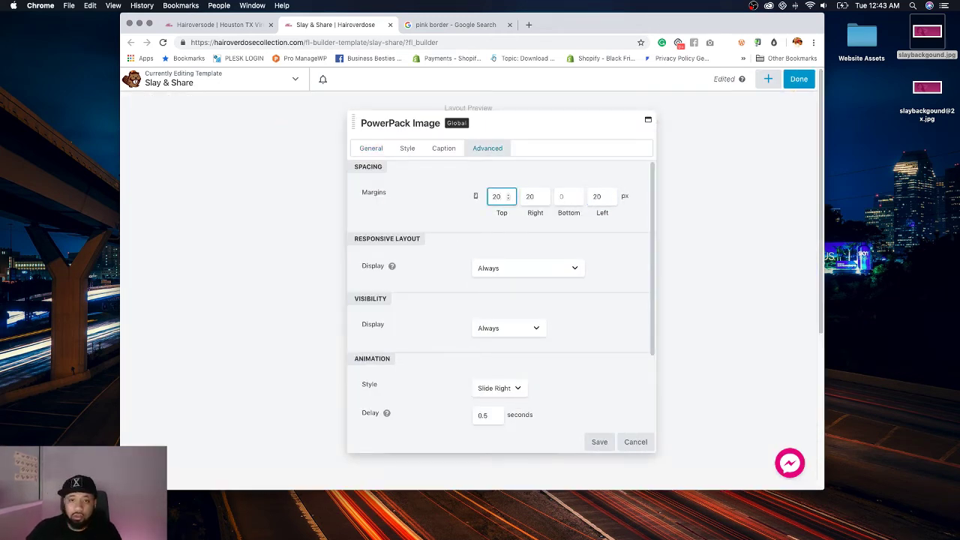
{"action": "left_click", "coordinate": [600, 442]}
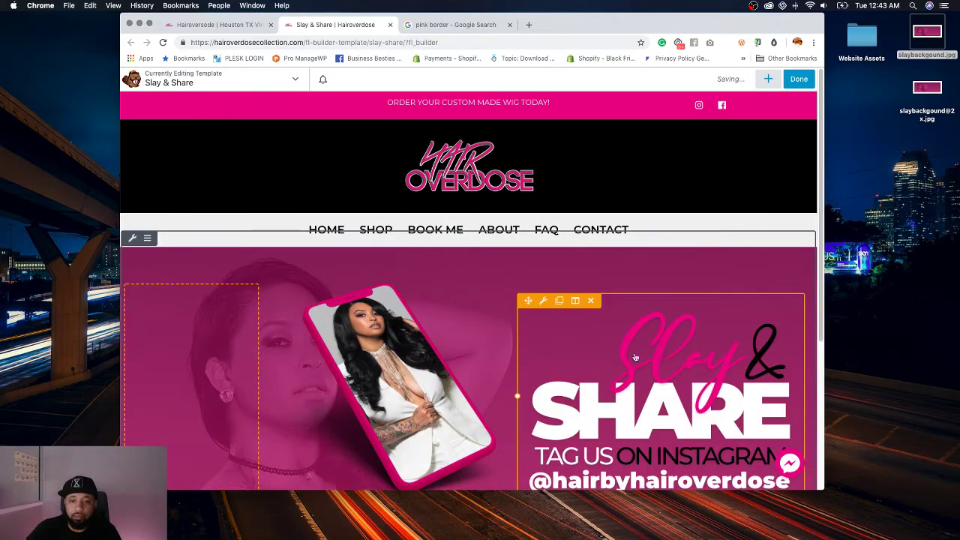
Step: Set the mobile bottom margin of the Slay & Share lettering image to 20 px and save the module
{"action": "left_click", "coordinate": [543, 300]}
{"action": "left_click", "coordinate": [495, 150]}
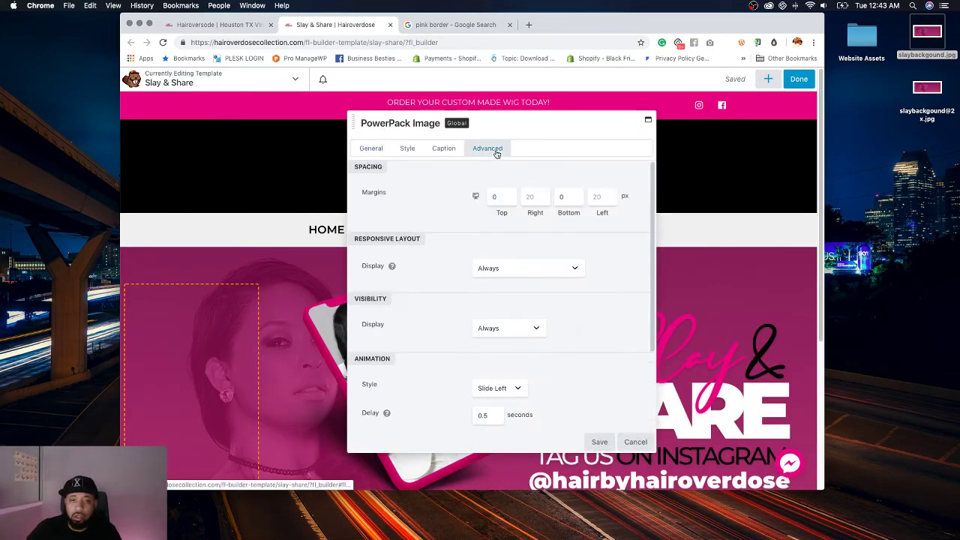
{"action": "left_click", "coordinate": [475, 196]}
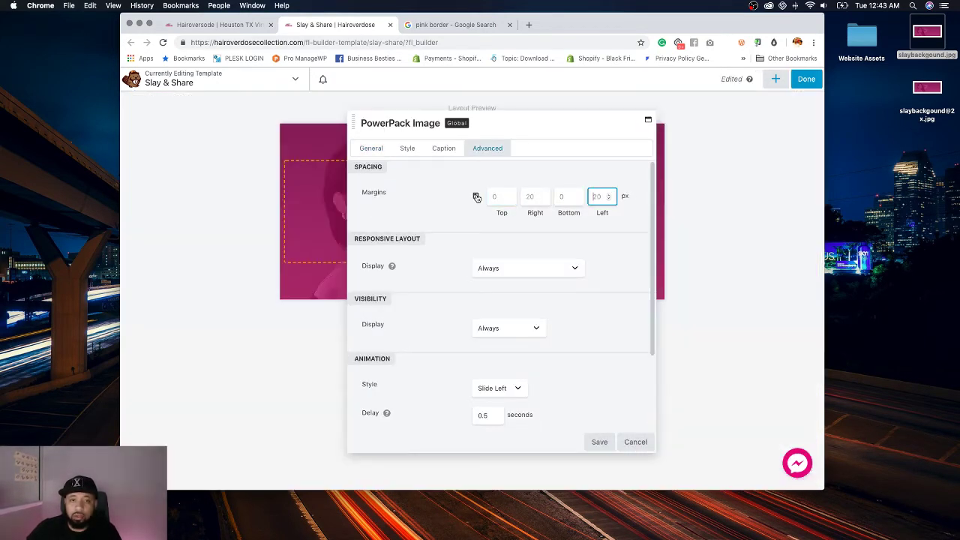
{"action": "left_click", "coordinate": [568, 197]}
{"action": "type", "text": "20"}
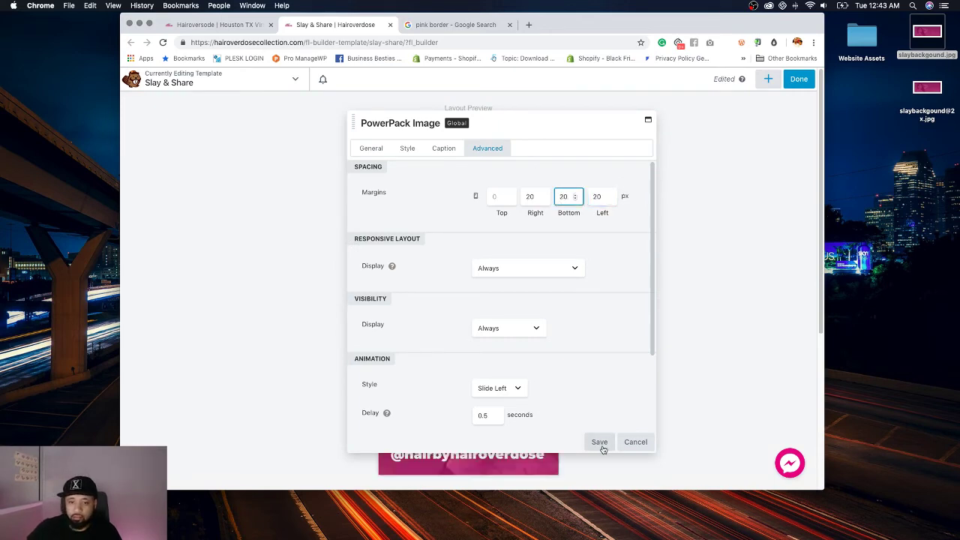
{"action": "left_click", "coordinate": [599, 441]}
Step: Publish the Slay & Share template and the home page
{"action": "left_click", "coordinate": [800, 81]}
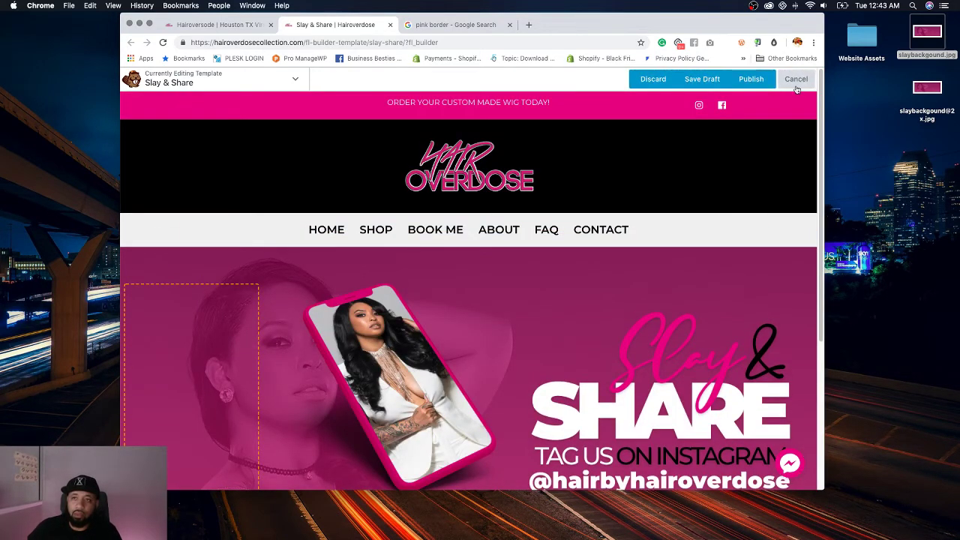
{"action": "left_click", "coordinate": [769, 83]}
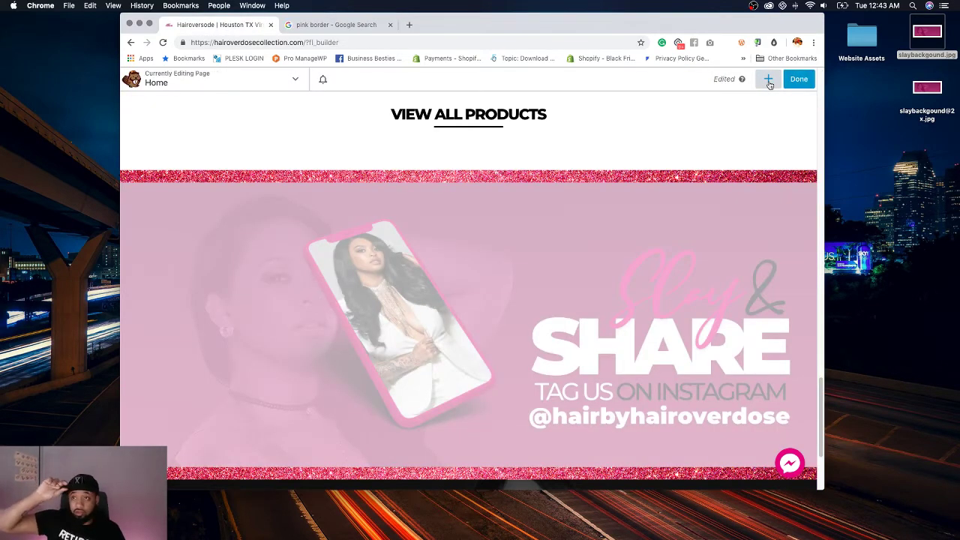
{"action": "scroll", "coordinate": [585, 174], "scroll_direction": "down", "scroll_amount": 4}
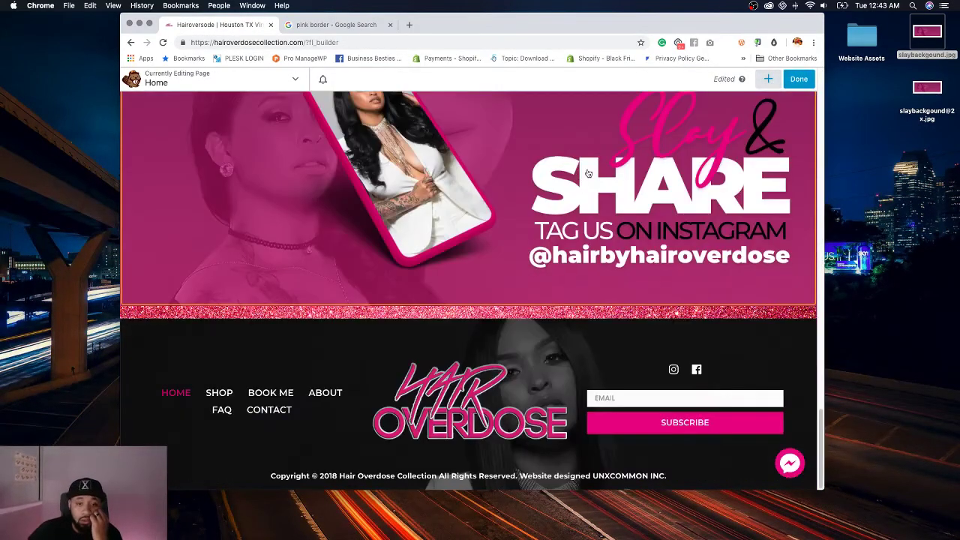
{"action": "scroll", "coordinate": [590, 170], "scroll_direction": "up", "scroll_amount": 10}
{"action": "scroll", "coordinate": [589, 169], "scroll_direction": "up", "scroll_amount": 10}
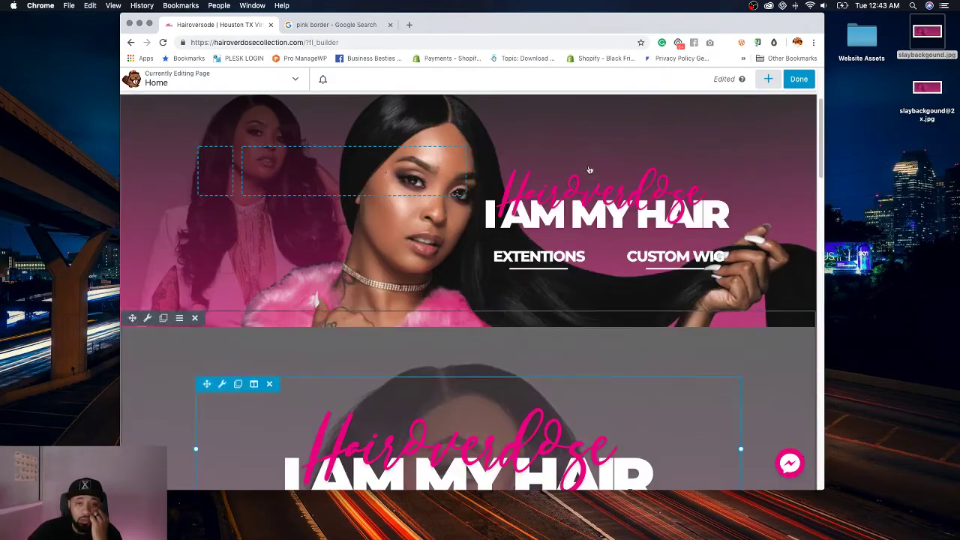
{"action": "left_click", "coordinate": [806, 81]}
{"action": "left_click", "coordinate": [752, 79]}
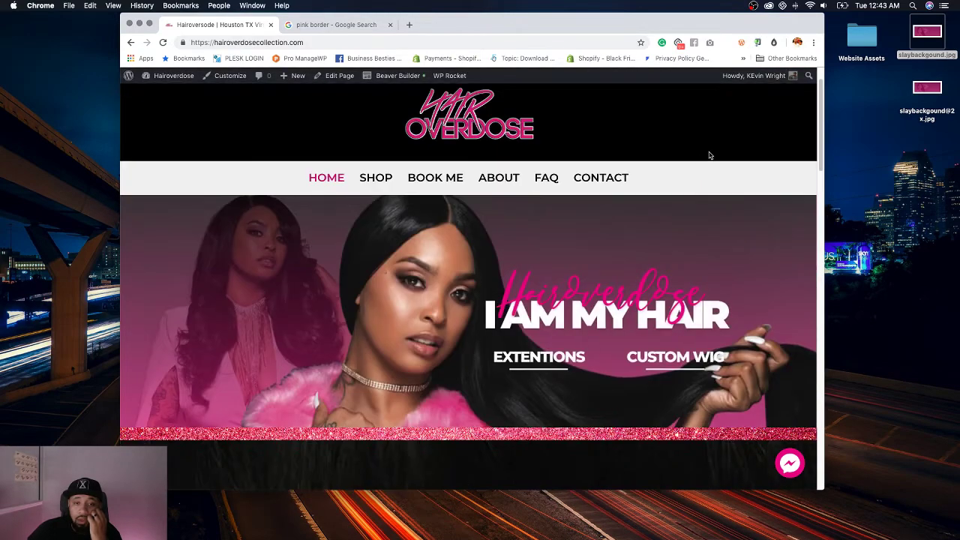
Step: Review the published home page from the hero banner through the Slay & Share section to the footer
{"action": "scroll", "coordinate": [709, 155], "scroll_direction": "down", "scroll_amount": 10}
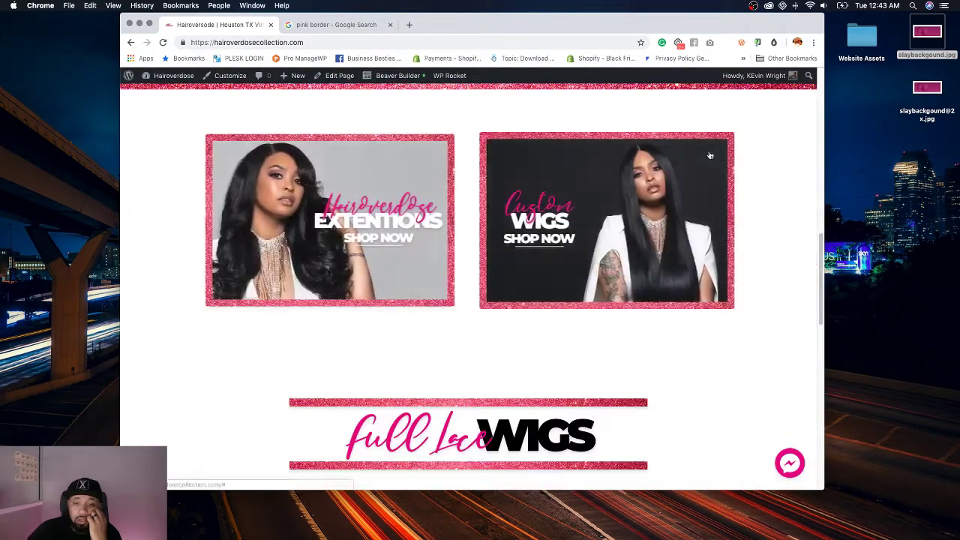
{"action": "scroll", "coordinate": [709, 155], "scroll_direction": "down", "scroll_amount": 10}
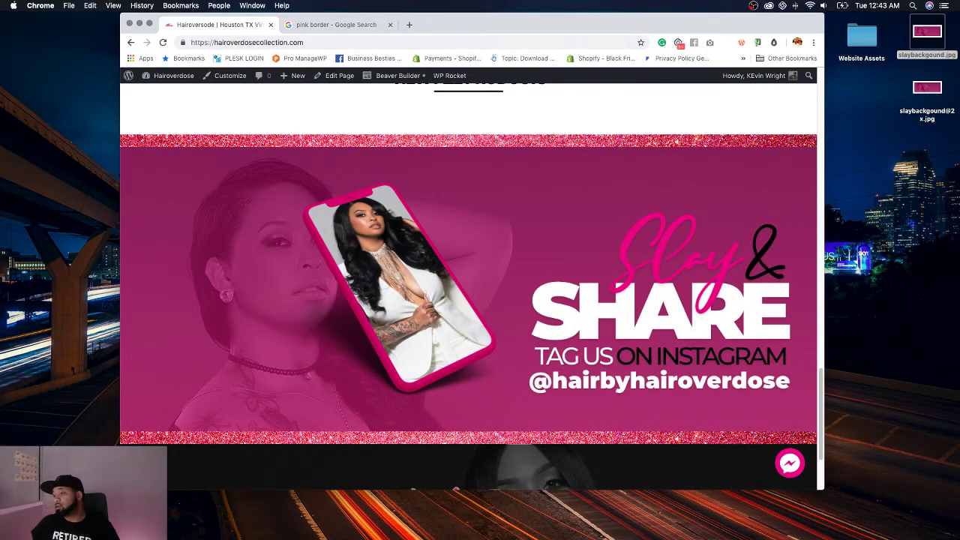
{"action": "key", "text": "super+shift+4"}
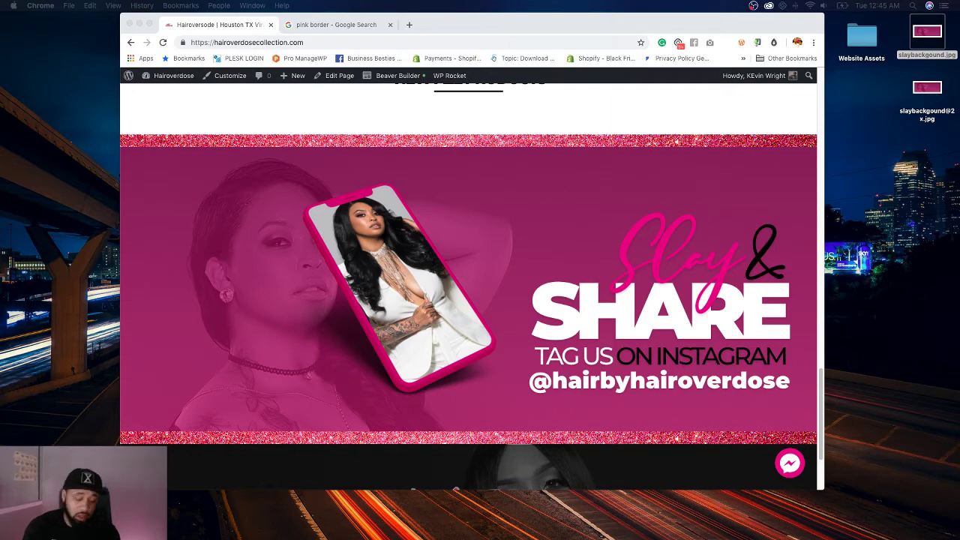
{"action": "scroll", "coordinate": [555, 251], "scroll_direction": "down", "scroll_amount": 5}
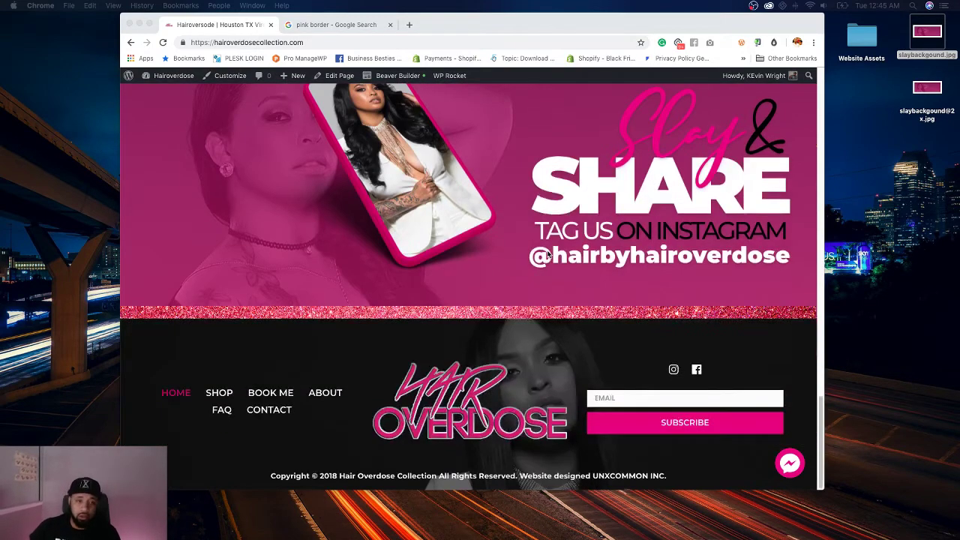
{"action": "scroll", "coordinate": [561, 242], "scroll_direction": "up", "scroll_amount": 20}
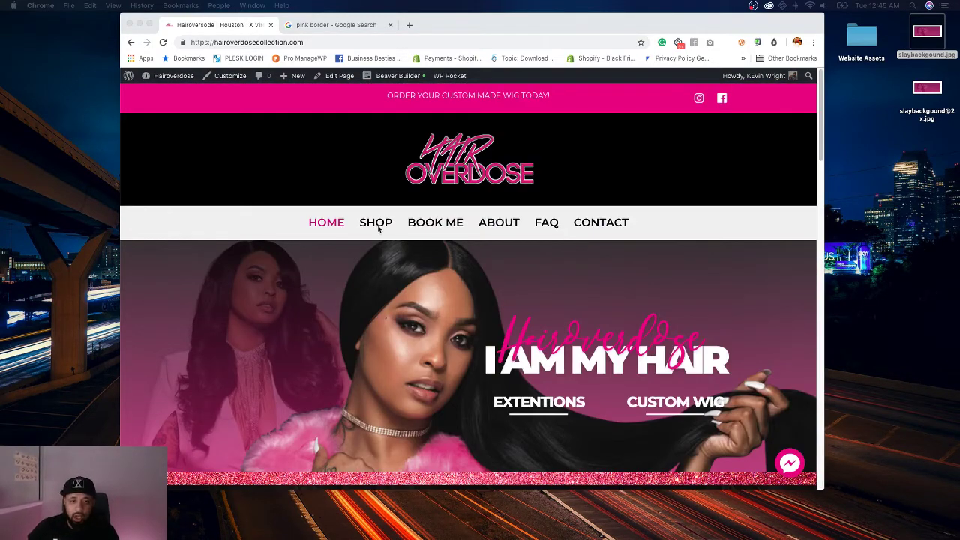
{"action": "left_click", "coordinate": [681, 280]}
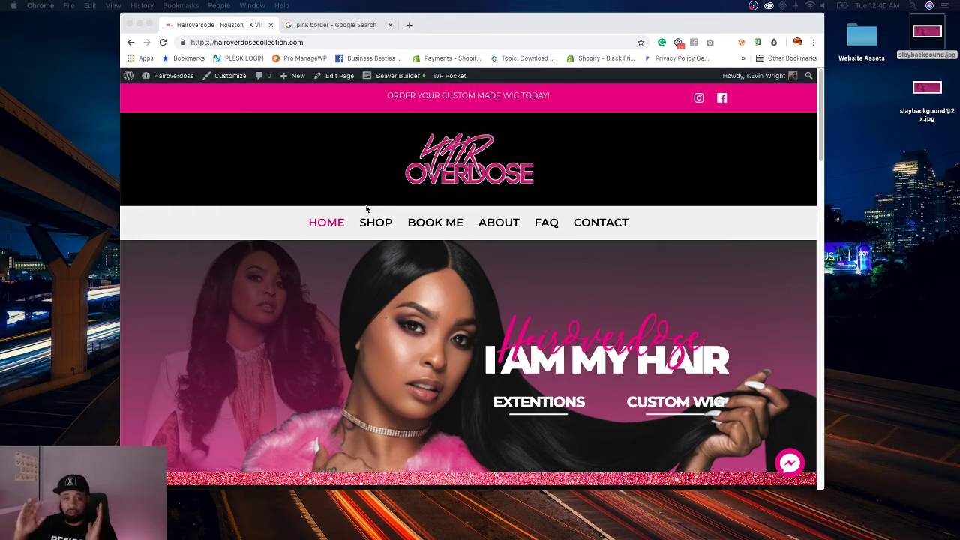
{"action": "left_click", "coordinate": [501, 276]}
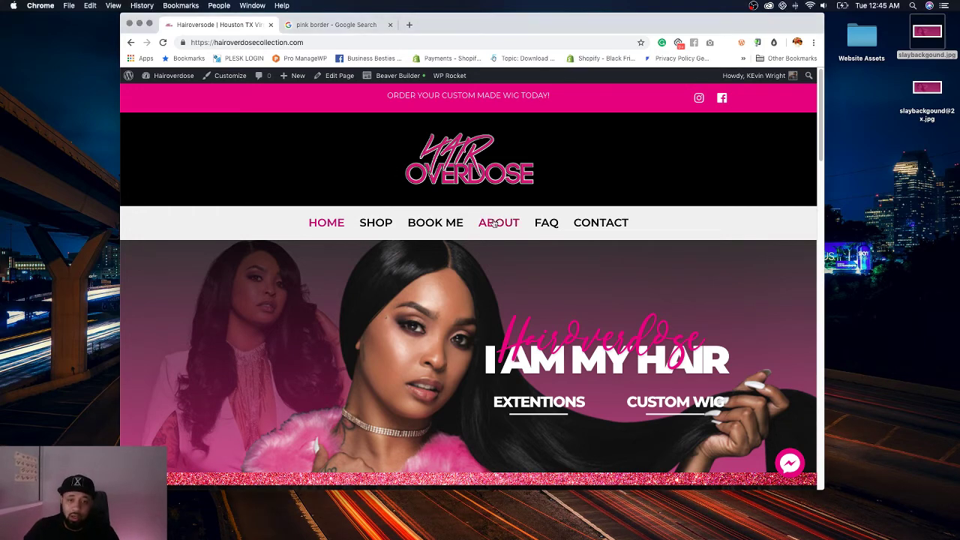
Step: Review the About page's existing content and open the page in the WordPress editor
{"action": "left_click", "coordinate": [495, 222]}
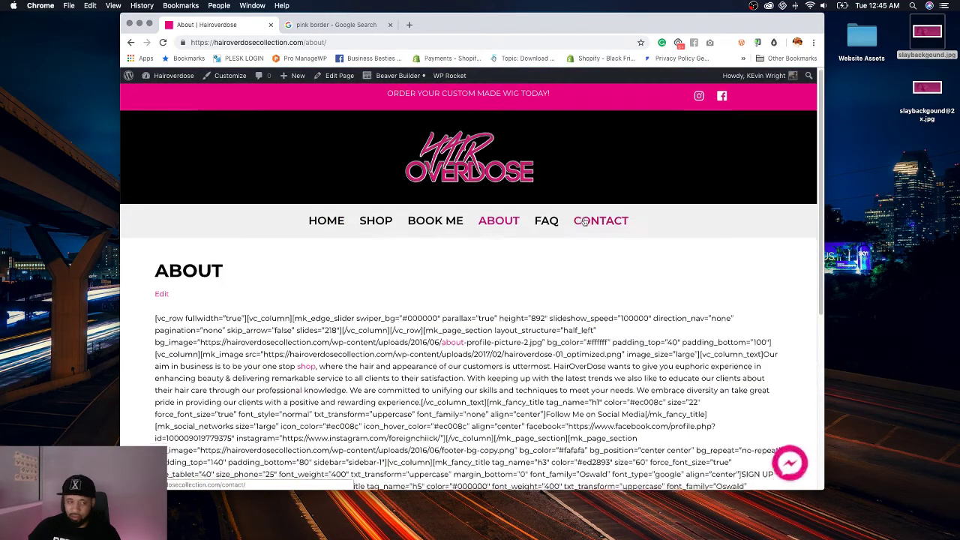
{"action": "scroll", "coordinate": [595, 214], "scroll_direction": "down", "scroll_amount": 10}
{"action": "scroll", "coordinate": [595, 213], "scroll_direction": "up", "scroll_amount": 10}
{"action": "left_click", "coordinate": [334, 76]}
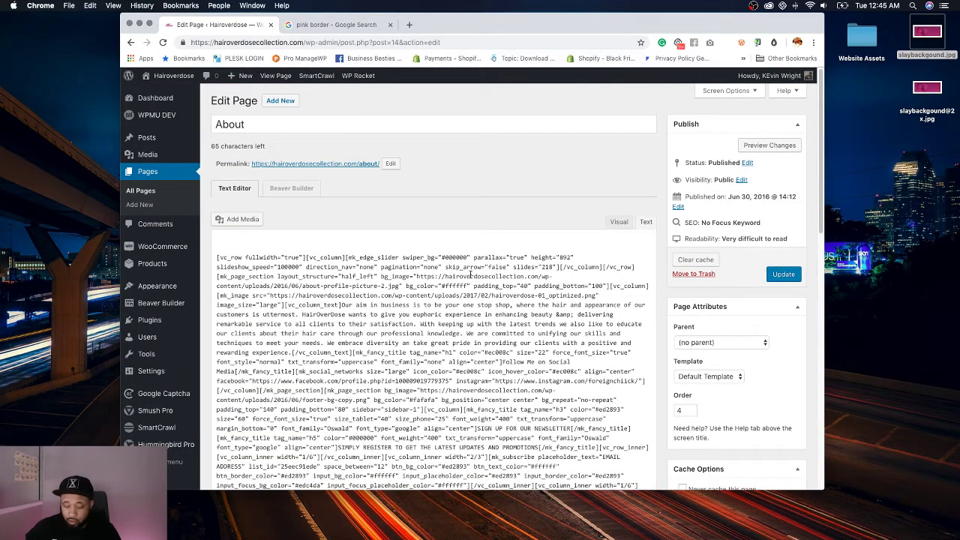
Step: Delete all the old shortcode content from the About page and update the page
{"action": "key", "text": "ctrl+a"}
{"action": "key", "text": "BackSpace"}
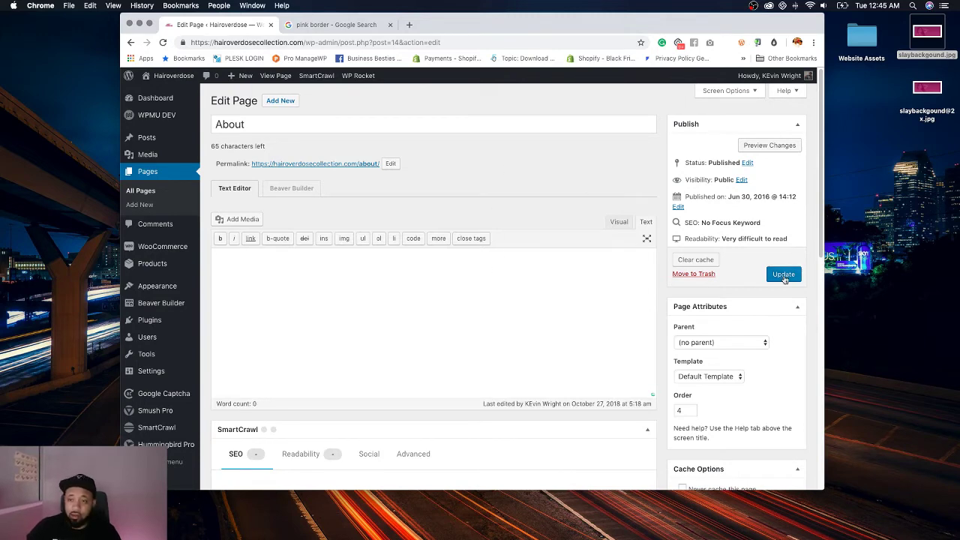
{"action": "left_click", "coordinate": [783, 275]}
Step: Set opengraph.jpg from the media library as the About page's featured image
{"action": "scroll", "coordinate": [597, 177], "scroll_direction": "down", "scroll_amount": 5}
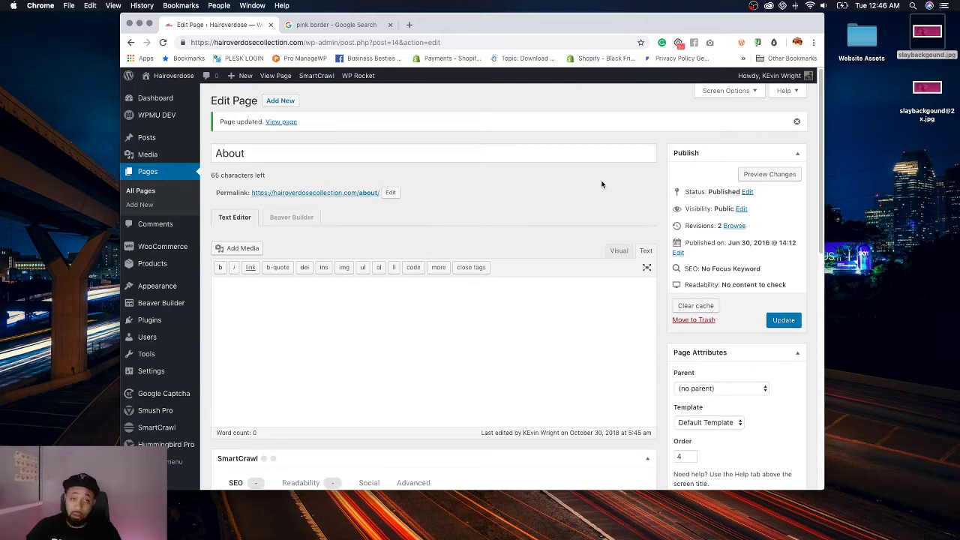
{"action": "scroll", "coordinate": [660, 285], "scroll_direction": "down", "scroll_amount": 10}
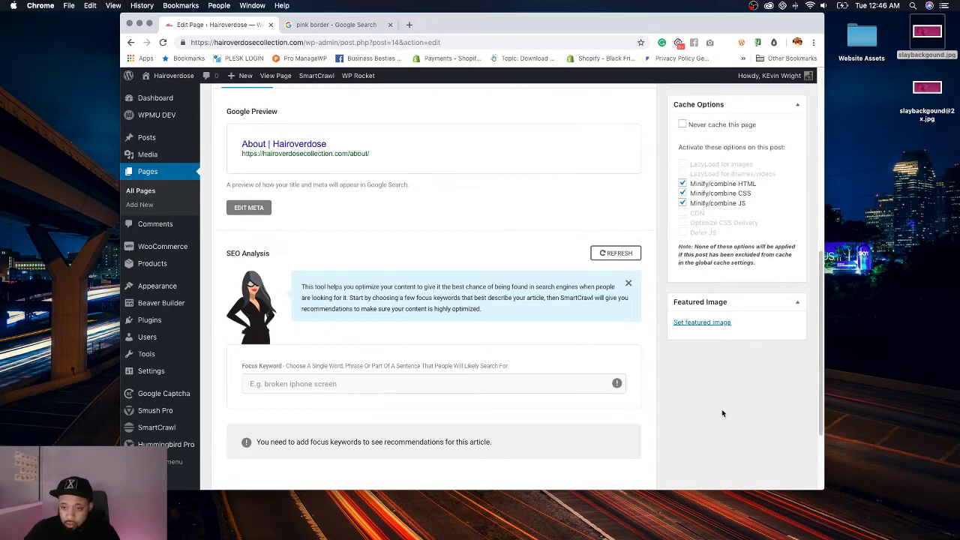
{"action": "left_click", "coordinate": [698, 323]}
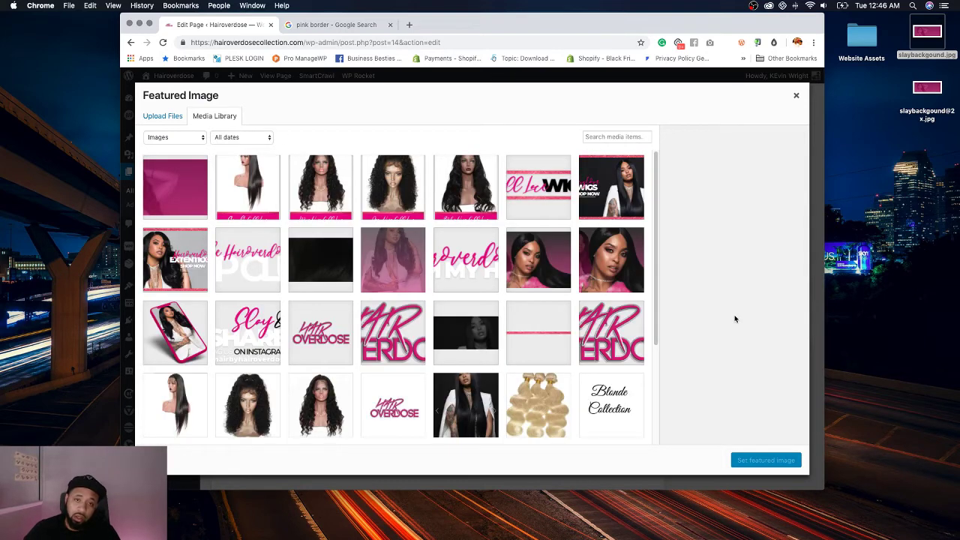
{"action": "left_click", "coordinate": [542, 275]}
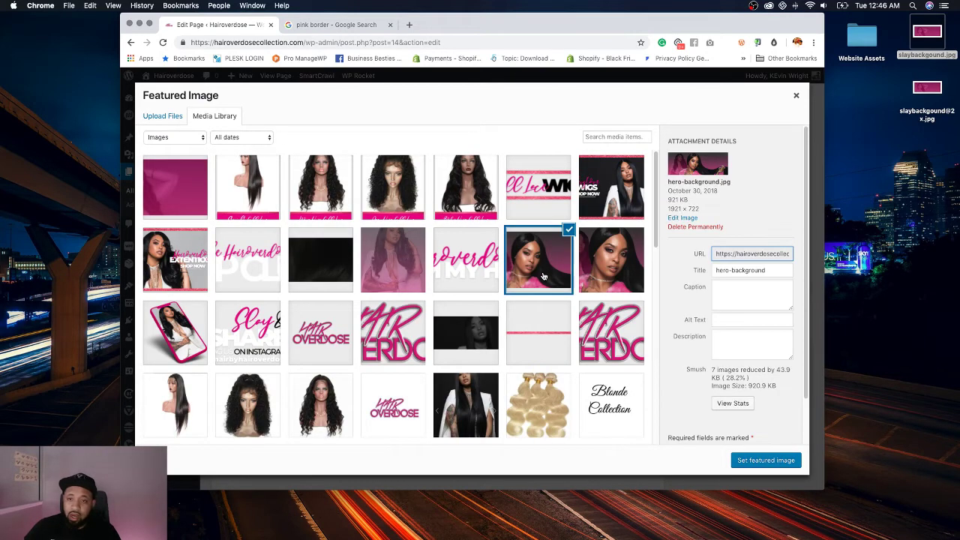
{"action": "left_click", "coordinate": [588, 273]}
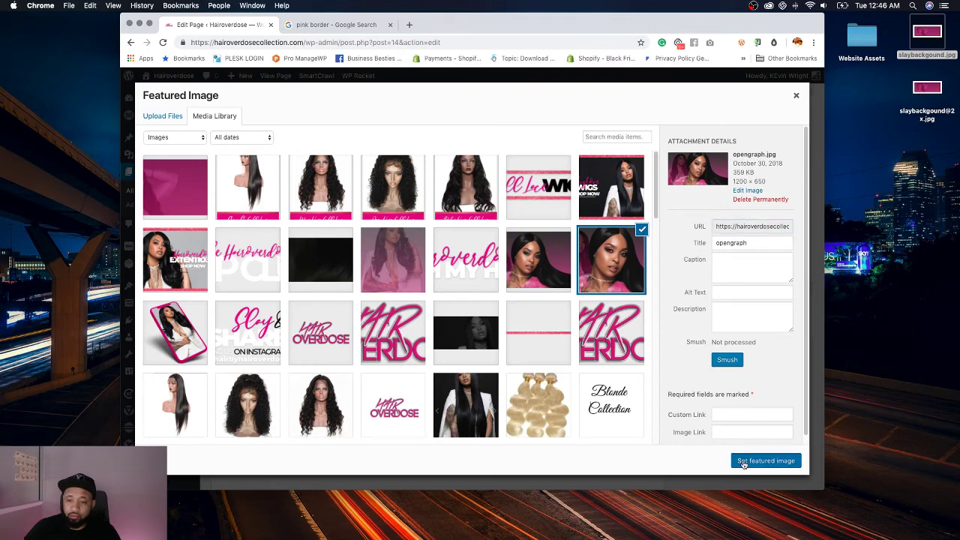
{"action": "left_click", "coordinate": [750, 460]}
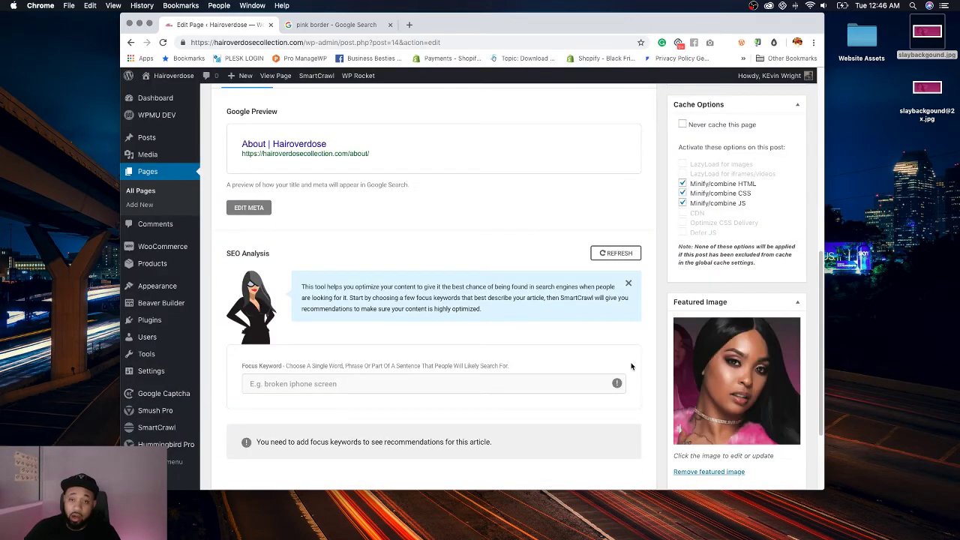
Step: Add opengraph.jpg from the media library as the About page's OpenGraph featured image in SmartCrawl's social settings
{"action": "scroll", "coordinate": [390, 153], "scroll_direction": "up", "scroll_amount": 1}
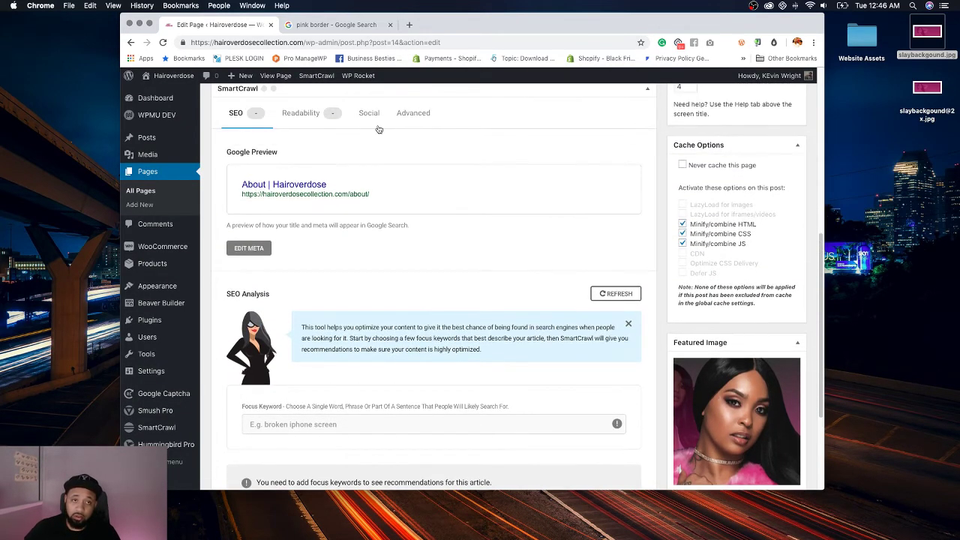
{"action": "left_click", "coordinate": [368, 118]}
{"action": "scroll", "coordinate": [402, 242], "scroll_direction": "down", "scroll_amount": 3}
{"action": "left_click", "coordinate": [377, 263]}
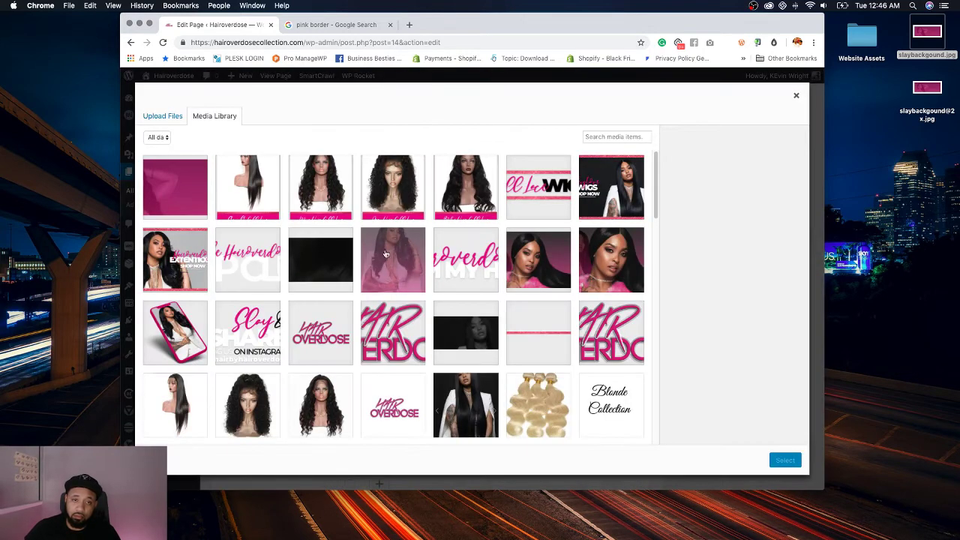
{"action": "left_click", "coordinate": [525, 272]}
{"action": "left_click", "coordinate": [605, 277]}
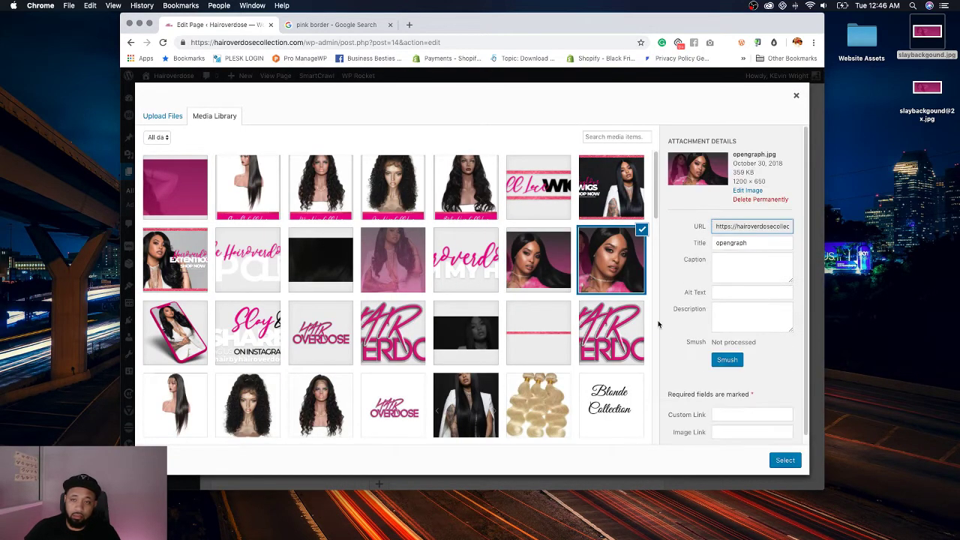
{"action": "left_click", "coordinate": [786, 459]}
Step: Add opengraph.jpg as the Twitter featured image in SmartCrawl and update the About page
{"action": "scroll", "coordinate": [557, 377], "scroll_direction": "down", "scroll_amount": 2}
{"action": "left_click", "coordinate": [378, 390]}
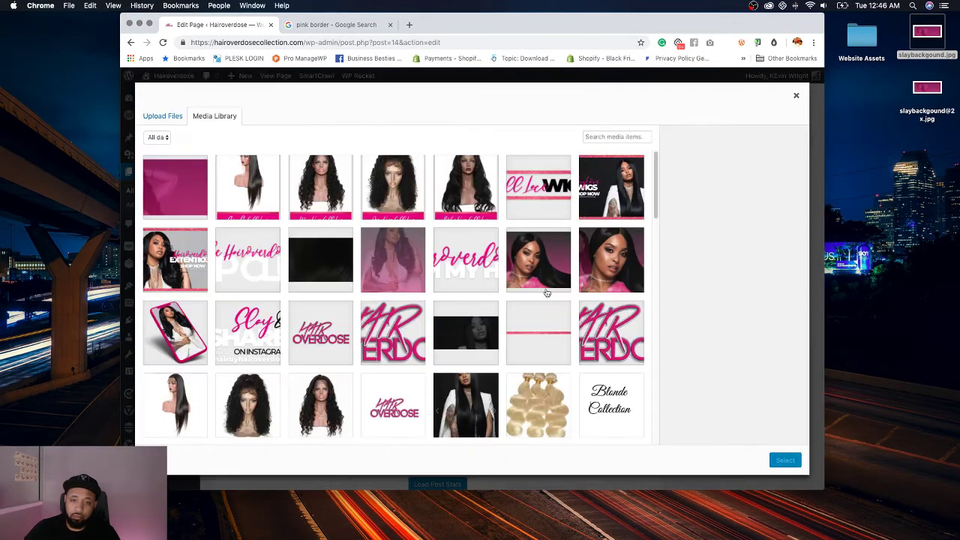
{"action": "left_click", "coordinate": [590, 270]}
{"action": "left_click", "coordinate": [783, 458]}
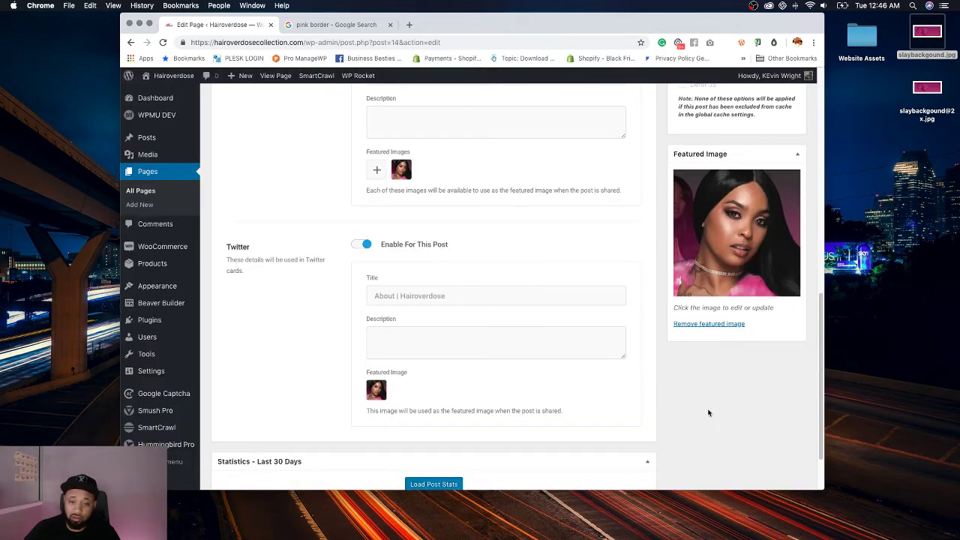
{"action": "scroll", "coordinate": [632, 369], "scroll_direction": "up", "scroll_amount": 5}
{"action": "scroll", "coordinate": [632, 369], "scroll_direction": "up", "scroll_amount": 1}
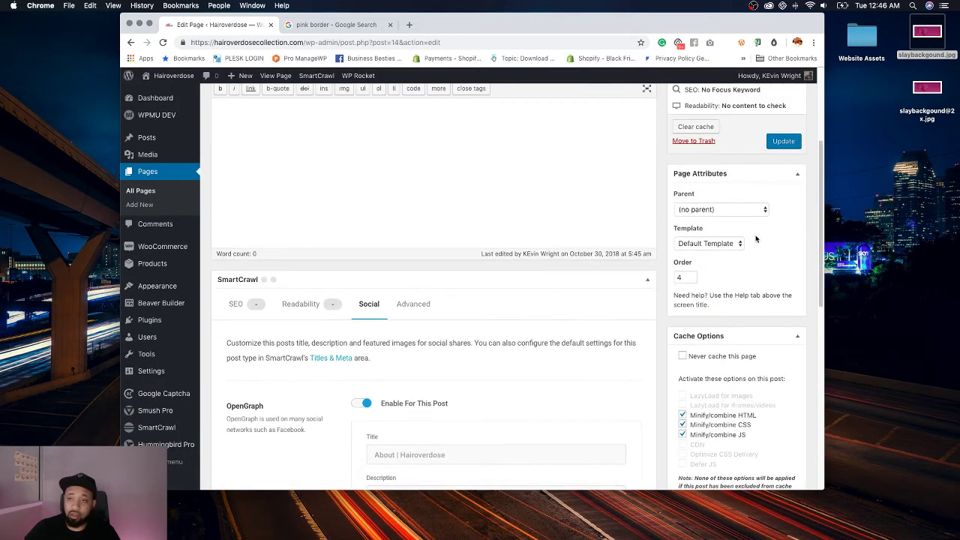
{"action": "left_click", "coordinate": [783, 142]}
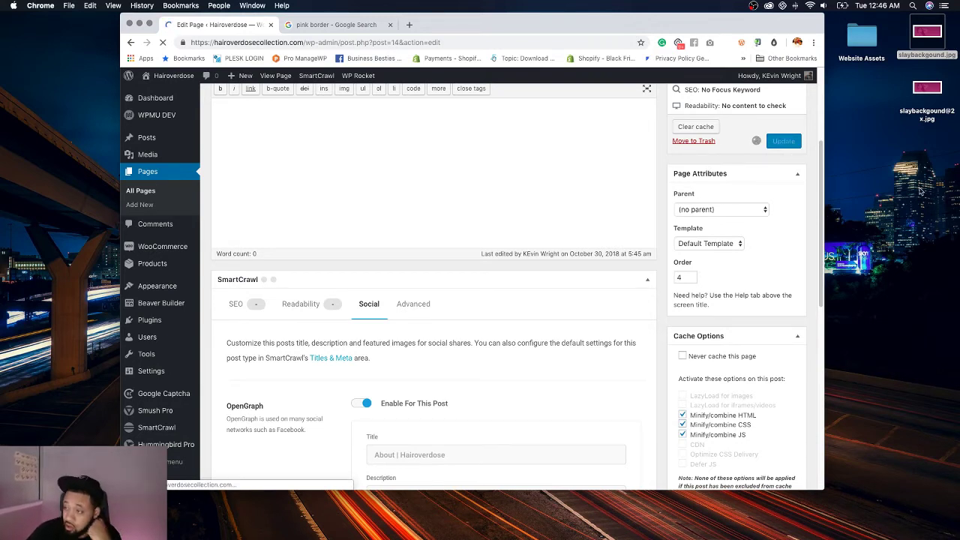
Step: Move the two Slay background images from the desktop into the Website Assets folder and open the About page in Beaver Builder
{"action": "left_click_drag", "start_coordinate": [911, 159], "coordinate": [862, 38]}
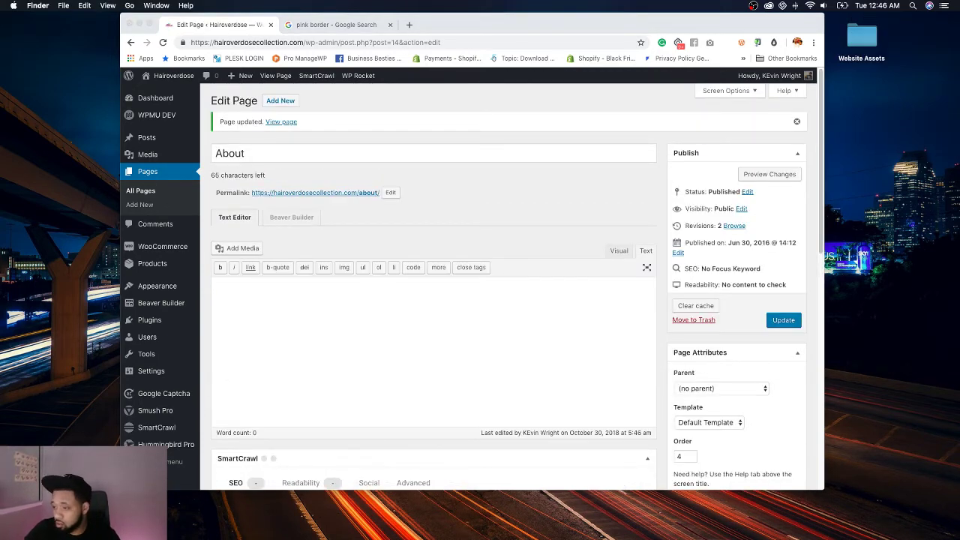
{"action": "left_click", "coordinate": [468, 203]}
{"action": "left_click", "coordinate": [292, 216]}
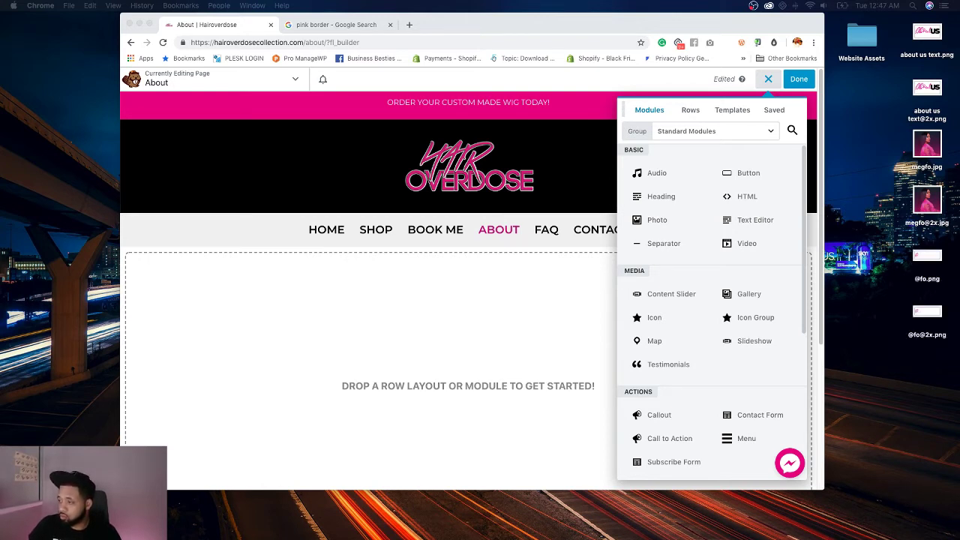
Step: Add the saved Slay & Share row to the About page and place the saved pink border row above it
{"action": "left_click", "coordinate": [571, 292]}
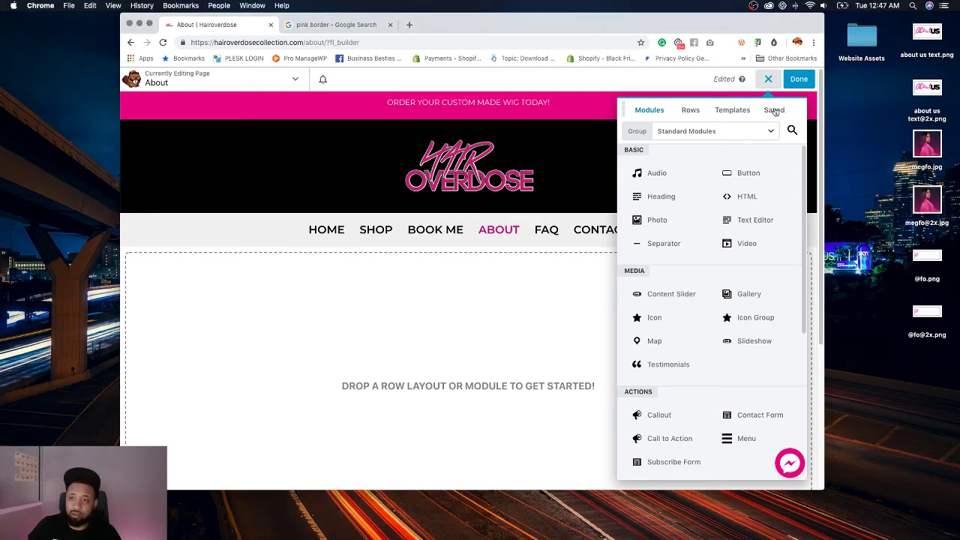
{"action": "left_click", "coordinate": [773, 110]}
{"action": "left_click_drag", "start_coordinate": [678, 174], "coordinate": [462, 270]}
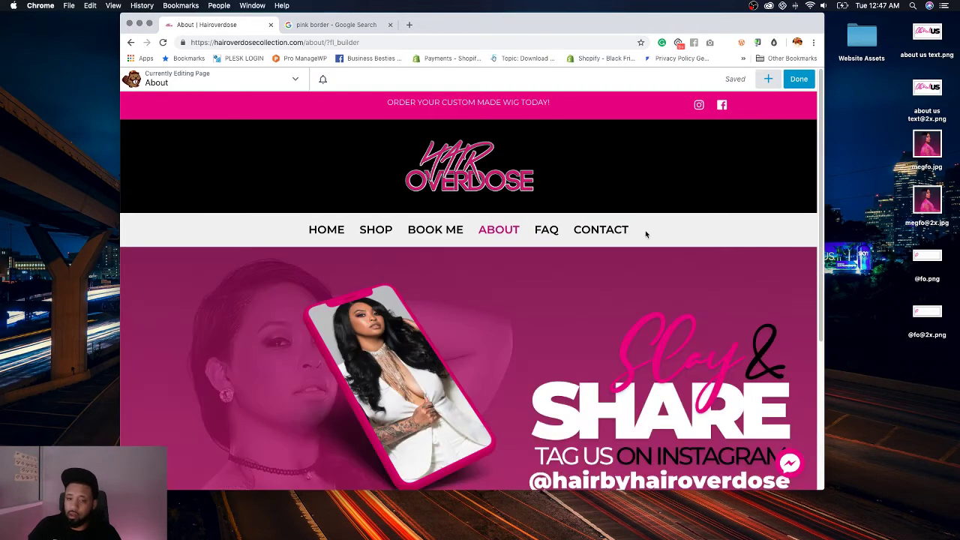
{"action": "left_click", "coordinate": [766, 87]}
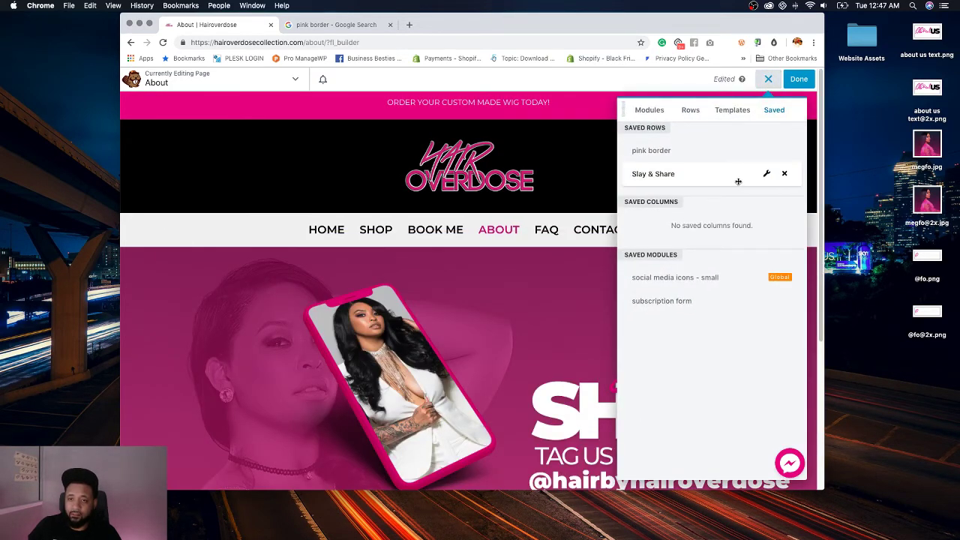
{"action": "left_click_drag", "start_coordinate": [671, 172], "coordinate": [565, 267]}
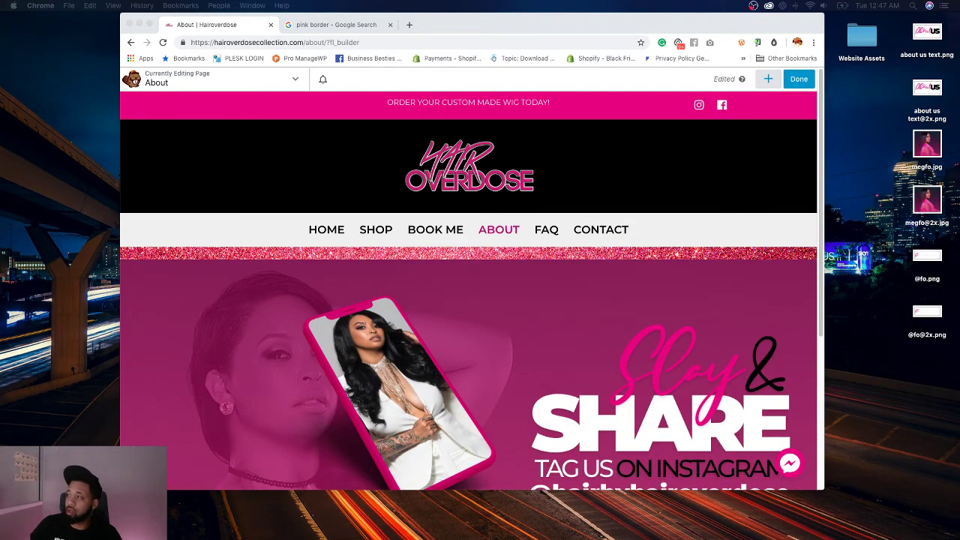
Step: Switch to the Adobe XD preview and review the About page mockup from the About Us section to the footer
{"action": "key", "text": "super+Tab"}
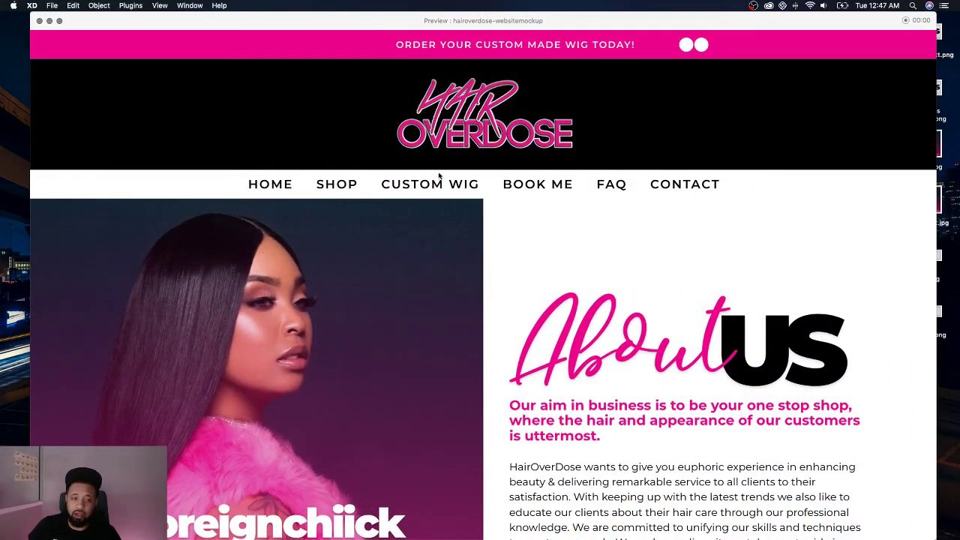
{"action": "scroll", "coordinate": [439, 176], "scroll_direction": "down", "scroll_amount": 10}
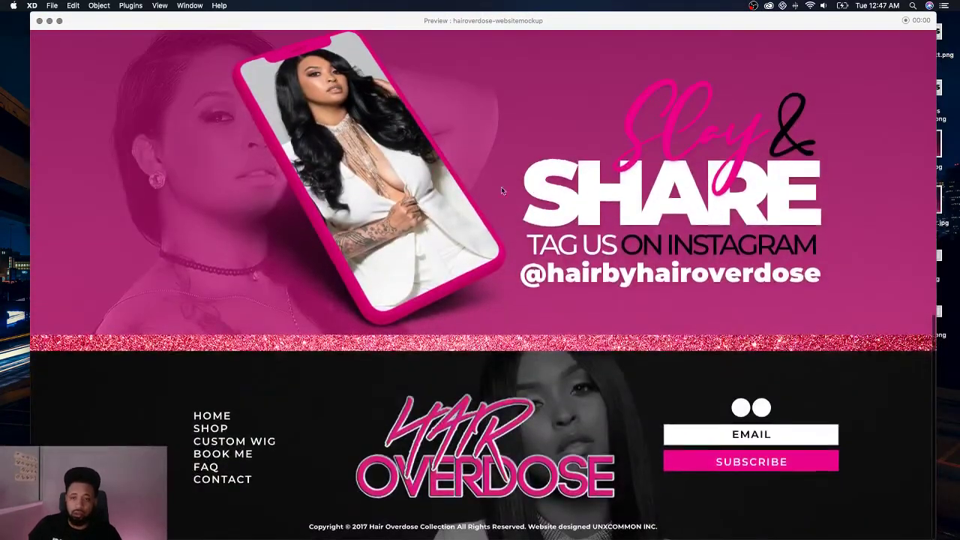
{"action": "scroll", "coordinate": [502, 191], "scroll_direction": "up", "scroll_amount": 2}
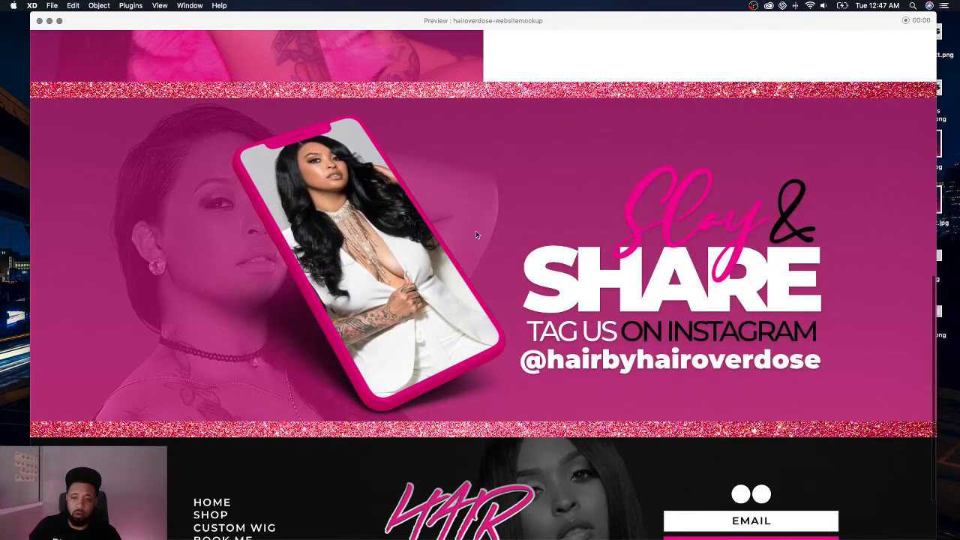
{"action": "scroll", "coordinate": [483, 208], "scroll_direction": "up", "scroll_amount": 3}
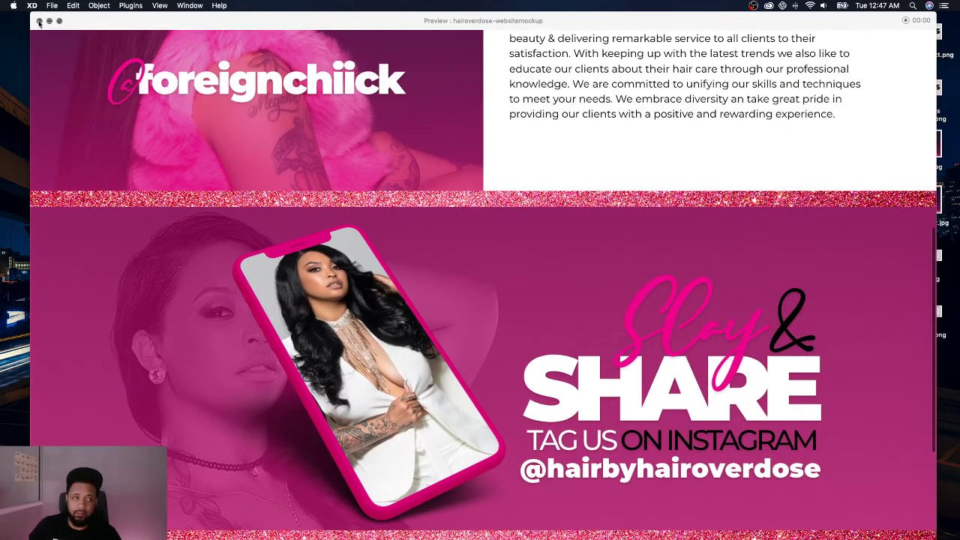
{"action": "left_click", "coordinate": [39, 22]}
Step: Insert a two-column row above the pink border row on the About page in Chrome
{"action": "left_click", "coordinate": [768, 78]}
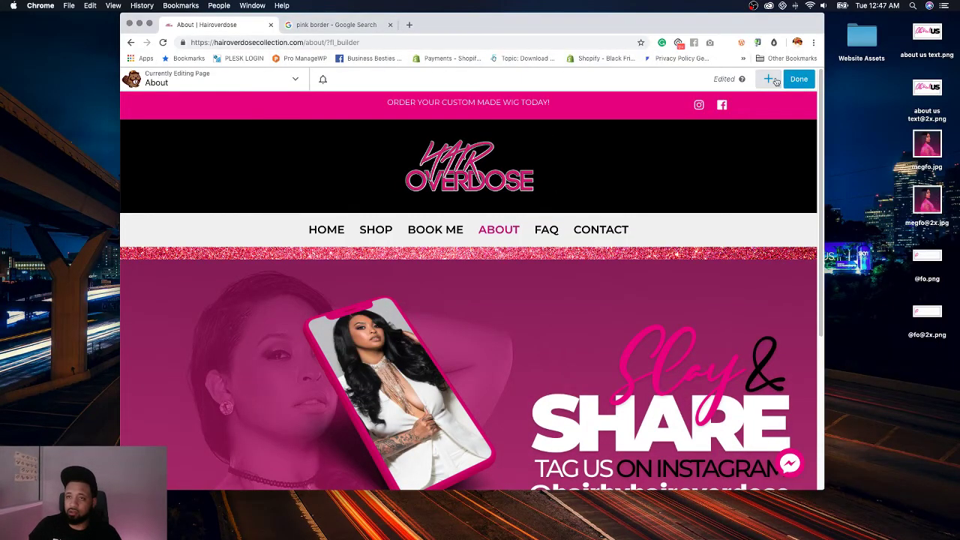
{"action": "left_click", "coordinate": [690, 110]}
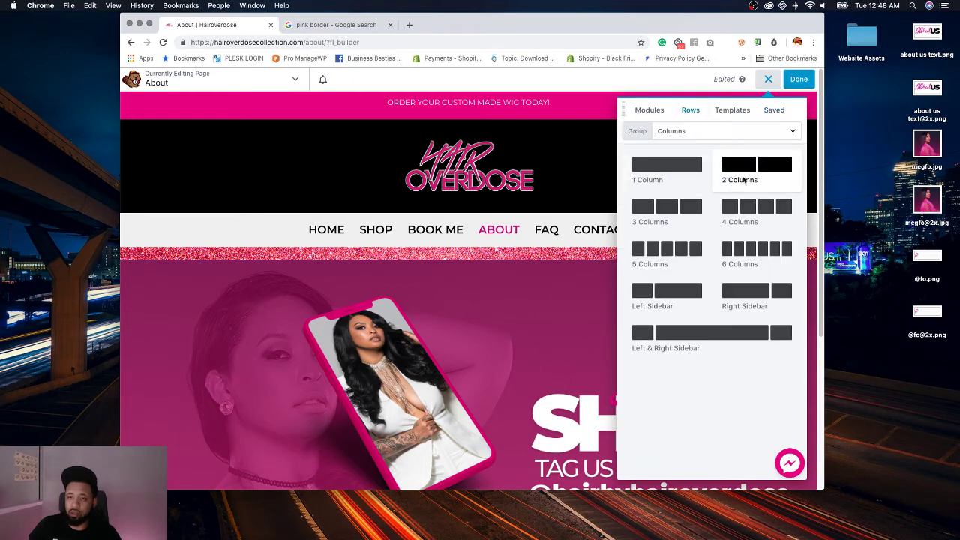
{"action": "left_click_drag", "start_coordinate": [749, 167], "coordinate": [538, 238]}
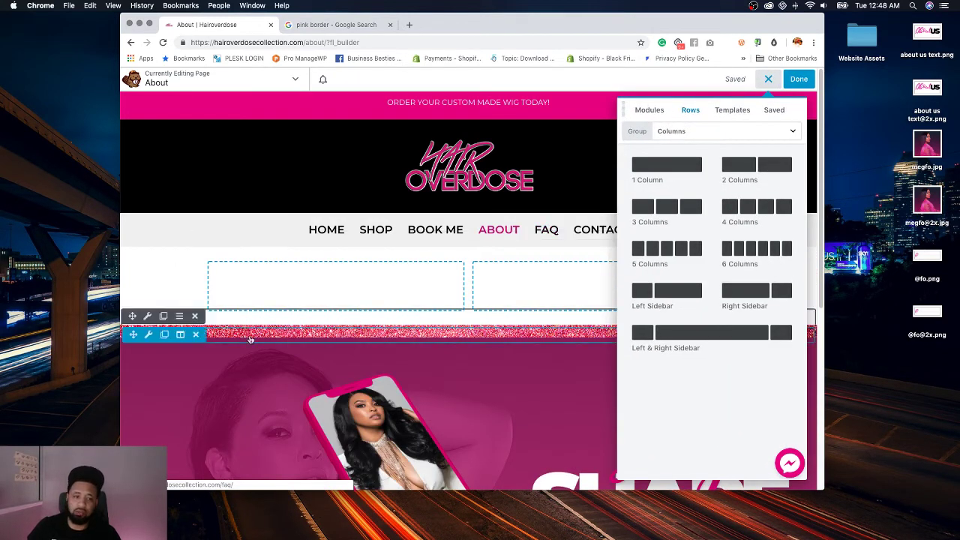
Step: Set both the width and the content width of the new two-column row to Full Width
{"action": "left_click", "coordinate": [219, 239]}
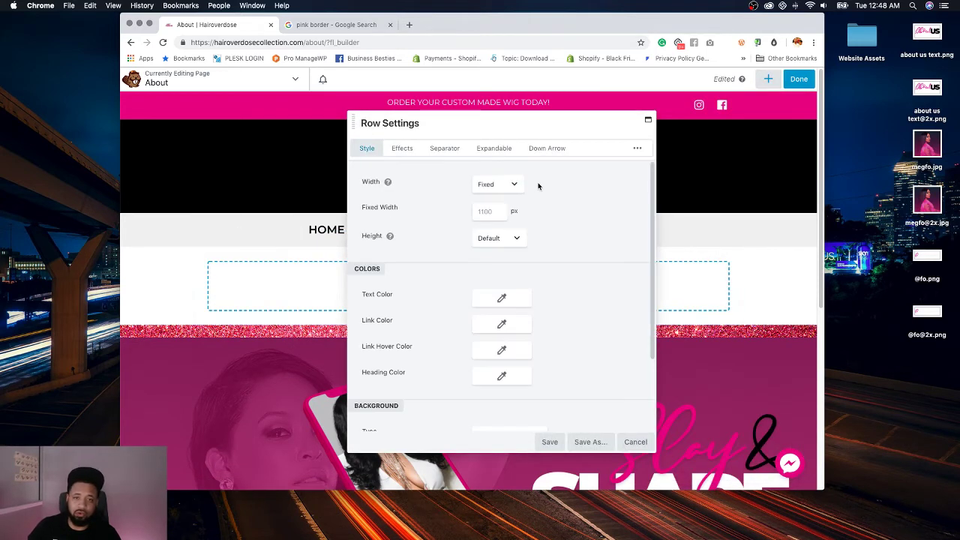
{"action": "left_click", "coordinate": [499, 186]}
{"action": "left_click", "coordinate": [497, 192]}
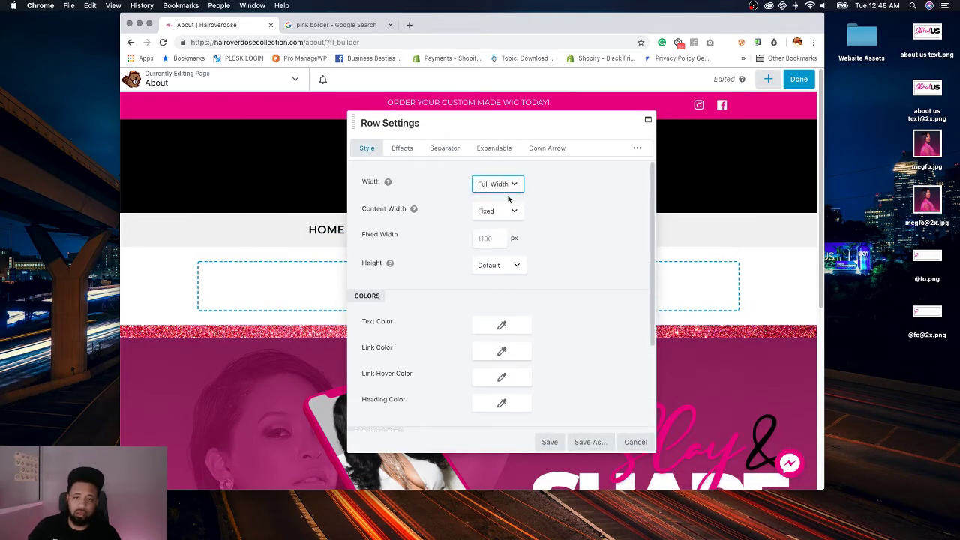
{"action": "left_click", "coordinate": [497, 210]}
{"action": "left_click", "coordinate": [515, 220]}
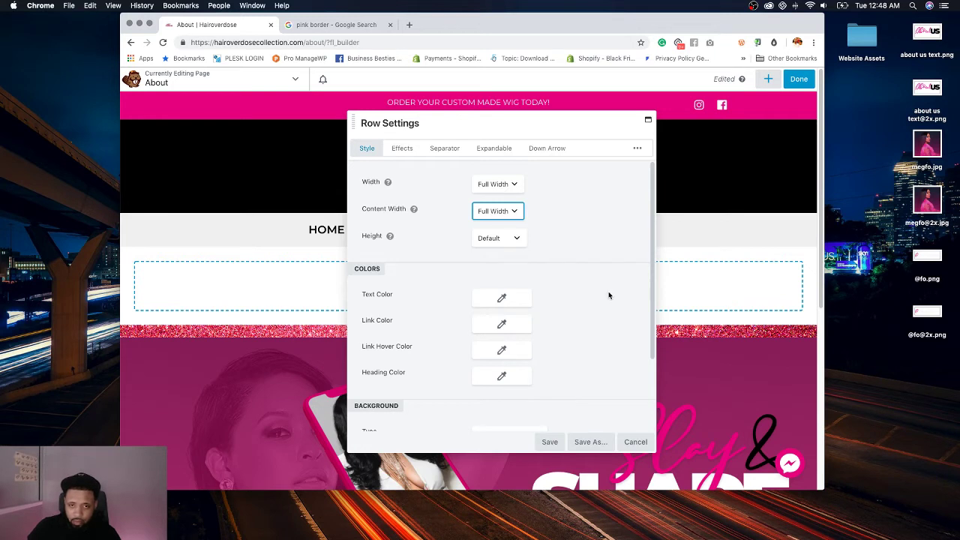
Step: Set the two-column row's top, bottom and left padding to 0 px and save the row settings
{"action": "left_click", "coordinate": [634, 148]}
{"action": "left_click", "coordinate": [501, 179]}
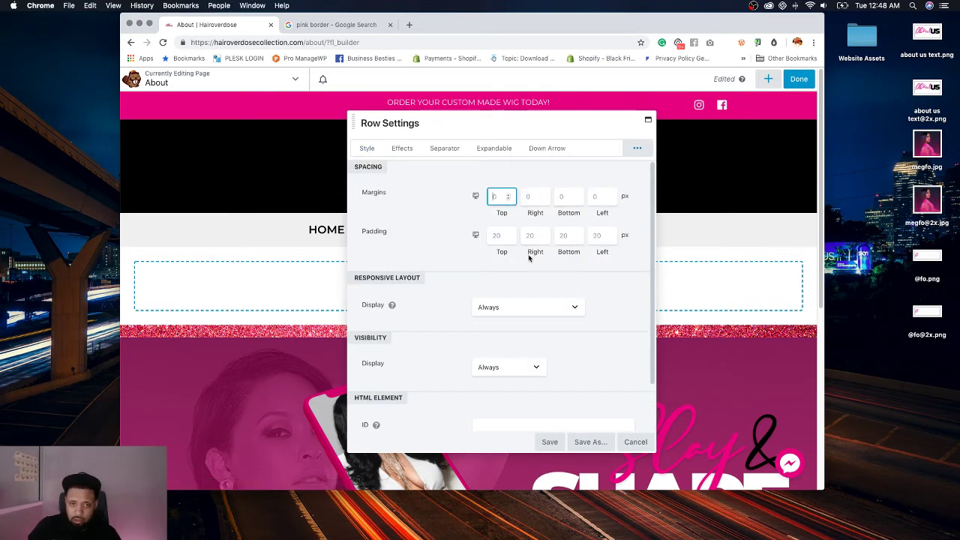
{"action": "left_click", "coordinate": [497, 236]}
{"action": "type", "text": "0"}
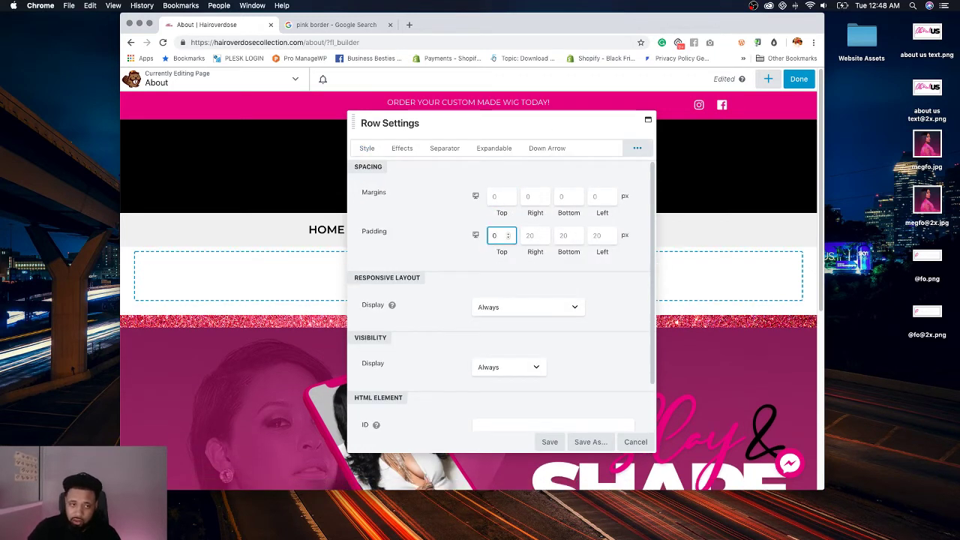
{"action": "left_click", "coordinate": [568, 236]}
{"action": "type", "text": "0"}
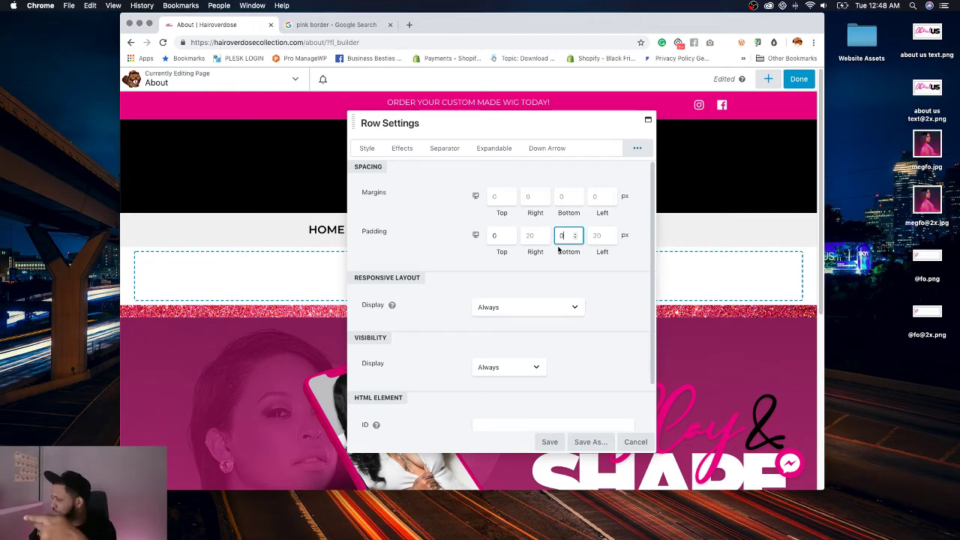
{"action": "left_click", "coordinate": [597, 235]}
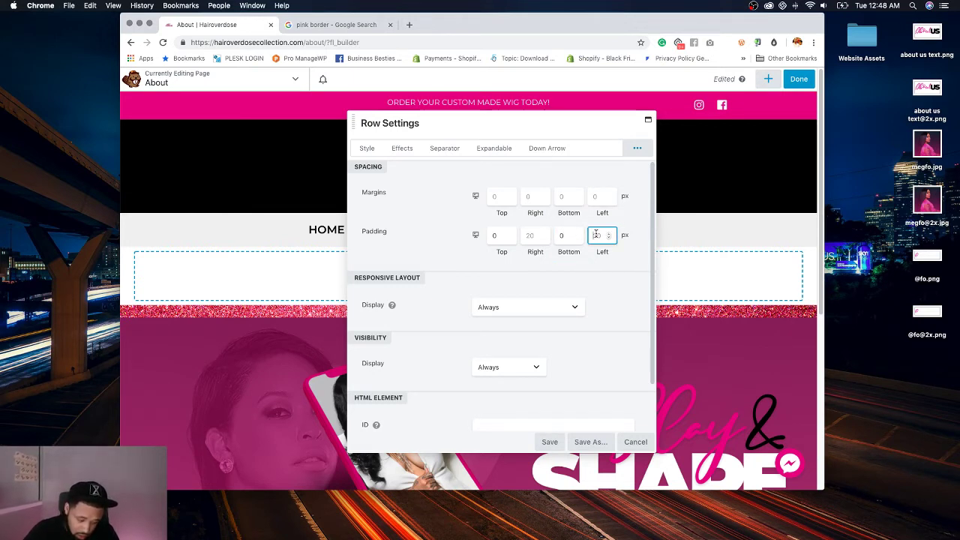
{"action": "type", "text": "0"}
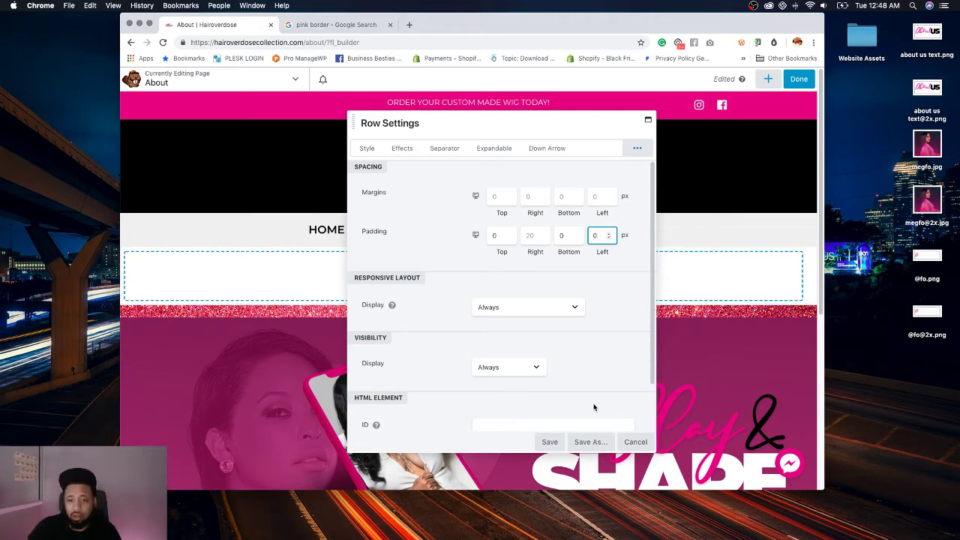
{"action": "left_click", "coordinate": [550, 442]}
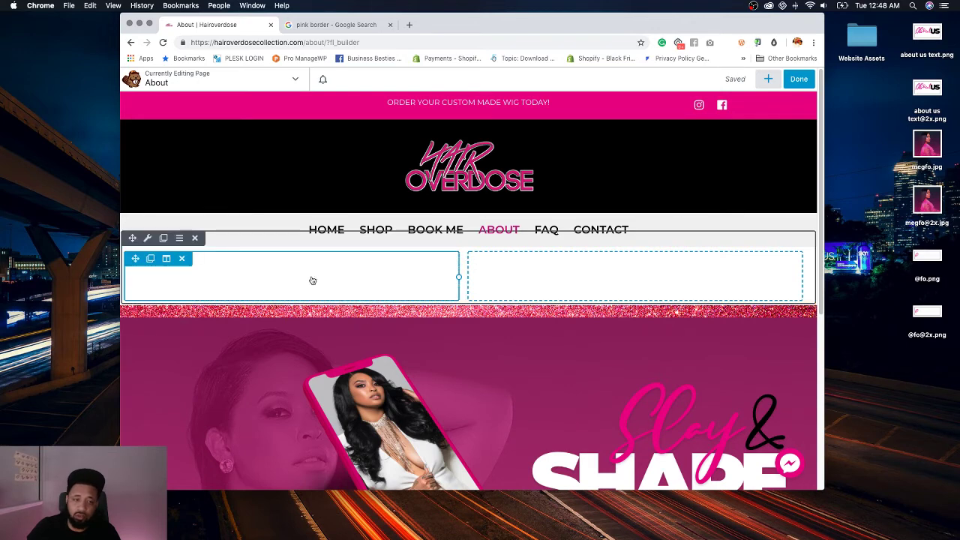
Step: Set the left column's background type to Photo and open the photo selection
{"action": "mouse_move", "coordinate": [165, 259]}
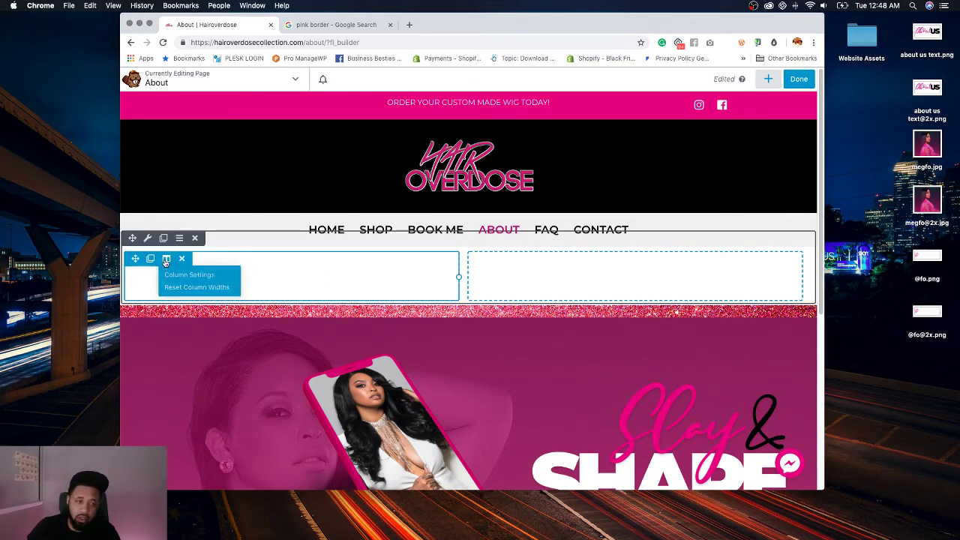
{"action": "left_click", "coordinate": [183, 275]}
{"action": "scroll", "coordinate": [583, 223], "scroll_direction": "down", "scroll_amount": 4}
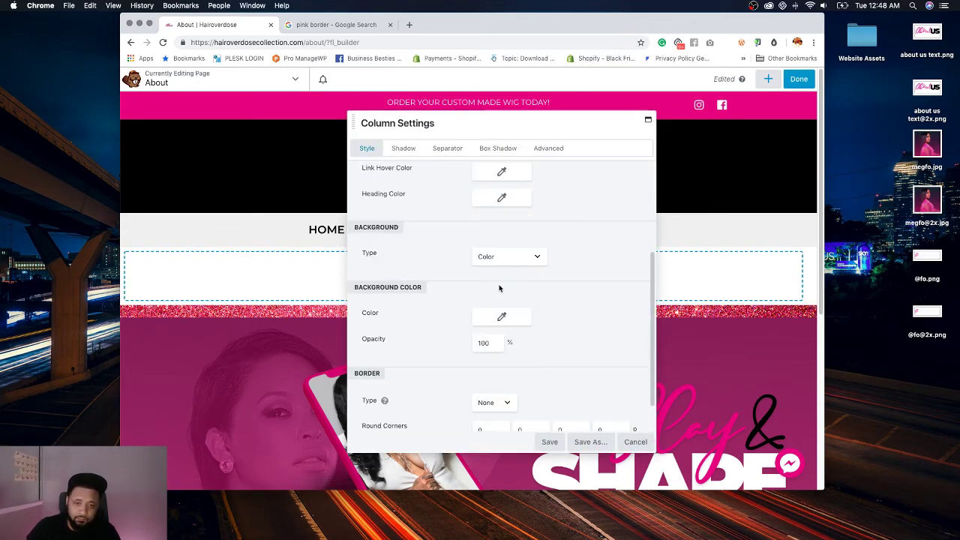
{"action": "left_click", "coordinate": [494, 257]}
{"action": "left_click", "coordinate": [491, 264]}
{"action": "left_click", "coordinate": [498, 319]}
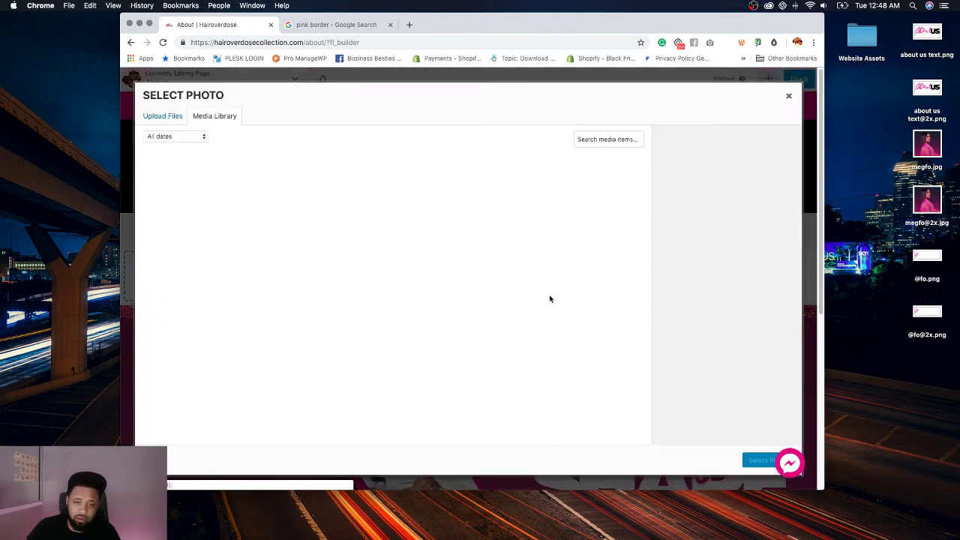
Step: Preview megfo.jpg on the desktop, upload it to the media library and select it as the left column's background photo
{"action": "left_click", "coordinate": [934, 150]}
{"action": "key", "text": "space"}
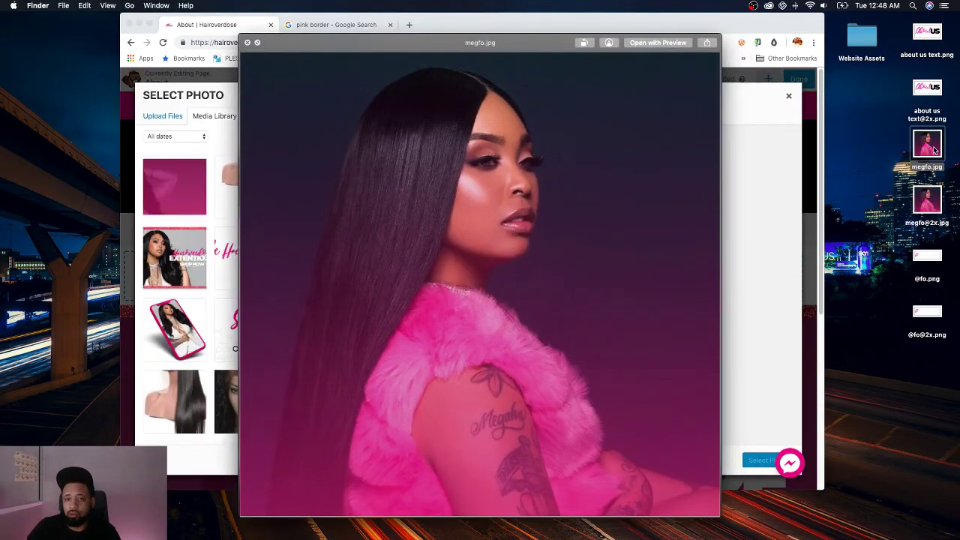
{"action": "key", "text": "space"}
{"action": "left_click_drag", "start_coordinate": [934, 150], "coordinate": [487, 242]}
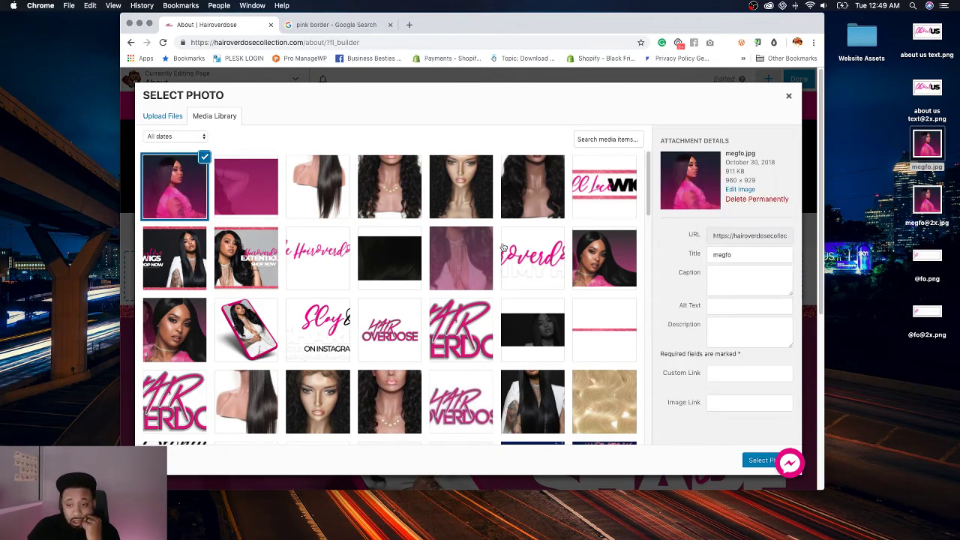
{"action": "left_click", "coordinate": [756, 460]}
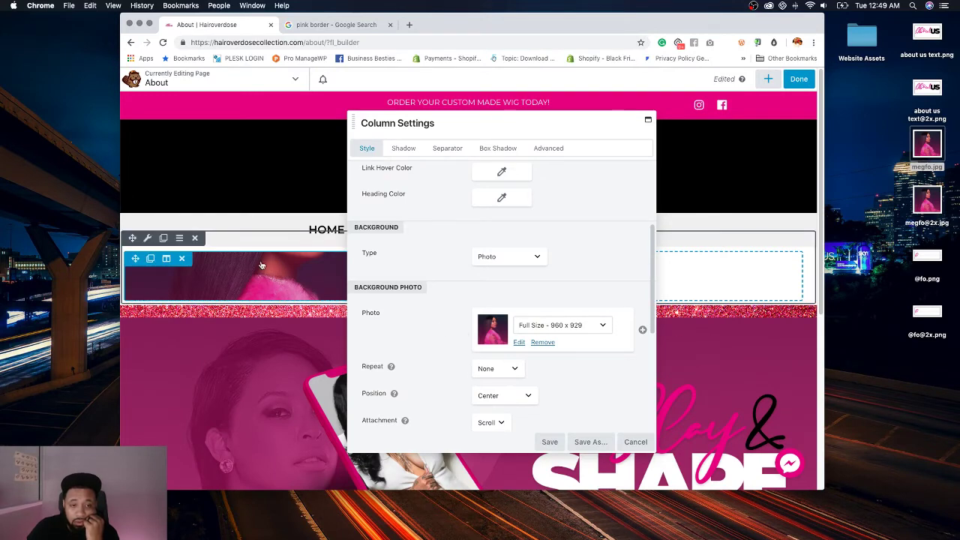
Step: Save the left column's settings, search the modules for "image" and add a PowerPack Image module to the left column
{"action": "left_click", "coordinate": [550, 442]}
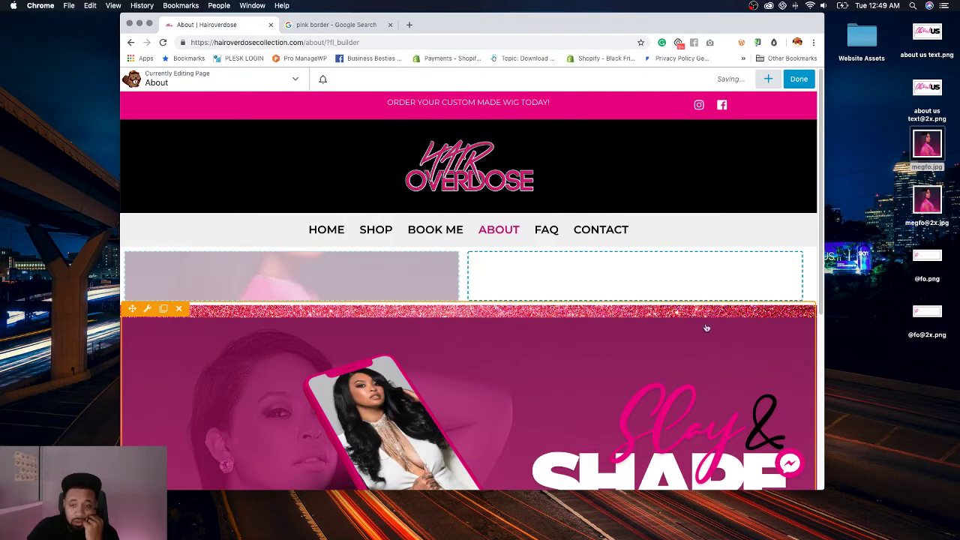
{"action": "left_click", "coordinate": [766, 80]}
{"action": "left_click", "coordinate": [640, 112]}
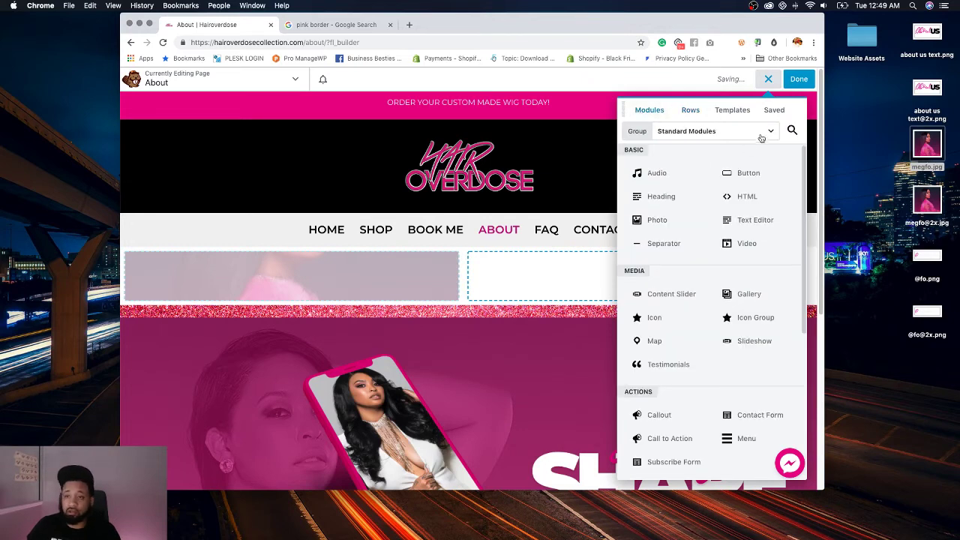
{"action": "left_click", "coordinate": [792, 131]}
{"action": "type", "text": "image"}
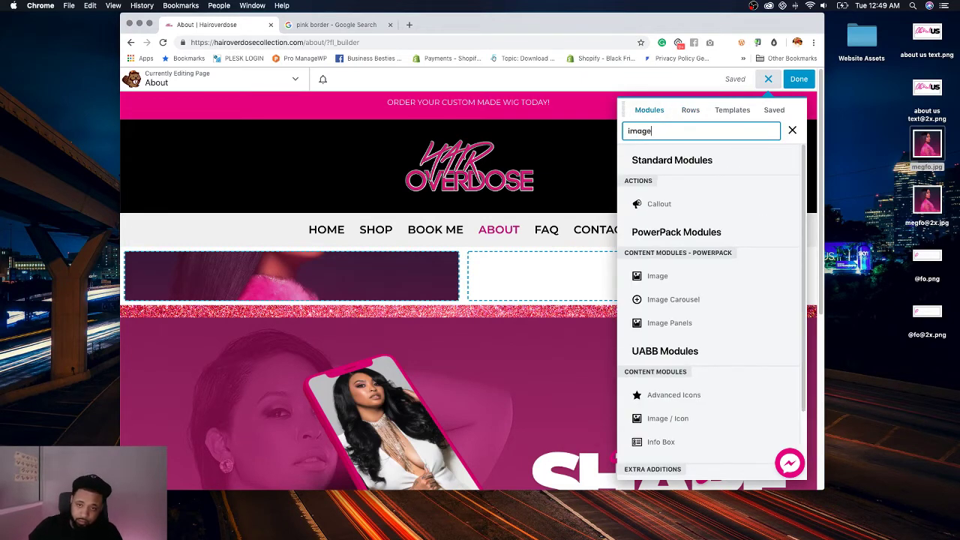
{"action": "left_click_drag", "start_coordinate": [660, 276], "coordinate": [336, 296]}
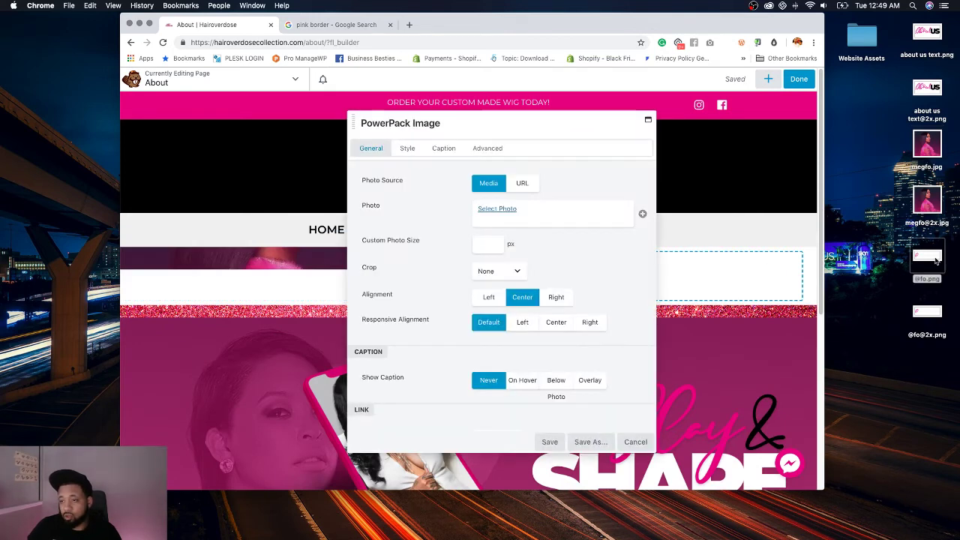
{"action": "left_click", "coordinate": [929, 257]}
{"action": "key", "text": "space"}
{"action": "key", "text": "space"}
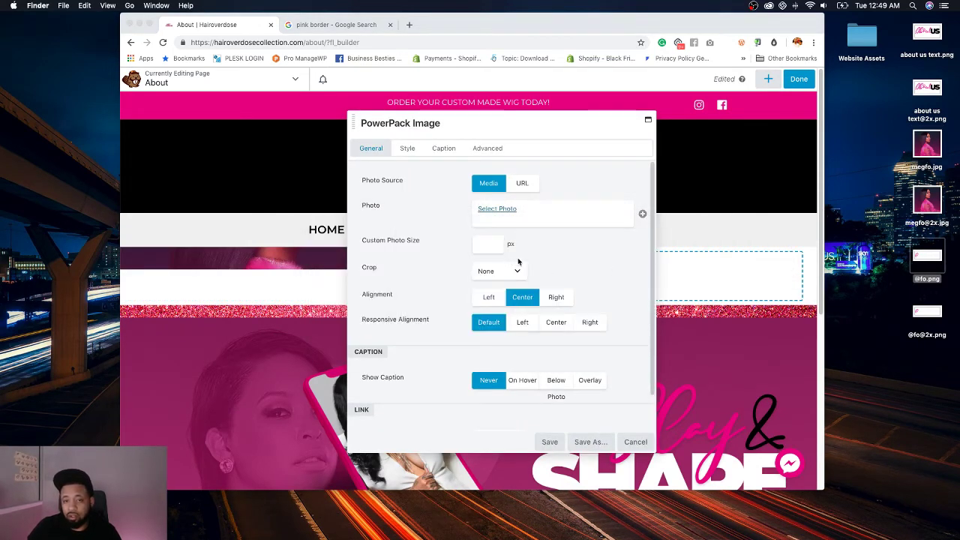
{"action": "left_click", "coordinate": [556, 324]}
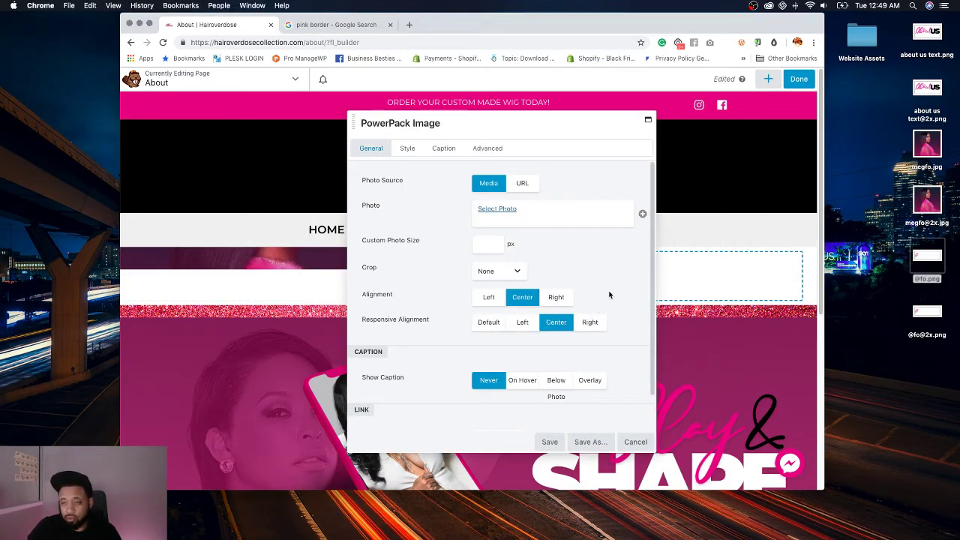
{"action": "left_click", "coordinate": [489, 209]}
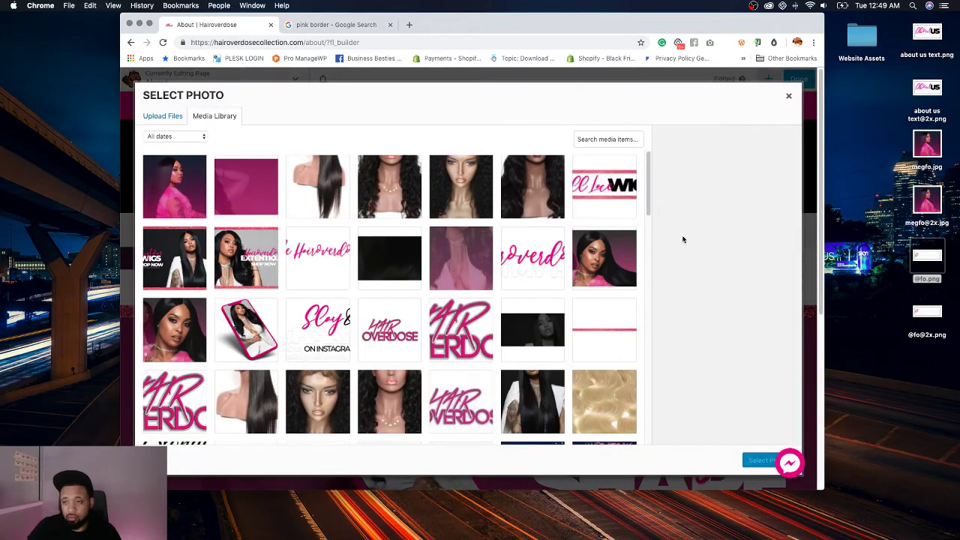
{"action": "left_click_drag", "start_coordinate": [939, 253], "coordinate": [666, 264]}
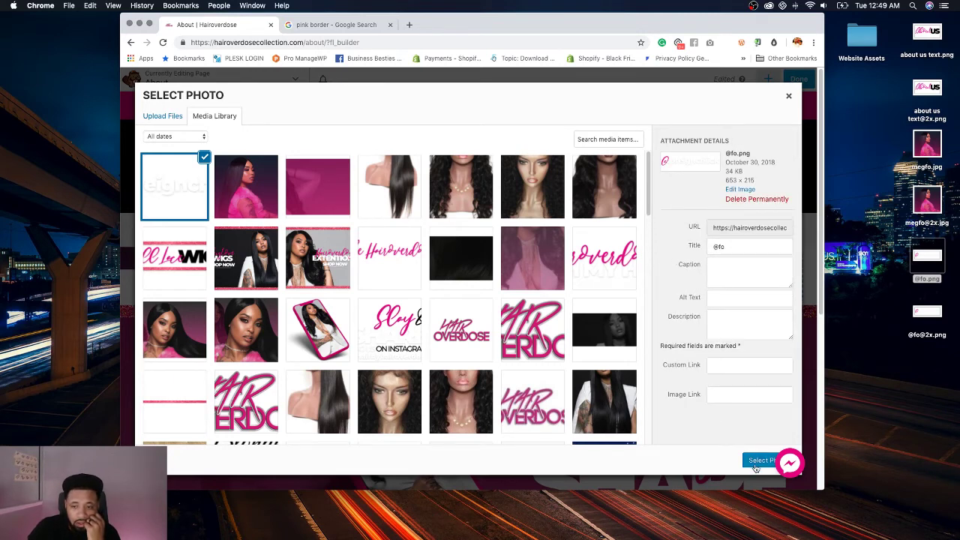
{"action": "left_click", "coordinate": [758, 461]}
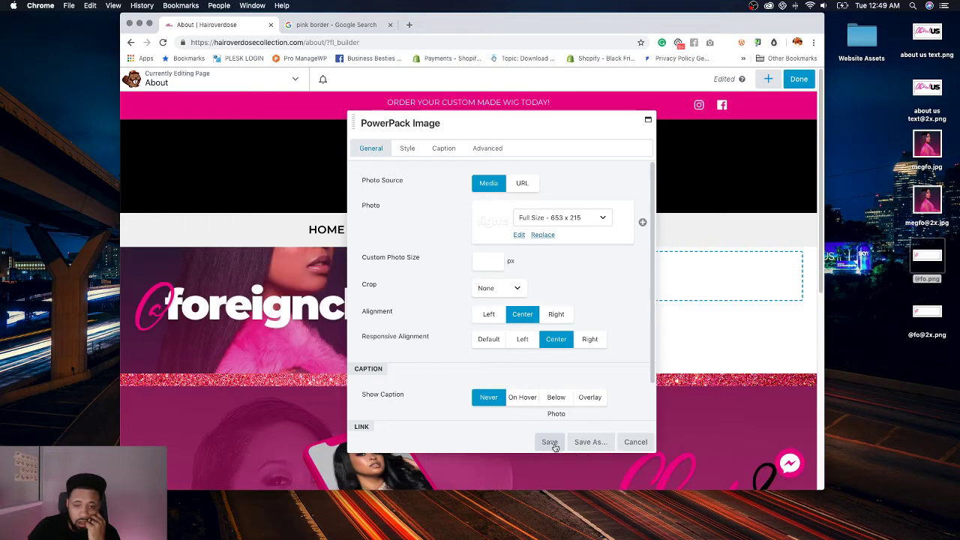
{"action": "left_click_drag", "start_coordinate": [537, 120], "coordinate": [646, 124]}
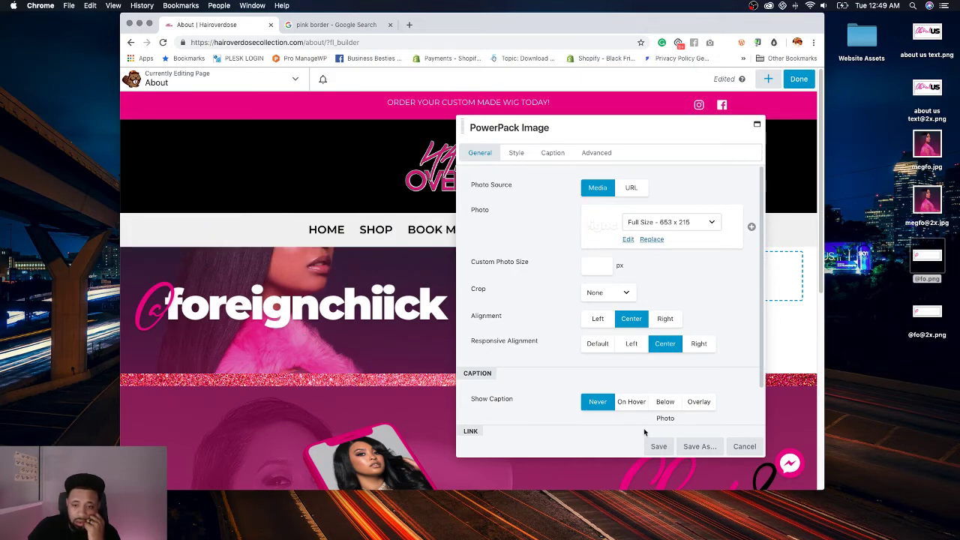
{"action": "left_click", "coordinate": [657, 446]}
{"action": "left_click", "coordinate": [768, 79]}
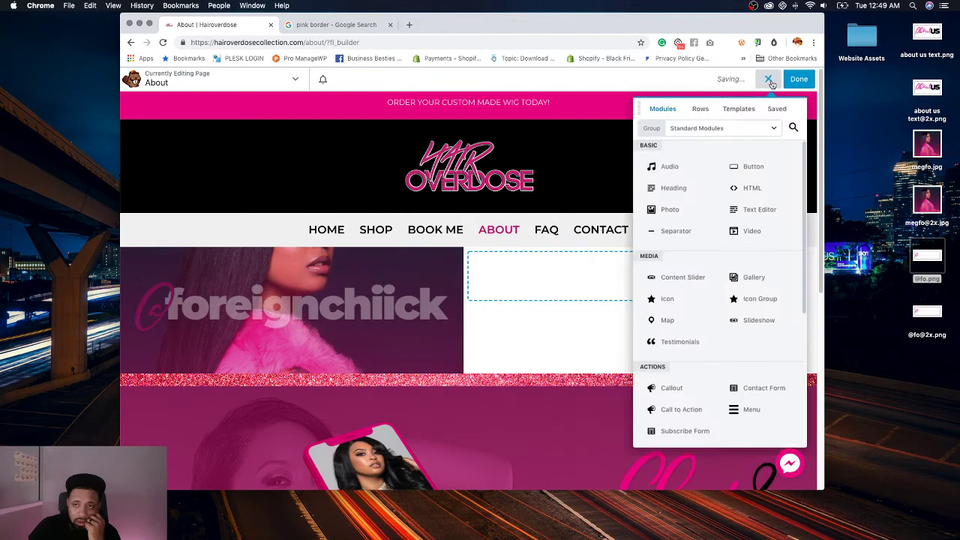
{"action": "left_click", "coordinate": [690, 110]}
{"action": "left_click_drag", "start_coordinate": [731, 177], "coordinate": [428, 337]}
{"action": "left_click_drag", "start_coordinate": [667, 180], "coordinate": [454, 300]}
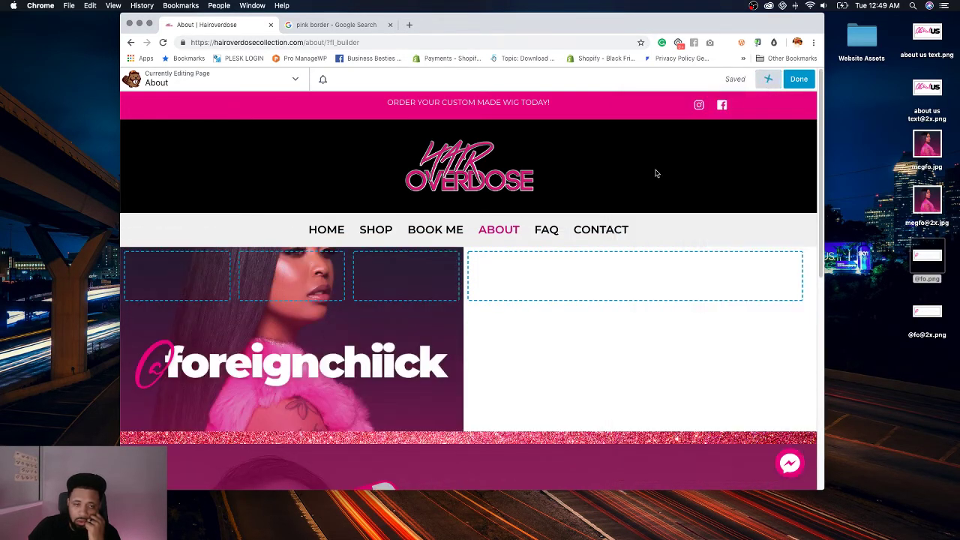
{"action": "left_click", "coordinate": [768, 80]}
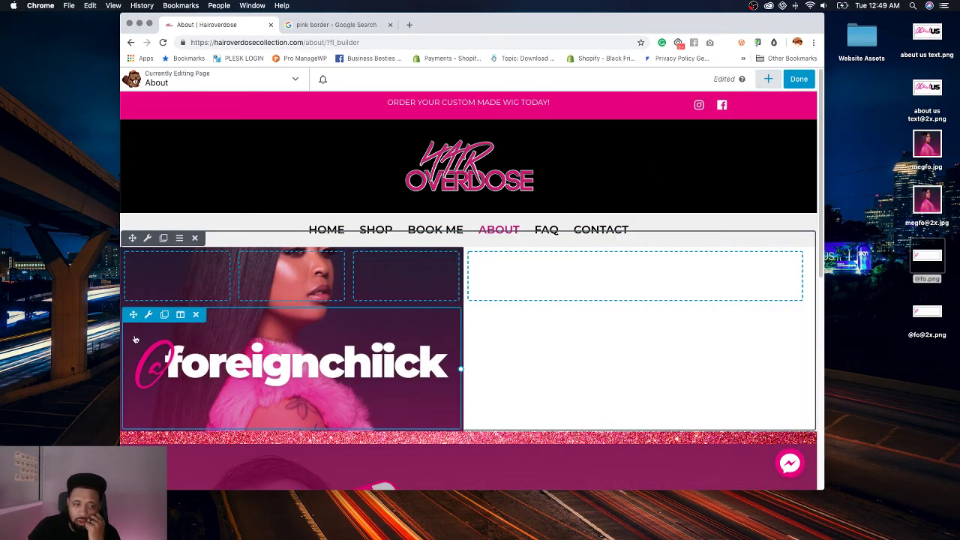
{"action": "left_click_drag", "start_coordinate": [133, 314], "coordinate": [283, 285]}
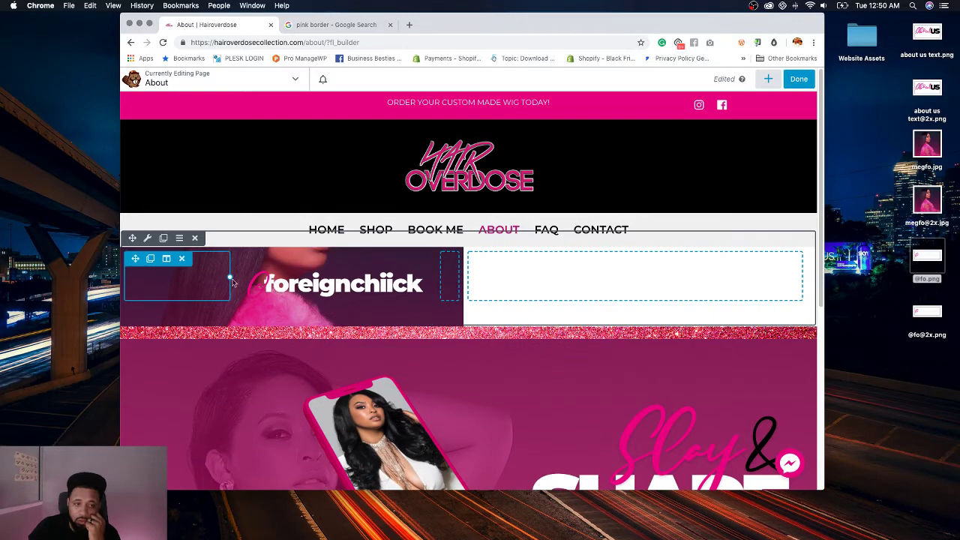
{"action": "left_click_drag", "start_coordinate": [229, 277], "coordinate": [122, 276]}
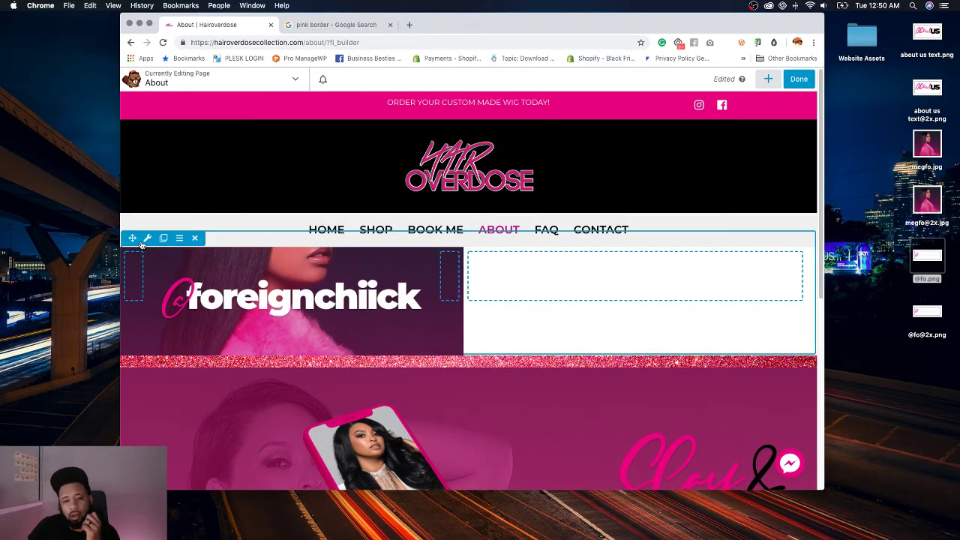
{"action": "mouse_move", "coordinate": [185, 260]}
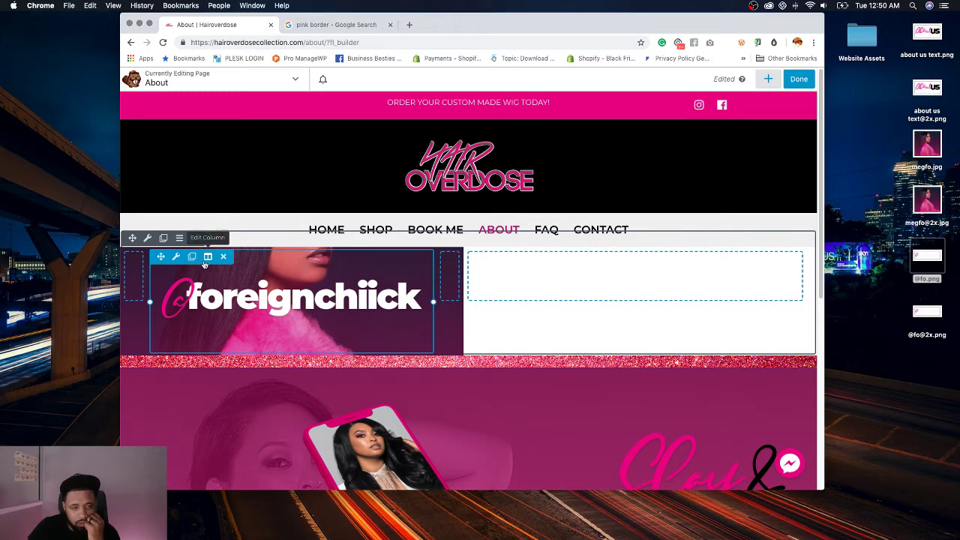
{"action": "left_click", "coordinate": [177, 258]}
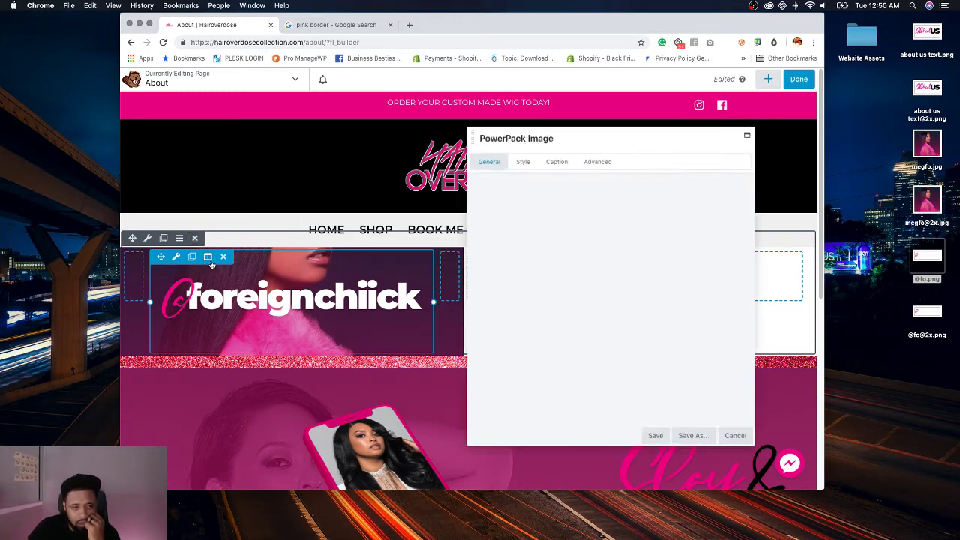
{"action": "left_click", "coordinate": [605, 155]}
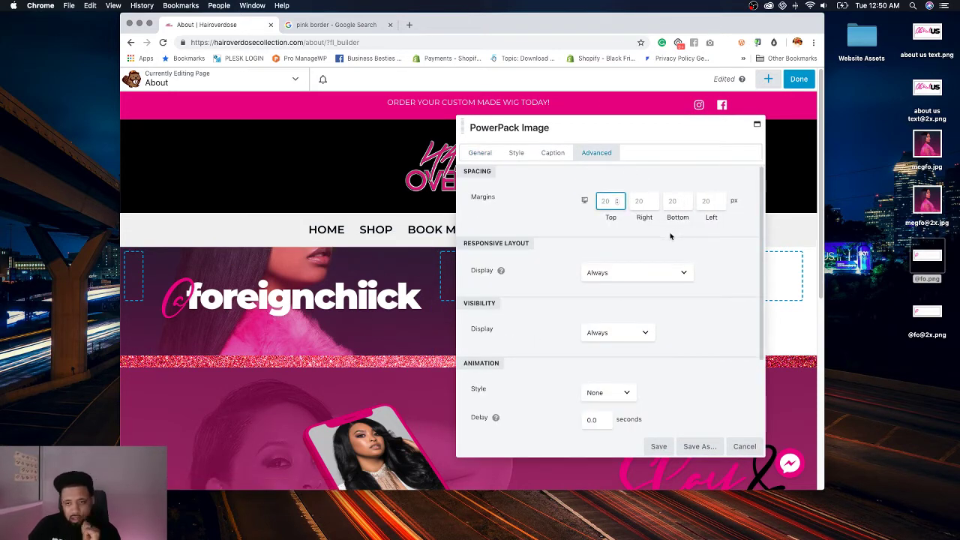
{"action": "type", "text": "75"}
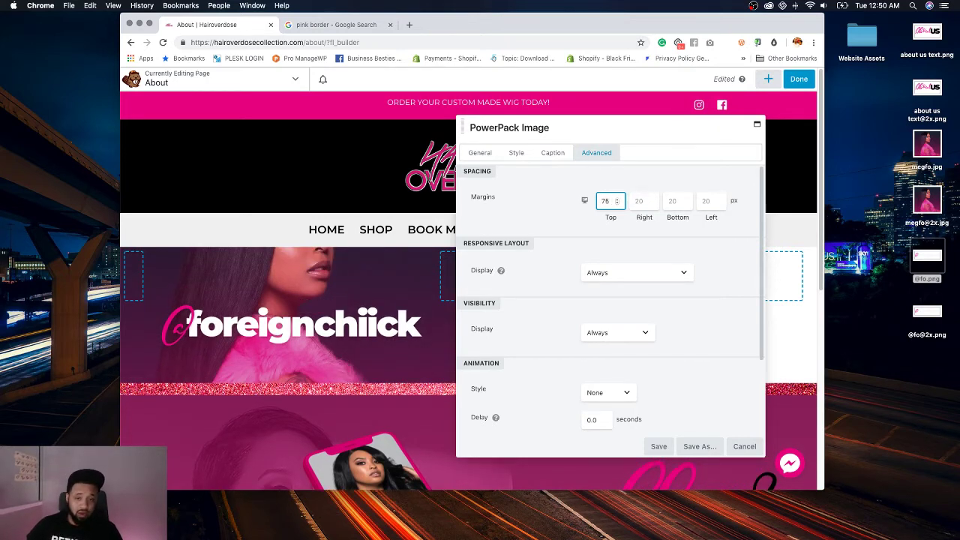
{"action": "key", "text": "BackSpace"}
{"action": "key", "text": "BackSpace"}
{"action": "type", "text": "200"}
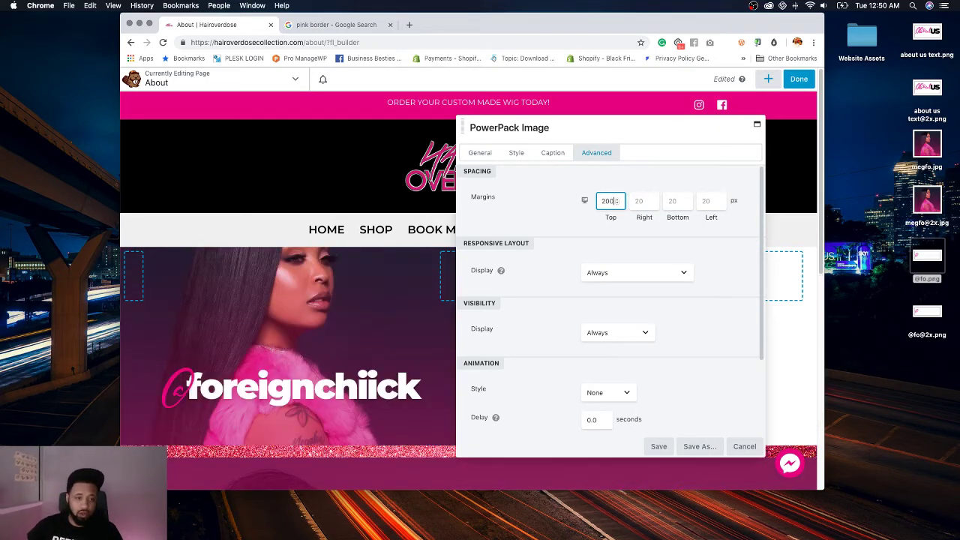
{"action": "key", "text": "BackSpace"}
{"action": "key", "text": "BackSpace"}
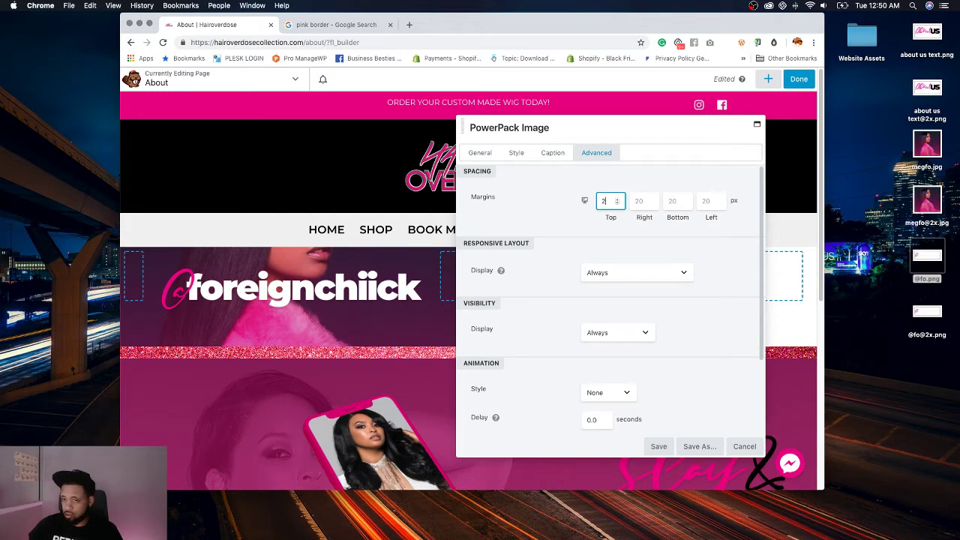
Step: Try top margins of 375, 425 and 500 px on the handle text image over the portrait
{"action": "key", "text": "BackSpace"}
{"action": "type", "text": "375"}
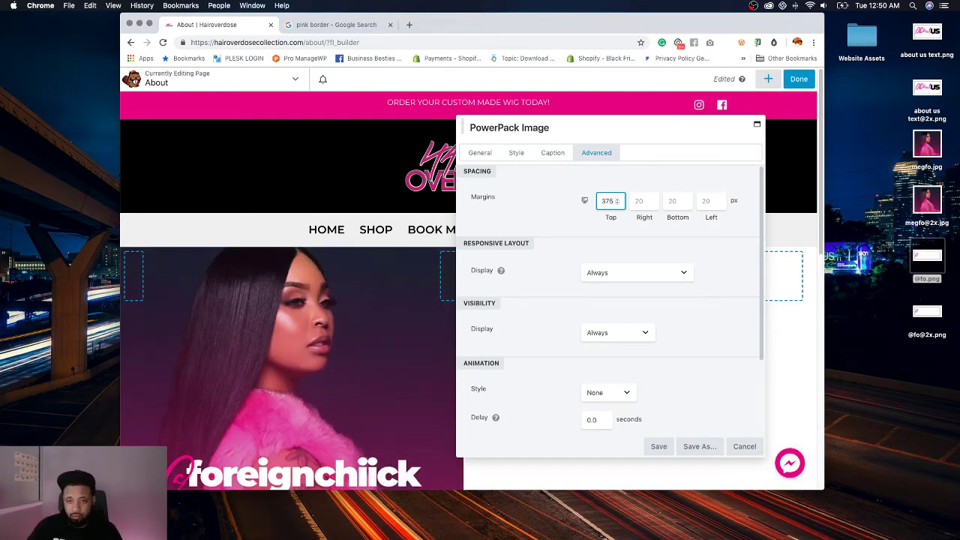
{"action": "key", "text": "BackSpace"}
{"action": "key", "text": "BackSpace"}
{"action": "key", "text": "BackSpace"}
{"action": "type", "text": "425"}
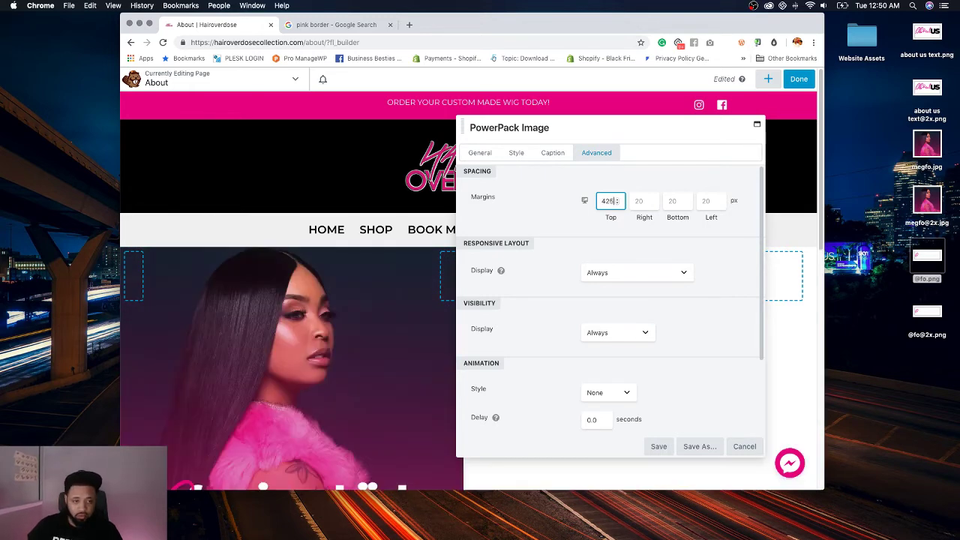
{"action": "key", "text": "BackSpace"}
{"action": "key", "text": "BackSpace"}
{"action": "key", "text": "BackSpace"}
{"action": "type", "text": "500"}
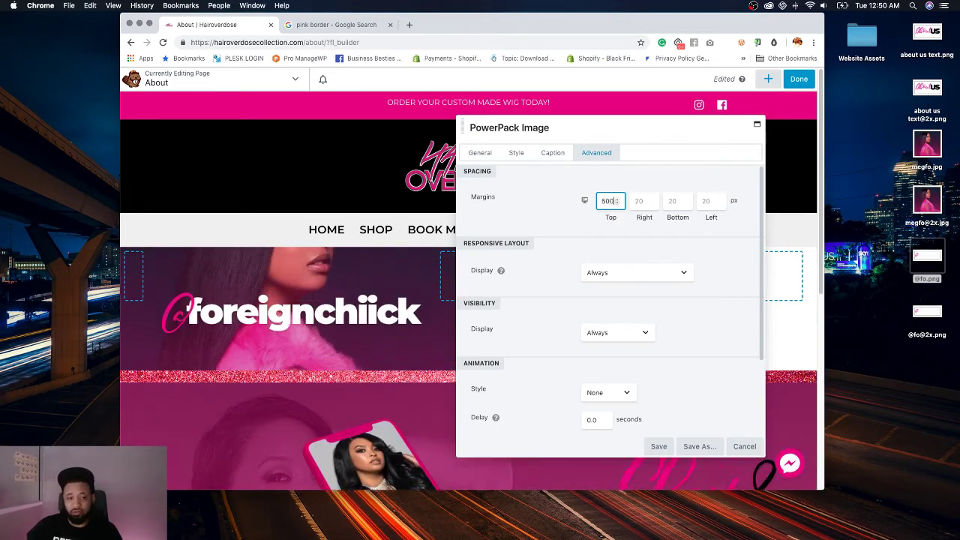
Step: Set the handle text image's top margin to 400 px and bottom margin to 100 px, and save the module
{"action": "scroll", "coordinate": [332, 229], "scroll_direction": "down", "scroll_amount": 5}
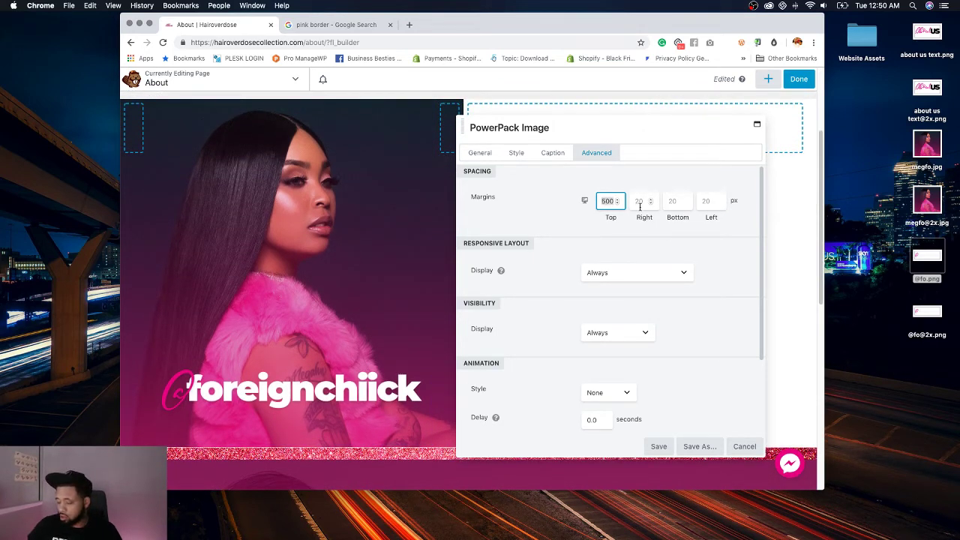
{"action": "type", "text": "400"}
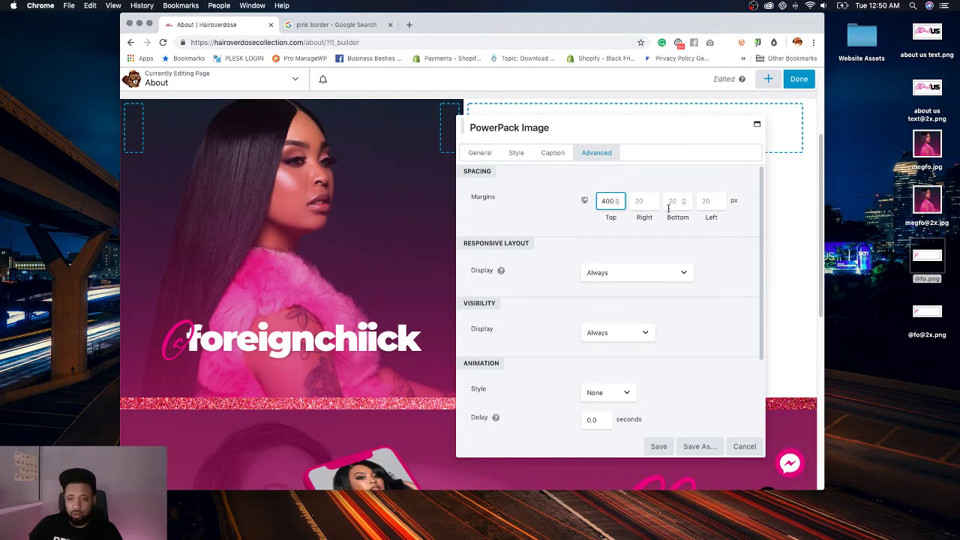
{"action": "left_click", "coordinate": [672, 201]}
{"action": "type", "text": "100"}
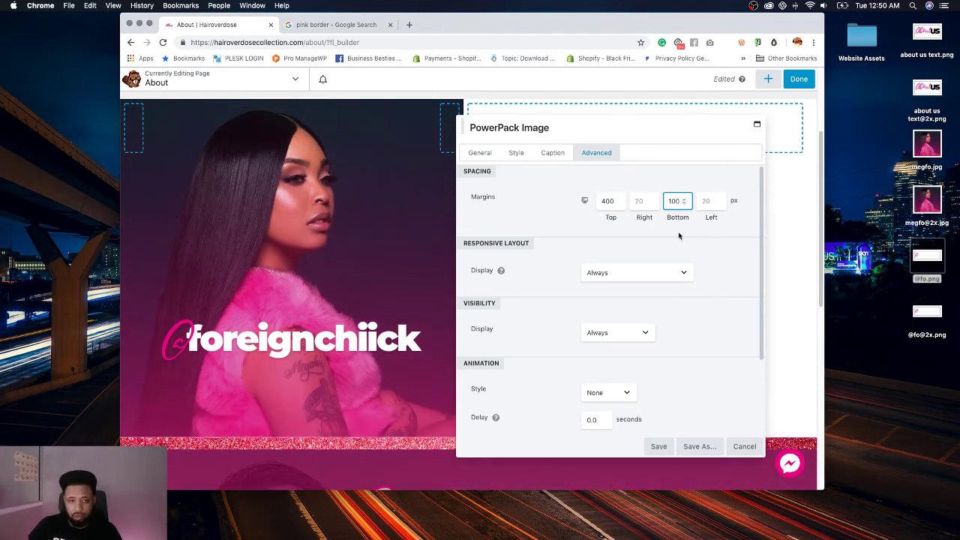
{"action": "left_click", "coordinate": [658, 446]}
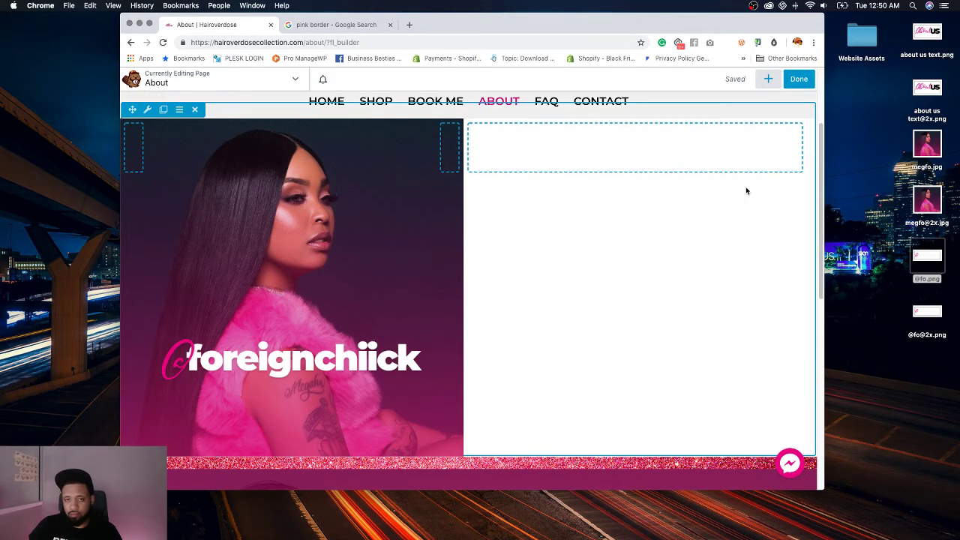
Step: Search the modules for "image" and place a PowerPack Image module in the empty column beside the portrait
{"action": "left_click", "coordinate": [768, 79]}
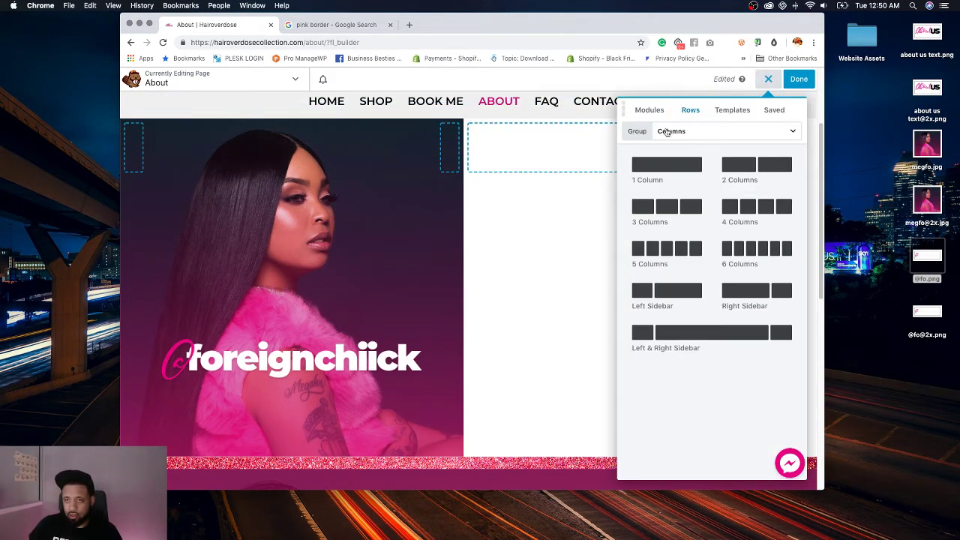
{"action": "left_click", "coordinate": [789, 132]}
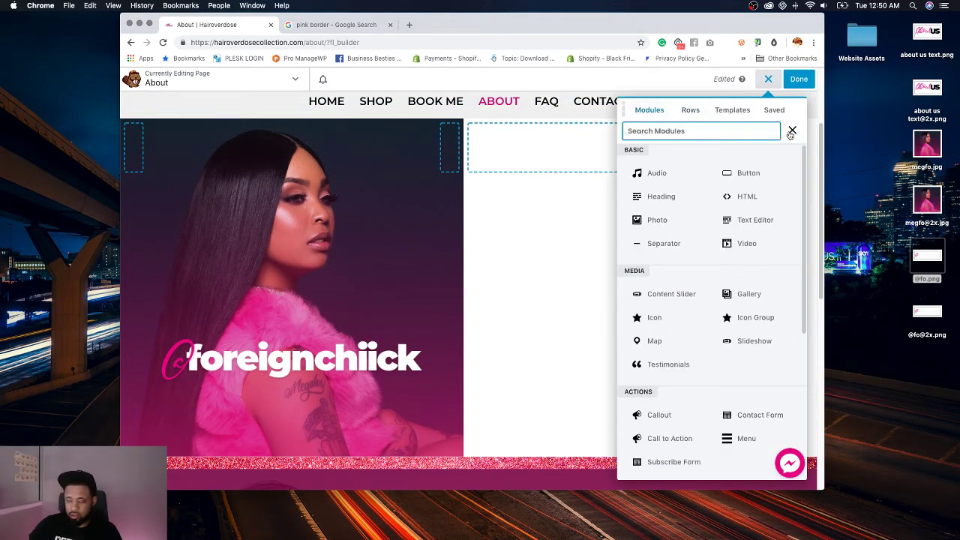
{"action": "type", "text": "image"}
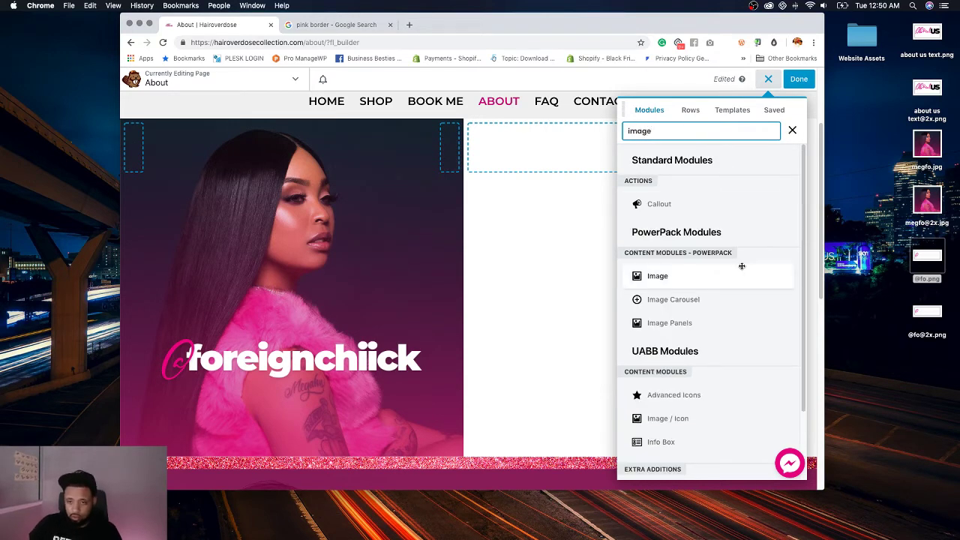
{"action": "left_click_drag", "start_coordinate": [653, 275], "coordinate": [608, 193]}
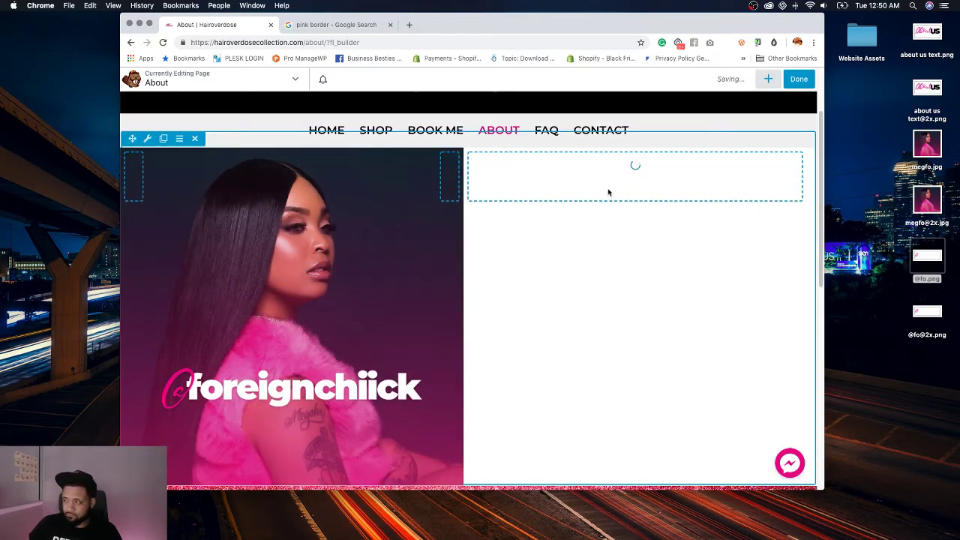
Step: Upload about us text.png from the desktop to the media library for the new image module
{"action": "left_click", "coordinate": [588, 219]}
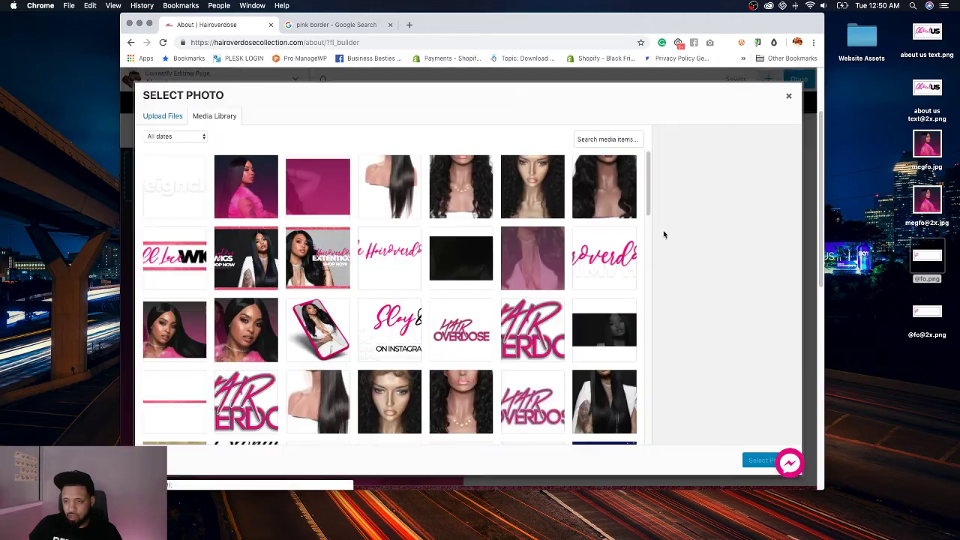
{"action": "left_click", "coordinate": [911, 240]}
{"action": "left_click", "coordinate": [926, 34]}
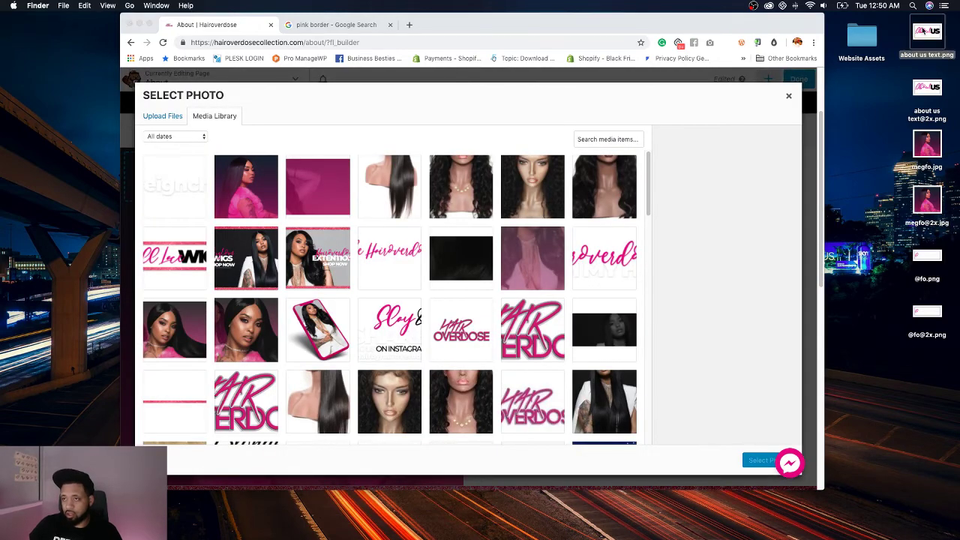
{"action": "key", "text": "space"}
{"action": "key", "text": "space"}
{"action": "left_click_drag", "start_coordinate": [928, 31], "coordinate": [560, 248]}
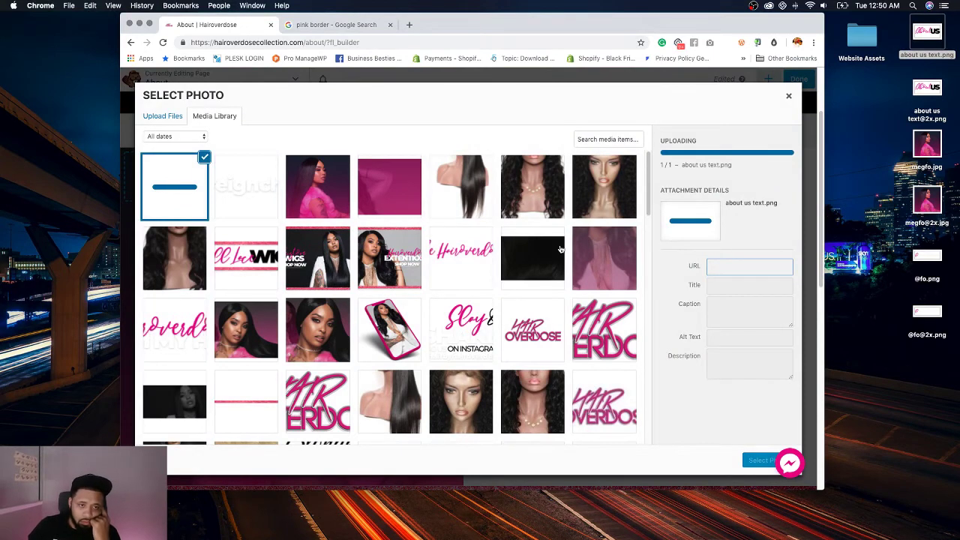
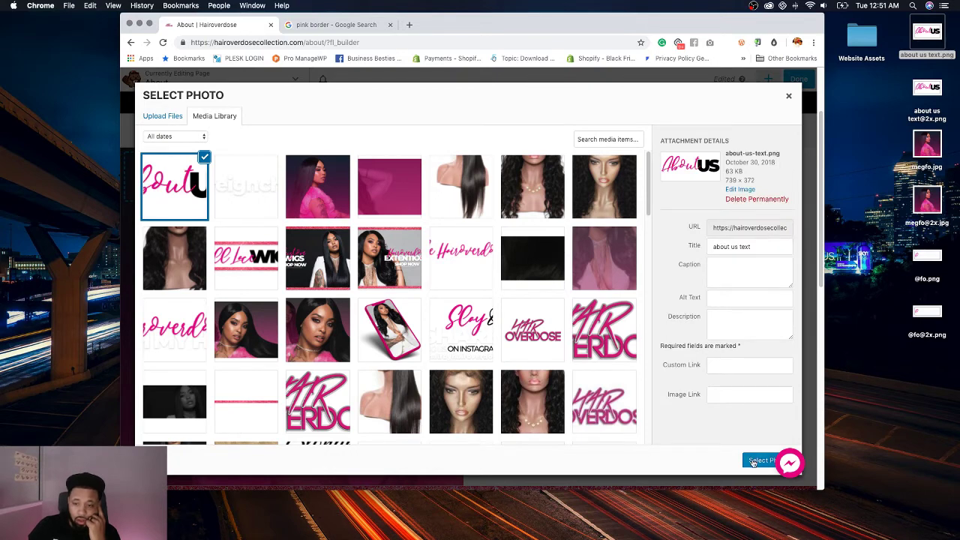
Step: Use the uploaded About Us graphic as the module's photo, set its responsive alignment to Center, and save
{"action": "left_click", "coordinate": [755, 459]}
{"action": "left_click", "coordinate": [665, 343]}
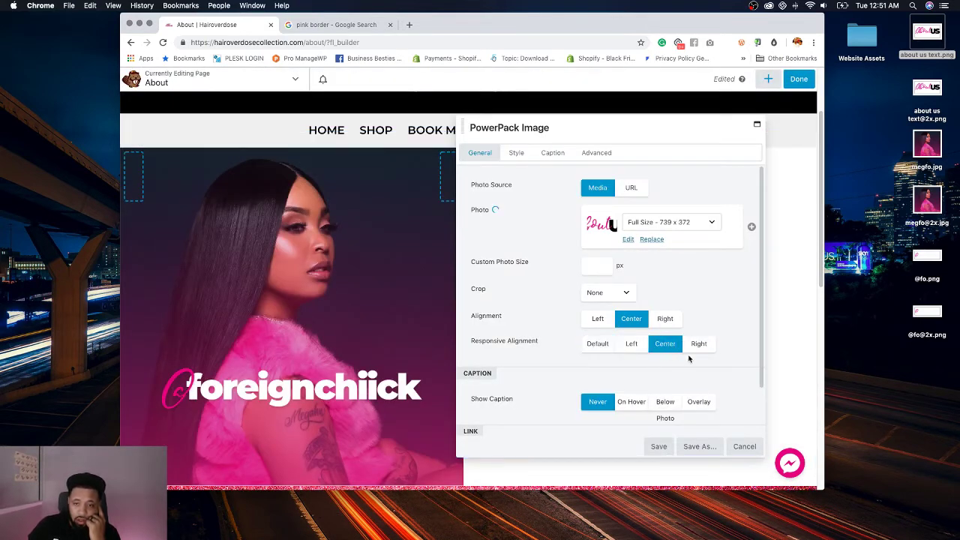
{"action": "scroll", "coordinate": [654, 398], "scroll_direction": "down", "scroll_amount": 2}
{"action": "left_click", "coordinate": [652, 447]}
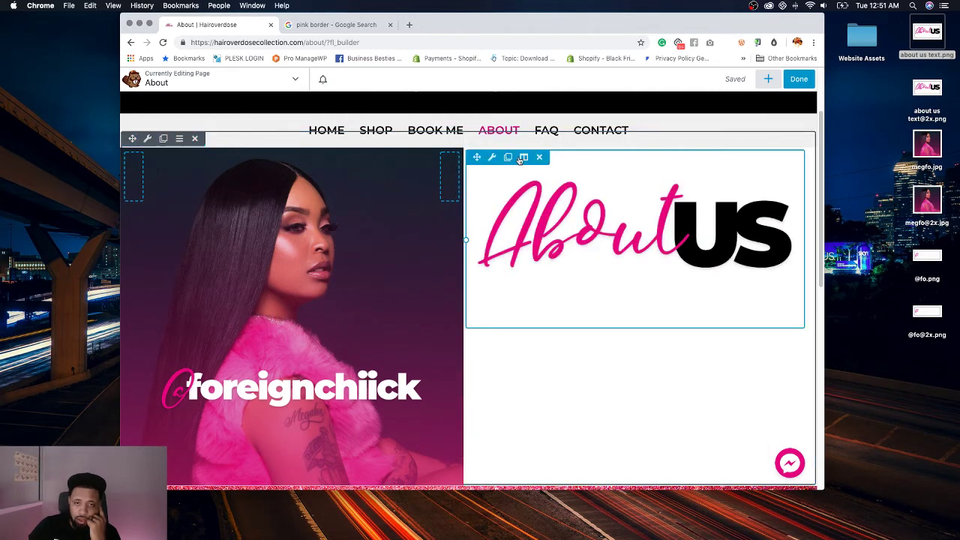
Step: Set the About Us column to equalize column heights with its content alignment at Center, and save
{"action": "mouse_move", "coordinate": [523, 157]}
{"action": "left_click", "coordinate": [547, 185]}
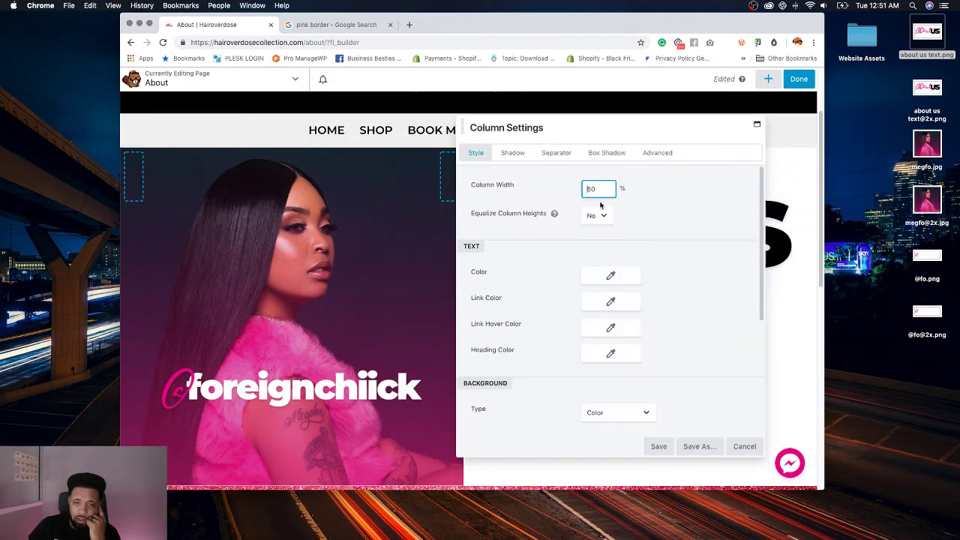
{"action": "left_click", "coordinate": [596, 215]}
{"action": "left_click", "coordinate": [597, 223]}
{"action": "left_click", "coordinate": [609, 242]}
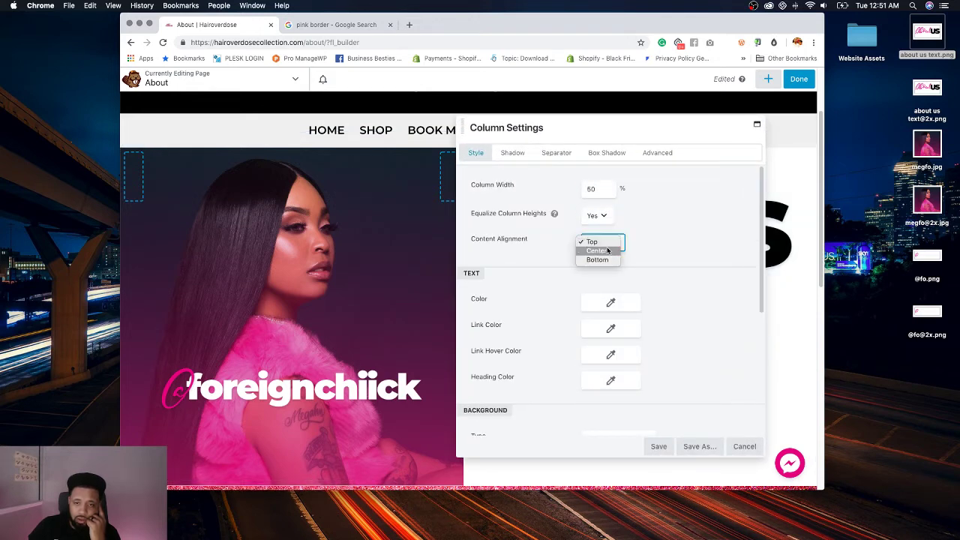
{"action": "left_click", "coordinate": [602, 251]}
{"action": "left_click", "coordinate": [662, 446]}
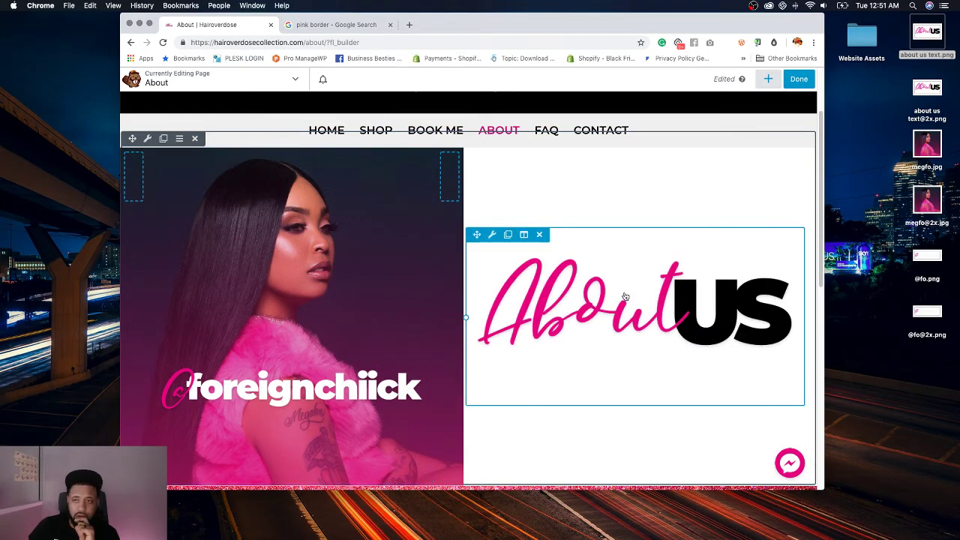
Step: Check the handle text column's spacing at tablet and phone sizes, set its stacking order to Reversed, and save
{"action": "mouse_move", "coordinate": [208, 159]}
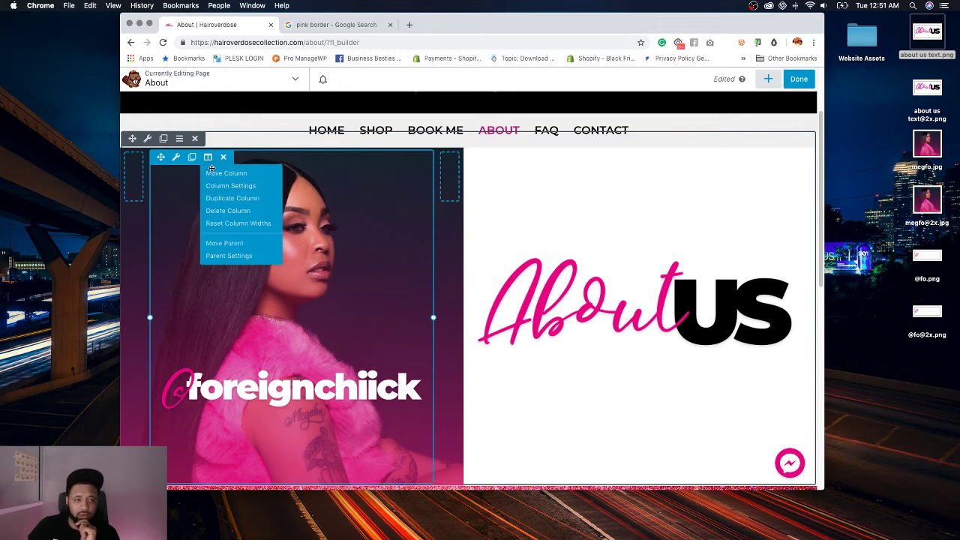
{"action": "left_click", "coordinate": [215, 186]}
{"action": "left_click", "coordinate": [659, 153]}
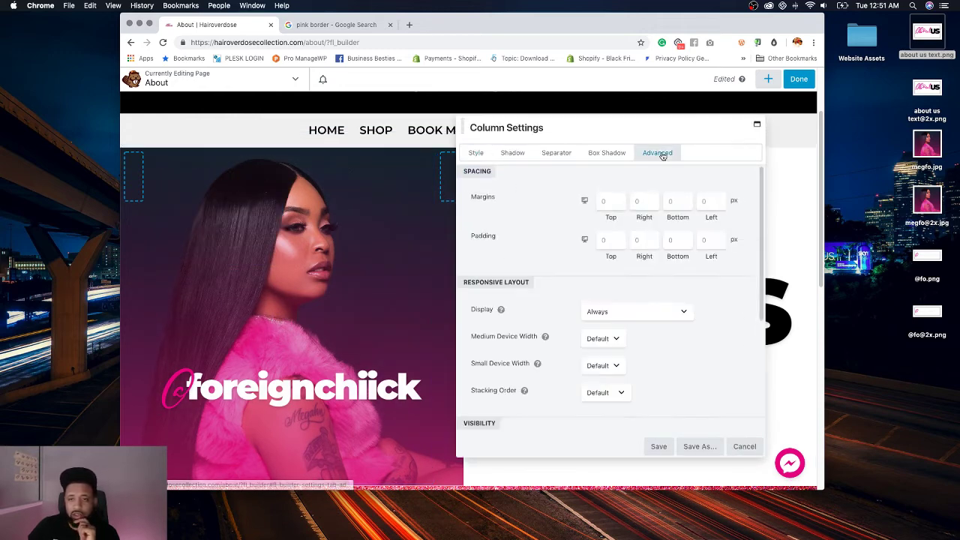
{"action": "left_click", "coordinate": [584, 200]}
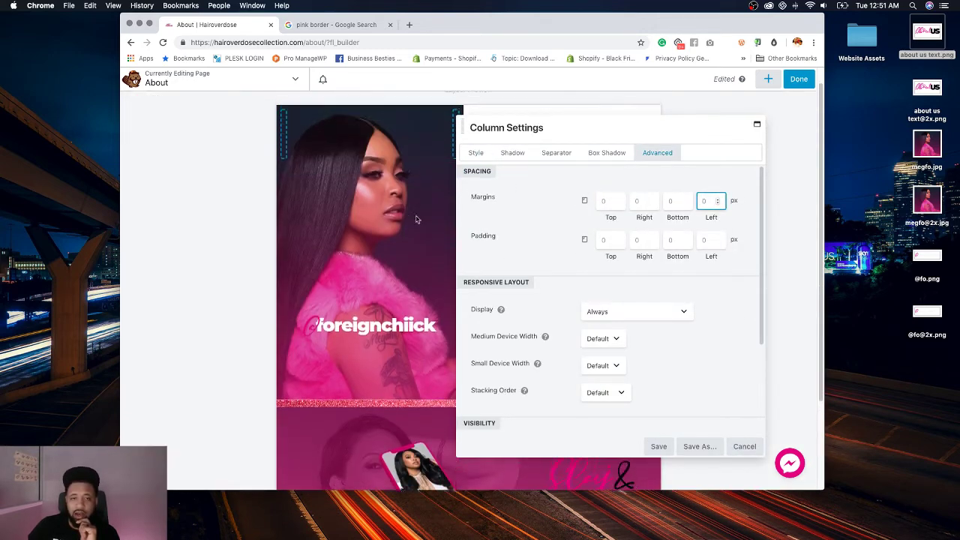
{"action": "left_click", "coordinate": [584, 200]}
{"action": "left_click_drag", "start_coordinate": [562, 132], "coordinate": [767, 135]}
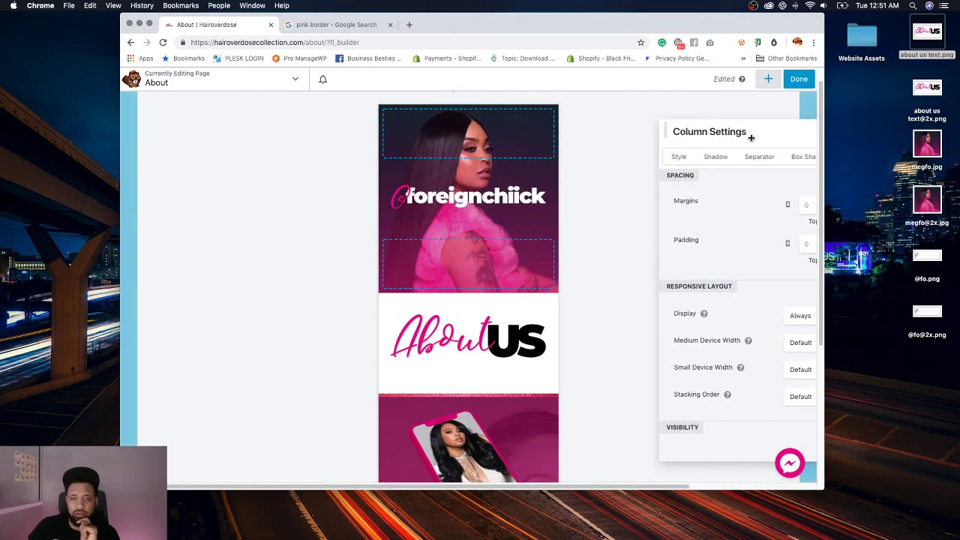
{"action": "left_click", "coordinate": [540, 383]}
{"action": "left_click", "coordinate": [539, 393]}
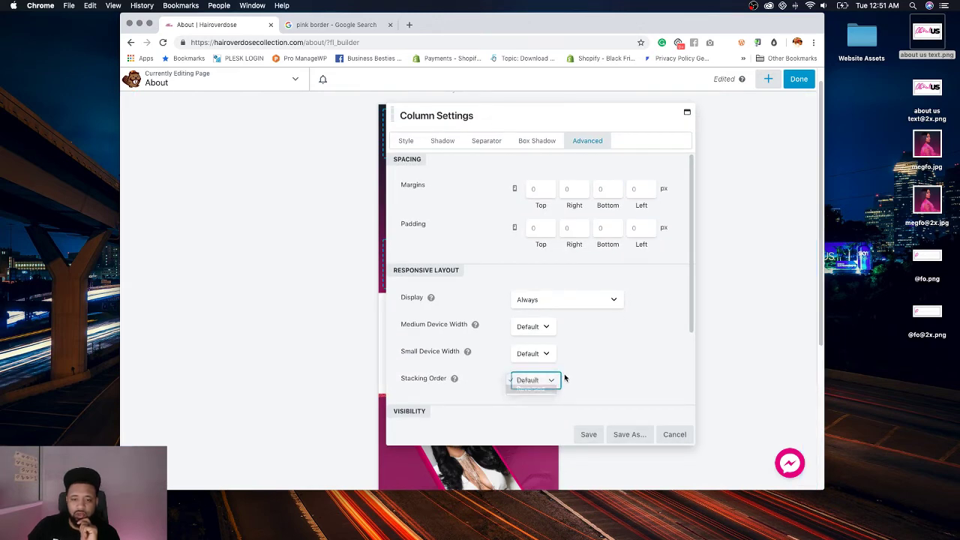
{"action": "left_click_drag", "start_coordinate": [489, 121], "coordinate": [647, 127]}
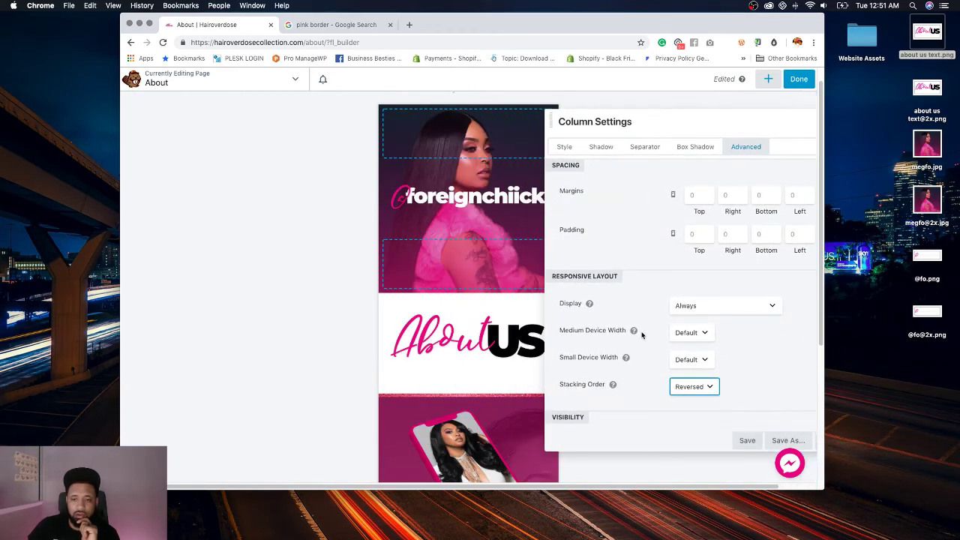
{"action": "left_click", "coordinate": [745, 440]}
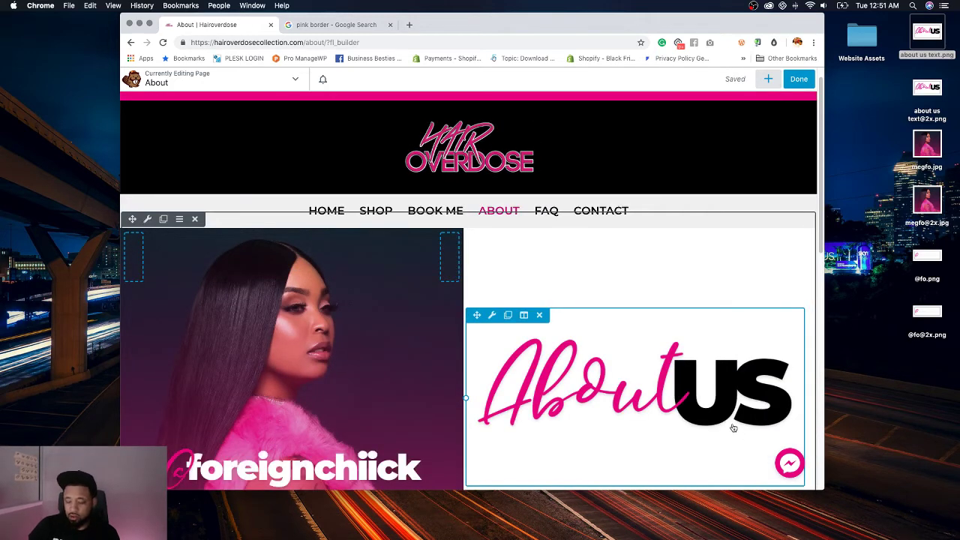
Step: Preview the About page in the phone layout and return to editing
{"action": "scroll", "coordinate": [487, 315], "scroll_direction": "down", "scroll_amount": 2}
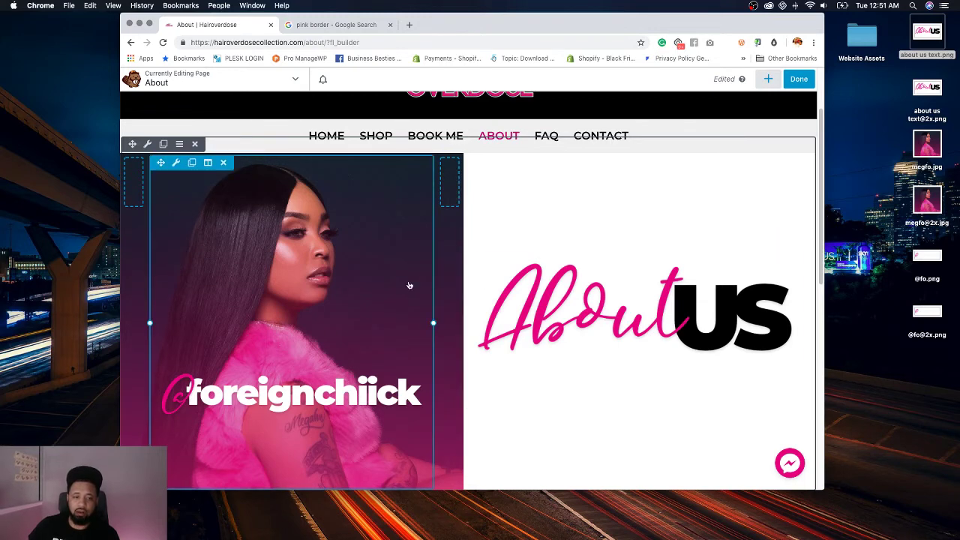
{"action": "key", "text": "p"}
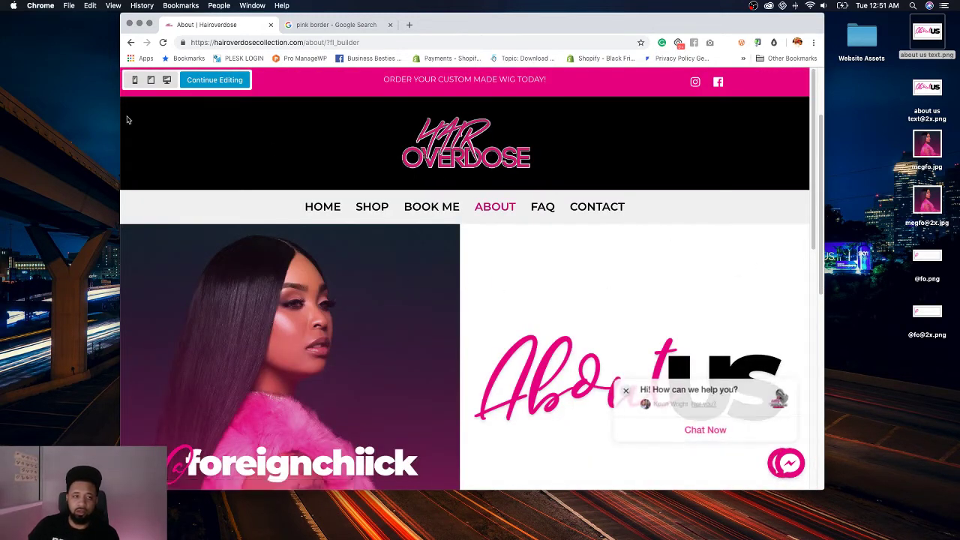
{"action": "left_click", "coordinate": [134, 80]}
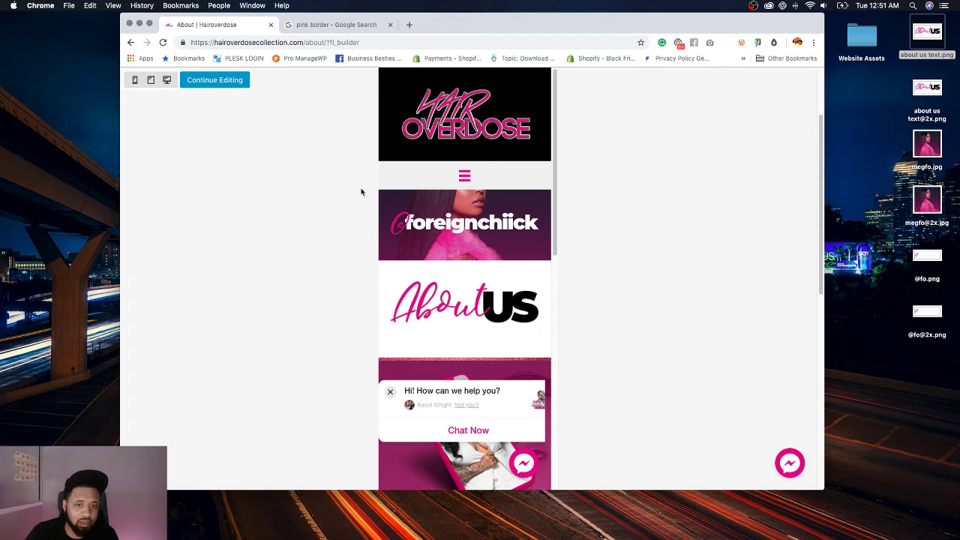
{"action": "left_click", "coordinate": [209, 81]}
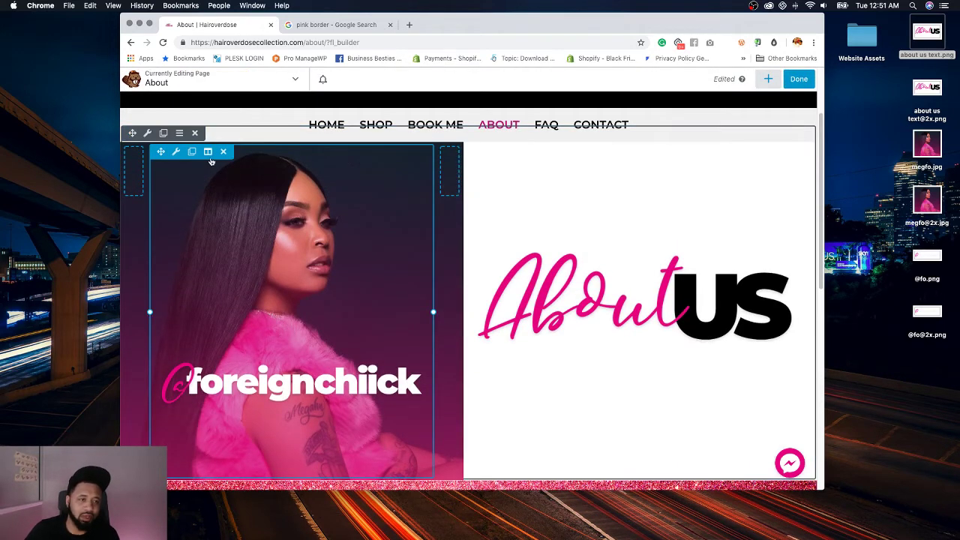
Step: Check the About Us column's spacing at tablet and phone sizes and set its stacking order to Reversed
{"action": "left_click", "coordinate": [577, 270]}
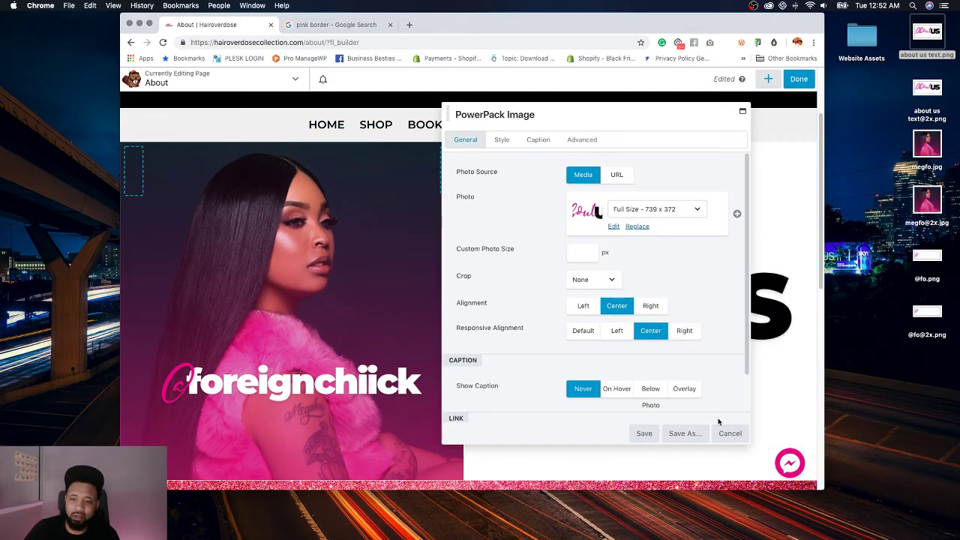
{"action": "key", "text": "Escape"}
{"action": "mouse_move", "coordinate": [524, 230]}
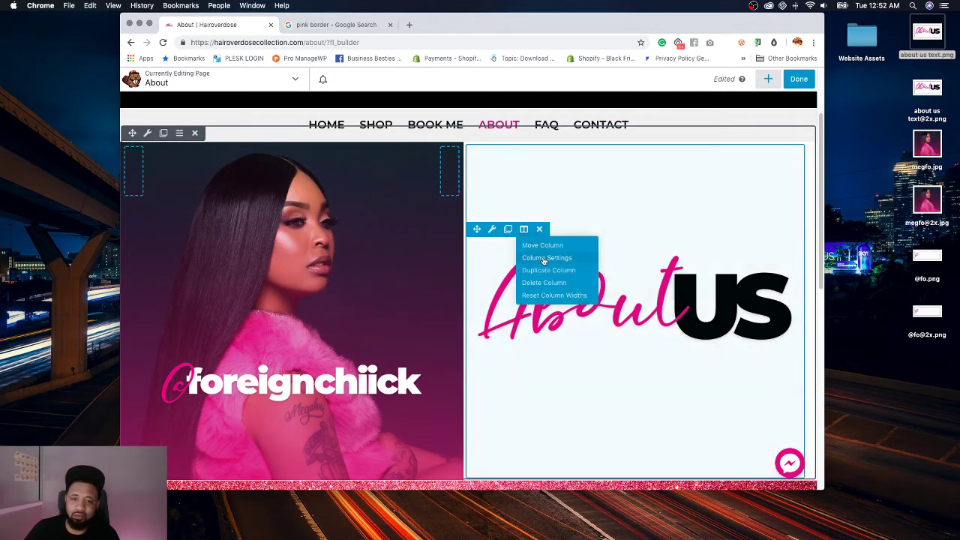
{"action": "left_click", "coordinate": [545, 258]}
{"action": "left_click_drag", "start_coordinate": [590, 121], "coordinate": [173, 124]}
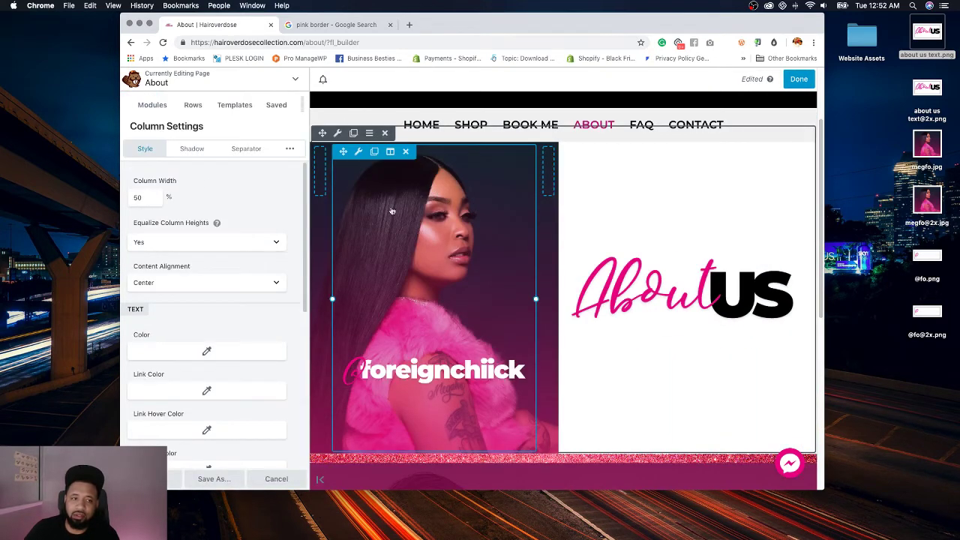
{"action": "left_click", "coordinate": [290, 149]}
{"action": "left_click", "coordinate": [169, 198]}
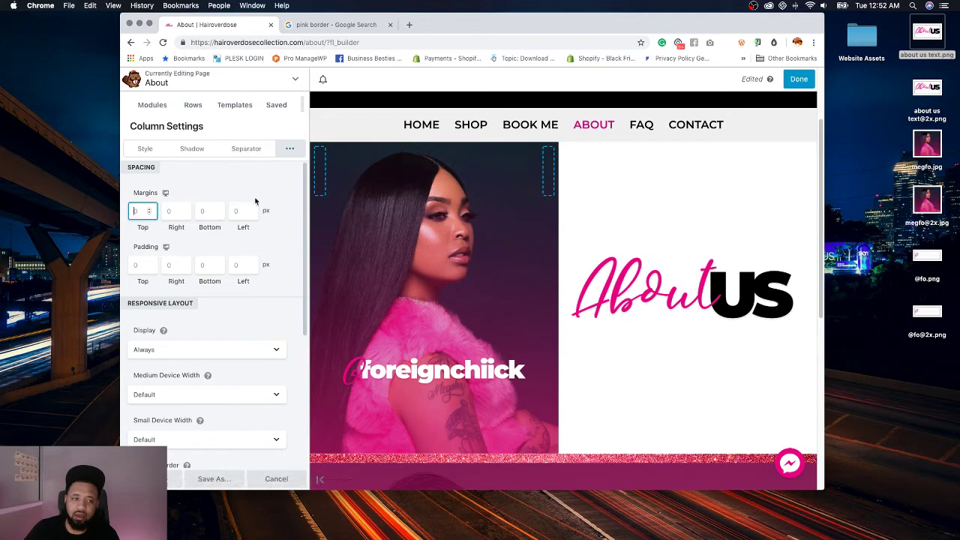
{"action": "left_click", "coordinate": [165, 195]}
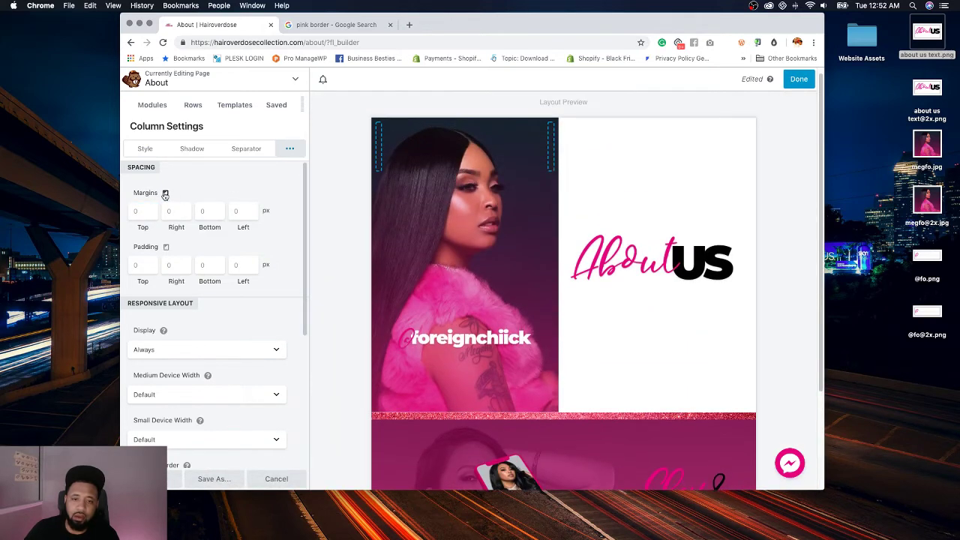
{"action": "left_click", "coordinate": [165, 194]}
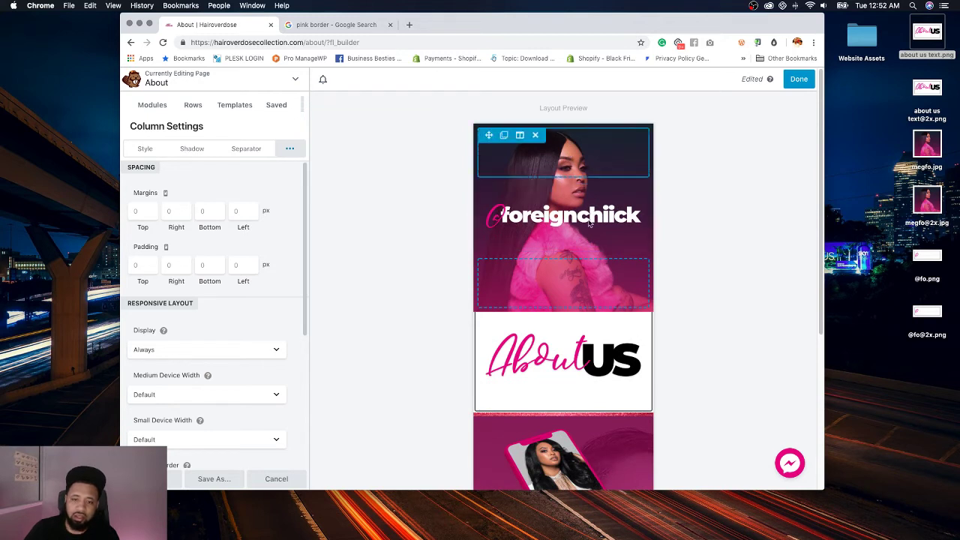
{"action": "scroll", "coordinate": [242, 388], "scroll_direction": "down", "scroll_amount": 3}
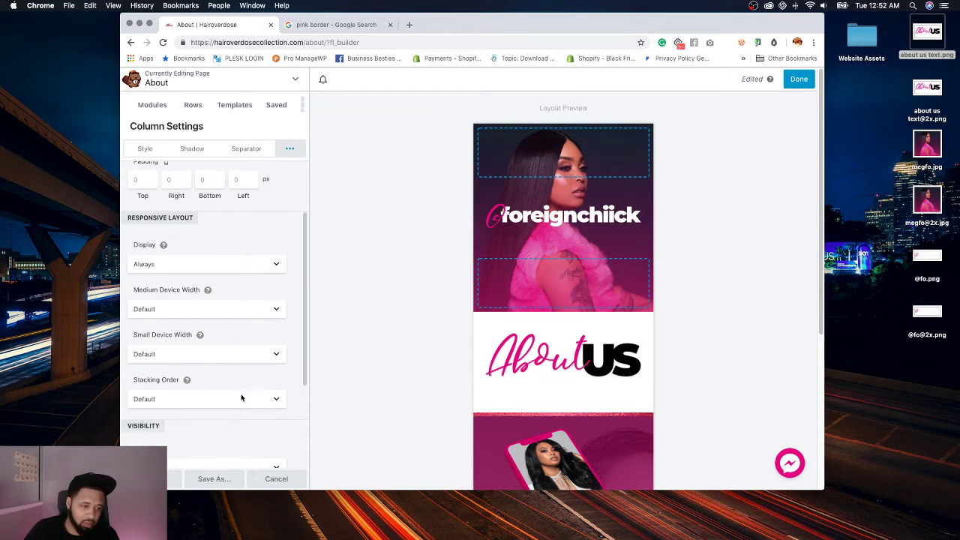
{"action": "left_click", "coordinate": [199, 405]}
{"action": "left_click", "coordinate": [198, 406]}
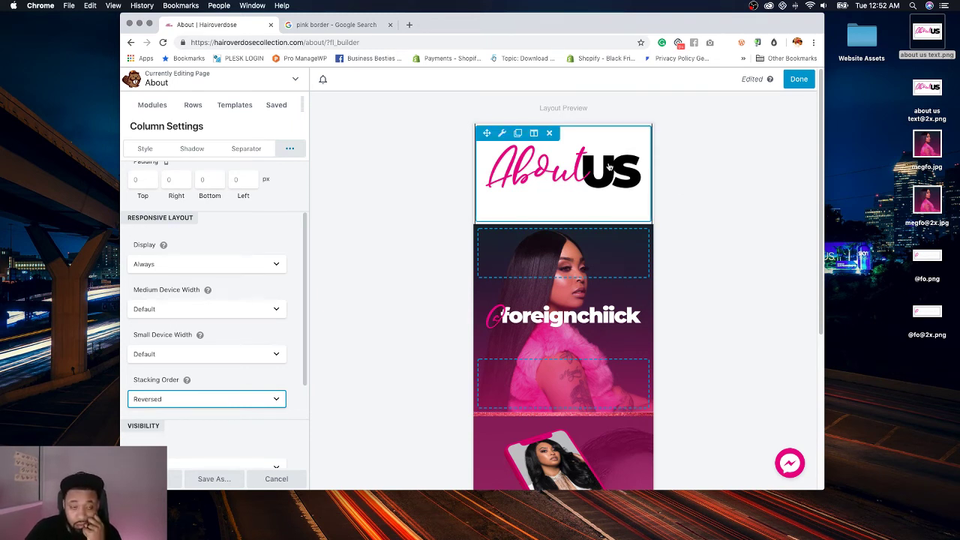
Step: Give the handle text image phone-size margins of 400 px at the top and 100 px at the bottom, and save
{"action": "left_click", "coordinate": [516, 304]}
{"action": "scroll", "coordinate": [312, 267], "scroll_direction": "down", "scroll_amount": 3}
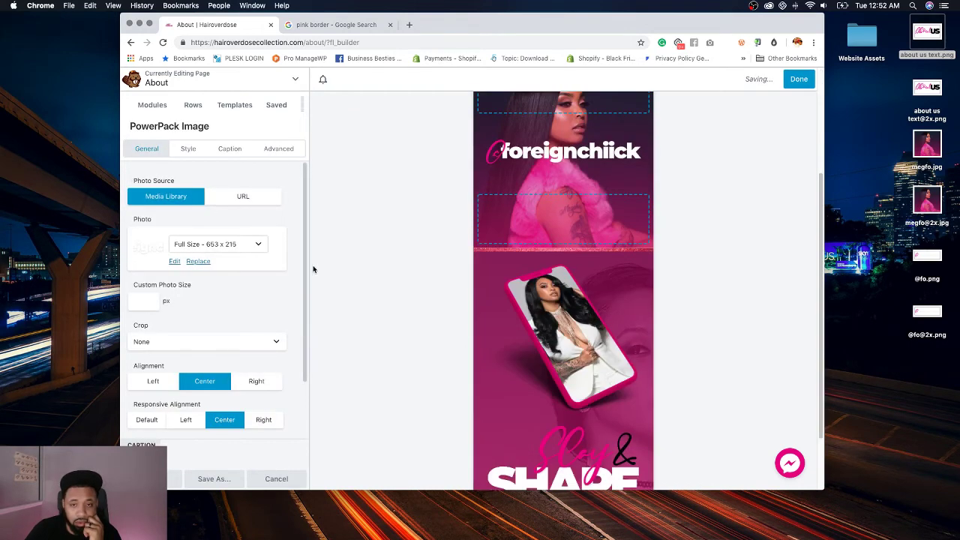
{"action": "scroll", "coordinate": [313, 269], "scroll_direction": "up", "scroll_amount": 2}
{"action": "left_click", "coordinate": [276, 148]}
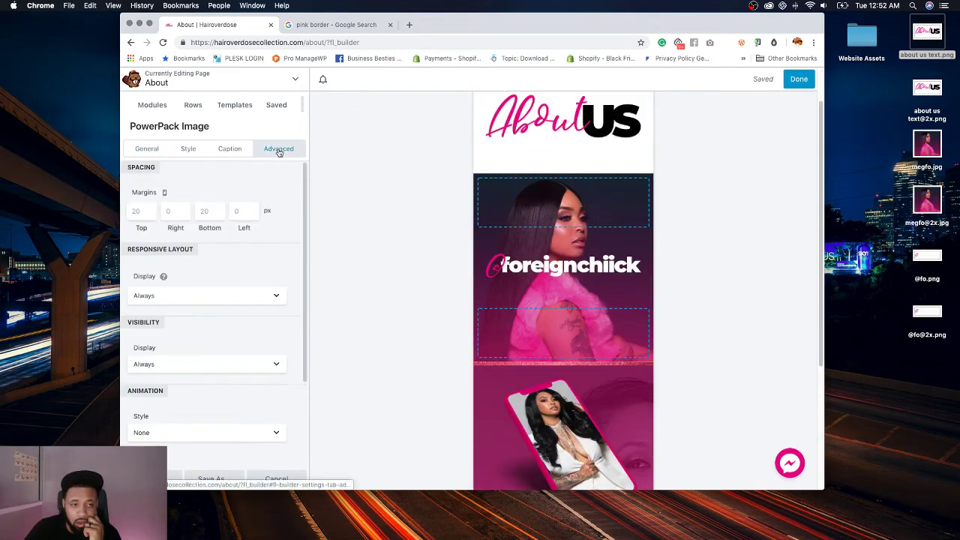
{"action": "left_click", "coordinate": [138, 211]}
{"action": "mouse_move", "coordinate": [479, 186]}
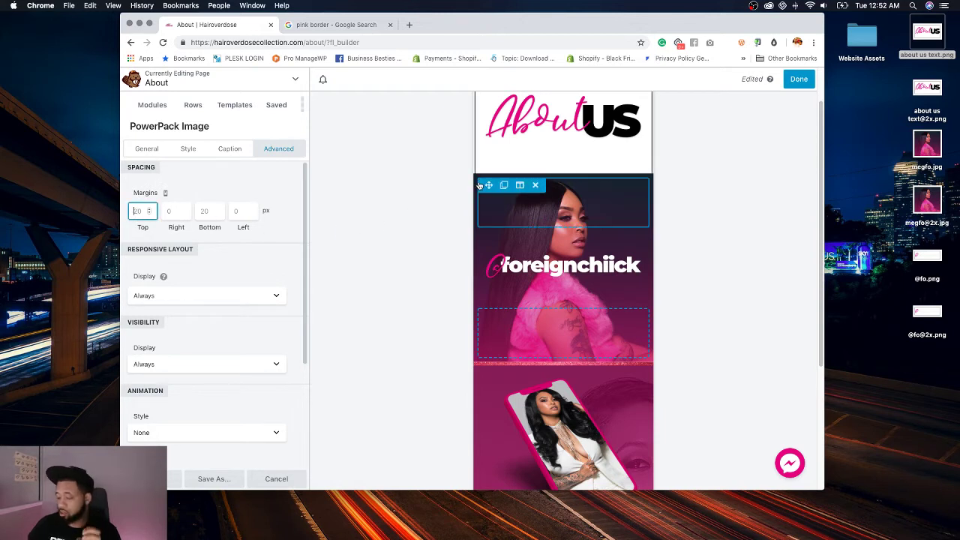
{"action": "type", "text": "400"}
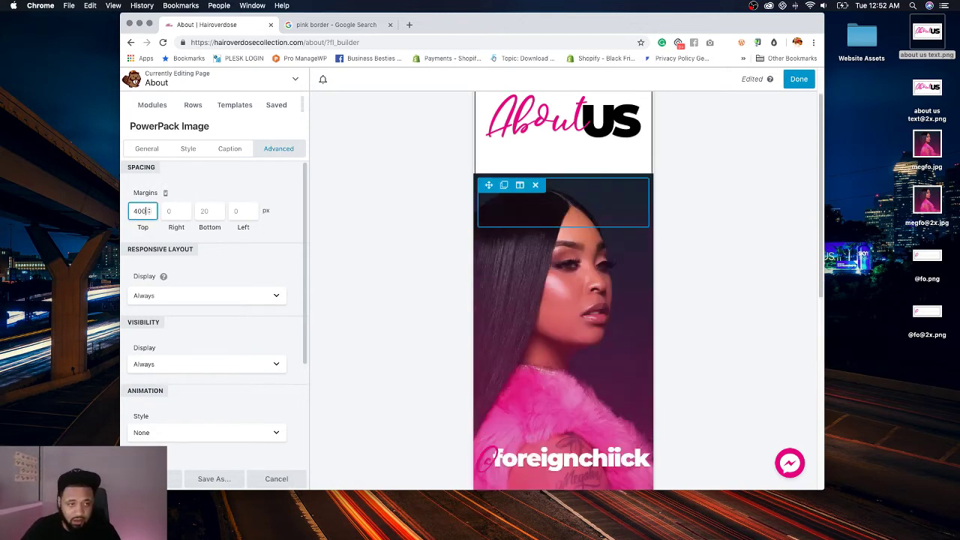
{"action": "left_click", "coordinate": [207, 210]}
{"action": "type", "text": "100"}
{"action": "mouse_move", "coordinate": [503, 214]}
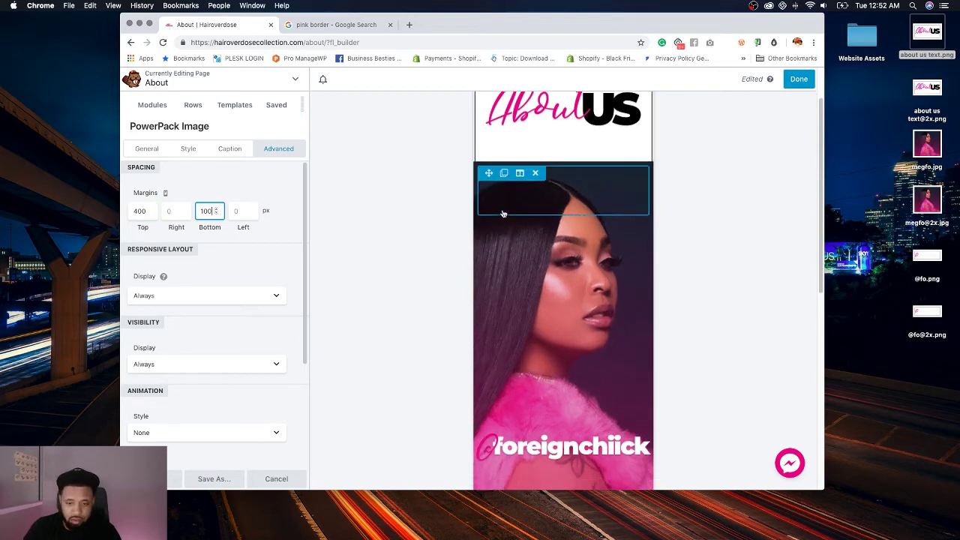
{"action": "scroll", "coordinate": [503, 213], "scroll_direction": "down", "scroll_amount": 5}
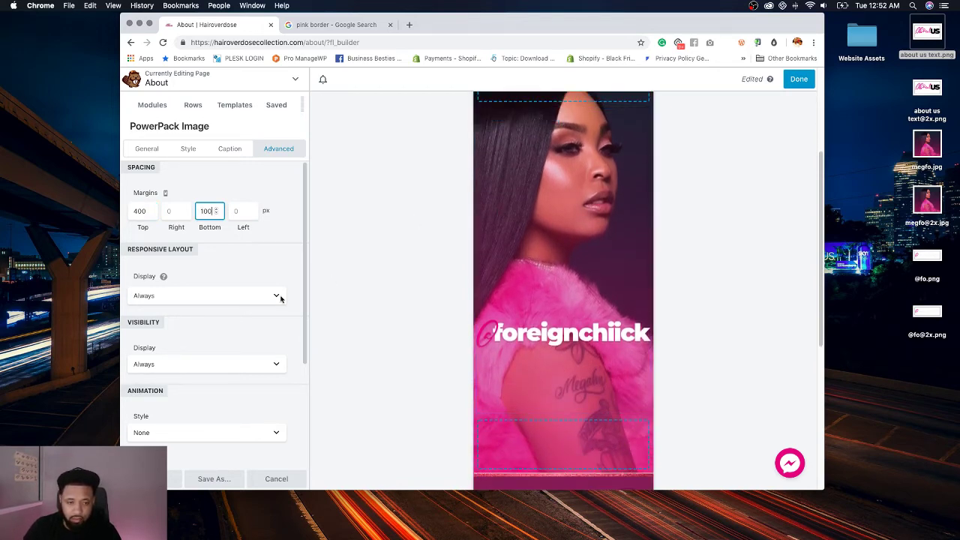
{"action": "left_click", "coordinate": [175, 478]}
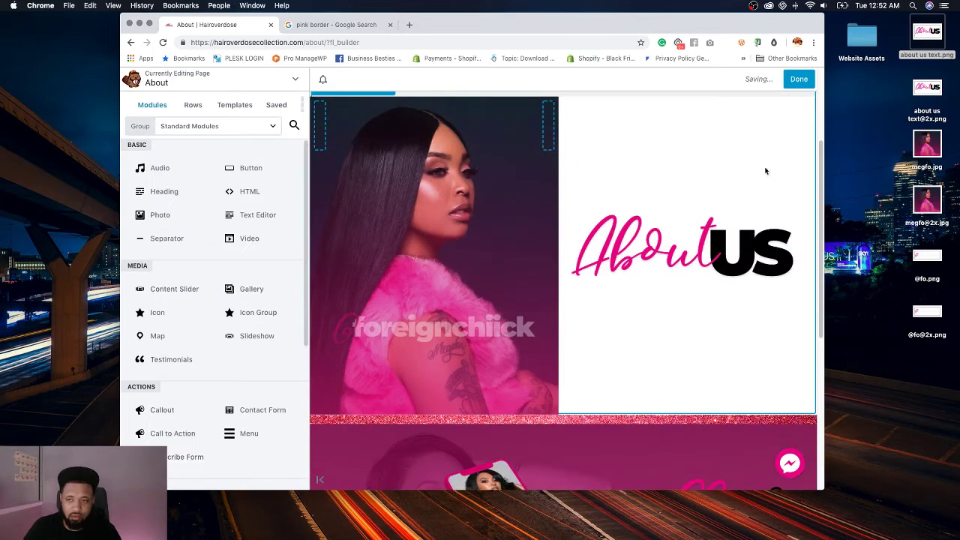
Step: Preview the About page in the tablet and phone layouts and return to editing
{"action": "key", "text": "p"}
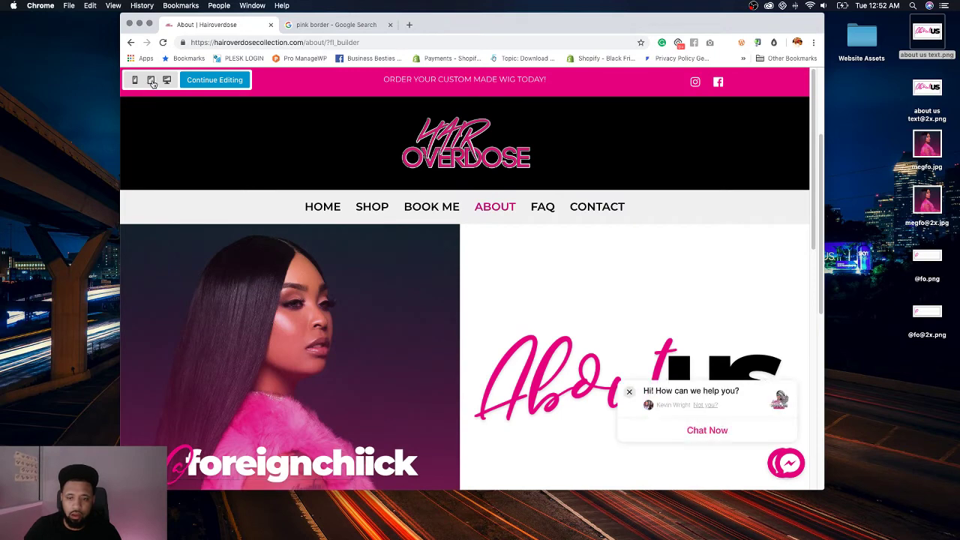
{"action": "left_click", "coordinate": [153, 83]}
{"action": "scroll", "coordinate": [474, 188], "scroll_direction": "down", "scroll_amount": 2}
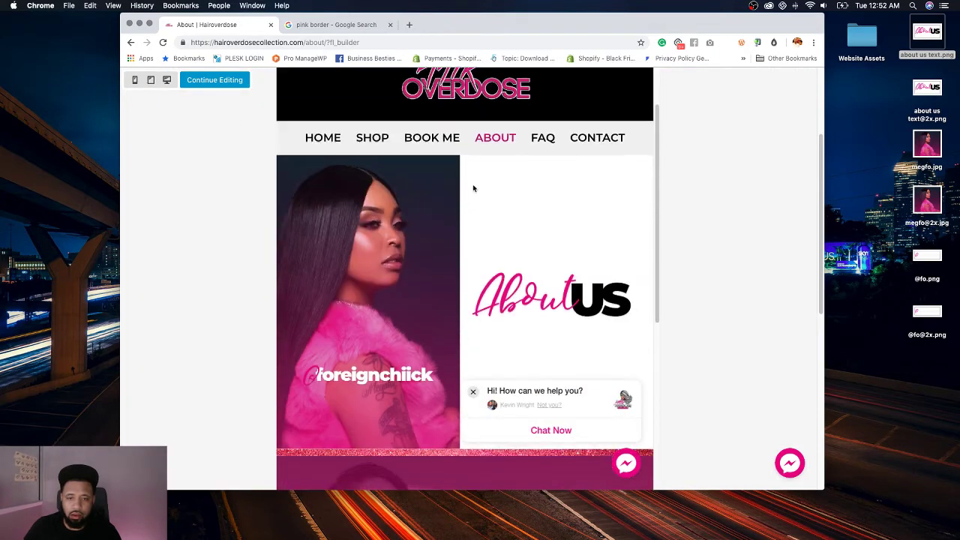
{"action": "left_click", "coordinate": [135, 81]}
{"action": "scroll", "coordinate": [450, 162], "scroll_direction": "down", "scroll_amount": 5}
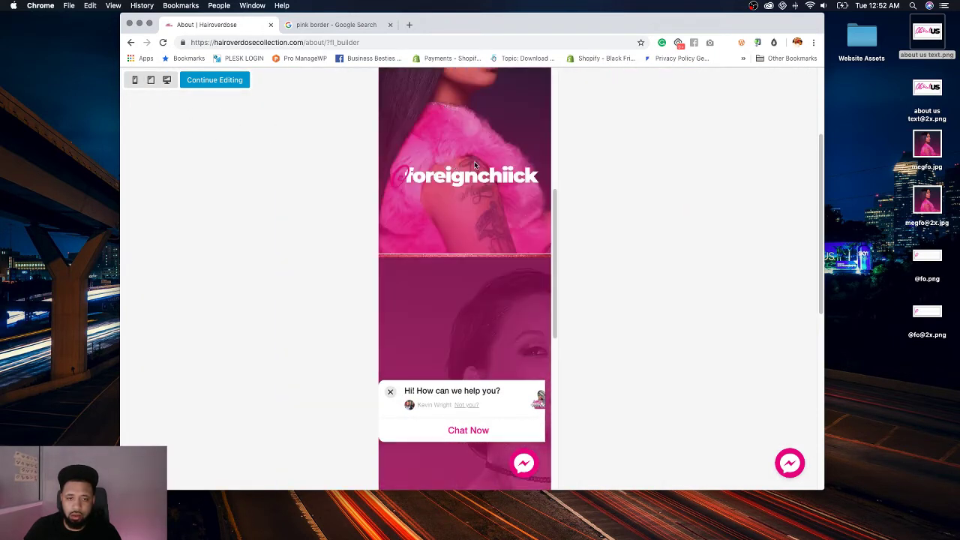
{"action": "scroll", "coordinate": [474, 161], "scroll_direction": "up", "scroll_amount": 5}
{"action": "scroll", "coordinate": [474, 162], "scroll_direction": "down", "scroll_amount": 5}
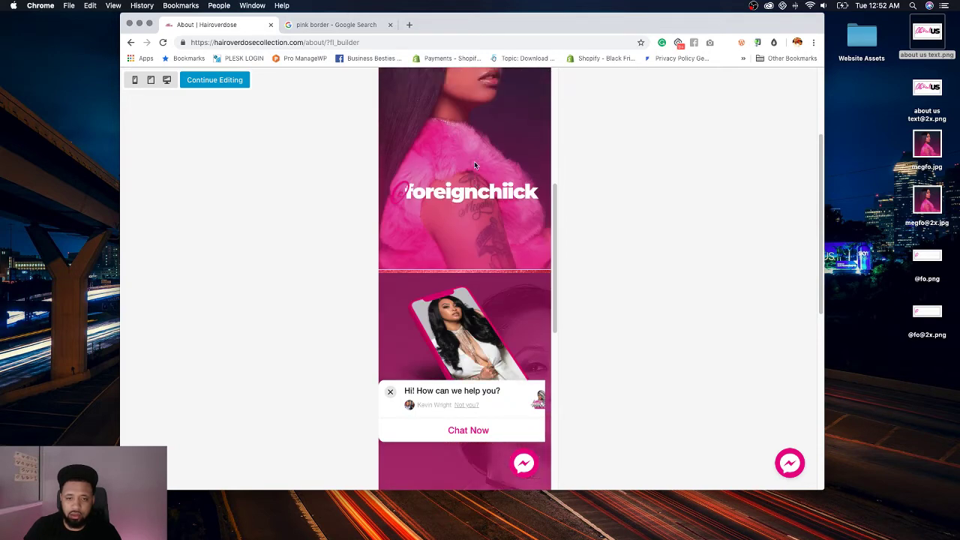
{"action": "scroll", "coordinate": [474, 165], "scroll_direction": "up", "scroll_amount": 5}
{"action": "left_click", "coordinate": [214, 80]}
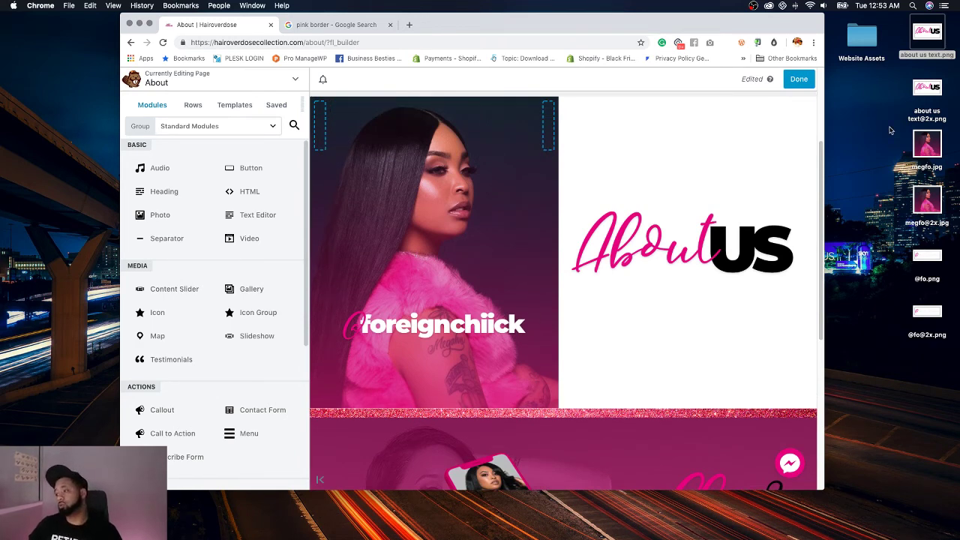
{"action": "left_click", "coordinate": [295, 126]}
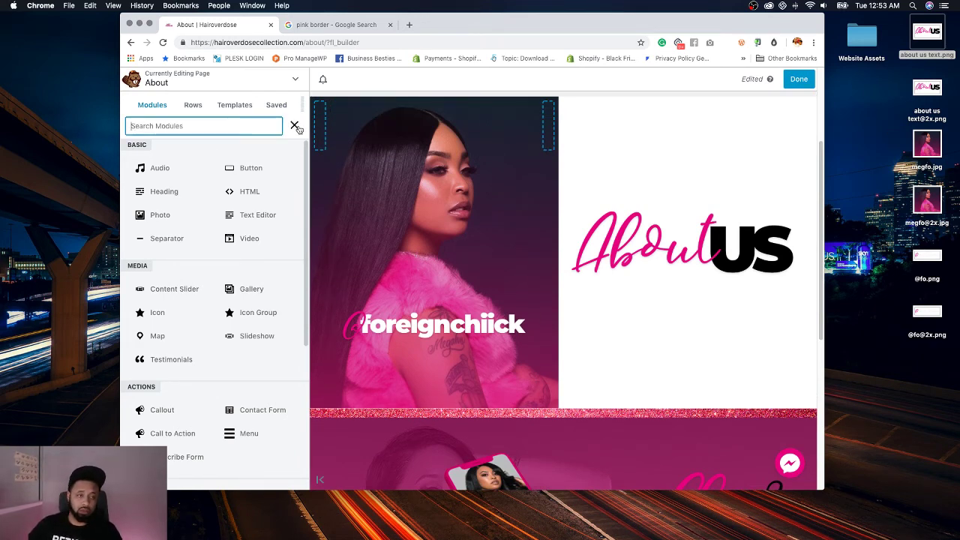
{"action": "type", "text": "info"}
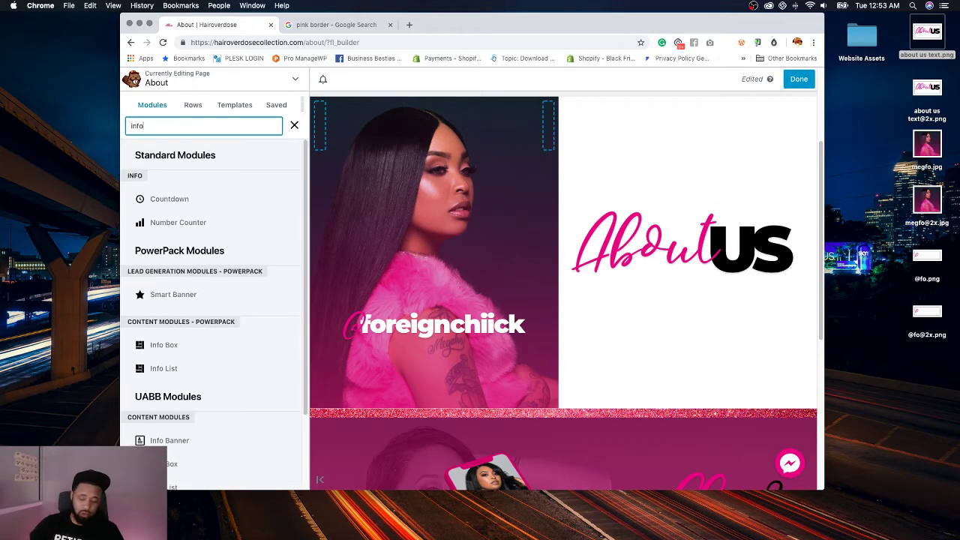
{"action": "key", "text": "BackSpace"}
{"action": "key", "text": "BackSpace"}
{"action": "key", "text": "BackSpace"}
{"action": "key", "text": "BackSpace"}
Step: Search the modules for "head" and add the UABB Heading module below the About Us graphic
{"action": "type", "text": "header"}
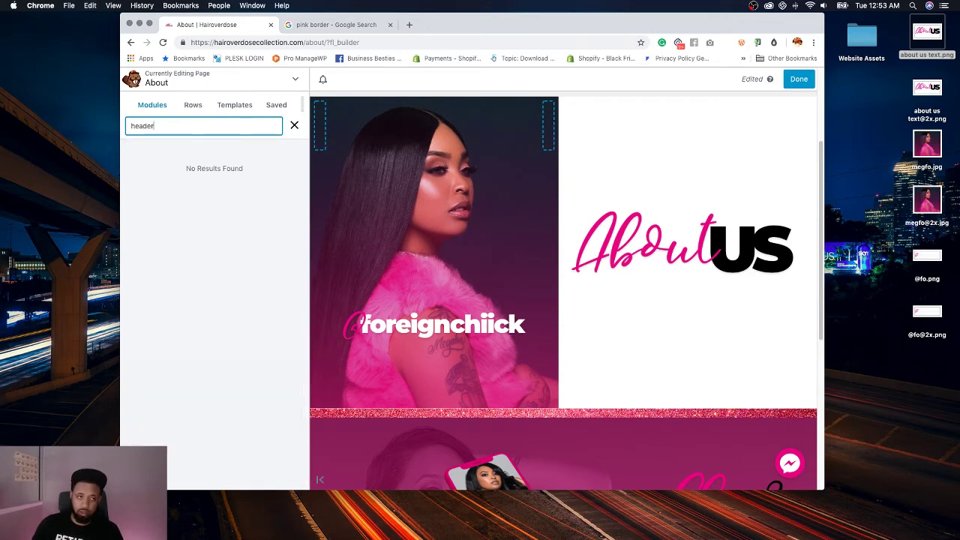
{"action": "key", "text": "BackSpace"}
{"action": "key", "text": "BackSpace"}
{"action": "key", "text": "BackSpace"}
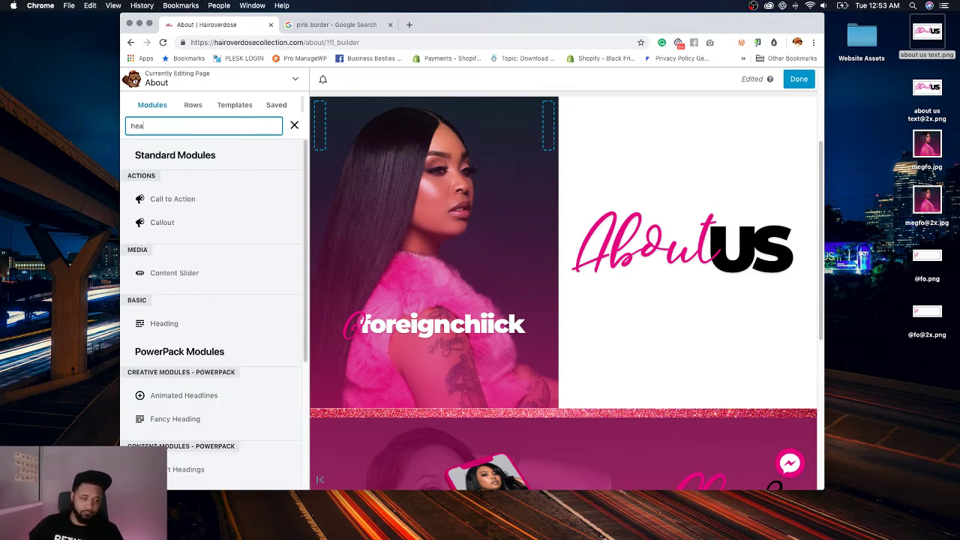
{"action": "type", "text": "d"}
{"action": "scroll", "coordinate": [225, 337], "scroll_direction": "down", "scroll_amount": 5}
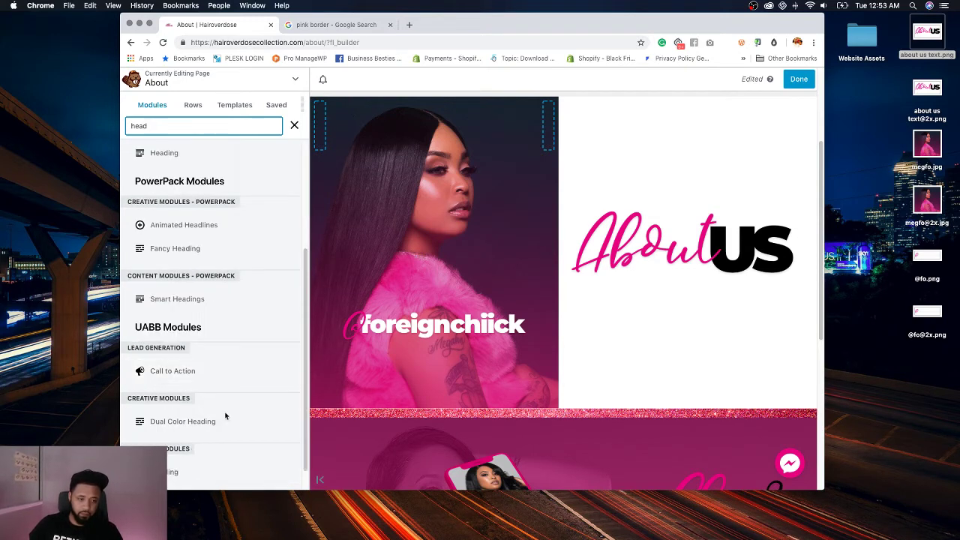
{"action": "scroll", "coordinate": [192, 423], "scroll_direction": "down", "scroll_amount": 1}
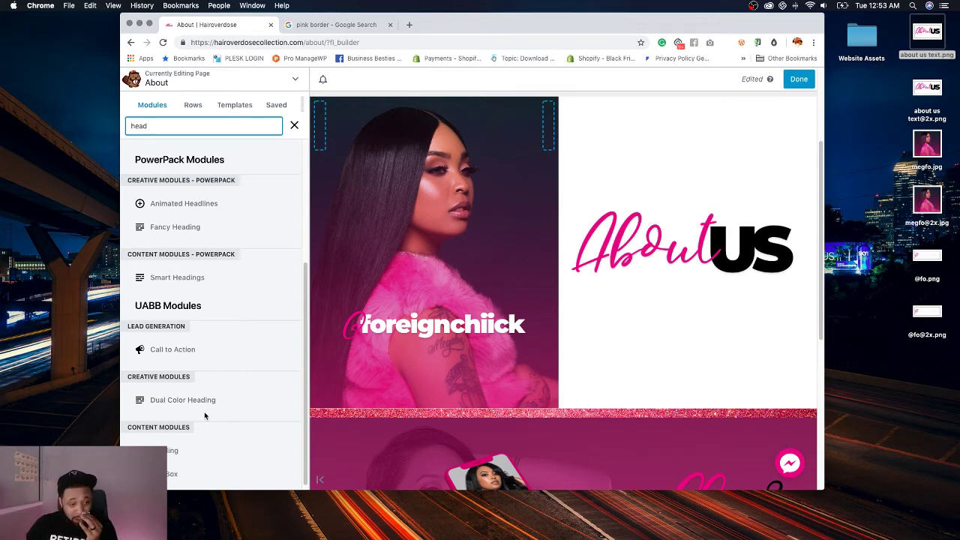
{"action": "left_click_drag", "start_coordinate": [161, 450], "coordinate": [647, 367]}
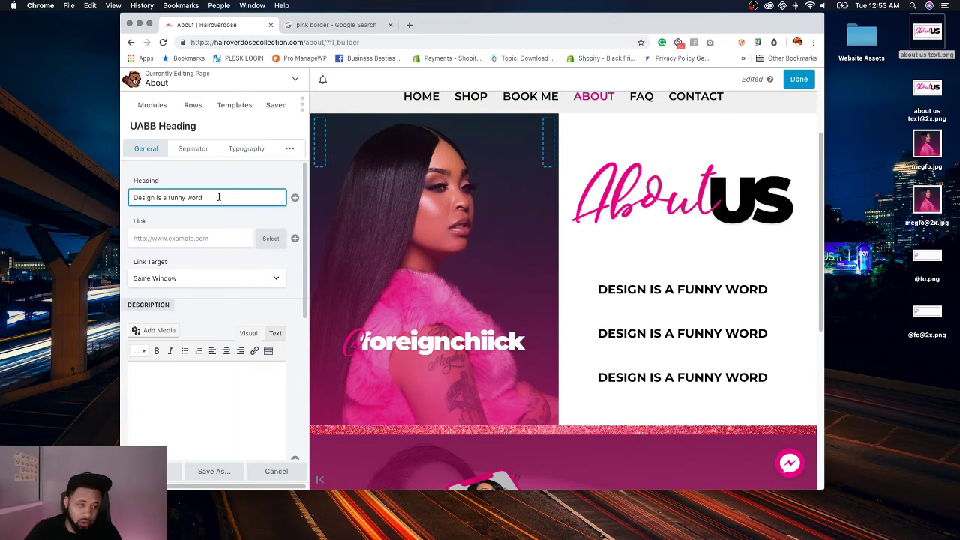
Step: Set the heading text to "Our aim in business is to be your one stop shop, where the hair and appearance of our customers is uttermost."
{"action": "scroll", "coordinate": [223, 230], "scroll_direction": "down", "scroll_amount": 3}
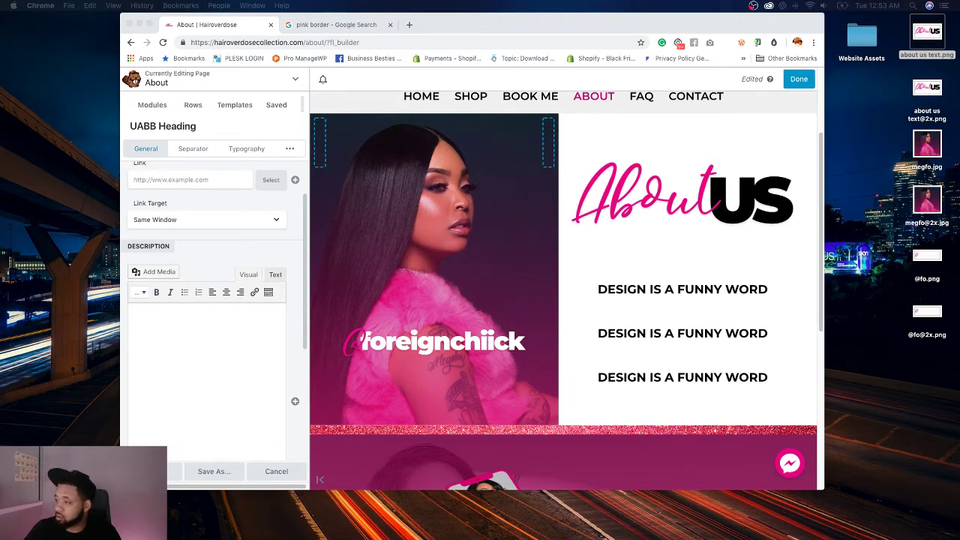
{"action": "scroll", "coordinate": [189, 191], "scroll_direction": "up", "scroll_amount": 2}
{"action": "left_click", "coordinate": [203, 199]}
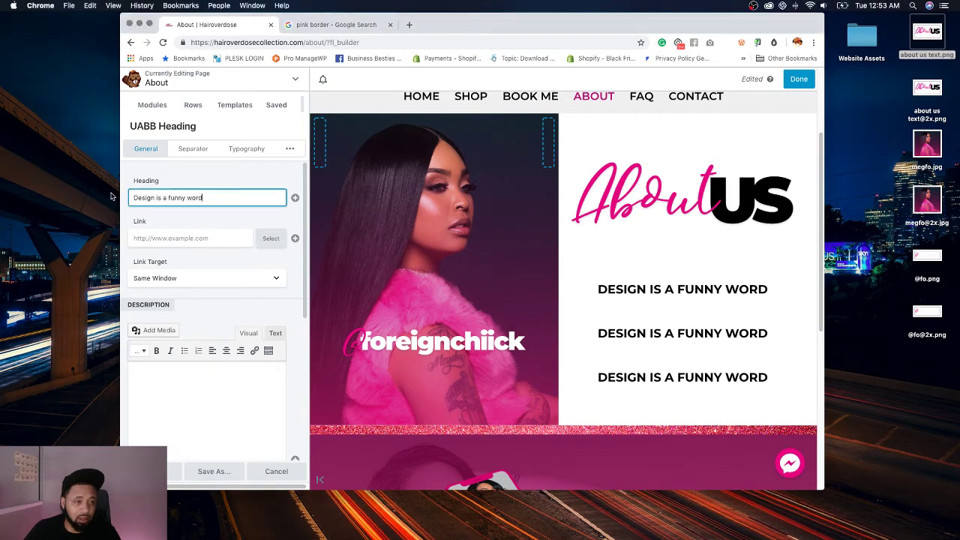
{"action": "key", "text": "super+a"}
{"action": "type", "text": "Our aim in business is to be your one stop shop, where the hair and appearance of our customers is uttermost."}
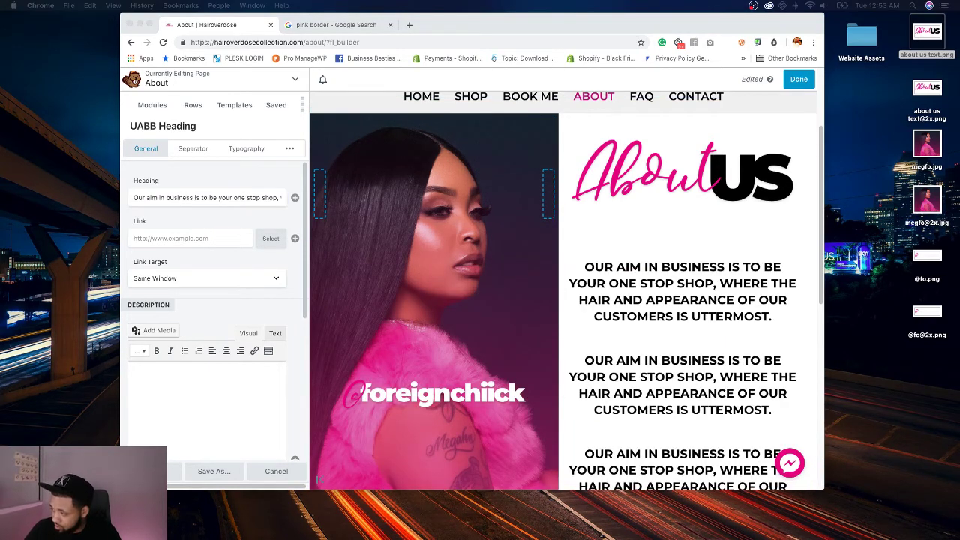
Step: Paste the copied HairOverDose paragraph about beauty and client service into the heading module's description and save
{"action": "left_click", "coordinate": [180, 372]}
{"action": "key", "text": "super+v"}
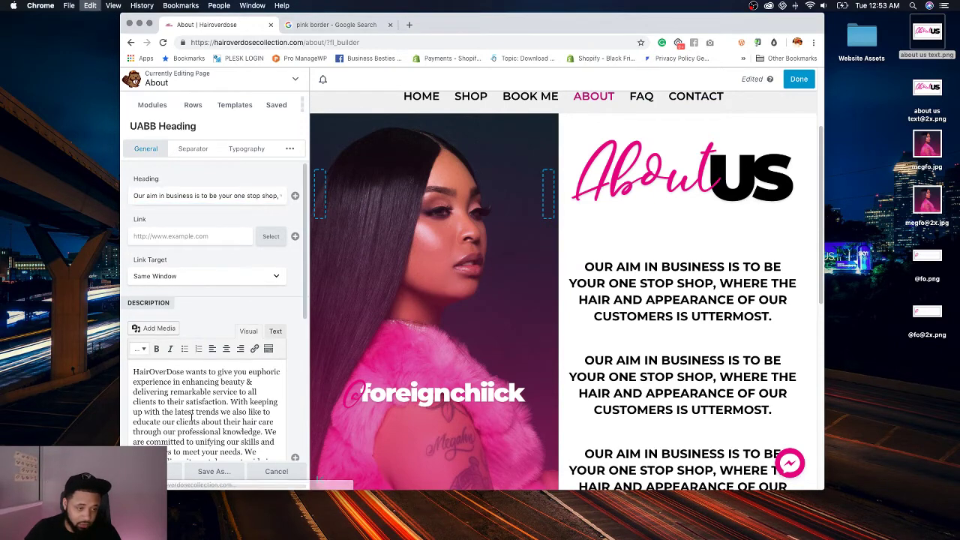
{"action": "left_click", "coordinate": [171, 475]}
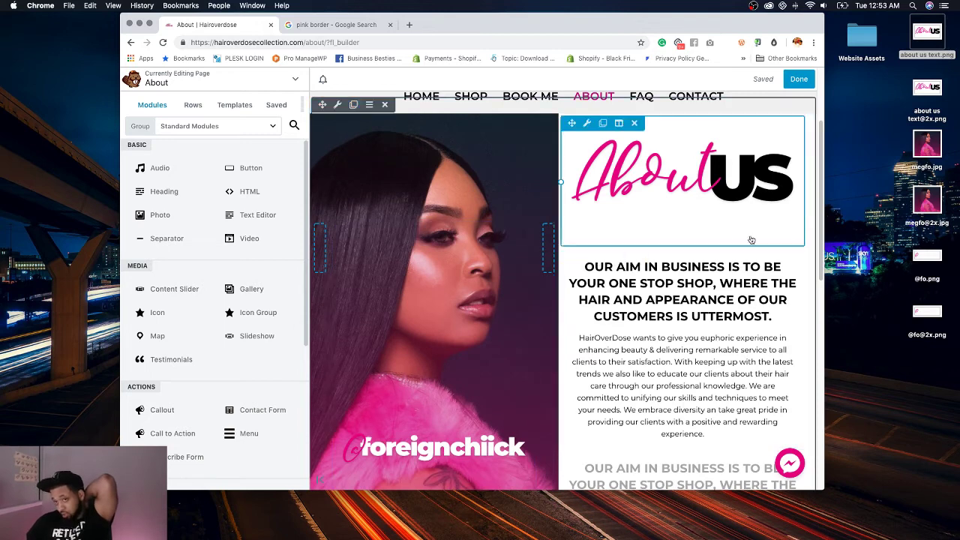
Step: Publish the About page and reload the live version
{"action": "left_click", "coordinate": [798, 79]}
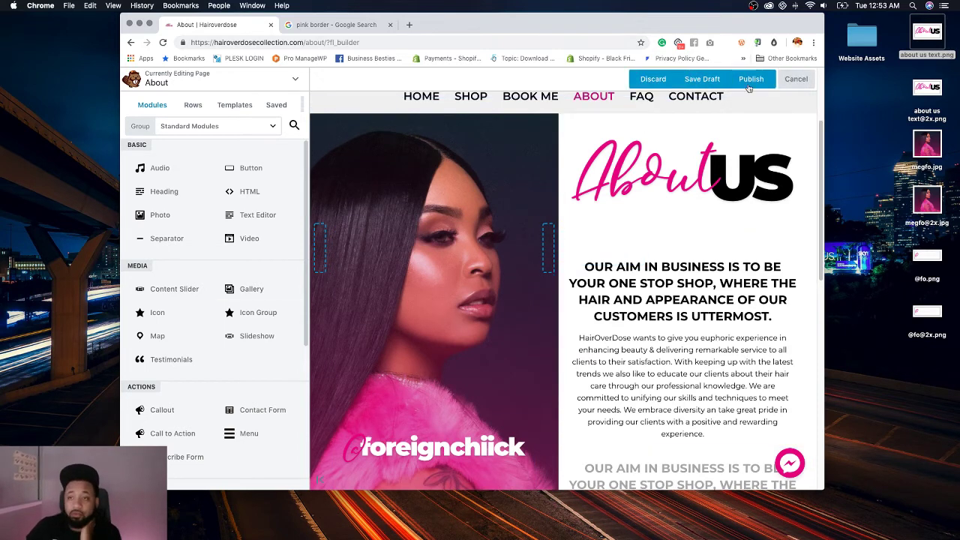
{"action": "left_click", "coordinate": [752, 80]}
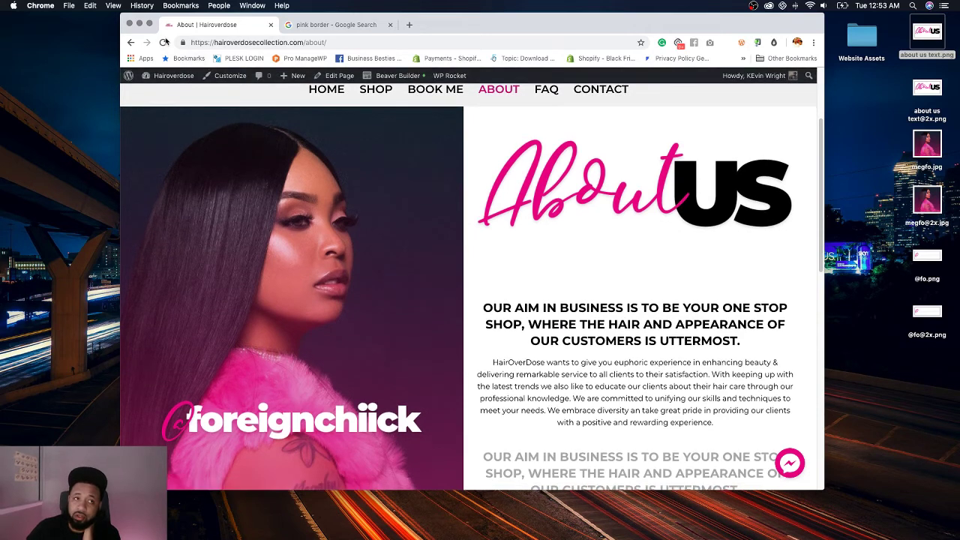
{"action": "left_click", "coordinate": [164, 42]}
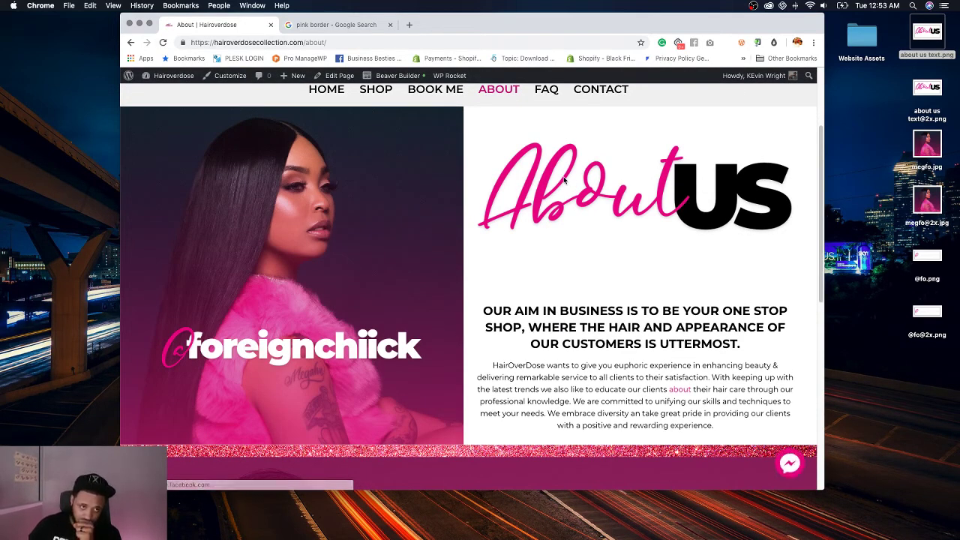
Step: Reopen the About page in Beaver Builder and replace the linked word "about" in the heading module's description with plain text
{"action": "scroll", "coordinate": [738, 270], "scroll_direction": "down", "scroll_amount": 2}
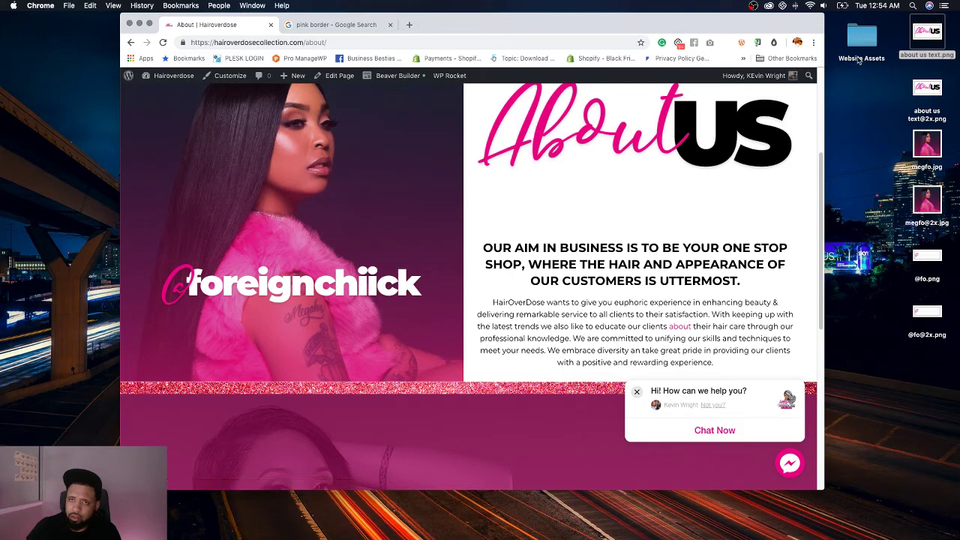
{"action": "left_click", "coordinate": [393, 76]}
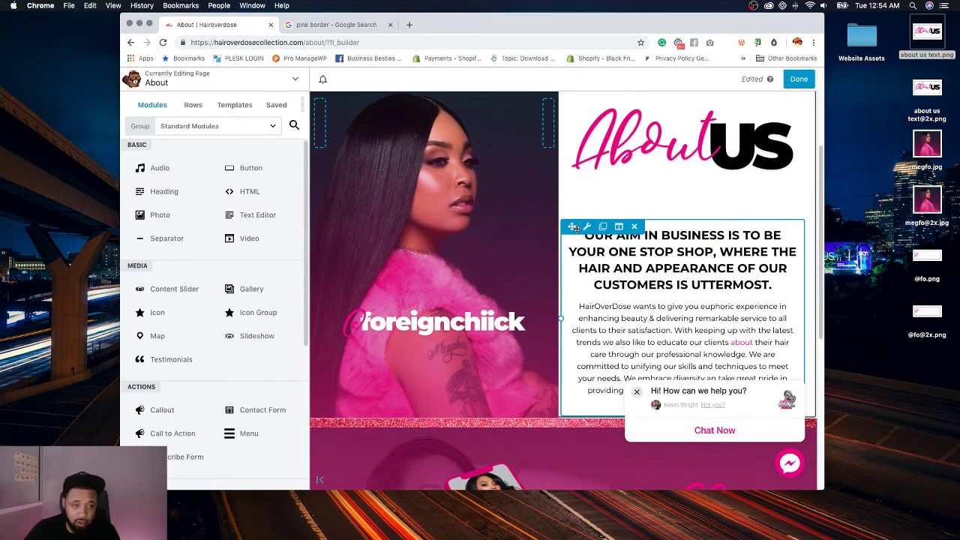
{"action": "left_click", "coordinate": [587, 227]}
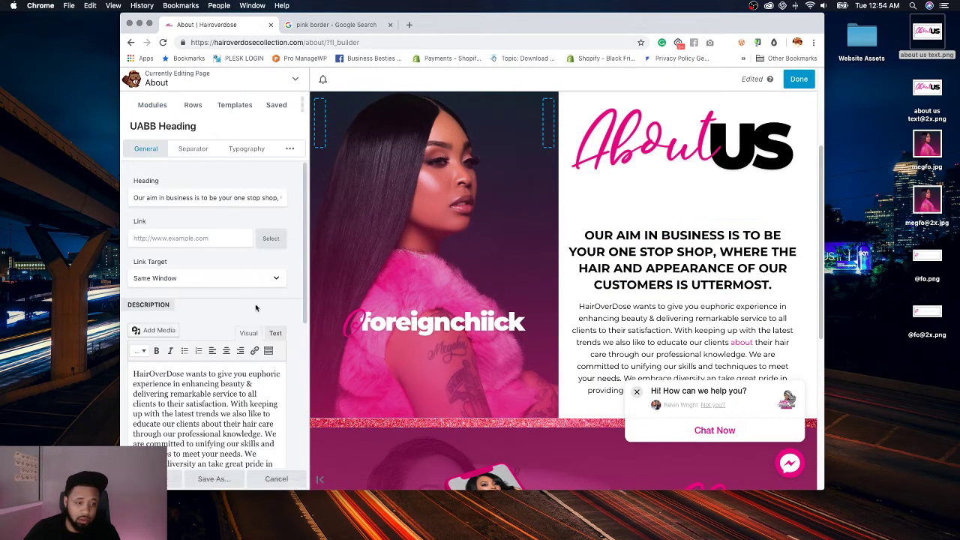
{"action": "scroll", "coordinate": [258, 307], "scroll_direction": "down", "scroll_amount": 2}
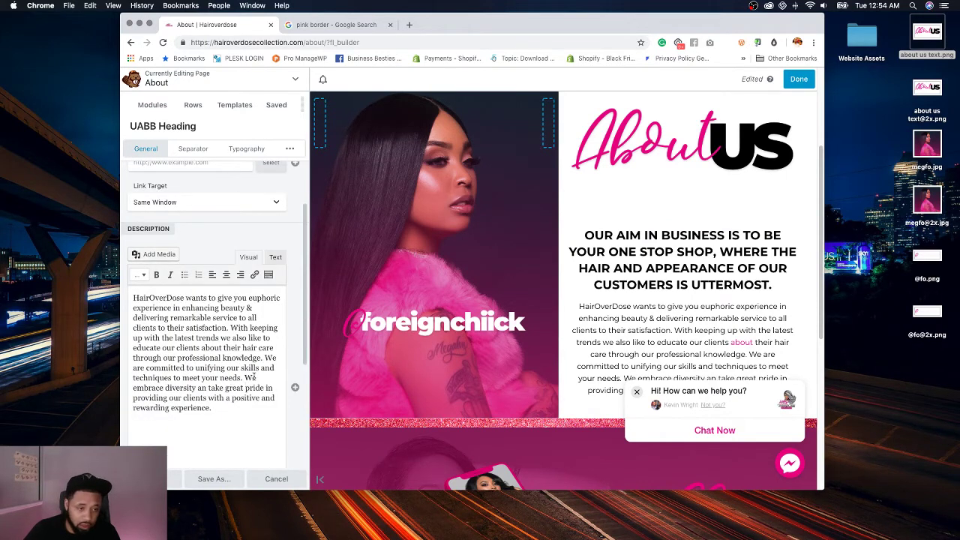
{"action": "left_click", "coordinate": [277, 263]}
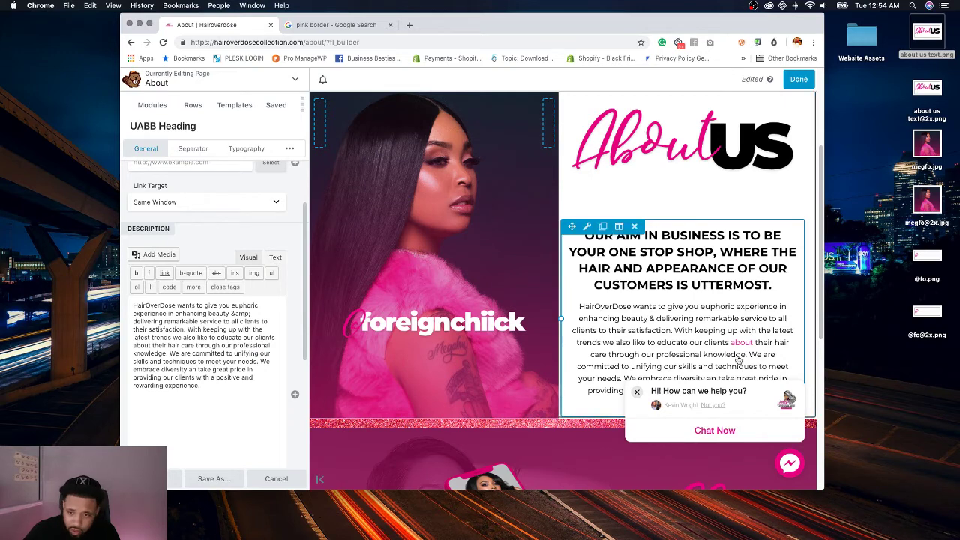
{"action": "left_click", "coordinate": [248, 256]}
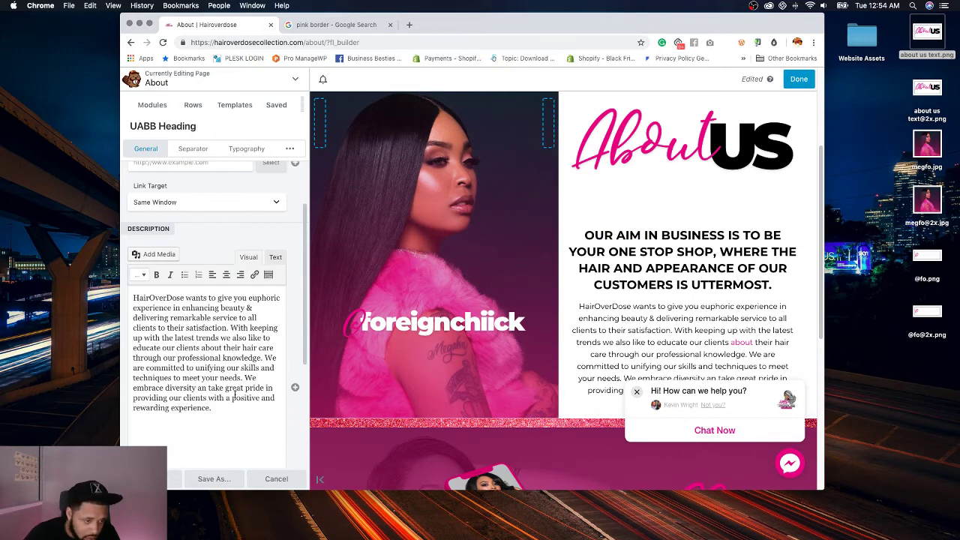
{"action": "double_click", "coordinate": [212, 347]}
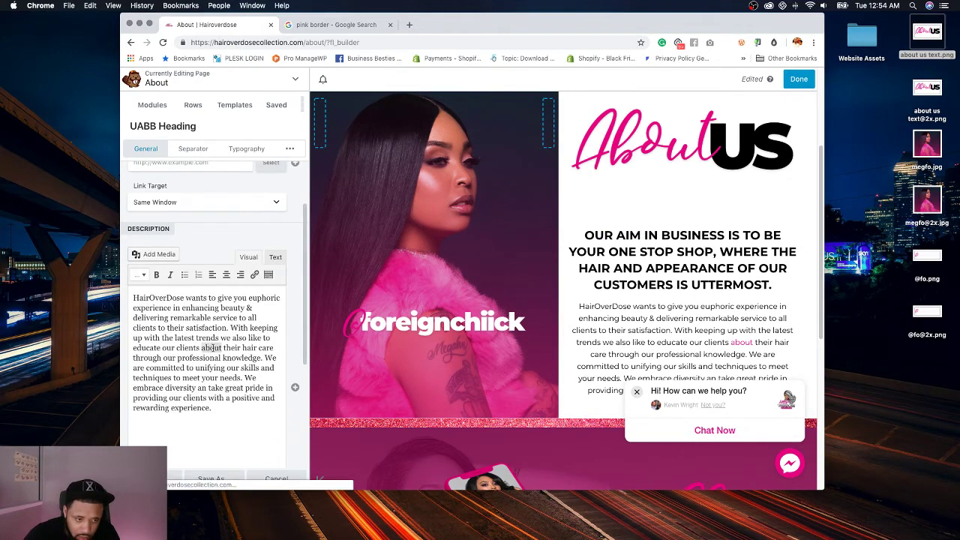
{"action": "key", "text": "BackSpace"}
{"action": "left_click", "coordinate": [231, 408]}
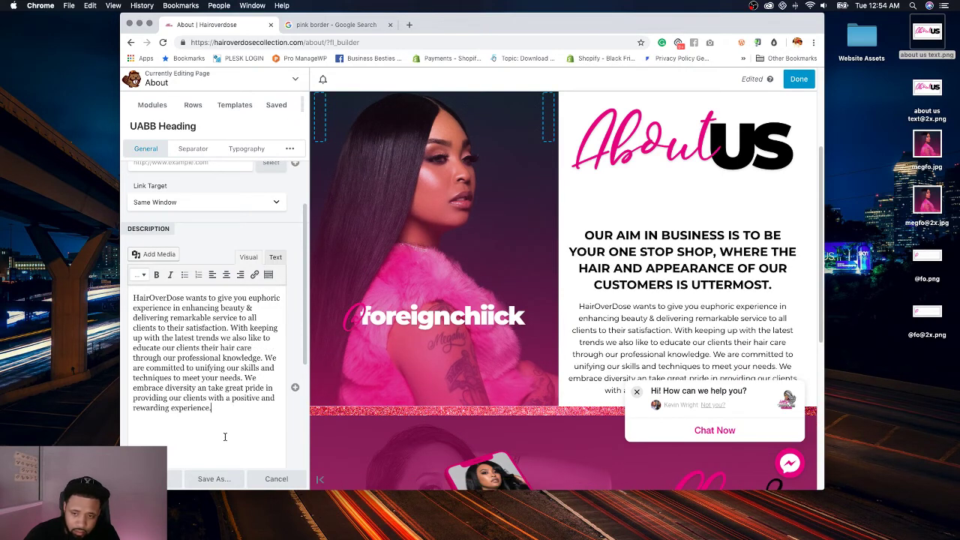
{"action": "left_click", "coordinate": [199, 347]}
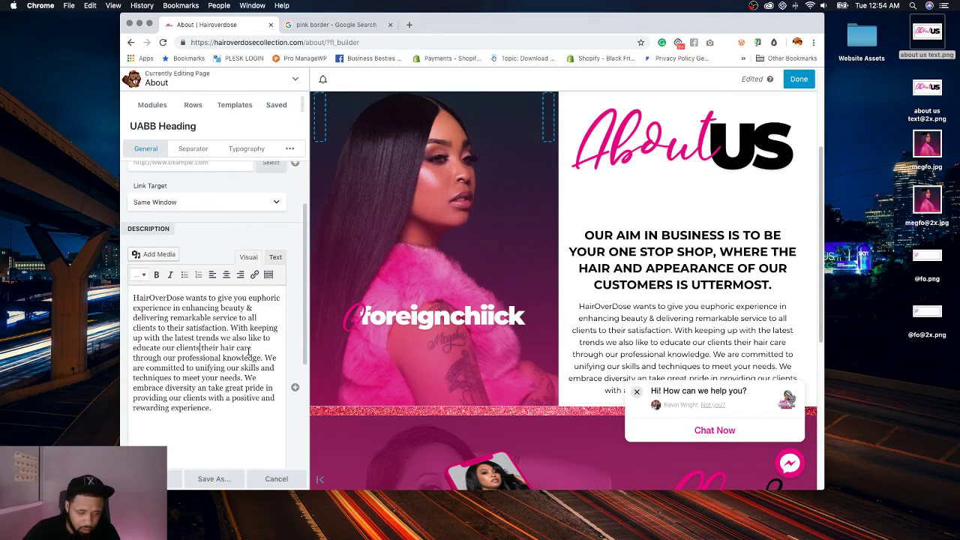
{"action": "type", "text": "about"}
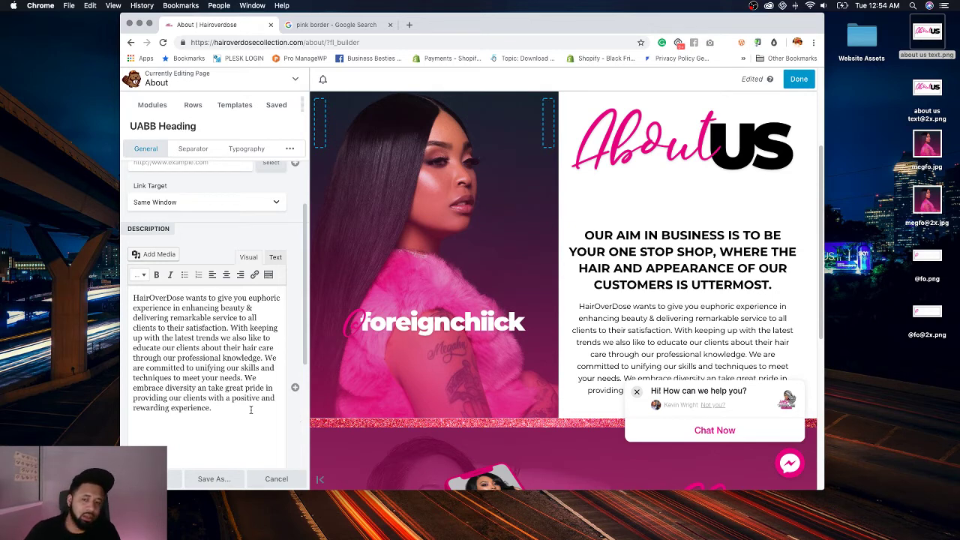
Step: Set the heading module's alignment to Left and its responsive alignment to Center
{"action": "scroll", "coordinate": [252, 407], "scroll_direction": "up", "scroll_amount": 3}
{"action": "scroll", "coordinate": [251, 407], "scroll_direction": "down", "scroll_amount": 10}
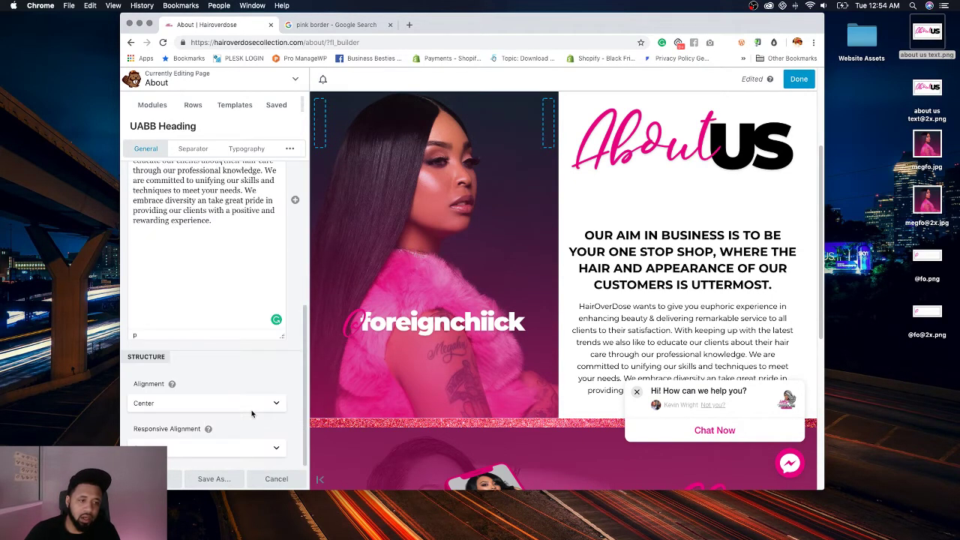
{"action": "left_click", "coordinate": [195, 405]}
{"action": "left_click", "coordinate": [187, 393]}
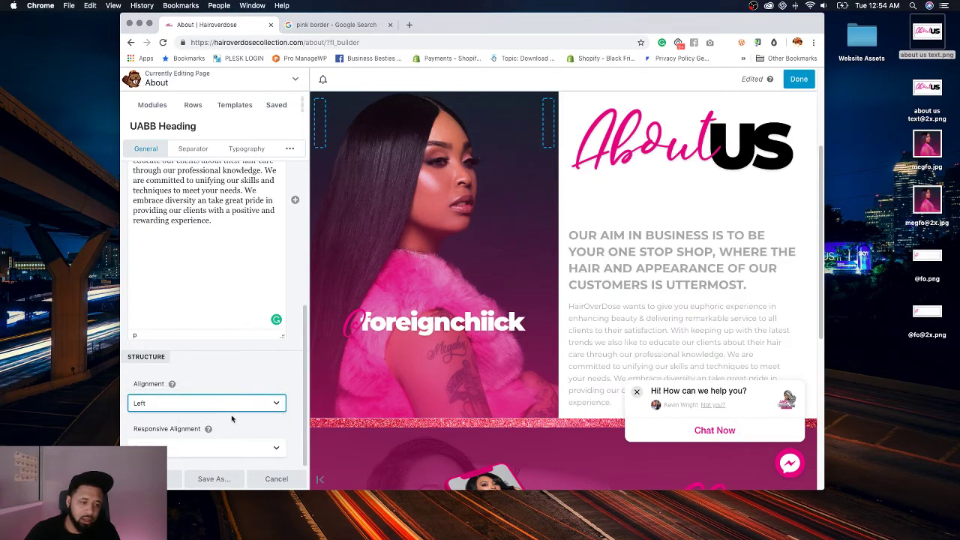
{"action": "left_click", "coordinate": [207, 450]}
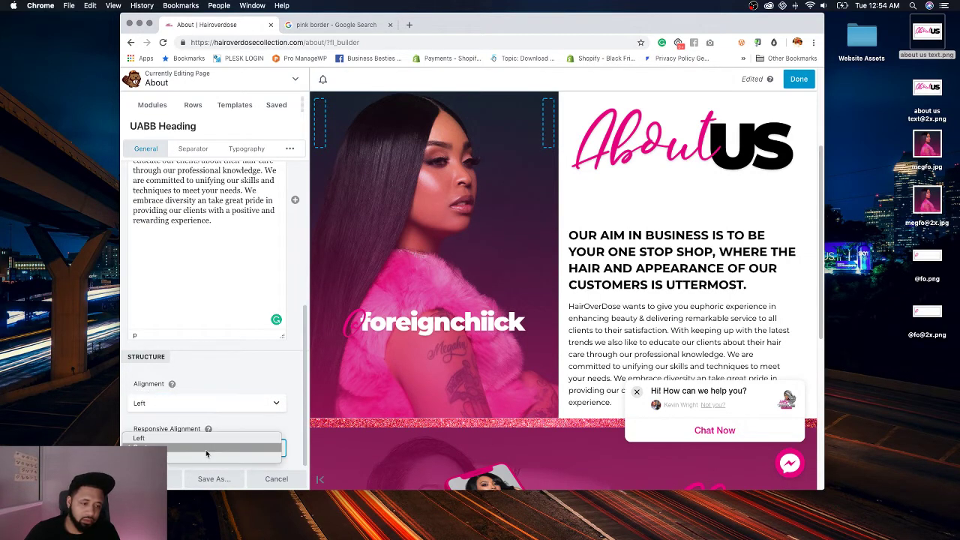
{"action": "left_click", "coordinate": [202, 448]}
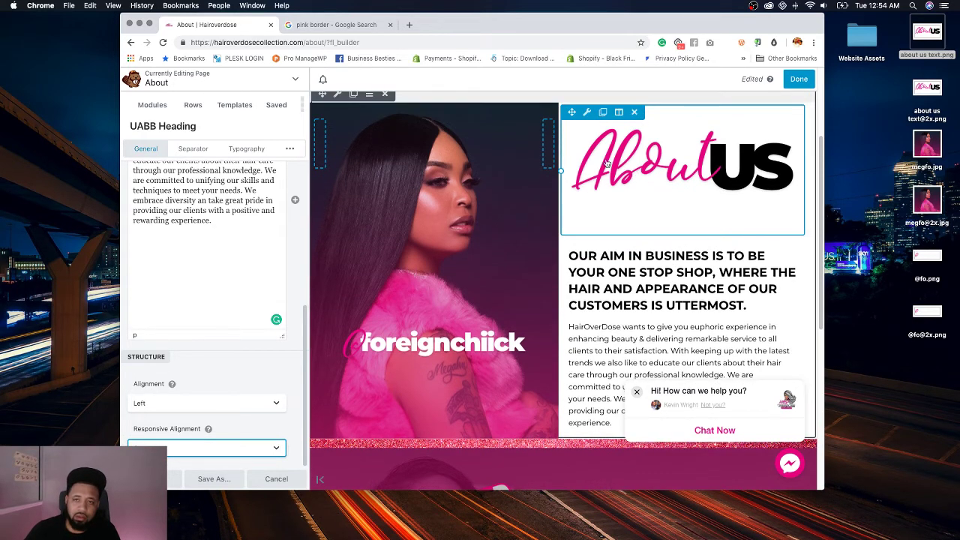
Step: Set the bottom margin of the About Us image module to -50 px
{"action": "left_click", "coordinate": [587, 114]}
{"action": "left_click", "coordinate": [278, 148]}
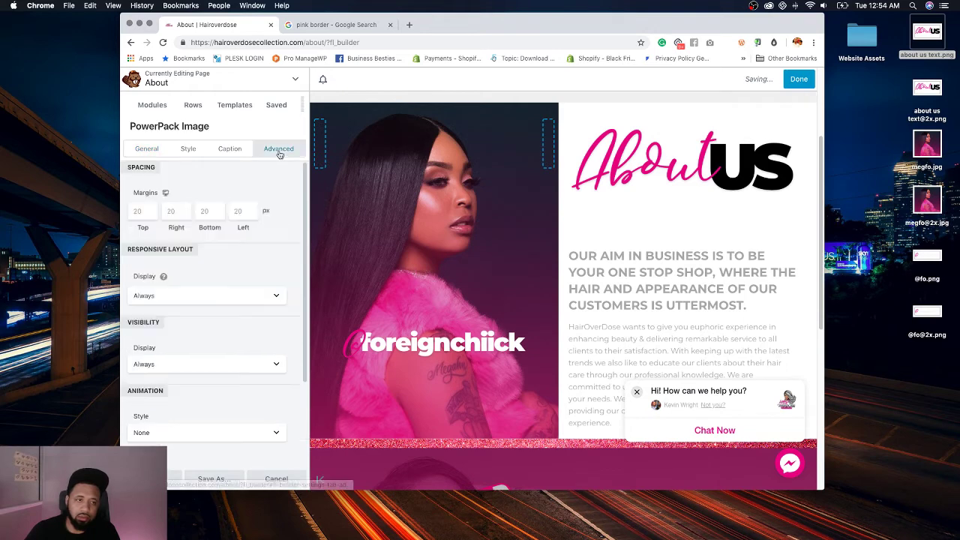
{"action": "left_click", "coordinate": [139, 211]}
{"action": "left_click", "coordinate": [203, 211]}
{"action": "type", "text": "0"}
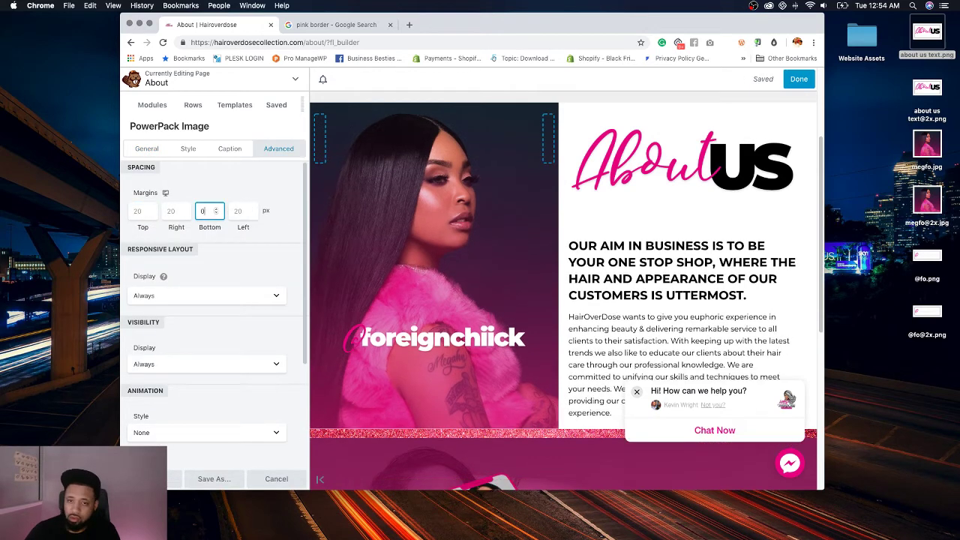
{"action": "left_click", "coordinate": [201, 211]}
{"action": "type", "text": "-5"}
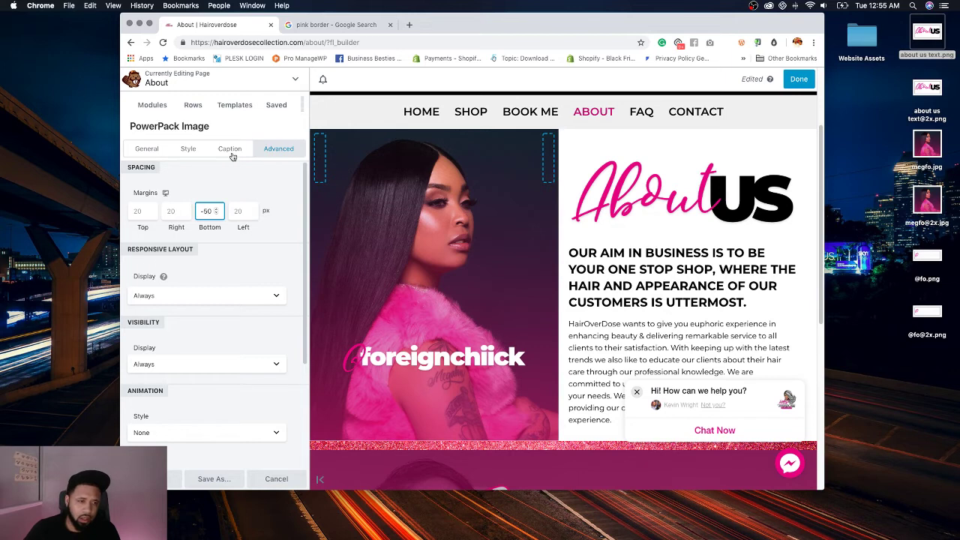
Step: Change the heading module's heading text color to the pink color preset
{"action": "left_click", "coordinate": [590, 250]}
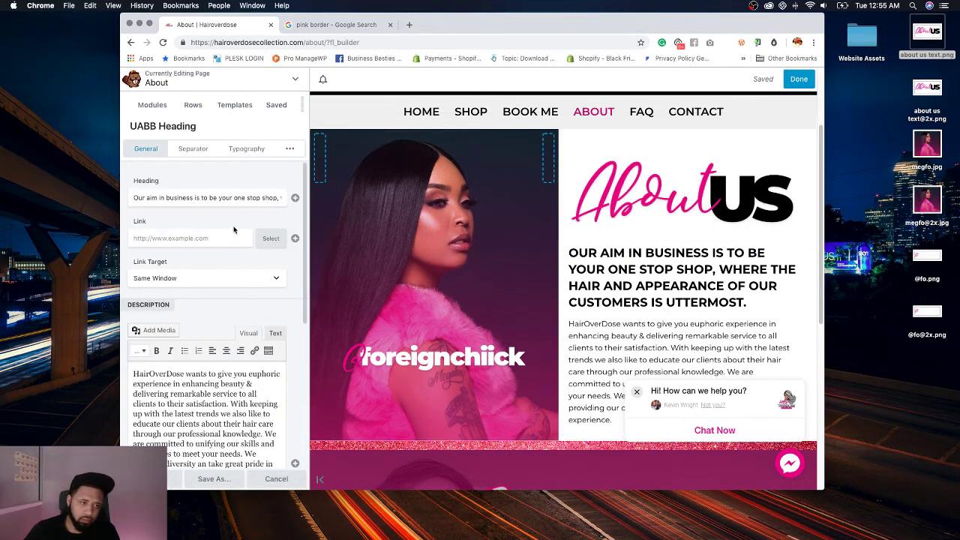
{"action": "left_click", "coordinate": [249, 149]}
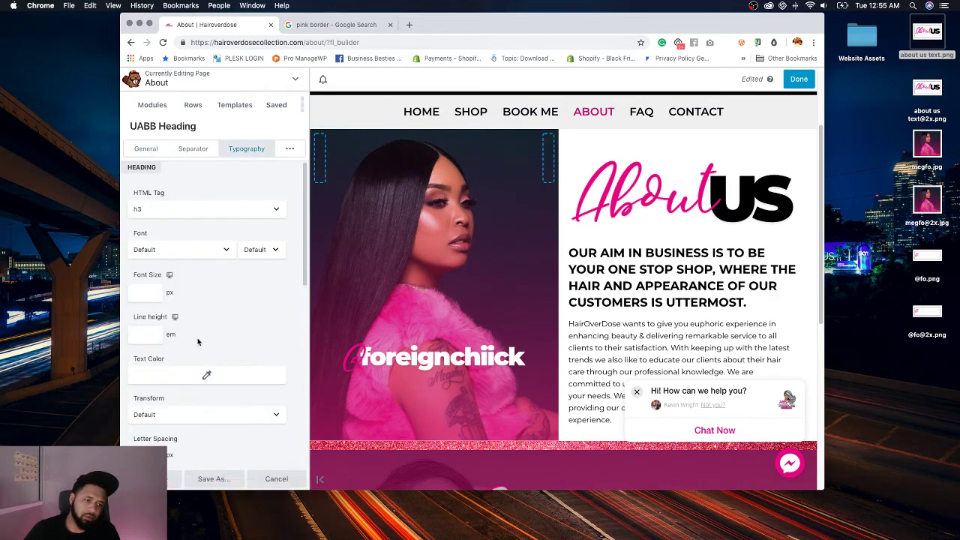
{"action": "left_click", "coordinate": [209, 371]}
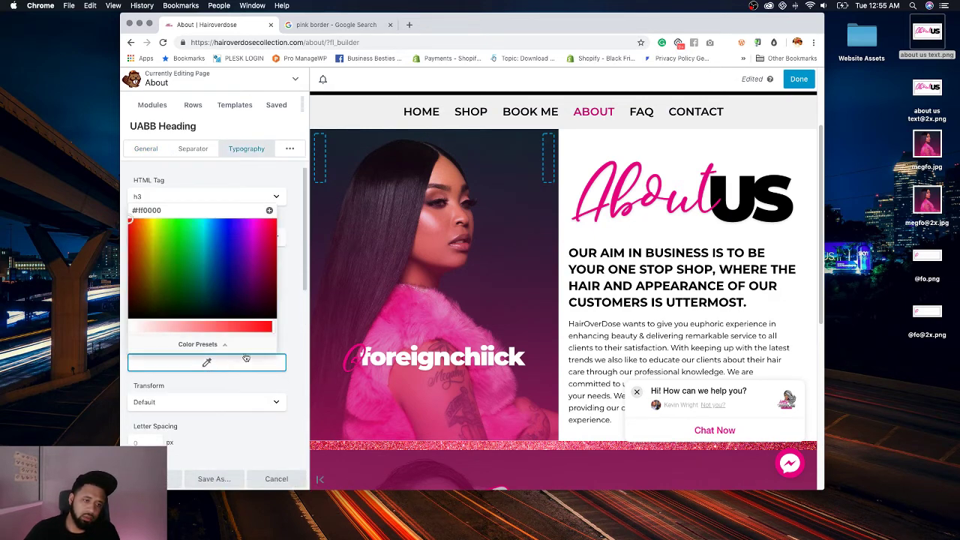
{"action": "left_click", "coordinate": [231, 355]}
{"action": "left_click", "coordinate": [228, 357]}
{"action": "left_click", "coordinate": [225, 343]}
{"action": "left_click", "coordinate": [150, 259]}
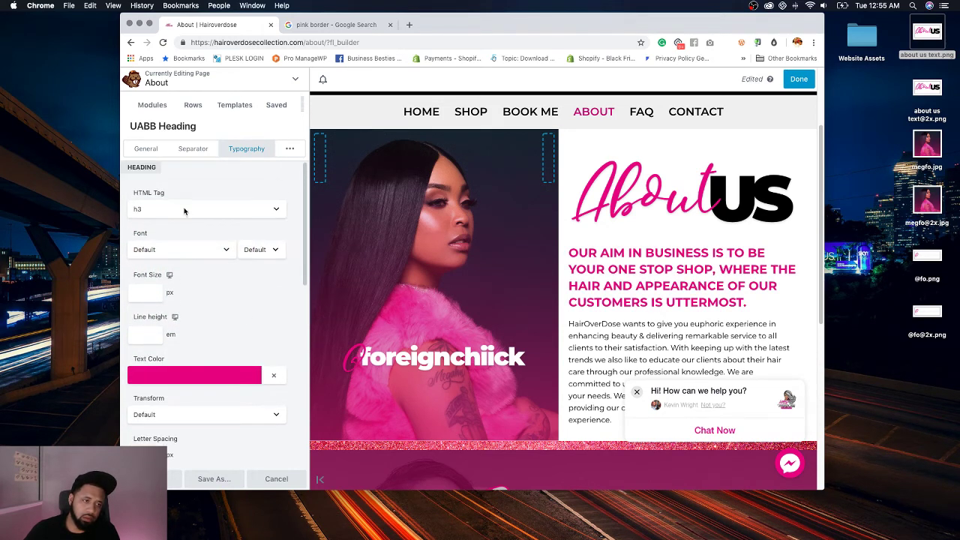
Step: Try the h5 HTML tag for the heading, settle on h4, and save the module
{"action": "left_click", "coordinate": [184, 209]}
{"action": "left_click", "coordinate": [186, 226]}
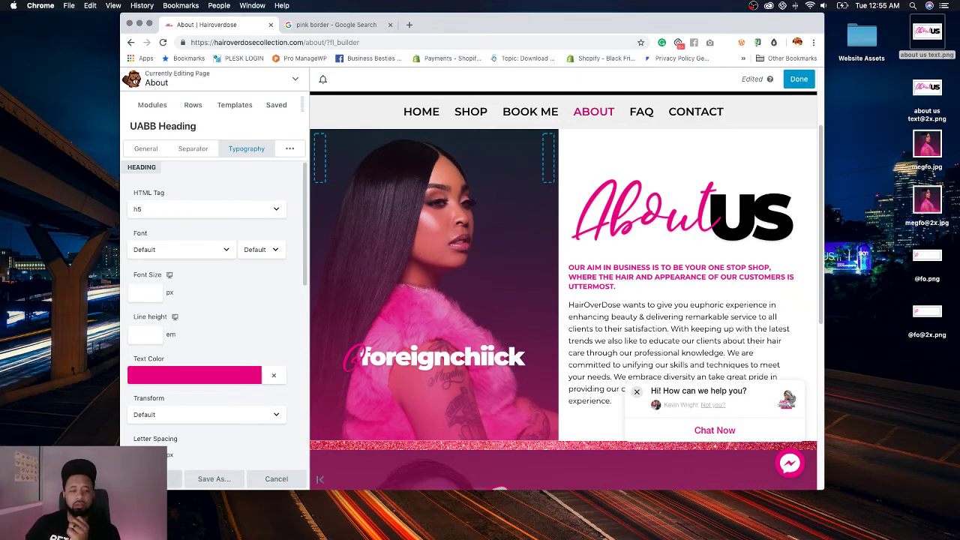
{"action": "left_click", "coordinate": [191, 209]}
{"action": "left_click", "coordinate": [188, 201]}
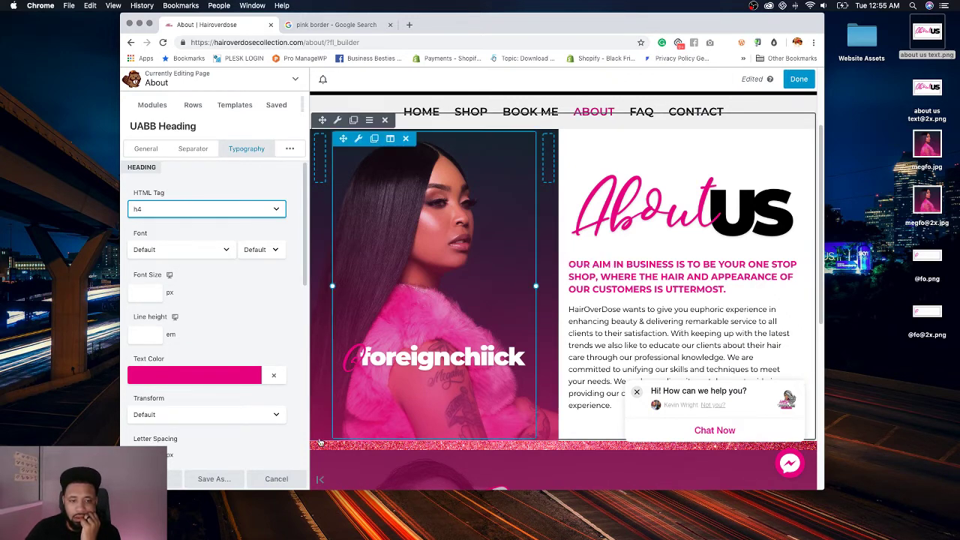
{"action": "left_click", "coordinate": [174, 478]}
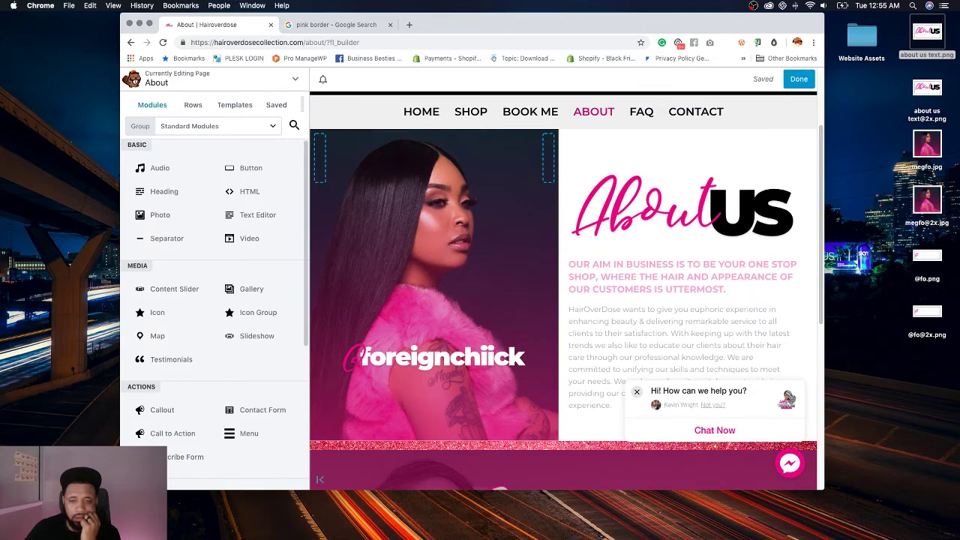
Step: Publish the About page and review its top section on the live desktop version
{"action": "scroll", "coordinate": [544, 298], "scroll_direction": "down", "scroll_amount": 5}
{"action": "scroll", "coordinate": [544, 298], "scroll_direction": "up", "scroll_amount": 10}
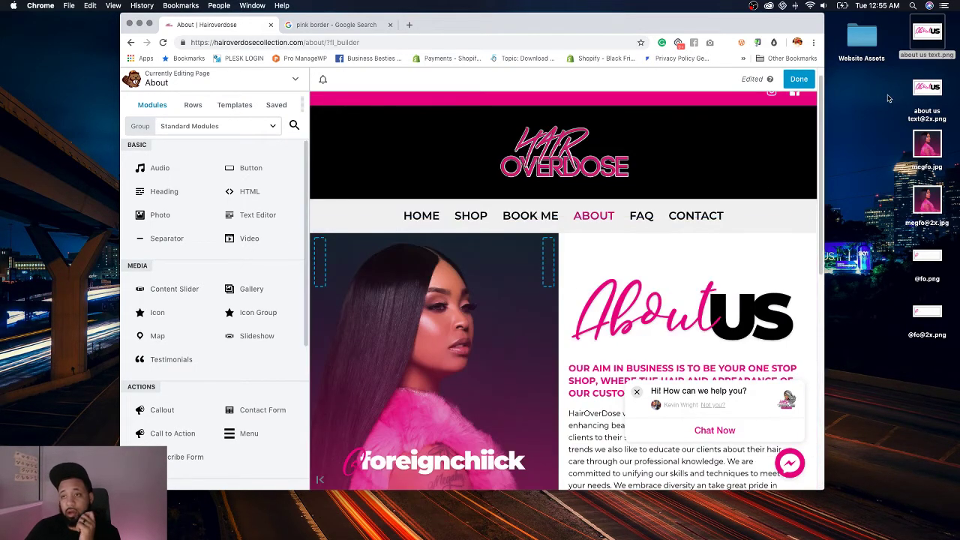
{"action": "left_click", "coordinate": [798, 78]}
{"action": "left_click", "coordinate": [750, 79]}
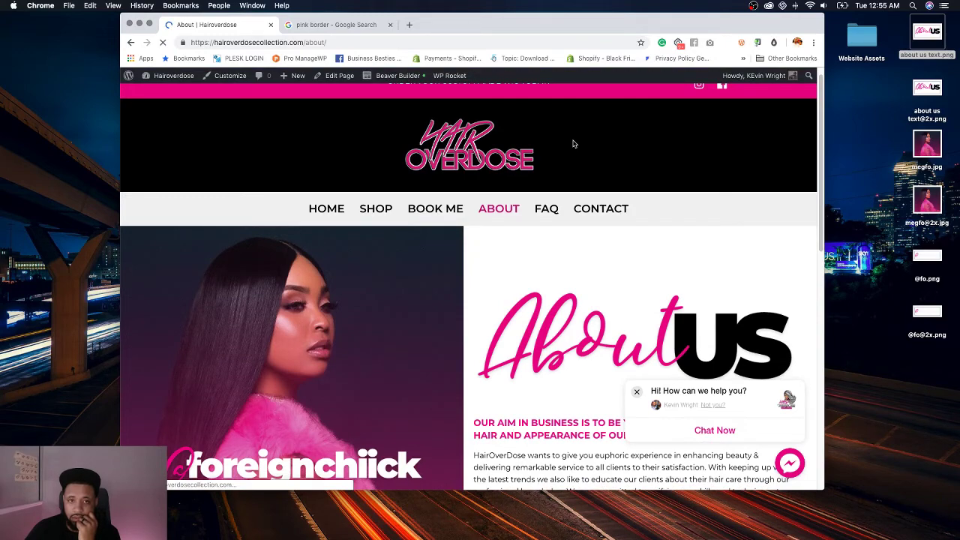
{"action": "scroll", "coordinate": [573, 143], "scroll_direction": "down", "scroll_amount": 5}
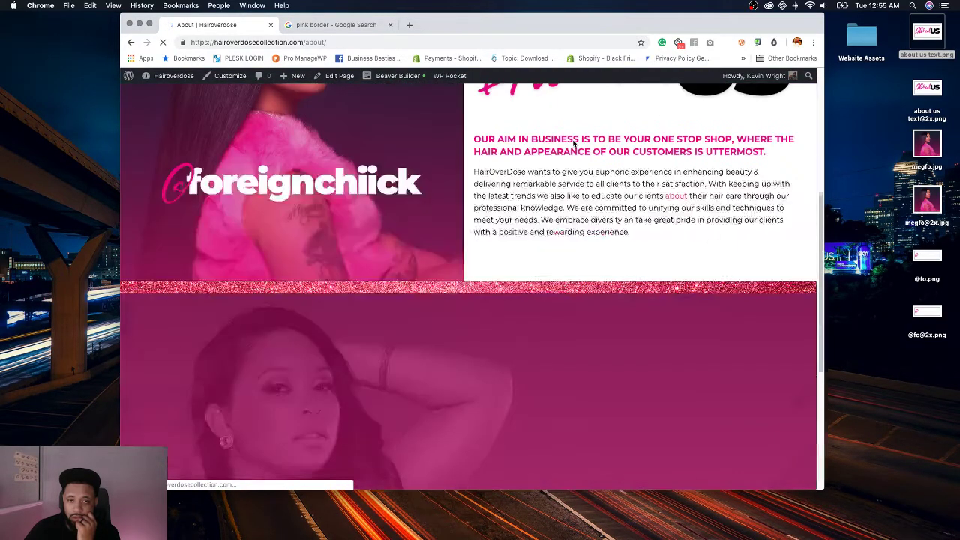
{"action": "scroll", "coordinate": [573, 143], "scroll_direction": "up", "scroll_amount": 5}
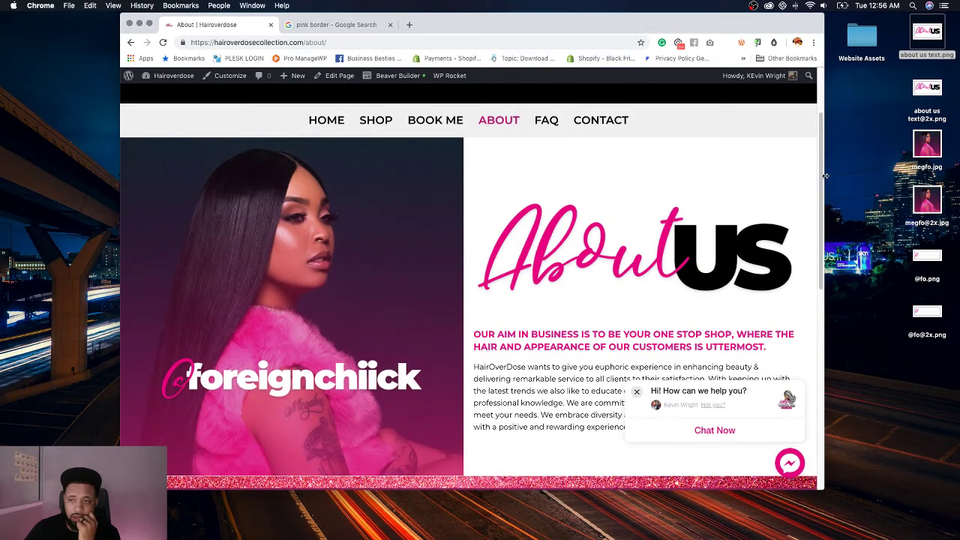
Step: Narrow the browser window to phone width, check the About page's mobile layout, and widen the window again
{"action": "left_click_drag", "start_coordinate": [823, 180], "coordinate": [319, 183]}
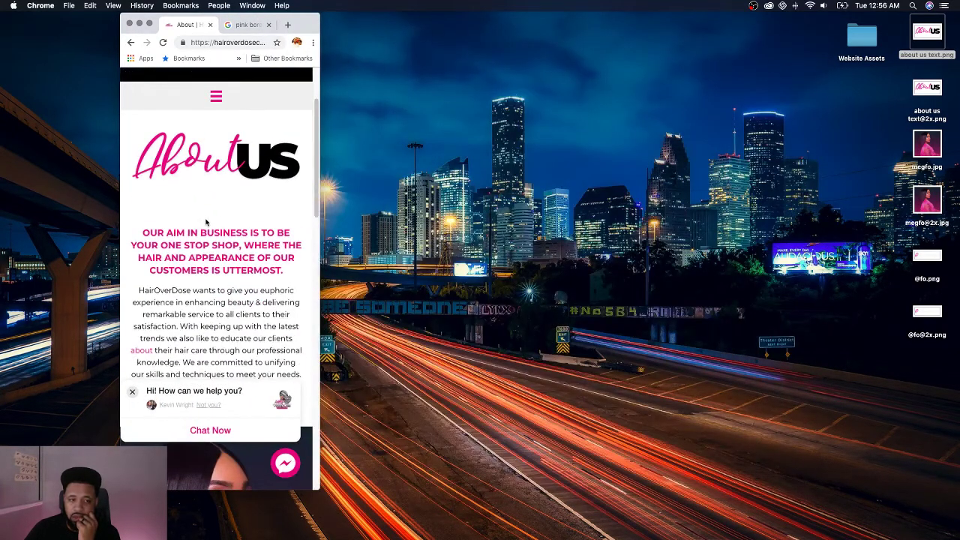
{"action": "scroll", "coordinate": [216, 217], "scroll_direction": "down", "scroll_amount": 3}
{"action": "scroll", "coordinate": [215, 216], "scroll_direction": "down", "scroll_amount": 10}
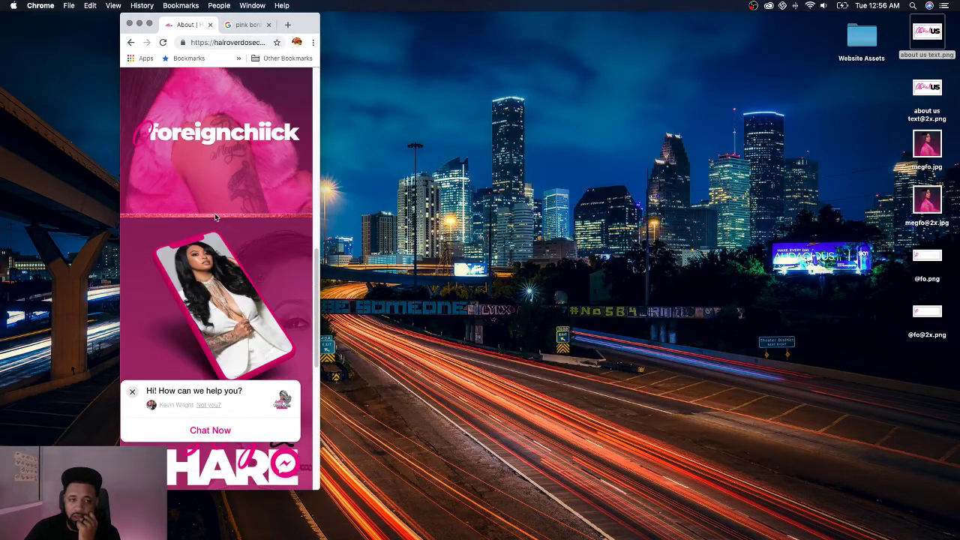
{"action": "scroll", "coordinate": [214, 216], "scroll_direction": "down", "scroll_amount": 5}
{"action": "scroll", "coordinate": [214, 213], "scroll_direction": "up", "scroll_amount": 15}
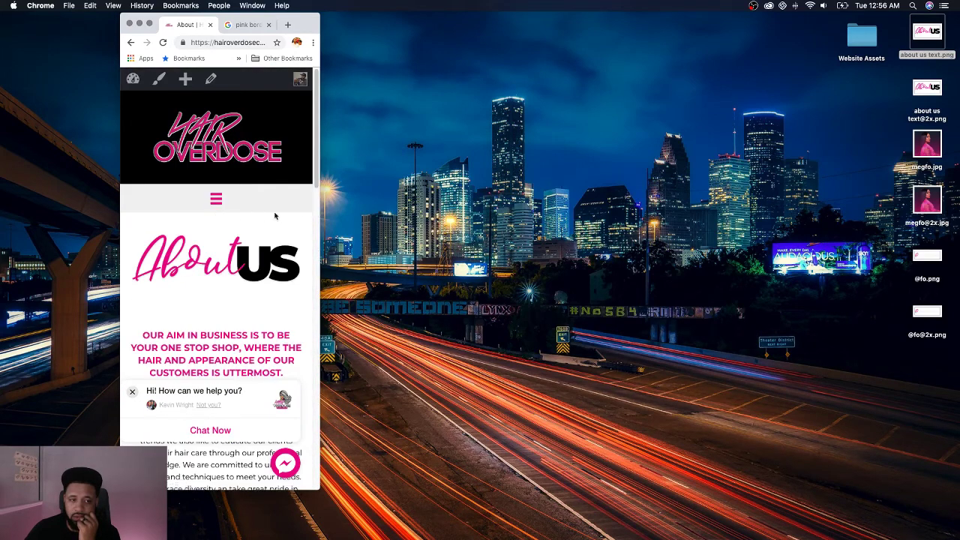
{"action": "left_click_drag", "start_coordinate": [321, 224], "coordinate": [773, 229]}
{"action": "scroll", "coordinate": [675, 225], "scroll_direction": "down", "scroll_amount": 5}
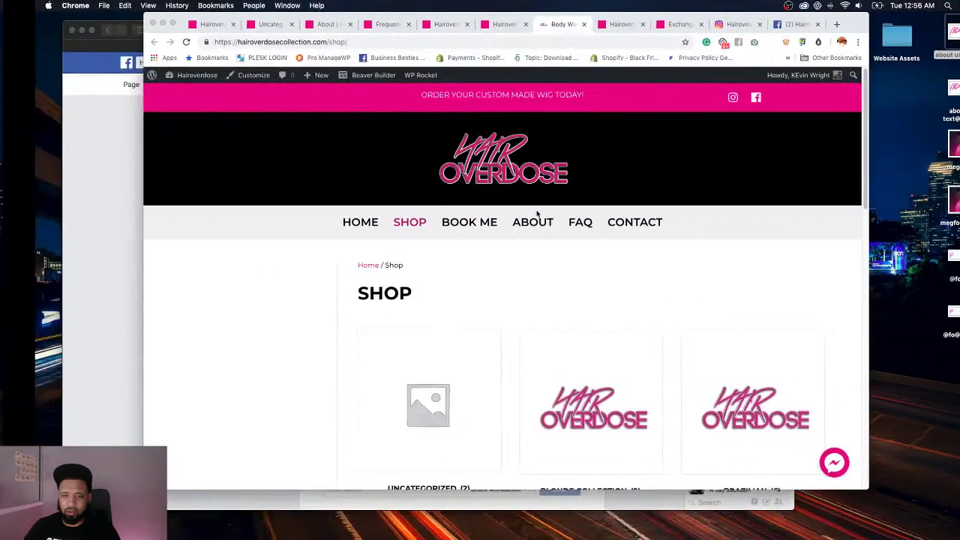
Step: Look through the old site's open pages, including maintenance tips, exchange and home, and bring up Frequently Asked Questions
{"action": "left_click", "coordinate": [592, 25]}
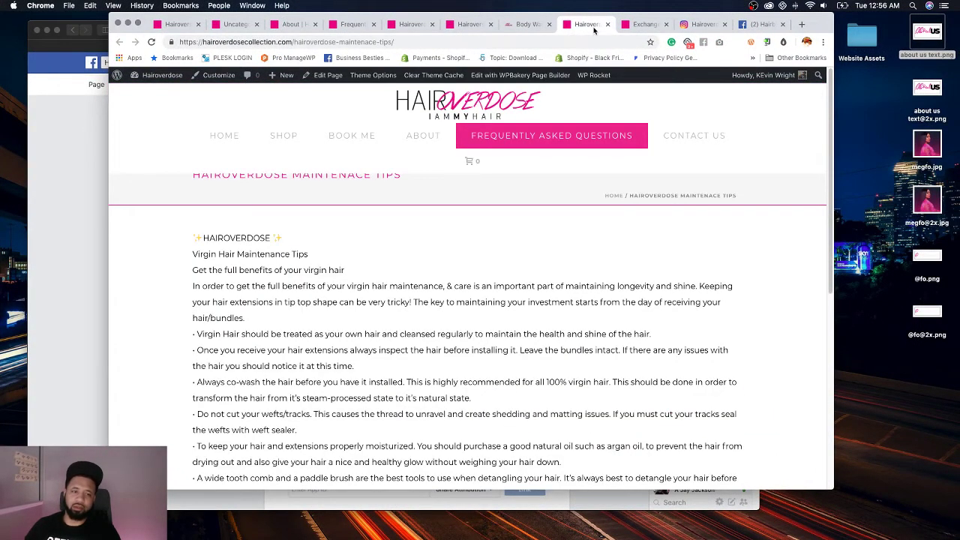
{"action": "left_click", "coordinate": [644, 24]}
{"action": "left_click", "coordinate": [476, 28]}
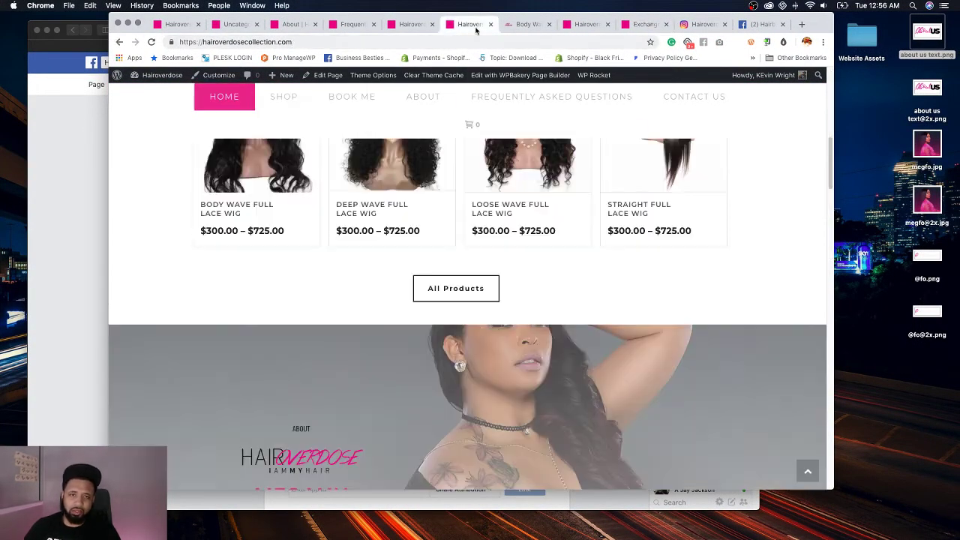
{"action": "left_click", "coordinate": [405, 27]}
{"action": "left_click", "coordinate": [351, 27]}
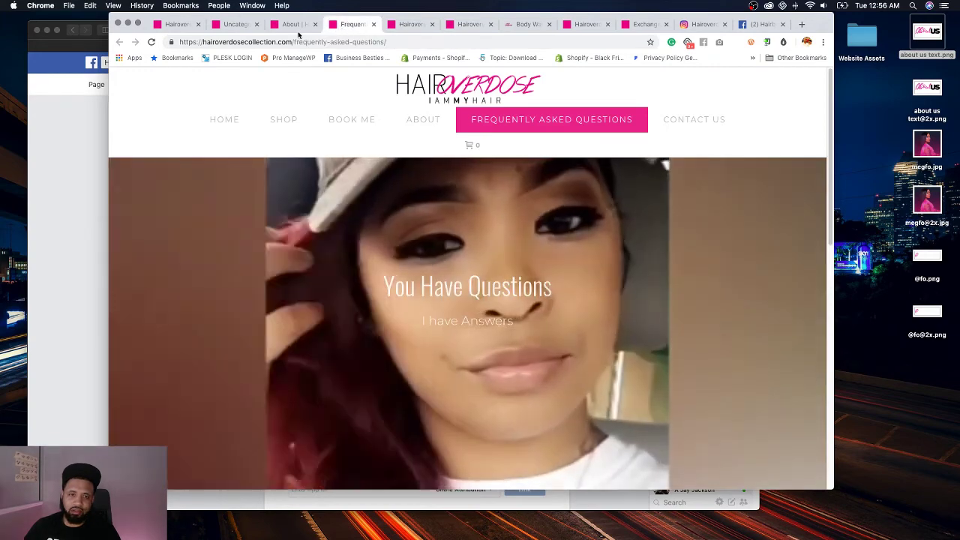
Step: Bring up the old site's About page and look over its company text and social media section
{"action": "left_click", "coordinate": [296, 26]}
{"action": "scroll", "coordinate": [347, 120], "scroll_direction": "down", "scroll_amount": 5}
{"action": "mouse_move", "coordinate": [347, 120]}
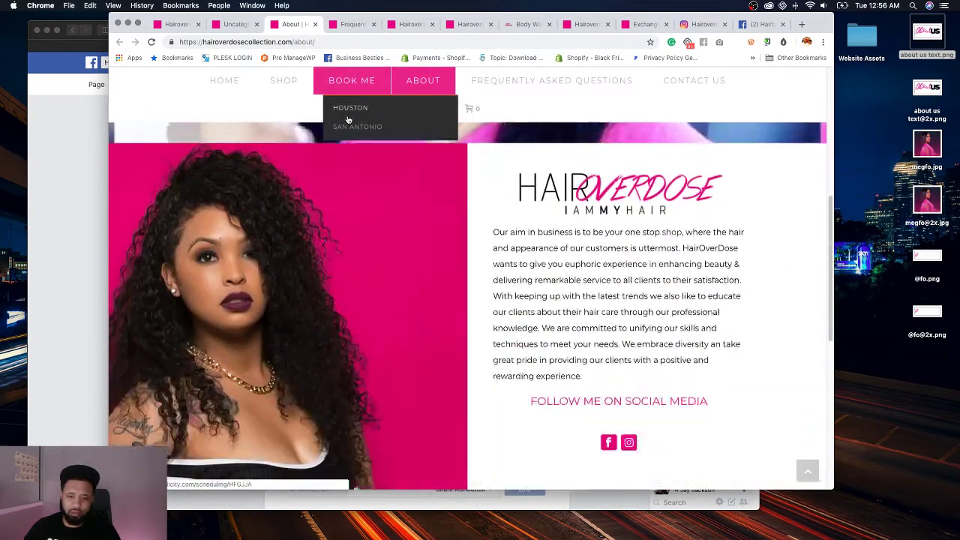
{"action": "scroll", "coordinate": [348, 119], "scroll_direction": "down", "scroll_amount": 1}
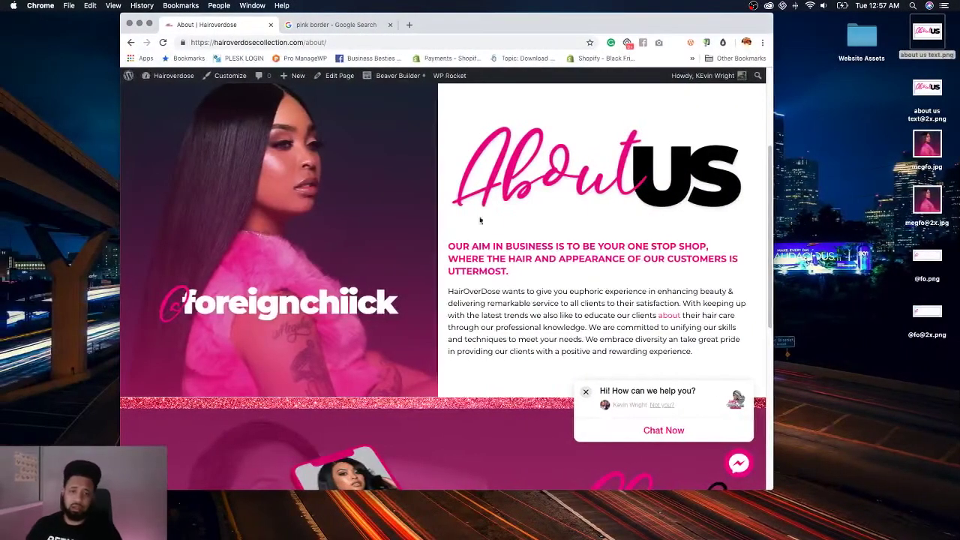
Step: Review the redesigned About page from its header down to the Instagram tag section
{"action": "scroll", "coordinate": [465, 201], "scroll_direction": "down", "scroll_amount": 3}
{"action": "scroll", "coordinate": [468, 191], "scroll_direction": "up", "scroll_amount": 5}
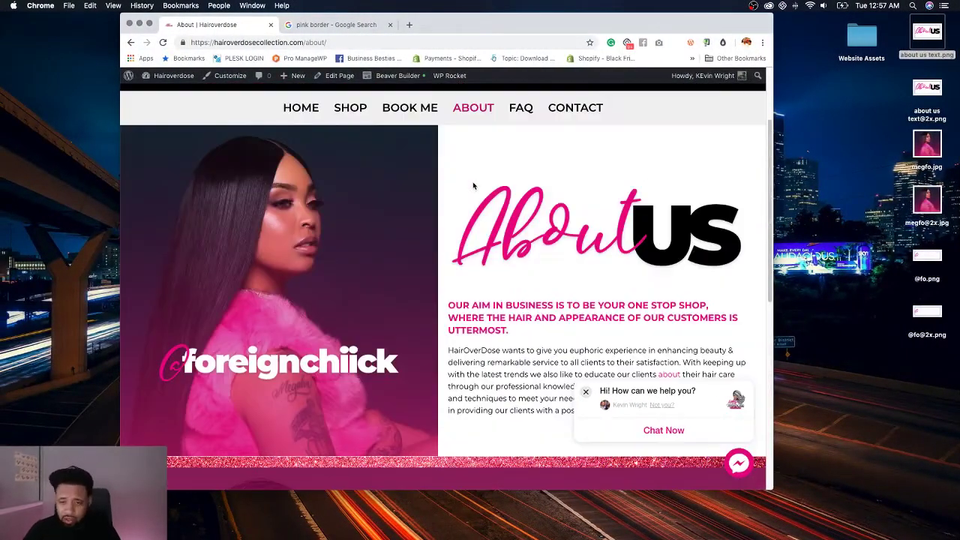
{"action": "scroll", "coordinate": [472, 188], "scroll_direction": "up", "scroll_amount": 3}
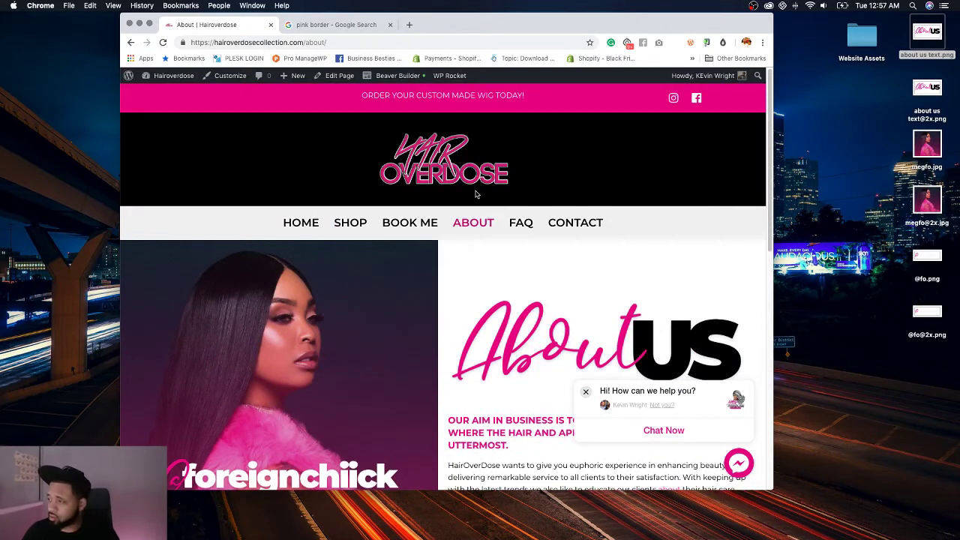
{"action": "key", "text": "super+Tab"}
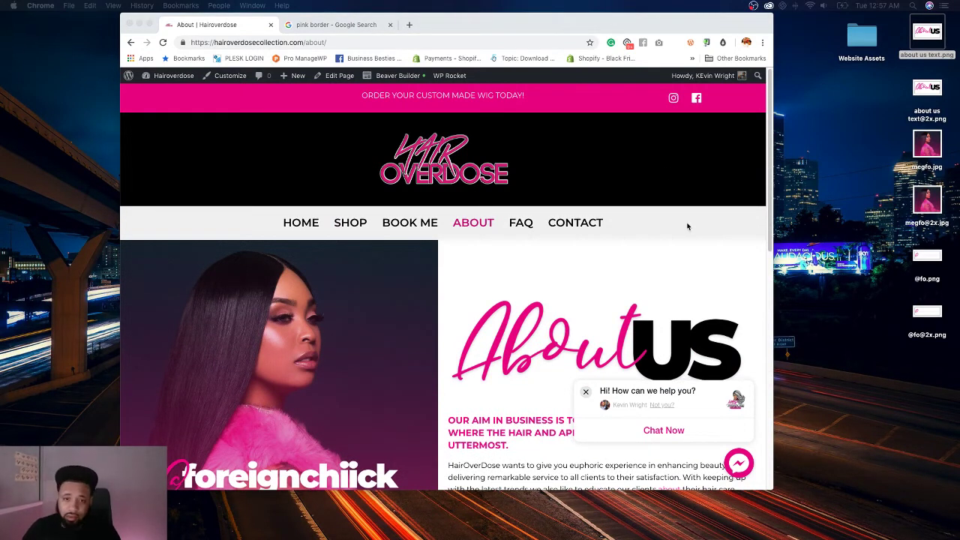
{"action": "scroll", "coordinate": [530, 275], "scroll_direction": "down", "scroll_amount": 6}
{"action": "scroll", "coordinate": [525, 262], "scroll_direction": "up", "scroll_amount": 2}
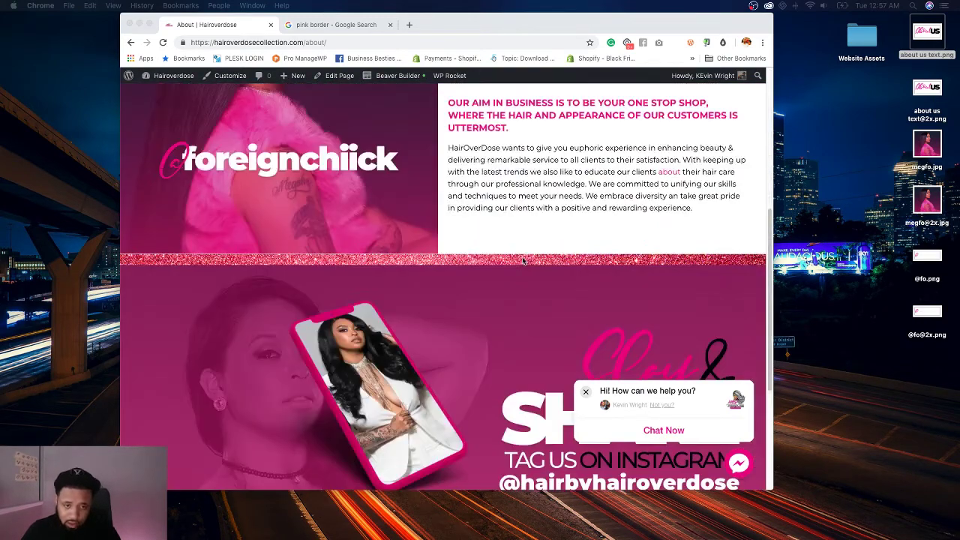
{"action": "scroll", "coordinate": [525, 262], "scroll_direction": "down", "scroll_amount": 4}
{"action": "scroll", "coordinate": [524, 258], "scroll_direction": "up", "scroll_amount": 3}
{"action": "scroll", "coordinate": [523, 257], "scroll_direction": "up", "scroll_amount": 5}
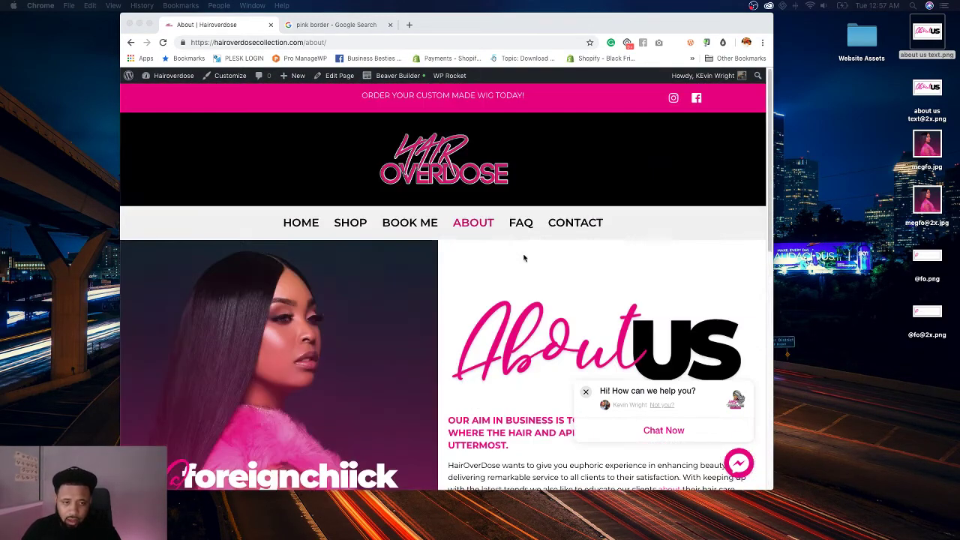
Step: Open the redesigned site's FAQ page in the WordPress page editor and clear its old shortcode content
{"action": "left_click", "coordinate": [521, 222]}
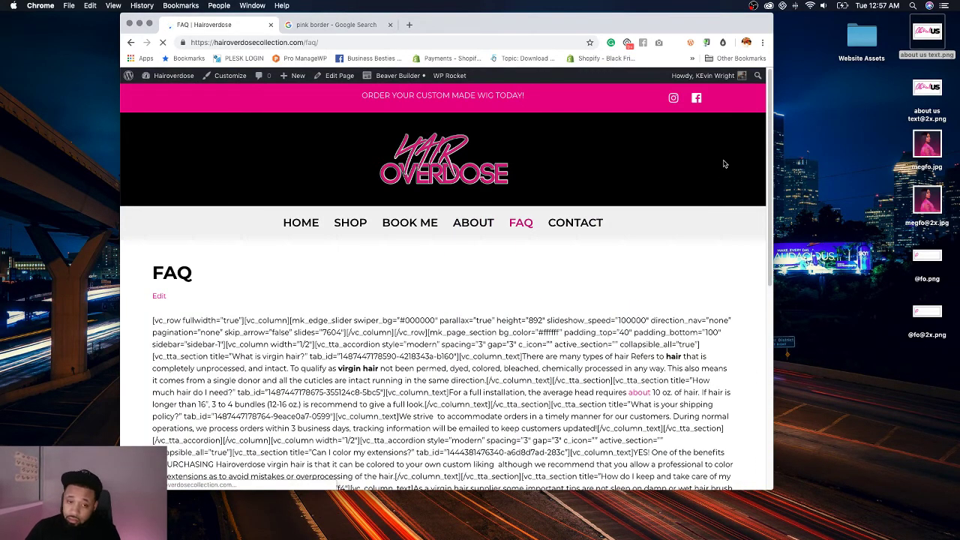
{"action": "left_click", "coordinate": [336, 75]}
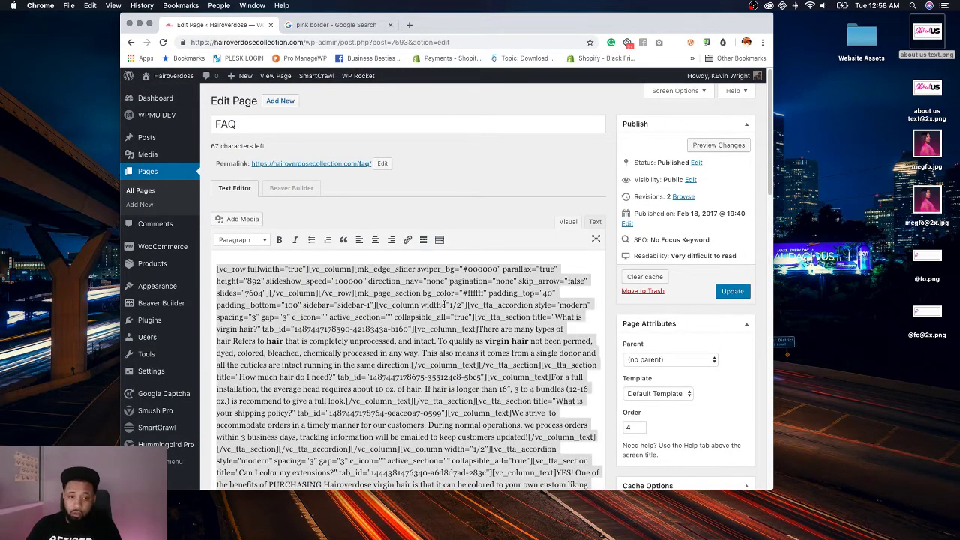
{"action": "scroll", "coordinate": [592, 313], "scroll_direction": "down", "scroll_amount": 10}
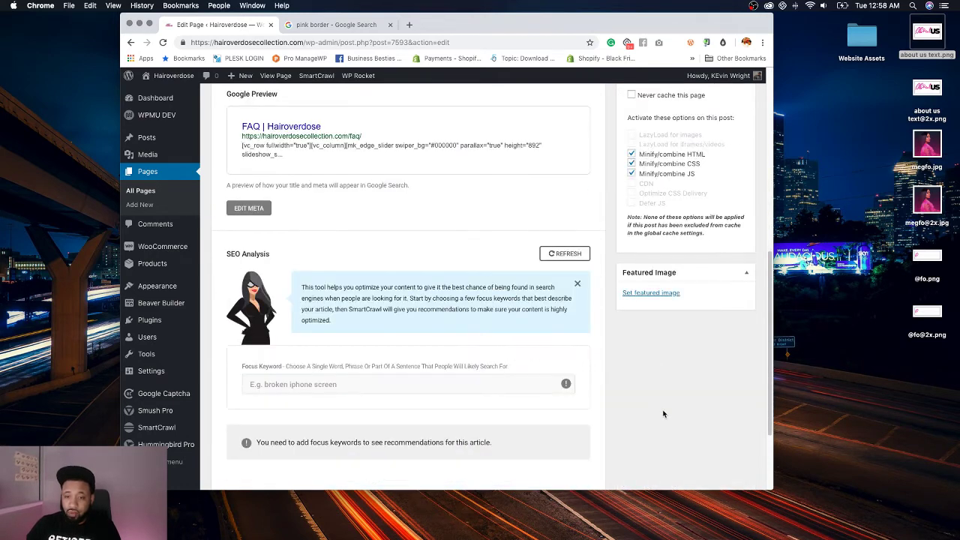
{"action": "left_click", "coordinate": [657, 296]}
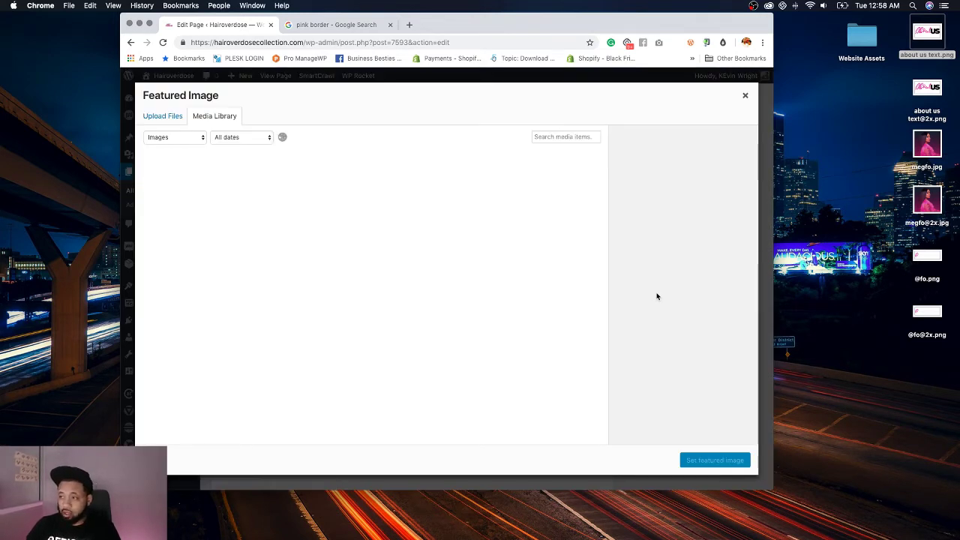
{"action": "left_click_drag", "start_coordinate": [952, 19], "coordinate": [941, 345]}
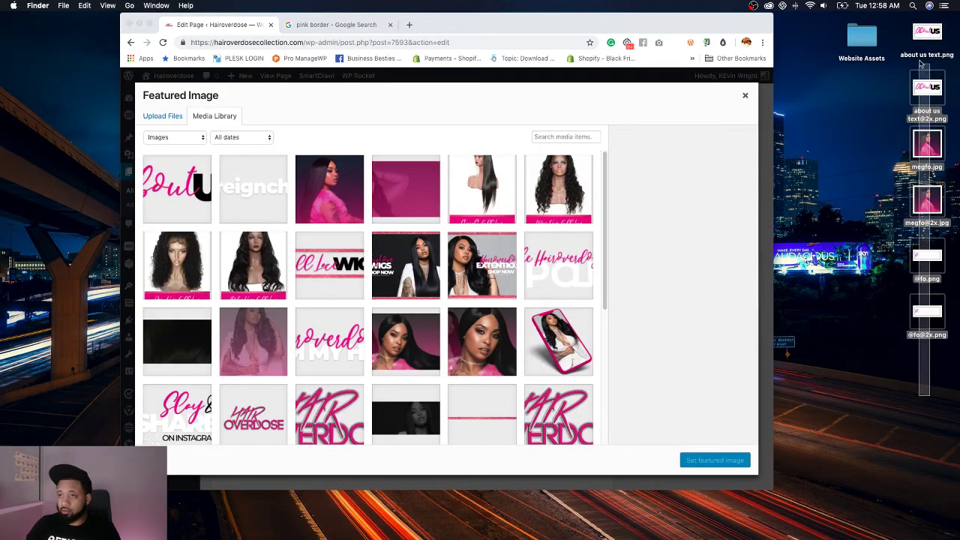
{"action": "left_click_drag", "start_coordinate": [930, 34], "coordinate": [872, 39]}
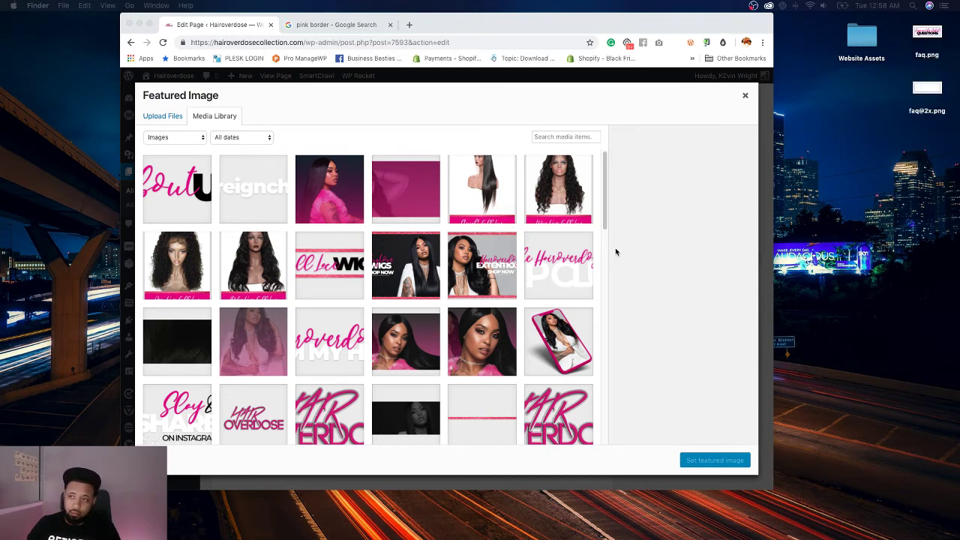
{"action": "left_click", "coordinate": [937, 87]}
{"action": "key", "text": "space"}
{"action": "key", "text": "space"}
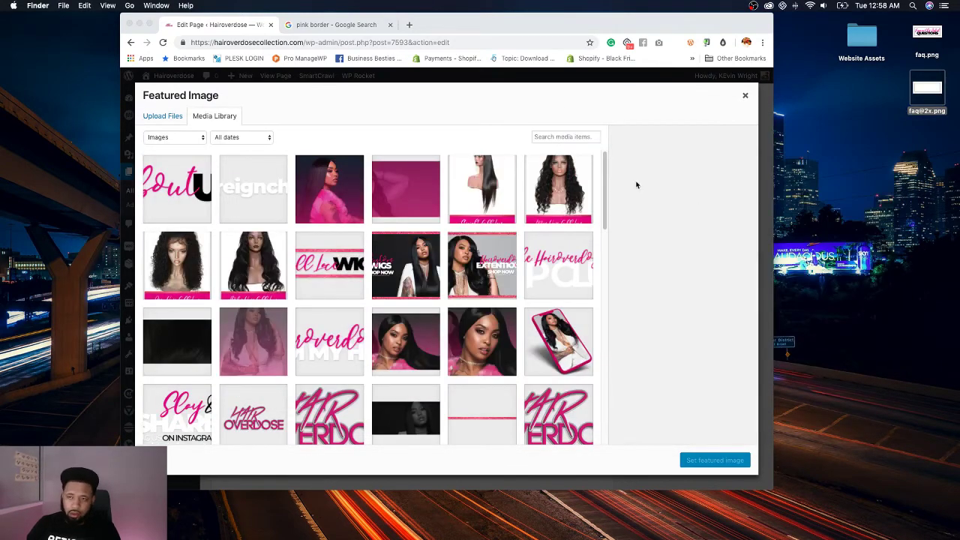
Step: Set opengraph.jpg from the media library as the FAQ page's featured image
{"action": "left_click", "coordinate": [739, 95]}
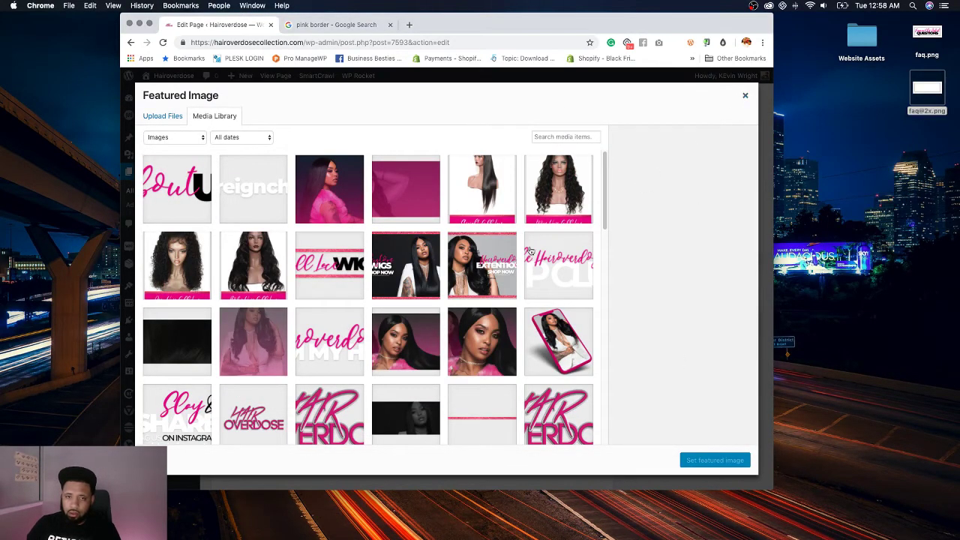
{"action": "left_click", "coordinate": [493, 337]}
{"action": "left_click", "coordinate": [714, 461]}
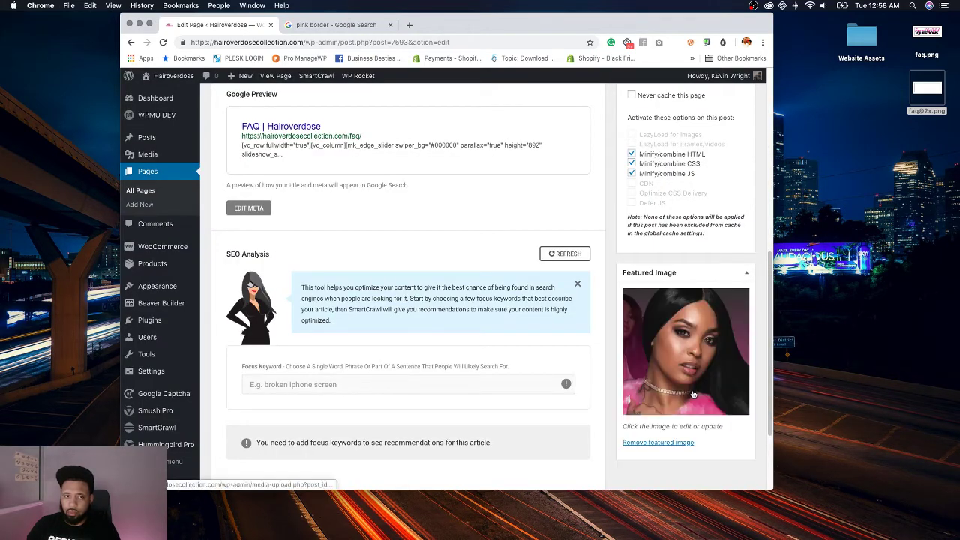
Step: Set opengraph.jpg as the Twitter featured image in the FAQ page's SmartCrawl social settings
{"action": "scroll", "coordinate": [633, 405], "scroll_direction": "up", "scroll_amount": 5}
{"action": "scroll", "coordinate": [627, 405], "scroll_direction": "up", "scroll_amount": 1}
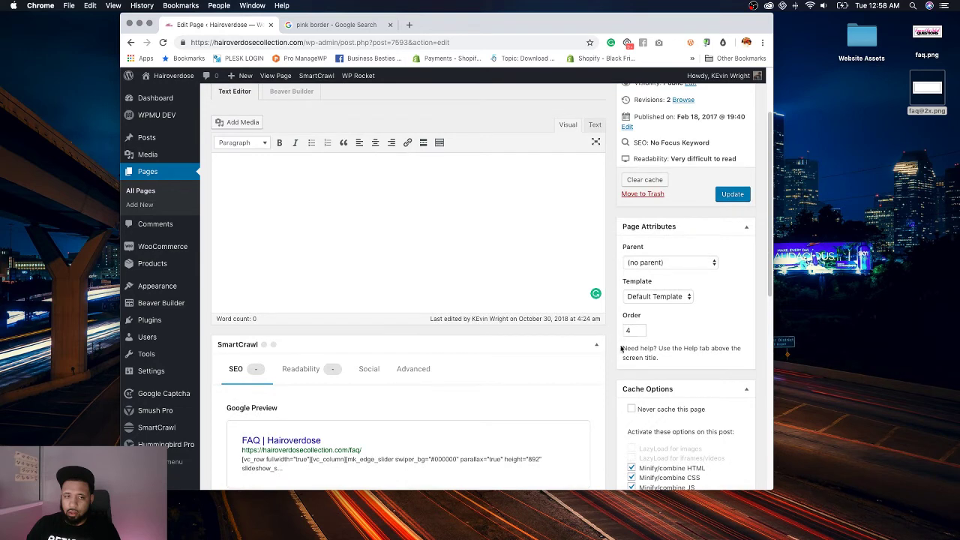
{"action": "left_click", "coordinate": [369, 369]}
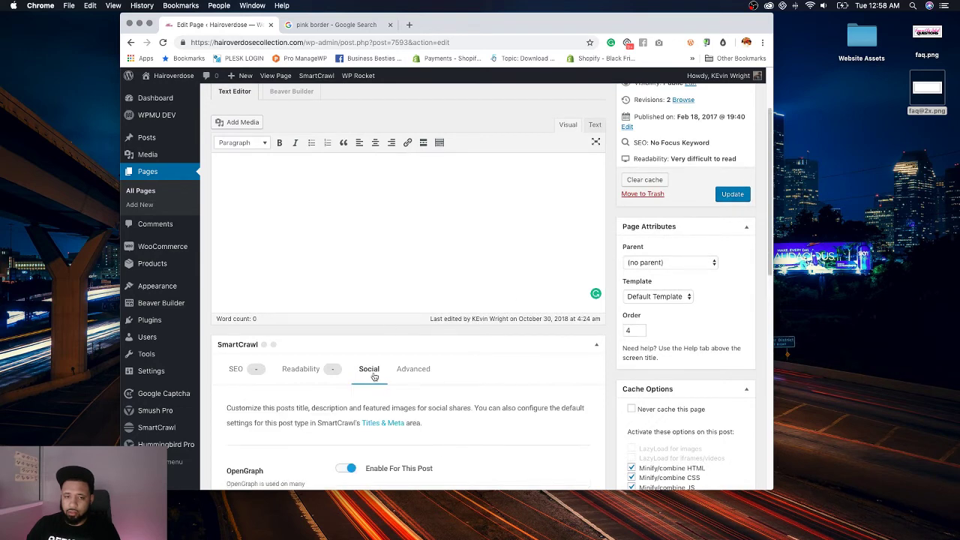
{"action": "scroll", "coordinate": [580, 321], "scroll_direction": "down", "scroll_amount": 10}
{"action": "left_click", "coordinate": [360, 375]}
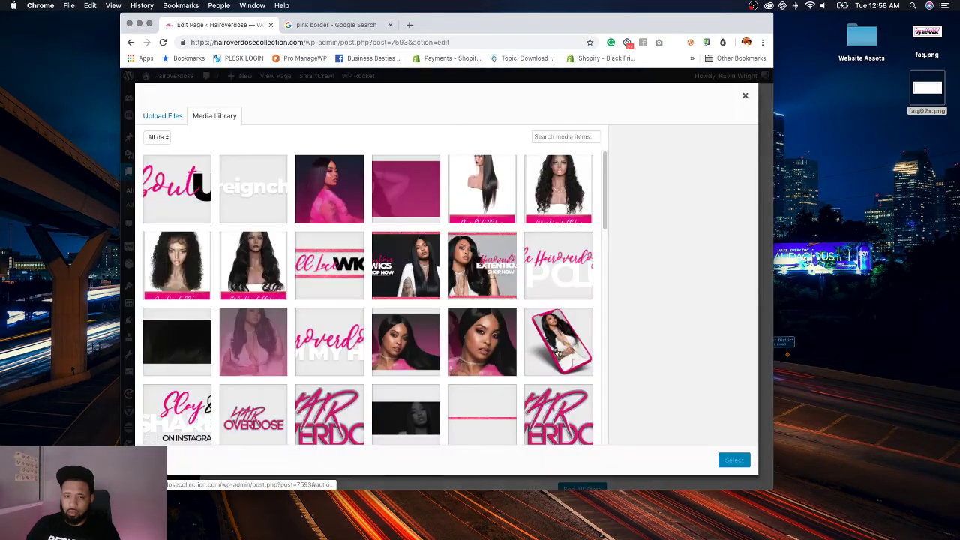
{"action": "left_click", "coordinate": [482, 342]}
{"action": "left_click", "coordinate": [735, 460]}
Step: Add opengraph.jpg as the OpenGraph featured image for the FAQ page and update the page
{"action": "scroll", "coordinate": [428, 317], "scroll_direction": "up", "scroll_amount": 2}
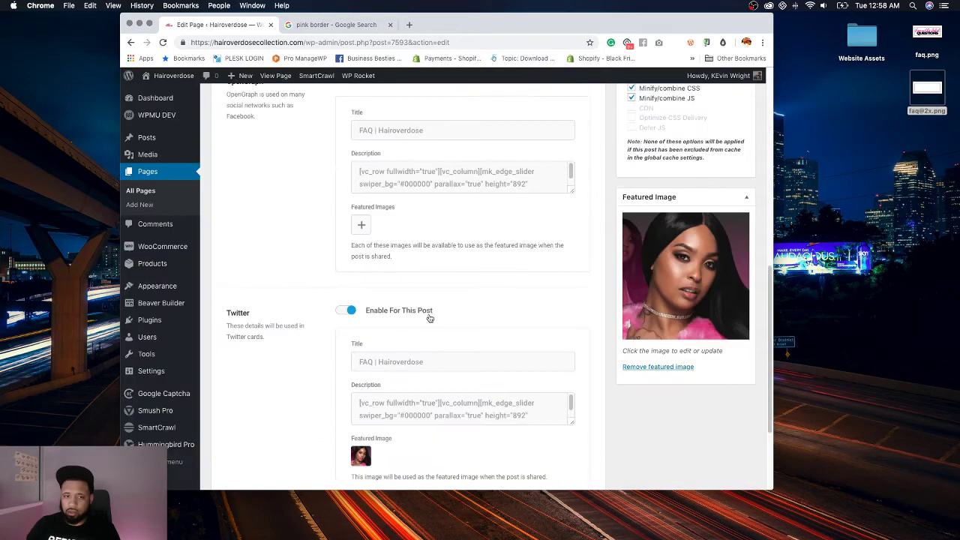
{"action": "left_click", "coordinate": [360, 226]}
{"action": "left_click", "coordinate": [481, 341]}
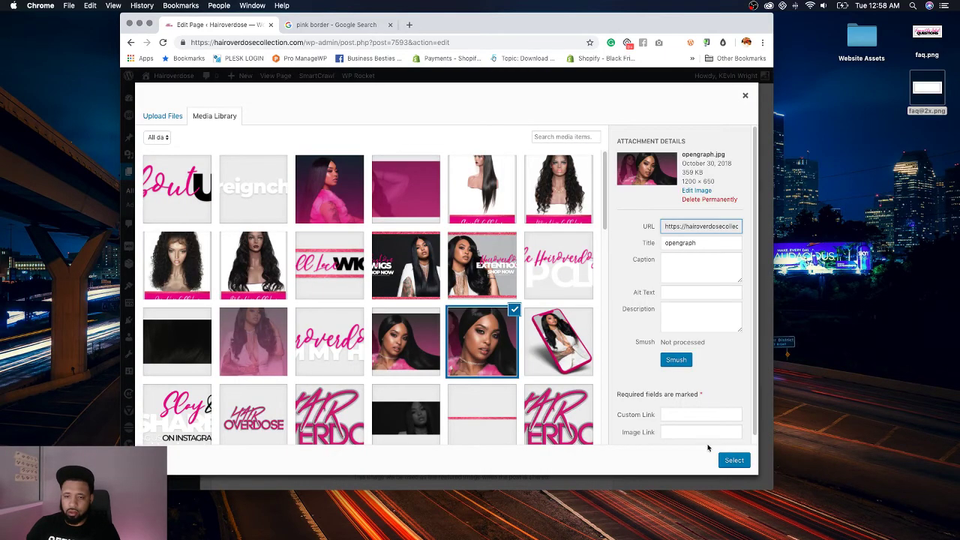
{"action": "left_click", "coordinate": [734, 459]}
{"action": "scroll", "coordinate": [588, 392], "scroll_direction": "up", "scroll_amount": 5}
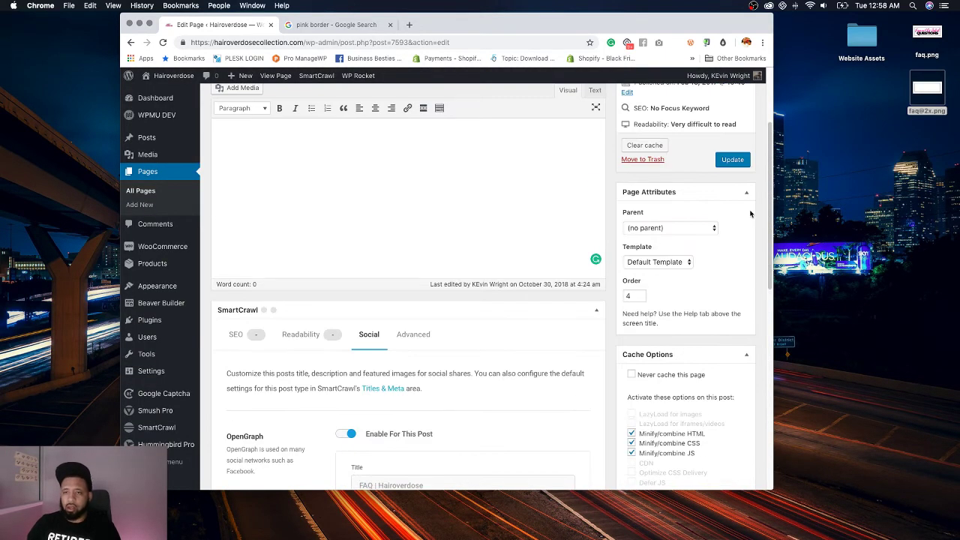
{"action": "left_click", "coordinate": [729, 160]}
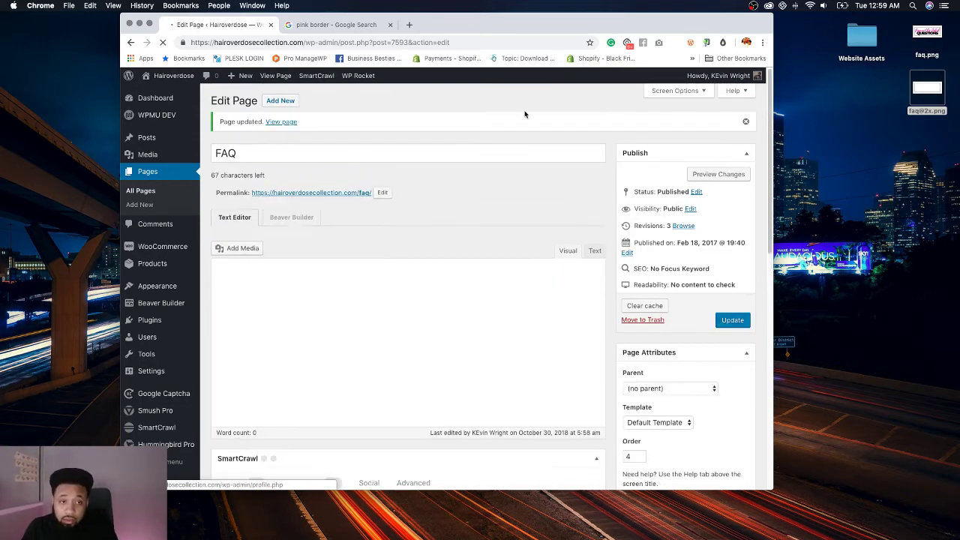
Step: Launch Beaver Builder on the FAQ page, close the pink border search tab, and widen the browser window
{"action": "left_click", "coordinate": [303, 216]}
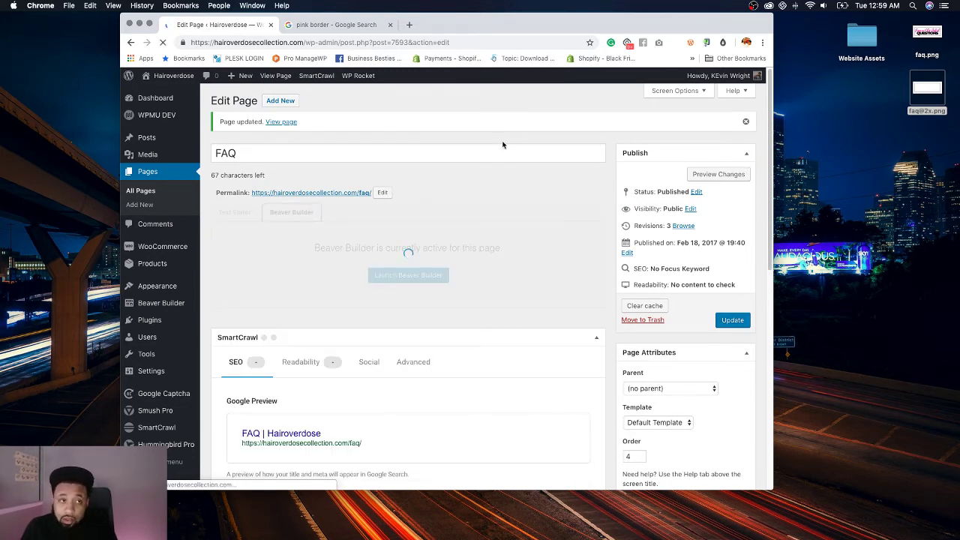
{"action": "left_click", "coordinate": [390, 25]}
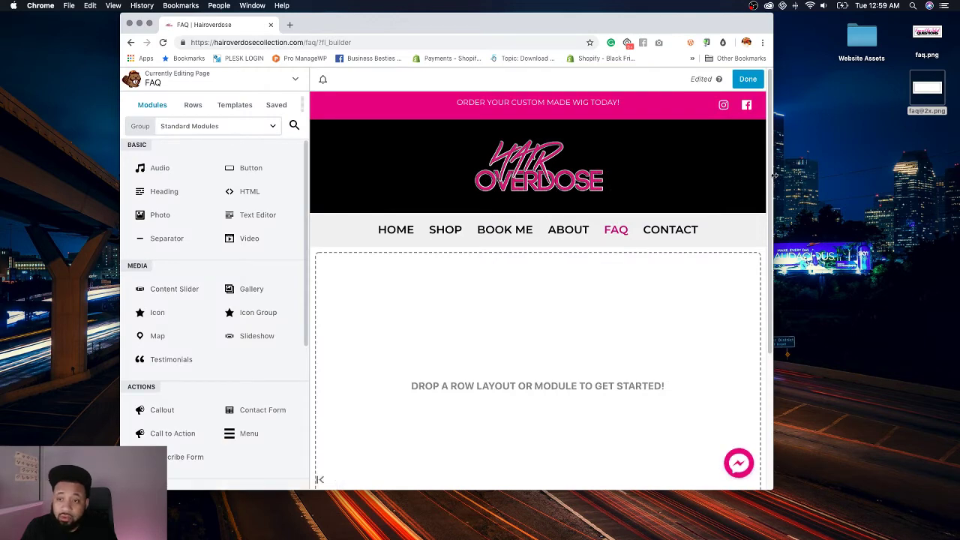
{"action": "left_click_drag", "start_coordinate": [773, 180], "coordinate": [863, 177]}
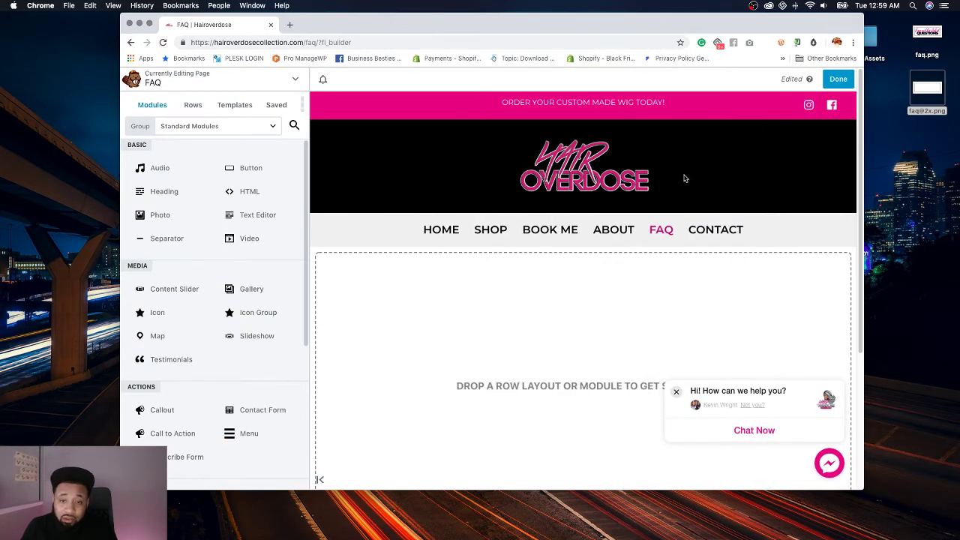
Step: Undock the builder's content panel and add a one-column row to the empty FAQ page
{"action": "left_click_drag", "start_coordinate": [299, 101], "coordinate": [339, 139]}
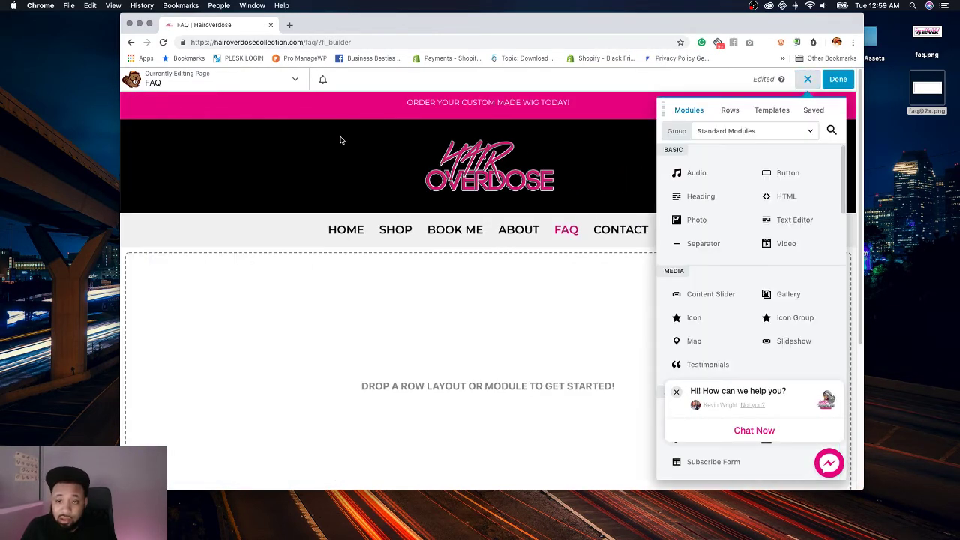
{"action": "left_click", "coordinate": [807, 79]}
{"action": "left_click", "coordinate": [808, 79]}
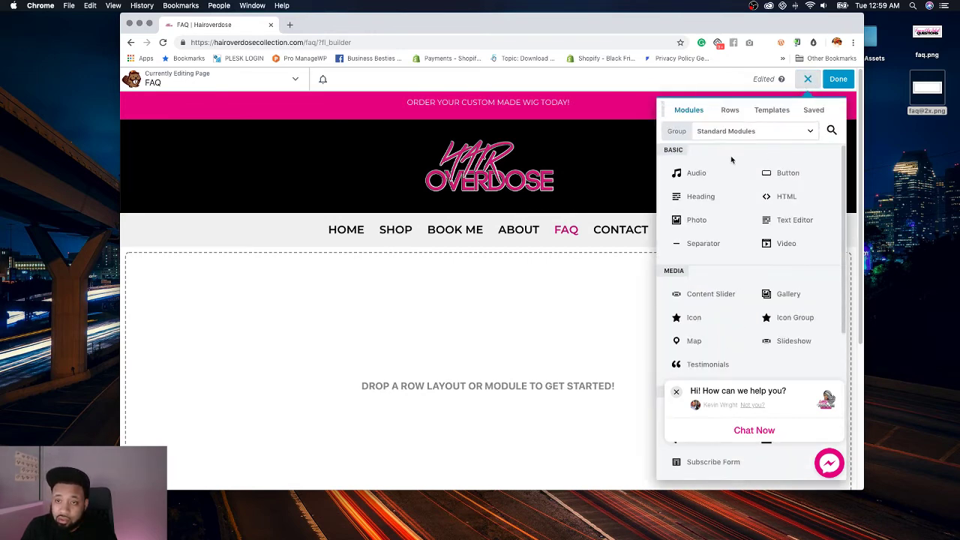
{"action": "left_click", "coordinate": [735, 113]}
{"action": "left_click_drag", "start_coordinate": [740, 161], "coordinate": [572, 268]}
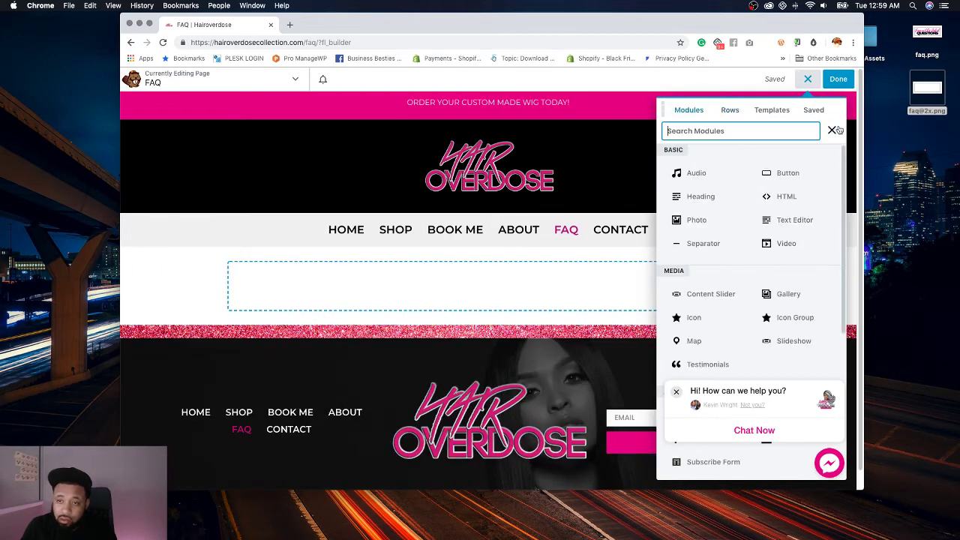
Step: Add a PowerPack Image module to the row, with right alignment and centered responsive alignment
{"action": "type", "text": "image"}
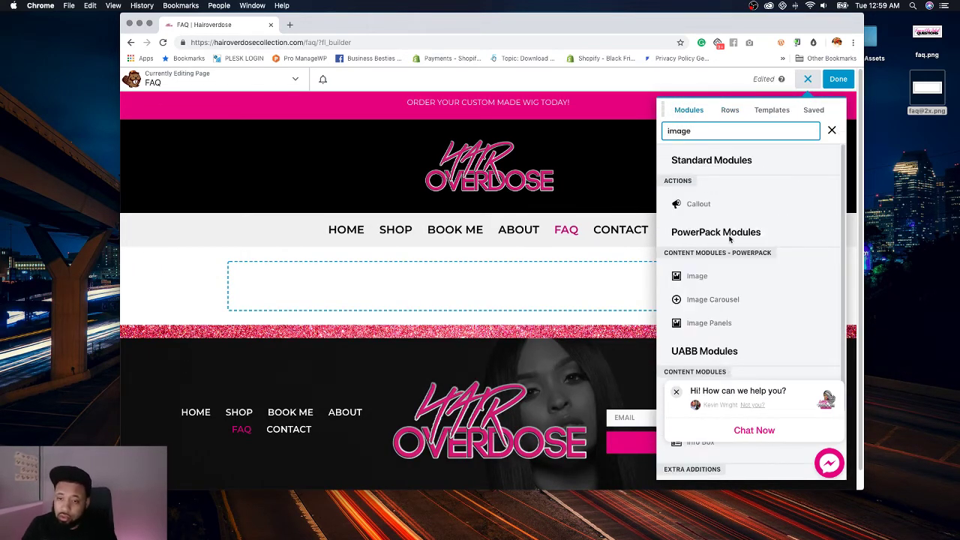
{"action": "left_click_drag", "start_coordinate": [698, 276], "coordinate": [542, 324]}
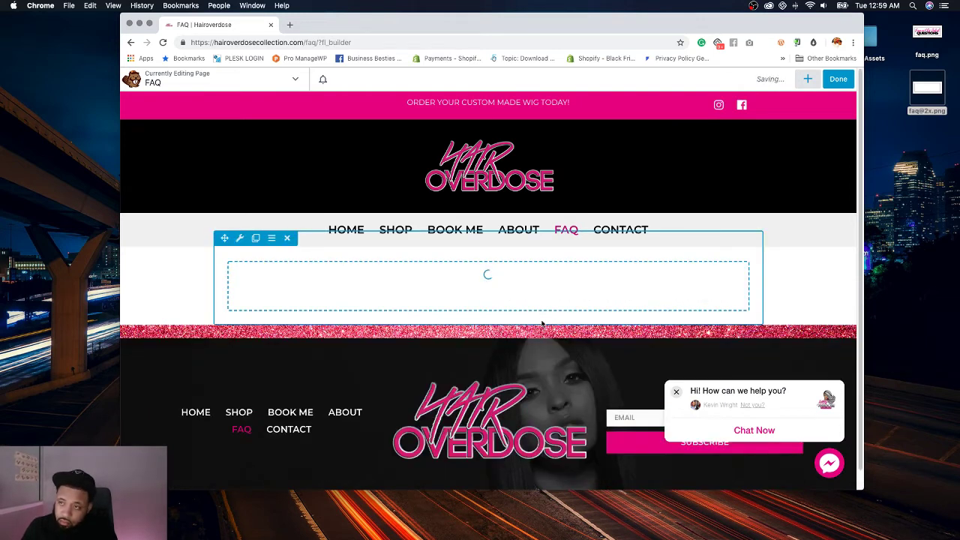
{"action": "left_click", "coordinate": [650, 289]}
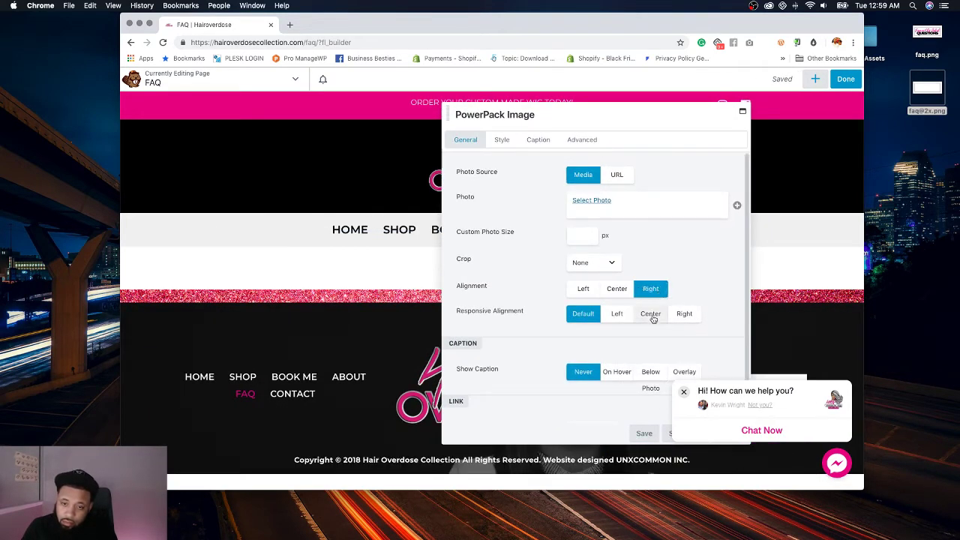
{"action": "left_click", "coordinate": [652, 315]}
Step: Upload faq.png from the desktop to the media library and use it as the image module's photo
{"action": "left_click", "coordinate": [604, 201]}
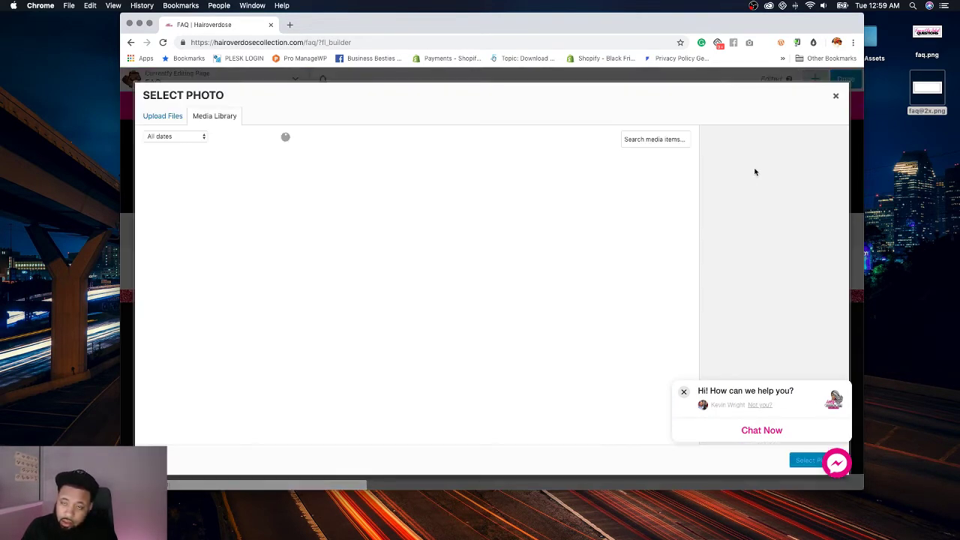
{"action": "left_click_drag", "start_coordinate": [943, 36], "coordinate": [564, 277]}
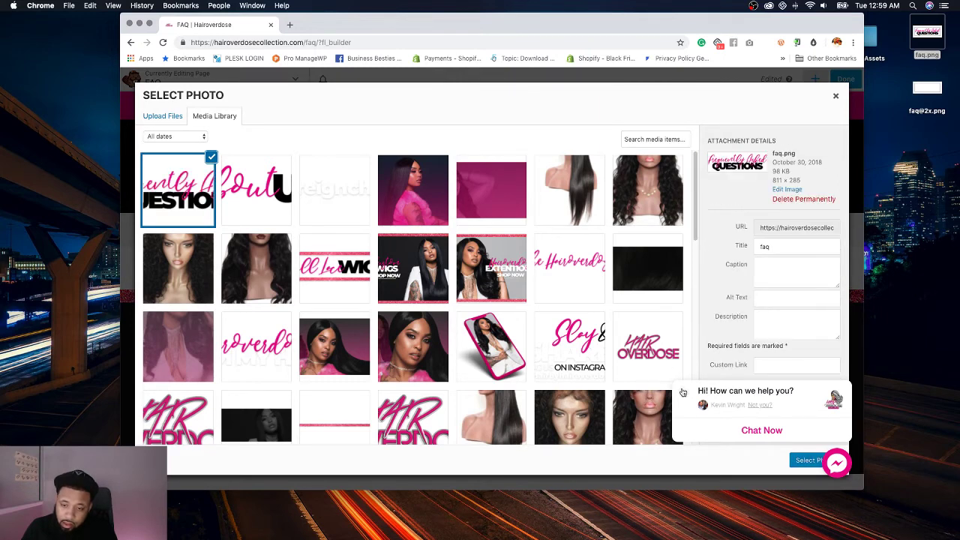
{"action": "left_click", "coordinate": [807, 460]}
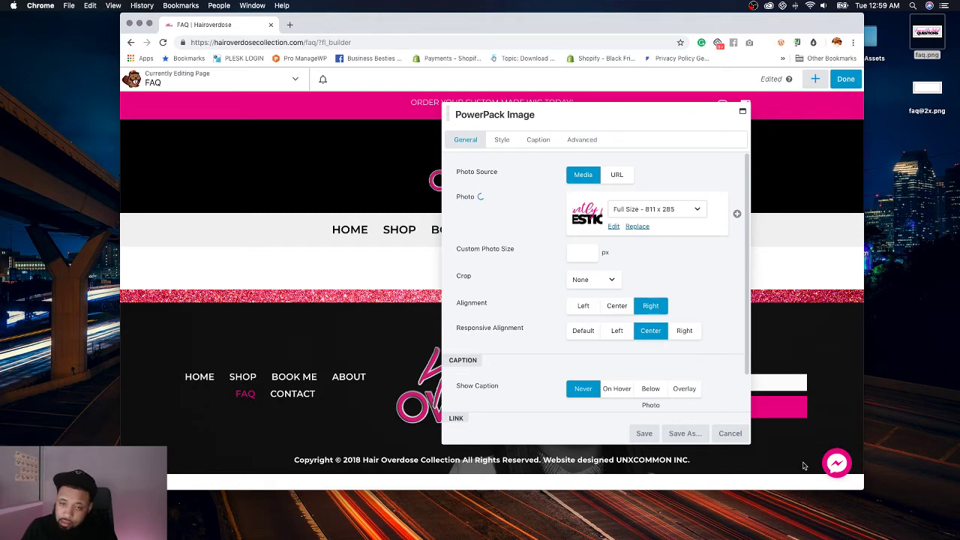
Step: Save the image module's settings and add a UABB Advanced Accordion module below the FAQ title image
{"action": "left_click", "coordinate": [584, 140]}
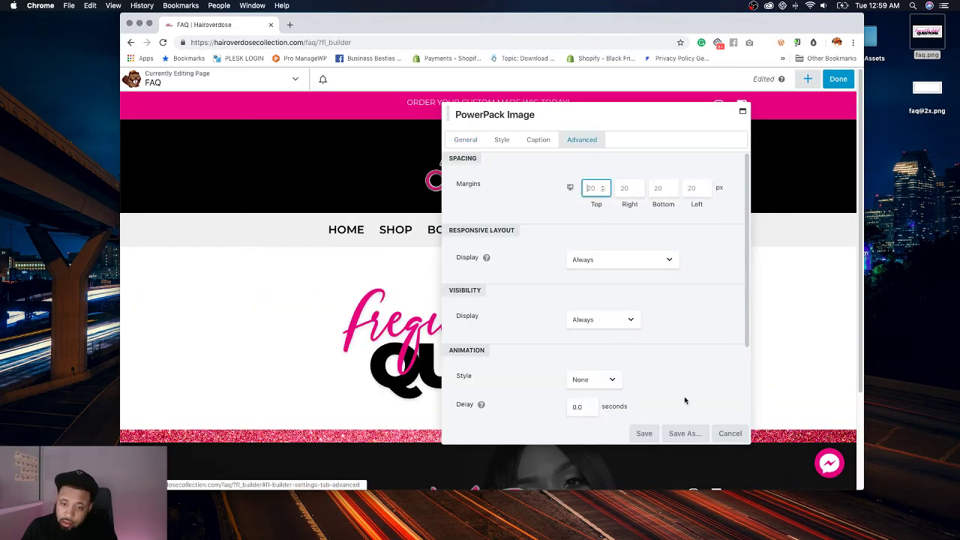
{"action": "left_click", "coordinate": [644, 433]}
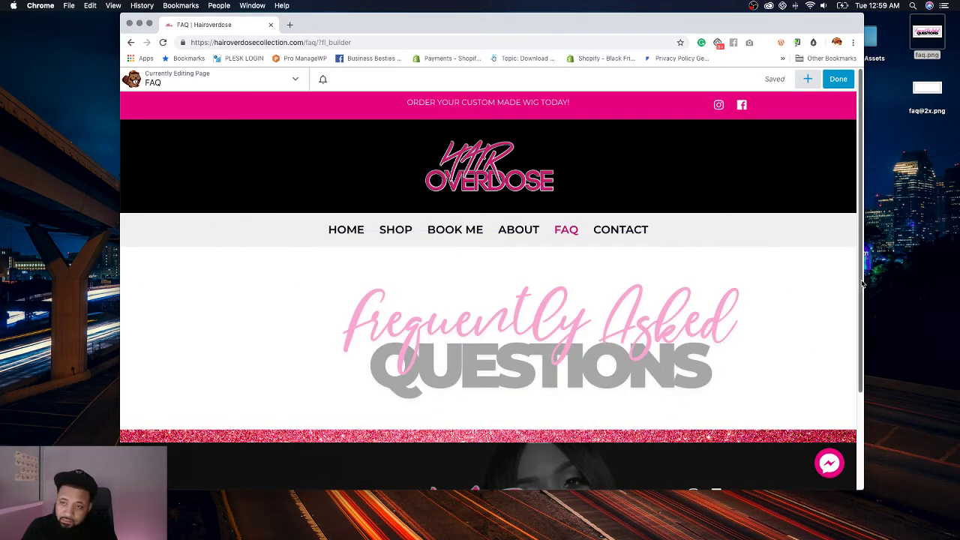
{"action": "left_click", "coordinate": [807, 79]}
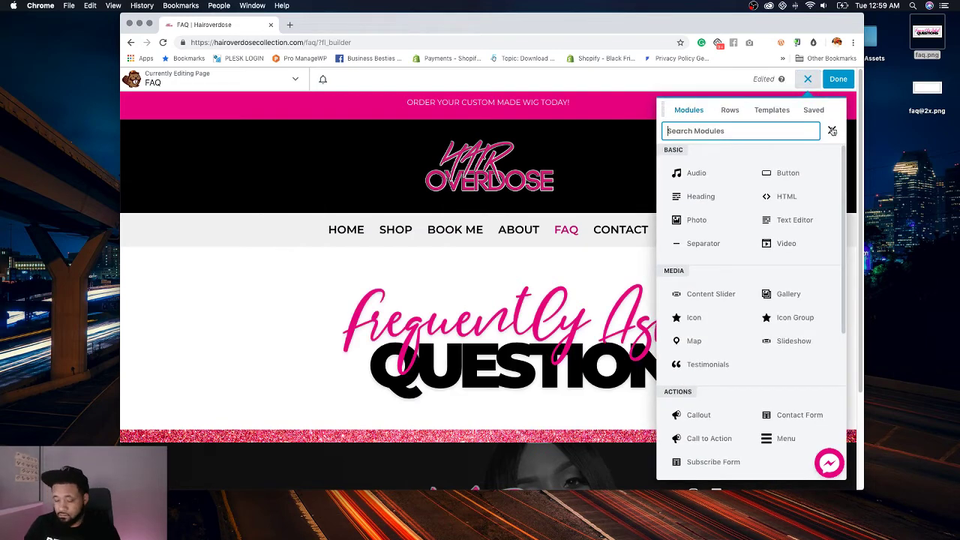
{"action": "type", "text": "accord"}
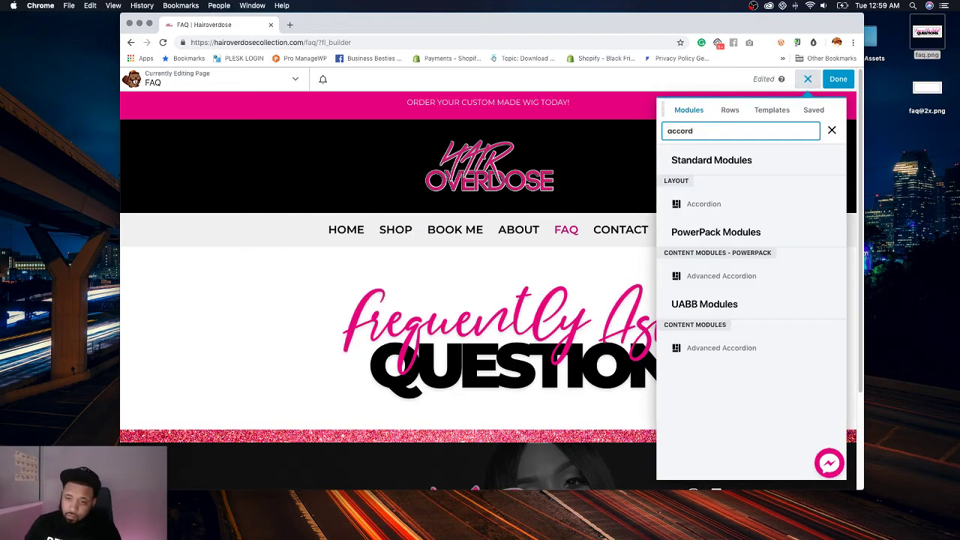
{"action": "left_click_drag", "start_coordinate": [721, 348], "coordinate": [468, 399]}
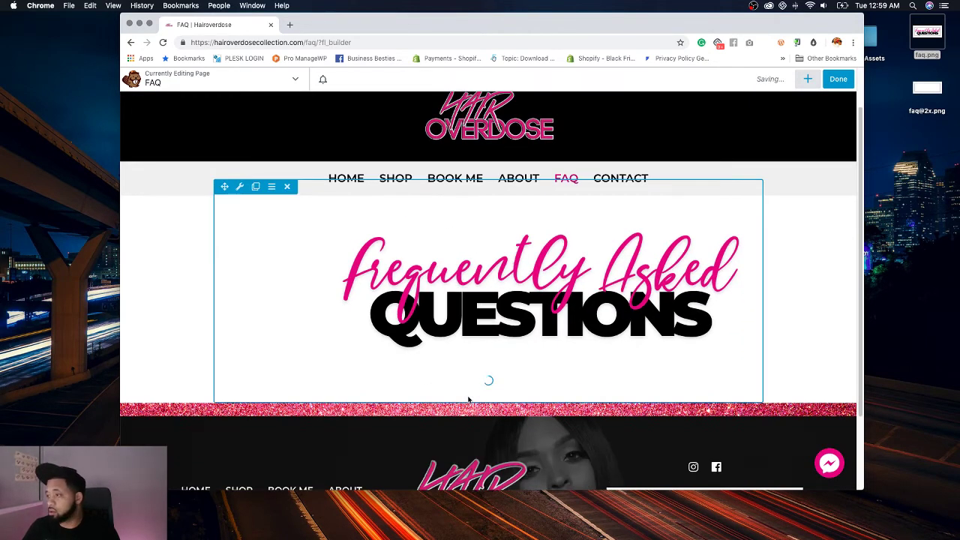
Step: Title the accordion's first item "WHAT IS VIRGIN HAIR?" and save the item
{"action": "left_click", "coordinate": [585, 191]}
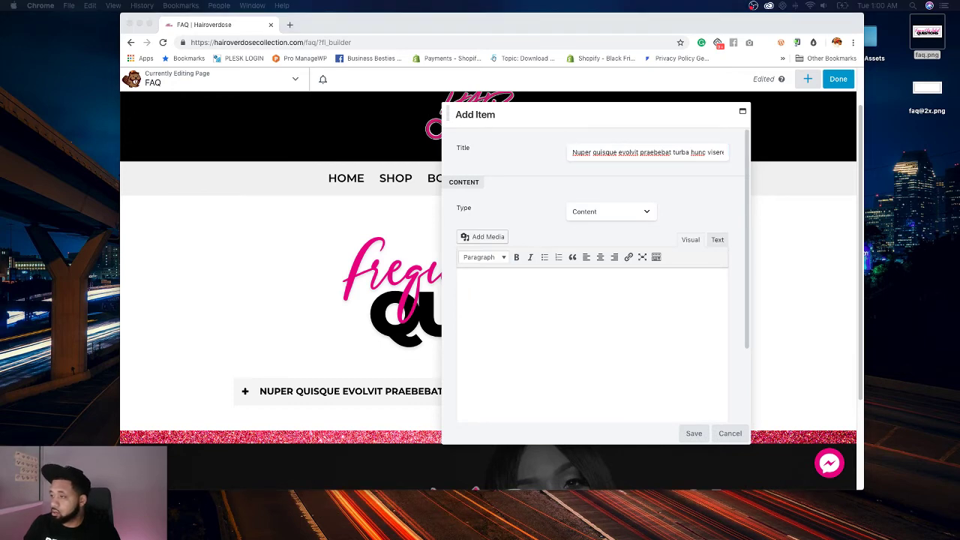
{"action": "left_click", "coordinate": [620, 152]}
{"action": "triple_click", "coordinate": [619, 152]}
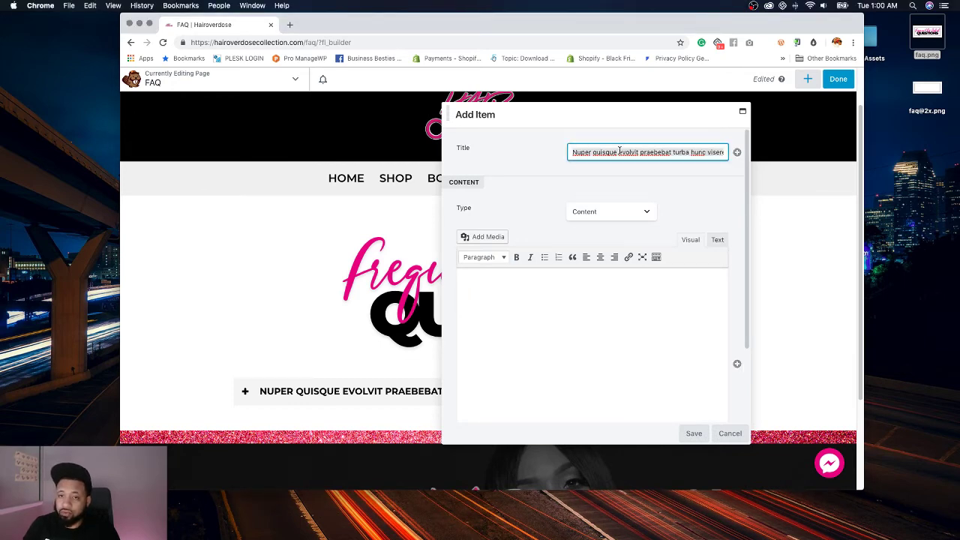
{"action": "type", "text": "WHAT IS VIRGIN HAIR?"}
{"action": "left_click", "coordinate": [692, 434]}
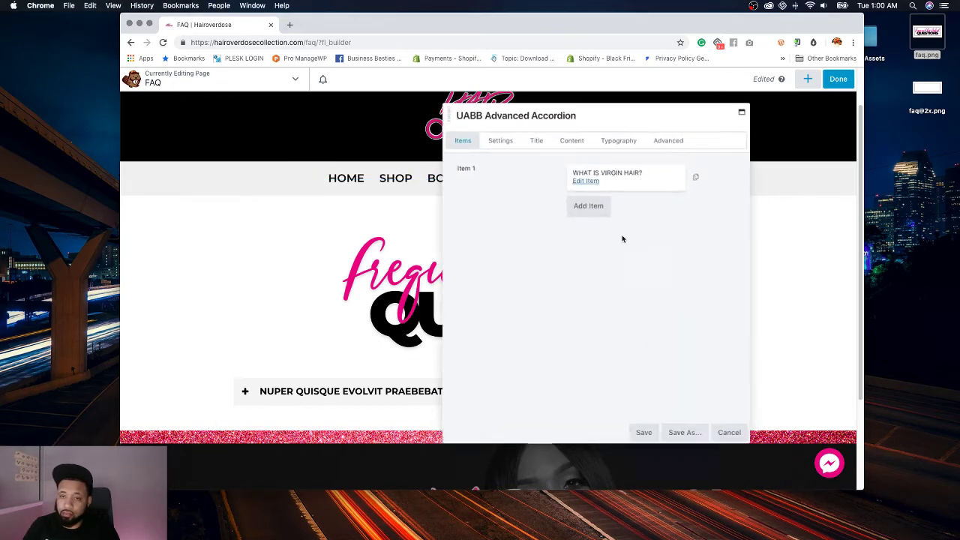
Step: Add a second accordion item titled "HOW MUCH HAIR DO I NEED?" and save it
{"action": "left_click", "coordinate": [591, 207]}
{"action": "left_click", "coordinate": [608, 154]}
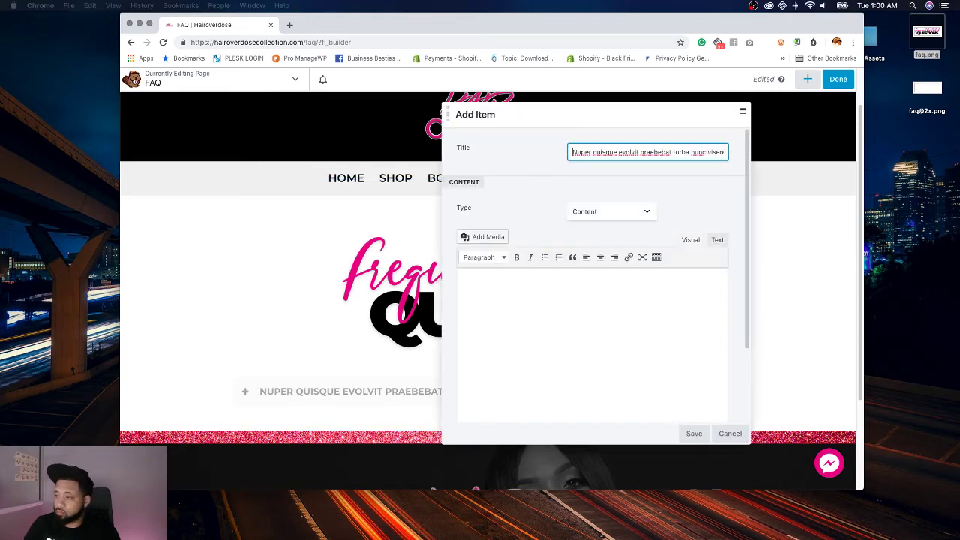
{"action": "triple_click", "coordinate": [607, 153]}
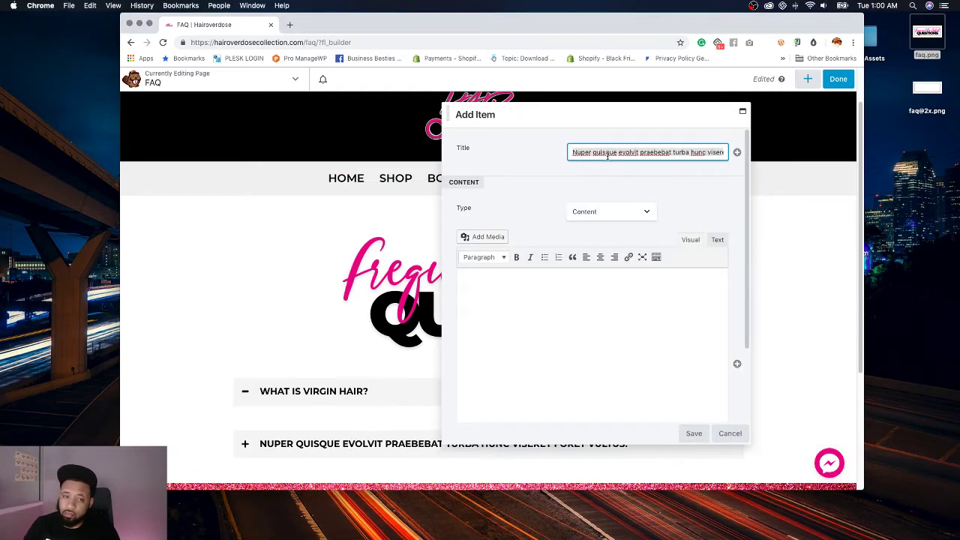
{"action": "type", "text": "HOW MUCH HAIR DO I NEED?"}
{"action": "left_click", "coordinate": [694, 433]}
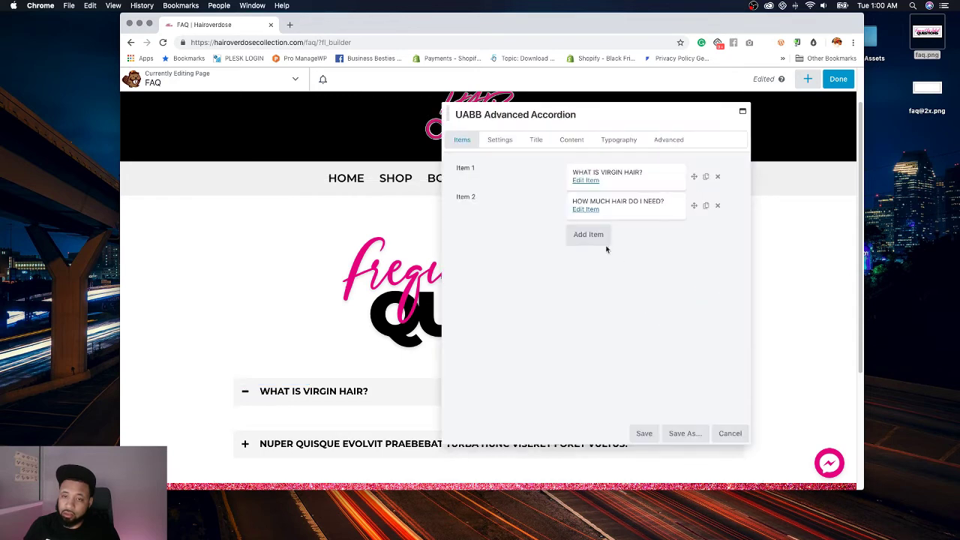
Step: Add a third accordion item titled "WHAT IS YOUR SHIPPING POLICY?" and save it
{"action": "left_click", "coordinate": [602, 237]}
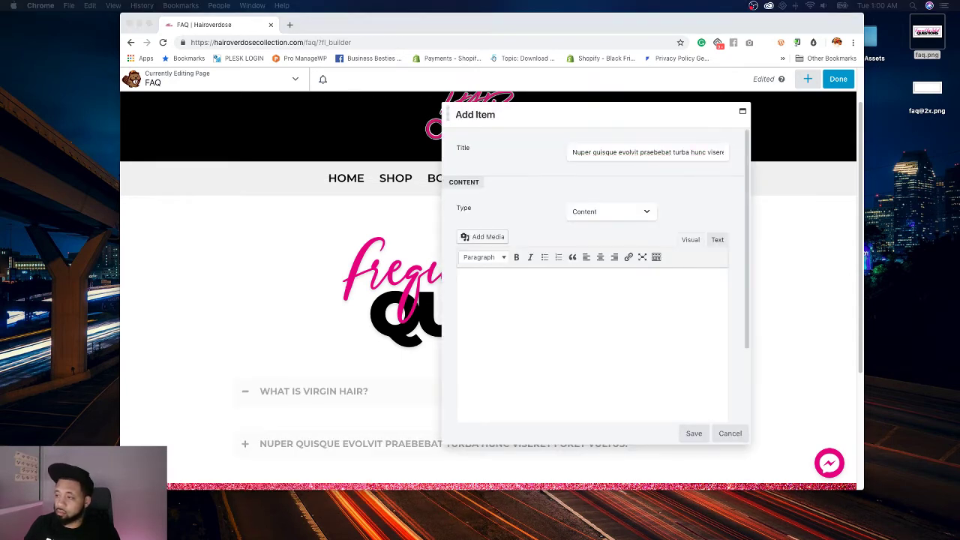
{"action": "triple_click", "coordinate": [631, 152]}
{"action": "type", "text": "WHAT IS YOUR SHIPPING POLICY?"}
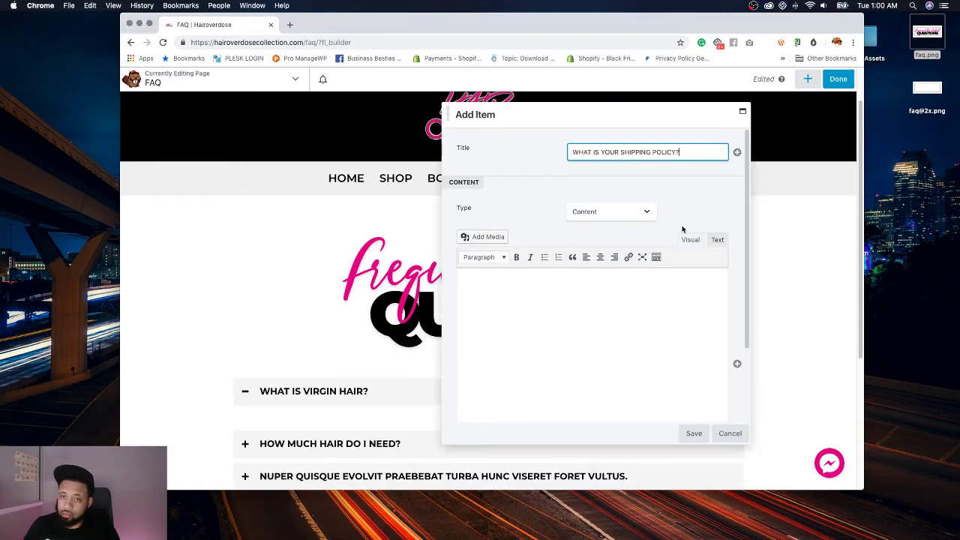
{"action": "left_click", "coordinate": [694, 433]}
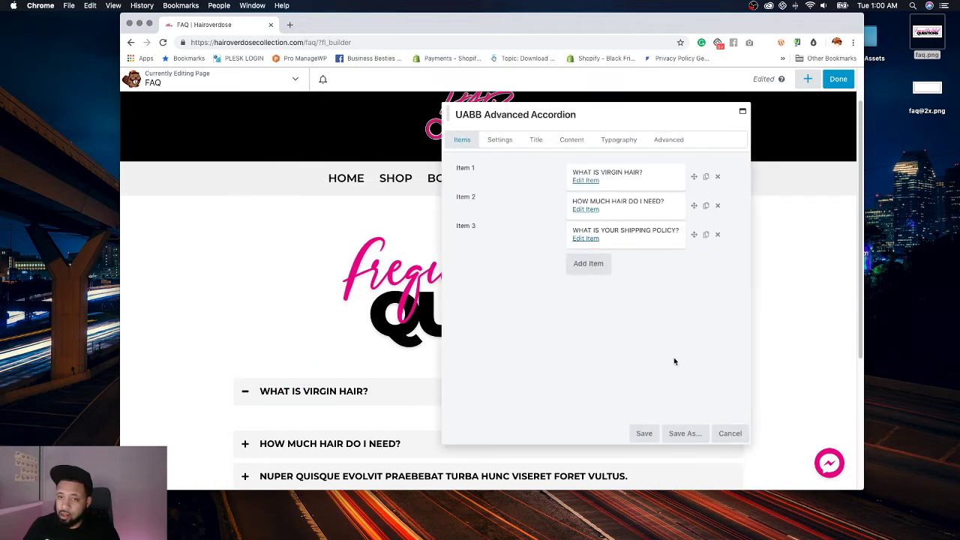
Step: Add a fourth accordion item with the title "CAN I COLOR MY EXTENTIONS?"
{"action": "left_click", "coordinate": [588, 264]}
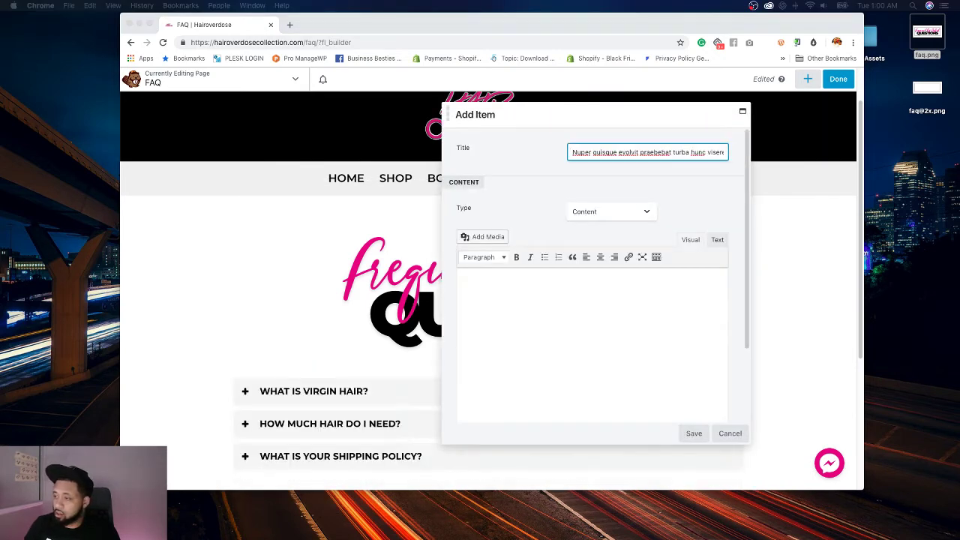
{"action": "triple_click", "coordinate": [596, 154]}
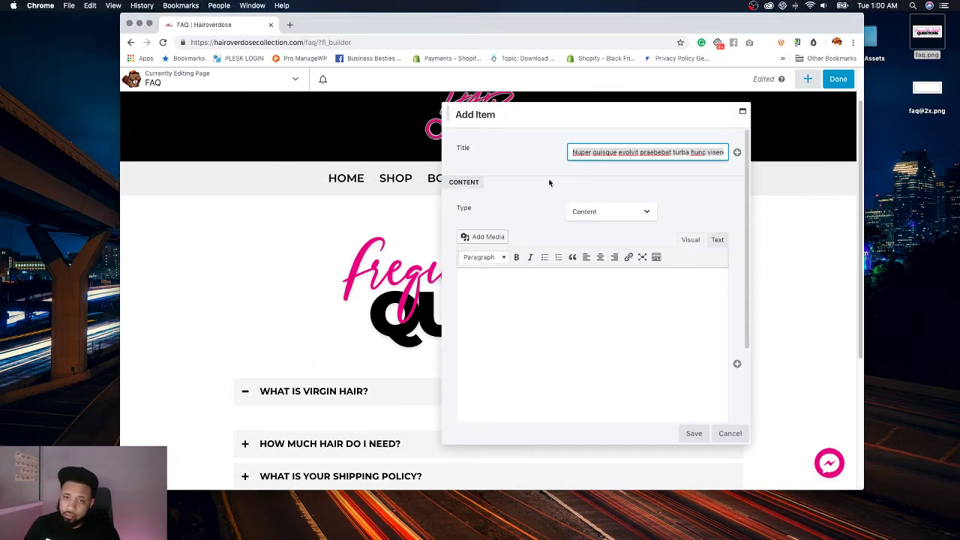
{"action": "type", "text": "CAN I COLOR MY EXTENTIONS?"}
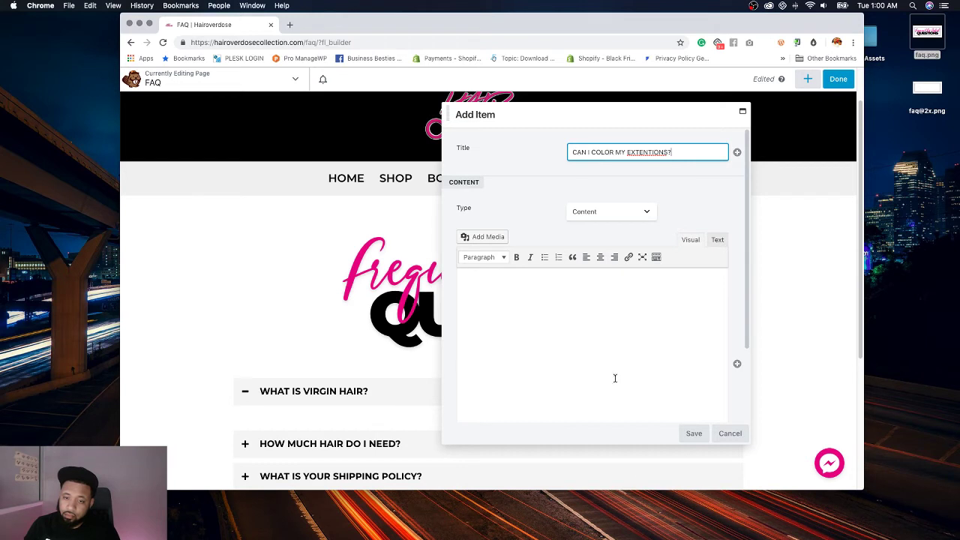
Step: Try to correct the misspelled word "EXTENTIONS" in the fourth item's title
{"action": "right_click", "coordinate": [649, 150]}
{"action": "left_click", "coordinate": [648, 153]}
{"action": "double_click", "coordinate": [639, 152]}
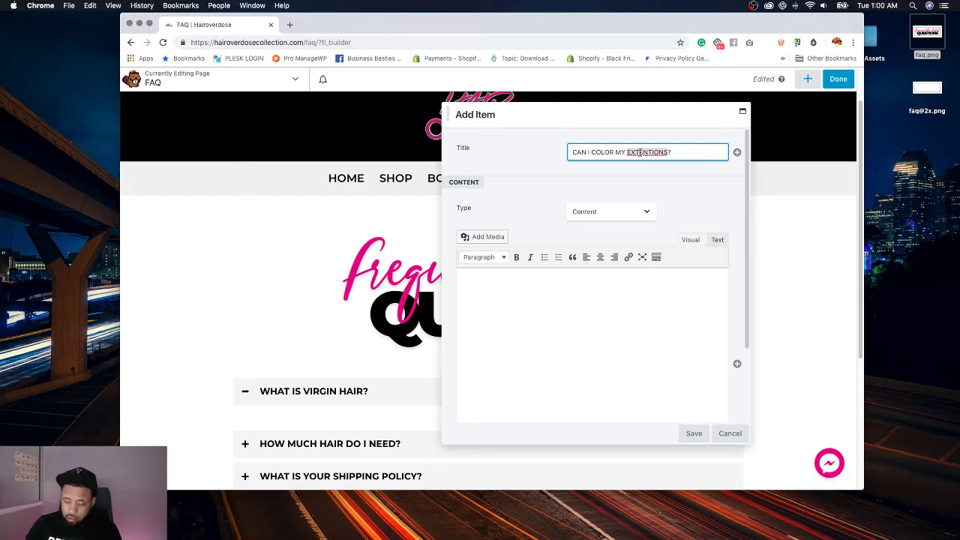
{"action": "type", "text": "EX"}
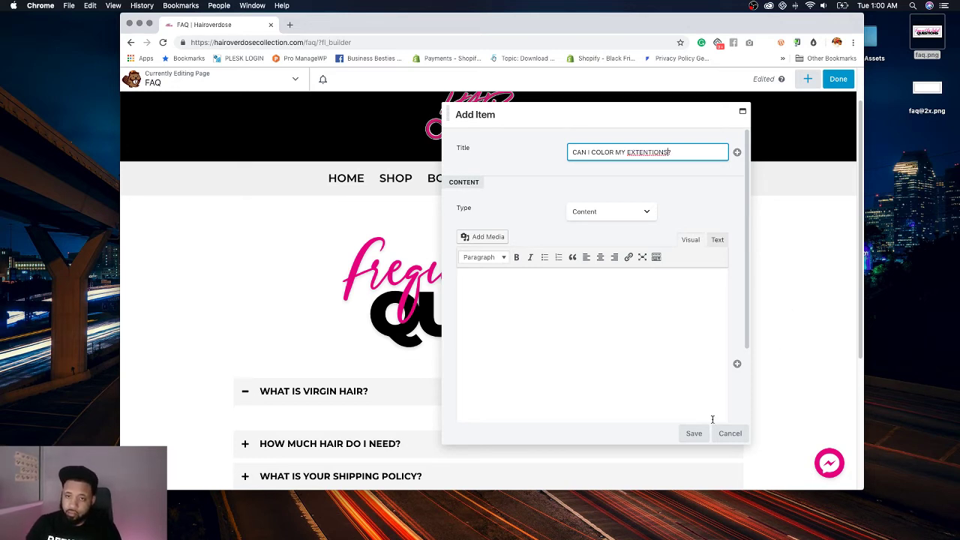
Step: Search Google for "EXTENTIONS" in a new browser tab and copy the correctly spelled word "EXTENSIONS"
{"action": "double_click", "coordinate": [655, 152]}
{"action": "key", "text": "super+c"}
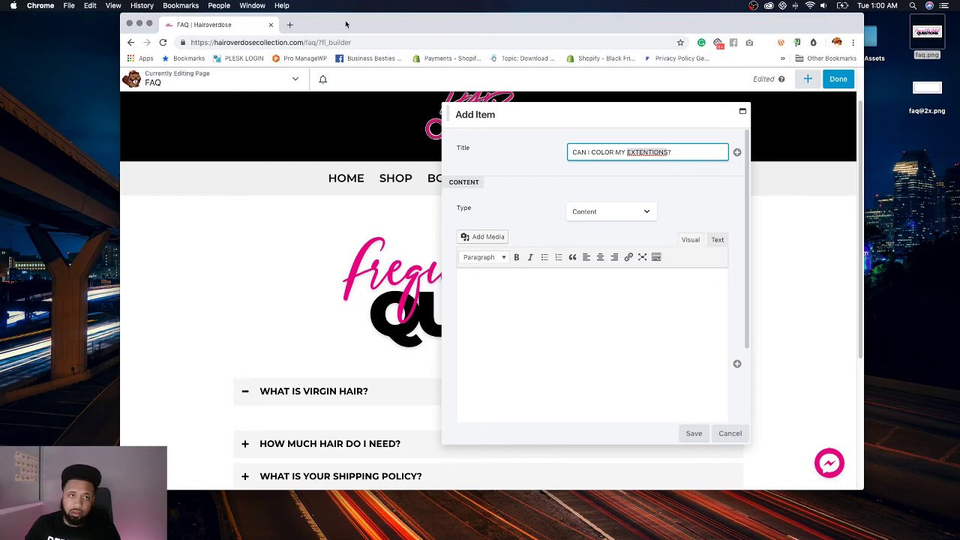
{"action": "left_click", "coordinate": [291, 25]}
{"action": "key", "text": "super+v"}
{"action": "key", "text": "Return"}
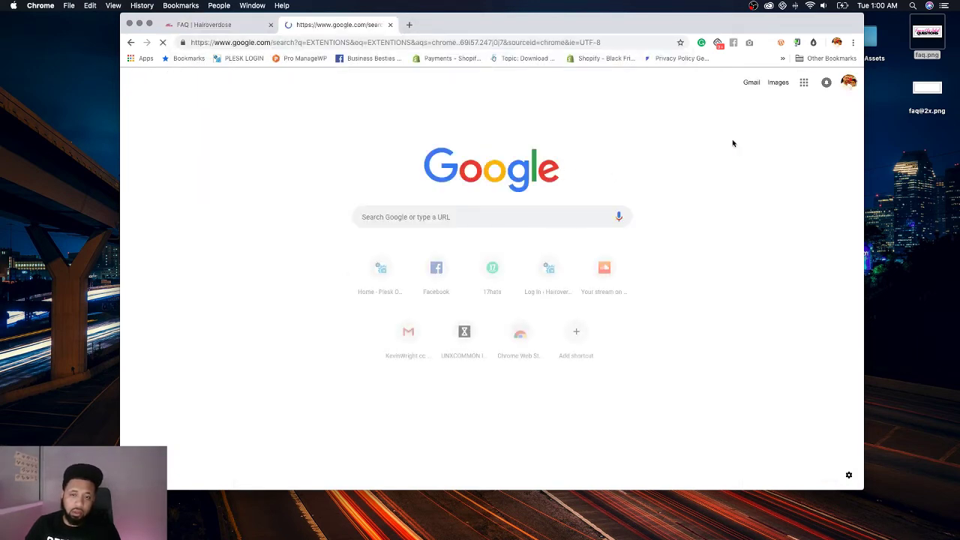
{"action": "left_click", "coordinate": [308, 164]}
{"action": "double_click", "coordinate": [229, 87]}
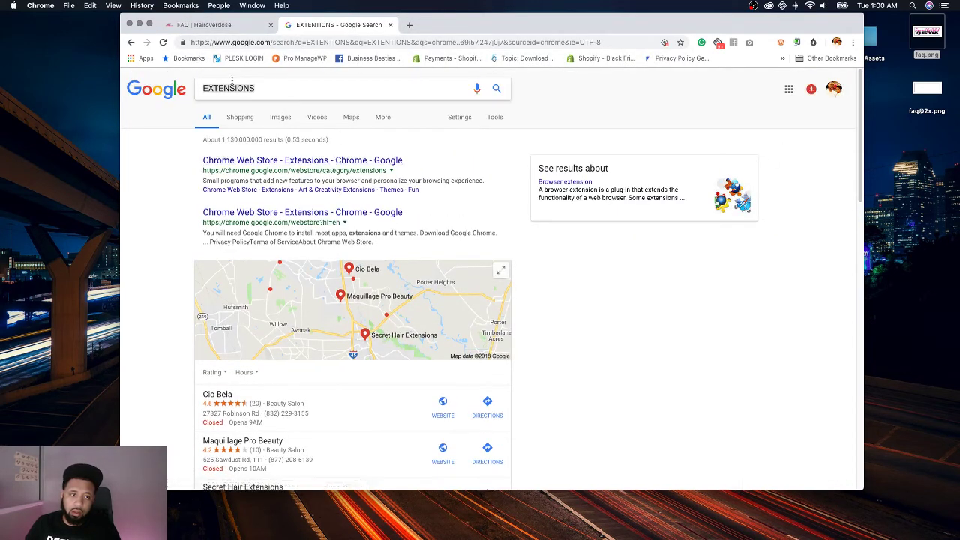
{"action": "key", "text": "super+c"}
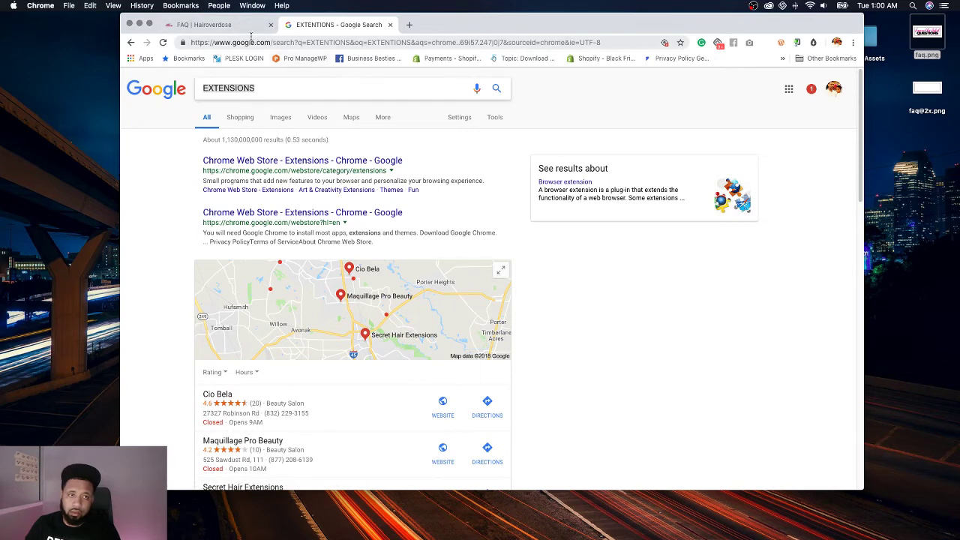
Step: Replace the misspelled word in the fourth item's title with "EXTENSIONS" and save the item
{"action": "left_click", "coordinate": [240, 24]}
{"action": "key", "text": "super+v"}
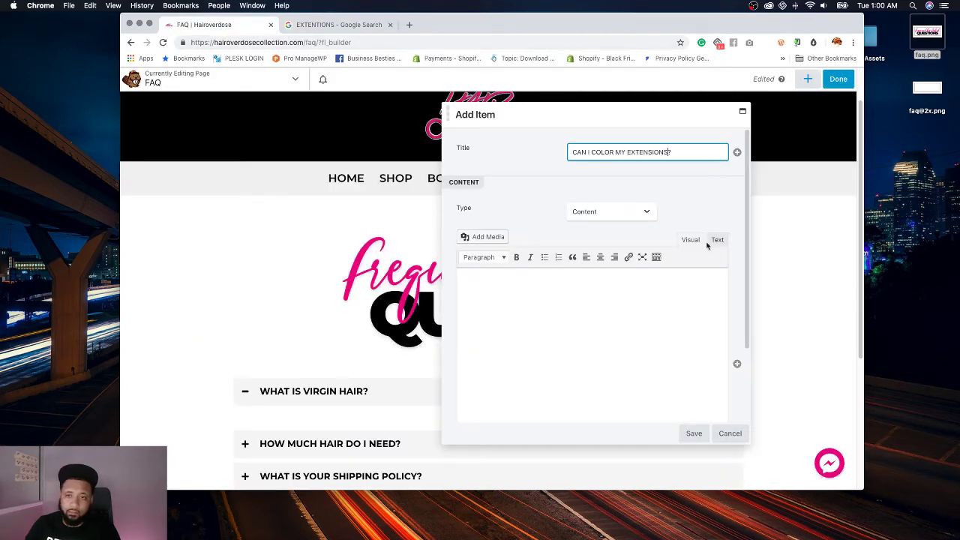
{"action": "left_click", "coordinate": [694, 434]}
Step: Add a fifth accordion item titled "HOW DO I KEEP AND TAKE CARE OF MY EXTENSIONS?" and save it
{"action": "left_click", "coordinate": [589, 292]}
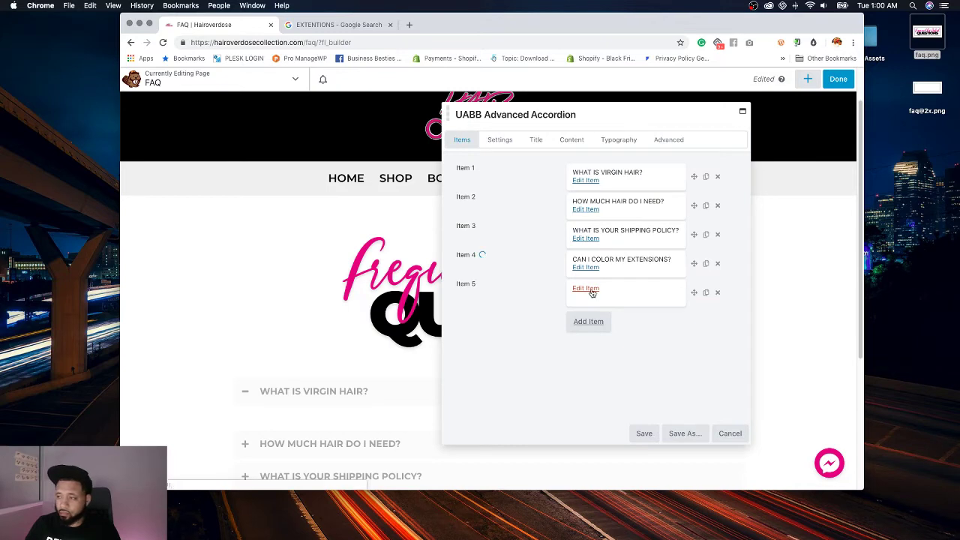
{"action": "left_click", "coordinate": [586, 296]}
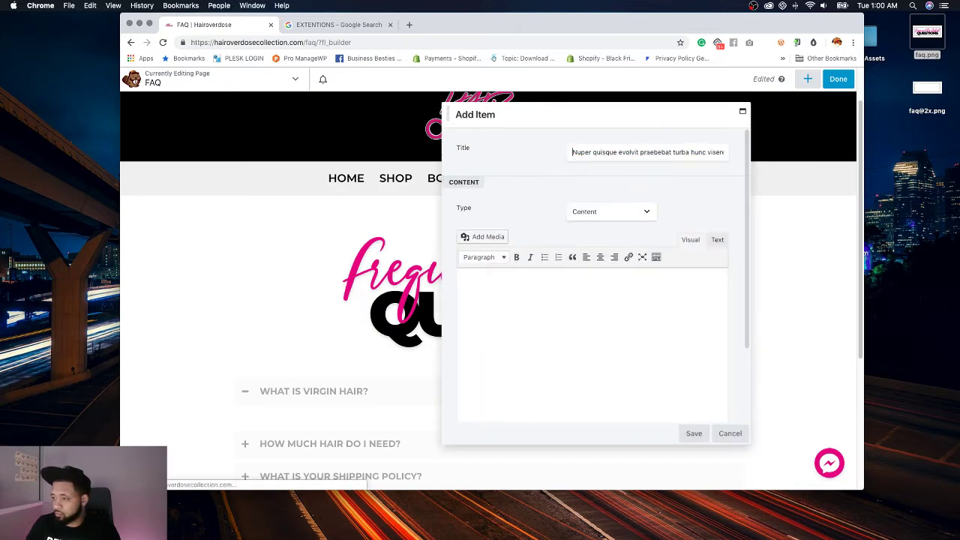
{"action": "left_click", "coordinate": [617, 150]}
{"action": "key", "text": "super+a"}
{"action": "key", "text": "super+v"}
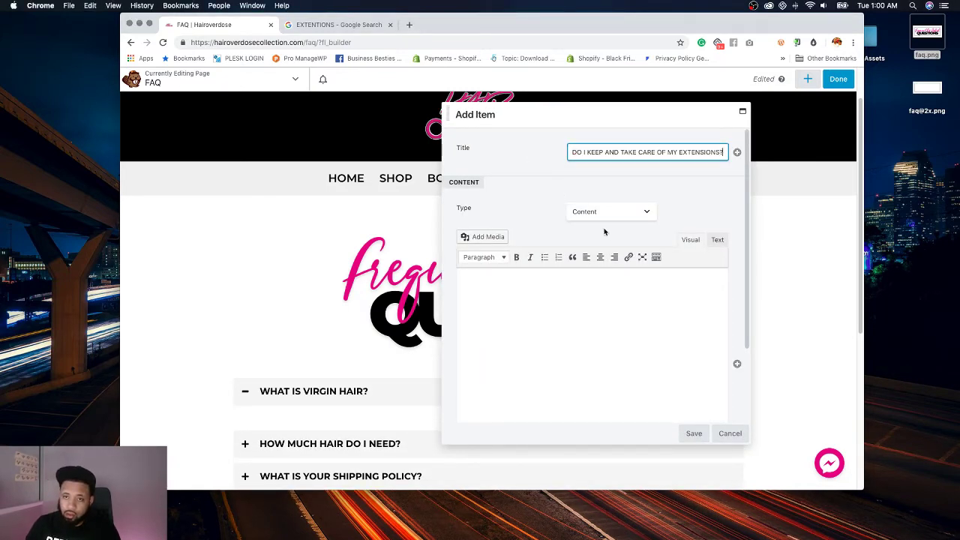
{"action": "left_click", "coordinate": [694, 433]}
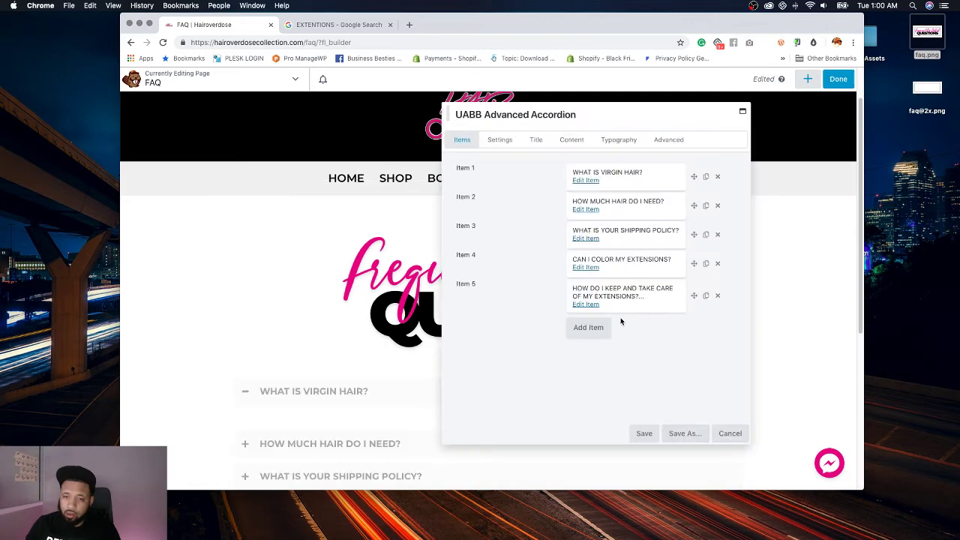
Step: Add a sixth accordion item titled "HOW LONG WILL MY HAIR EXTENSIONS LAST?", correcting the spelling of "EXTENSIONS", and save it
{"action": "left_click", "coordinate": [592, 327]}
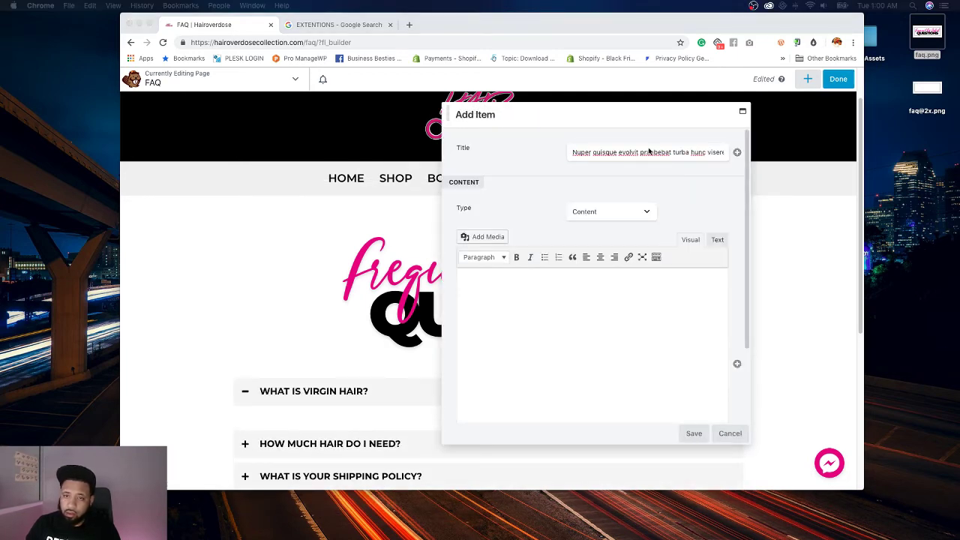
{"action": "key", "text": "super+a"}
{"action": "key", "text": "super+v"}
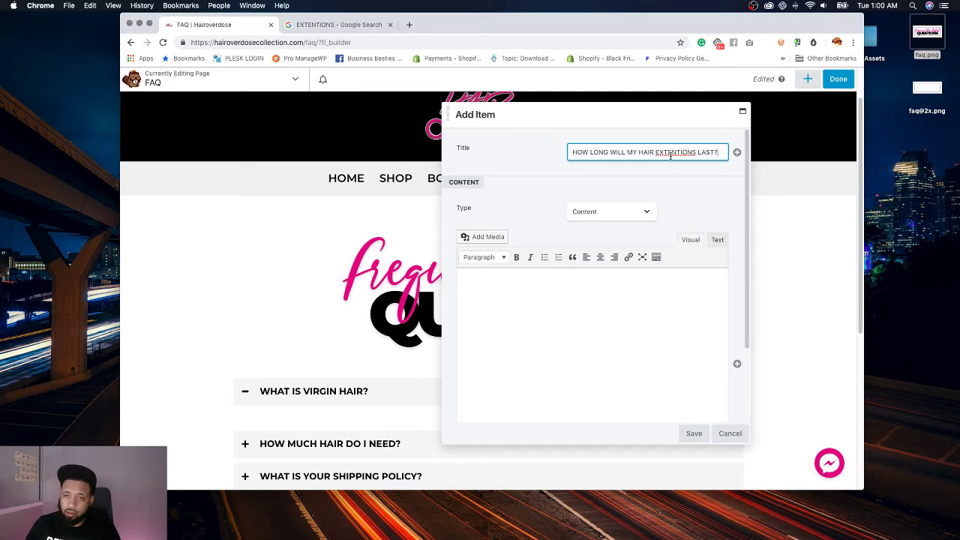
{"action": "double_click", "coordinate": [664, 151]}
{"action": "left_click", "coordinate": [679, 151]}
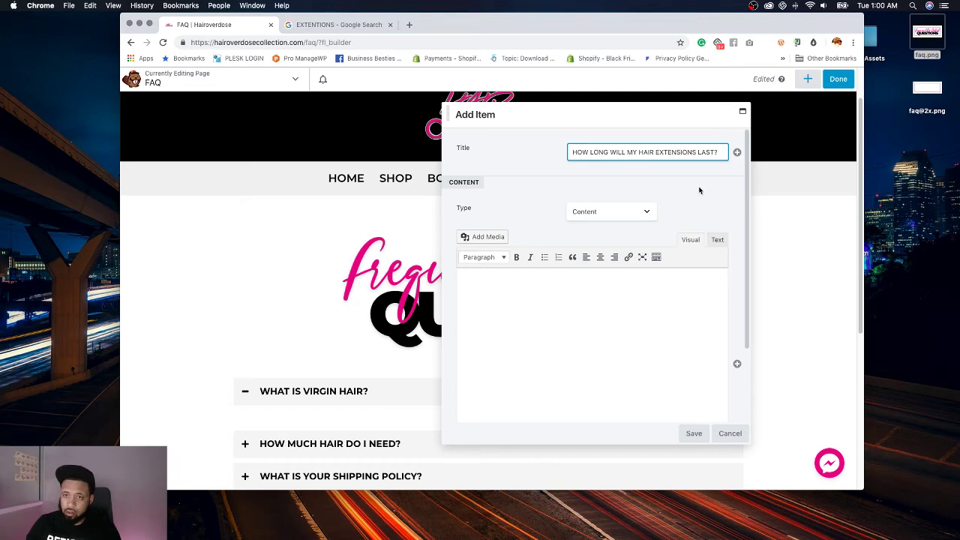
{"action": "left_click", "coordinate": [699, 190]}
{"action": "left_click", "coordinate": [694, 432]}
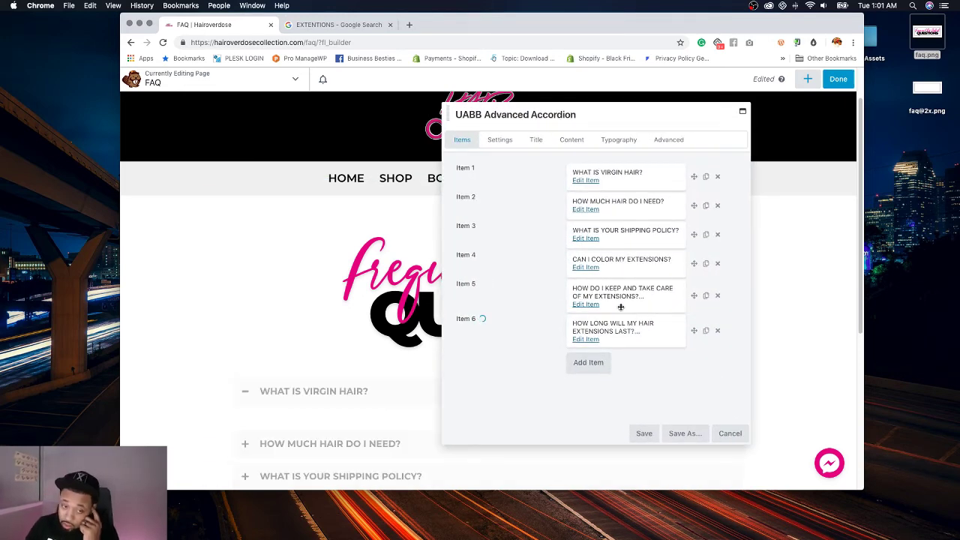
Step: Save the accordion module and insert the saved global row "Slay & Share" below the accordion's row
{"action": "left_click", "coordinate": [647, 433]}
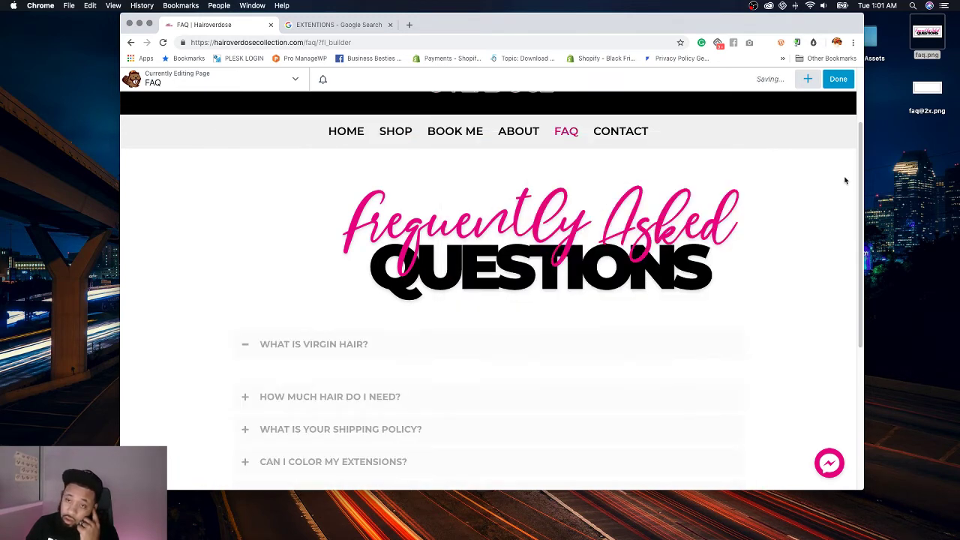
{"action": "left_click", "coordinate": [808, 78]}
{"action": "left_click", "coordinate": [813, 110]}
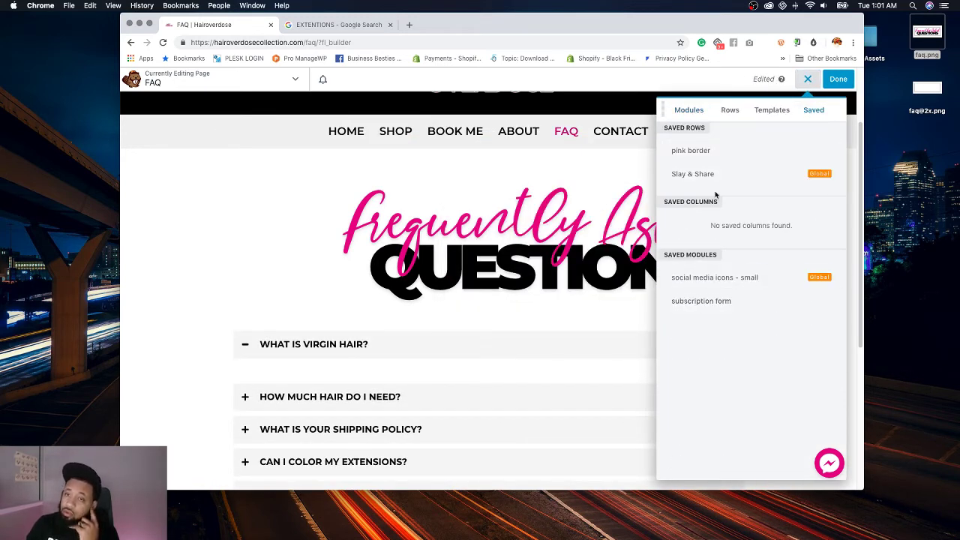
{"action": "left_click_drag", "start_coordinate": [714, 176], "coordinate": [540, 285]}
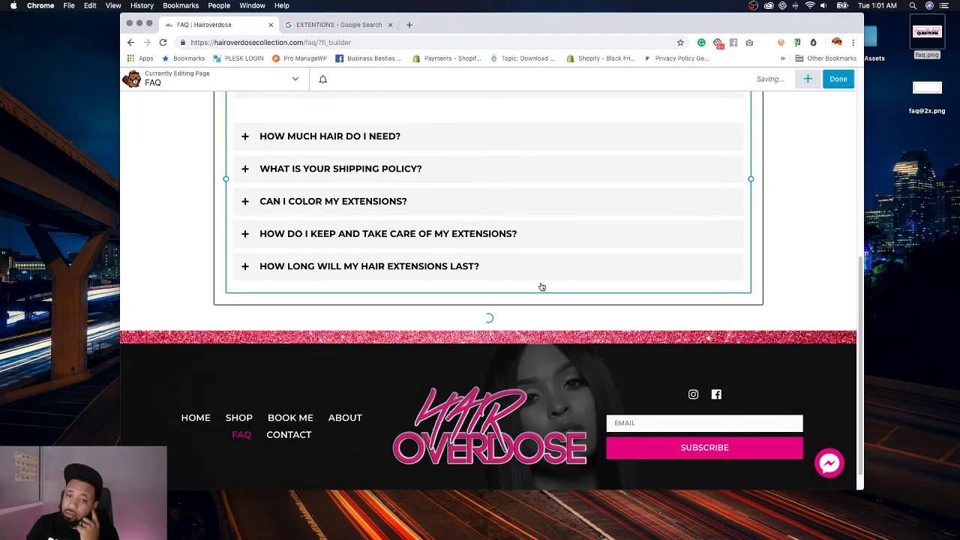
Step: Insert the saved row "pink border" between the accordion's row and the Slay & Share row
{"action": "left_click", "coordinate": [807, 79]}
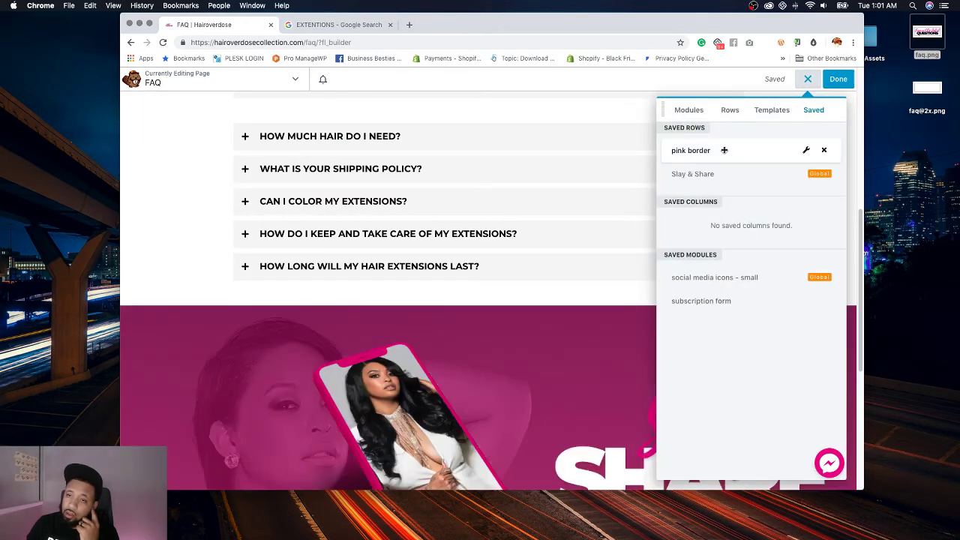
{"action": "left_click_drag", "start_coordinate": [713, 150], "coordinate": [608, 322]}
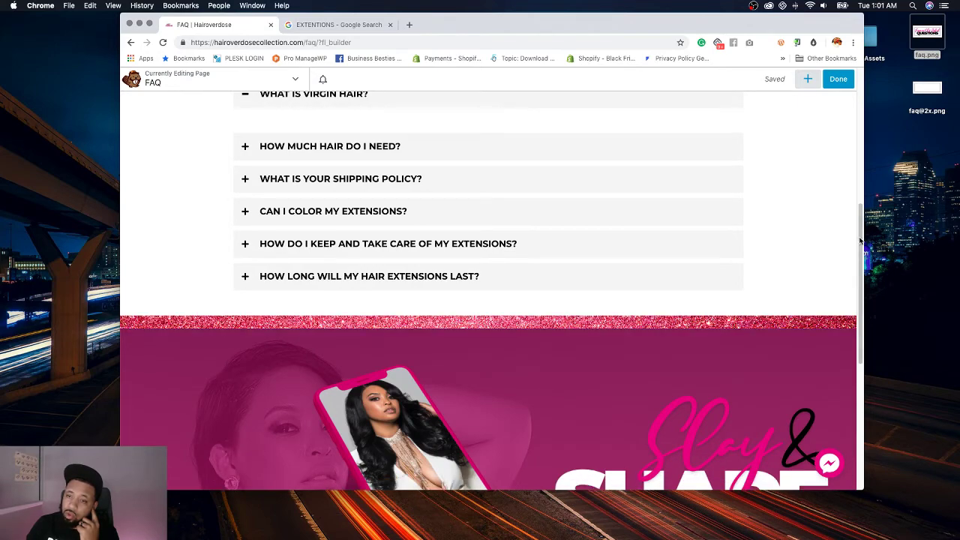
Step: Set the top and bottom padding of the row holding the title image and accordion to 65 px and save it
{"action": "left_click_drag", "start_coordinate": [861, 240], "coordinate": [849, 98]}
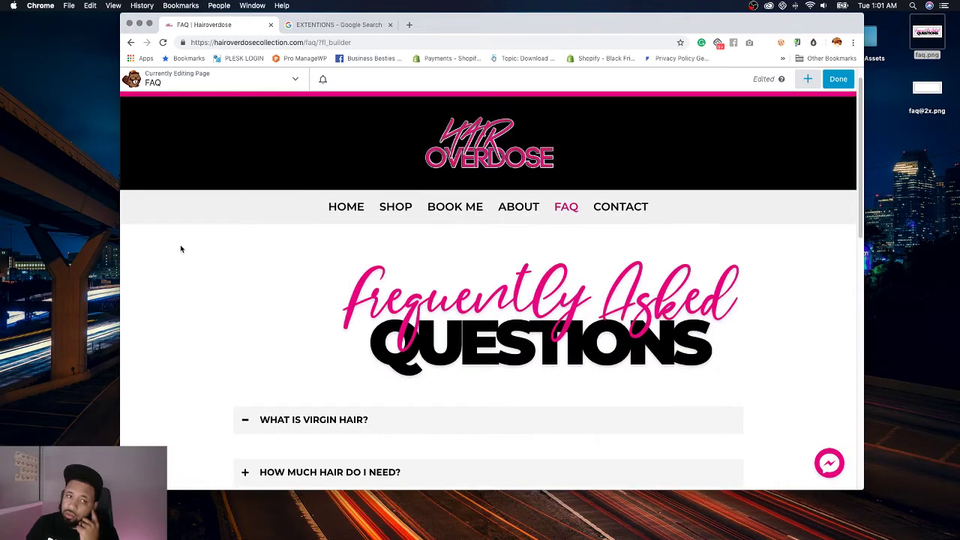
{"action": "left_click", "coordinate": [240, 216]}
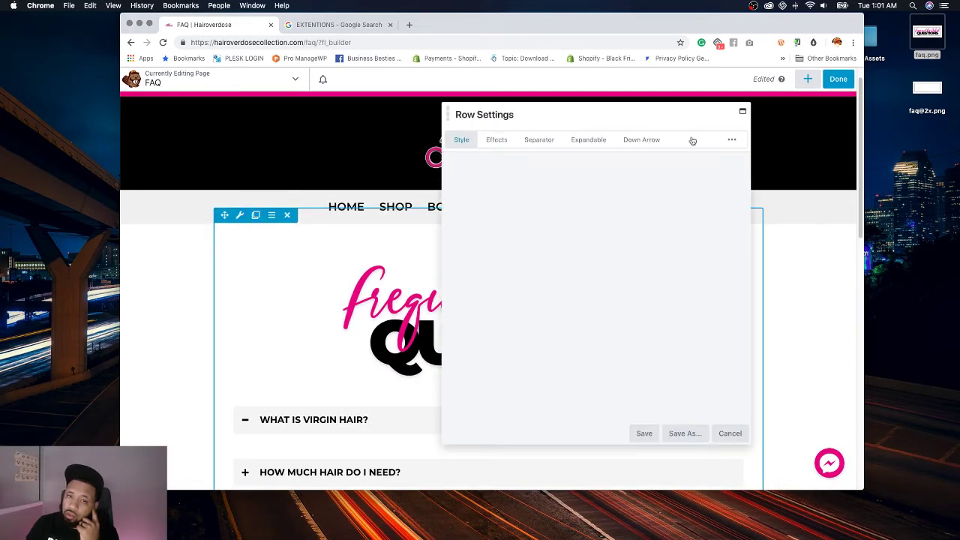
{"action": "left_click", "coordinate": [731, 141]}
{"action": "left_click", "coordinate": [566, 180]}
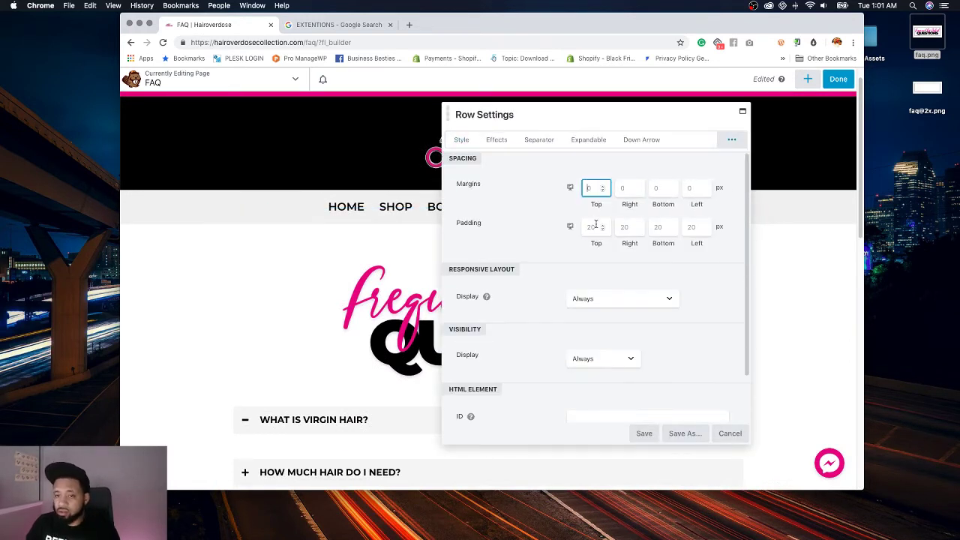
{"action": "left_click", "coordinate": [592, 222]}
{"action": "type", "text": "65"}
{"action": "key", "text": "Tab"}
{"action": "key", "text": "Tab"}
{"action": "type", "text": "65"}
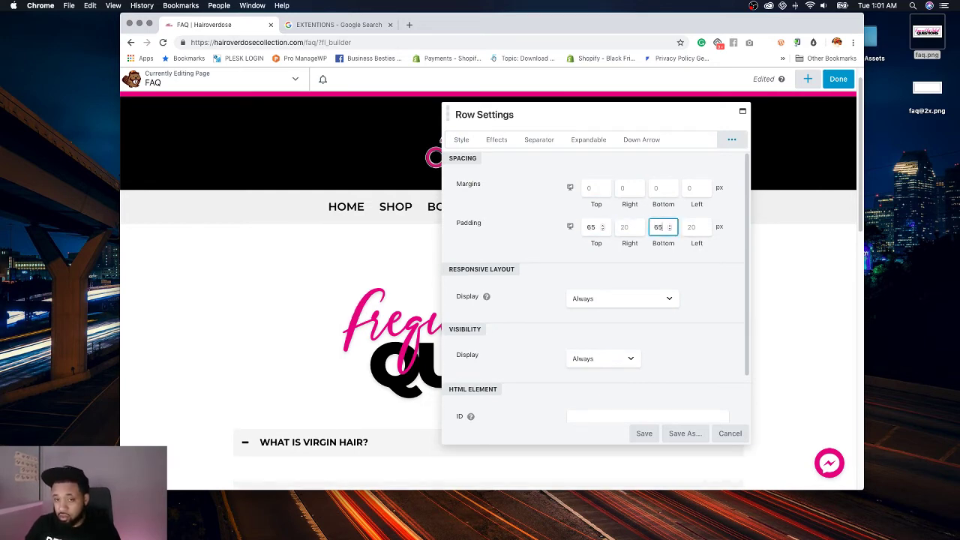
{"action": "left_click", "coordinate": [636, 433]}
Step: Open the accordion module's settings and review the Inactive Other Items and Expand First Item options
{"action": "scroll", "coordinate": [745, 321], "scroll_direction": "down", "scroll_amount": 3}
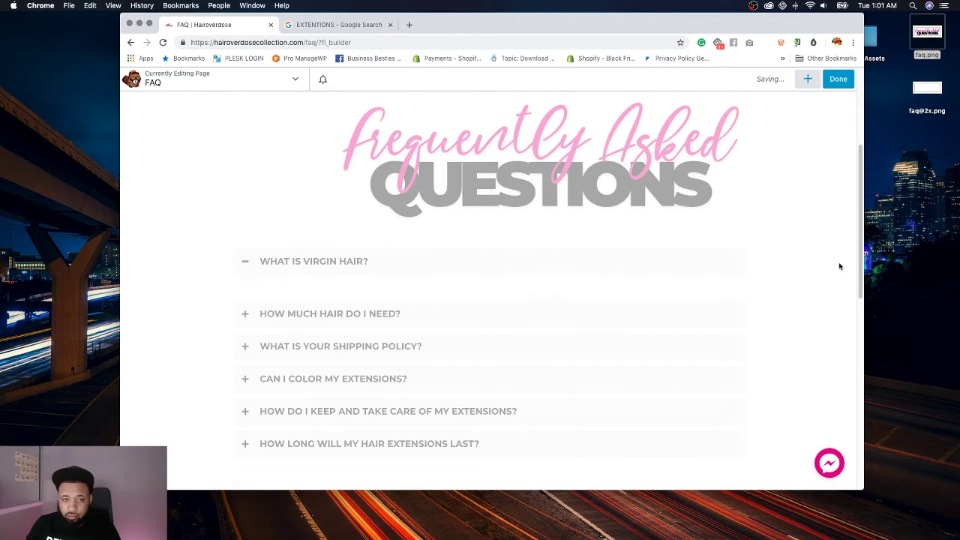
{"action": "left_click", "coordinate": [260, 258]}
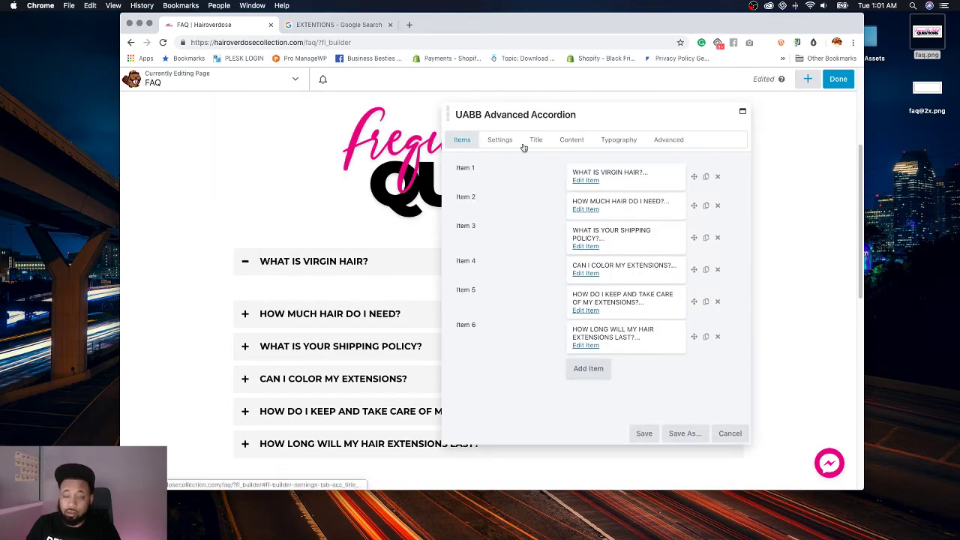
{"action": "left_click", "coordinate": [500, 142]}
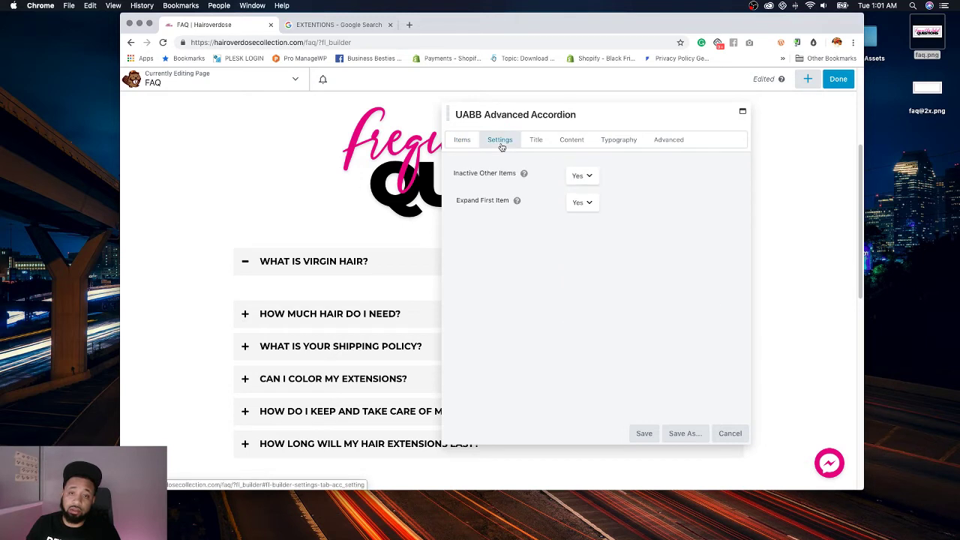
{"action": "left_click", "coordinate": [582, 176]}
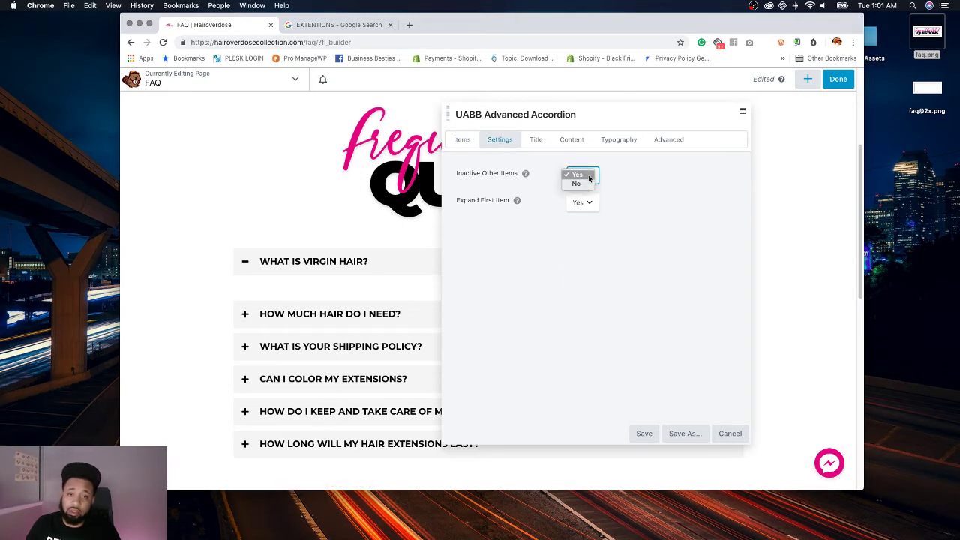
{"action": "left_click", "coordinate": [588, 196]}
{"action": "left_click", "coordinate": [590, 200]}
{"action": "left_click", "coordinate": [636, 196]}
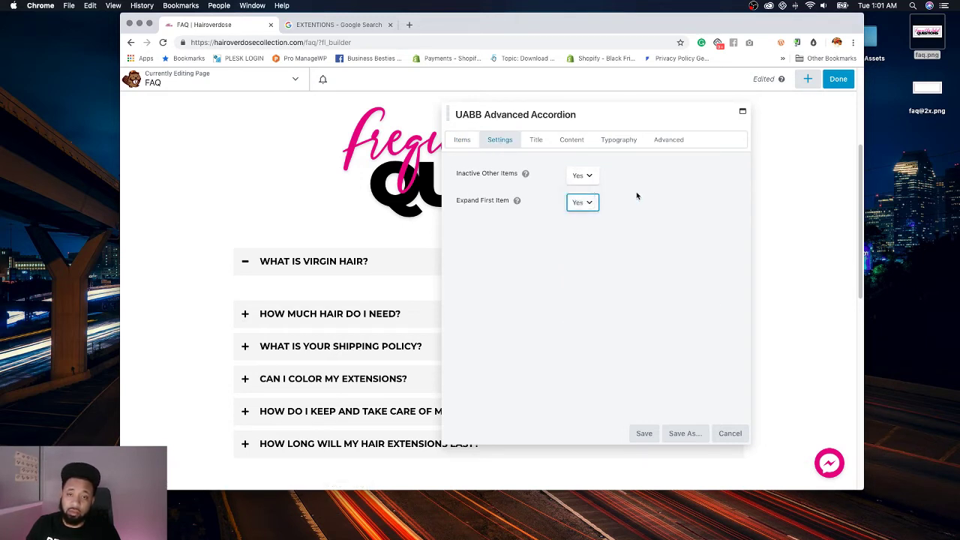
Step: Set the alignment of the accordion titles to Center
{"action": "left_click", "coordinate": [537, 141]}
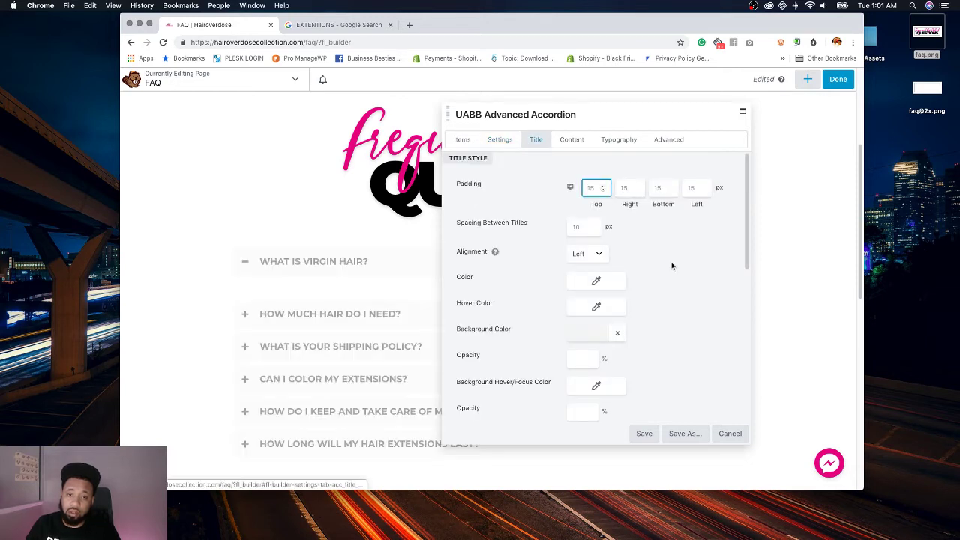
{"action": "left_click", "coordinate": [587, 254]}
{"action": "left_click", "coordinate": [579, 262]}
{"action": "left_click", "coordinate": [593, 254]}
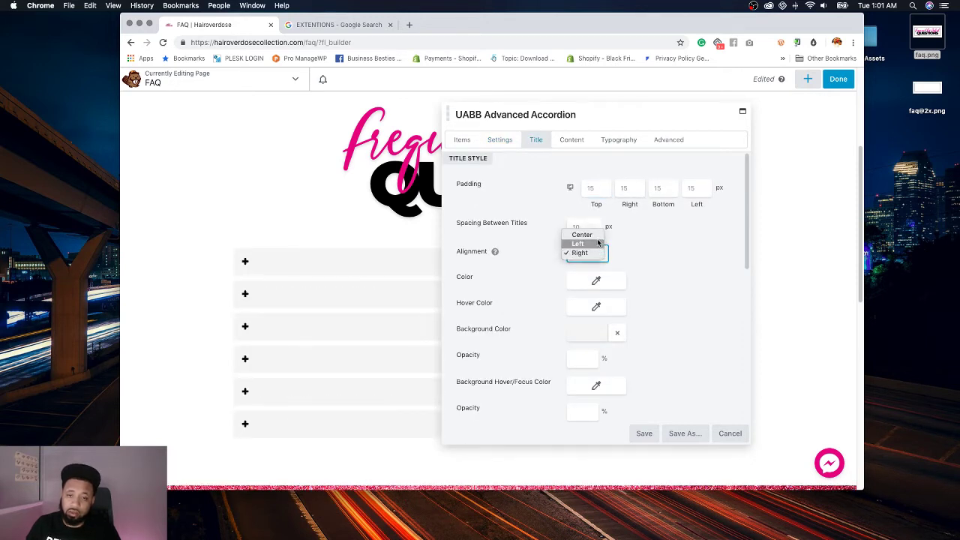
{"action": "left_click", "coordinate": [582, 235]}
Step: Set the accordion titles' text color to #ffffff and their hover color to #000000
{"action": "left_click", "coordinate": [612, 281]}
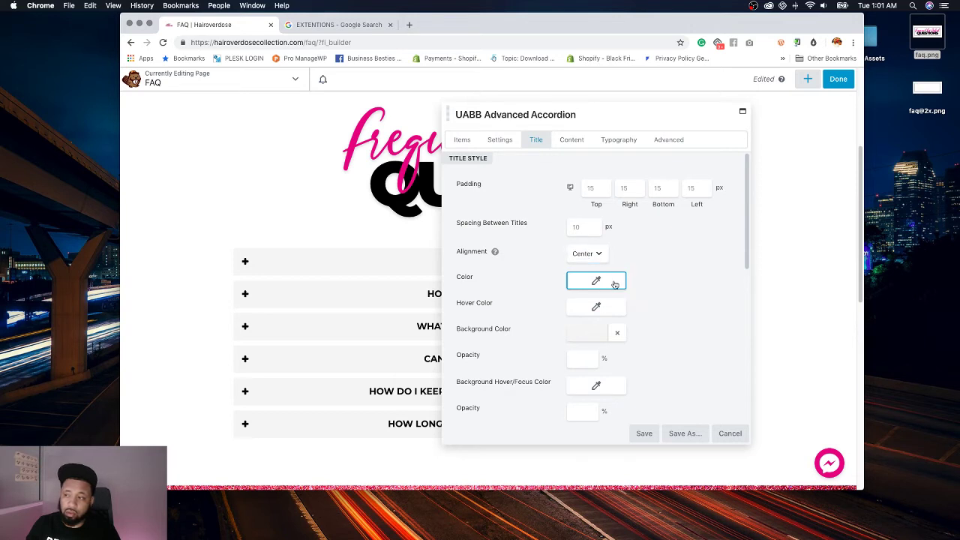
{"action": "left_click", "coordinate": [624, 429]}
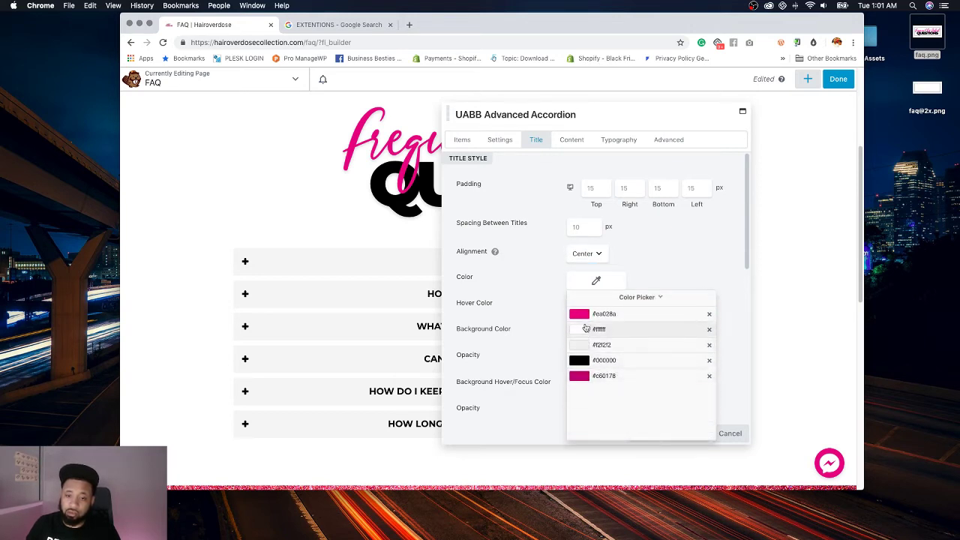
{"action": "left_click", "coordinate": [584, 332]}
{"action": "left_click", "coordinate": [664, 268]}
{"action": "left_click", "coordinate": [601, 307]}
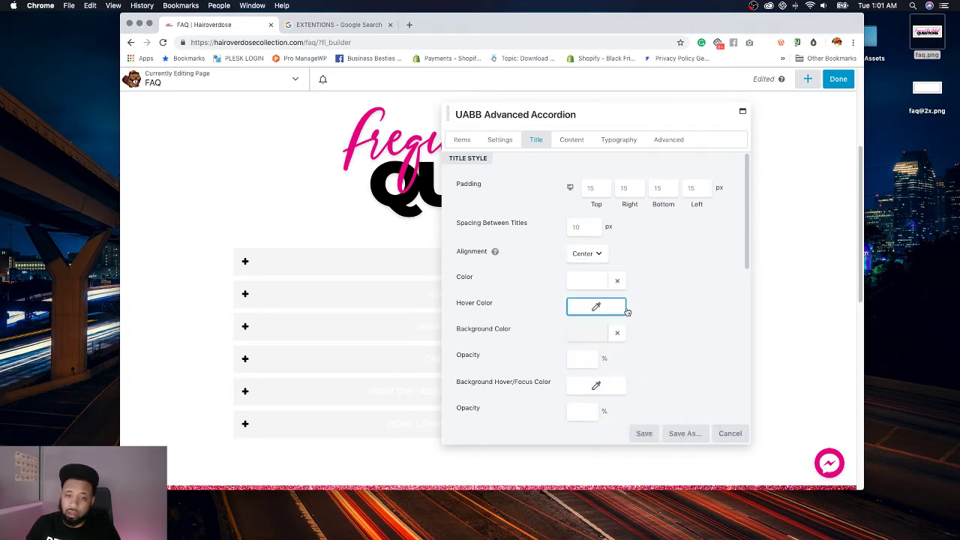
{"action": "left_click", "coordinate": [641, 456]}
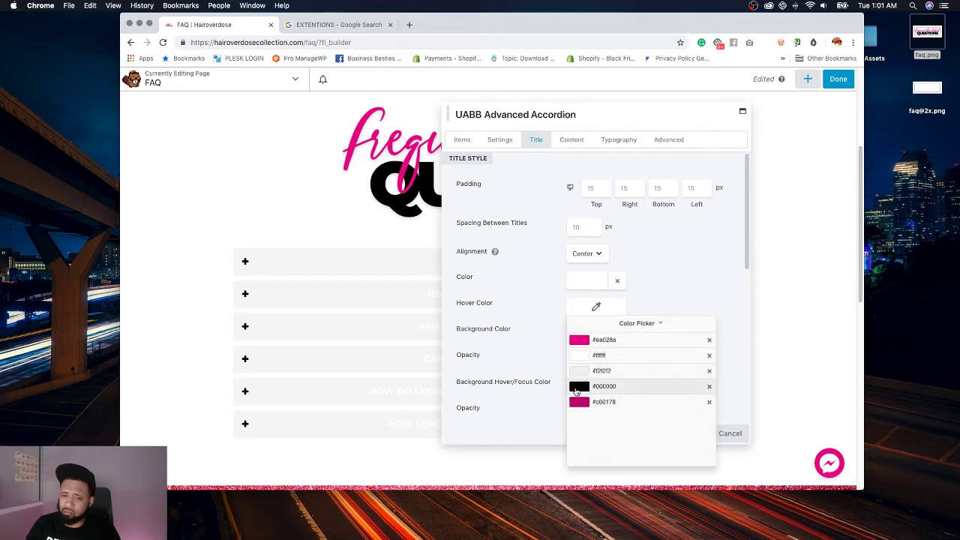
{"action": "left_click", "coordinate": [608, 385]}
{"action": "left_click", "coordinate": [651, 258]}
Step: Set the accordion titles' background color to the pink preset #ea028a
{"action": "scroll", "coordinate": [651, 258], "scroll_direction": "down", "scroll_amount": 5}
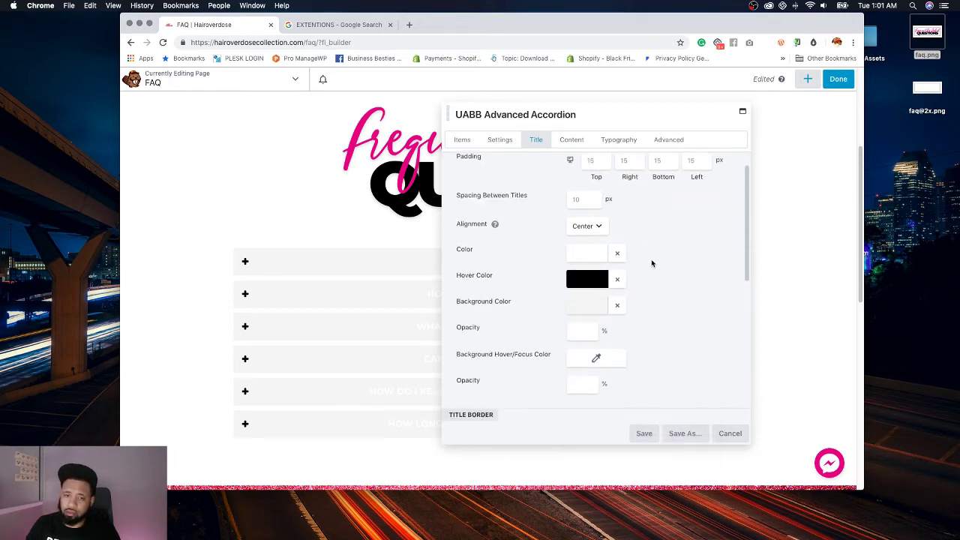
{"action": "left_click", "coordinate": [587, 223]}
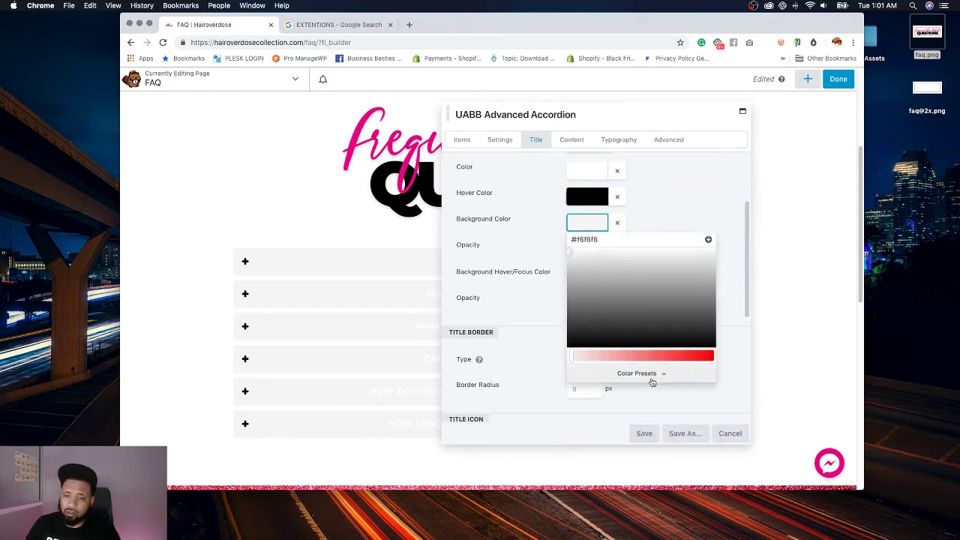
{"action": "left_click", "coordinate": [646, 375]}
{"action": "left_click", "coordinate": [623, 255]}
{"action": "left_click", "coordinate": [668, 210]}
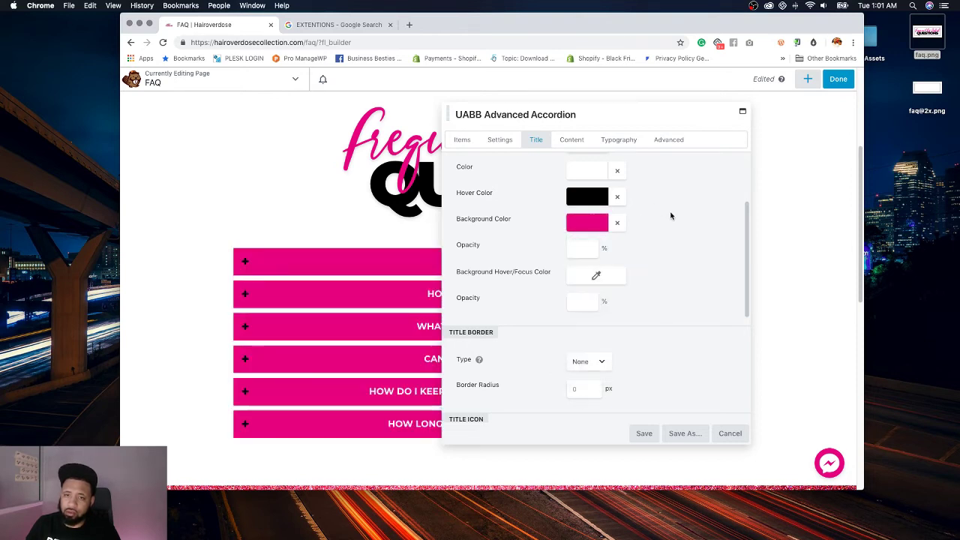
Step: Try the preset #c60178 as the accordion titles' background hover/focus color
{"action": "left_click", "coordinate": [593, 275]}
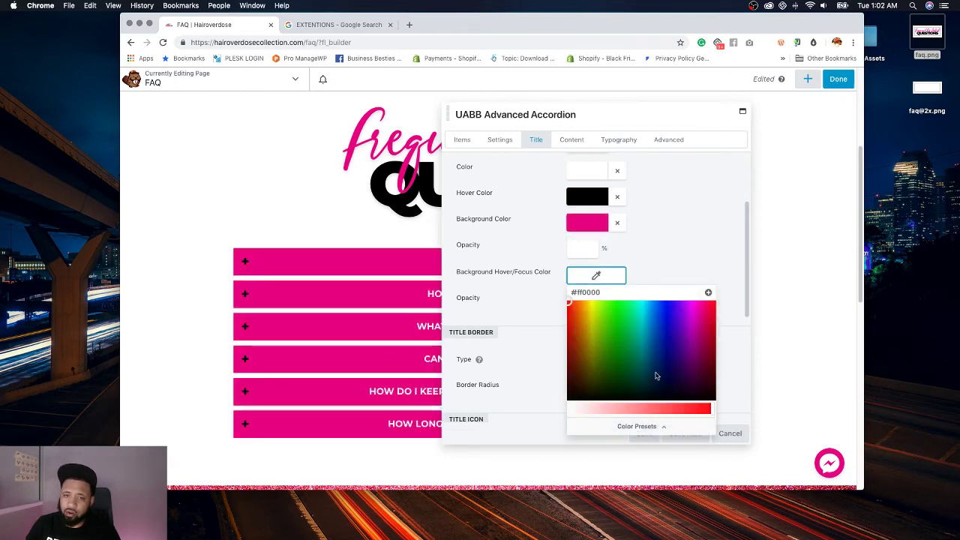
{"action": "left_click", "coordinate": [638, 426]}
{"action": "left_click", "coordinate": [603, 370]}
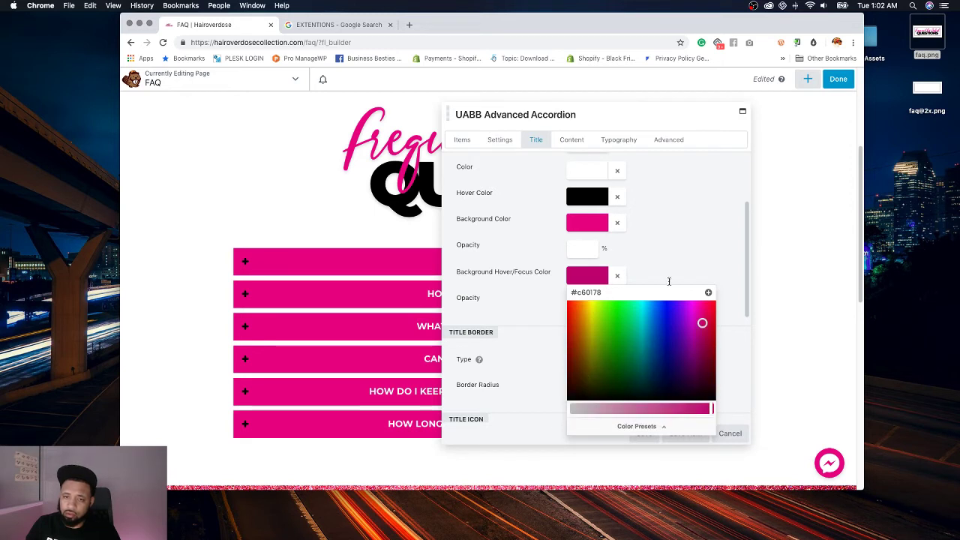
{"action": "left_click", "coordinate": [679, 261]}
Step: Set the accordion titles' background hover/focus color to the preset #ea028a
{"action": "left_click", "coordinate": [607, 282]}
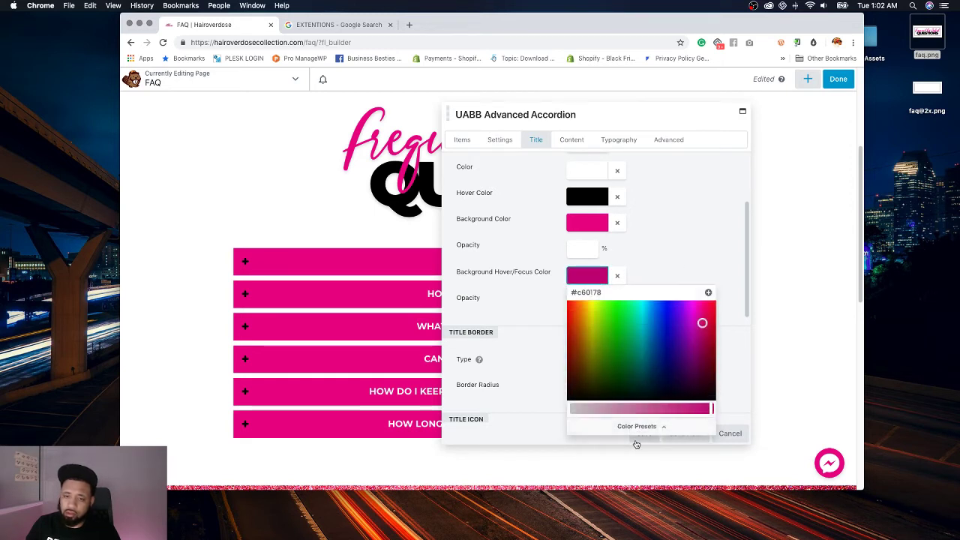
{"action": "left_click", "coordinate": [638, 428]}
{"action": "left_click", "coordinate": [579, 308]}
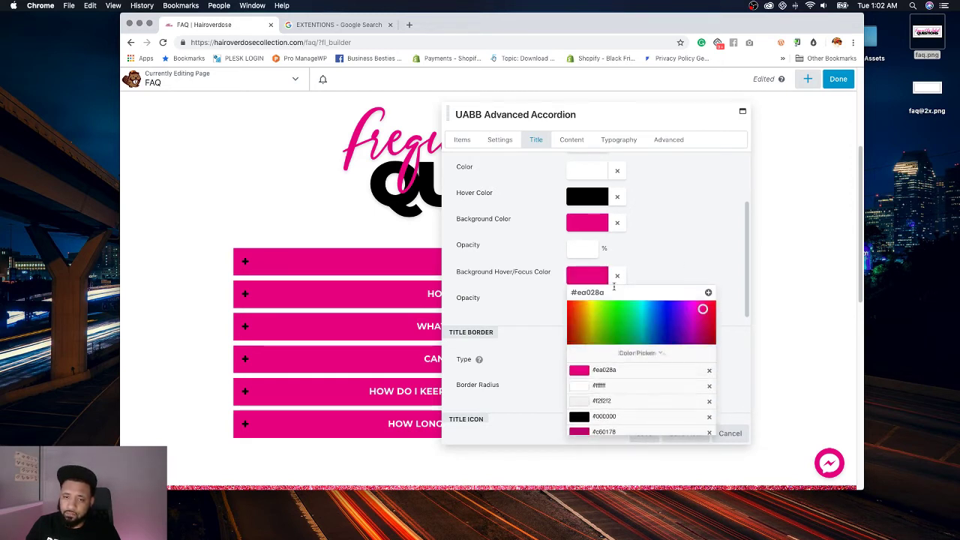
{"action": "left_click", "coordinate": [592, 120]}
Step: Set the icon position of the accordion titles to After Text
{"action": "mouse_move", "coordinate": [593, 120]}
{"action": "left_mouse_down"}
{"action": "mouse_move", "coordinate": [767, 134]}
{"action": "mouse_move", "coordinate": [587, 113]}
{"action": "left_mouse_up"}
{"action": "scroll", "coordinate": [648, 253], "scroll_direction": "down", "scroll_amount": 2}
{"action": "scroll", "coordinate": [649, 253], "scroll_direction": "down", "scroll_amount": 3}
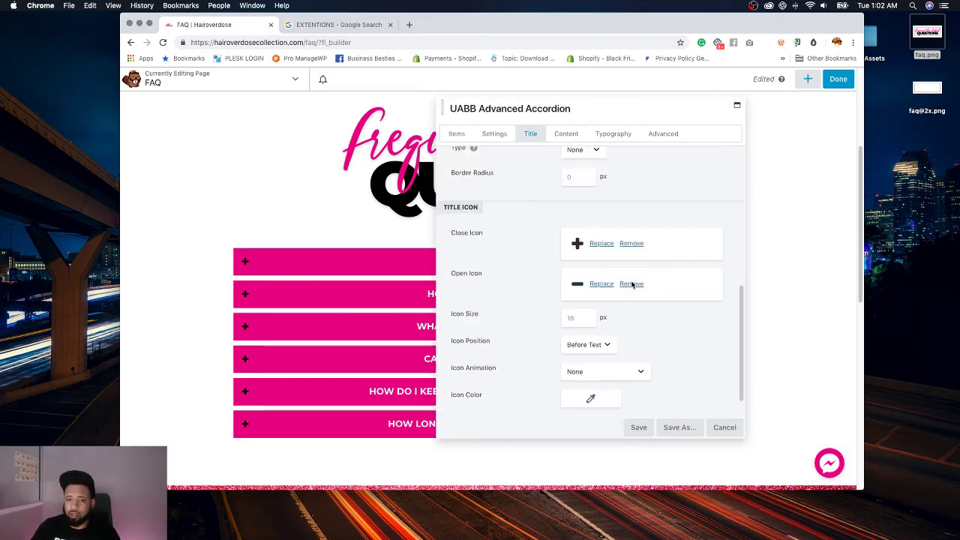
{"action": "scroll", "coordinate": [648, 291], "scroll_direction": "down", "scroll_amount": 2}
{"action": "scroll", "coordinate": [652, 336], "scroll_direction": "down", "scroll_amount": 1}
{"action": "left_click", "coordinate": [604, 332]}
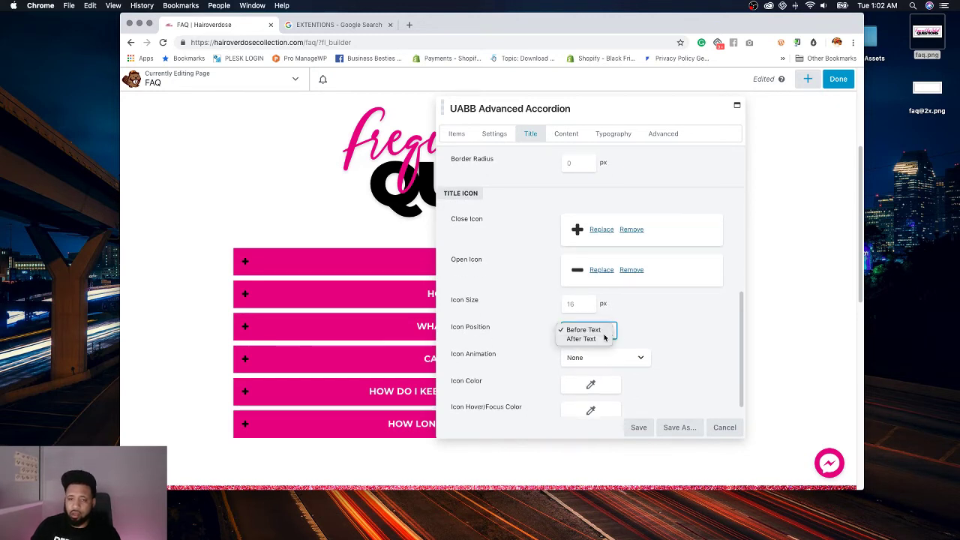
{"action": "left_click", "coordinate": [600, 339]}
{"action": "left_click", "coordinate": [604, 332]}
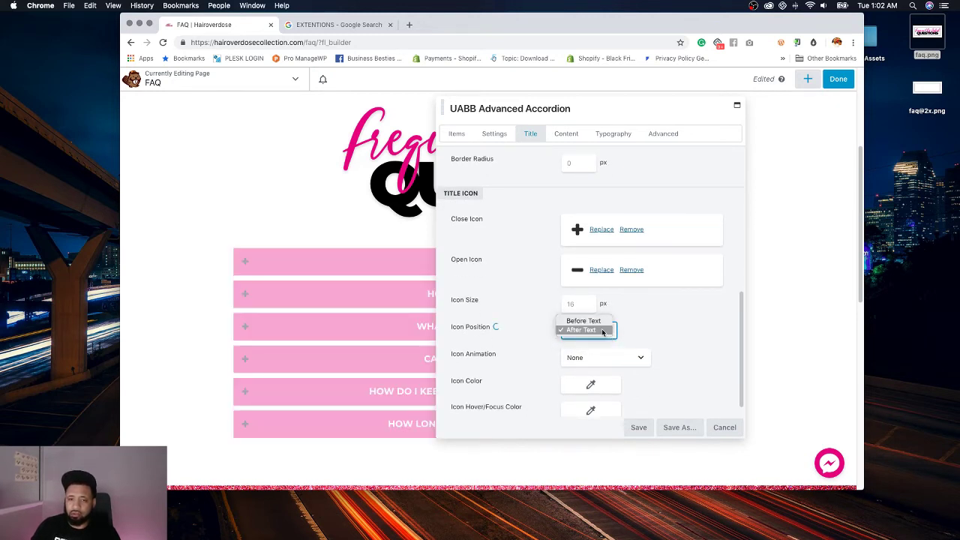
{"action": "left_click", "coordinate": [663, 326]}
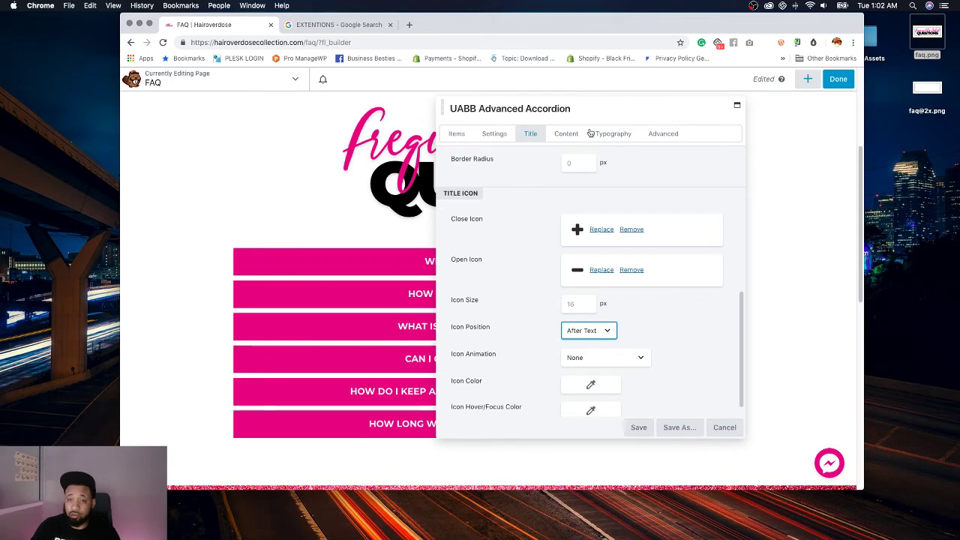
Step: Set the accordion title icons' color to #ffffff and their hover/focus color to #000000
{"action": "left_click_drag", "start_coordinate": [579, 111], "coordinate": [628, 119]}
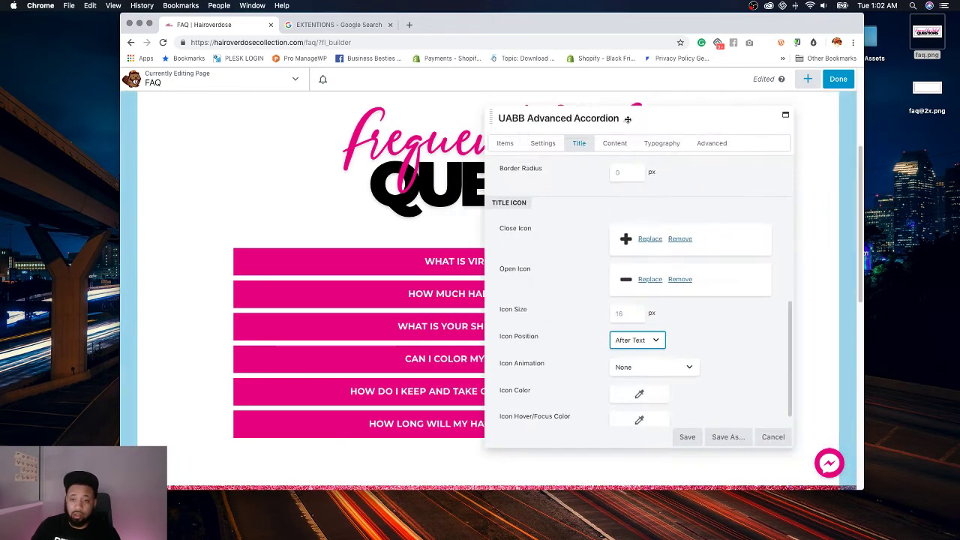
{"action": "scroll", "coordinate": [703, 282], "scroll_direction": "down", "scroll_amount": 1}
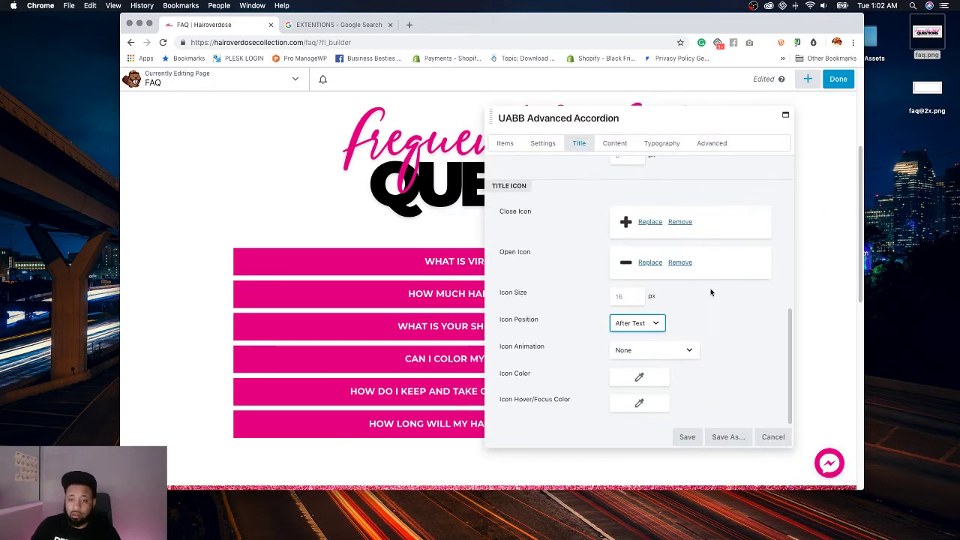
{"action": "left_click", "coordinate": [659, 378]}
{"action": "left_click", "coordinate": [693, 358]}
{"action": "left_click", "coordinate": [641, 259]}
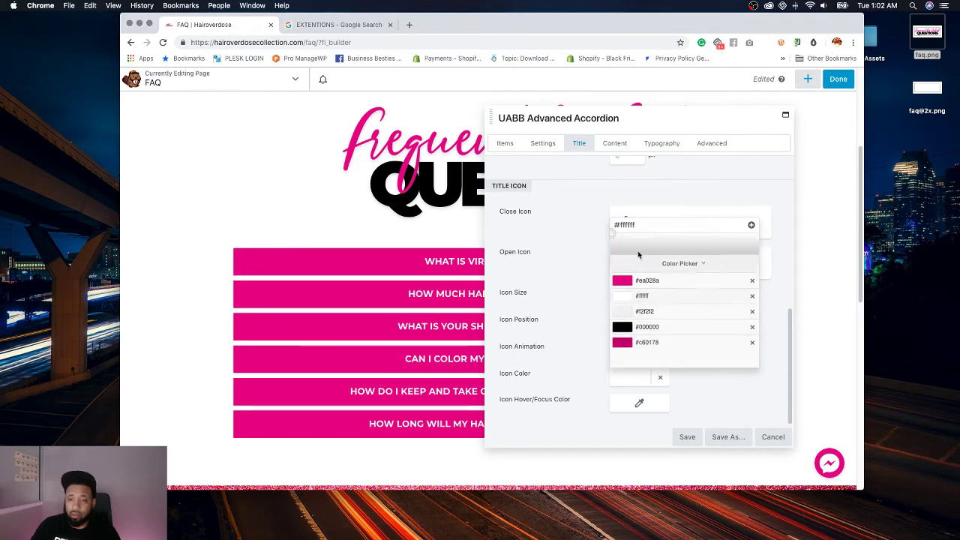
{"action": "left_click", "coordinate": [719, 206]}
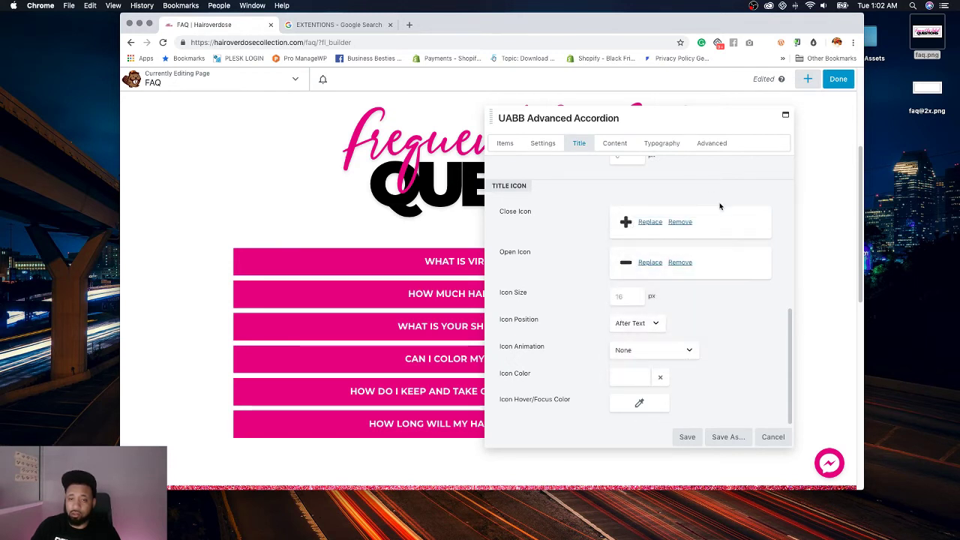
{"action": "left_click", "coordinate": [638, 402]}
{"action": "left_click", "coordinate": [672, 386]}
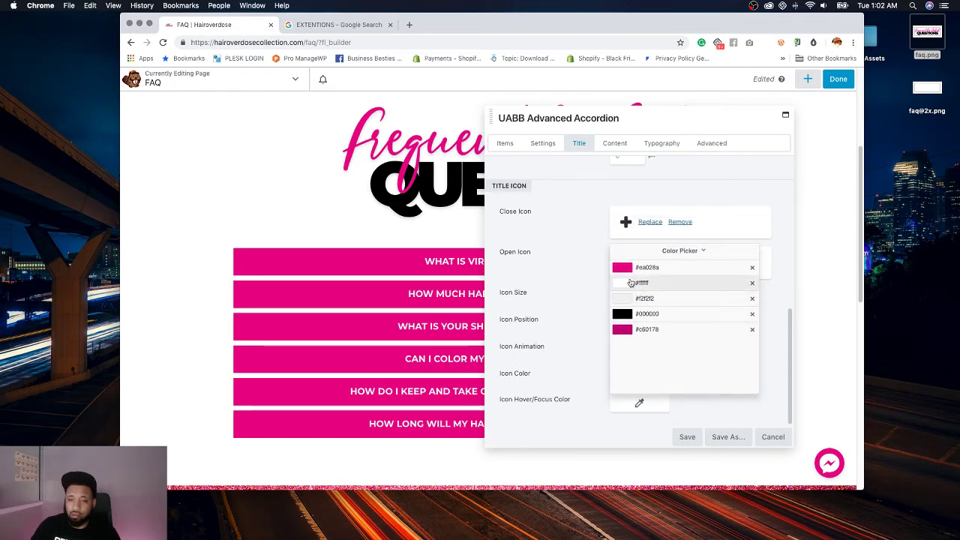
{"action": "left_click", "coordinate": [630, 314]}
{"action": "left_click", "coordinate": [777, 316]}
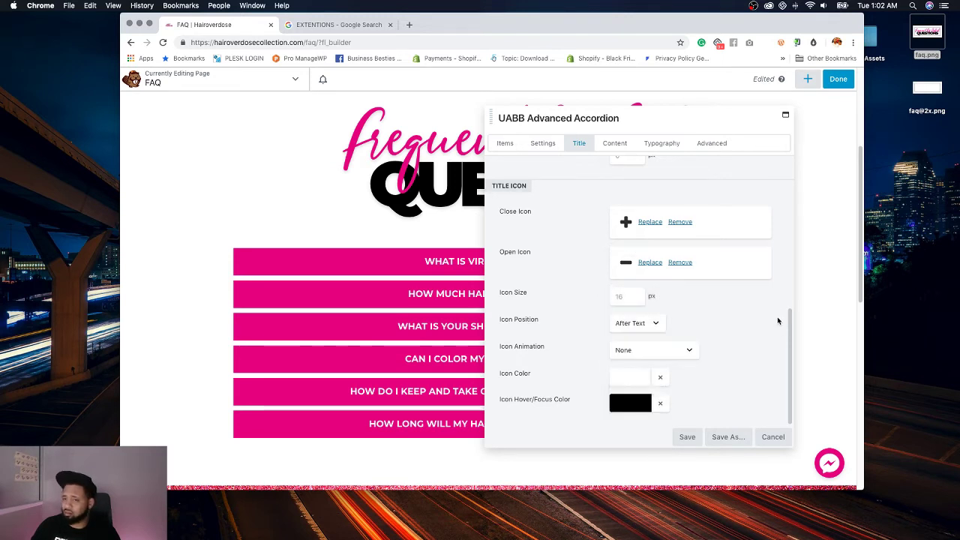
{"action": "scroll", "coordinate": [698, 271], "scroll_direction": "up", "scroll_amount": 10}
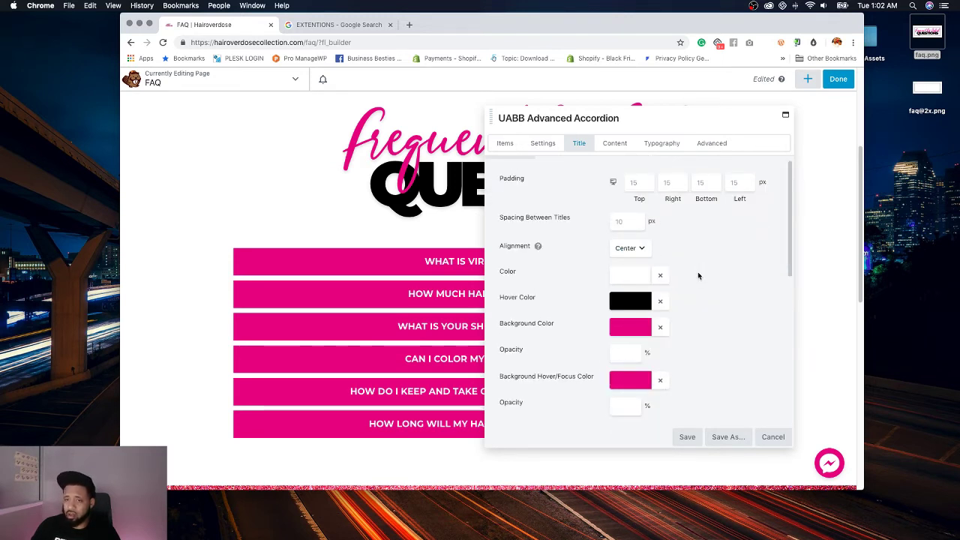
Step: Set the border radius of the accordion titles to 10 px
{"action": "scroll", "coordinate": [698, 271], "scroll_direction": "down", "scroll_amount": 10}
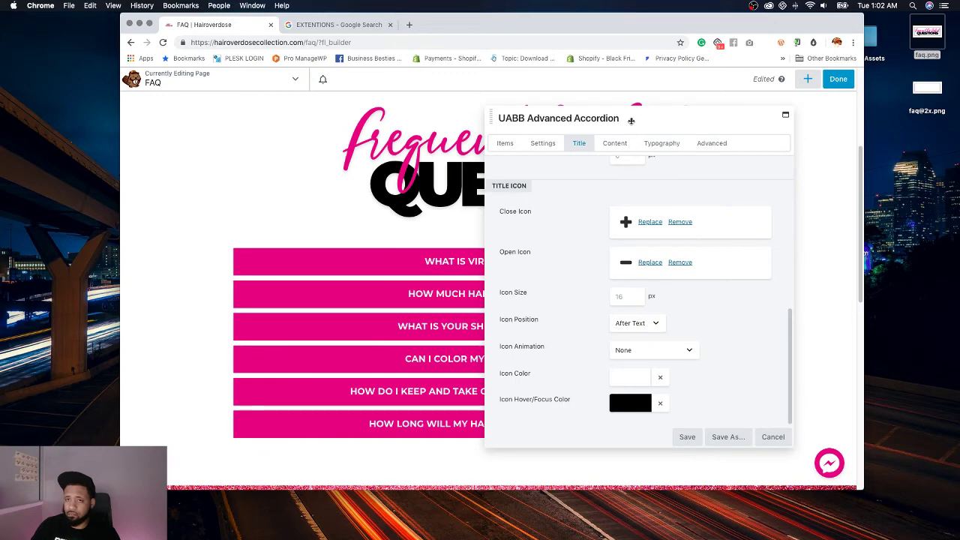
{"action": "mouse_move", "coordinate": [631, 121]}
{"action": "left_mouse_down"}
{"action": "mouse_move", "coordinate": [242, 148]}
{"action": "mouse_move", "coordinate": [435, 133]}
{"action": "mouse_move", "coordinate": [752, 133]}
{"action": "mouse_move", "coordinate": [613, 125]}
{"action": "left_mouse_up"}
{"action": "scroll", "coordinate": [702, 296], "scroll_direction": "up", "scroll_amount": 3}
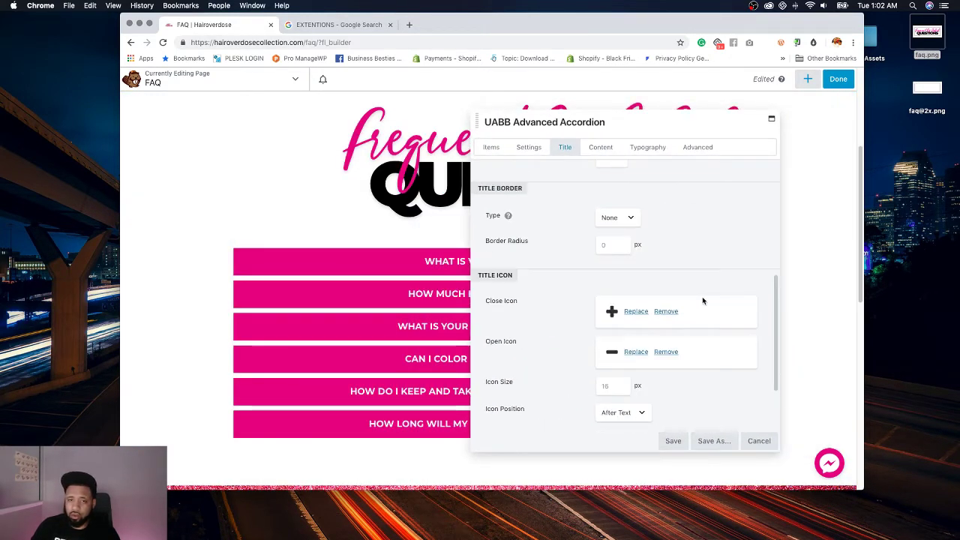
{"action": "scroll", "coordinate": [702, 301], "scroll_direction": "up", "scroll_amount": 1}
{"action": "left_click", "coordinate": [612, 265]}
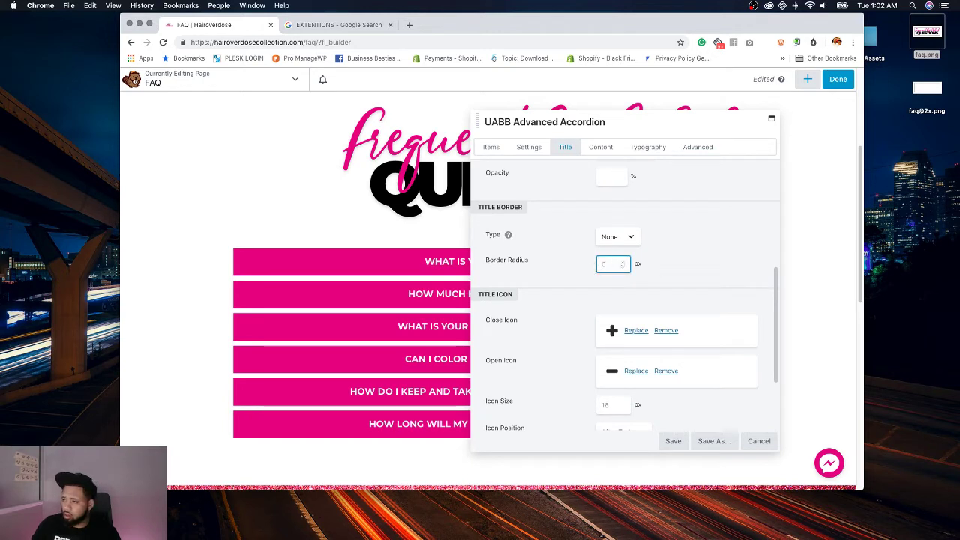
{"action": "left_click", "coordinate": [613, 263]}
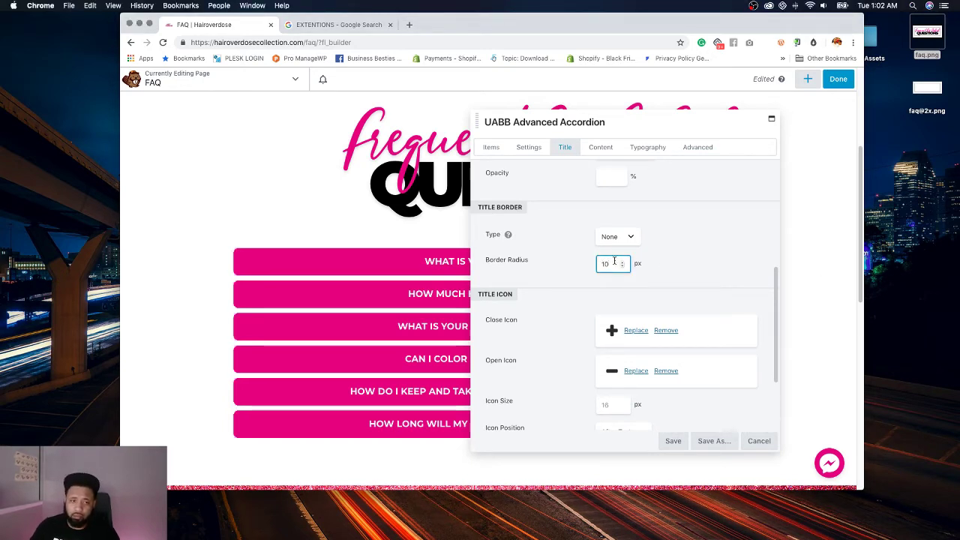
{"action": "scroll", "coordinate": [660, 348], "scroll_direction": "up", "scroll_amount": 5}
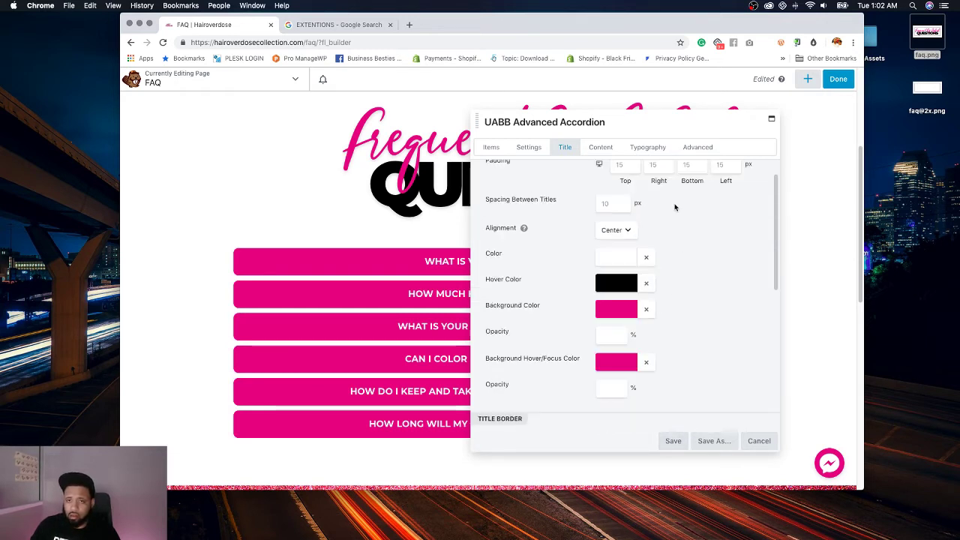
Step: Set the alignment of the accordion's content to Center
{"action": "left_click", "coordinate": [600, 147]}
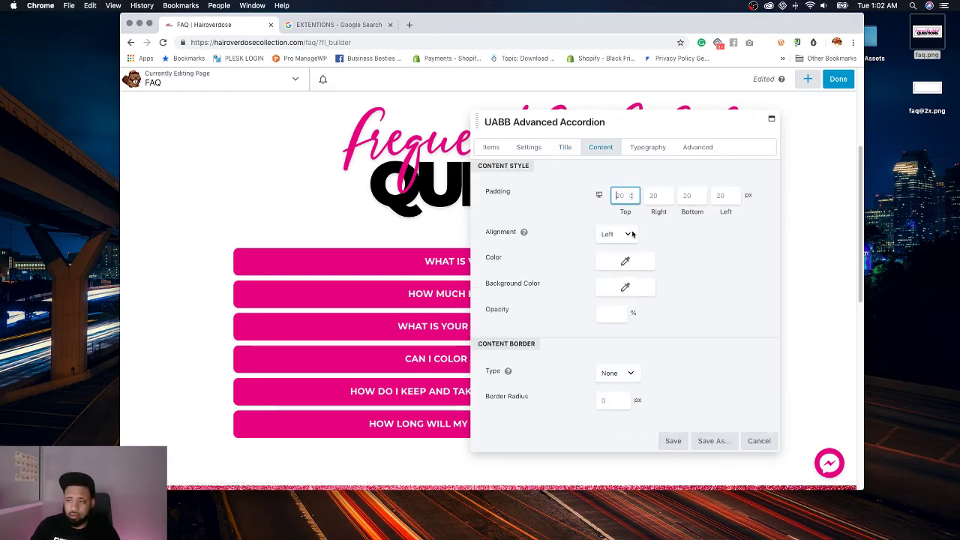
{"action": "left_click", "coordinate": [633, 234]}
{"action": "left_click", "coordinate": [608, 242]}
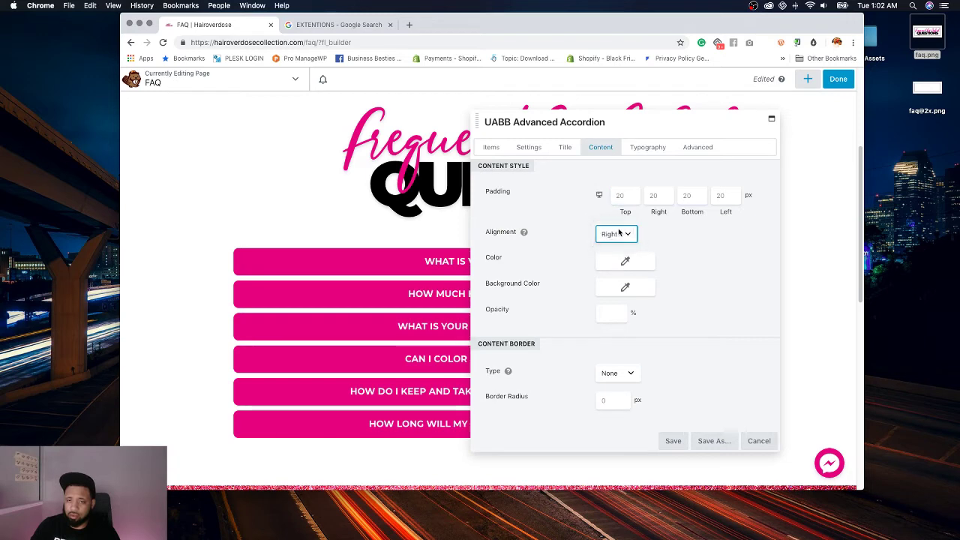
{"action": "left_click", "coordinate": [615, 233]}
{"action": "left_click", "coordinate": [611, 216]}
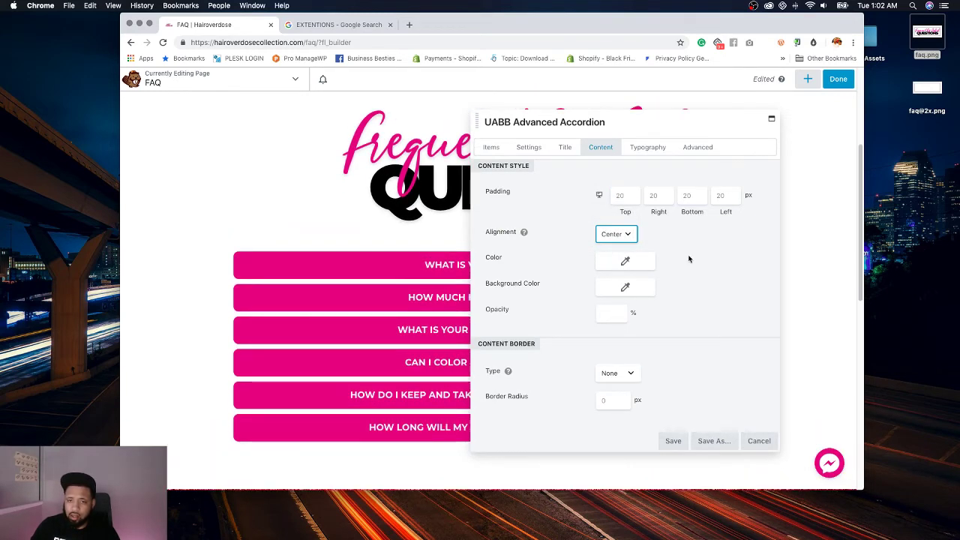
Step: Set the accordion content's text color to the preset #000000 and its background color to the preset #f2f2f2
{"action": "left_click", "coordinate": [641, 262]}
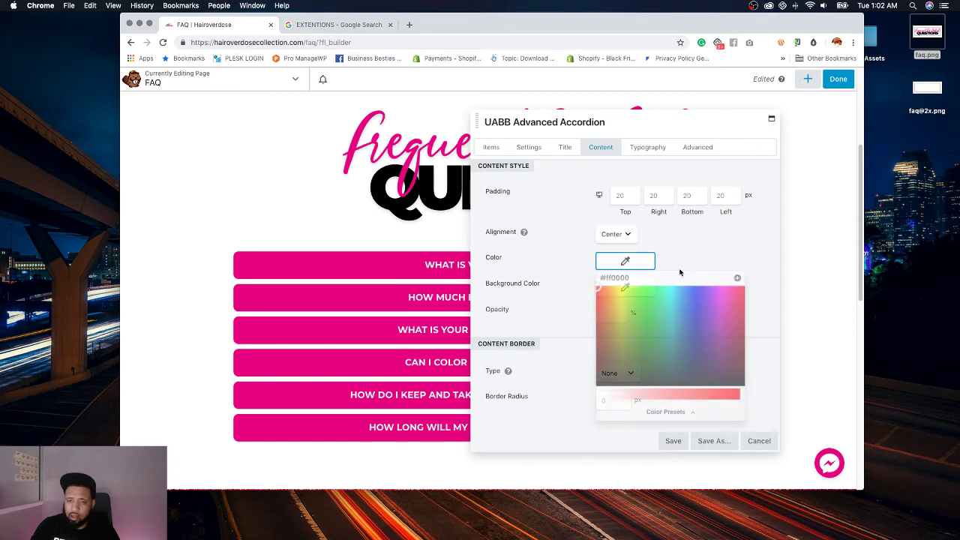
{"action": "left_click", "coordinate": [668, 409]}
{"action": "left_click", "coordinate": [632, 340]}
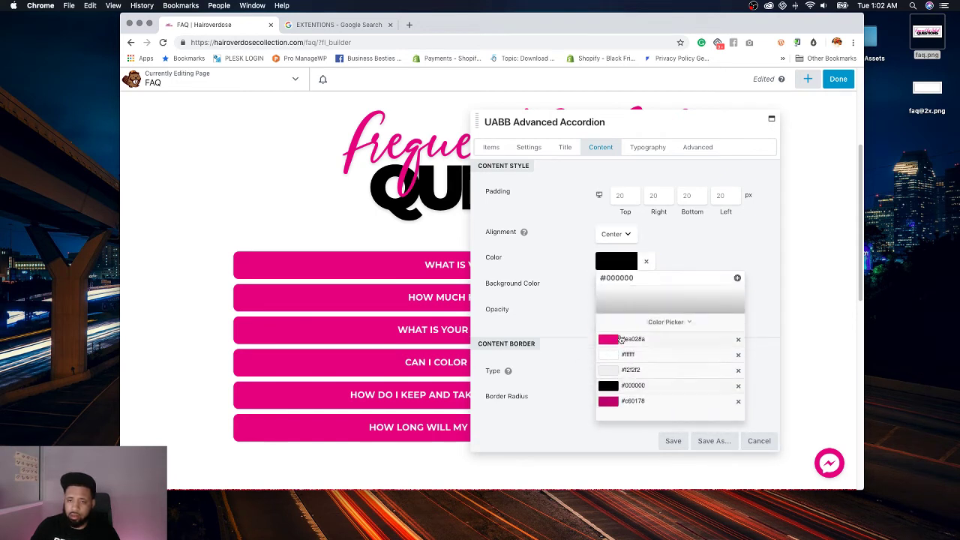
{"action": "left_click", "coordinate": [656, 296]}
{"action": "left_click", "coordinate": [643, 286]}
{"action": "left_click", "coordinate": [665, 437]}
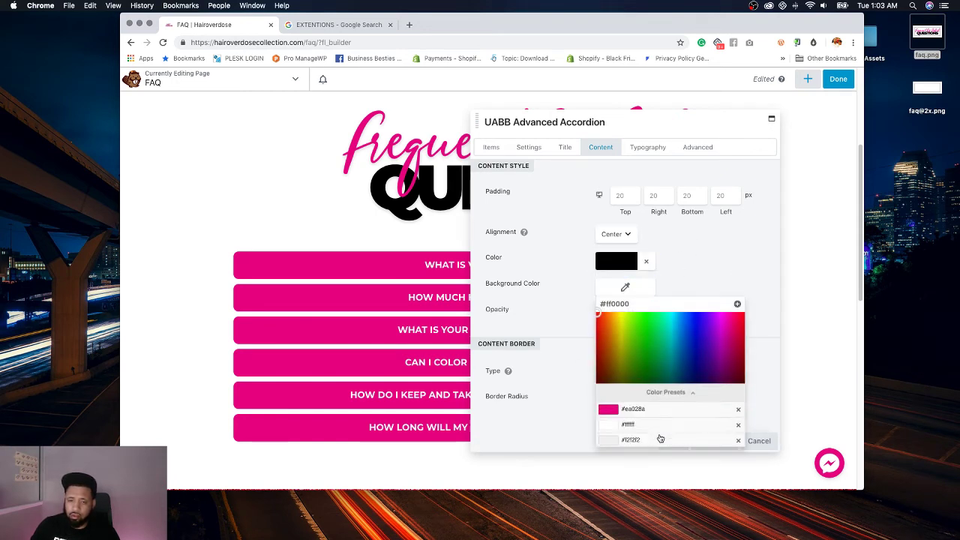
{"action": "left_click", "coordinate": [630, 380]}
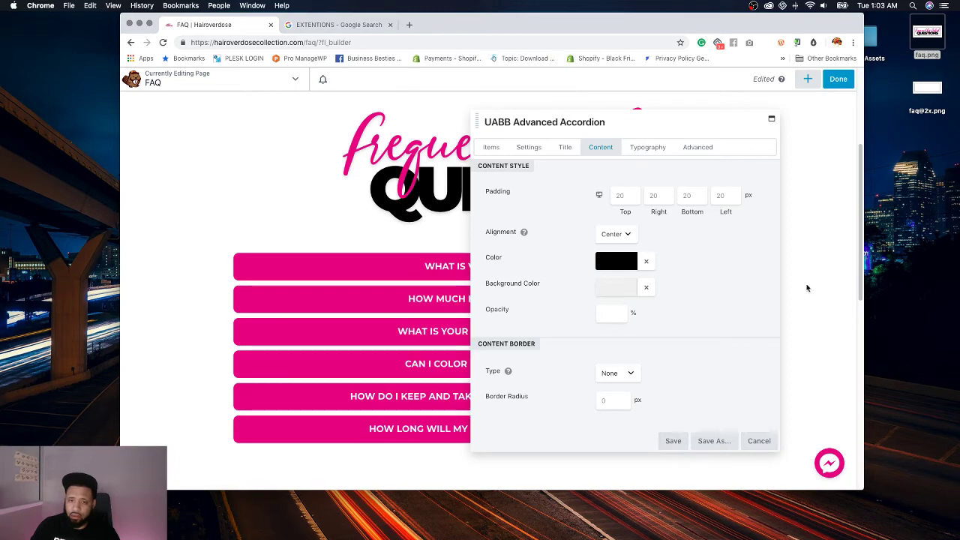
Step: Open the accordion's item list and bring up the existing site's Frequently Asked Questions page as the source for the answers
{"action": "left_click", "coordinate": [491, 148]}
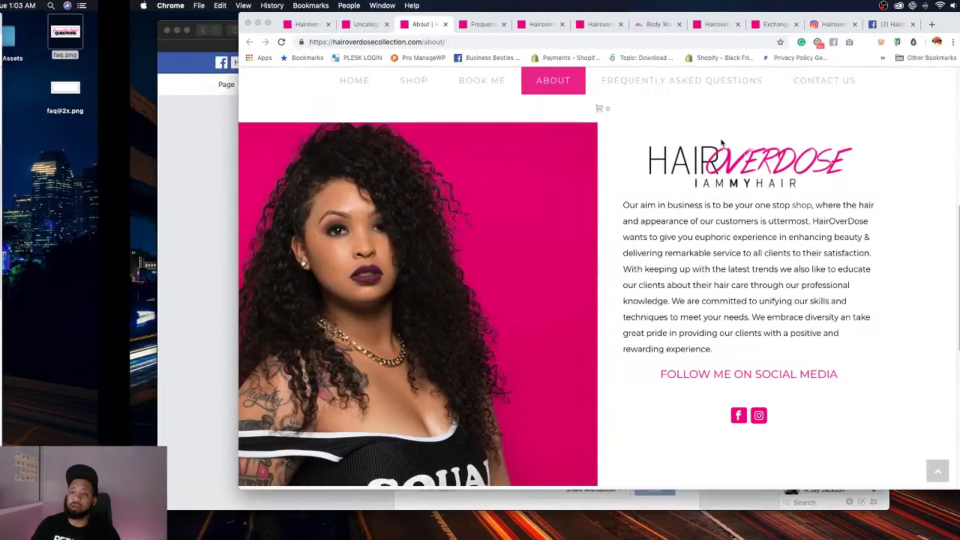
{"action": "left_click", "coordinate": [479, 28]}
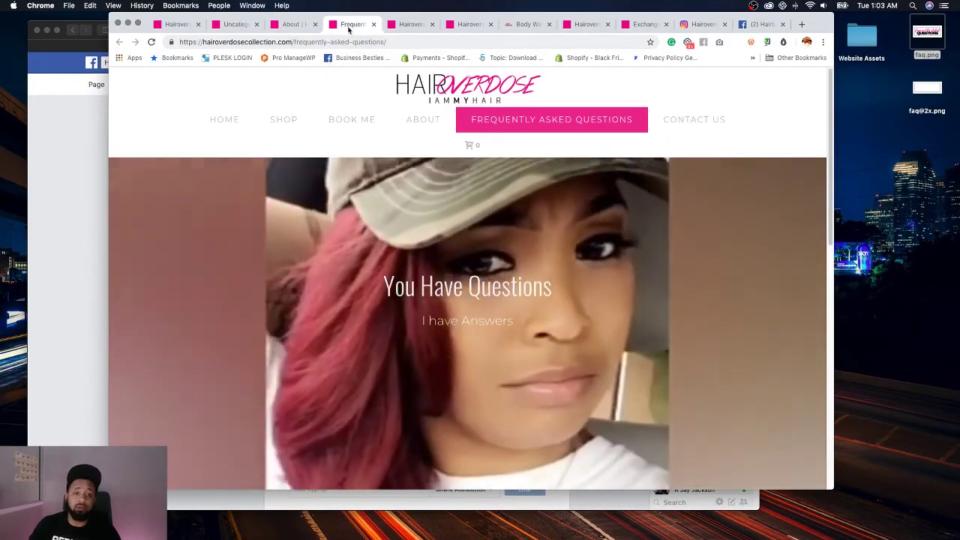
{"action": "left_click_drag", "start_coordinate": [349, 28], "coordinate": [356, 87]}
{"action": "key", "text": "super+w"}
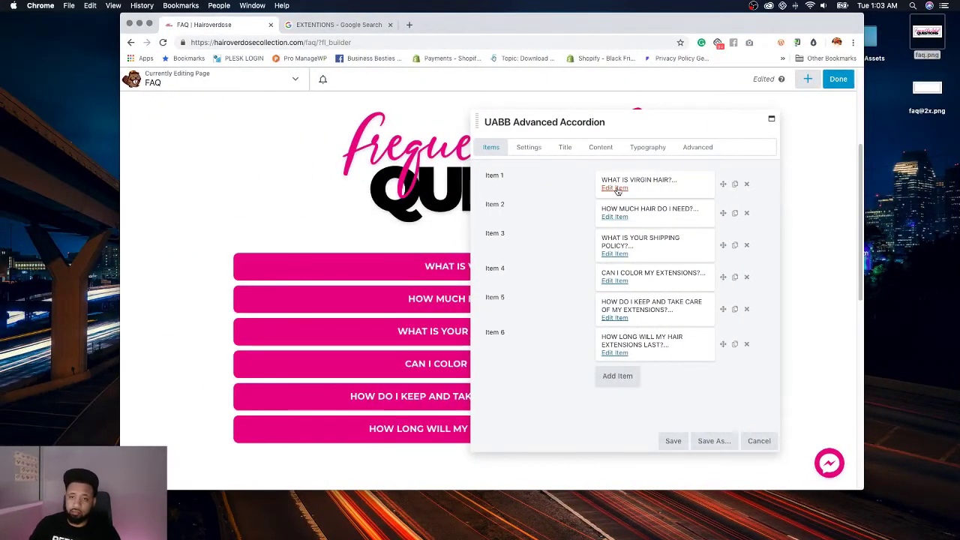
Step: Fill the WHAT IS VIRGIN HAIR? item with the original answer beginning "There are many types of hair" and save the item
{"action": "left_click", "coordinate": [613, 188]}
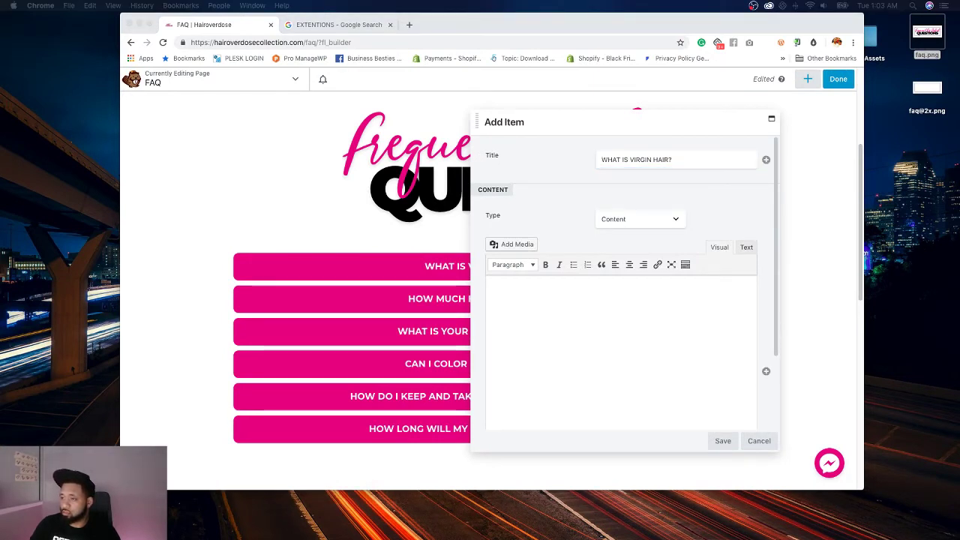
{"action": "left_click", "coordinate": [657, 307]}
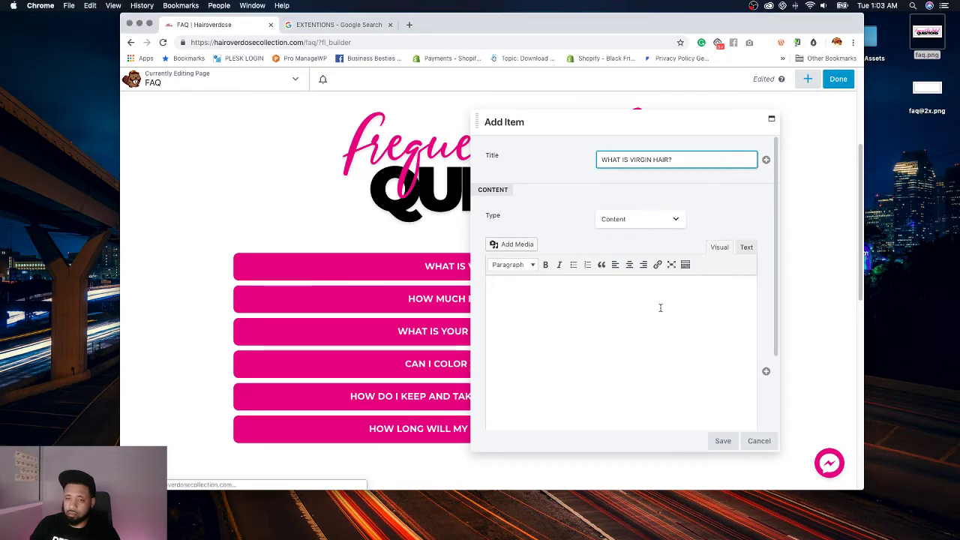
{"action": "type", "text": "There are many types of hair Refers to hair that is completely unprocessed, and intact. To qualify as virgin hair not been permed, dyed, colored, bleached, chemically processed in any way. This also means it comes from a single donor and all the cuticles are intact running in the same direction."}
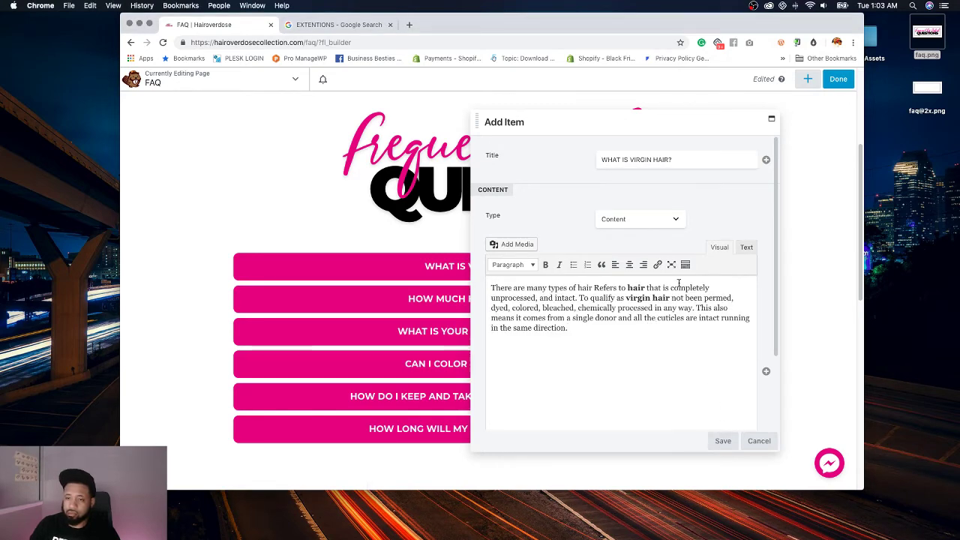
{"action": "left_click", "coordinate": [723, 441]}
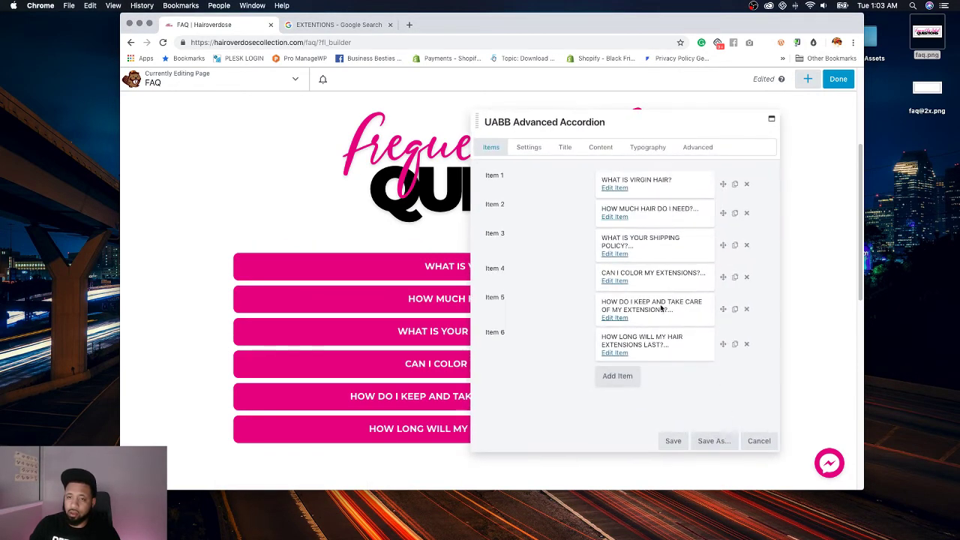
Step: Fill the HOW MUCH HAIR DO I NEED? item with the original answer beginning "For a full installation, the average head requires"
{"action": "left_click", "coordinate": [615, 217]}
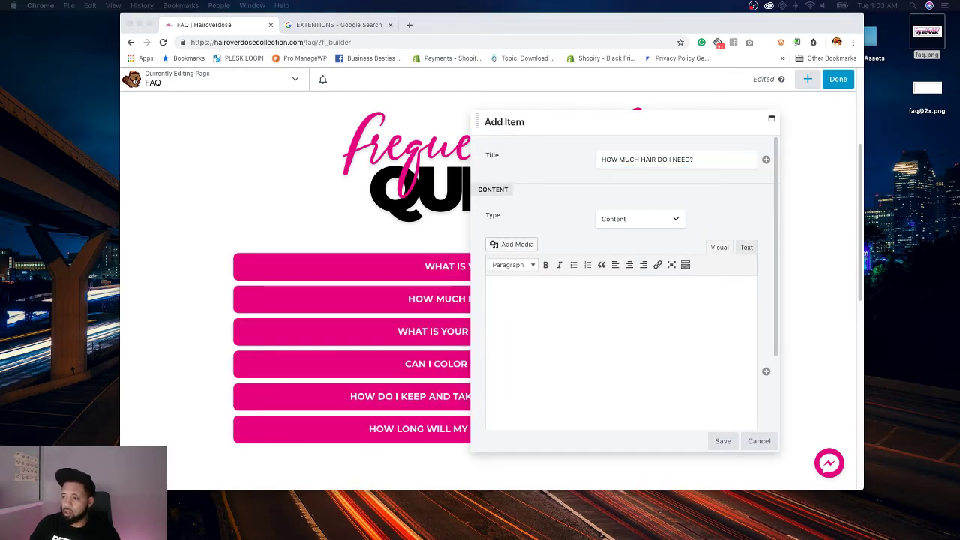
{"action": "left_click", "coordinate": [641, 308]}
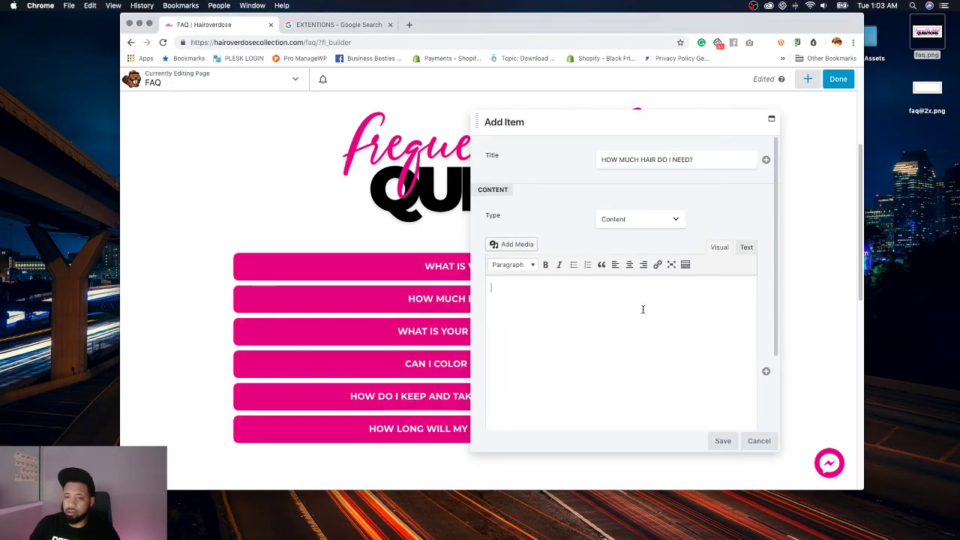
{"action": "type", "text": "For a full installation, the average head requires about 10 oz. of hair. If hair is longer than 16\", 3 to 4 bundles (12-16 oz.) is recommend to give a full look."}
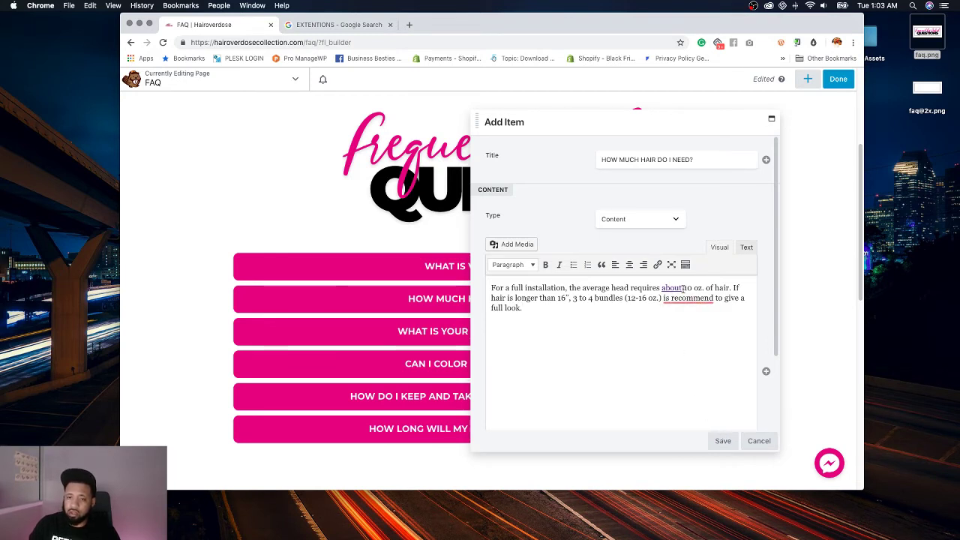
Step: Remove the link from the word "about" in the answer by turning off opening in a new tab and clearing its URL
{"action": "left_click", "coordinate": [672, 288]}
{"action": "key", "text": "super+k"}
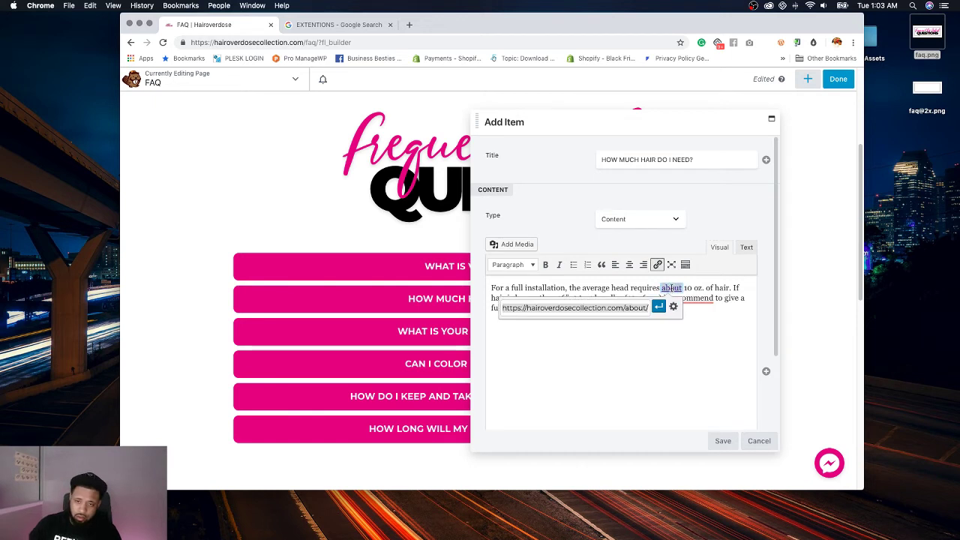
{"action": "left_click", "coordinate": [674, 306]}
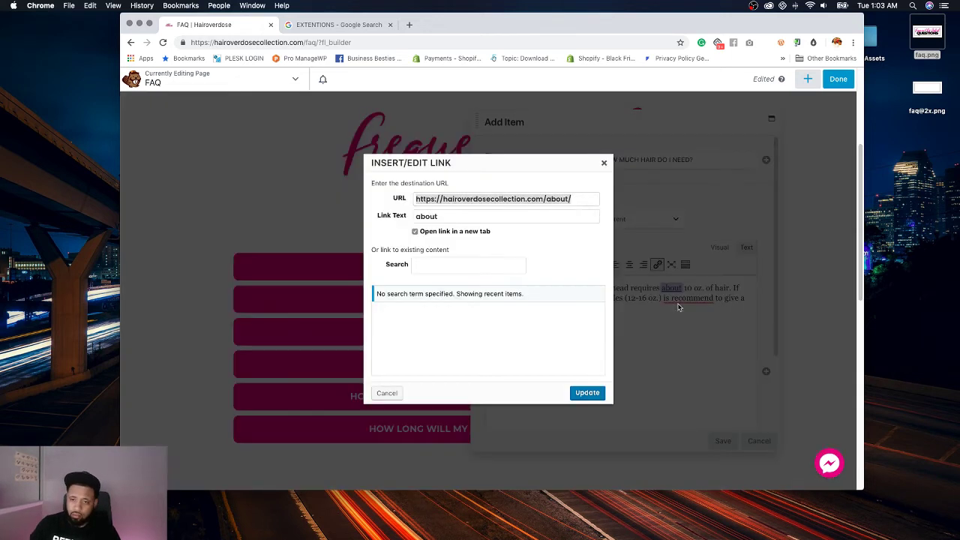
{"action": "left_click", "coordinate": [423, 234]}
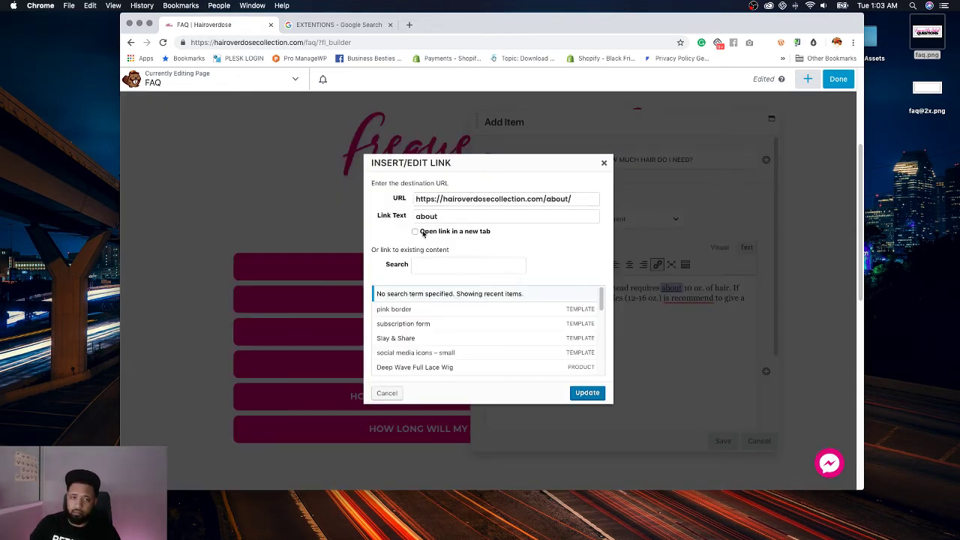
{"action": "triple_click", "coordinate": [531, 199]}
{"action": "key", "text": "BackSpace"}
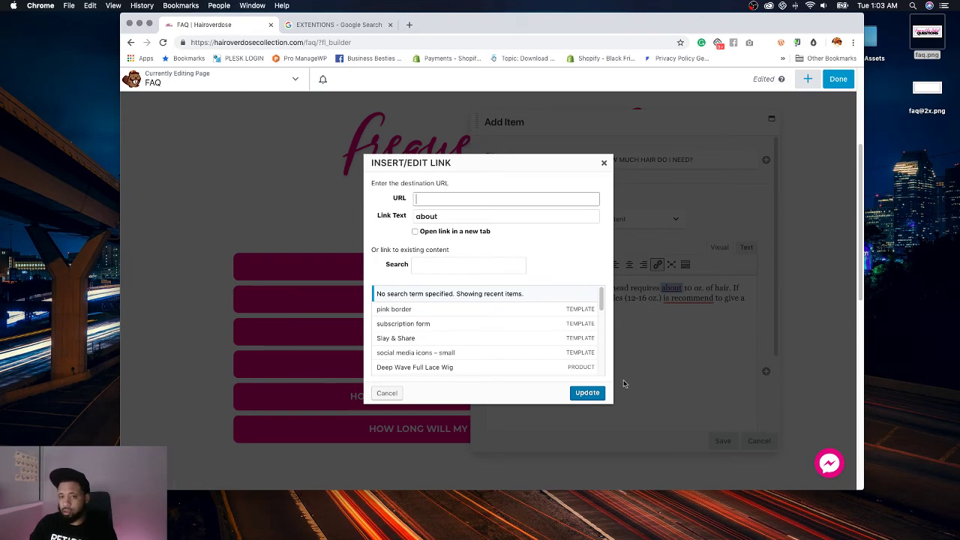
{"action": "left_click", "coordinate": [588, 392]}
Step: Correct "is recommend" to "is recommended" in the answer and save the item
{"action": "right_click", "coordinate": [682, 298]}
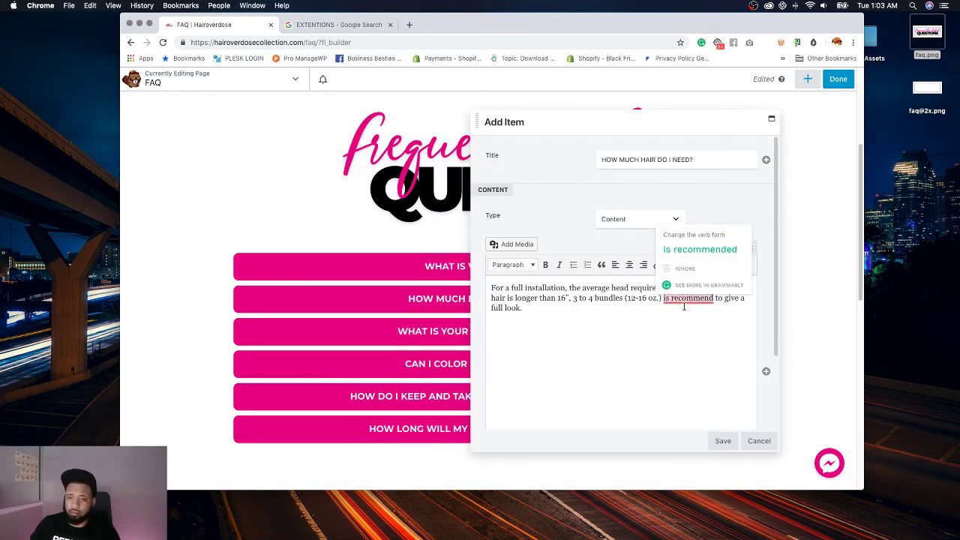
{"action": "left_click", "coordinate": [678, 255]}
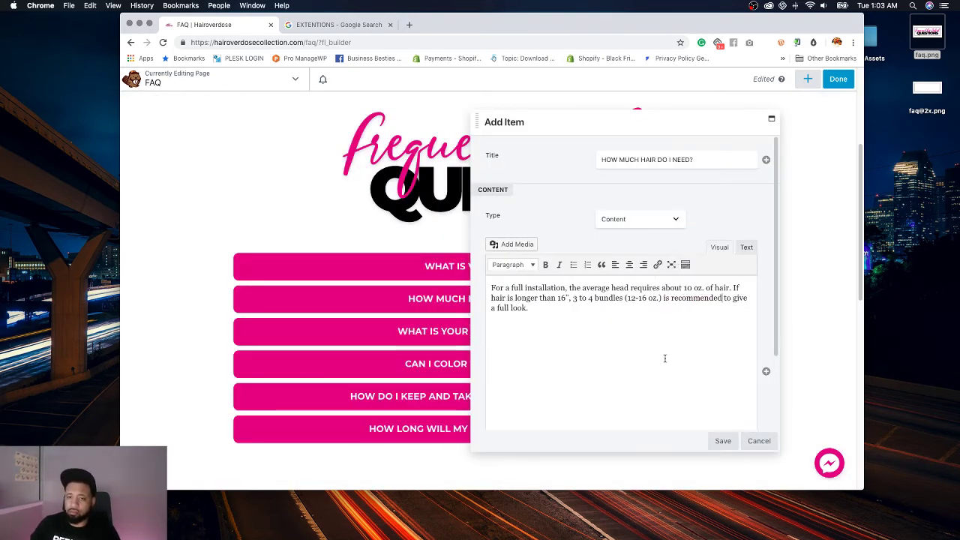
{"action": "left_click", "coordinate": [723, 442]}
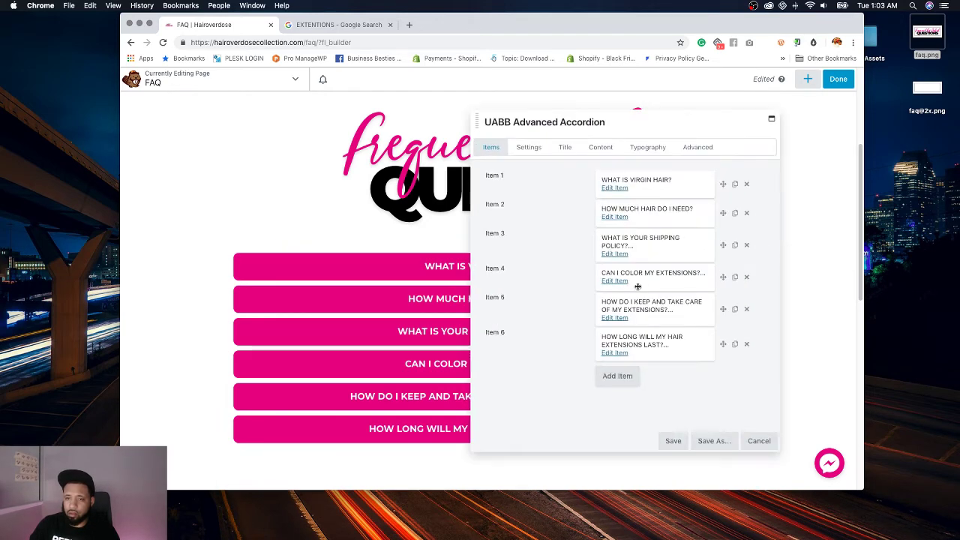
Step: Fill the WHAT IS YOUR SHIPPING POLICY? item with the original answer beginning "We strive", remove the extra space in "strive to", and save it
{"action": "left_click", "coordinate": [616, 254]}
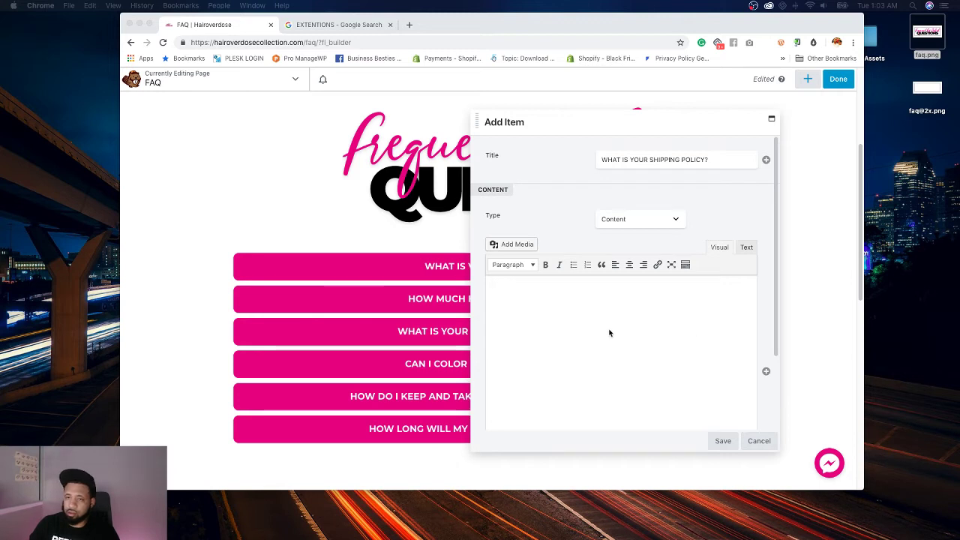
{"action": "left_click", "coordinate": [639, 316]}
{"action": "type", "text": "We strive  to accommodate orders in a timely manner for our customers. During normal operations, we process orders within 3 business days, tracking information will be emailed to keep customers updated!"}
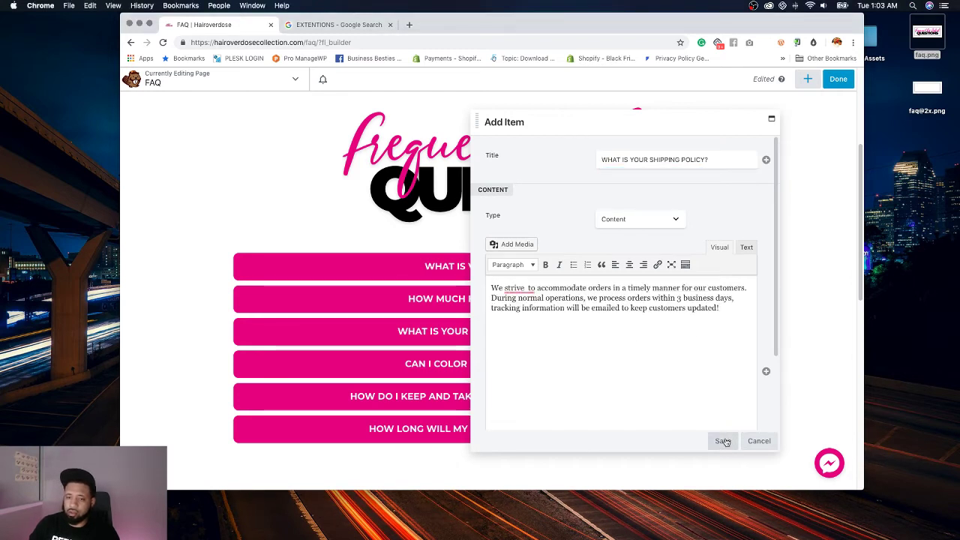
{"action": "left_click", "coordinate": [523, 288]}
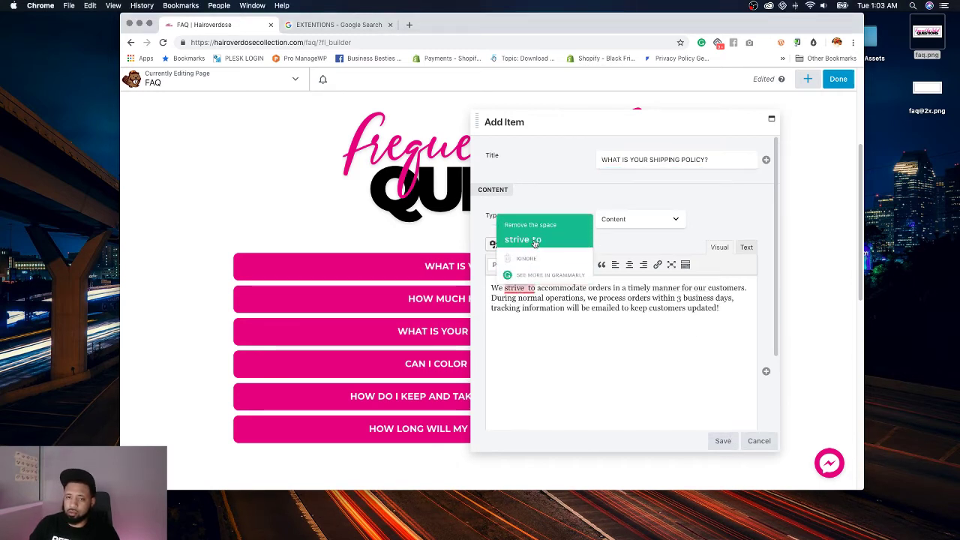
{"action": "left_click", "coordinate": [522, 239]}
{"action": "left_click", "coordinate": [722, 442]}
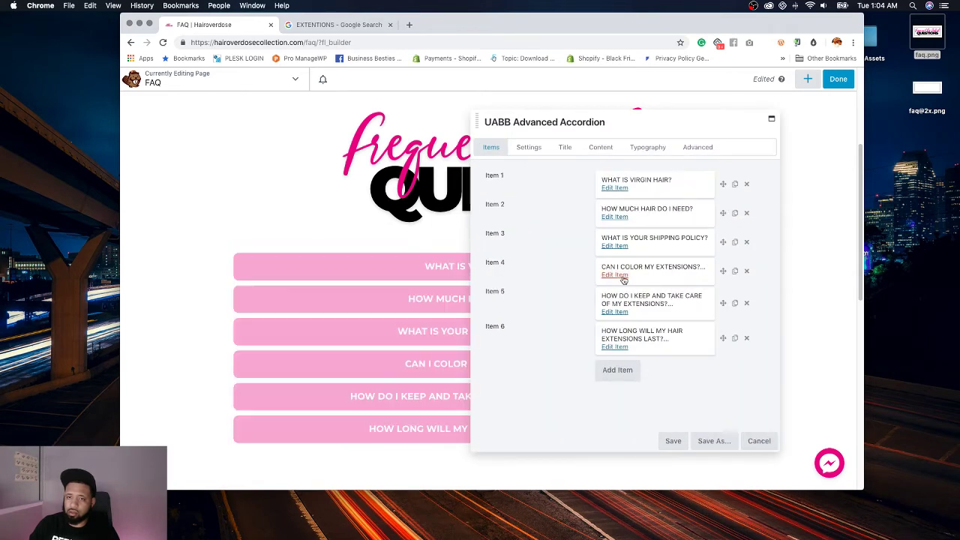
Step: Fill the CAN I COLOR MY EXTENSIONS? item with the original answer beginning "YES! One of the benefits of PURCHASING Hairoverdose virgin hair"
{"action": "left_click", "coordinate": [716, 272]}
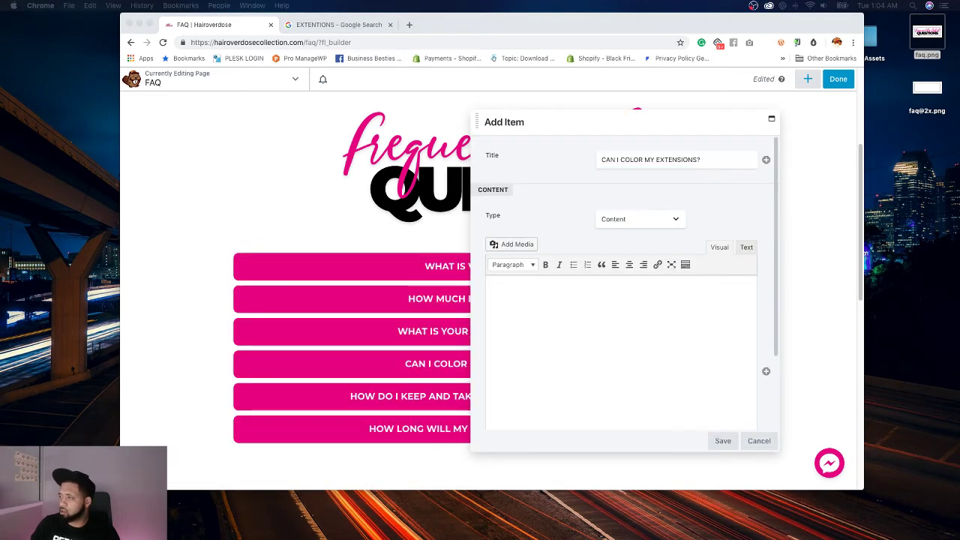
{"action": "left_click", "coordinate": [652, 311]}
{"action": "left_click", "coordinate": [587, 300]}
{"action": "type", "text": "YES! One of the benefits of PURCHASING Hairoverdose virgin hair is that it can be colored to your own custom liking  although we recommend that you allow a professional to color the extensions as to avoid mistakes or overprocessing of the hair."}
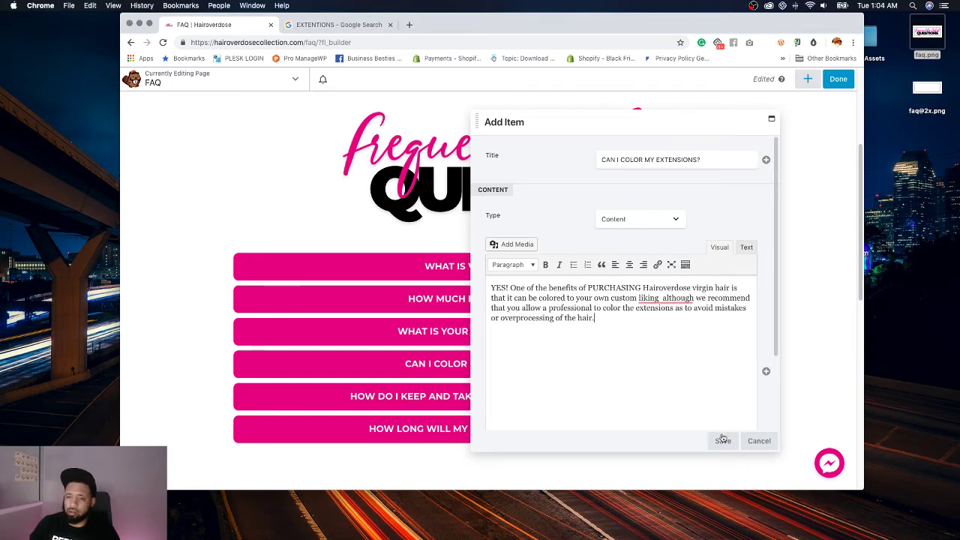
Step: Replace "liking although" with "strive to", correct "overprocessing" to "over-processing" in the answer, and save the item
{"action": "left_click_drag", "start_coordinate": [638, 298], "coordinate": [694, 298]}
{"action": "type", "text": "strive to"}
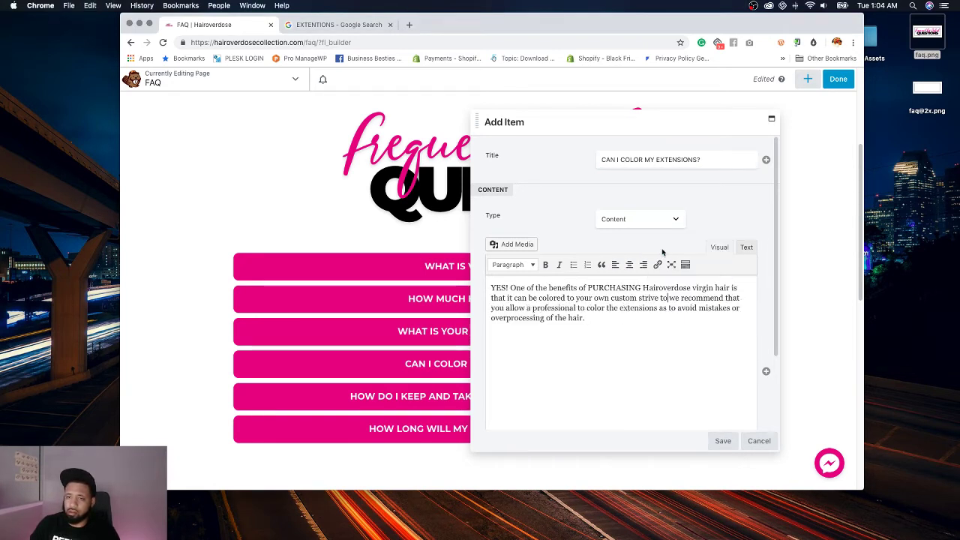
{"action": "left_click", "coordinate": [516, 318]}
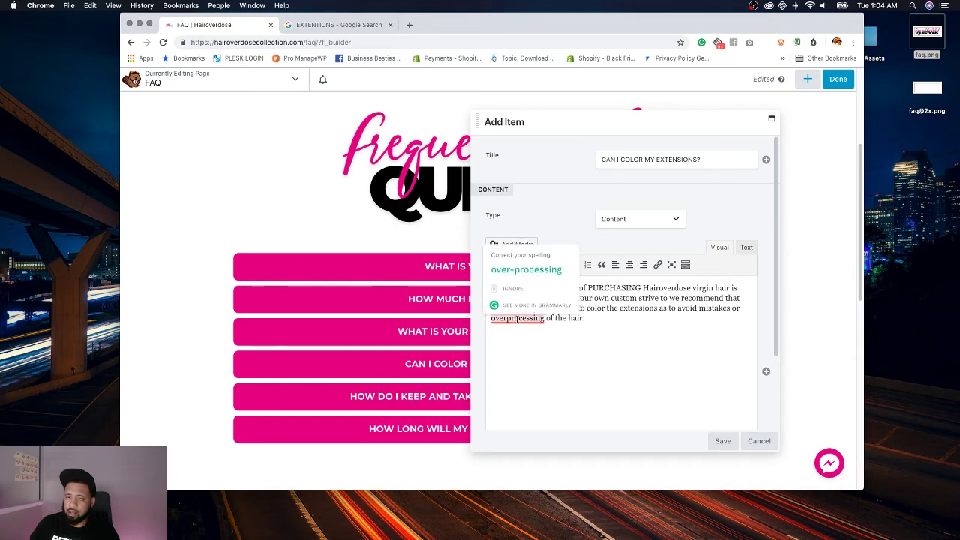
{"action": "left_click", "coordinate": [517, 270]}
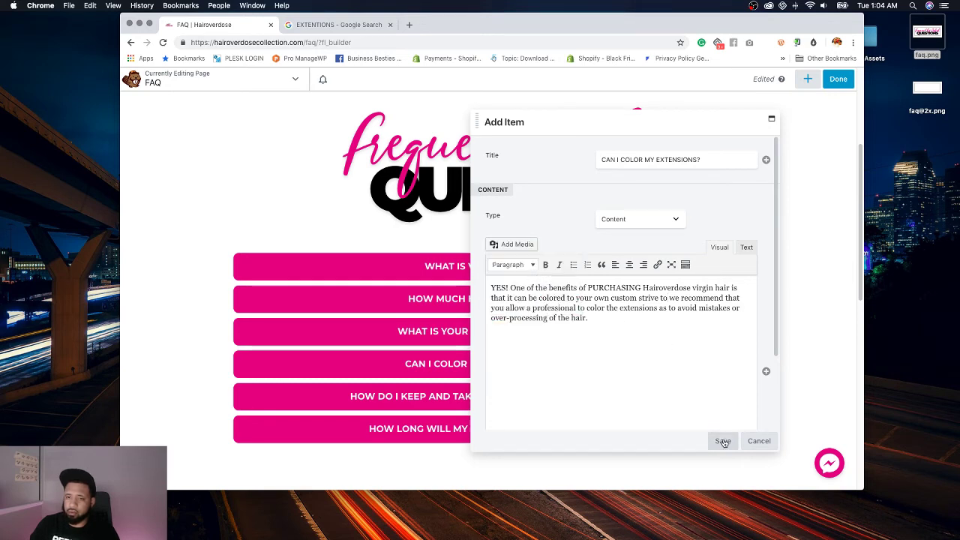
{"action": "left_click", "coordinate": [723, 441]}
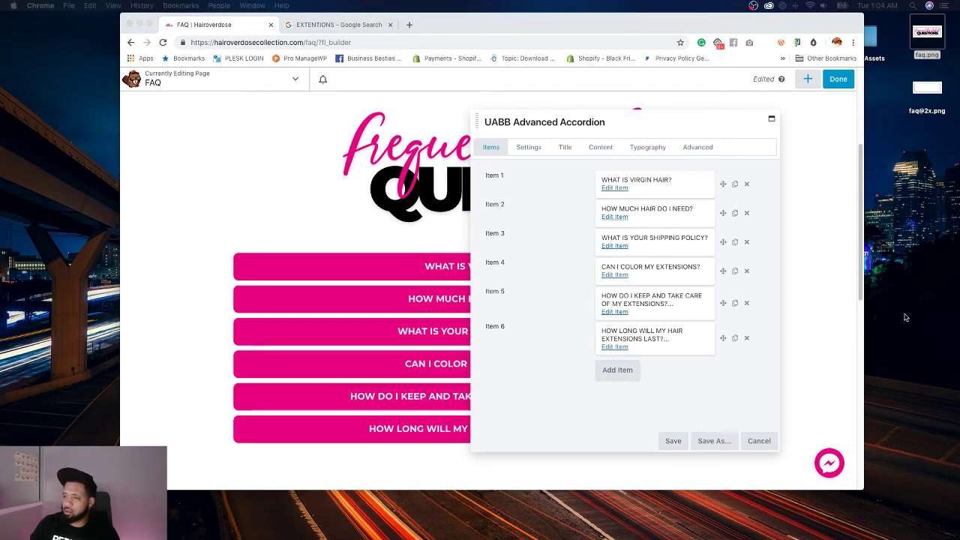
Step: Fill the HOW DO I KEEP AND TAKE CARE OF MY EXTENSIONS? item with the original answer beginning "As a virgin hair supplier"
{"action": "left_click", "coordinate": [614, 311]}
{"action": "left_click", "coordinate": [650, 303]}
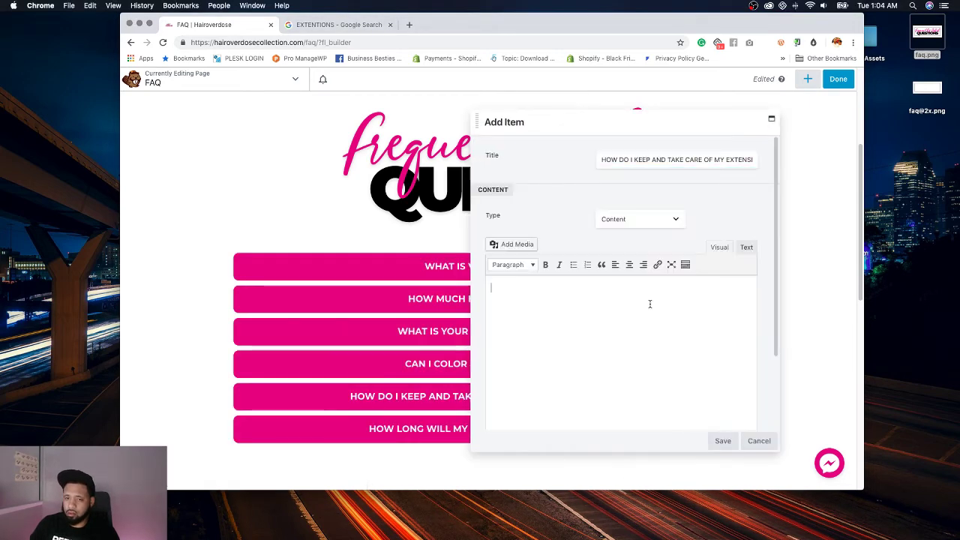
{"action": "type", "text": "As a virgin hair supplier some important tips are not sleep on damp or wet hair brush hair before shampooing, and do not use cotton scarfs. limit the amount of product placed in hair to much product can weigh the hair down and cause tangling. Also silk or satin pillowcase and scarf are best to use with your hair!"}
{"action": "key", "text": "BackSpace"}
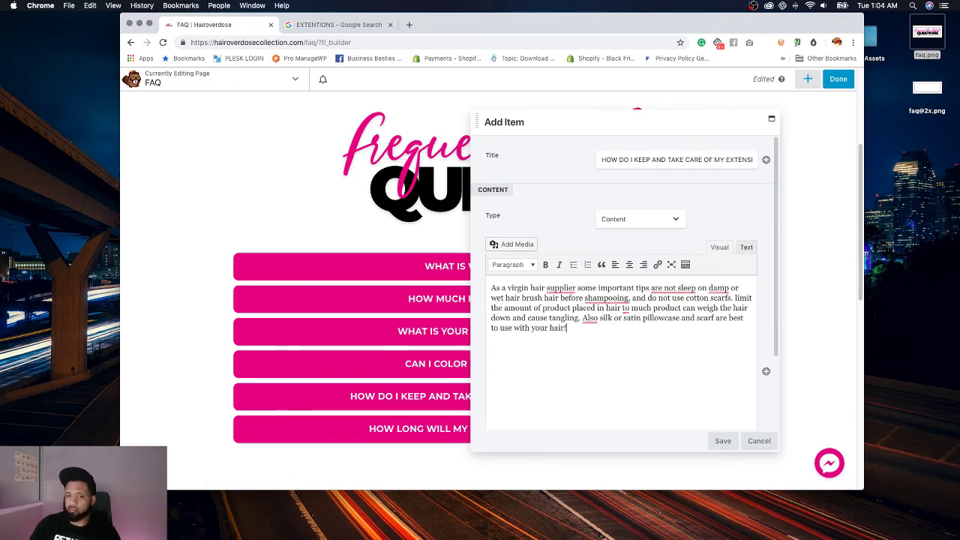
Step: Add a comma after "supplier" and remove the comma after "shampooing" in the answer
{"action": "left_click", "coordinate": [558, 288]}
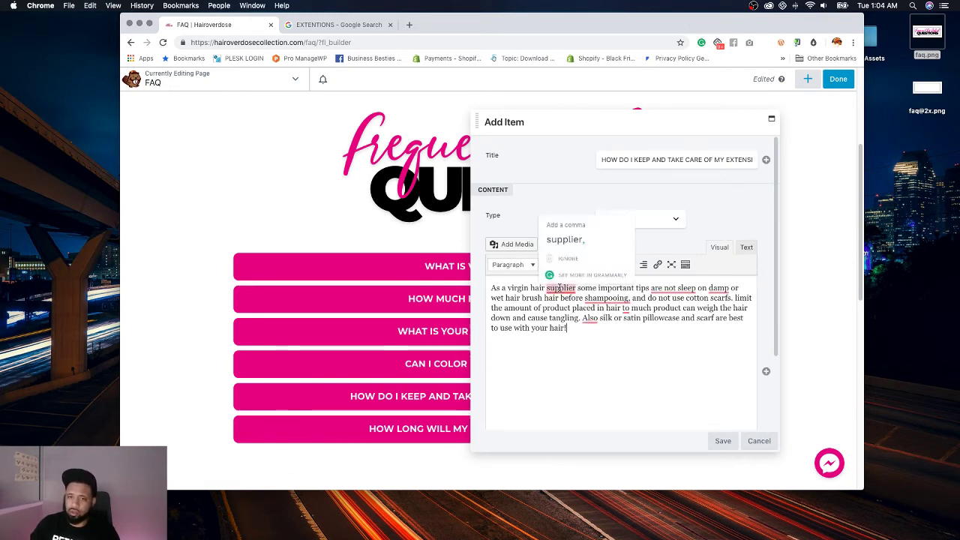
{"action": "left_click", "coordinate": [572, 248]}
{"action": "mouse_move", "coordinate": [606, 298]}
{"action": "left_click", "coordinate": [611, 249]}
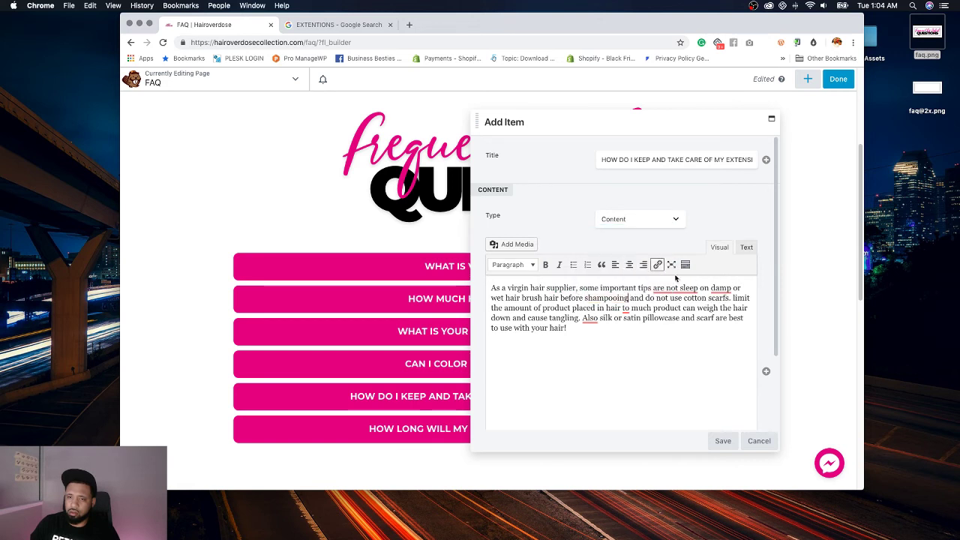
Step: Change "are not sleep" to "do not sleep" in the hair care answer
{"action": "mouse_move", "coordinate": [675, 289]}
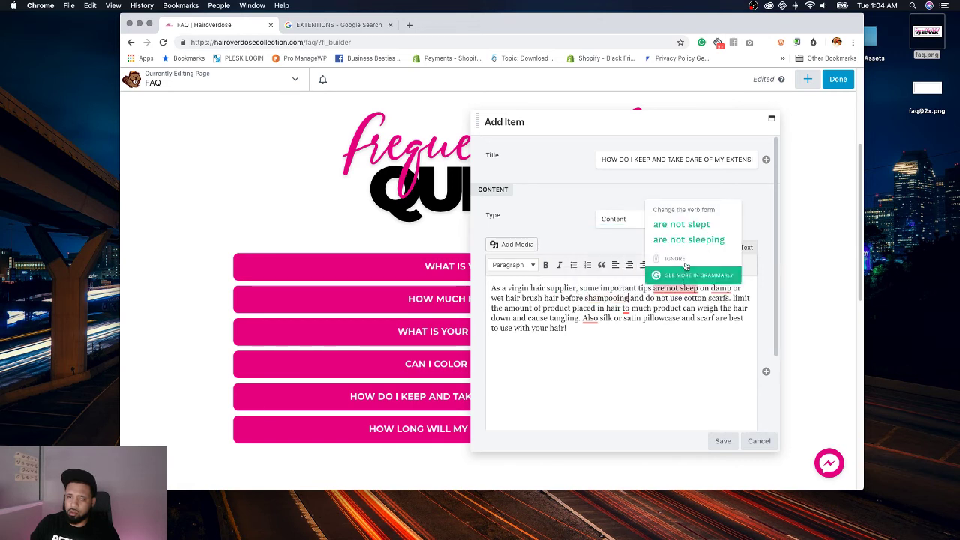
{"action": "left_click", "coordinate": [685, 228]}
{"action": "mouse_move", "coordinate": [720, 290]}
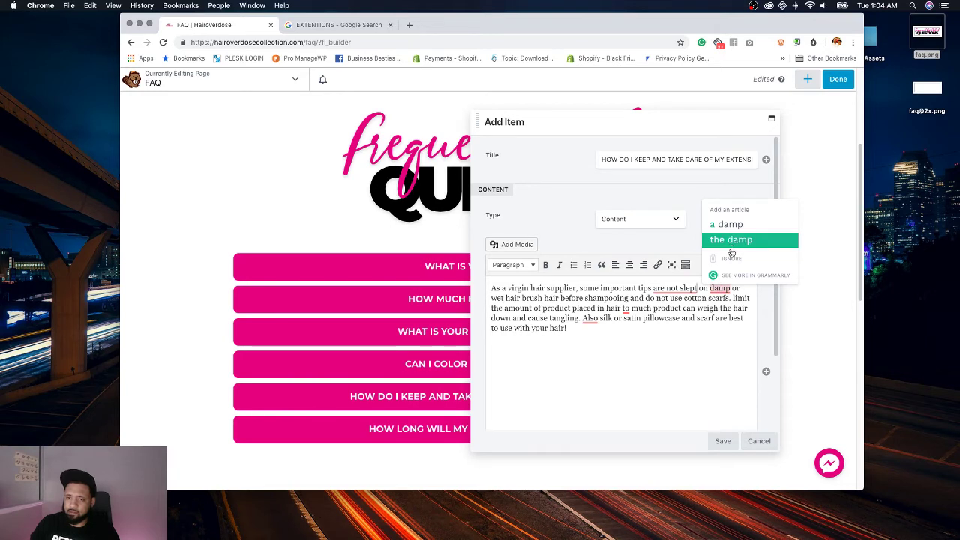
{"action": "mouse_move", "coordinate": [682, 287]}
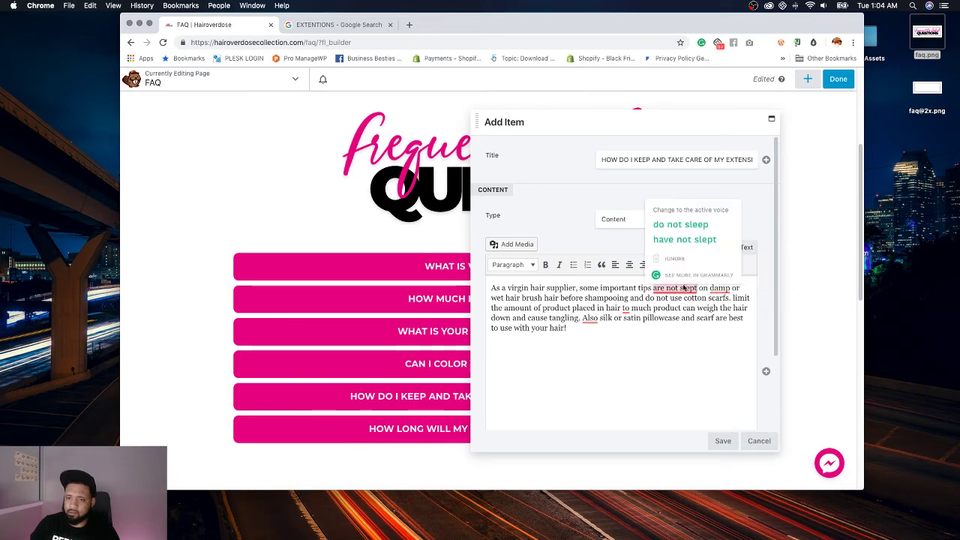
{"action": "left_click", "coordinate": [718, 225]}
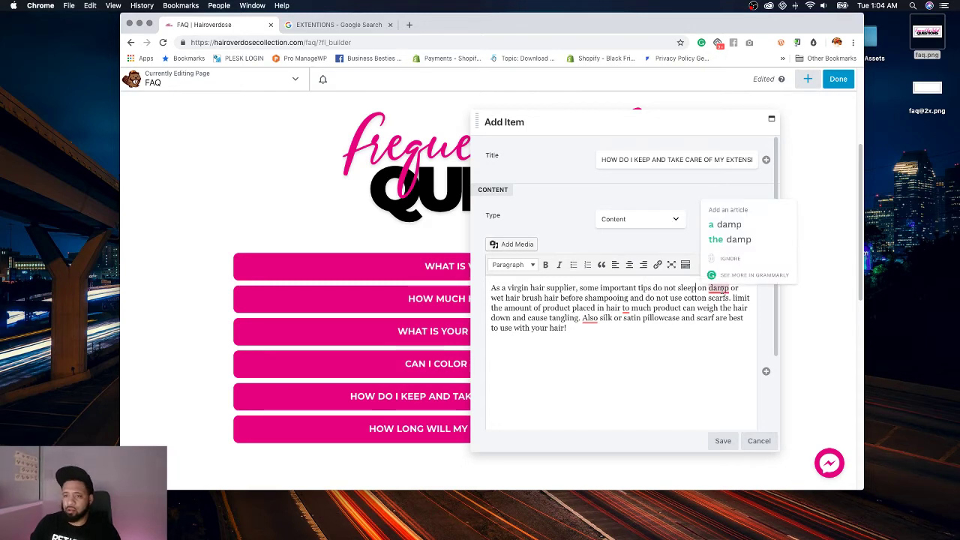
{"action": "left_click", "coordinate": [731, 239]}
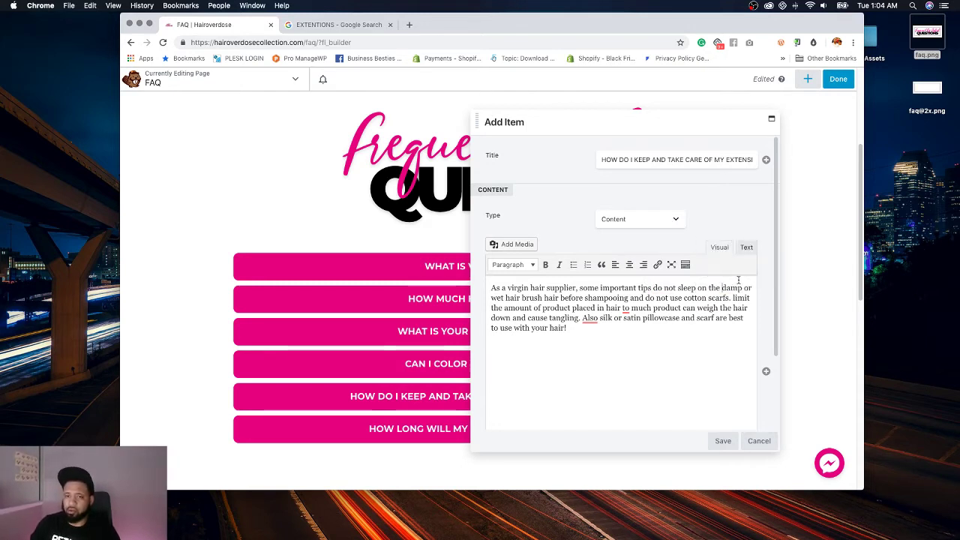
{"action": "double_click", "coordinate": [713, 288]}
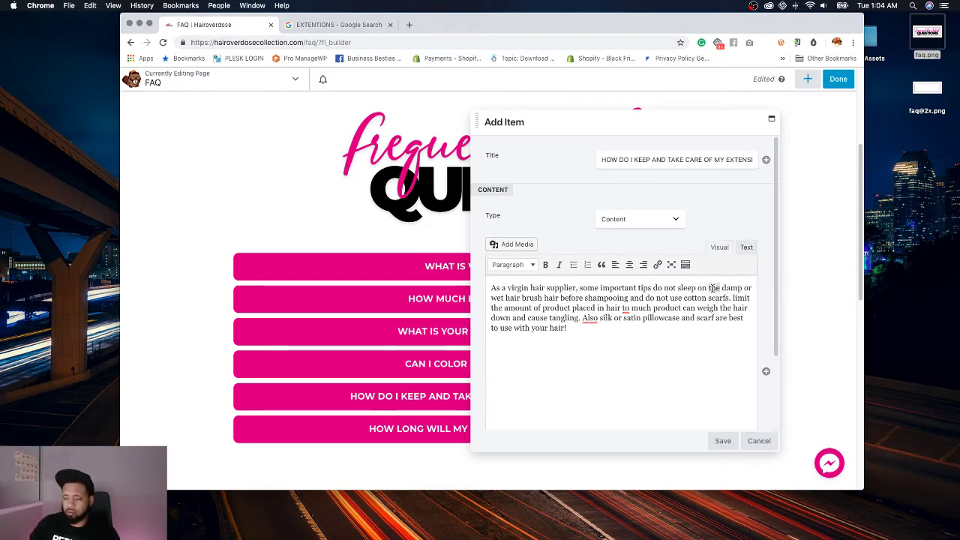
{"action": "key", "text": "BackSpace"}
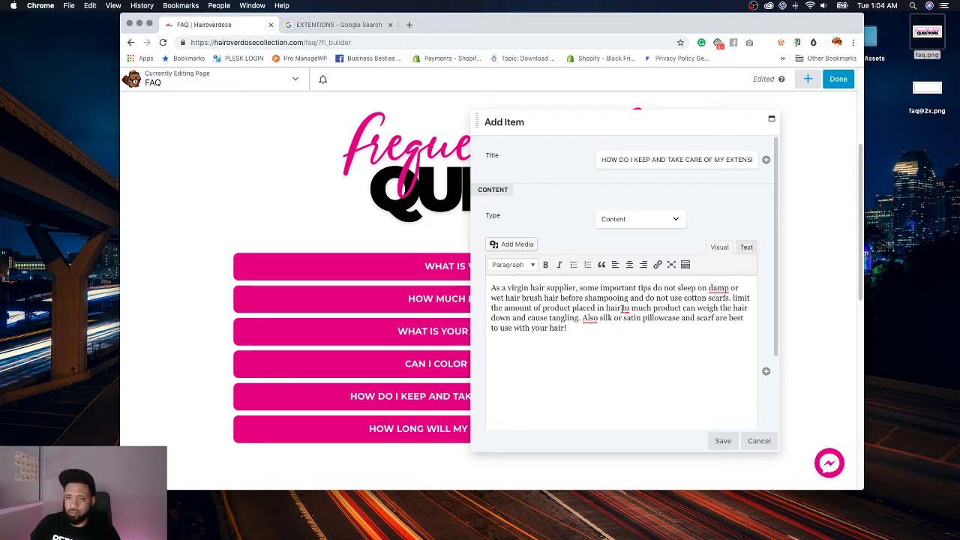
Step: Correct "to much" to "too much", add a comma after "Also" in the answer, and save the item
{"action": "mouse_move", "coordinate": [620, 313]}
{"action": "left_click", "coordinate": [637, 254]}
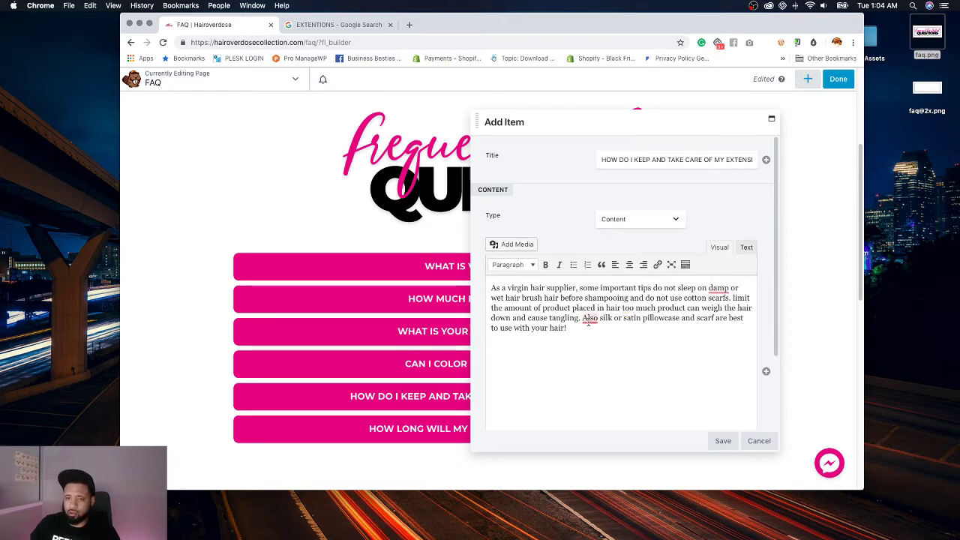
{"action": "mouse_move", "coordinate": [590, 318]}
{"action": "left_click", "coordinate": [603, 267]}
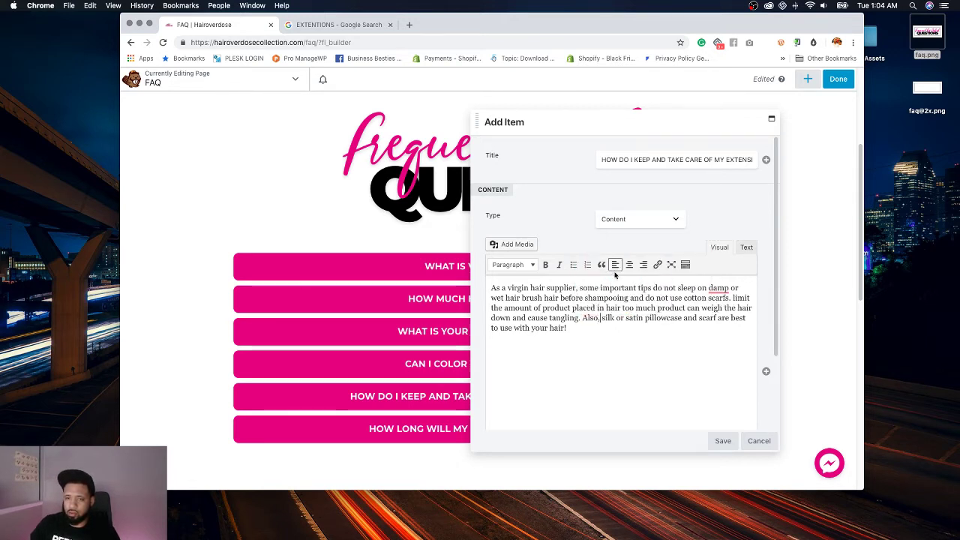
{"action": "left_click", "coordinate": [718, 440]}
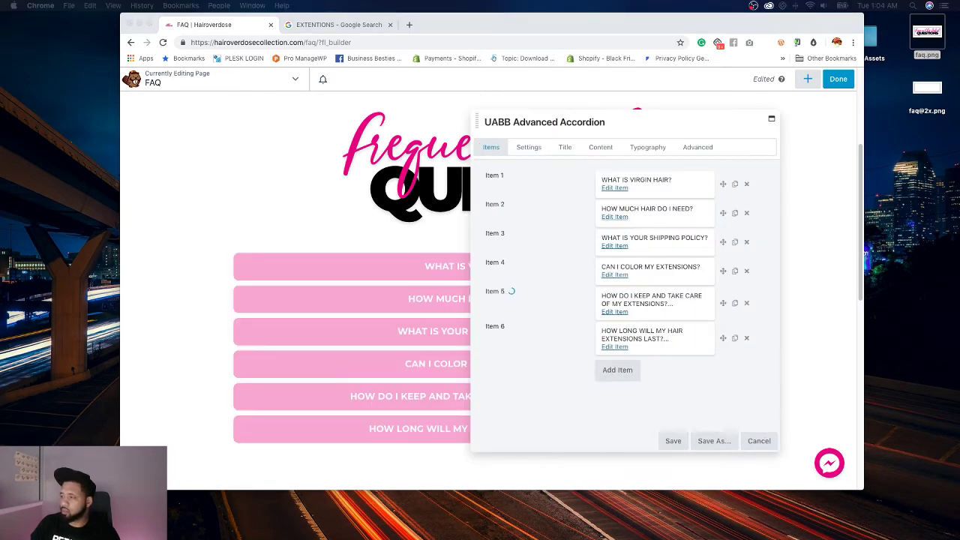
Step: Fill the HOW LONG WILL MY HAIR EXTENSIONS LAST? item with the answer beginning "With proper care & maintenance", then save the item and the accordion
{"action": "left_click", "coordinate": [616, 348]}
{"action": "left_click", "coordinate": [636, 324]}
{"action": "type", "text": "With proper care & maintenance, HairOverDose hair will last upwards of 3 months to 1 year."}
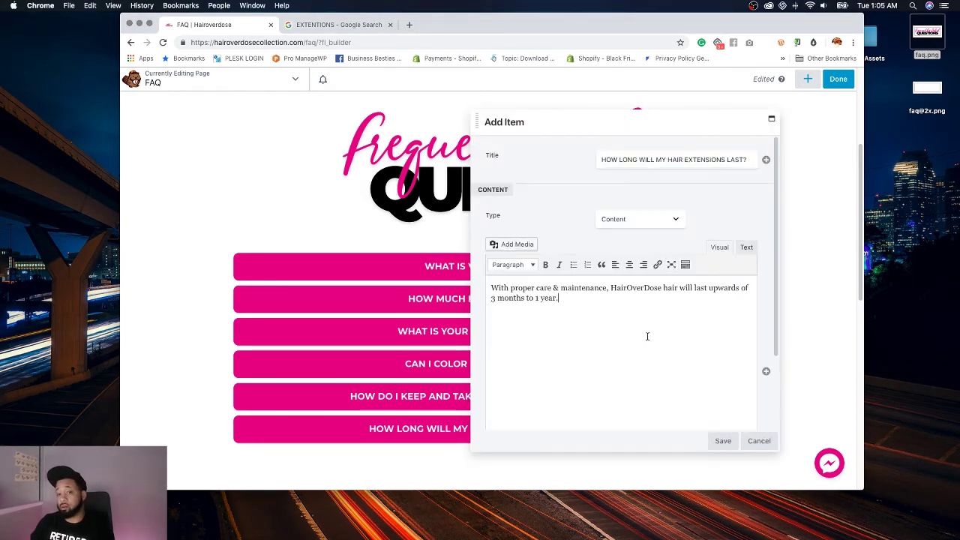
{"action": "left_click", "coordinate": [722, 440]}
{"action": "left_click", "coordinate": [673, 440]}
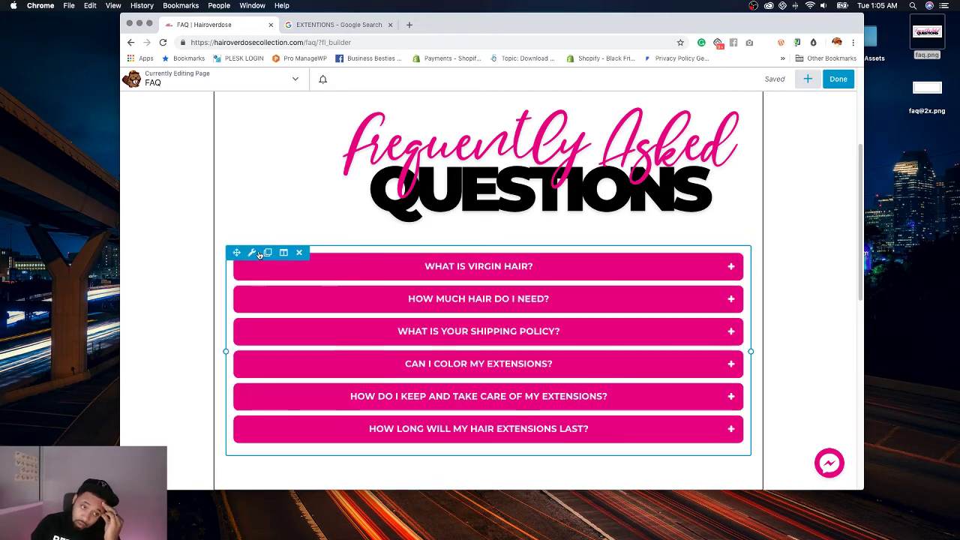
Step: Set the accordion's top margin to 0 px and save the module
{"action": "left_click", "coordinate": [258, 253]}
{"action": "left_click", "coordinate": [697, 147]}
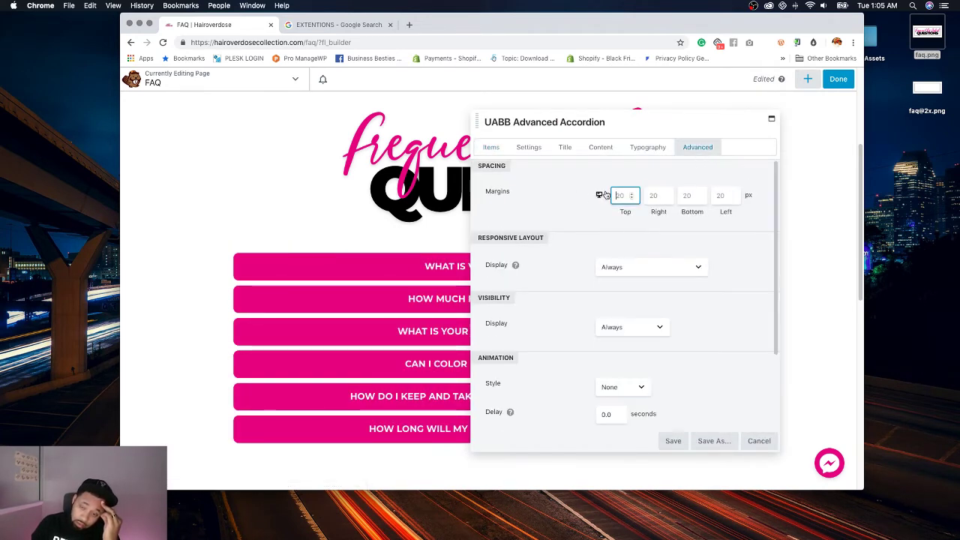
{"action": "type", "text": "0"}
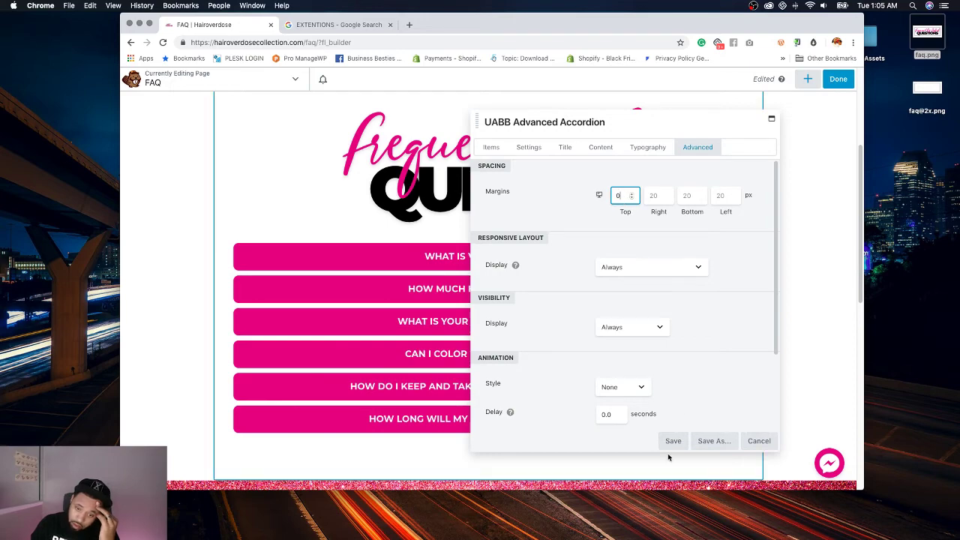
{"action": "left_click", "coordinate": [717, 428]}
{"action": "left_click", "coordinate": [673, 441]}
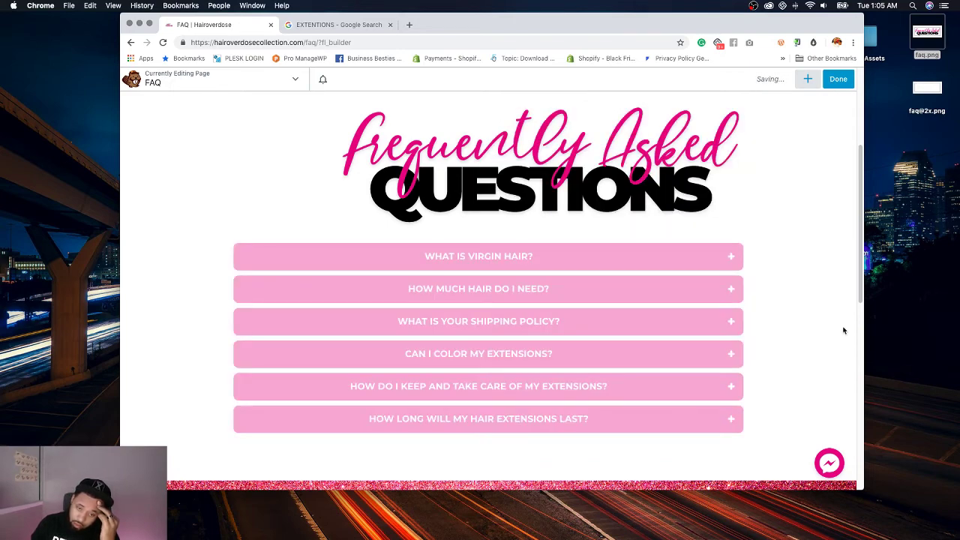
Step: Look over the FAQ page layout and publish the page
{"action": "scroll", "coordinate": [843, 331], "scroll_direction": "down", "scroll_amount": 5}
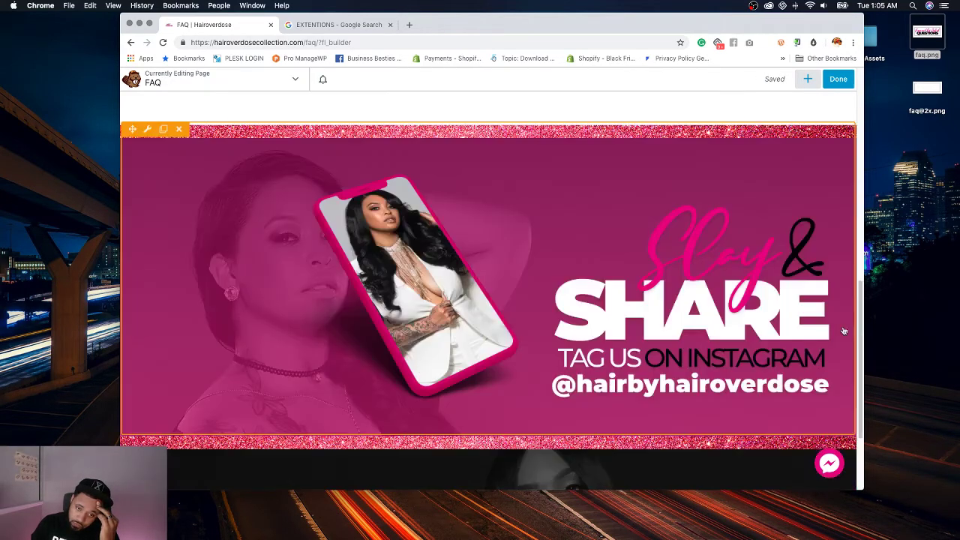
{"action": "scroll", "coordinate": [843, 331], "scroll_direction": "up", "scroll_amount": 8}
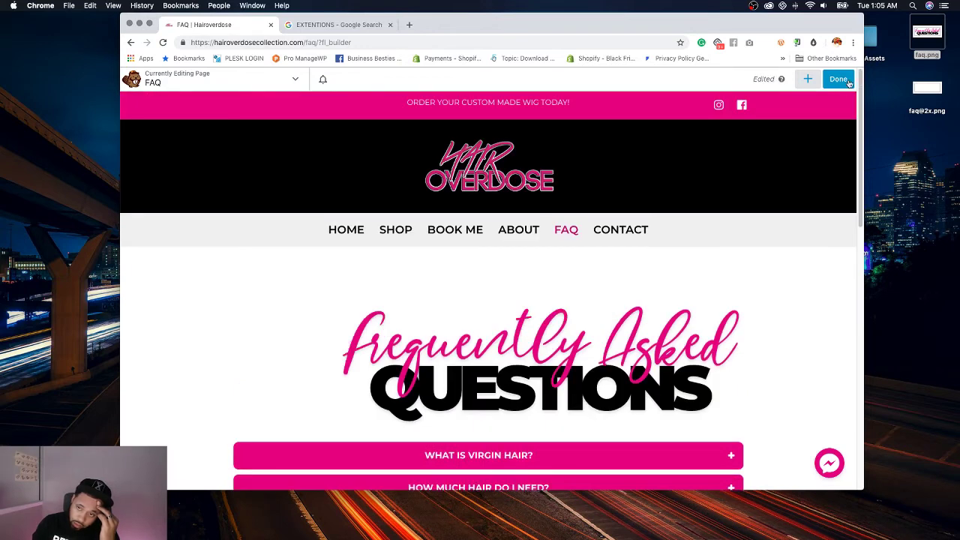
{"action": "left_click", "coordinate": [836, 79]}
{"action": "left_click", "coordinate": [791, 78]}
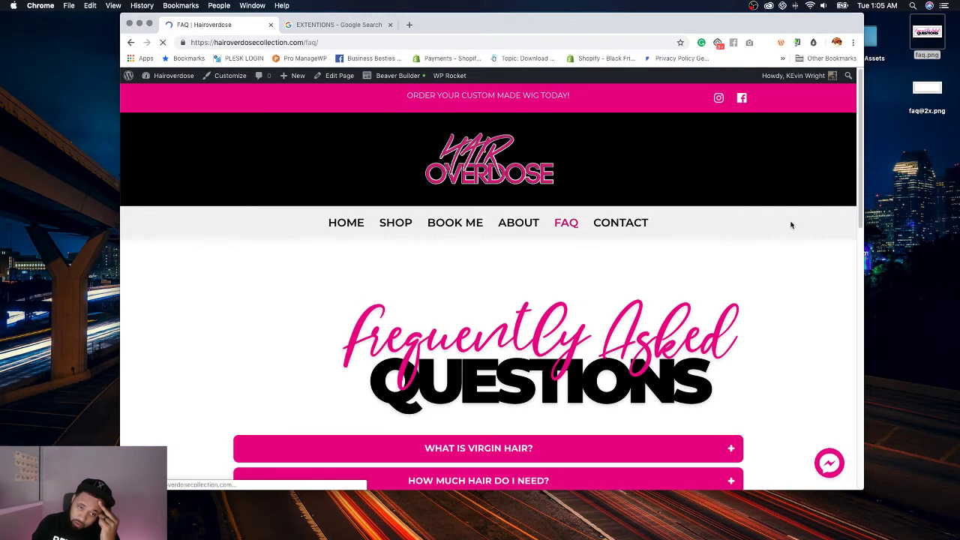
Step: Test the published FAQ accordion by expanding and collapsing several of its questions
{"action": "scroll", "coordinate": [790, 225], "scroll_direction": "down", "scroll_amount": 5}
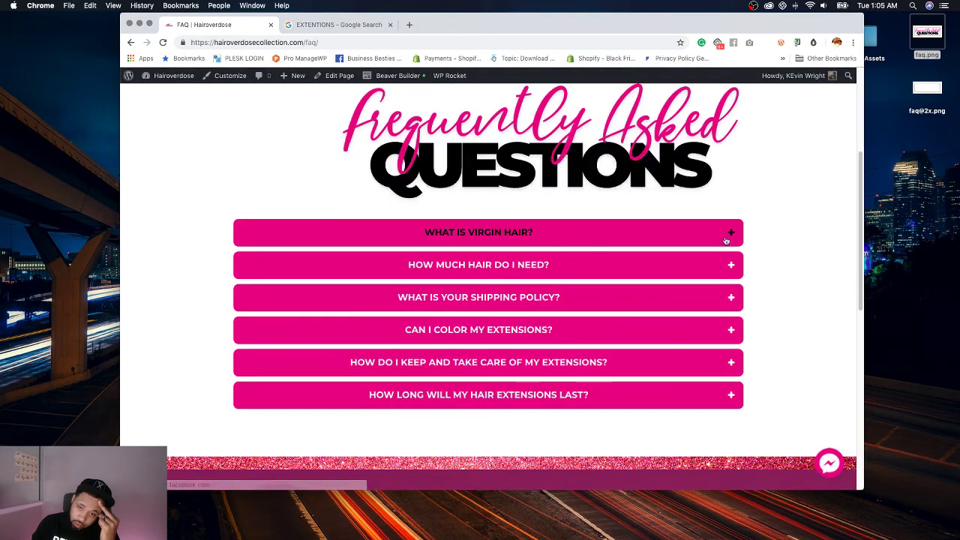
{"action": "left_click", "coordinate": [721, 236]}
{"action": "left_click", "coordinate": [716, 396]}
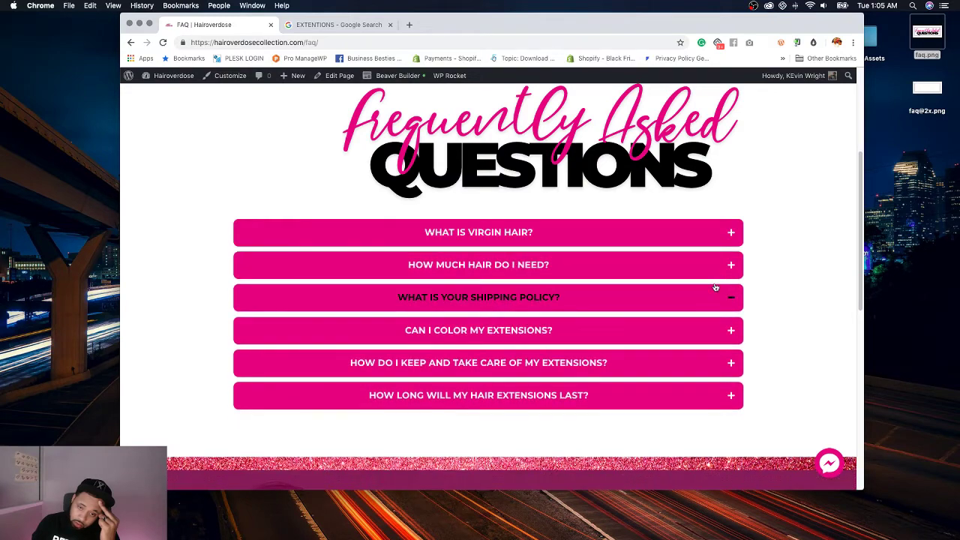
{"action": "left_click", "coordinate": [716, 266]}
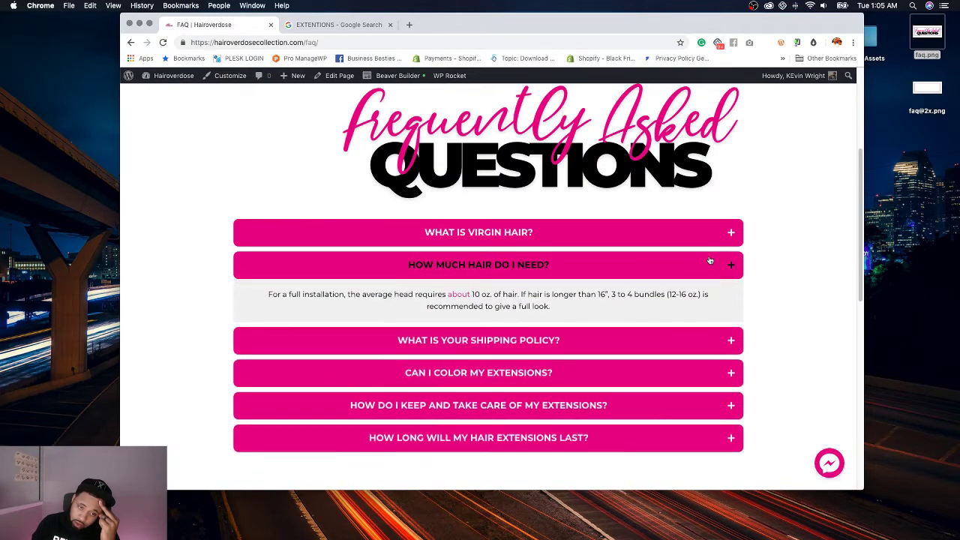
{"action": "left_click", "coordinate": [712, 266]}
{"action": "left_click", "coordinate": [693, 328]}
{"action": "left_click", "coordinate": [693, 328]}
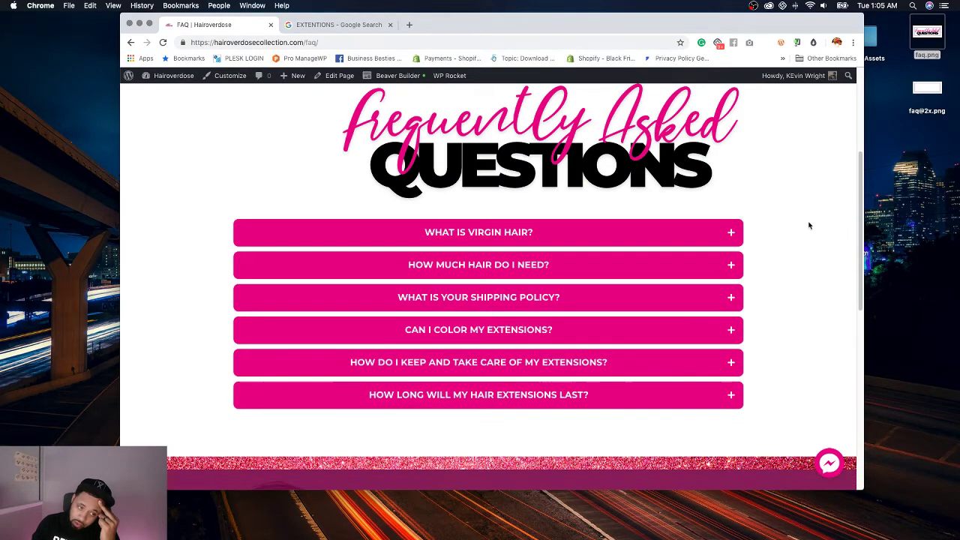
Step: Open the Maintenance Tips page listed under FAQ in the site navigation
{"action": "scroll", "coordinate": [787, 216], "scroll_direction": "down", "scroll_amount": 5}
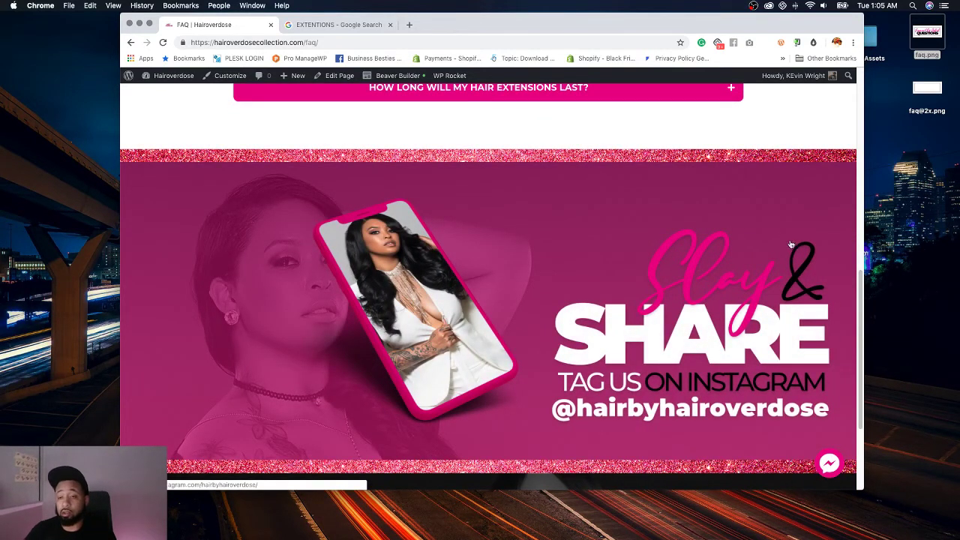
{"action": "scroll", "coordinate": [789, 245], "scroll_direction": "up", "scroll_amount": 10}
{"action": "mouse_move", "coordinate": [567, 182]}
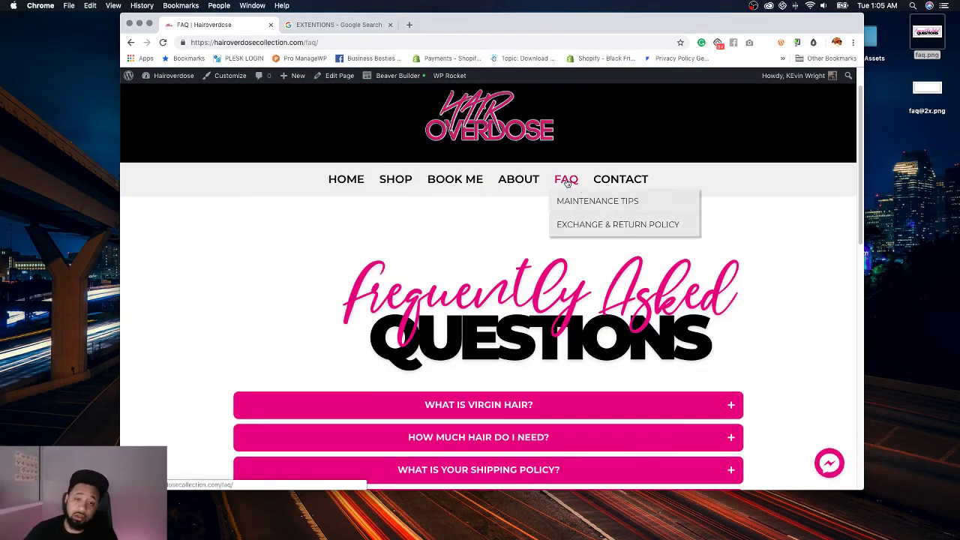
{"action": "left_click", "coordinate": [591, 207]}
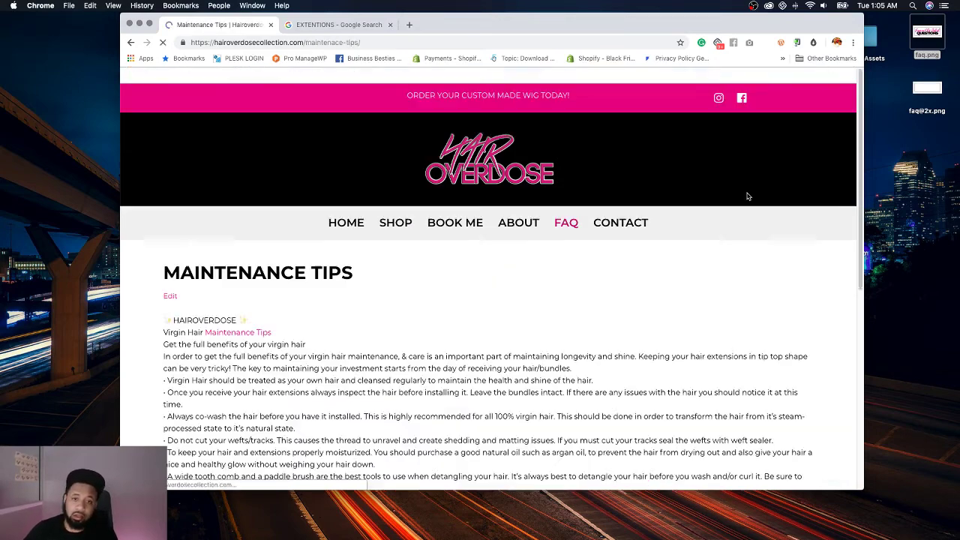
Step: Look over the existing text and layout of the published Maintenance Tips page
{"action": "scroll", "coordinate": [746, 197], "scroll_direction": "down", "scroll_amount": 4}
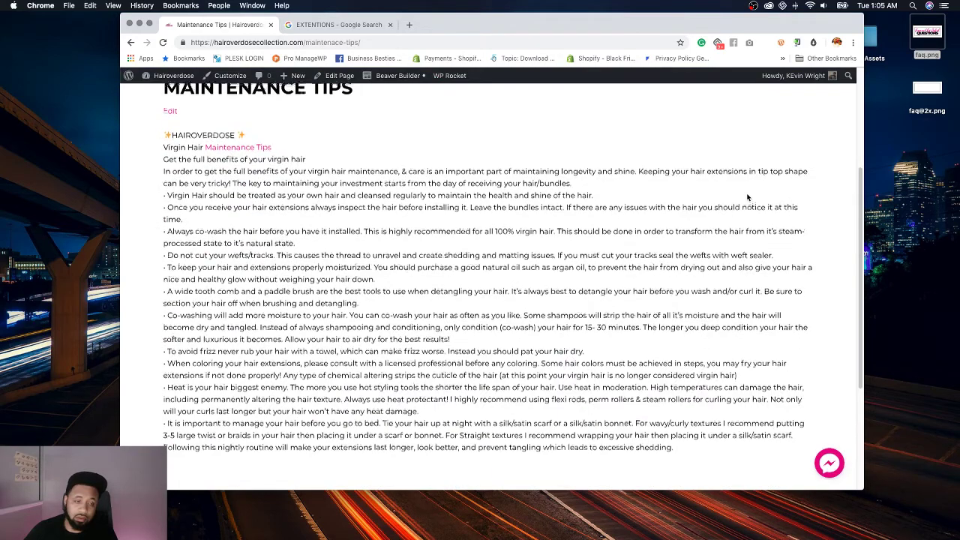
{"action": "scroll", "coordinate": [747, 196], "scroll_direction": "up", "scroll_amount": 2}
{"action": "scroll", "coordinate": [747, 197], "scroll_direction": "down", "scroll_amount": 8}
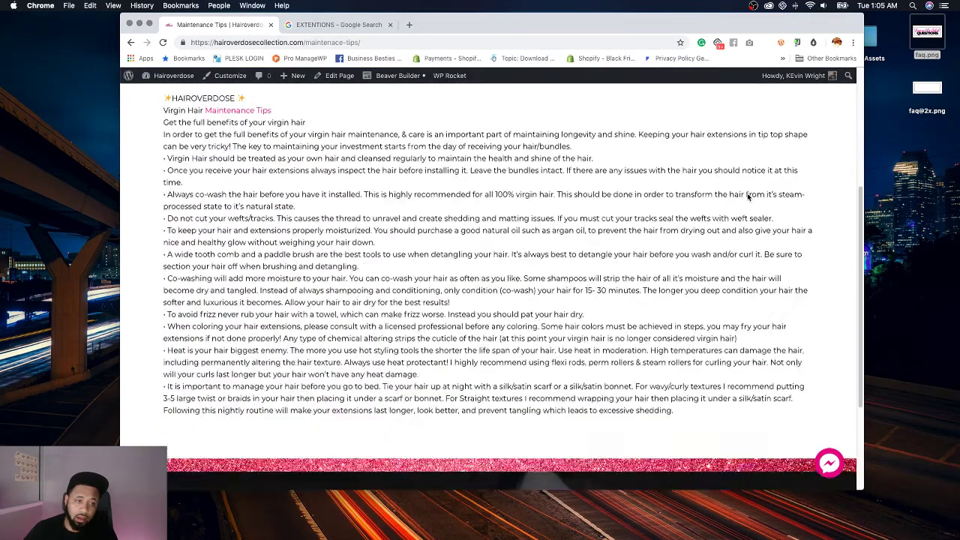
{"action": "scroll", "coordinate": [729, 203], "scroll_direction": "up", "scroll_amount": 8}
{"action": "mouse_move", "coordinate": [454, 126]}
{"action": "scroll", "coordinate": [420, 142], "scroll_direction": "up", "scroll_amount": 3}
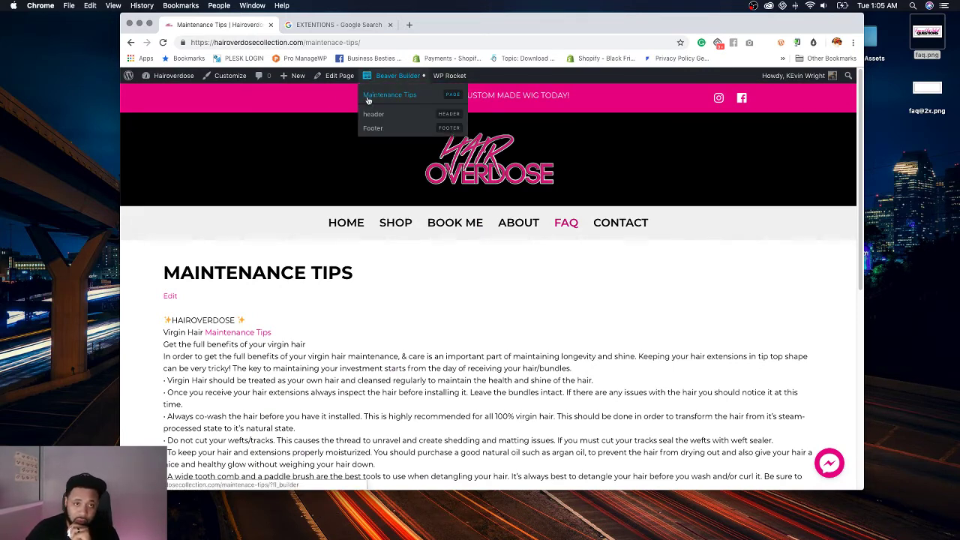
{"action": "mouse_move", "coordinate": [395, 81]}
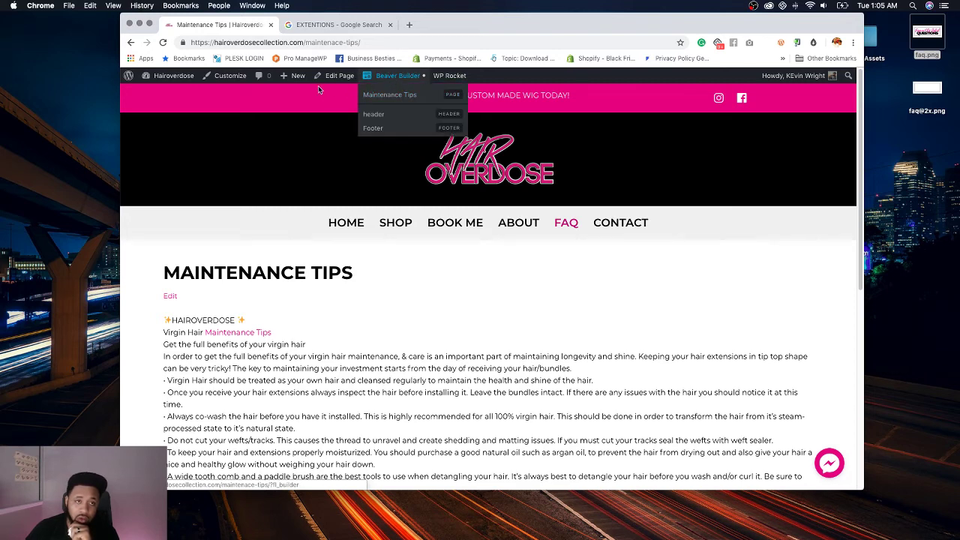
Step: Open the Maintenance Tips page for editing in WordPress and cut all the text from its content editor
{"action": "left_click", "coordinate": [337, 75]}
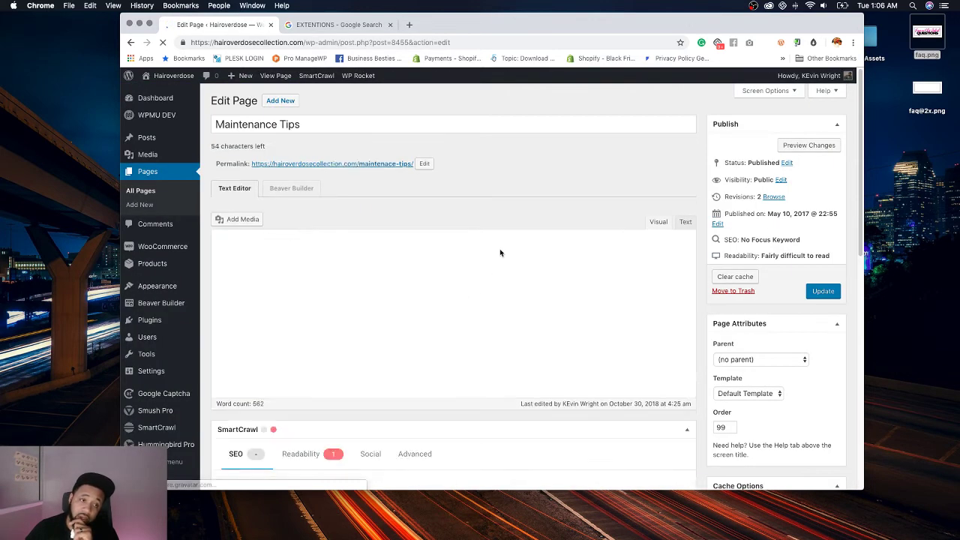
{"action": "scroll", "coordinate": [491, 309], "scroll_direction": "down", "scroll_amount": 1}
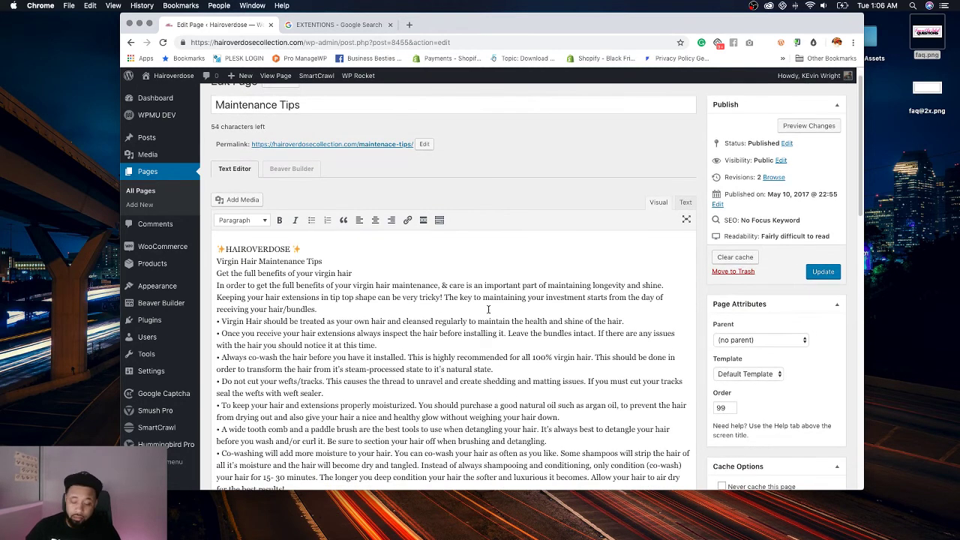
{"action": "left_click", "coordinate": [491, 309]}
{"action": "key", "text": "ctrl+a"}
{"action": "key", "text": "BackSpace"}
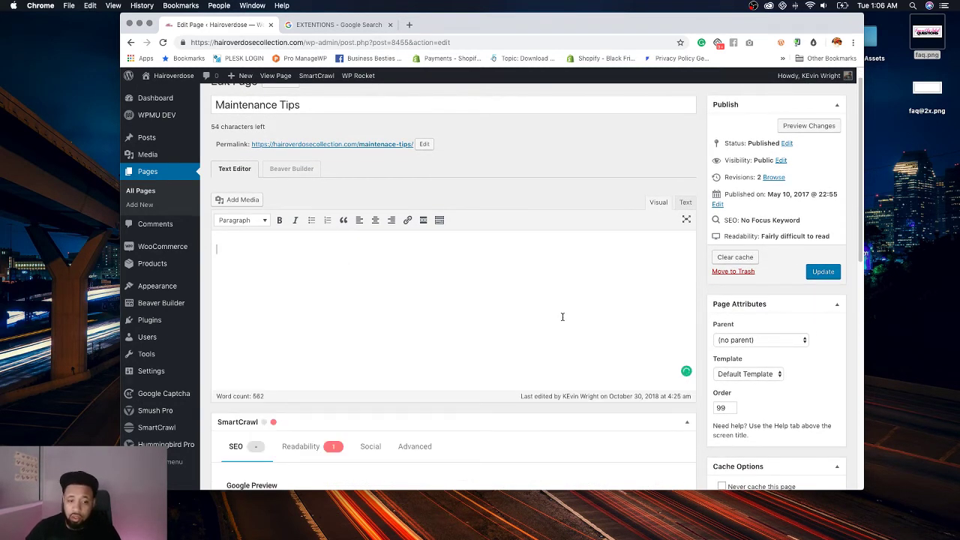
Step: Set the opengraph.jpg close-up portrait from the media library as the page's featured image
{"action": "scroll", "coordinate": [563, 317], "scroll_direction": "down", "scroll_amount": 5}
{"action": "left_click", "coordinate": [699, 518]}
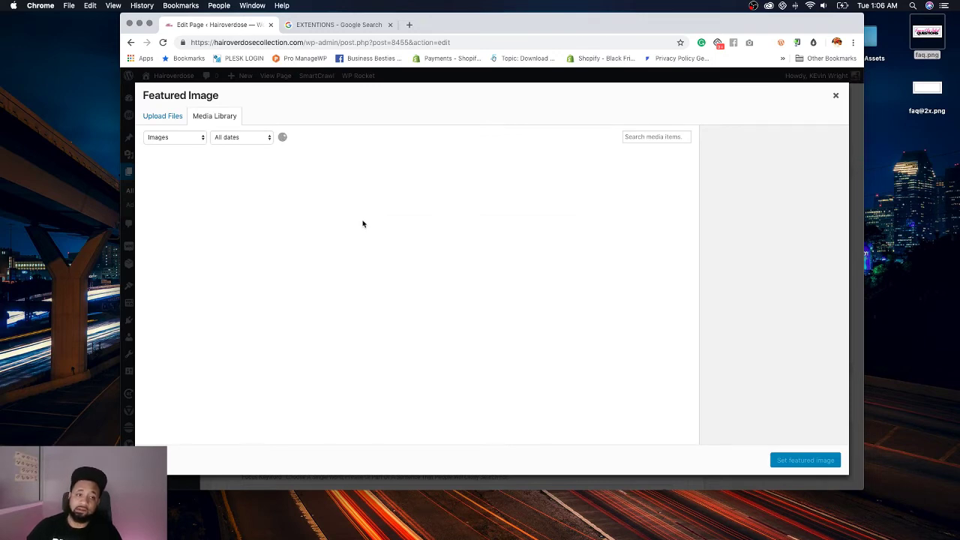
{"action": "scroll", "coordinate": [577, 344], "scroll_direction": "down", "scroll_amount": 1}
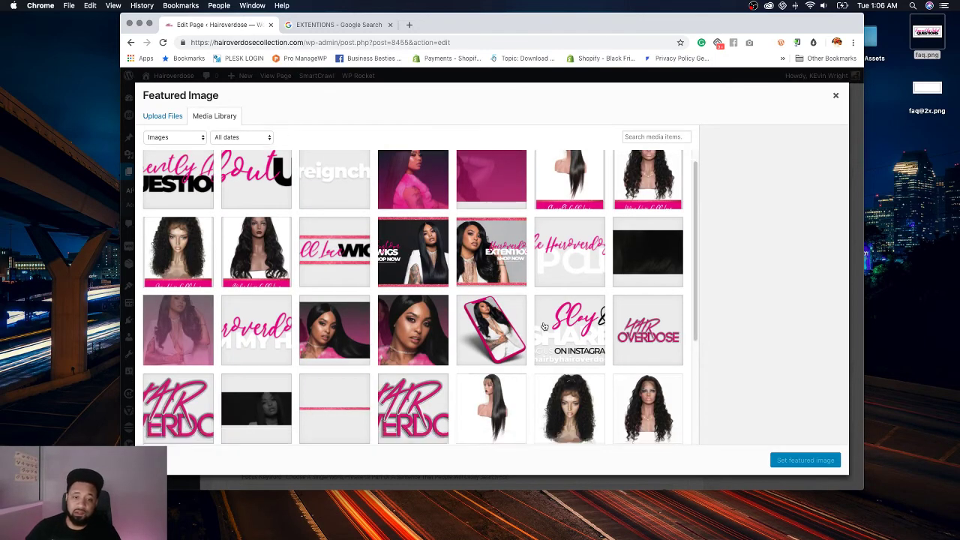
{"action": "left_click", "coordinate": [420, 333]}
{"action": "left_click", "coordinate": [829, 460]}
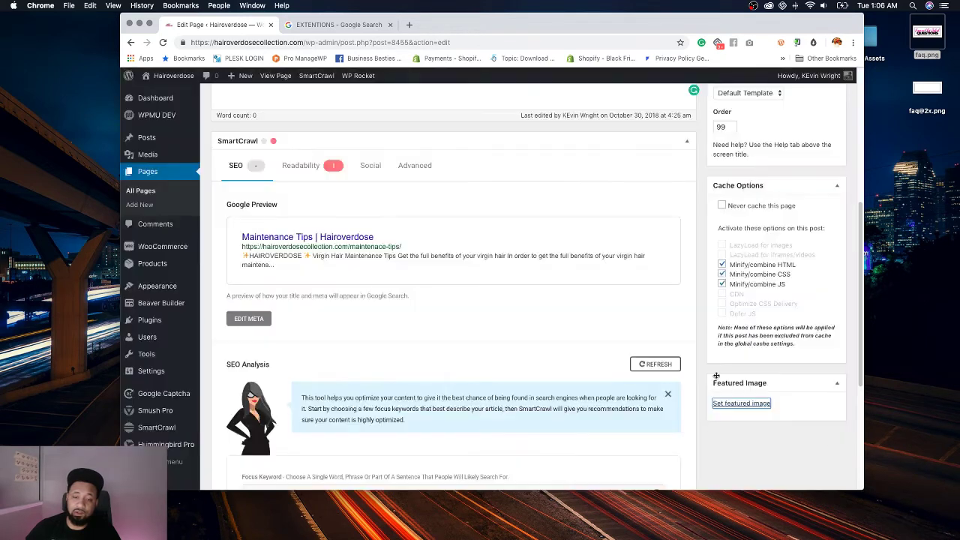
Step: Add the opengraph.jpg portrait as the featured image for both OpenGraph and Twitter in SmartCrawl's social settings
{"action": "left_click", "coordinate": [370, 166]}
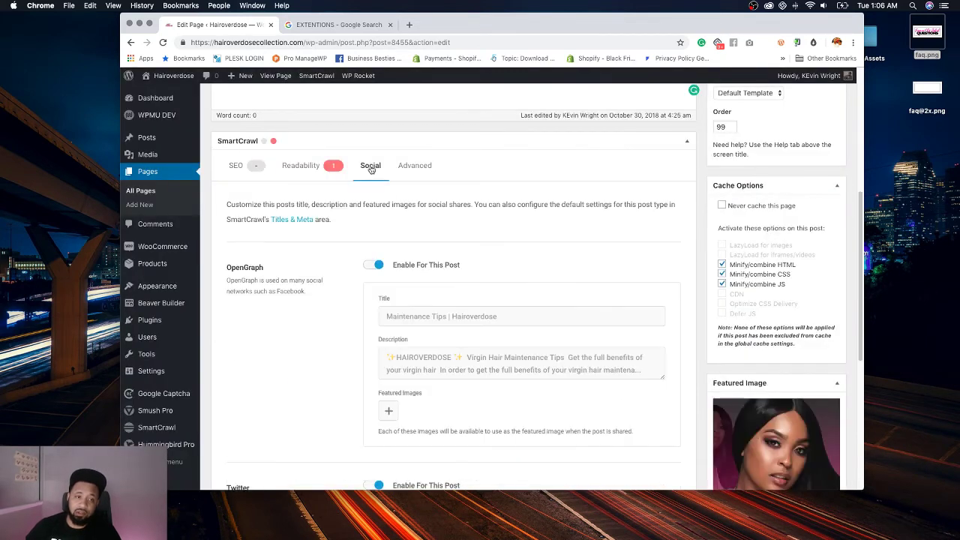
{"action": "left_click", "coordinate": [391, 411]}
{"action": "left_click", "coordinate": [435, 360]}
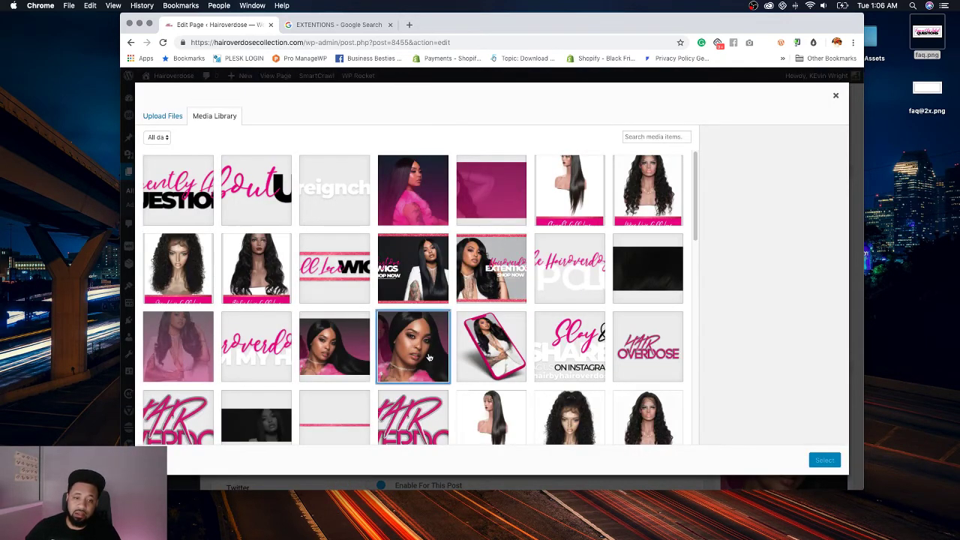
{"action": "left_click", "coordinate": [821, 460]}
{"action": "scroll", "coordinate": [442, 420], "scroll_direction": "down", "scroll_amount": 5}
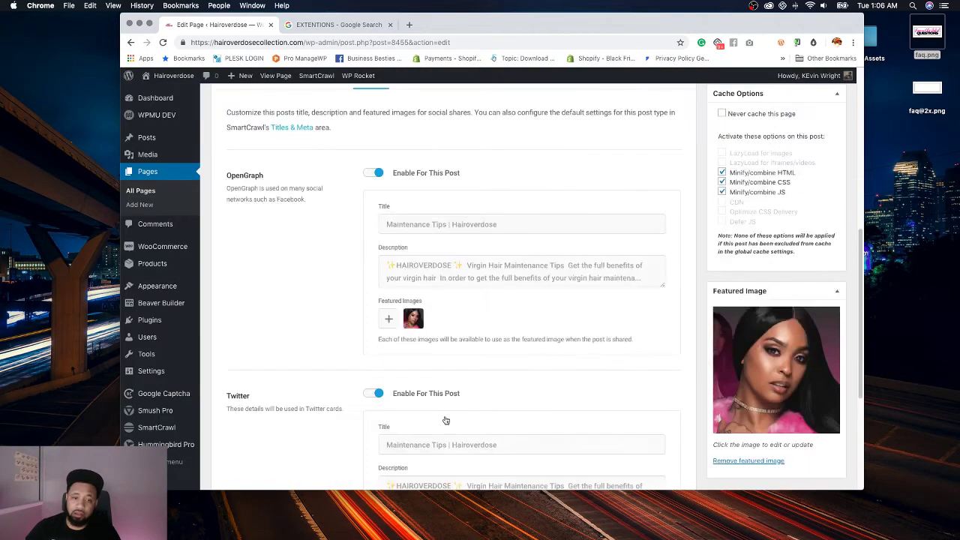
{"action": "left_click", "coordinate": [396, 444]}
{"action": "left_click", "coordinate": [428, 342]}
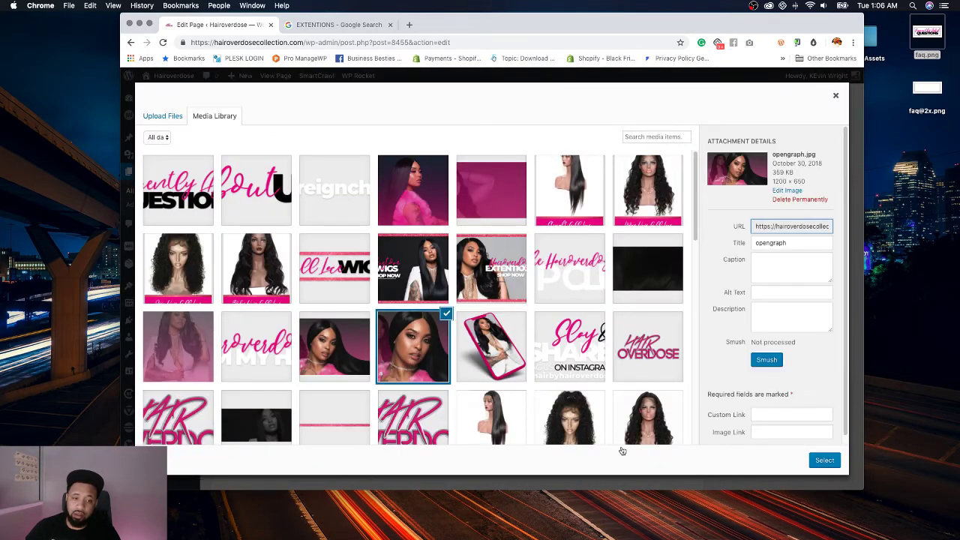
{"action": "left_click", "coordinate": [821, 461]}
Step: Update the emptied Maintenance Tips page and launch it in Beaver Builder
{"action": "scroll", "coordinate": [454, 285], "scroll_direction": "up", "scroll_amount": 10}
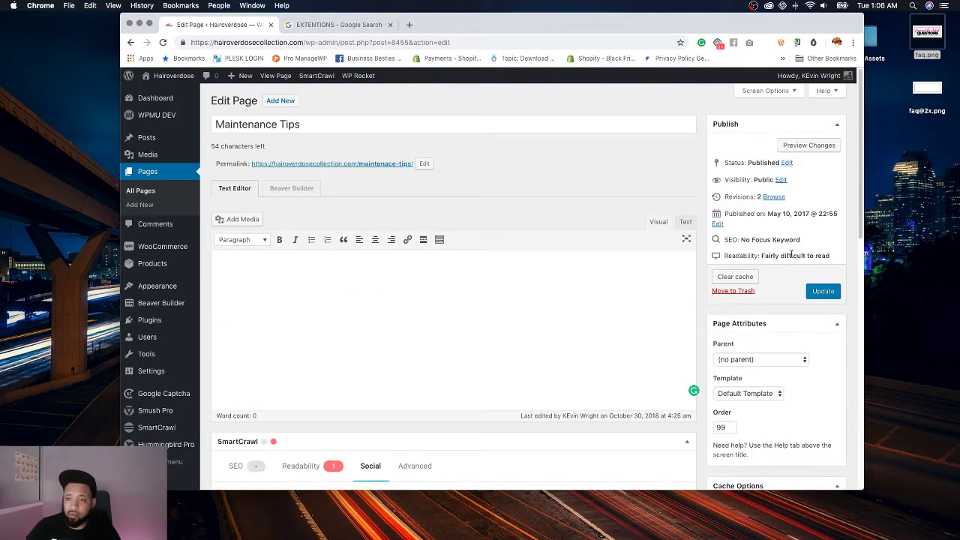
{"action": "left_click", "coordinate": [822, 291]}
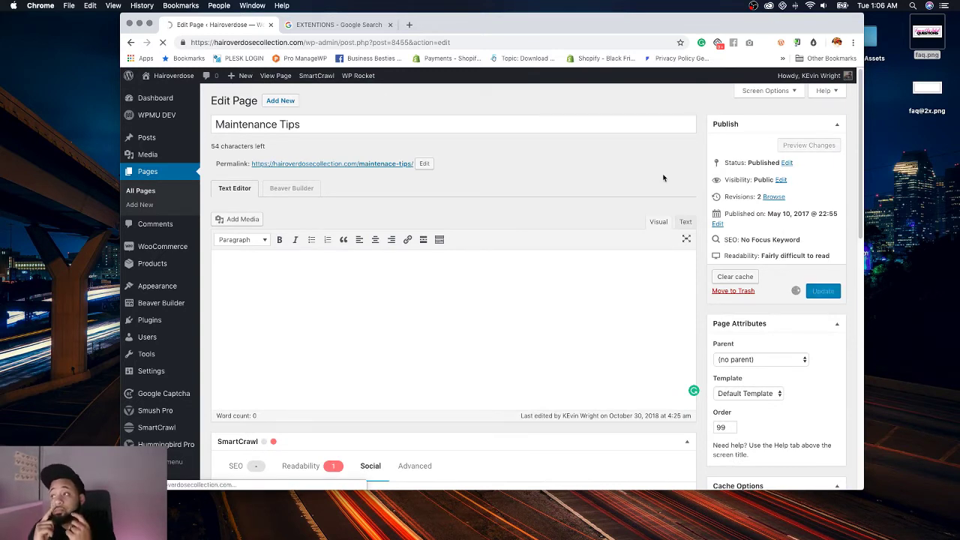
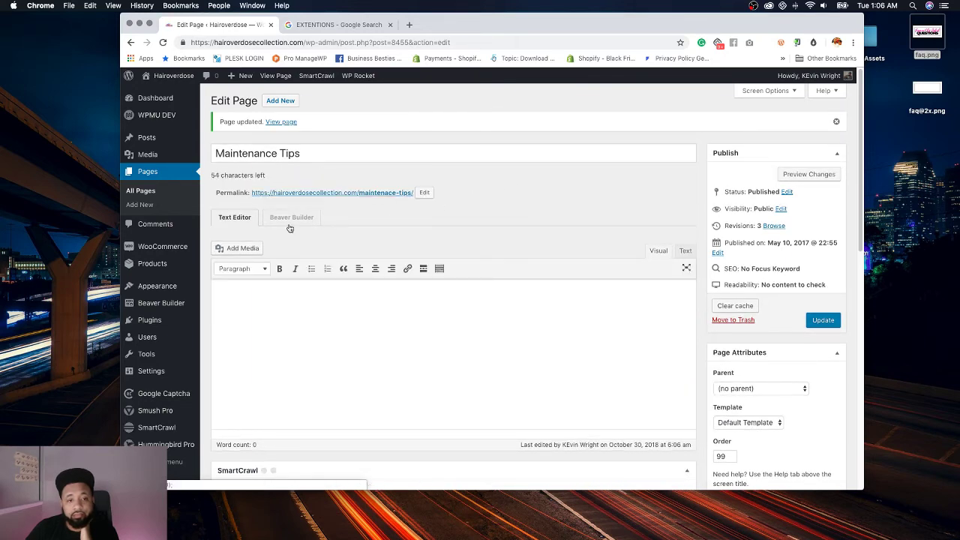
{"action": "left_click", "coordinate": [290, 219]}
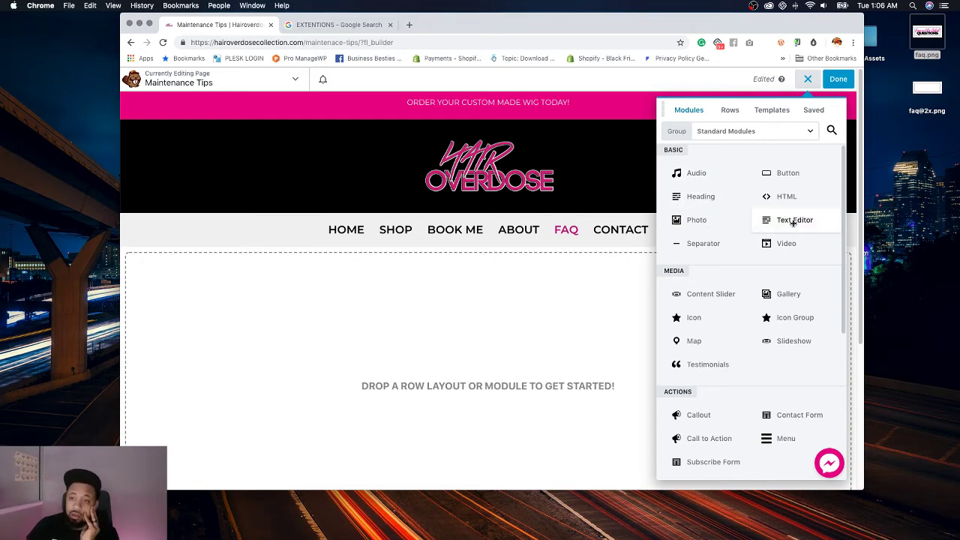
Step: Add a Text Editor module to the empty layout, paste the maintenance tips text and remove the trailing blank space
{"action": "left_click_drag", "start_coordinate": [792, 222], "coordinate": [530, 352]}
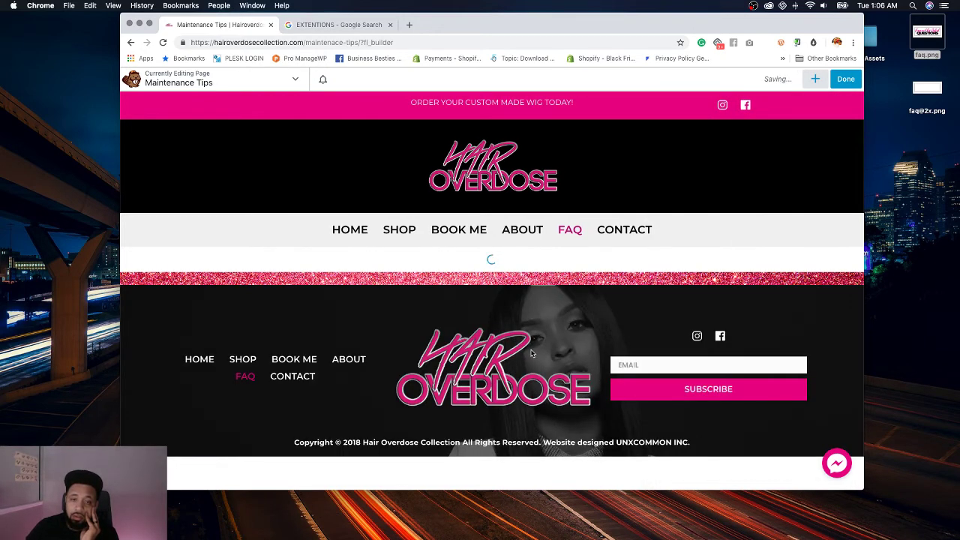
{"action": "key", "text": "super+v"}
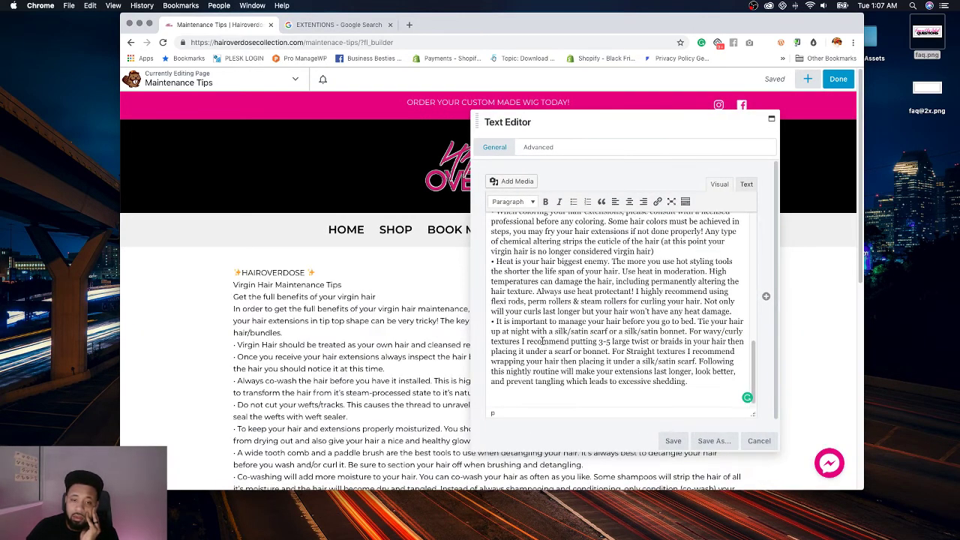
{"action": "key", "text": "BackSpace"}
{"action": "key", "text": "BackSpace"}
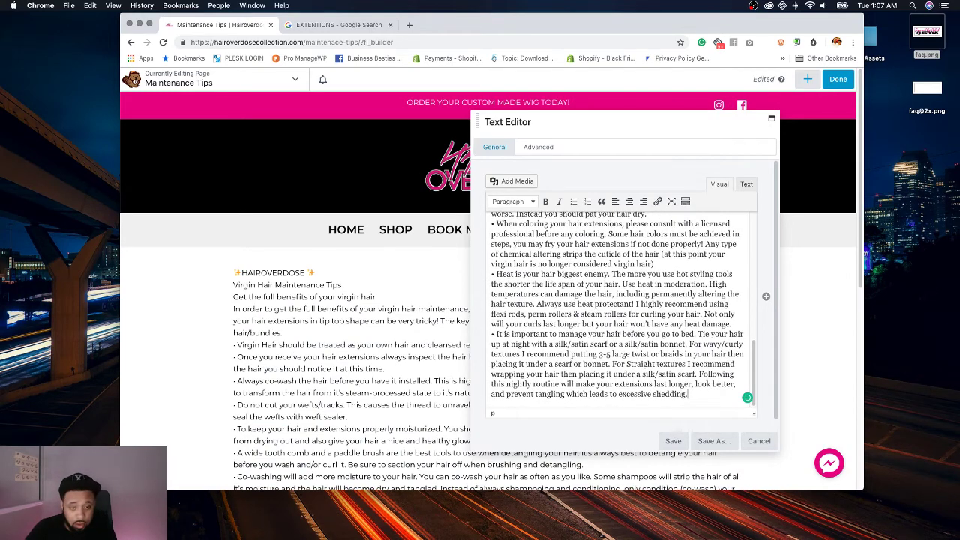
Step: Try to format the tips from "Virgin Hair should be treated" to the end as a bulleted list
{"action": "left_click_drag", "start_coordinate": [709, 395], "coordinate": [487, 307]}
{"action": "scroll", "coordinate": [564, 307], "scroll_direction": "up", "scroll_amount": 8}
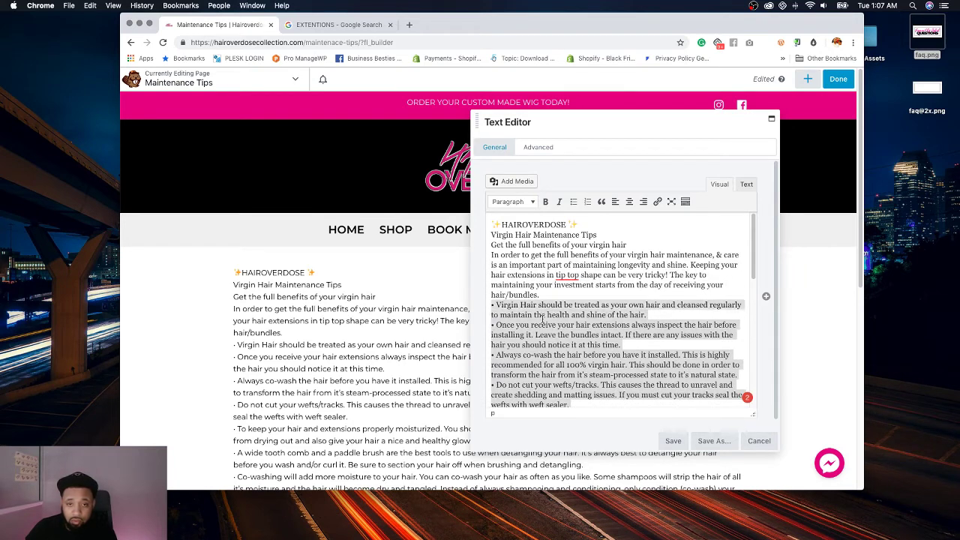
{"action": "left_click", "coordinate": [573, 202]}
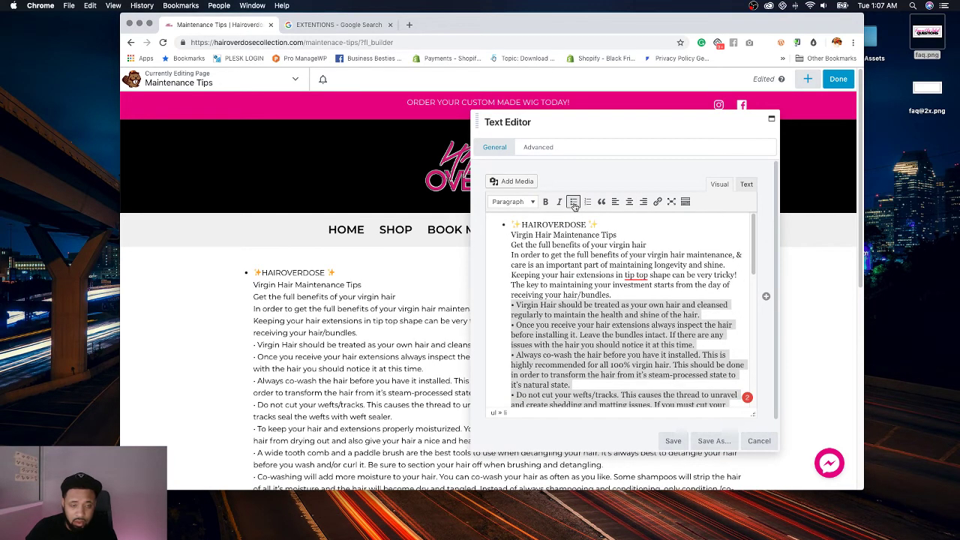
{"action": "left_click", "coordinate": [573, 201]}
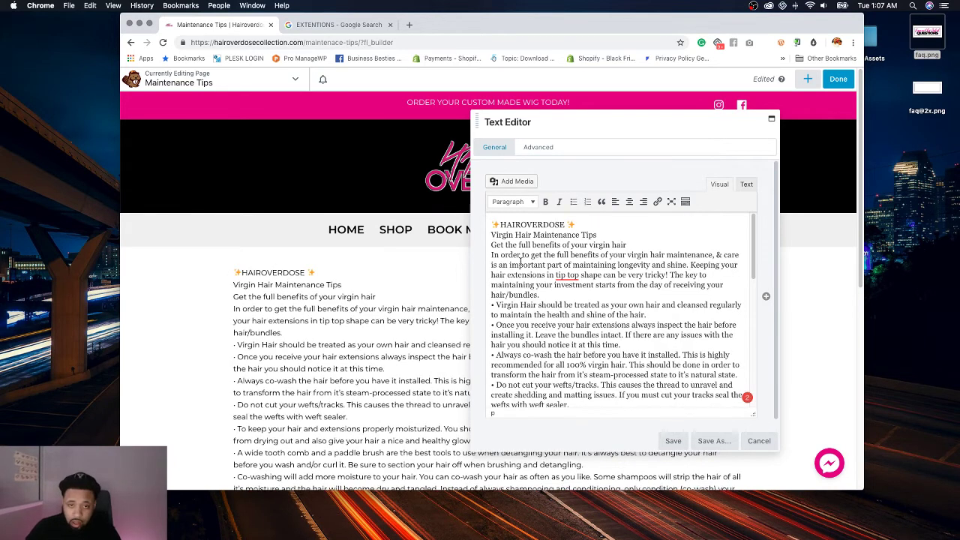
Step: Make the HAIROVERDOSE line bold, try Heading 2 on it and undo the heading change
{"action": "left_click_drag", "start_coordinate": [575, 220], "coordinate": [495, 224]}
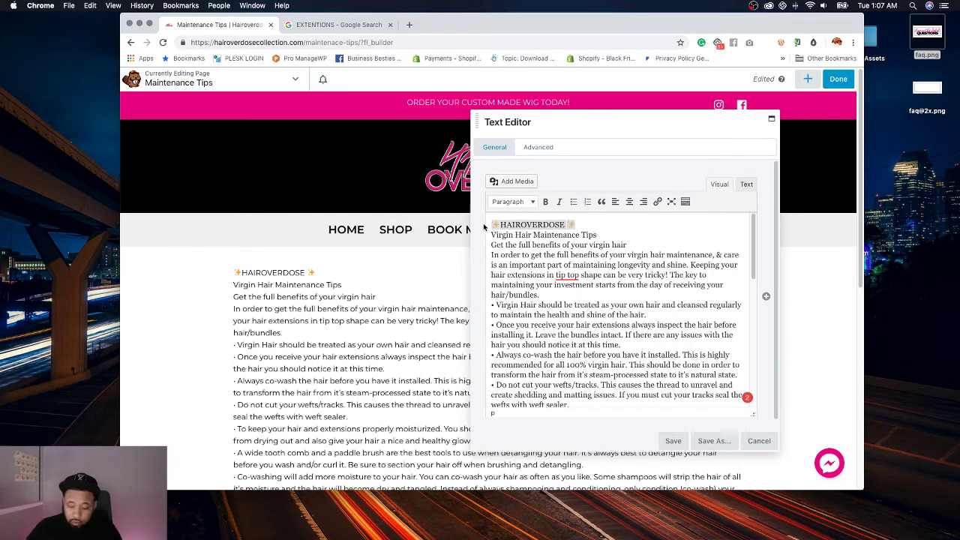
{"action": "key", "text": "super+b"}
{"action": "left_click", "coordinate": [525, 202]}
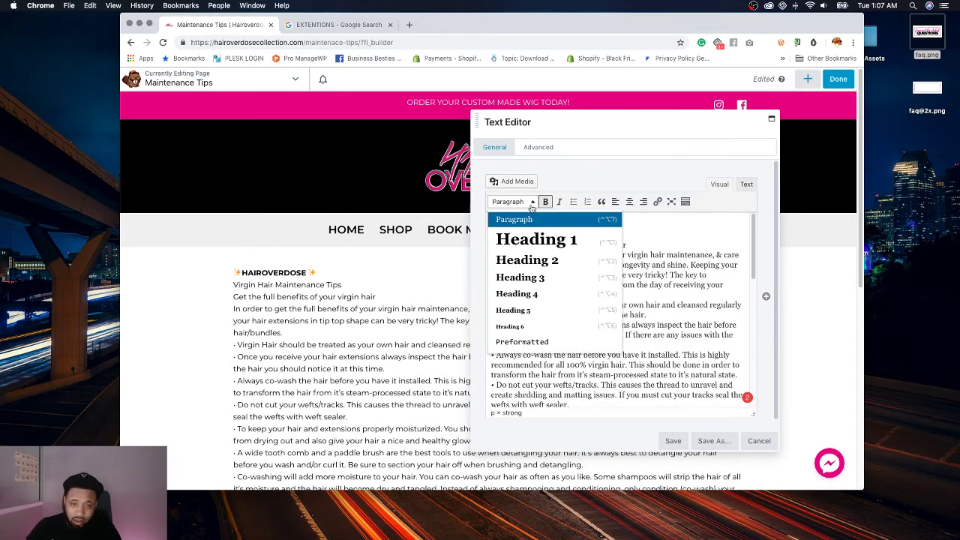
{"action": "left_click", "coordinate": [536, 261]}
{"action": "key", "text": "super+z"}
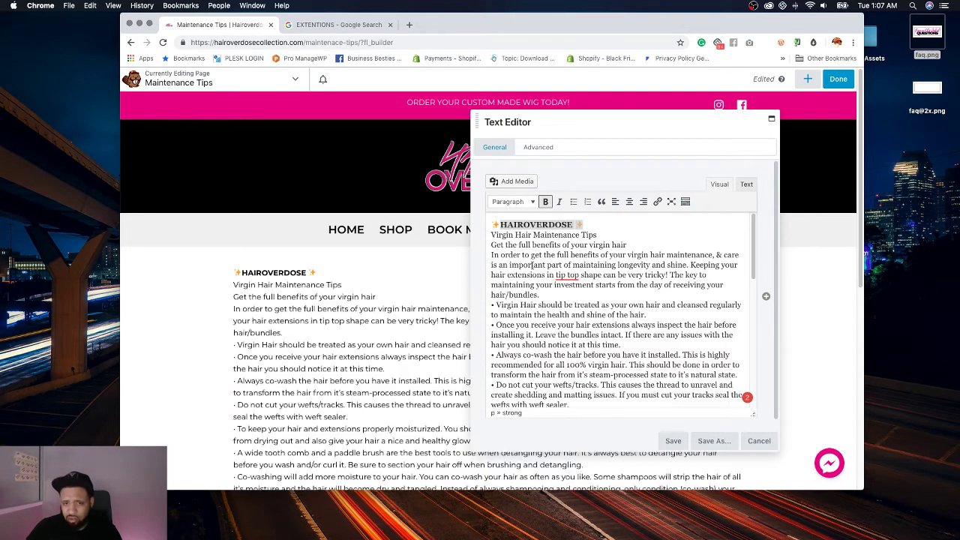
Step: Separate the HAIROVERDOSE line into its own paragraph and format it as Heading 3
{"action": "left_click", "coordinate": [490, 236]}
{"action": "key", "text": "BackSpace"}
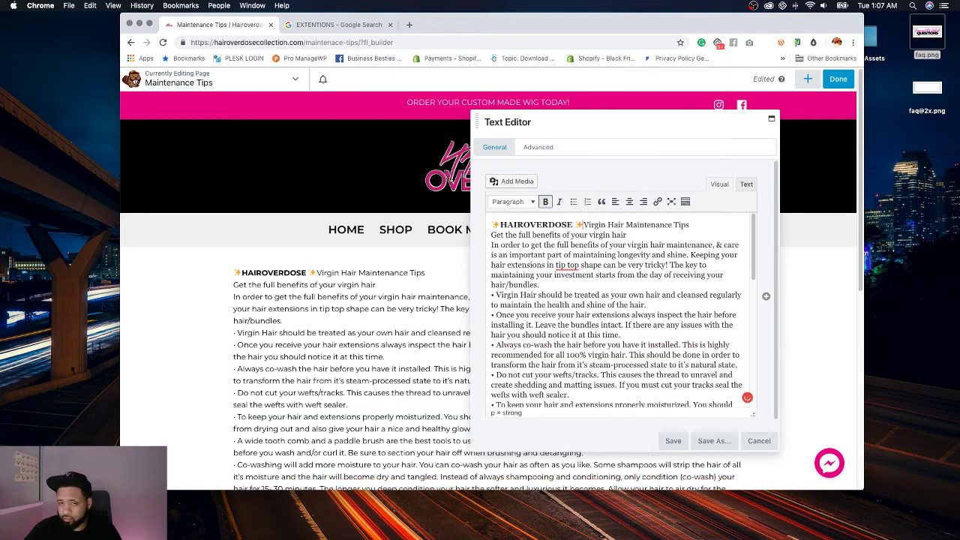
{"action": "key", "text": "Return"}
{"action": "left_click_drag", "start_coordinate": [590, 225], "coordinate": [491, 225]}
{"action": "left_click", "coordinate": [512, 201]}
{"action": "left_click", "coordinate": [518, 276]}
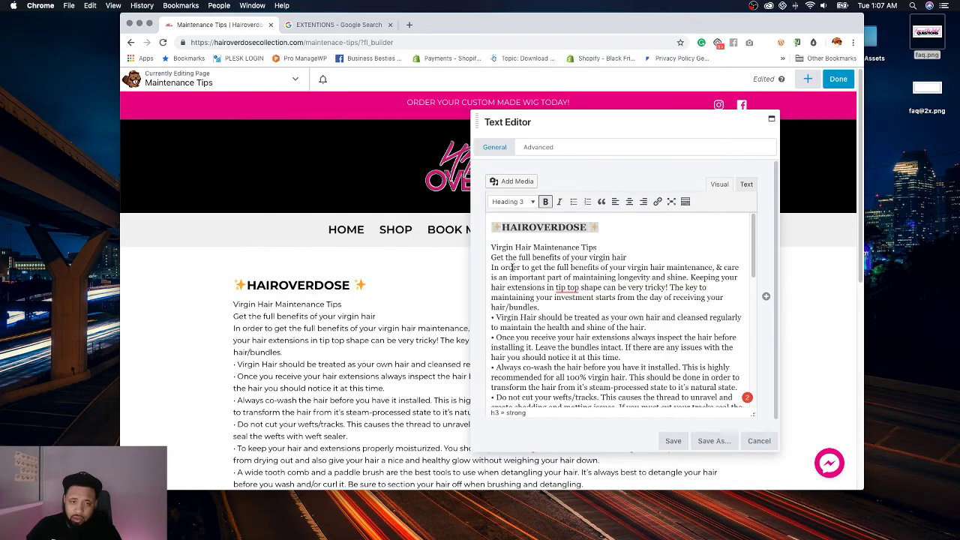
Step: Make the "Virgin Hair Maintenance Tips" line bold, try Heading 4 on it and undo the heading change
{"action": "left_click_drag", "start_coordinate": [597, 248], "coordinate": [488, 247]}
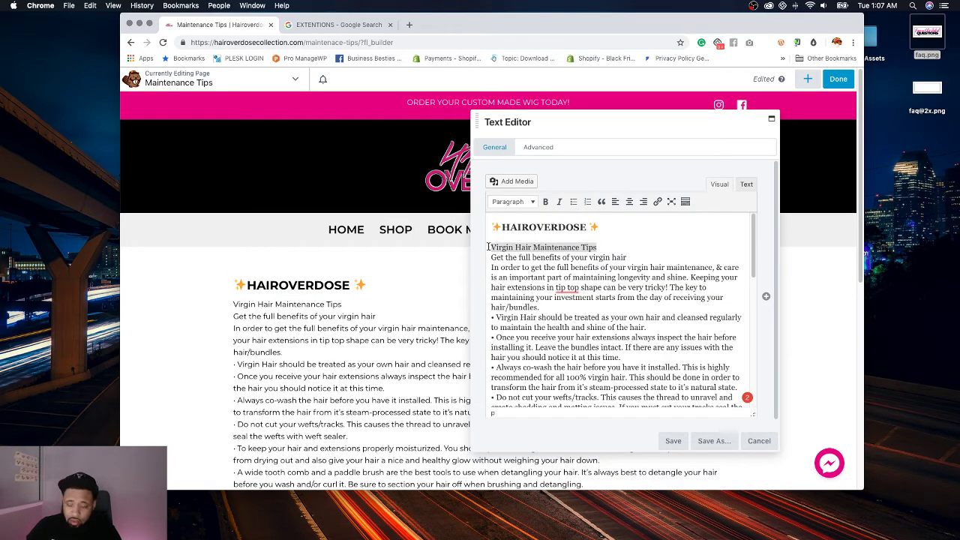
{"action": "key", "text": "super+b"}
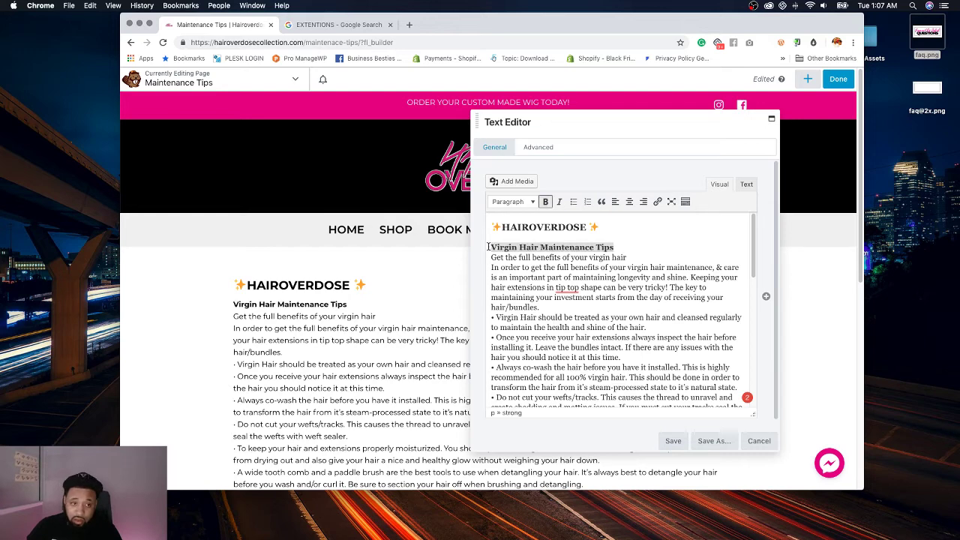
{"action": "left_click", "coordinate": [516, 202]}
{"action": "left_click", "coordinate": [523, 296]}
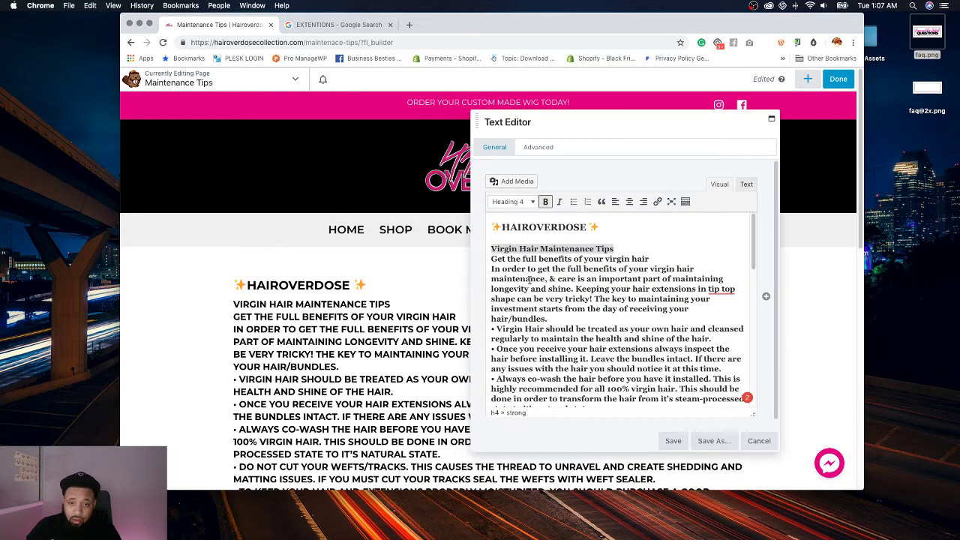
{"action": "left_click", "coordinate": [492, 266]}
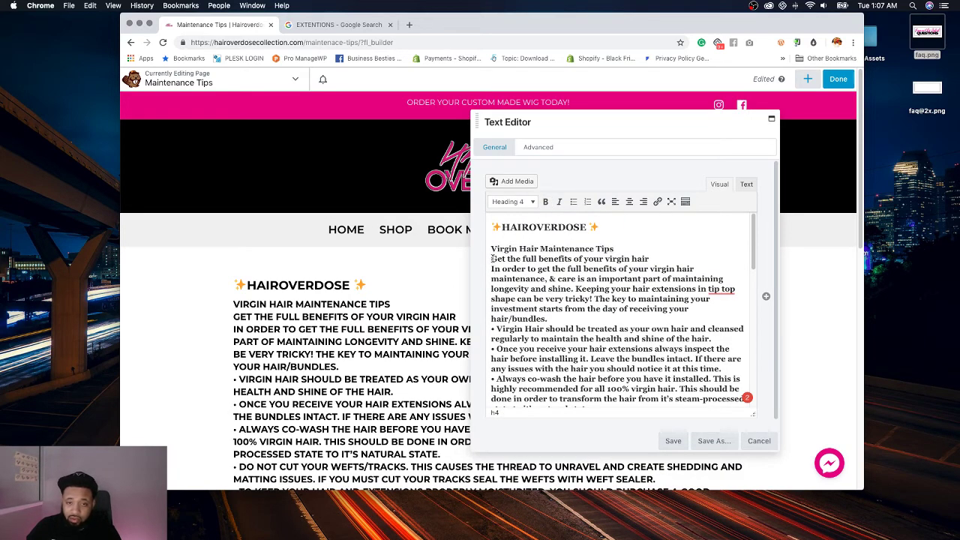
{"action": "key", "text": "super+z"}
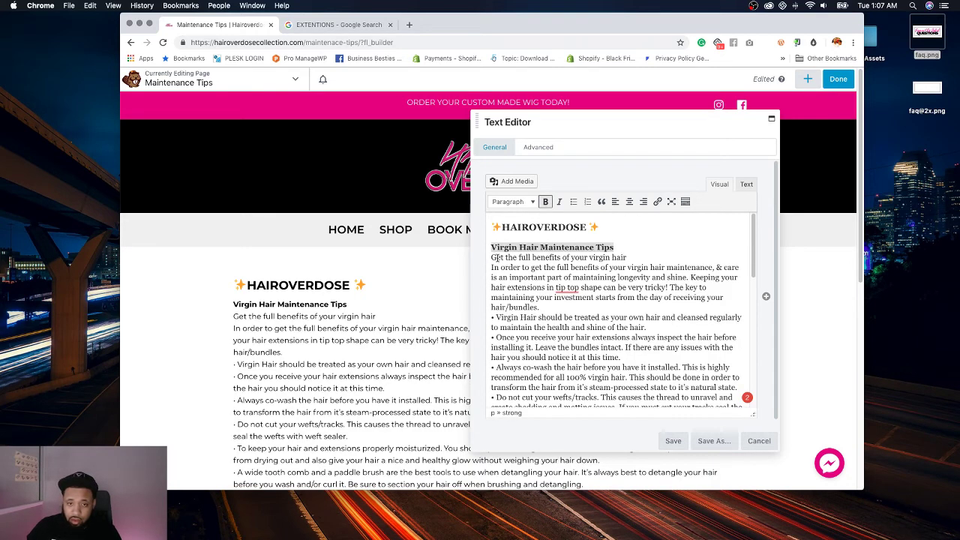
Step: Separate the bold Virgin Hair Maintenance Tips line into its own paragraph and merge the next two lines, adding a period after "virgin hair"
{"action": "left_click", "coordinate": [493, 258]}
{"action": "key", "text": "BackSpace"}
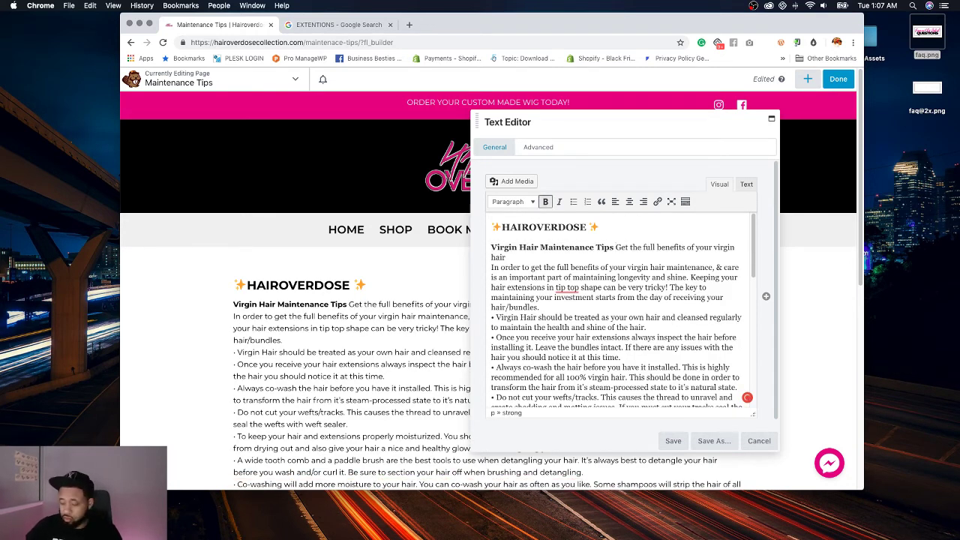
{"action": "key", "text": "Return"}
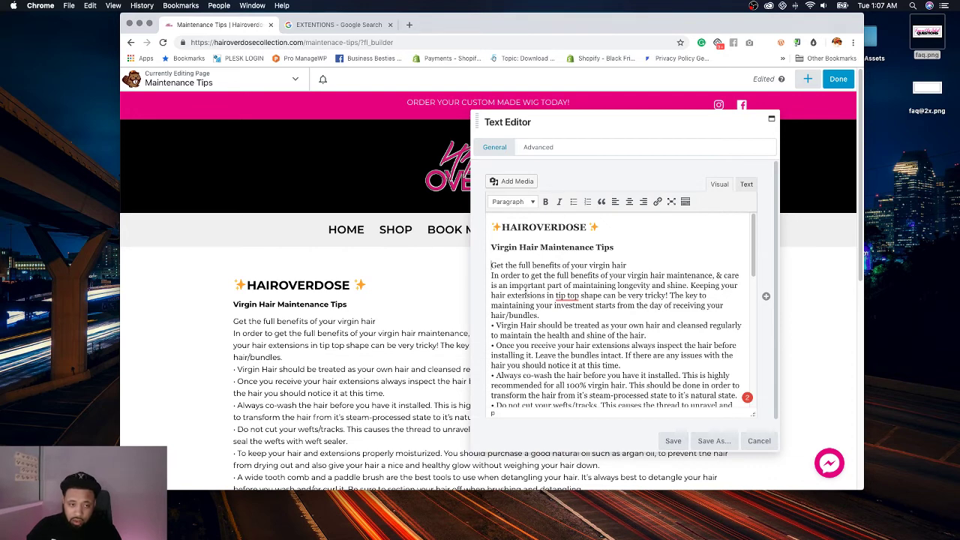
{"action": "left_click", "coordinate": [490, 276]}
{"action": "key", "text": "BackSpace"}
{"action": "type", "text": "."}
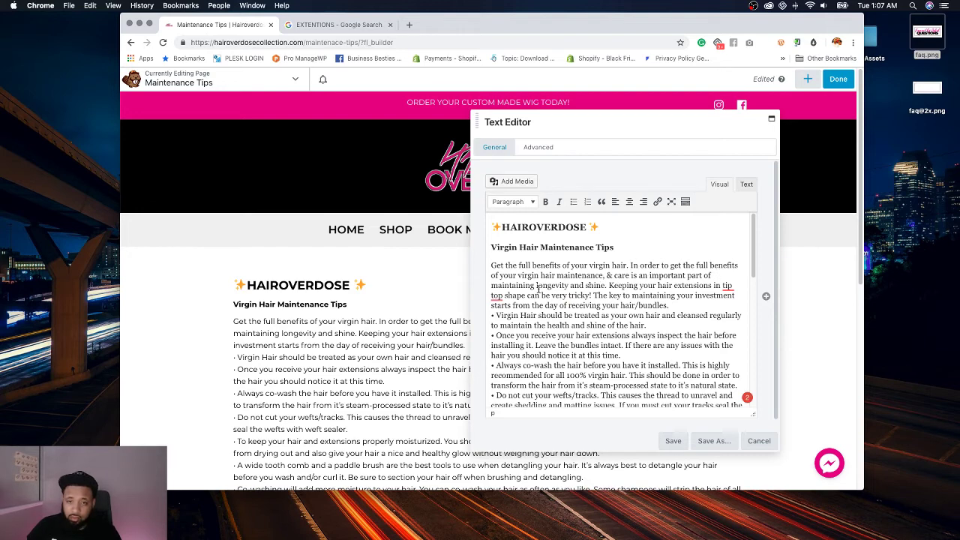
Step: Correct the flagged "tip top" to "tip-top" in the intro paragraph
{"action": "left_click_drag", "start_coordinate": [585, 126], "coordinate": [559, 140]}
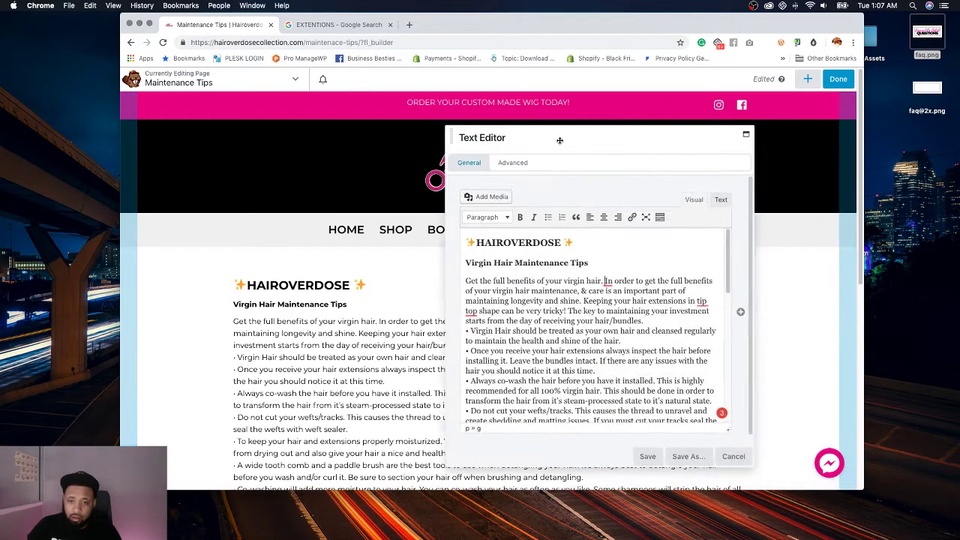
{"action": "right_click", "coordinate": [700, 299]}
{"action": "left_click", "coordinate": [683, 316]}
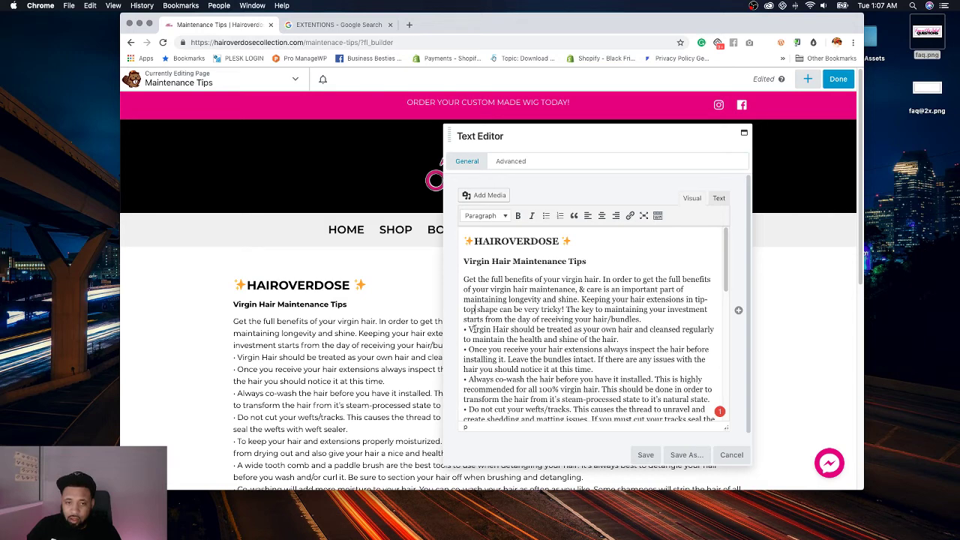
Step: Split "Virgin Hair should be treated" into its own paragraph without the manual bullet and format it as a bulleted list
{"action": "key", "text": "BackSpace"}
{"action": "key", "text": "BackSpace"}
{"action": "key", "text": "BackSpace"}
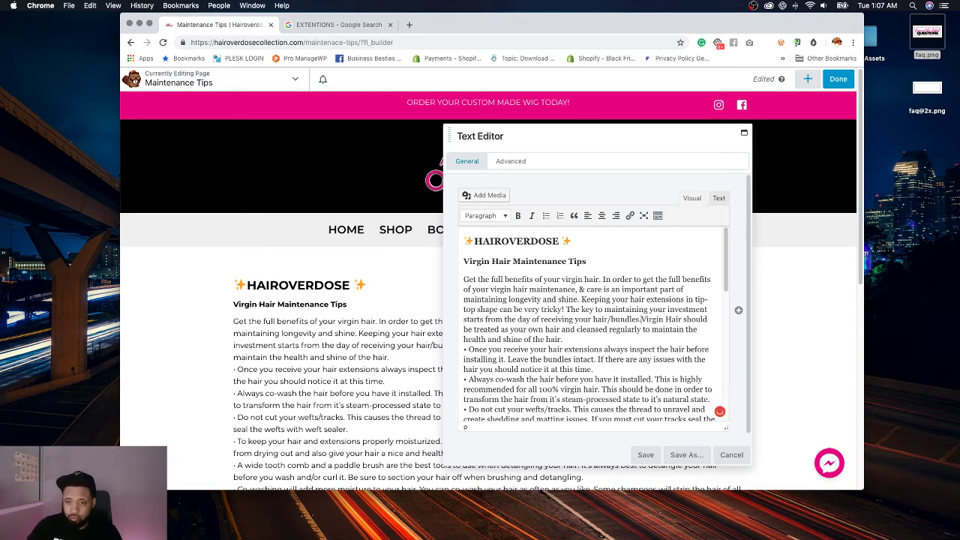
{"action": "key", "text": "Return"}
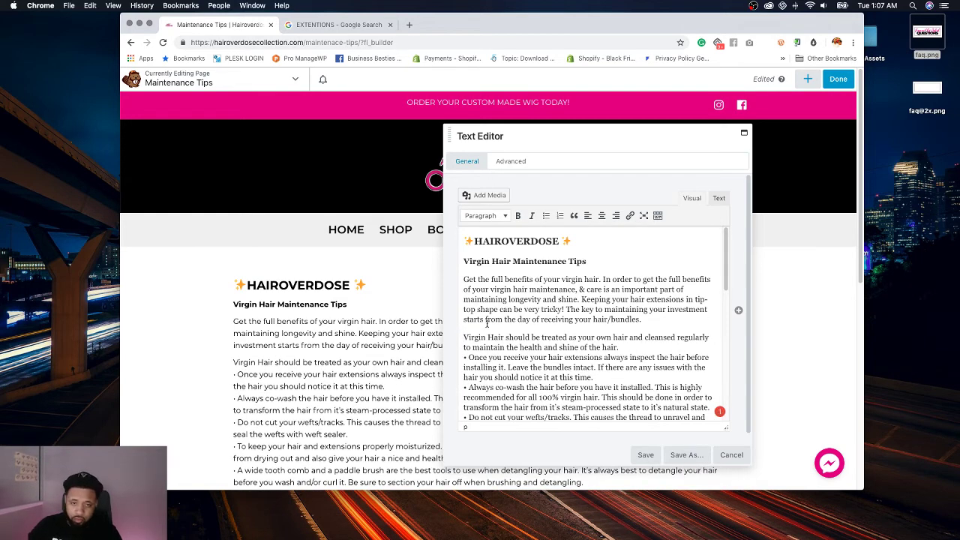
{"action": "left_click", "coordinate": [545, 216]}
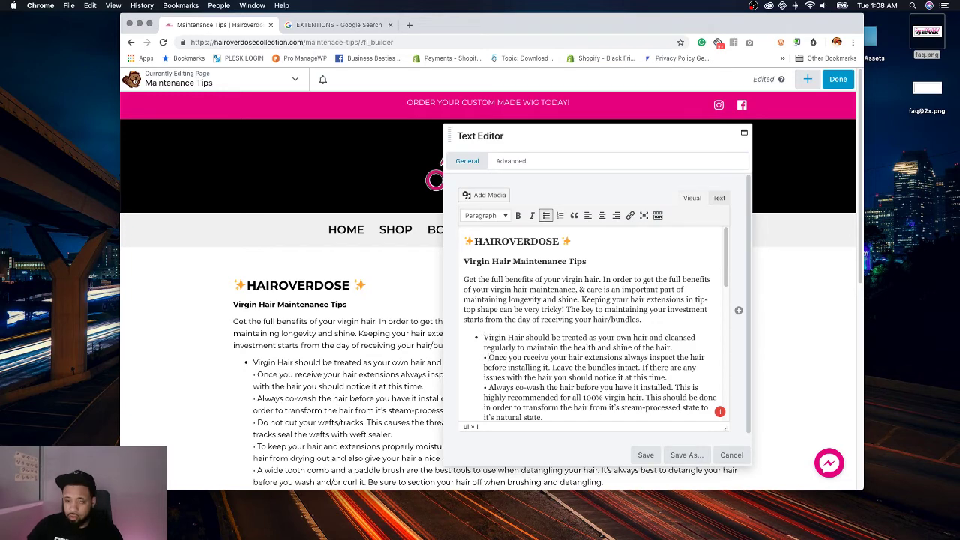
Step: Turn the "Once you receive your hair extensions" and "Always co-wash" tips into separate list items without their manual bullets
{"action": "key", "text": "BackSpace"}
{"action": "key", "text": "BackSpace"}
{"action": "key", "text": "BackSpace"}
{"action": "key", "text": "Return"}
{"action": "scroll", "coordinate": [488, 347], "scroll_direction": "down", "scroll_amount": 2}
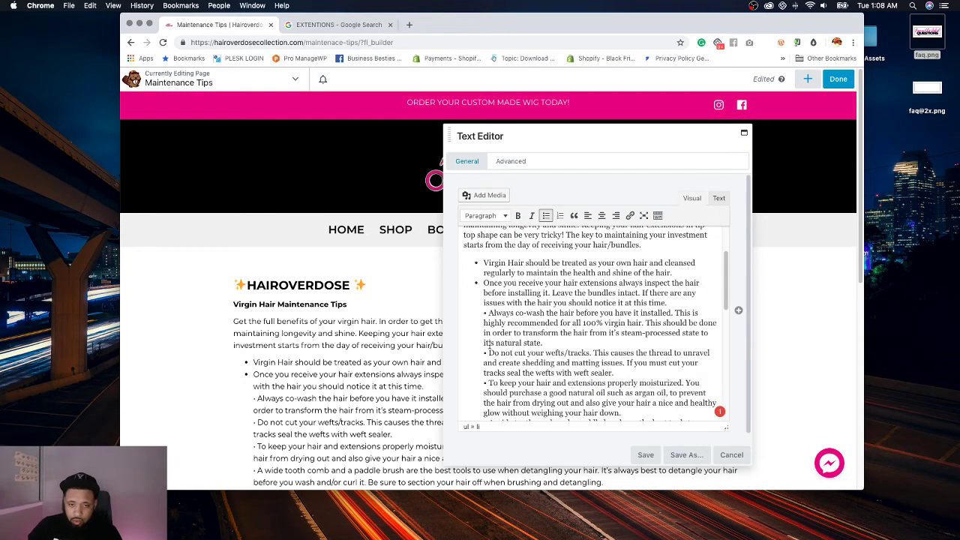
{"action": "key", "text": "BackSpace"}
{"action": "key", "text": "BackSpace"}
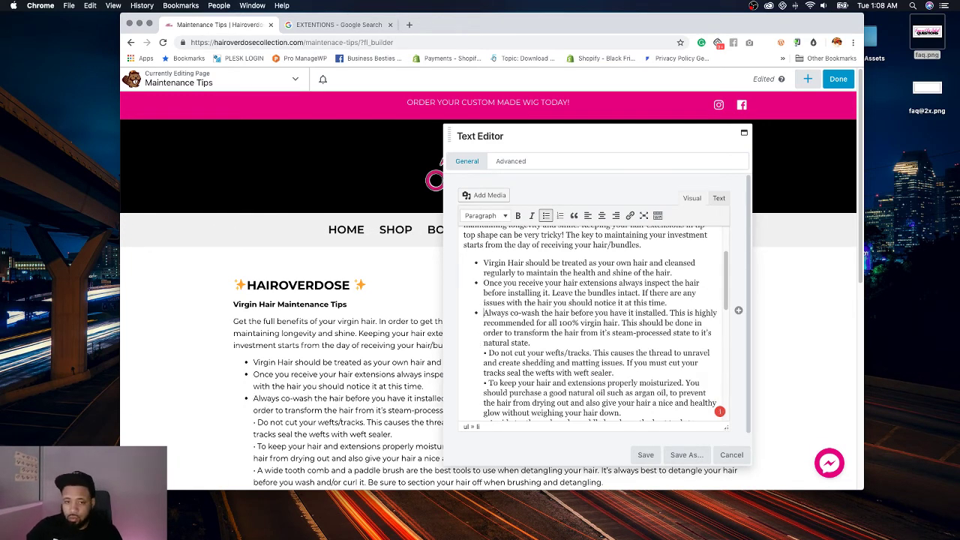
Step: Turn the "Do not cut your wefts/tracks" and "To keep your hair" tips into separate list items without their manual bullets
{"action": "key", "text": "BackSpace"}
{"action": "key", "text": "BackSpace"}
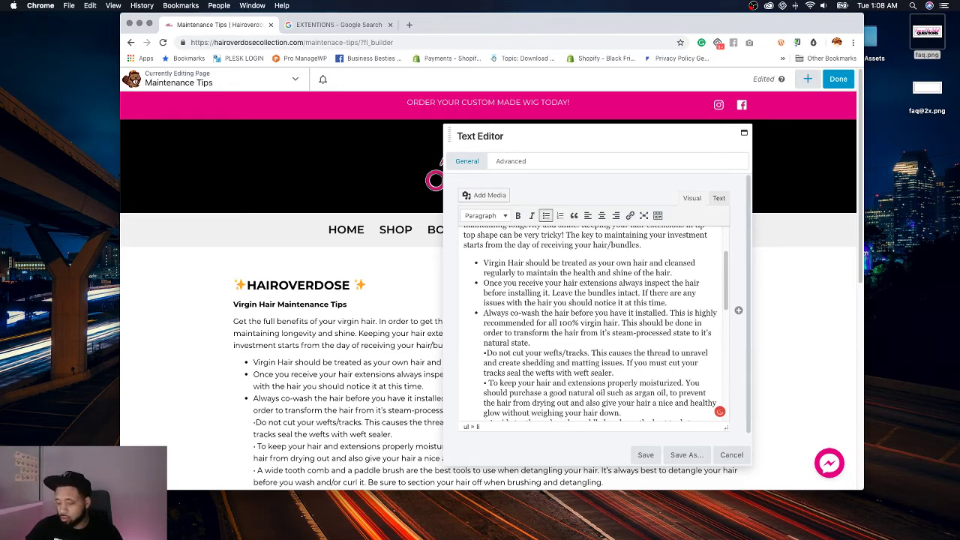
{"action": "key", "text": "Return"}
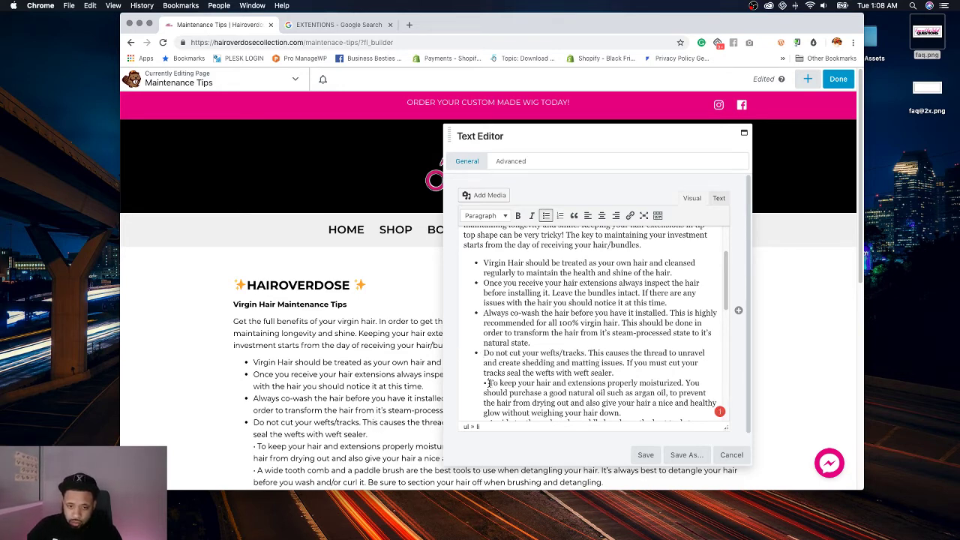
{"action": "key", "text": "BackSpace"}
{"action": "key", "text": "BackSpace"}
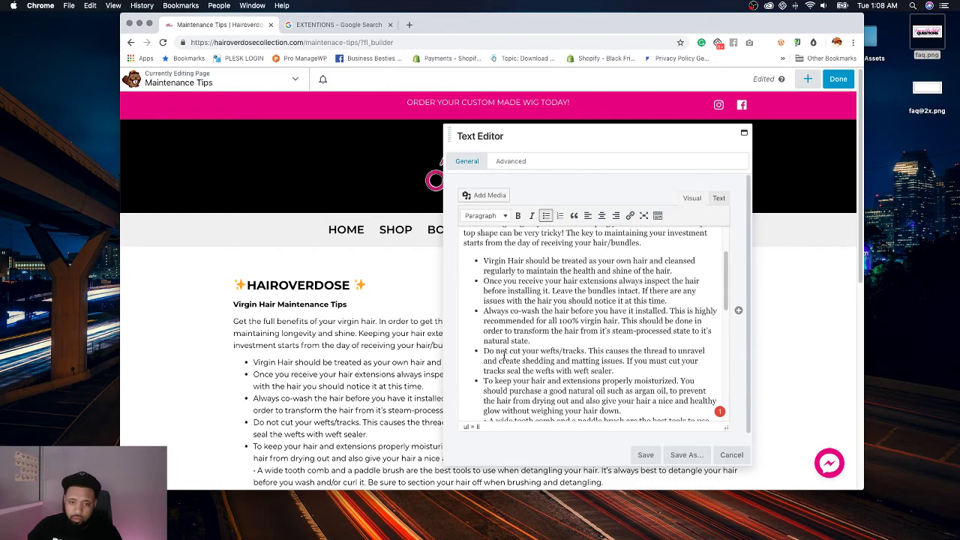
Step: Turn the "A wide tooth comb" and "Co-washing" tips into separate list items without their manual bullets
{"action": "scroll", "coordinate": [480, 383], "scroll_direction": "down", "scroll_amount": 2}
{"action": "key", "text": "BackSpace"}
{"action": "key", "text": "BackSpace"}
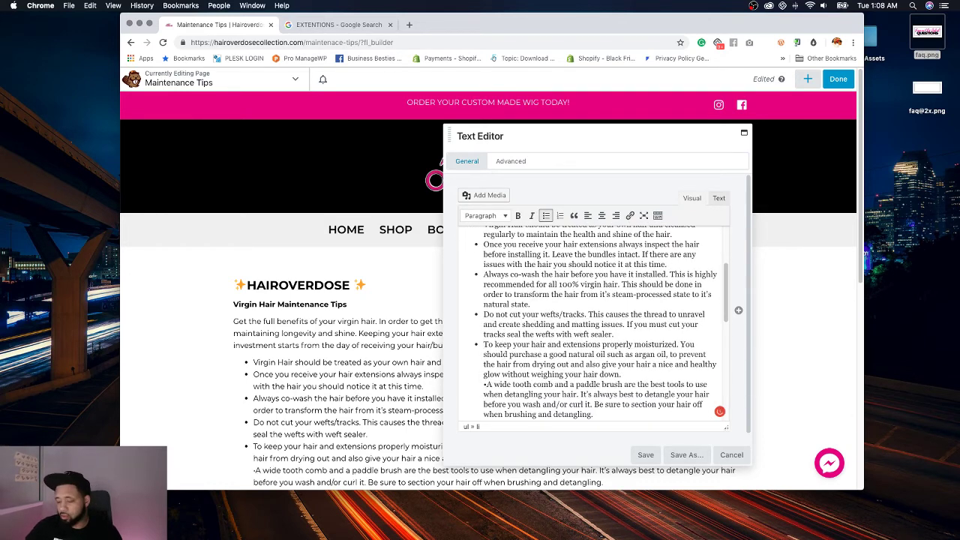
{"action": "key", "text": "Return"}
{"action": "scroll", "coordinate": [530, 369], "scroll_direction": "down", "scroll_amount": 2}
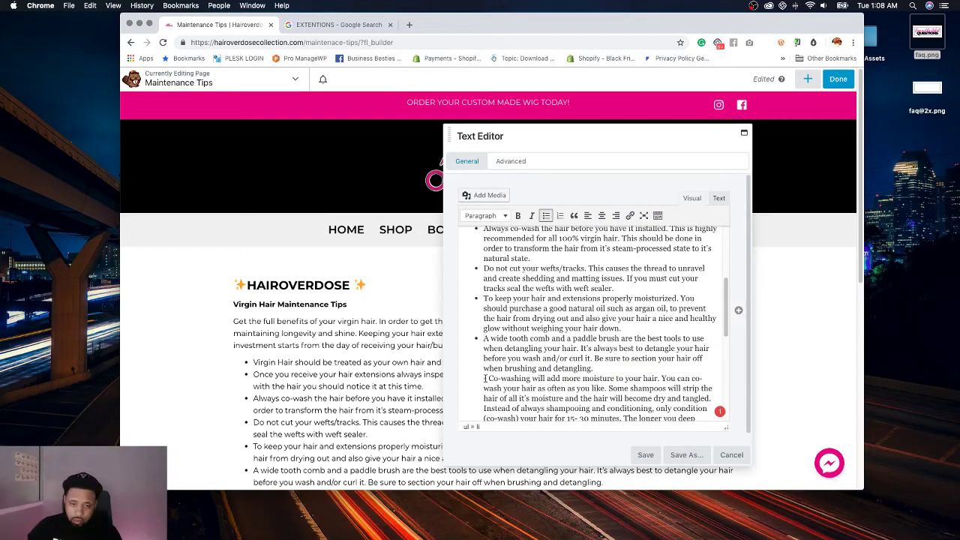
{"action": "key", "text": "BackSpace"}
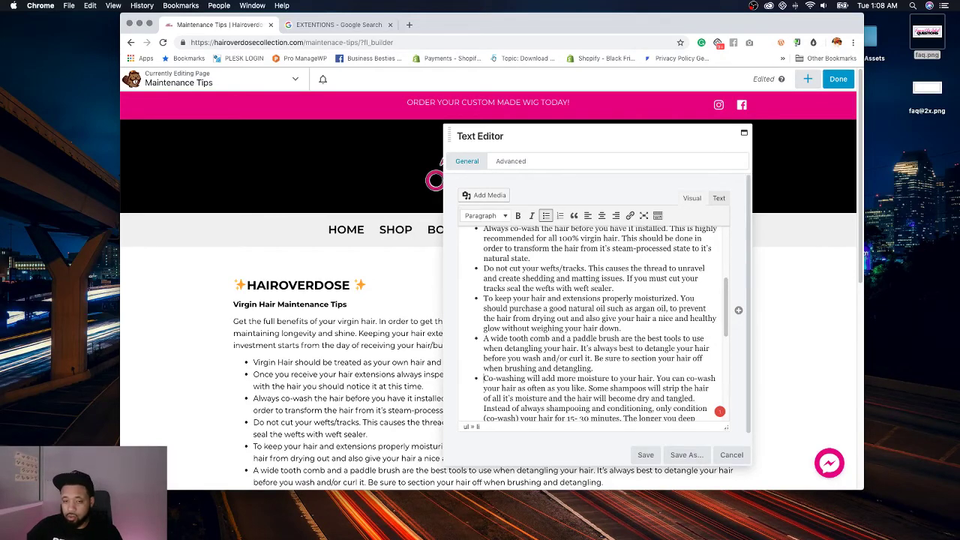
Step: Turn the "To avoid frizz" and "When coloring your hair extensions" tips into separate list items without their manual bullets
{"action": "scroll", "coordinate": [533, 373], "scroll_direction": "down", "scroll_amount": 4}
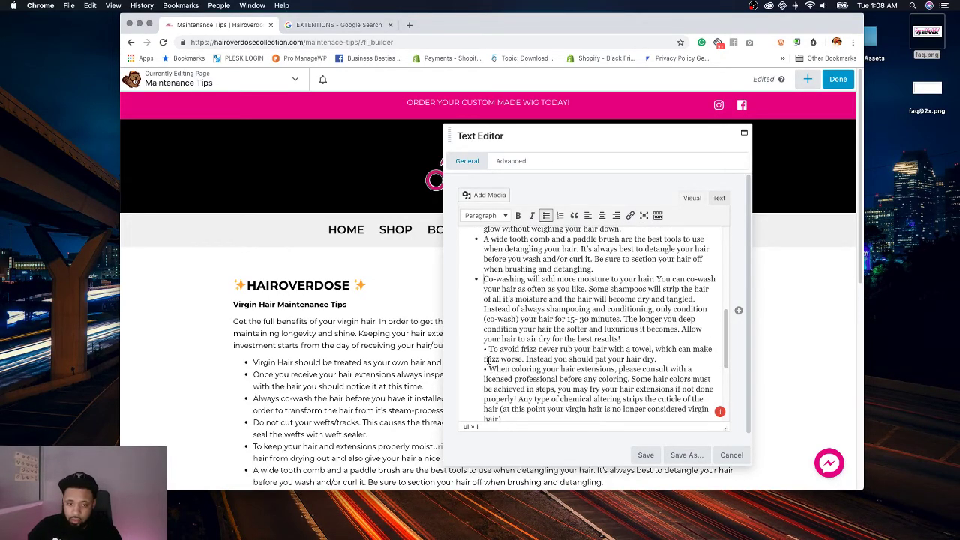
{"action": "left_click", "coordinate": [489, 349]}
{"action": "key", "text": "BackSpace"}
{"action": "key", "text": "BackSpace"}
{"action": "key", "text": "Return"}
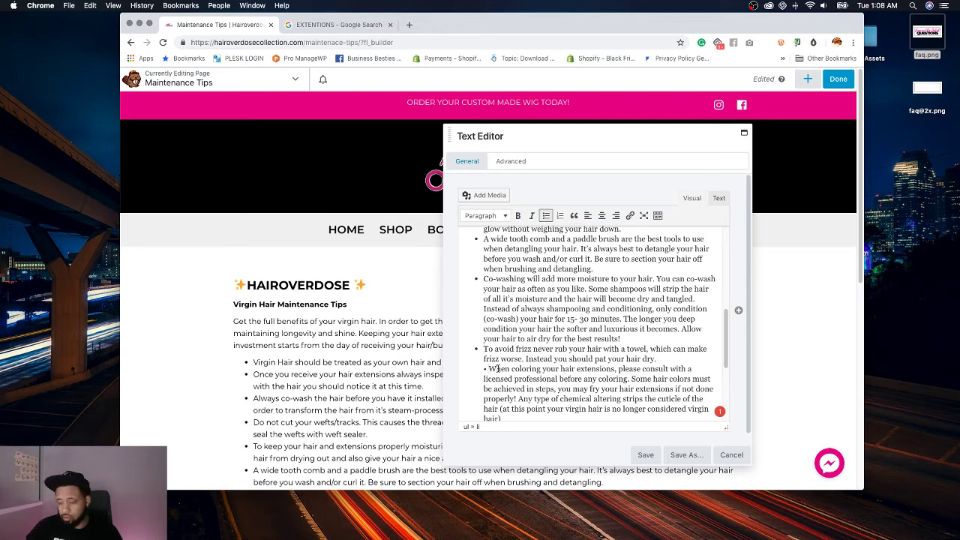
{"action": "key", "text": "BackSpace"}
{"action": "key", "text": "BackSpace"}
{"action": "key", "text": "Return"}
Step: Make the "Heat is your hair biggest enemy" tip its own list item and replace "flexi" with "flex" in it
{"action": "scroll", "coordinate": [483, 377], "scroll_direction": "down", "scroll_amount": 3}
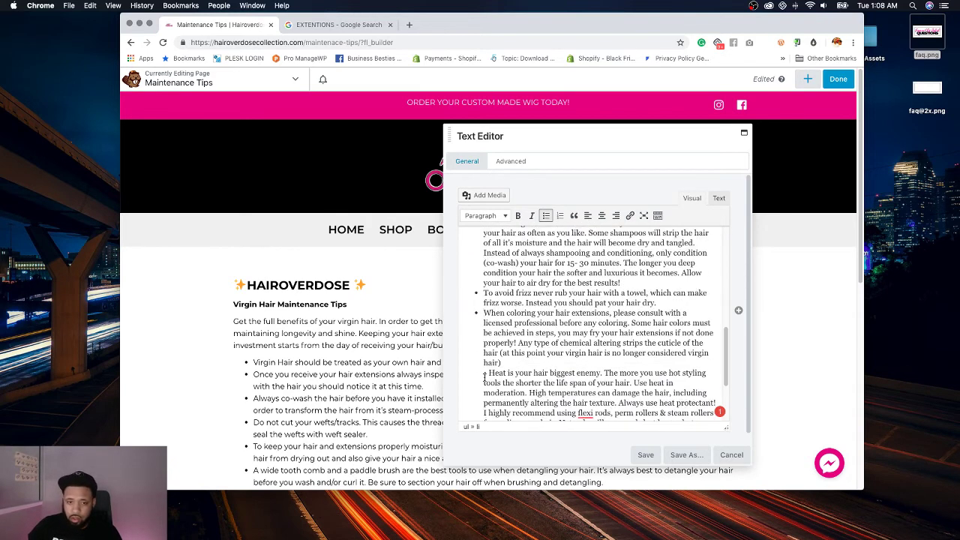
{"action": "key", "text": "BackSpace"}
{"action": "key", "text": "BackSpace"}
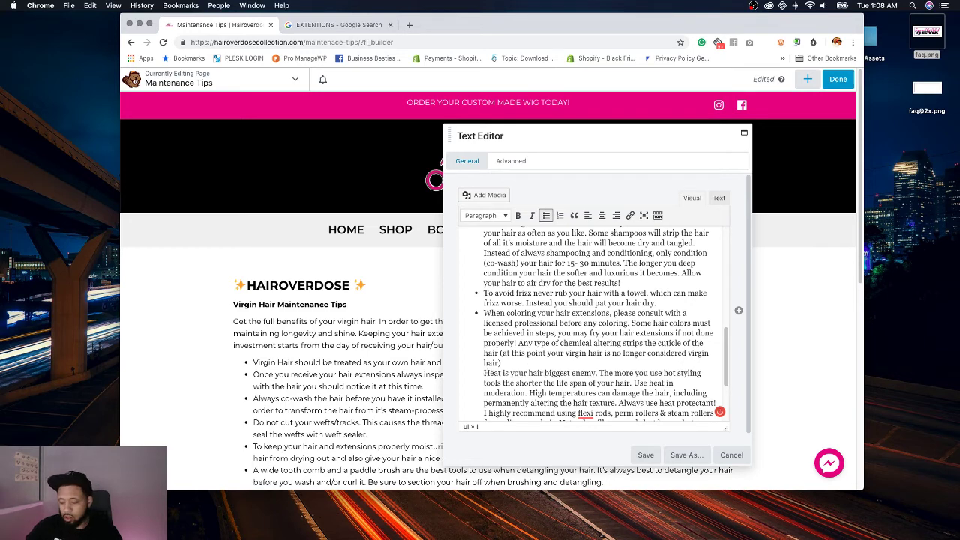
{"action": "scroll", "coordinate": [536, 360], "scroll_direction": "down", "scroll_amount": 1}
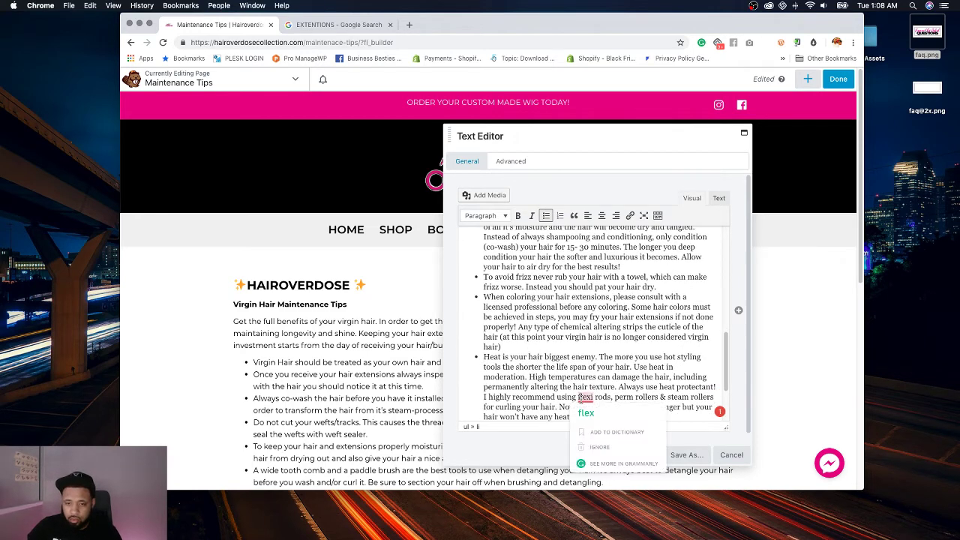
{"action": "left_click", "coordinate": [586, 397]}
{"action": "left_click", "coordinate": [592, 411]}
Step: Make the final "It is important to manage your hair" tip its own list item and save the Text Editor module
{"action": "scroll", "coordinate": [487, 375], "scroll_direction": "down", "scroll_amount": 1}
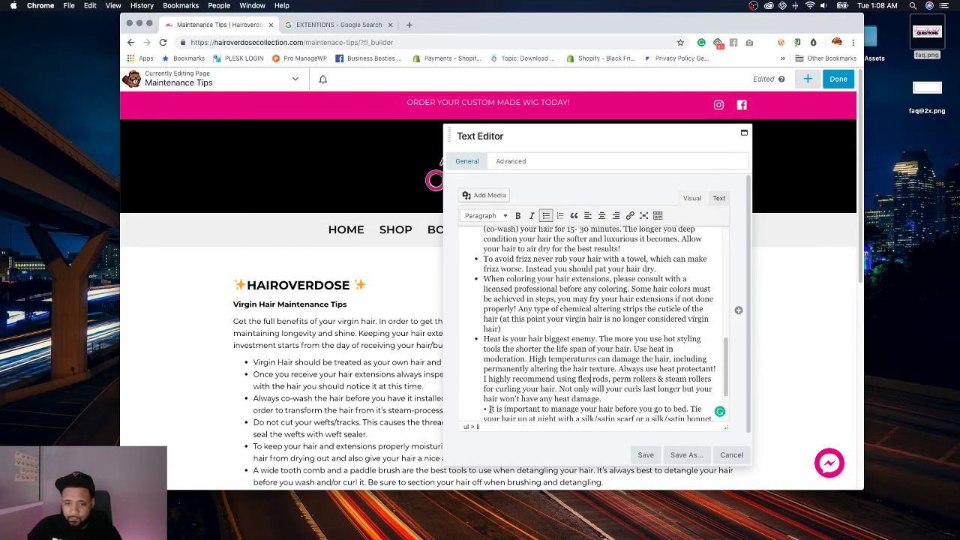
{"action": "left_click", "coordinate": [489, 410]}
{"action": "key", "text": "BackSpace"}
{"action": "key", "text": "BackSpace"}
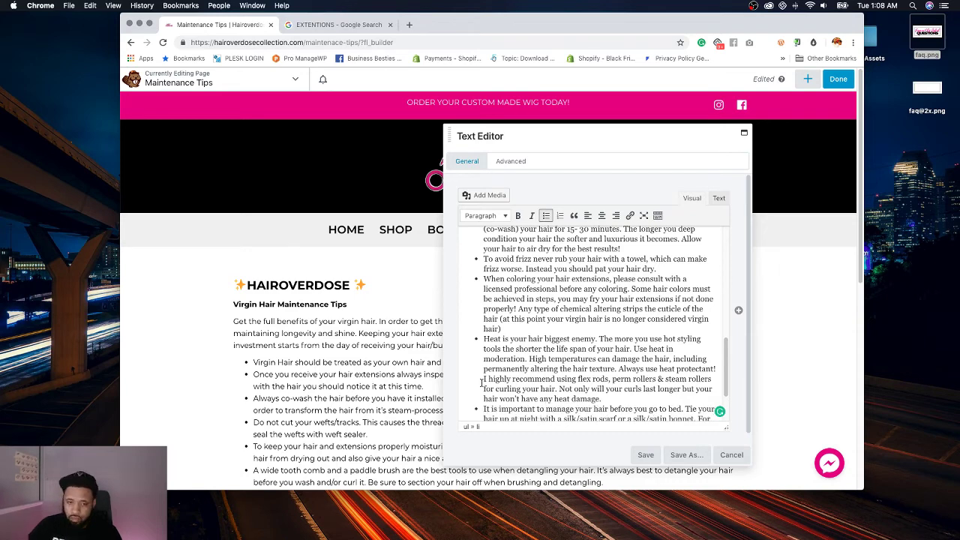
{"action": "scroll", "coordinate": [481, 382], "scroll_direction": "down", "scroll_amount": 4}
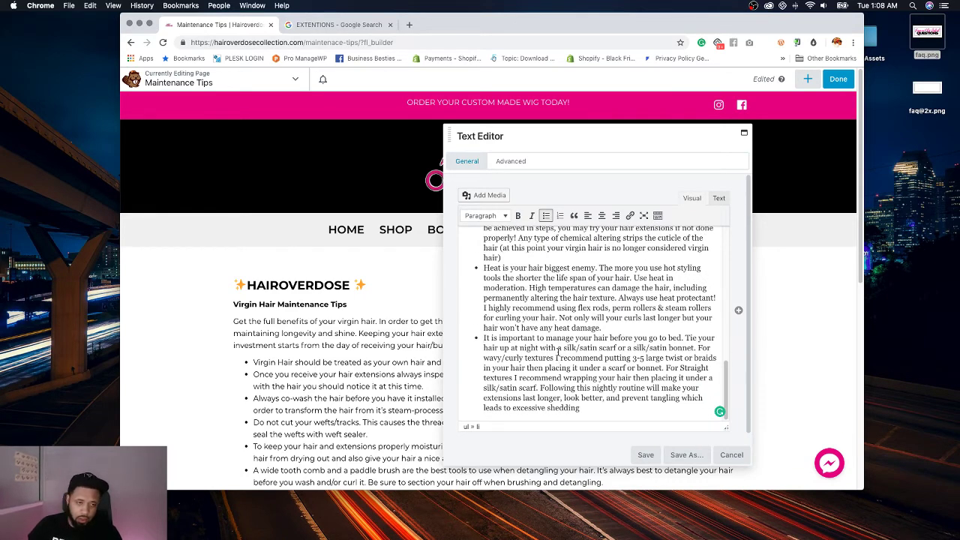
{"action": "scroll", "coordinate": [571, 345], "scroll_direction": "up", "scroll_amount": 10}
{"action": "scroll", "coordinate": [585, 360], "scroll_direction": "down", "scroll_amount": 9}
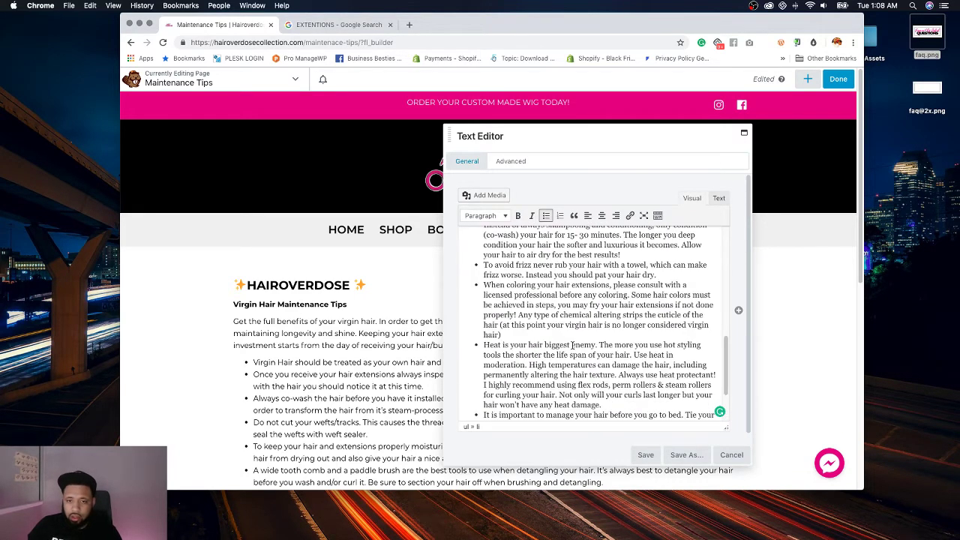
{"action": "left_click", "coordinate": [647, 455]}
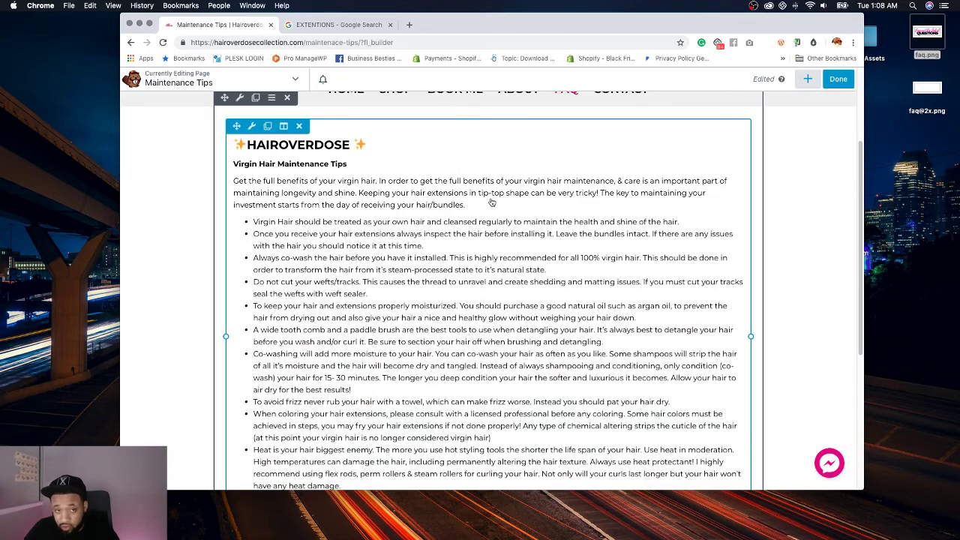
Step: Set the content row's top and bottom padding to 65 px and save the row settings
{"action": "scroll", "coordinate": [774, 228], "scroll_direction": "up", "scroll_amount": 1}
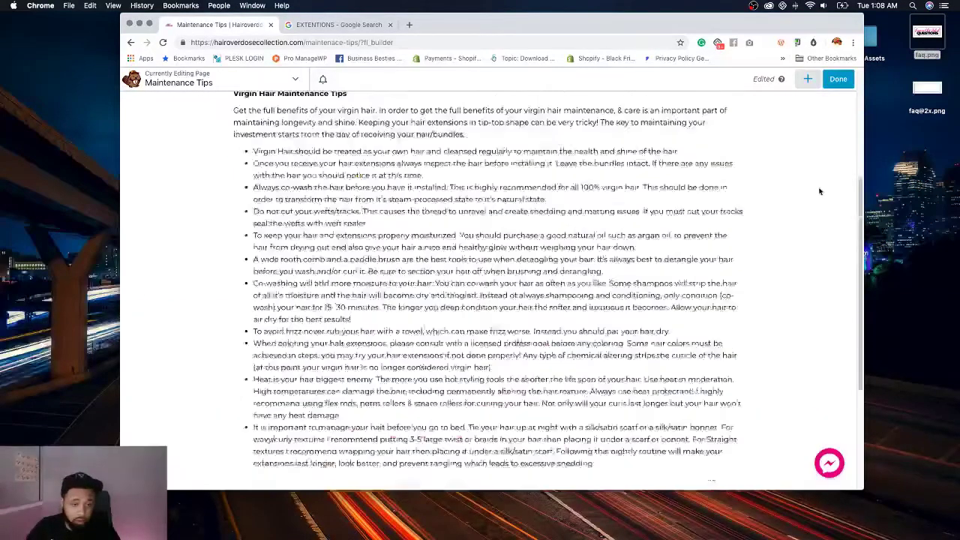
{"action": "left_click", "coordinate": [238, 134]}
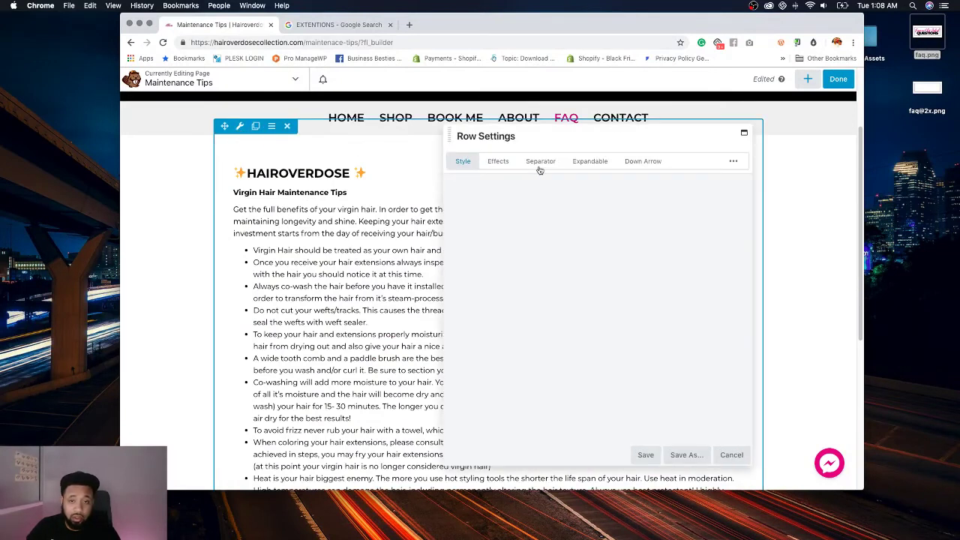
{"action": "left_click", "coordinate": [610, 197]}
{"action": "left_click", "coordinate": [668, 198]}
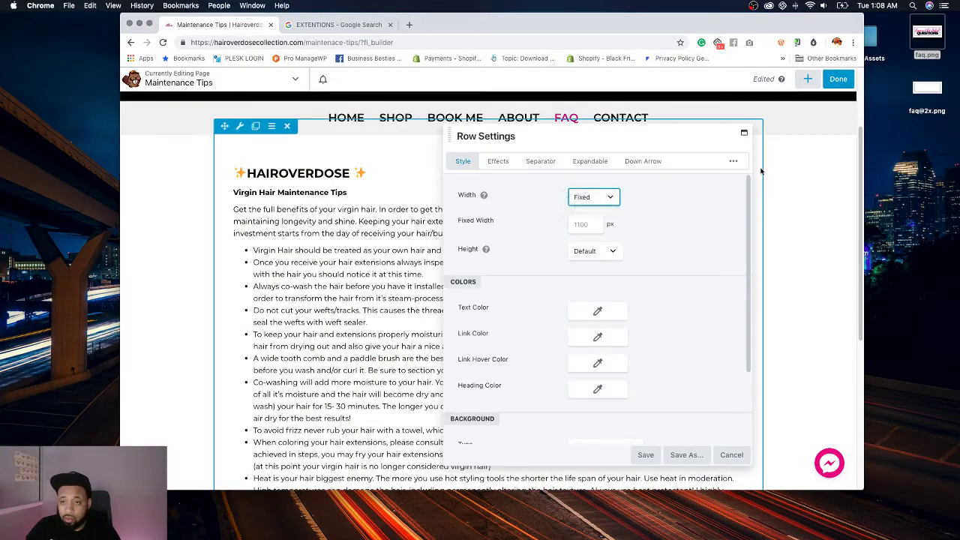
{"action": "left_click", "coordinate": [732, 161]}
{"action": "left_click", "coordinate": [476, 189]}
{"action": "left_click", "coordinate": [589, 251]}
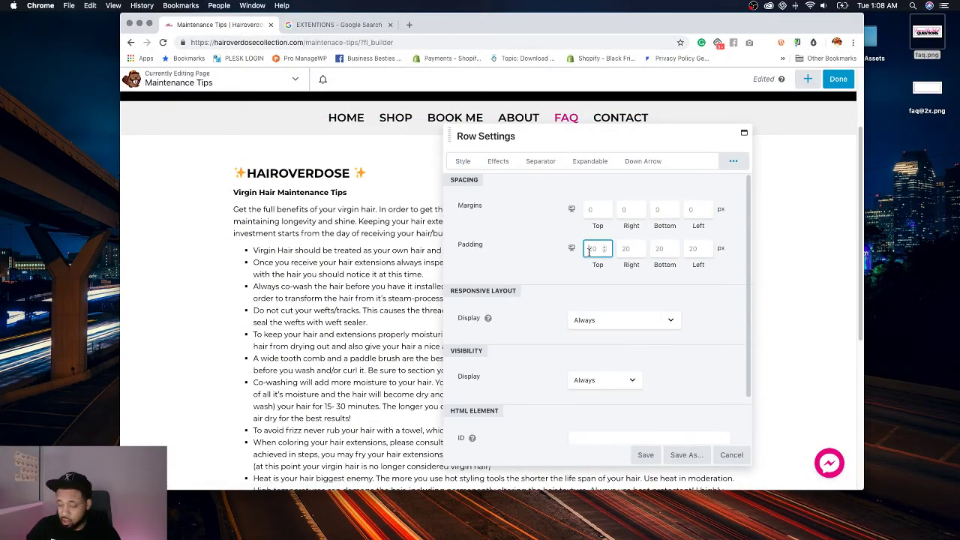
{"action": "type", "text": "65"}
{"action": "key", "text": "Tab"}
{"action": "key", "text": "Tab"}
{"action": "type", "text": "65"}
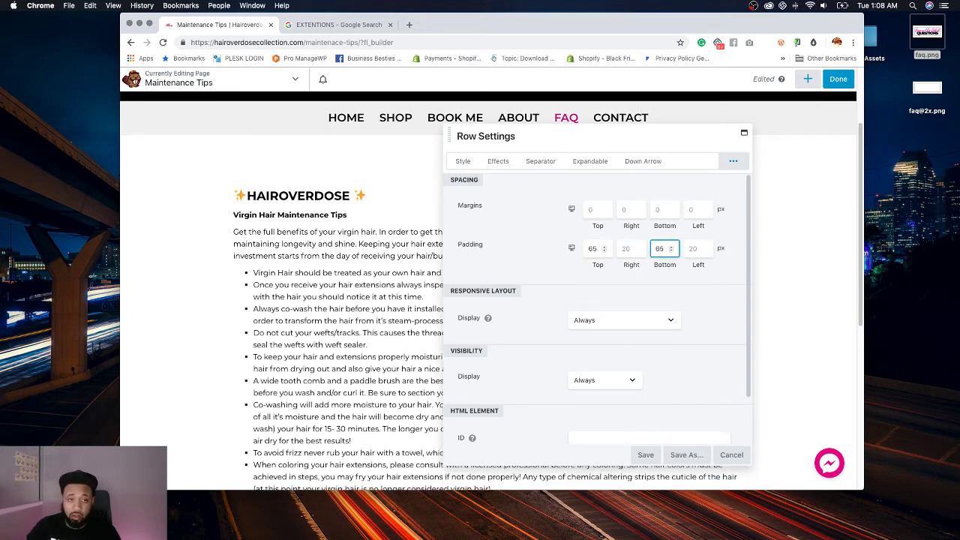
{"action": "left_click", "coordinate": [643, 458]}
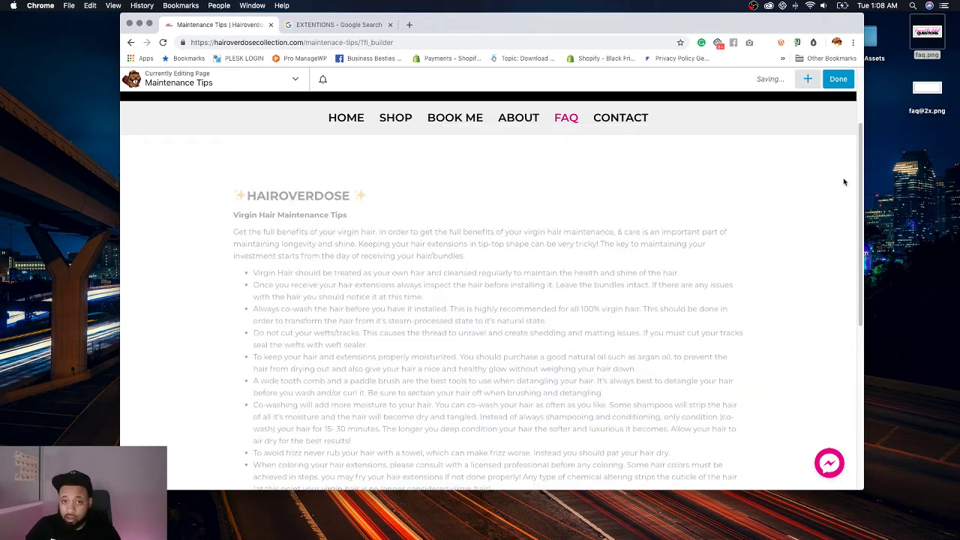
Step: Publish the Maintenance Tips page and open the site's Exchange & Return Policy page
{"action": "scroll", "coordinate": [832, 191], "scroll_direction": "up", "scroll_amount": 3}
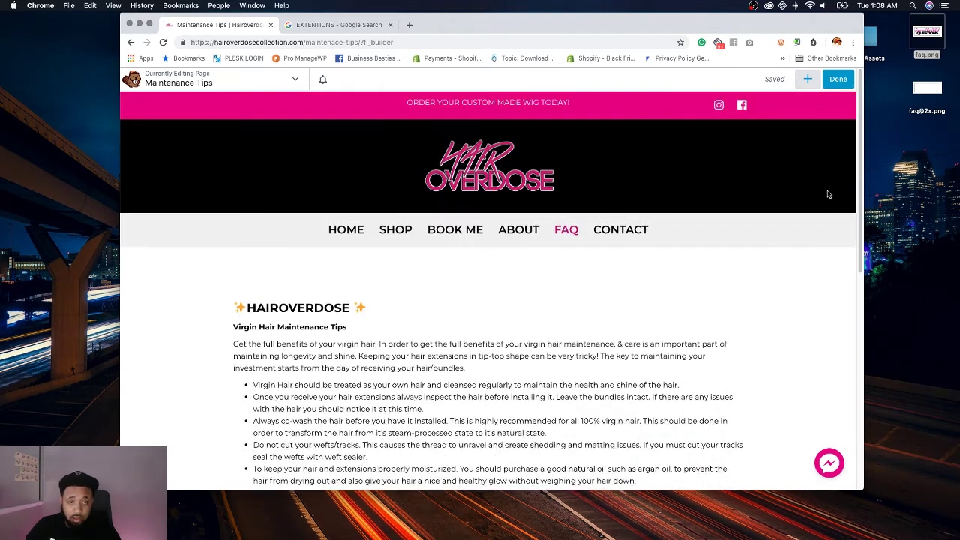
{"action": "left_click", "coordinate": [837, 79]}
{"action": "left_click", "coordinate": [791, 78]}
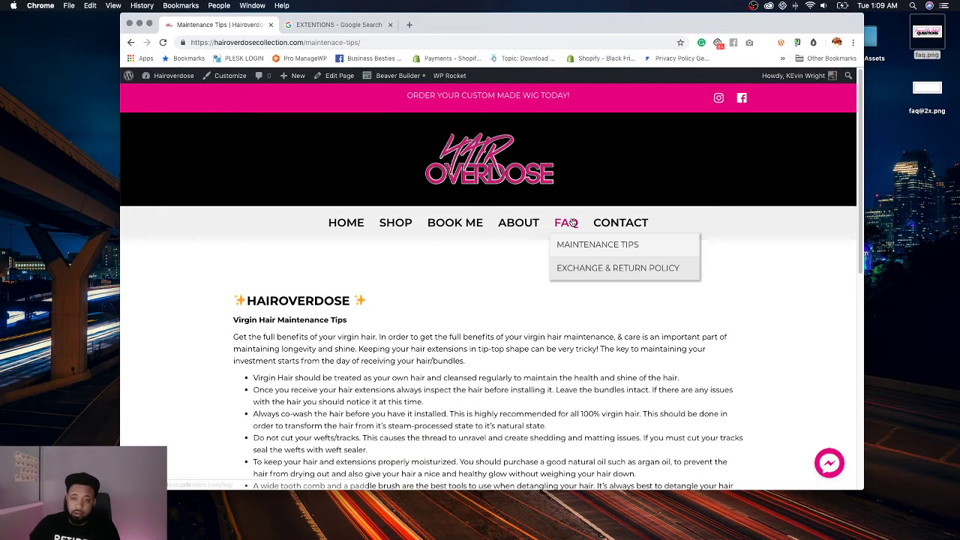
{"action": "left_click", "coordinate": [575, 270]}
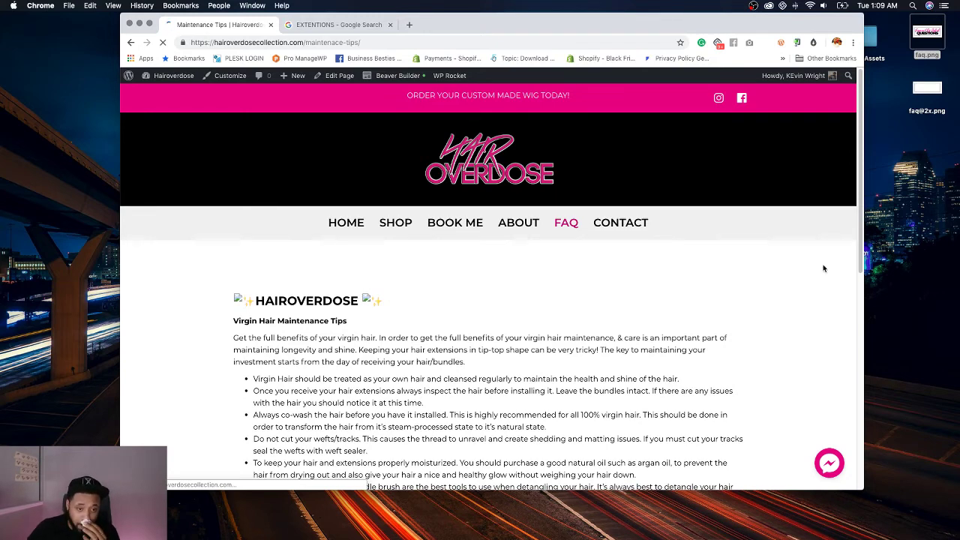
Step: Review the Exchange & Return Policy page, then open it for editing and cut all of its body text
{"action": "scroll", "coordinate": [821, 269], "scroll_direction": "down", "scroll_amount": 3}
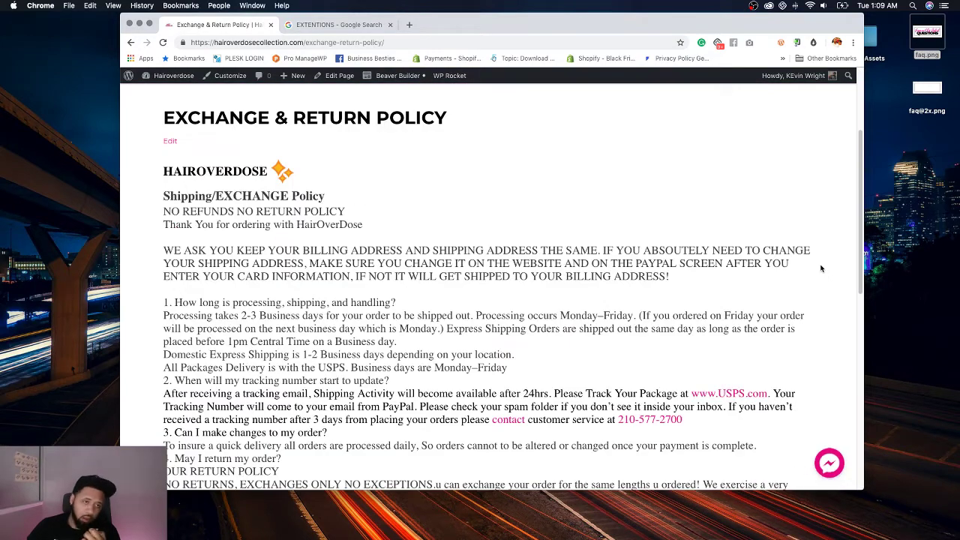
{"action": "scroll", "coordinate": [821, 269], "scroll_direction": "down", "scroll_amount": 7}
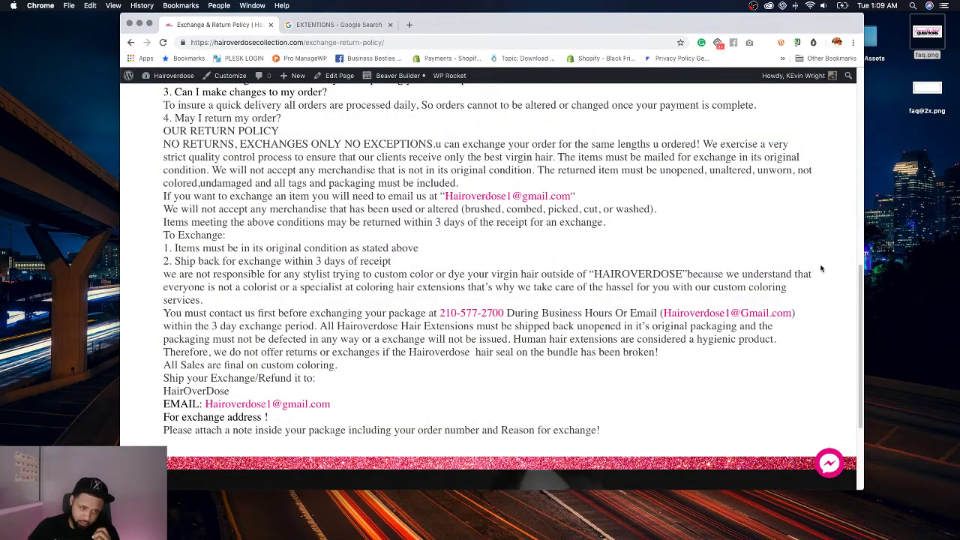
{"action": "scroll", "coordinate": [821, 268], "scroll_direction": "up", "scroll_amount": 10}
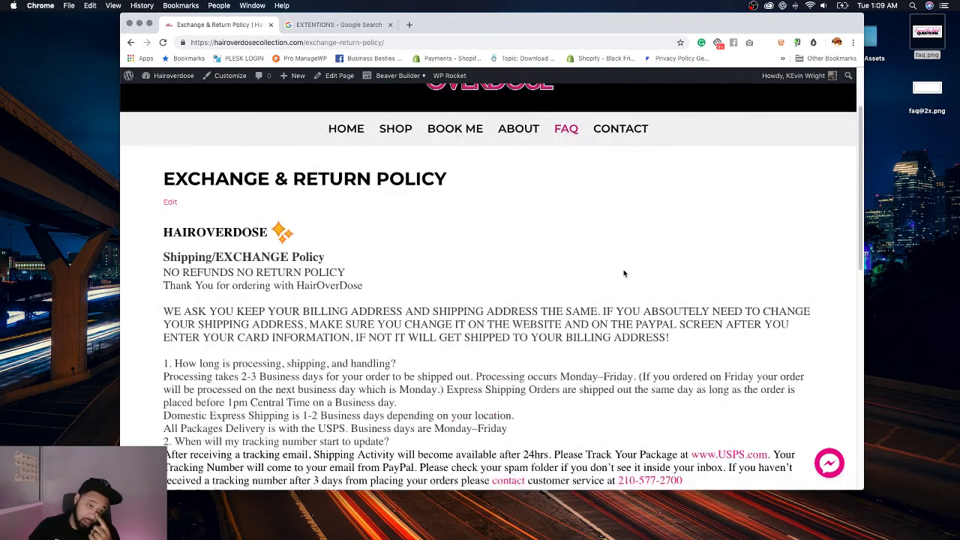
{"action": "scroll", "coordinate": [623, 273], "scroll_direction": "up", "scroll_amount": 3}
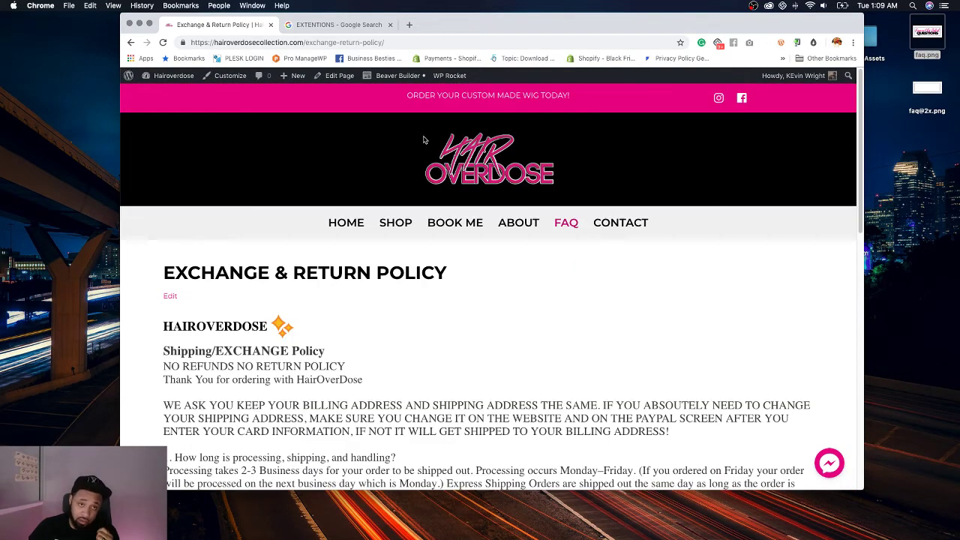
{"action": "left_click", "coordinate": [337, 75]}
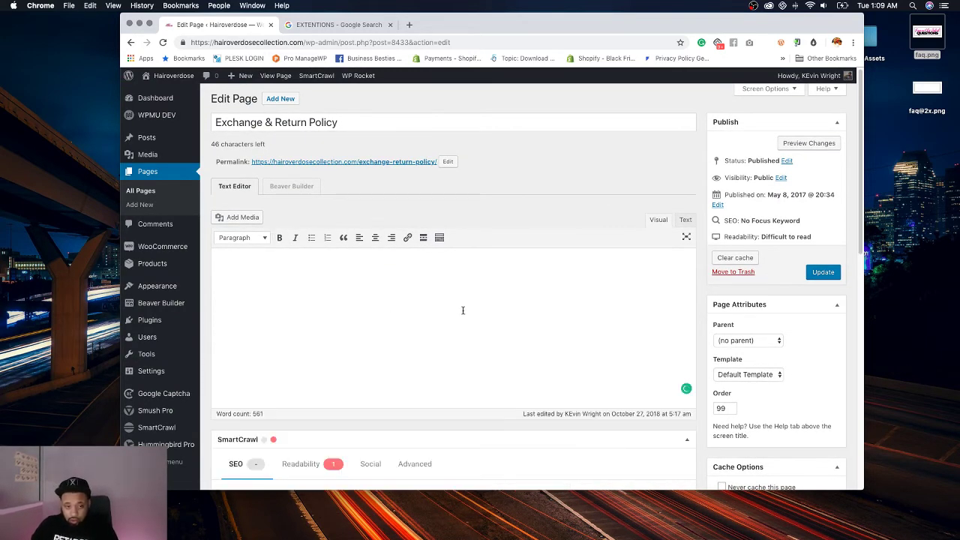
Step: Set the close-up portrait of the woman in pink from the media library as the page's featured image
{"action": "scroll", "coordinate": [537, 335], "scroll_direction": "down", "scroll_amount": 5}
{"action": "scroll", "coordinate": [537, 334], "scroll_direction": "down", "scroll_amount": 3}
{"action": "left_click", "coordinate": [747, 291]}
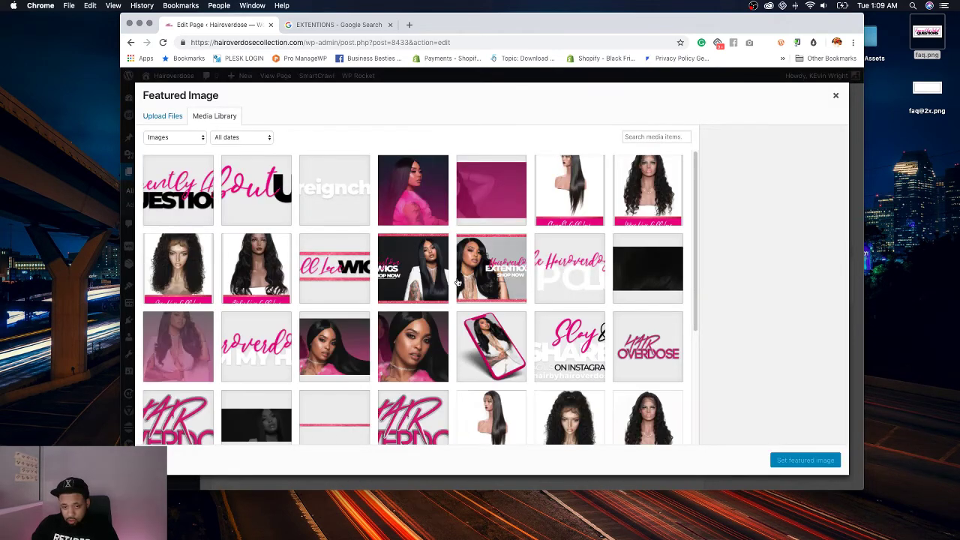
{"action": "left_click", "coordinate": [432, 336]}
{"action": "left_click", "coordinate": [797, 459]}
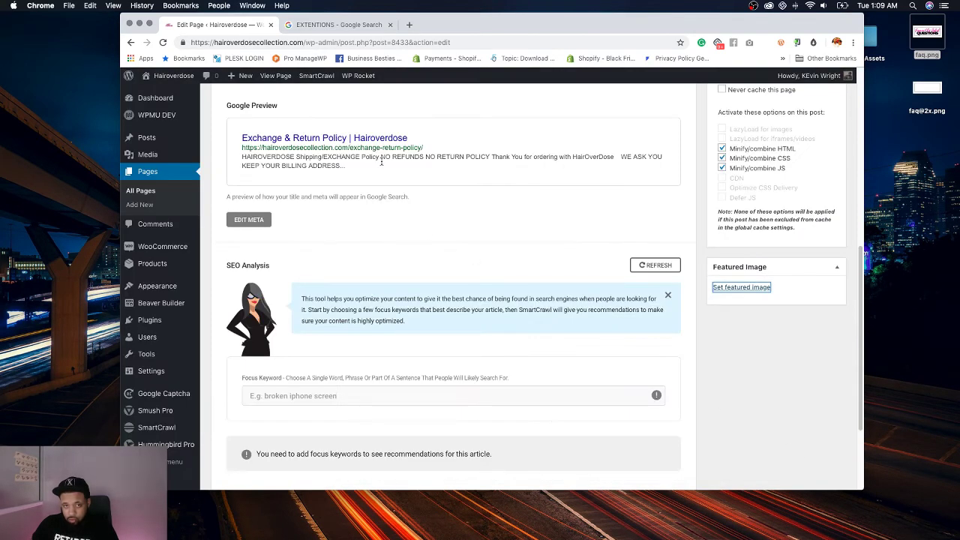
Step: Add the same close-up portrait as the OpenGraph featured image in SmartCrawl's social settings
{"action": "scroll", "coordinate": [382, 162], "scroll_direction": "up", "scroll_amount": 2}
{"action": "left_click", "coordinate": [371, 148]}
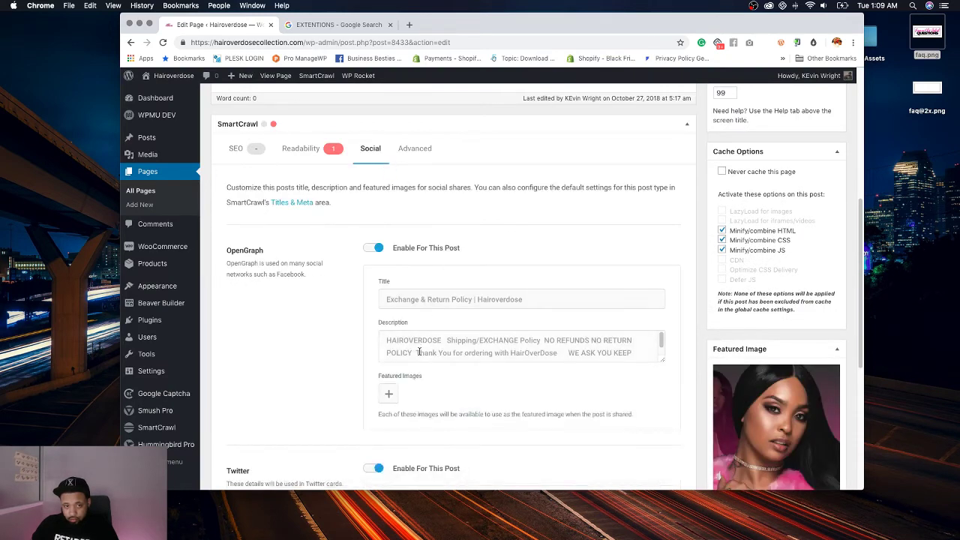
{"action": "left_click", "coordinate": [389, 394]}
{"action": "left_click", "coordinate": [426, 353]}
{"action": "left_click", "coordinate": [824, 460]}
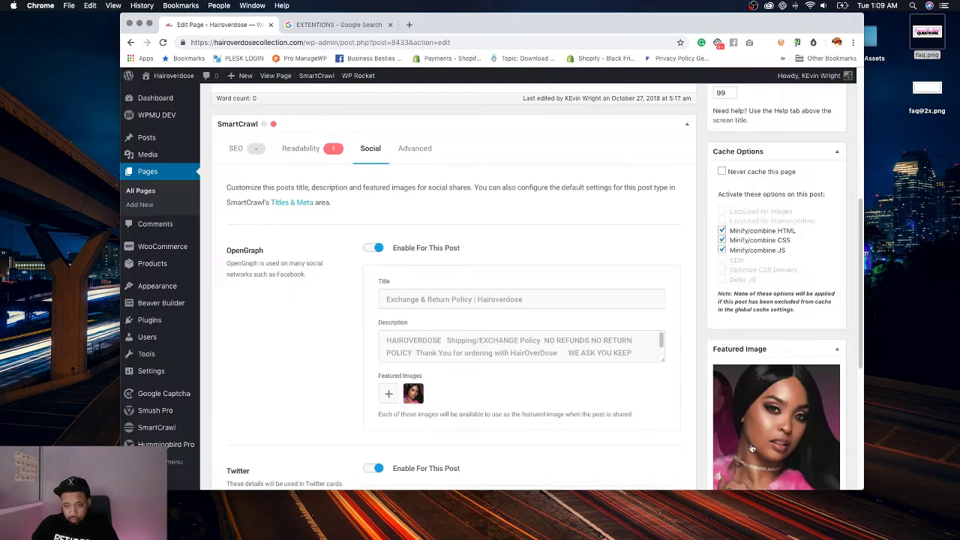
Step: Set the close-up portrait as the Twitter card's featured image in SmartCrawl's social settings
{"action": "scroll", "coordinate": [389, 415], "scroll_direction": "down", "scroll_amount": 3}
{"action": "left_click", "coordinate": [388, 415]}
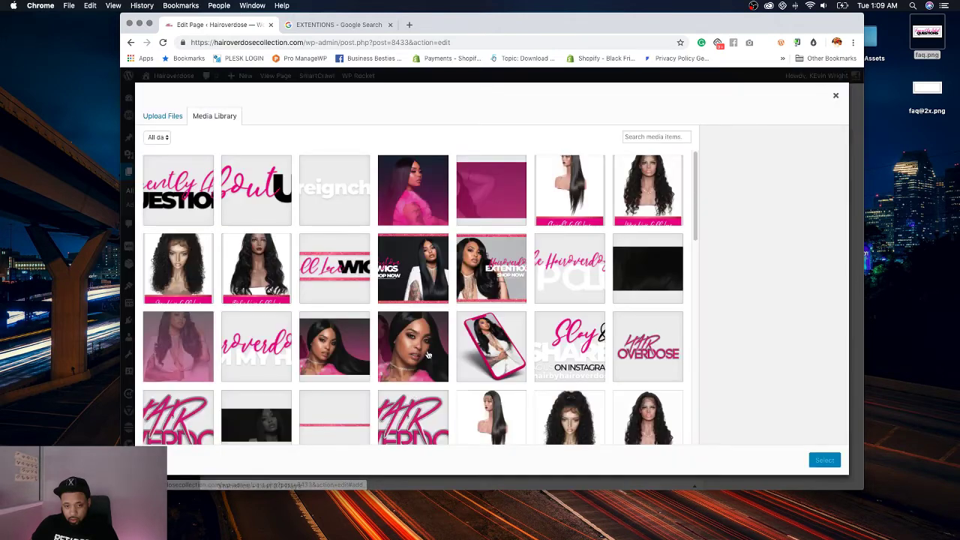
{"action": "left_click", "coordinate": [413, 347]}
{"action": "left_click", "coordinate": [824, 459]}
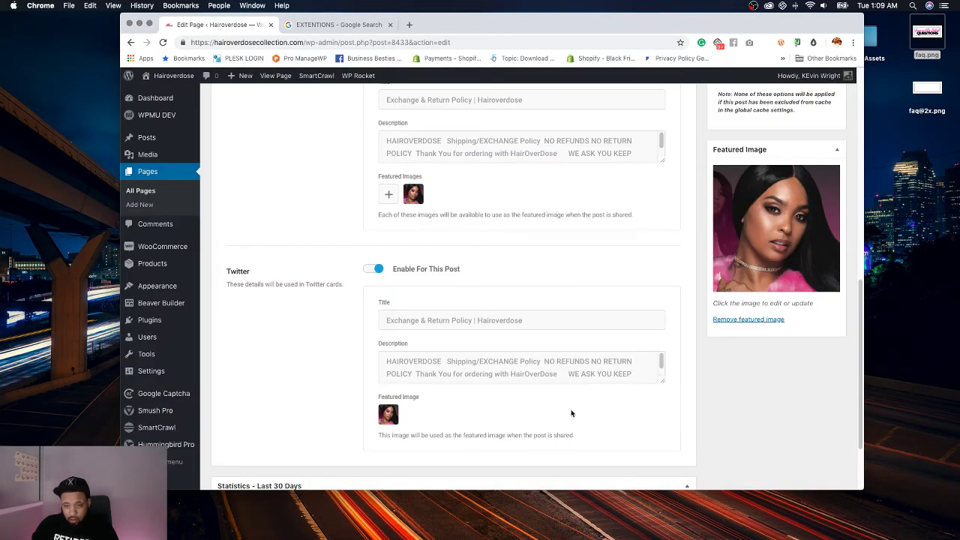
Step: Update the Exchange & Return Policy page and open it in Beaver Builder
{"action": "scroll", "coordinate": [573, 414], "scroll_direction": "down", "scroll_amount": 2}
{"action": "scroll", "coordinate": [574, 414], "scroll_direction": "up", "scroll_amount": 15}
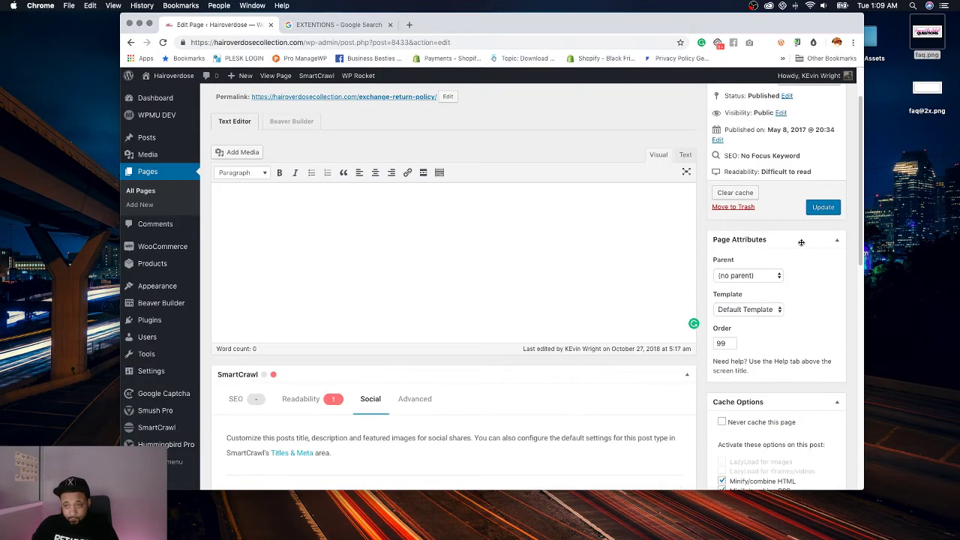
{"action": "left_click", "coordinate": [823, 207]}
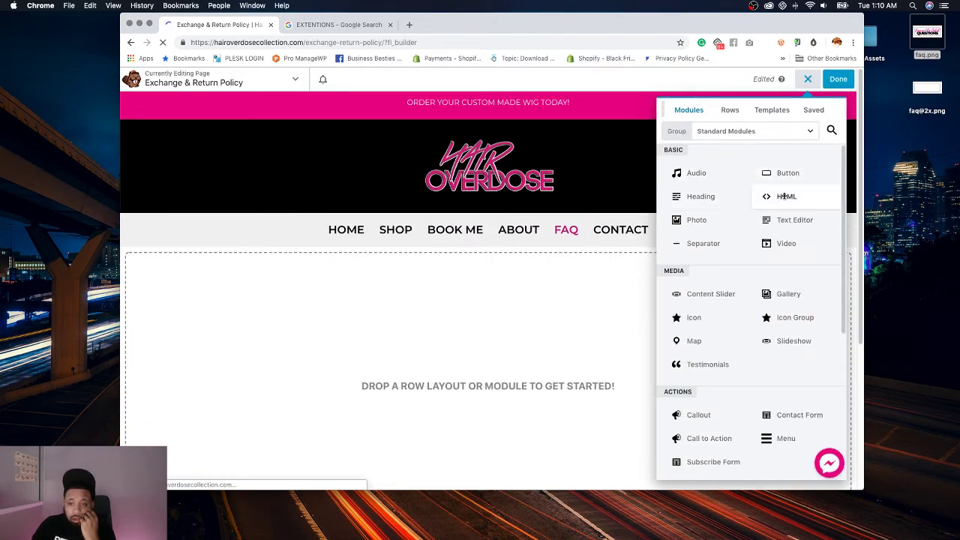
Step: Add a Text Editor module to the empty layout, with the cut policy text pasted in and formatted as Paragraph
{"action": "left_click_drag", "start_coordinate": [787, 219], "coordinate": [577, 304]}
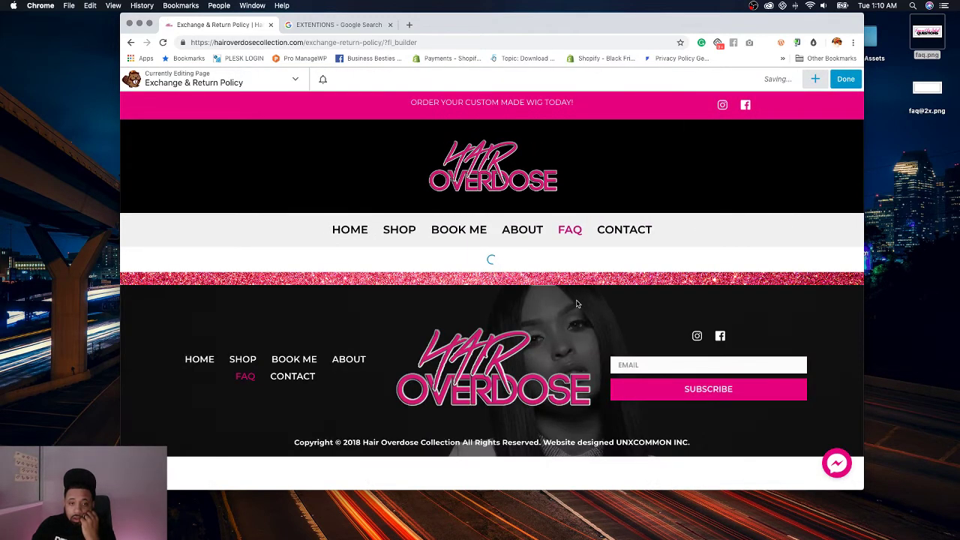
{"action": "key", "text": "super+v"}
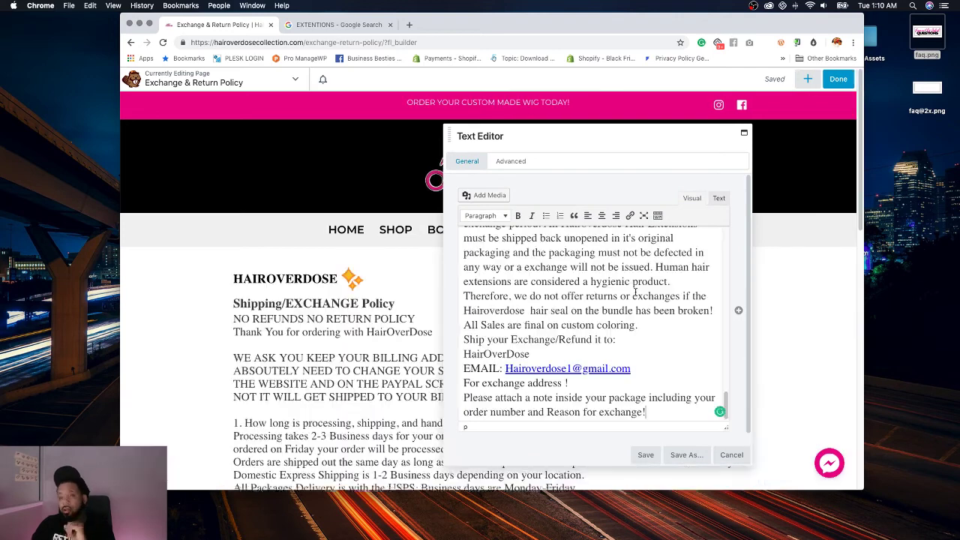
{"action": "key", "text": "super+a"}
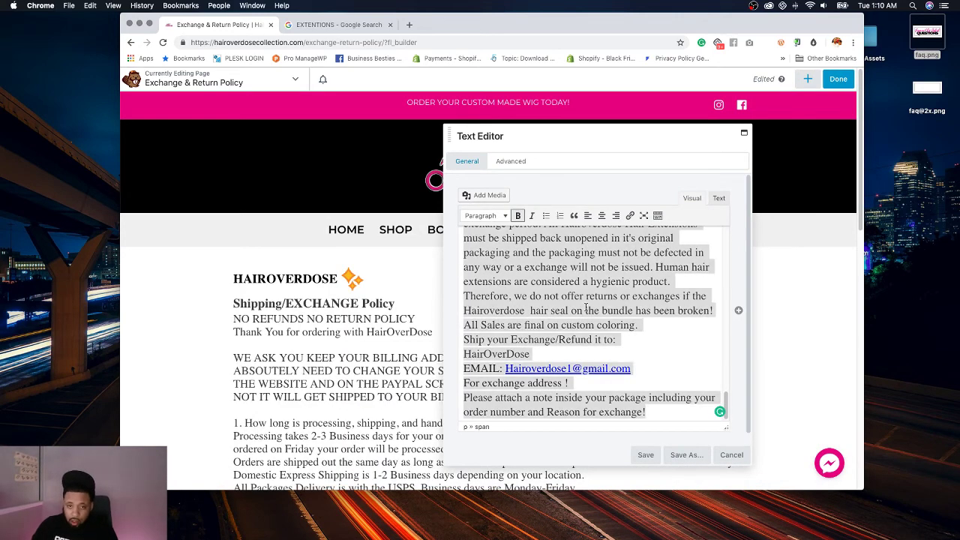
{"action": "left_click", "coordinate": [484, 216]}
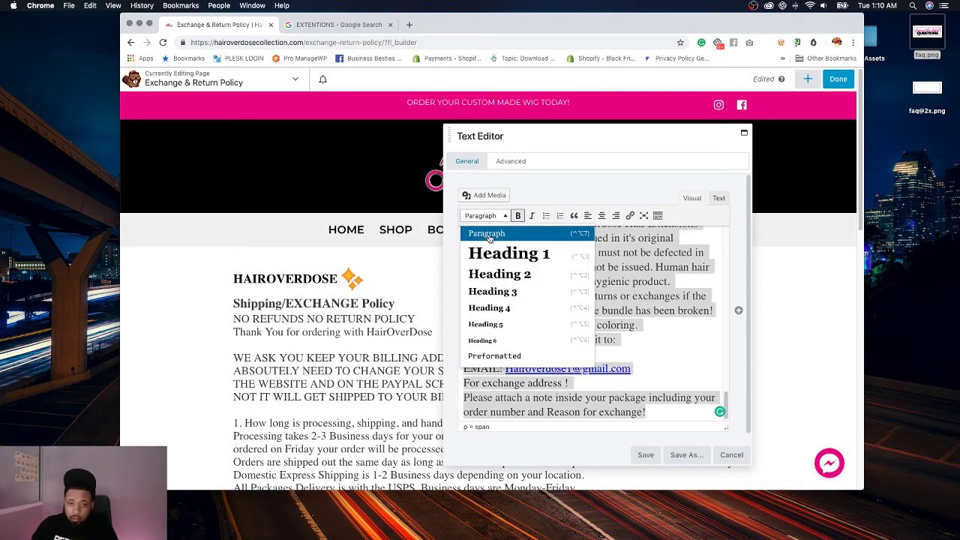
{"action": "left_click", "coordinate": [487, 233]}
Step: Check the pasted text's code, delete all of it and paste the policy again as unstyled text in the editor's Text mode
{"action": "scroll", "coordinate": [364, 342], "scroll_direction": "down", "scroll_amount": 10}
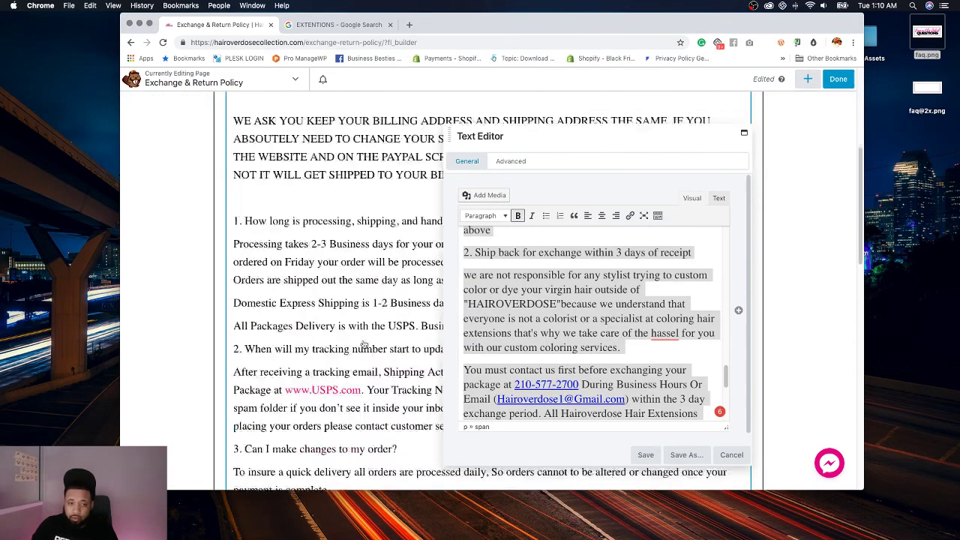
{"action": "scroll", "coordinate": [364, 343], "scroll_direction": "down", "scroll_amount": 5}
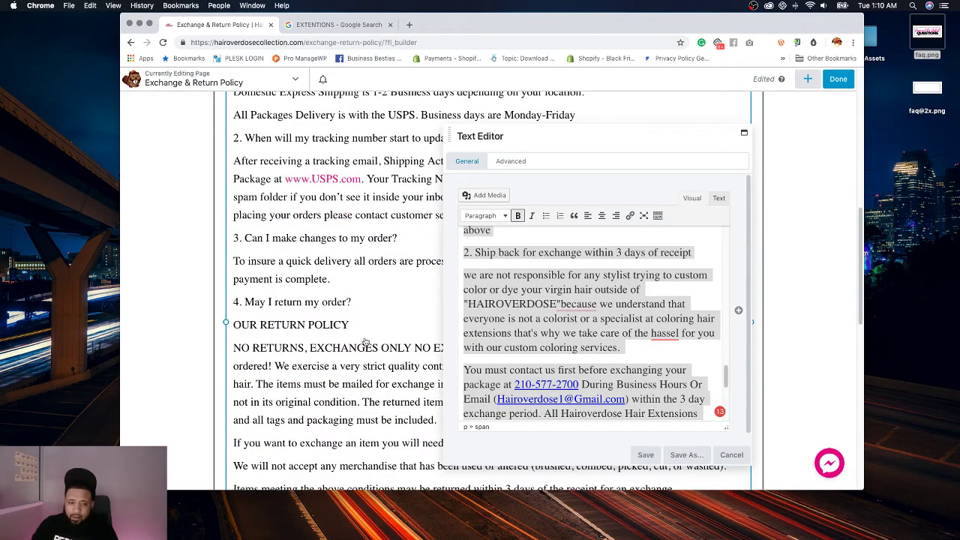
{"action": "left_click", "coordinate": [717, 199]}
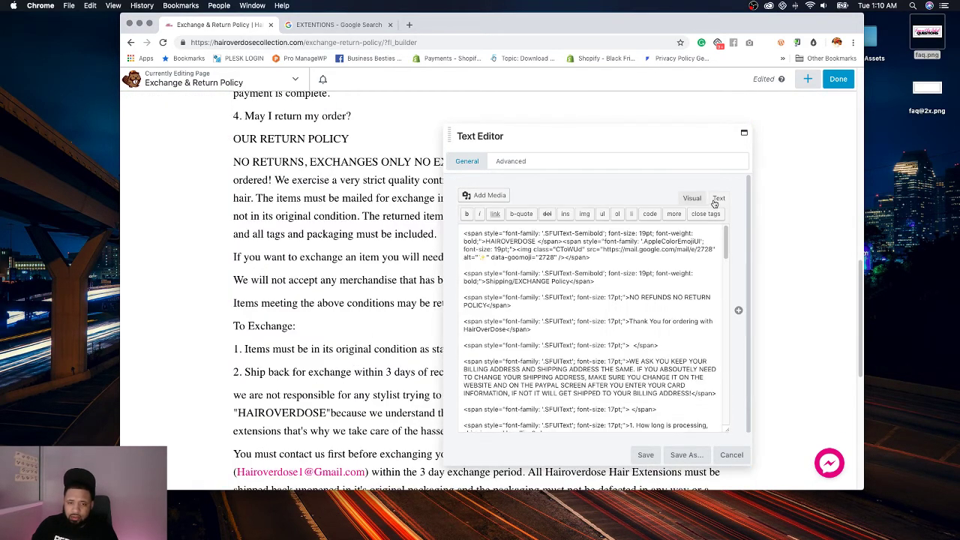
{"action": "left_click", "coordinate": [691, 199]}
{"action": "key", "text": "super+a"}
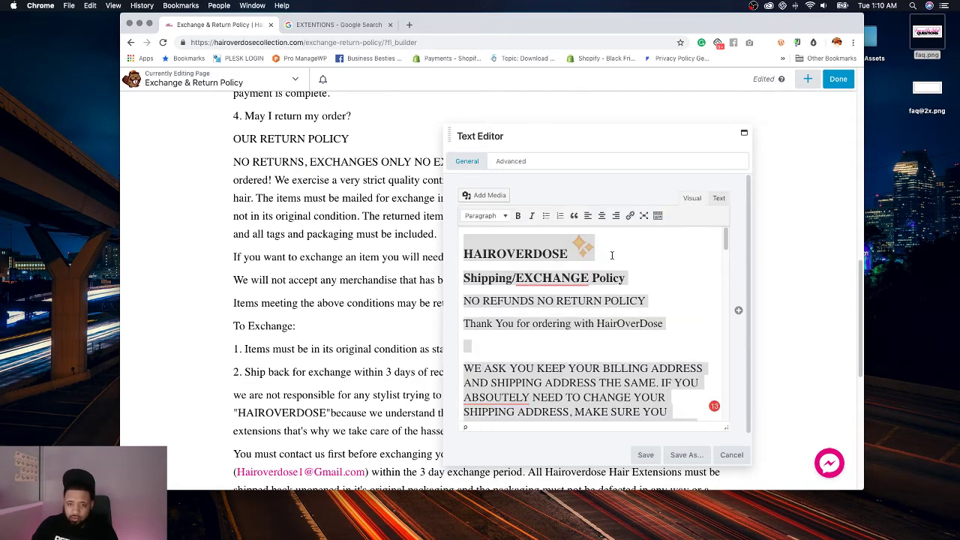
{"action": "key", "text": "BackSpace"}
{"action": "left_click", "coordinate": [720, 199]}
{"action": "left_click", "coordinate": [636, 272]}
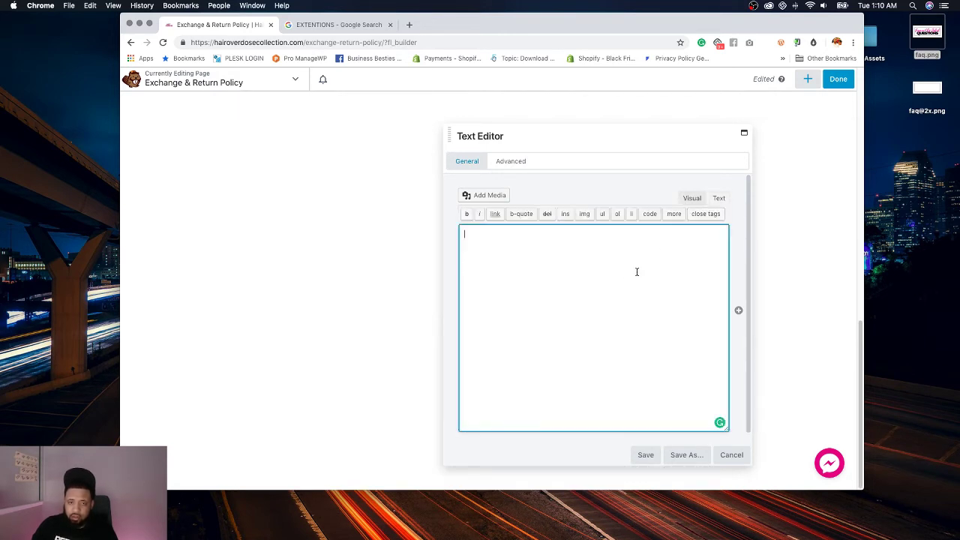
{"action": "key", "text": "super+v"}
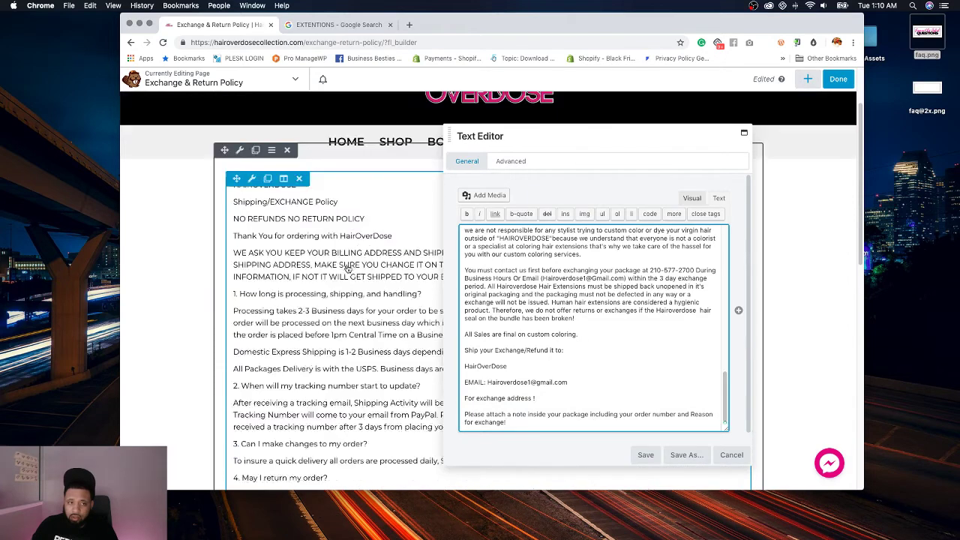
Step: Make the opening "HAIROVERDOSE" line bold and format it as Heading 3 in the visual editor
{"action": "left_click", "coordinate": [692, 198]}
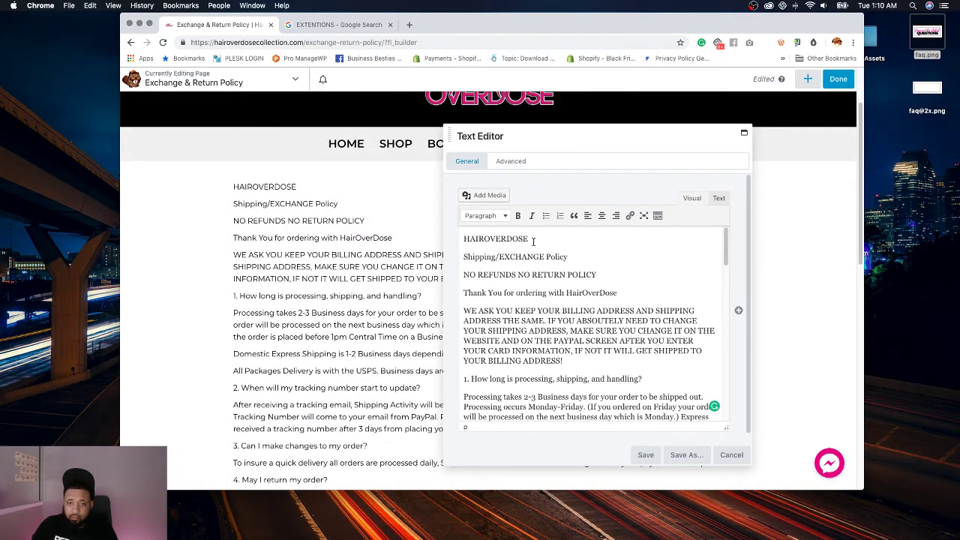
{"action": "left_click_drag", "start_coordinate": [533, 240], "coordinate": [446, 235]}
{"action": "left_click", "coordinate": [518, 216]}
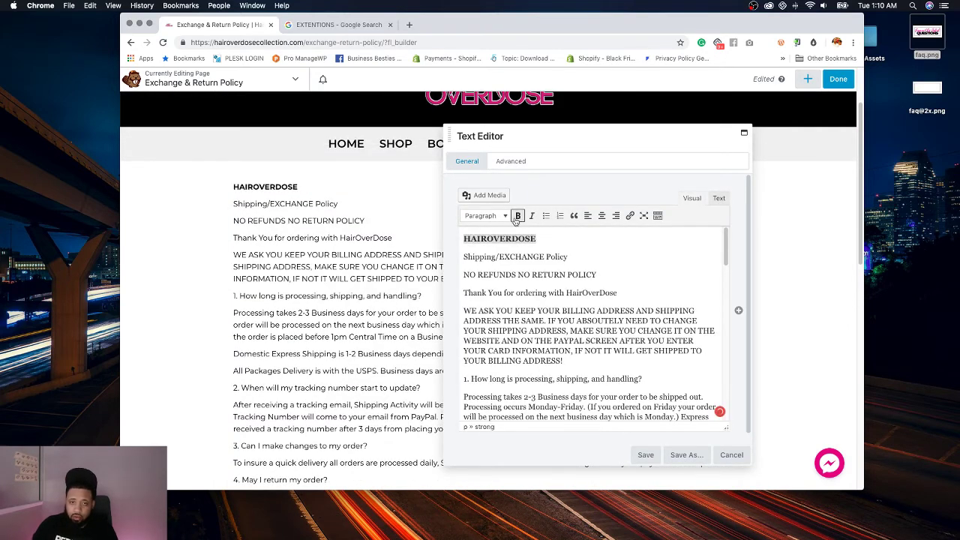
{"action": "left_click", "coordinate": [484, 216]}
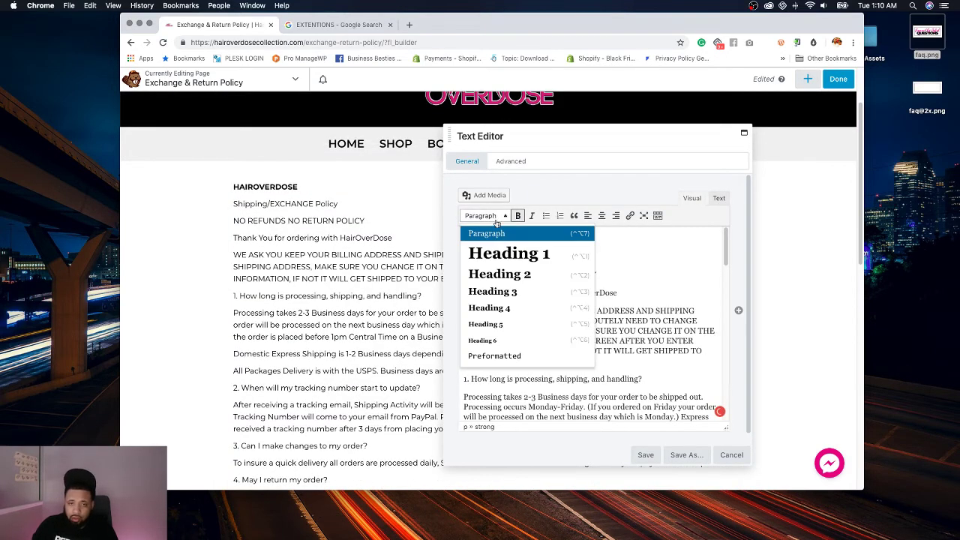
{"action": "left_click", "coordinate": [495, 291]}
Step: Make the "Shipping/EXCHANGE Policy" line bold and apply the spelling suggestion "Exchange" to its capitalized word
{"action": "left_click_drag", "start_coordinate": [568, 261], "coordinate": [461, 261]}
{"action": "key", "text": "super+b"}
{"action": "left_click", "coordinate": [513, 262]}
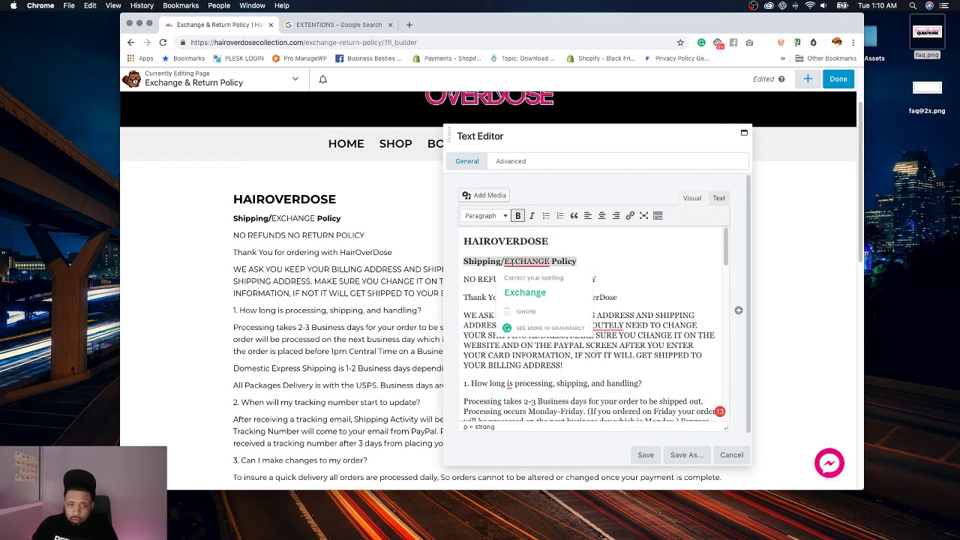
{"action": "left_click", "coordinate": [595, 264]}
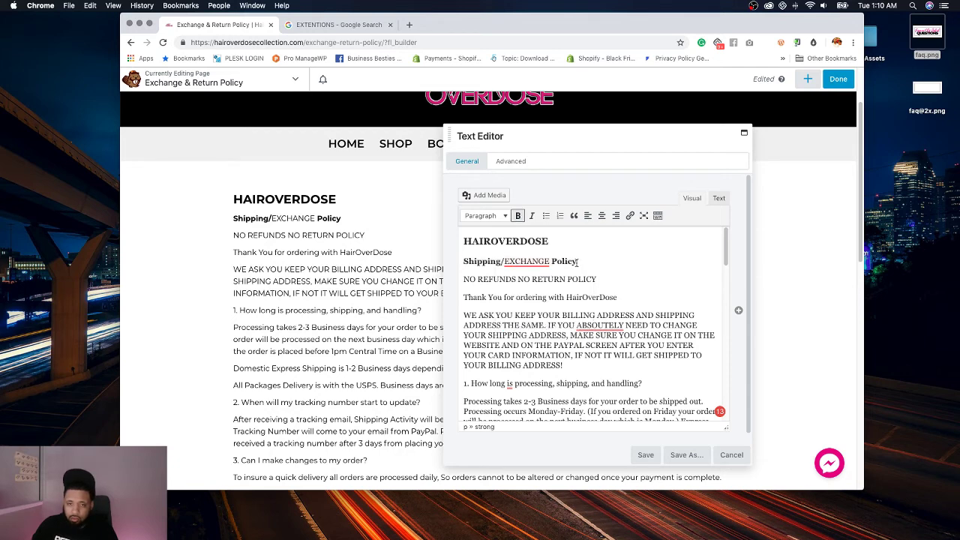
{"action": "left_click", "coordinate": [535, 261]}
{"action": "left_click", "coordinate": [525, 292]}
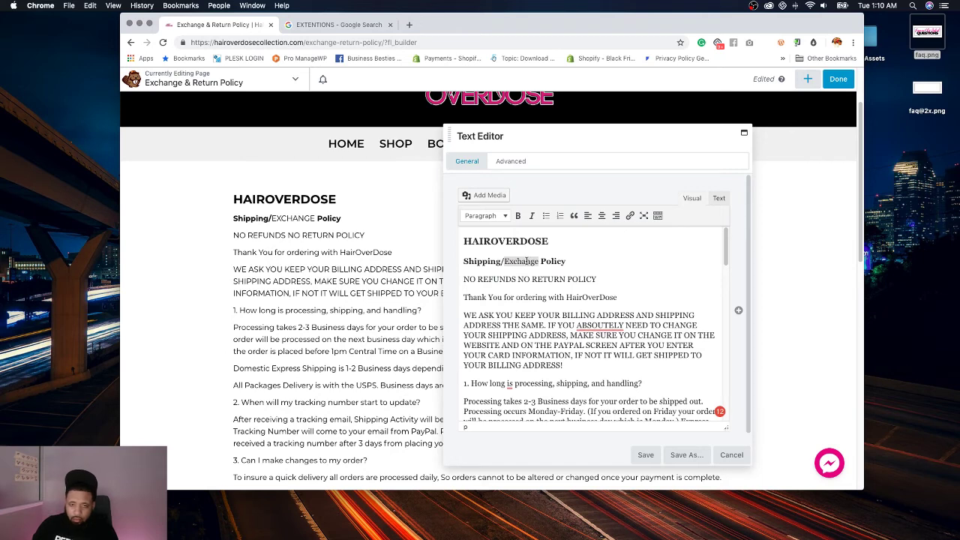
Step: Retype the middle word in bold so the line reads "Shipping/Exchange Policy"
{"action": "key", "text": "super+b"}
{"action": "type", "text": "EXCHANGE"}
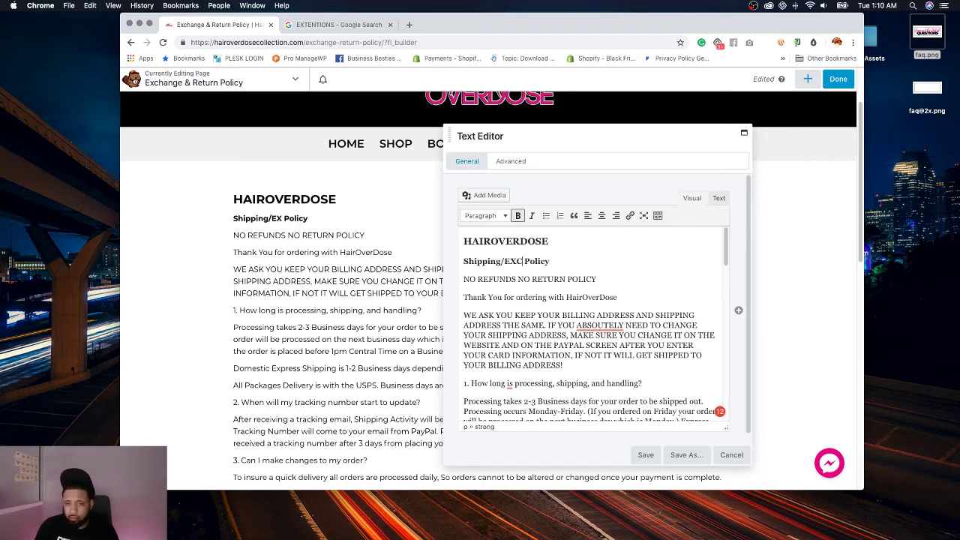
{"action": "key", "text": "BackSpace"}
{"action": "key", "text": "BackSpace"}
{"action": "key", "text": "BackSpace"}
{"action": "key", "text": "BackSpace"}
{"action": "key", "text": "BackSpace"}
{"action": "key", "text": "BackSpace"}
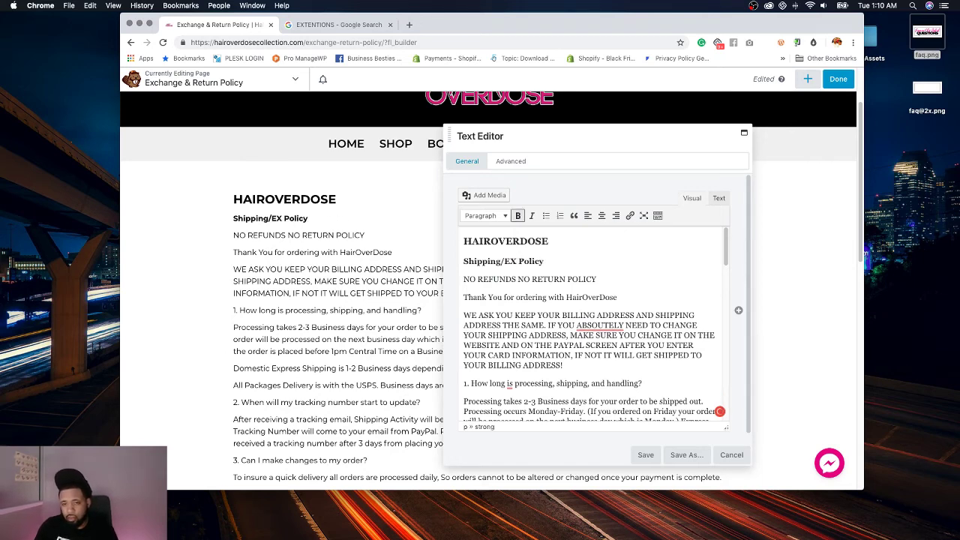
{"action": "type", "text": "xchange"}
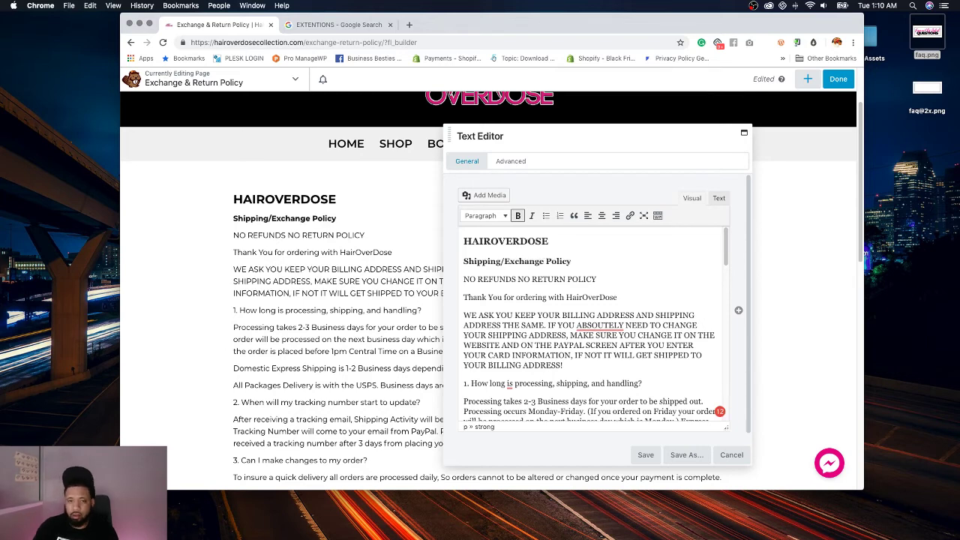
Step: Make the "NO REFUNDS NO RETURN POLICY" line bold and apply the spelling suggestion "ABSOLUTELY" in the billing and shipping address paragraph
{"action": "left_click_drag", "start_coordinate": [604, 280], "coordinate": [464, 278]}
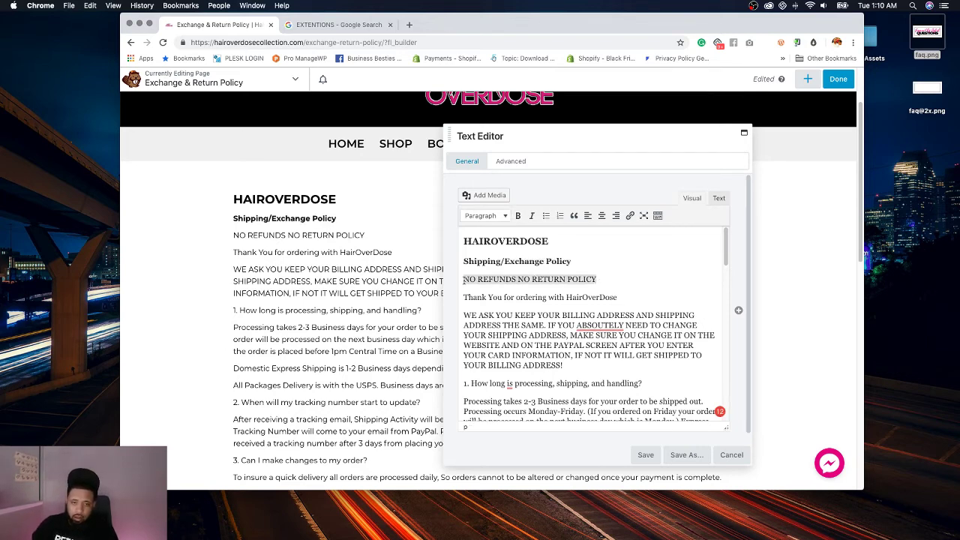
{"action": "key", "text": "super+b"}
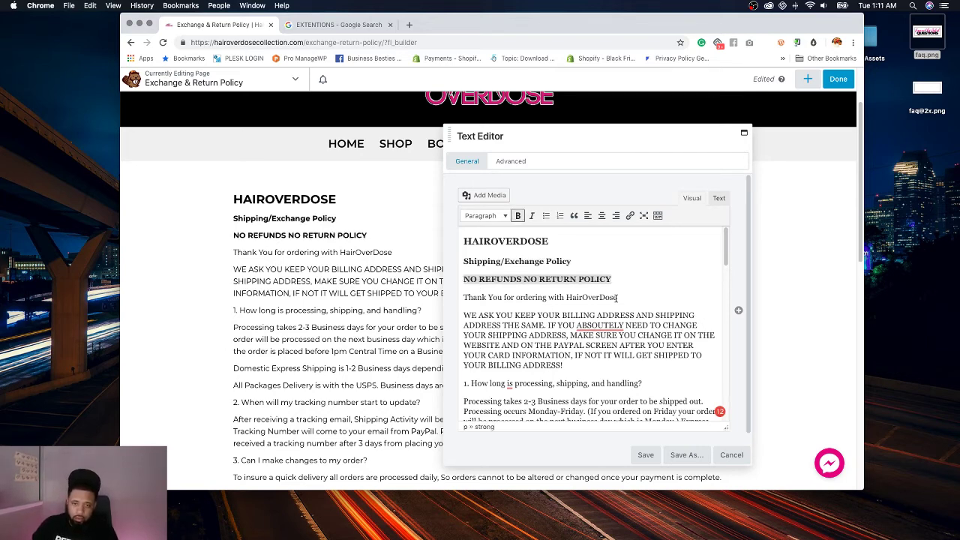
{"action": "left_click", "coordinate": [609, 323]}
{"action": "right_click", "coordinate": [609, 322]}
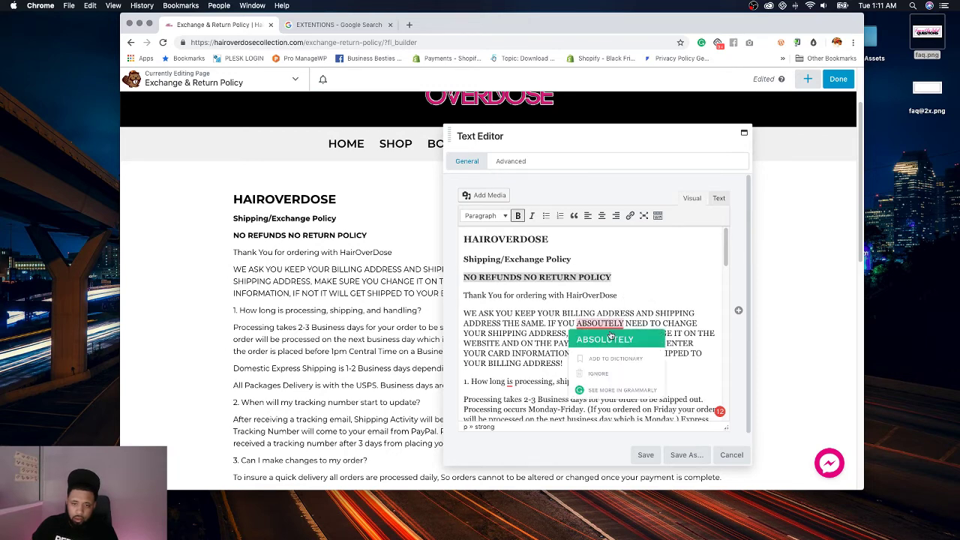
{"action": "left_click", "coordinate": [611, 334]}
Step: Apply the suggested corrections "are" in question 1 and "1 pm" in the processing paragraph beneath it
{"action": "scroll", "coordinate": [630, 315], "scroll_direction": "down", "scroll_amount": 2}
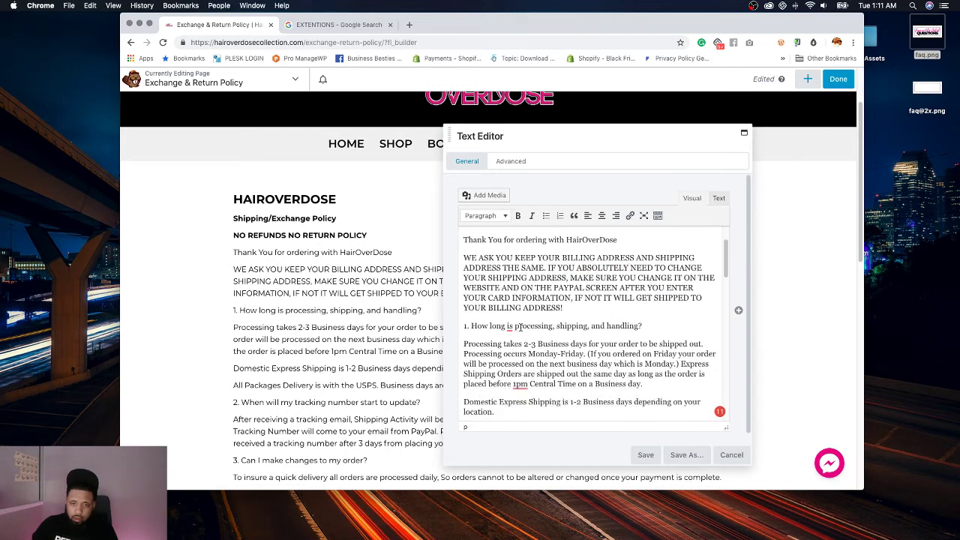
{"action": "mouse_move", "coordinate": [509, 327]}
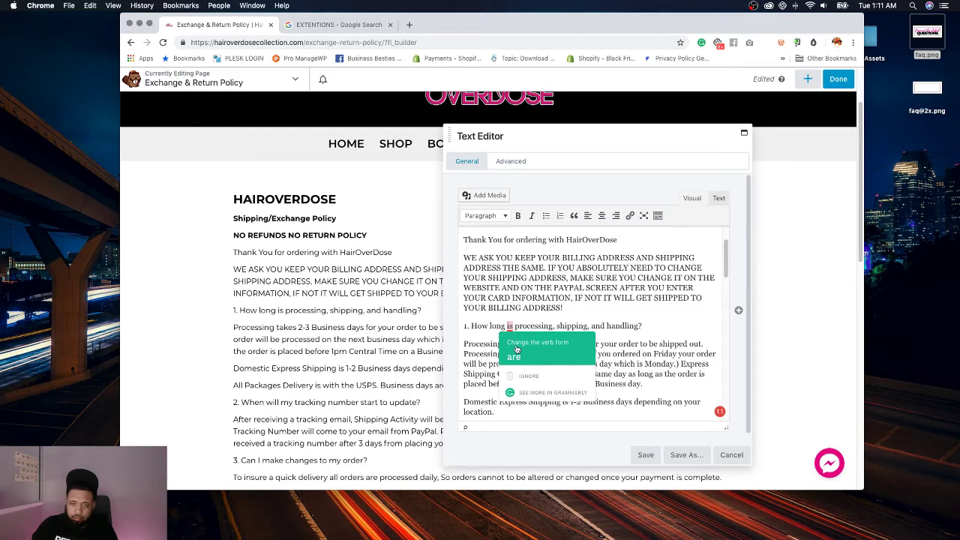
{"action": "left_click", "coordinate": [516, 352]}
{"action": "scroll", "coordinate": [525, 315], "scroll_direction": "down", "scroll_amount": 3}
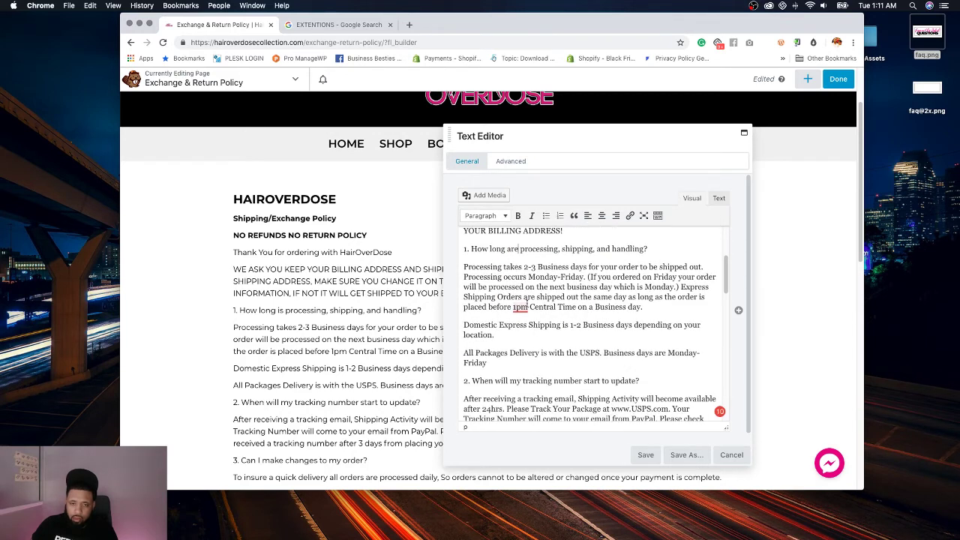
{"action": "mouse_move", "coordinate": [528, 306]}
{"action": "left_click", "coordinate": [518, 396]}
Step: Apply the suggestions under questions 3 and 4: "ensure", a space before "undamaged", and no "to" before "be altered"
{"action": "scroll", "coordinate": [489, 259], "scroll_direction": "down", "scroll_amount": 8}
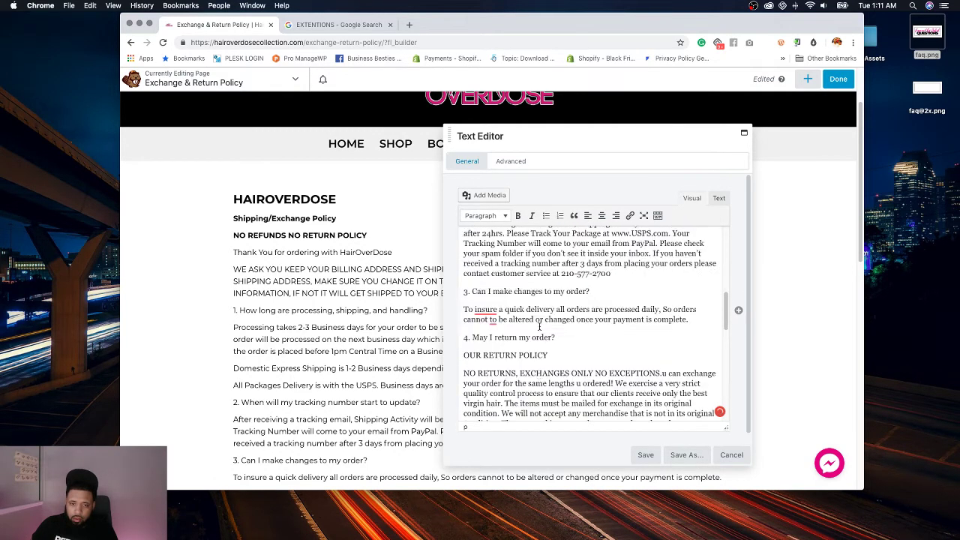
{"action": "mouse_move", "coordinate": [488, 259]}
{"action": "left_click", "coordinate": [504, 286]}
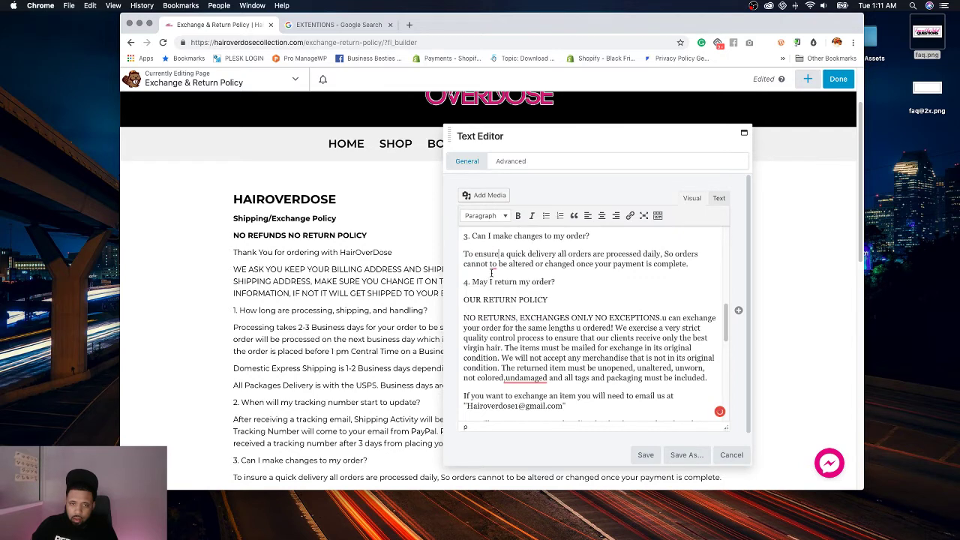
{"action": "mouse_move", "coordinate": [524, 377]}
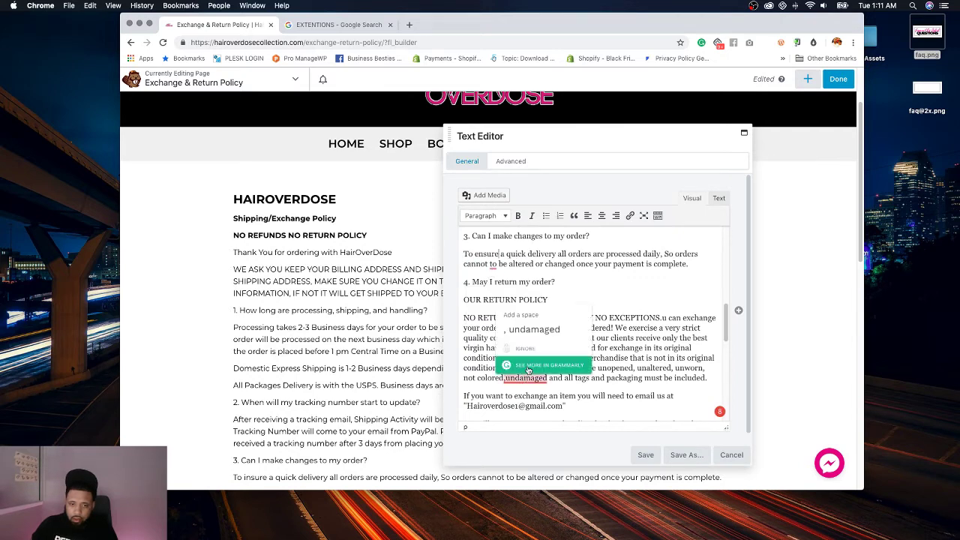
{"action": "left_click", "coordinate": [529, 327]}
{"action": "mouse_move", "coordinate": [494, 264]}
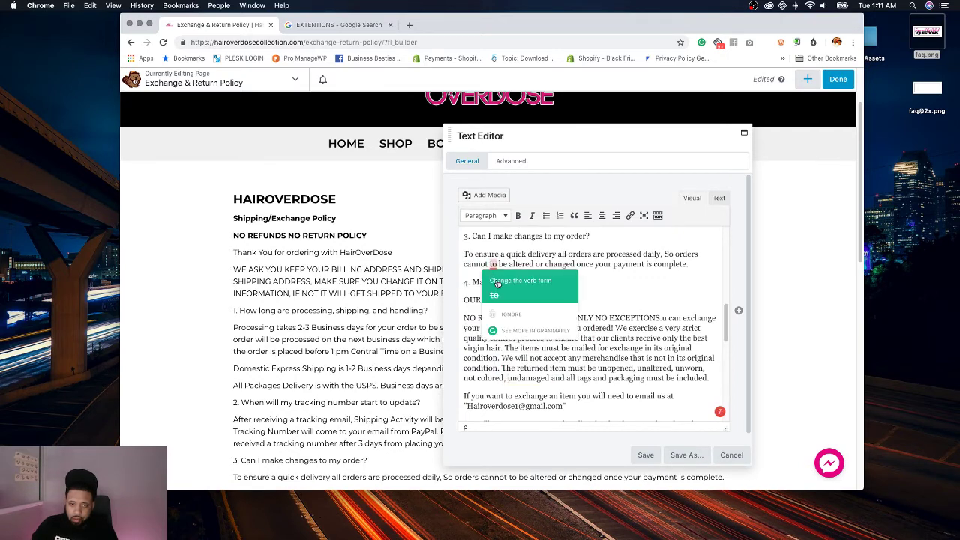
{"action": "left_click", "coordinate": [526, 284]}
Step: In the custom coloring paragraph, apply the suggestions adding a space before "because" and correcting the spelling to "hassle"
{"action": "scroll", "coordinate": [525, 283], "scroll_direction": "down", "scroll_amount": 5}
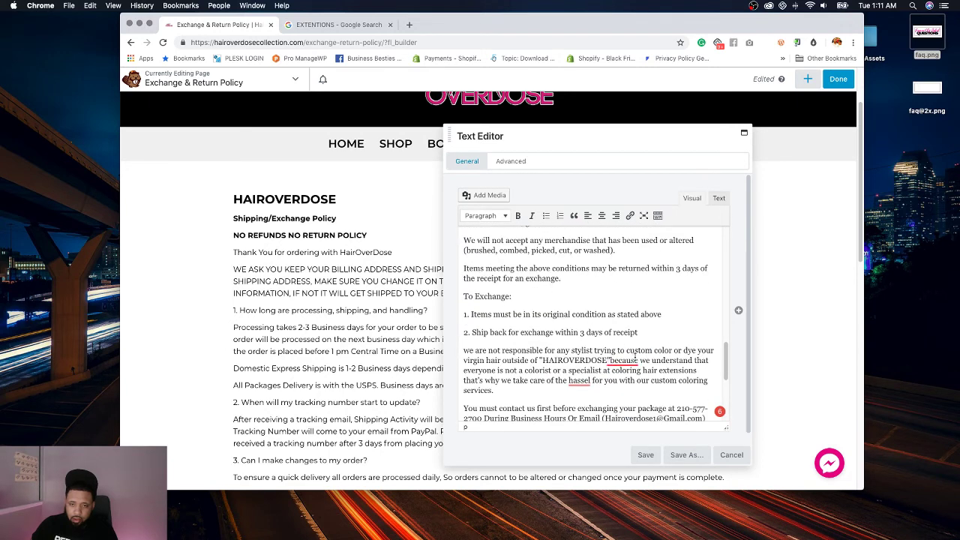
{"action": "mouse_move", "coordinate": [622, 361]}
{"action": "left_click", "coordinate": [629, 312]}
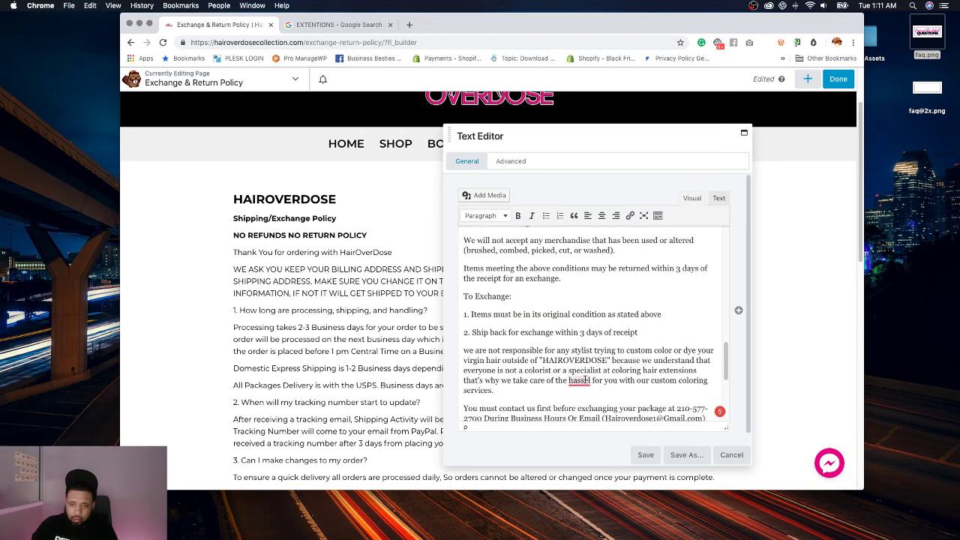
{"action": "mouse_move", "coordinate": [586, 380]}
{"action": "left_click", "coordinate": [582, 316]}
Step: In the exchange contact paragraph, apply the suggestions "defect" and "its", and remove the extra space in "Hairoverdose hair seal"
{"action": "scroll", "coordinate": [555, 352], "scroll_direction": "down", "scroll_amount": 3}
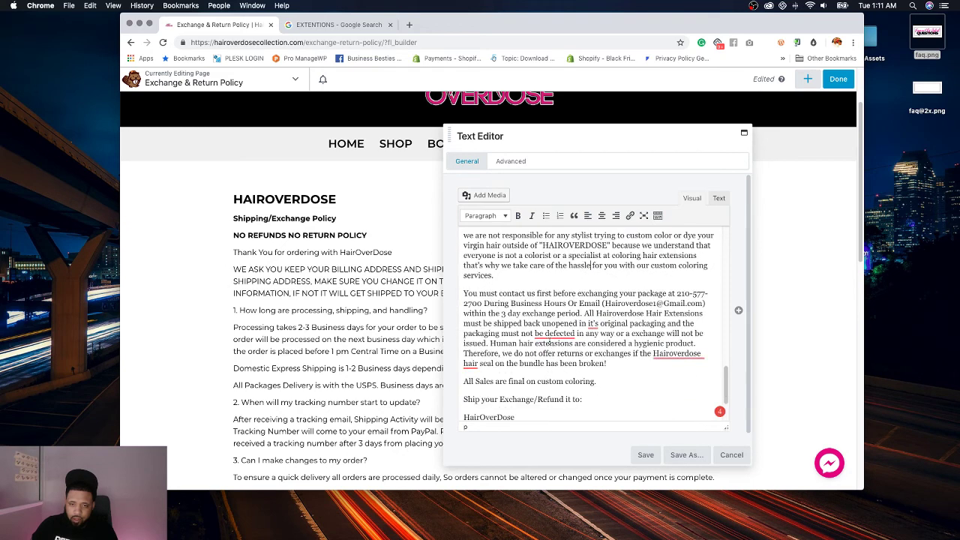
{"action": "mouse_move", "coordinate": [548, 333]}
{"action": "left_click", "coordinate": [567, 290]}
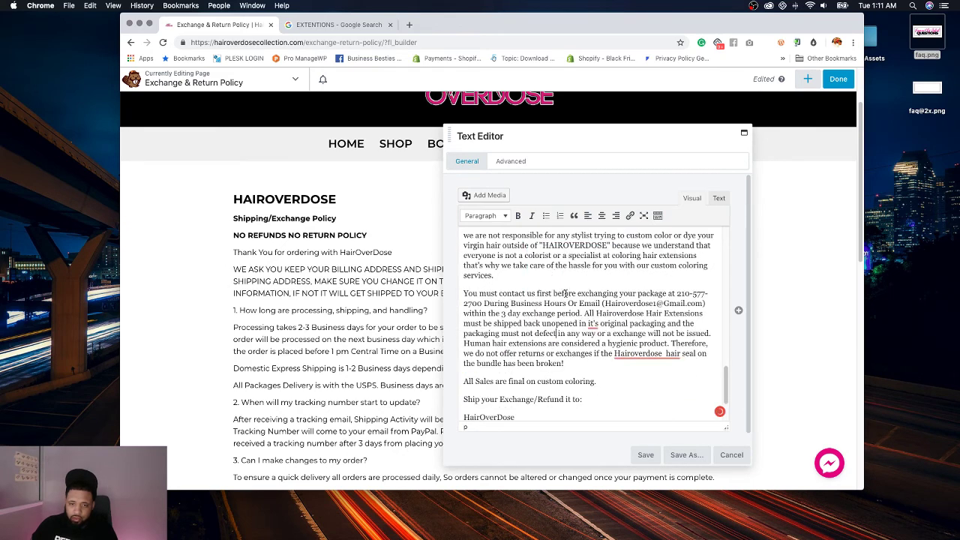
{"action": "mouse_move", "coordinate": [598, 324]}
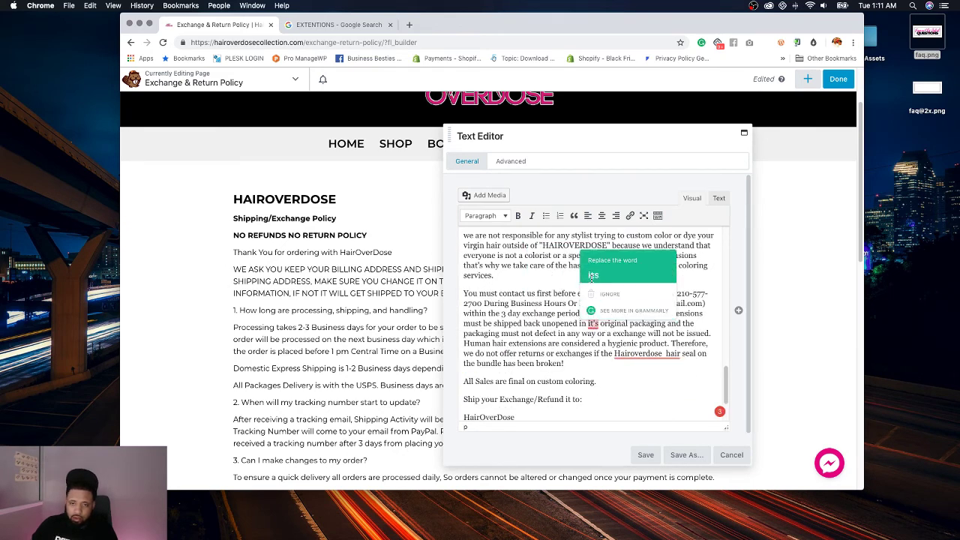
{"action": "left_click", "coordinate": [591, 279]}
{"action": "mouse_move", "coordinate": [623, 351]}
{"action": "left_click", "coordinate": [622, 309]}
{"action": "scroll", "coordinate": [538, 377], "scroll_direction": "down", "scroll_amount": 2}
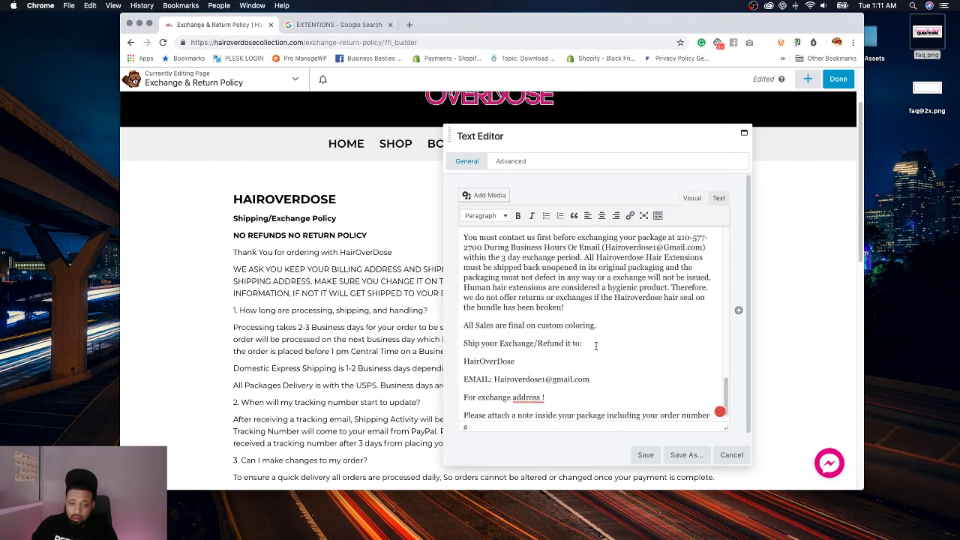
Step: Remove the space before the exclamation mark in "For exchange address!" near the end of the policy text and save the module
{"action": "mouse_move", "coordinate": [538, 377]}
{"action": "left_click", "coordinate": [545, 333]}
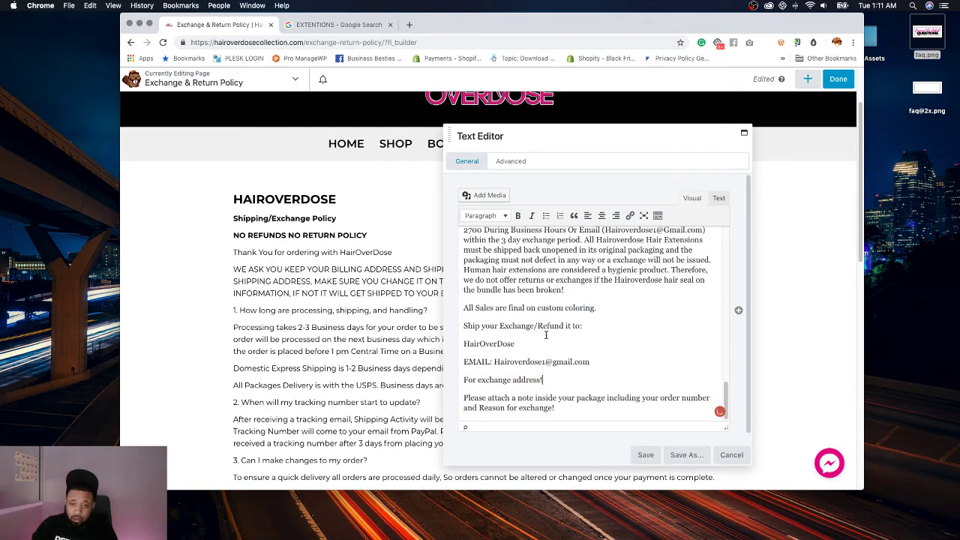
{"action": "left_click", "coordinate": [644, 453]}
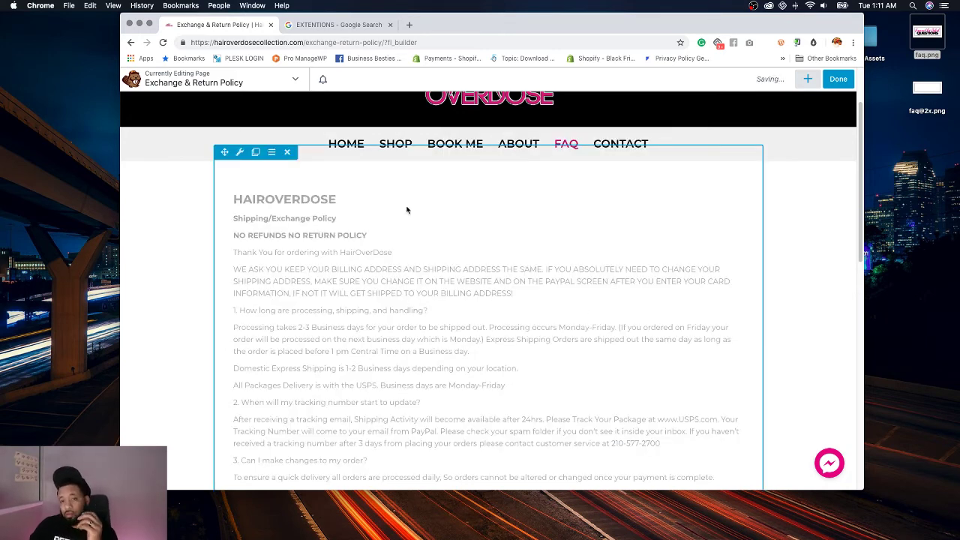
Step: Set the policy row's top and bottom padding to 65 px and save the row settings
{"action": "left_click", "coordinate": [240, 151]}
{"action": "left_click", "coordinate": [643, 162]}
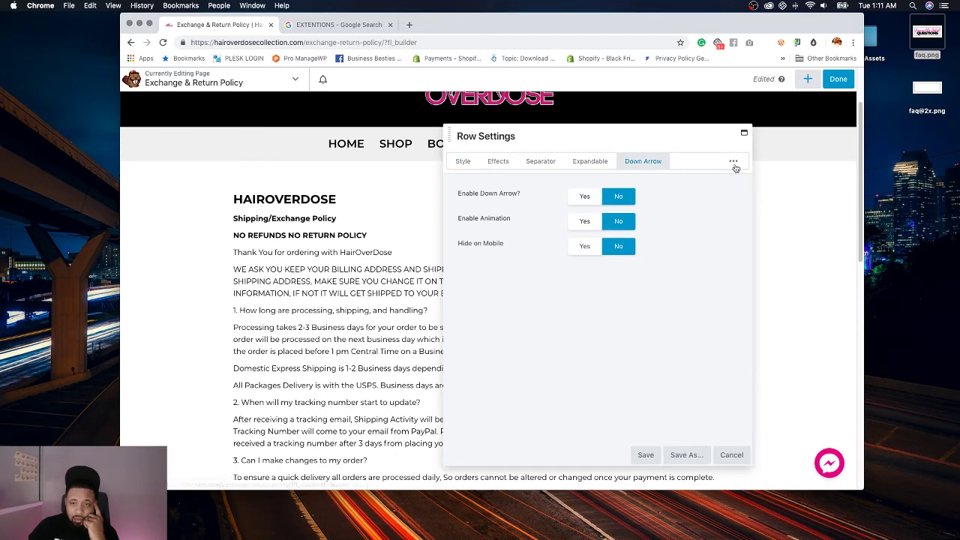
{"action": "left_click", "coordinate": [733, 162]}
{"action": "left_click", "coordinate": [625, 196]}
{"action": "left_click", "coordinate": [590, 250]}
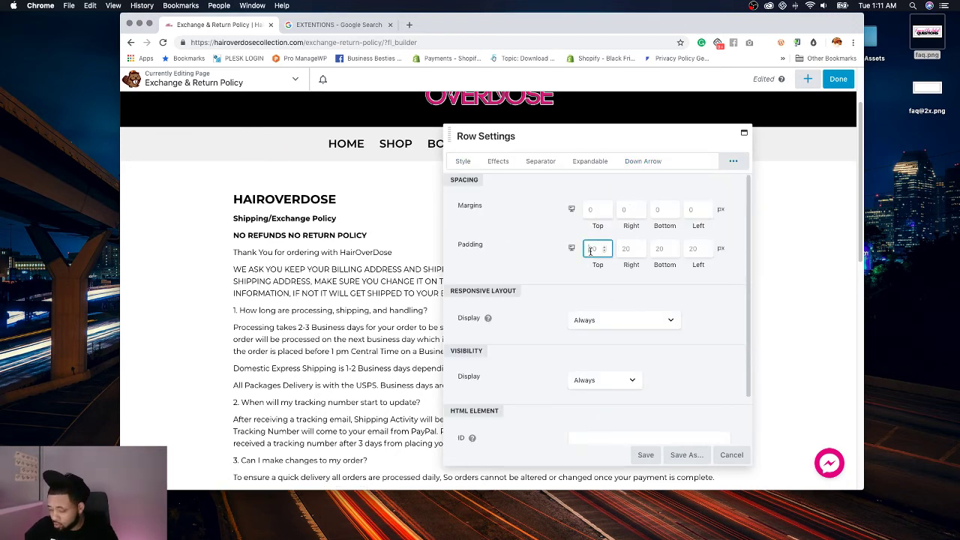
{"action": "type", "text": "65"}
{"action": "left_click", "coordinate": [662, 249]}
{"action": "type", "text": "65"}
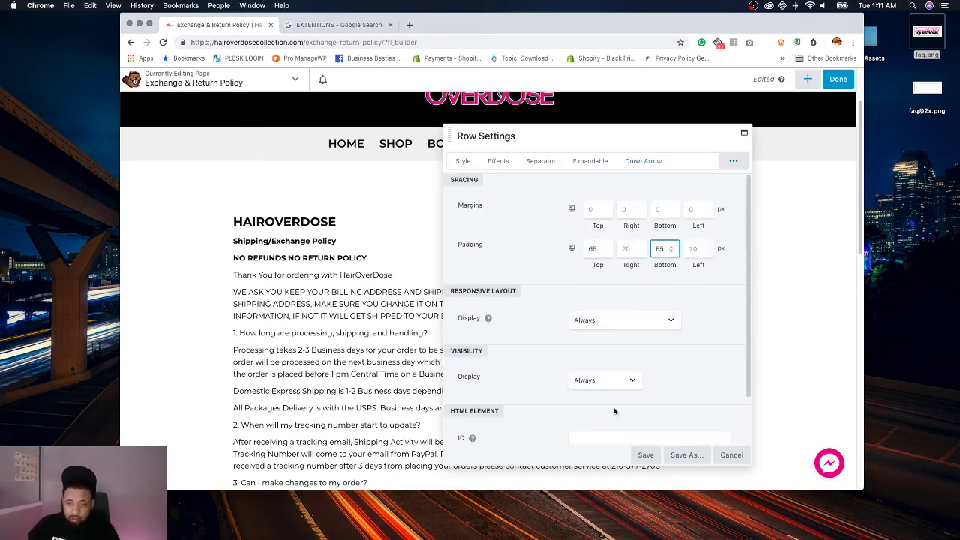
{"action": "left_click", "coordinate": [638, 454]}
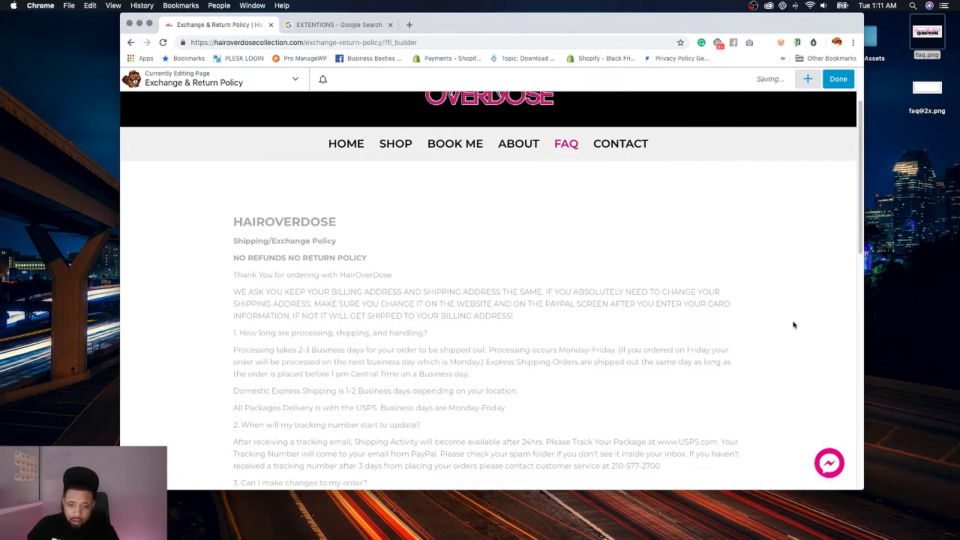
Step: Look over the Exchange & Return Policy page in the builder and publish its changes
{"action": "scroll", "coordinate": [794, 325], "scroll_direction": "down", "scroll_amount": 15}
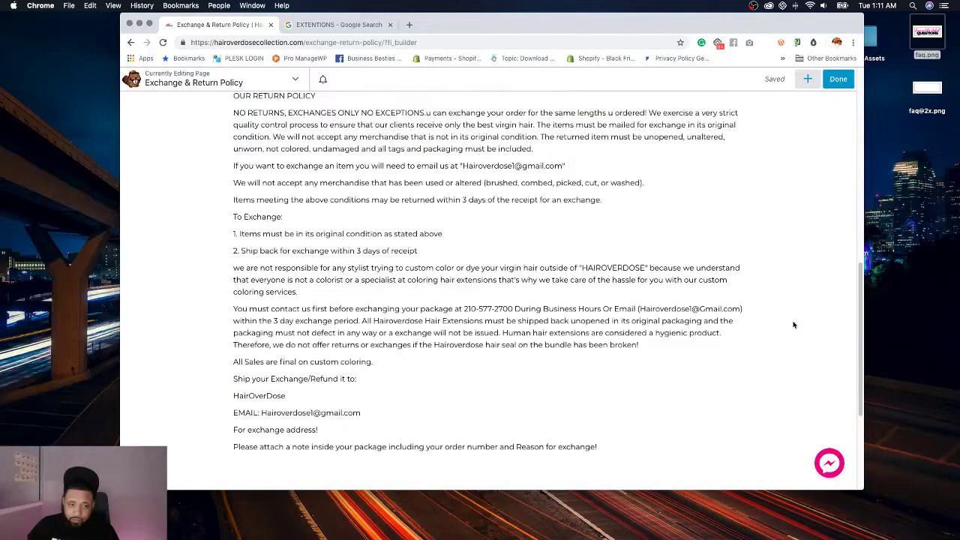
{"action": "scroll", "coordinate": [793, 325], "scroll_direction": "up", "scroll_amount": 15}
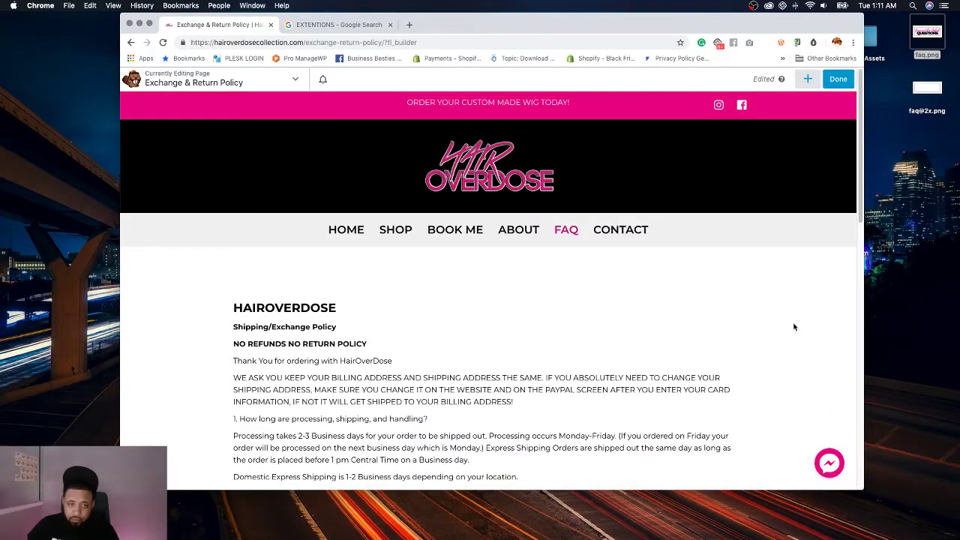
{"action": "left_click", "coordinate": [838, 78]}
{"action": "left_click", "coordinate": [814, 81]}
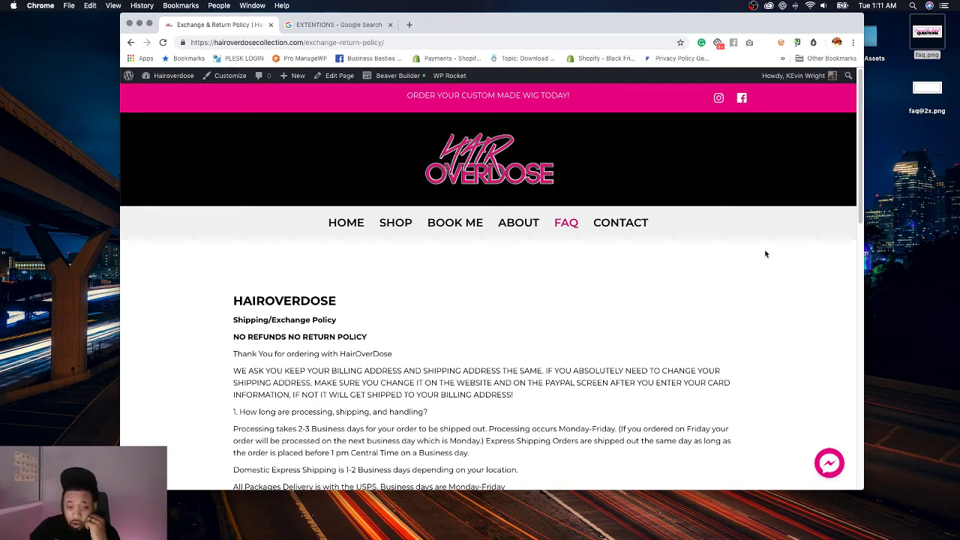
Step: Look over the published policy page and go to the site's Contact page
{"action": "scroll", "coordinate": [735, 288], "scroll_direction": "down", "scroll_amount": 10}
{"action": "scroll", "coordinate": [734, 287], "scroll_direction": "up", "scroll_amount": 10}
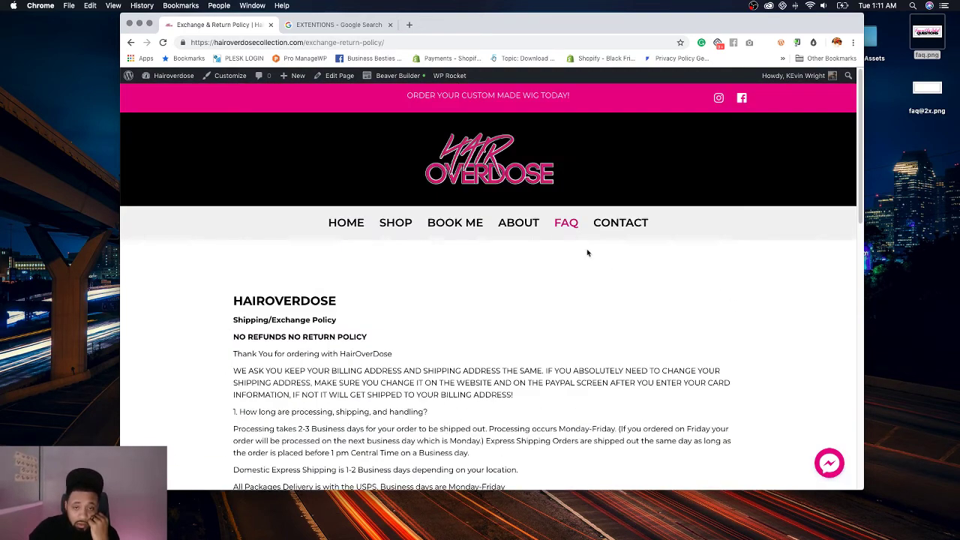
{"action": "mouse_move", "coordinate": [571, 233]}
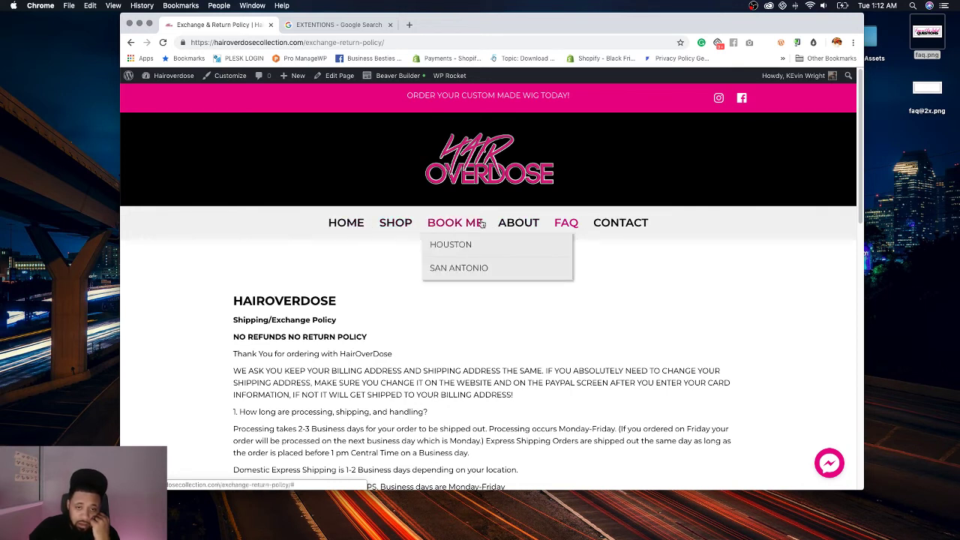
{"action": "left_click", "coordinate": [612, 224]}
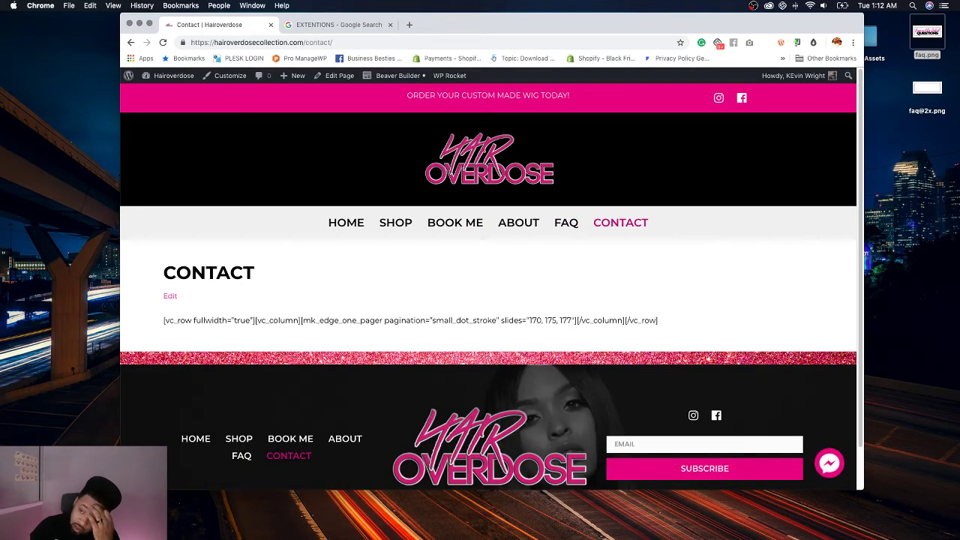
{"action": "left_click_drag", "start_coordinate": [886, 120], "coordinate": [870, 35]}
{"action": "key", "text": "ctrl+Up"}
{"action": "key", "text": "ctrl+Up"}
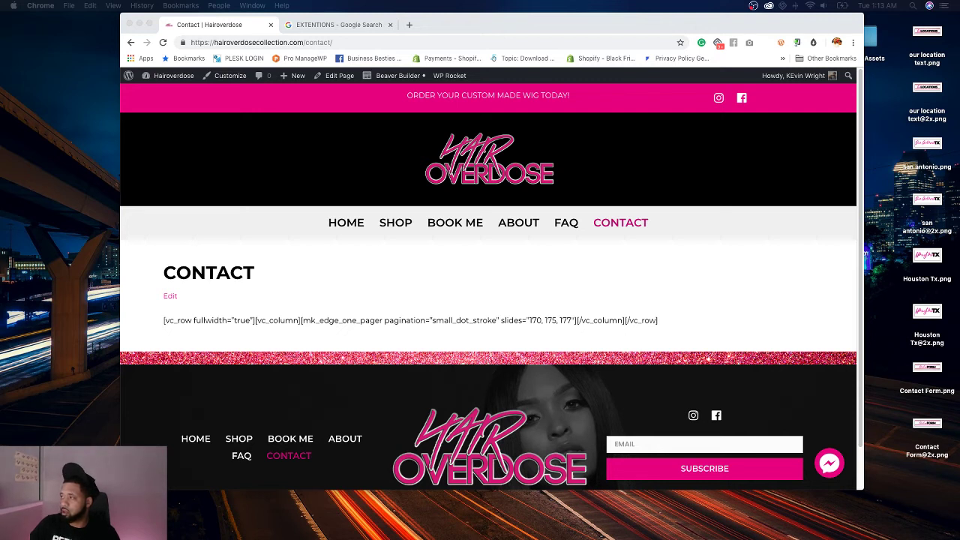
Step: Open the Contact page for editing in WordPress and delete all of its old shortcode content
{"action": "left_click", "coordinate": [339, 76]}
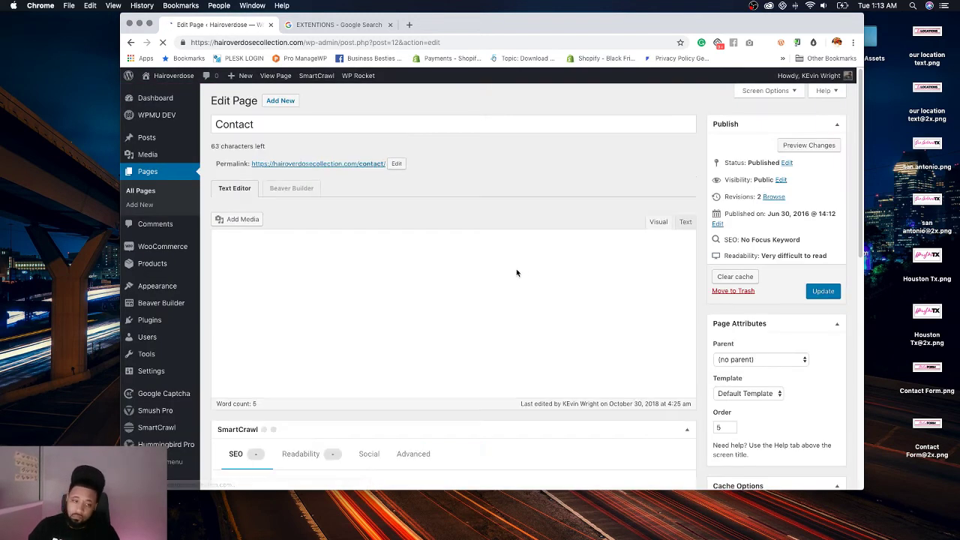
{"action": "key", "text": "super+a"}
{"action": "key", "text": "BackSpace"}
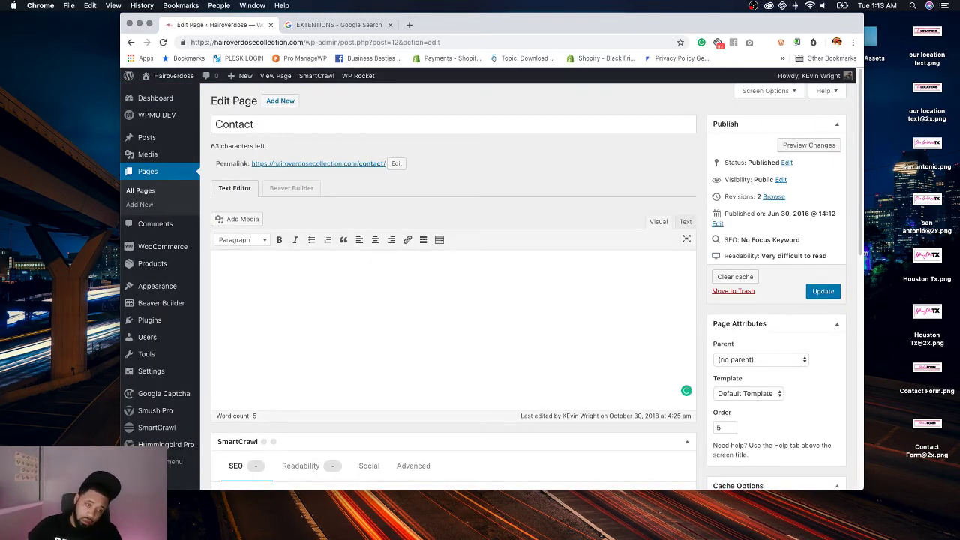
Step: Set opengraph.jpg from the media library as the Contact page's featured image
{"action": "scroll", "coordinate": [604, 307], "scroll_direction": "down", "scroll_amount": 10}
{"action": "left_click", "coordinate": [724, 186]}
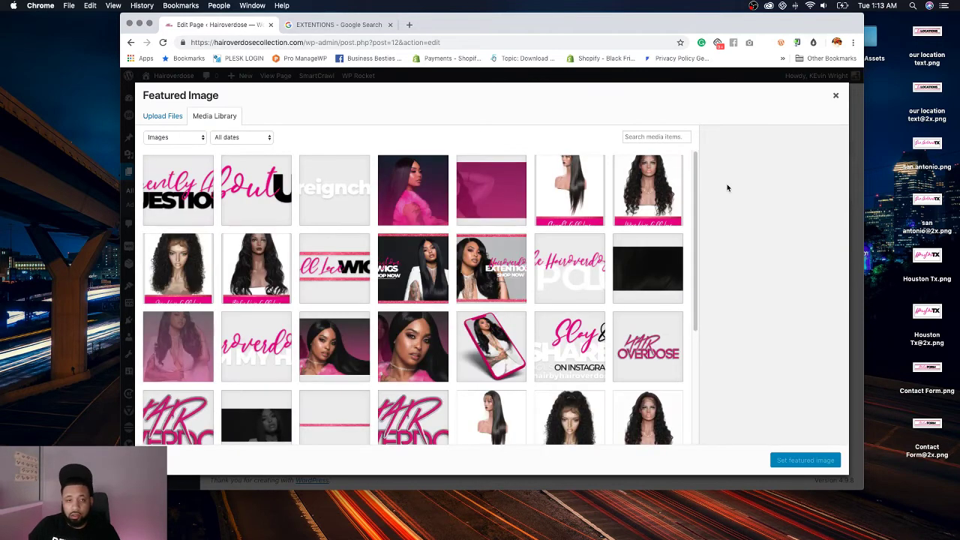
{"action": "left_click", "coordinate": [433, 354]}
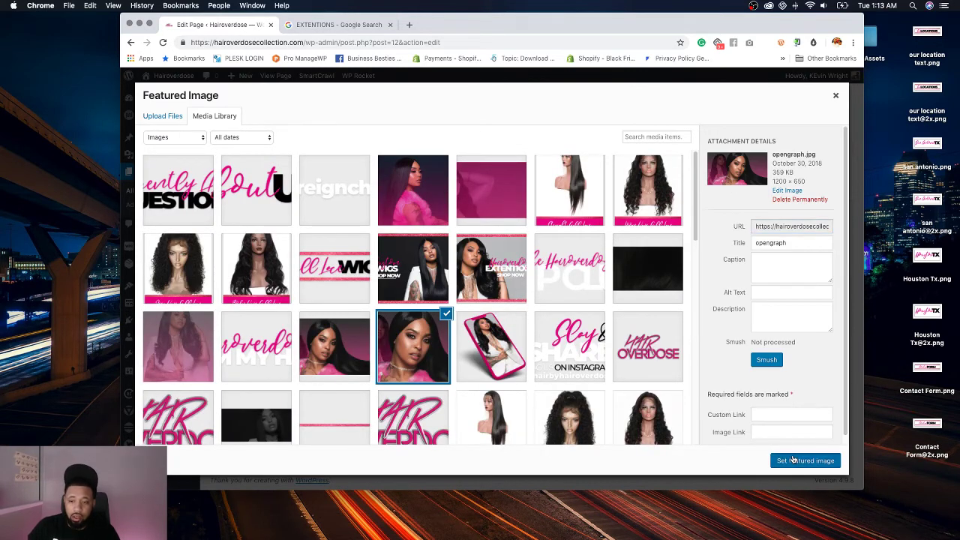
{"action": "left_click", "coordinate": [805, 460]}
Step: Add opengraph.jpg as the OpenGraph featured image in the Contact page's SmartCrawl social settings
{"action": "scroll", "coordinate": [602, 295], "scroll_direction": "up", "scroll_amount": 5}
{"action": "left_click", "coordinate": [371, 153]}
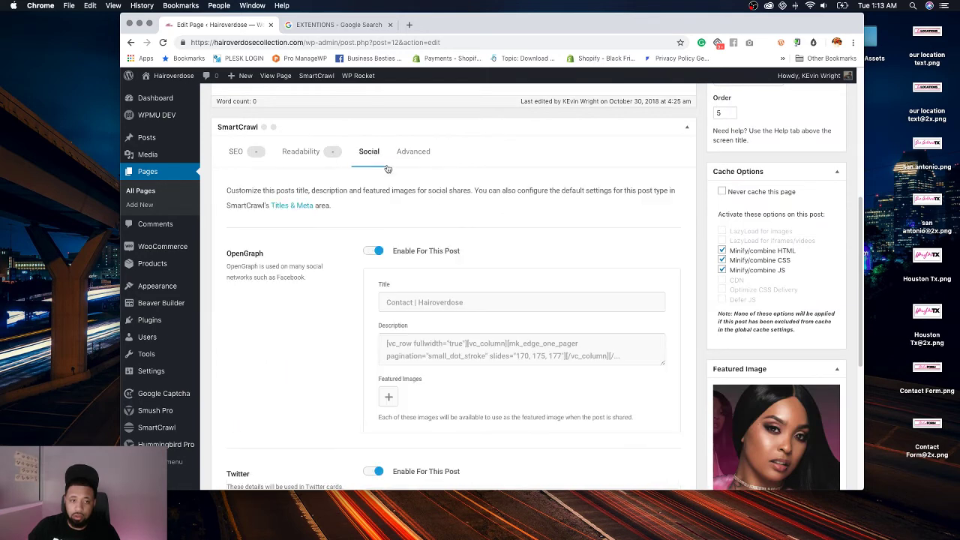
{"action": "scroll", "coordinate": [384, 167], "scroll_direction": "down", "scroll_amount": 2}
{"action": "left_click", "coordinate": [392, 316]}
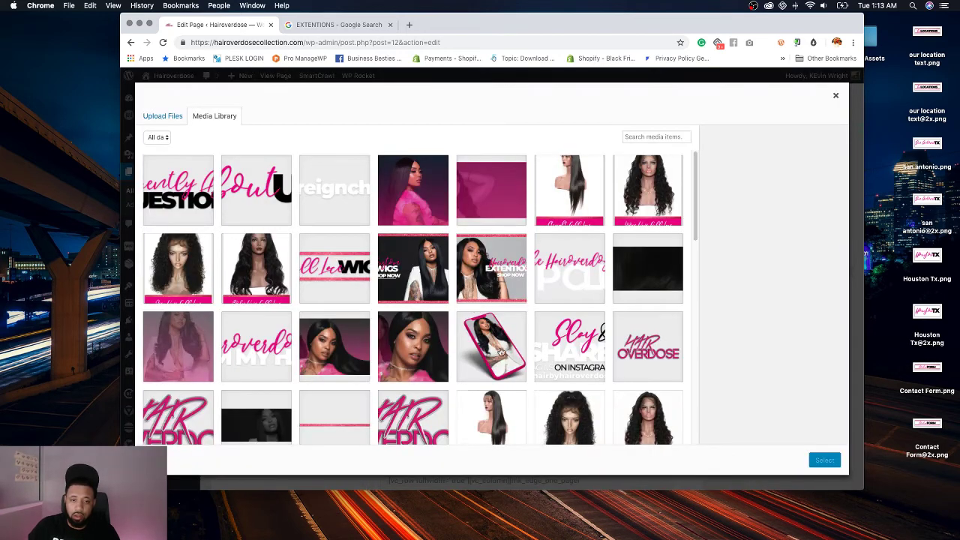
{"action": "left_click", "coordinate": [431, 354]}
{"action": "left_click", "coordinate": [824, 459]}
Step: Add opengraph.jpg as the Twitter featured image and update the Contact page
{"action": "scroll", "coordinate": [711, 411], "scroll_direction": "down", "scroll_amount": 3}
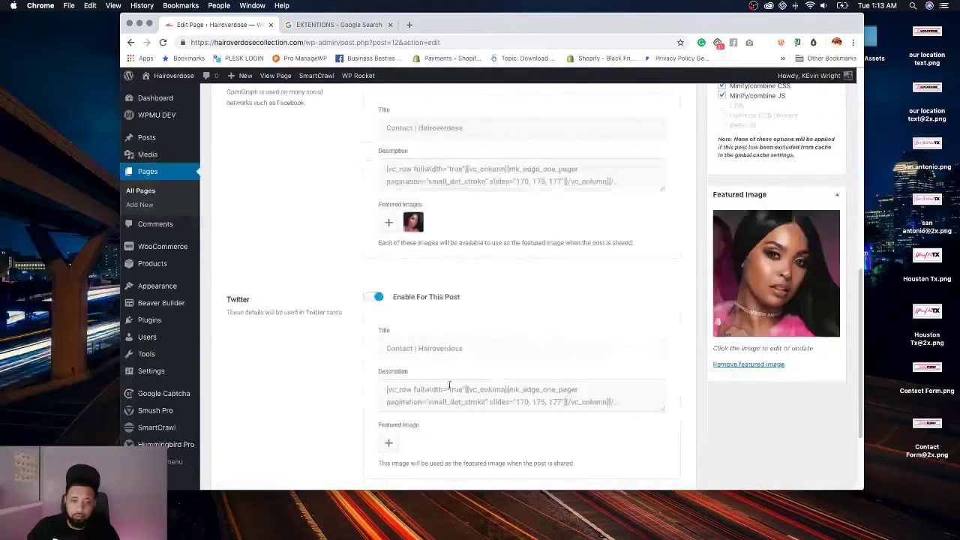
{"action": "left_click", "coordinate": [385, 443]}
{"action": "left_click", "coordinate": [412, 346]}
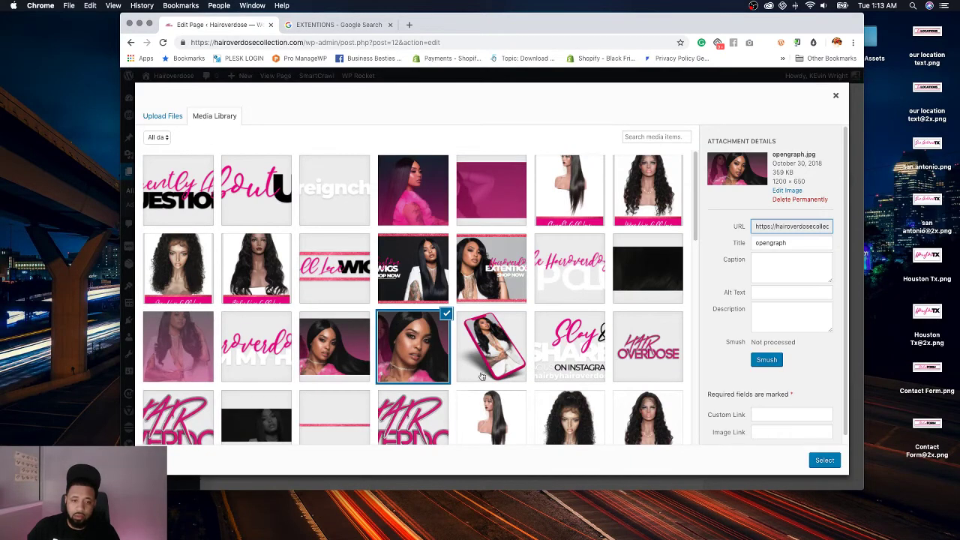
{"action": "left_click", "coordinate": [824, 459]}
{"action": "scroll", "coordinate": [788, 360], "scroll_direction": "up", "scroll_amount": 10}
{"action": "left_click", "coordinate": [822, 291]}
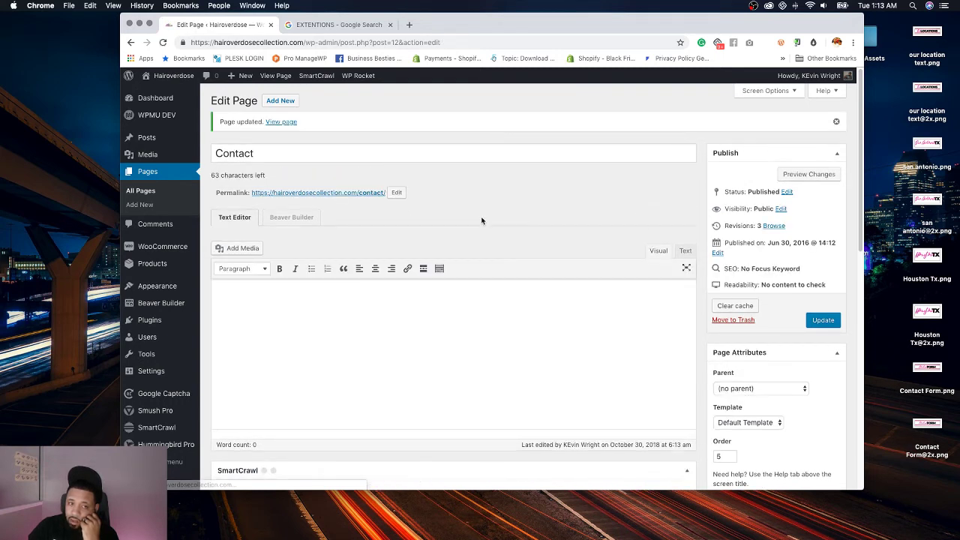
Step: Open the Contact page in Beaver Builder and add a one-column row to the empty layout
{"action": "left_click", "coordinate": [302, 217]}
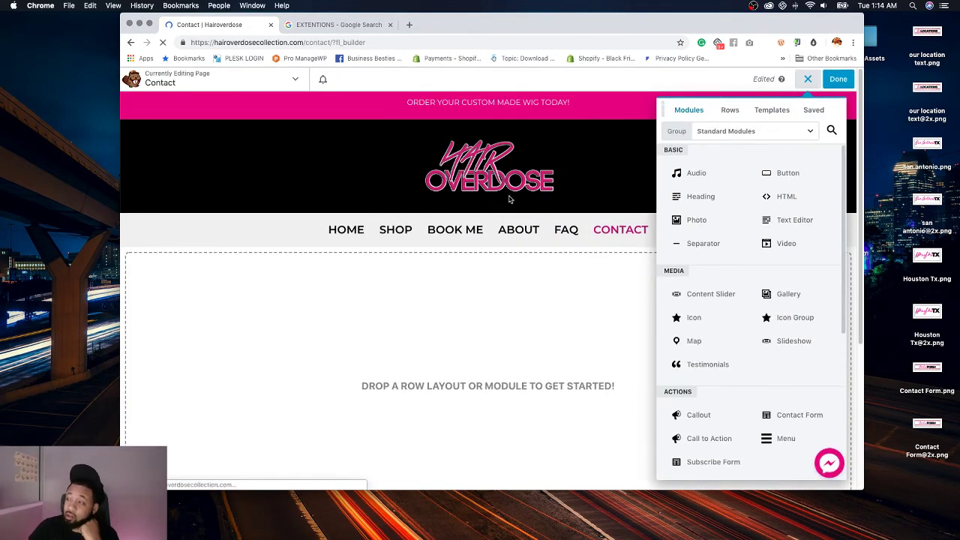
{"action": "left_click", "coordinate": [728, 111]}
{"action": "left_click_drag", "start_coordinate": [732, 168], "coordinate": [622, 273]}
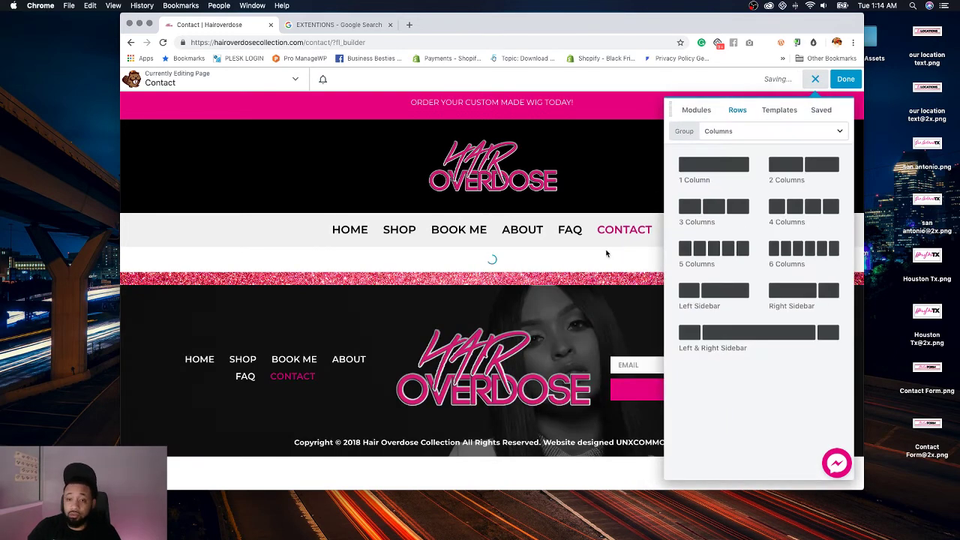
Step: Set the new row to Full Width with 65 px top padding and save its settings
{"action": "left_click", "coordinate": [240, 237]}
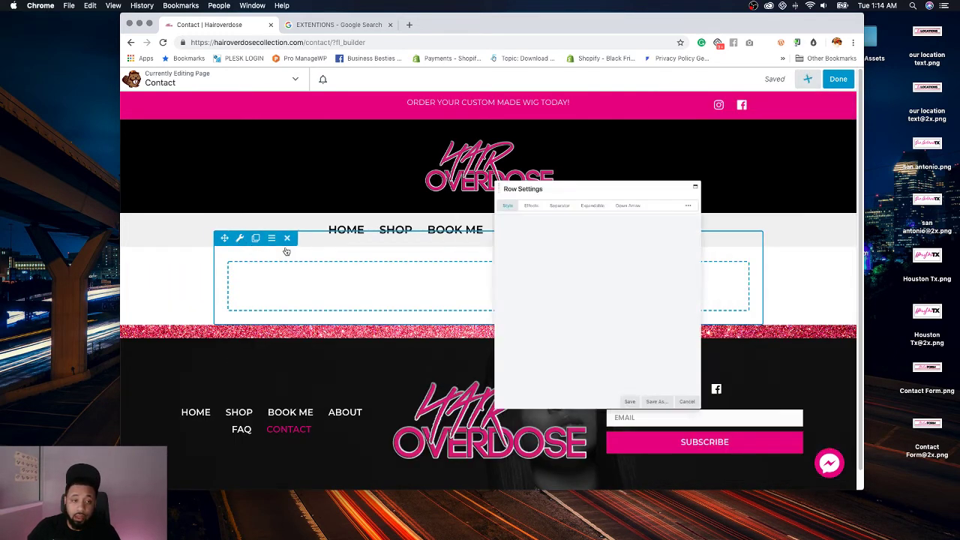
{"action": "left_click", "coordinate": [592, 197]}
{"action": "left_click", "coordinate": [591, 207]}
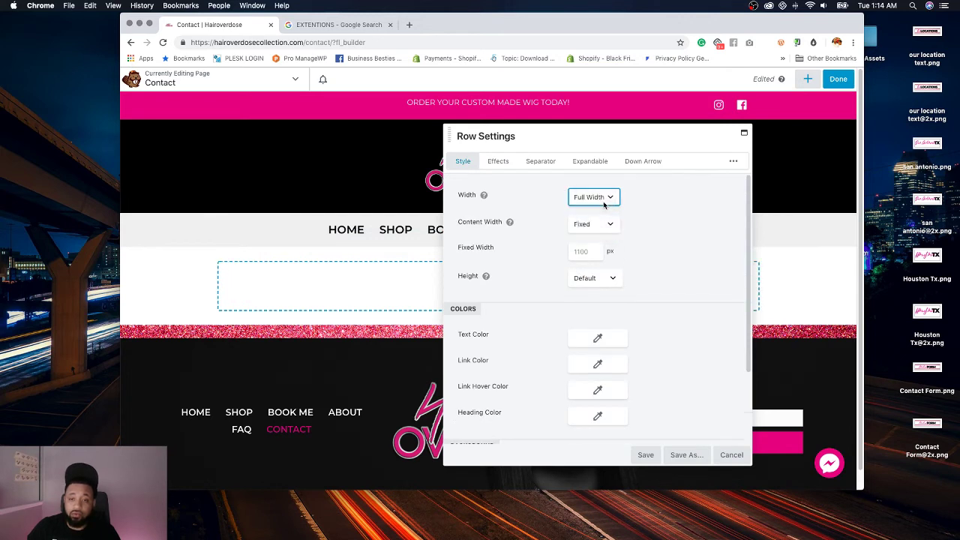
{"action": "left_click", "coordinate": [733, 162]}
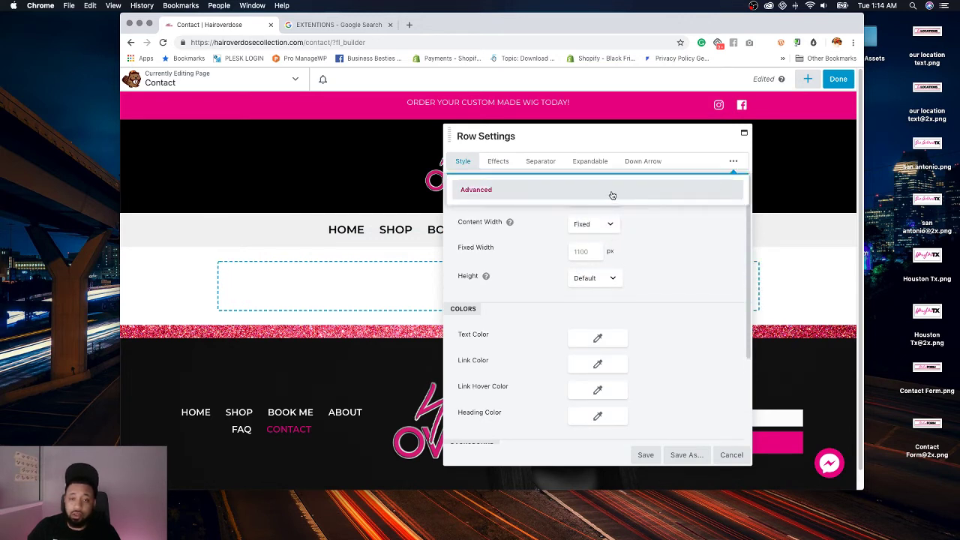
{"action": "left_click", "coordinate": [610, 193]}
{"action": "left_click", "coordinate": [590, 211]}
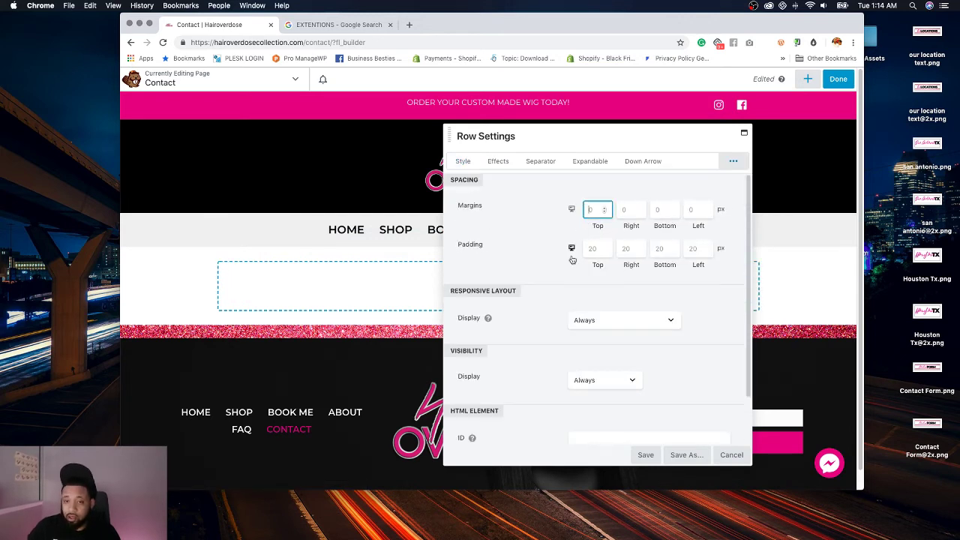
{"action": "left_click", "coordinate": [593, 248]}
{"action": "type", "text": "65"}
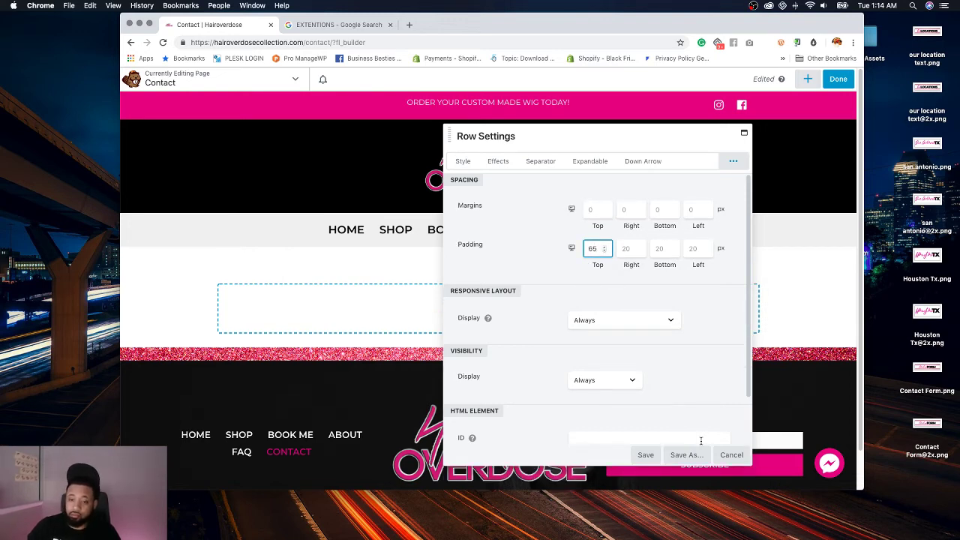
{"action": "left_click", "coordinate": [645, 454]}
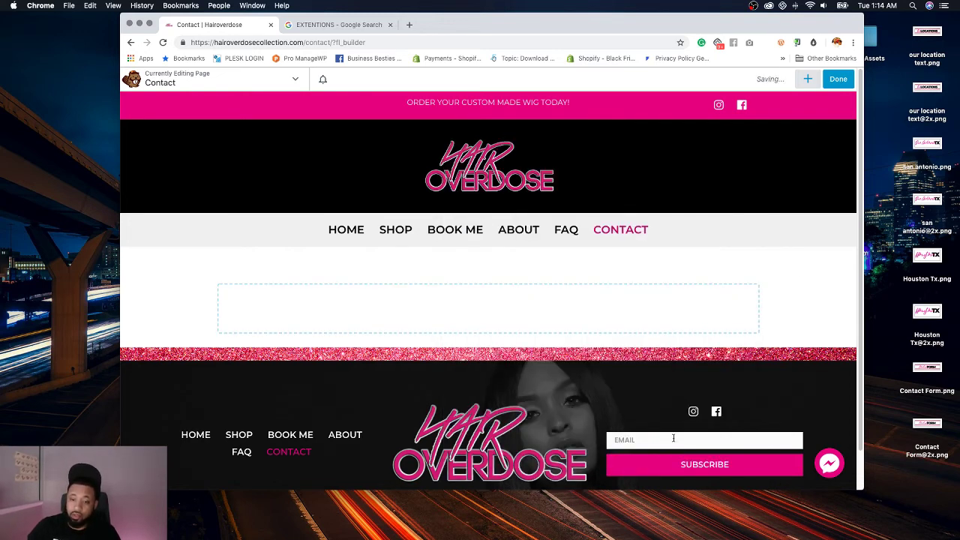
Step: Find the PowerPack Image module, add it to the row and set its responsive alignment to Center
{"action": "left_click", "coordinate": [810, 80]}
{"action": "left_click", "coordinate": [689, 110]}
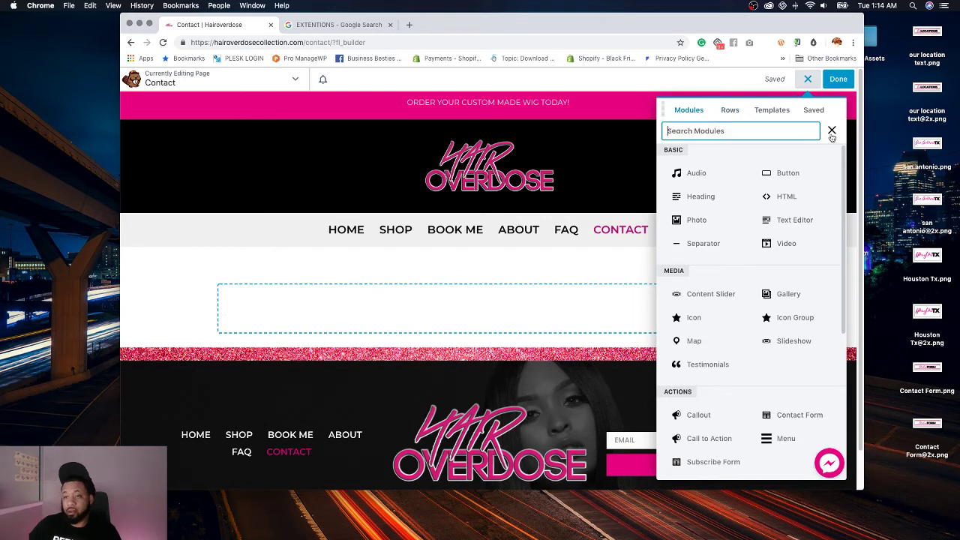
{"action": "type", "text": "image"}
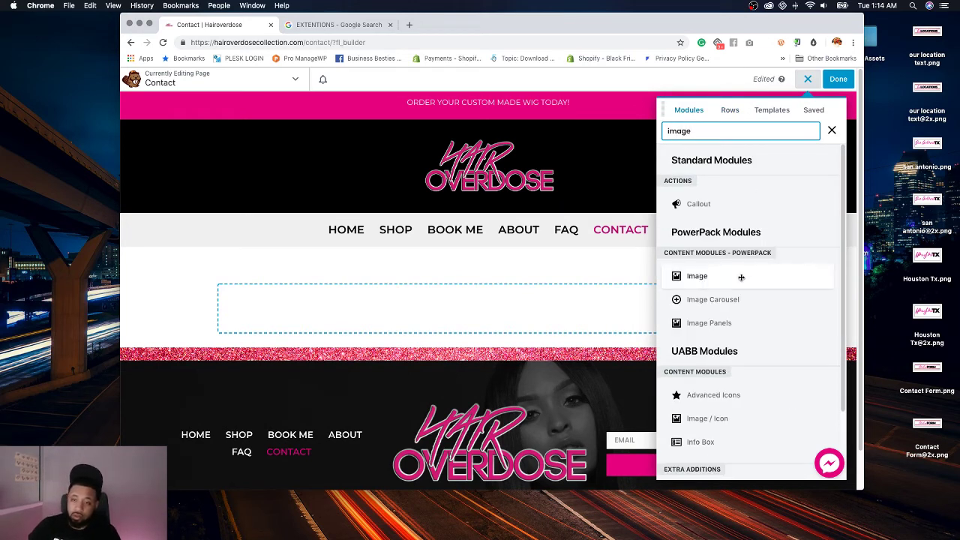
{"action": "left_click_drag", "start_coordinate": [739, 274], "coordinate": [500, 318]}
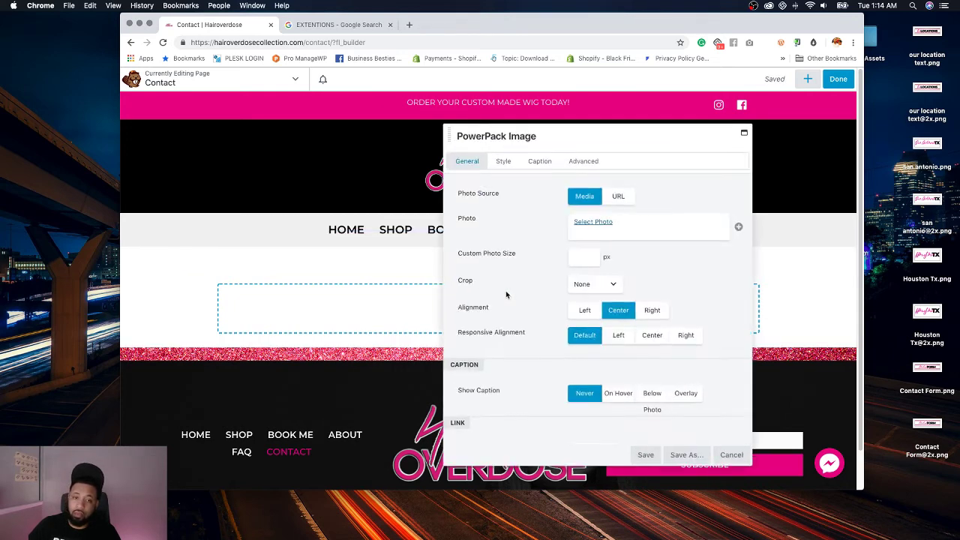
{"action": "left_click", "coordinate": [651, 335]}
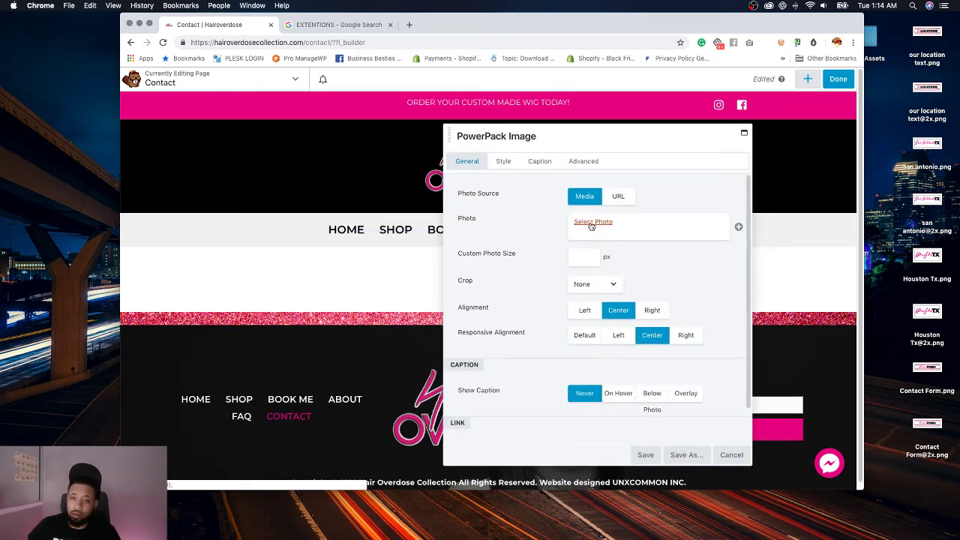
Step: Upload "our location text.png" from the desktop as the image module's photo and save the module
{"action": "left_click", "coordinate": [594, 223]}
{"action": "left_click", "coordinate": [927, 34]}
{"action": "key", "text": "space"}
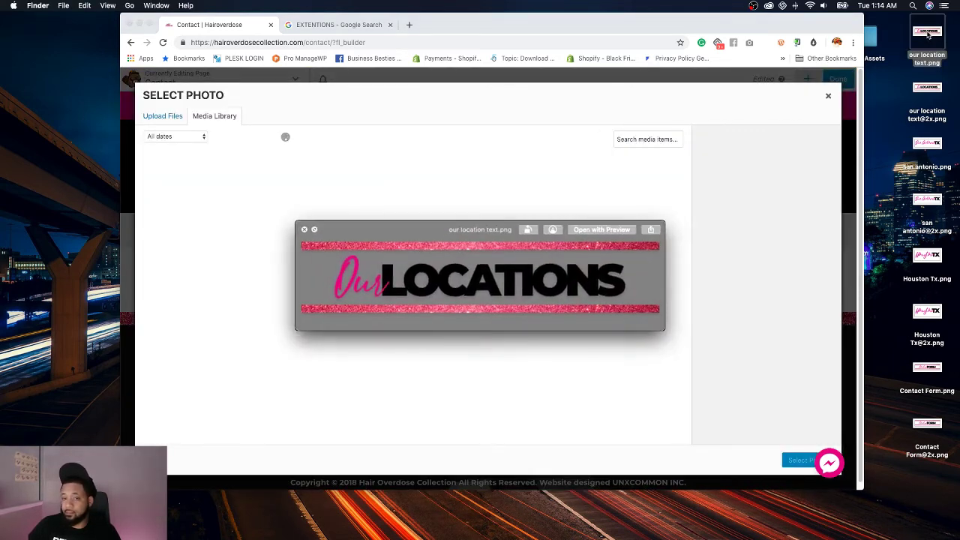
{"action": "key", "text": "space"}
{"action": "left_click_drag", "start_coordinate": [928, 34], "coordinate": [606, 251]}
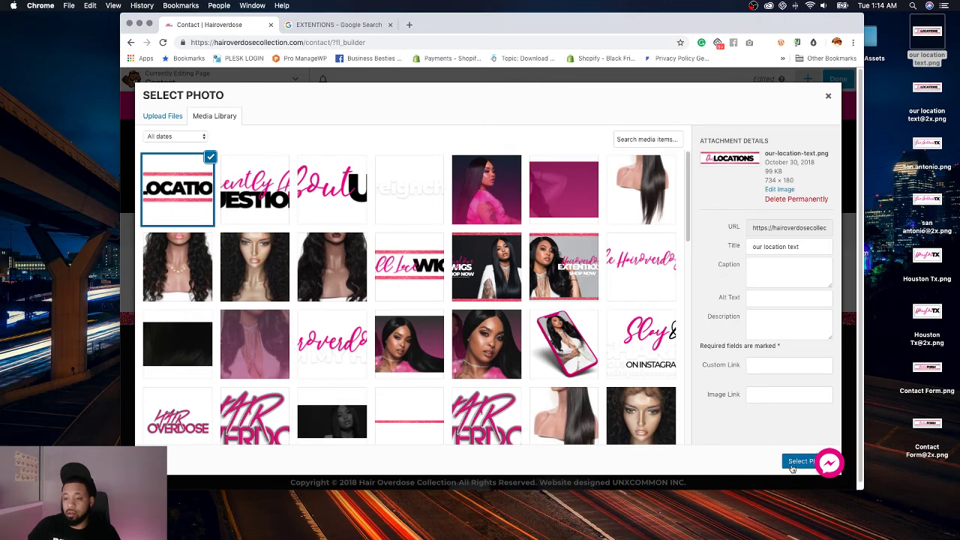
{"action": "left_click", "coordinate": [795, 461]}
{"action": "left_click", "coordinate": [645, 454]}
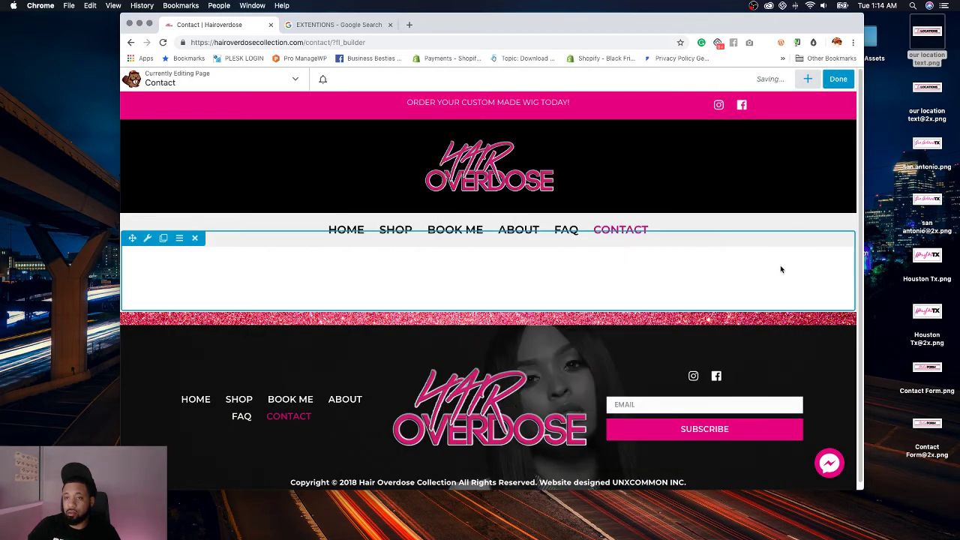
Step: Add a two-column row directly below the Our Locations heading image
{"action": "left_click", "coordinate": [805, 79]}
{"action": "left_click", "coordinate": [729, 111]}
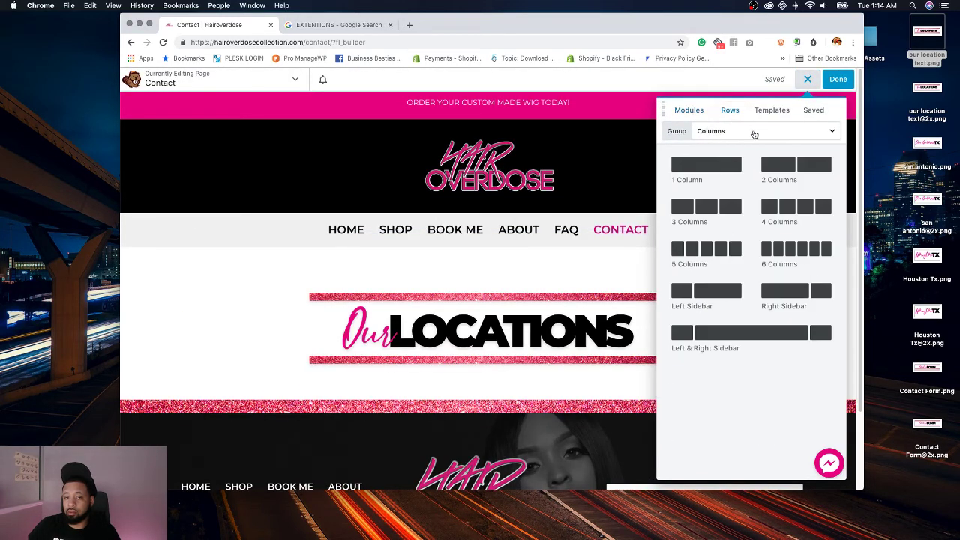
{"action": "left_click_drag", "start_coordinate": [796, 166], "coordinate": [517, 434]}
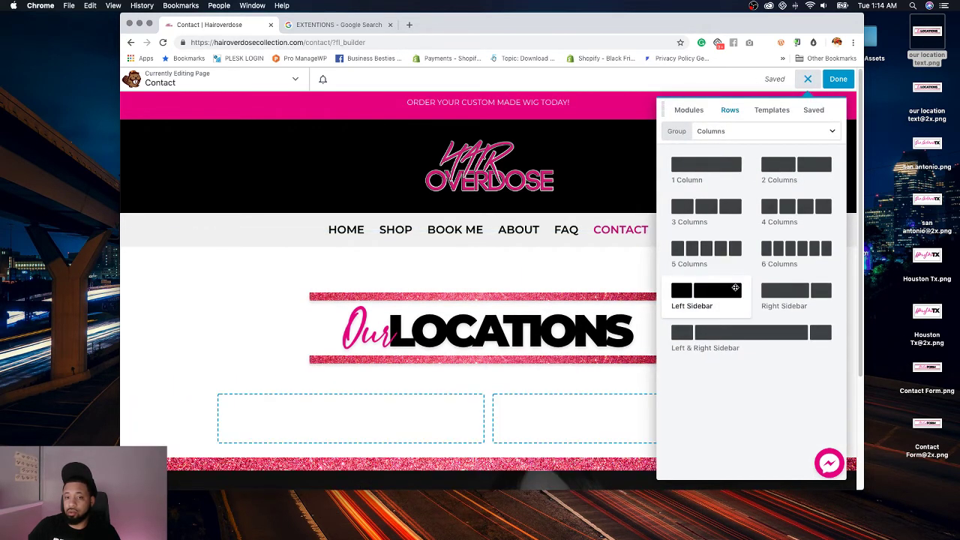
Step: Find the PowerPack Image module, place it in the first of the two new columns and set its responsive alignment to Center
{"action": "left_click", "coordinate": [688, 110]}
{"action": "left_click", "coordinate": [831, 131]}
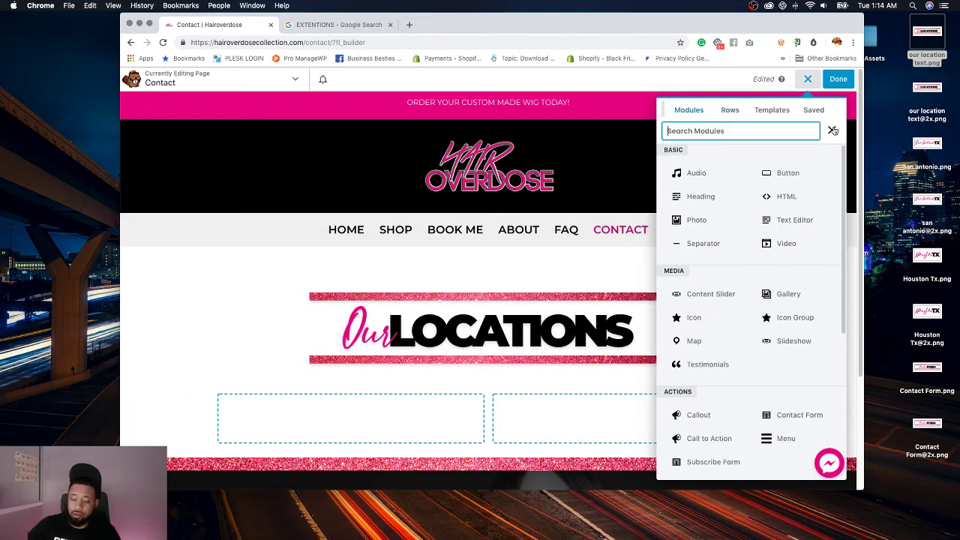
{"action": "type", "text": "image"}
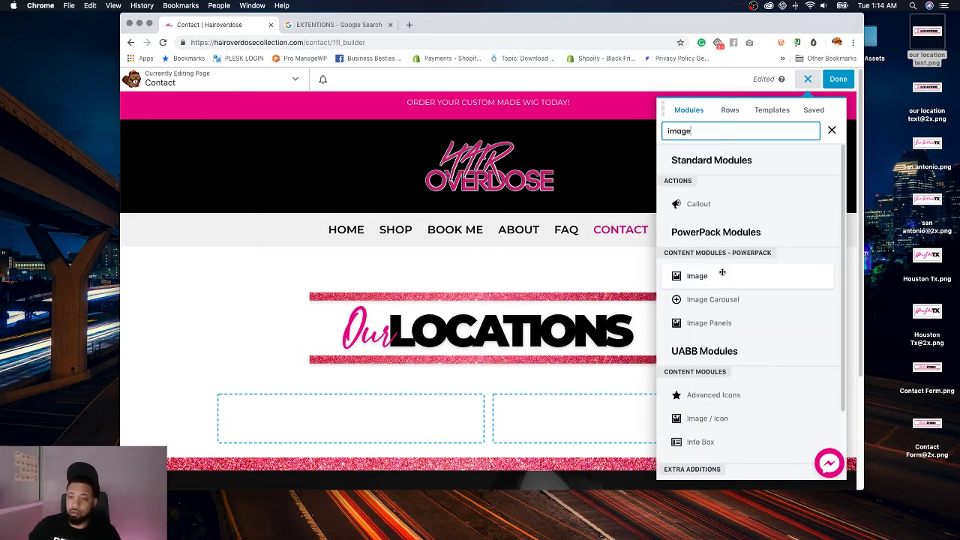
{"action": "left_click_drag", "start_coordinate": [722, 272], "coordinate": [395, 434]}
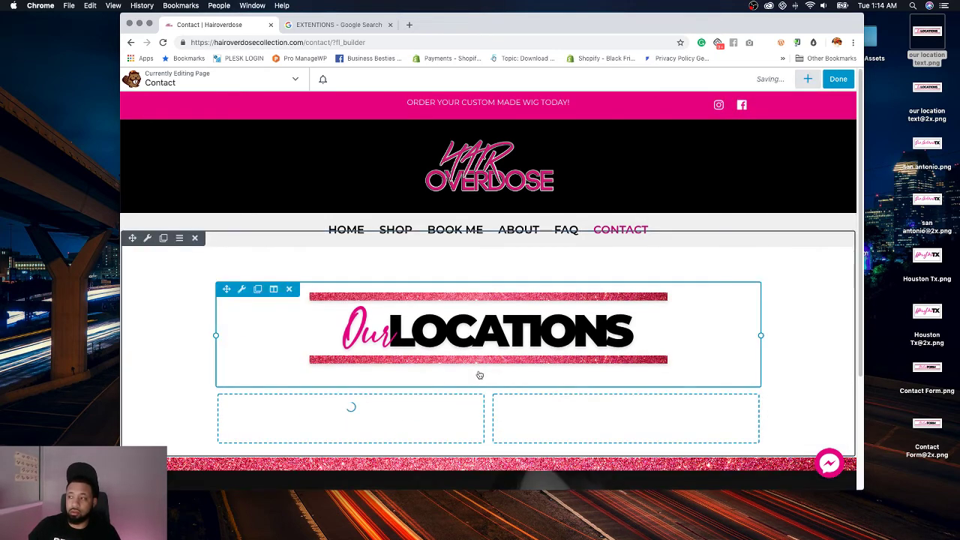
{"action": "left_click", "coordinate": [650, 336]}
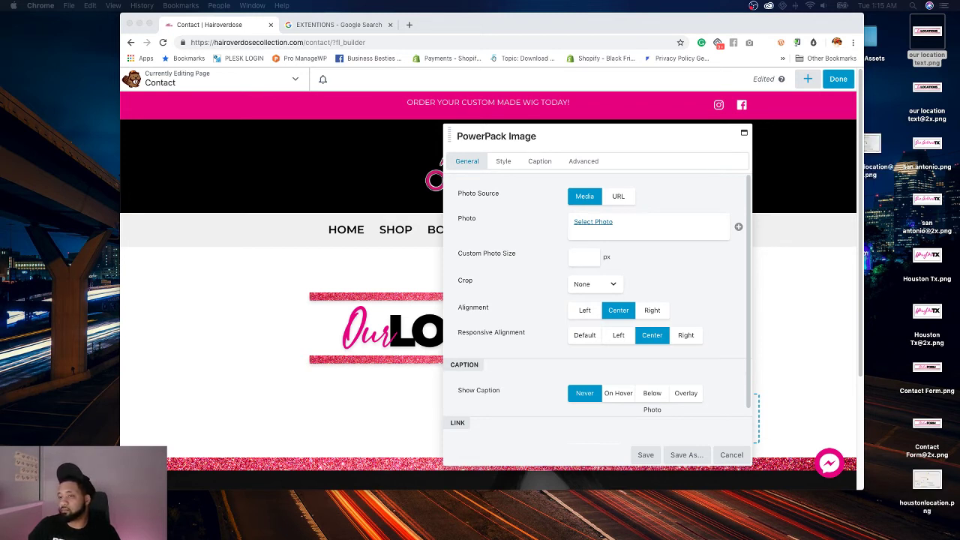
Step: Upload houstonlocation.png as the module's photo and set the image's link type to URL
{"action": "scroll", "coordinate": [638, 384], "scroll_direction": "down", "scroll_amount": 1}
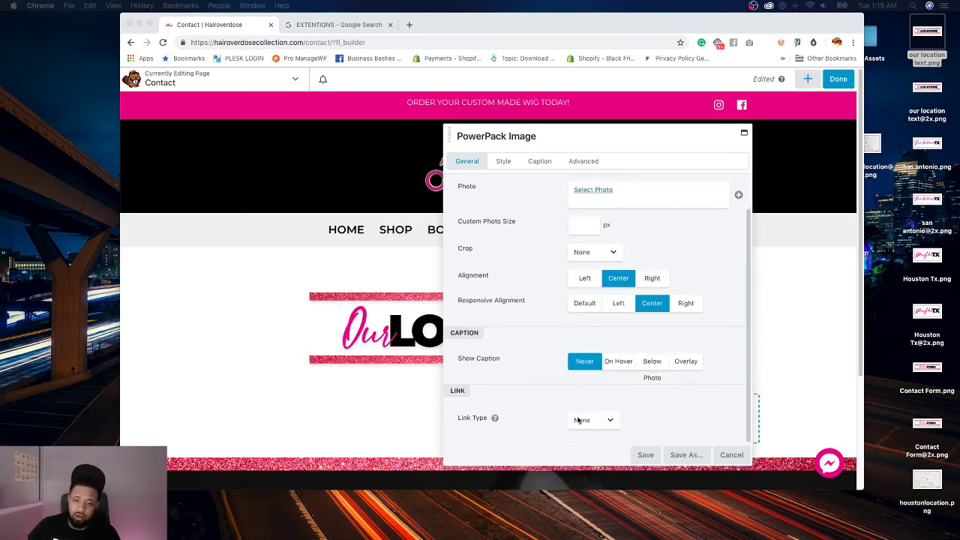
{"action": "scroll", "coordinate": [670, 321], "scroll_direction": "up", "scroll_amount": 1}
{"action": "left_click", "coordinate": [600, 223]}
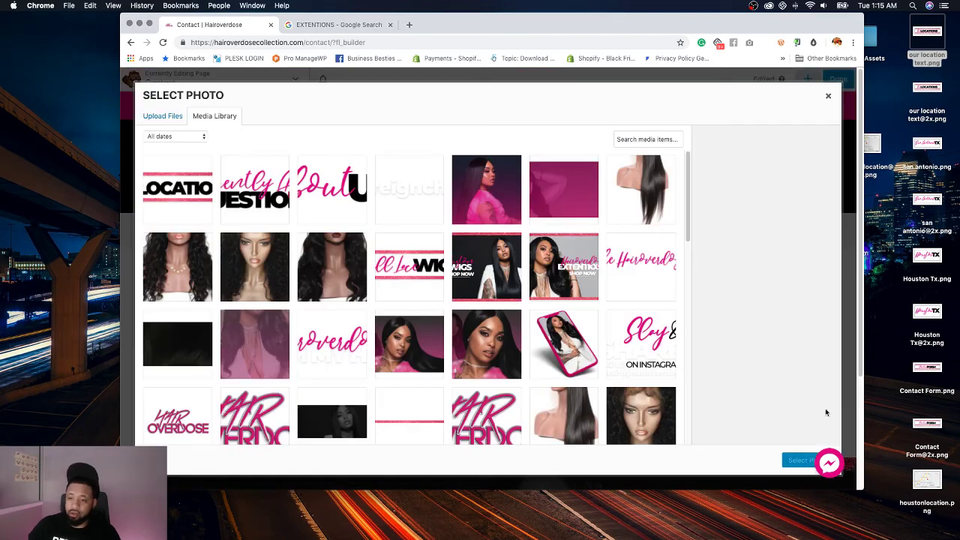
{"action": "left_click_drag", "start_coordinate": [927, 480], "coordinate": [732, 414]}
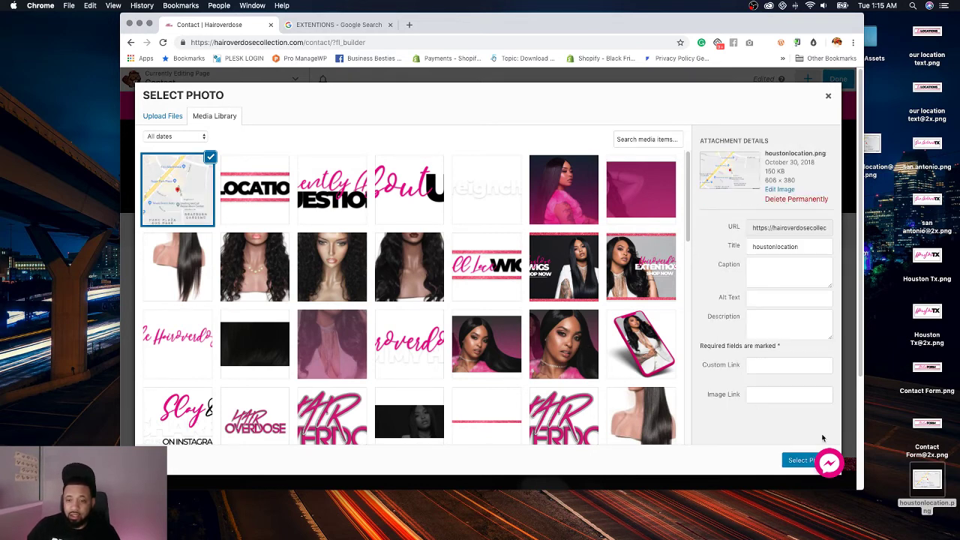
{"action": "left_click", "coordinate": [791, 461]}
{"action": "scroll", "coordinate": [696, 435], "scroll_direction": "down", "scroll_amount": 2}
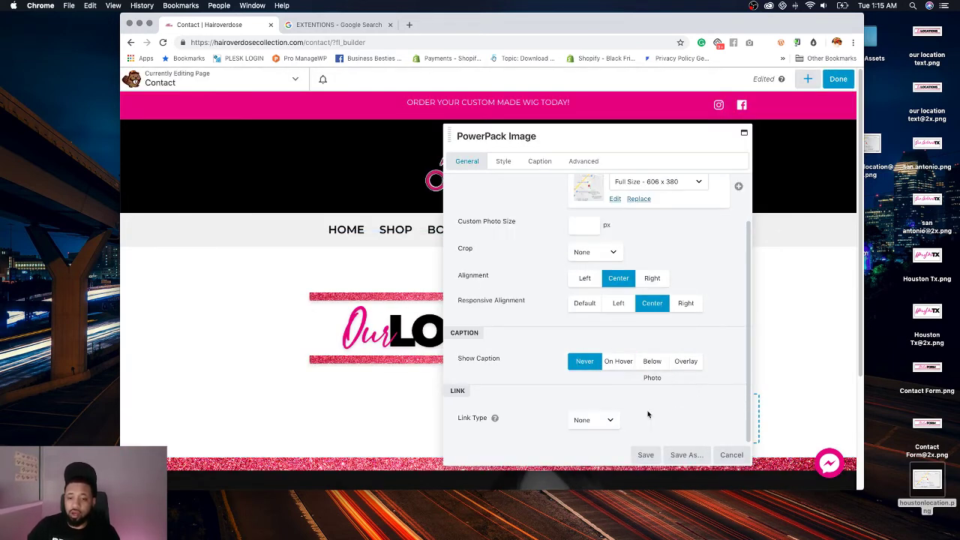
{"action": "left_click", "coordinate": [592, 419]}
{"action": "left_click", "coordinate": [579, 428]}
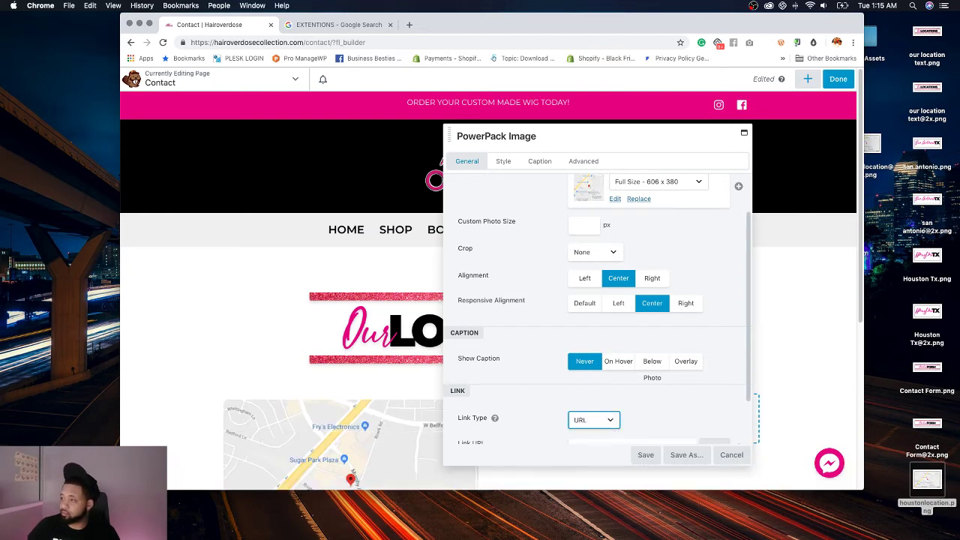
Step: Search Google for the Houston location's address, open directions to it in Google Maps and copy the directions link
{"action": "left_click", "coordinate": [375, 26]}
{"action": "key", "text": "super+l"}
{"action": "type", "text": "12000 S Wilcrest Dr. Suite 202 Houston, TX 77031"}
{"action": "key", "text": "Return"}
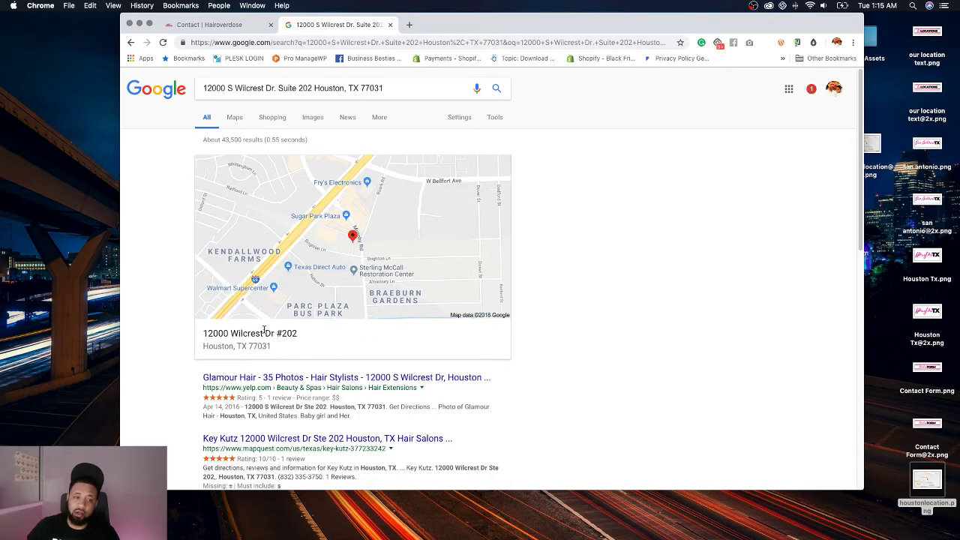
{"action": "left_click", "coordinate": [361, 286]}
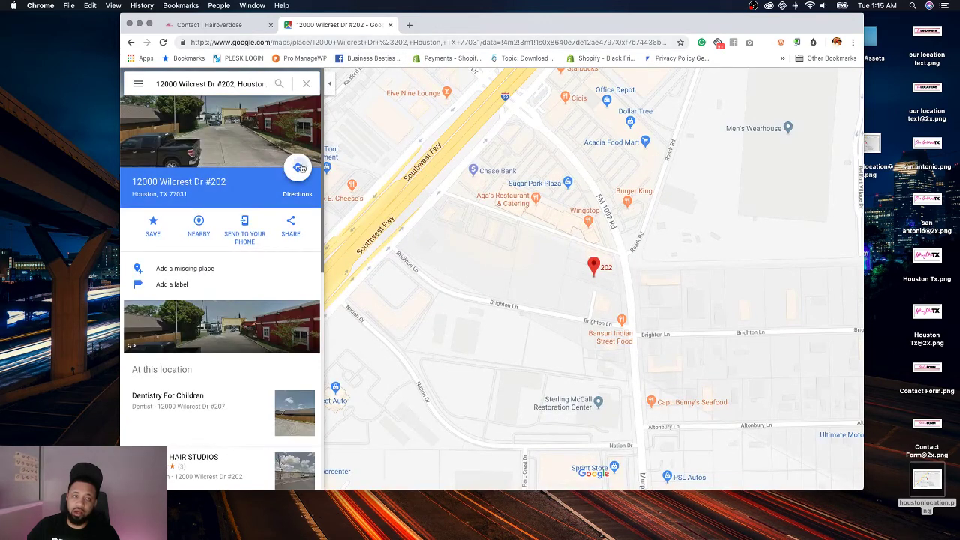
{"action": "left_click", "coordinate": [296, 167]}
{"action": "key", "text": "super+l"}
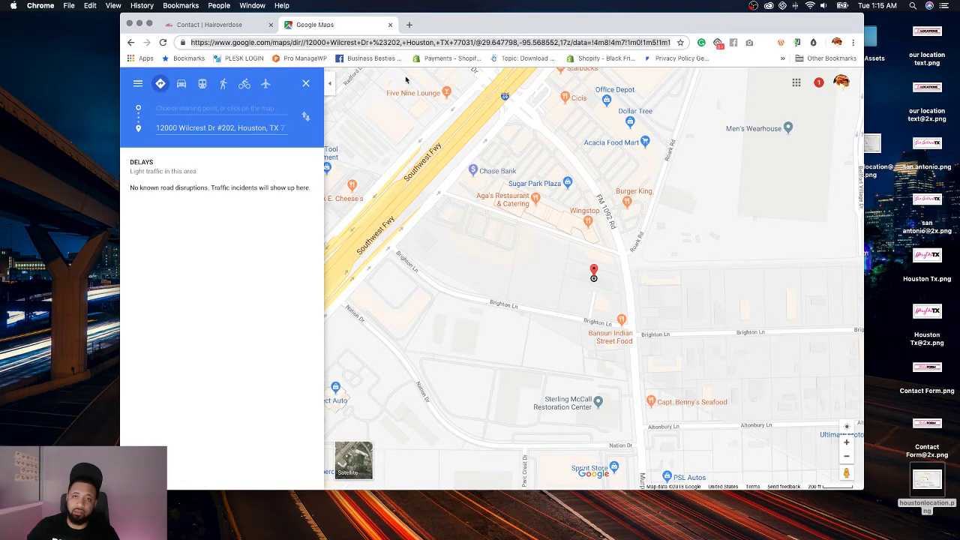
Step: Paste the Houston directions link as the map image's link URL, set the link target to New Window and save
{"action": "left_click", "coordinate": [263, 28]}
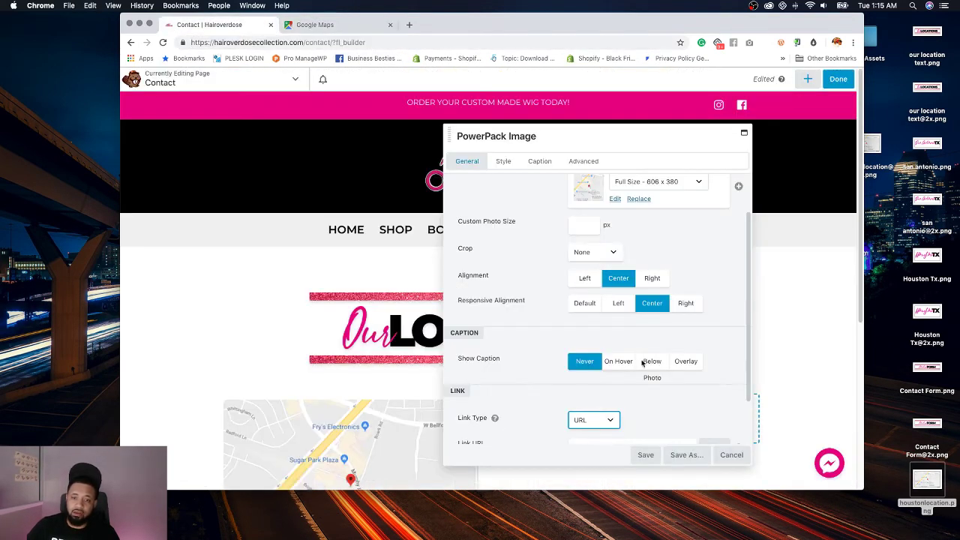
{"action": "scroll", "coordinate": [642, 363], "scroll_direction": "down", "scroll_amount": 2}
{"action": "left_click", "coordinate": [604, 393]}
{"action": "key", "text": "super+v"}
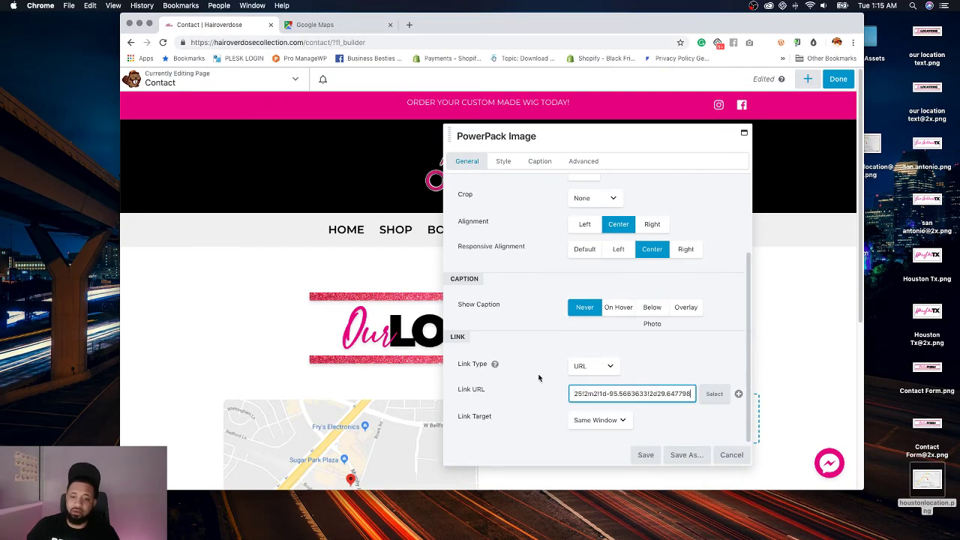
{"action": "left_click", "coordinate": [619, 422]}
{"action": "left_click", "coordinate": [612, 421]}
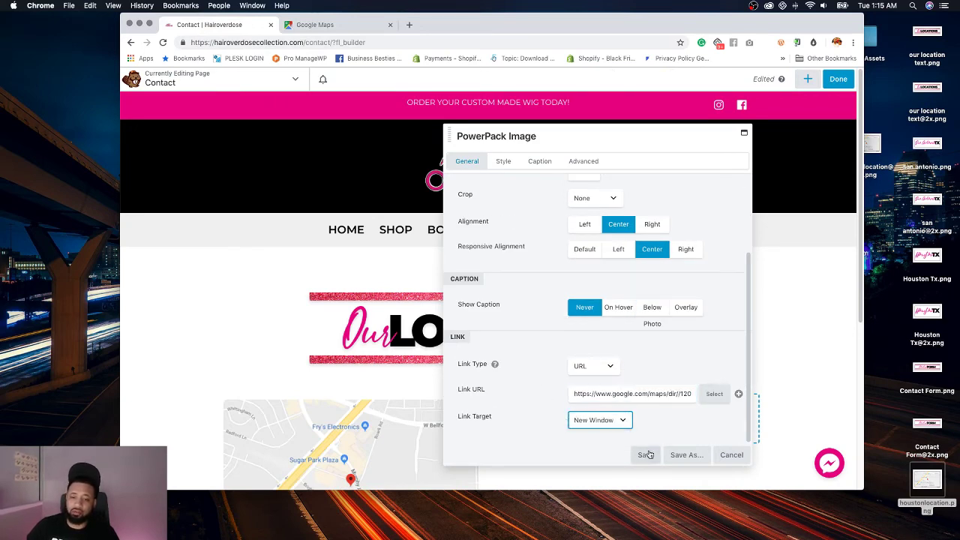
{"action": "left_click", "coordinate": [646, 454]}
Step: Duplicate the Houston map image and move the copy into the empty second column
{"action": "scroll", "coordinate": [377, 407], "scroll_direction": "down", "scroll_amount": 5}
{"action": "scroll", "coordinate": [385, 398], "scroll_direction": "up", "scroll_amount": 2}
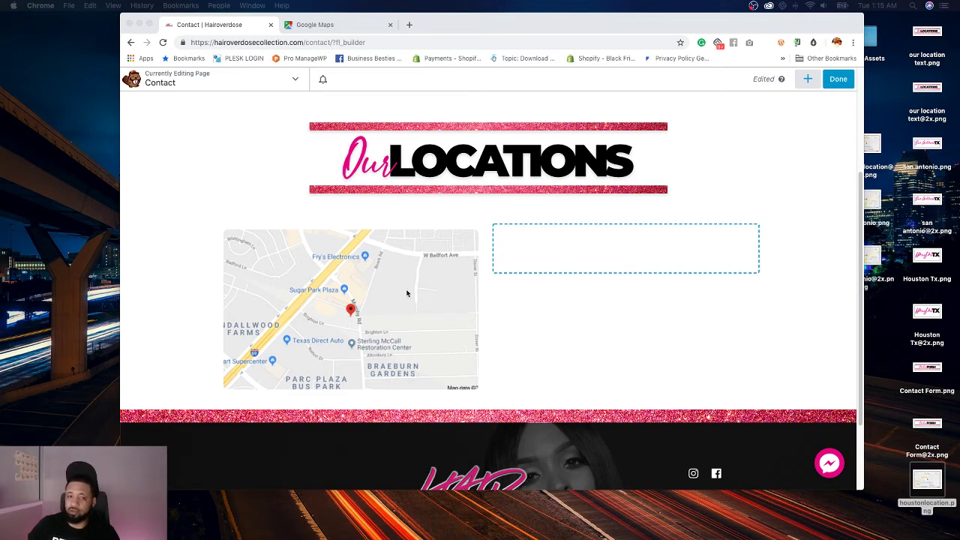
{"action": "left_click", "coordinate": [257, 231]}
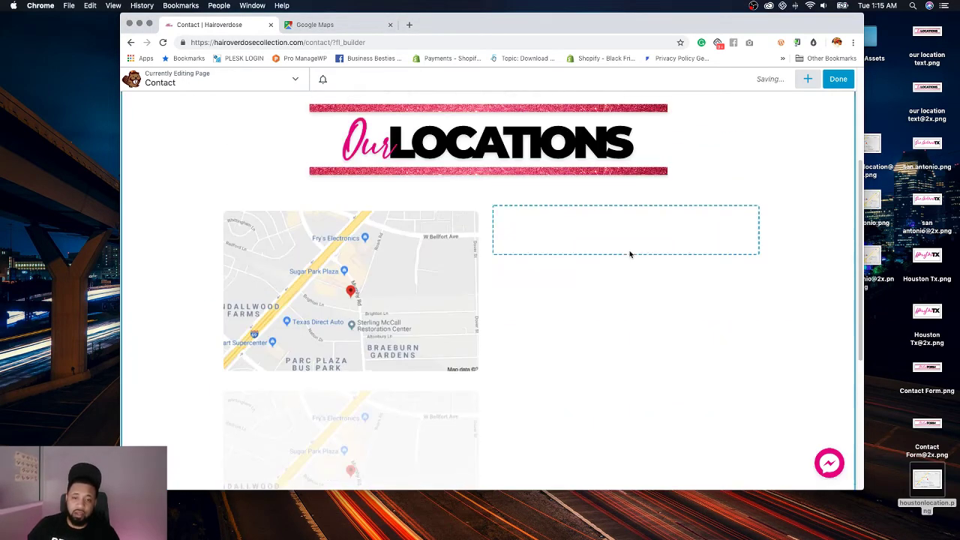
{"action": "left_click_drag", "start_coordinate": [585, 229], "coordinate": [562, 231]}
Step: Open the copied map image's settings and upload sanantonio.png as its replacement photo
{"action": "left_click", "coordinate": [519, 211]}
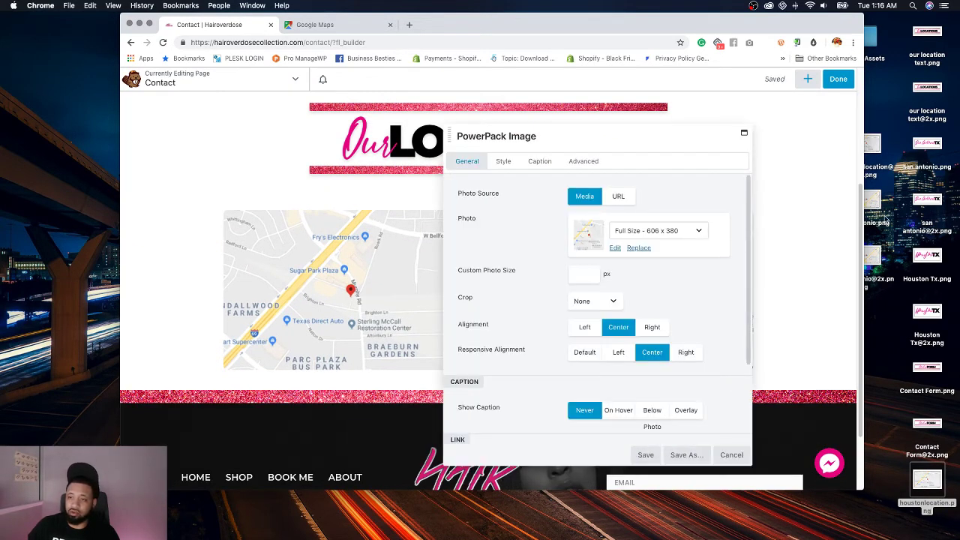
{"action": "left_click", "coordinate": [638, 247]}
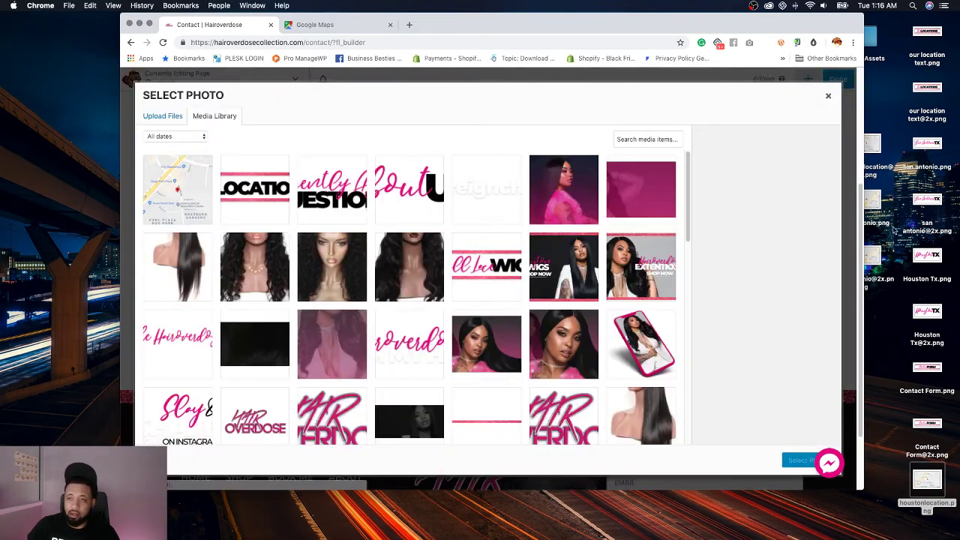
{"action": "left_click_drag", "start_coordinate": [927, 479], "coordinate": [554, 244]}
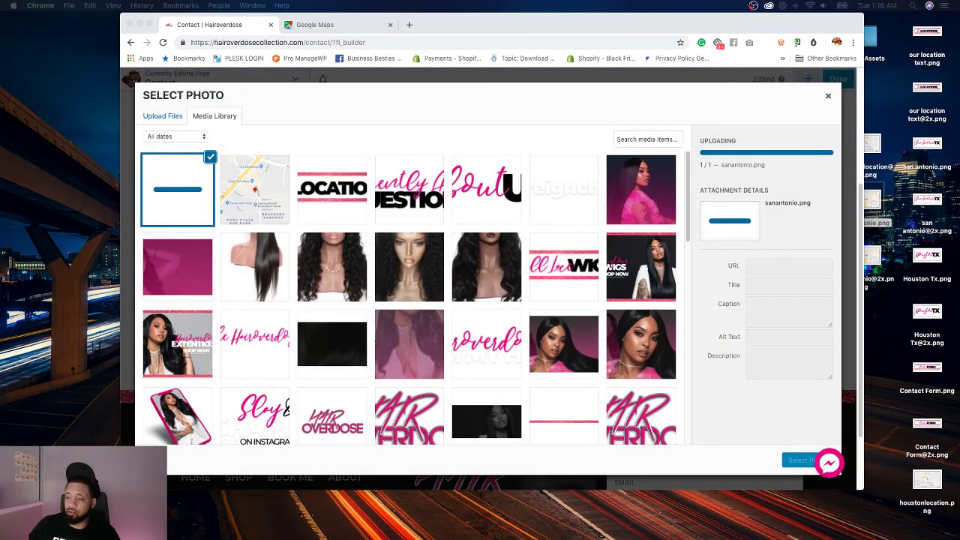
Step: Search Google for the San Antonio location's address, open directions to it in Google Maps and copy the directions link
{"action": "left_click", "coordinate": [350, 27]}
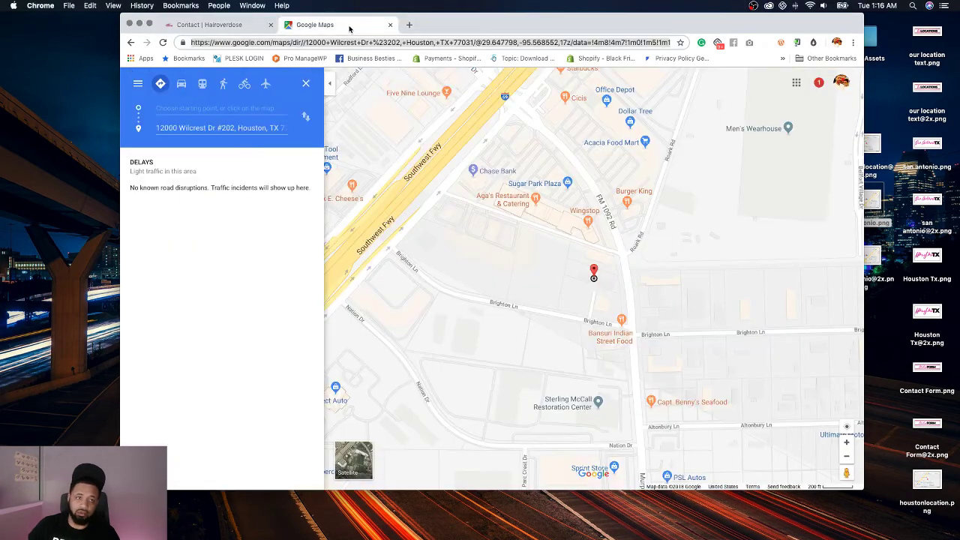
{"action": "type", "text": "14623 N Interstate Hwy 35 Live oak, TX 78154"}
{"action": "key", "text": "Return"}
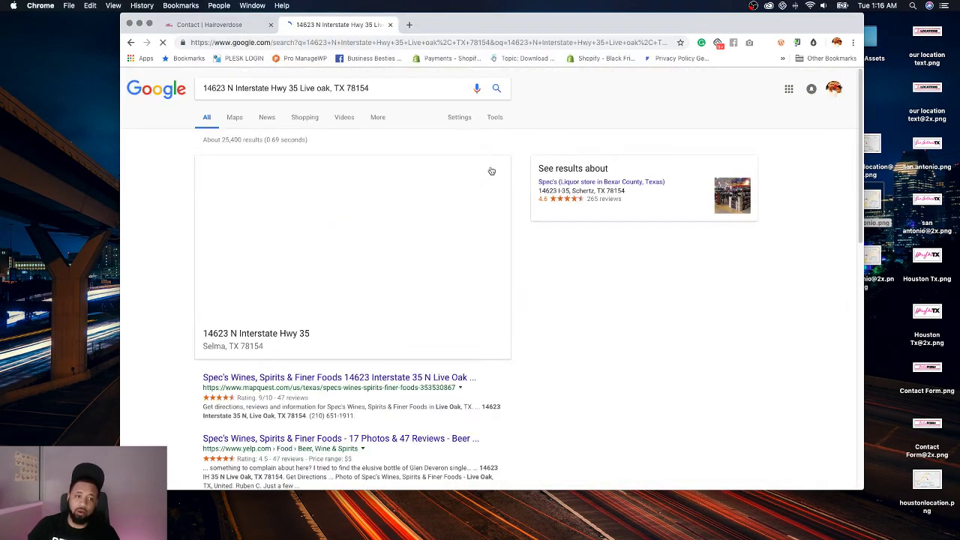
{"action": "left_click", "coordinate": [503, 275]}
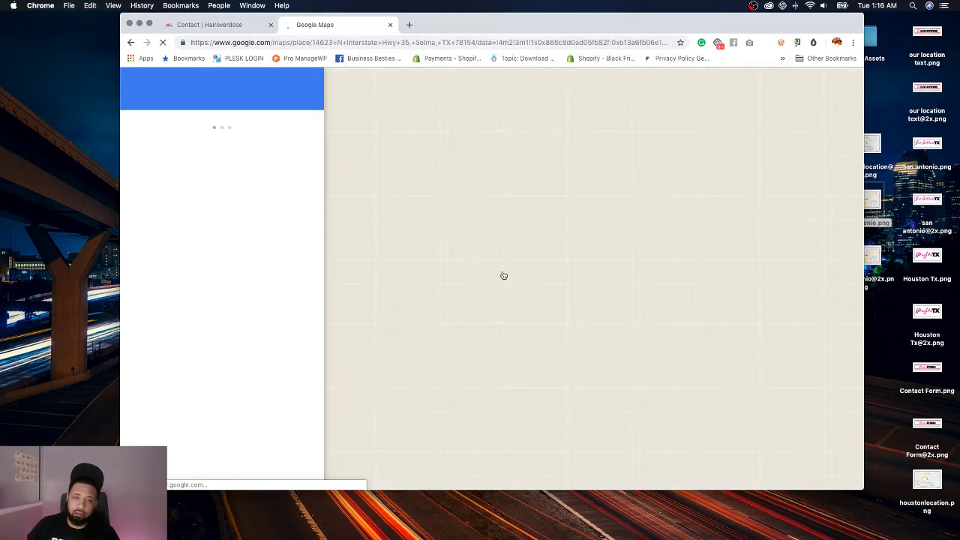
{"action": "left_click", "coordinate": [297, 168]}
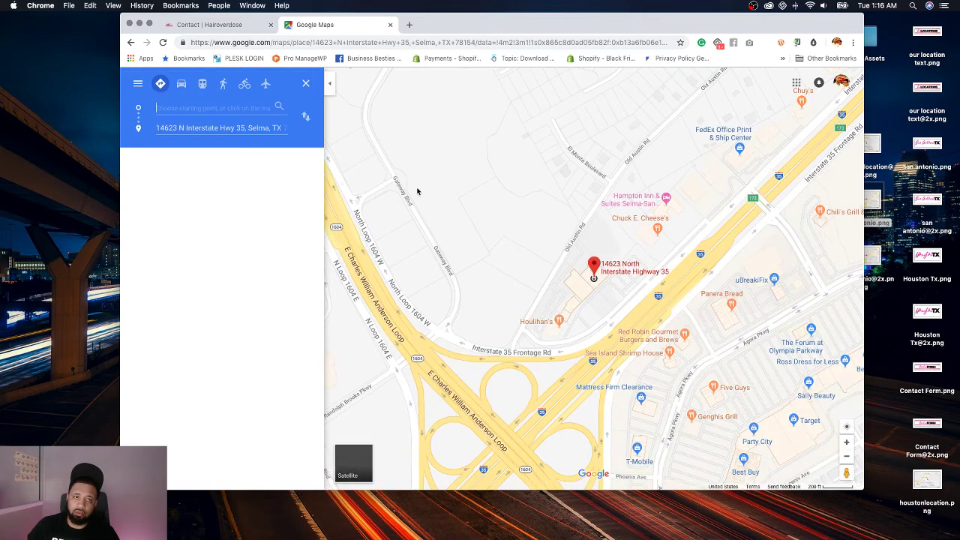
{"action": "left_click", "coordinate": [397, 42]}
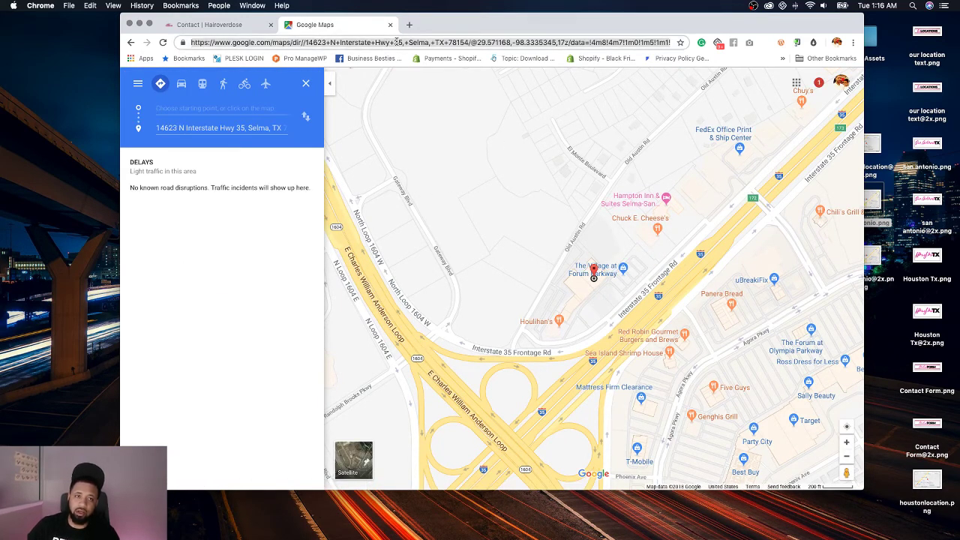
Step: Apply sanantonio.png as the copied image's photo, replace its link URL with the San Antonio directions link and save
{"action": "left_click", "coordinate": [214, 25]}
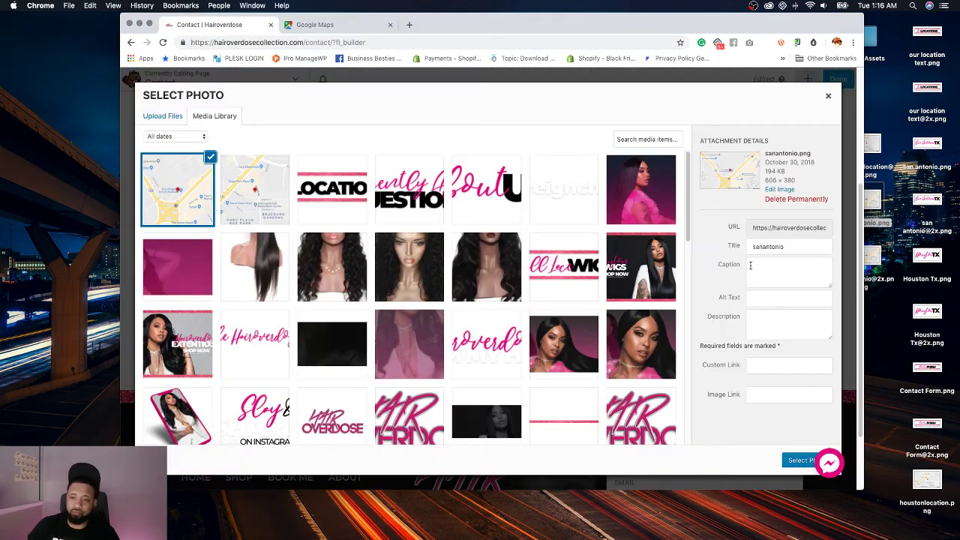
{"action": "left_click", "coordinate": [804, 460]}
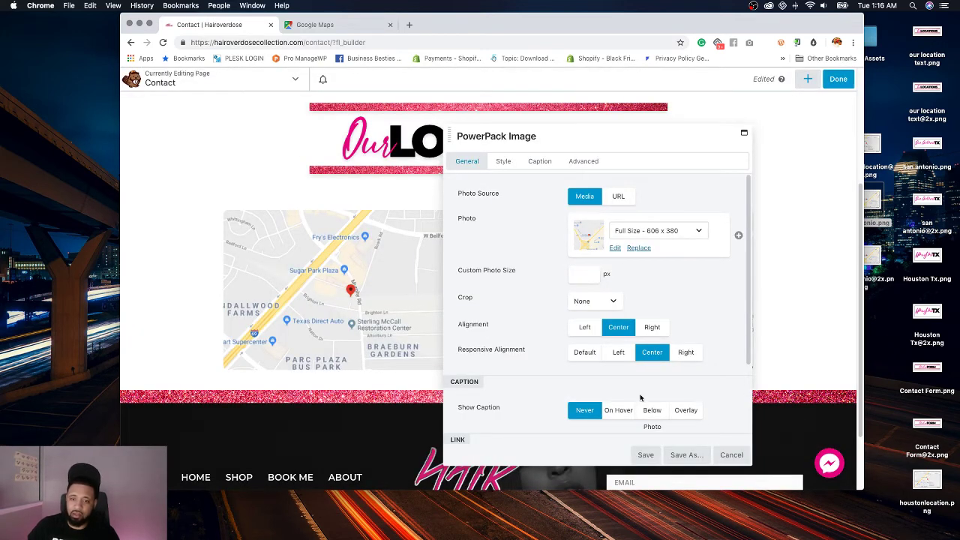
{"action": "scroll", "coordinate": [640, 398], "scroll_direction": "down", "scroll_amount": 3}
{"action": "left_click", "coordinate": [610, 396]}
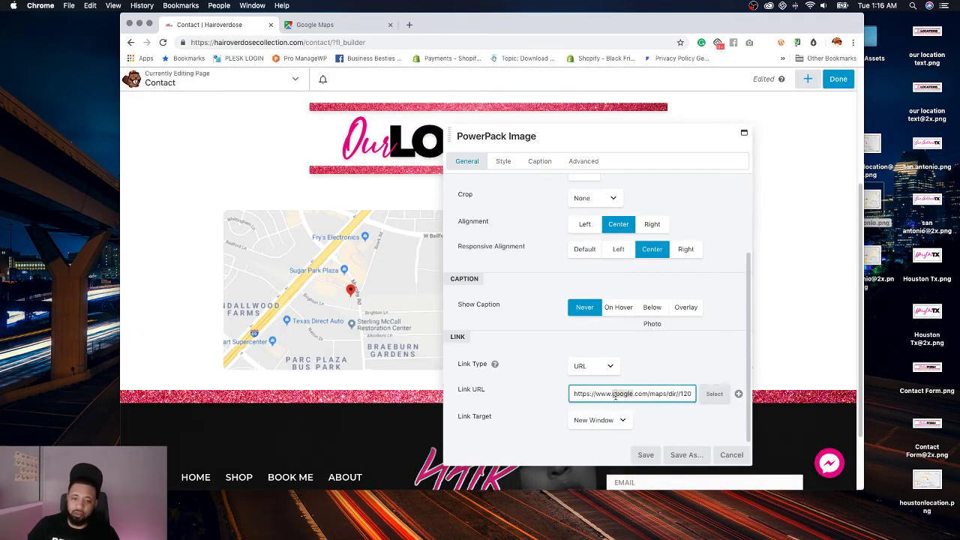
{"action": "key", "text": "super+v"}
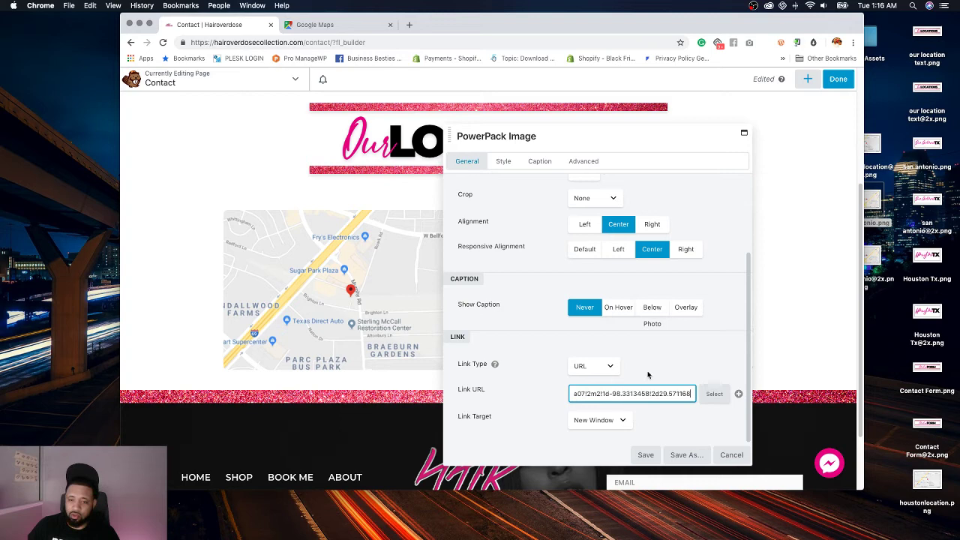
{"action": "left_click", "coordinate": [647, 455]}
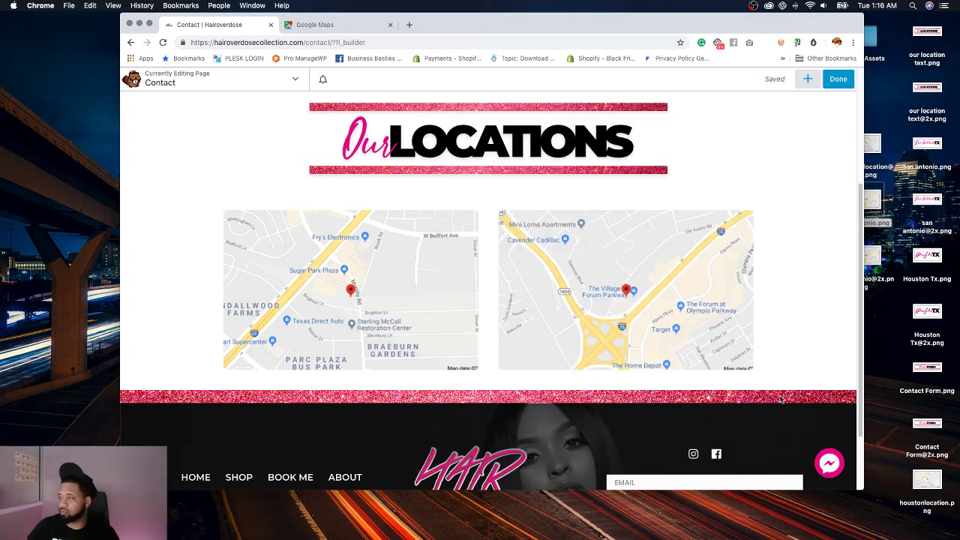
Step: Search the modules for "info" and add a UABB Info Box beneath the Houston map
{"action": "left_click", "coordinate": [808, 79]}
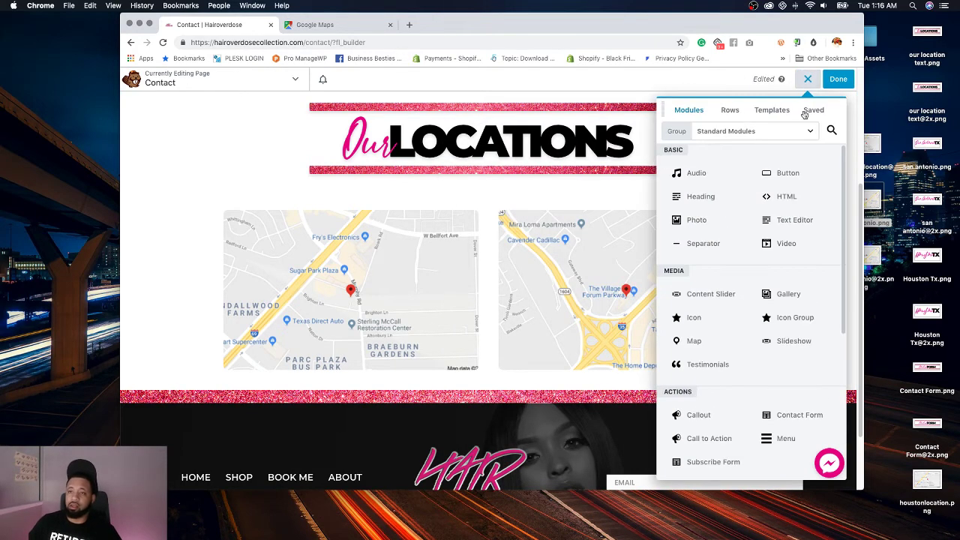
{"action": "left_click", "coordinate": [831, 129]}
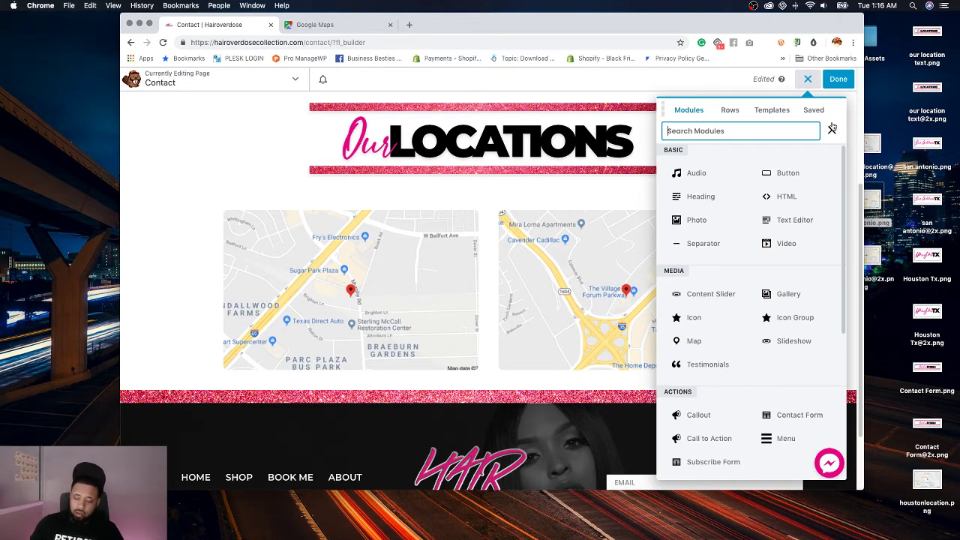
{"action": "type", "text": "info"}
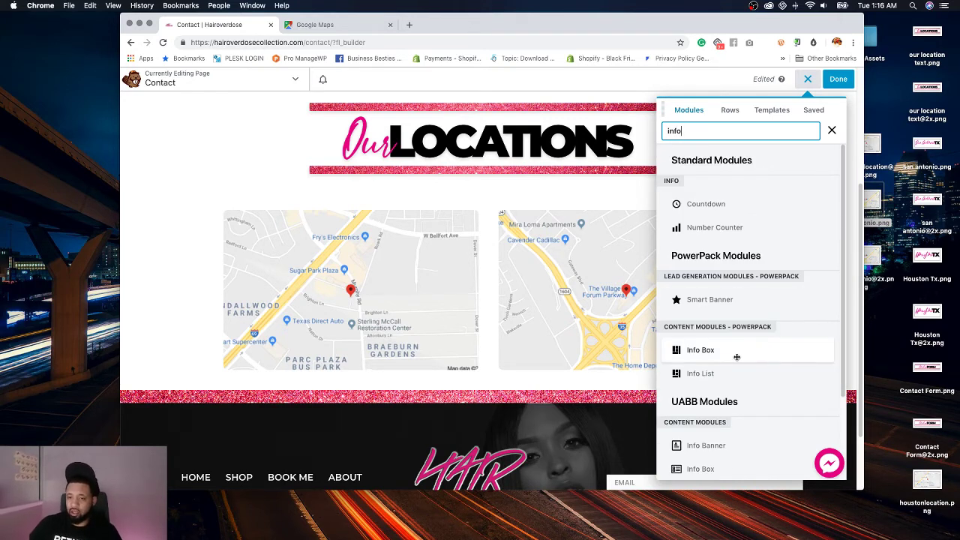
{"action": "scroll", "coordinate": [768, 367], "scroll_direction": "down", "scroll_amount": 3}
{"action": "left_click_drag", "start_coordinate": [750, 366], "coordinate": [379, 334]}
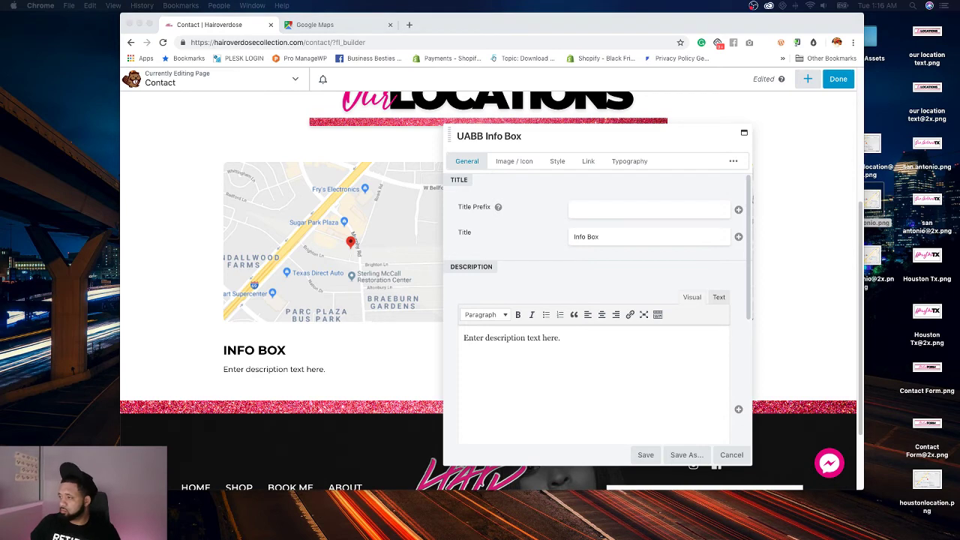
Step: Clear the info box's placeholder description and replace its title with the Houston store's street address
{"action": "left_click", "coordinate": [645, 367]}
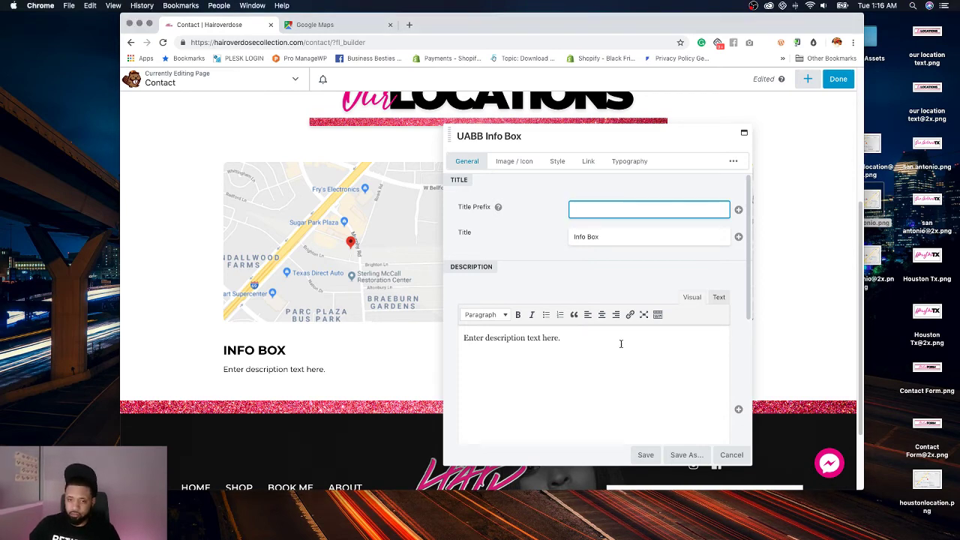
{"action": "triple_click", "coordinate": [620, 343]}
{"action": "key", "text": "BackSpace"}
{"action": "triple_click", "coordinate": [619, 237]}
{"action": "type", "text": "12000 S Wilcrest Dr. Suite 202 Houston, TX 77031"}
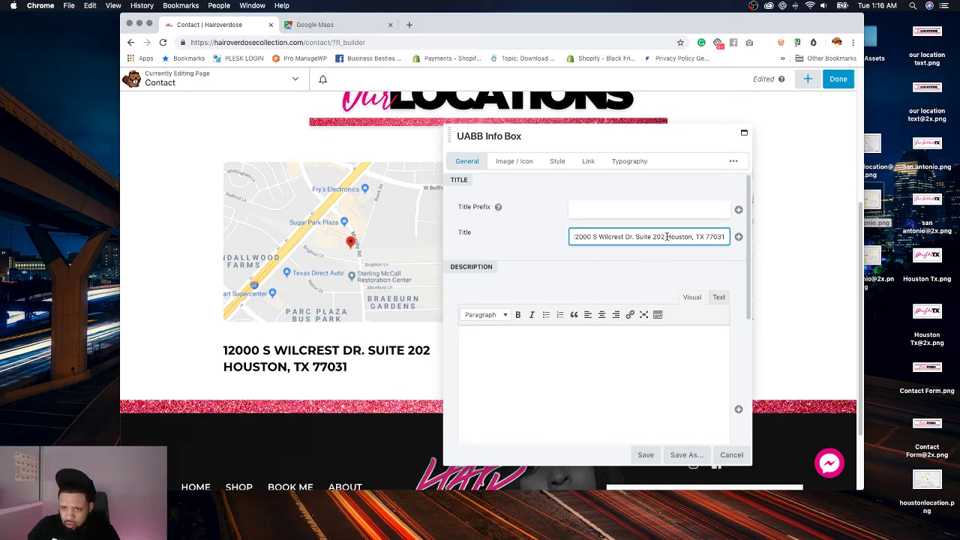
Step: Insert <br> line breaks into the address title before the suite and before the city, removing the extra spaces
{"action": "key", "text": "BackSpace"}
{"action": "type", "text": "<br>"}
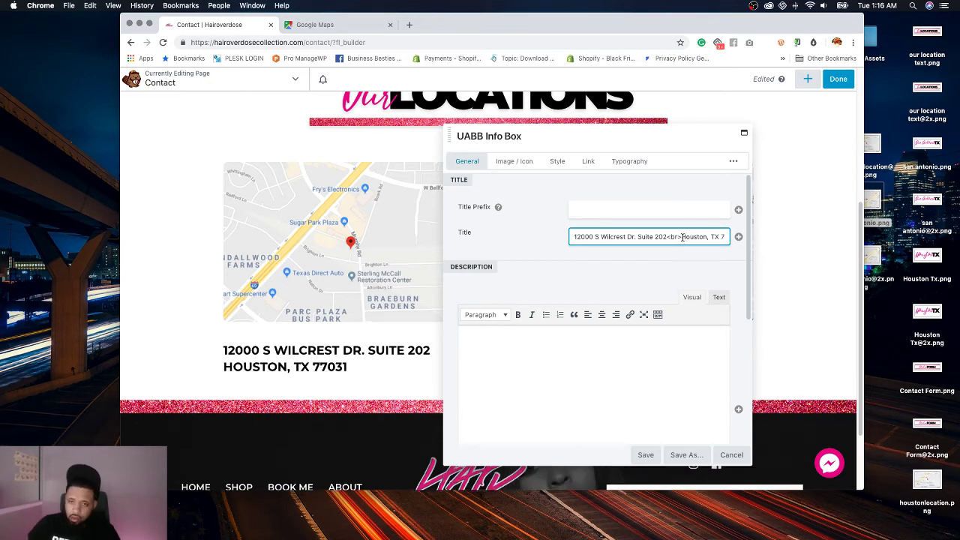
{"action": "left_click_drag", "start_coordinate": [680, 236], "coordinate": [670, 236]}
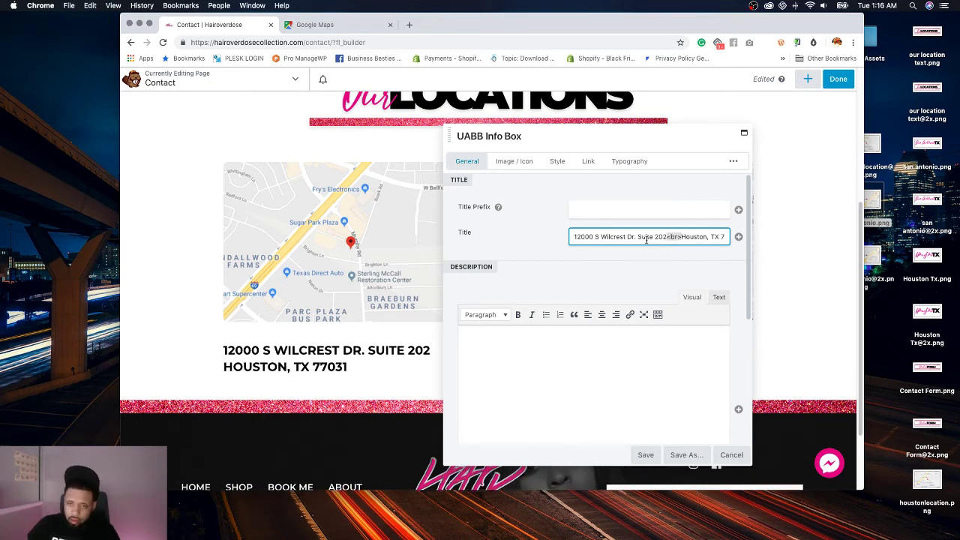
{"action": "left_click", "coordinate": [637, 236]}
{"action": "type", "text": "<br>"}
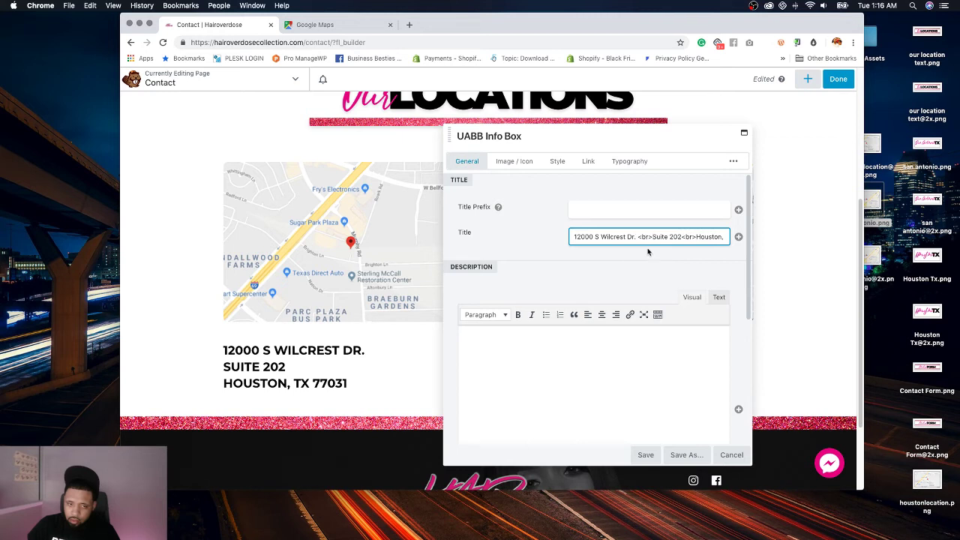
{"action": "key", "text": "BackSpace"}
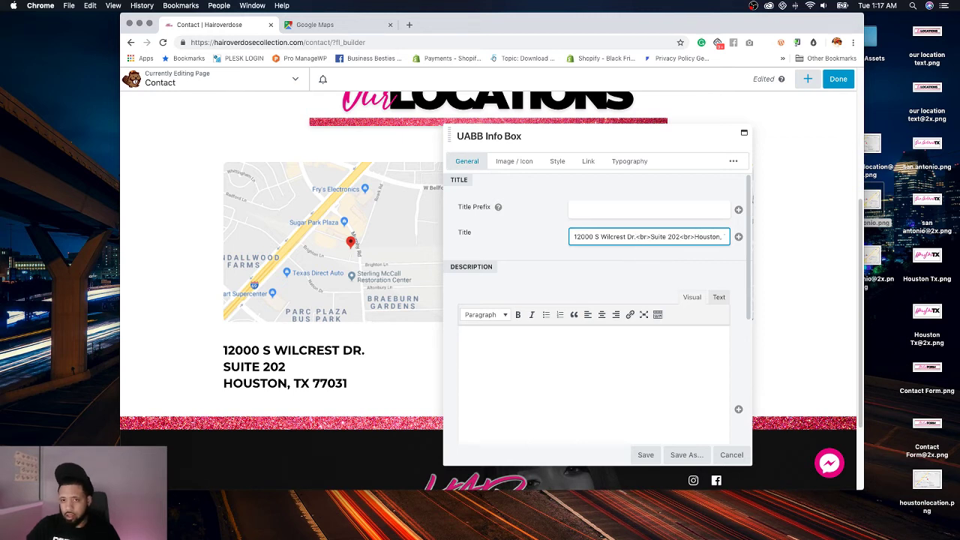
Step: Set the info box's overall alignment and mobile alignment to Center
{"action": "left_click", "coordinate": [557, 161]}
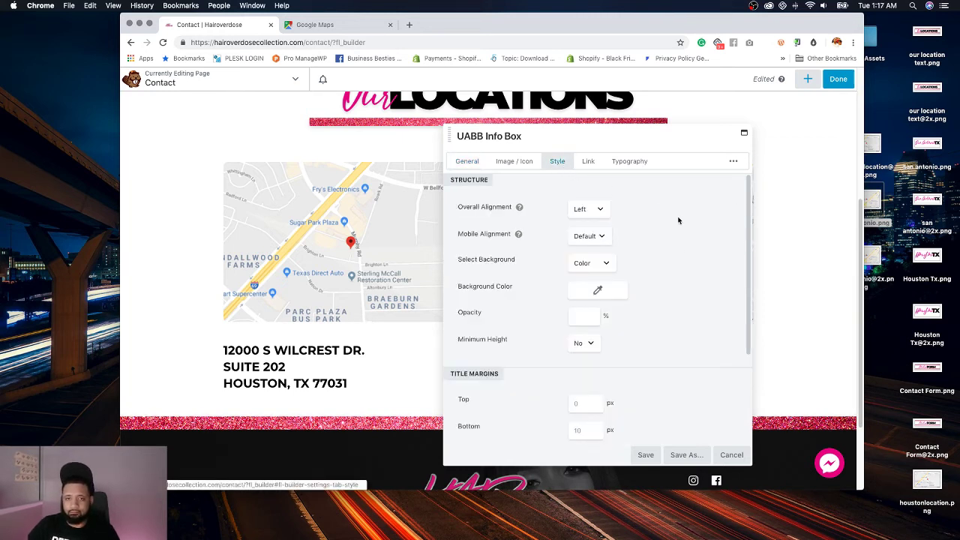
{"action": "left_click", "coordinate": [599, 209]}
{"action": "left_click", "coordinate": [597, 201]}
{"action": "left_click", "coordinate": [600, 236]}
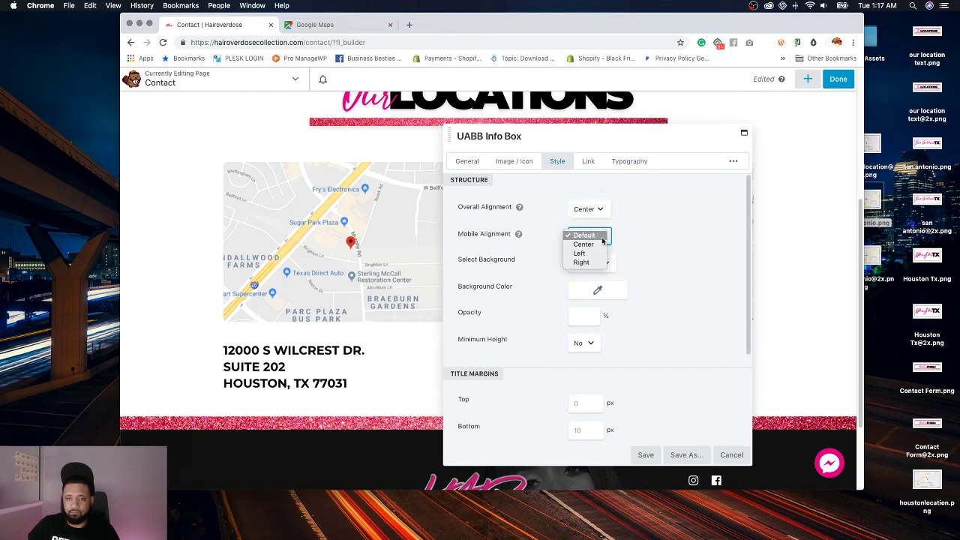
{"action": "left_click", "coordinate": [600, 245]}
Step: Set the info box's image type to Photo, then upload Houston Tx.png from the desktop and select it
{"action": "left_click", "coordinate": [529, 162]}
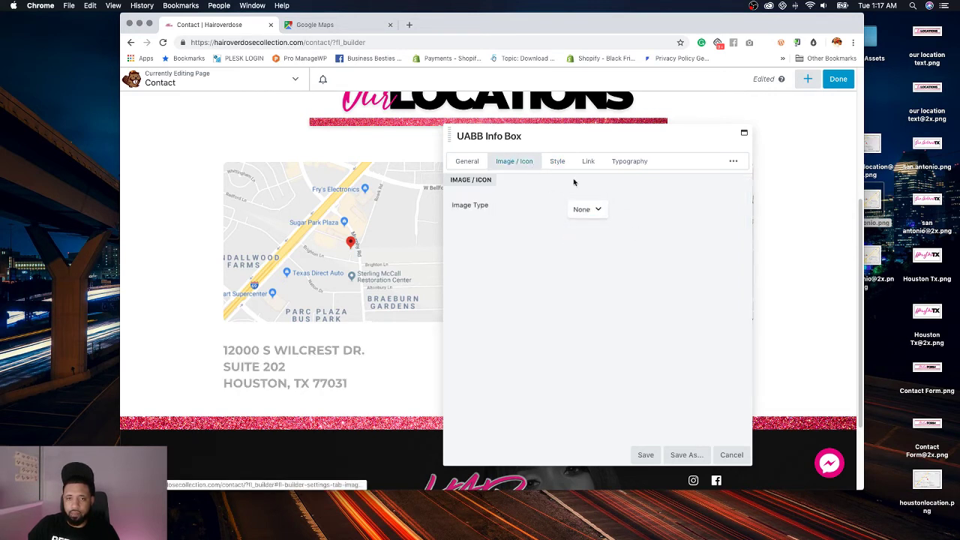
{"action": "left_click", "coordinate": [588, 209]}
{"action": "left_click", "coordinate": [583, 225]}
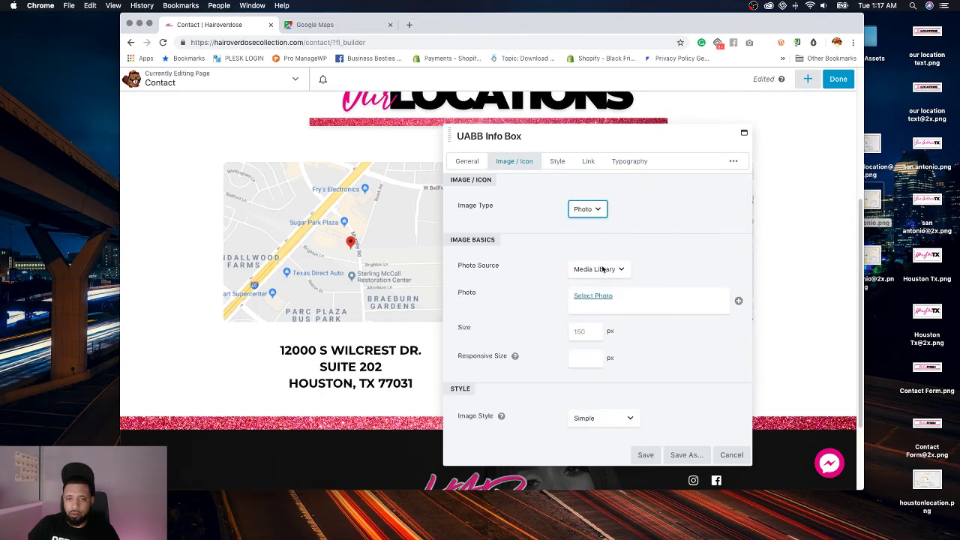
{"action": "left_click", "coordinate": [594, 296]}
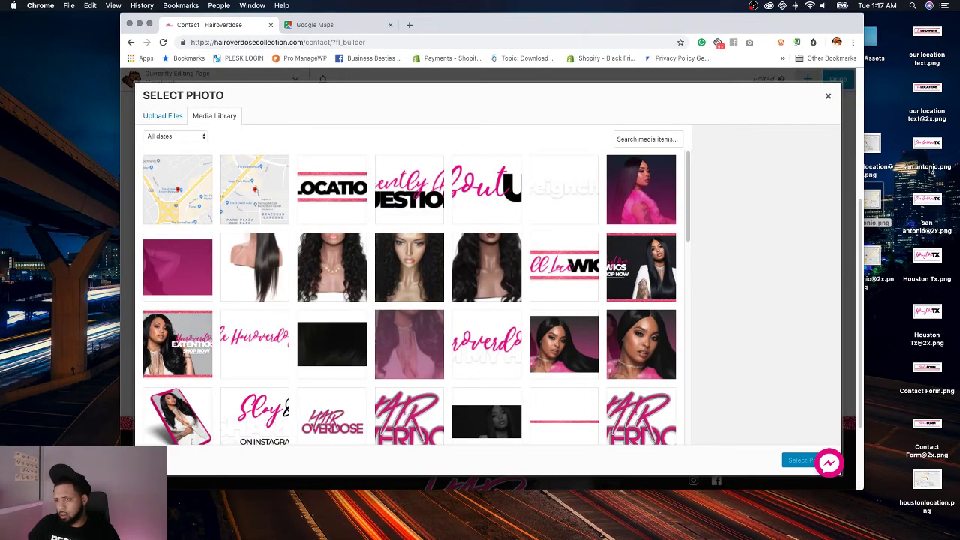
{"action": "left_click", "coordinate": [927, 258]}
{"action": "key", "text": "space"}
{"action": "key", "text": "space"}
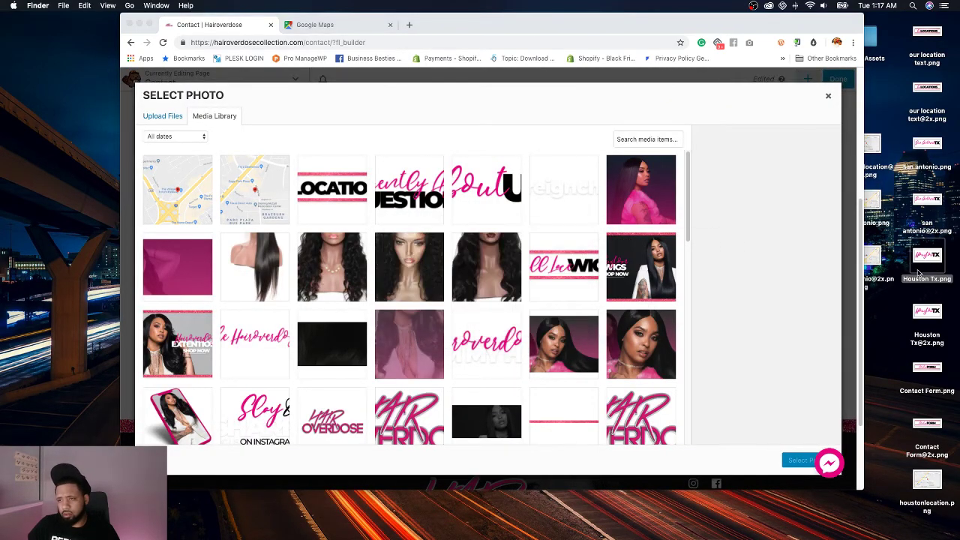
{"action": "left_click_drag", "start_coordinate": [919, 274], "coordinate": [705, 274]}
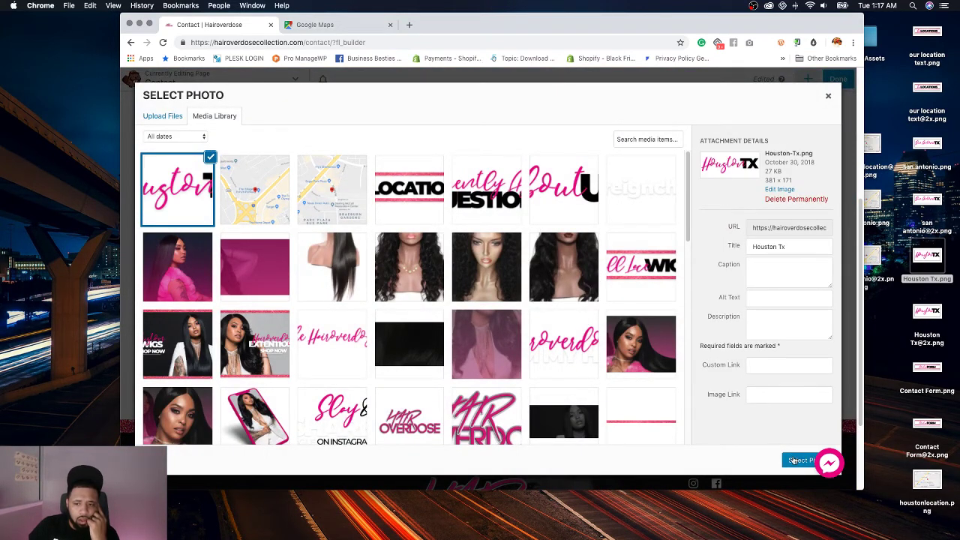
{"action": "left_click", "coordinate": [794, 461]}
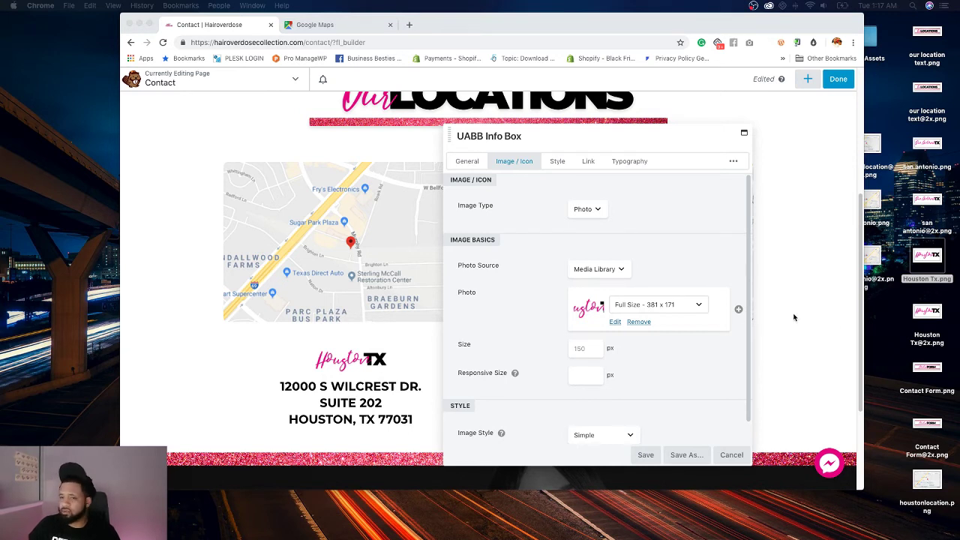
Step: Set the Houston graphic's image size to 362 px
{"action": "left_click", "coordinate": [584, 351]}
{"action": "type", "text": "1"}
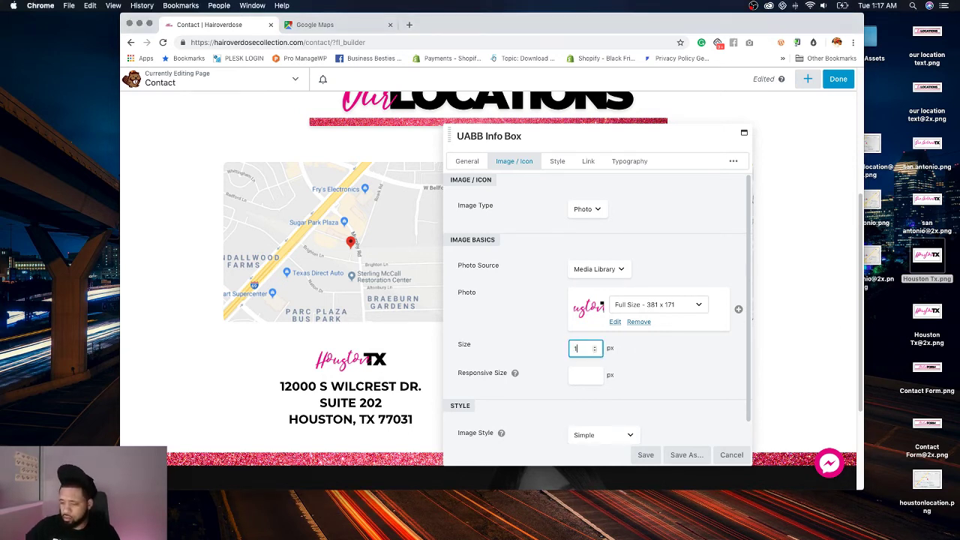
{"action": "type", "text": "53"}
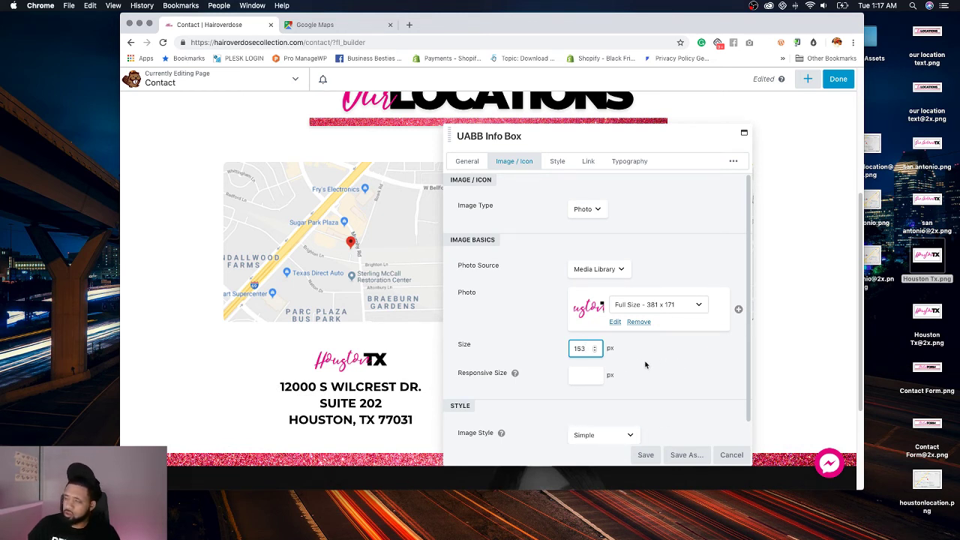
{"action": "double_click", "coordinate": [579, 348]}
{"action": "type", "text": "362"}
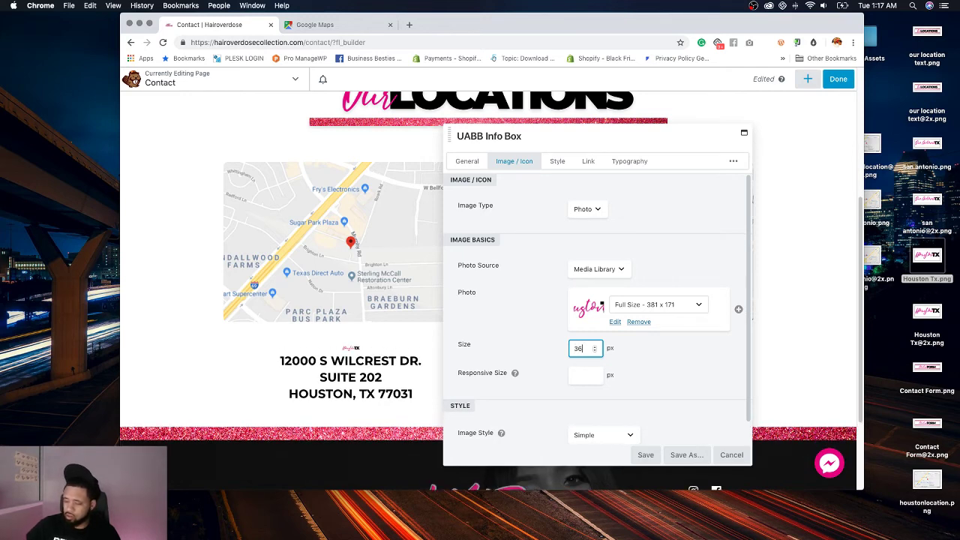
{"action": "left_click", "coordinate": [670, 357]}
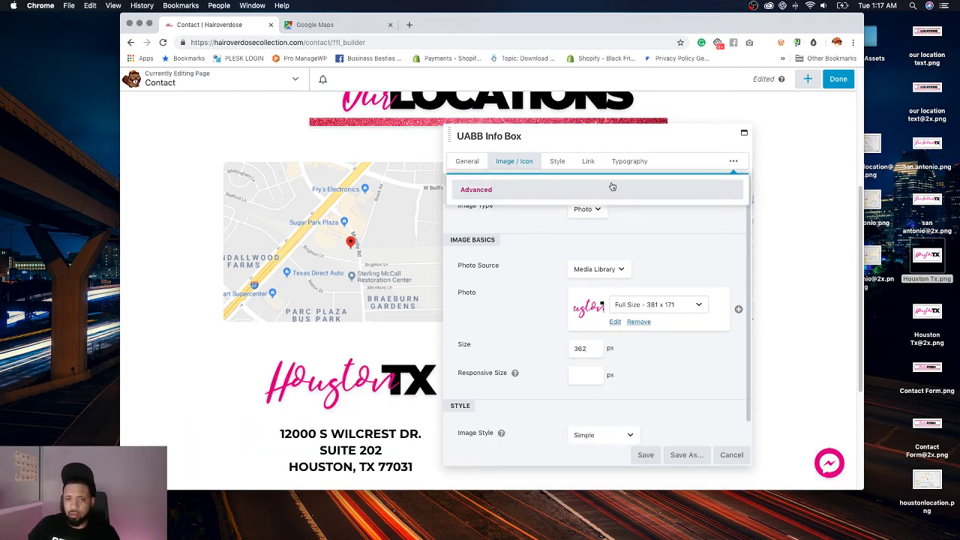
{"action": "scroll", "coordinate": [667, 262], "scroll_direction": "down", "scroll_amount": 1}
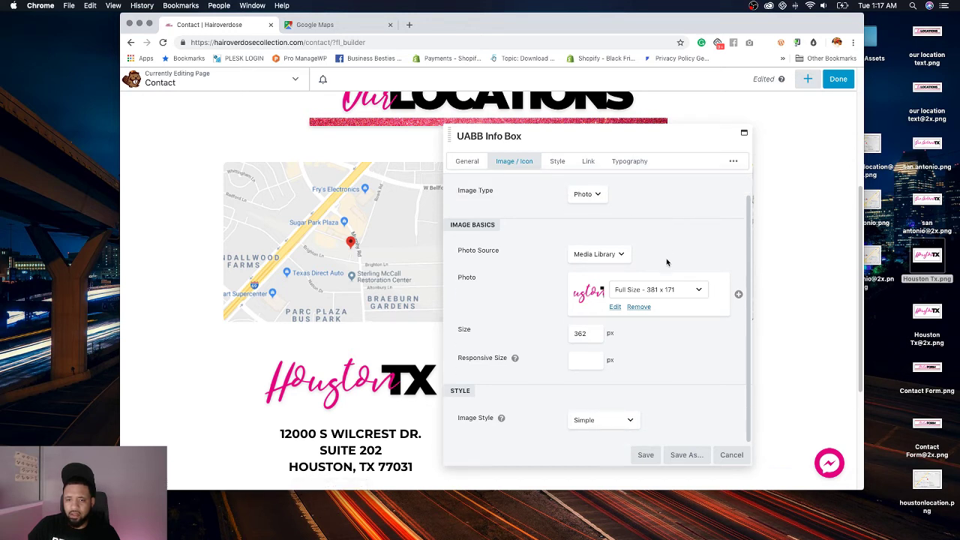
{"action": "left_click", "coordinate": [632, 422]}
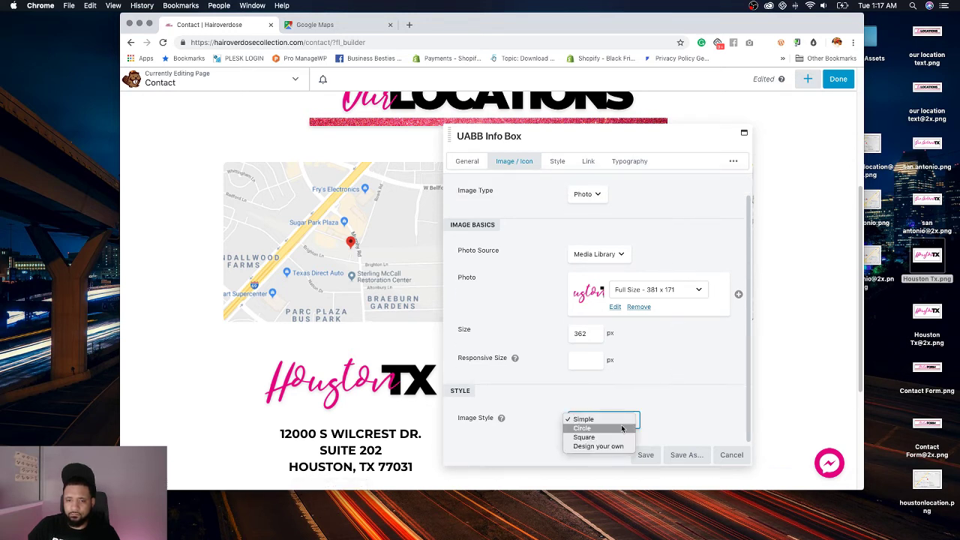
{"action": "left_click", "coordinate": [666, 417]}
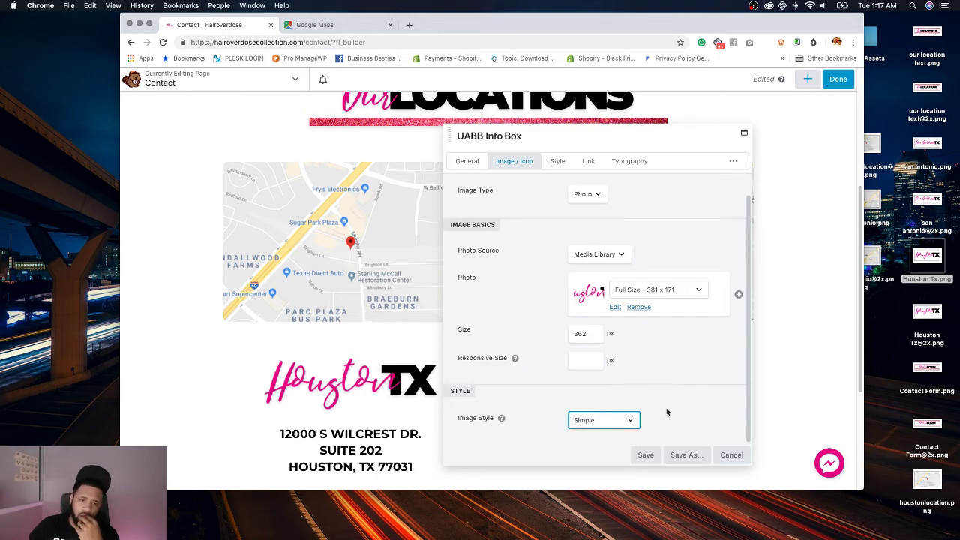
Step: Set the bottom margin of the info box's image to -20 px and save the module
{"action": "left_click", "coordinate": [558, 161]}
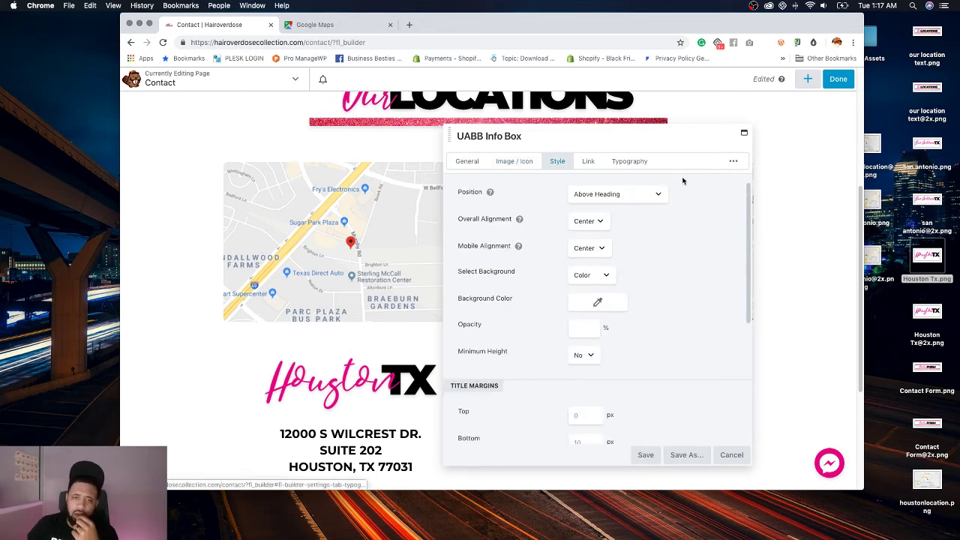
{"action": "scroll", "coordinate": [705, 235], "scroll_direction": "down", "scroll_amount": 1}
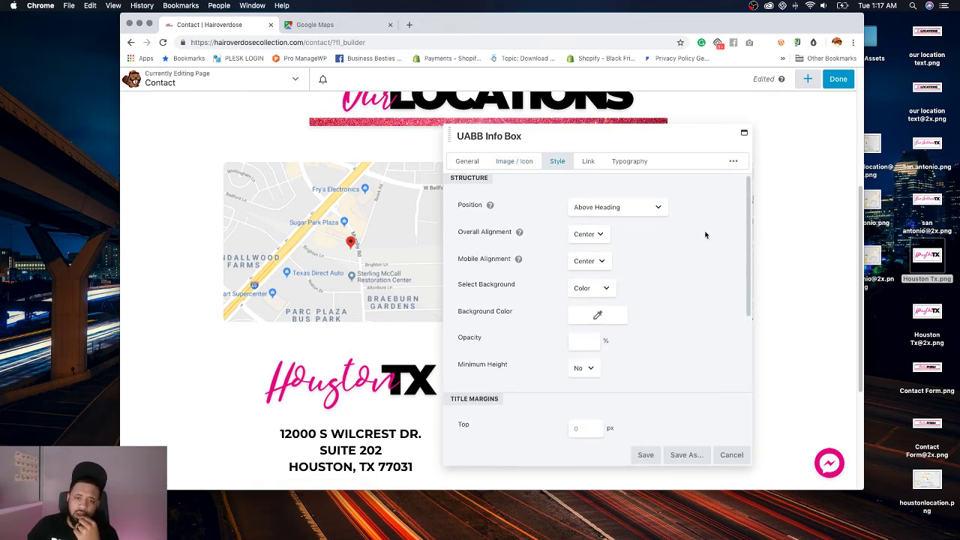
{"action": "scroll", "coordinate": [706, 236], "scroll_direction": "down", "scroll_amount": 5}
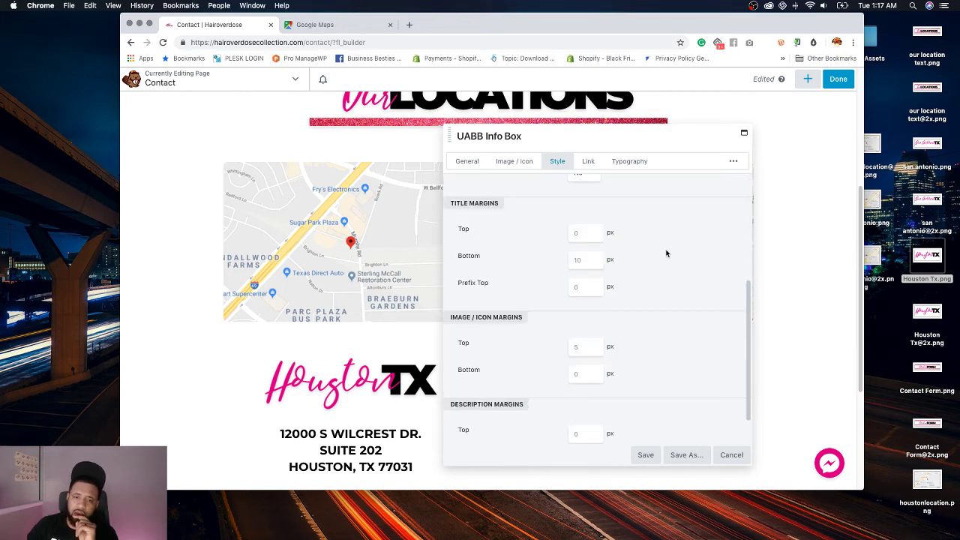
{"action": "scroll", "coordinate": [666, 254], "scroll_direction": "down", "scroll_amount": 2}
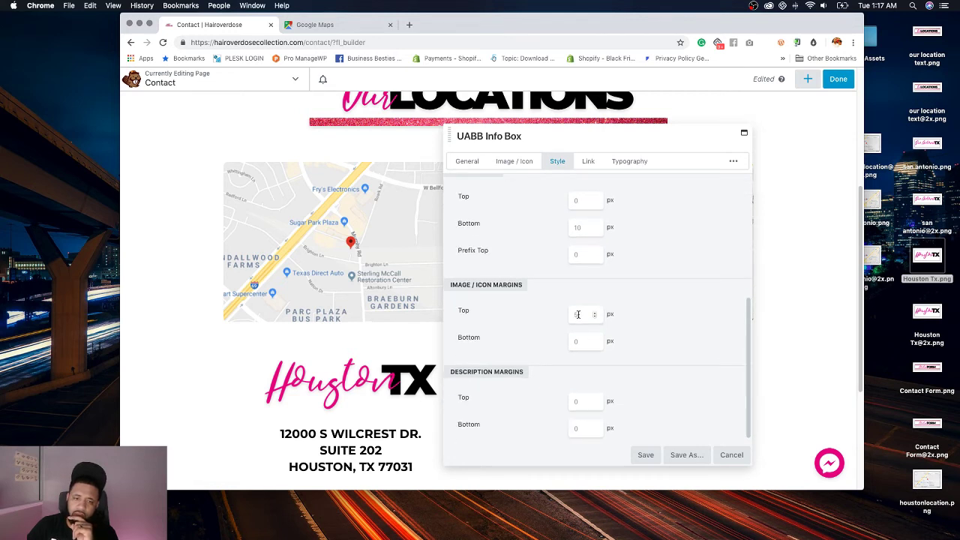
{"action": "left_click", "coordinate": [586, 339]}
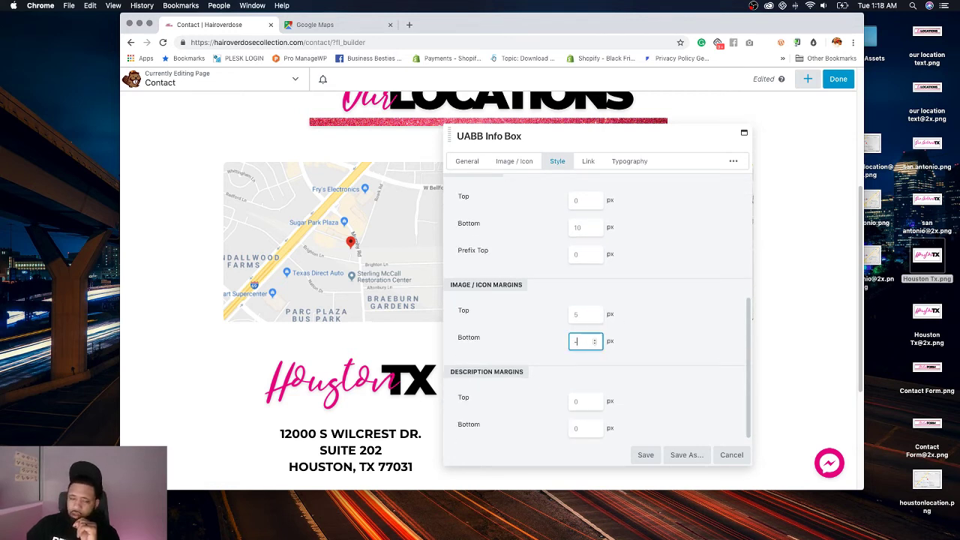
{"action": "type", "text": "-20"}
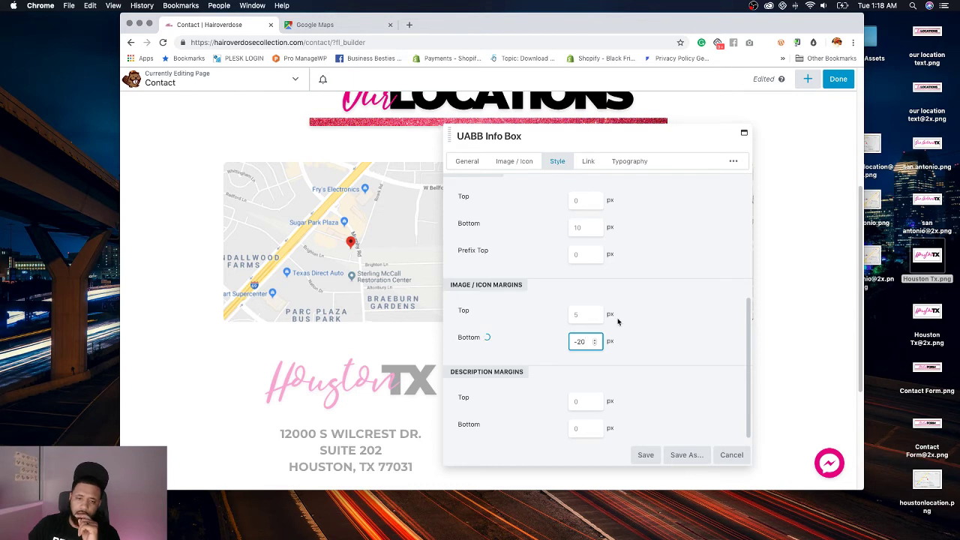
{"action": "scroll", "coordinate": [690, 291], "scroll_direction": "down", "scroll_amount": 1}
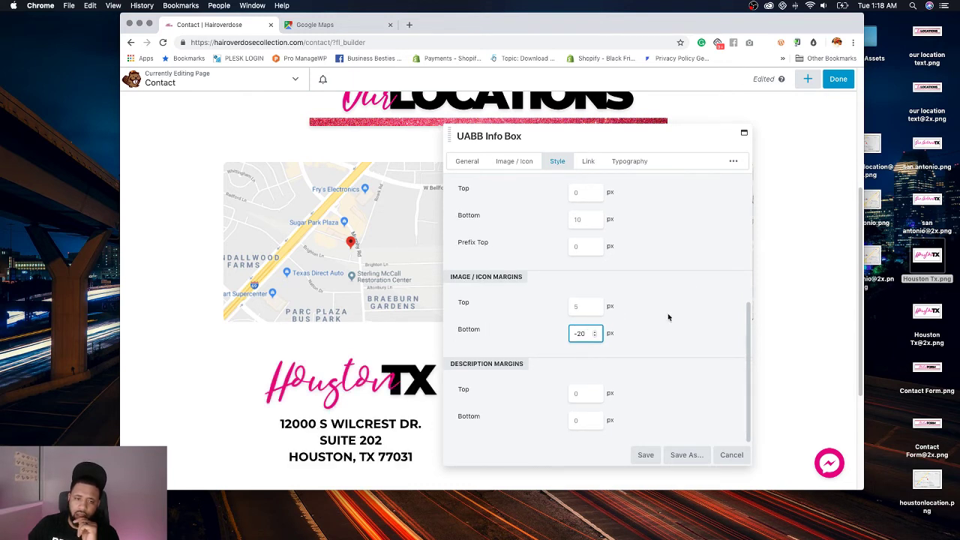
{"action": "left_click", "coordinate": [650, 451]}
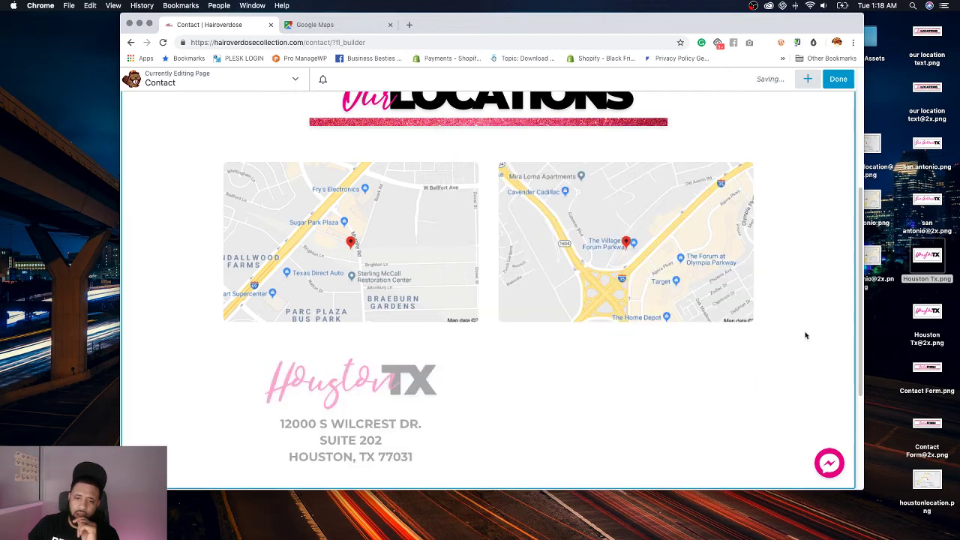
Step: Duplicate the Houston info box and move the copy beneath the San Antonio map
{"action": "scroll", "coordinate": [805, 335], "scroll_direction": "down", "scroll_amount": 1}
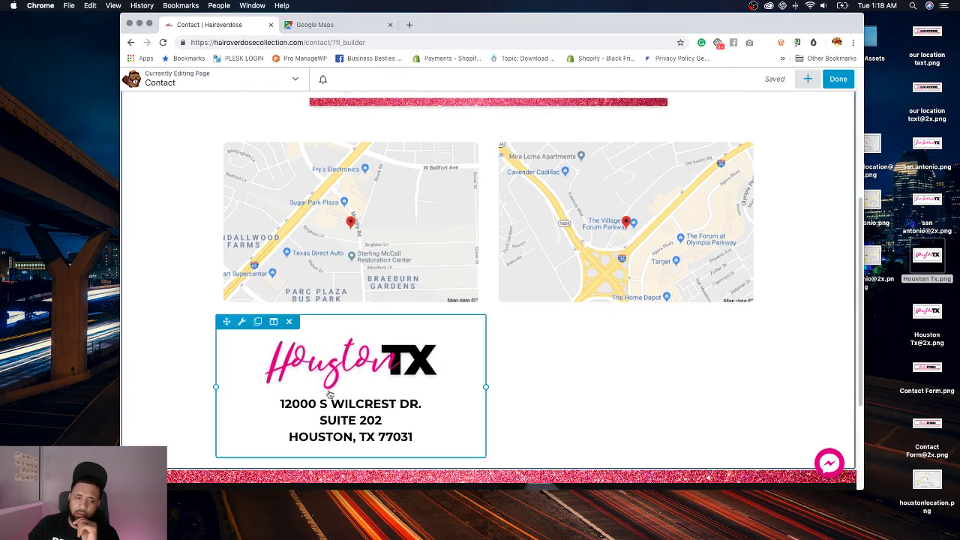
{"action": "left_click", "coordinate": [257, 321]}
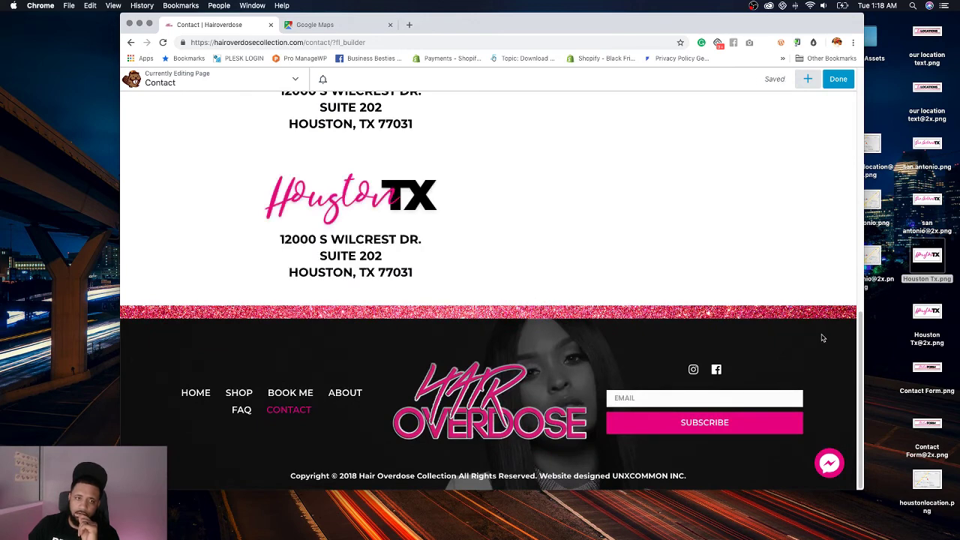
{"action": "scroll", "coordinate": [820, 337], "scroll_direction": "up", "scroll_amount": 5}
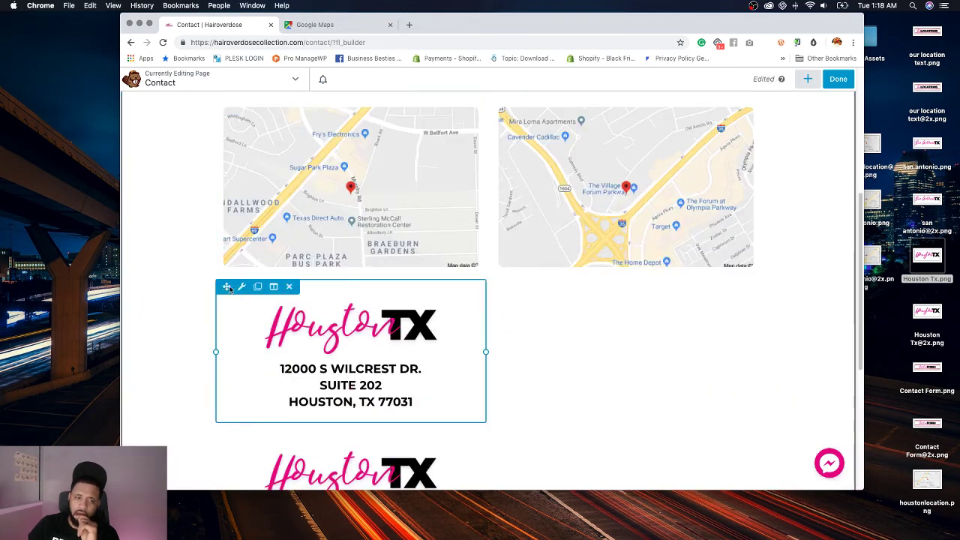
{"action": "left_click_drag", "start_coordinate": [226, 287], "coordinate": [765, 304]}
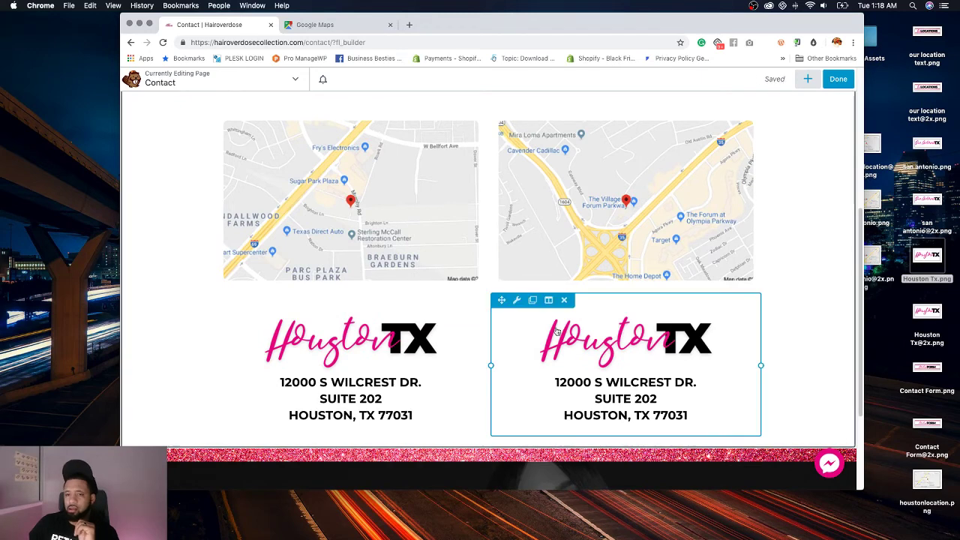
Step: Replace the copied info box's title with the San Antonio location's address, adding a <br> line break between street and city
{"action": "left_click", "coordinate": [515, 304]}
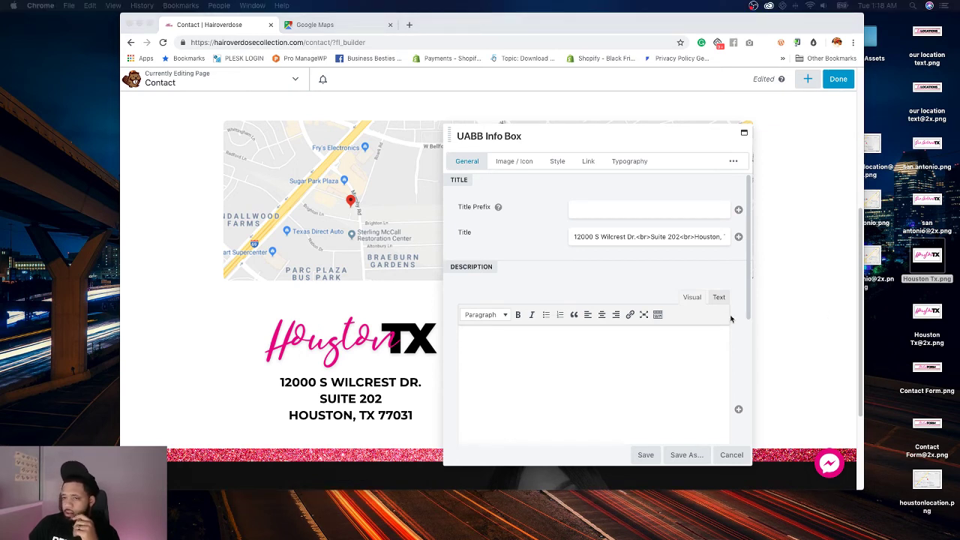
{"action": "left_click", "coordinate": [666, 237]}
{"action": "type", "text": "14623 N Interstate Hwy 35 Live oak, TX 78154"}
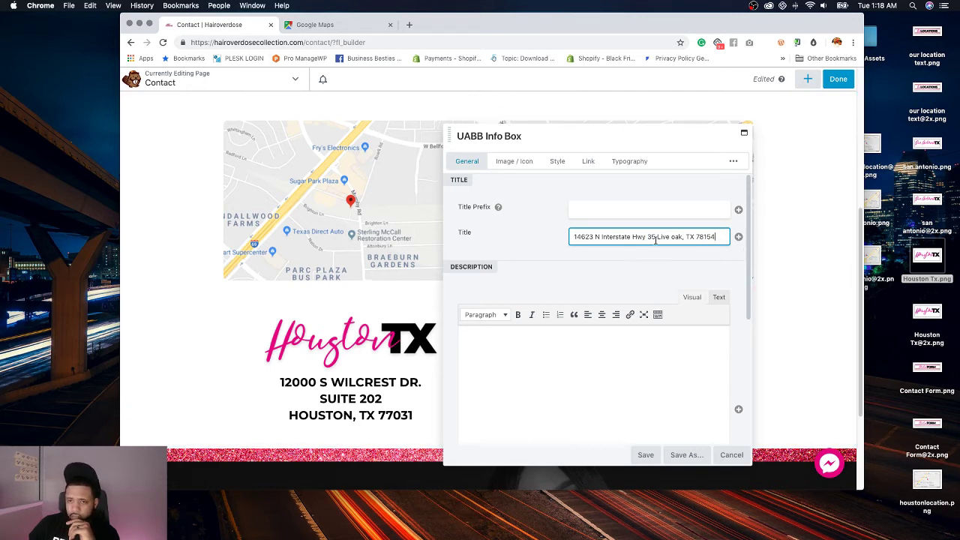
{"action": "type", "text": "<br"}
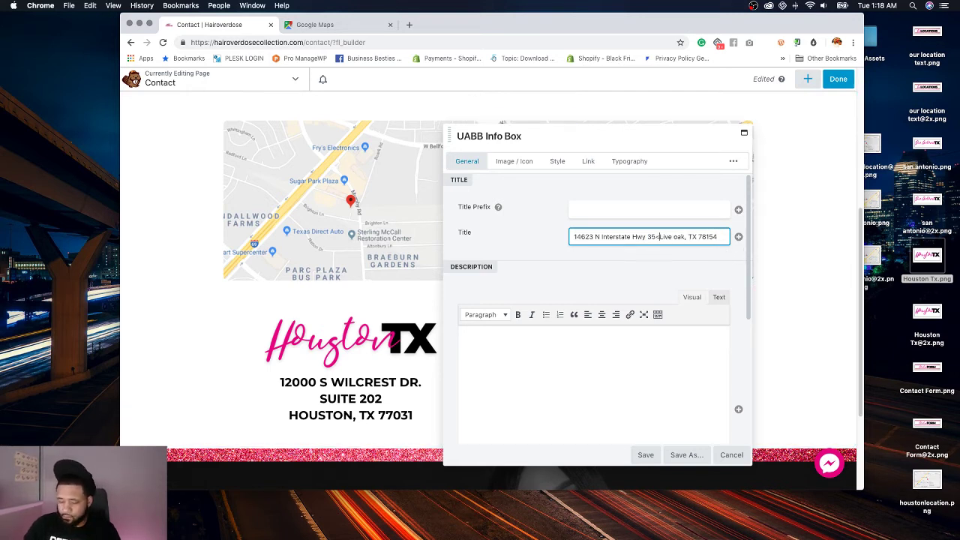
{"action": "type", "text": ">"}
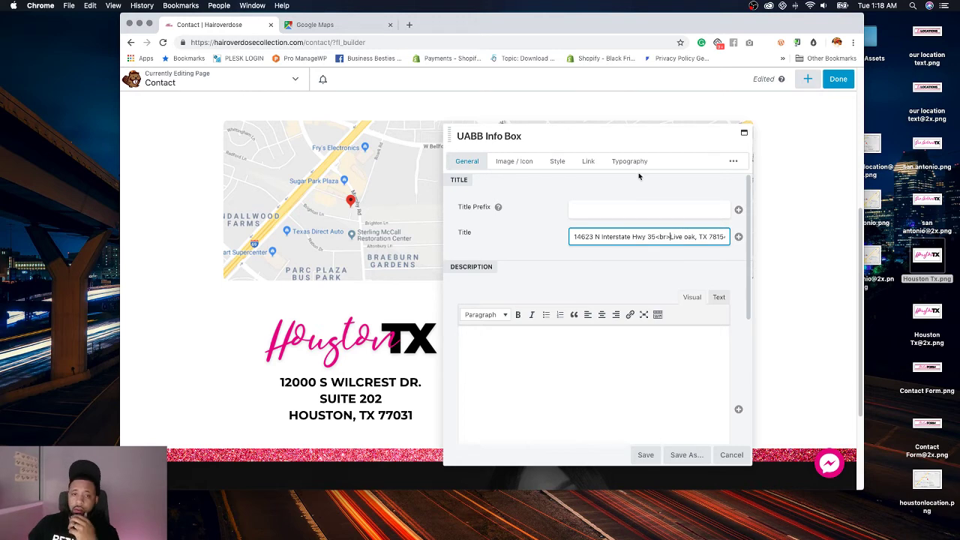
Step: Replace the copied info box's photo with san antonio.png uploaded from the desktop, then save the module
{"action": "left_click", "coordinate": [520, 161]}
{"action": "left_click", "coordinate": [636, 322]}
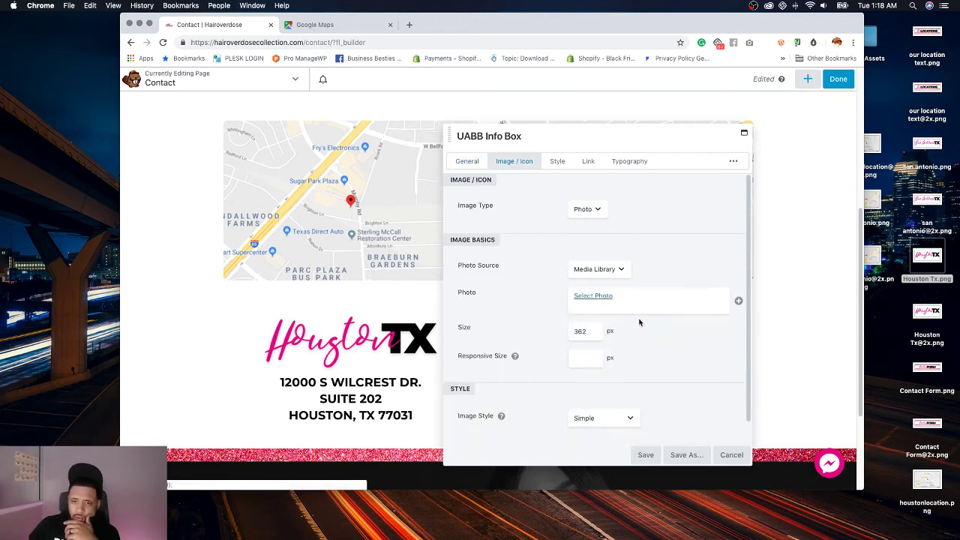
{"action": "left_click", "coordinate": [605, 297]}
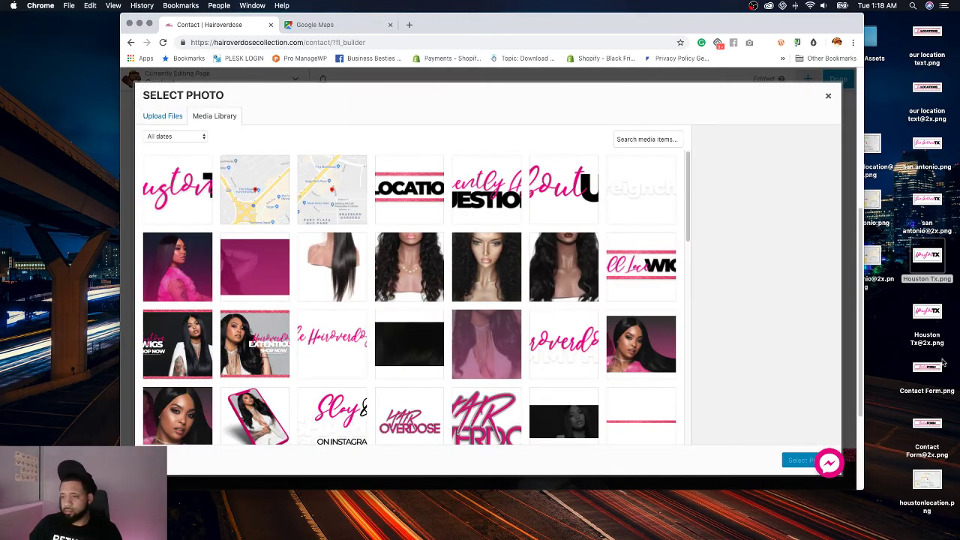
{"action": "left_click", "coordinate": [928, 142]}
{"action": "key", "text": "space"}
{"action": "key", "text": "space"}
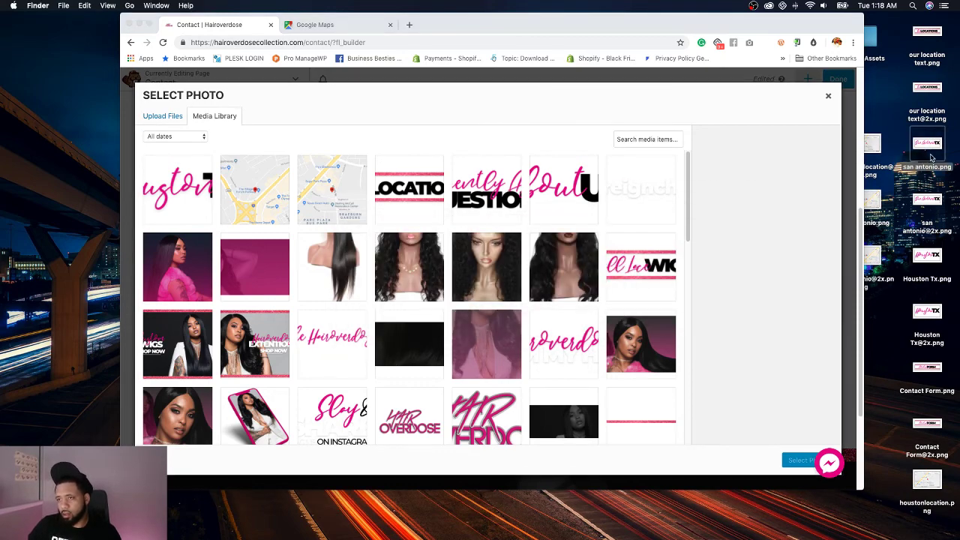
{"action": "left_click_drag", "start_coordinate": [928, 142], "coordinate": [554, 271]}
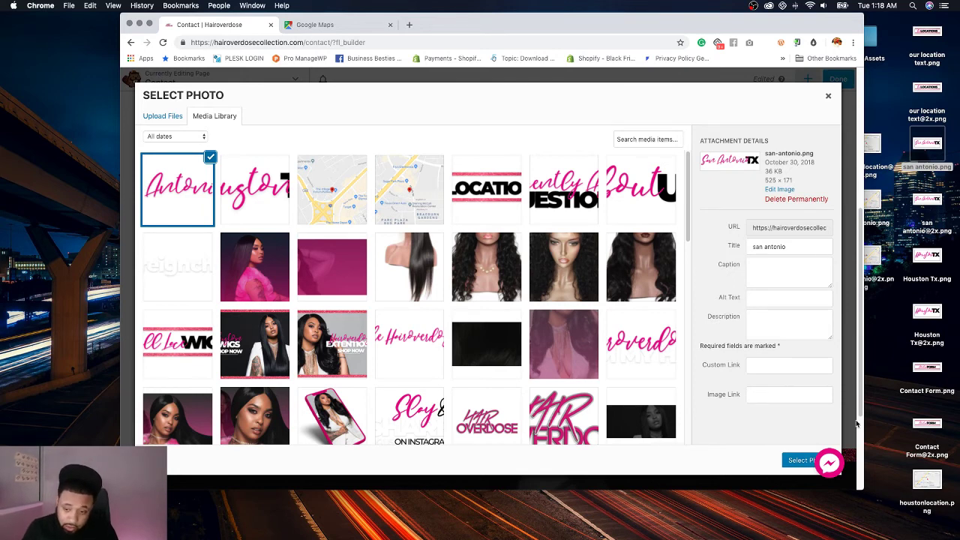
{"action": "left_click", "coordinate": [794, 461]}
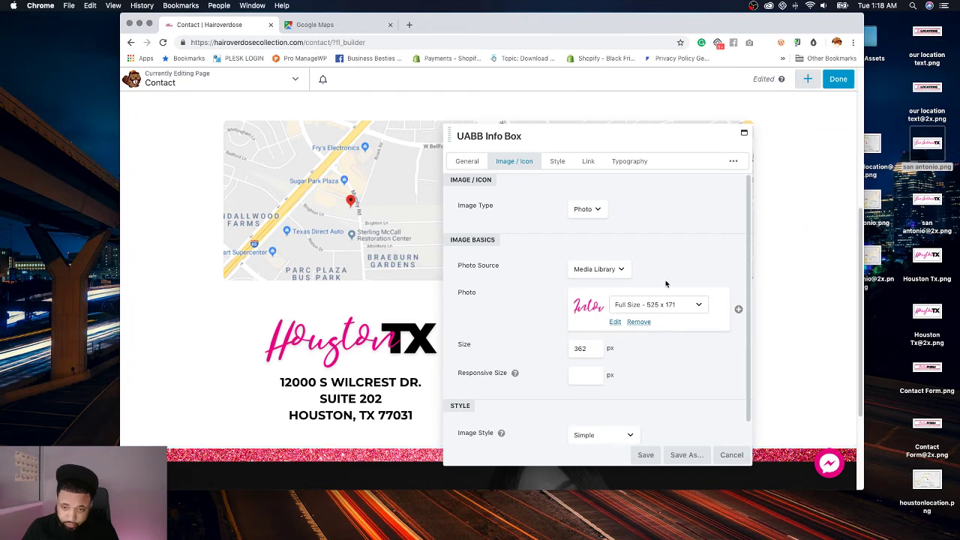
{"action": "scroll", "coordinate": [665, 285], "scroll_direction": "down", "scroll_amount": 1}
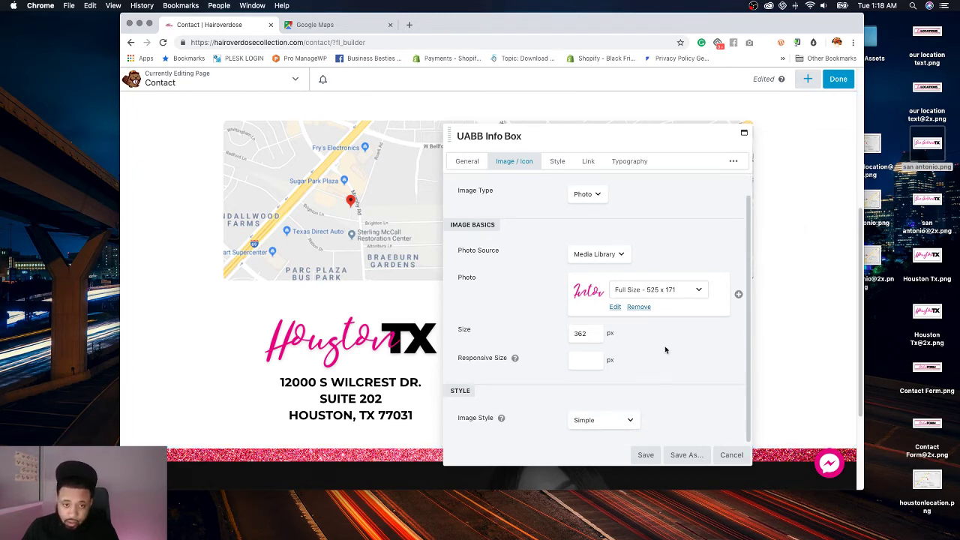
{"action": "left_click", "coordinate": [645, 454]}
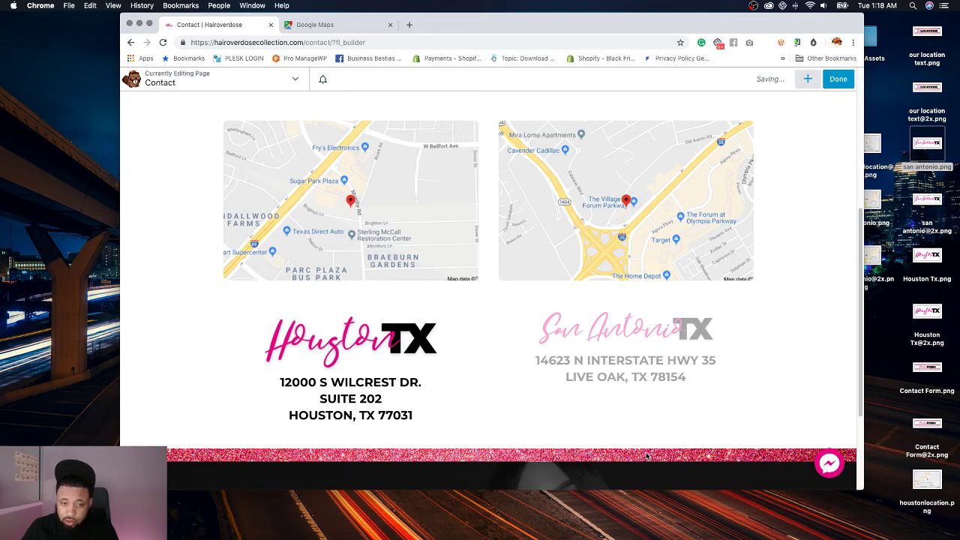
Step: Reopen the San Antonio info box's image settings and set the image size to 562 px
{"action": "mouse_move", "coordinate": [601, 321]}
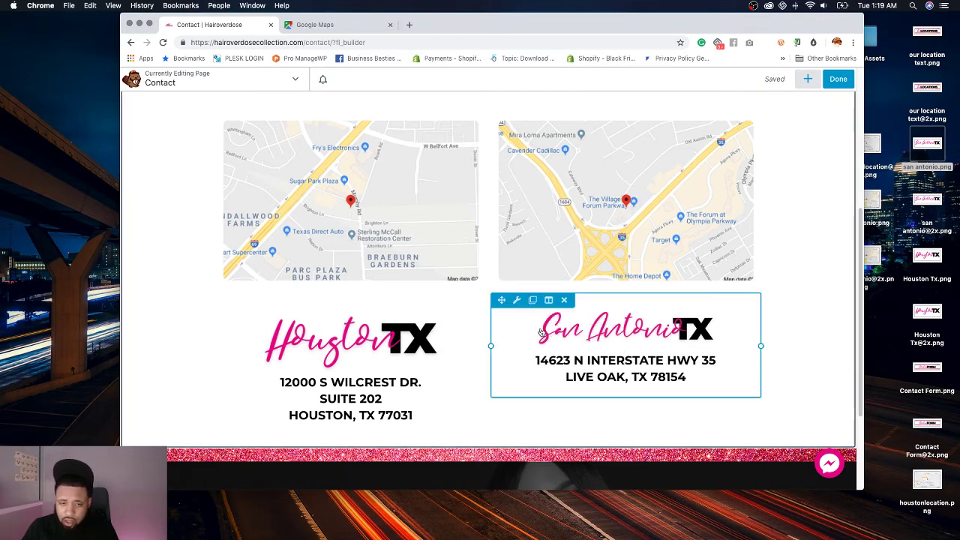
{"action": "left_click", "coordinate": [523, 309]}
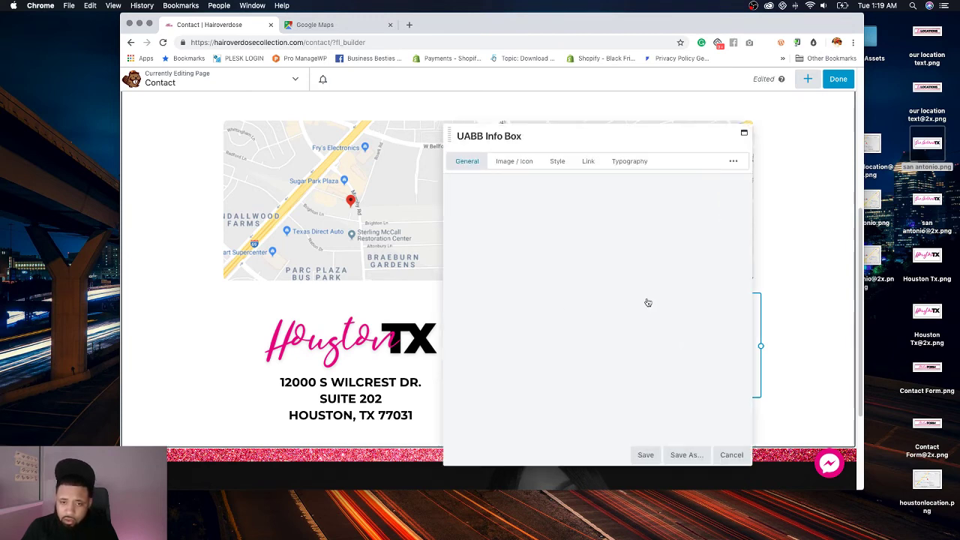
{"action": "left_click", "coordinate": [513, 163]}
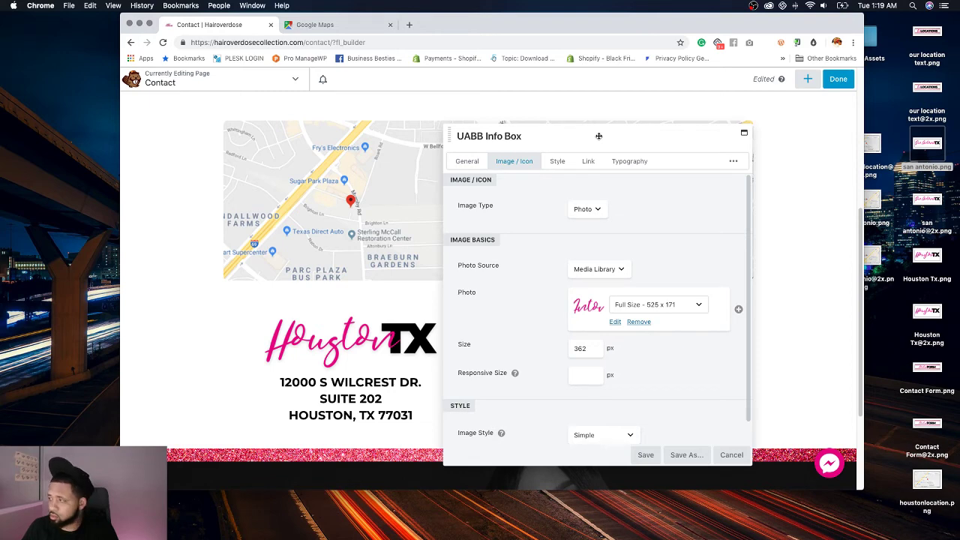
{"action": "left_click_drag", "start_coordinate": [598, 136], "coordinate": [766, 114]}
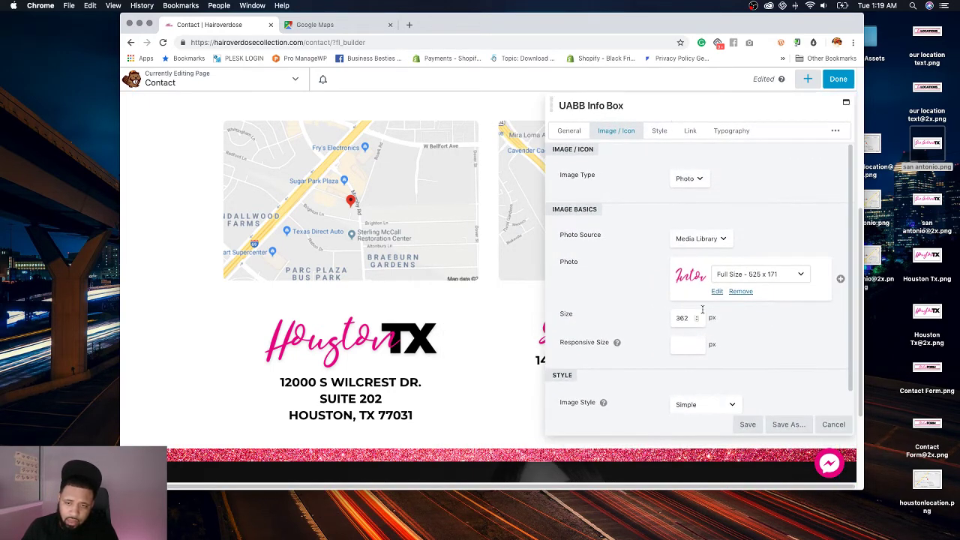
{"action": "left_click", "coordinate": [676, 319]}
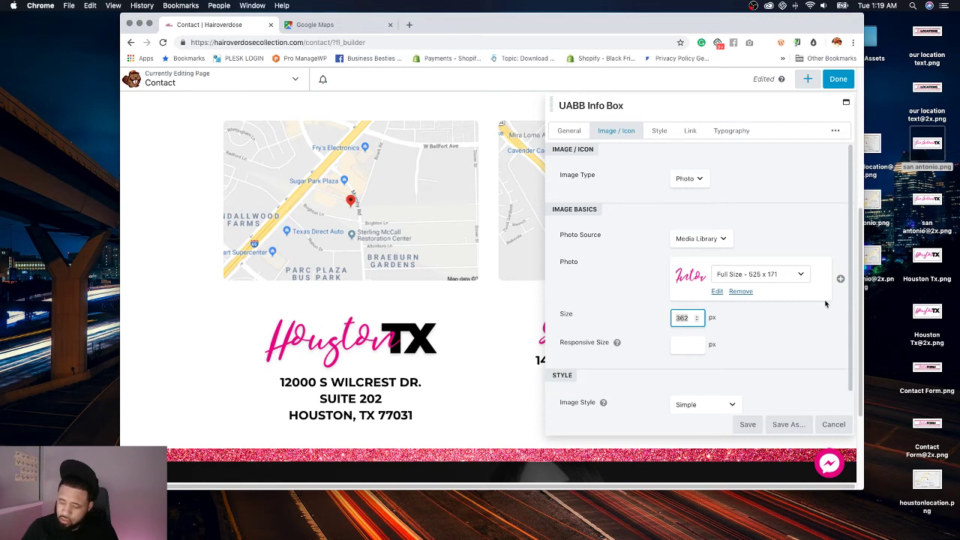
{"action": "type", "text": "562"}
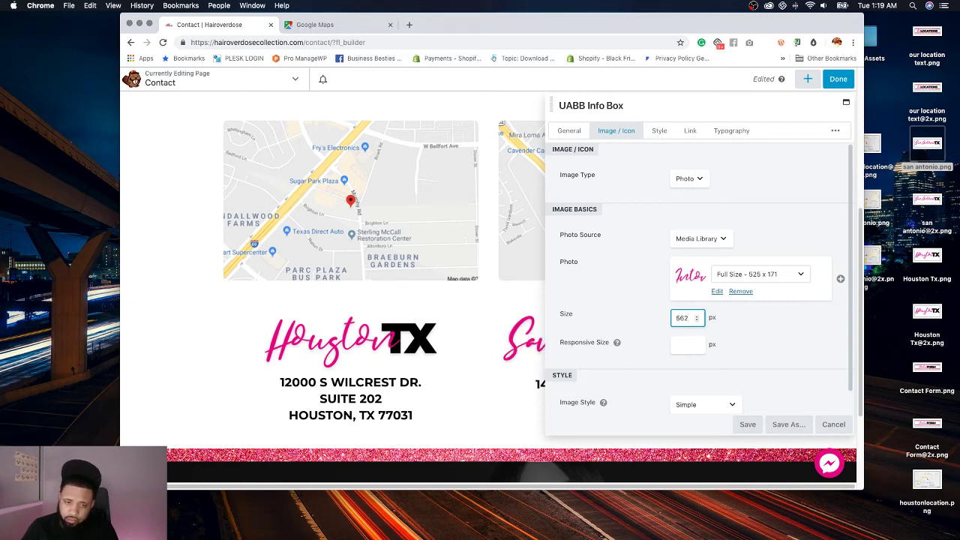
Step: Try image sizes of 530, 500 and 495 px for the San Antonio graphic
{"action": "left_click_drag", "start_coordinate": [709, 123], "coordinate": [920, 213]}
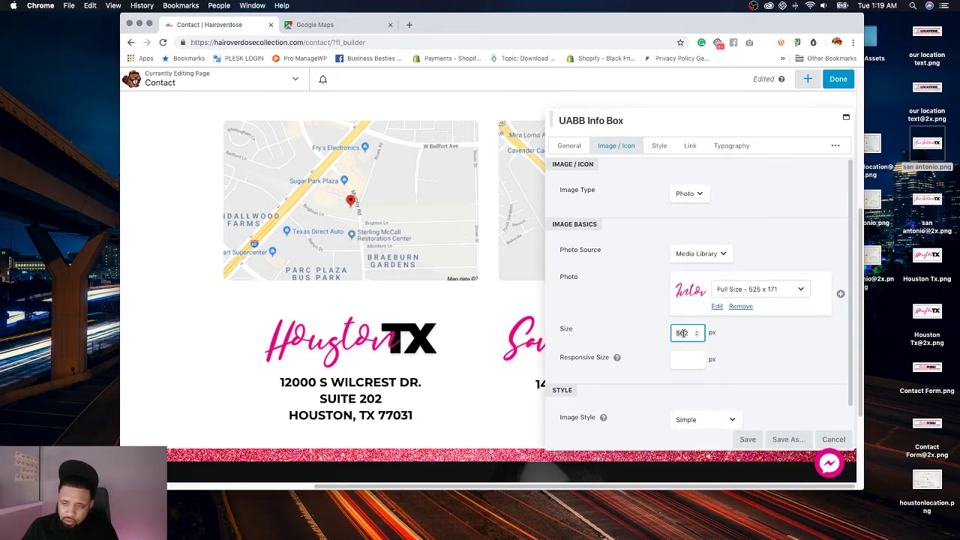
{"action": "key", "text": "BackSpace"}
{"action": "key", "text": "BackSpace"}
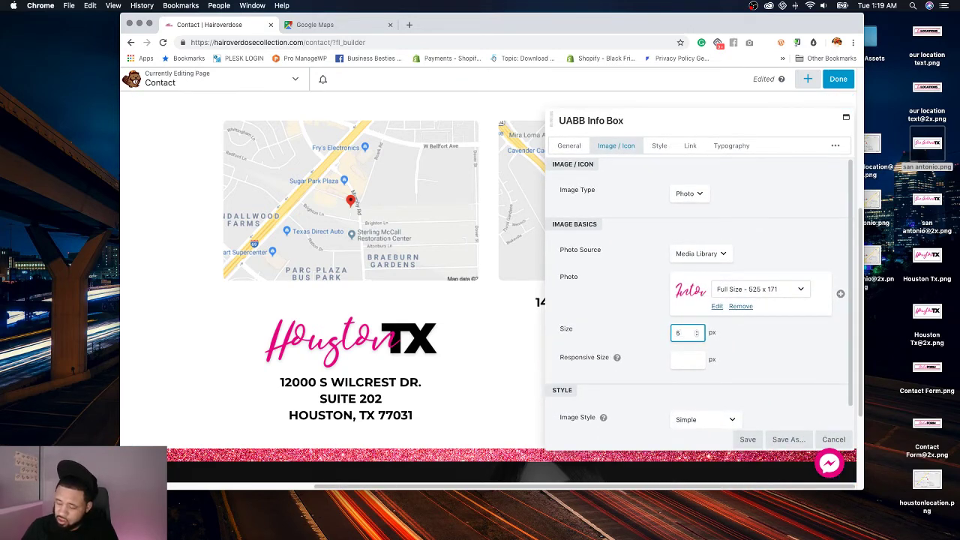
{"action": "type", "text": "30"}
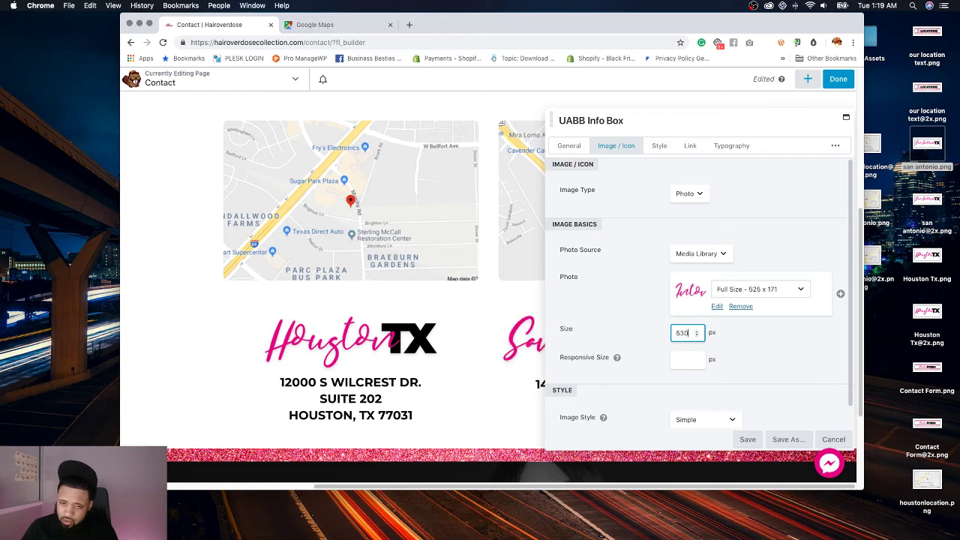
{"action": "left_click_drag", "start_coordinate": [653, 121], "coordinate": [788, 116]}
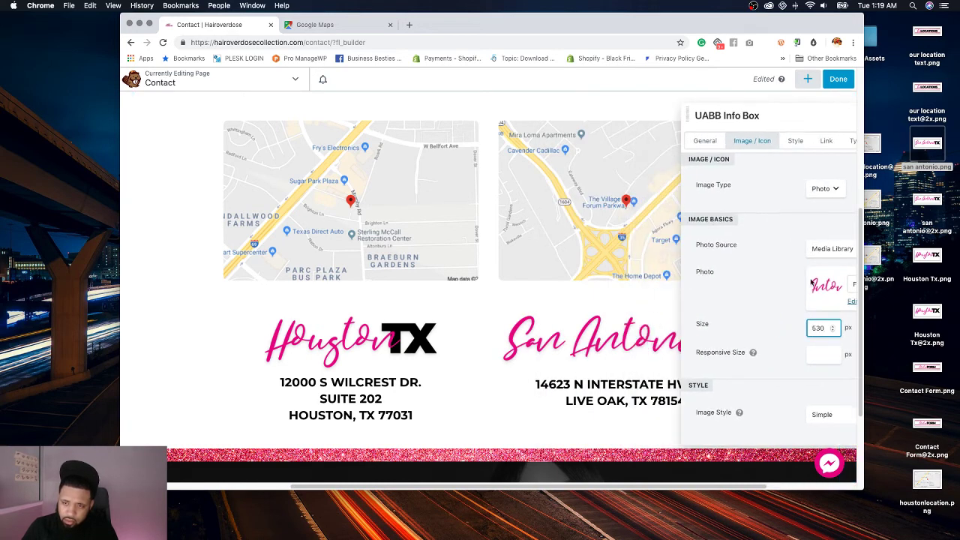
{"action": "type", "text": "500"}
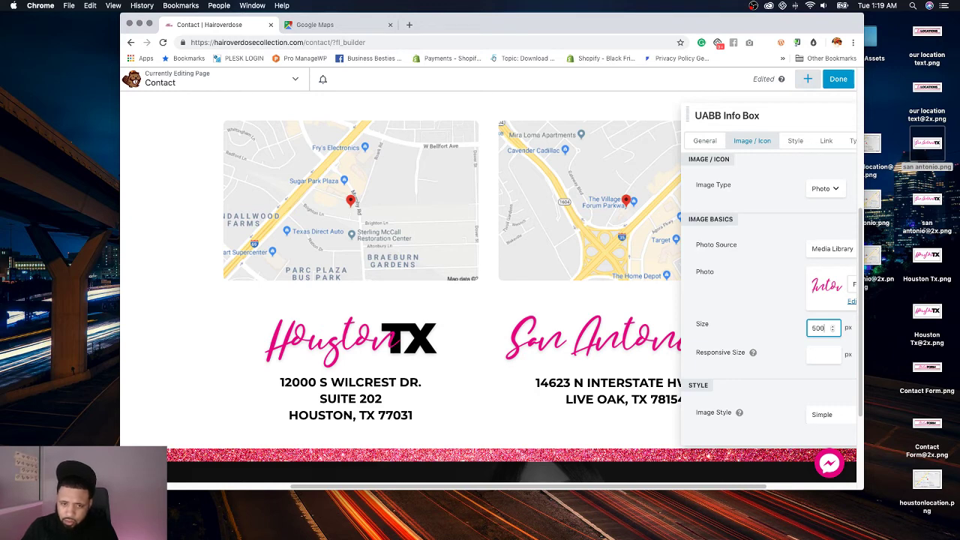
{"action": "double_click", "coordinate": [823, 327]}
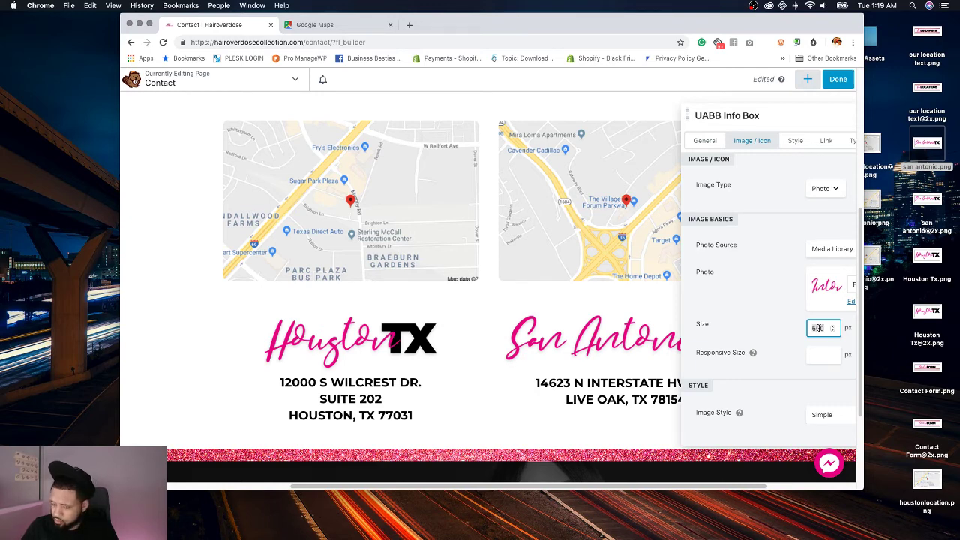
{"action": "type", "text": "495"}
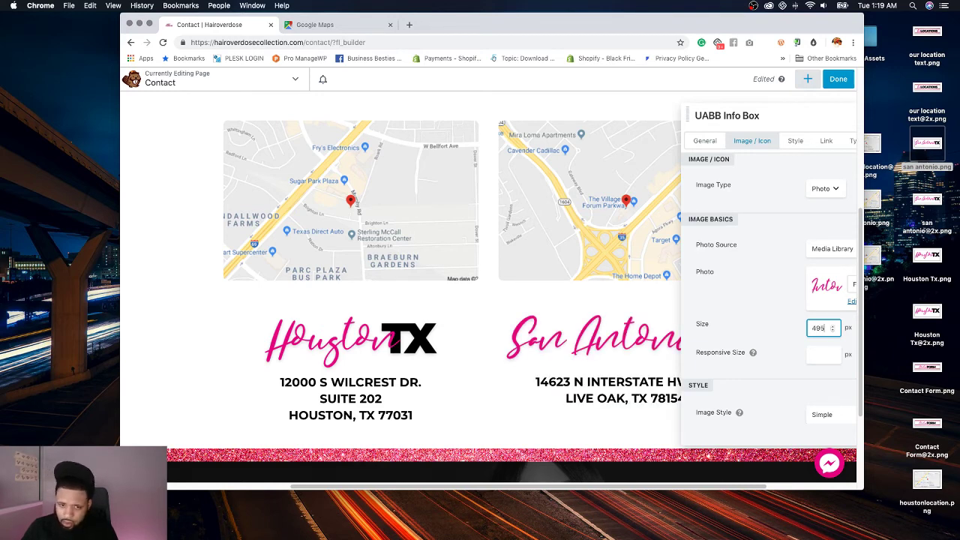
Step: Set the San Antonio graphic's image size to 480 px and save the module
{"action": "double_click", "coordinate": [822, 328]}
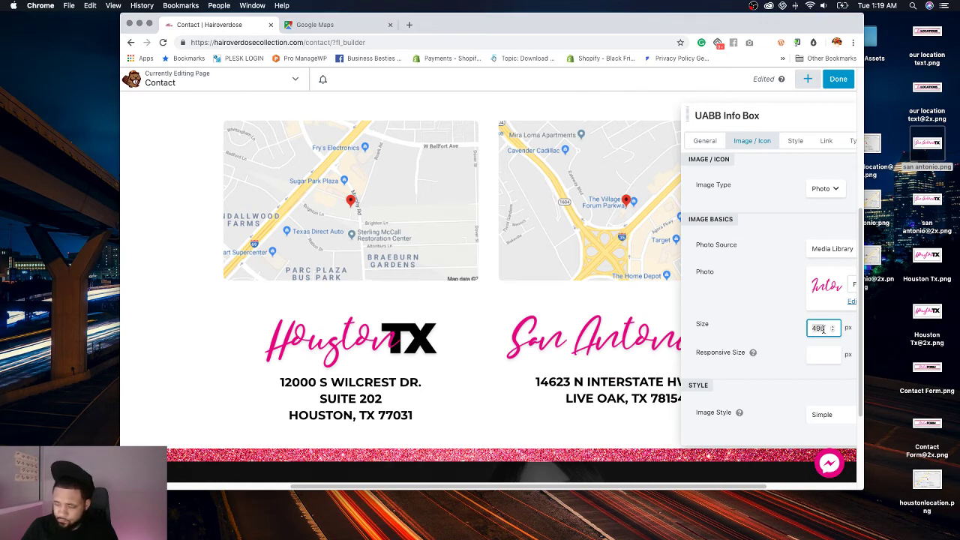
{"action": "type", "text": "4"}
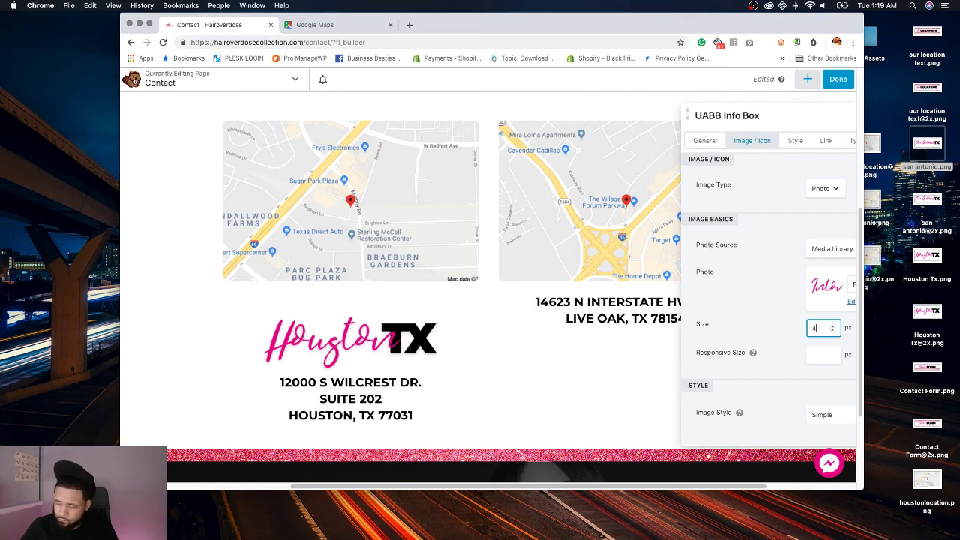
{"action": "type", "text": "80"}
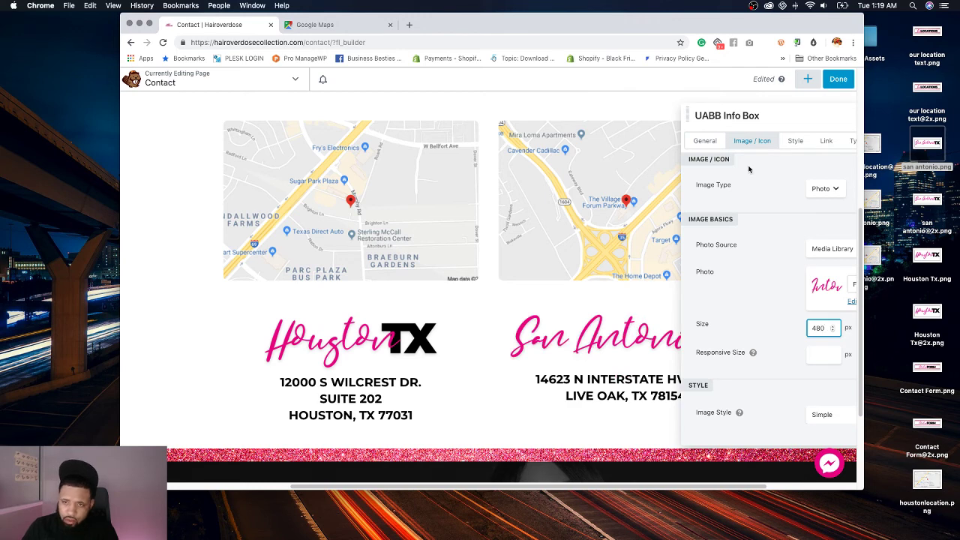
{"action": "left_click_drag", "start_coordinate": [798, 119], "coordinate": [648, 139]}
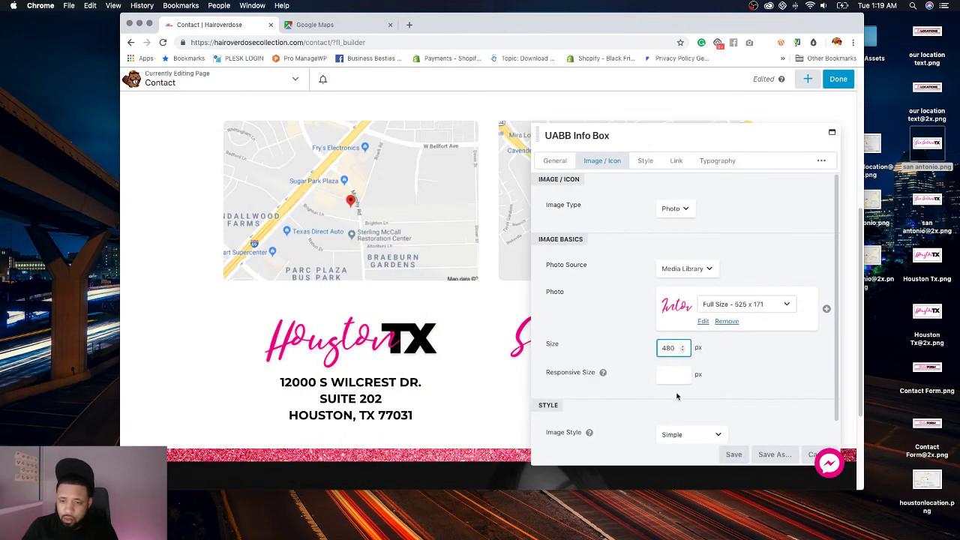
{"action": "left_click", "coordinate": [743, 456]}
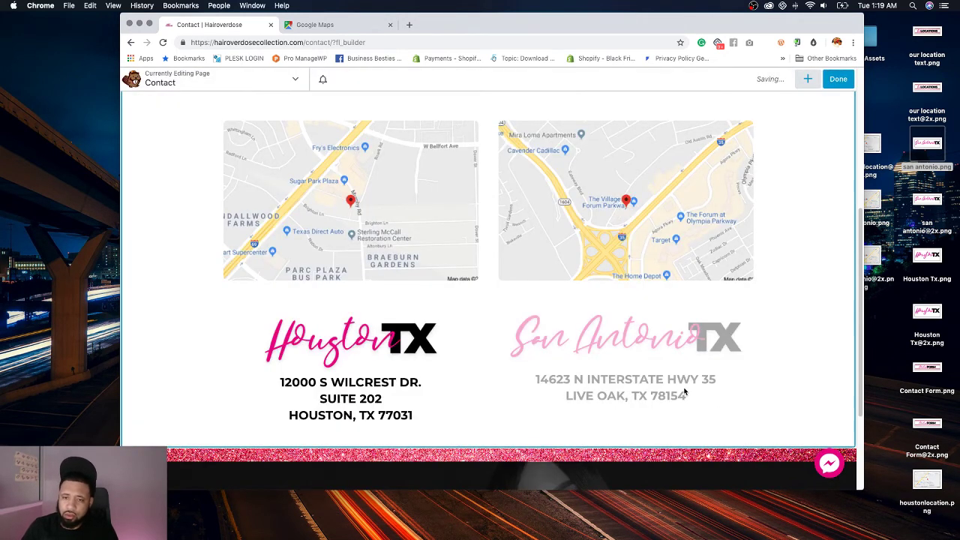
{"action": "left_click", "coordinate": [777, 454]}
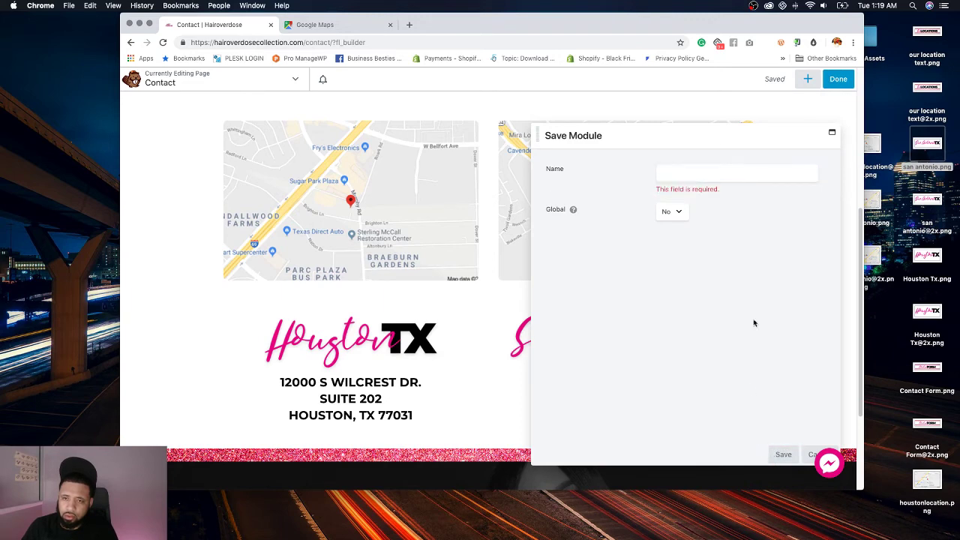
{"action": "left_click_drag", "start_coordinate": [801, 129], "coordinate": [682, 113]}
{"action": "left_click", "coordinate": [700, 439]}
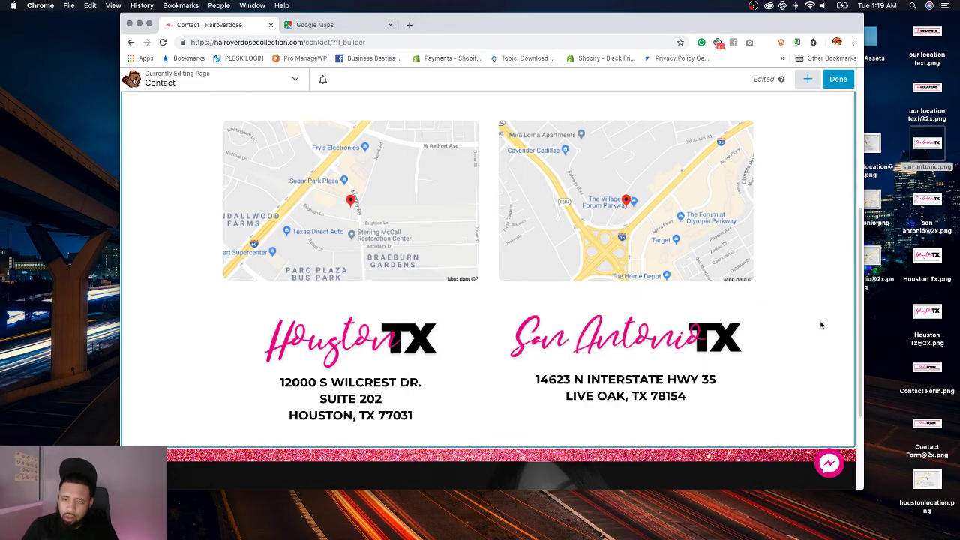
Step: Duplicate the Our Locations heading image and move the copy below the Houston and San Antonio address boxes
{"action": "scroll", "coordinate": [820, 325], "scroll_direction": "down", "scroll_amount": 1}
{"action": "scroll", "coordinate": [822, 312], "scroll_direction": "up", "scroll_amount": 2}
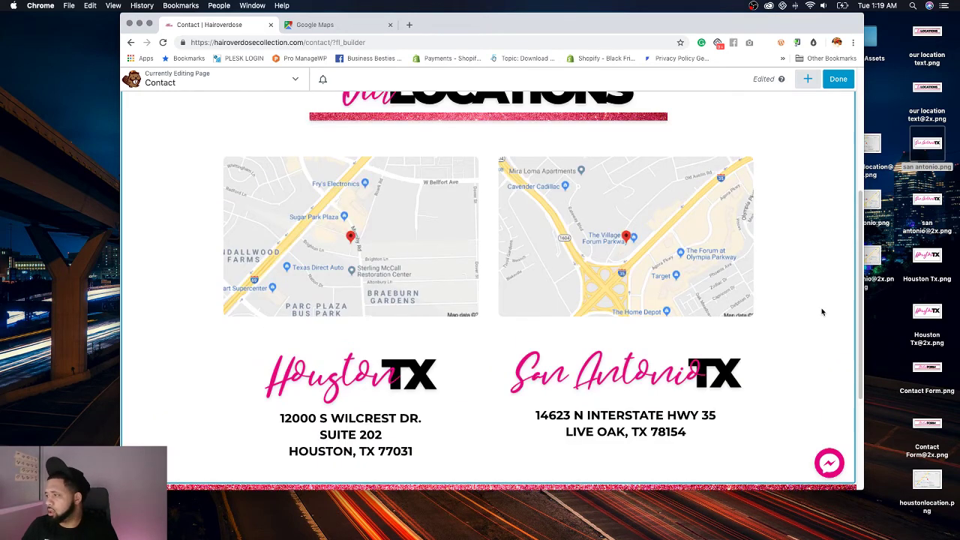
{"action": "scroll", "coordinate": [821, 311], "scroll_direction": "up", "scroll_amount": 2}
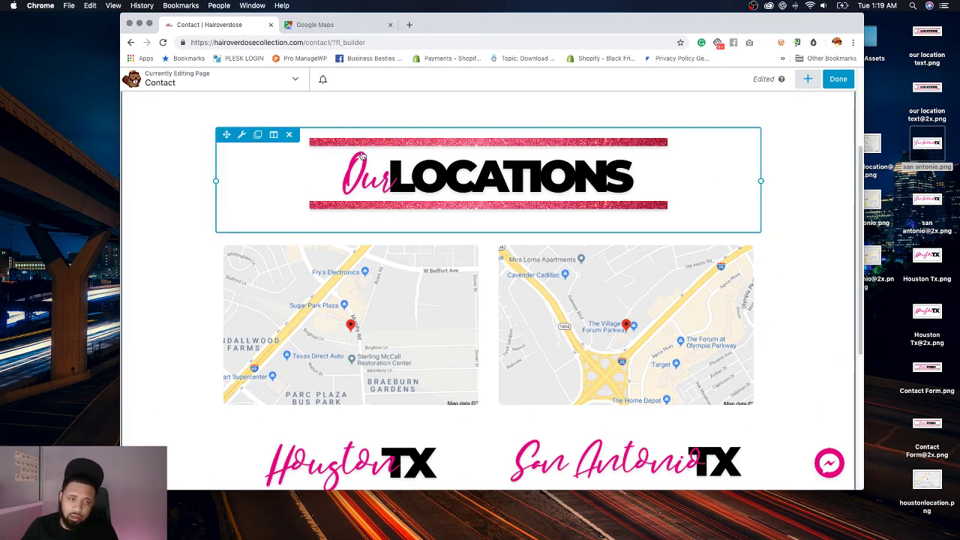
{"action": "left_click", "coordinate": [253, 138]}
{"action": "scroll", "coordinate": [253, 143], "scroll_direction": "down", "scroll_amount": 1}
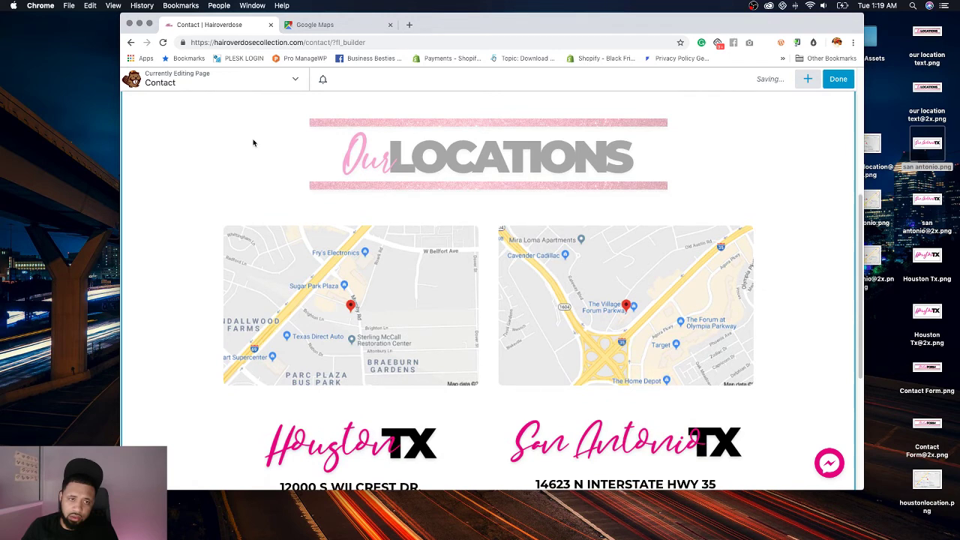
{"action": "left_click_drag", "start_coordinate": [230, 115], "coordinate": [521, 338]}
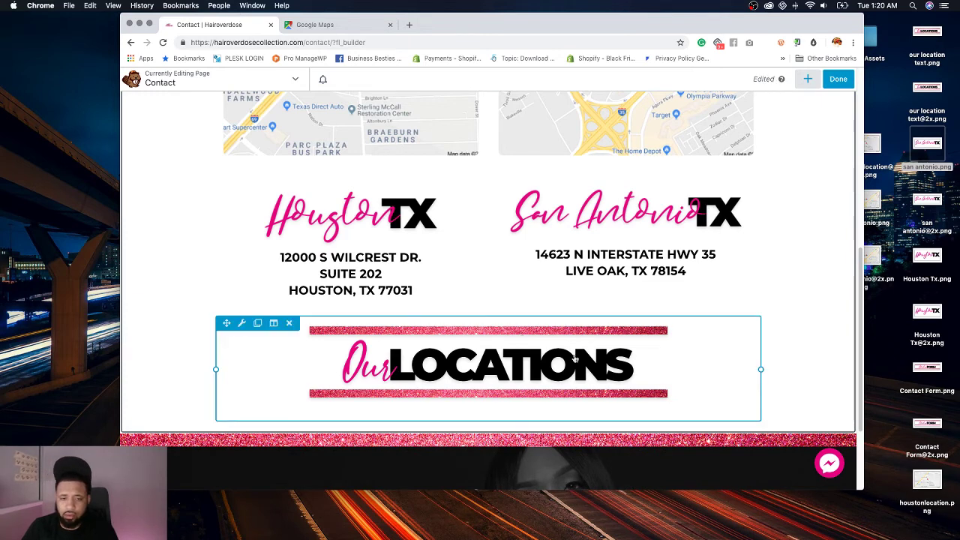
Step: Replace the copied heading's photo with Contact Form.png uploaded from the desktop, then save the module
{"action": "left_click", "coordinate": [241, 322]}
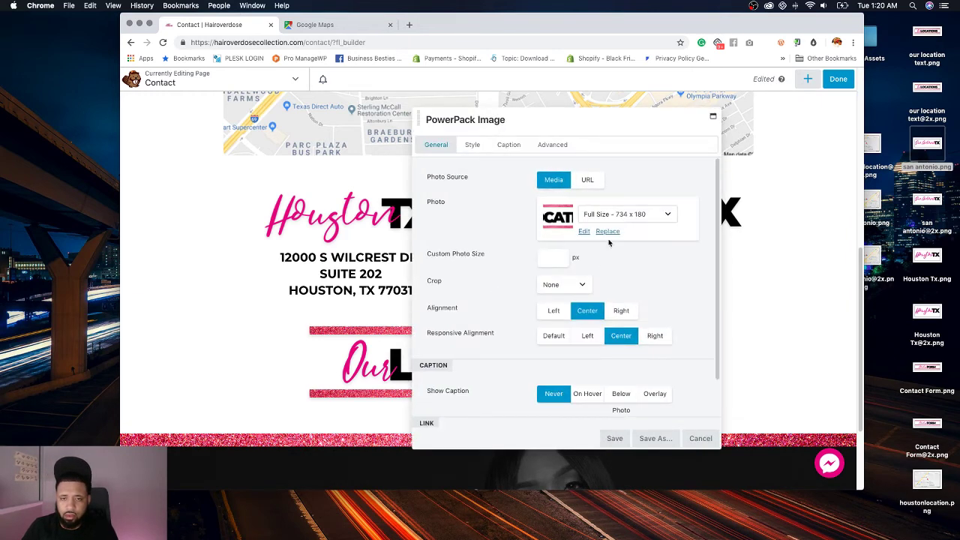
{"action": "left_click", "coordinate": [608, 232]}
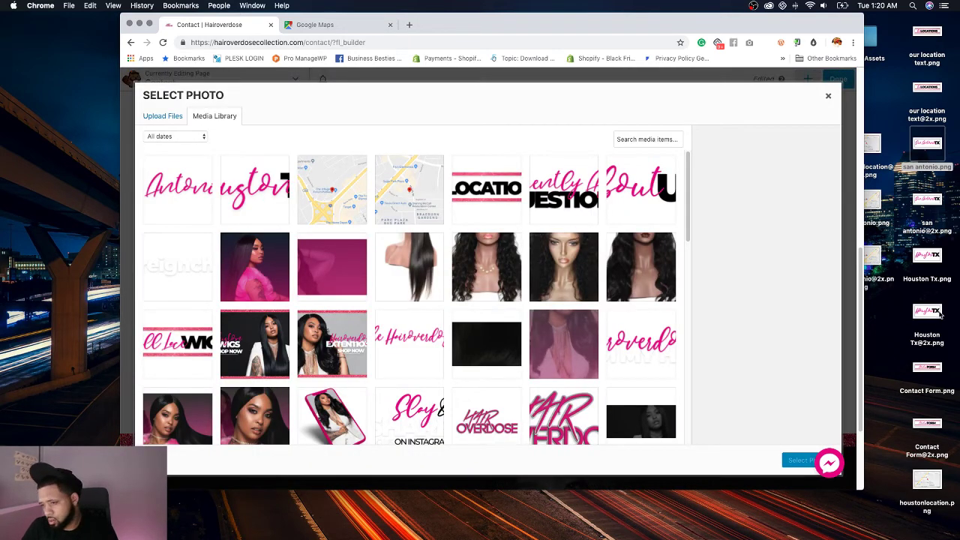
{"action": "left_click_drag", "start_coordinate": [927, 367], "coordinate": [527, 342]}
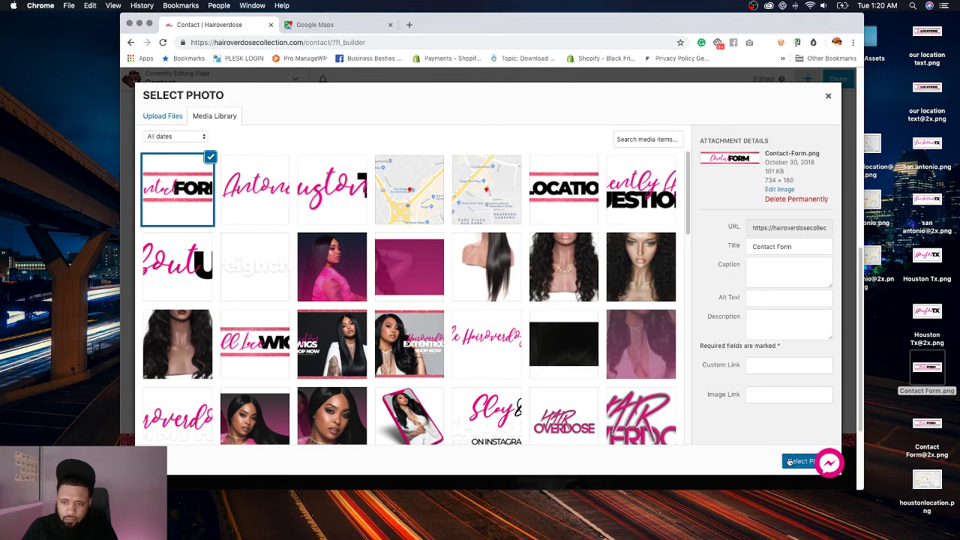
{"action": "left_click", "coordinate": [796, 461]}
{"action": "left_click", "coordinate": [612, 440]}
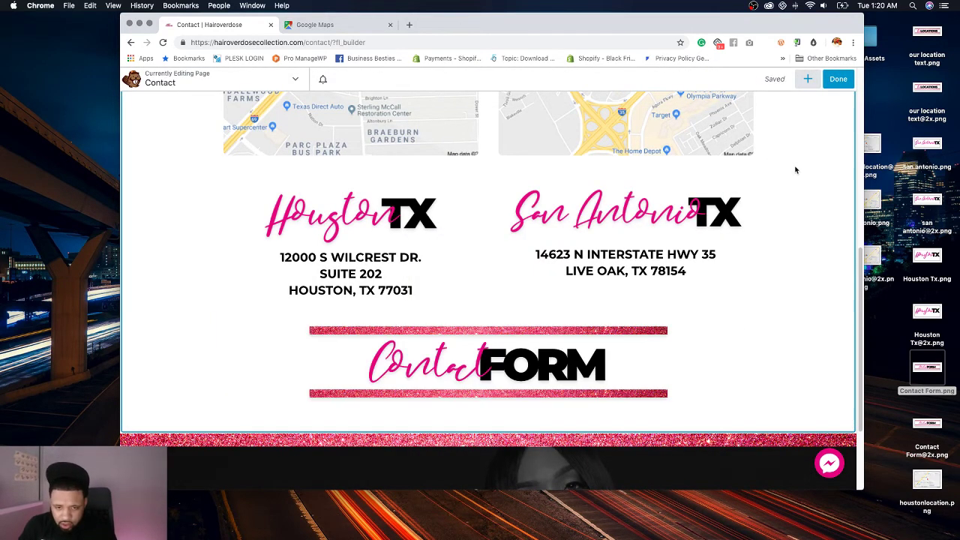
Step: Search the modules for "contact" and add the UABB Contact Form below the Contact Form heading
{"action": "left_click", "coordinate": [807, 79]}
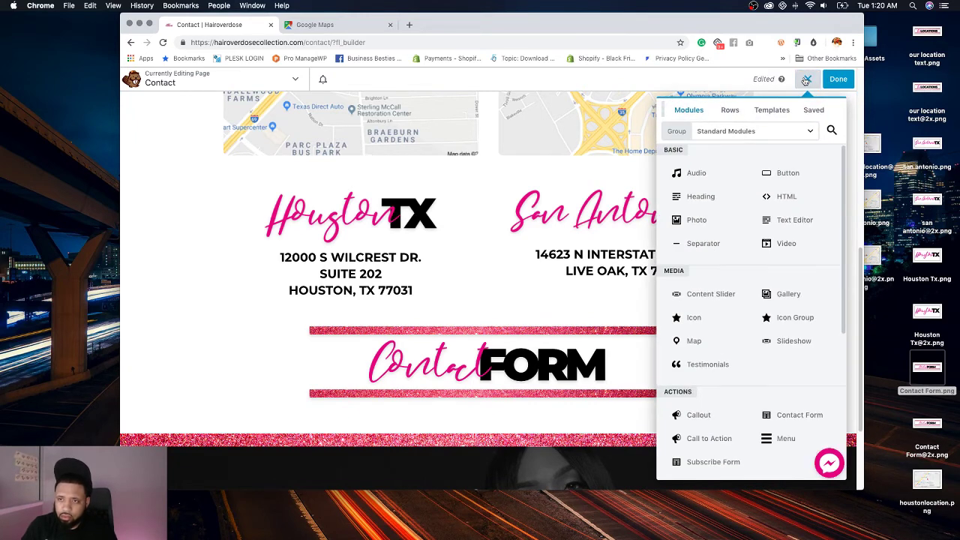
{"action": "left_click", "coordinate": [831, 131]}
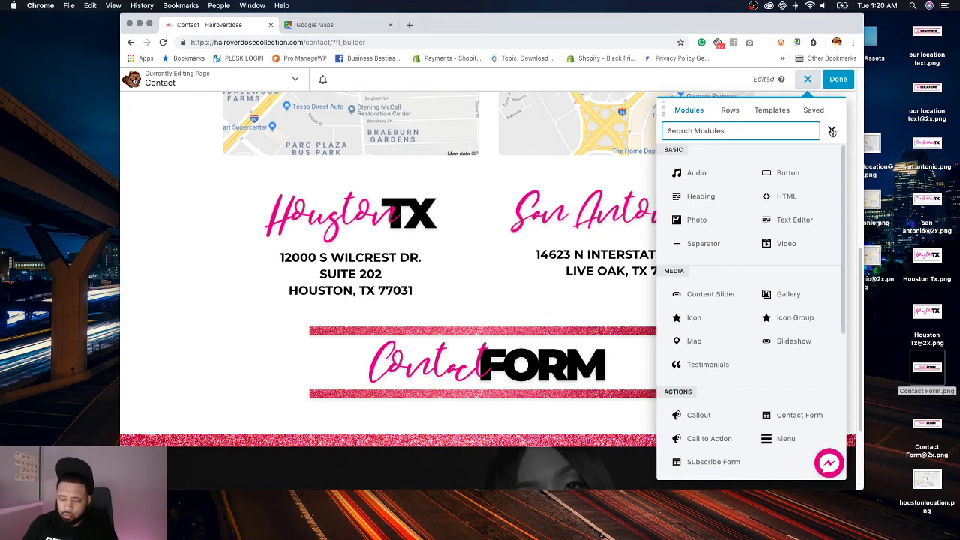
{"action": "type", "text": "contact"}
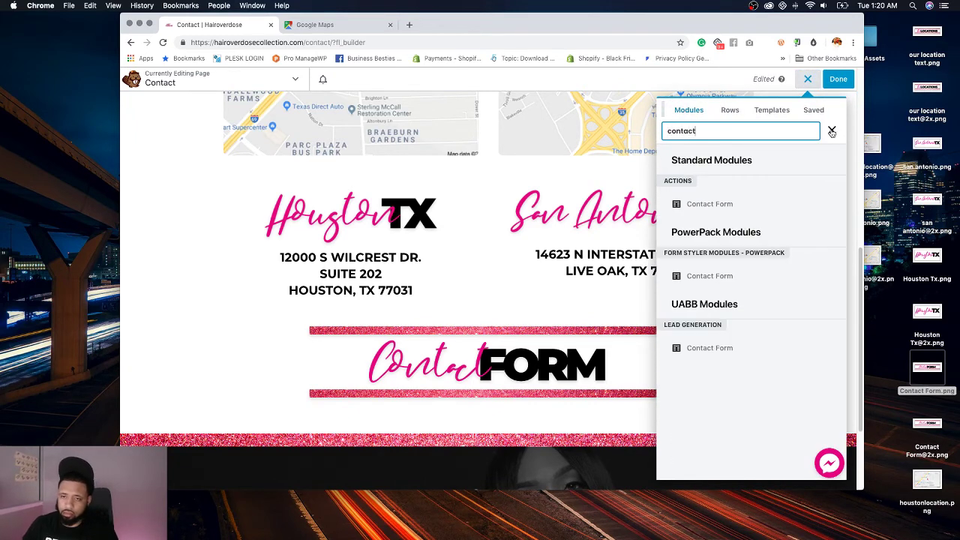
{"action": "left_click_drag", "start_coordinate": [709, 348], "coordinate": [559, 394]}
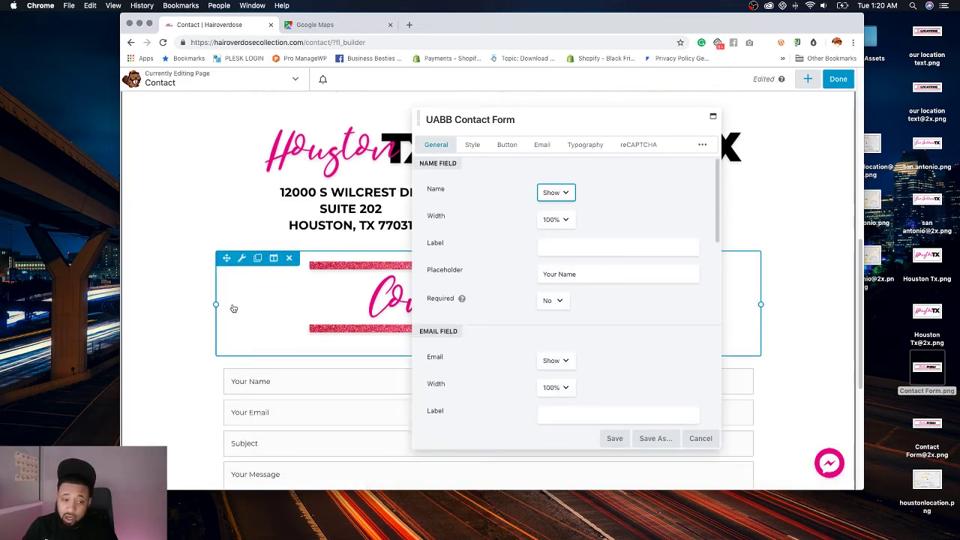
Step: Set the contact form's submit button text to SUBMIT
{"action": "scroll", "coordinate": [233, 308], "scroll_direction": "down", "scroll_amount": 4}
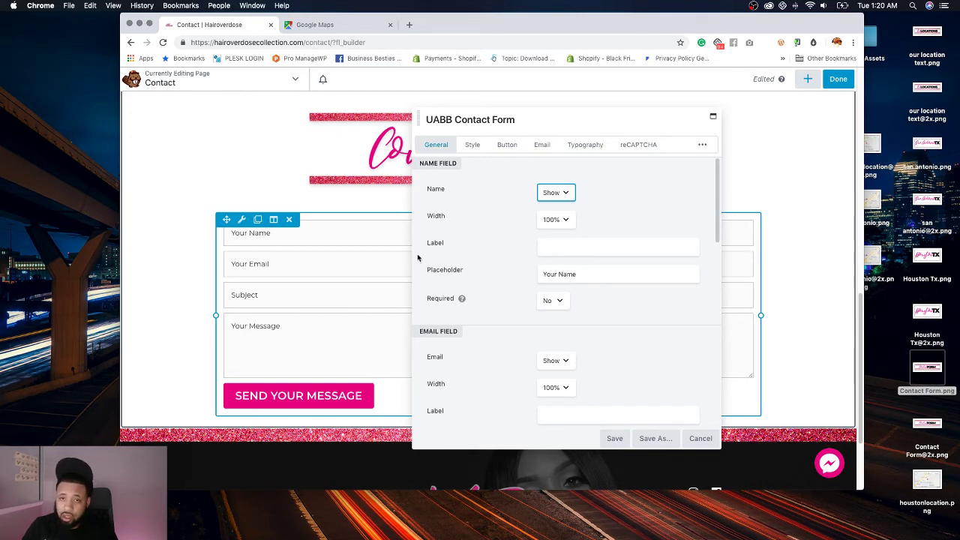
{"action": "left_click", "coordinate": [506, 144]}
{"action": "key", "text": "alt+shift+Left"}
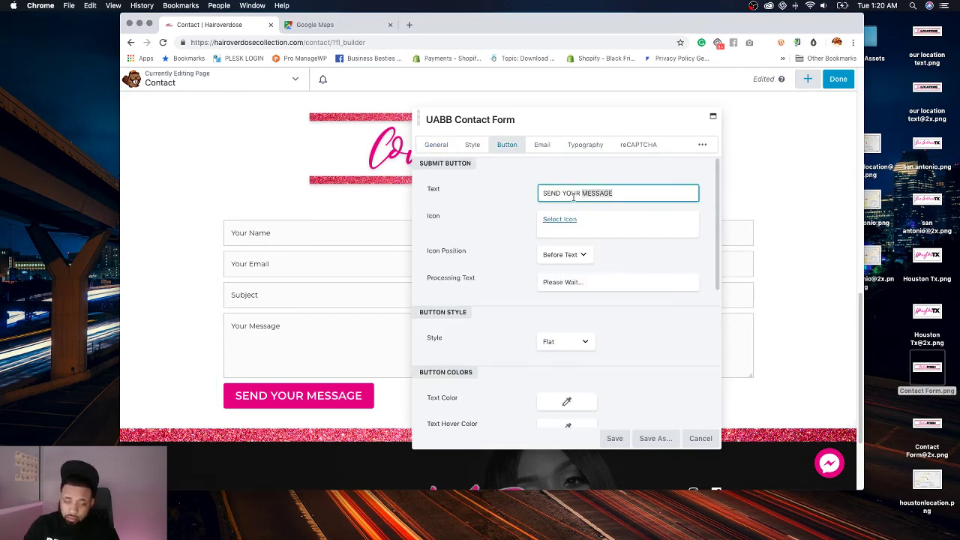
{"action": "key", "text": "alt+shift+Left"}
{"action": "key", "text": "alt+shift+Left"}
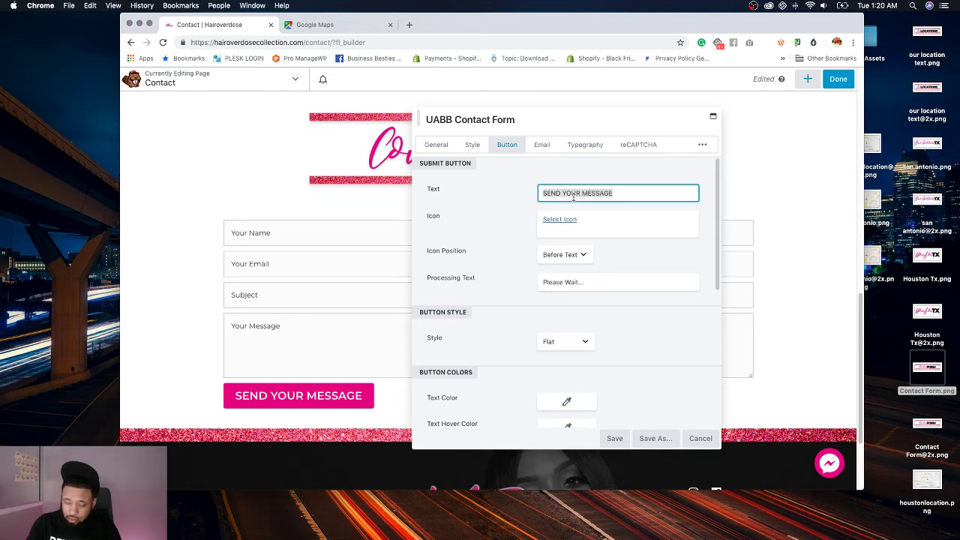
{"action": "type", "text": "SUBMIT"}
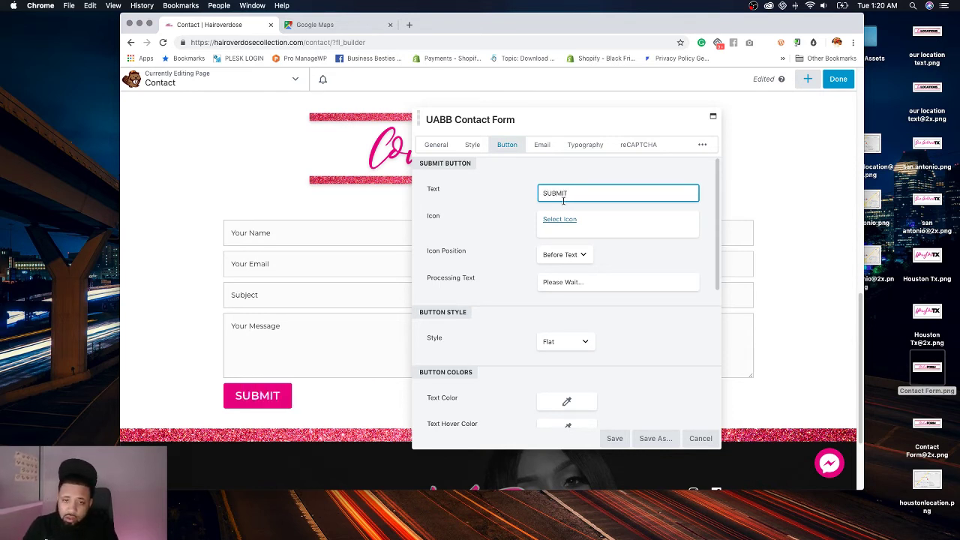
Step: Try Style 2 as the contact form's form style, then return it to Style 1
{"action": "left_click", "coordinate": [472, 145]}
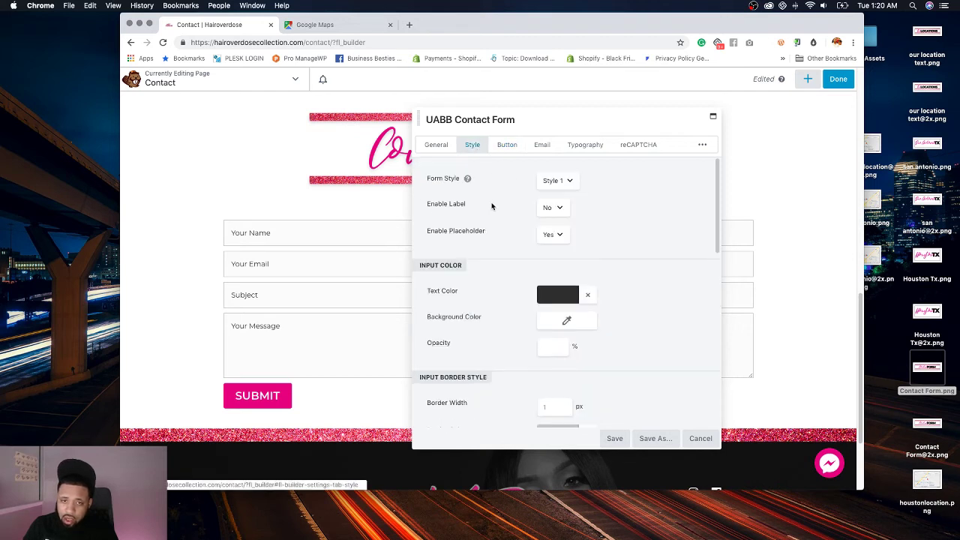
{"action": "left_click", "coordinate": [553, 180]}
{"action": "left_click", "coordinate": [551, 194]}
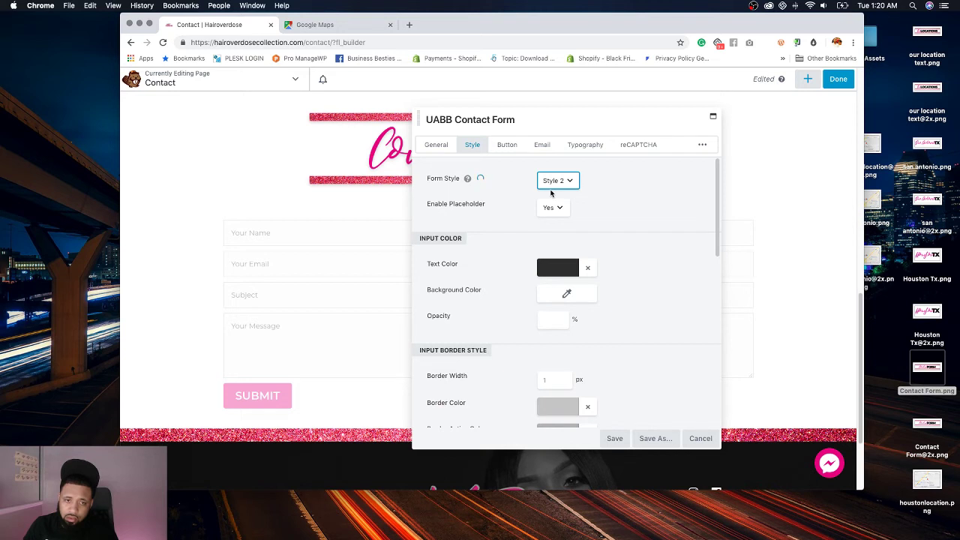
{"action": "left_click", "coordinate": [555, 183]}
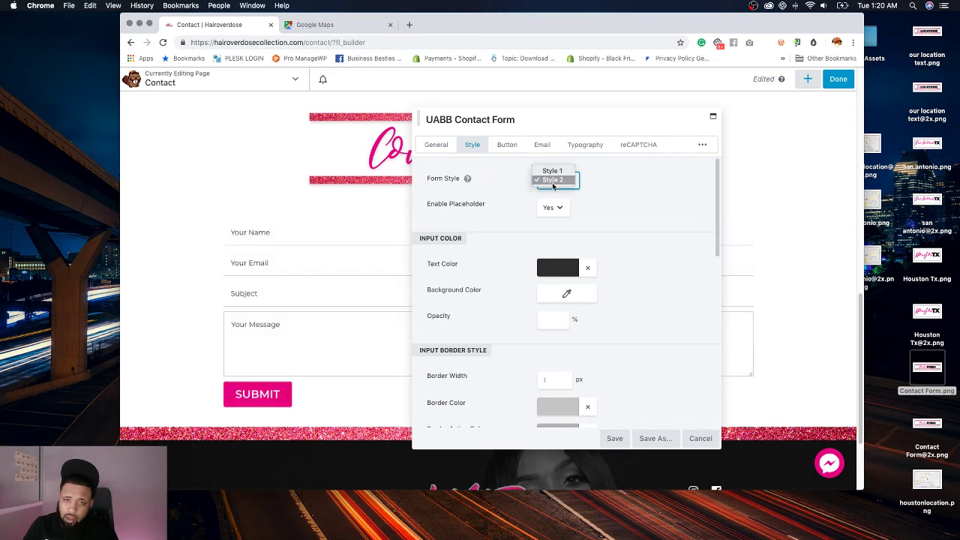
{"action": "left_click", "coordinate": [555, 172]}
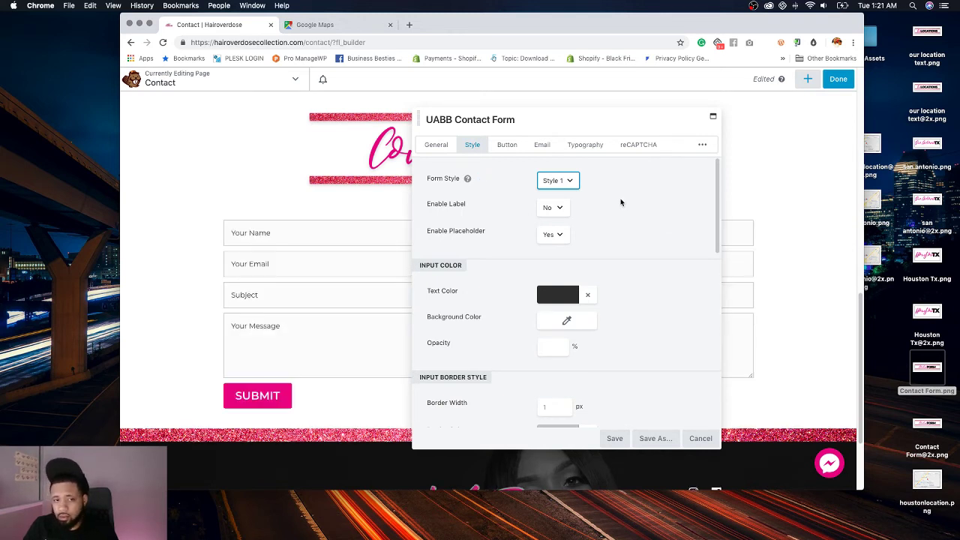
Step: Set the contact form's input border width to 0 px
{"action": "scroll", "coordinate": [632, 257], "scroll_direction": "down", "scroll_amount": 5}
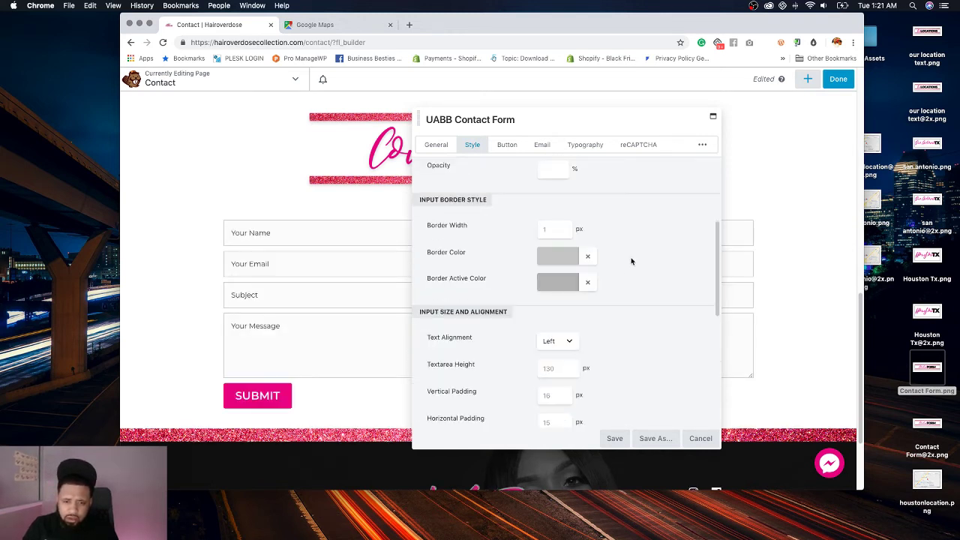
{"action": "left_click", "coordinate": [541, 227]}
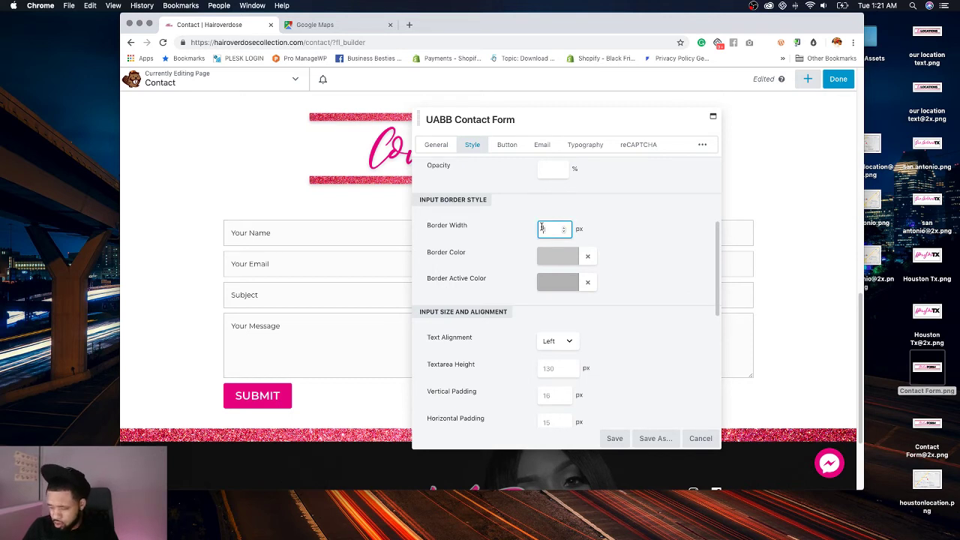
{"action": "type", "text": "100"}
{"action": "key", "text": "ctrl+a"}
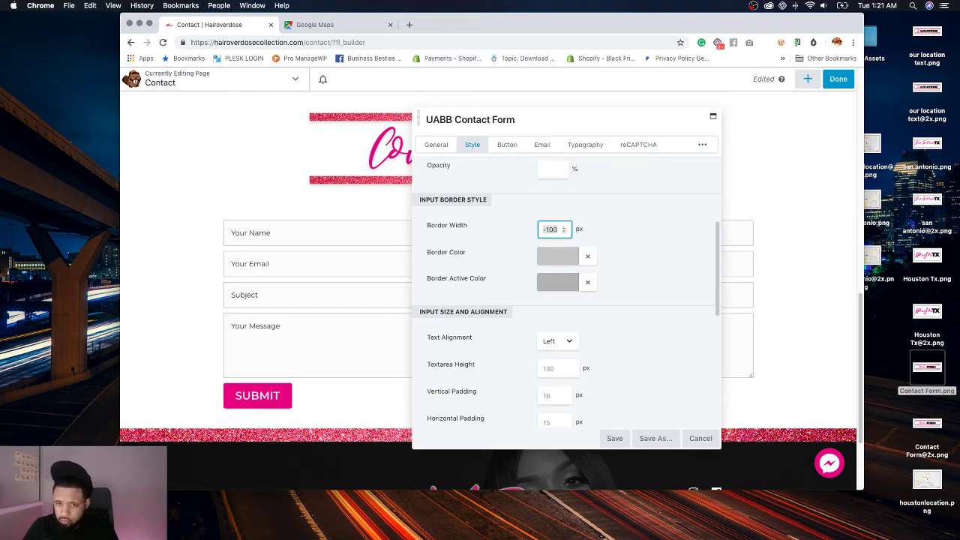
{"action": "type", "text": "0"}
{"action": "left_click", "coordinate": [644, 249]}
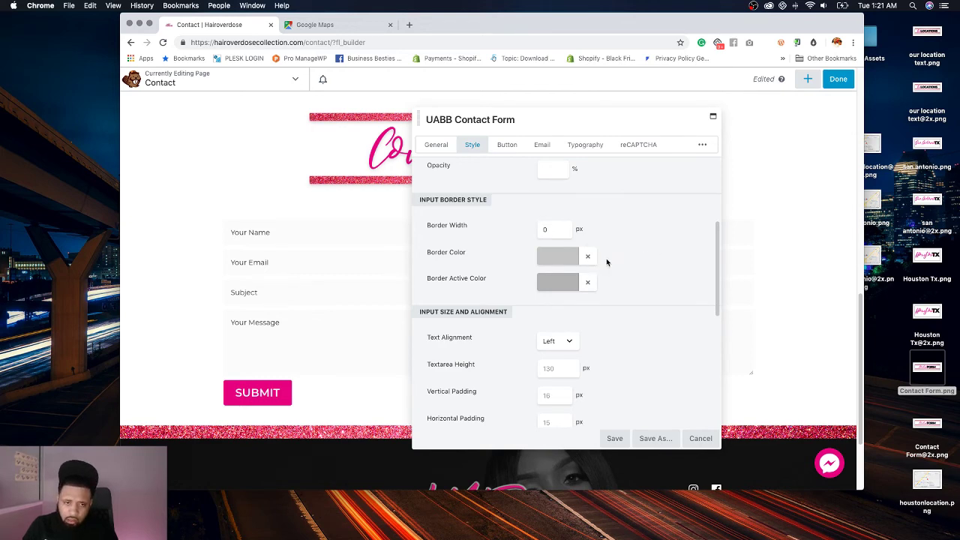
Step: Set the contact form's round corner value to 10 px in the form style settings
{"action": "scroll", "coordinate": [646, 287], "scroll_direction": "up", "scroll_amount": 2}
{"action": "scroll", "coordinate": [646, 287], "scroll_direction": "down", "scroll_amount": 5}
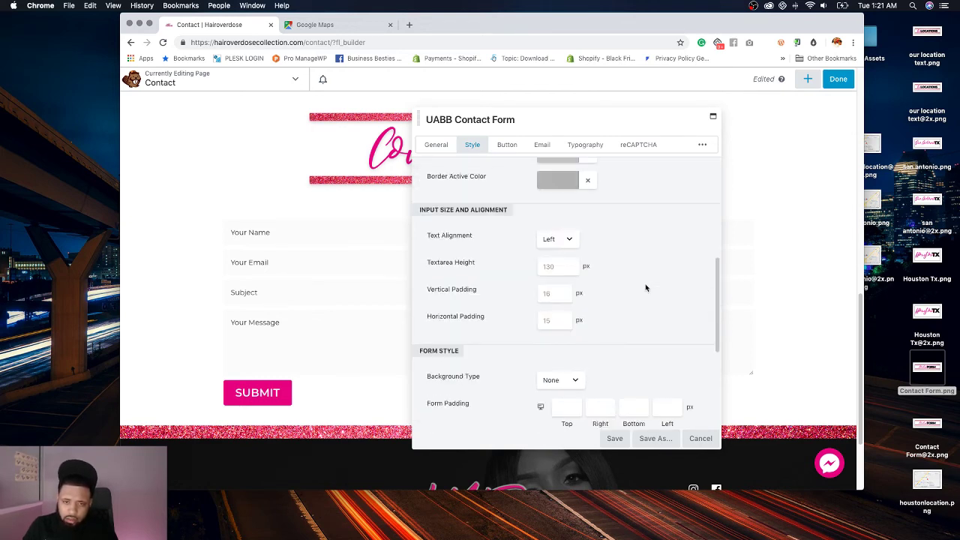
{"action": "scroll", "coordinate": [645, 287], "scroll_direction": "down", "scroll_amount": 3}
{"action": "scroll", "coordinate": [645, 287], "scroll_direction": "up", "scroll_amount": 4}
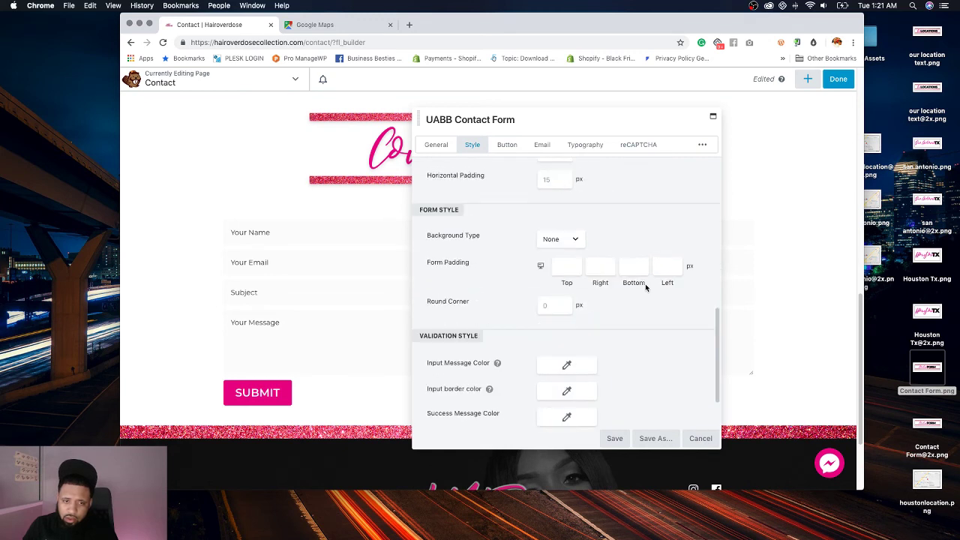
{"action": "scroll", "coordinate": [645, 287], "scroll_direction": "up", "scroll_amount": 2}
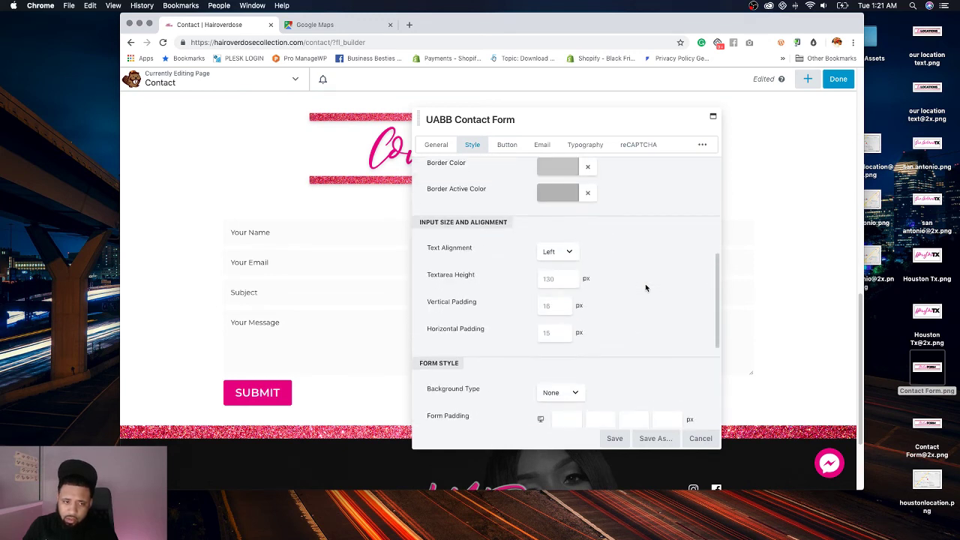
{"action": "scroll", "coordinate": [645, 287], "scroll_direction": "down", "scroll_amount": 4}
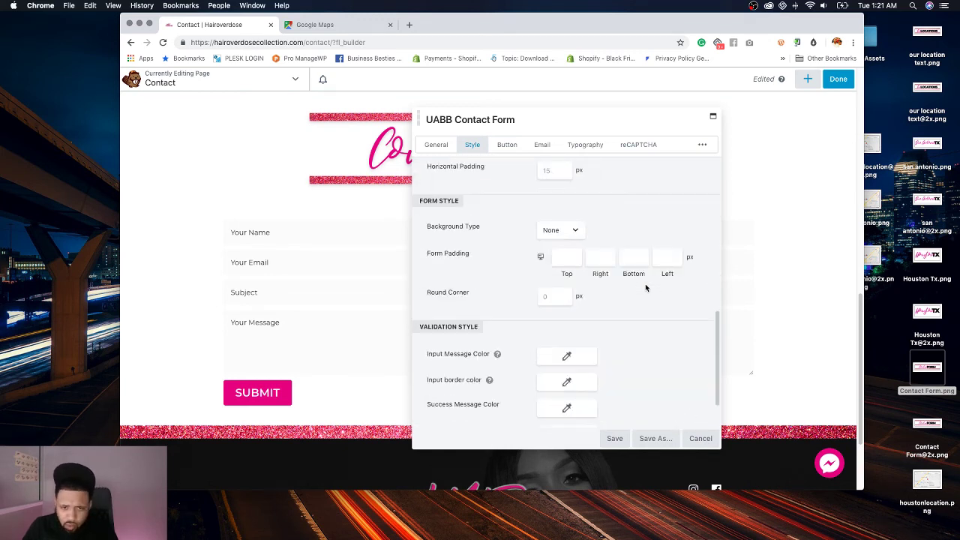
{"action": "left_click", "coordinate": [539, 296]}
{"action": "type", "text": "10"}
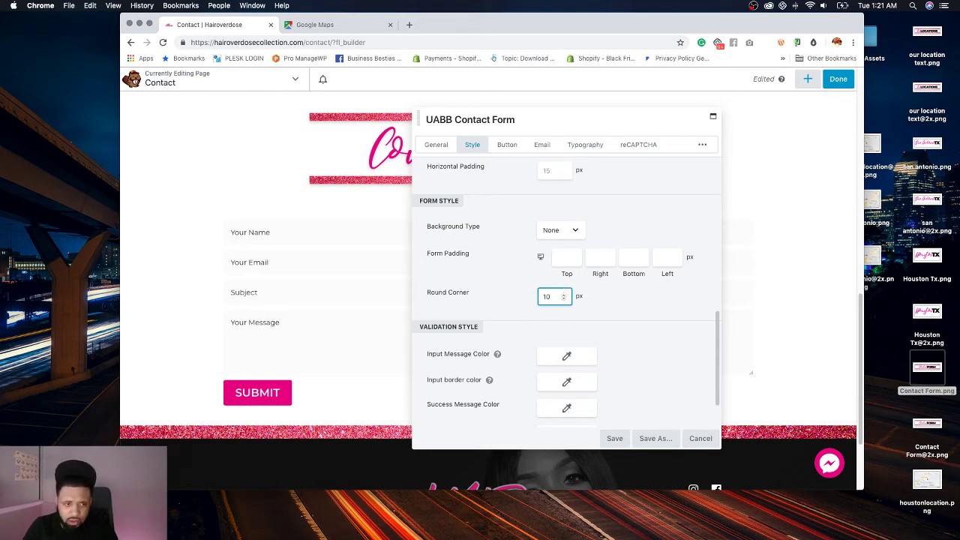
{"action": "left_click", "coordinate": [626, 297]}
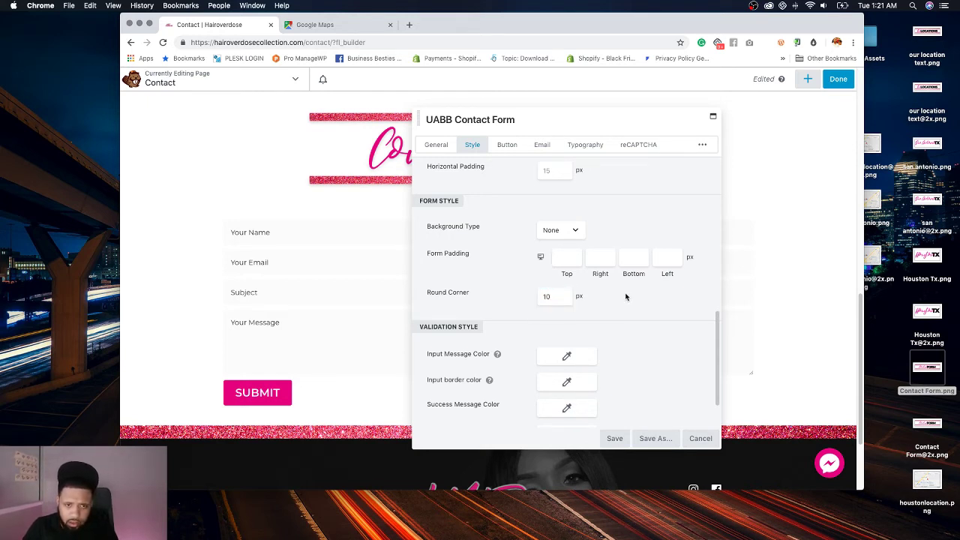
Step: Set the contact form's input text alignment to Center and move the settings window slightly aside
{"action": "scroll", "coordinate": [627, 297], "scroll_direction": "up", "scroll_amount": 3}
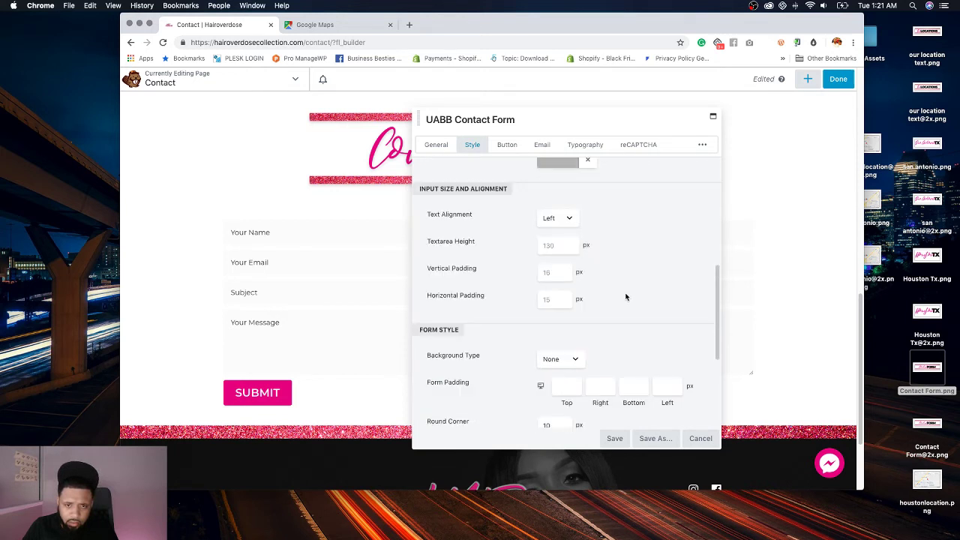
{"action": "left_click", "coordinate": [567, 219]}
{"action": "left_click", "coordinate": [564, 229]}
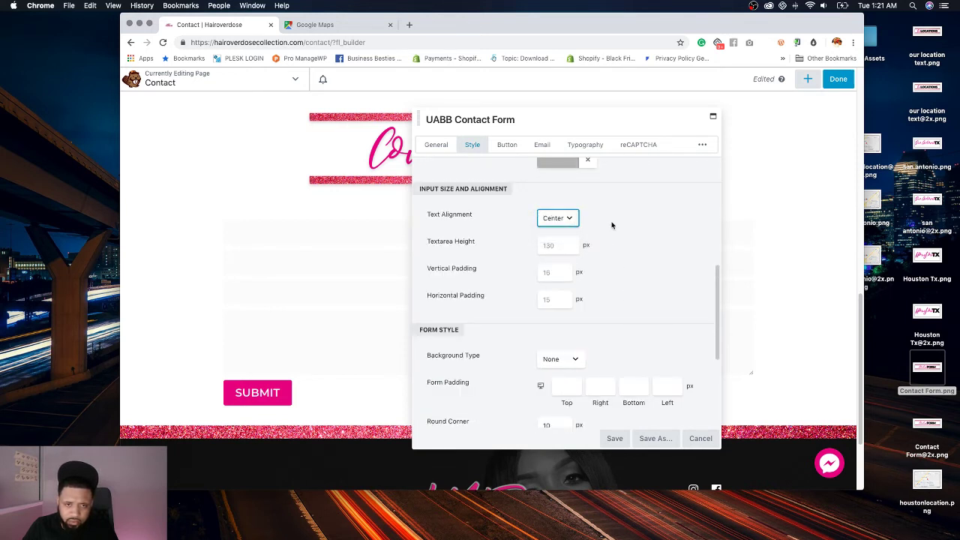
{"action": "left_click_drag", "start_coordinate": [585, 125], "coordinate": [567, 112]}
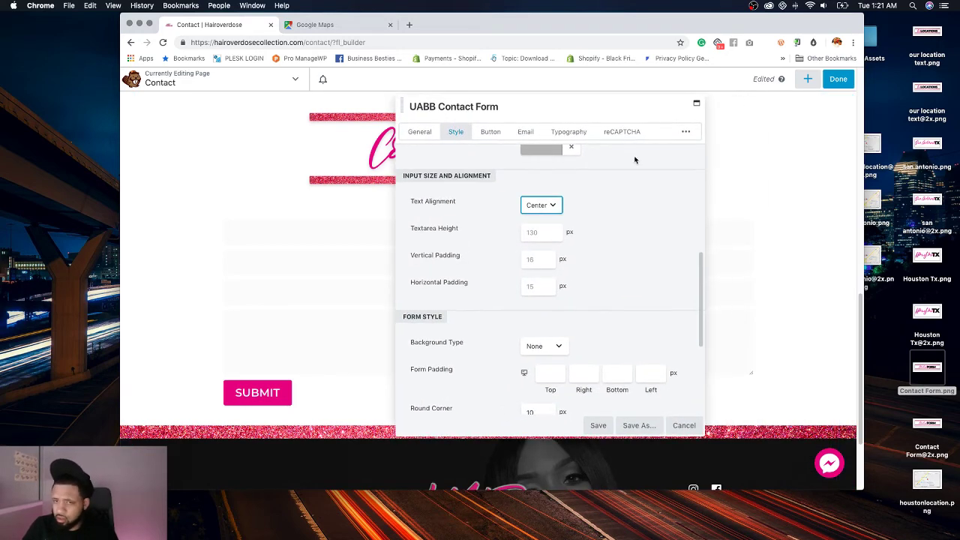
Step: Set the contact form's input text font to Montserrat with the Semi-Bold weight in the typography settings
{"action": "left_click", "coordinate": [582, 137]}
{"action": "scroll", "coordinate": [621, 192], "scroll_direction": "up", "scroll_amount": 5}
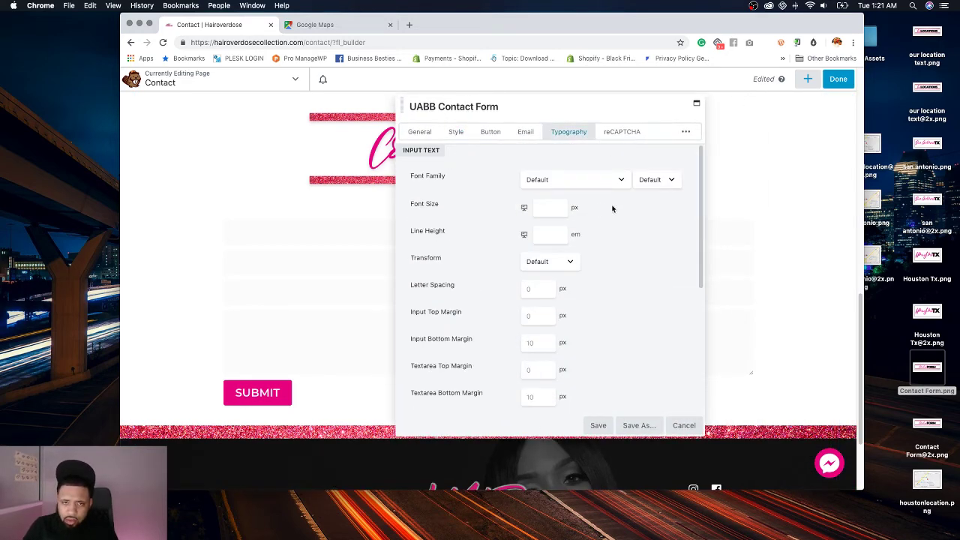
{"action": "left_click", "coordinate": [589, 180]}
{"action": "type", "text": "mon"}
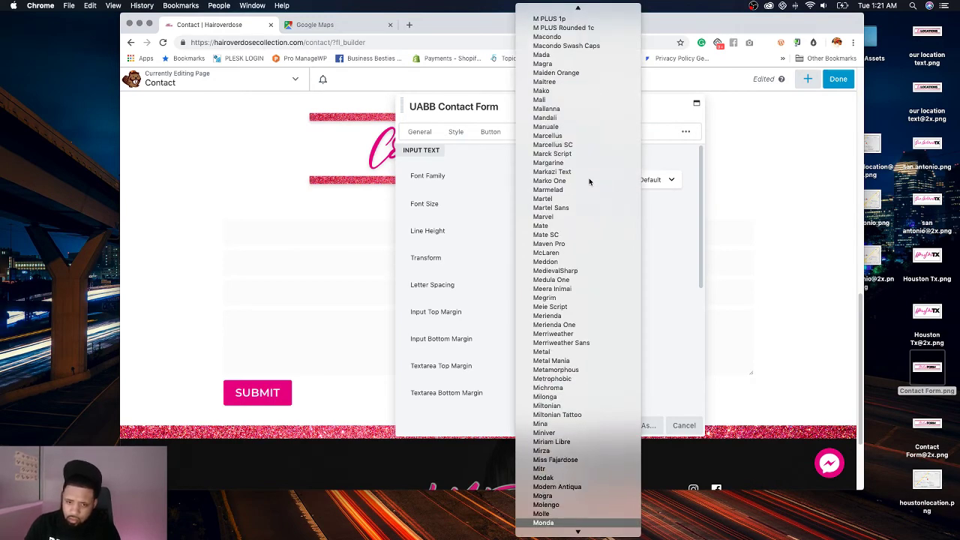
{"action": "scroll", "coordinate": [589, 181], "scroll_direction": "down", "scroll_amount": 3}
{"action": "key", "text": "Escape"}
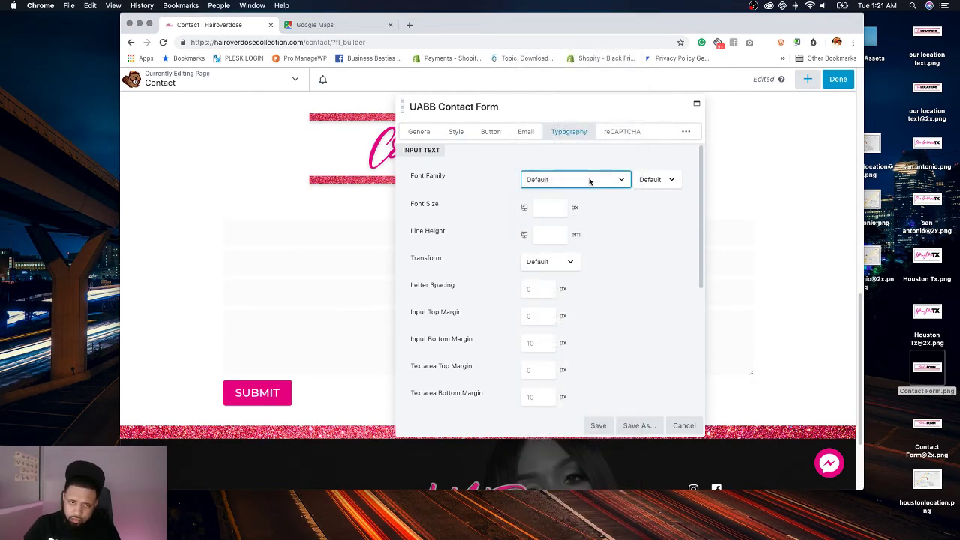
{"action": "left_click", "coordinate": [645, 181]}
{"action": "left_click", "coordinate": [650, 180]}
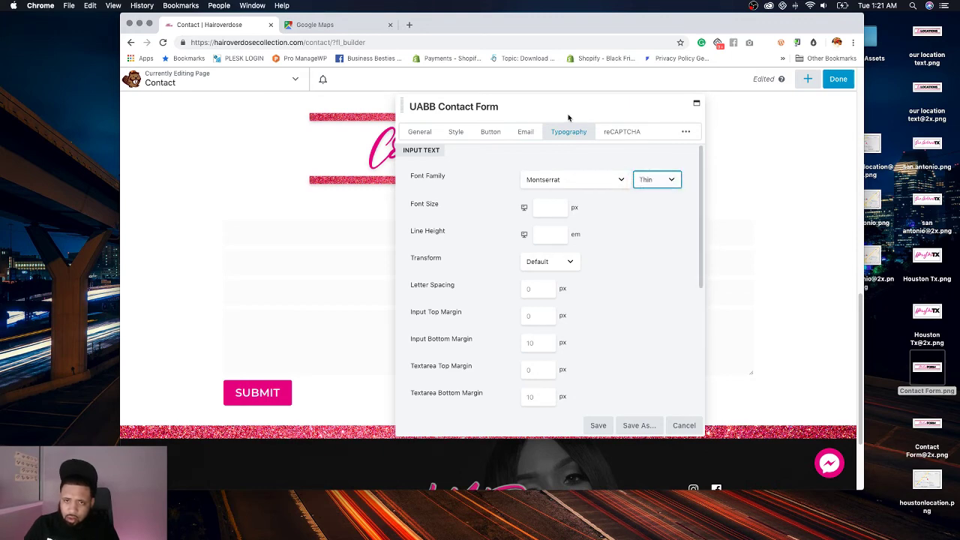
{"action": "key", "text": "s"}
Step: Set the input text transform to UPPERCASE and move the settings window slightly aside
{"action": "left_click_drag", "start_coordinate": [553, 113], "coordinate": [581, 114]}
{"action": "left_click", "coordinate": [560, 264]}
{"action": "left_click", "coordinate": [554, 272]}
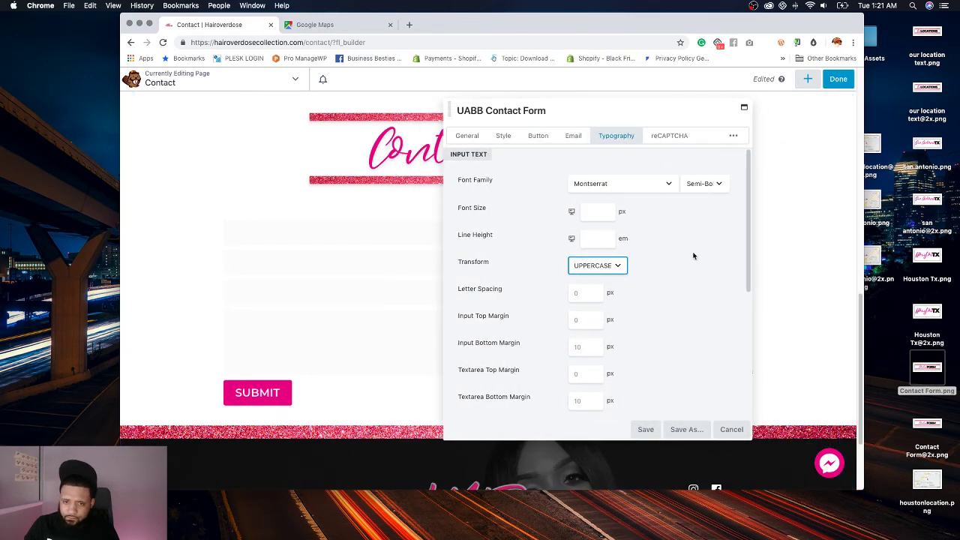
{"action": "scroll", "coordinate": [685, 281], "scroll_direction": "down", "scroll_amount": 3}
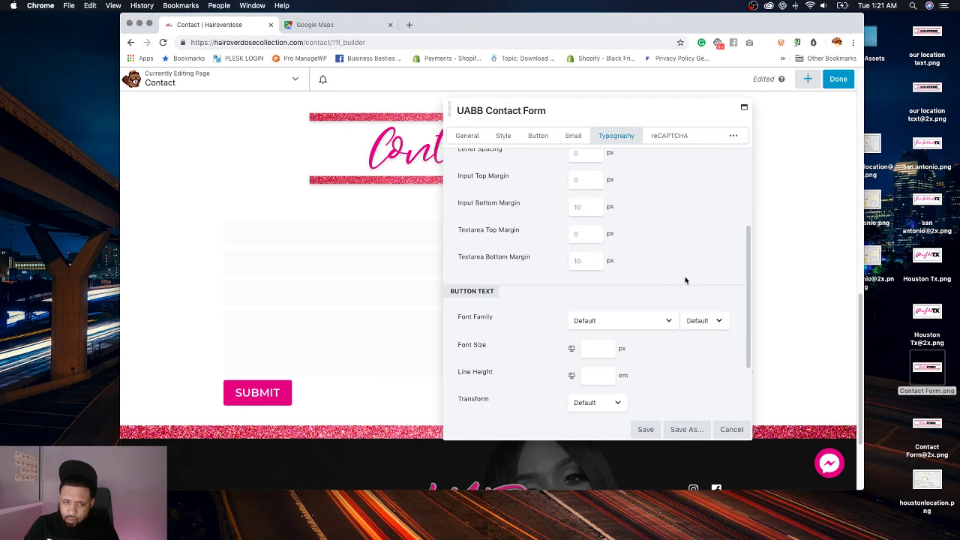
{"action": "scroll", "coordinate": [684, 281], "scroll_direction": "down", "scroll_amount": 3}
{"action": "scroll", "coordinate": [685, 281], "scroll_direction": "up", "scroll_amount": 5}
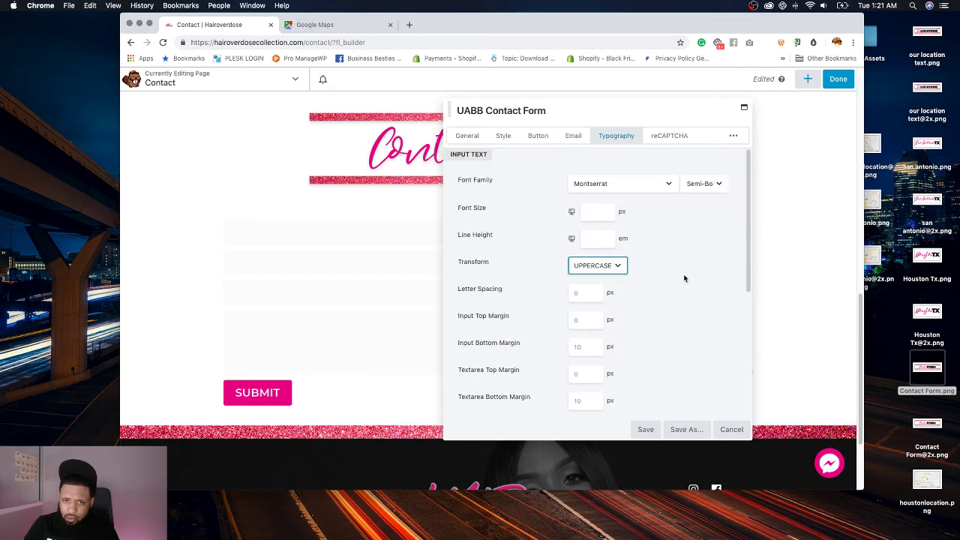
Step: Set the contact form's email subject to "[SUBJECT] - Form Submission from HOD Website"
{"action": "left_click", "coordinate": [570, 136]}
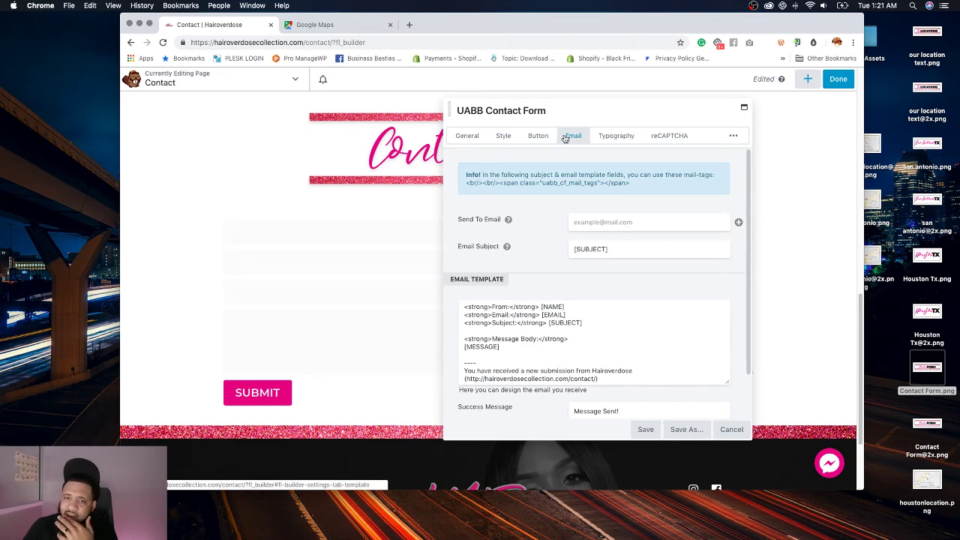
{"action": "scroll", "coordinate": [532, 246], "scroll_direction": "down", "scroll_amount": 1}
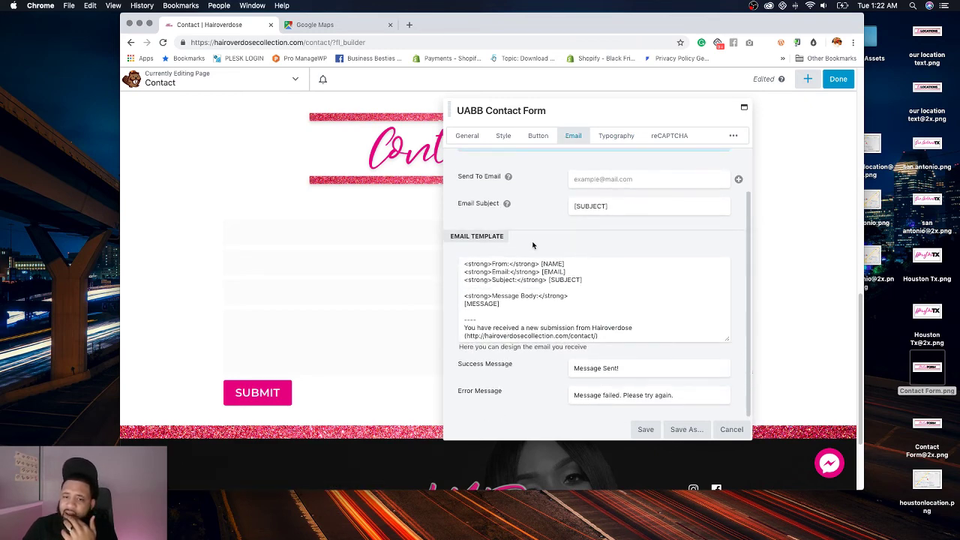
{"action": "scroll", "coordinate": [532, 245], "scroll_direction": "up", "scroll_amount": 1}
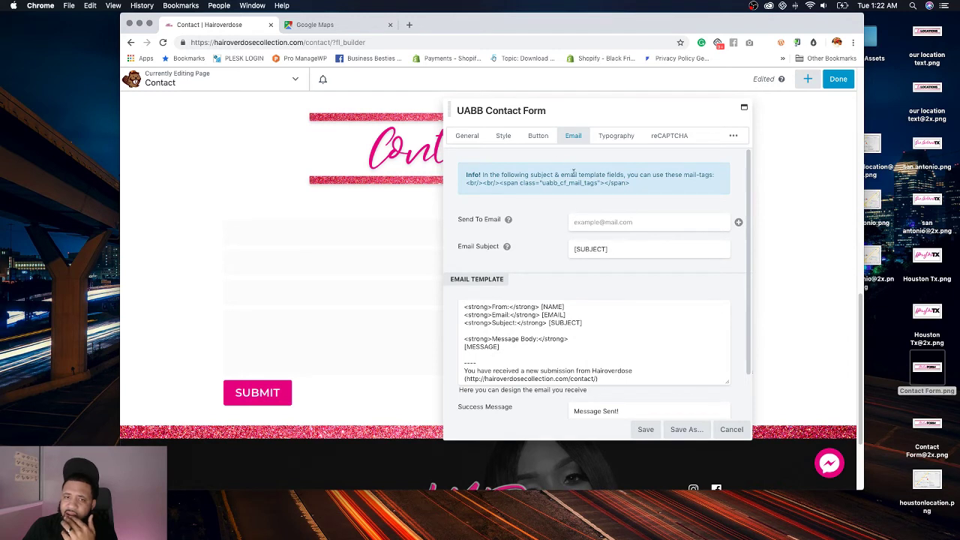
{"action": "left_click", "coordinate": [655, 247]}
{"action": "type", "text": "- "}
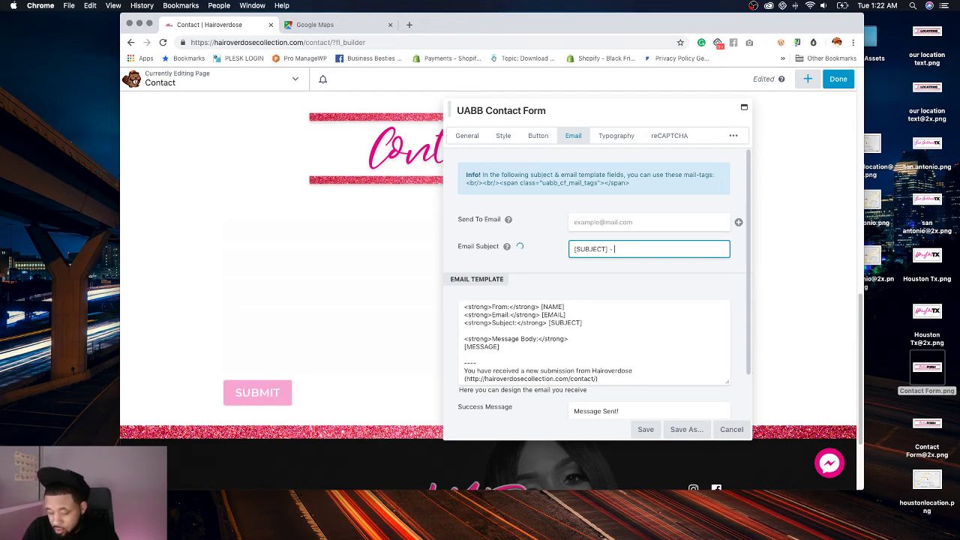
{"action": "type", "text": "Form "}
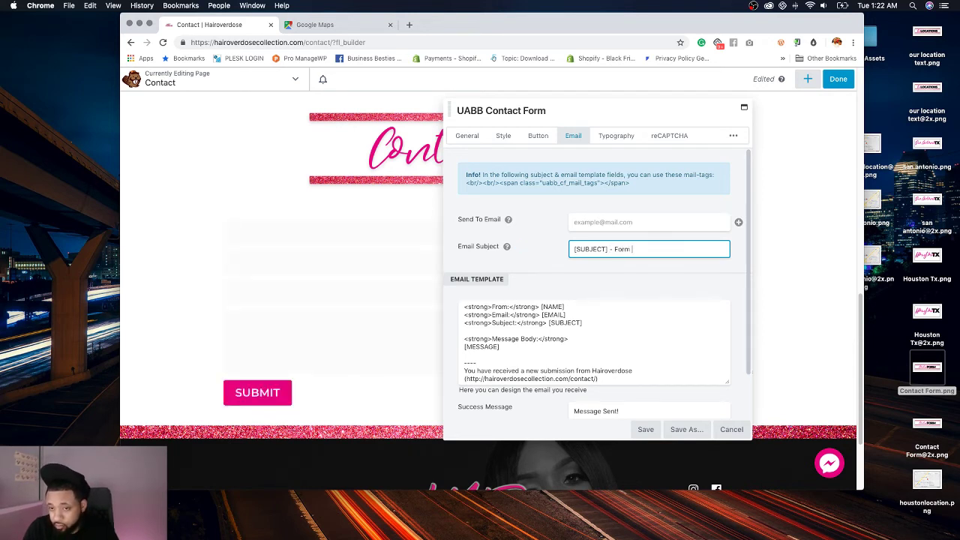
{"action": "type", "text": "Submi"}
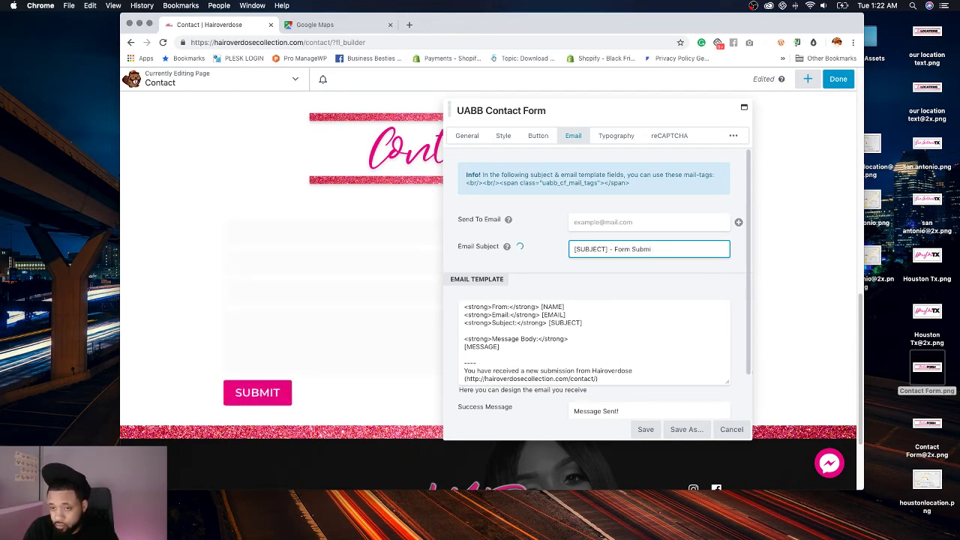
{"action": "type", "text": "ssion"}
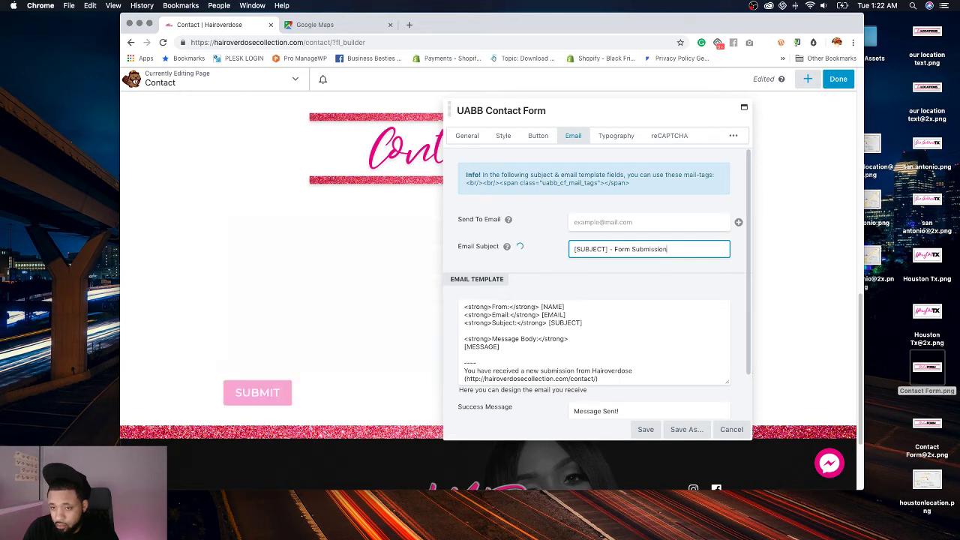
{"action": "type", "text": " HOD"}
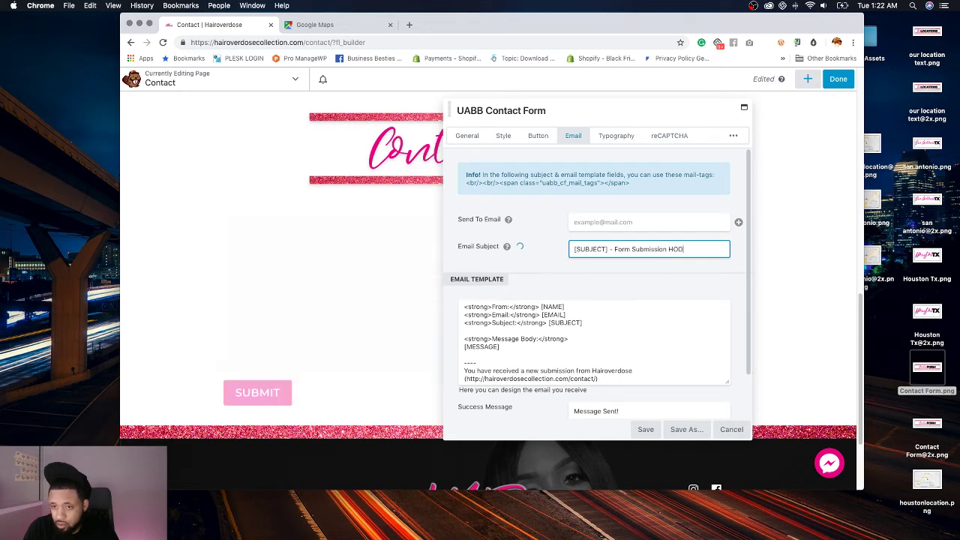
{"action": "key", "text": "BackSpace"}
{"action": "key", "text": "BackSpace"}
{"action": "key", "text": "BackSpace"}
{"action": "type", "text": "From"}
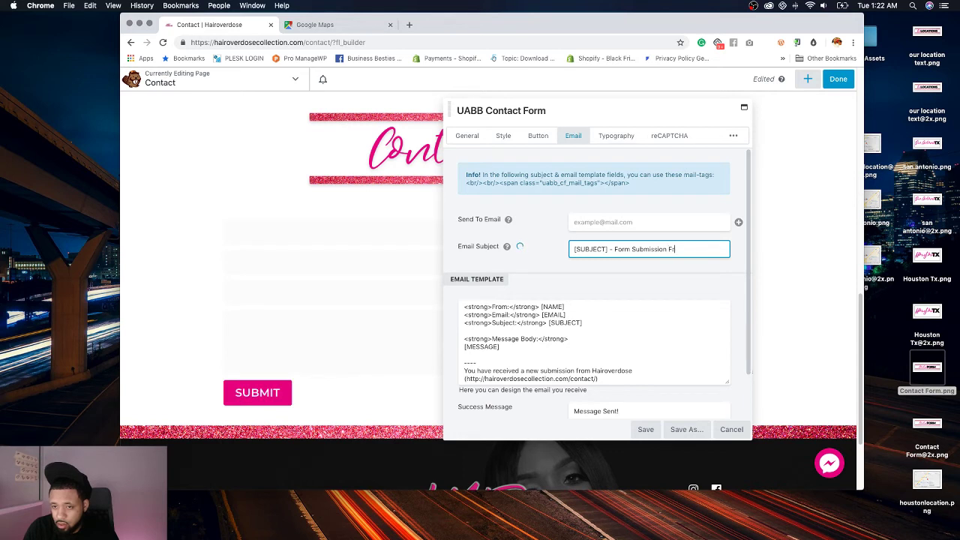
{"action": "key", "text": "BackSpace"}
{"action": "key", "text": "BackSpace"}
{"action": "type", "text": "rom "}
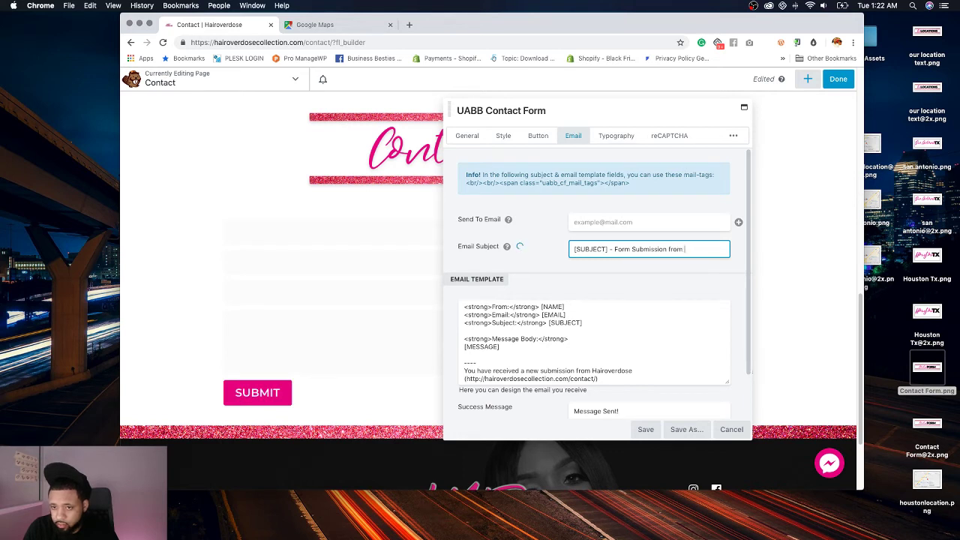
{"action": "type", "text": "HOD Website"}
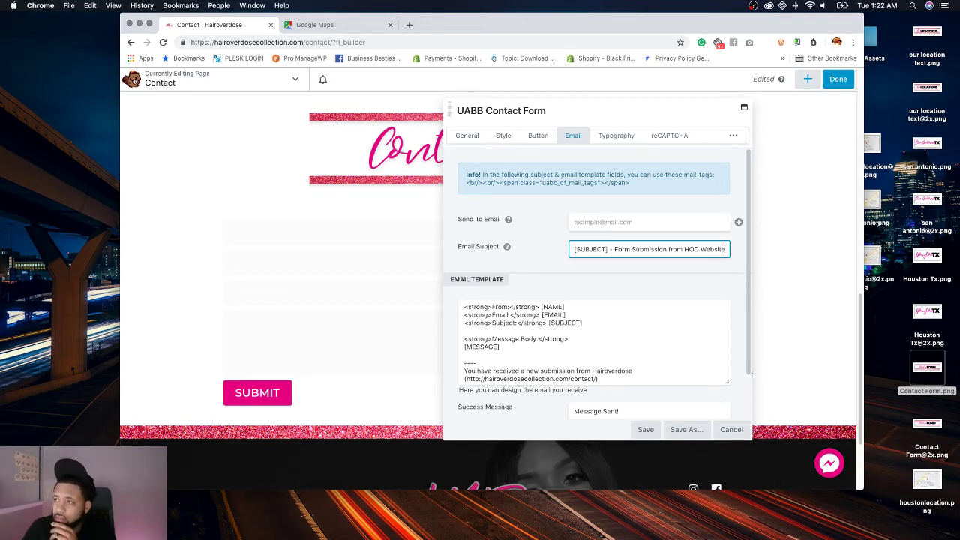
Step: Enter the two recipient e-mail addresses, separated by a comma, as the form's send-to e-mail and save the form settings
{"action": "key", "text": "ctrl+Up"}
{"action": "key", "text": "ctrl+Up"}
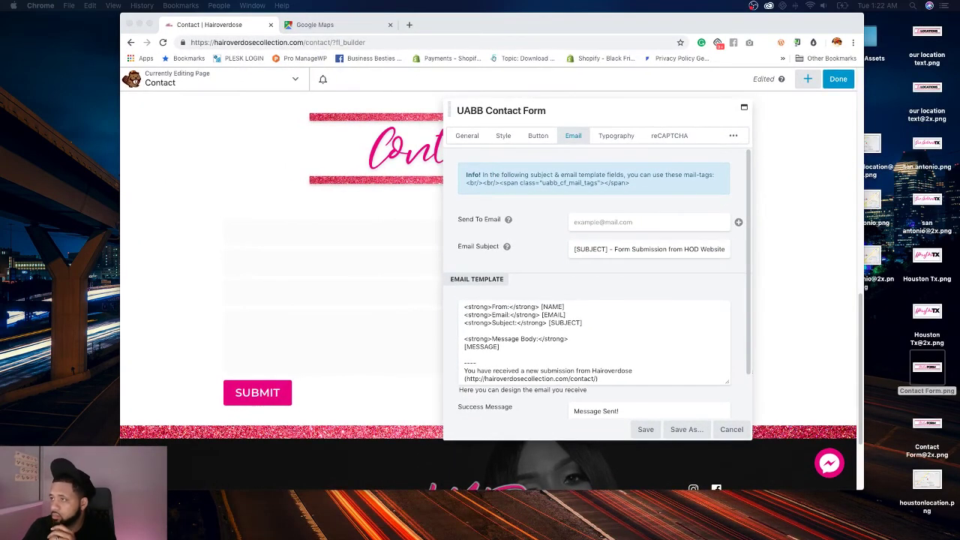
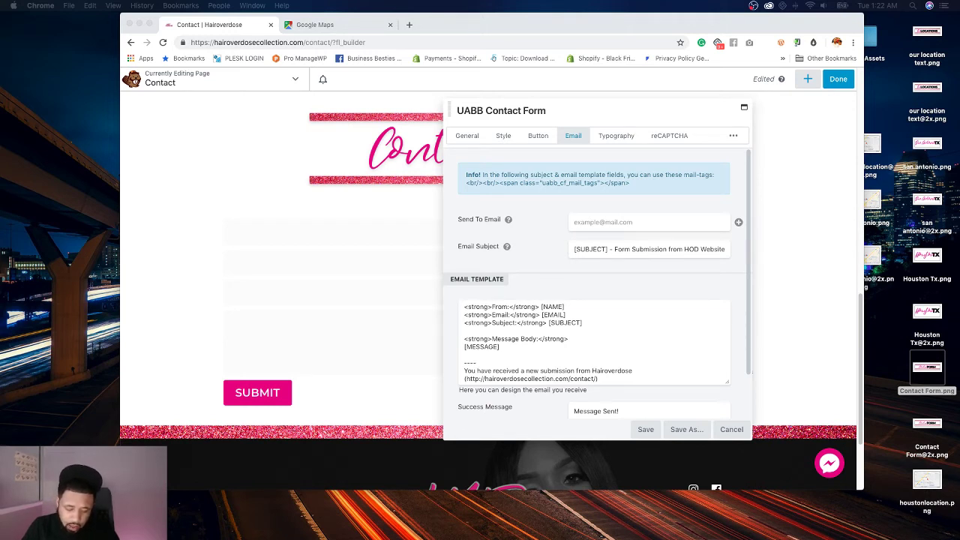
{"action": "left_click", "coordinate": [639, 225]}
{"action": "left_click", "coordinate": [600, 249]}
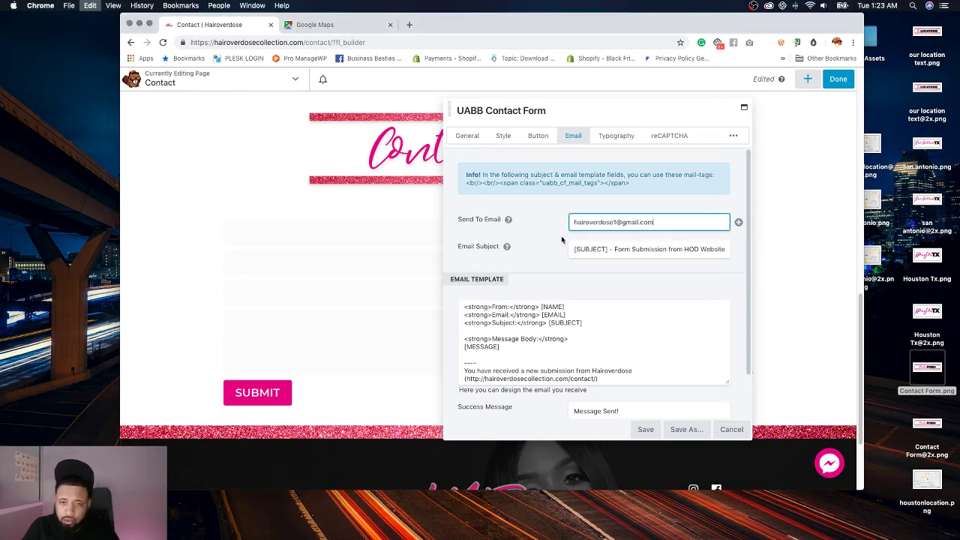
{"action": "mouse_move", "coordinate": [510, 220]}
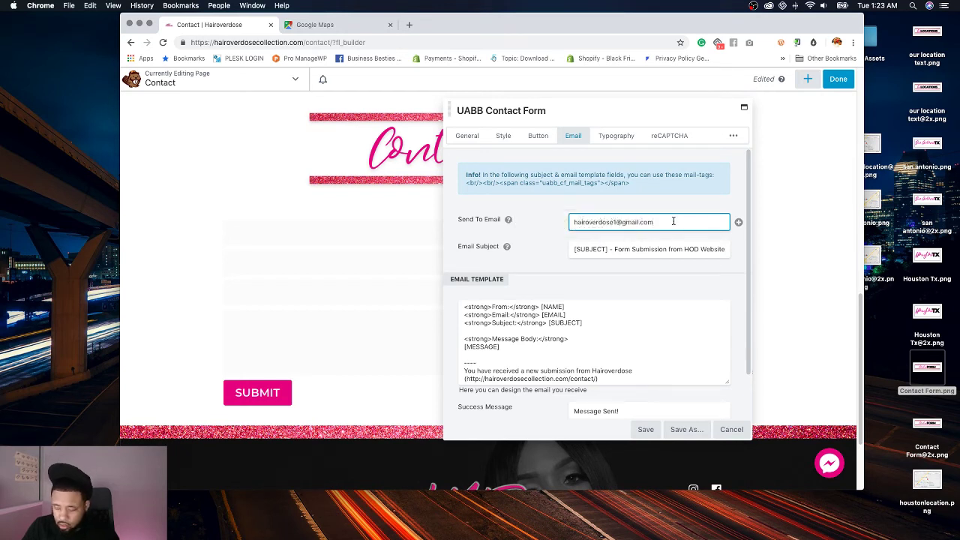
{"action": "type", "text": ","}
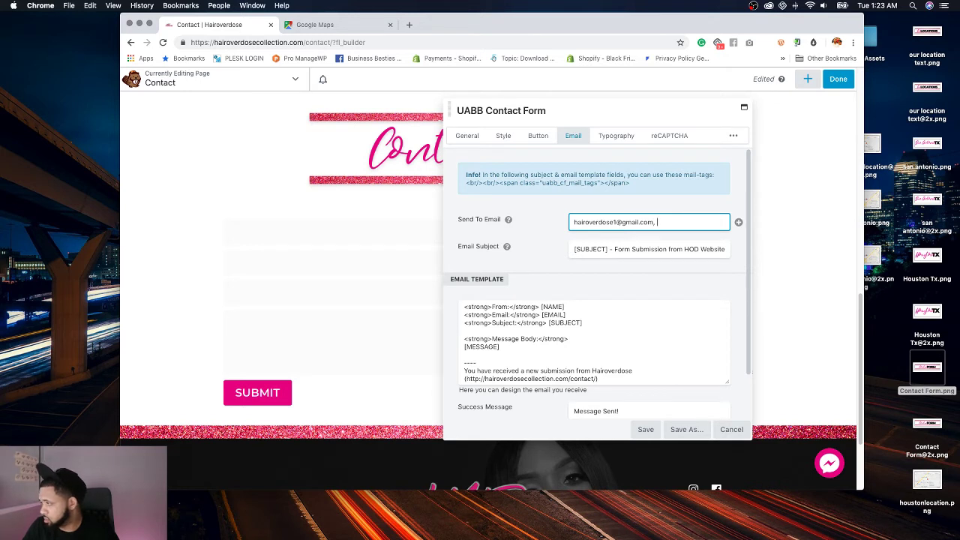
{"action": "key", "text": "super+shift+4"}
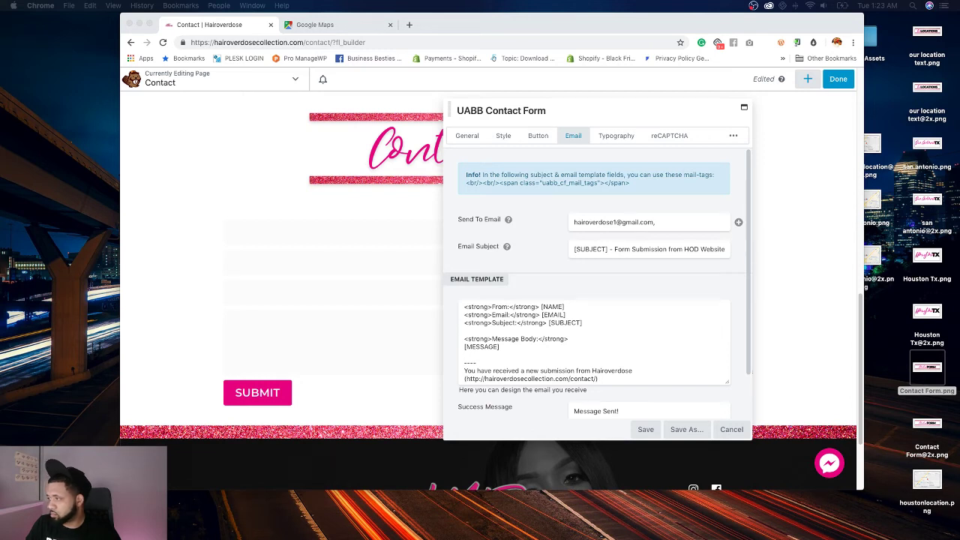
{"action": "left_click", "coordinate": [657, 226]}
{"action": "key", "text": "super+v"}
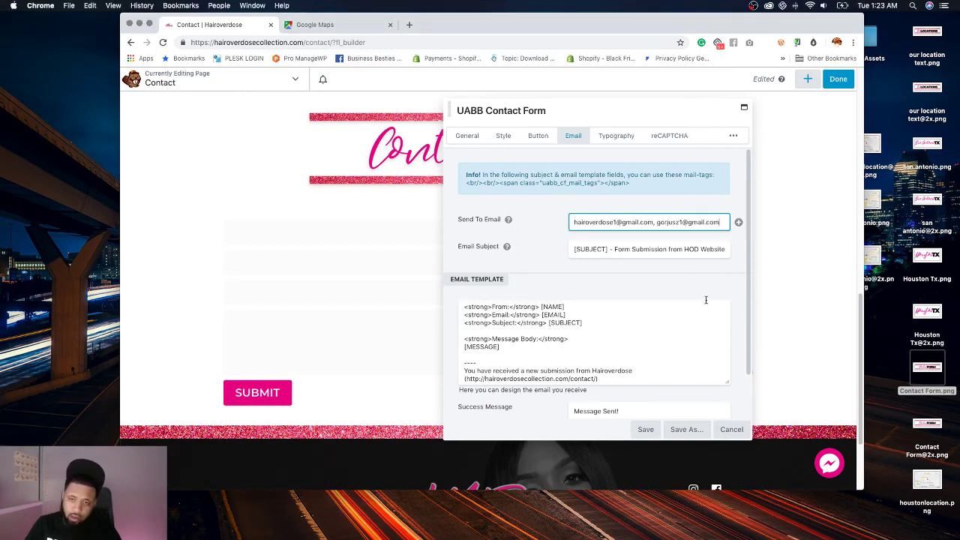
{"action": "left_click", "coordinate": [645, 430]}
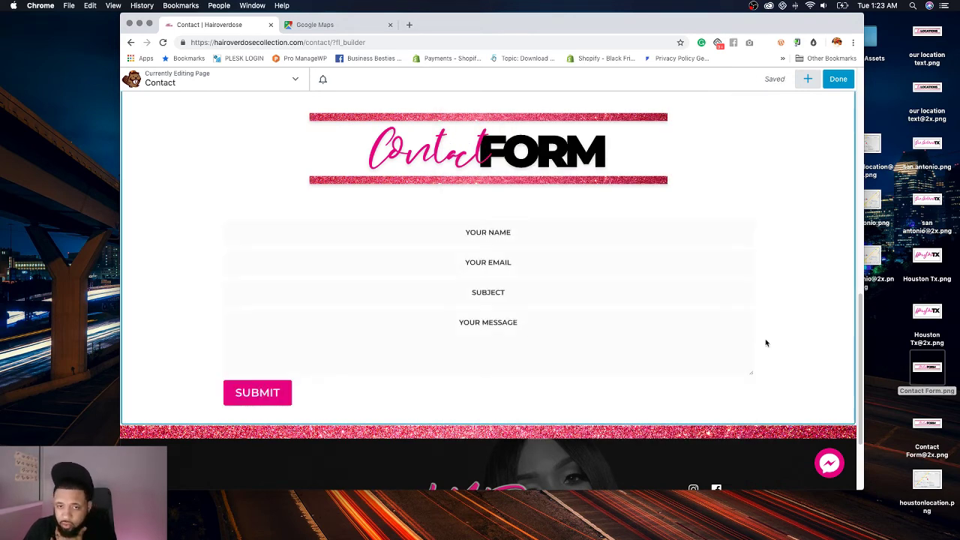
Step: Reopen the contact form's settings and set its reCAPTCHA field to Show
{"action": "mouse_move", "coordinate": [375, 255]}
{"action": "left_click", "coordinate": [242, 220]}
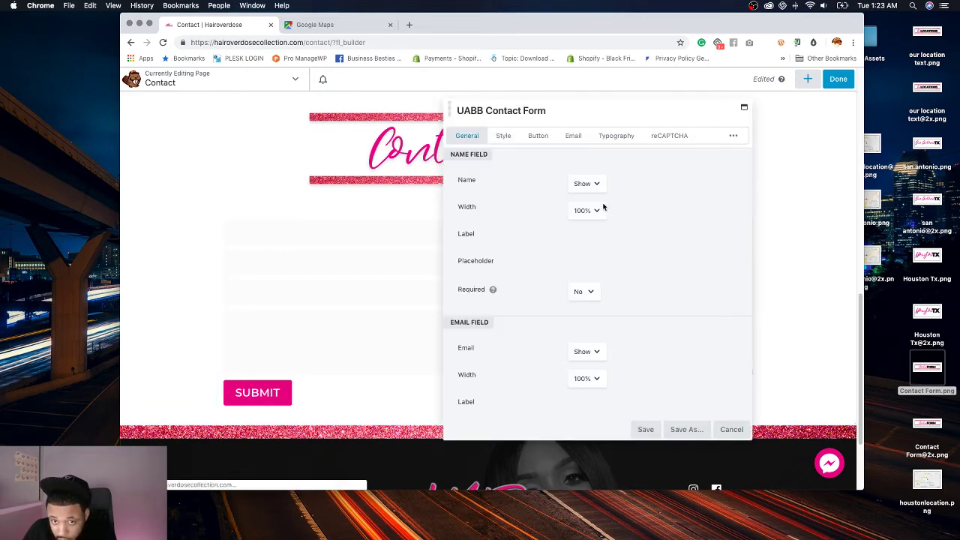
{"action": "left_click", "coordinate": [677, 138]}
{"action": "left_click", "coordinate": [586, 211]}
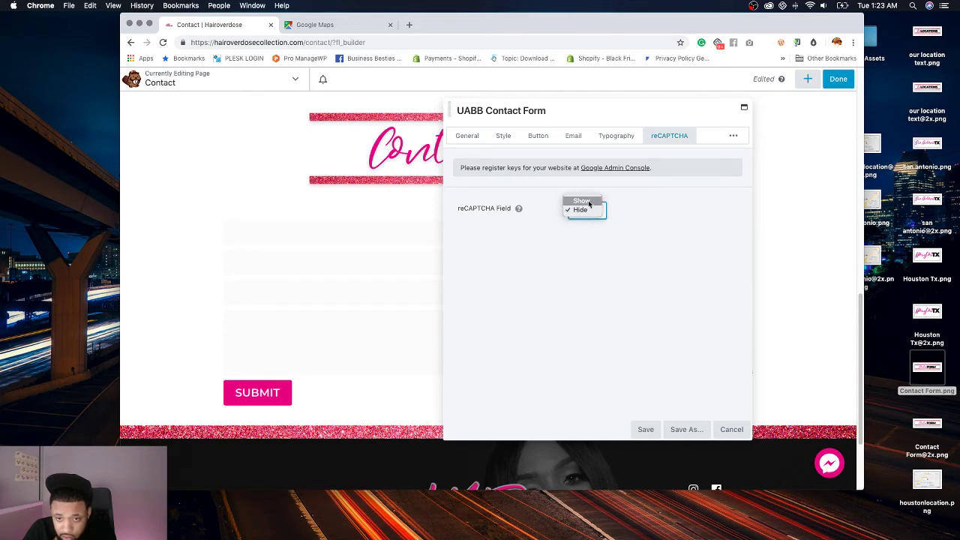
{"action": "left_click", "coordinate": [582, 200]}
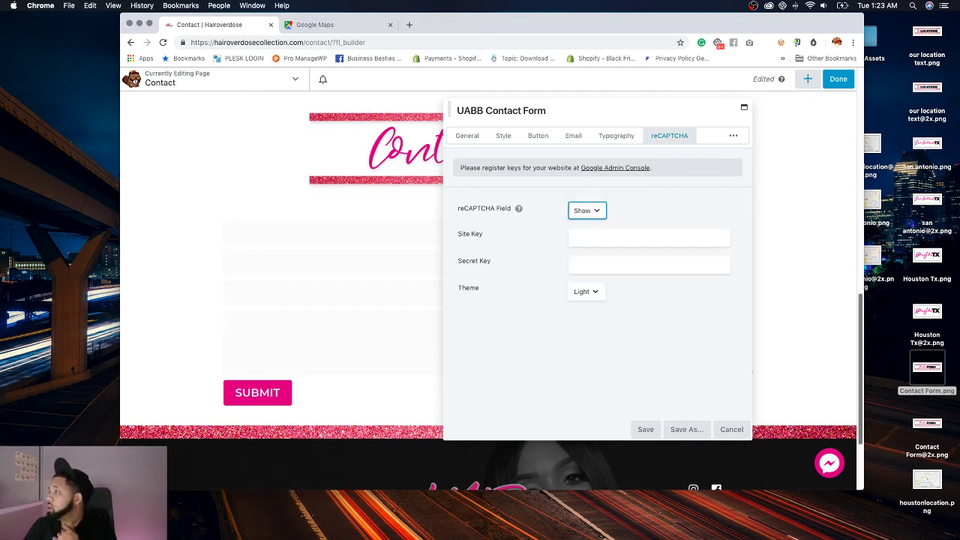
Step: Paste the reCAPTCHA site key and secret key into their fields and save the contact form settings
{"action": "key", "text": "super+shift+4"}
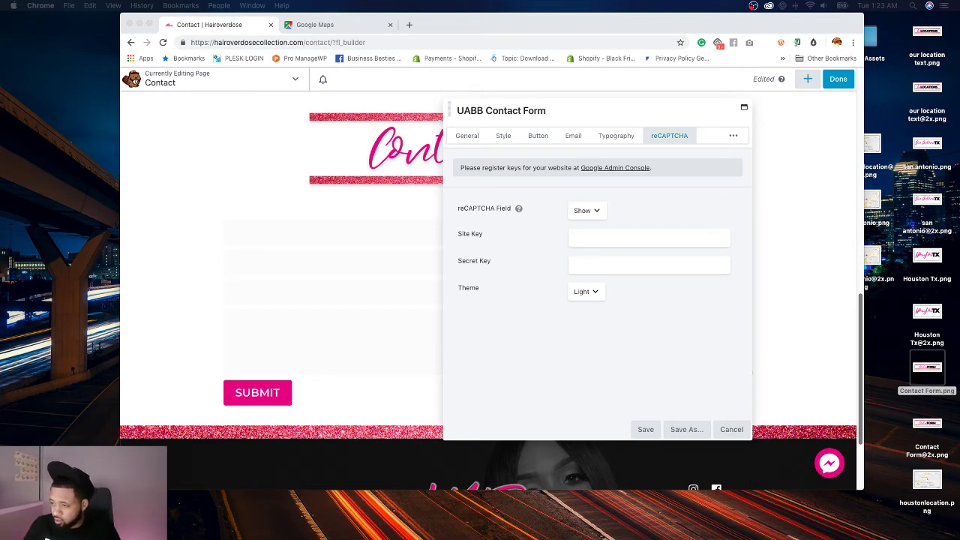
{"action": "left_click", "coordinate": [605, 239]}
{"action": "key", "text": "super+v"}
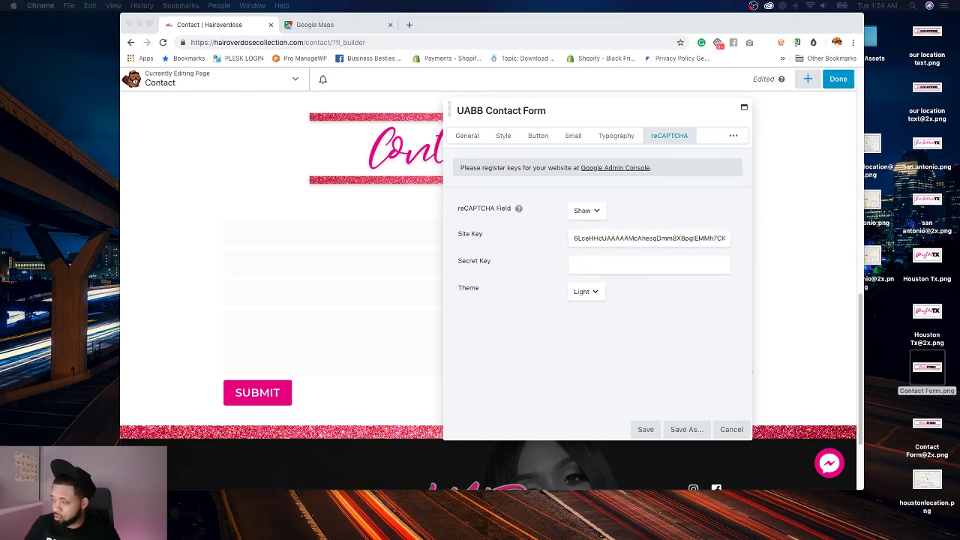
{"action": "left_click", "coordinate": [593, 265]}
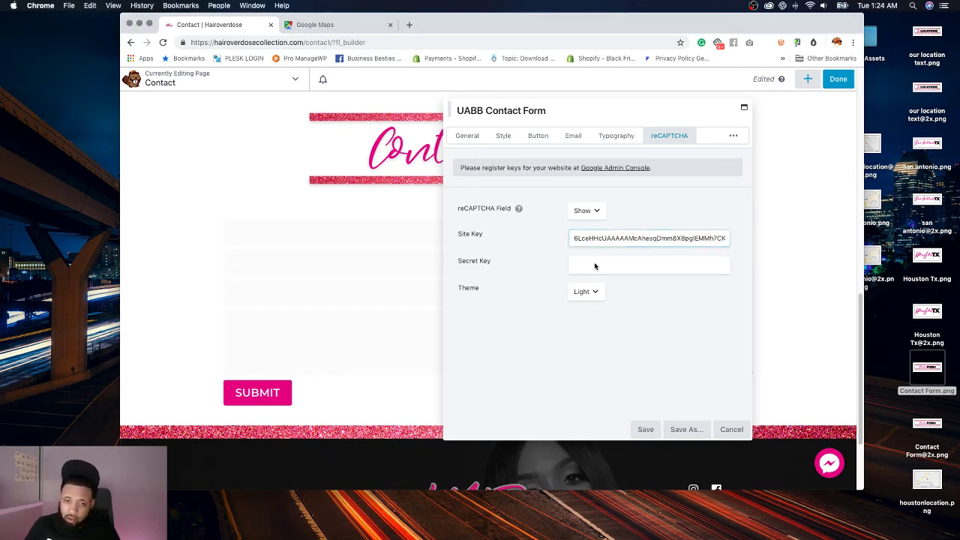
{"action": "key", "text": "super+v"}
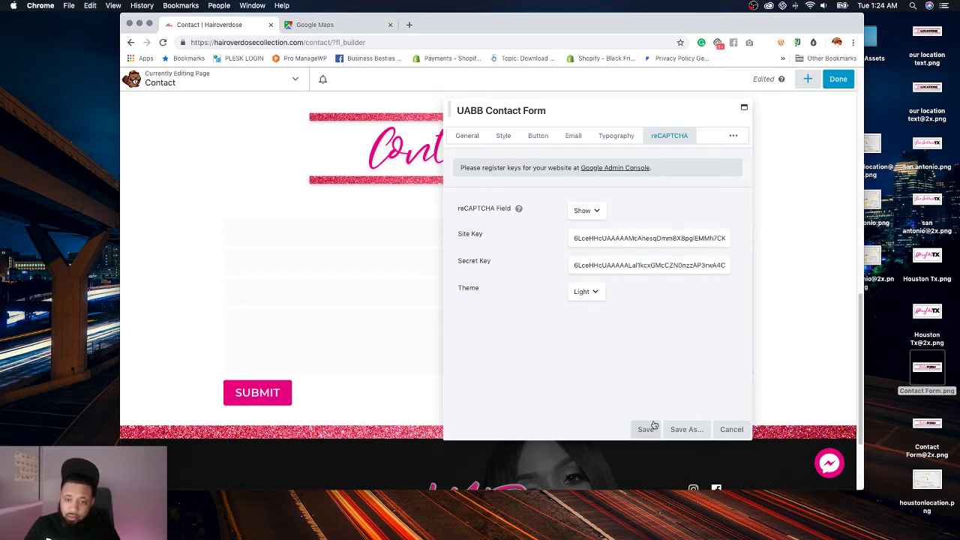
{"action": "left_click", "coordinate": [645, 429]}
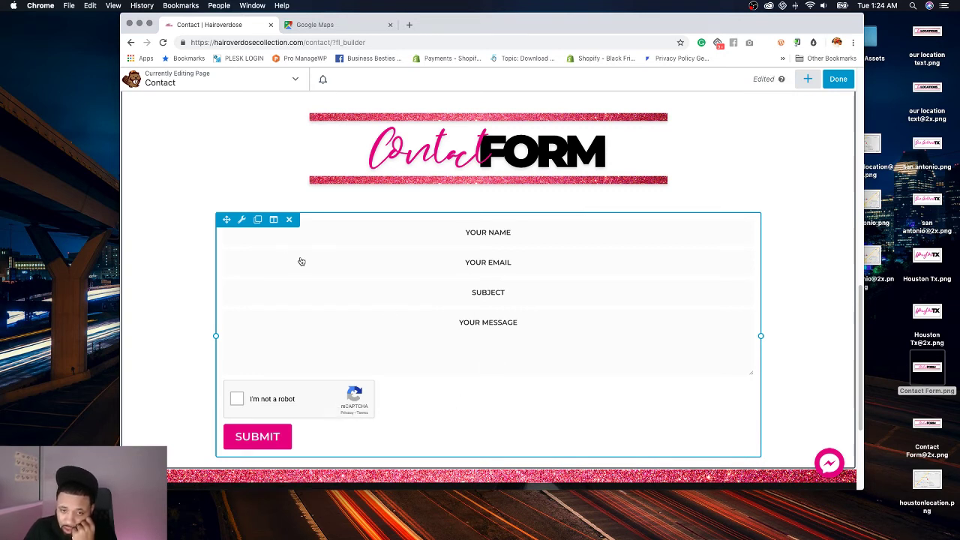
Step: Set the contact form's input background color to #dddddd and save the form settings
{"action": "left_click", "coordinate": [241, 219]}
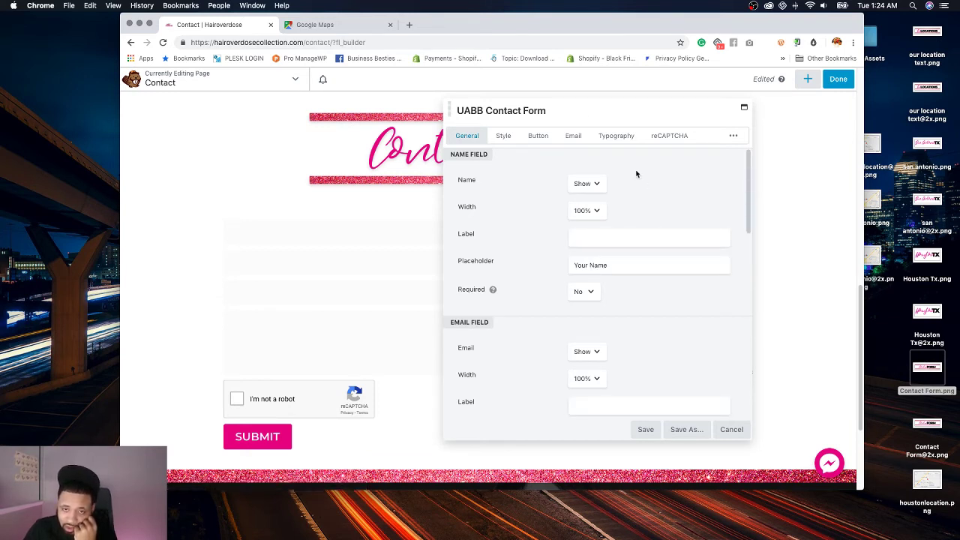
{"action": "mouse_move", "coordinate": [595, 115]}
{"action": "left_mouse_down"}
{"action": "mouse_move", "coordinate": [735, 127]}
{"action": "mouse_move", "coordinate": [601, 118]}
{"action": "left_mouse_up"}
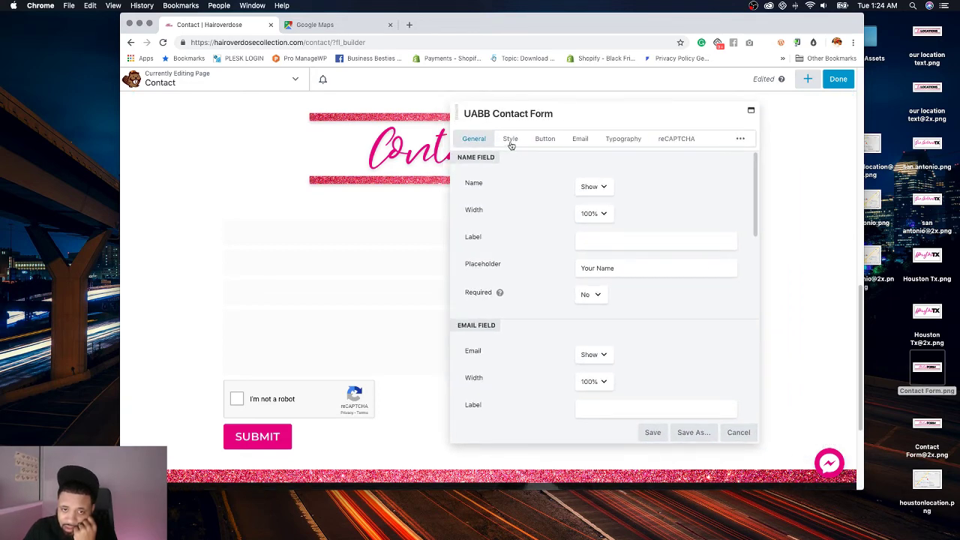
{"action": "left_click", "coordinate": [510, 141]}
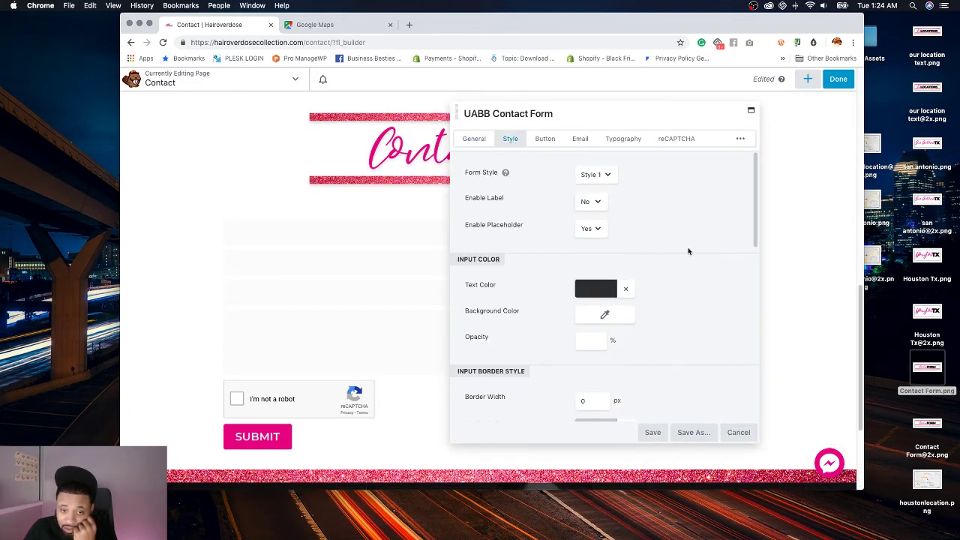
{"action": "scroll", "coordinate": [689, 251], "scroll_direction": "down", "scroll_amount": 2}
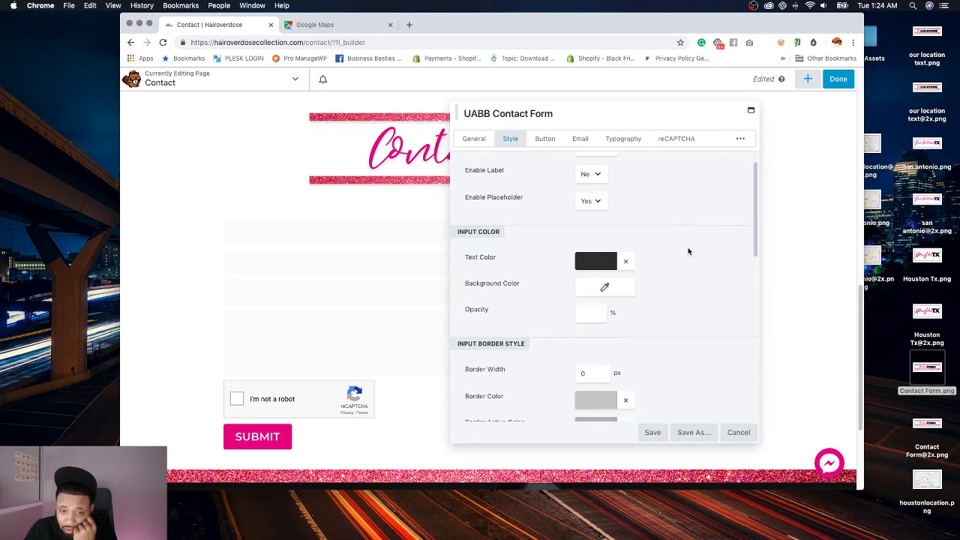
{"action": "scroll", "coordinate": [686, 251], "scroll_direction": "down", "scroll_amount": 3}
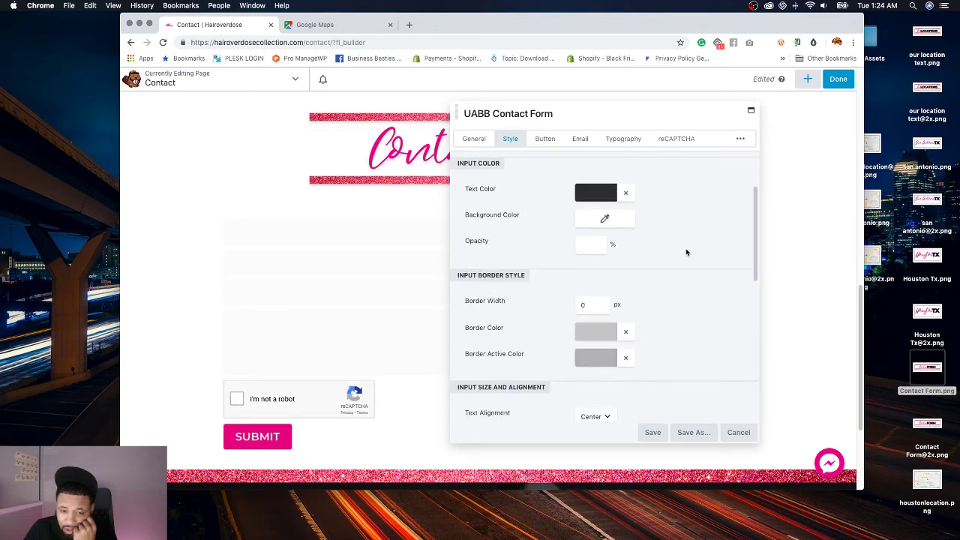
{"action": "scroll", "coordinate": [685, 252], "scroll_direction": "down", "scroll_amount": 2}
{"action": "scroll", "coordinate": [685, 252], "scroll_direction": "up", "scroll_amount": 1}
{"action": "left_click", "coordinate": [604, 198]}
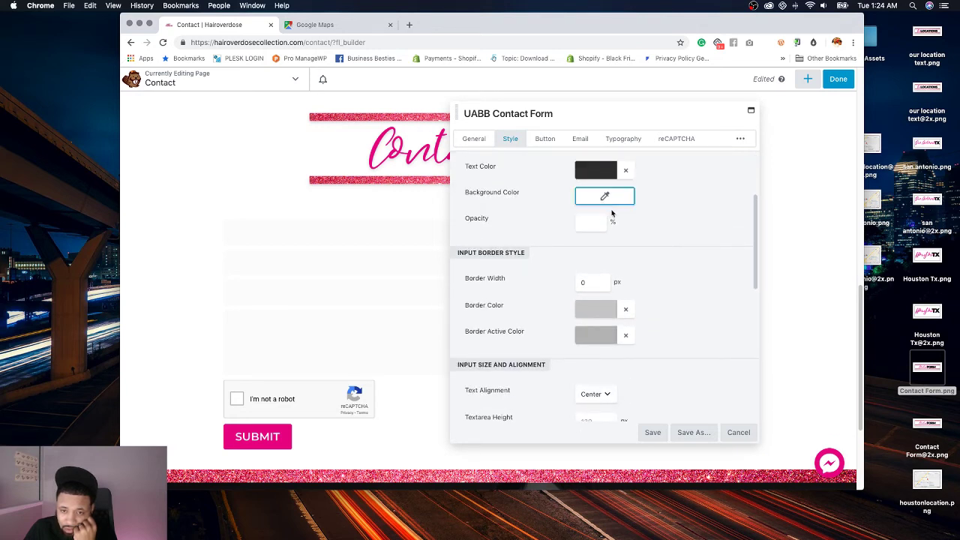
{"action": "left_click", "coordinate": [626, 303]}
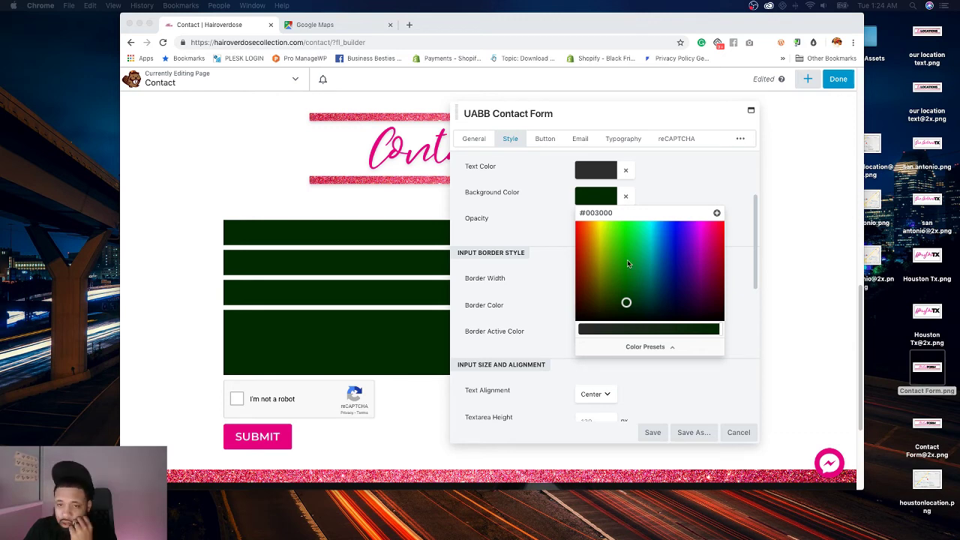
{"action": "left_click_drag", "start_coordinate": [613, 213], "coordinate": [543, 214]}
{"action": "type", "text": "#dddddd"}
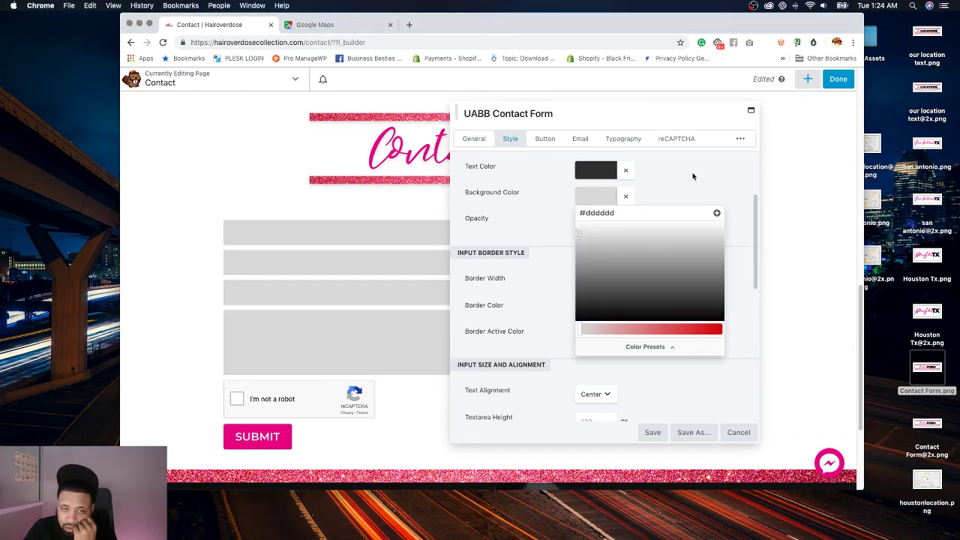
{"action": "left_click", "coordinate": [693, 176]}
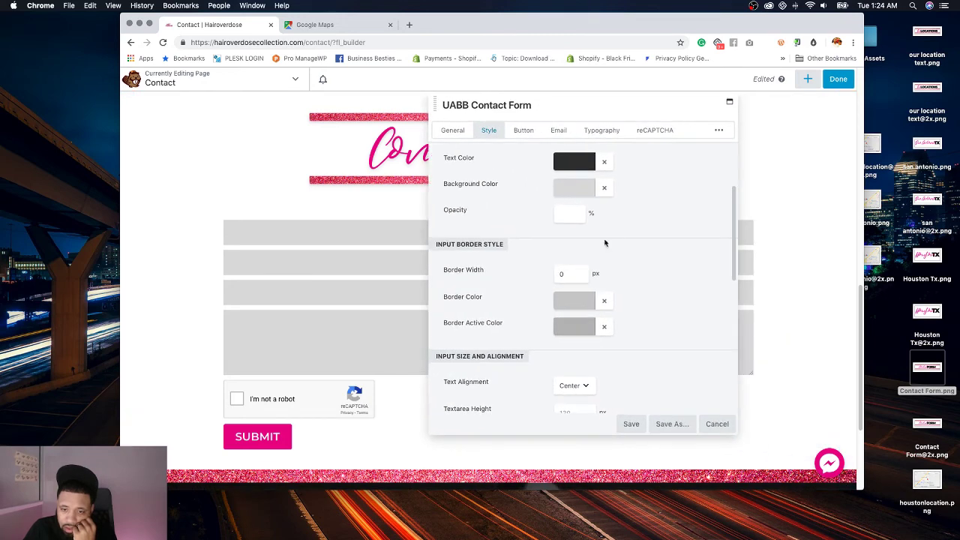
{"action": "left_click", "coordinate": [630, 424]}
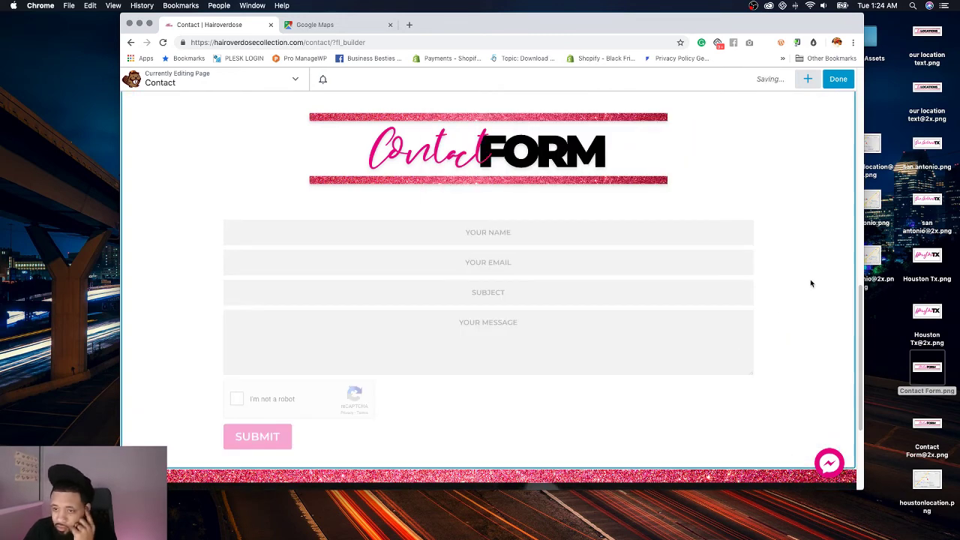
Step: Review the contact form's style settings, including form background type, padding and message alignment, and save the form
{"action": "mouse_move", "coordinate": [300, 246]}
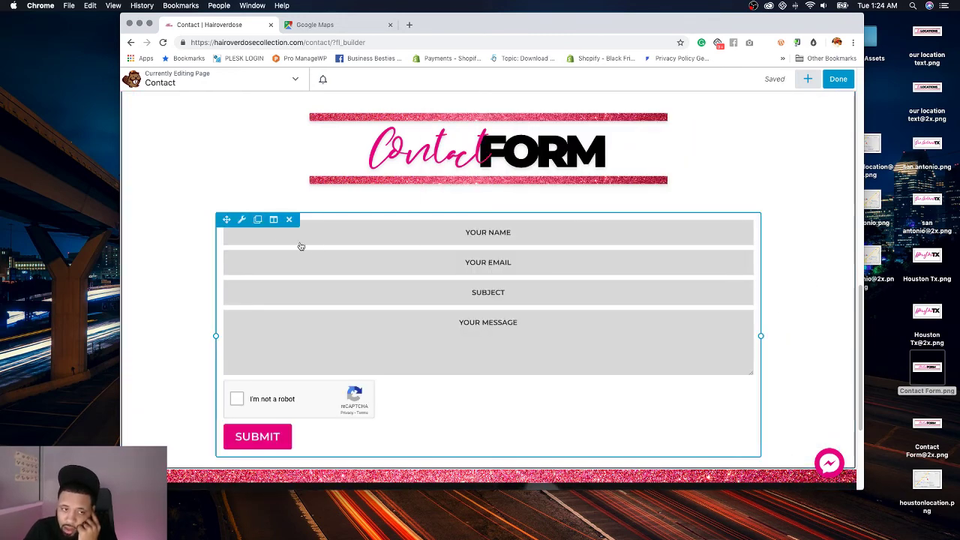
{"action": "left_click", "coordinate": [241, 219]}
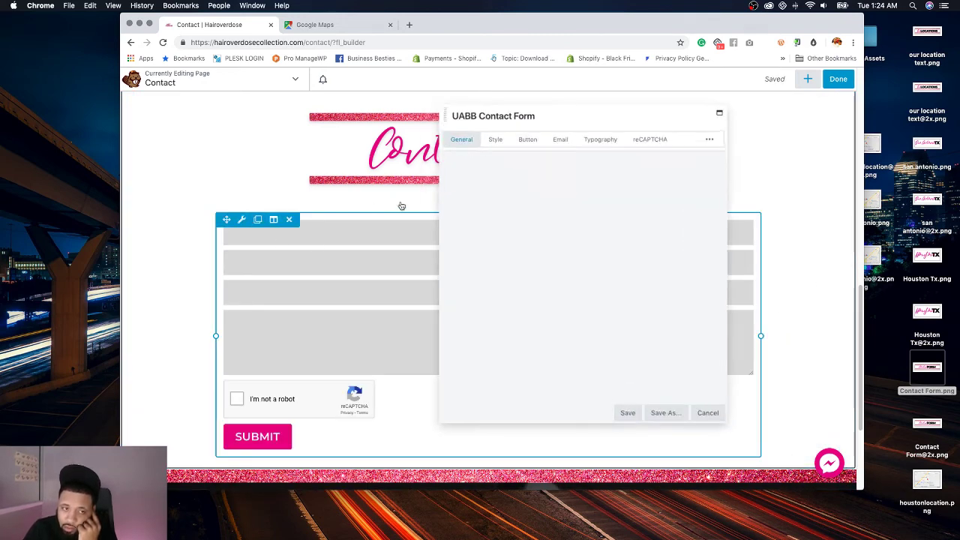
{"action": "left_click", "coordinate": [489, 132]}
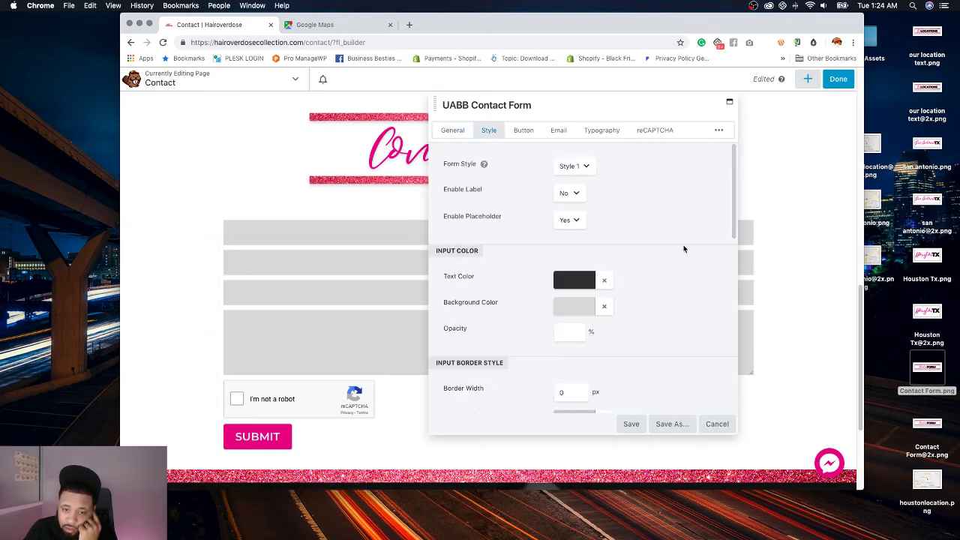
{"action": "scroll", "coordinate": [612, 336], "scroll_direction": "down", "scroll_amount": 3}
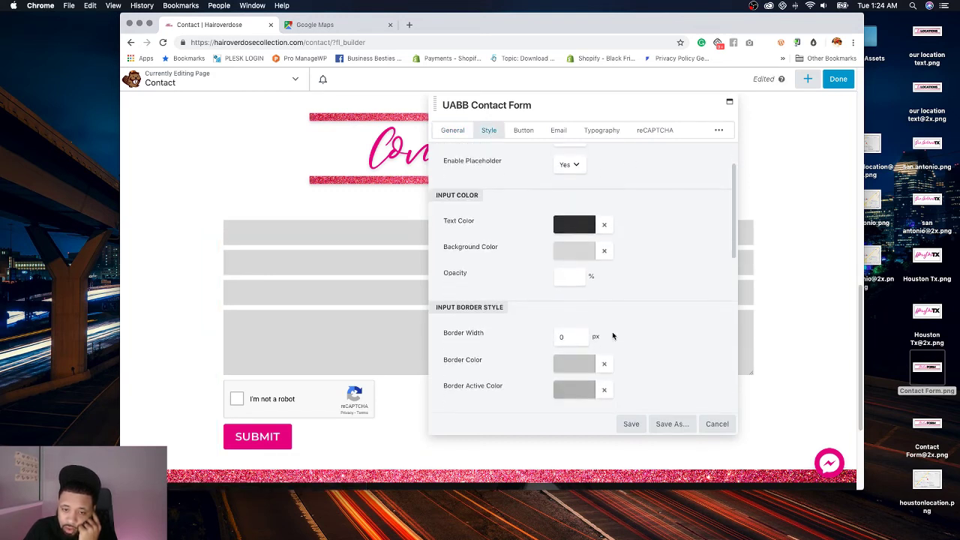
{"action": "scroll", "coordinate": [612, 335], "scroll_direction": "up", "scroll_amount": 3}
{"action": "scroll", "coordinate": [612, 335], "scroll_direction": "down", "scroll_amount": 5}
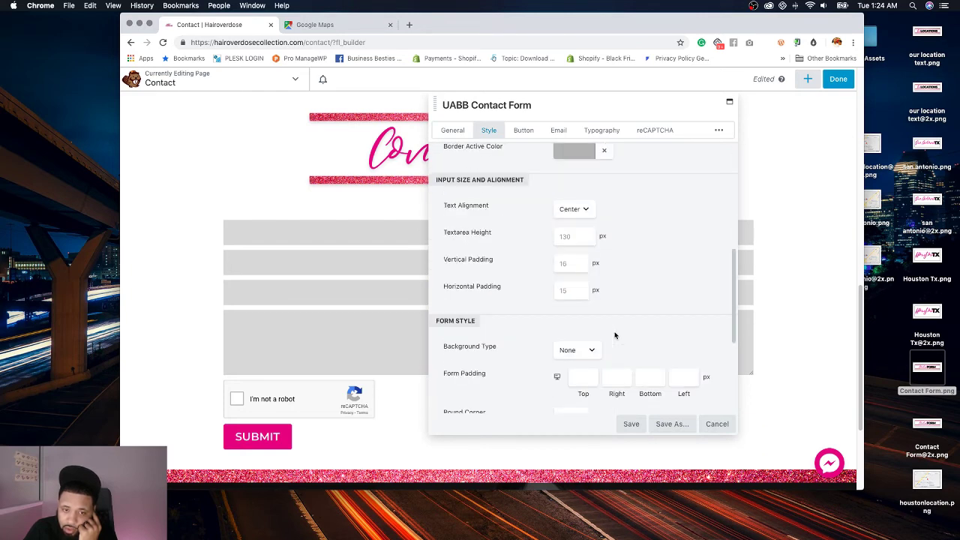
{"action": "scroll", "coordinate": [615, 335], "scroll_direction": "down", "scroll_amount": 1}
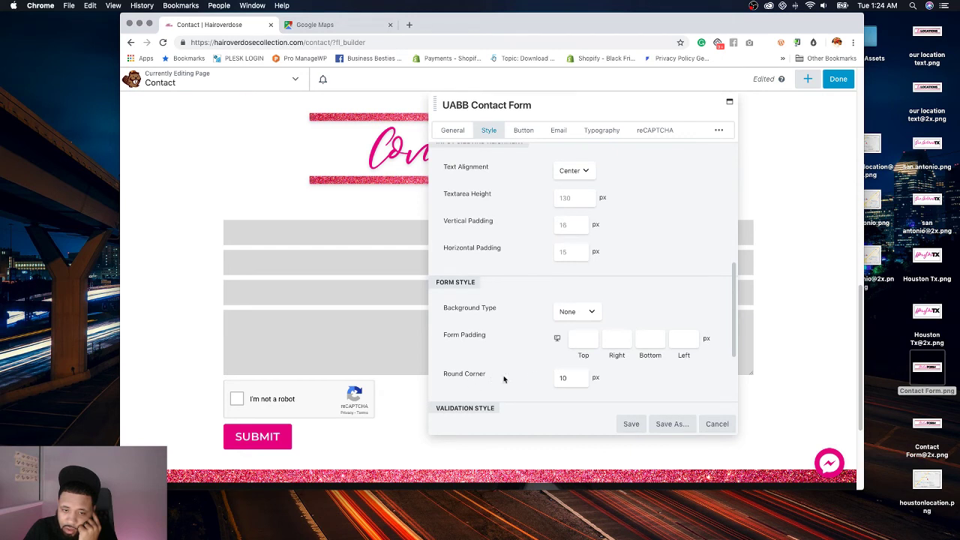
{"action": "left_click", "coordinate": [583, 317]}
{"action": "left_click", "coordinate": [598, 332]}
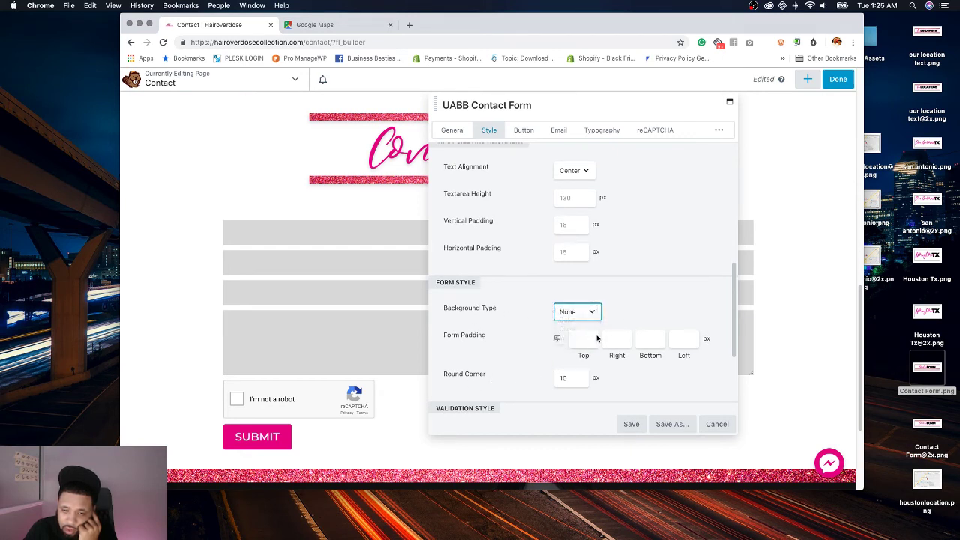
{"action": "left_click", "coordinate": [592, 331]}
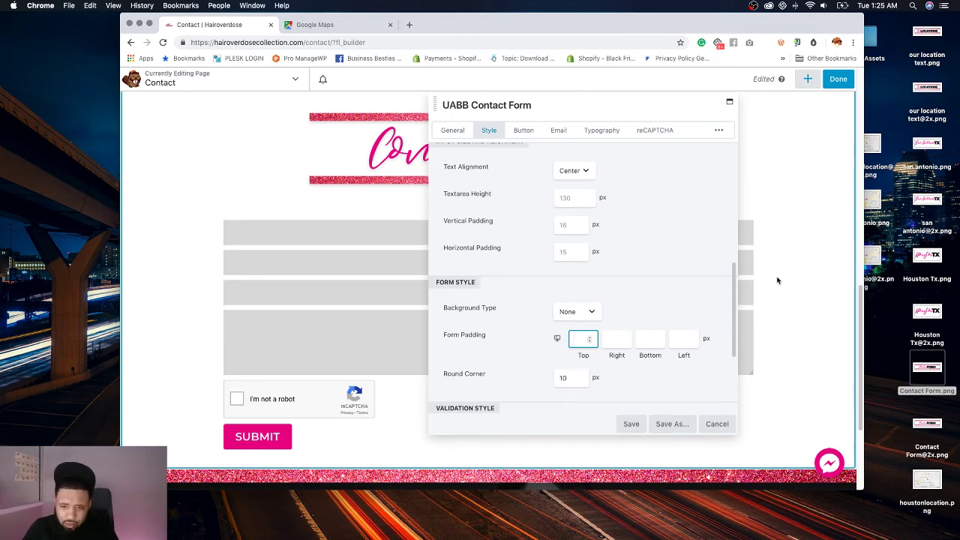
{"action": "scroll", "coordinate": [609, 252], "scroll_direction": "down", "scroll_amount": 3}
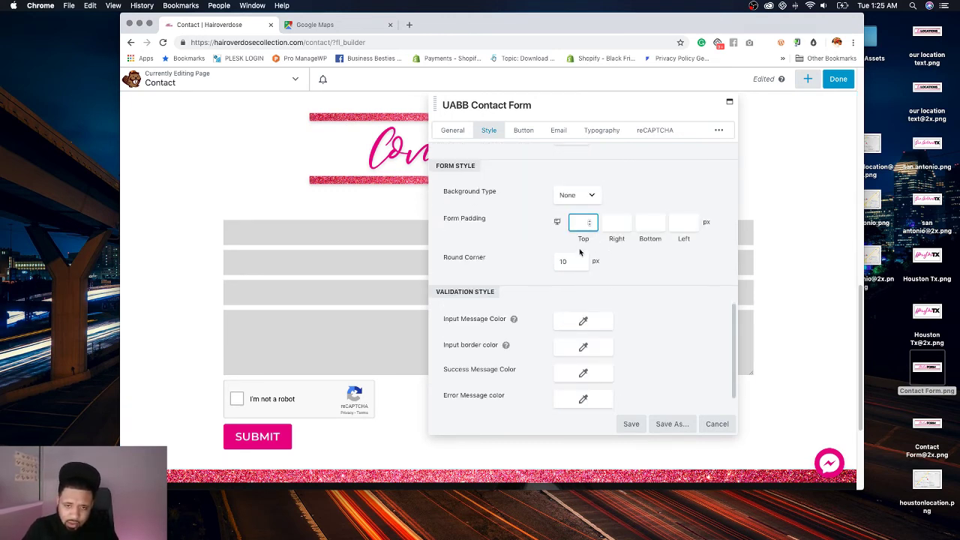
{"action": "scroll", "coordinate": [515, 248], "scroll_direction": "down", "scroll_amount": 2}
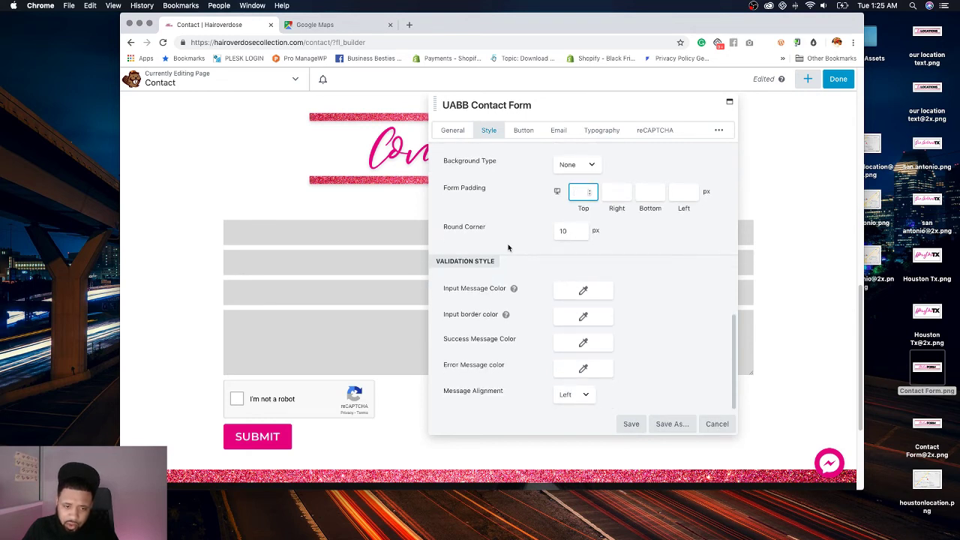
{"action": "scroll", "coordinate": [507, 248], "scroll_direction": "down", "scroll_amount": 1}
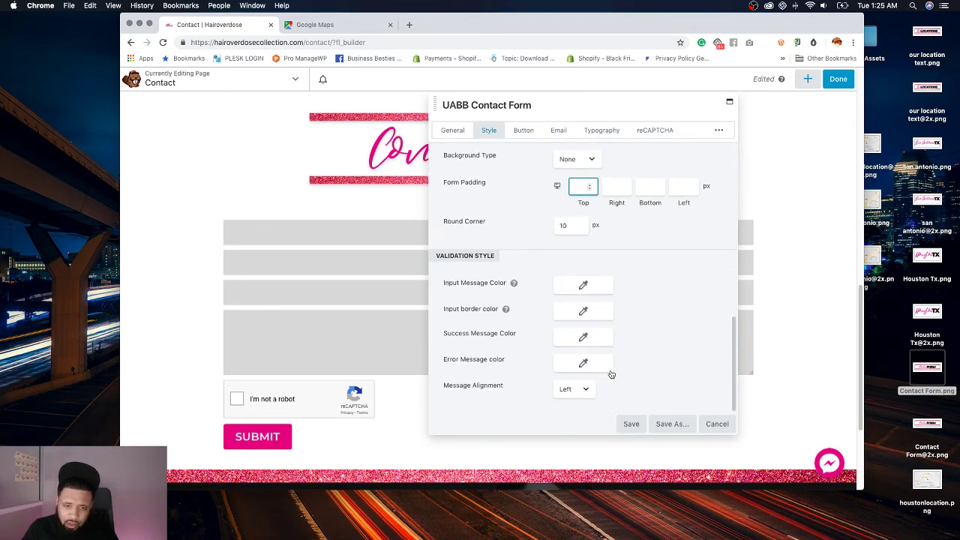
{"action": "left_click", "coordinate": [574, 389]}
{"action": "left_click", "coordinate": [583, 399]}
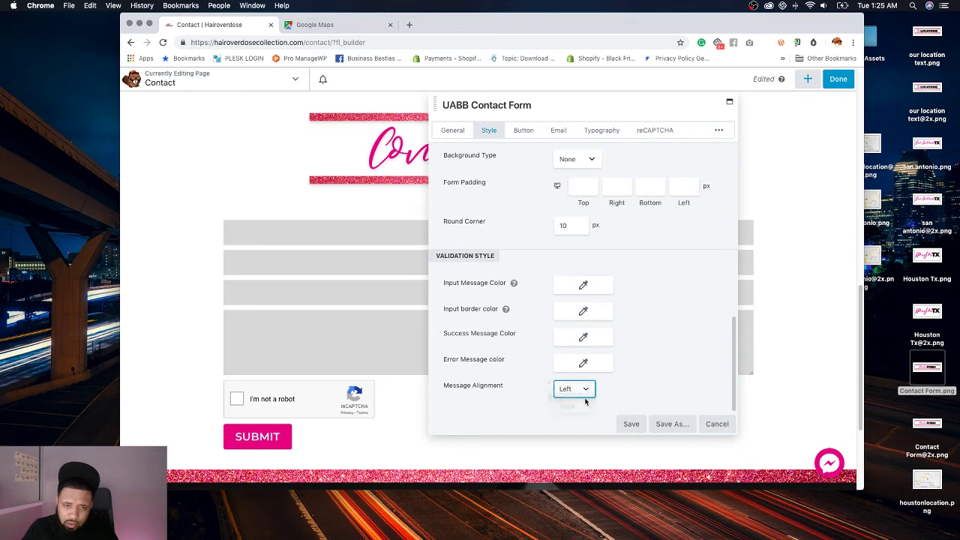
{"action": "left_click", "coordinate": [631, 423]}
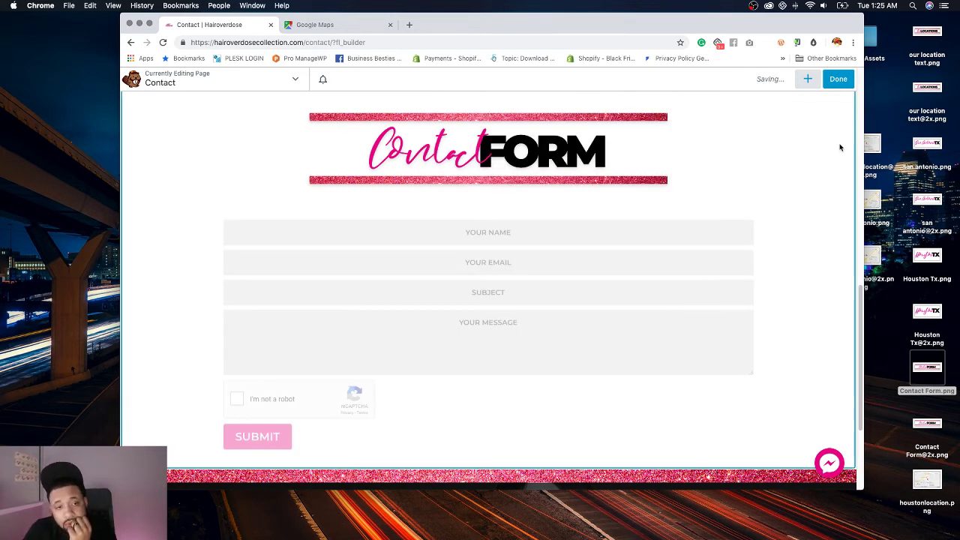
Step: Publish the Contact page changes and refresh the live page
{"action": "left_click", "coordinate": [801, 79]}
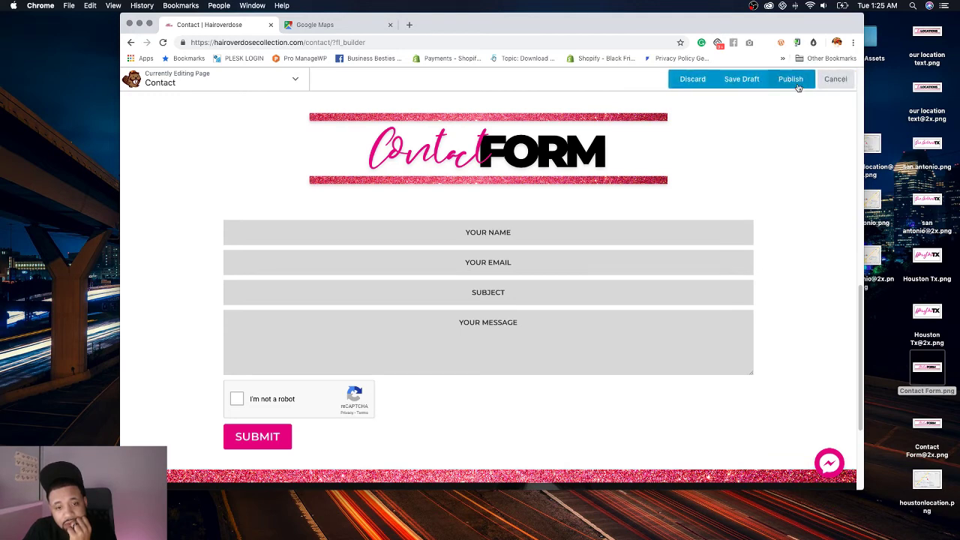
{"action": "left_click", "coordinate": [791, 81]}
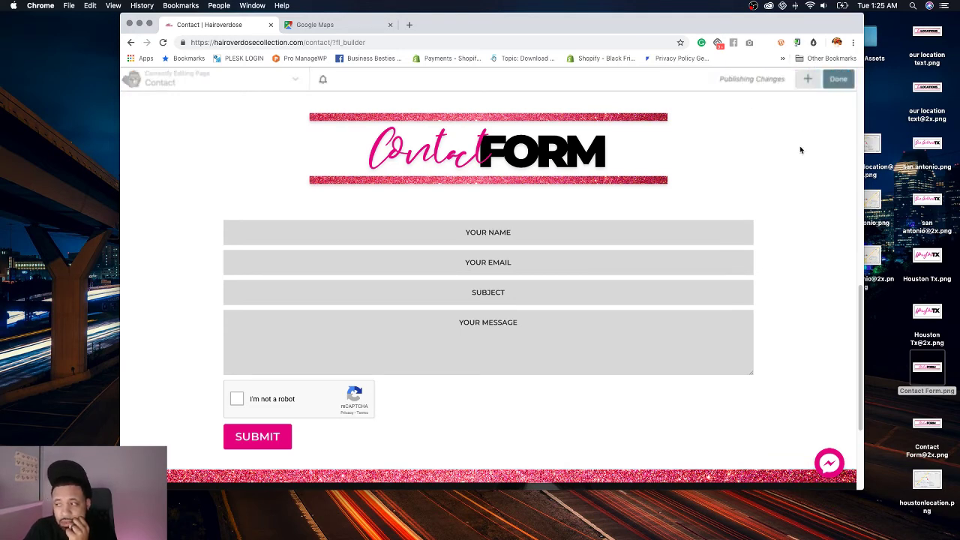
{"action": "scroll", "coordinate": [798, 190], "scroll_direction": "up", "scroll_amount": 3}
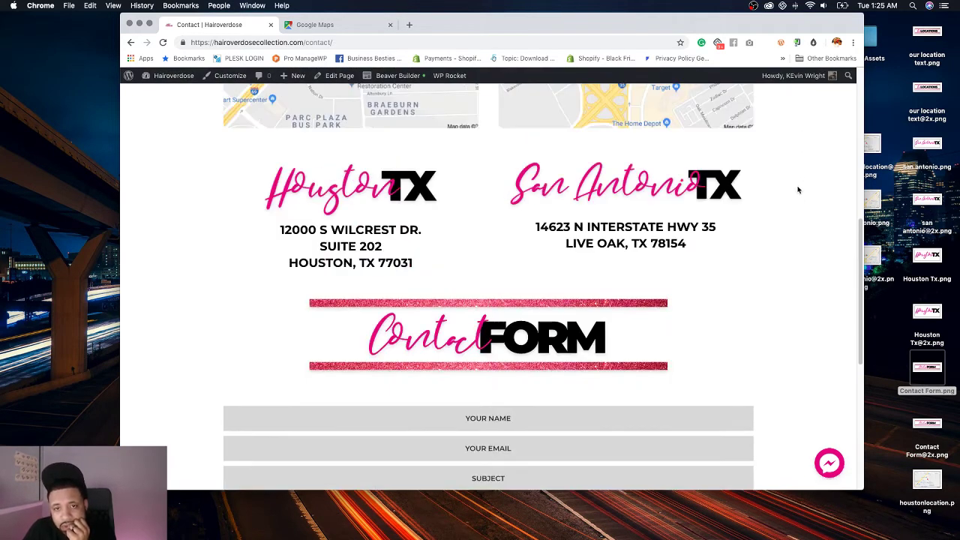
{"action": "scroll", "coordinate": [798, 190], "scroll_direction": "up", "scroll_amount": 6}
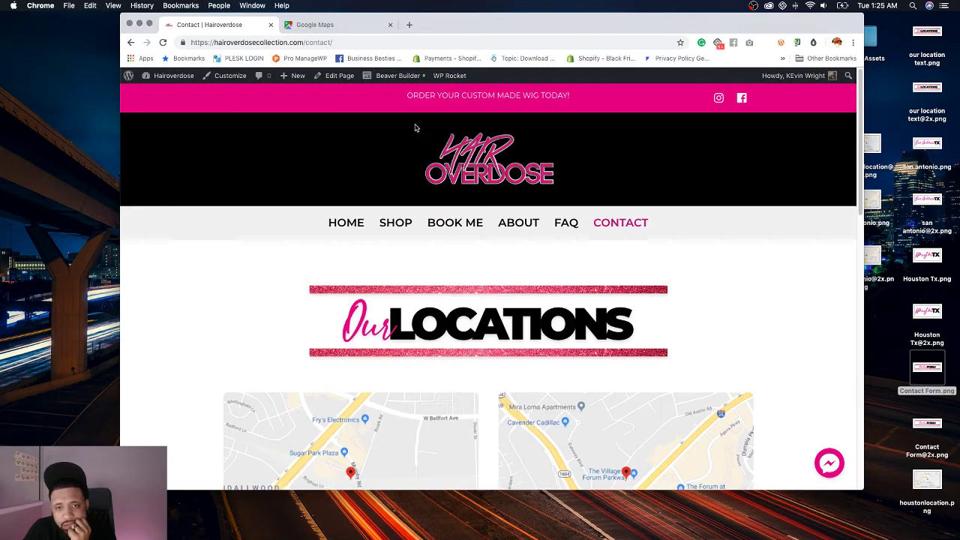
{"action": "left_click", "coordinate": [392, 120]}
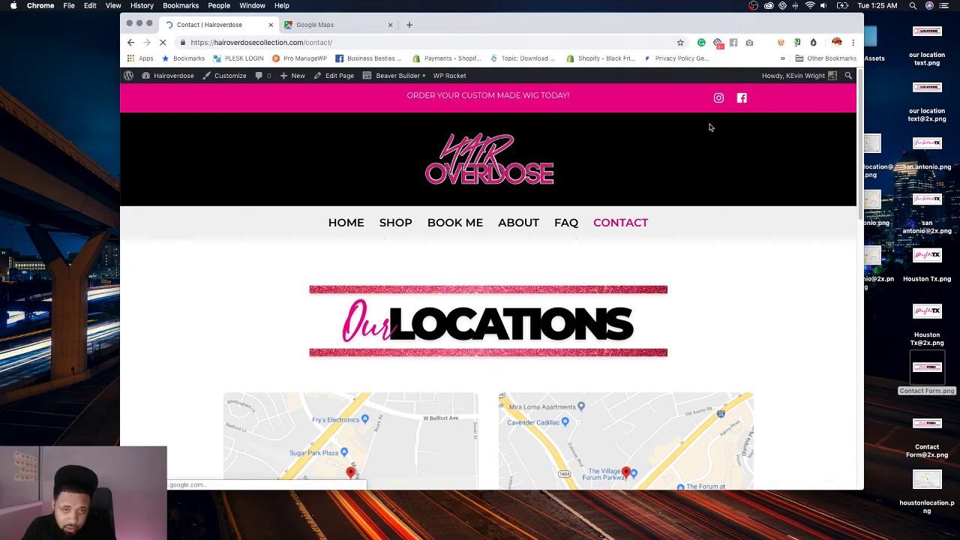
Step: Examine the published Contact page from its header to its footer
{"action": "scroll", "coordinate": [711, 127], "scroll_direction": "down", "scroll_amount": 5}
{"action": "scroll", "coordinate": [713, 128], "scroll_direction": "down", "scroll_amount": 5}
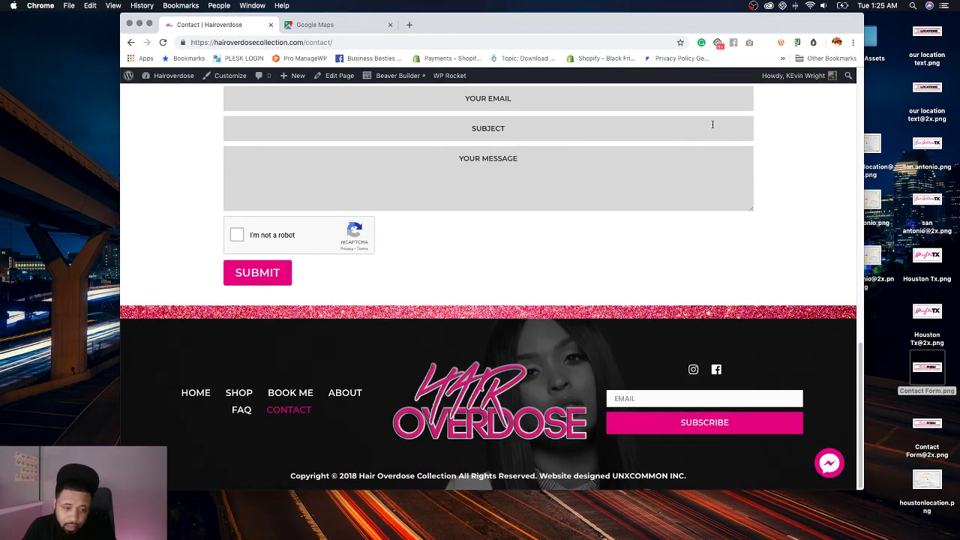
{"action": "scroll", "coordinate": [712, 125], "scroll_direction": "up", "scroll_amount": 10}
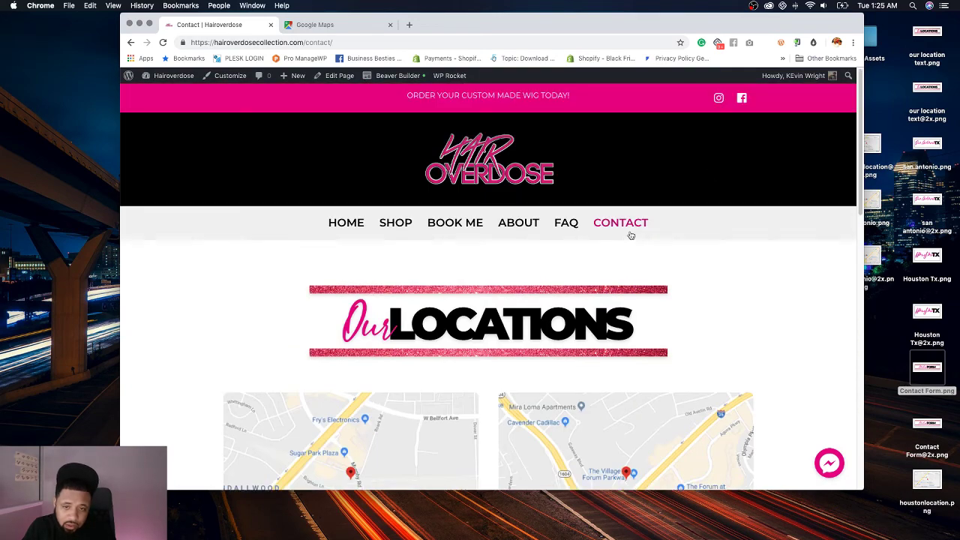
{"action": "scroll", "coordinate": [776, 217], "scroll_direction": "down", "scroll_amount": 10}
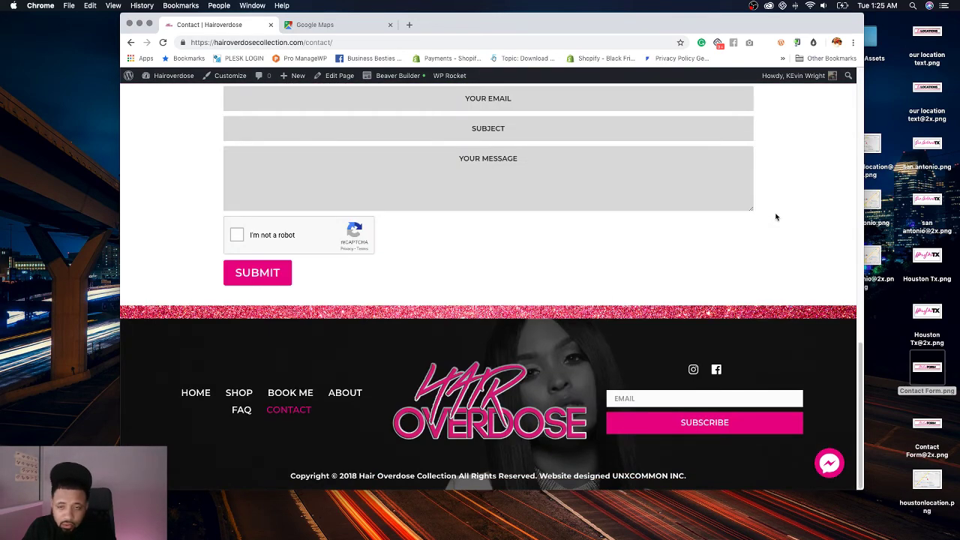
Step: Look over the site's FAQ page from header to footer and open the Maintenance Tips page
{"action": "scroll", "coordinate": [776, 217], "scroll_direction": "up", "scroll_amount": 10}
{"action": "left_click", "coordinate": [578, 215]}
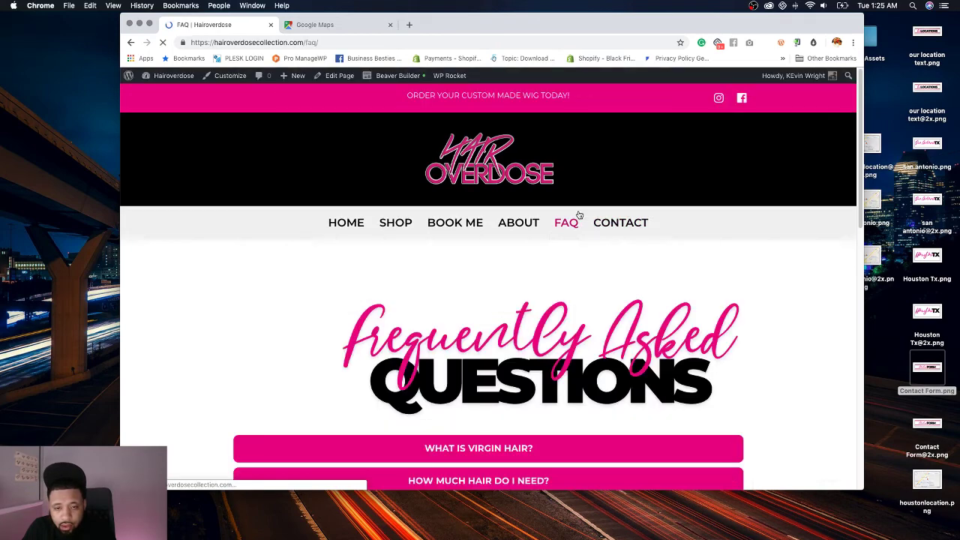
{"action": "scroll", "coordinate": [752, 197], "scroll_direction": "down", "scroll_amount": 10}
{"action": "scroll", "coordinate": [779, 197], "scroll_direction": "down", "scroll_amount": 5}
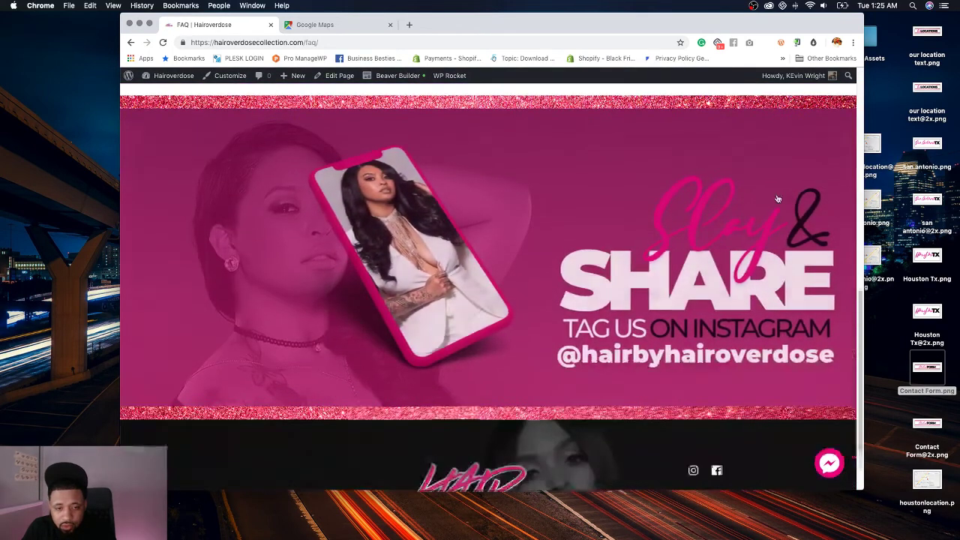
{"action": "scroll", "coordinate": [776, 197], "scroll_direction": "up", "scroll_amount": 15}
{"action": "mouse_move", "coordinate": [568, 226]}
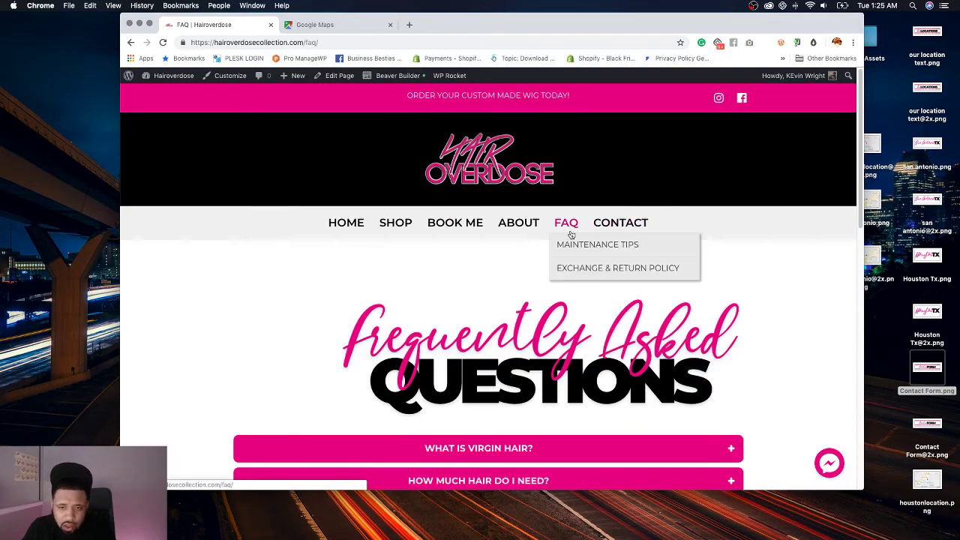
{"action": "left_click", "coordinate": [579, 245]}
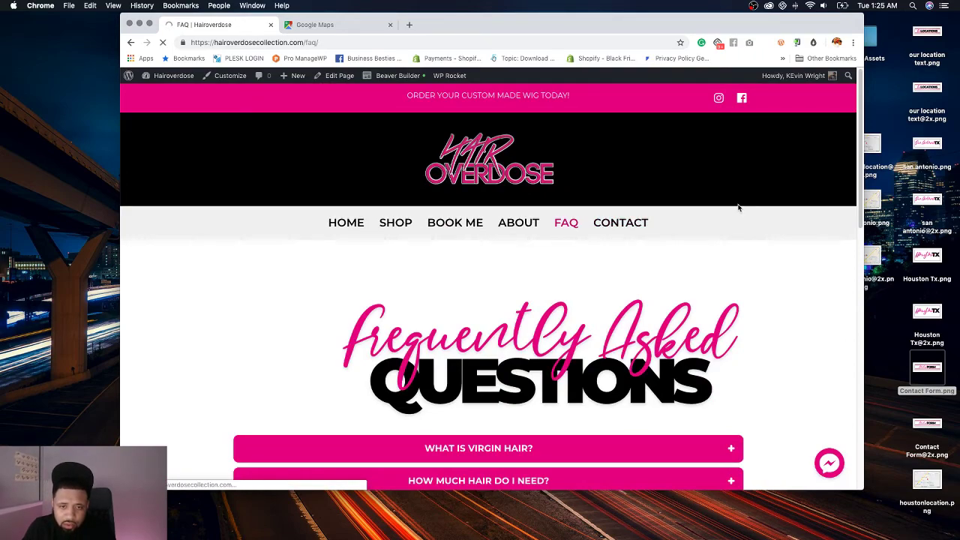
Step: Look over the Maintenance Tips page, then open and read the Exchange & Return Policy page from the FAQ menu
{"action": "scroll", "coordinate": [738, 208], "scroll_direction": "down", "scroll_amount": 10}
{"action": "scroll", "coordinate": [738, 207], "scroll_direction": "up", "scroll_amount": 8}
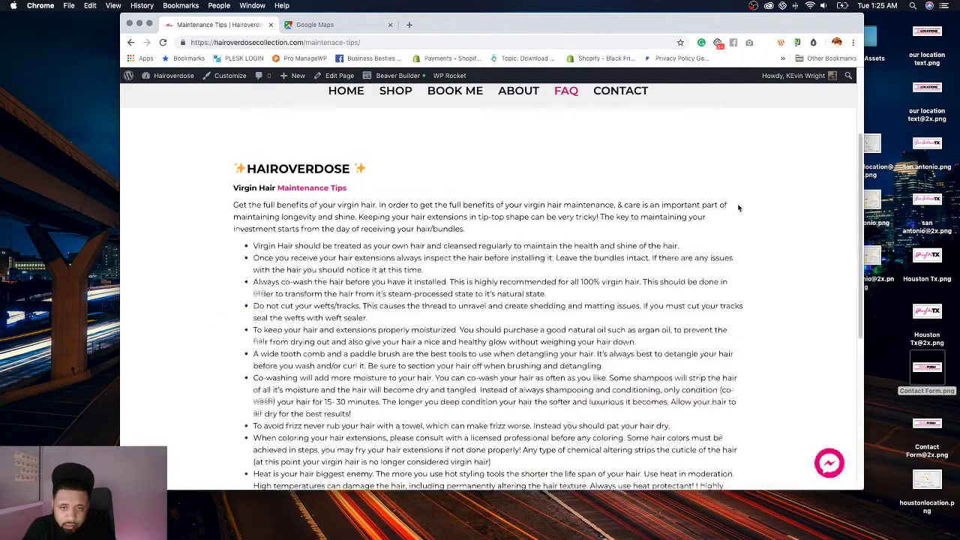
{"action": "scroll", "coordinate": [738, 208], "scroll_direction": "up", "scroll_amount": 2}
{"action": "mouse_move", "coordinate": [564, 163]}
{"action": "left_click", "coordinate": [576, 207]}
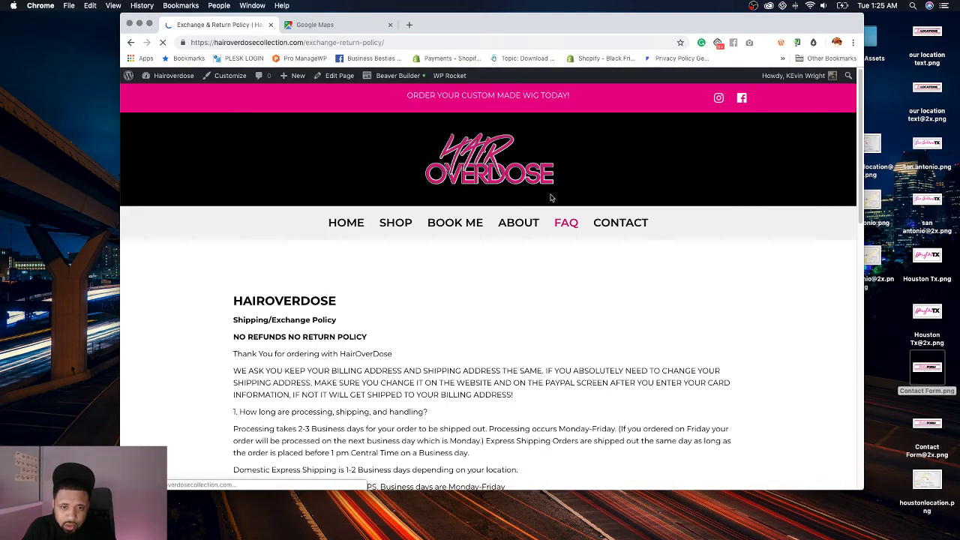
{"action": "scroll", "coordinate": [650, 177], "scroll_direction": "down", "scroll_amount": 5}
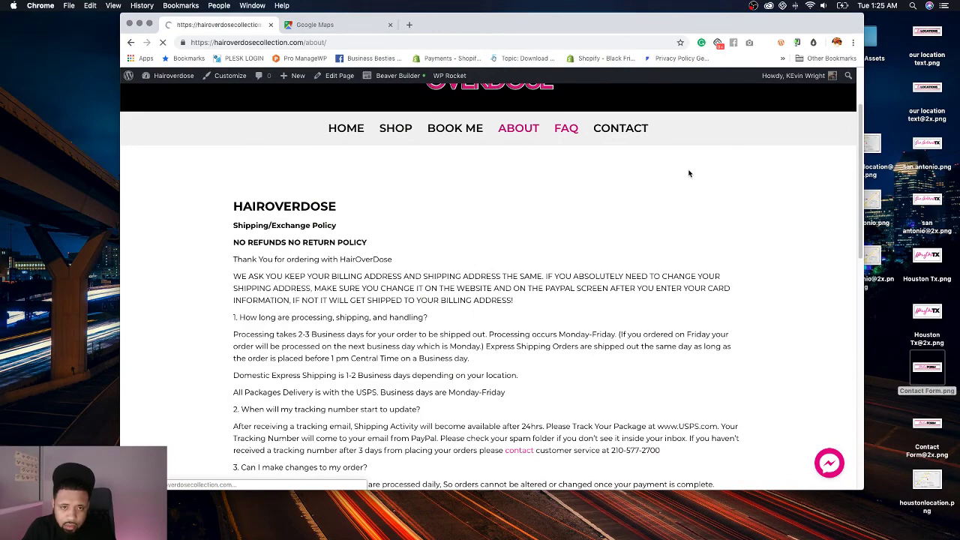
Step: Look over the About page's hero image, heading and business description
{"action": "scroll", "coordinate": [688, 171], "scroll_direction": "down", "scroll_amount": 4}
{"action": "scroll", "coordinate": [689, 171], "scroll_direction": "up", "scroll_amount": 5}
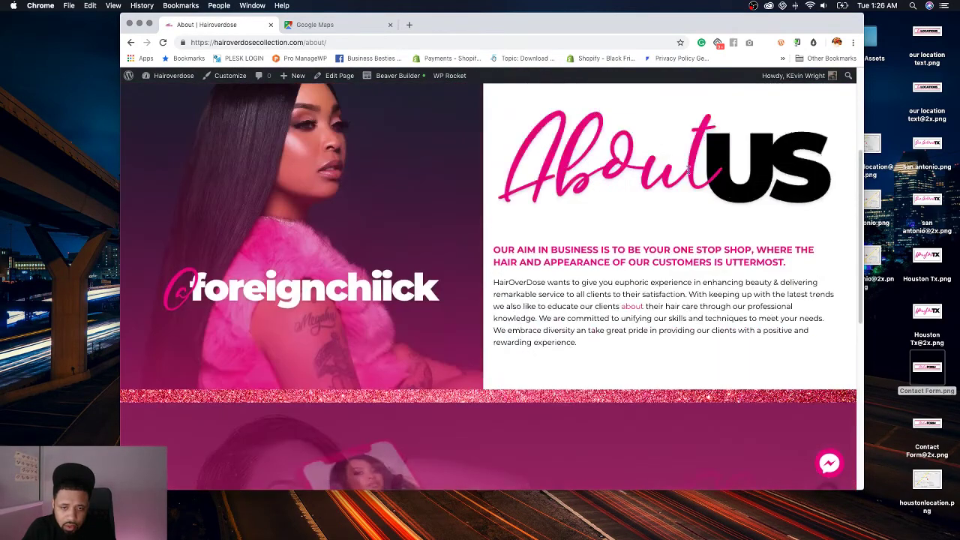
{"action": "scroll", "coordinate": [659, 228], "scroll_direction": "down", "scroll_amount": 2}
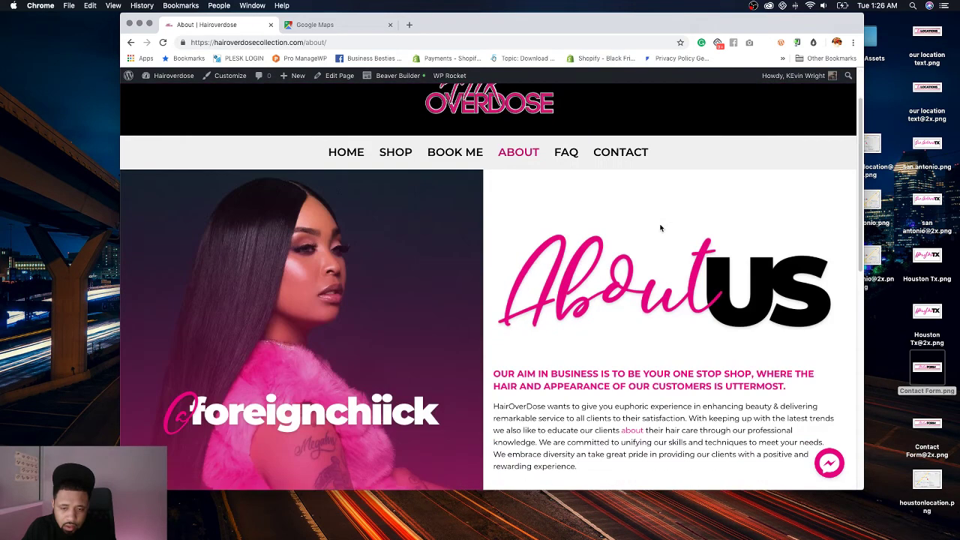
{"action": "left_click", "coordinate": [458, 144]}
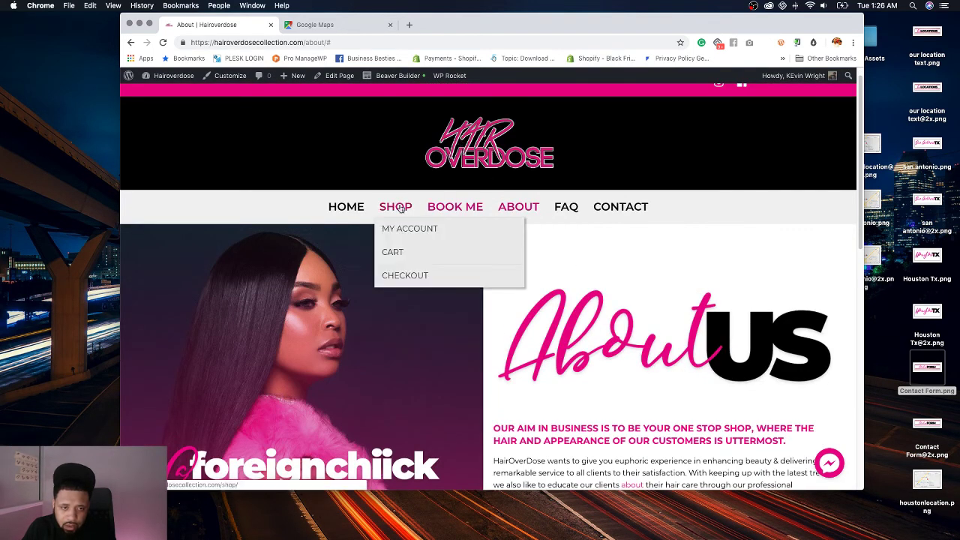
Step: Open the Home page and review its hero banner, VIP Club signup and Full Lace Wigs sections
{"action": "left_click", "coordinate": [360, 208]}
{"action": "mouse_move", "coordinate": [414, 207]}
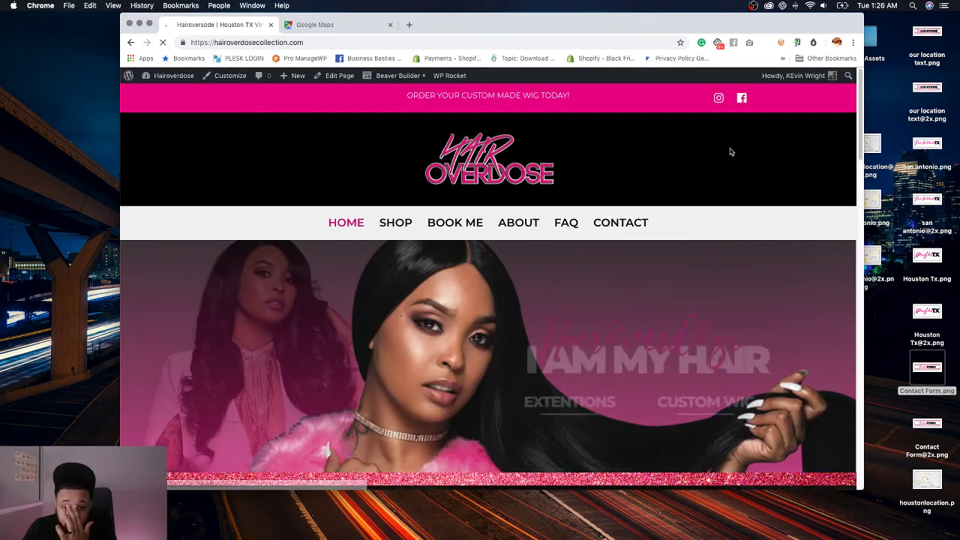
{"action": "mouse_move", "coordinate": [482, 201]}
{"action": "left_click", "coordinate": [465, 232]}
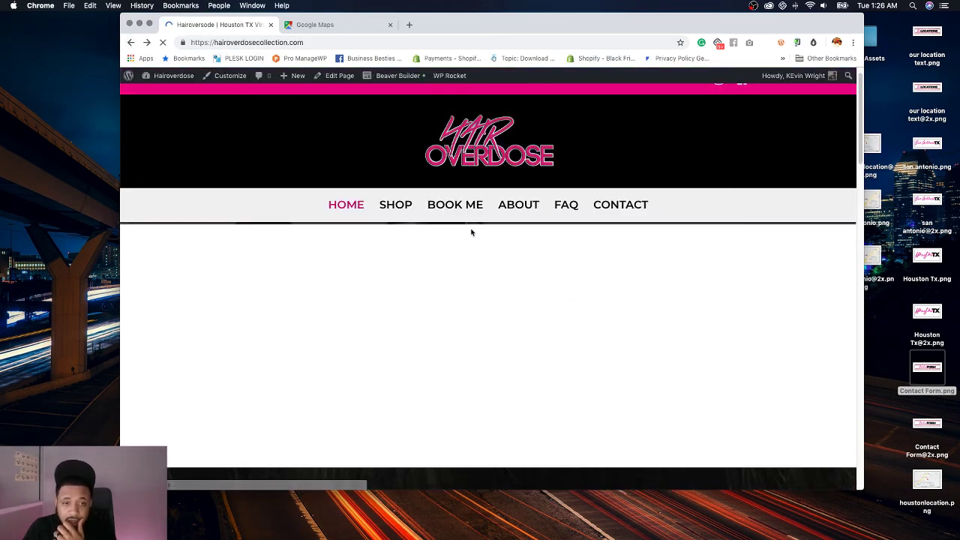
{"action": "scroll", "coordinate": [707, 218], "scroll_direction": "down", "scroll_amount": 15}
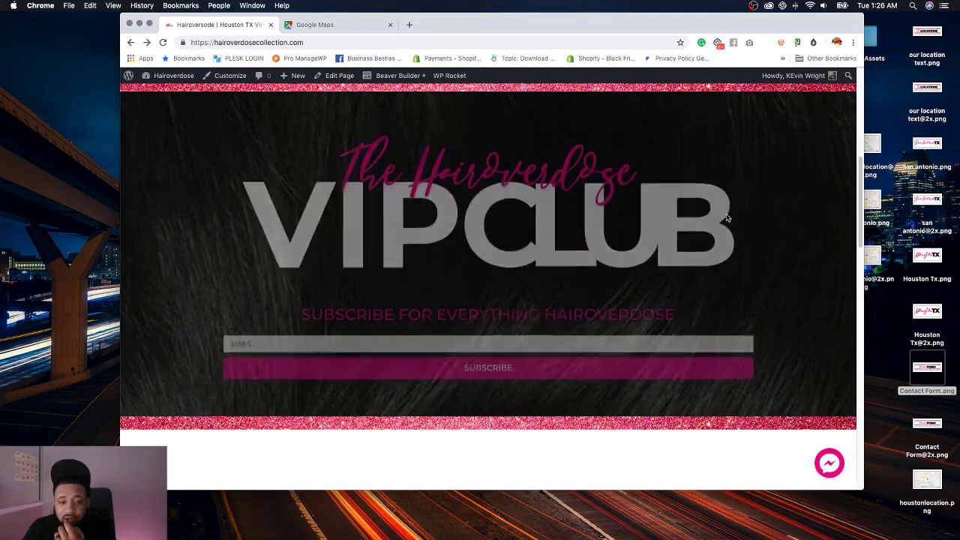
{"action": "scroll", "coordinate": [727, 219], "scroll_direction": "down", "scroll_amount": 3}
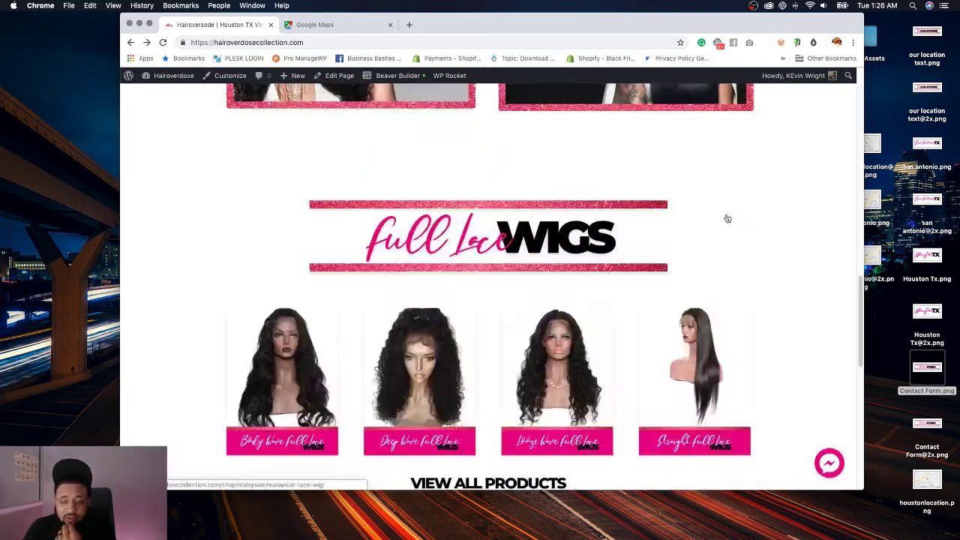
{"action": "scroll", "coordinate": [727, 218], "scroll_direction": "up", "scroll_amount": 15}
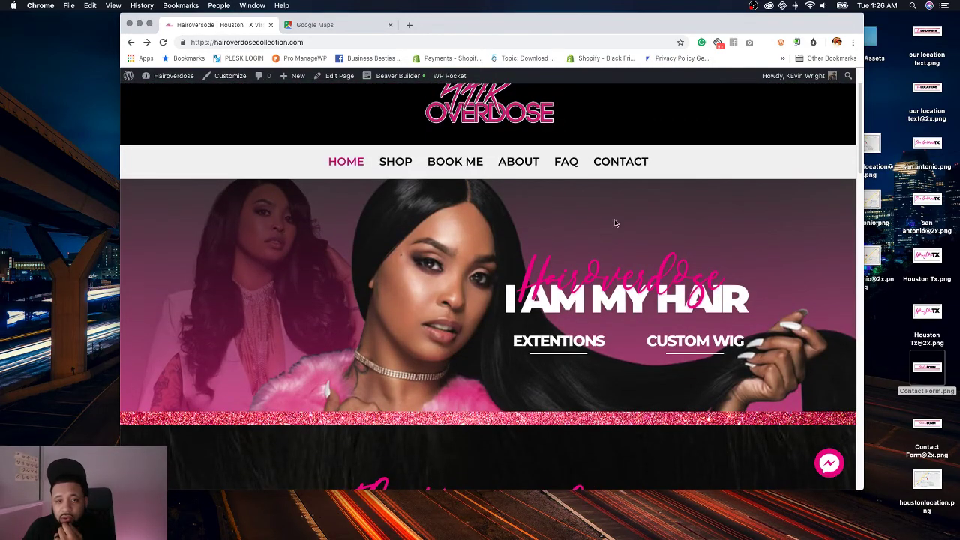
Step: Open the Shop page and look through its product categories down to the footer
{"action": "left_click", "coordinate": [381, 164]}
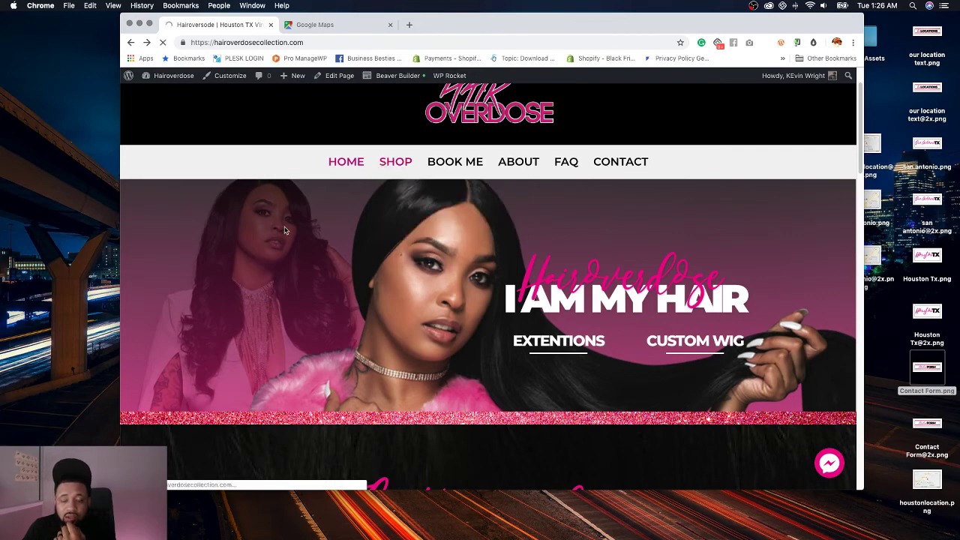
{"action": "scroll", "coordinate": [772, 224], "scroll_direction": "down", "scroll_amount": 3}
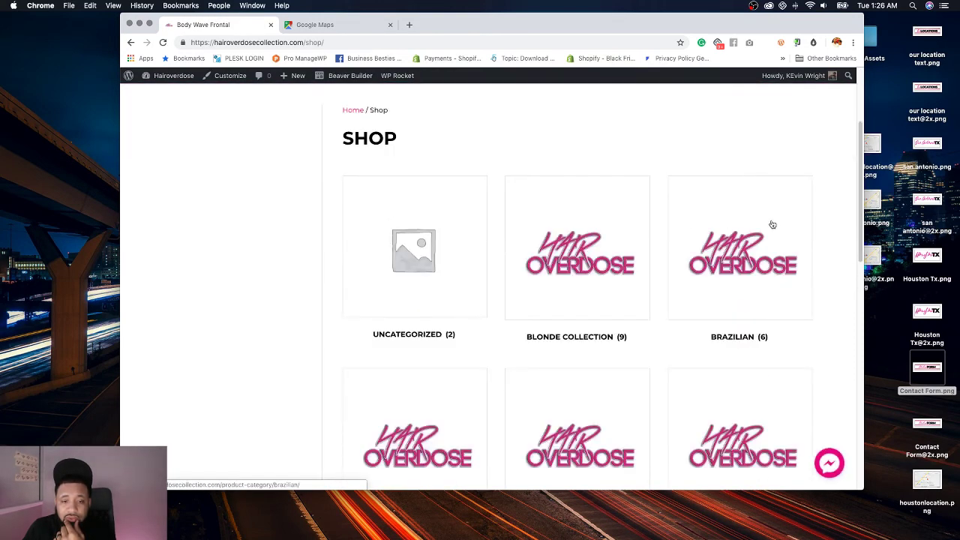
{"action": "scroll", "coordinate": [825, 231], "scroll_direction": "down", "scroll_amount": 10}
{"action": "scroll", "coordinate": [840, 225], "scroll_direction": "up", "scroll_amount": 6}
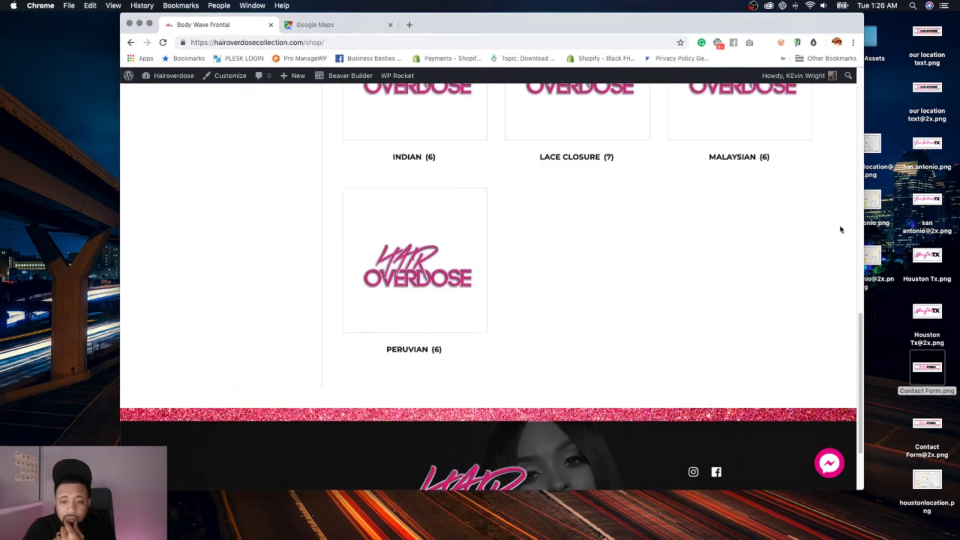
Step: Open the Full Lace Wig category and look over its products and prices
{"action": "left_click", "coordinate": [799, 211]}
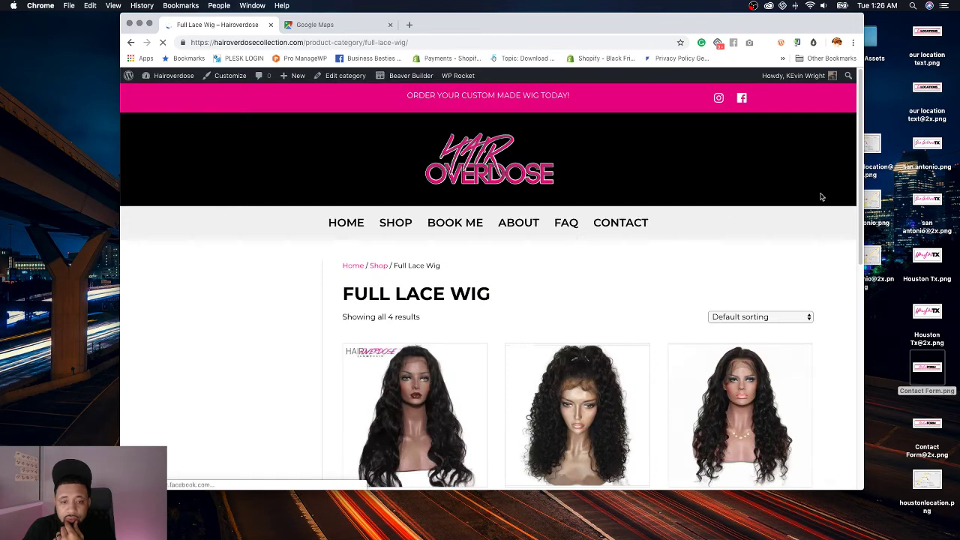
{"action": "scroll", "coordinate": [821, 197], "scroll_direction": "down", "scroll_amount": 3}
{"action": "scroll", "coordinate": [821, 197], "scroll_direction": "down", "scroll_amount": 4}
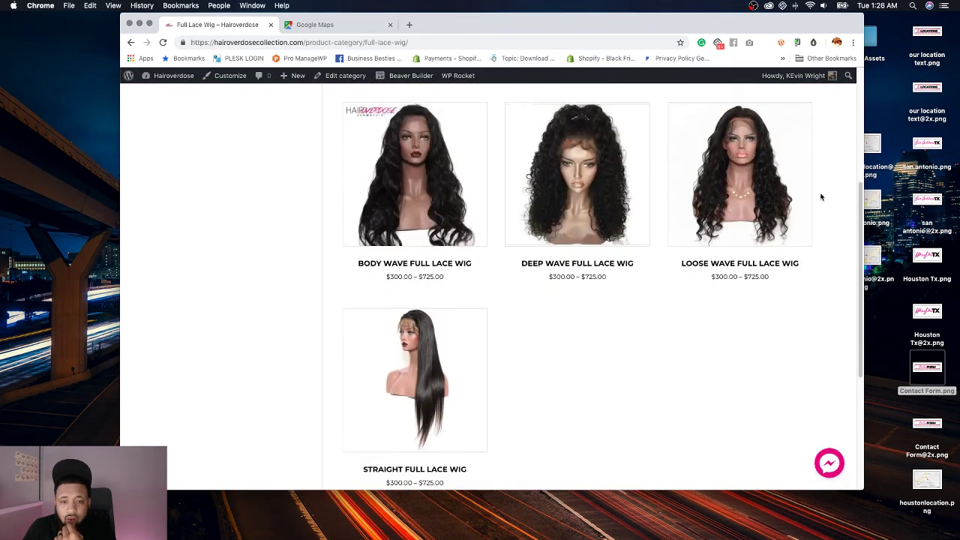
{"action": "scroll", "coordinate": [820, 195], "scroll_direction": "up", "scroll_amount": 4}
Step: Open the Body Wave Full Lace Wig product and check its Density and Length choices without selecting any
{"action": "left_click", "coordinate": [537, 181]}
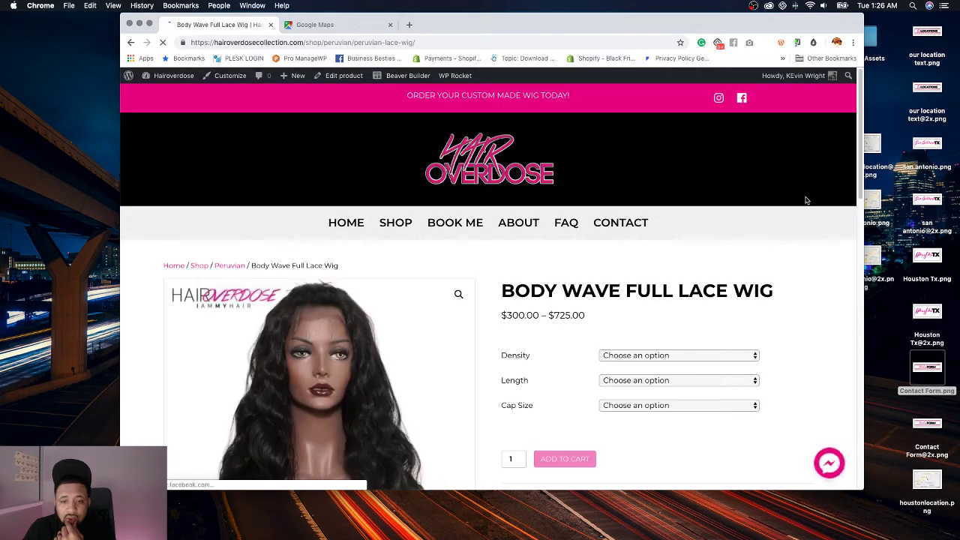
{"action": "scroll", "coordinate": [750, 269], "scroll_direction": "down", "scroll_amount": 1}
{"action": "left_click", "coordinate": [703, 341]}
{"action": "left_click", "coordinate": [771, 313]}
{"action": "left_click", "coordinate": [750, 366]}
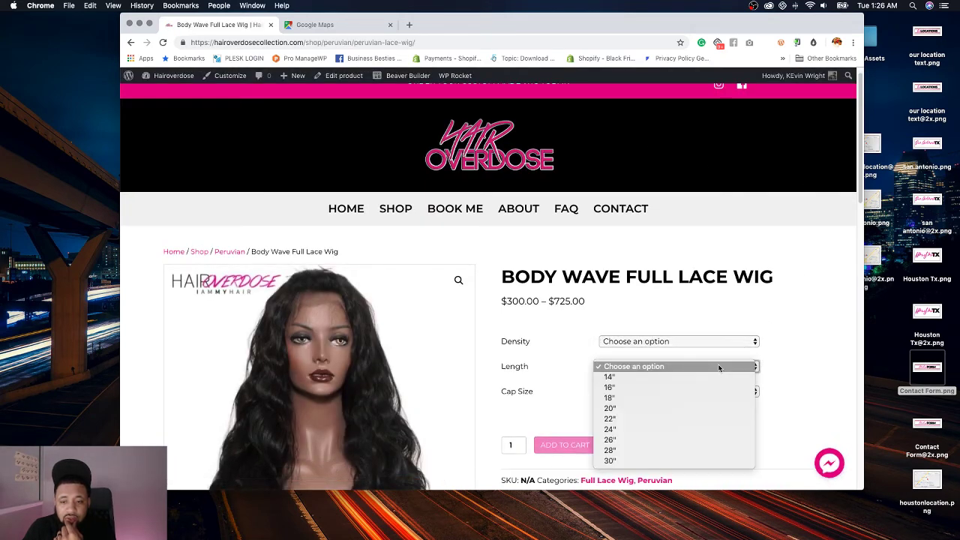
{"action": "left_click", "coordinate": [780, 351]}
Step: Examine the Body Wave Full Lace Wig page's reviews, related products and footer
{"action": "scroll", "coordinate": [798, 291], "scroll_direction": "down", "scroll_amount": 10}
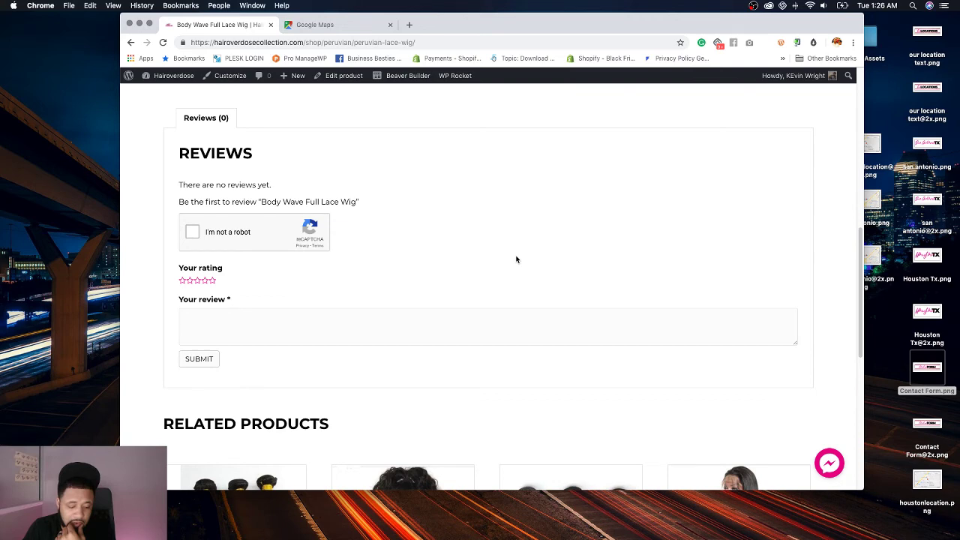
{"action": "scroll", "coordinate": [516, 259], "scroll_direction": "down", "scroll_amount": 4}
{"action": "scroll", "coordinate": [517, 260], "scroll_direction": "down", "scroll_amount": 2}
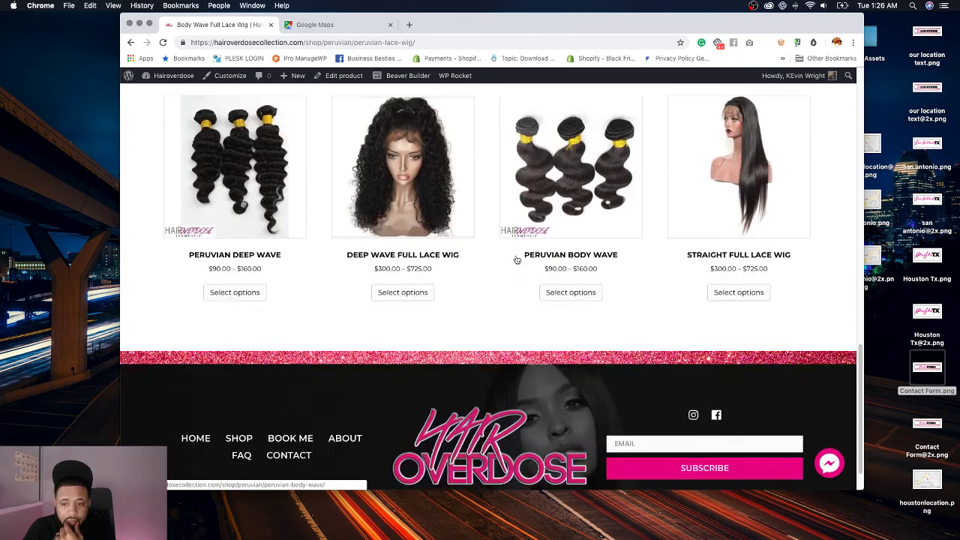
{"action": "scroll", "coordinate": [517, 260], "scroll_direction": "down", "scroll_amount": 1}
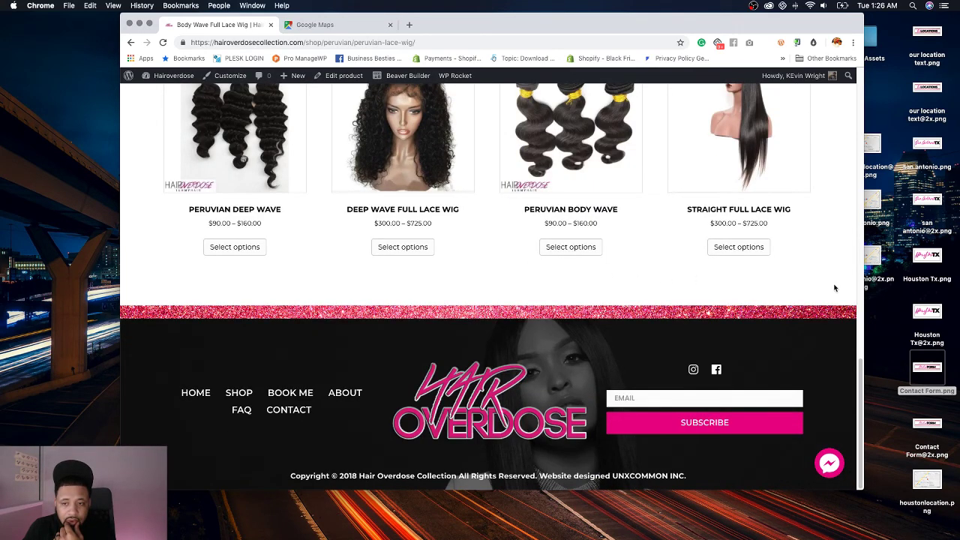
{"action": "scroll", "coordinate": [834, 288], "scroll_direction": "up", "scroll_amount": 20}
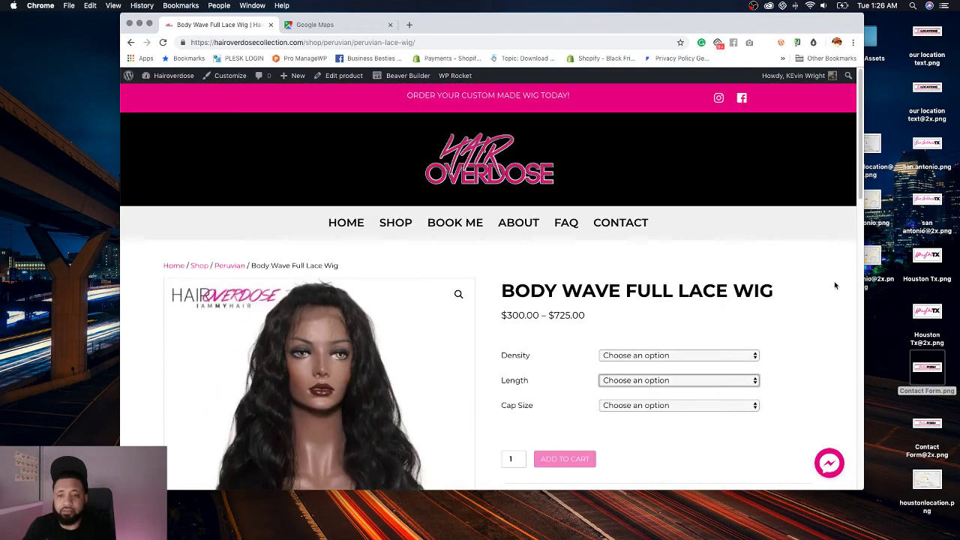
{"action": "scroll", "coordinate": [812, 278], "scroll_direction": "down", "scroll_amount": 15}
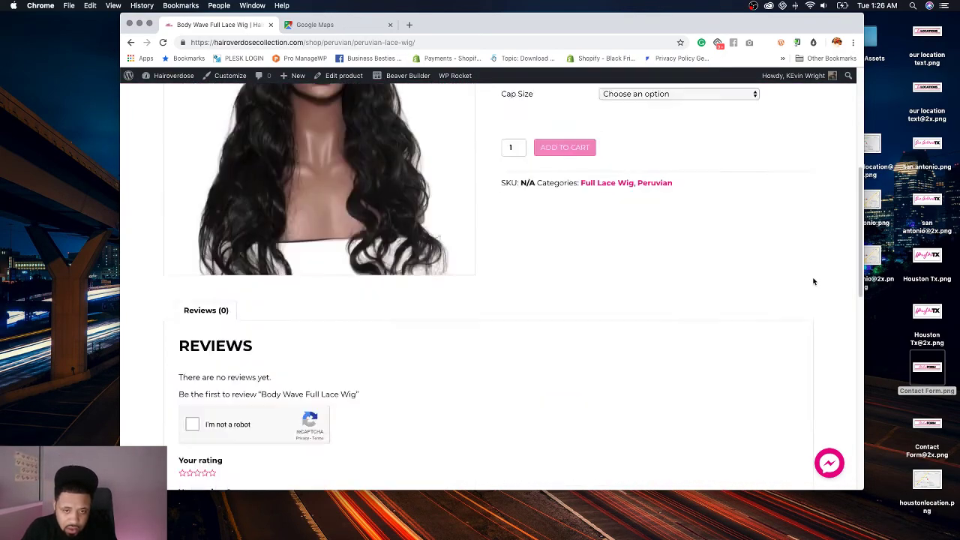
{"action": "scroll", "coordinate": [813, 281], "scroll_direction": "up", "scroll_amount": 15}
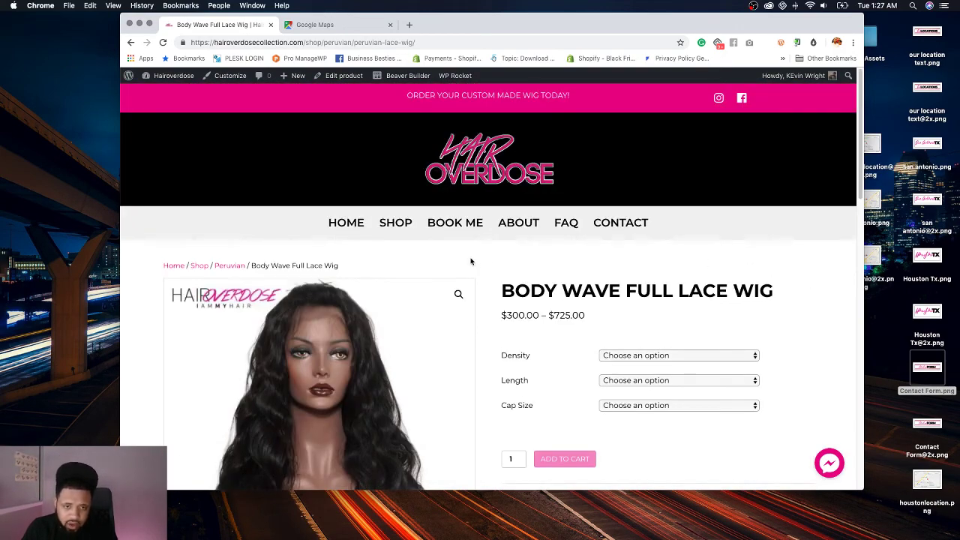
Step: Open the shop's My Account page, look it over, and open its page editor in a new tab
{"action": "mouse_move", "coordinate": [405, 229]}
{"action": "left_click", "coordinate": [402, 246]}
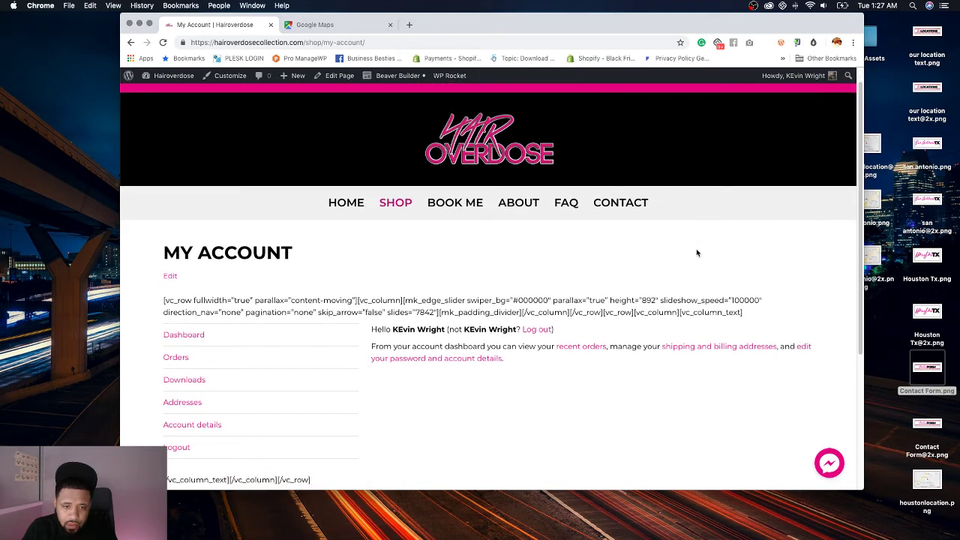
{"action": "scroll", "coordinate": [696, 254], "scroll_direction": "down", "scroll_amount": 5}
{"action": "scroll", "coordinate": [696, 254], "scroll_direction": "up", "scroll_amount": 3}
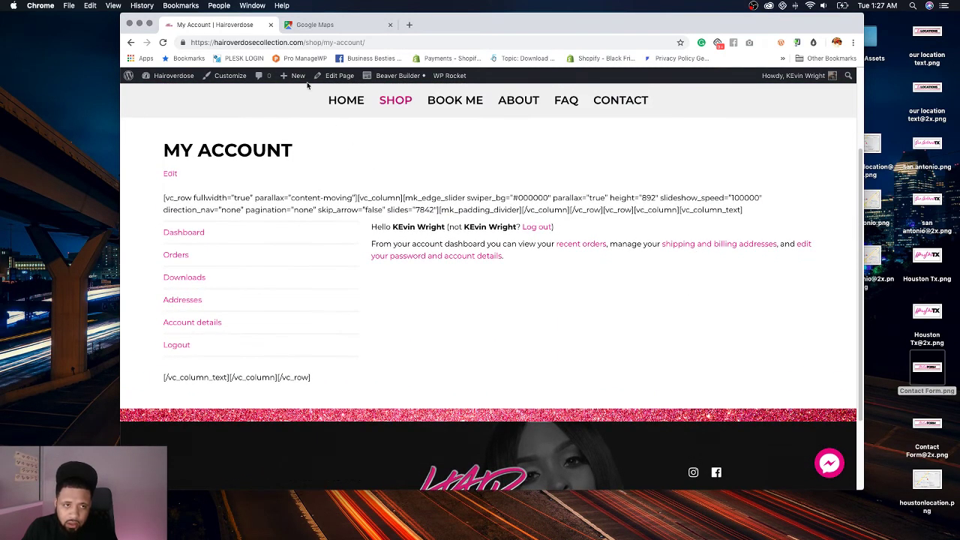
{"action": "left_click", "coordinate": [334, 75], "text": "super"}
Step: Go to the shop's Cart page and open its page editor in a new tab
{"action": "mouse_move", "coordinate": [445, 139]}
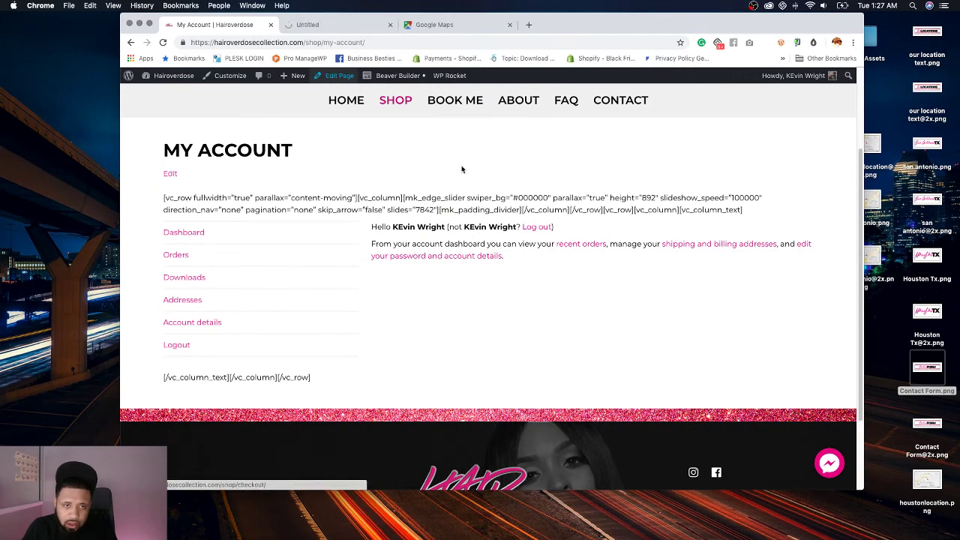
{"action": "left_click", "coordinate": [399, 146]}
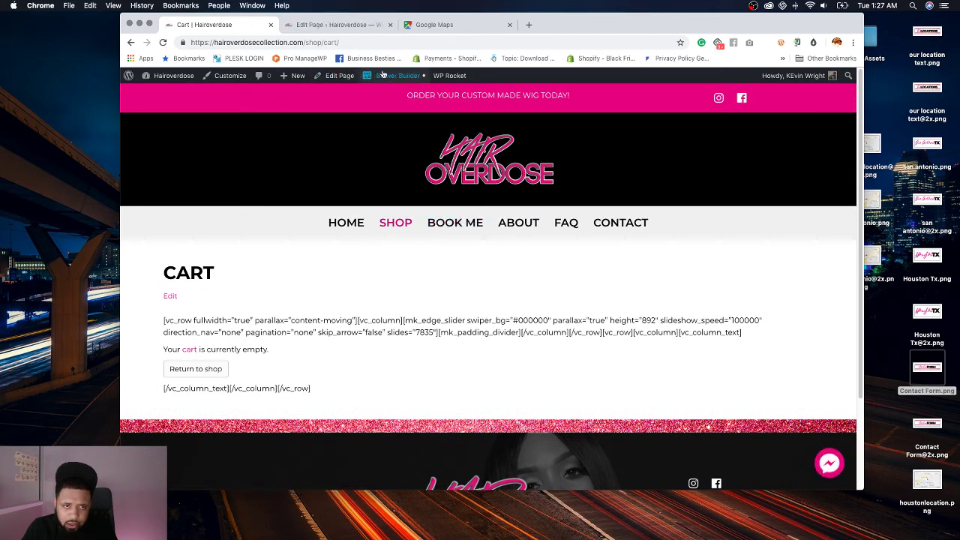
{"action": "left_click", "coordinate": [339, 75], "text": "super"}
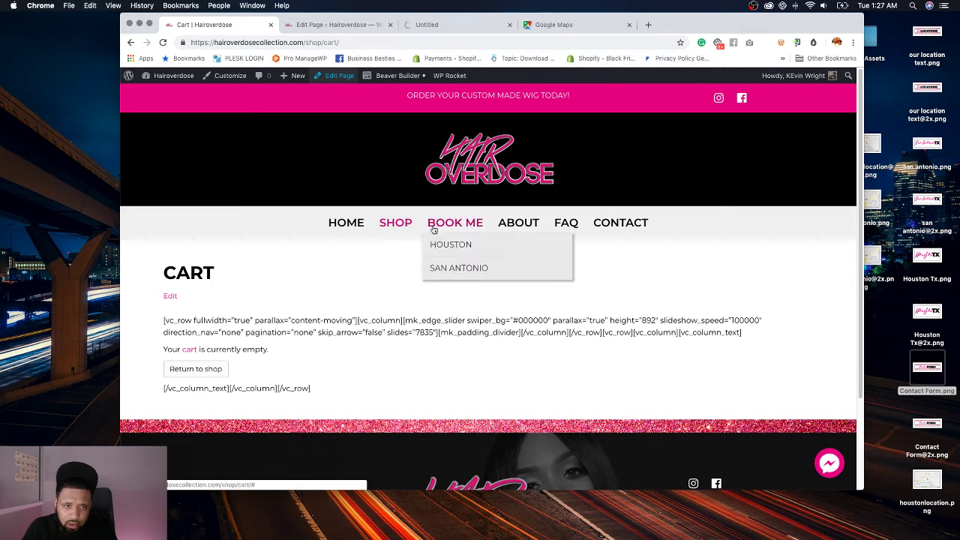
{"action": "mouse_move", "coordinate": [404, 252]}
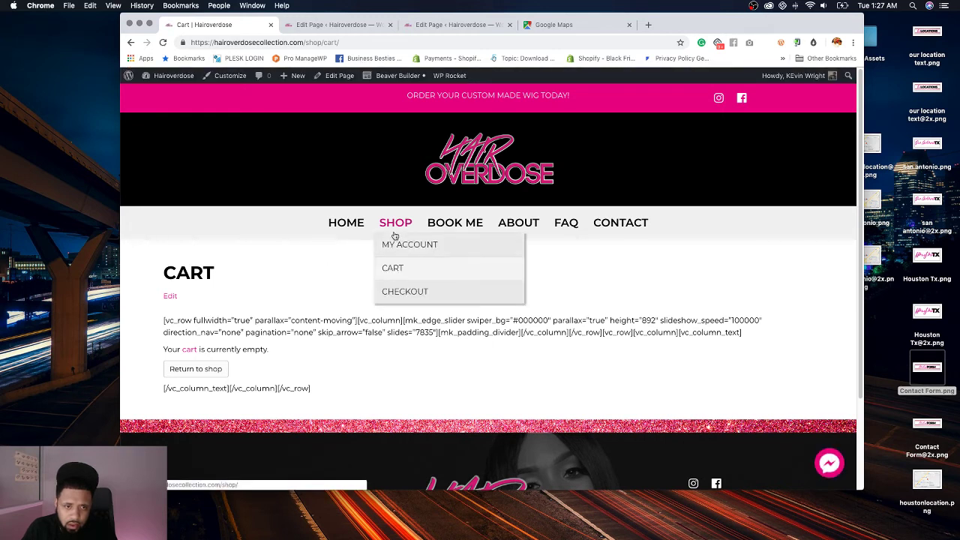
Step: Delete the leftover vc_row, slider and column shortcodes from the My Account page content, keeping only [woocommerce_my_account]
{"action": "left_click", "coordinate": [332, 24]}
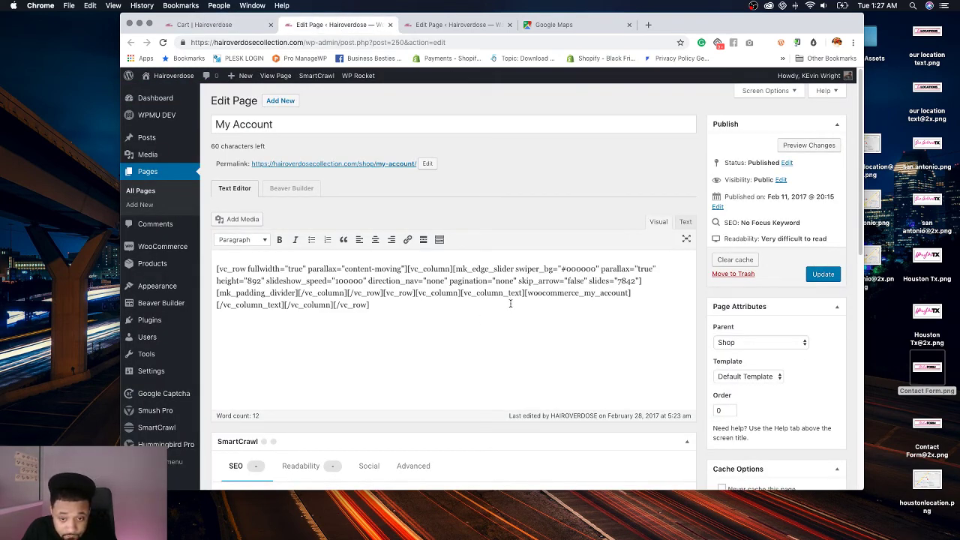
{"action": "key", "text": "super+a"}
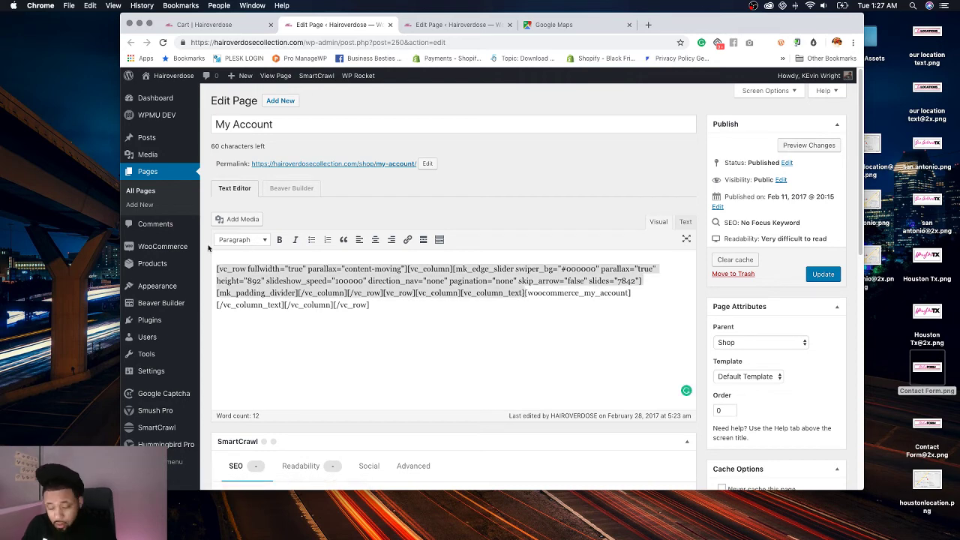
{"action": "key", "text": "BackSpace"}
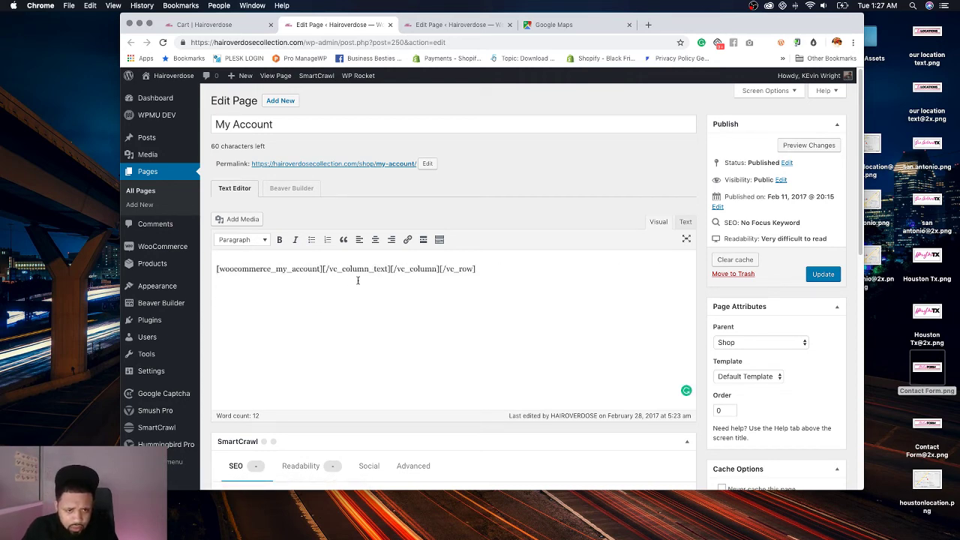
{"action": "left_click_drag", "start_coordinate": [323, 269], "coordinate": [572, 315]}
{"action": "key", "text": "BackSpace"}
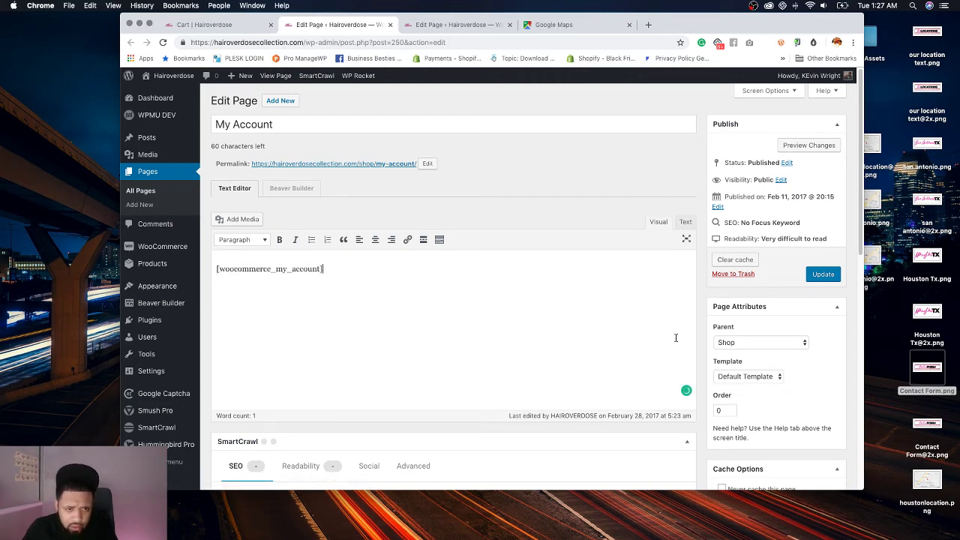
Step: Set opengraph.jpg from the media library as the My Account page's featured image
{"action": "scroll", "coordinate": [767, 417], "scroll_direction": "down", "scroll_amount": 5}
{"action": "left_click", "coordinate": [758, 414]}
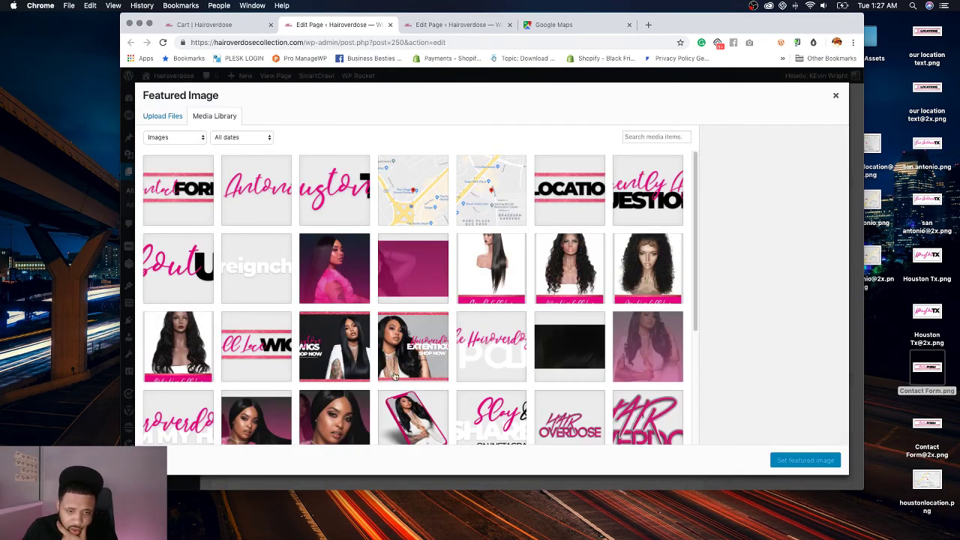
{"action": "left_click", "coordinate": [346, 420]}
{"action": "left_click", "coordinate": [827, 461]}
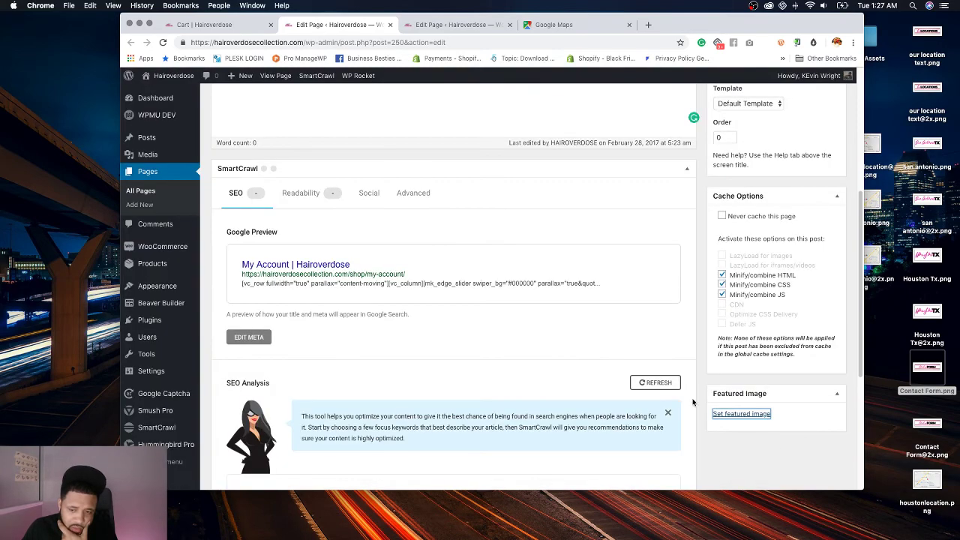
Step: Add opengraph.jpg as the OpenGraph featured image in the My Account page's SmartCrawl social settings
{"action": "left_click", "coordinate": [367, 196]}
{"action": "scroll", "coordinate": [483, 261], "scroll_direction": "down", "scroll_amount": 3}
{"action": "left_click", "coordinate": [389, 346]}
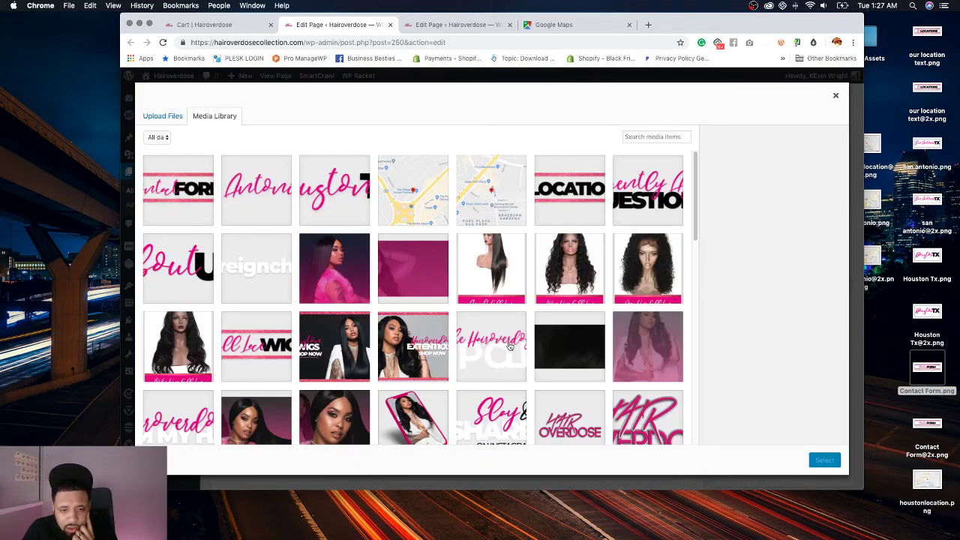
{"action": "left_click", "coordinate": [343, 426]}
{"action": "left_click", "coordinate": [824, 459]}
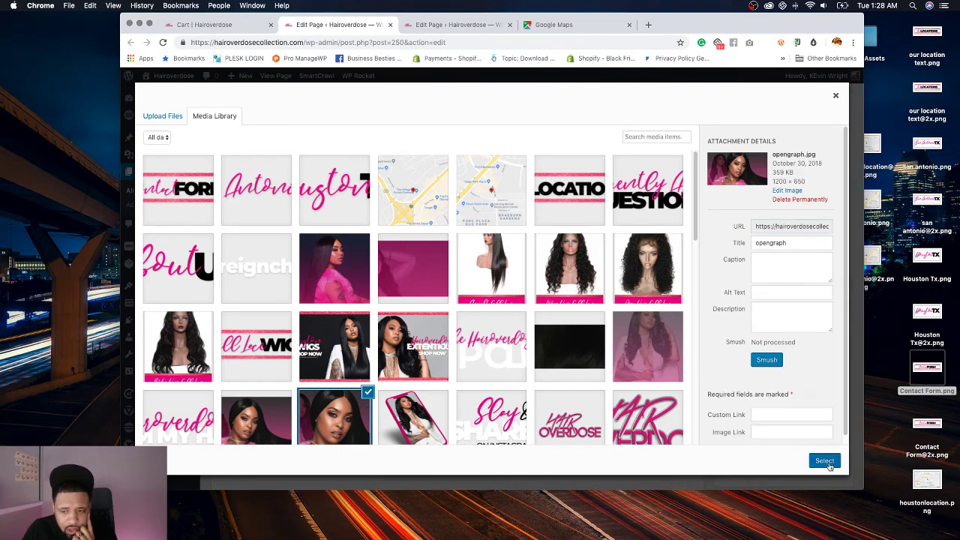
Step: Add opengraph.jpg as the Twitter featured image for the My Account page and update the page
{"action": "scroll", "coordinate": [543, 345], "scroll_direction": "down", "scroll_amount": 3}
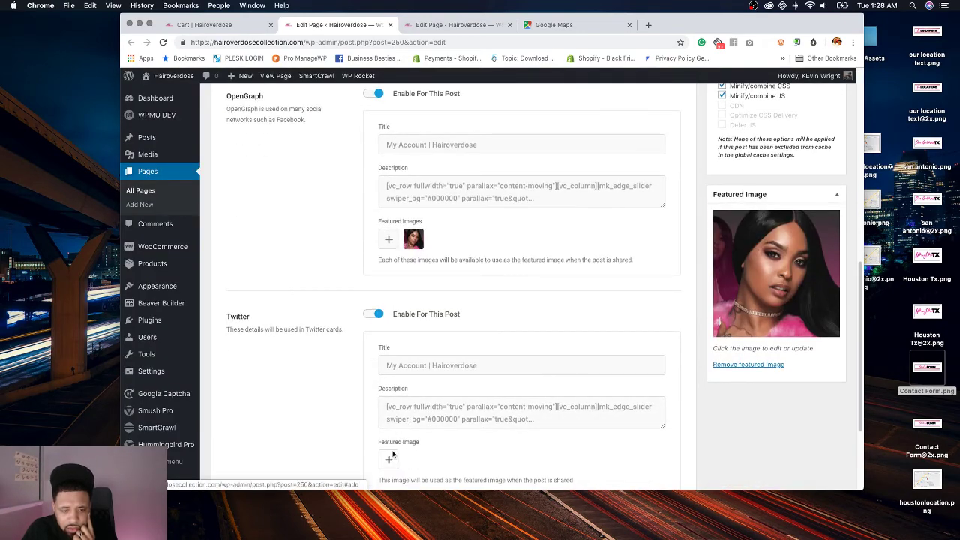
{"action": "left_click", "coordinate": [388, 459]}
{"action": "left_click", "coordinate": [336, 417]}
{"action": "left_click", "coordinate": [825, 460]}
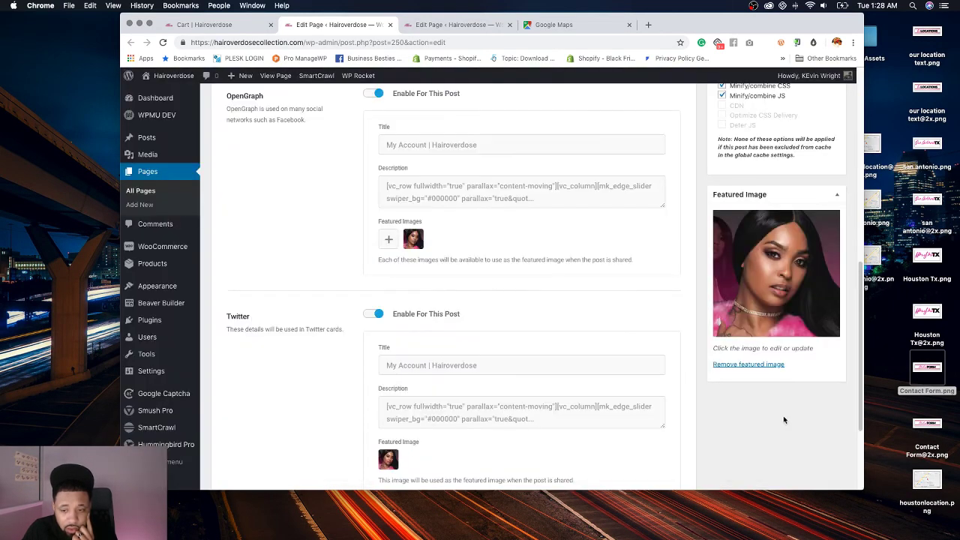
{"action": "scroll", "coordinate": [735, 411], "scroll_direction": "up", "scroll_amount": 15}
{"action": "left_click", "coordinate": [823, 274]}
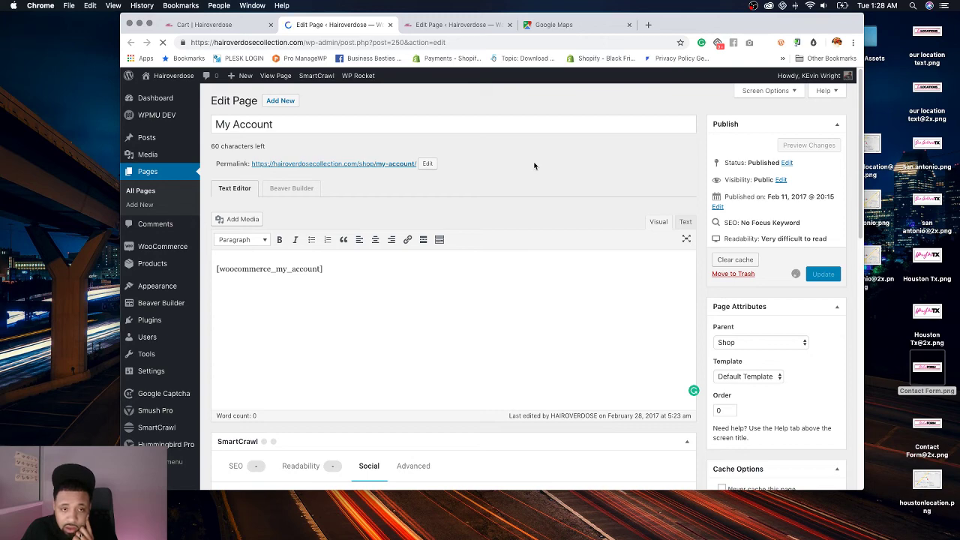
Step: Delete the leftover vc_row, slider and column shortcodes from the Cart page content, keeping only [woocommerce_cart]
{"action": "key", "text": "ctrl+Tab"}
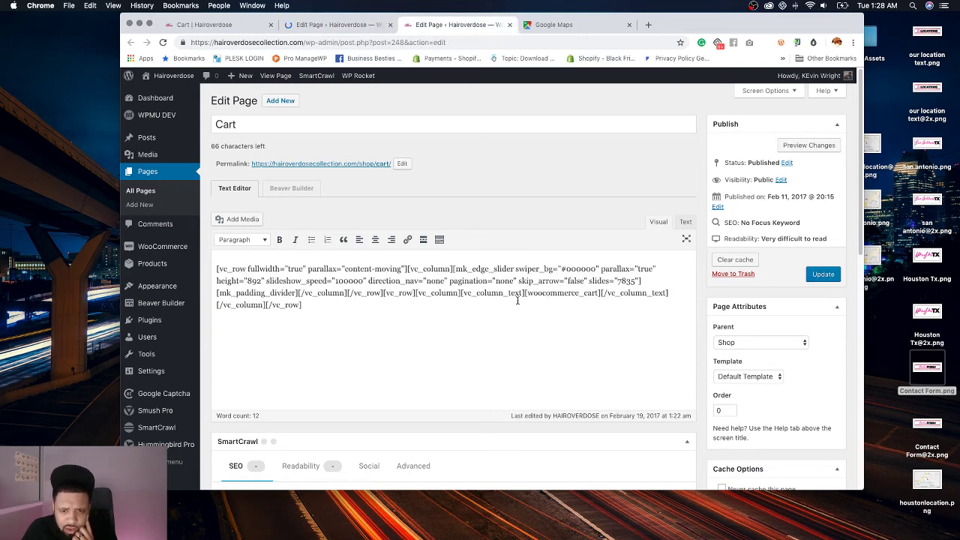
{"action": "left_click_drag", "start_coordinate": [524, 294], "coordinate": [216, 268]}
{"action": "key", "text": "BackSpace"}
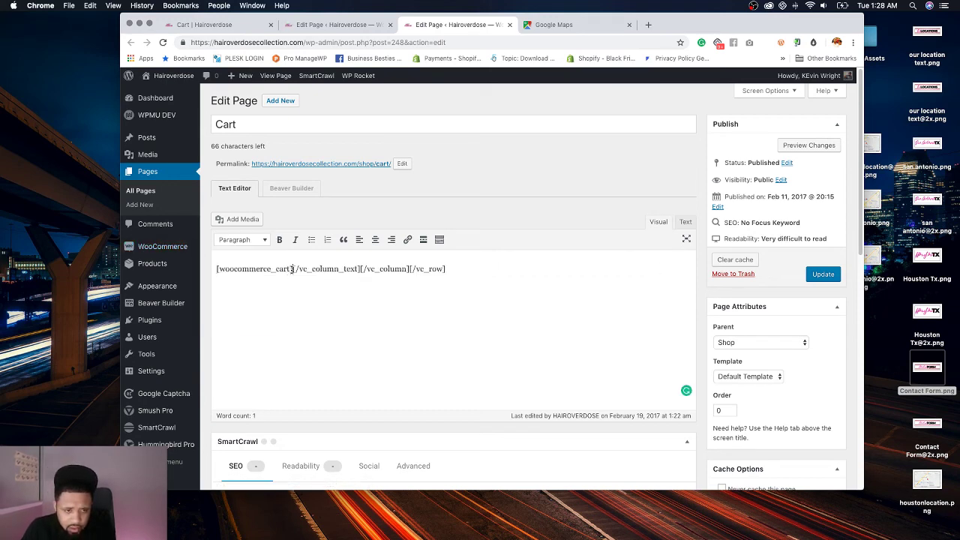
{"action": "left_click_drag", "start_coordinate": [292, 268], "coordinate": [396, 302]}
{"action": "key", "text": "BackSpace"}
Step: Set opengraph.jpg from the media library as the Cart page's featured image
{"action": "scroll", "coordinate": [600, 333], "scroll_direction": "down", "scroll_amount": 5}
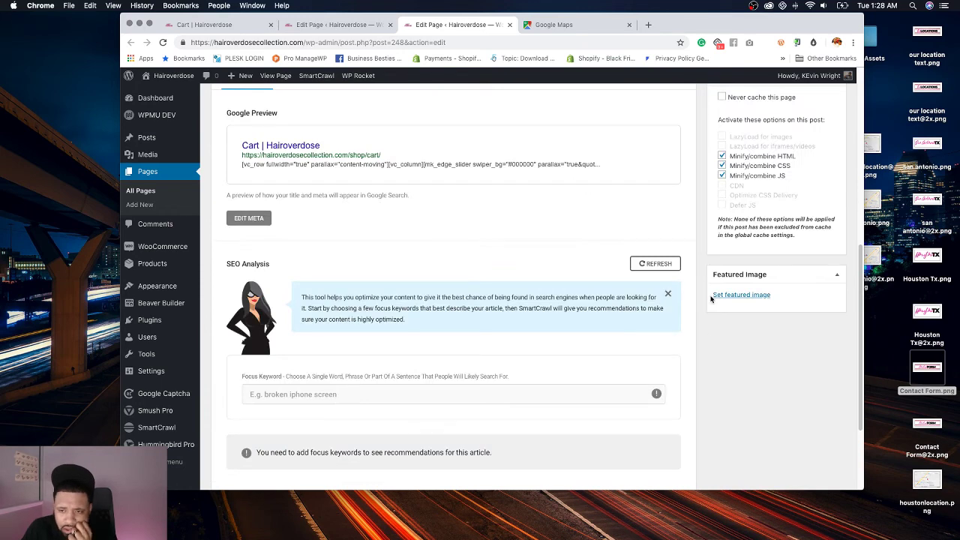
{"action": "left_click", "coordinate": [738, 294]}
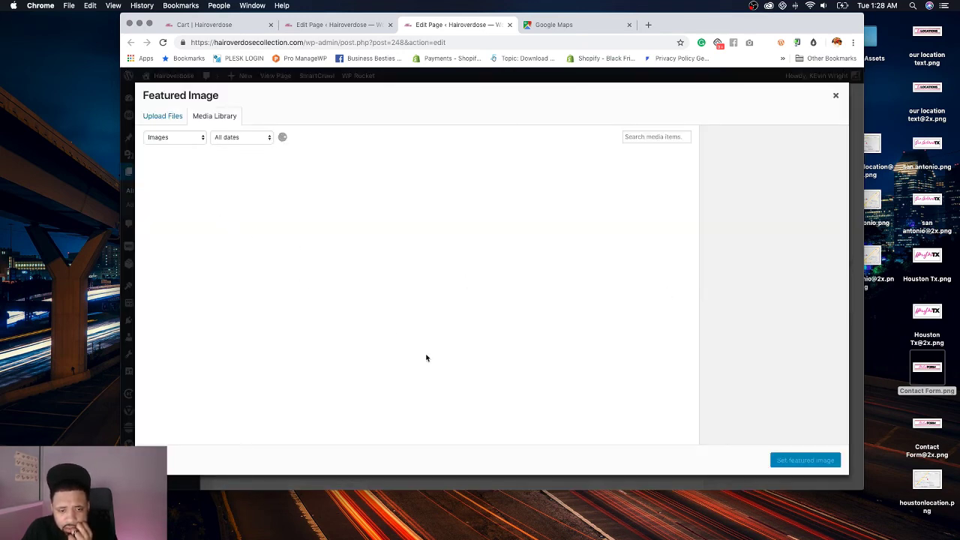
{"action": "left_click", "coordinate": [359, 418]}
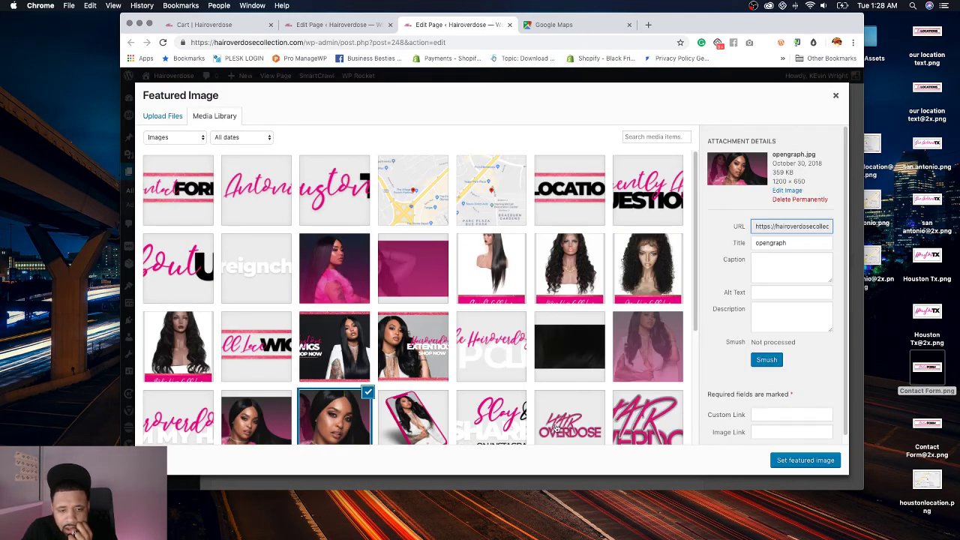
{"action": "left_click", "coordinate": [796, 459]}
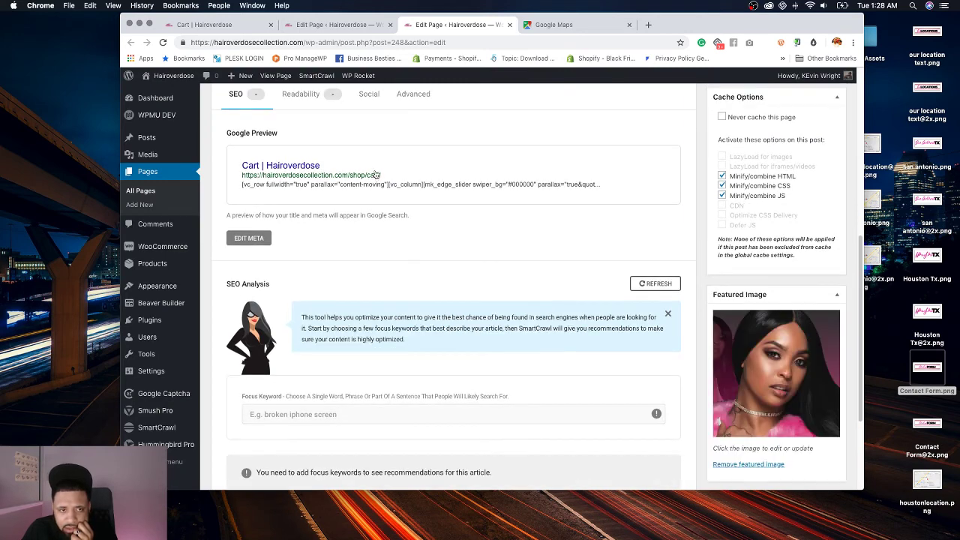
Step: Add opengraph.jpg as the OpenGraph featured image in the Cart page's SmartCrawl social settings
{"action": "left_click", "coordinate": [378, 97]}
{"action": "left_click", "coordinate": [391, 339]}
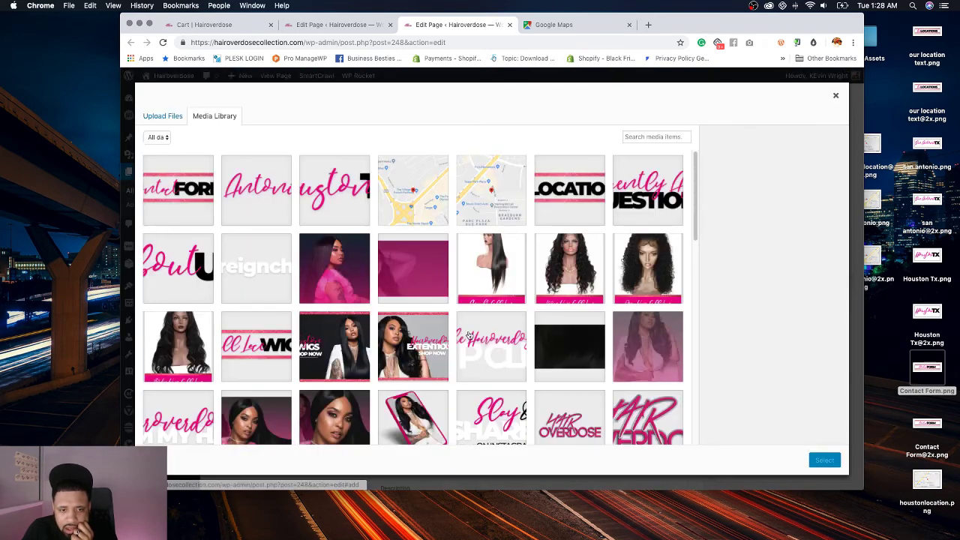
{"action": "left_click", "coordinate": [360, 425]}
{"action": "left_click", "coordinate": [820, 459]}
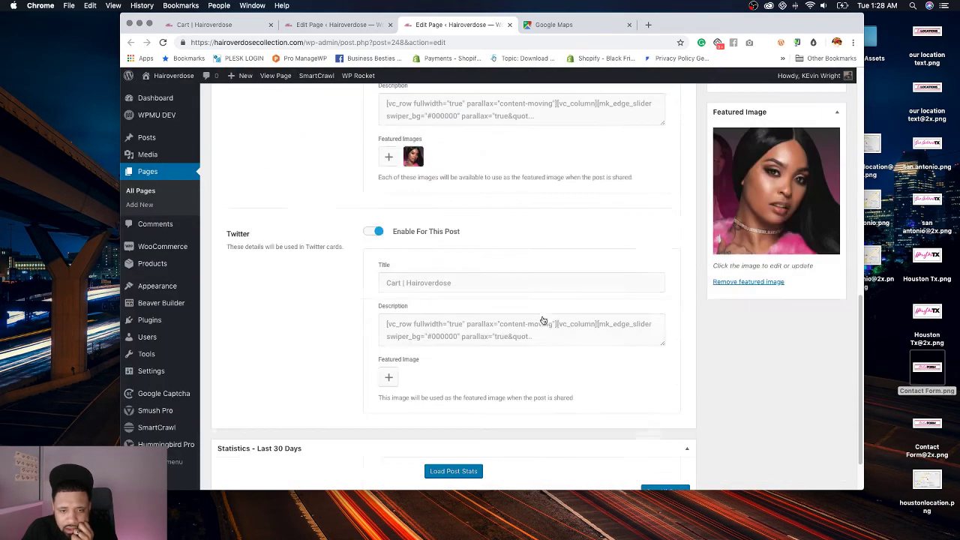
Step: Add opengraph.jpg as the Twitter featured image for the Cart page and update the page
{"action": "left_click", "coordinate": [389, 379]}
{"action": "left_click", "coordinate": [372, 407]}
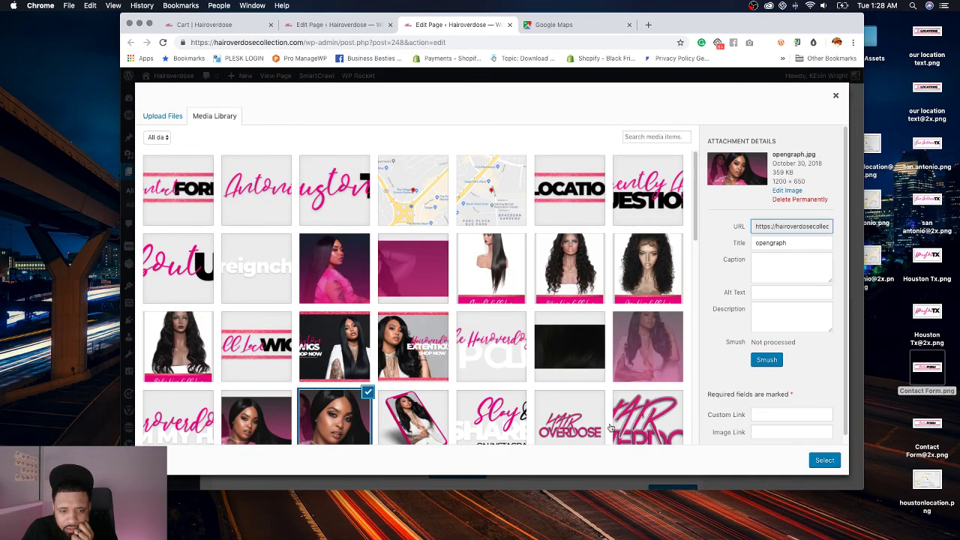
{"action": "left_click", "coordinate": [821, 459]}
{"action": "scroll", "coordinate": [669, 297], "scroll_direction": "up", "scroll_amount": 15}
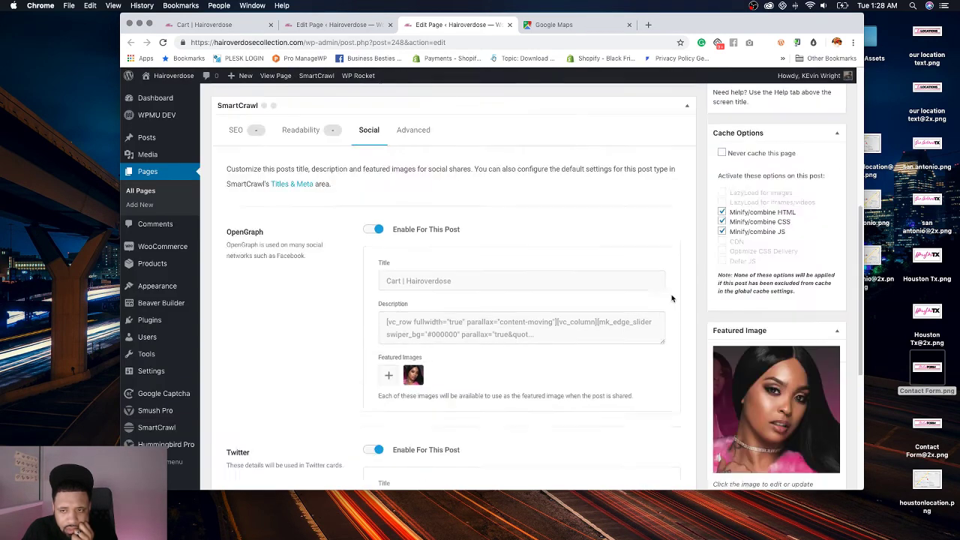
{"action": "left_click", "coordinate": [823, 209]}
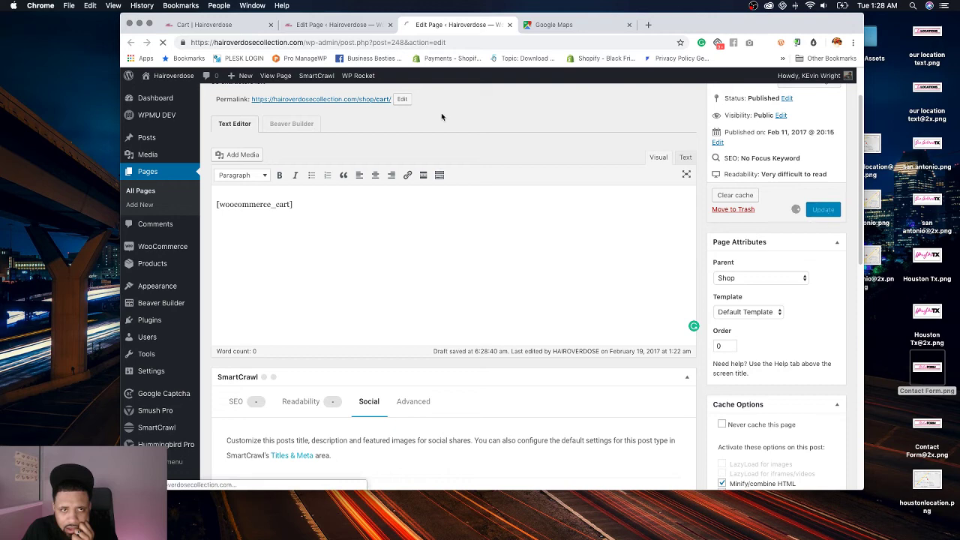
Step: Open the live My Account page from its permalink in a new tab and check its layout
{"action": "left_click", "coordinate": [338, 25]}
{"action": "left_click", "coordinate": [342, 194]}
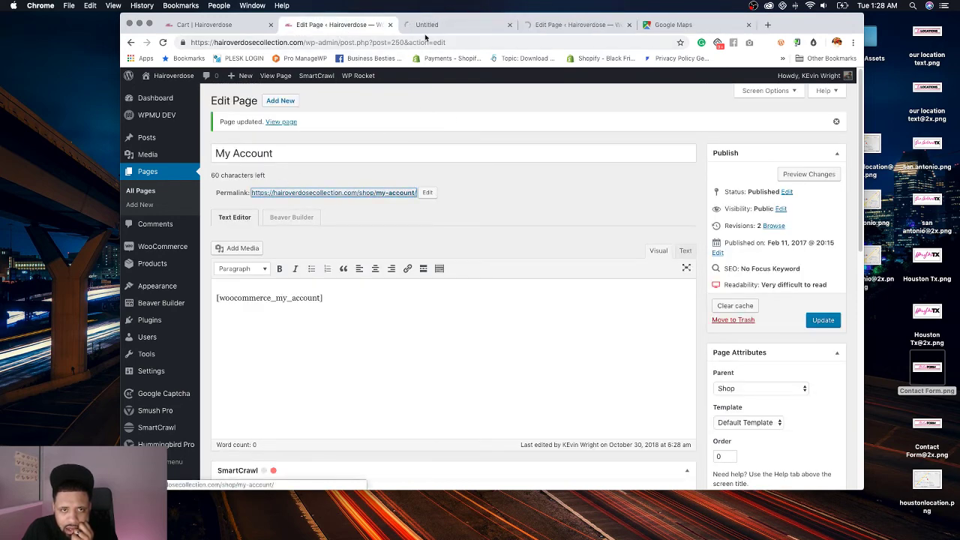
{"action": "left_click", "coordinate": [433, 24]}
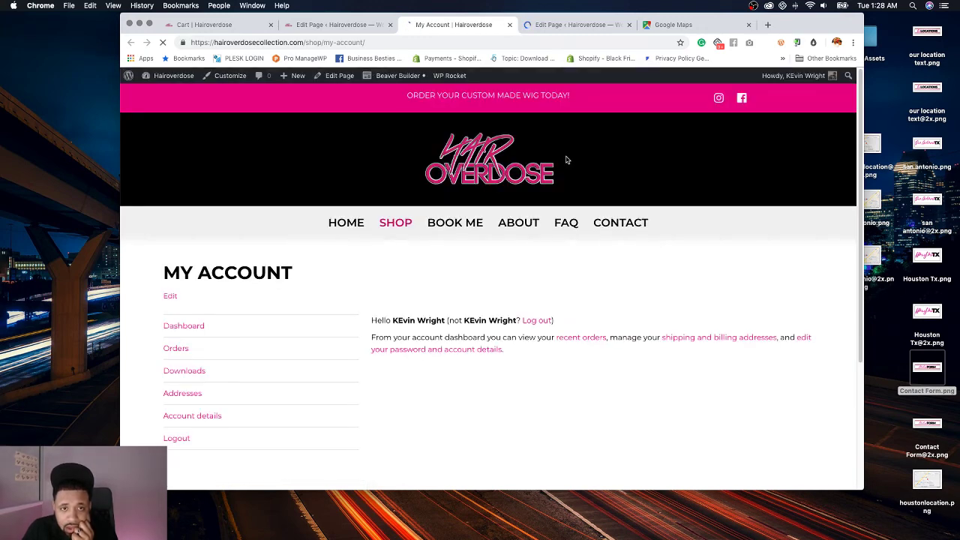
{"action": "scroll", "coordinate": [574, 152], "scroll_direction": "down", "scroll_amount": 2}
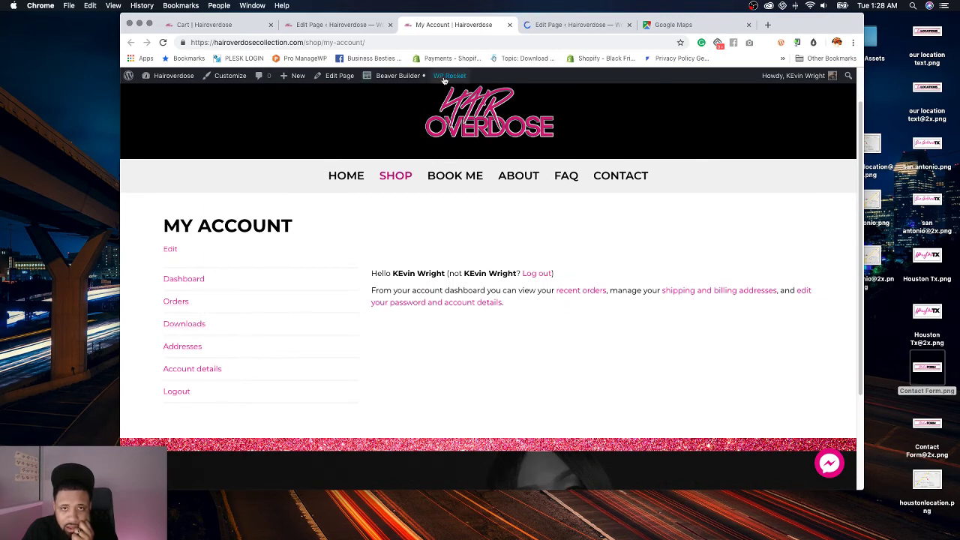
Step: Close the My Account editor and Google Maps tabs and return to the Cart page editor
{"action": "left_click", "coordinate": [390, 25]}
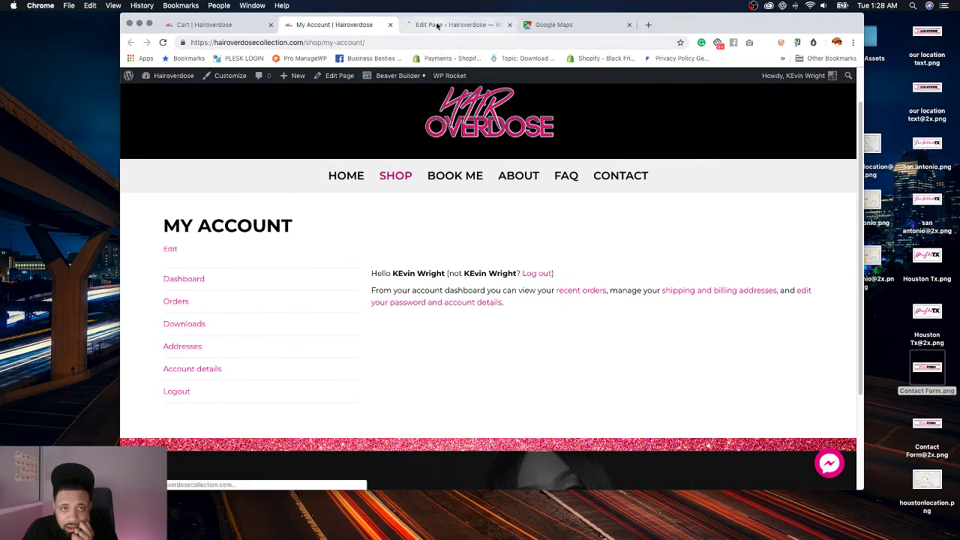
{"action": "left_click", "coordinate": [450, 25]}
{"action": "left_click", "coordinate": [629, 25]}
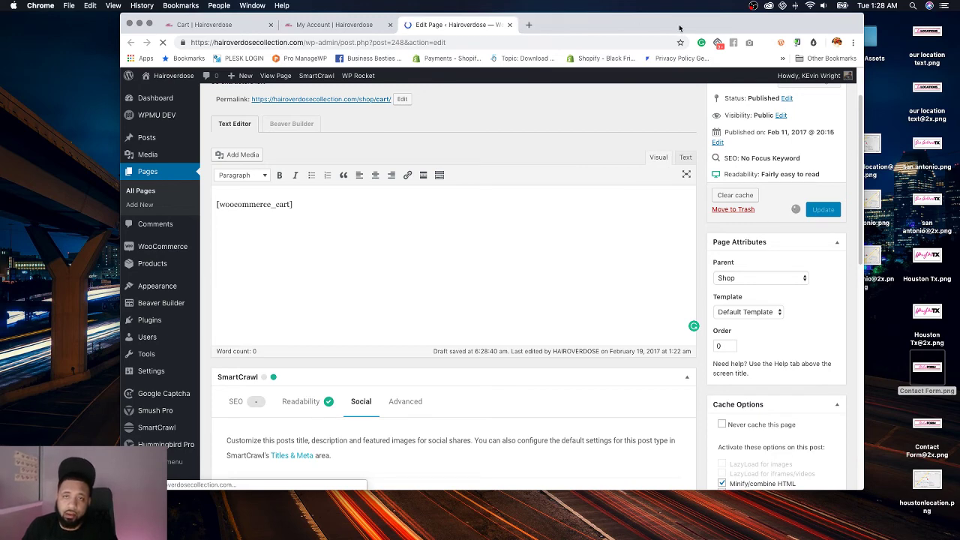
Step: Move the browser window aside and clear the used image files off the desktop, leaving the Website Assets folder
{"action": "left_click_drag", "start_coordinate": [686, 23], "coordinate": [613, 23]}
{"action": "left_click", "coordinate": [913, 525]}
{"action": "left_click_drag", "start_coordinate": [954, 529], "coordinate": [862, 38]}
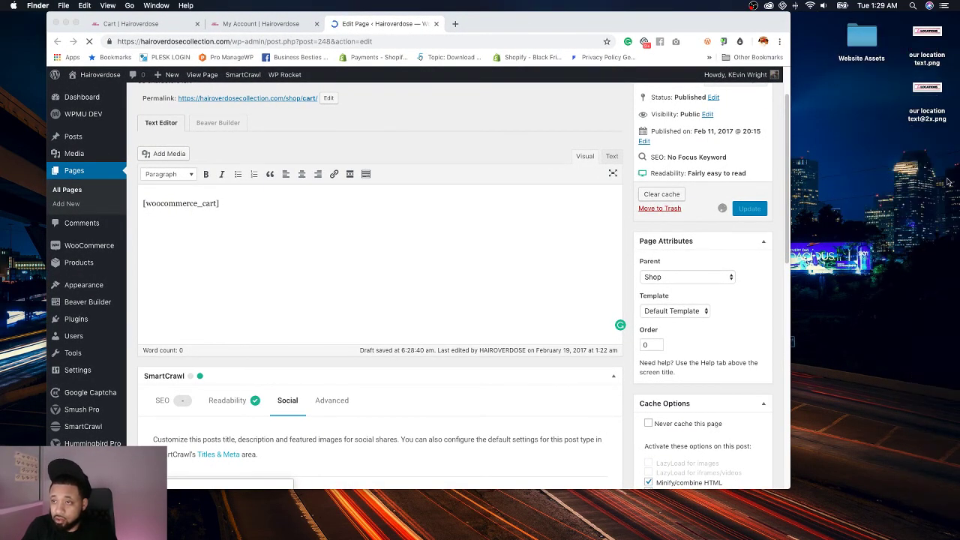
{"action": "left_click_drag", "start_coordinate": [948, 177], "coordinate": [862, 38]}
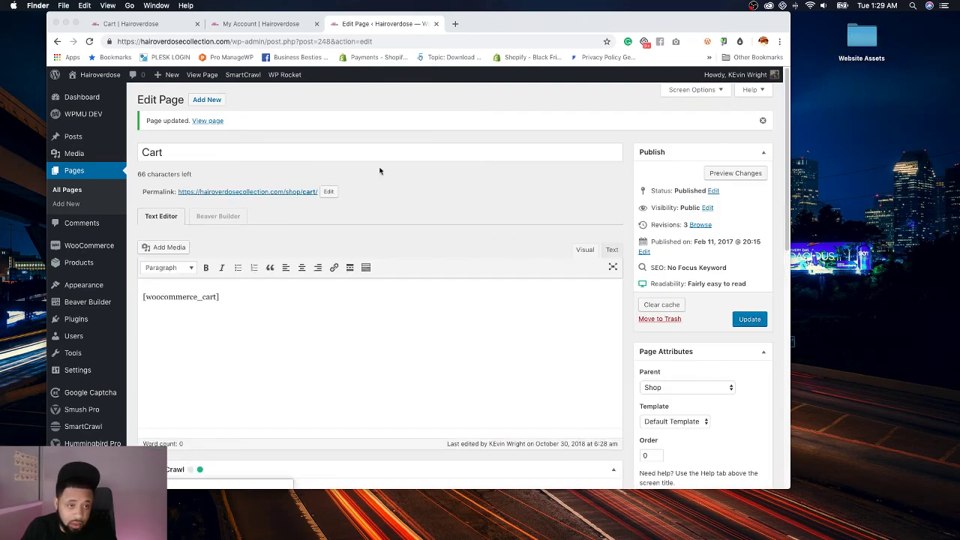
Step: Check the updated live Cart page in a new tab and close that tab, the Cart editor and the My Account tab
{"action": "left_click", "coordinate": [288, 191], "text": "super"}
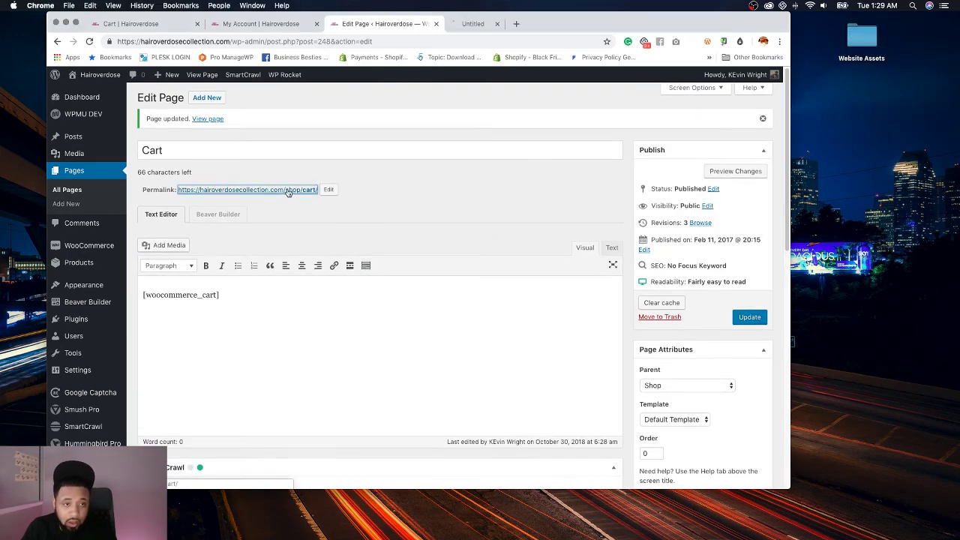
{"action": "left_click", "coordinate": [480, 25]}
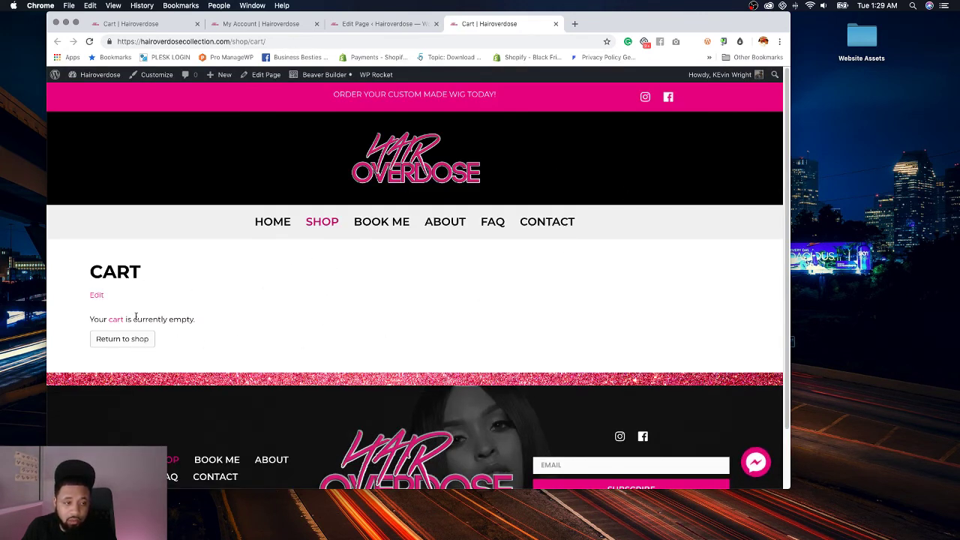
{"action": "left_click", "coordinate": [556, 23]}
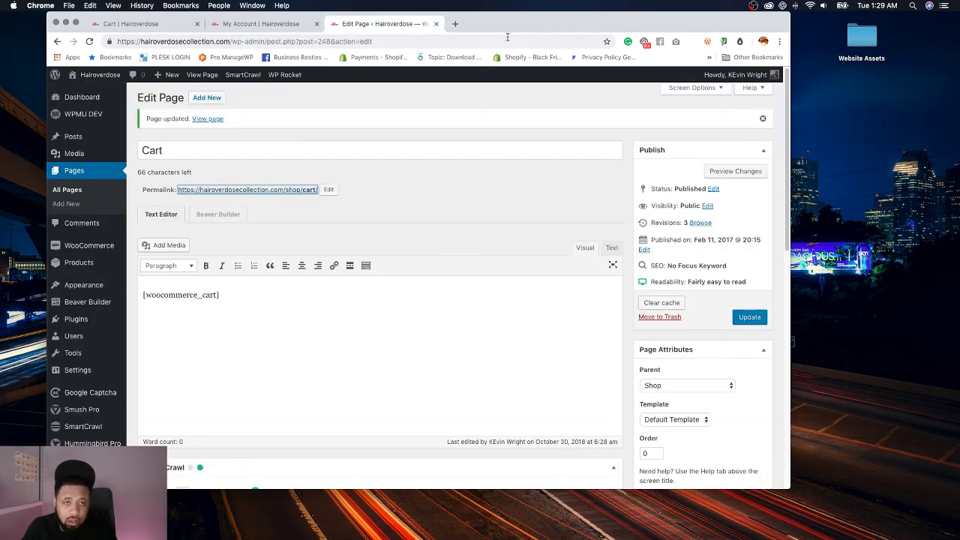
{"action": "left_click", "coordinate": [435, 24]}
{"action": "left_click", "coordinate": [316, 24]}
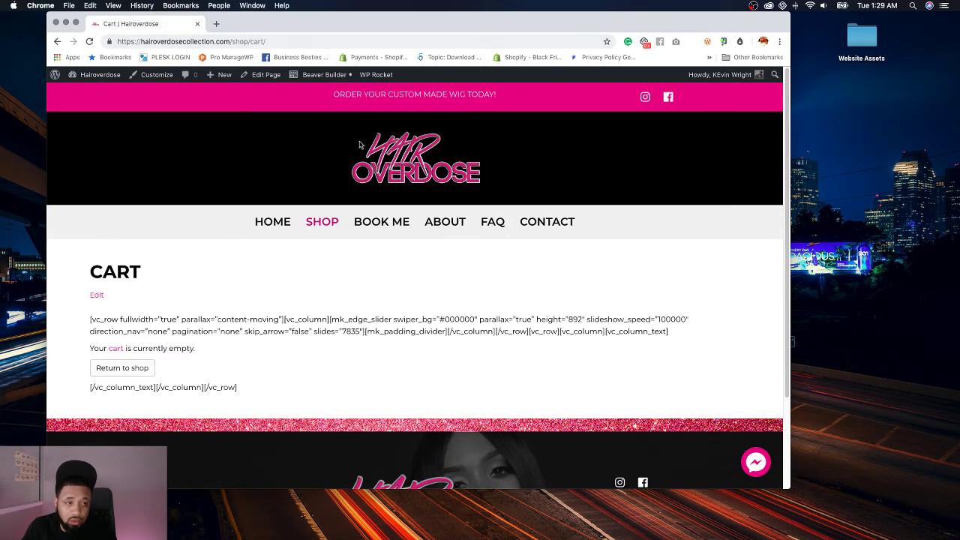
Step: Go to the WordPress dashboard's list of pages and open the Checkout page for editing
{"action": "left_click", "coordinate": [102, 92]}
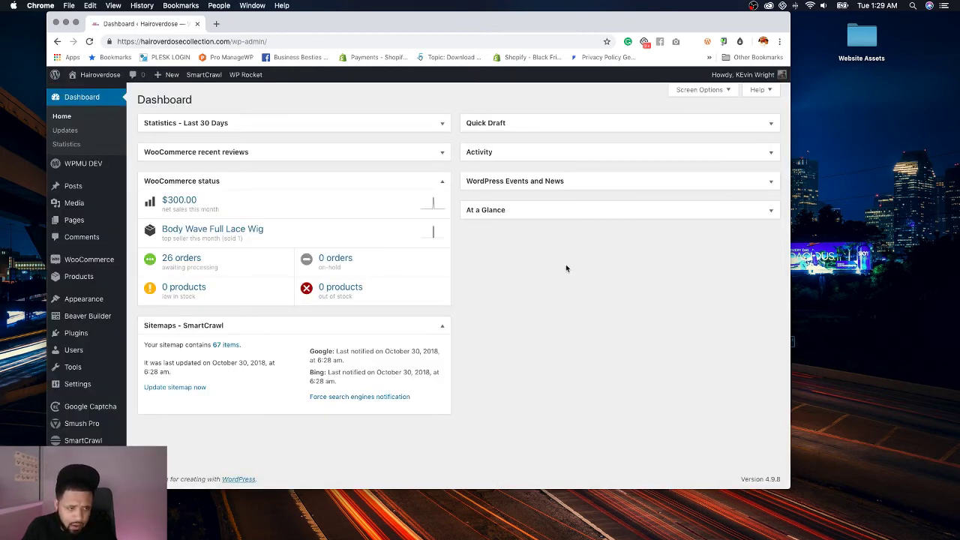
{"action": "left_click", "coordinate": [76, 221]}
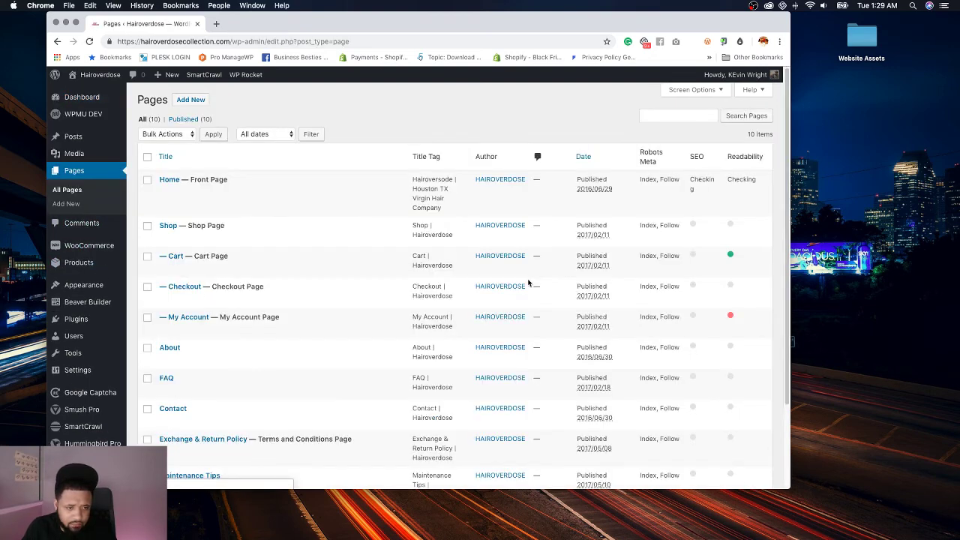
{"action": "scroll", "coordinate": [228, 231], "scroll_direction": "down", "scroll_amount": 3}
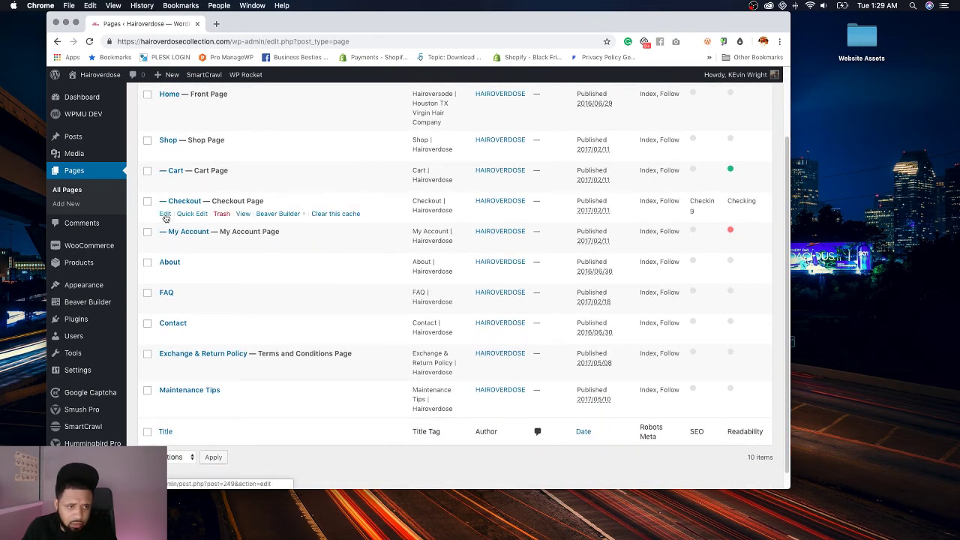
{"action": "left_click", "coordinate": [165, 214]}
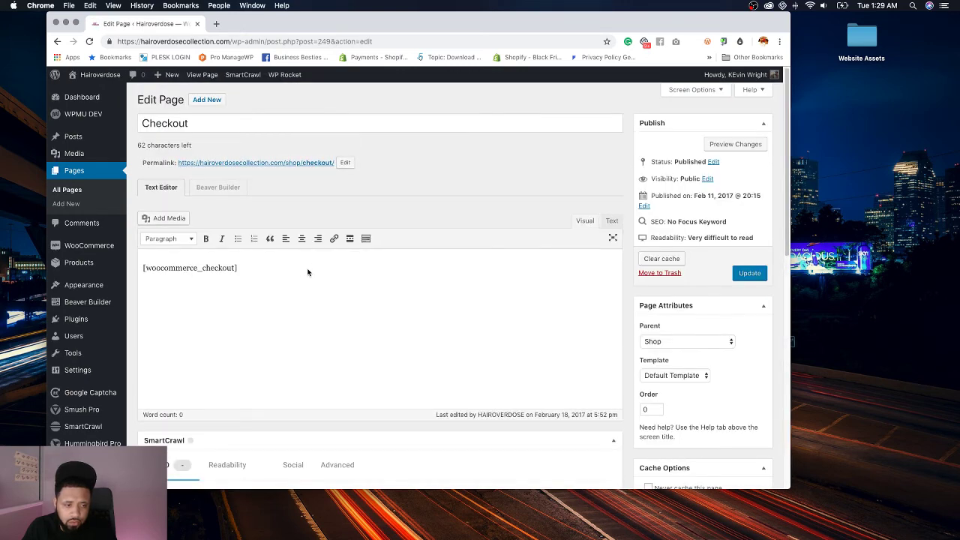
Step: Set opengraph.jpg from the media library as the Checkout page's featured image
{"action": "scroll", "coordinate": [307, 272], "scroll_direction": "down", "scroll_amount": 10}
{"action": "left_click", "coordinate": [654, 324]}
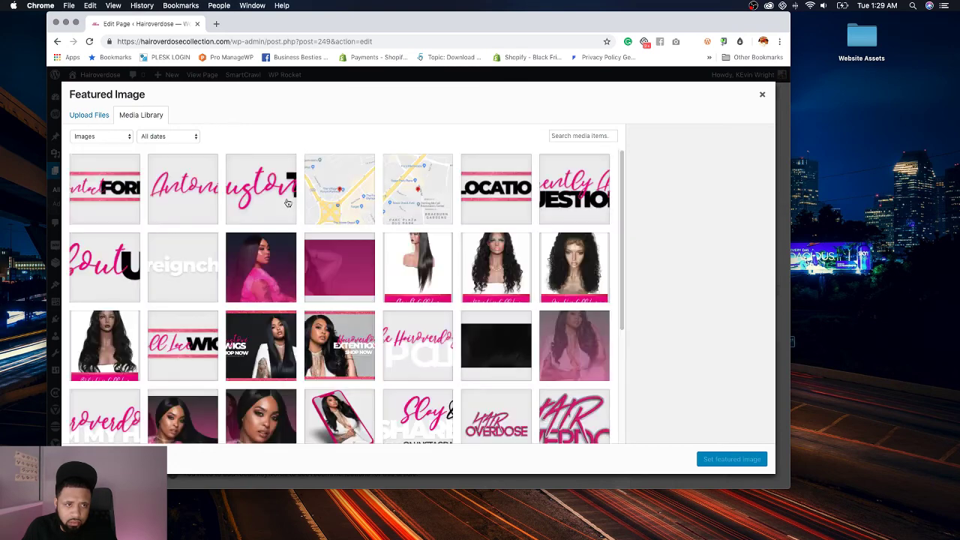
{"action": "left_click", "coordinate": [263, 416]}
{"action": "left_click", "coordinate": [700, 460]}
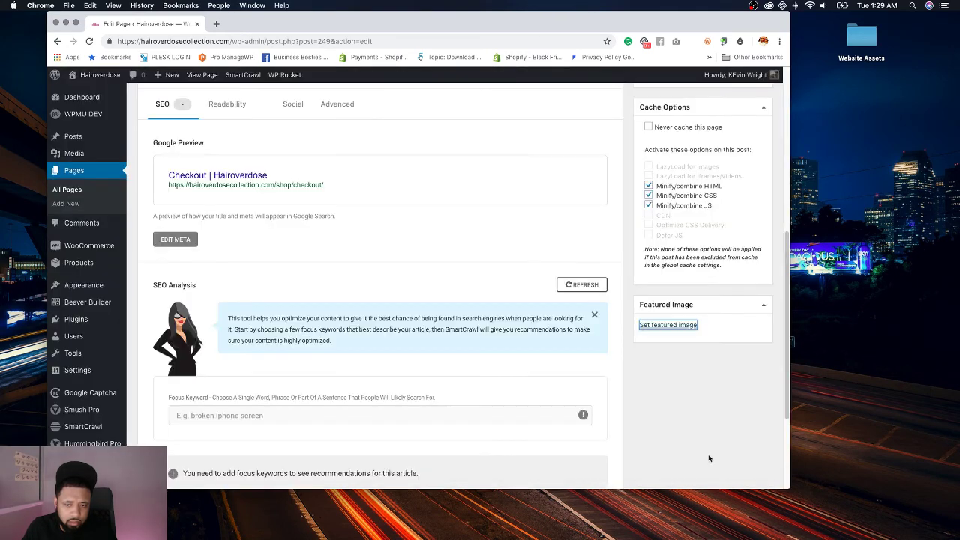
Step: Add opengraph.jpg from the media library as the Checkout page's OpenGraph featured image in the SmartCrawl social settings
{"action": "scroll", "coordinate": [315, 225], "scroll_direction": "up", "scroll_amount": 3}
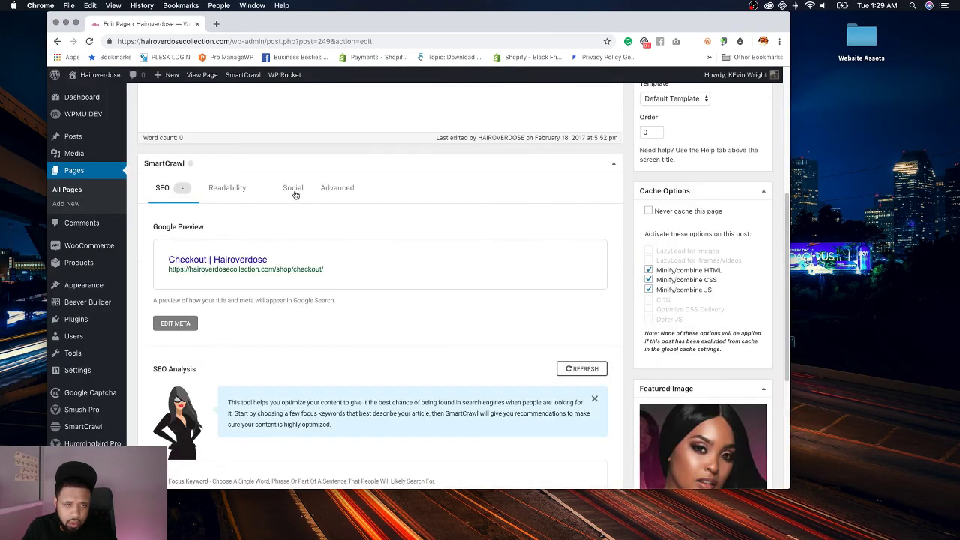
{"action": "left_click", "coordinate": [293, 189]}
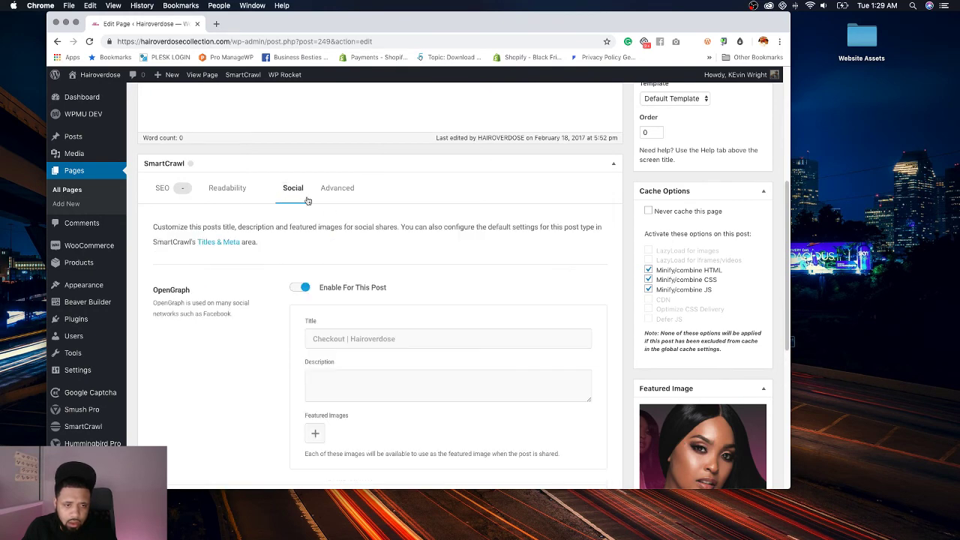
{"action": "scroll", "coordinate": [405, 325], "scroll_direction": "down", "scroll_amount": 2}
{"action": "left_click", "coordinate": [314, 346]}
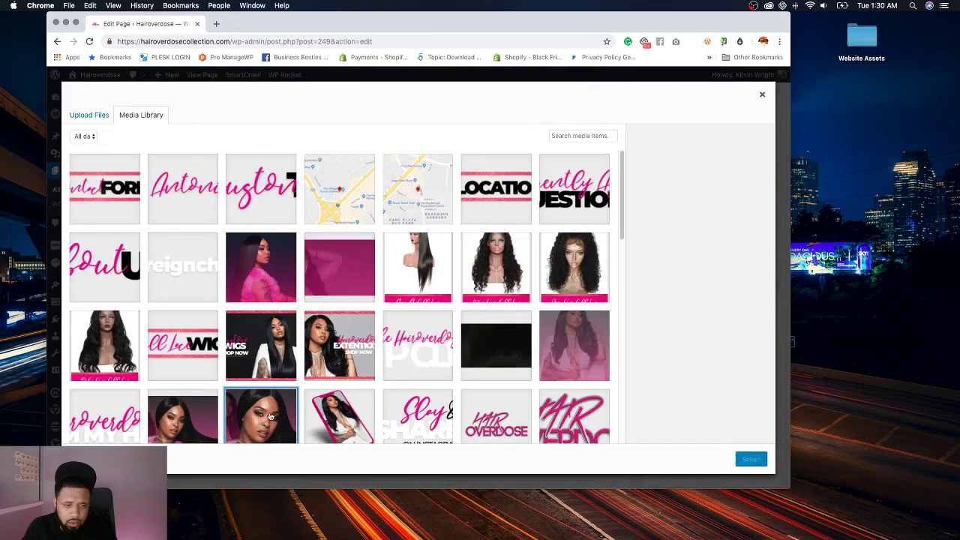
{"action": "left_click", "coordinate": [270, 417]}
{"action": "left_click", "coordinate": [750, 459]}
Step: Set opengraph.jpg as the Checkout page's Twitter featured image and update the page
{"action": "scroll", "coordinate": [342, 370], "scroll_direction": "down", "scroll_amount": 1}
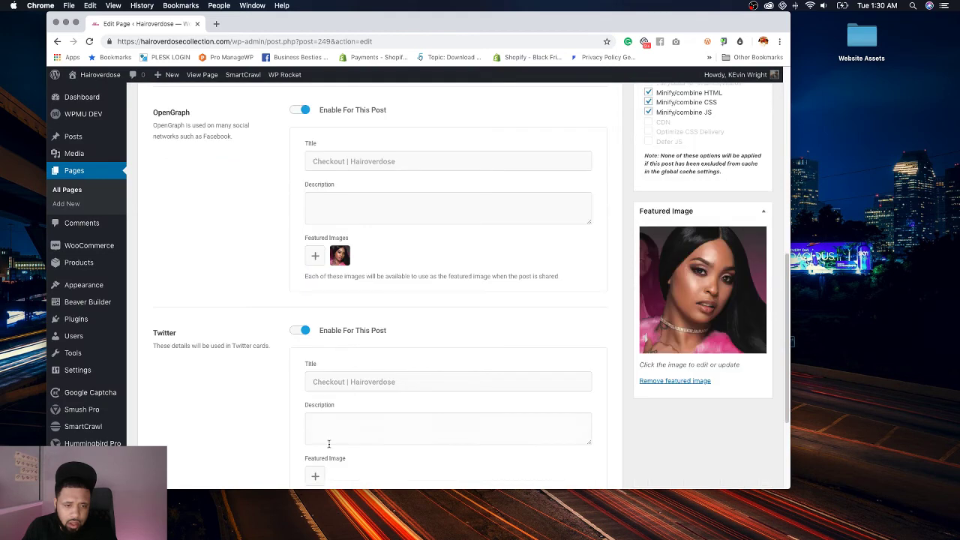
{"action": "left_click", "coordinate": [320, 474]}
{"action": "scroll", "coordinate": [367, 364], "scroll_direction": "down", "scroll_amount": 1}
{"action": "left_click", "coordinate": [269, 376]}
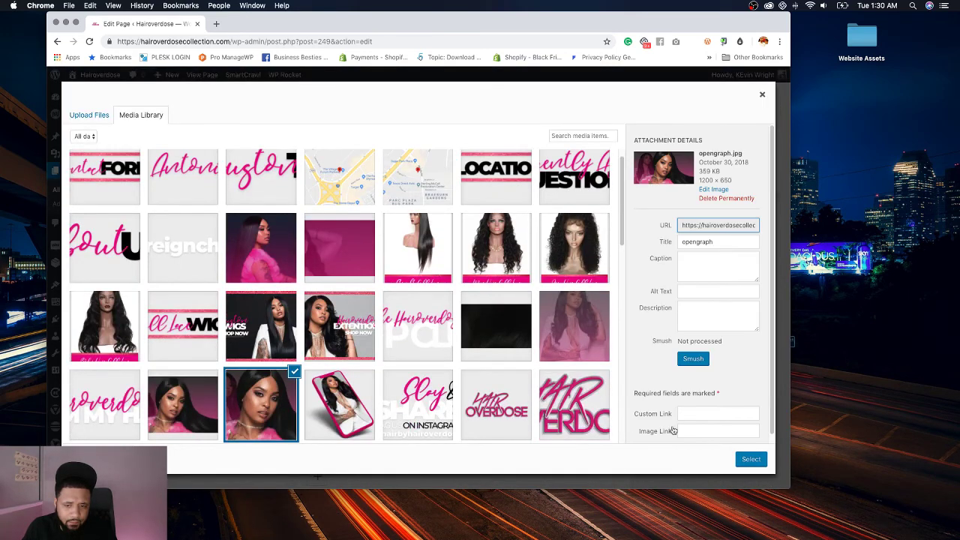
{"action": "left_click", "coordinate": [750, 459]}
{"action": "scroll", "coordinate": [627, 375], "scroll_direction": "down", "scroll_amount": 3}
{"action": "scroll", "coordinate": [675, 300], "scroll_direction": "up", "scroll_amount": 8}
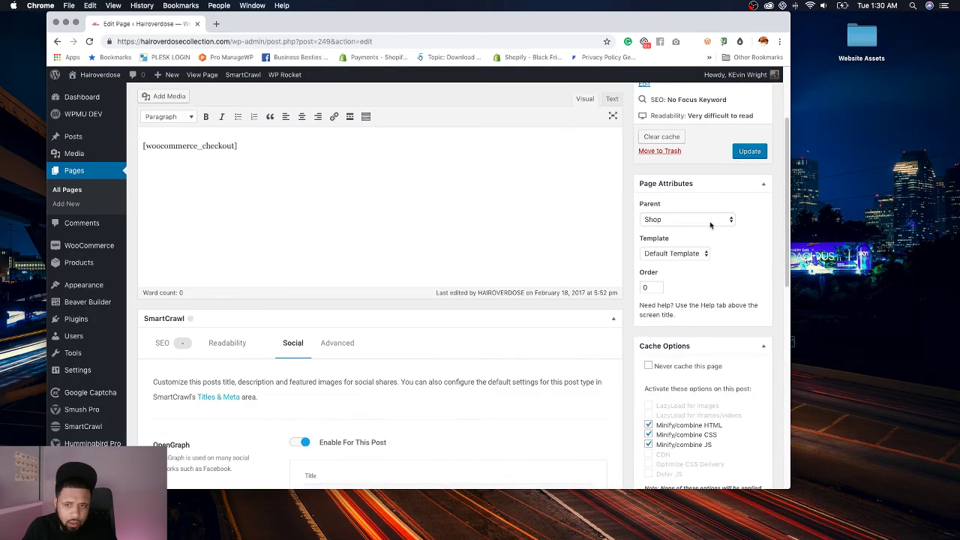
{"action": "left_click", "coordinate": [747, 151]}
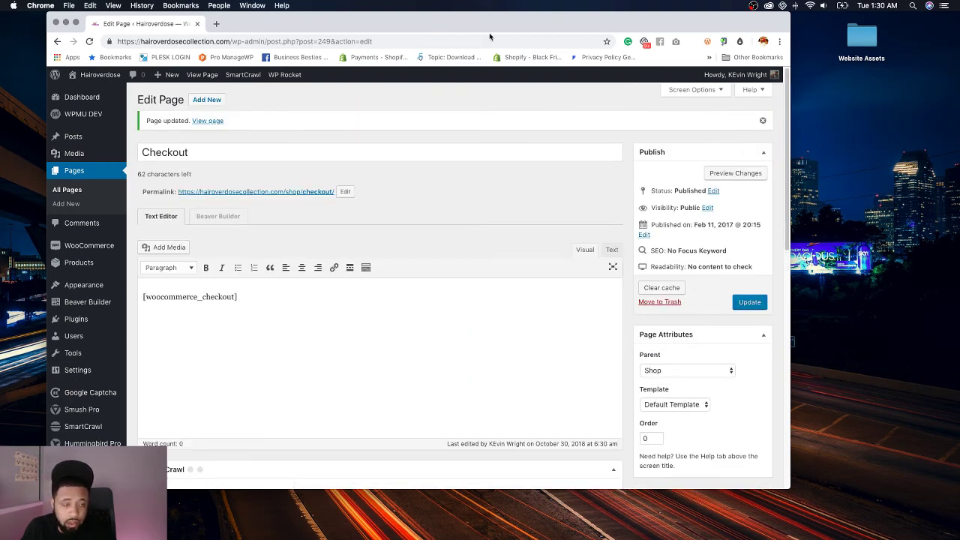
{"action": "scroll", "coordinate": [494, 181], "scroll_direction": "down", "scroll_amount": 2}
{"action": "scroll", "coordinate": [494, 181], "scroll_direction": "up", "scroll_amount": 2}
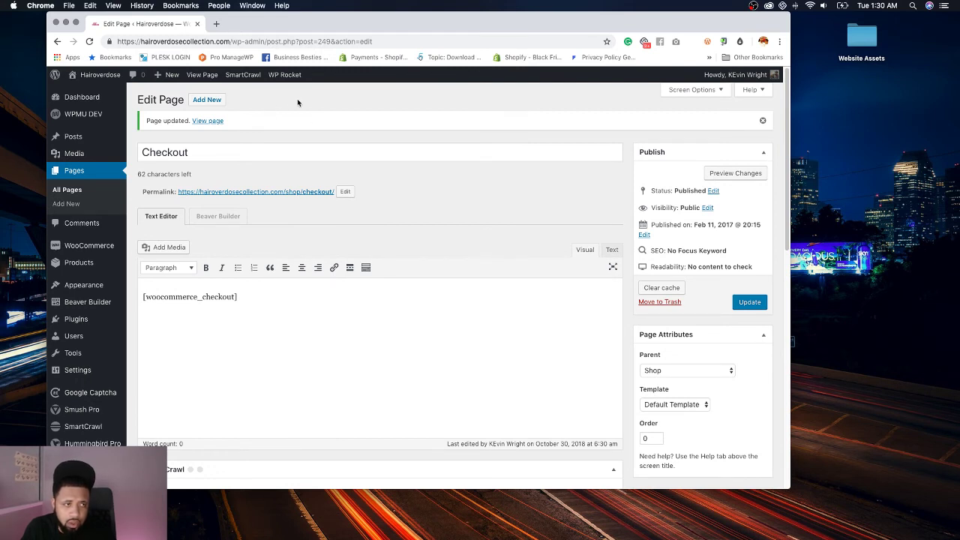
Step: Open the live home page in a new tab and review its sections down to the footer navigation
{"action": "left_click", "coordinate": [110, 80], "text": "super"}
{"action": "left_click", "coordinate": [251, 26]}
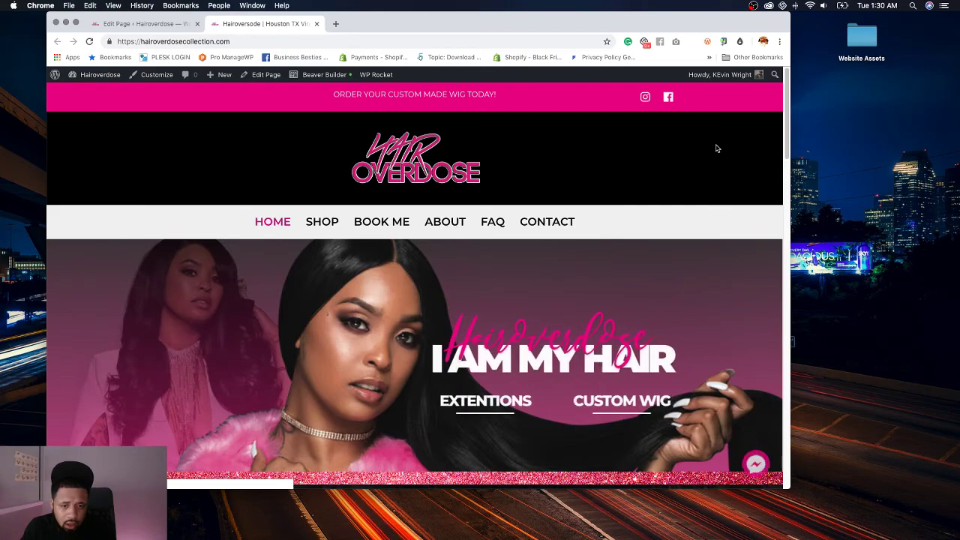
{"action": "scroll", "coordinate": [716, 148], "scroll_direction": "down", "scroll_amount": 10}
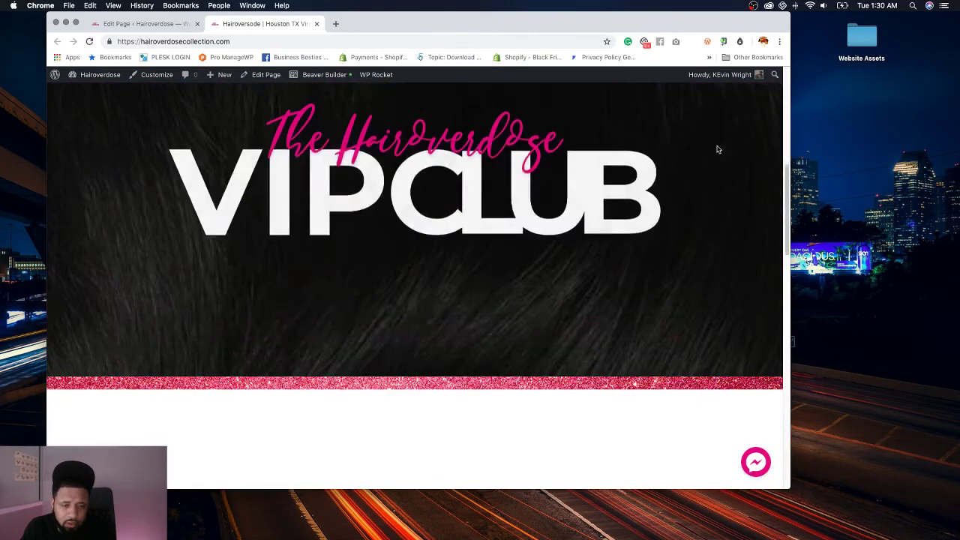
{"action": "scroll", "coordinate": [716, 149], "scroll_direction": "down", "scroll_amount": 6}
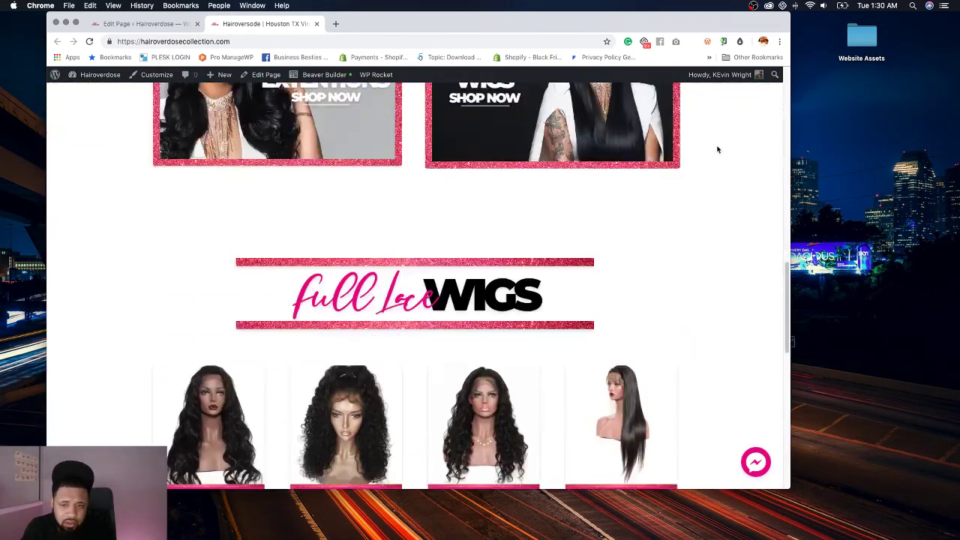
{"action": "scroll", "coordinate": [717, 149], "scroll_direction": "down", "scroll_amount": 10}
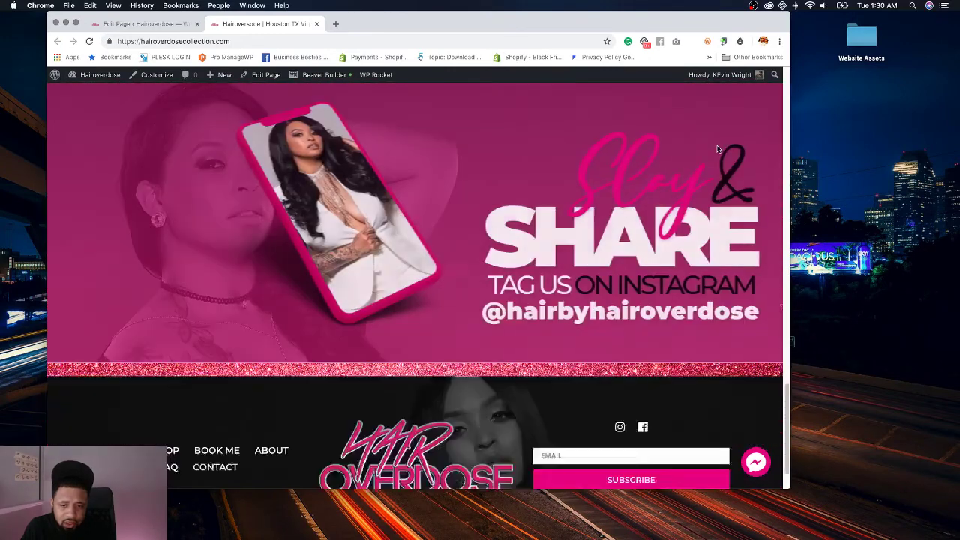
{"action": "scroll", "coordinate": [717, 150], "scroll_direction": "down", "scroll_amount": 2}
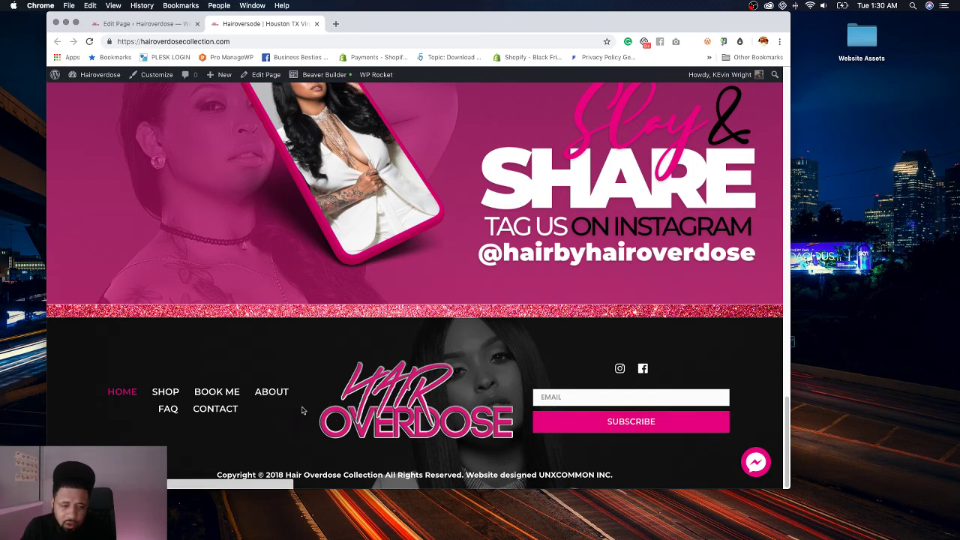
{"action": "mouse_move", "coordinate": [185, 396]}
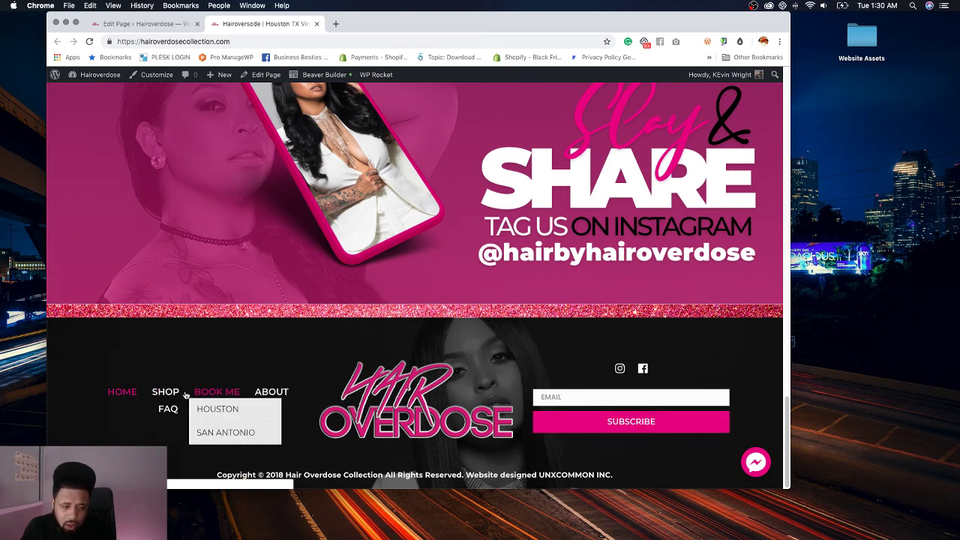
{"action": "scroll", "coordinate": [431, 394], "scroll_direction": "up", "scroll_amount": 20}
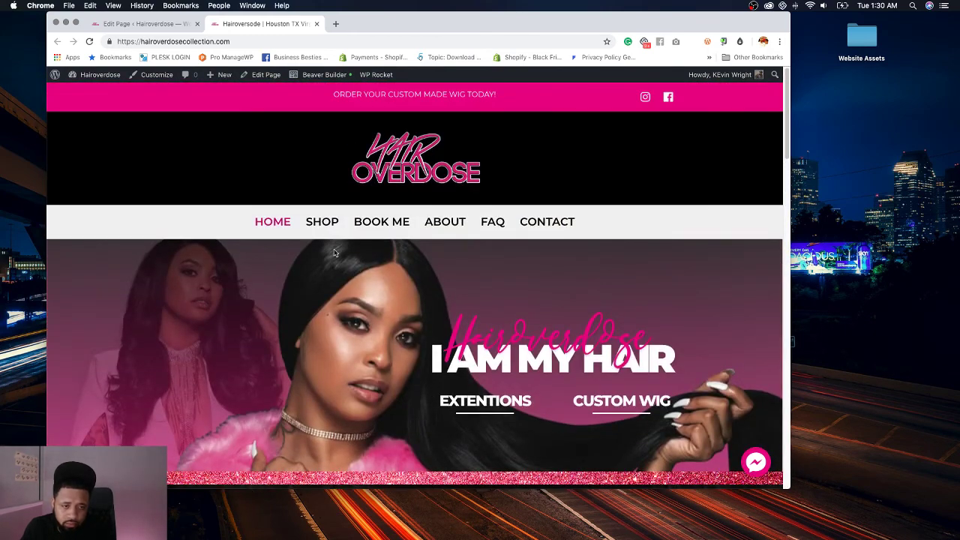
Step: Go to the live About page and review it down to the Slay & Share banner
{"action": "left_click", "coordinate": [433, 223]}
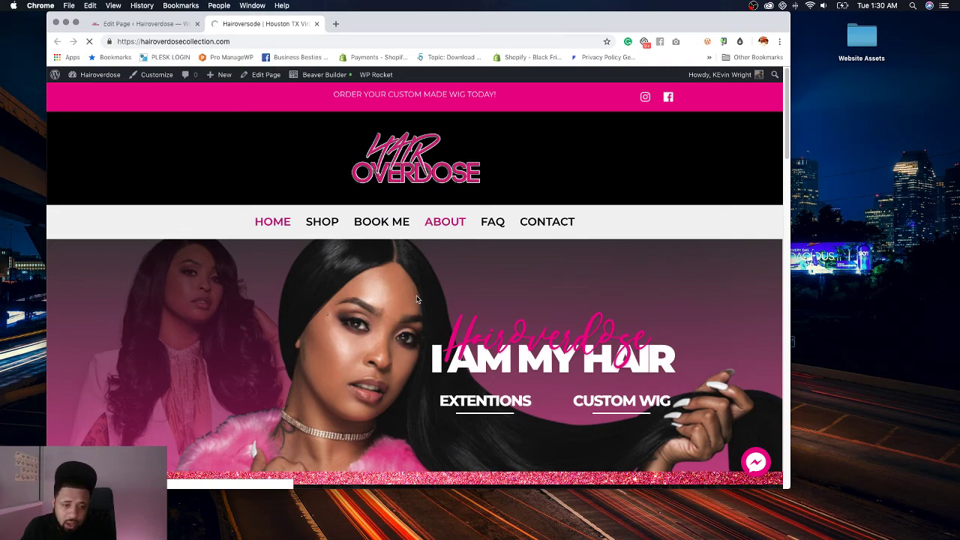
{"action": "scroll", "coordinate": [424, 297], "scroll_direction": "down", "scroll_amount": 5}
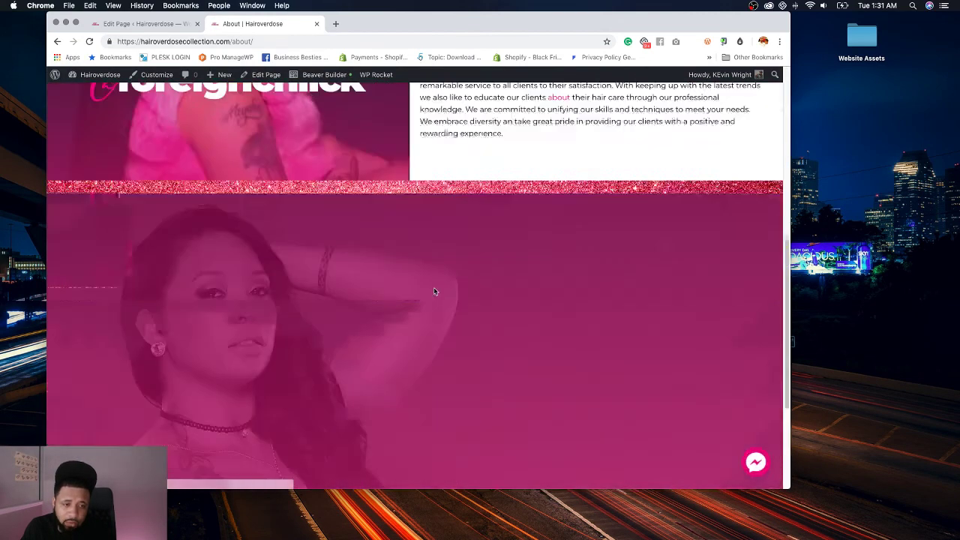
{"action": "scroll", "coordinate": [435, 292], "scroll_direction": "down", "scroll_amount": 3}
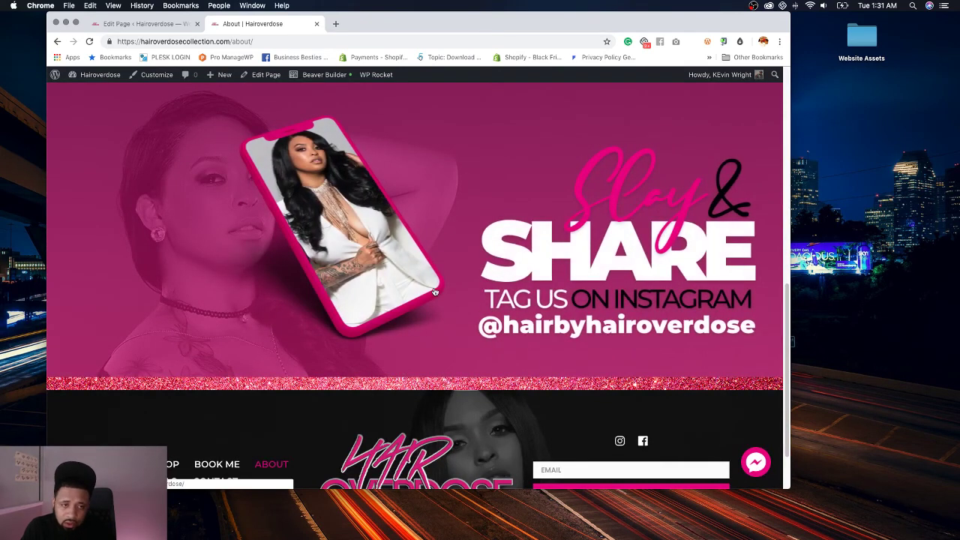
{"action": "scroll", "coordinate": [435, 292], "scroll_direction": "up", "scroll_amount": 15}
Step: Go to the live FAQ page and check its list of questions
{"action": "left_click", "coordinate": [498, 222]}
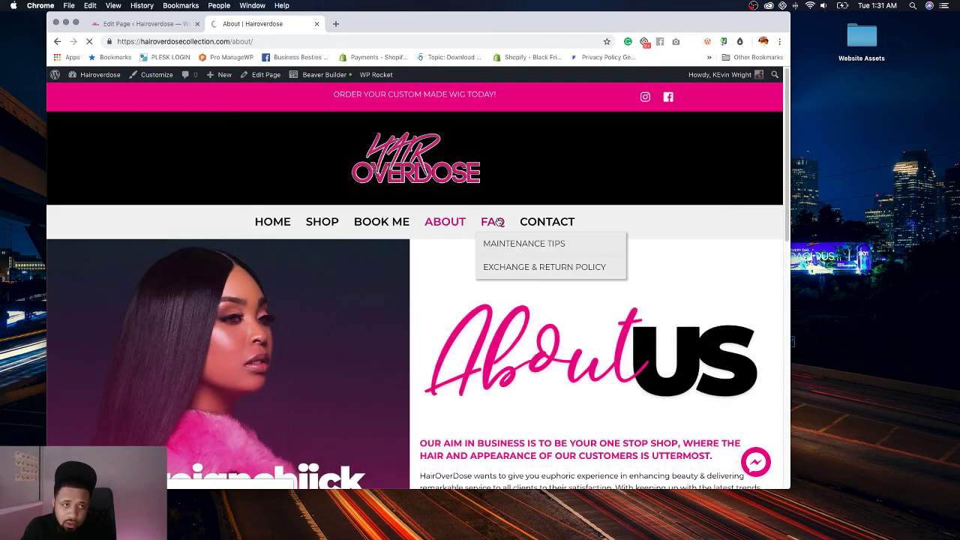
{"action": "scroll", "coordinate": [713, 291], "scroll_direction": "down", "scroll_amount": 4}
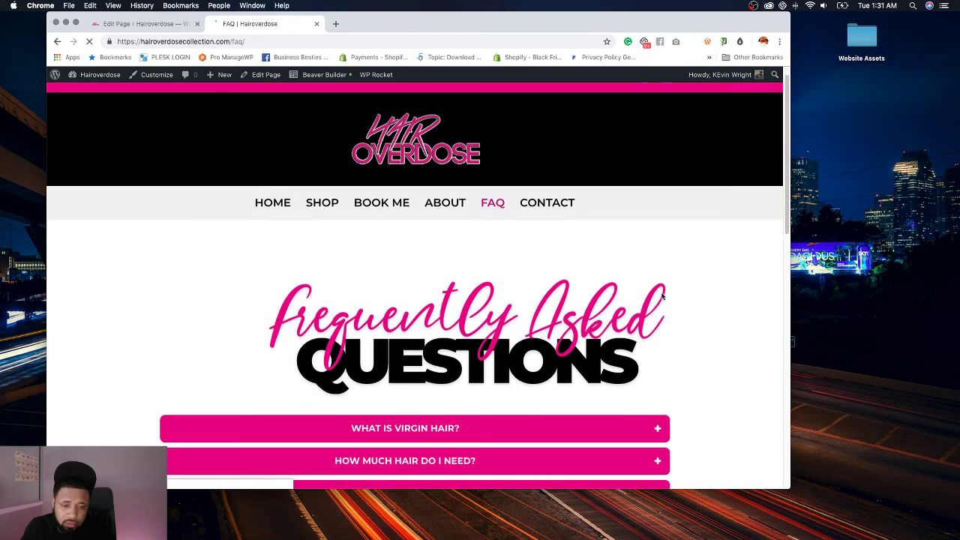
{"action": "scroll", "coordinate": [713, 291], "scroll_direction": "down", "scroll_amount": 3}
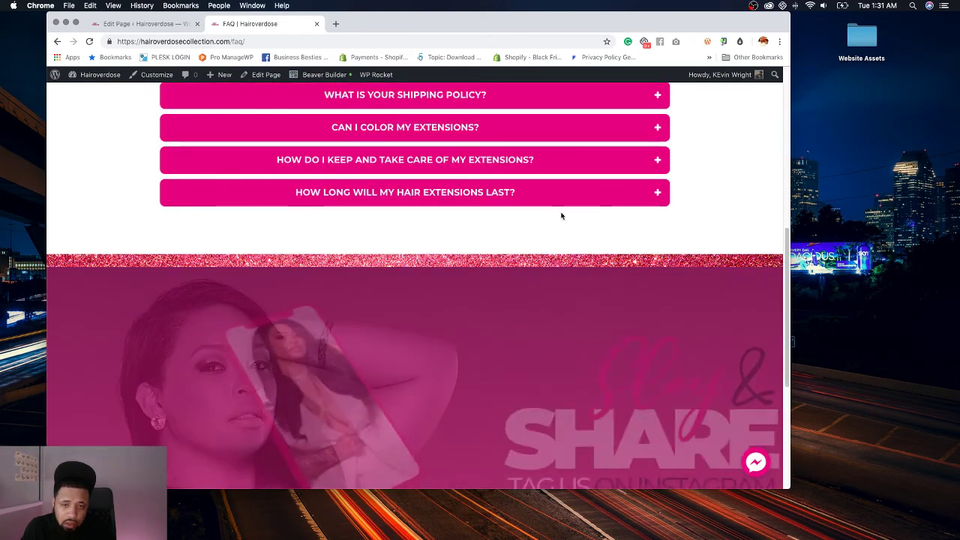
{"action": "left_click", "coordinate": [563, 203]}
{"action": "left_click", "coordinate": [564, 208]}
{"action": "scroll", "coordinate": [737, 248], "scroll_direction": "up", "scroll_amount": 6}
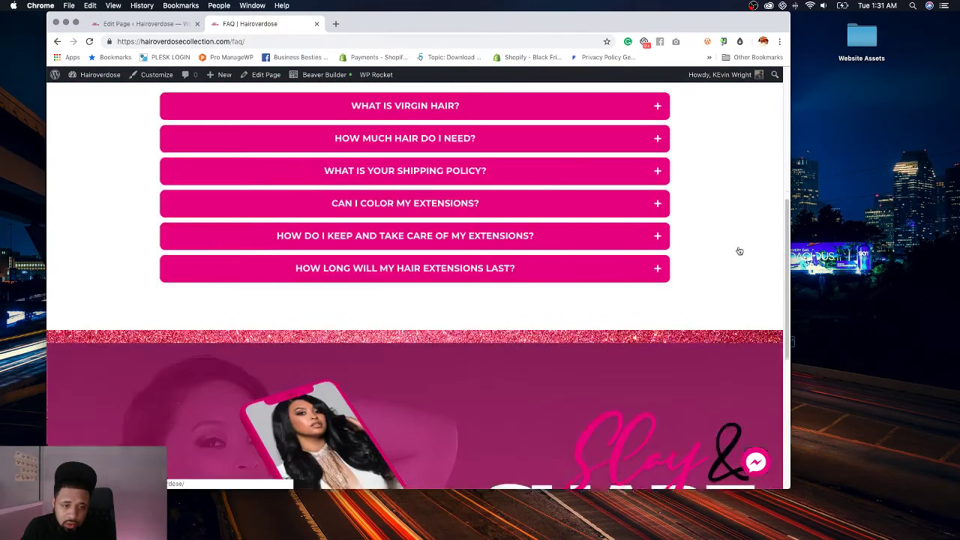
Step: Go to the live Contact page and examine the location maps, addresses and contact form
{"action": "left_click", "coordinate": [585, 222]}
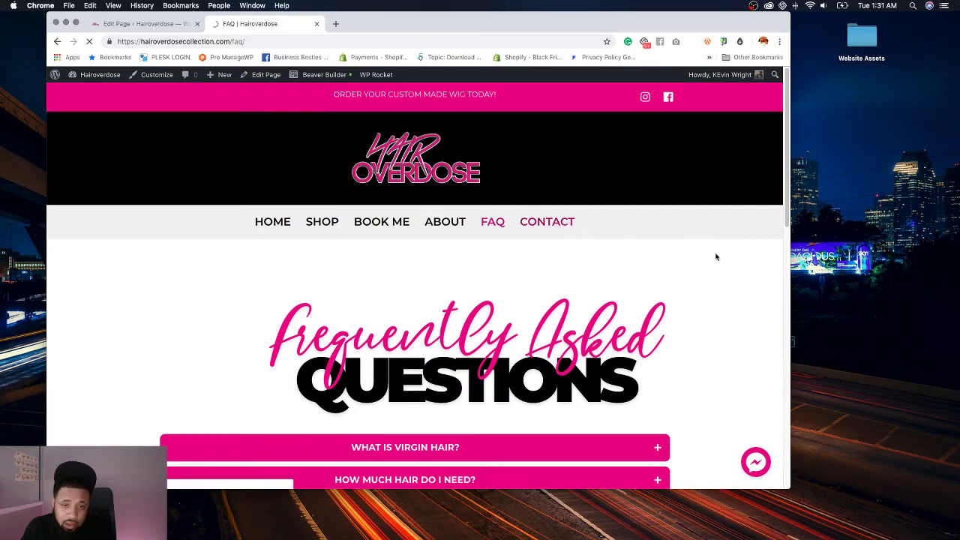
{"action": "scroll", "coordinate": [718, 255], "scroll_direction": "down", "scroll_amount": 2}
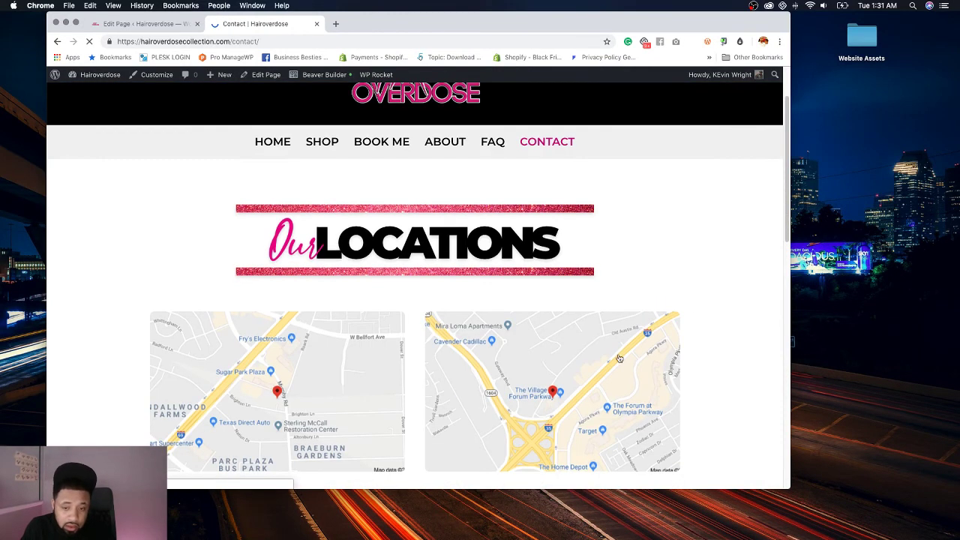
{"action": "scroll", "coordinate": [675, 330], "scroll_direction": "down", "scroll_amount": 8}
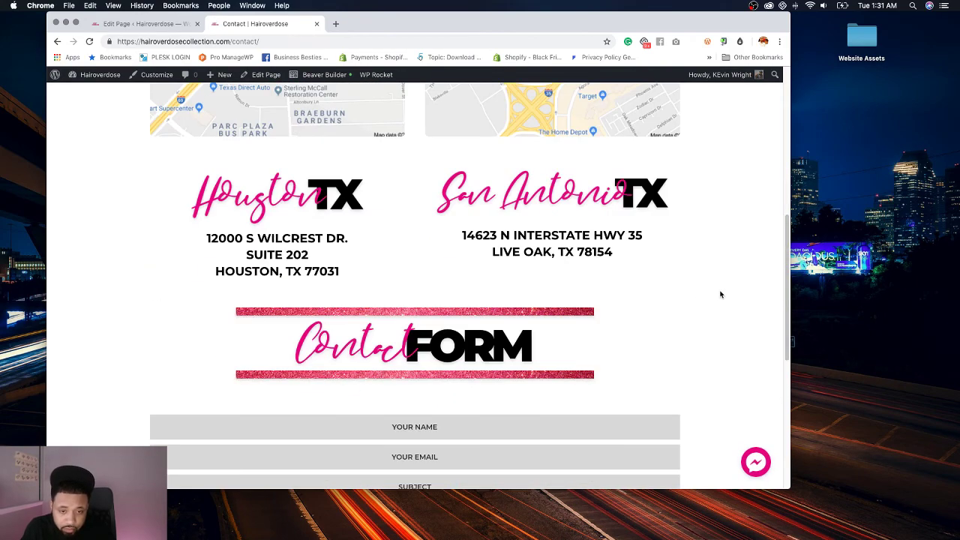
{"action": "scroll", "coordinate": [720, 295], "scroll_direction": "down", "scroll_amount": 6}
{"action": "scroll", "coordinate": [720, 295], "scroll_direction": "up", "scroll_amount": 4}
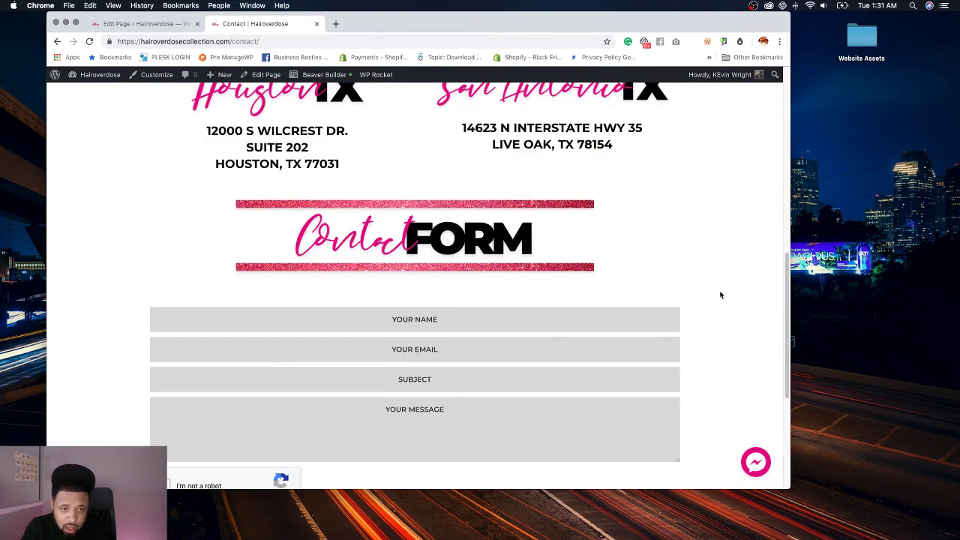
{"action": "scroll", "coordinate": [720, 295], "scroll_direction": "up", "scroll_amount": 15}
{"action": "scroll", "coordinate": [716, 293], "scroll_direction": "down", "scroll_amount": 13}
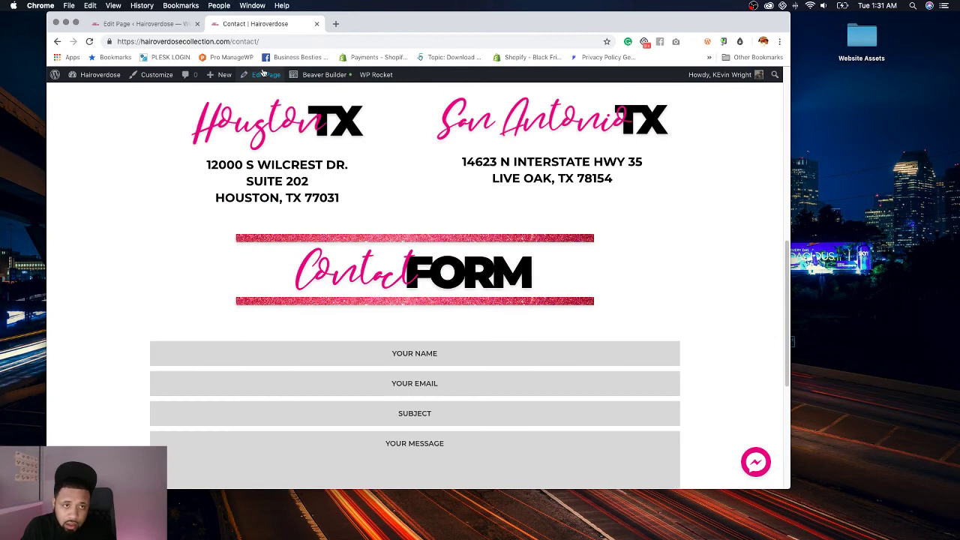
Step: Open the Contact page in Beaver Builder and bring up the contact form's input style settings
{"action": "left_click", "coordinate": [319, 75]}
{"action": "scroll", "coordinate": [741, 242], "scroll_direction": "down", "scroll_amount": 4}
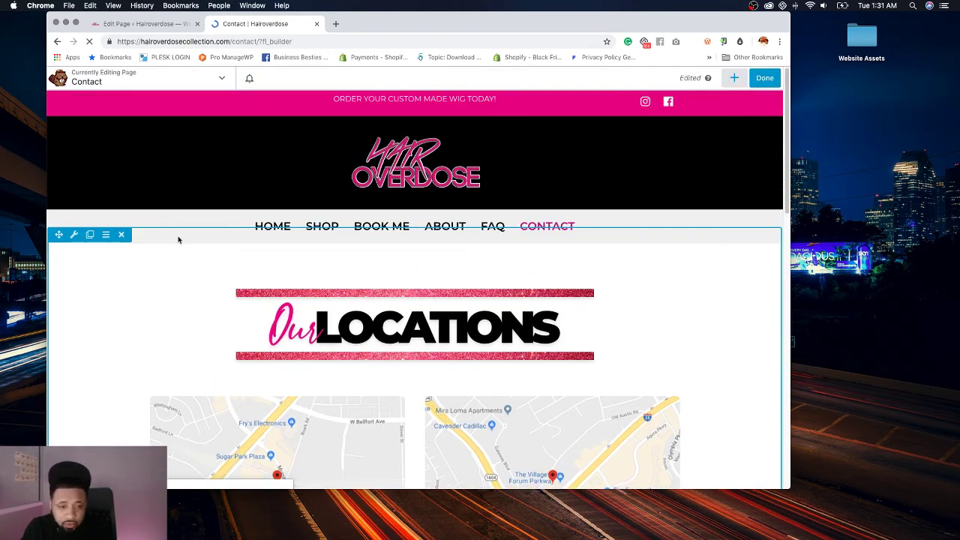
{"action": "scroll", "coordinate": [225, 255], "scroll_direction": "down", "scroll_amount": 12}
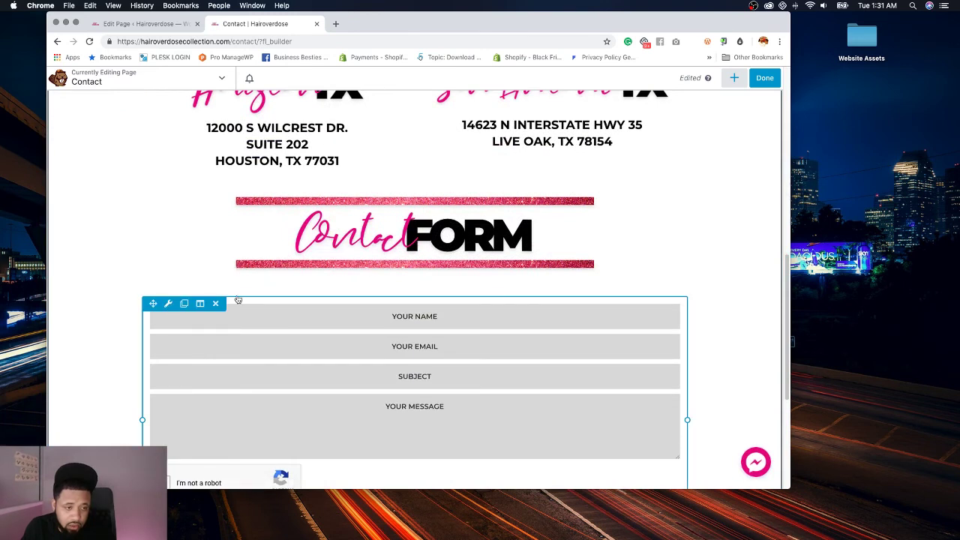
{"action": "left_click", "coordinate": [167, 304]}
{"action": "left_click", "coordinate": [417, 130]}
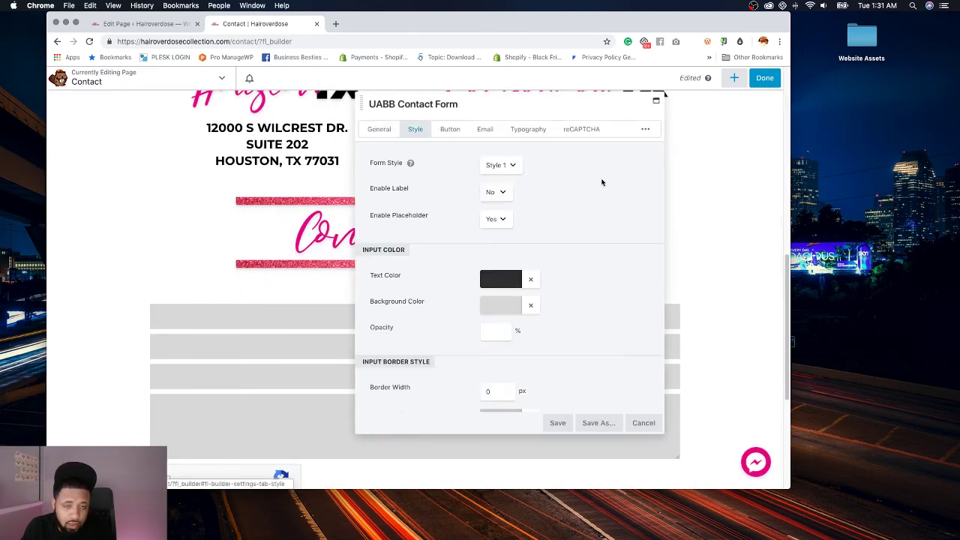
{"action": "scroll", "coordinate": [570, 322], "scroll_direction": "down", "scroll_amount": 3}
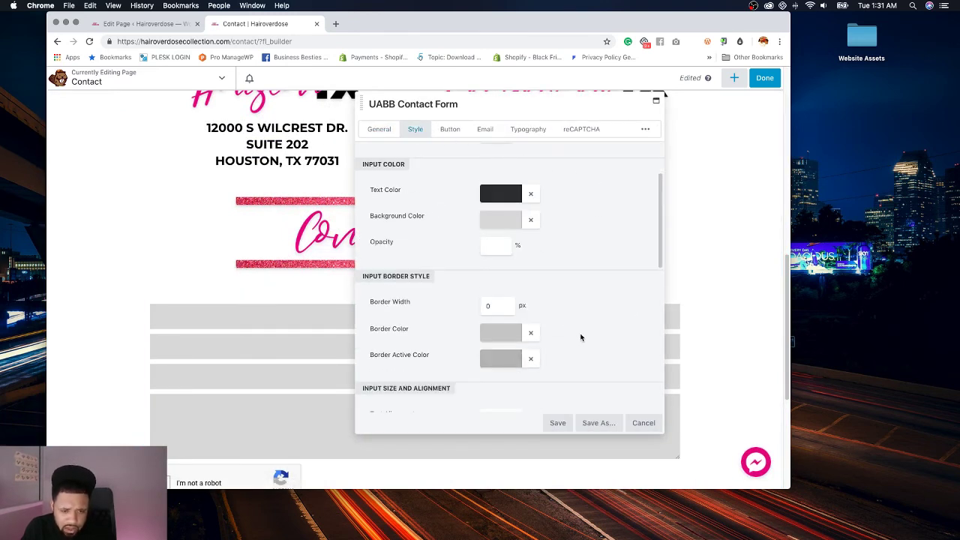
{"action": "scroll", "coordinate": [581, 337], "scroll_direction": "down", "scroll_amount": 2}
{"action": "scroll", "coordinate": [581, 338], "scroll_direction": "up", "scroll_amount": 2}
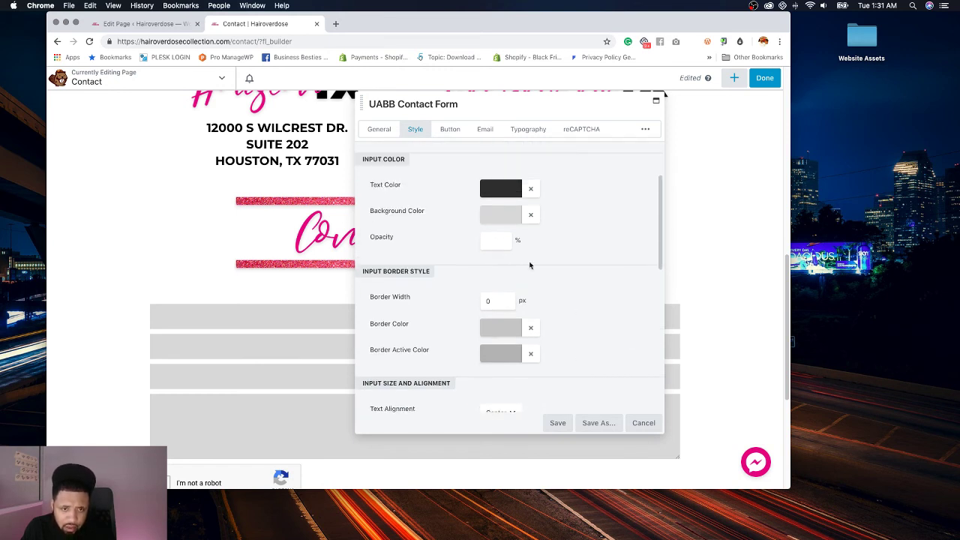
Step: Set the contact form's input background color to light grey, about #f2f2f2, and save the module
{"action": "left_click", "coordinate": [495, 216]}
{"action": "left_click_drag", "start_coordinate": [482, 255], "coordinate": [480, 245]}
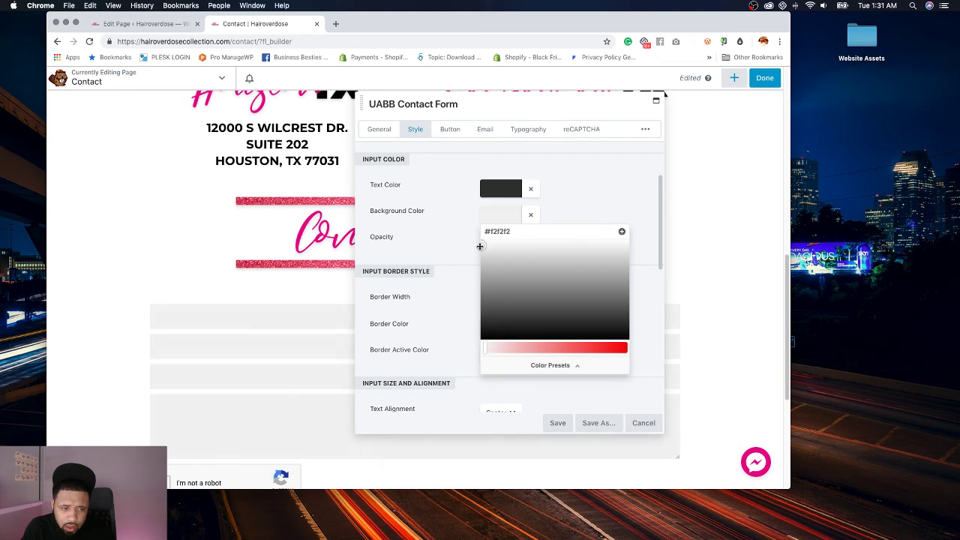
{"action": "left_click", "coordinate": [479, 245]}
{"action": "left_click", "coordinate": [558, 423]}
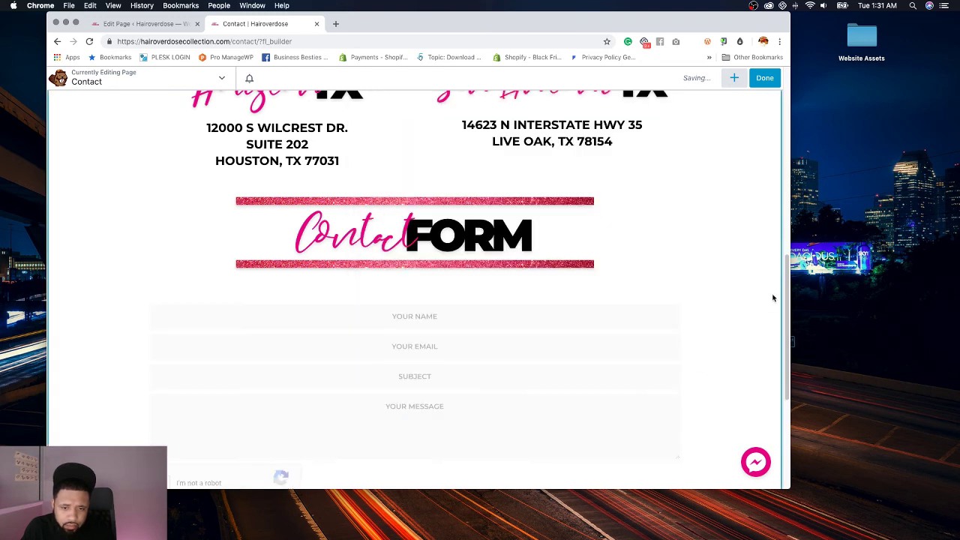
Step: Publish the Contact page and review the live result from the form and footer up to the header
{"action": "left_click", "coordinate": [763, 83]}
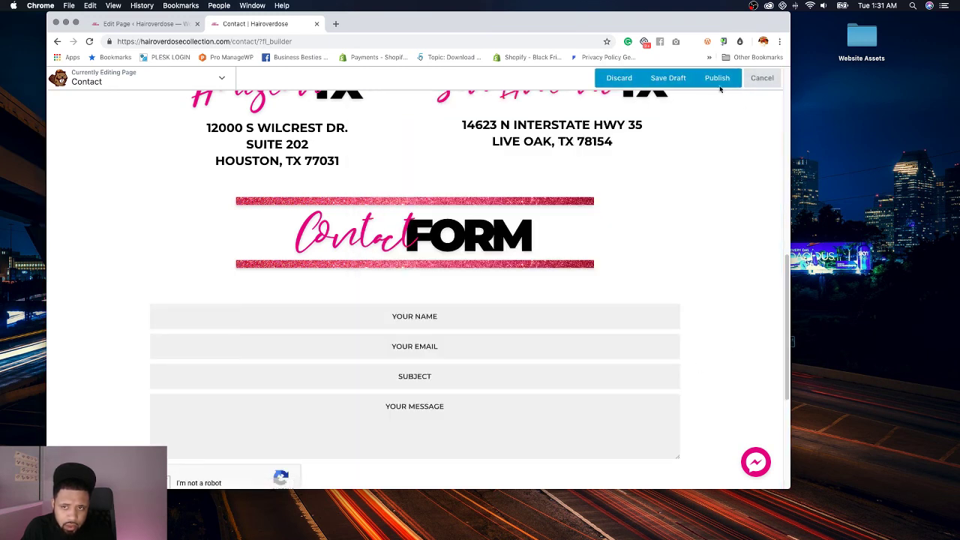
{"action": "left_click", "coordinate": [717, 78]}
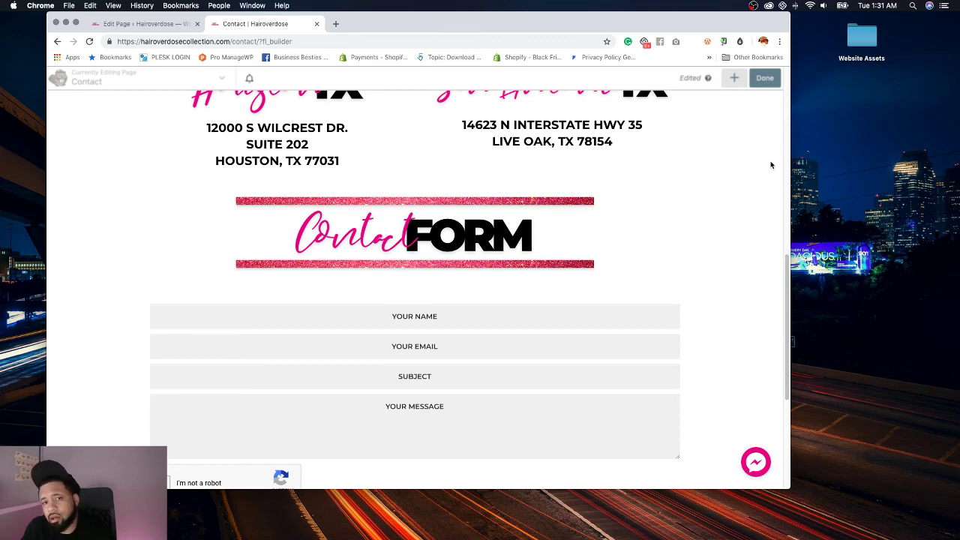
{"action": "scroll", "coordinate": [725, 201], "scroll_direction": "down", "scroll_amount": 5}
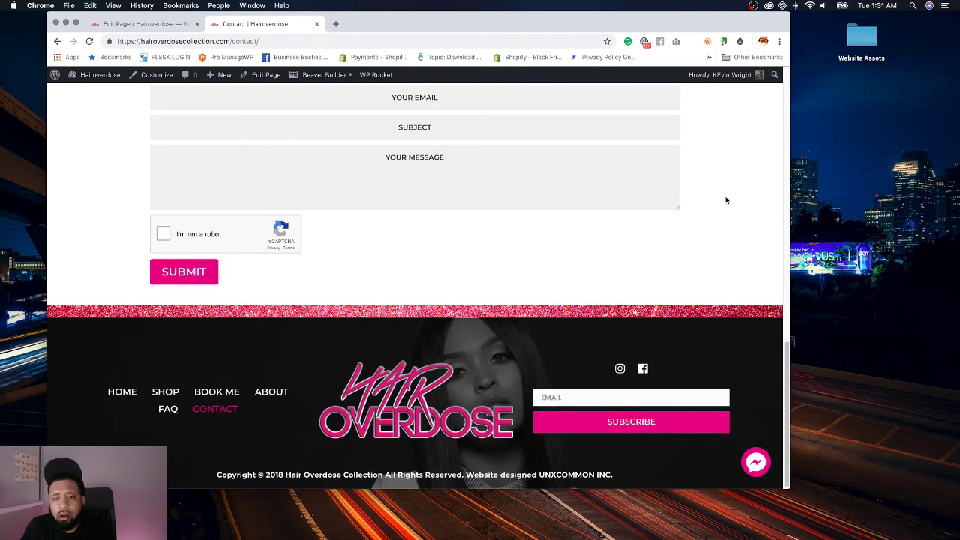
{"action": "scroll", "coordinate": [725, 200], "scroll_direction": "up", "scroll_amount": 15}
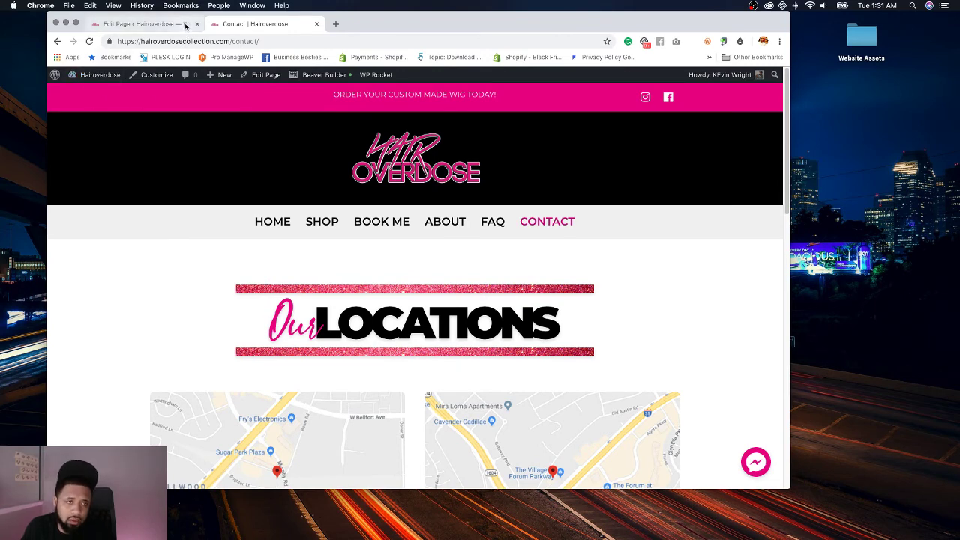
Step: Go to the WordPress dashboard's installed plugins list and open the page for adding new plugins
{"action": "left_click", "coordinate": [114, 79]}
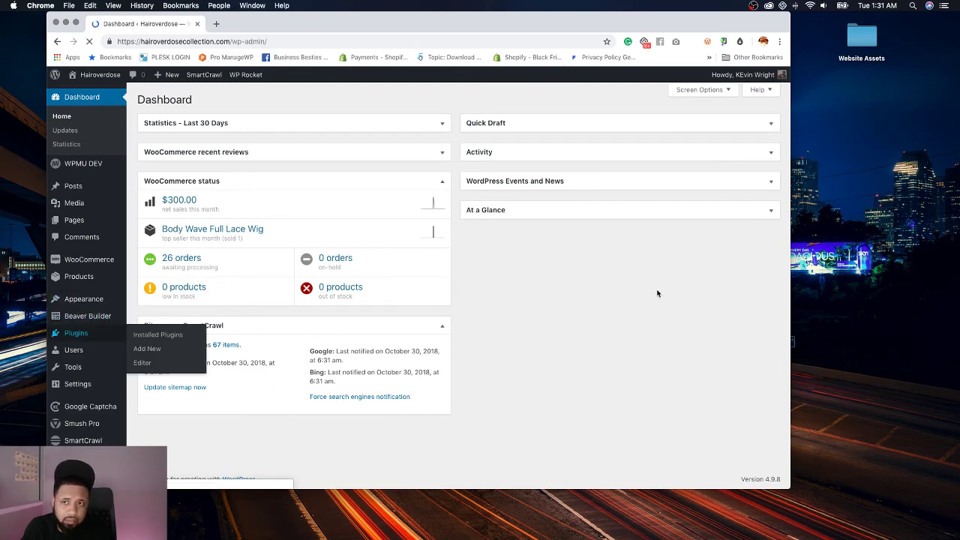
{"action": "scroll", "coordinate": [480, 296], "scroll_direction": "down", "scroll_amount": 5}
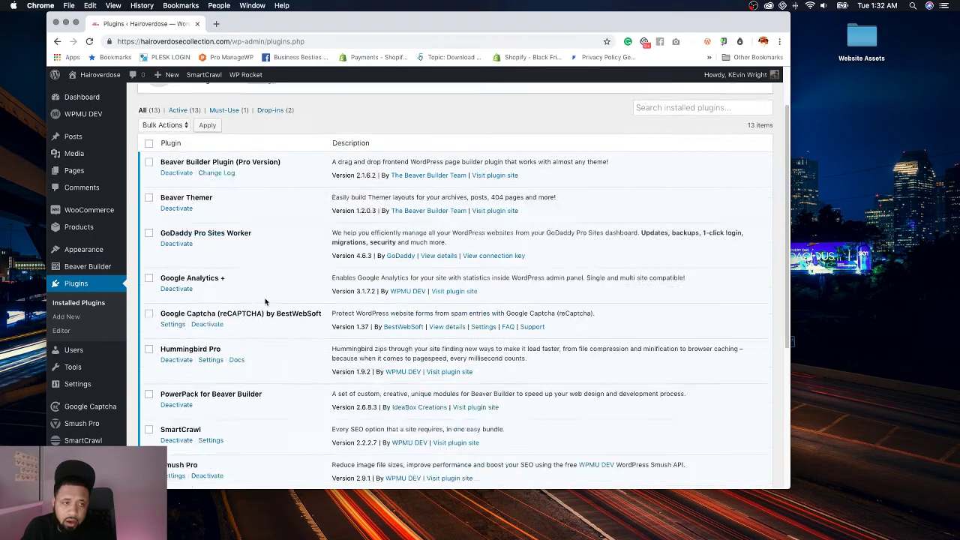
{"action": "scroll", "coordinate": [268, 296], "scroll_direction": "up", "scroll_amount": 5}
{"action": "left_click", "coordinate": [197, 101]}
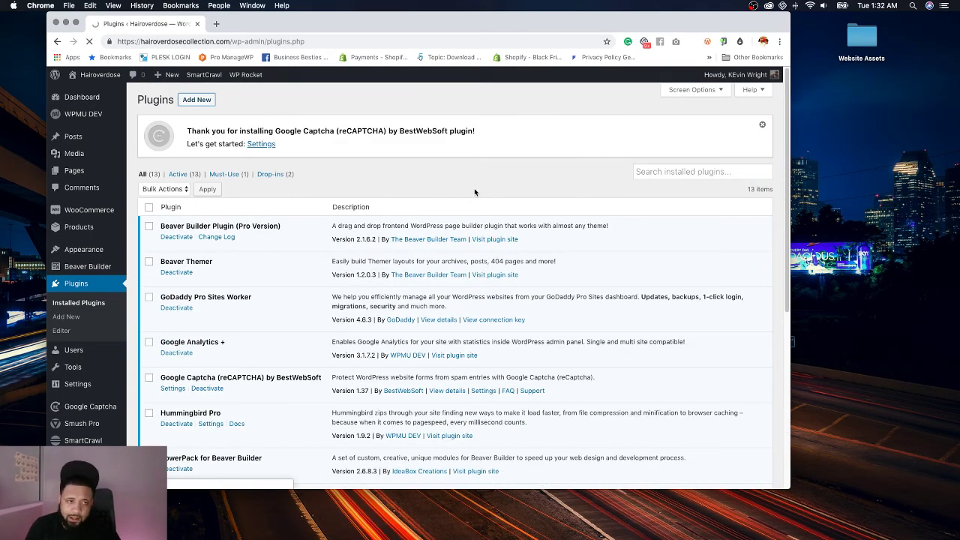
Step: Search the plugin directory for "woocommerce shopping cart"
{"action": "left_click", "coordinate": [654, 127]}
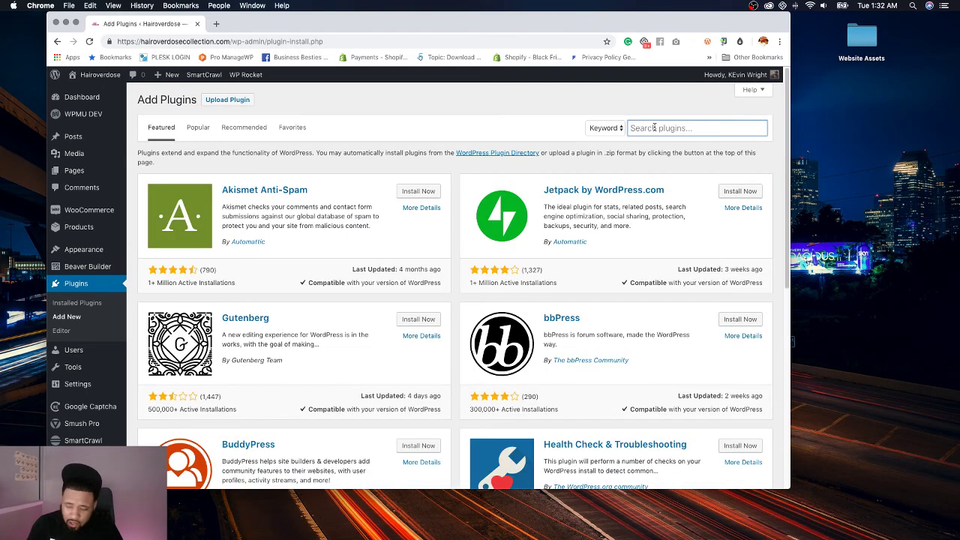
{"action": "type", "text": "woocom"}
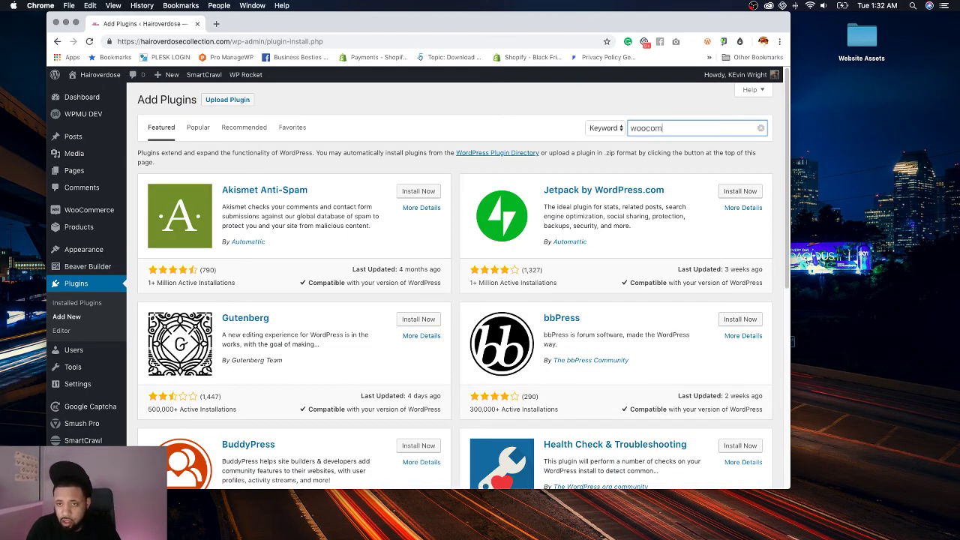
{"action": "type", "text": "merce sh"}
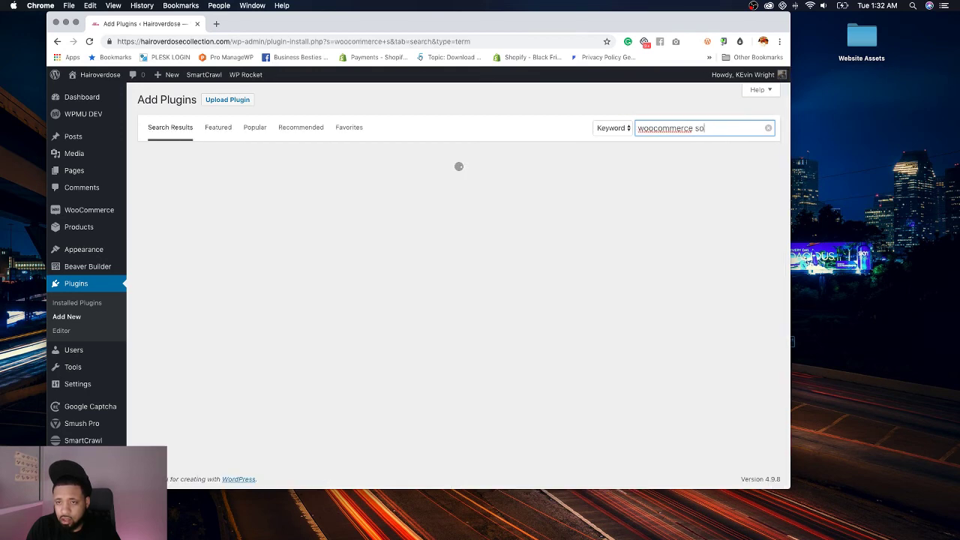
{"action": "type", "text": "opping car"}
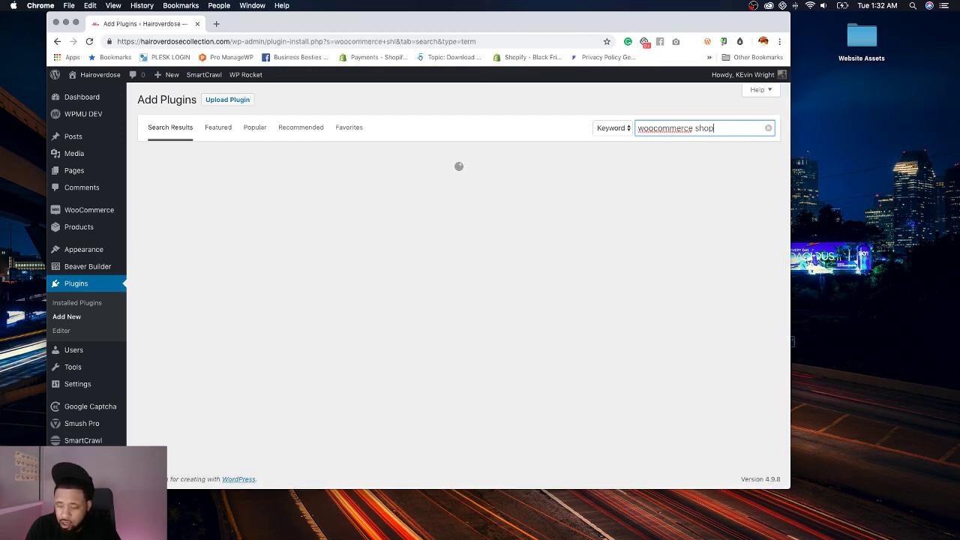
{"action": "type", "text": "t"}
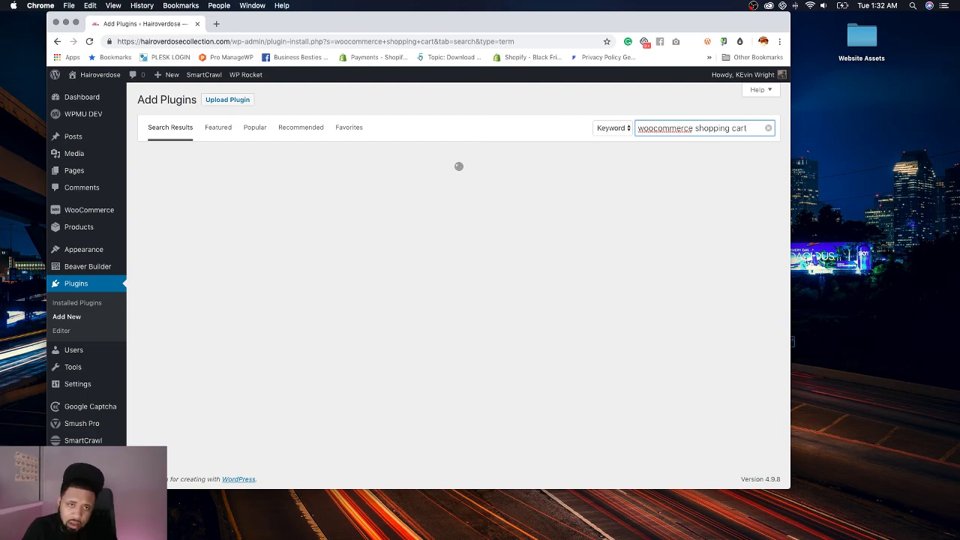
Step: Examine the shopping cart search results for a suitable WooCommerce cart plugin
{"action": "scroll", "coordinate": [434, 227], "scroll_direction": "down", "scroll_amount": 5}
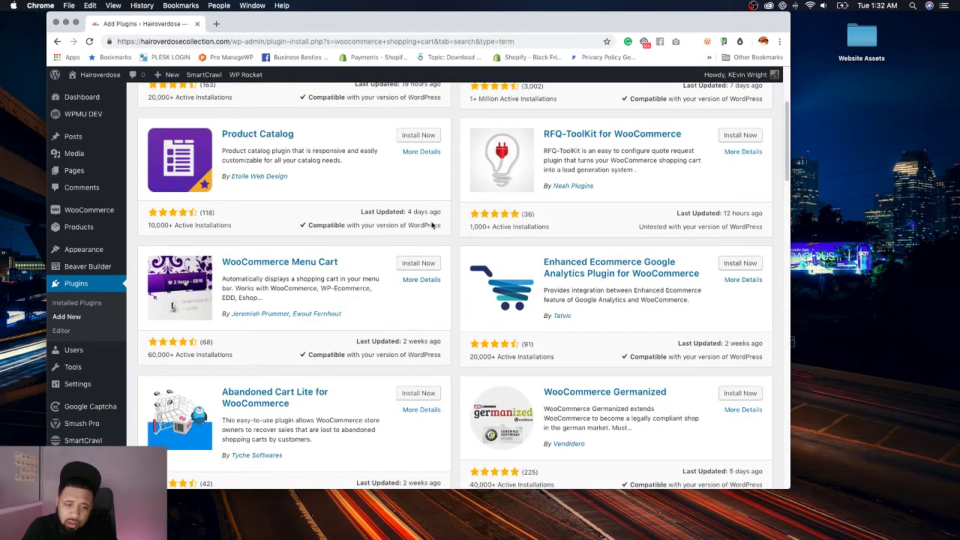
{"action": "scroll", "coordinate": [431, 223], "scroll_direction": "up", "scroll_amount": 5}
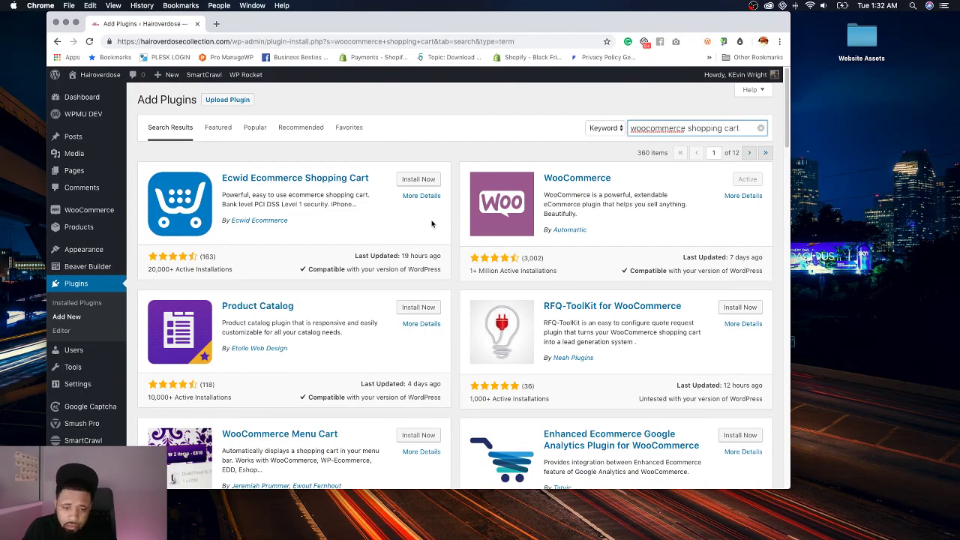
{"action": "scroll", "coordinate": [431, 224], "scroll_direction": "down", "scroll_amount": 3}
{"action": "scroll", "coordinate": [455, 240], "scroll_direction": "down", "scroll_amount": 6}
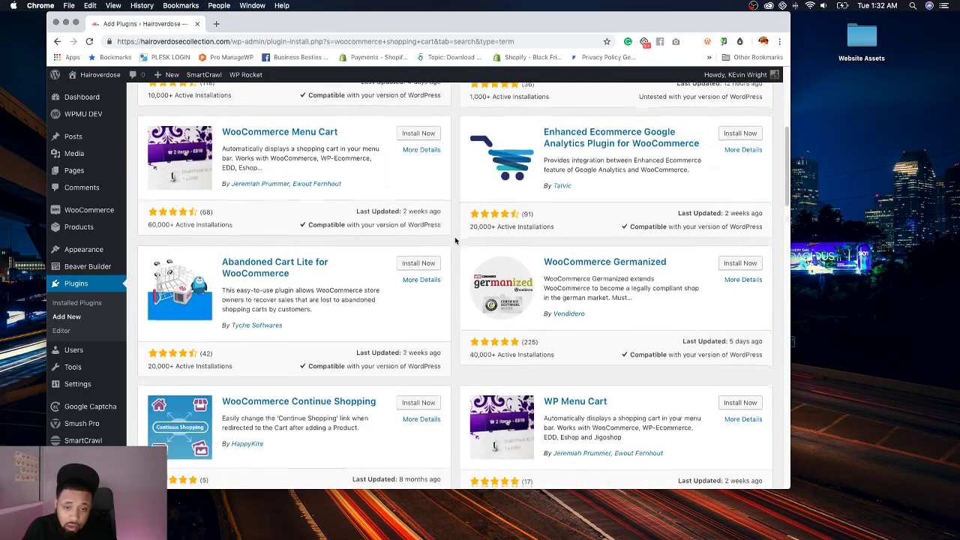
{"action": "scroll", "coordinate": [454, 240], "scroll_direction": "down", "scroll_amount": 7}
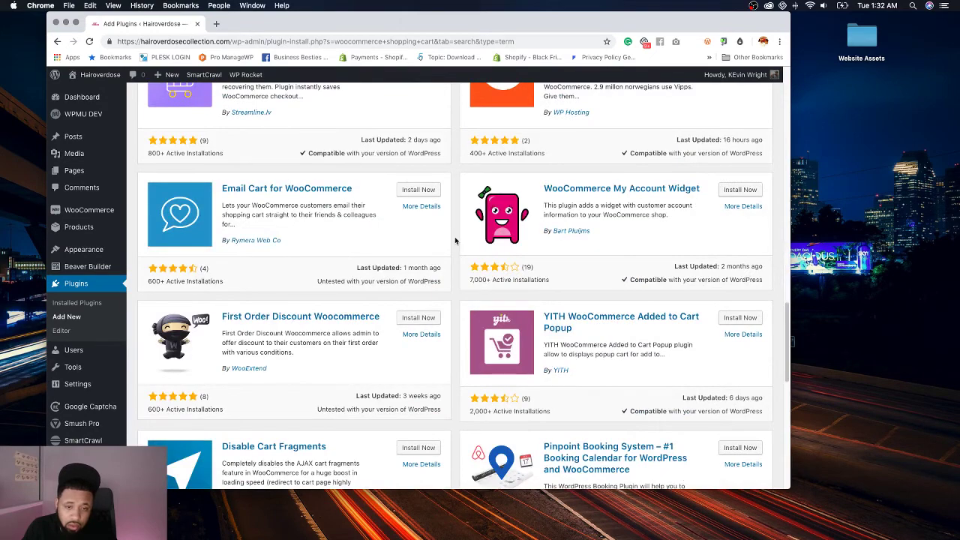
{"action": "scroll", "coordinate": [455, 240], "scroll_direction": "down", "scroll_amount": 3}
{"action": "scroll", "coordinate": [454, 240], "scroll_direction": "down", "scroll_amount": 4}
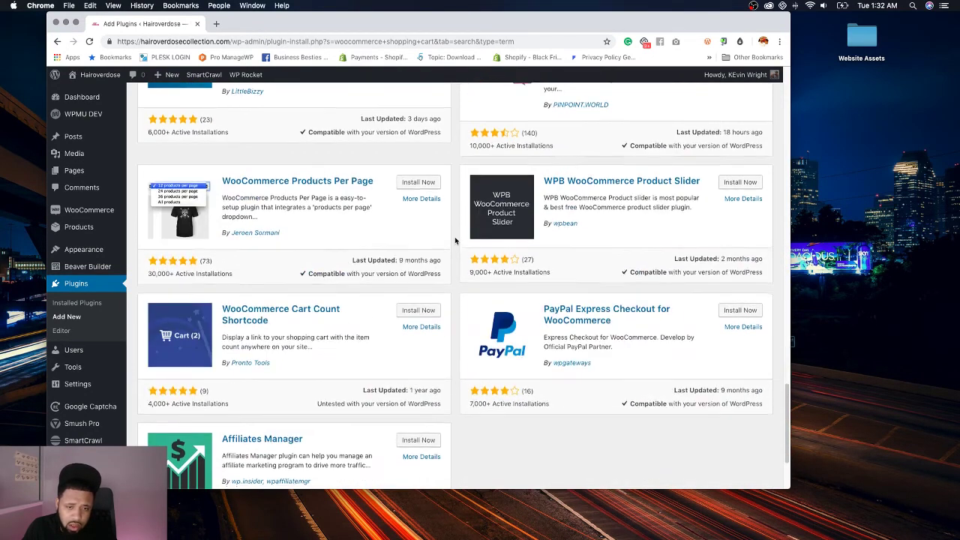
{"action": "scroll", "coordinate": [454, 240], "scroll_direction": "down", "scroll_amount": 5}
{"action": "scroll", "coordinate": [454, 240], "scroll_direction": "up", "scroll_amount": 20}
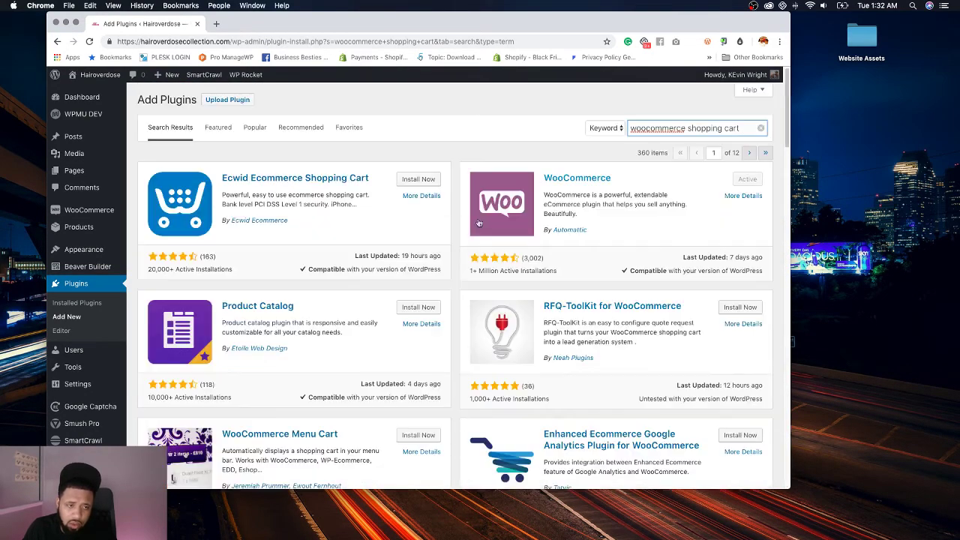
Step: Shorten the plugin search to "shopping cart" and replace it with a search for "woo cart"
{"action": "double_click", "coordinate": [657, 128]}
{"action": "key", "text": "BackSpace"}
{"action": "key", "text": "Delete"}
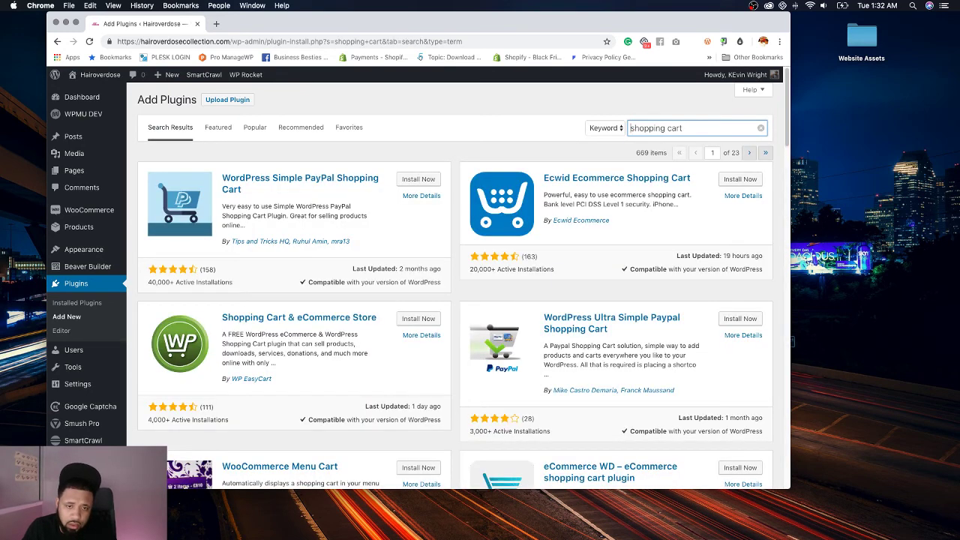
{"action": "left_click_drag", "start_coordinate": [711, 127], "coordinate": [588, 107]}
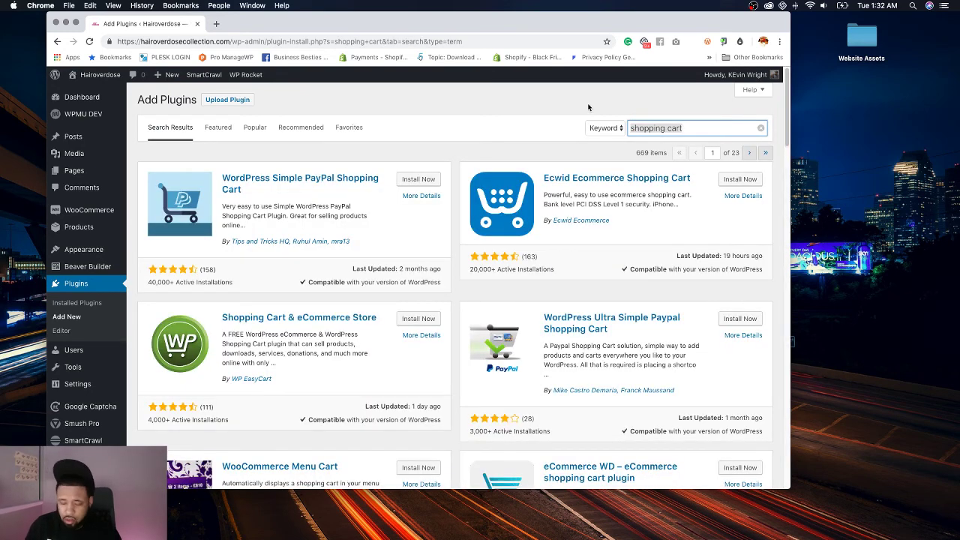
{"action": "type", "text": "woo cart"}
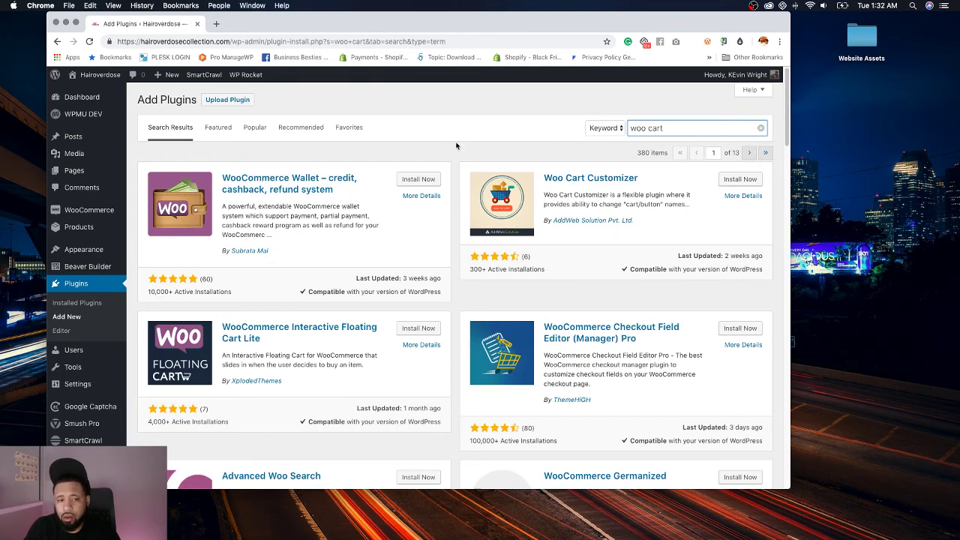
Step: Compare the cart plugins in the search results and install WooCommerce Cart by XootiX, the side cart plugin
{"action": "scroll", "coordinate": [456, 146], "scroll_direction": "down", "scroll_amount": 10}
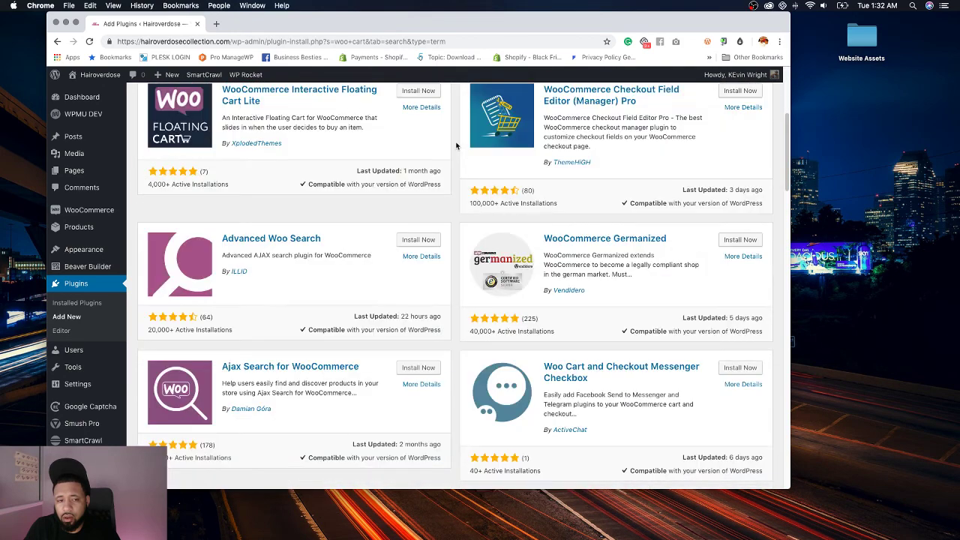
{"action": "scroll", "coordinate": [456, 145], "scroll_direction": "down", "scroll_amount": 5}
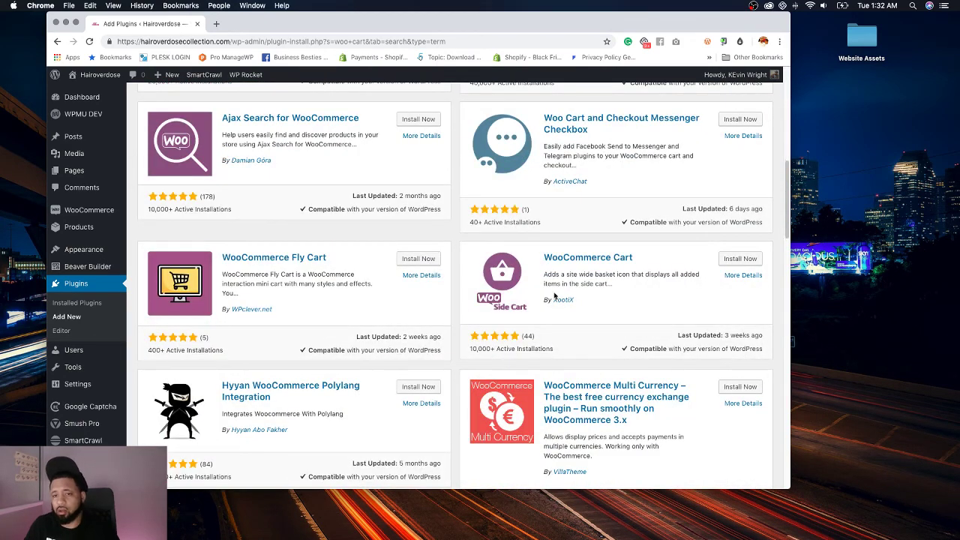
{"action": "scroll", "coordinate": [552, 293], "scroll_direction": "up", "scroll_amount": 5}
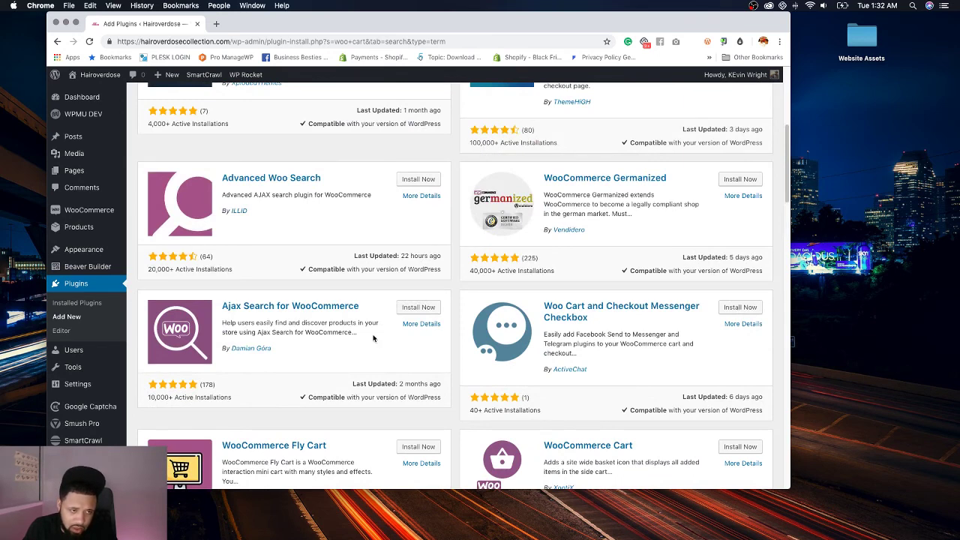
{"action": "scroll", "coordinate": [372, 338], "scroll_direction": "up", "scroll_amount": 5}
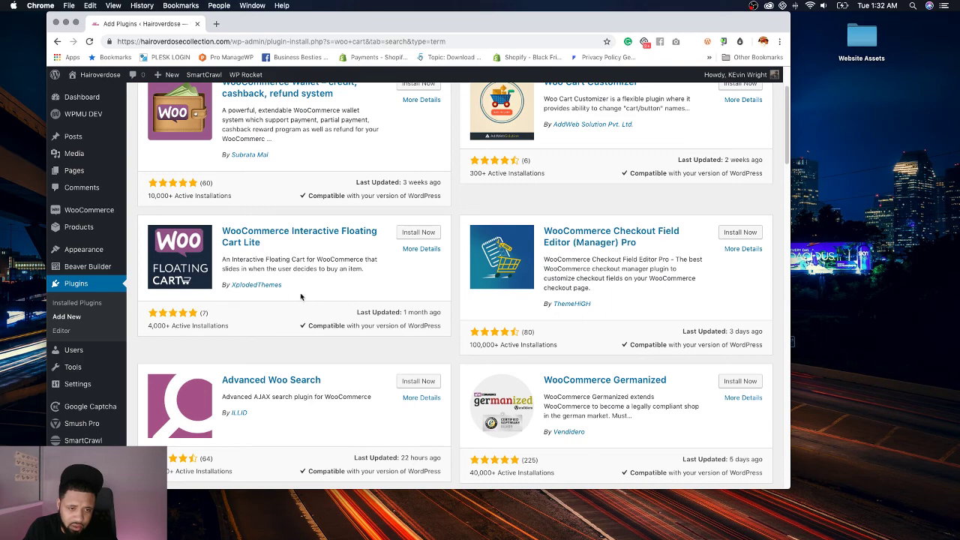
{"action": "scroll", "coordinate": [307, 298], "scroll_direction": "down", "scroll_amount": 8}
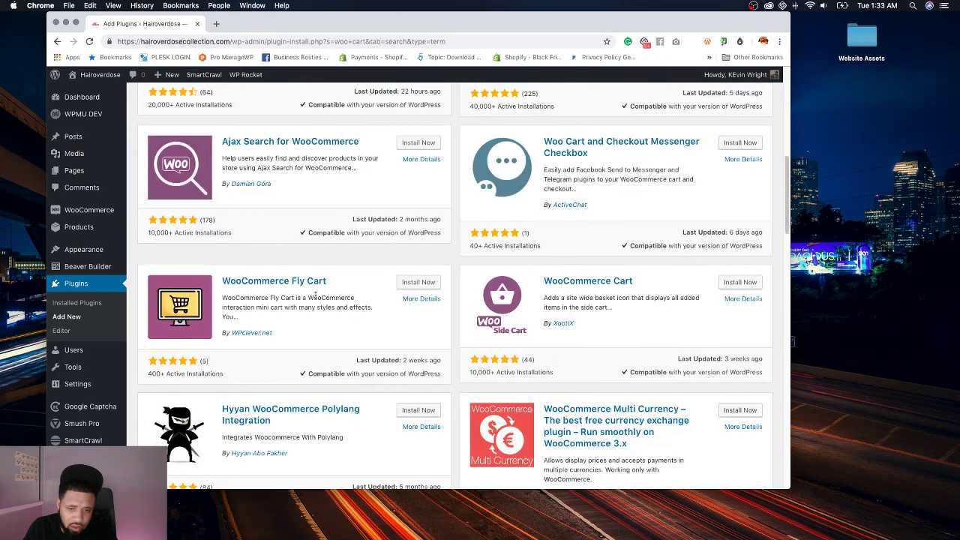
{"action": "left_click", "coordinate": [733, 282]}
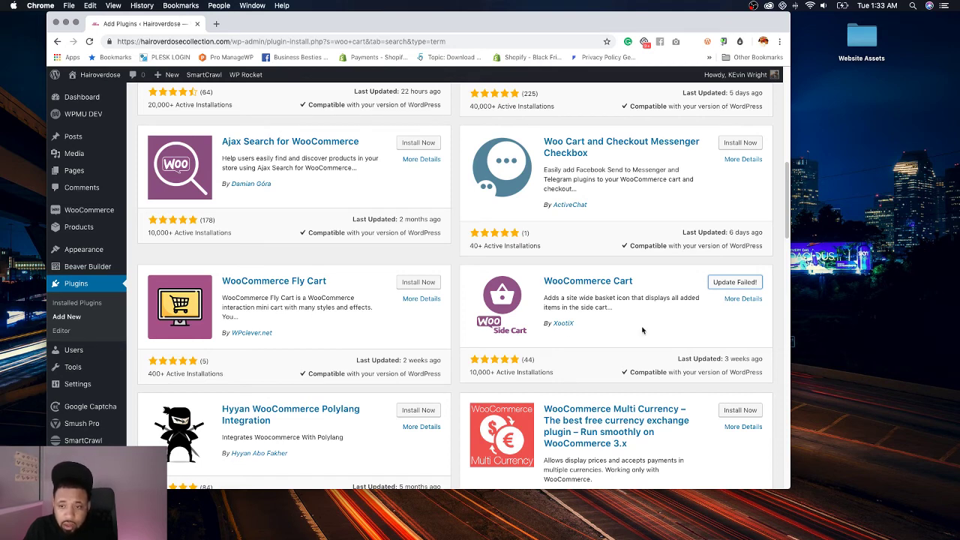
{"action": "left_click", "coordinate": [714, 313]}
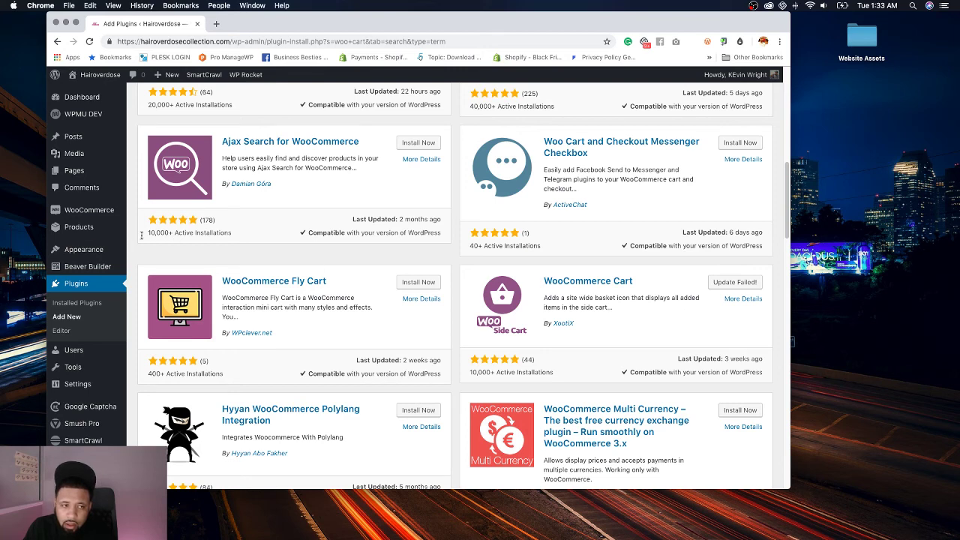
Step: Activate the WooCommerce Cart plugin from the list of installed plugins
{"action": "left_click", "coordinate": [78, 283]}
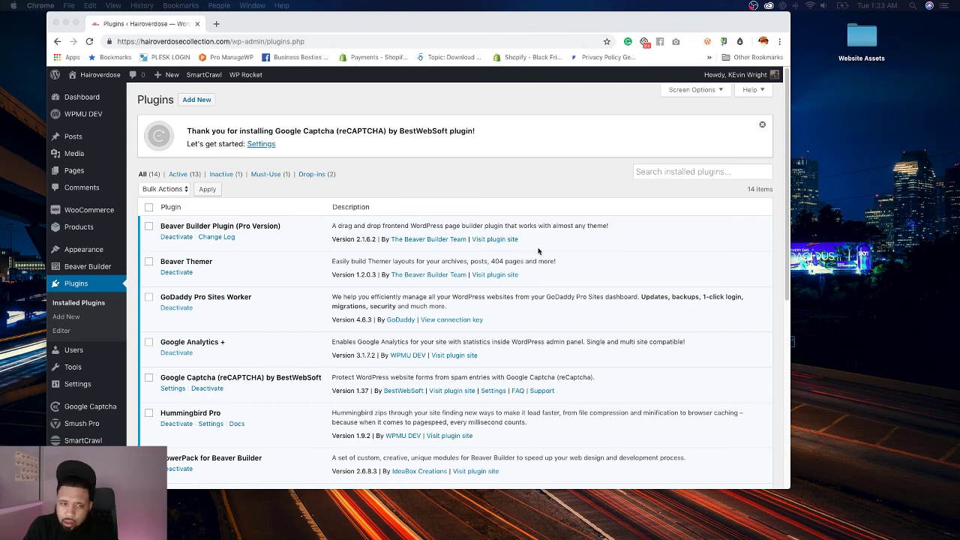
{"action": "scroll", "coordinate": [378, 274], "scroll_direction": "down", "scroll_amount": 5}
{"action": "left_click", "coordinate": [174, 320]}
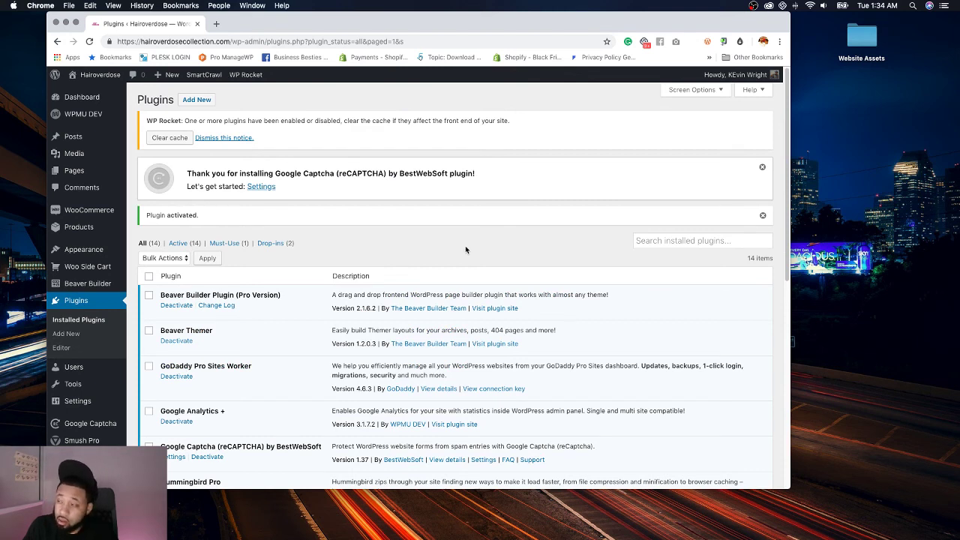
Step: Check the installed plugins list for the WooCommerce Cart plugin and open the Woo Side Cart settings
{"action": "scroll", "coordinate": [465, 250], "scroll_direction": "down", "scroll_amount": 10}
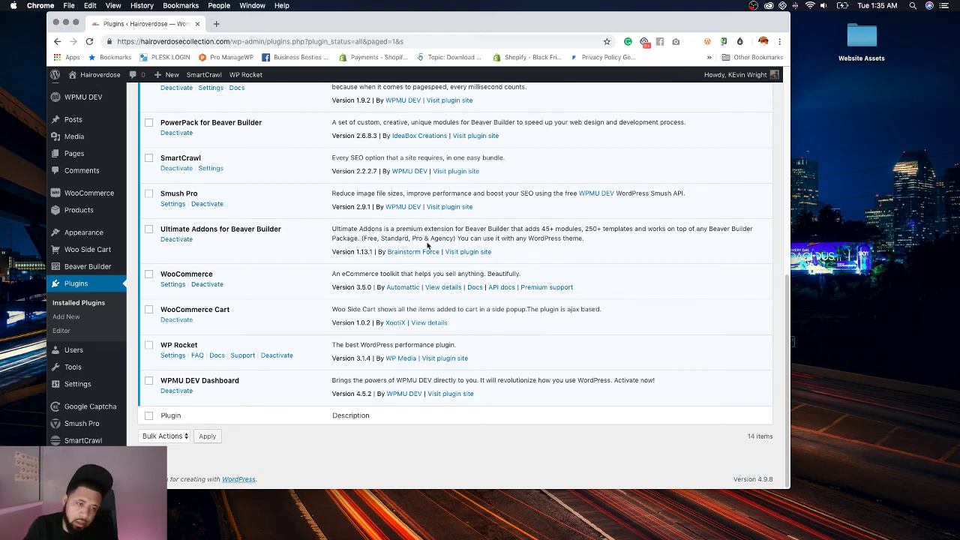
{"action": "scroll", "coordinate": [428, 245], "scroll_direction": "up", "scroll_amount": 10}
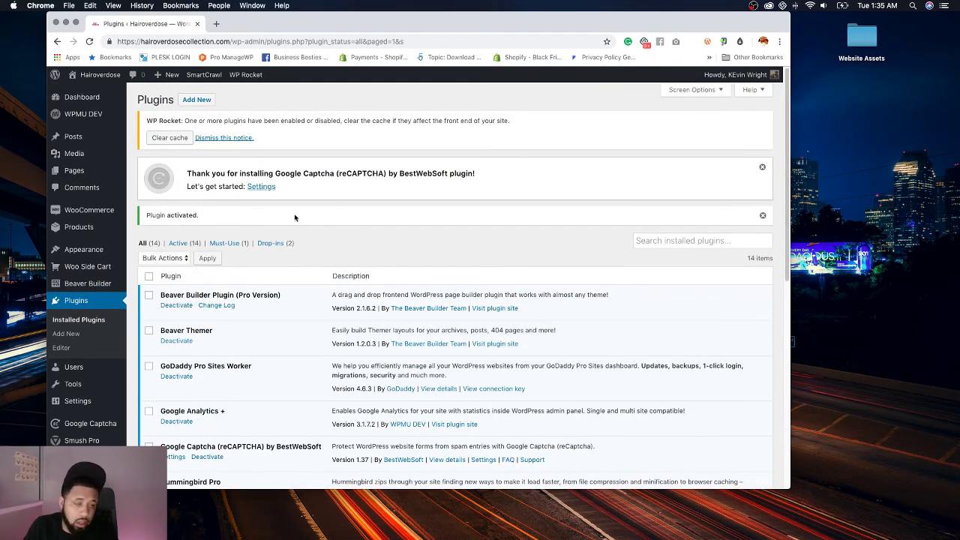
{"action": "mouse_move", "coordinate": [98, 210]}
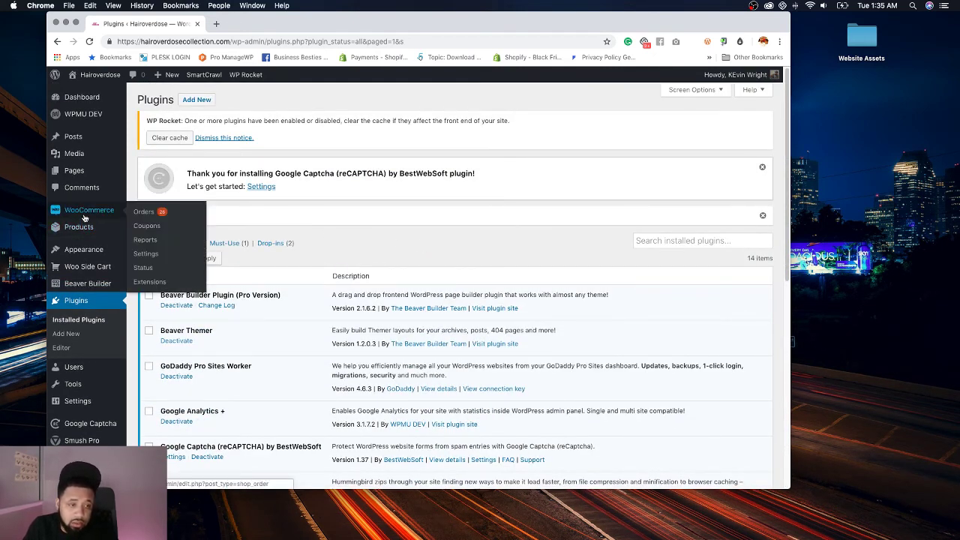
{"action": "left_click", "coordinate": [168, 246]}
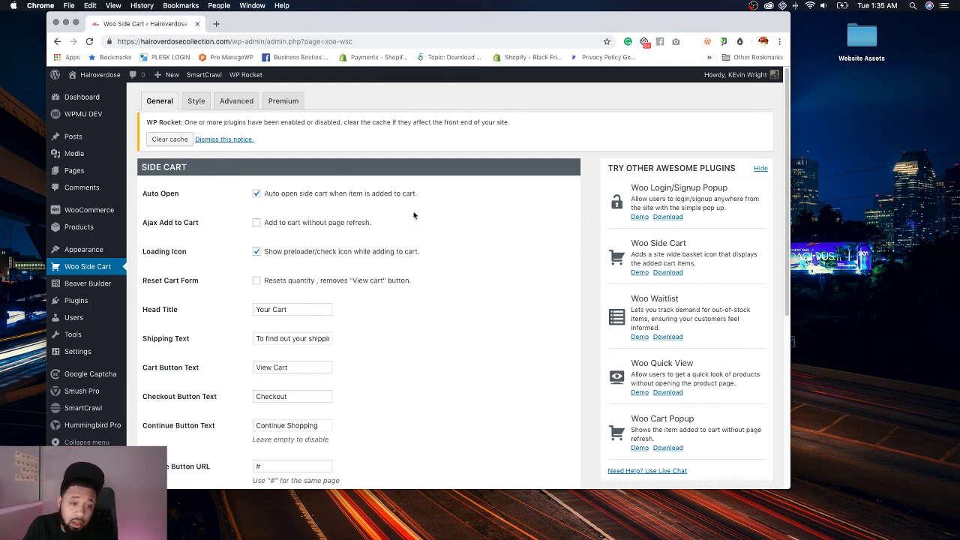
Step: Enable Ajax Add to Cart without page refresh in the general side cart settings and save them
{"action": "left_click", "coordinate": [258, 223]}
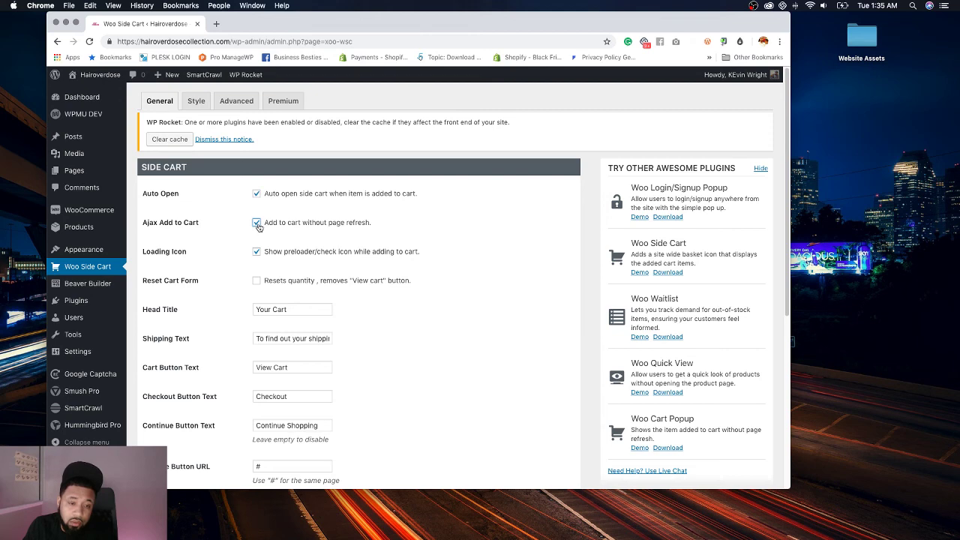
{"action": "scroll", "coordinate": [370, 237], "scroll_direction": "down", "scroll_amount": 1}
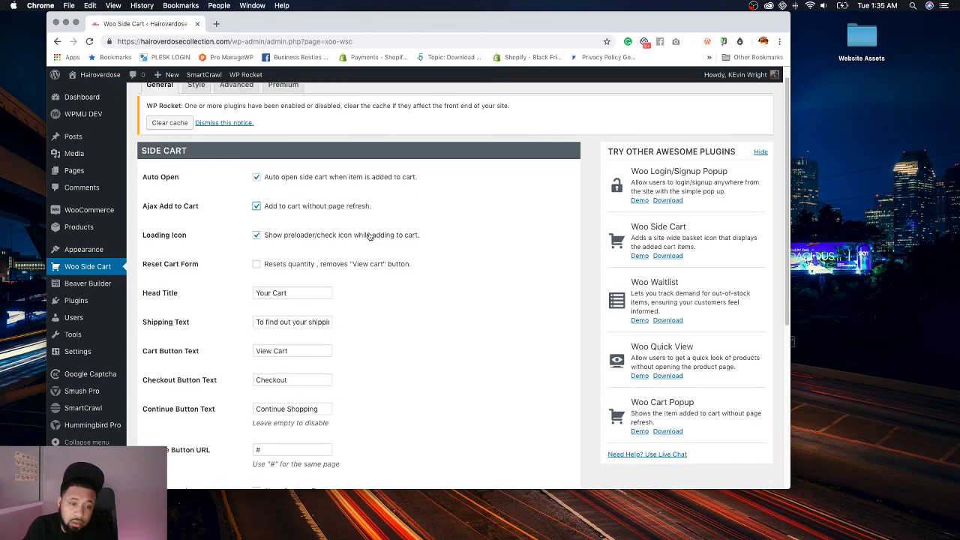
{"action": "scroll", "coordinate": [370, 236], "scroll_direction": "down", "scroll_amount": 5}
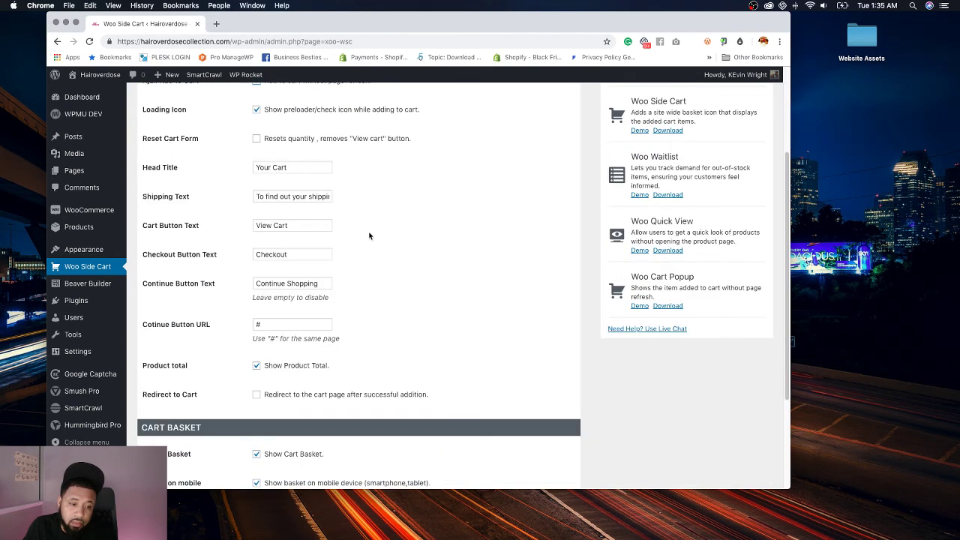
{"action": "scroll", "coordinate": [369, 236], "scroll_direction": "down", "scroll_amount": 5}
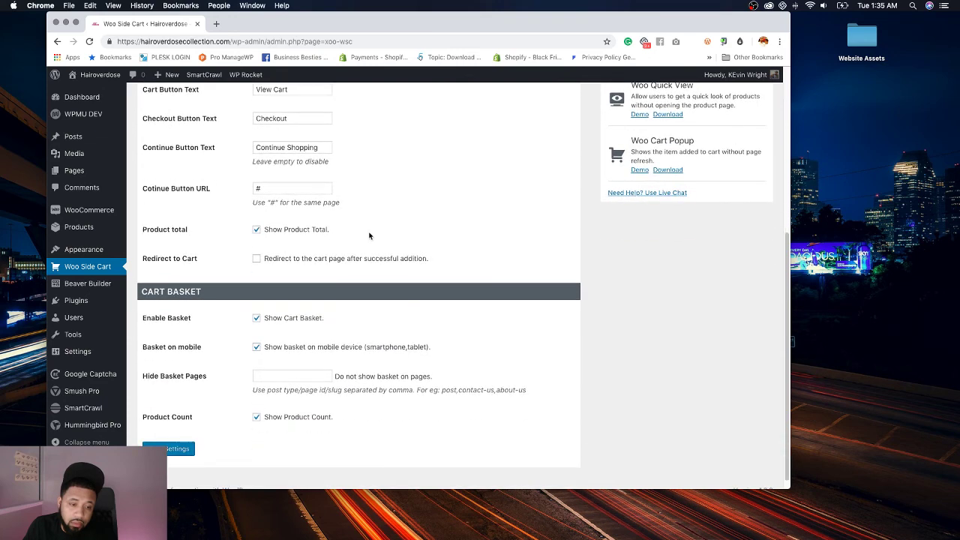
{"action": "left_click", "coordinate": [168, 439]}
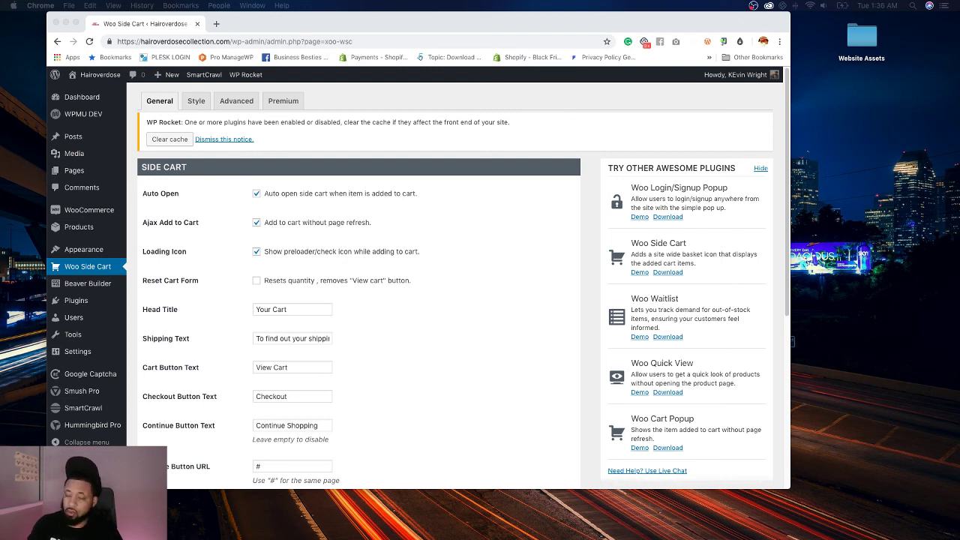
Step: Open the side cart's Style settings and review the sizing, basket position and color options
{"action": "scroll", "coordinate": [583, 230], "scroll_direction": "down", "scroll_amount": 1}
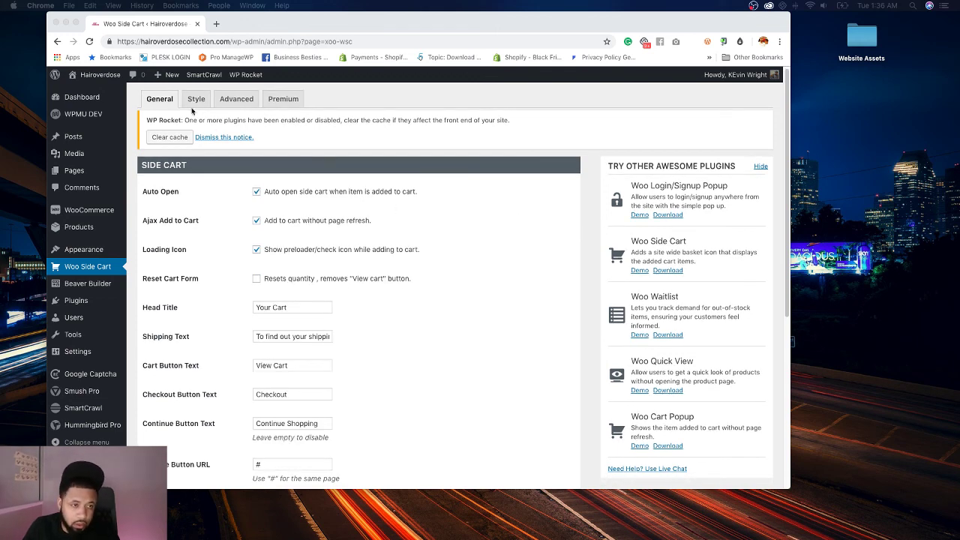
{"action": "left_click", "coordinate": [197, 100]}
{"action": "left_click", "coordinate": [198, 100]}
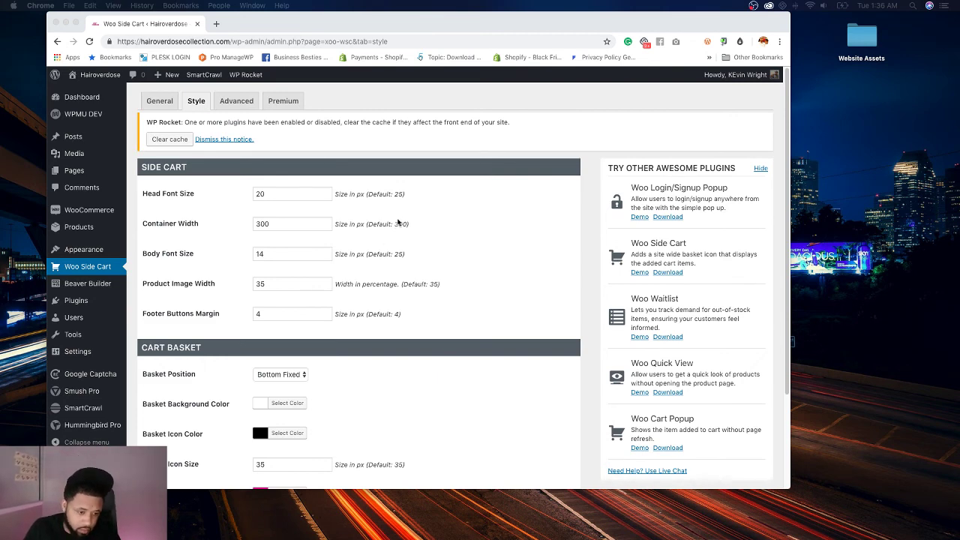
{"action": "scroll", "coordinate": [400, 222], "scroll_direction": "down", "scroll_amount": 3}
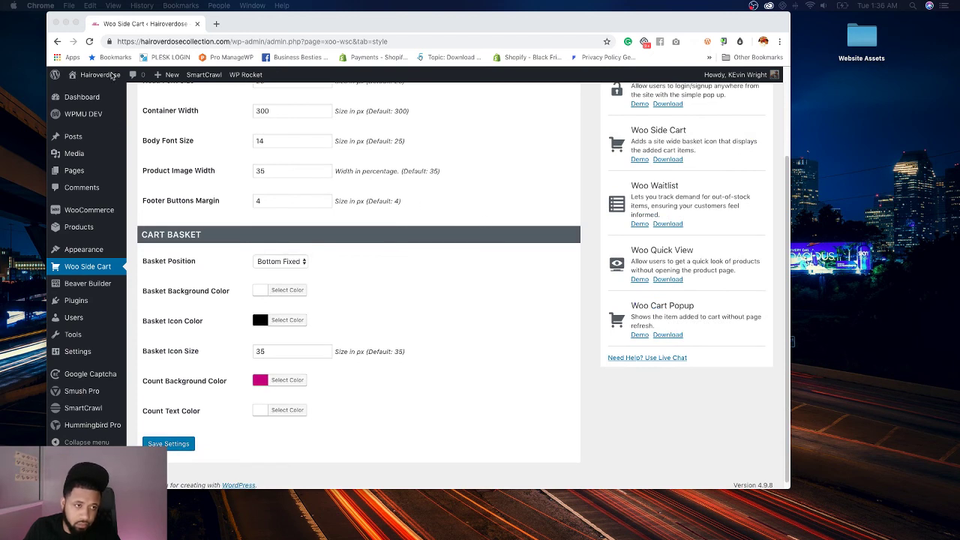
Step: Open the live Hair Overdose homepage in a new tab and check where the cart basket is displayed
{"action": "left_click", "coordinate": [111, 75], "text": "super"}
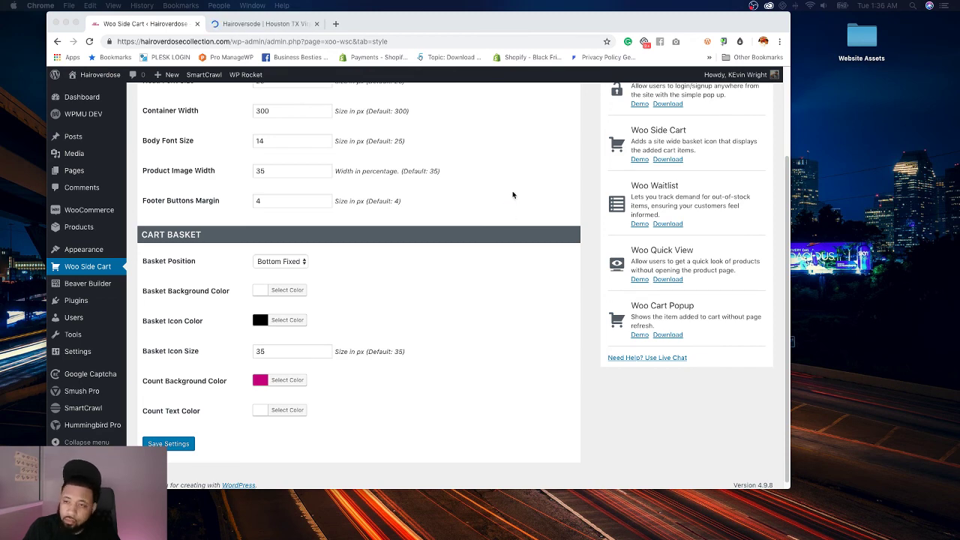
{"action": "left_click", "coordinate": [266, 24]}
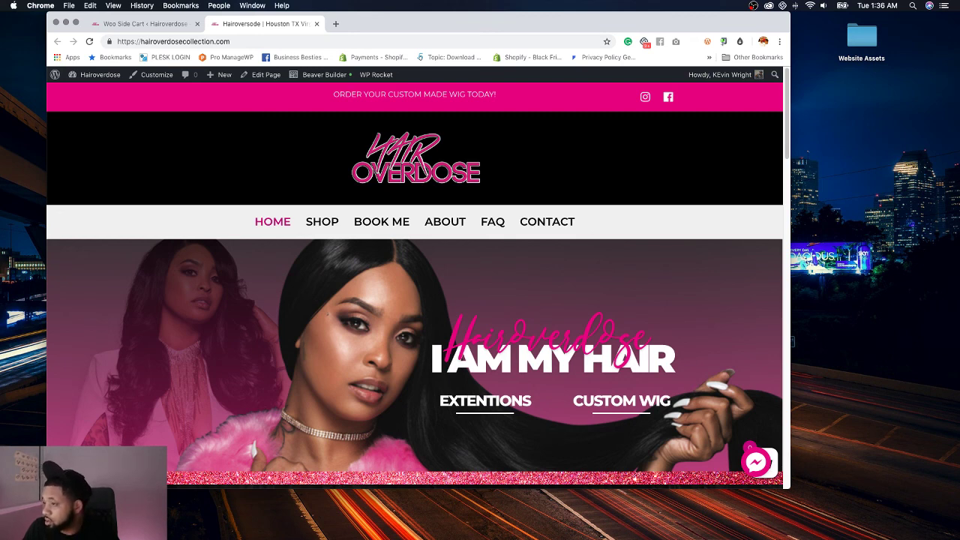
{"action": "key", "text": "super+shift+4"}
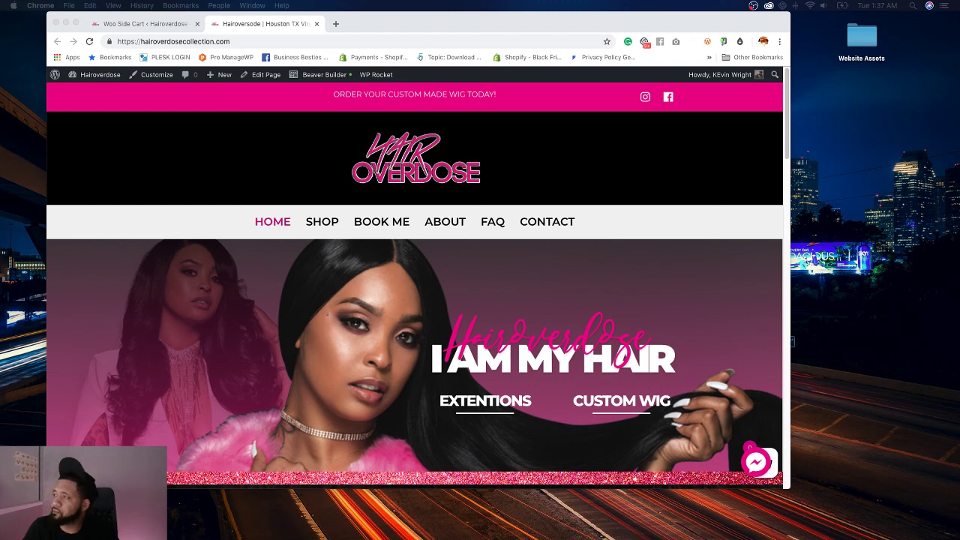
Step: Inspect the side cart basket element behind the Messenger chat icon with the browser's developer tools
{"action": "scroll", "coordinate": [500, 195], "scroll_direction": "down", "scroll_amount": 1}
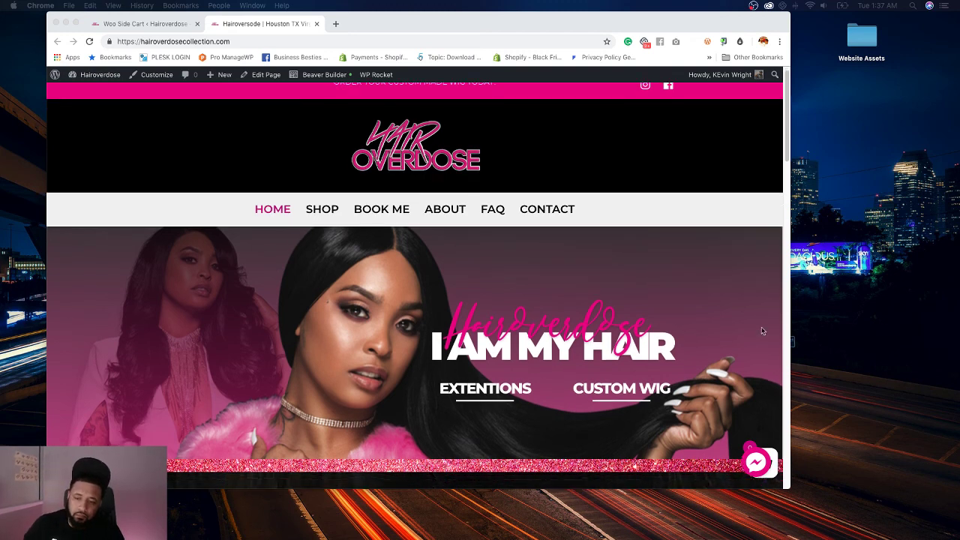
{"action": "left_click", "coordinate": [797, 530]}
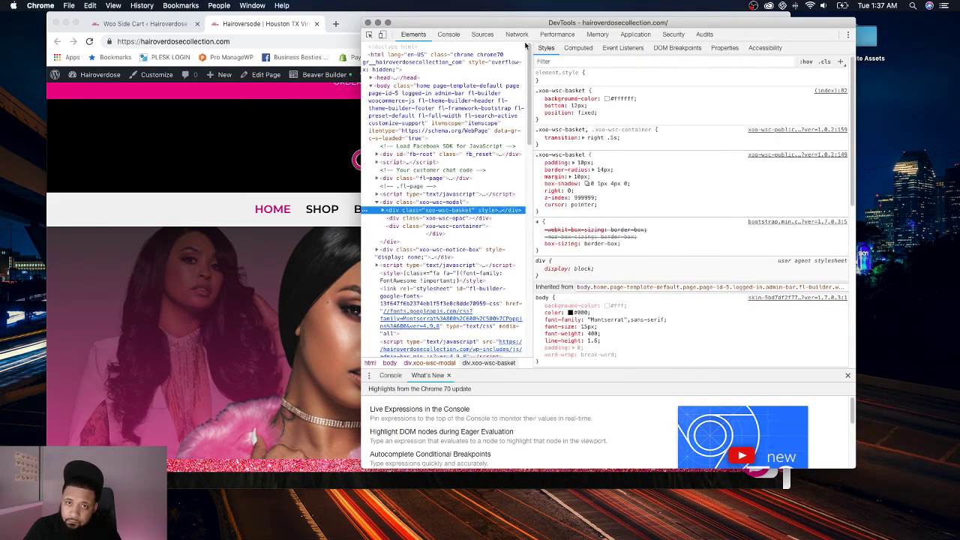
{"action": "key", "text": "super+alt+i"}
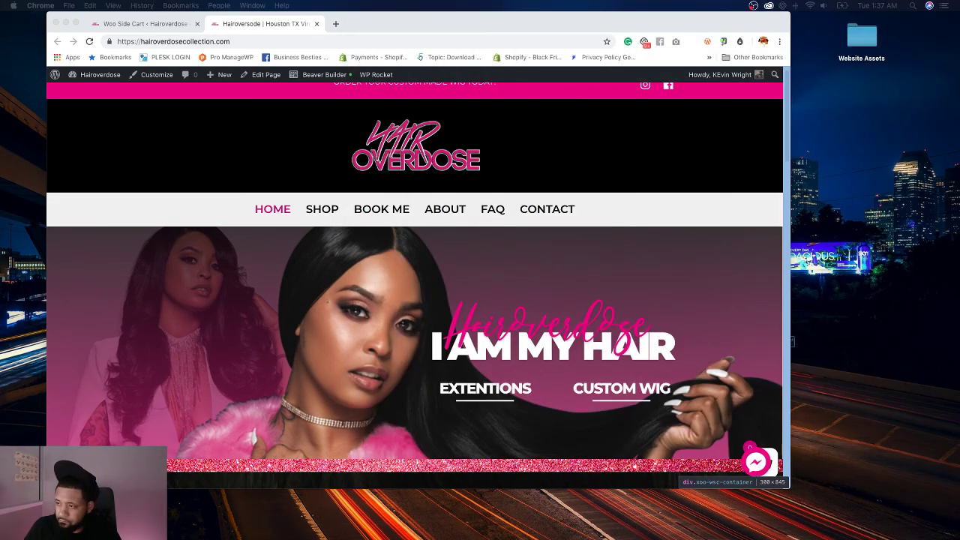
{"action": "key", "text": "super+shift+c"}
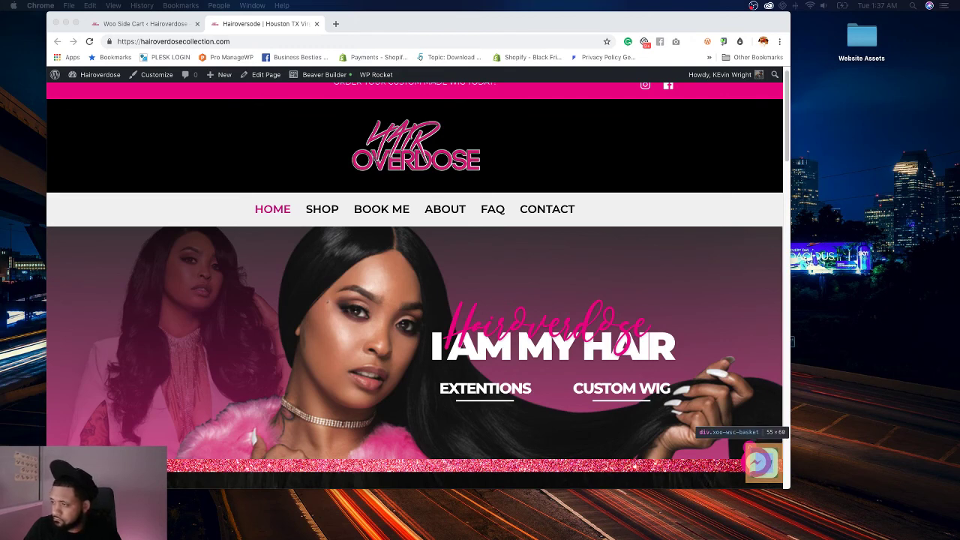